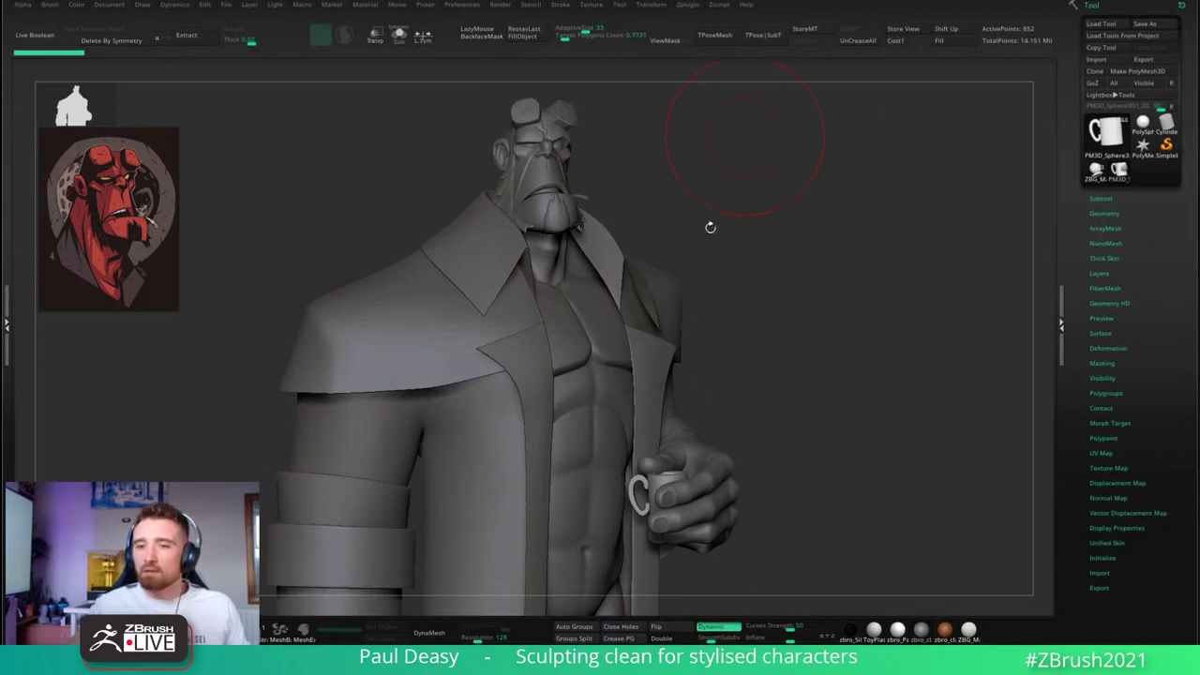
- Reduce the brush draw size and frame the whole character from head to feet
key("space")
left_click_drag(758, 204, 762, 202)
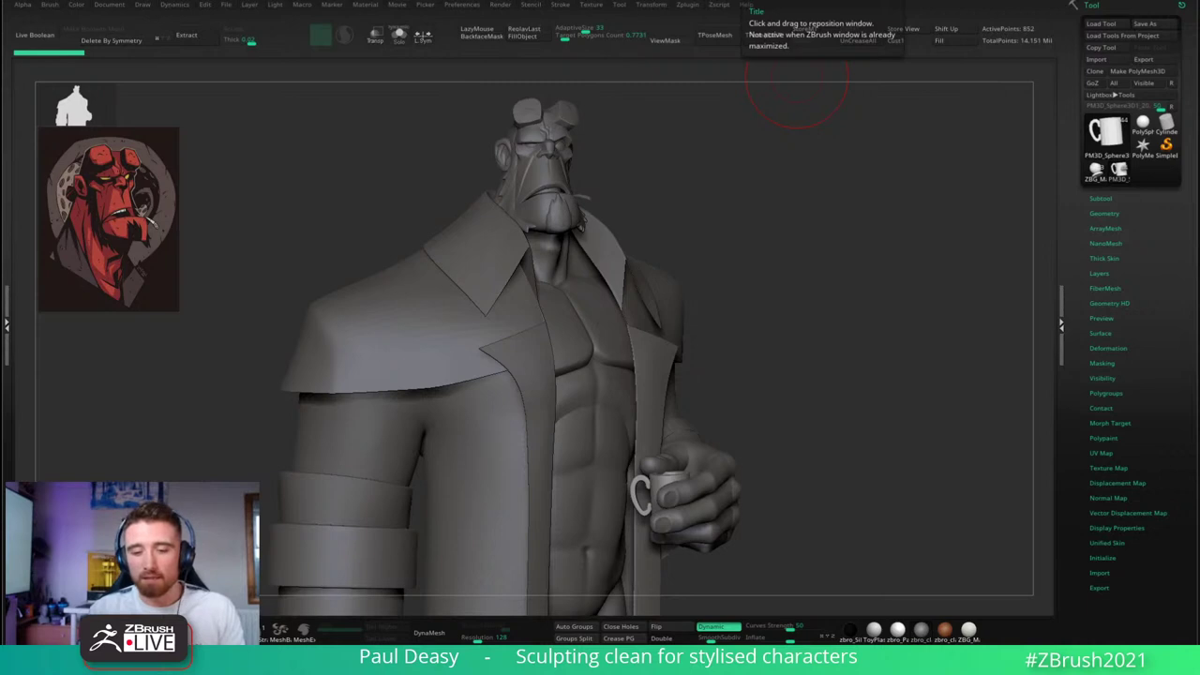
key("space")
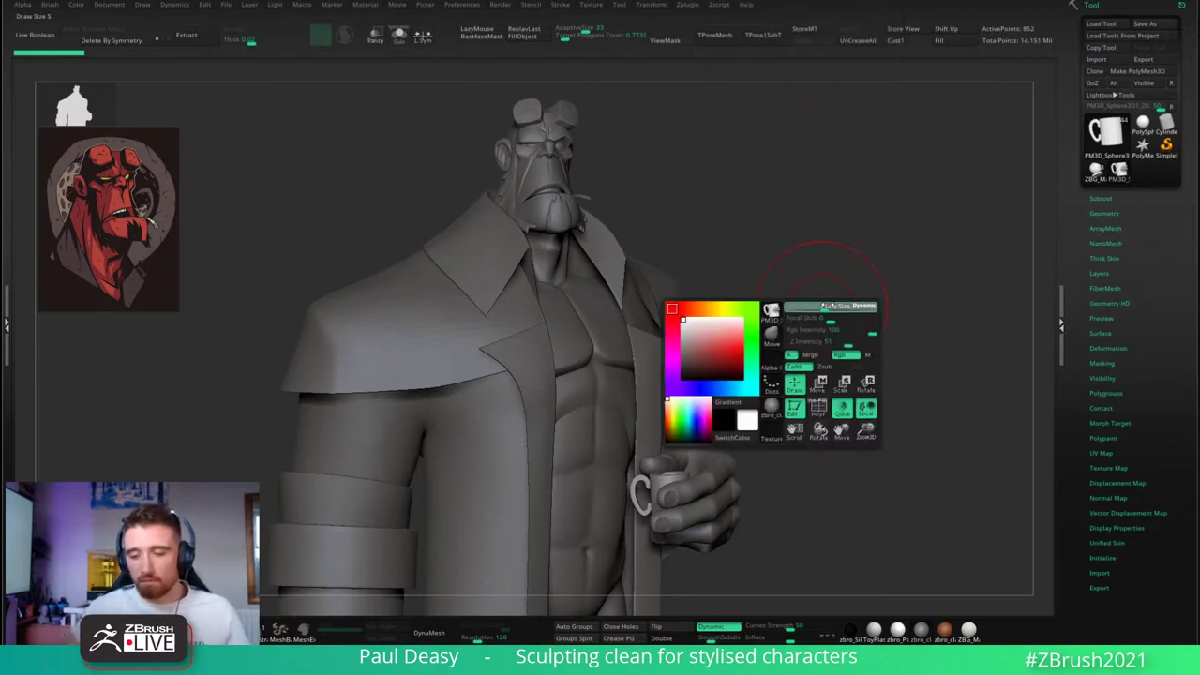
left_click_drag(834, 338, 729, 335, "alt")
mouse_move(742, 432)
left_mouse_down("alt")
mouse_move(715, 311)
mouse_move(722, 254)
left_mouse_up("alt")
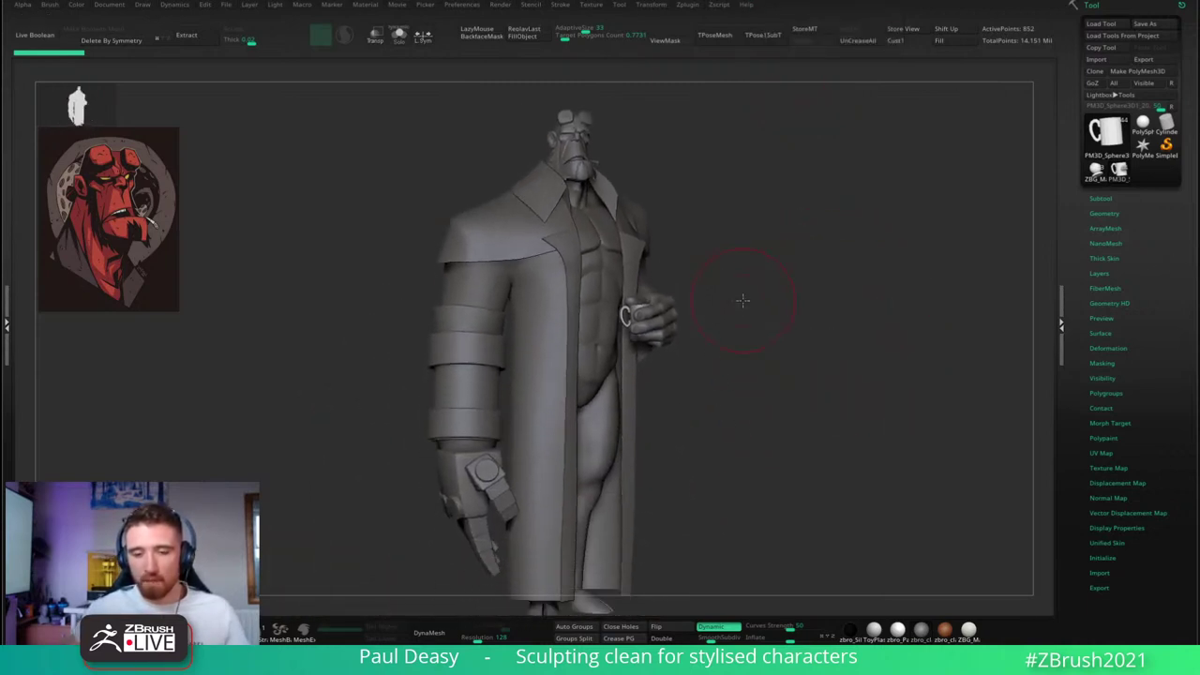
left_click_drag(742, 300, 797, 91)
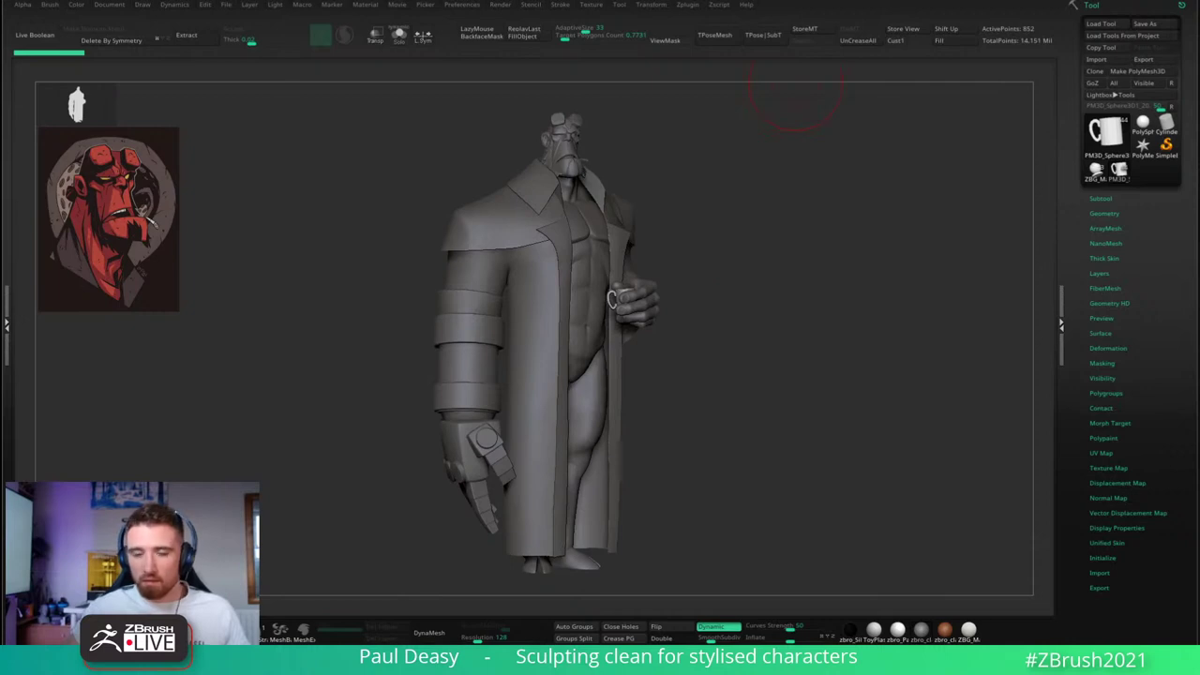
left_click_drag(702, 310, 694, 263)
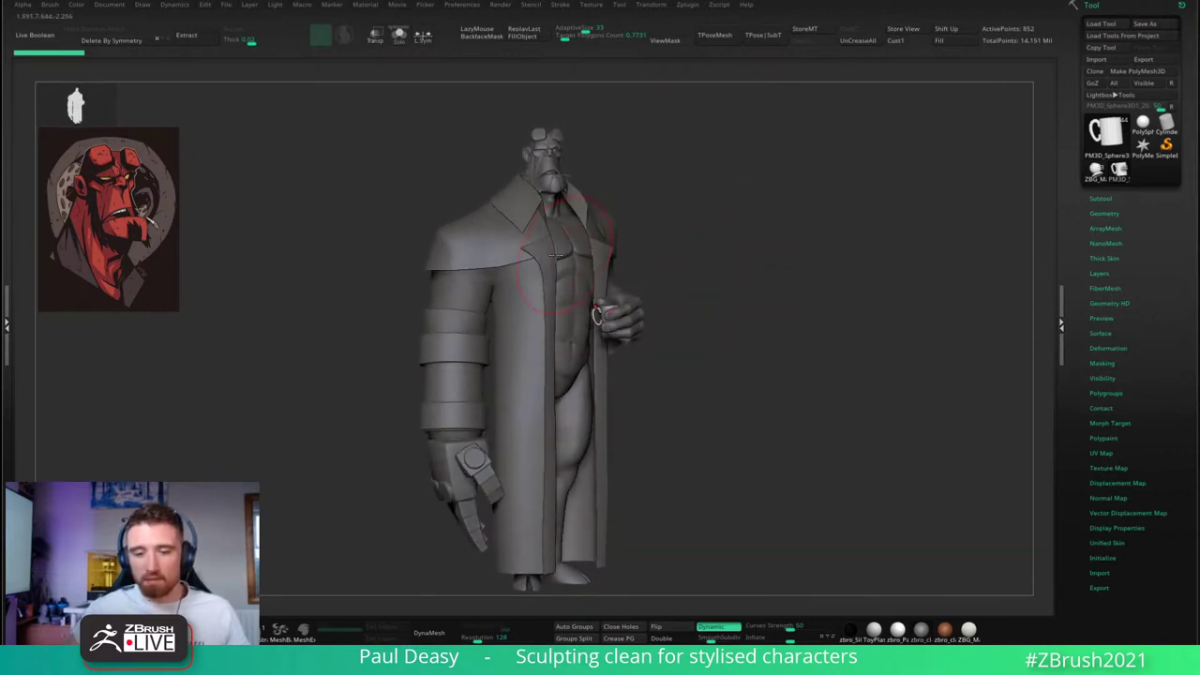
- Examine how the figure is split into subtools by making the cape, arm bands, hands and coat active in turn
left_click(488, 251, "alt")
mouse_move(489, 252)
right_mouse_down()
mouse_move(468, 259)
mouse_move(502, 262)
right_mouse_up()
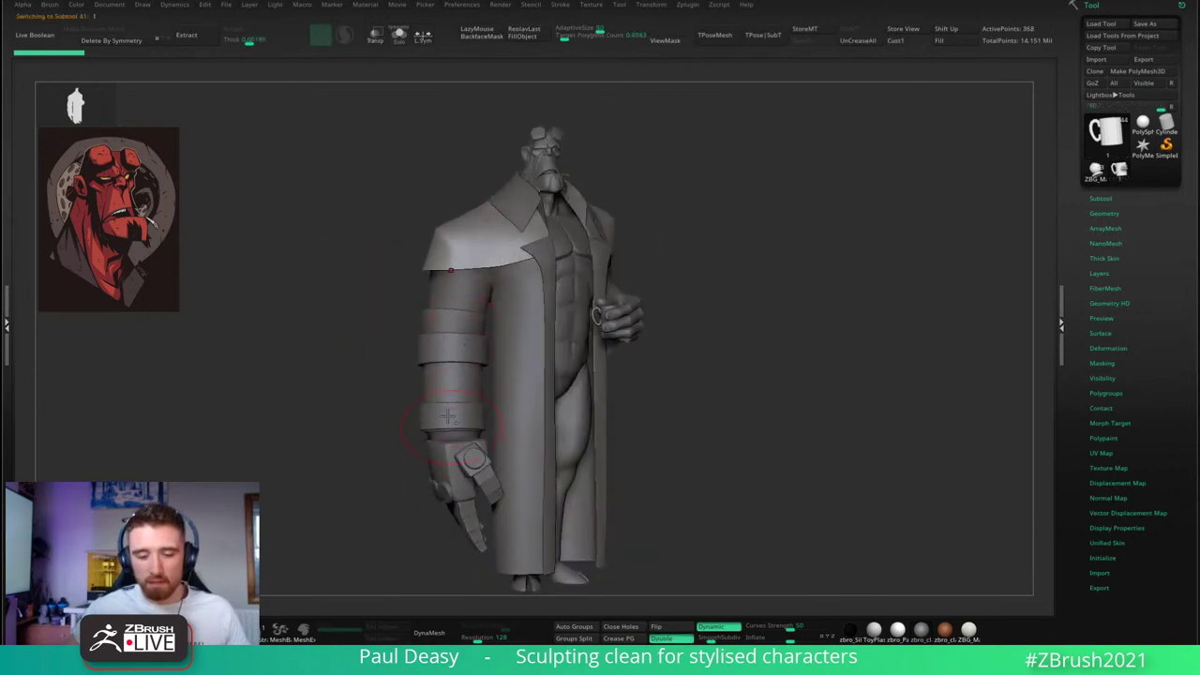
right_click_drag(448, 418, 444, 385, "alt")
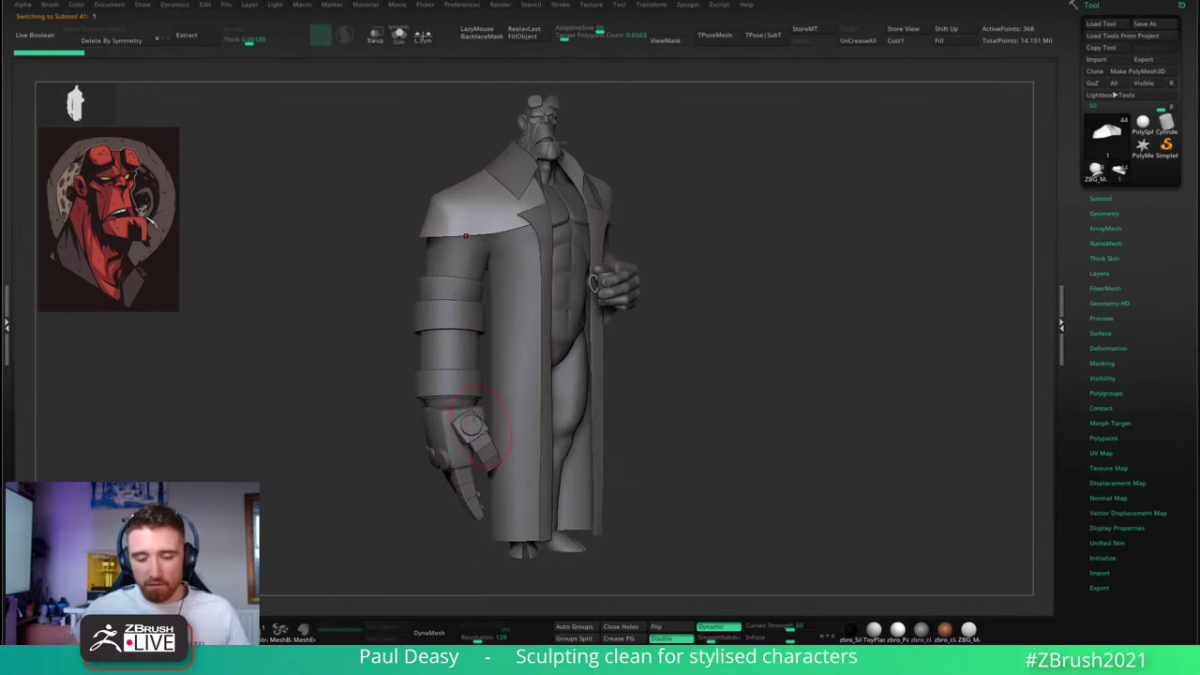
left_click(455, 314, "alt")
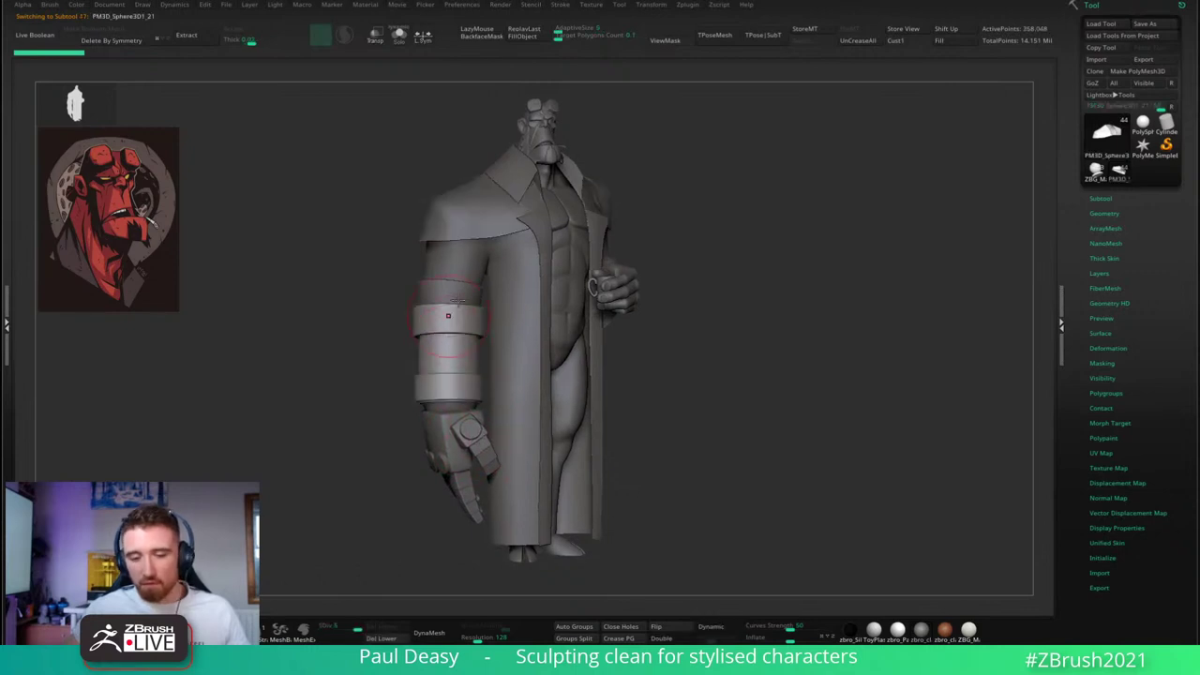
left_click(611, 302, "alt")
left_click(451, 439, "alt")
right_click_drag(453, 443, 405, 449)
right_click_drag(406, 302, 498, 316, "alt")
left_click(428, 284, "alt")
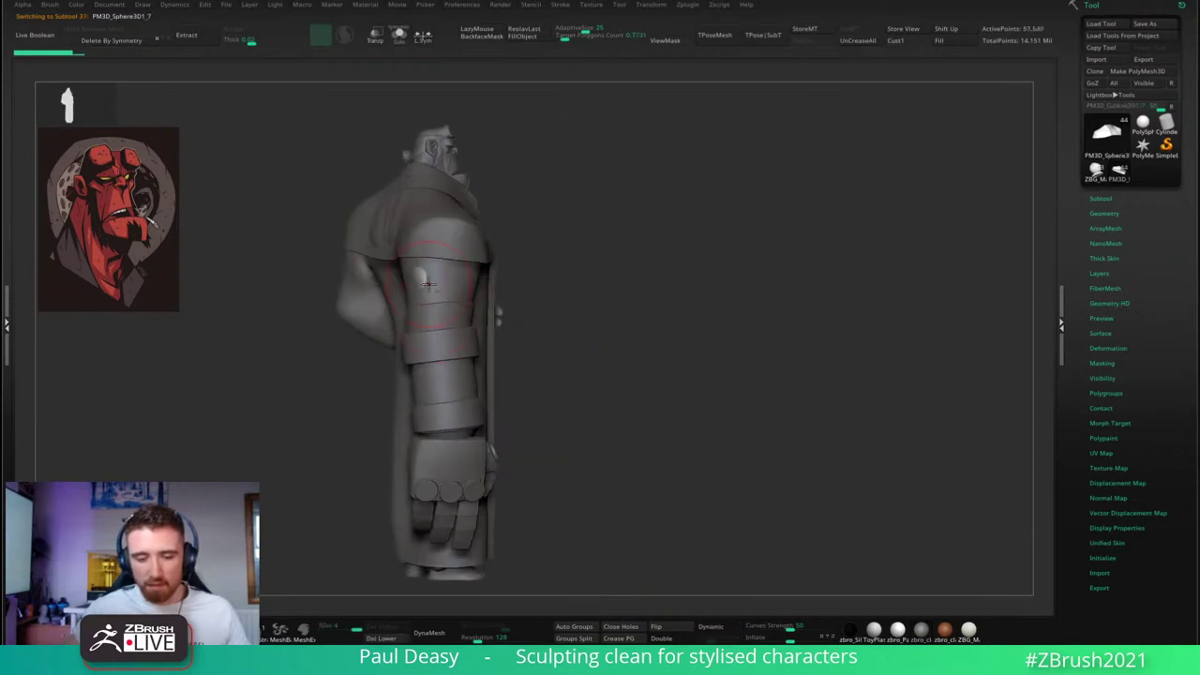
left_click(426, 282, "alt")
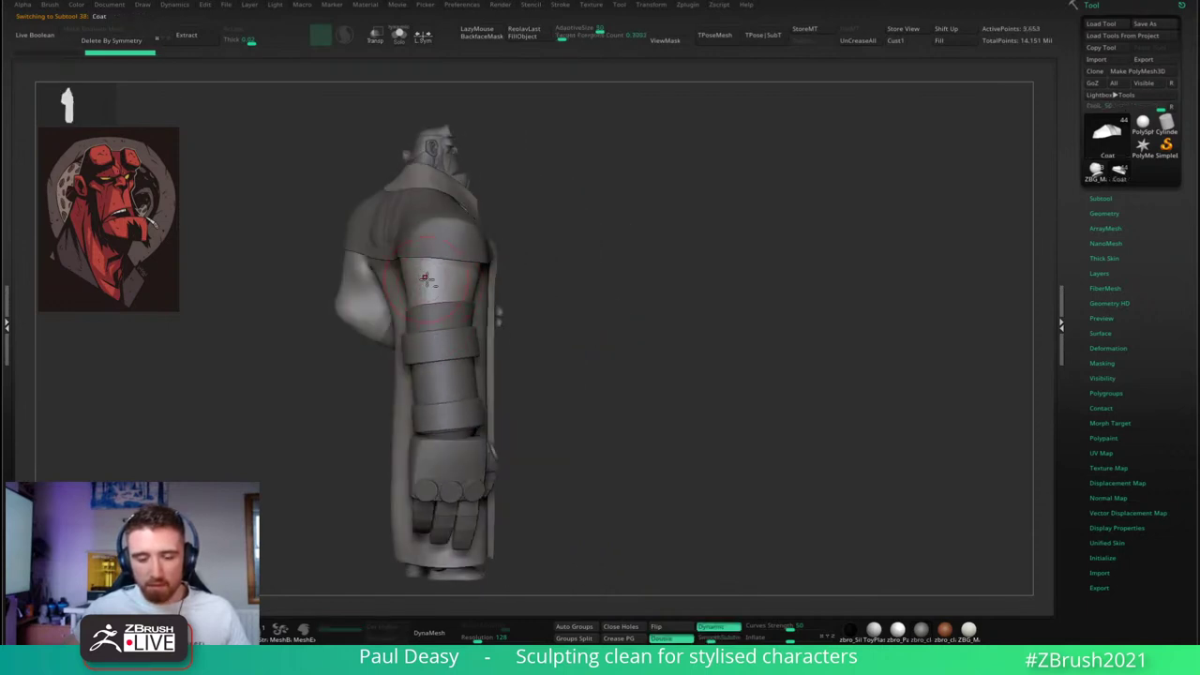
right_click_drag(426, 279, 323, 286)
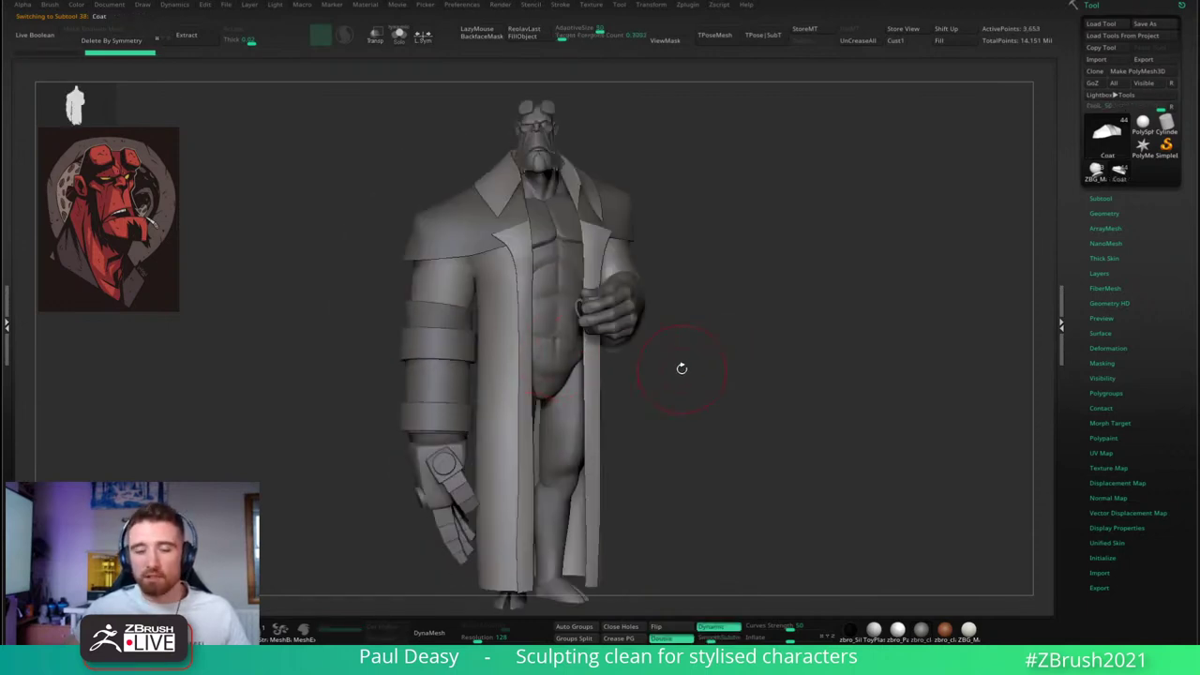
left_click_drag(432, 357, 450, 422)
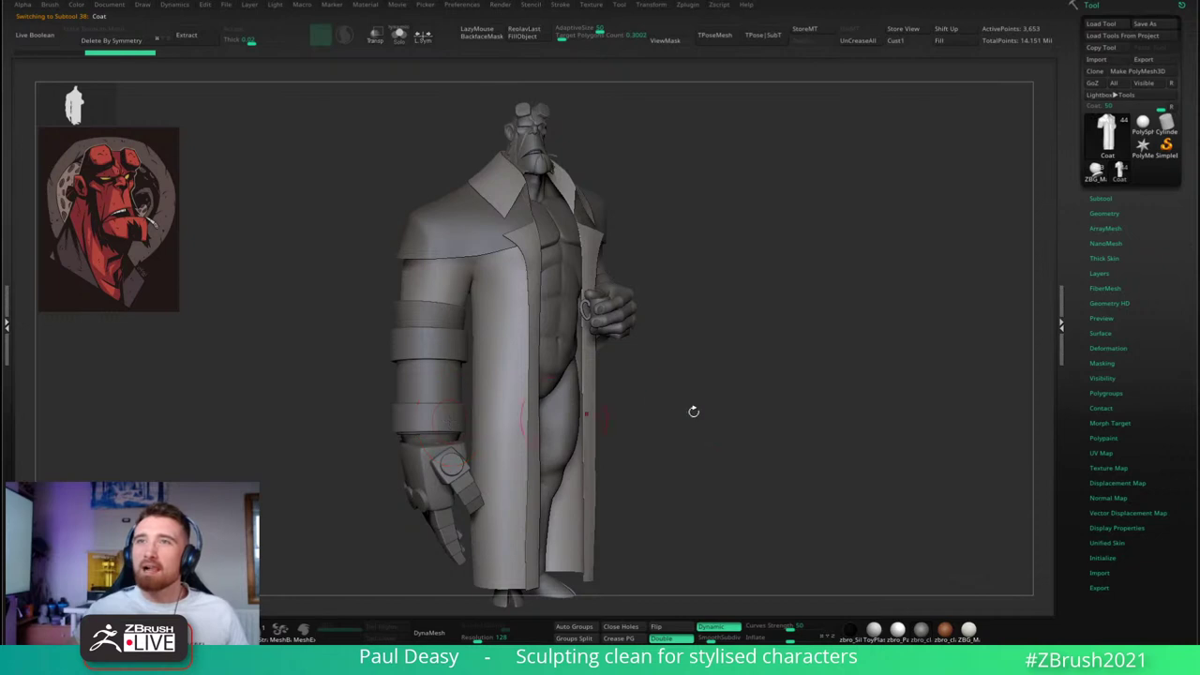
left_click_drag(704, 421, 634, 343)
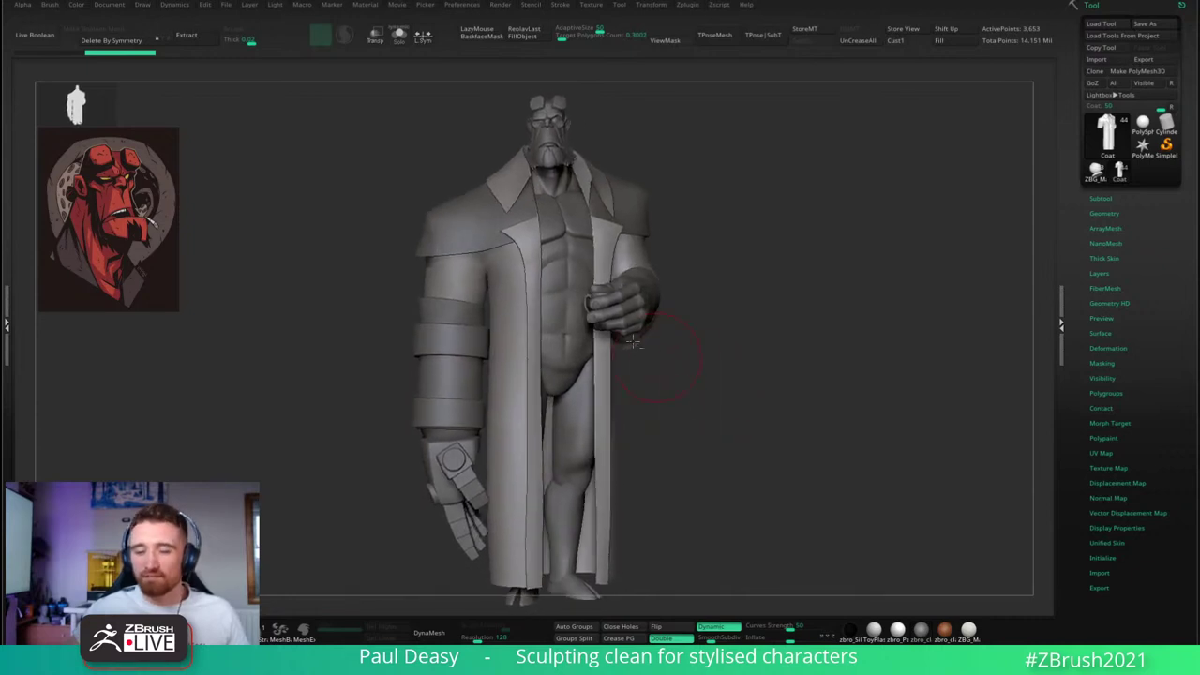
- Make the finger subtool on the mug-holding hand active and reduce the brush draw size
mouse_move(634, 341)
right_mouse_down()
mouse_move(647, 317)
mouse_move(691, 346)
mouse_move(634, 341)
mouse_move(601, 390)
right_mouse_up()
left_click(636, 318, "alt")
key("space")
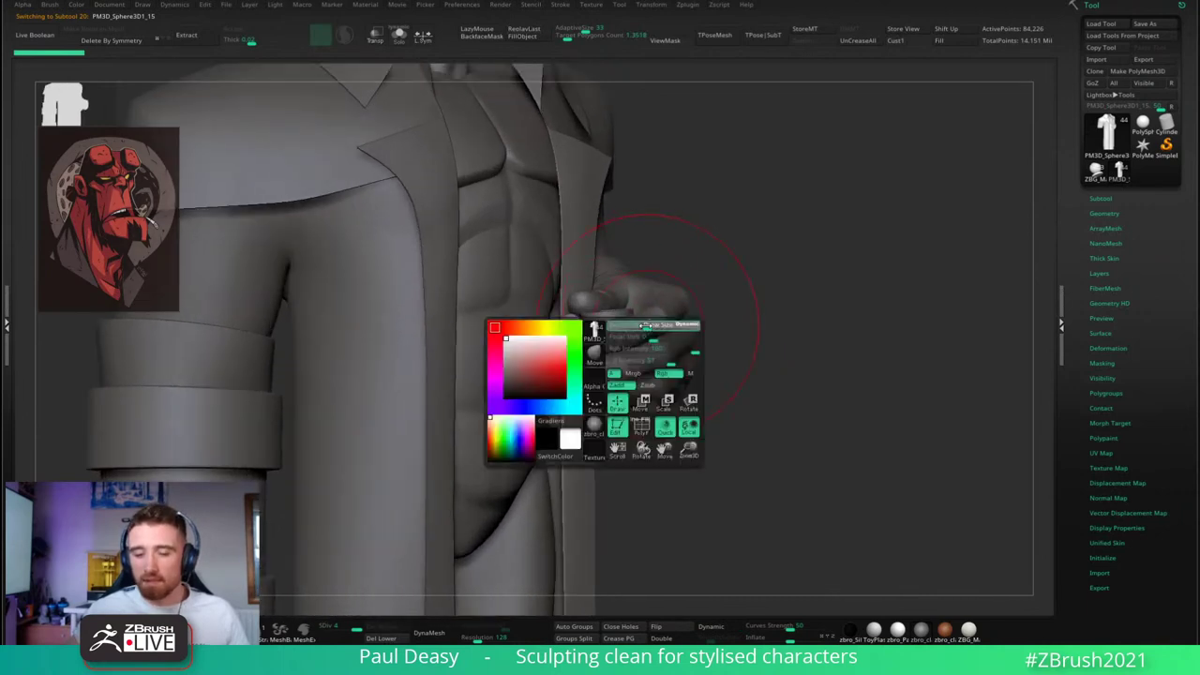
left_click_drag(646, 325, 640, 325)
right_click_drag(690, 347, 608, 328)
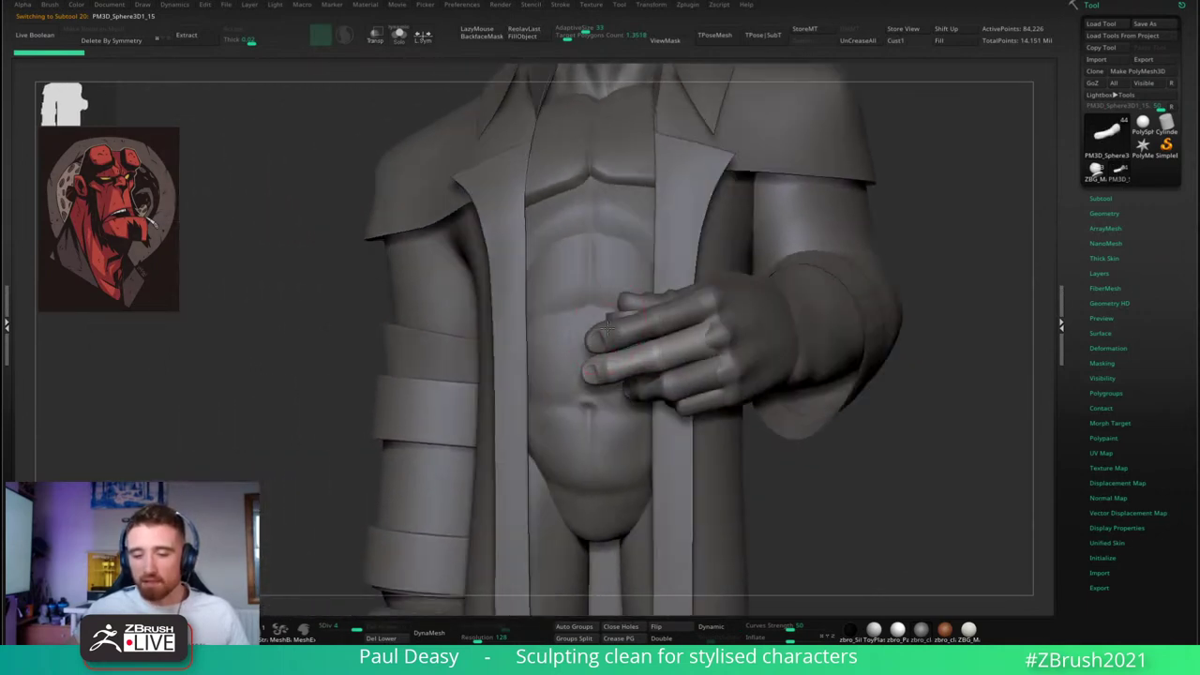
left_click_drag(607, 327, 649, 324)
mouse_move(671, 329)
right_mouse_down()
mouse_move(694, 328)
mouse_move(586, 300)
right_mouse_up()
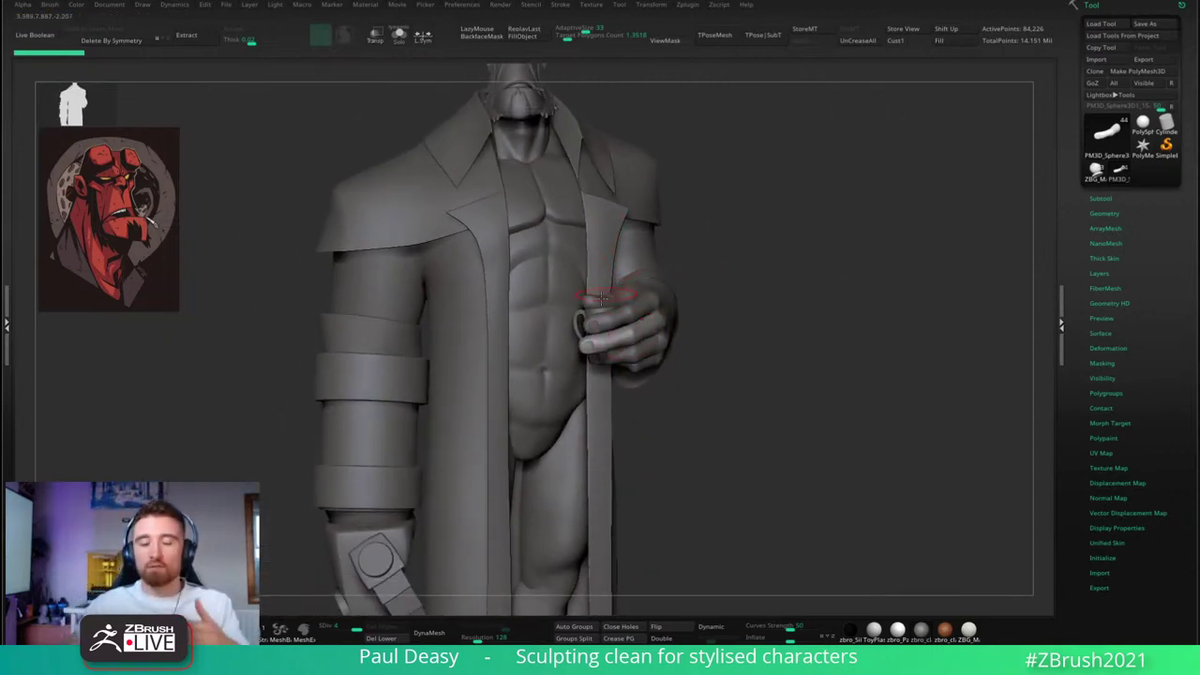
- Store a three-quarter view of the full figure as a custom view
right_click_drag(729, 328, 697, 313, "ctrl")
mouse_move(697, 314)
left_mouse_down()
mouse_move(716, 312)
mouse_move(706, 311)
left_mouse_up()
right_click_drag(705, 312, 705, 310)
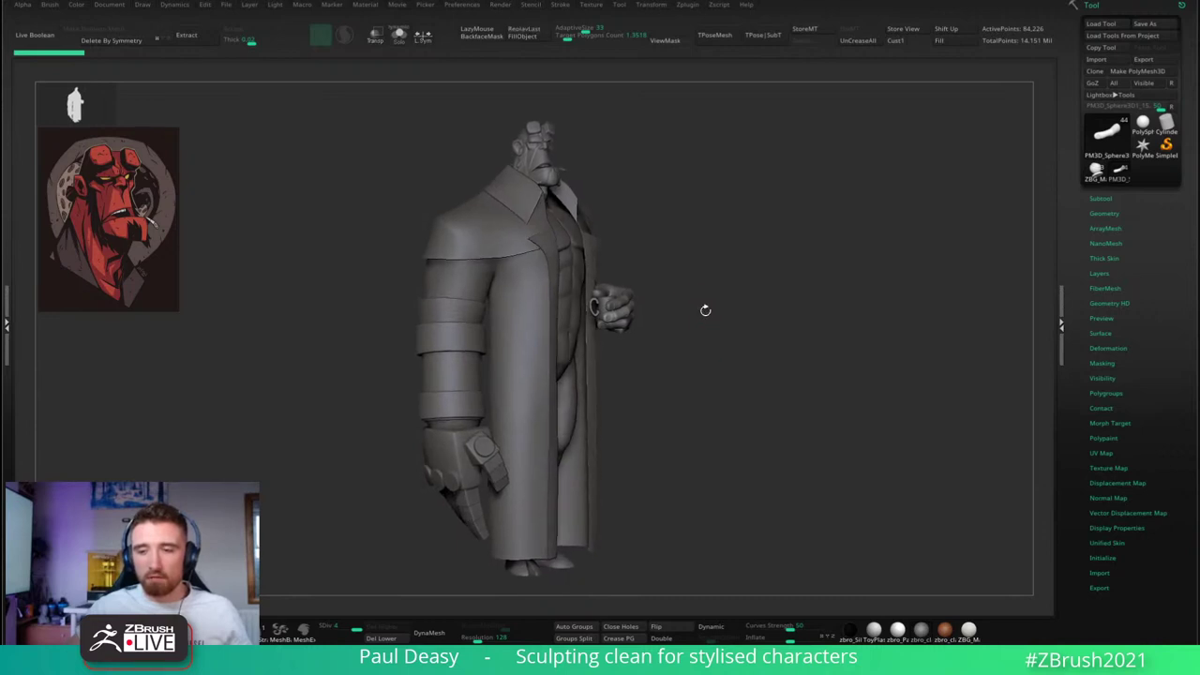
left_click(903, 34)
left_click_drag(720, 272, 707, 278)
right_click_drag(706, 278, 707, 281)
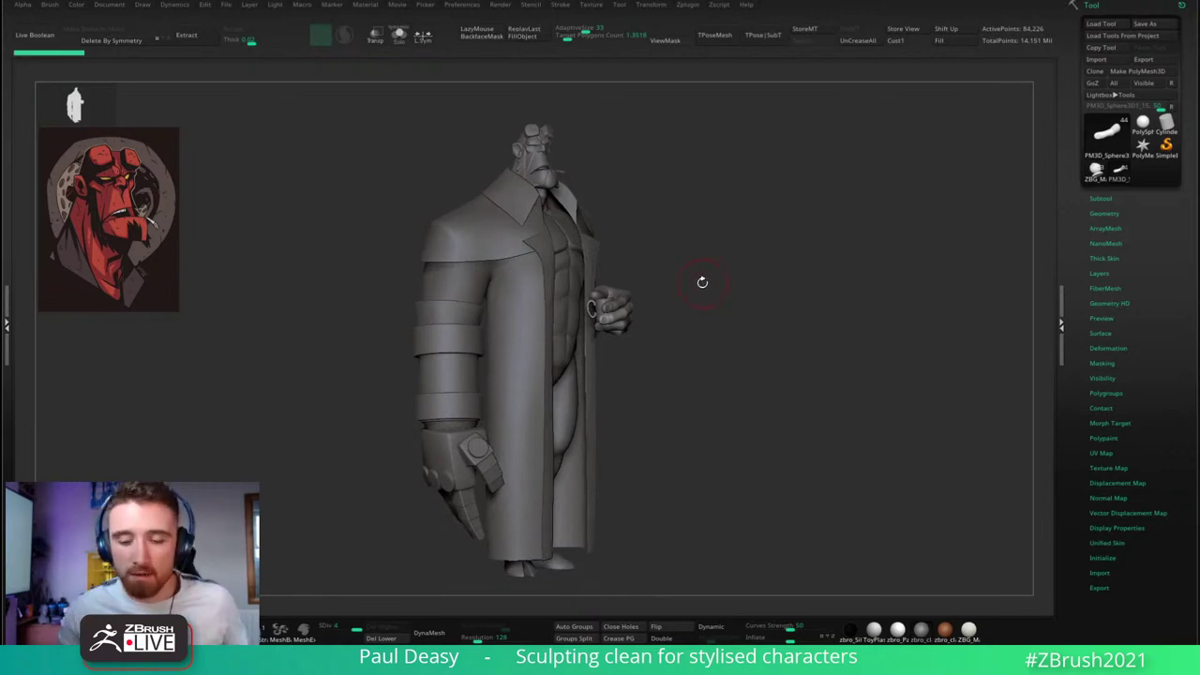
right_click(700, 278)
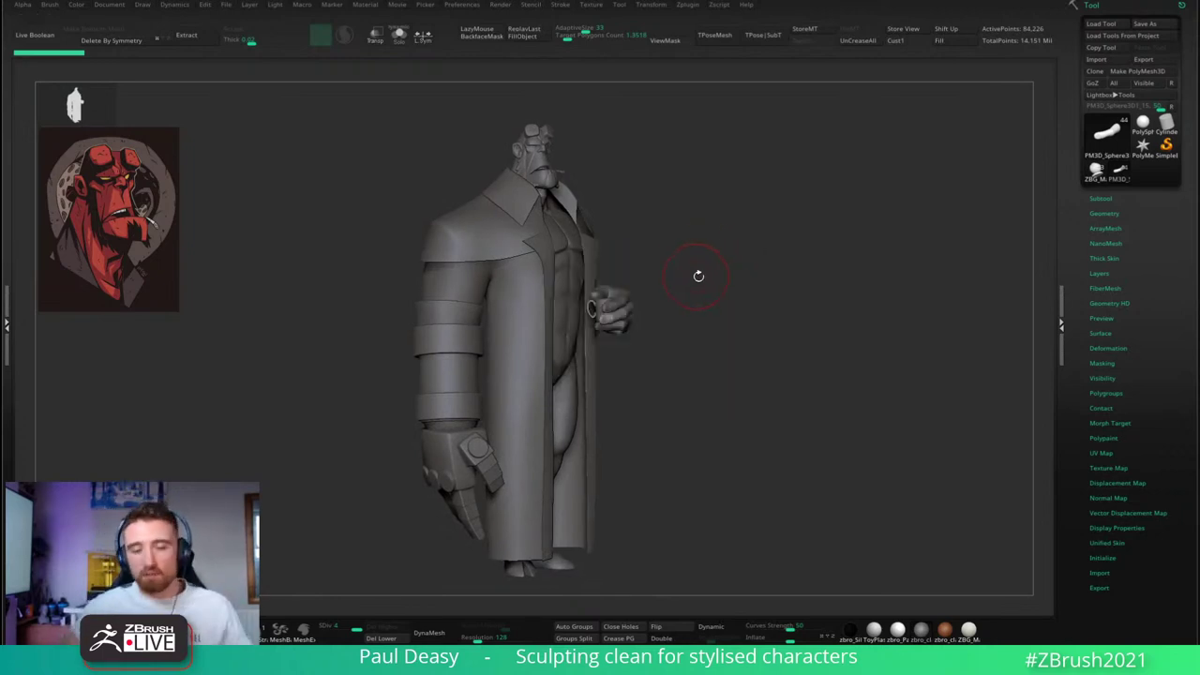
right_click(700, 268)
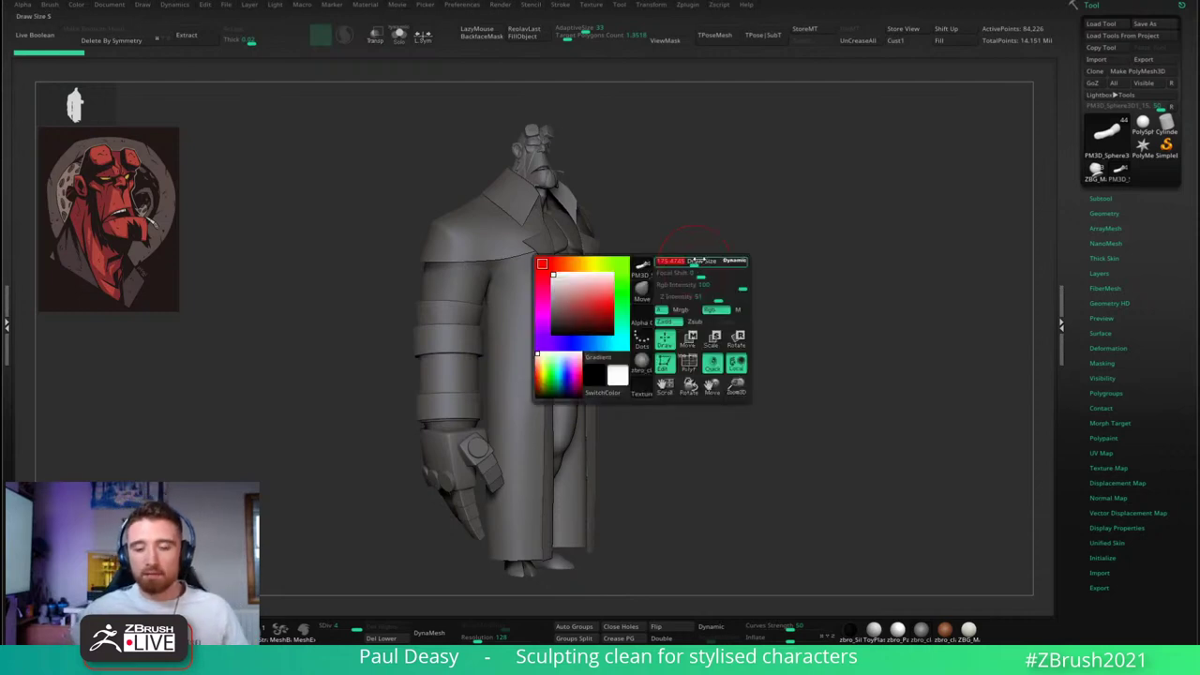
mouse_move(750, 300)
right_mouse_down()
mouse_move(756, 309)
mouse_move(727, 306)
mouse_move(736, 314)
right_mouse_up()
right_click(729, 306)
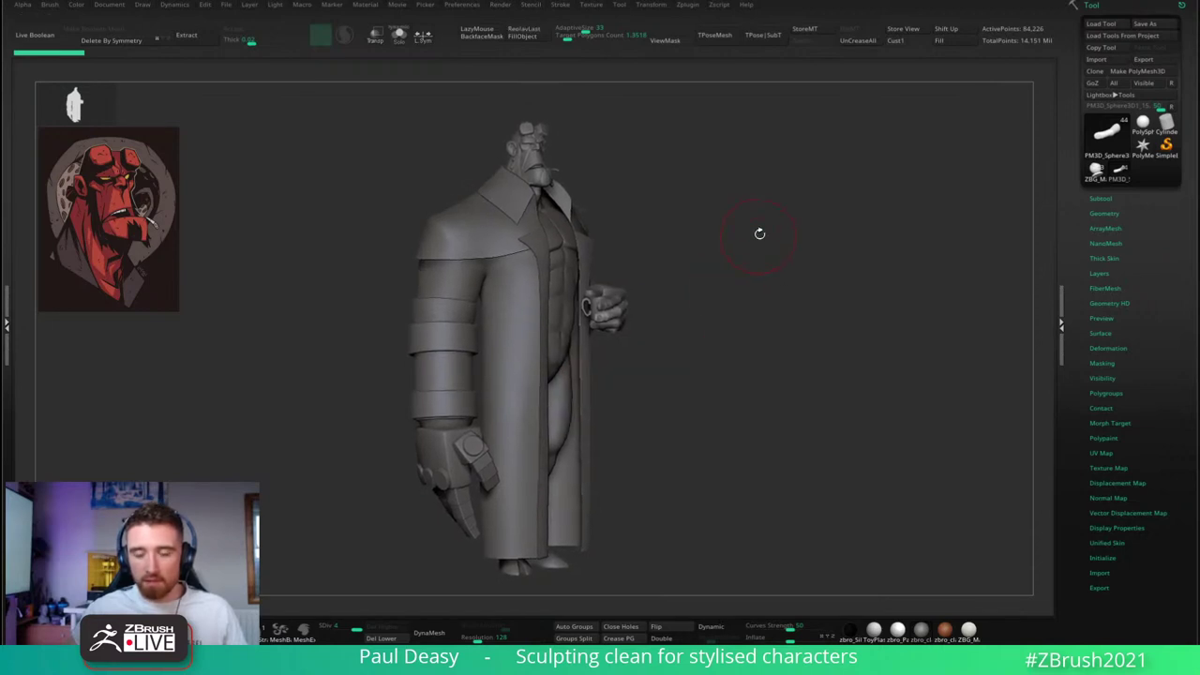
- Recall the Cust1 custom view and store the full-figure view again
left_click(897, 41)
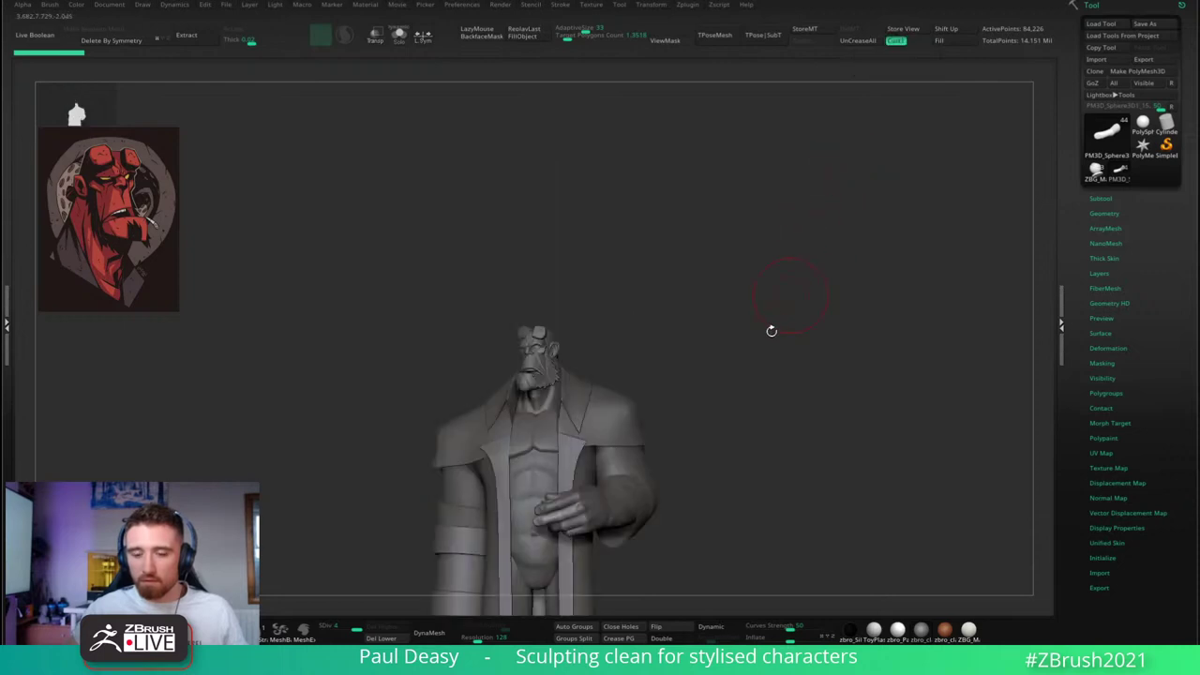
left_click_drag(714, 411, 715, 268, "alt")
left_click_drag(657, 319, 764, 266)
left_click_drag(689, 298, 711, 283)
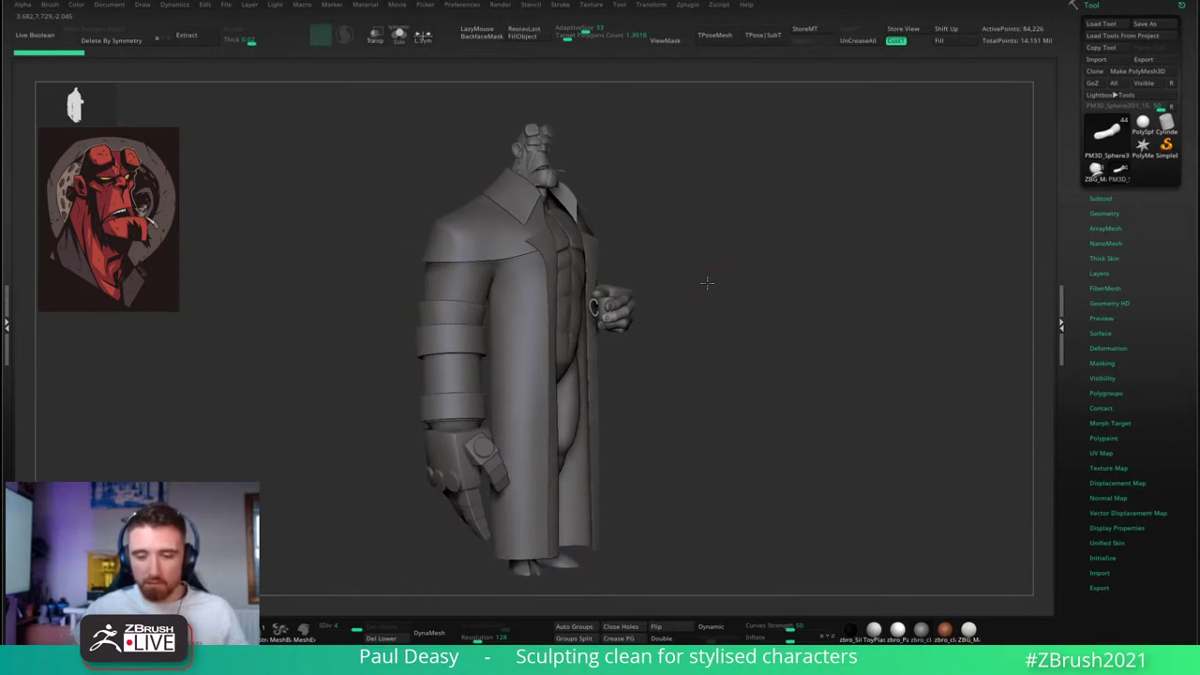
left_click(906, 33)
left_click_drag(750, 303, 719, 282, "alt")
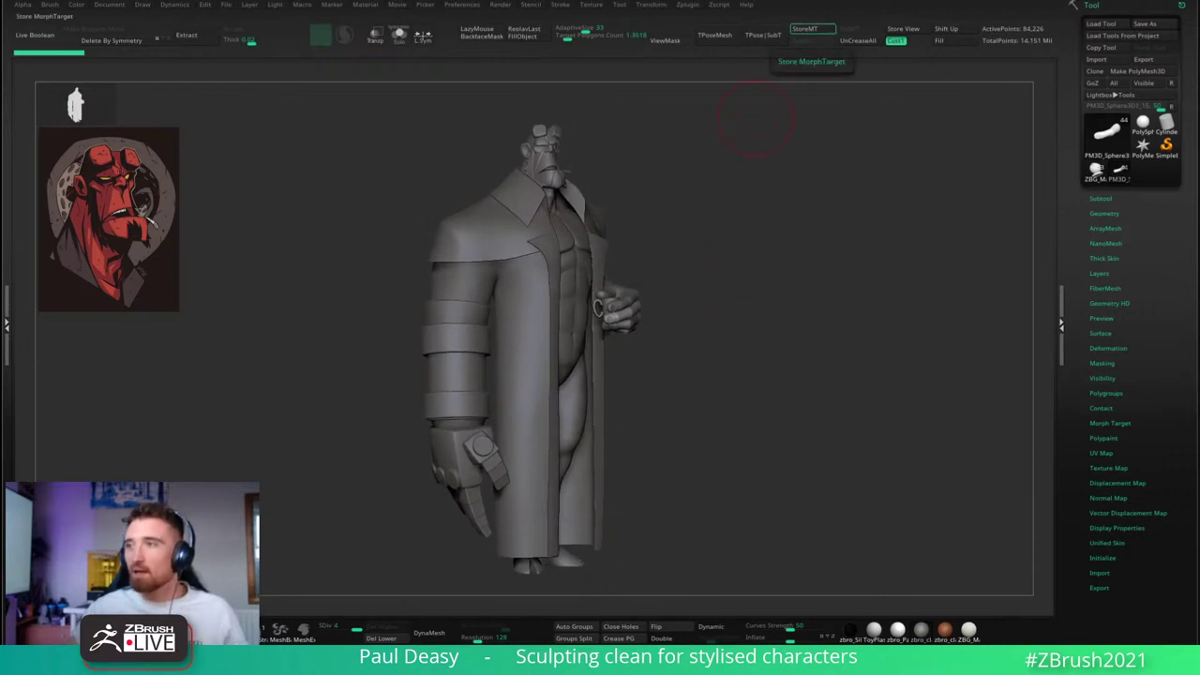
- Examine the torso, coat lapels and mug-holding hand up close and from different angles
left_click_drag(713, 388, 665, 333)
left_click_drag(557, 460, 558, 445, "alt")
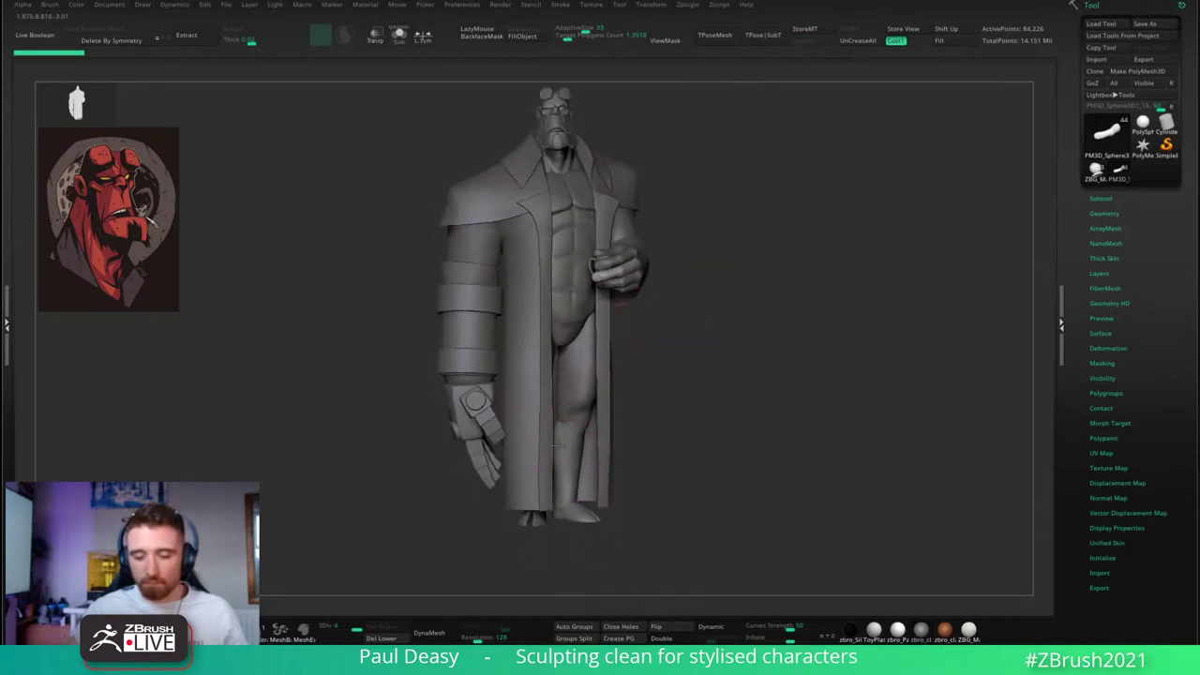
right_click_drag(593, 229, 637, 258, "alt")
right_click_drag(581, 235, 572, 338, "ctrl")
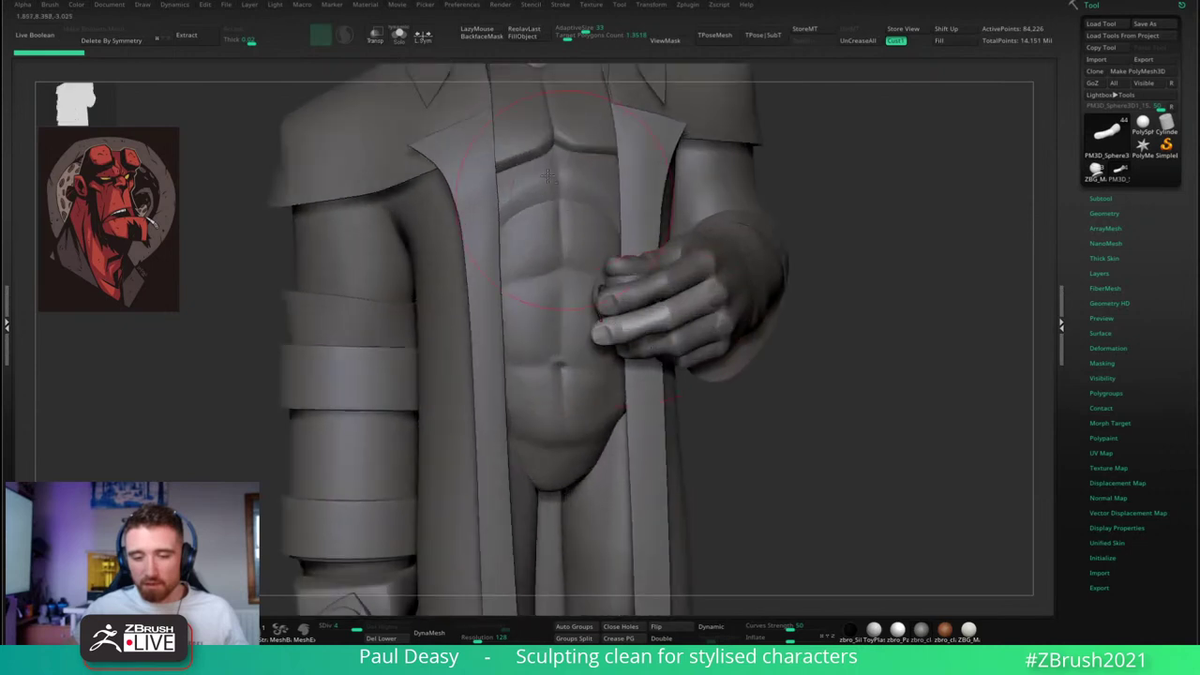
mouse_move(555, 141)
right_mouse_down("alt")
mouse_move(562, 207)
mouse_move(592, 217)
right_mouse_up("alt")
key("space")
key("space")
left_click_drag(592, 217, 581, 216)
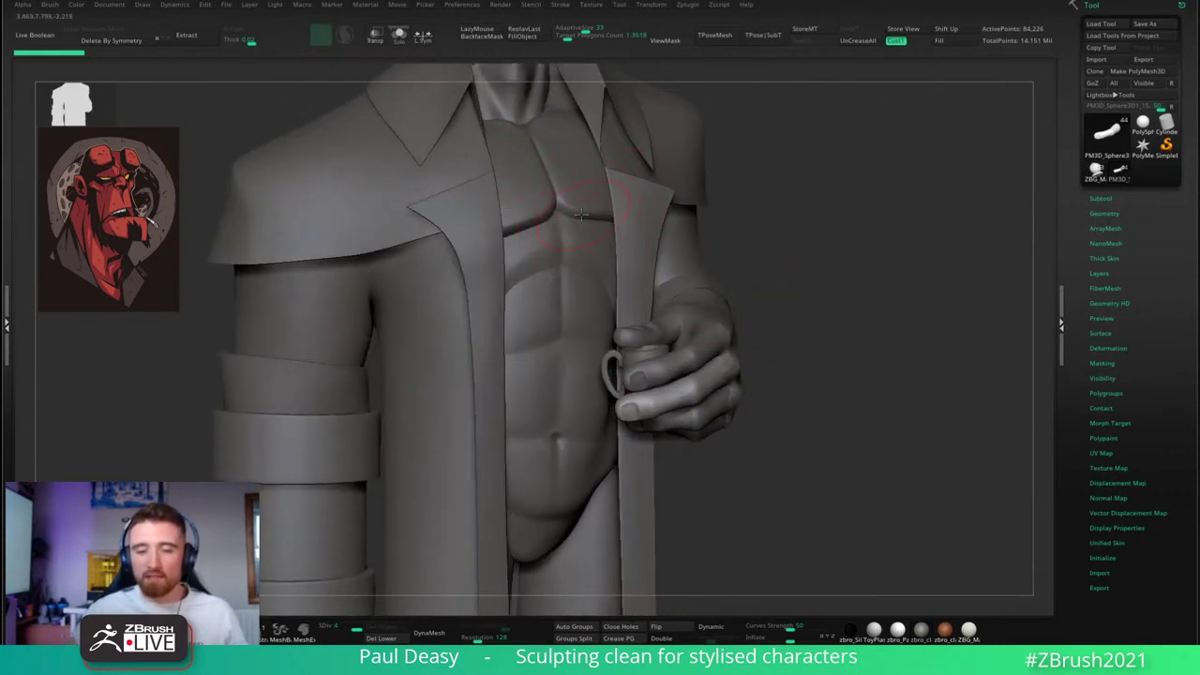
right_click_drag(577, 248, 574, 169, "ctrl")
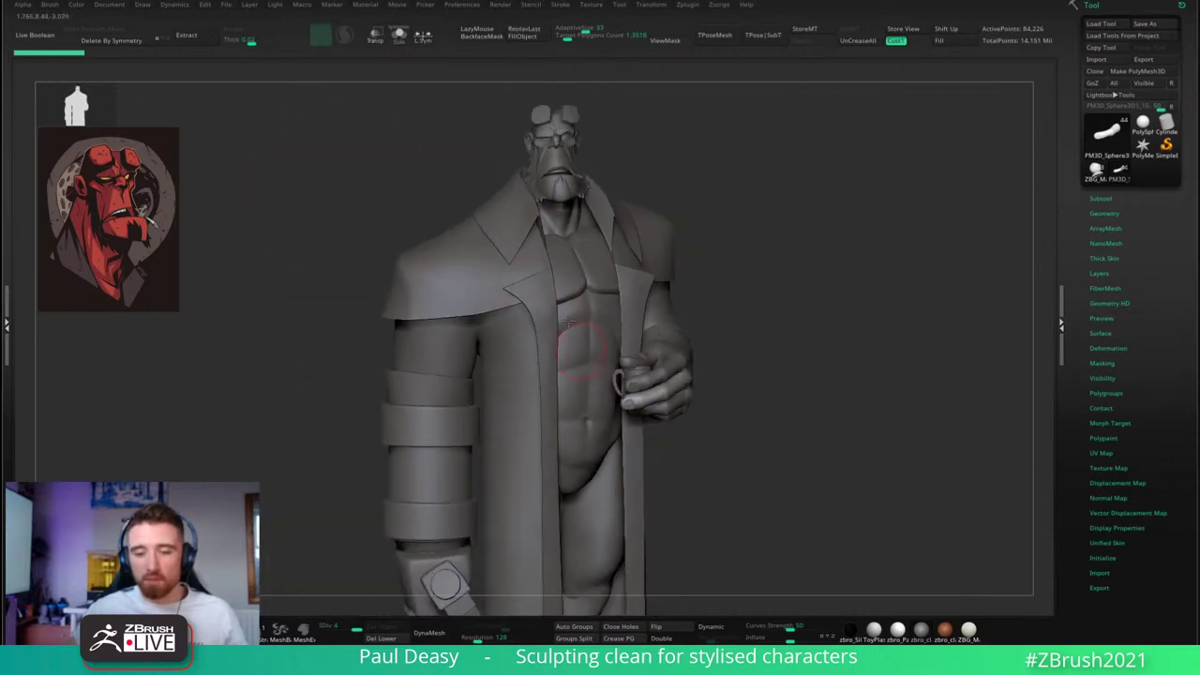
- Make the hoof-shaped toe subtool active and shrink the brush draw size for work on the feet
right_click_drag(578, 562, 577, 316, "alt")
right_click_drag(575, 518, 559, 368, "alt")
left_click(574, 362, "alt")
right_click_drag(560, 291, 561, 347, "ctrl")
key("space")
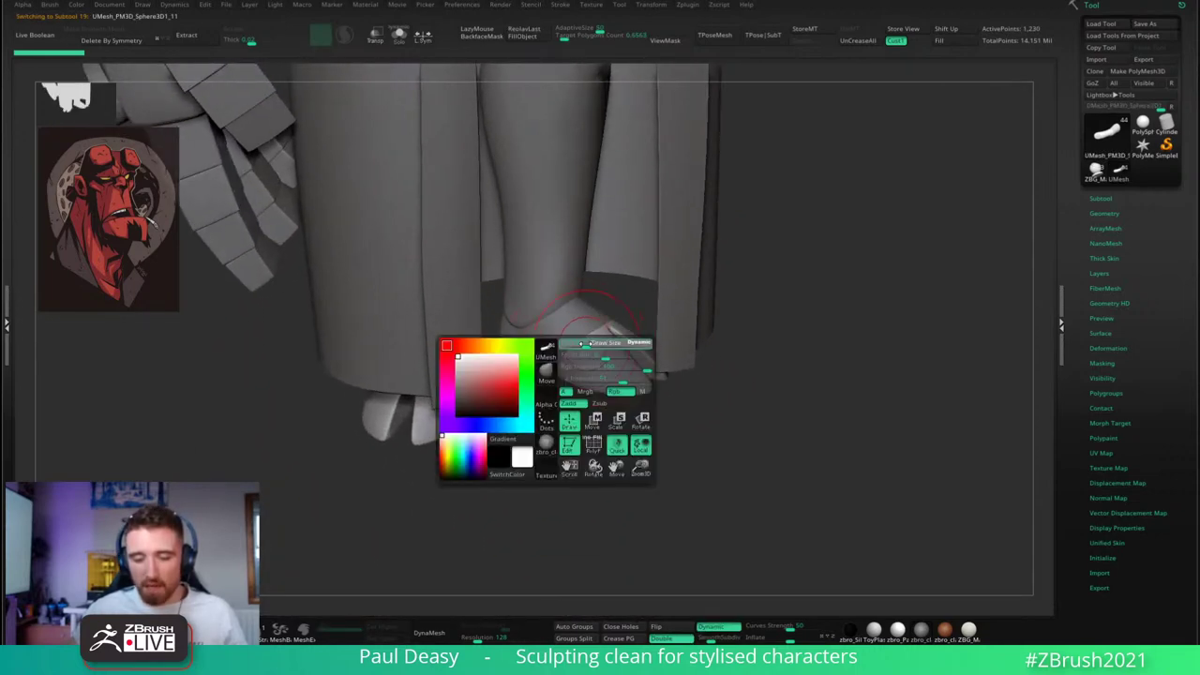
left_click(574, 333, "alt")
left_click(585, 343, "alt")
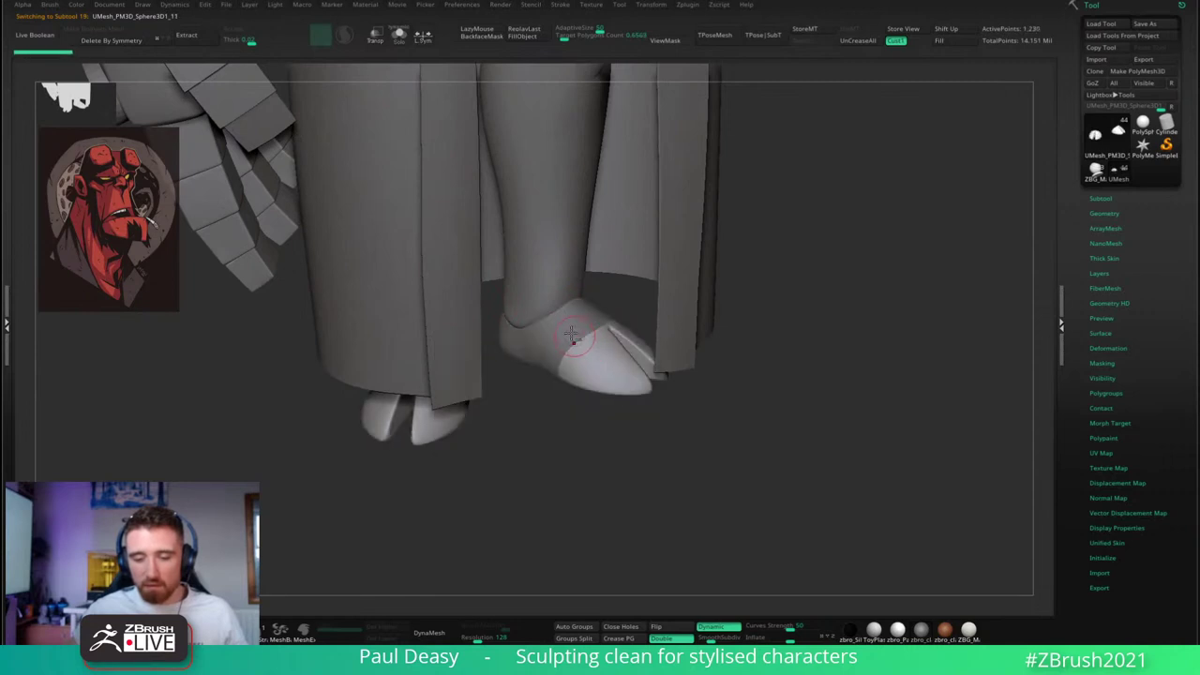
- Isolate the rear foot subtool with its wireframe shown and inspect the open front edge and inner thickness
left_click(578, 336, "alt")
mouse_move(581, 340)
right_mouse_down("ctrl")
mouse_move(654, 373)
mouse_move(582, 316)
right_mouse_up("ctrl")
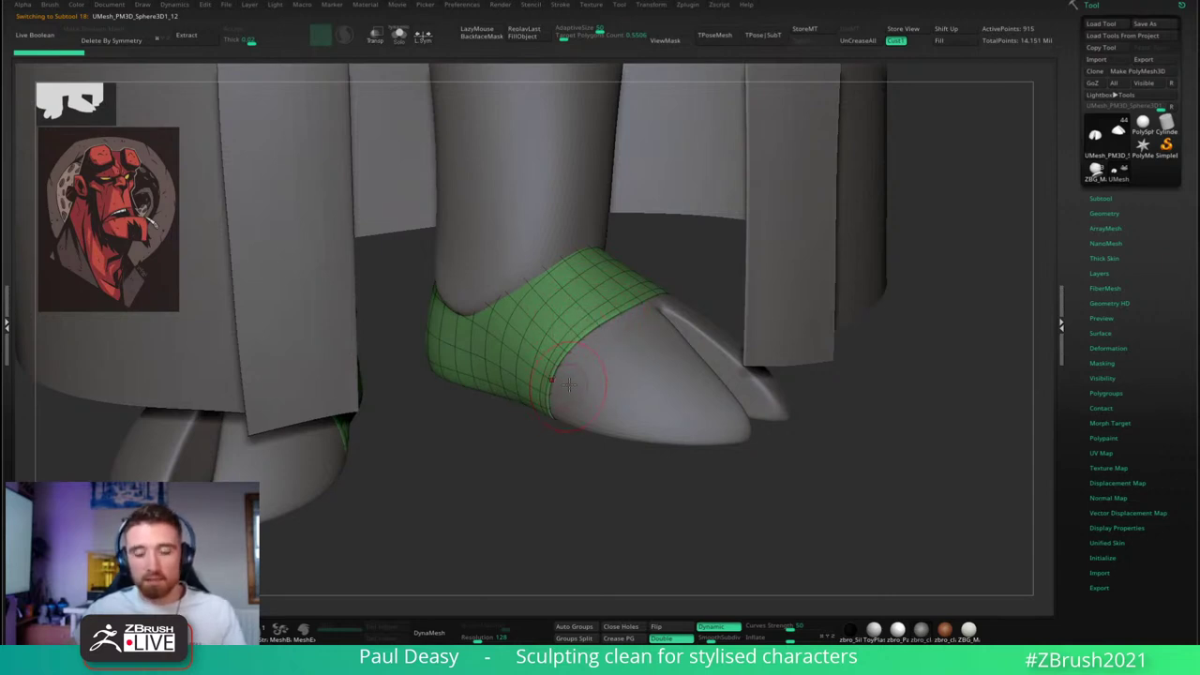
key("ctrl+q")
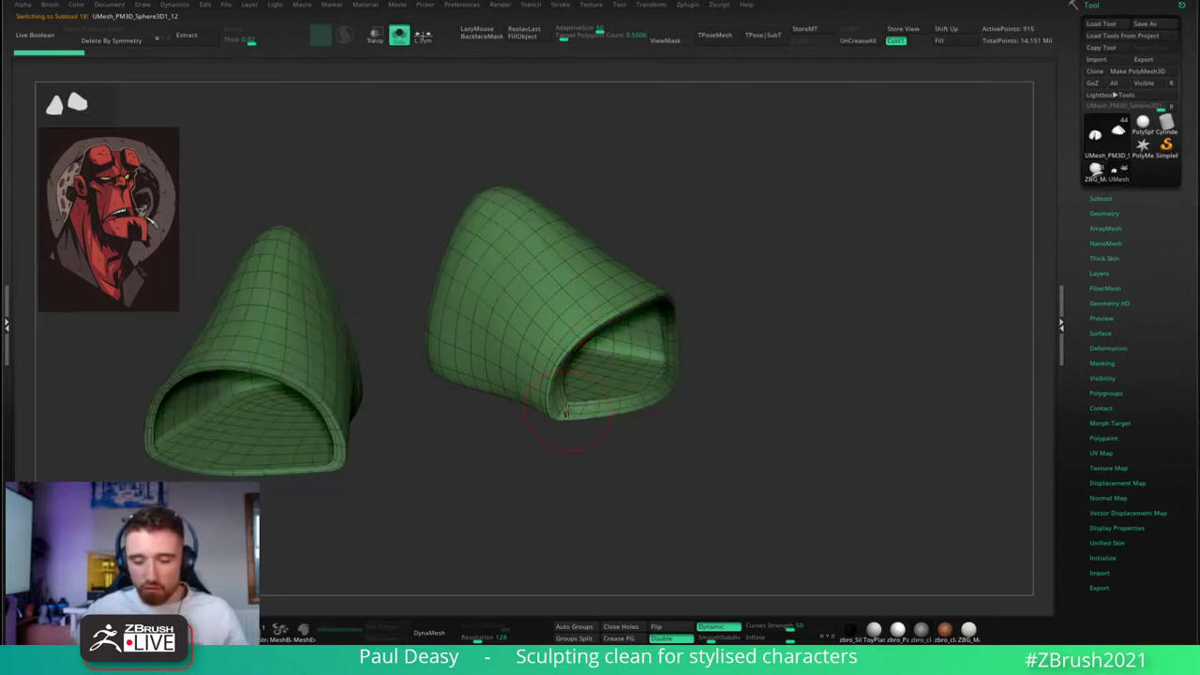
right_click_drag(566, 410, 576, 383, "alt")
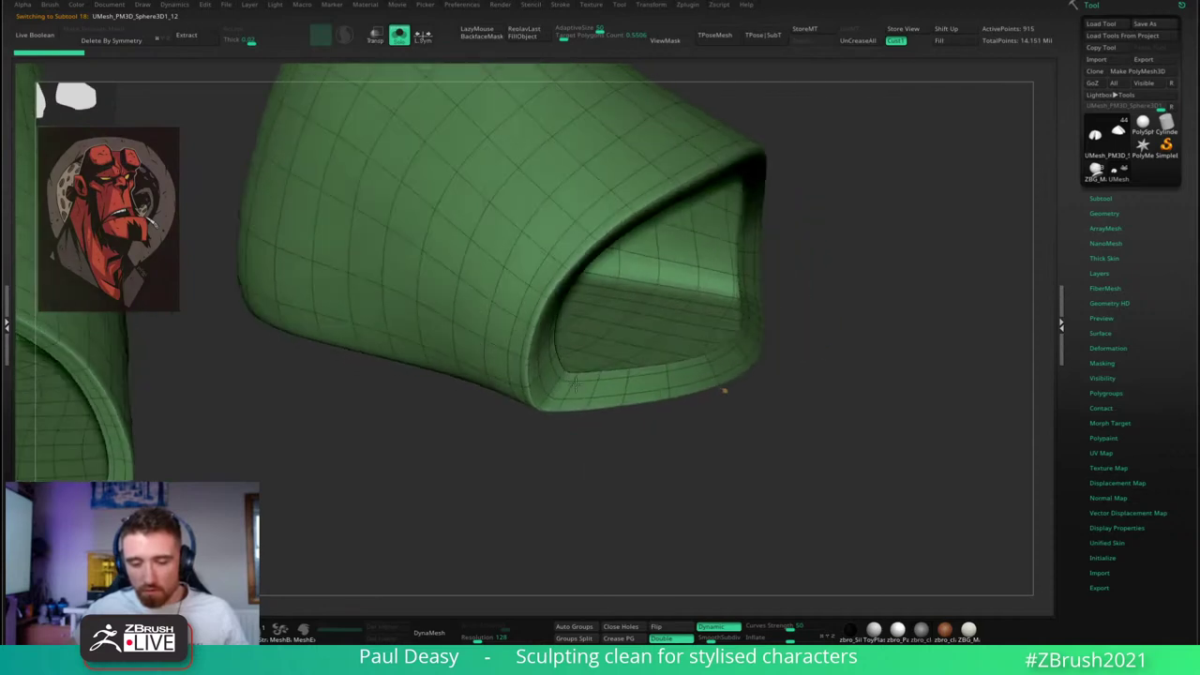
left_click_drag(575, 383, 583, 376)
- Show all subtools again and make the toe subtool active to inspect its wireframe
key("ctrl+shift+s")
left_click(672, 355, "alt")
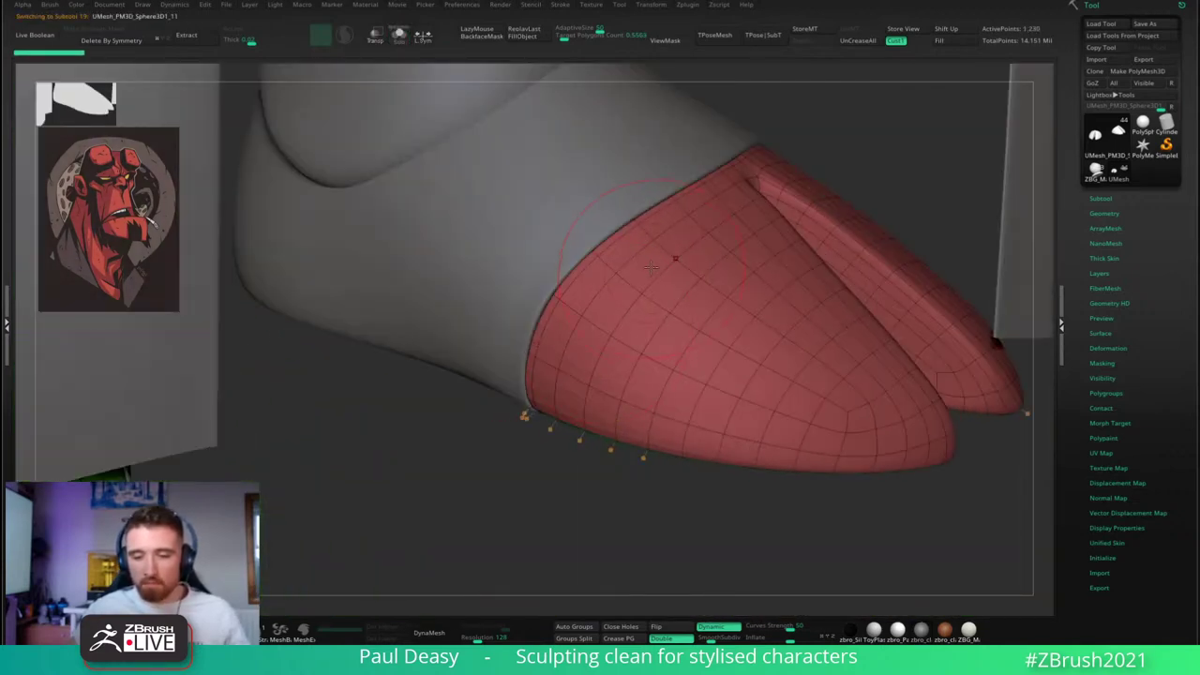
right_click(616, 315)
right_click_drag(626, 214, 620, 336, "ctrl")
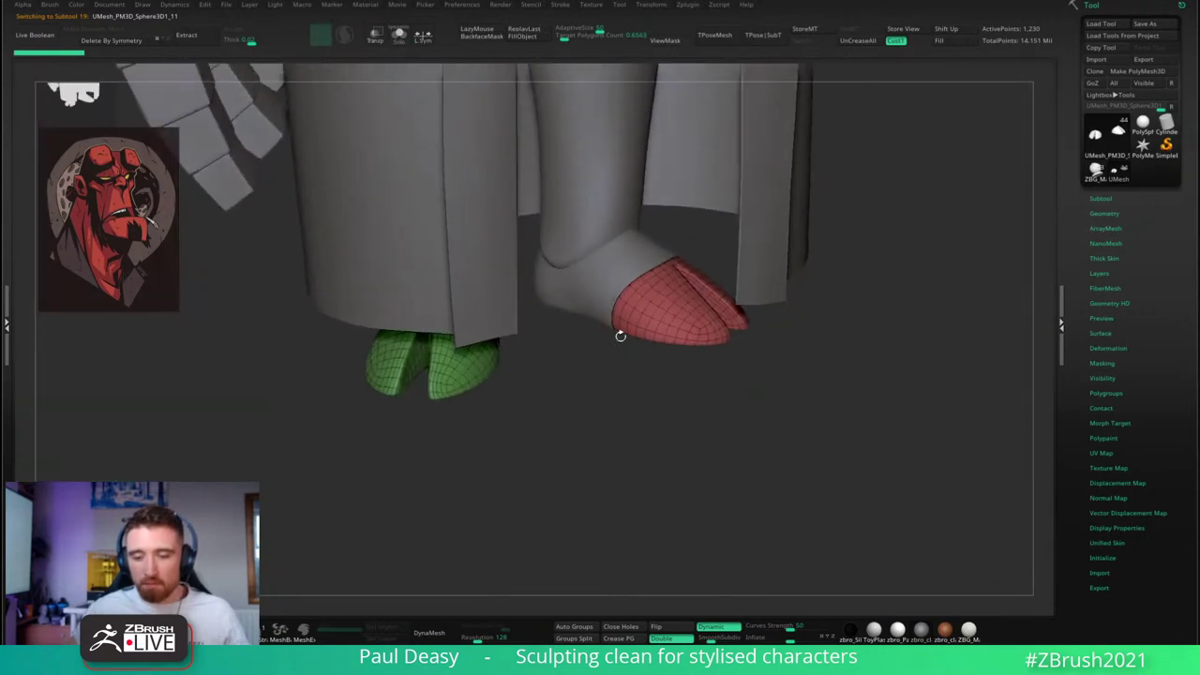
- Turn off the wireframe display and look over the coat-wearing figure from head to feet
right_click(620, 336)
right_click_drag(652, 289, 620, 375)
right_click_drag(621, 375, 616, 525, "alt")
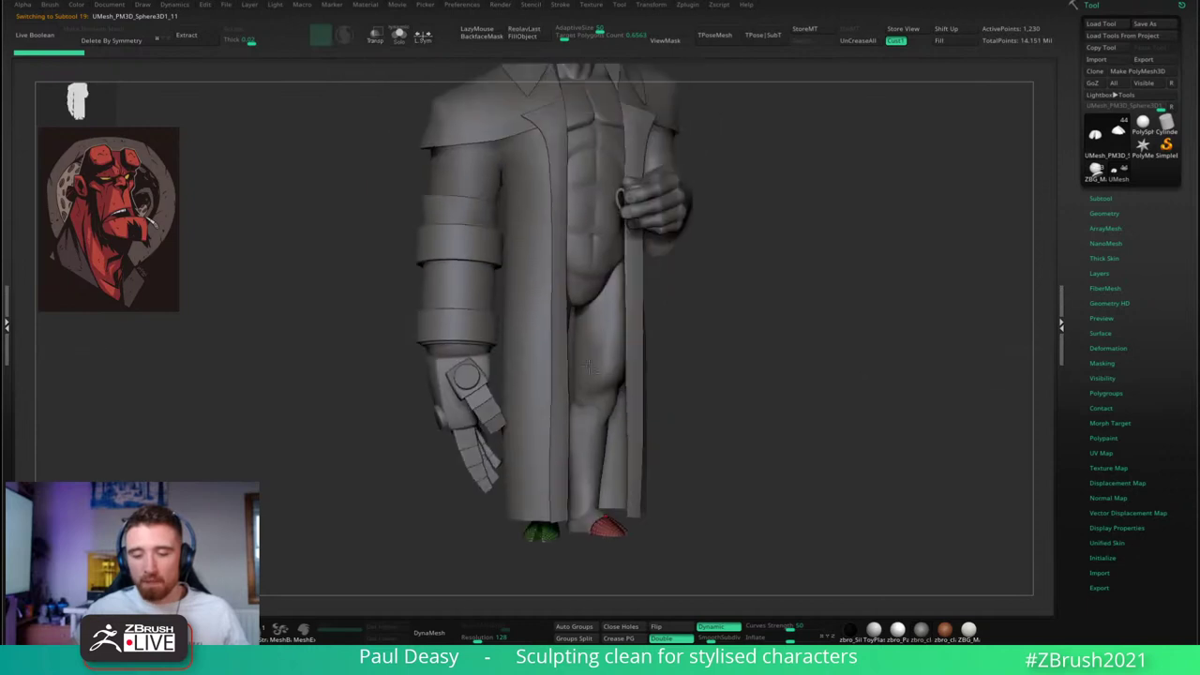
key("shift+f")
right_click_drag(460, 376, 536, 396)
left_click_drag(536, 396, 483, 394)
- Make the mug held in the closed hand the active subtool
key("space")
right_click_drag(480, 394, 472, 395)
right_click_drag(472, 395, 476, 452, "alt")
right_click_drag(526, 375, 506, 411, "ctrl")
right_click_drag(601, 413, 609, 468, "ctrl")
right_click_drag(609, 468, 559, 559, "alt")
left_click(594, 332, "alt")
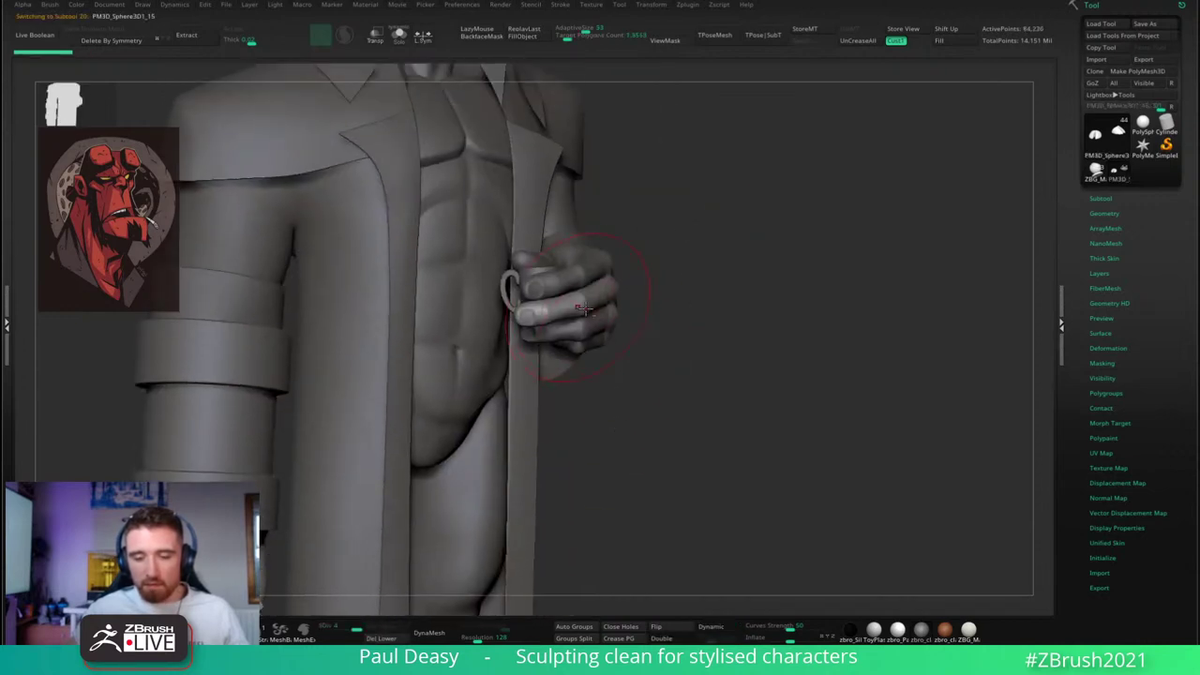
right_click_drag(600, 300, 546, 312, "ctrl")
left_click(583, 324, "alt")
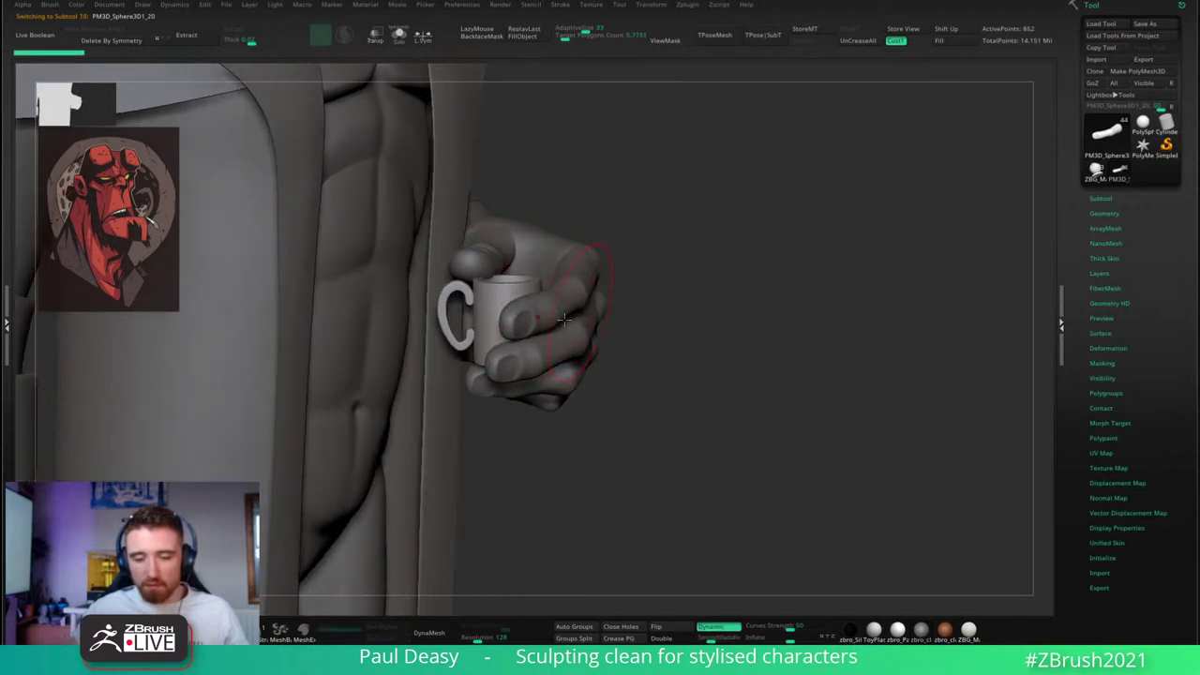
- Isolate the mug, place the transform gizmo at its base and inspect the underside
key("w")
key("alt+s")
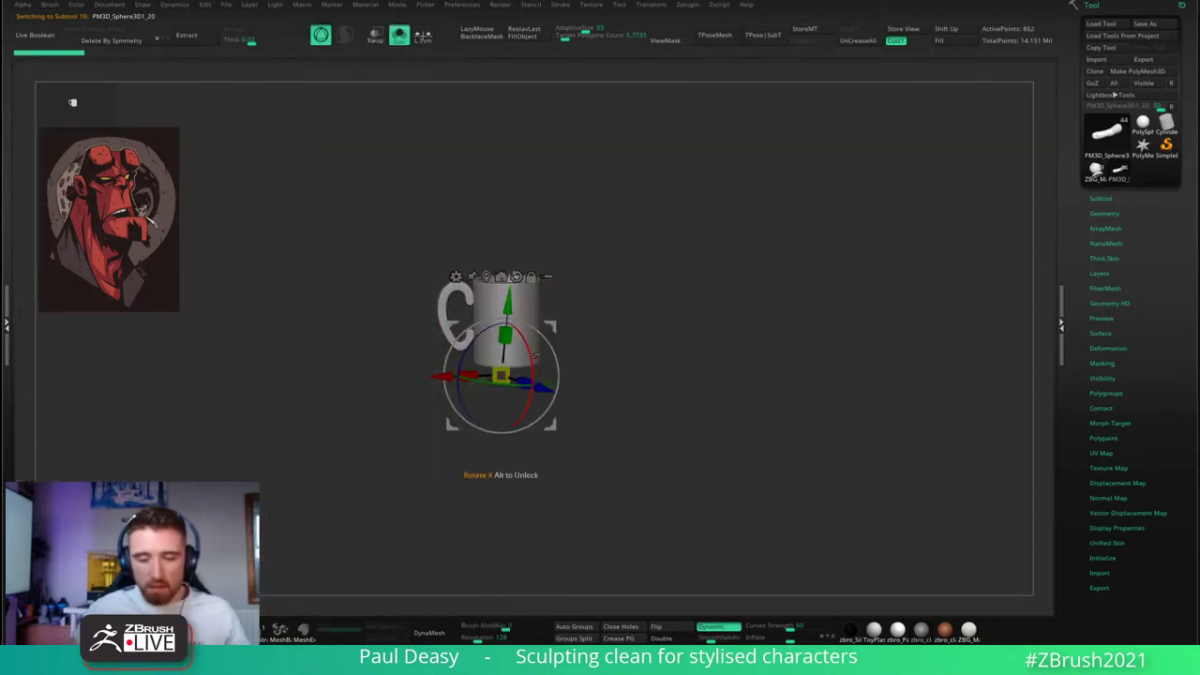
right_click_drag(544, 309, 507, 359)
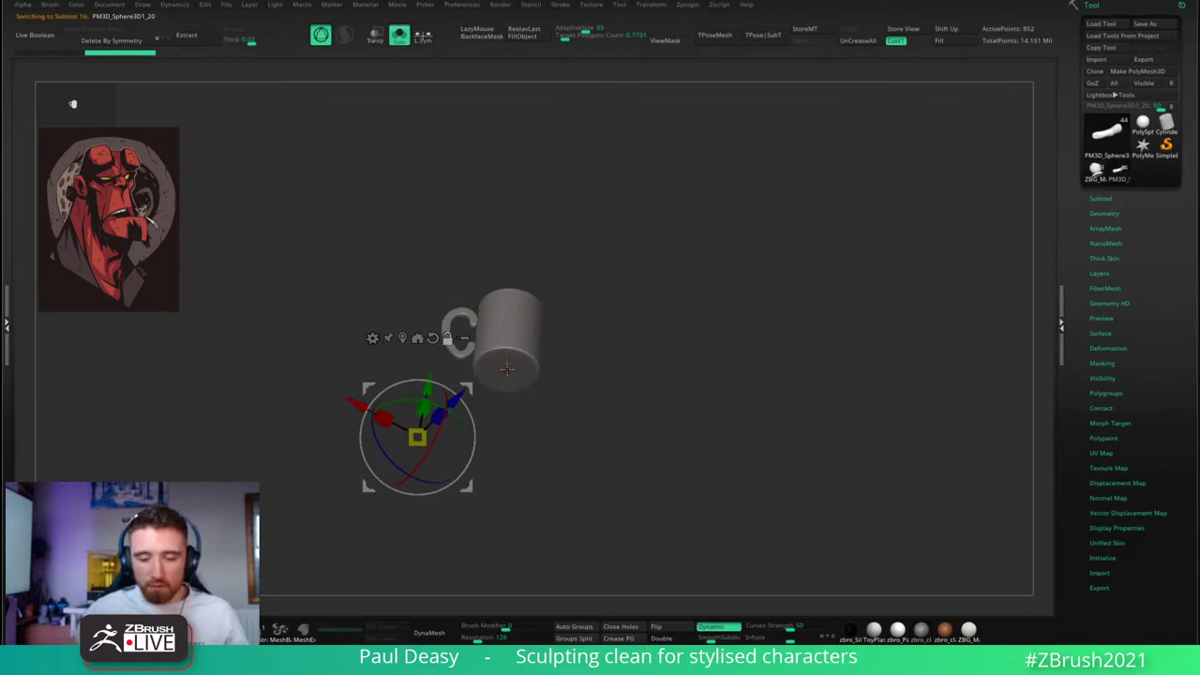
left_click(506, 369, "alt")
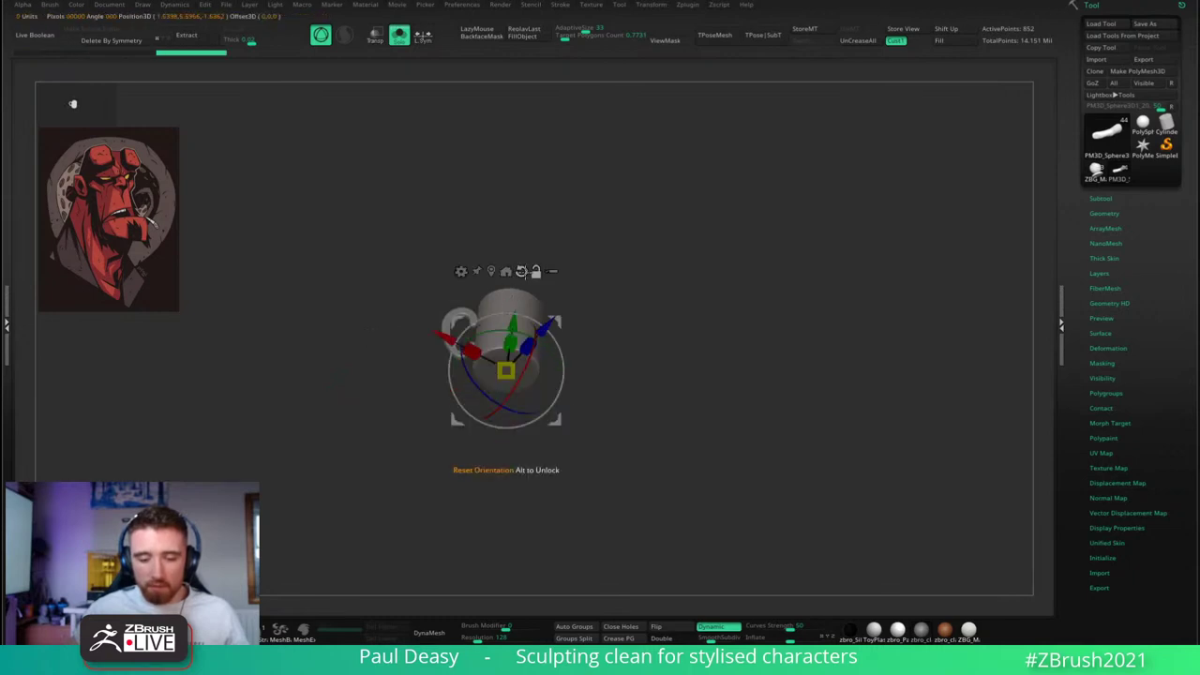
left_click_drag(506, 371, 515, 381)
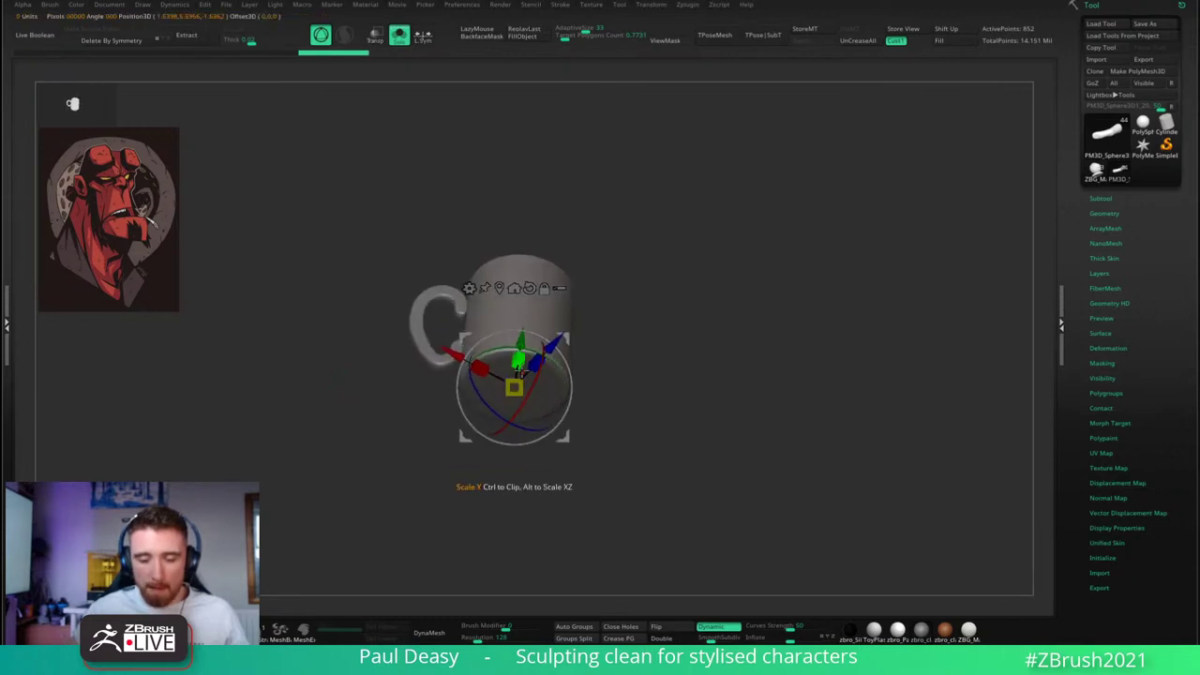
right_click_drag(516, 366, 515, 381)
- Show all subtools again, leave transform mode and examine the mug-holding hand and whole figure
key("alt+s")
right_click_drag(518, 333, 547, 358)
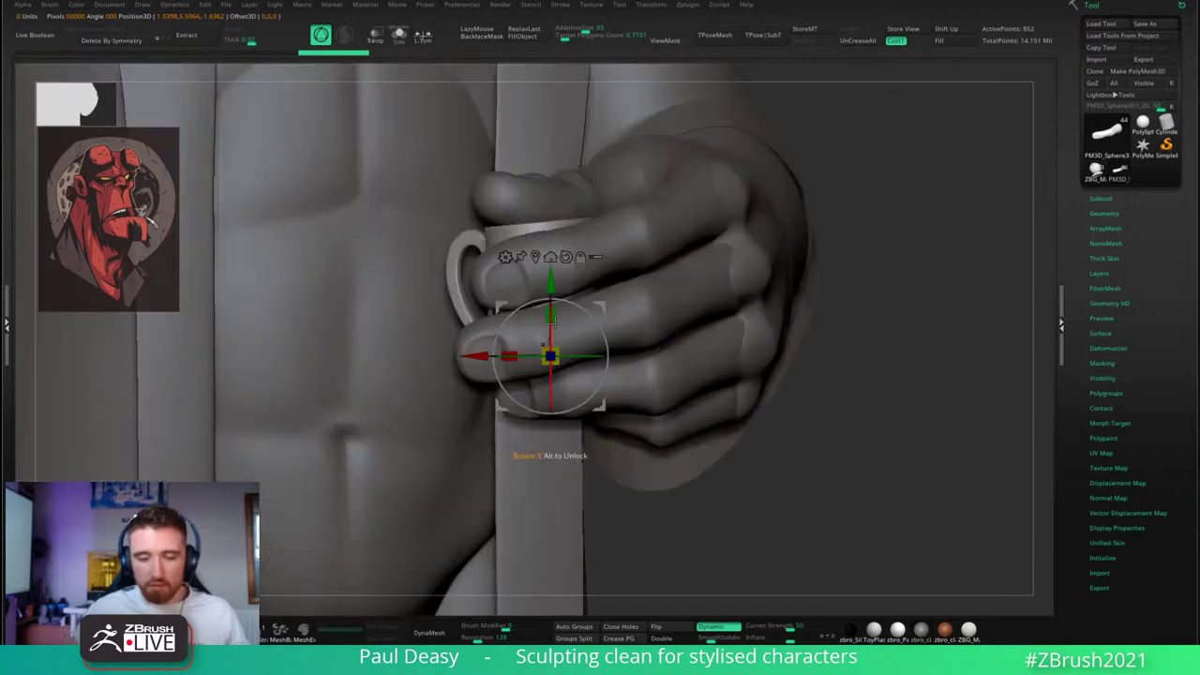
key("q")
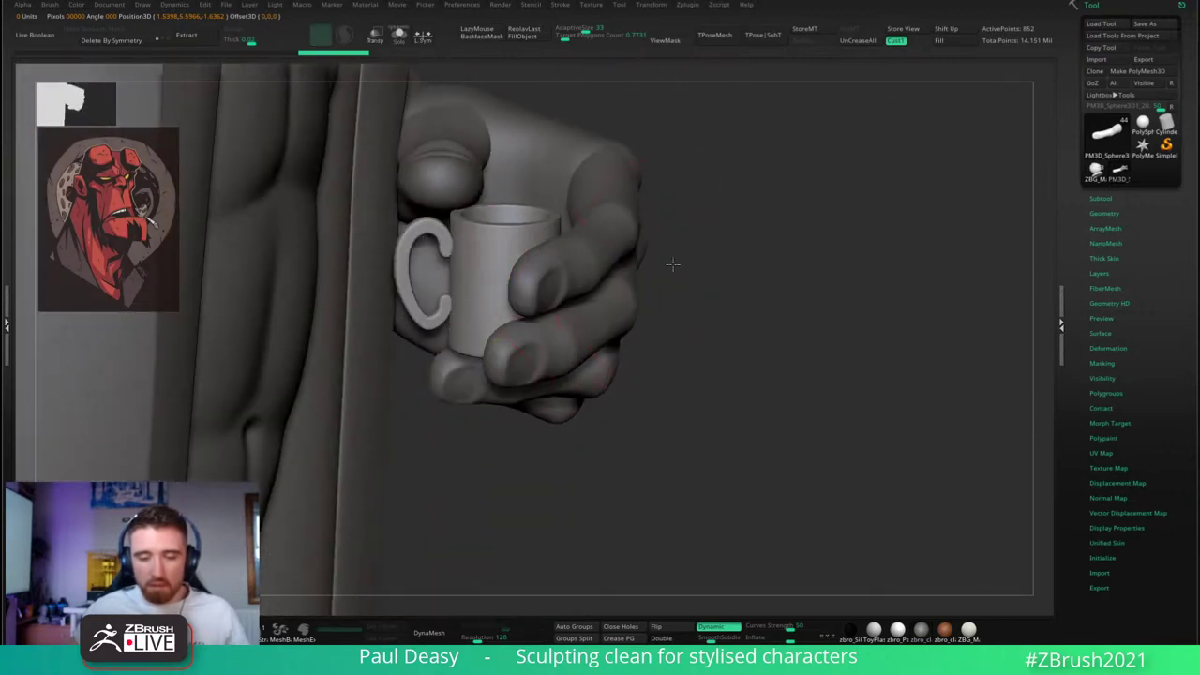
left_click_drag(672, 264, 597, 294)
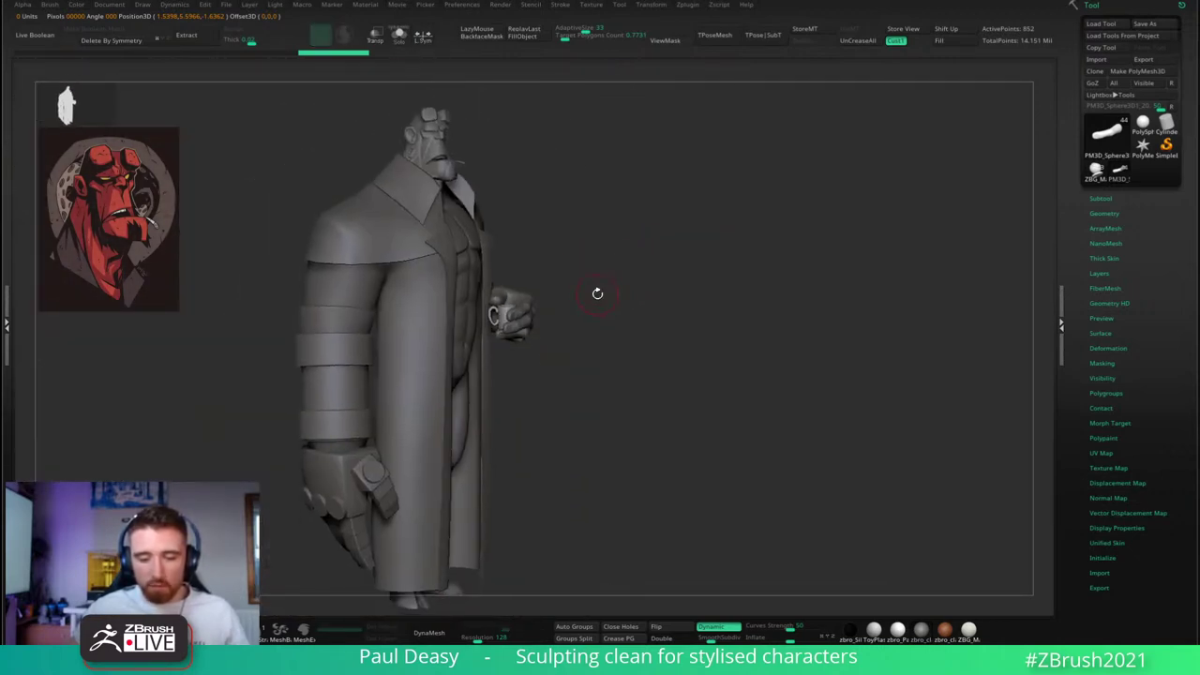
mouse_move(581, 282)
left_mouse_down()
mouse_move(560, 284)
mouse_move(573, 276)
left_mouse_up()
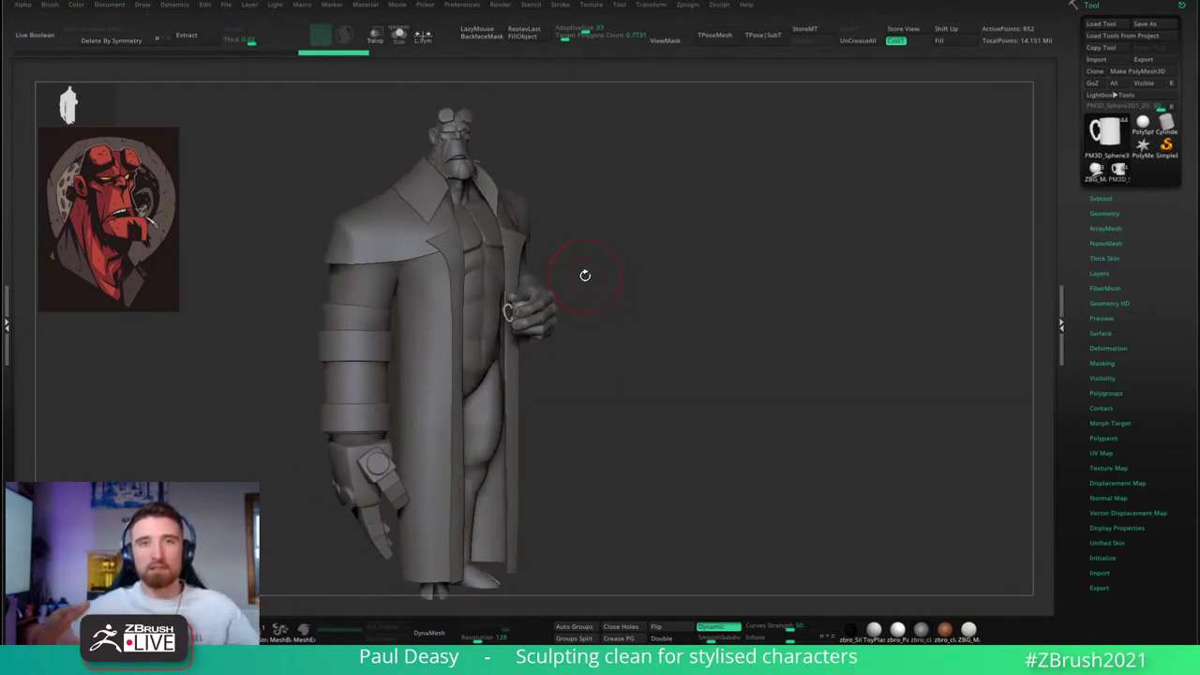
mouse_move(598, 273)
left_mouse_down()
mouse_move(609, 267)
mouse_move(576, 273)
mouse_move(596, 299)
mouse_move(579, 221)
left_mouse_up()
left_click_drag(643, 246, 574, 251, "alt")
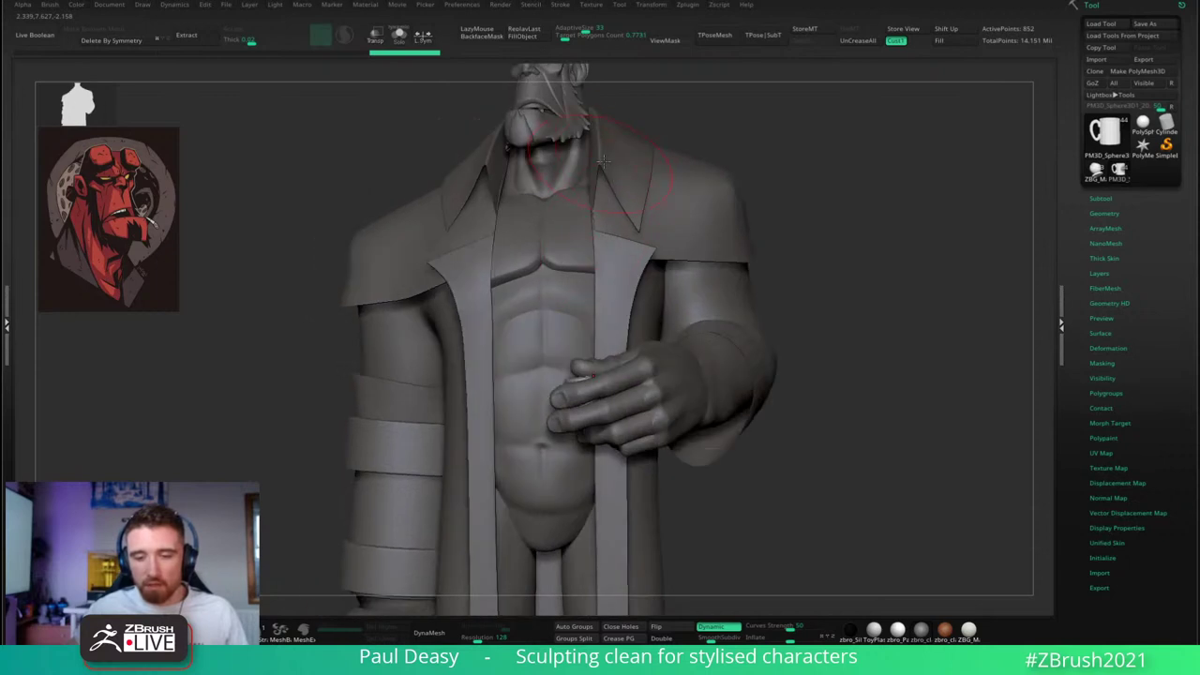
- Hide the coat's subtools: Coat, Extract3_3, Extract3_2 and 1
left_click_drag(601, 161, 635, 214)
right_click_drag(625, 198, 683, 186, "alt")
left_click(617, 253, "alt")
left_click(1092, 200)
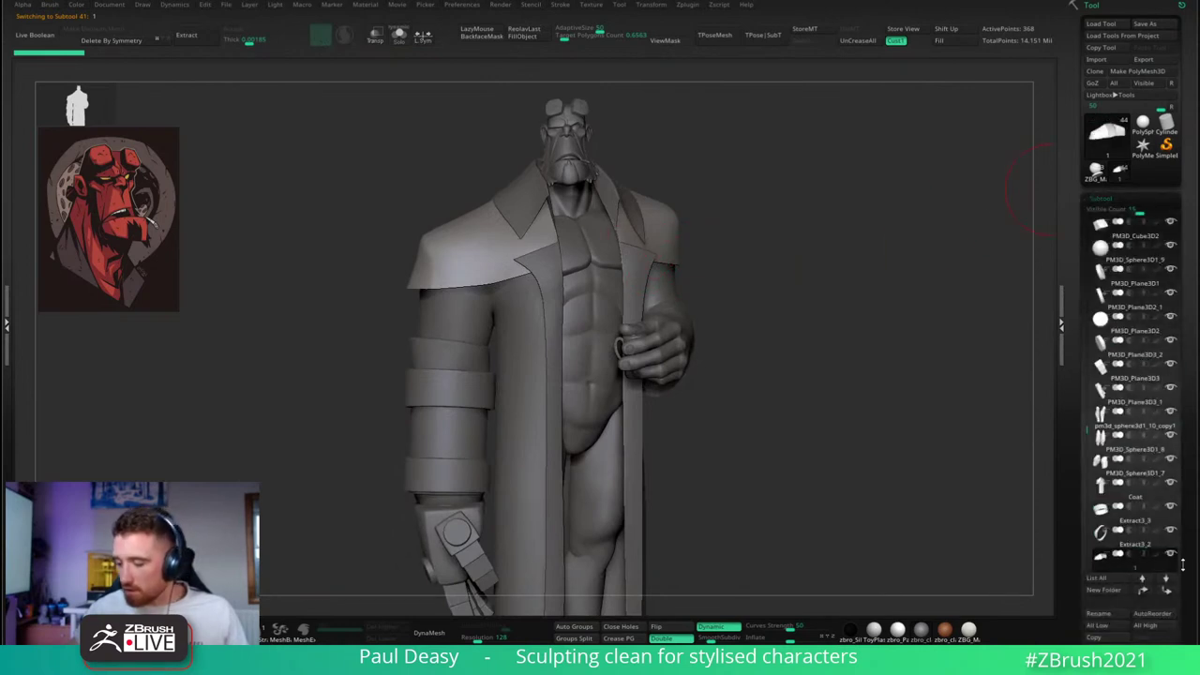
mouse_move(1174, 542)
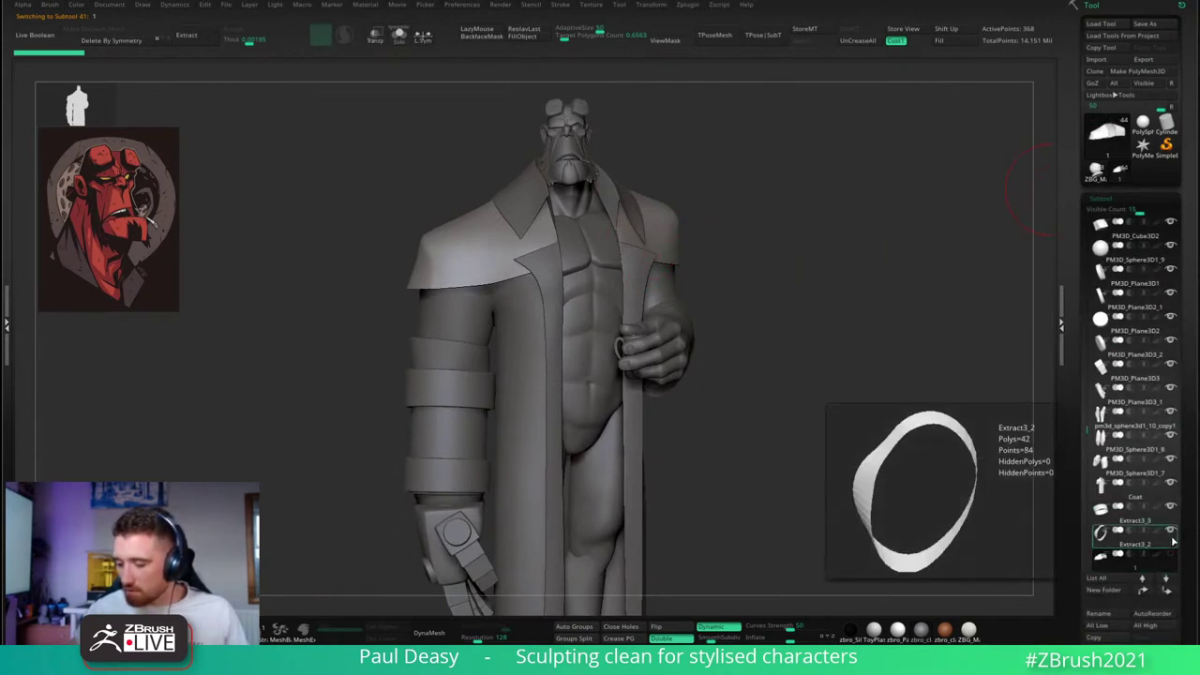
left_click(1172, 485)
- Make the abdomen subtool active and view the body without its coat from the front and side
left_click(596, 375, "alt")
left_click_drag(747, 435, 708, 420)
right_click(704, 396)
mouse_move(708, 420)
right_mouse_down("alt")
mouse_move(697, 403)
mouse_move(713, 396)
mouse_move(703, 408)
right_mouse_up("alt")
left_click_drag(703, 407, 671, 385)
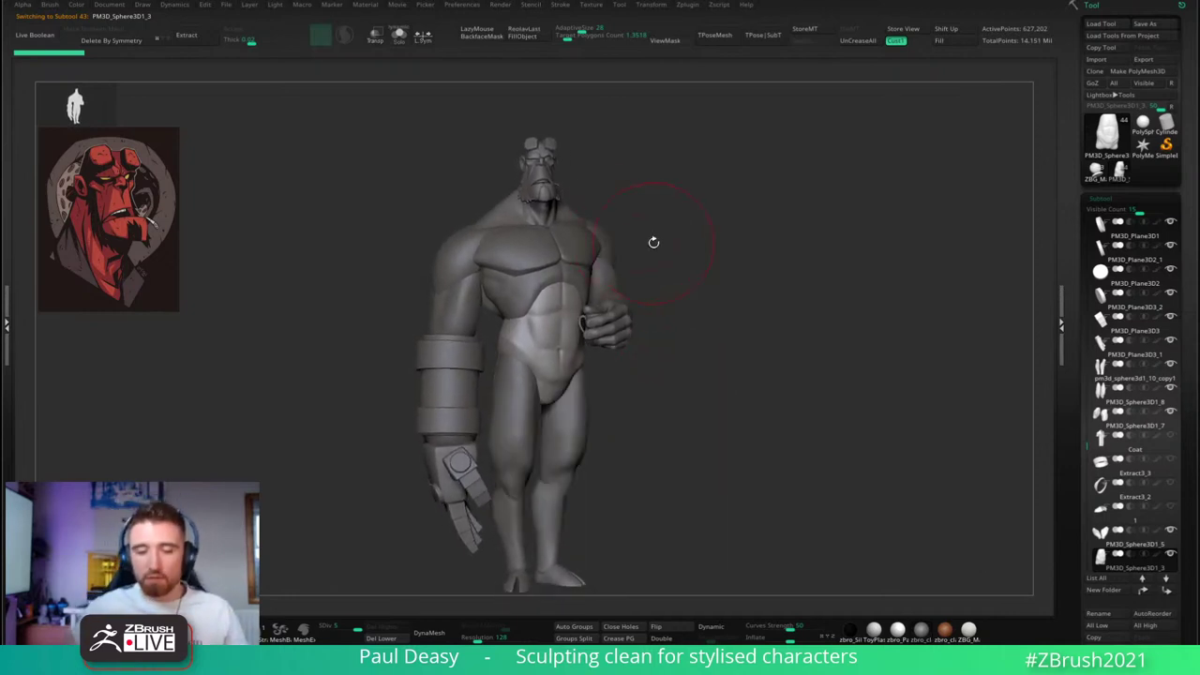
left_click_drag(648, 257, 656, 257)
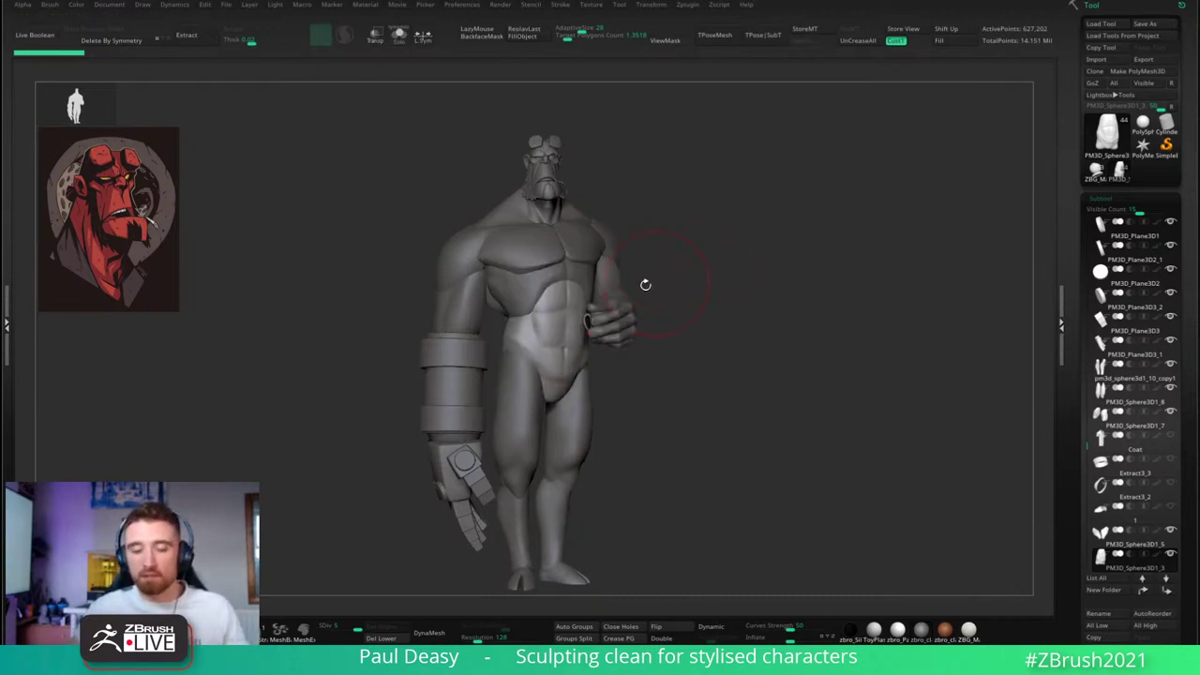
- Make the chest subtool active and examine its shape on the uncovered body
left_click(540, 260, "alt")
right_click(538, 263)
left_click_drag(657, 267, 667, 264)
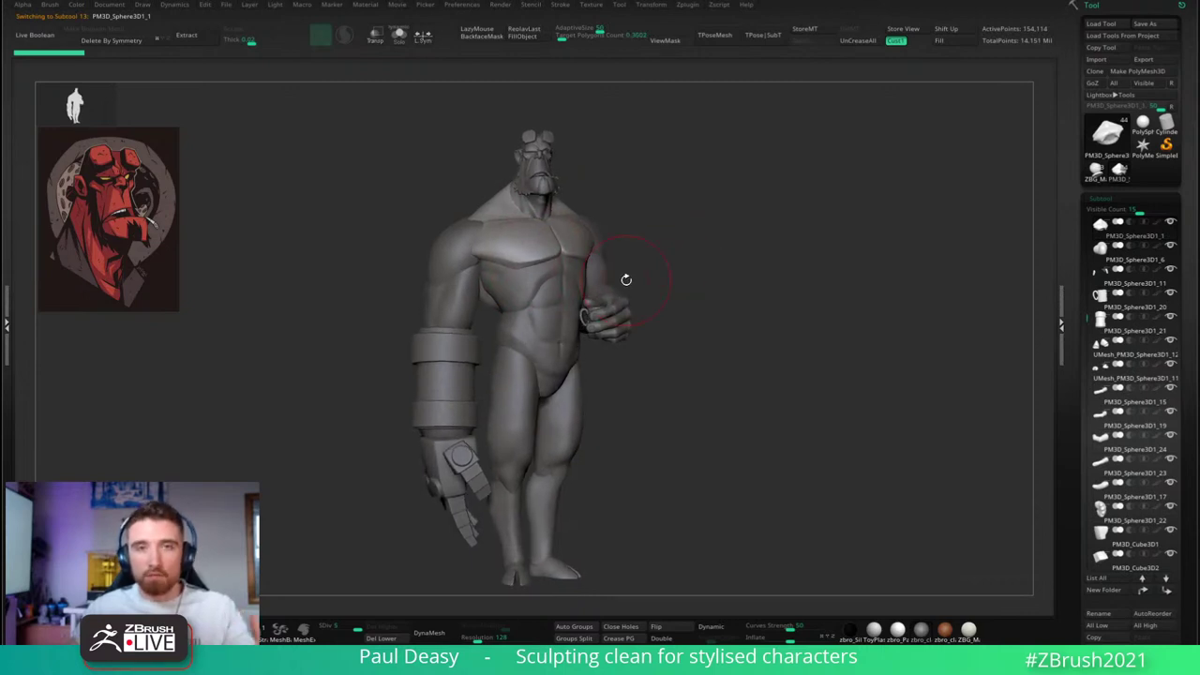
left_click_drag(631, 272, 633, 271)
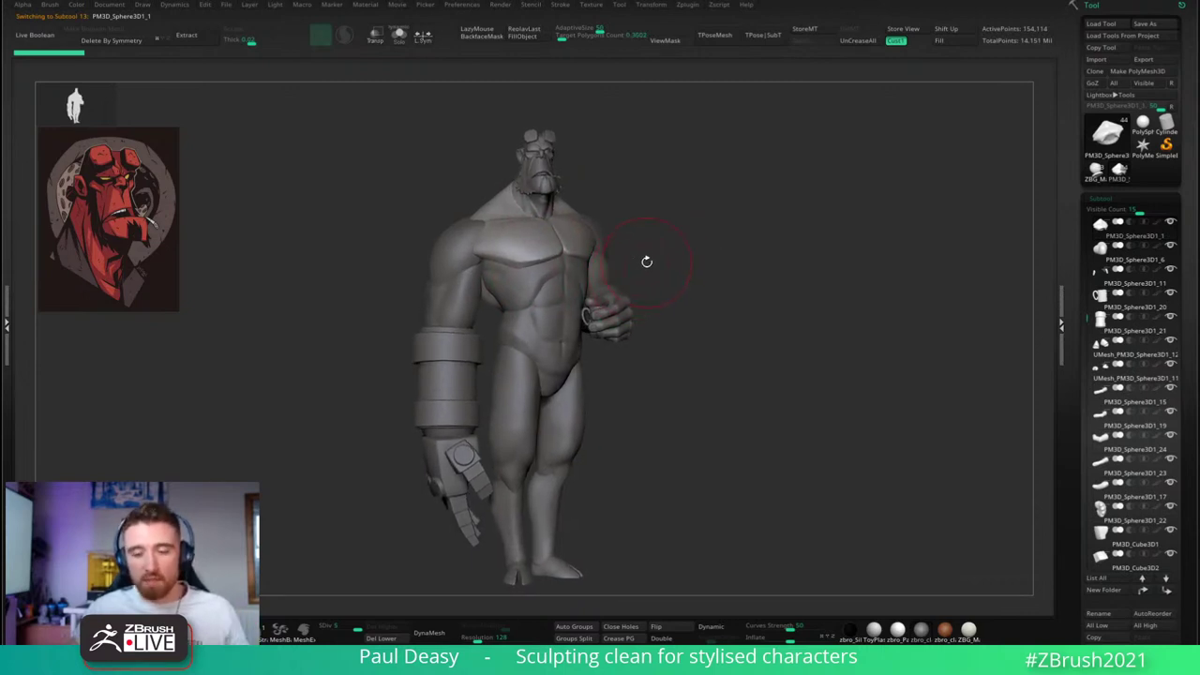
right_click(646, 264)
- Activate the ribcage subtool and then the abdomen subtool, examining how the separate torso forms meet
left_click(529, 258, "alt")
right_click_drag(530, 257, 532, 285, "ctrl")
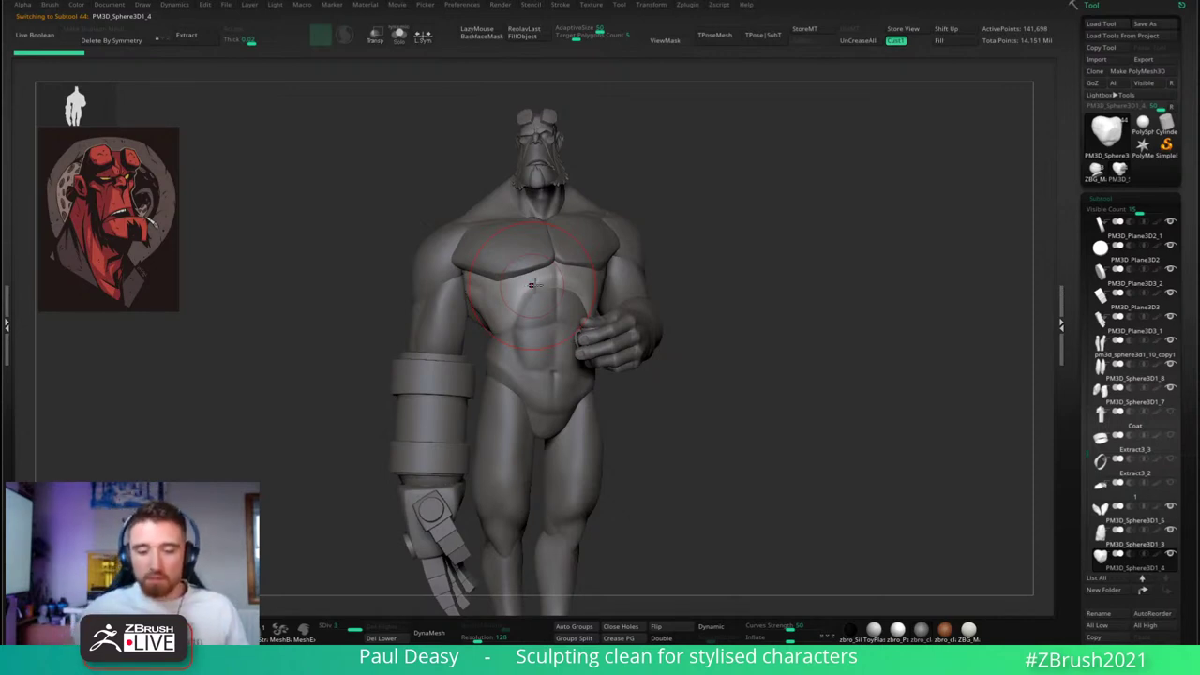
right_click_drag(580, 290, 586, 291)
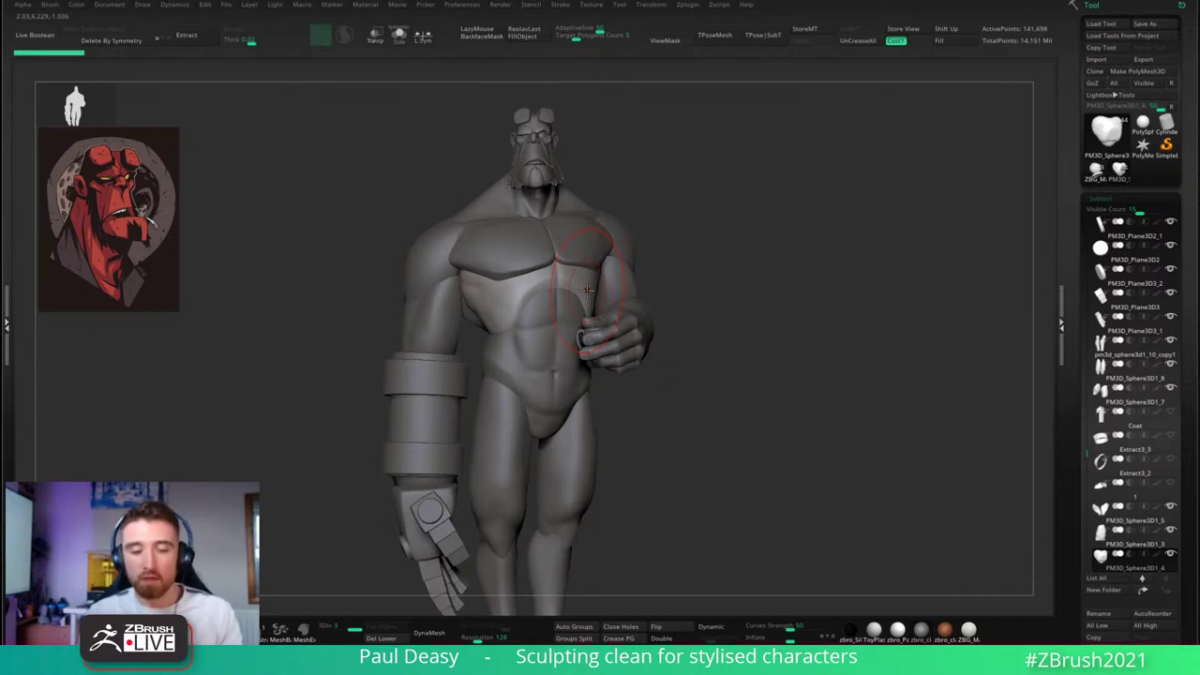
mouse_move(547, 349)
right_mouse_down()
mouse_move(559, 351)
mouse_move(559, 301)
mouse_move(547, 304)
mouse_move(557, 351)
mouse_move(549, 333)
right_mouse_up()
left_click(559, 345, "alt")
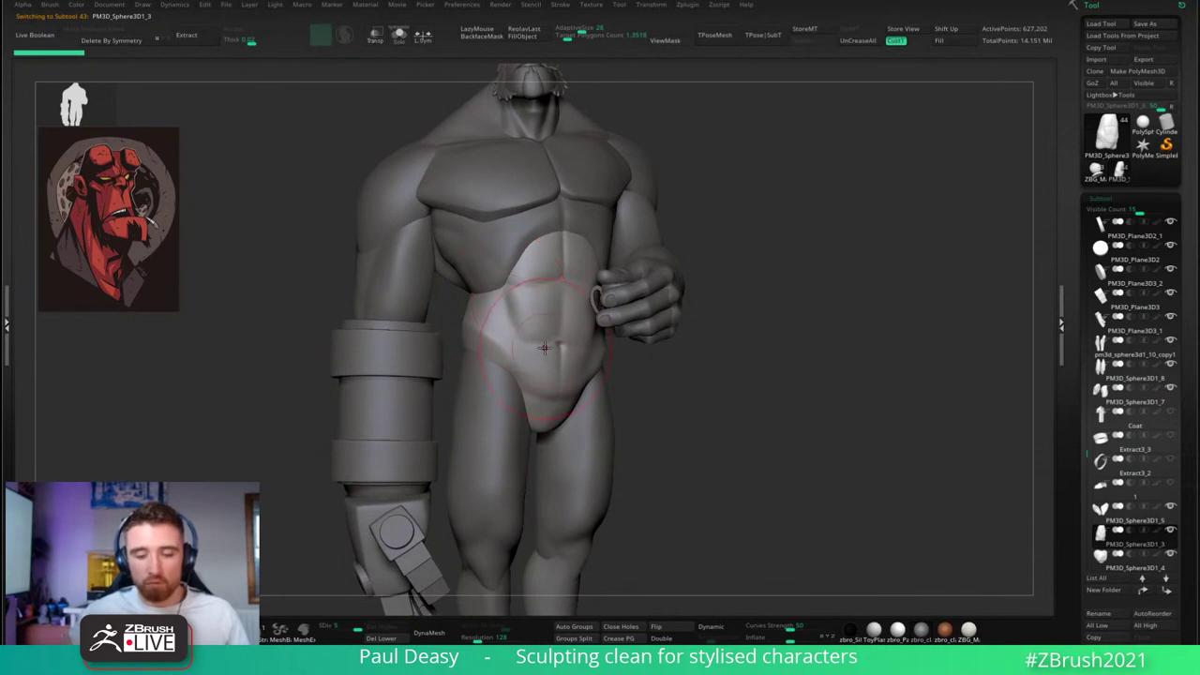
key("space")
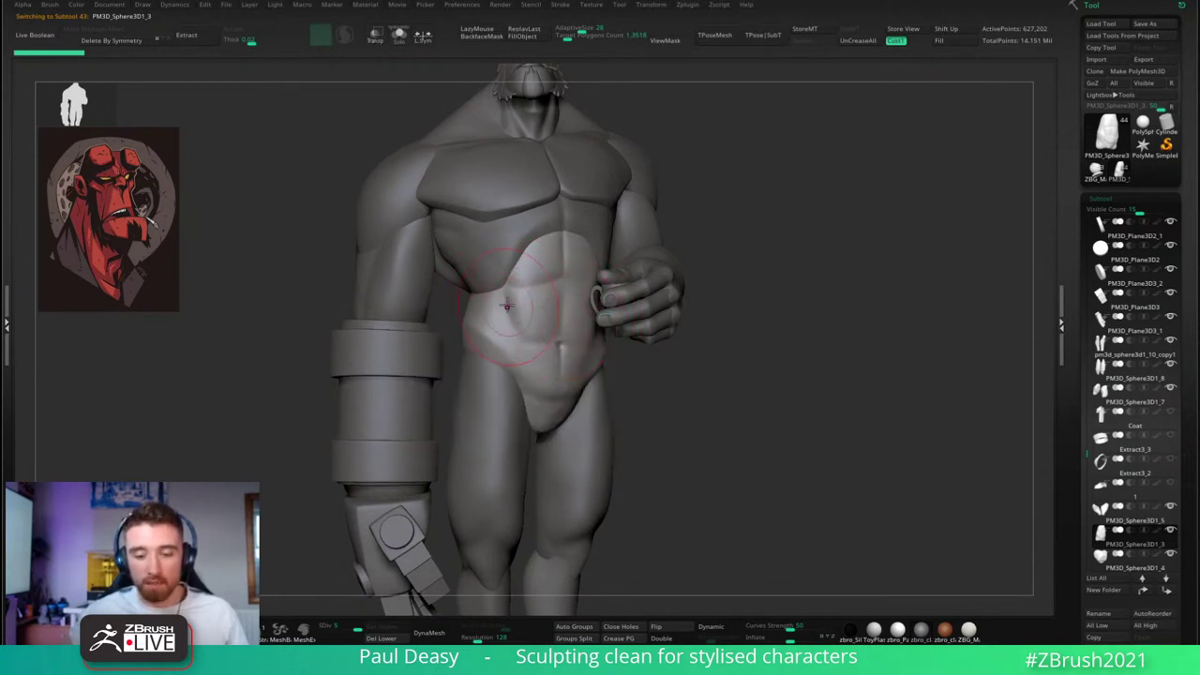
mouse_move(542, 303)
right_mouse_down()
mouse_move(697, 367)
mouse_move(707, 359)
mouse_move(688, 347)
mouse_move(704, 351)
right_mouse_up()
left_click_drag(699, 347, 688, 319)
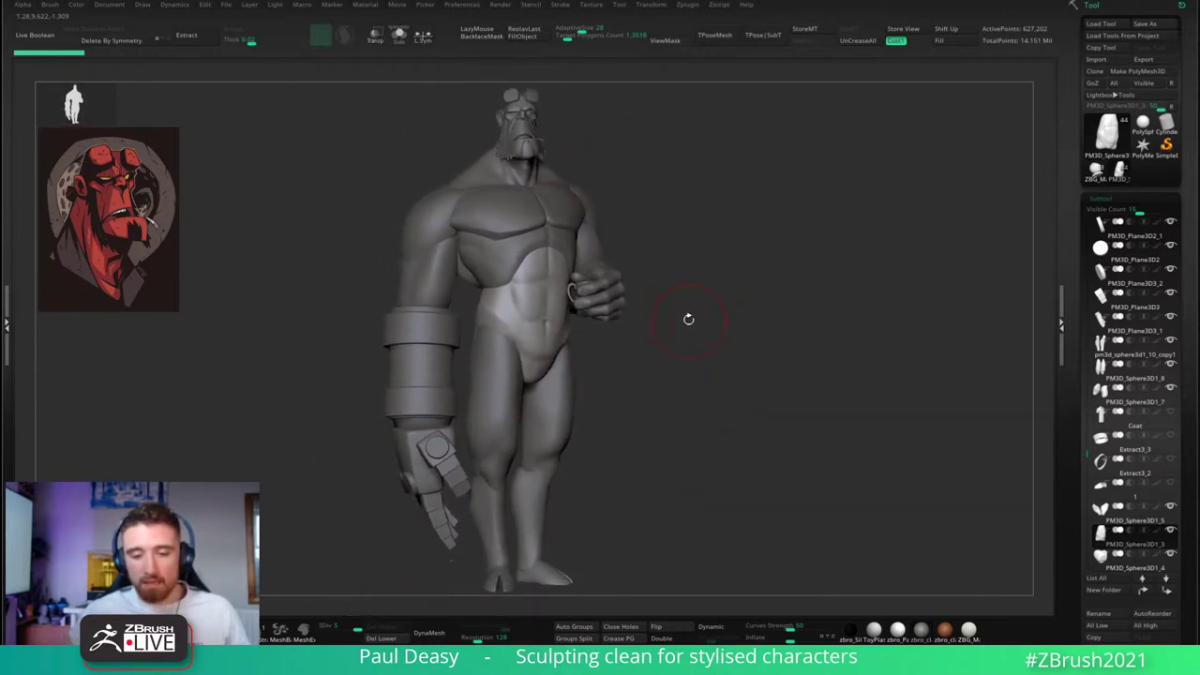
- Switch through the chest, ribcage and shoulder subtools, ending with the upper arms active
left_click(511, 229, "alt")
left_click(510, 258, "alt")
left_click(477, 228, "alt")
left_click(427, 230, "alt")
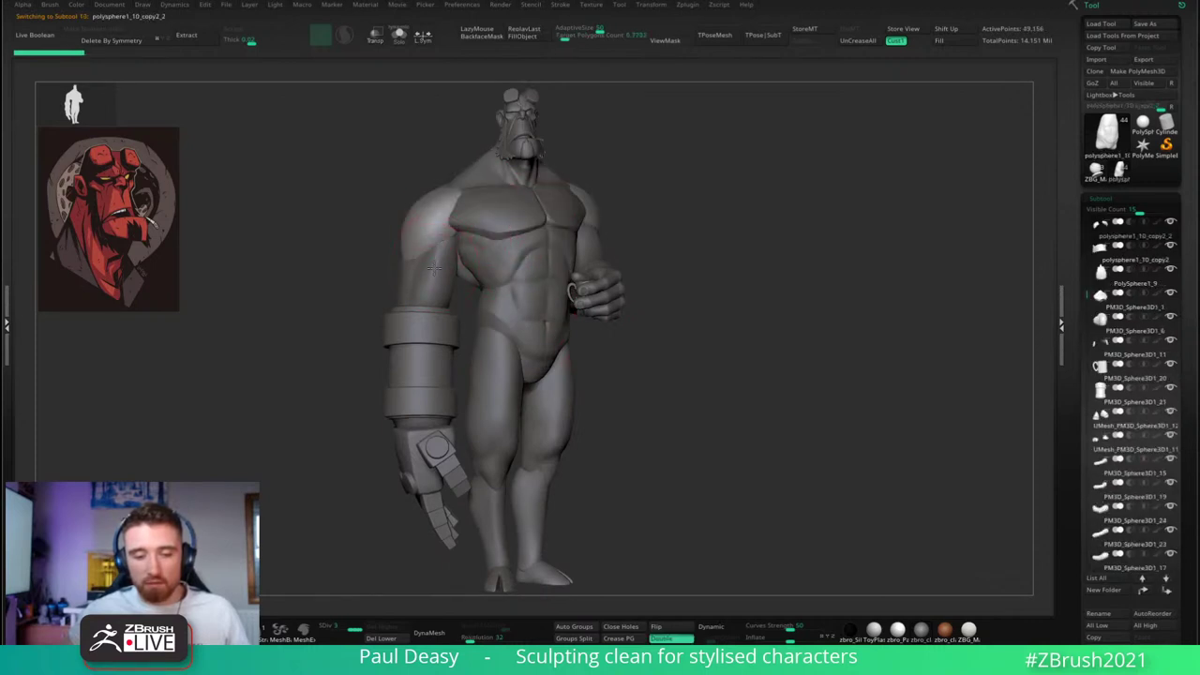
left_click(433, 268, "alt")
right_click_drag(555, 267, 544, 273)
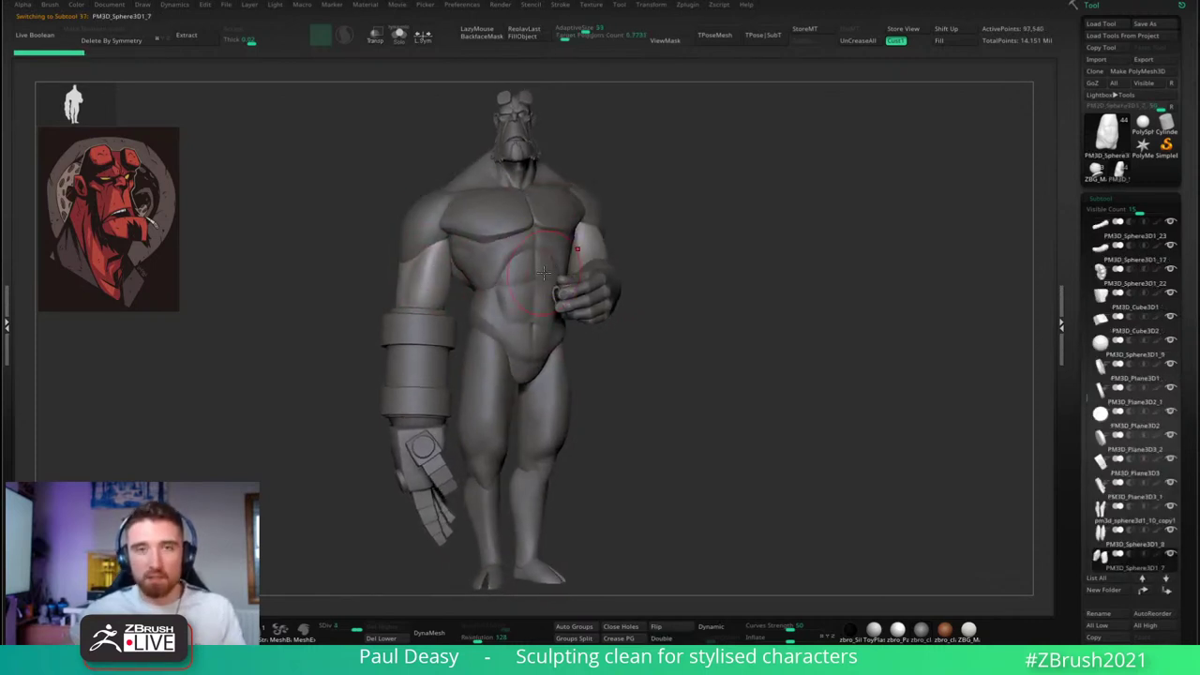
right_click_drag(535, 270, 547, 251)
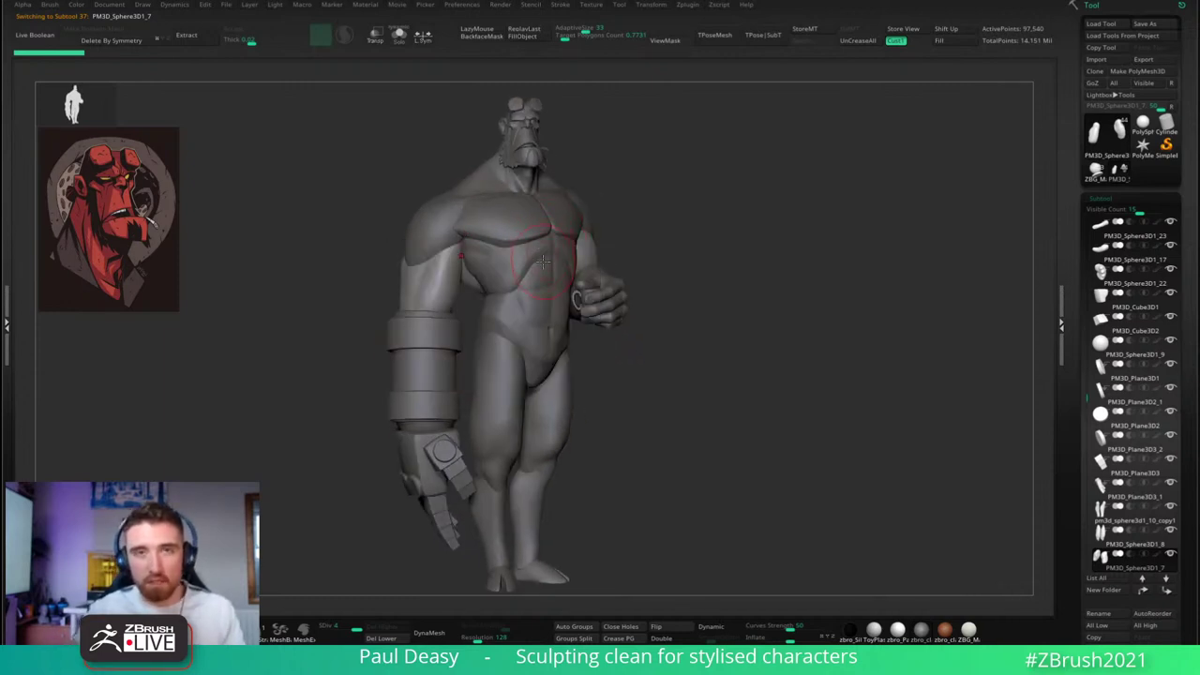
- Locate the All Low and All High options that switch every subtool's subdivision level
scroll(1153, 300, "down", 5)
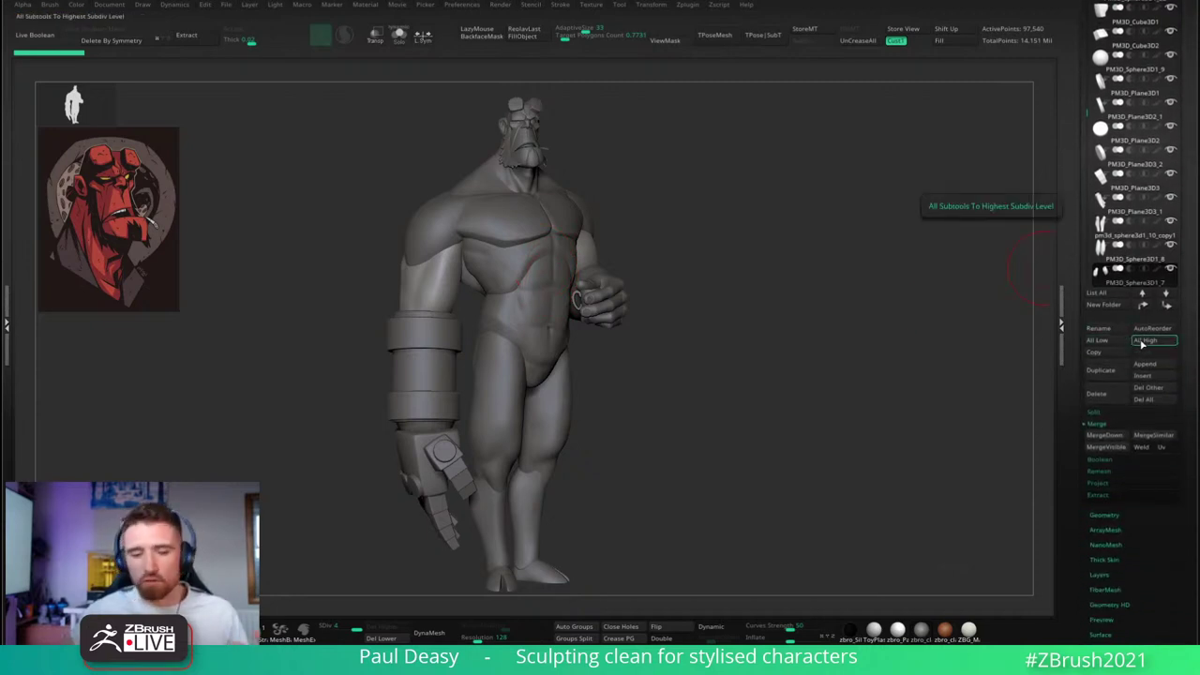
left_click(1116, 342)
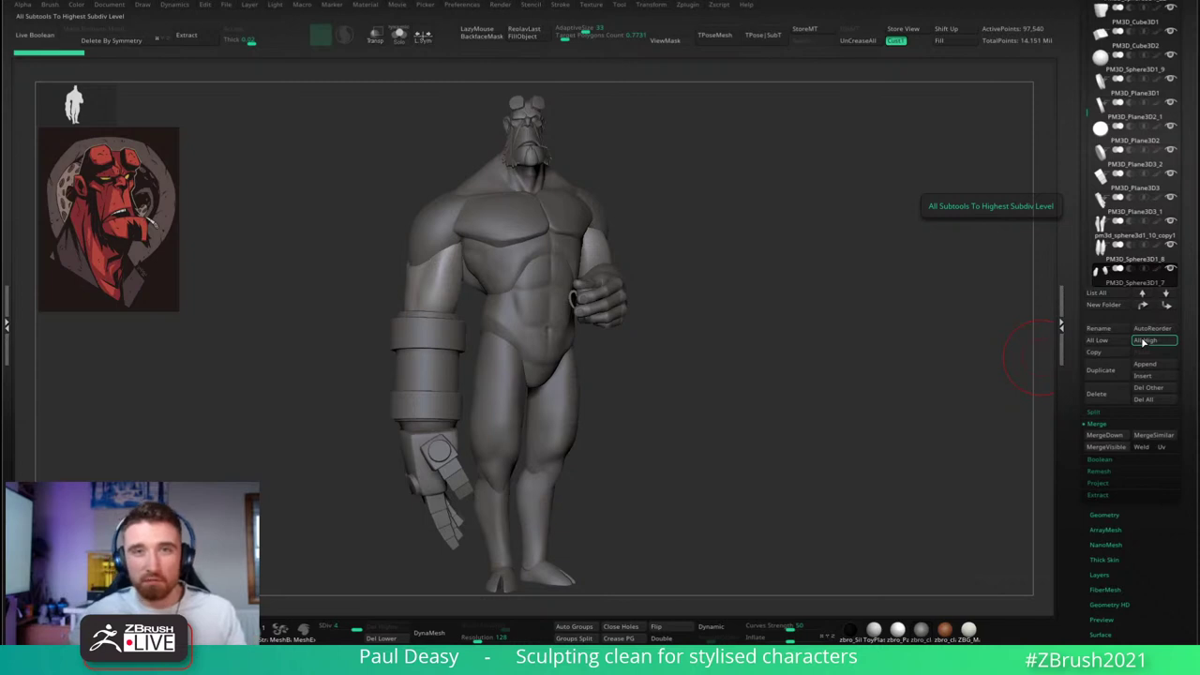
left_click(1156, 343)
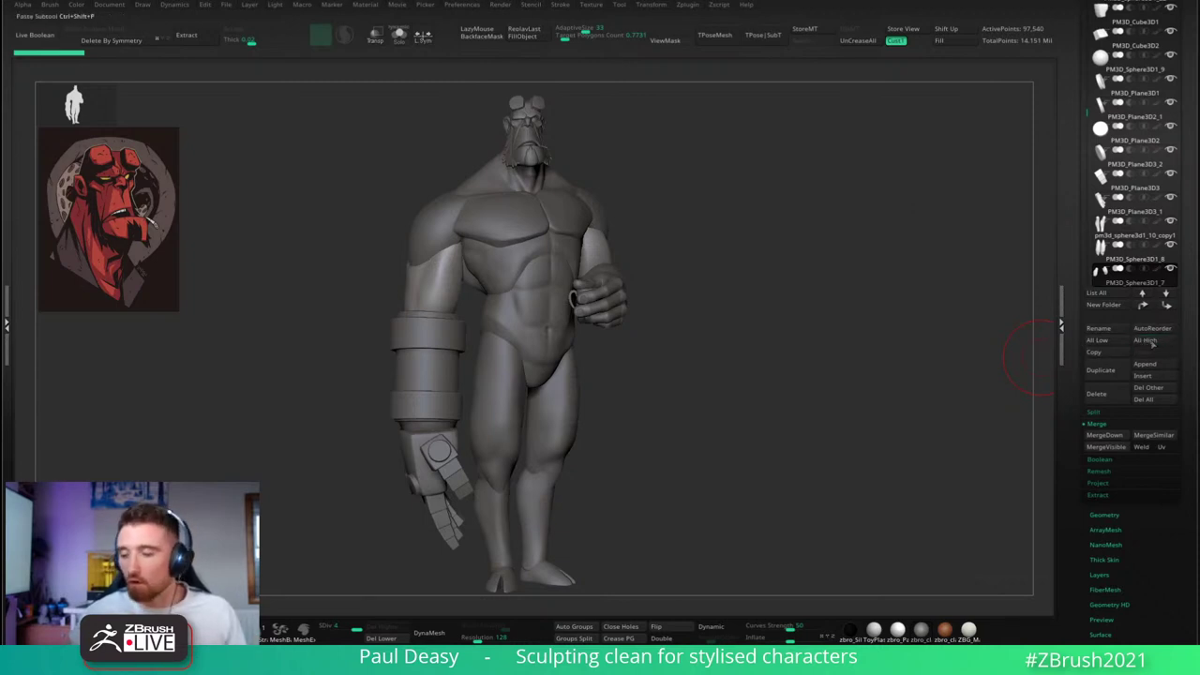
left_click_drag(1080, 312, 1076, 346)
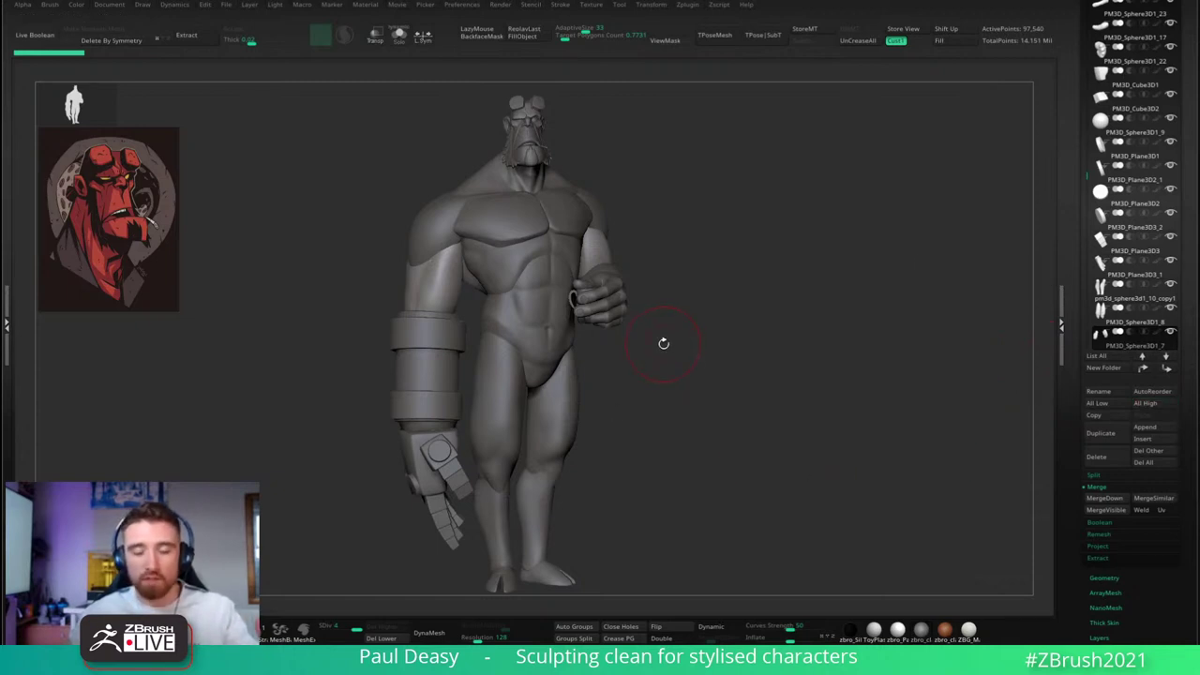
- Look through the transform gizmo's deformer list with its remesh options, and return to draw mode
left_click_drag(686, 298, 558, 342)
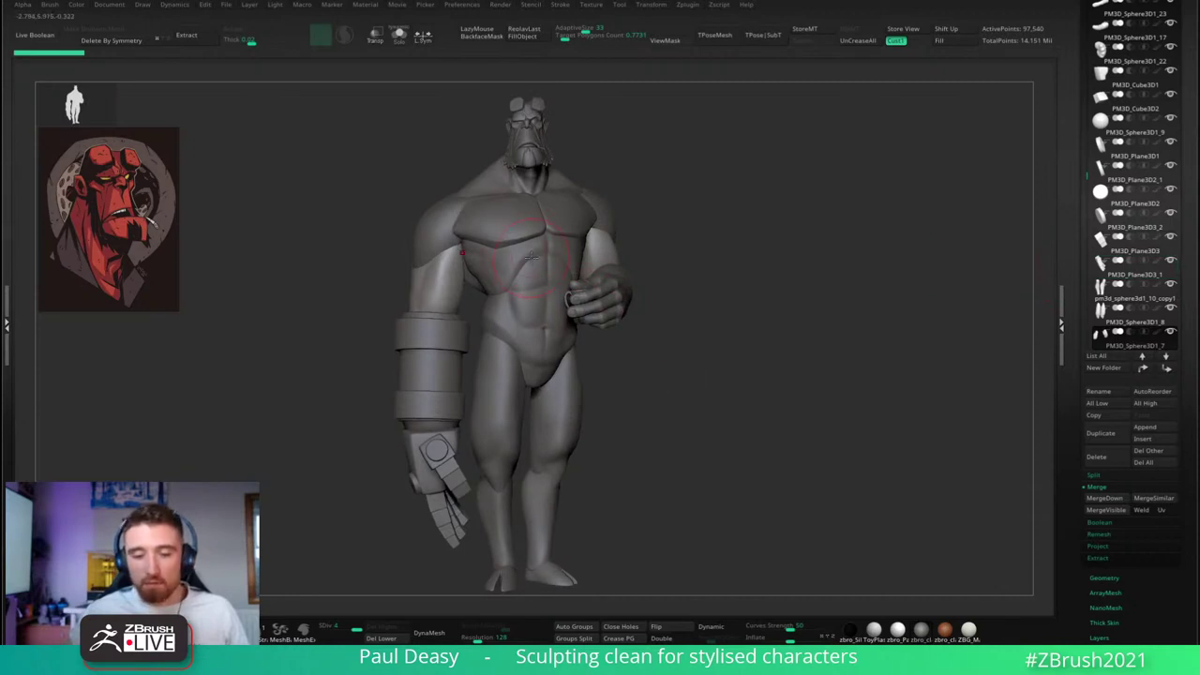
left_click_drag(648, 375, 542, 251)
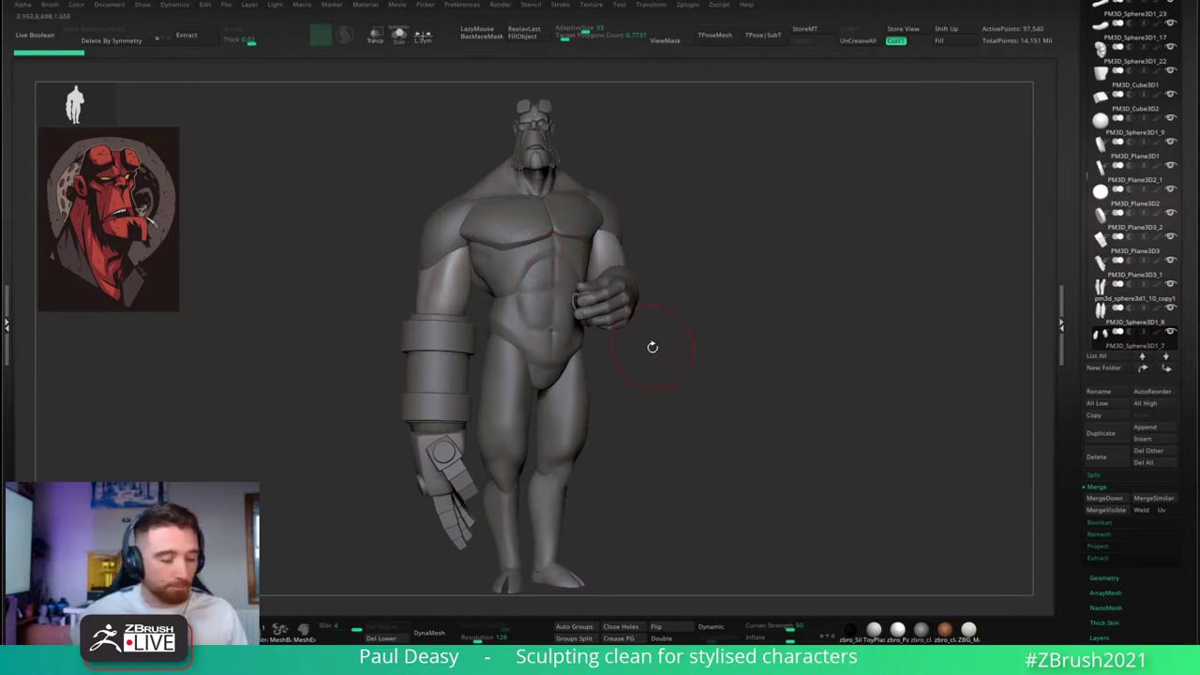
key("w")
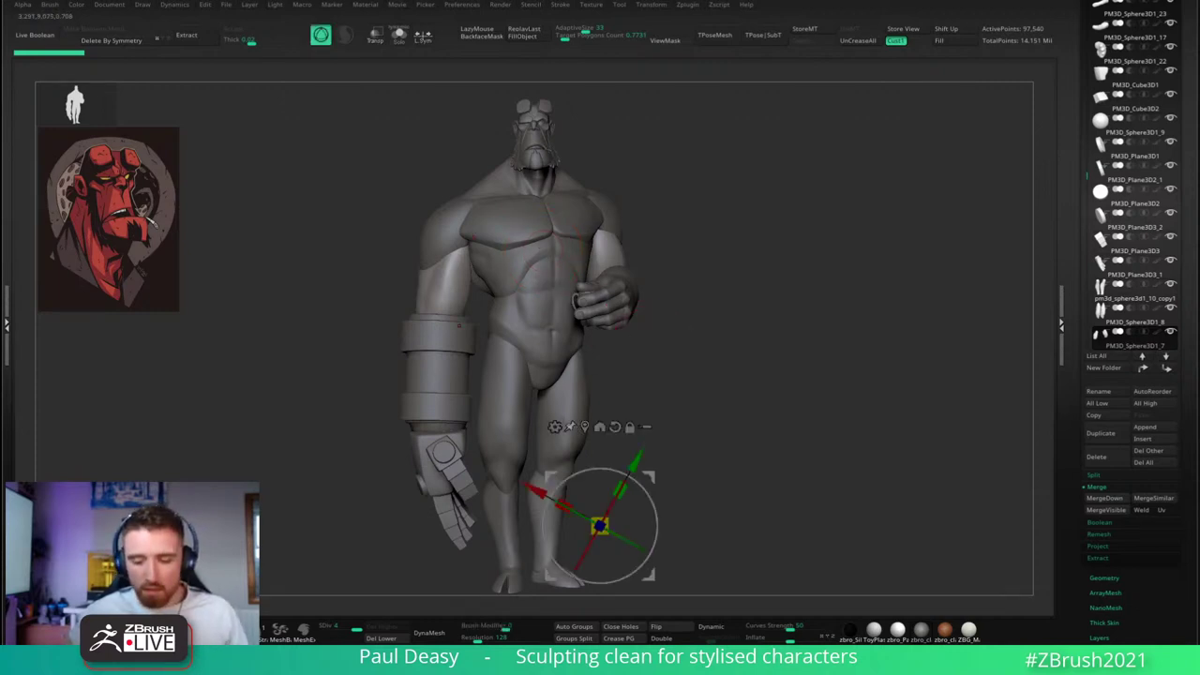
left_click(555, 427)
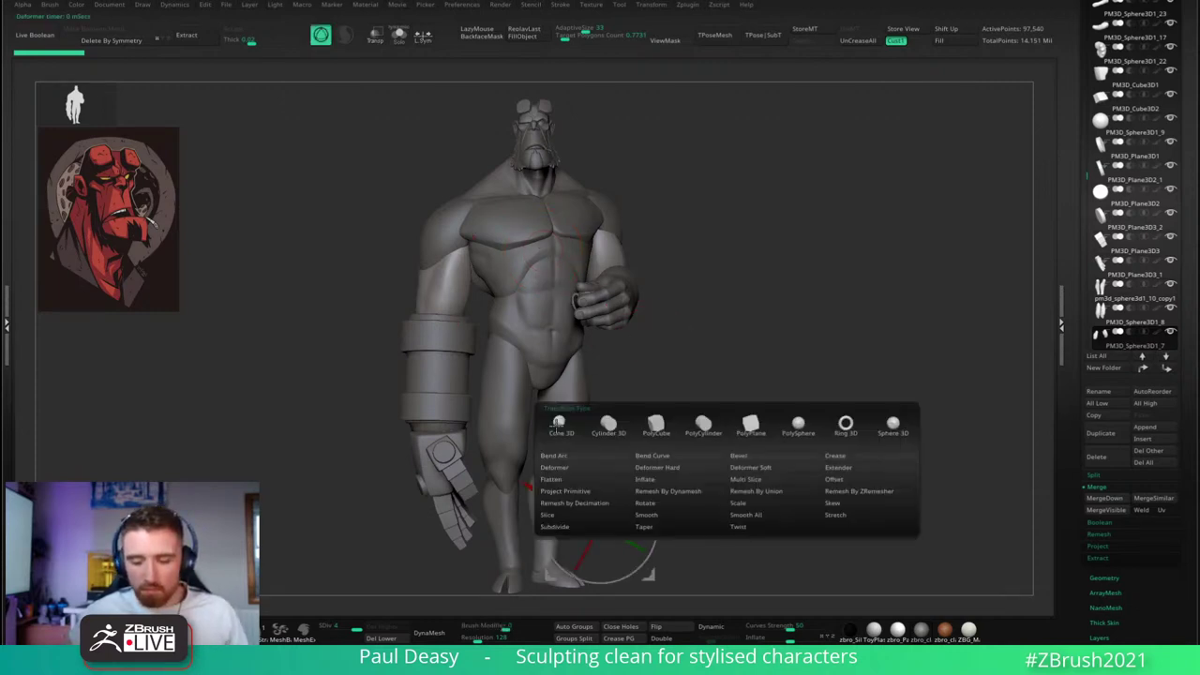
left_click(766, 492)
key("q")
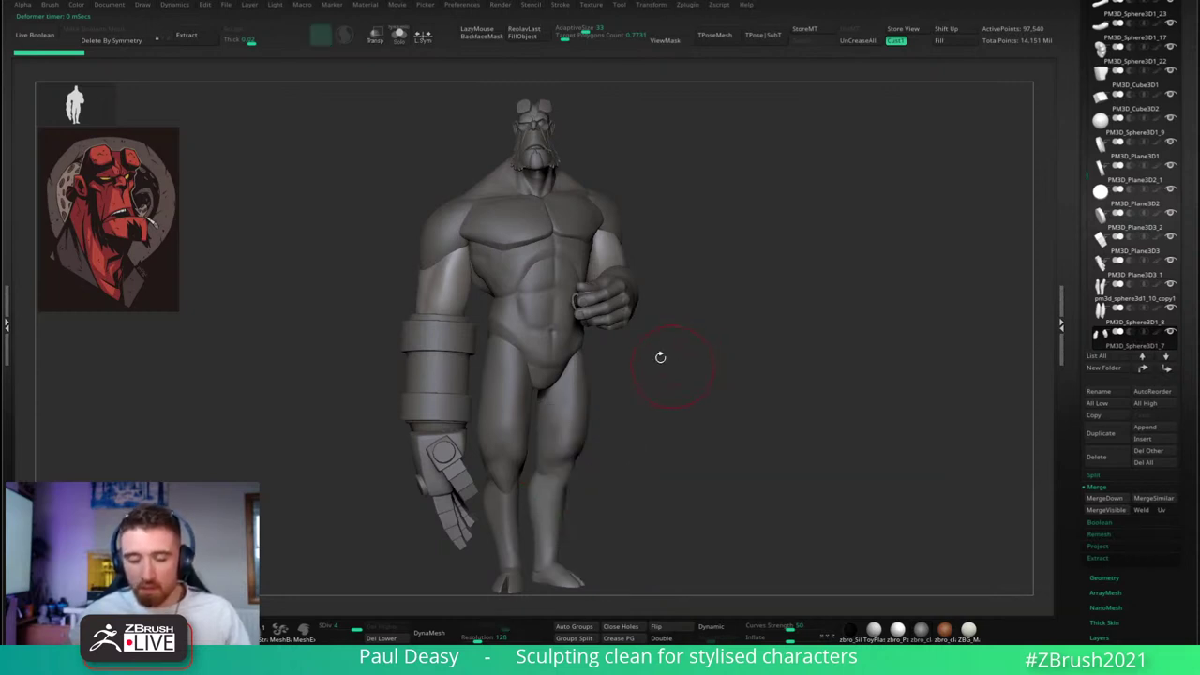
- Activate the abdomen subtool and examine how its form meets the ribcage and legs
left_click(543, 279, "alt")
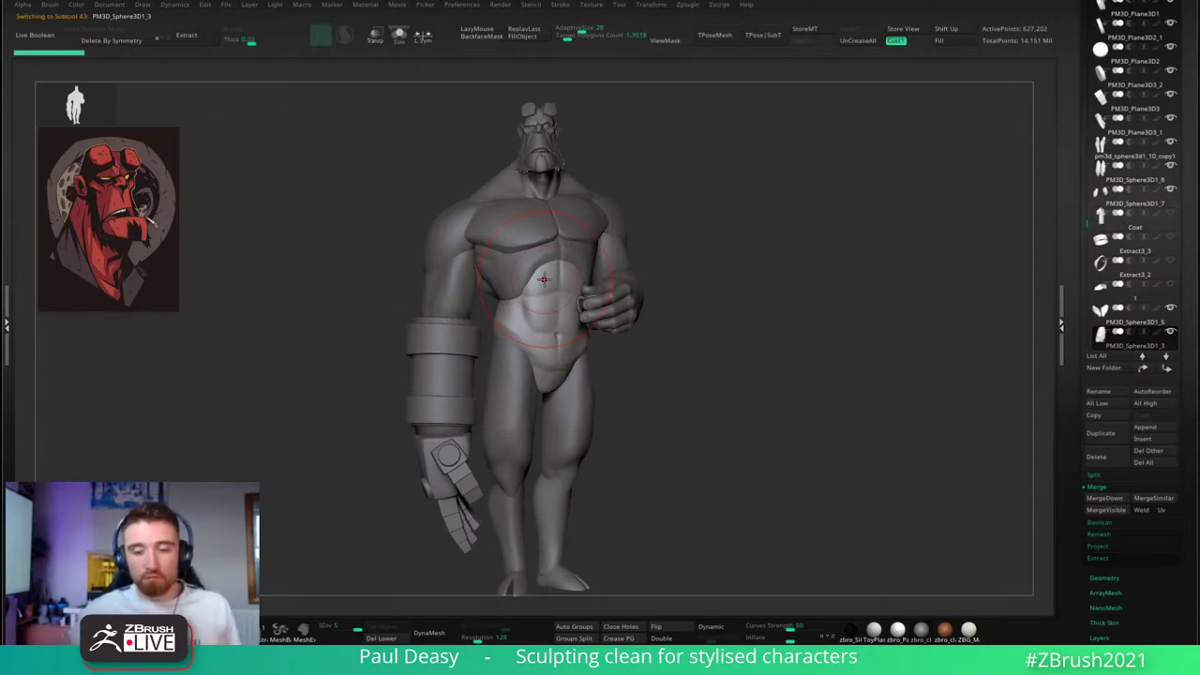
mouse_move(550, 270)
right_mouse_down("ctrl")
mouse_move(559, 296)
mouse_move(557, 281)
right_mouse_up("ctrl")
key("space")
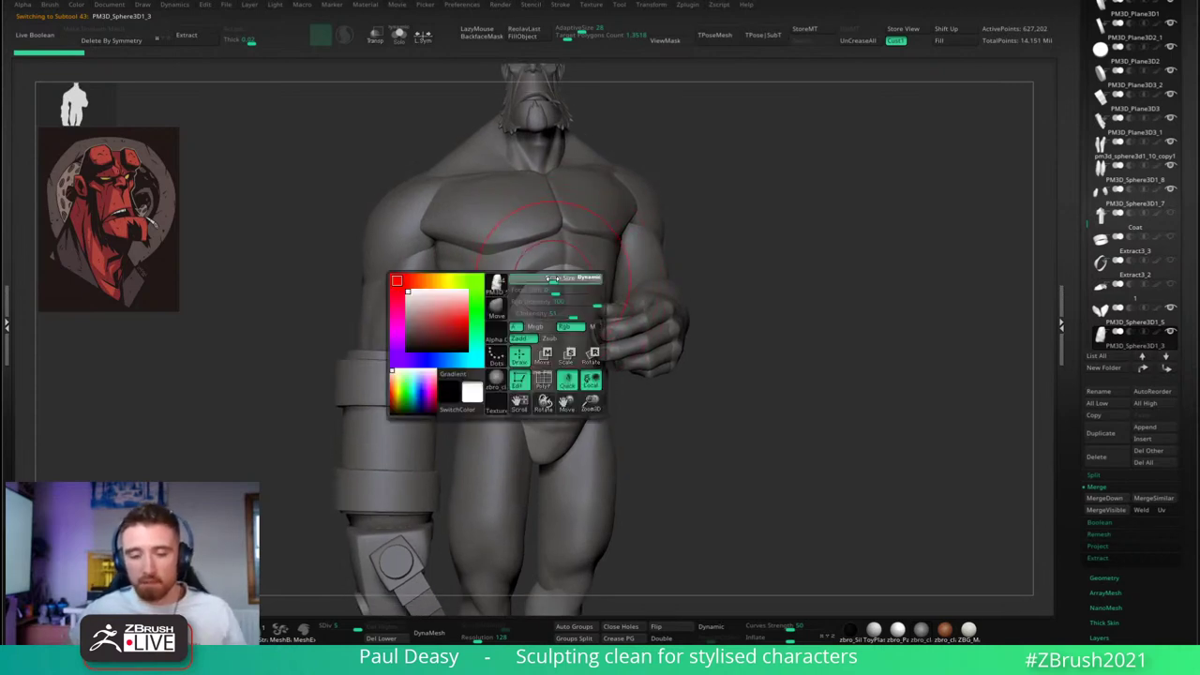
left_click_drag(557, 279, 550, 283)
right_click_drag(554, 281, 558, 290)
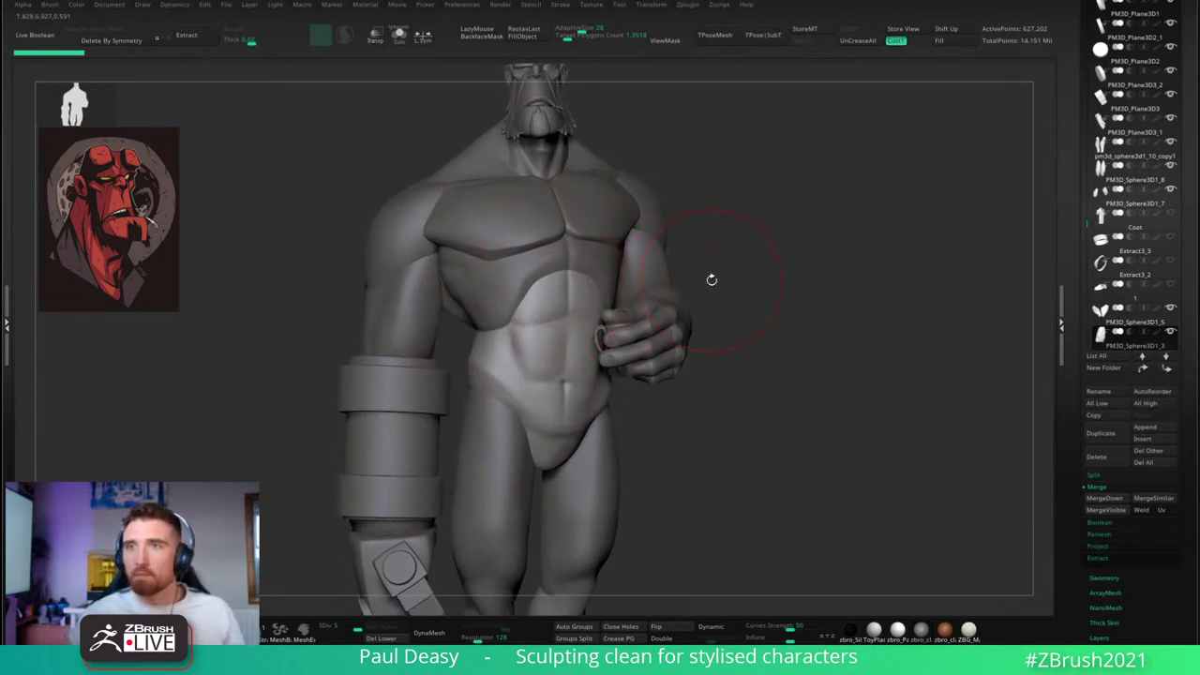
left_click_drag(711, 280, 733, 256)
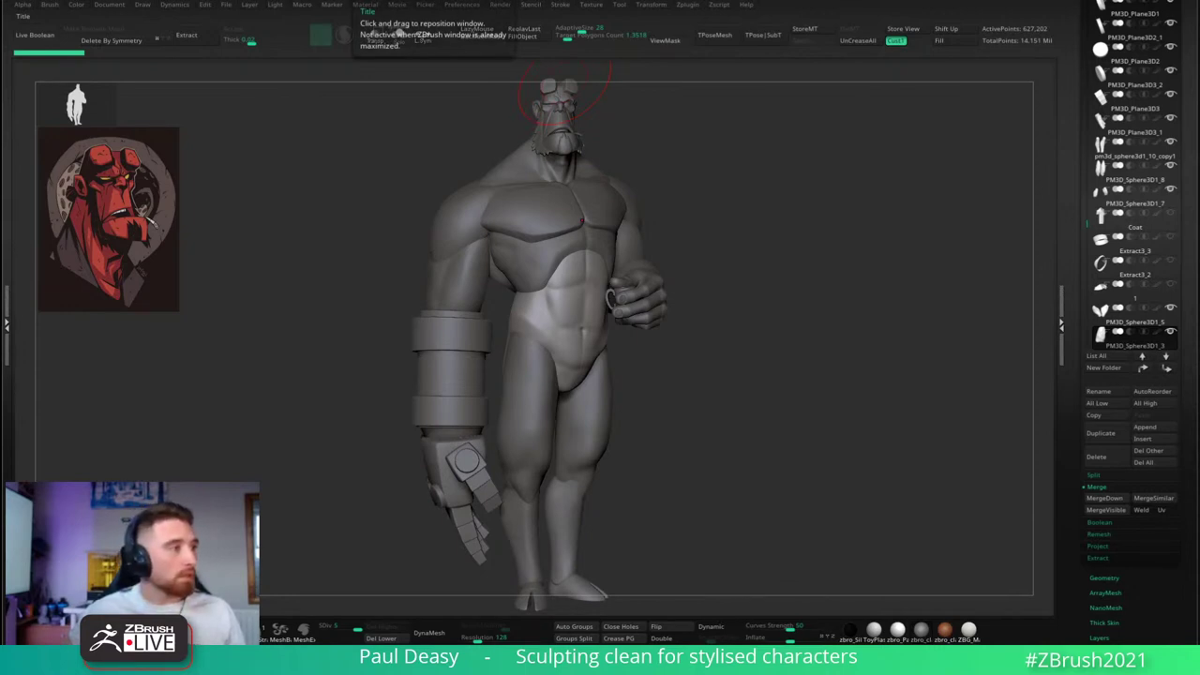
key("XF86AudioLowerVolume")
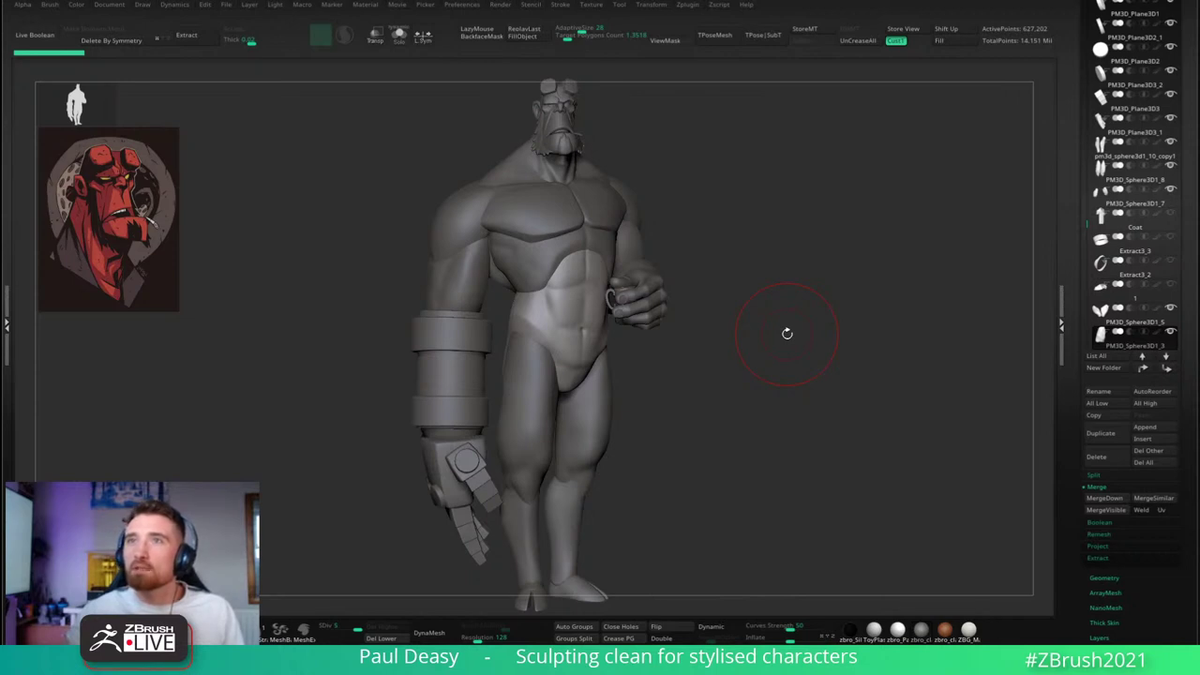
mouse_move(785, 327)
left_mouse_down()
mouse_move(757, 295)
mouse_move(729, 303)
left_mouse_up()
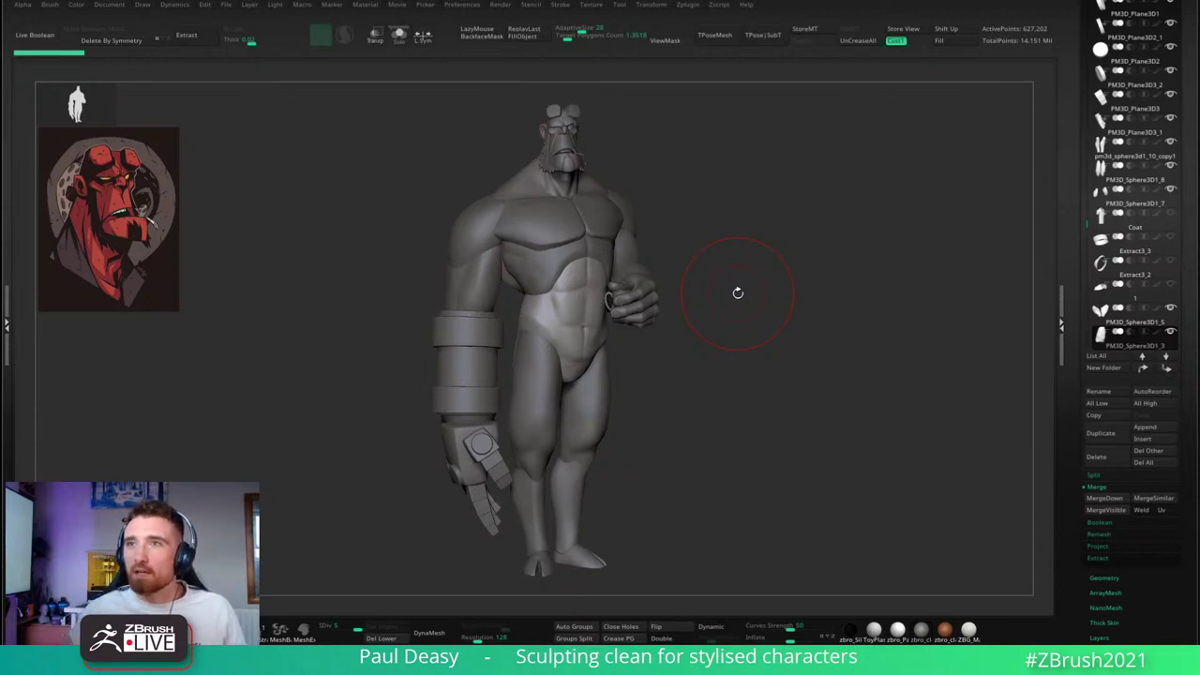
mouse_move(834, 261)
left_mouse_down()
mouse_move(787, 308)
mouse_move(777, 295)
mouse_move(757, 305)
left_mouse_up()
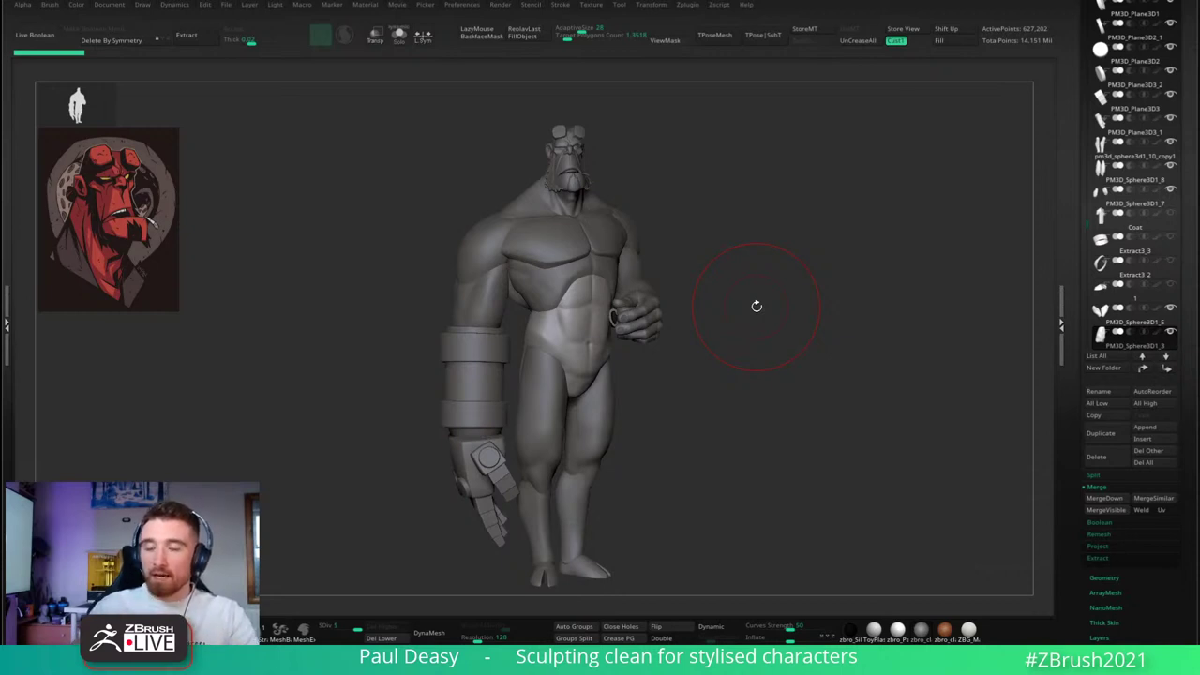
left_click_drag(748, 303, 743, 305)
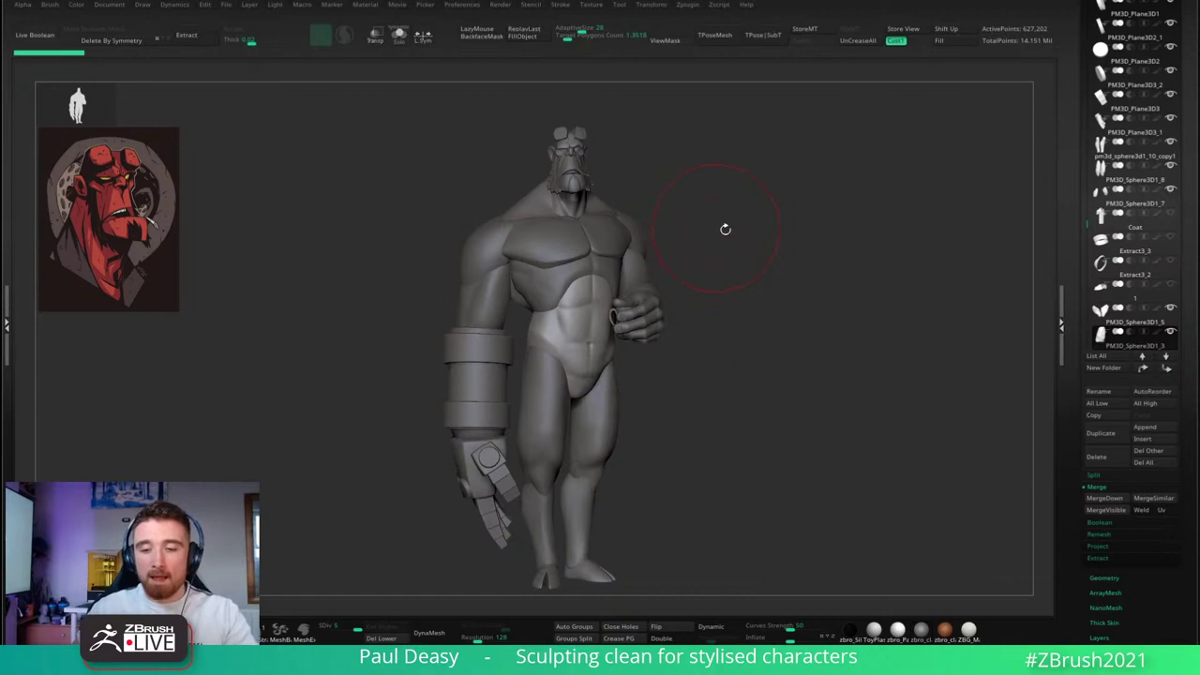
key("space")
left_click_drag(740, 223, 713, 233)
key("s")
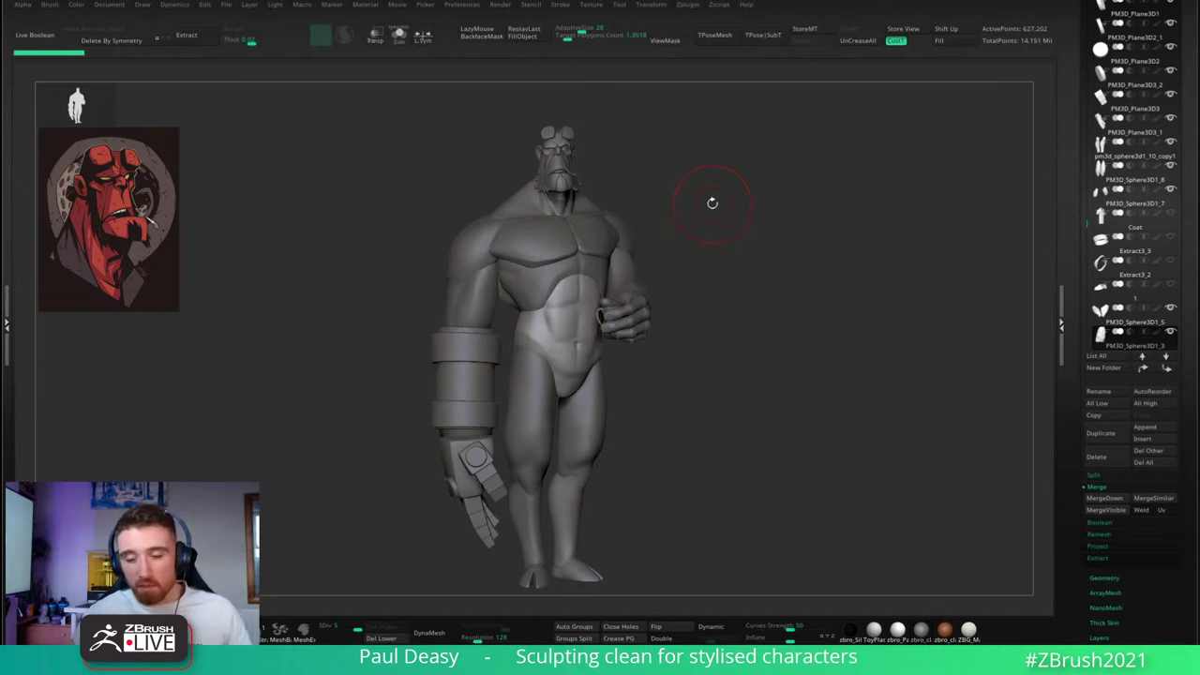
right_click(713, 202)
right_click(723, 209)
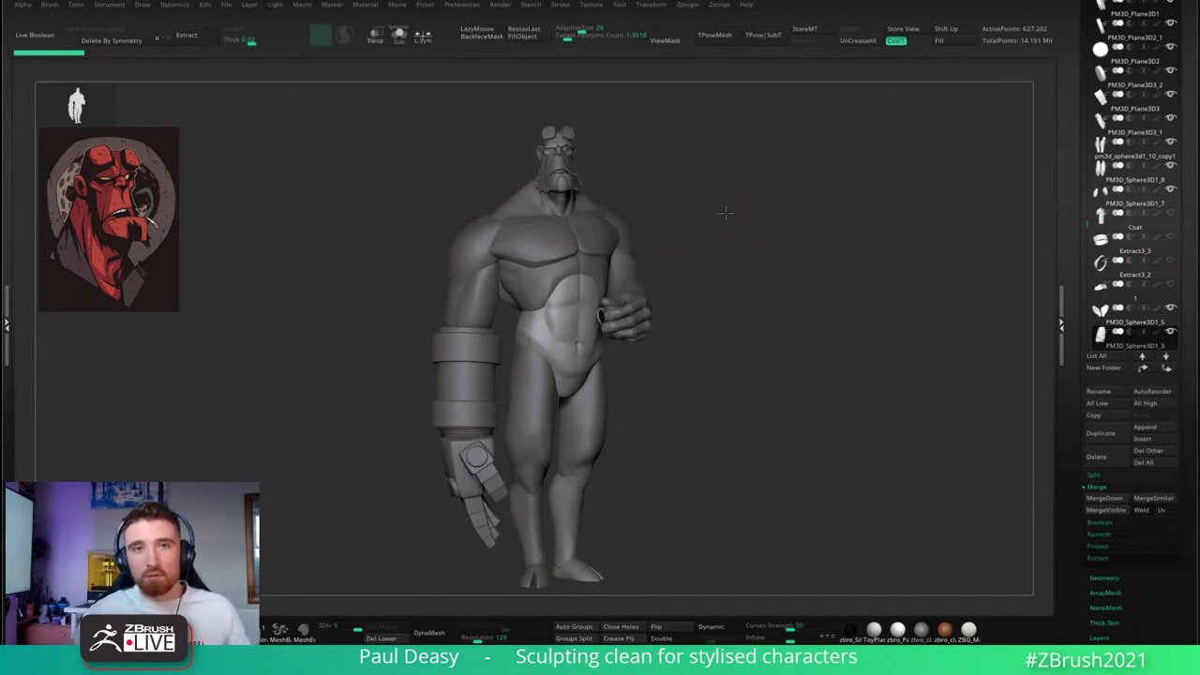
left_click_drag(720, 205, 721, 204)
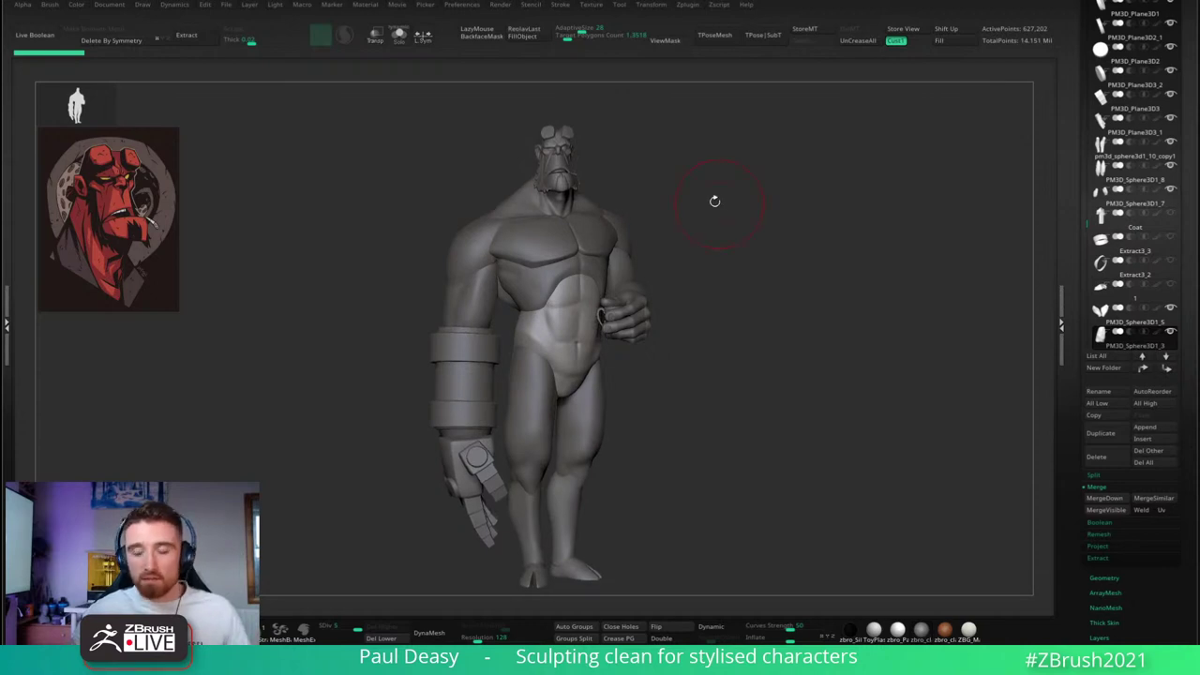
right_click(716, 200)
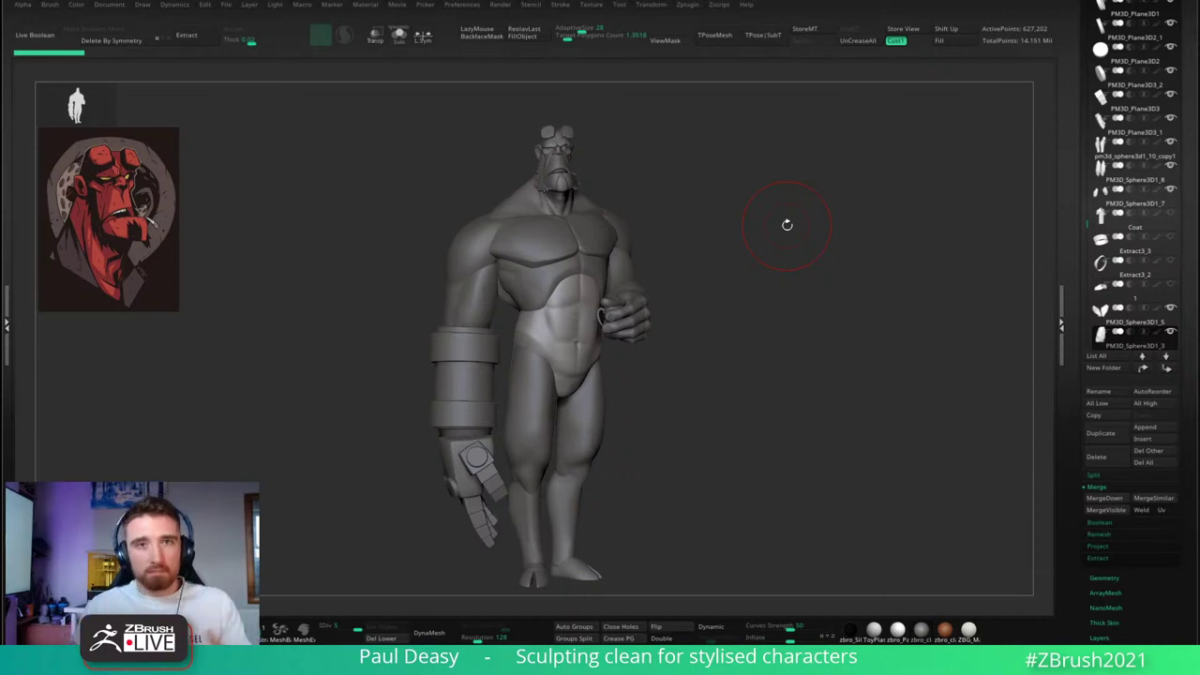
- Activate the chest subtool and examine it against the full figure
key("space")
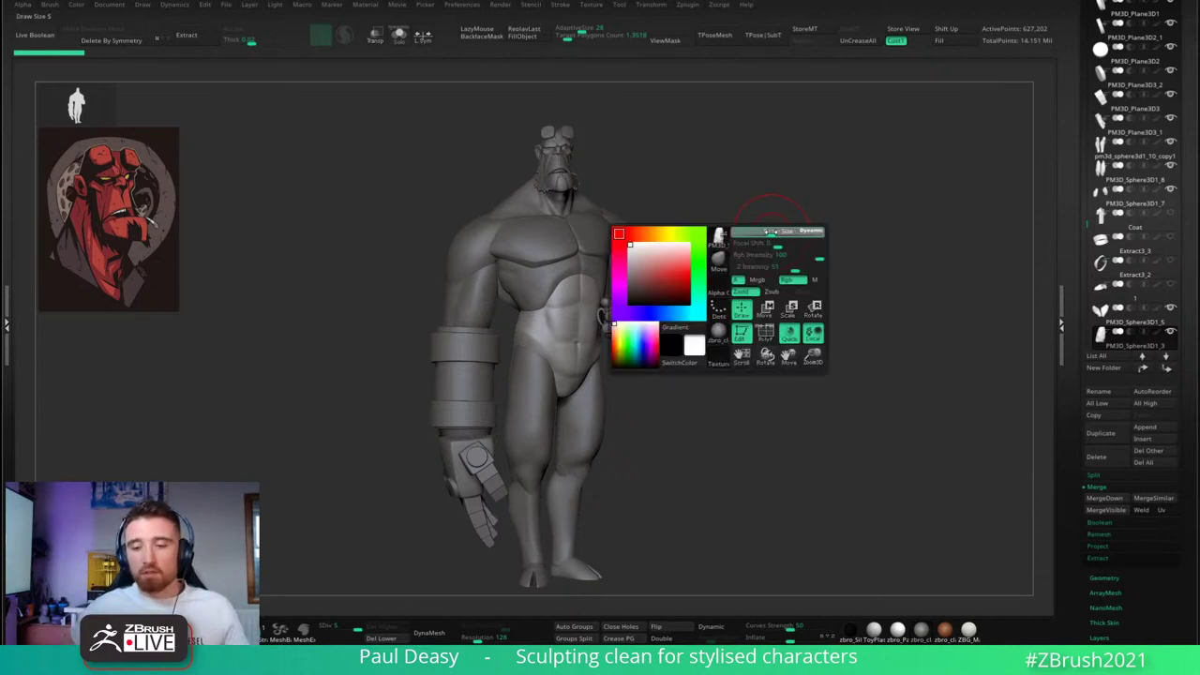
left_click(603, 243, "alt")
key("space")
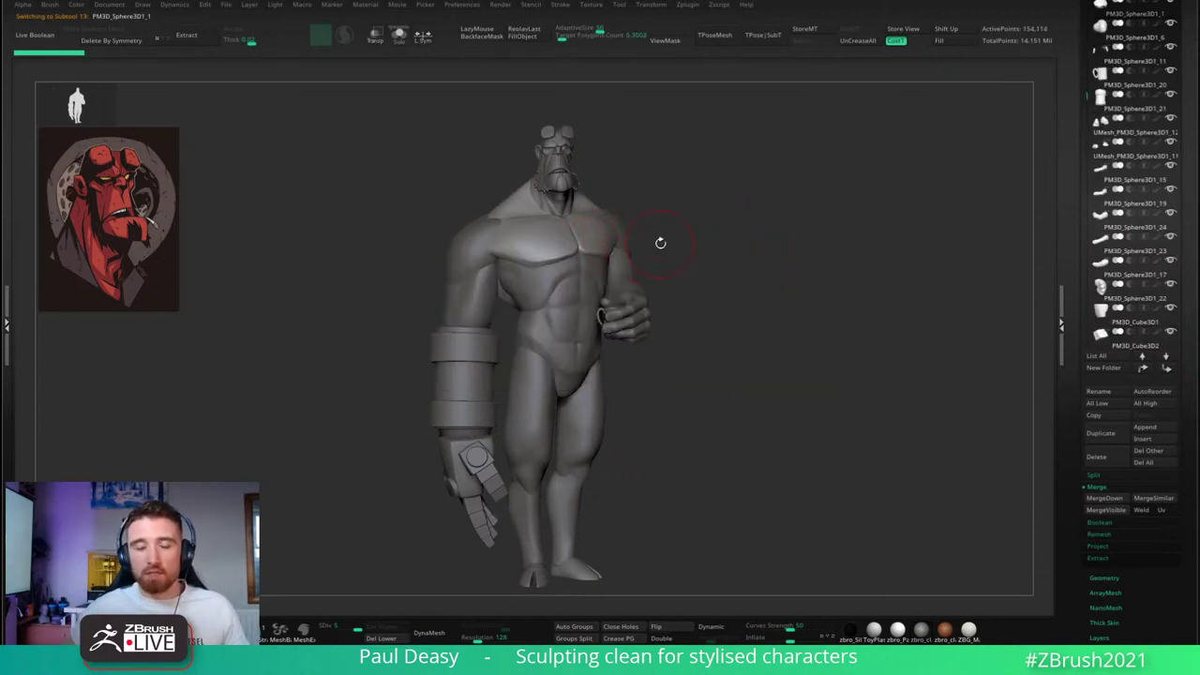
left_click_drag(661, 243, 662, 243)
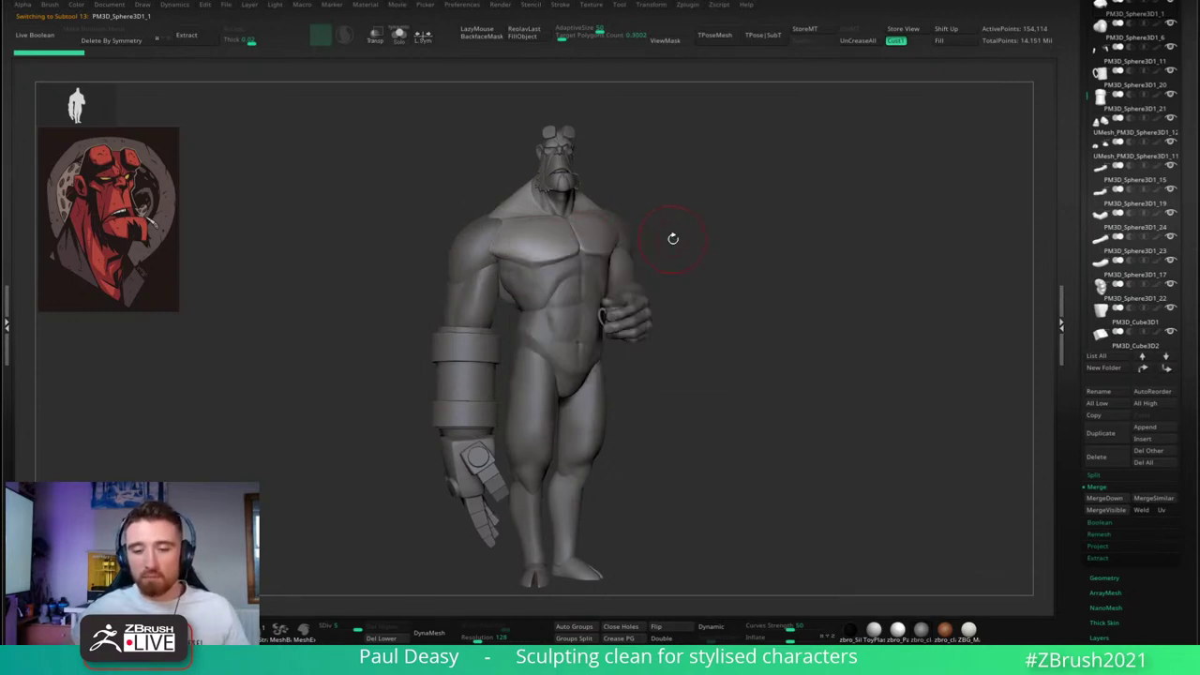
left_click_drag(742, 263, 736, 284)
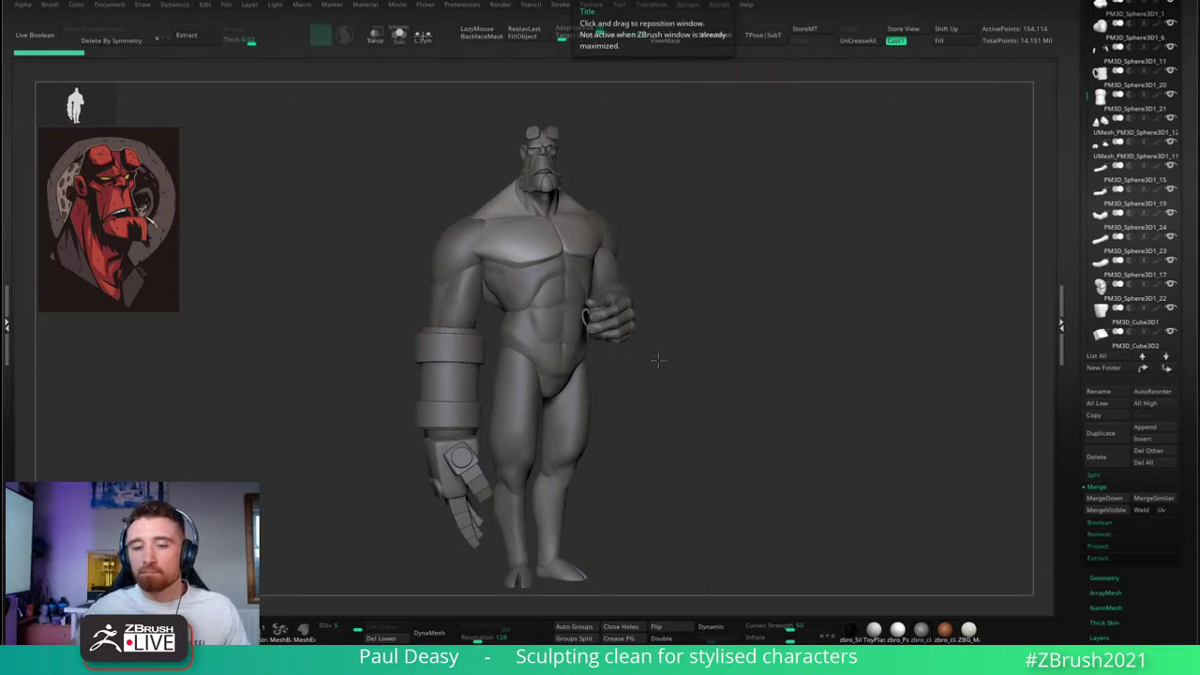
key("space")
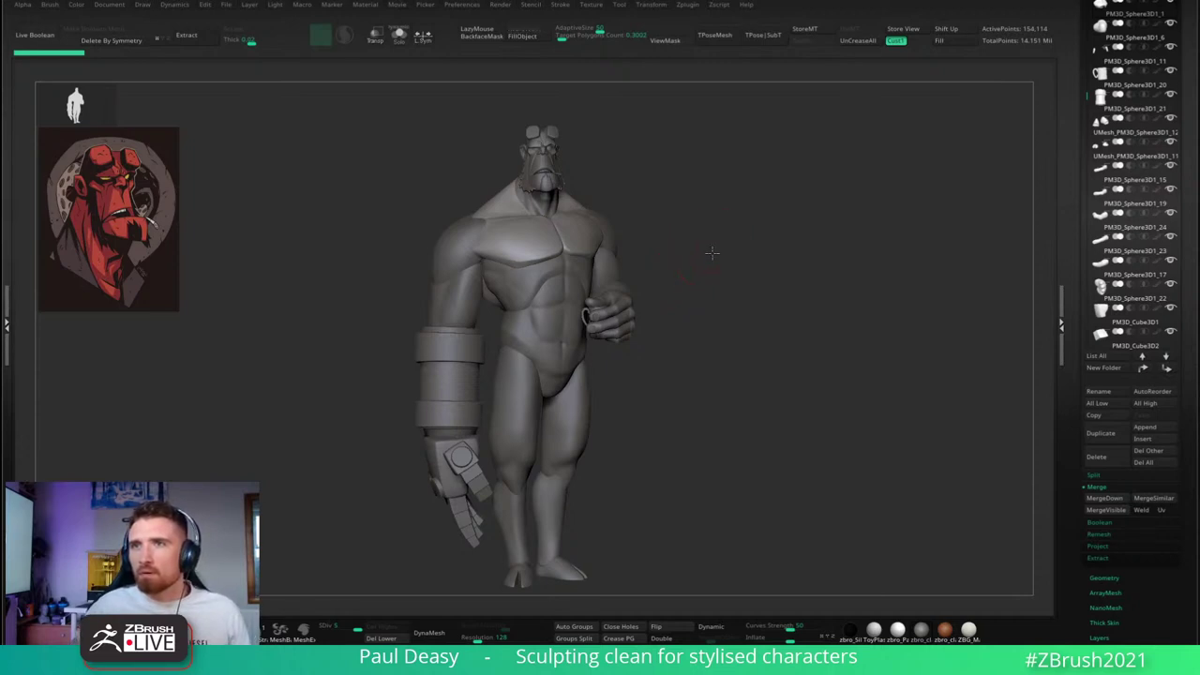
mouse_move(712, 253)
left_mouse_down("alt")
mouse_move(710, 263)
mouse_move(710, 250)
mouse_move(767, 263)
mouse_move(756, 260)
left_mouse_up("alt")
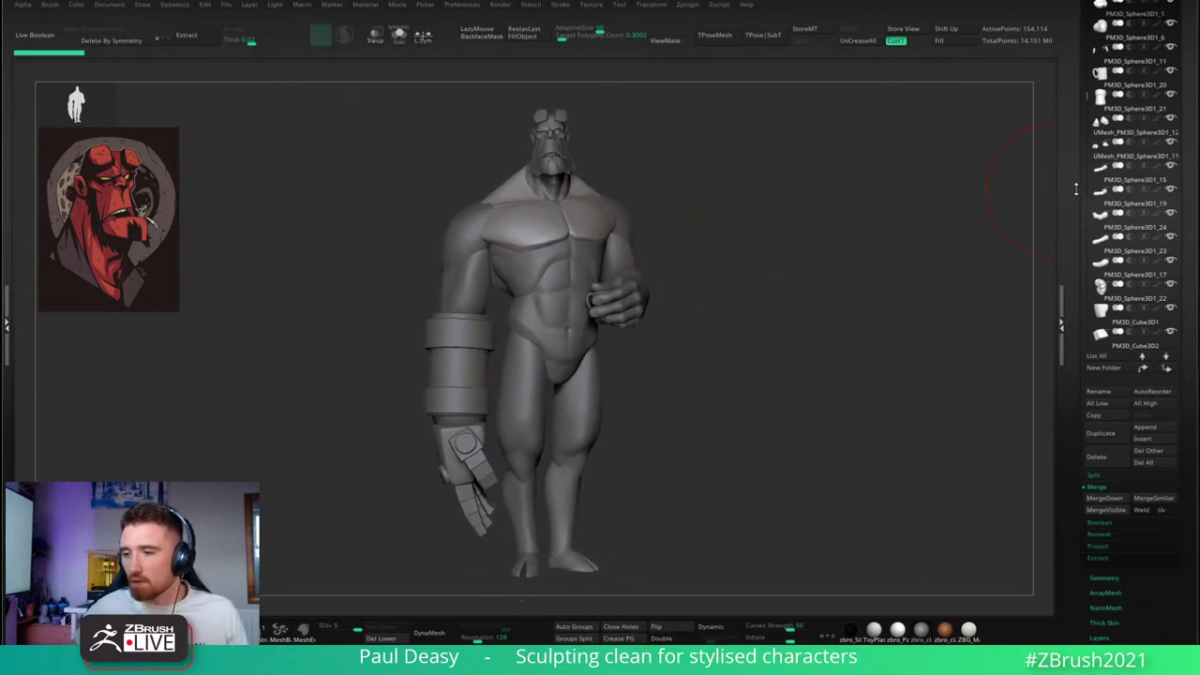
- Select the PM3D_Sphere3D1_6 subtool below the chest subtool and move it to the very start of the subtool list
left_click_drag(1076, 190, 1088, 123)
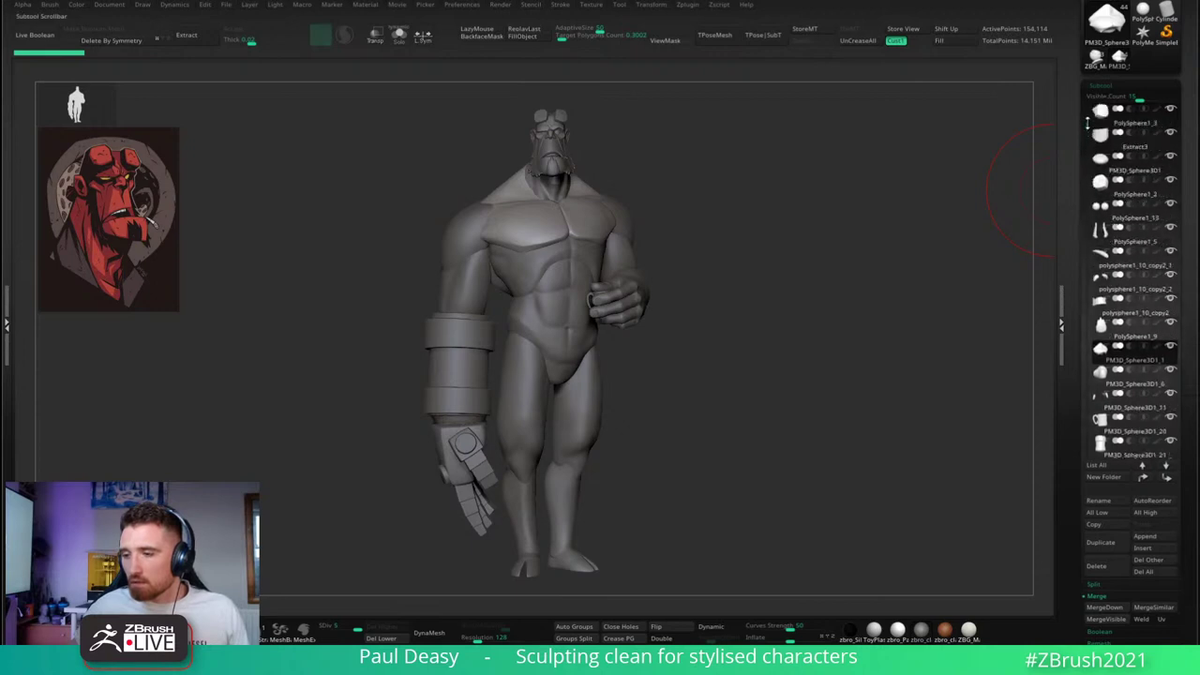
scroll(1088, 122, "up", 2)
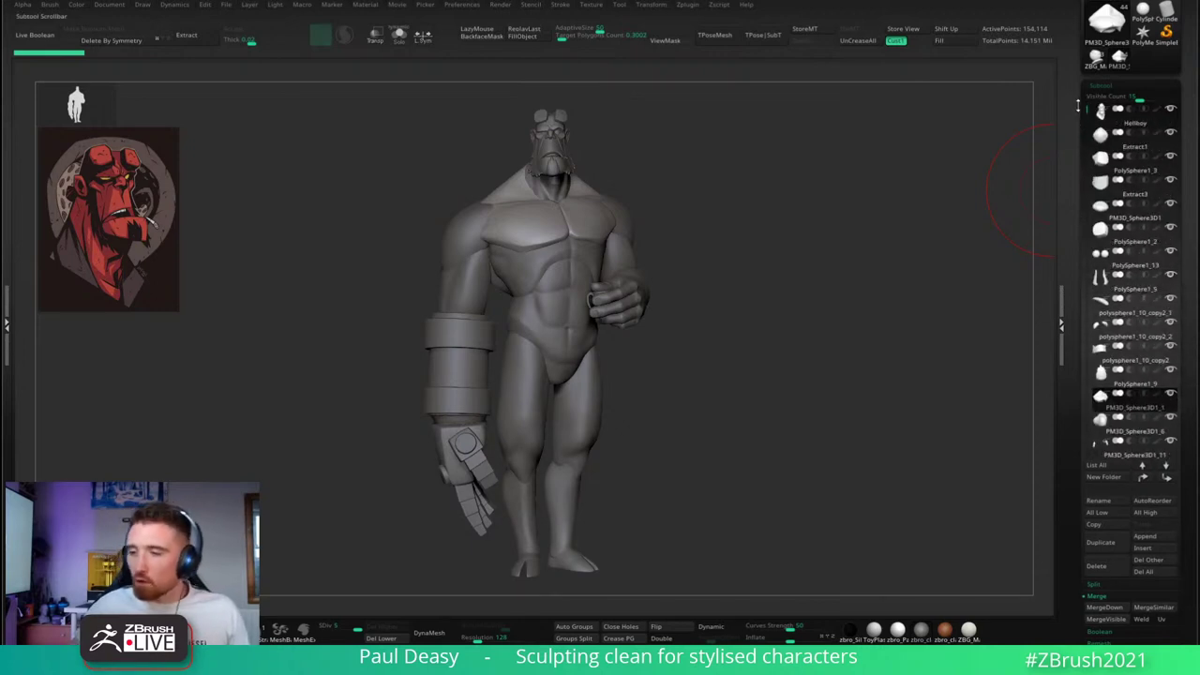
scroll(1068, 149, "down", 2)
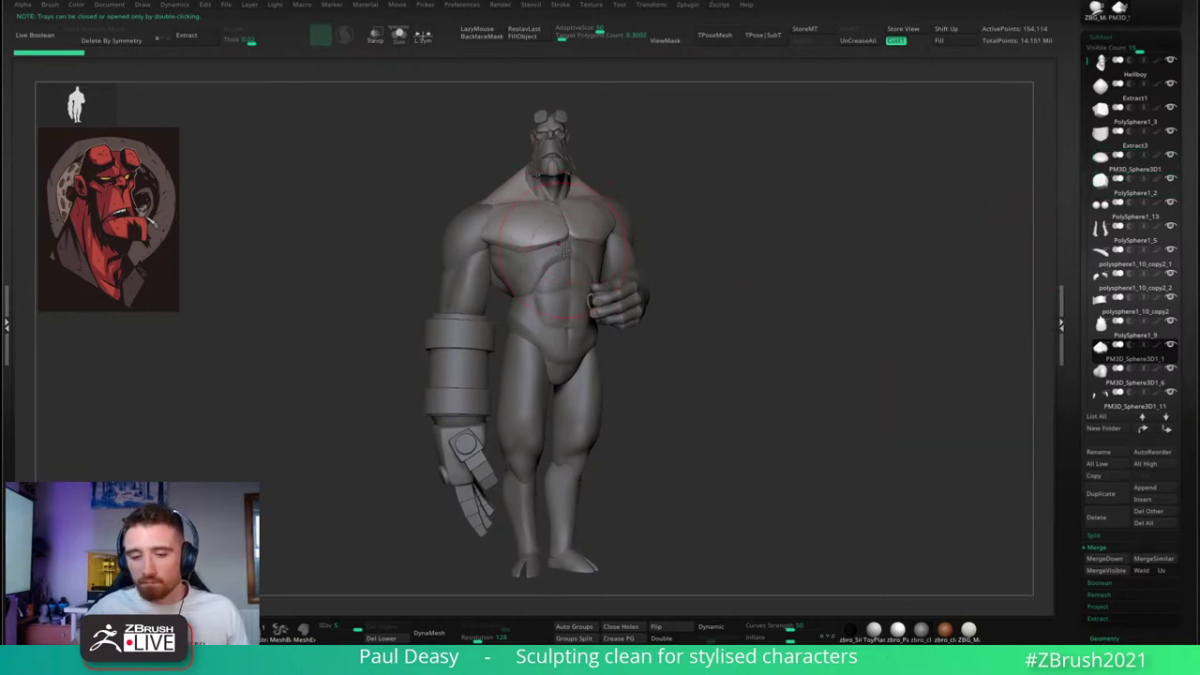
mouse_move(1102, 356)
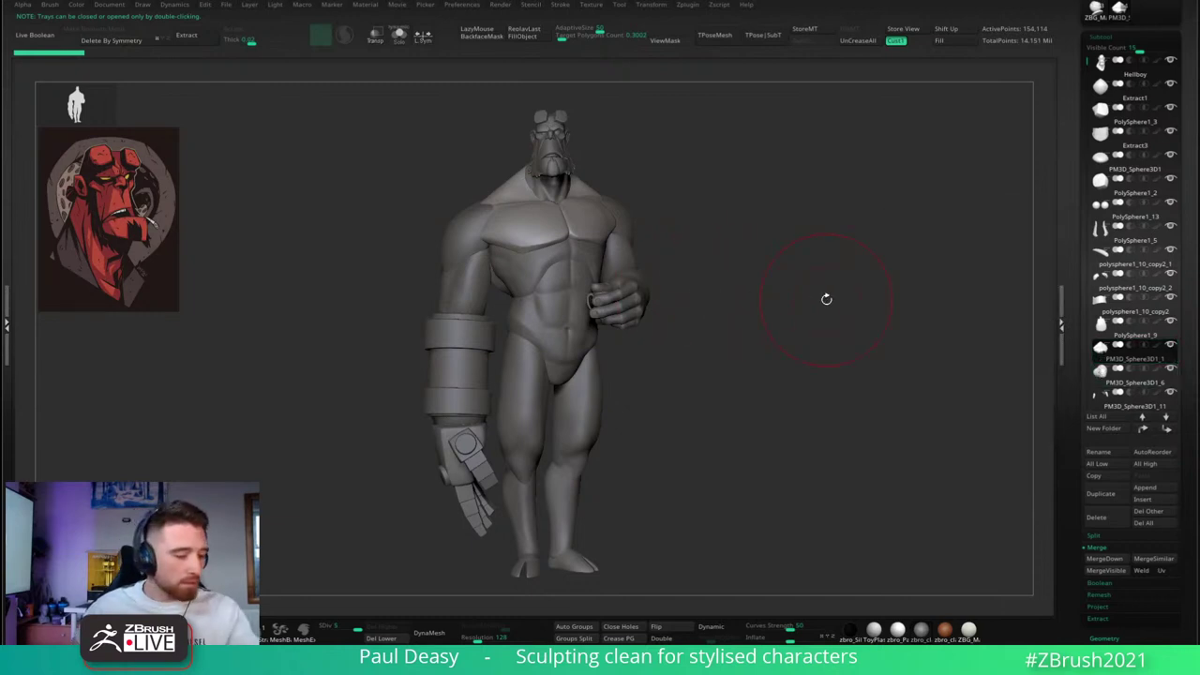
key("Down")
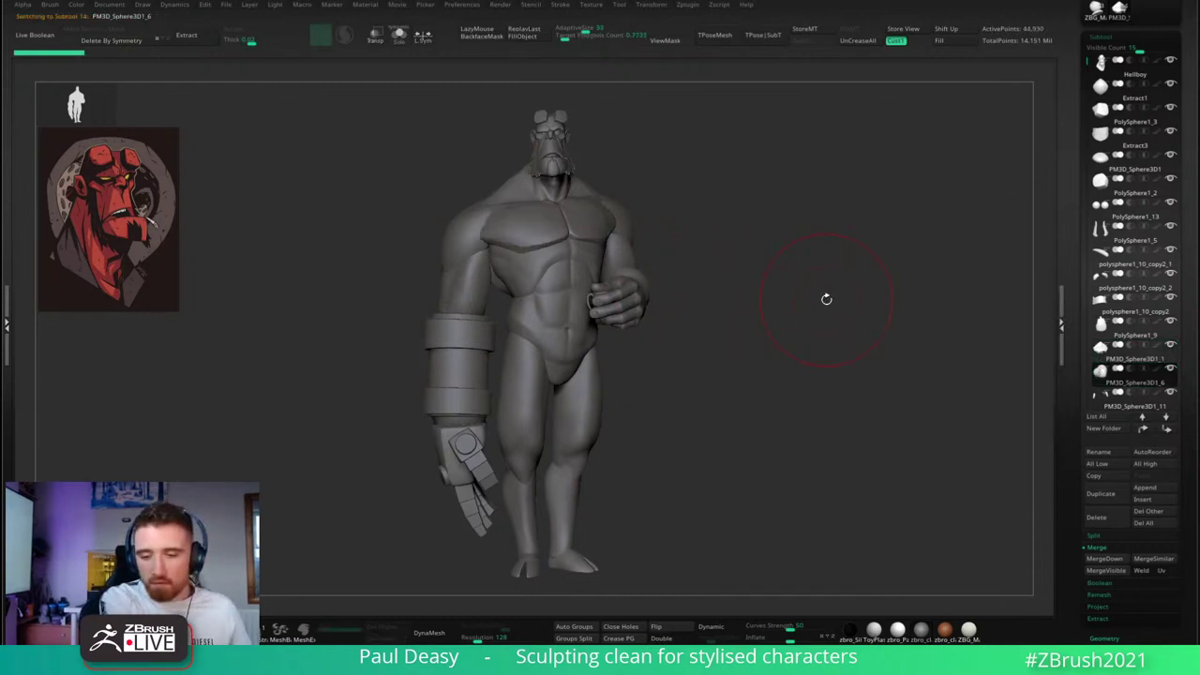
key("Down")
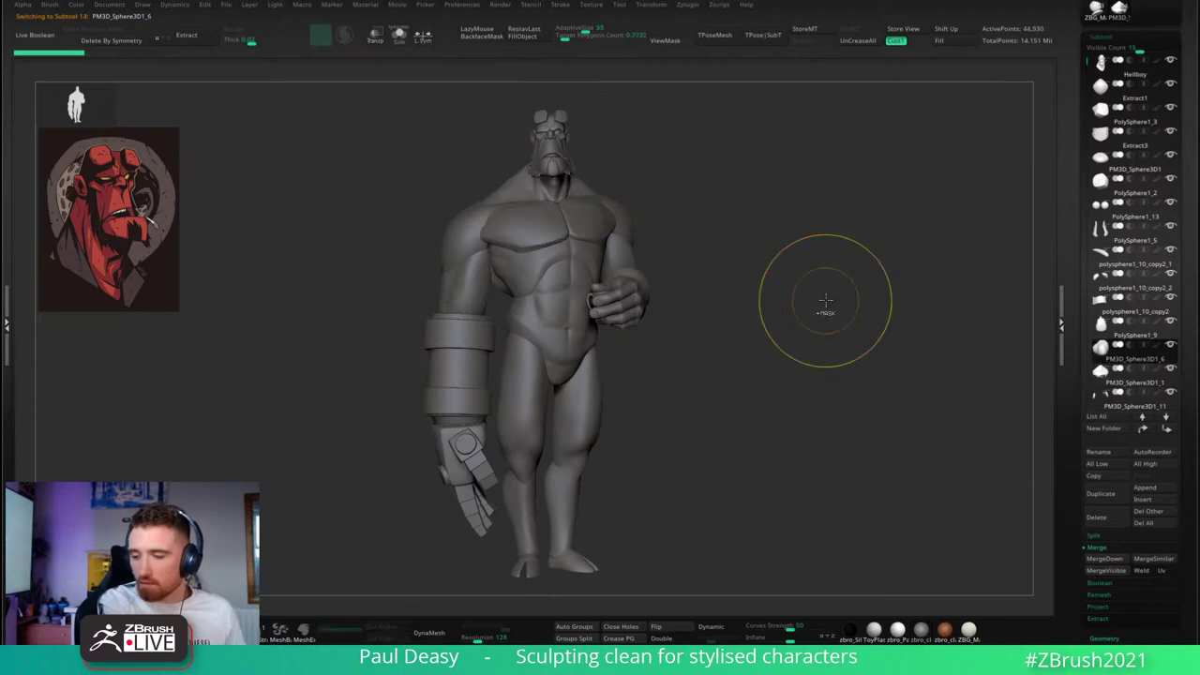
key("Down")
key("Down")
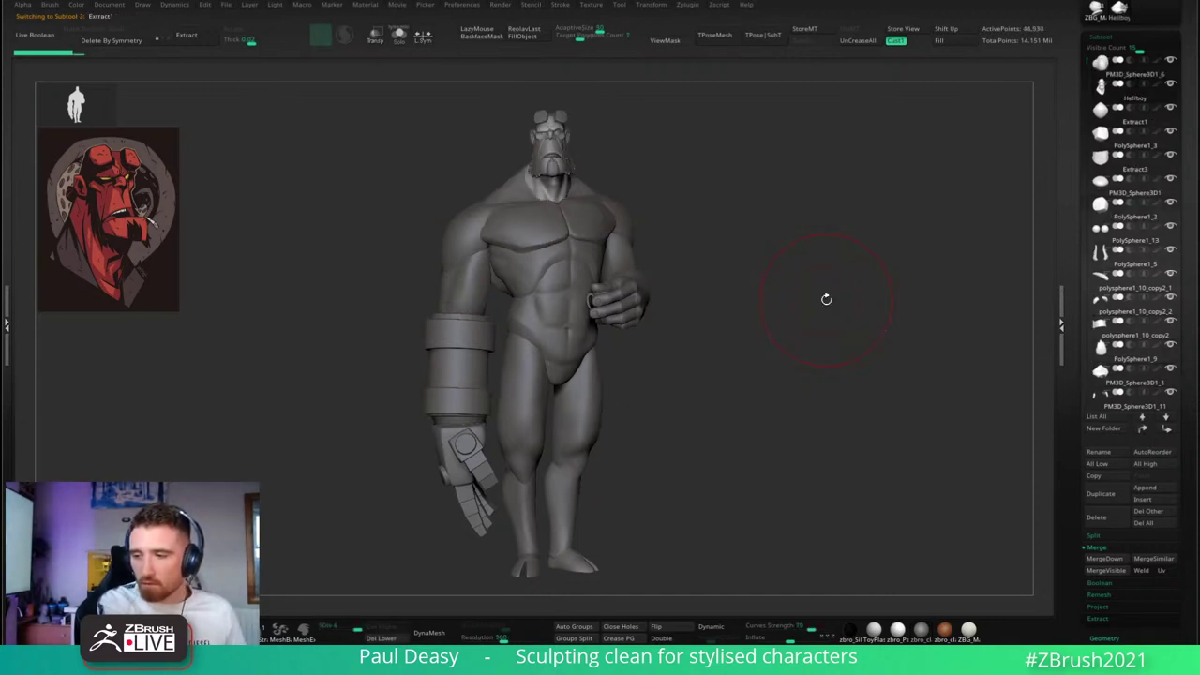
- Isolate the active subtool with Solo and step down the list through the individual head pieces
key("Down")
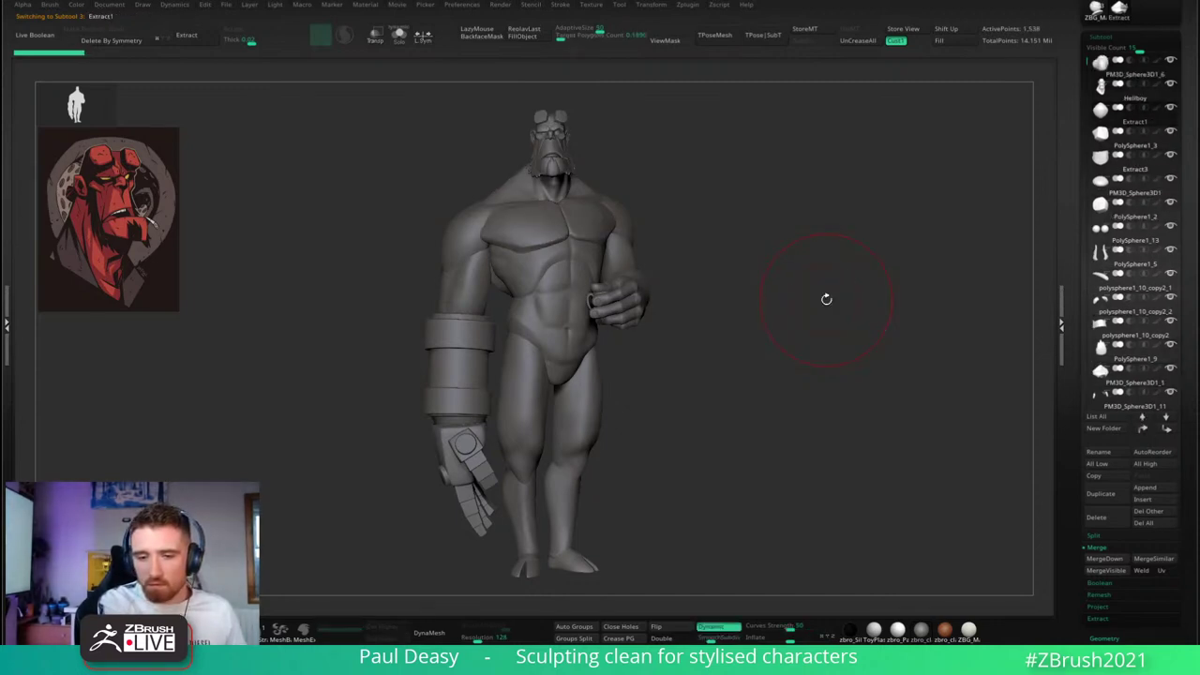
key("Up")
key("alt+s")
key("Down")
key("Down")
key("Down")
key("Down")
key("Down")
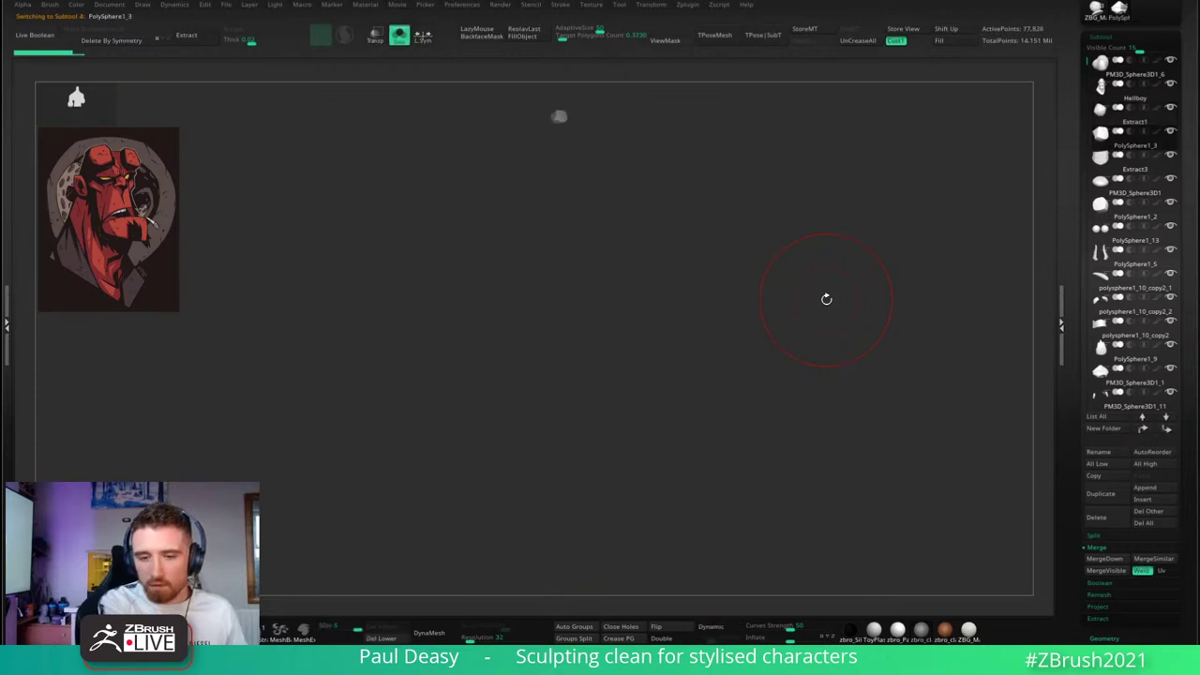
key("Down")
key("Down")
key("Down")
key("Down")
key("Down")
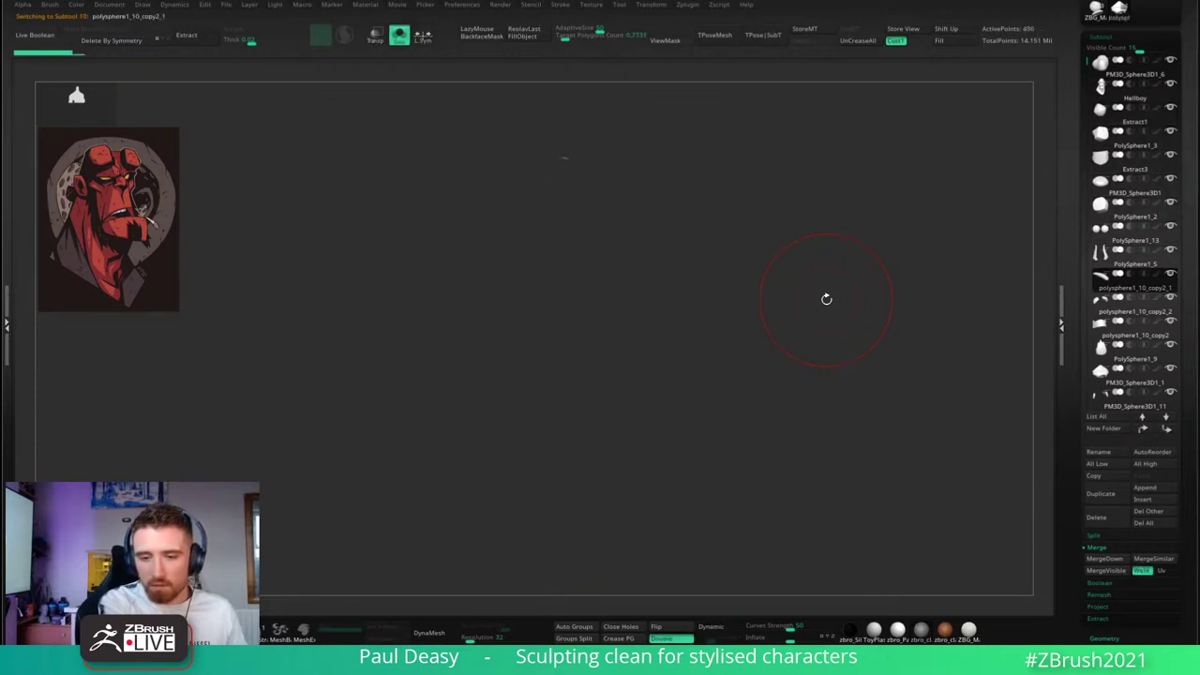
- Make the chest subtool PM3D_Sphere3D1_1 active and move it to the start of the subtool list
key("Down")
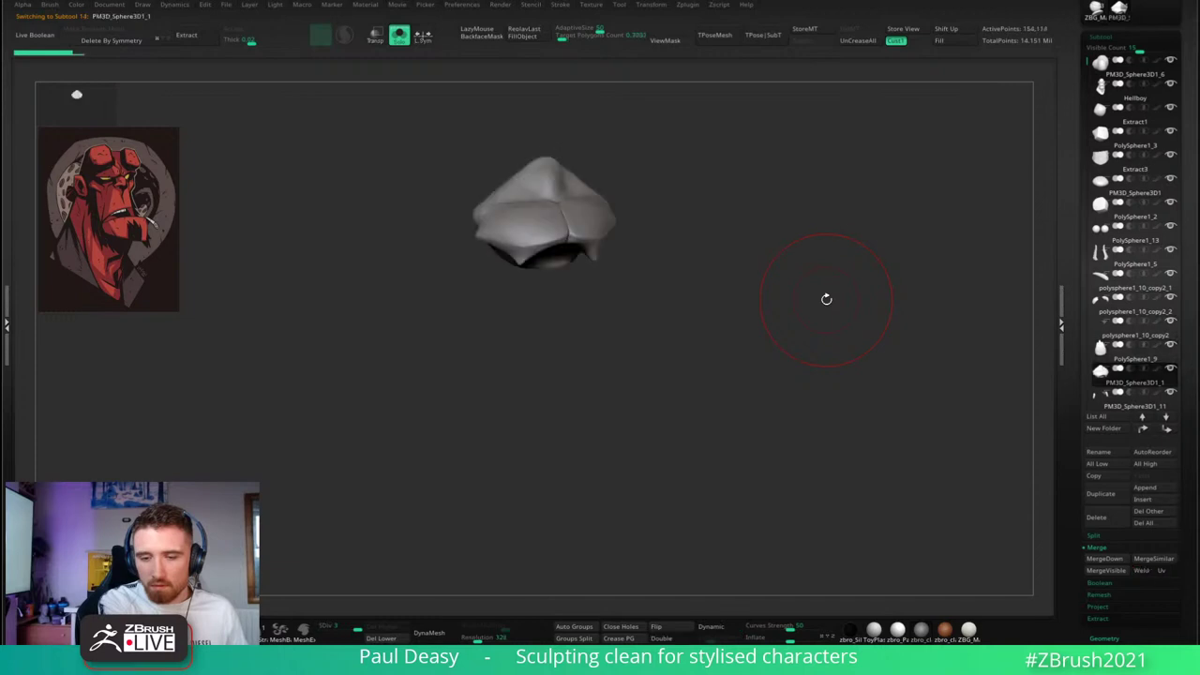
key("Down")
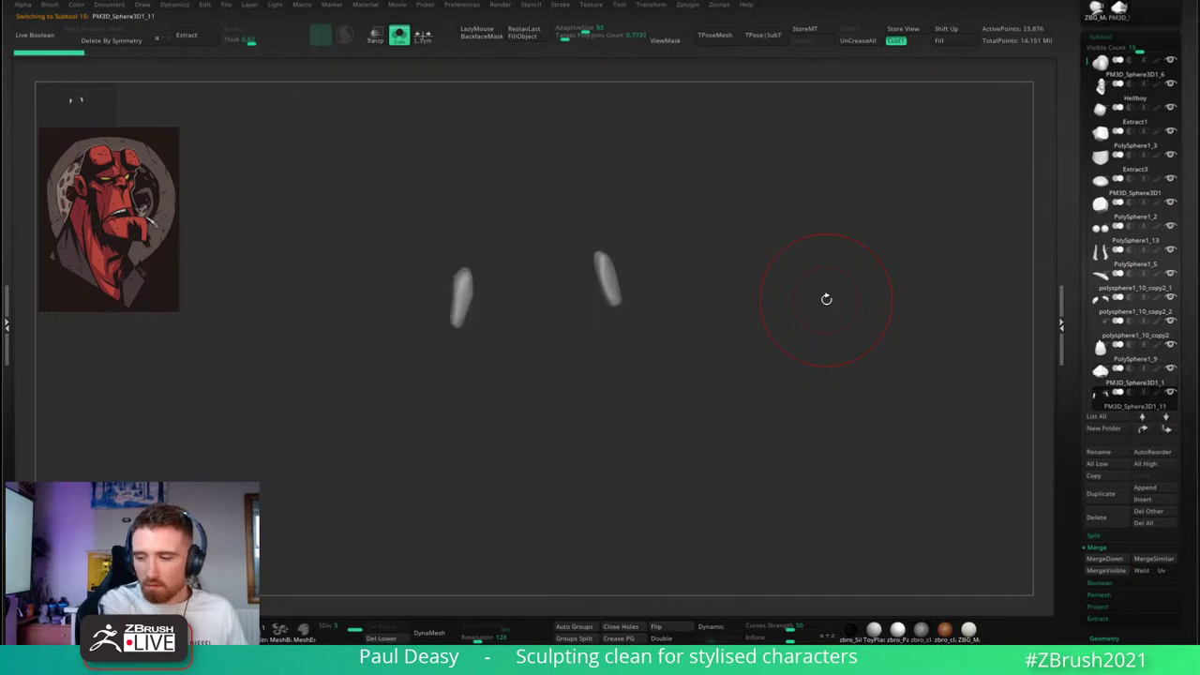
key("Up")
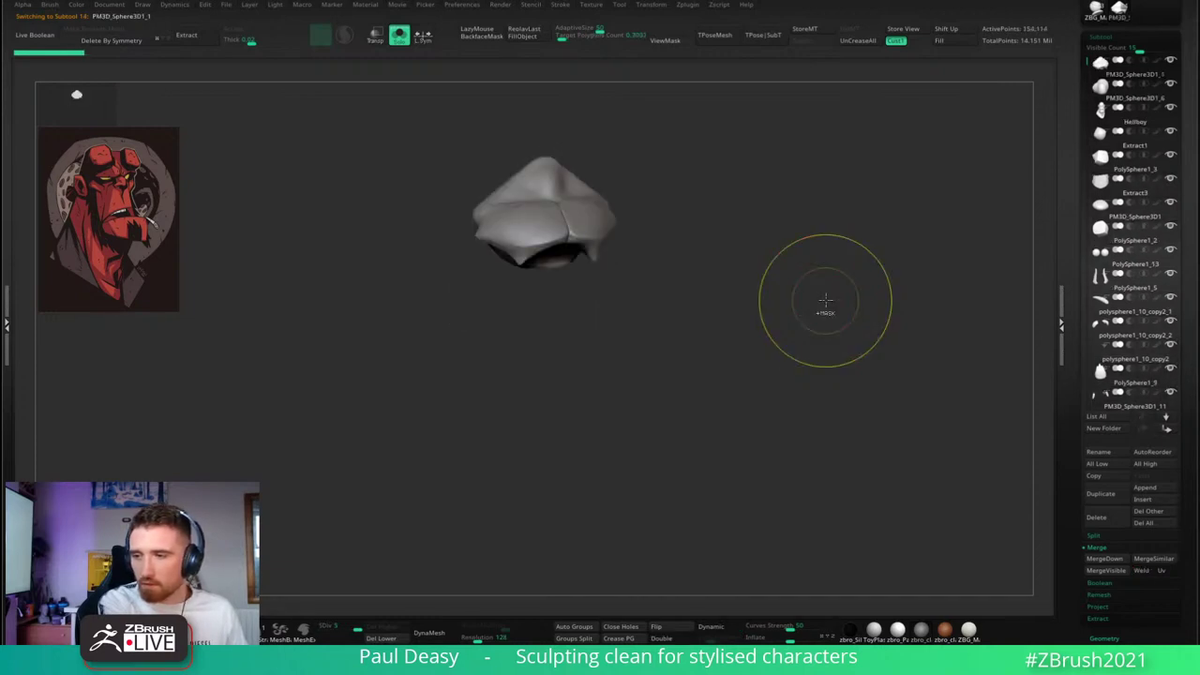
- Step down past the head subtools and move the shoulder subtool polysphere1_10_copy2_2 to the start of the list
key("Down")
key("Down")
key("Down")
key("Down")
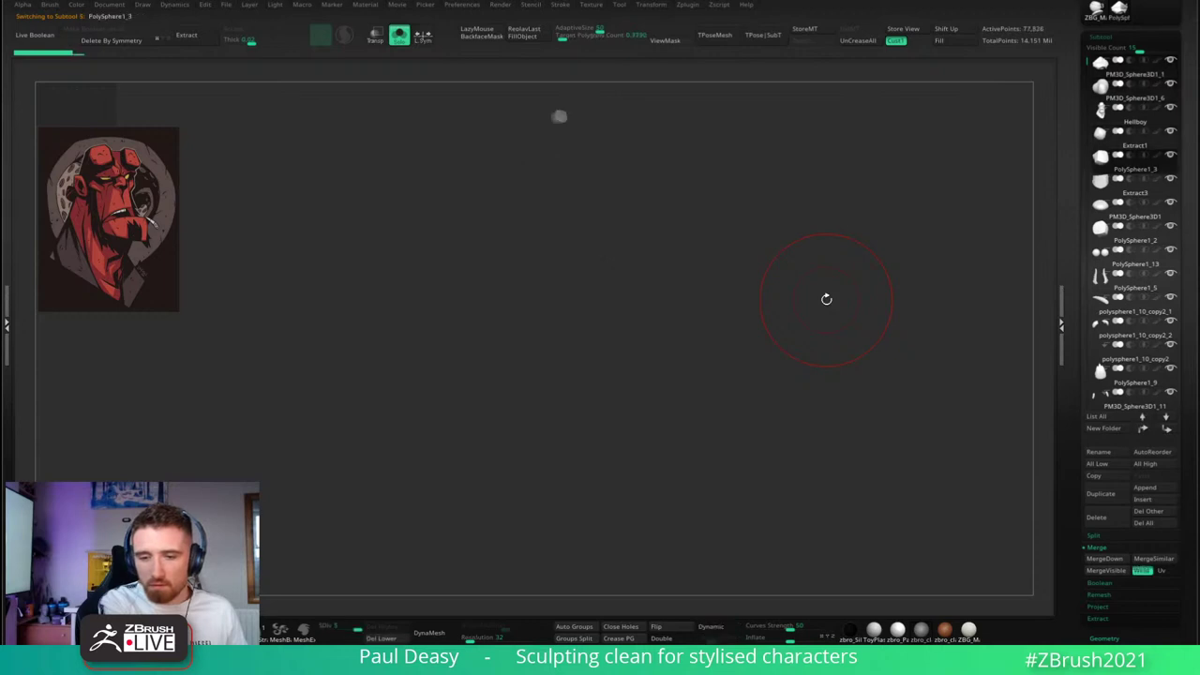
key("Down")
key("Down")
key("Down")
key("Down")
key("Down")
key("Down")
key("Down")
key("Down")
key("Down")
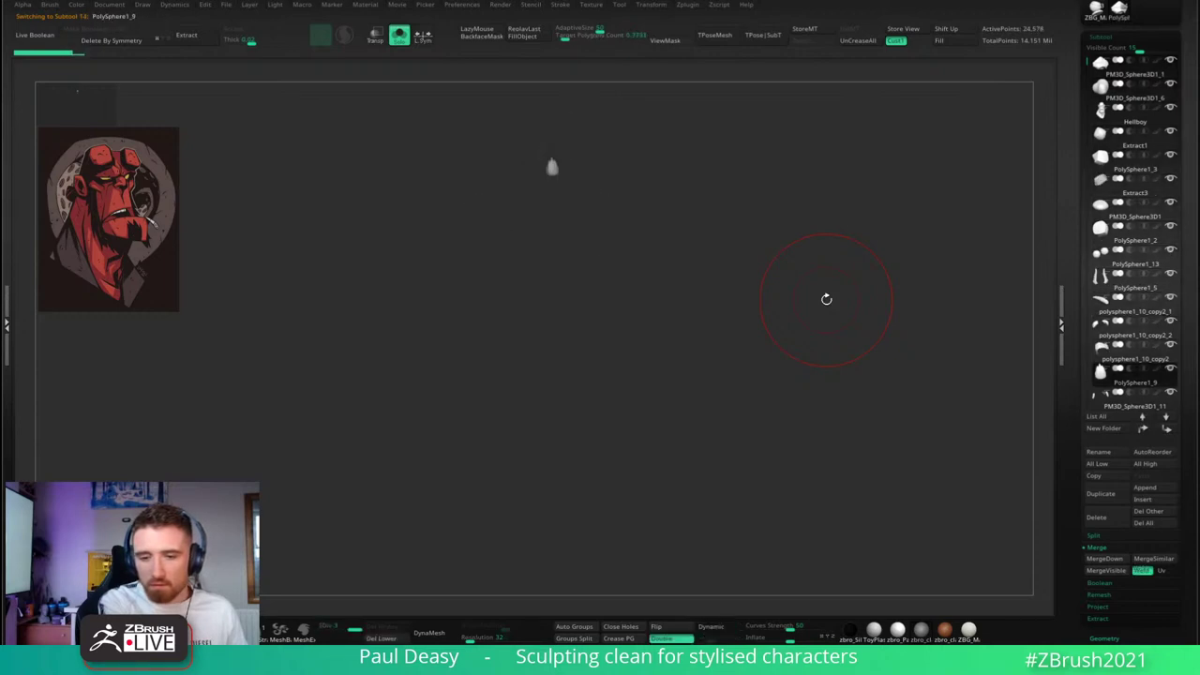
key("Up")
key("Up")
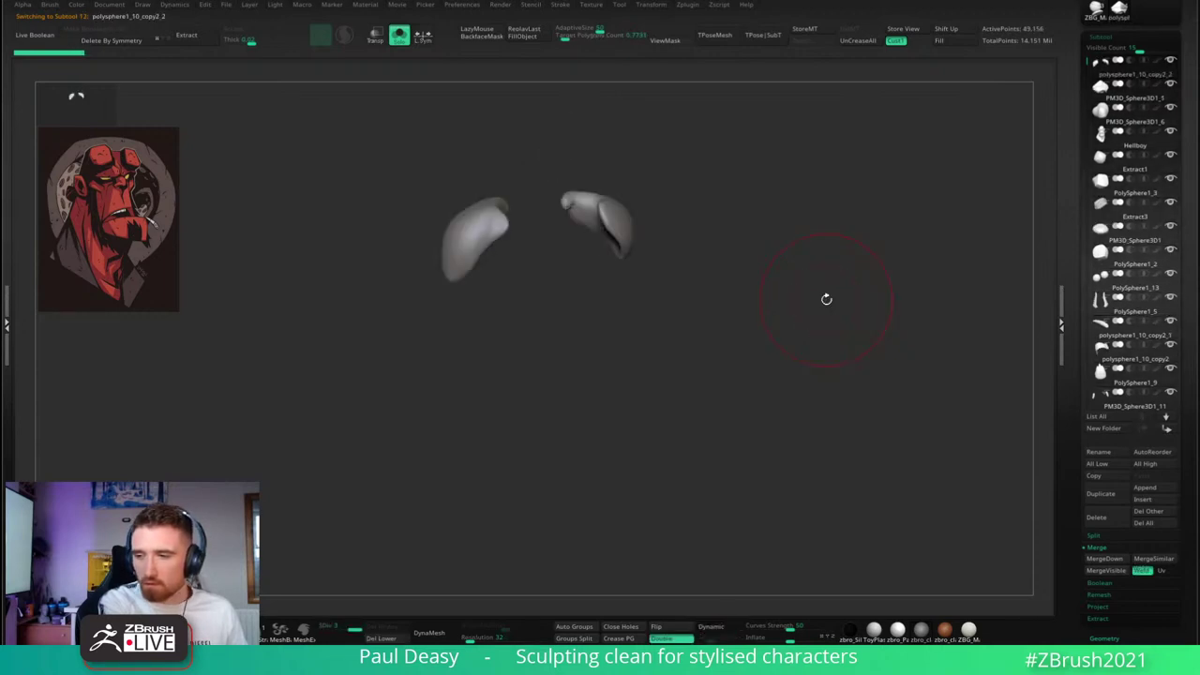
- Inspect the remaining isolated subtools one by one down the list to PM3D_Sphere3D1_7, and turn Solo off
key("Down")
key("Down")
key("Down")
key("Down")
key("Down")
key("Down")
key("Down")
key("Down")
key("Down")
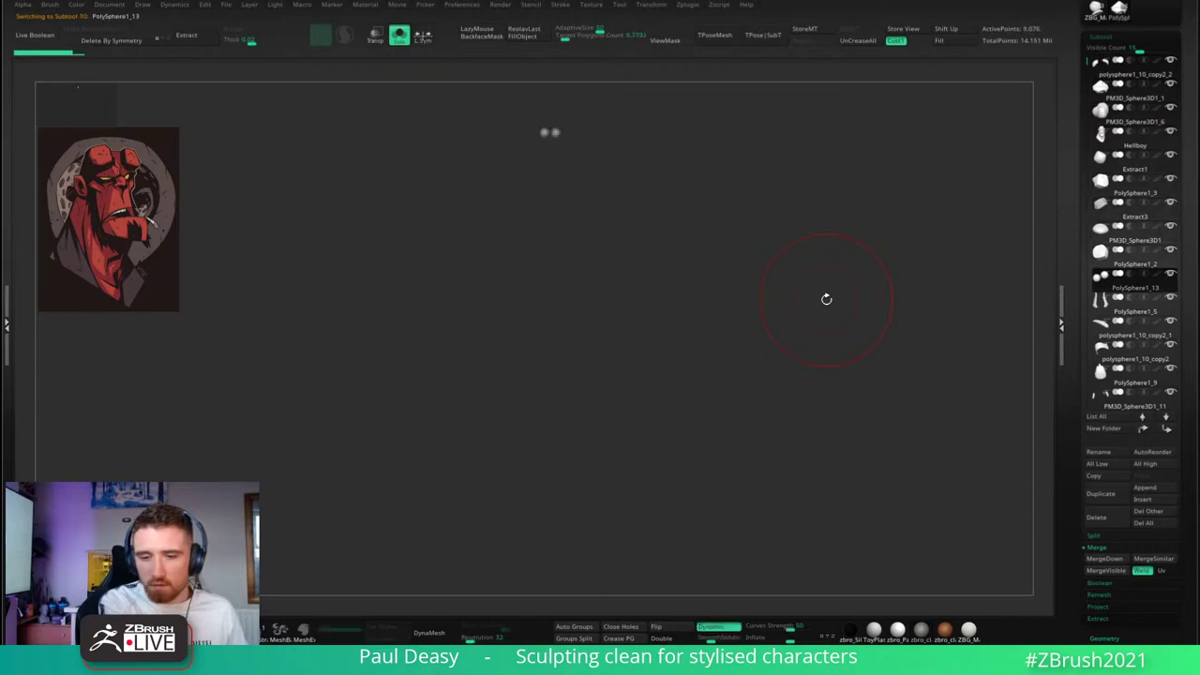
key("Down")
key("Down")
key("Down")
key("Down")
key("Down")
key("Down")
key("Down")
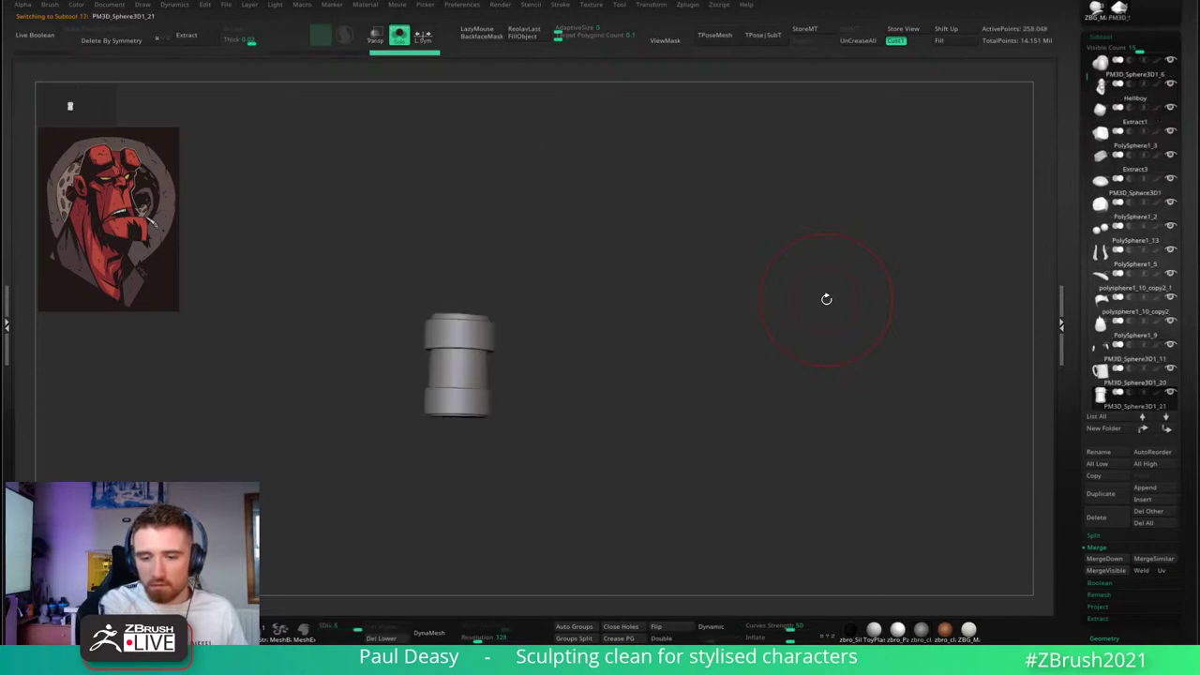
key("Down")
key("Down")
key("Down")
key("Down")
key("Down")
key("Down")
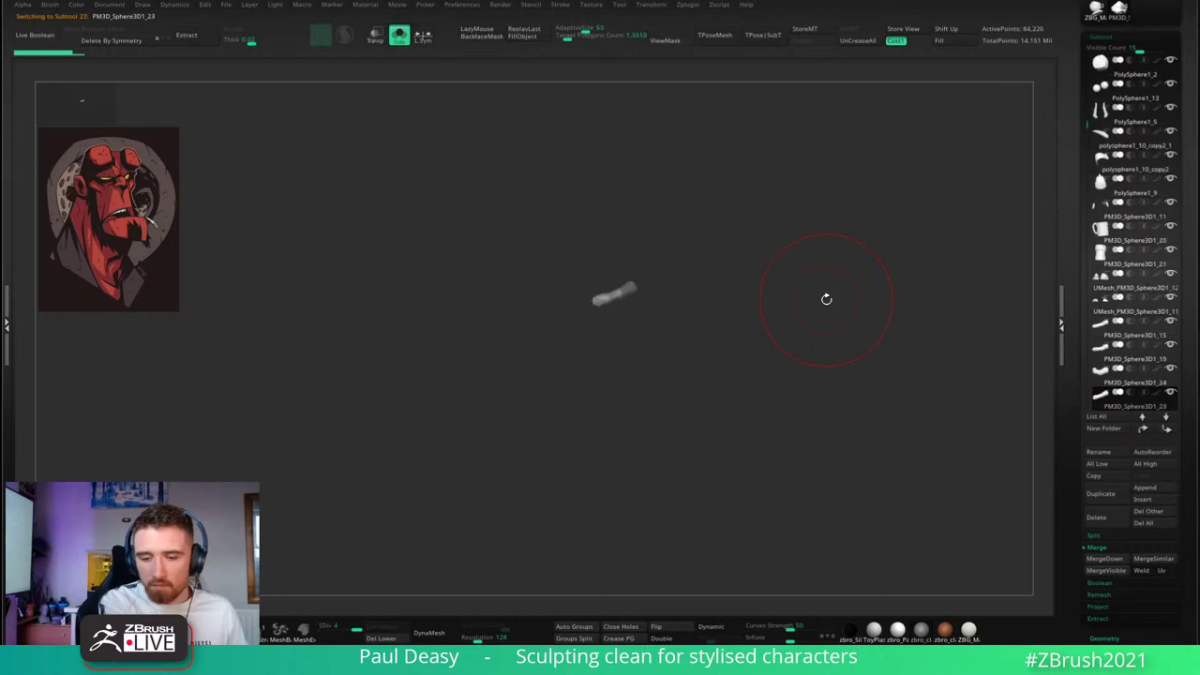
key("Down")
key("Down")
key("Down")
key("Down")
key("Down")
key("Down")
key("Down")
key("Down")
key("Down")
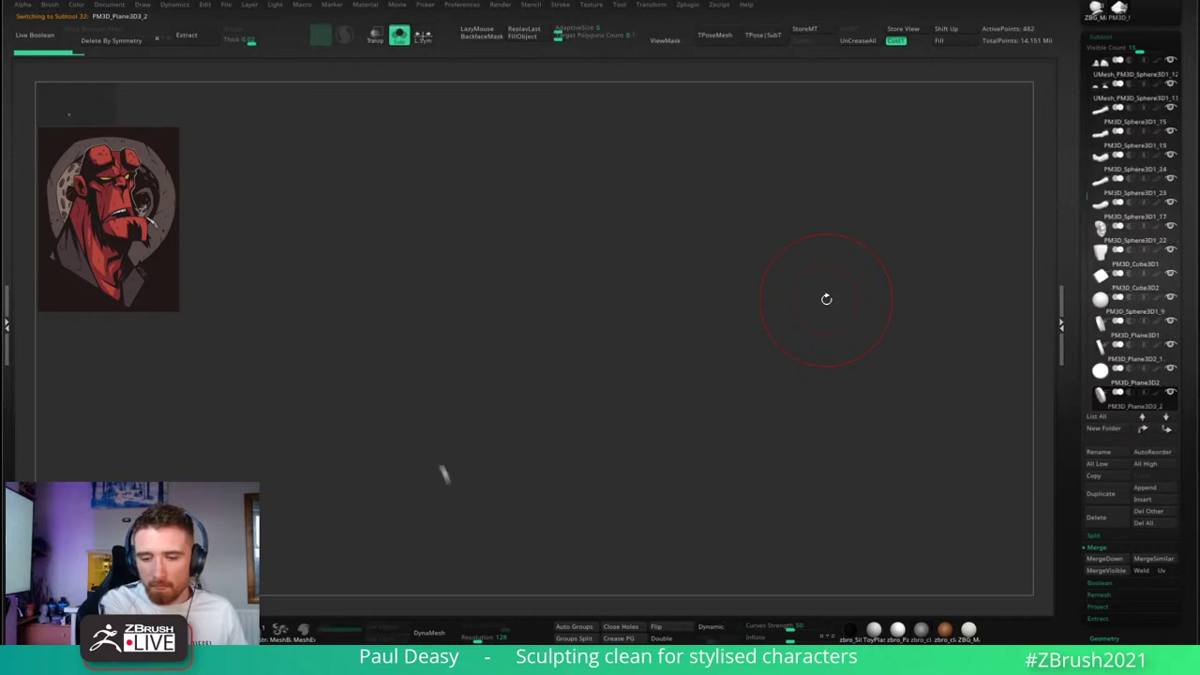
key("Down")
key("Down")
key("Down")
key("Down")
key("Down")
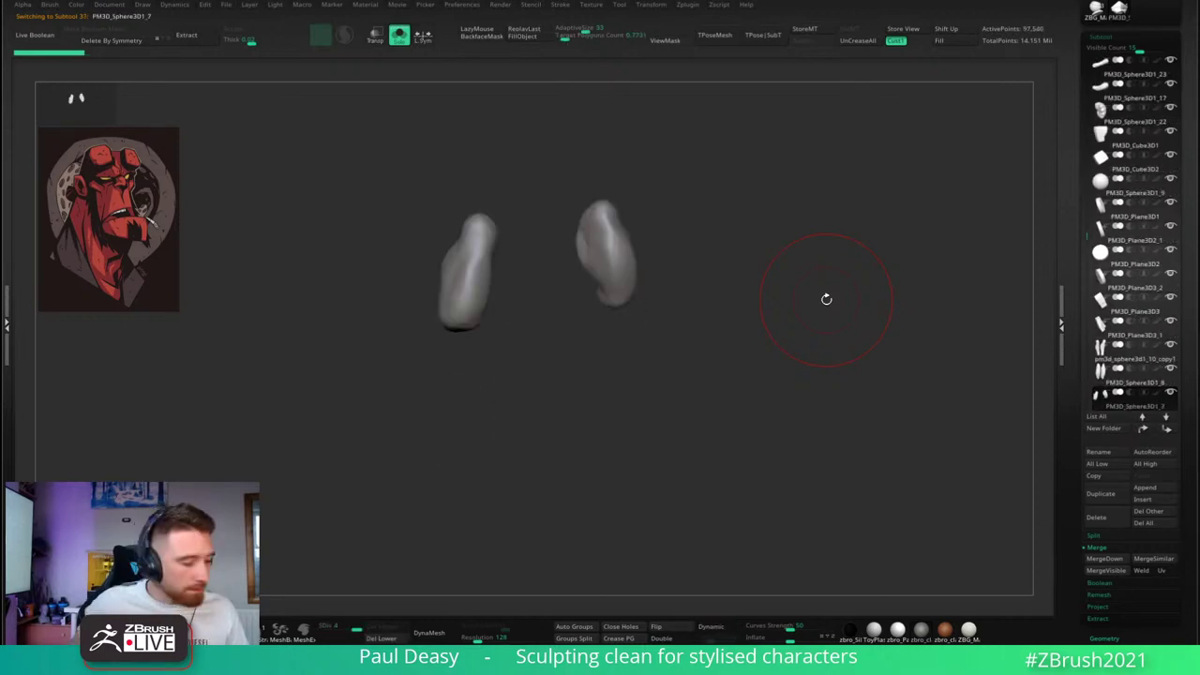
key("super")
left_click(718, 343)
key("alt+s")
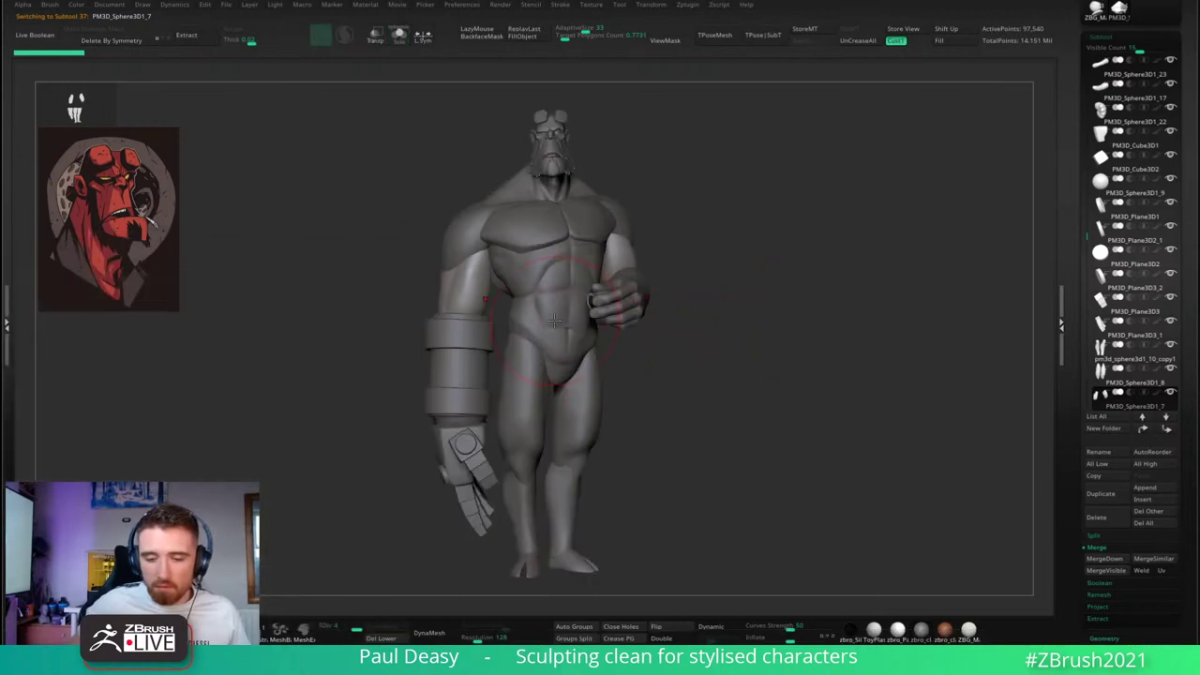
- Make the abdomen subtool PM3D_Sphere3D1_3 active and move it to the start of the subtool list
key("Down")
key("Down")
key("Down")
key("Down")
key("Down")
key("Down")
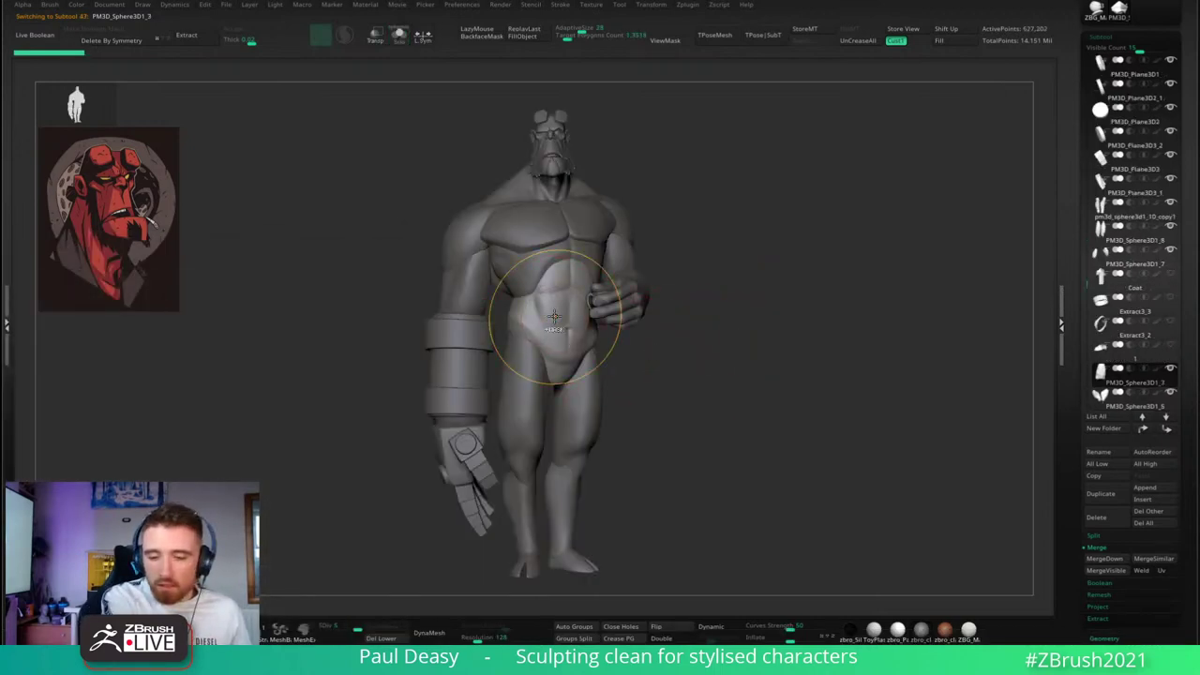
key("ctrl+Up")
key("ctrl+Up")
key("ctrl+Up")
key("ctrl+Up")
key("ctrl+Up")
key("ctrl+Up")
key("ctrl+Up")
key("ctrl+Up")
key("ctrl+Up")
key("ctrl+Up")
key("ctrl+Up")
key("ctrl+Up")
key("ctrl+Up")
key("ctrl+Up")
key("ctrl+Up")
key("ctrl+Up")
key("ctrl+Up")
key("ctrl+Up")
key("ctrl+Up")
key("ctrl+Up")
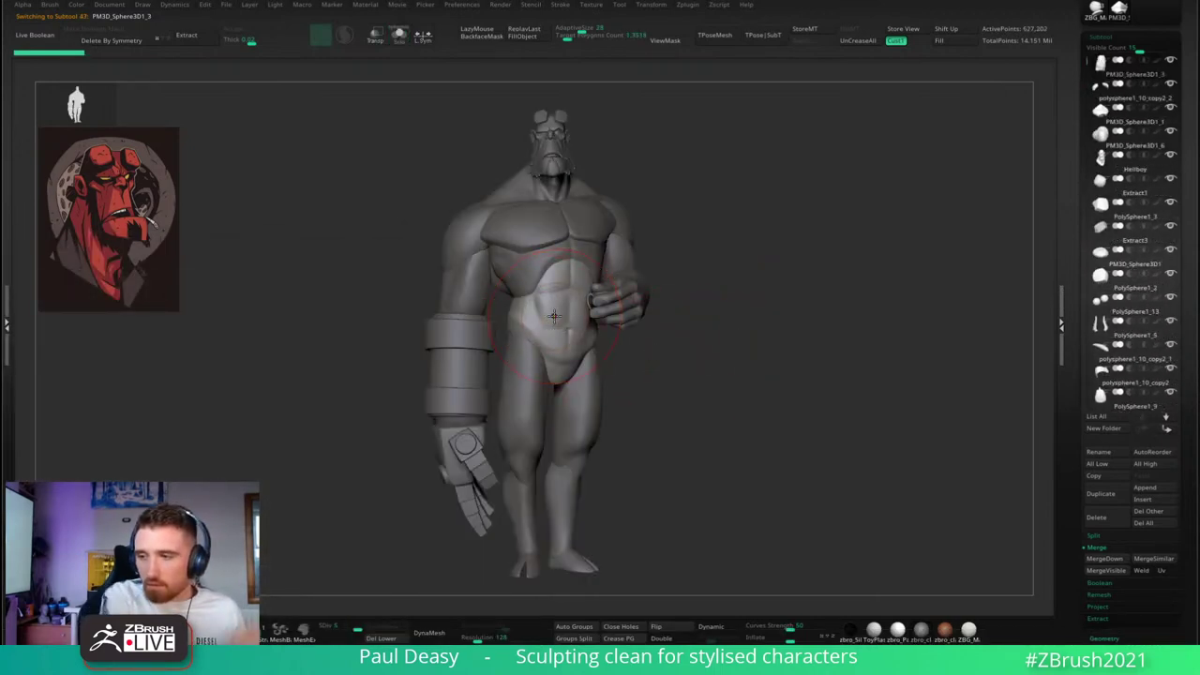
- Merge the abdomen subtool PM3D_Sphere3D1_3 down with the shoulder and chest subtools, choosing Always OK for the undo warning
right_click_drag(542, 267, 565, 349, "ctrl")
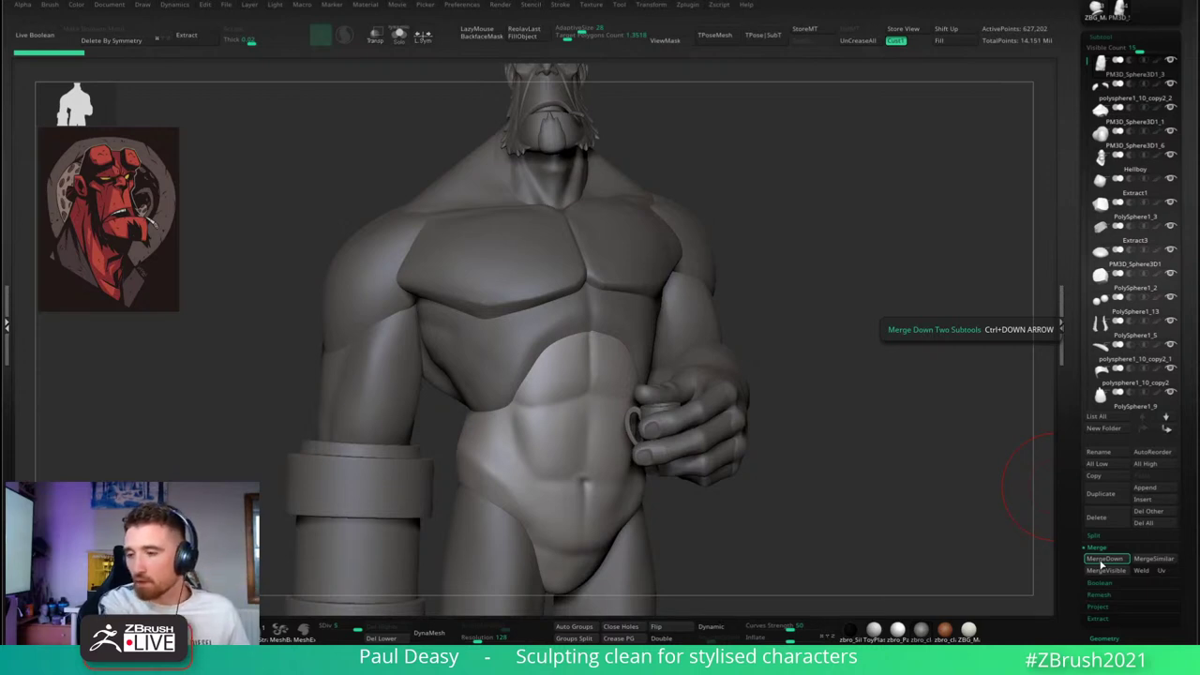
key("Down")
key("Down")
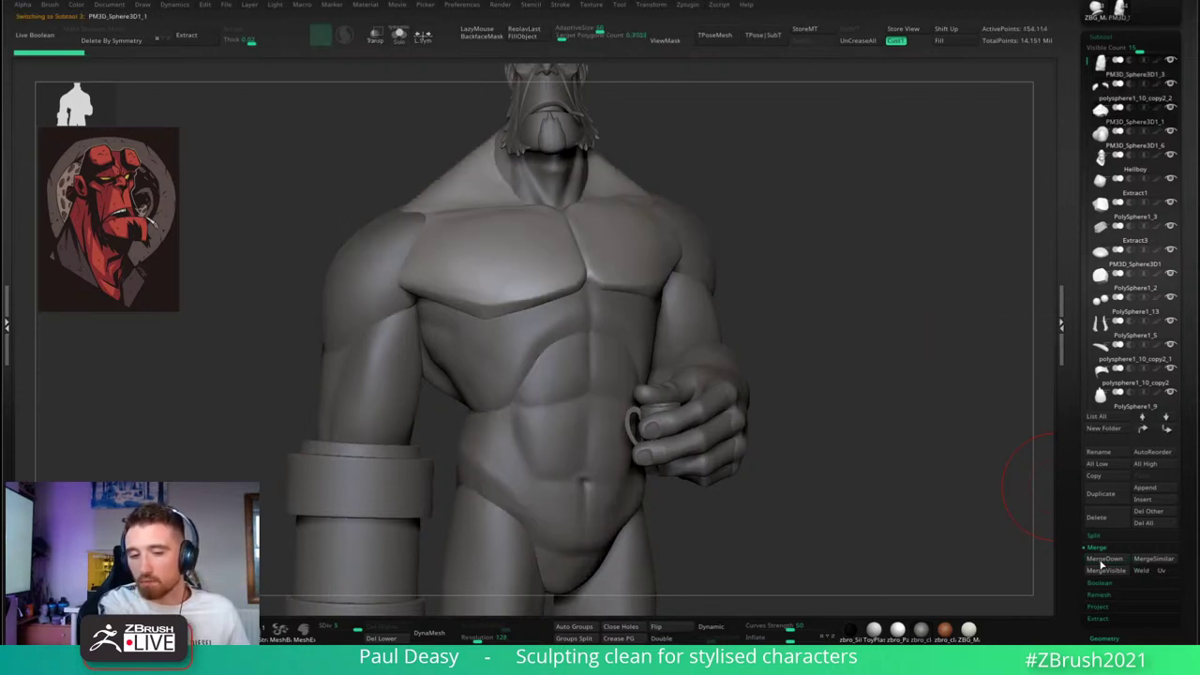
key("Up")
key("Up")
key("Up")
key("Up")
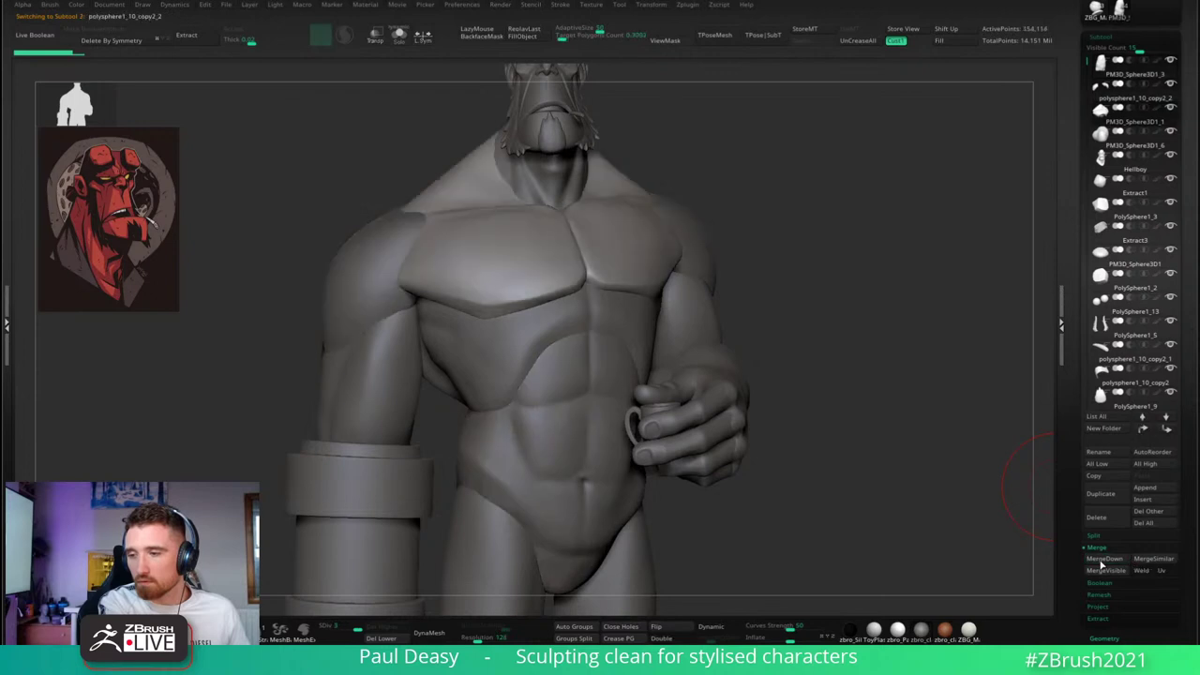
left_click(1101, 560)
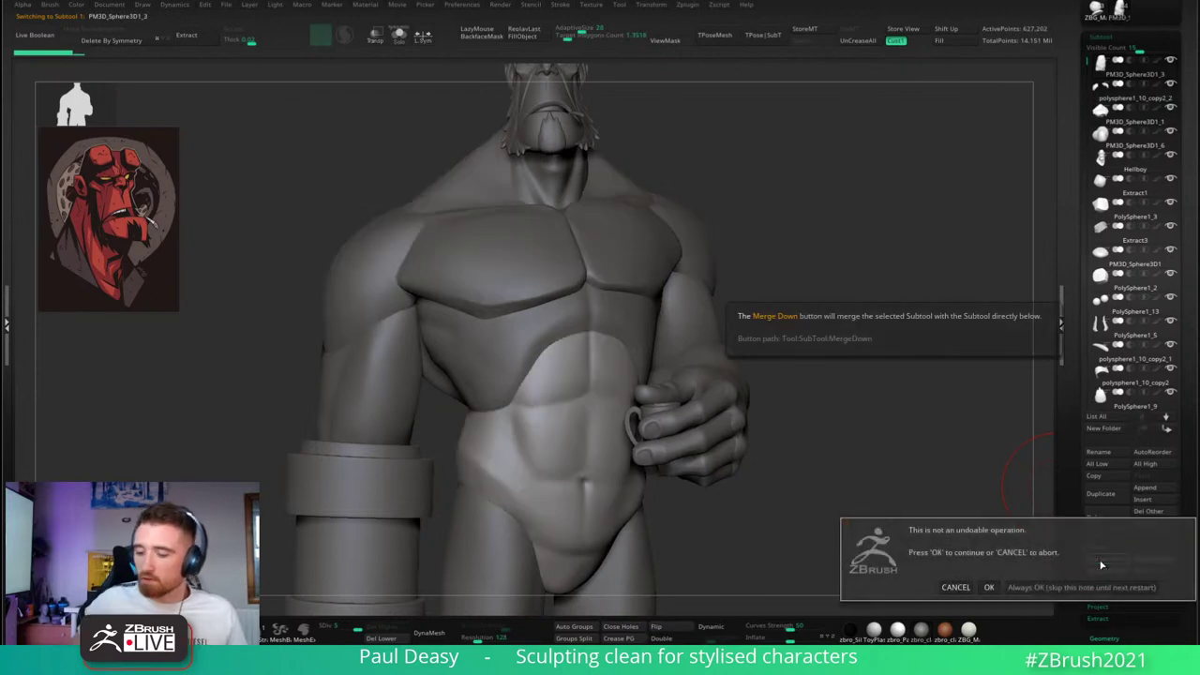
left_click(1071, 587)
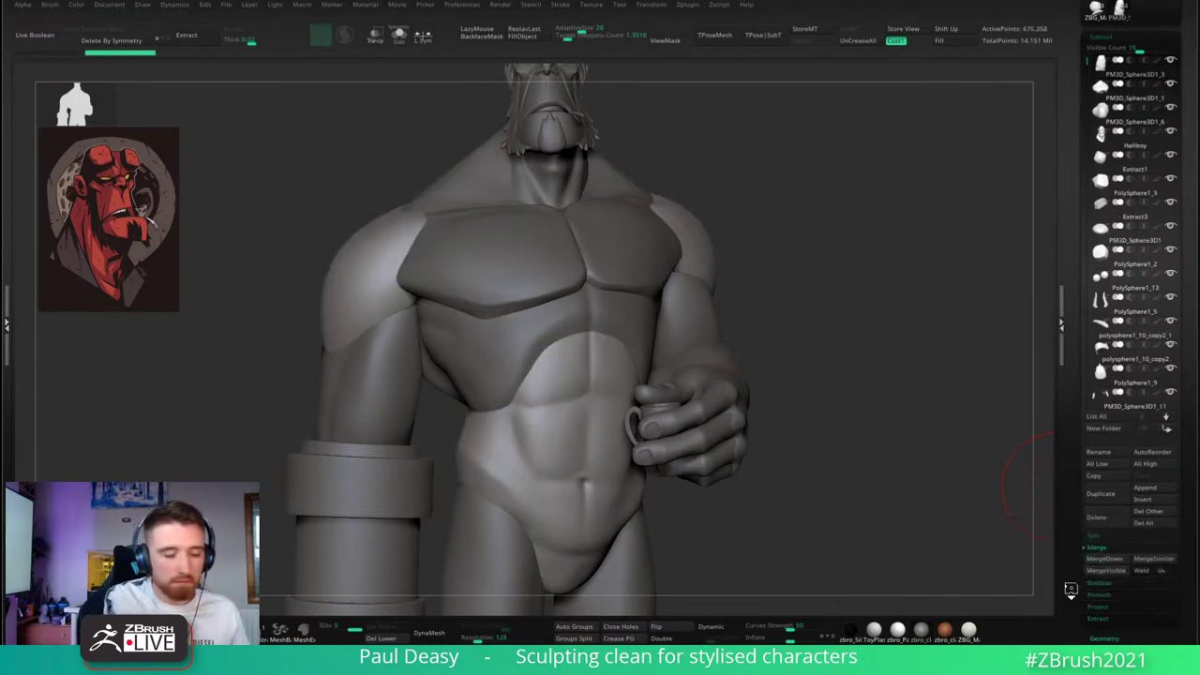
left_click(1104, 560)
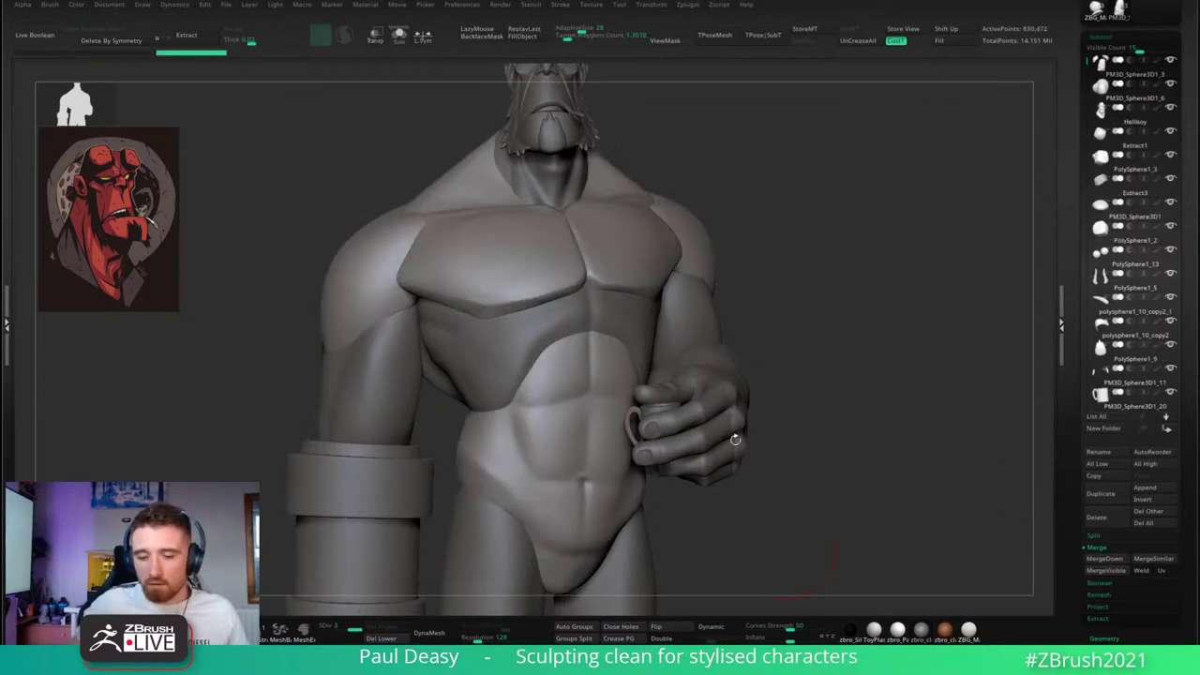
- Select the ribcage subtool PM3D_Sphere3D1_4, move it to the start of the list and merge it down with the torso subtool
left_click(608, 321, "alt")
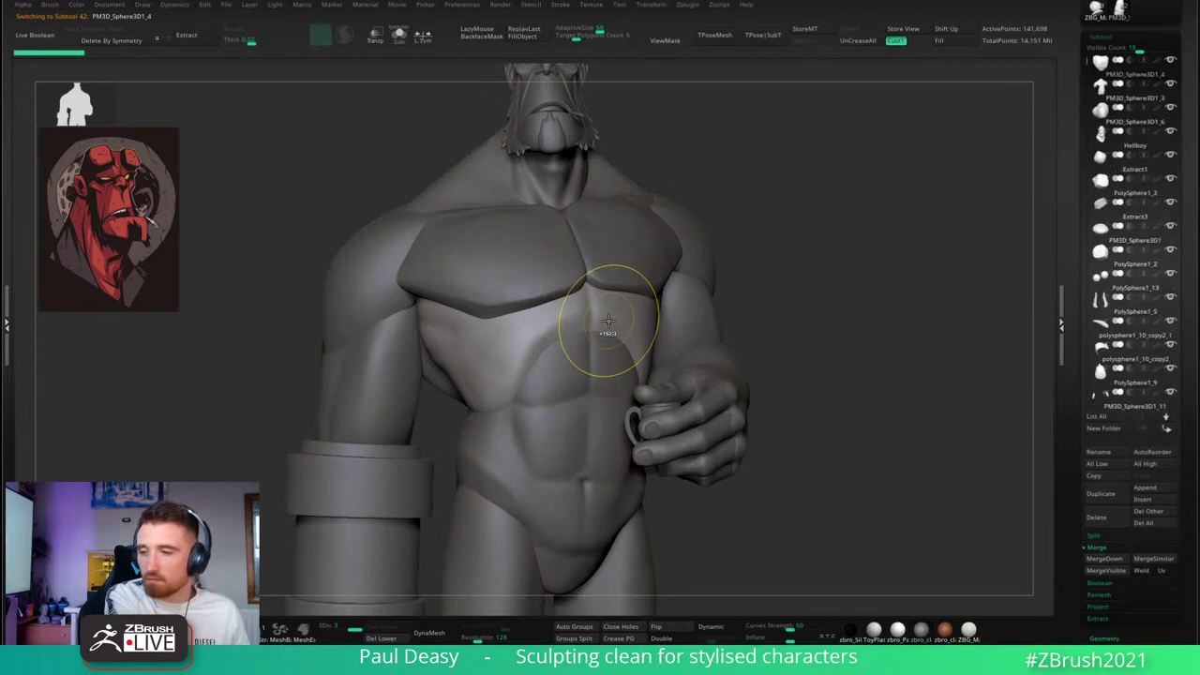
key("Down")
key("Up")
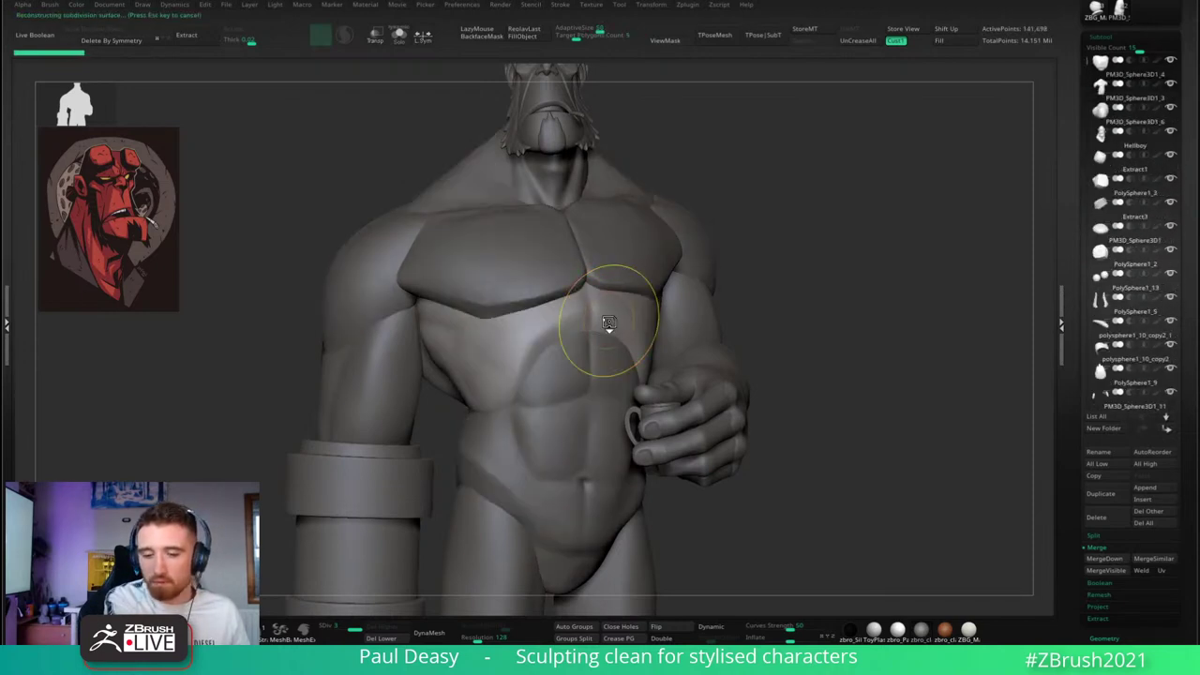
- Examine the merged torso from several angles, briefly toggling the polygroup wireframe display
left_click_drag(812, 270, 800, 268)
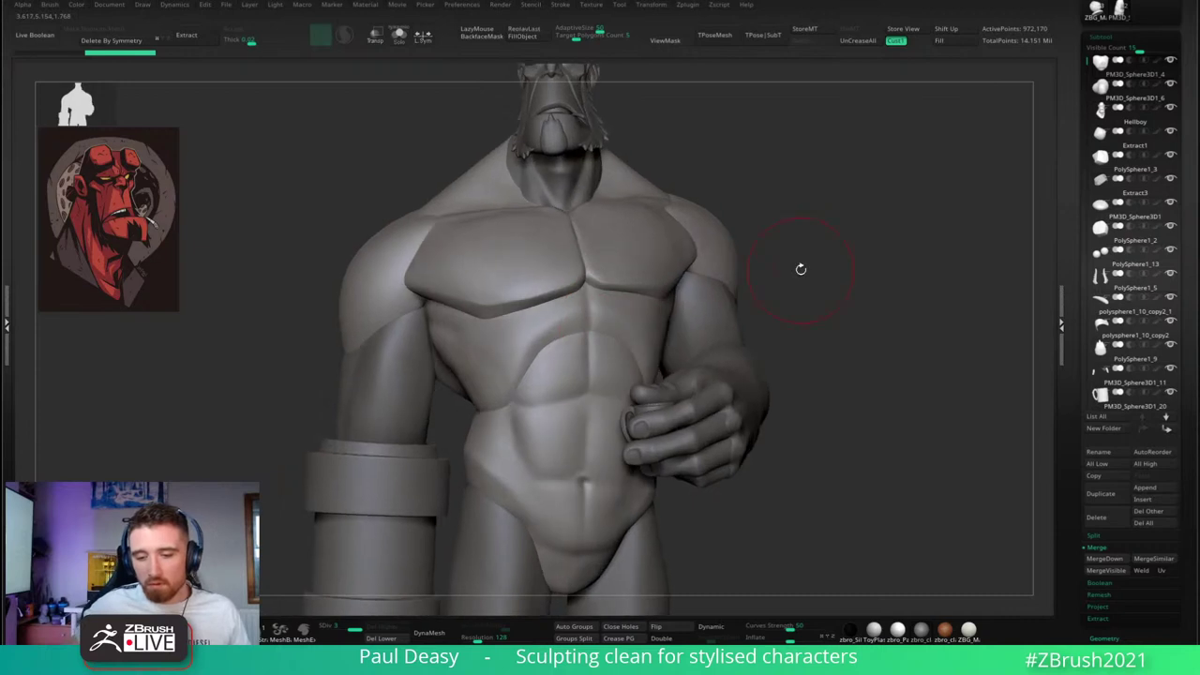
right_click_drag(623, 301, 721, 292)
key("shift+f")
key("shift+f")
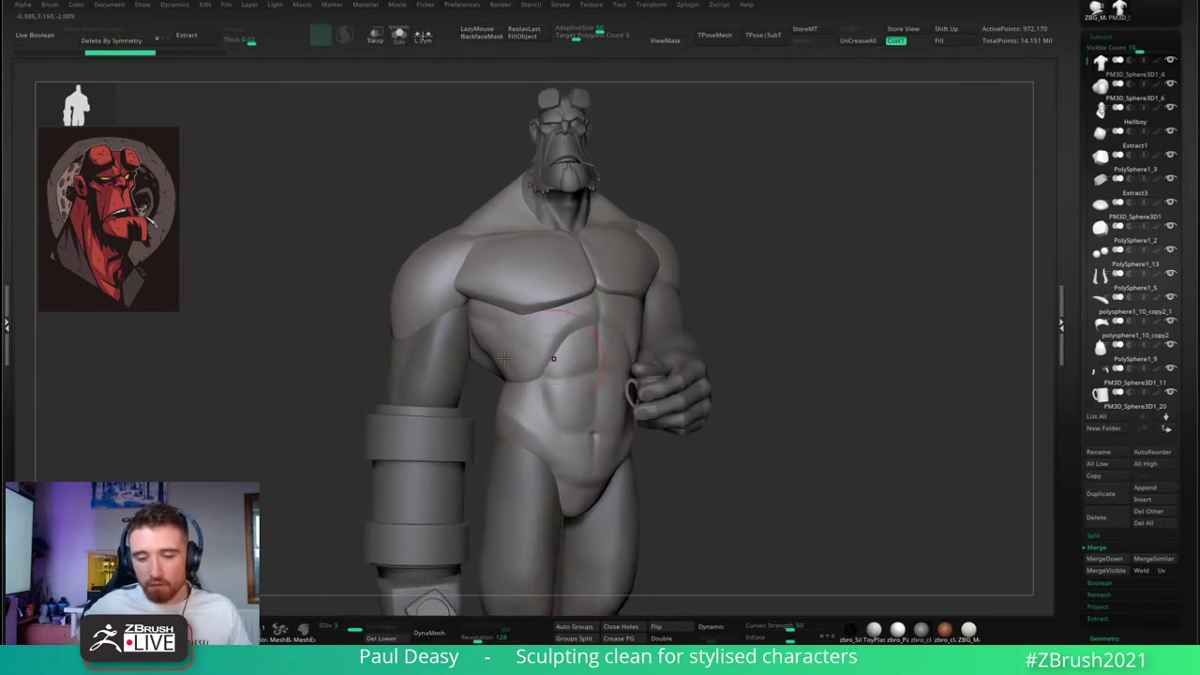
right_click_drag(535, 324, 532, 313, "alt")
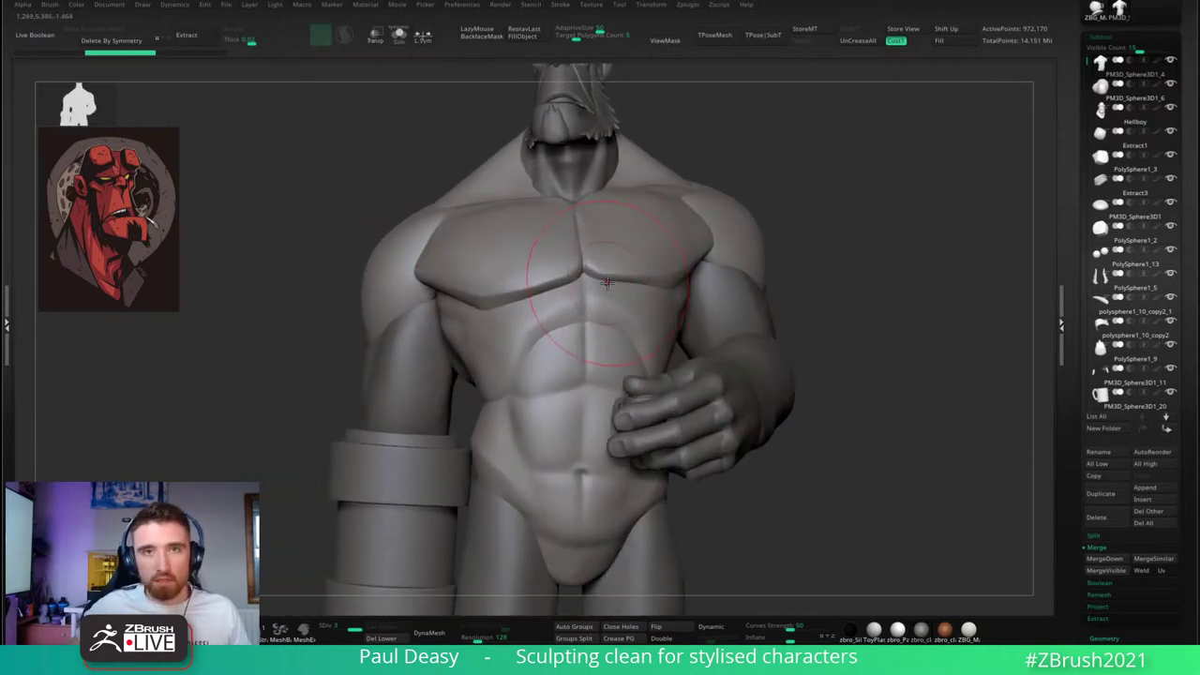
right_click_drag(605, 241, 616, 264, "alt")
mouse_move(538, 272)
right_mouse_down()
mouse_move(569, 282)
mouse_move(574, 247)
mouse_move(589, 302)
mouse_move(544, 354)
right_mouse_up()
right_click(542, 357)
right_click_drag(553, 298, 576, 293)
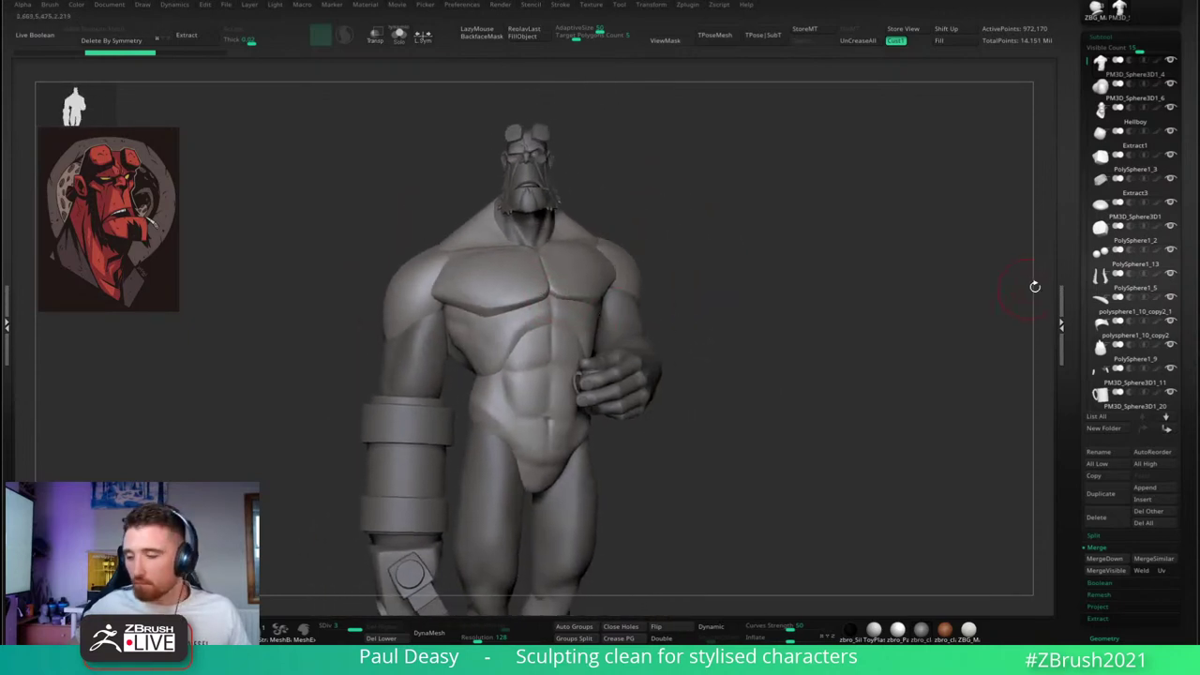
- Set the subtool list's Visible Count to 8 and merge all visible subtools into a single new tool
left_click_drag(1076, 541, 1075, 519)
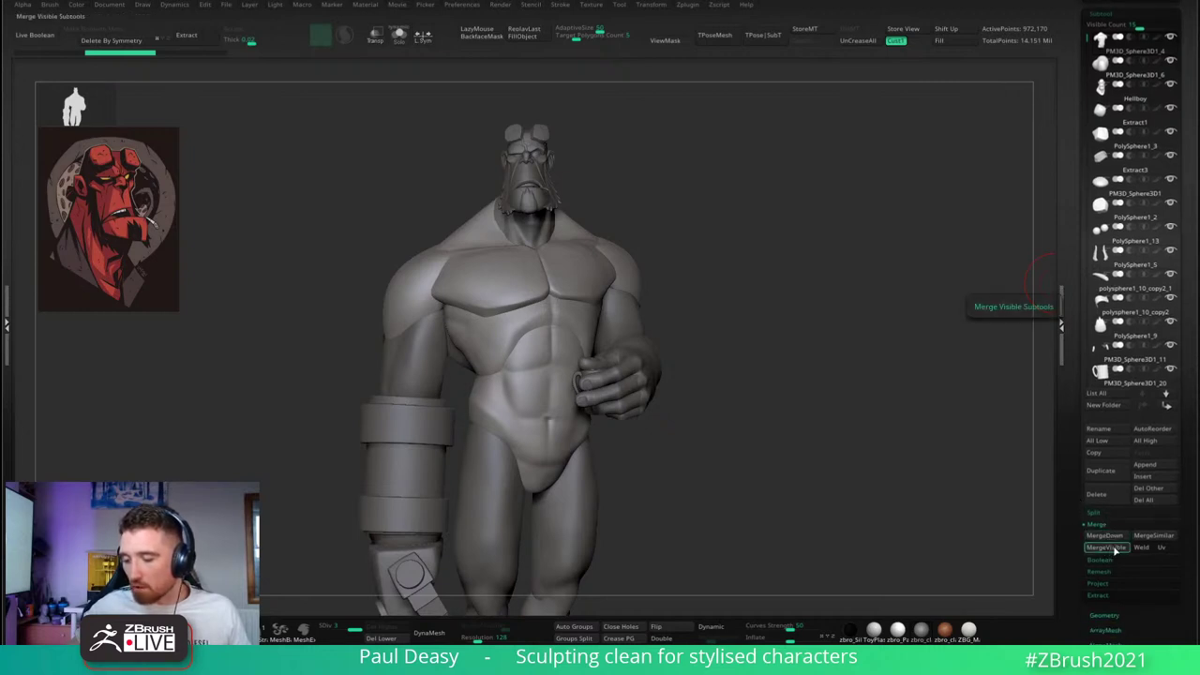
left_click(1108, 551)
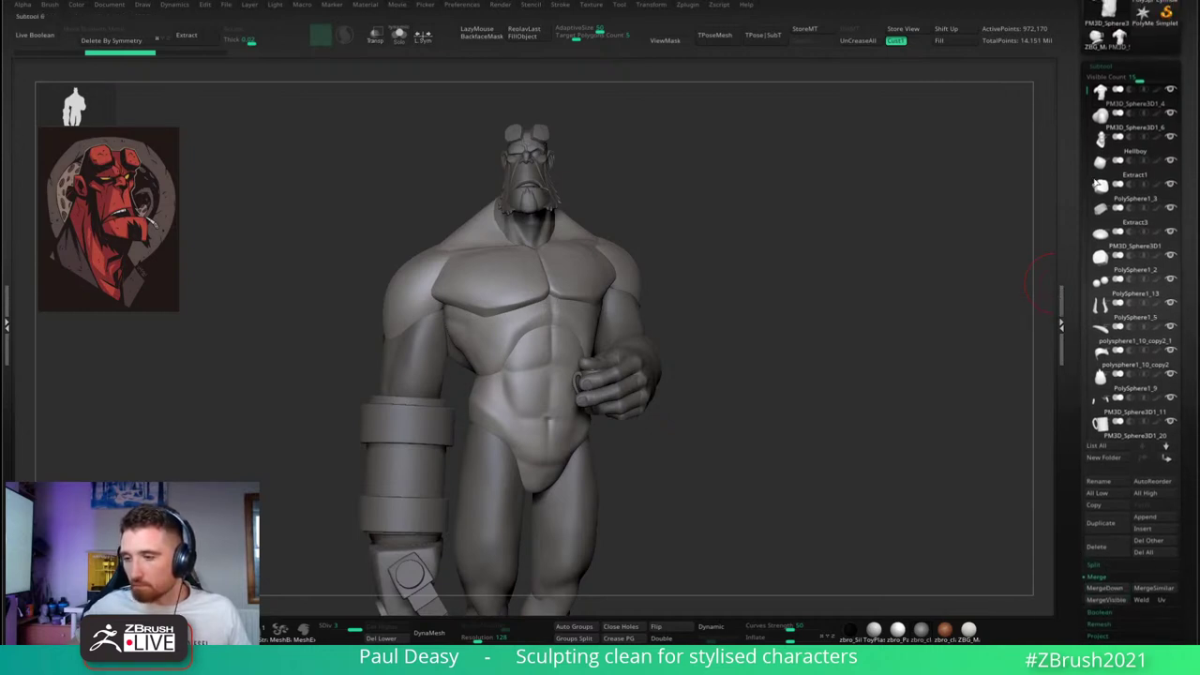
left_click_drag(1138, 80, 1113, 83)
left_click_drag(1075, 122, 1075, 180)
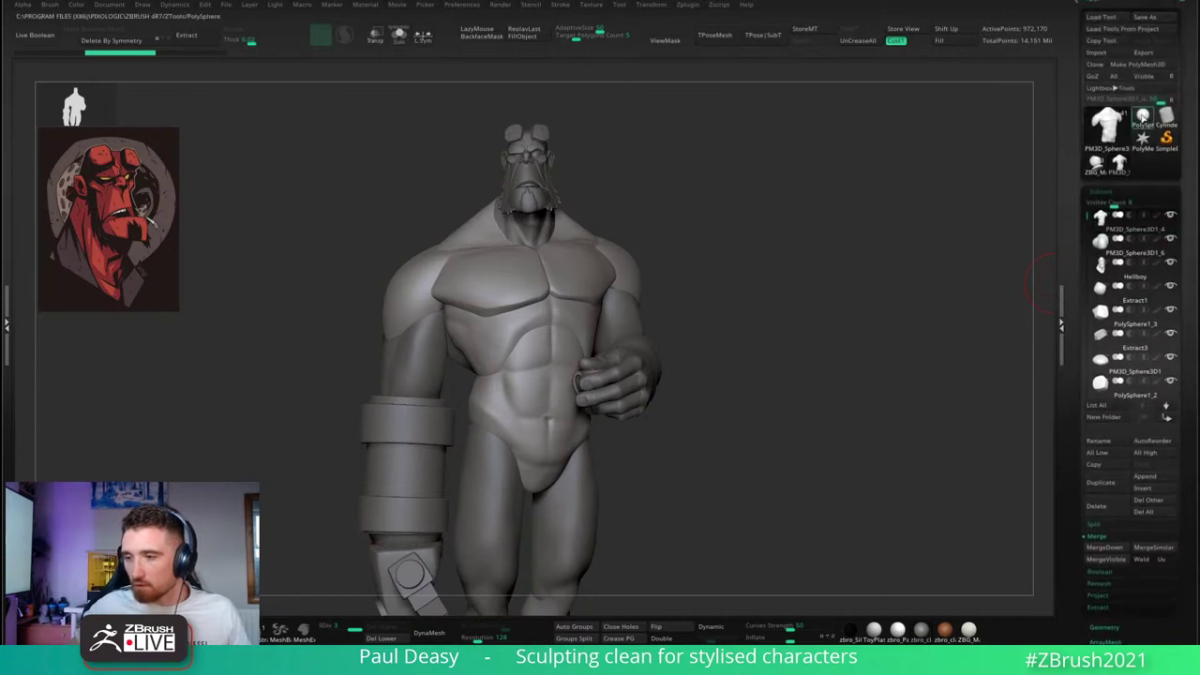
mouse_move(1118, 167)
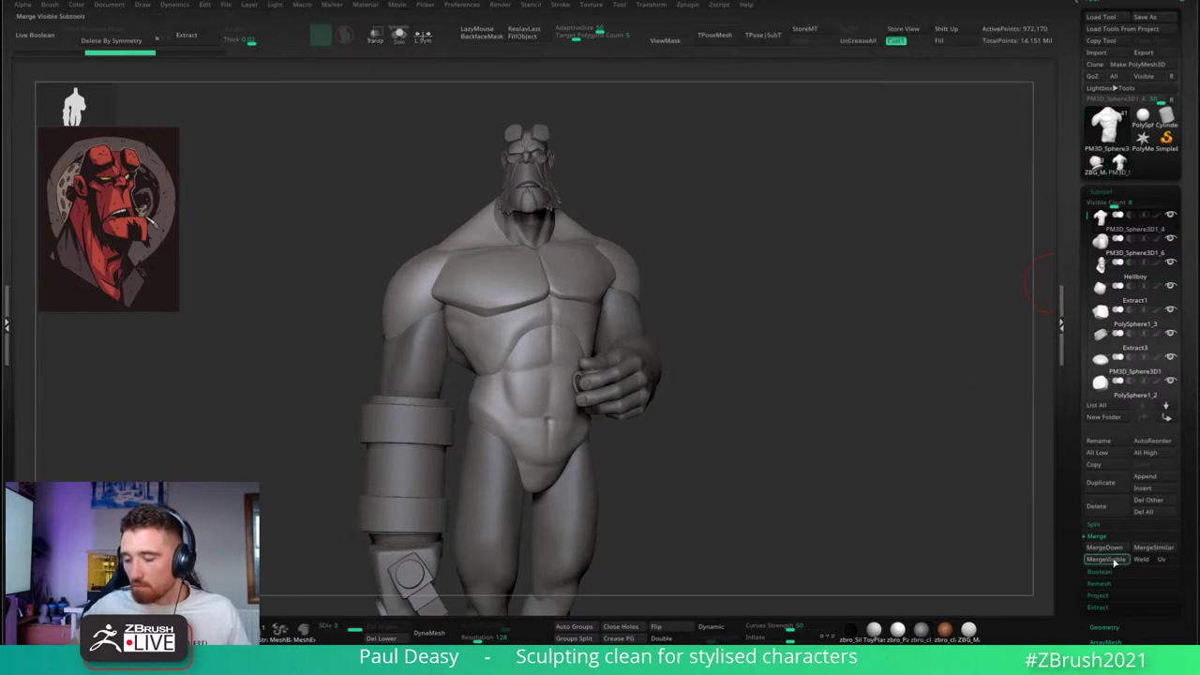
left_click(1114, 561)
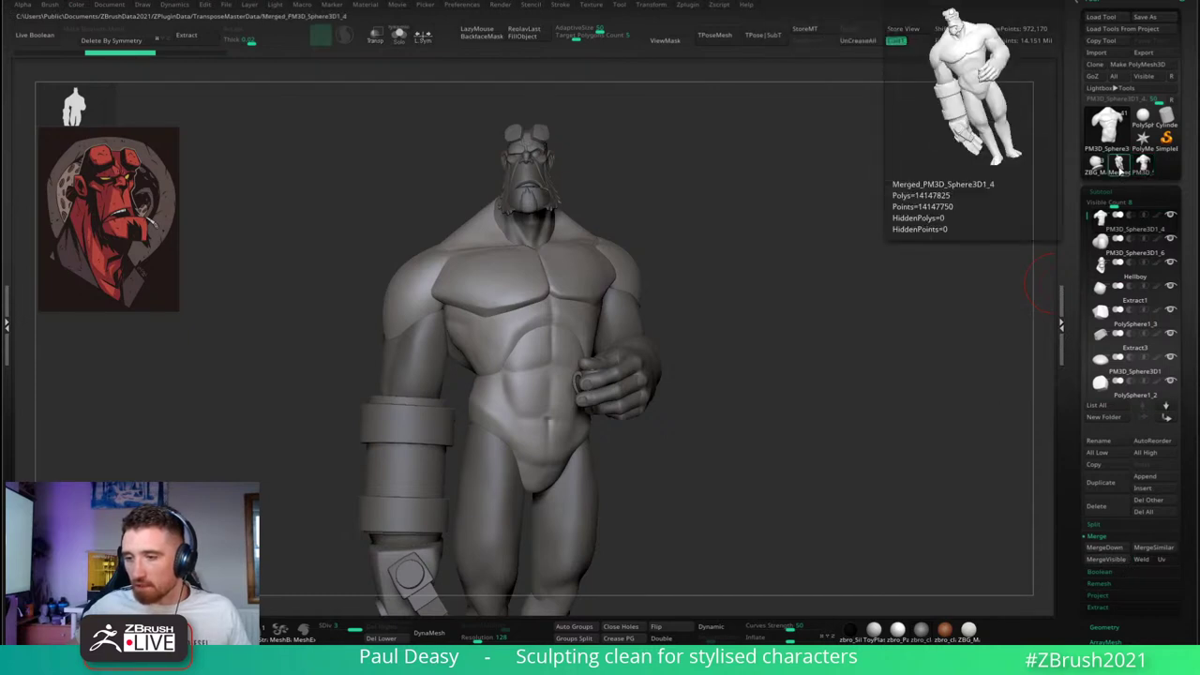
- Switch to the merged tool Merged_PM3D_Sphere3D1_4 and adjust the brush's Draw Size
left_click(1119, 169)
left_click_drag(753, 319, 731, 338)
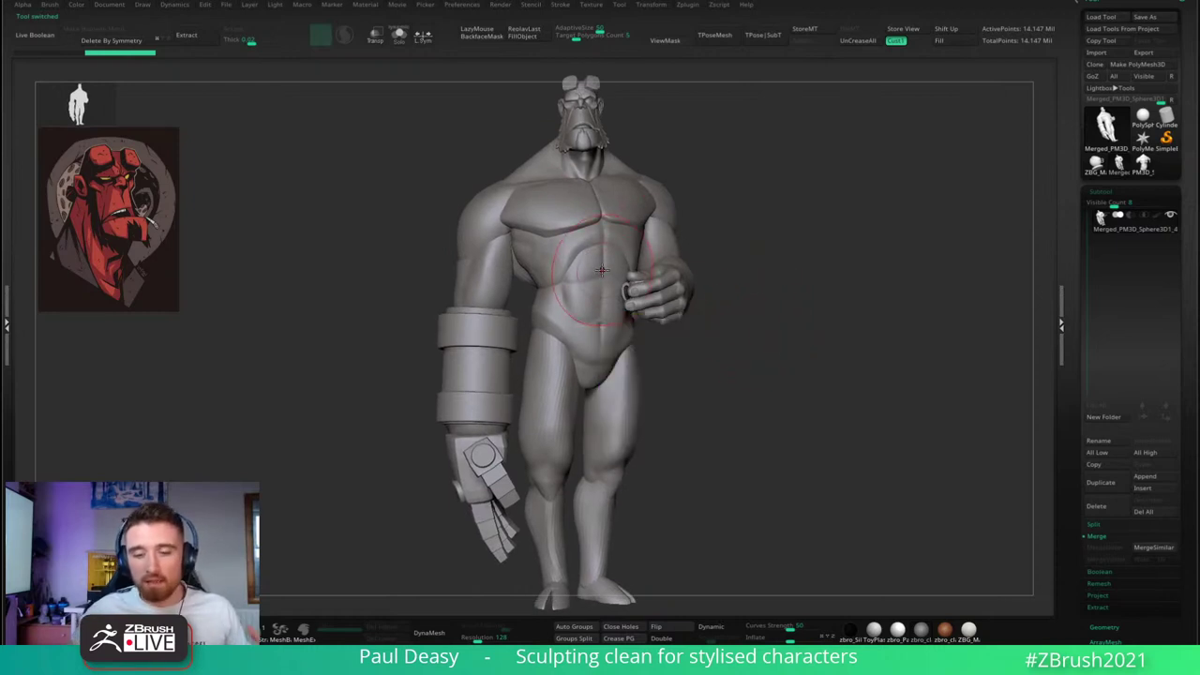
right_click(581, 339)
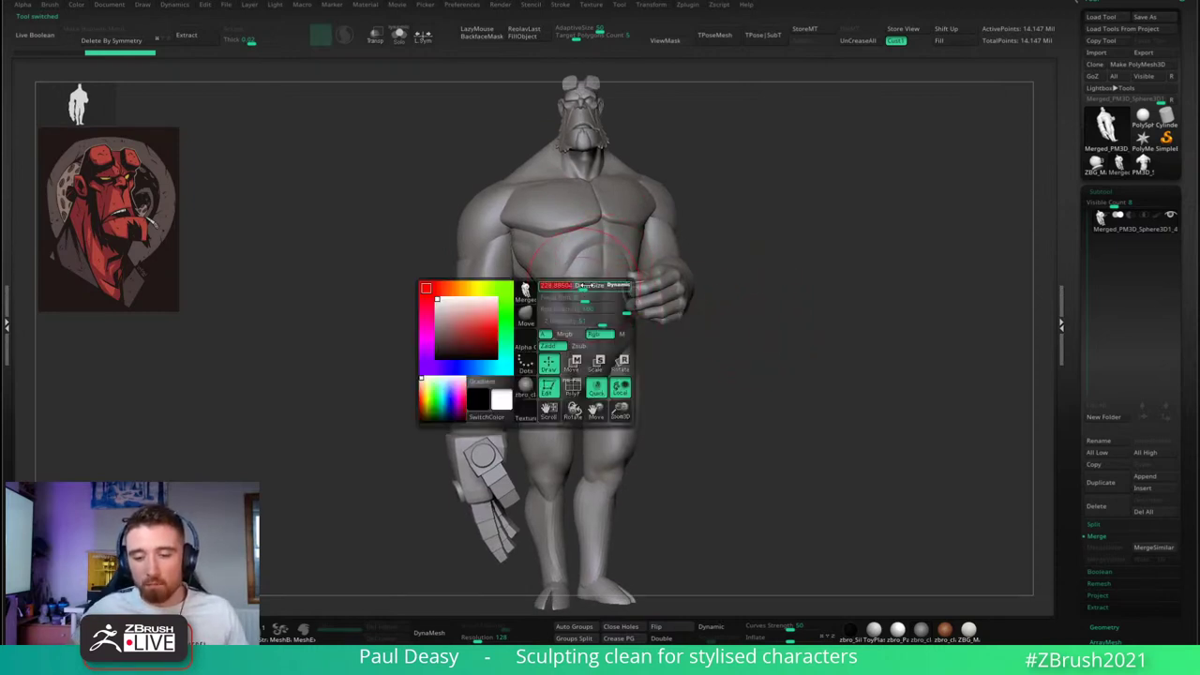
right_click_drag(583, 373, 587, 337, "alt")
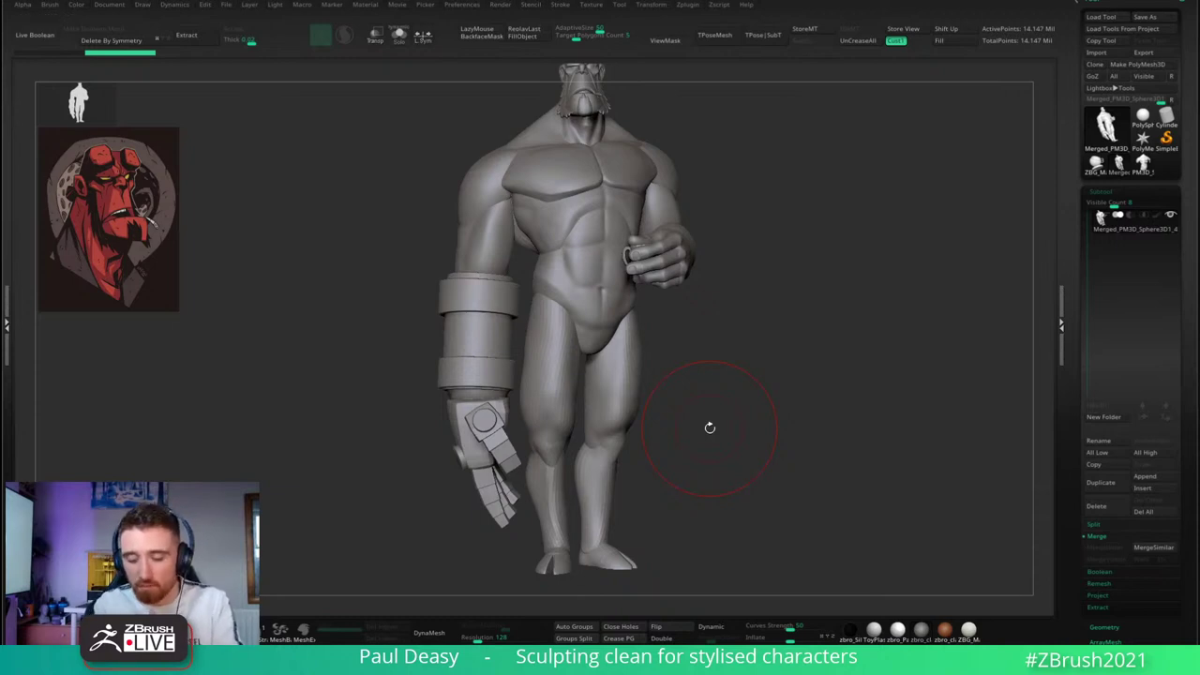
key("space")
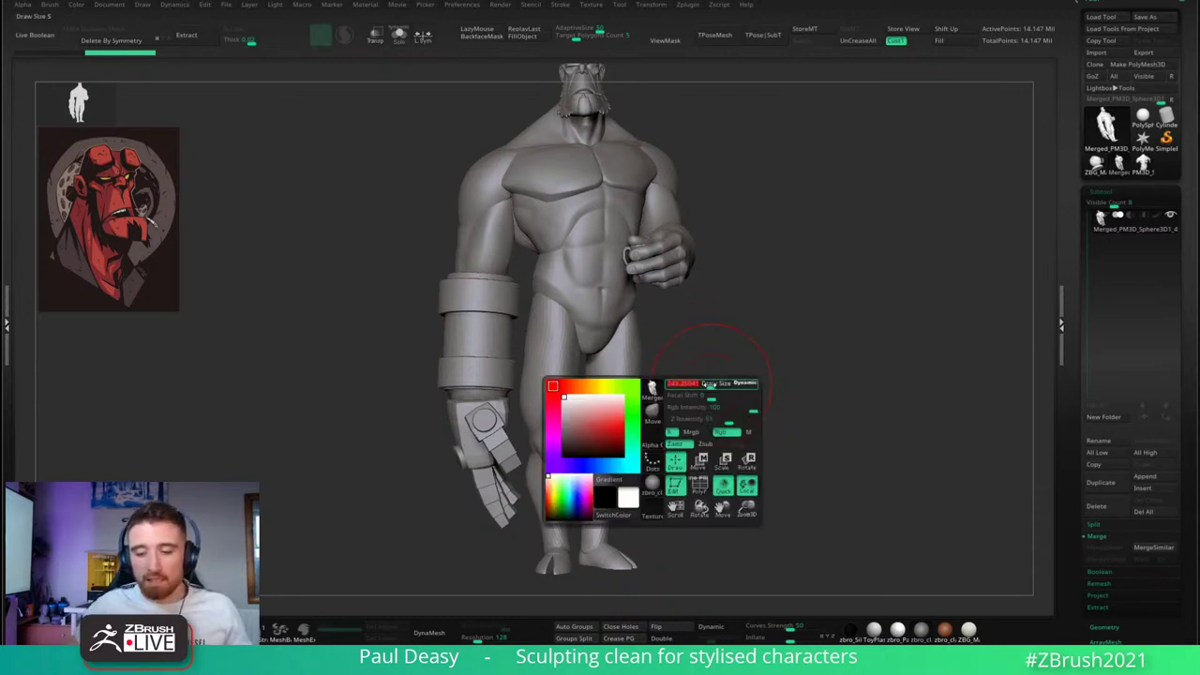
left_click_drag(716, 385, 710, 384)
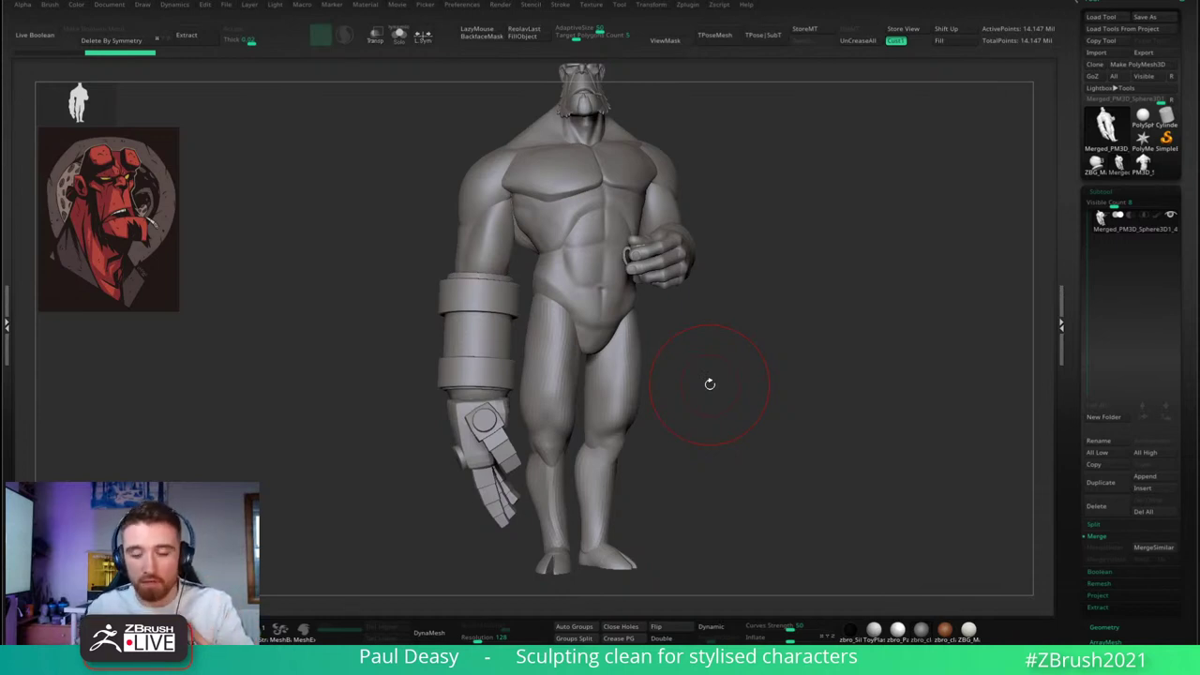
- Examine the merged character from the front and back, checking the surface smoothness of the back muscles and legs
right_click_drag(612, 373, 663, 560, "ctrl")
right_click_drag(722, 204, 692, 349, "alt")
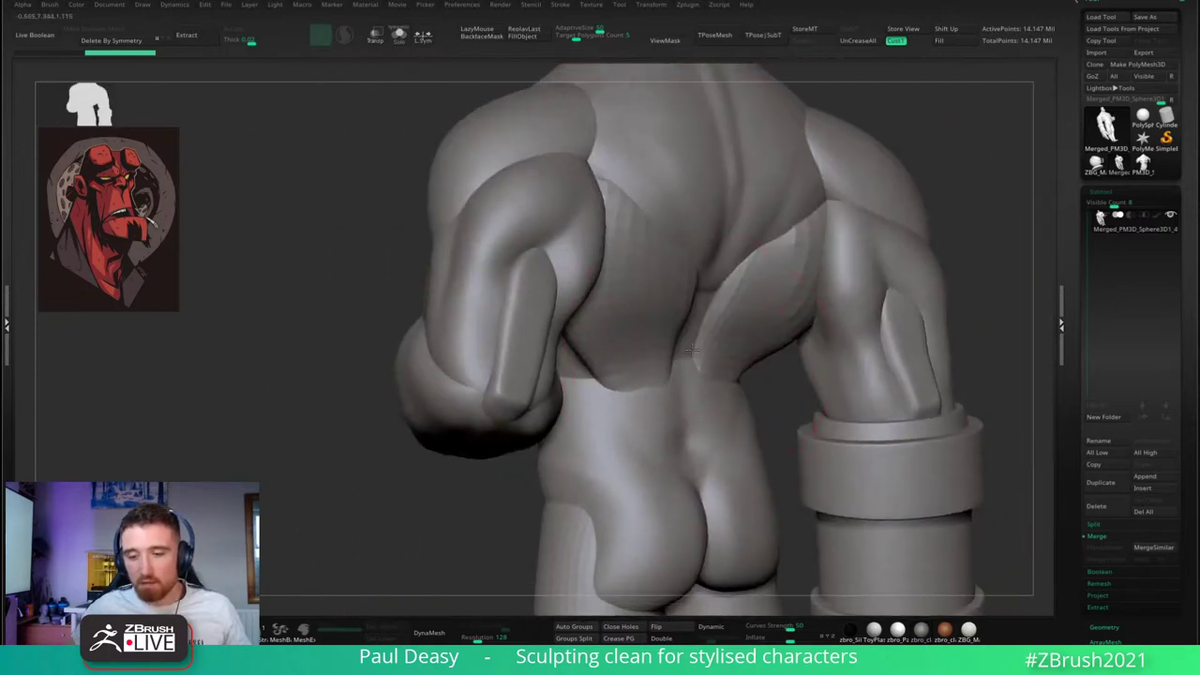
left_click_drag(691, 350, 767, 307)
right_click_drag(761, 303, 729, 370, "ctrl")
right_click_drag(730, 369, 664, 322, "alt")
right_click_drag(817, 292, 757, 293, "alt")
left_click_drag(756, 294, 785, 279)
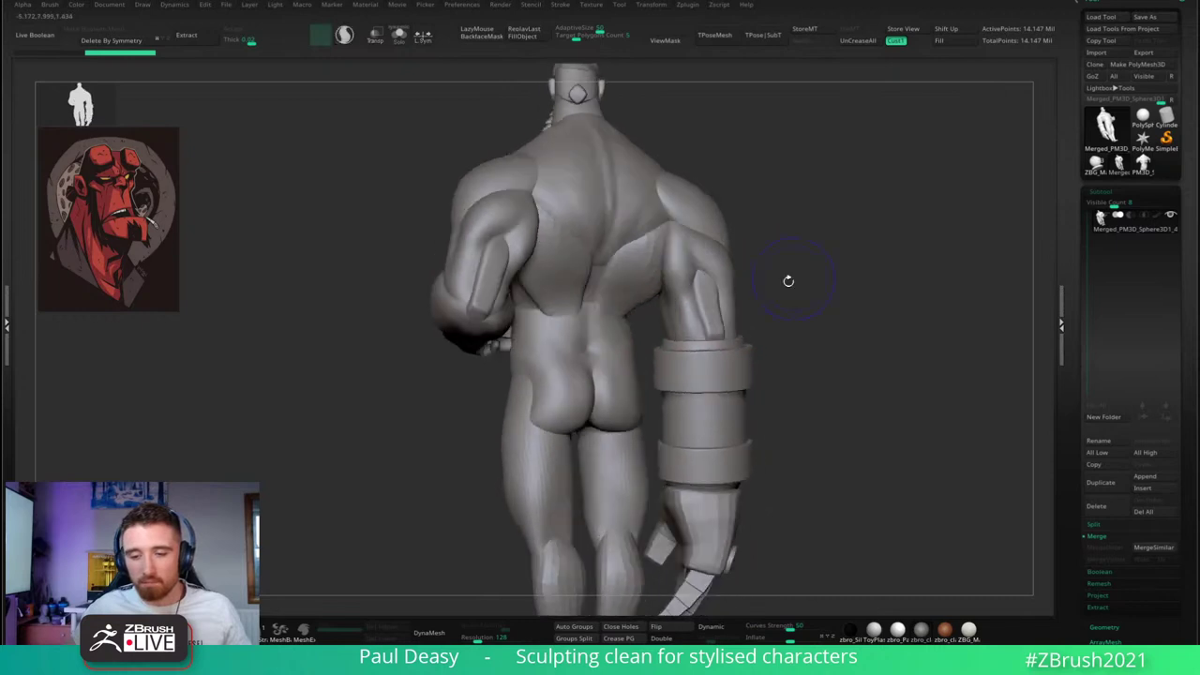
right_click_drag(776, 408, 753, 346, "alt")
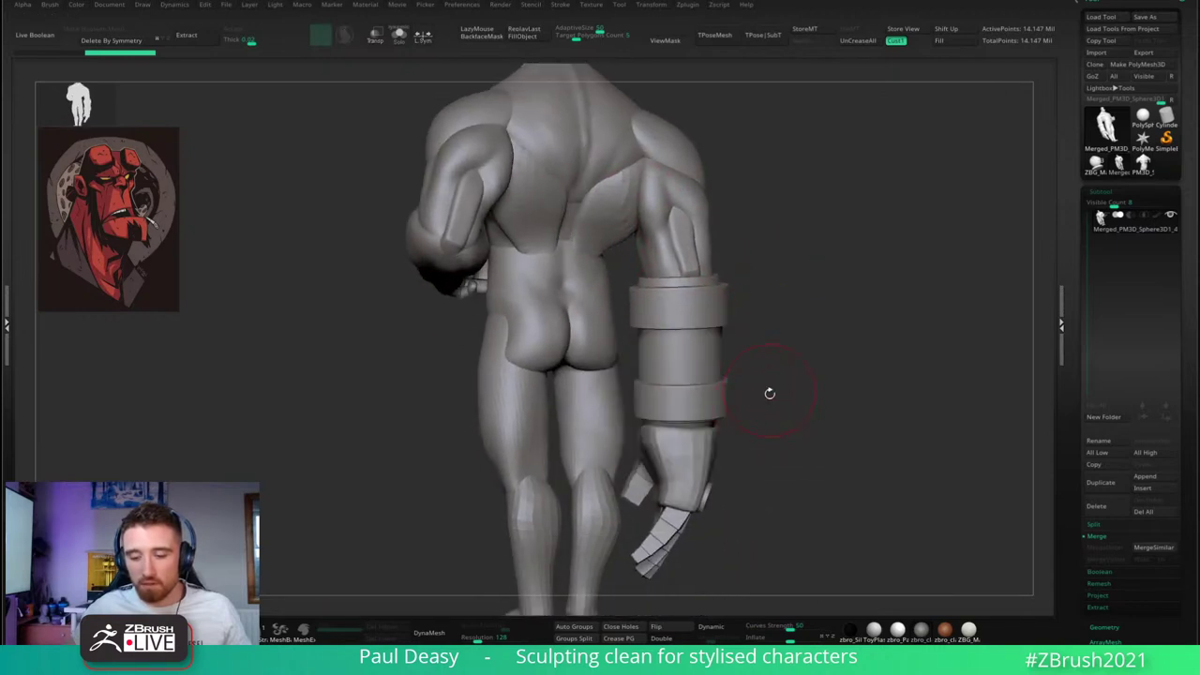
mouse_move(769, 394)
right_mouse_down("alt")
mouse_move(781, 372)
mouse_move(791, 393)
right_mouse_up("alt")
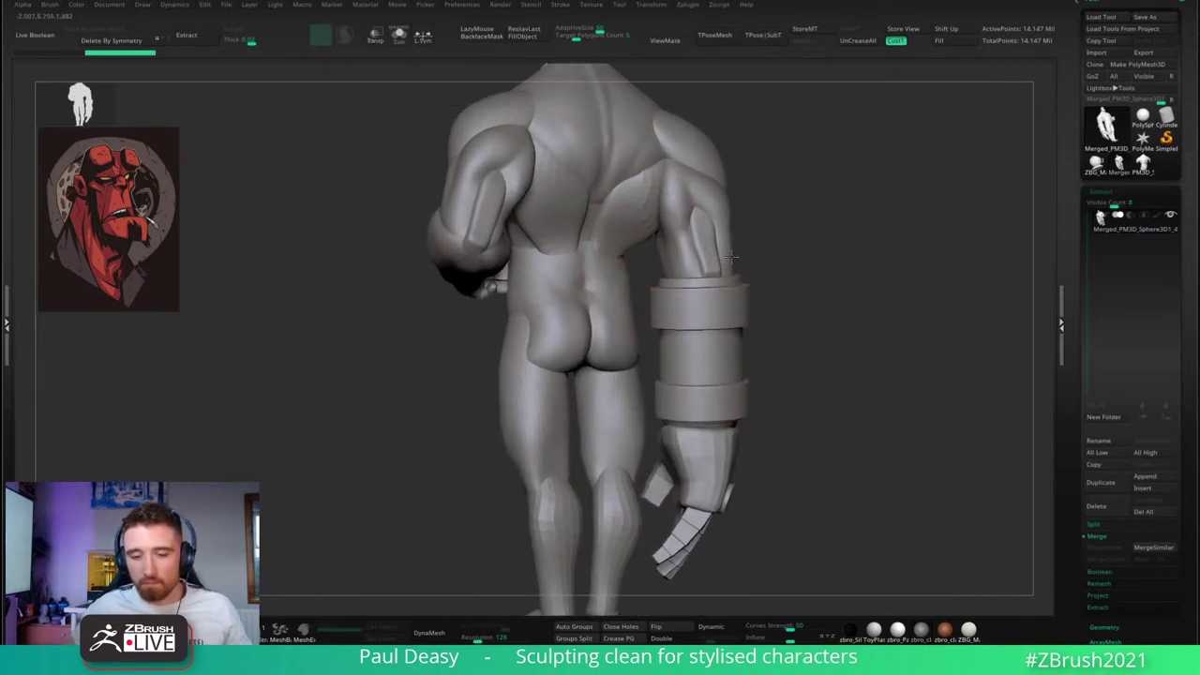
- Hide the low-resolution polygroups of the merged mesh: the side back muscles, both thighs, both lower legs and the heel pieces
left_click_drag(767, 242, 796, 267, "ctrl+shift")
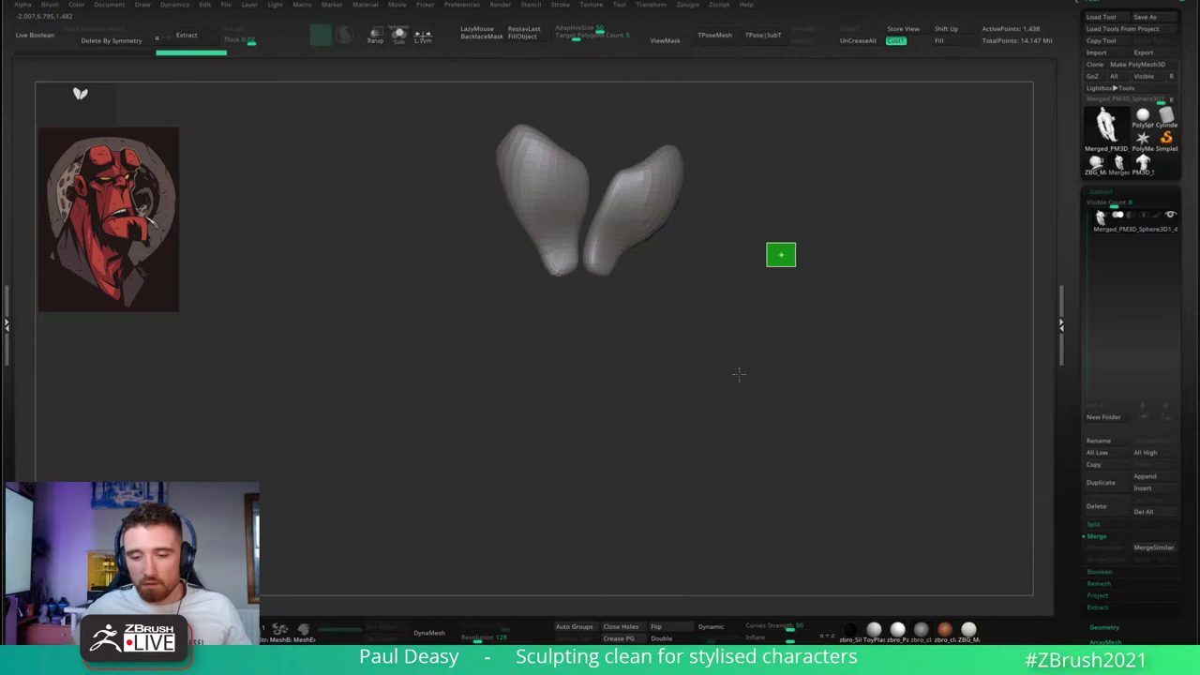
left_click(628, 434, "ctrl+shift")
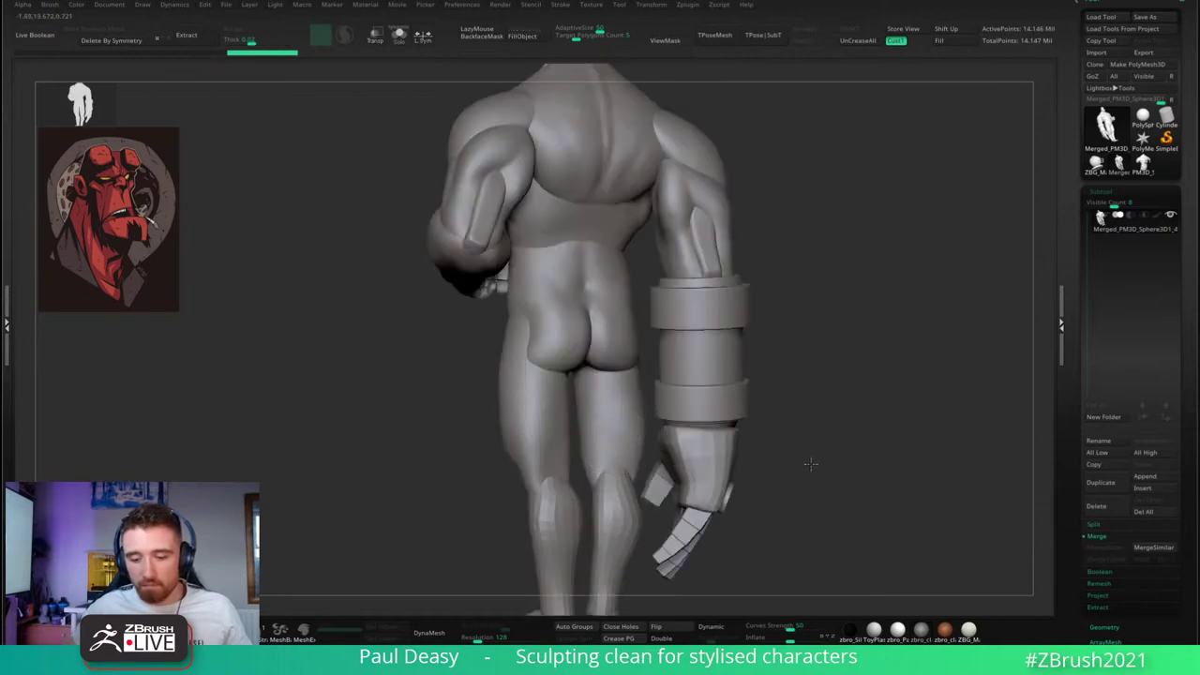
left_click(615, 432, "ctrl+shift")
left_click(615, 432, "ctrl+shift")
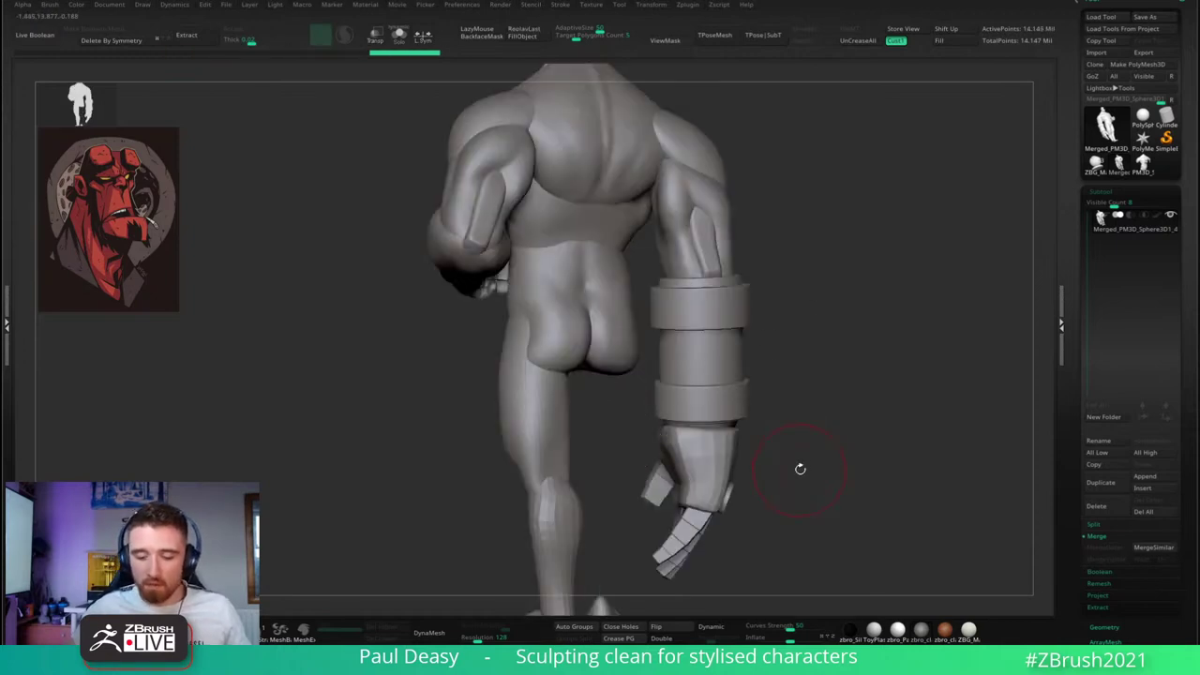
left_click_drag(799, 468, 804, 386, "alt")
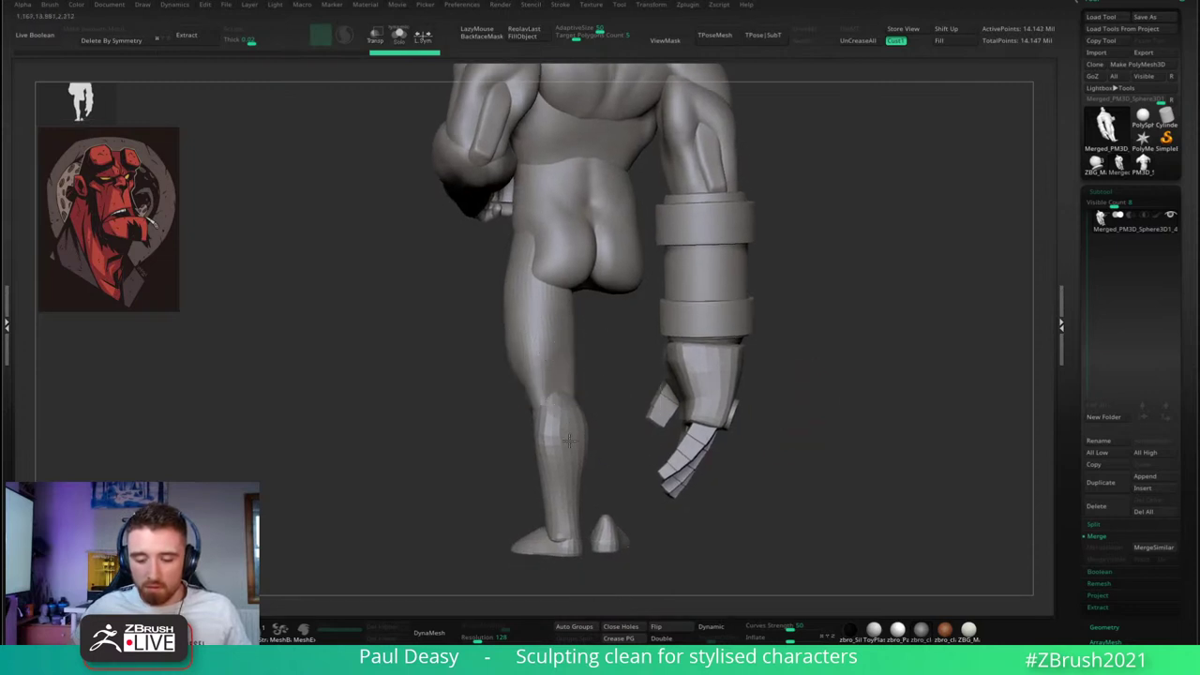
left_click(545, 354, "ctrl+shift")
left_click(560, 542, "ctrl+alt+shift")
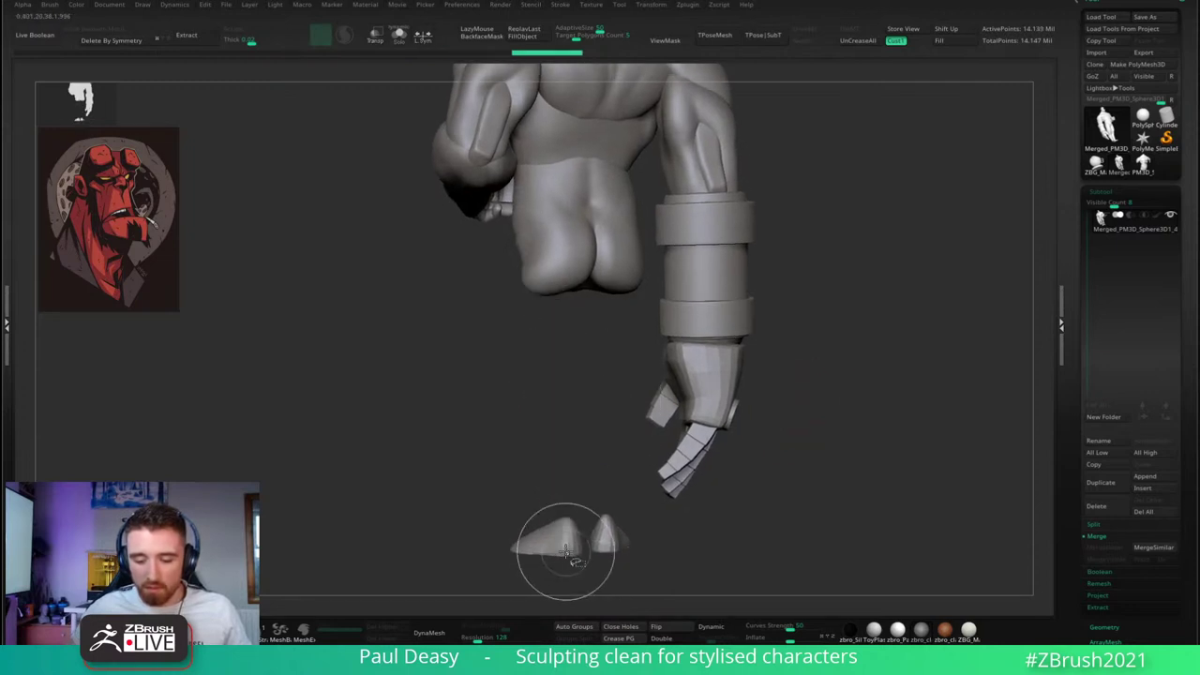
left_click(609, 540, "ctrl+shift")
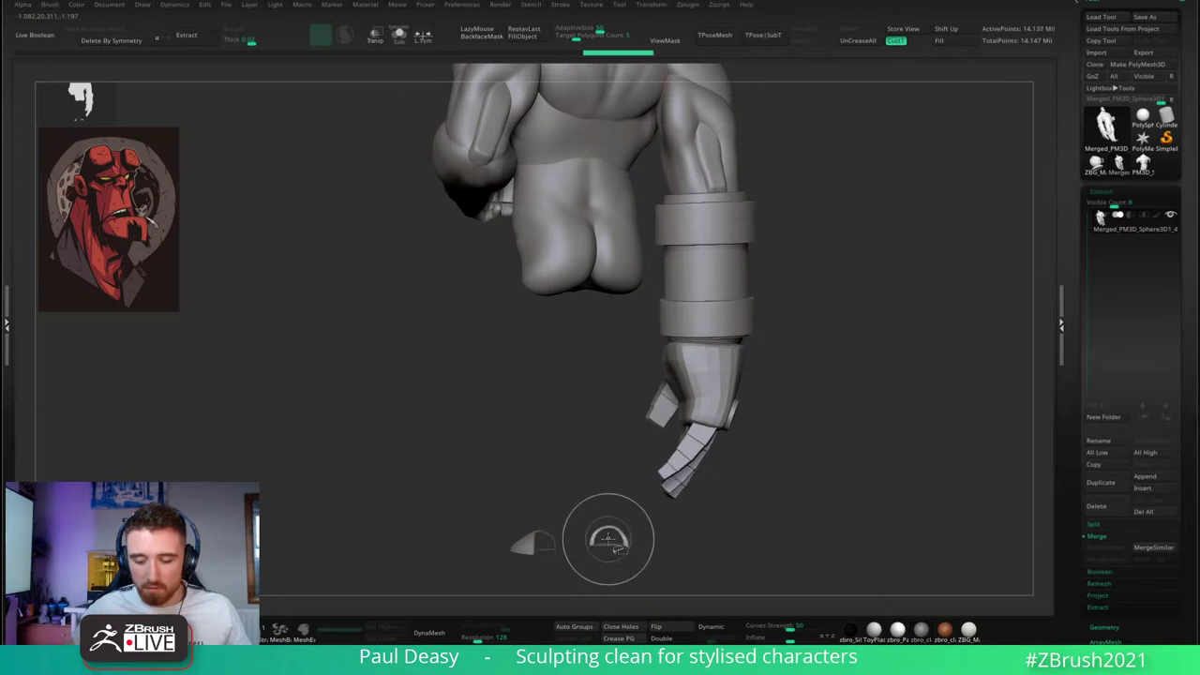
- Mask the parts still visible, reveal the hidden ones and split the unmasked points into a separate subtool
left_click_drag(783, 458, 788, 509, "alt")
mouse_move(506, 261)
left_mouse_down()
mouse_move(638, 260)
mouse_move(615, 283)
mouse_move(677, 283)
left_mouse_up()
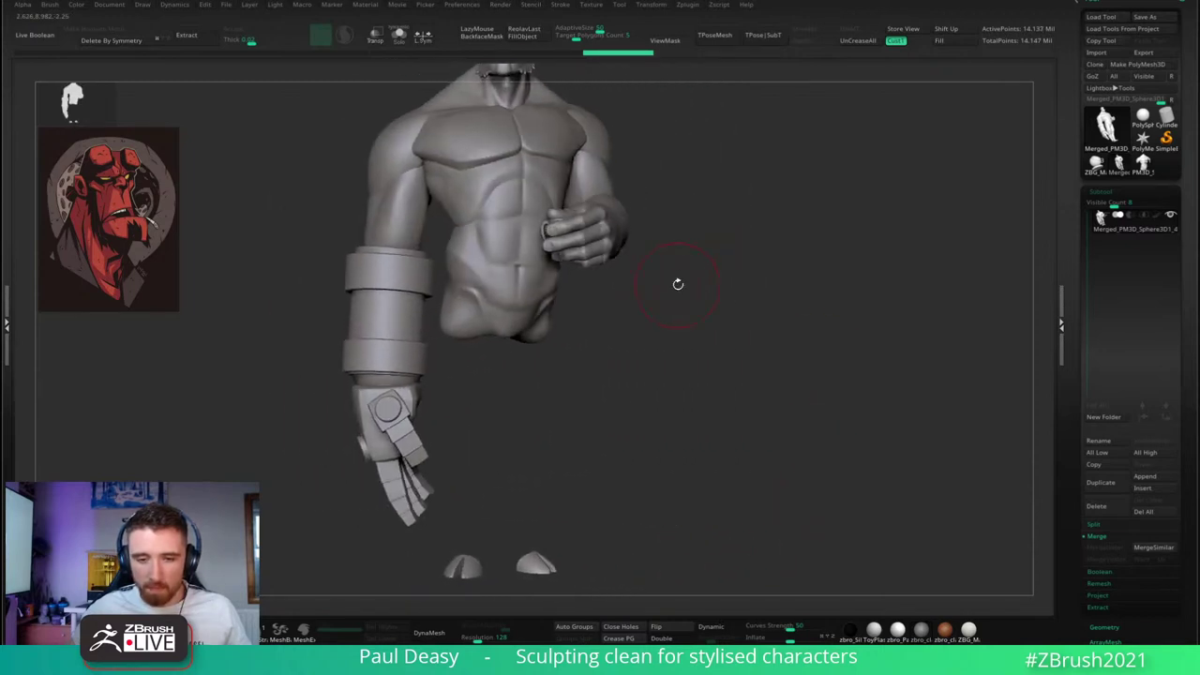
left_click(687, 284, "ctrl")
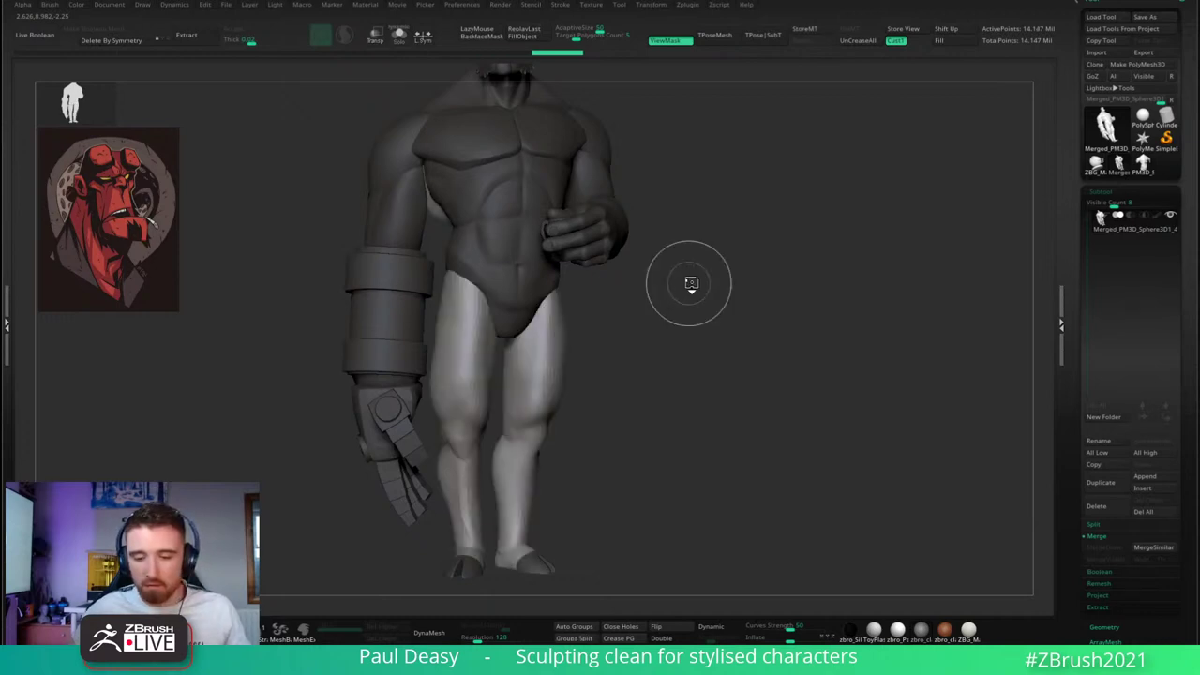
left_click_drag(691, 282, 735, 295)
key("n")
left_click(710, 300)
left_click(1094, 525)
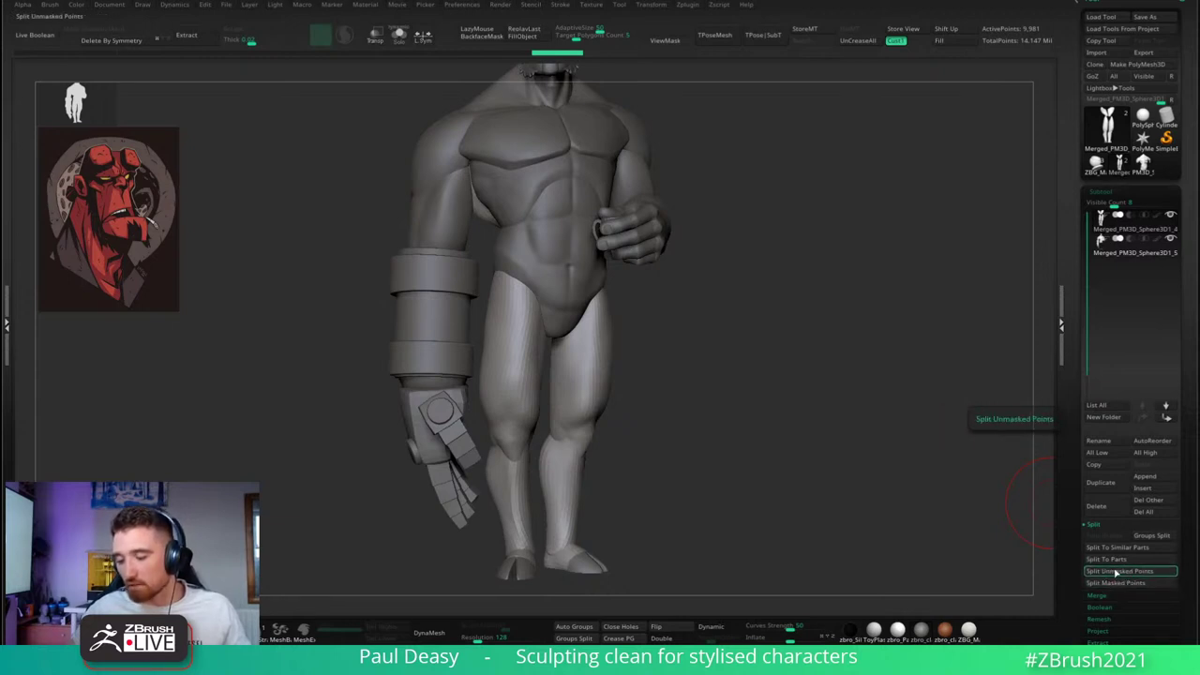
- Subdivide the split-off legs and back muscles subtool to SDiv 3 and merge it back with the body subtool
right_click_drag(786, 355, 800, 363, "alt")
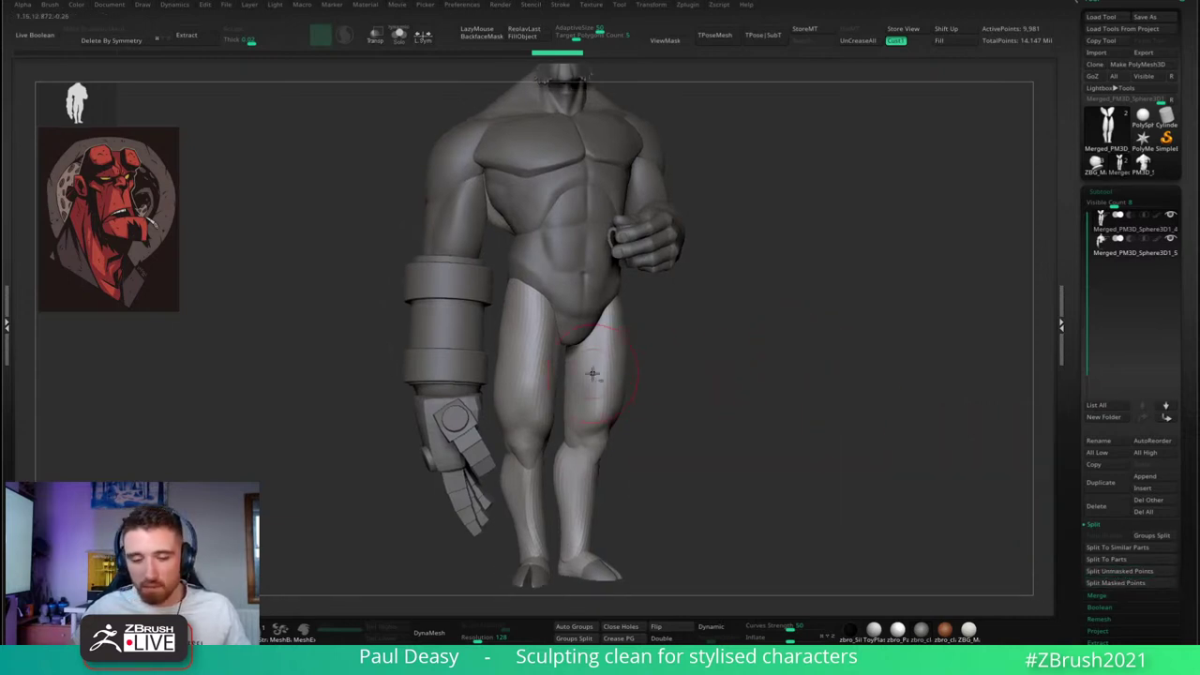
right_click_drag(593, 373, 610, 376, "alt")
left_click(464, 345, "alt")
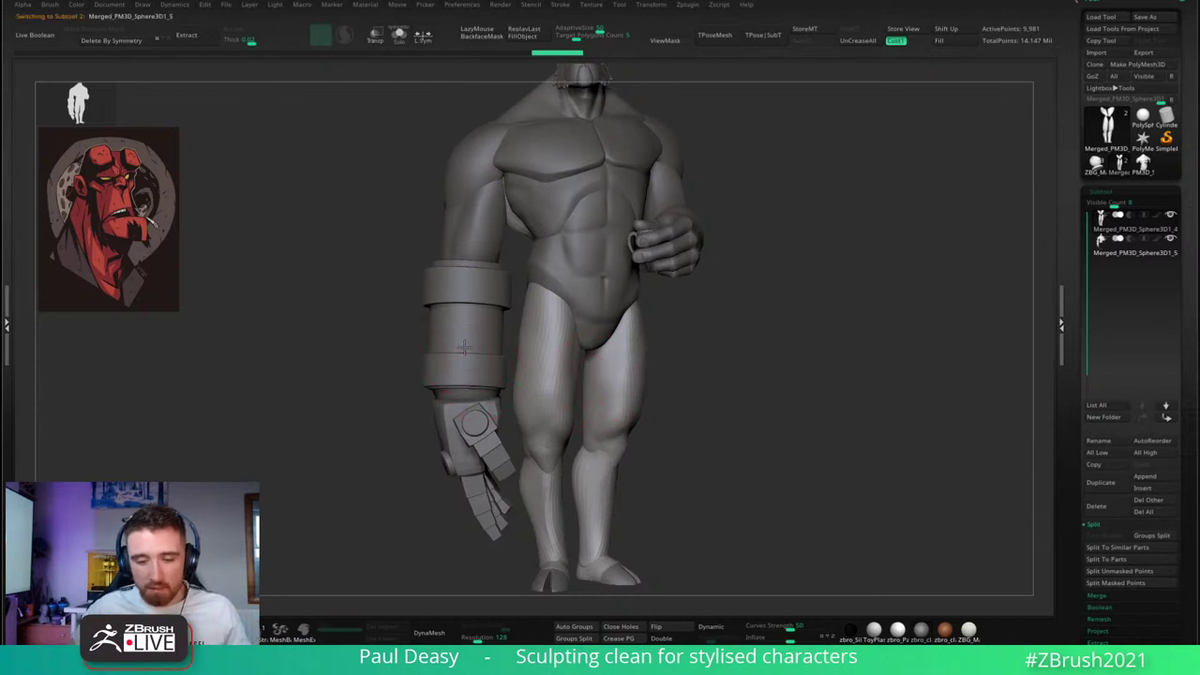
left_click(622, 363, "alt")
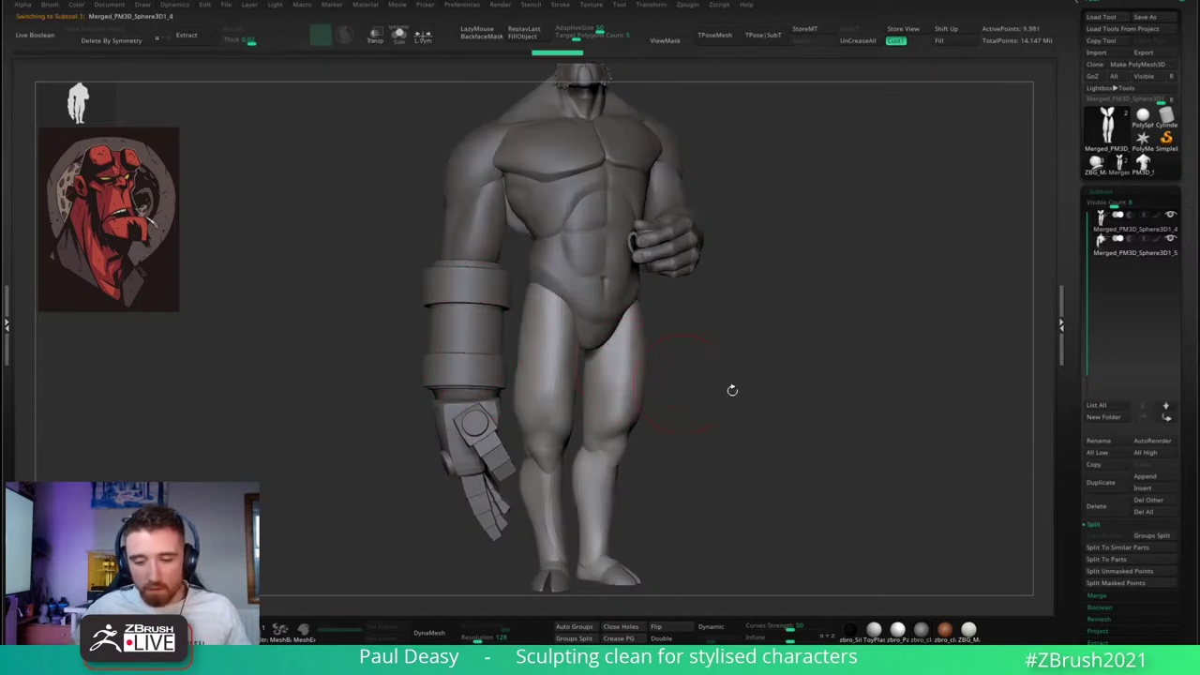
key("ctrl+d")
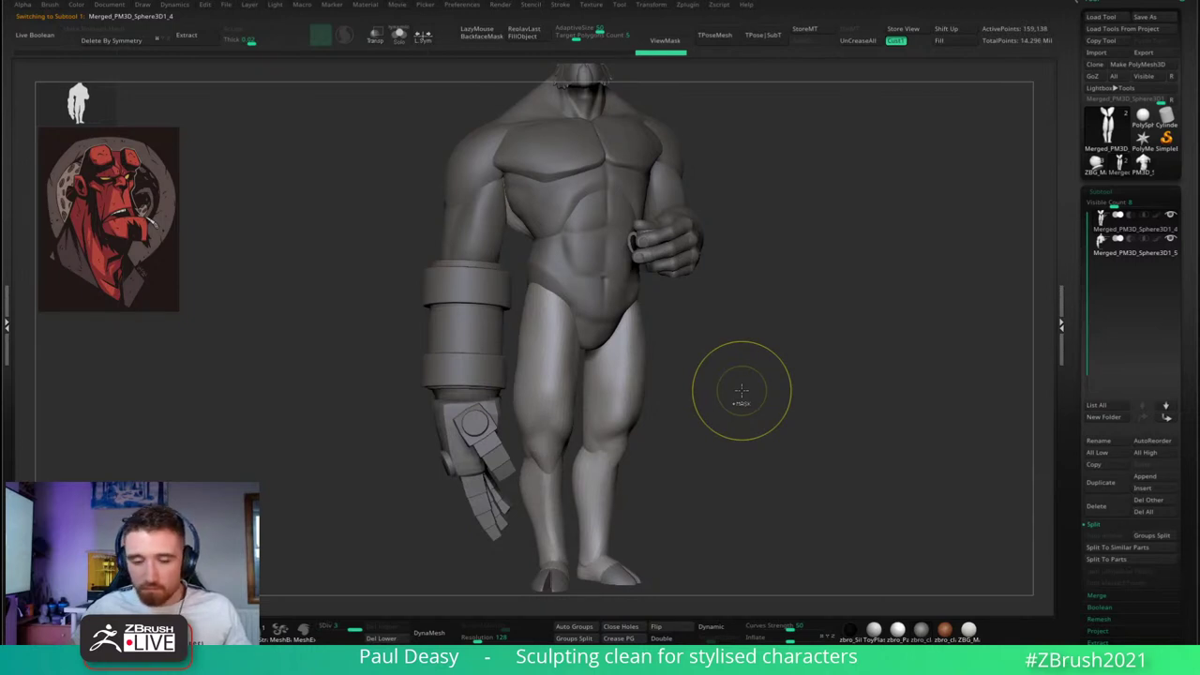
left_click_drag(723, 391, 728, 385)
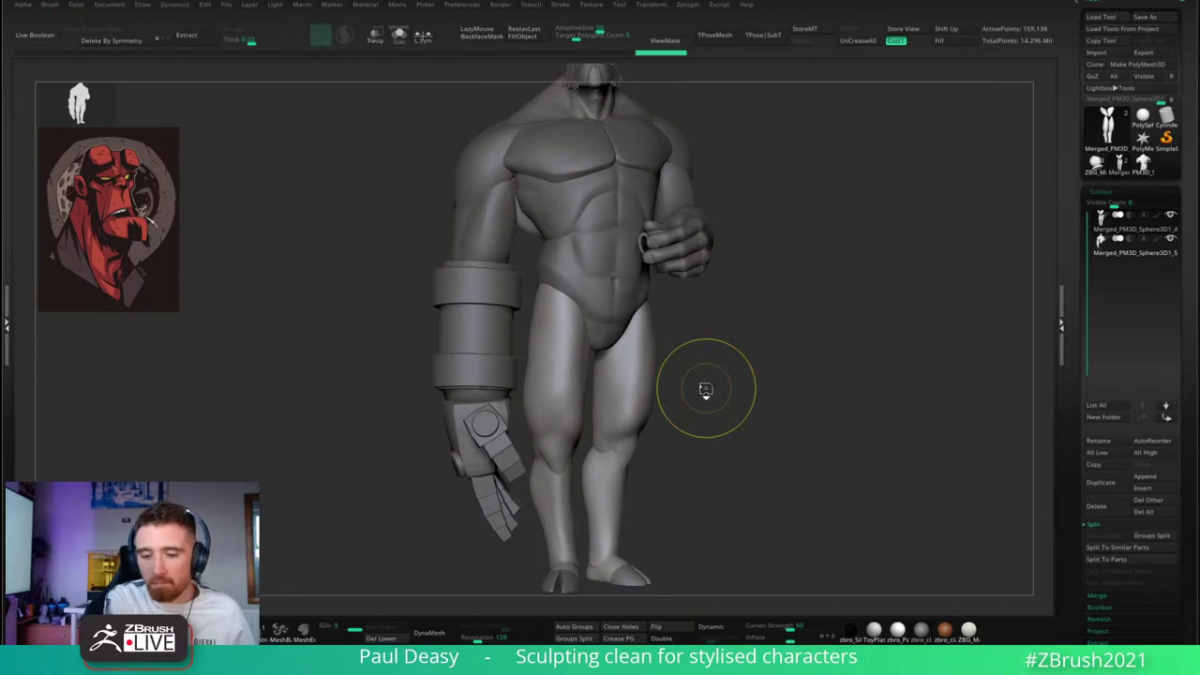
key("ctrl+e")
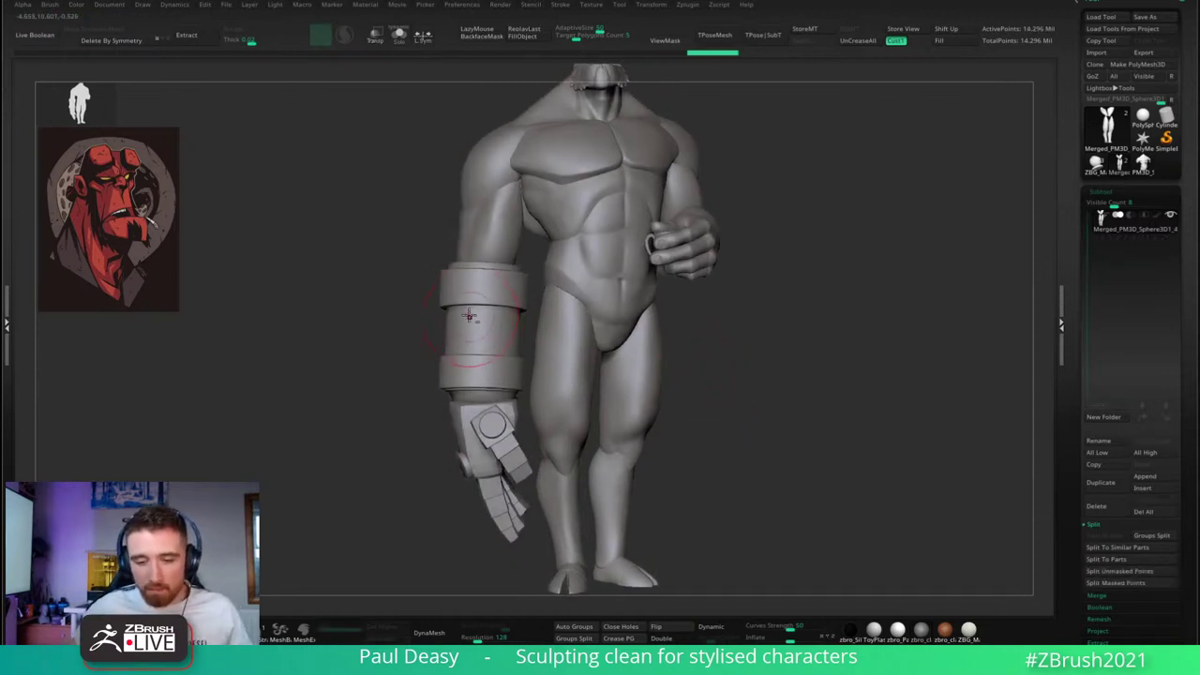
key("space")
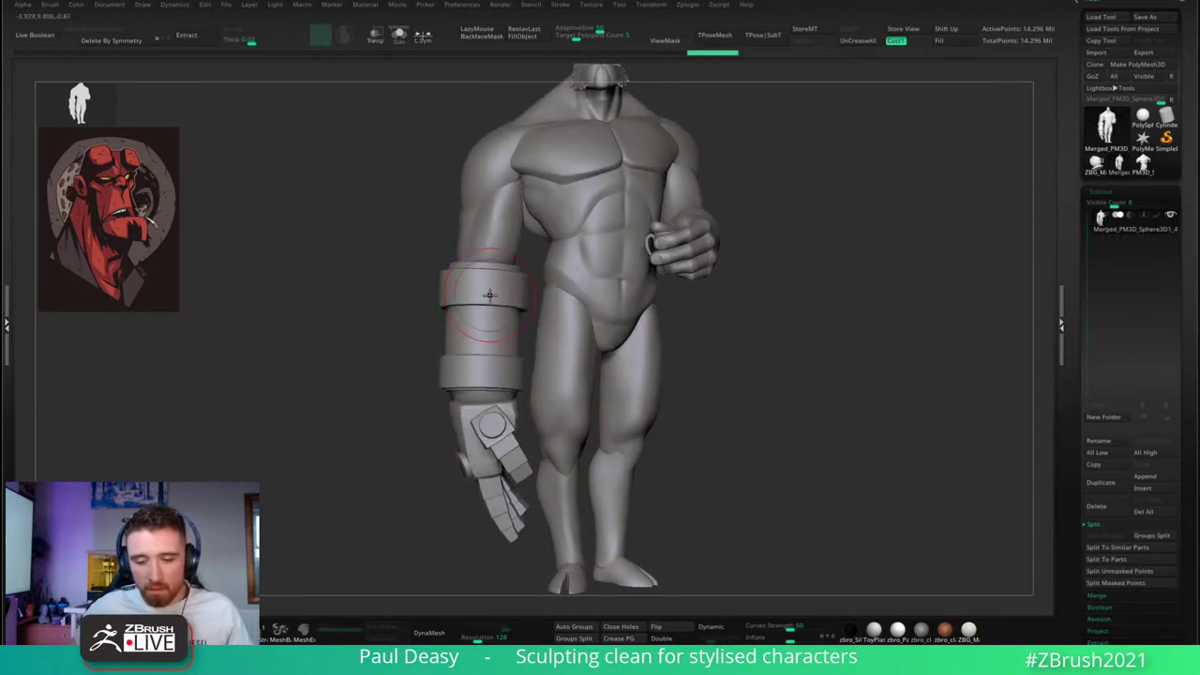
left_click(487, 291, "ctrl+shift")
left_click_drag(734, 327, 795, 371, "ctrl+shift")
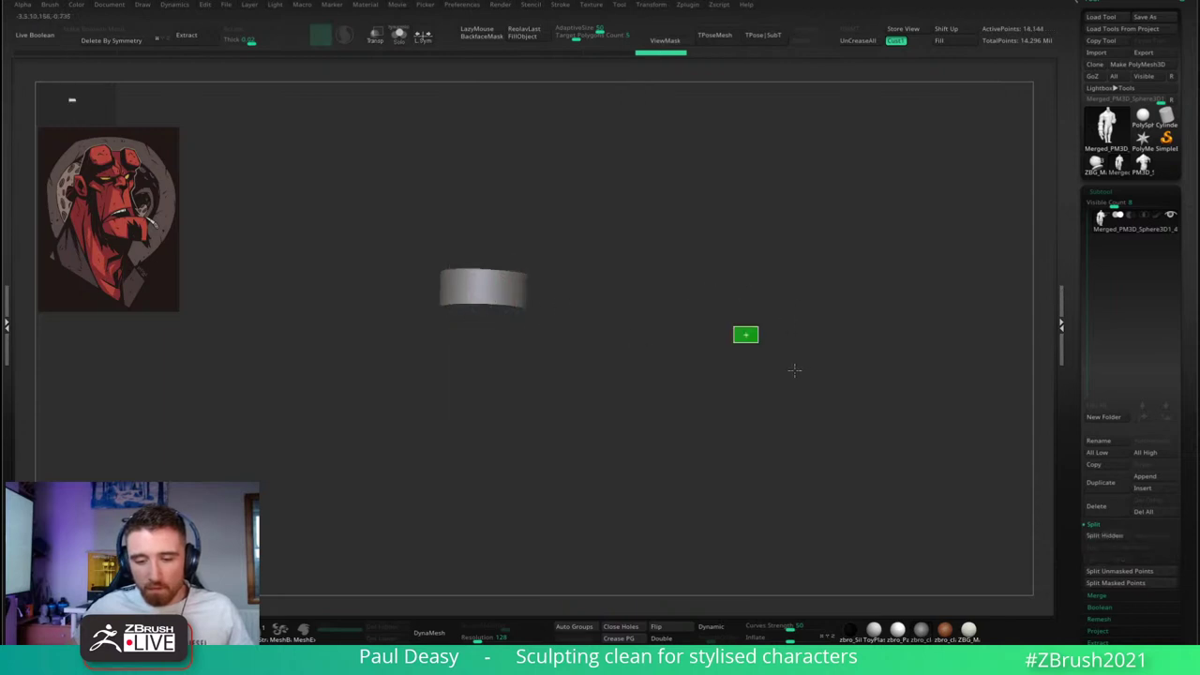
key("ctrl+z")
key("ctrl+z")
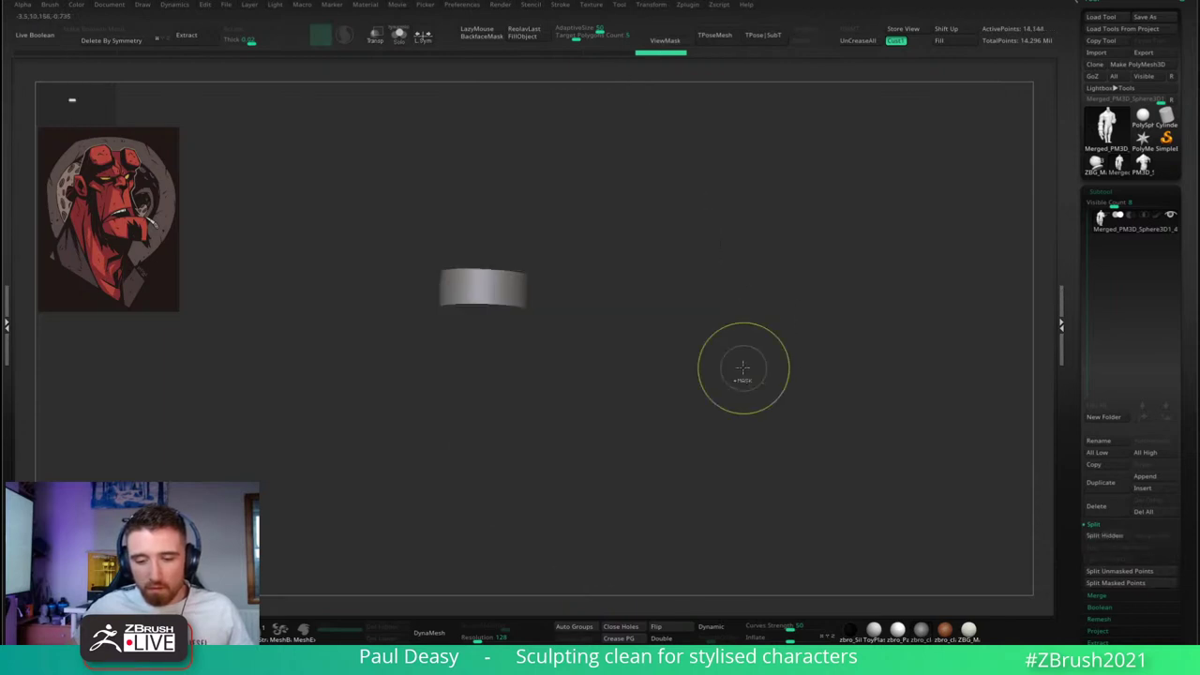
key("ctrl+z")
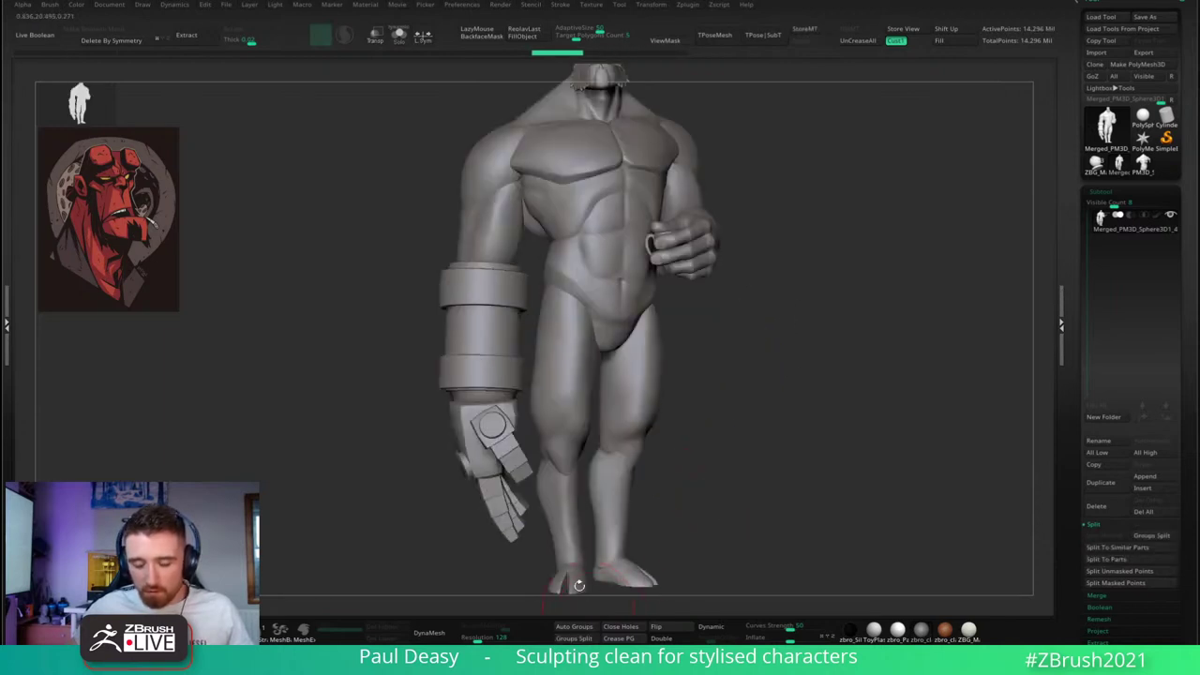
- Display the polygroup wireframe and regenerate the polygroups of the merged mesh with Auto Groups
key("shift+f")
right_click_drag(492, 362, 571, 389, "ctrl")
right_click(431, 362)
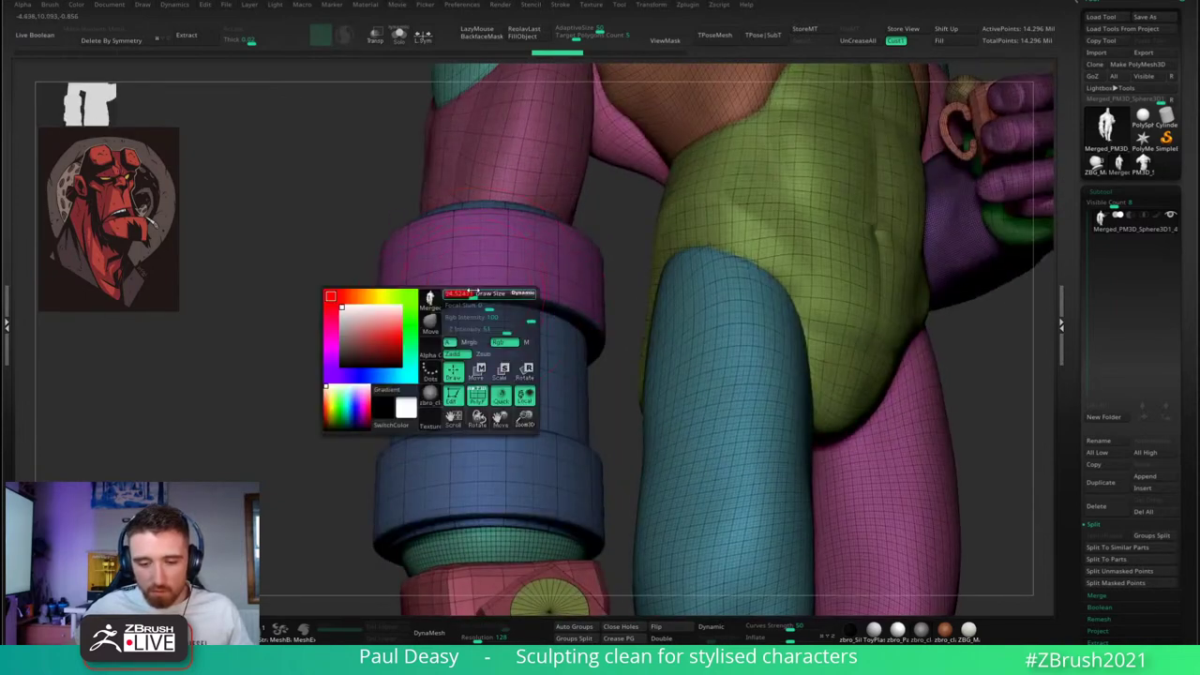
right_click_drag(518, 351, 510, 272, "ctrl")
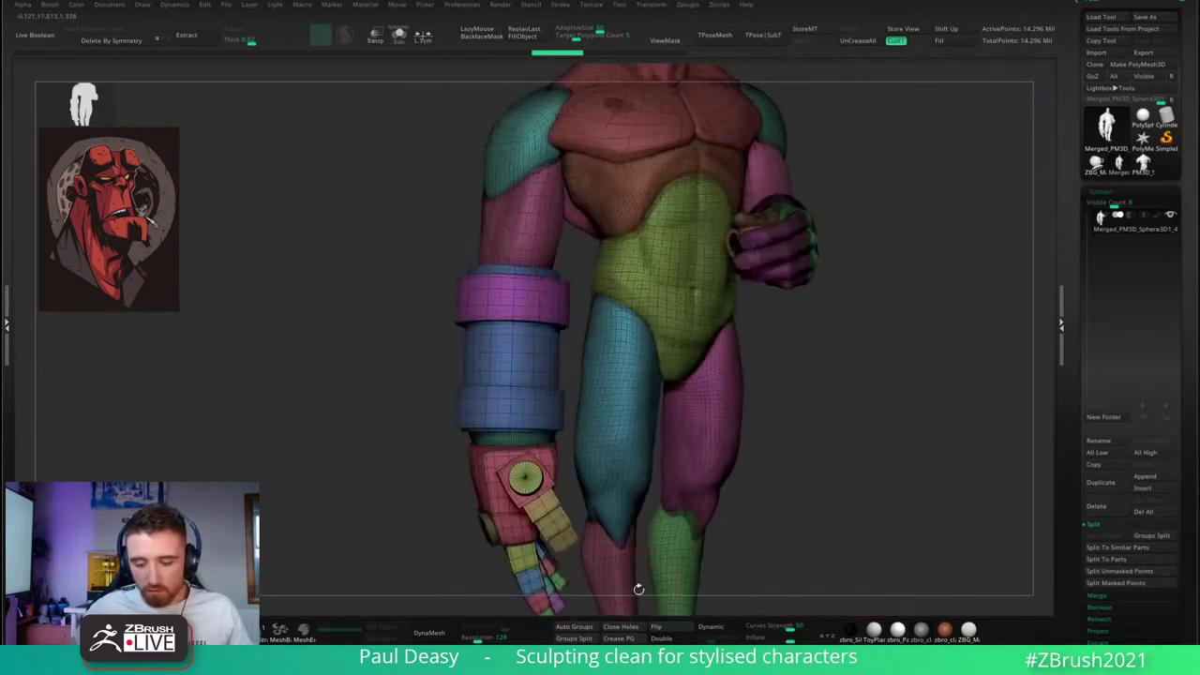
left_click(577, 629)
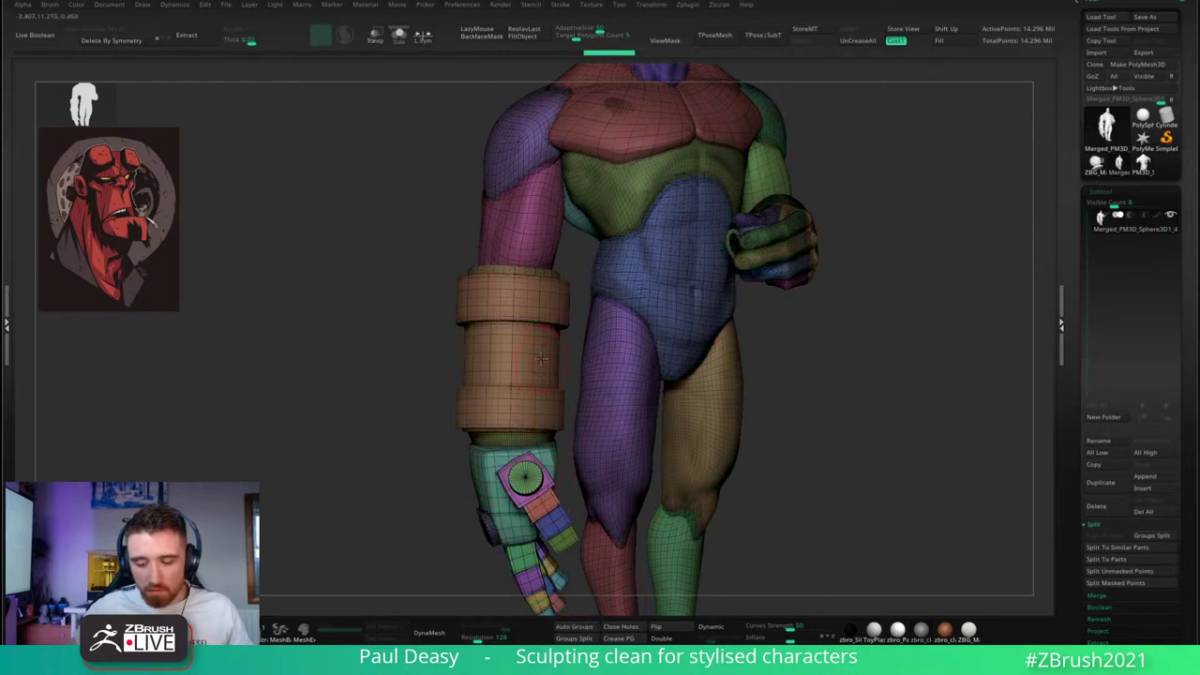
- Hide the large forearm cylinder polygroup and the wrist sphere beneath it
left_click(530, 314, "ctrl+shift")
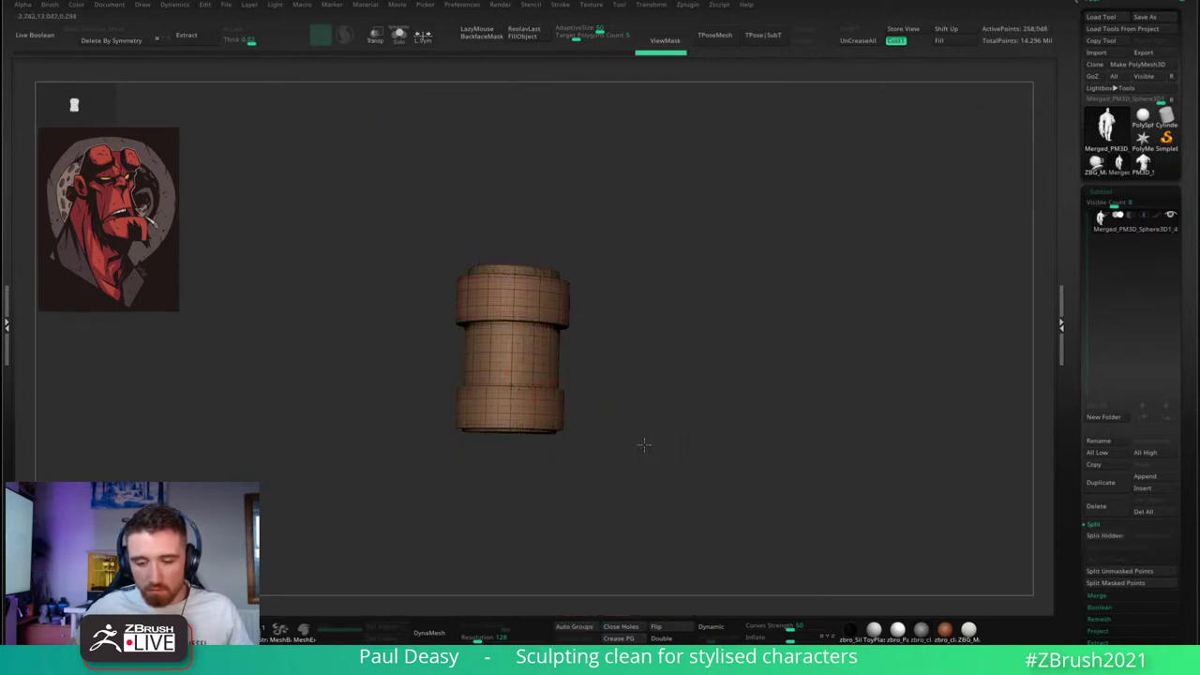
left_click_drag(638, 450, 718, 383)
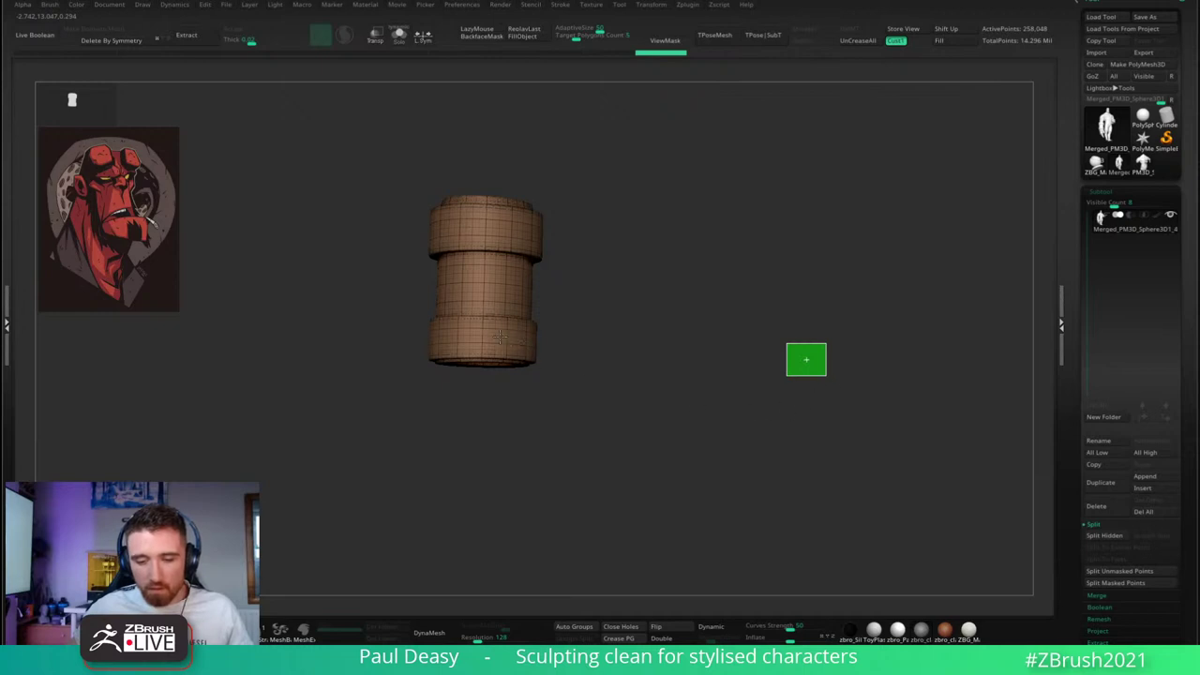
left_click_drag(787, 343, 827, 376, "ctrl+shift")
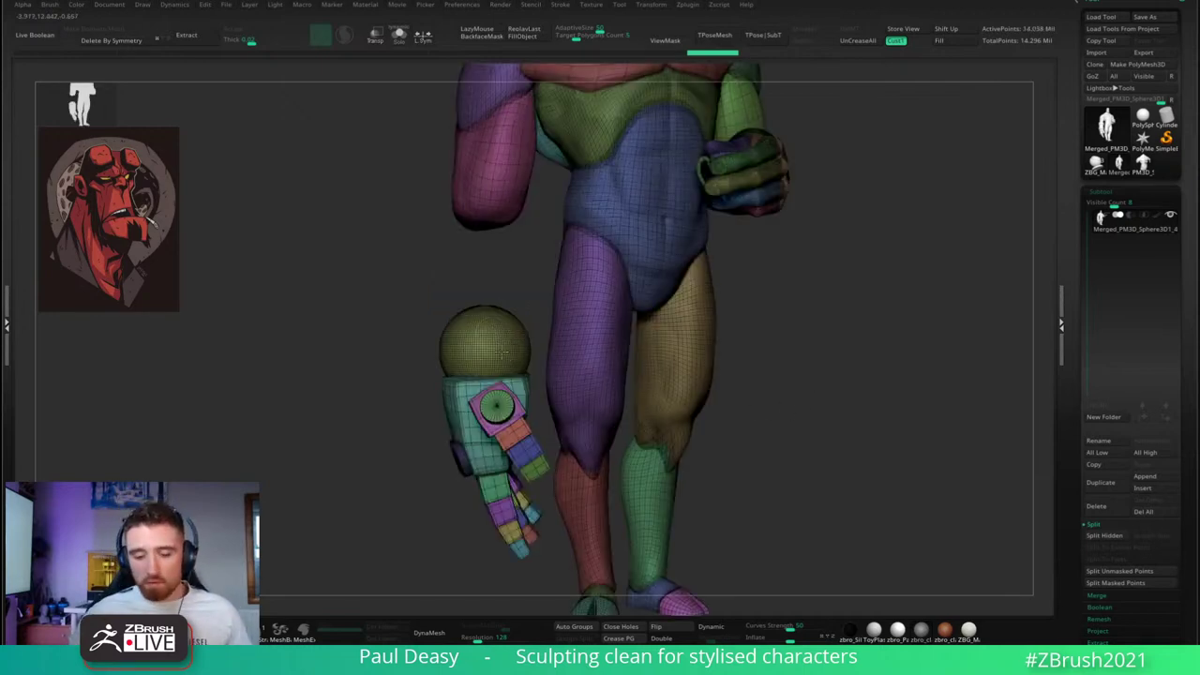
left_click(502, 354, "ctrl+shift")
left_click_drag(534, 422, 469, 420, "alt")
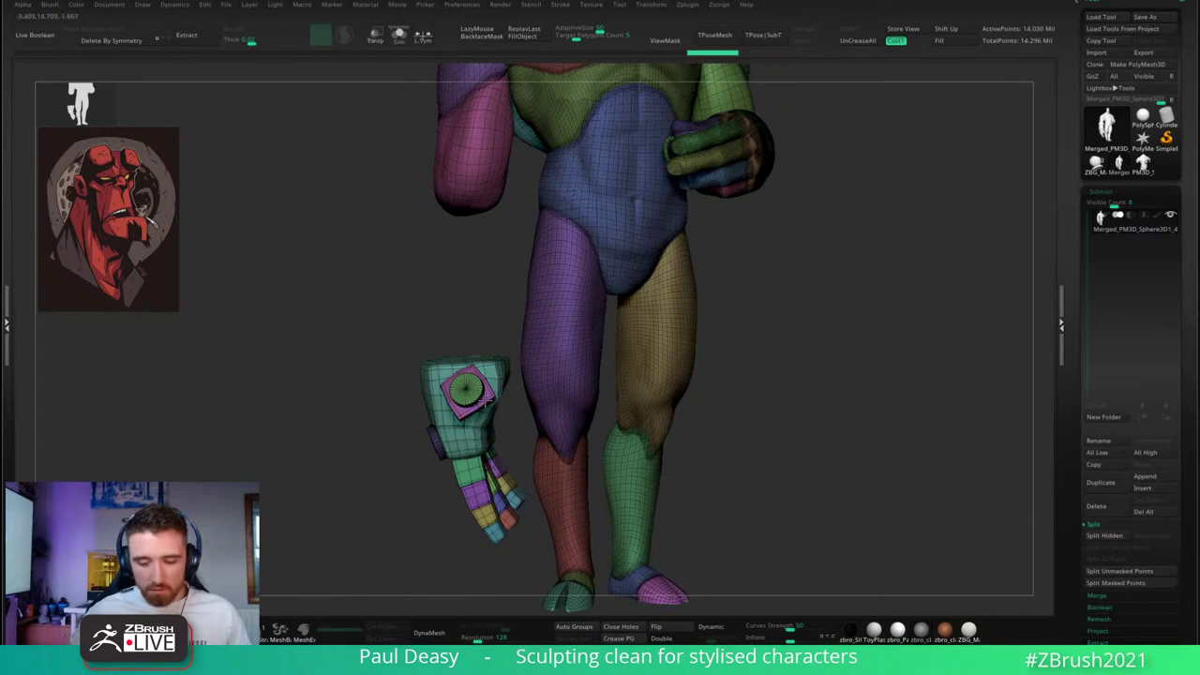
- Hide the round disc, its square plate and the remaining segments of the oversized stone hand
left_click(473, 397, "ctrl+shift")
left_click(469, 394, "ctrl+shift")
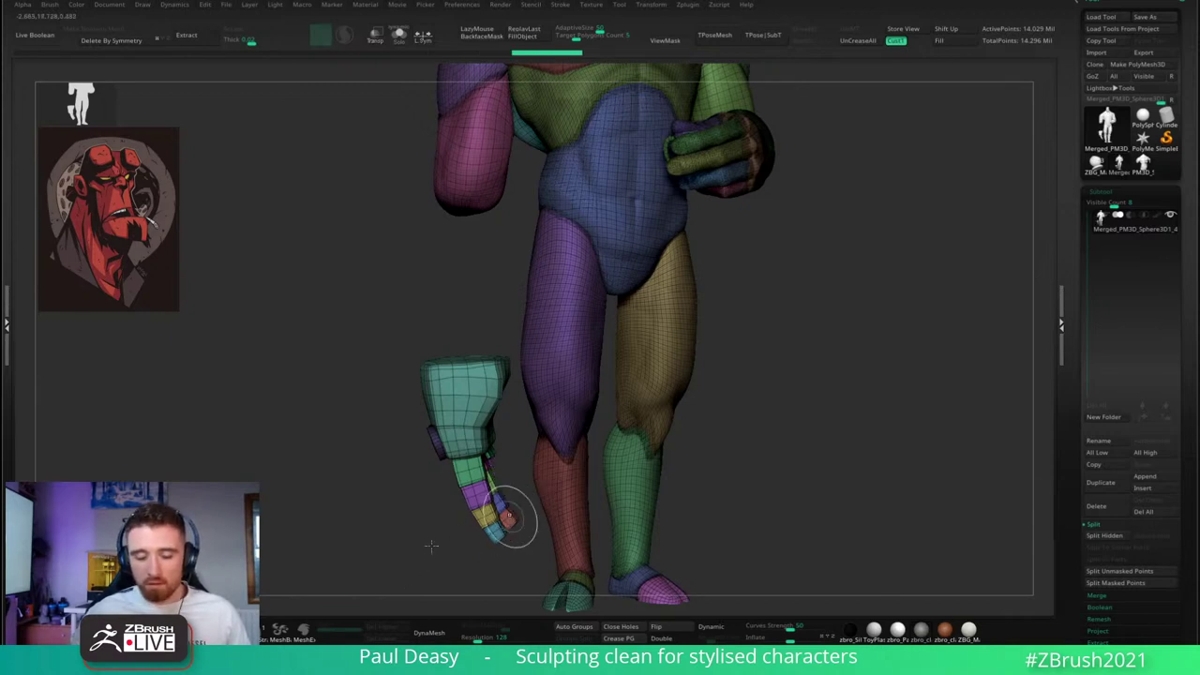
left_click_drag(414, 571, 515, 317, "ctrl+alt+shift")
- Hide the mug and its handle held in the character's other hand
right_click_drag(565, 297, 626, 272)
right_click(532, 311)
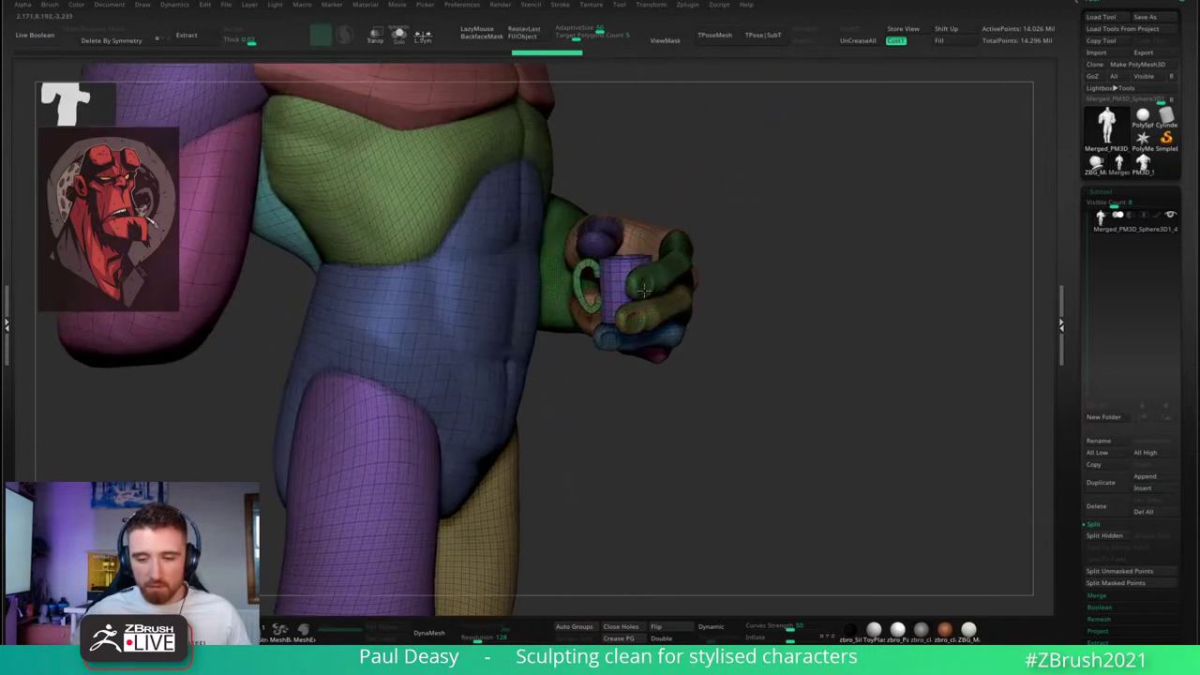
right_click(619, 270)
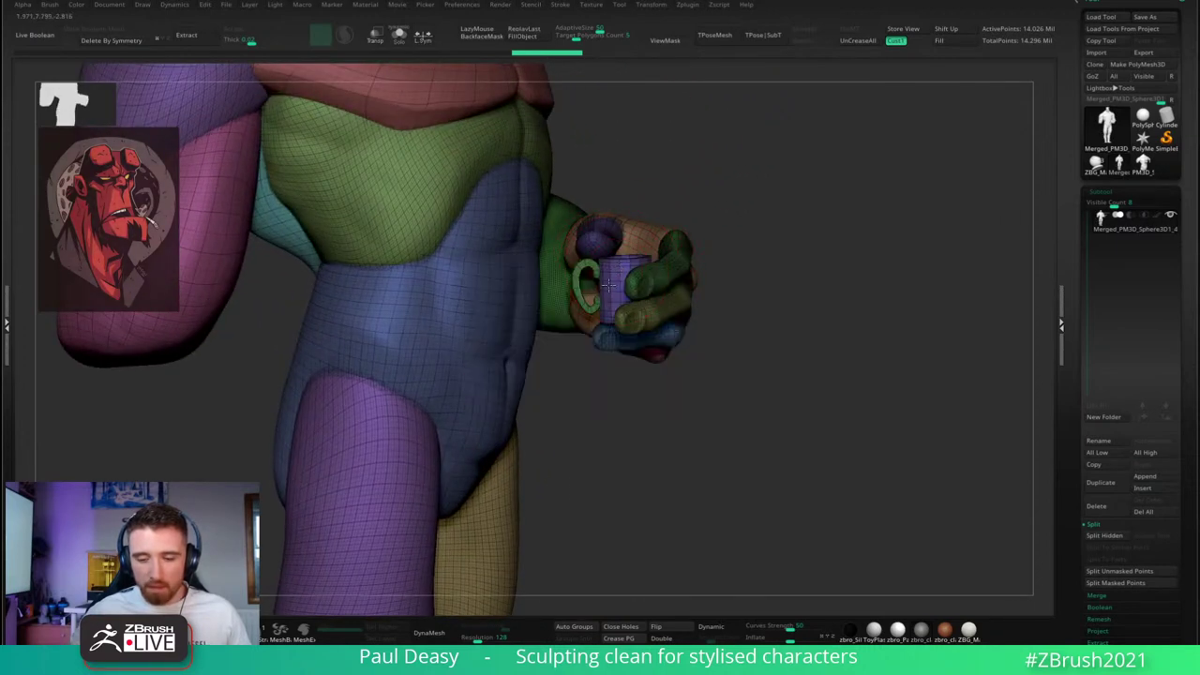
left_click(610, 278, "ctrl+shift")
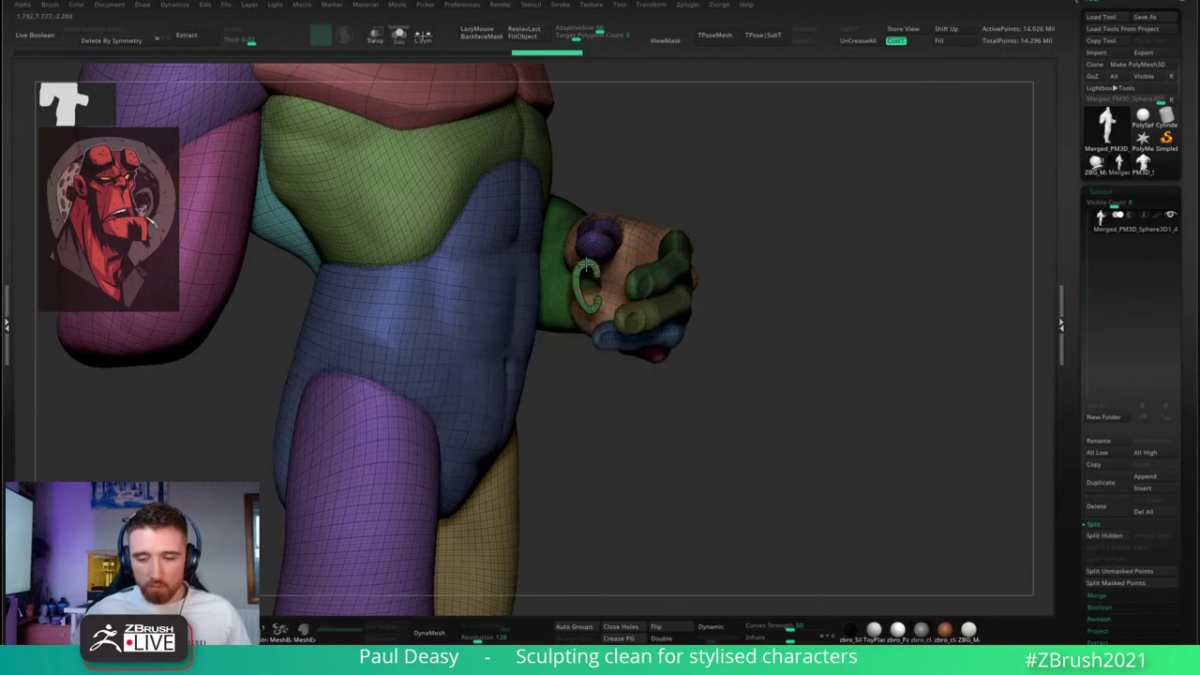
left_click(741, 289, "ctrl+alt+shift")
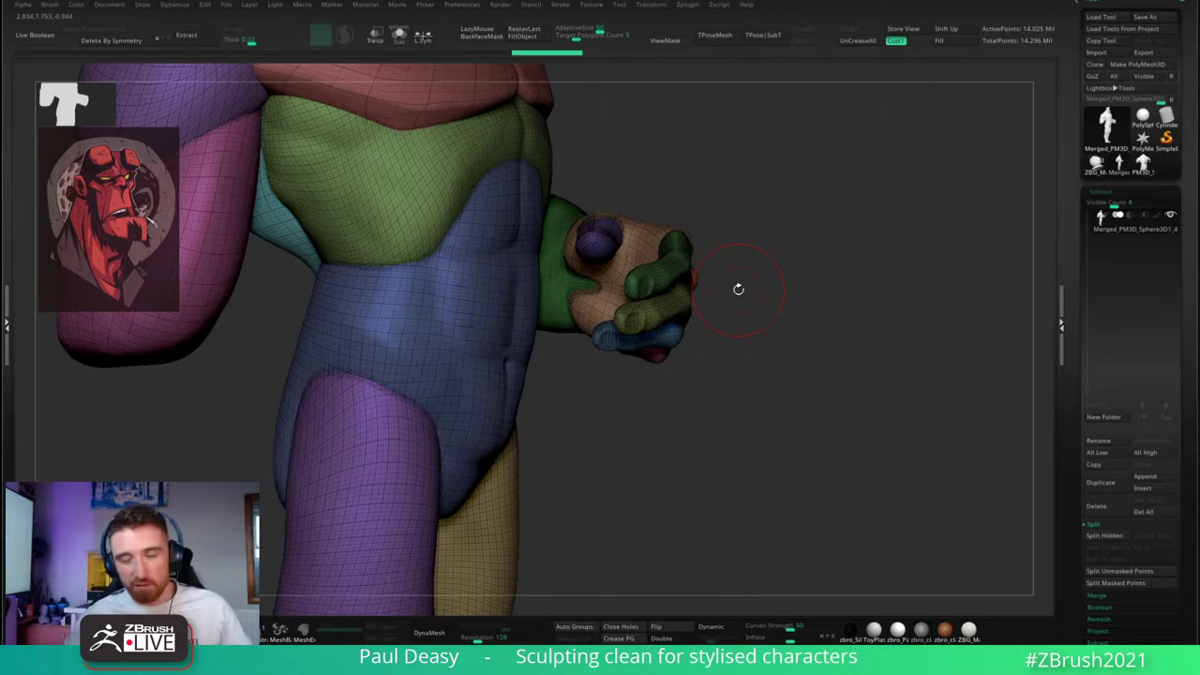
- Reduce the brush draw size for close work around the character's head
key("f")
mouse_move(685, 266)
left_mouse_down()
mouse_move(696, 271)
mouse_move(674, 268)
left_mouse_up()
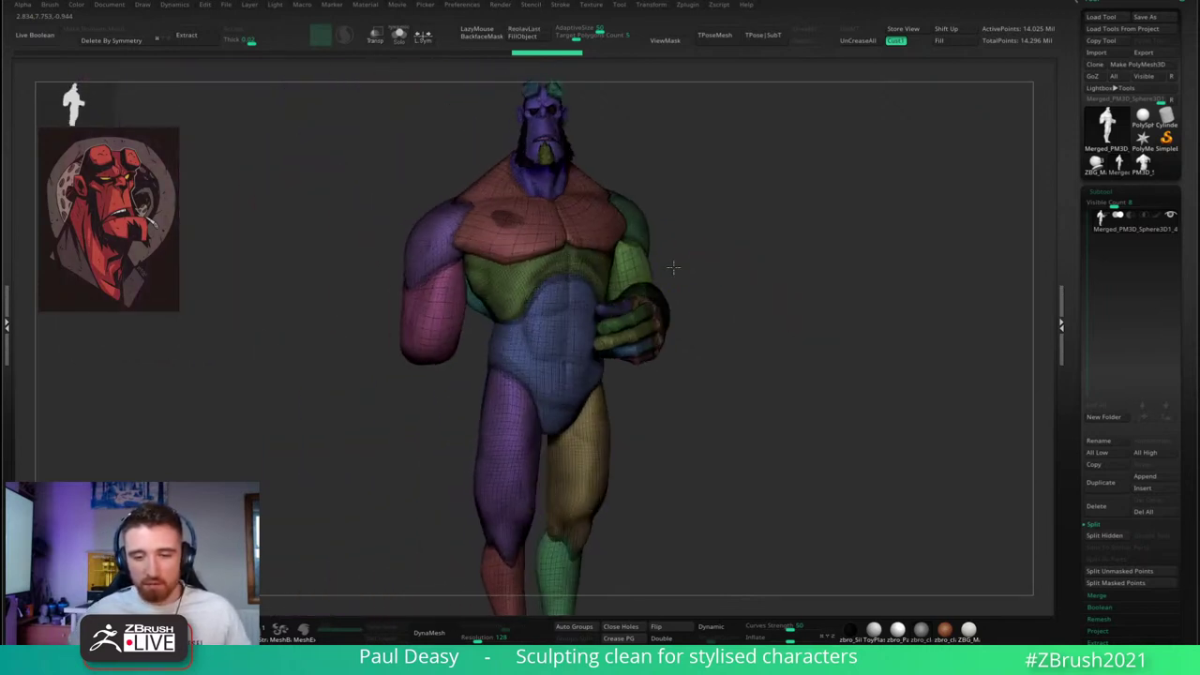
left_click_drag(675, 203, 688, 250)
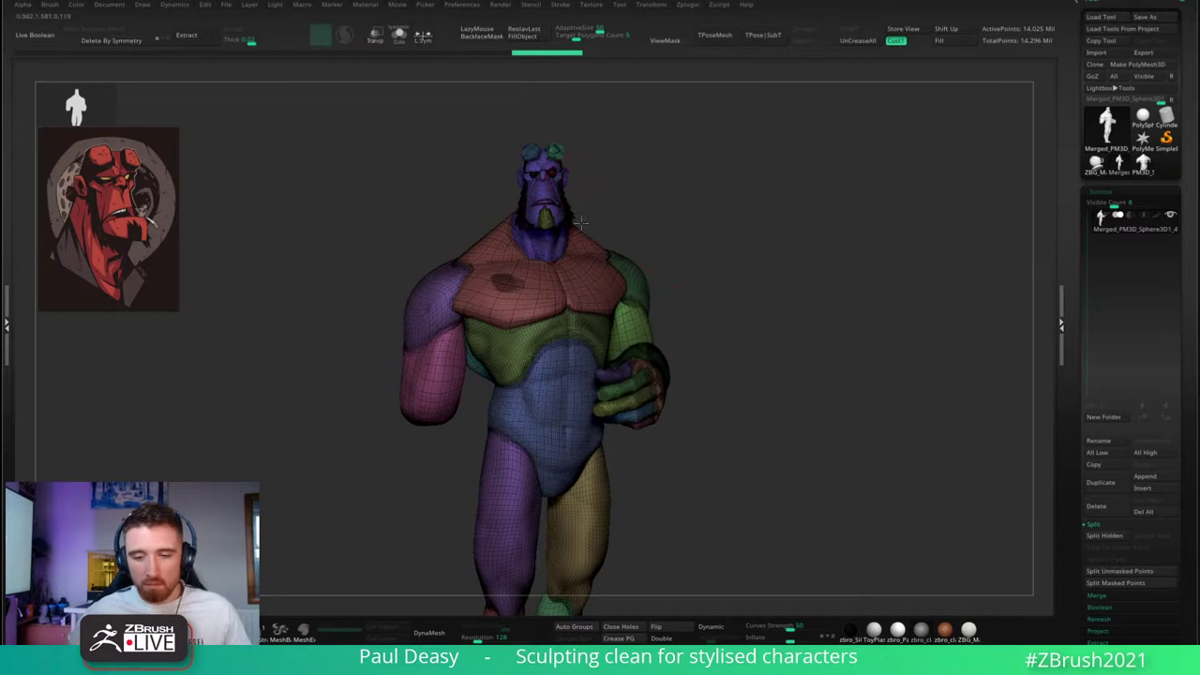
right_click_drag(582, 223, 574, 272, "ctrl")
right_click_drag(555, 203, 593, 271, "alt")
key("space")
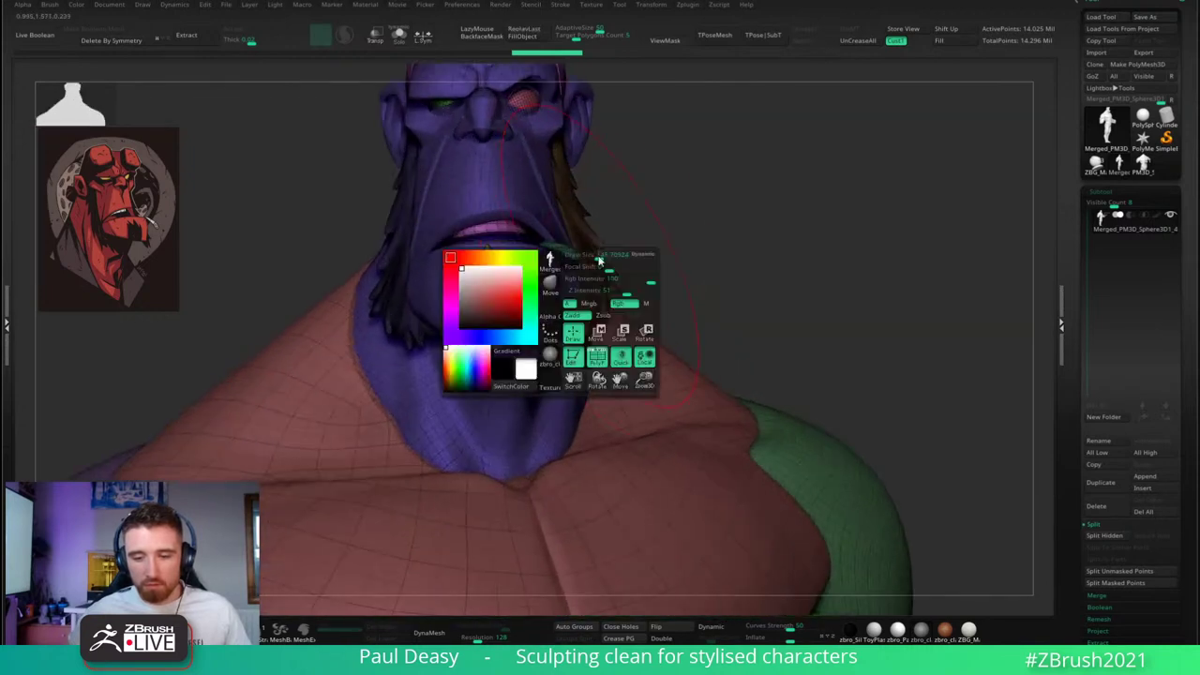
left_click_drag(600, 261, 576, 261)
right_click_drag(641, 270, 603, 268)
right_click_drag(579, 213, 582, 280, "alt")
key("space")
- Hide the sideburn polygroups on both sides of the face and the goatee on the chin
right_click_drag(700, 343, 583, 284, "alt")
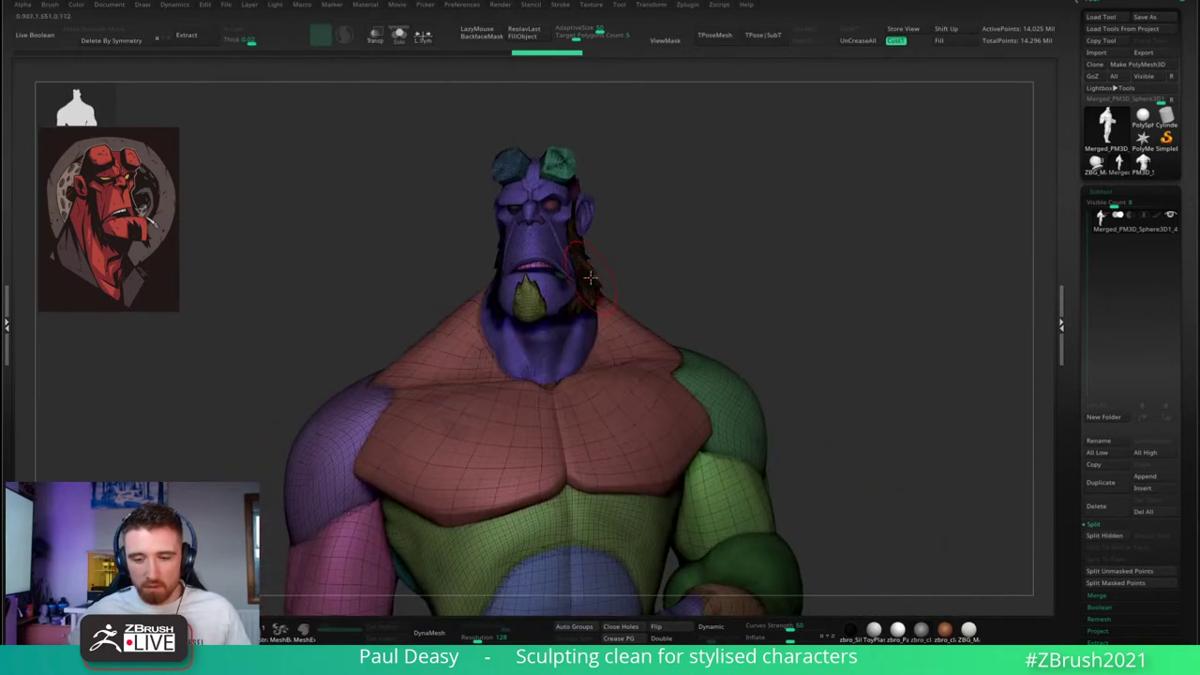
left_click_drag(632, 283, 610, 272)
right_click_drag(611, 272, 648, 362, "ctrl")
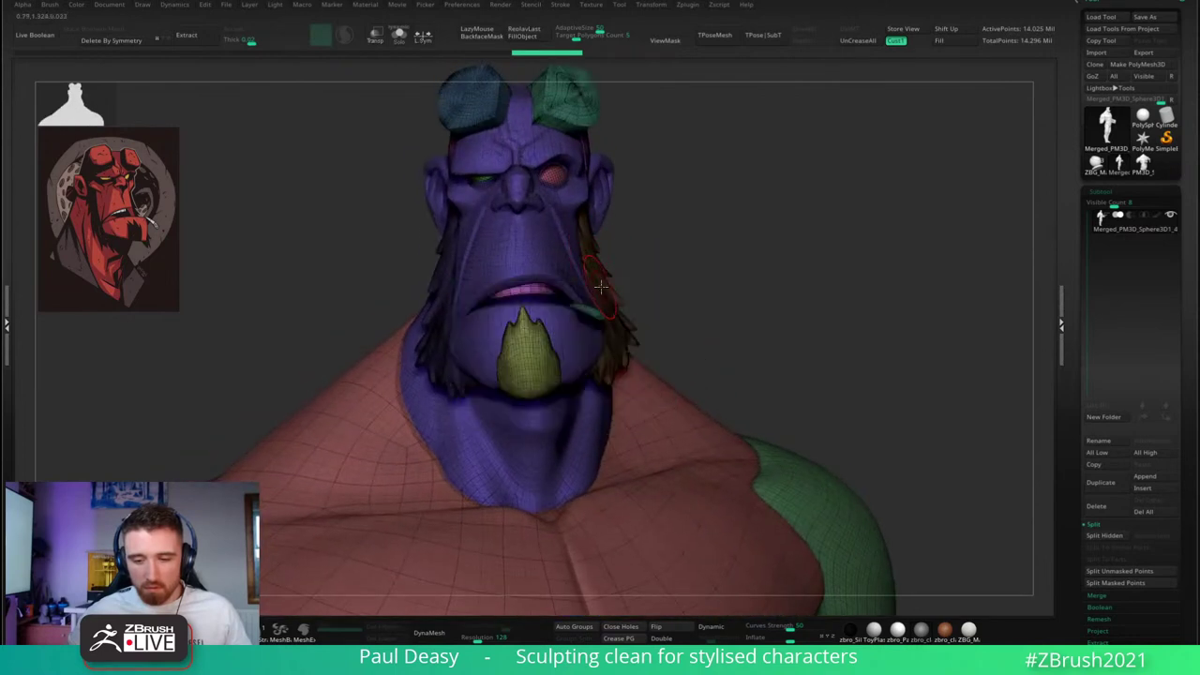
right_click_drag(627, 287, 598, 288)
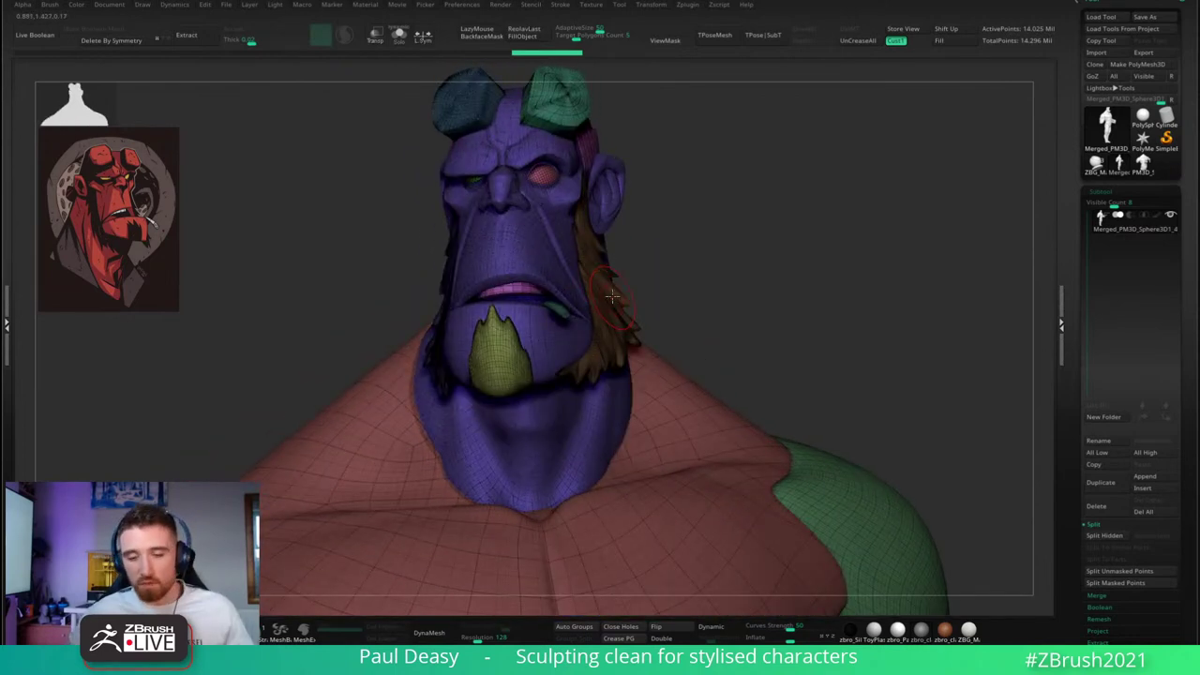
key("space")
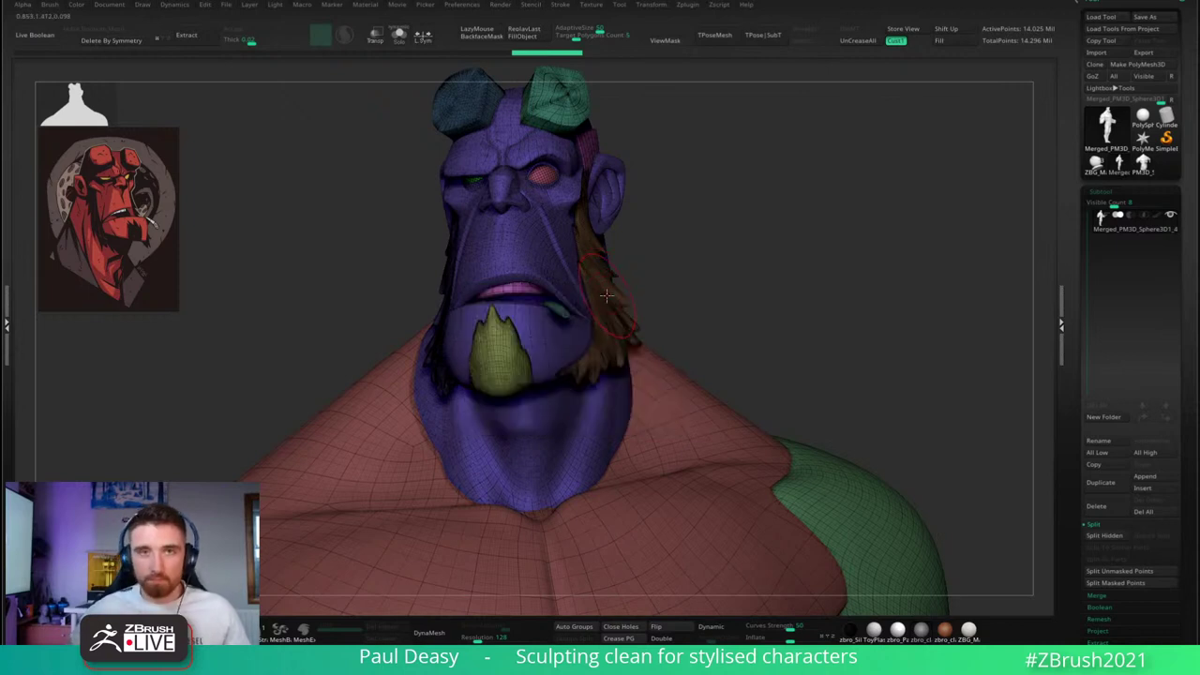
right_click_drag(605, 291, 692, 296)
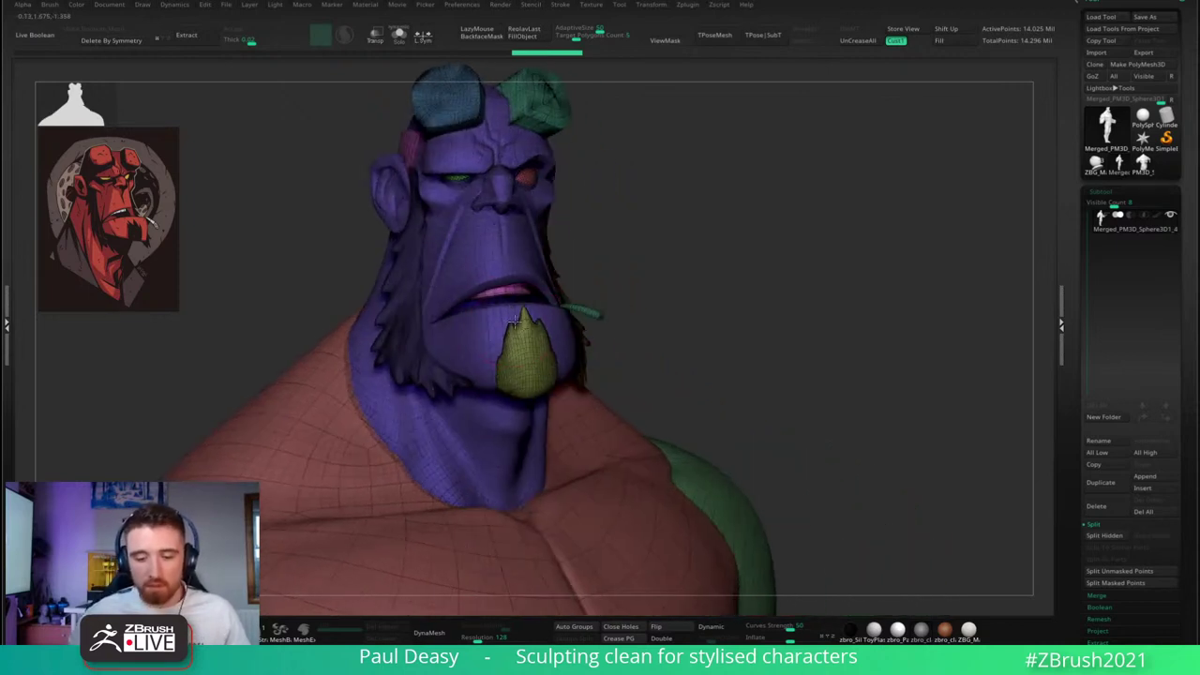
left_click(534, 370, "ctrl")
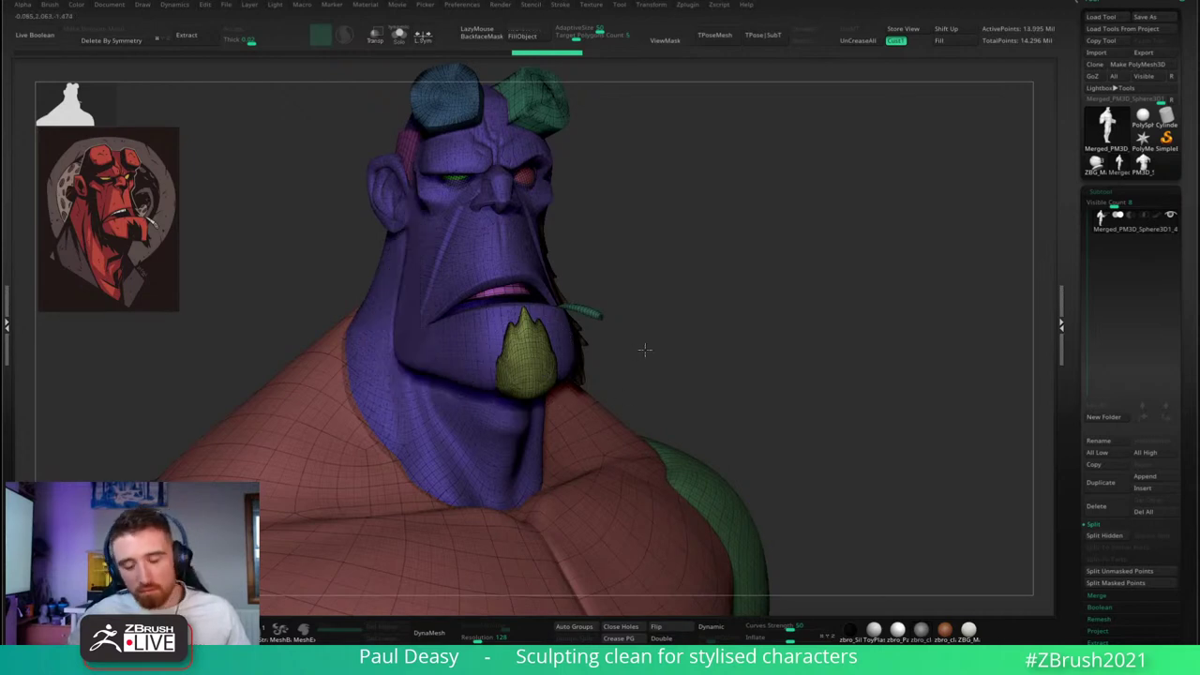
key("ctrl+z")
left_click_drag(651, 344, 597, 332)
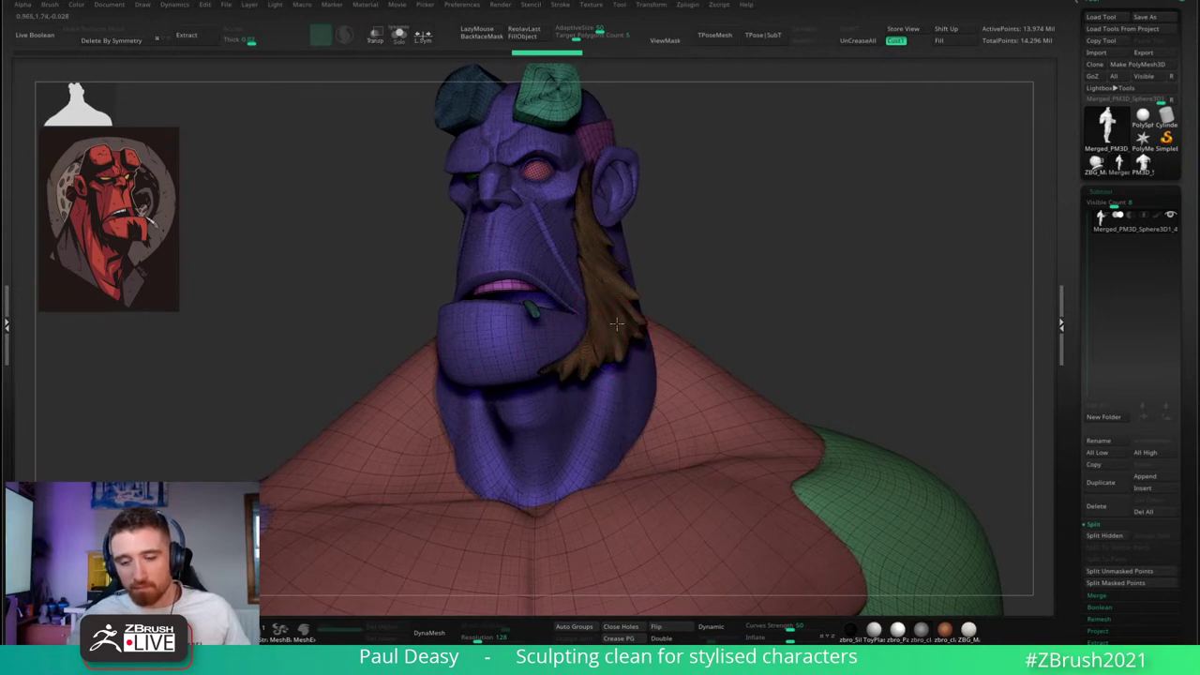
left_click(617, 324, "ctrl+alt+shift")
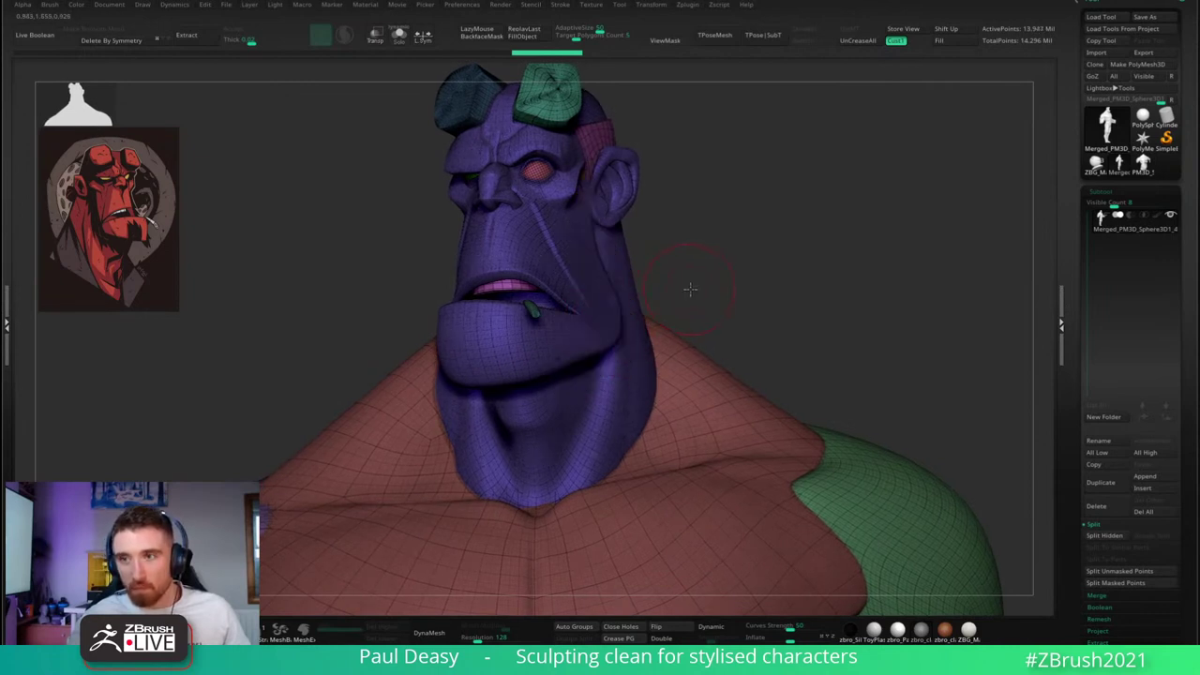
- Hide the two horn stump polygroups on the forehead
mouse_move(690, 289)
left_mouse_down()
mouse_move(702, 287)
mouse_move(697, 256)
mouse_move(704, 289)
mouse_move(695, 263)
left_mouse_up()
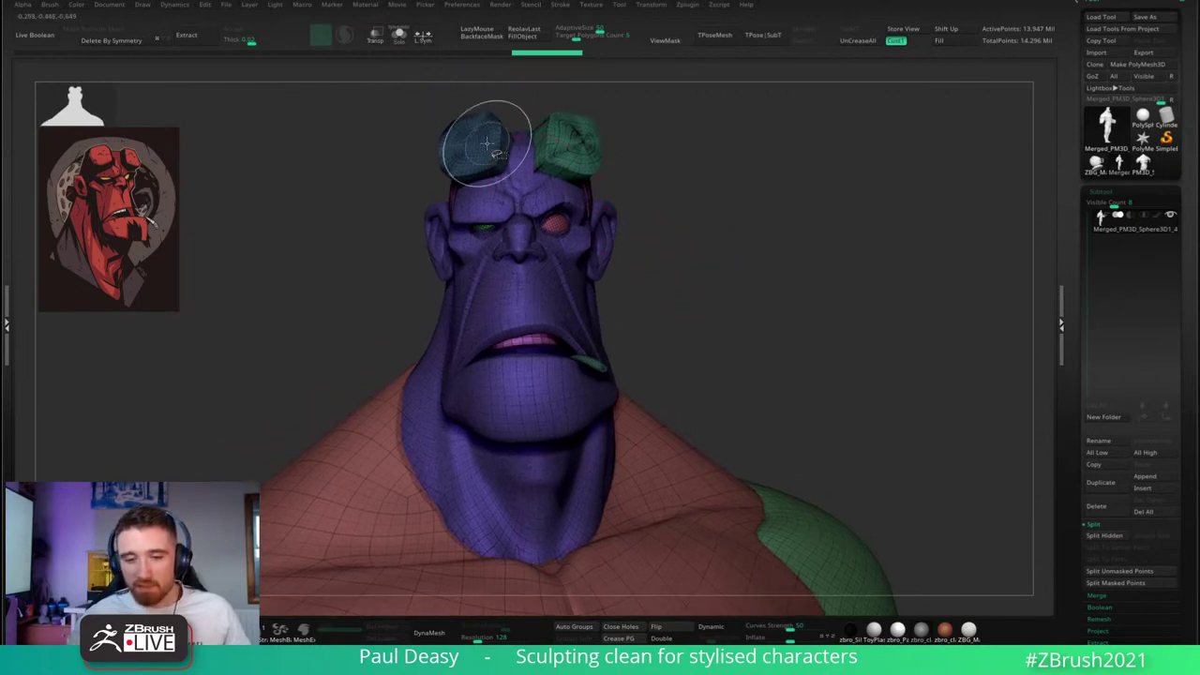
left_click(589, 148, "ctrl+shift")
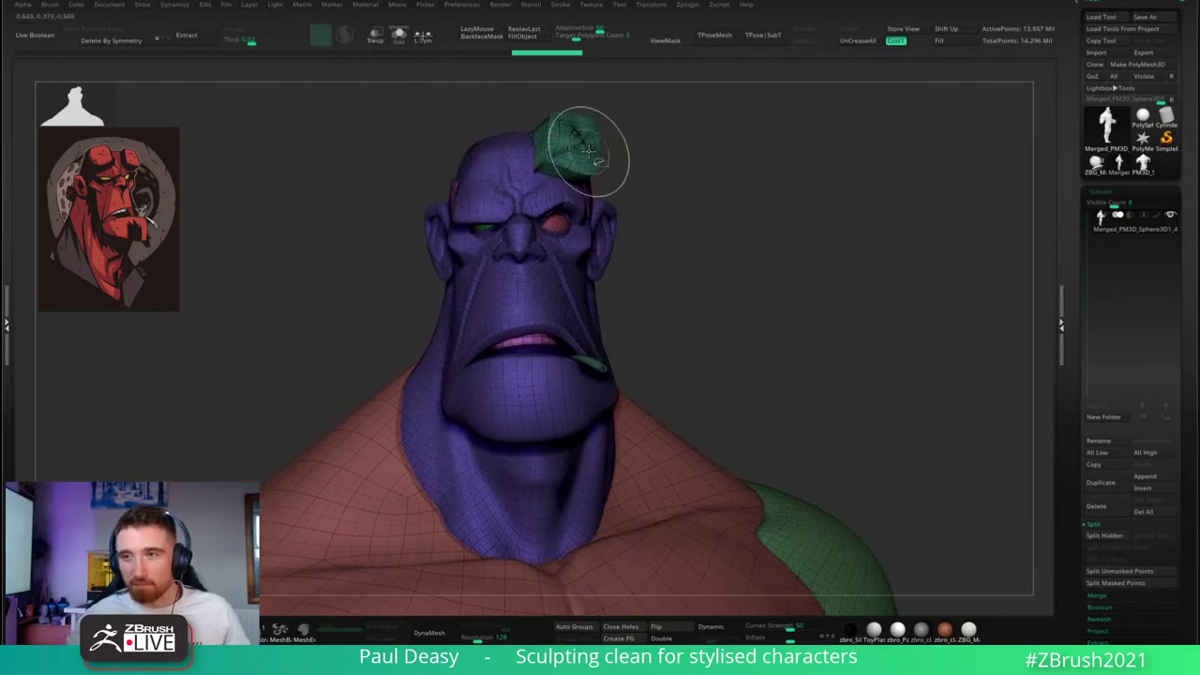
left_click(630, 177, "ctrl+shift")
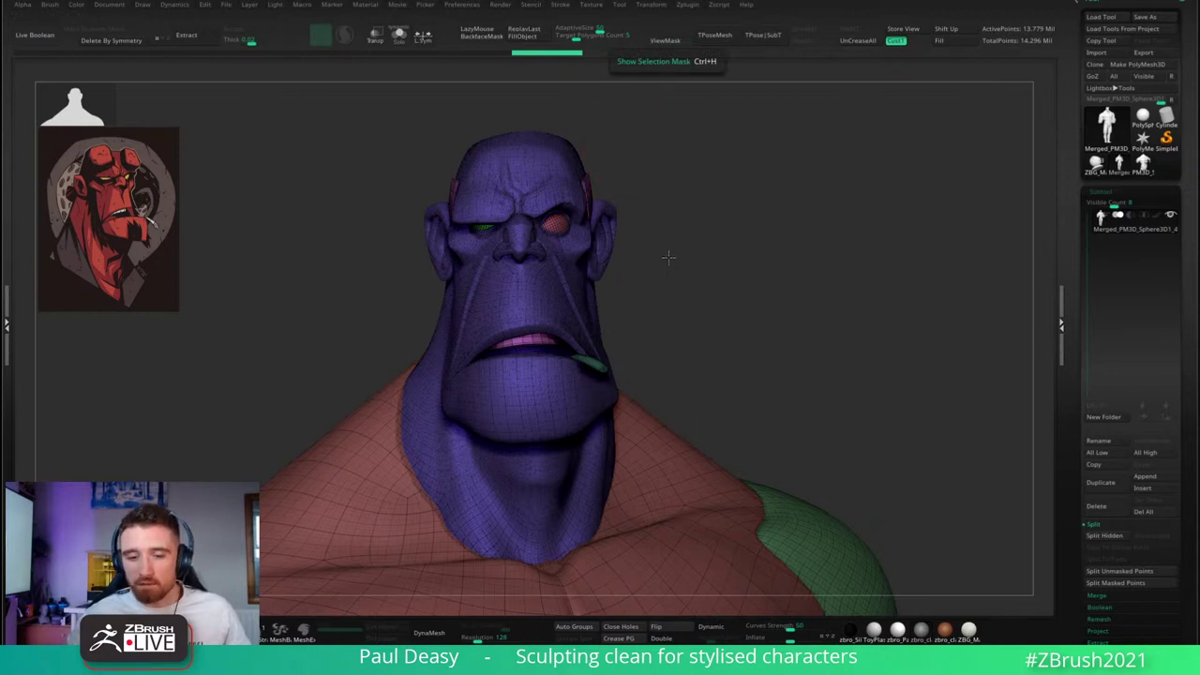
- Hide the pink hair band around the back of the head and the hair bun behind it
left_click_drag(667, 257, 691, 251)
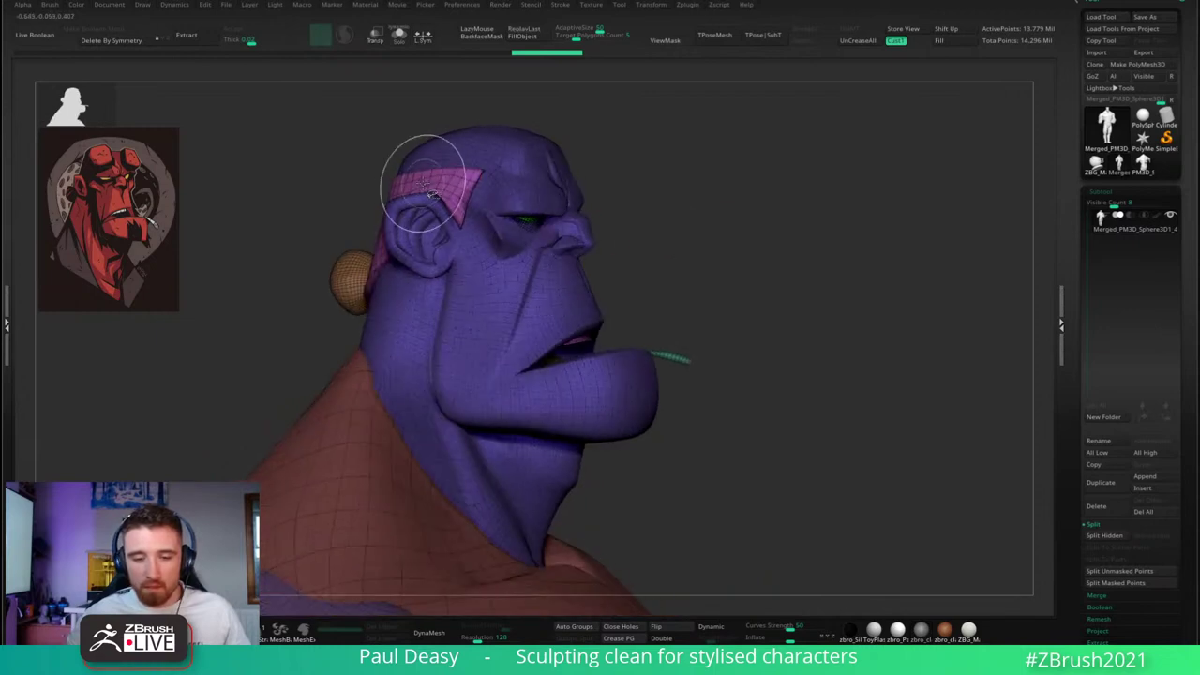
left_click(419, 182, "ctrl+shift")
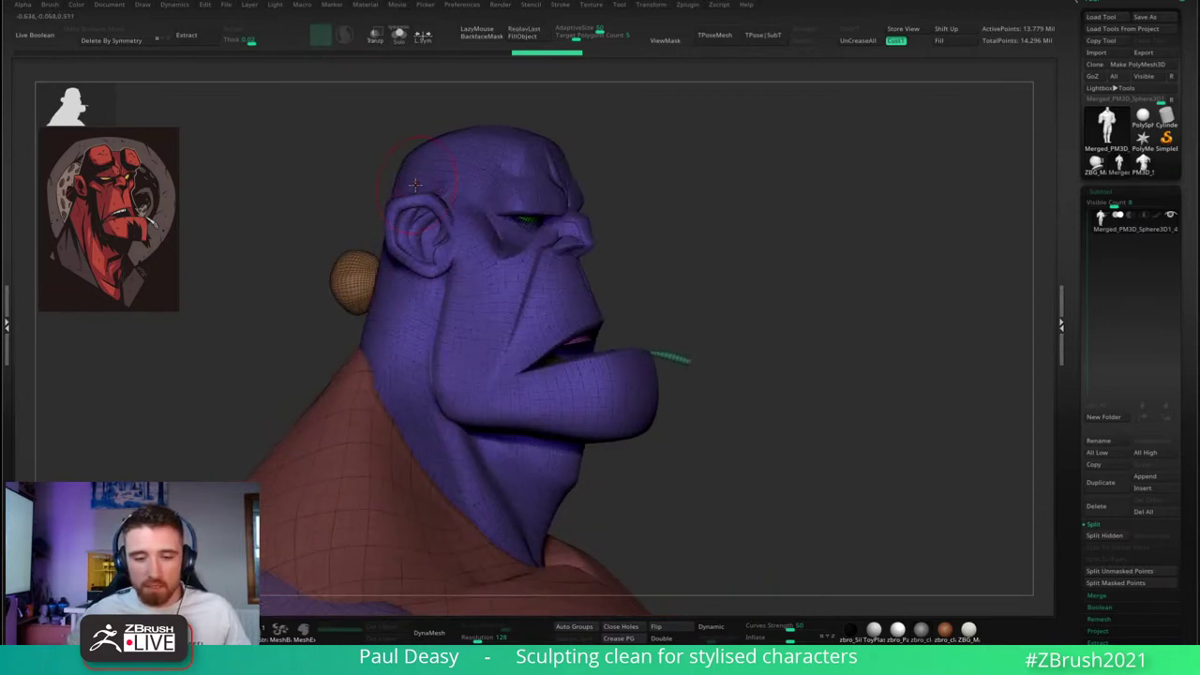
left_click_drag(328, 216, 353, 217)
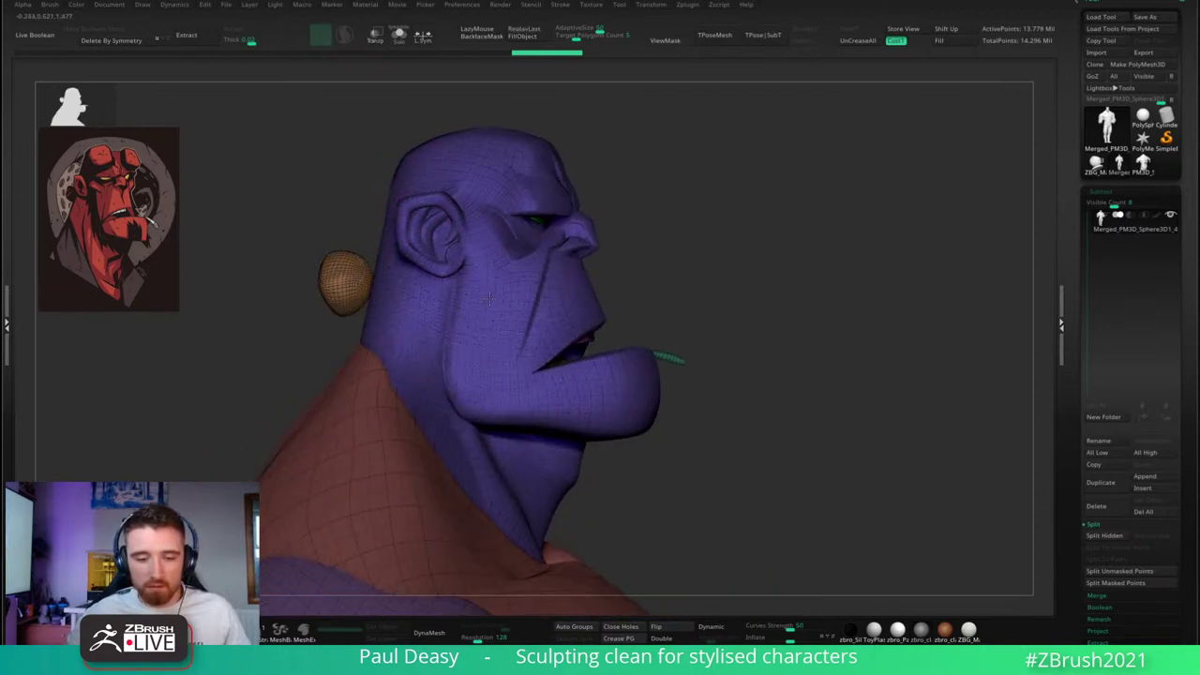
- Hide both eyeballs and the row of upper teeth inside the mouth
left_click_drag(667, 241, 486, 231)
mouse_move(486, 230)
right_mouse_down("ctrl")
mouse_move(526, 251)
mouse_move(517, 241)
right_mouse_up("ctrl")
mouse_move(516, 240)
left_mouse_down()
mouse_move(539, 261)
mouse_move(522, 281)
left_mouse_up()
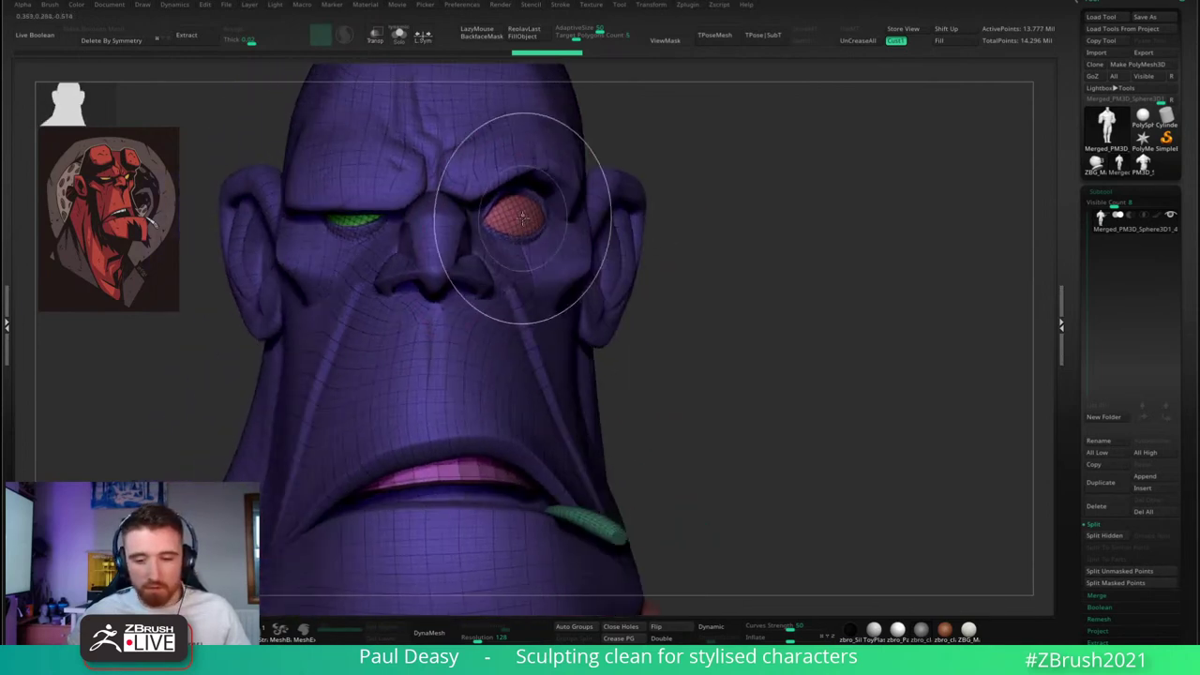
left_click_drag(673, 276, 718, 275)
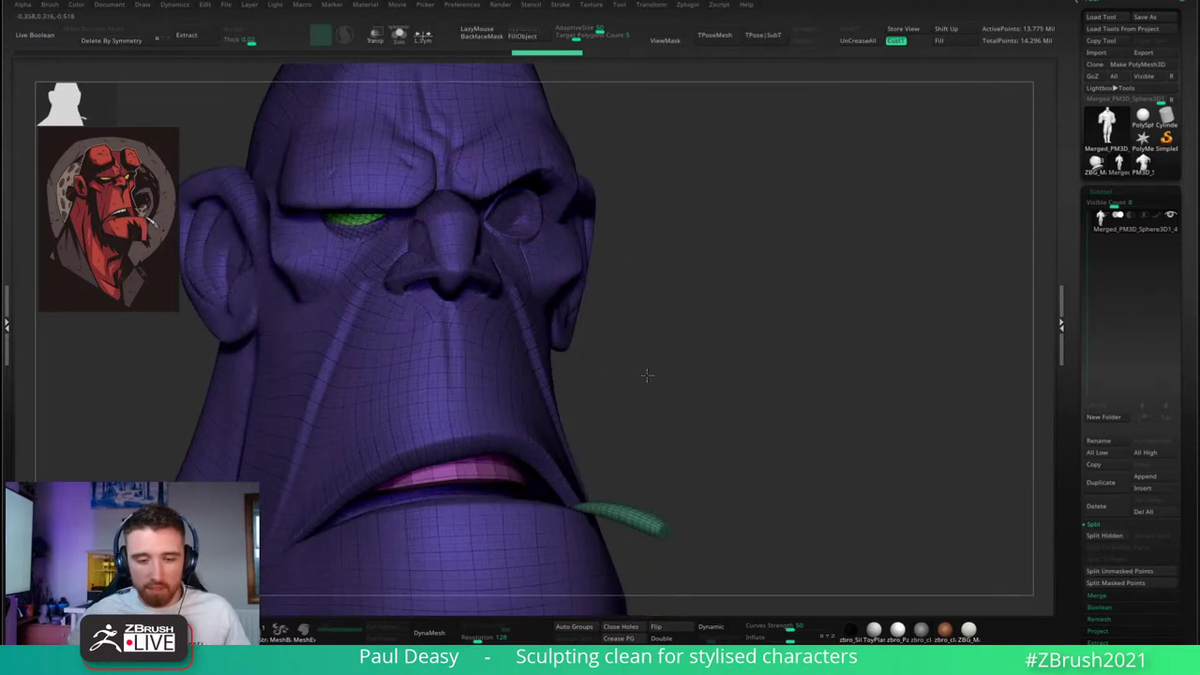
left_click_drag(637, 397, 657, 308, "alt")
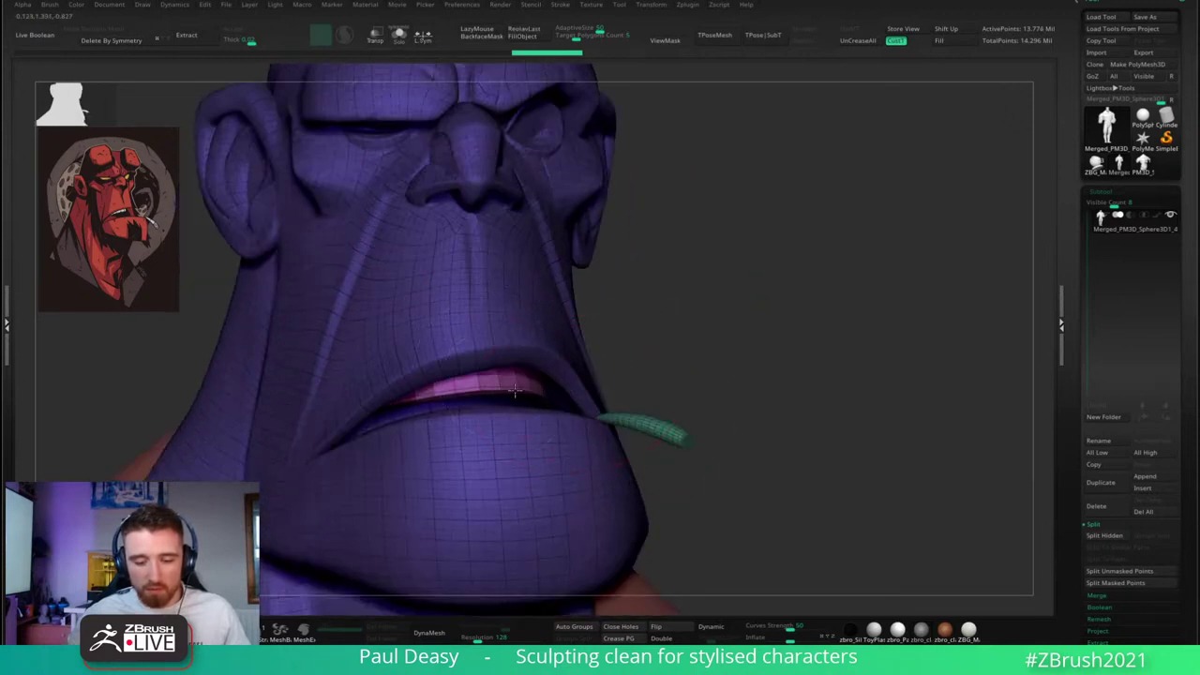
left_click(524, 384, "ctrl+alt+shift")
- Turn on double-sided display, and hide the tongue inside the mouth and the cigarette between the lips
right_click_drag(523, 385, 549, 450)
right_click_drag(541, 514, 564, 405, "alt")
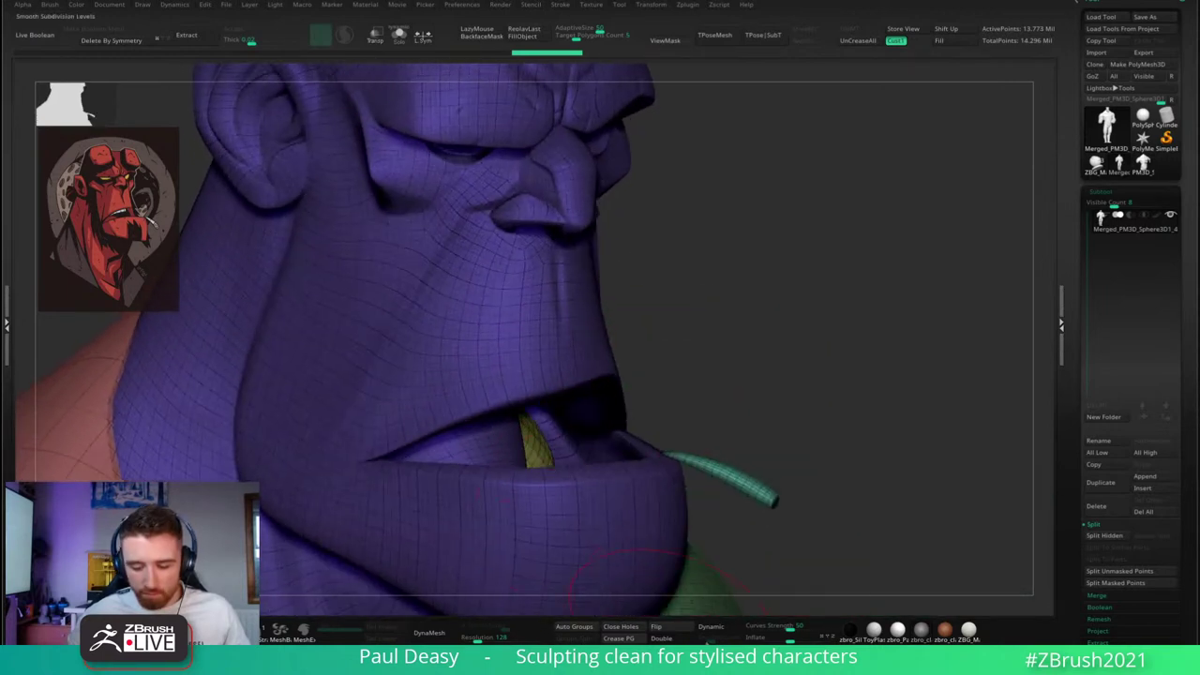
left_click(675, 639)
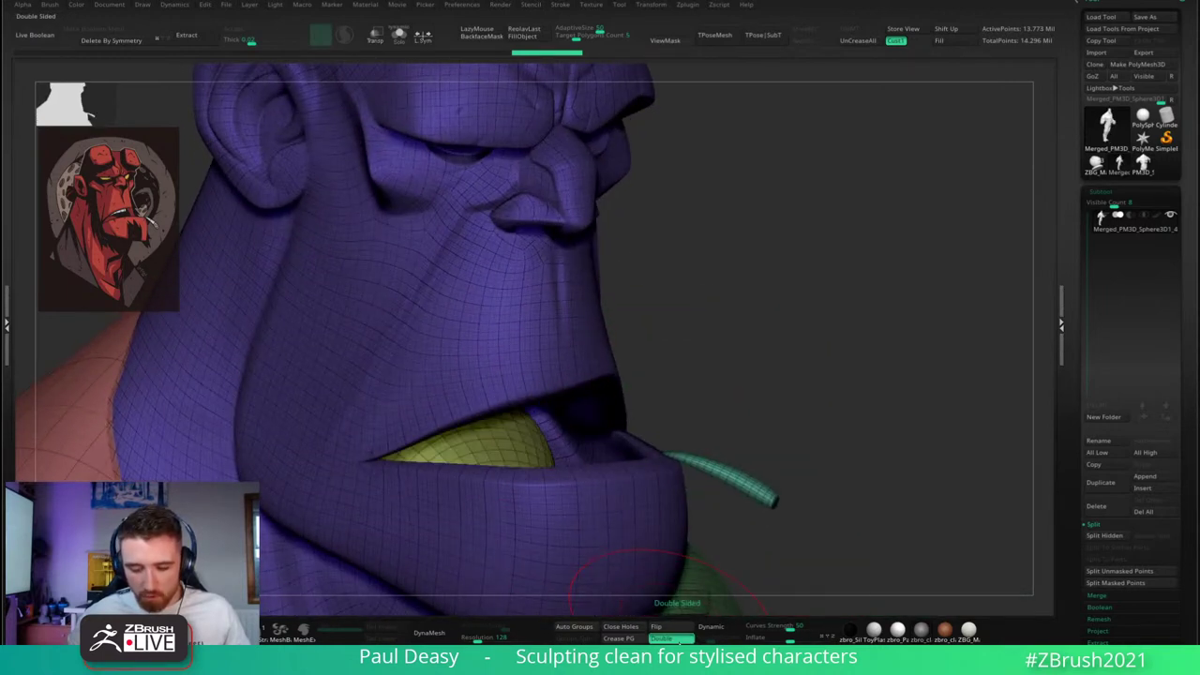
left_click(624, 448, "ctrl+shift")
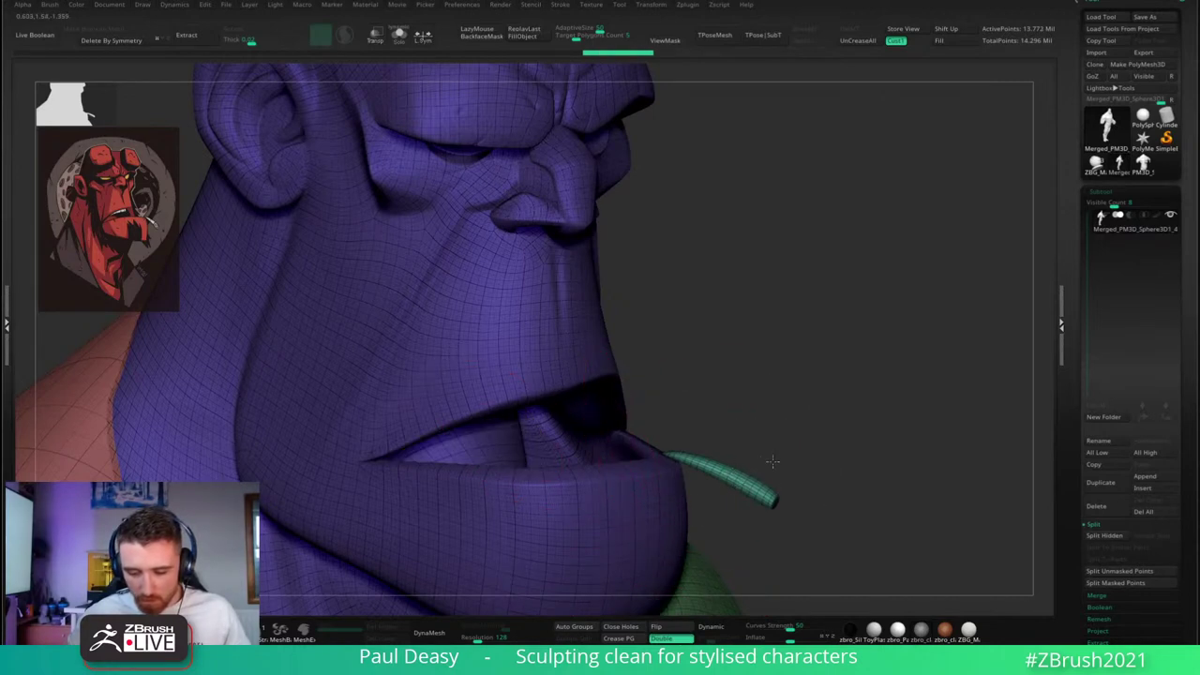
left_click(773, 420, "ctrl+alt+shift")
- Hide the toe polygroups at the front of both feet
right_click_drag(742, 364, 633, 362, "ctrl")
right_click(632, 363)
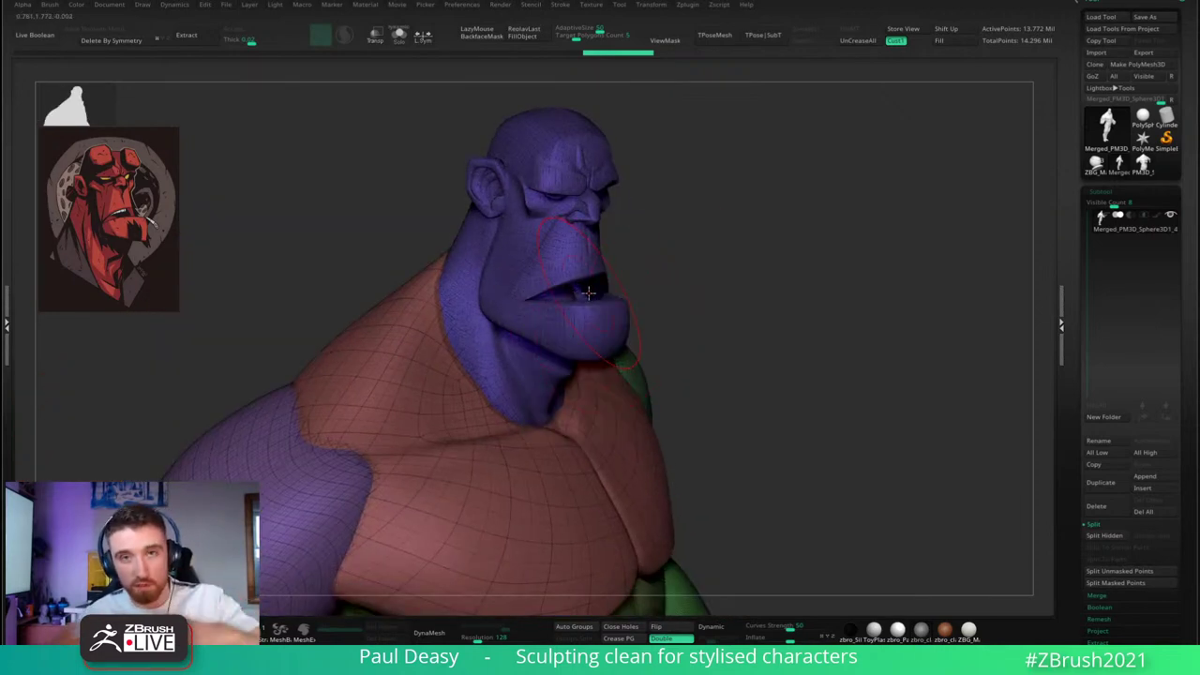
left_click_drag(715, 320, 678, 335)
right_click(678, 335)
left_click_drag(764, 340, 697, 371, "alt")
left_click_drag(679, 421, 670, 335, "alt")
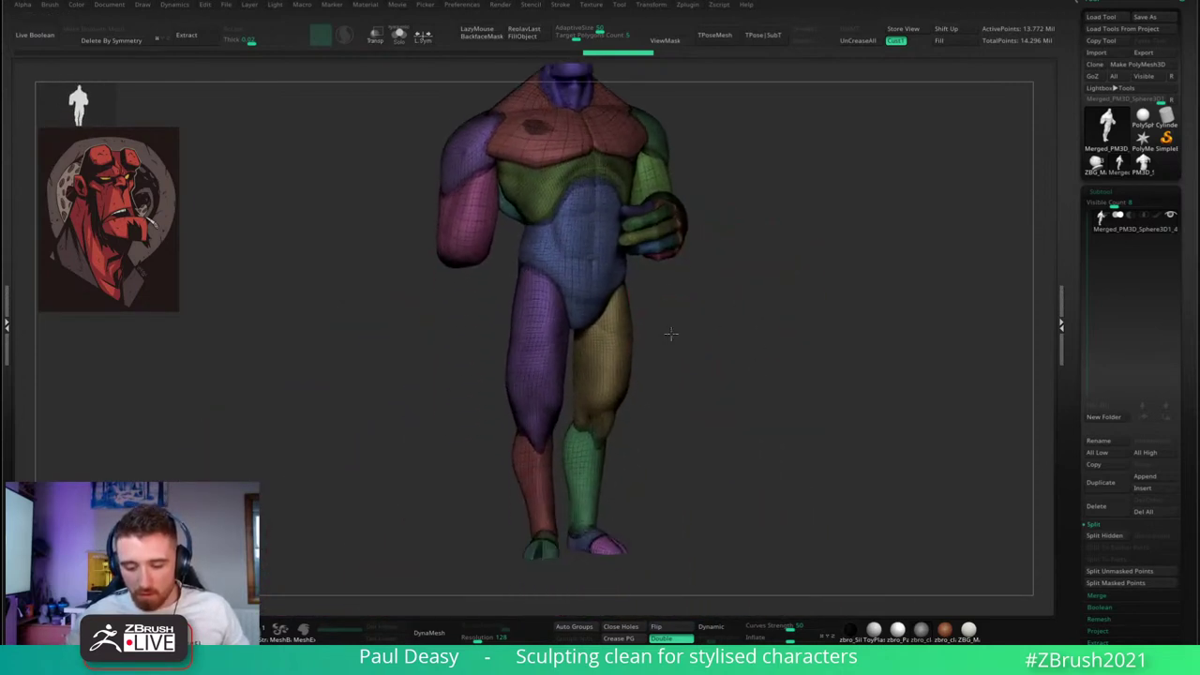
left_click_drag(660, 502, 664, 450, "alt")
left_click_drag(611, 494, 622, 496)
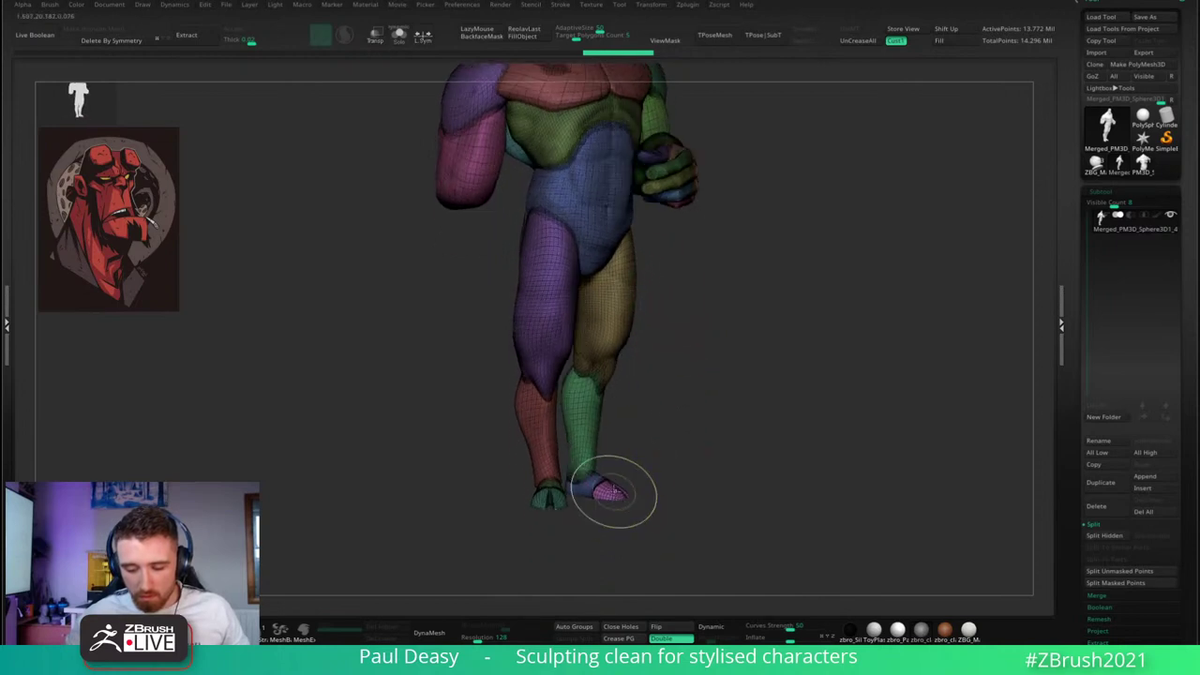
left_click(560, 505, "ctrl+alt+shift")
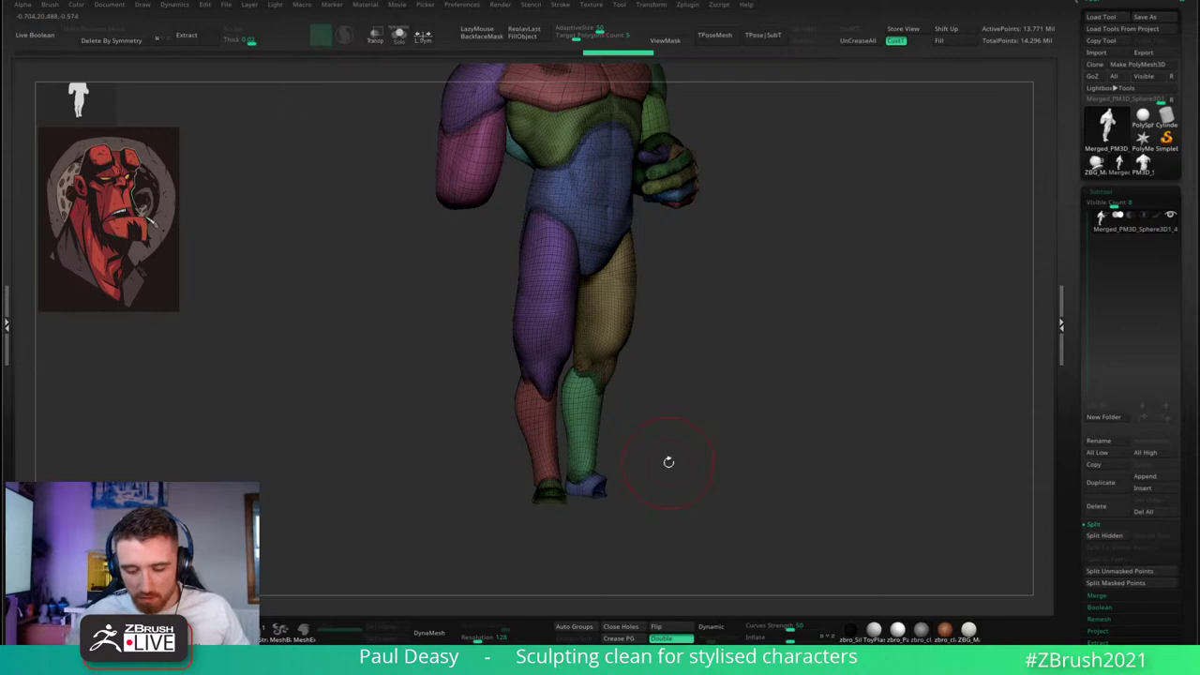
- Turn off double-sided display and the polygroup wireframe on the body
left_click_drag(651, 373, 646, 347)
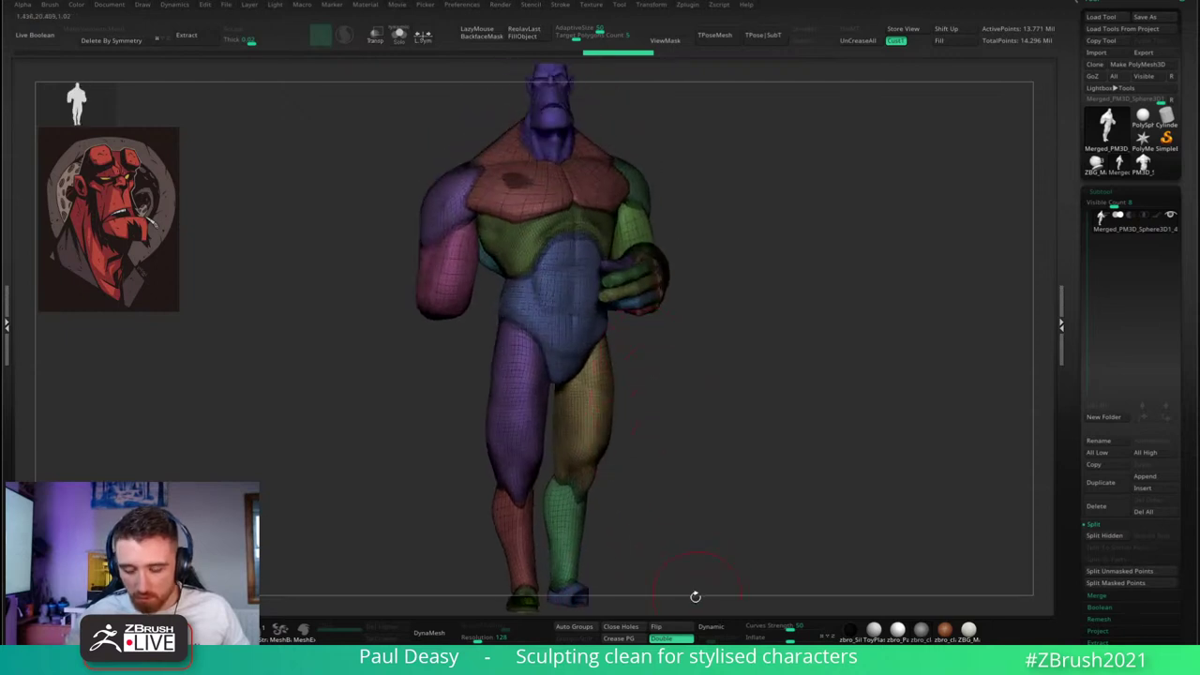
left_click(673, 635)
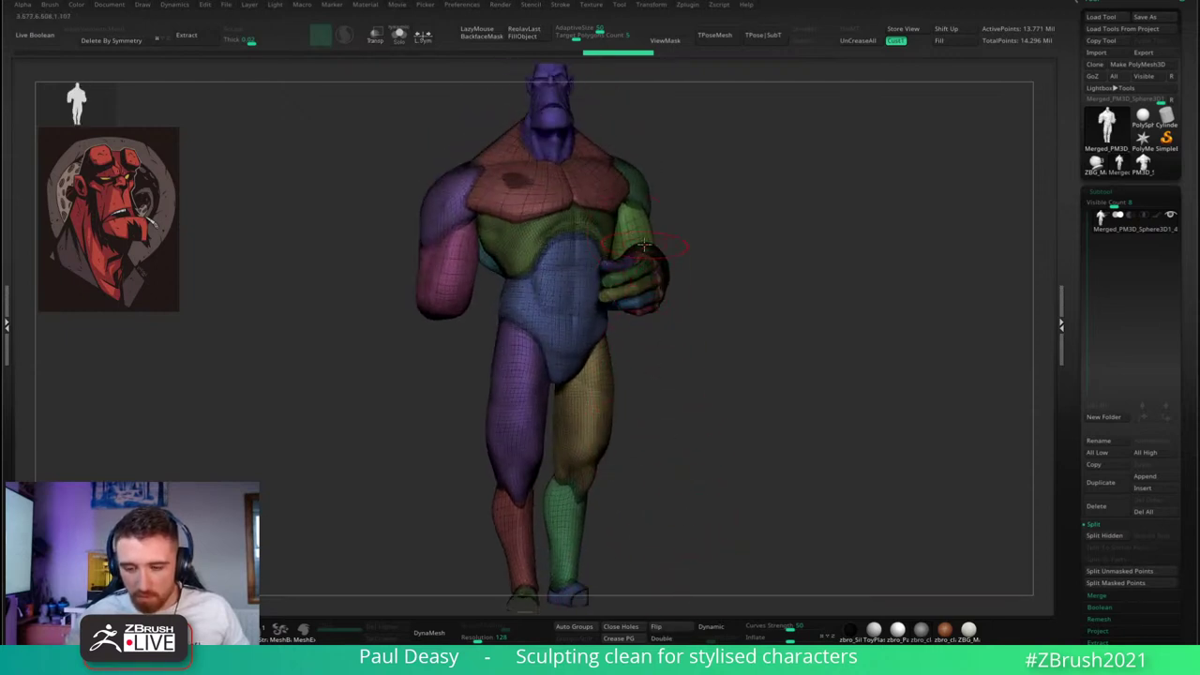
left_click_drag(728, 353, 755, 387)
mouse_move(638, 349)
left_mouse_down()
mouse_move(624, 300)
mouse_move(611, 359)
mouse_move(656, 342)
mouse_move(718, 347)
mouse_move(721, 244)
mouse_move(839, 289)
mouse_move(600, 247)
mouse_move(672, 249)
mouse_move(731, 316)
left_mouse_up()
key("shift+f")
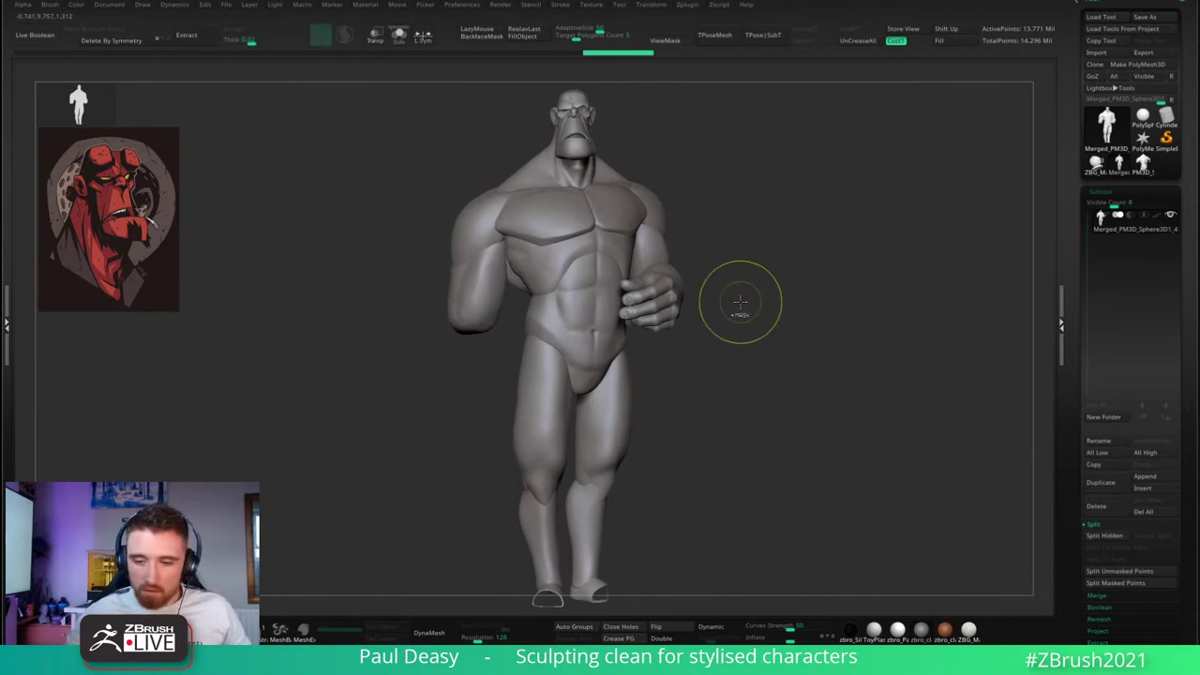
- Mask the visible body, reveal all hidden parts and split the masked points into a separate subtool
left_click(743, 303, "ctrl")
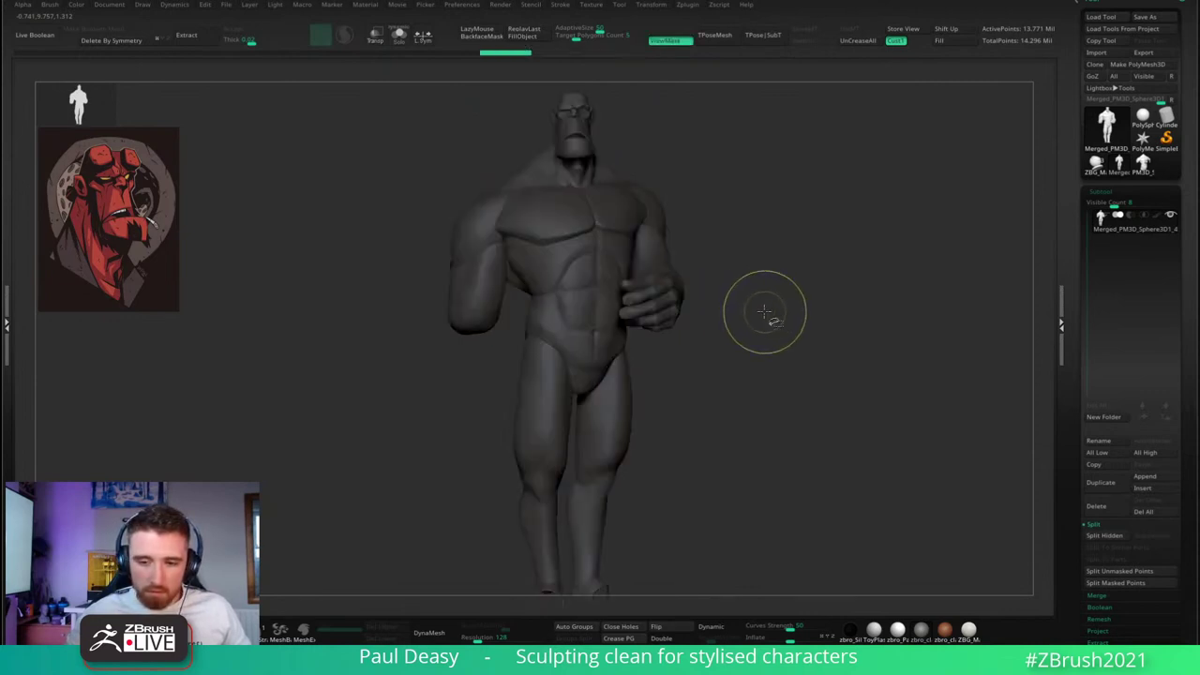
left_click(764, 311, "ctrl+shift")
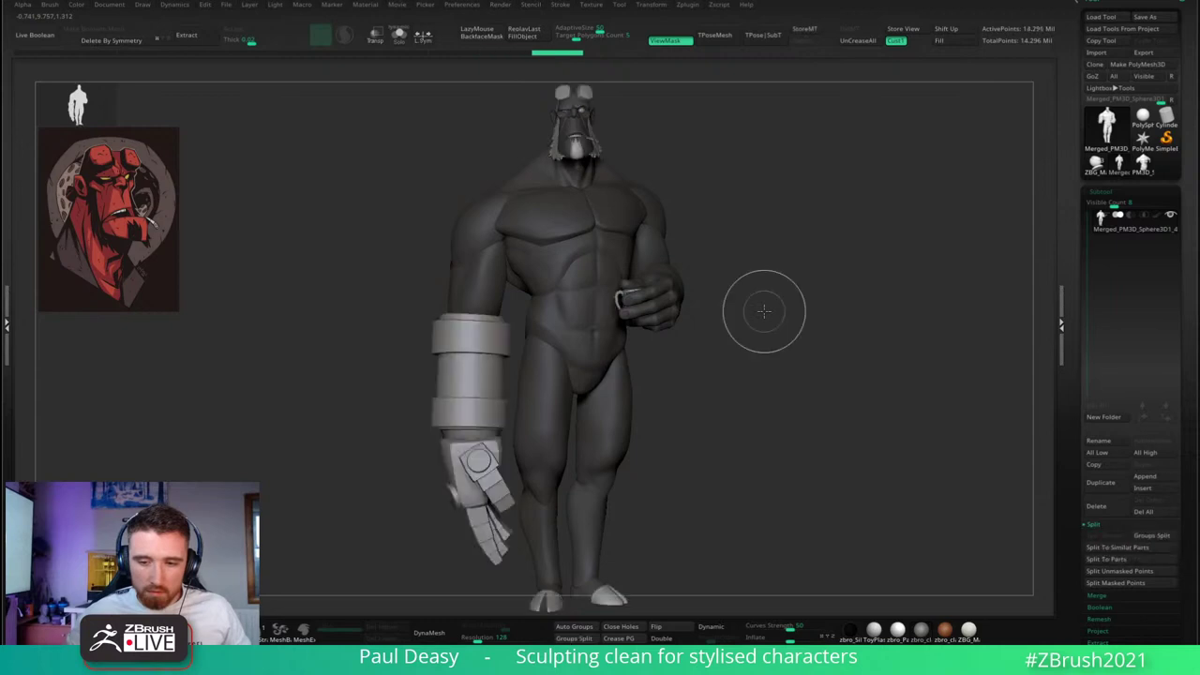
key("ctrl+shift+s")
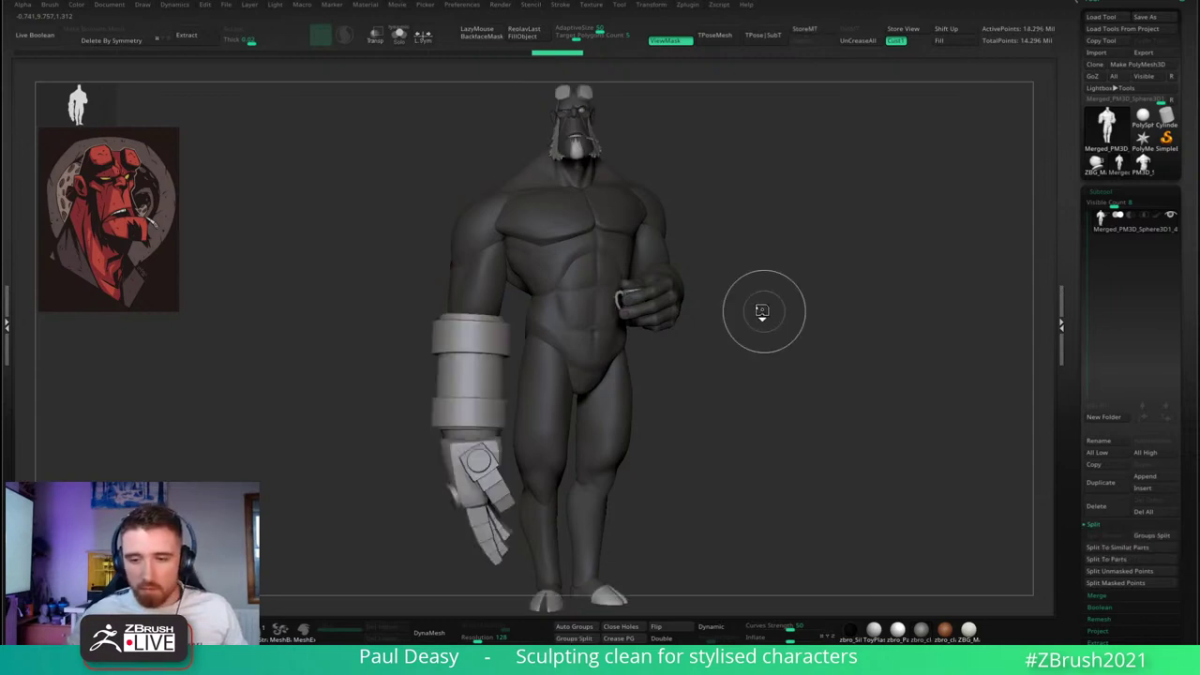
key("space")
left_click(598, 250, "alt")
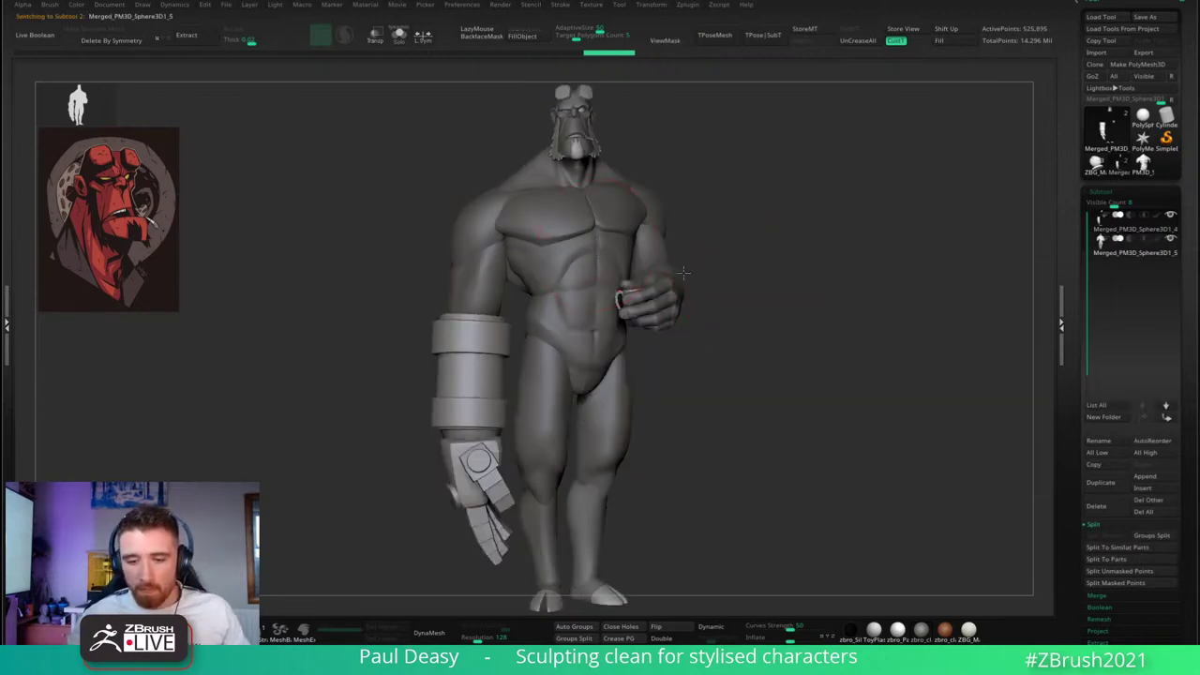
- Show only the organic body subtool in Solo mode and inspect it from head to feet
key("space")
key("alt+shift+s")
right_click_drag(597, 192, 579, 436, "ctrl")
right_click_drag(565, 235, 561, 188)
right_click_drag(516, 251, 543, 225)
right_click(515, 328)
right_click_drag(539, 436, 527, 328, "alt")
right_click(530, 330)
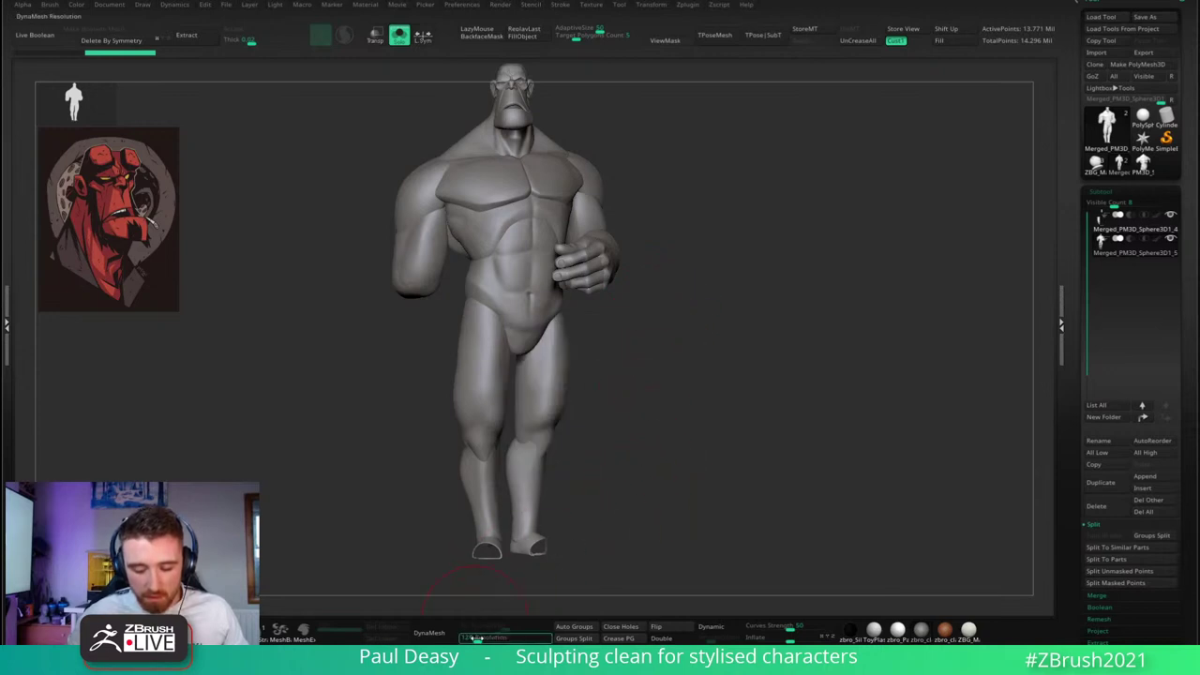
- Show the polygroup wireframe on the organic body, examine how the chest and arm pieces meet, and turn the wireframe off
right_click_drag(622, 469, 633, 415)
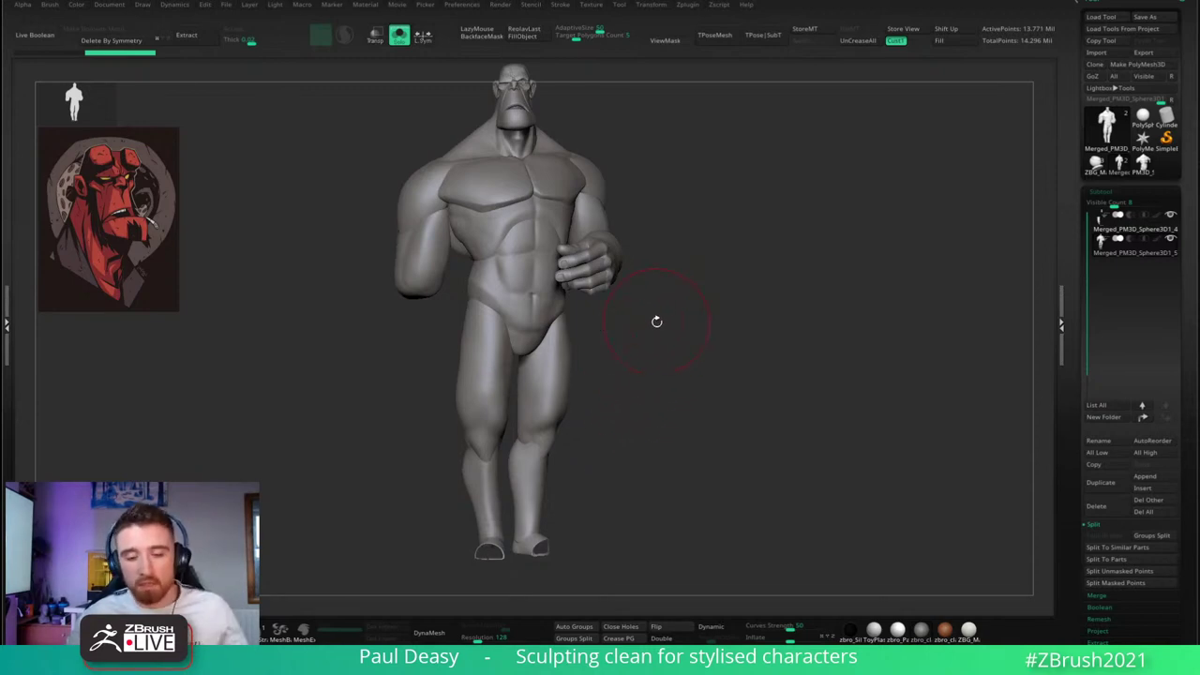
right_click_drag(591, 308, 596, 278)
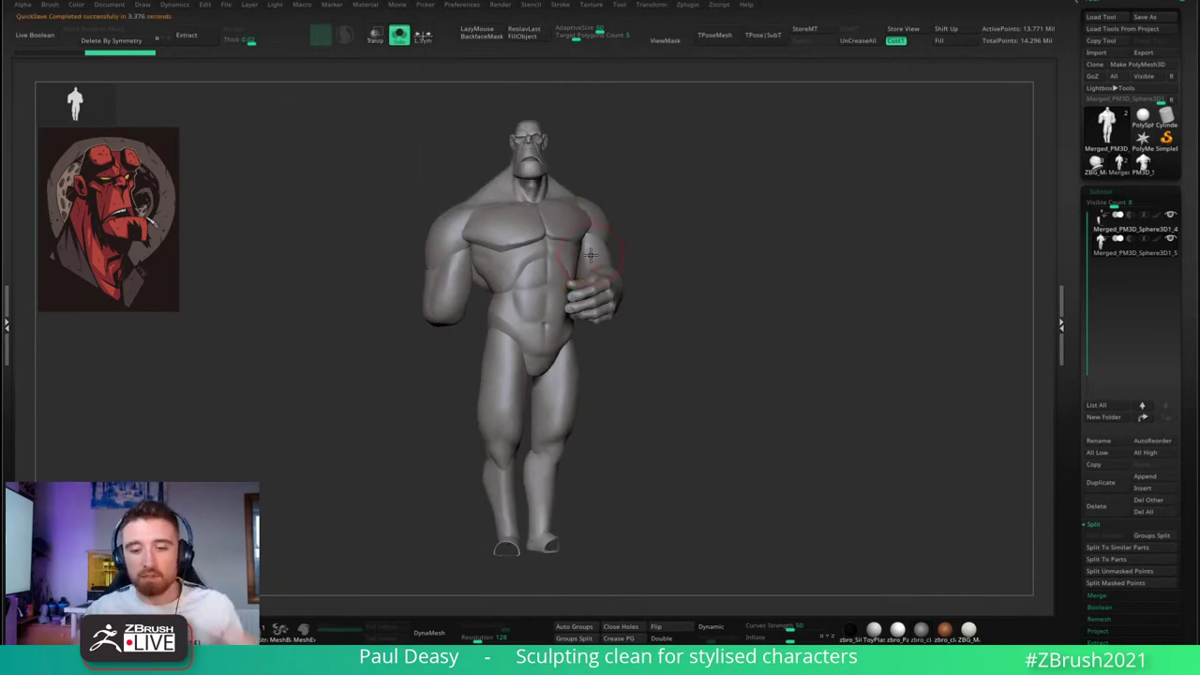
right_click_drag(517, 244, 540, 366, "ctrl")
right_click_drag(561, 225, 576, 301, "alt")
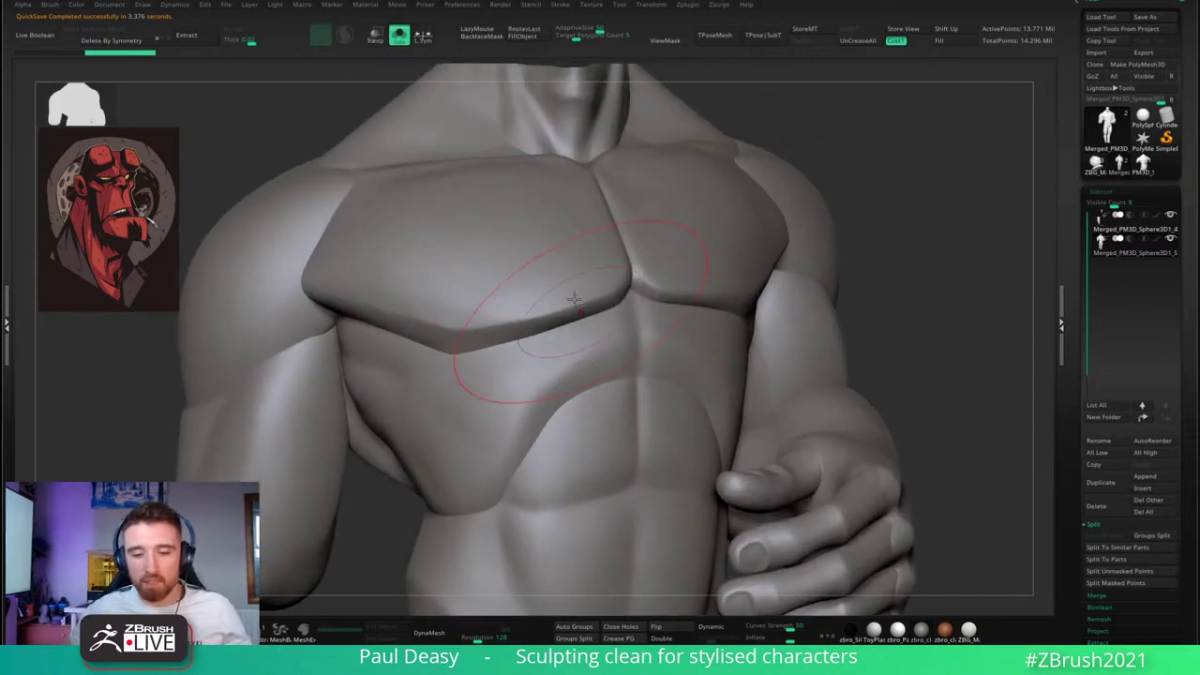
key("shift+f")
right_click(515, 254)
right_click(506, 251)
right_click_drag(501, 249, 508, 269, "alt")
right_click(512, 254)
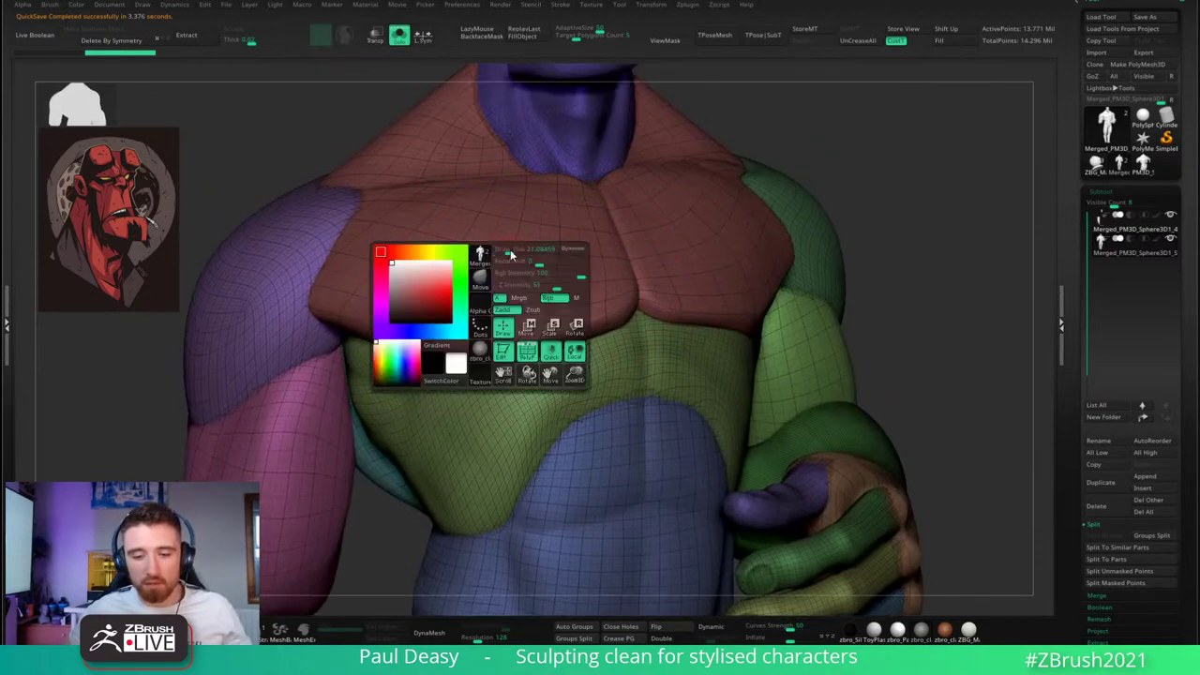
right_click_drag(474, 321, 552, 286, "alt")
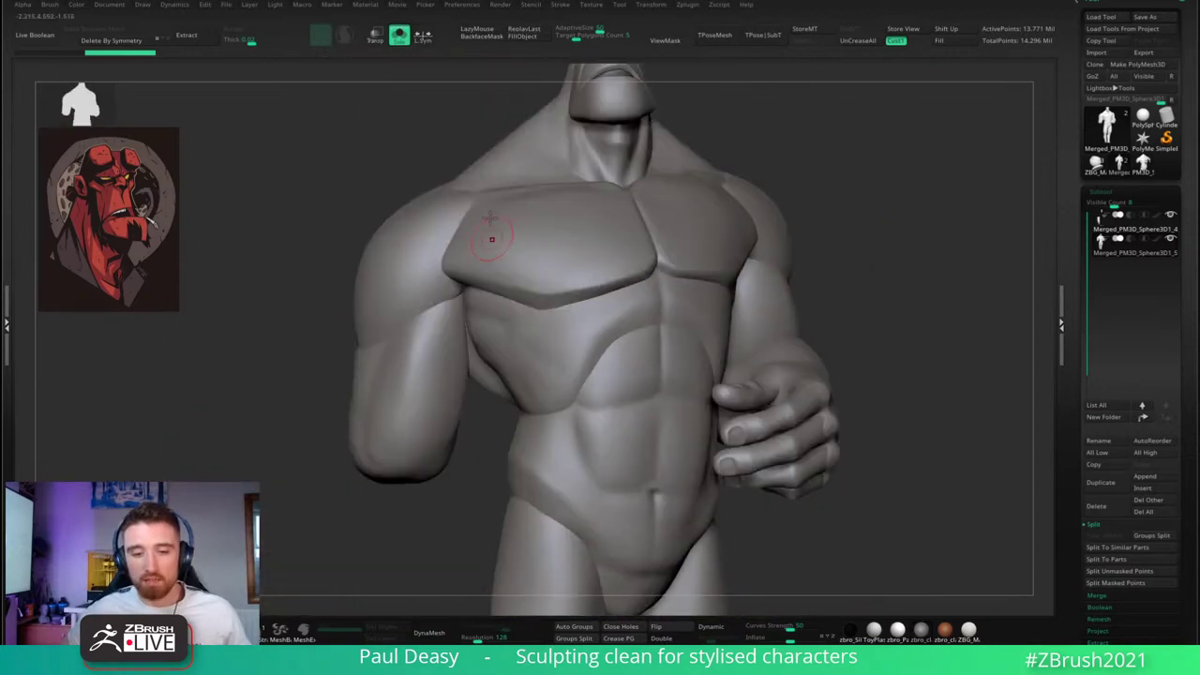
key("space")
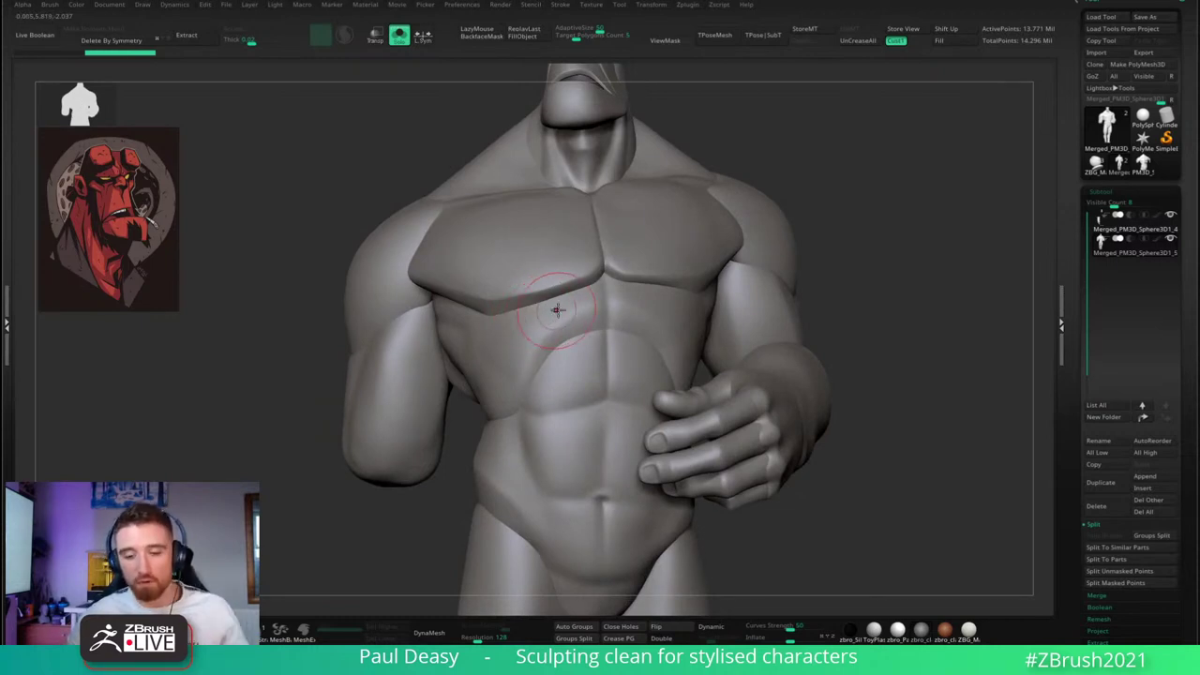
key("space")
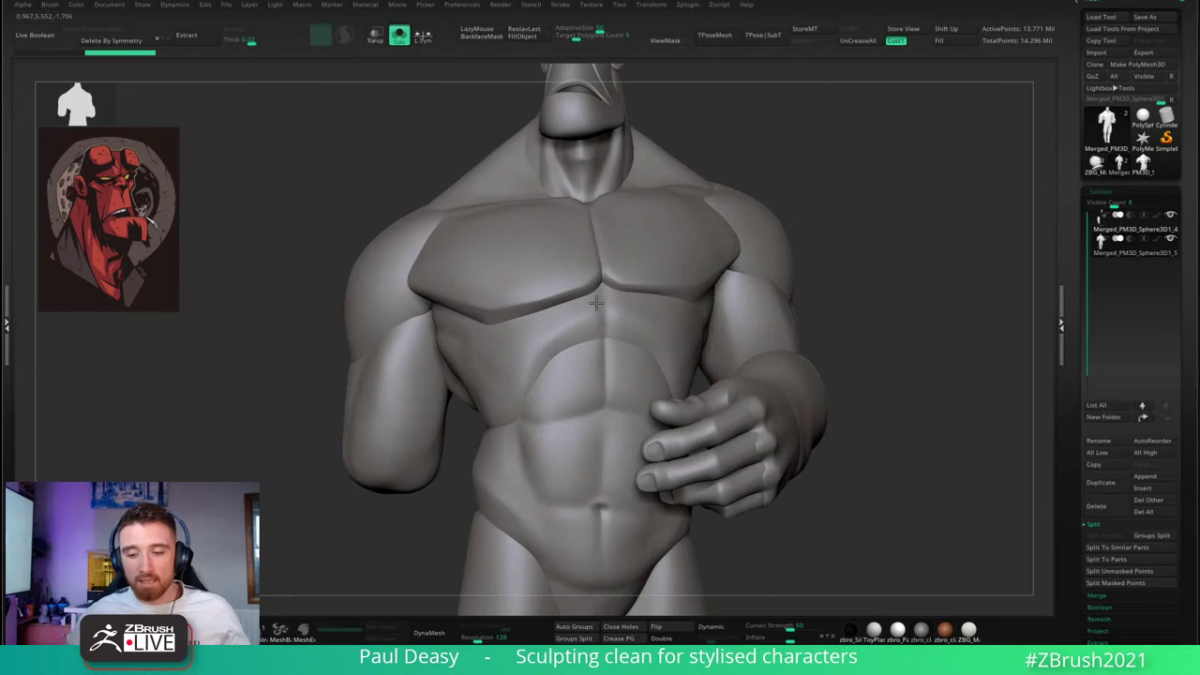
right_click_drag(596, 302, 612, 313)
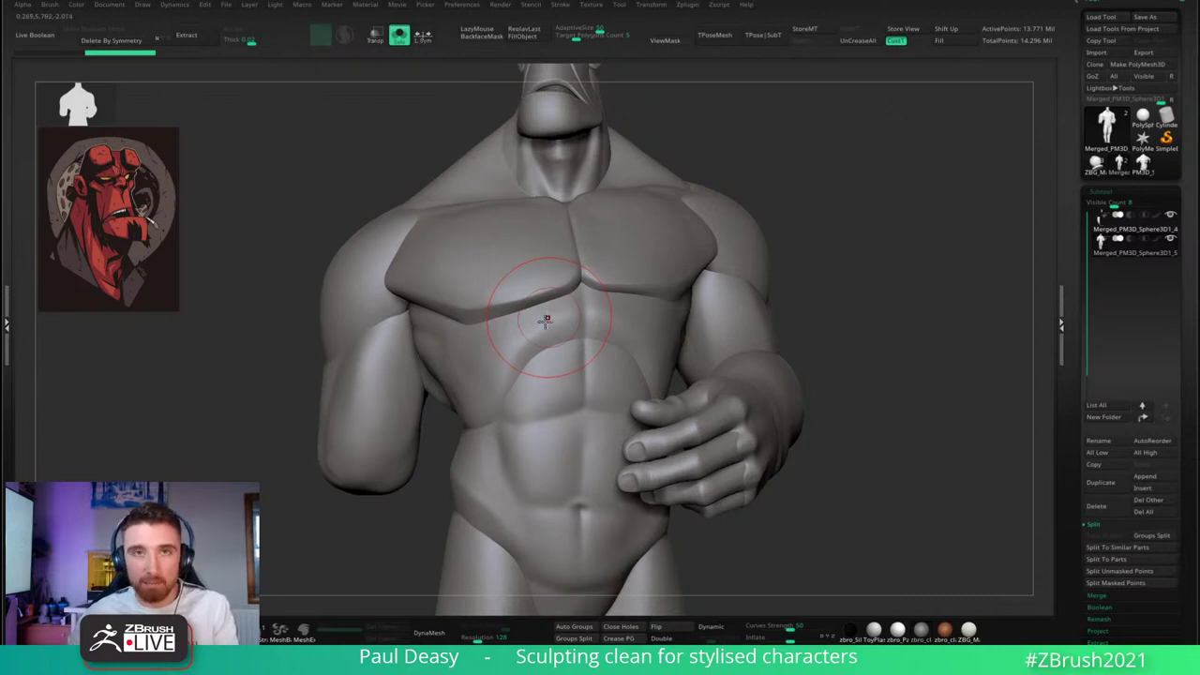
right_click_drag(547, 316, 517, 343)
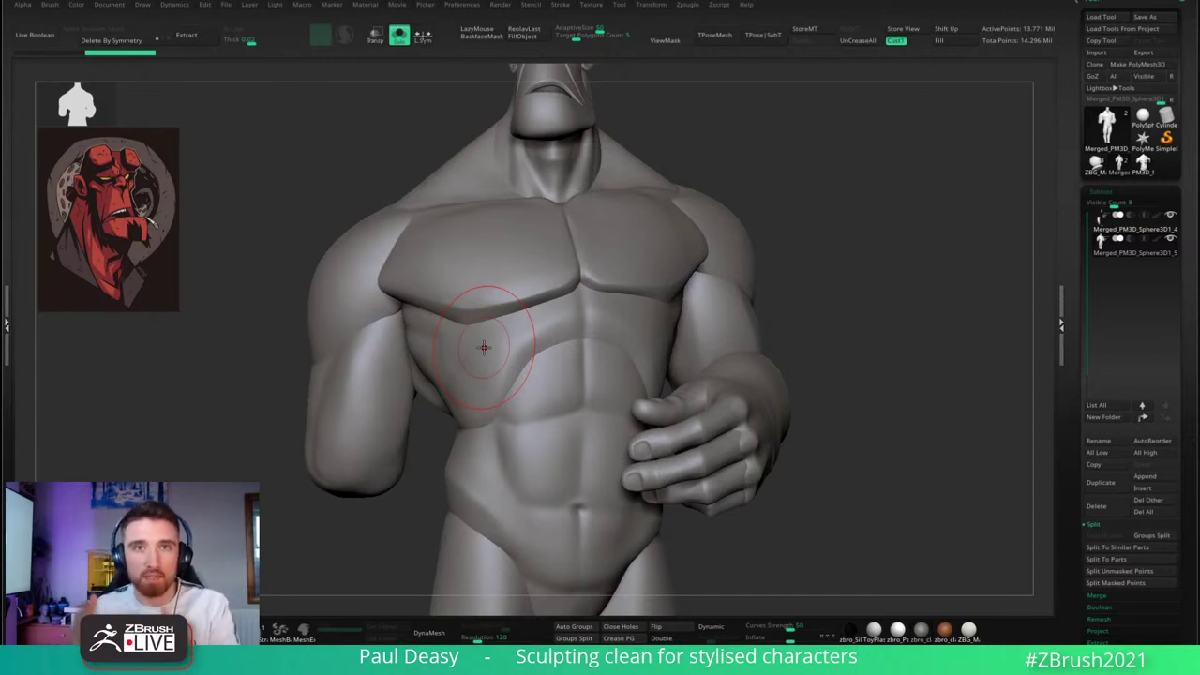
left_click_drag(868, 340, 855, 319)
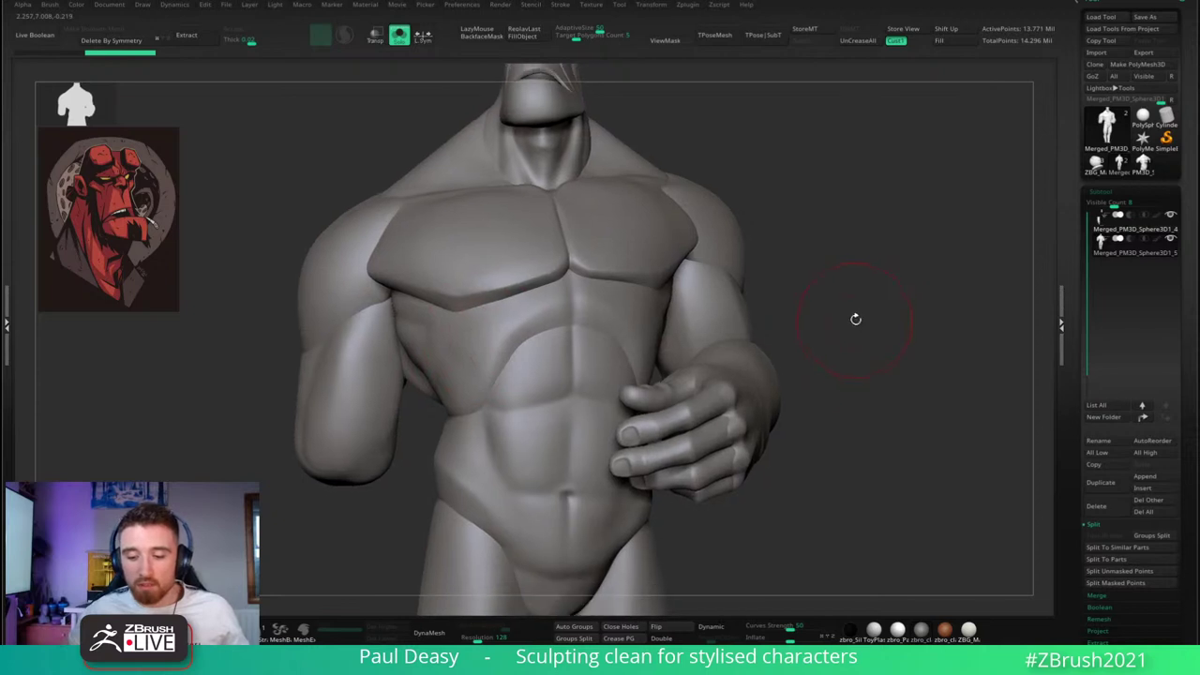
right_click_drag(849, 325, 787, 311, "ctrl")
mouse_move(787, 311)
left_mouse_down()
mouse_move(770, 303)
mouse_move(788, 289)
left_mouse_up()
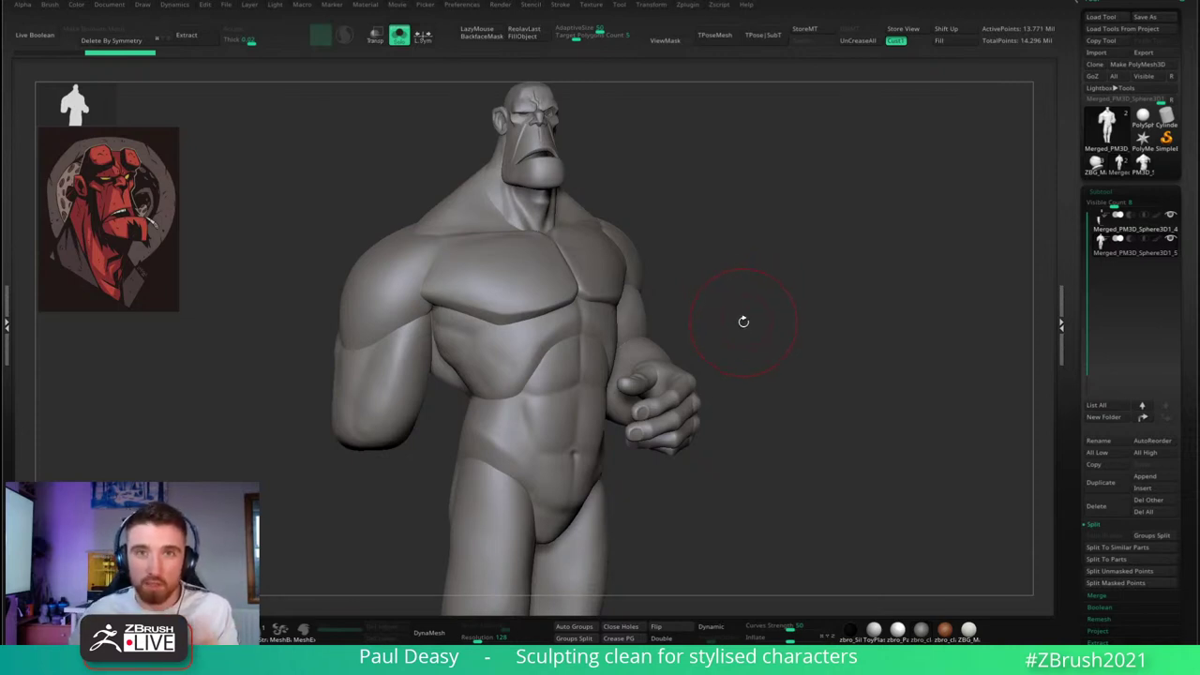
key("s")
left_click_drag(739, 313, 732, 315)
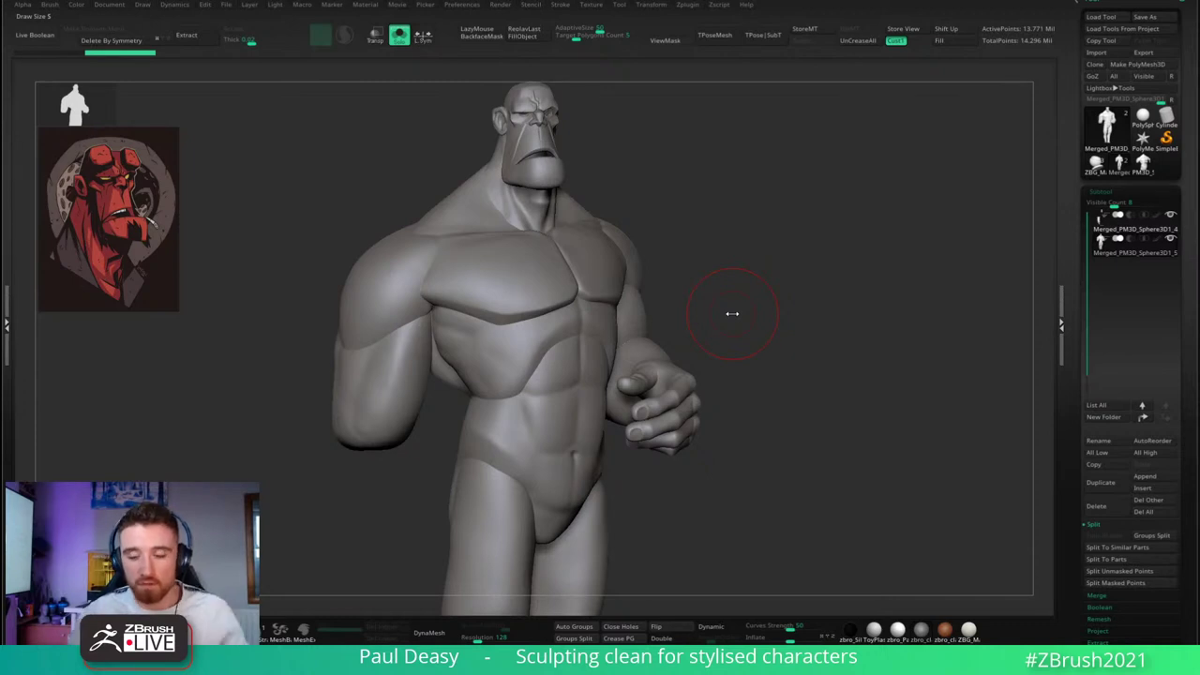
mouse_move(728, 308)
left_mouse_down()
mouse_move(774, 321)
mouse_move(710, 292)
left_mouse_up()
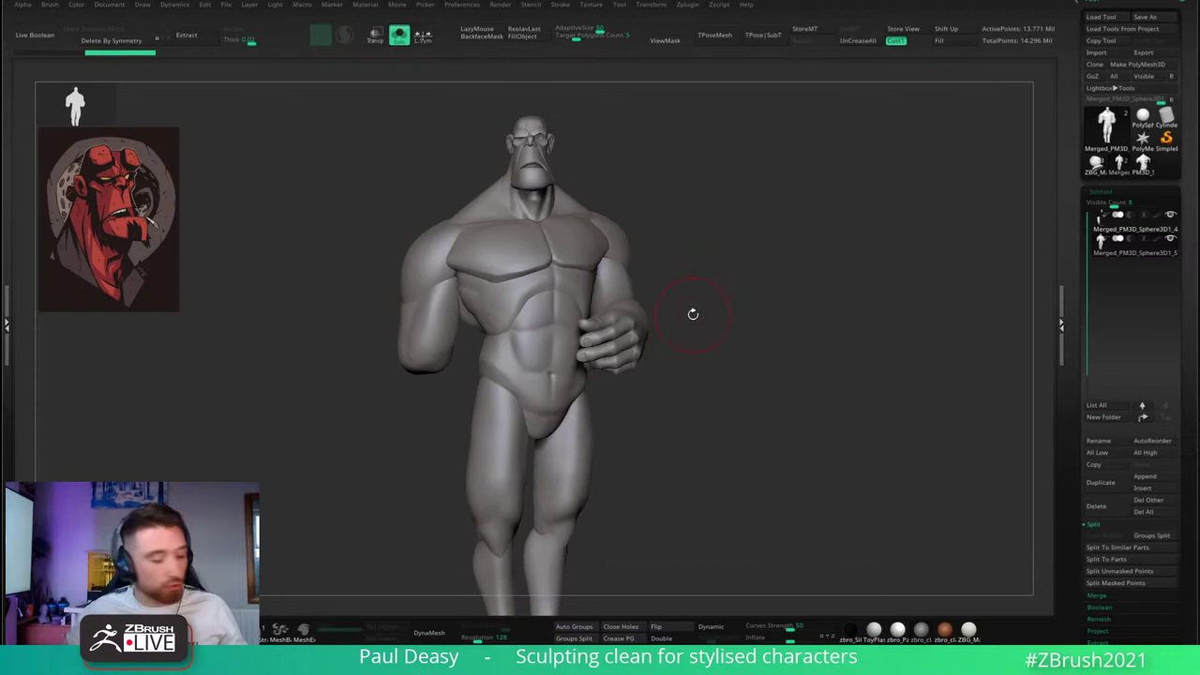
- Fuse the overlapping body parts into one mesh with the gizmo's Remesh By Union and return to Draw mode
key("w")
left_click_drag(700, 234, 707, 302, "alt")
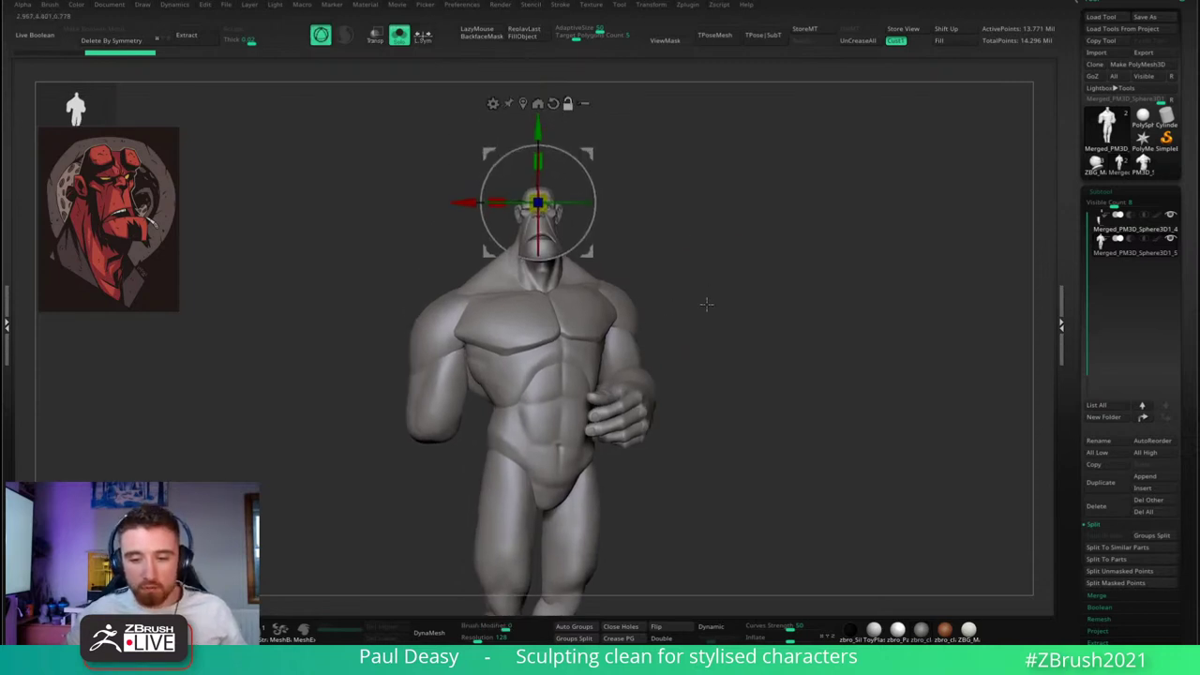
left_click_drag(665, 215, 673, 253, "alt")
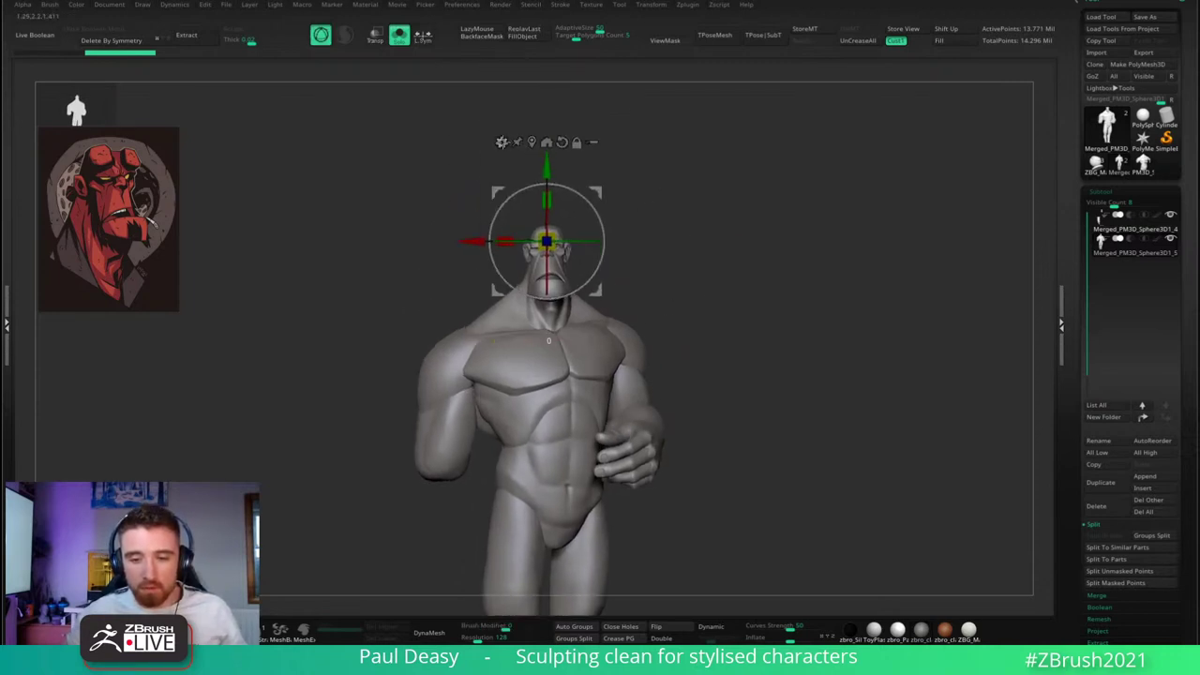
left_click(503, 142)
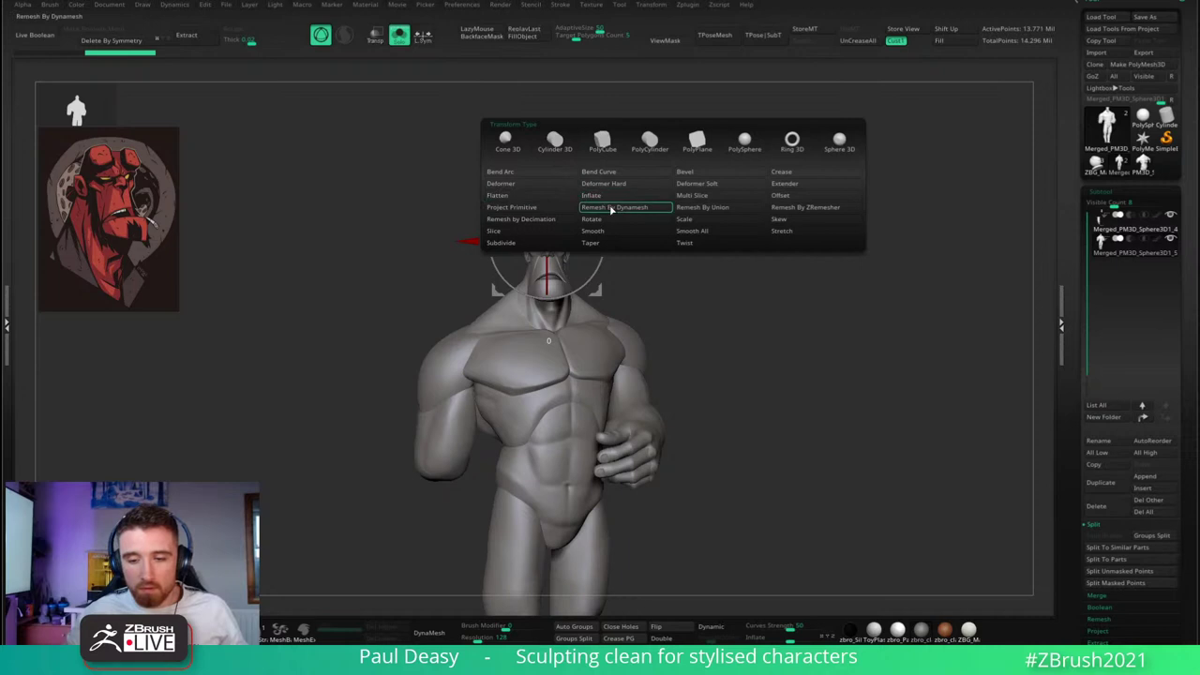
left_click(686, 210)
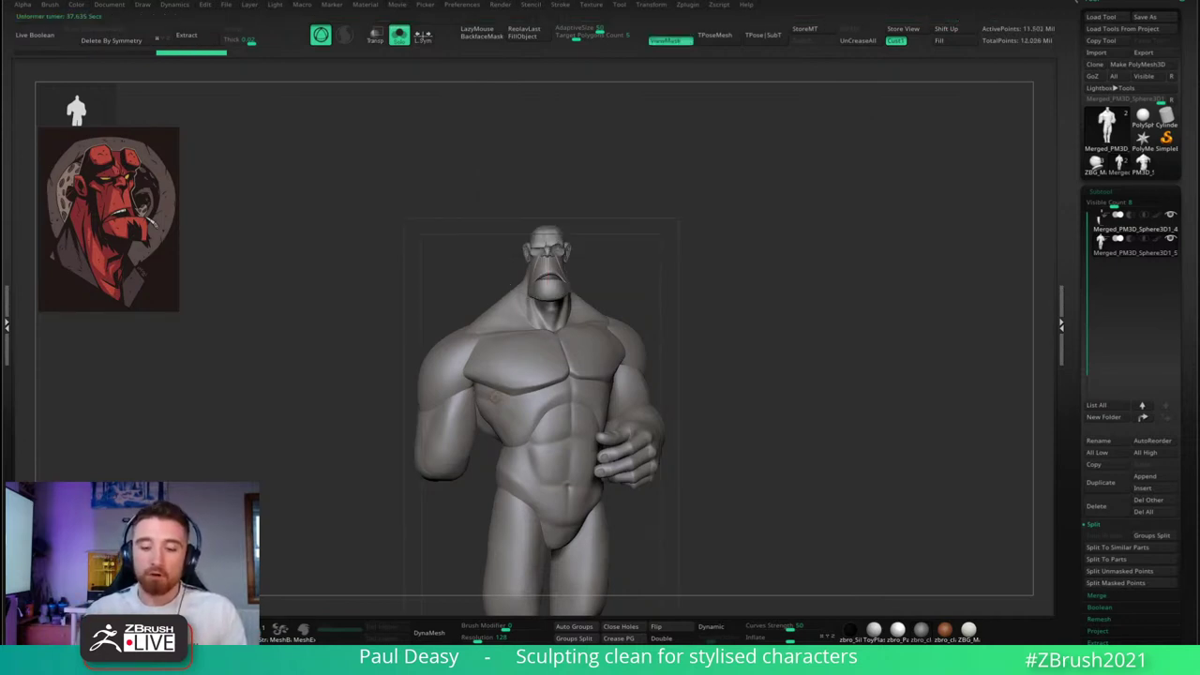
key("q")
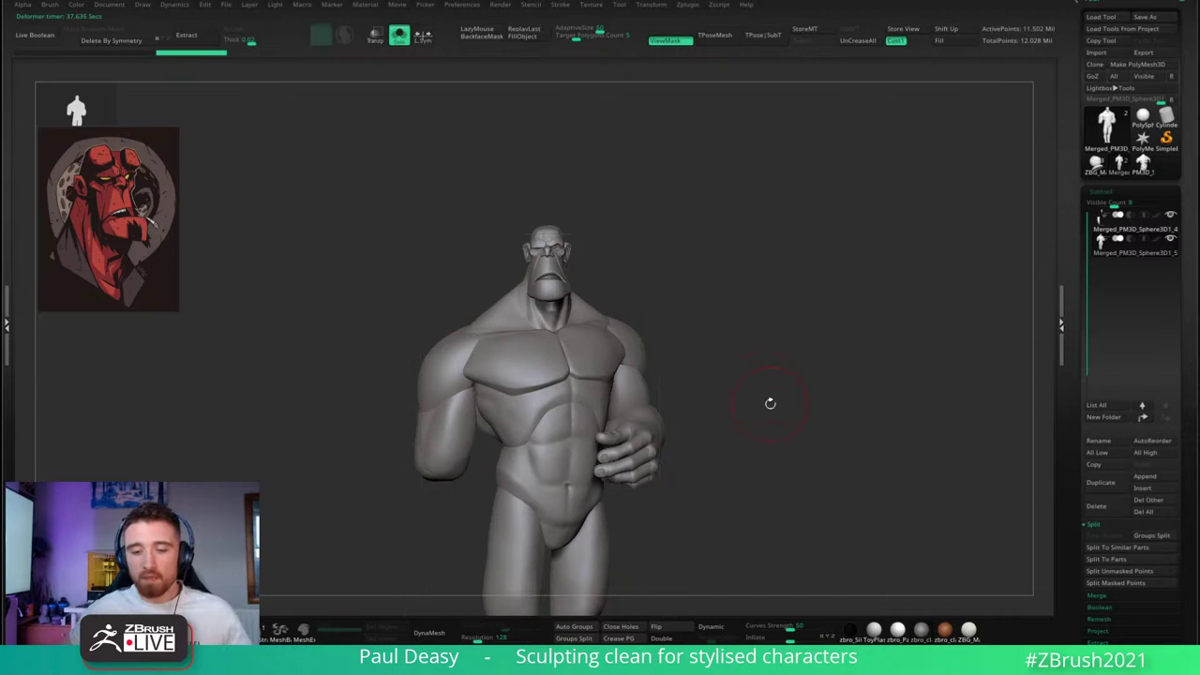
- Bring the whole fused body into view and inspect it from head to feet
right_click(750, 348)
right_click_drag(752, 369, 750, 256, "alt")
right_click(710, 286)
right_click_drag(715, 326, 718, 296, "alt")
right_click(496, 255)
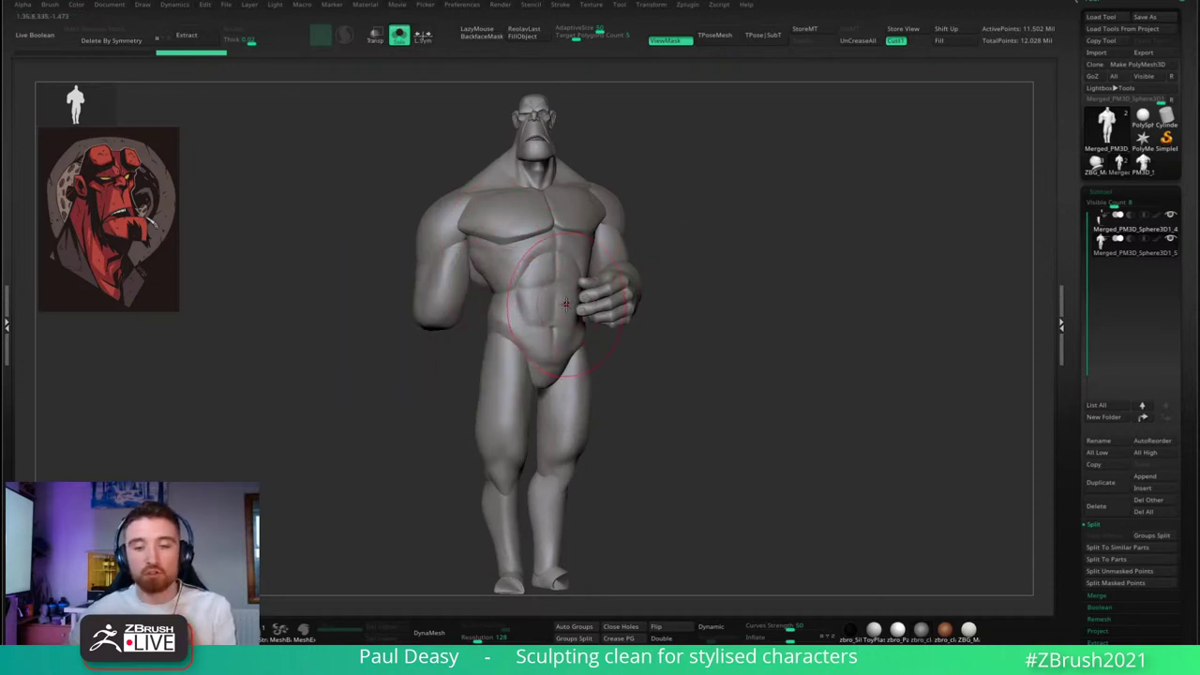
right_click_drag(670, 344, 677, 344)
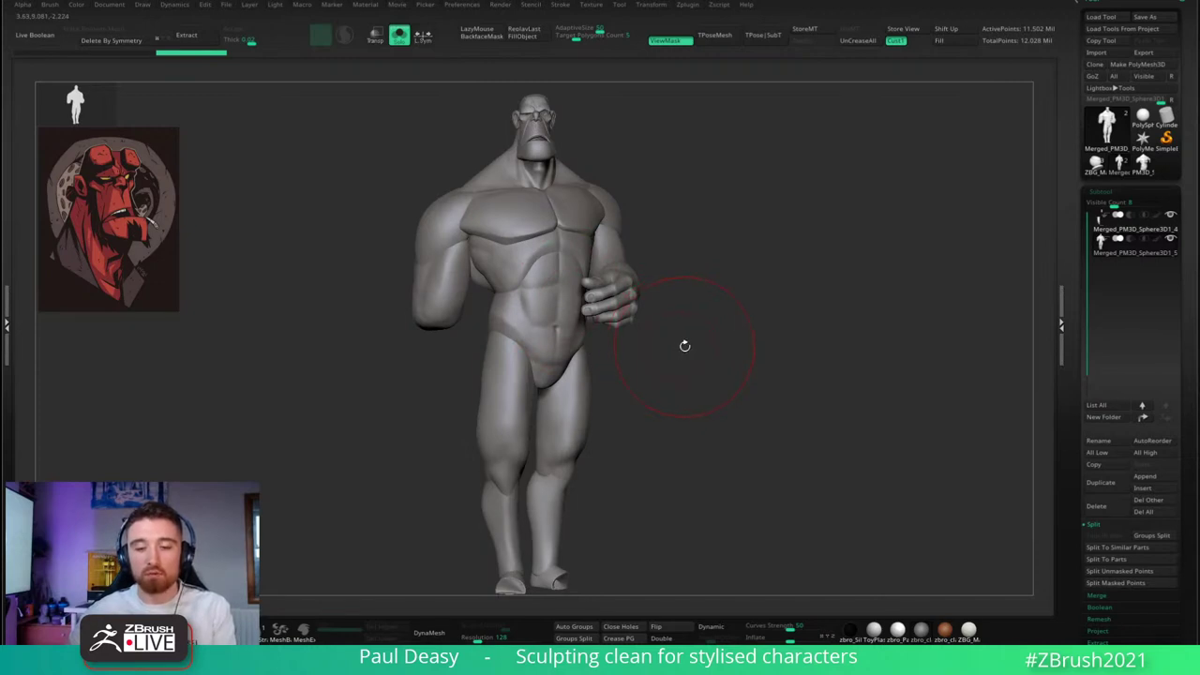
left_click_drag(684, 346, 687, 346)
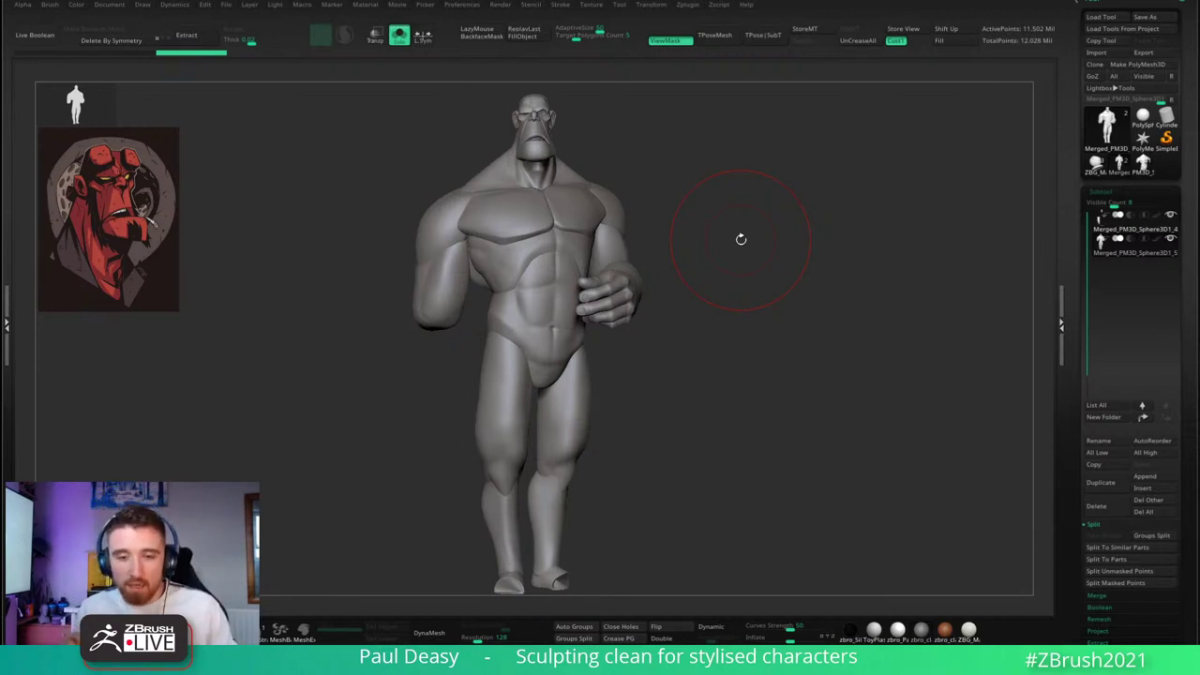
right_click(734, 231)
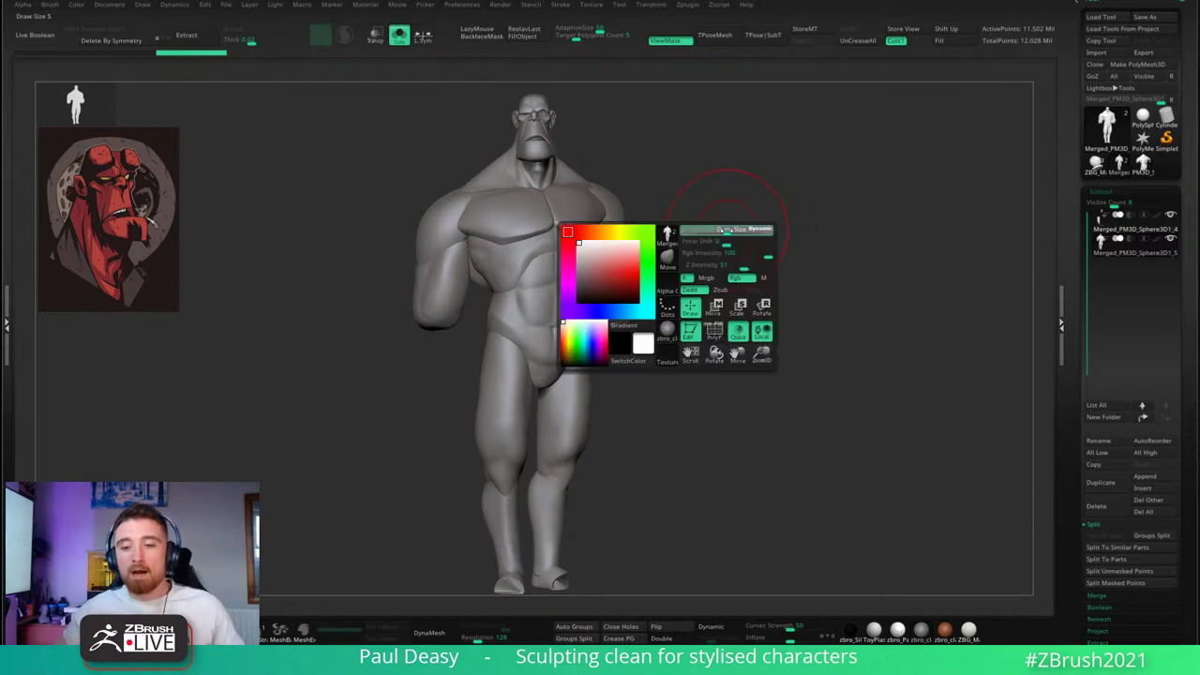
right_click_drag(727, 244, 722, 244, "ctrl")
left_click_drag(723, 244, 725, 241)
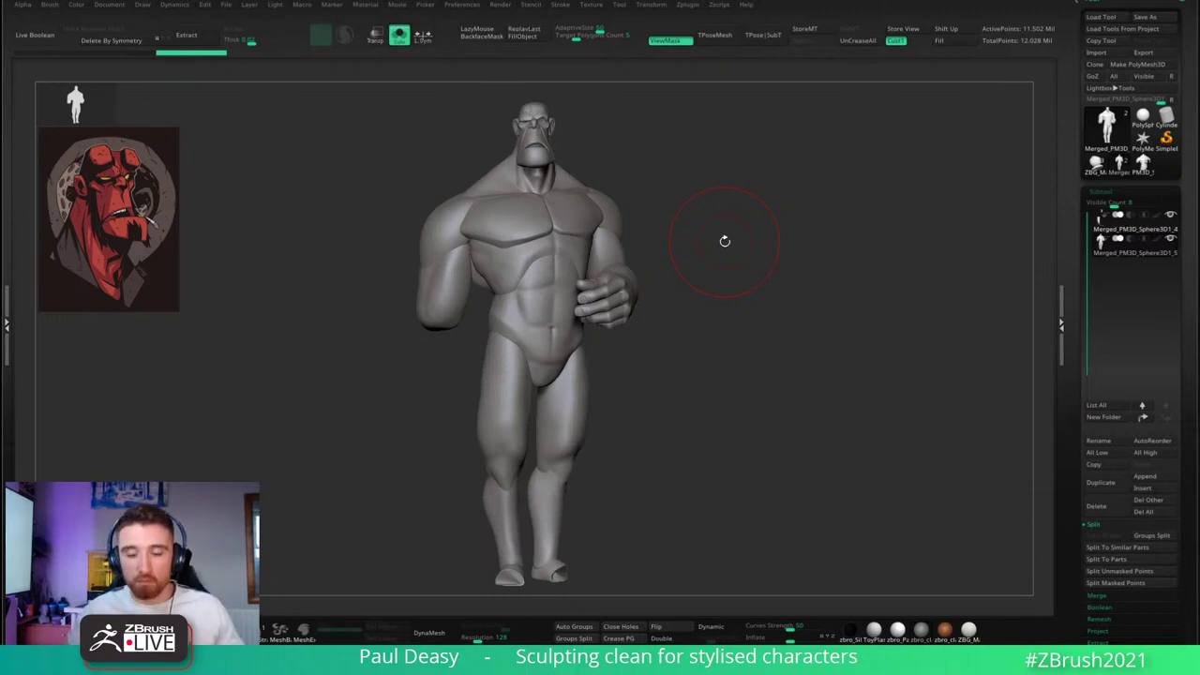
key("space")
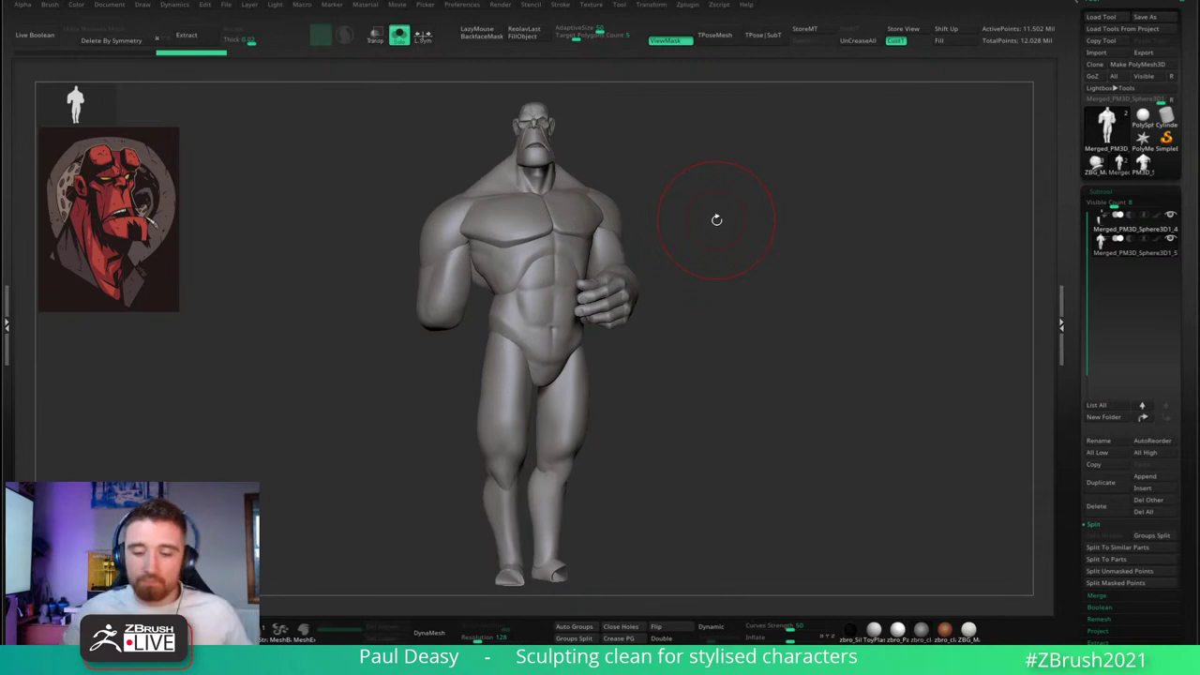
left_click_drag(716, 221, 728, 215)
key("space")
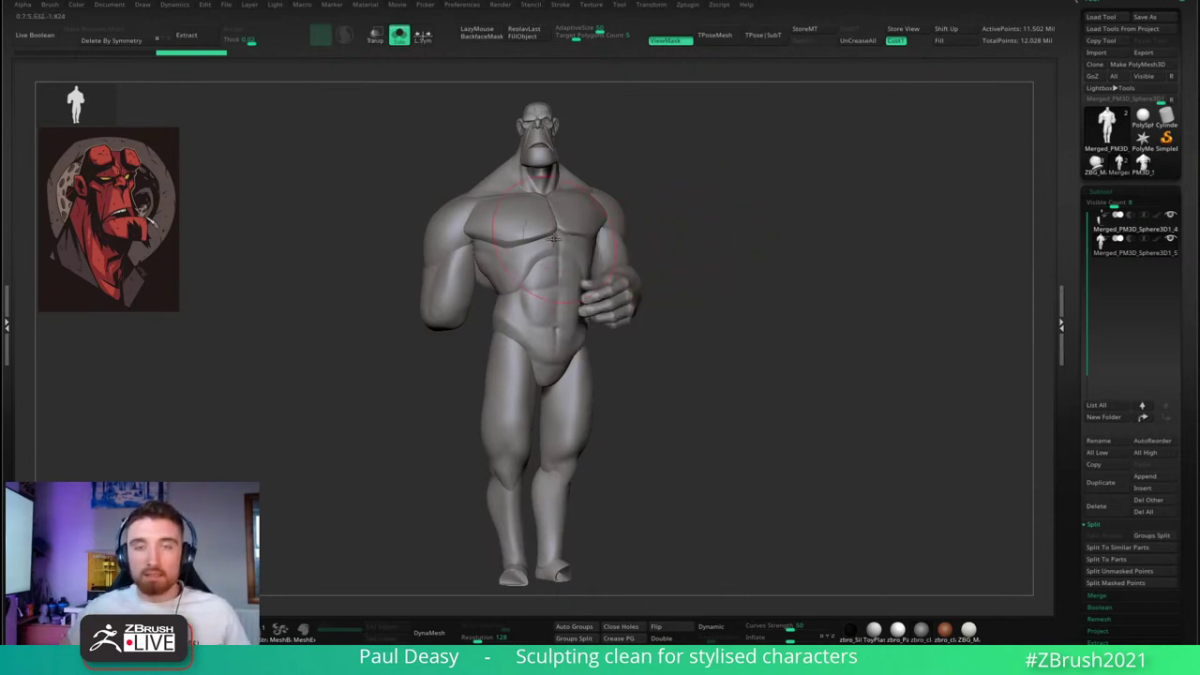
key("space")
left_click_drag(553, 240, 547, 239)
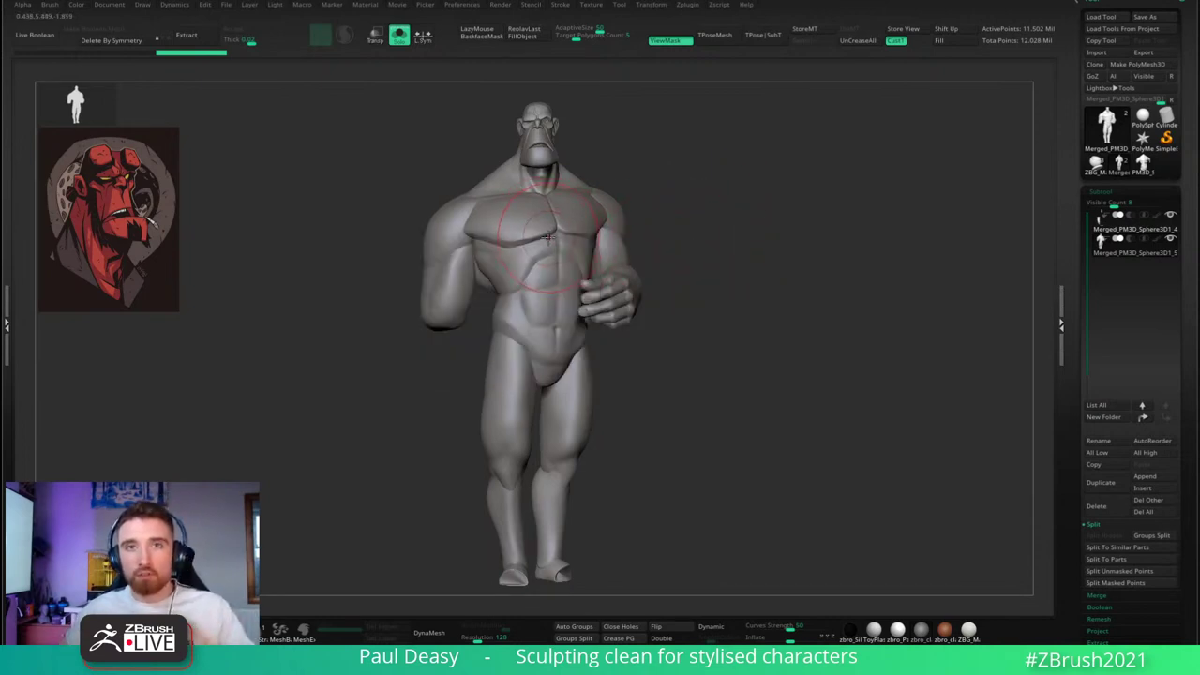
key("space")
mouse_move(548, 239)
right_mouse_down()
mouse_move(569, 251)
mouse_move(526, 268)
right_mouse_up()
key("space")
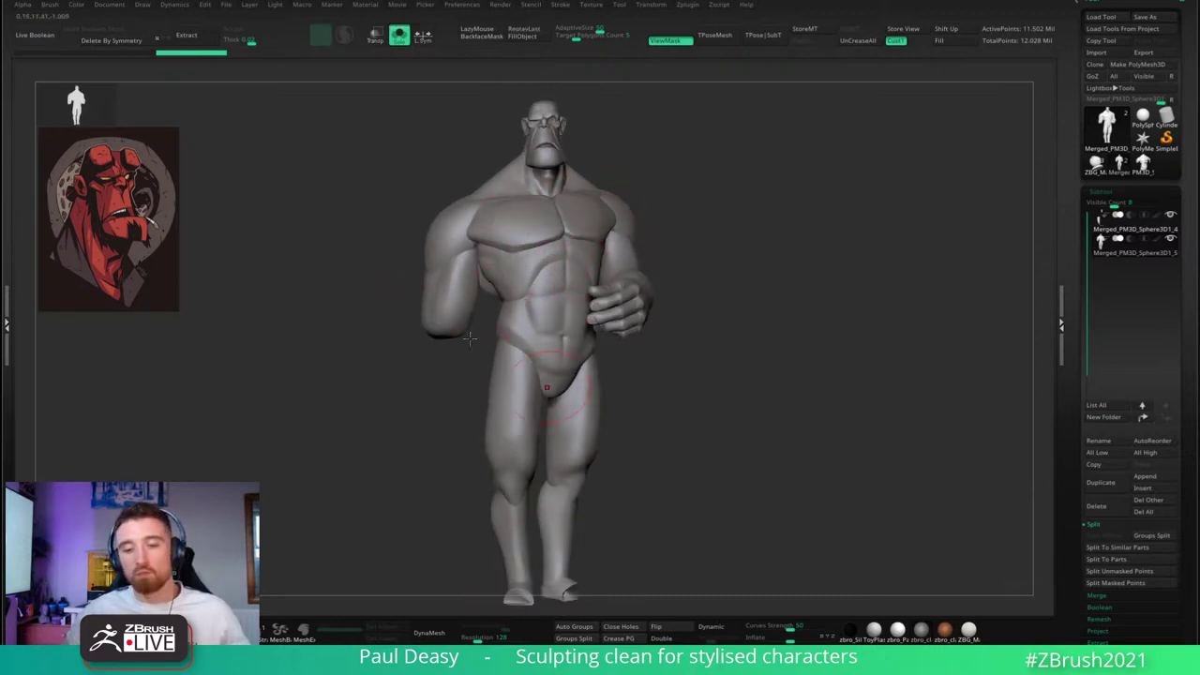
key("space")
right_click_drag(554, 263, 547, 254, "alt")
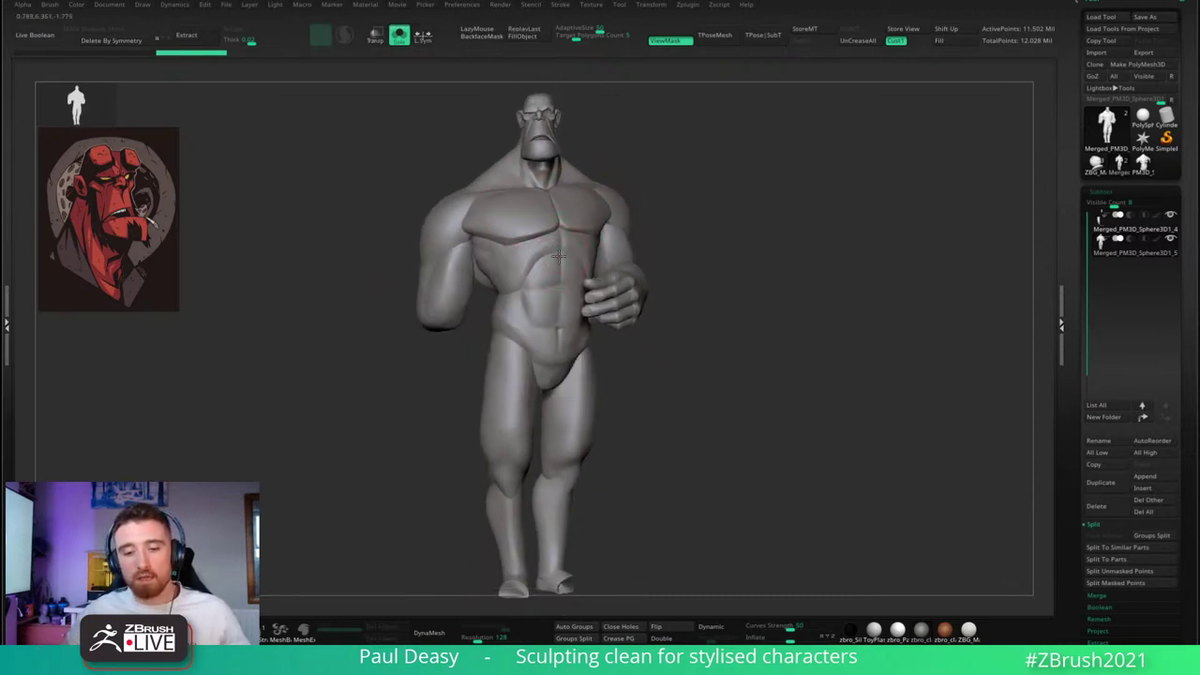
key("space")
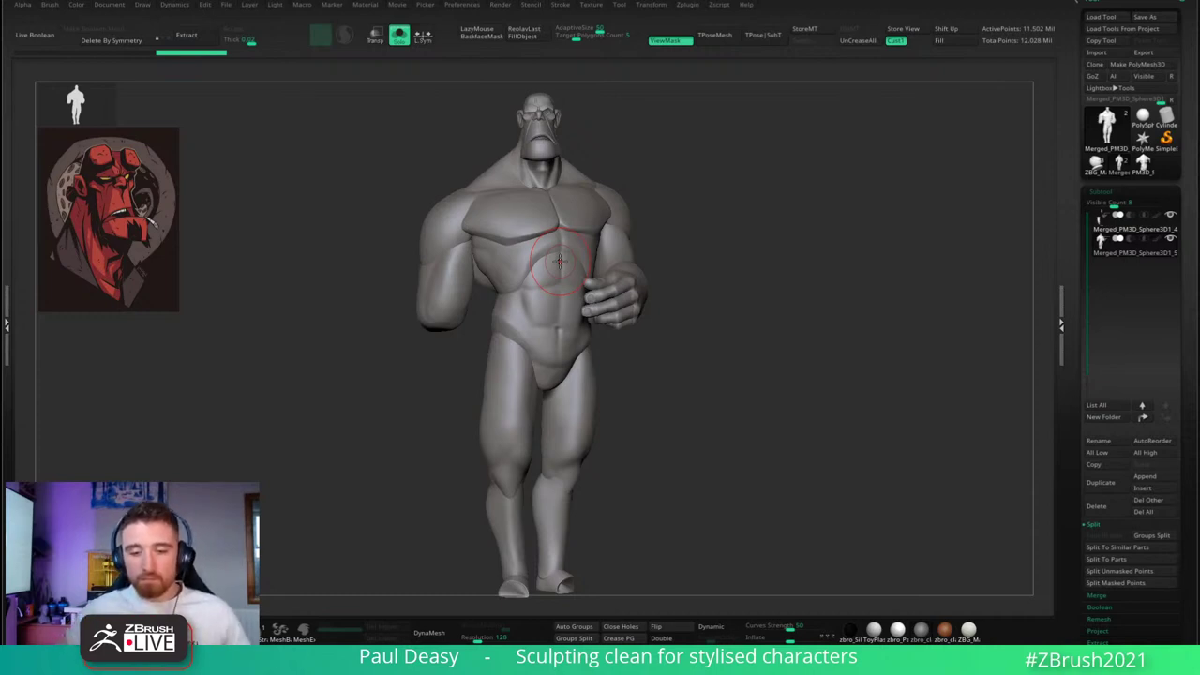
mouse_move(538, 246)
right_mouse_down("ctrl")
mouse_move(532, 156)
mouse_move(534, 227)
right_mouse_up("ctrl")
key("space")
left_click_drag(534, 228, 537, 230)
mouse_move(537, 240)
right_mouse_down("ctrl")
mouse_move(536, 206)
mouse_move(541, 225)
right_mouse_up("ctrl")
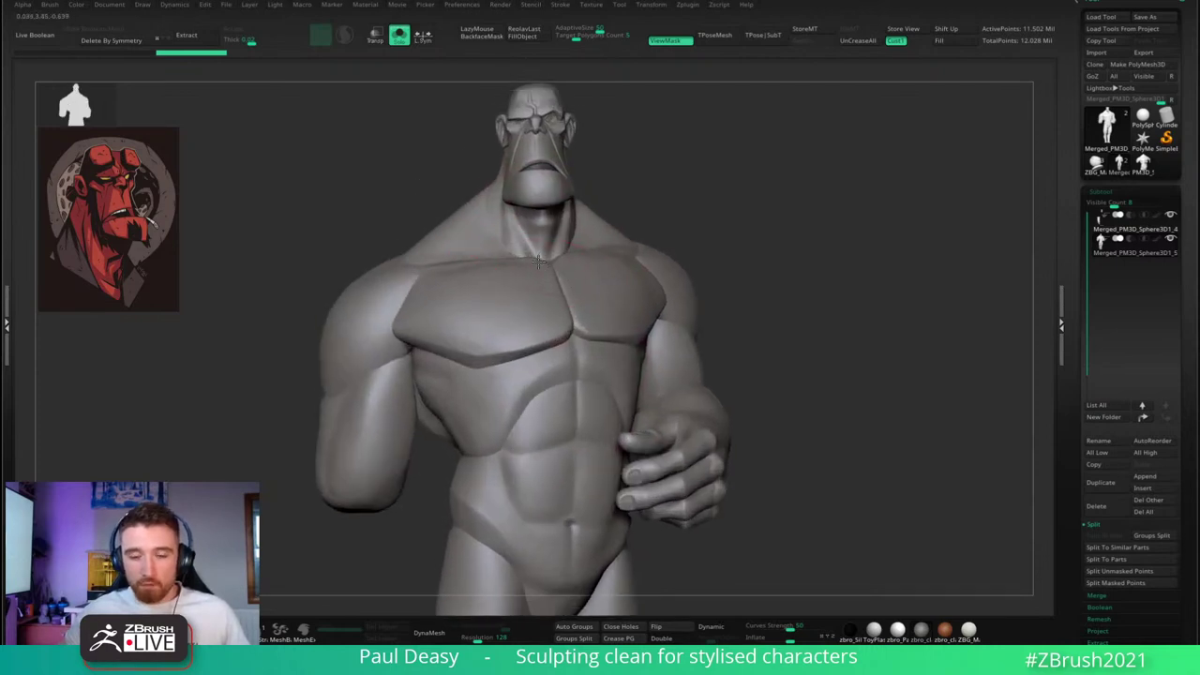
key("space")
left_click_drag(541, 250, 537, 250)
right_click_drag(541, 251, 537, 272, "alt")
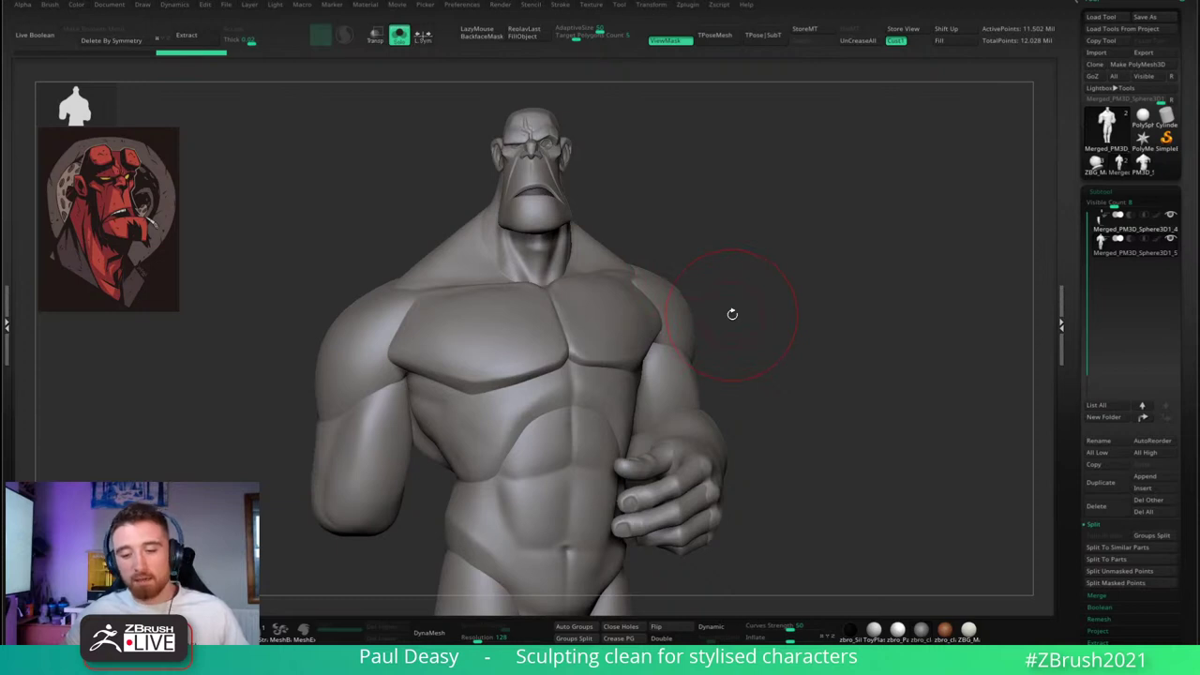
right_click_drag(734, 313, 715, 303)
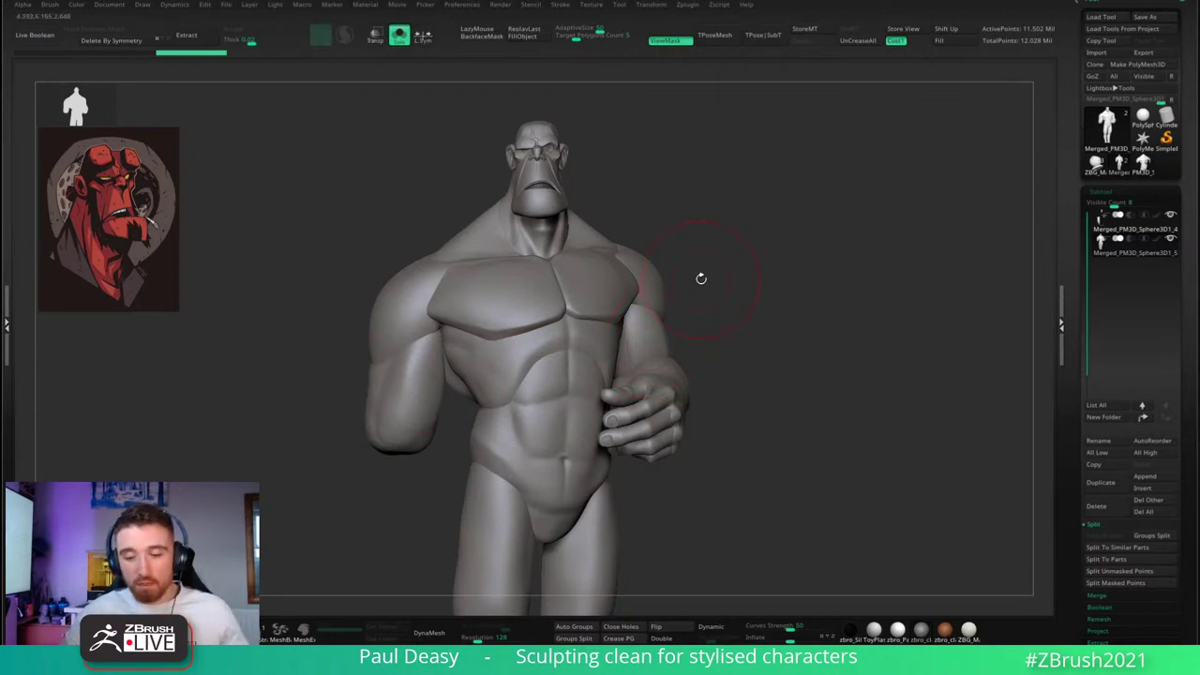
right_click_drag(693, 279, 720, 272)
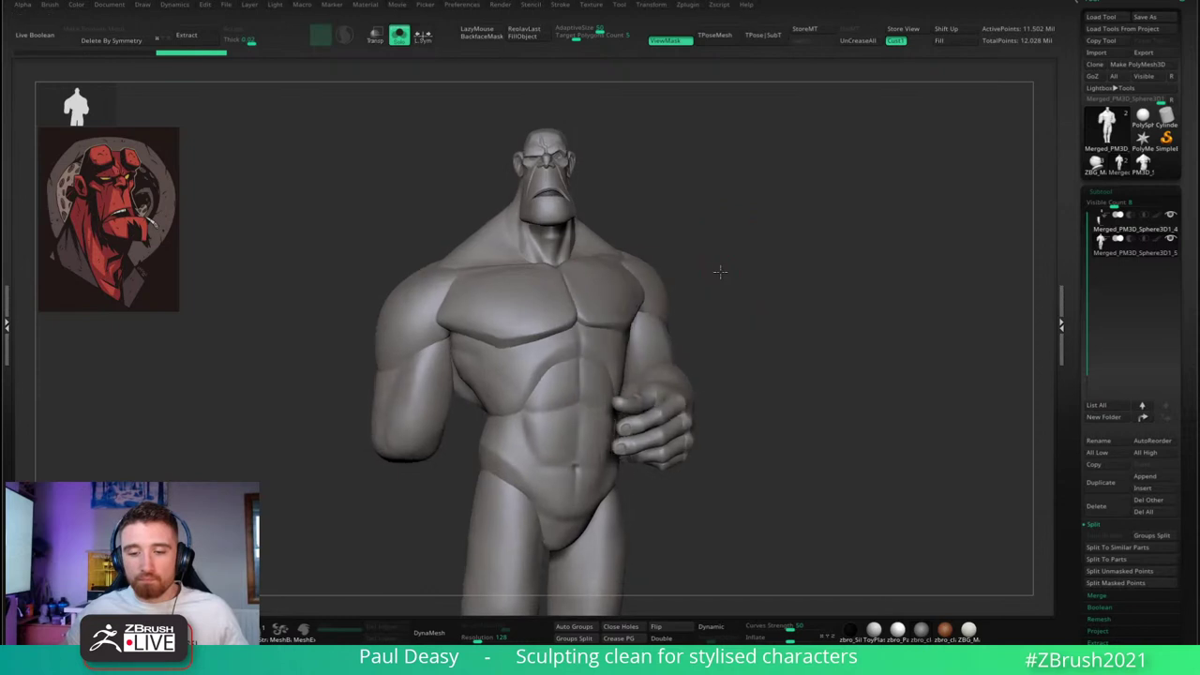
left_click_drag(720, 272, 718, 270)
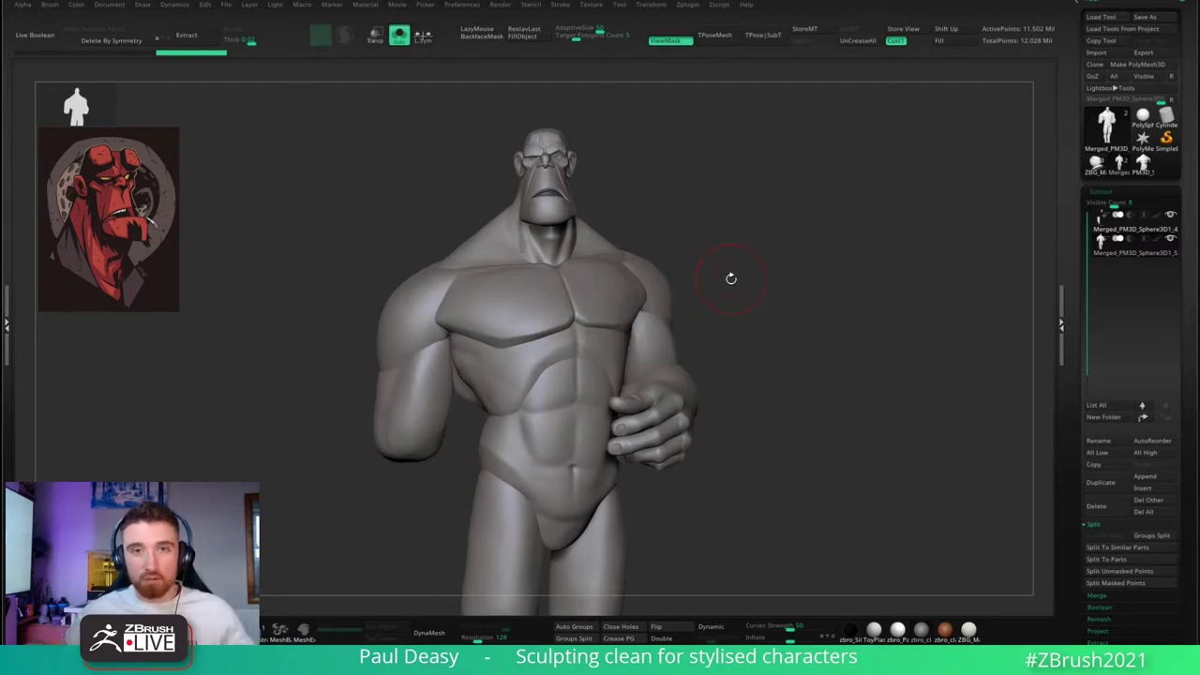
- Show the polygroup wireframe on the fused body and examine the polygroup borders on the chest, abdomen and bent arm
key("space")
mouse_move(737, 276)
left_mouse_down()
mouse_move(756, 290)
mouse_move(753, 324)
mouse_move(622, 319)
left_mouse_up()
key("space")
key("shift+f")
right_click_drag(620, 318, 646, 342, "ctrl")
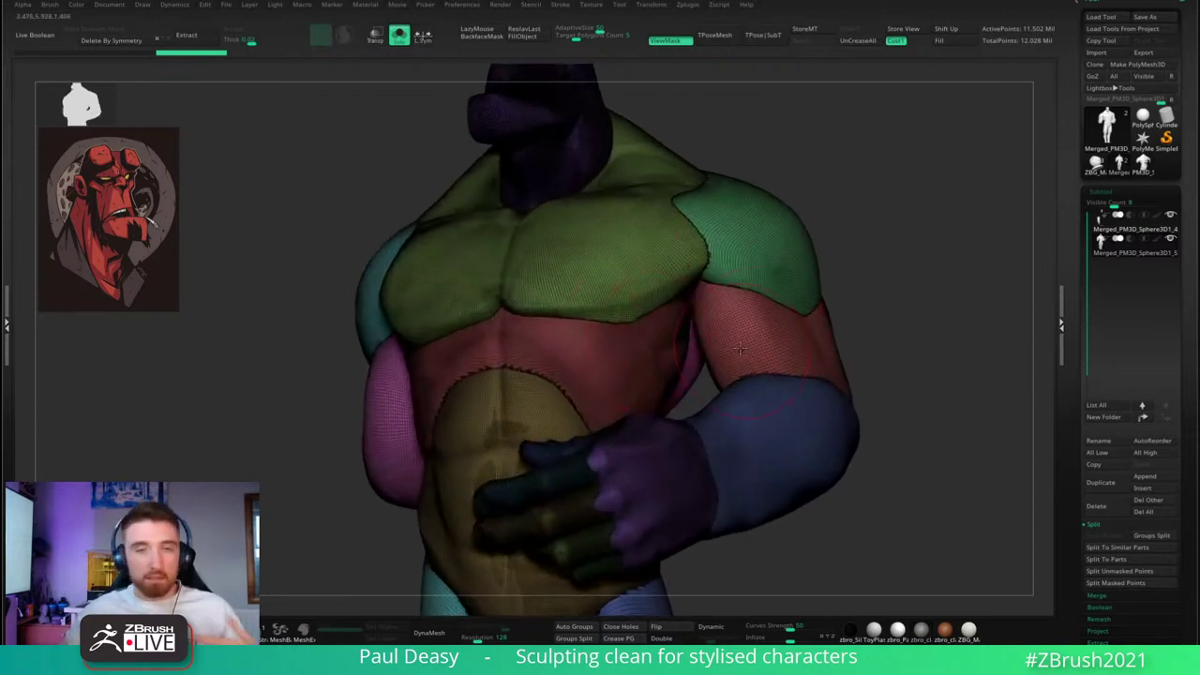
- Examine the polygroup borders around the chest, shoulders and abdomen of the fused body up close
key("space")
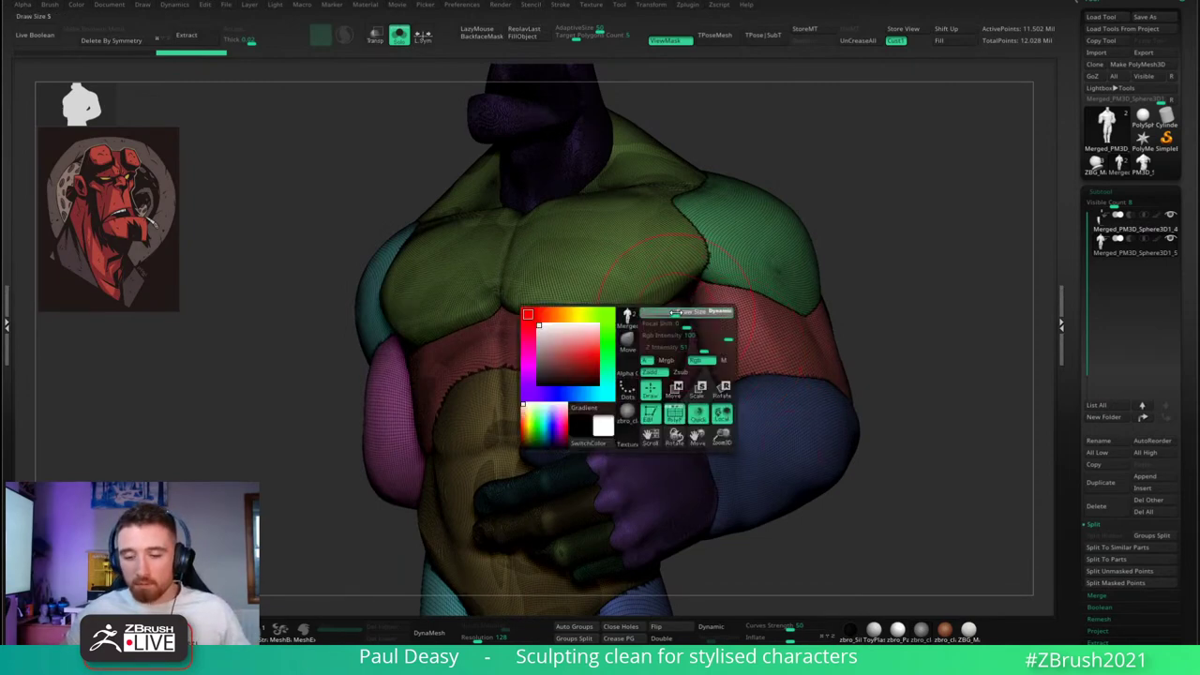
right_click_drag(673, 314, 600, 326)
right_click_drag(394, 326, 544, 343, "alt")
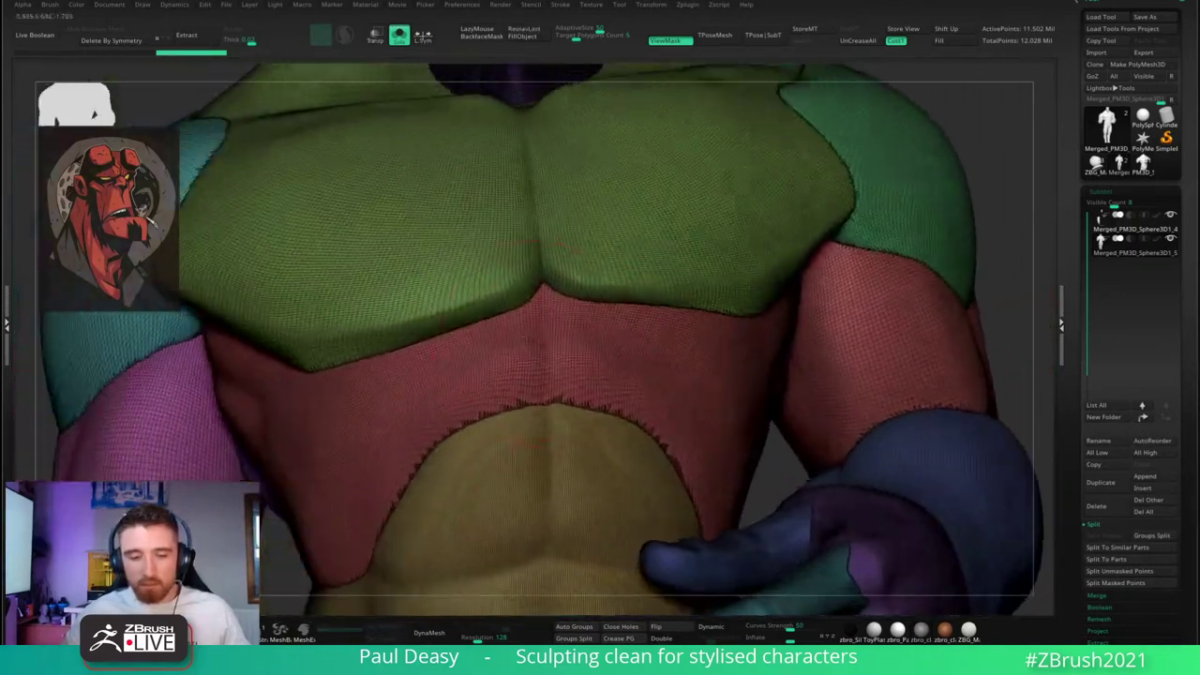
right_click_drag(553, 246, 547, 323)
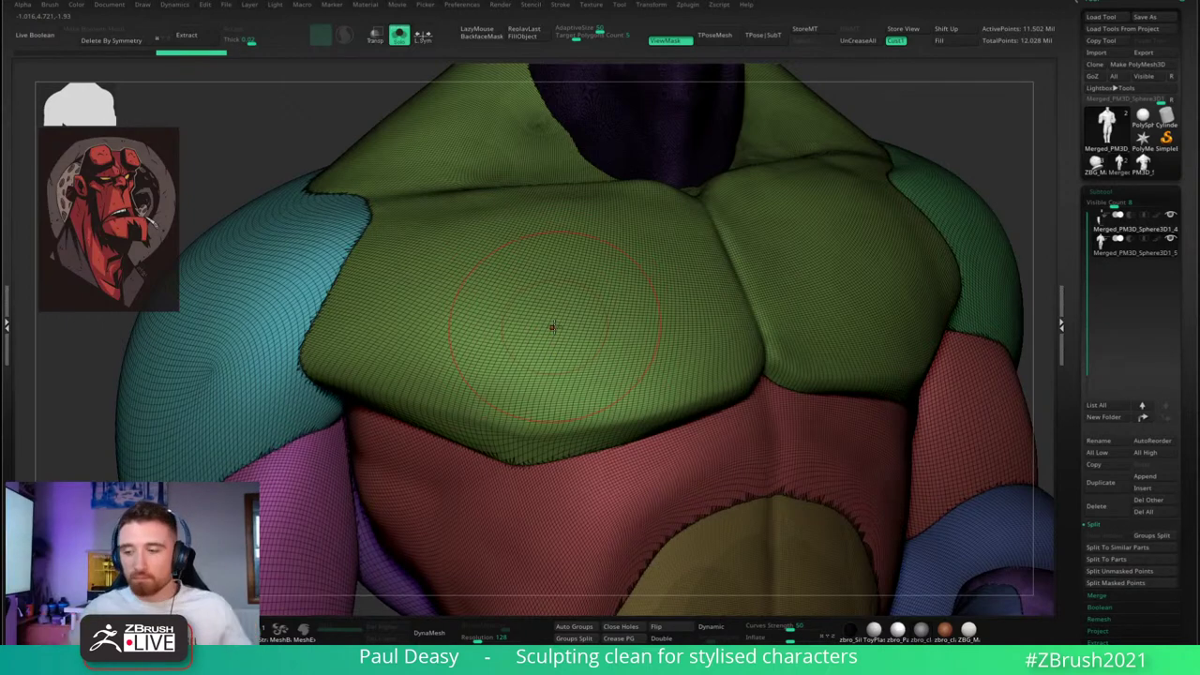
mouse_move(541, 343)
right_mouse_down()
mouse_move(562, 339)
mouse_move(504, 290)
right_mouse_up()
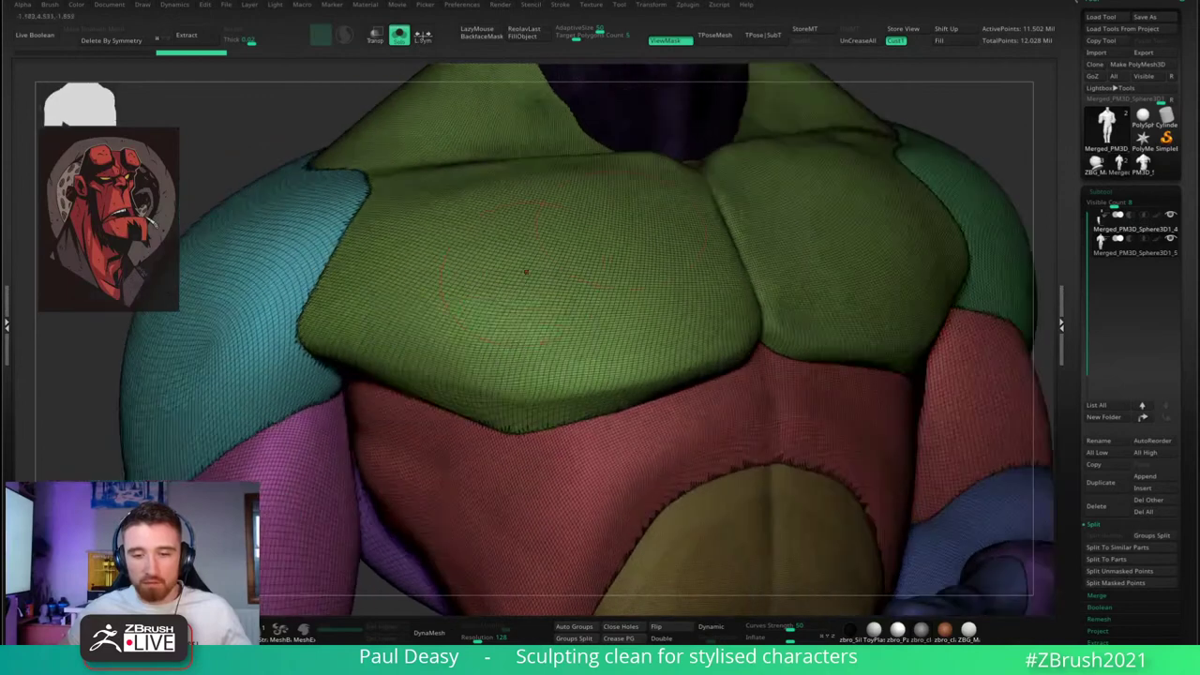
right_click_drag(626, 217, 611, 305, "alt")
mouse_move(515, 384)
right_mouse_down()
mouse_move(506, 349)
mouse_move(527, 326)
mouse_move(504, 332)
mouse_move(592, 405)
mouse_move(482, 324)
mouse_move(617, 334)
right_mouse_up()
- Hide the front portion of the fused body, turn on double-sided display and inspect the hollow inside from behind
left_click_drag(723, 566, 527, 147, "ctrl+alt+shift")
right_click_drag(641, 378, 634, 305)
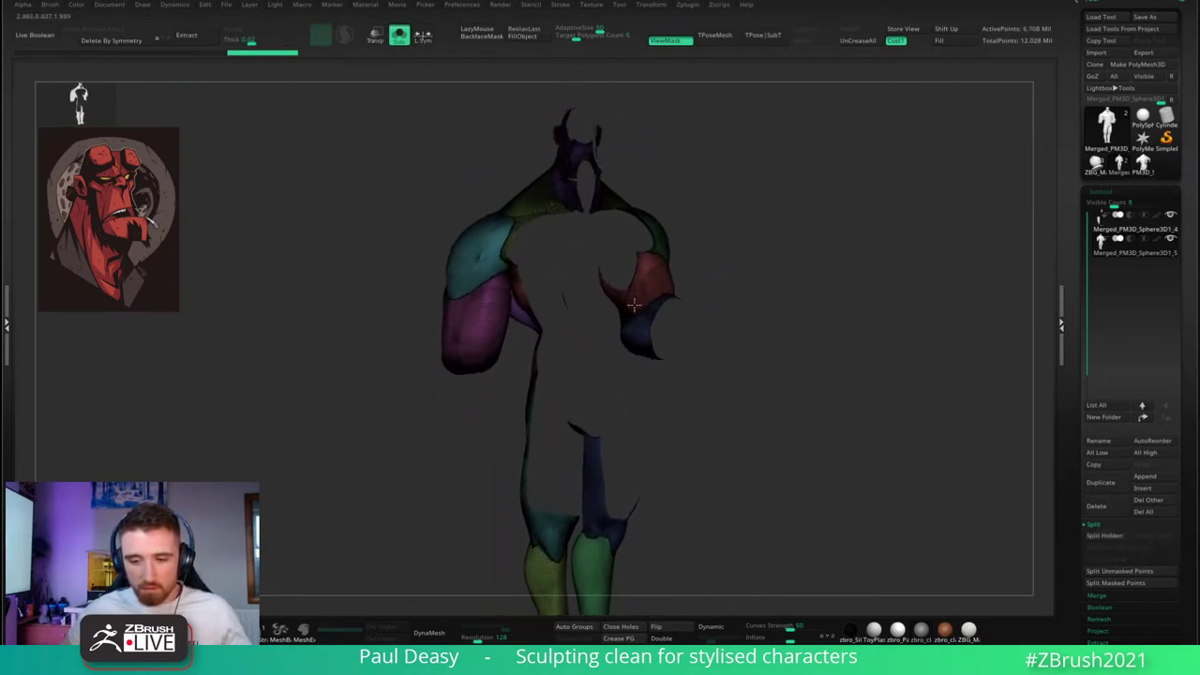
left_click(666, 638)
left_click_drag(766, 421, 772, 464, "alt")
right_click_drag(615, 344, 797, 399)
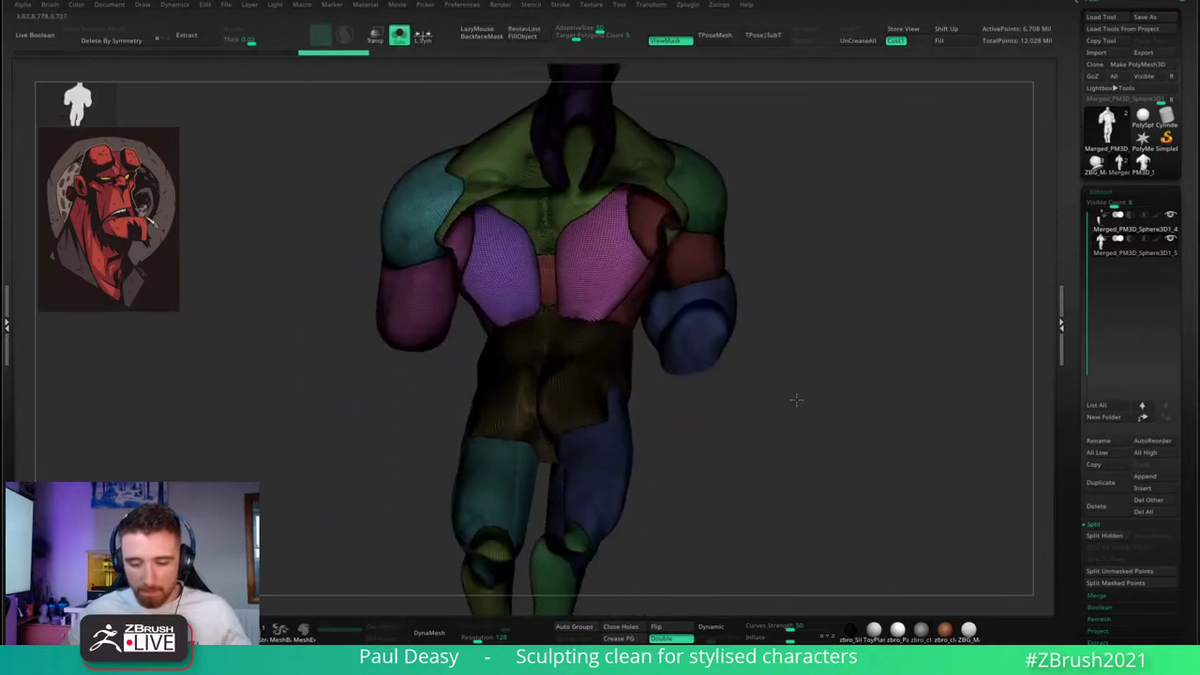
- Unhide the whole body, turn off the polygroup wireframe and inspect the fused form around the hand and torso
left_click(789, 364, "ctrl+shift")
right_click(790, 342)
right_click_drag(790, 327, 778, 399)
key("shift+f")
right_click_drag(707, 436, 732, 384)
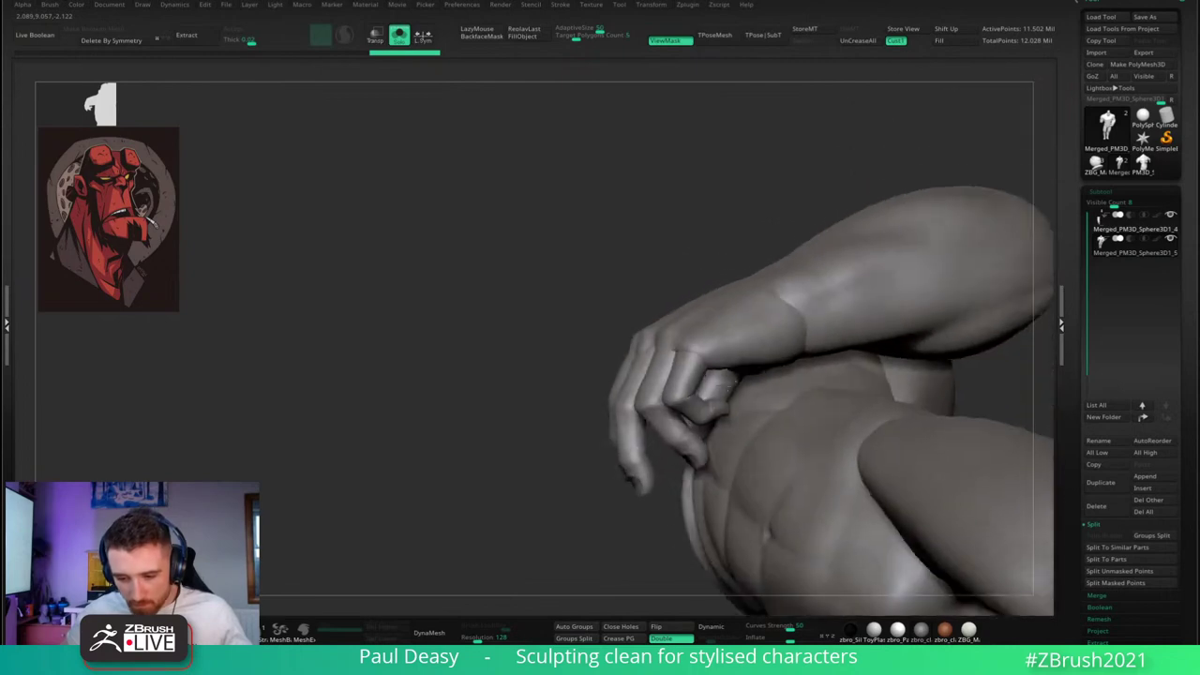
right_click_drag(683, 303, 705, 345)
right_click(749, 327)
mouse_move(779, 326)
right_mouse_down()
mouse_move(790, 341)
mouse_move(756, 405)
mouse_move(793, 348)
mouse_move(789, 357)
right_mouse_up()
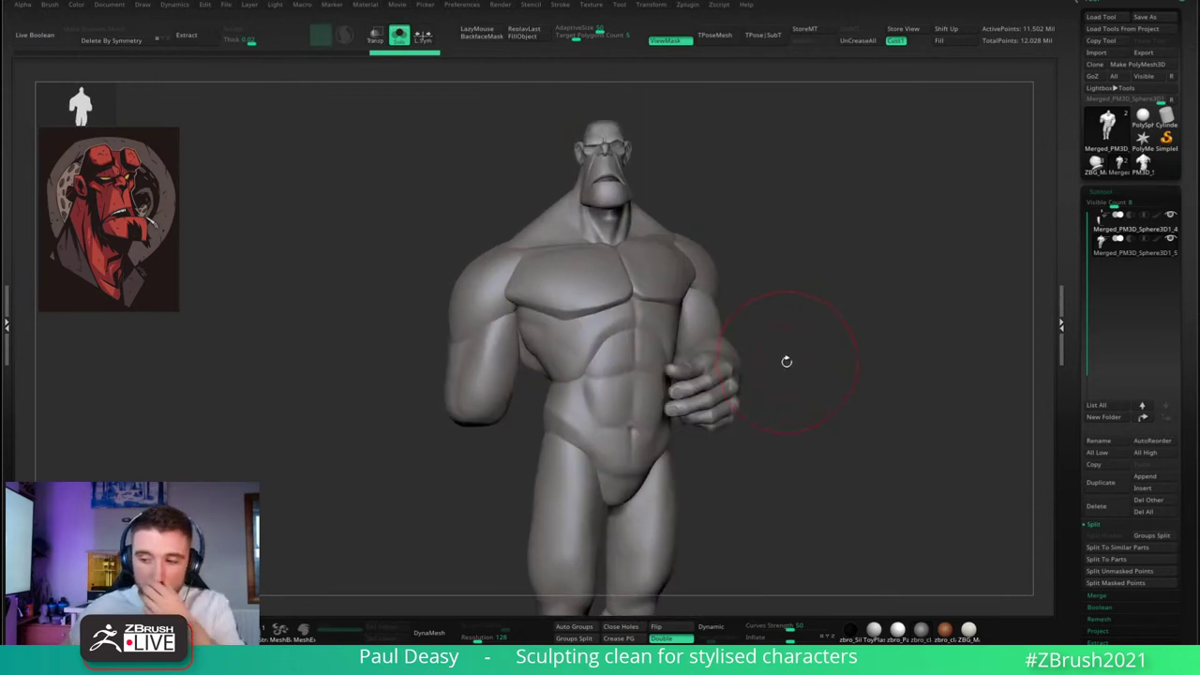
mouse_move(800, 333)
right_mouse_down()
mouse_move(815, 351)
mouse_move(784, 340)
mouse_move(764, 307)
mouse_move(774, 298)
right_mouse_up()
right_click(769, 309)
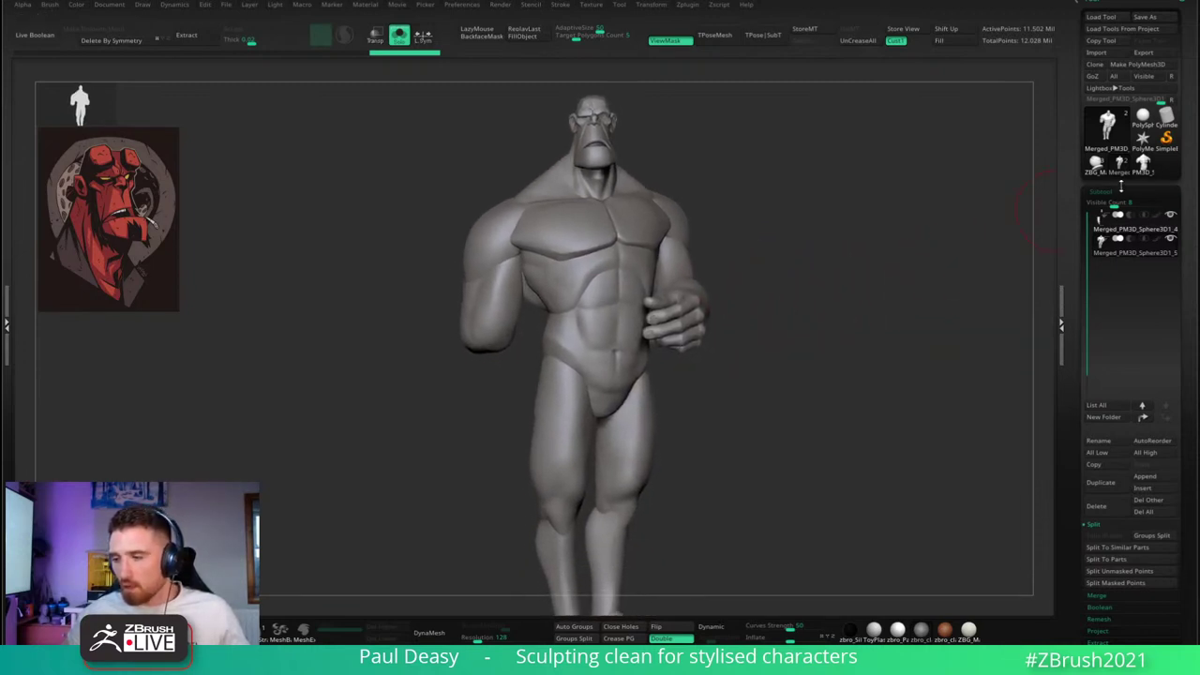
- Leave solo display and delete the accessories subtool with the goggles, beard and mechanical arm, keeping only the fused body
mouse_move(1103, 246)
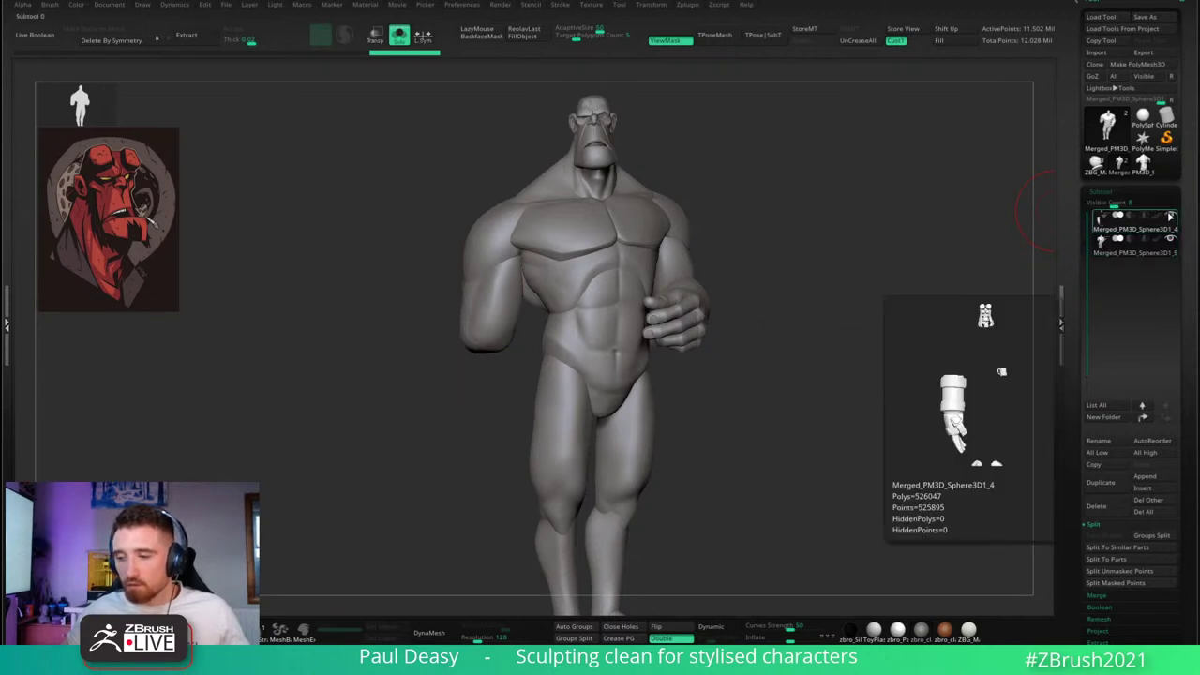
key("ctrl+shift+s")
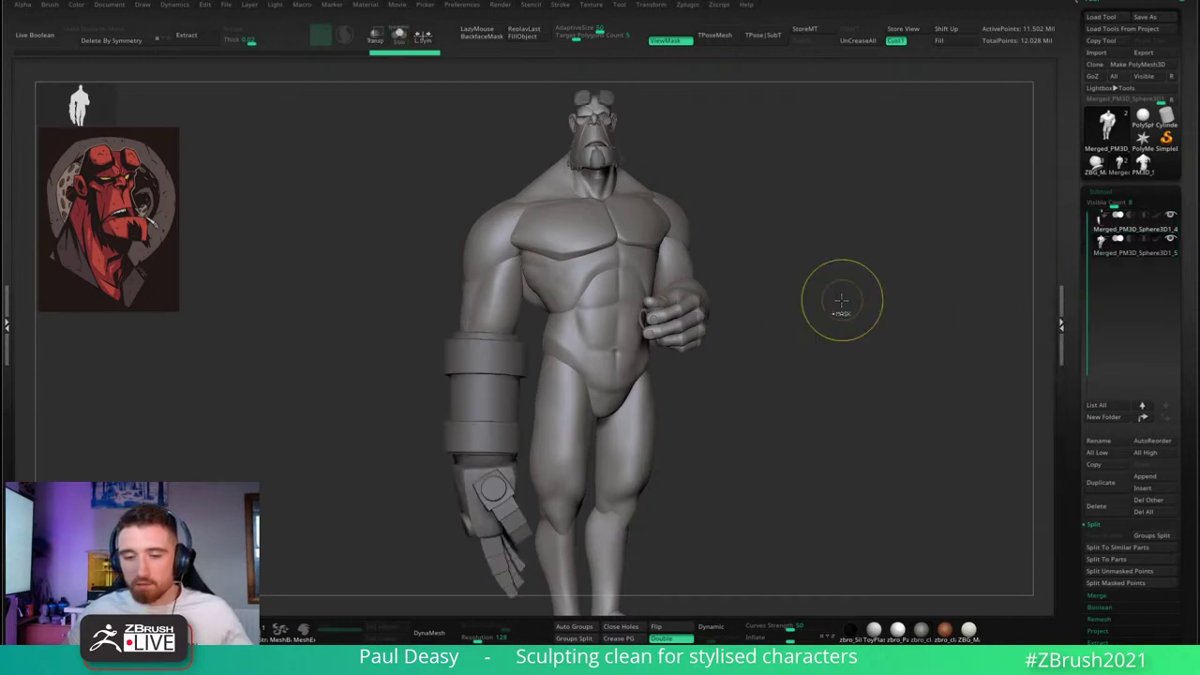
key("Down")
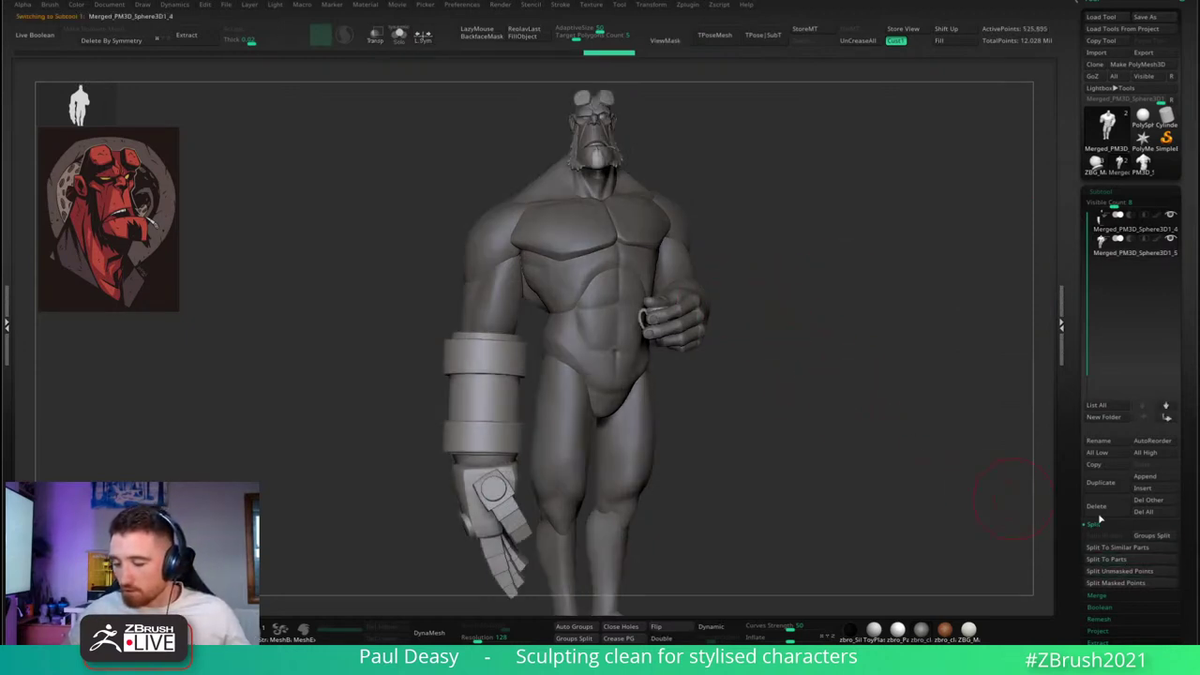
left_click(1097, 507)
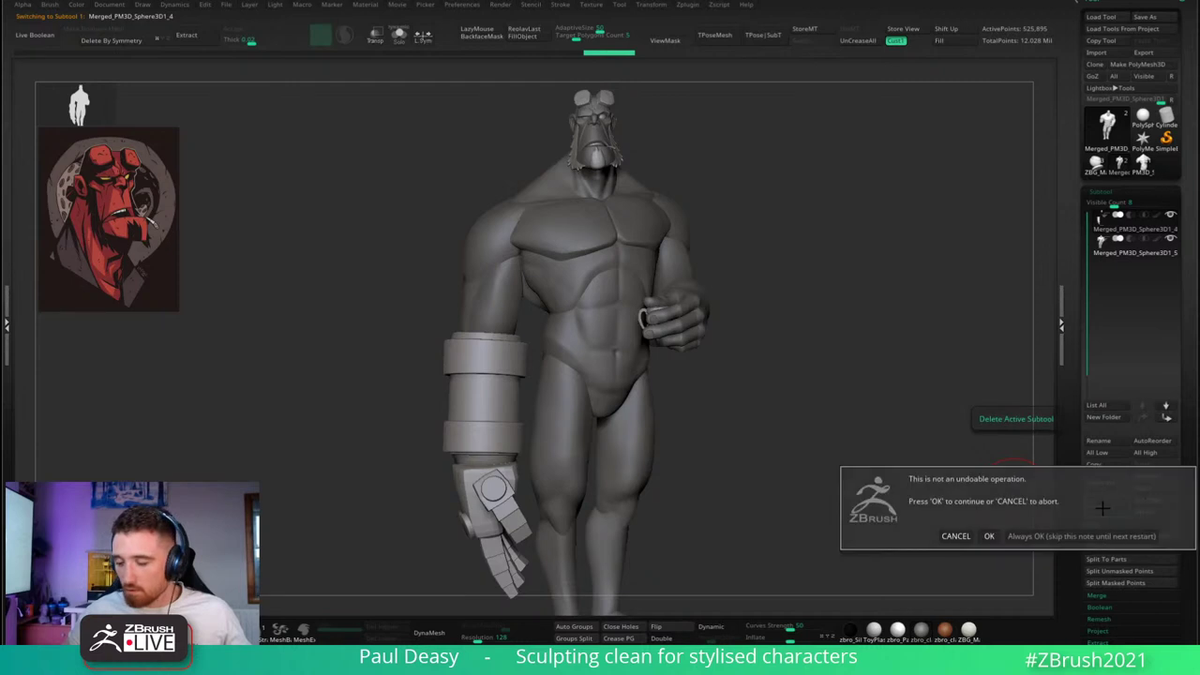
left_click(989, 535)
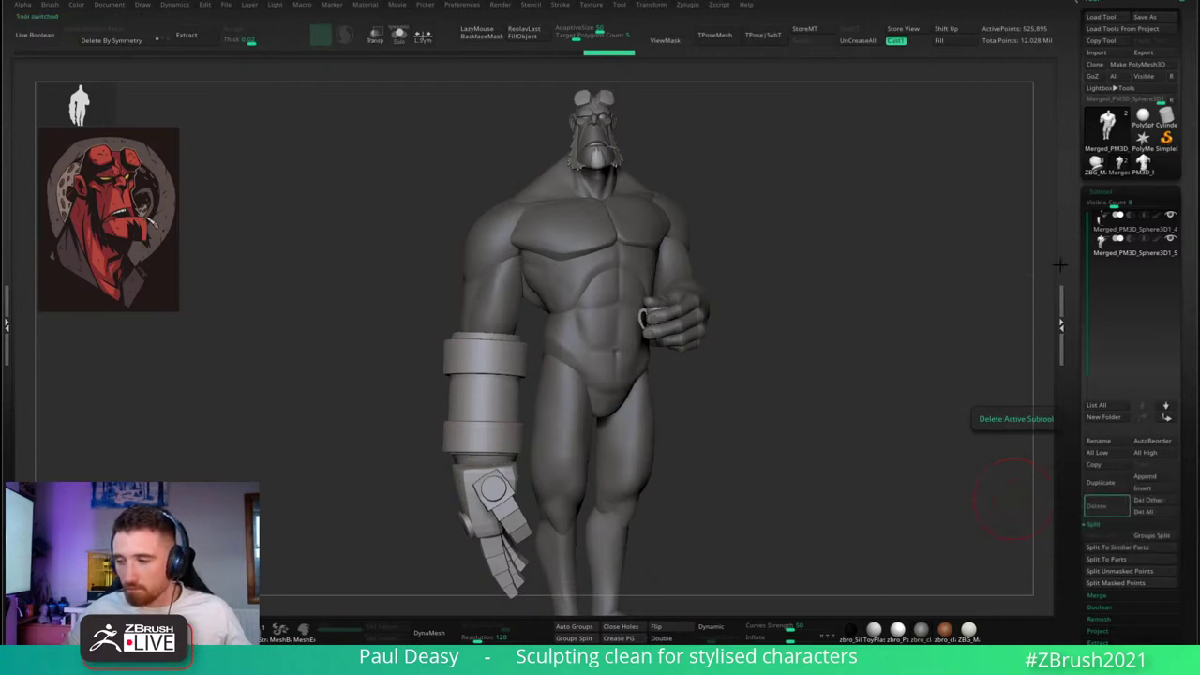
left_click_drag(875, 323, 582, 319, "alt")
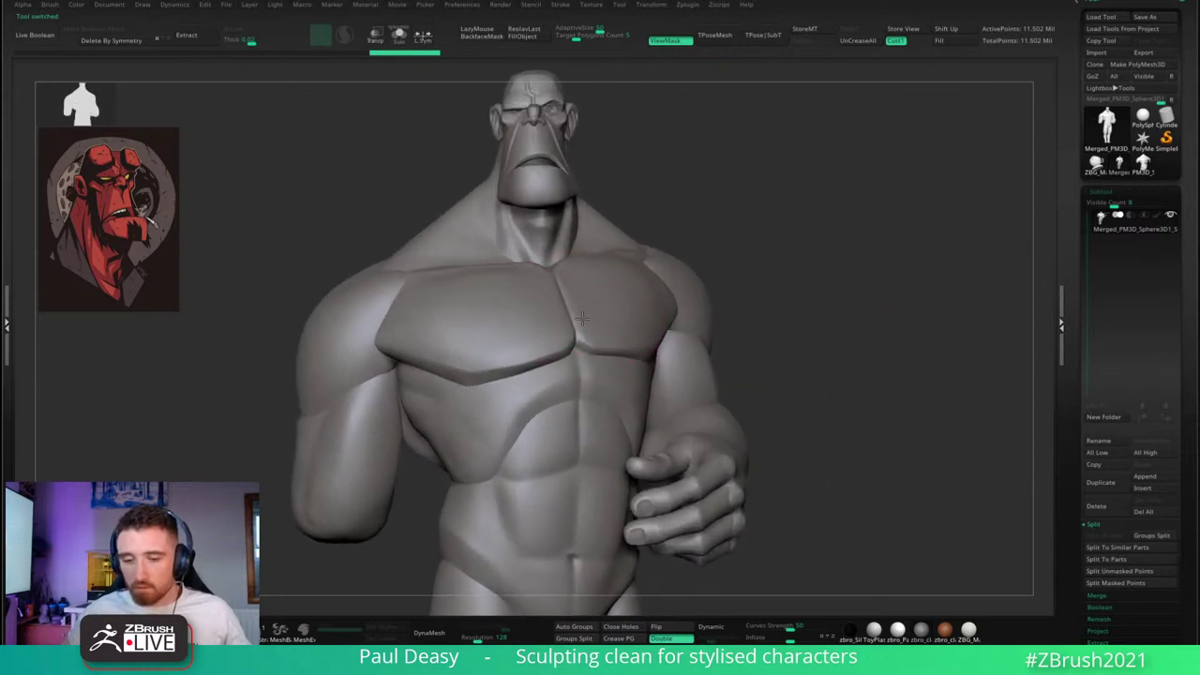
right_click(580, 321)
right_click_drag(582, 319, 587, 360, "alt")
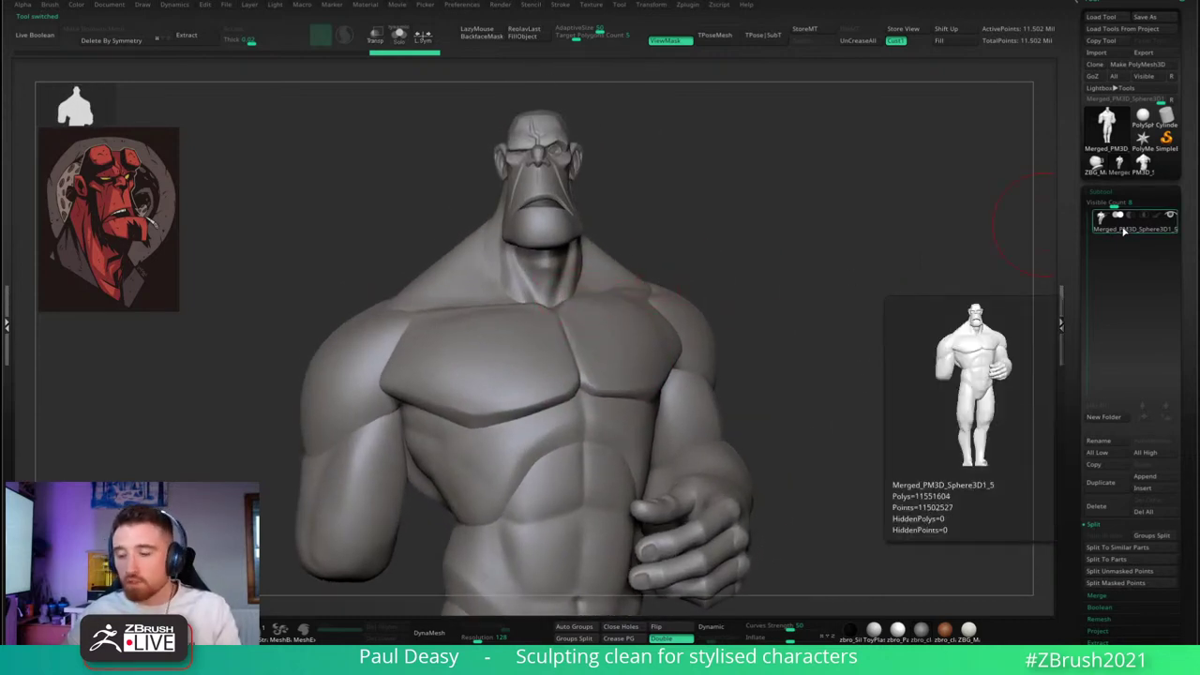
- Switch to the original multi-part character tool and view its separate subtools for comparison
mouse_move(1142, 166)
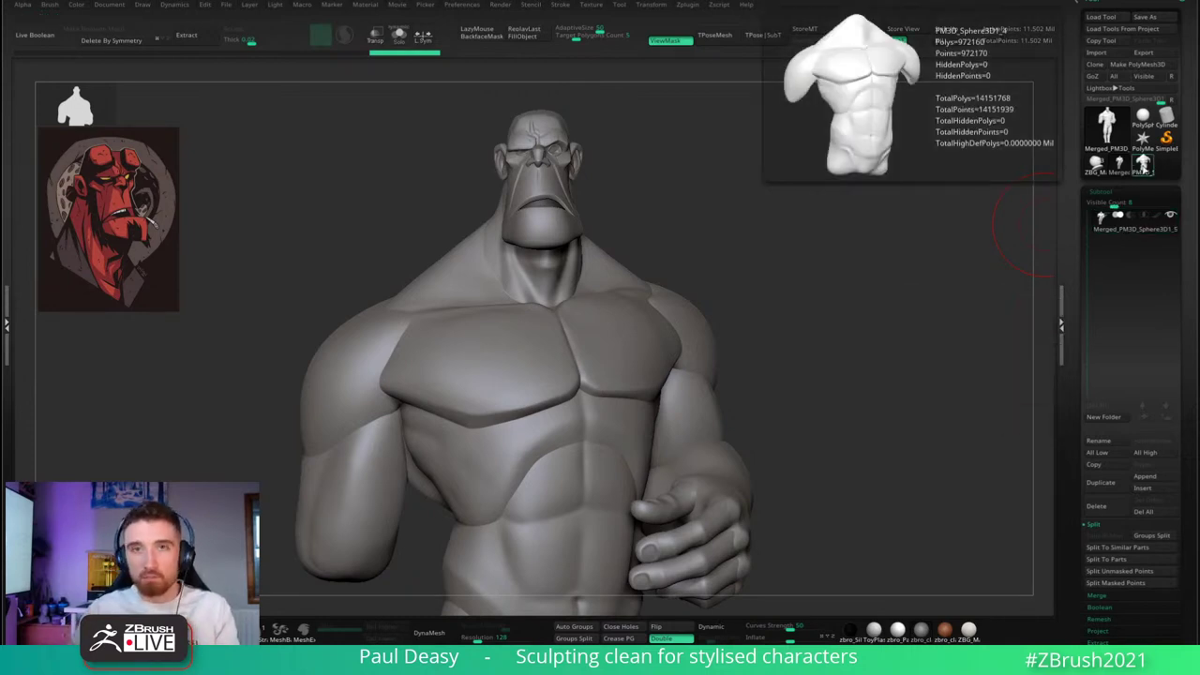
left_click(1142, 166)
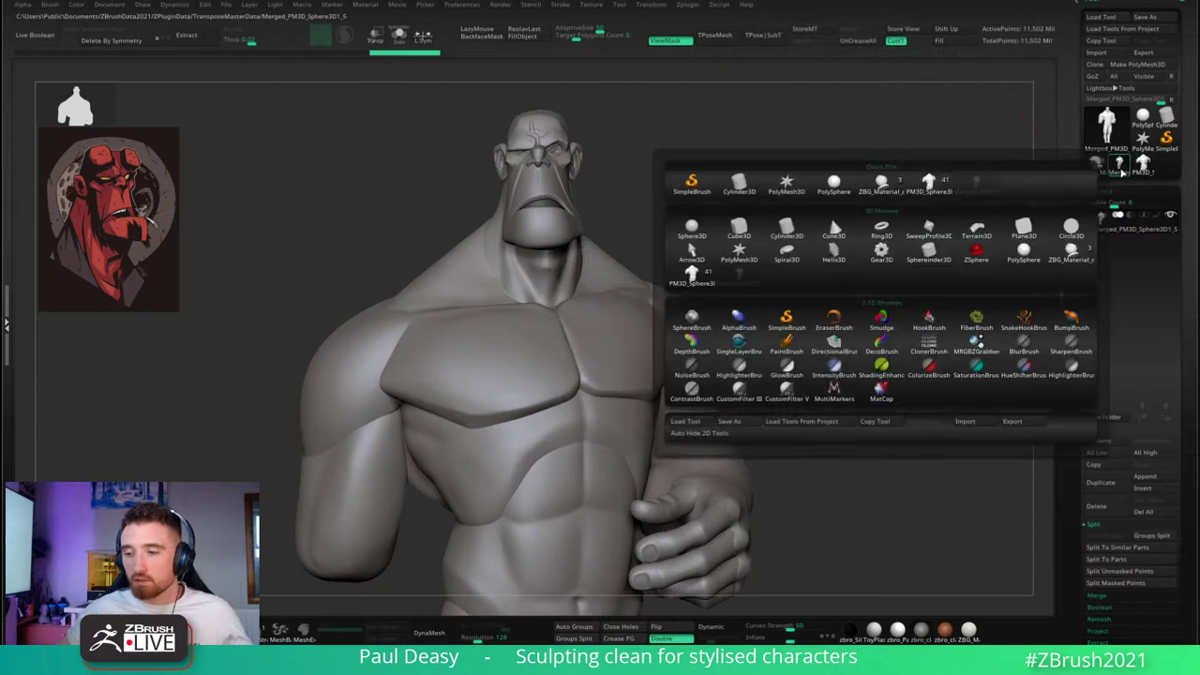
left_click(1128, 171)
left_click_drag(937, 263, 846, 285, "alt")
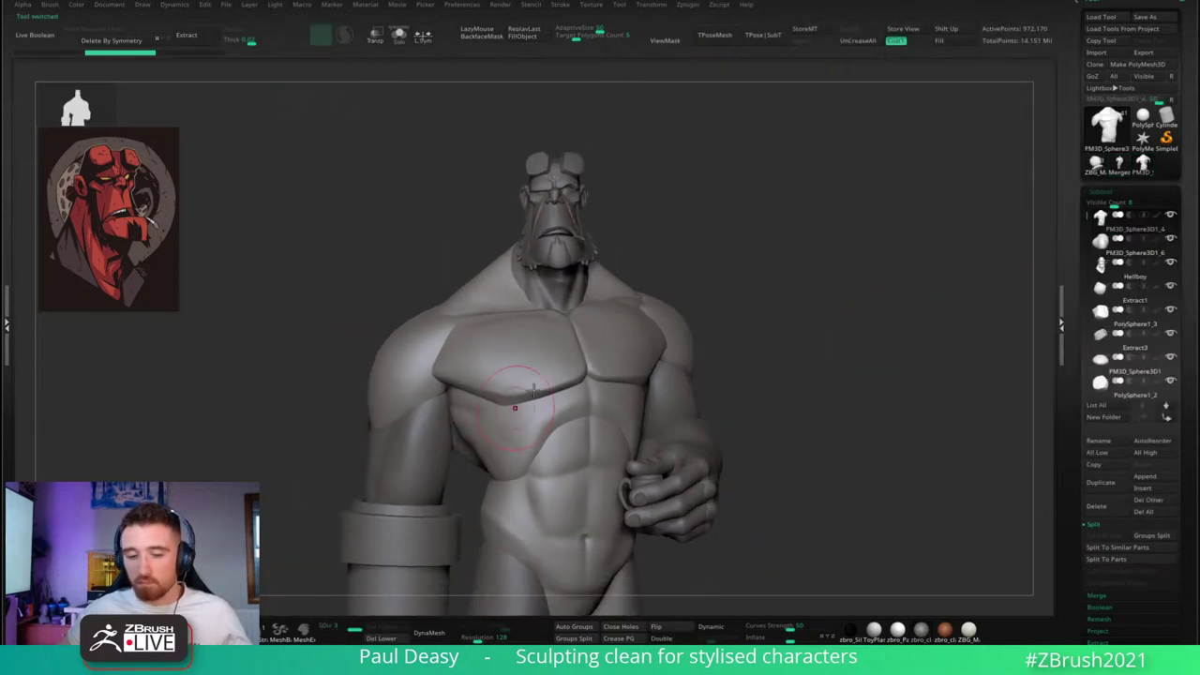
right_click_drag(596, 424, 600, 407)
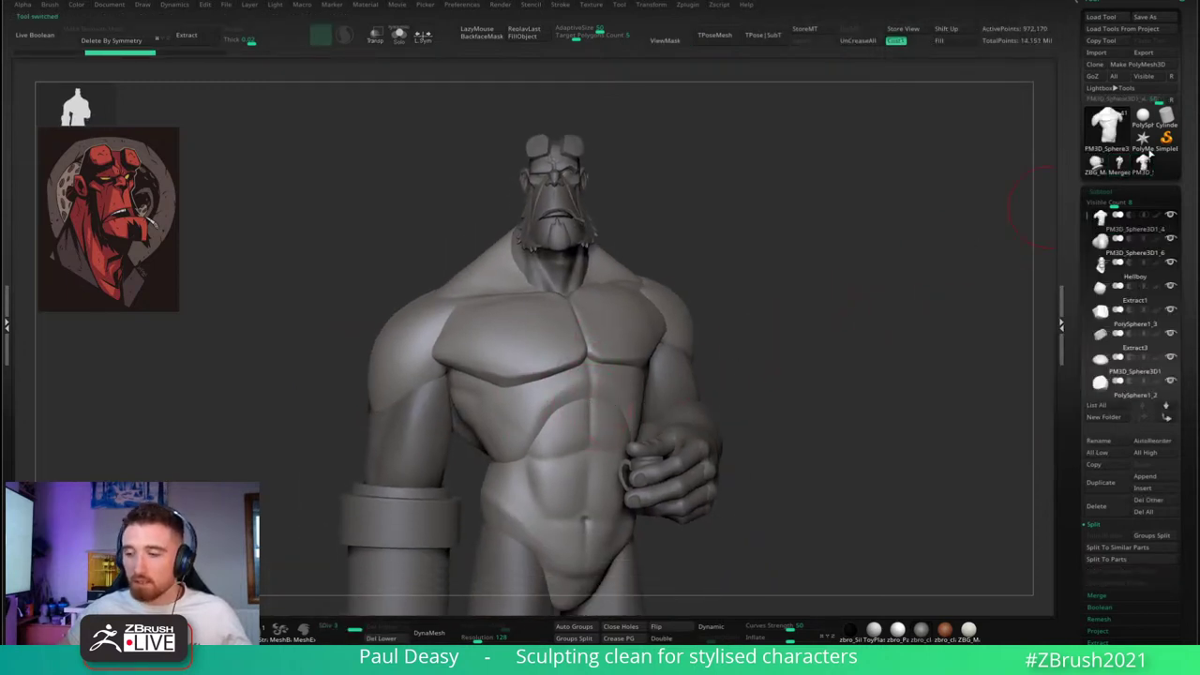
- Switch back to the merged tool containing the fused body and frame the figure
left_click(1122, 166)
left_click(1125, 169)
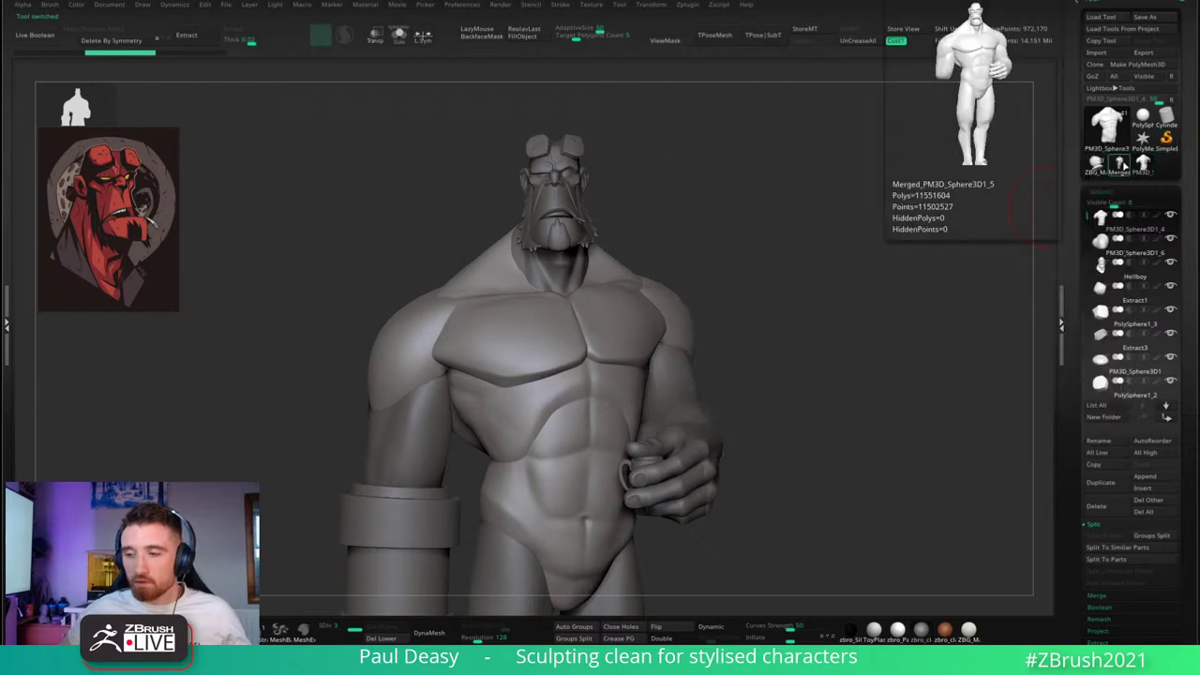
left_click(1122, 165)
left_click_drag(764, 341, 984, 298)
right_click(732, 441)
mouse_move(741, 466)
right_mouse_down("alt")
mouse_move(732, 440)
mouse_move(729, 463)
right_mouse_up("alt")
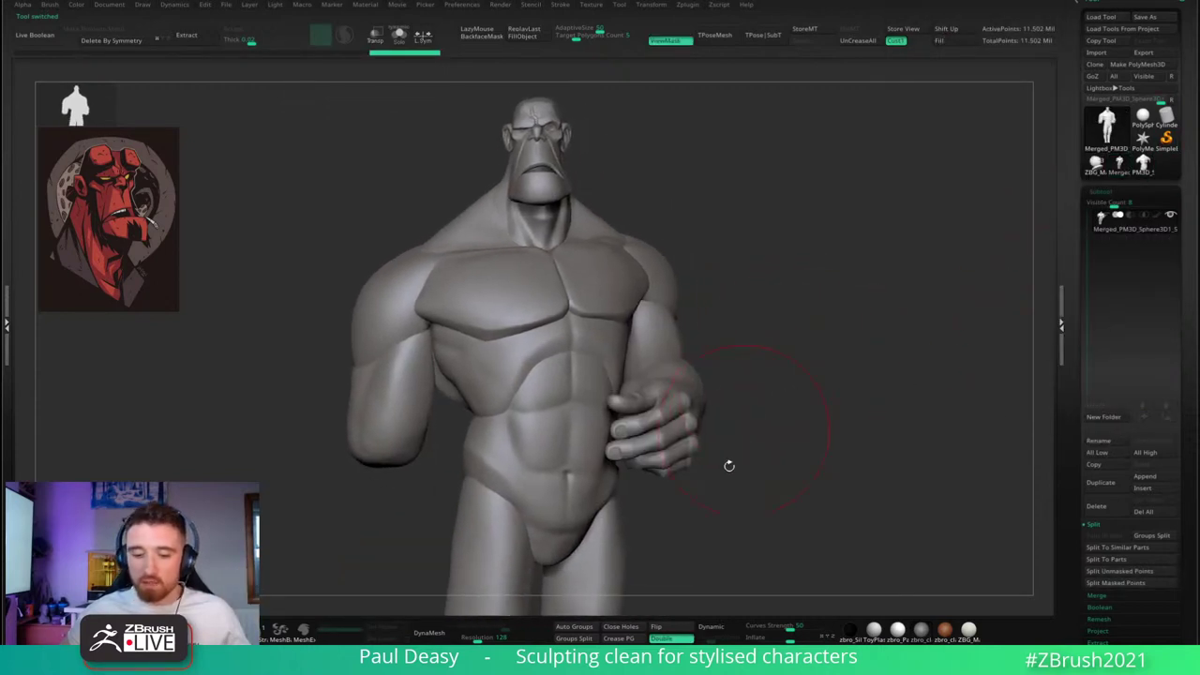
right_click_drag(514, 301, 571, 297, "alt")
mouse_move(571, 296)
left_mouse_down()
mouse_move(412, 340)
mouse_move(480, 319)
left_mouse_up()
mouse_move(494, 317)
right_mouse_down()
mouse_move(505, 318)
mouse_move(529, 244)
mouse_move(553, 281)
mouse_move(574, 283)
right_mouse_up()
key("space")
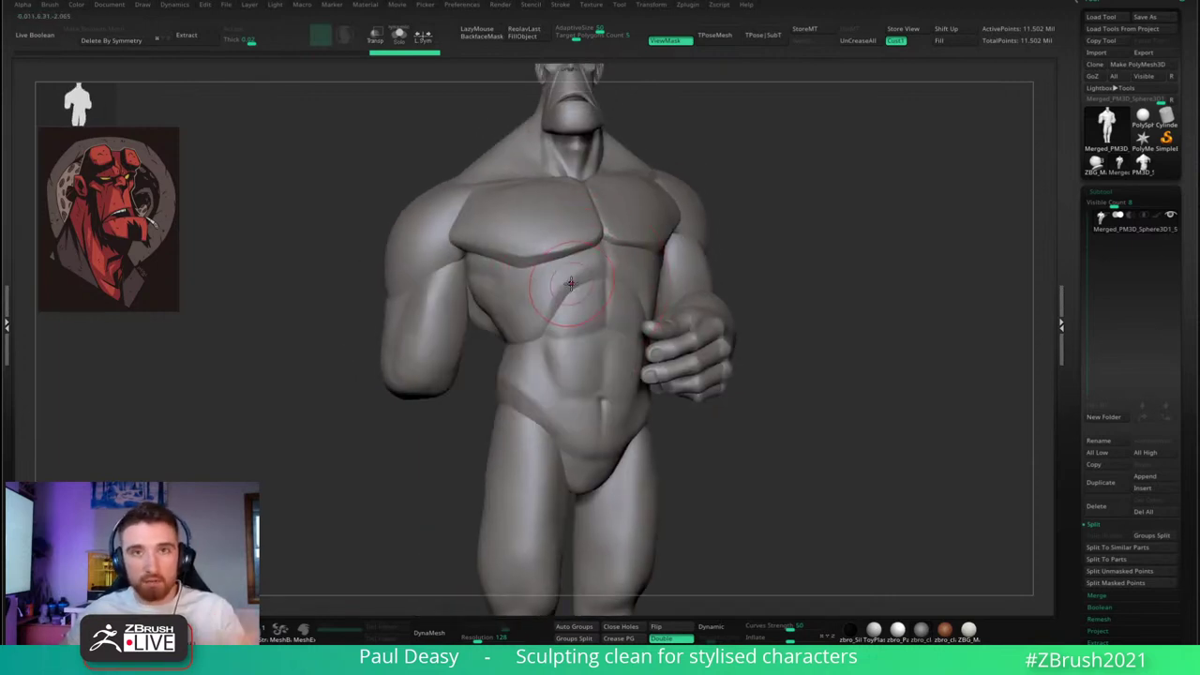
key("space")
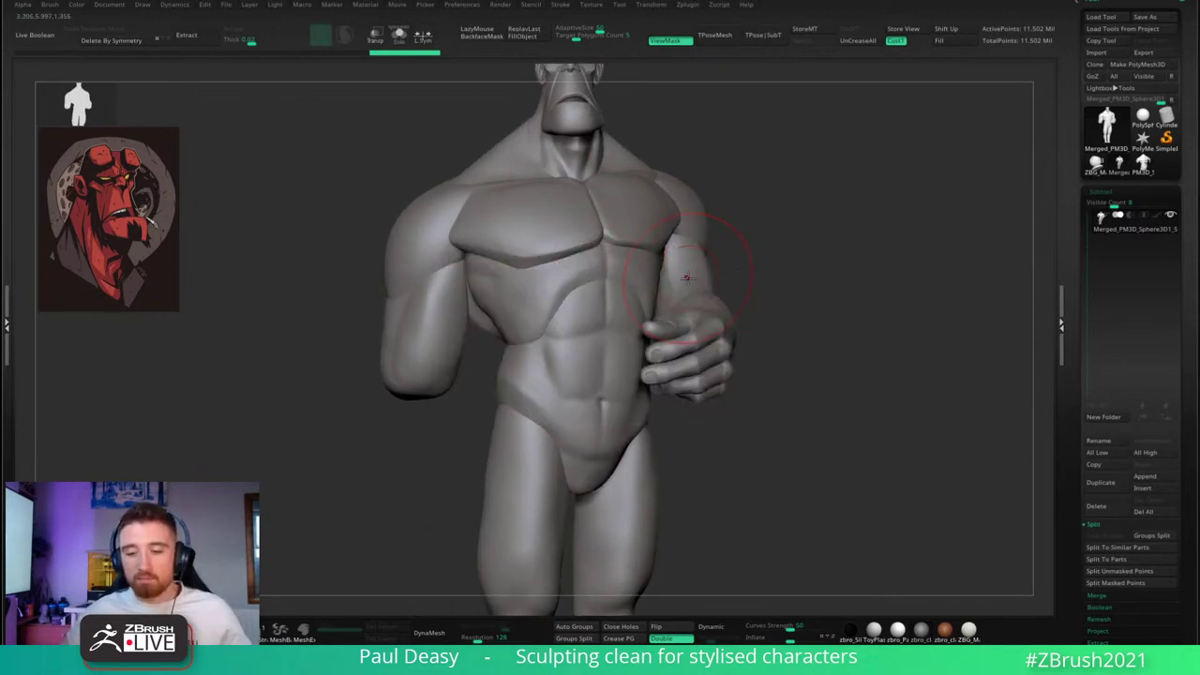
key("space")
mouse_move(759, 292)
right_mouse_down("alt")
mouse_move(750, 304)
mouse_move(828, 332)
right_mouse_up("alt")
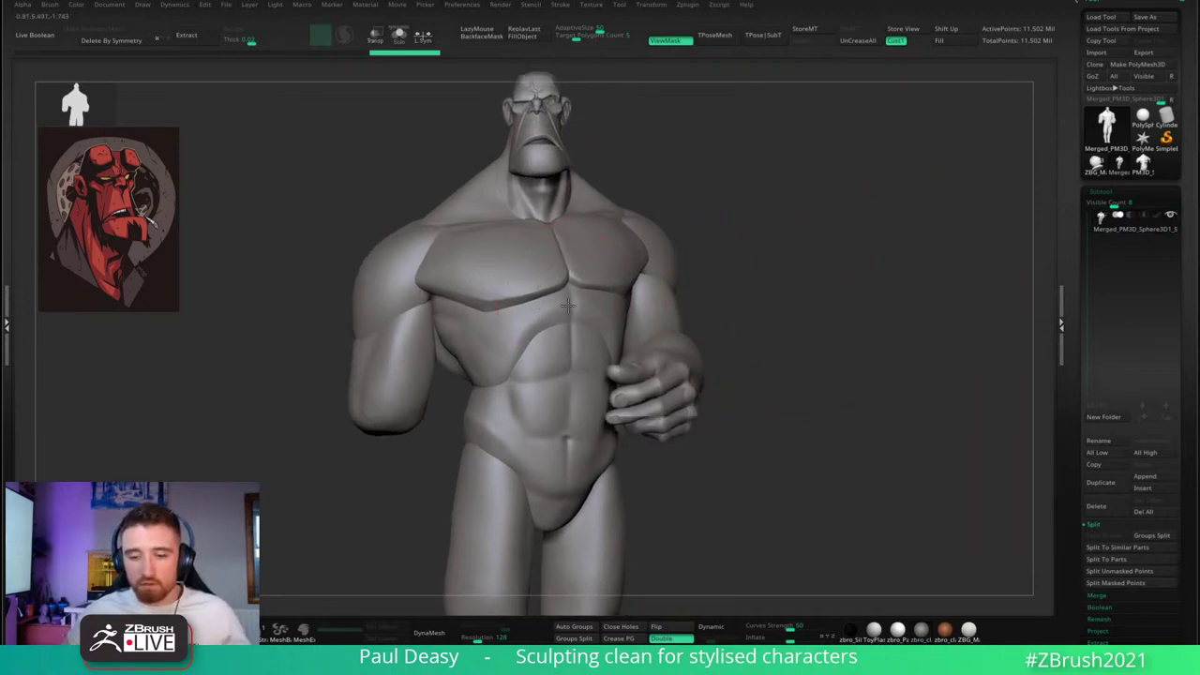
- Duplicate the fused body subtool and make the first copy in the list the active one
right_click_drag(957, 300, 1002, 265)
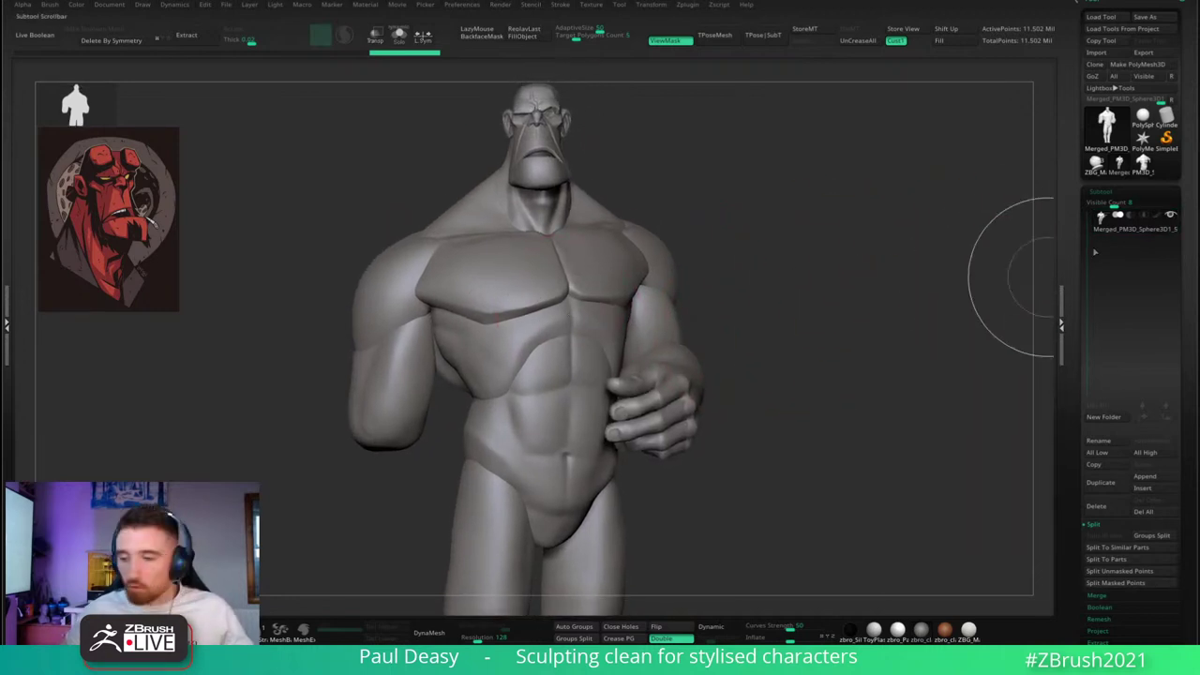
key("ctrl+shift+d")
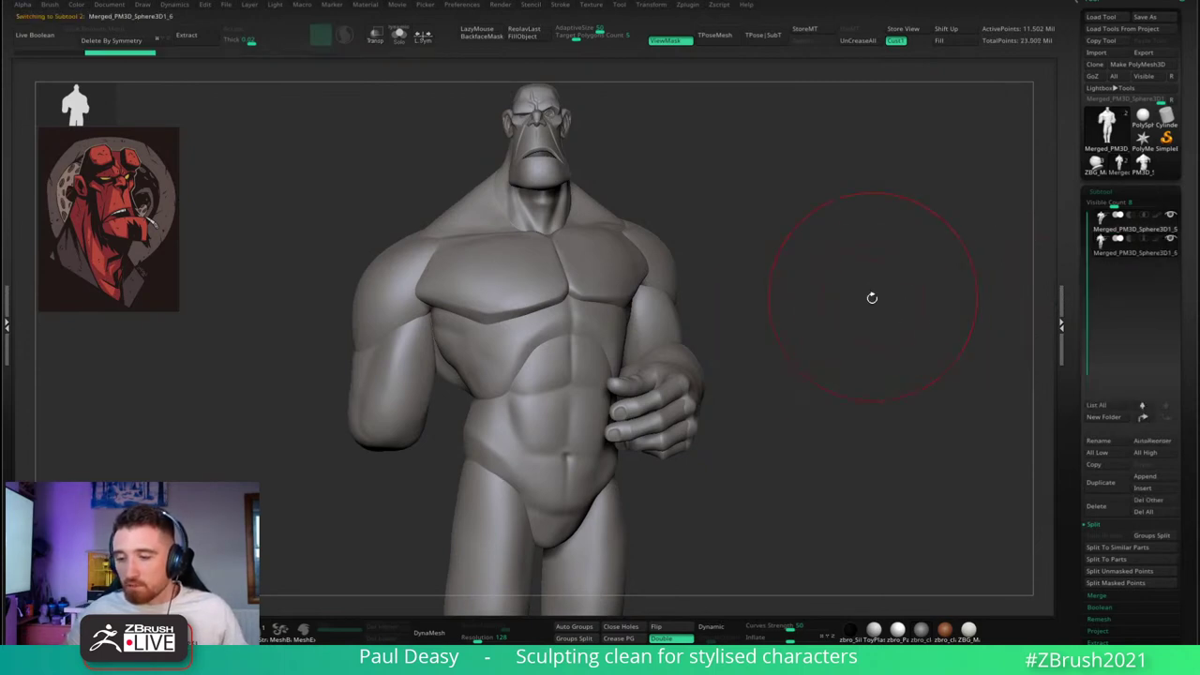
right_click_drag(872, 297, 838, 303)
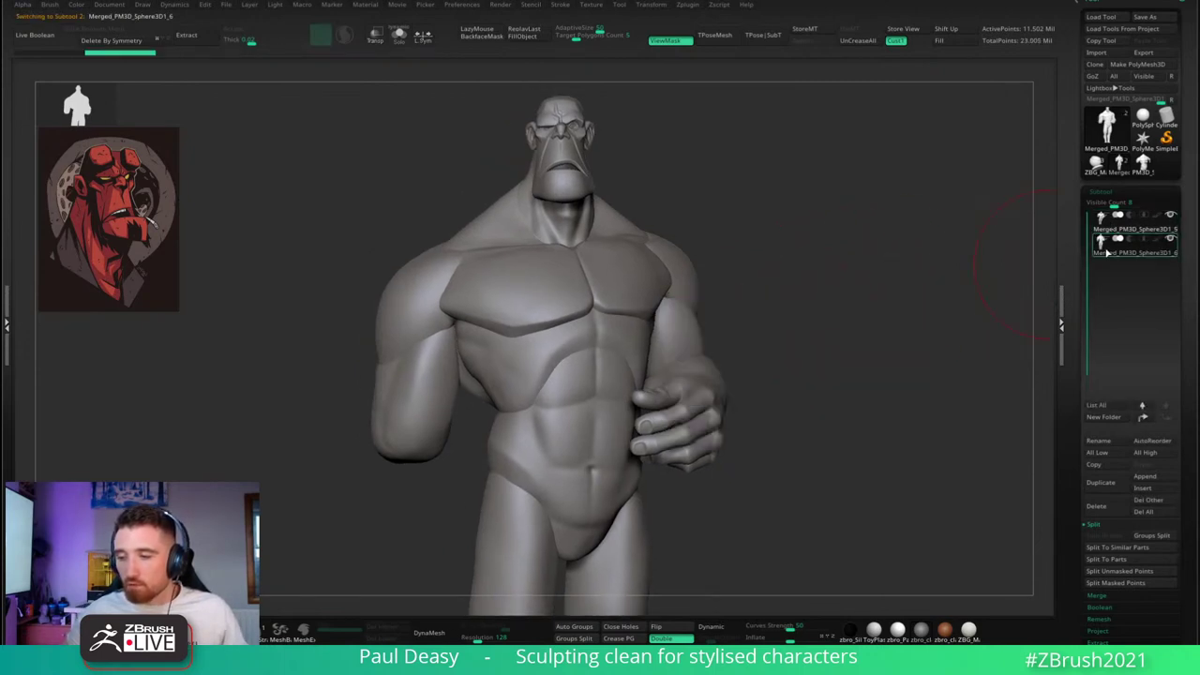
right_click_drag(922, 282, 915, 280)
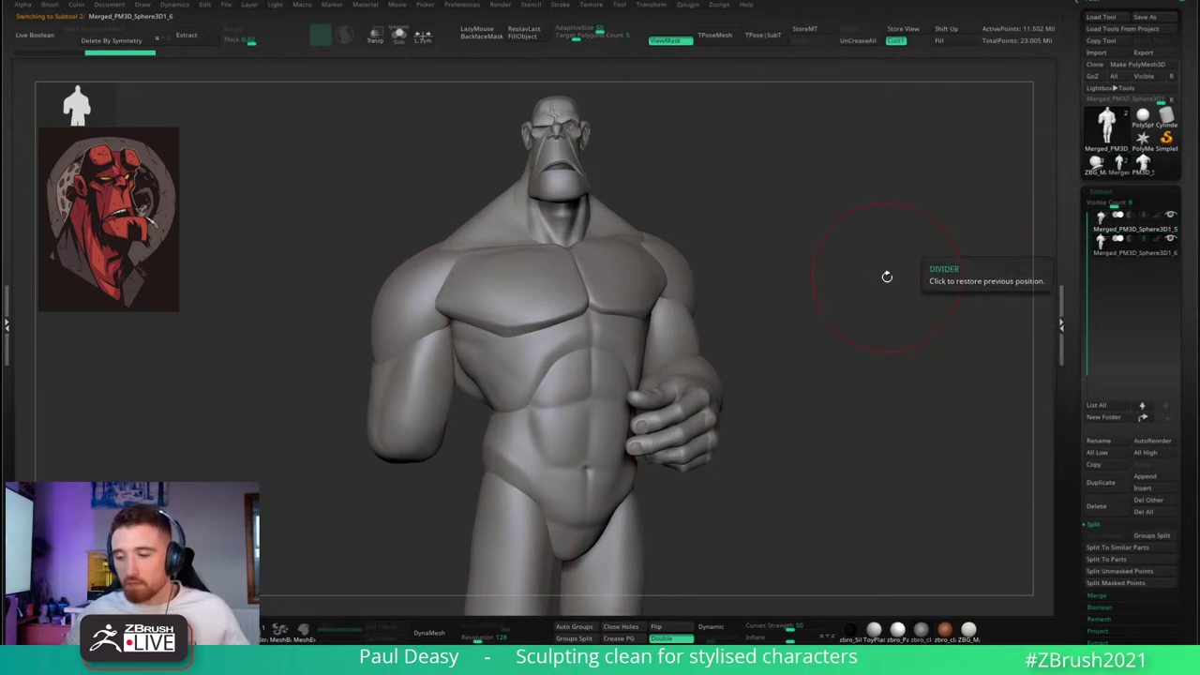
right_click_drag(885, 268, 604, 288)
left_click(604, 288, "alt")
right_click(621, 273)
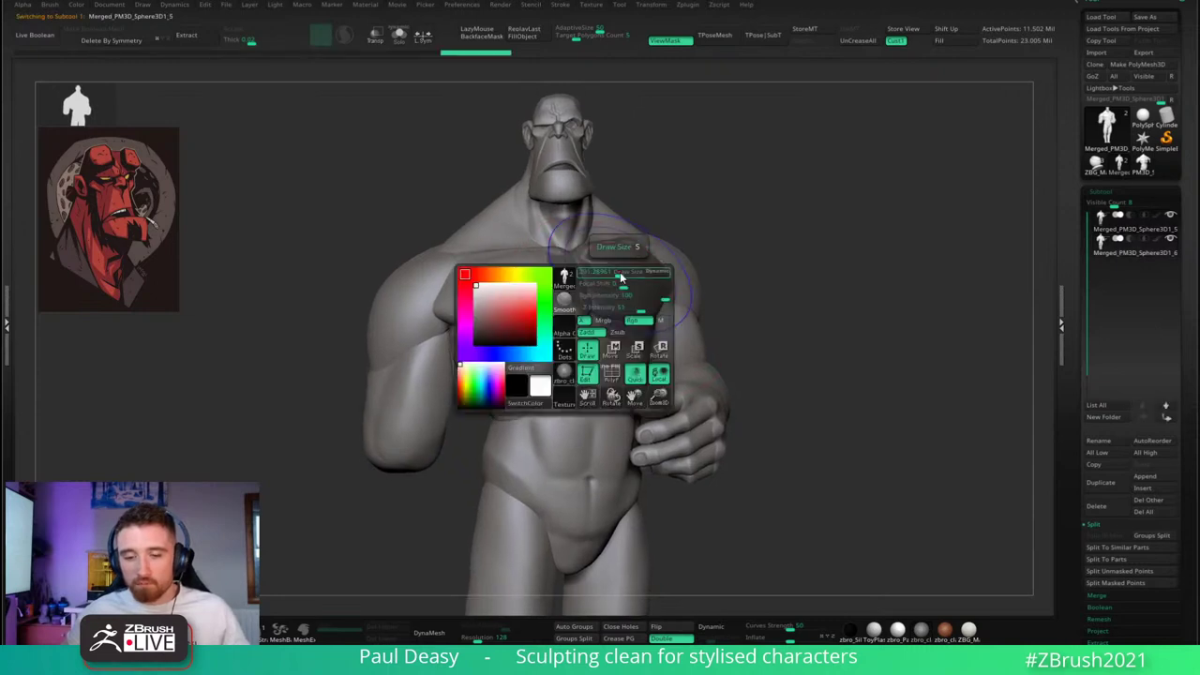
right_click_drag(724, 234, 726, 256)
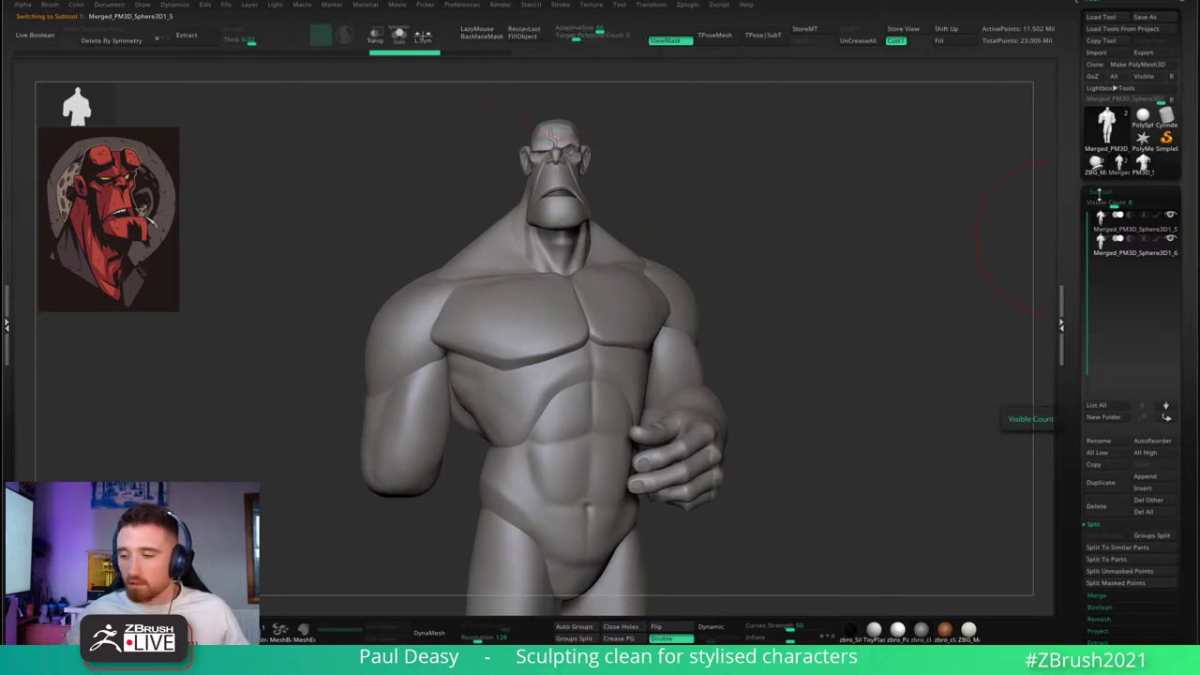
- Open the ZRemesher settings in the geometry options of the active body copy
left_click(1100, 191)
left_click(1105, 206)
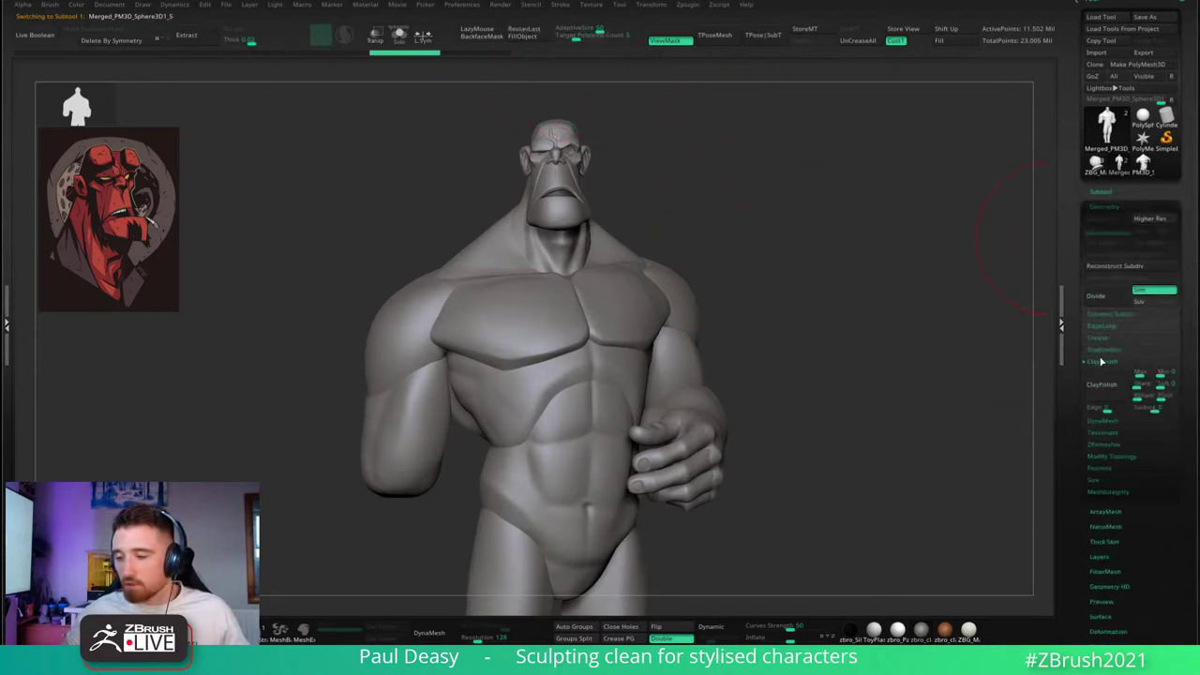
left_click(1102, 443)
scroll(1107, 401, "down", 2)
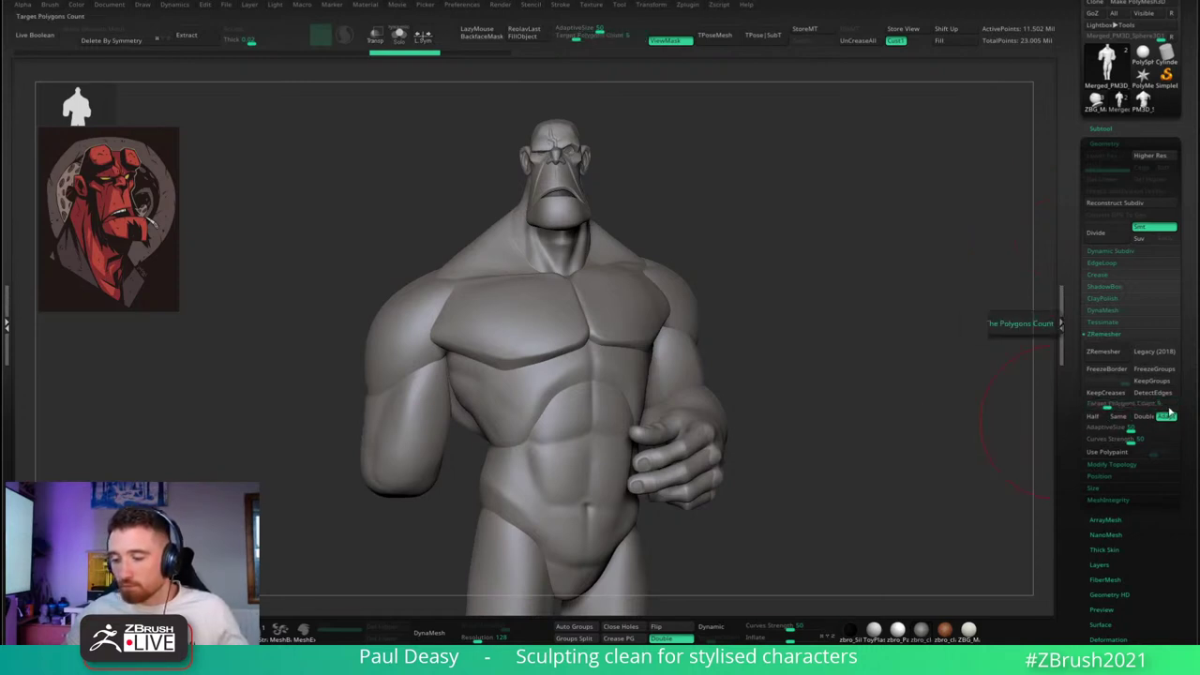
mouse_move(750, 402)
left_mouse_down()
mouse_move(785, 363)
mouse_move(579, 164)
left_mouse_up()
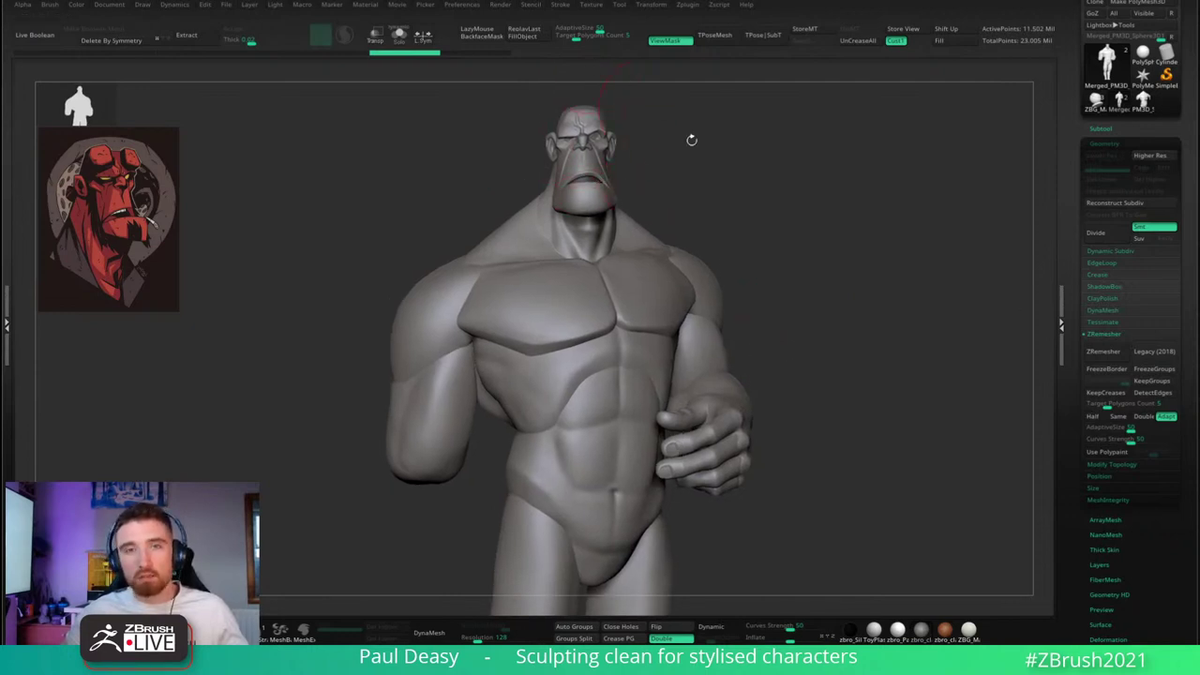
left_click_drag(691, 139, 740, 188)
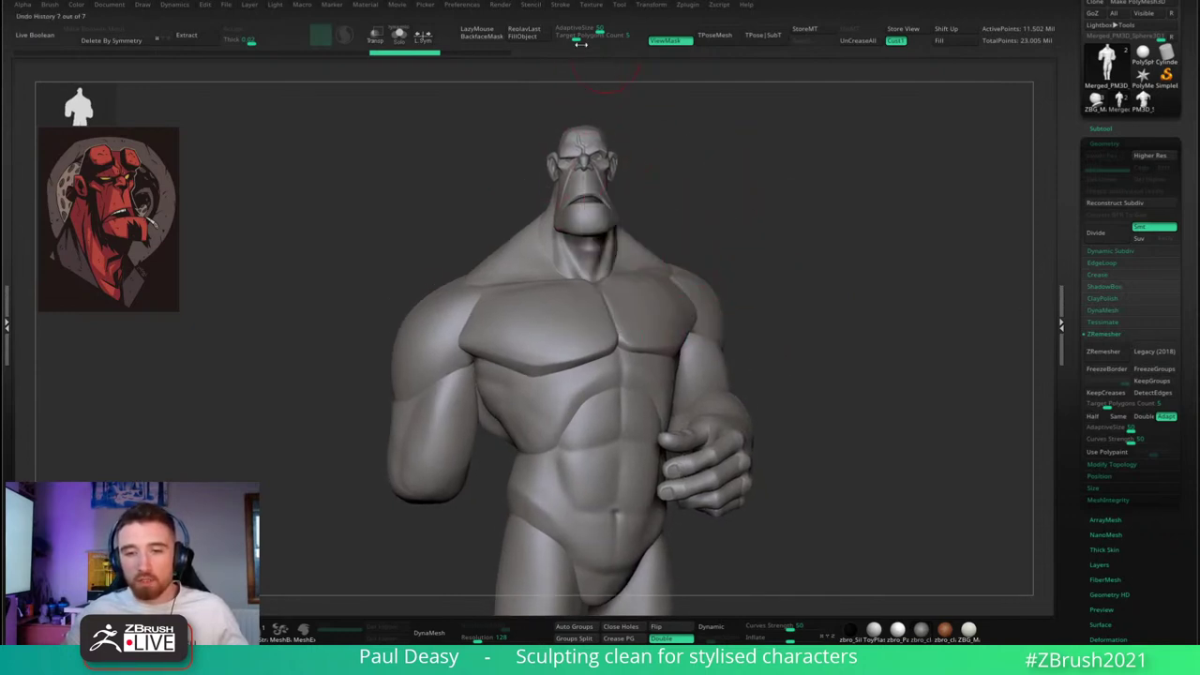
- ZRemesh the active copy of the fused body with a target polygon count of 5
left_click_drag(750, 268, 714, 285)
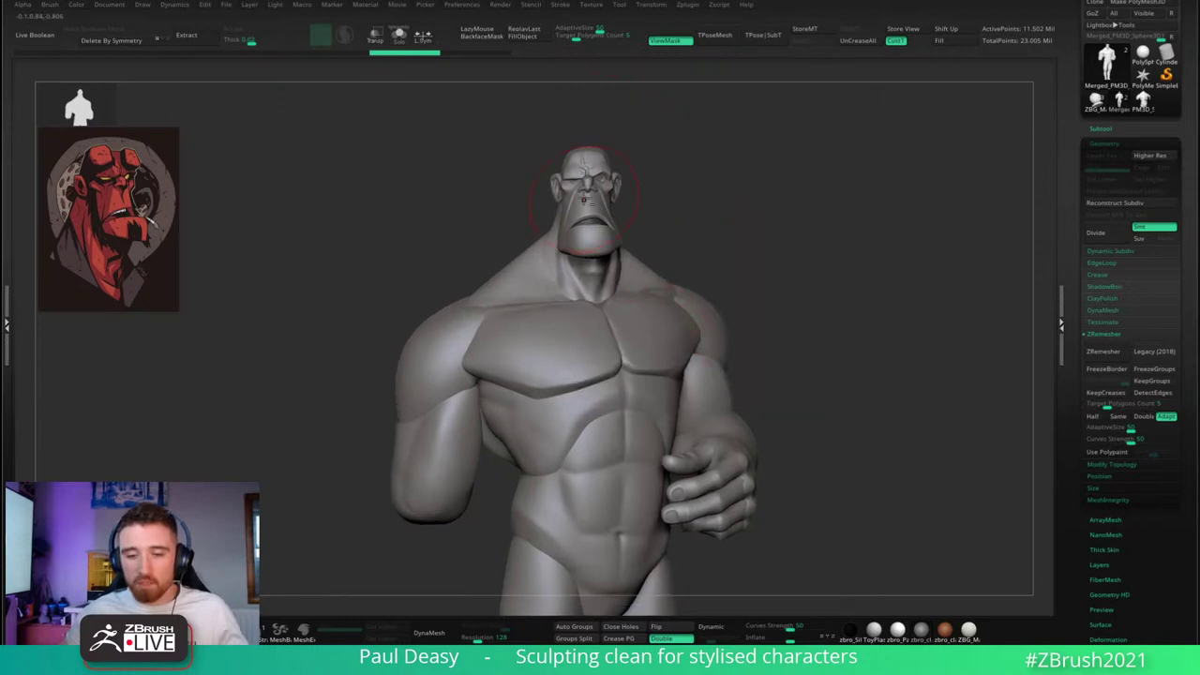
left_click_drag(607, 120, 600, 213, "alt")
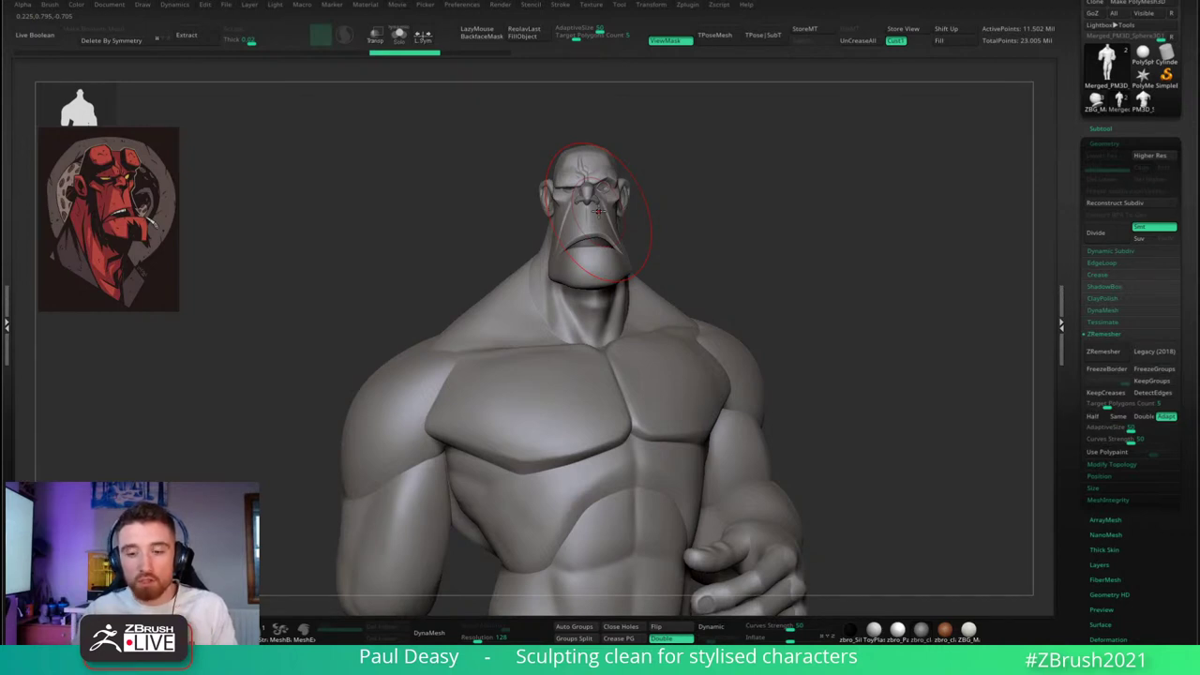
mouse_move(694, 214)
left_mouse_down("alt")
mouse_move(747, 264)
mouse_move(706, 256)
left_mouse_up("alt")
key("space")
key("space")
mouse_move(816, 263)
left_mouse_down()
mouse_move(807, 281)
mouse_move(839, 267)
left_mouse_up()
key("space")
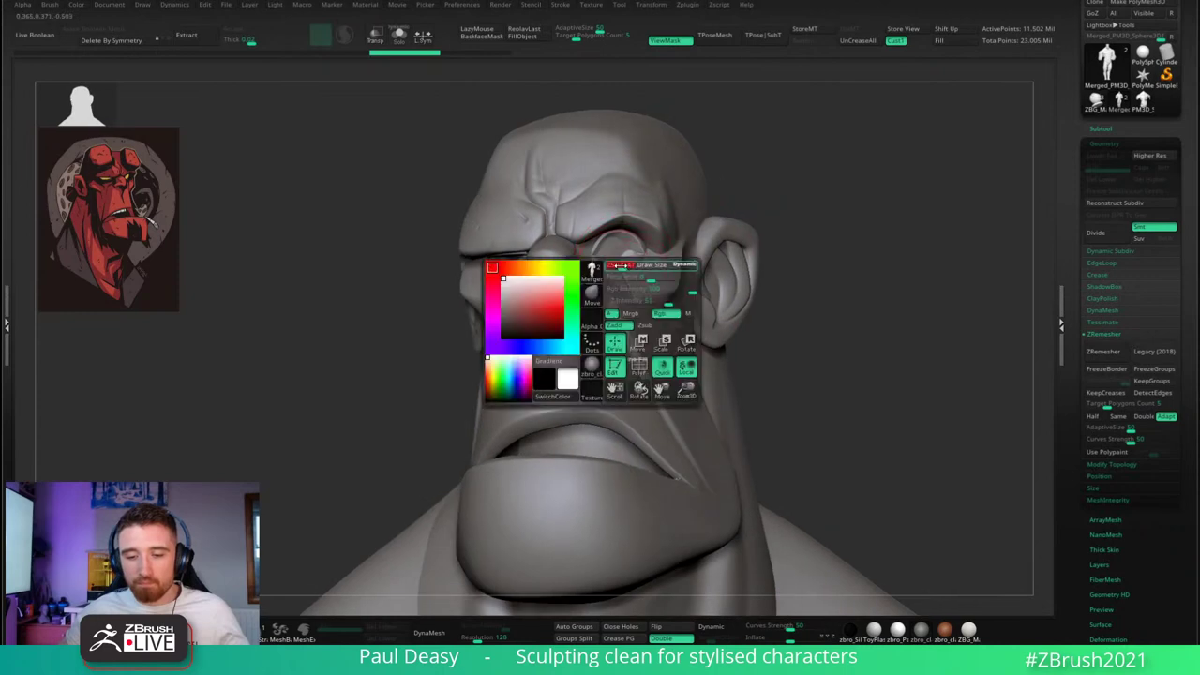
right_click_drag(621, 272, 637, 295)
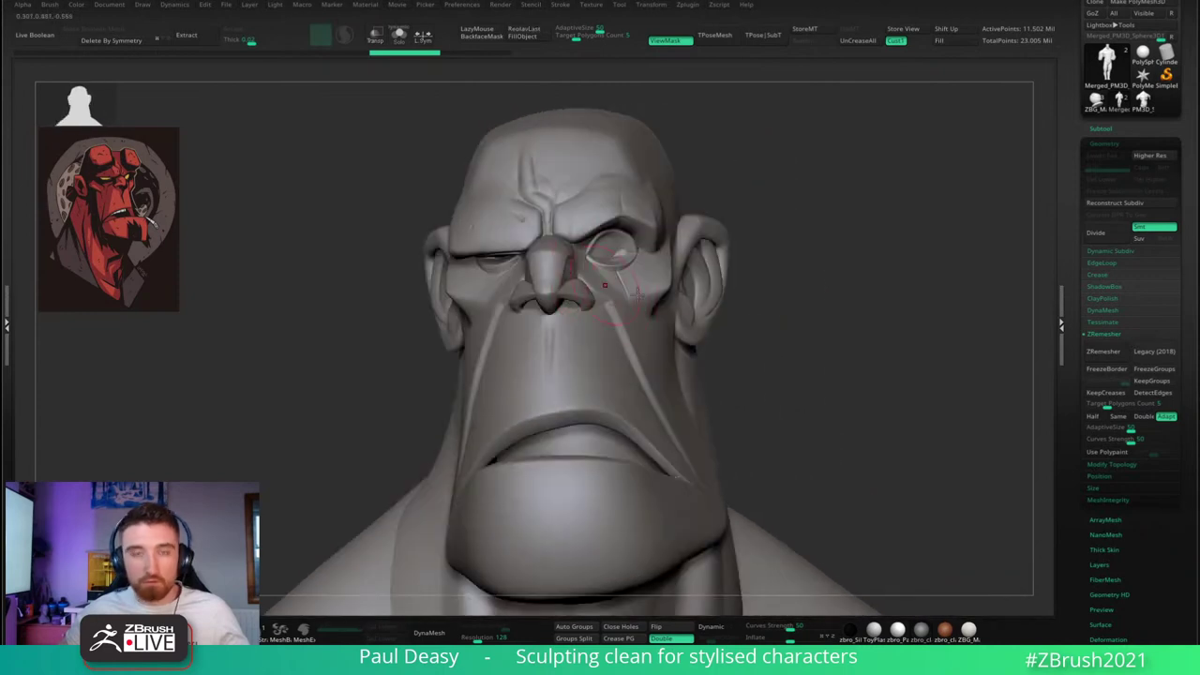
mouse_move(605, 285)
left_mouse_down()
mouse_move(831, 335)
mouse_move(793, 310)
left_mouse_up()
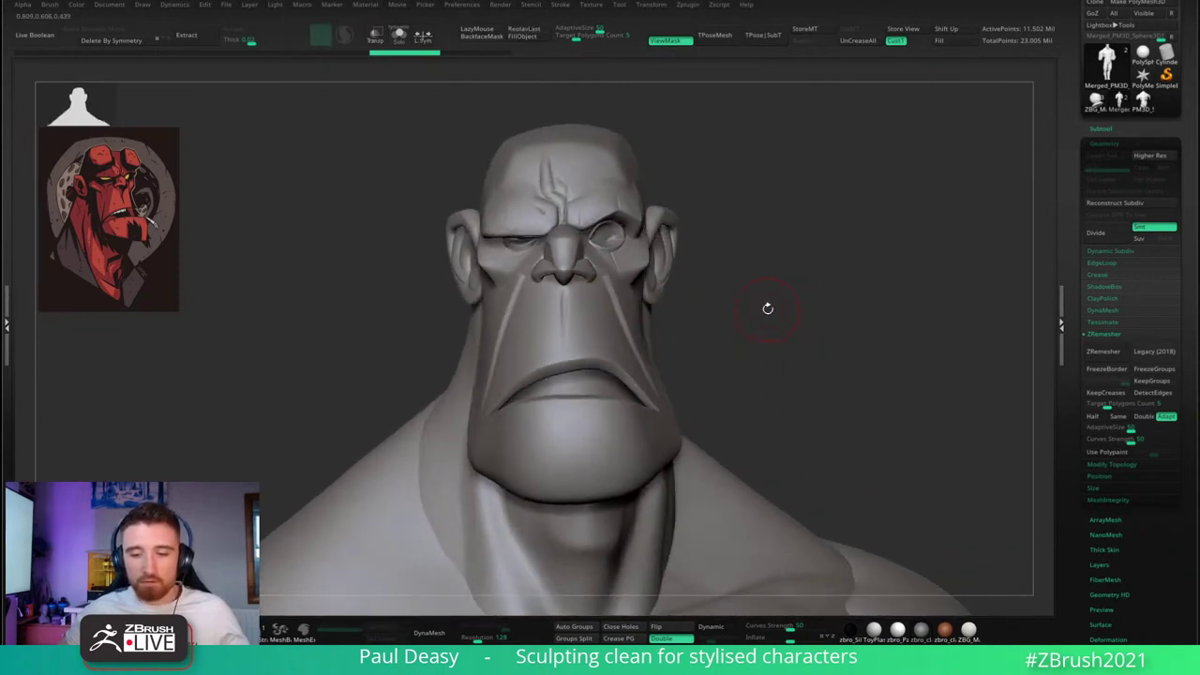
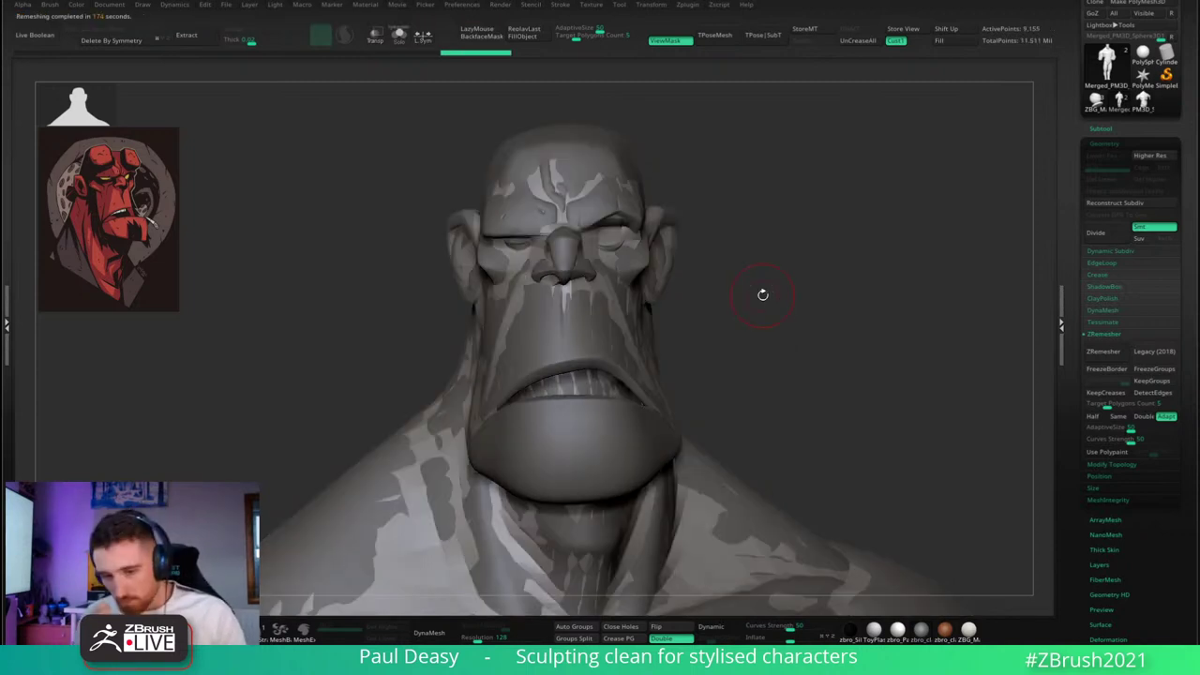
- Isolate the remeshed body copy in Solo mode and inspect its head, neck and chest
mouse_move(764, 296)
left_mouse_down()
mouse_move(781, 297)
mouse_move(747, 316)
left_mouse_up()
left_click(776, 304)
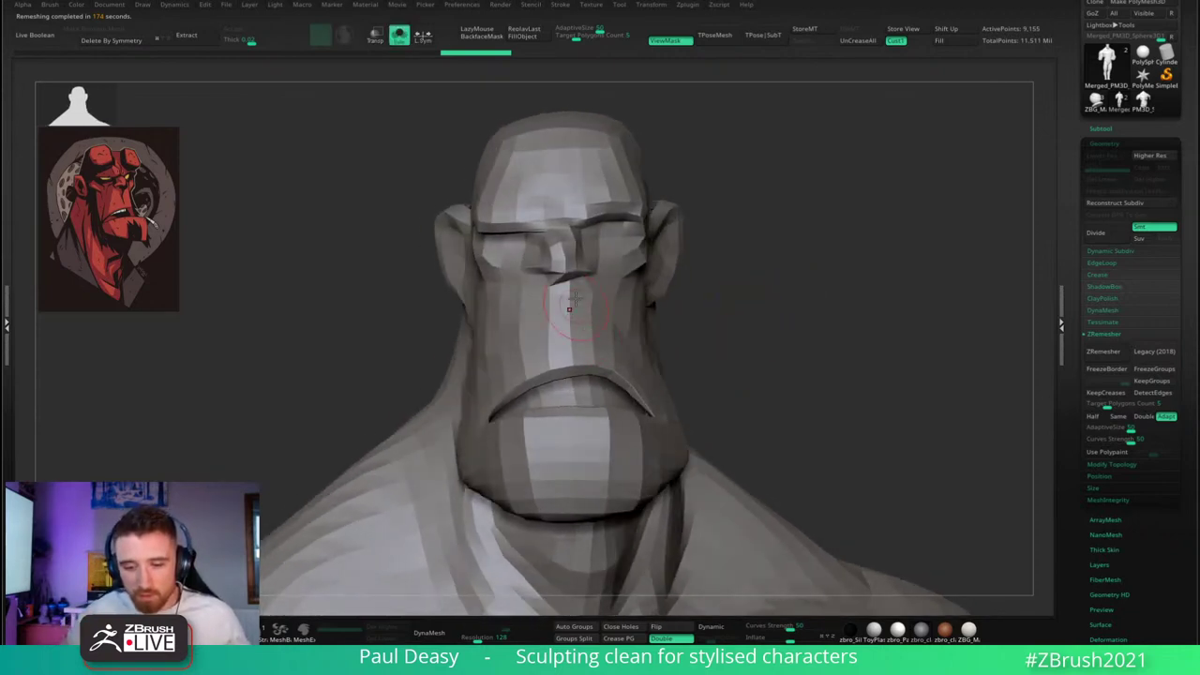
right_click_drag(569, 309, 569, 279)
right_click_drag(620, 311, 514, 303, "ctrl")
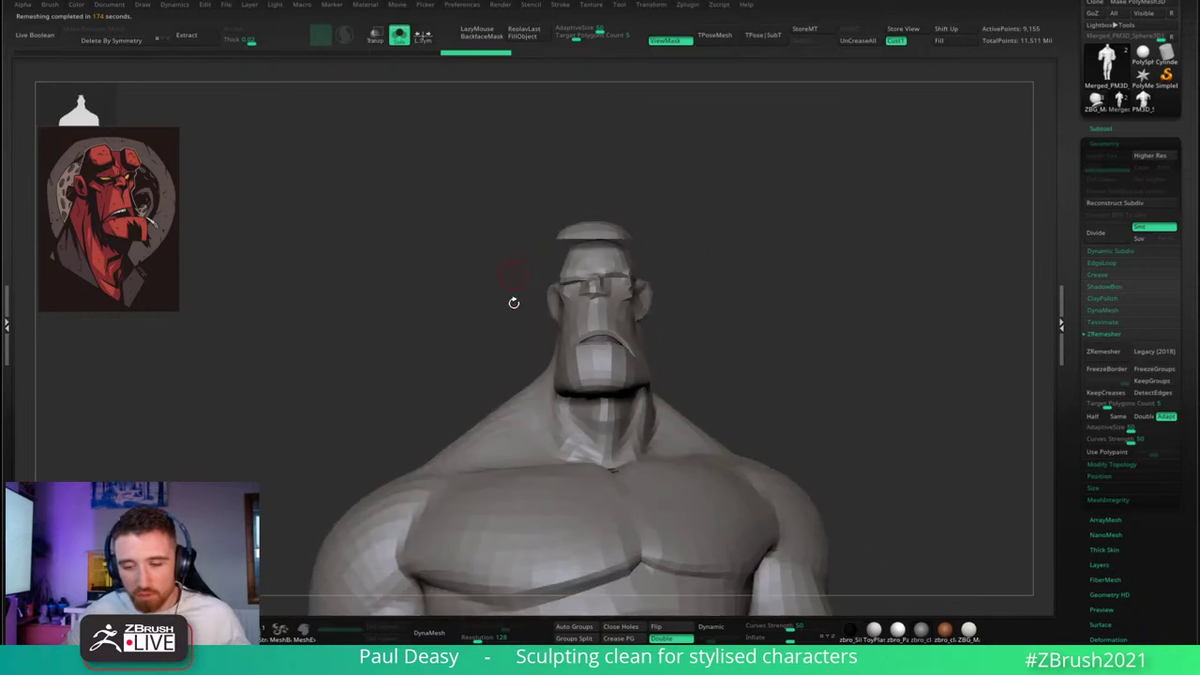
right_click_drag(599, 419, 600, 323, "alt")
right_click_drag(586, 171, 592, 299, "alt")
right_click_drag(593, 300, 622, 266, "ctrl")
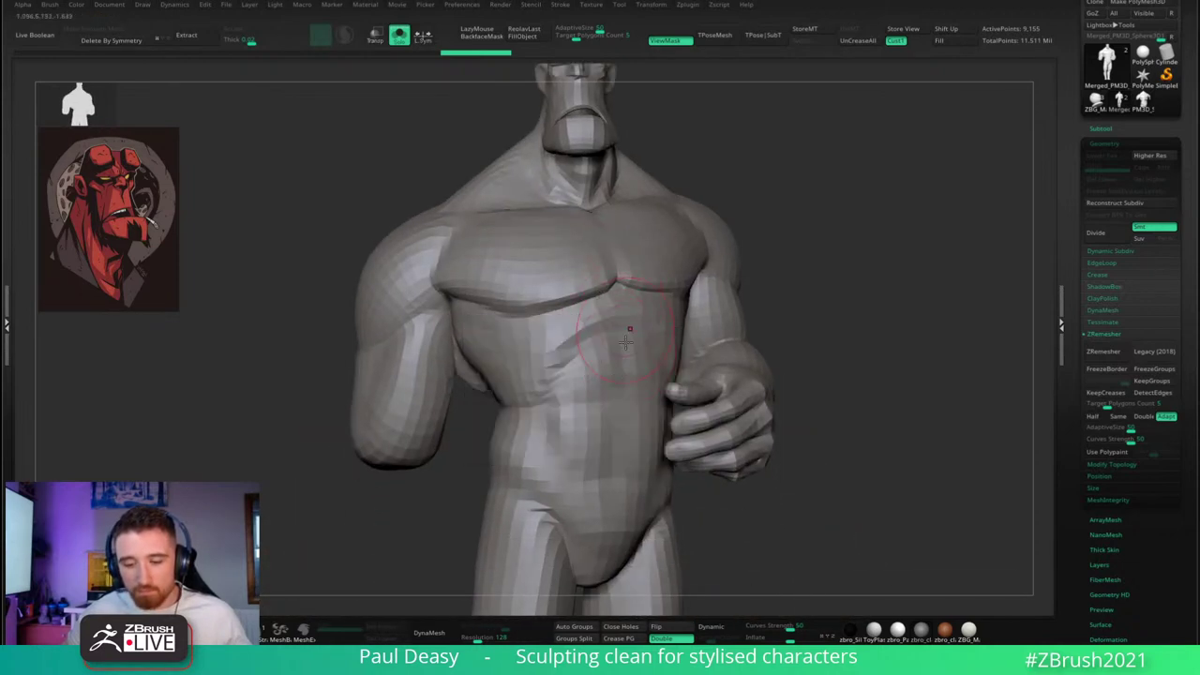
- Examine the low-poly topology of the remeshed torso, arms and legs down to the feet
left_click_drag(625, 344, 609, 311)
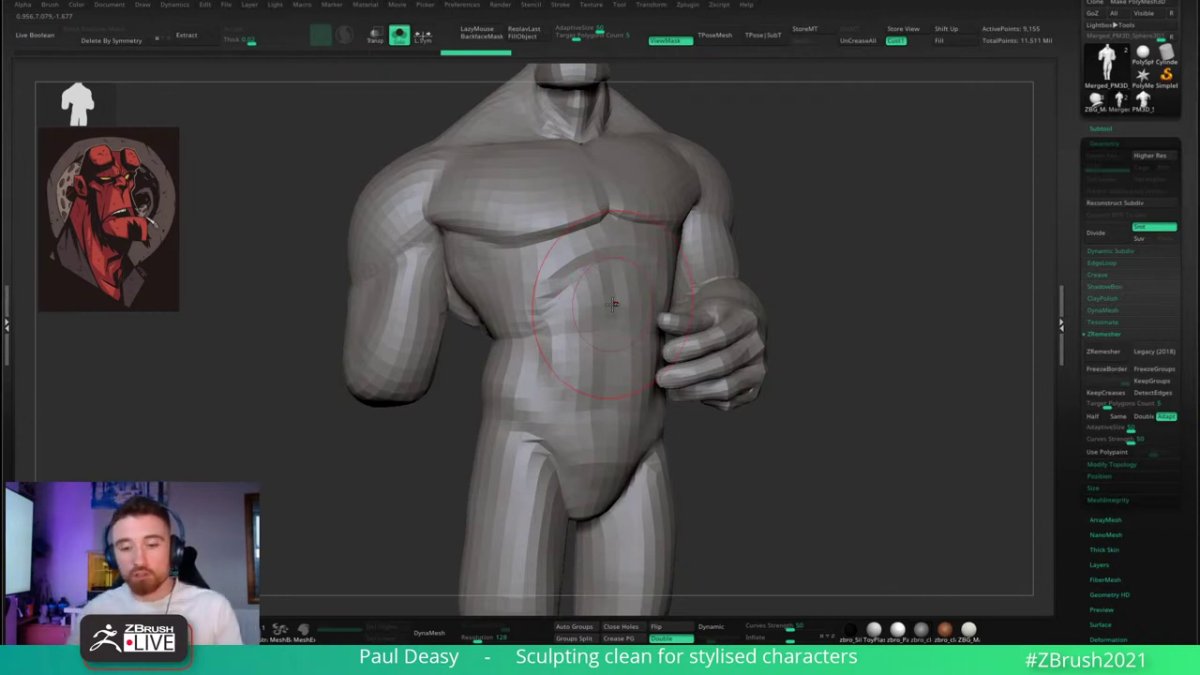
key("alt+s")
key("alt+s")
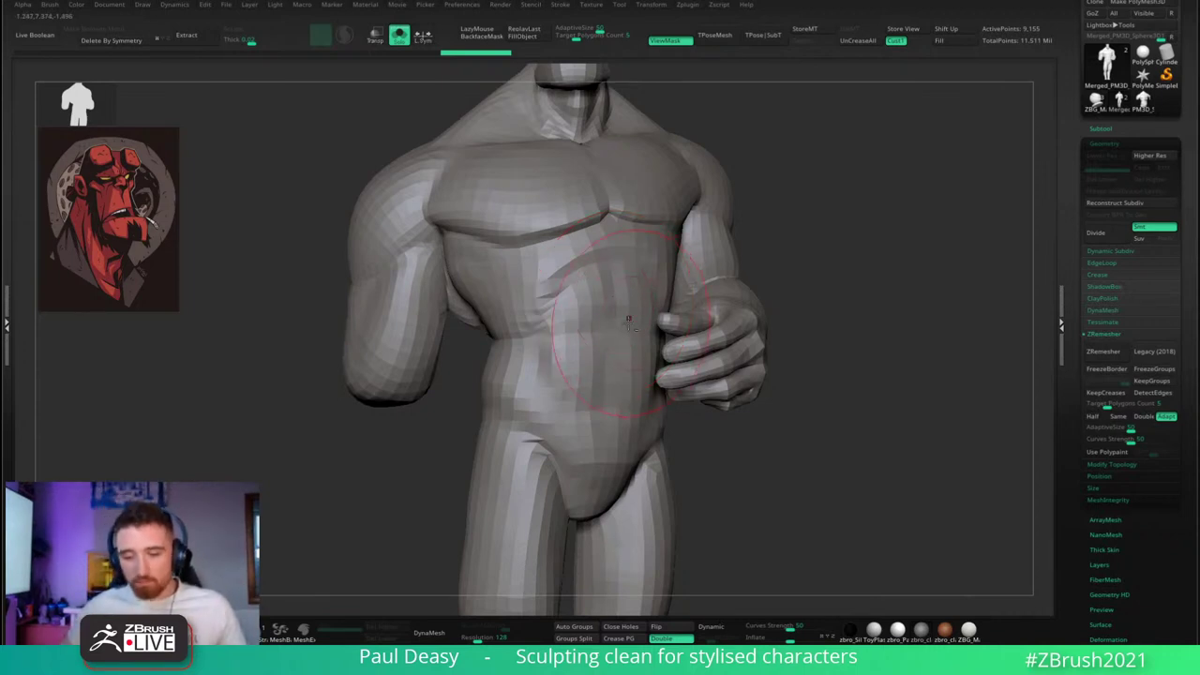
right_click_drag(616, 322, 554, 292)
right_click_drag(635, 439, 647, 385, "ctrl")
right_click_drag(645, 469, 635, 314, "alt")
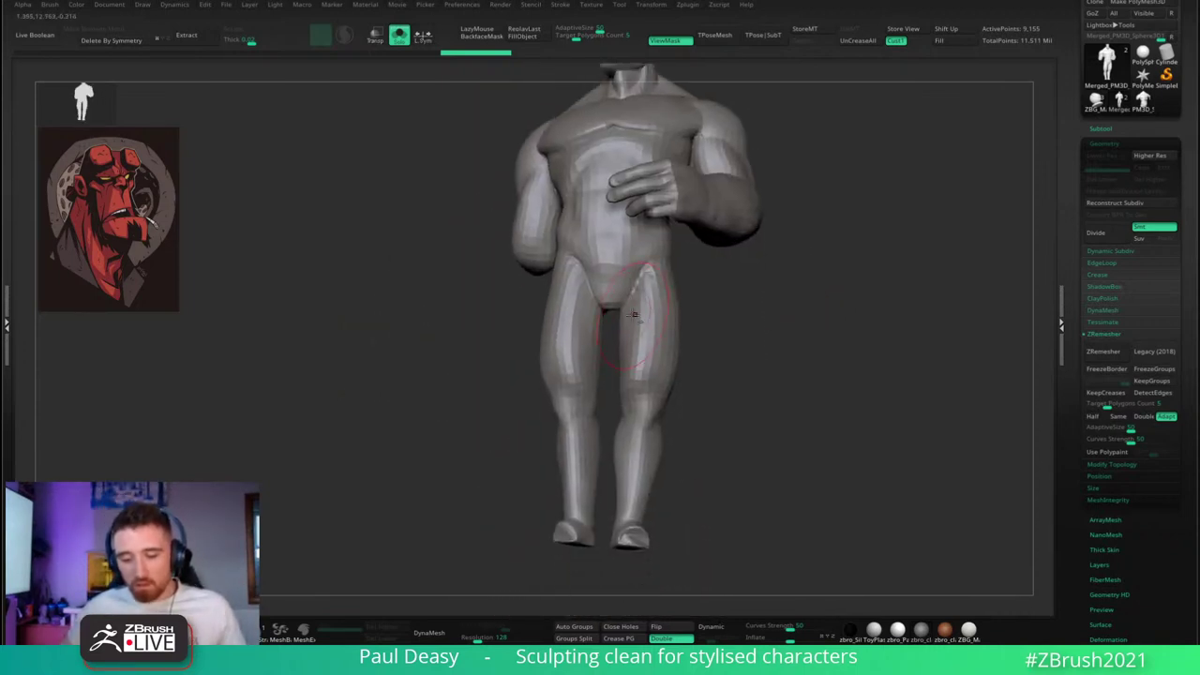
right_click_drag(630, 365, 648, 387)
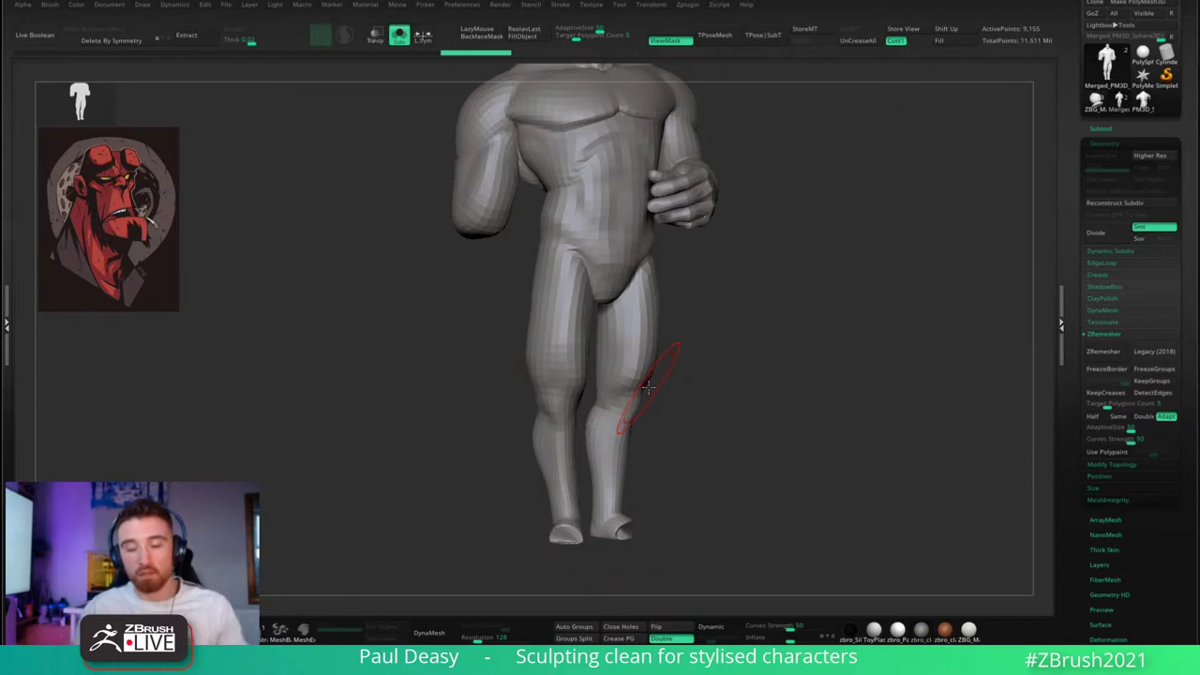
left_click_drag(683, 360, 688, 399, "alt")
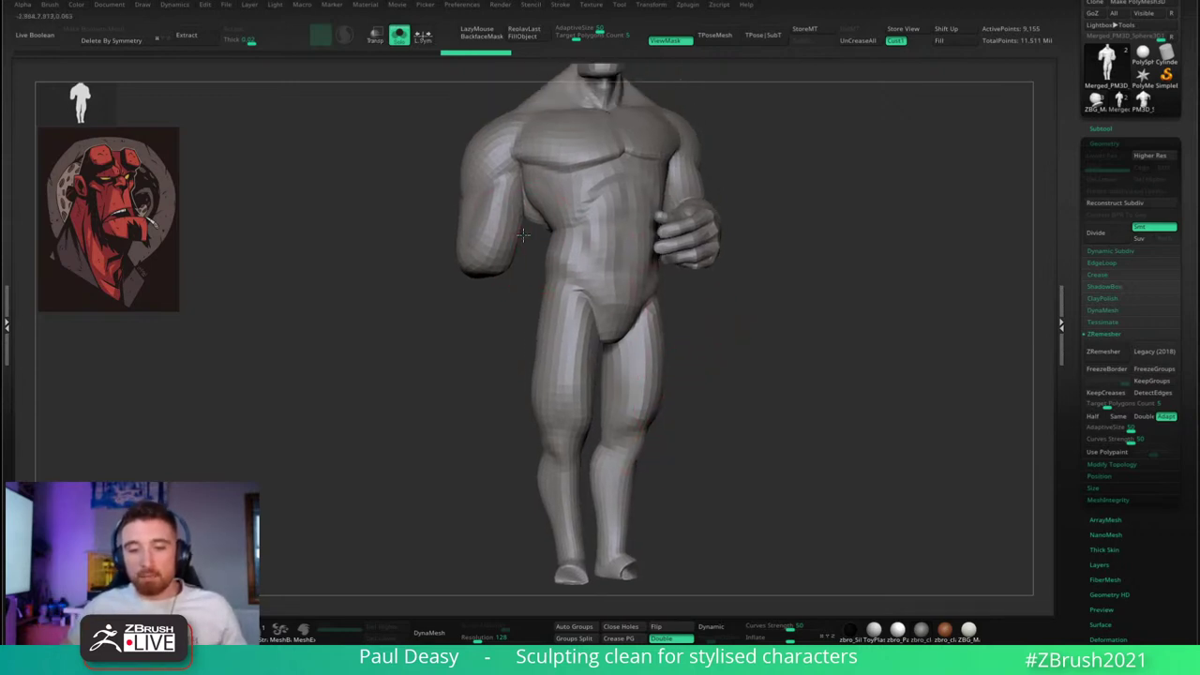
key("space")
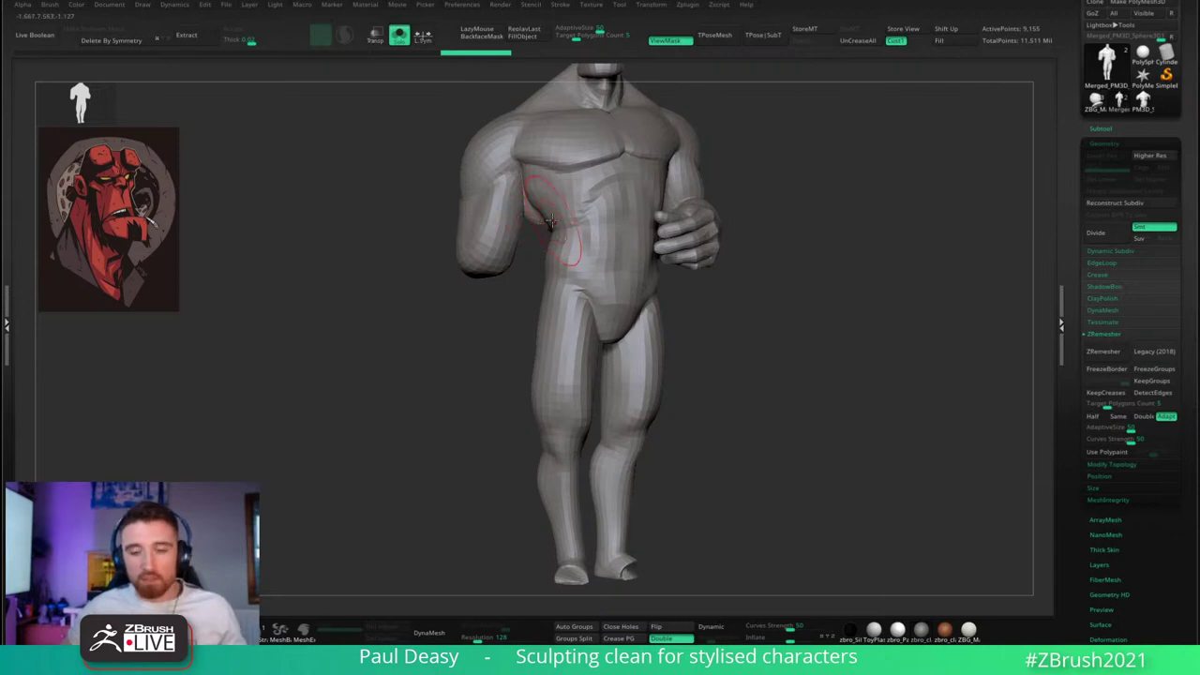
mouse_move(563, 228)
right_mouse_down()
mouse_move(694, 234)
mouse_move(661, 233)
right_mouse_up()
mouse_move(507, 207)
right_mouse_down()
mouse_move(595, 187)
mouse_move(581, 243)
right_mouse_up()
right_click(584, 233)
right_click(583, 245)
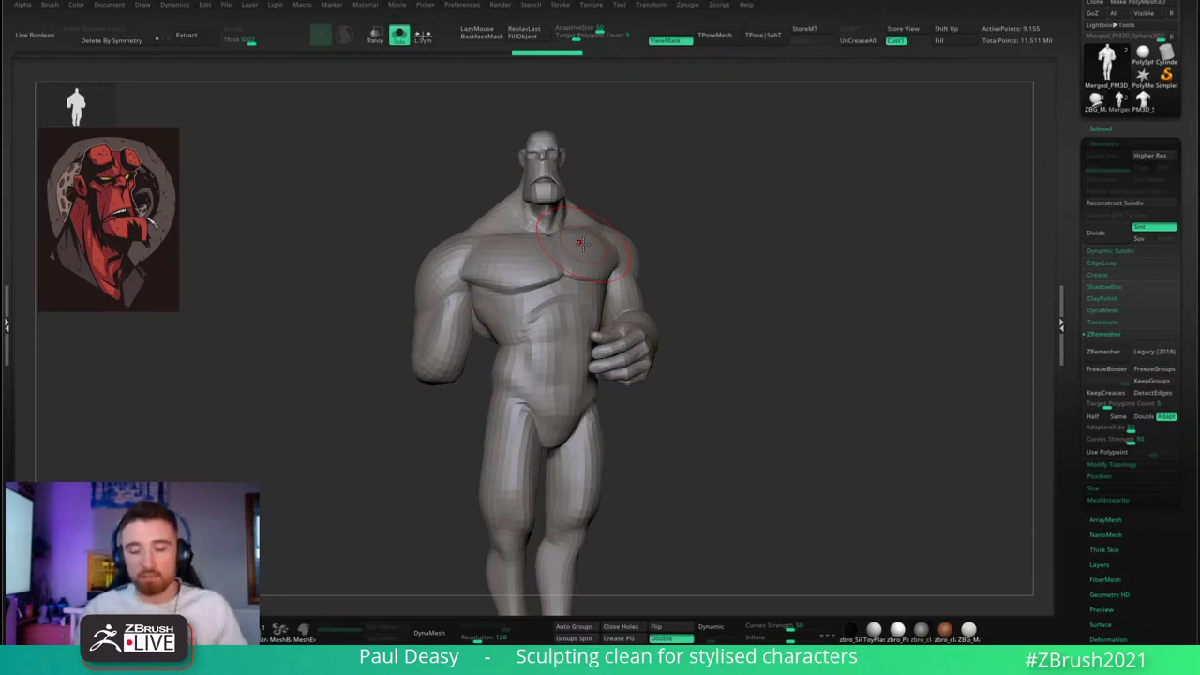
key("space")
right_click_drag(585, 255, 591, 266, "ctrl")
key("space")
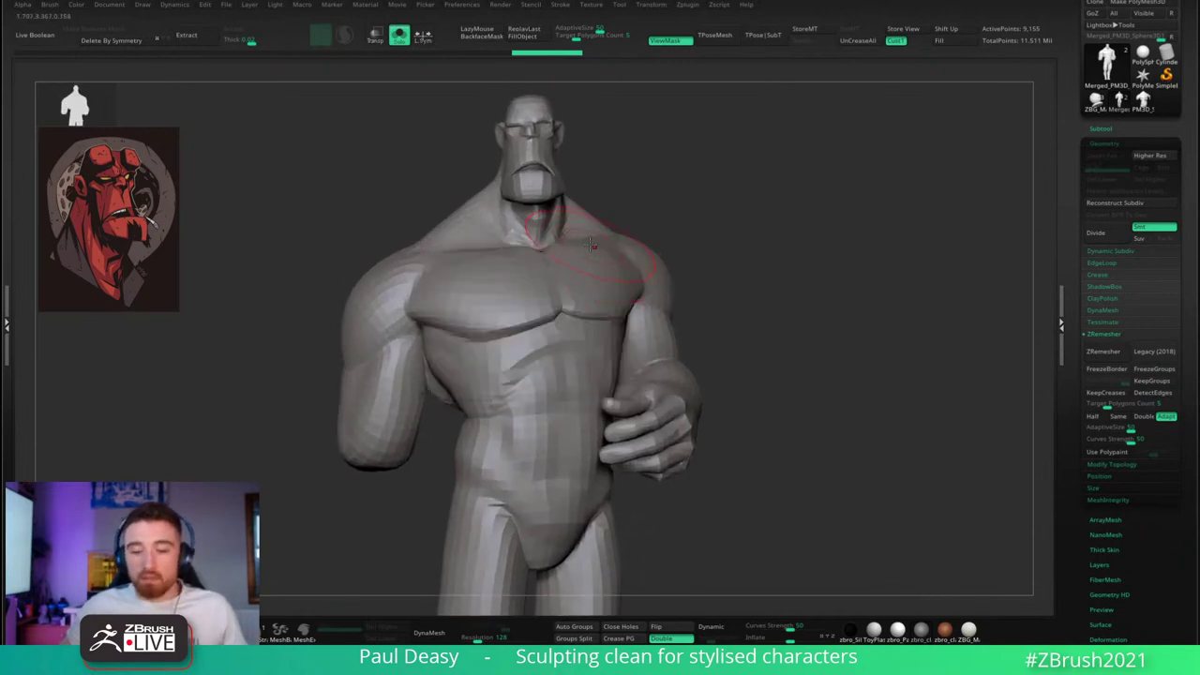
key("space")
right_click_drag(590, 231, 594, 251, "alt")
key("space")
key("space")
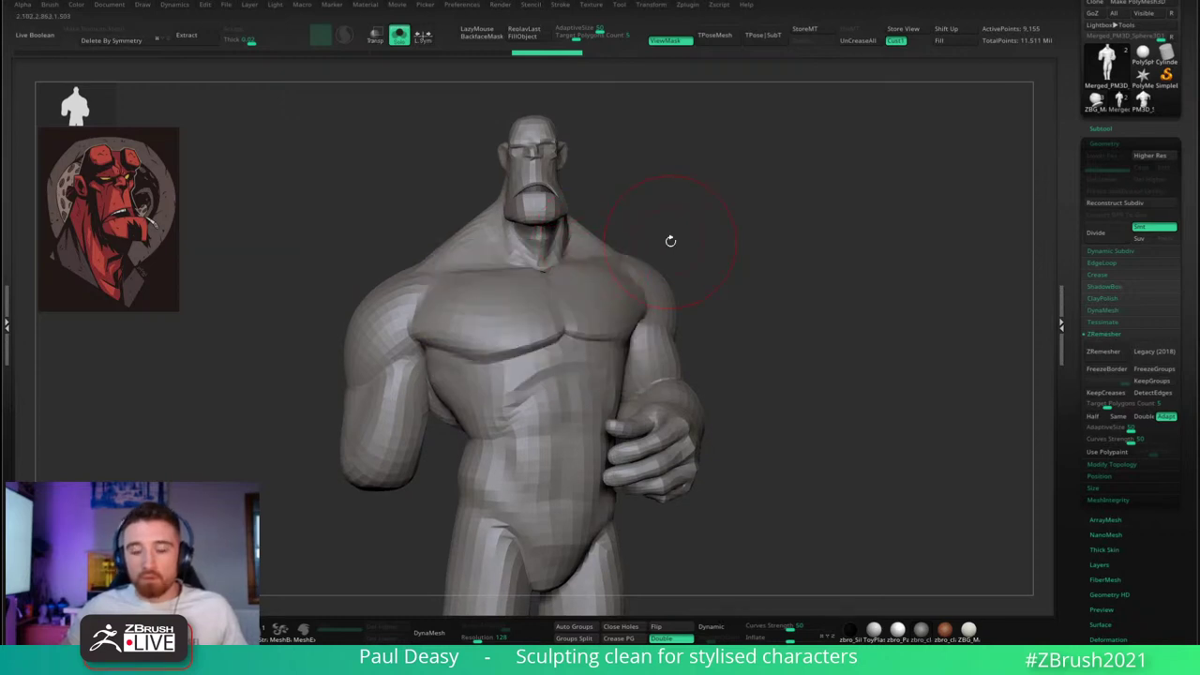
key("space")
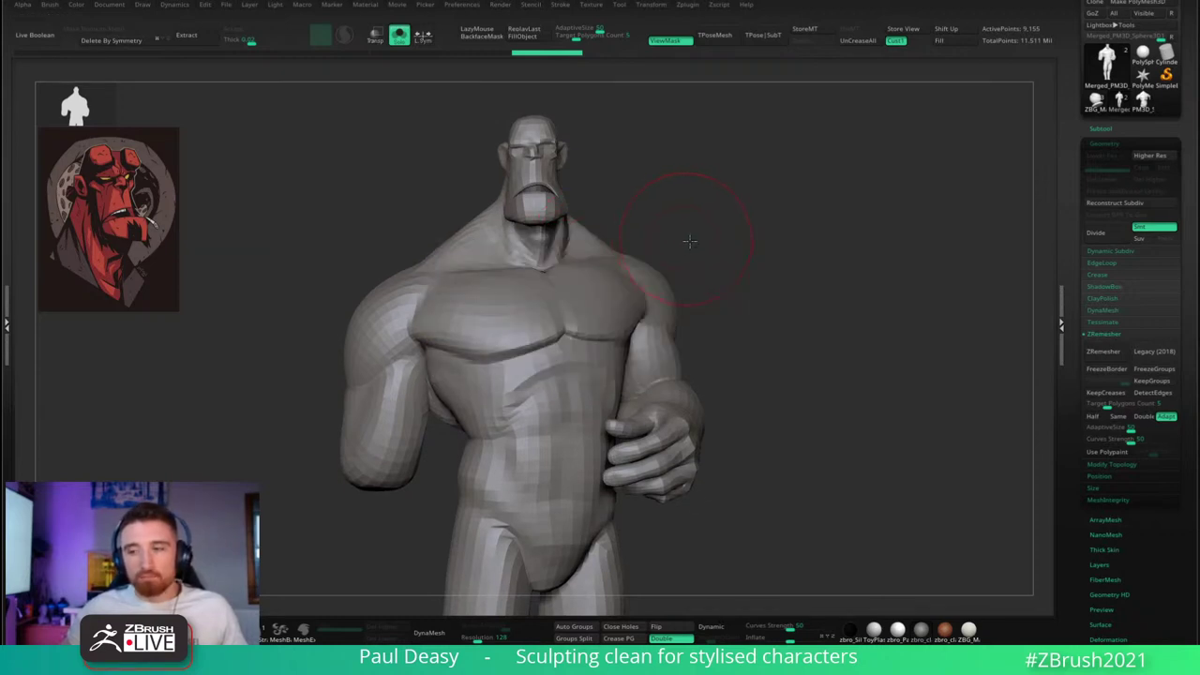
key("space")
right_click_drag(685, 242, 697, 260, "alt")
key("space")
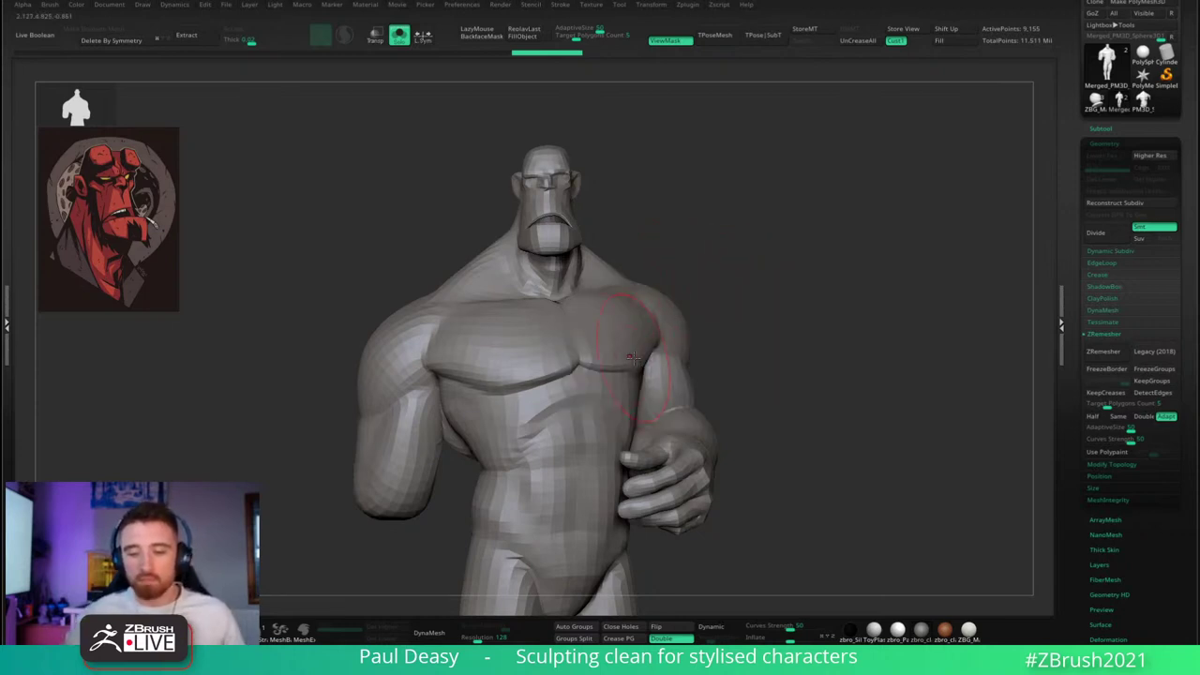
- Undo the ZRemesh on the body copy to go back to the dense fused mesh
right_click(558, 410)
right_click_drag(634, 358, 652, 313)
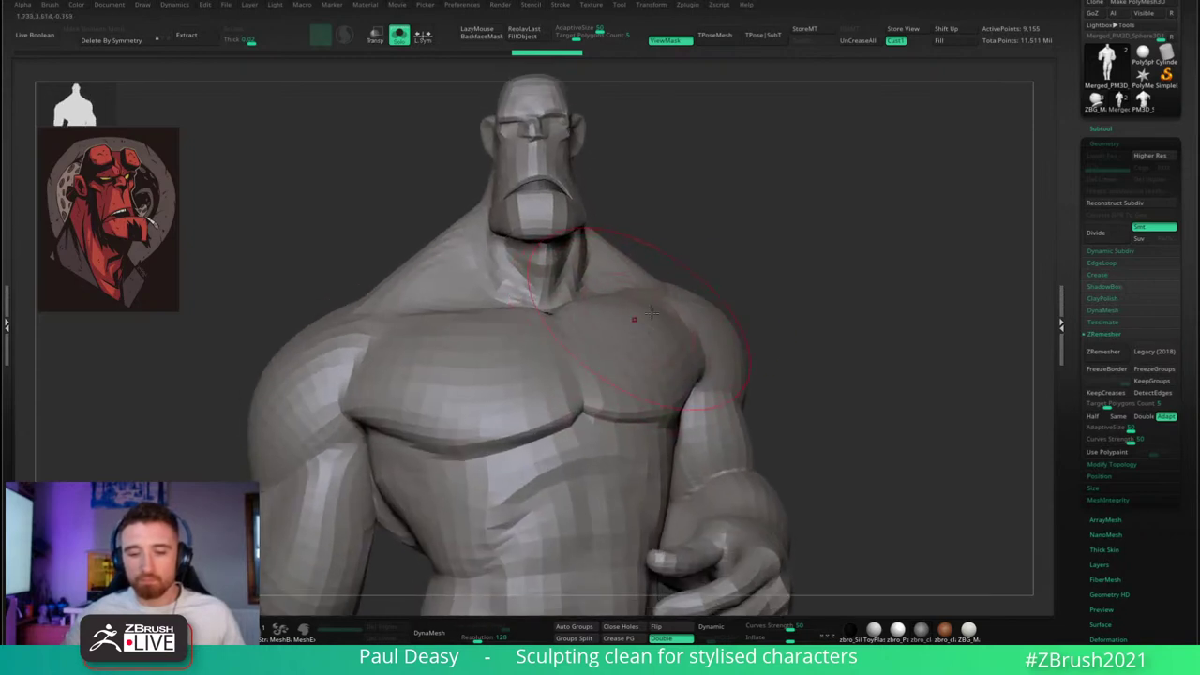
key("ctrl+z")
right_click(719, 242)
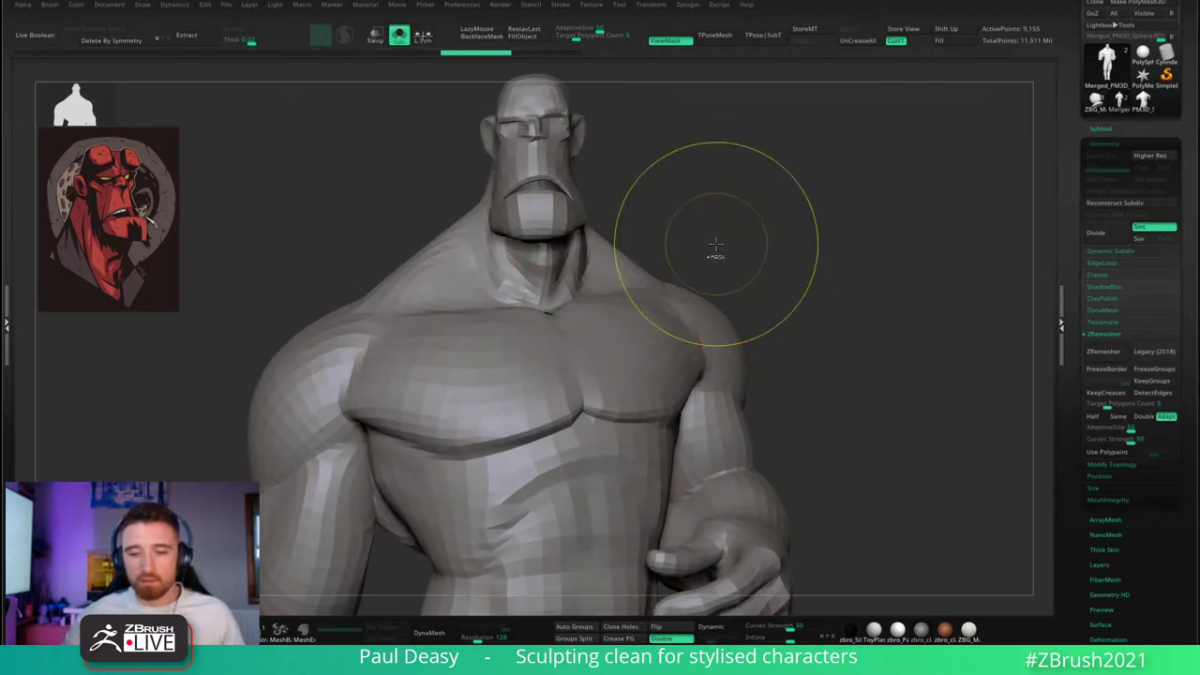
key("ctrl+z")
key("ctrl+z")
right_click_drag(744, 240, 747, 252)
key("ctrl+shift+z")
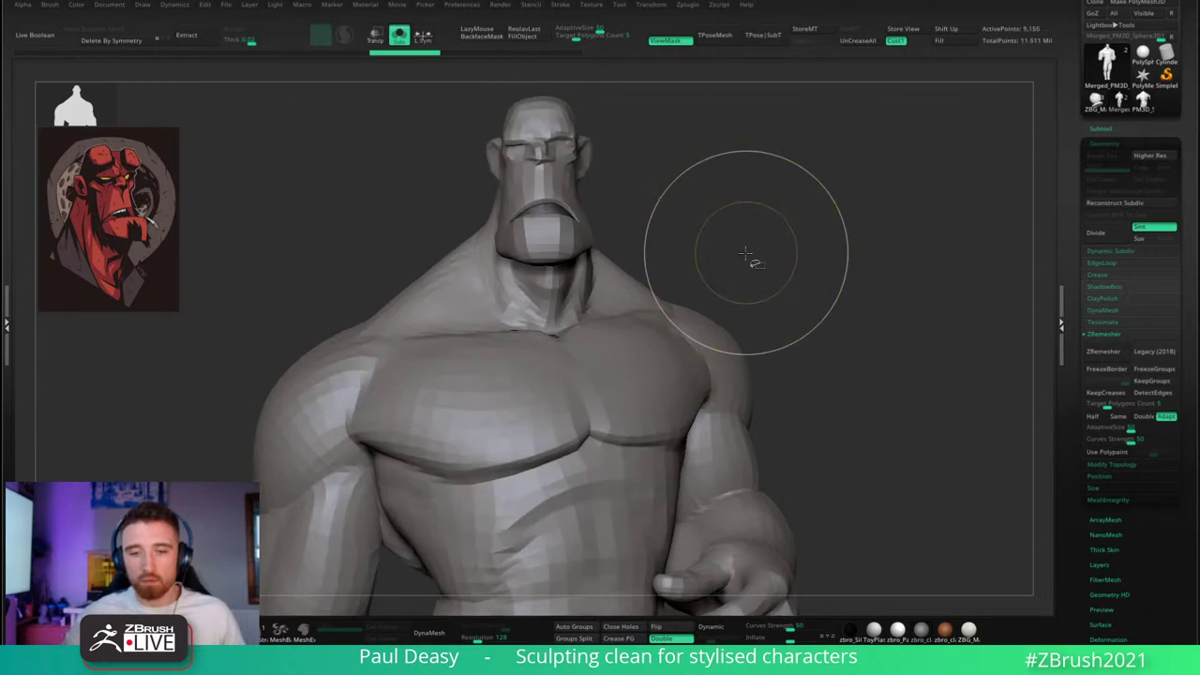
key("d")
key("space")
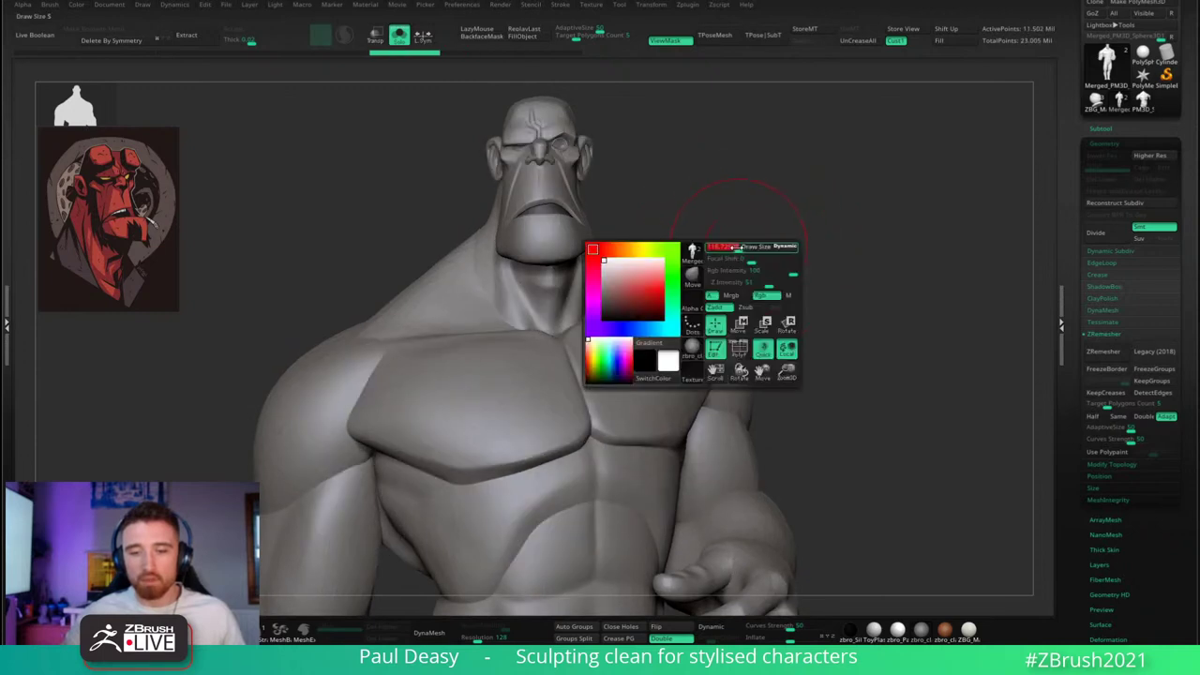
- Set the target polygon count to 8 and ZRemesh the dense body copy
mouse_move(737, 244)
left_mouse_down("alt")
mouse_move(708, 303)
mouse_move(704, 273)
left_mouse_up("alt")
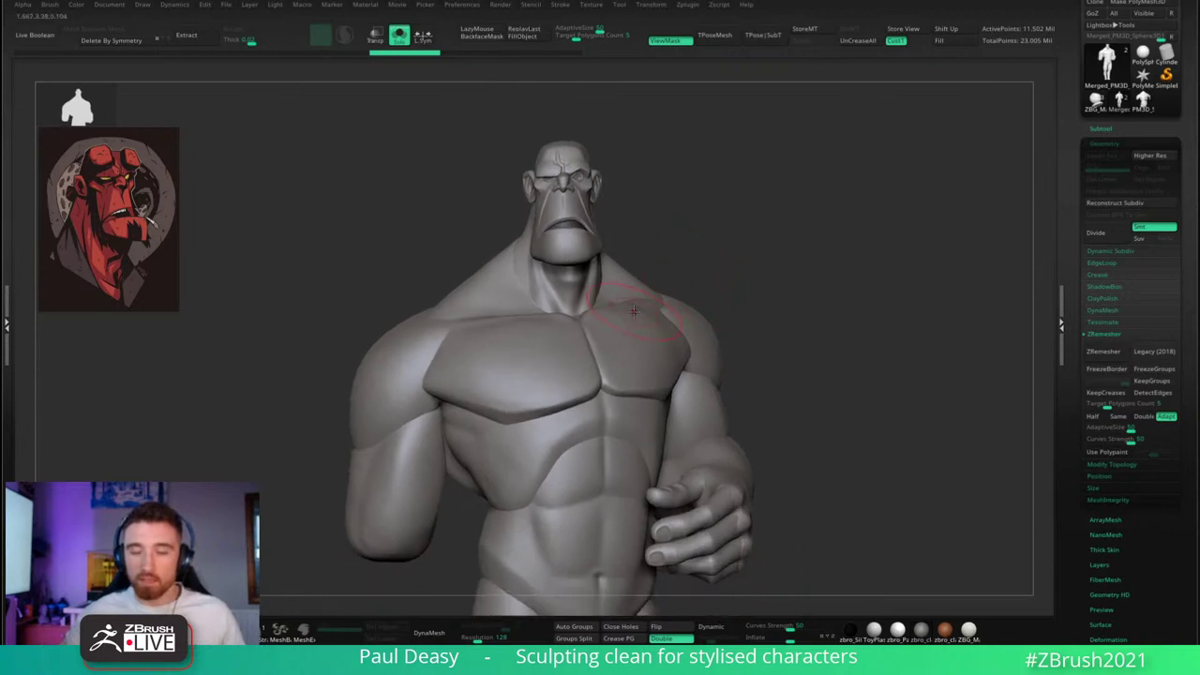
key("space")
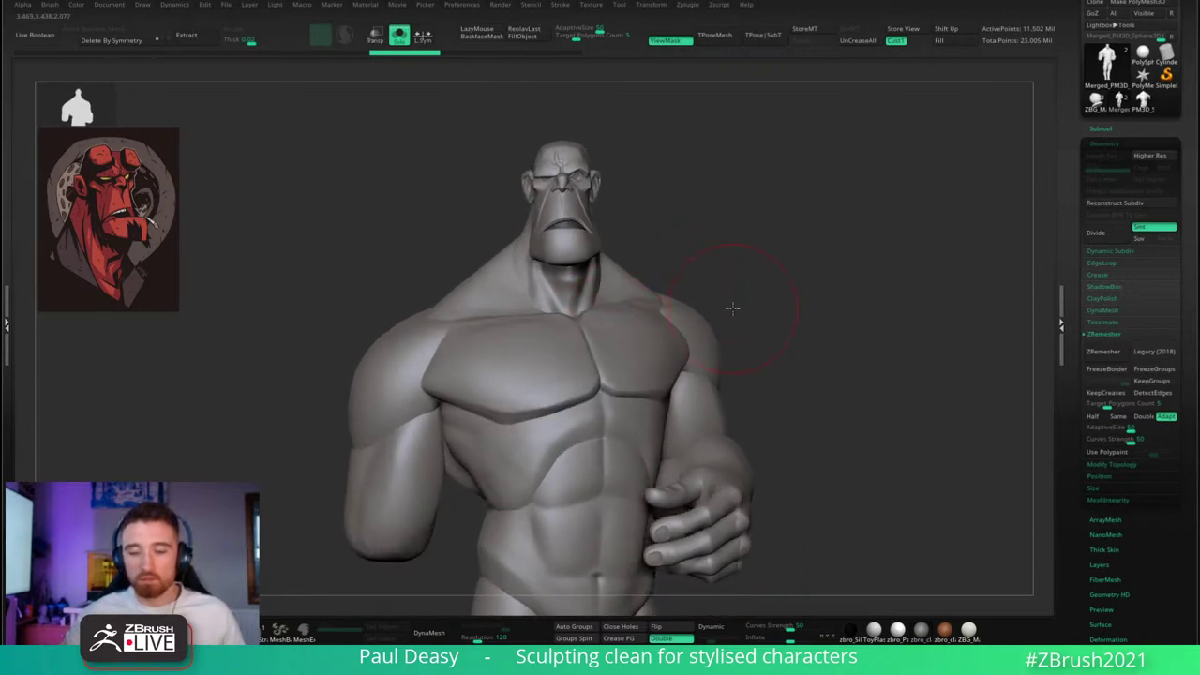
mouse_move(733, 309)
left_mouse_down("alt")
mouse_move(723, 273)
mouse_move(781, 329)
mouse_move(654, 372)
mouse_move(746, 358)
mouse_move(763, 330)
left_mouse_up("alt")
key("space")
key("space")
key("space")
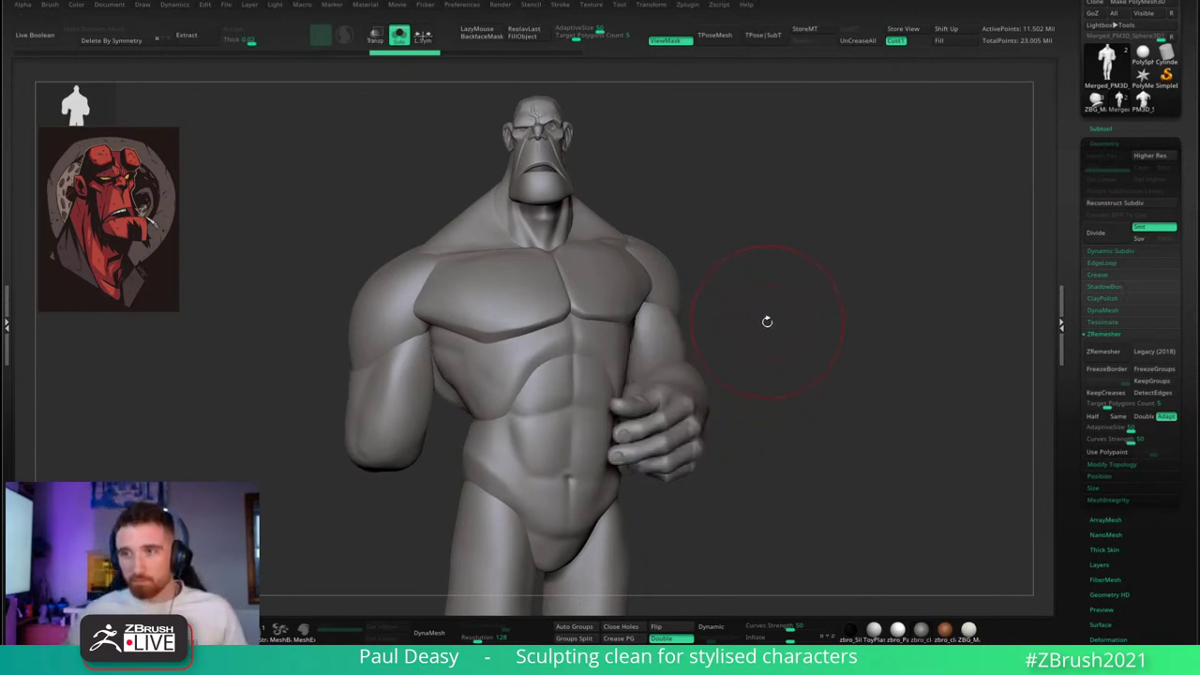
mouse_move(769, 319)
left_mouse_down("shift")
mouse_move(774, 309)
mouse_move(800, 346)
mouse_move(752, 278)
mouse_move(774, 335)
left_mouse_up("shift")
key("space")
key("space")
key("space")
left_click_drag(675, 194, 696, 238, "alt")
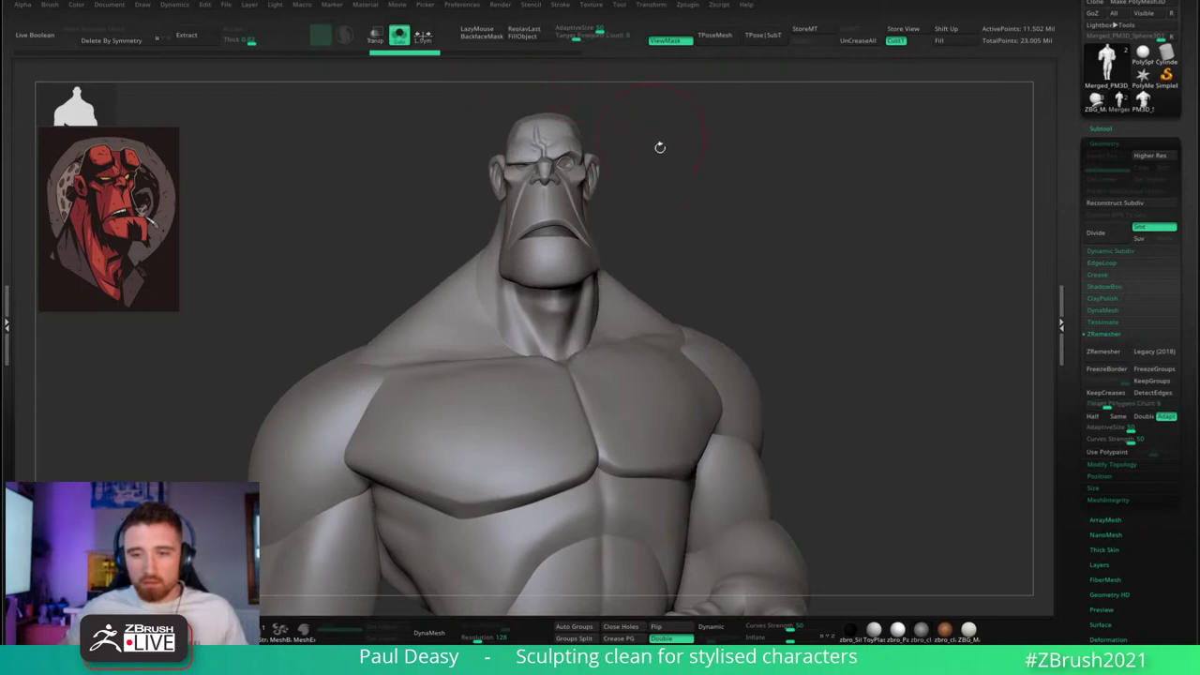
left_click_drag(659, 148, 671, 178)
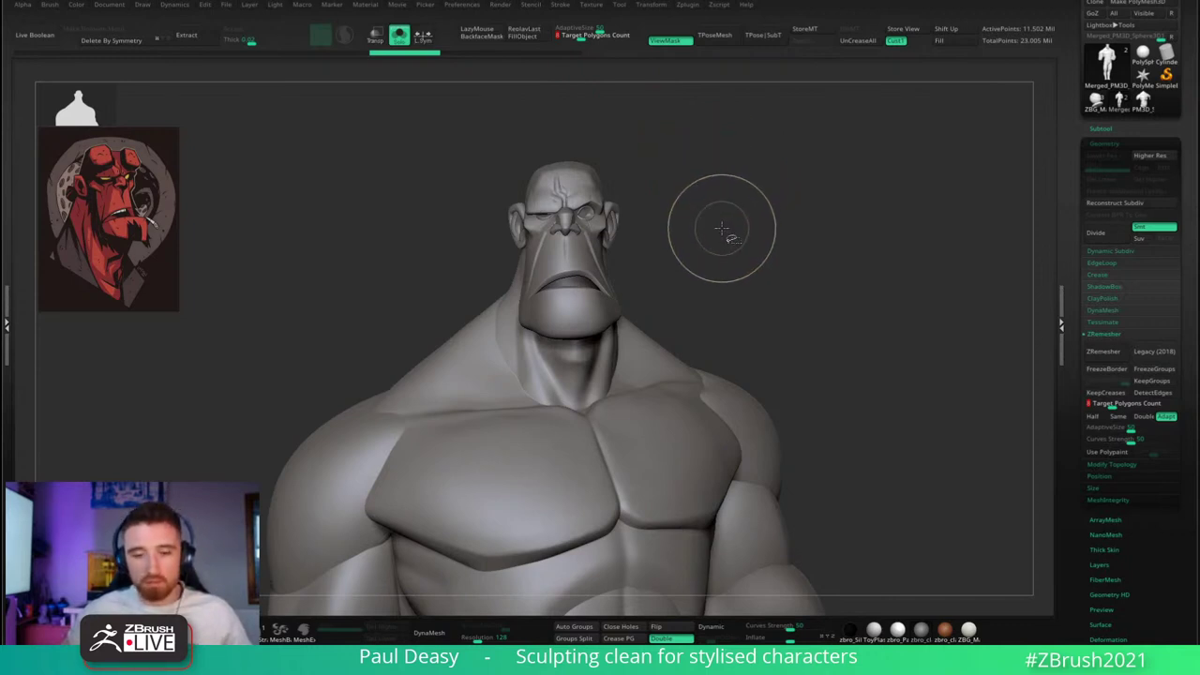
key("ctrl+shift+r")
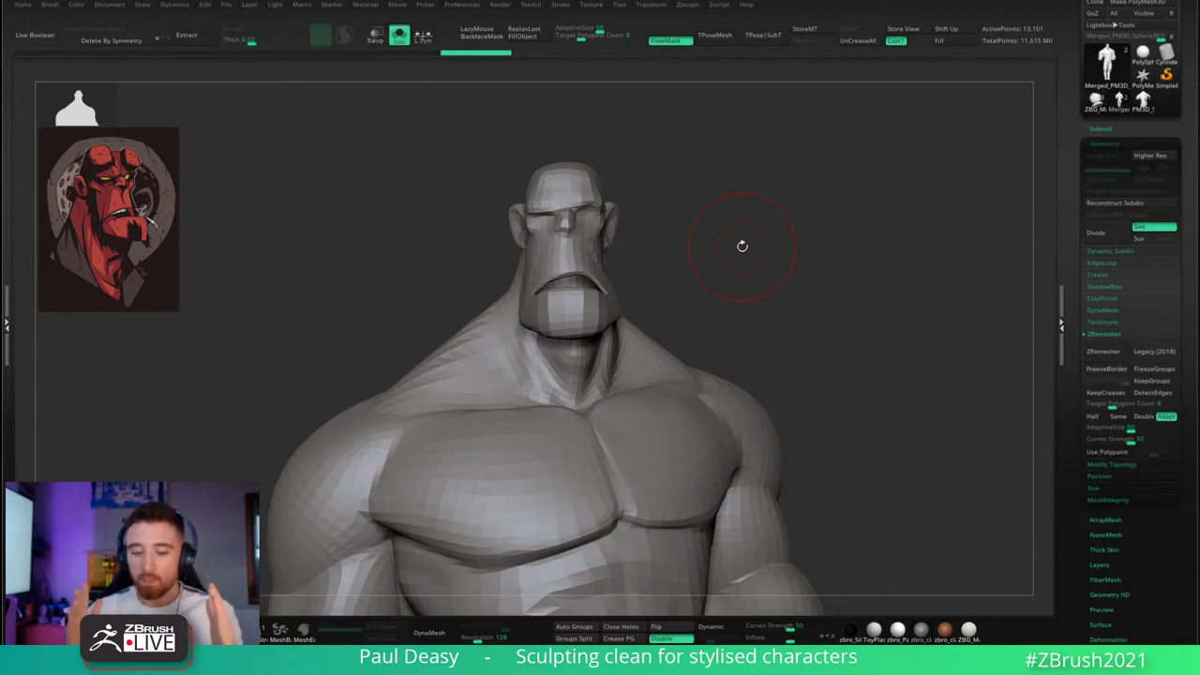
- Examine the new low-poly mesh around the face, neck, shoulders and chest
left_click_drag(752, 249, 764, 265)
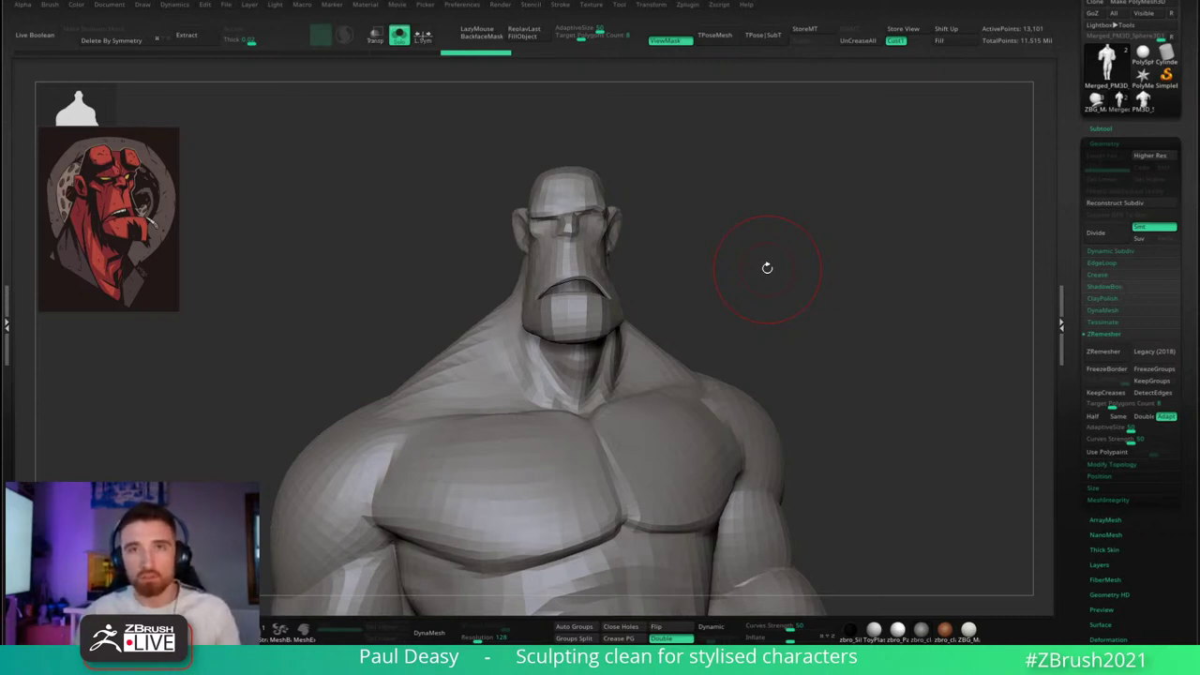
key("space")
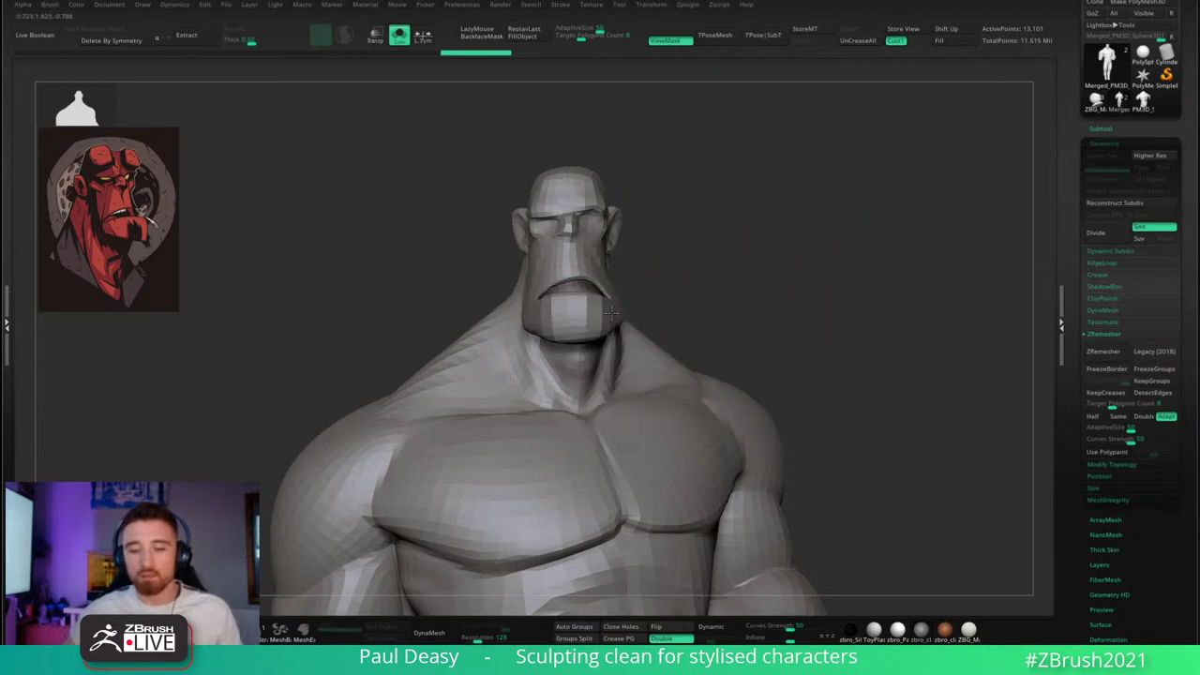
left_click_drag(635, 295, 665, 269)
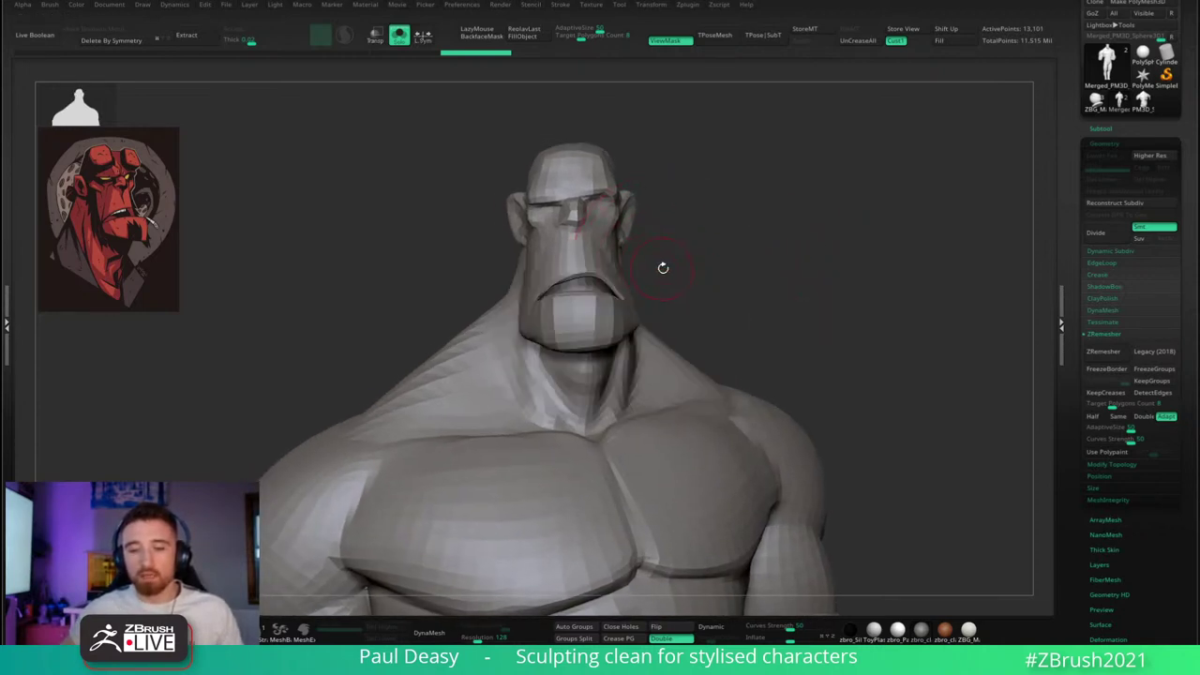
key("space")
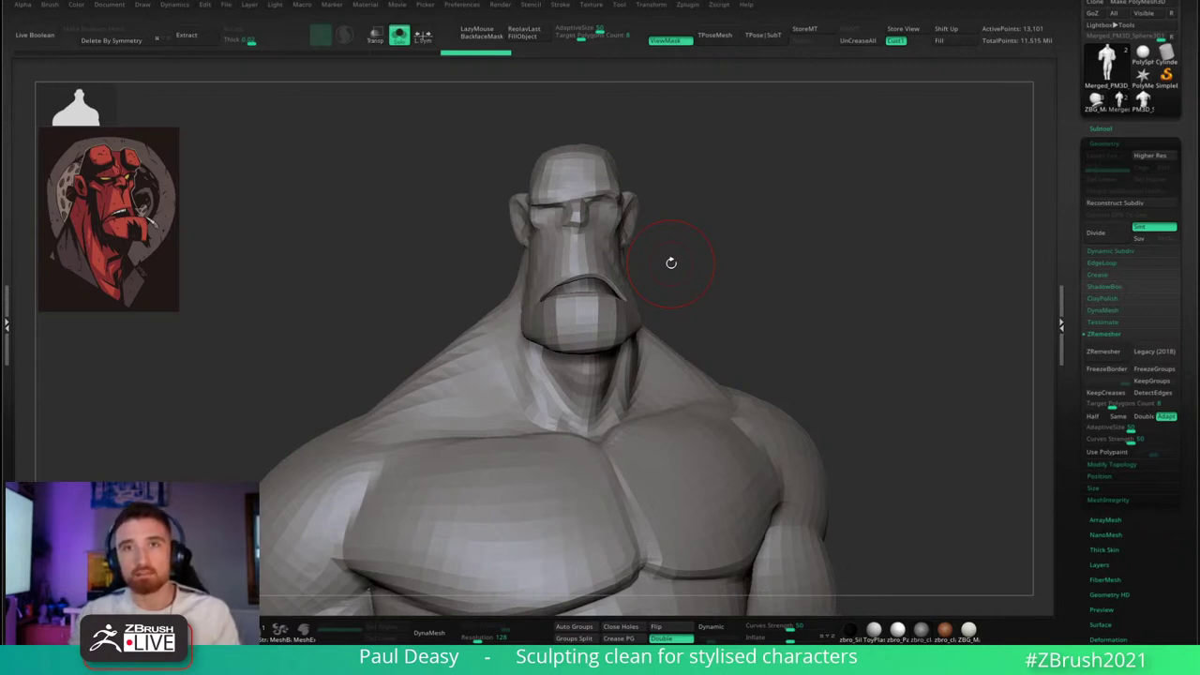
mouse_move(710, 282)
left_mouse_down()
mouse_move(721, 259)
mouse_move(717, 298)
left_mouse_up()
right_click(721, 259)
right_click(722, 263)
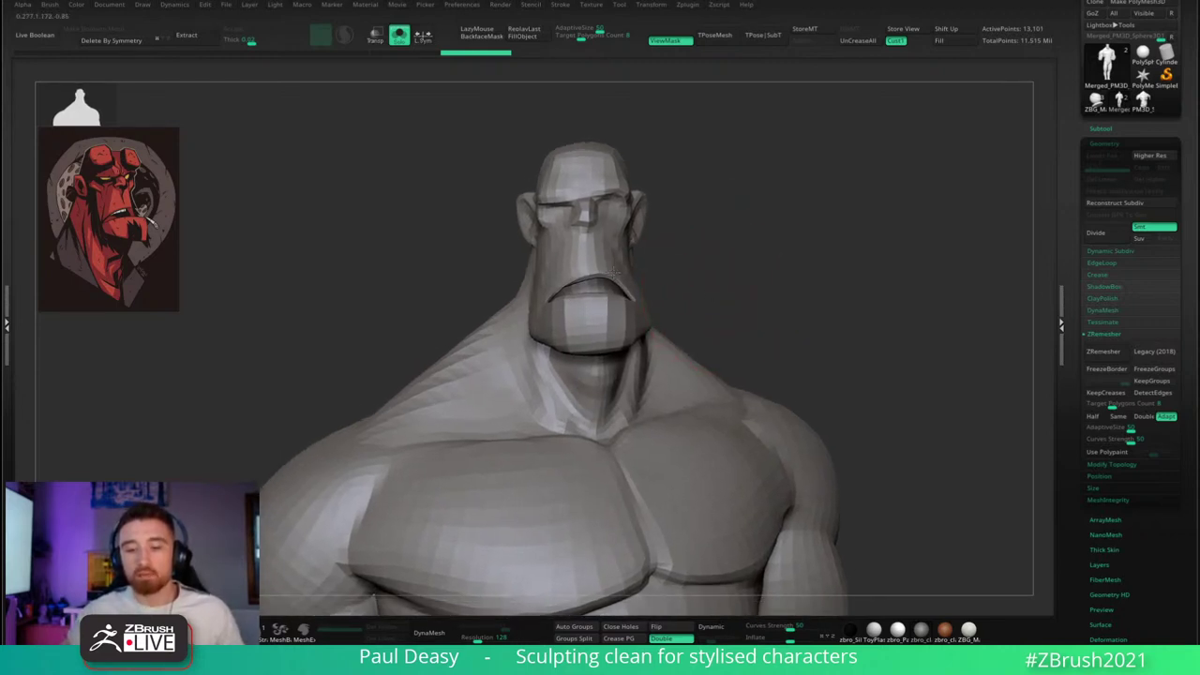
- Examine the low-poly mesh around the head, neck, shoulders and torso, close up and from a distance
right_click_drag(718, 298, 647, 314, "ctrl")
right_click(634, 282)
left_click_drag(705, 273, 712, 287, "alt")
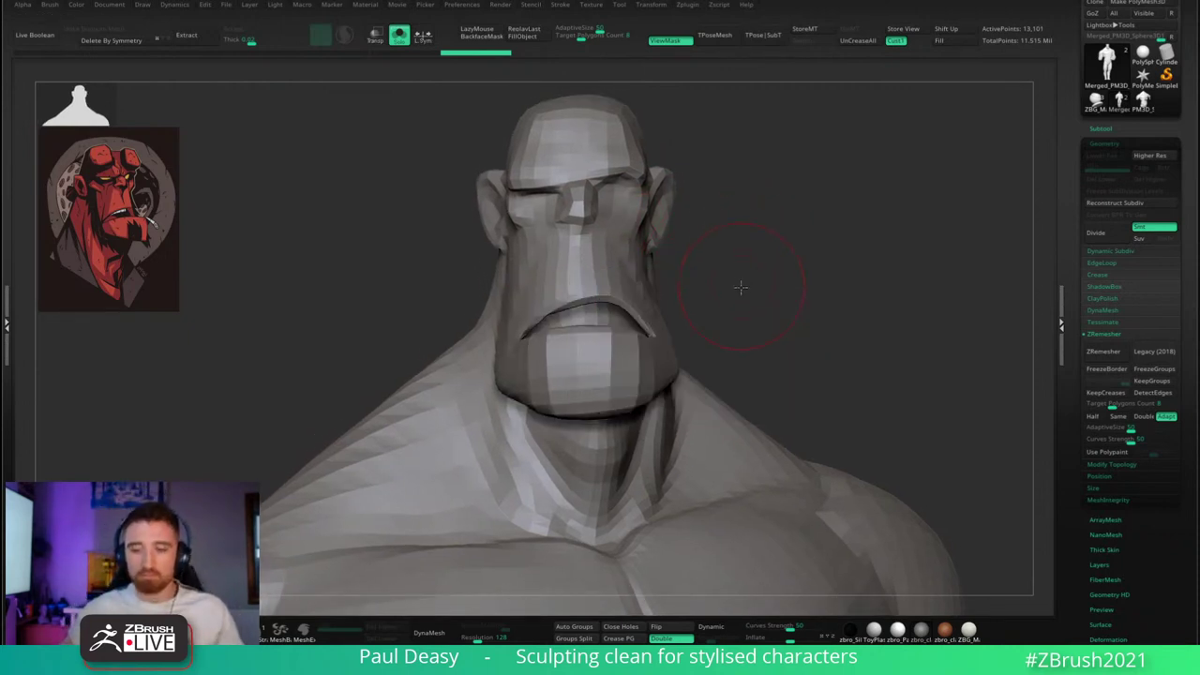
left_click_drag(742, 283, 742, 297, "alt")
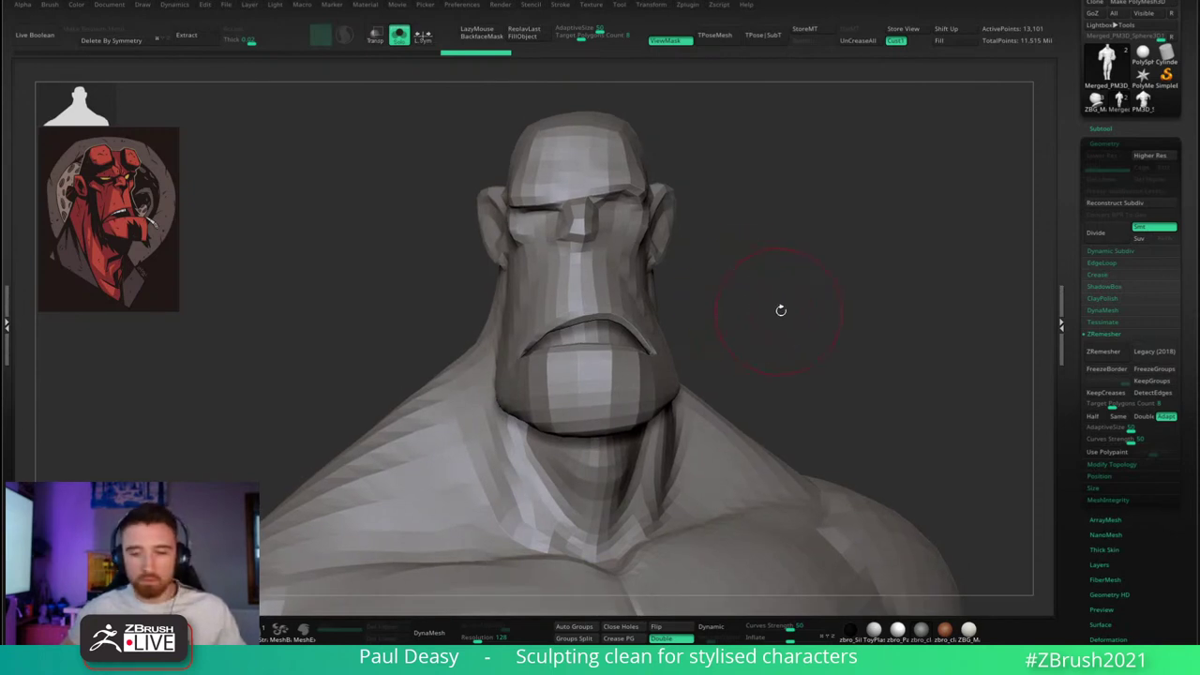
key("f")
key("space")
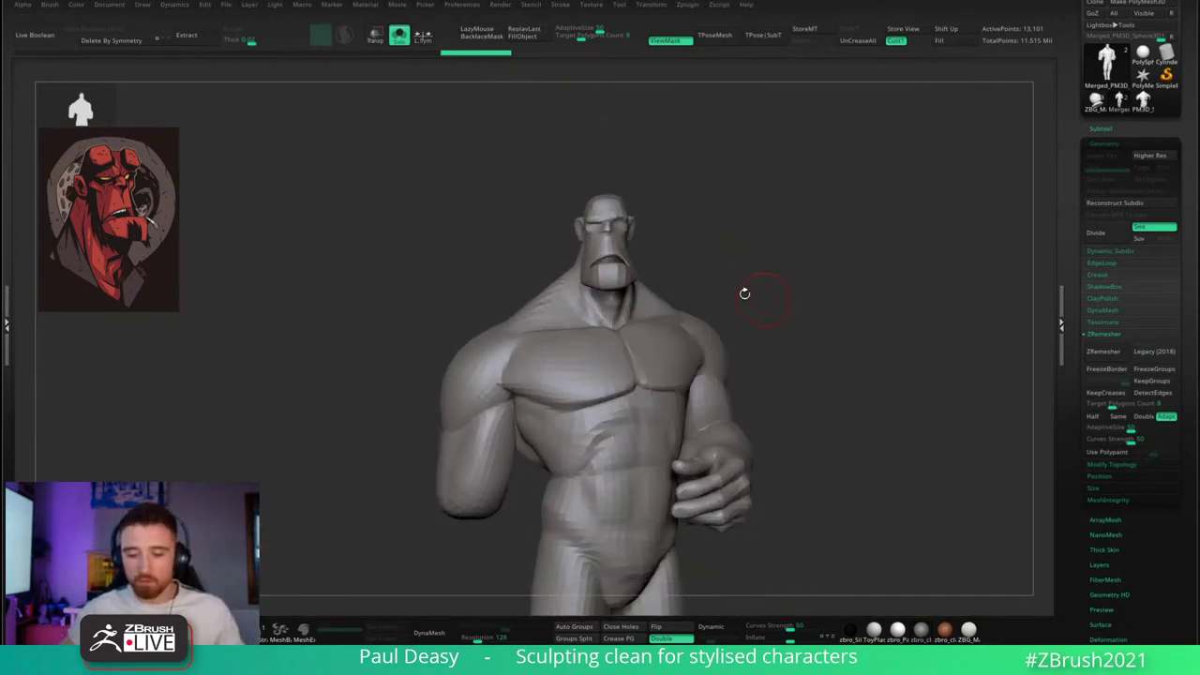
left_click_drag(742, 287, 656, 300)
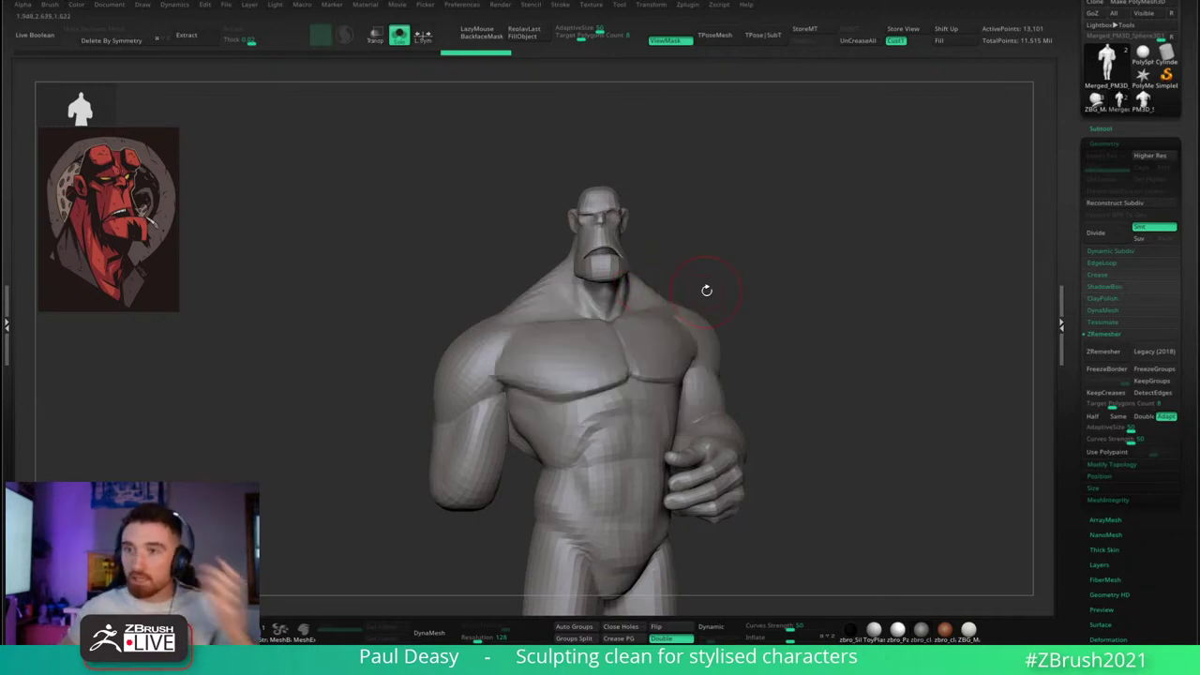
left_click_drag(707, 290, 698, 361, "alt")
mouse_move(645, 294)
right_mouse_down("alt")
mouse_move(634, 317)
mouse_move(644, 302)
mouse_move(621, 300)
right_mouse_up("alt")
right_click(581, 371)
left_click_drag(625, 299, 750, 287)
- Subdivide the remeshed body to level 5 with the dense sculpt's facial and muscle details projected onto it
key("ctrl+d")
key("ctrl+d")
key("ctrl+d")
key("ctrl+d")
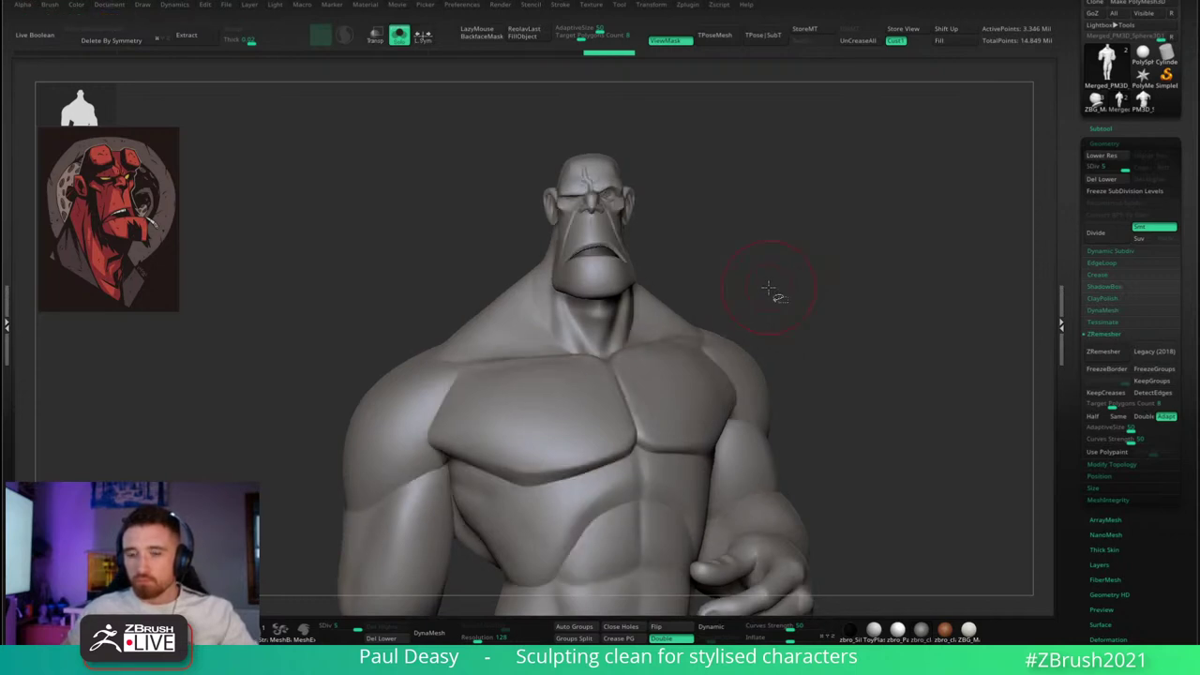
- Check the projected mouth corner at lower subdivision levels and go back to the dense mesh from before the ZRemesh
right_click_drag(598, 225, 741, 403, "ctrl")
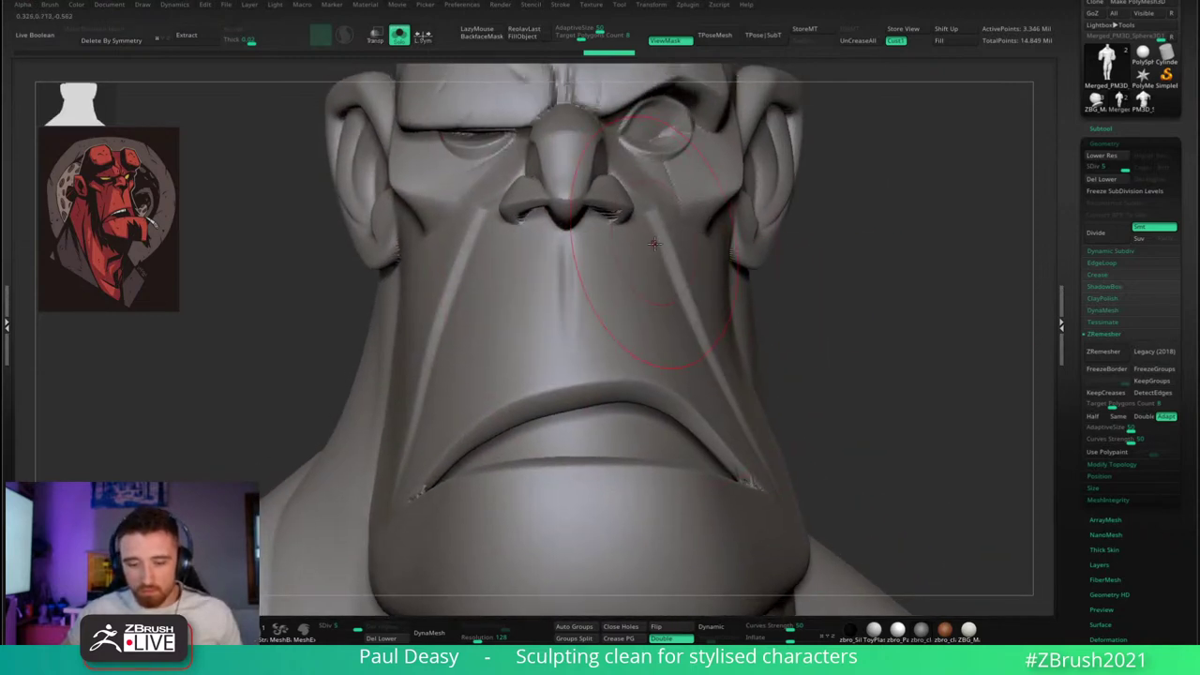
mouse_move(656, 243)
right_mouse_down()
mouse_move(624, 266)
mouse_move(694, 375)
right_mouse_up()
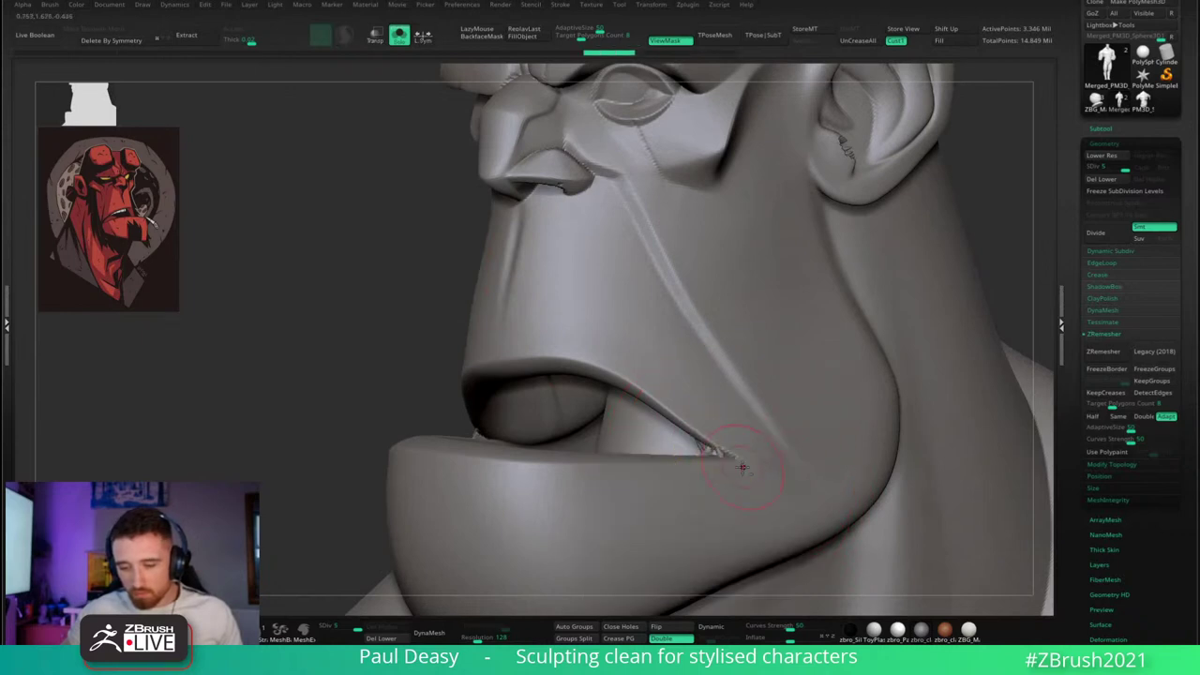
mouse_move(720, 454)
right_mouse_down()
mouse_move(694, 427)
mouse_move(732, 441)
right_mouse_up()
right_click(701, 424)
key("shift+d")
key("shift+d")
key("shift+d")
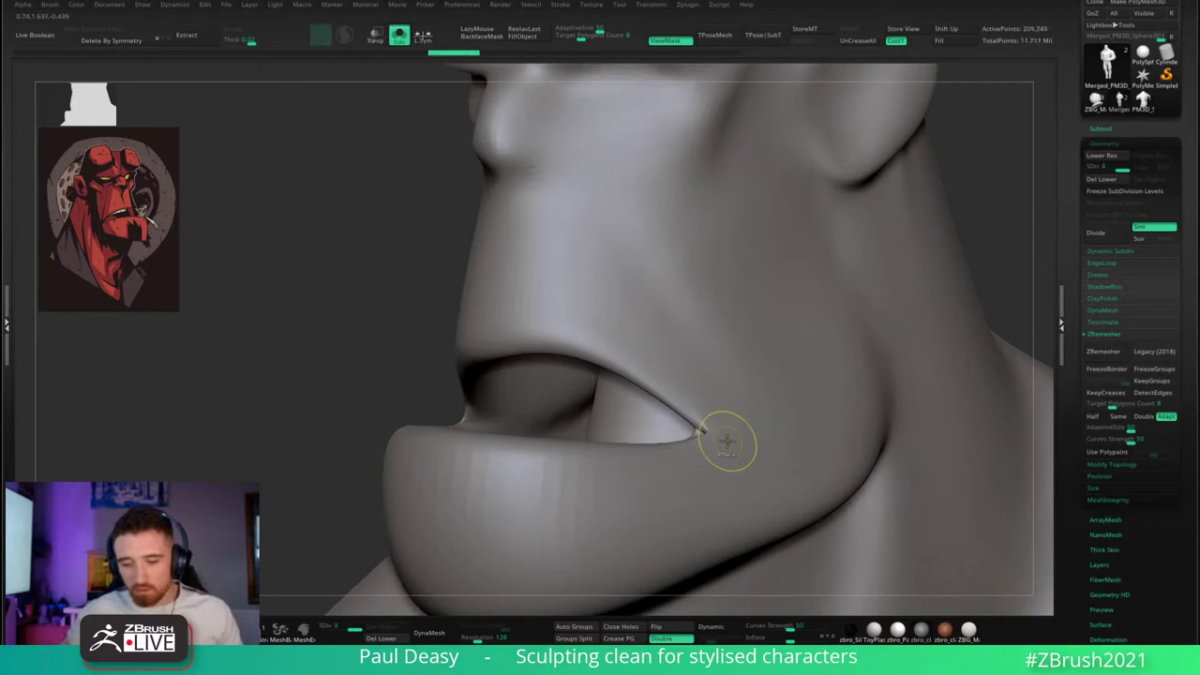
key("shift+d")
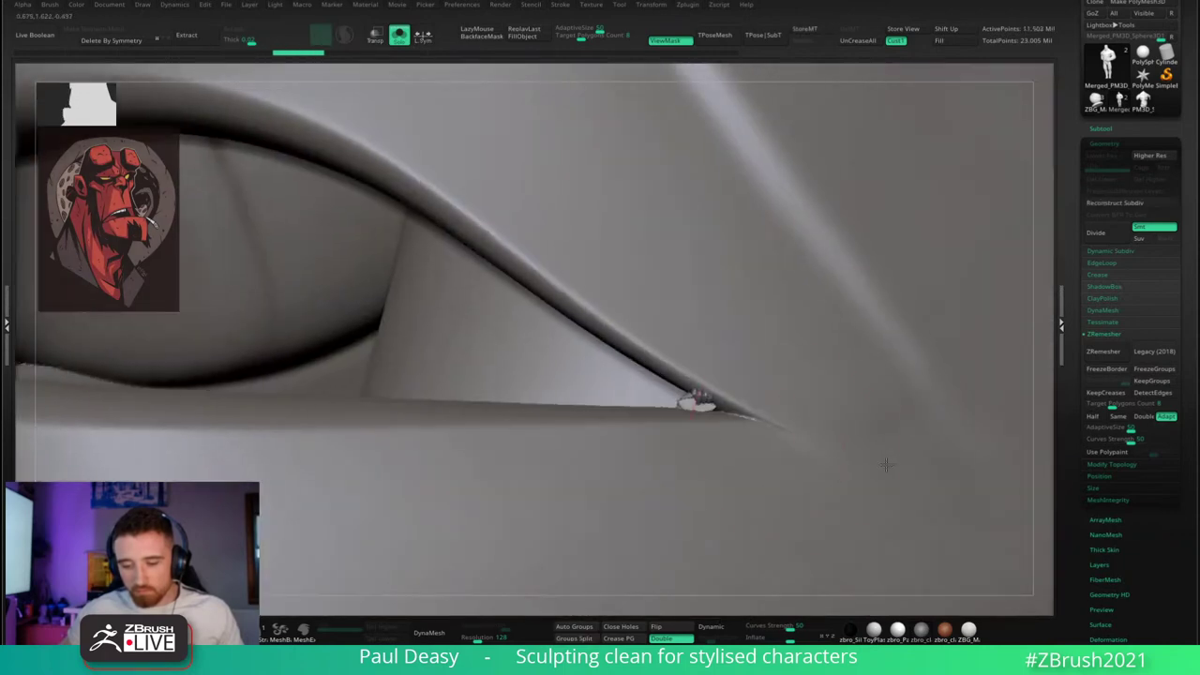
- Adjust the draw size, try a small cleanup stroke on the rough geometry at the dense mesh's mouth corner and undo it
right_click(715, 412)
right_click_drag(720, 414, 720, 410)
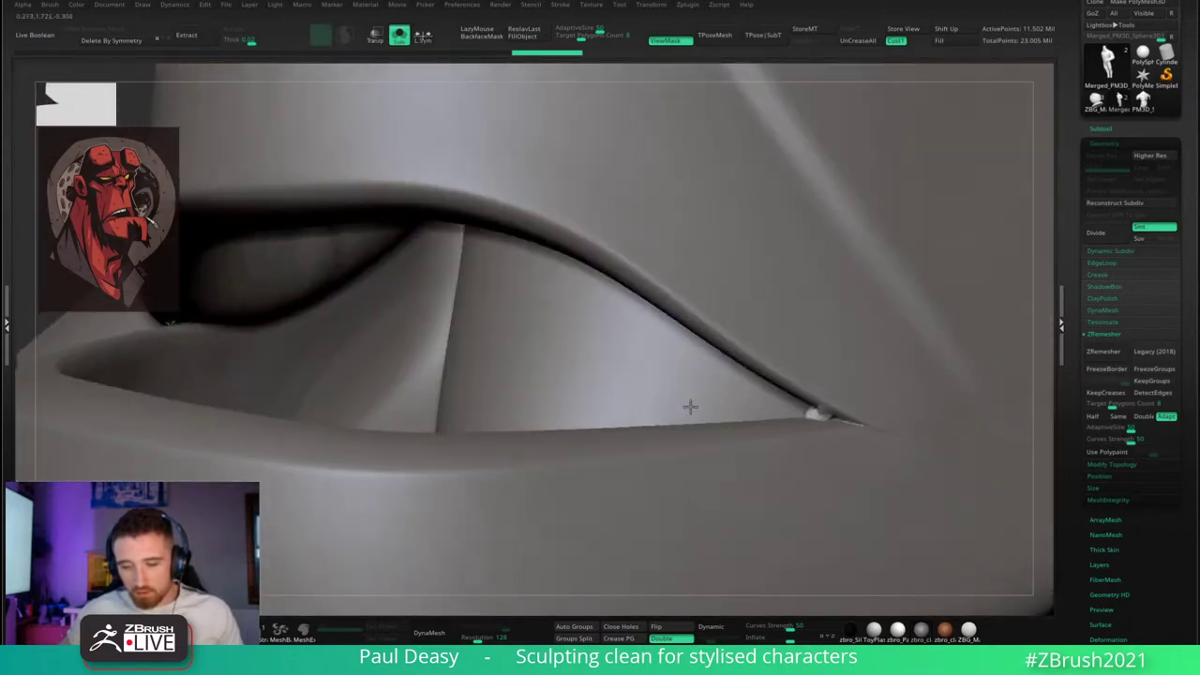
right_click_drag(691, 407, 431, 356)
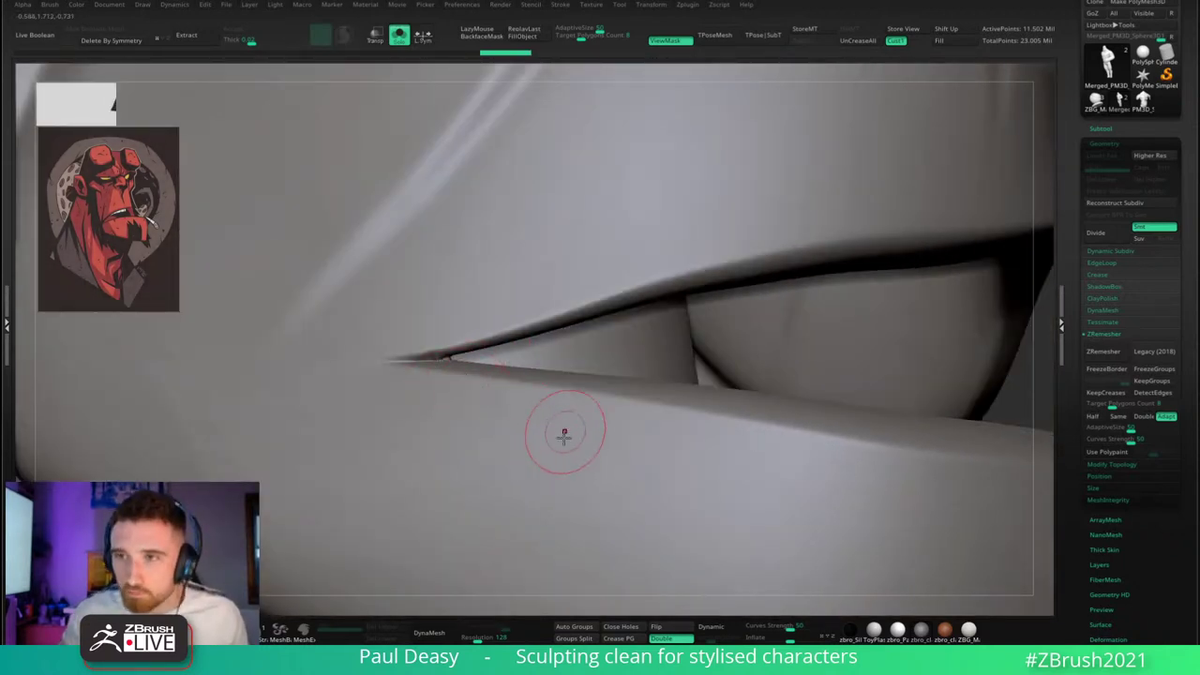
mouse_move(590, 450)
right_mouse_down("ctrl")
mouse_move(498, 427)
mouse_move(589, 426)
mouse_move(558, 424)
right_mouse_up("ctrl")
right_click_drag(775, 460, 552, 417, "alt")
key("space")
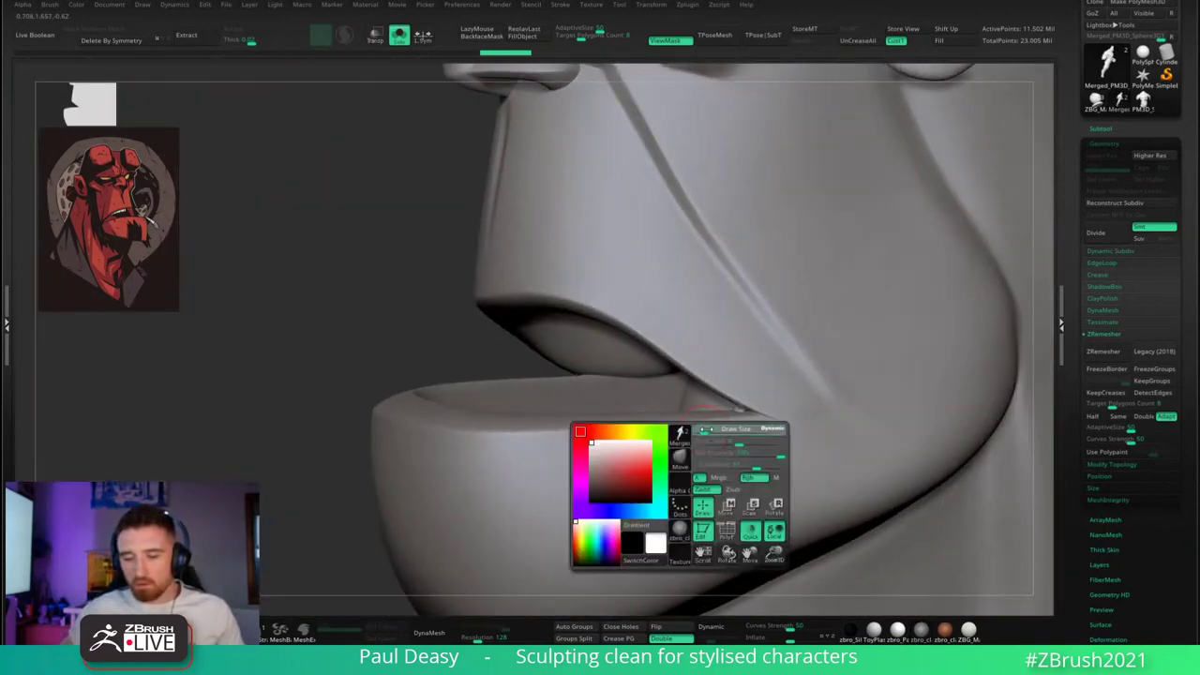
left_click_drag(705, 429, 740, 402)
mouse_move(765, 428)
right_mouse_down("alt")
mouse_move(723, 396)
mouse_move(744, 409)
mouse_move(696, 415)
mouse_move(717, 416)
right_mouse_up("alt")
scroll(744, 408, "down", 8)
scroll(710, 427, "up", 4)
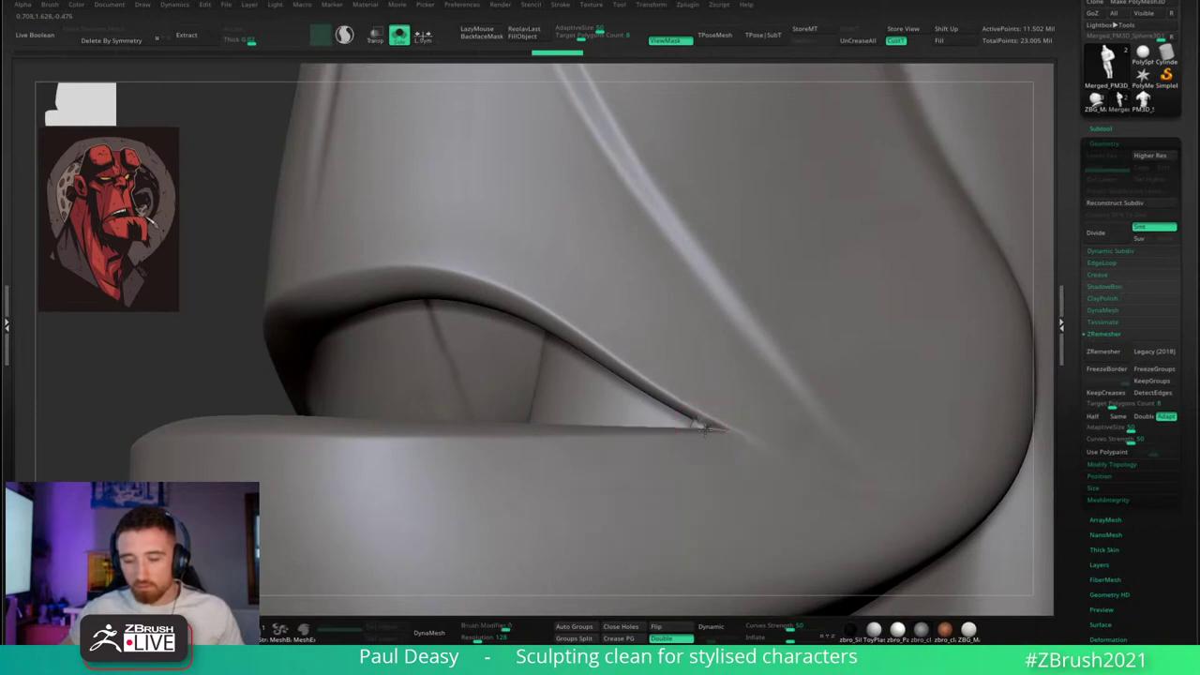
left_click_drag(705, 430, 709, 430)
mouse_move(700, 427)
right_mouse_down()
mouse_move(719, 438)
mouse_move(686, 456)
mouse_move(721, 456)
mouse_move(684, 432)
right_mouse_up()
key("ctrl+z")
- Check the wireframe at the mouth corner and view the whole head from the front and the side
right_click(704, 427)
key("shift+f")
key("shift+f")
right_click_drag(596, 274, 610, 398, "ctrl")
right_click(607, 400)
right_click_drag(733, 433, 854, 429, "ctrl")
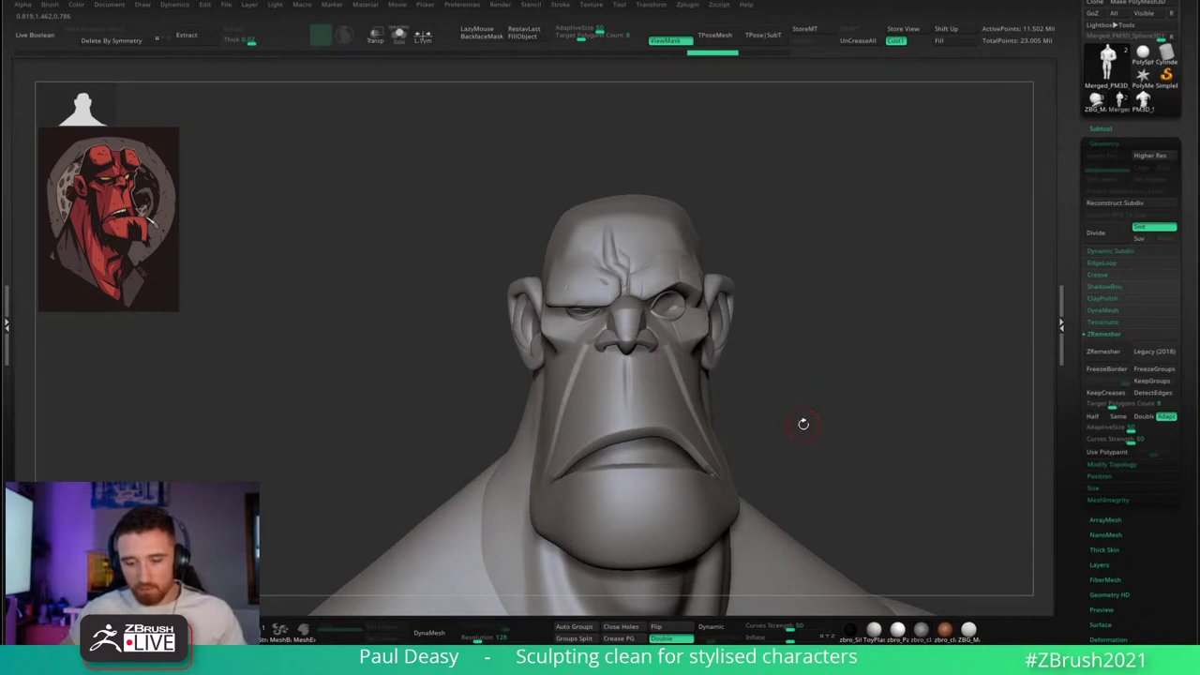
right_click_drag(800, 422, 999, 216)
- Compare the two body subtools, return to the first one and inspect its mouth corner up close
left_click(1099, 129)
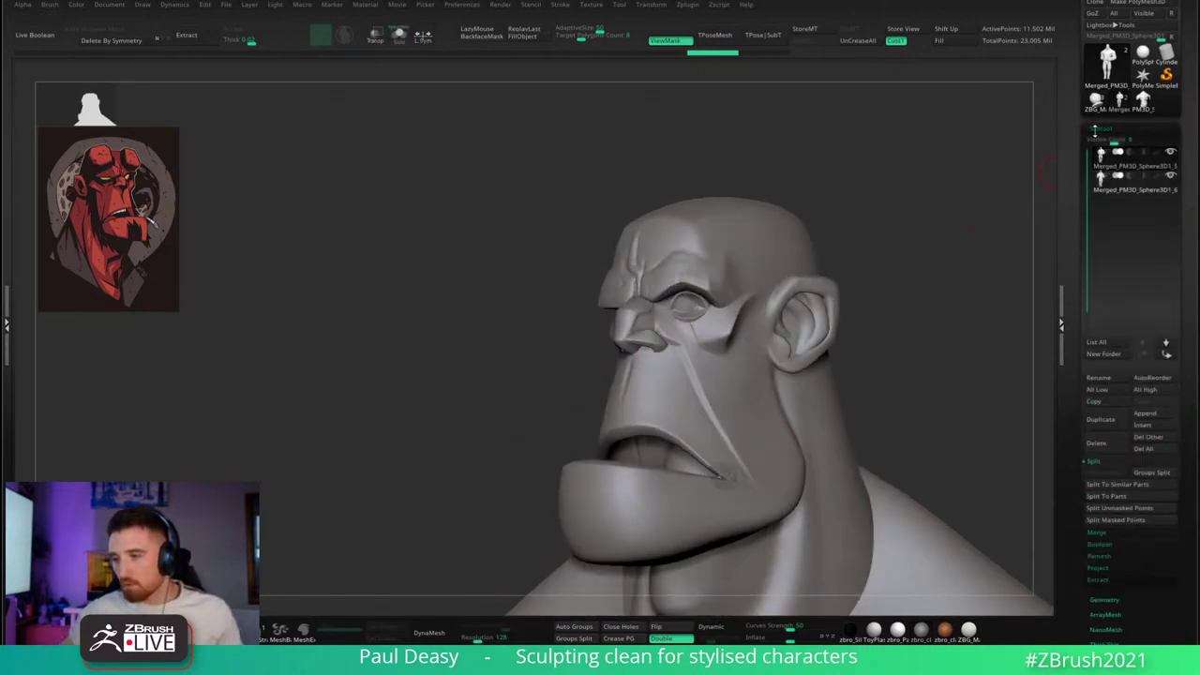
left_click(1102, 188)
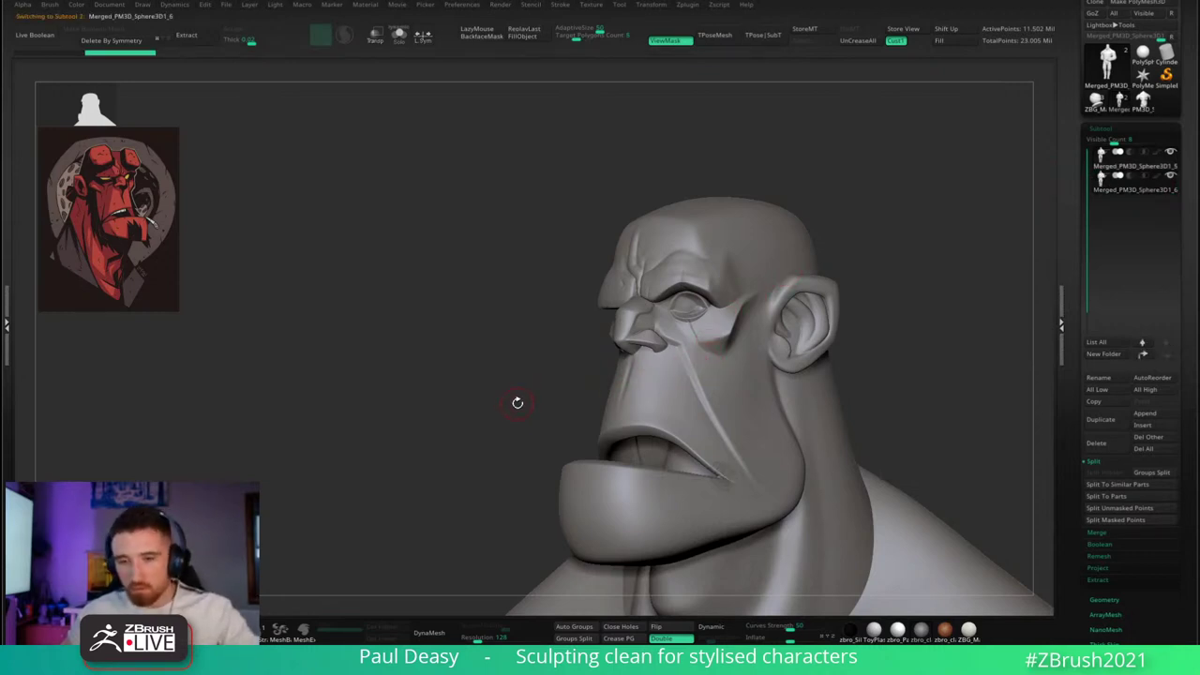
key("Up")
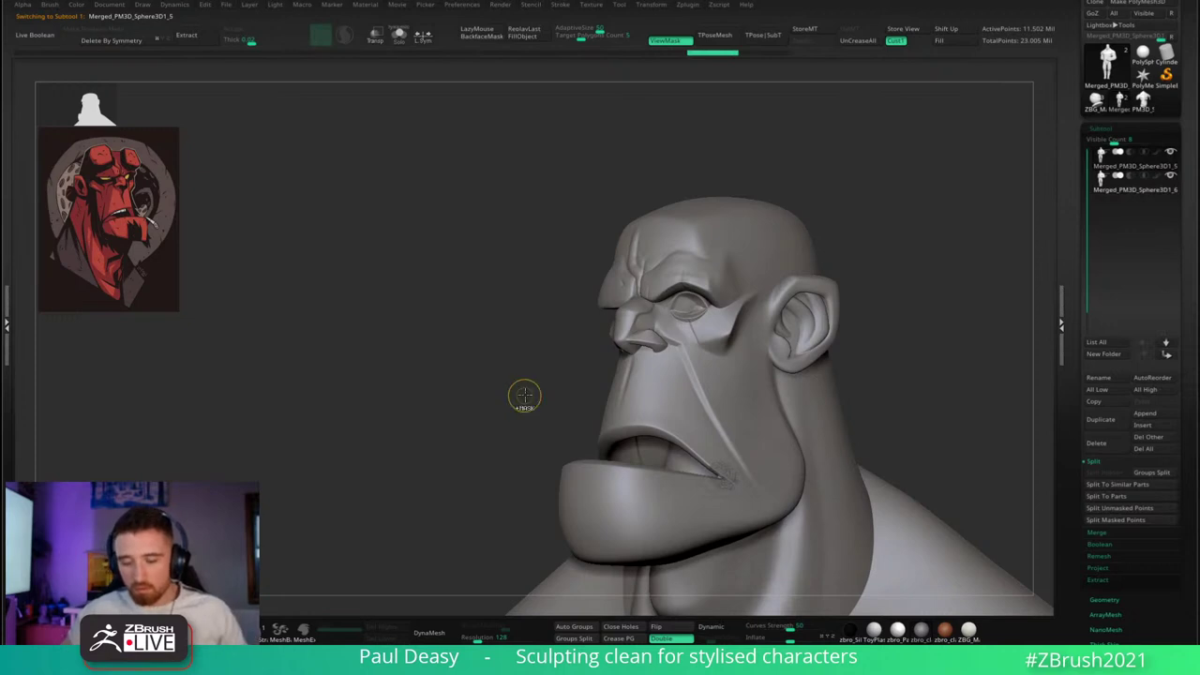
left_click_drag(525, 397, 483, 350, "alt")
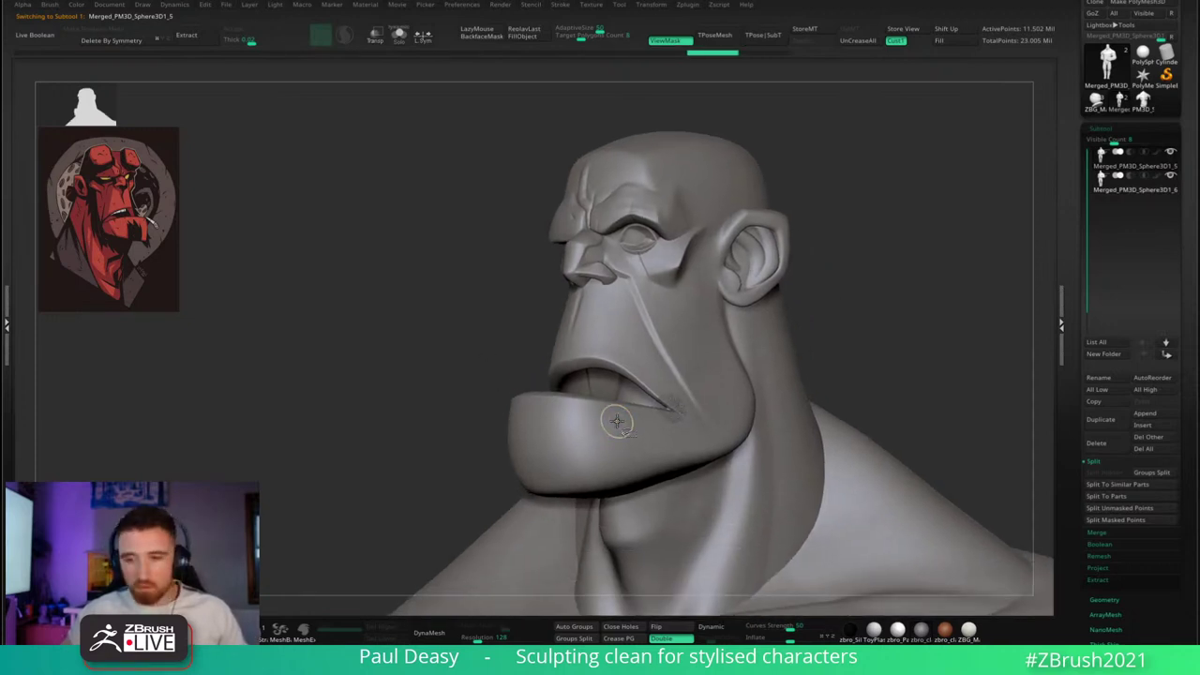
mouse_move(629, 428)
right_mouse_down()
mouse_move(649, 422)
mouse_move(630, 424)
mouse_move(773, 473)
right_mouse_up()
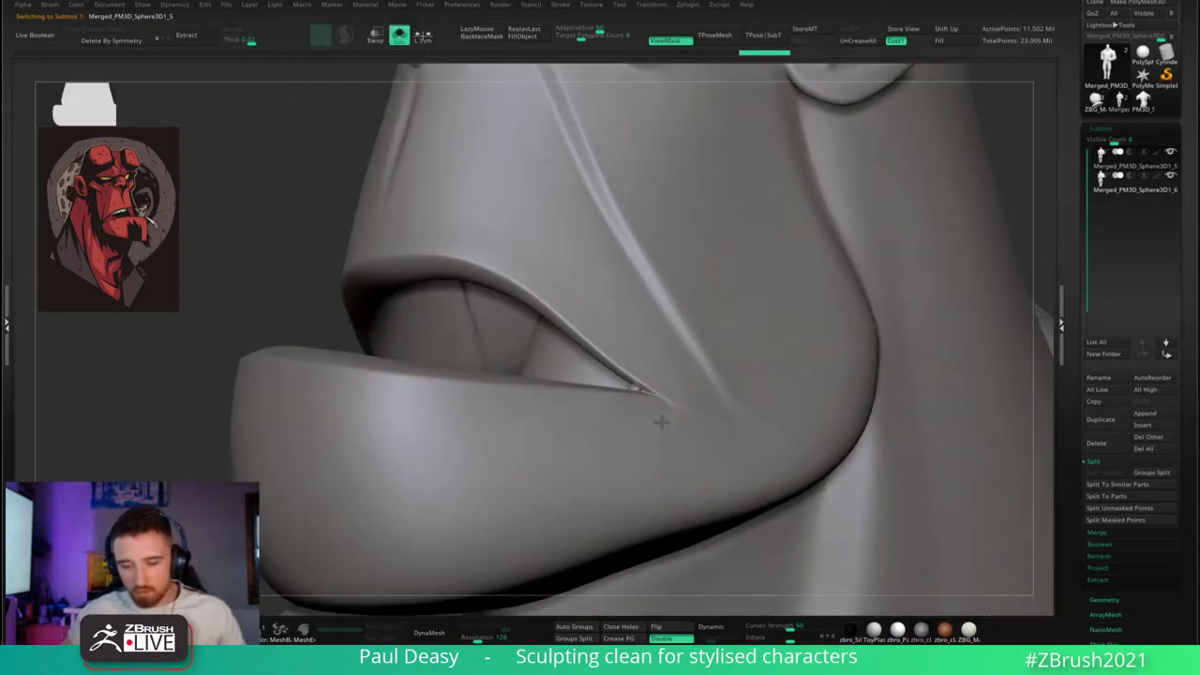
right_click_drag(648, 404, 642, 263)
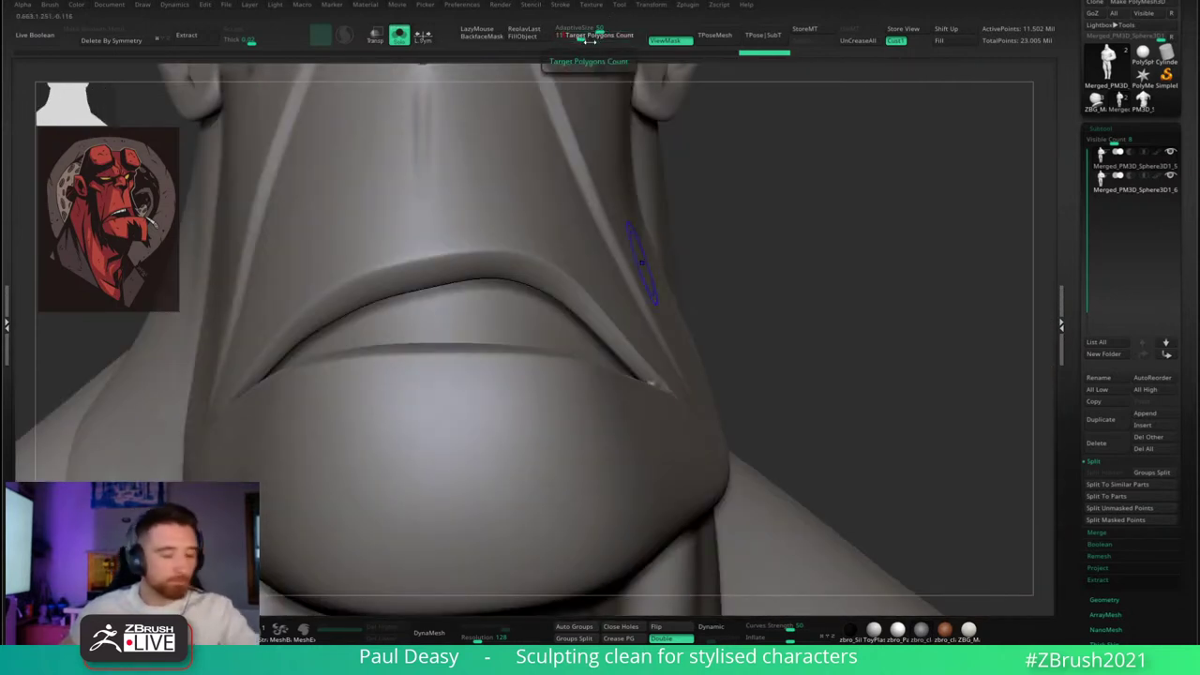
left_click_drag(741, 211, 744, 219)
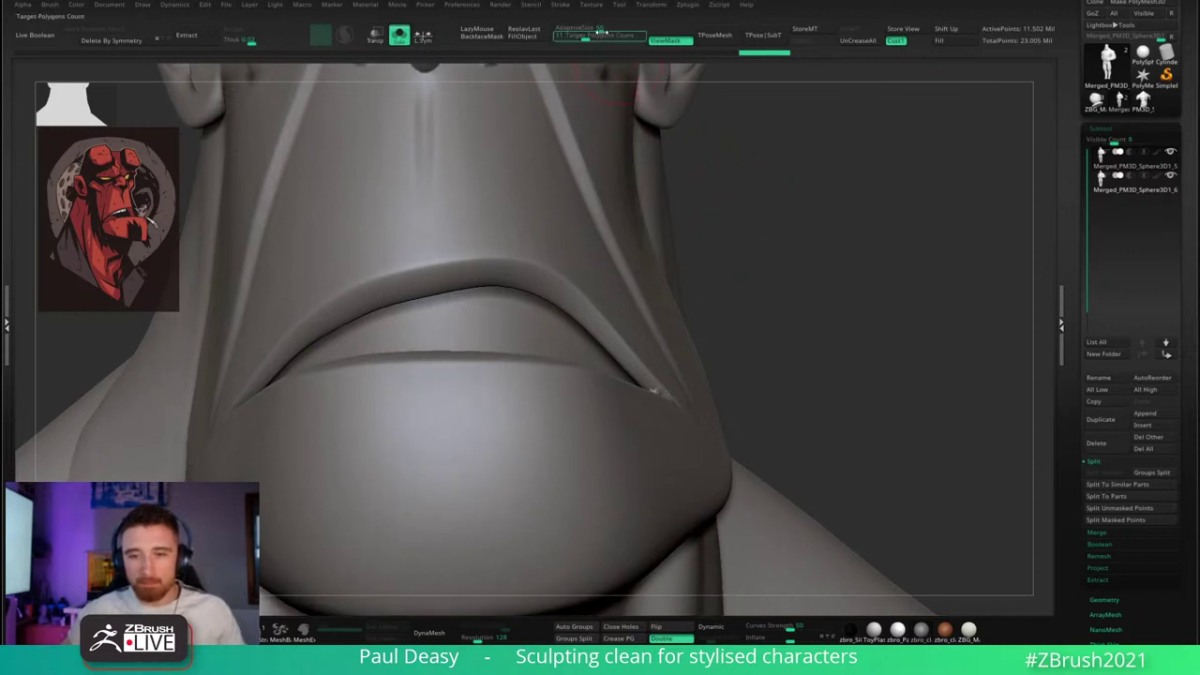
- Set the ZRemesher target polygon count to 11 and the adaptive size to 70
left_click(601, 36)
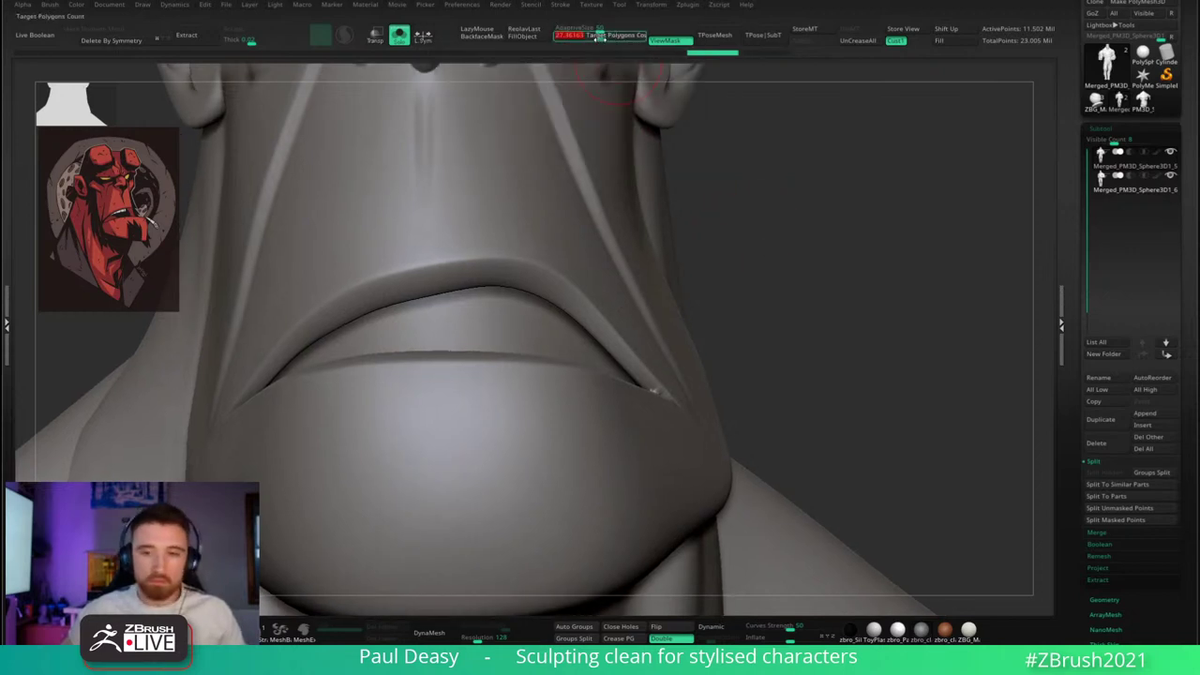
type("11")
key("Return")
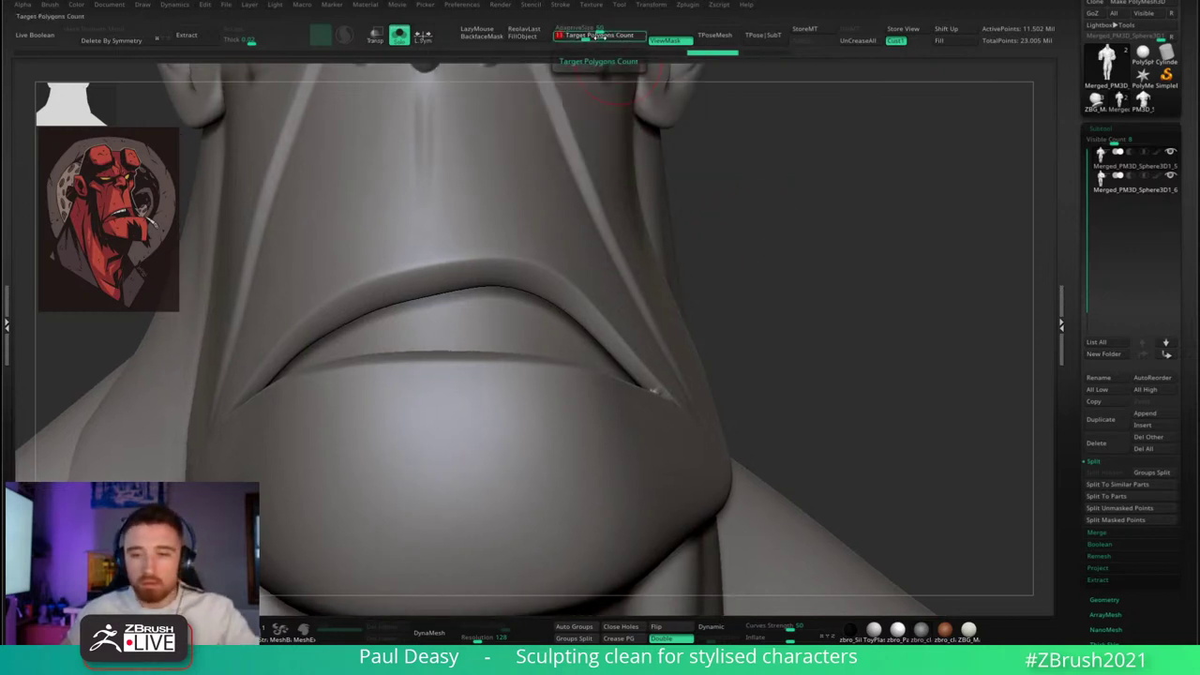
left_click(601, 27)
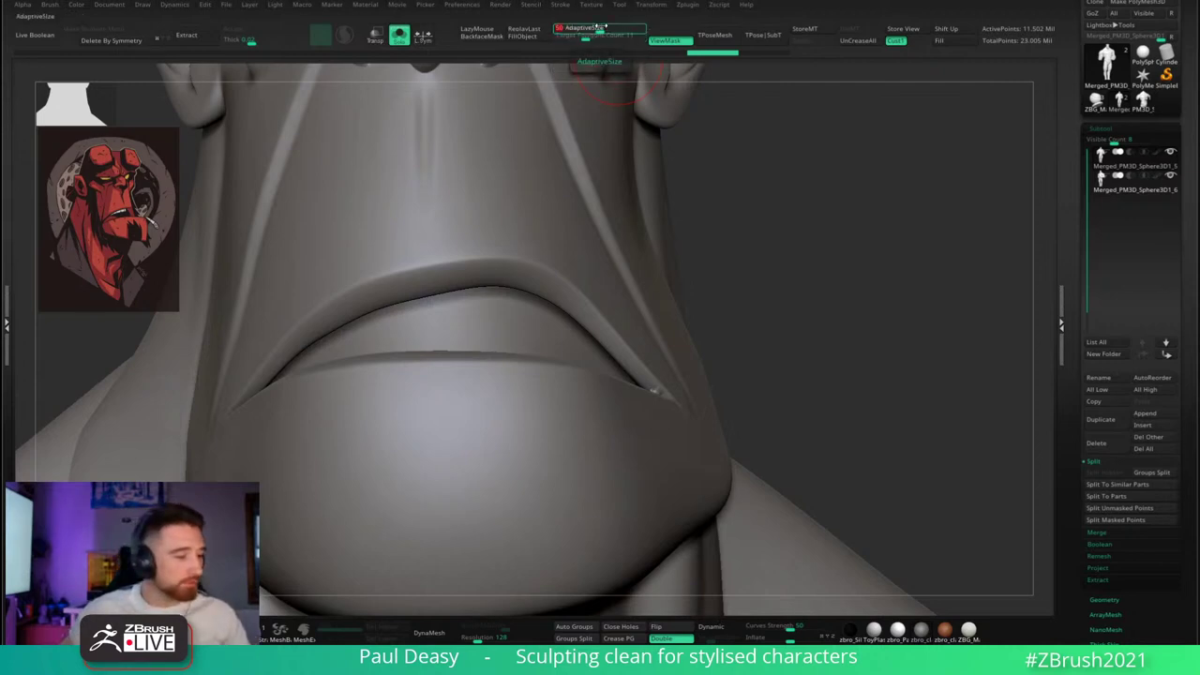
type("70")
key("Return")
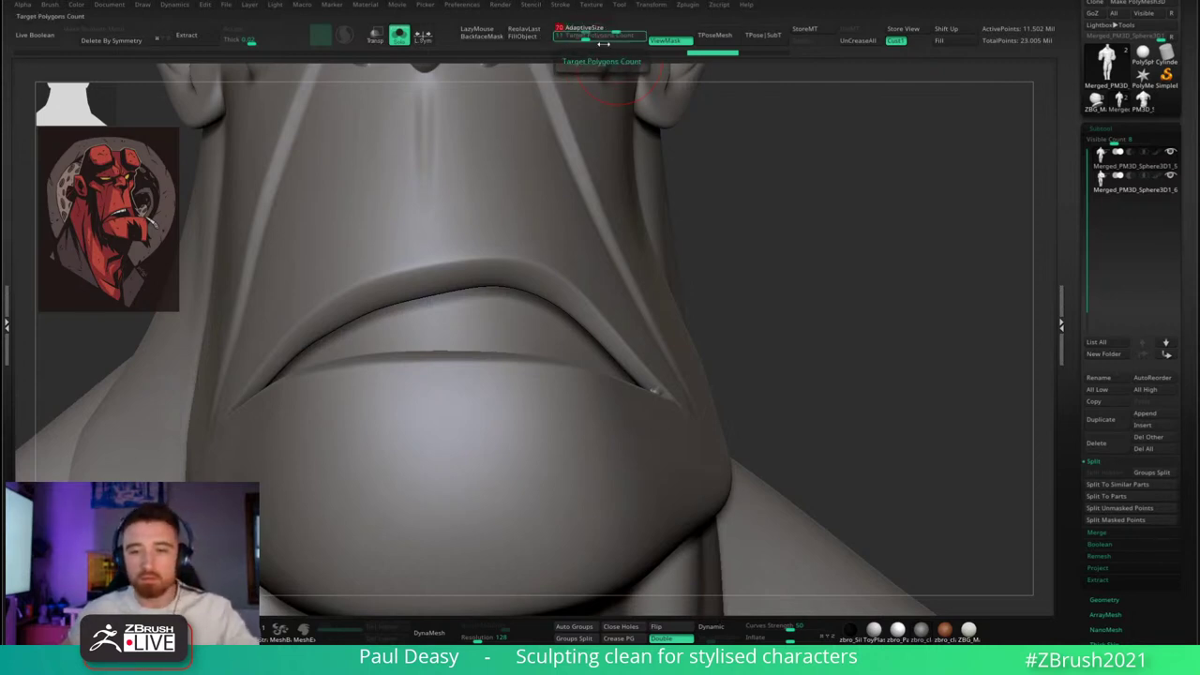
- ZRemesh the dense body mesh with the new polygon count and adaptive size
left_click_drag(855, 298, 602, 274)
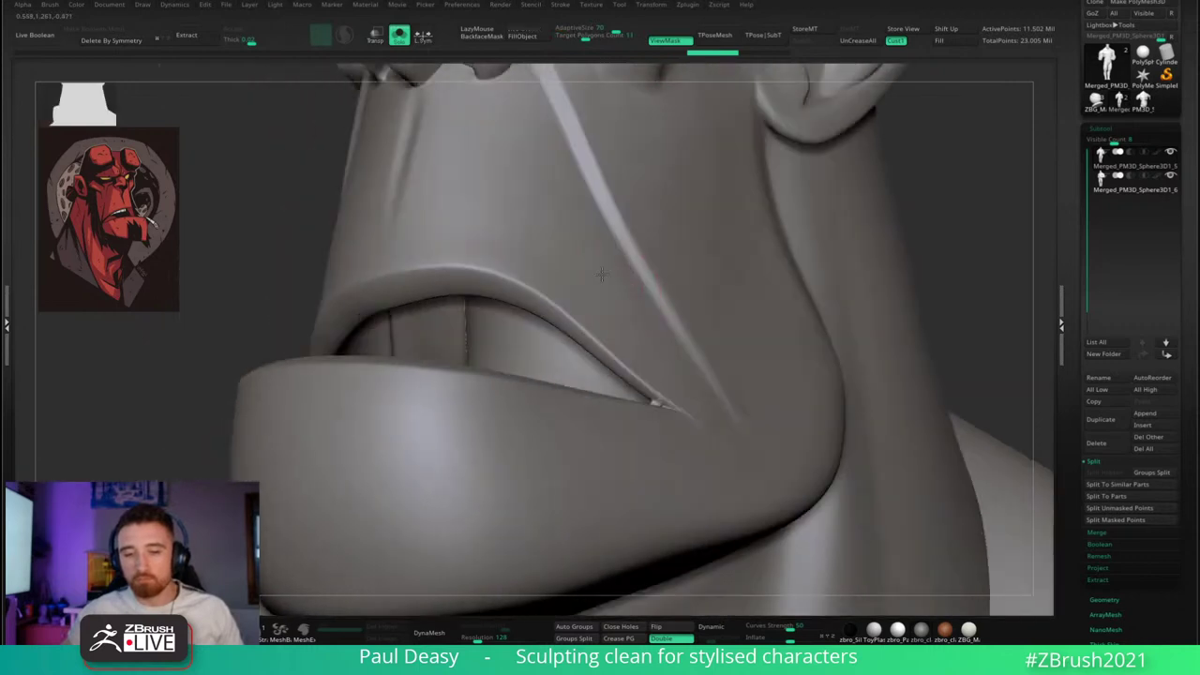
right_click_drag(602, 275, 623, 298, "ctrl")
key("space")
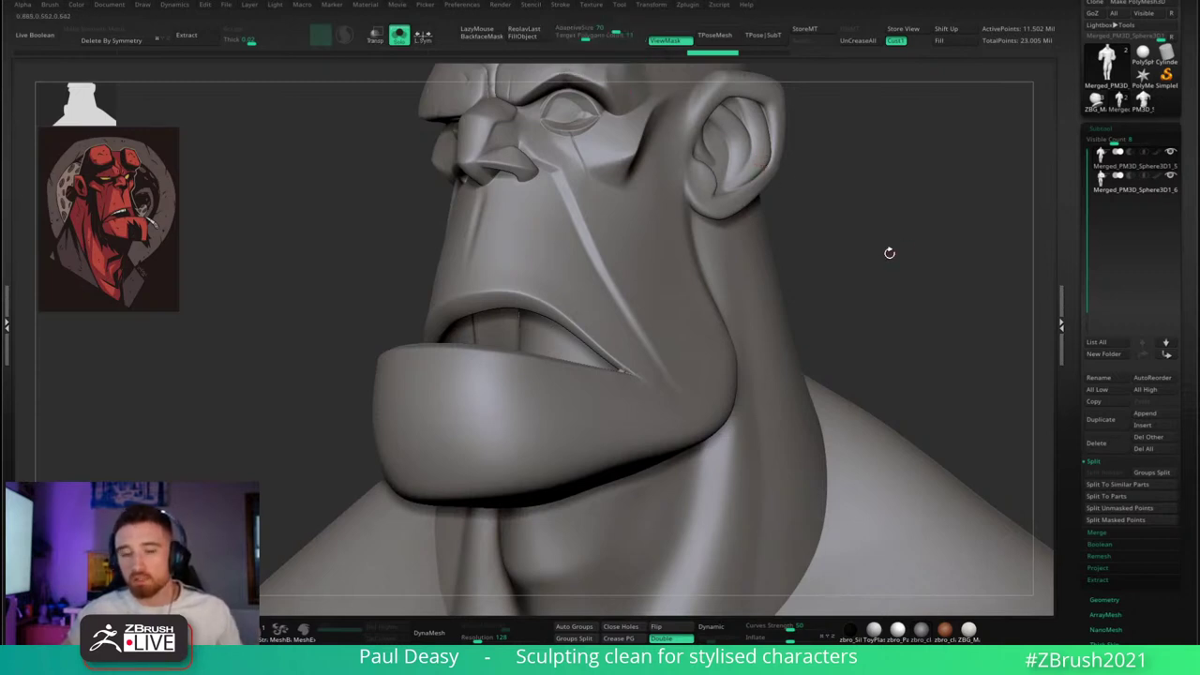
left_click_drag(889, 253, 877, 260)
key("space")
mouse_move(691, 160)
right_mouse_down("alt")
mouse_move(681, 196)
mouse_move(618, 224)
right_mouse_up("alt")
key("space")
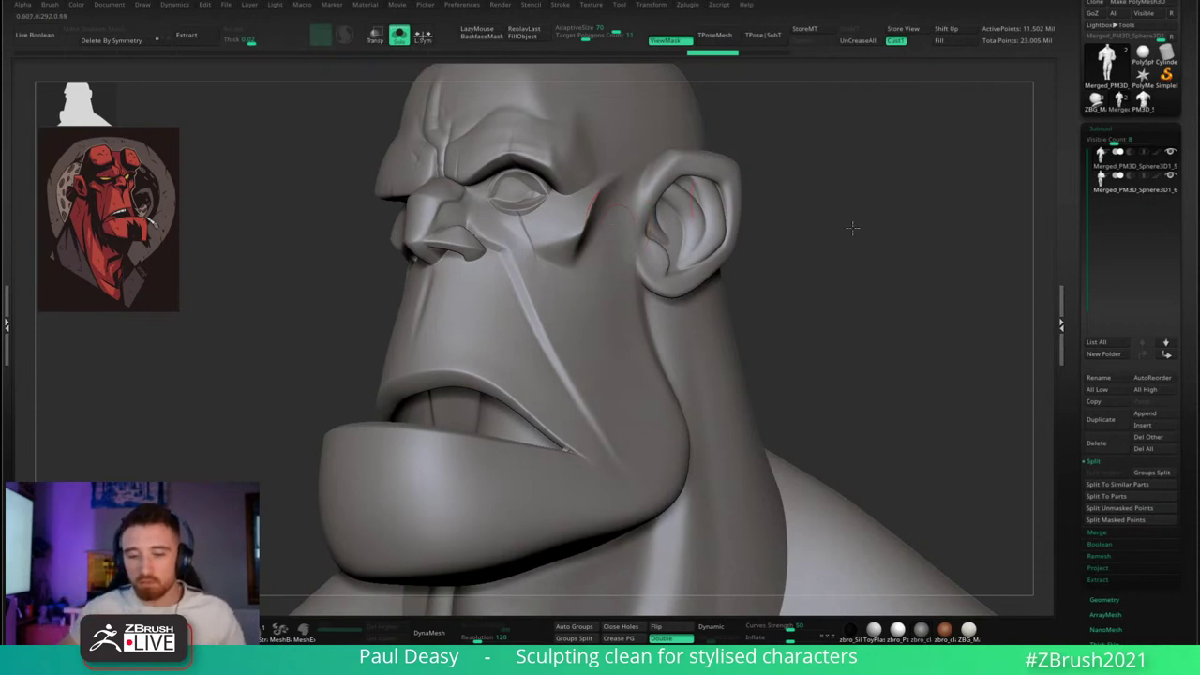
mouse_move(852, 226)
right_mouse_down()
mouse_move(791, 303)
mouse_move(723, 287)
mouse_move(750, 335)
mouse_move(734, 345)
right_mouse_up()
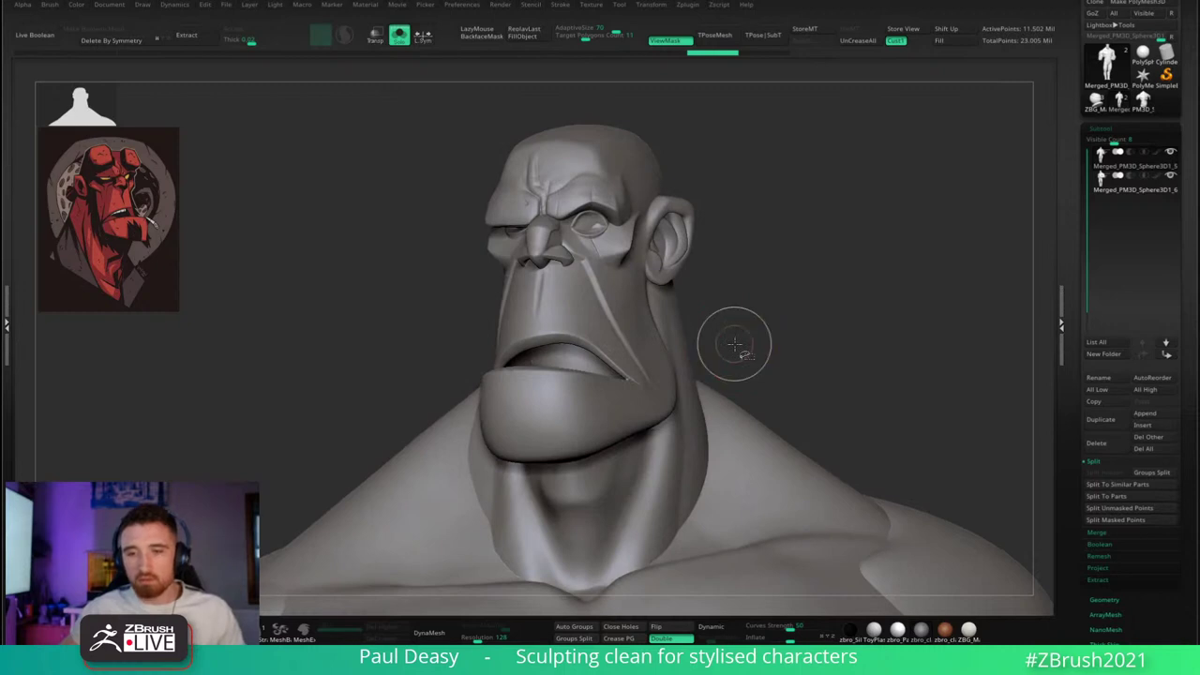
key("ctrl+r")
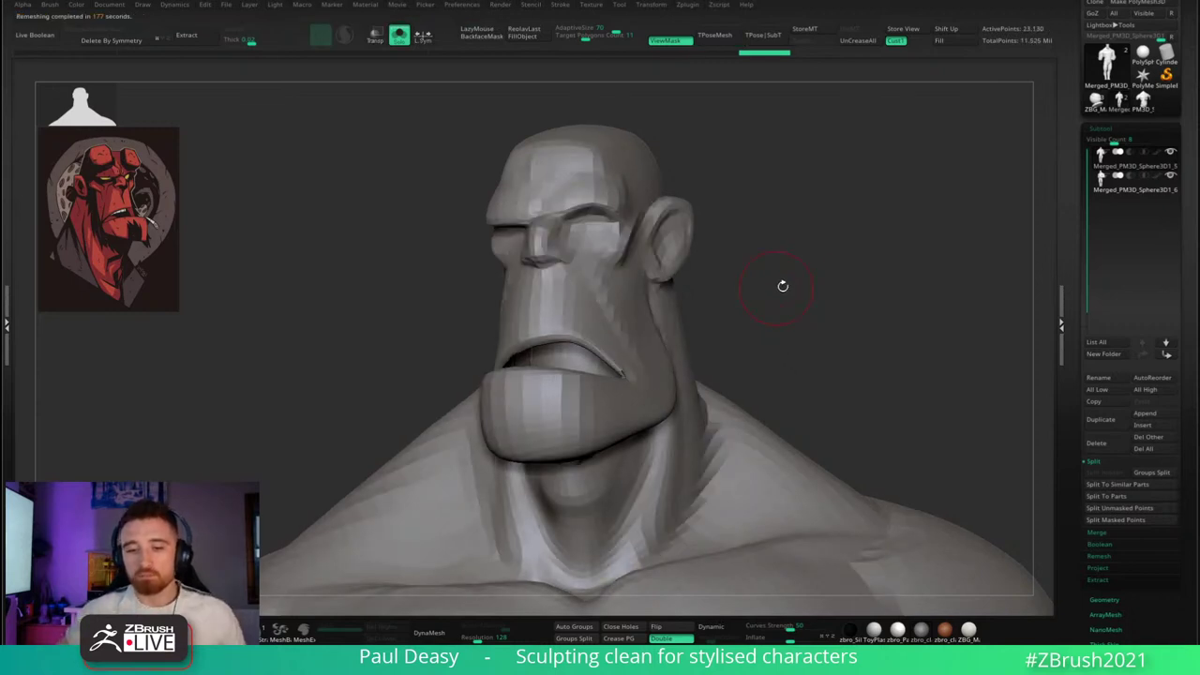
- Subdivide the remeshed body to level 3 to test the mouth corner's geometry, and undo the subdivisions
left_click_drag(783, 286, 798, 300, "shift")
mouse_move(650, 319)
right_mouse_down("ctrl")
mouse_move(647, 376)
mouse_move(586, 408)
mouse_move(582, 365)
mouse_move(671, 399)
right_mouse_up("ctrl")
key("s")
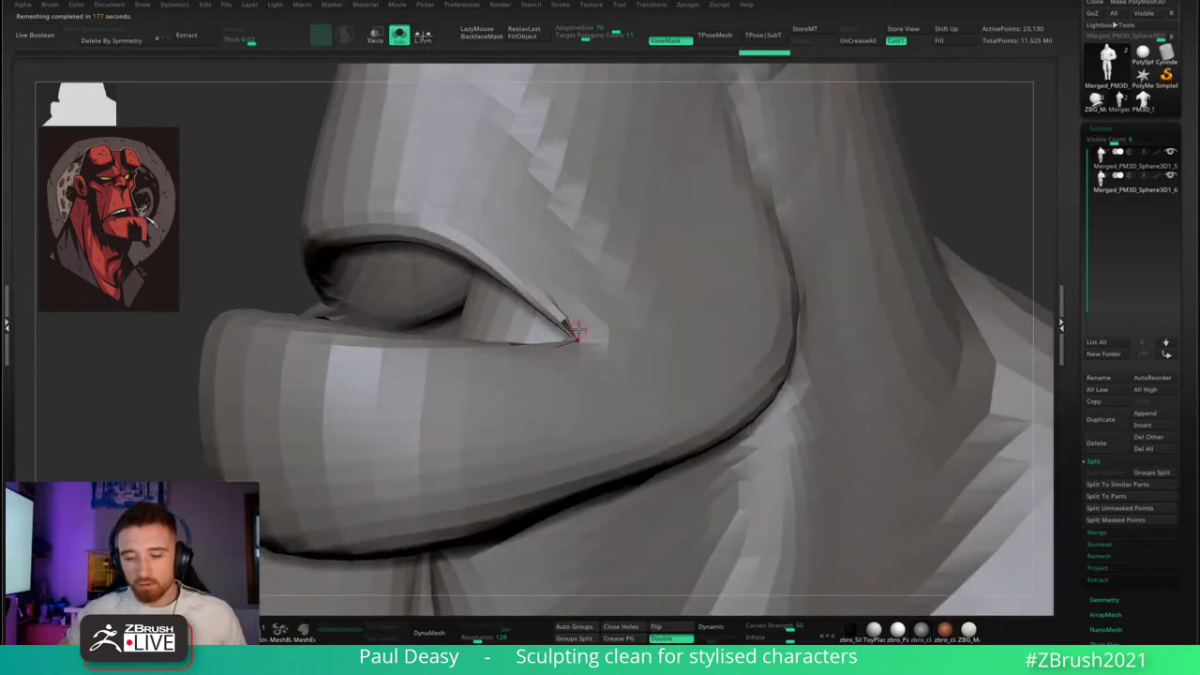
mouse_move(578, 330)
right_mouse_down()
mouse_move(570, 341)
mouse_move(635, 346)
right_mouse_up()
key("space")
key("ctrl+d")
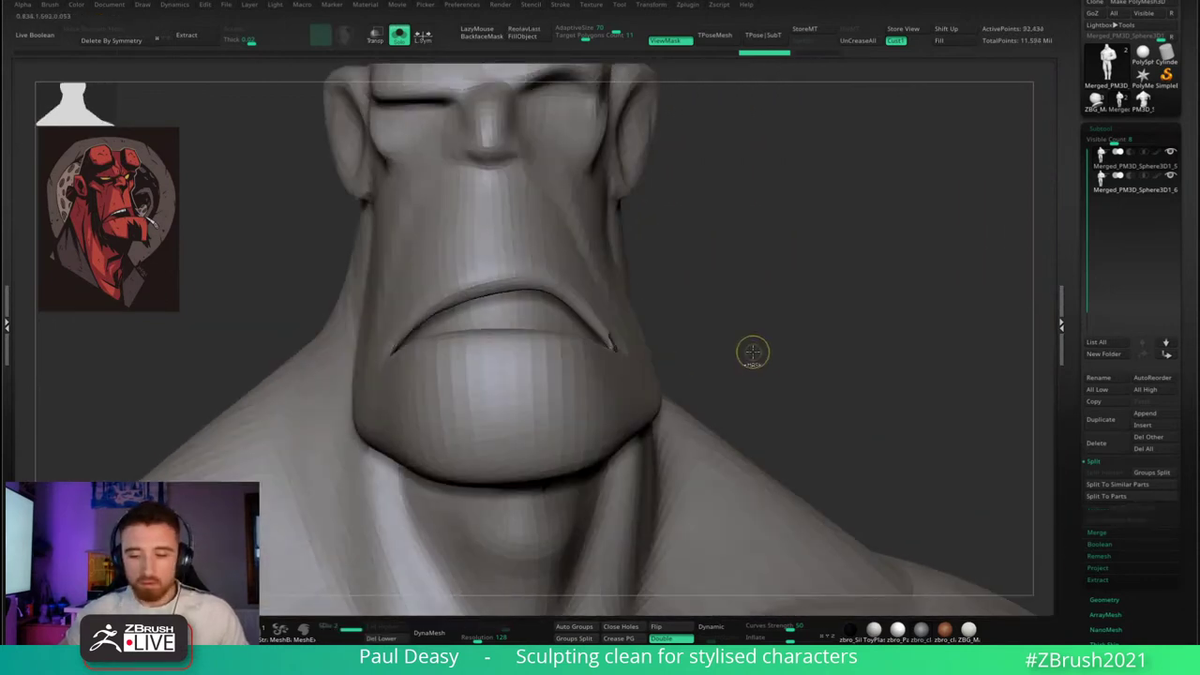
key("ctrl+z")
mouse_move(732, 364)
right_mouse_down()
mouse_move(638, 362)
mouse_move(654, 364)
right_mouse_up()
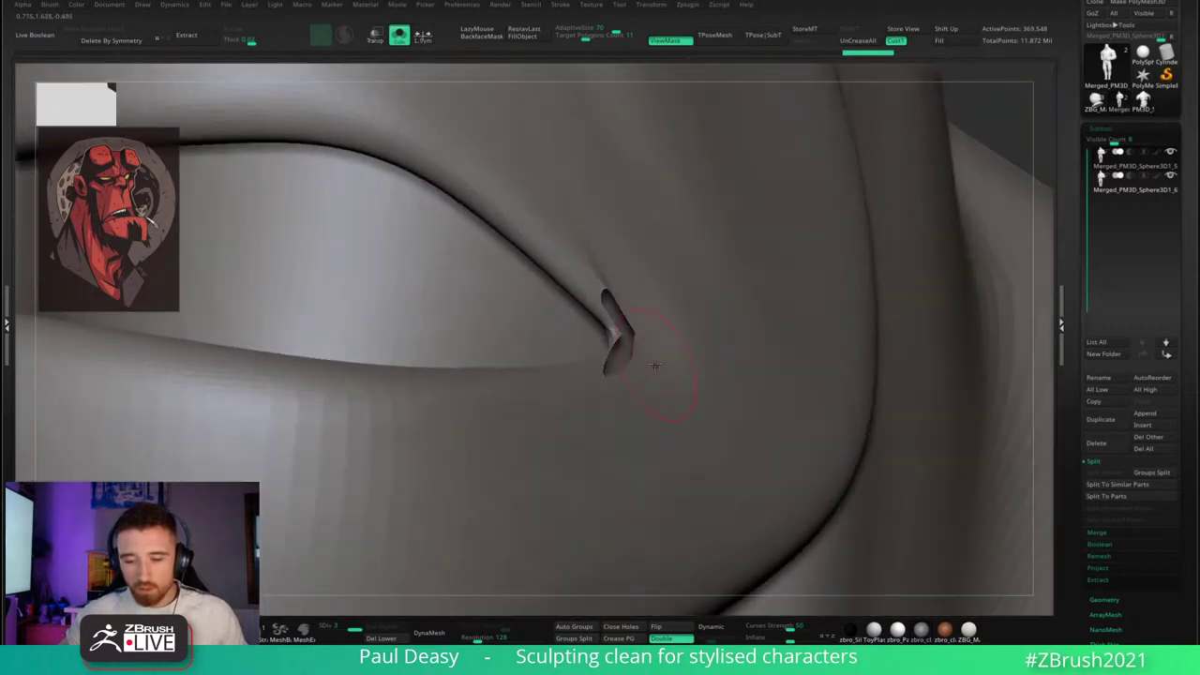
key("ctrl+d")
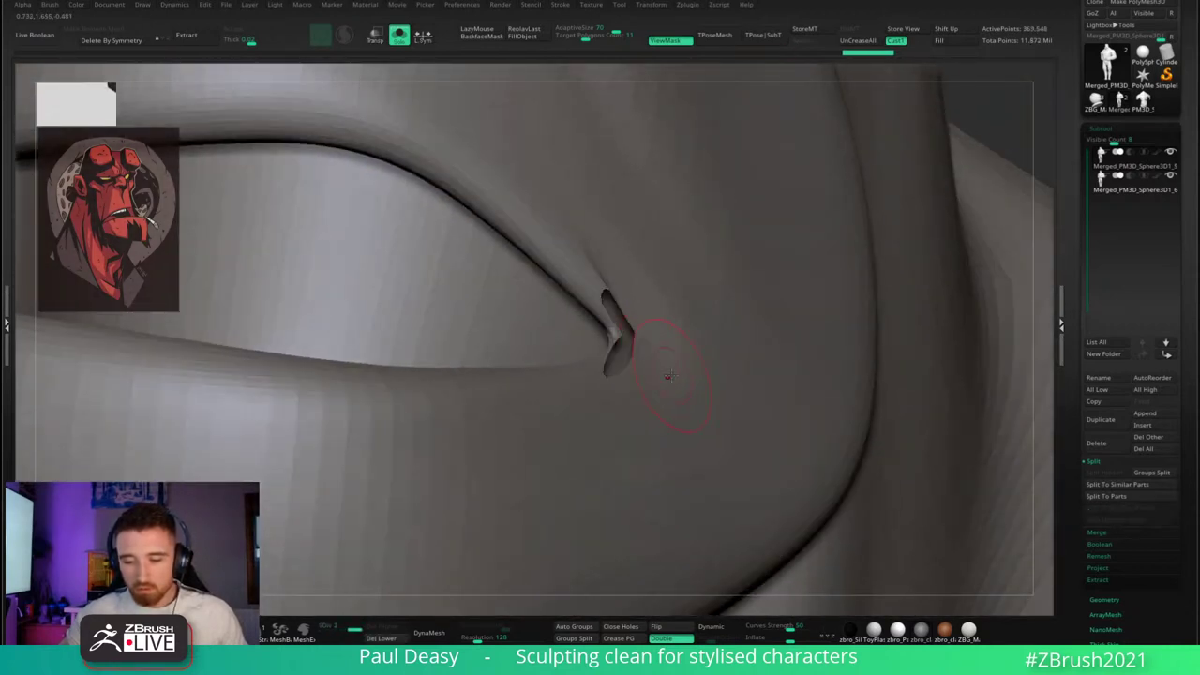
key("ctrl+z")
key("ctrl+z")
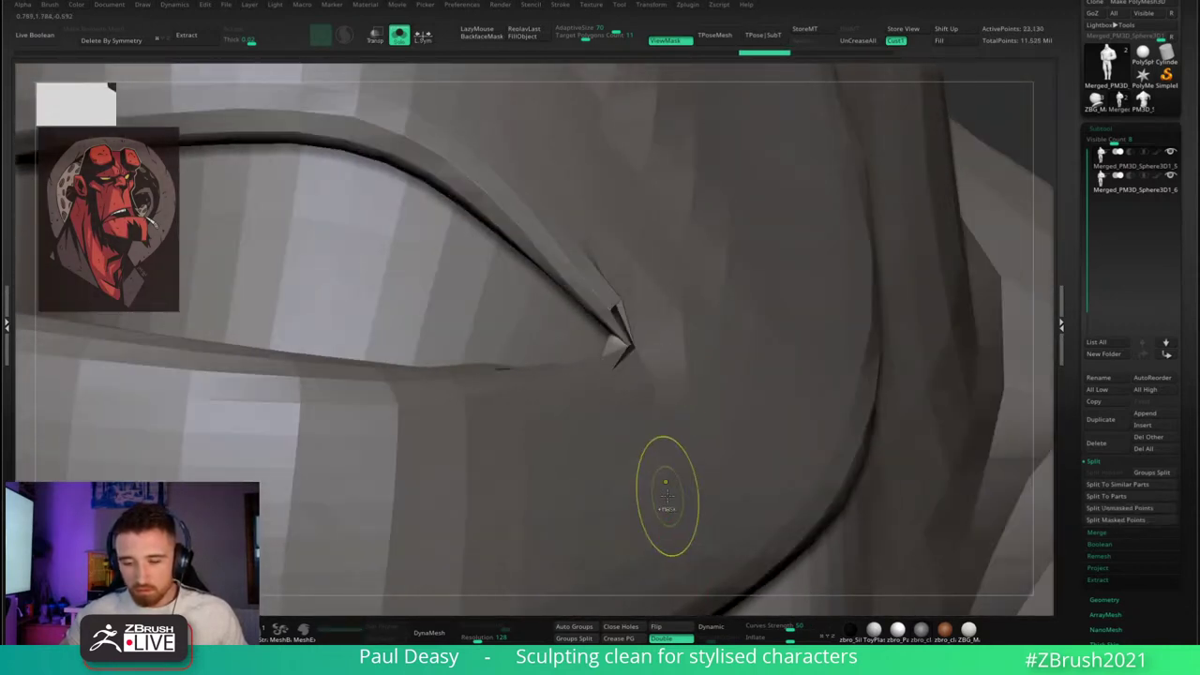
- Close the holes in the remeshed body mesh and show its polyframe around the mouth corner
key("ctrl+z")
key("ctrl+shift+z")
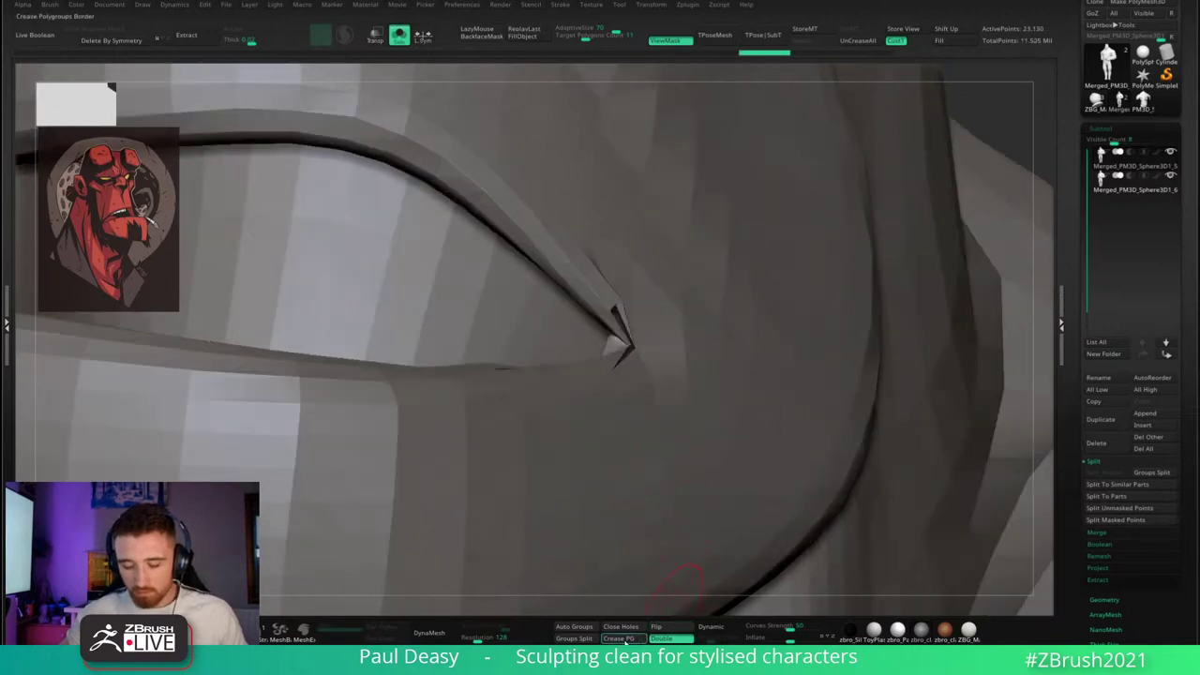
left_click(622, 629)
right_click_drag(689, 385, 620, 333)
key("shift+f")
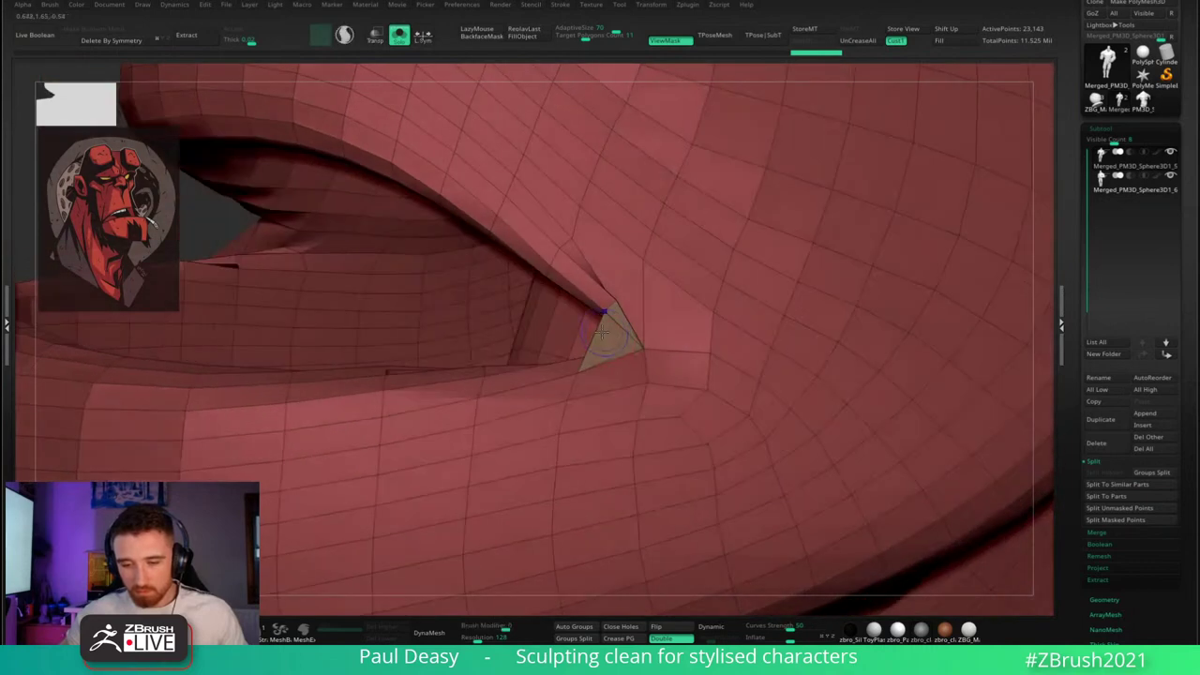
- Reshape the polygons at both mouth corners with the Move brush so the lips meet cleanly on the low-poly body
left_click_drag(620, 333, 677, 378)
right_click_drag(687, 394, 671, 361)
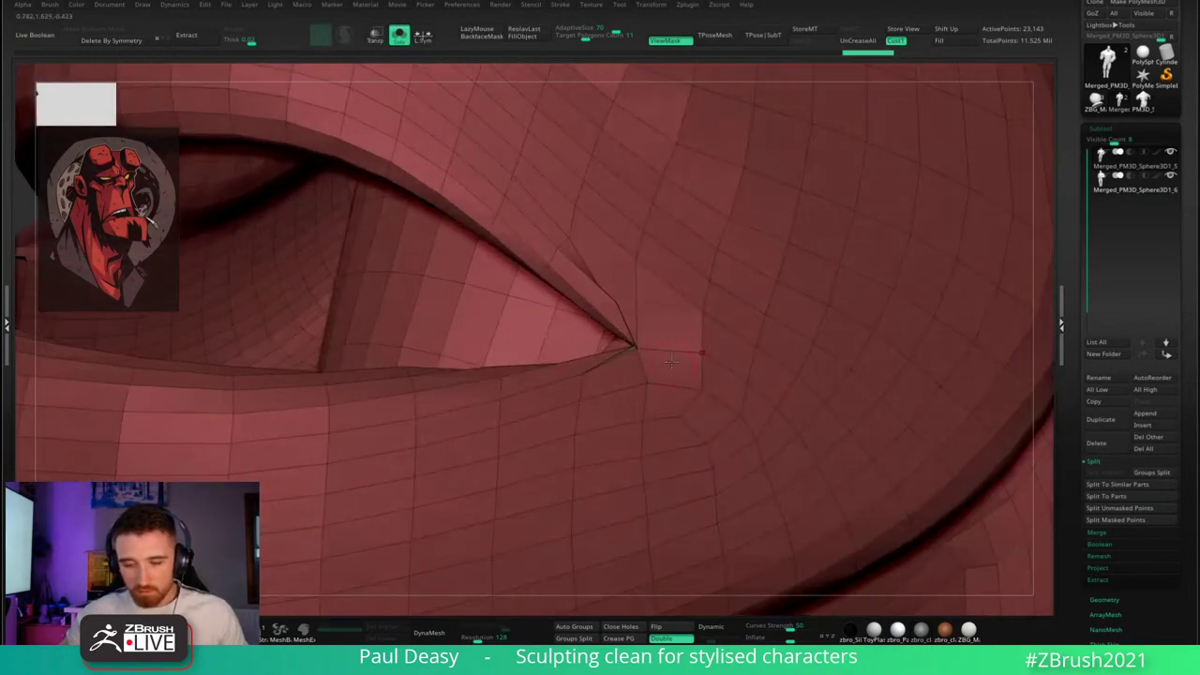
left_click_drag(619, 307, 603, 310)
right_click_drag(596, 298, 609, 312)
left_click_drag(633, 342, 655, 342)
mouse_move(661, 343)
right_mouse_down()
mouse_move(614, 342)
mouse_move(719, 350)
mouse_move(814, 309)
mouse_move(752, 301)
right_mouse_up()
key("space")
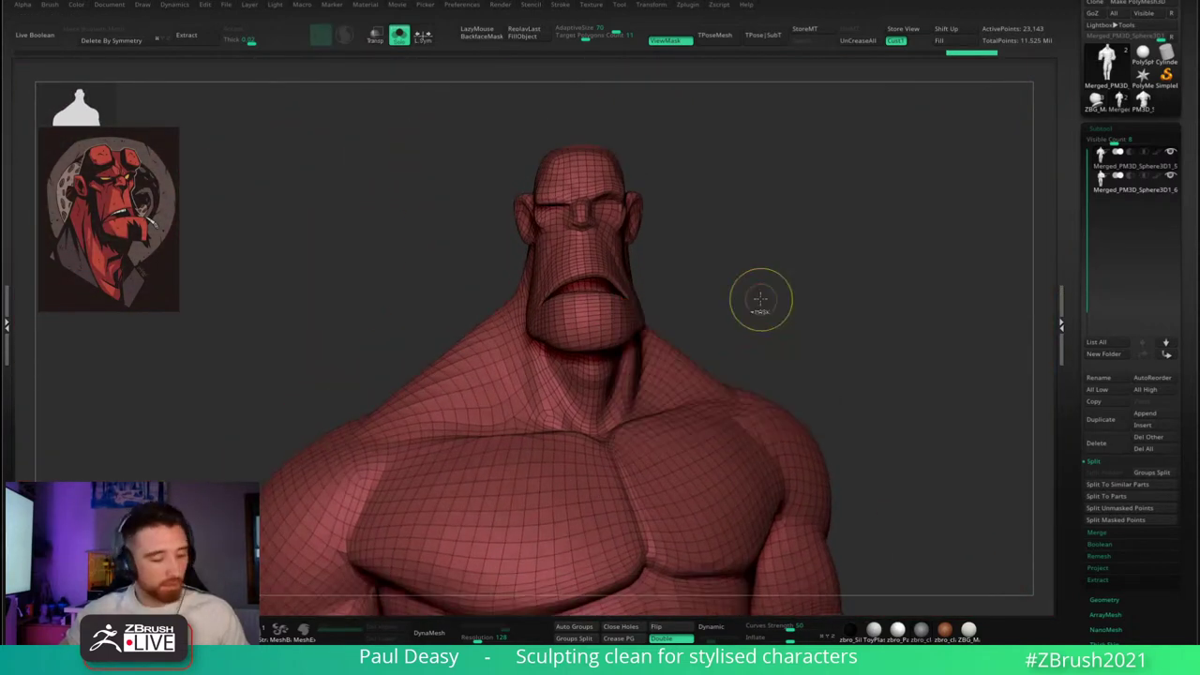
- Subdivide the body to level 4 with the sculpted detail projected, and hide the polyframe at the mouth corner
key("ctrl+d")
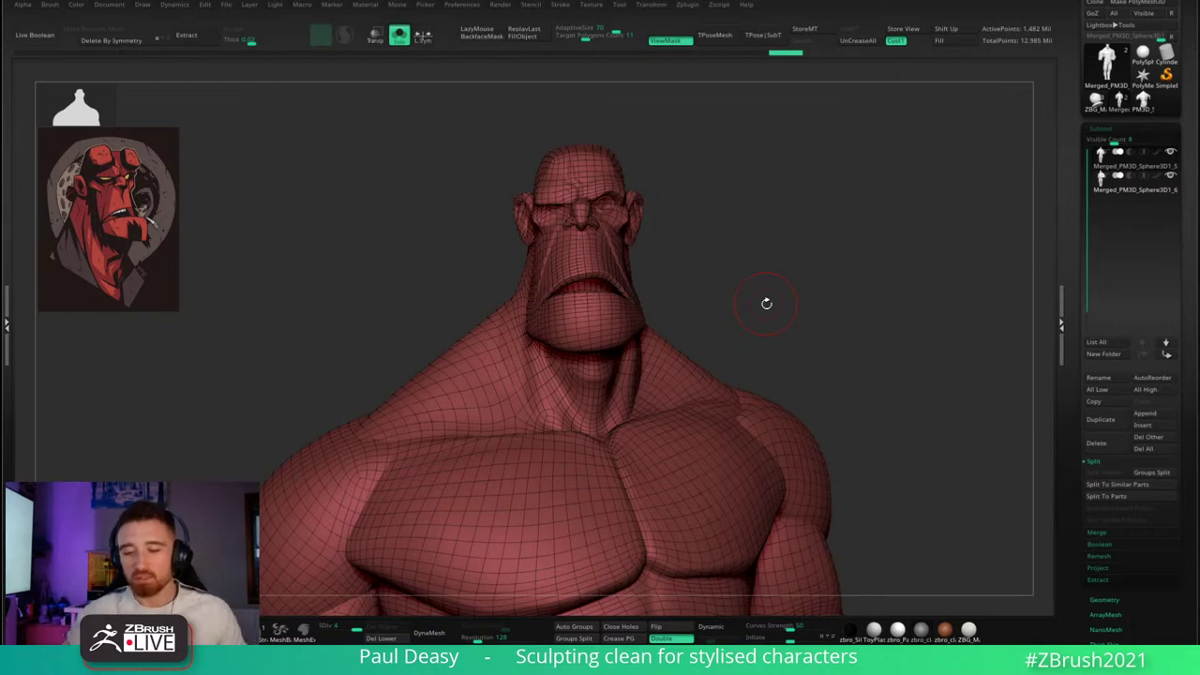
left_click_drag(766, 304, 717, 367)
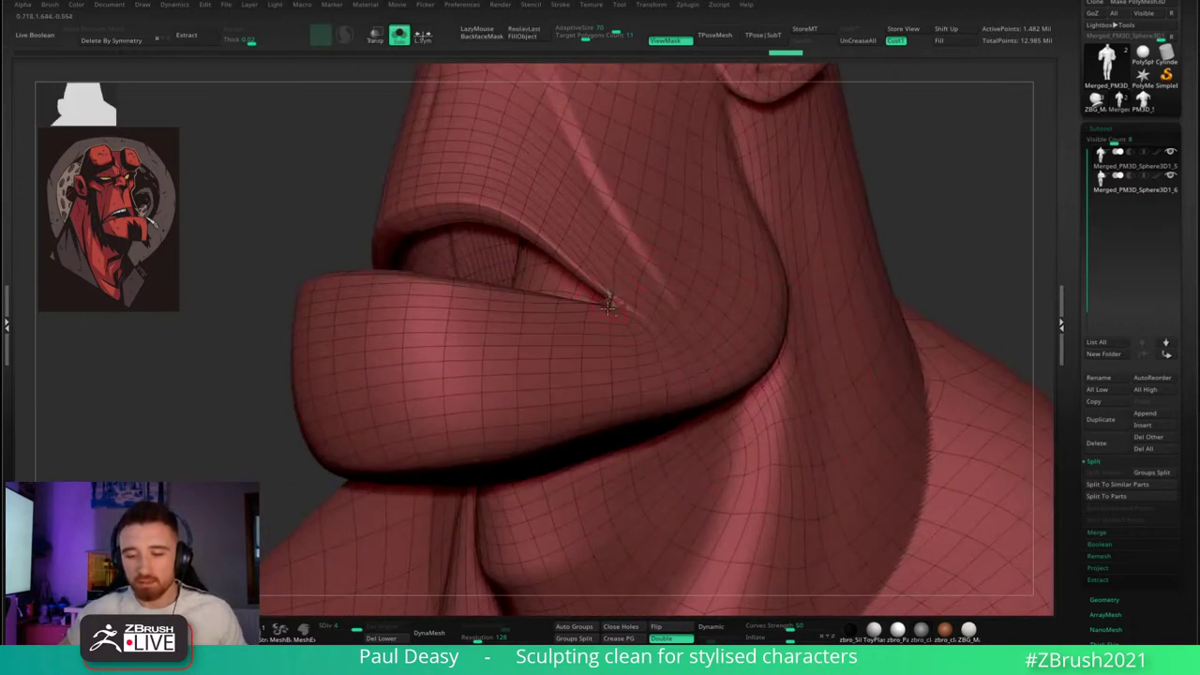
right_click_drag(608, 308, 627, 338, "ctrl")
key("shift+f")
- Subdivide the body to level 5 and pull the mouth corner's rough surface together with the Move brush
key("space")
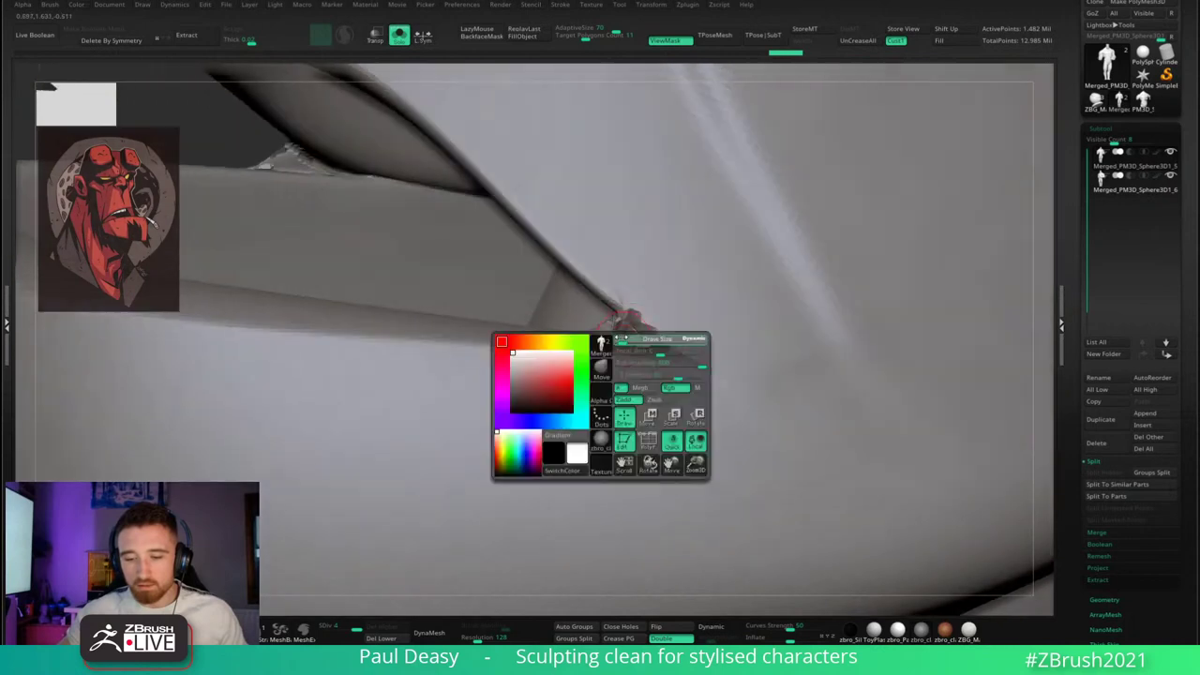
left_click_drag(620, 338, 618, 338)
right_click_drag(619, 339, 632, 327)
key("ctrl+d")
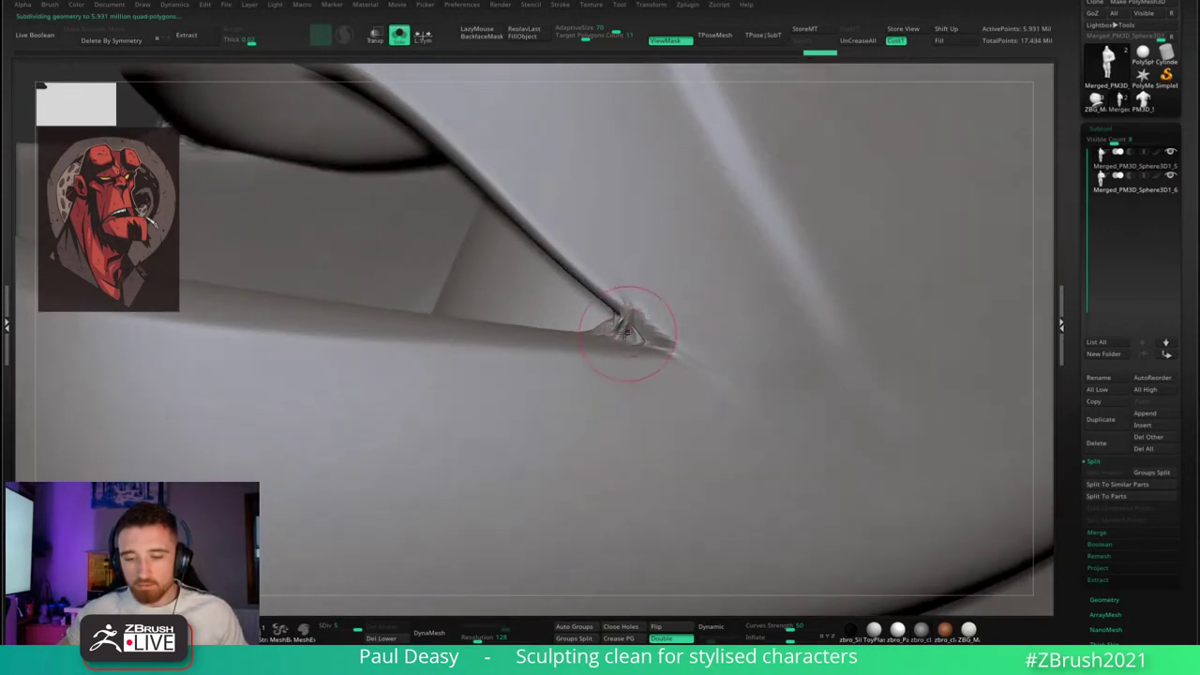
key("space")
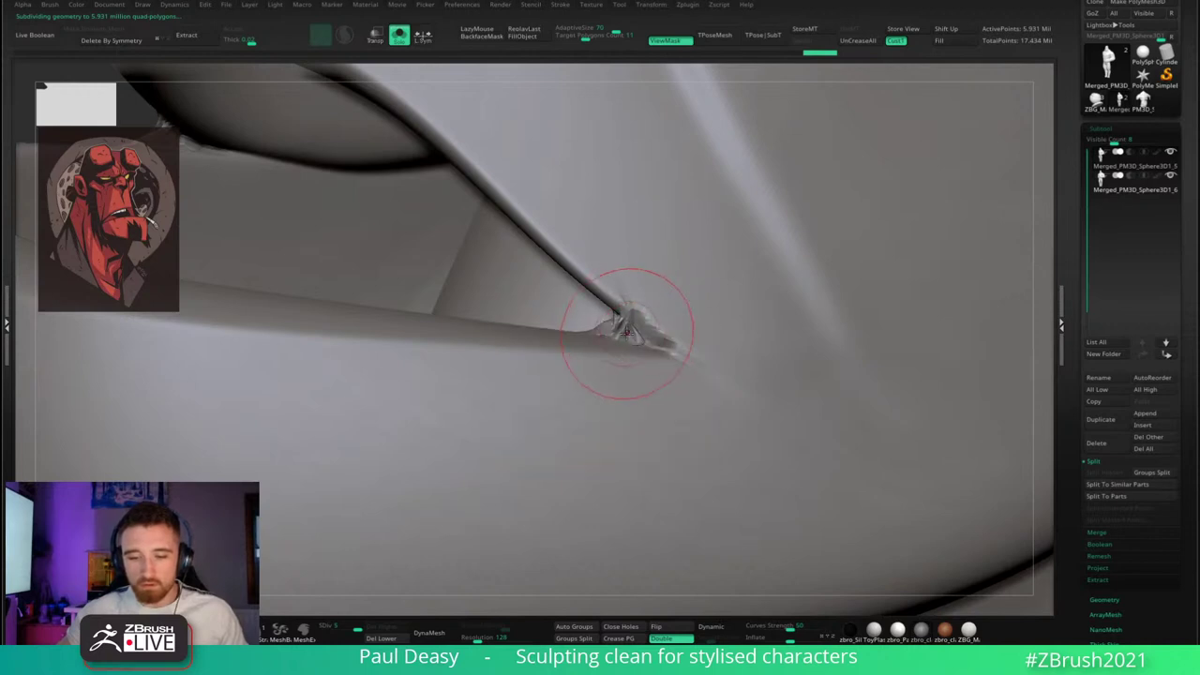
key("space")
left_click_drag(623, 328, 638, 332)
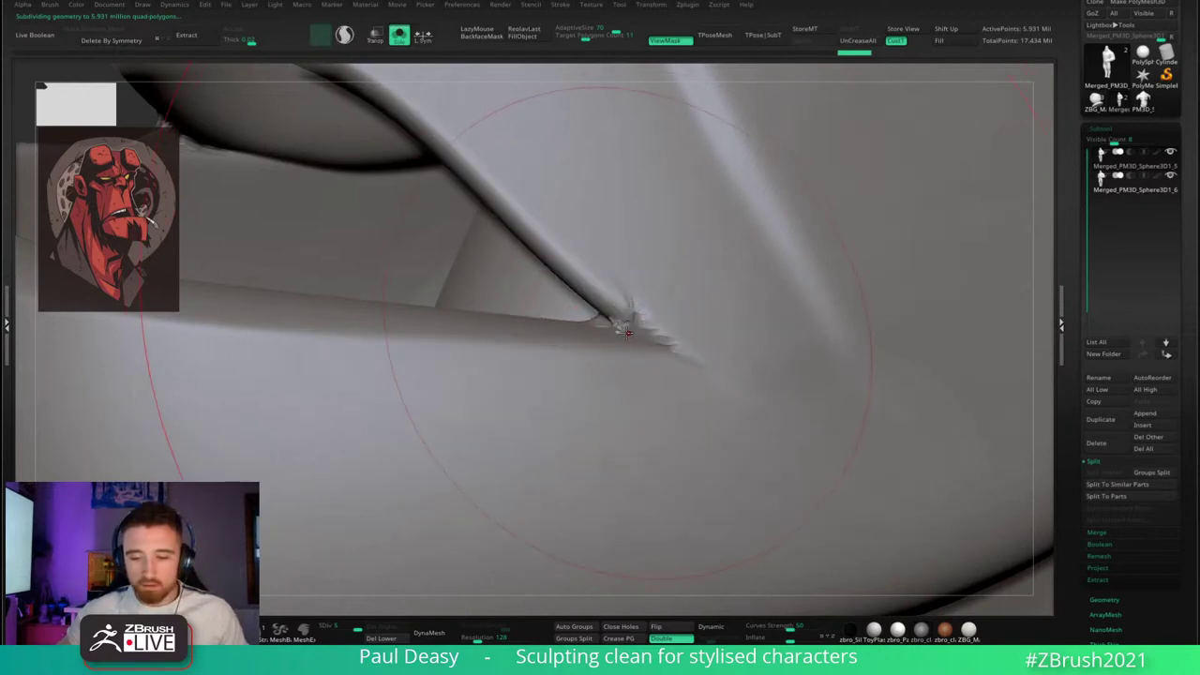
mouse_move(644, 335)
right_mouse_down("ctrl")
mouse_move(616, 360)
mouse_move(632, 340)
mouse_move(738, 379)
mouse_move(651, 335)
right_mouse_up("ctrl")
- Try to recut the mouth corner's crease with the DamStandard brush, and undo the stroke
key("space")
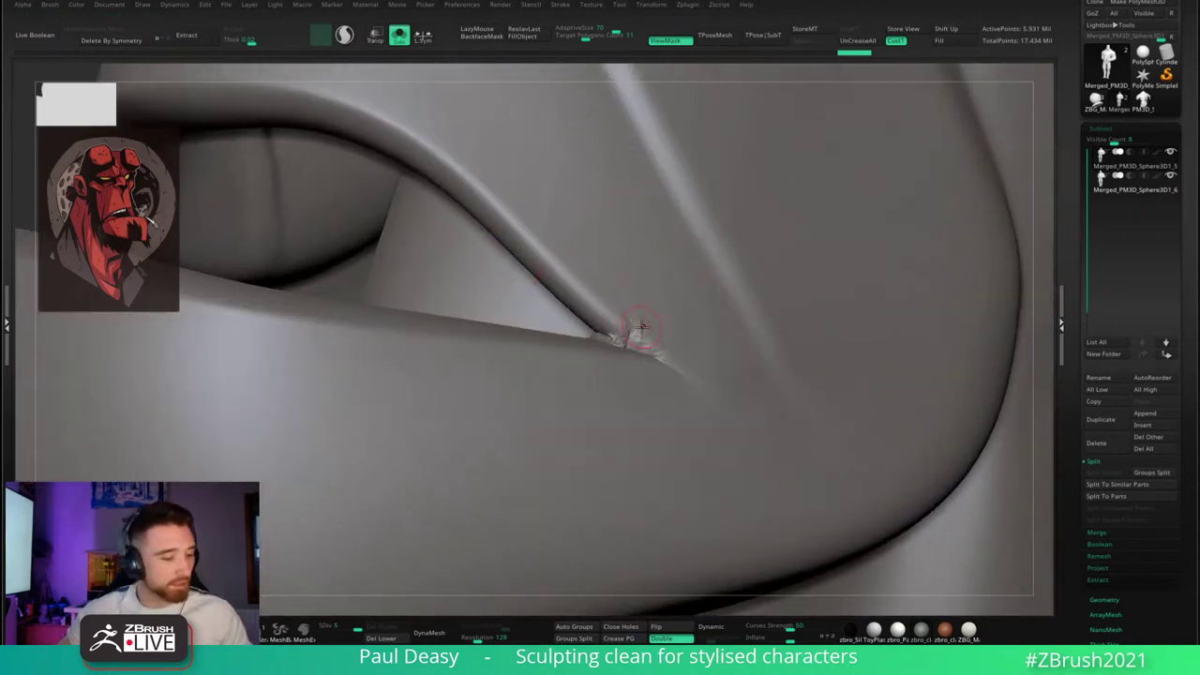
key("b")
key("d")
key("s")
key("space")
key("ctrl+z")
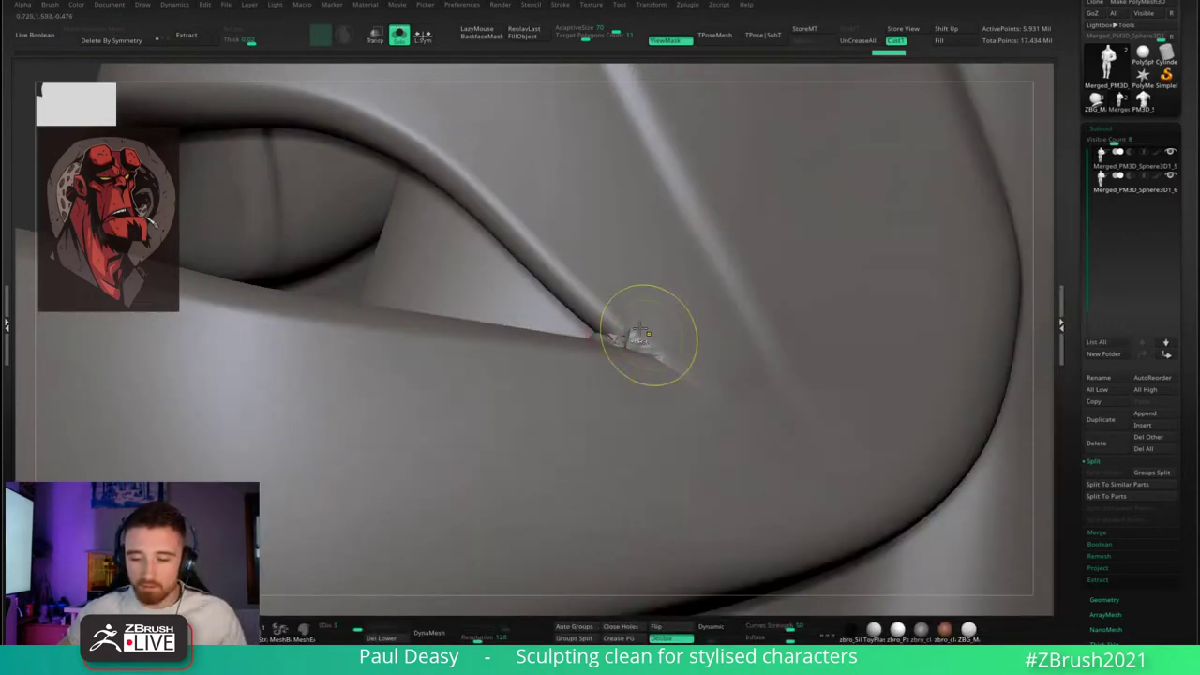
- Inspect the opposite mouth corner up close and look up the ZRemesherGuides brush
mouse_move(656, 341)
right_mouse_down()
mouse_move(741, 315)
mouse_move(338, 311)
right_mouse_up()
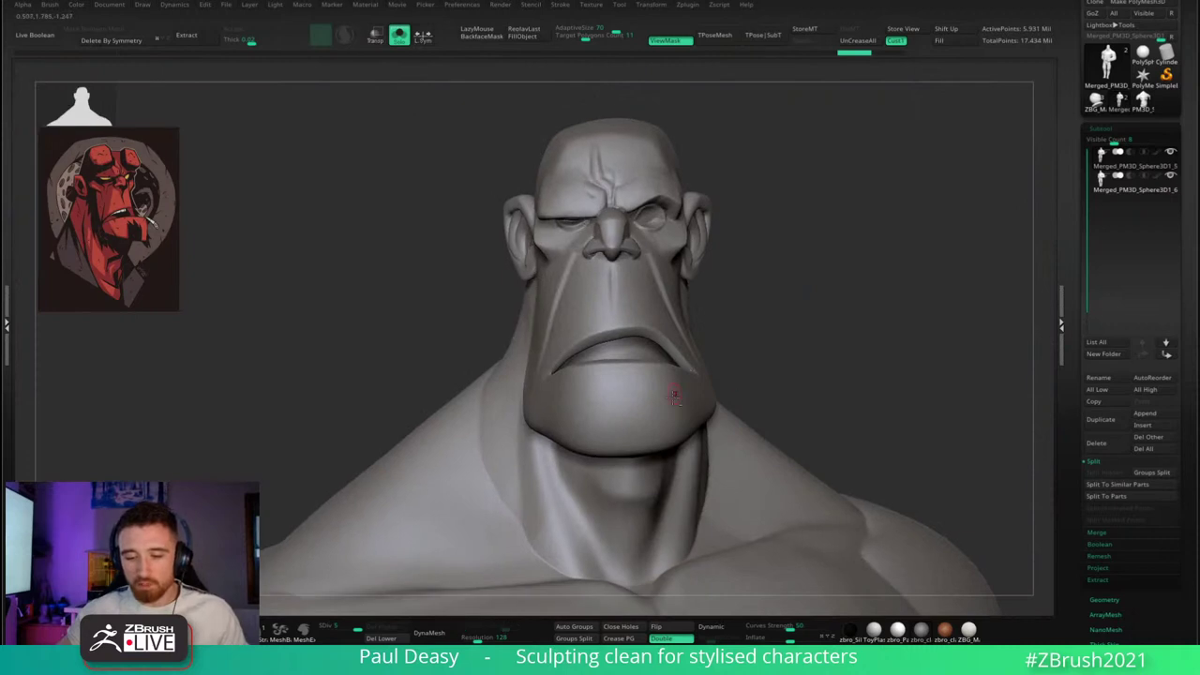
mouse_move(675, 394)
right_mouse_down()
mouse_move(490, 393)
mouse_move(522, 401)
right_mouse_up()
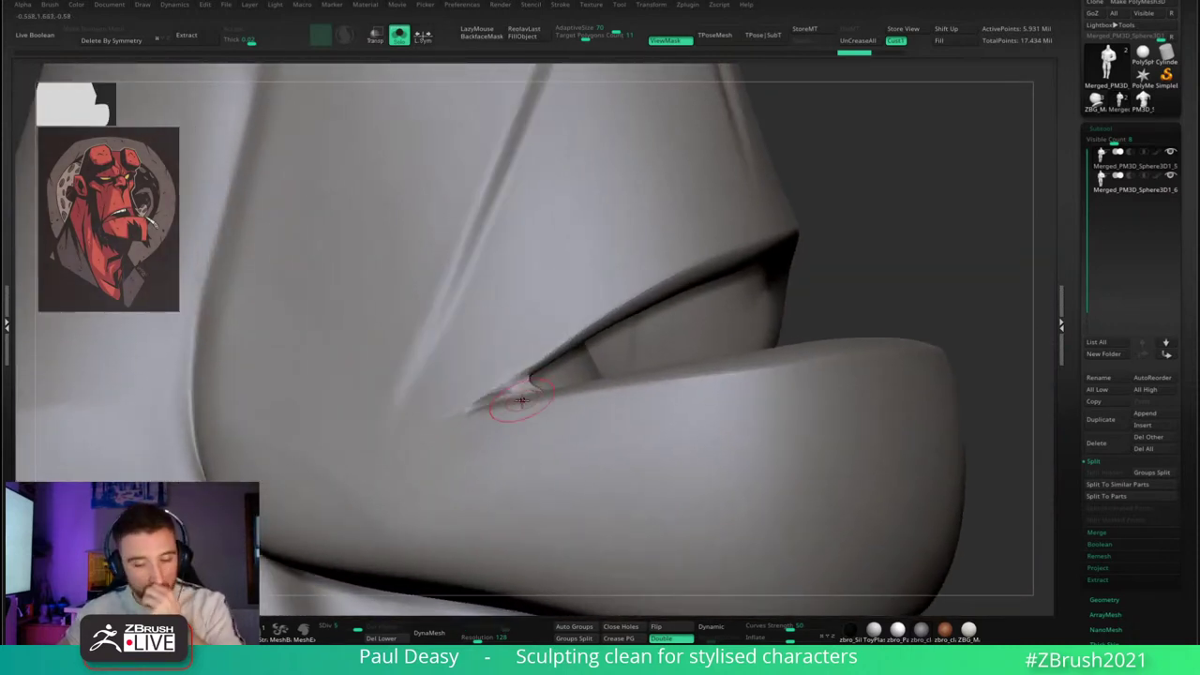
left_click_drag(521, 402, 548, 396)
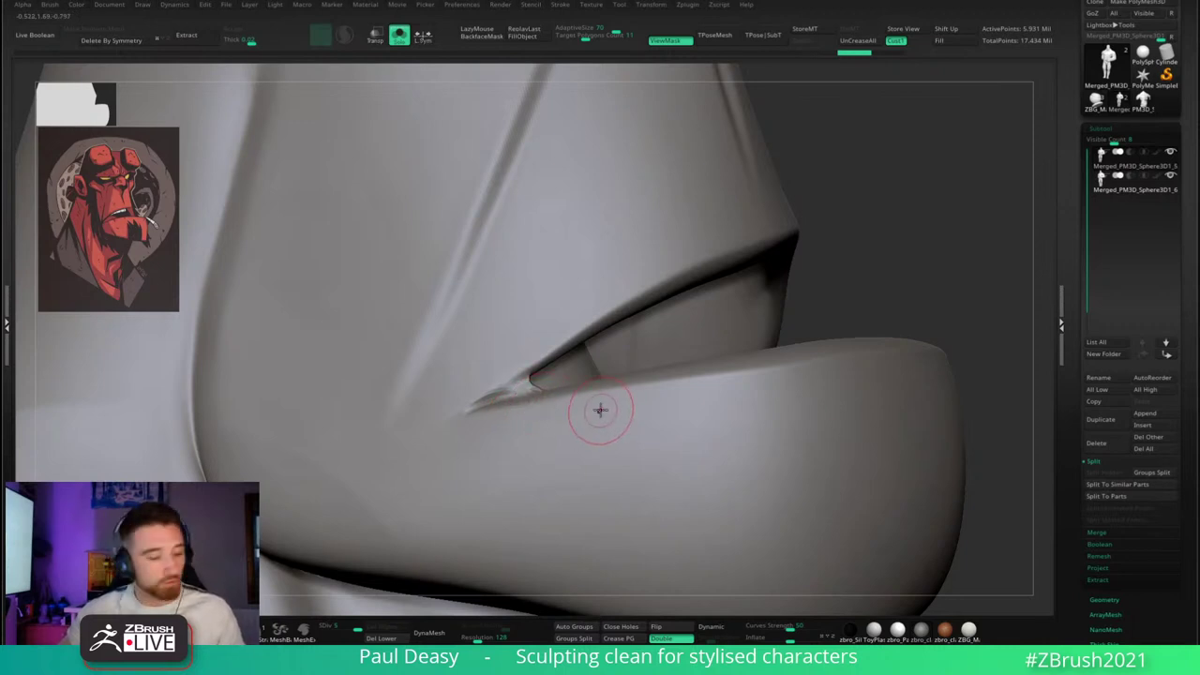
key("b")
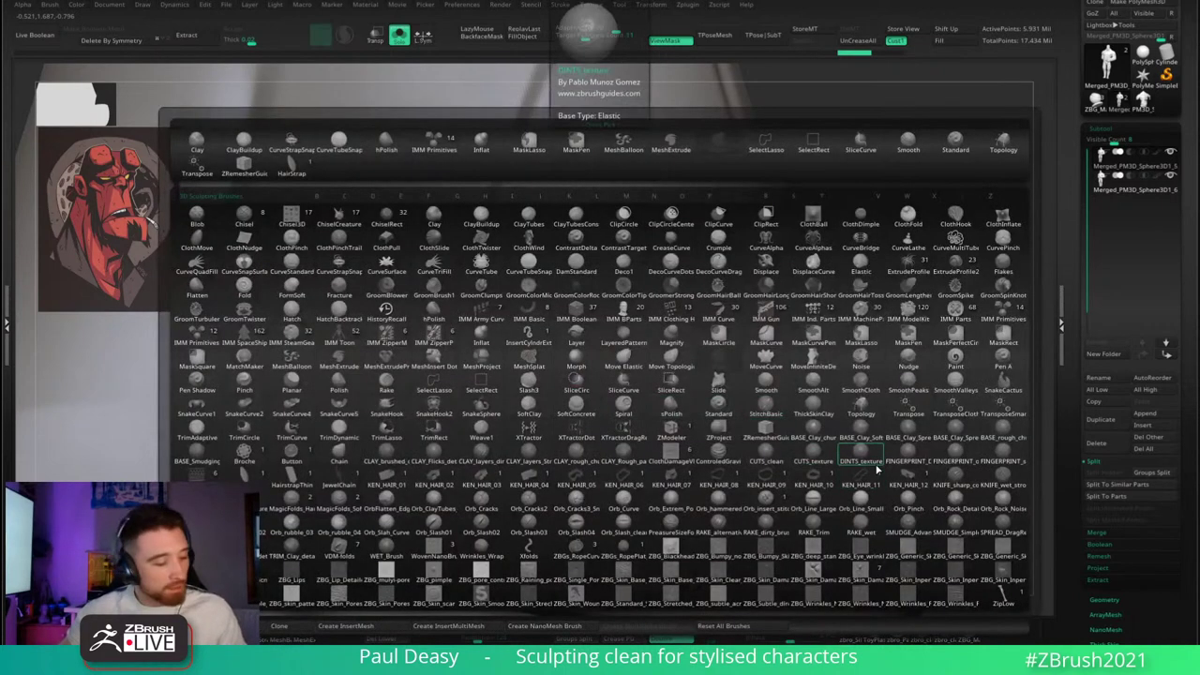
key("z")
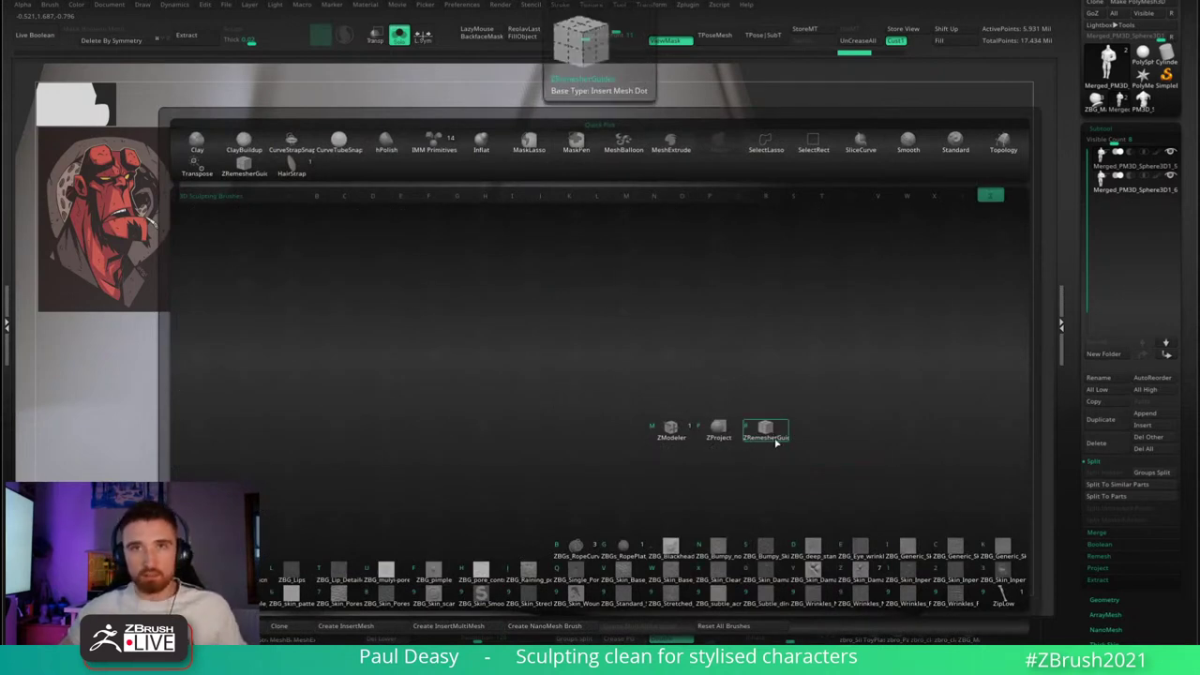
left_click(774, 436)
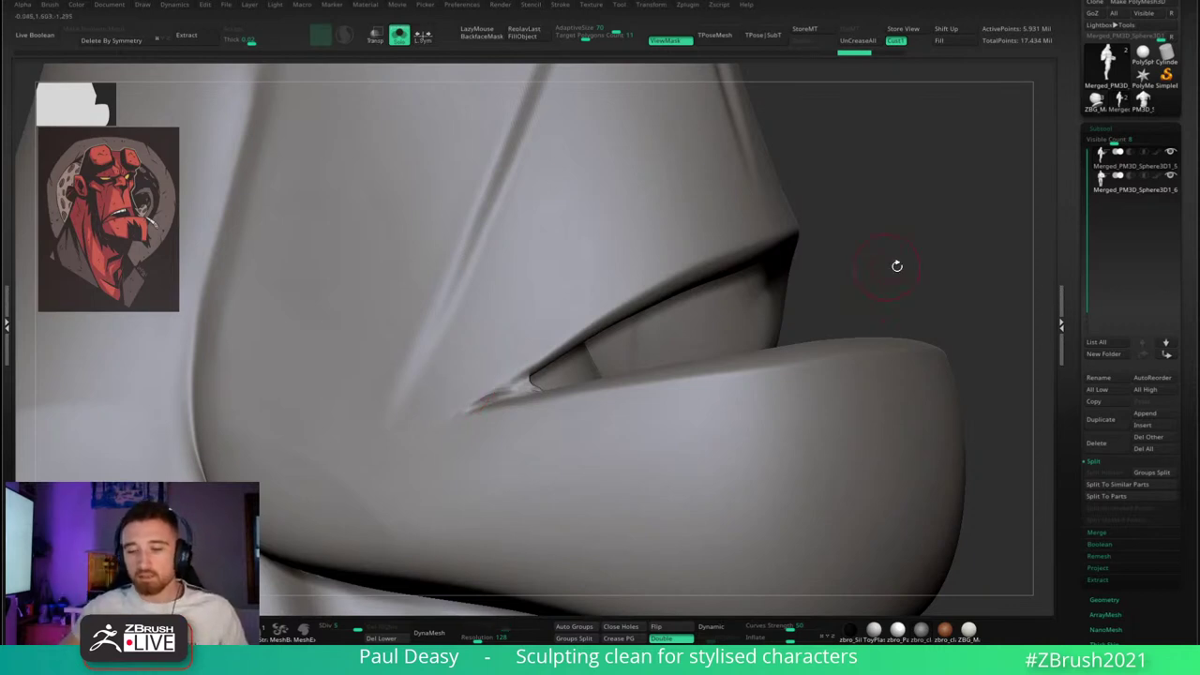
left_click_drag(898, 266, 1057, 162, "alt")
right_click(712, 302)
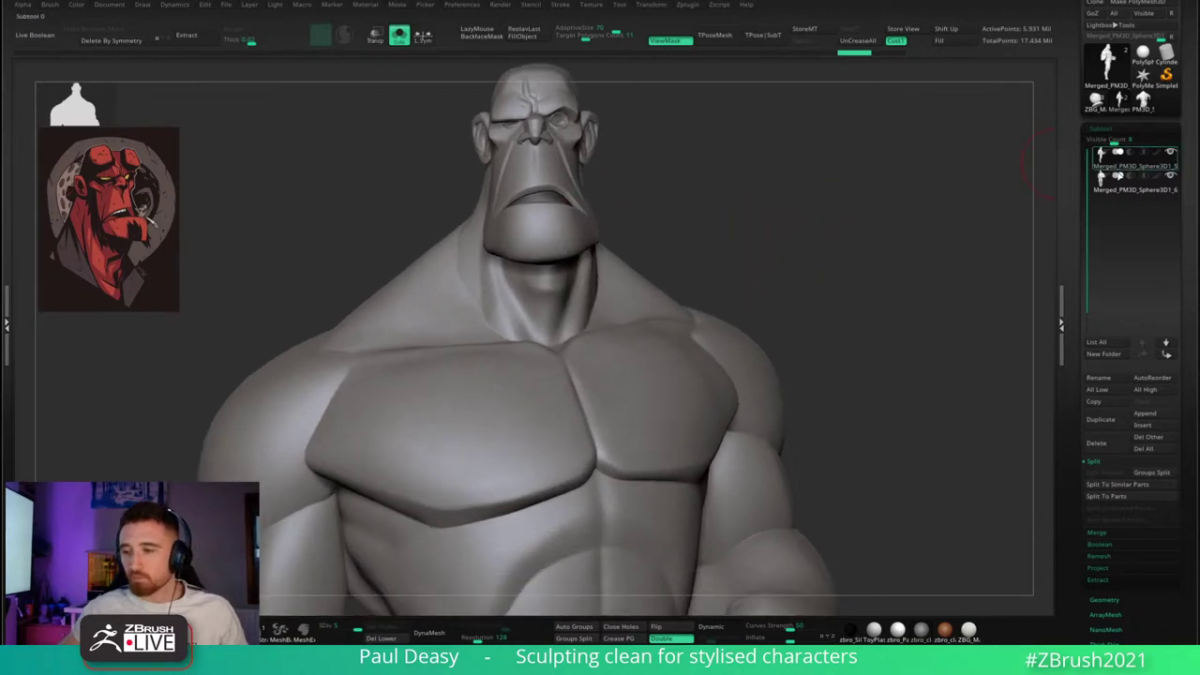
- Copy the remeshed body subtool and switch to the original multi-part character tool
left_click(1102, 406)
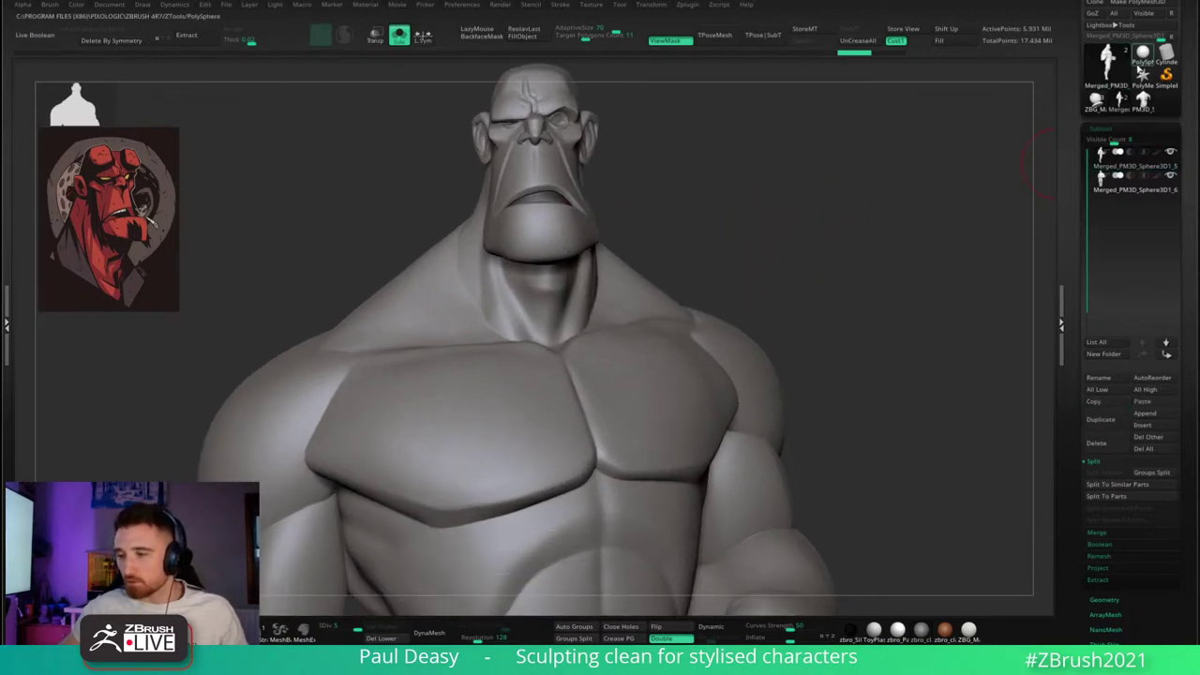
left_click(1112, 103)
left_click(1116, 101)
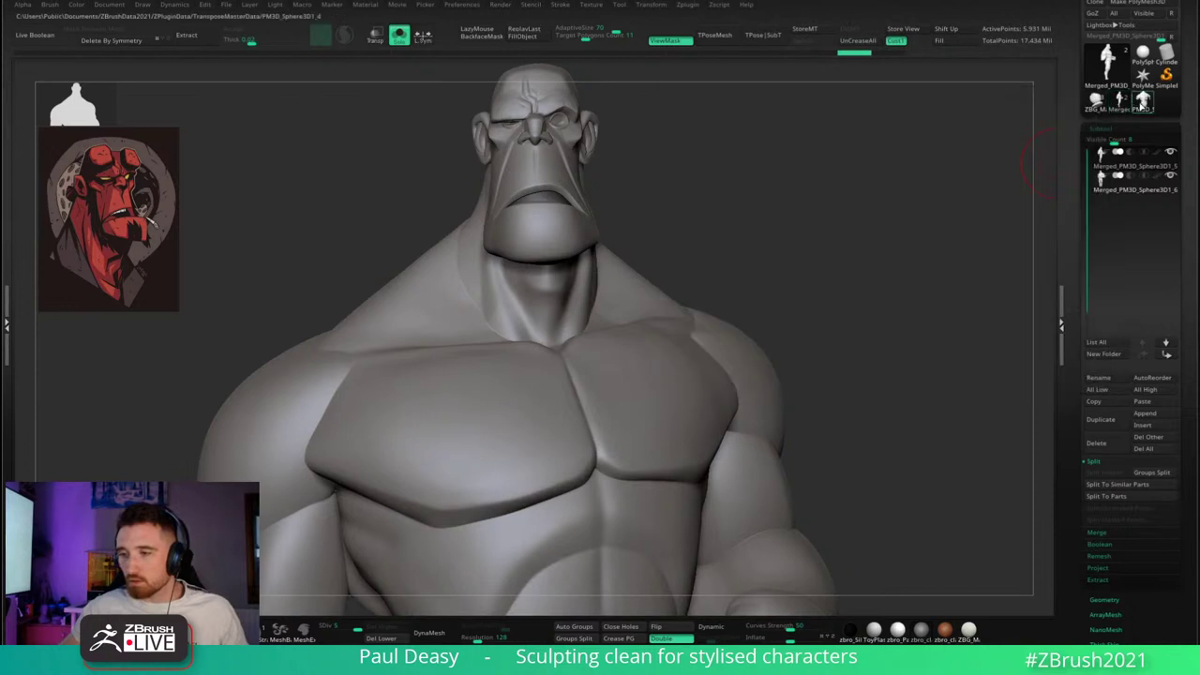
left_click_drag(845, 315, 683, 273, "alt")
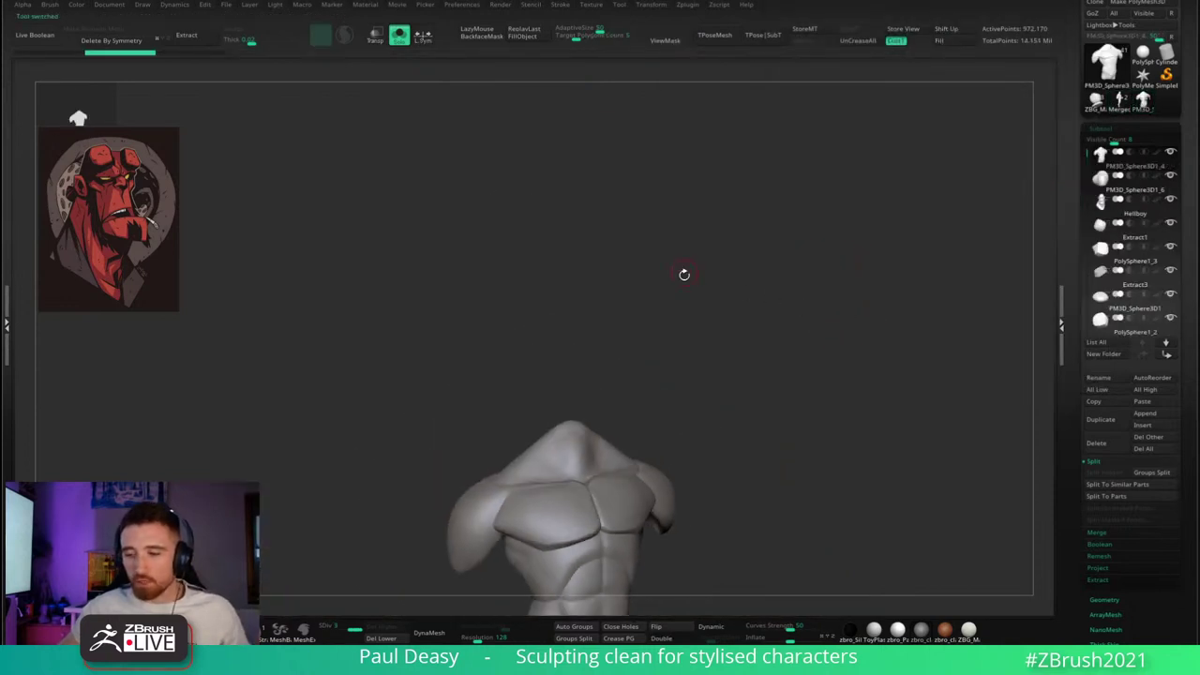
left_click_drag(764, 373, 763, 254, "alt")
- Turn off Solo to show the whole character and hide the PM3D_Sphere3D1_4 and PM3D_Sphere3D1_6 body subtools
key("alt+s")
left_click_drag(751, 297, 844, 309, "alt")
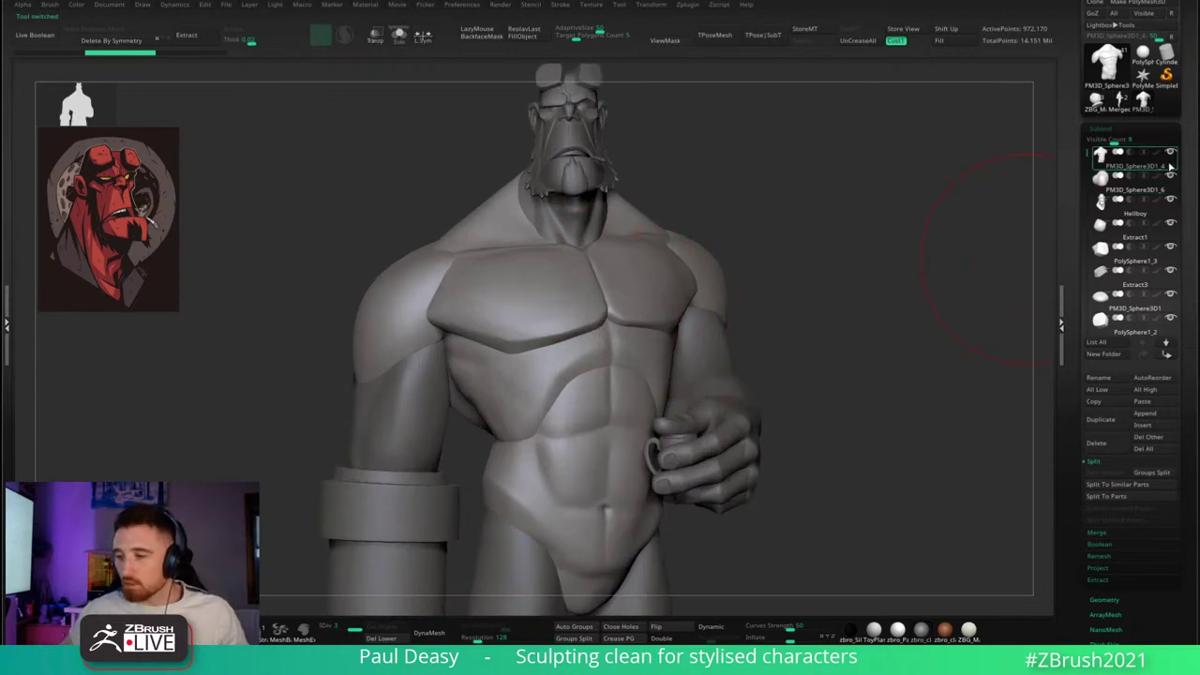
left_click(1170, 152)
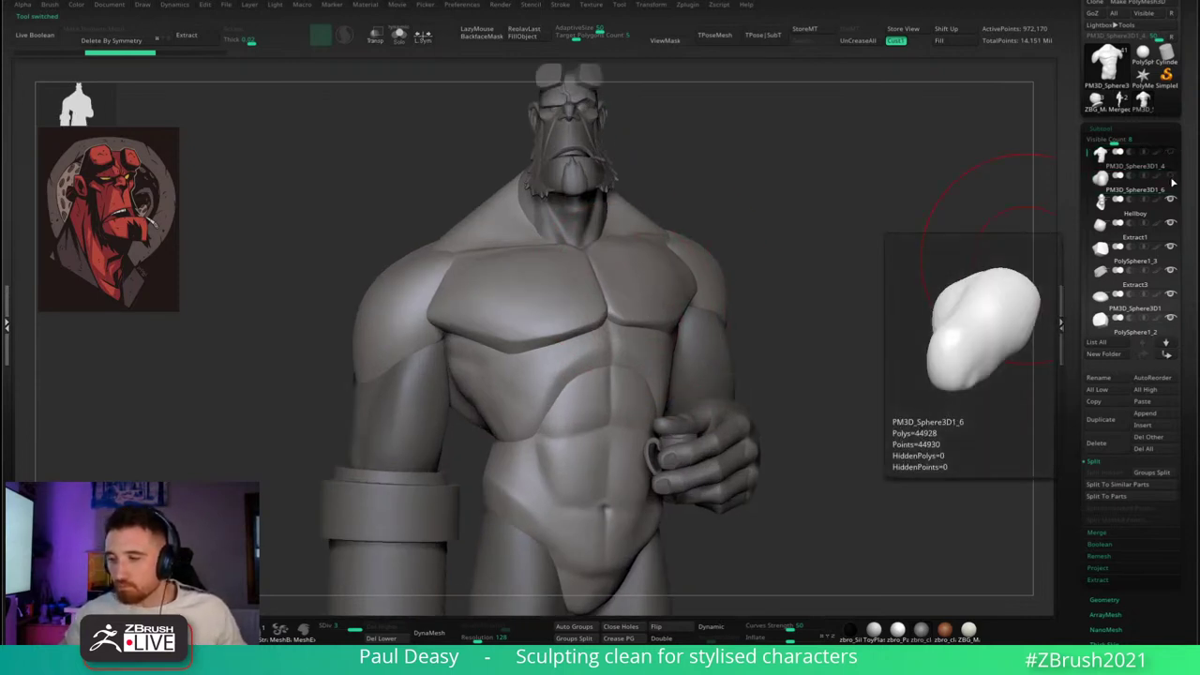
- Hide the Hellboy head subtool and make the PM3D_Sphere3D1 subtool active in place of the torso
left_click(1172, 200)
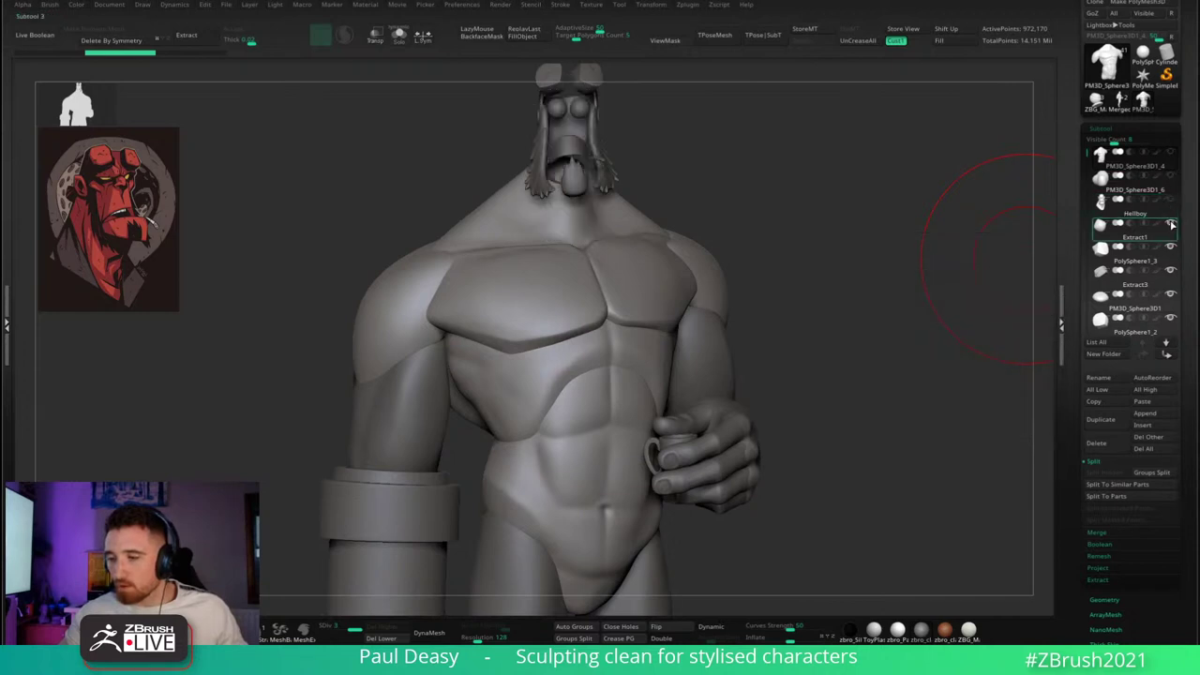
mouse_move(1175, 225)
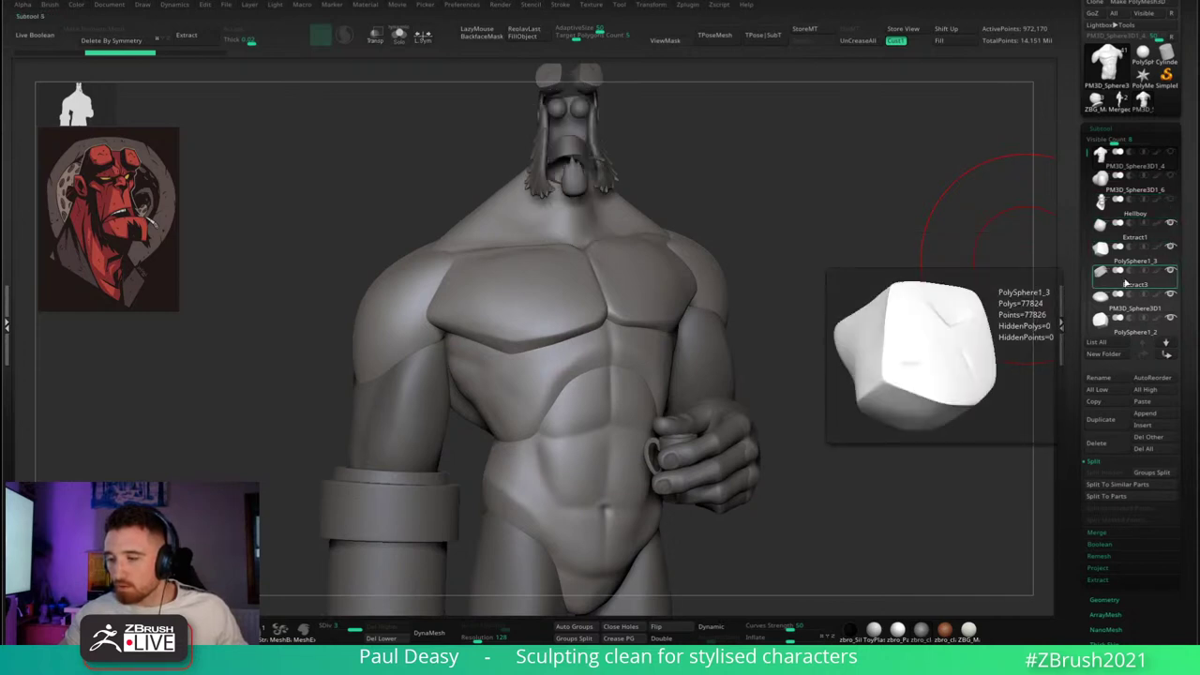
left_click_drag(1087, 159, 1088, 173)
mouse_move(1161, 181)
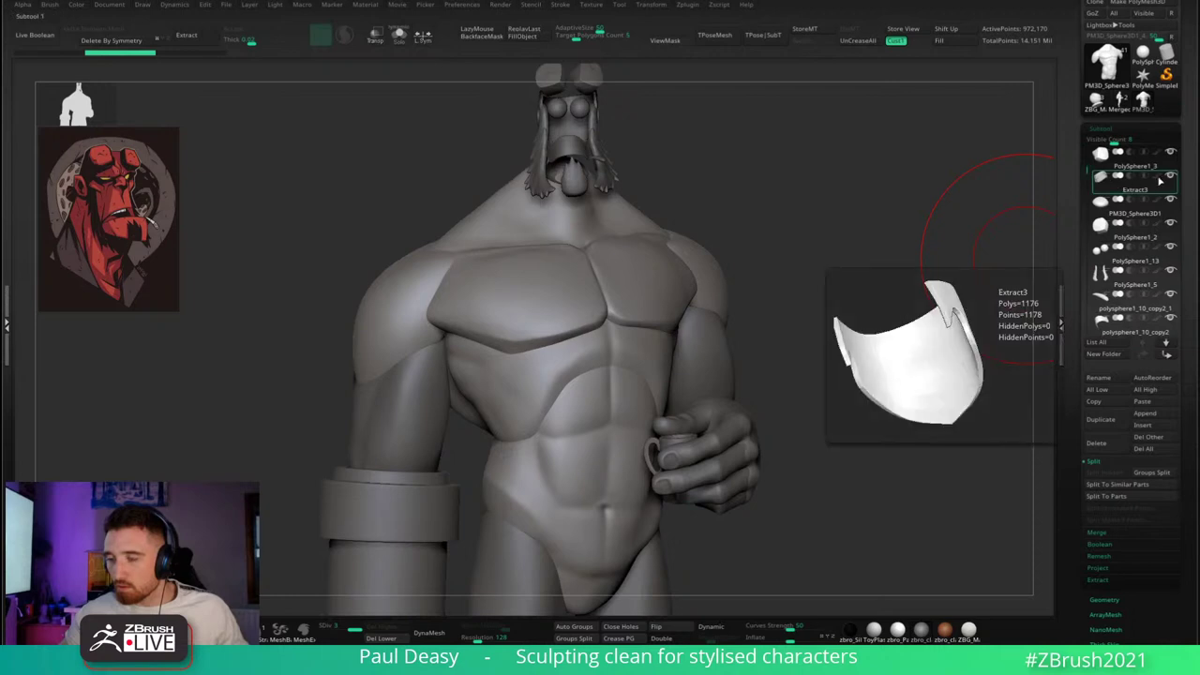
mouse_move(1130, 216)
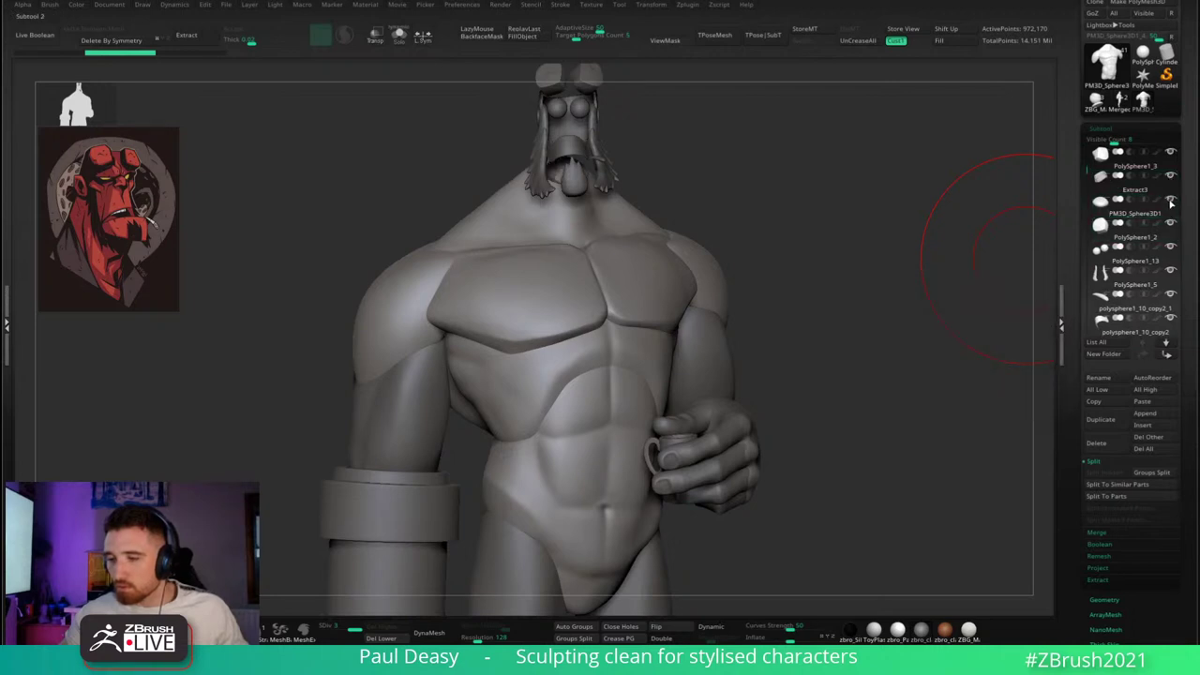
mouse_move(1170, 202)
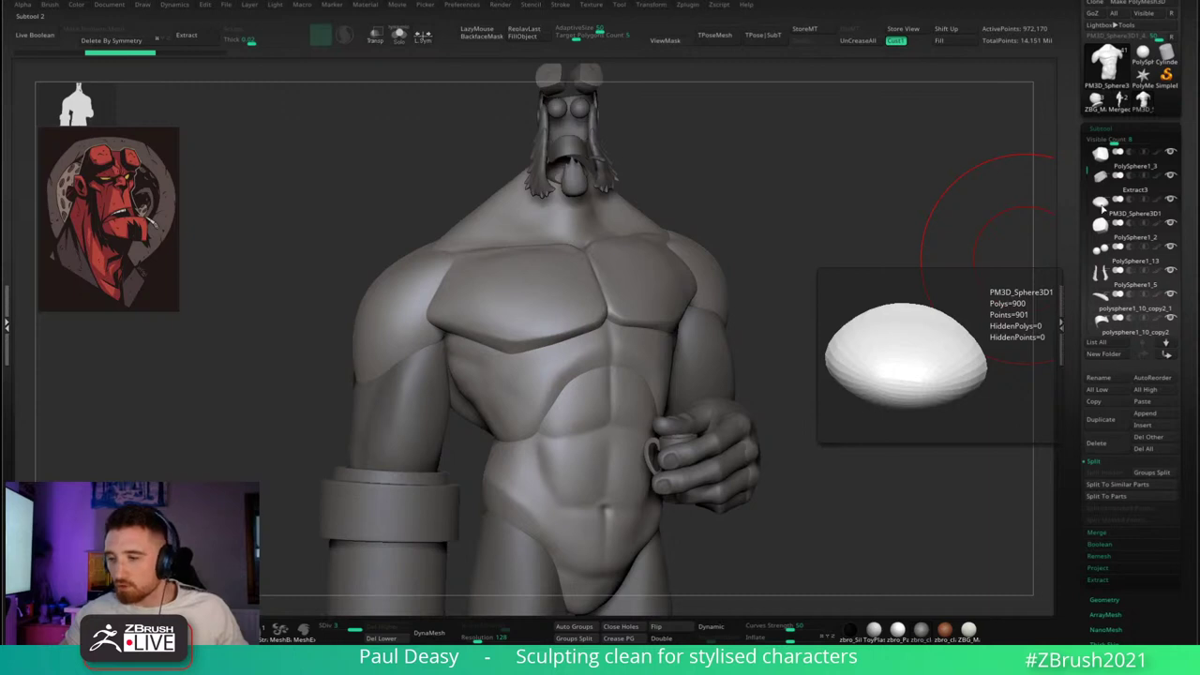
left_click(1103, 208)
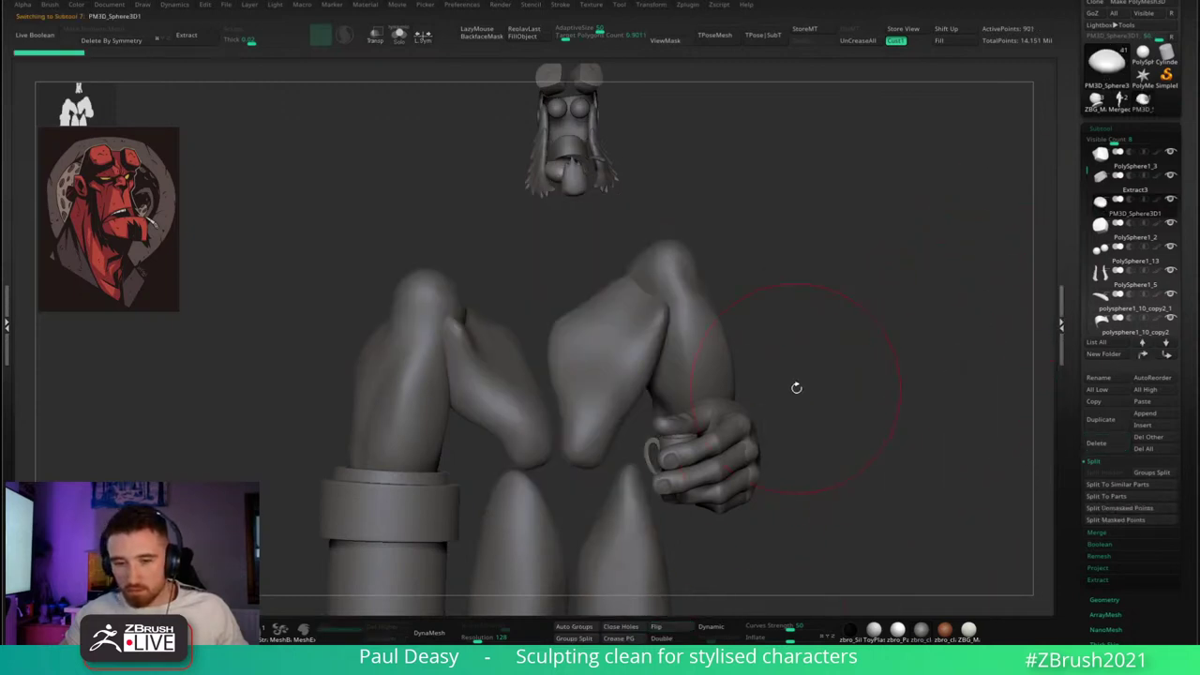
- Hide the side-torso muscles PM3D_Sphere3D1_5 and the upper arms PM3D_Sphere3D1_7
mouse_move(797, 387)
left_mouse_down()
mouse_move(825, 362)
mouse_move(802, 392)
left_mouse_up()
key("space")
left_click_drag(834, 362, 729, 284, "shift")
left_click(576, 388, "alt")
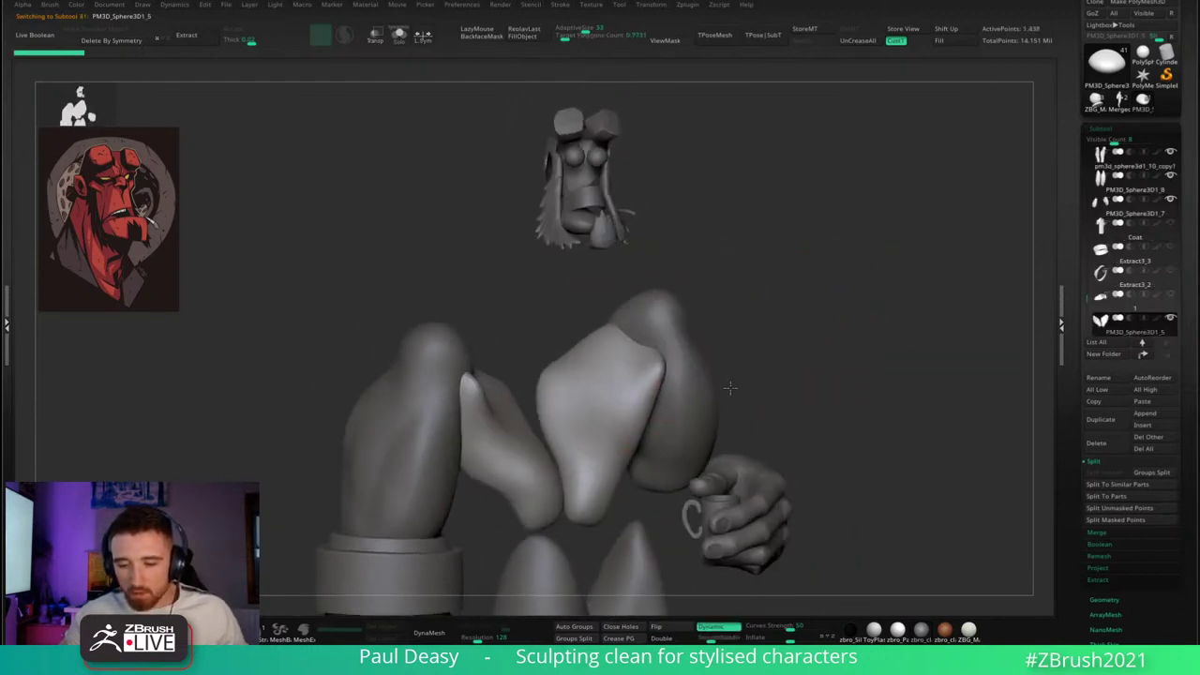
left_click_drag(730, 388, 710, 392)
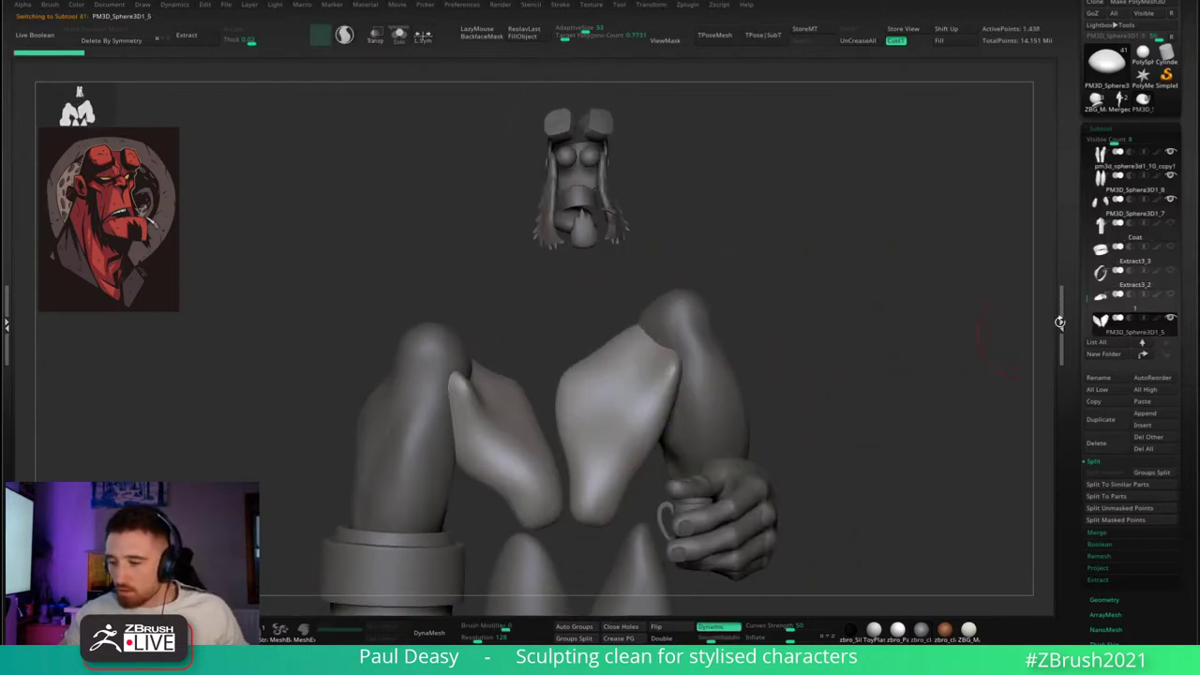
left_click(732, 431, "alt")
left_click_drag(819, 431, 825, 380, "alt")
left_click(1172, 200)
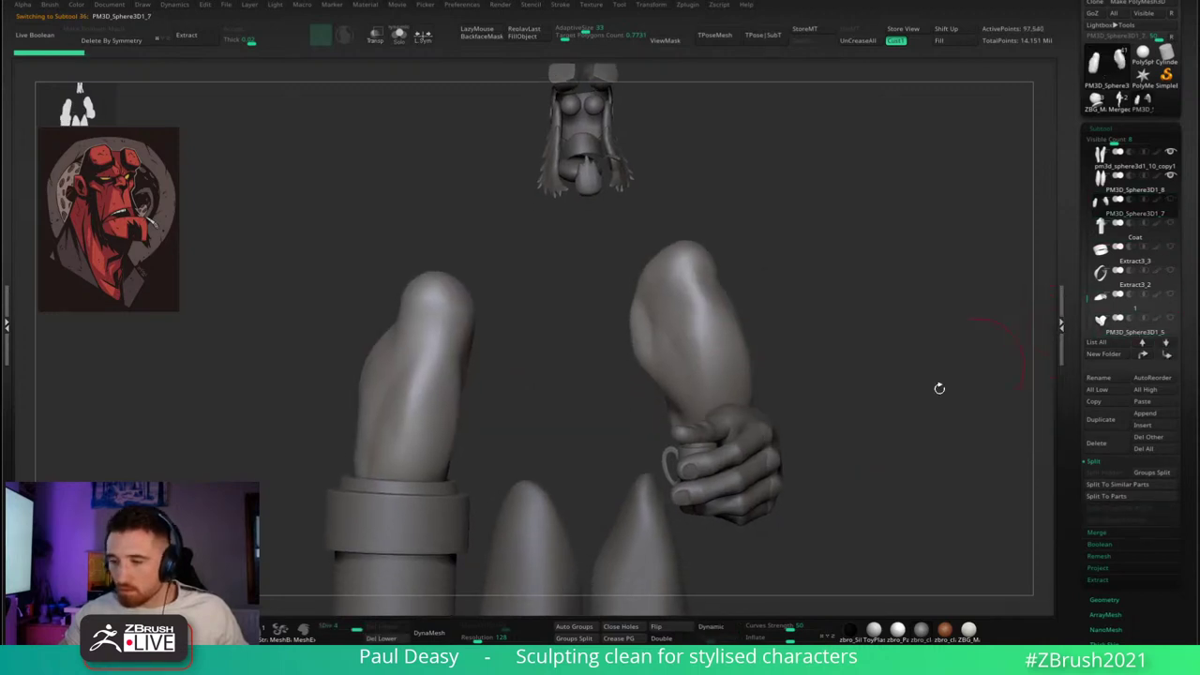
- Select the palm of the cup-holding hand, PM3D_Sphere3D1_22, and hide it
left_click_drag(795, 455, 768, 457)
left_click(723, 467, "alt")
left_click_drag(814, 426, 815, 375, "alt")
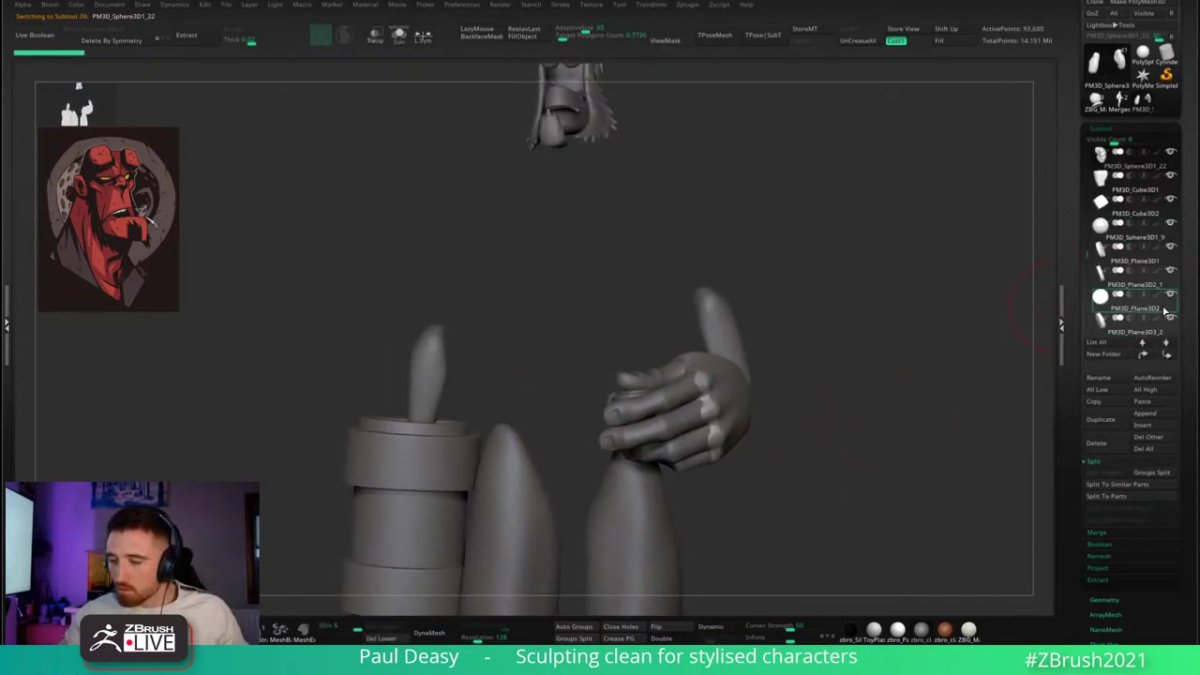
left_click(1171, 178)
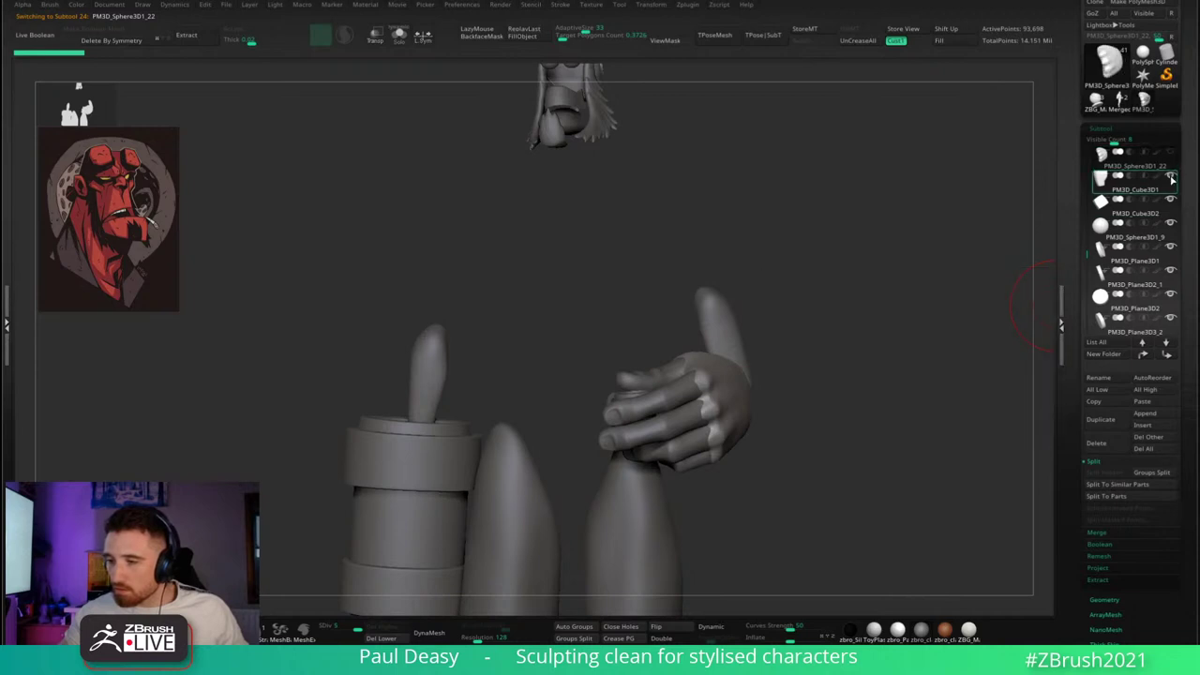
mouse_move(1171, 178)
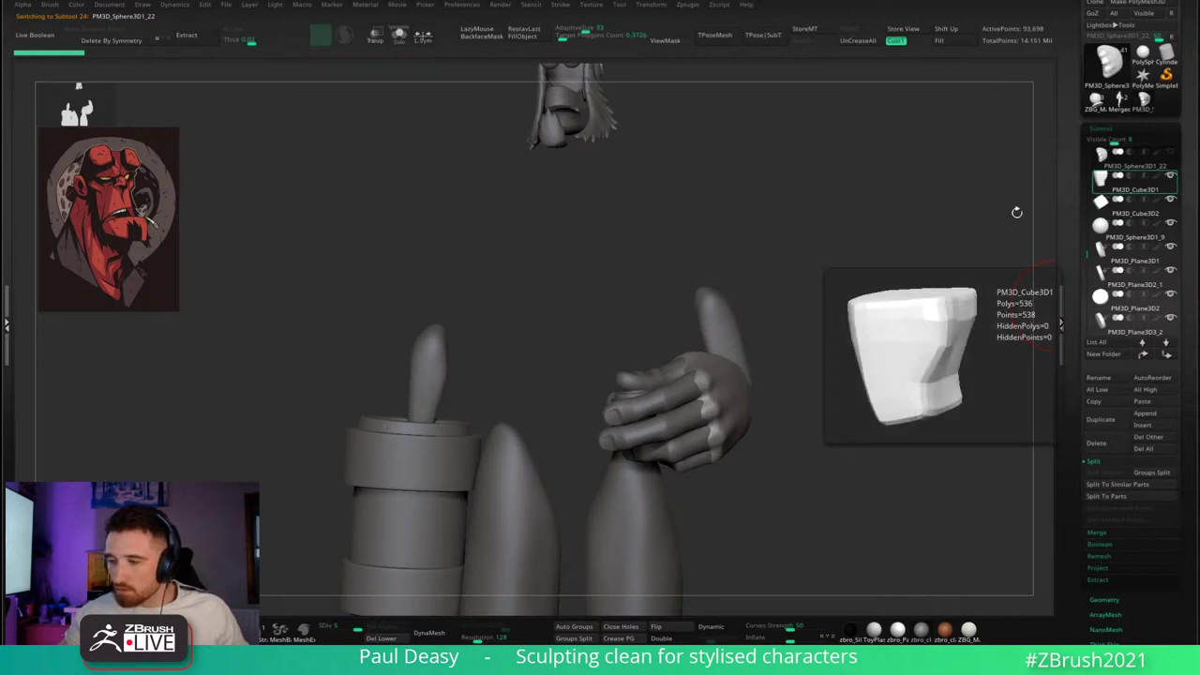
- Select the thighs PM3D_Sphere3D1_8 and hide them together with the lower legs pm3d_sphere3d1_10_copy1
left_click_drag(768, 487, 804, 345, "alt")
left_click(694, 257, "alt")
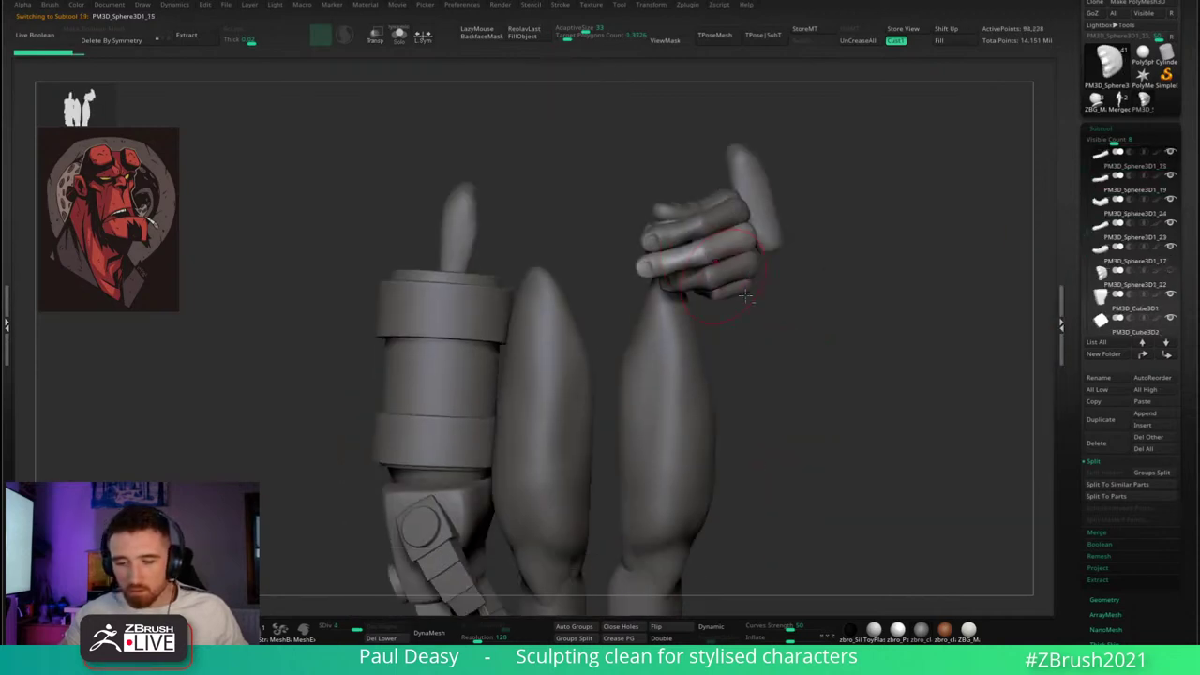
left_click(651, 405, "alt")
left_click_drag(938, 329, 956, 286)
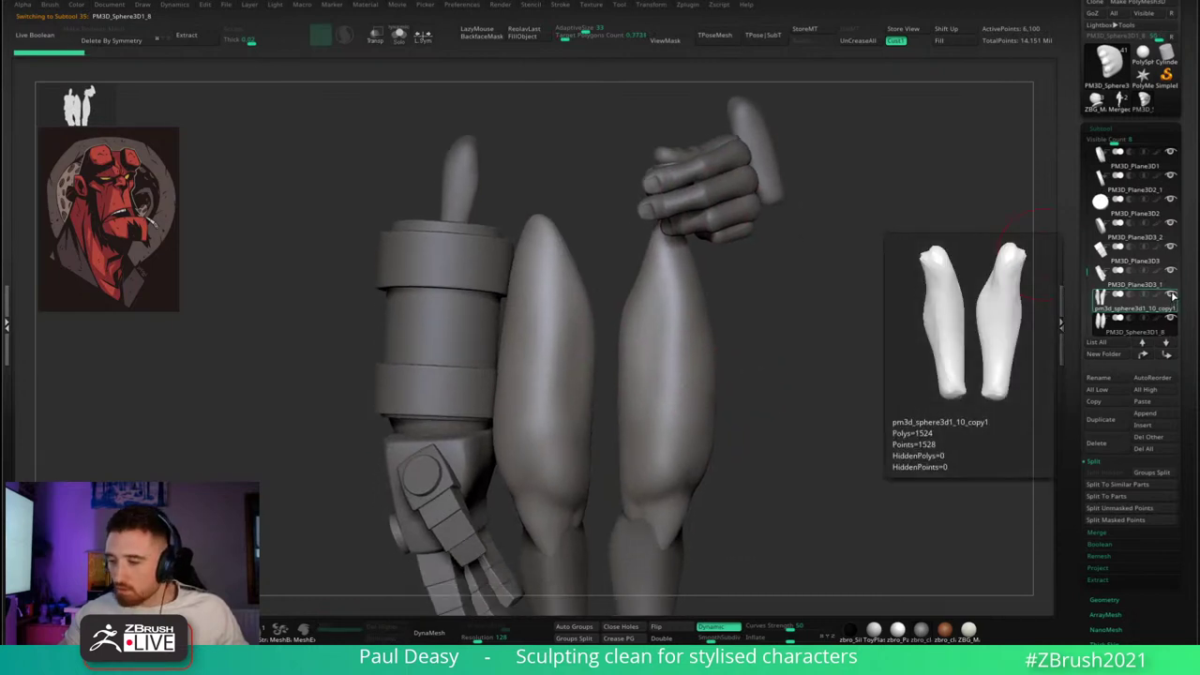
mouse_move(1119, 299)
mouse_move(1106, 273)
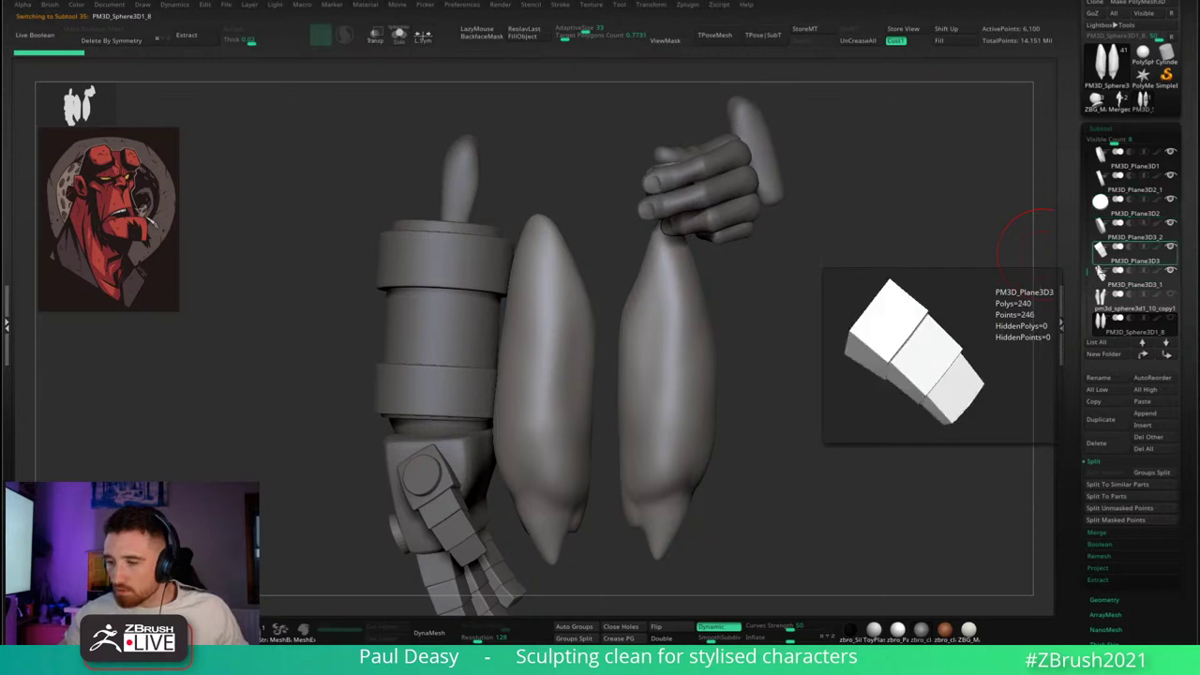
- Hide the finger subtools PM3D_Sphere3D1_17, _23, _24, _19 and _15 of the cup-holding hand
scroll(1085, 278, "down", 4)
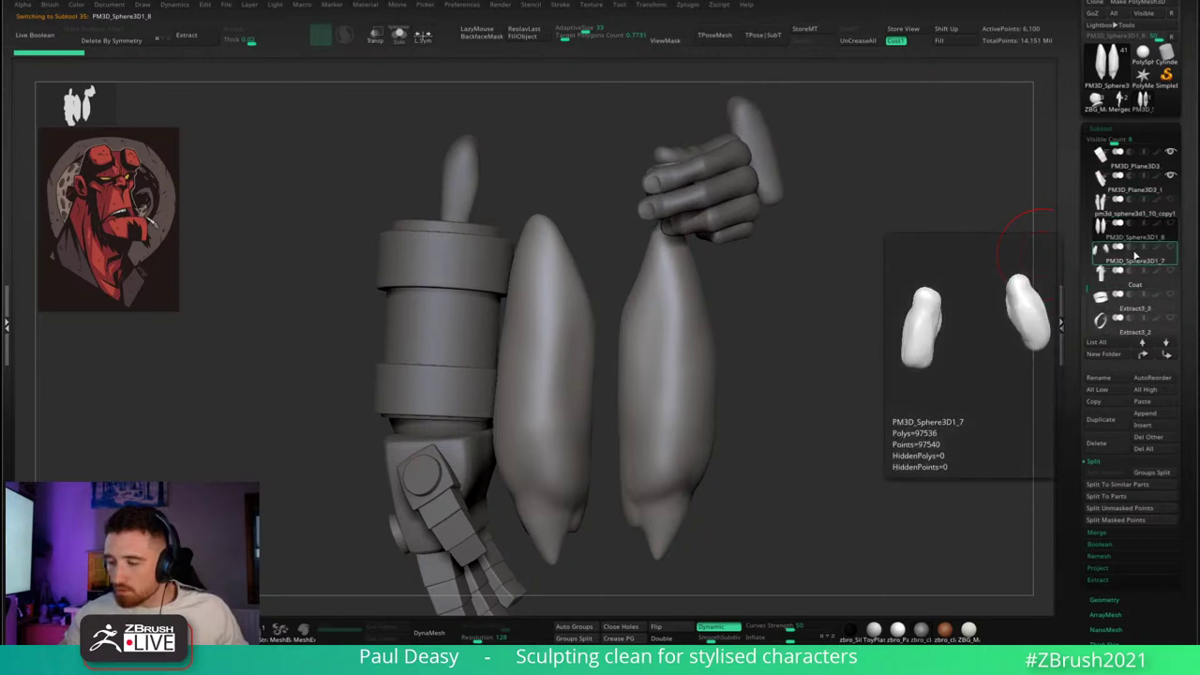
scroll(1087, 302, "down", 3)
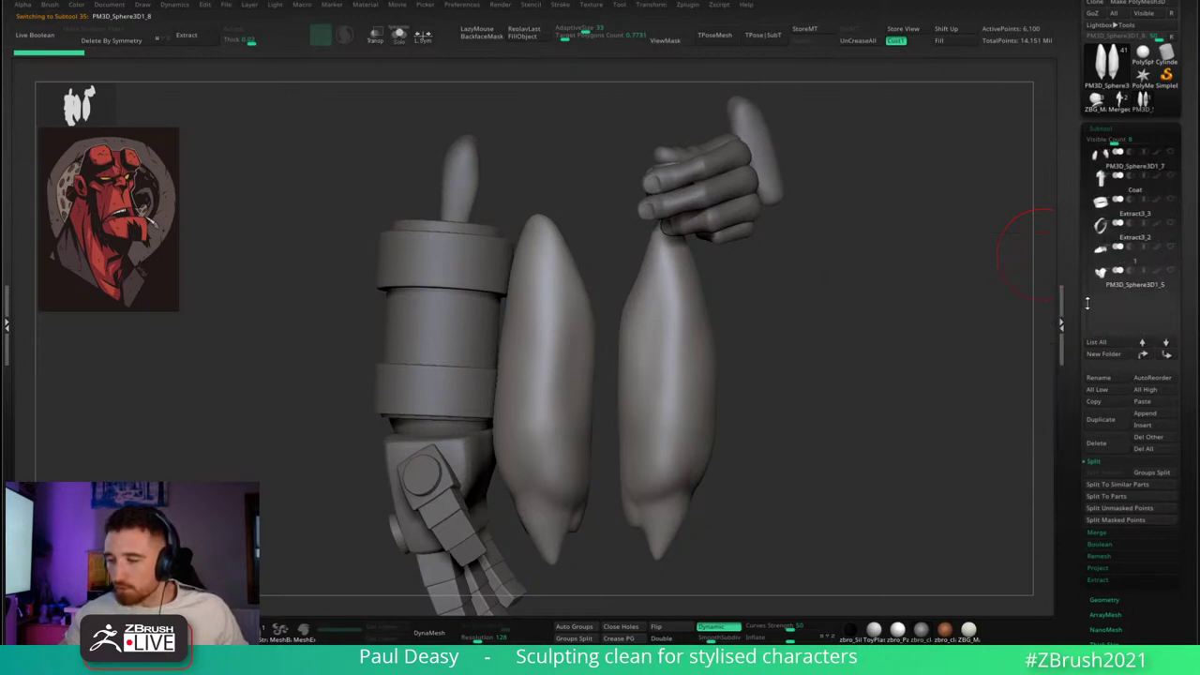
scroll(1086, 281, "down", 6)
scroll(1085, 237, "up", 2)
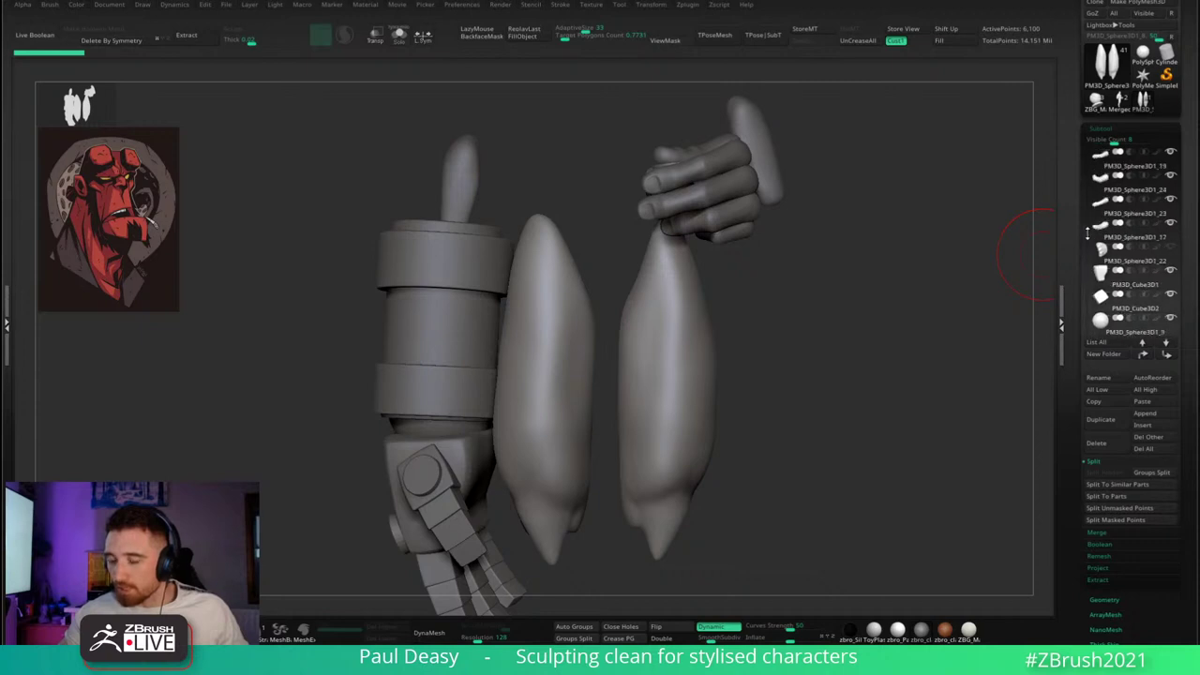
mouse_move(1160, 250)
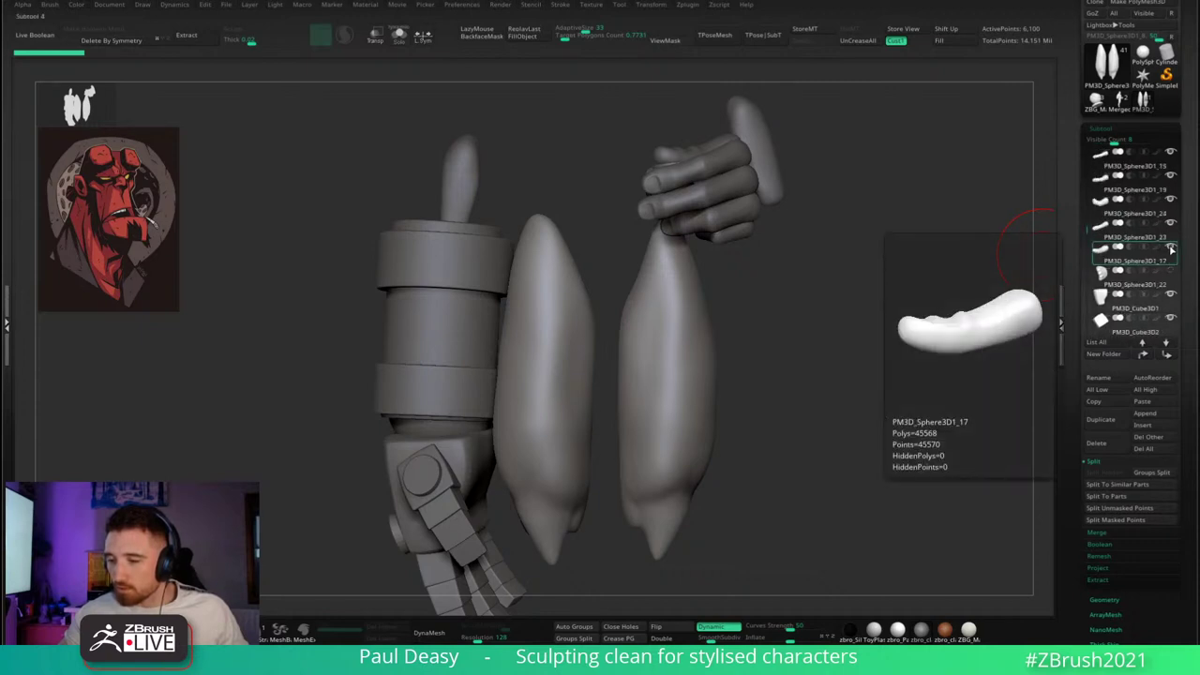
left_click(1171, 158)
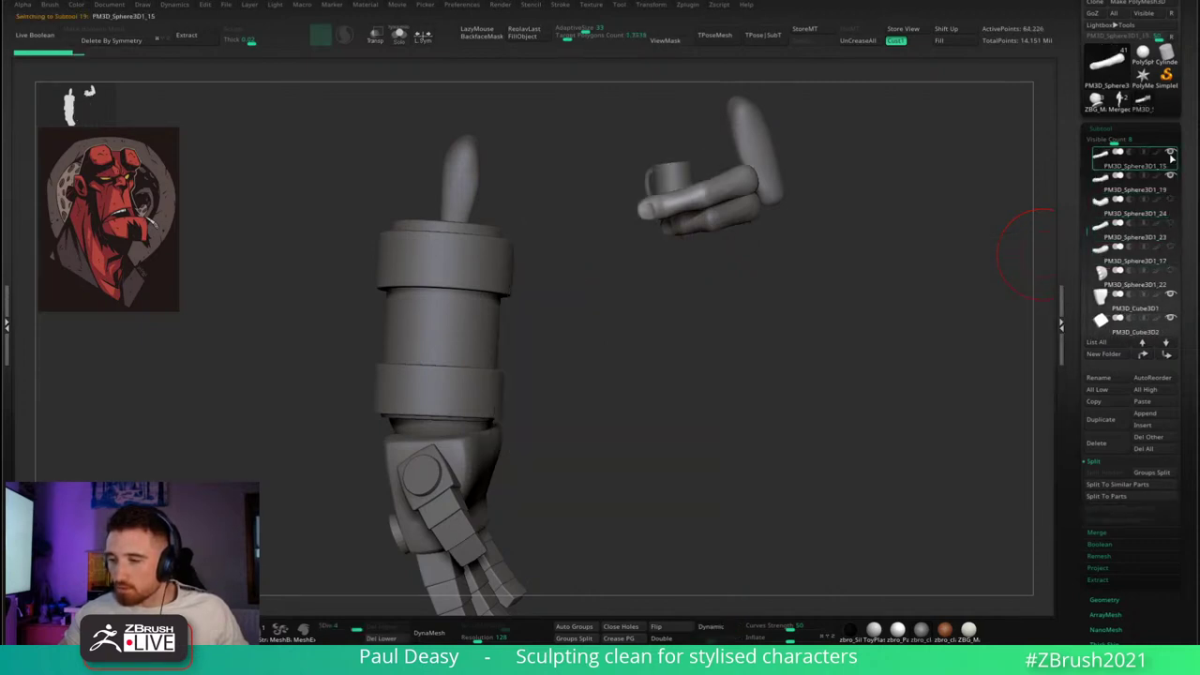
left_click(1102, 203)
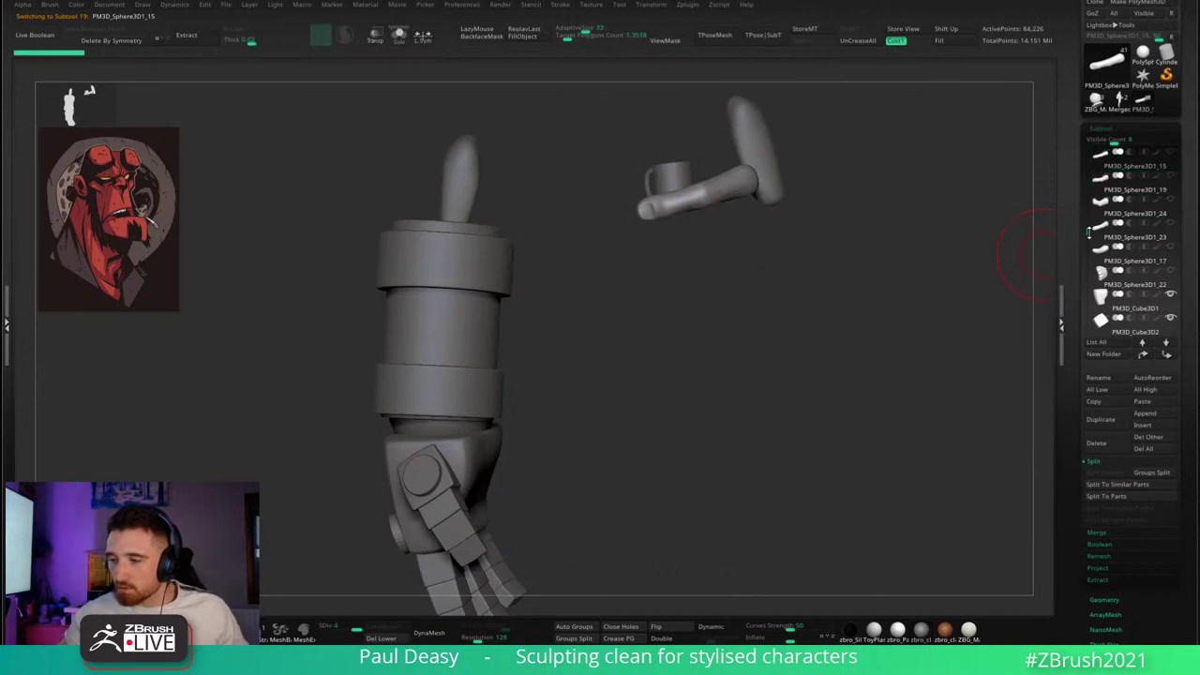
- Hide the forearm subtool PM3D_Sphere3D1_11
scroll(1089, 229, "up", 5)
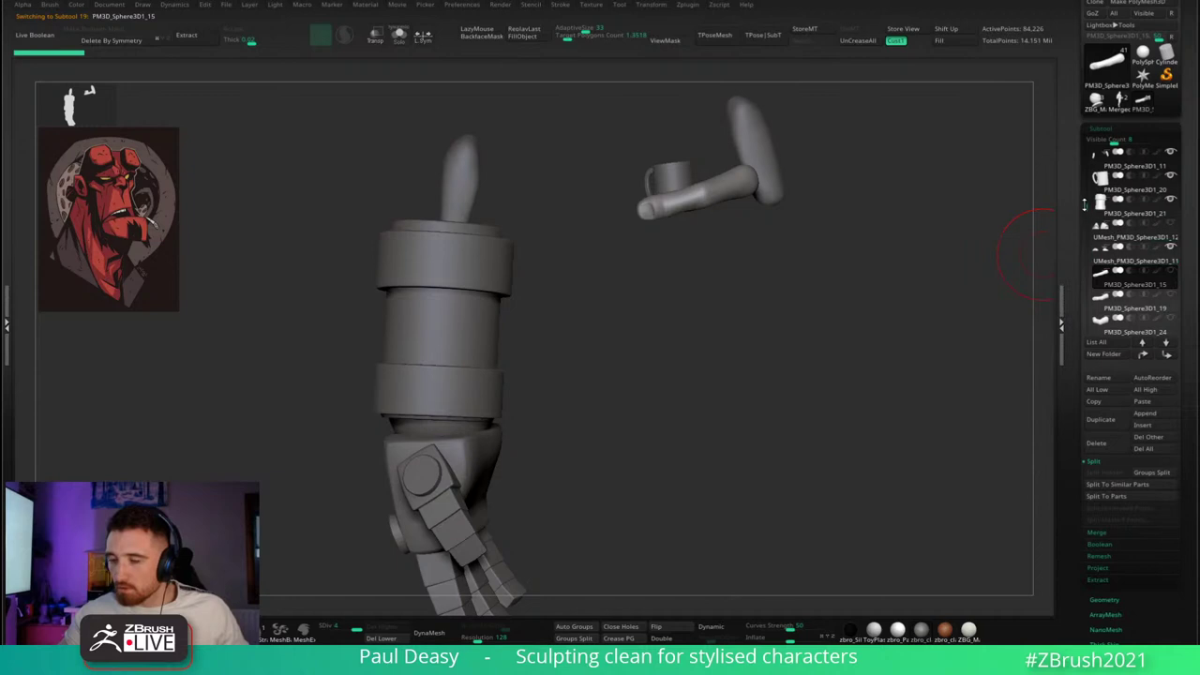
scroll(1088, 211, "up", 3)
mouse_move(1105, 227)
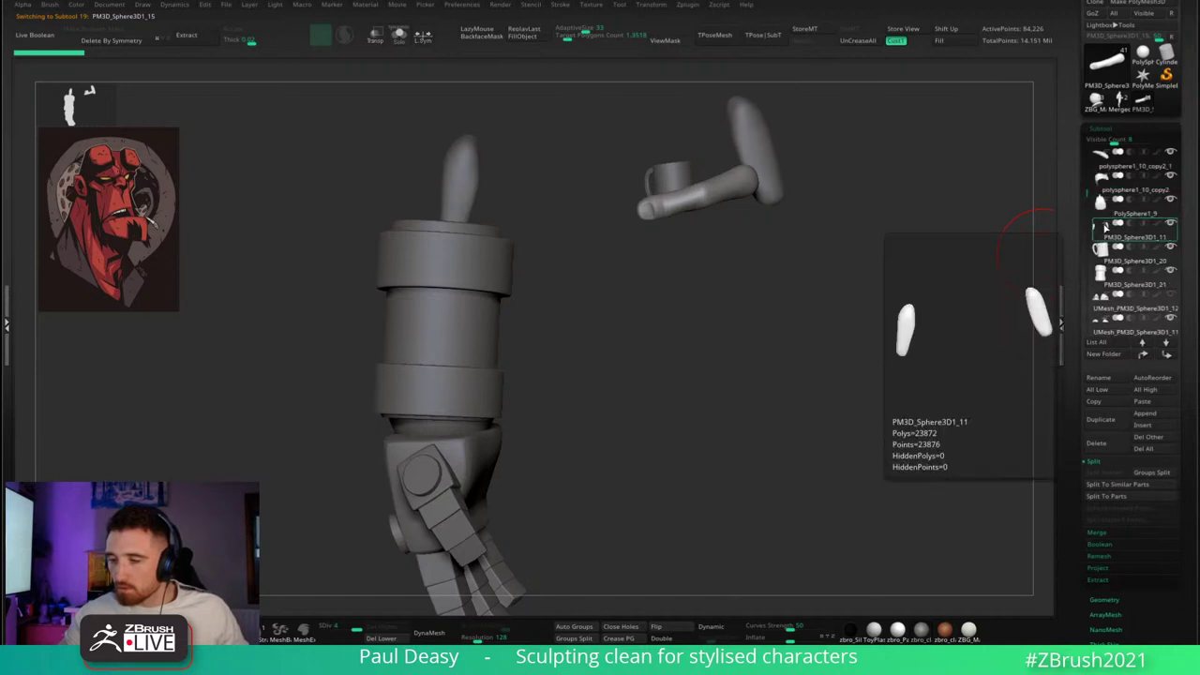
left_click(1172, 223)
scroll(1087, 200, "up", 2)
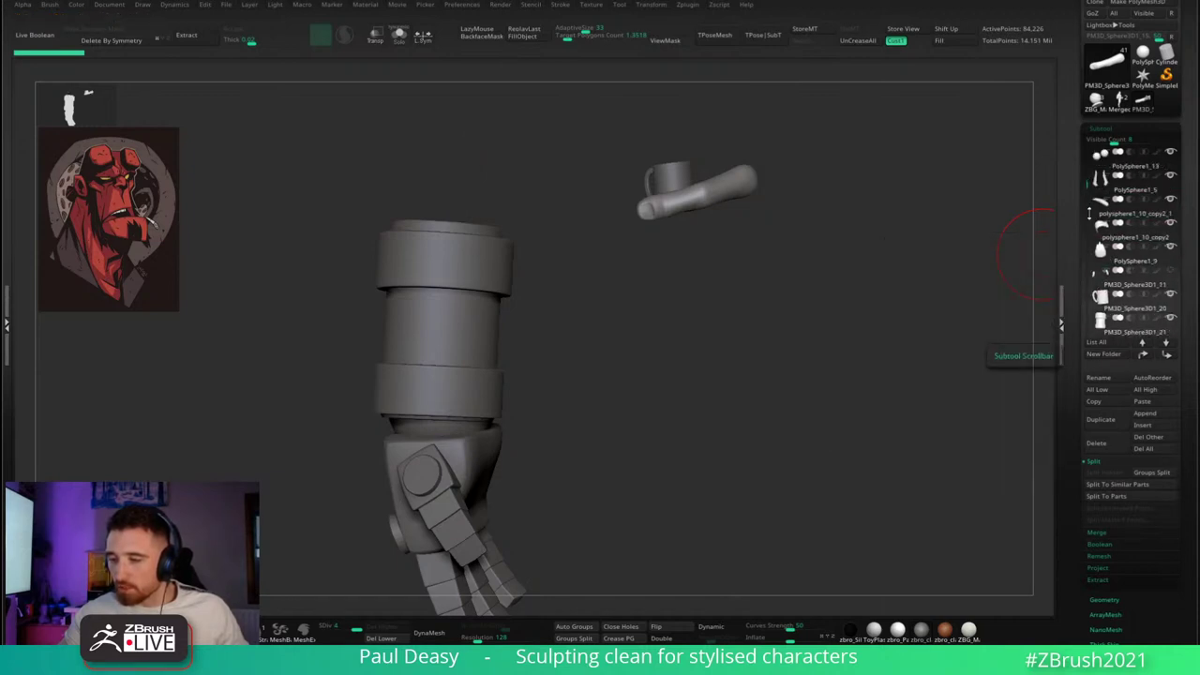
mouse_move(1125, 239)
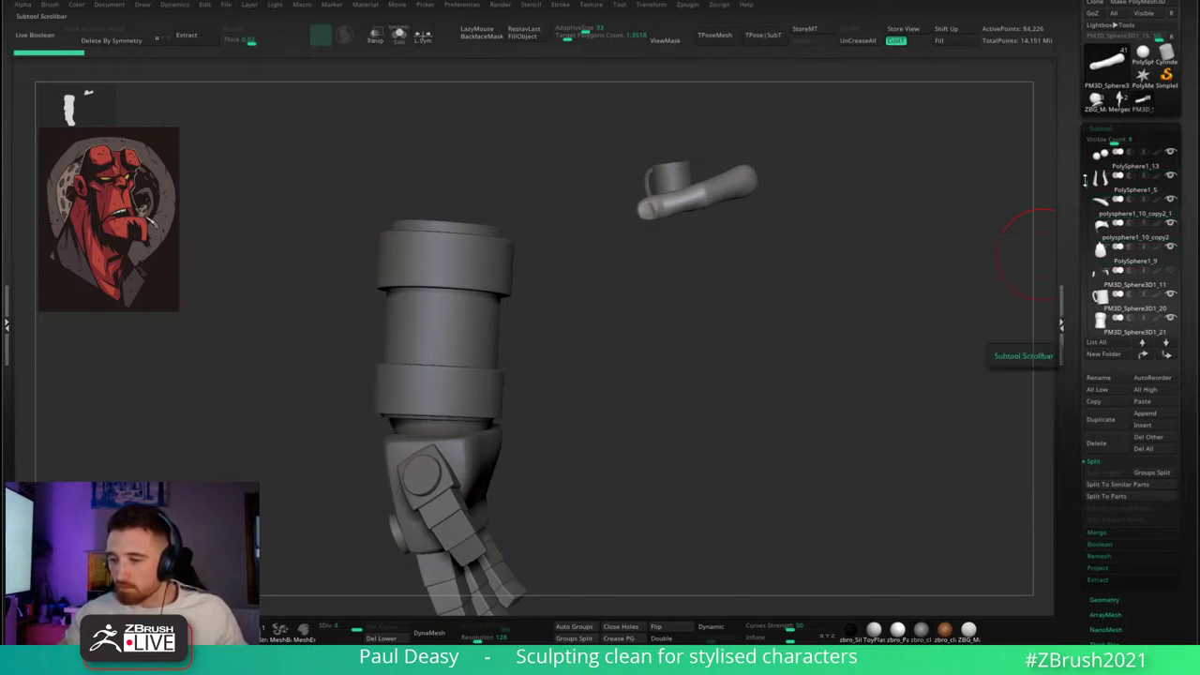
- Select the mechanical hand's finger subtool PM3D_Plane3D3_1 and paste the copied merged body mesh into the subtool list
scroll(1100, 298, "up", 3)
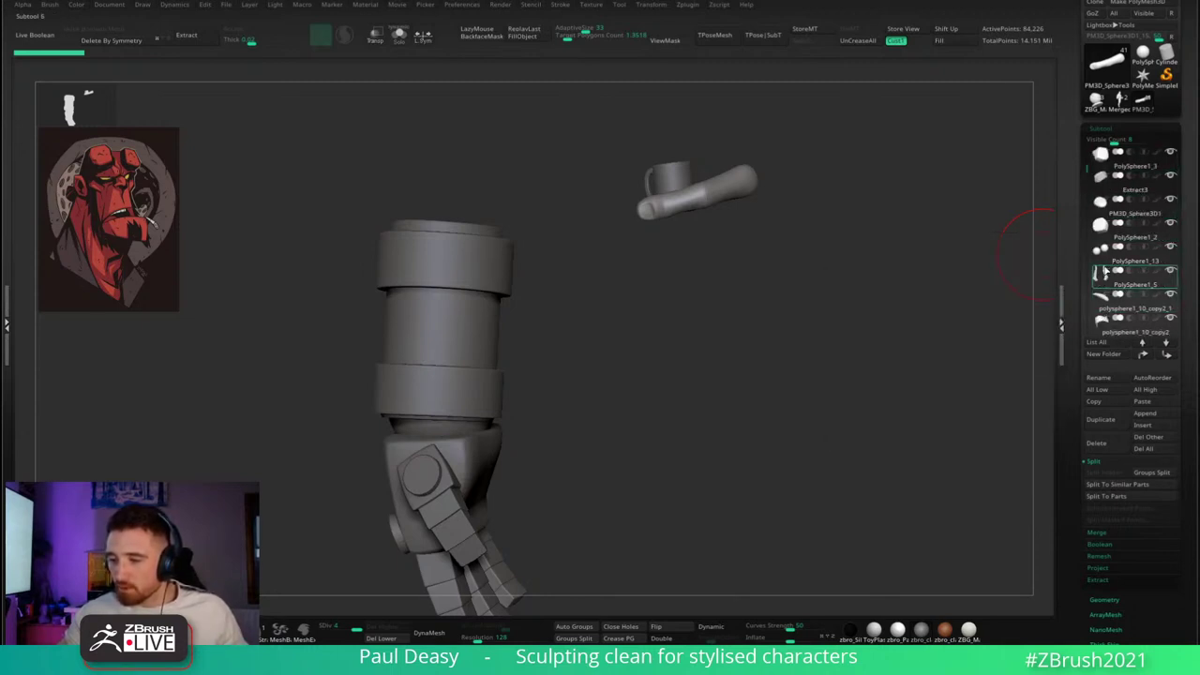
scroll(1100, 298, "up", 4)
left_click_drag(928, 255, 704, 223, "alt")
left_click(579, 425, "alt")
left_click_drag(788, 392, 791, 404, "alt")
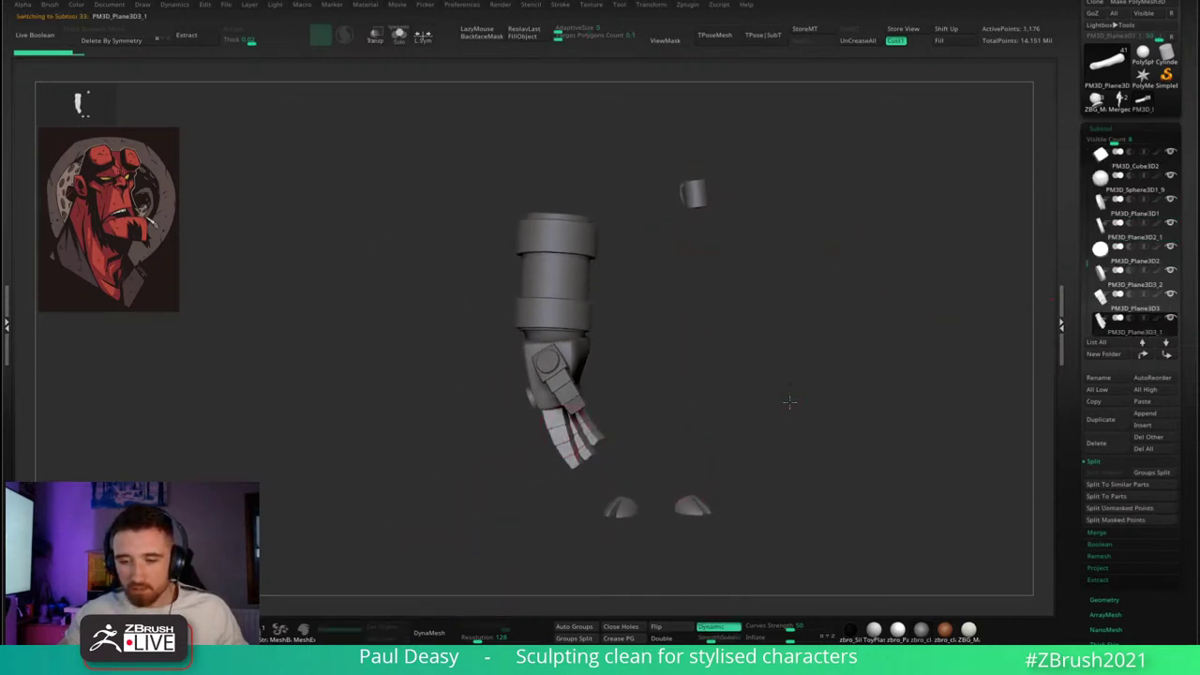
left_click(1147, 401)
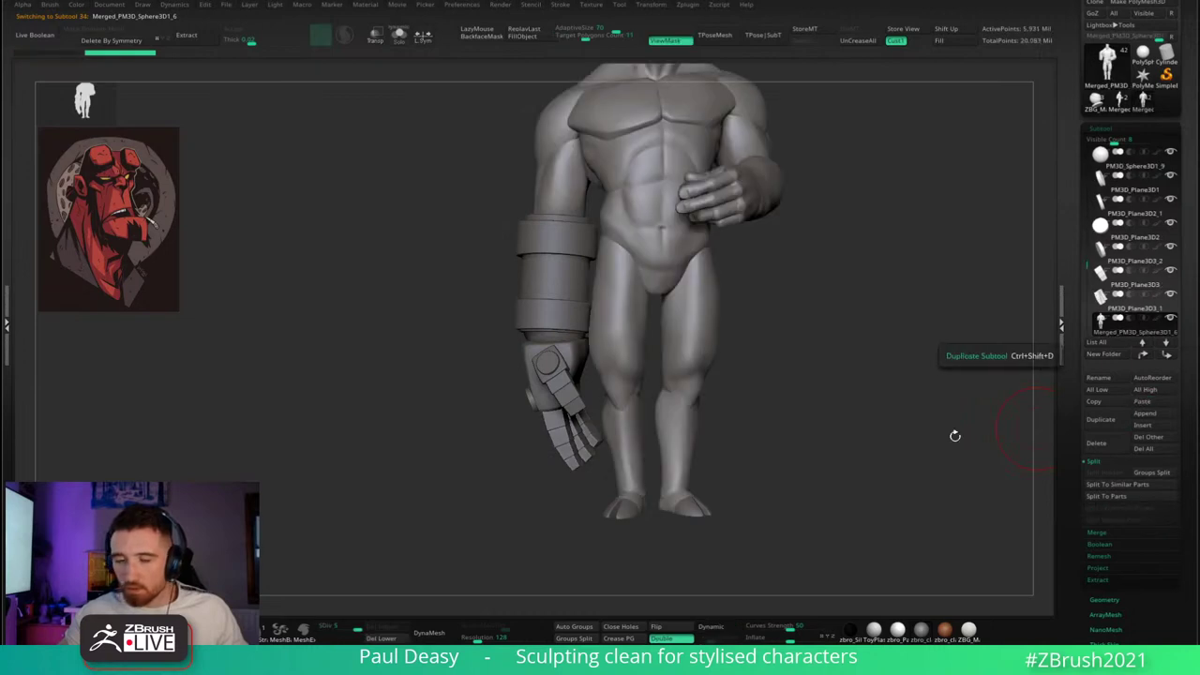
- Examine the pasted merged body up close around the torso, shoulder and arms
left_click_drag(770, 376, 797, 436, "alt")
key("ctrl+shift+s")
key("ctrl+shift+s")
key("space")
right_click_drag(688, 312, 685, 330)
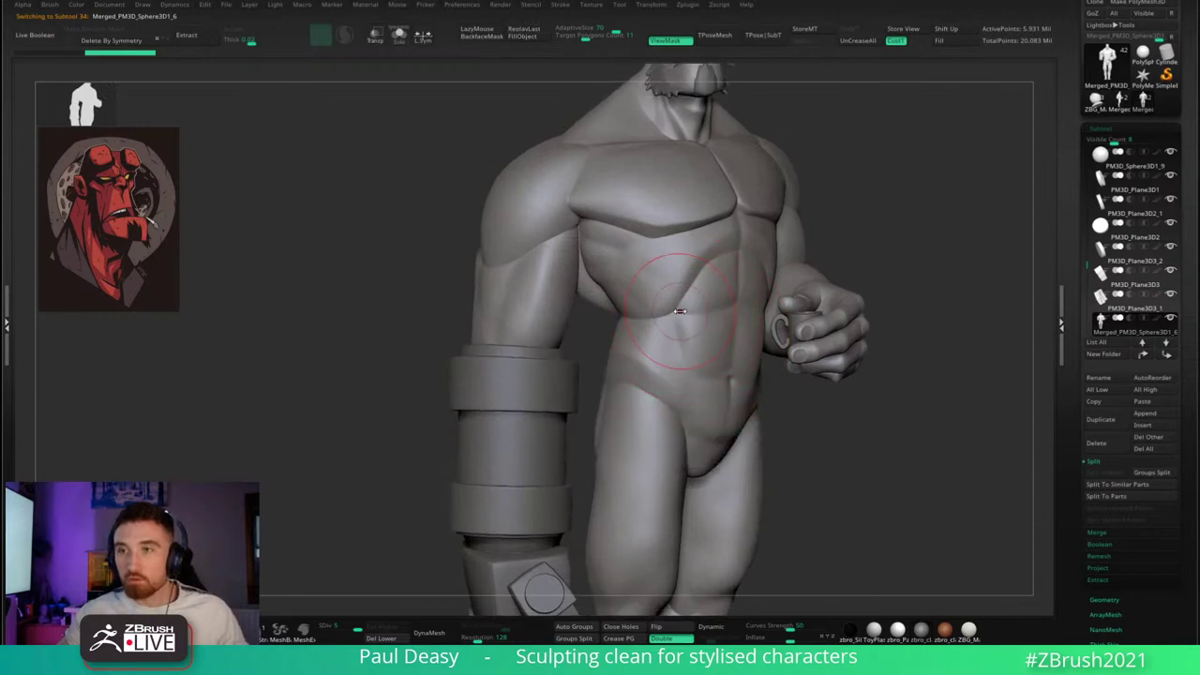
key("space")
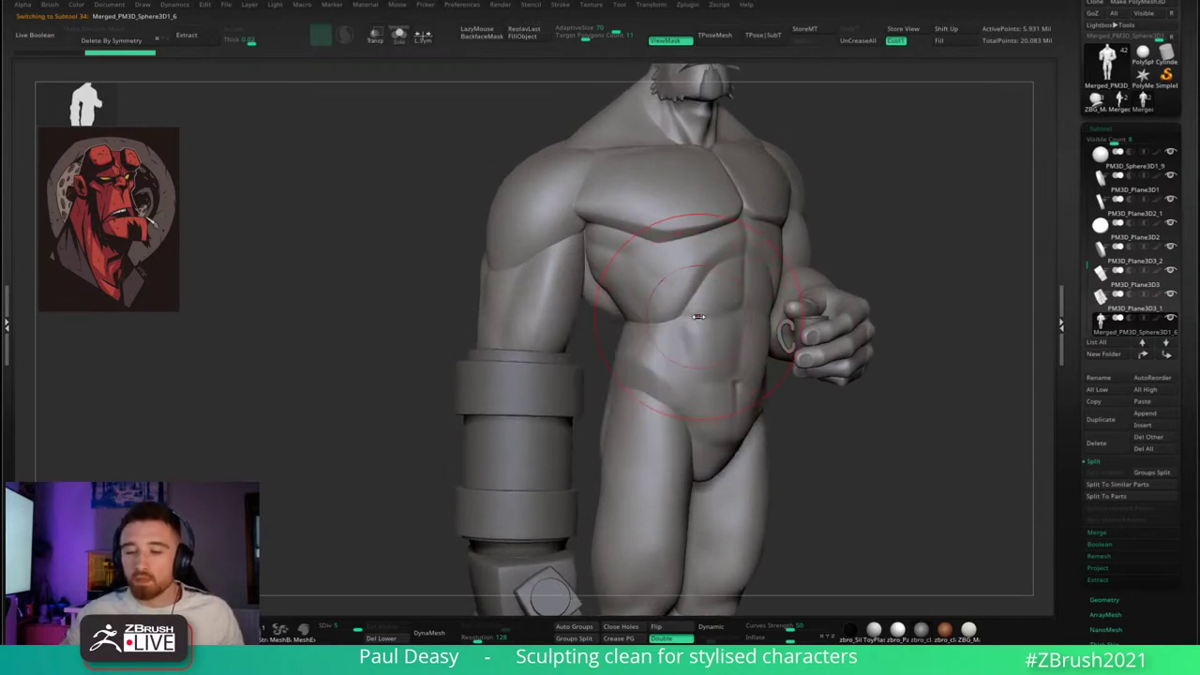
right_click(688, 319)
right_click_drag(697, 313, 695, 326)
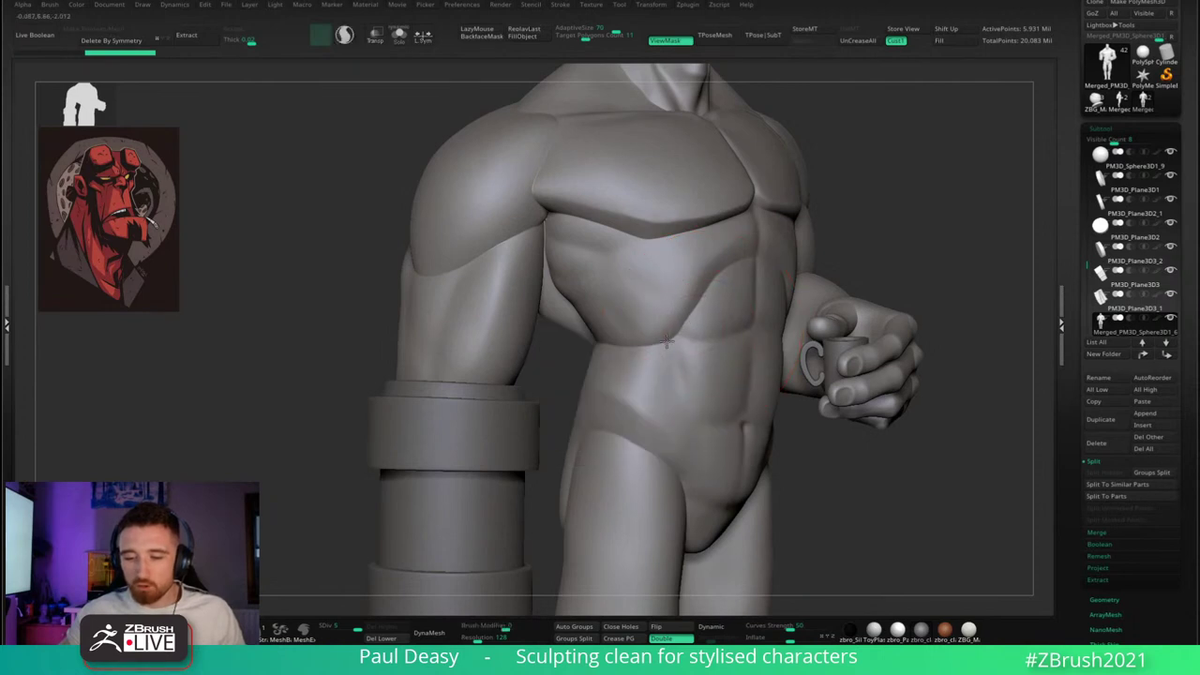
- Refine the crease between the armpit and upper ribcage with short strokes, using the DamStandard brush
right_click_drag(585, 308, 568, 240)
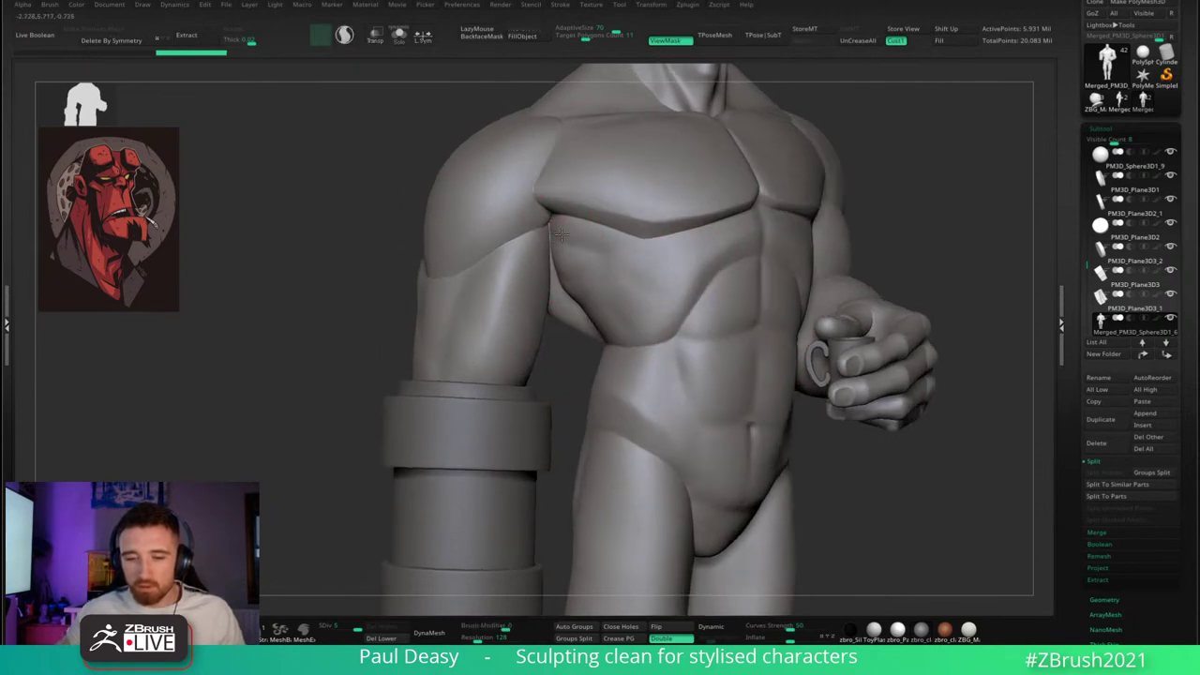
left_click_drag(560, 223, 548, 237)
mouse_move(573, 252)
right_mouse_down()
mouse_move(576, 263)
mouse_move(566, 256)
right_mouse_up()
key("b")
key("d")
key("s")
mouse_move(565, 258)
left_mouse_down()
mouse_move(566, 243)
mouse_move(565, 262)
left_mouse_up()
right_click_drag(566, 262, 562, 261)
- Smooth the upper ribcage surface below the pectorals, working across from the mechanical-arm side toward the cup-holding side
key("s")
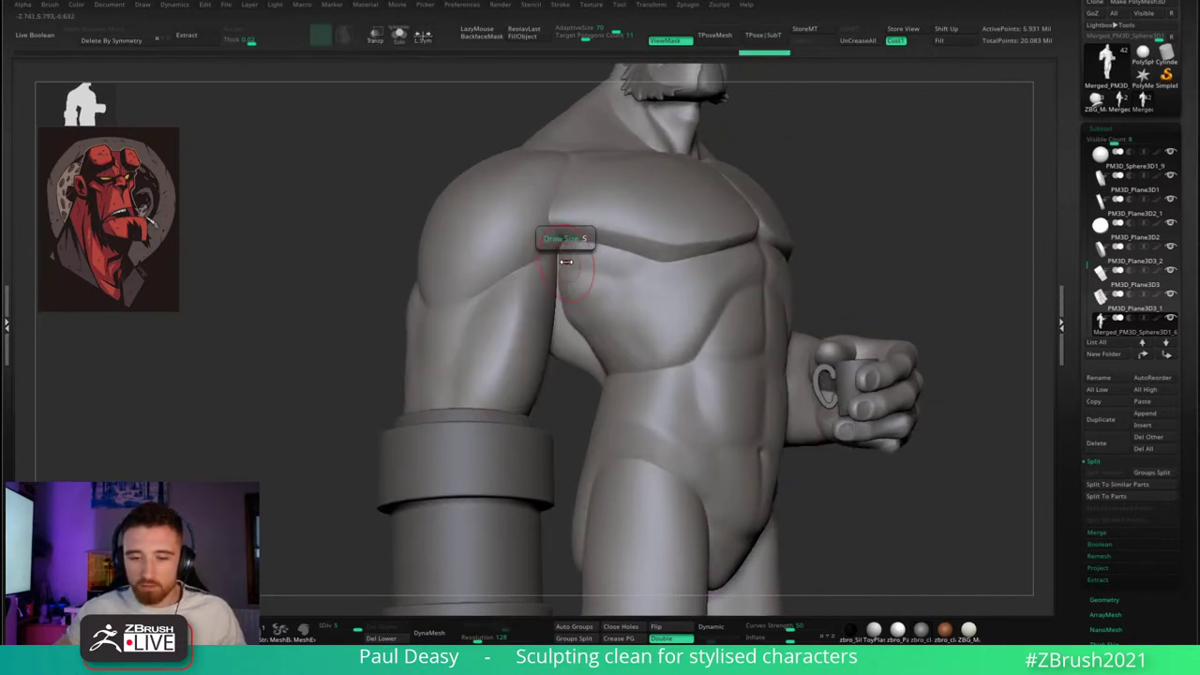
left_click_drag(622, 272, 684, 287, "shift")
right_click_drag(688, 290, 654, 286)
mouse_move(638, 256)
left_mouse_down("shift")
mouse_move(722, 258)
mouse_move(737, 278)
left_mouse_up("shift")
right_click_drag(738, 277, 687, 268)
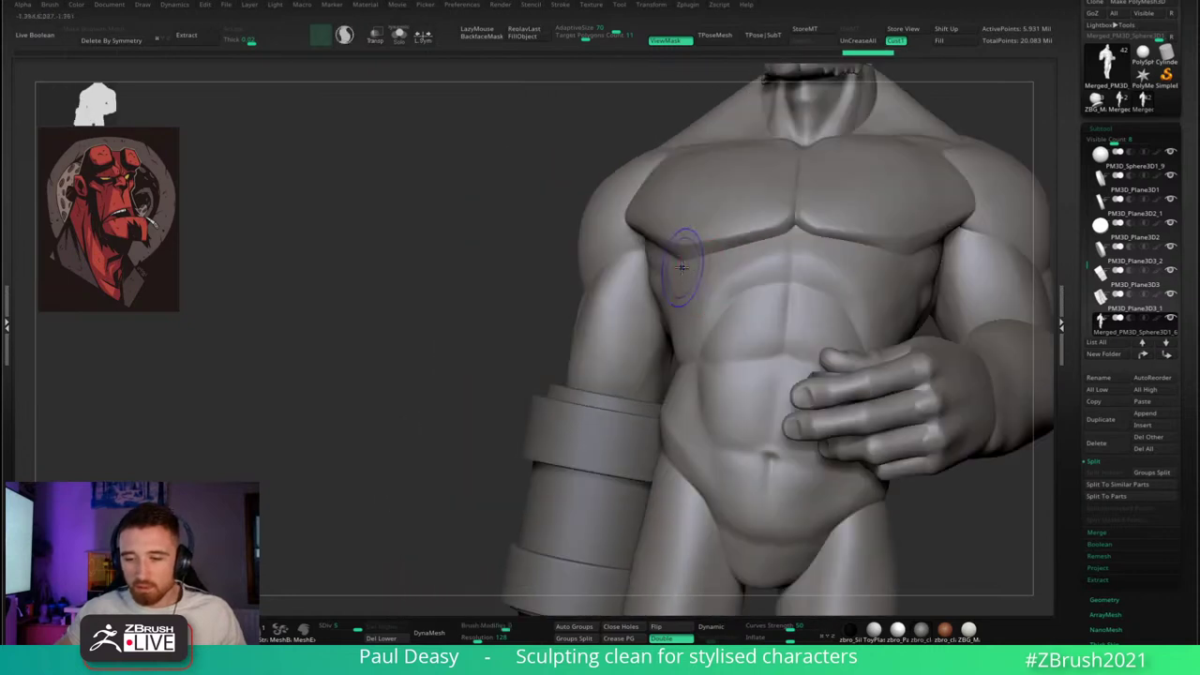
left_click_drag(685, 266, 816, 270, "shift")
mouse_move(825, 268)
right_mouse_down()
mouse_move(781, 254)
mouse_move(845, 251)
right_mouse_up()
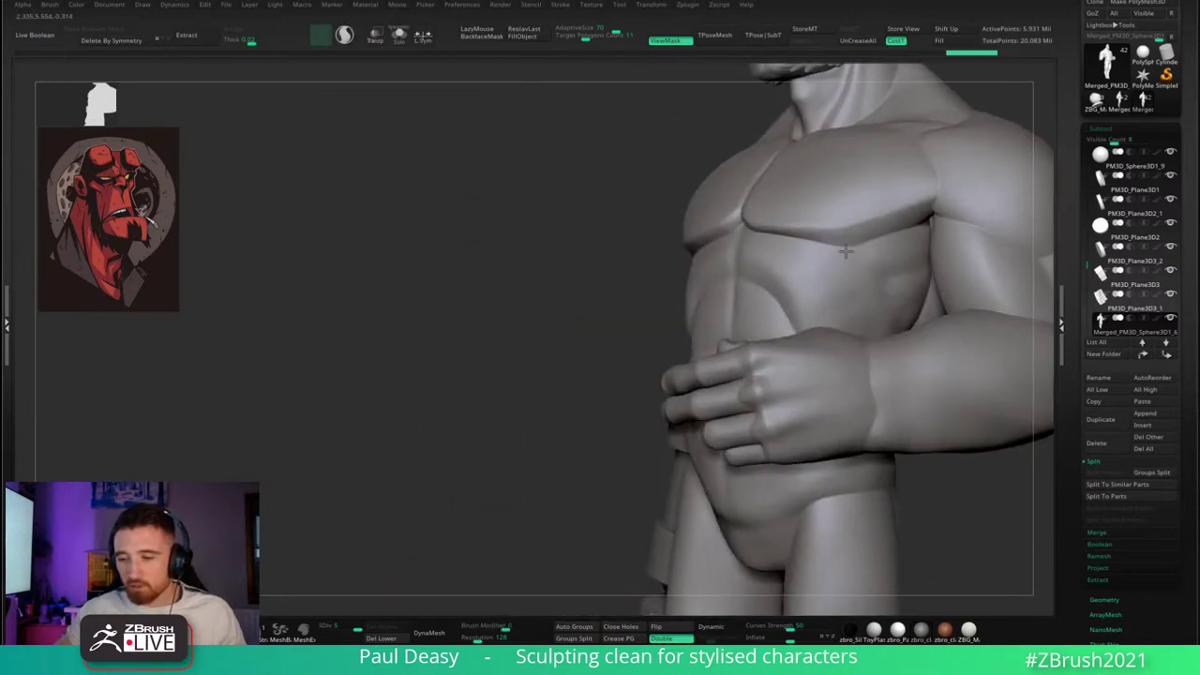
- Examine the merged torso and arms from the cup-holding side, around the back and from the mechanical-arm side
right_click_drag(933, 230, 909, 215)
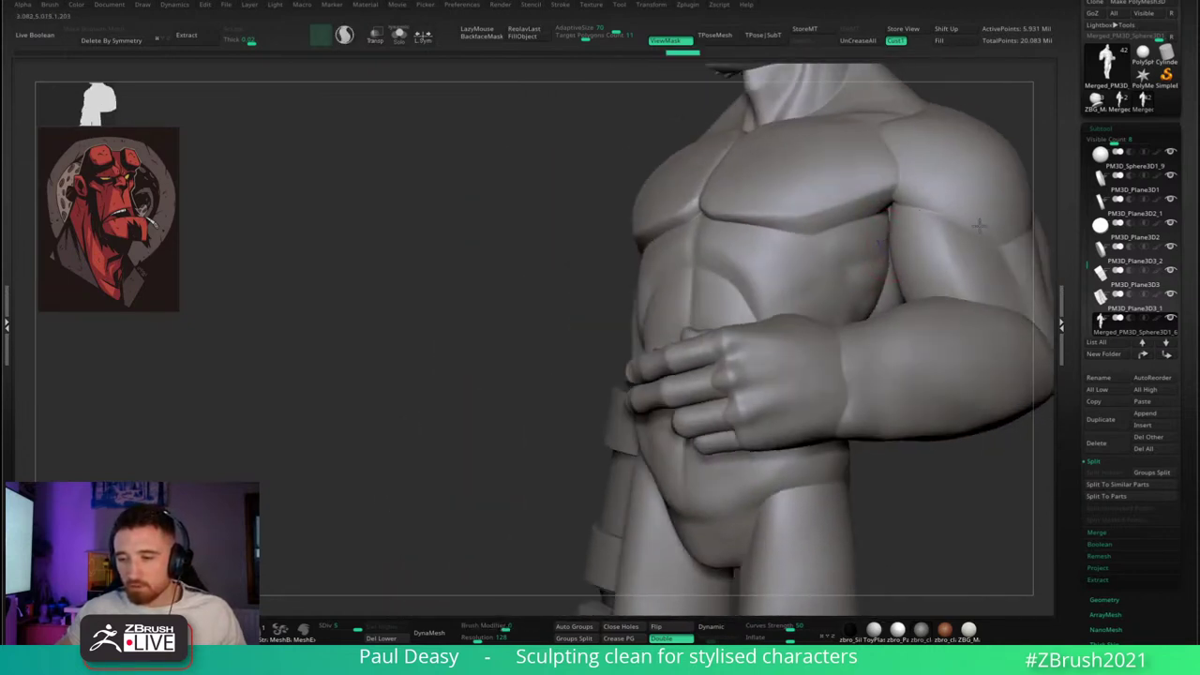
mouse_move(993, 239)
right_mouse_down()
mouse_move(851, 231)
mouse_move(767, 261)
right_mouse_up()
mouse_move(833, 220)
right_mouse_down("alt")
mouse_move(647, 225)
mouse_move(620, 244)
right_mouse_up("alt")
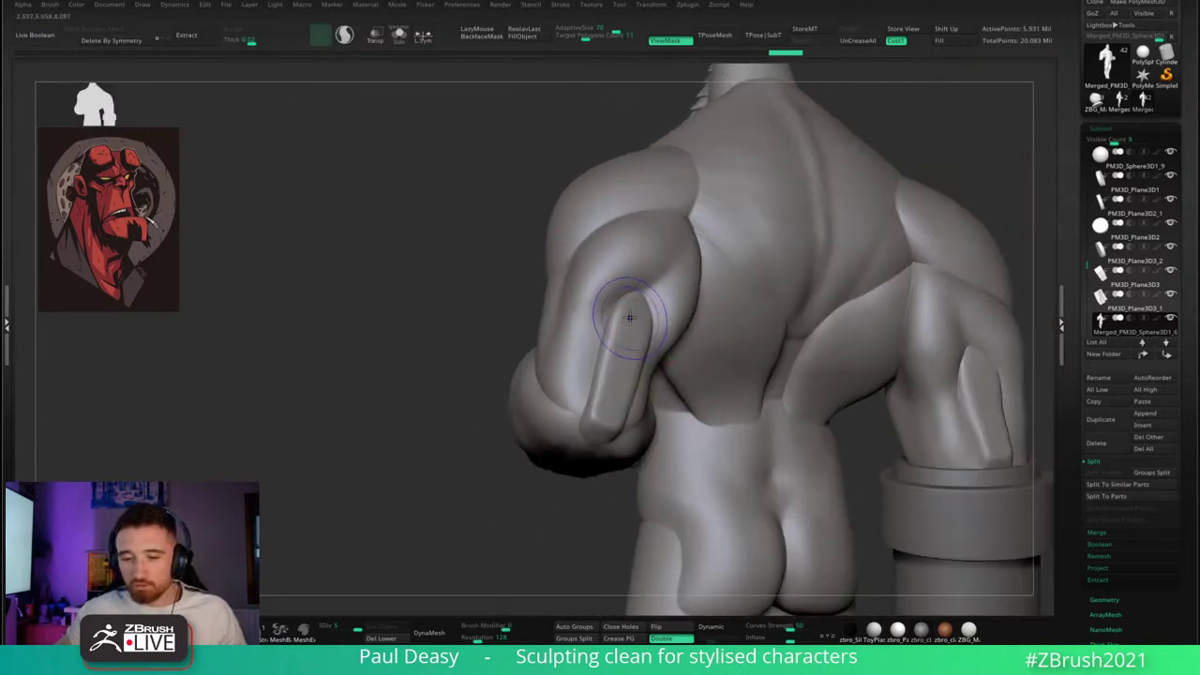
right_click_drag(621, 354, 594, 354, "alt")
right_click_drag(664, 312, 577, 285)
mouse_move(755, 269)
left_mouse_down()
mouse_move(776, 239)
mouse_move(730, 277)
left_mouse_up()
right_click_drag(736, 302, 610, 313)
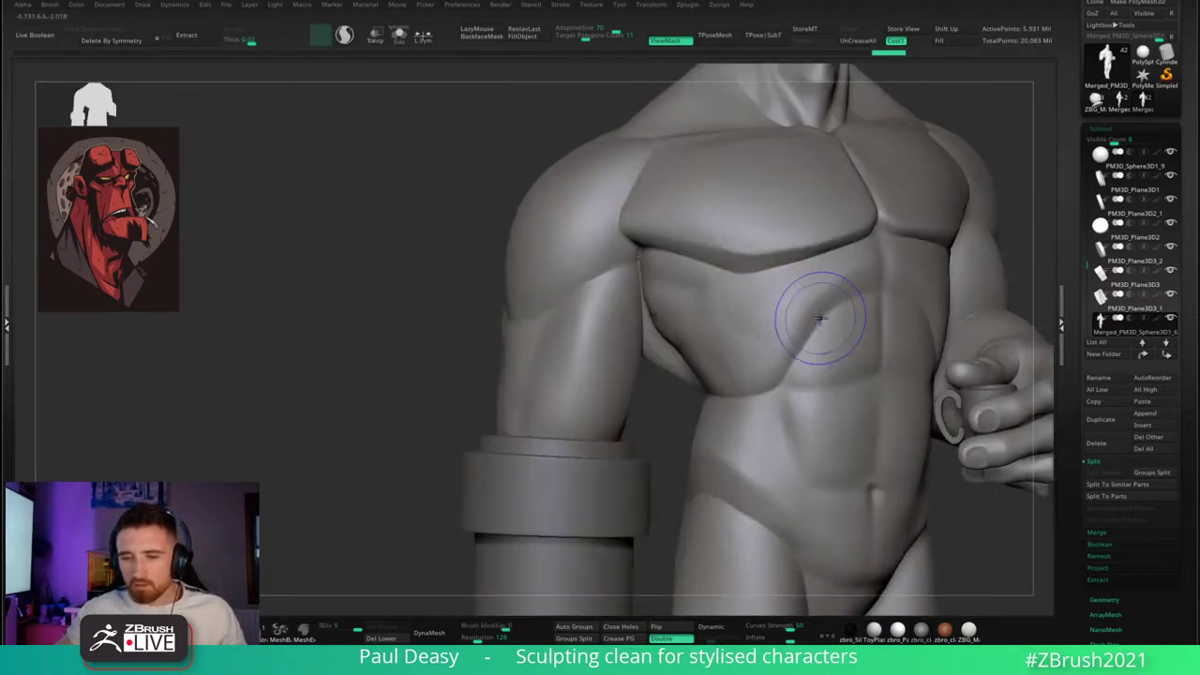
mouse_move(781, 307)
right_mouse_down("alt")
mouse_move(666, 304)
mouse_move(700, 309)
right_mouse_up("alt")
- Adjust the ribcage below the pectorals at subdivision level 1 with a resized Move brush, and return the body to level 5
key("shift+d")
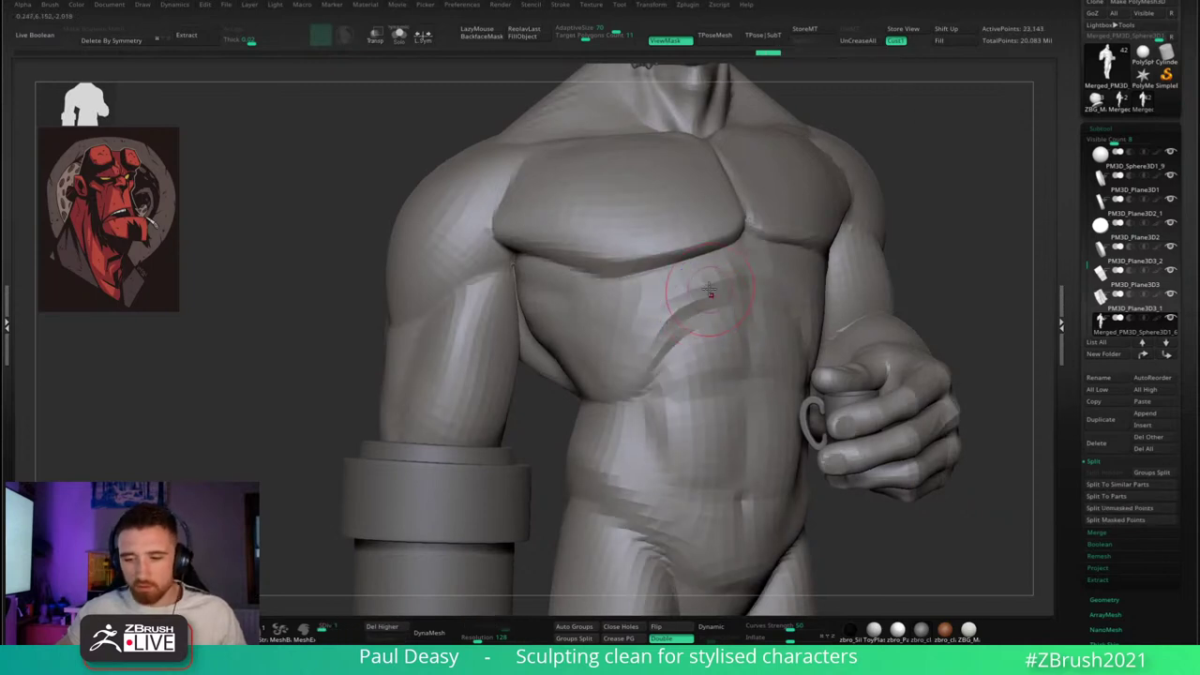
key("space")
key("space")
left_click_drag(600, 270, 618, 270)
right_click_drag(644, 287, 663, 329, "alt")
key("space")
left_click_drag(685, 316, 668, 316)
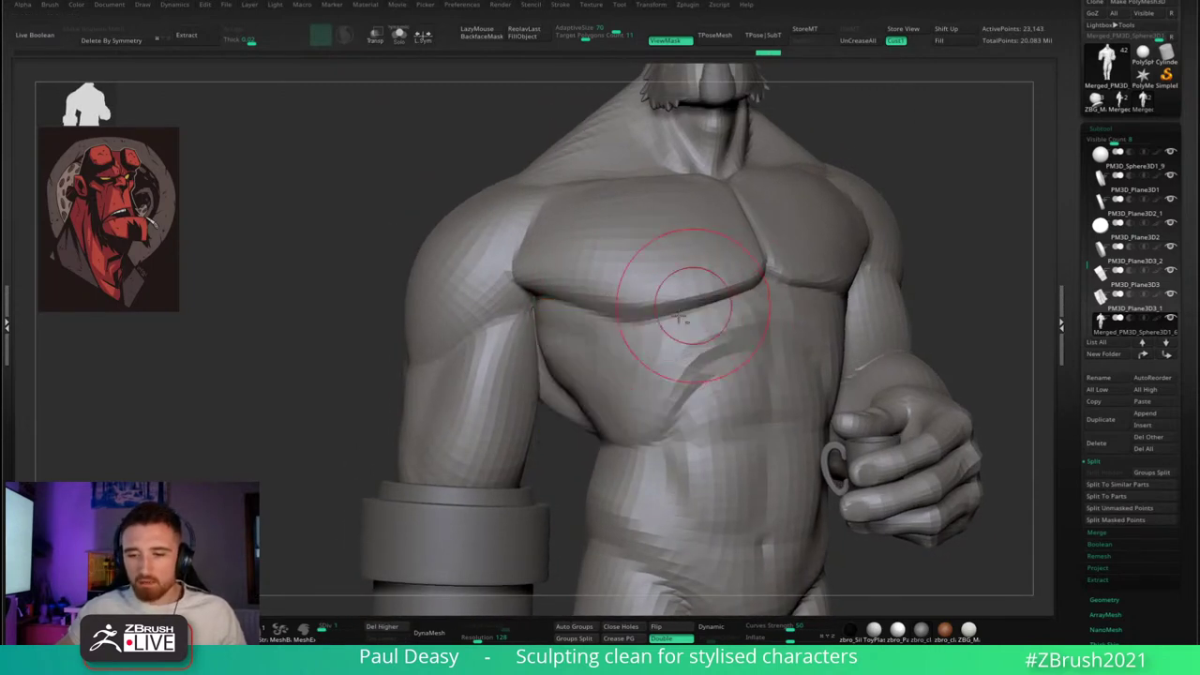
mouse_move(707, 319)
right_mouse_down("ctrl")
mouse_move(750, 362)
mouse_move(624, 341)
right_mouse_up("ctrl")
key("d")
key("d")
key("d")
key("d")
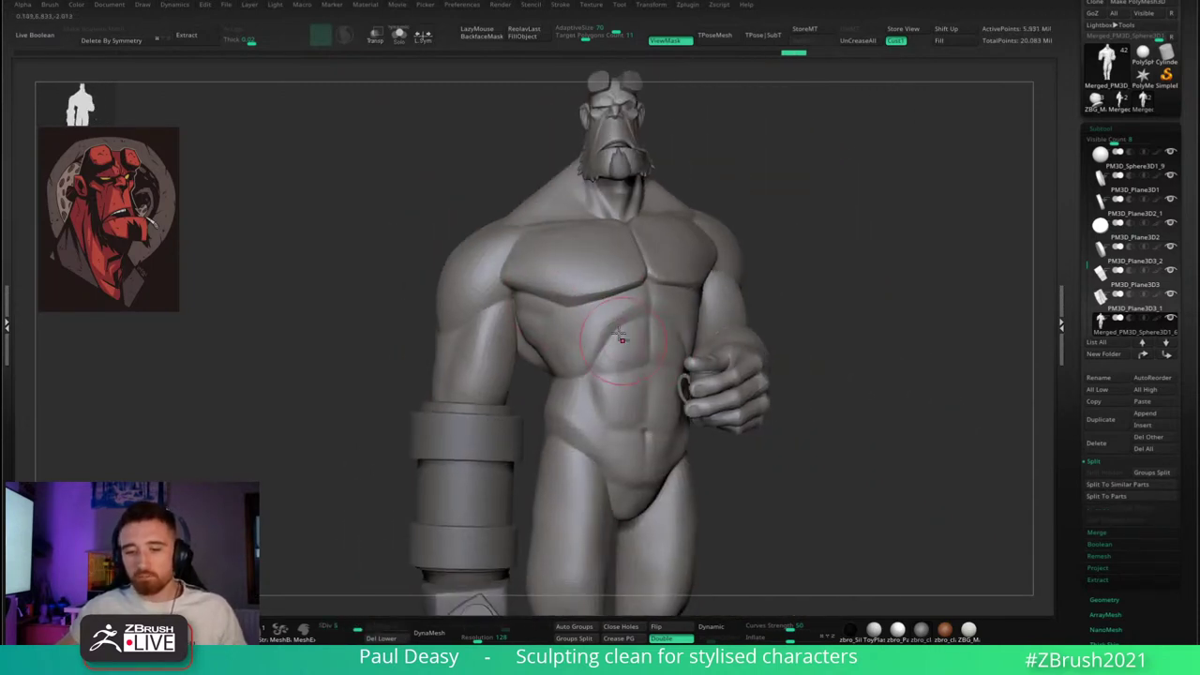
- Lower the Move brush's Z Intensity and adjust the ribcage beside the armpit of the mechanical arm
key("space")
right_click_drag(572, 310, 612, 317, "alt")
key("space")
left_click_drag(640, 359, 618, 361)
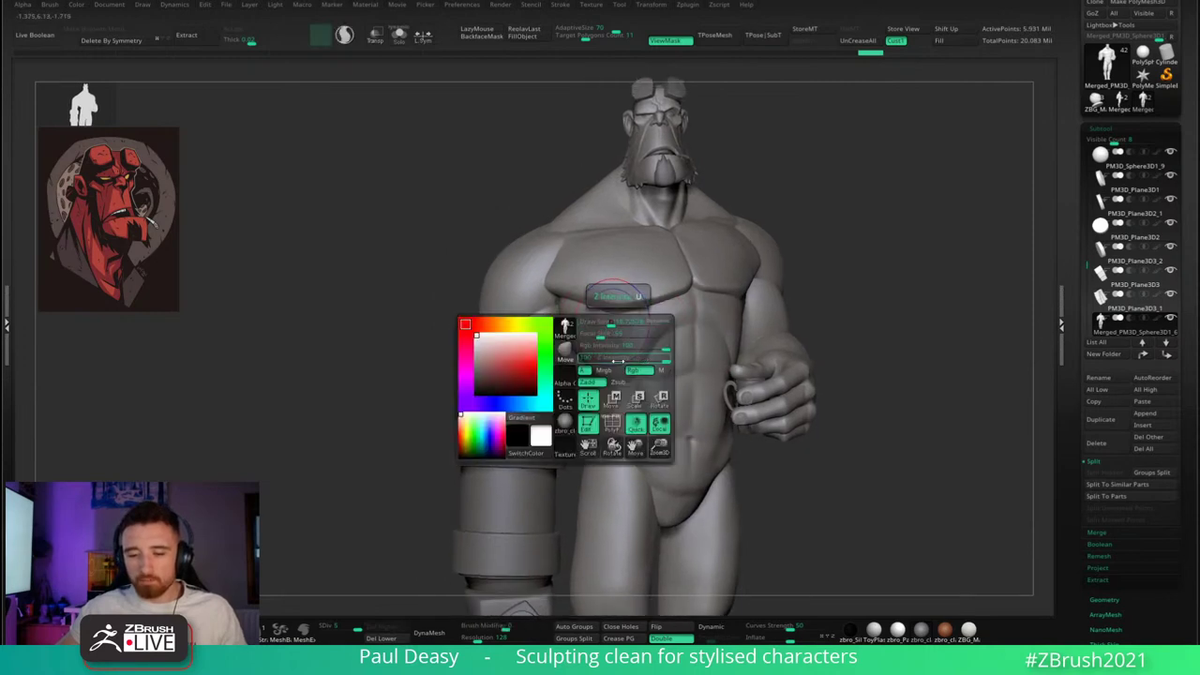
right_click_drag(543, 288, 586, 300, "alt")
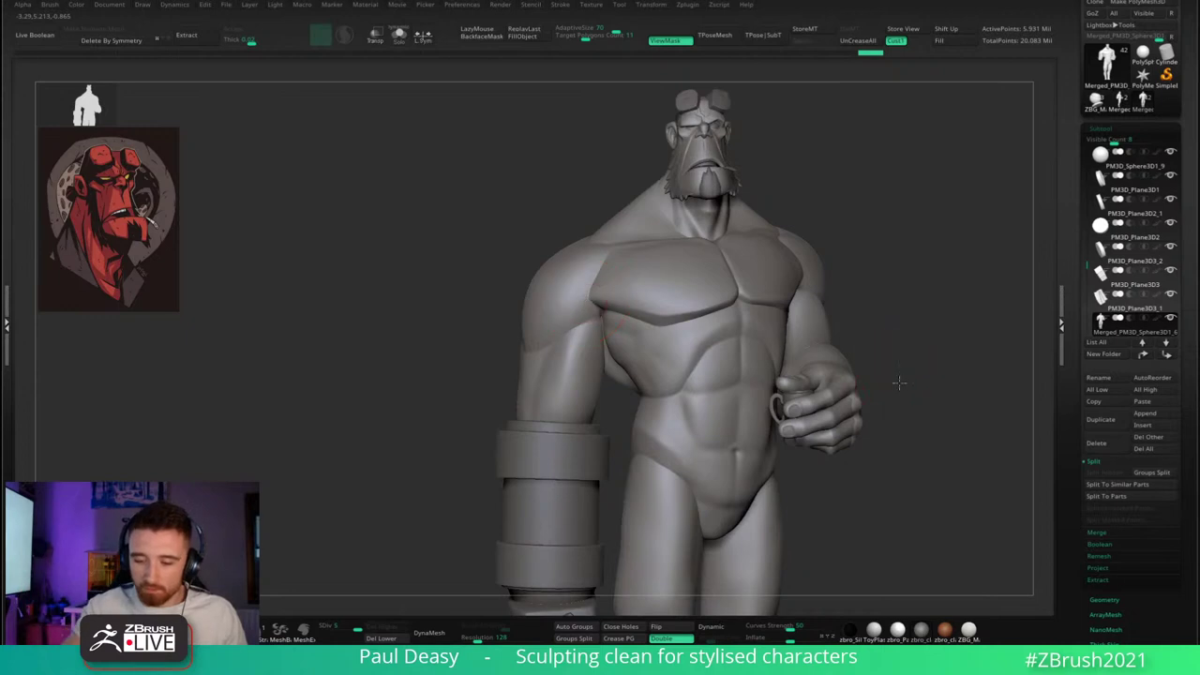
- Smooth the crease between the outer hip and upper thigh on the mechanical-arm side, using a smaller brush
right_click_drag(900, 381, 884, 282, "alt")
mouse_move(745, 411)
right_mouse_down("alt")
mouse_move(743, 373)
mouse_move(622, 341)
right_mouse_up("alt")
key("space")
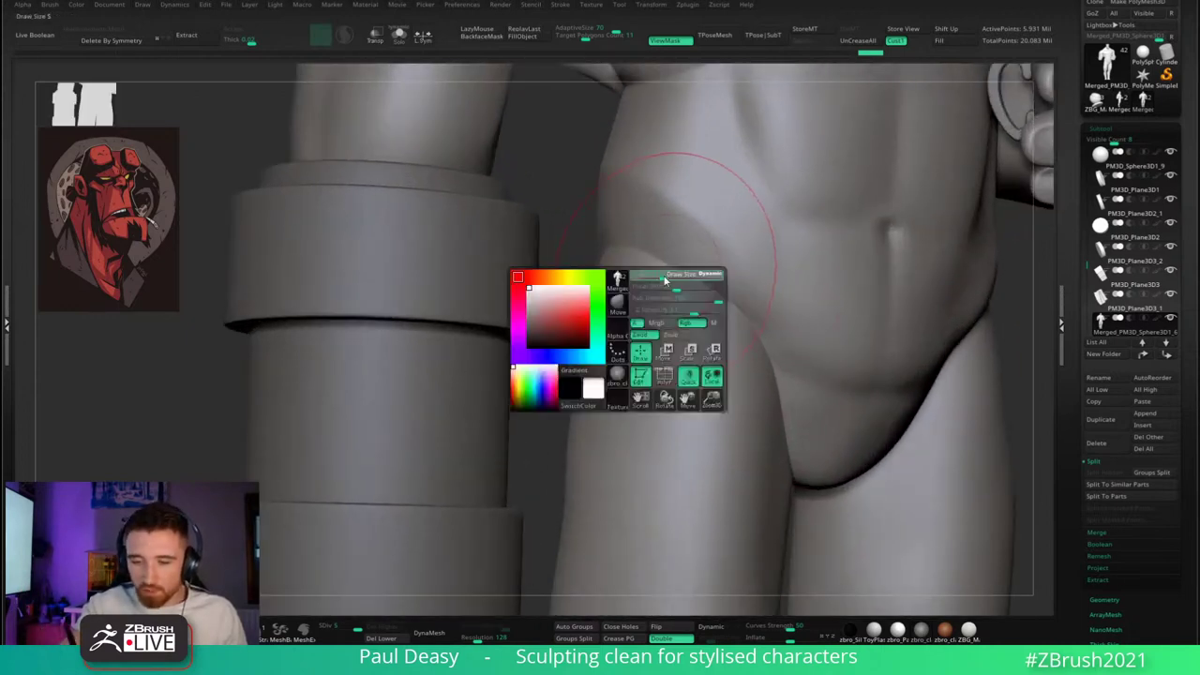
left_click_drag(667, 280, 651, 280)
right_click_drag(659, 269, 647, 259, "ctrl")
key("shift")
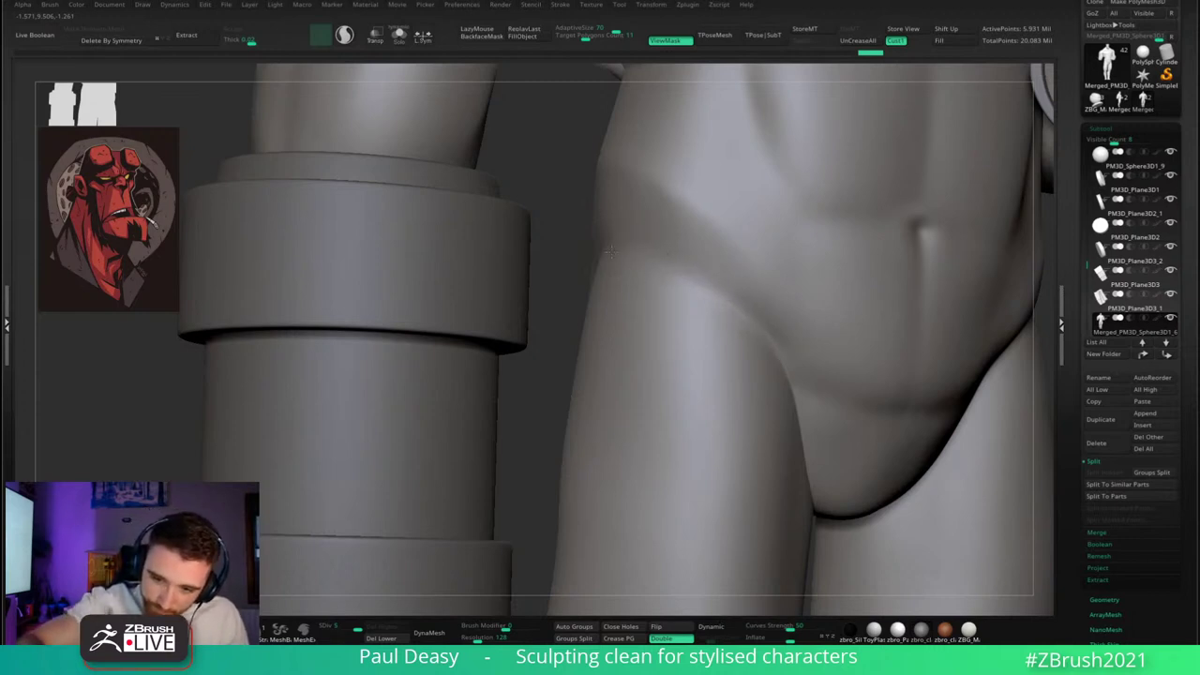
right_click_drag(781, 316, 726, 303)
right_click_drag(610, 281, 657, 259)
left_click_drag(632, 252, 517, 334, "shift")
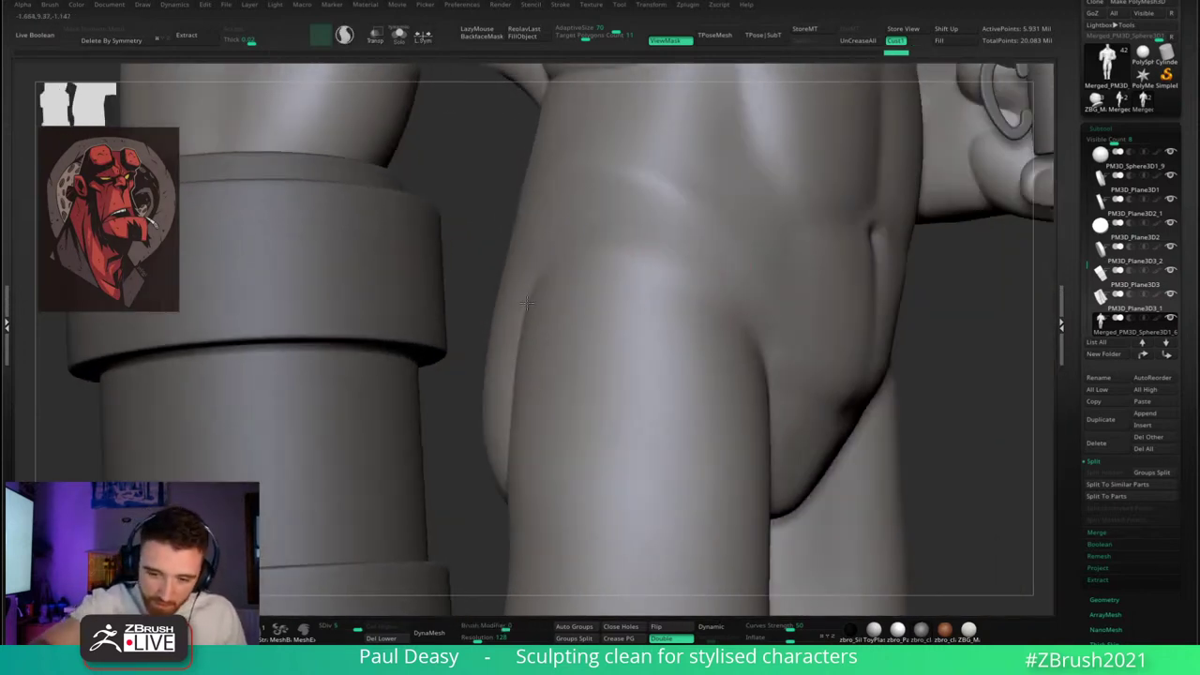
right_click_drag(528, 303, 536, 309)
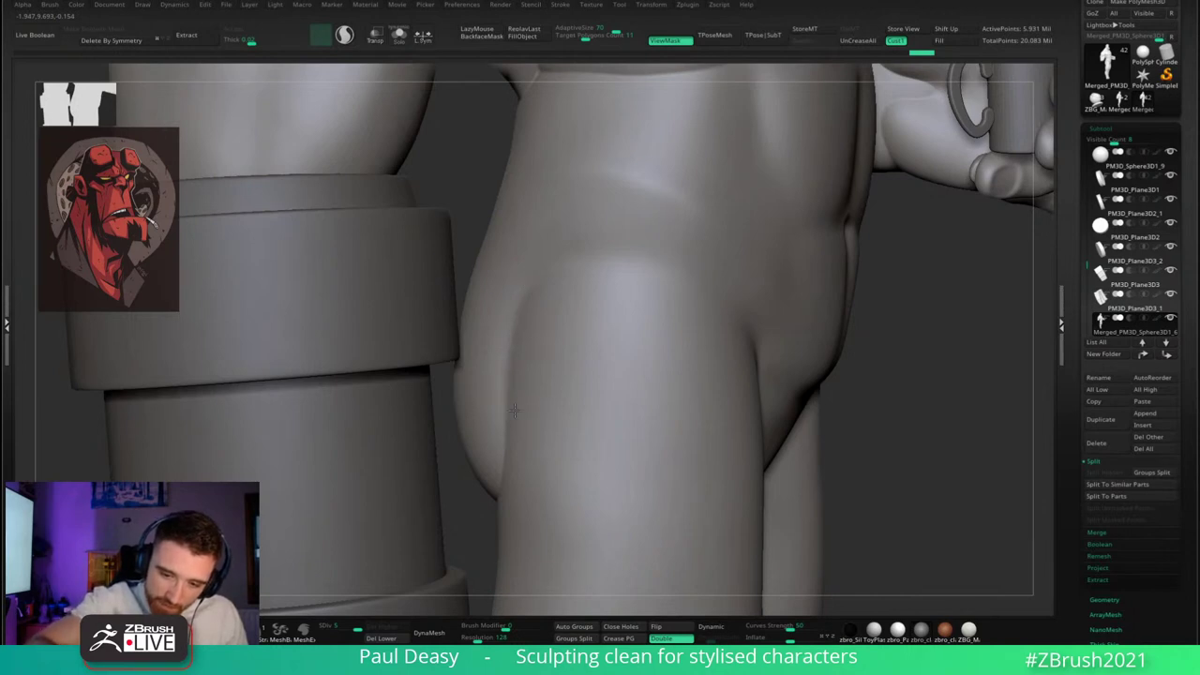
- Smooth the upper shin just below the knee of the leg on the cup-holding side
right_click_drag(900, 306, 822, 298, "ctrl")
right_click_drag(657, 456, 675, 418, "alt")
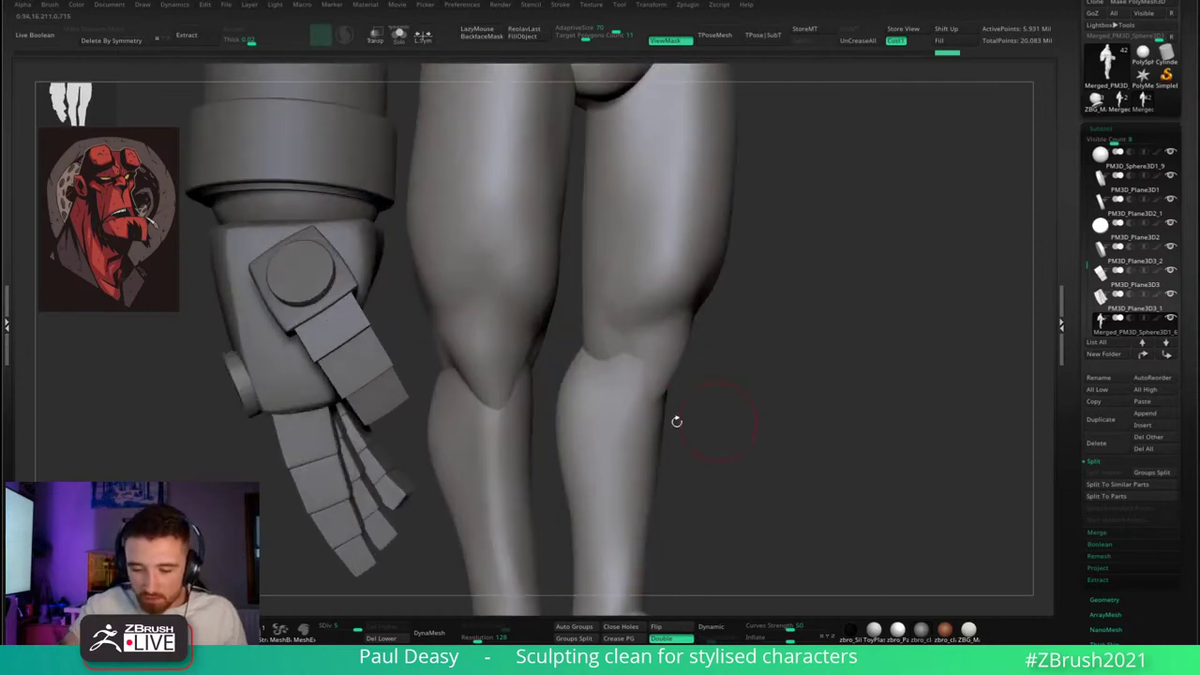
left_click_drag(636, 342, 630, 398, "shift")
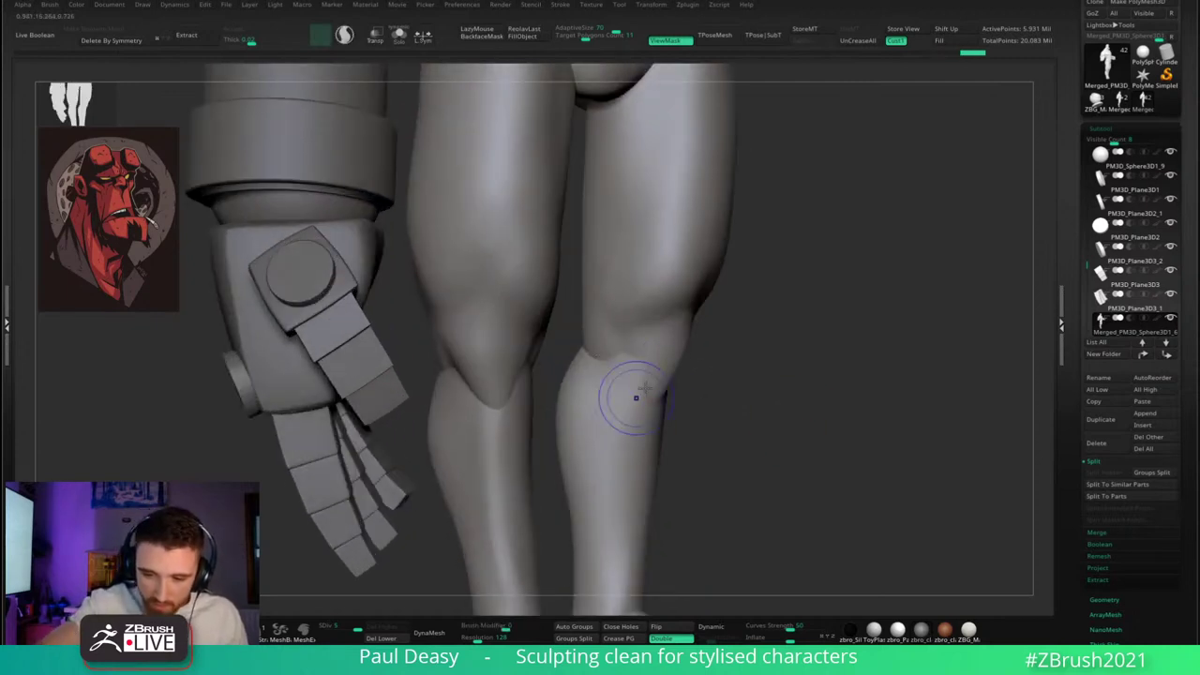
mouse_move(769, 361)
right_mouse_down("ctrl")
mouse_move(772, 309)
mouse_move(825, 370)
right_mouse_up("ctrl")
right_click_drag(597, 262, 606, 253, "alt")
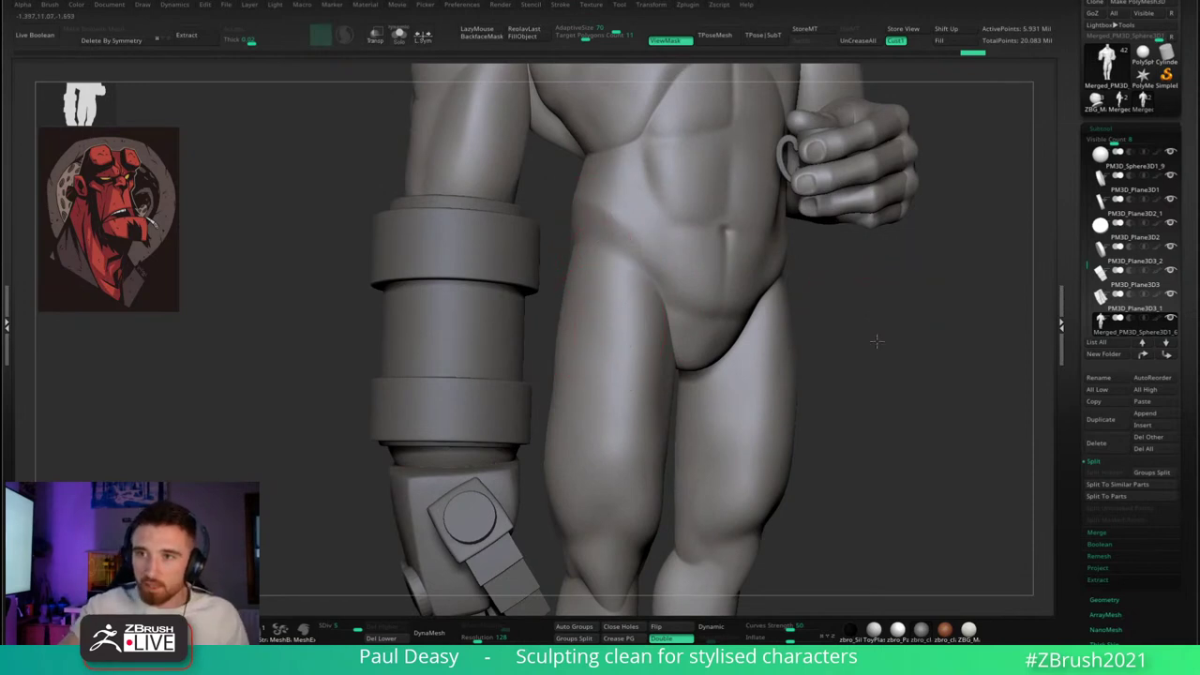
- Lower the merged body to subdivision level 1 for broad changes around the hip
right_click_drag(877, 341, 882, 377, "alt")
key("shift+d")
key("shift+d")
key("space")
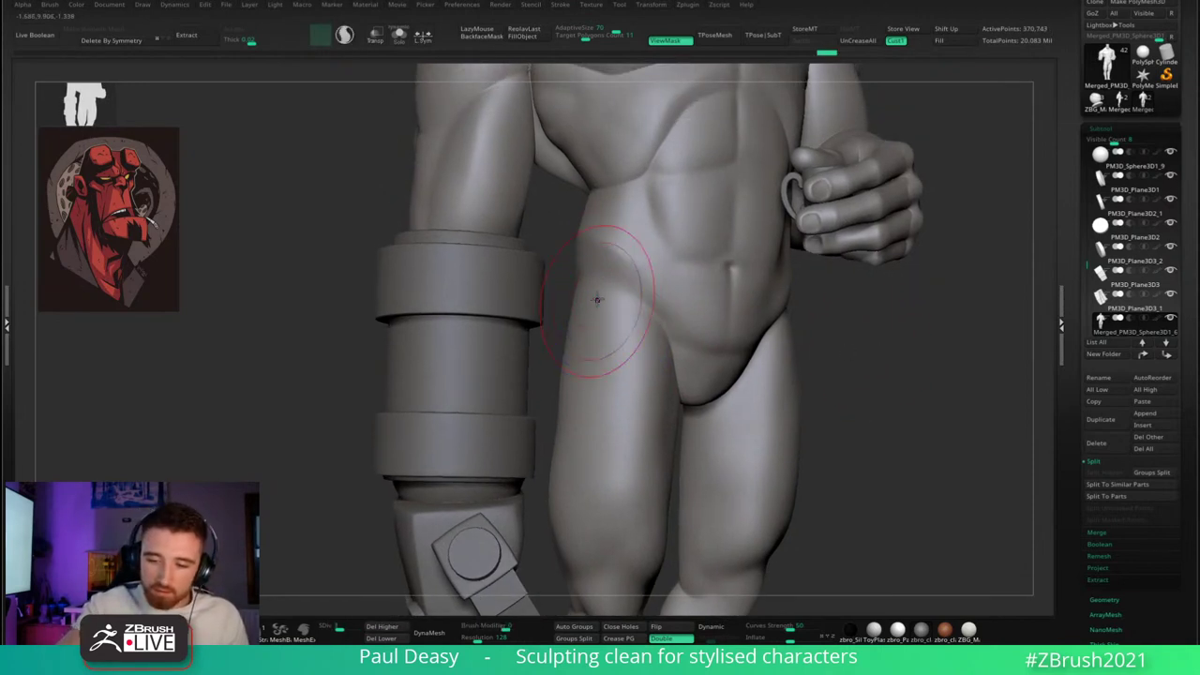
key("shift+d")
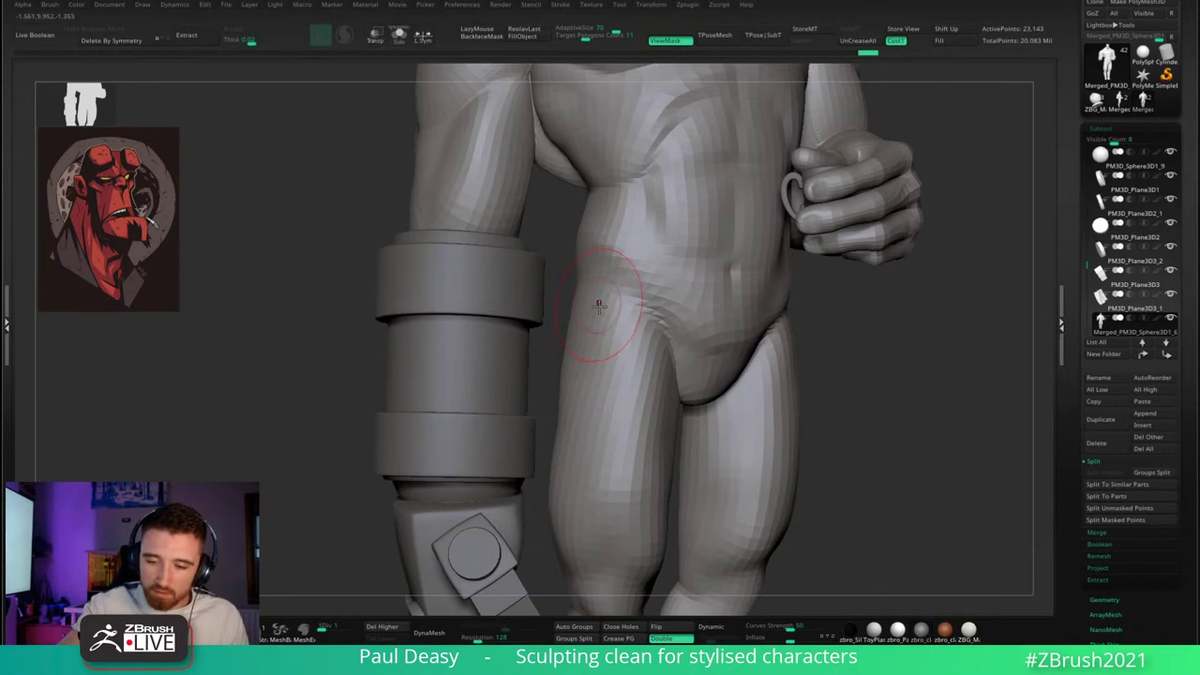
key("d")
key("shift+d")
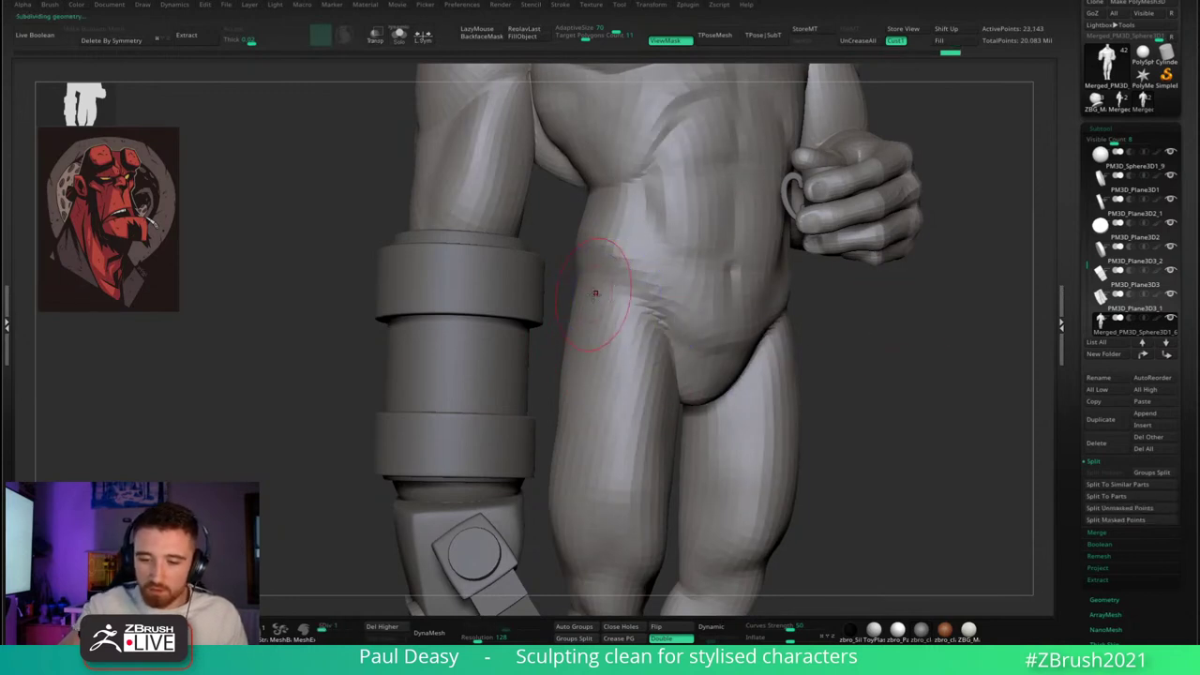
- Smooth the outer hip and buttock on the mechanical-arm side, with the merged body isolated in Solo mode
key("space")
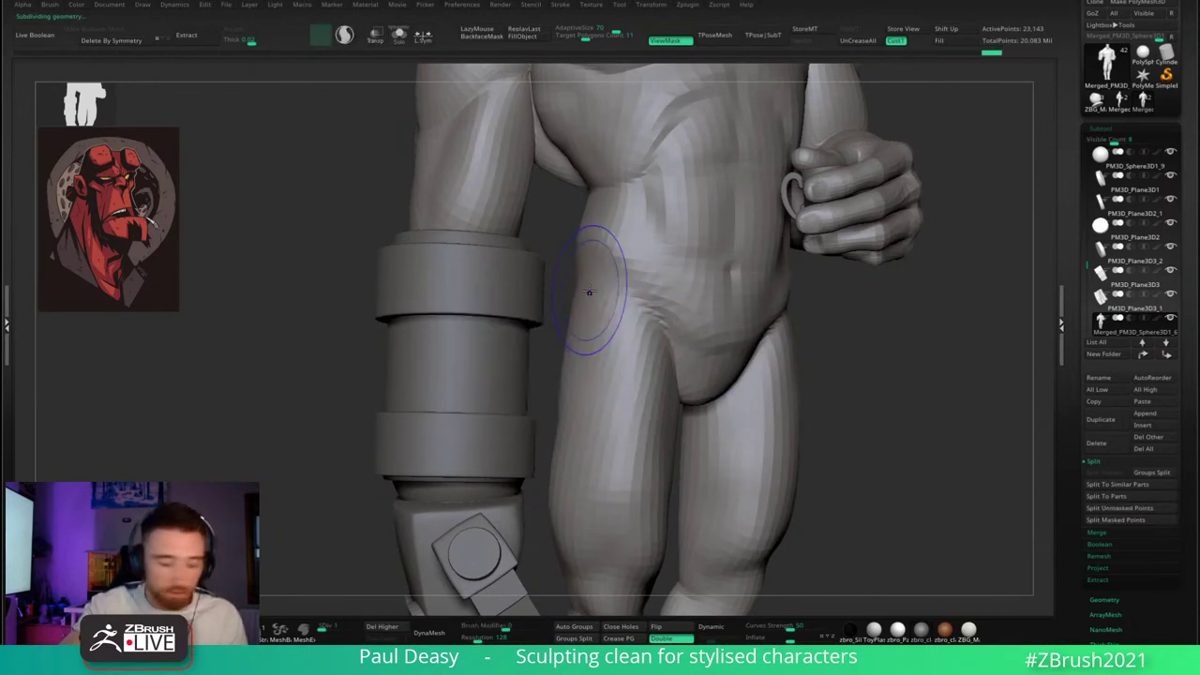
mouse_move(587, 298)
left_mouse_down("shift")
mouse_move(587, 319)
mouse_move(574, 300)
mouse_move(722, 281)
mouse_move(782, 300)
mouse_move(606, 278)
mouse_move(549, 316)
left_mouse_up("shift")
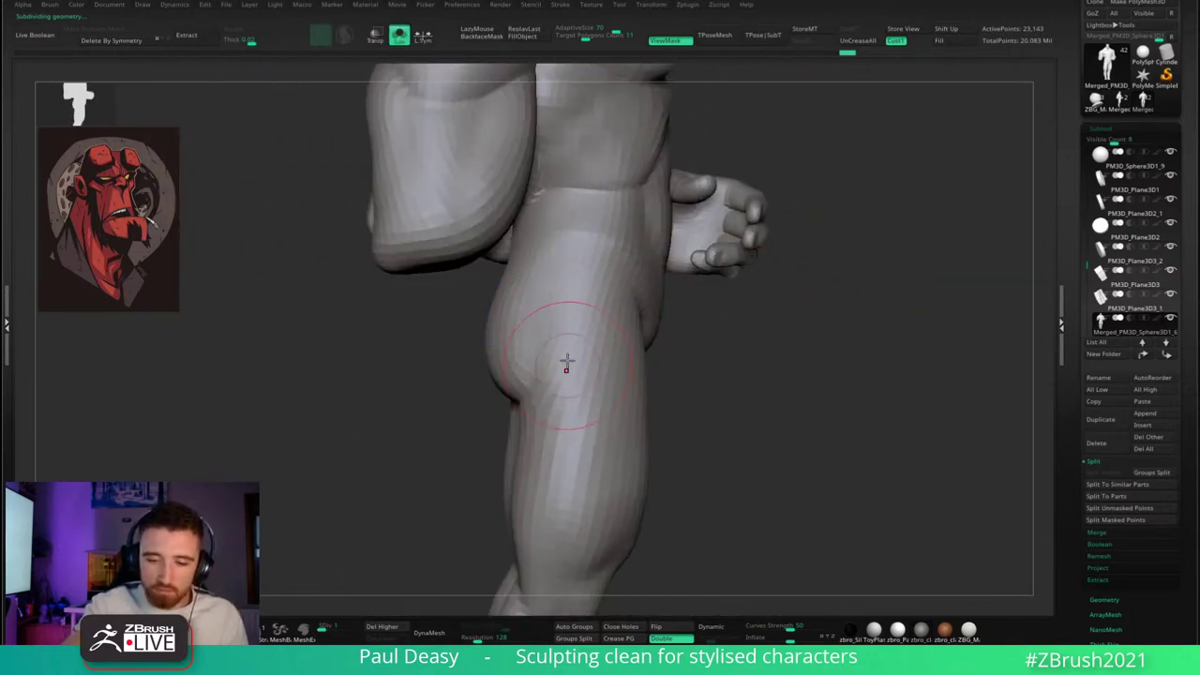
key("shift+d")
key("shift")
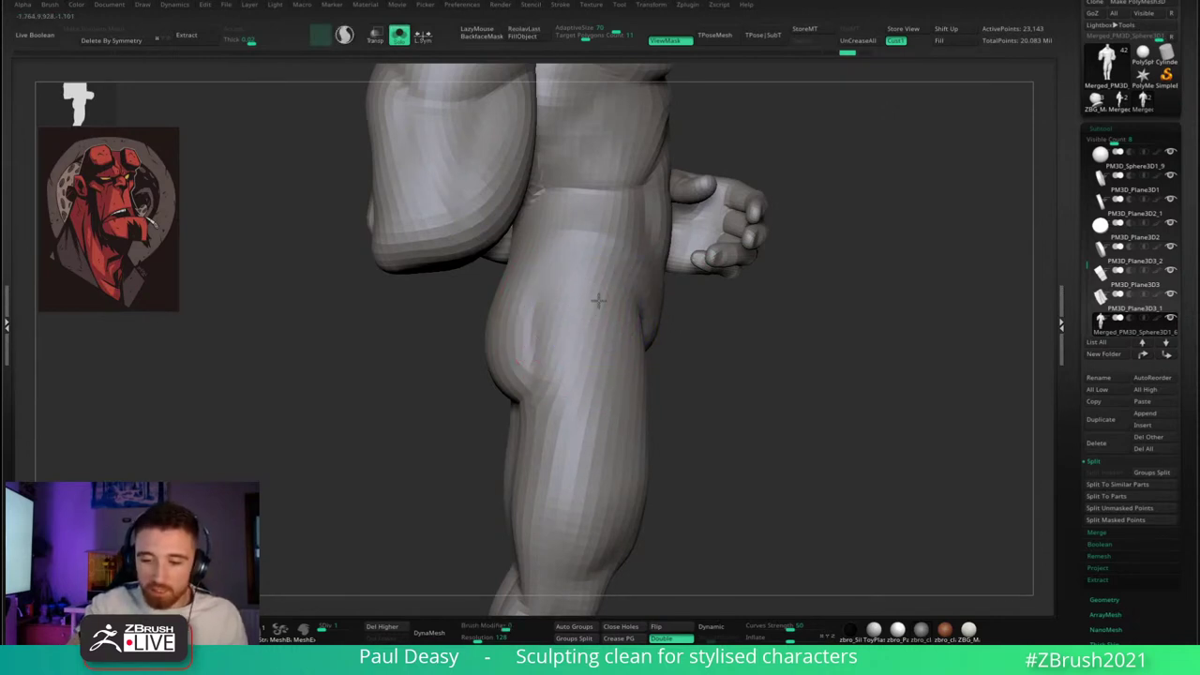
left_click_drag(700, 335, 645, 317)
left_click_drag(701, 353, 696, 344)
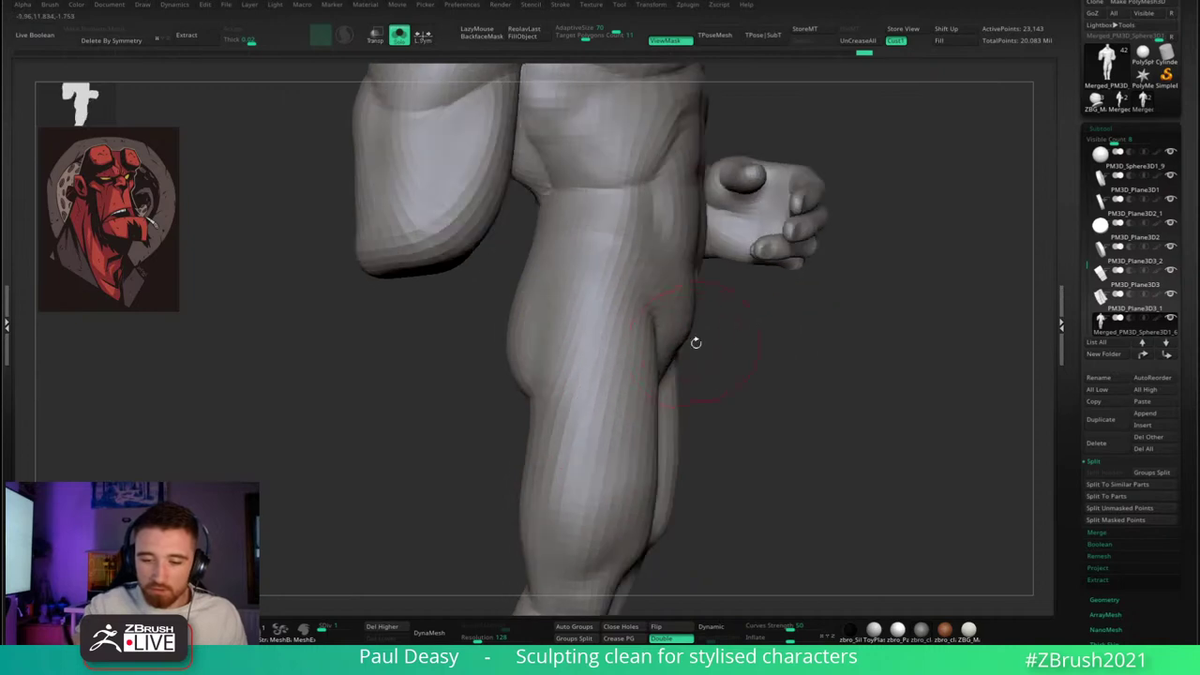
key("shift")
- Smooth the outer hip and top of the thigh on the cup-holding side
left_click_drag(803, 357, 626, 320)
left_click_drag(773, 343, 737, 334)
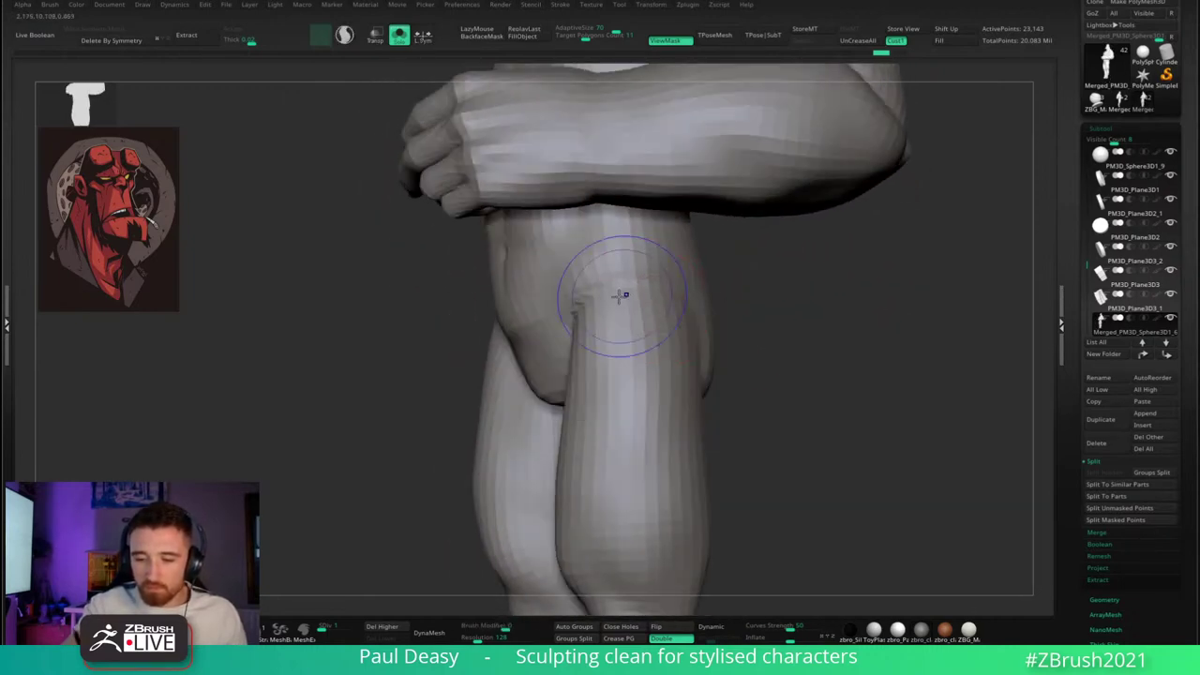
left_click_drag(622, 294, 612, 288, "shift")
mouse_move(808, 343)
left_mouse_down()
mouse_move(745, 321)
mouse_move(778, 329)
left_mouse_up()
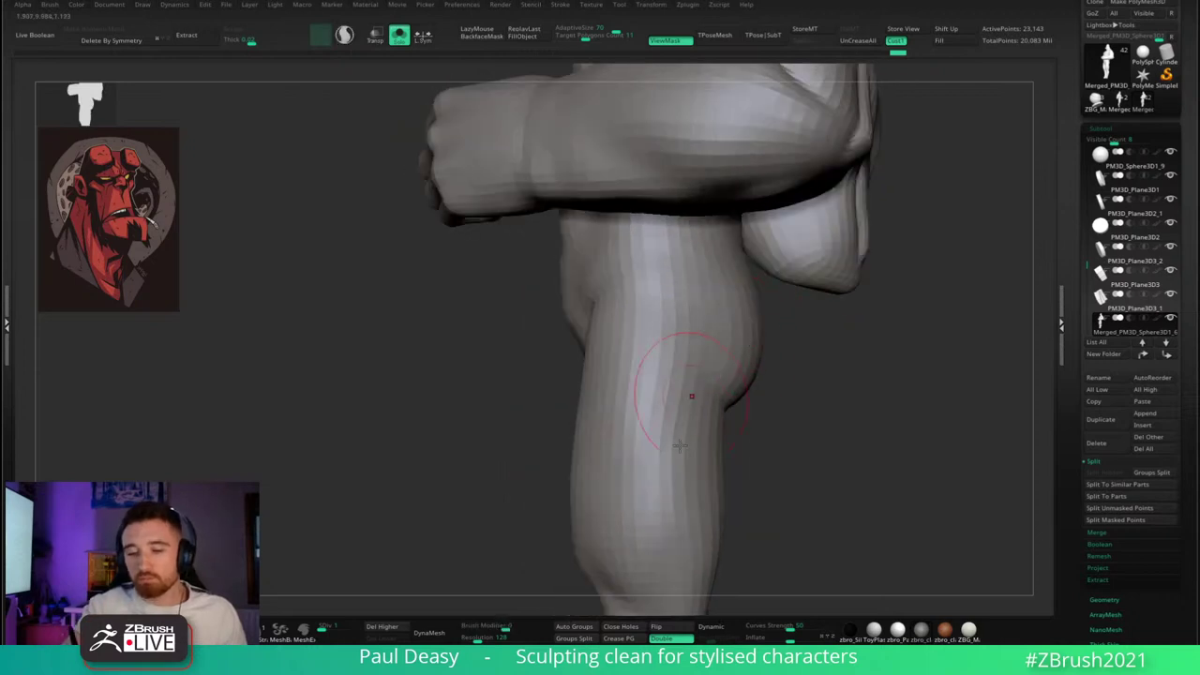
left_click_drag(817, 396, 815, 273)
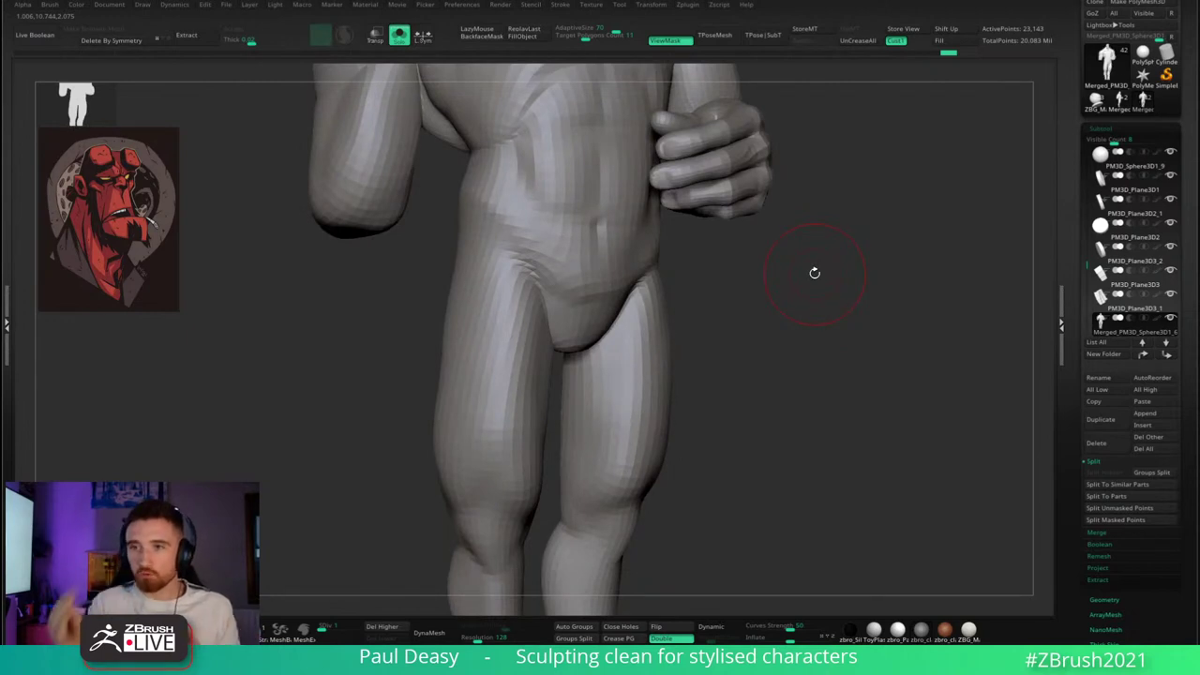
- Adjust the outer hip contour on the mechanical-arm side from the front with the Move brush
left_click_drag(724, 297, 750, 329, "alt")
right_click(505, 309)
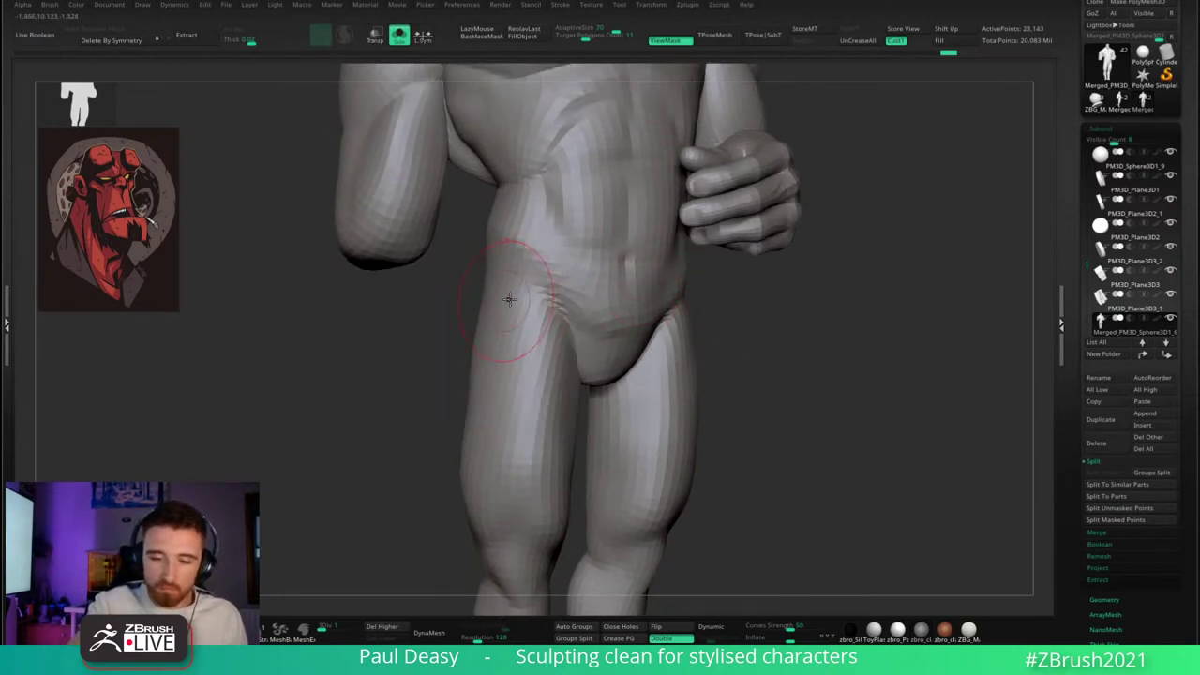
right_click_drag(509, 300, 493, 300)
- Reduce the Move brush's Z Intensity and refine the outer pectoral where it meets the mechanical-arm shoulder
right_click_drag(608, 362, 630, 381, "alt")
right_click_drag(610, 220, 605, 291, "alt")
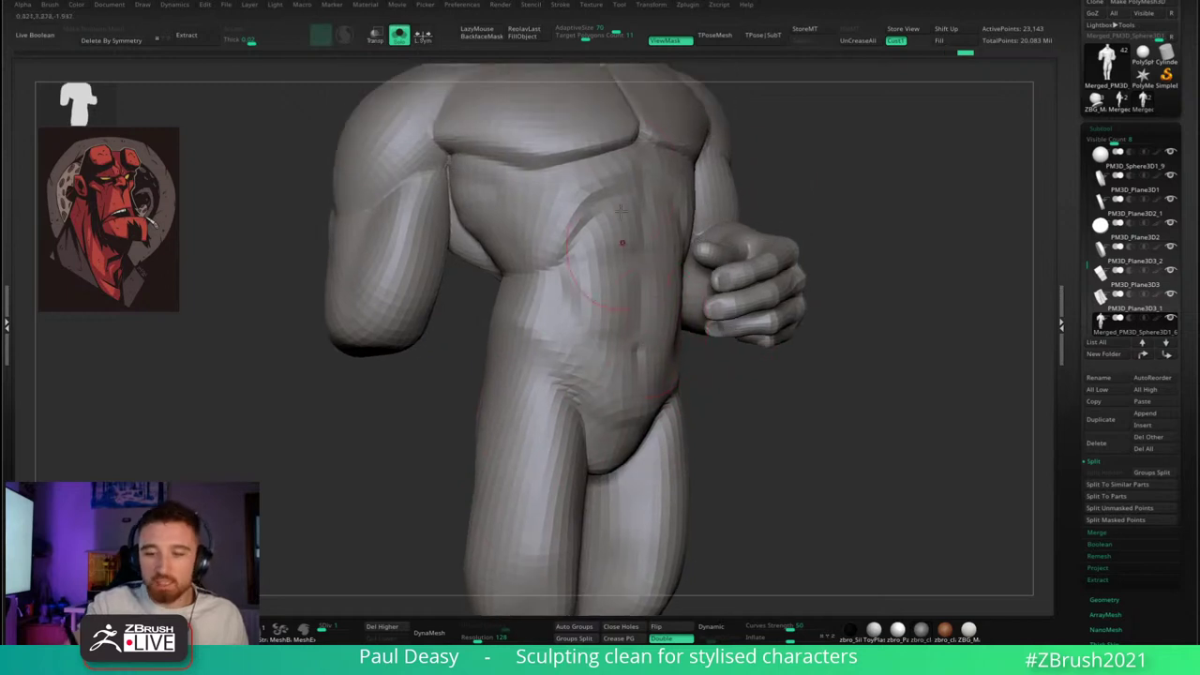
right_click_drag(703, 275, 730, 340, "alt")
right_click_drag(574, 193, 632, 250, "alt")
right_click(573, 248)
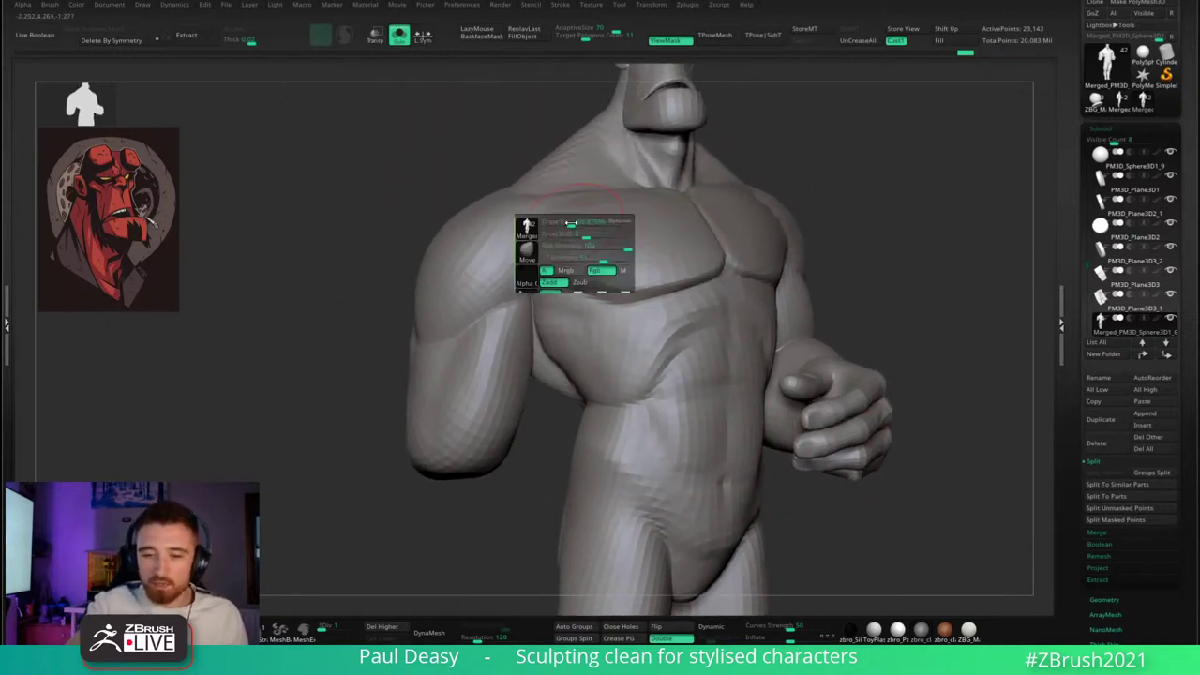
right_click(606, 240)
left_click_drag(641, 276, 619, 277)
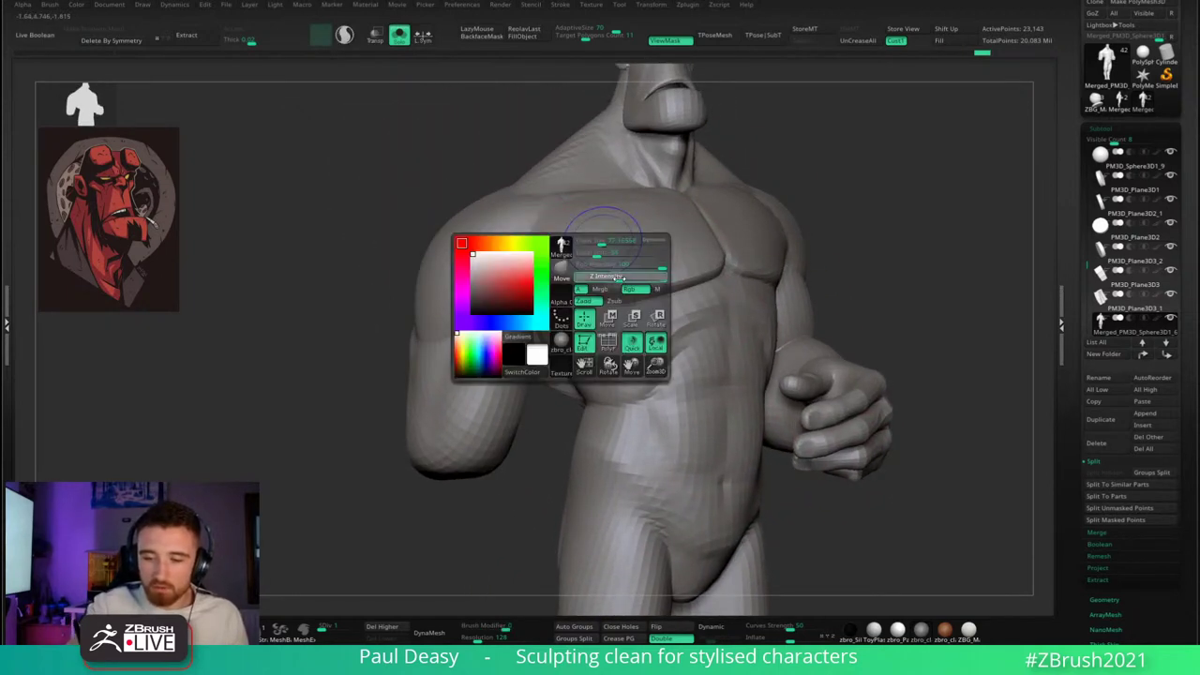
right_click_drag(660, 255, 675, 285, "alt")
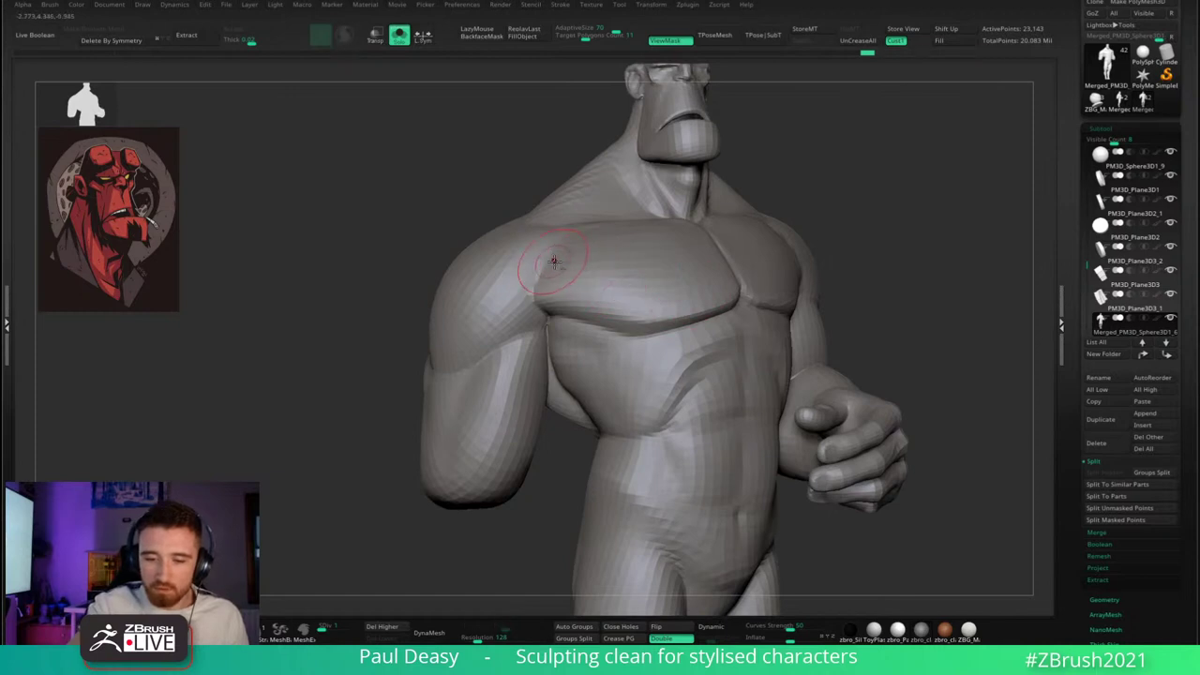
- Smooth the upper arm just below the deltoid on the mechanical-arm side
mouse_move(552, 261)
right_mouse_down()
mouse_move(535, 254)
mouse_move(567, 271)
mouse_move(447, 380)
right_mouse_up()
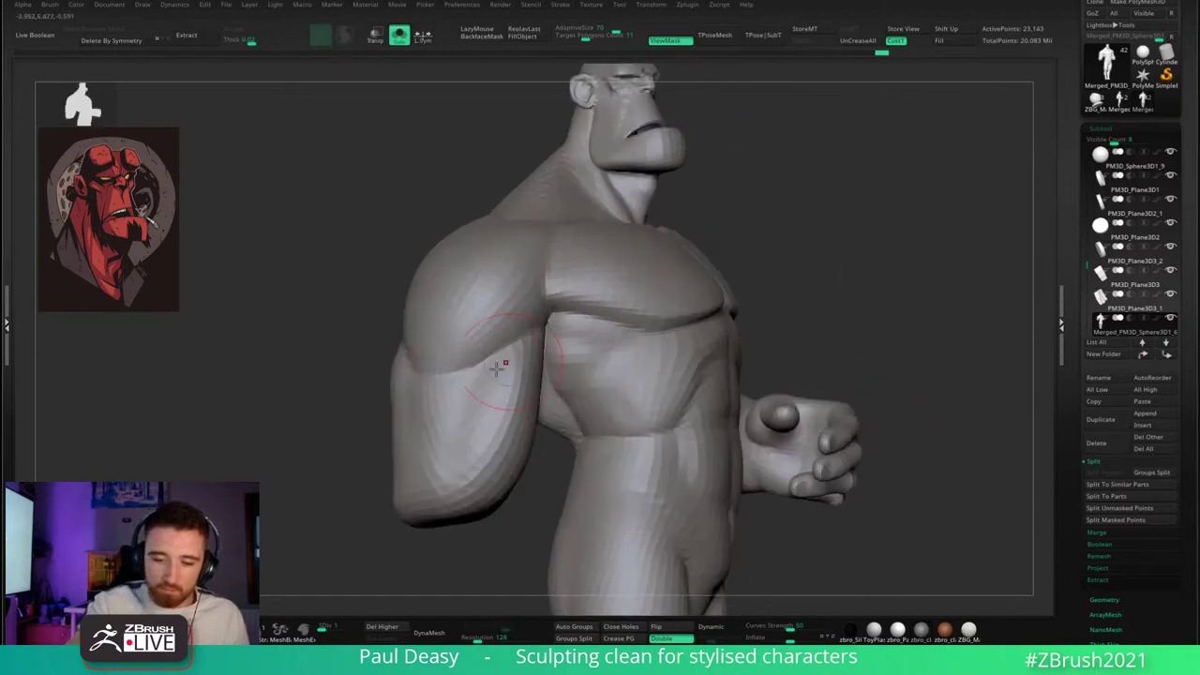
right_click(450, 410)
left_click_drag(436, 373, 442, 412, "shift")
- Smooth the outer upper arm below the deltoid and the elbow crease of the cup-holding arm
left_click_drag(937, 283, 808, 289)
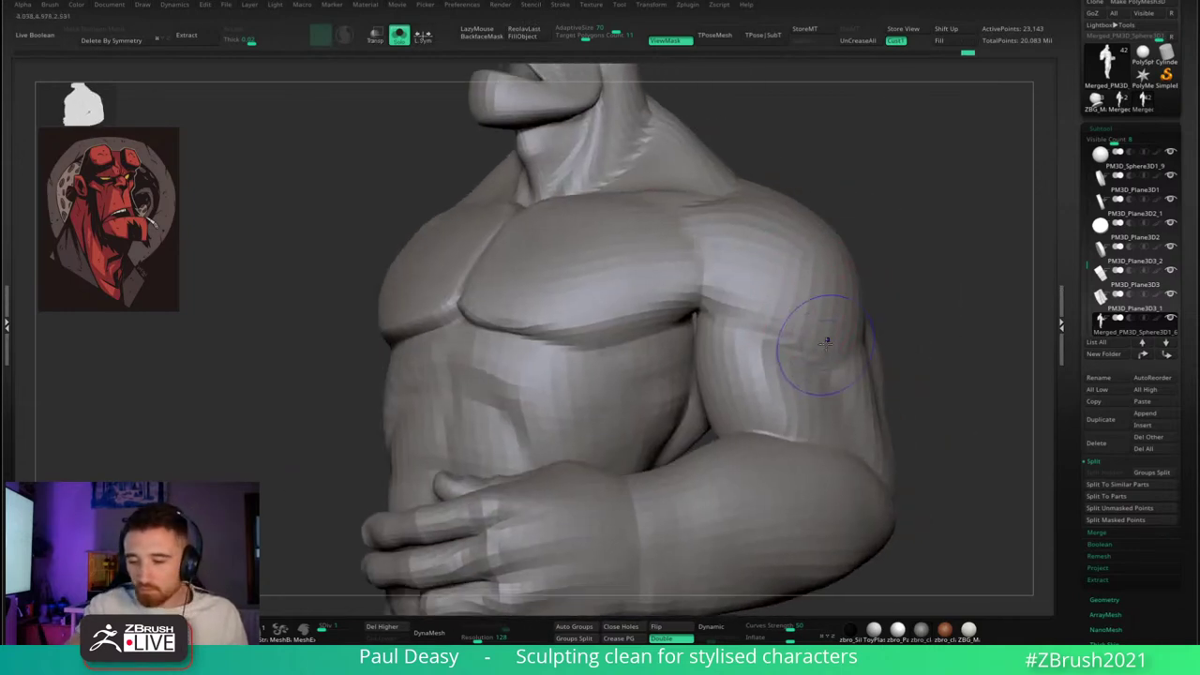
left_click_drag(933, 335, 863, 330)
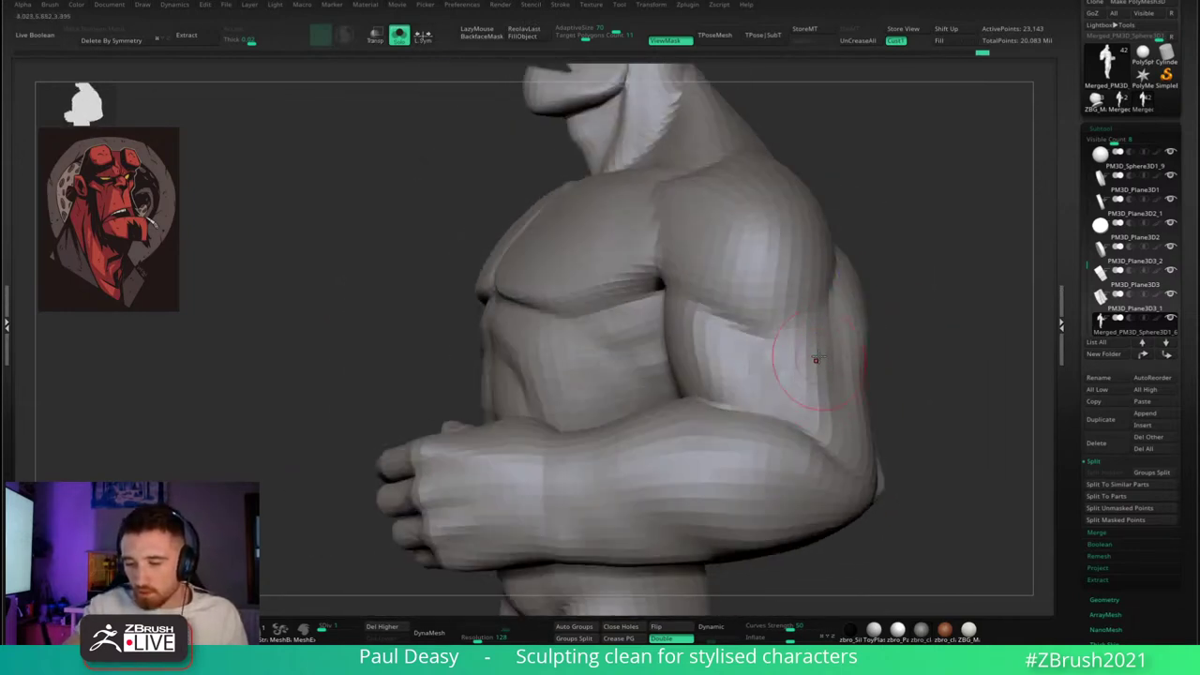
mouse_move(863, 329)
right_mouse_down()
mouse_move(831, 327)
mouse_move(911, 351)
right_mouse_up()
mouse_move(775, 407)
right_mouse_down()
mouse_move(795, 387)
mouse_move(821, 410)
mouse_move(763, 411)
right_mouse_up()
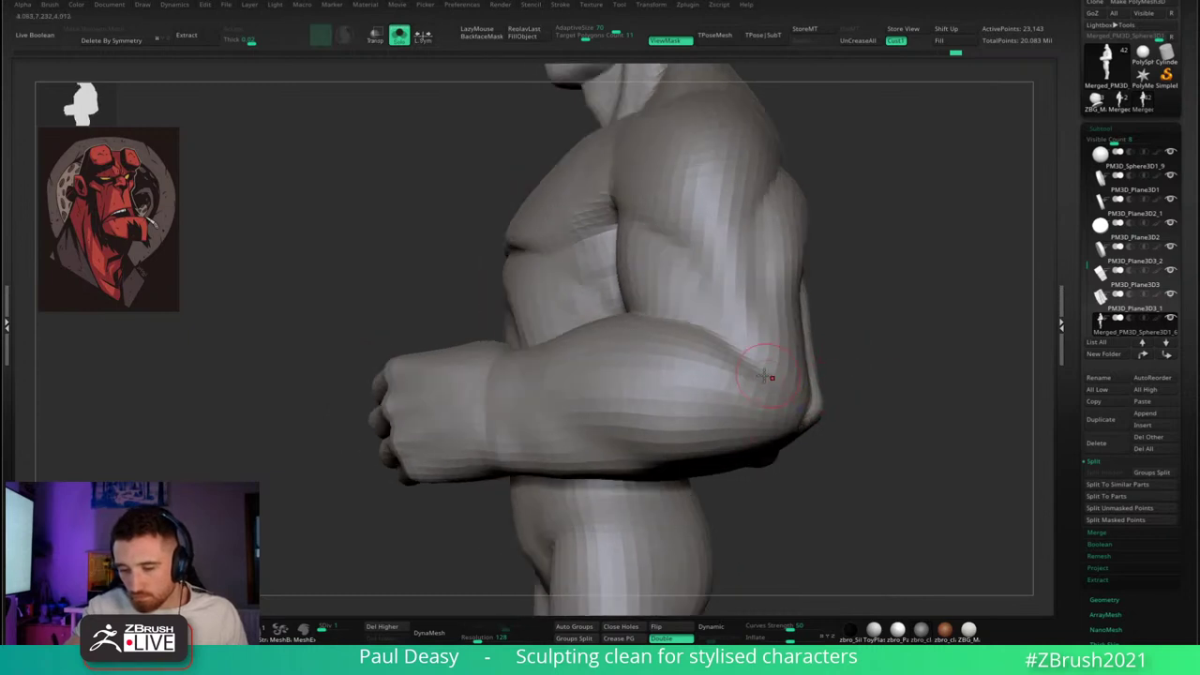
left_click_drag(764, 376, 771, 366, "shift")
mouse_move(856, 400)
right_mouse_down()
mouse_move(794, 388)
mouse_move(804, 349)
mouse_move(833, 357)
mouse_move(754, 365)
right_mouse_up()
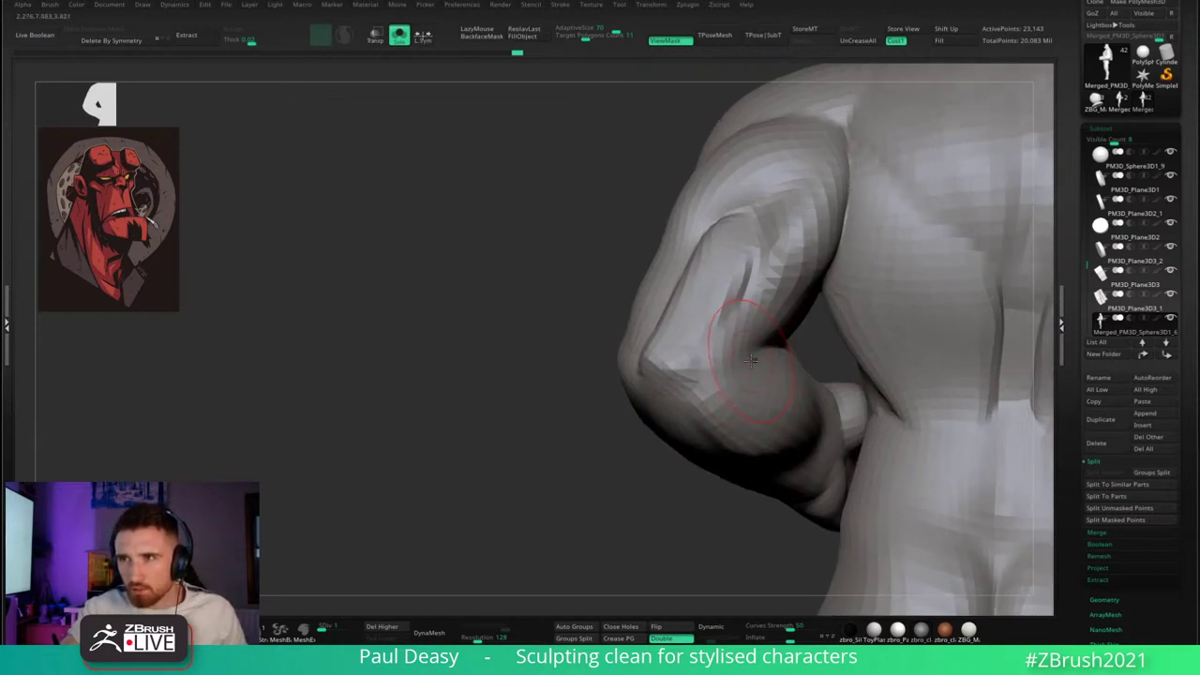
- Raise the merged body mesh to subdivision level 5 and examine the head, face and neck from several angles
mouse_move(738, 365)
right_mouse_down()
mouse_move(871, 322)
mouse_move(871, 254)
mouse_move(908, 371)
mouse_move(693, 285)
right_mouse_up()
key("d")
key("d")
key("d")
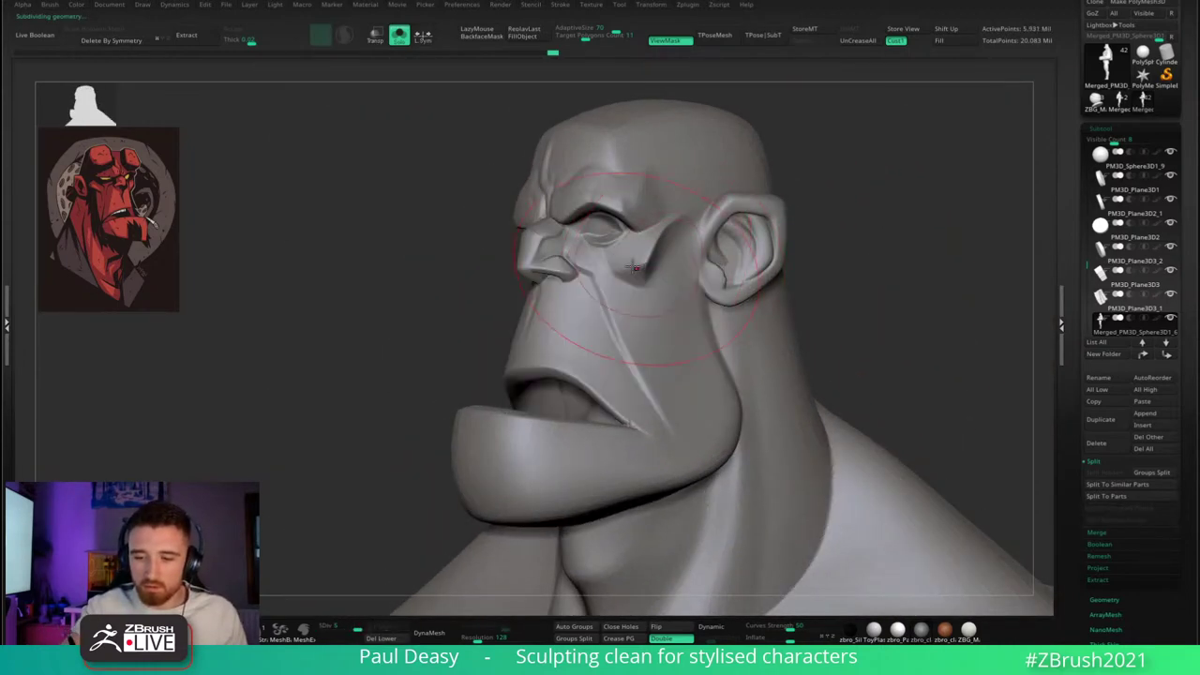
right_click(615, 315)
right_click_drag(800, 228, 890, 285)
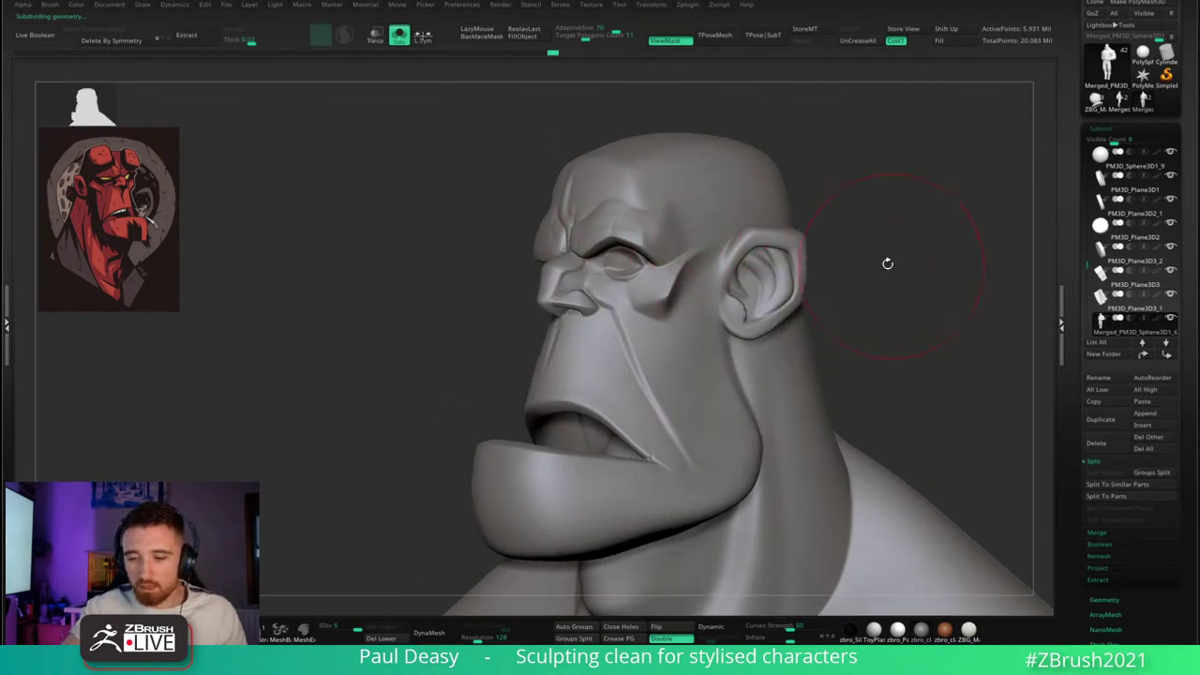
right_click_drag(686, 291, 661, 322)
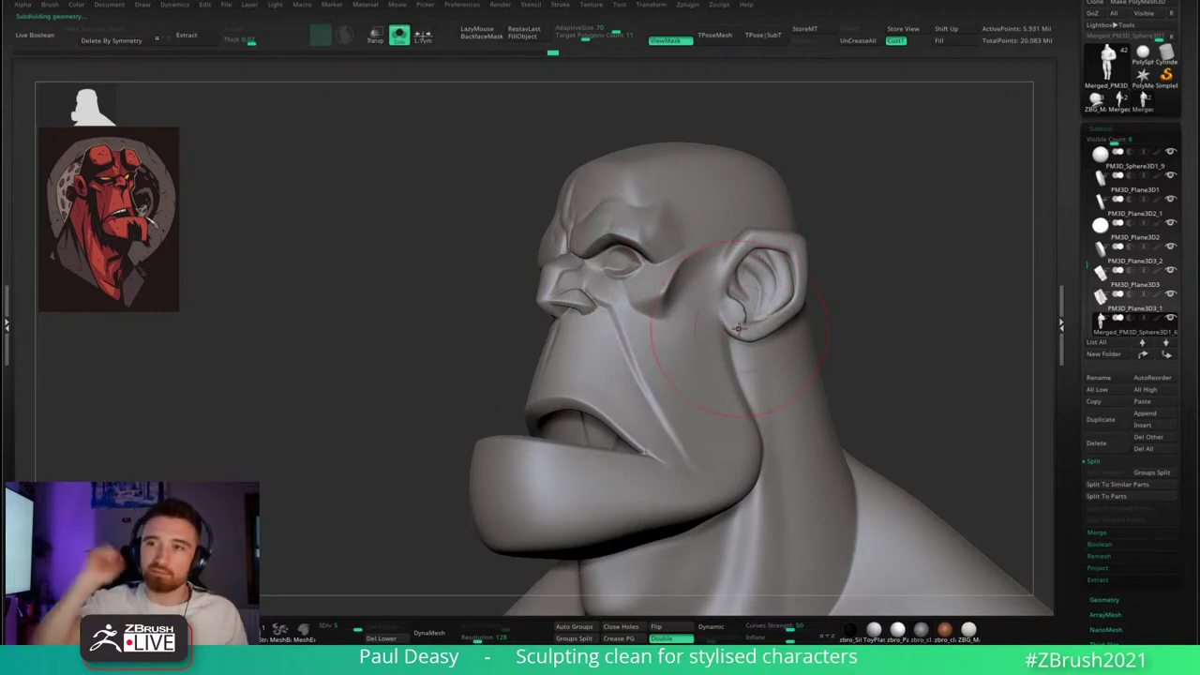
right_click_drag(857, 278, 852, 254, "alt")
right_click_drag(700, 277, 638, 344)
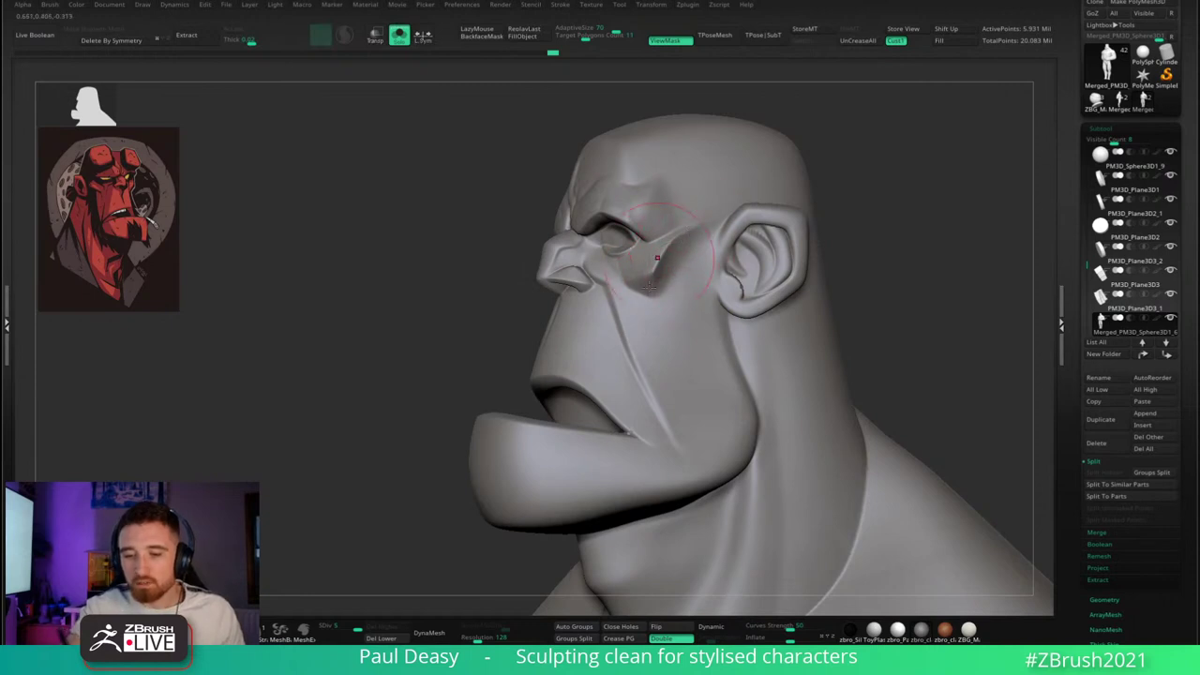
right_click_drag(650, 286, 717, 310)
right_click_drag(797, 270, 660, 279)
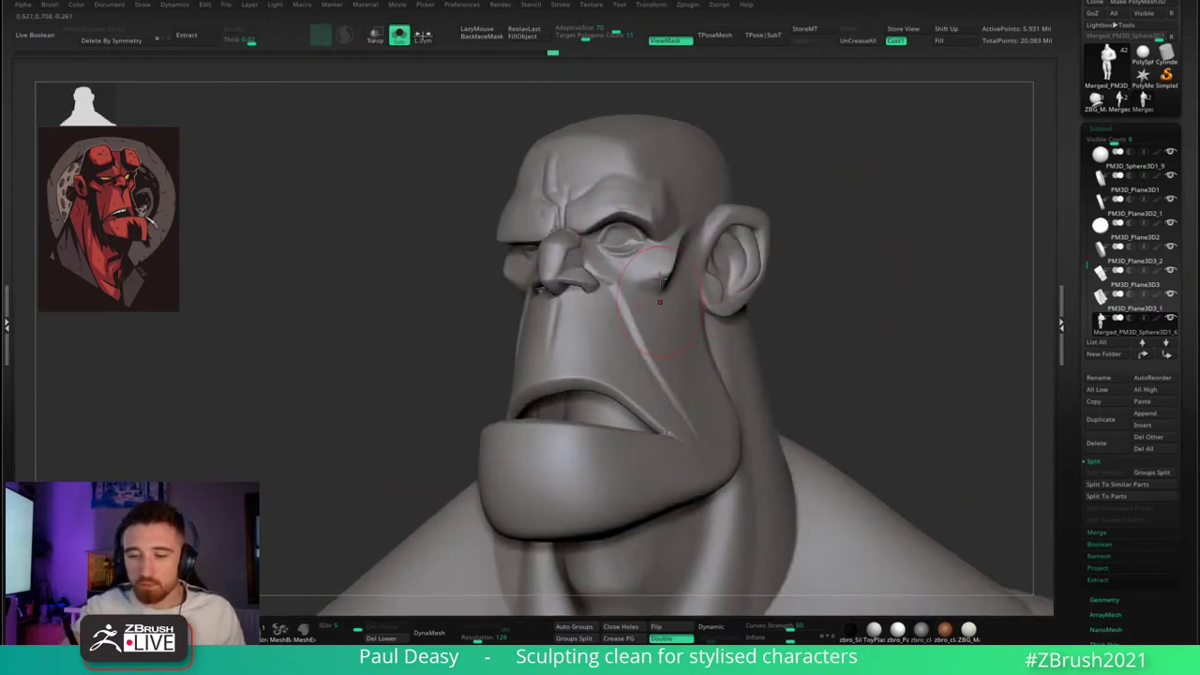
right_click_drag(904, 319, 826, 234, "ctrl")
mouse_move(907, 358)
right_mouse_down()
mouse_move(783, 353)
mouse_move(774, 383)
mouse_move(797, 404)
mouse_move(767, 378)
mouse_move(956, 428)
mouse_move(894, 324)
right_mouse_up()
right_click(761, 468)
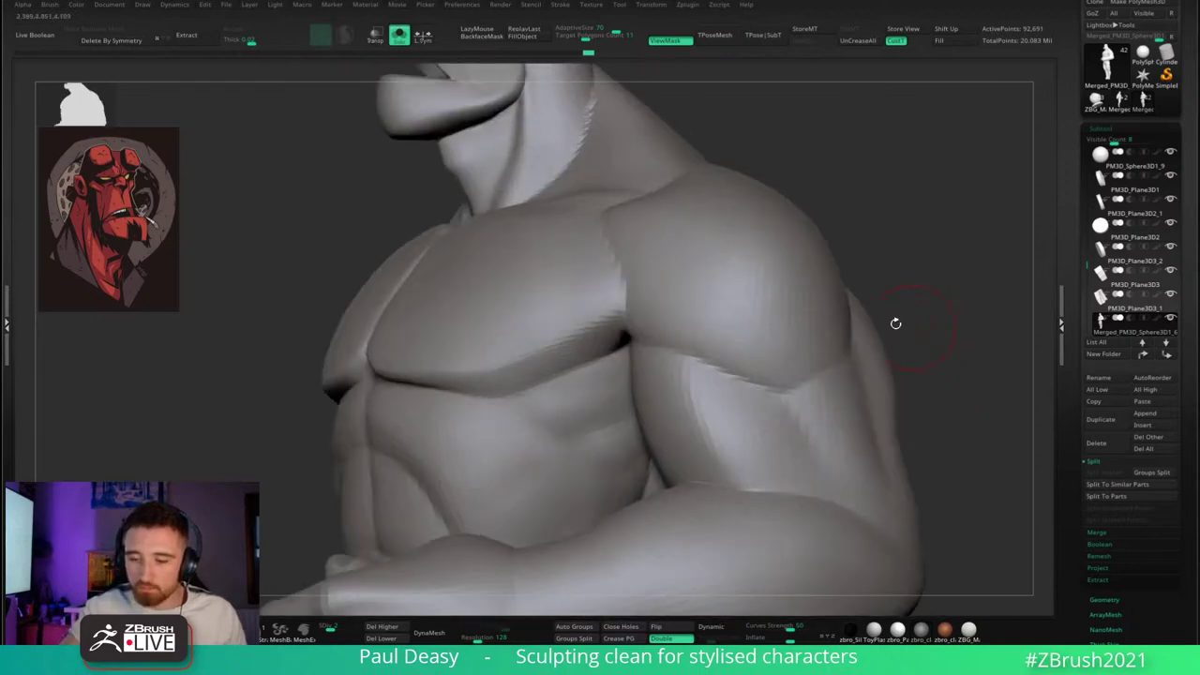
- Try carving a crease across the outer deltoid of the cup-holding arm with the Dam Standard brush at subdivision level 2
key("b")
key("d")
key("s")
left_click_drag(726, 321, 832, 269)
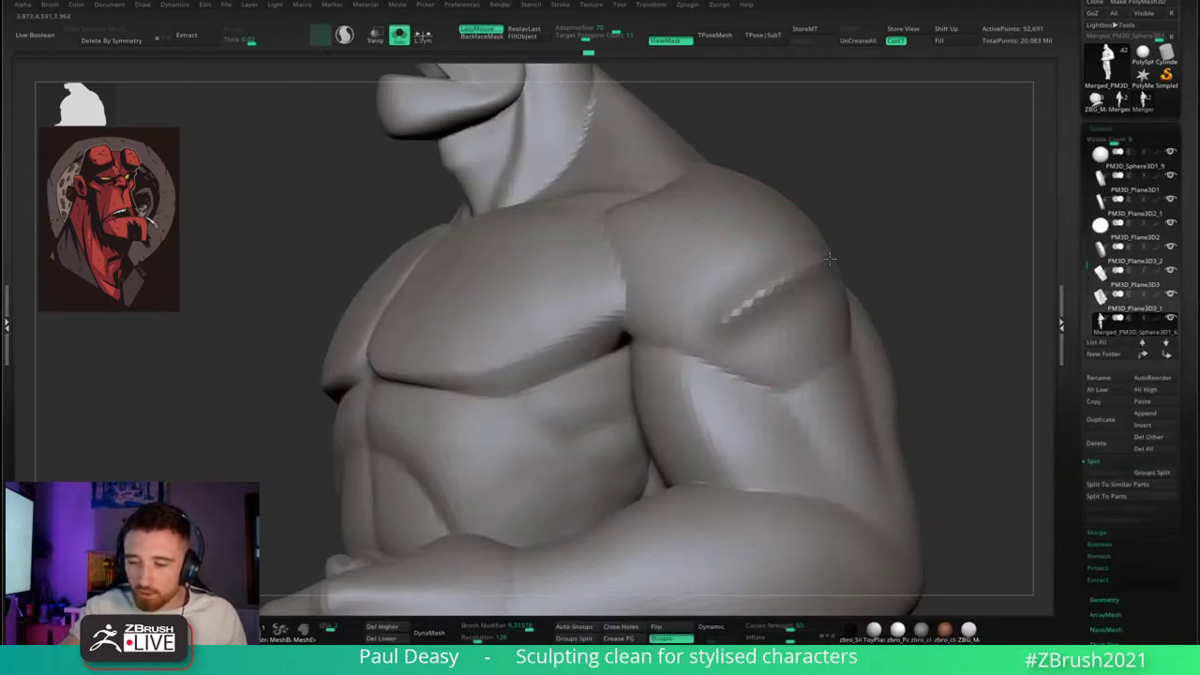
right_click_drag(780, 268, 799, 278)
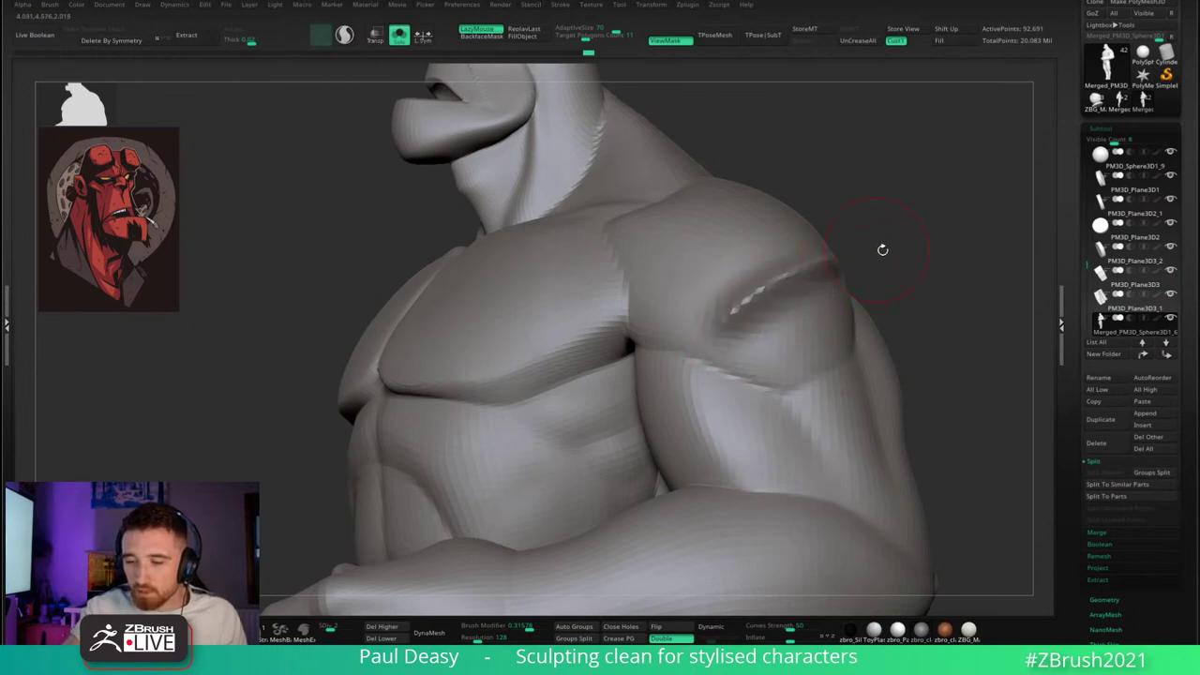
right_click_drag(883, 250, 825, 258)
key("ctrl+z")
key("ctrl+z")
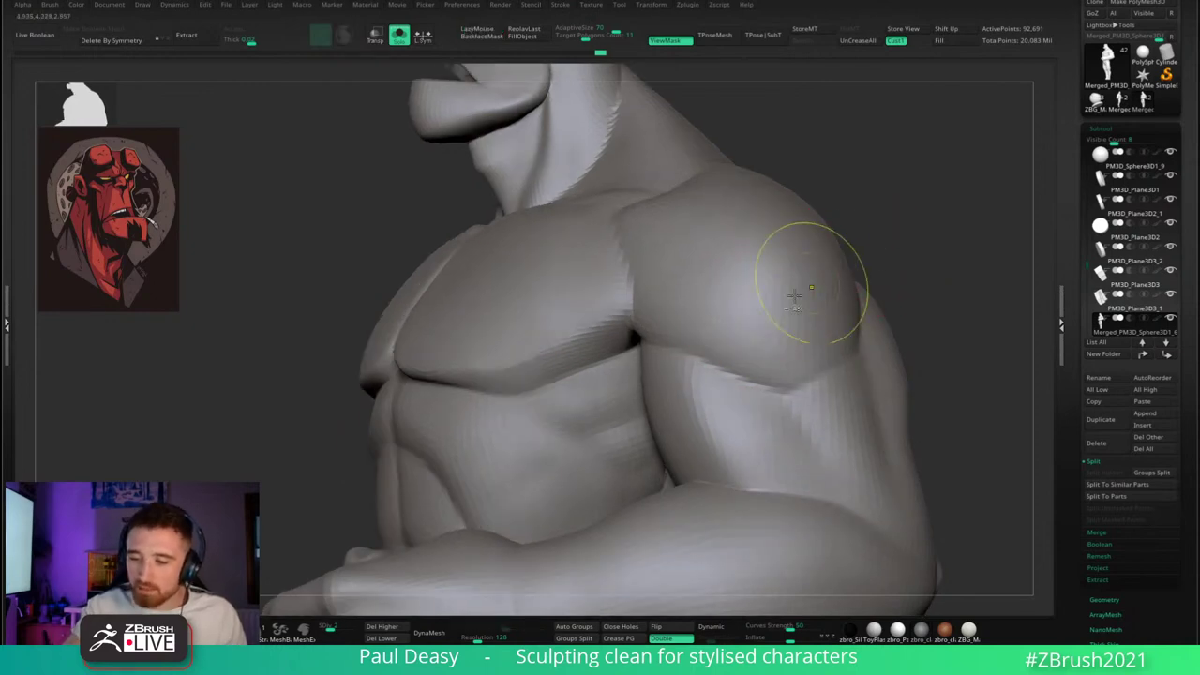
- Smooth the elbow crease and the back of the upper arm on the cup-holding arm
mouse_move(880, 293)
right_mouse_down("ctrl")
mouse_move(864, 252)
mouse_move(876, 244)
mouse_move(884, 303)
mouse_move(800, 358)
mouse_move(721, 337)
right_mouse_up("ctrl")
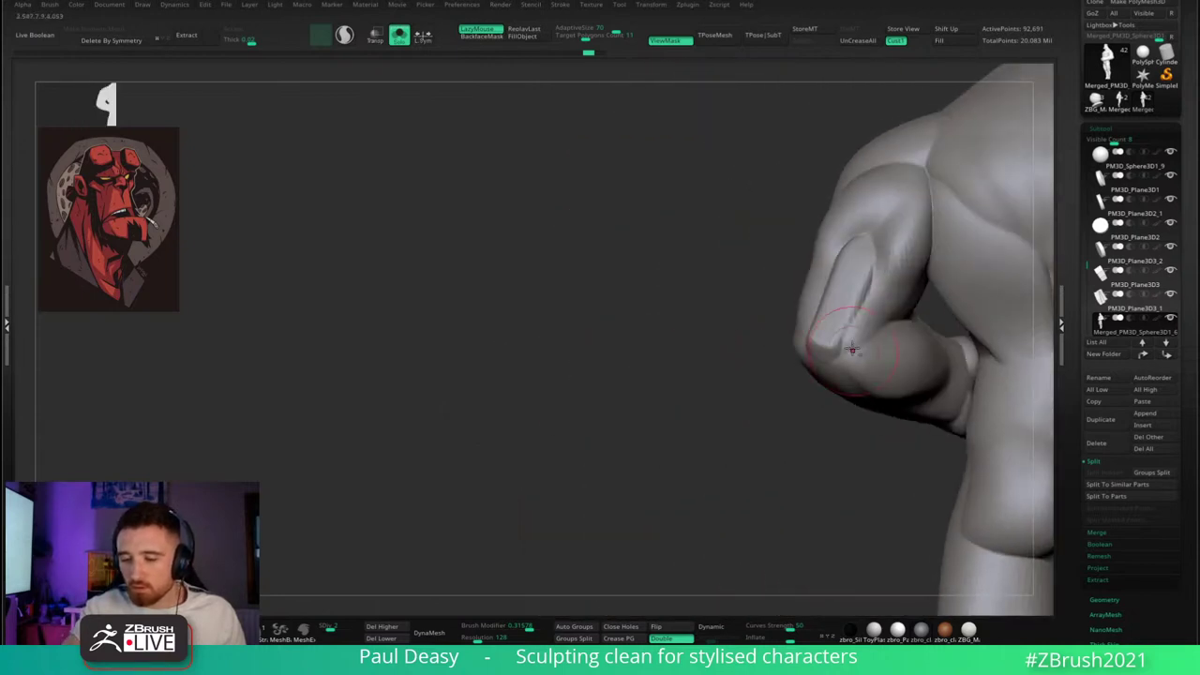
right_click(778, 395)
mouse_move(853, 347)
right_mouse_down()
mouse_move(795, 363)
mouse_move(805, 309)
right_mouse_up()
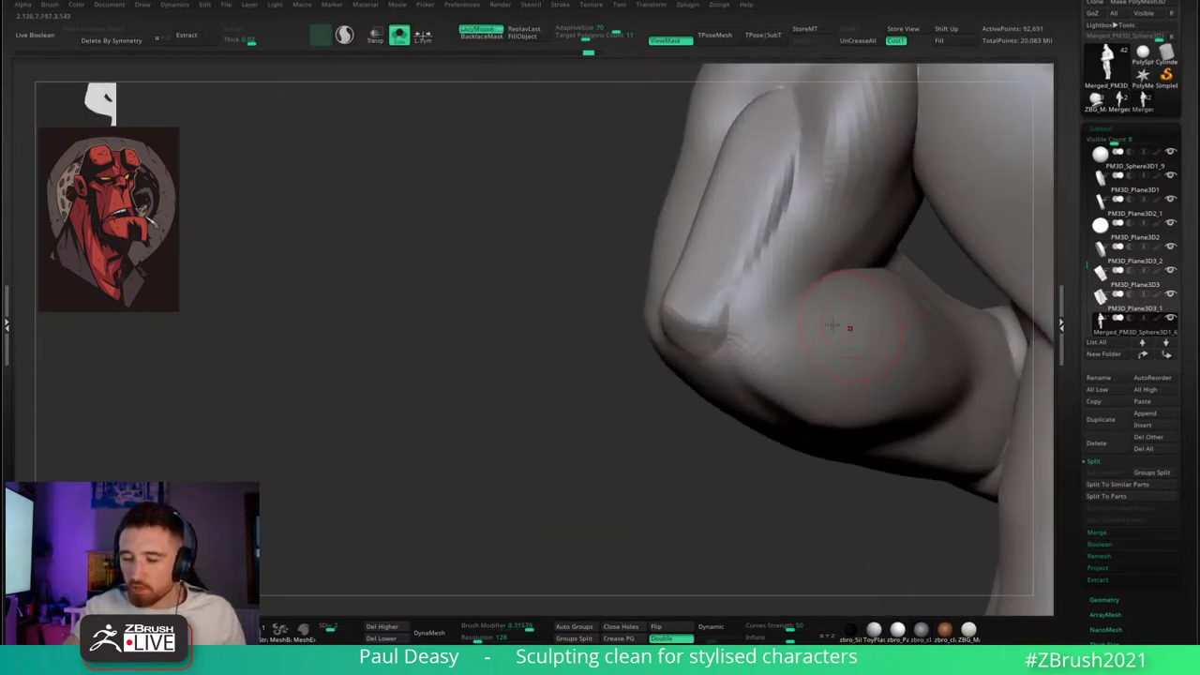
right_click(804, 297)
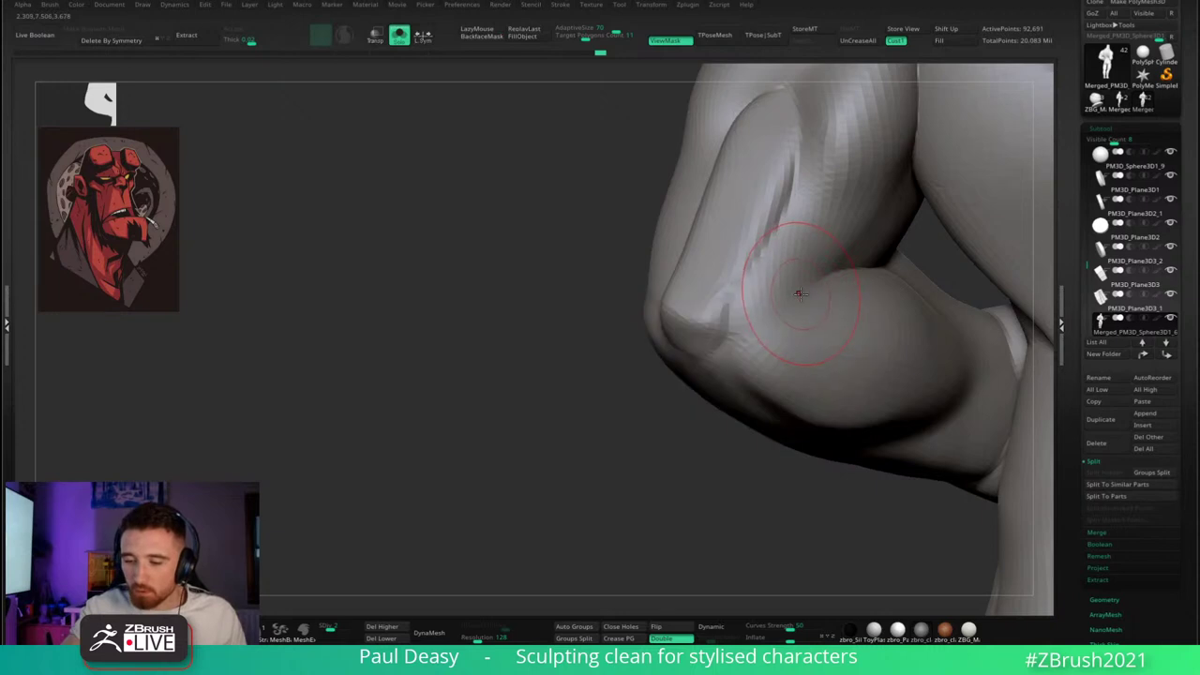
right_click_drag(814, 307, 806, 285, "ctrl")
right_click(809, 280)
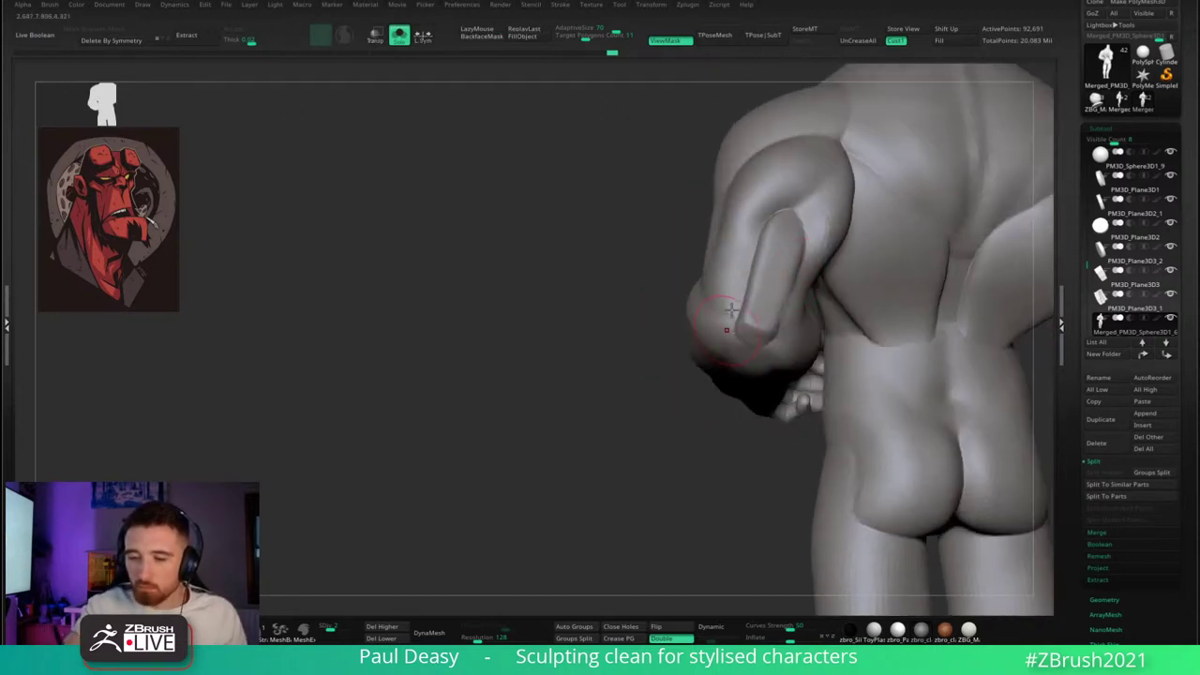
mouse_move(730, 310)
right_mouse_down()
mouse_move(766, 246)
mouse_move(750, 265)
mouse_move(729, 248)
right_mouse_up()
left_click_drag(704, 229, 706, 264)
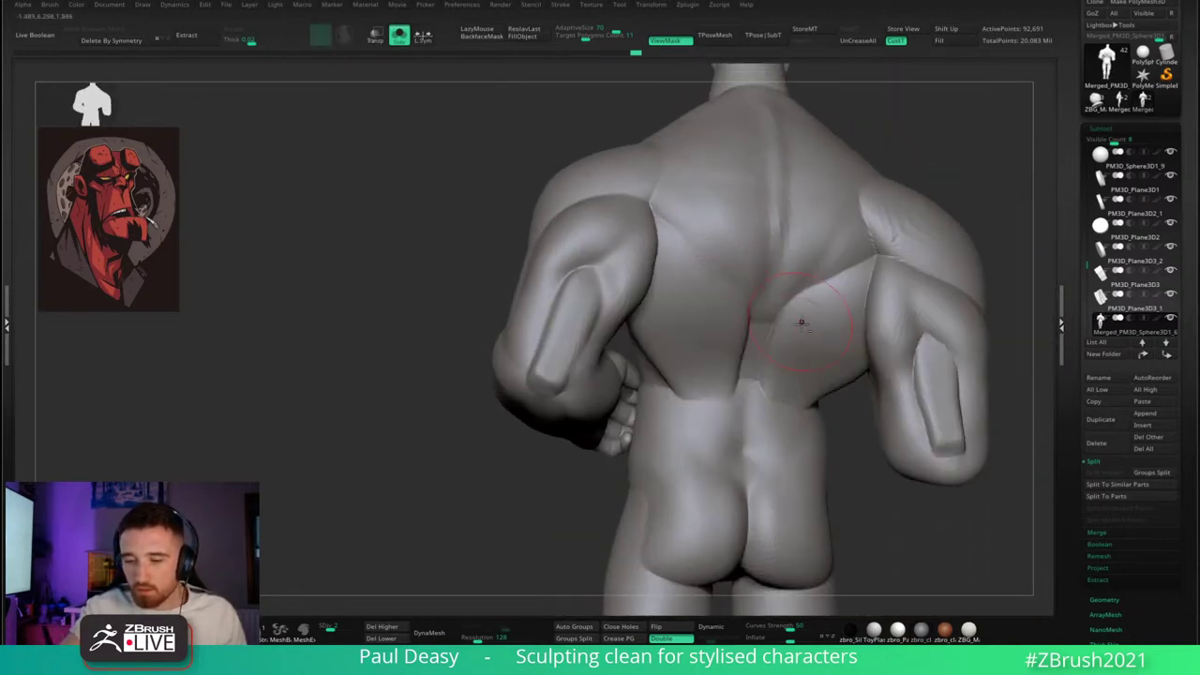
- Smooth the back along the spine and around the upper latissimus edge on the mechanical-arm side
right_click_drag(801, 323, 767, 308)
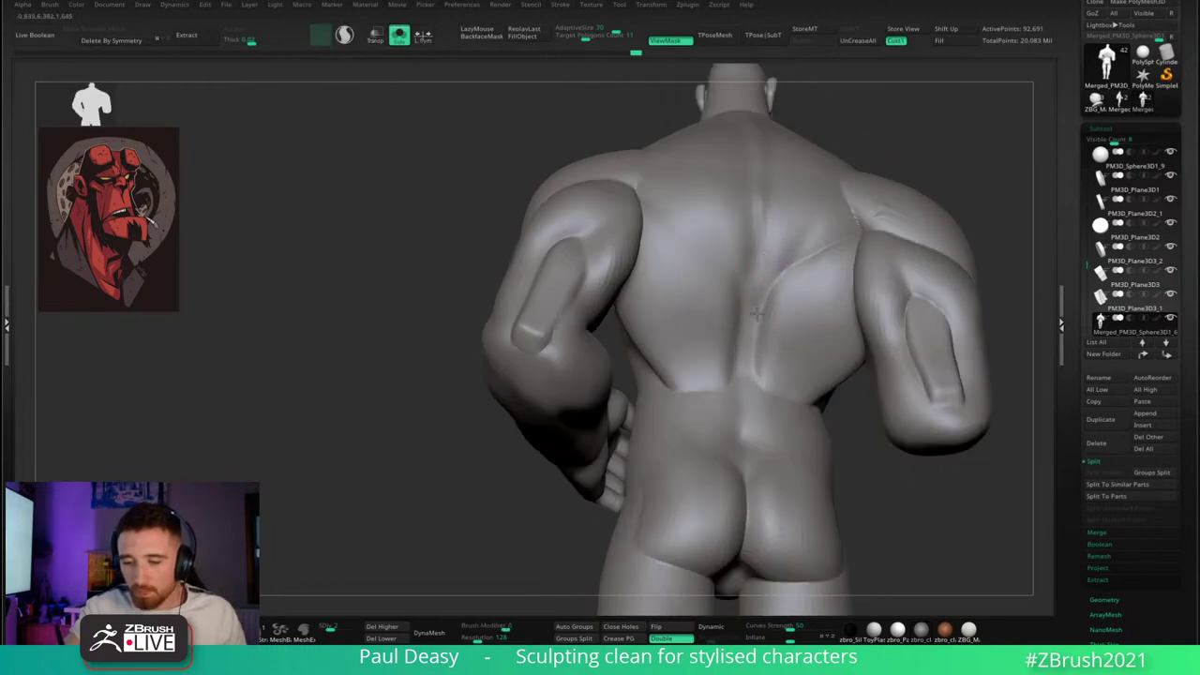
left_click_drag(761, 178, 776, 253, "shift")
right_click_drag(815, 310, 806, 314)
left_click_drag(809, 272, 789, 298, "shift")
right_click_drag(786, 324, 764, 281)
- Smooth the upper abdominal midline and the outer upper arm on the mechanical-arm side from the front
right_click_drag(638, 466, 627, 360)
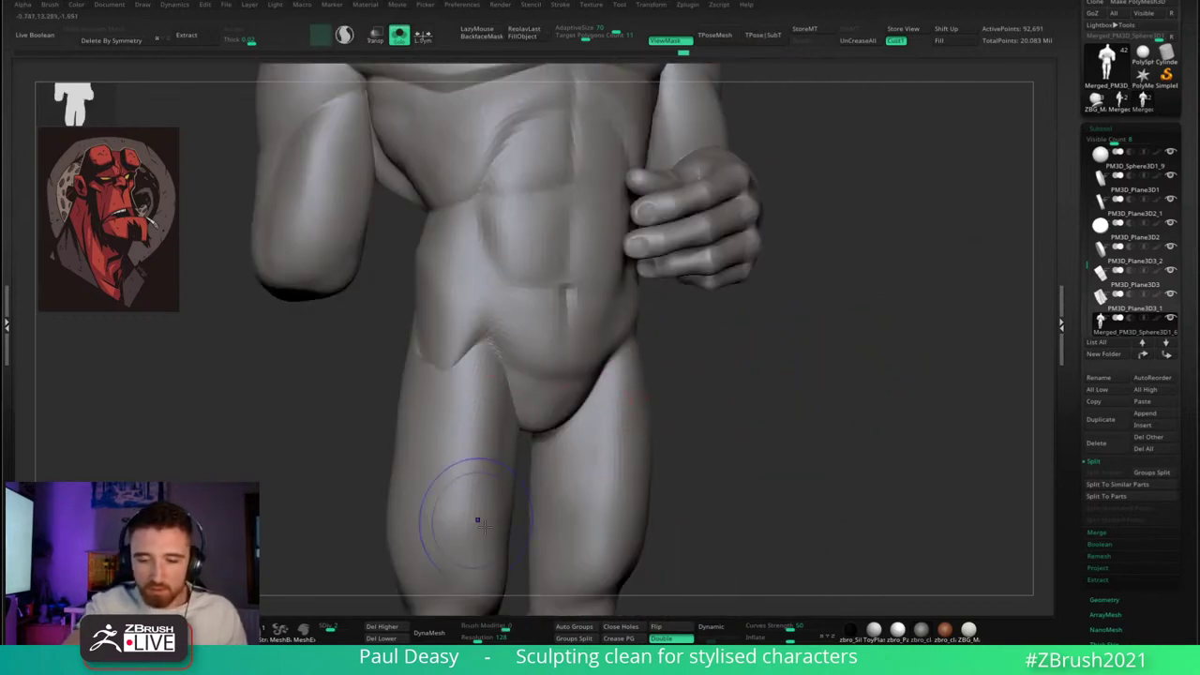
right_click_drag(477, 515, 734, 387)
right_click_drag(569, 233, 585, 262, "alt")
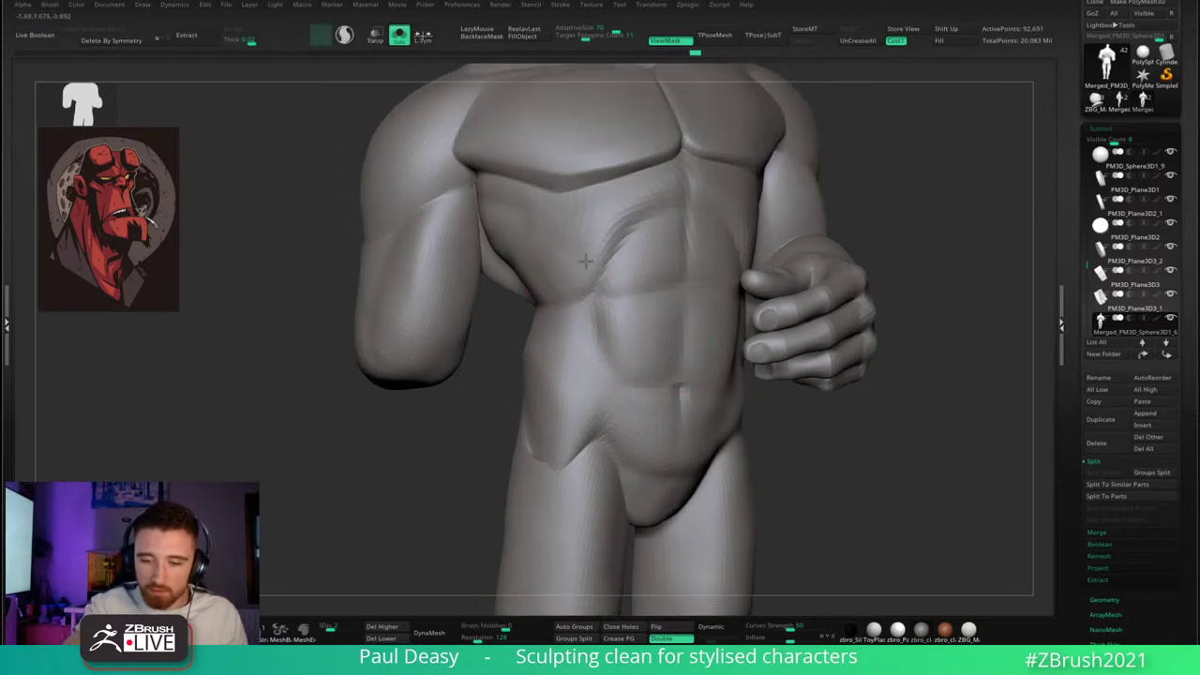
left_click_drag(692, 206, 690, 221, "shift")
right_click_drag(663, 280, 669, 316, "alt")
left_click_drag(458, 257, 386, 336, "shift")
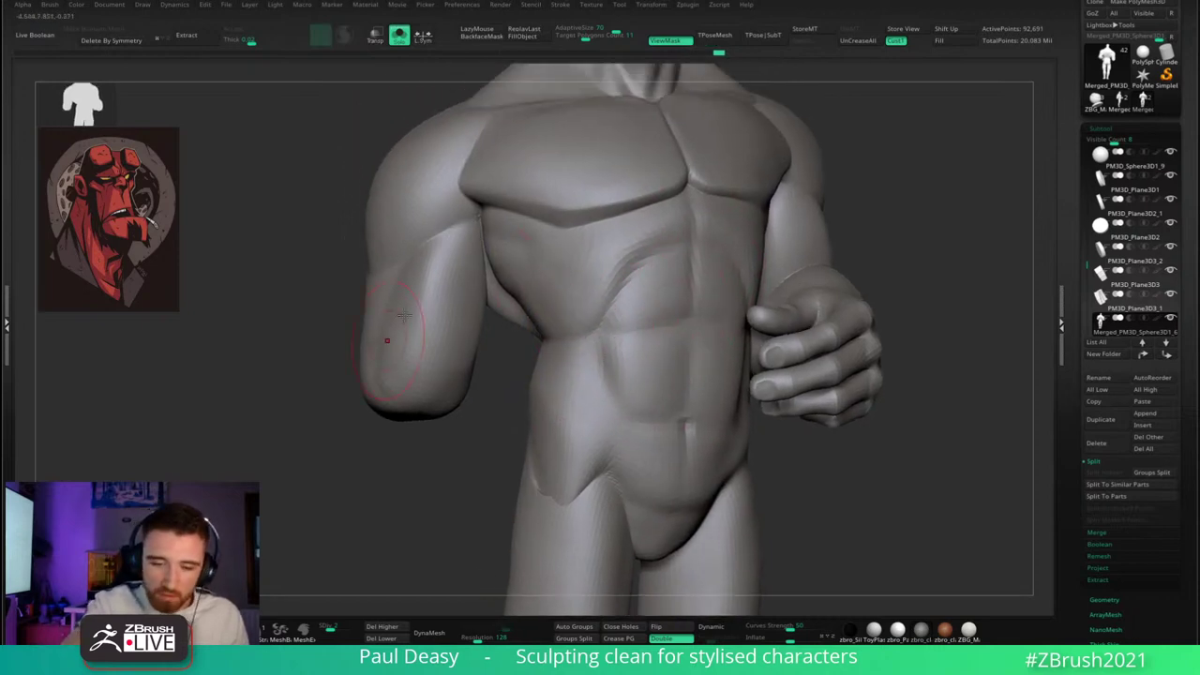
- Smooth the rear deltoid on the mechanical-arm side where it blends into the upper back
right_click_drag(383, 341, 488, 323)
right_click_drag(406, 277, 483, 243)
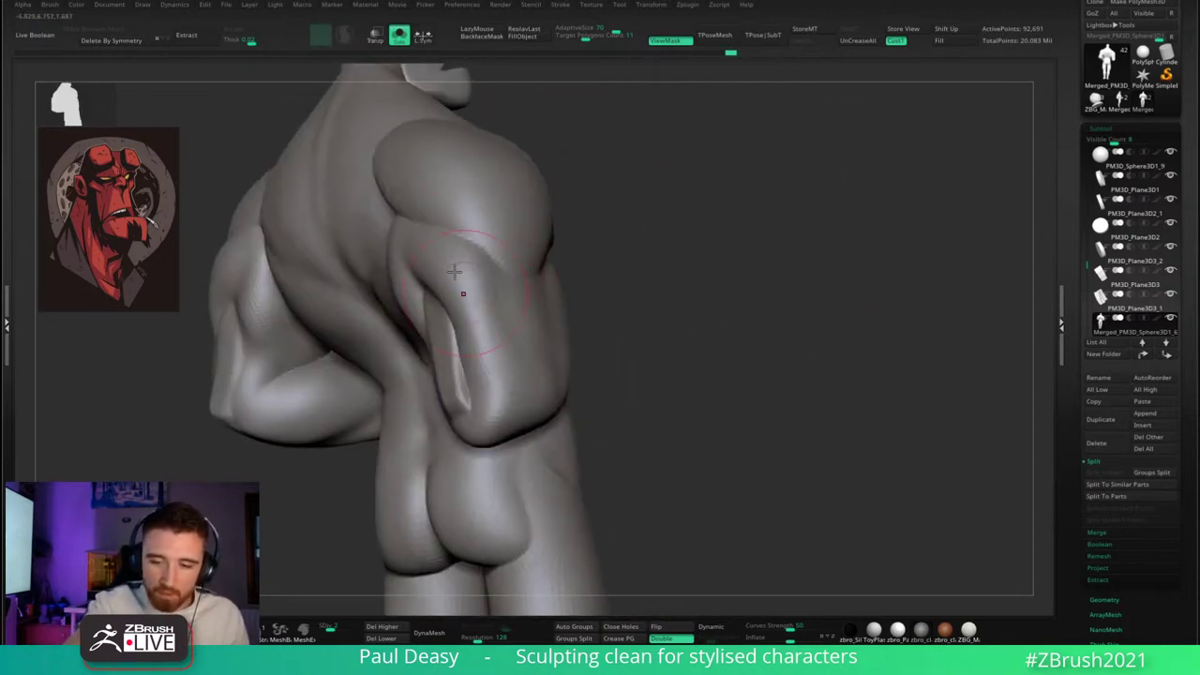
right_click_drag(642, 221, 744, 271)
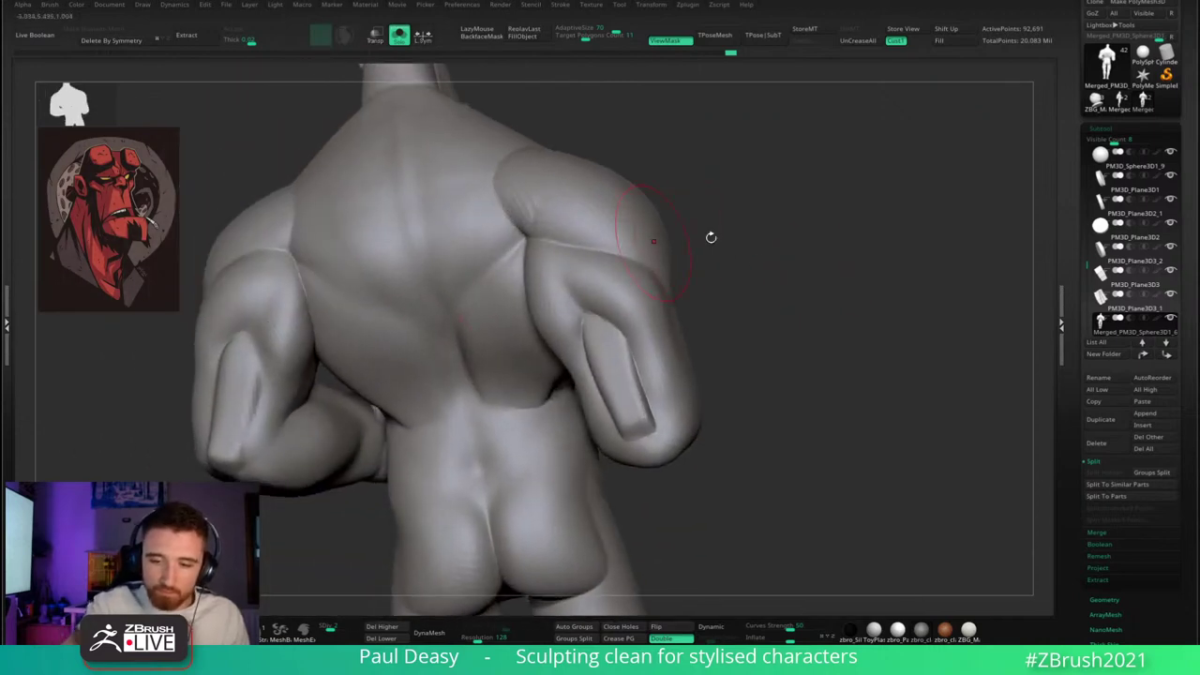
right_click_drag(653, 241, 617, 225)
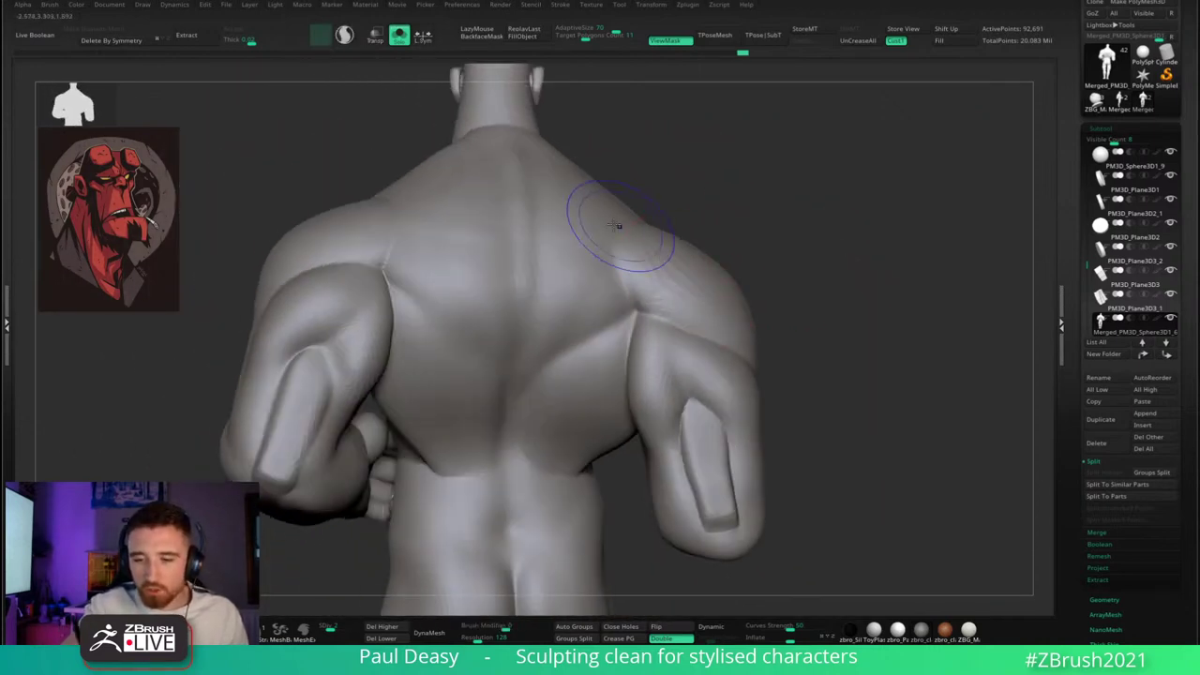
right_click_drag(756, 233, 469, 243)
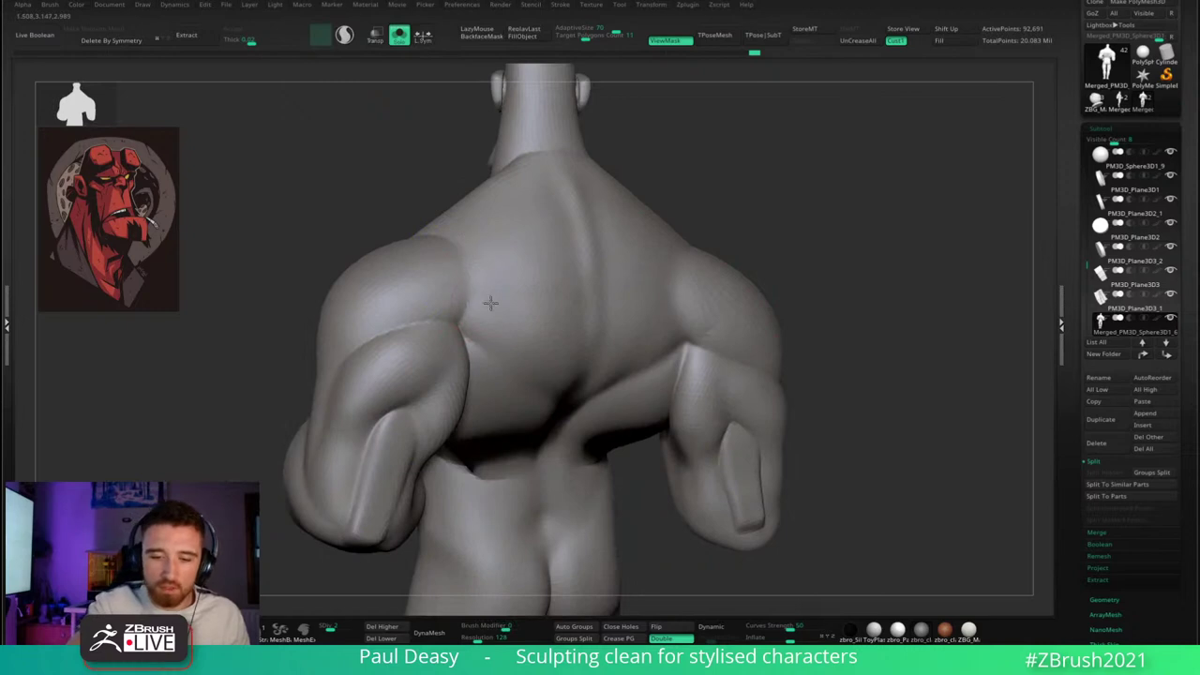
right_click_drag(873, 324, 876, 393)
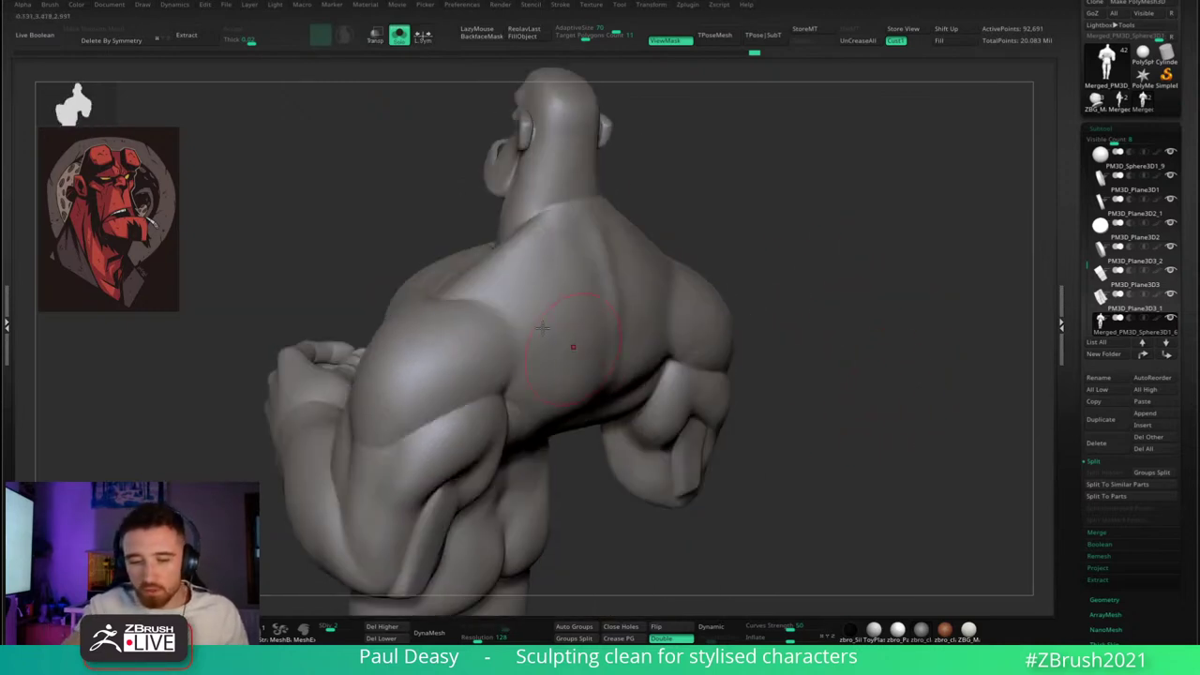
- Soften the transitions between the pectorals and deltoids with the Clay Buildup brush
right_click_drag(648, 286, 793, 410)
right_click_drag(479, 316, 537, 338)
key("b")
key("c")
key("b")
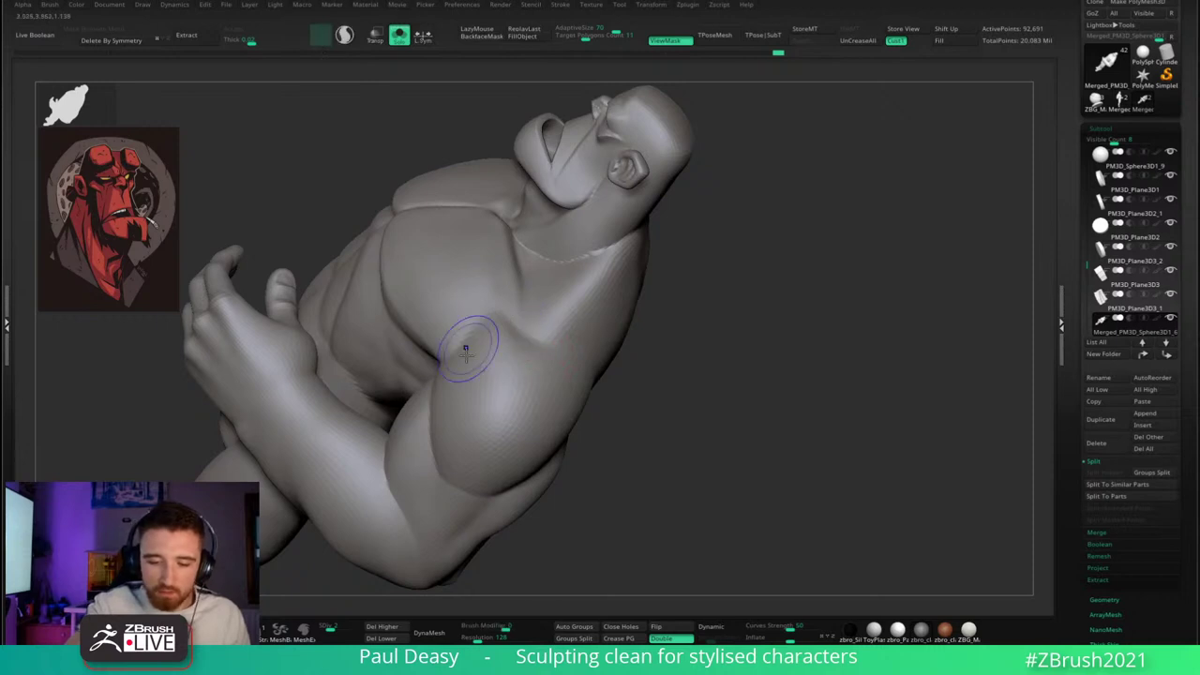
mouse_move(556, 325)
right_mouse_down()
mouse_move(691, 269)
mouse_move(810, 257)
mouse_move(796, 289)
mouse_move(917, 304)
mouse_move(897, 281)
mouse_move(568, 312)
mouse_move(566, 355)
mouse_move(598, 392)
right_mouse_up()
right_click(569, 312)
right_click(570, 358)
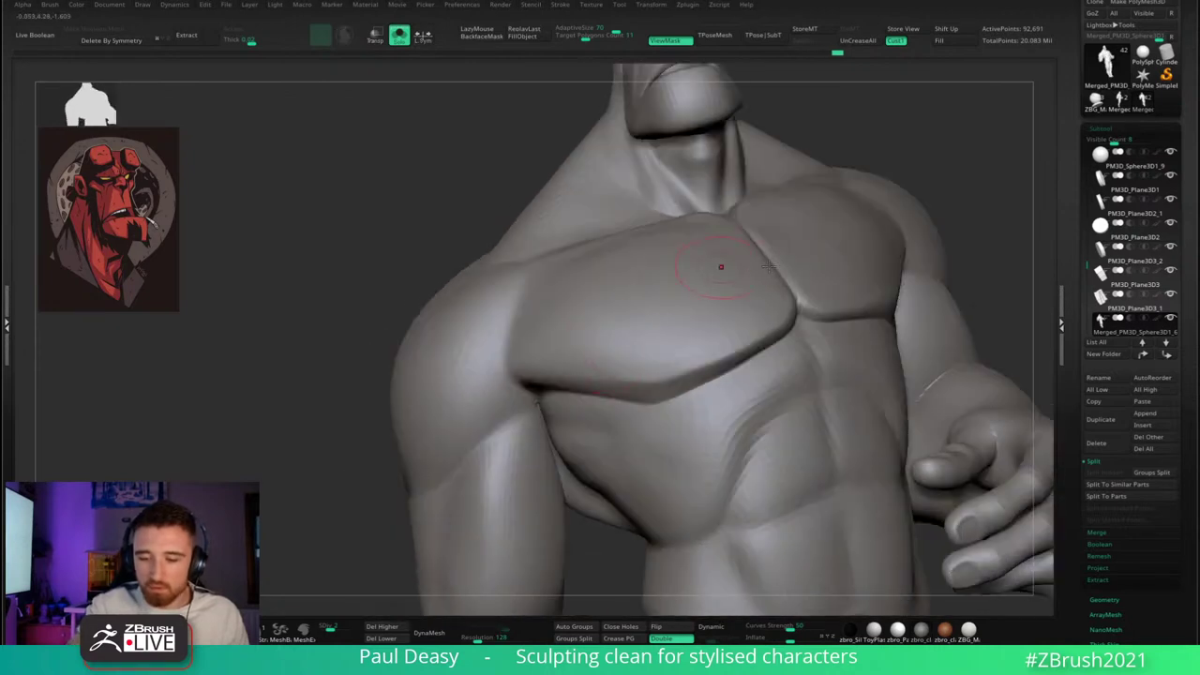
- Lower the body to subdivision level 1 and refine the trapezius between the neck and shoulder on the cup-holding side
right_click_drag(768, 267, 708, 300)
key("shift+d")
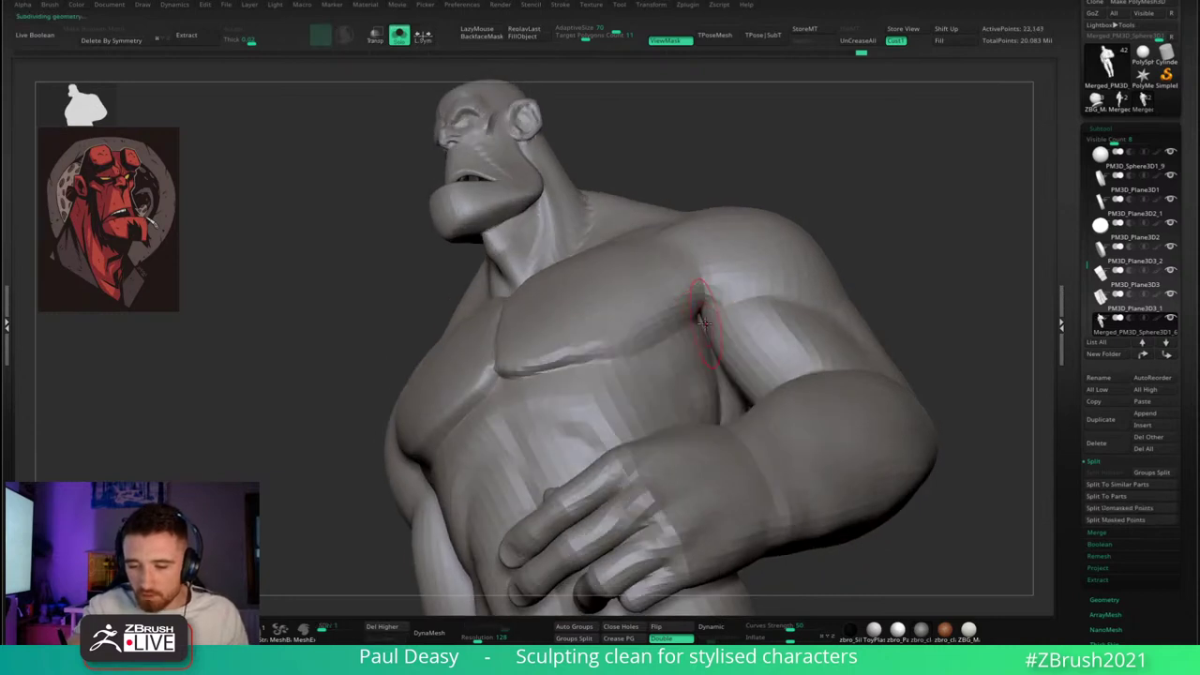
mouse_move(702, 320)
right_mouse_down()
mouse_move(498, 457)
mouse_move(601, 441)
mouse_move(904, 310)
mouse_move(868, 261)
mouse_move(877, 300)
mouse_move(853, 333)
mouse_move(739, 280)
right_mouse_up()
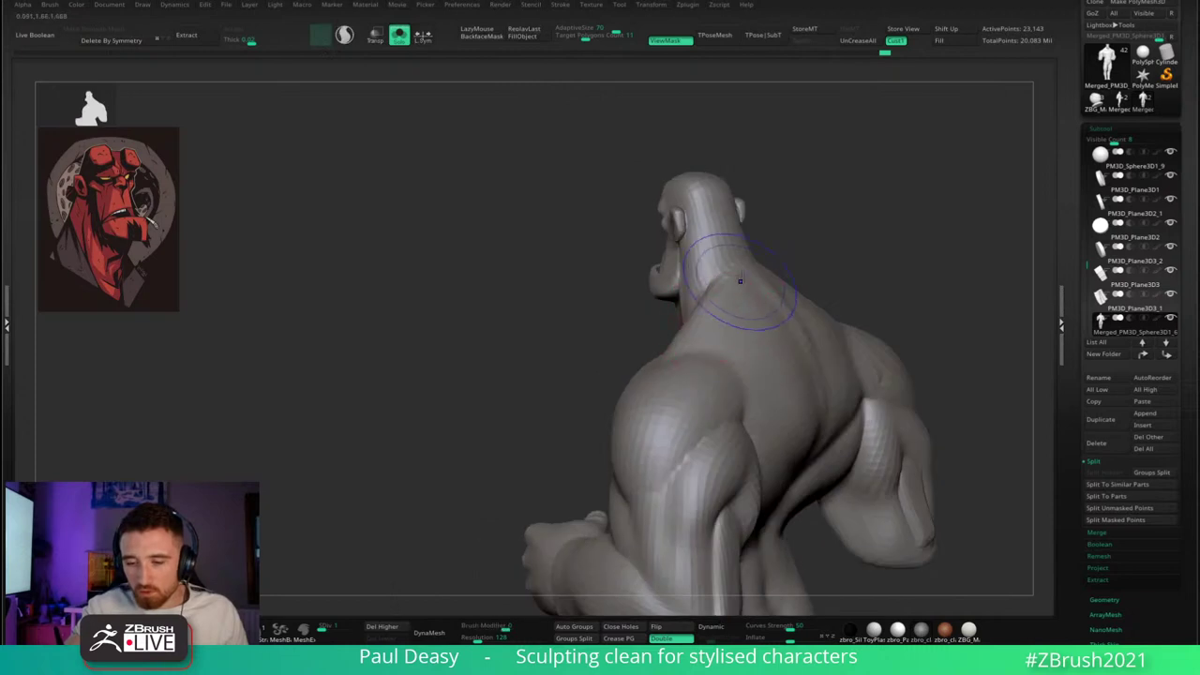
right_click_drag(767, 319, 681, 348)
mouse_move(714, 299)
right_mouse_down()
mouse_move(750, 310)
mouse_move(646, 340)
mouse_move(684, 340)
right_mouse_up()
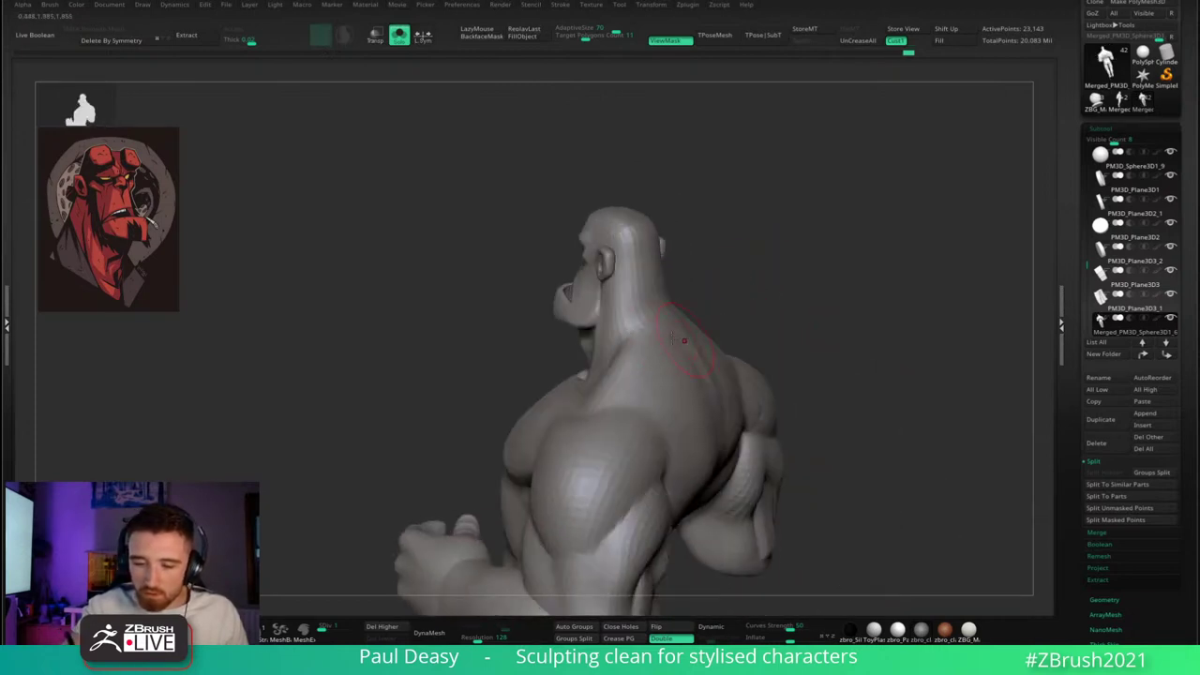
right_click_drag(622, 399, 640, 330)
mouse_move(731, 311)
right_mouse_down()
mouse_move(672, 344)
mouse_move(809, 337)
mouse_move(838, 290)
mouse_move(850, 294)
mouse_move(582, 343)
right_mouse_up()
right_click(850, 295)
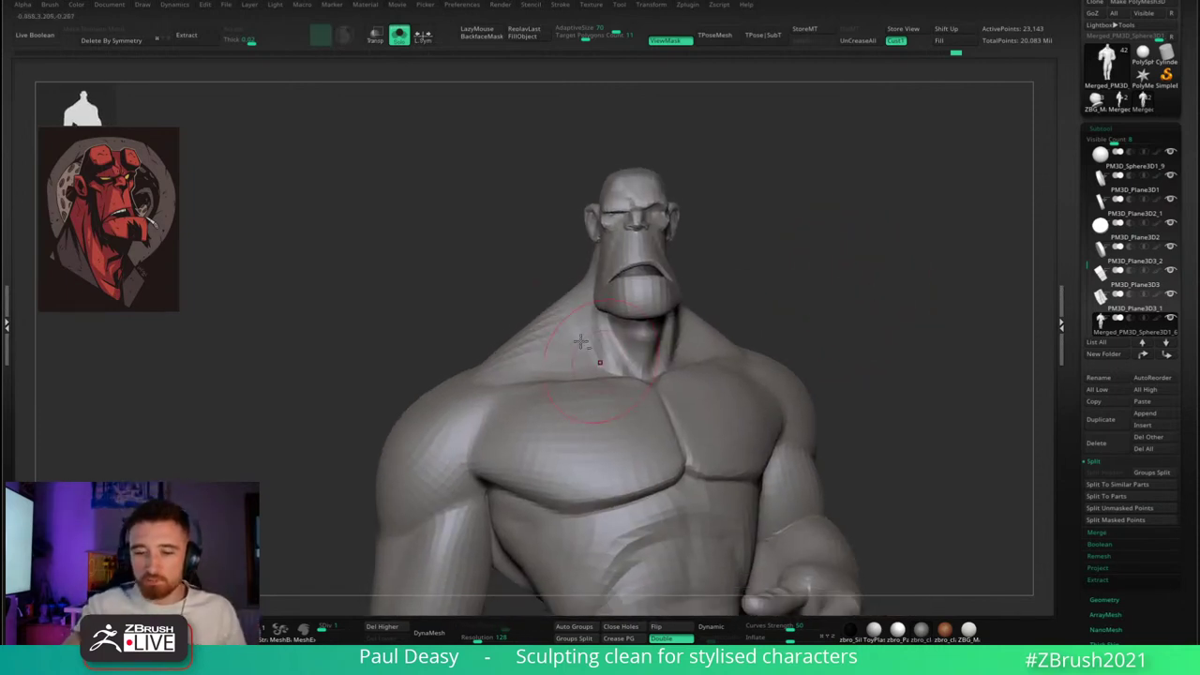
- Build up the trapezius slope between the neck and shoulder on the mechanical-arm side
right_click_drag(565, 294, 548, 302)
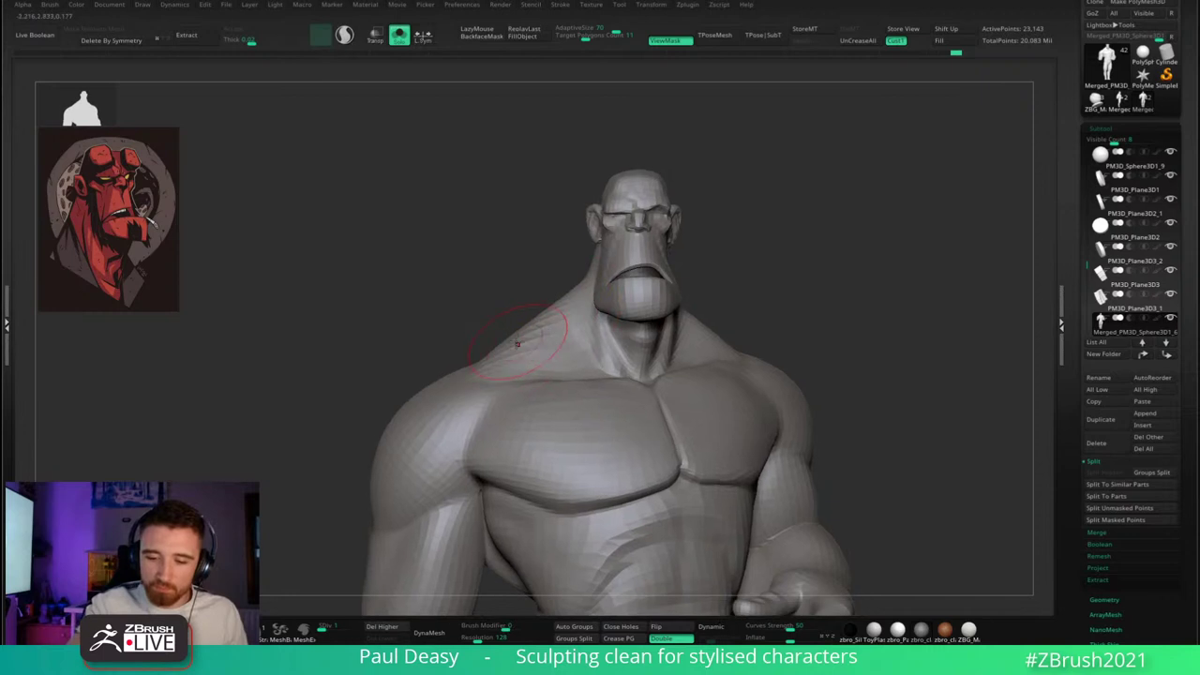
left_click_drag(522, 340, 561, 314)
mouse_move(750, 274)
right_mouse_down()
mouse_move(704, 284)
mouse_move(731, 295)
mouse_move(760, 278)
mouse_move(787, 295)
right_mouse_up()
right_click_drag(668, 356, 606, 388)
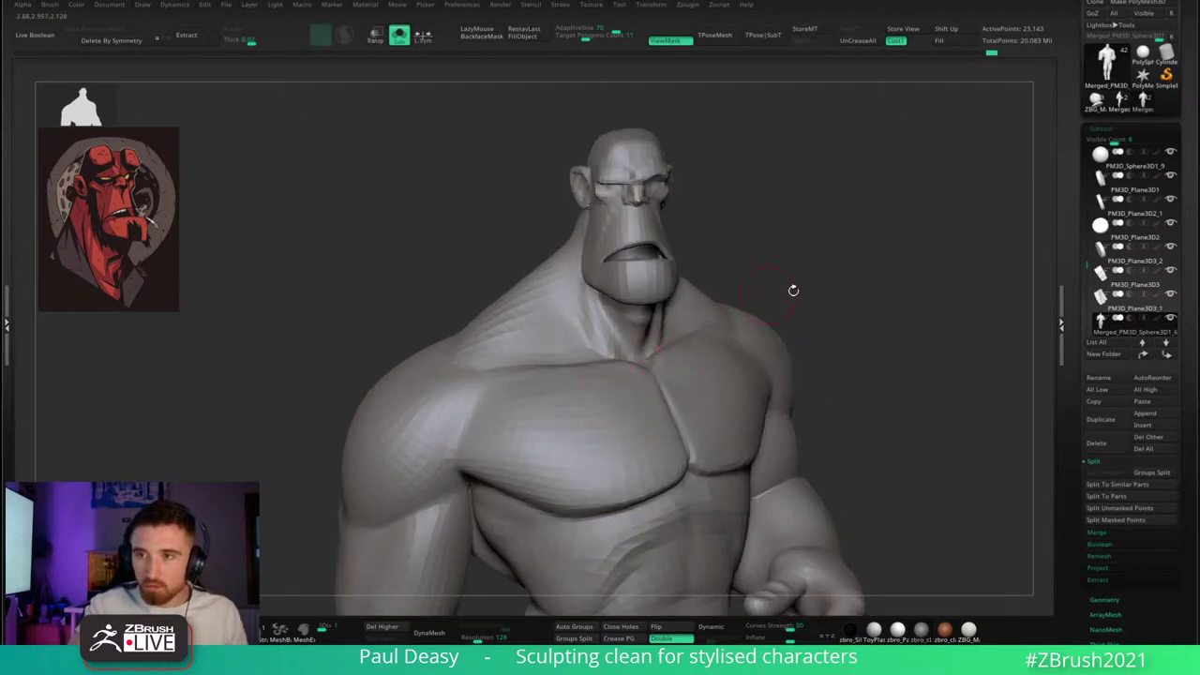
right_click_drag(793, 291, 805, 295)
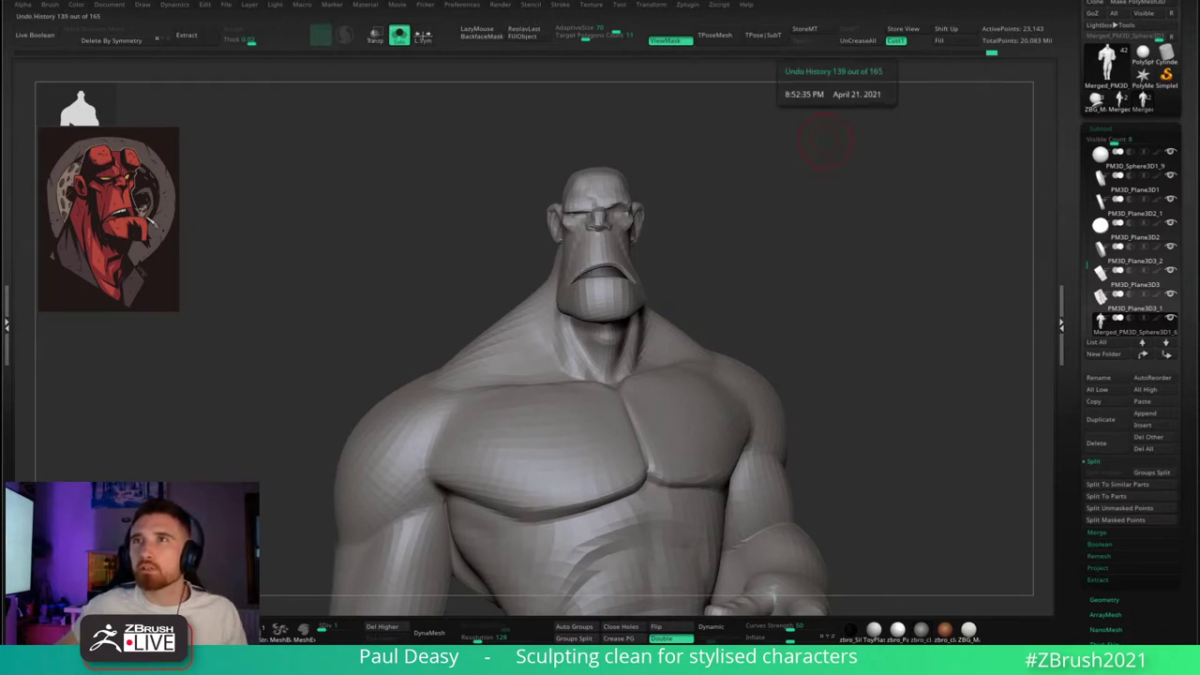
right_click_drag(815, 266, 807, 279)
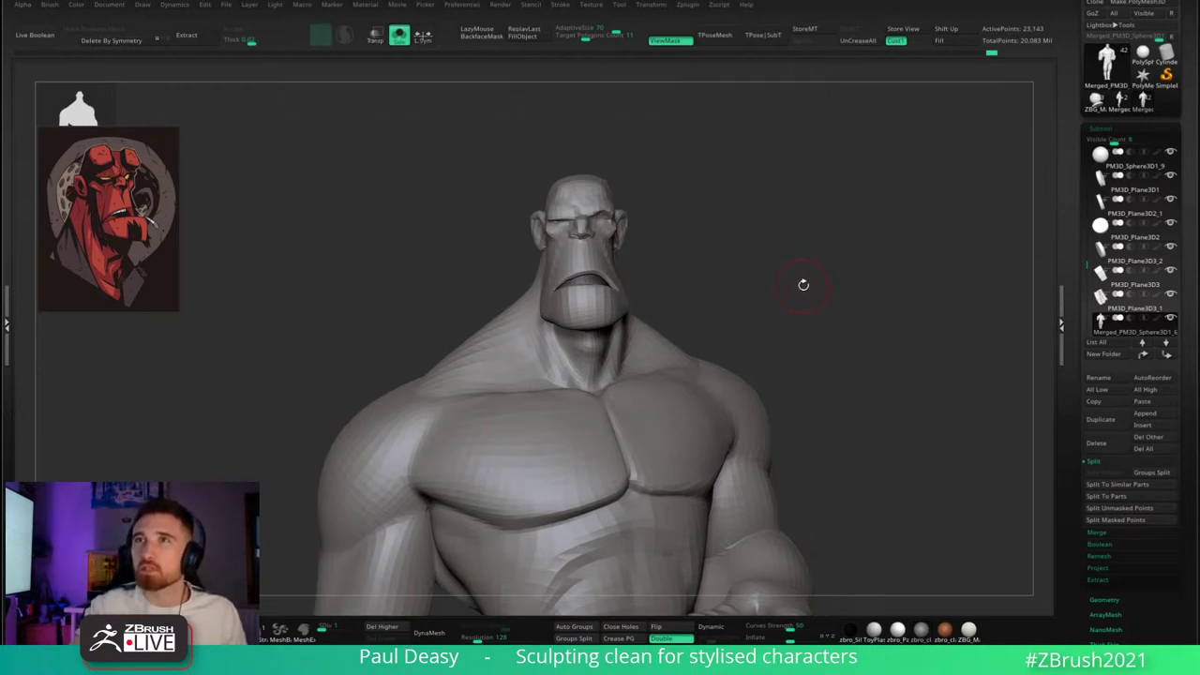
right_click_drag(804, 285, 794, 288)
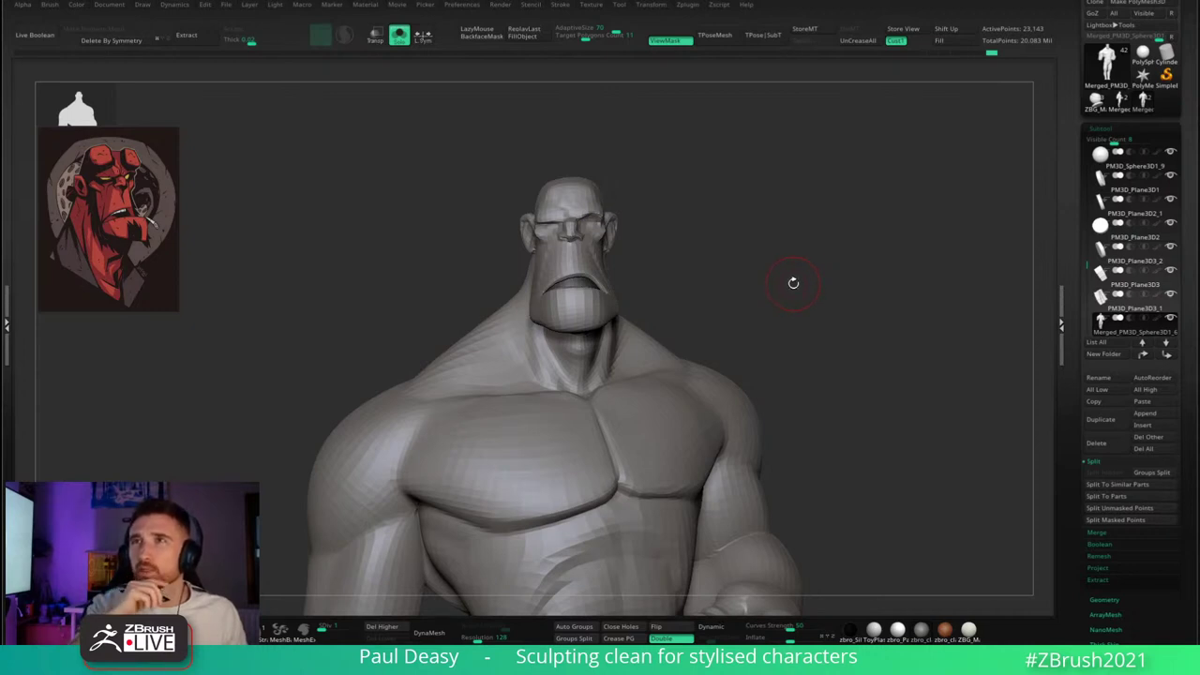
left_click_drag(808, 297, 786, 311)
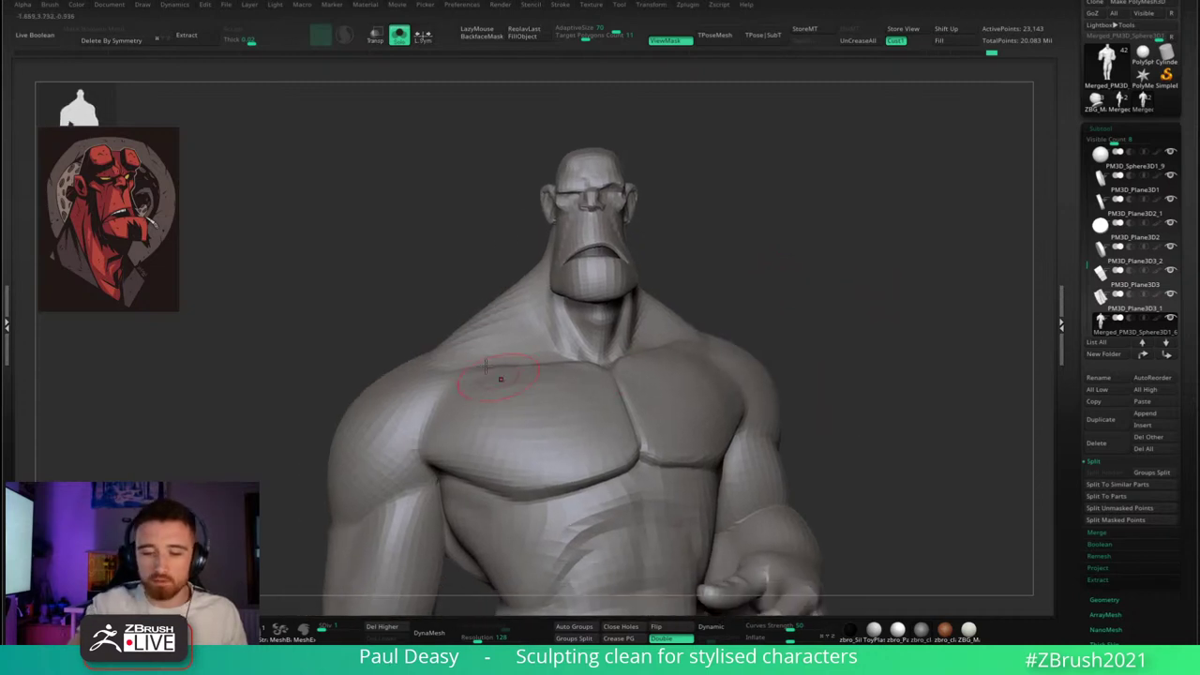
- Smooth the transition between the pectoral and the deltoid on the mechanical-arm side
mouse_move(788, 294)
right_mouse_down()
mouse_move(787, 278)
mouse_move(720, 311)
mouse_move(772, 281)
mouse_move(783, 328)
mouse_move(694, 321)
right_mouse_up()
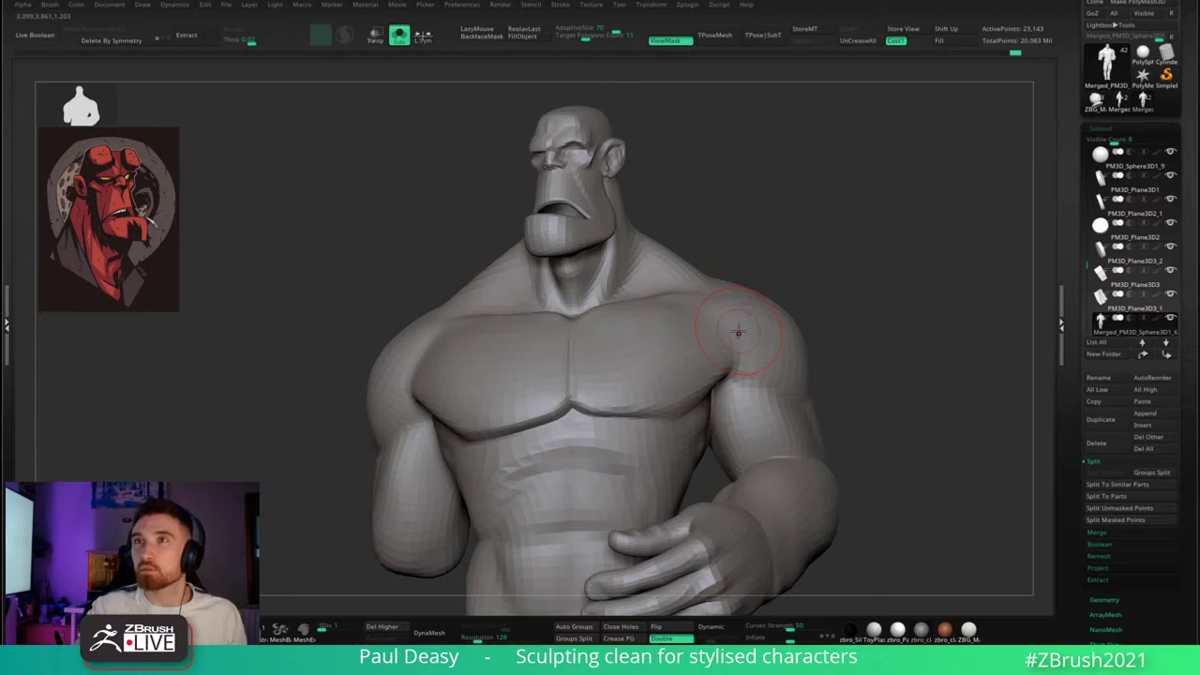
right_click_drag(792, 306, 929, 283)
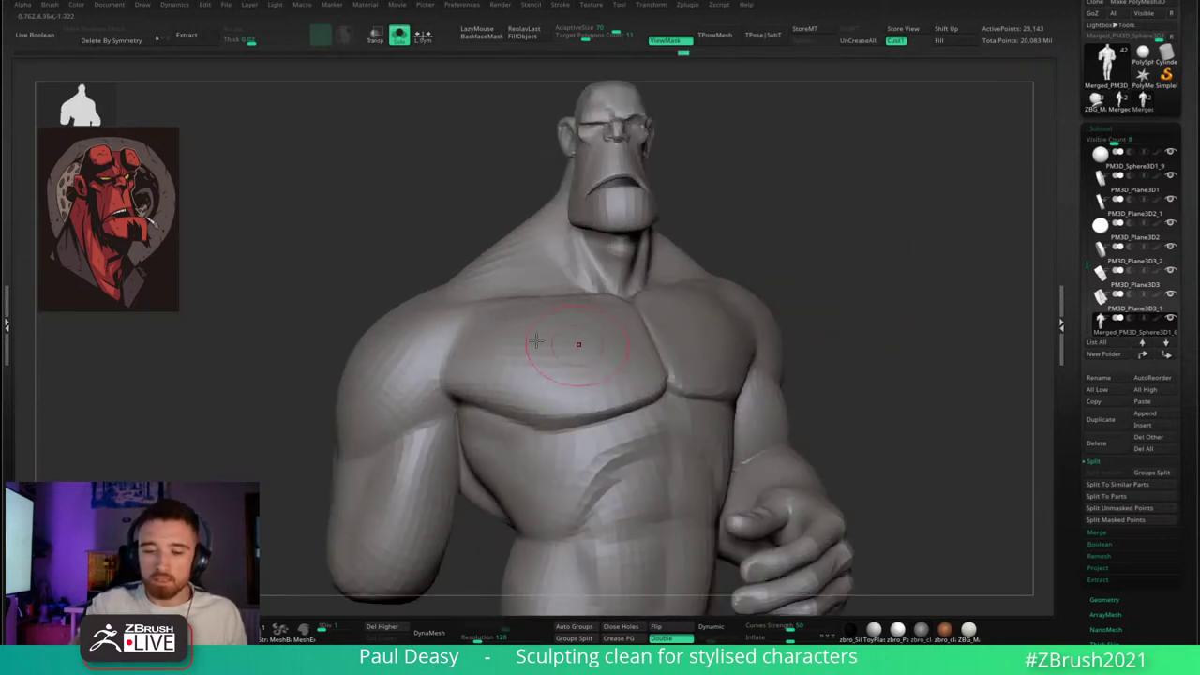
left_click_drag(466, 339, 451, 343, "shift")
right_click_drag(450, 344, 612, 253)
left_click_drag(551, 352, 519, 338, "shift")
right_click_drag(741, 286, 886, 258)
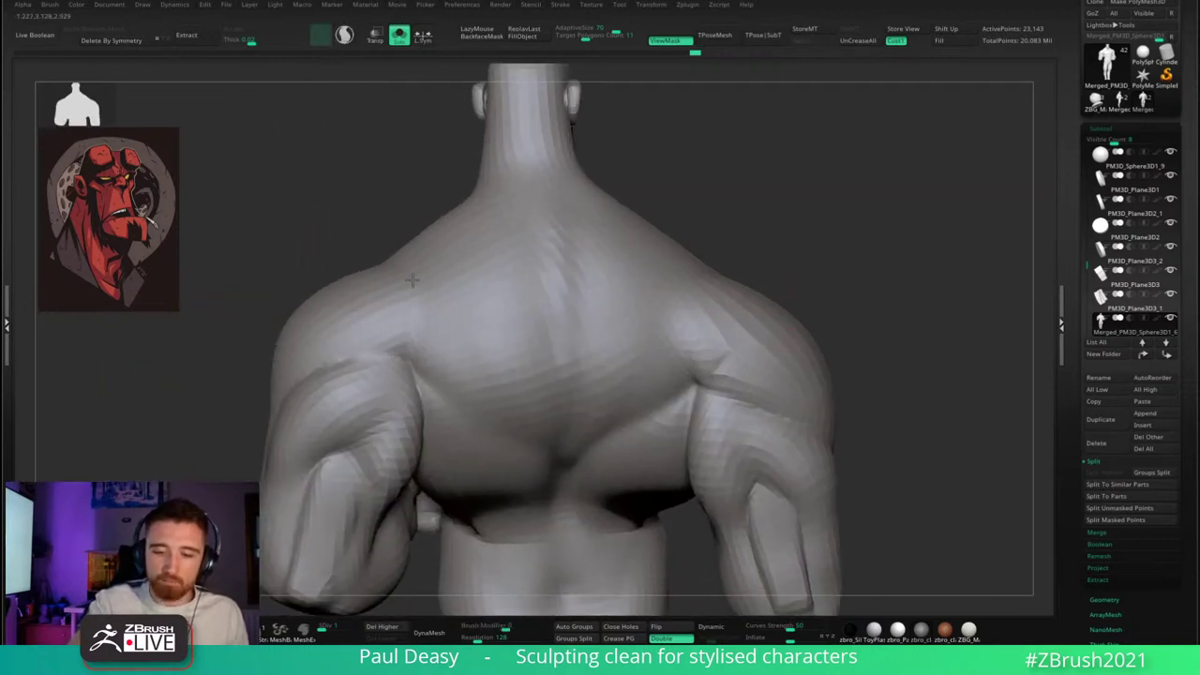
- Examine the whole figure's back, chest and shoulder silhouettes at subdivision level 1
mouse_move(870, 199)
right_mouse_down()
mouse_move(836, 209)
mouse_move(753, 289)
mouse_move(779, 292)
mouse_move(839, 258)
right_mouse_up()
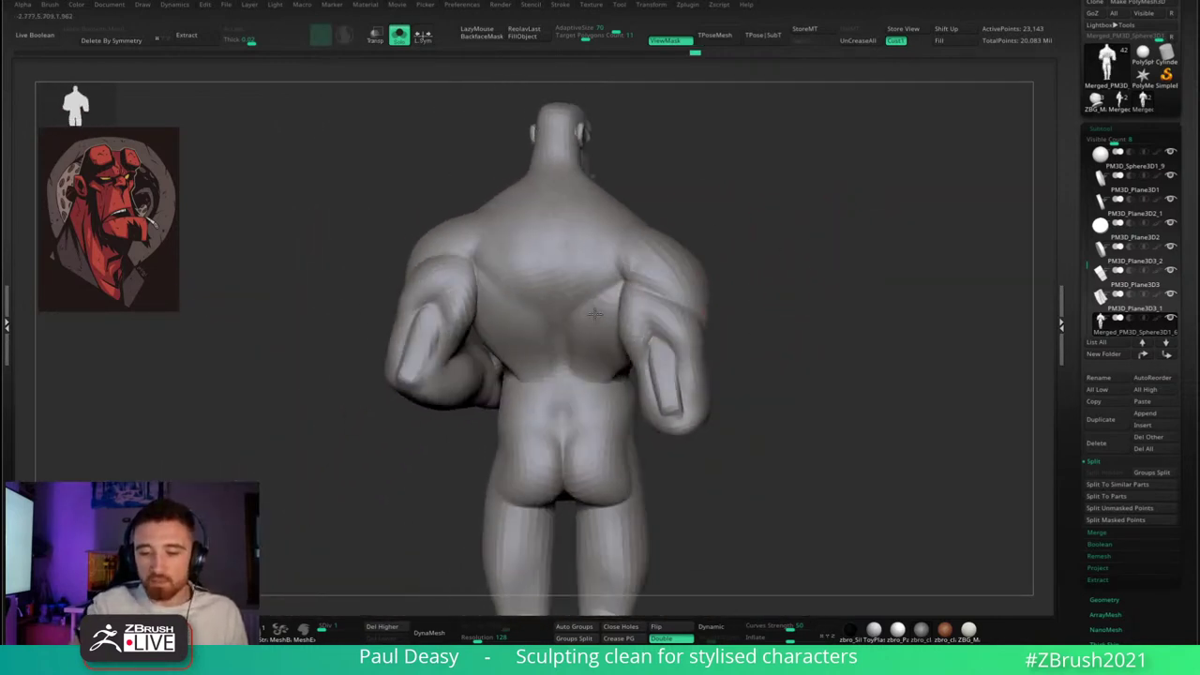
right_click_drag(630, 270, 579, 313)
right_click(578, 316)
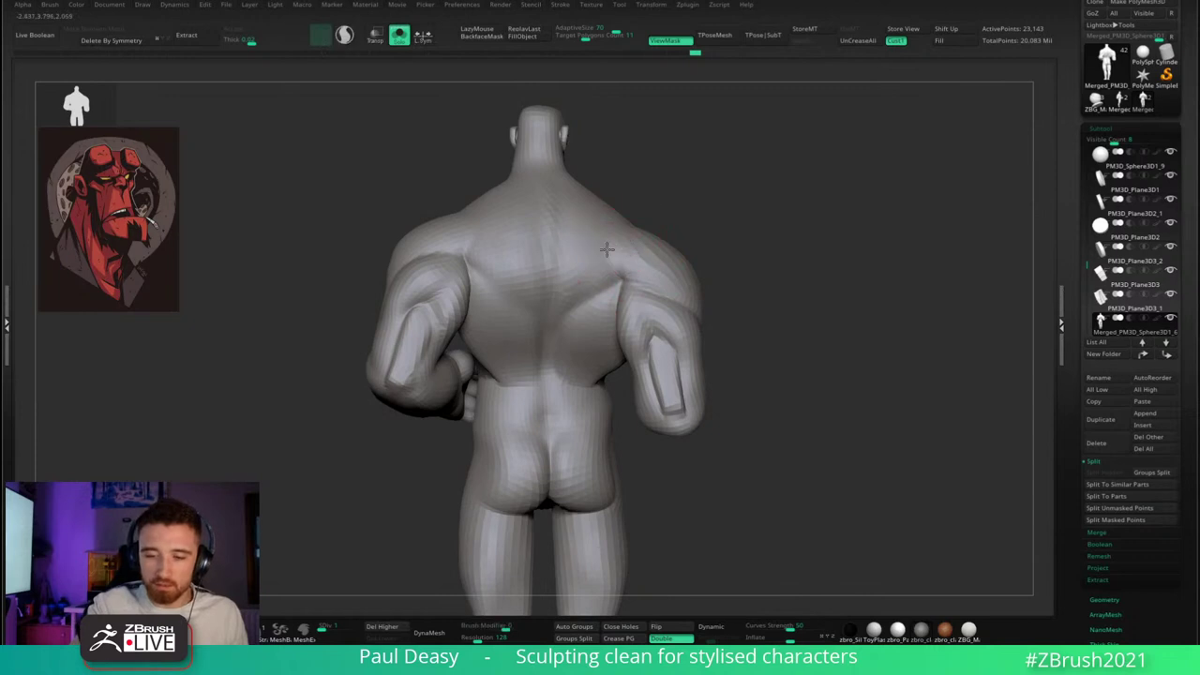
right_click_drag(729, 246, 771, 259)
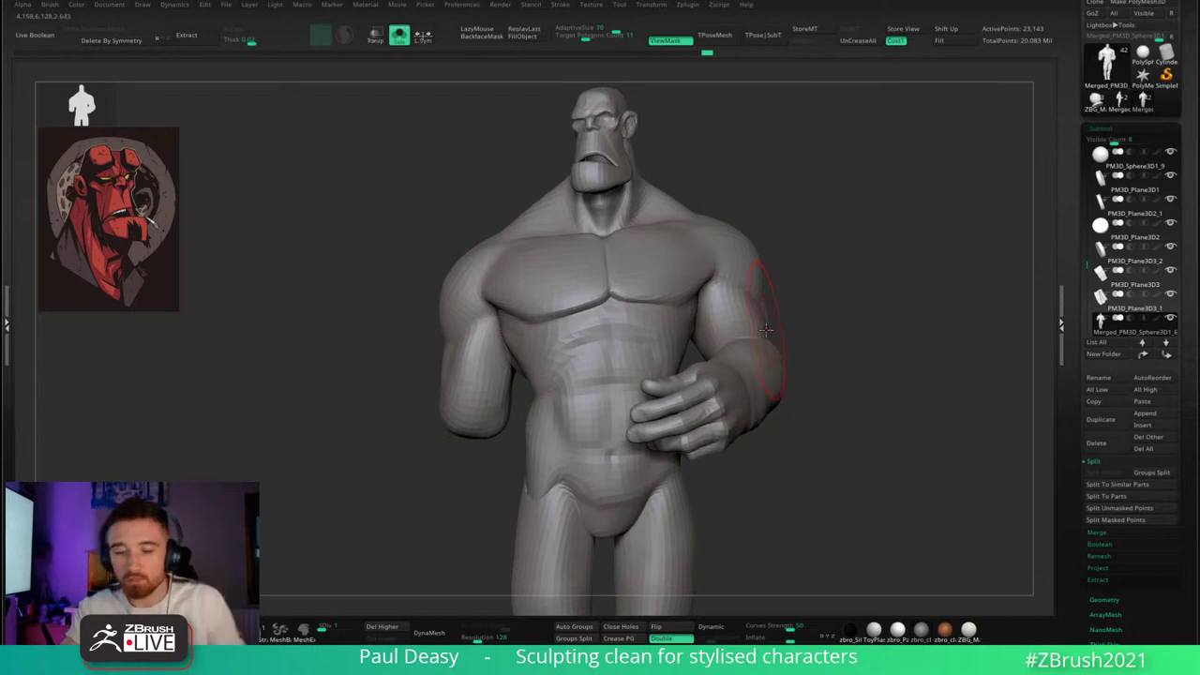
right_click_drag(791, 225, 844, 300)
right_click_drag(895, 236, 815, 242)
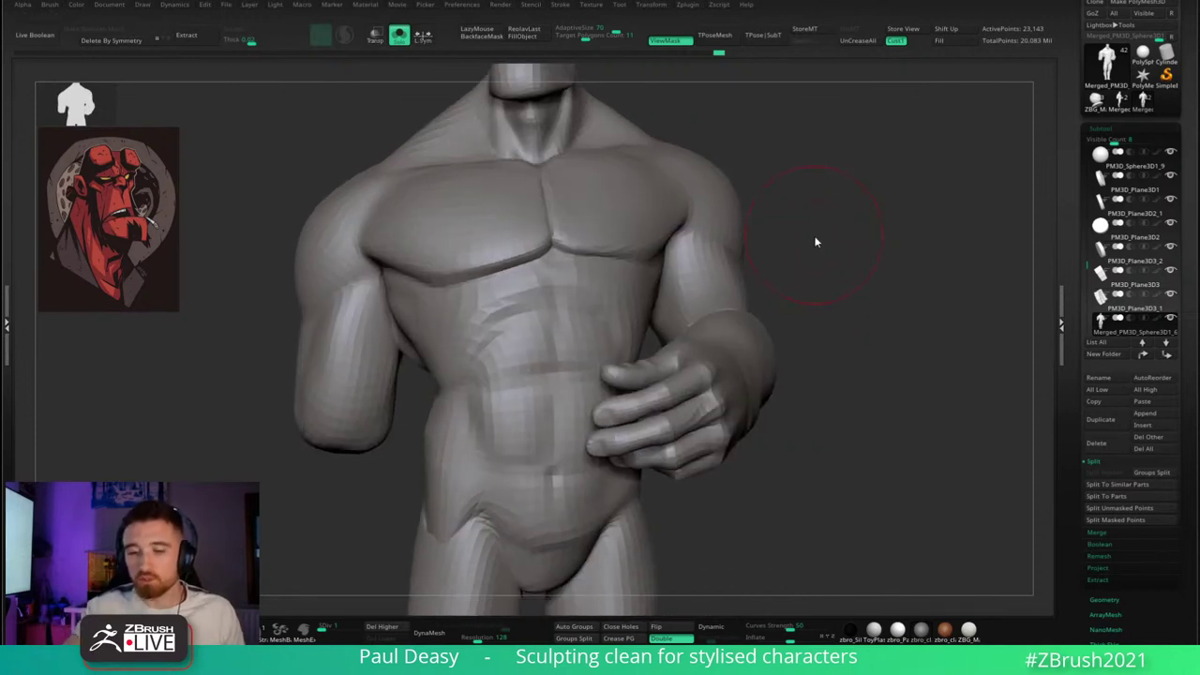
right_click(615, 229)
mouse_move(608, 200)
right_mouse_down("alt")
mouse_move(622, 234)
mouse_move(619, 223)
mouse_move(664, 209)
mouse_move(885, 231)
mouse_move(848, 197)
right_mouse_up("alt")
right_click(606, 220)
mouse_move(848, 197)
right_mouse_down("alt")
mouse_move(825, 298)
mouse_move(796, 297)
right_mouse_up("alt")
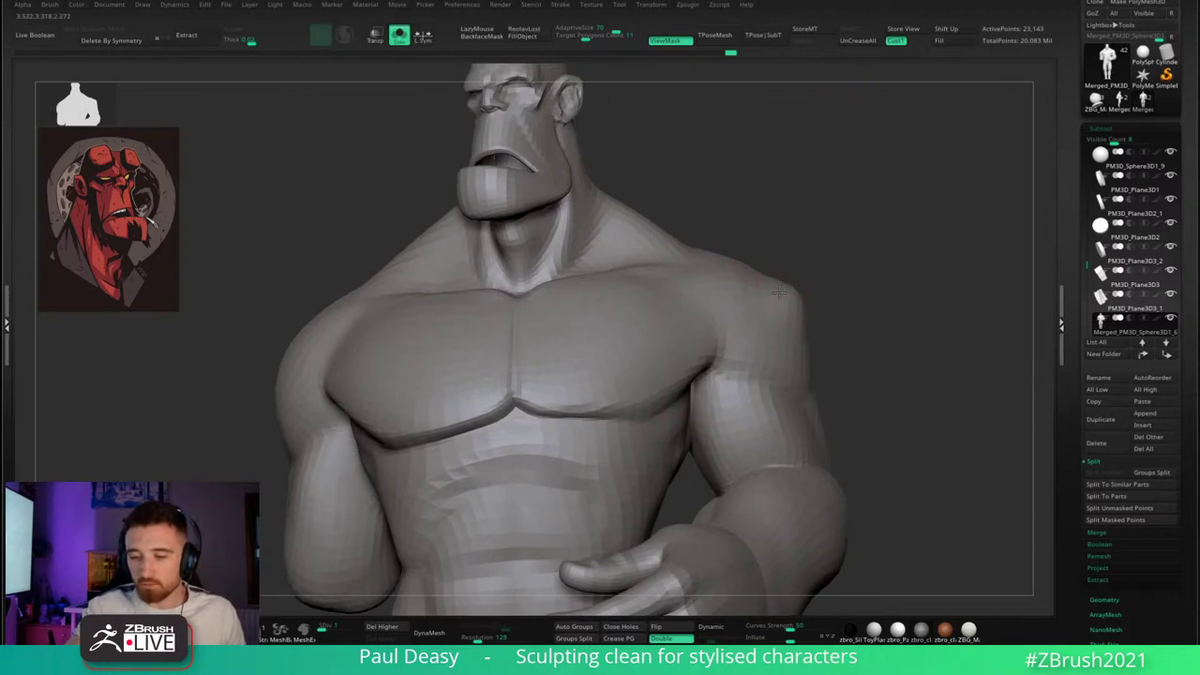
- Build up a bump on the outer deltoid on the cup-holding side and compare both shoulders at subdivision level 5
left_click_drag(776, 310, 792, 323)
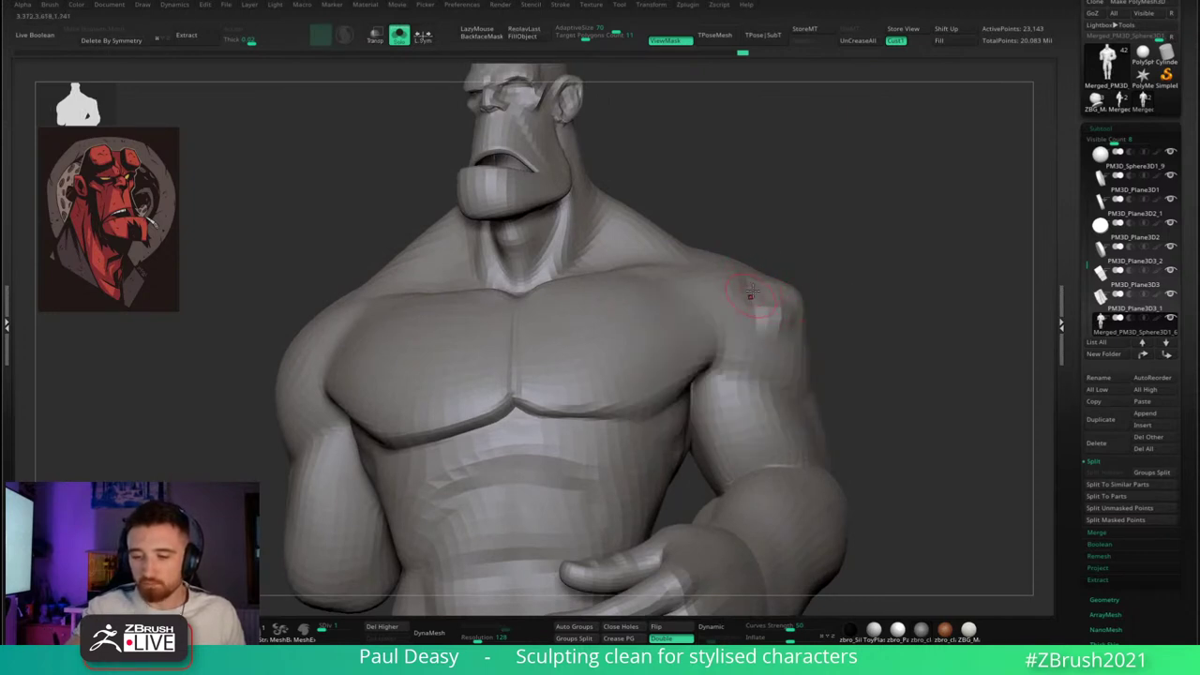
right_click_drag(870, 295, 843, 292, "alt")
key("d")
key("d")
key("d")
key("d")
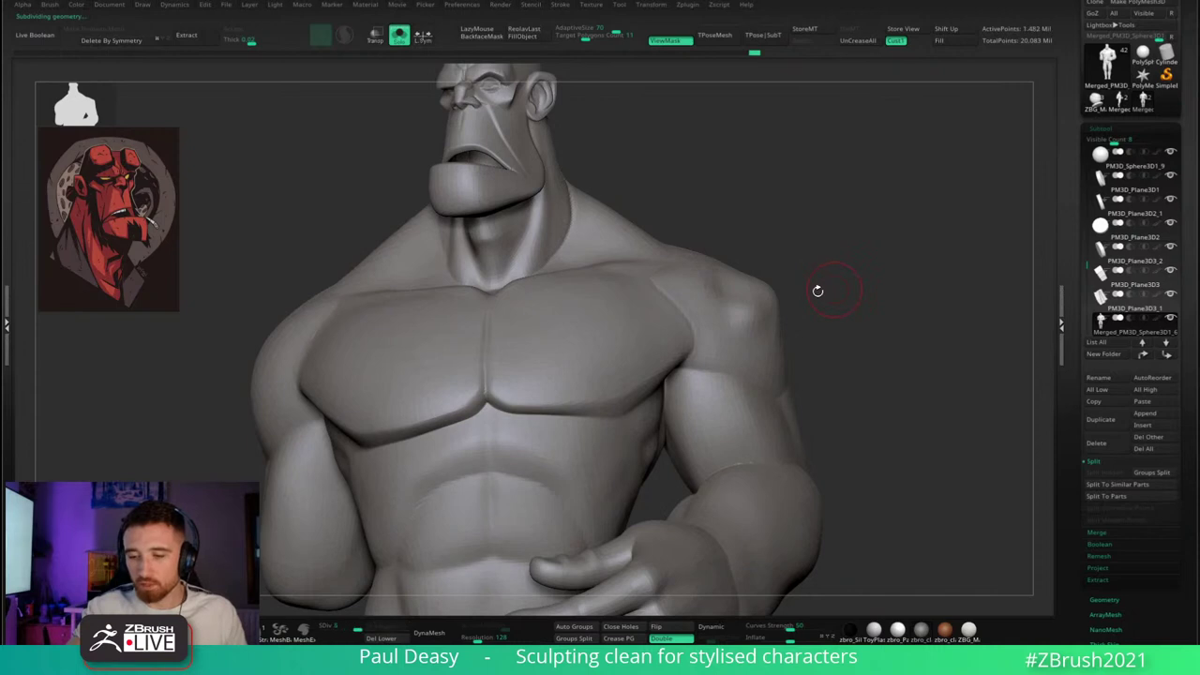
mouse_move(887, 285)
left_mouse_down("ctrl")
mouse_move(855, 307)
mouse_move(831, 290)
mouse_move(747, 317)
left_mouse_up("ctrl")
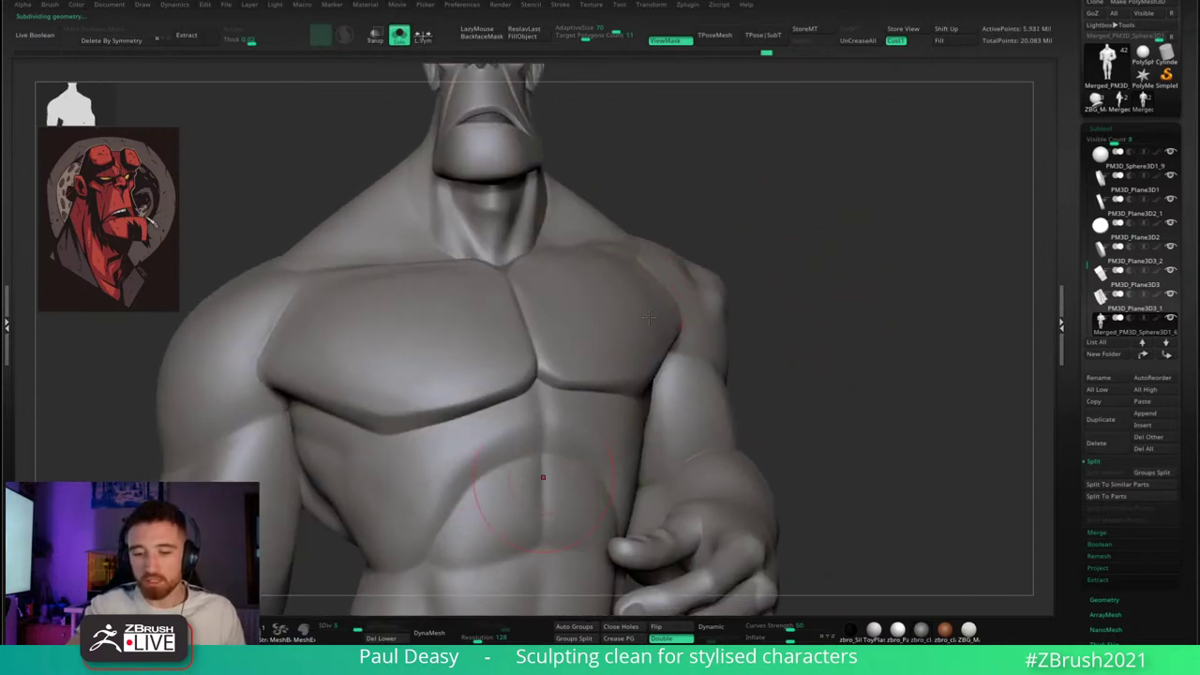
mouse_move(860, 307)
left_mouse_down()
mouse_move(804, 293)
mouse_move(816, 257)
mouse_move(713, 281)
mouse_move(726, 263)
mouse_move(865, 244)
left_mouse_up()
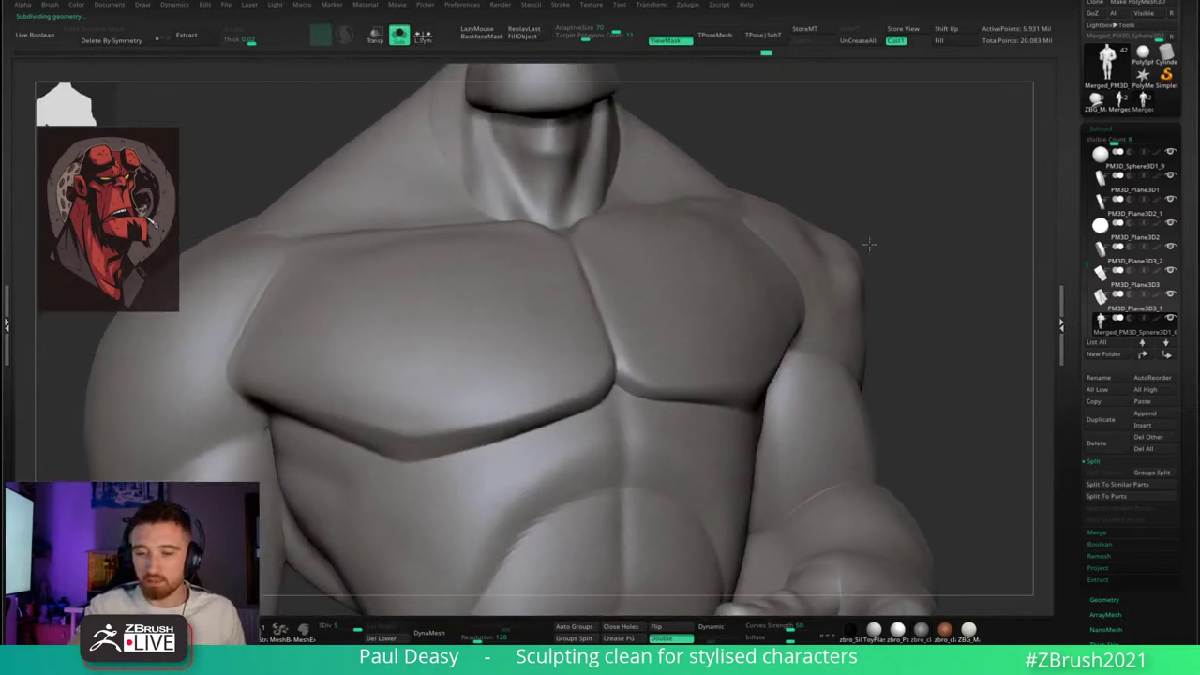
left_click_drag(228, 328, 322, 326)
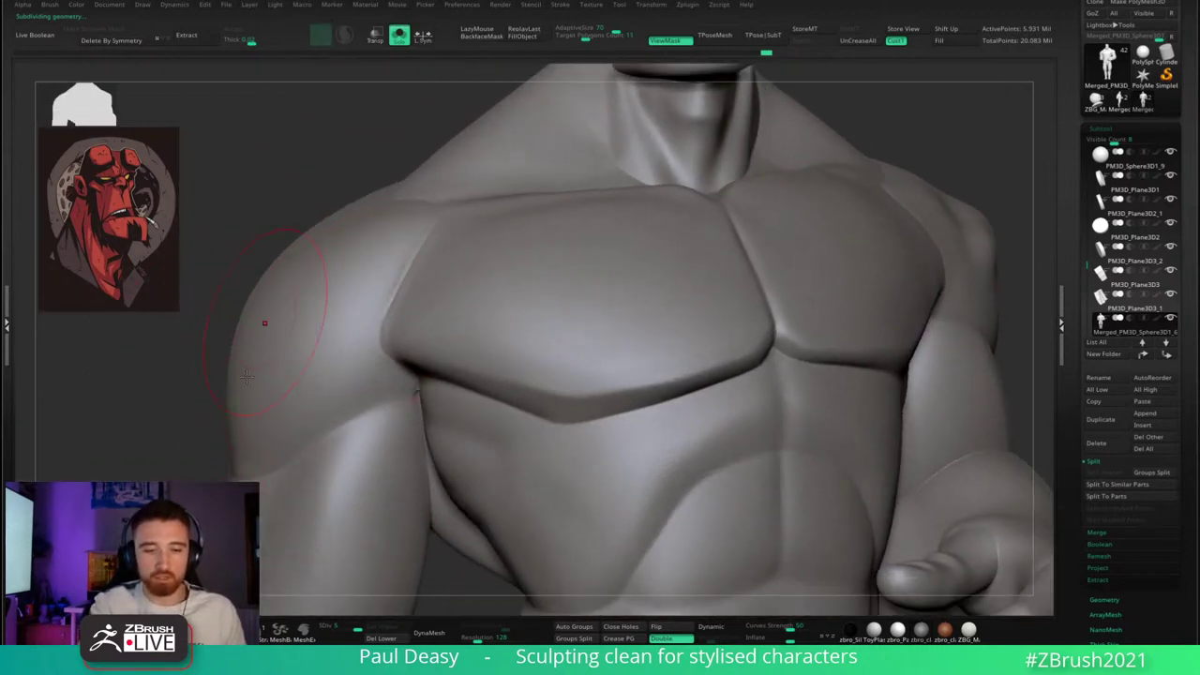
mouse_move(967, 170)
left_mouse_down()
mouse_move(887, 236)
mouse_move(884, 254)
left_mouse_up()
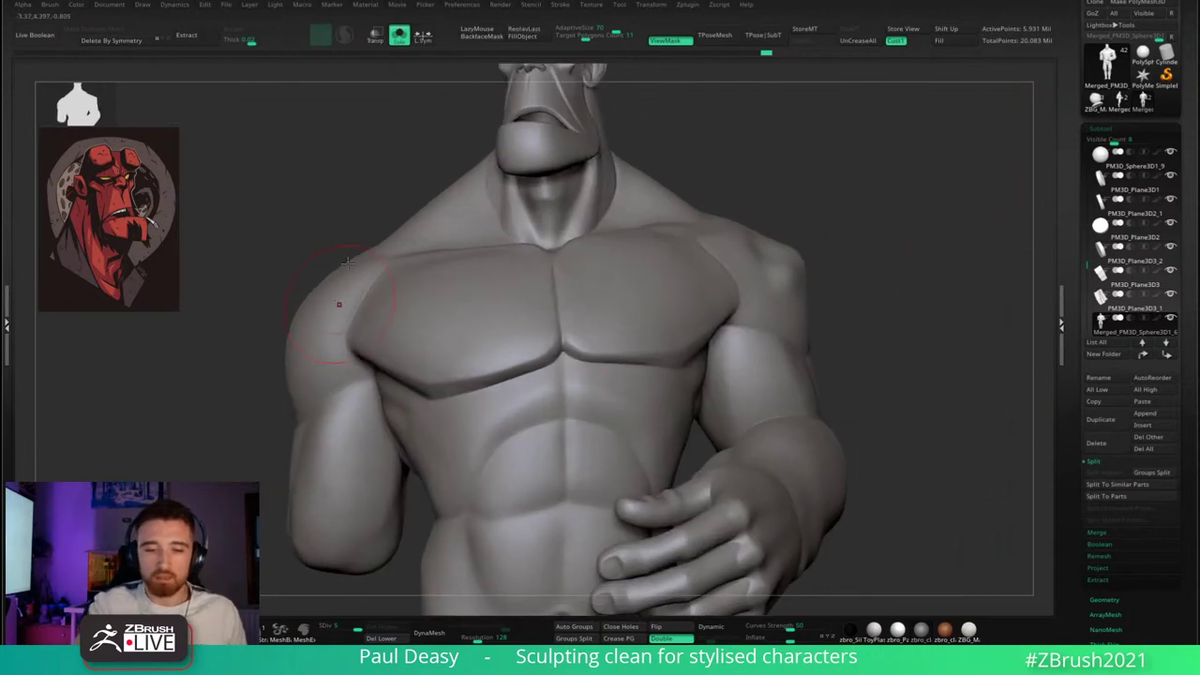
- Lower the body to subdivision level 1 and smooth the bump out of the deltoid on the cup-holding side
left_click_drag(787, 275, 782, 273)
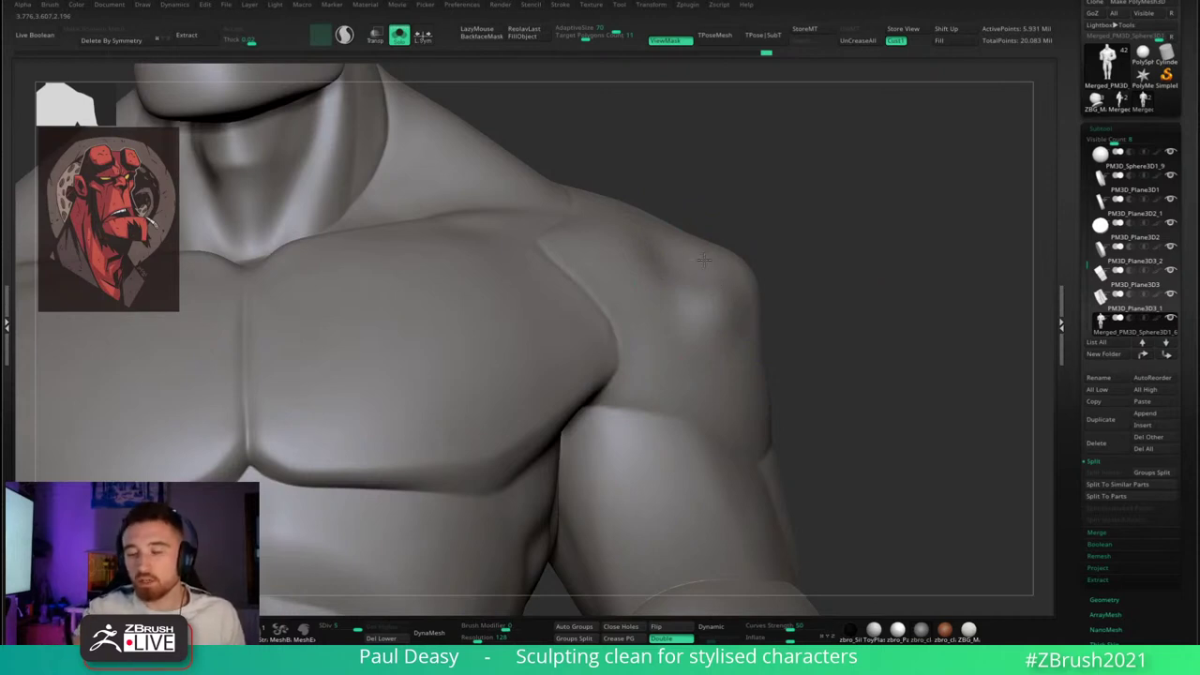
mouse_move(719, 272)
left_mouse_down("shift")
mouse_move(732, 259)
mouse_move(784, 262)
mouse_move(720, 268)
left_mouse_up("shift")
key("space")
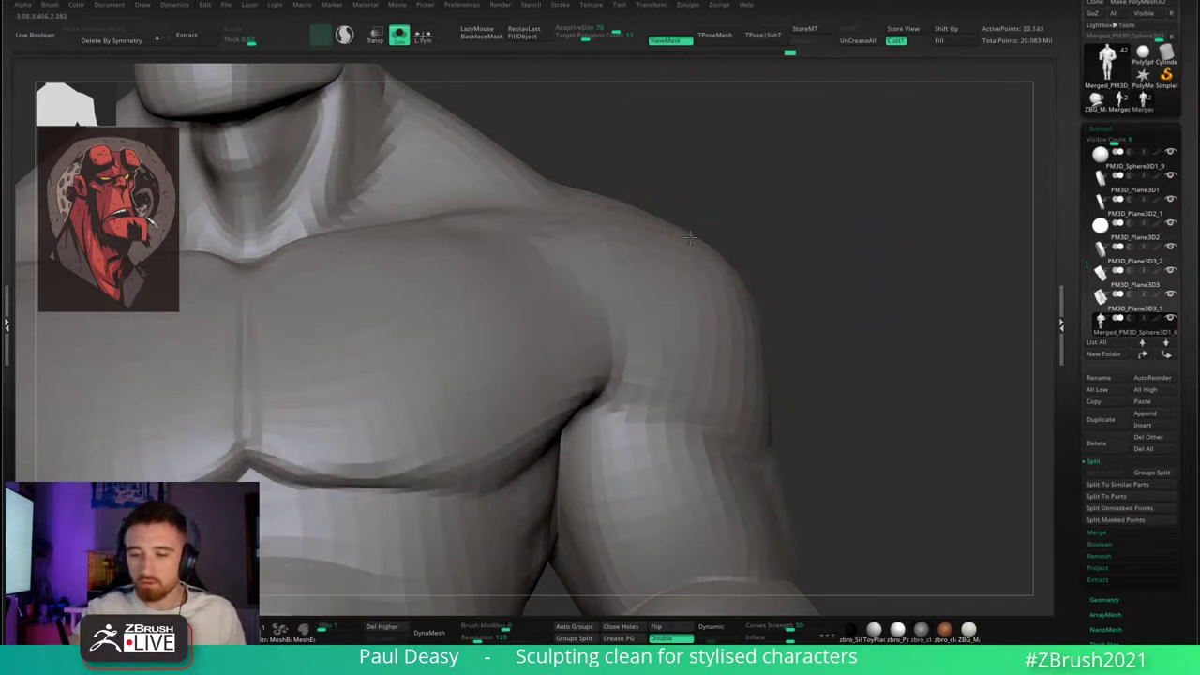
mouse_move(868, 286)
left_mouse_down()
mouse_move(806, 300)
mouse_move(791, 357)
left_mouse_up()
mouse_move(723, 309)
left_mouse_down()
mouse_move(836, 257)
mouse_move(761, 241)
mouse_move(875, 248)
mouse_move(819, 279)
mouse_move(809, 265)
mouse_move(785, 286)
mouse_move(798, 286)
left_mouse_up()
- Smooth the outer shoulder contour on the cup-holding side at subdivision level 1 and raise the body back to level 5
key("d")
key("d")
key("d")
key("d")
key("d")
key("shift+d")
key("shift+d")
key("shift+d")
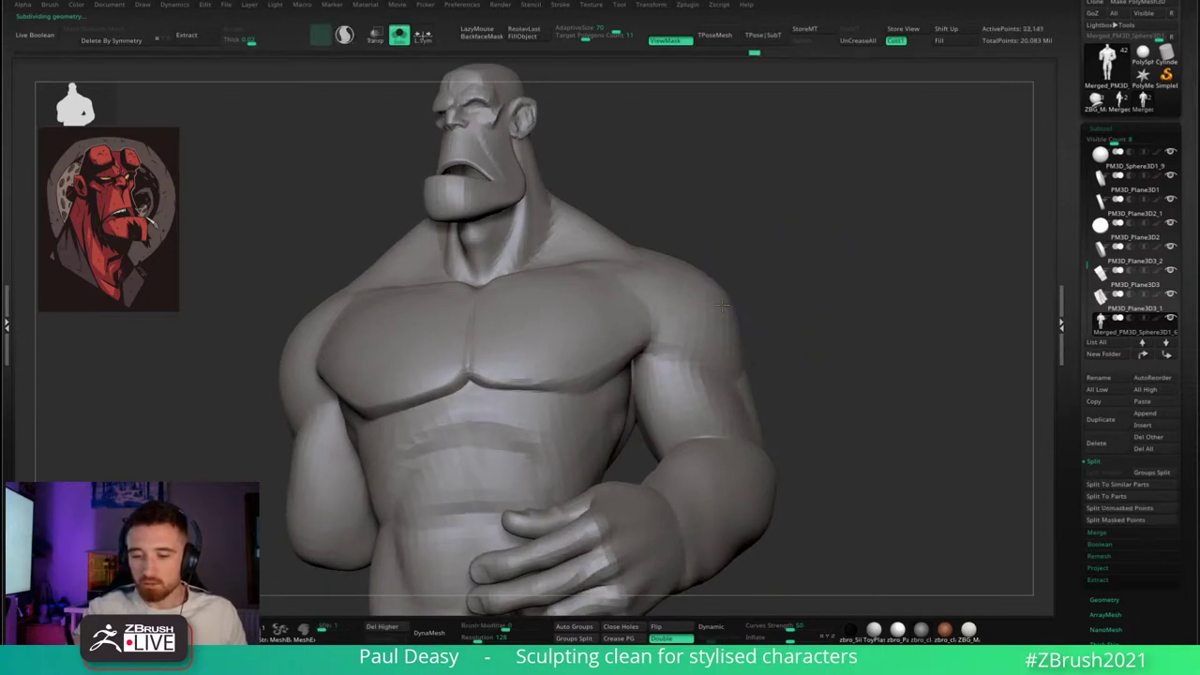
mouse_move(722, 305)
left_mouse_down("shift")
mouse_move(709, 285)
mouse_move(720, 293)
left_mouse_up("shift")
key("d")
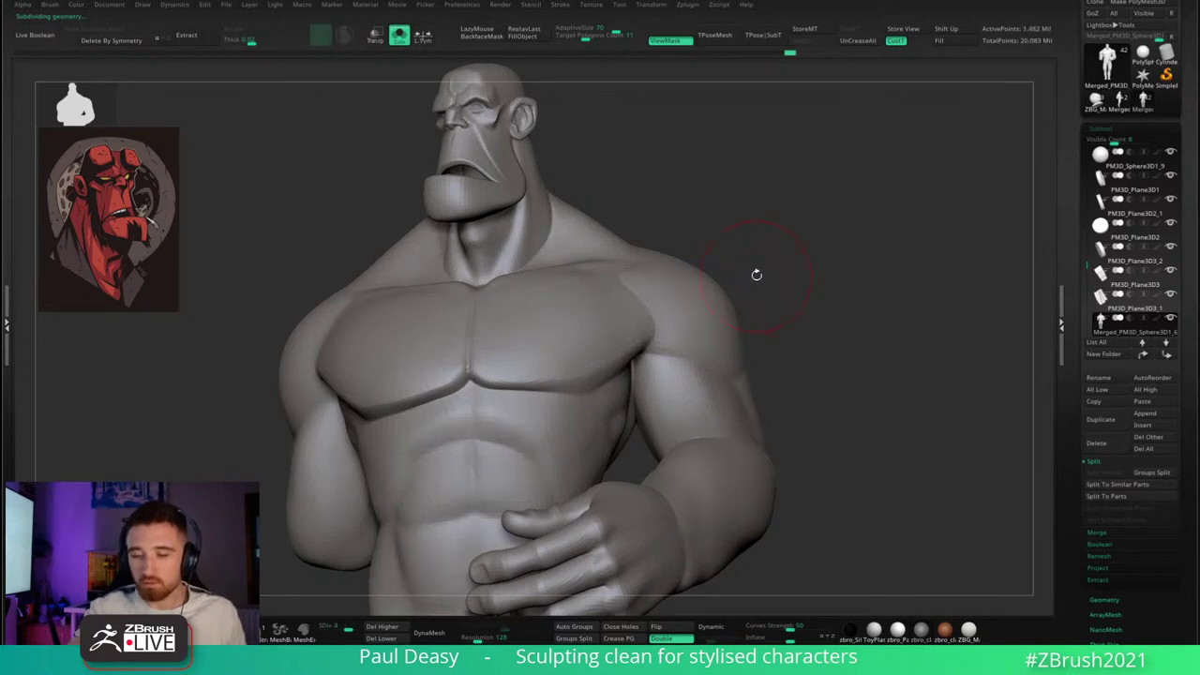
left_click_drag(757, 279, 785, 273, "shift")
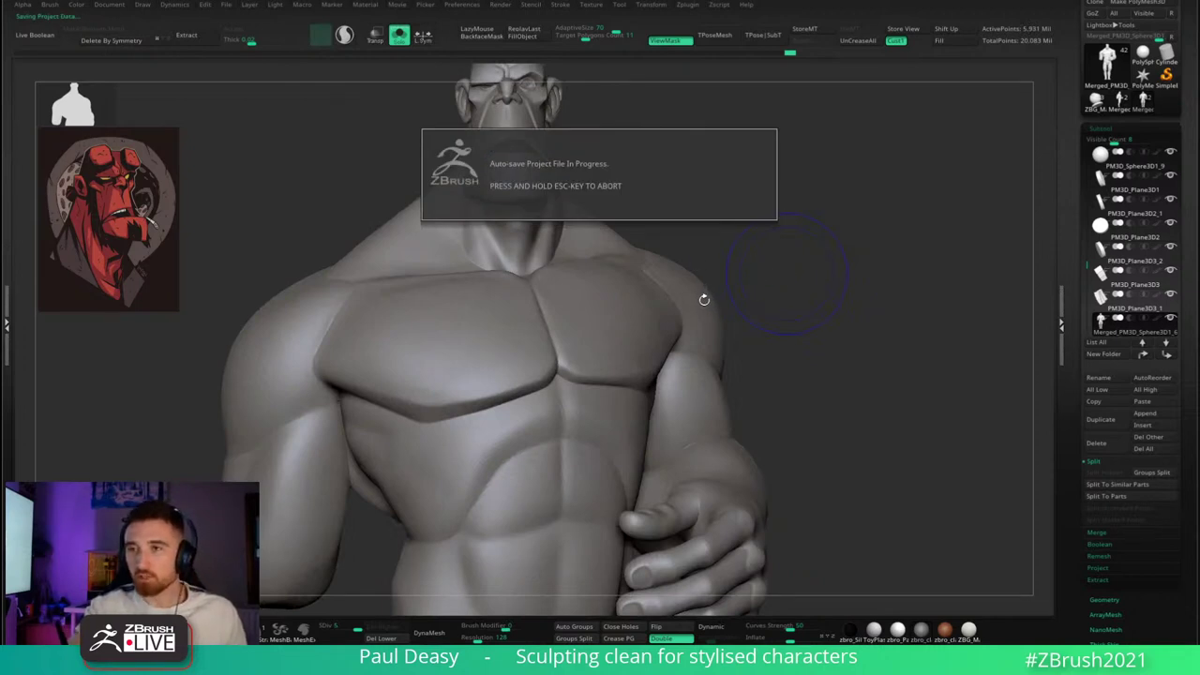
left_click_drag(728, 319, 786, 263)
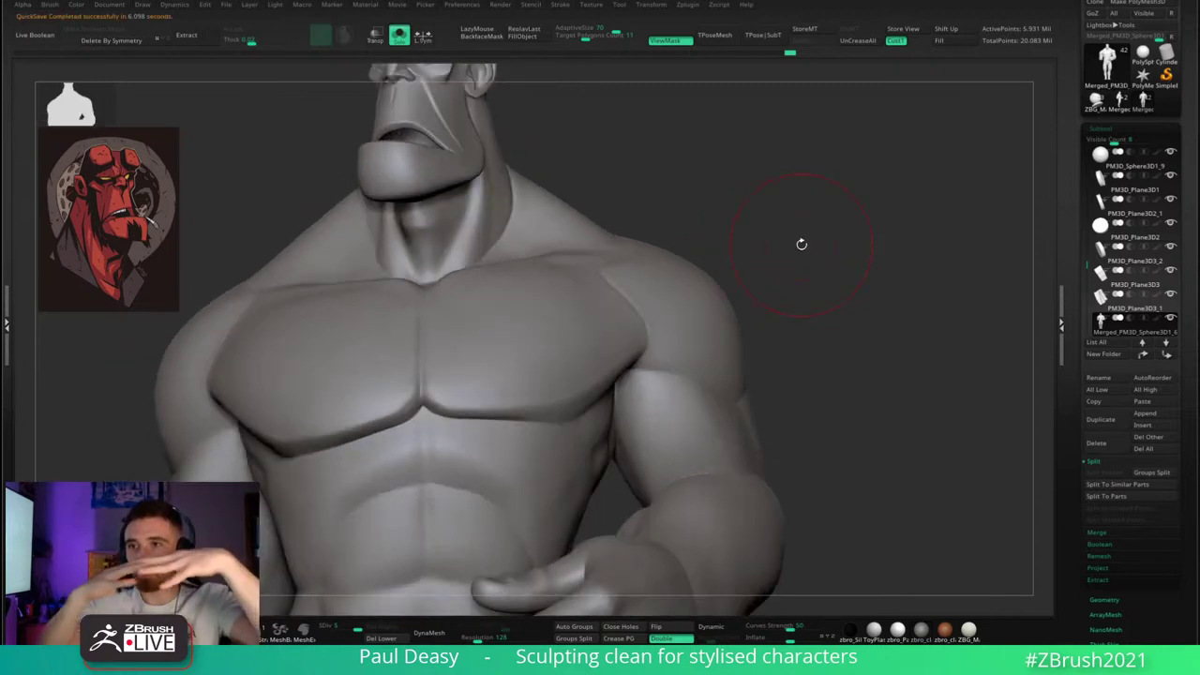
mouse_move(801, 244)
left_mouse_down()
mouse_move(778, 262)
mouse_move(637, 278)
left_mouse_up()
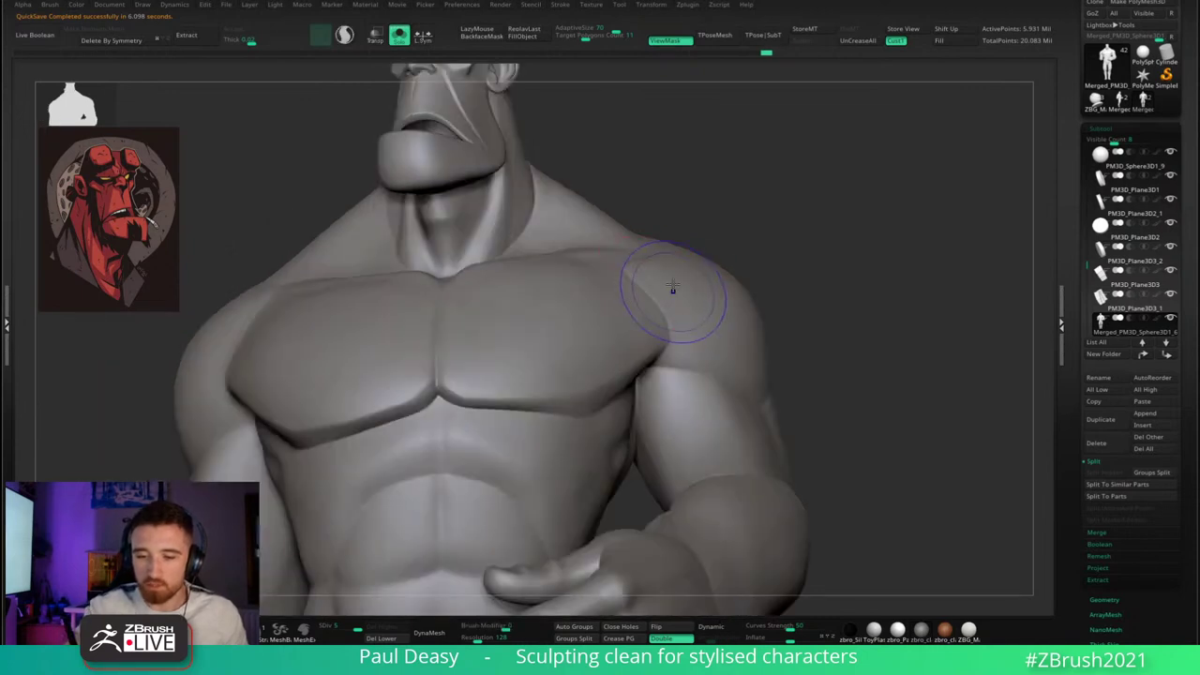
- Lower the body to subdivision level 3 and soften the creases where the pectorals meet the deltoids on both sides
key("shift+d")
key("shift+d")
right_click_drag(677, 285, 653, 300)
left_click_drag(653, 300, 651, 262, "shift")
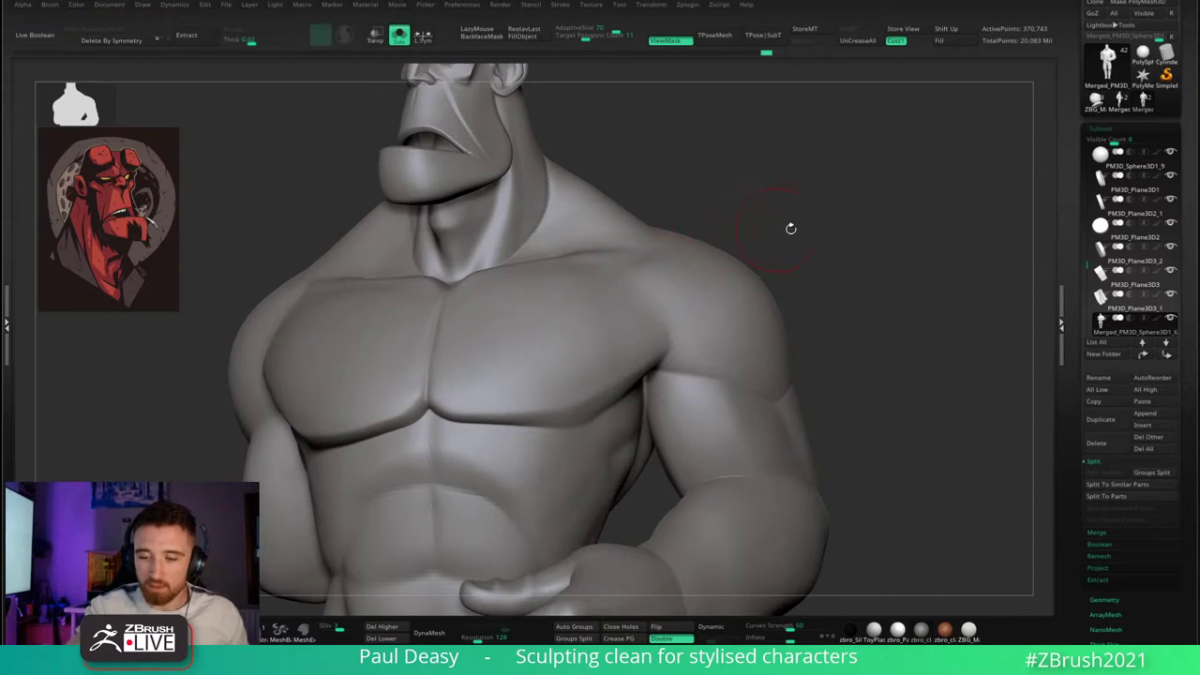
left_click_drag(791, 228, 679, 376)
right_click_drag(731, 384, 923, 332)
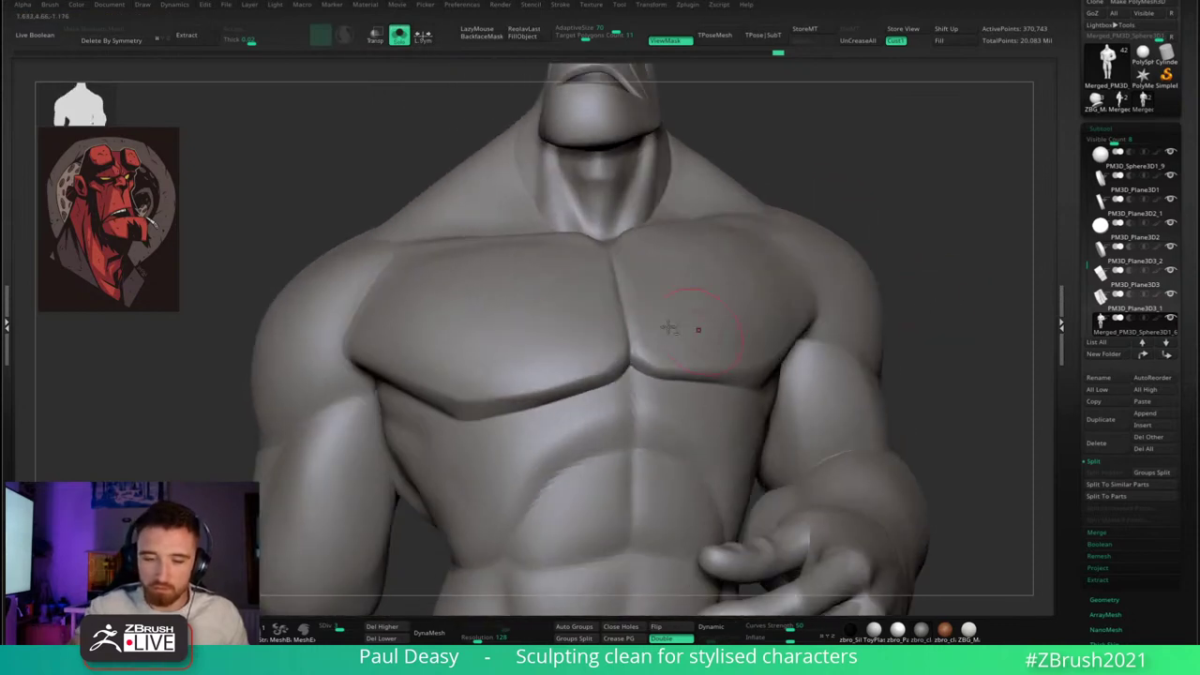
right_click_drag(695, 327, 924, 338)
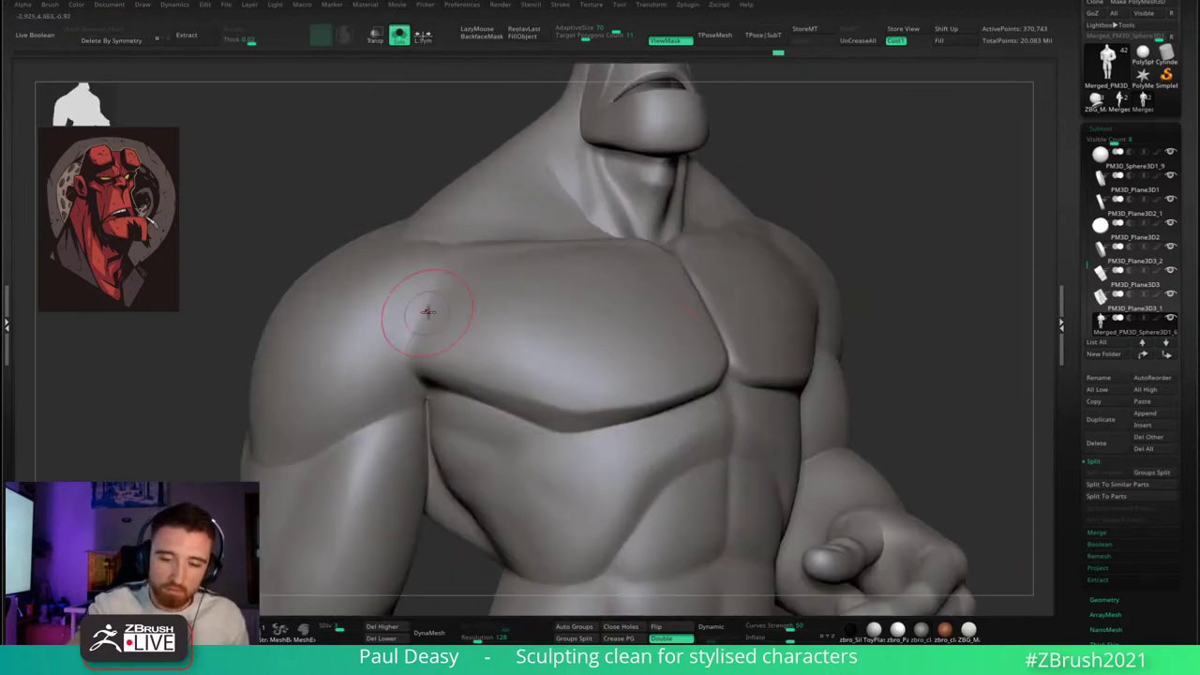
- Examine the rear deltoid, upper back, bent arm and mechanical-arm stump from several angles
mouse_move(427, 311)
left_mouse_down()
mouse_move(549, 257)
mouse_move(594, 318)
mouse_move(796, 313)
mouse_move(690, 322)
left_mouse_up()
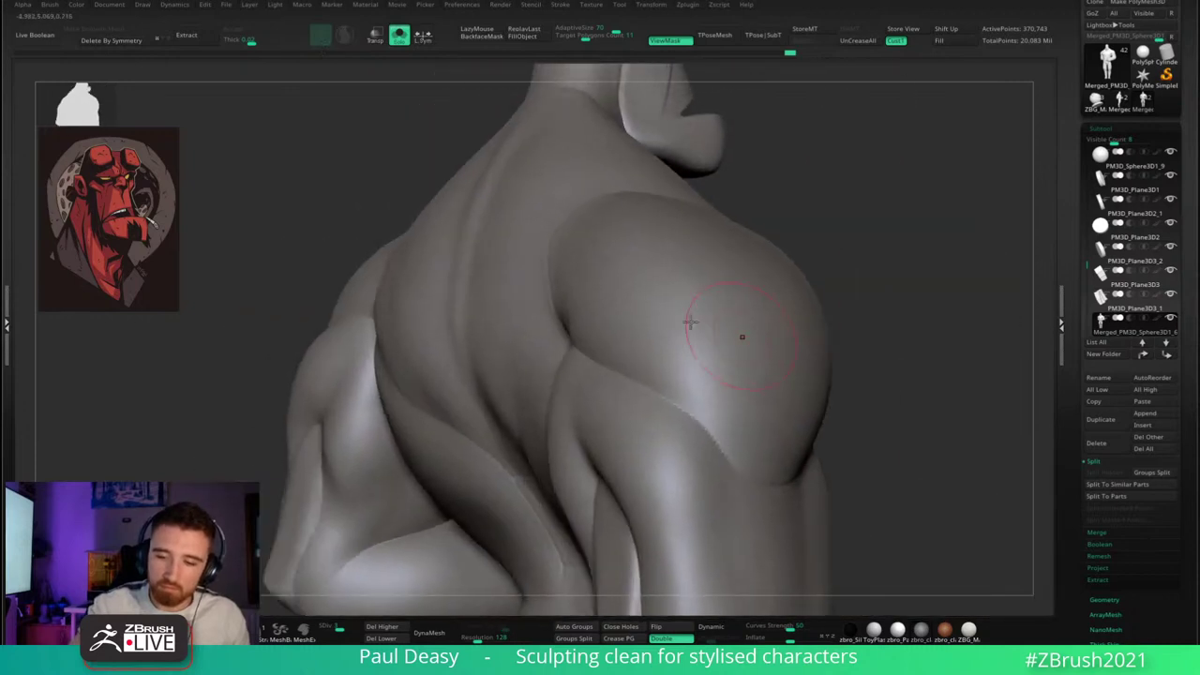
right_click_drag(690, 323, 578, 307)
right_click(578, 307)
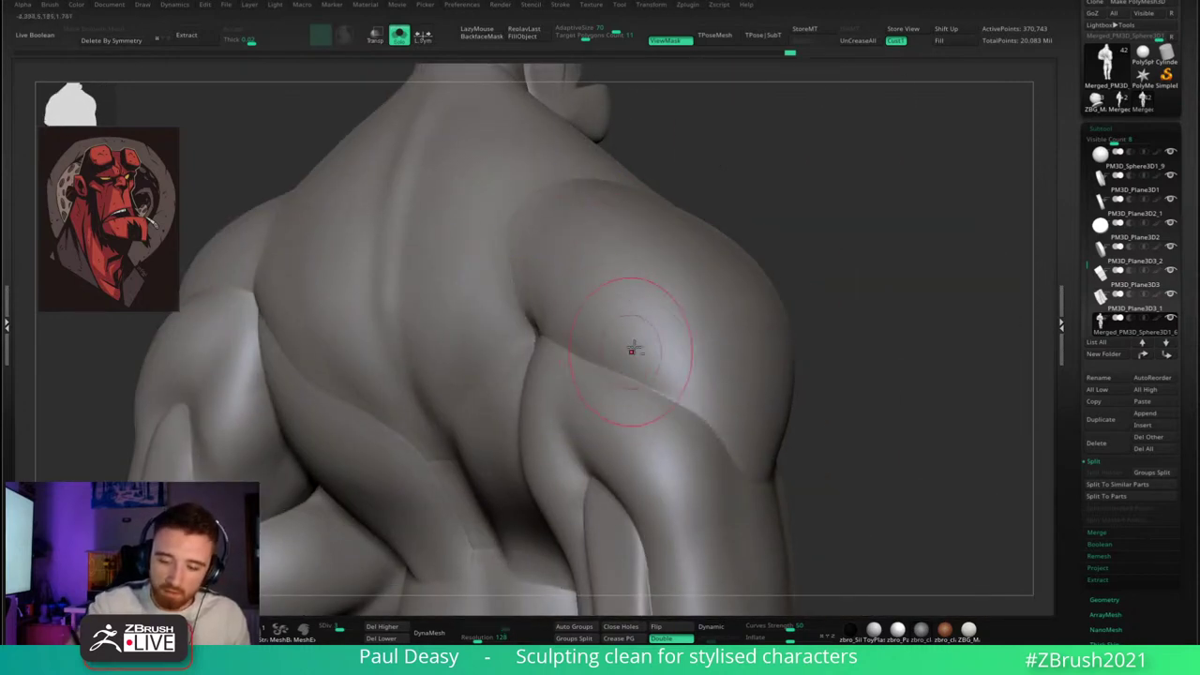
right_click_drag(634, 350, 653, 294)
mouse_move(873, 374)
right_mouse_down()
mouse_move(863, 327)
mouse_move(720, 332)
mouse_move(741, 375)
right_mouse_up()
mouse_move(902, 256)
right_mouse_down("alt")
mouse_move(659, 340)
mouse_move(895, 322)
mouse_move(798, 291)
mouse_move(463, 330)
right_mouse_up("alt")
right_click_drag(649, 312, 649, 280)
mouse_move(461, 414)
right_mouse_down()
mouse_move(843, 235)
mouse_move(853, 366)
mouse_move(769, 392)
mouse_move(737, 348)
mouse_move(717, 370)
mouse_move(726, 365)
right_mouse_up()
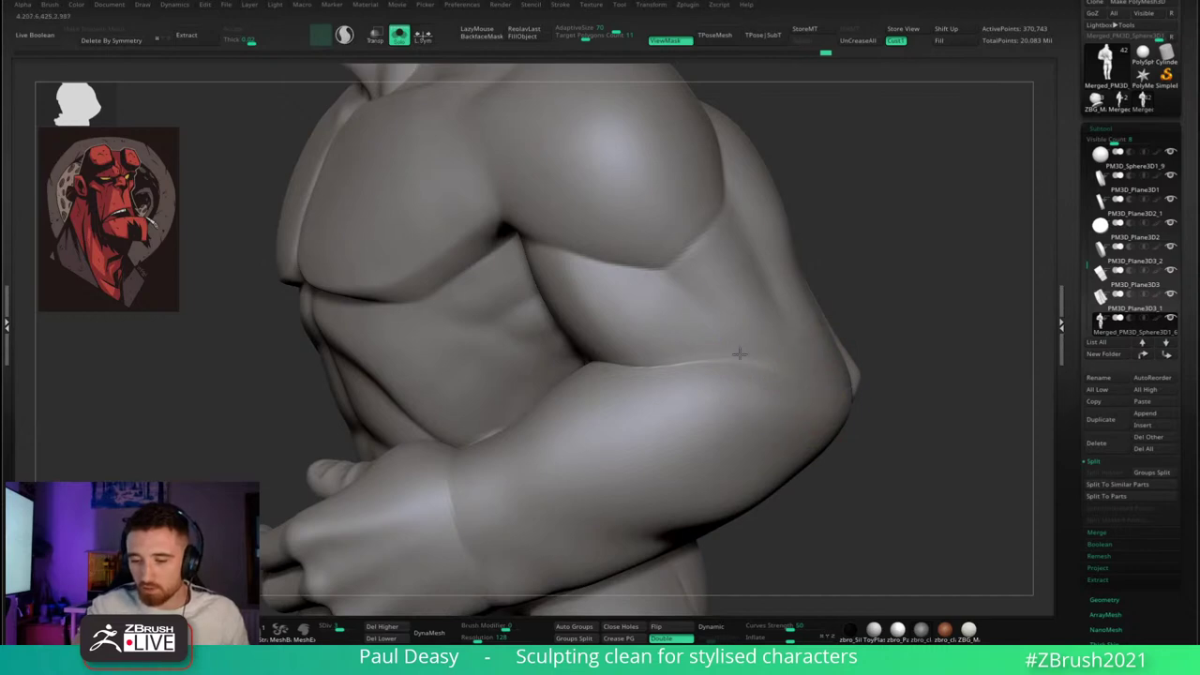
mouse_move(864, 377)
right_mouse_down()
mouse_move(659, 418)
mouse_move(699, 300)
mouse_move(664, 335)
mouse_move(804, 299)
mouse_move(812, 252)
mouse_move(747, 300)
mouse_move(691, 192)
right_mouse_up()
mouse_move(694, 256)
right_mouse_down()
mouse_move(916, 260)
mouse_move(798, 239)
mouse_move(664, 175)
mouse_move(625, 194)
mouse_move(643, 182)
mouse_move(888, 276)
mouse_move(868, 275)
mouse_move(868, 306)
mouse_move(890, 372)
mouse_move(895, 337)
mouse_move(873, 351)
mouse_move(606, 271)
right_mouse_up()
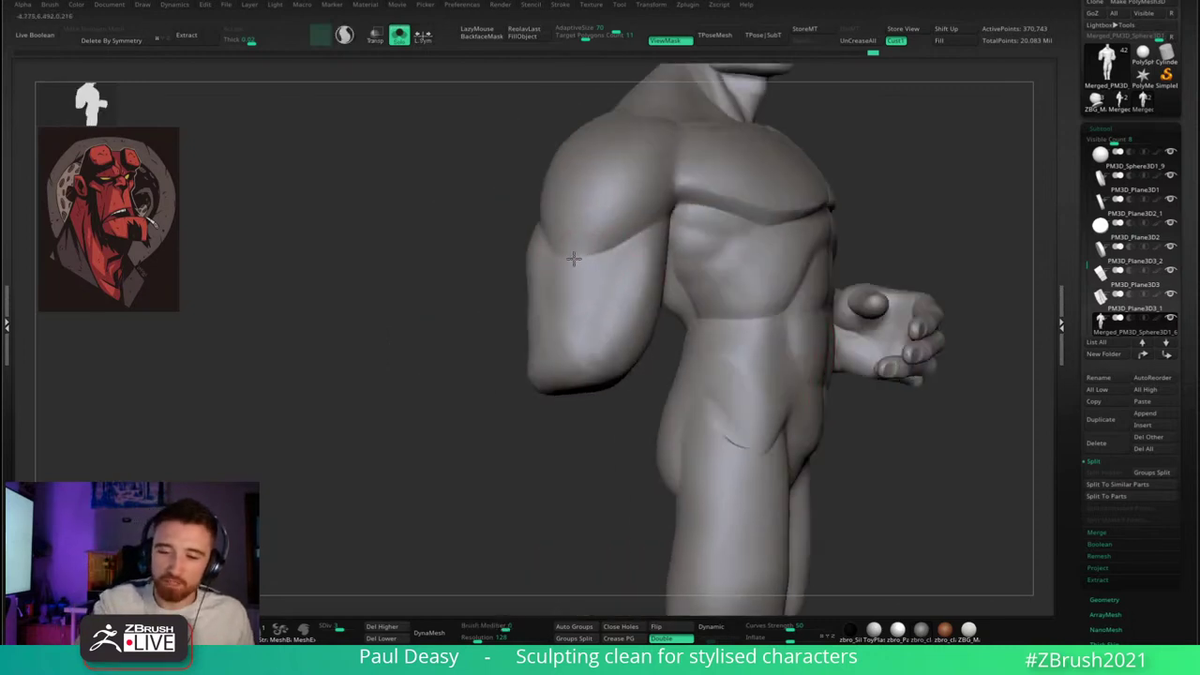
- Lower the body to subdivision level 2 and soften where the deltoid meets the upper arm on the mechanical-arm side
key("shift+d")
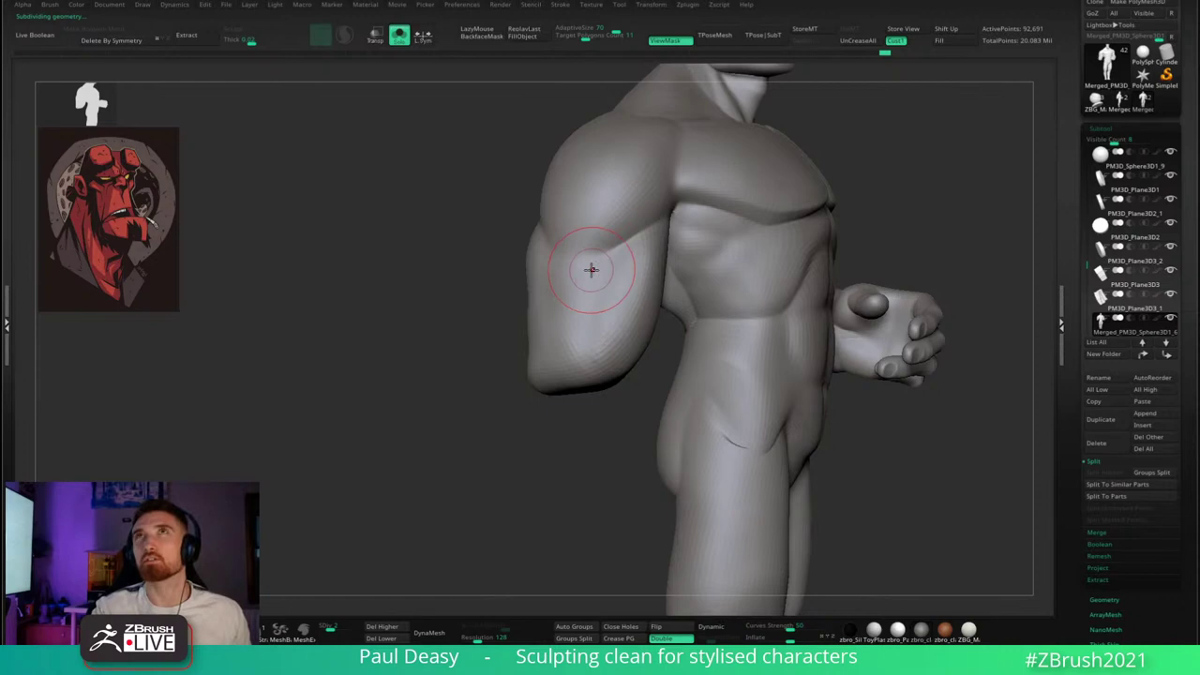
key("space")
left_click_drag(592, 265, 585, 263)
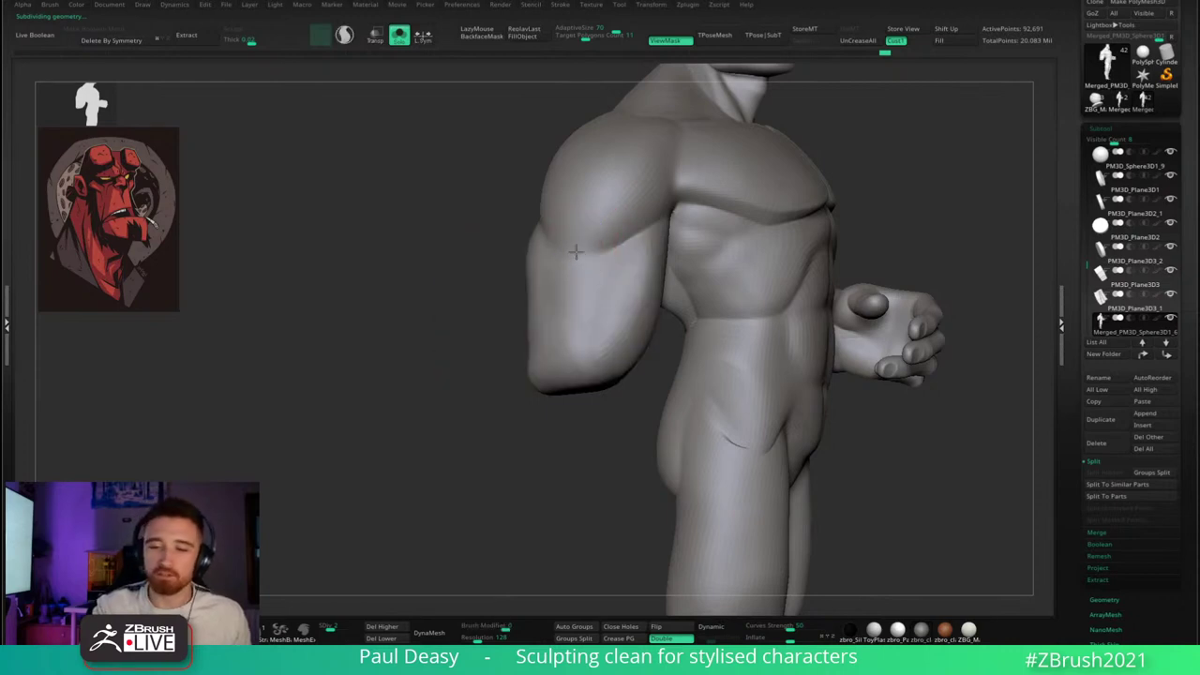
right_click_drag(764, 242, 600, 230)
right_click_drag(826, 210, 619, 267, "alt")
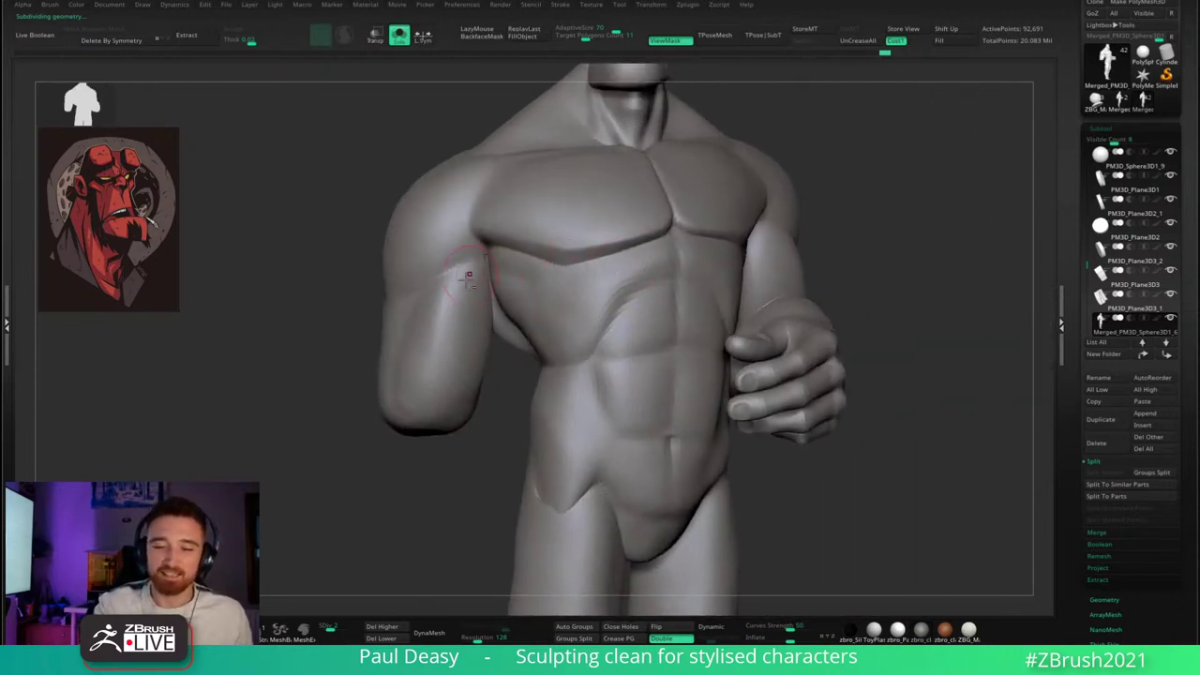
- Smooth the back muscles between the shoulder blade and the spine on the cup-holding side
right_click_drag(468, 274, 810, 253)
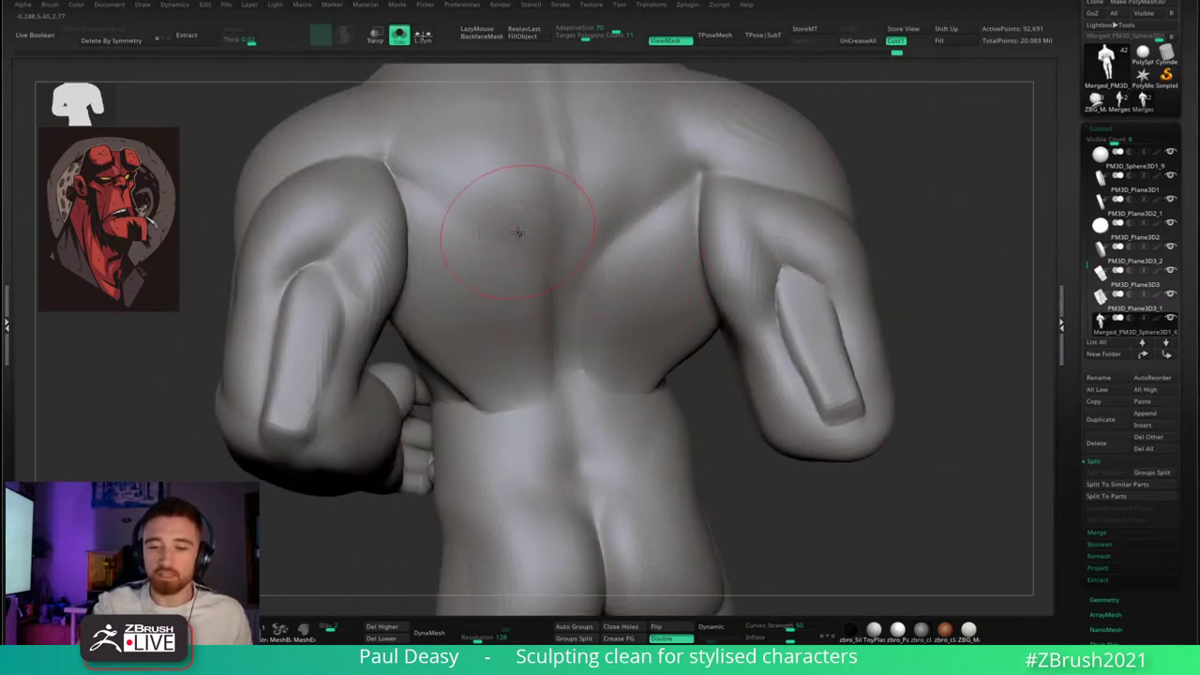
left_click_drag(510, 201, 515, 244, "shift")
mouse_move(459, 168)
left_mouse_down("shift")
mouse_move(525, 281)
mouse_move(507, 232)
left_mouse_up("shift")
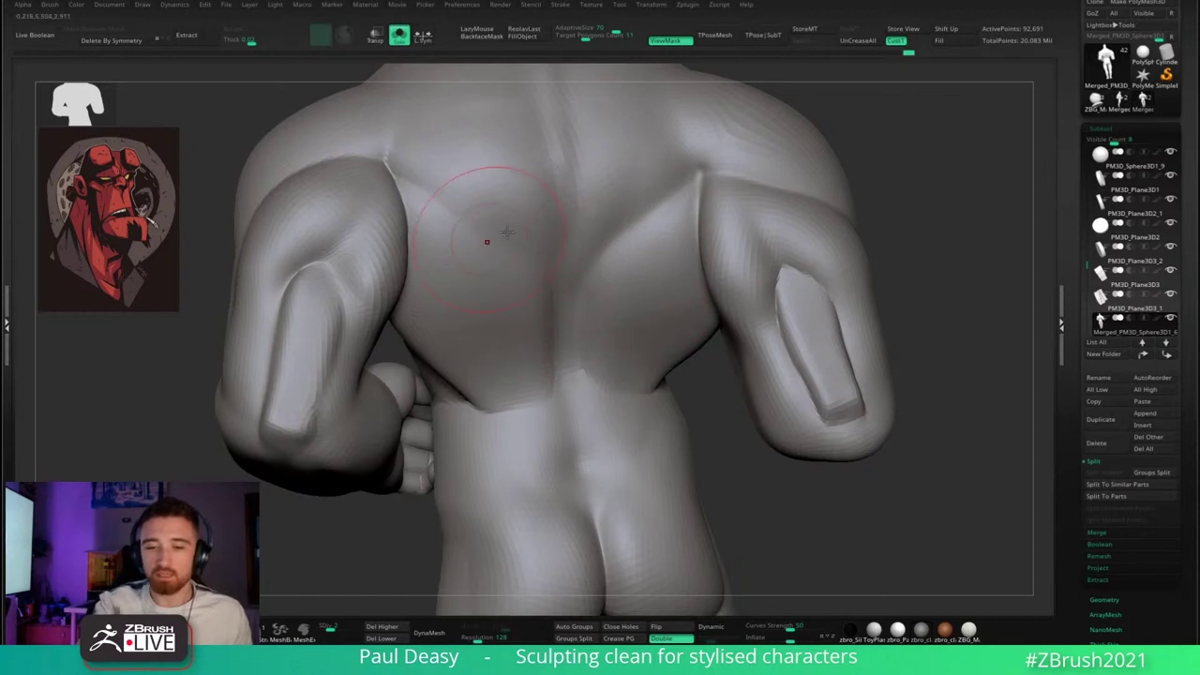
right_click_drag(506, 232, 783, 272)
- Smooth the lower latissimus on the mechanical-arm side and refine its transition into the lower back
right_click(541, 363)
mouse_move(635, 306)
right_mouse_down("ctrl")
mouse_move(541, 364)
mouse_move(565, 360)
right_mouse_up("ctrl")
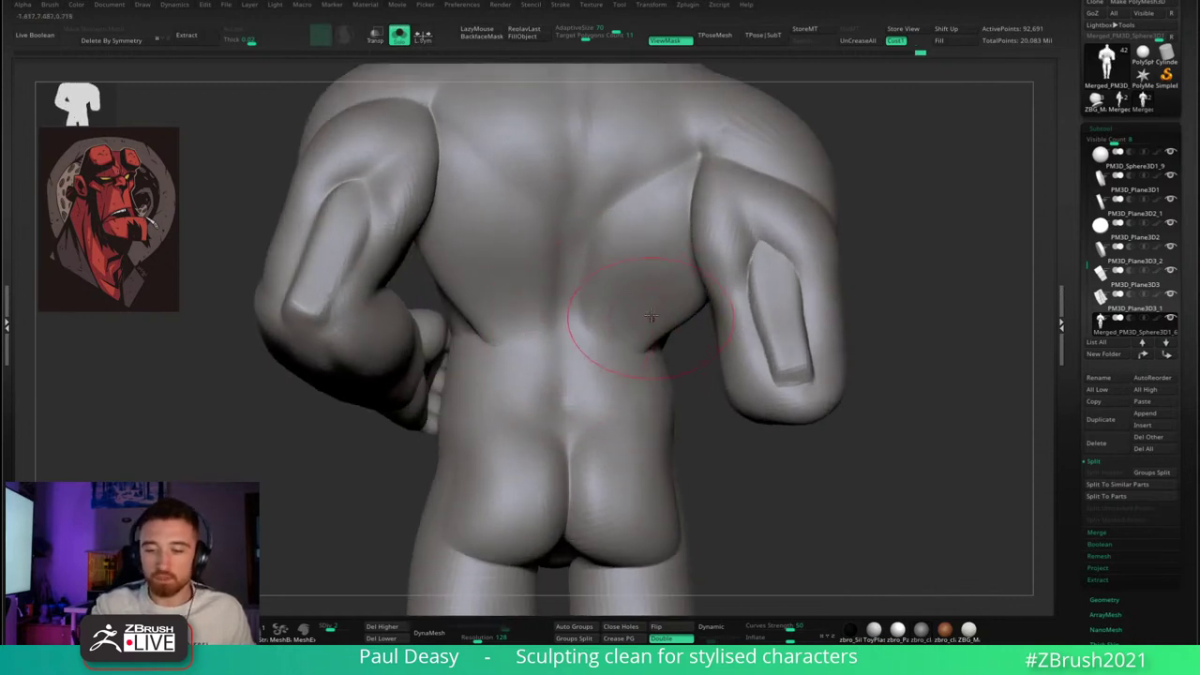
left_click_drag(651, 319, 619, 327, "shift")
right_click_drag(527, 355, 536, 325, "alt")
left_click_drag(621, 324, 615, 337)
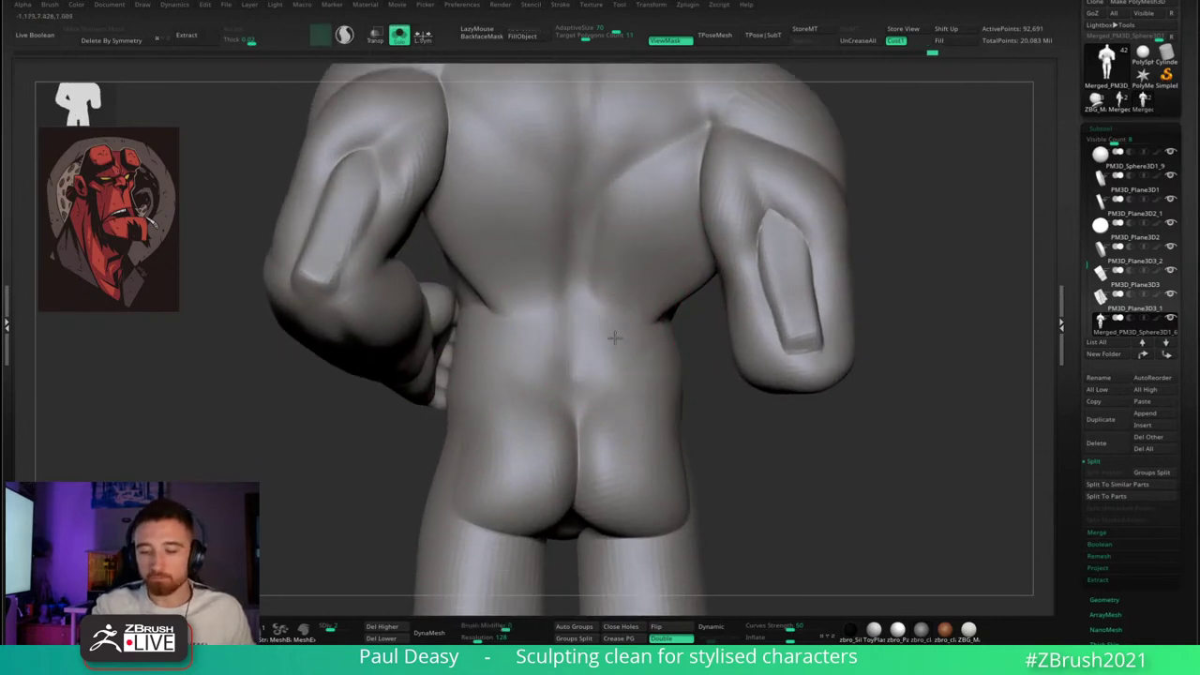
- Soften the lower back and refine the waist above the hip on the mechanical-arm side with a larger brush
right_click_drag(663, 350, 667, 329, "alt")
right_click(662, 324)
key("bracketright")
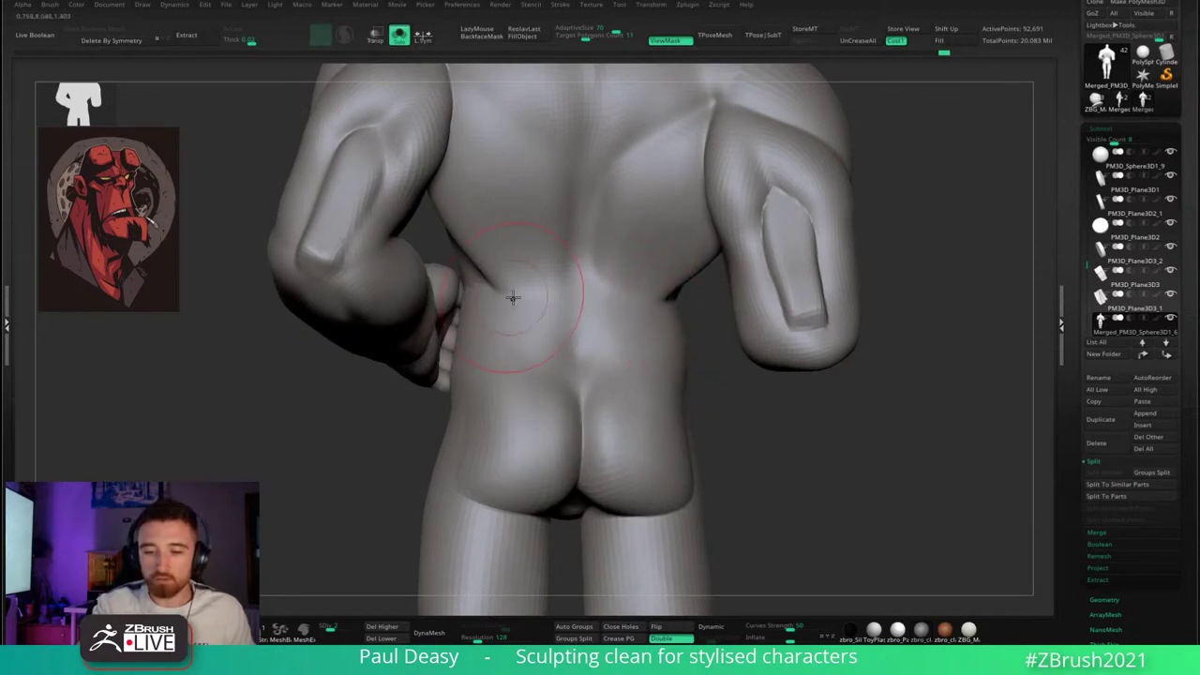
right_click_drag(741, 407, 673, 348)
right_click_drag(760, 314, 831, 348, "alt")
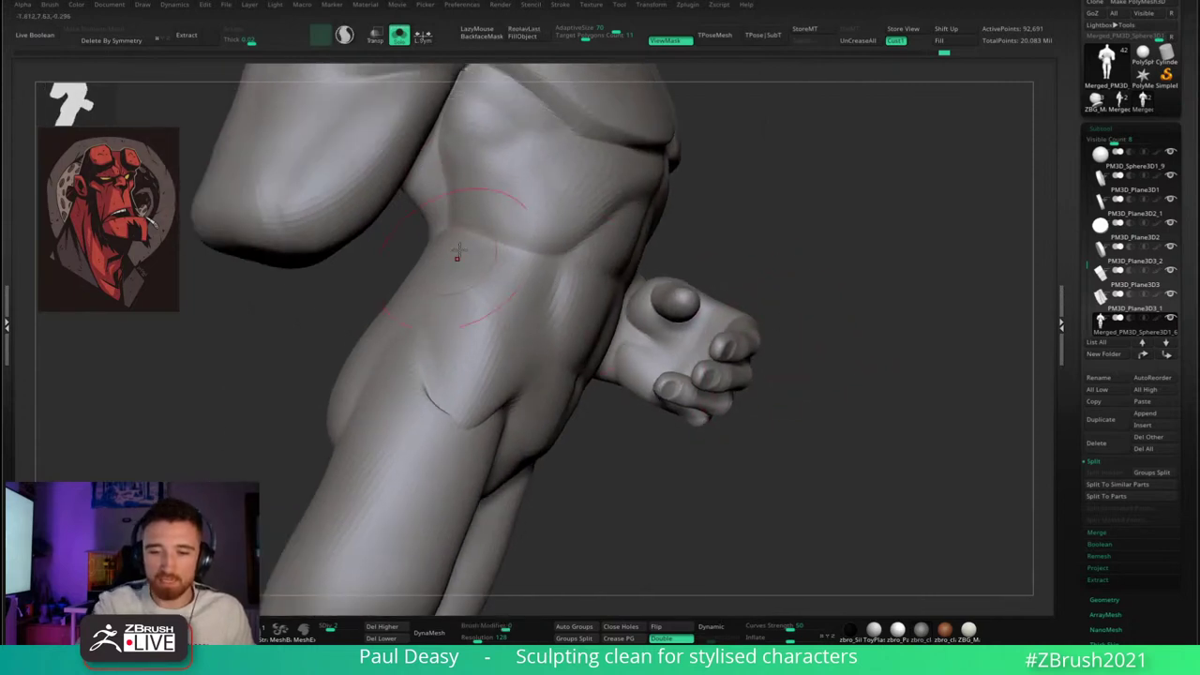
mouse_move(459, 250)
right_mouse_down("alt")
mouse_move(487, 314)
mouse_move(502, 321)
right_mouse_up("alt")
right_click_drag(506, 280, 506, 262, "alt")
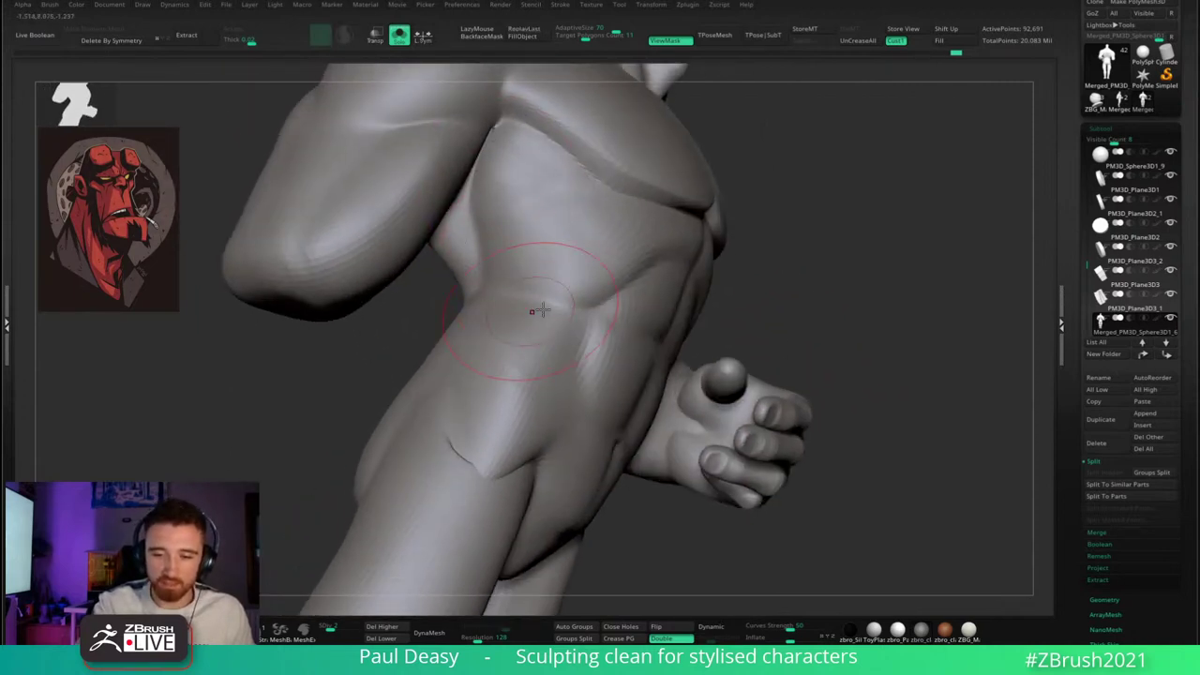
- Reshape the lower back and the waist below the latissimus muscles on both sides of the spine
mouse_move(542, 310)
right_mouse_down()
mouse_move(750, 310)
mouse_move(1031, 380)
mouse_move(944, 364)
mouse_move(856, 328)
mouse_move(916, 385)
right_mouse_up()
right_click_drag(563, 321, 514, 284)
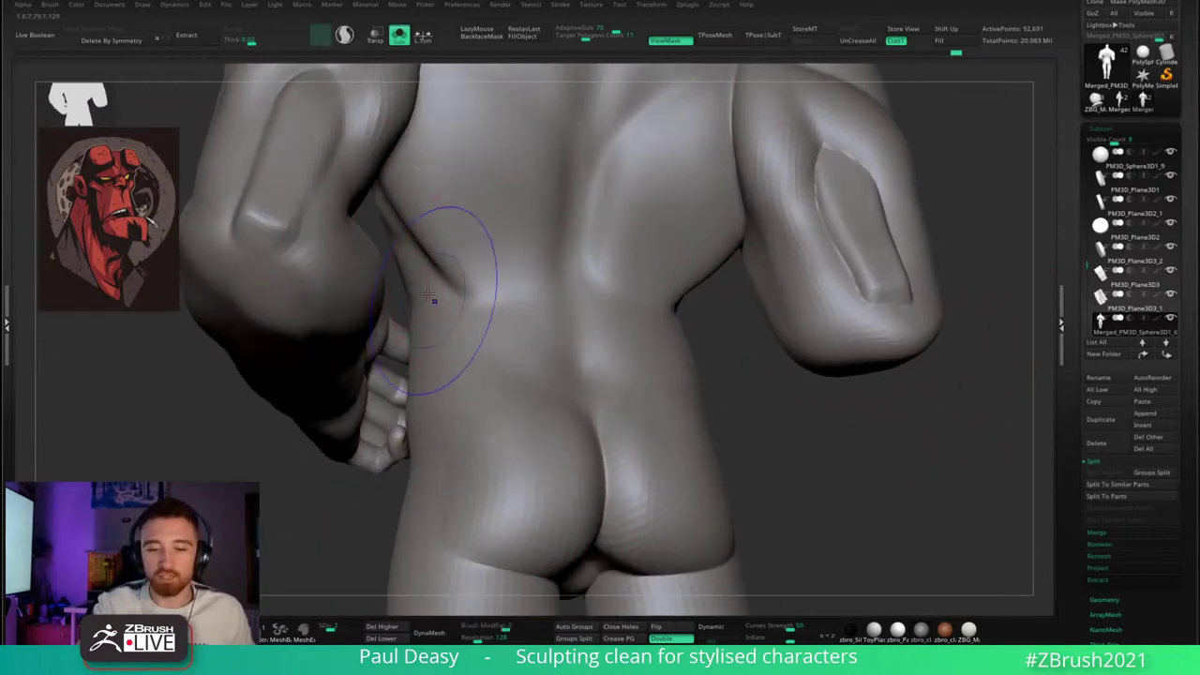
left_click_drag(524, 349, 469, 362)
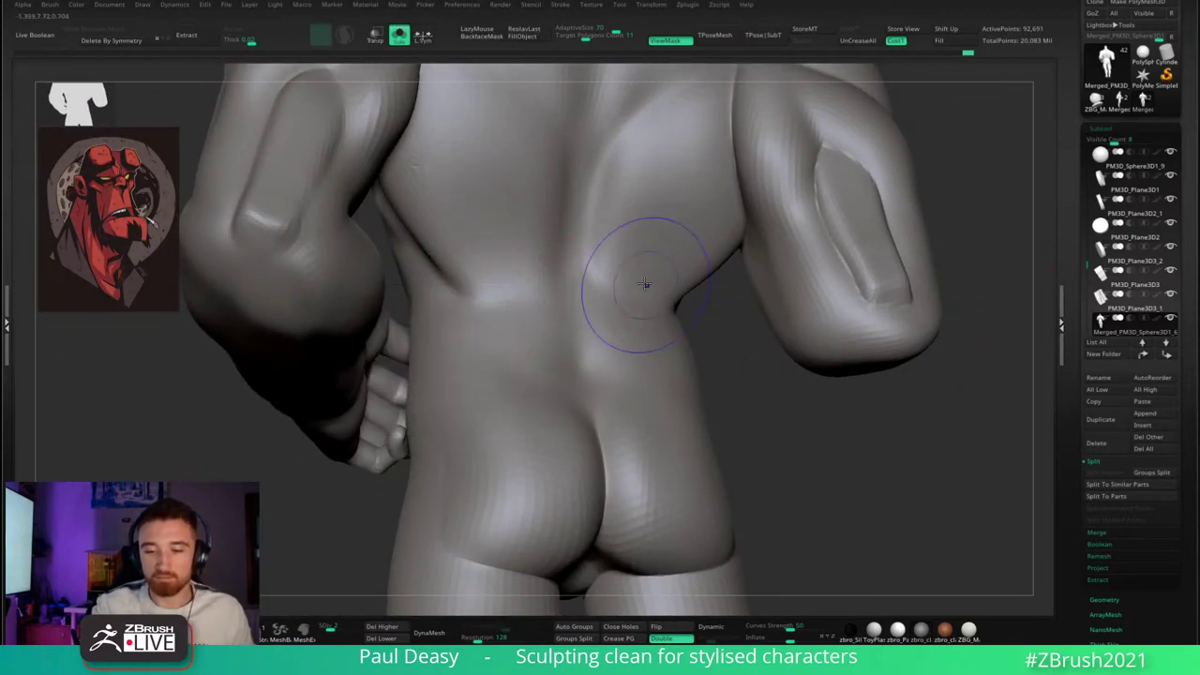
left_click_drag(644, 283, 633, 293)
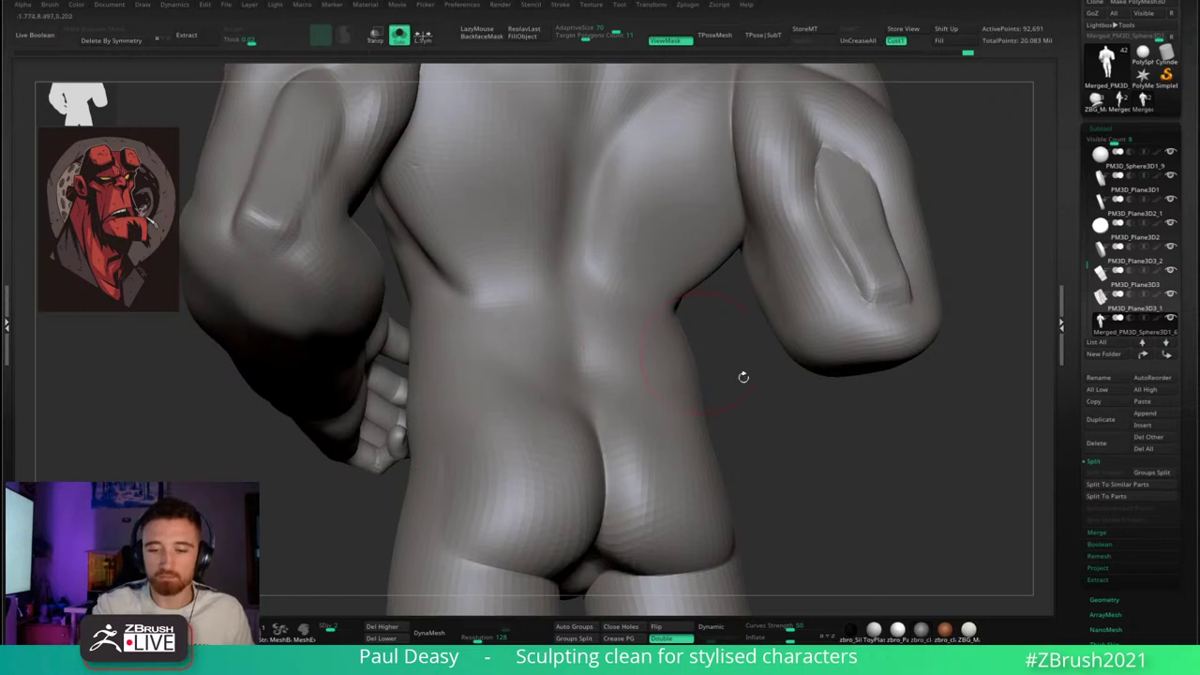
right_click_drag(744, 377, 813, 480)
right_click_drag(813, 480, 784, 450)
right_click_drag(630, 255, 638, 227)
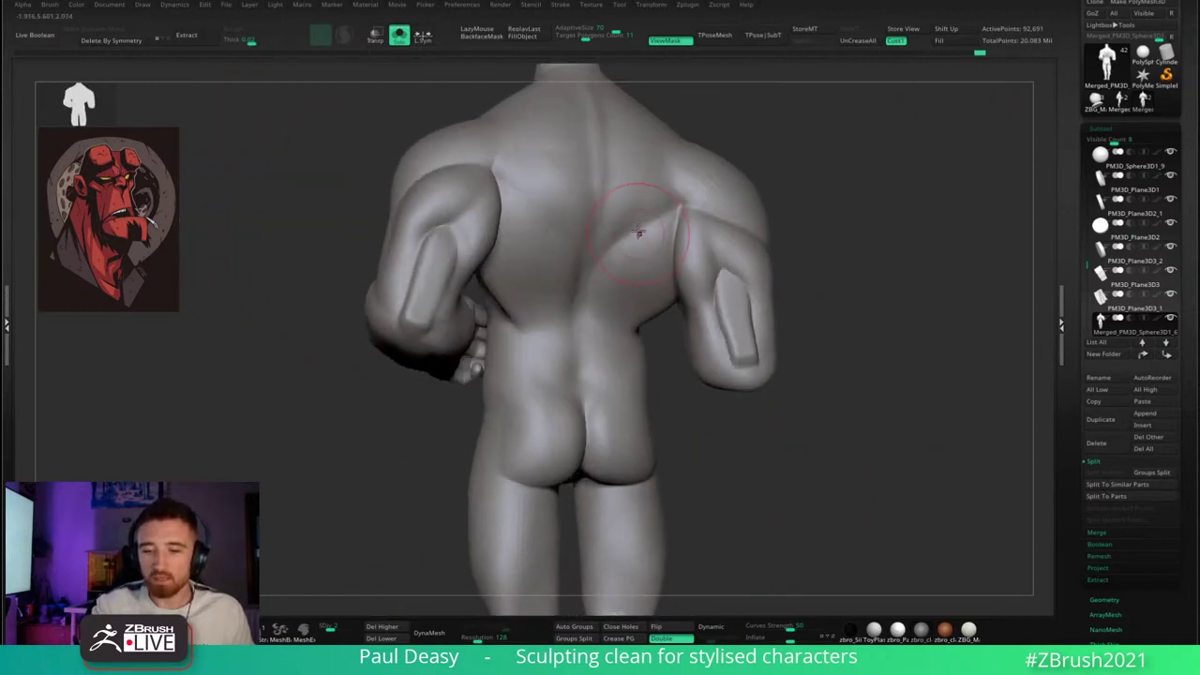
- Smooth the jagged crease where the neck meets the trapezius on the cup-holding side
left_click_drag(850, 249, 984, 272)
mouse_move(868, 274)
left_mouse_down()
mouse_move(975, 313)
mouse_move(710, 277)
mouse_move(822, 298)
mouse_move(647, 258)
left_mouse_up()
mouse_move(766, 227)
left_mouse_down()
mouse_move(817, 257)
mouse_move(791, 238)
mouse_move(796, 255)
left_mouse_up()
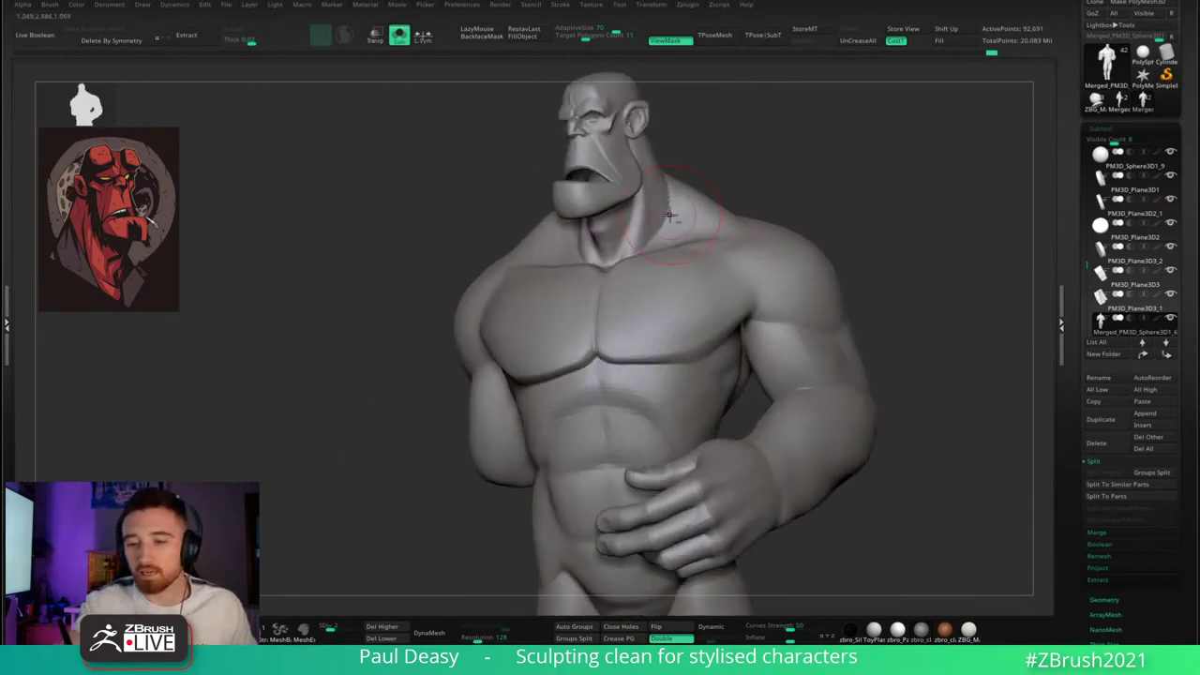
right_click_drag(670, 215, 667, 246, "alt")
key("space")
key("space")
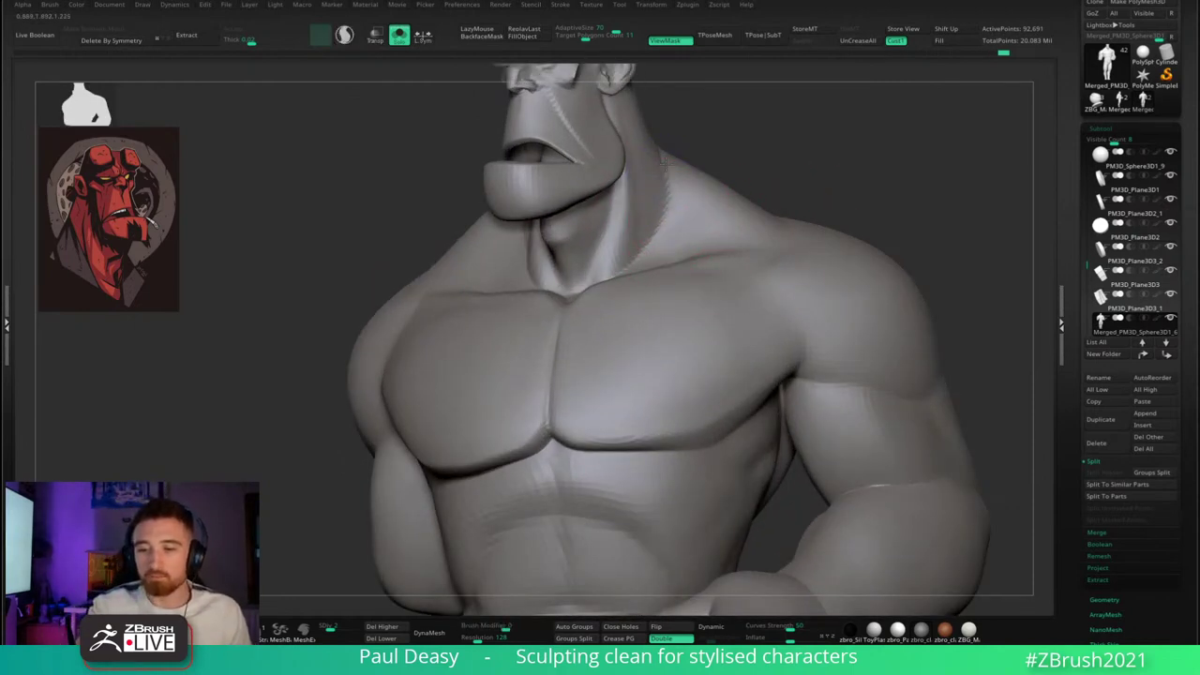
left_click_drag(660, 227, 651, 246, "shift")
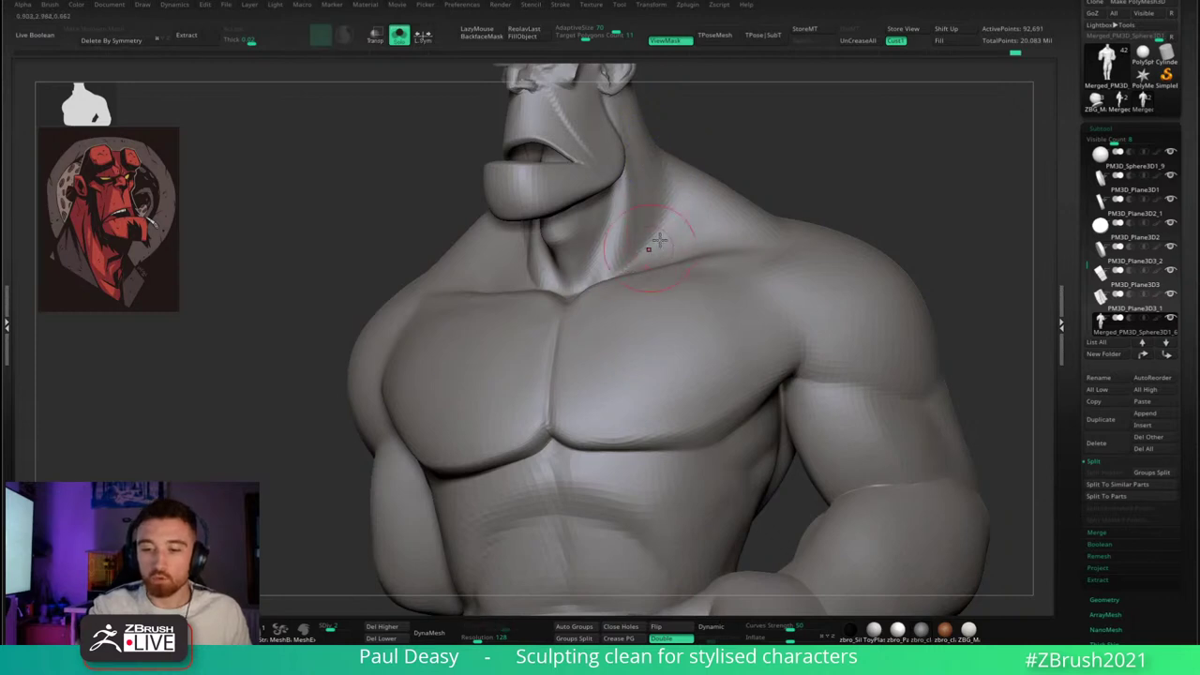
- Refine how the trapezius flows into the sides of the neck, working from the side, above and behind
mouse_move(668, 223)
right_mouse_down()
mouse_move(688, 206)
mouse_move(762, 212)
right_mouse_up()
mouse_move(539, 193)
right_mouse_down()
mouse_move(545, 179)
mouse_move(583, 226)
mouse_move(849, 226)
right_mouse_up()
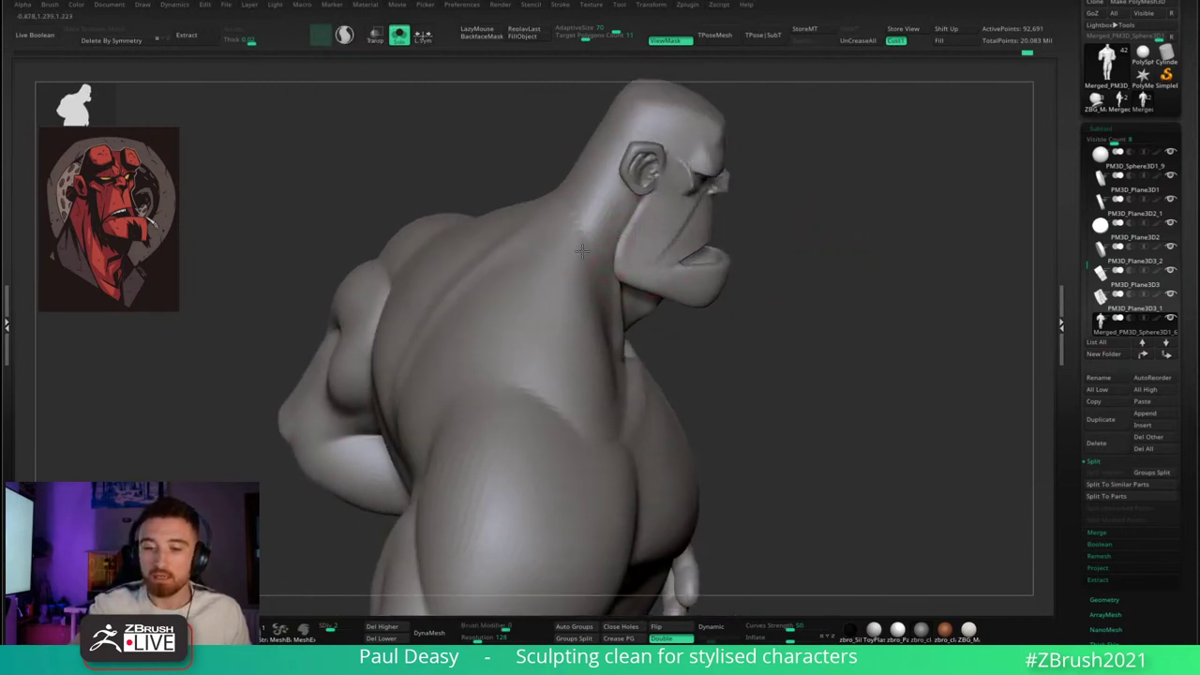
right_click_drag(572, 203, 533, 178)
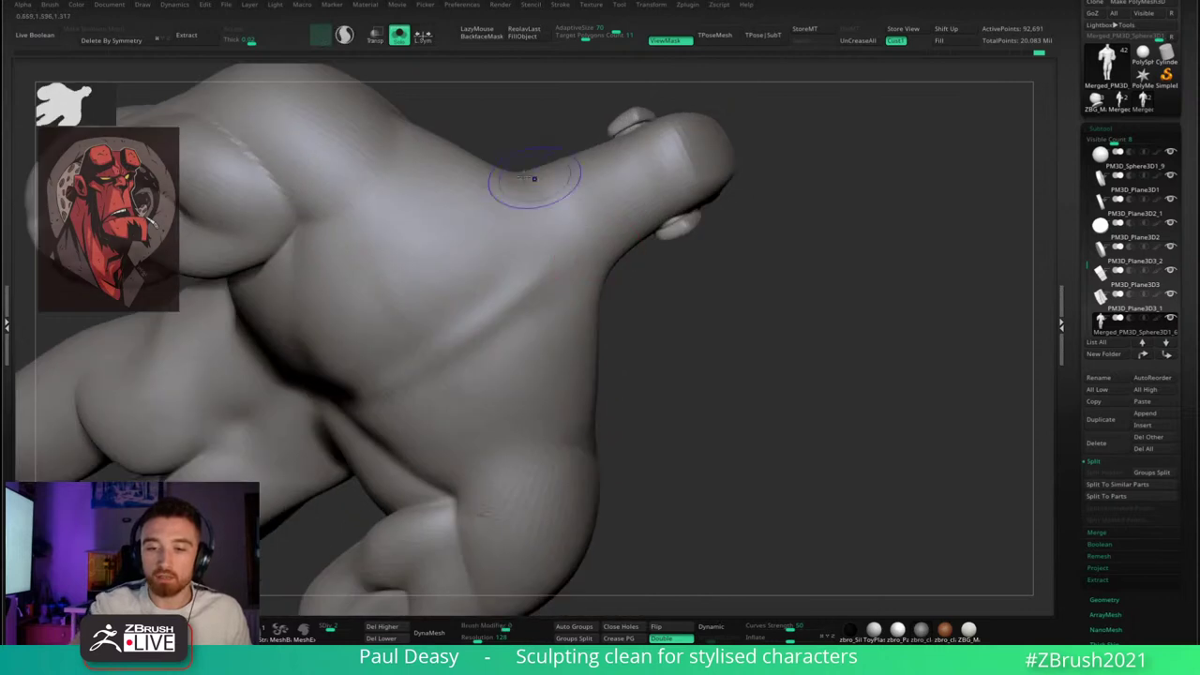
mouse_move(593, 280)
right_mouse_down()
mouse_move(825, 311)
mouse_move(598, 290)
right_mouse_up()
mouse_move(795, 279)
right_mouse_down()
mouse_move(817, 268)
mouse_move(777, 284)
mouse_move(790, 263)
right_mouse_up()
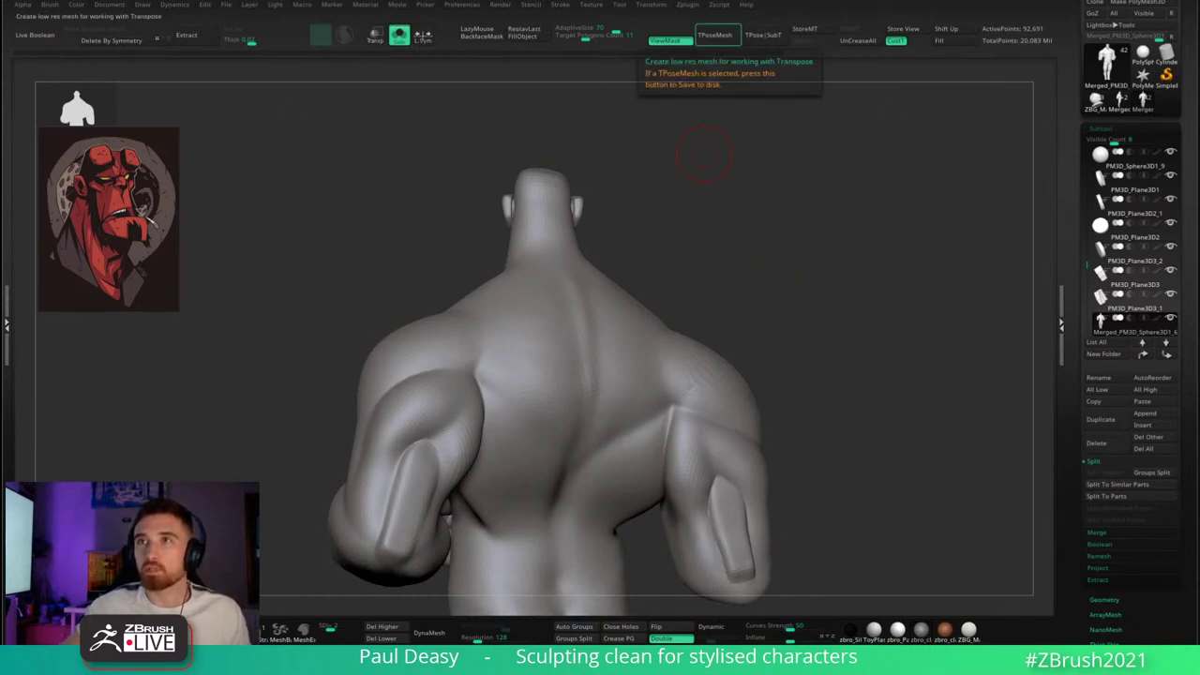
- Shape the back of the head and neck with the Move brush and smooth the neck's transition into the shoulders
right_click(569, 276)
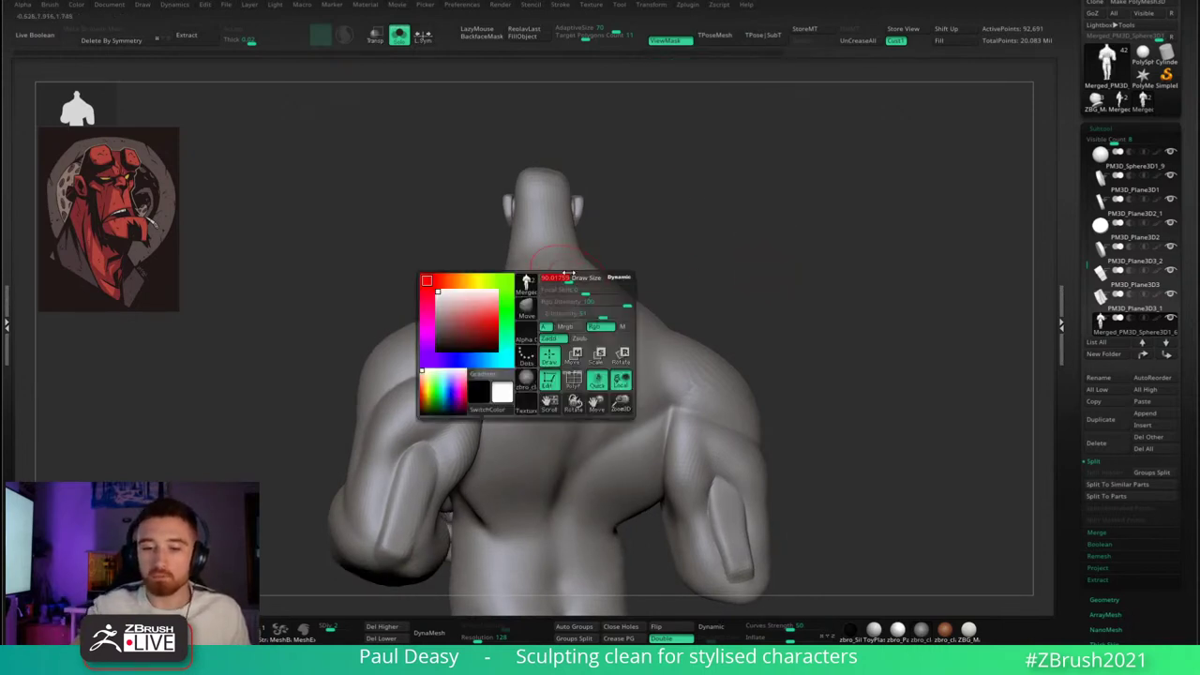
right_click_drag(568, 275, 569, 263)
right_click_drag(664, 245, 692, 311)
right_click(559, 284)
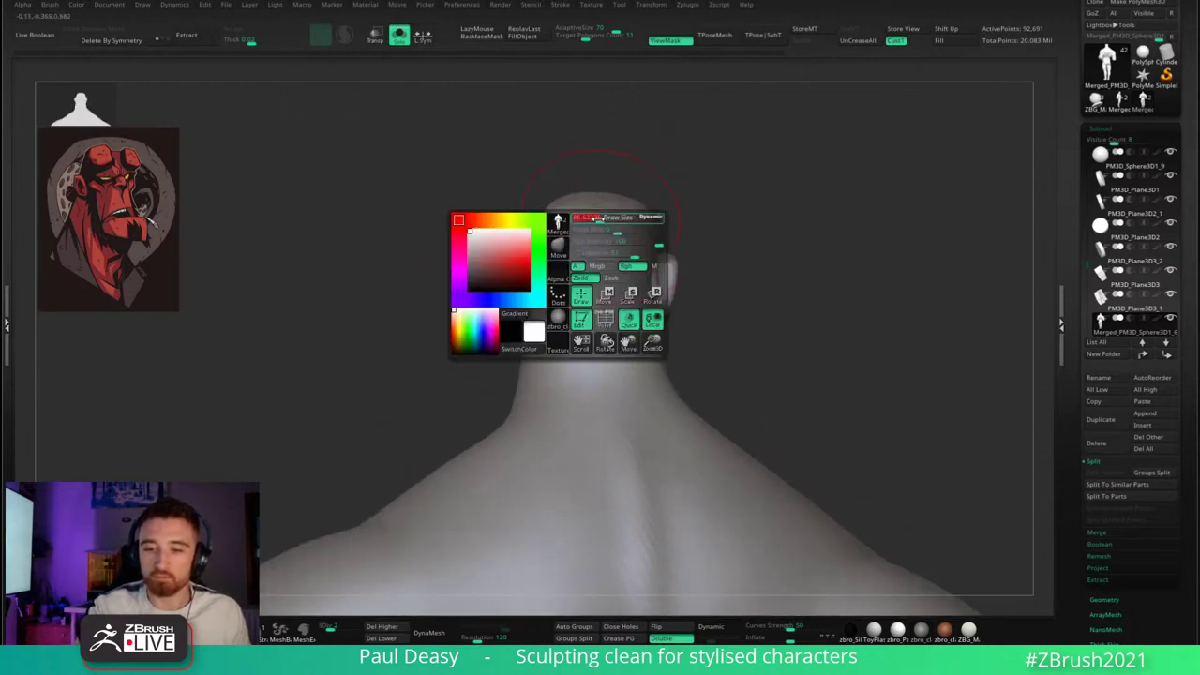
right_click(564, 281)
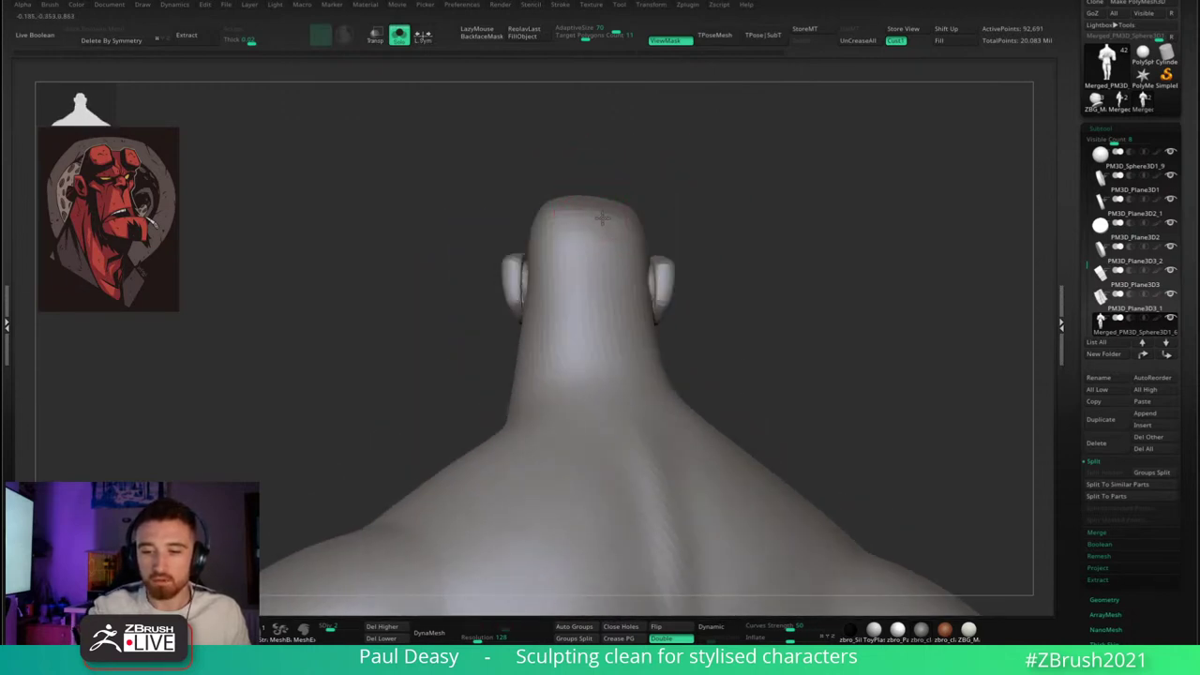
mouse_move(761, 247)
right_mouse_down("ctrl")
mouse_move(787, 269)
mouse_move(762, 272)
right_mouse_up("ctrl")
left_click_drag(691, 348, 689, 318, "shift")
right_click_drag(775, 328, 671, 315)
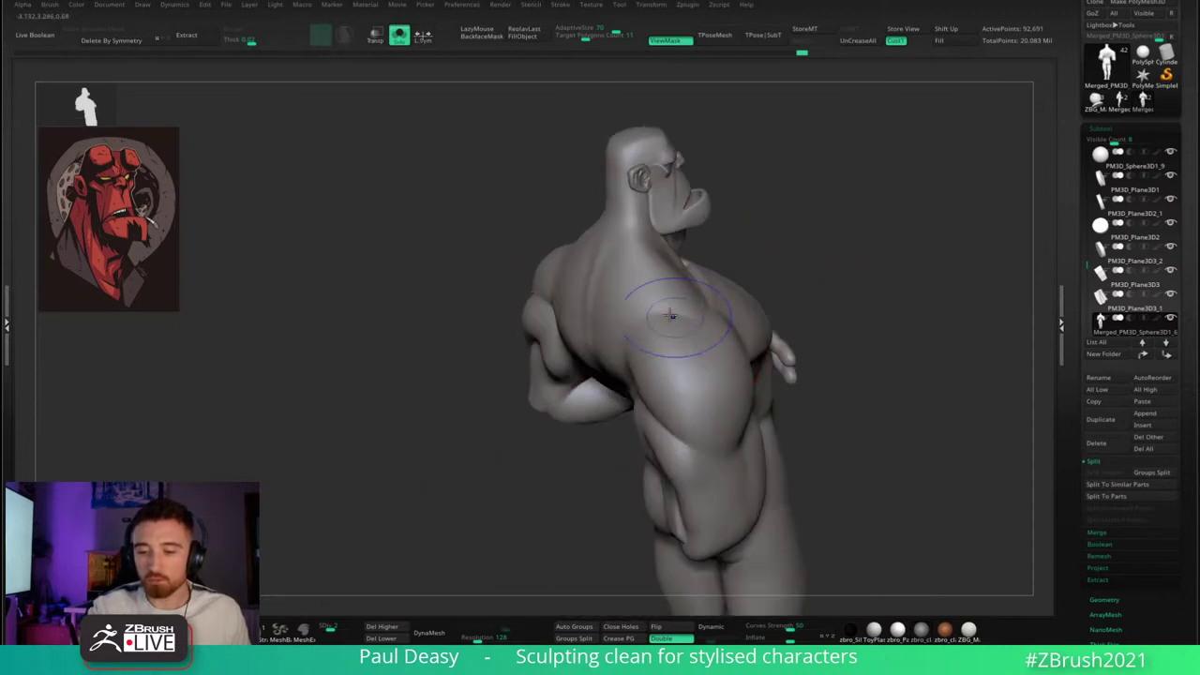
- Examine the head, shoulders, chest and arms from the front, three-quarter and overhead angles
right_click_drag(860, 287, 792, 225)
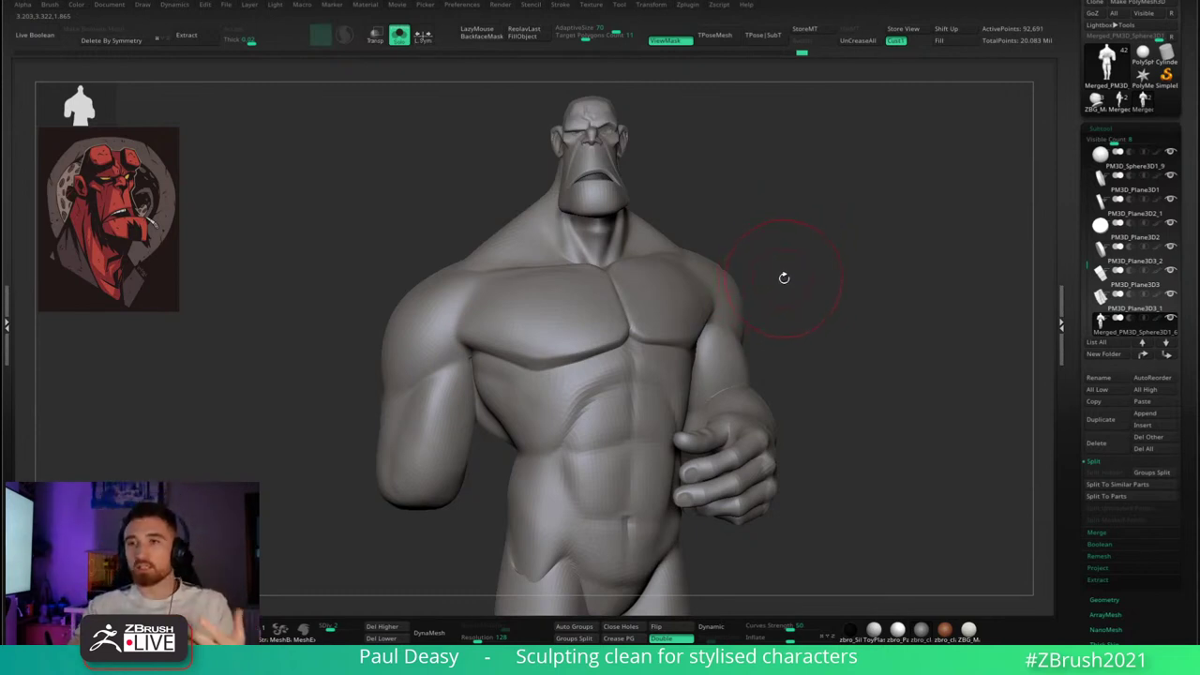
key("space")
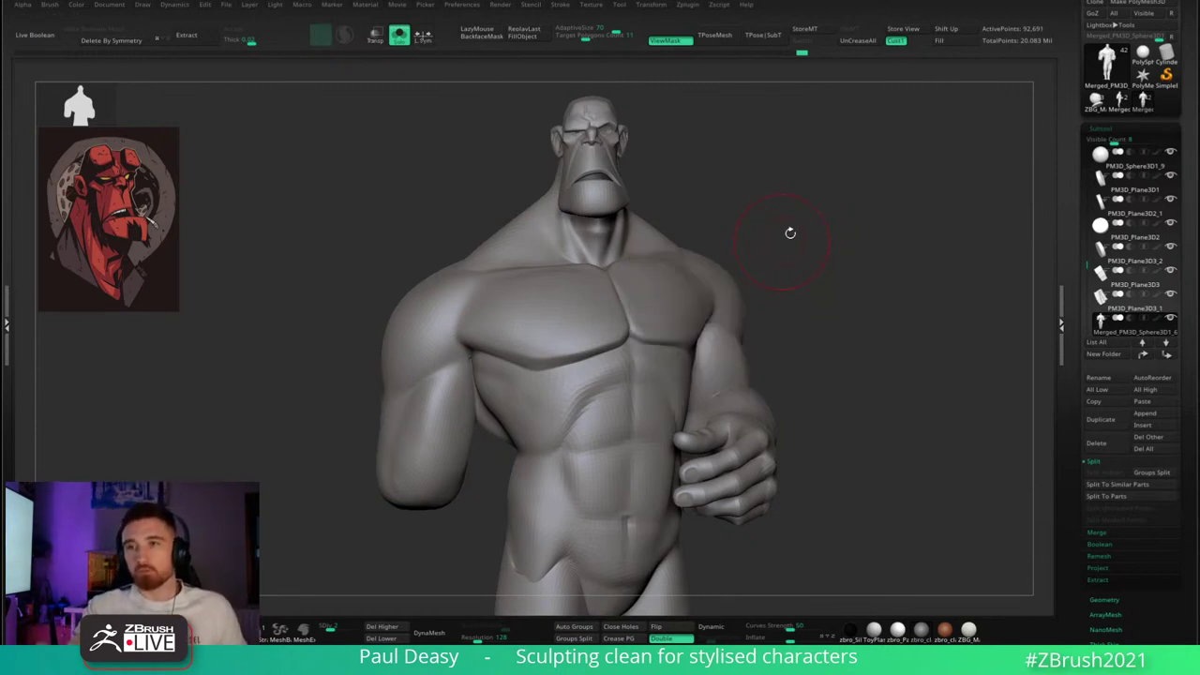
mouse_move(790, 232)
right_mouse_down()
mouse_move(827, 264)
mouse_move(825, 284)
right_mouse_up()
right_click(827, 263)
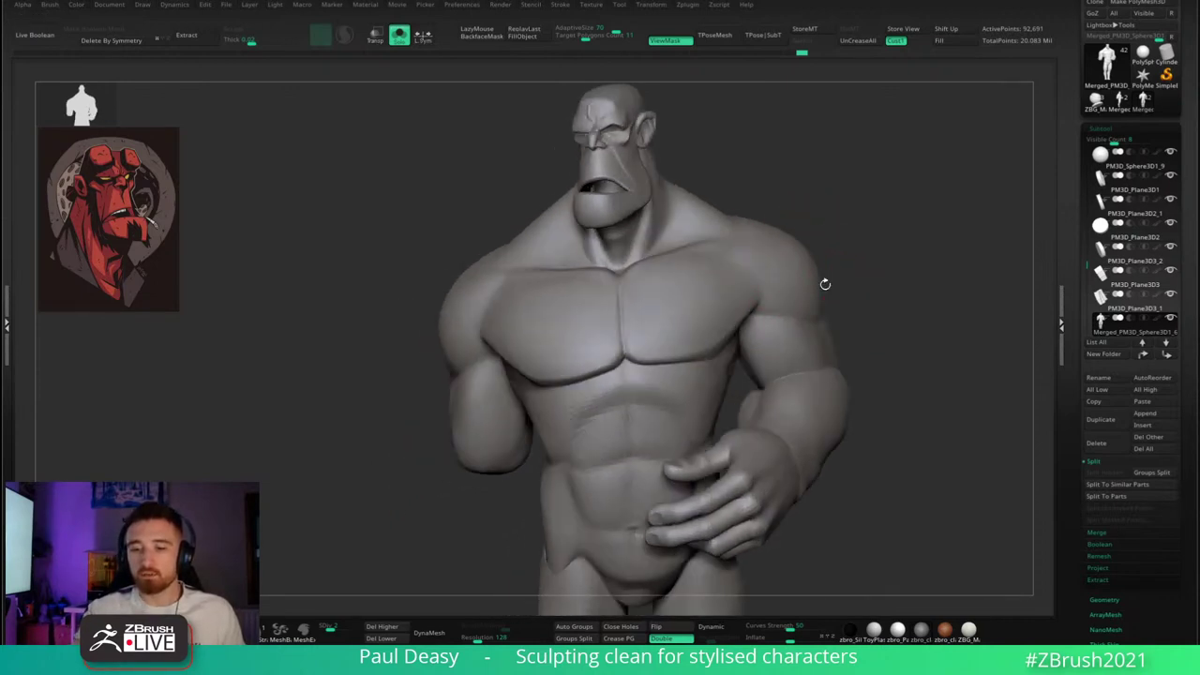
right_click_drag(820, 228, 788, 278)
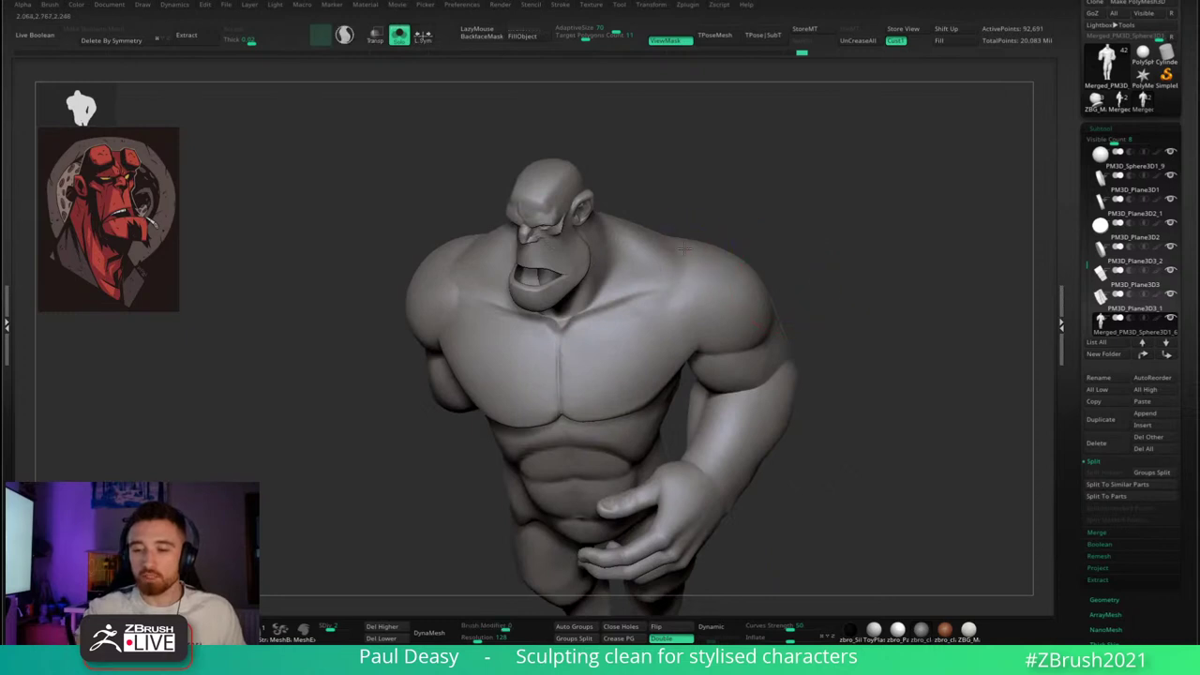
mouse_move(710, 241)
right_mouse_down()
mouse_move(718, 273)
mouse_move(819, 210)
right_mouse_up()
right_click(780, 260)
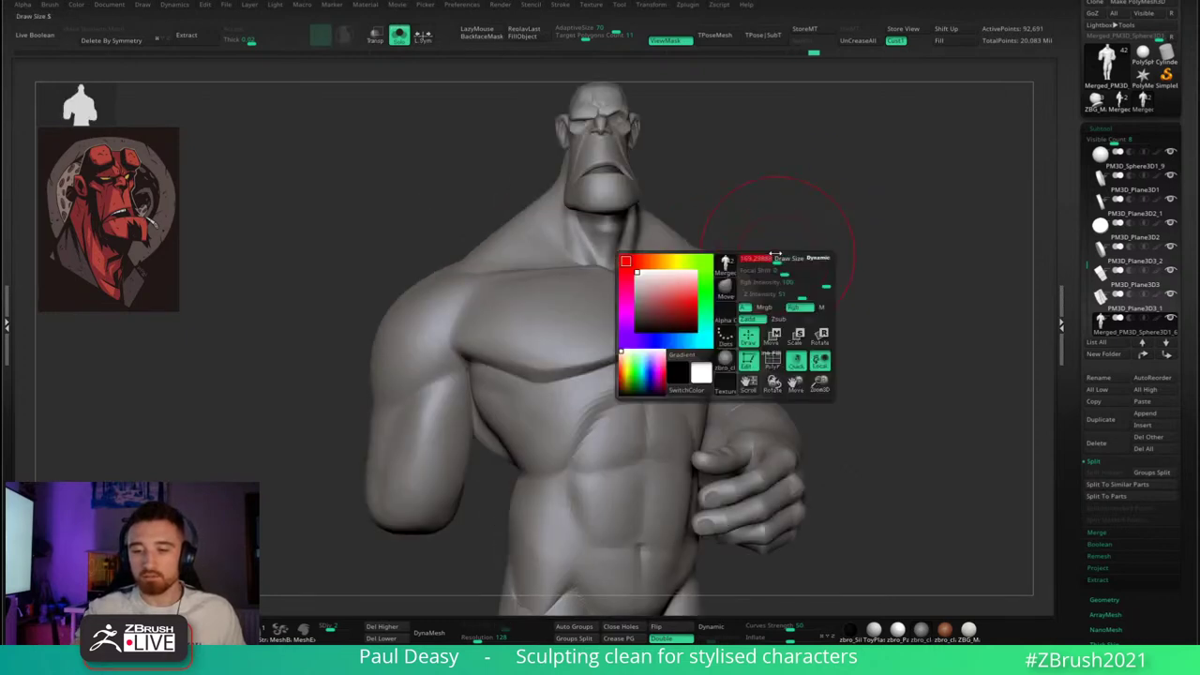
mouse_move(762, 259)
right_mouse_down()
mouse_move(831, 241)
mouse_move(817, 244)
right_mouse_up()
- Smooth the sharp hip crease above the mechanical-arm-side thigh at subdivision level 1, and return the body to level 2
right_click(463, 403)
right_click_drag(511, 375, 517, 274, "alt")
right_click_drag(563, 450, 596, 394)
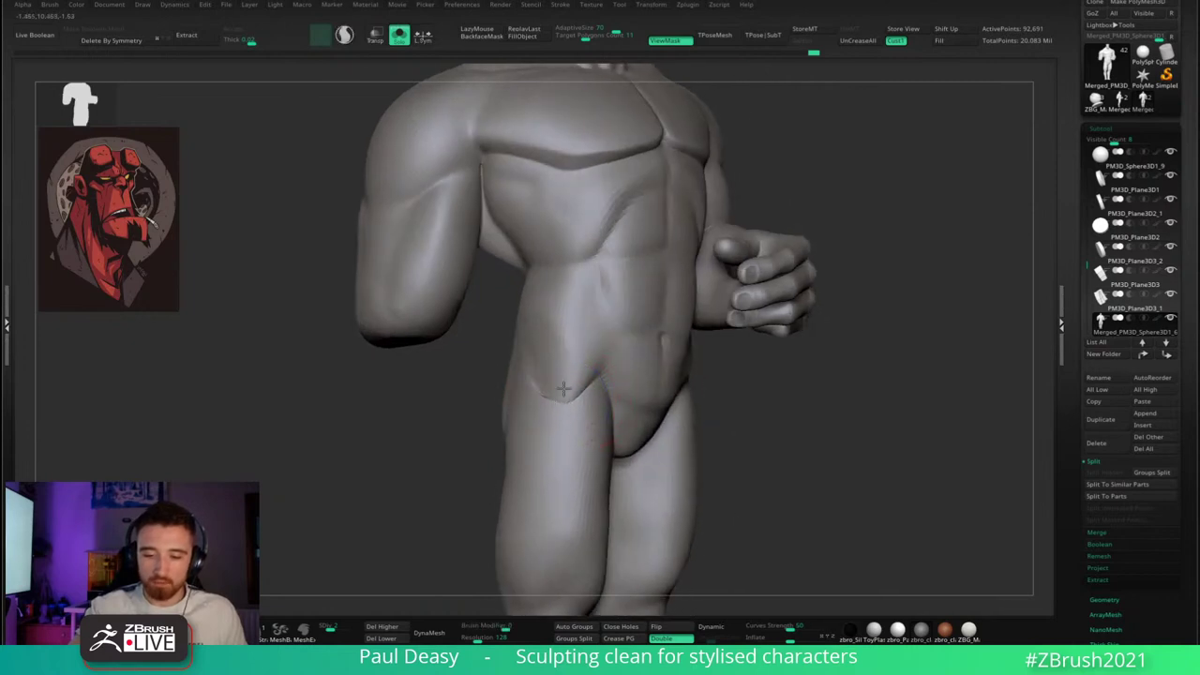
key("shift+d")
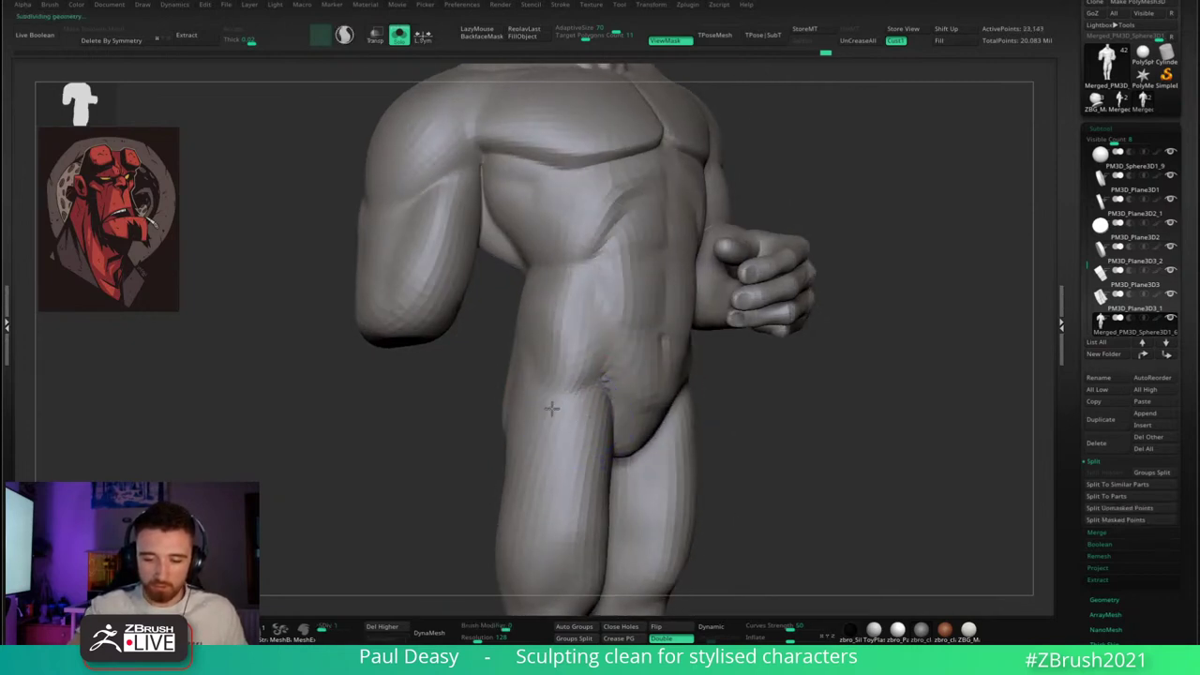
right_click_drag(590, 402, 563, 399)
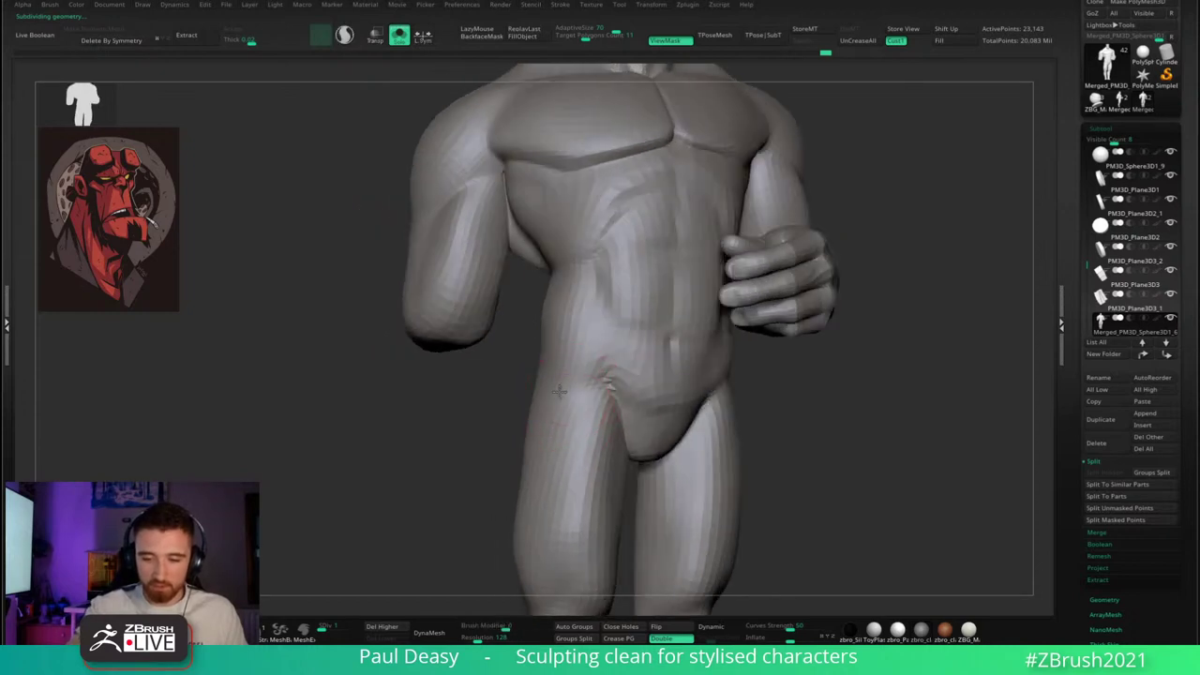
key("d")
left_click_drag(919, 344, 906, 351)
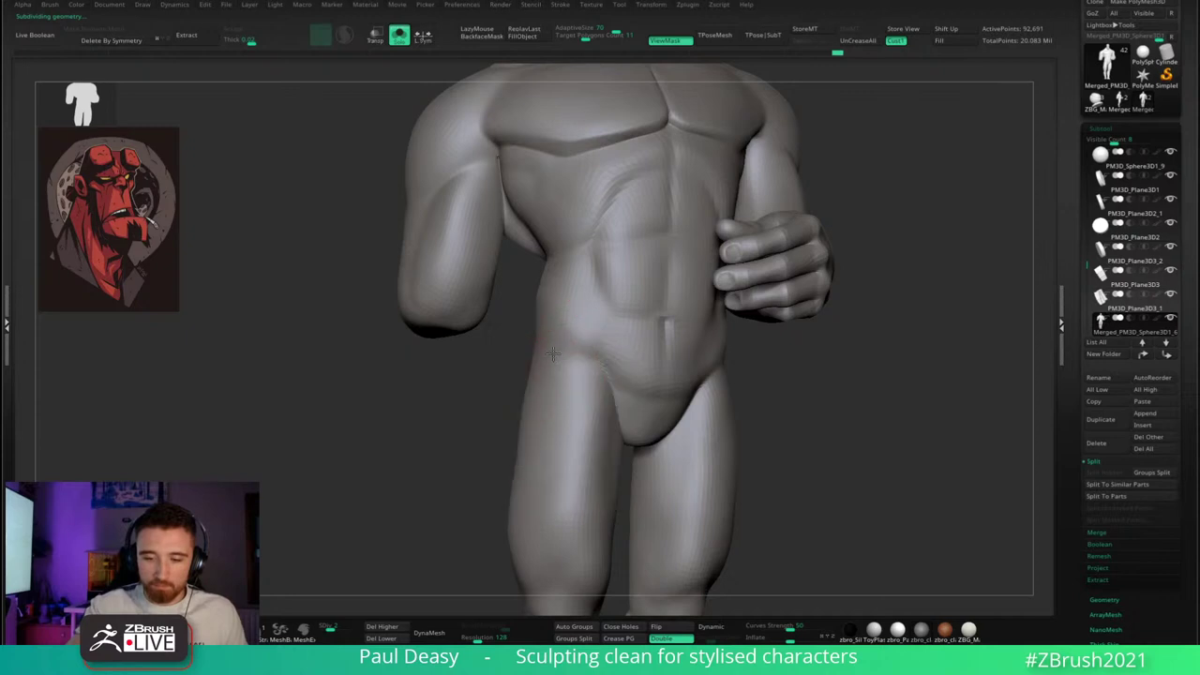
left_click_drag(867, 341, 844, 348)
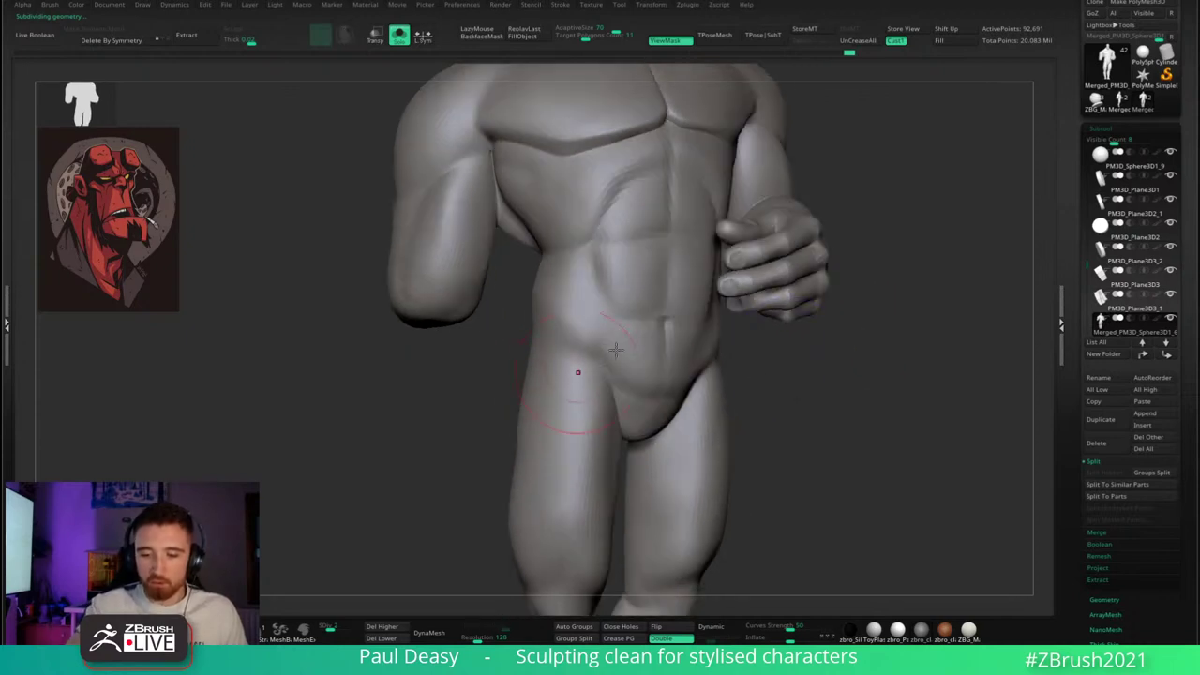
- Refine the calves and ankles above the unfinished feet, working from the front and back
mouse_move(616, 350)
right_mouse_down()
mouse_move(831, 356)
mouse_move(801, 334)
mouse_move(705, 340)
mouse_move(865, 340)
mouse_move(582, 313)
mouse_move(857, 340)
mouse_move(801, 343)
mouse_move(808, 354)
mouse_move(809, 315)
mouse_move(804, 351)
mouse_move(753, 369)
mouse_move(721, 402)
right_mouse_up()
right_click(808, 353)
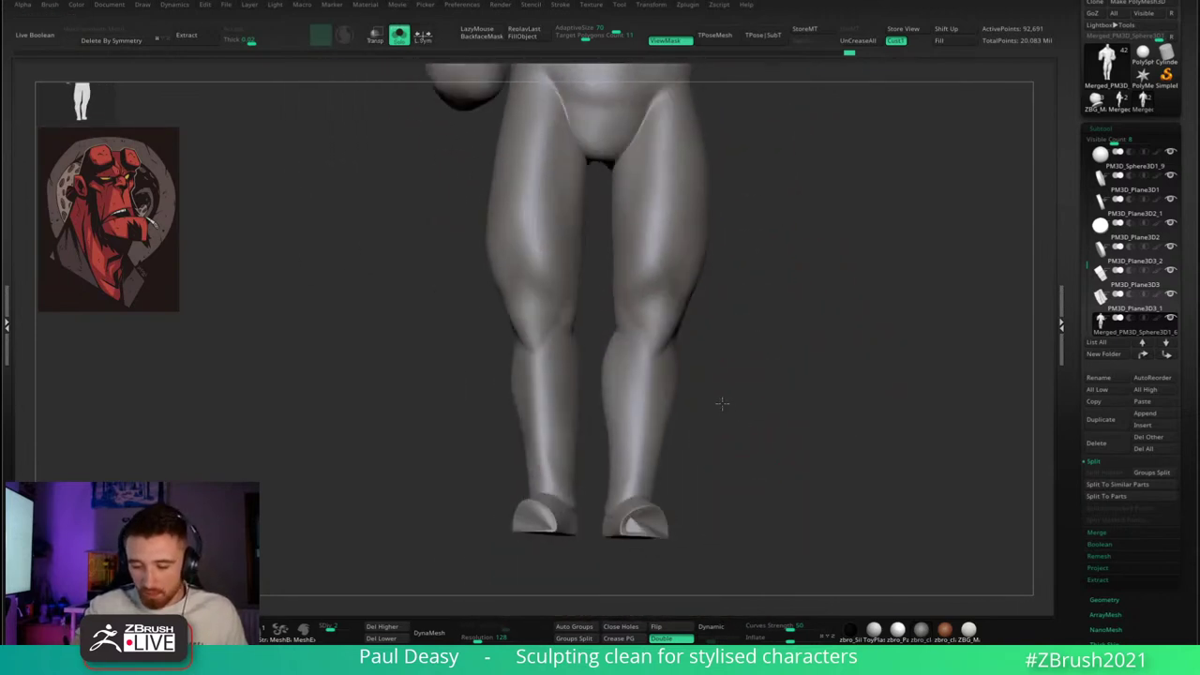
right_click_drag(639, 521, 709, 490)
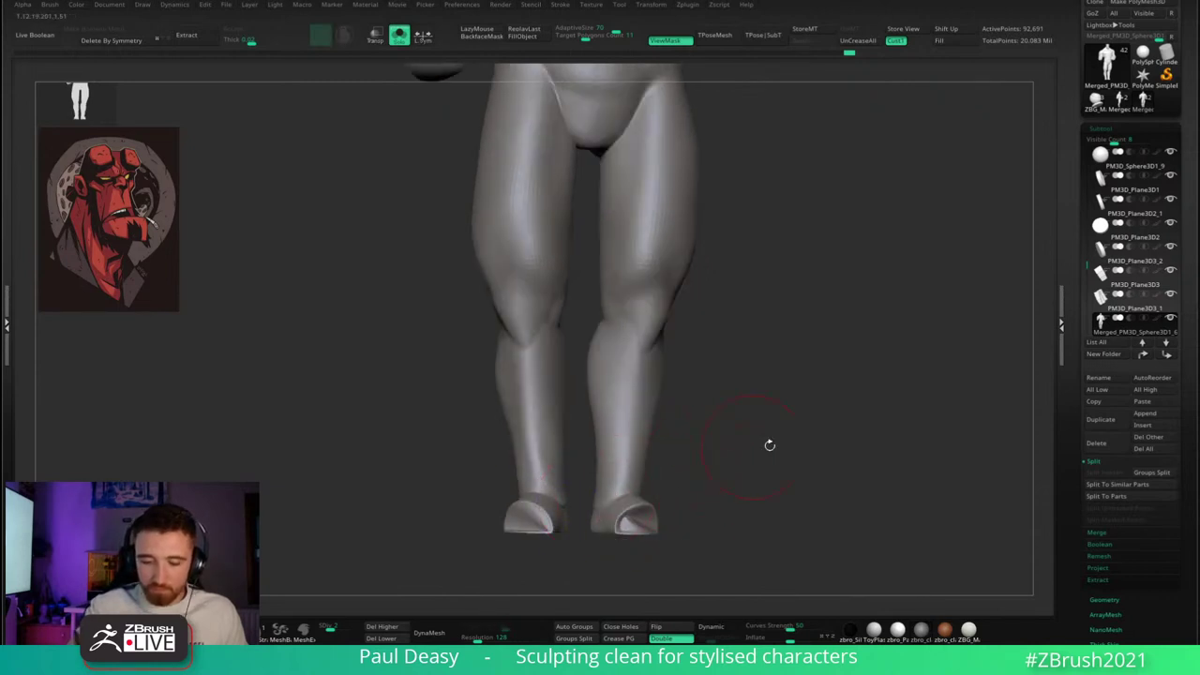
mouse_move(768, 445)
right_mouse_down()
mouse_move(672, 493)
mouse_move(779, 423)
right_mouse_up()
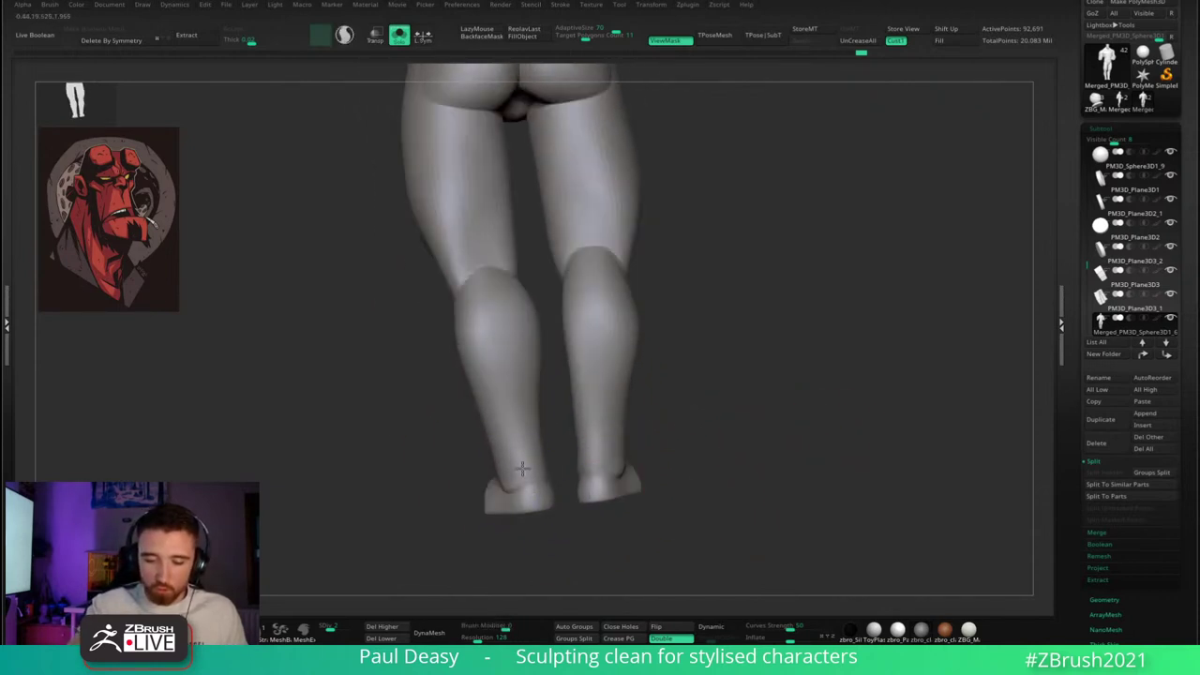
right_click_drag(522, 468, 628, 444)
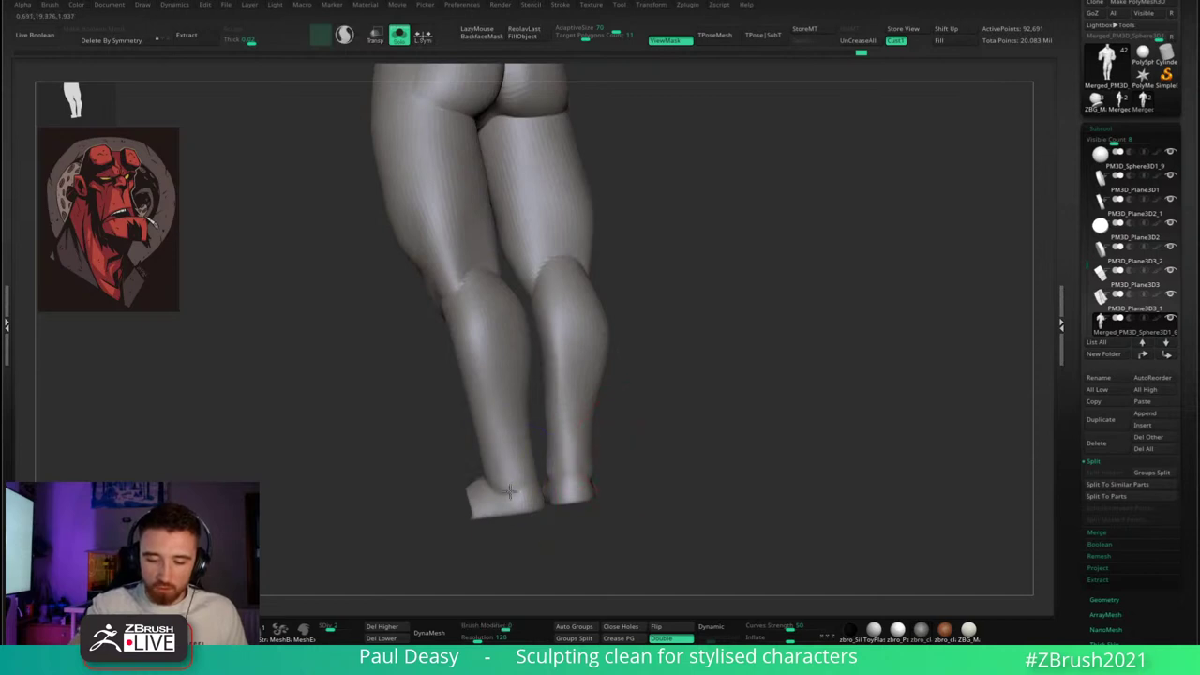
mouse_move(509, 491)
right_mouse_down()
mouse_move(696, 426)
mouse_move(624, 429)
mouse_move(605, 299)
right_mouse_up()
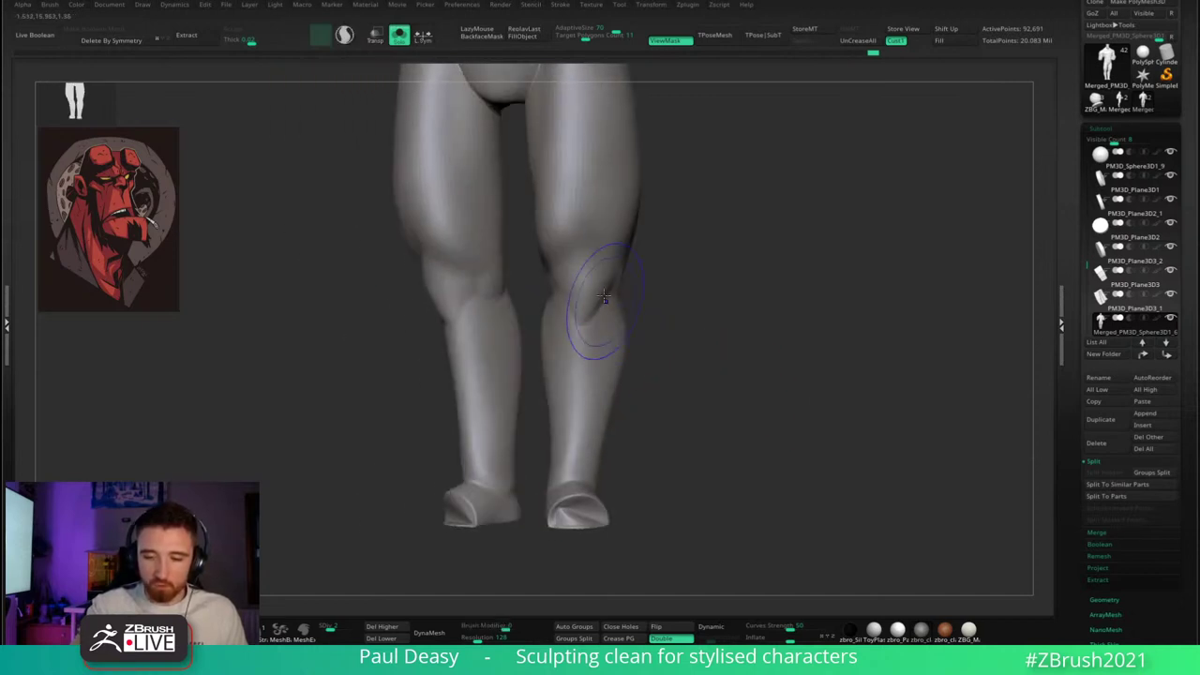
- Soften the creases behind the knees and refine the backs of the thighs
right_click_drag(658, 336, 463, 297)
mouse_move(718, 322)
right_mouse_down()
mouse_move(734, 316)
mouse_move(667, 332)
mouse_move(548, 329)
mouse_move(791, 366)
mouse_move(563, 316)
mouse_move(699, 330)
mouse_move(554, 319)
right_mouse_up()
key("s")
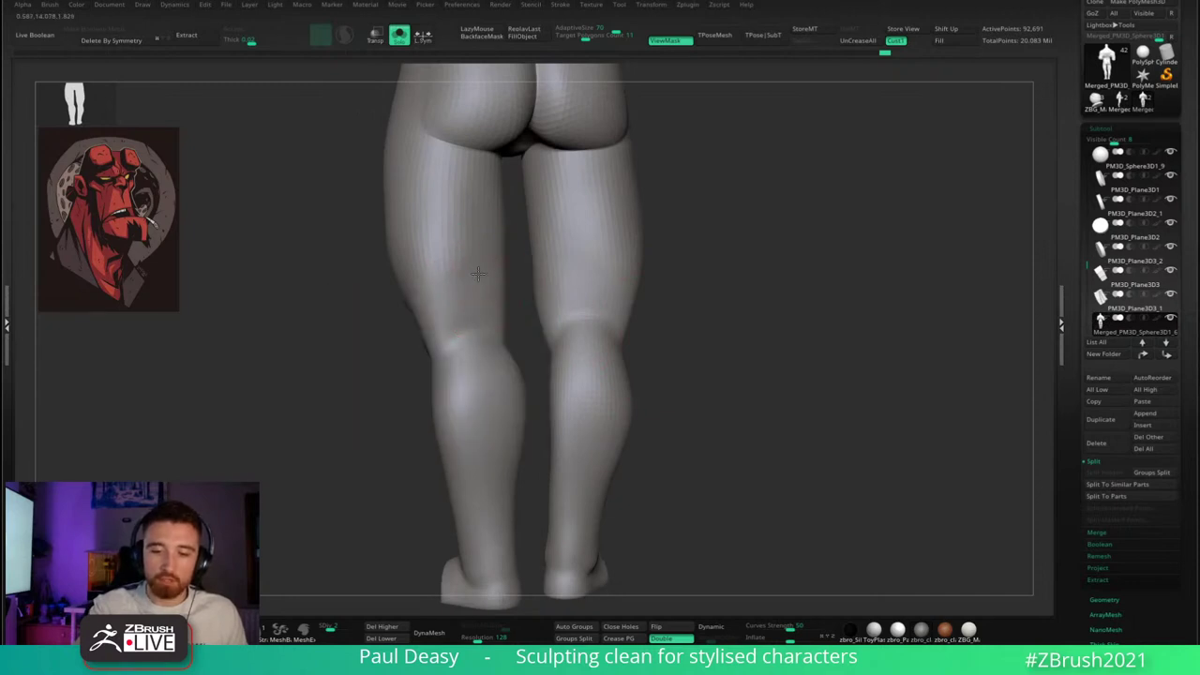
key("space")
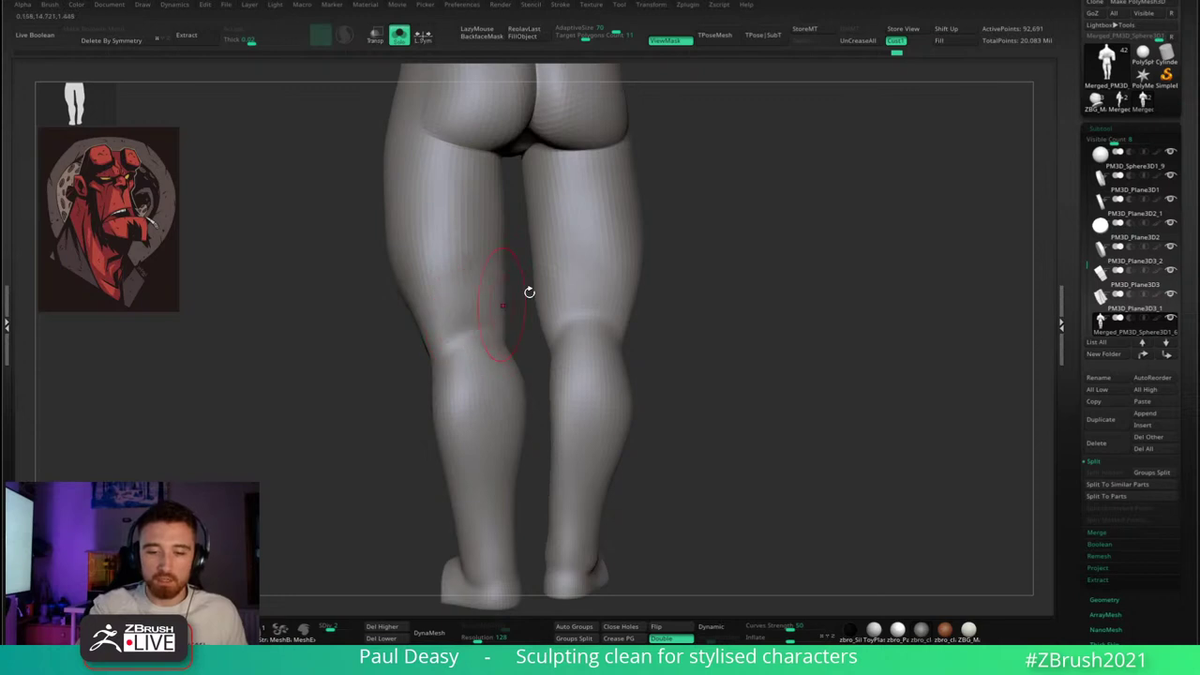
left_click_drag(529, 293, 501, 282)
right_click(479, 272)
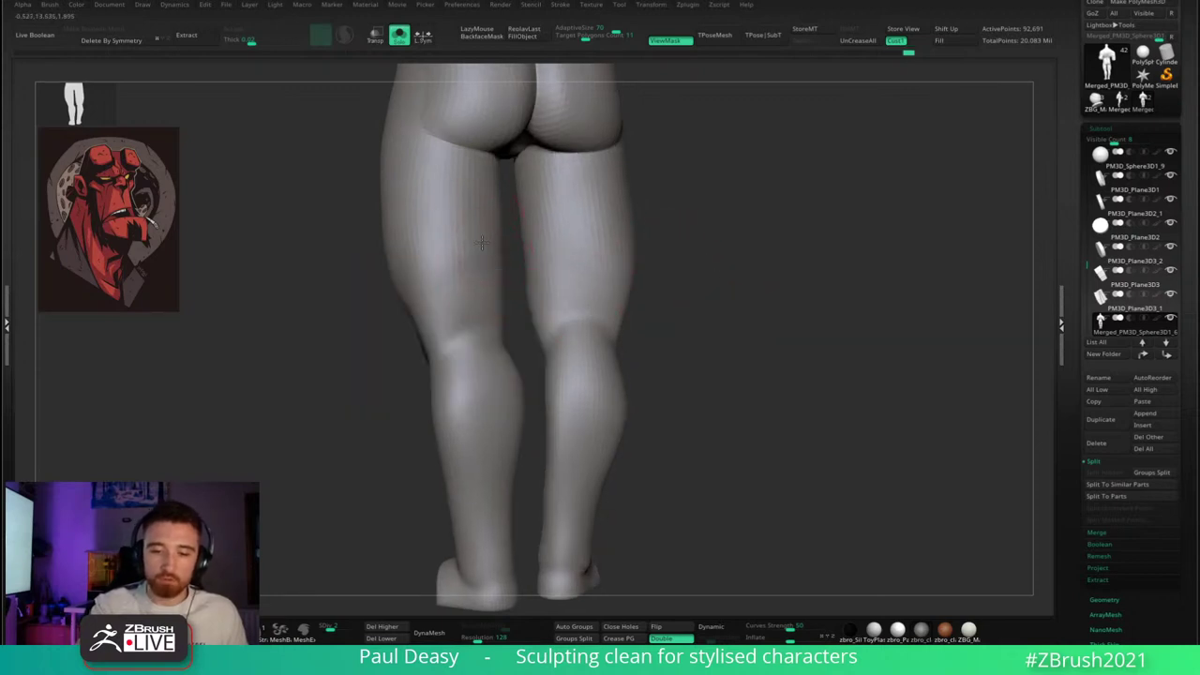
- Smooth the buttocks and the upper backs of the thighs from behind
mouse_move(729, 309)
left_mouse_down("alt")
mouse_move(752, 351)
mouse_move(725, 330)
left_mouse_up("alt")
left_click_drag(483, 160, 522, 254, "shift")
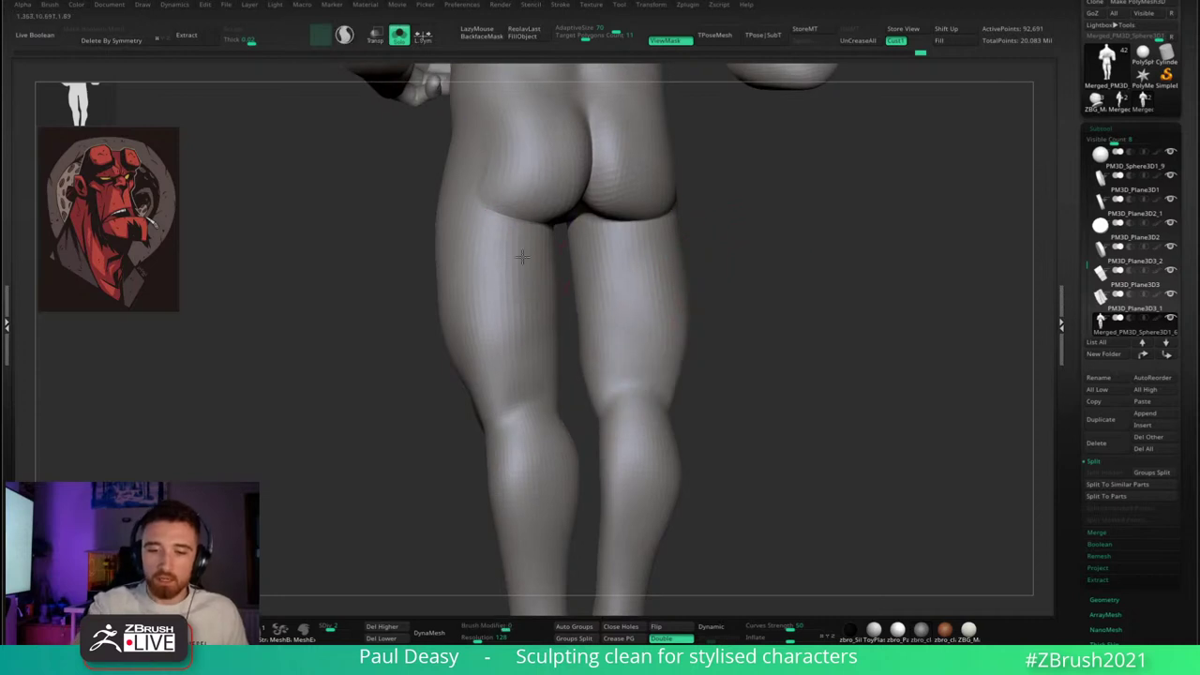
mouse_move(840, 264)
left_mouse_down()
mouse_move(739, 244)
mouse_move(727, 321)
left_mouse_up()
left_click_drag(722, 249, 775, 268)
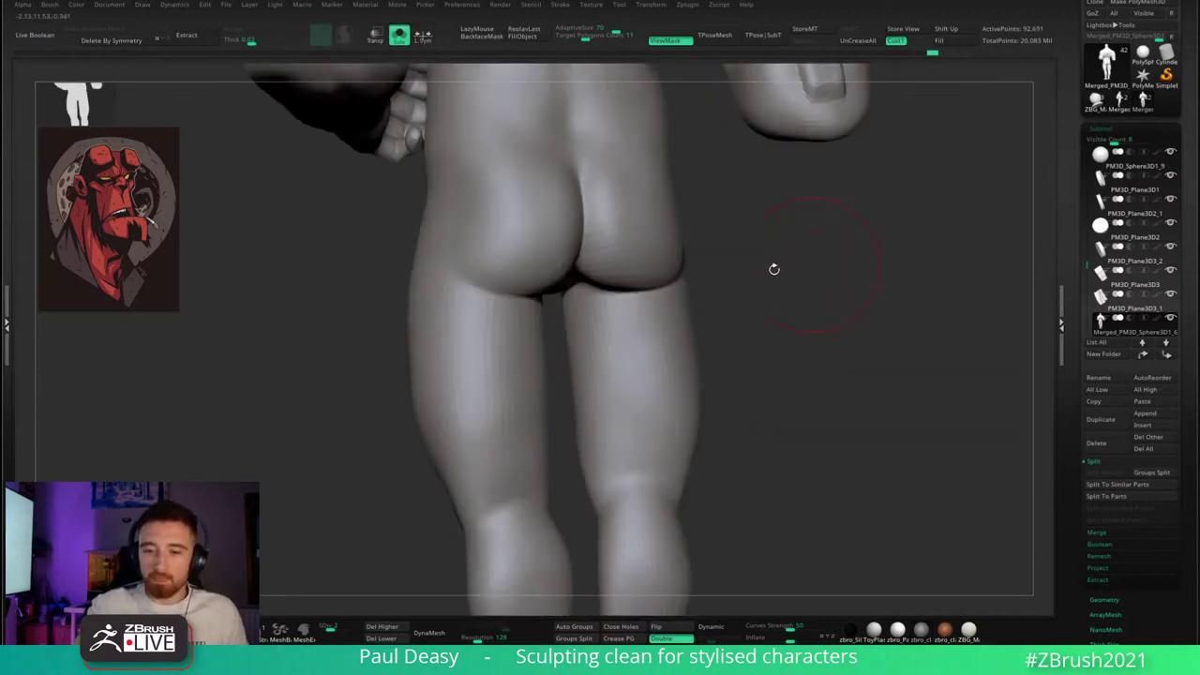
left_click_drag(507, 240, 463, 235, "shift")
mouse_move(792, 309)
left_mouse_down()
mouse_move(851, 341)
mouse_move(728, 302)
mouse_move(693, 316)
mouse_move(710, 340)
mouse_move(742, 351)
mouse_move(769, 316)
mouse_move(759, 321)
mouse_move(766, 347)
mouse_move(747, 342)
left_mouse_up()
- Reduce the Move brush's draw size and reshape the waist and flank on the mechanical-arm side
key("space")
key("space")
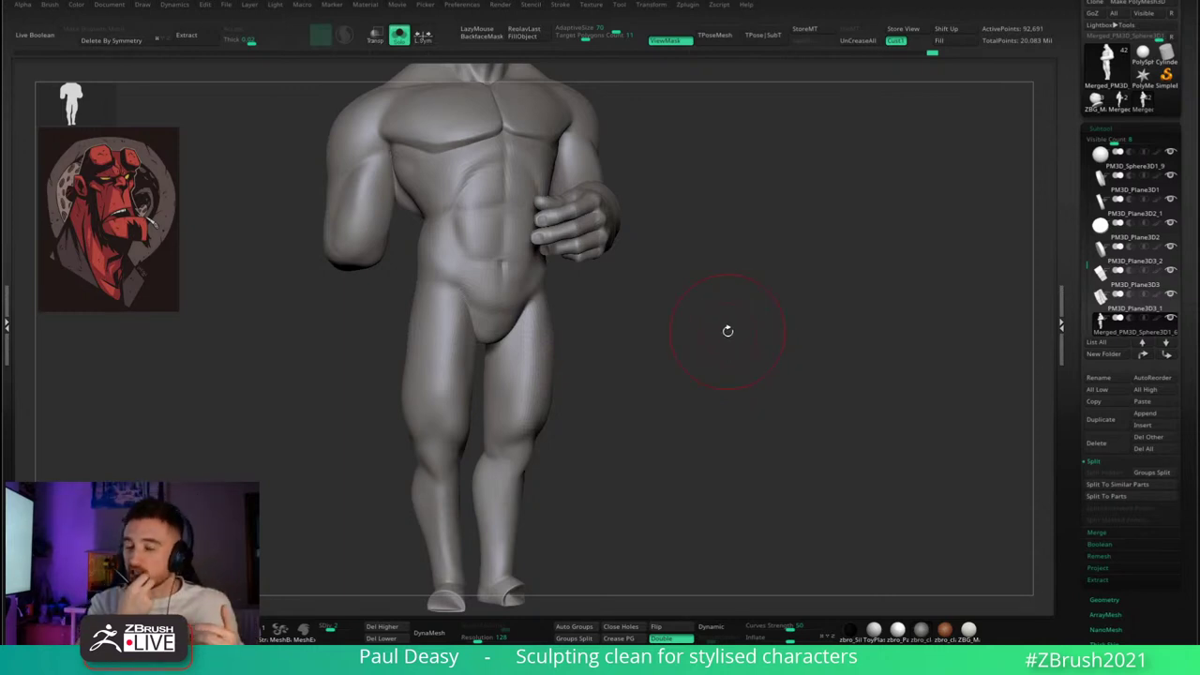
right_click_drag(718, 289, 825, 305, "alt")
key("space")
mouse_move(547, 292)
right_mouse_down("ctrl")
mouse_move(583, 307)
mouse_move(549, 286)
right_mouse_up("ctrl")
key("space")
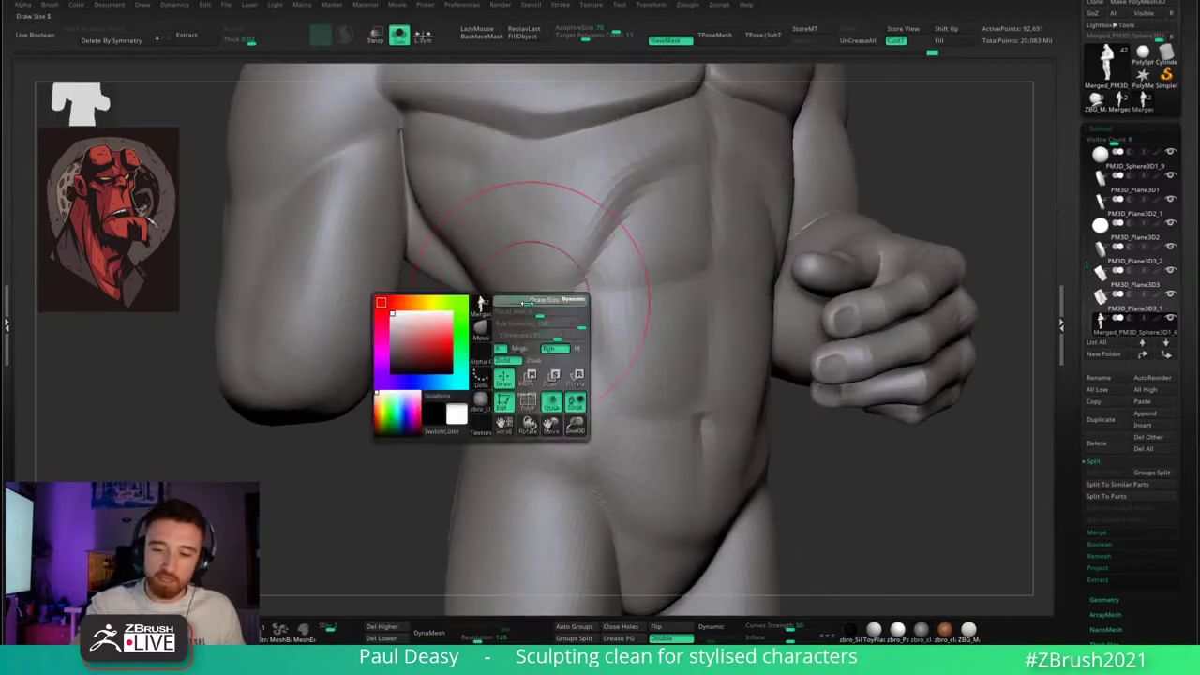
left_click_drag(550, 300, 536, 298)
right_click_drag(548, 292, 528, 294)
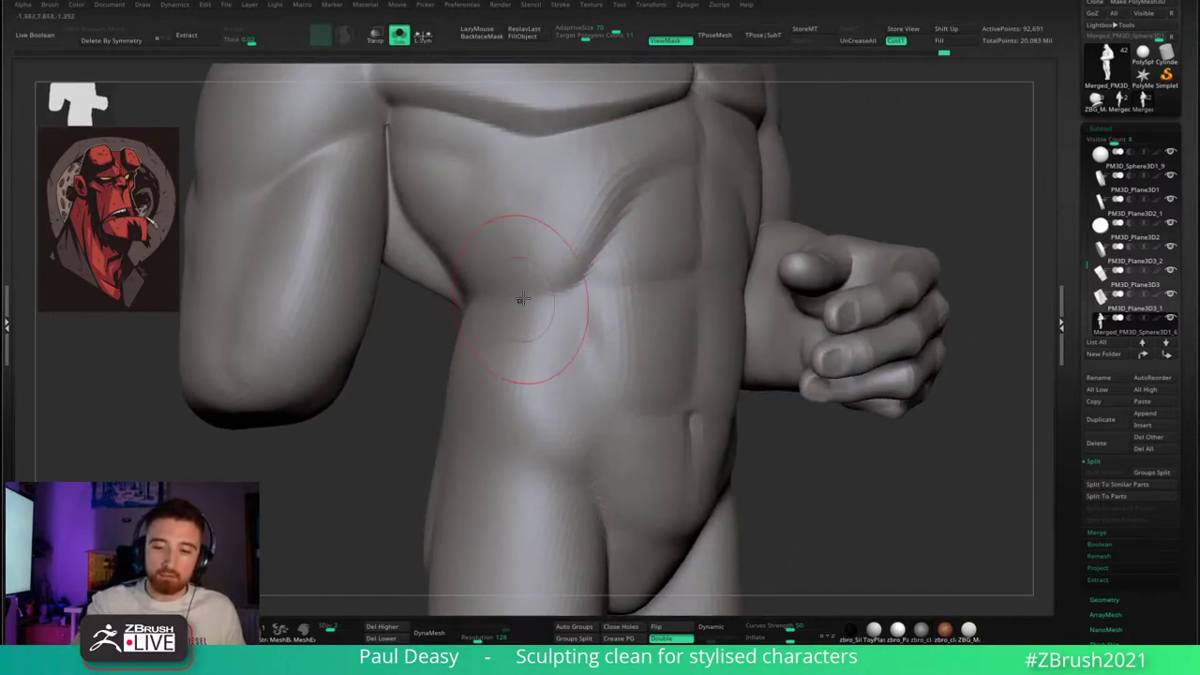
left_click_drag(525, 305, 469, 281)
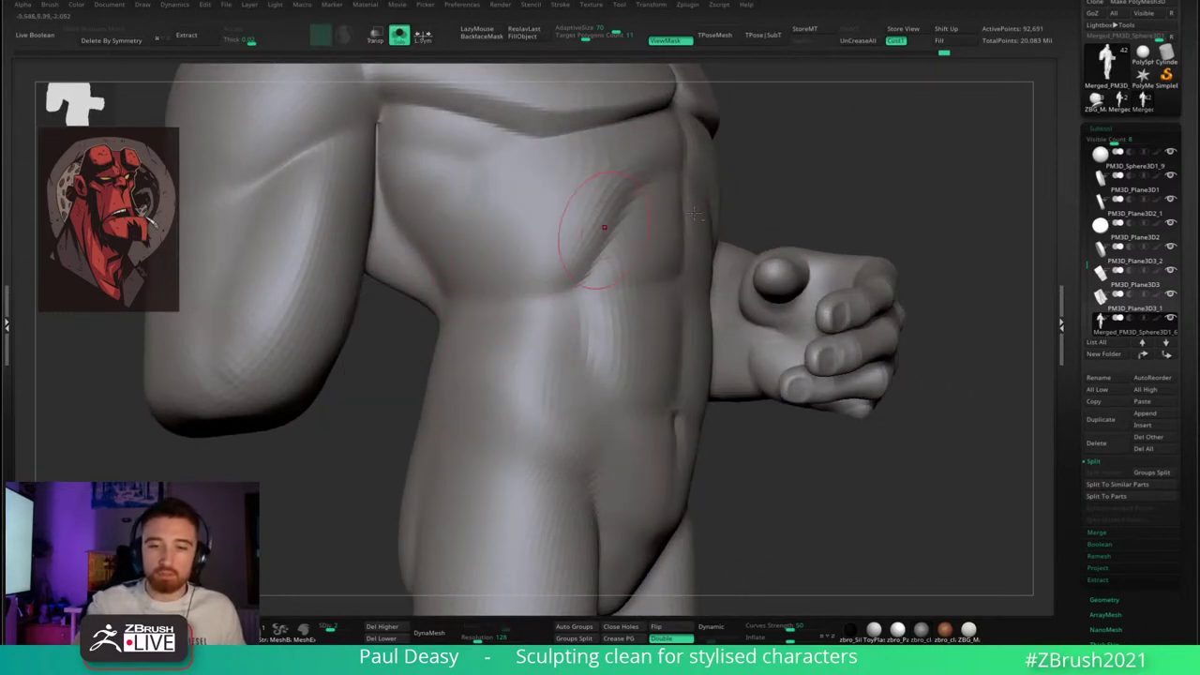
left_click_drag(996, 200, 930, 199)
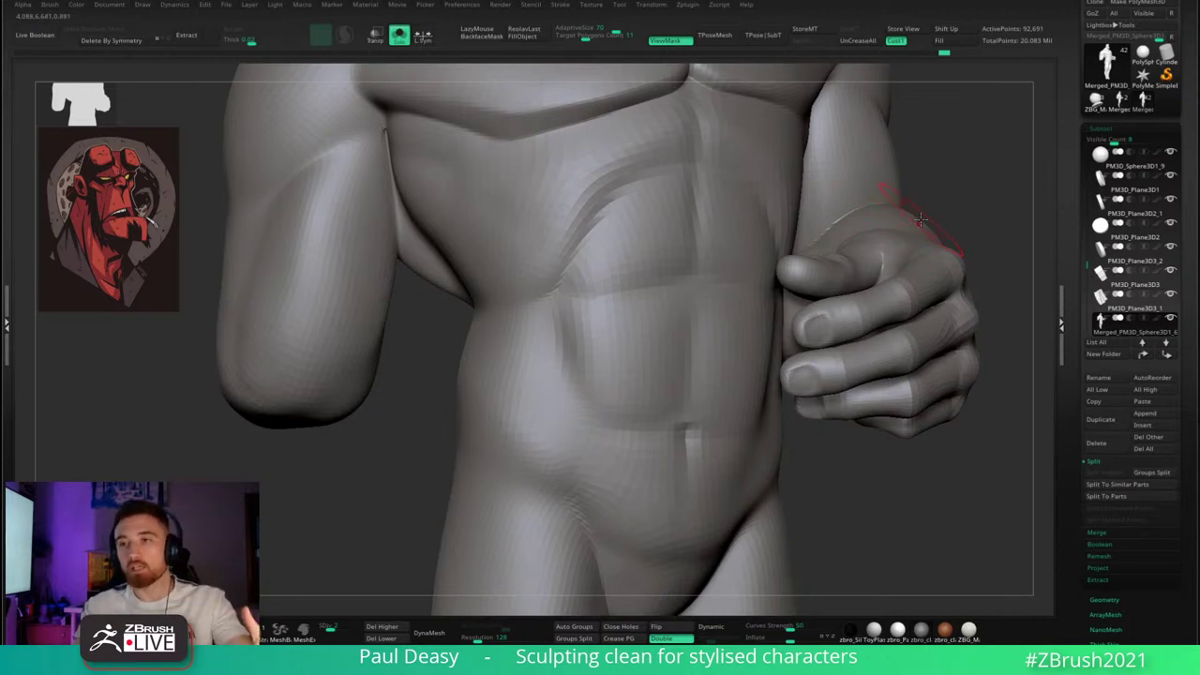
- Reshape the inner elbow of the bent arm where the forearm meets the upper arm, working from behind
mouse_move(935, 193)
left_mouse_down()
mouse_move(782, 210)
mouse_move(792, 267)
left_mouse_up()
mouse_move(884, 223)
left_mouse_down()
mouse_move(916, 212)
mouse_move(802, 208)
mouse_move(717, 234)
left_mouse_up()
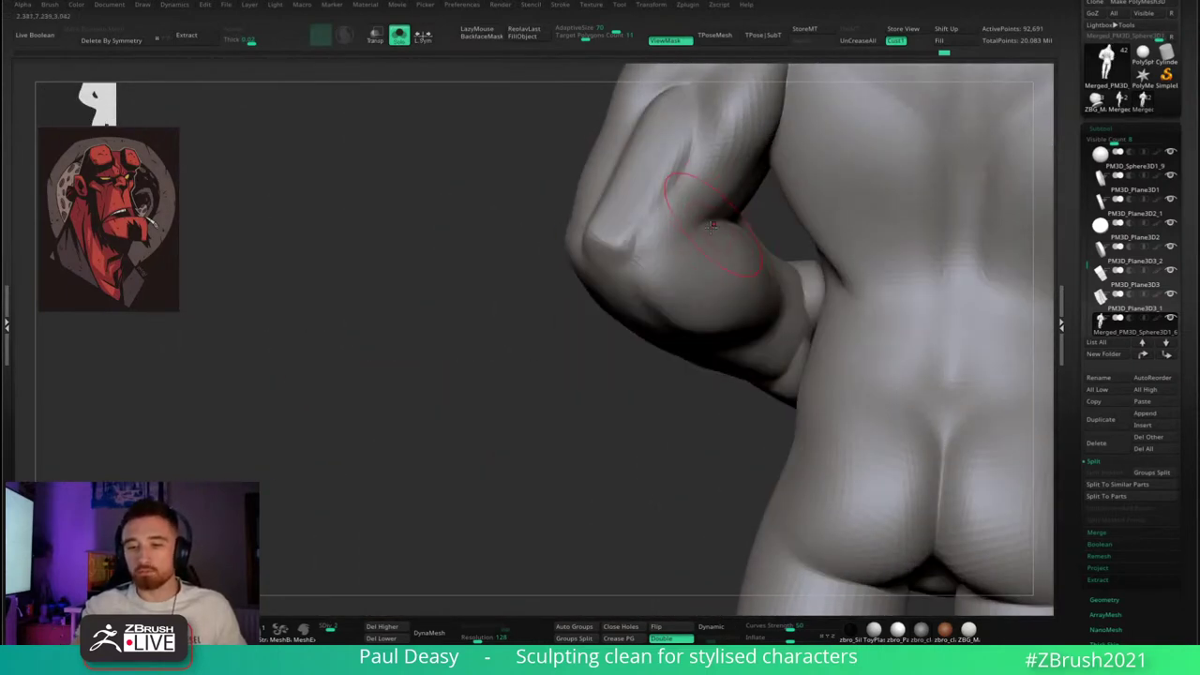
key("ctrl+z")
key("ctrl+shift+z")
right_click_drag(714, 223, 708, 219)
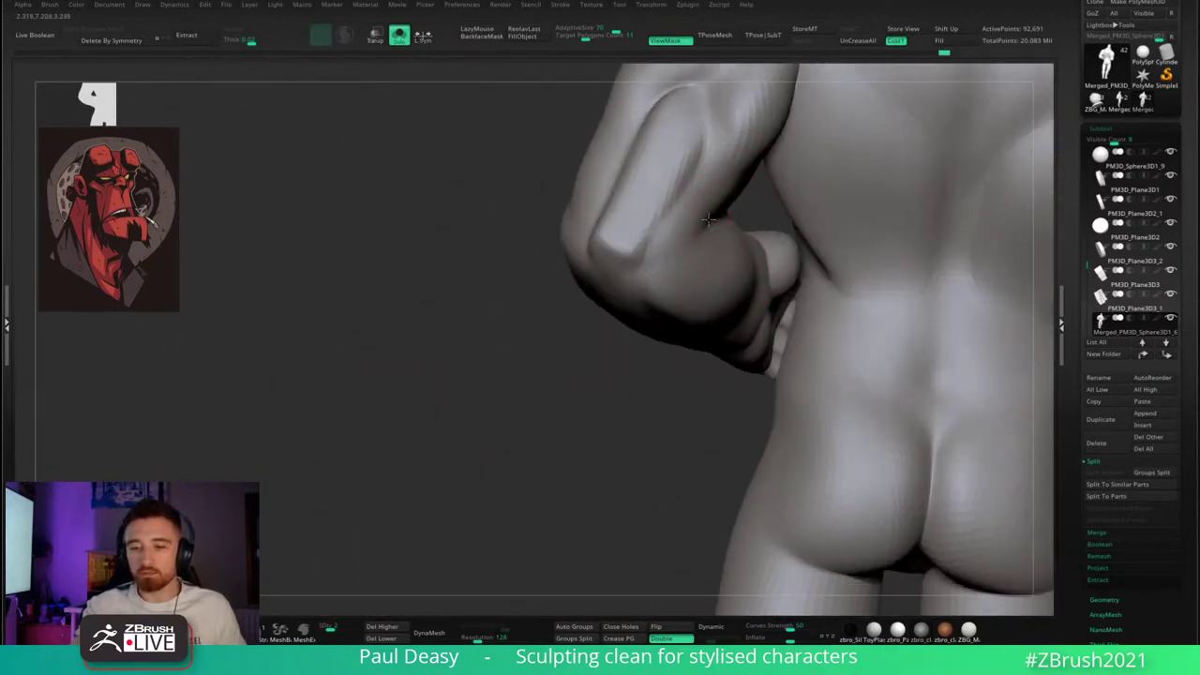
left_click_drag(709, 220, 733, 211)
right_click_drag(733, 212, 723, 218)
left_click_drag(723, 218, 736, 216)
right_click_drag(735, 216, 719, 218)
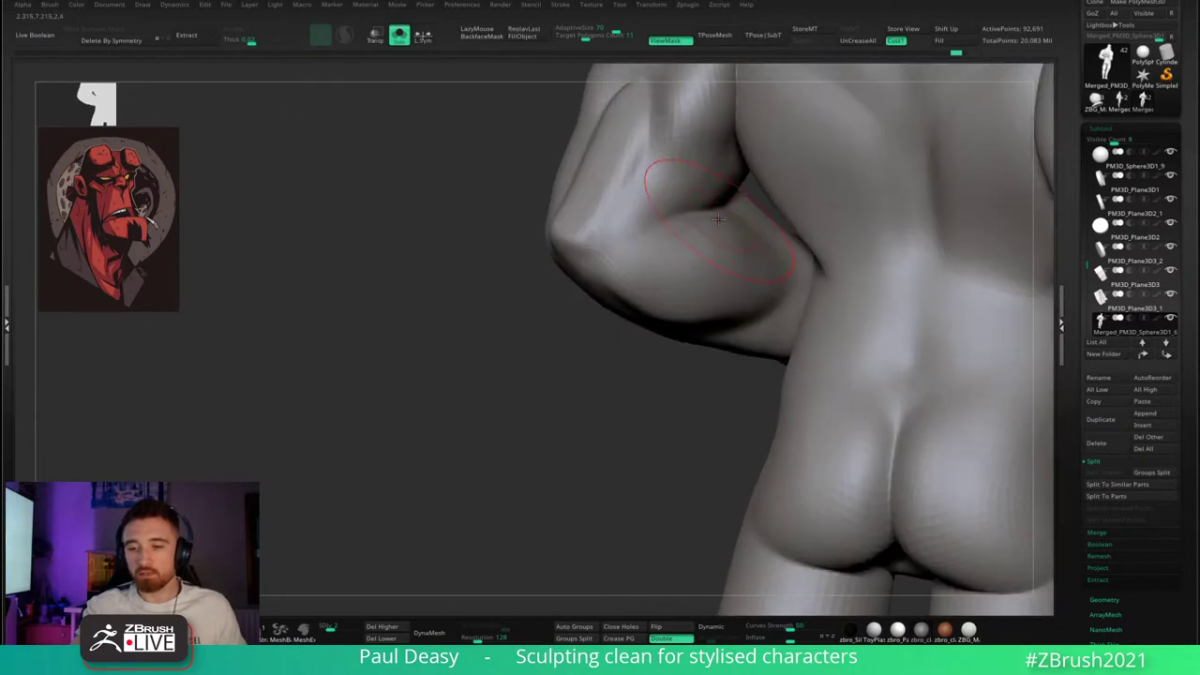
- Adjust the Move brush size and refine the bent arm's forearm and upper arm from the rear and front
mouse_move(701, 216)
left_mouse_down()
mouse_move(656, 272)
mouse_move(647, 405)
left_mouse_up()
right_click_drag(564, 437, 431, 390, "ctrl")
right_click_drag(639, 269, 769, 277)
right_click(573, 294)
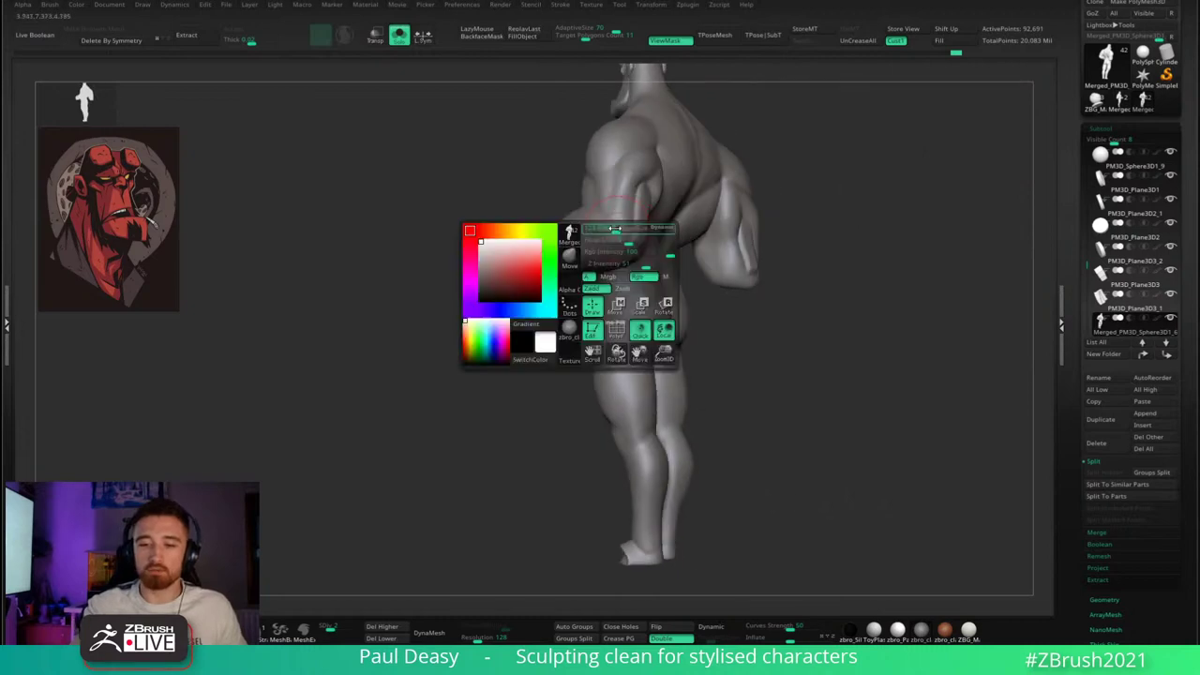
right_click_drag(615, 224, 796, 266)
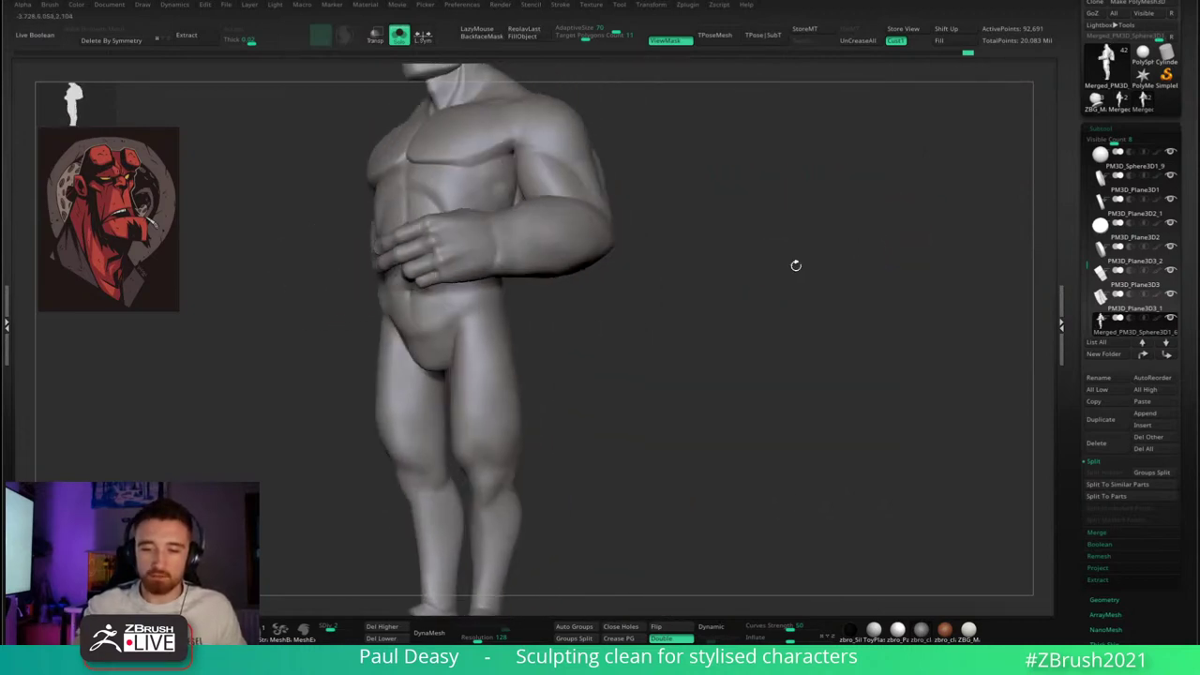
right_click_drag(509, 234, 507, 300, "ctrl")
mouse_move(507, 300)
left_mouse_down()
mouse_move(500, 342)
mouse_move(466, 321)
mouse_move(566, 265)
left_mouse_up()
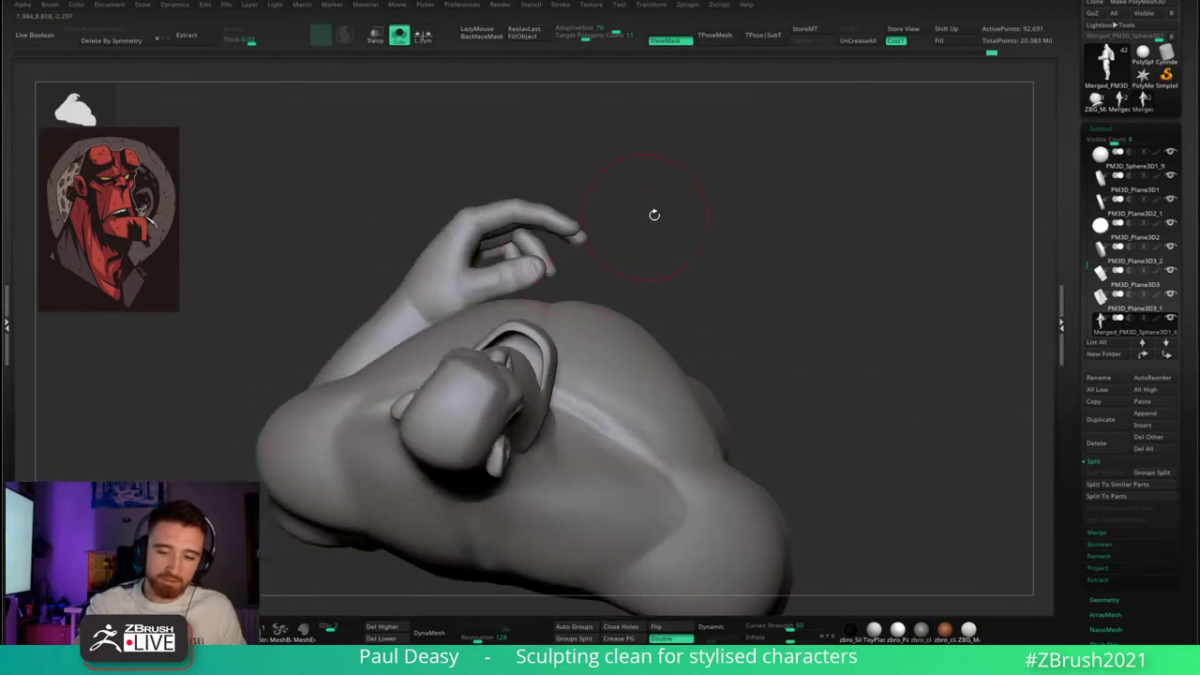
- Check the figure from overhead and the front, and raise the body mesh to subdivision level 3
left_click_drag(654, 214, 692, 223)
left_click_drag(817, 258, 728, 255, "alt")
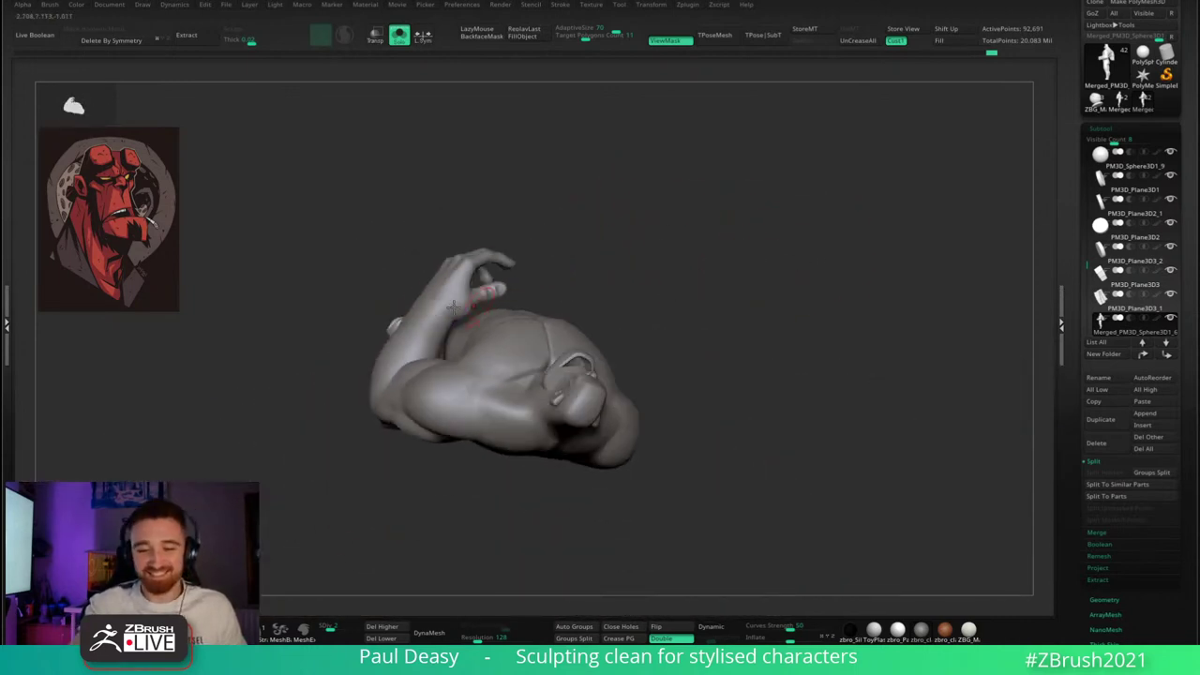
left_click_drag(547, 271, 797, 300)
right_click(732, 335)
left_click_drag(795, 258, 837, 242, "alt")
key("d")
key("d")
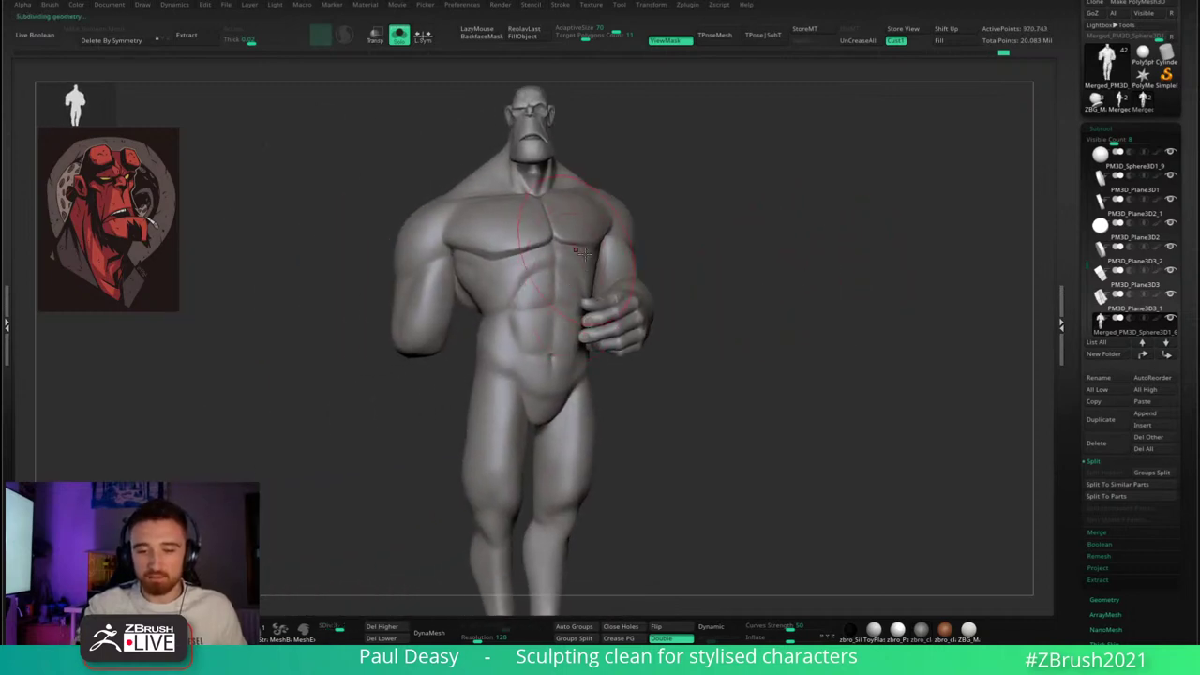
- Examine the chest, abdomen and arms from the front at the higher subdivision level
right_click_drag(568, 270, 511, 293, "ctrl")
right_click(506, 309)
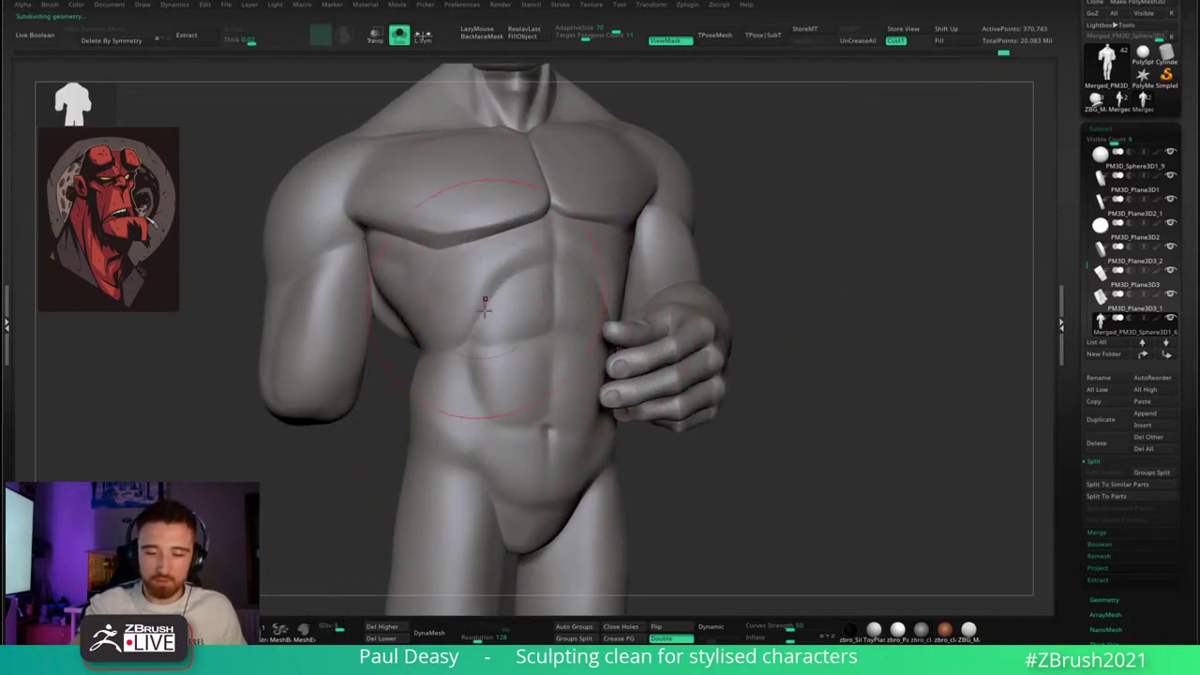
left_click_drag(811, 279, 822, 284, "alt")
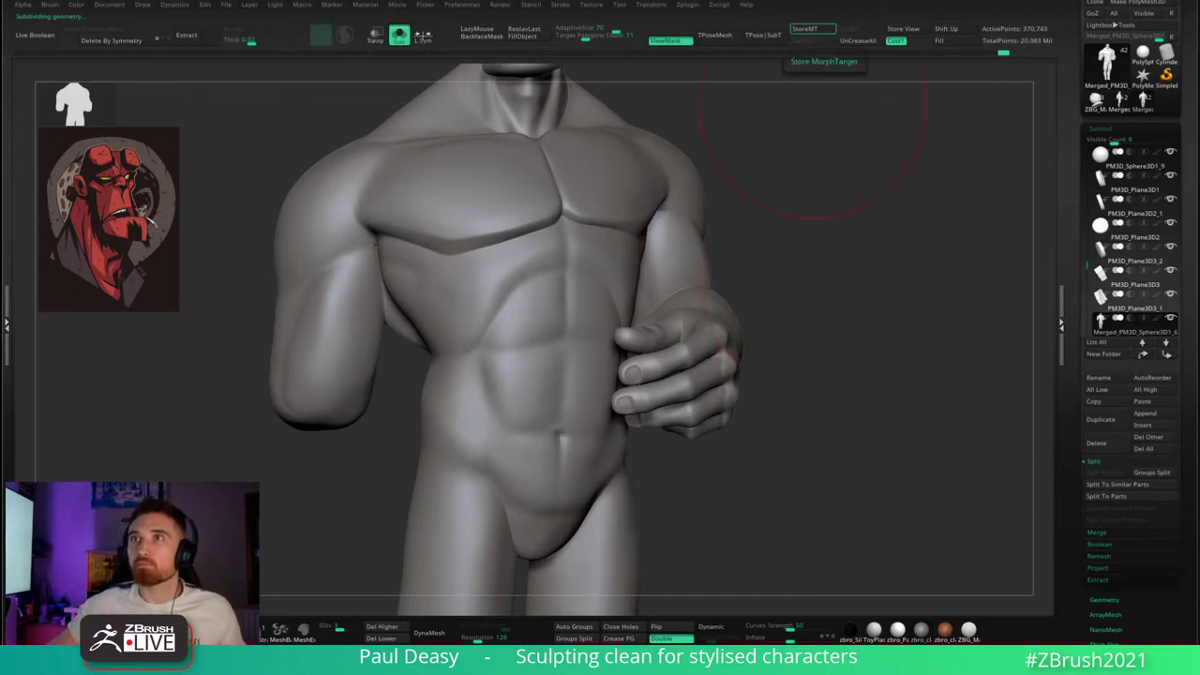
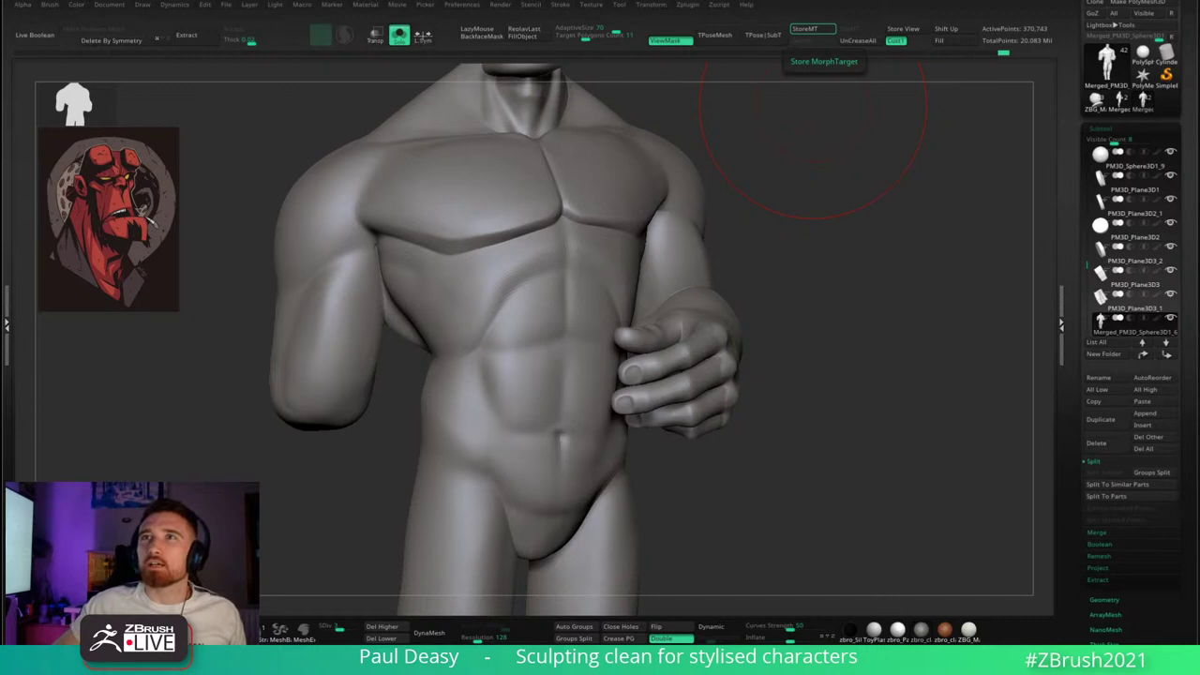
mouse_move(847, 303)
left_mouse_down()
mouse_move(847, 319)
mouse_move(845, 293)
mouse_move(846, 304)
left_mouse_up()
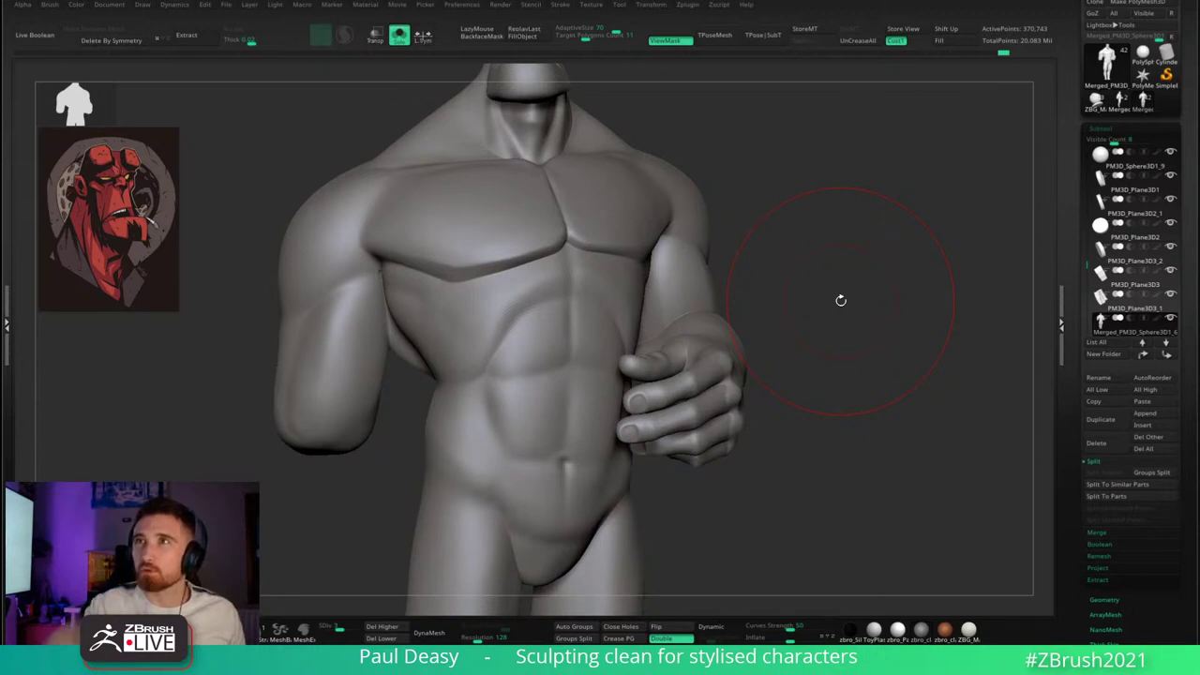
mouse_move(841, 300)
left_mouse_down()
mouse_move(812, 295)
mouse_move(828, 276)
mouse_move(827, 298)
left_mouse_up()
right_click(407, 380)
right_click_drag(362, 272, 434, 298)
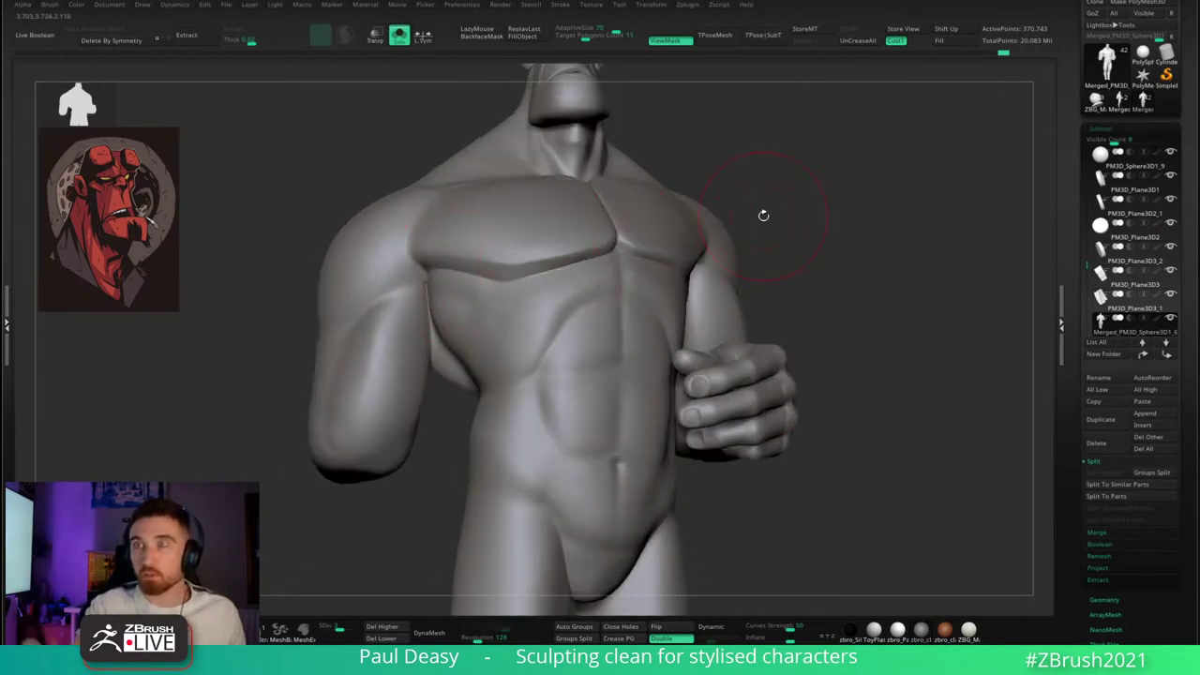
mouse_move(763, 216)
left_mouse_down()
mouse_move(872, 225)
mouse_move(861, 235)
left_mouse_up()
mouse_move(827, 189)
left_mouse_down()
mouse_move(847, 236)
mouse_move(724, 286)
left_mouse_up()
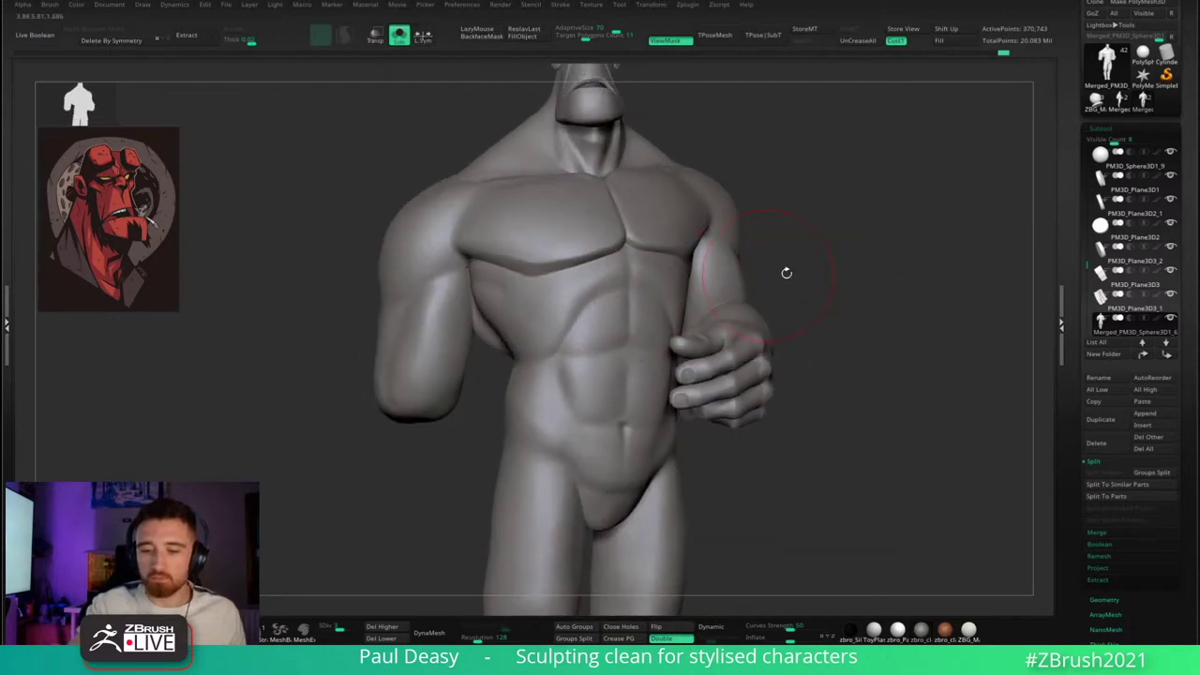
- Smooth the transitions across the shoulder blades, lower back and buttocks from behind
left_click_drag(319, 310, 383, 351)
left_click_drag(497, 239, 656, 249)
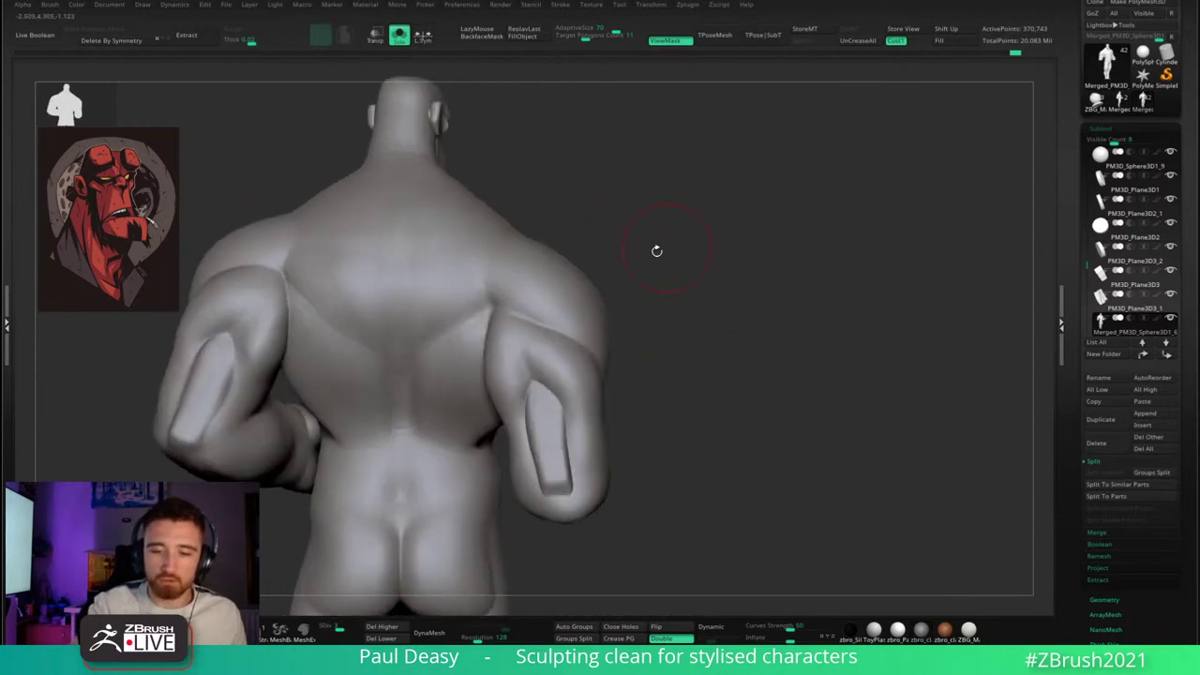
mouse_move(717, 302)
left_mouse_down()
mouse_move(787, 273)
mouse_move(697, 303)
left_mouse_up()
key("space")
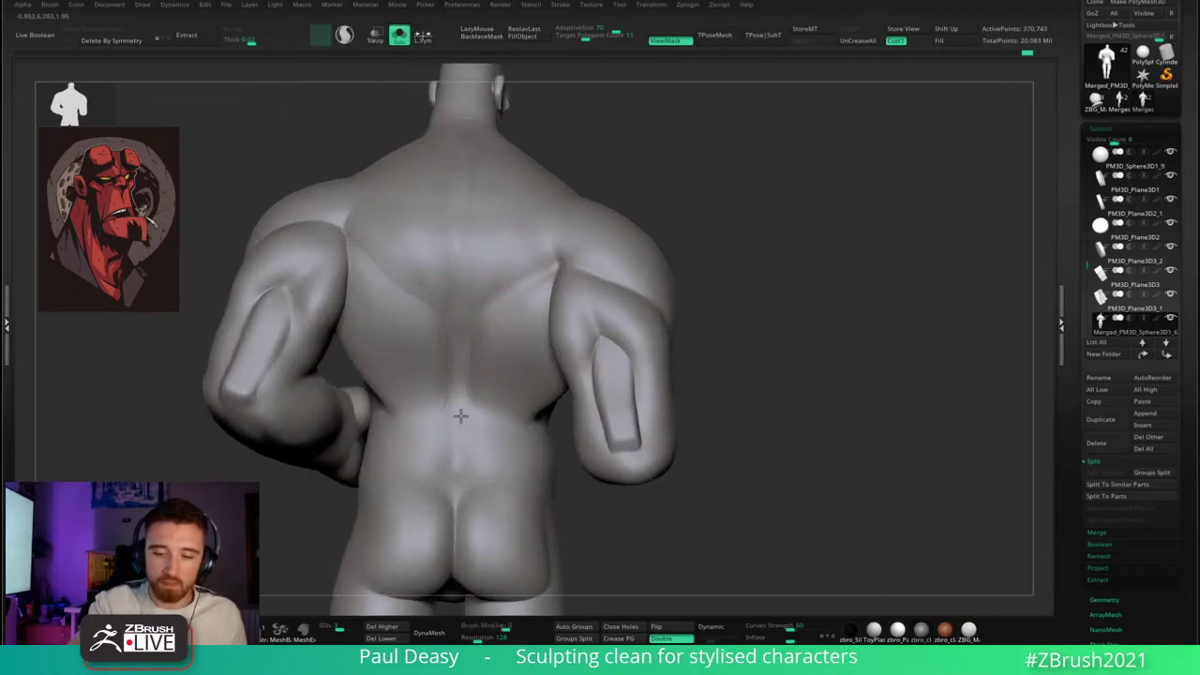
right_click_drag(435, 357, 394, 270)
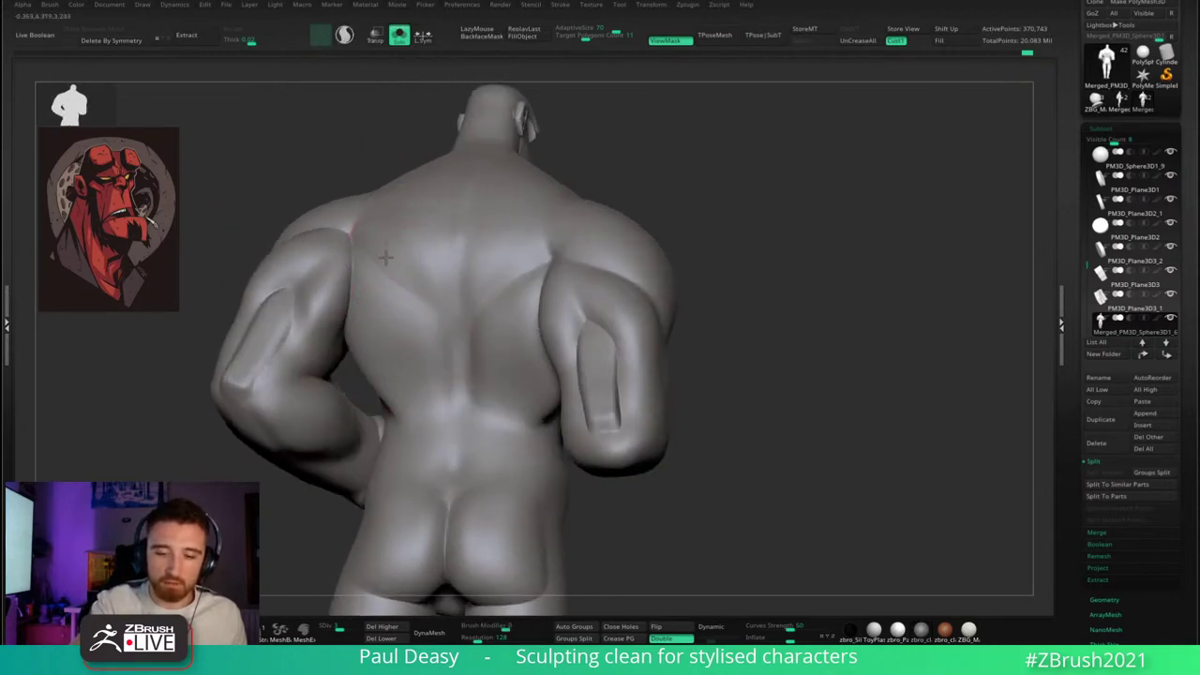
right_click_drag(530, 282, 389, 457)
right_click_drag(468, 513, 579, 428)
right_click_drag(738, 419, 673, 441)
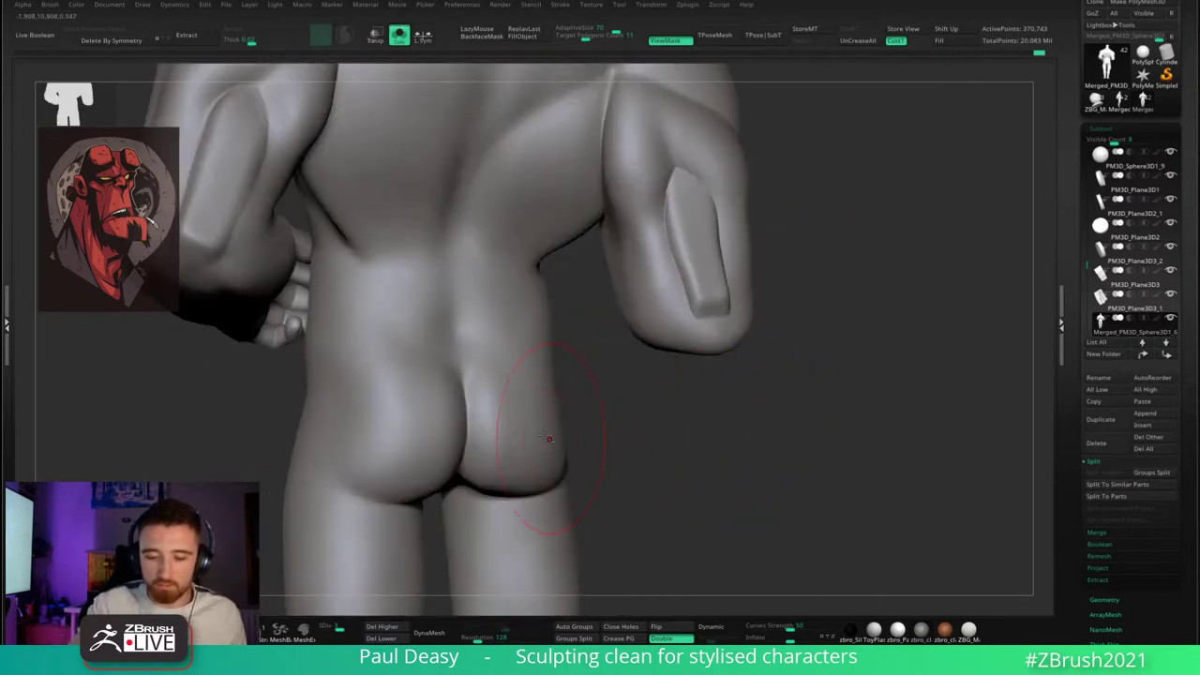
- Smooth the back and the neck-to-shoulder forms, working from behind and overhead
mouse_move(528, 388)
right_mouse_down("ctrl")
mouse_move(536, 277)
mouse_move(487, 235)
mouse_move(787, 284)
mouse_move(504, 251)
mouse_move(527, 222)
mouse_move(514, 272)
right_mouse_up("ctrl")
mouse_move(514, 272)
right_mouse_down()
mouse_move(473, 246)
mouse_move(502, 208)
mouse_move(561, 180)
right_mouse_up()
right_click_drag(479, 223, 589, 163)
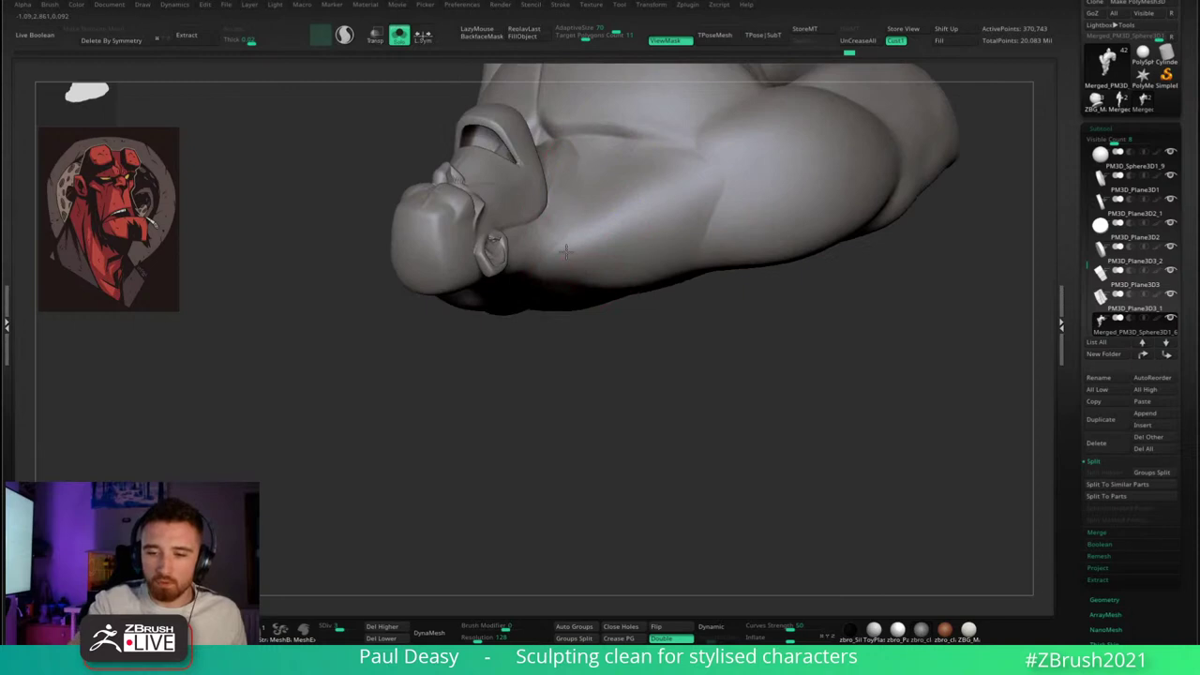
right_click_drag(744, 300, 758, 345)
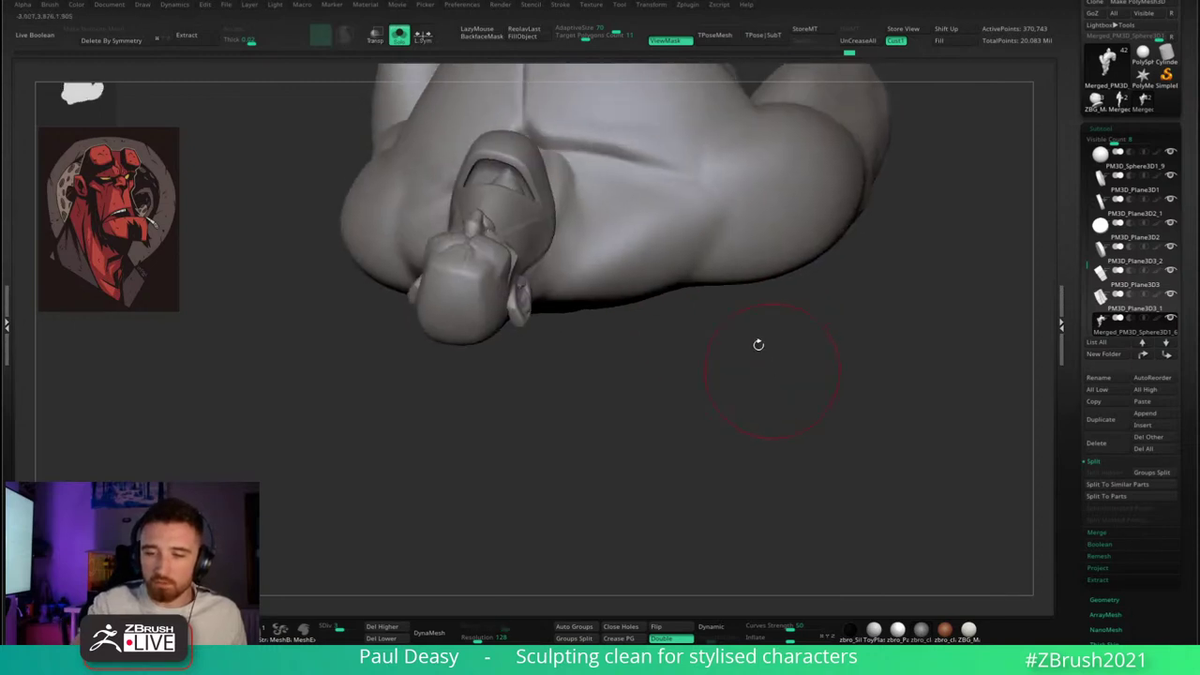
right_click_drag(672, 365, 766, 427)
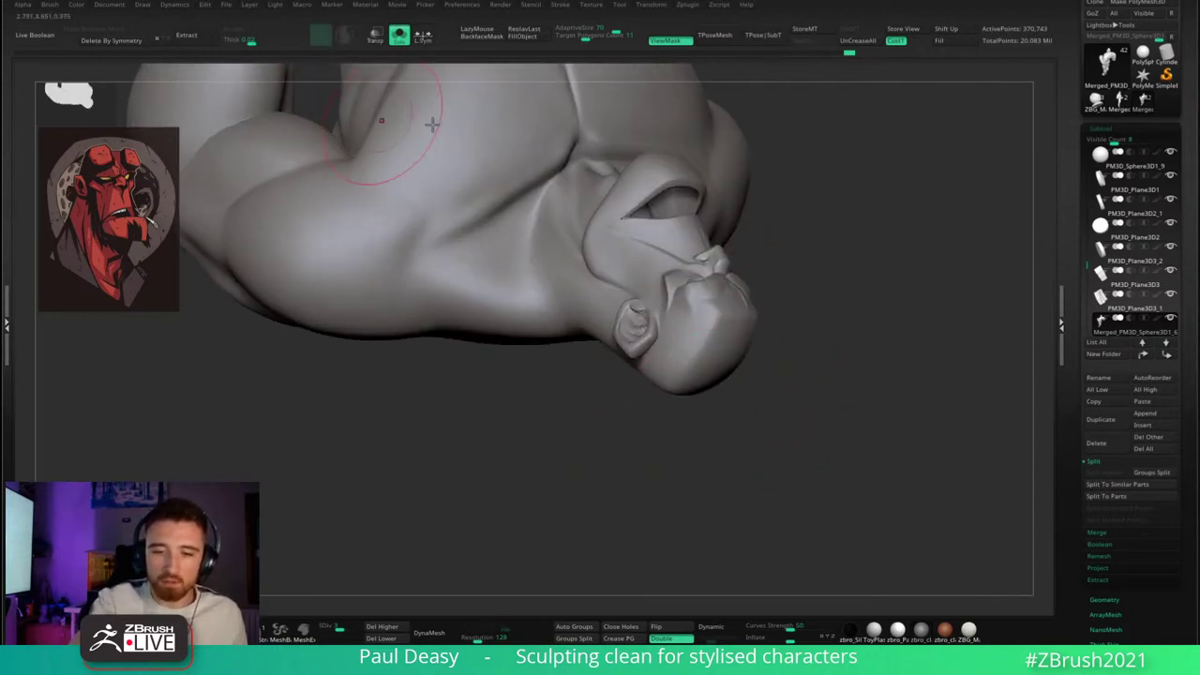
mouse_move(432, 125)
right_mouse_down()
mouse_move(862, 325)
mouse_move(853, 394)
mouse_move(714, 245)
mouse_move(887, 166)
mouse_move(655, 213)
right_mouse_up()
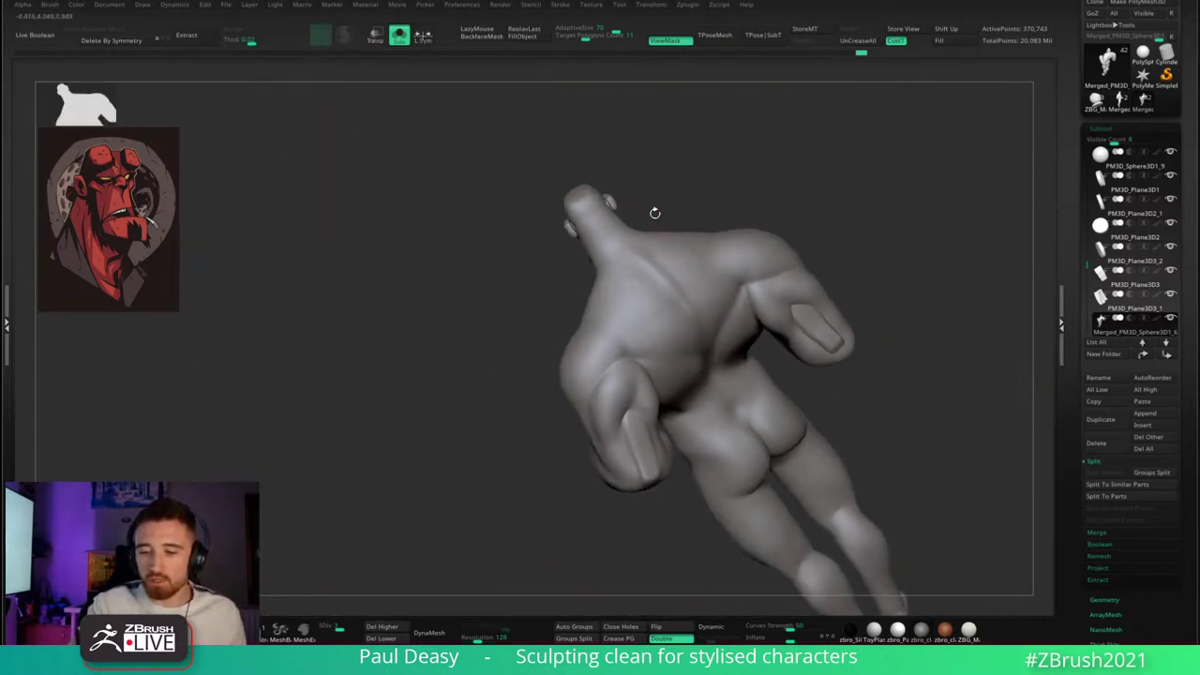
- Examine the torso and the full-body silhouette from the front
mouse_move(88, 107)
right_mouse_down()
mouse_move(871, 235)
mouse_move(727, 274)
mouse_move(881, 272)
mouse_move(932, 235)
mouse_move(769, 256)
mouse_move(740, 275)
mouse_move(734, 298)
mouse_move(775, 262)
mouse_move(785, 303)
mouse_move(731, 270)
right_mouse_up()
right_click_drag(560, 300, 573, 267, "ctrl")
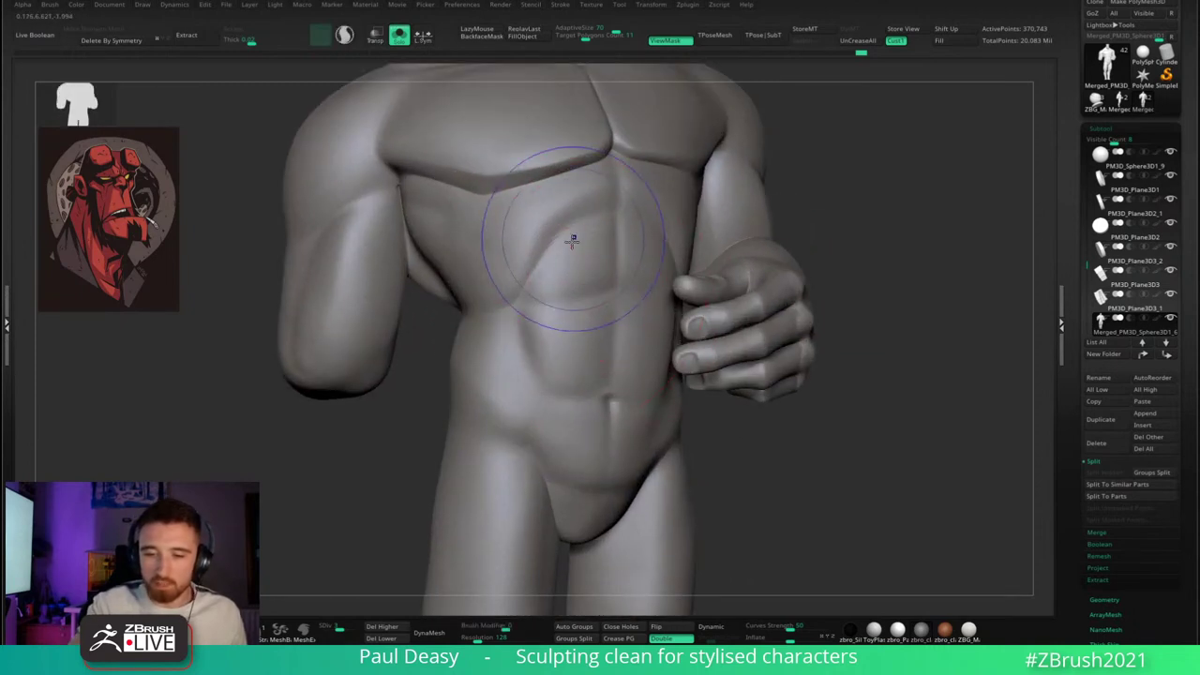
right_click_drag(855, 216, 856, 254)
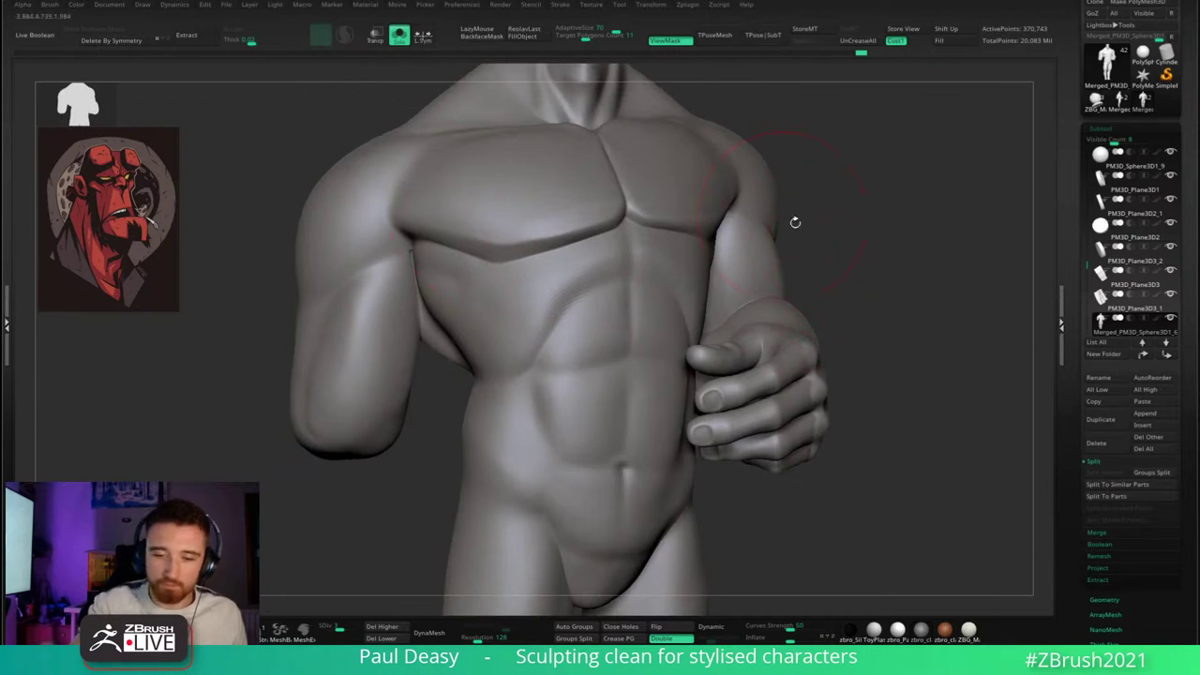
mouse_move(793, 222)
right_mouse_down()
mouse_move(850, 259)
mouse_move(745, 268)
mouse_move(816, 268)
mouse_move(831, 287)
mouse_move(807, 300)
mouse_move(748, 298)
right_mouse_up()
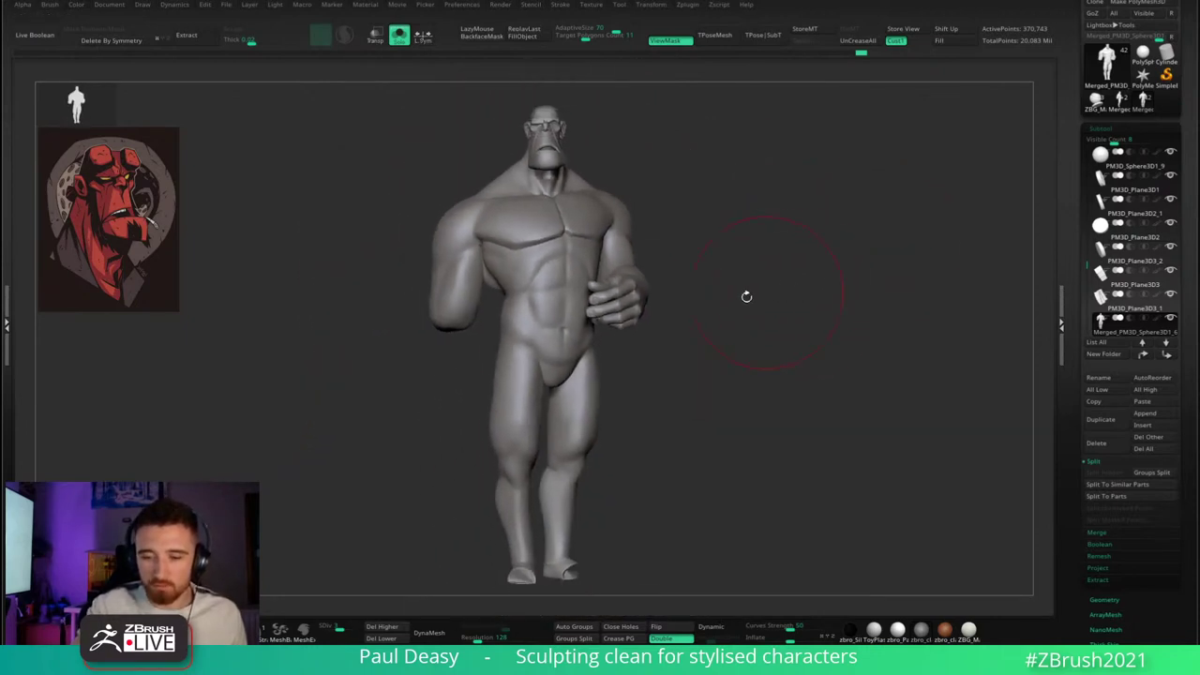
right_click_drag(582, 333, 653, 389, "ctrl")
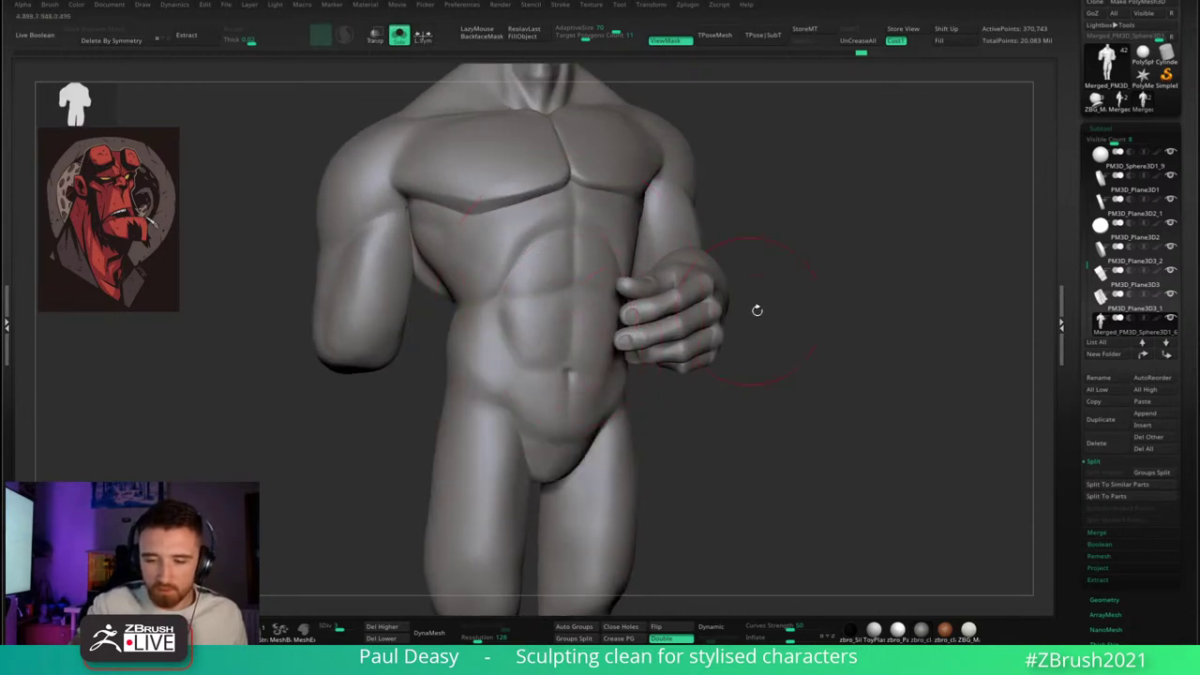
right_click_drag(756, 310, 808, 316)
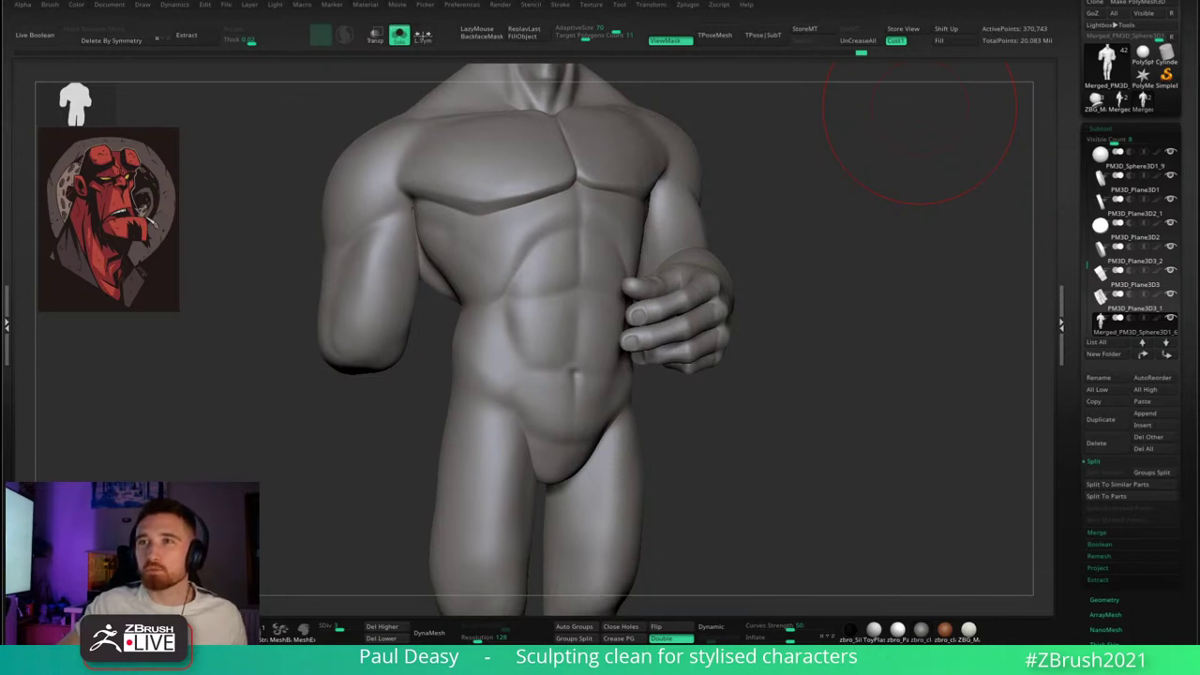
- Smooth the inner elbow of the bent arm where the upper arm meets the forearm
left_click_drag(856, 283, 861, 308)
left_click_drag(876, 245, 807, 286)
left_click_drag(727, 342, 734, 340)
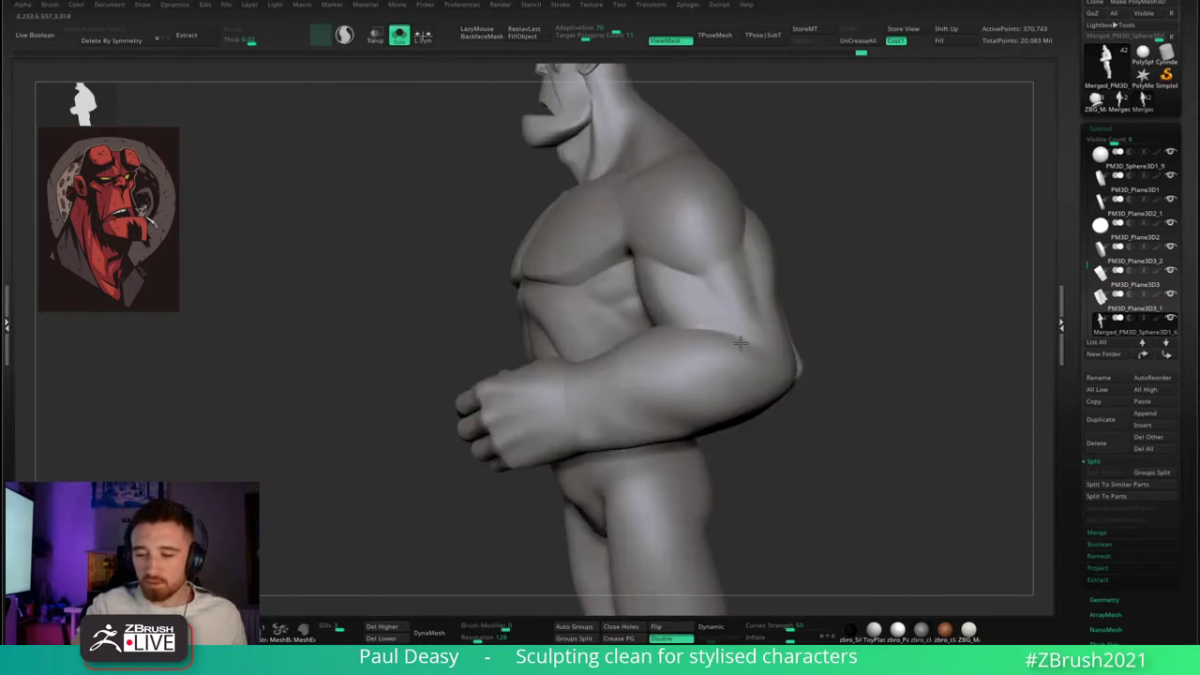
mouse_move(834, 330)
left_mouse_down("alt")
mouse_move(812, 309)
mouse_move(872, 304)
left_mouse_up("alt")
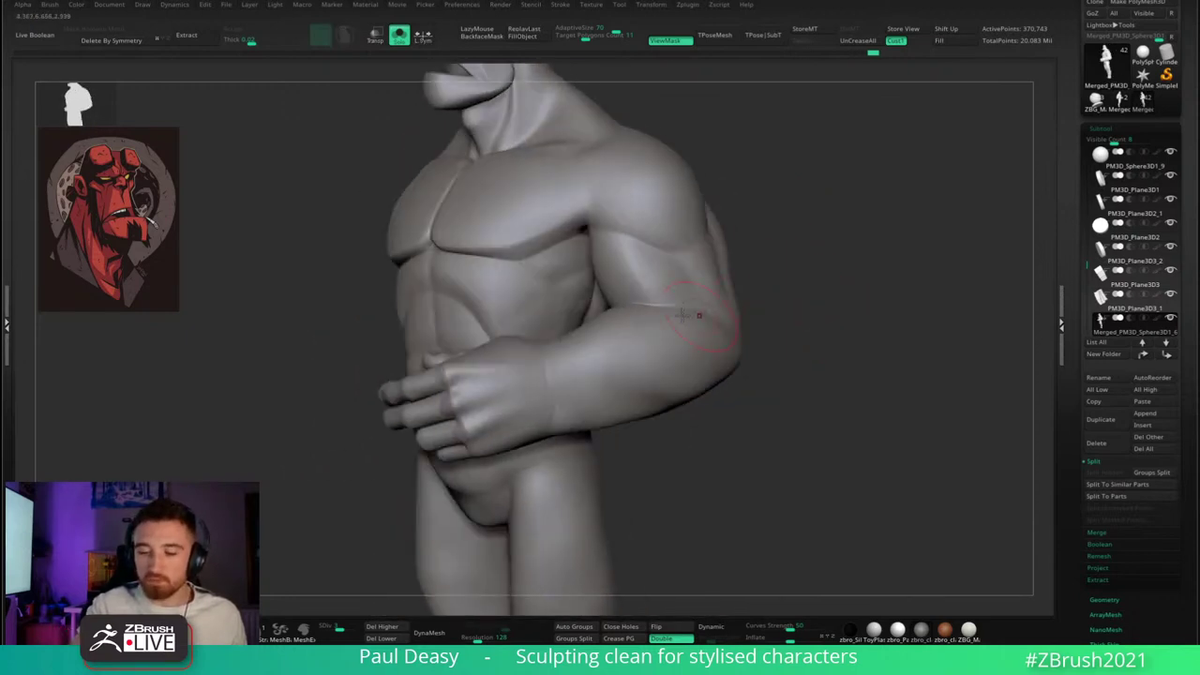
left_click_drag(798, 284, 820, 319)
left_click_drag(904, 276, 963, 307, "alt")
left_click_drag(915, 239, 866, 300)
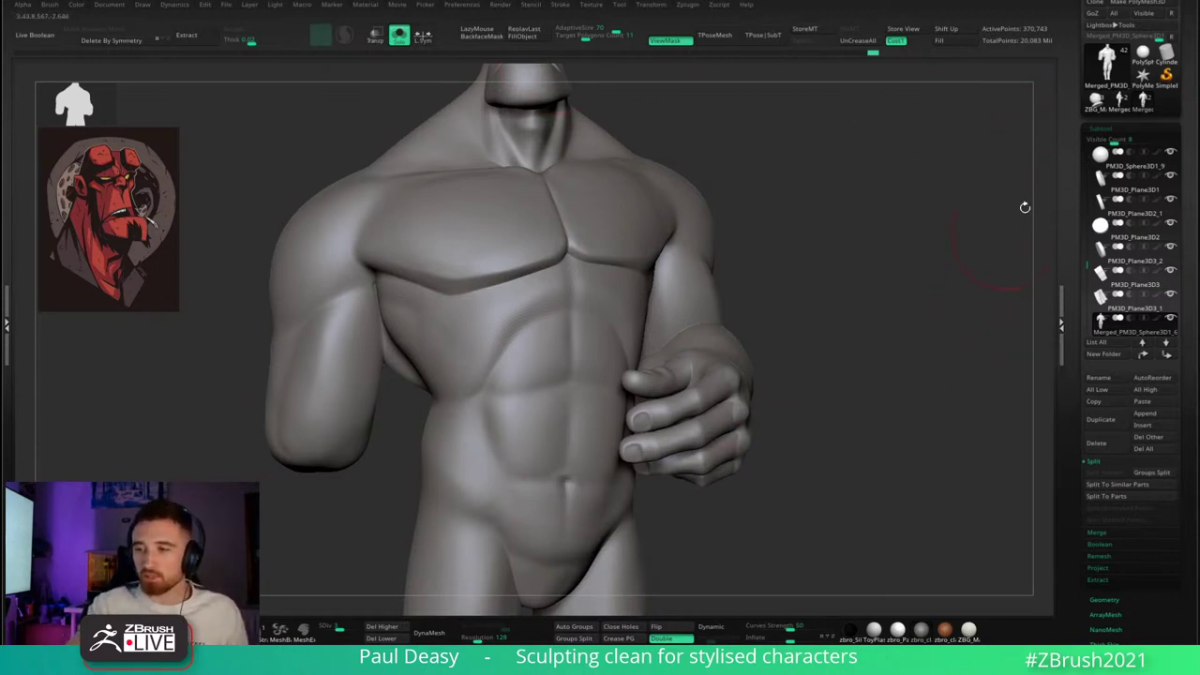
- Adjust the shoulder and upper-arm contours from the front with the Move brush
mouse_move(838, 263)
right_mouse_down("alt")
mouse_move(849, 330)
mouse_move(828, 268)
mouse_move(844, 240)
mouse_move(798, 194)
mouse_move(847, 198)
mouse_move(704, 292)
right_mouse_up("alt")
right_click(828, 268)
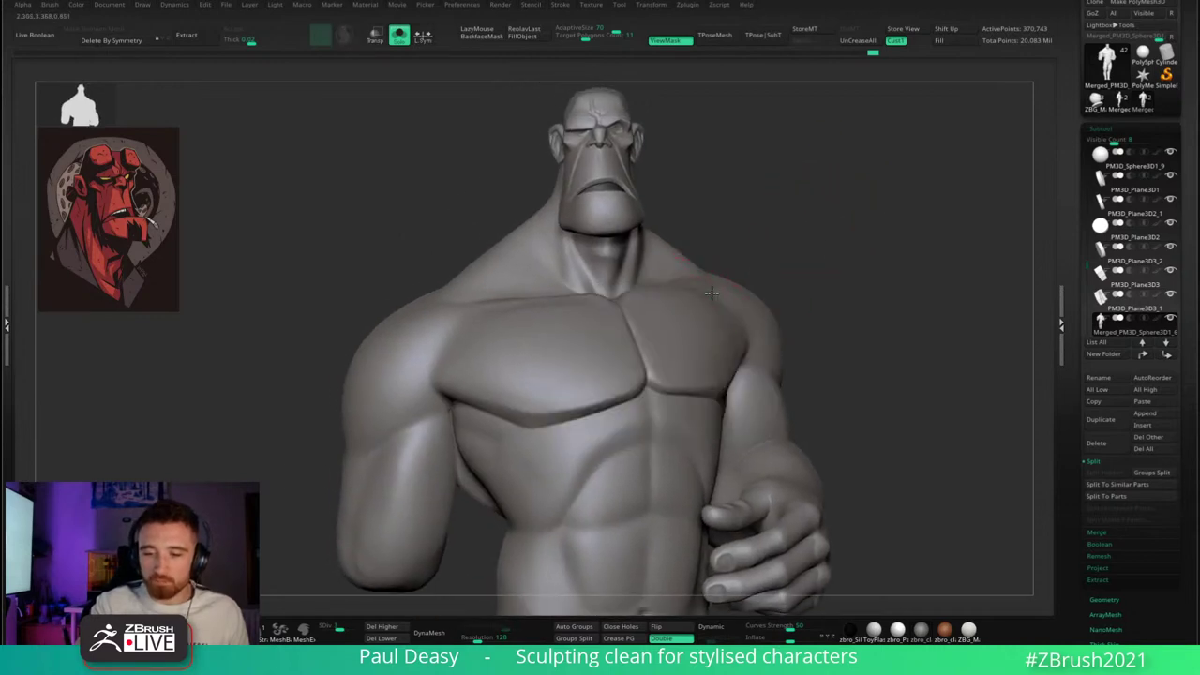
key("space")
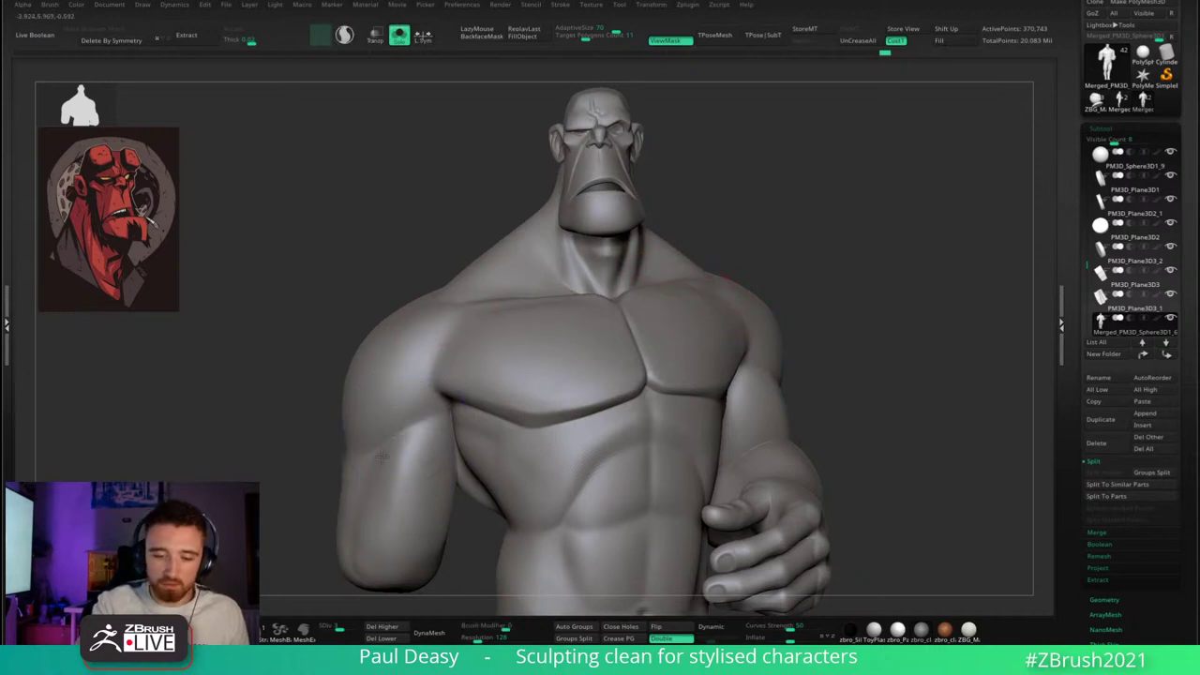
left_click_drag(881, 296, 834, 234)
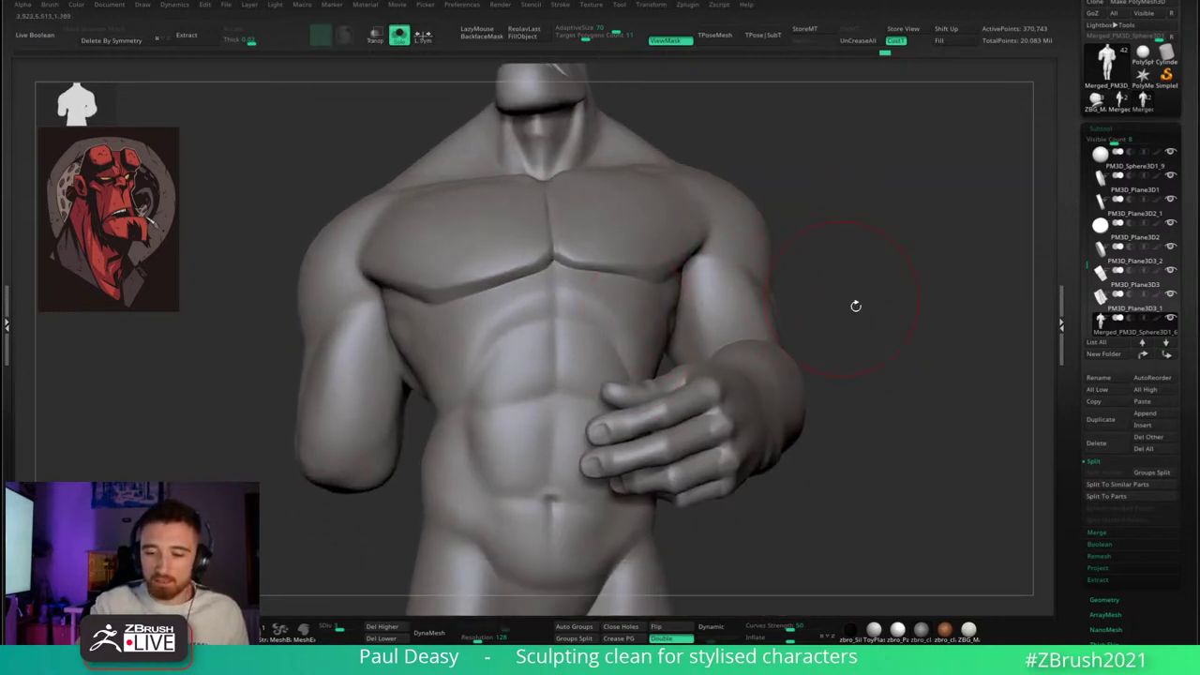
- Refine the lower edge of the chest and the flank beneath it on the bent-arm side
mouse_move(854, 306)
left_mouse_down("alt")
mouse_move(809, 268)
mouse_move(735, 282)
left_mouse_up("alt")
right_click_drag(736, 281, 615, 342)
mouse_move(900, 246)
left_mouse_down()
mouse_move(790, 260)
mouse_move(804, 308)
left_mouse_up()
mouse_move(817, 300)
right_mouse_down()
mouse_move(900, 239)
mouse_move(929, 244)
mouse_move(774, 271)
right_mouse_up()
right_click(818, 237)
right_click_drag(872, 230, 872, 272)
right_click_drag(718, 231, 697, 242, "ctrl")
right_click(630, 277)
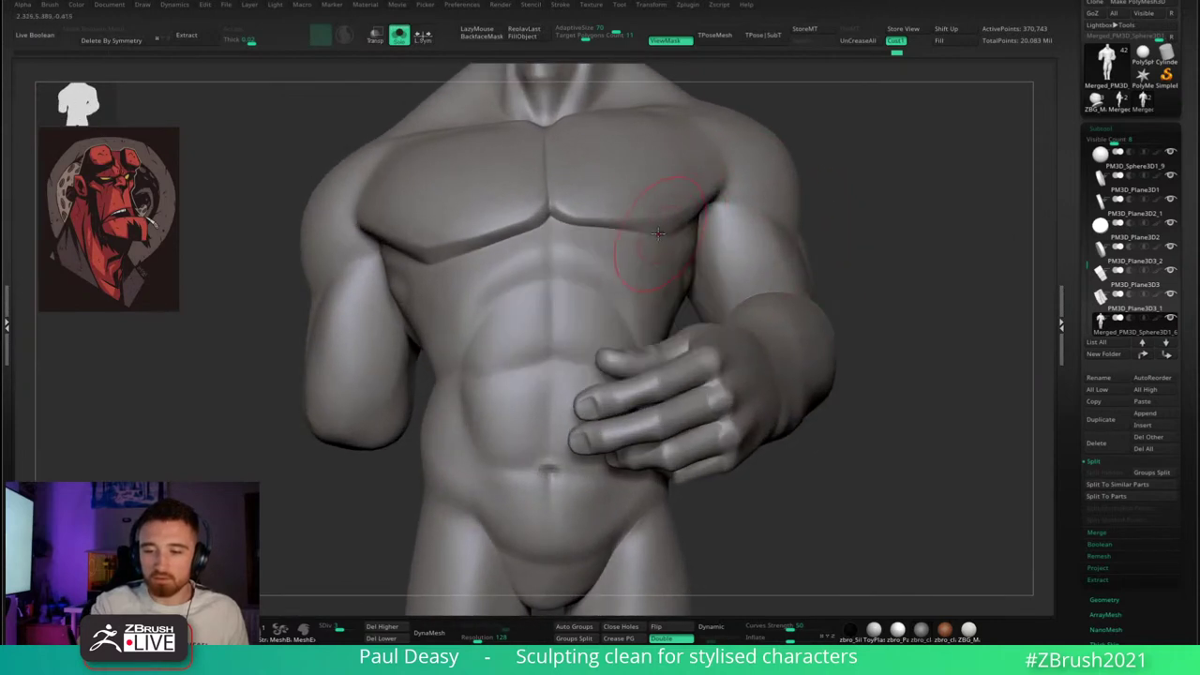
- Examine the proportions of the torso, hips and legs from the front
right_click_drag(836, 173, 770, 224)
right_click(488, 441)
right_click_drag(506, 368, 611, 361, "alt")
right_click(812, 293)
right_click(818, 290)
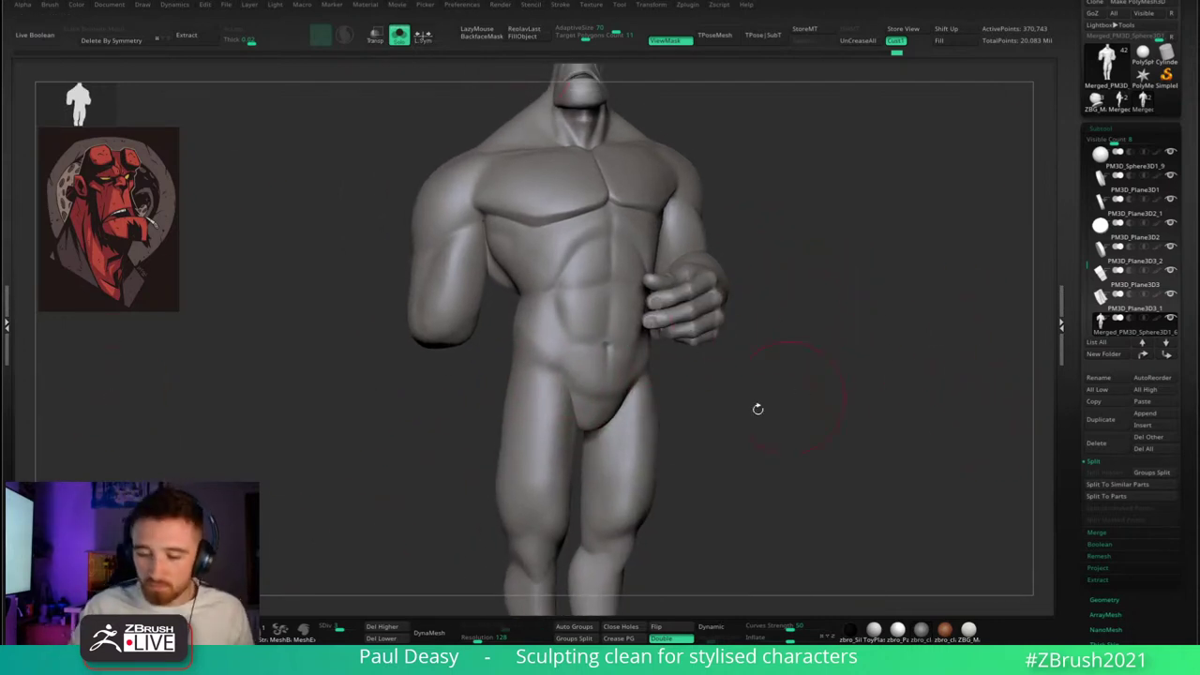
right_click_drag(758, 381, 737, 362, "alt")
right_click(737, 362)
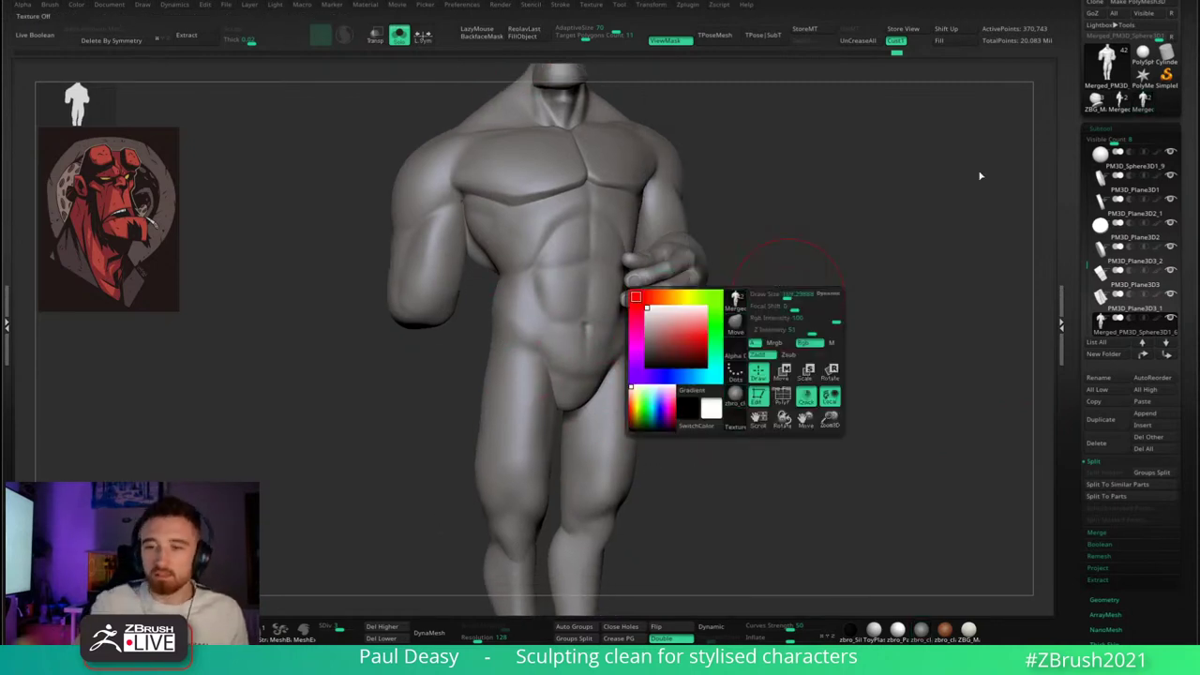
left_click_drag(791, 262, 805, 258, "alt")
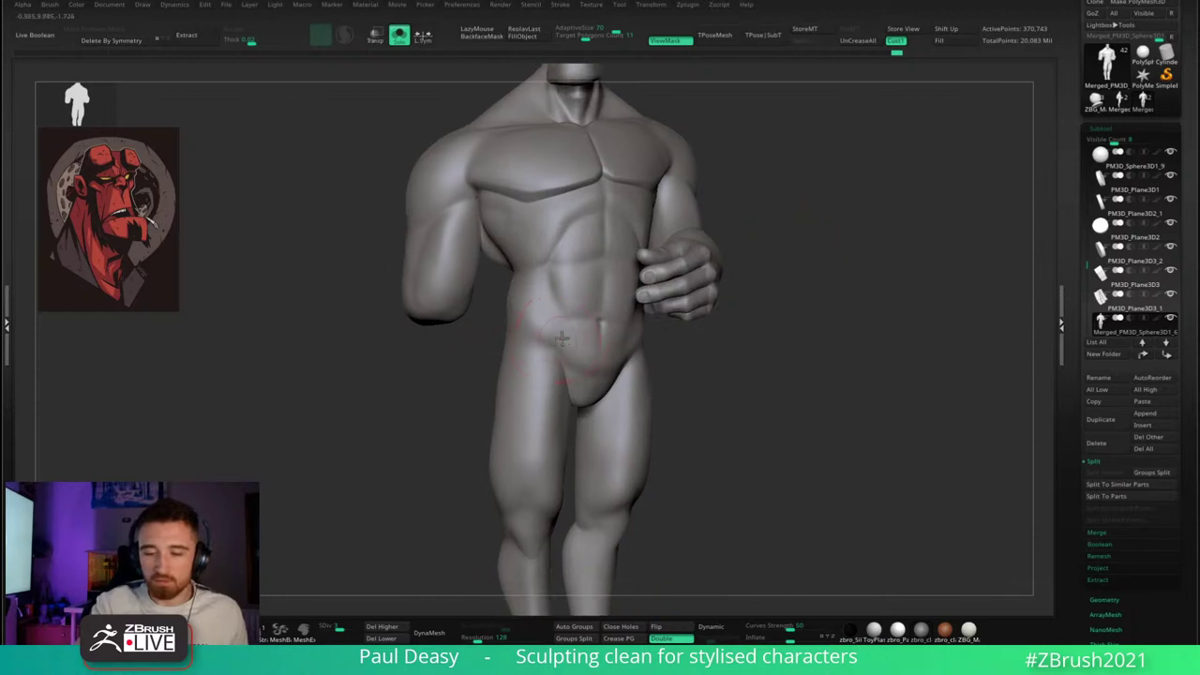
- Try to carve a diagonal crease across the front of the hip with an enlarged Dam Standard brush
key("2")
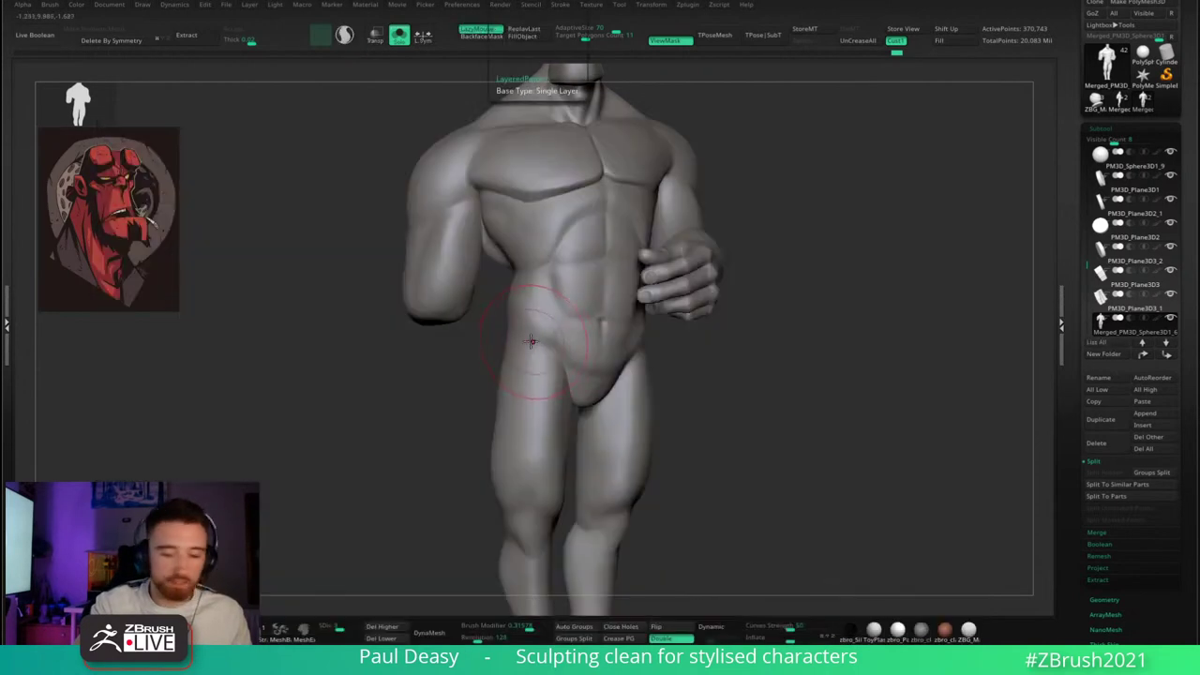
key("space")
left_click_drag(445, 408, 473, 401)
key("space")
left_click_drag(514, 314, 560, 361)
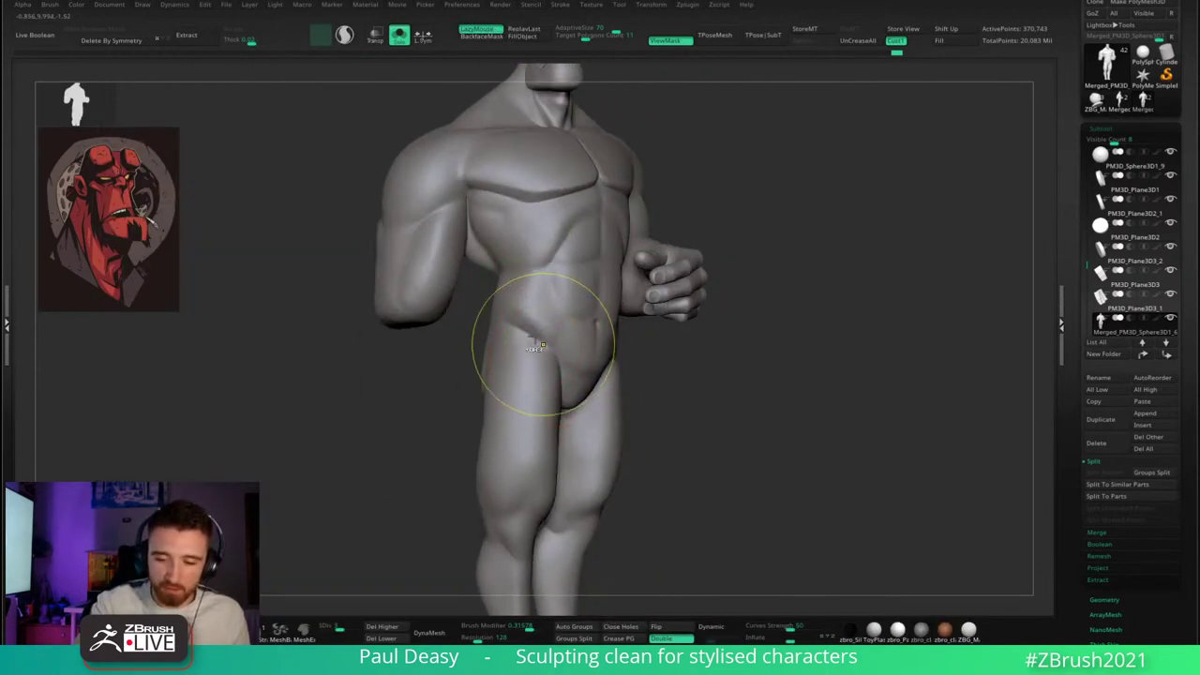
key("space")
left_click_drag(445, 404, 470, 401)
key("space")
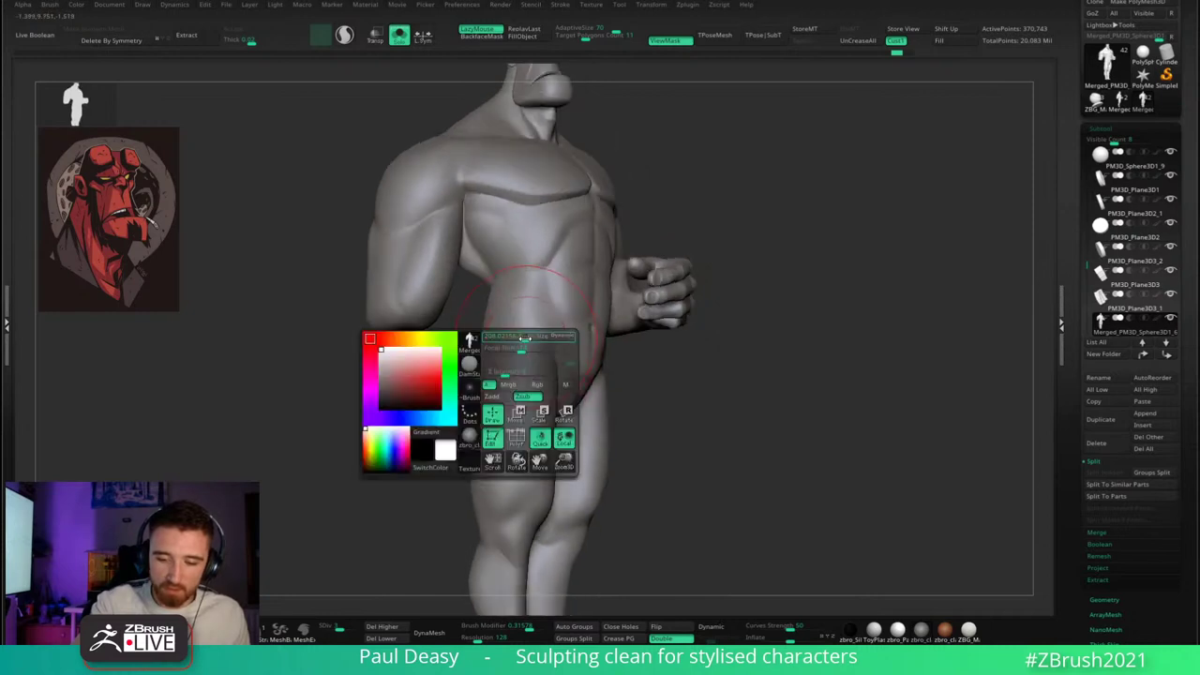
mouse_move(704, 359)
left_mouse_down()
mouse_move(689, 362)
mouse_move(814, 361)
left_mouse_up()
key("l")
mouse_move(679, 350)
right_mouse_down()
mouse_move(825, 402)
mouse_move(775, 381)
mouse_move(548, 366)
mouse_move(517, 377)
right_mouse_up()
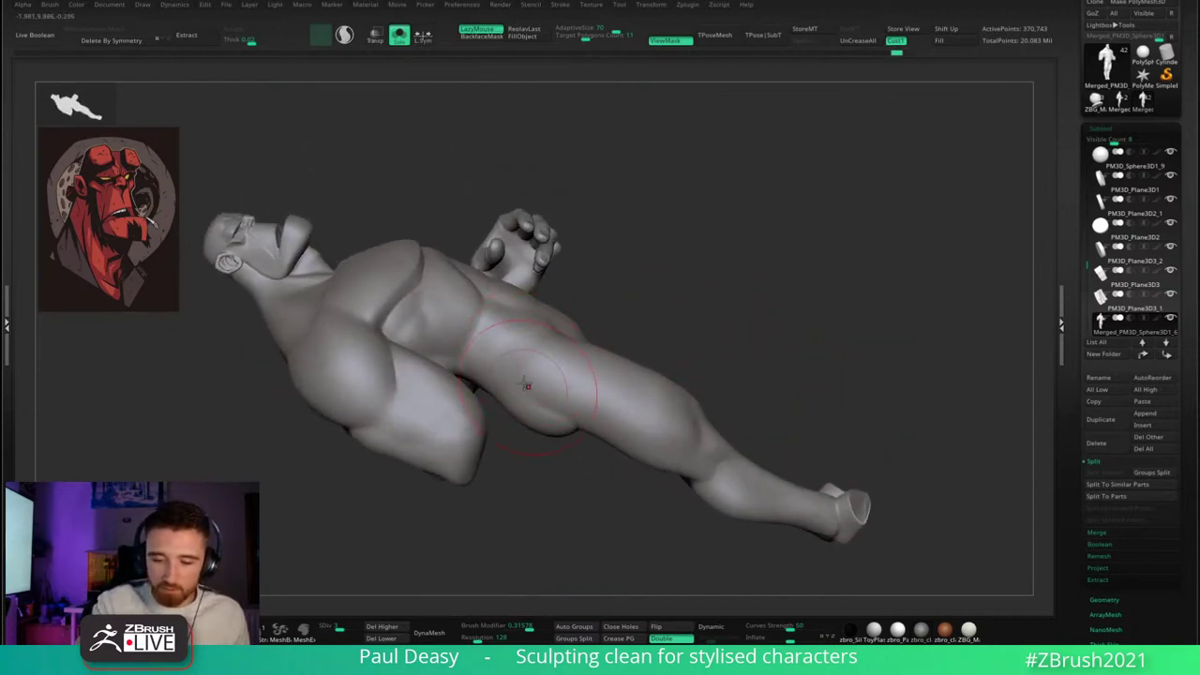
- Adjust the waist and hip silhouette with a smaller Move brush
mouse_move(715, 280)
right_mouse_down()
mouse_move(827, 303)
mouse_move(806, 361)
mouse_move(563, 346)
right_mouse_up()
key("space")
left_click_drag(522, 339, 512, 339)
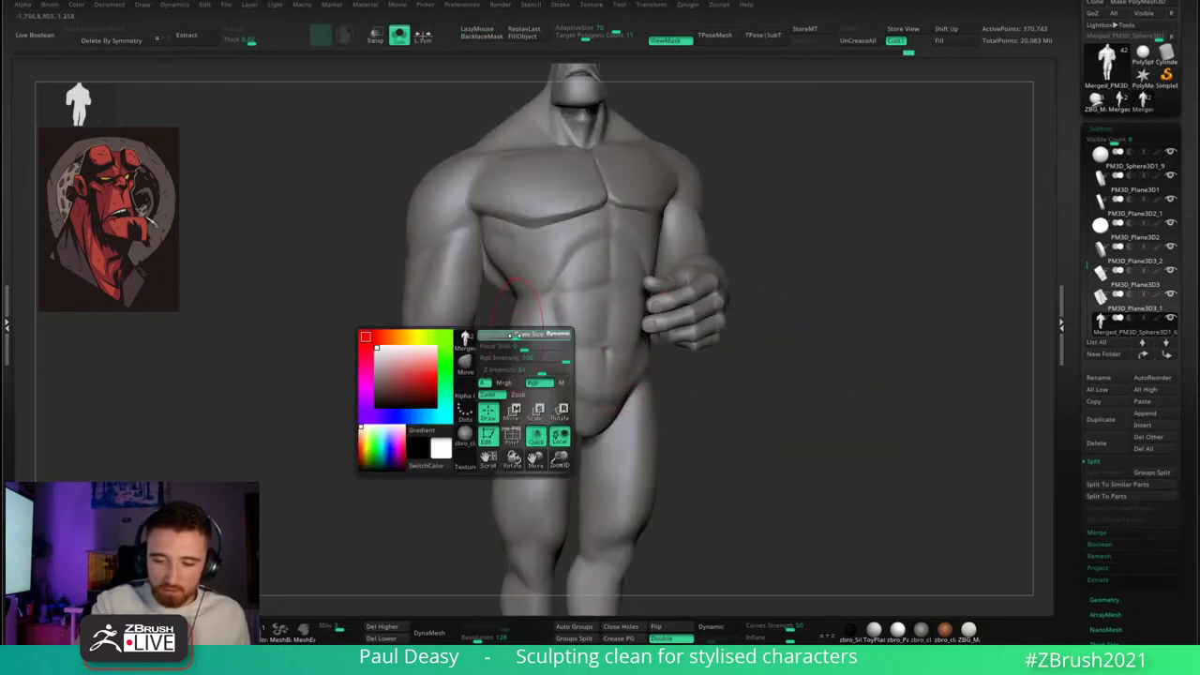
mouse_move(512, 339)
right_mouse_down()
mouse_move(576, 308)
mouse_move(474, 290)
right_mouse_up()
- Shape a soft hip line between the lower abdomen and the upper thigh, and smooth it into the surface
key("b")
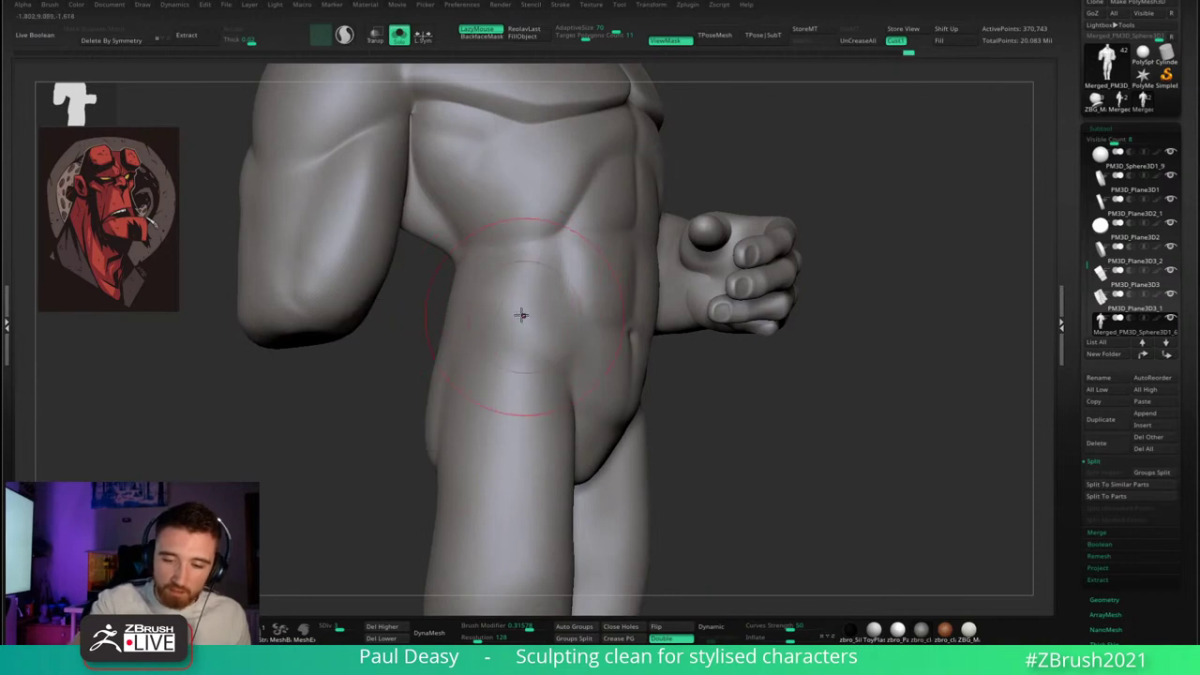
key("space")
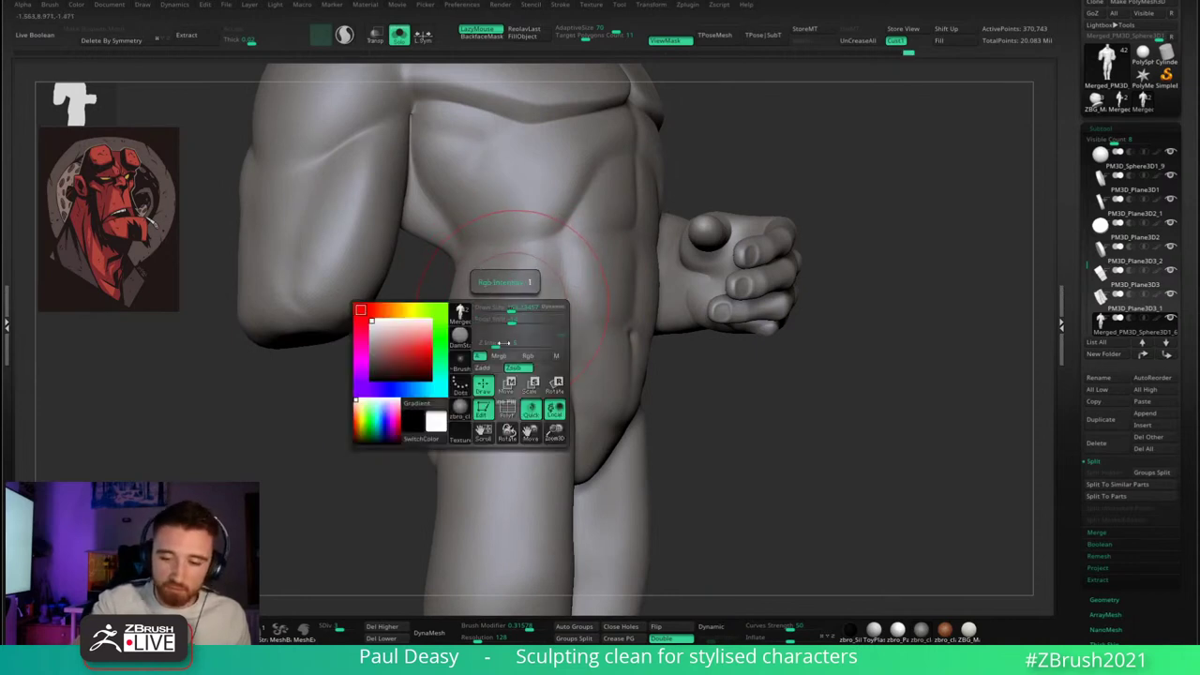
mouse_move(511, 312)
right_mouse_down()
mouse_move(495, 301)
mouse_move(515, 310)
right_mouse_up()
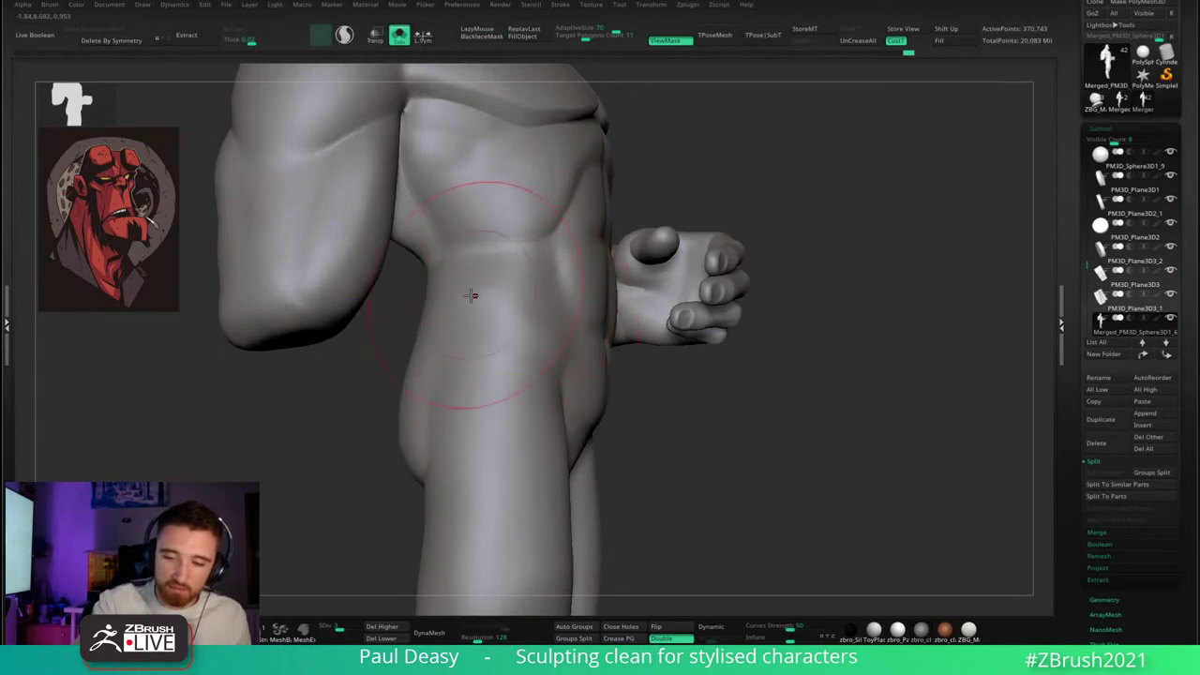
mouse_move(548, 331)
right_mouse_down()
mouse_move(474, 300)
mouse_move(547, 320)
mouse_move(450, 311)
right_mouse_up()
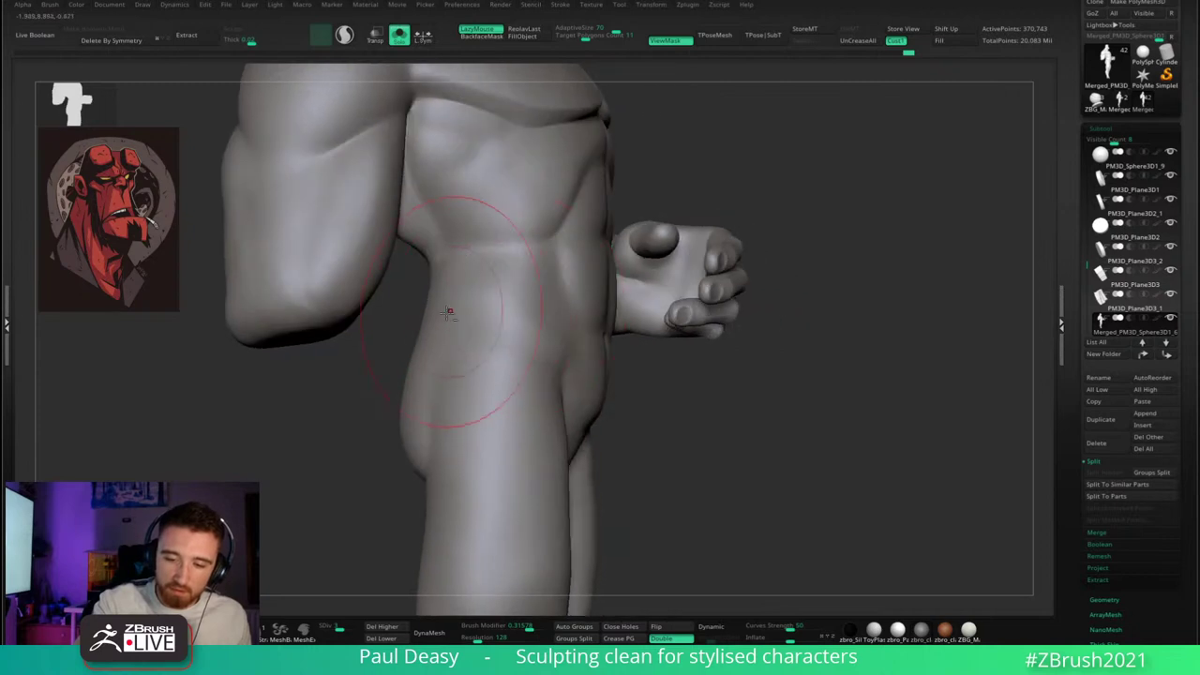
mouse_move(572, 342)
right_mouse_down()
mouse_move(506, 300)
mouse_move(545, 318)
right_mouse_up()
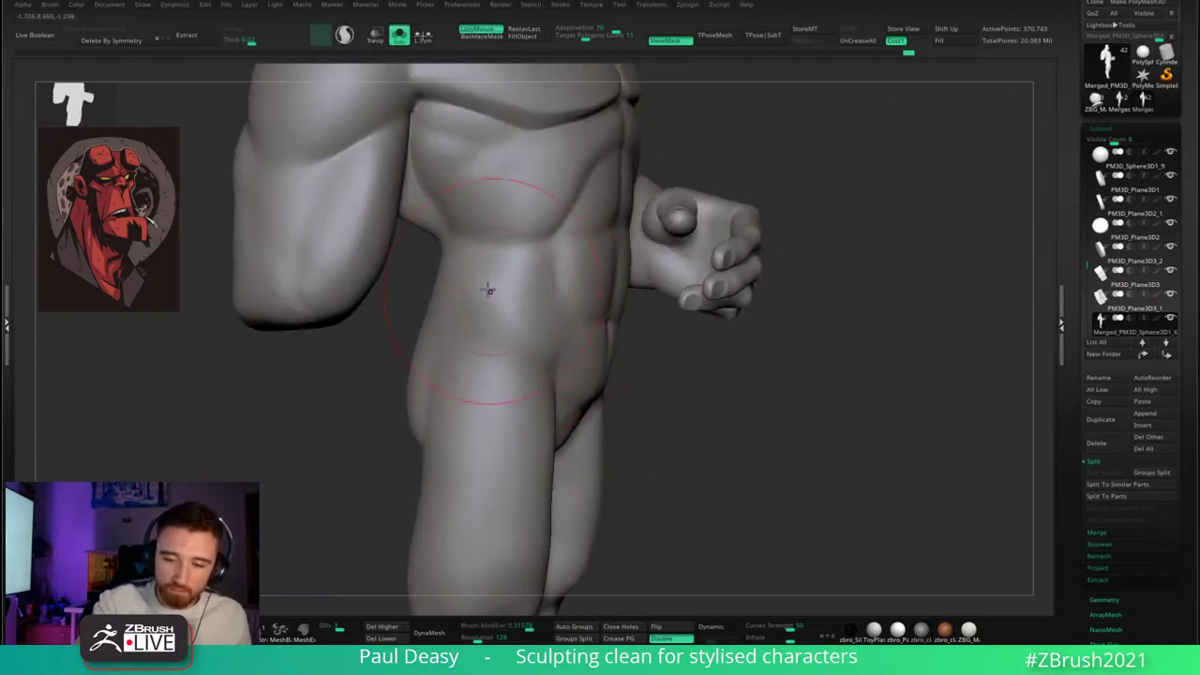
mouse_move(500, 287)
right_mouse_down()
mouse_move(553, 330)
mouse_move(547, 308)
mouse_move(531, 303)
mouse_move(522, 351)
right_mouse_up()
key("b")
key("c")
key("b")
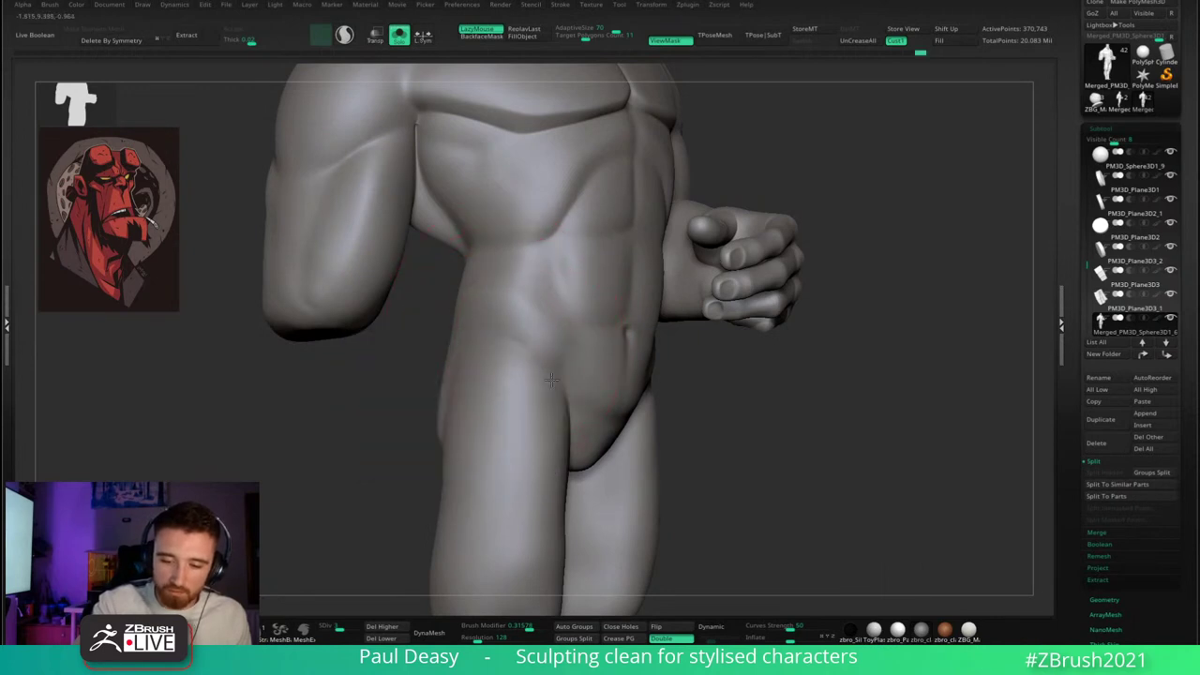
left_click_drag(509, 351, 546, 396, "shift")
- Subdivide the body to level 4 and smooth the transitions across the ribcage and abdominal muscles
right_click_drag(546, 396, 807, 366)
mouse_move(806, 366)
right_mouse_down()
mouse_move(663, 386)
mouse_move(769, 361)
mouse_move(727, 370)
mouse_move(797, 321)
right_mouse_up()
key("f")
key("space")
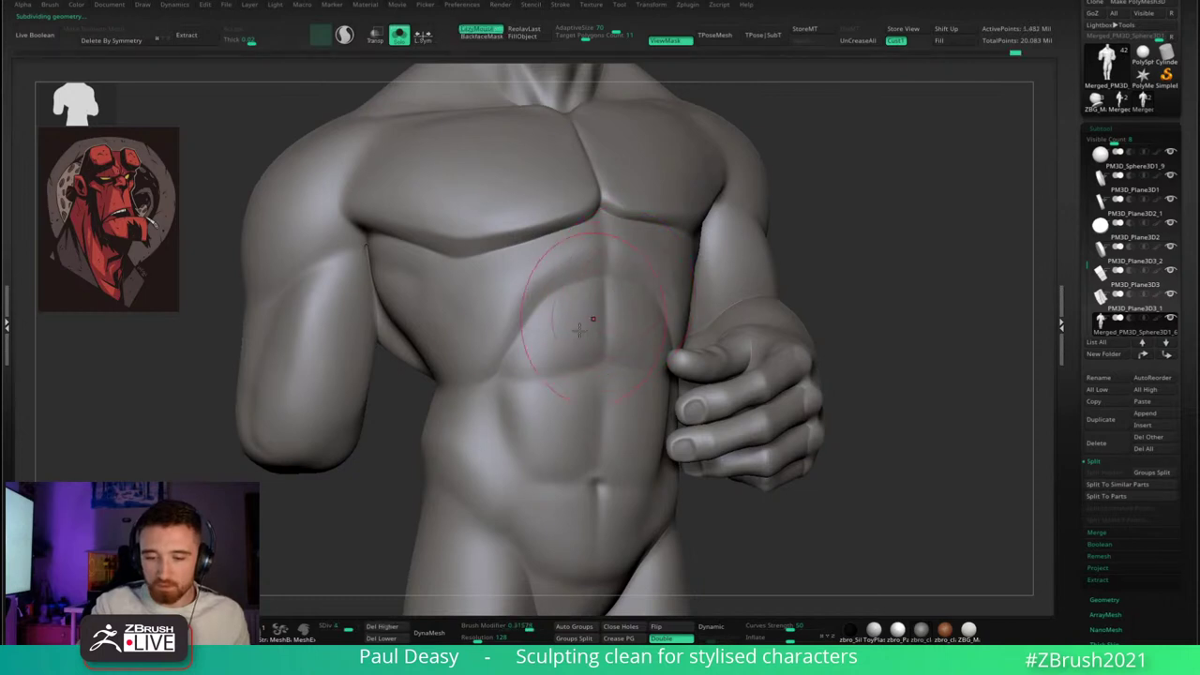
mouse_move(481, 394)
left_mouse_down("shift")
mouse_move(468, 383)
mouse_move(467, 334)
left_mouse_up("shift")
right_click_drag(536, 356, 516, 360, "alt")
left_click_drag(489, 366, 480, 371, "shift")
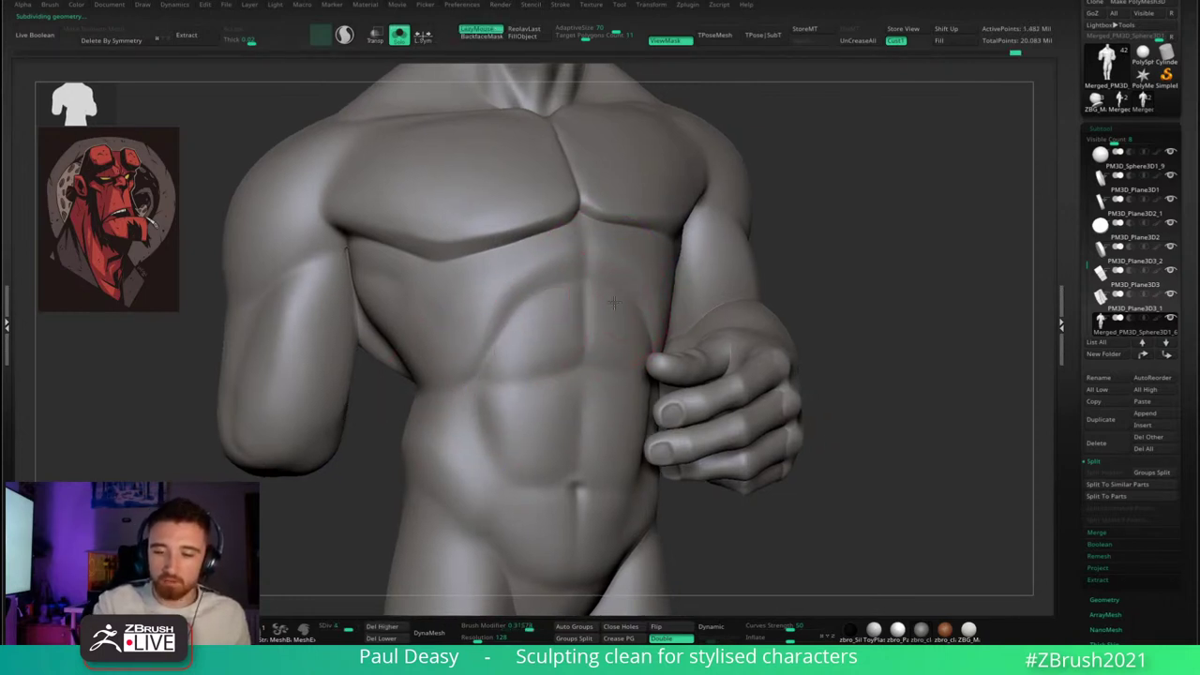
right_click_drag(614, 303, 619, 284)
left_click_drag(623, 286, 658, 326, "shift")
right_click_drag(669, 237, 683, 199)
- Smooth the lower abdomen and the groin creases along the inner thighs, working from below
mouse_move(891, 314)
right_mouse_down()
mouse_move(875, 252)
mouse_move(657, 329)
right_mouse_up()
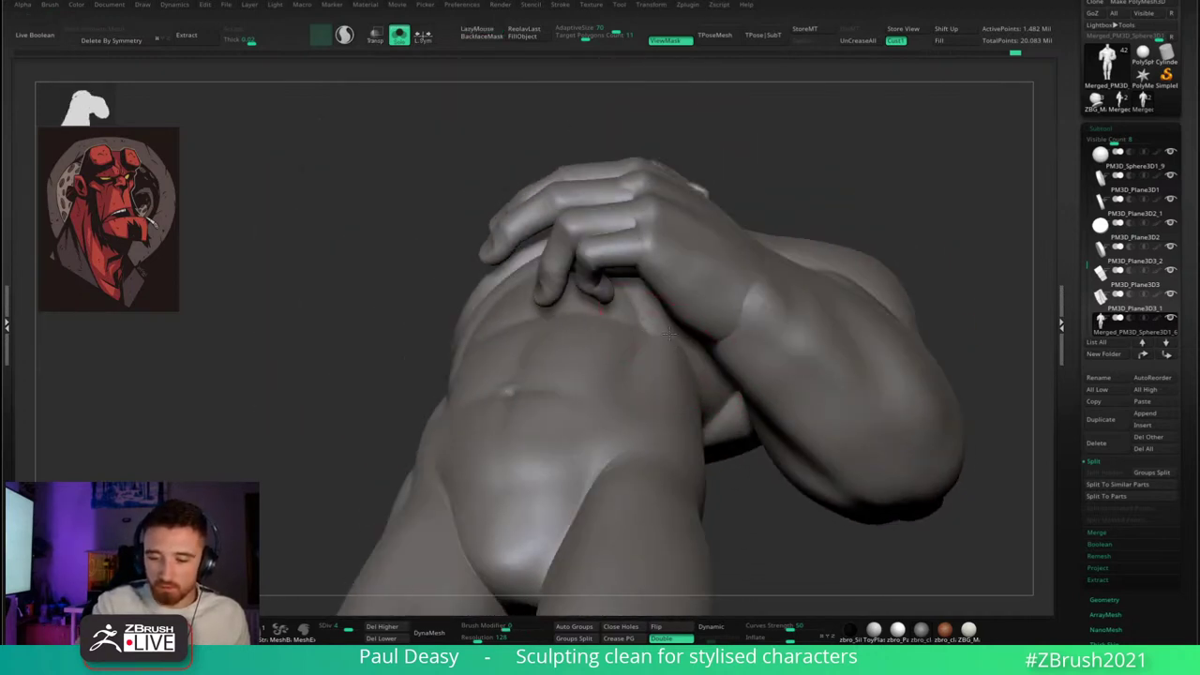
mouse_move(586, 500)
right_mouse_down()
mouse_move(723, 429)
mouse_move(659, 340)
mouse_move(666, 399)
right_mouse_up()
left_click_drag(533, 436, 553, 405, "shift")
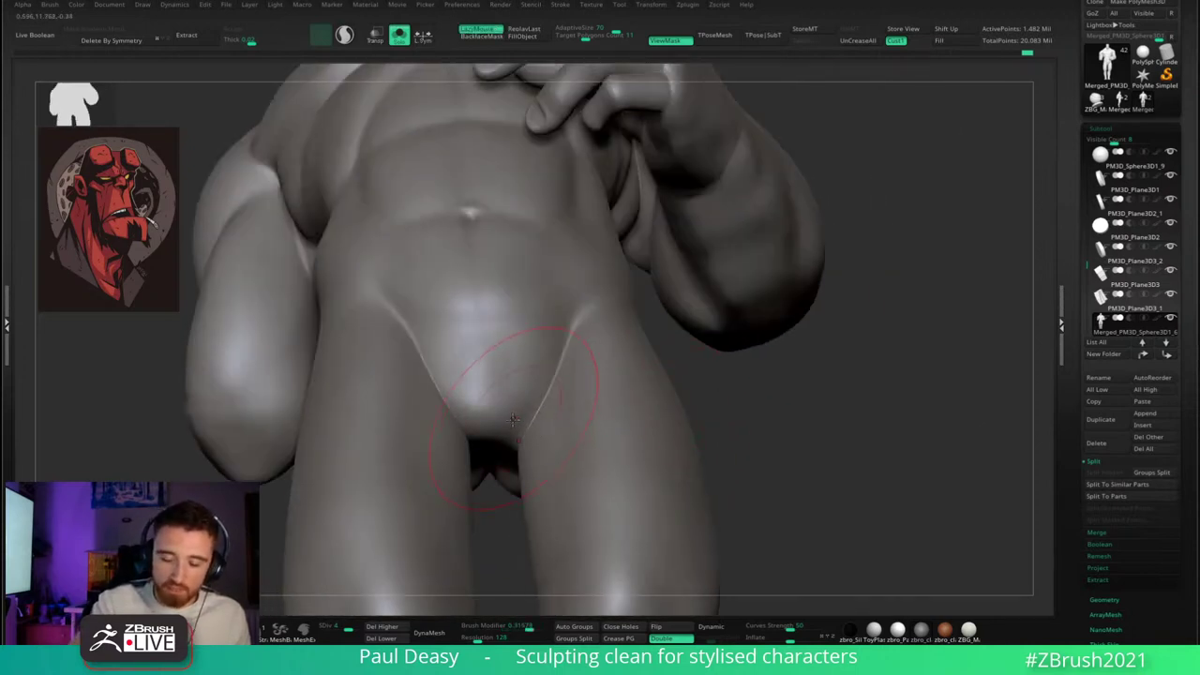
right_click_drag(594, 401, 539, 389)
left_click_drag(423, 335, 458, 410, "shift")
- Smooth the buttocks, upper thighs and back from behind
right_click_drag(692, 379, 624, 263)
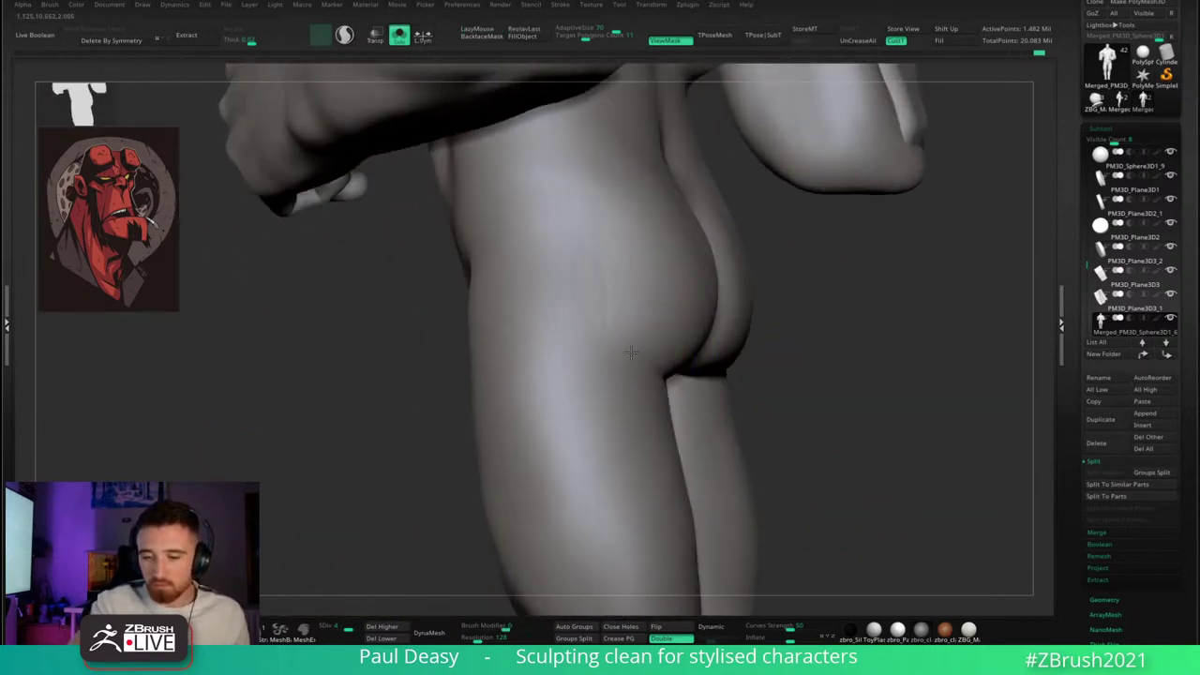
right_click_drag(631, 353, 736, 289)
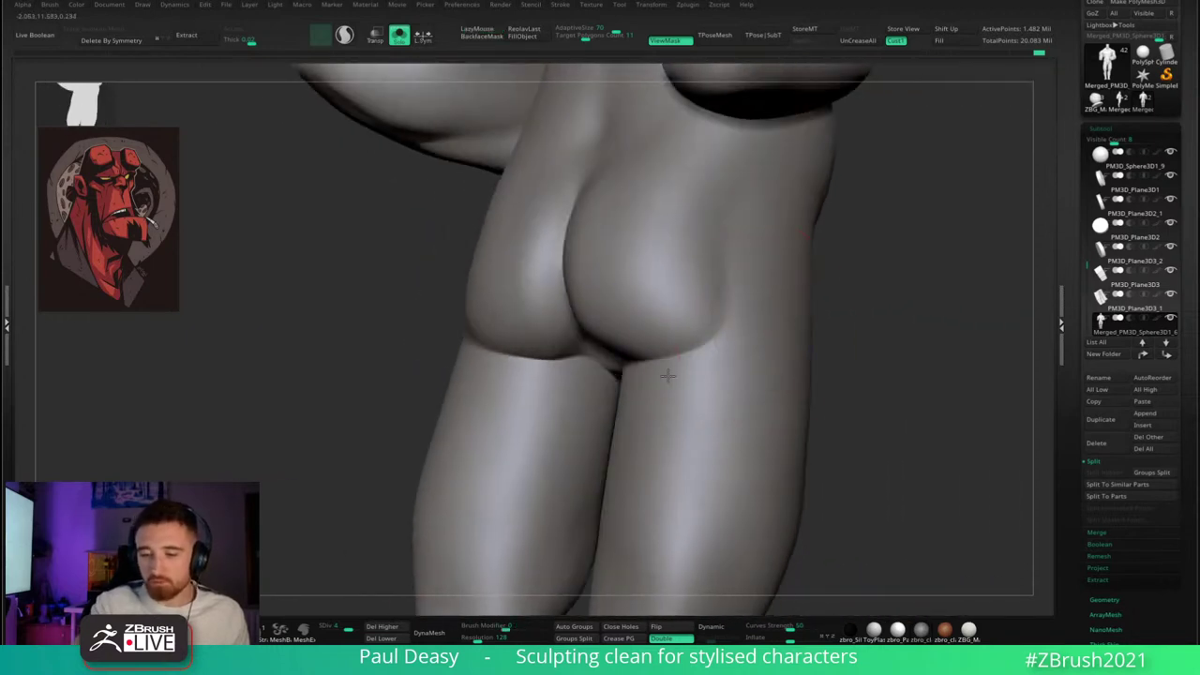
right_click_drag(676, 367, 869, 456)
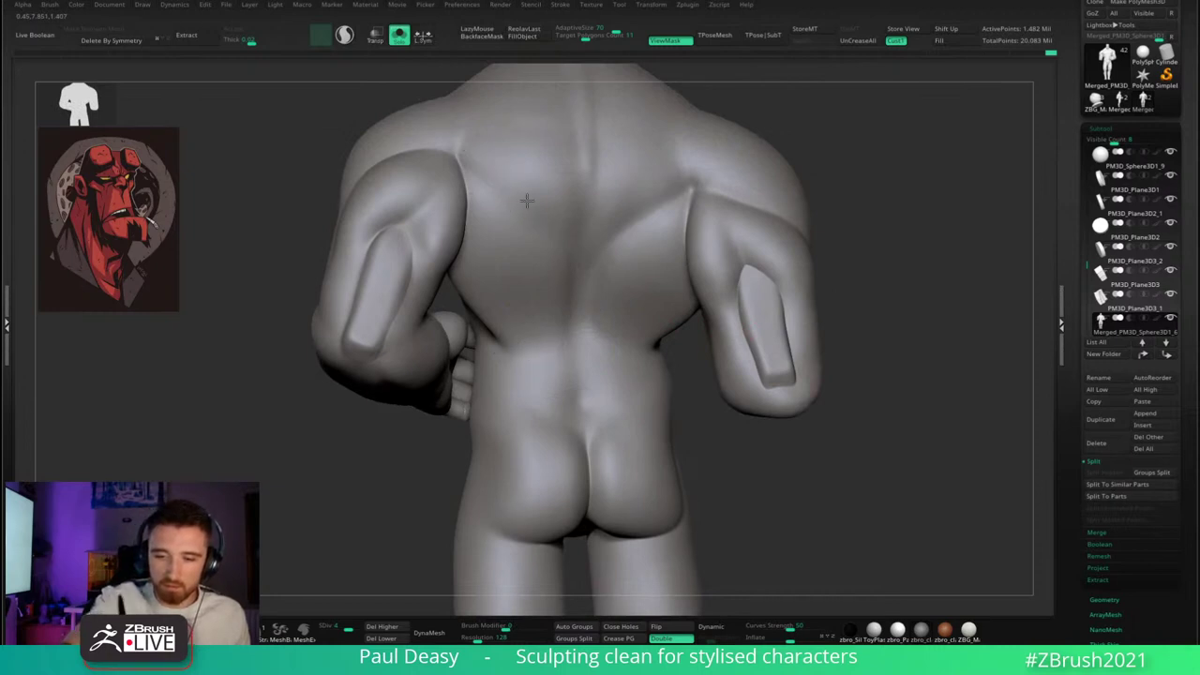
right_click_drag(639, 369, 427, 367)
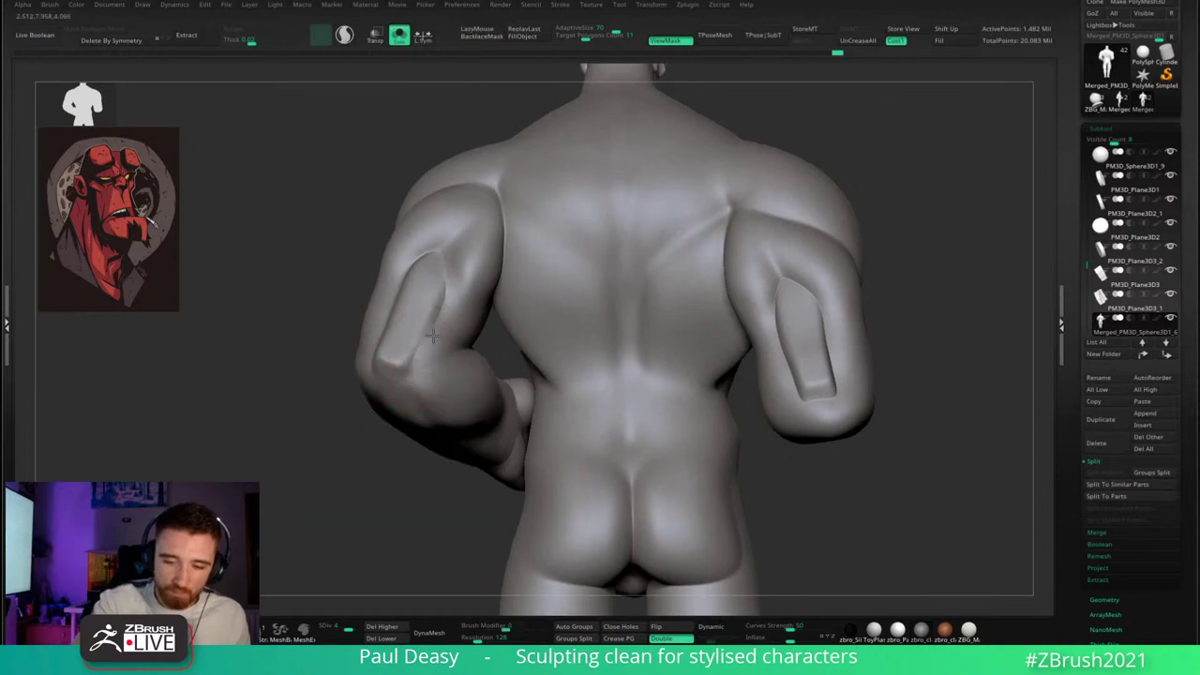
- Refine and smooth the elbow of the bent arm and the shoulder, upper arm and armpit of the other
right_click_drag(438, 239, 347, 343)
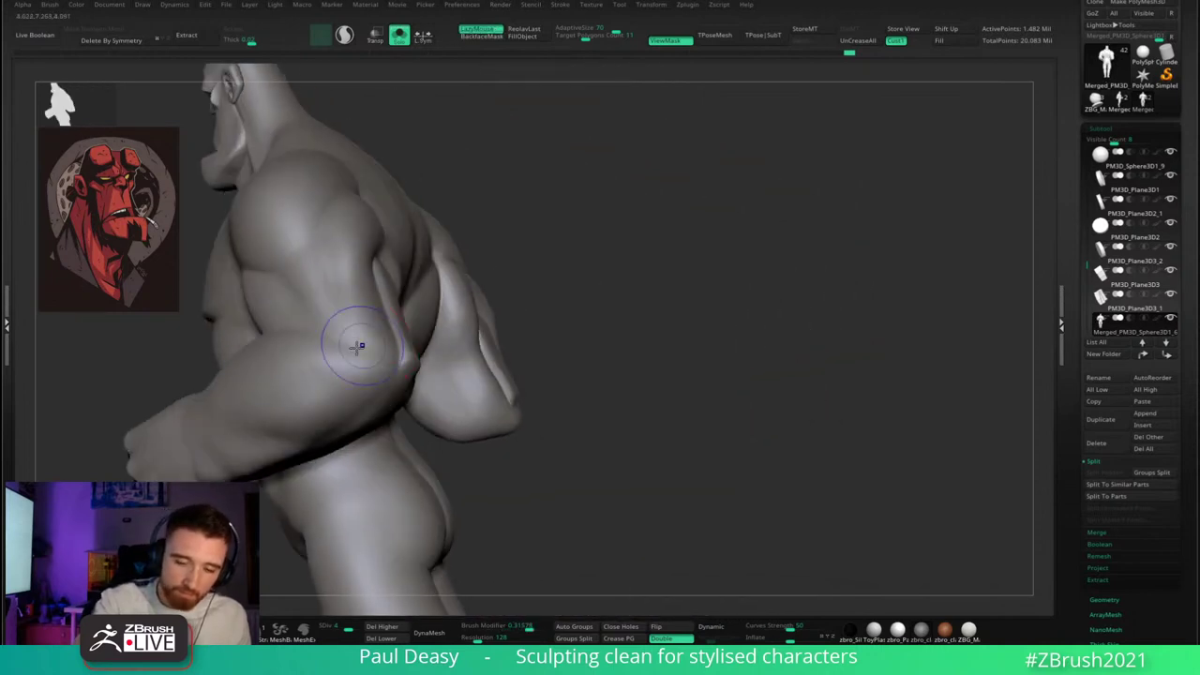
key("l")
right_click_drag(622, 287, 684, 335)
key("l")
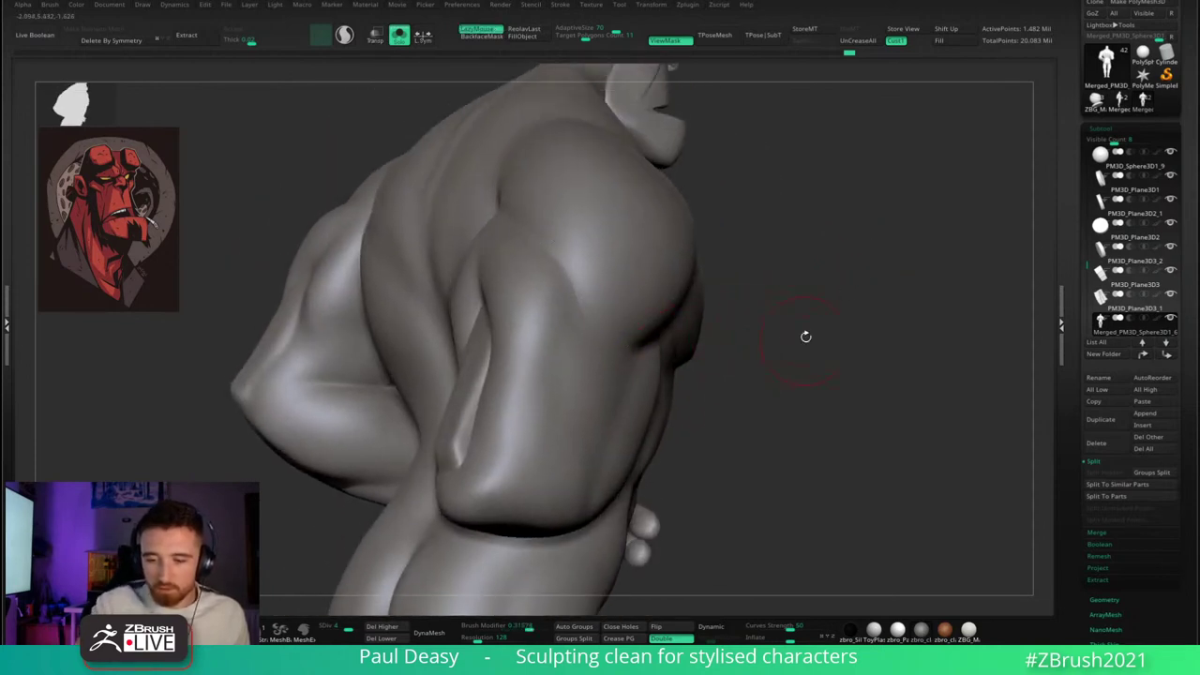
right_click_drag(803, 335, 677, 325)
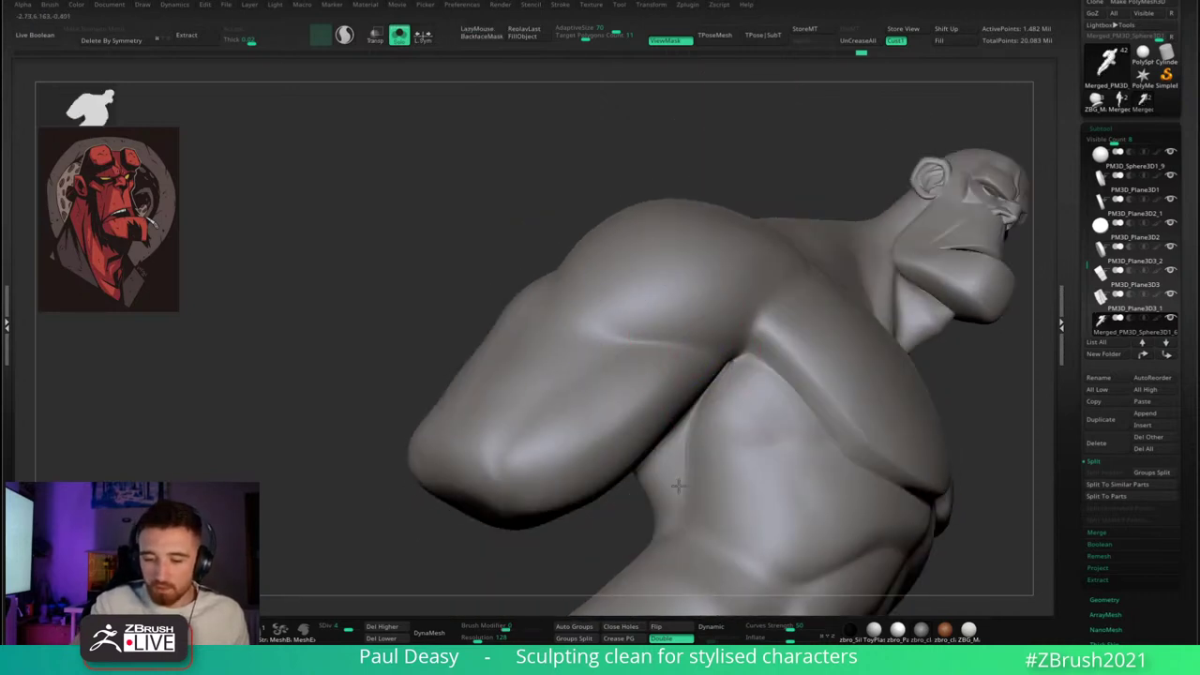
right_click_drag(681, 513, 718, 384)
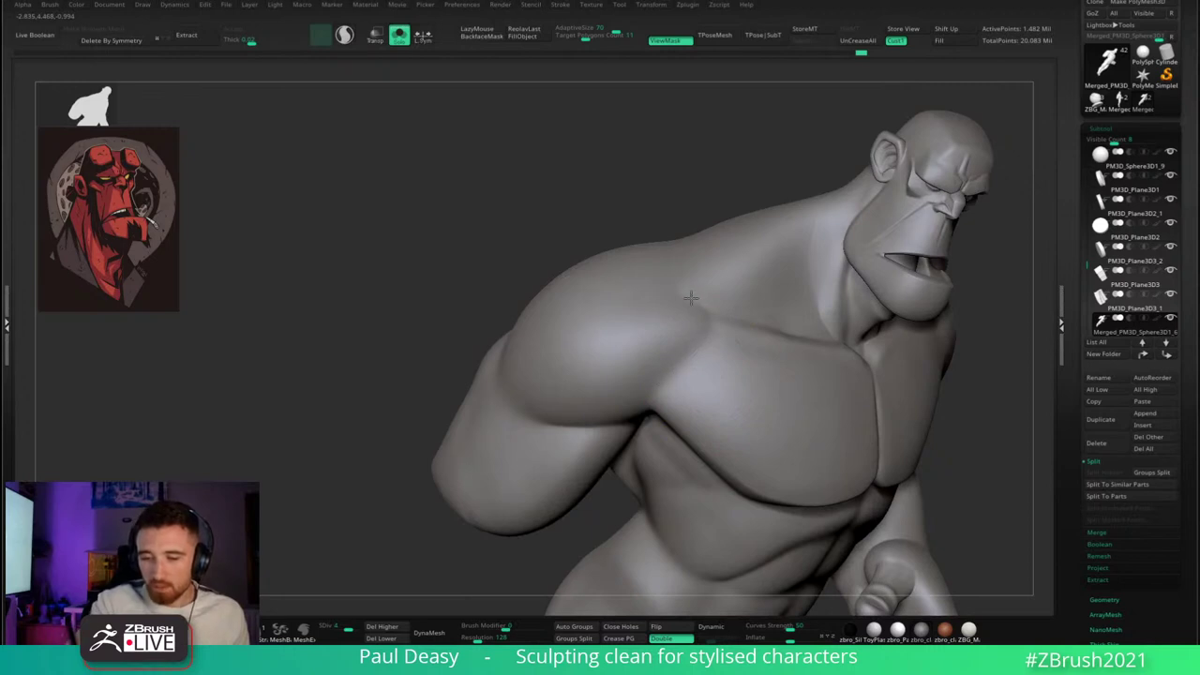
- Refine the creases around the neck, collarbone and shoulder with the Dam Standard brush
mouse_move(769, 342)
right_mouse_down()
mouse_move(821, 309)
mouse_move(745, 323)
mouse_move(646, 262)
mouse_move(812, 201)
mouse_move(923, 235)
right_mouse_up()
key("l")
key("b")
key("d")
key("s")
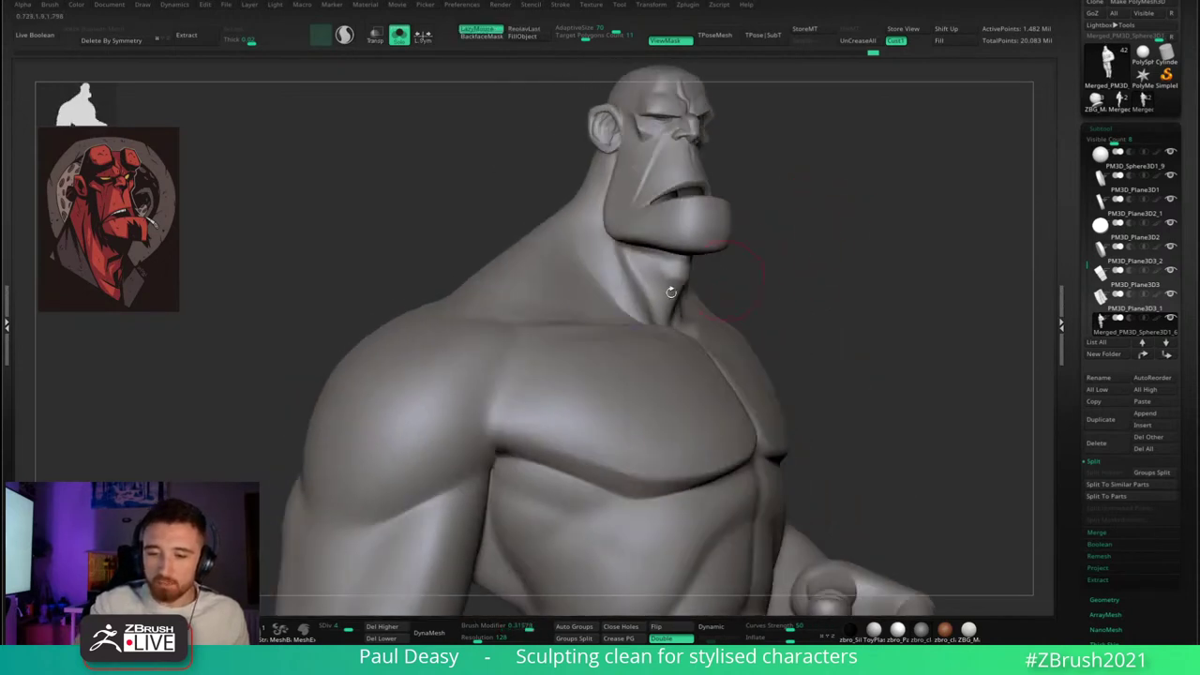
key("l")
right_click_drag(625, 313, 587, 246)
right_click_drag(582, 199, 578, 237)
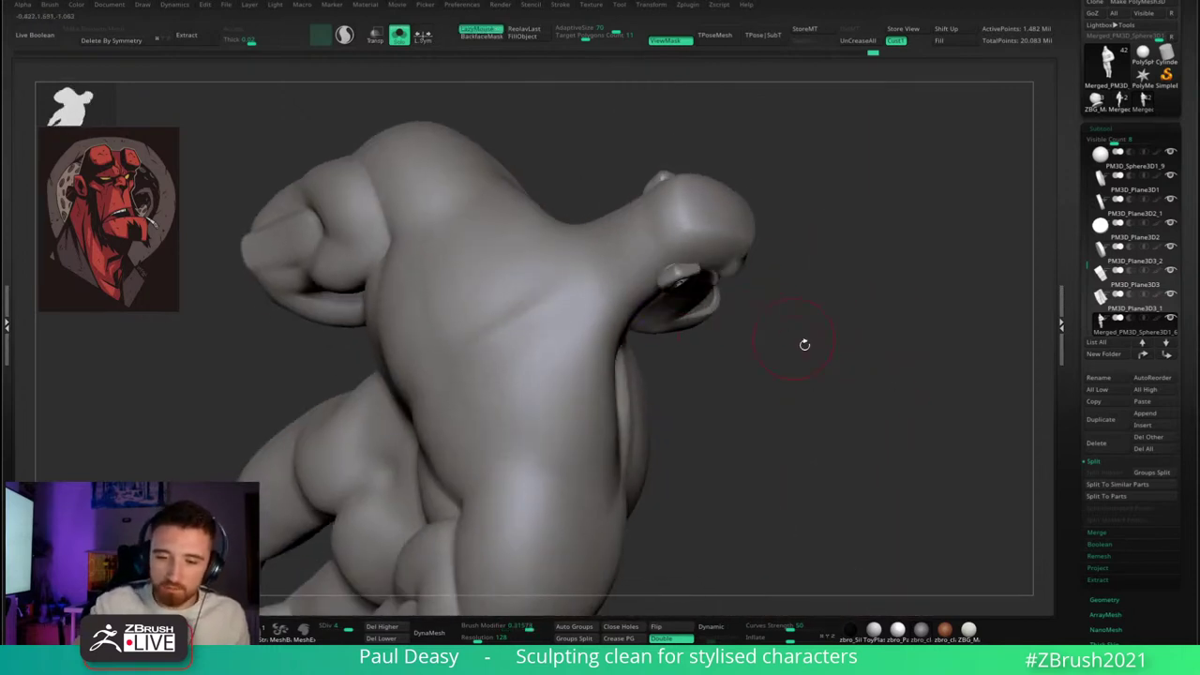
- Refine the forms of the upper back and rear shoulder where the arm meets the shoulder blade
right_click_drag(804, 343, 750, 375)
right_click(600, 365)
right_click_drag(530, 259, 490, 250)
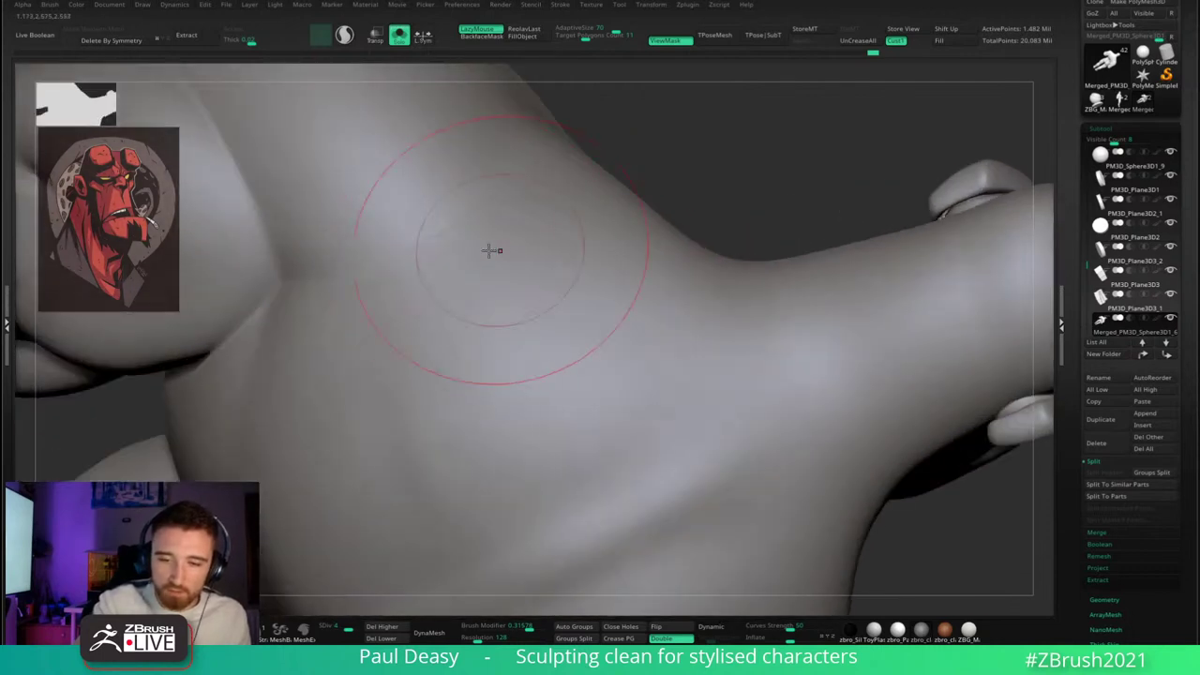
right_click_drag(551, 225, 467, 243)
key("l")
key("l")
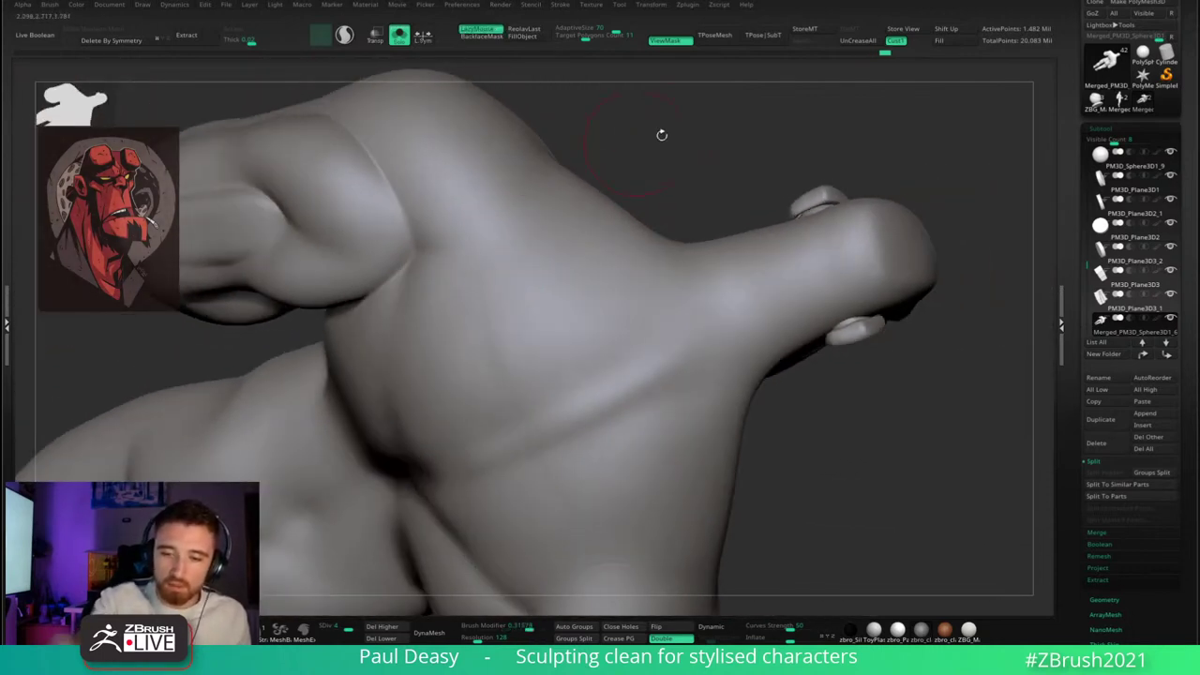
right_click_drag(662, 131, 619, 251)
right_click_drag(886, 253, 688, 245, "alt")
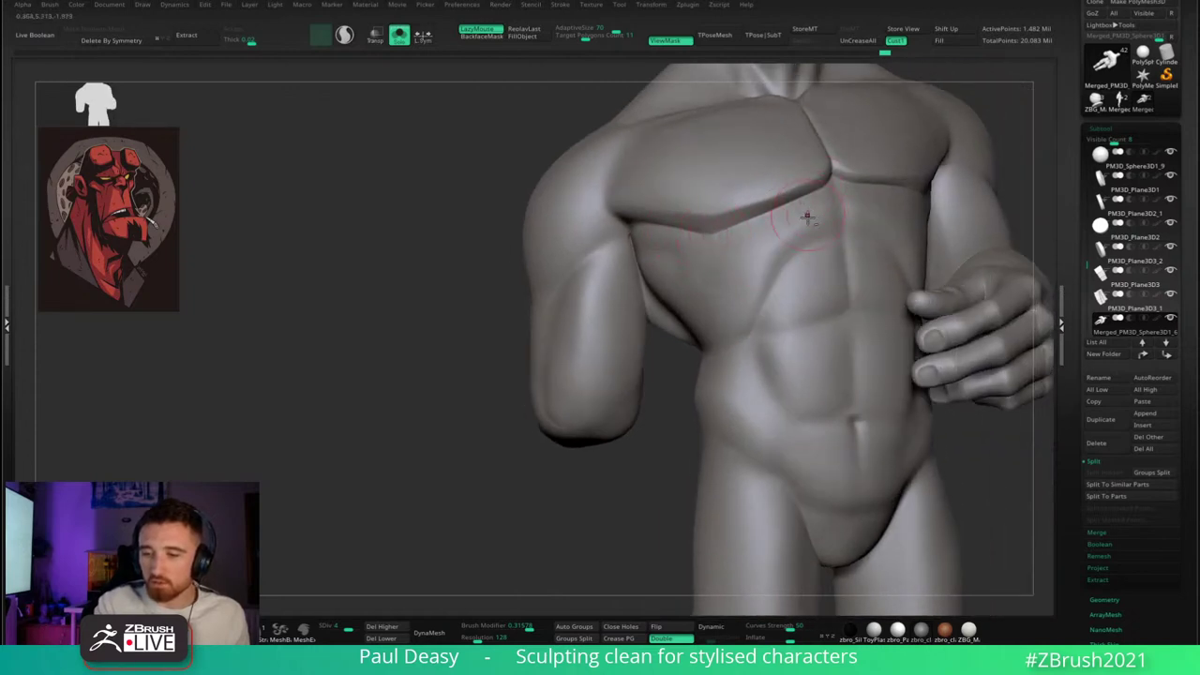
- Refine the centre line of the abdomen and smooth the area just below the sternum between the pectorals
right_click_drag(807, 218, 679, 292)
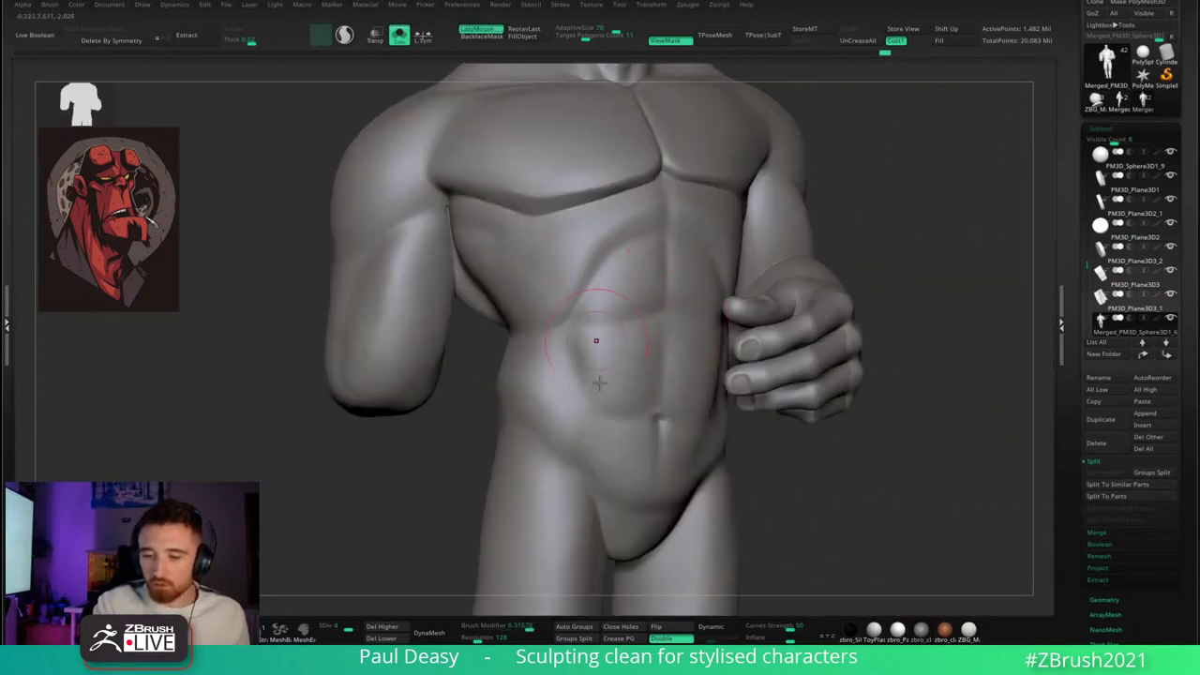
left_click_drag(669, 289, 675, 263)
mouse_move(675, 263)
right_mouse_down()
mouse_move(660, 260)
mouse_move(724, 284)
right_mouse_up()
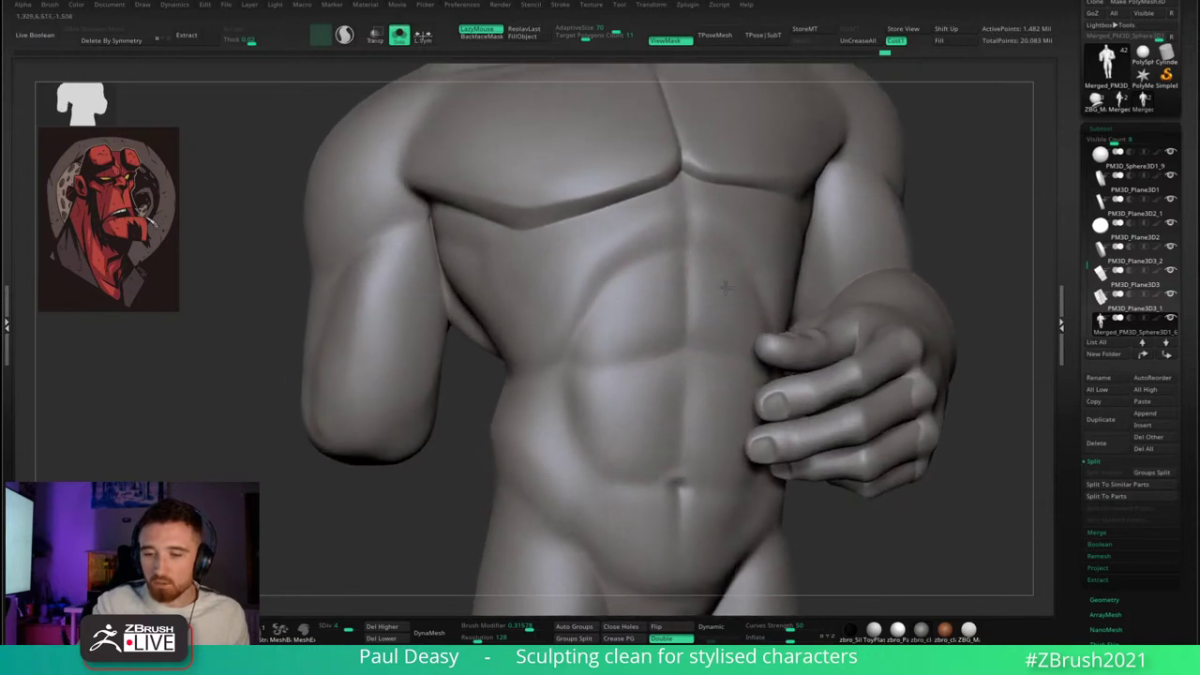
right_click_drag(689, 247, 598, 255)
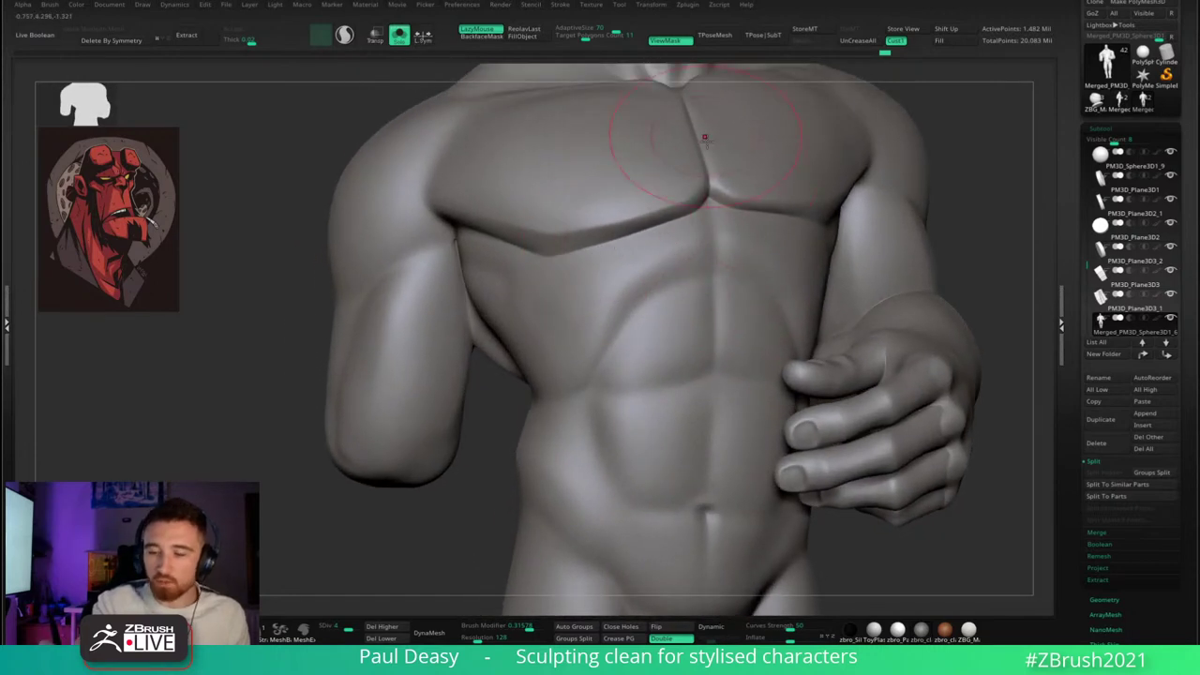
left_click_drag(707, 215, 709, 235, "shift")
mouse_move(887, 334)
right_mouse_down()
mouse_move(745, 343)
mouse_move(766, 304)
mouse_move(756, 313)
mouse_move(769, 356)
mouse_move(785, 265)
mouse_move(748, 324)
right_mouse_up()
key("space")
left_click_drag(793, 255, 758, 247)
- Smooth both sides of the inner elbow crease on the bent arm, keeping the fold clean between upper arm and forearm
key("l")
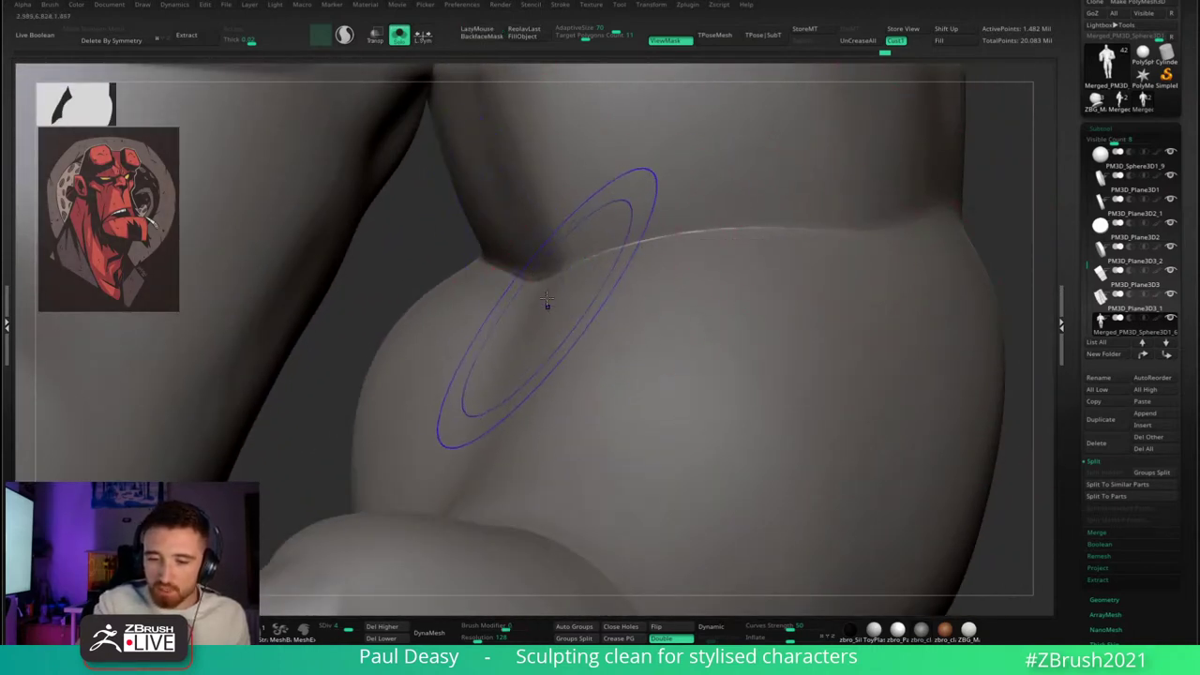
right_click_drag(949, 231, 887, 235, "alt")
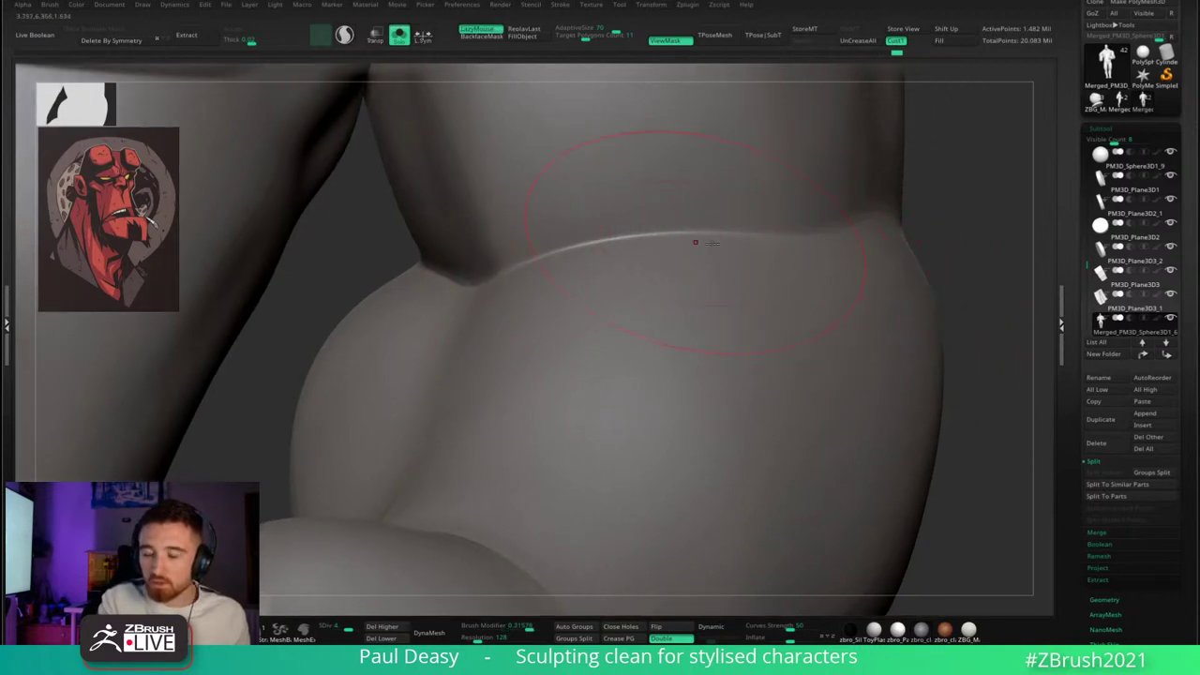
right_click_drag(763, 256, 737, 282, "alt")
mouse_move(519, 279)
left_mouse_down("shift")
mouse_move(661, 255)
mouse_move(849, 257)
left_mouse_up("shift")
right_click_drag(855, 257, 844, 268)
left_click_drag(844, 268, 903, 254, "shift")
right_click_drag(903, 254, 854, 255)
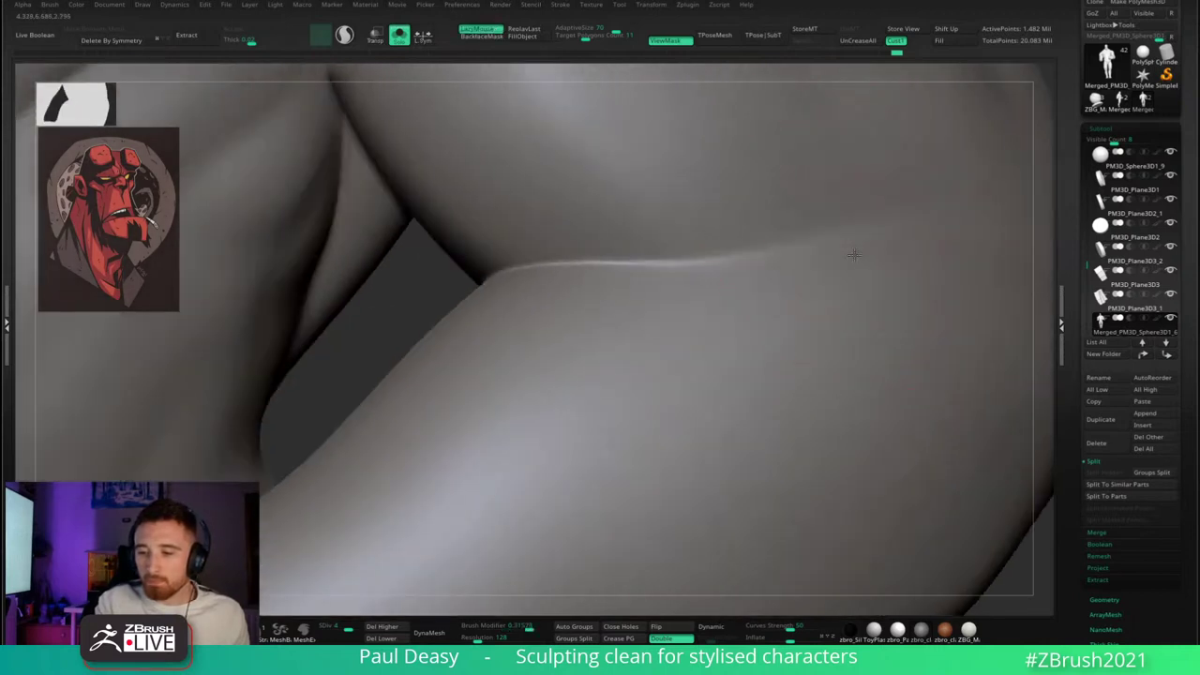
left_click_drag(758, 263, 565, 276, "shift")
mouse_move(572, 290)
right_mouse_down()
mouse_move(691, 294)
mouse_move(675, 322)
right_mouse_up()
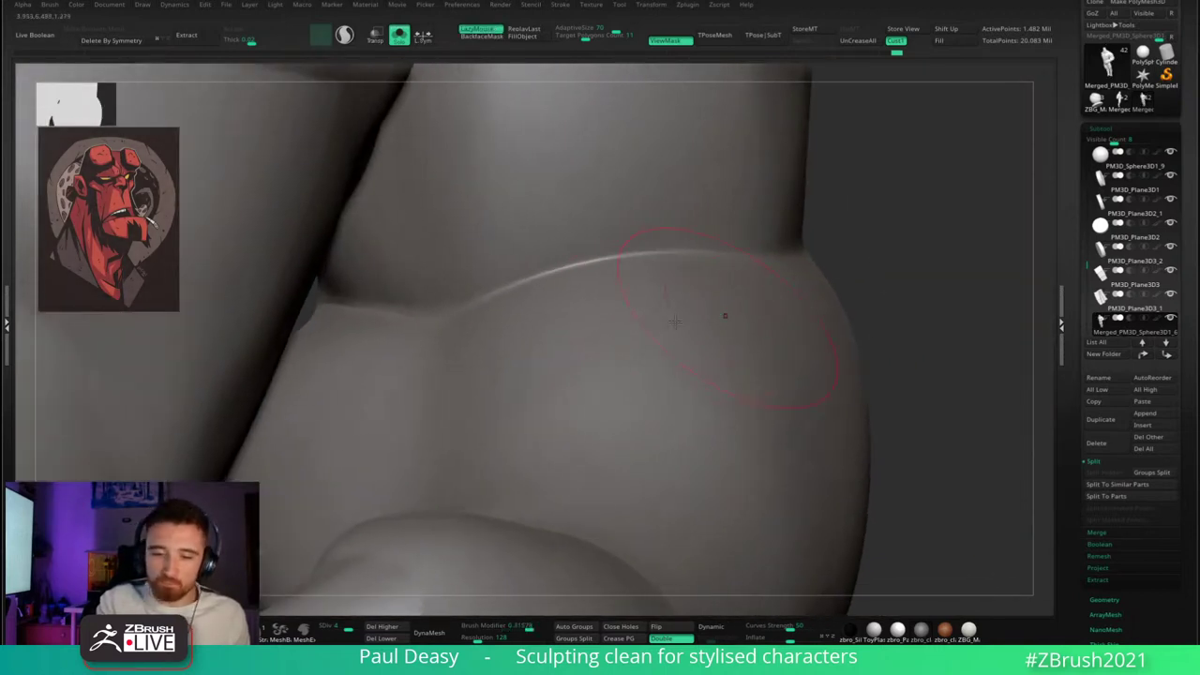
right_click(600, 343)
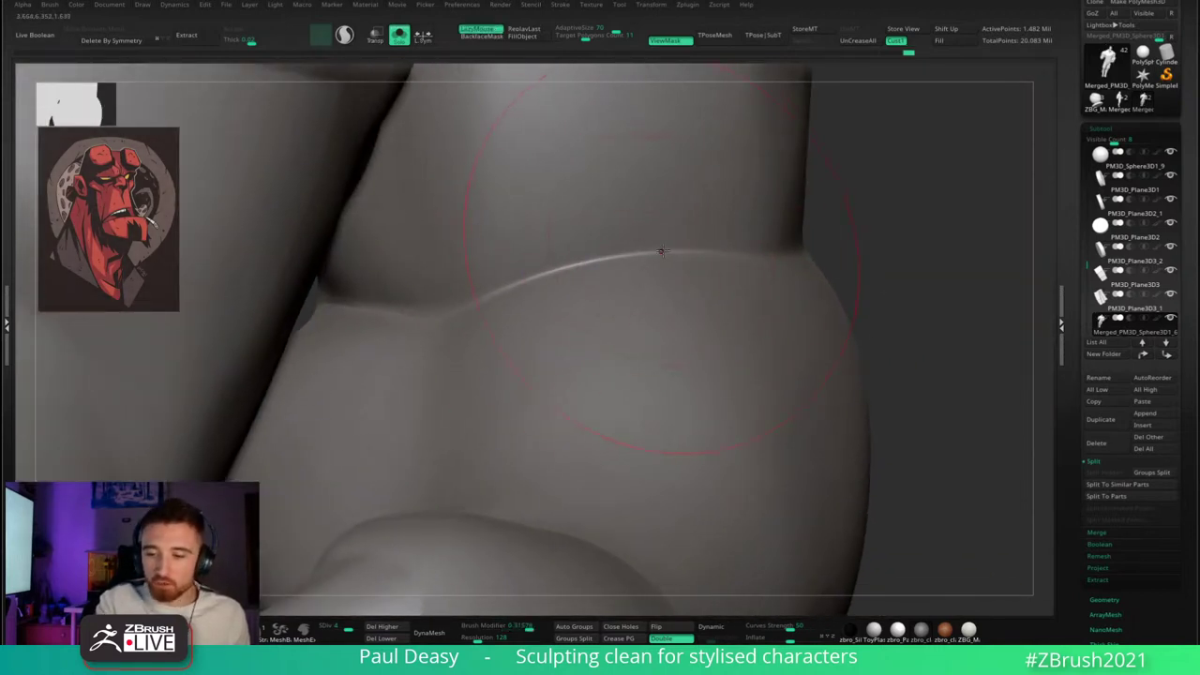
- Drop the body to subdivision level 2, adjust the inner elbow fold with the Move brush, and return to level 5
key("shift+d")
key("shift+d")
key("b")
key("m")
key("v")
key("s")
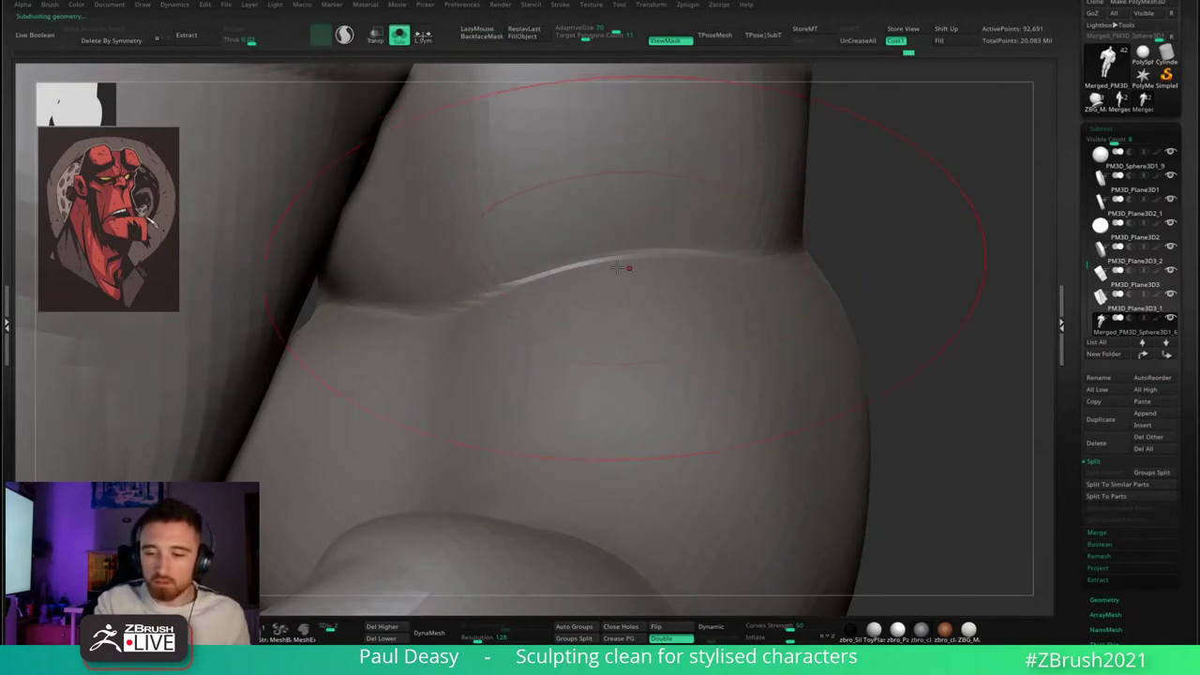
key("d")
key("d")
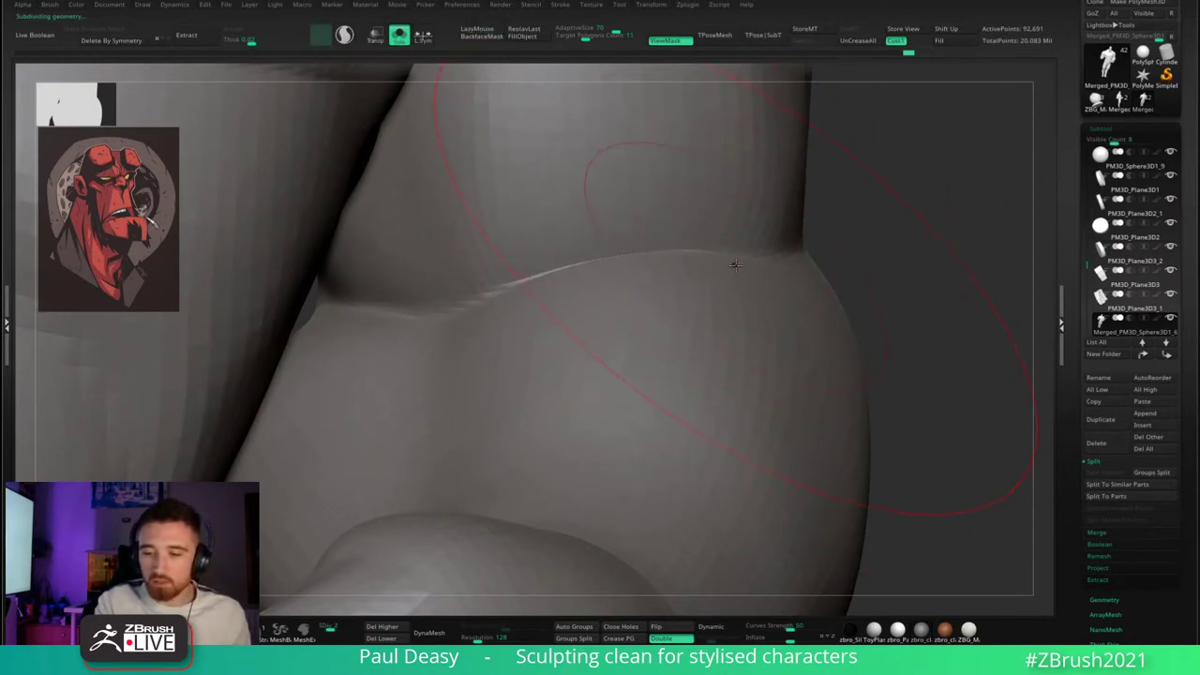
key("d")
- Smooth the inner elbow crease of the bent arm at subdivision level 5
left_click_drag(918, 264, 724, 264, "alt")
left_click_drag(818, 267, 814, 305, "alt")
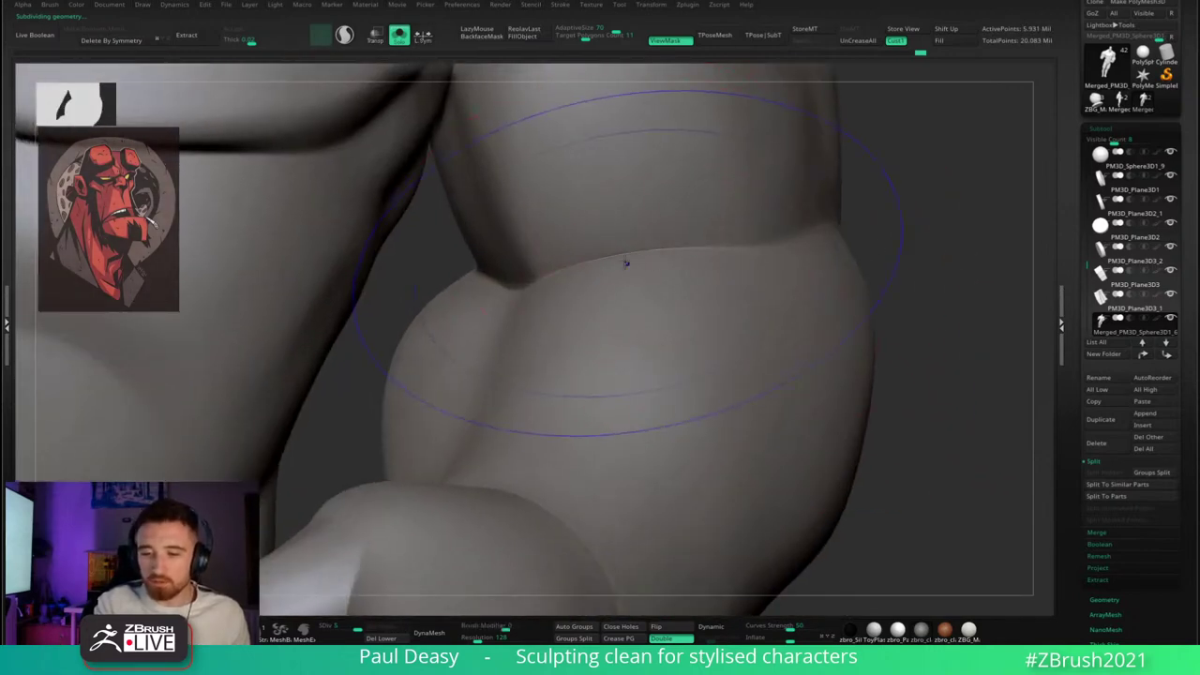
left_click_drag(627, 262, 750, 250, "shift")
left_click_drag(910, 231, 834, 237)
left_click_drag(905, 261, 844, 262)
- Smooth the back of the bent arm around the elbow and triceps, working from behind
mouse_move(883, 260)
right_mouse_down()
mouse_move(548, 348)
mouse_move(660, 328)
mouse_move(625, 279)
mouse_move(616, 207)
right_mouse_up()
left_click_drag(617, 205, 612, 254, "shift")
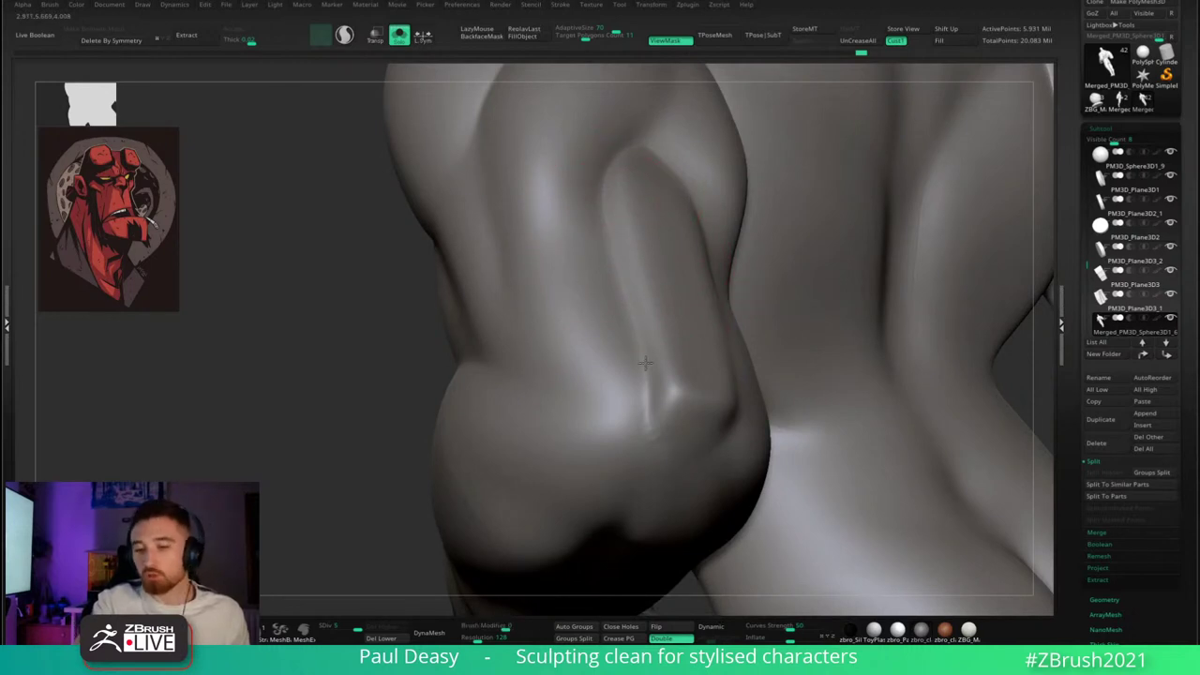
right_click_drag(648, 413, 632, 321)
right_click_drag(685, 380, 718, 247)
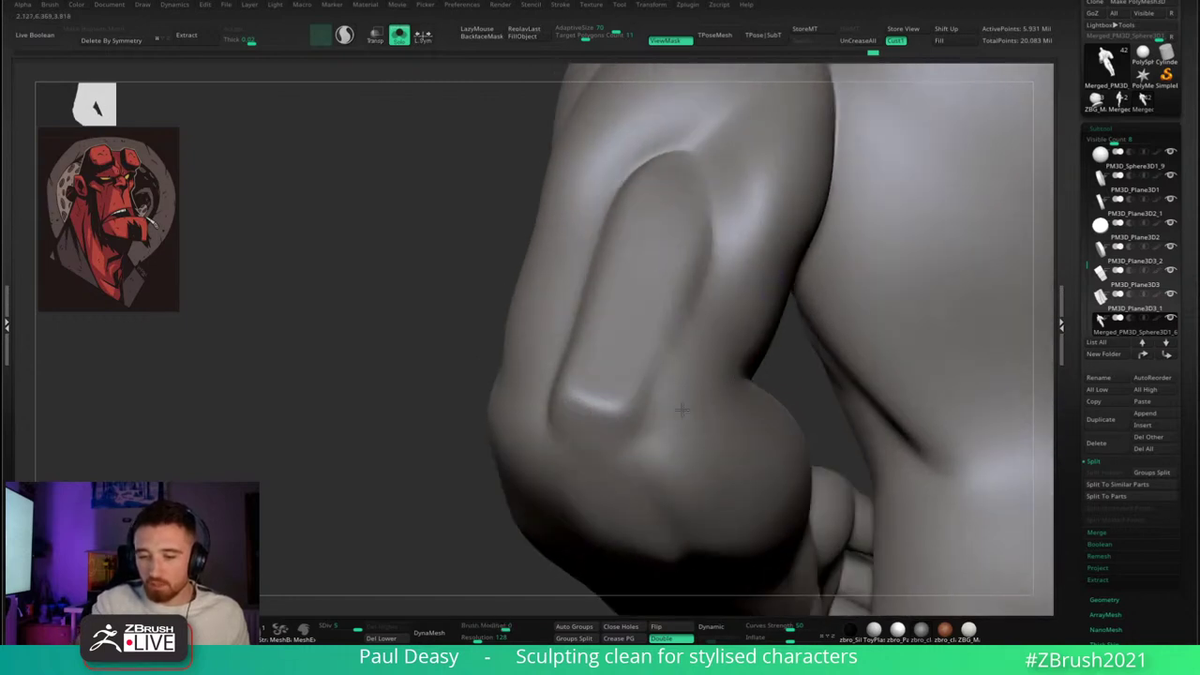
mouse_move(705, 322)
right_mouse_down()
mouse_move(696, 340)
mouse_move(645, 349)
right_mouse_up()
key("space")
right_click_drag(794, 353, 835, 373)
right_click_drag(764, 361, 769, 375)
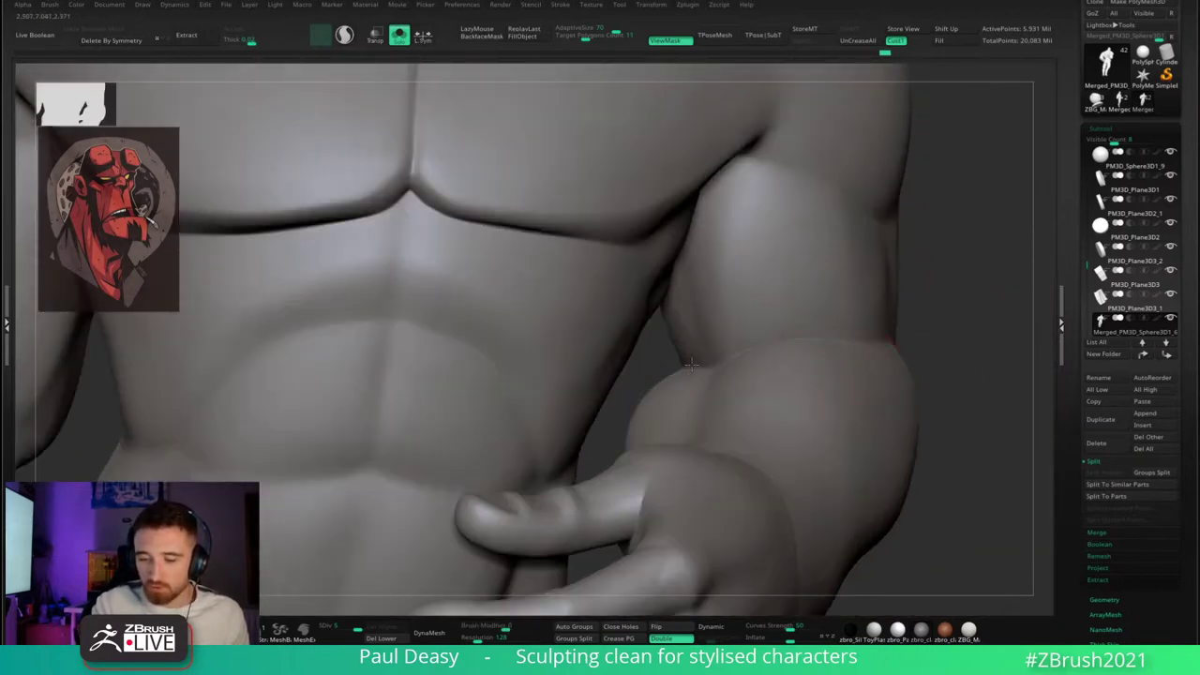
- Turn off Solo mode to show the body together with the mechanical arm, horns, beard and mug
mouse_move(949, 316)
right_mouse_down("ctrl")
mouse_move(911, 289)
mouse_move(842, 324)
right_mouse_up("ctrl")
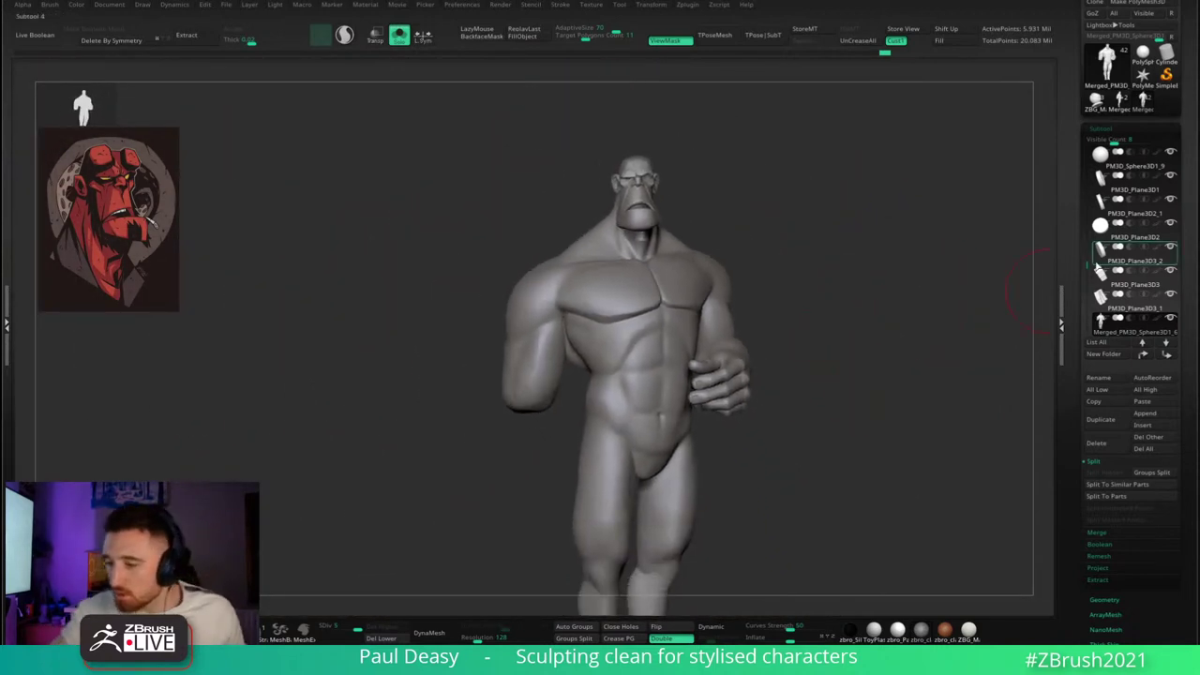
mouse_move(1089, 265)
left_mouse_down()
mouse_move(1090, 148)
mouse_move(1089, 202)
left_mouse_up()
mouse_move(1174, 202)
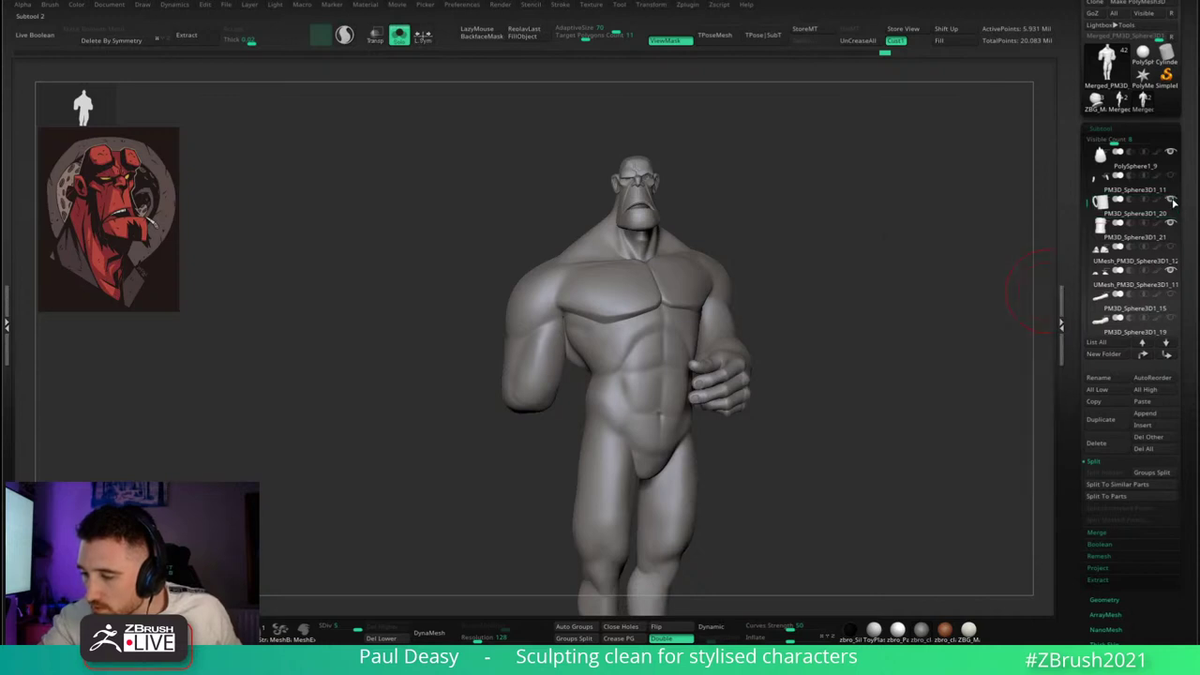
left_click_drag(844, 388, 779, 314)
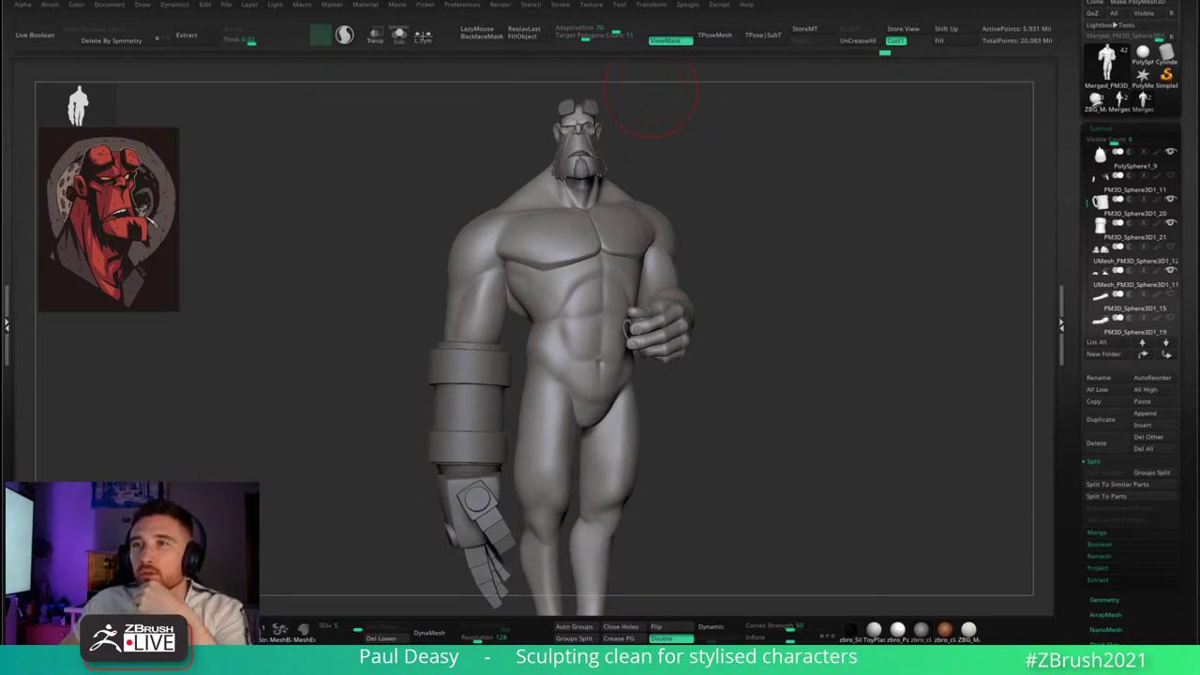
- Examine the full figure's proportions and torso, shoulder and arm forms from the front and slightly to each side
right_click(769, 246)
right_click_drag(766, 254, 776, 255, "alt")
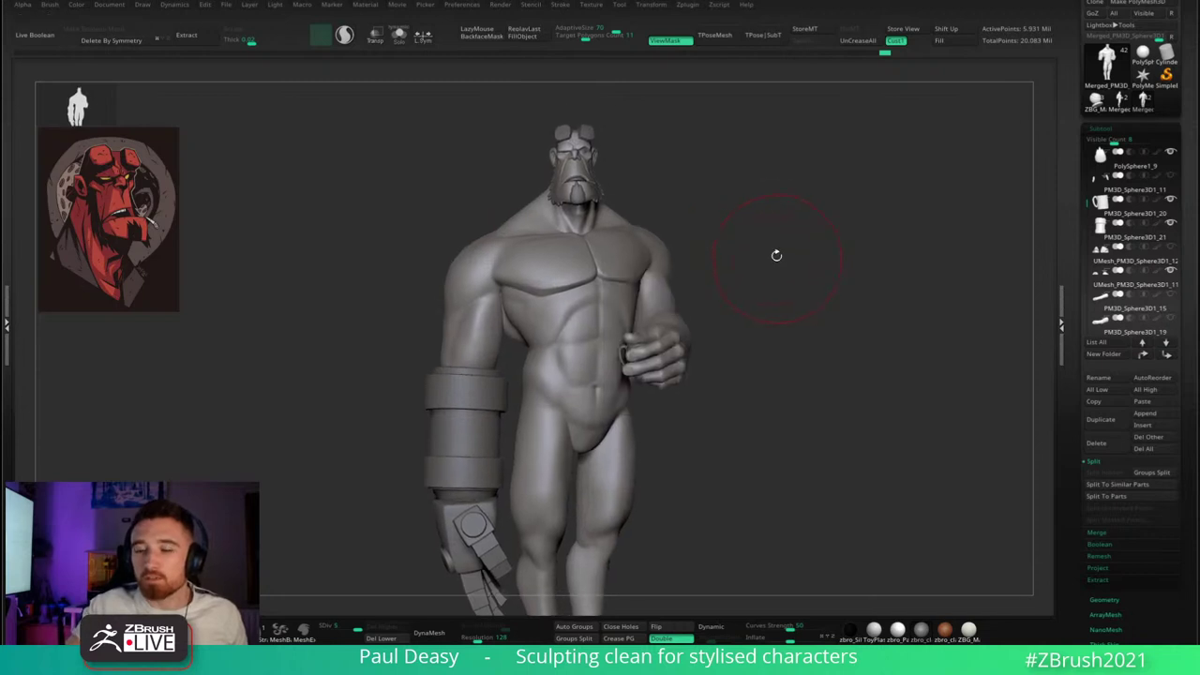
right_click_drag(666, 243, 793, 256)
mouse_move(830, 220)
left_mouse_down()
mouse_move(735, 268)
mouse_move(732, 249)
left_mouse_up()
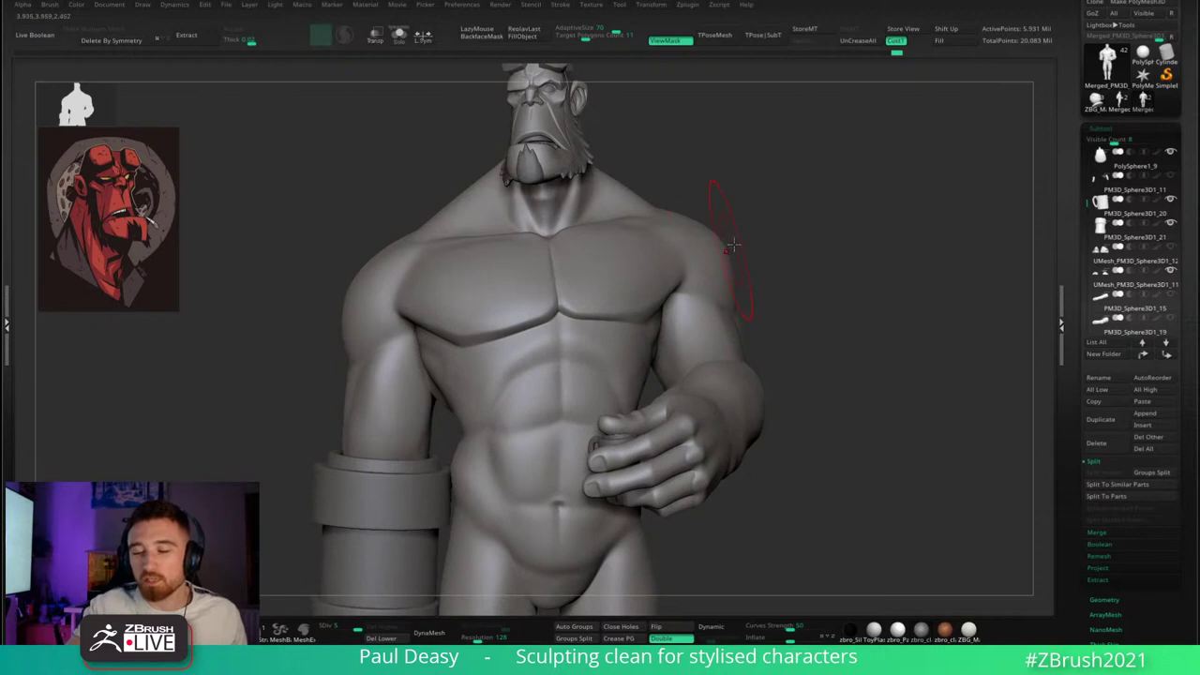
right_click_drag(807, 265, 812, 262)
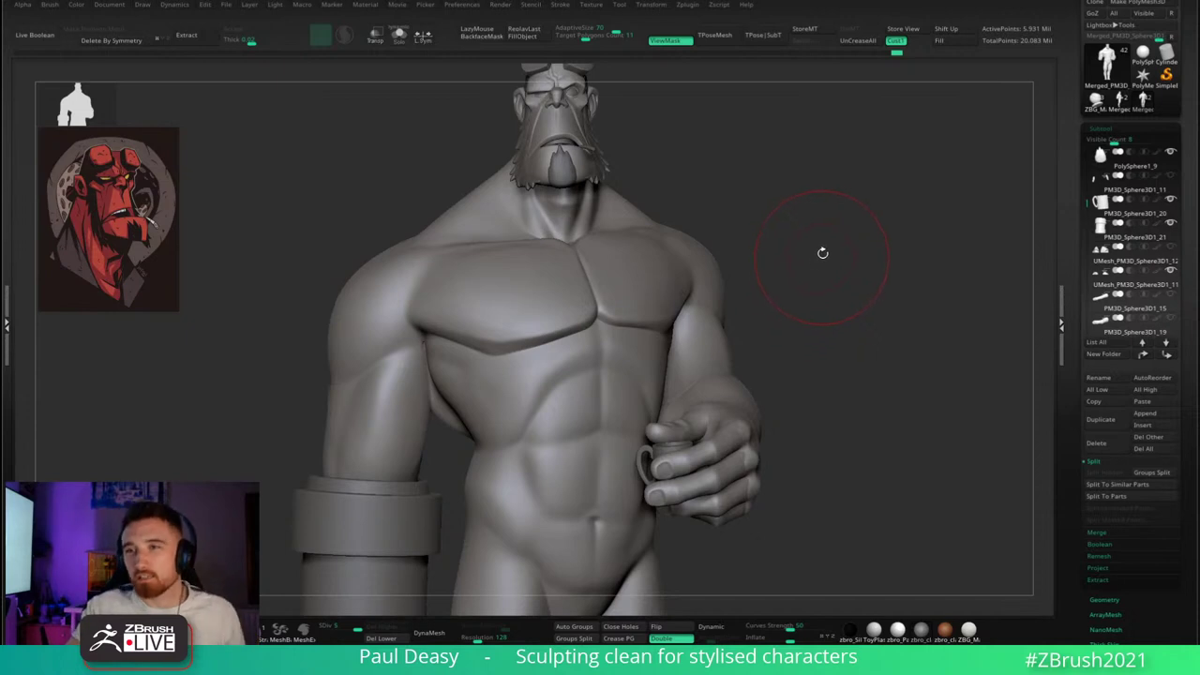
left_click_drag(819, 249, 824, 259, "alt")
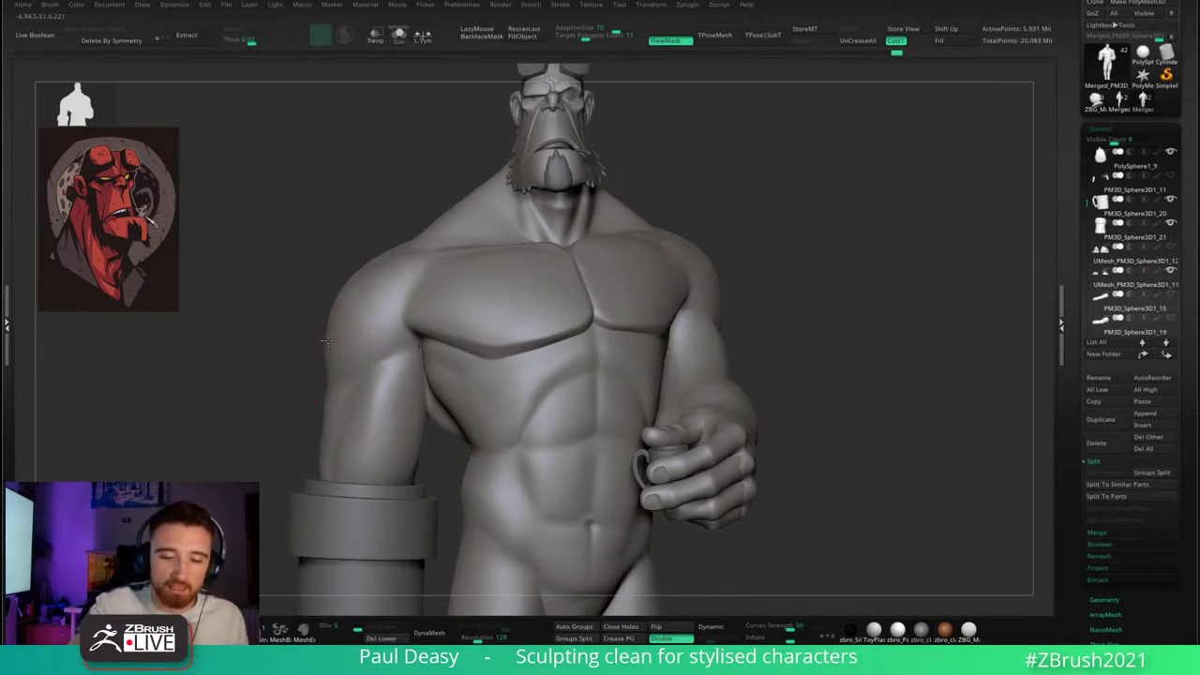
mouse_move(791, 250)
left_mouse_down()
mouse_move(812, 266)
mouse_move(785, 262)
left_mouse_up()
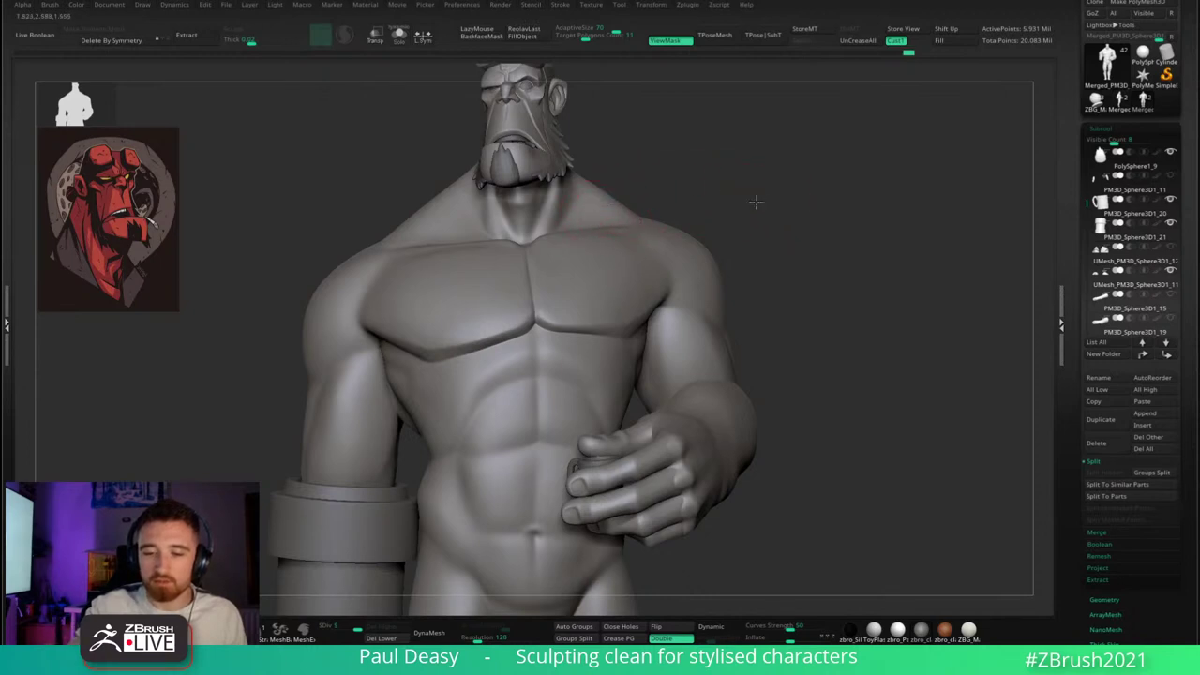
mouse_move(756, 200)
left_mouse_down()
mouse_move(758, 228)
mouse_move(483, 234)
left_mouse_up()
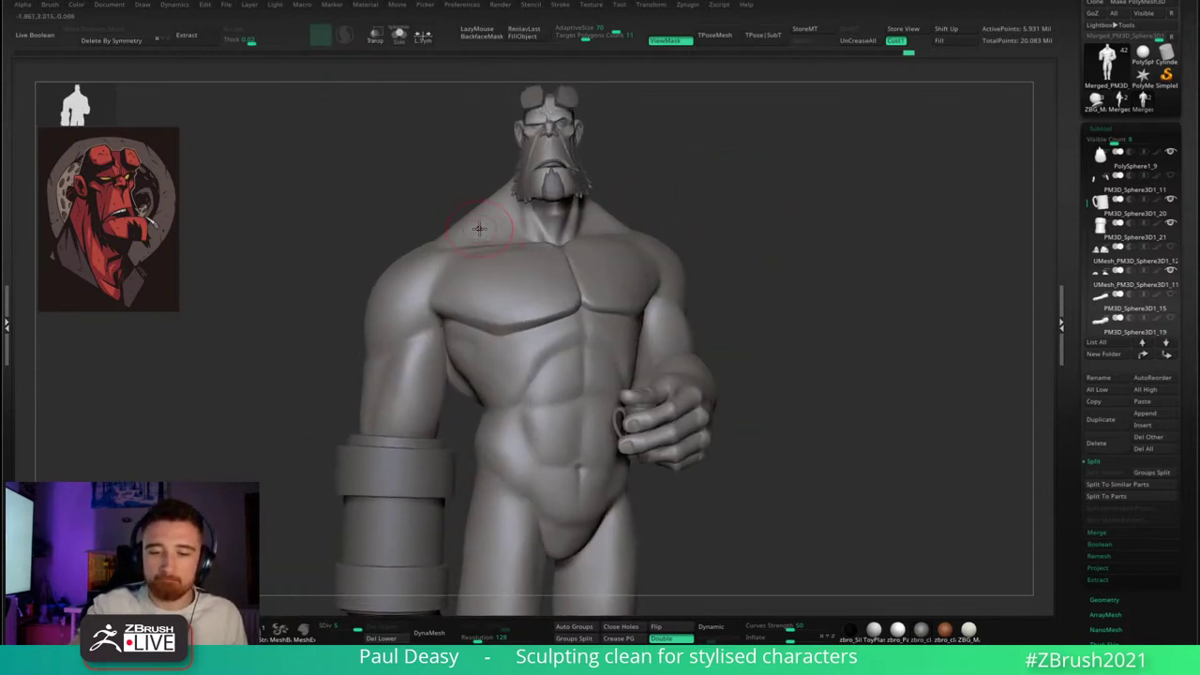
mouse_move(777, 266)
left_mouse_down()
mouse_move(768, 254)
mouse_move(798, 265)
left_mouse_up()
- Toggle the last edit off and on to compare the body shape with and without it
key("ctrl+z")
key("ctrl+shift+z")
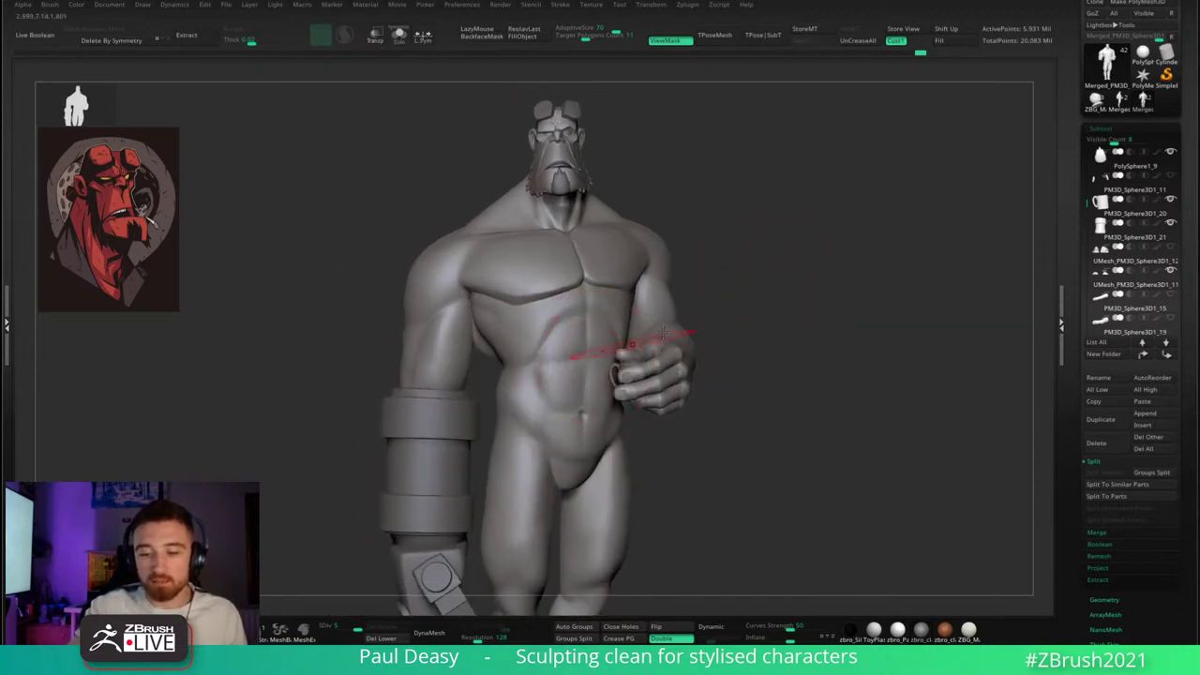
right_click_drag(720, 375, 725, 362, "alt")
key("ctrl+z")
key("ctrl+shift+z")
- Smooth the area below the kneecap beside the mechanical hand and lower the body to subdivision level 3
left_click_drag(750, 304, 769, 264)
left_click_drag(634, 421, 696, 389, "alt")
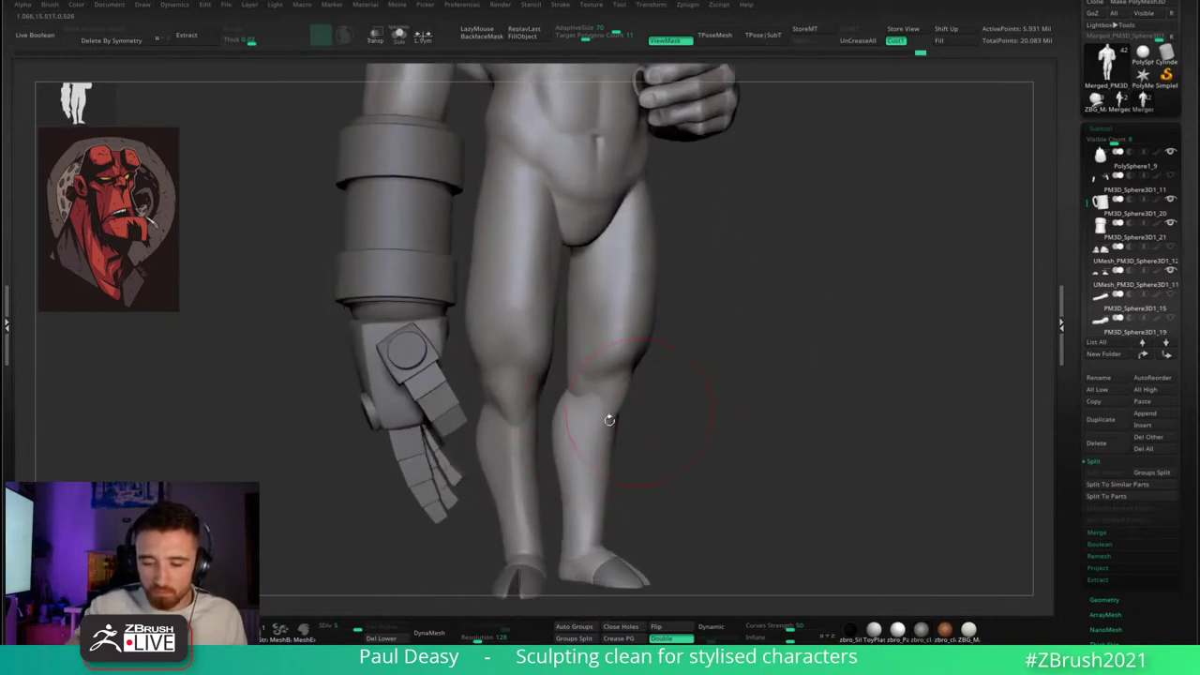
right_click_drag(515, 428, 685, 370, "ctrl")
mouse_move(502, 433)
left_mouse_down("shift")
mouse_move(488, 403)
mouse_move(511, 448)
left_mouse_up("shift")
key("shift+d")
key("shift+d")
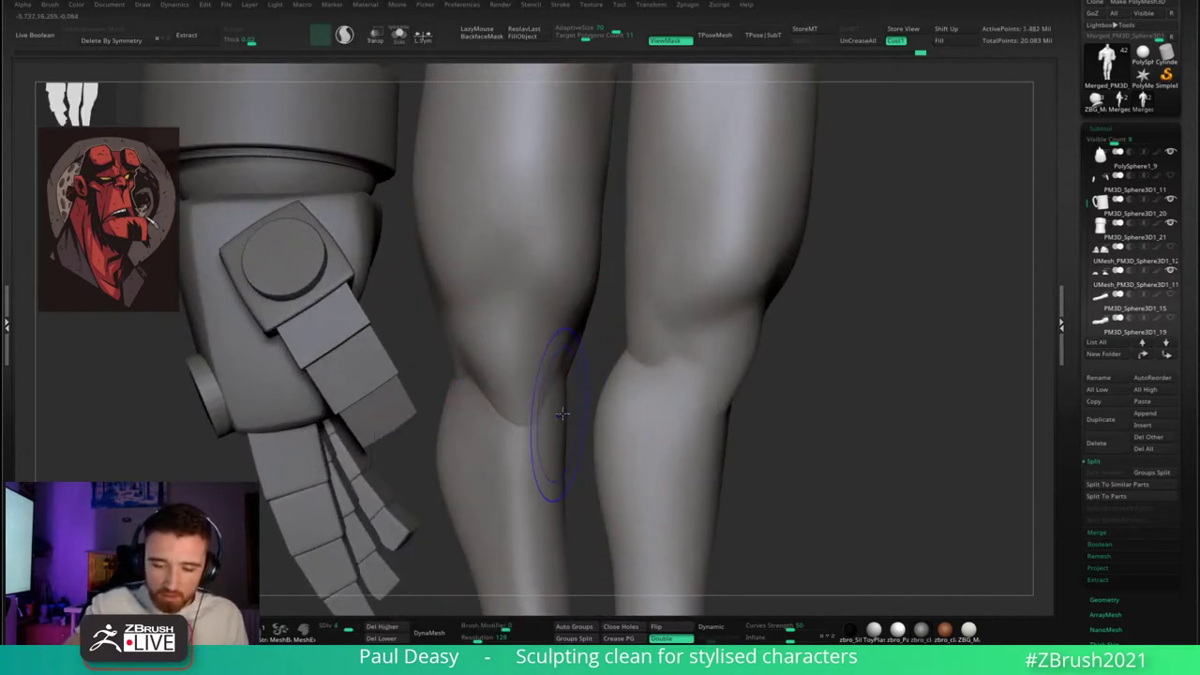
right_click_drag(522, 424, 529, 362, "alt")
key("space")
key("space")
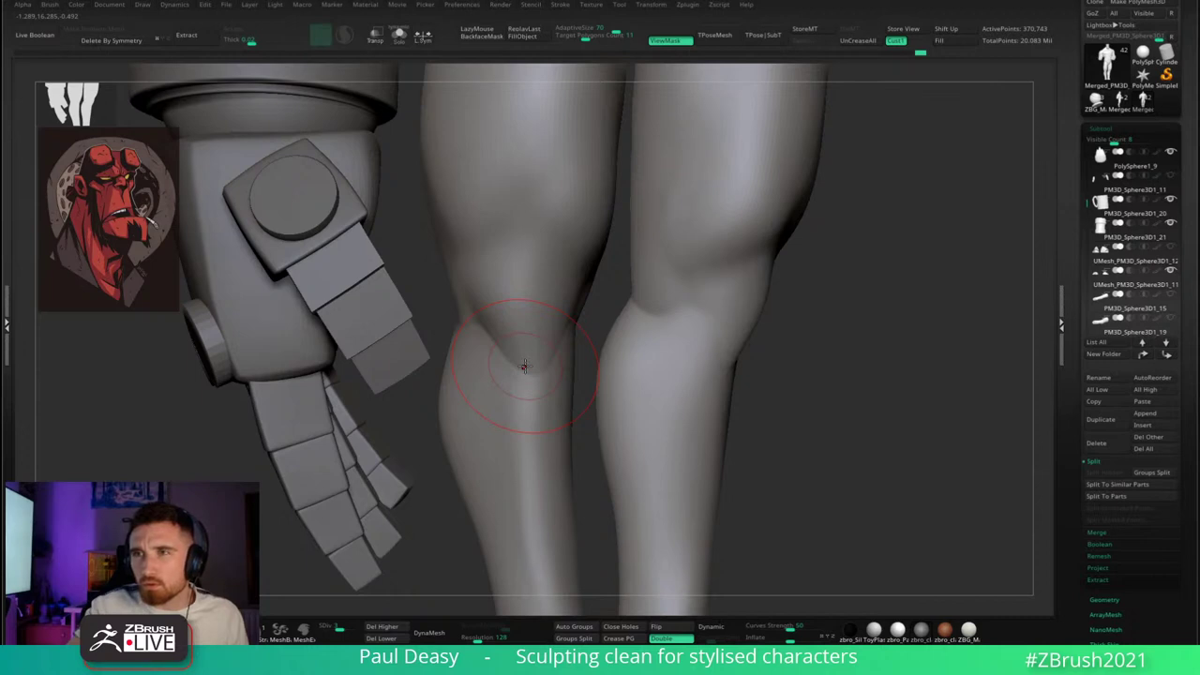
- Smooth the transitions around the backs and sides of the knees into the calves on both legs
right_click_drag(524, 367, 528, 368, "alt")
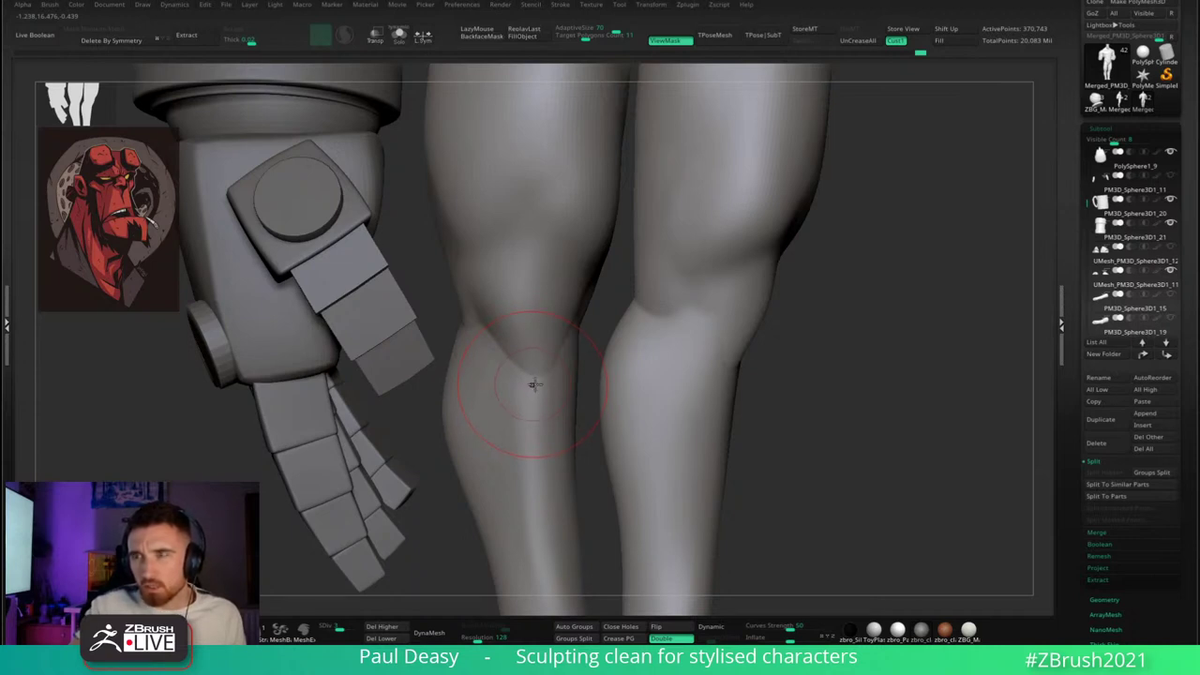
mouse_move(534, 384)
right_mouse_down()
mouse_move(503, 328)
mouse_move(582, 356)
mouse_move(772, 369)
mouse_move(522, 402)
mouse_move(547, 290)
right_mouse_up()
right_click_drag(449, 338, 543, 281)
left_click_drag(331, 361, 325, 400, "shift")
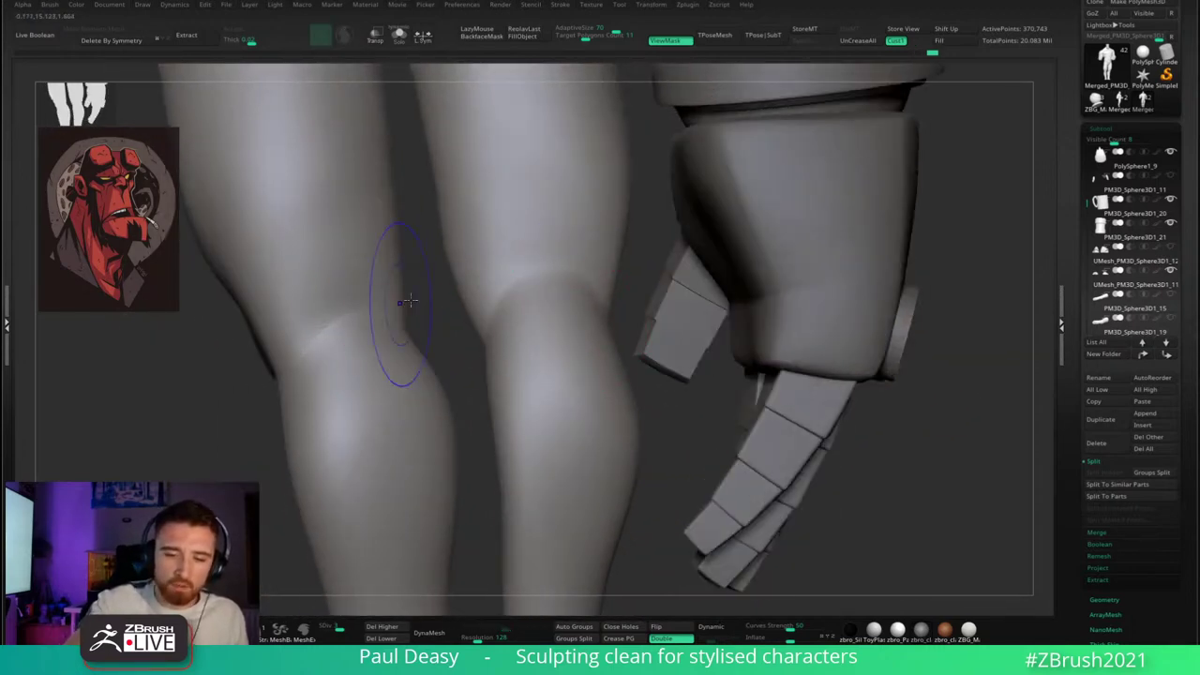
right_click_drag(497, 286, 407, 308)
left_click_drag(407, 309, 447, 343, "shift")
mouse_move(447, 343)
right_mouse_down()
mouse_move(542, 310)
mouse_move(610, 305)
right_mouse_up()
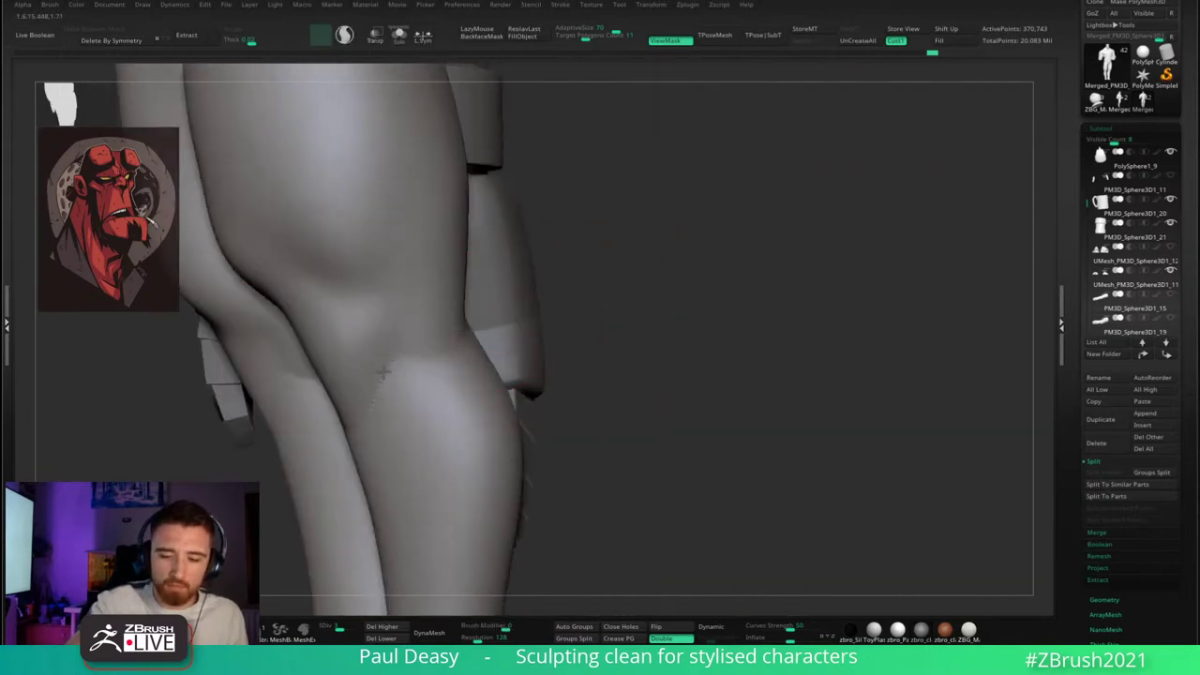
- Smooth the area below the kneecap on the leg opposite the mechanical hand
right_click_drag(691, 300, 803, 247)
left_click_drag(518, 306, 528, 325, "shift")
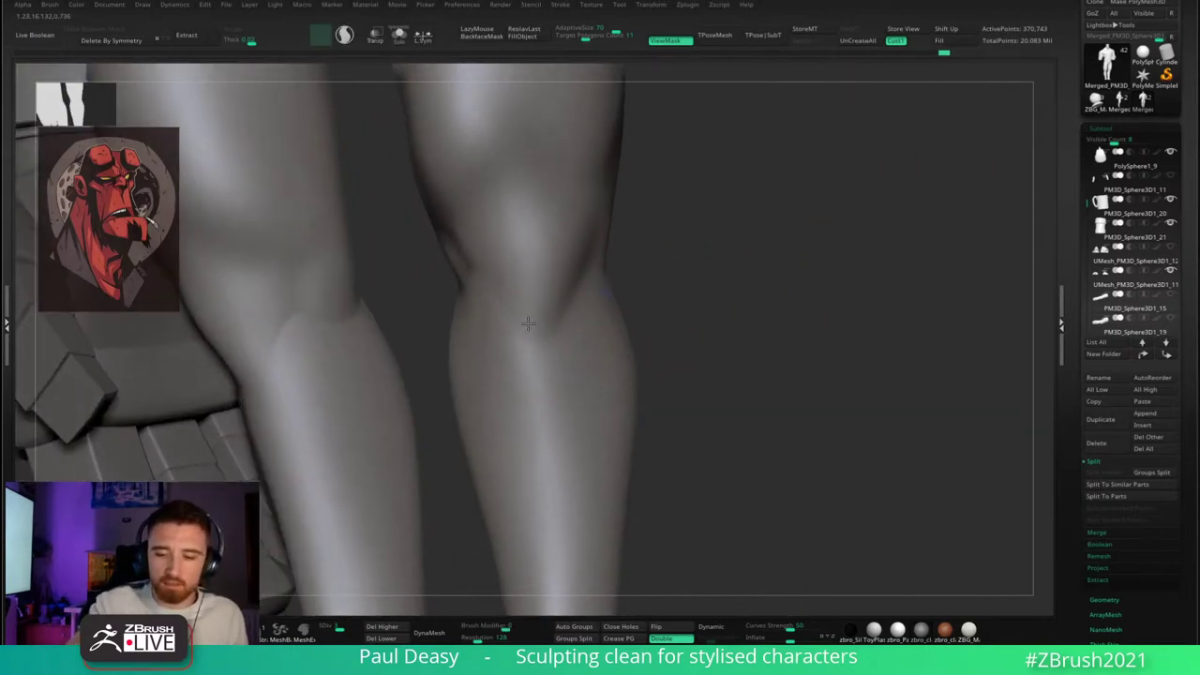
right_click_drag(675, 337, 637, 340)
left_click_drag(557, 351, 531, 321, "shift")
right_click_drag(609, 298, 365, 308)
right_click_drag(709, 324, 794, 323, "alt")
right_click(742, 341)
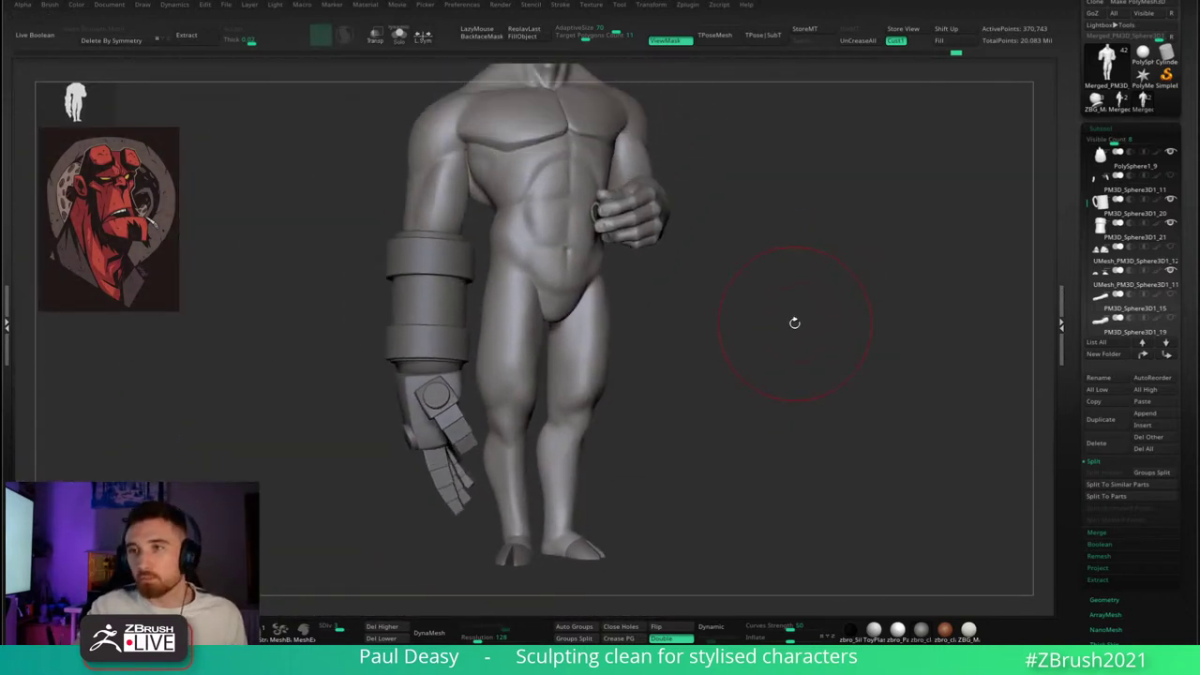
- Examine the unwrap options of the UV Master plugin
left_click(6, 323)
left_click(42, 308)
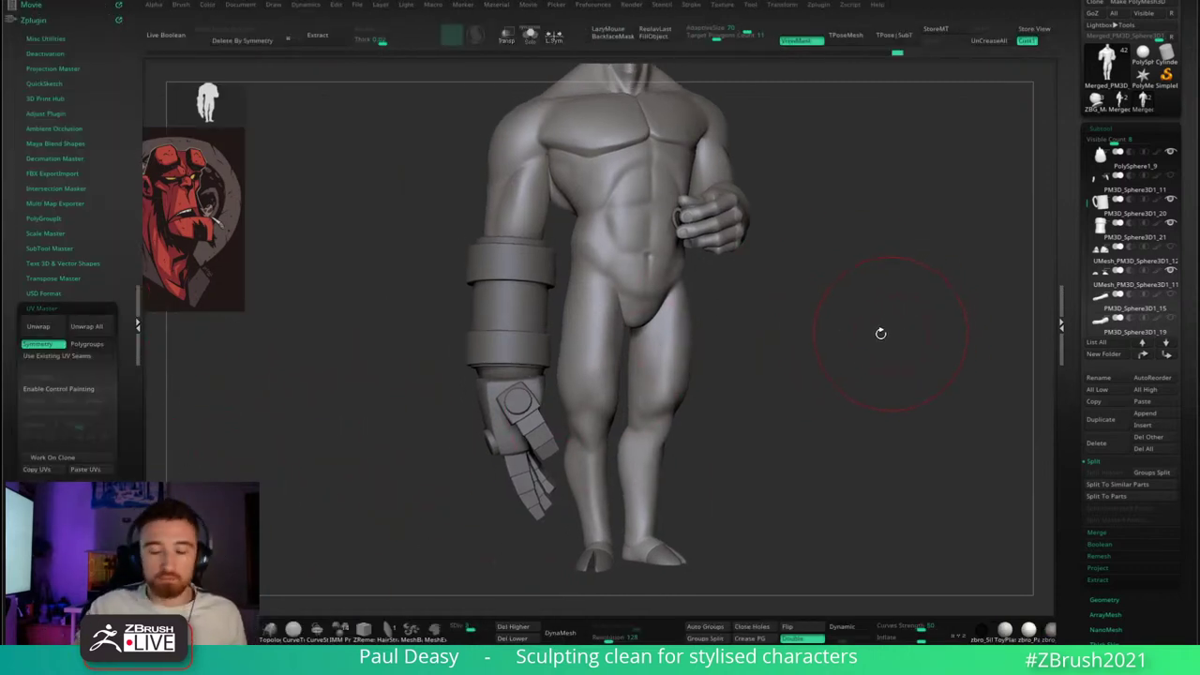
left_click(47, 308)
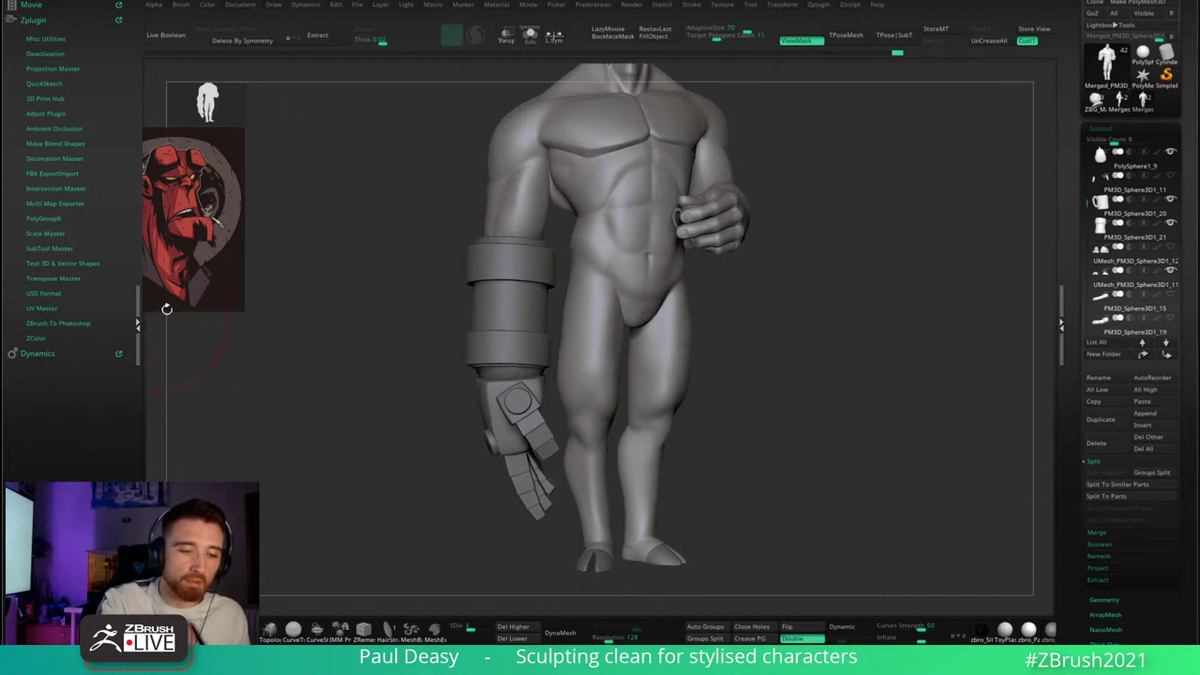
left_click(43, 307)
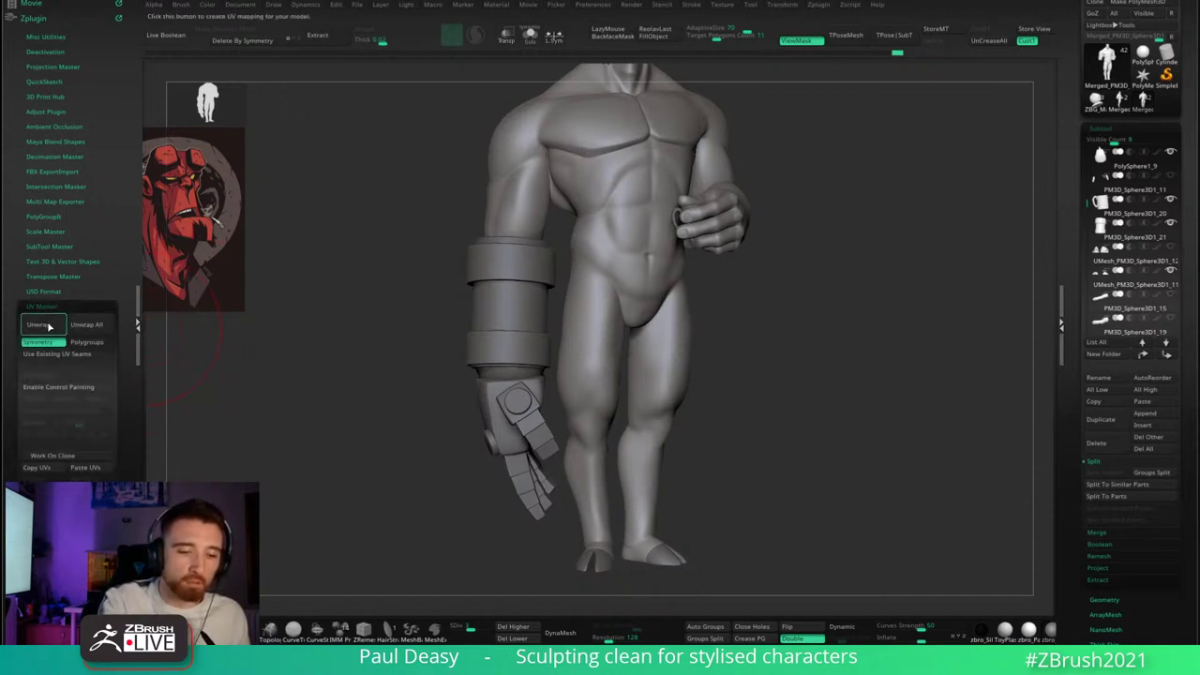
left_click(58, 308)
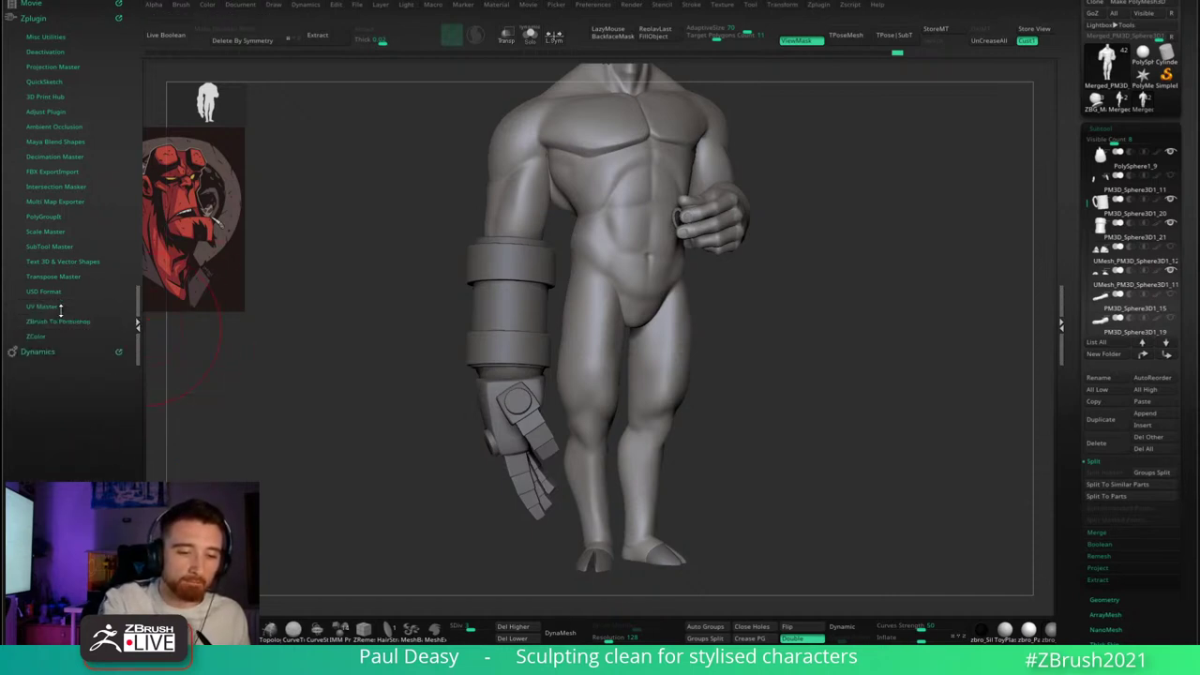
left_click(137, 324)
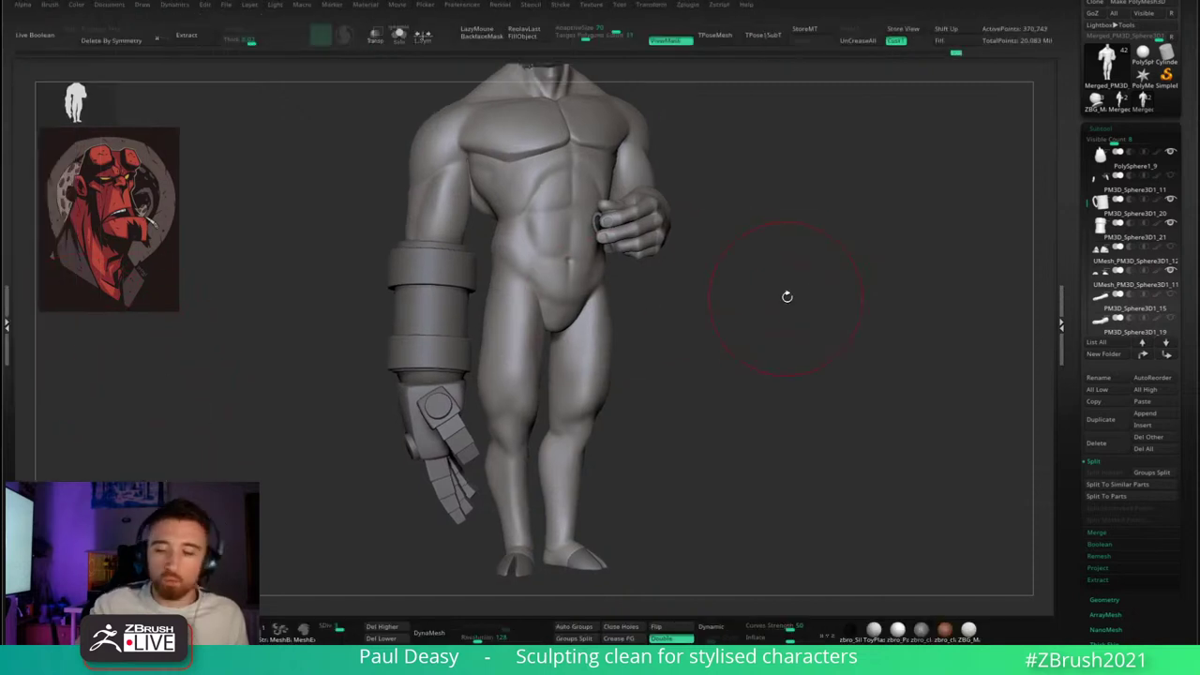
left_click_drag(792, 283, 758, 329)
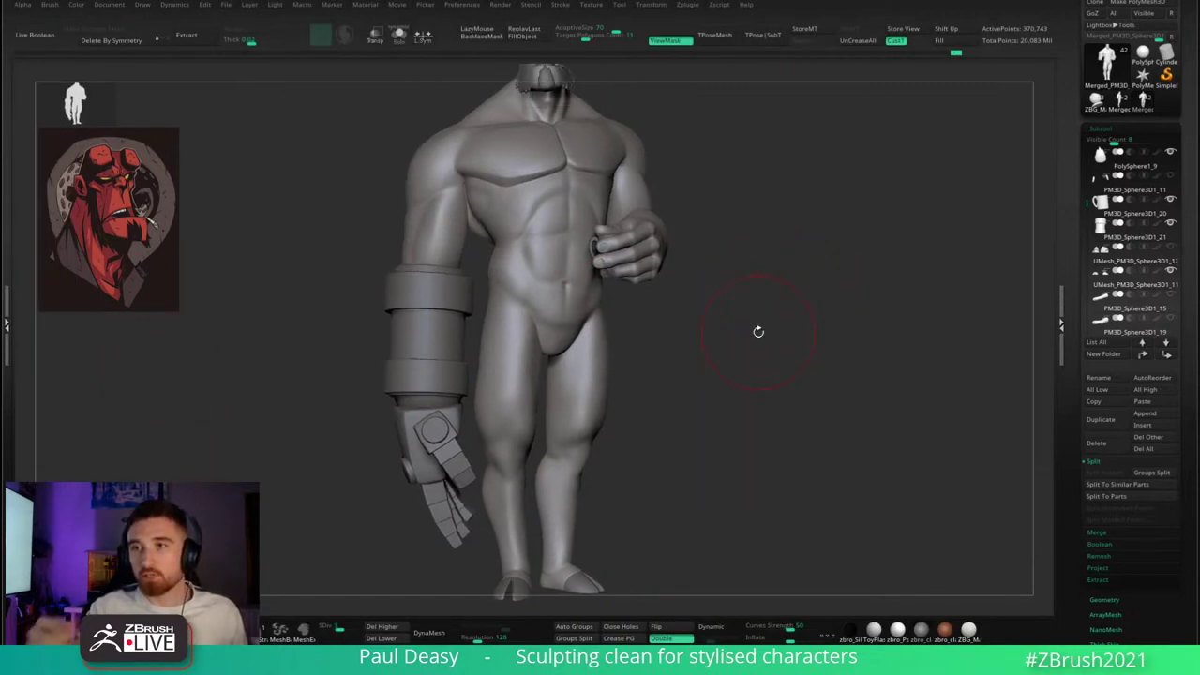
- In Multi Map Exporter, enable Texture from Polypaint and turn off Displacement
left_click(8, 321)
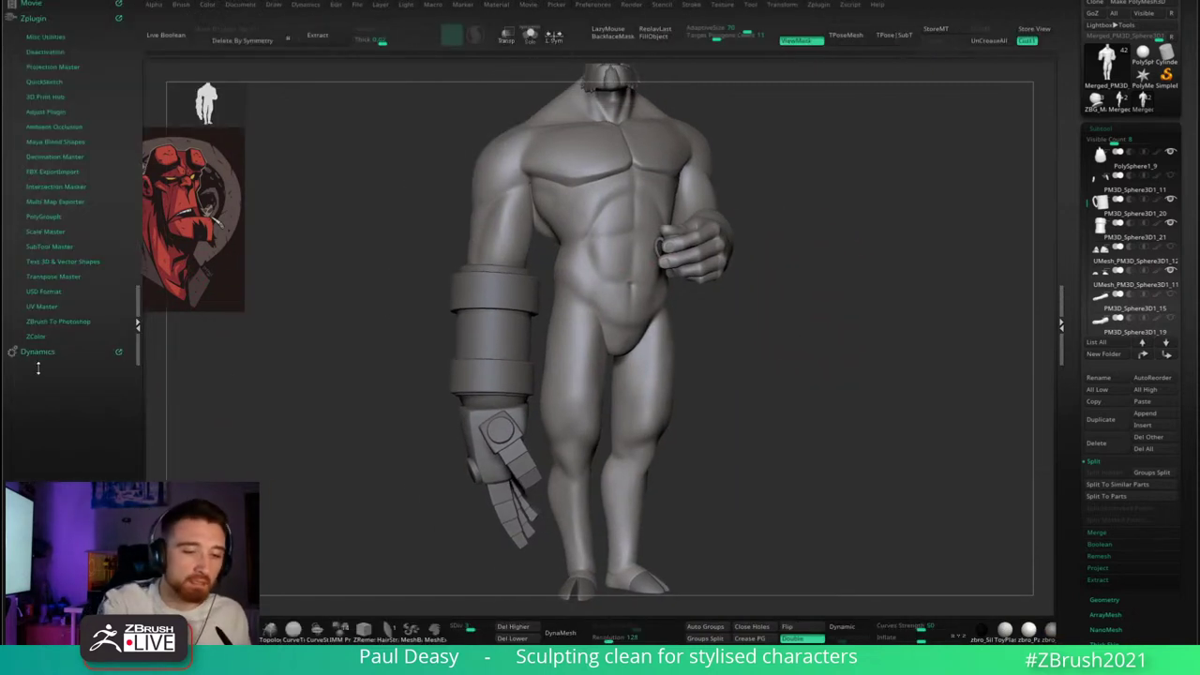
mouse_move(834, 289)
left_mouse_down("alt")
mouse_move(838, 327)
mouse_move(826, 305)
left_mouse_up("alt")
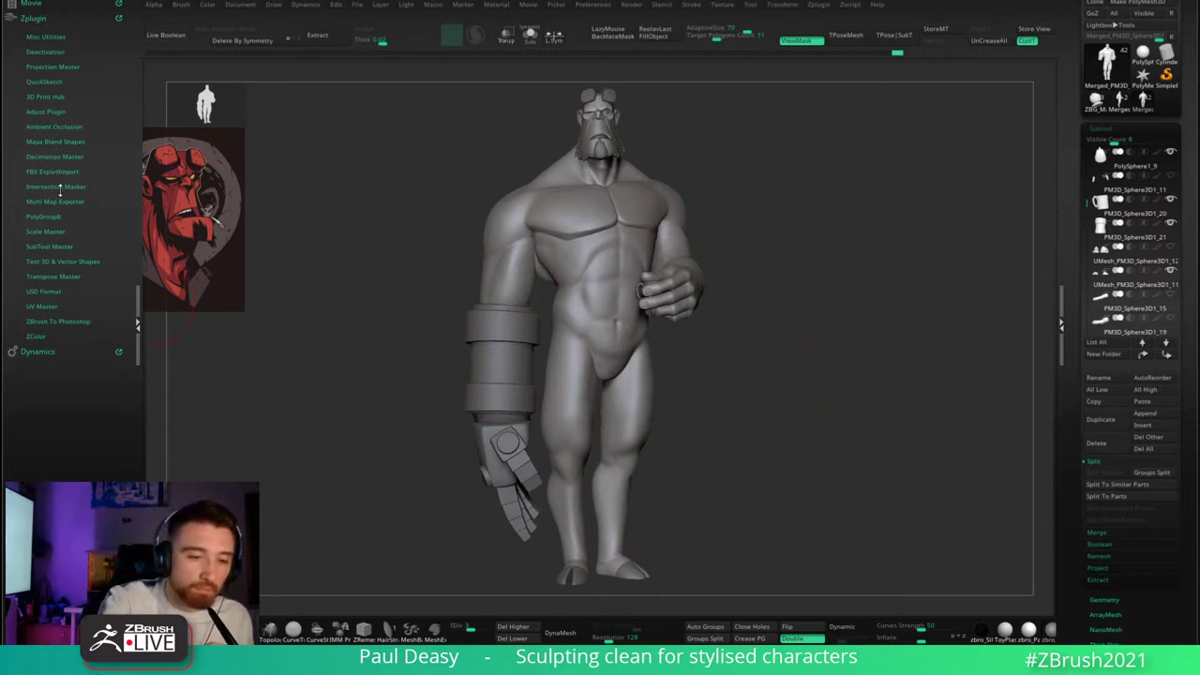
left_click(56, 200)
left_click_drag(731, 319, 844, 319)
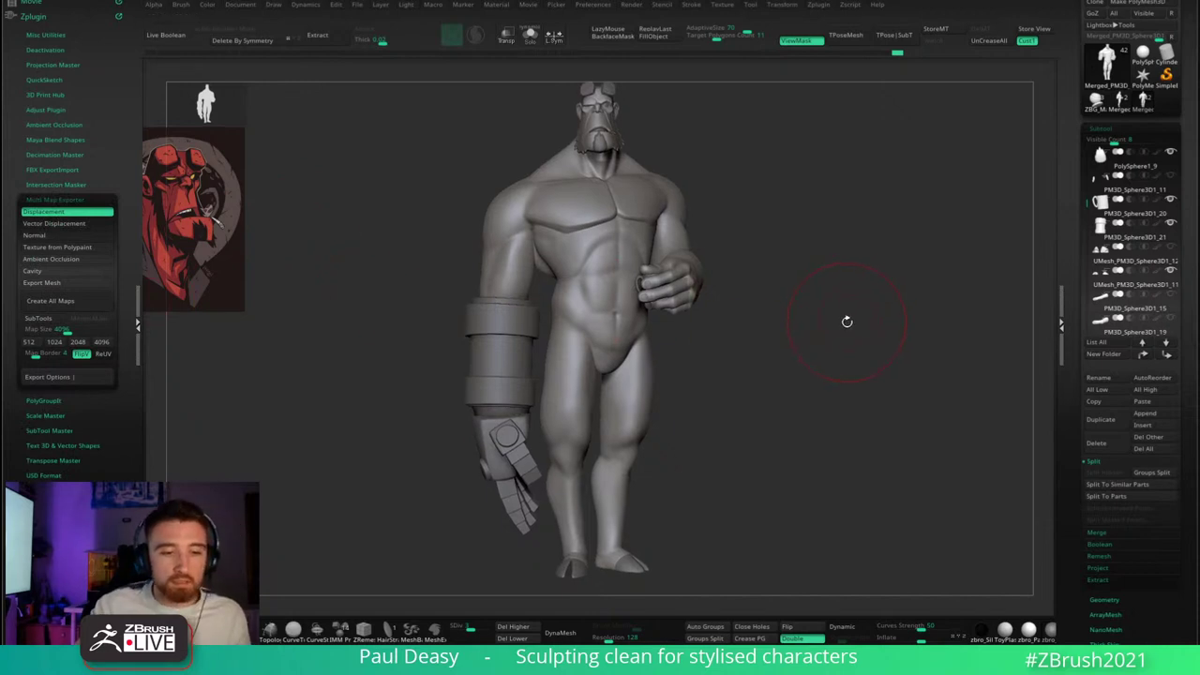
left_click(80, 249)
left_click(80, 212)
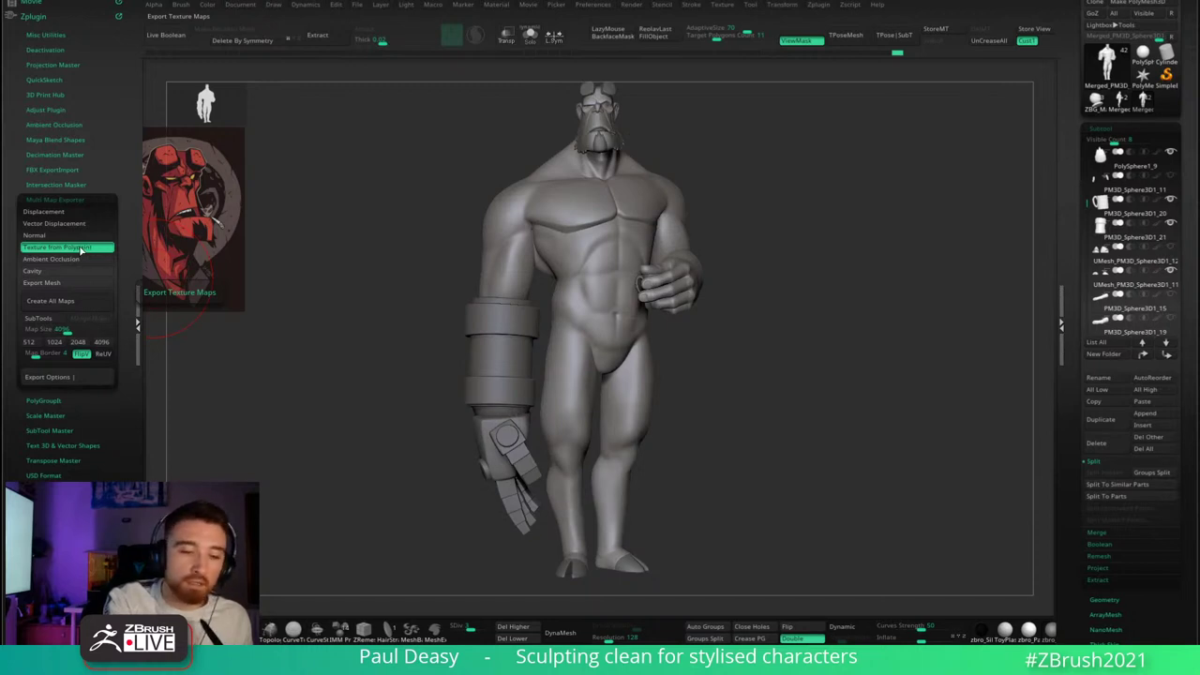
left_click(81, 200)
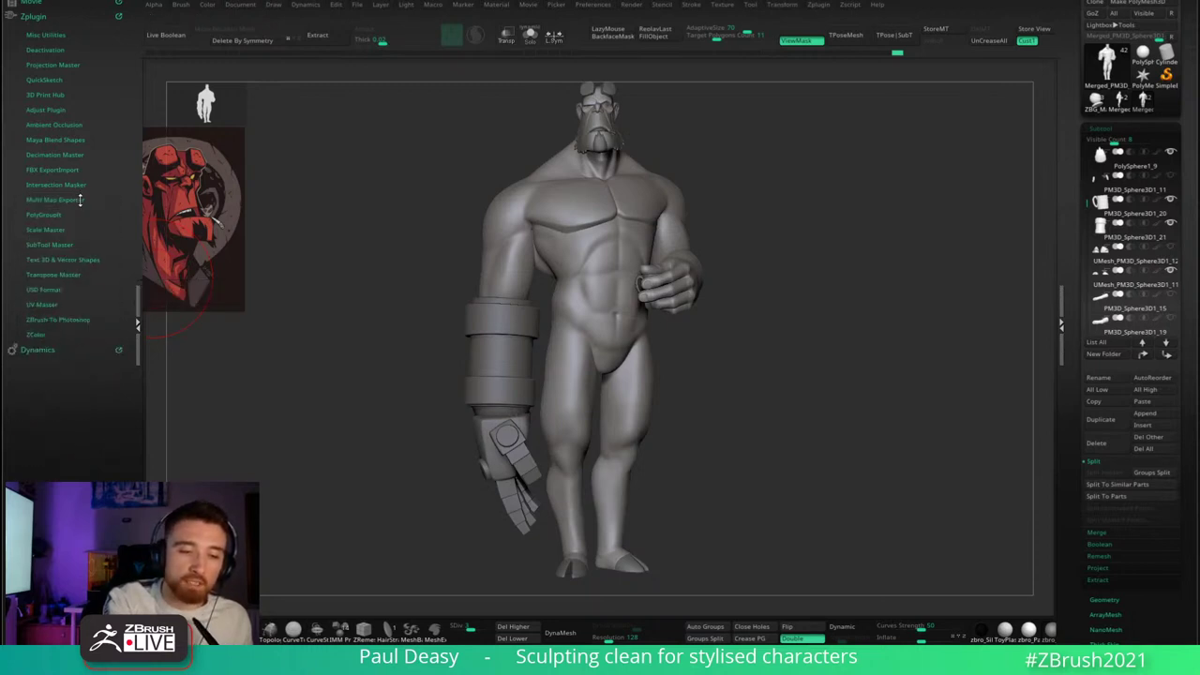
- Examine the torso, shoulders and arms from the front, at full-figure distance and closer up
right_click_drag(806, 303, 736, 363)
right_click_drag(798, 272, 793, 290, "alt")
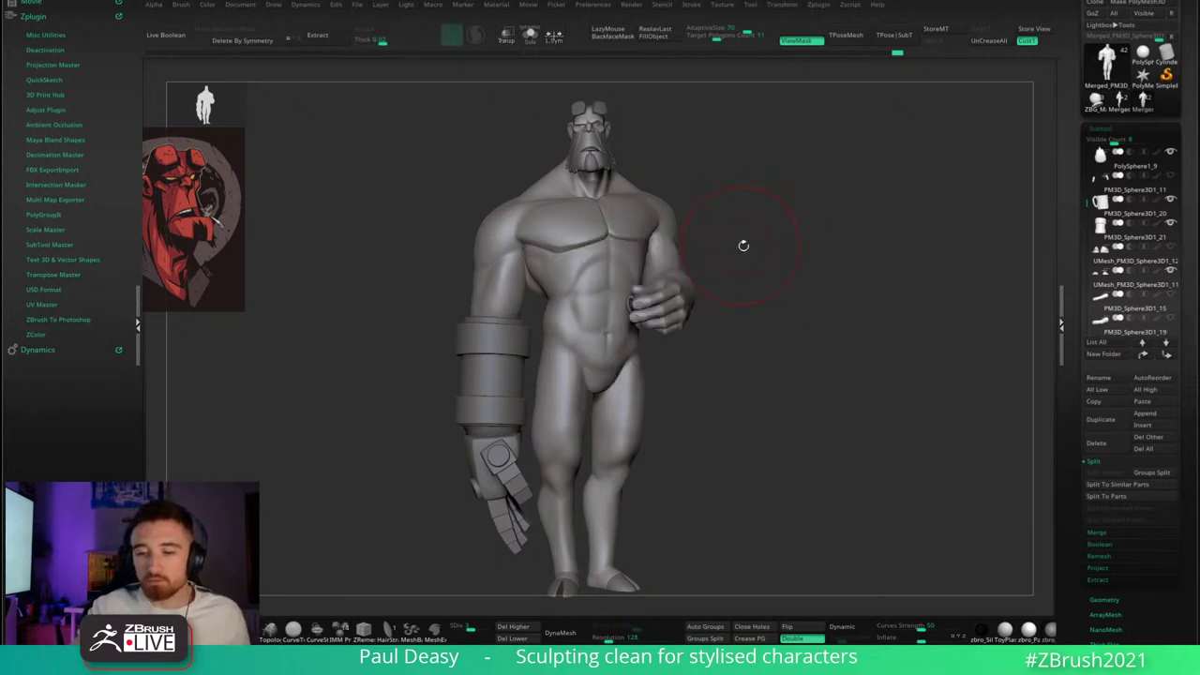
left_click_drag(741, 246, 705, 265)
left_click_drag(714, 221, 719, 244, "alt")
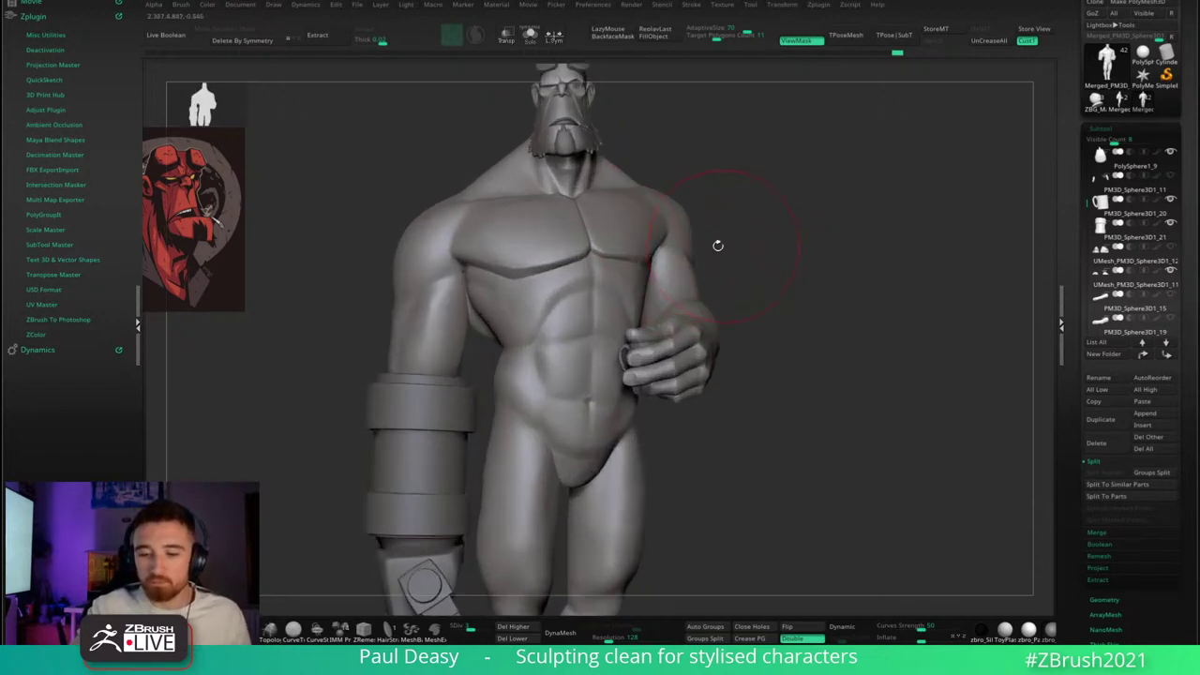
key("space")
left_click_drag(801, 286, 819, 263)
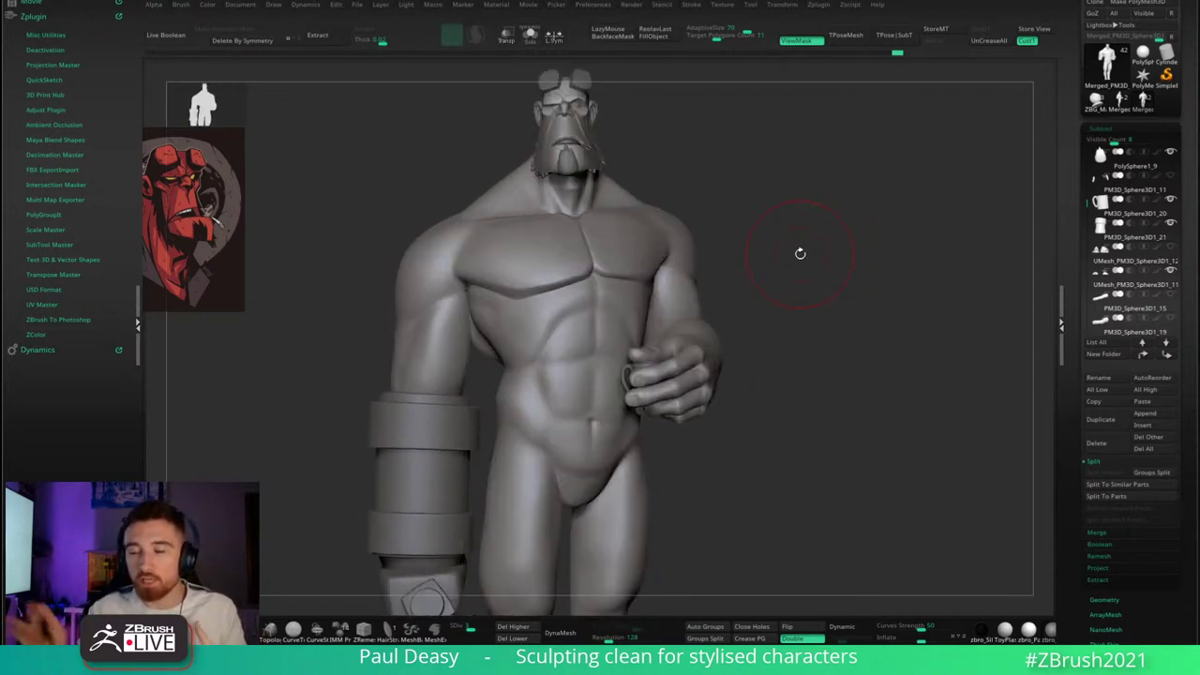
key("space")
left_click_drag(732, 246, 721, 250)
- Smooth the upper chest toward the shoulder on the mechanical-arm side
key("space")
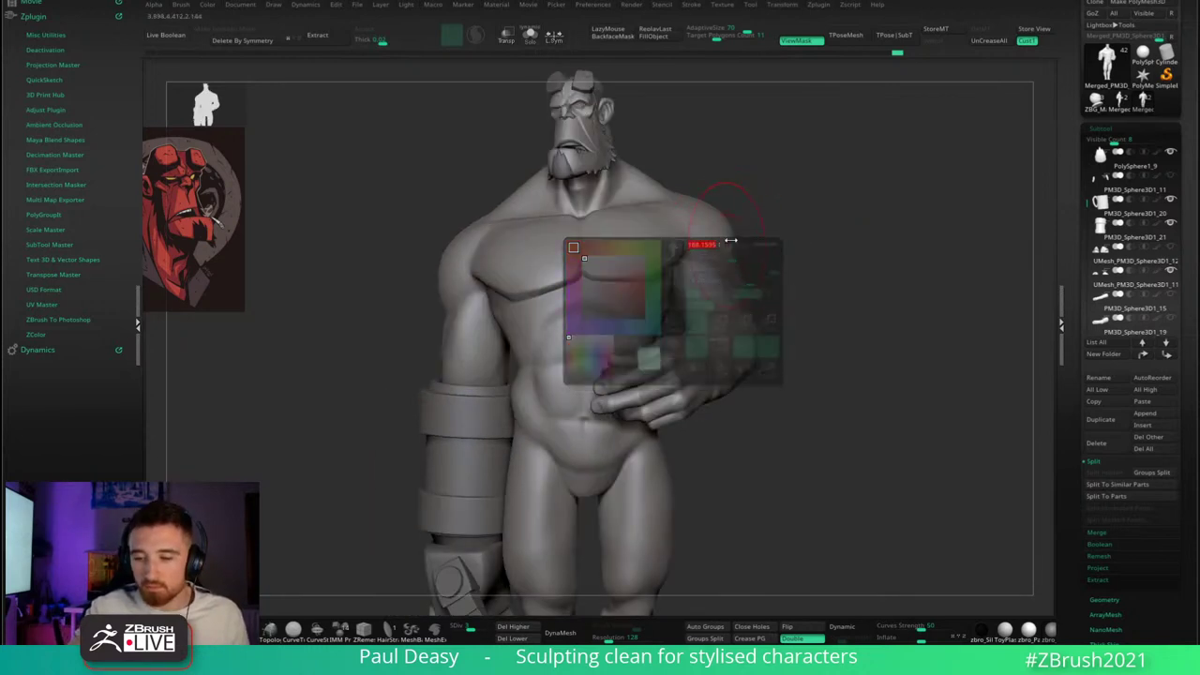
left_click_drag(761, 216, 553, 229)
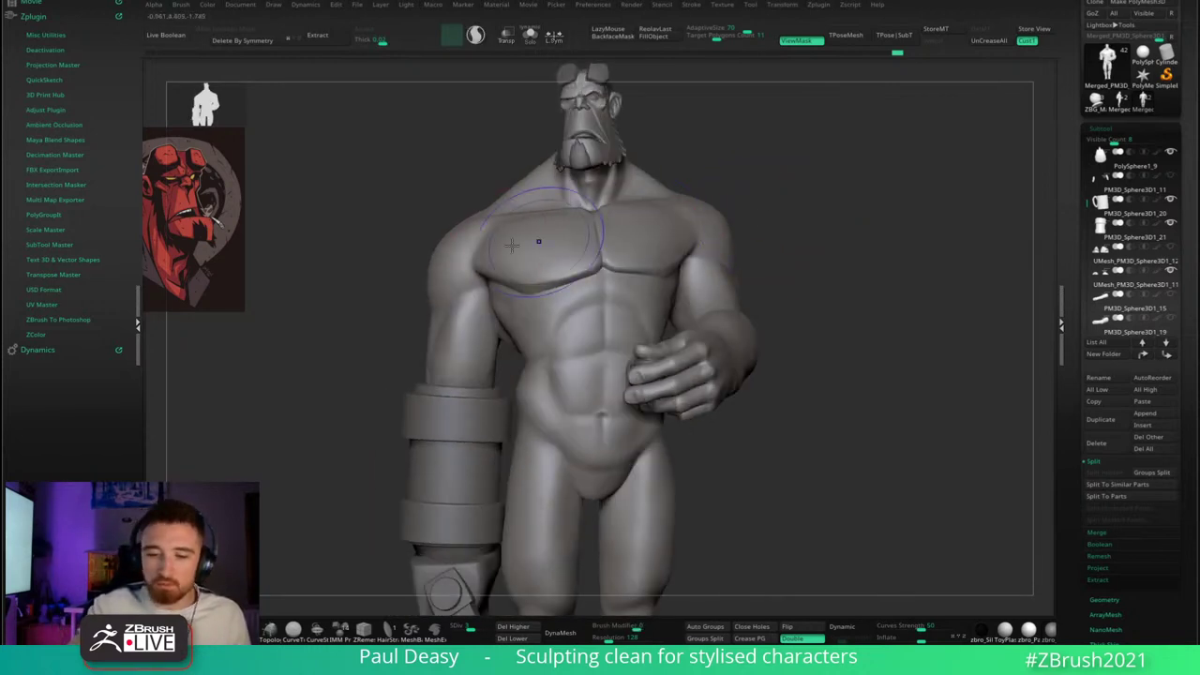
key("space")
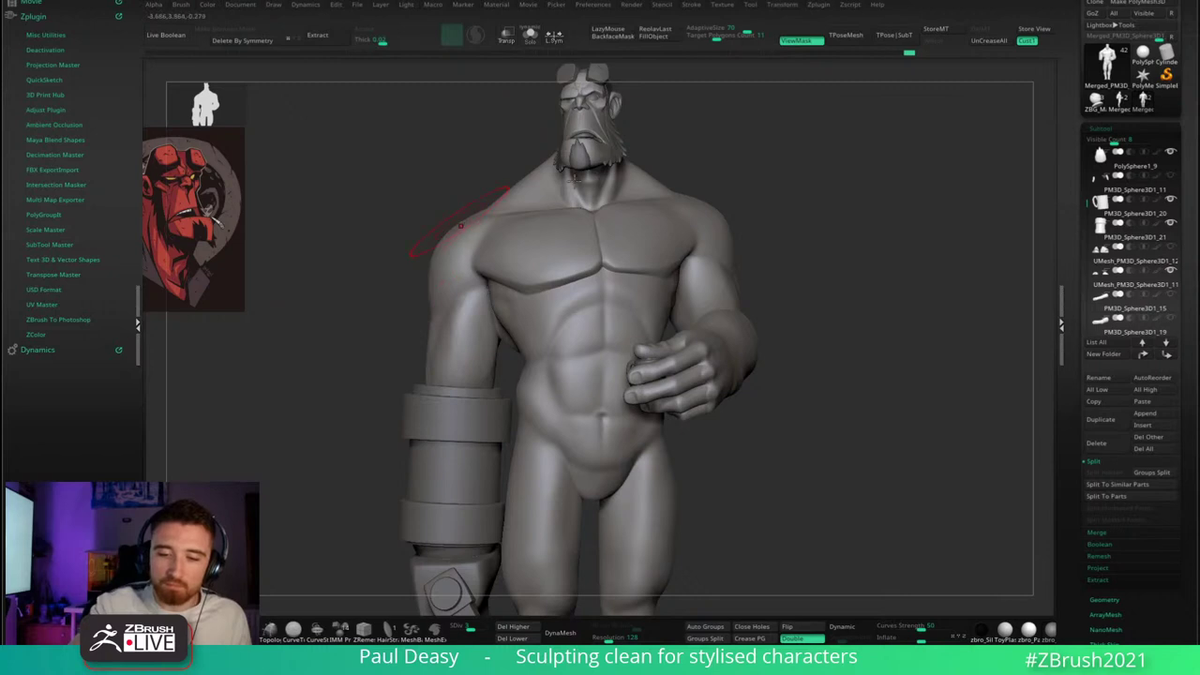
left_click_drag(816, 237, 827, 321, "alt")
key("space")
left_click(139, 323)
- Examine the full figure's silhouette from the front and slightly from the mechanical-arm side
key("space")
left_click_drag(708, 305, 617, 303, "alt")
right_click(617, 303)
right_click_drag(617, 303, 616, 322)
right_click(611, 316)
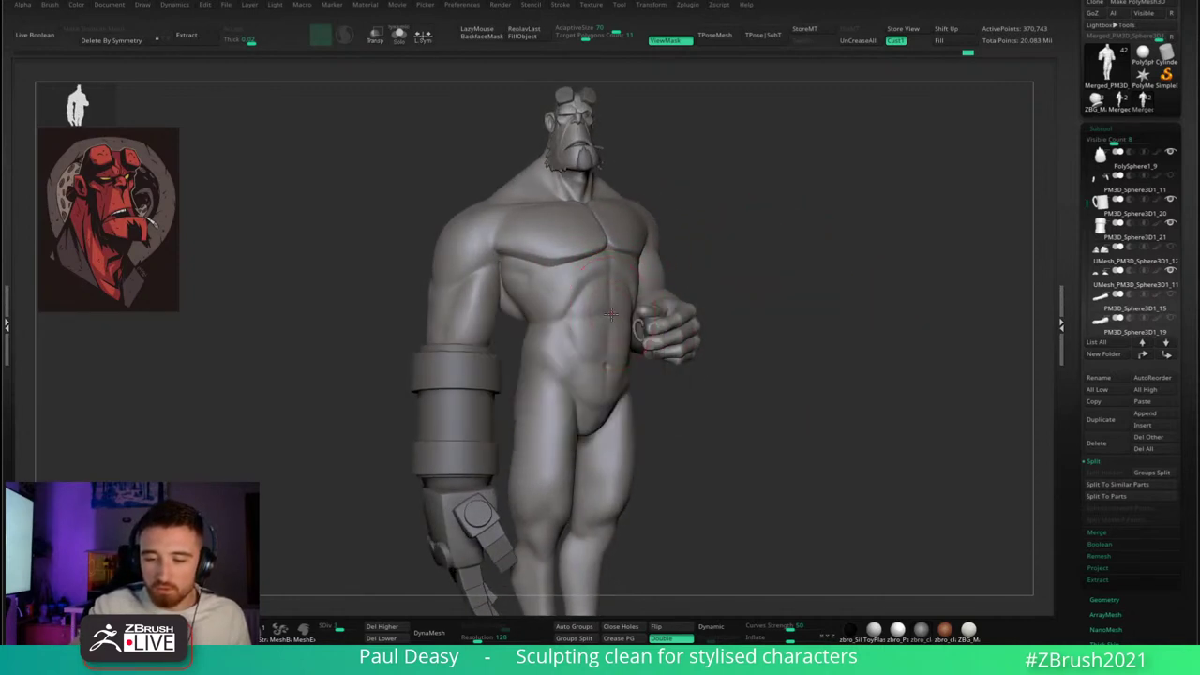
right_click_drag(752, 239, 757, 321)
right_click(719, 364)
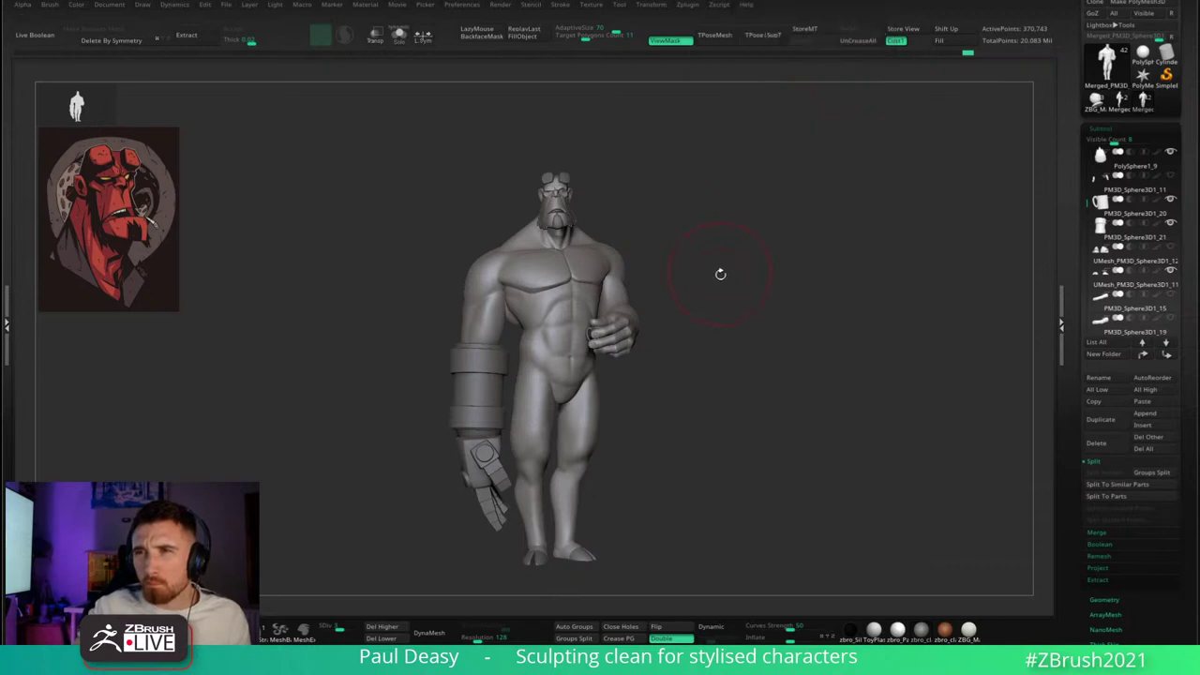
- Remove all edge creases from the body mesh
left_click_drag(718, 273, 719, 261)
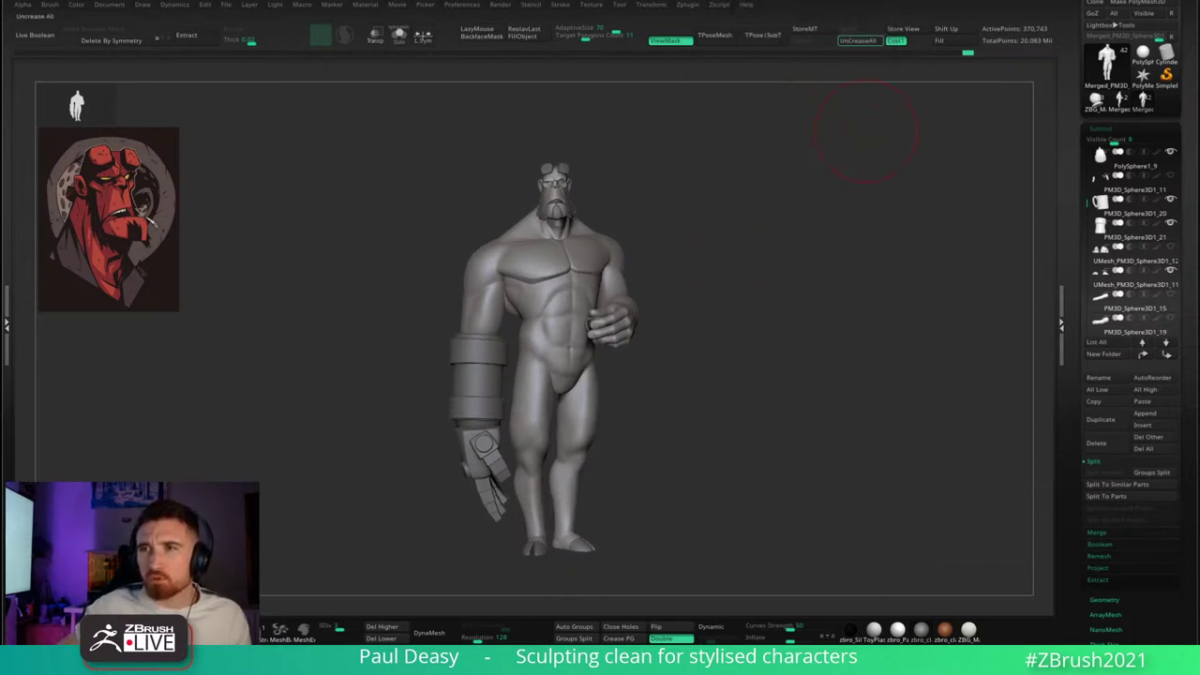
left_click(858, 40)
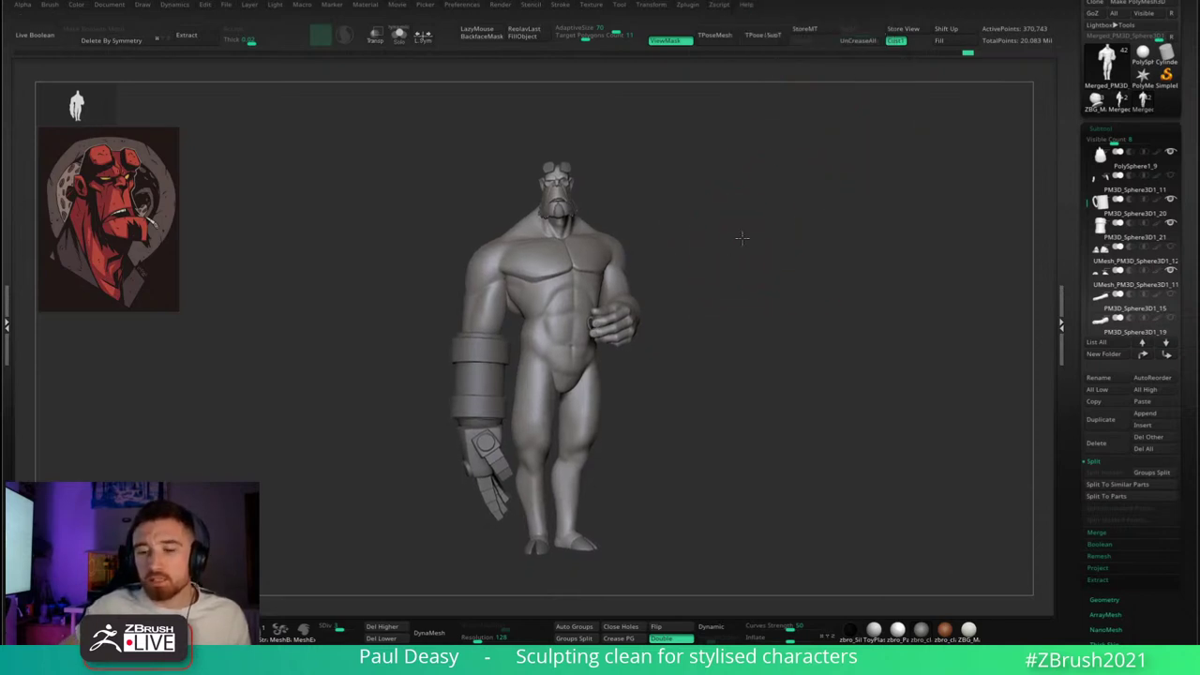
left_click_drag(755, 333, 755, 284)
right_click(753, 279)
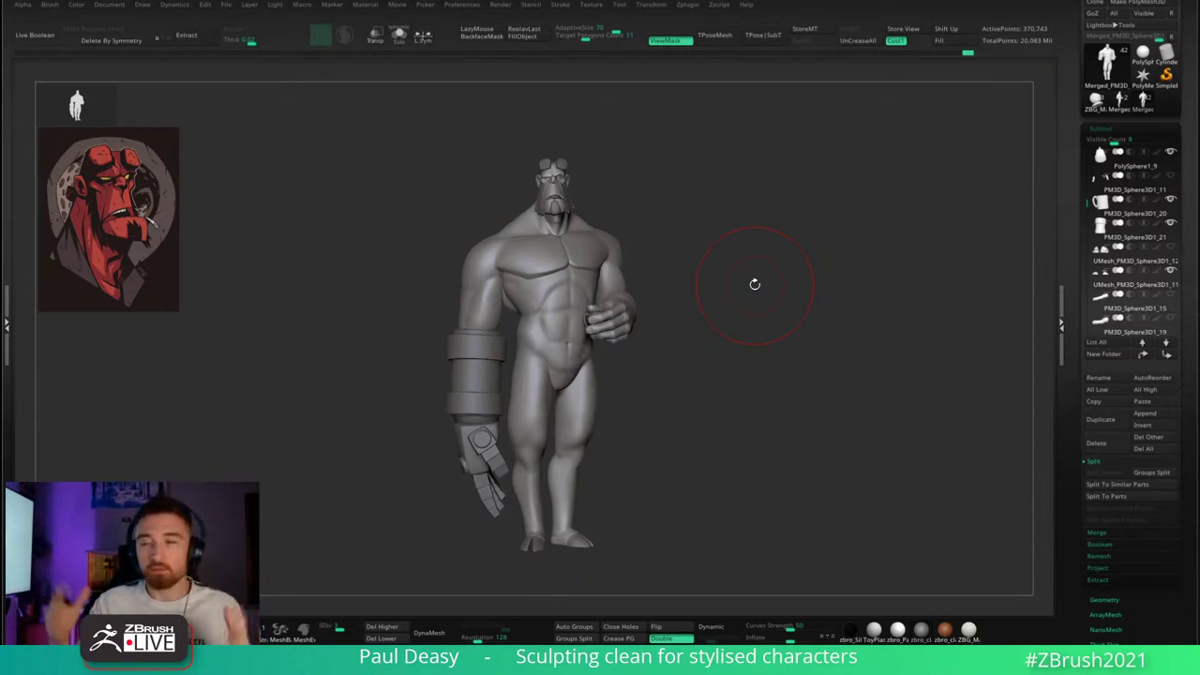
- Adjust the outer contour of the shoulder on the arm holding the mug, judging it against the full figure
key("space")
left_click_drag(687, 260, 667, 263)
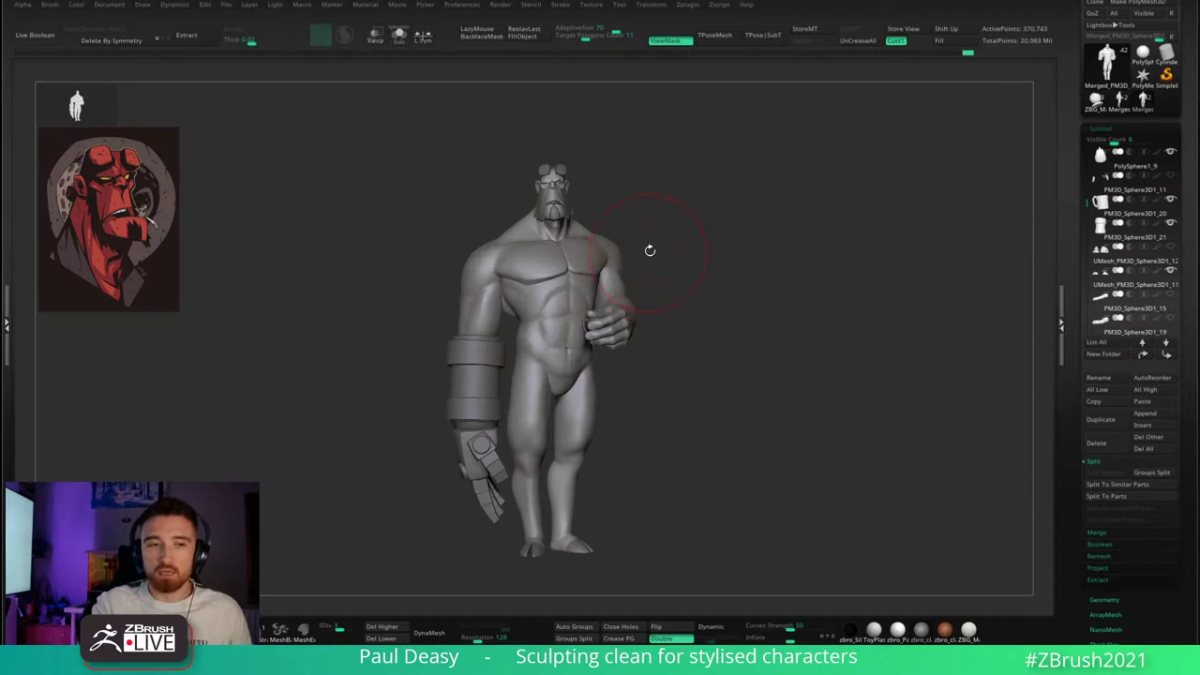
right_click_drag(632, 247, 710, 268, "ctrl")
right_click_drag(635, 257, 667, 269)
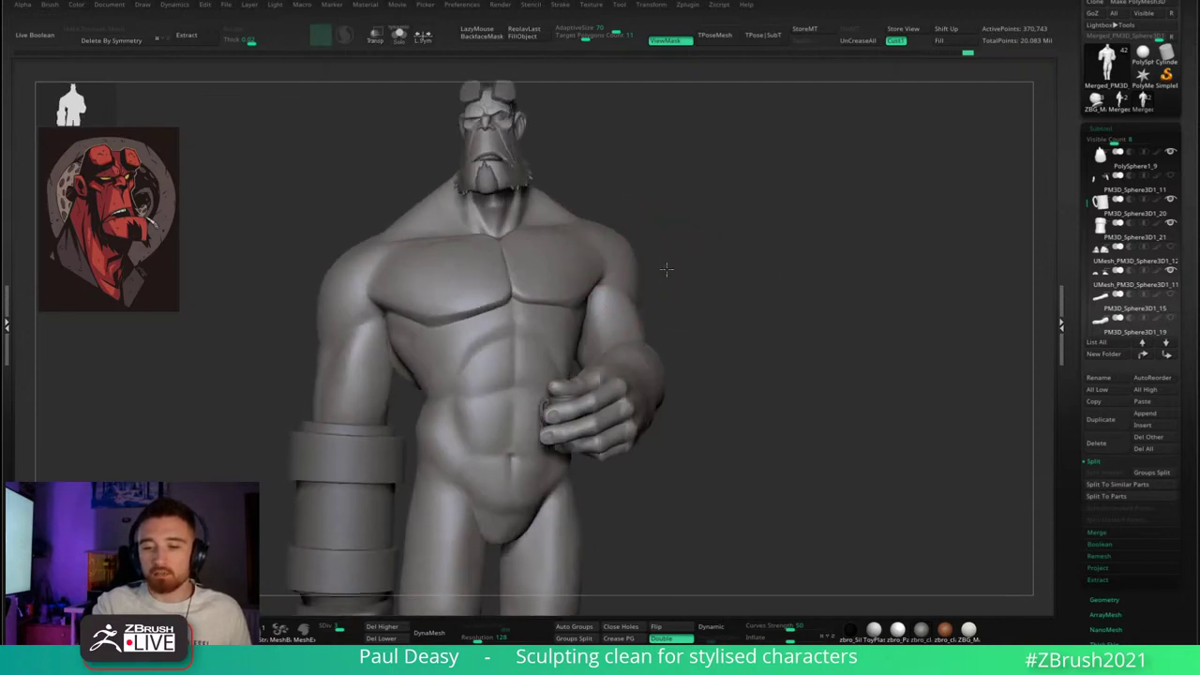
mouse_move(665, 269)
left_mouse_down()
mouse_move(647, 269)
mouse_move(678, 259)
left_mouse_up()
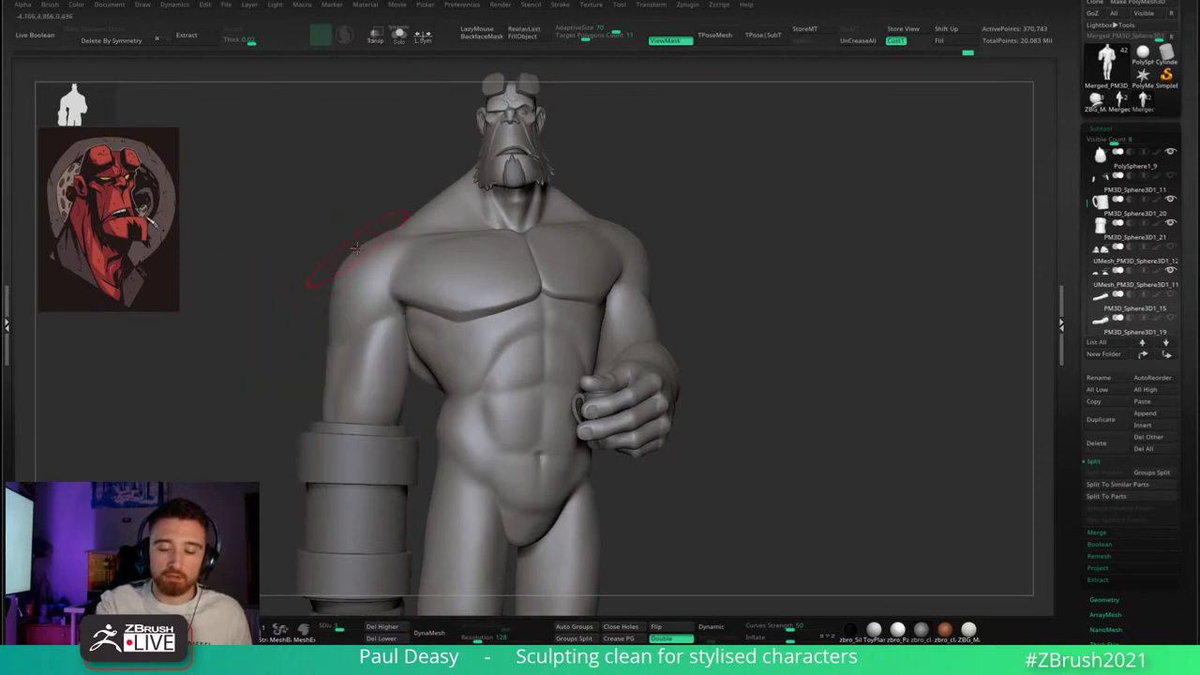
left_click_drag(647, 247, 654, 211)
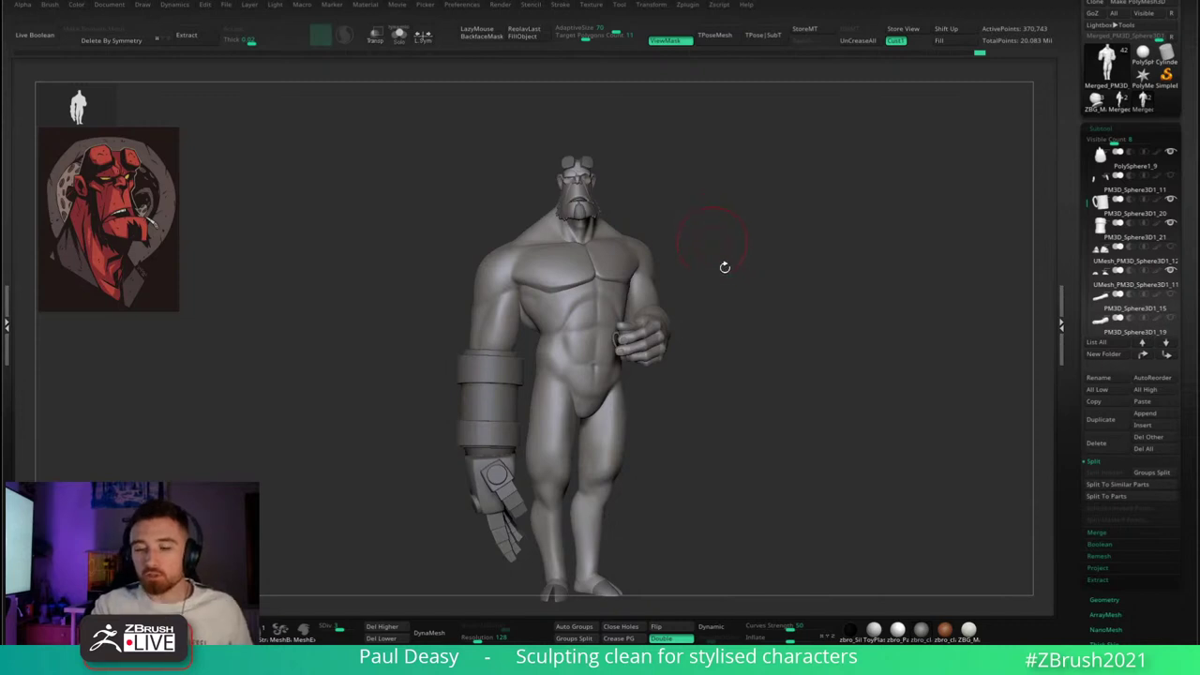
right_click(727, 273)
right_click_drag(729, 276, 727, 273)
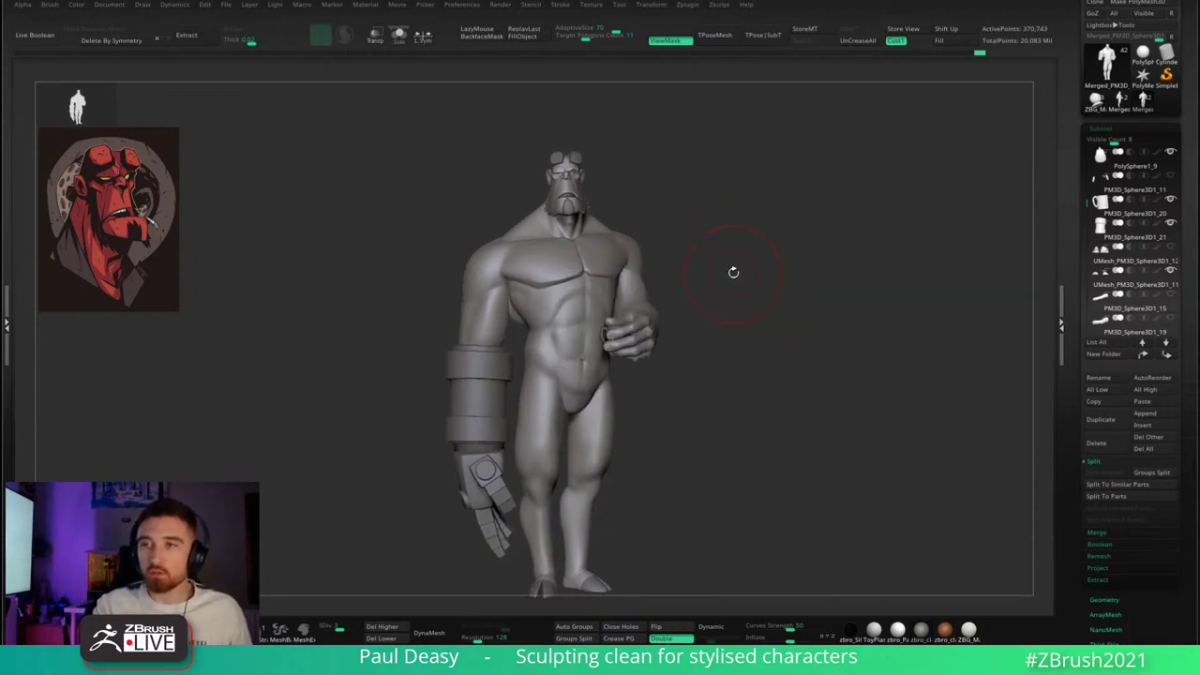
- Examine the chest and the mug-side shoulder up close, from the front and slightly turned views
left_click_drag(734, 272, 723, 273)
left_click_drag(645, 256, 672, 250)
right_click_drag(671, 250, 651, 270, "ctrl")
right_click(651, 270)
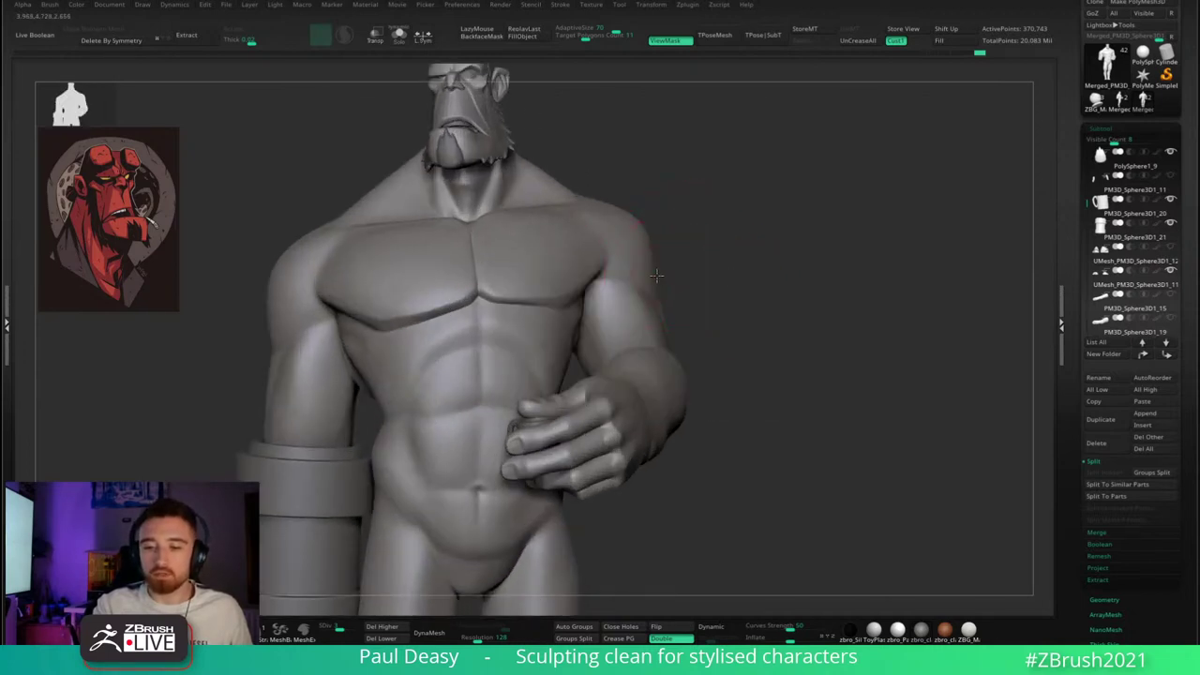
left_click_drag(676, 264, 643, 197)
key("space")
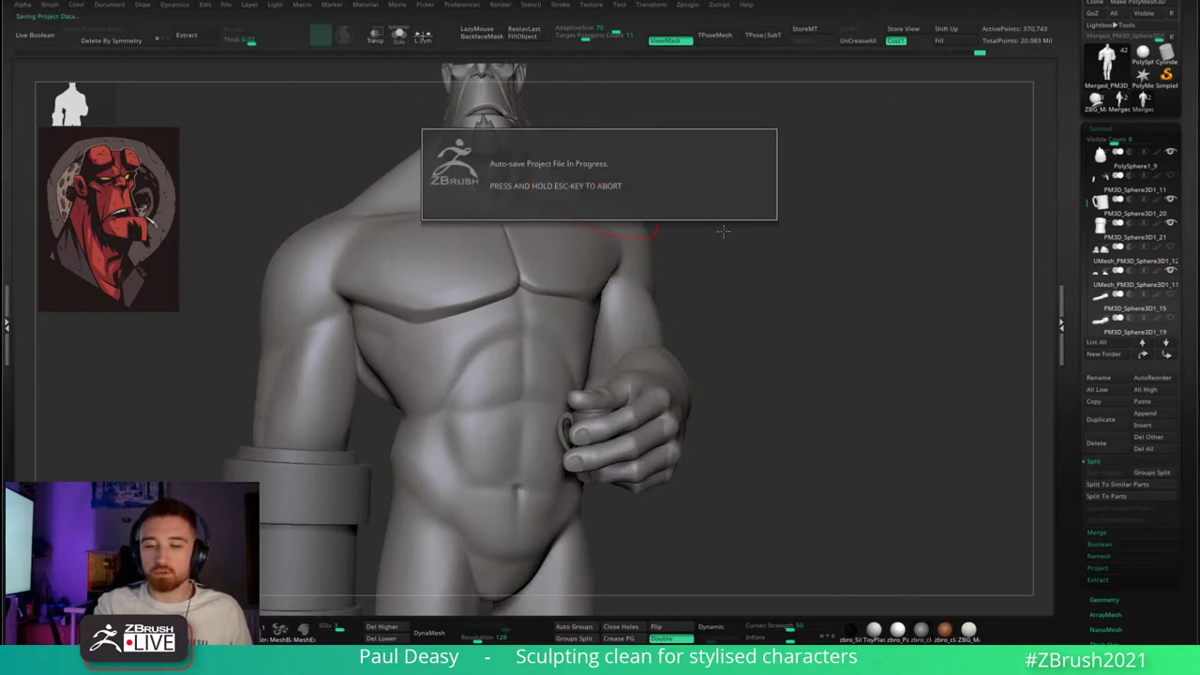
key("space")
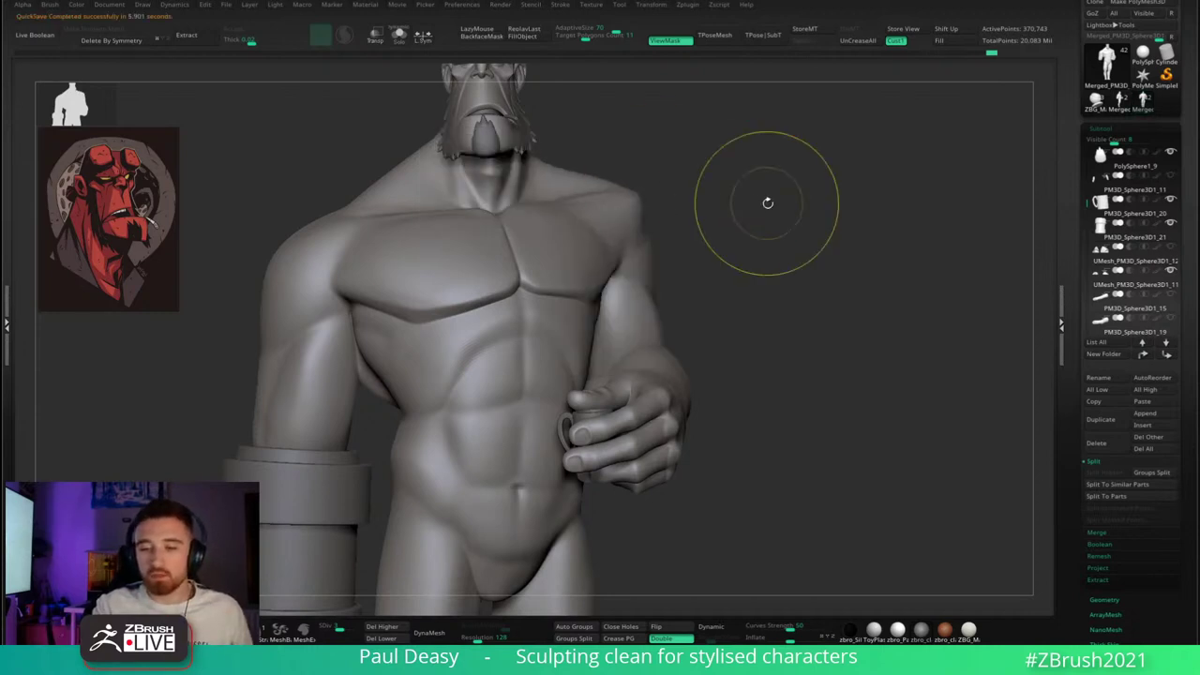
key("f")
mouse_move(729, 245)
left_mouse_down()
mouse_move(734, 265)
mouse_move(756, 259)
mouse_move(737, 276)
left_mouse_up()
key("super")
key("super")
- Choose the Dam Standard brush and bring the body mesh to subdivision level 4 for detailing the abdomen
right_click_drag(579, 283, 566, 281, "ctrl")
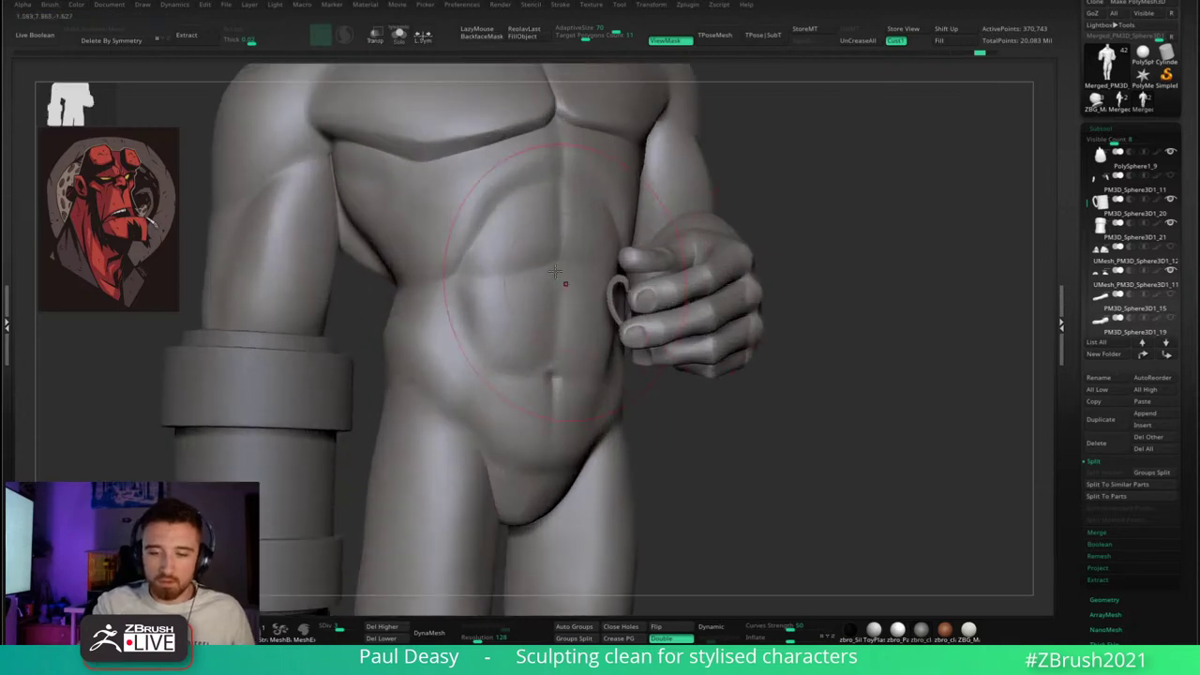
key("b")
key("d")
key("s")
key("ctrl+d")
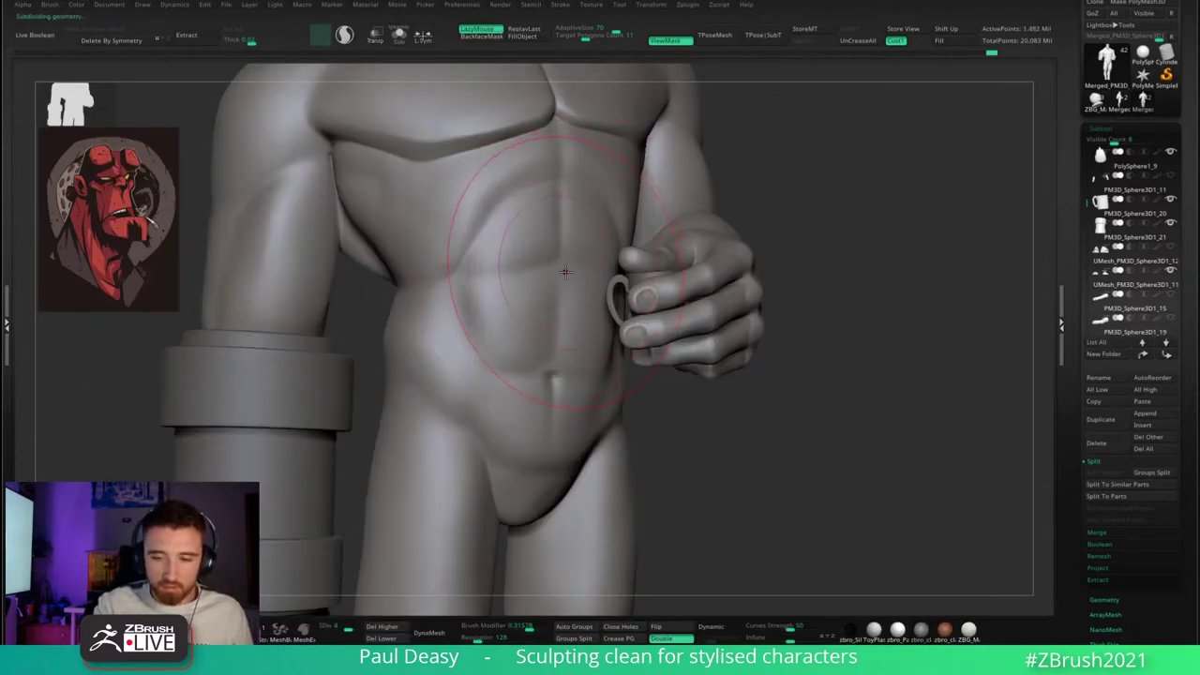
right_click_drag(568, 273, 603, 302, "alt")
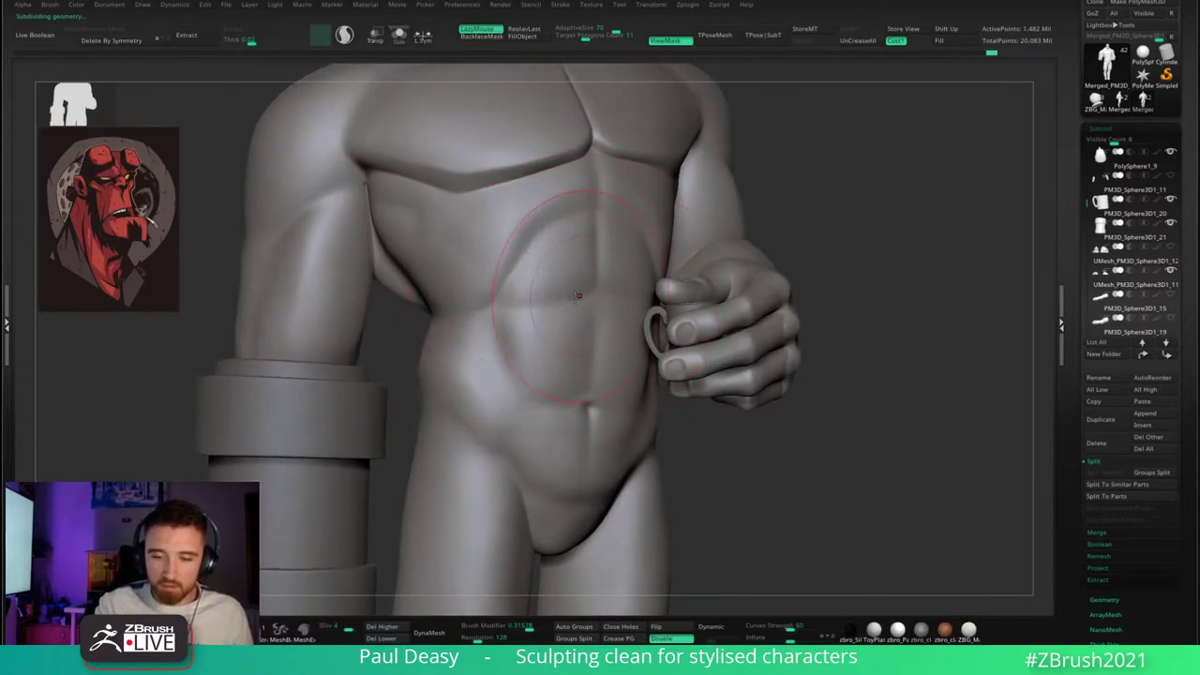
- Try a smaller brush for carving the horizontal crease under the upper abdominals toward the midline
key("space")
key("space")
right_click_drag(550, 357, 574, 310, "ctrl")
key("space")
left_click_drag(573, 310, 568, 312)
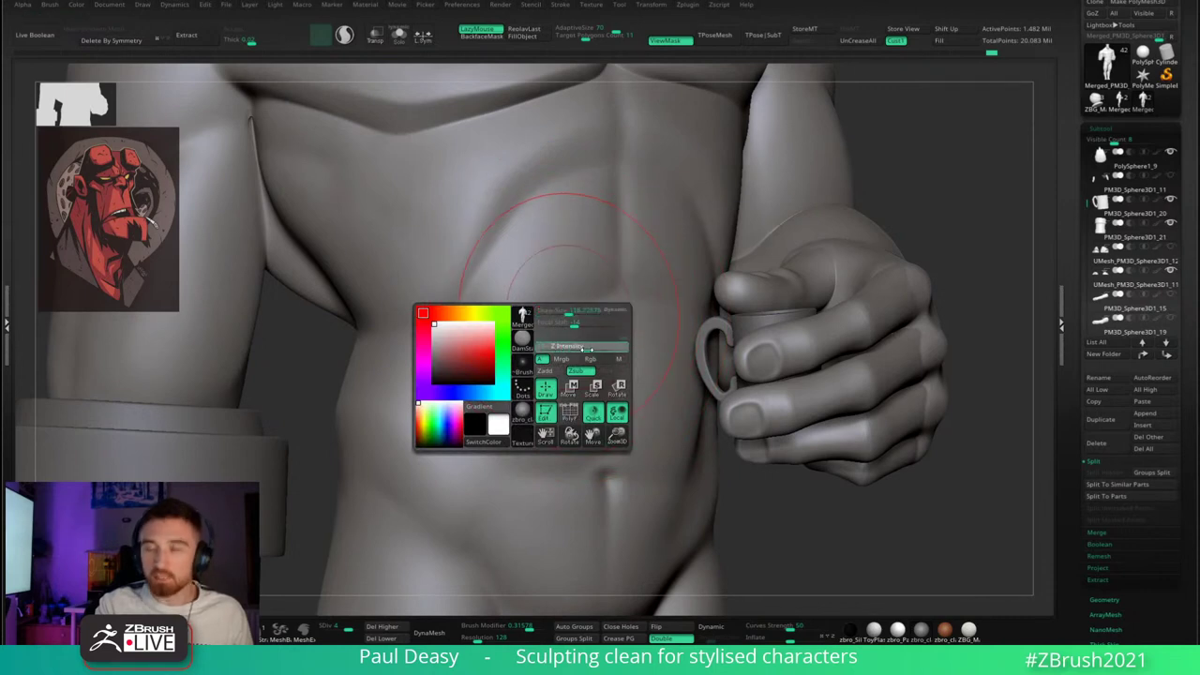
left_click_drag(558, 310, 552, 308)
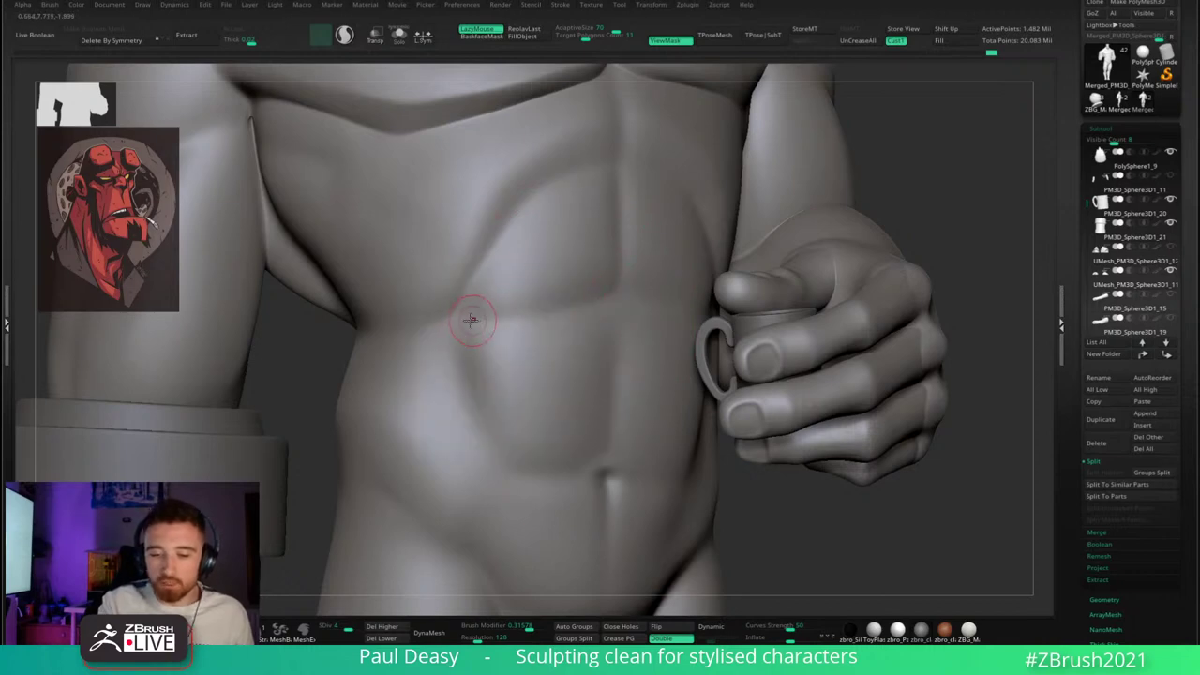
left_click_drag(463, 320, 619, 296)
- Try to carve the abdominal crease around the side of the waist next to the mug hand
mouse_move(688, 338)
right_mouse_down()
mouse_move(656, 308)
mouse_move(627, 342)
mouse_move(574, 341)
right_mouse_up()
left_click_drag(568, 236, 668, 370)
right_click_drag(657, 352, 615, 331)
key("shift+s")
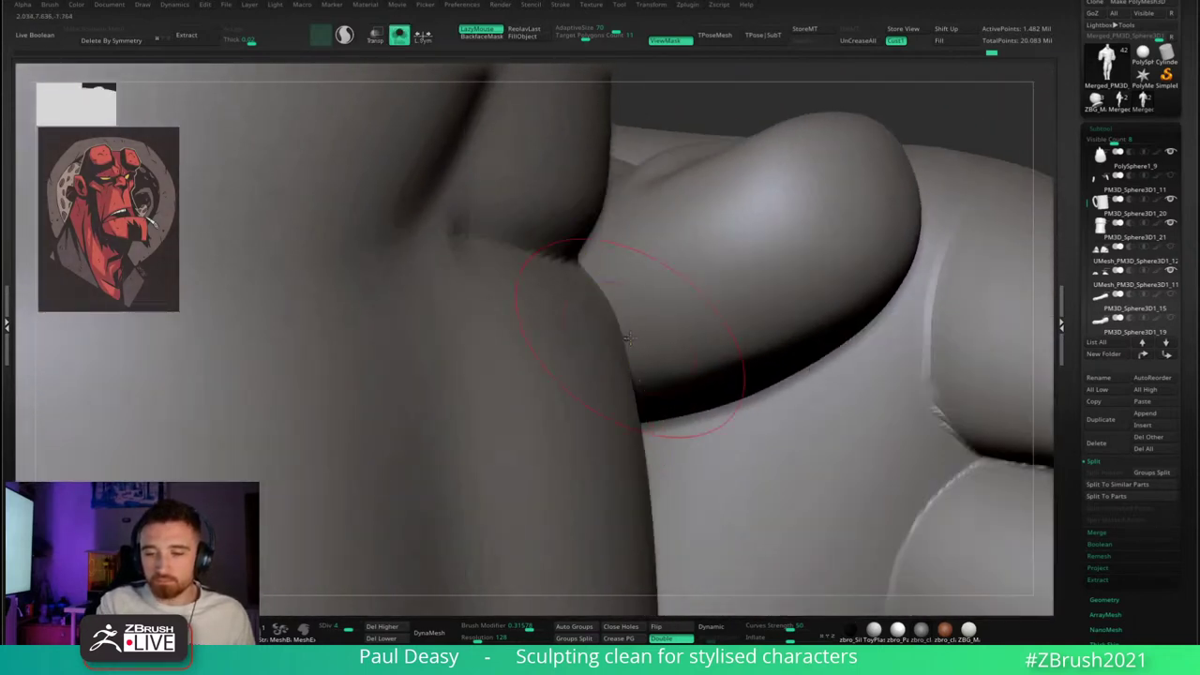
key("shift+s")
mouse_move(606, 163)
left_mouse_down()
mouse_move(570, 241)
mouse_move(585, 246)
mouse_move(590, 273)
left_mouse_up()
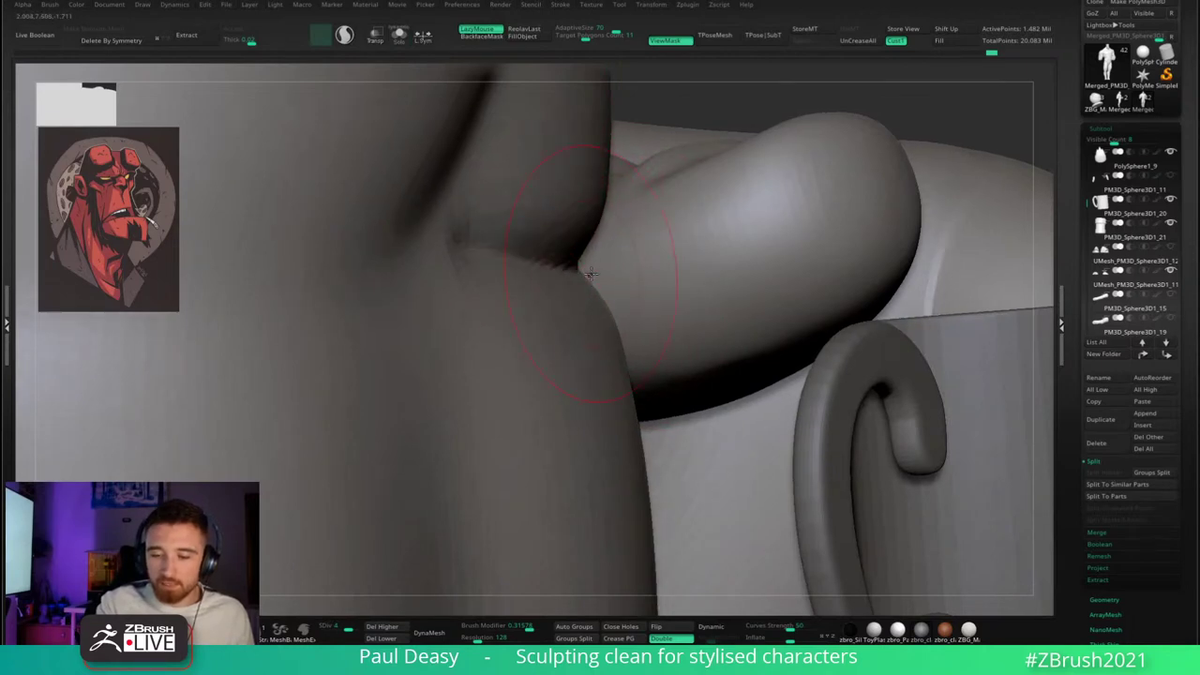
mouse_move(531, 268)
right_mouse_down()
mouse_move(597, 301)
mouse_move(650, 276)
mouse_move(769, 265)
mouse_move(682, 302)
right_mouse_up()
key("ctrl+z")
- Resize the brush and make a test stroke along the horizontal crease below the upper abdominals
key("space")
mouse_move(654, 319)
left_mouse_down()
mouse_move(676, 326)
mouse_move(663, 318)
left_mouse_up()
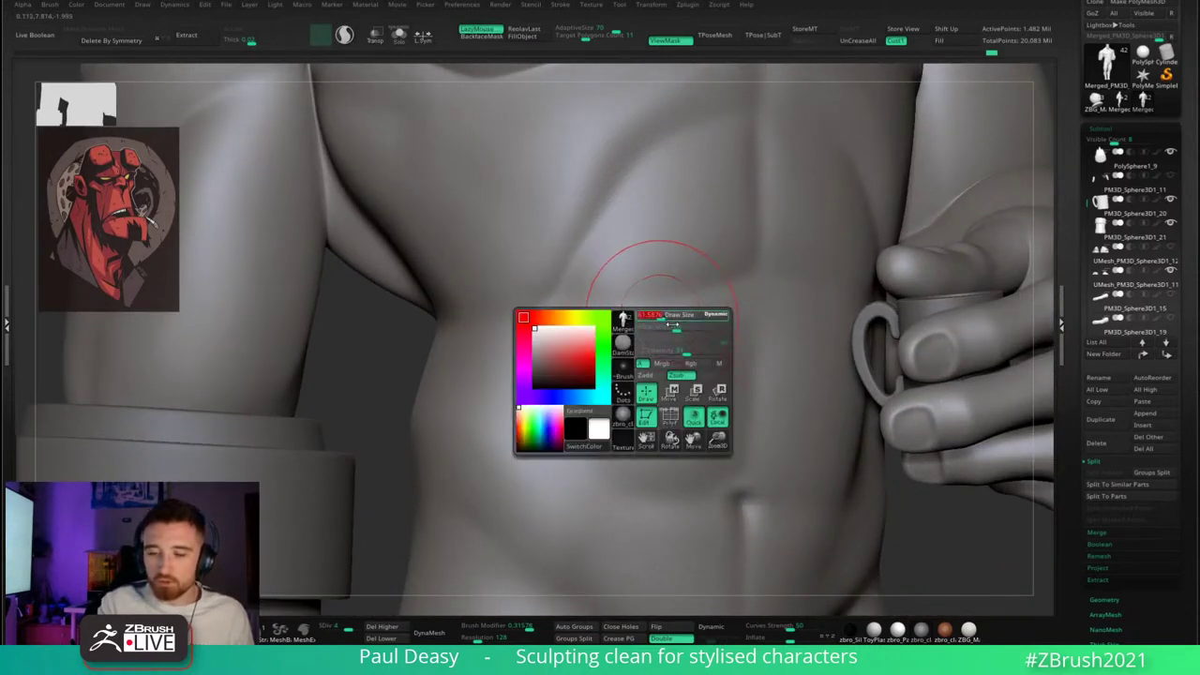
right_click_drag(672, 317, 639, 330, "alt")
key("space")
key("space")
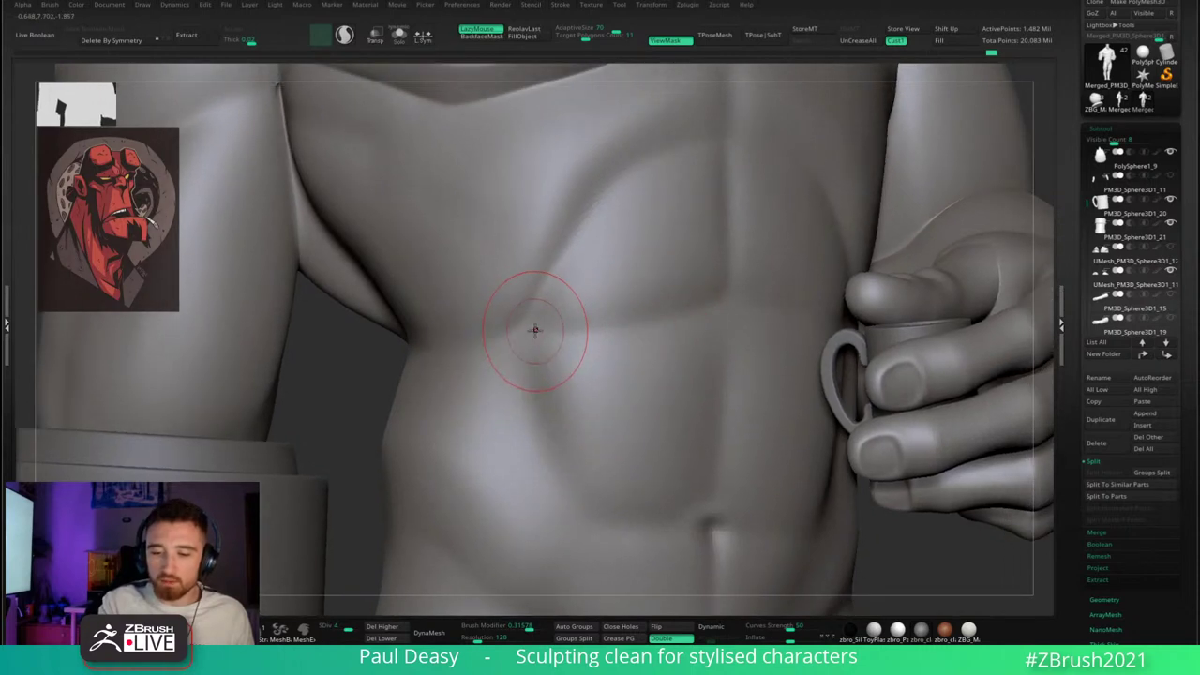
left_click_drag(534, 331, 644, 322)
key("space")
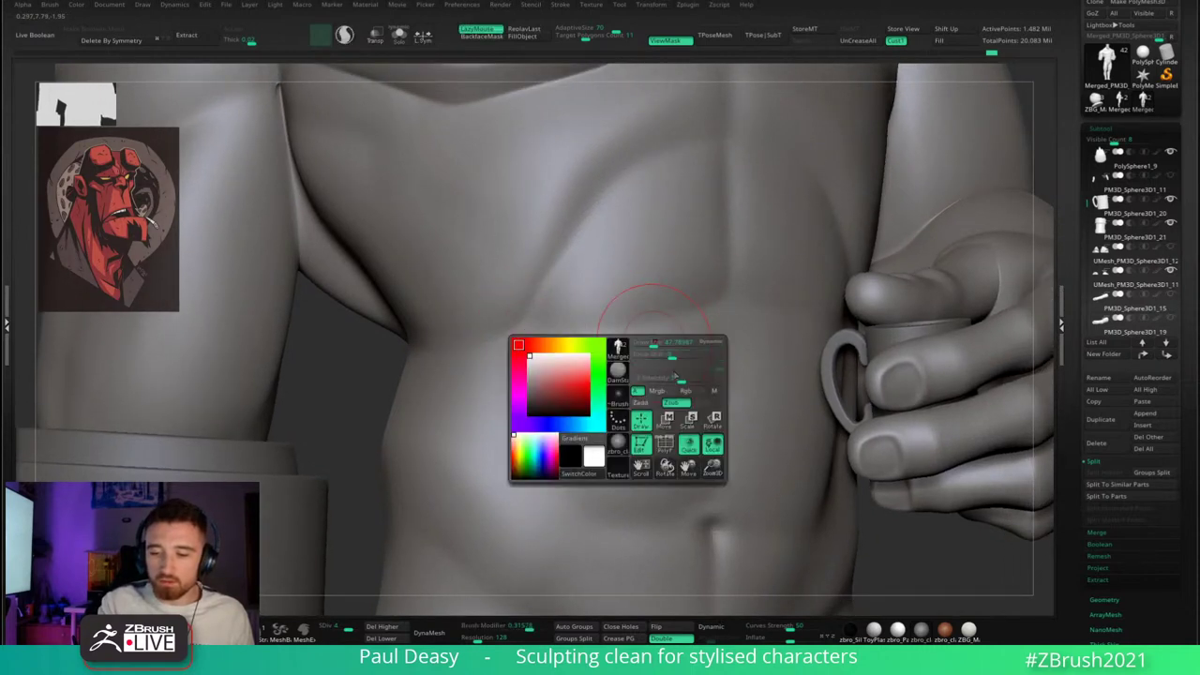
- Lower the brush's Z Intensity and carve the horizontal abdominal crease from the oblique to the midline with repeated strokes
right_click_drag(656, 348, 608, 298)
key("space")
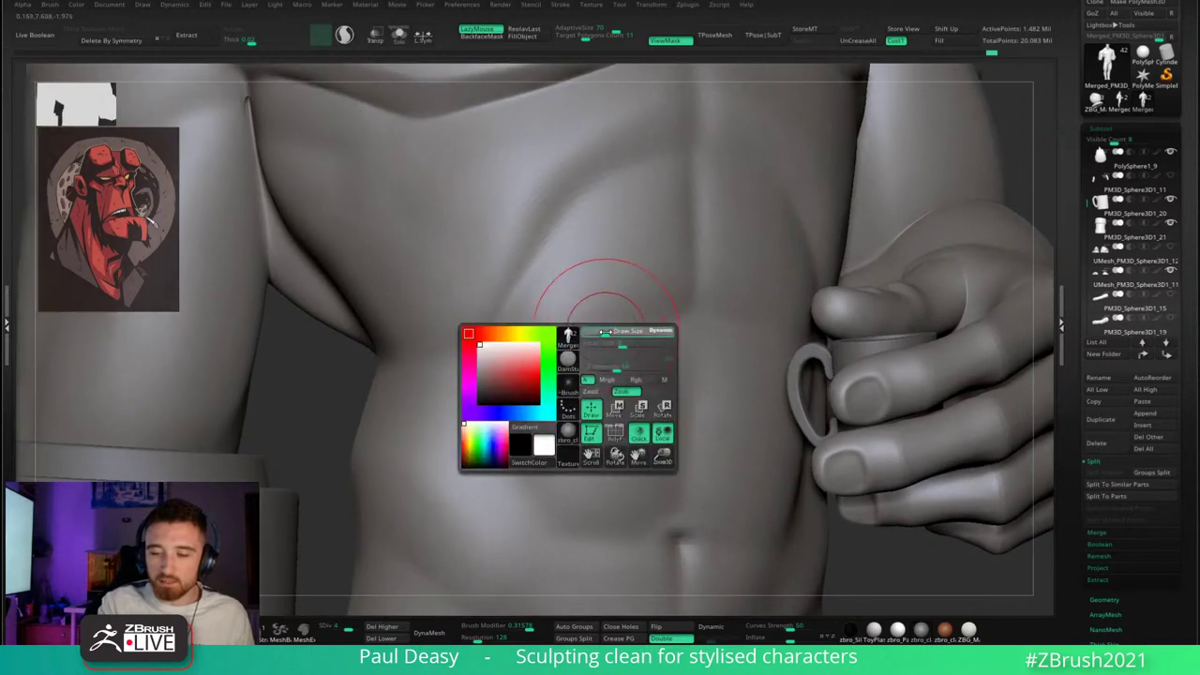
left_click_drag(614, 369, 608, 368)
mouse_move(488, 344)
left_mouse_down()
mouse_move(563, 343)
mouse_move(693, 310)
mouse_move(604, 328)
left_mouse_up()
mouse_move(496, 346)
left_mouse_down()
mouse_move(690, 316)
mouse_move(680, 315)
left_mouse_up()
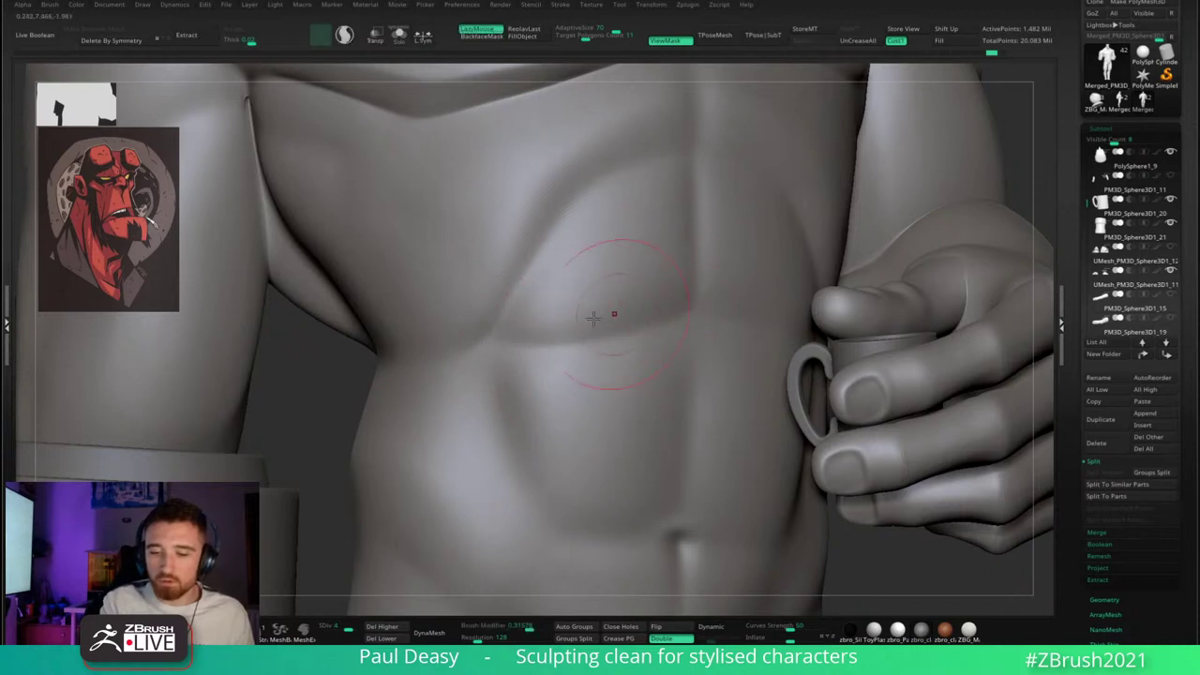
left_click_drag(484, 341, 707, 312)
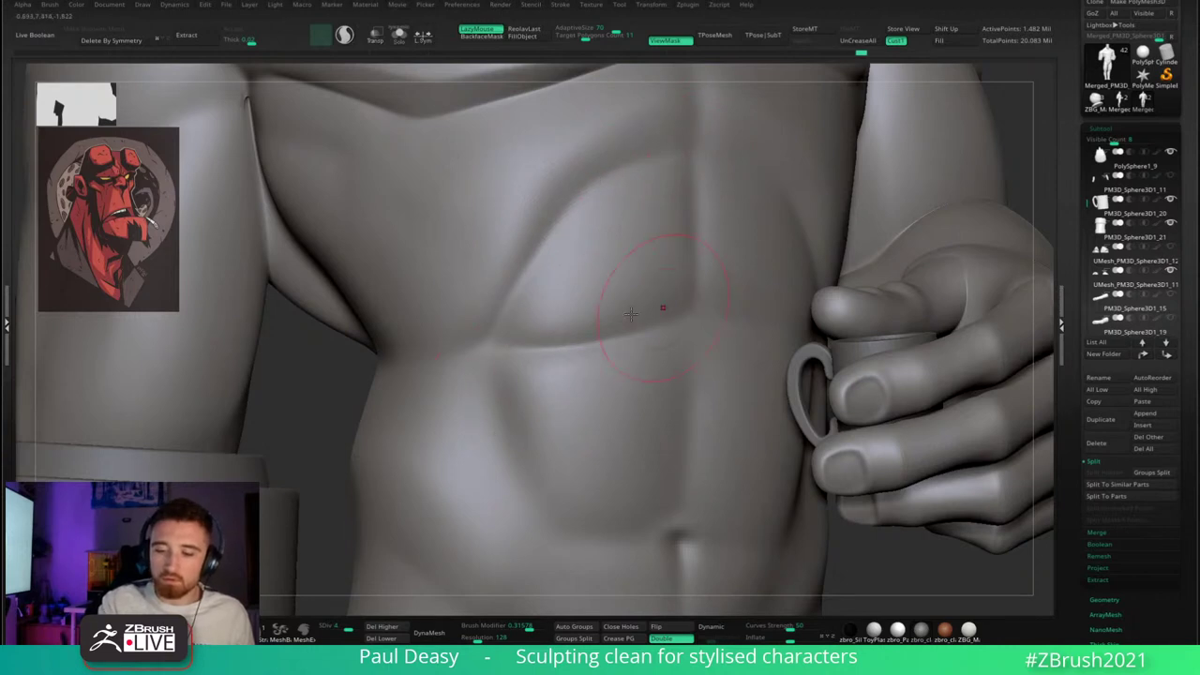
- Sharpen the vertical midline groove of the abdomen from the upper abdominals down to the navel
right_click_drag(687, 436, 659, 399, "alt")
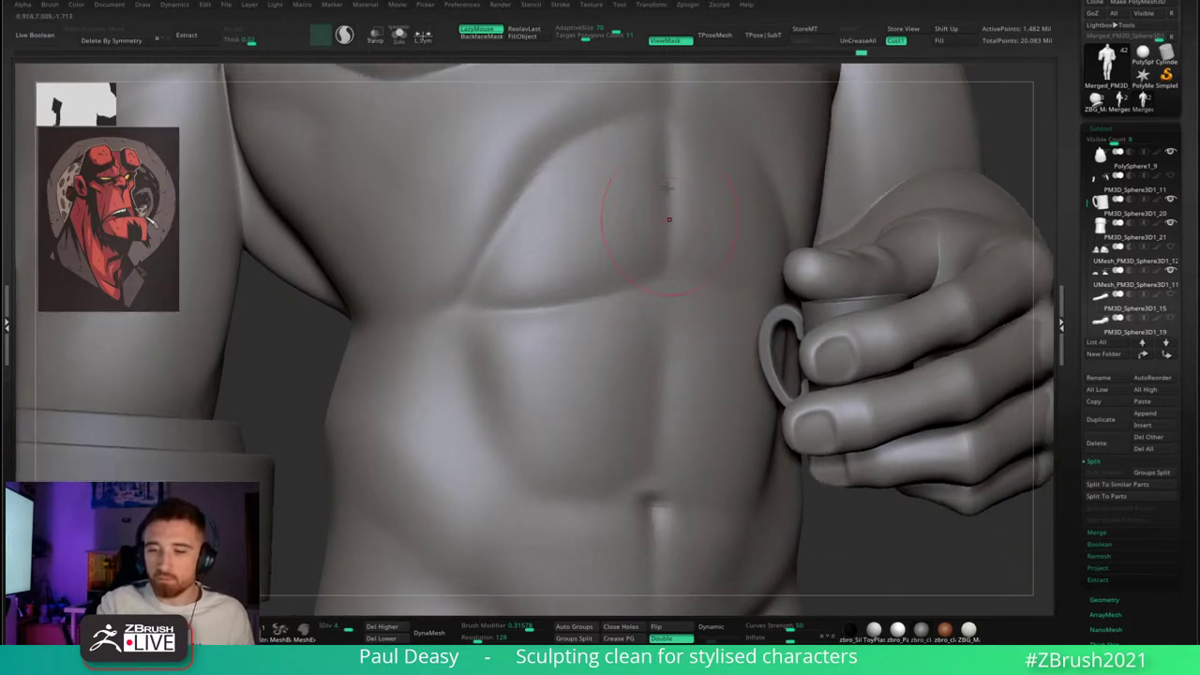
right_click_drag(682, 229, 657, 242)
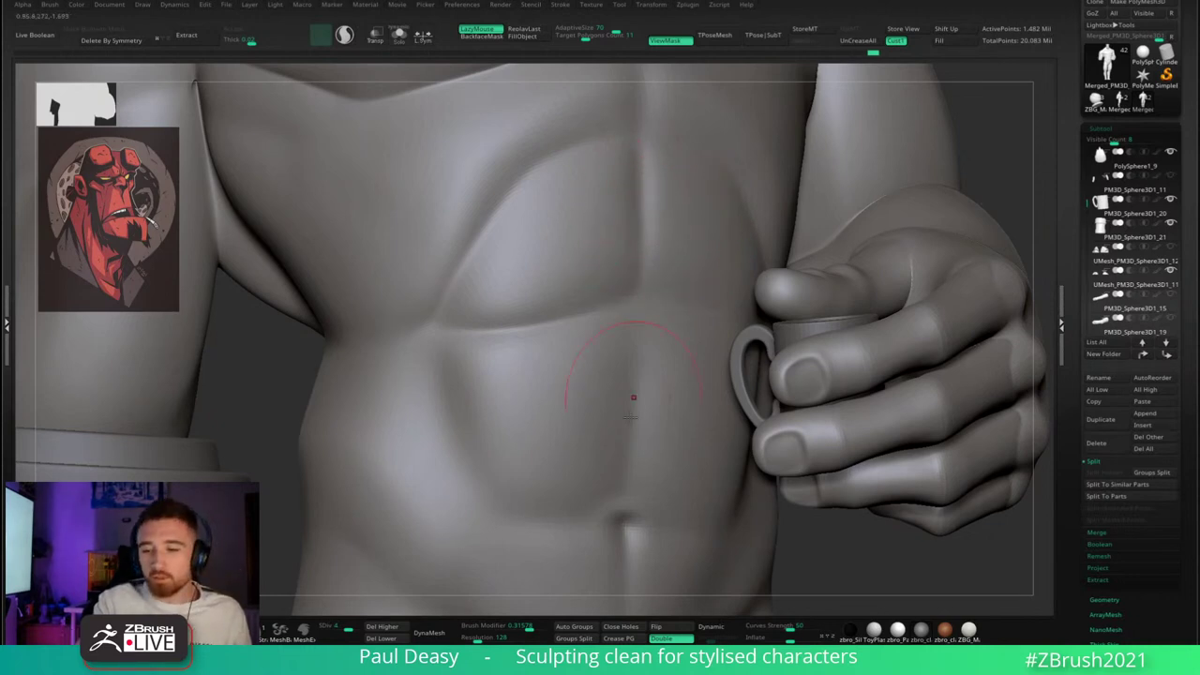
right_click_drag(634, 397, 639, 267)
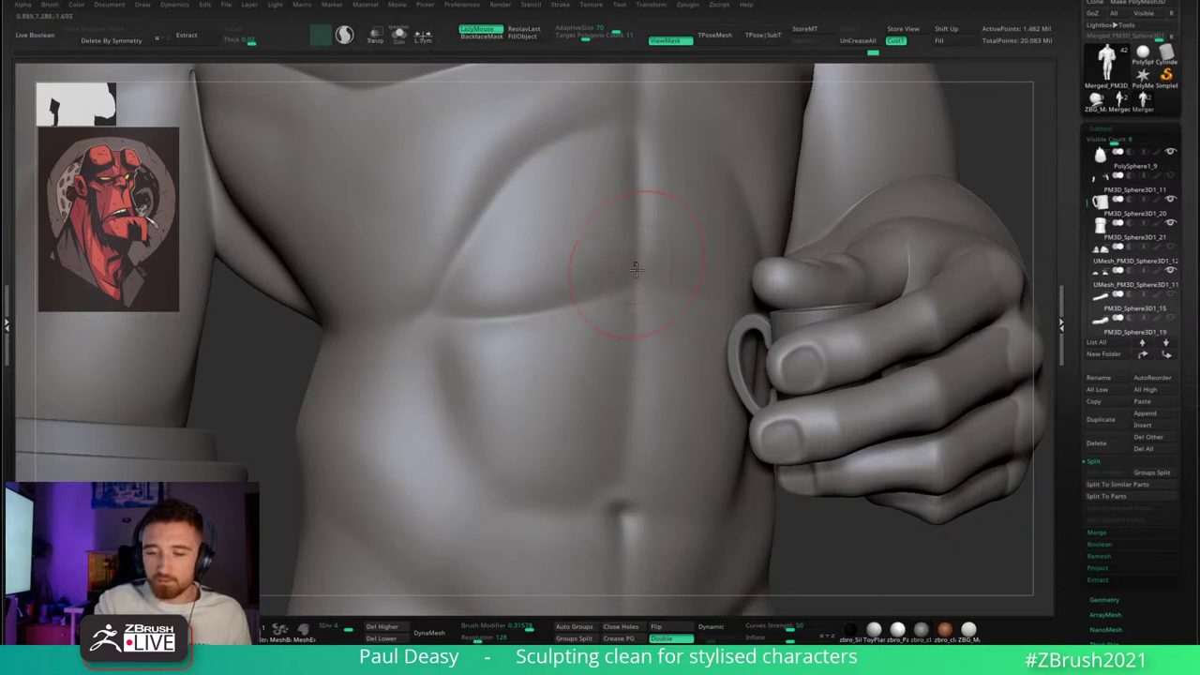
mouse_move(637, 269)
right_mouse_down()
mouse_move(641, 394)
mouse_move(625, 352)
right_mouse_up()
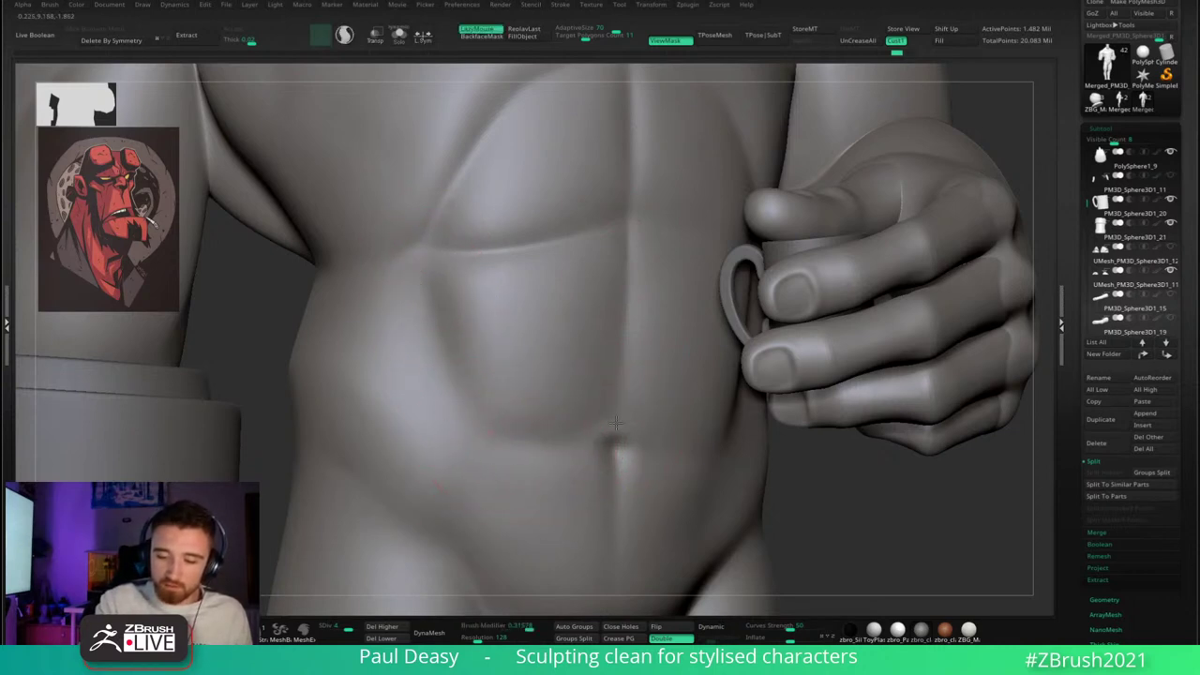
right_click_drag(646, 408, 650, 375)
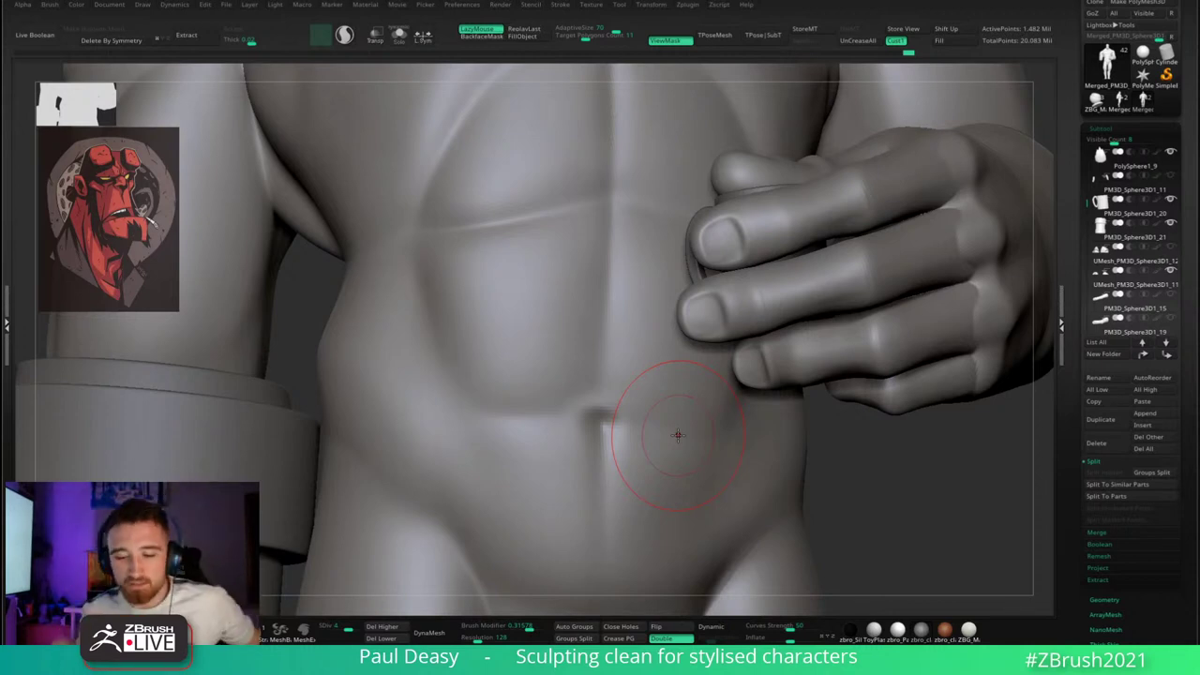
- Reselect the Dam Standard brush and deepen the horizontal abdominal crease from the midline out toward the oblique
left_click_drag(865, 450, 874, 454)
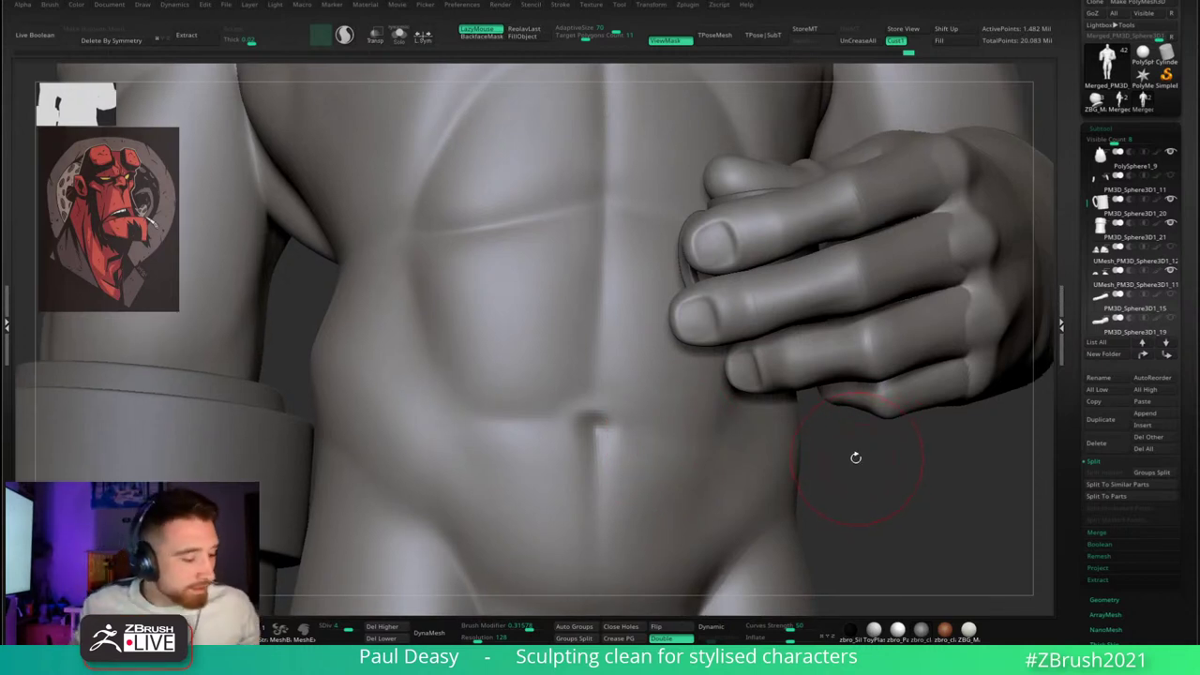
key("v")
key("v")
key("b")
key("d")
key("s")
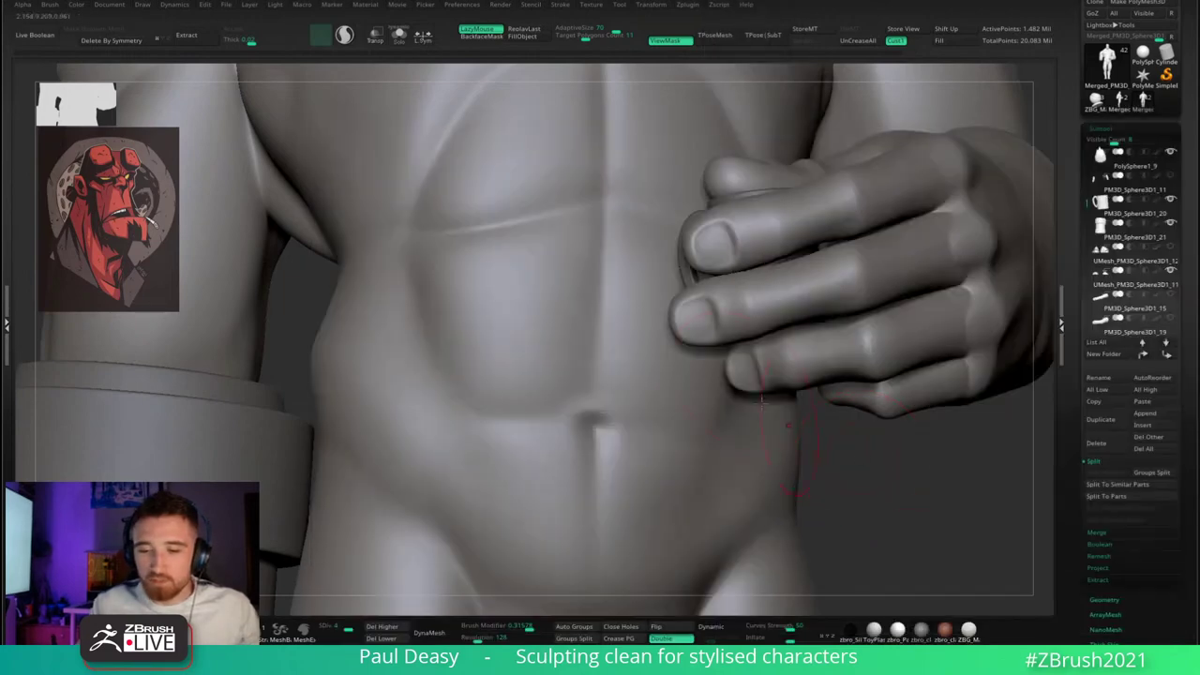
mouse_move(645, 220)
right_mouse_down()
mouse_move(632, 206)
mouse_move(630, 221)
mouse_move(810, 353)
mouse_move(750, 237)
mouse_move(698, 240)
mouse_move(609, 310)
mouse_move(587, 300)
mouse_move(631, 258)
mouse_move(572, 245)
right_mouse_up()
right_click(587, 300)
left_click_drag(572, 246, 394, 279)
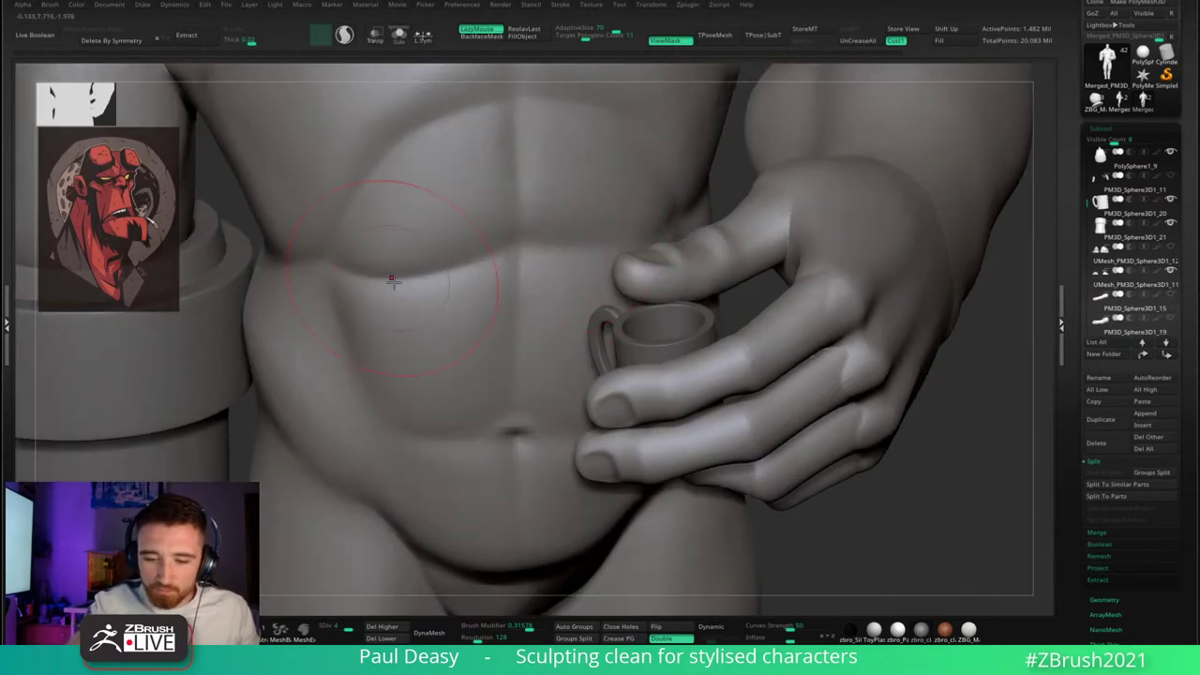
- Refine the outer end of the horizontal crease where it meets the oblique, checking it from the mug-hand side
mouse_move(508, 284)
right_mouse_down()
mouse_move(559, 291)
mouse_move(627, 343)
mouse_move(596, 328)
mouse_move(680, 317)
mouse_move(742, 335)
mouse_move(696, 406)
right_mouse_up()
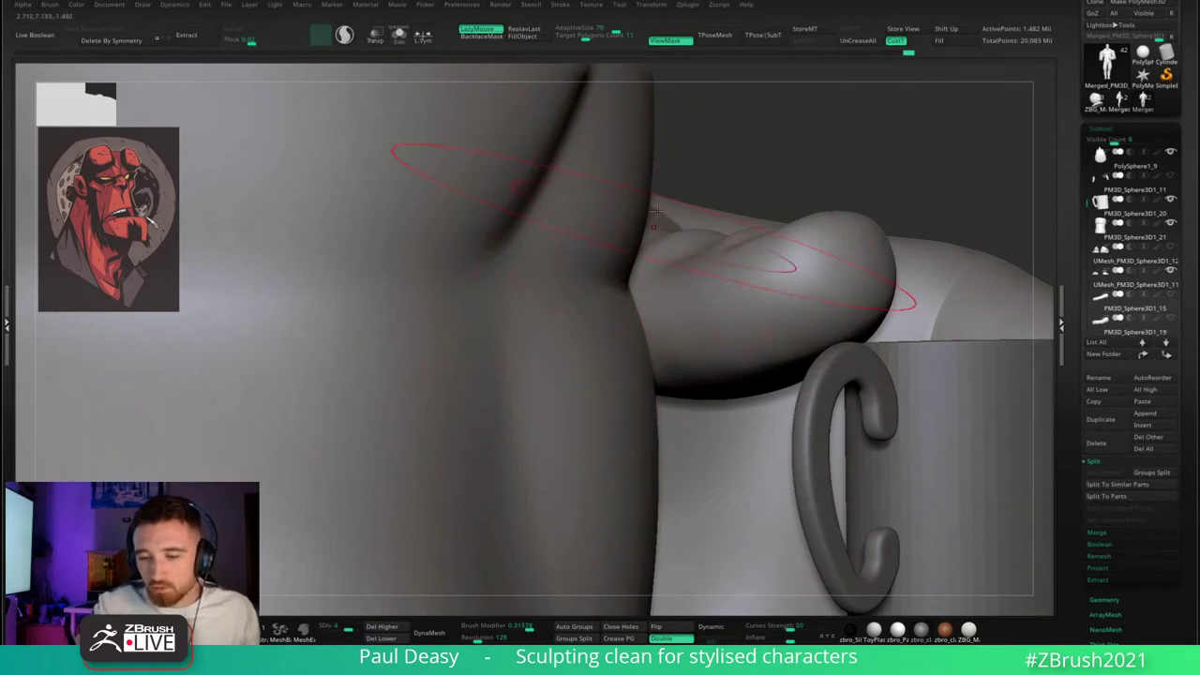
right_click_drag(649, 285, 603, 429)
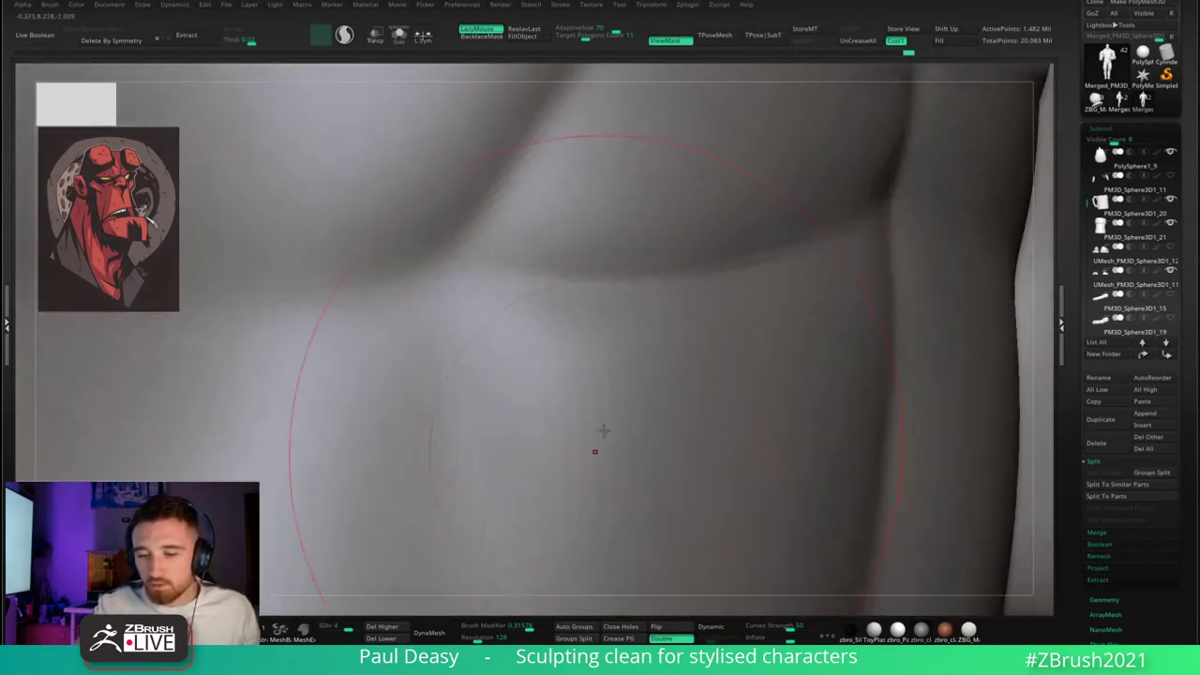
right_click_drag(688, 296, 517, 314, "ctrl")
mouse_move(516, 314)
left_mouse_down()
mouse_move(622, 362)
mouse_move(648, 340)
left_mouse_up()
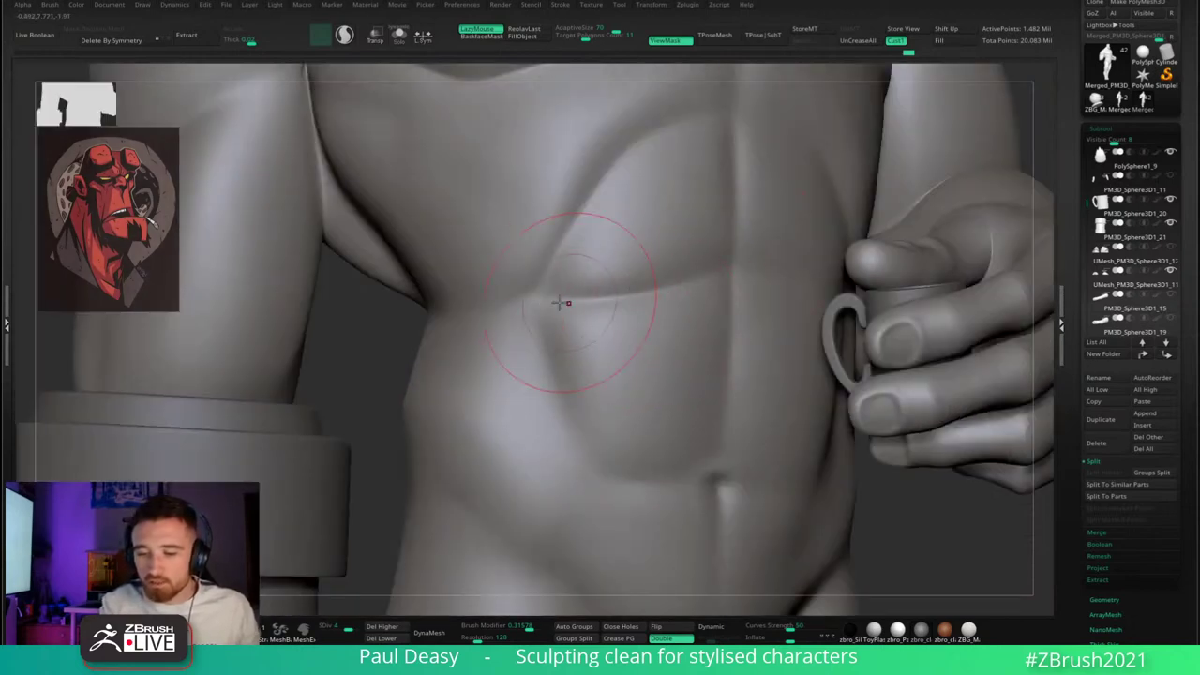
right_click_drag(713, 281, 635, 309)
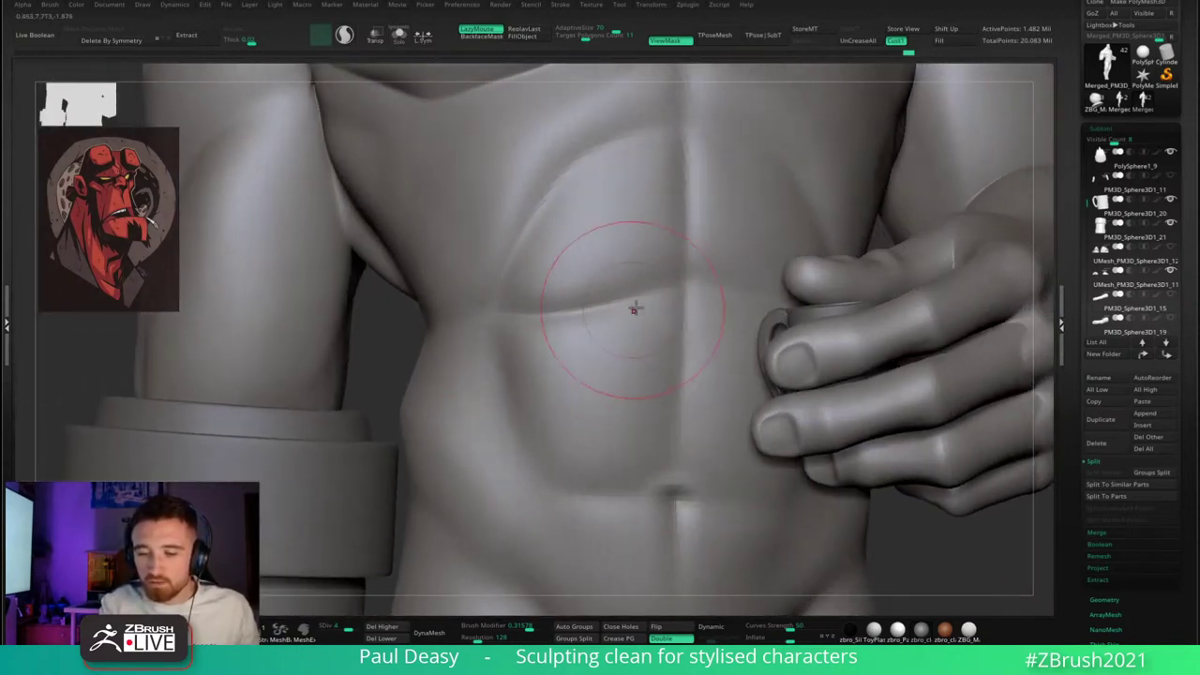
- Refine the midline groove between the upper abdominals and the navel with a smaller brush, undoing the last stroke
right_click_drag(694, 278, 595, 166)
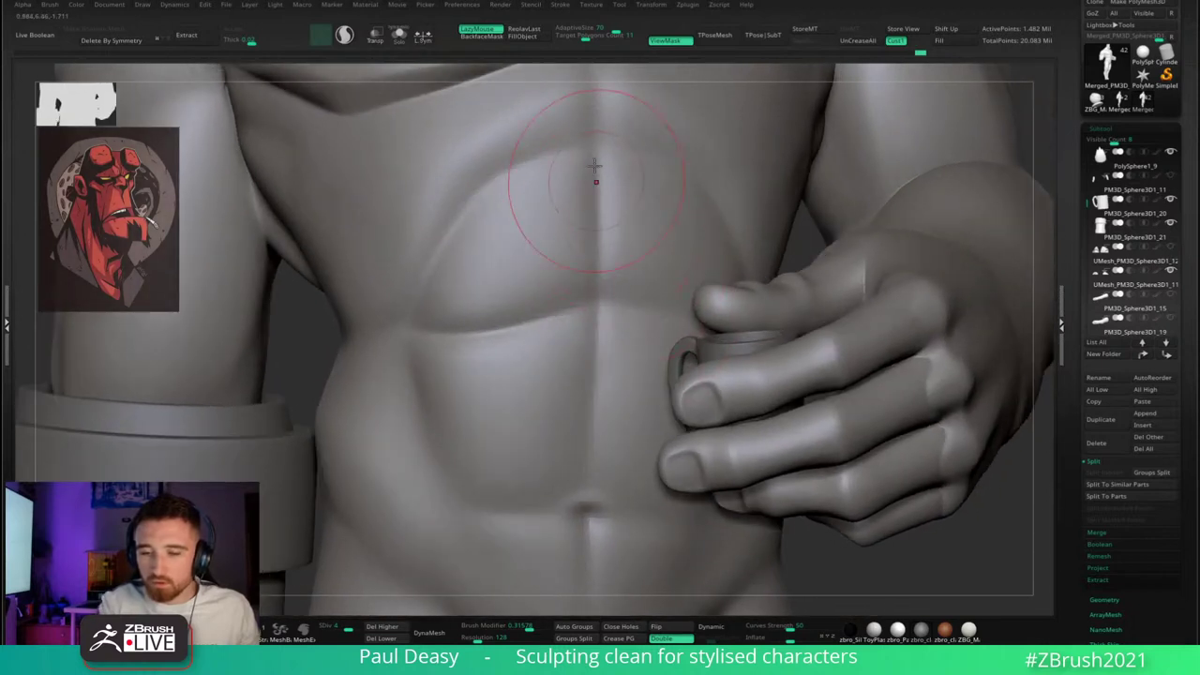
right_click_drag(598, 390, 601, 288, "alt")
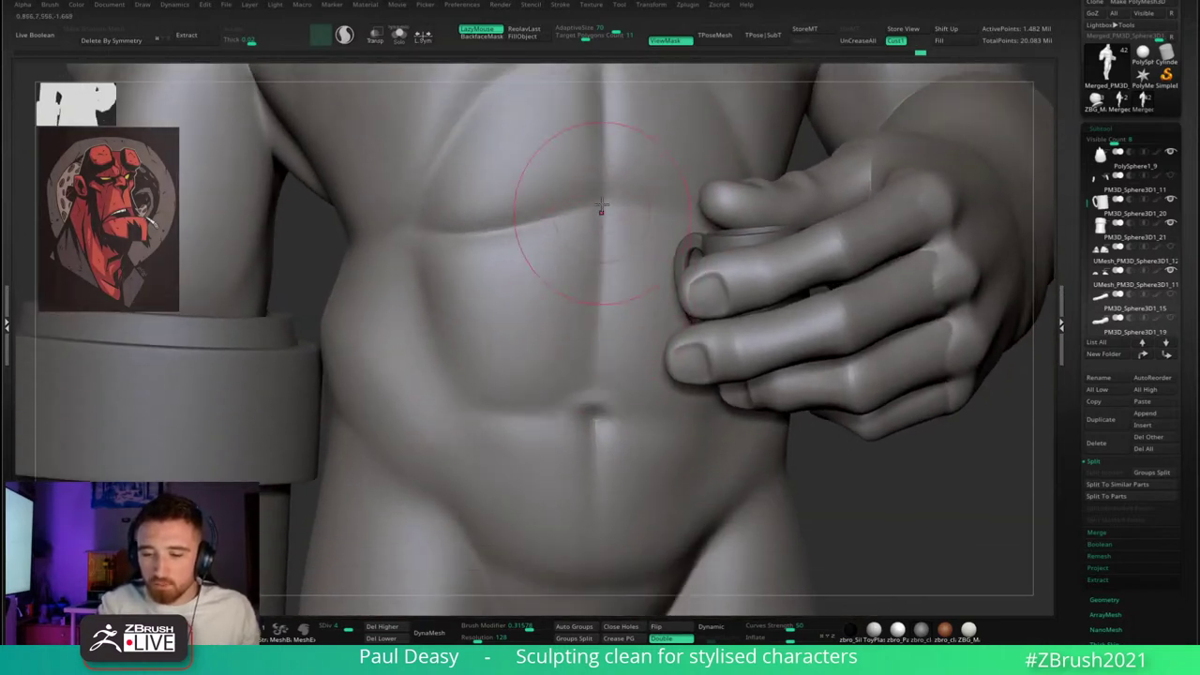
left_click_drag(600, 268, 602, 388)
right_click_drag(603, 387, 586, 333)
key("space")
left_click(605, 257)
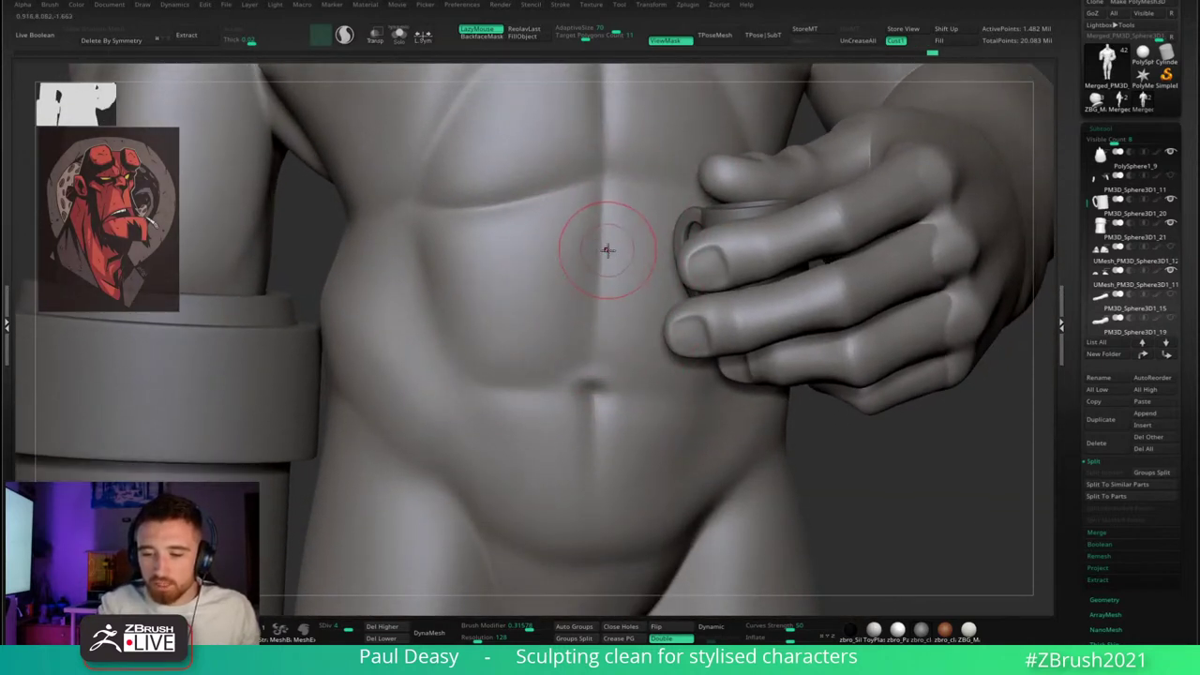
key("space")
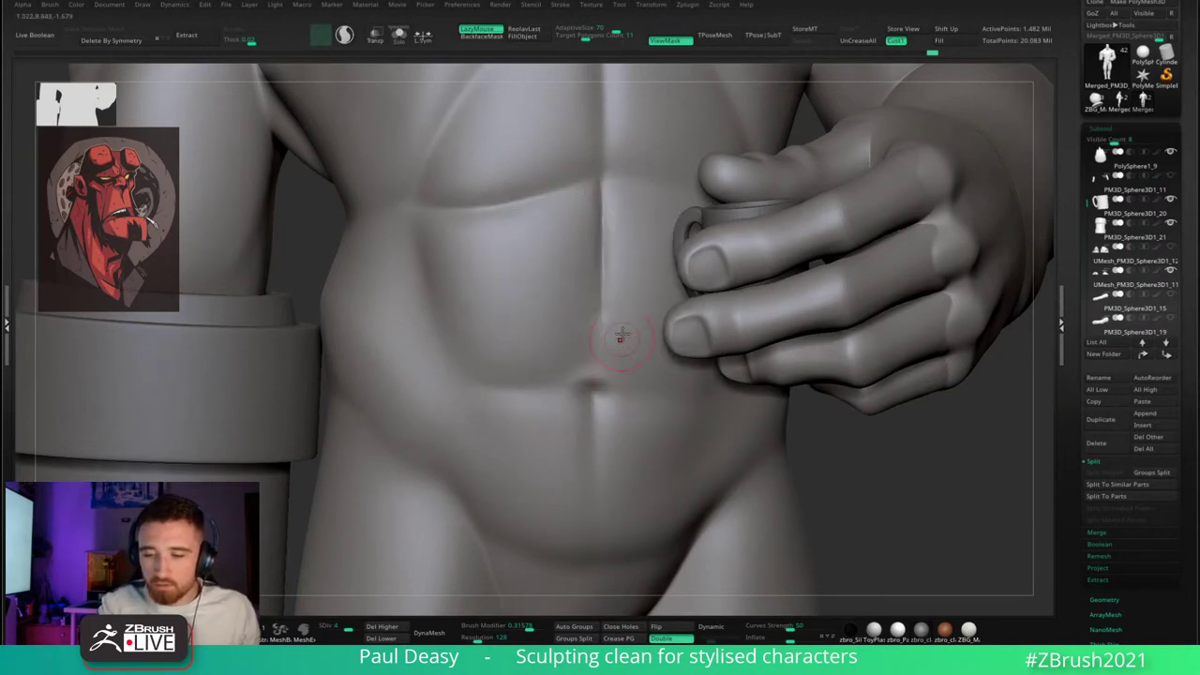
mouse_move(620, 412)
right_mouse_down()
mouse_move(619, 262)
mouse_move(646, 271)
mouse_move(635, 201)
mouse_move(622, 268)
mouse_move(632, 247)
mouse_move(622, 205)
right_mouse_up()
key("ctrl+z")
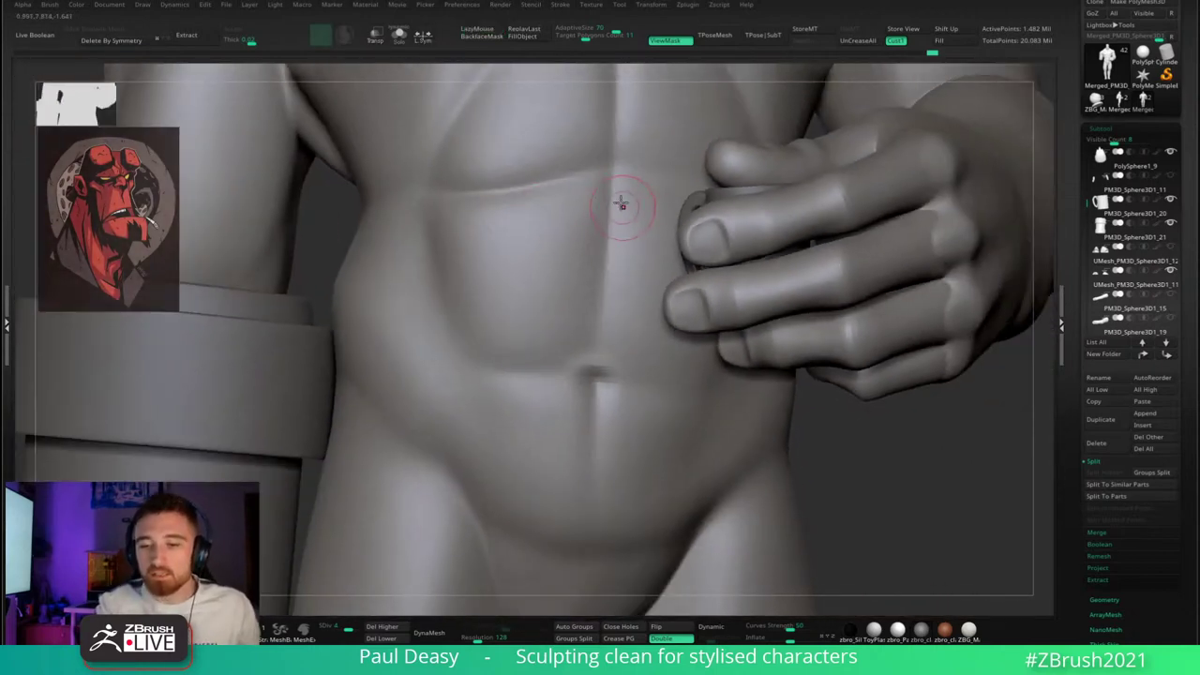
- Refine the inner end of the horizontal abdominal crease where it meets the midline, undoing one stroke and retrying with a smaller brush
key("space")
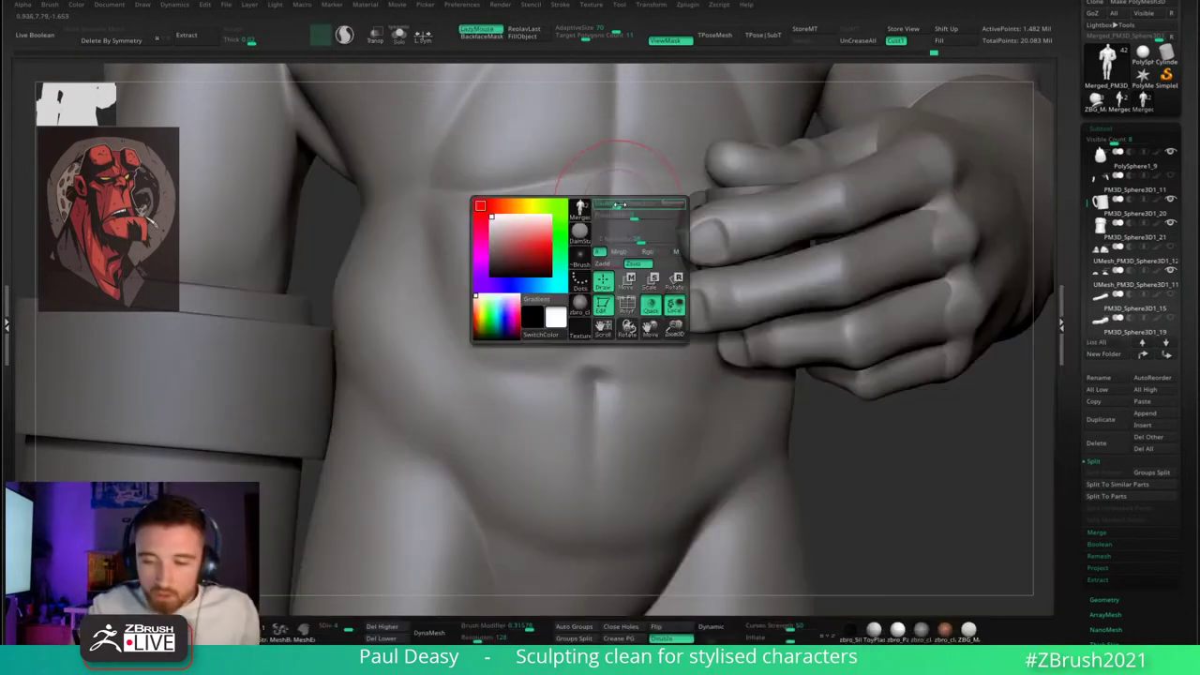
right_click_drag(625, 241, 575, 281)
key("l")
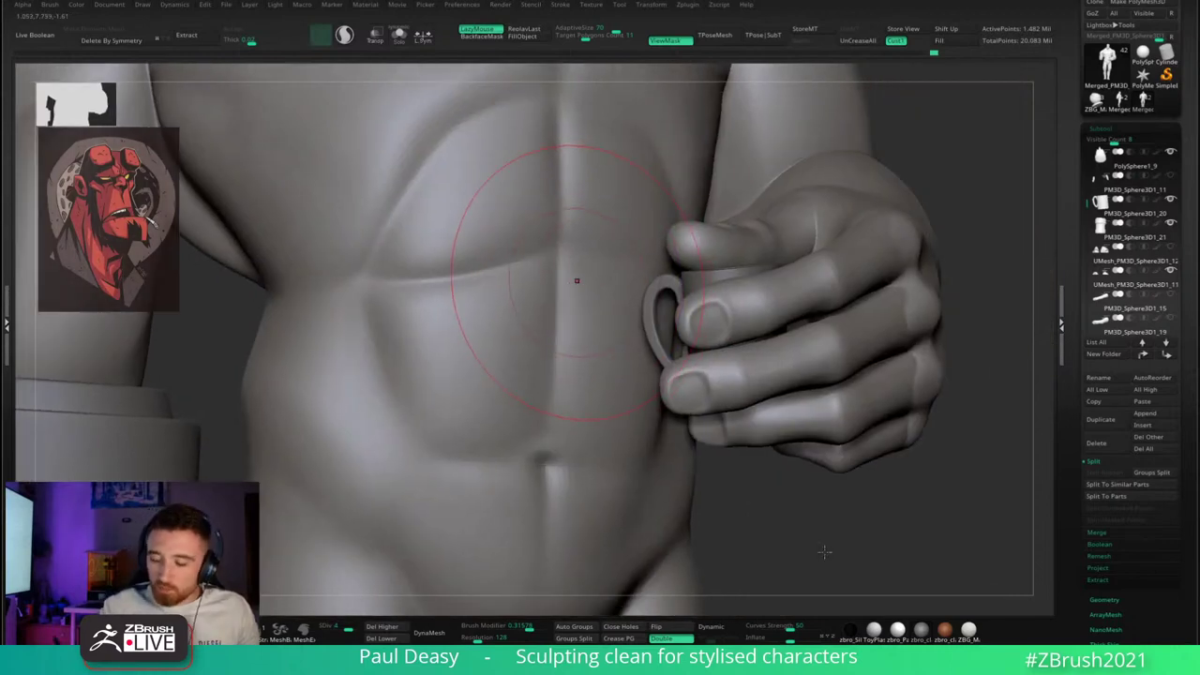
left_click_drag(904, 507, 887, 536, "alt")
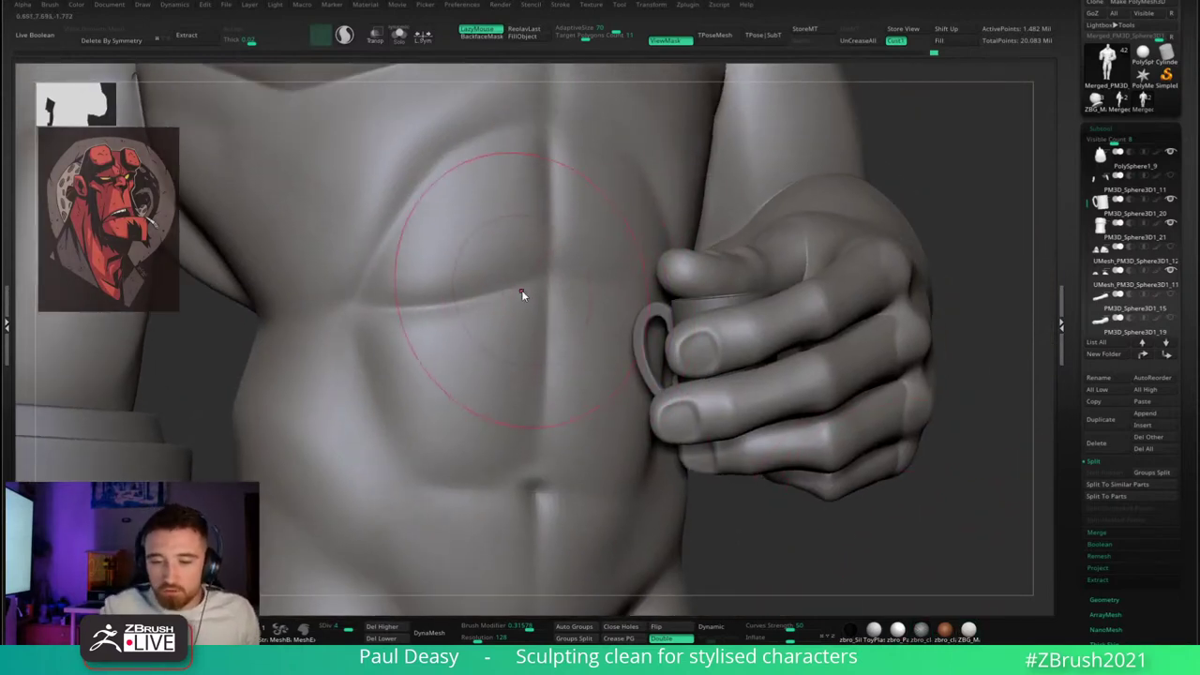
key("space")
left_click_drag(521, 290, 497, 290)
right_click_drag(515, 294, 501, 292)
key("space")
left_click_drag(511, 283, 546, 273)
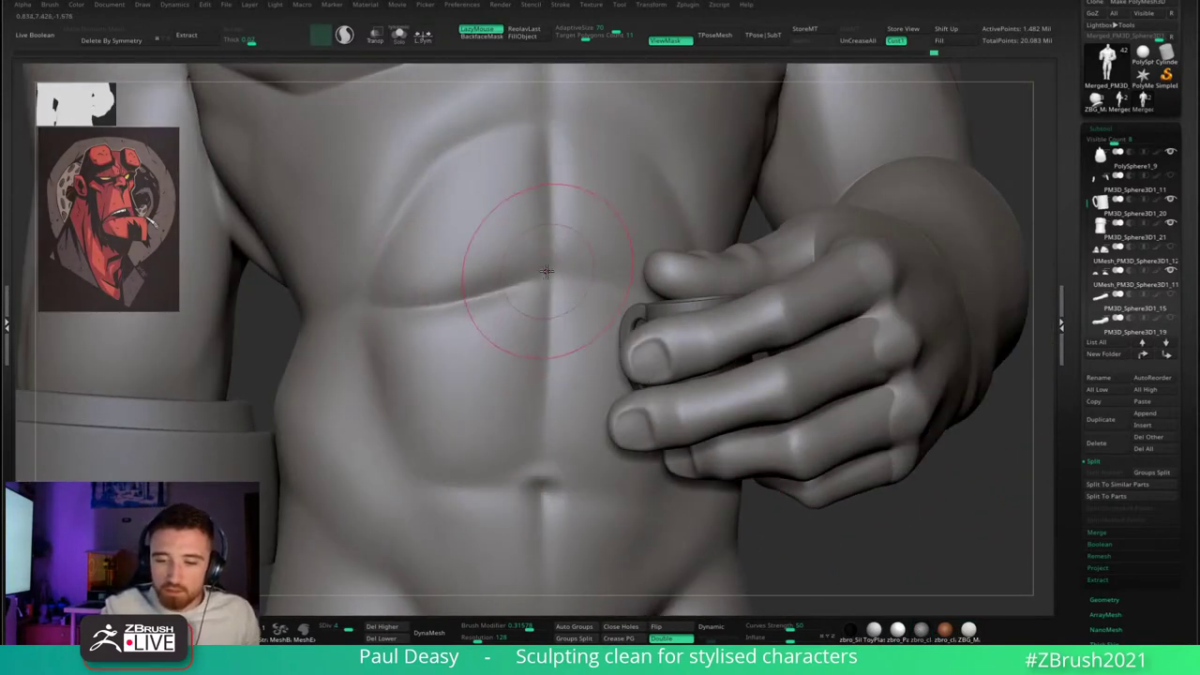
key("ctrl+z")
key("space")
left_click_drag(550, 324, 525, 289)
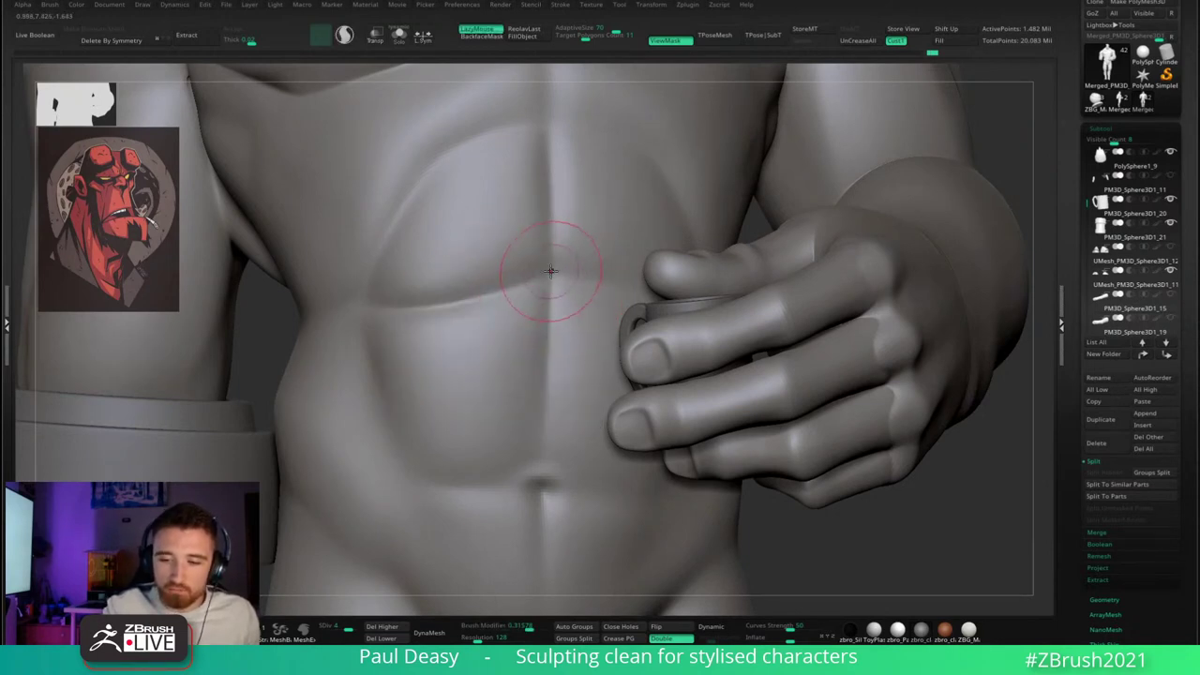
- Deepen the crease beside the navel and carry it up the outer edge of the lower abdominal block, undoing one stroke
right_click_drag(552, 239, 551, 220)
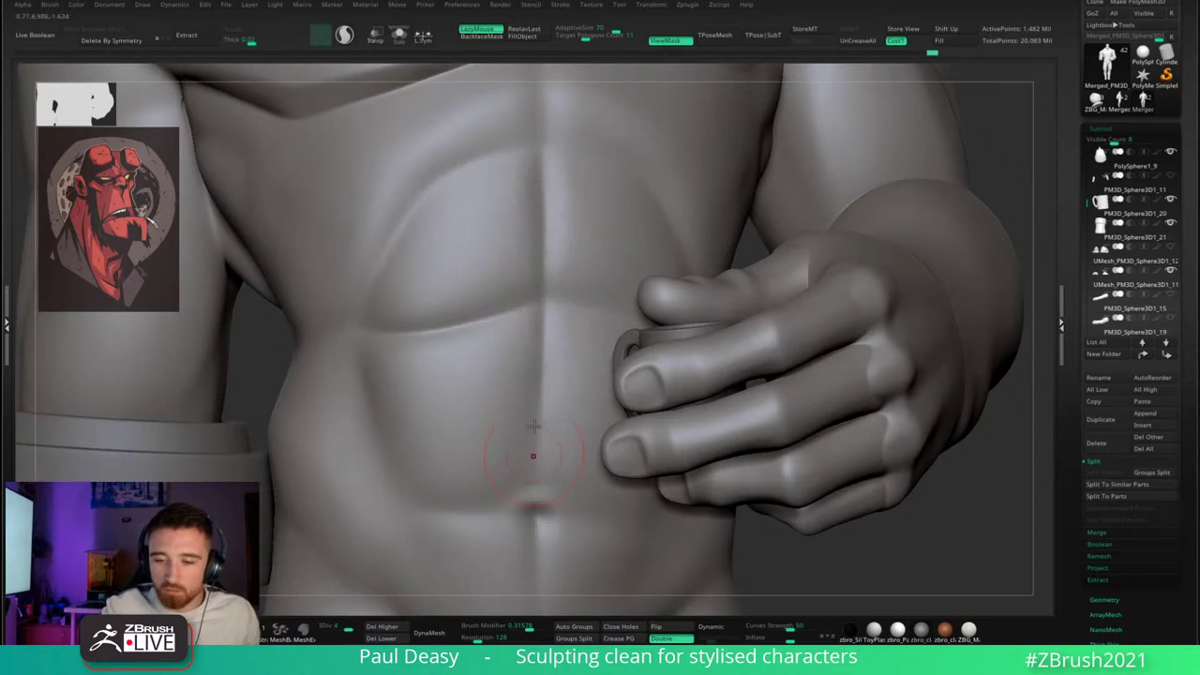
right_click_drag(534, 425, 412, 384)
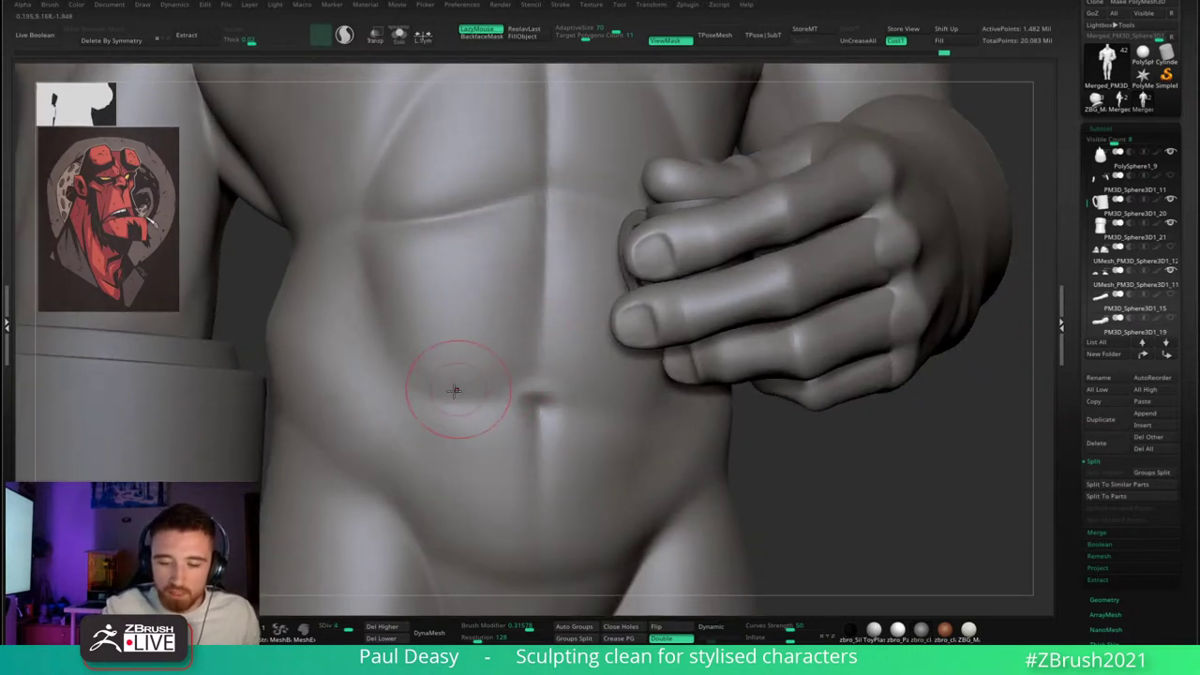
key("space")
mouse_move(444, 381)
left_mouse_down()
mouse_move(460, 386)
mouse_move(435, 396)
mouse_move(490, 392)
left_mouse_up()
left_click_drag(401, 382, 521, 394)
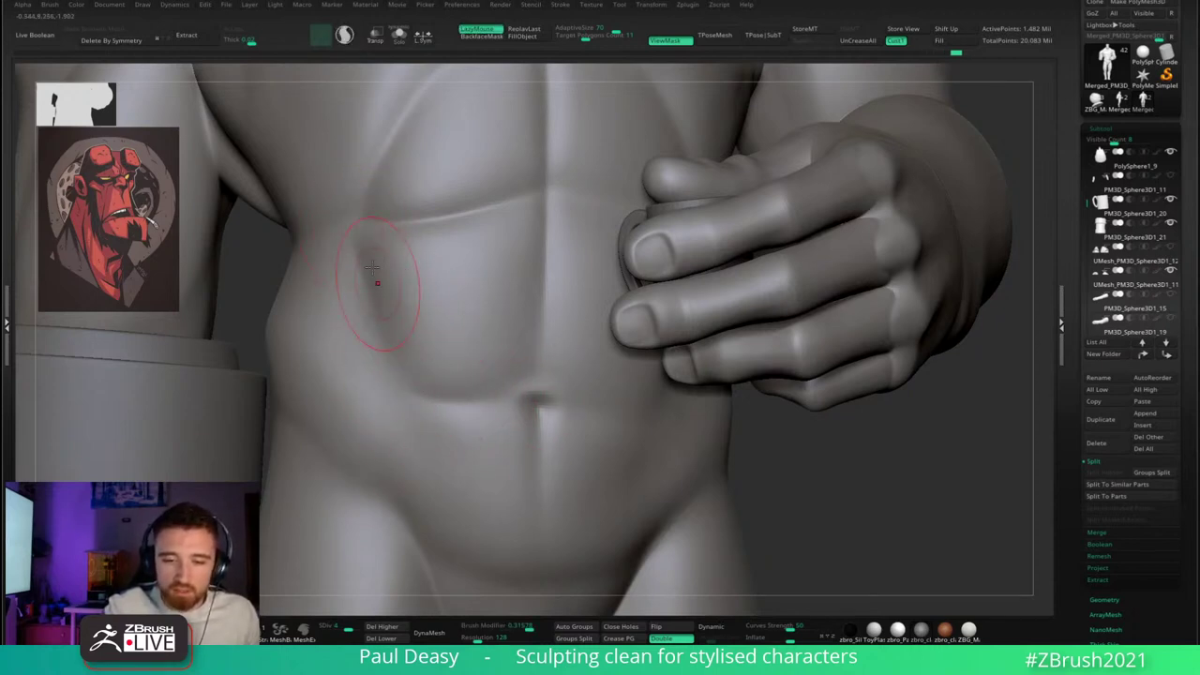
key("ctrl+z")
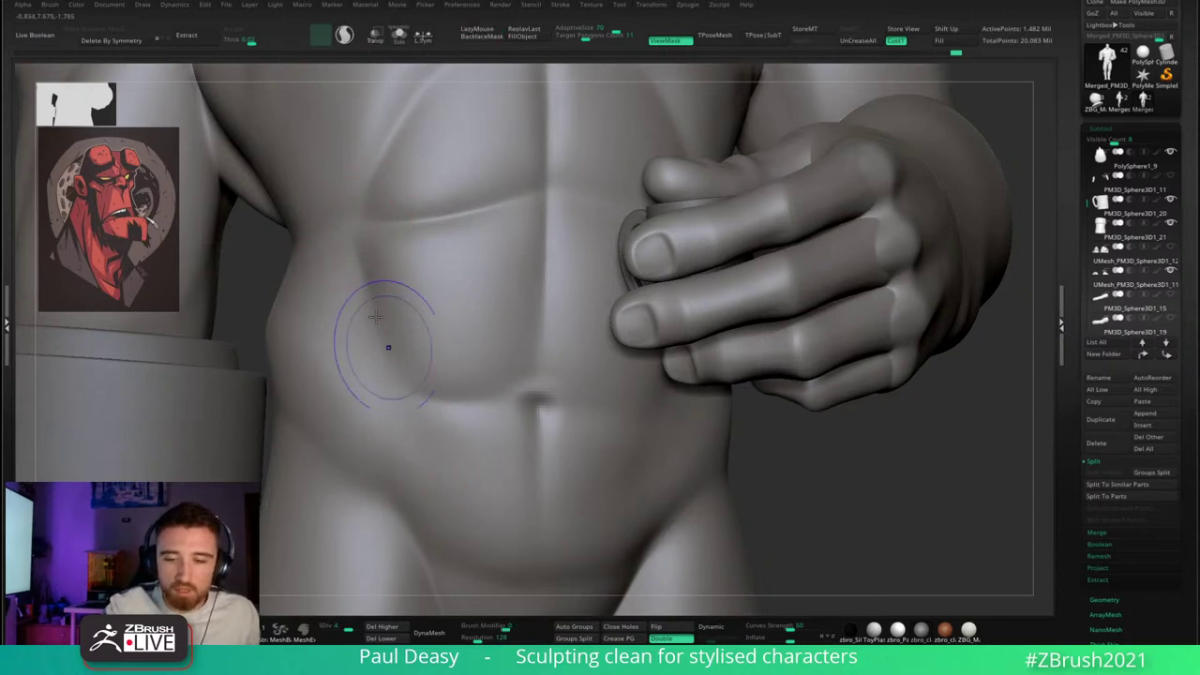
key("l")
left_click_drag(358, 254, 352, 234)
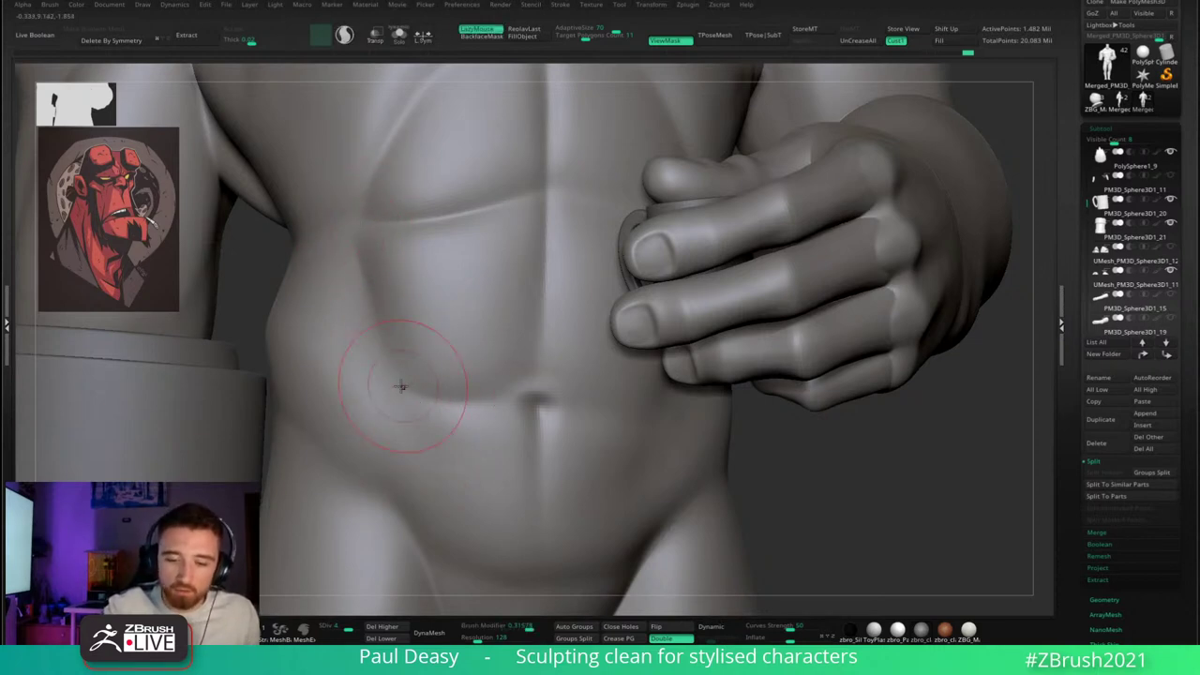
- Try to cut a fine crease along the upper abdominal arc from the midline to the oblique with a small brush
right_click_drag(484, 367, 506, 396, "alt")
key("space")
left_click(552, 155)
right_click_drag(573, 127, 568, 184, "alt")
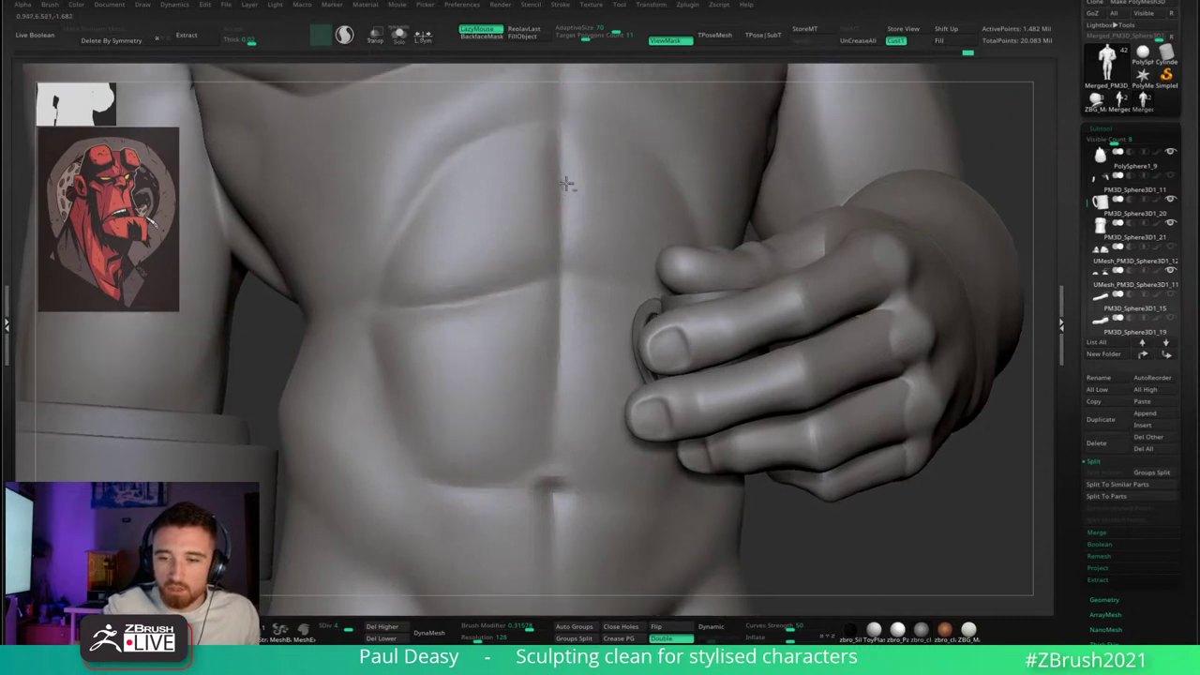
key("space")
left_click(567, 174)
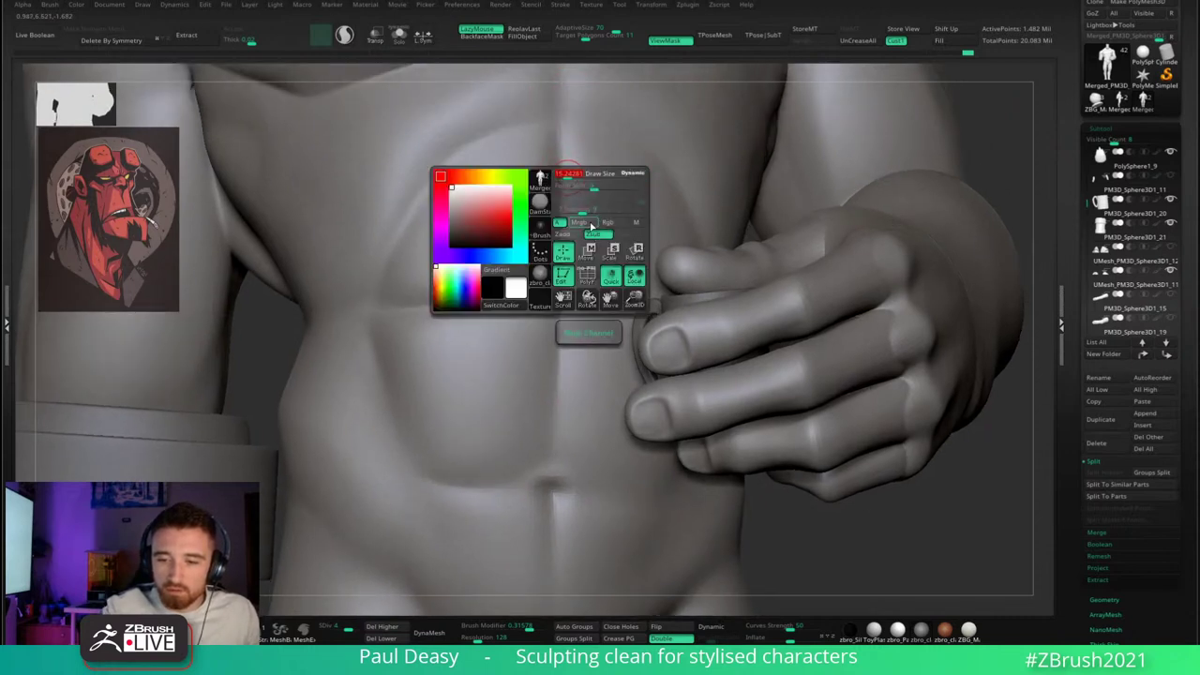
left_click(593, 212)
left_click_drag(559, 116, 370, 276)
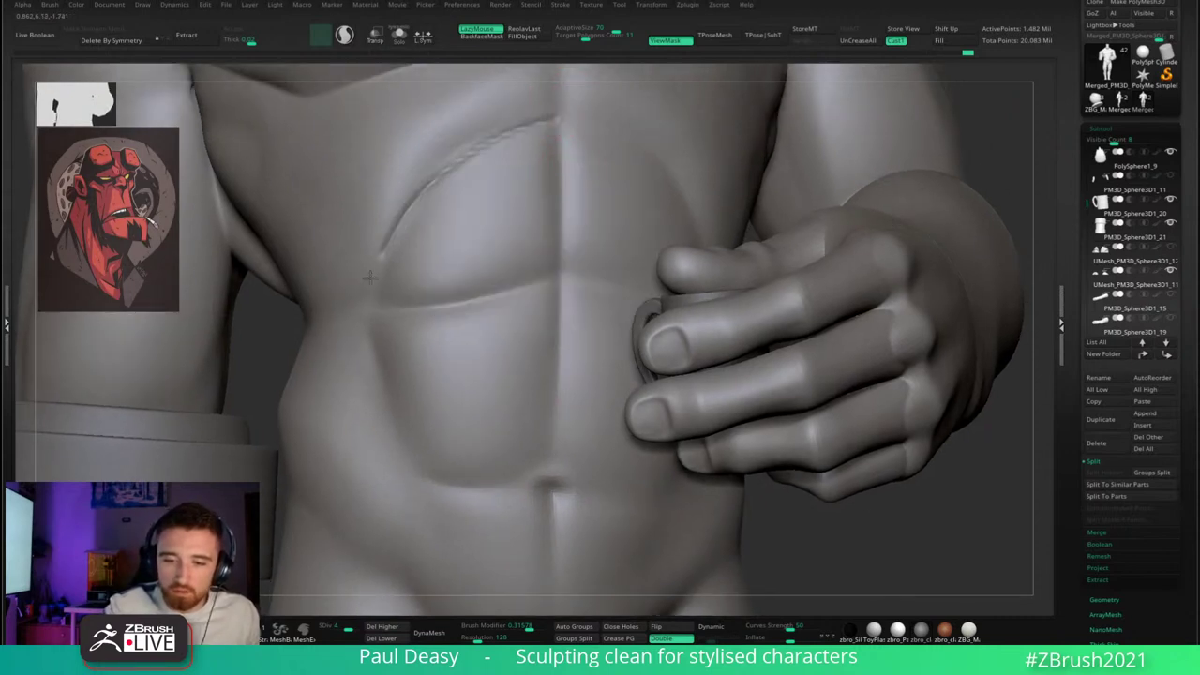
left_click_drag(456, 298, 563, 274)
mouse_move(549, 121)
left_mouse_down()
mouse_move(552, 413)
mouse_move(446, 480)
mouse_move(368, 302)
left_mouse_up()
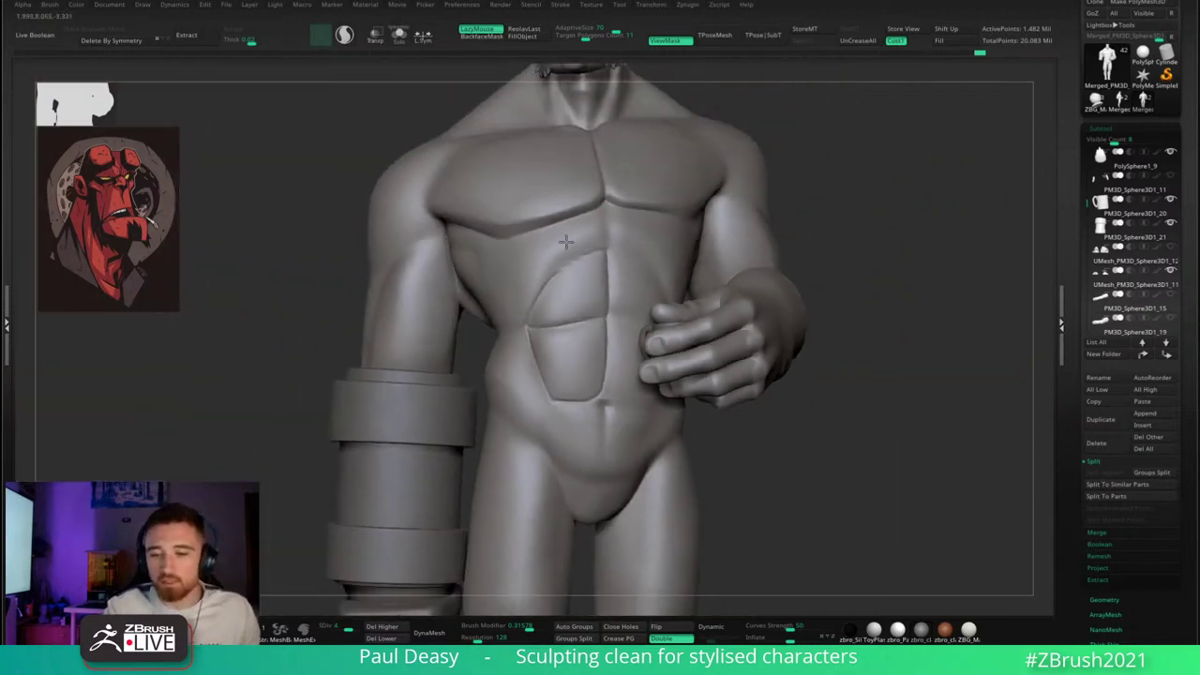
- Subdivide the merged body mesh once more to level 5
key("space")
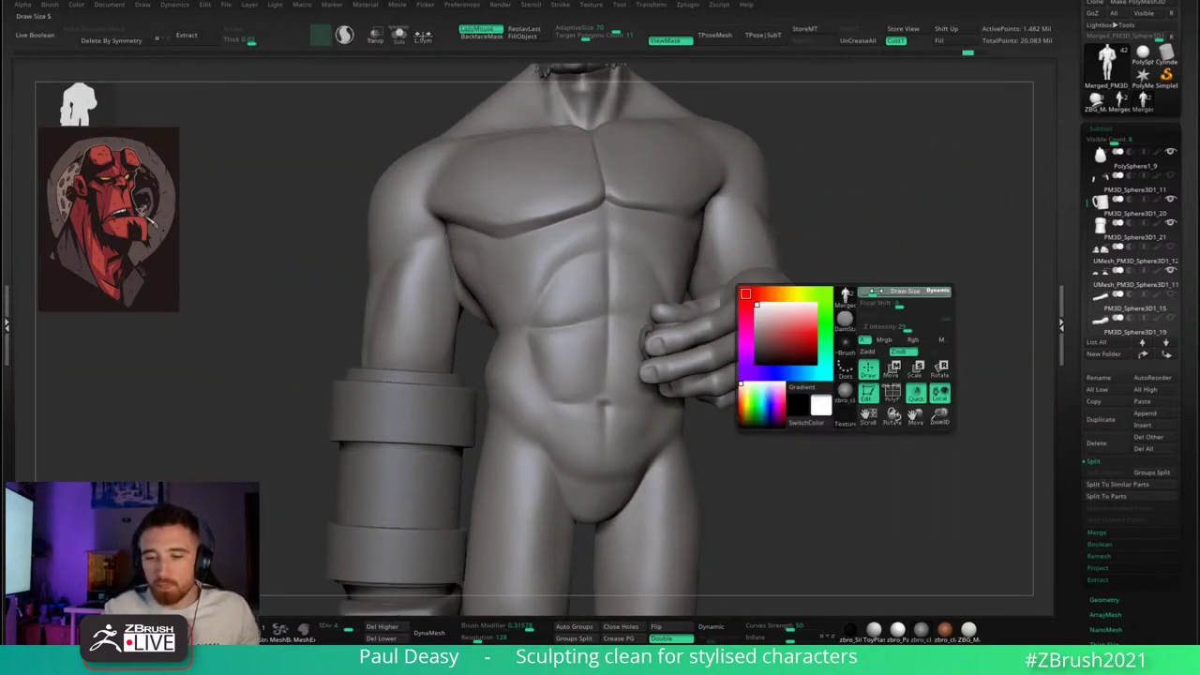
right_click_drag(614, 277, 623, 260, "ctrl")
key("space")
right_click_drag(537, 268, 565, 287, "ctrl")
key("space")
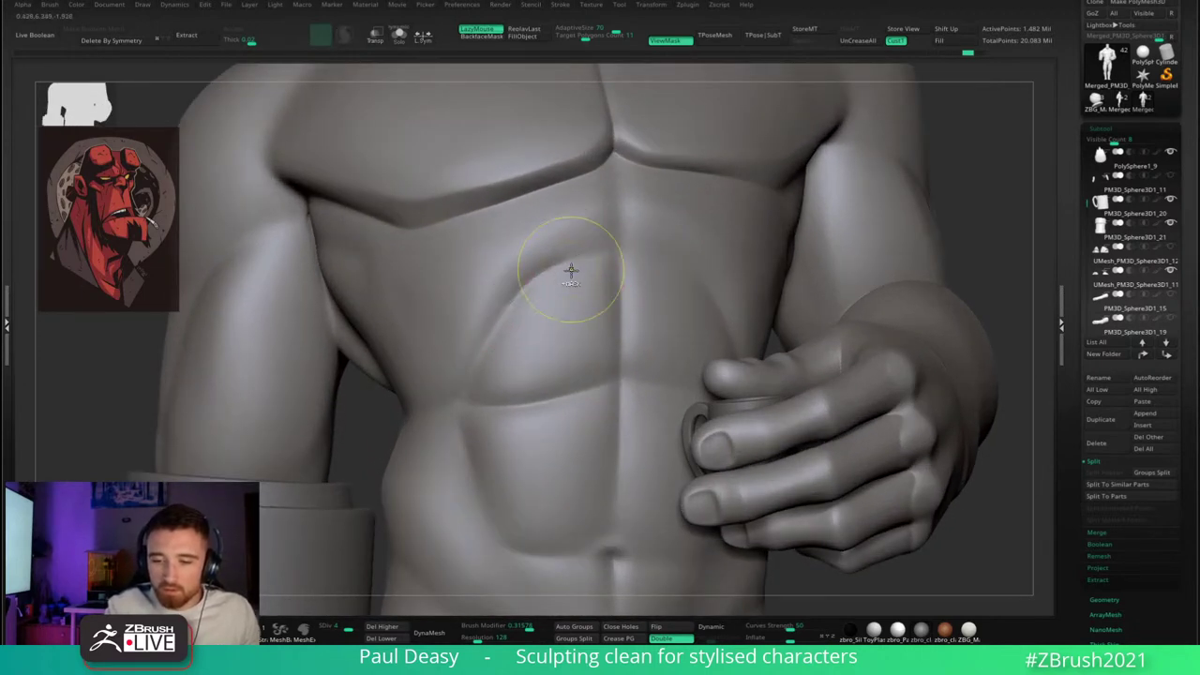
key("space")
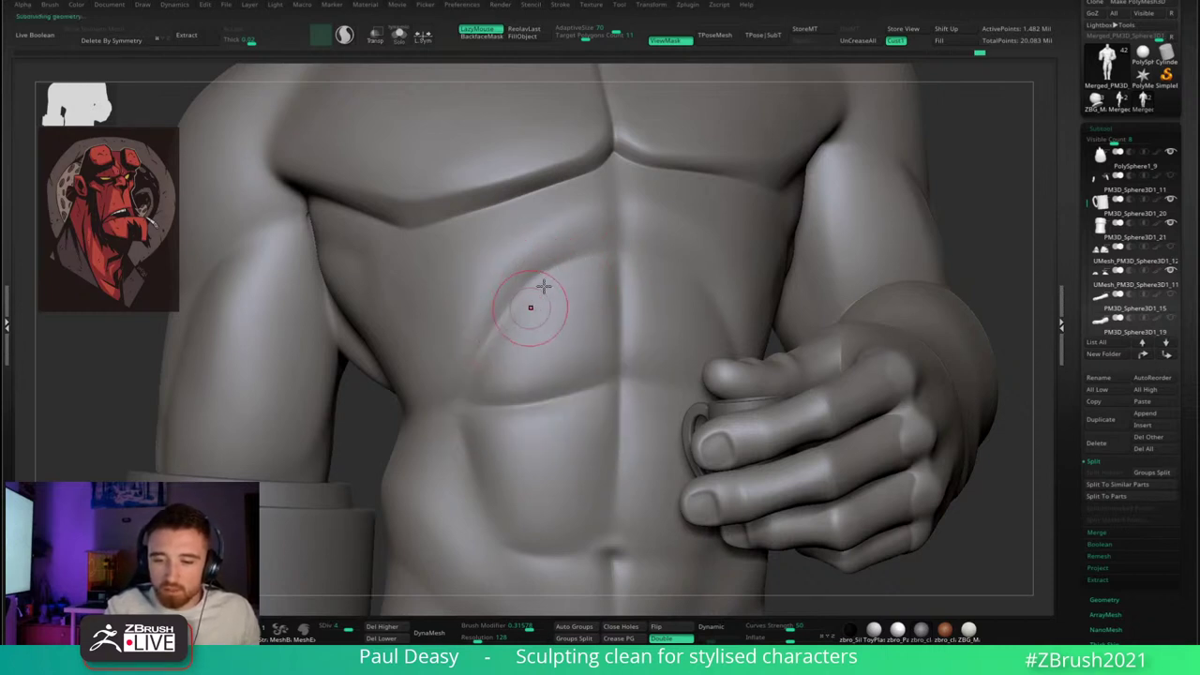
key("ctrl+d")
key("space")
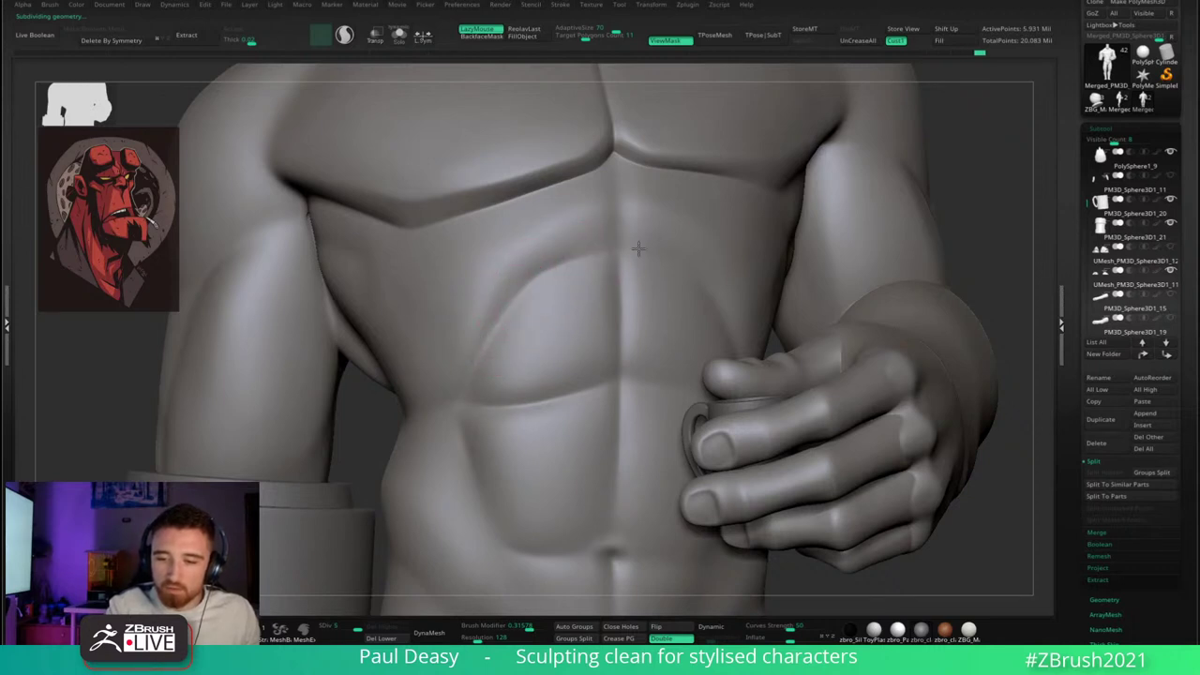
- Smooth and refine the top of the upper abdominal arc where it meets the midline below the chest
mouse_move(683, 238)
right_mouse_down()
mouse_move(614, 266)
mouse_move(633, 280)
right_mouse_up()
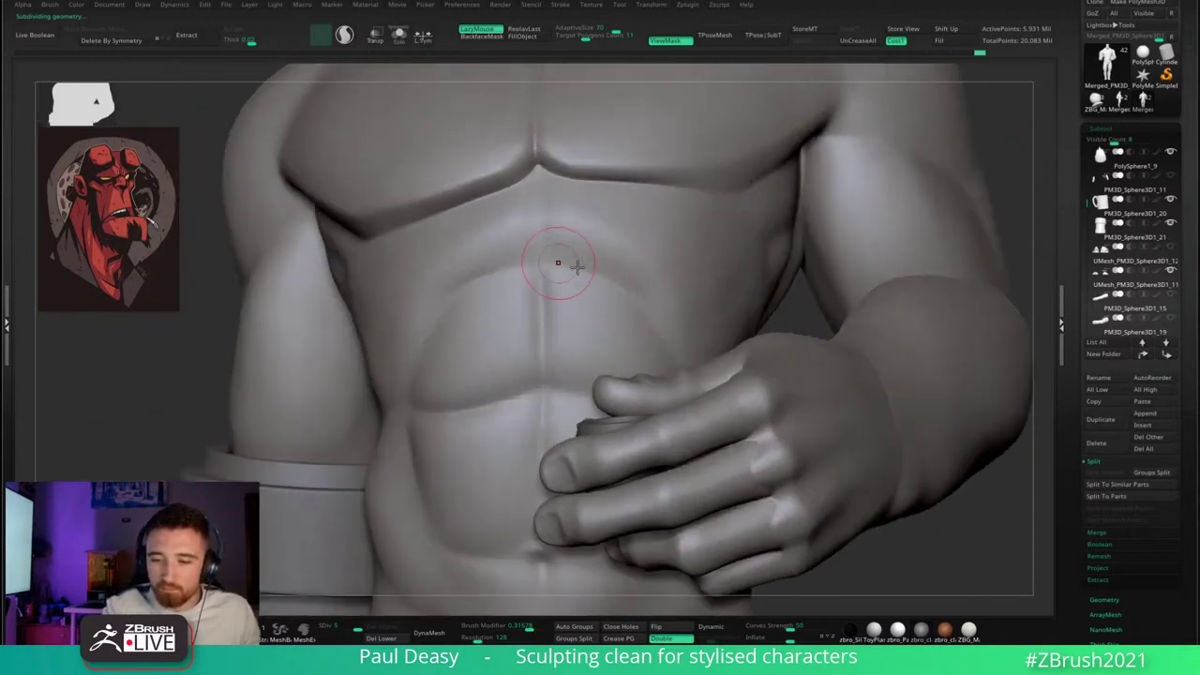
left_click_drag(561, 262, 543, 256, "shift")
right_click_drag(589, 290, 542, 256)
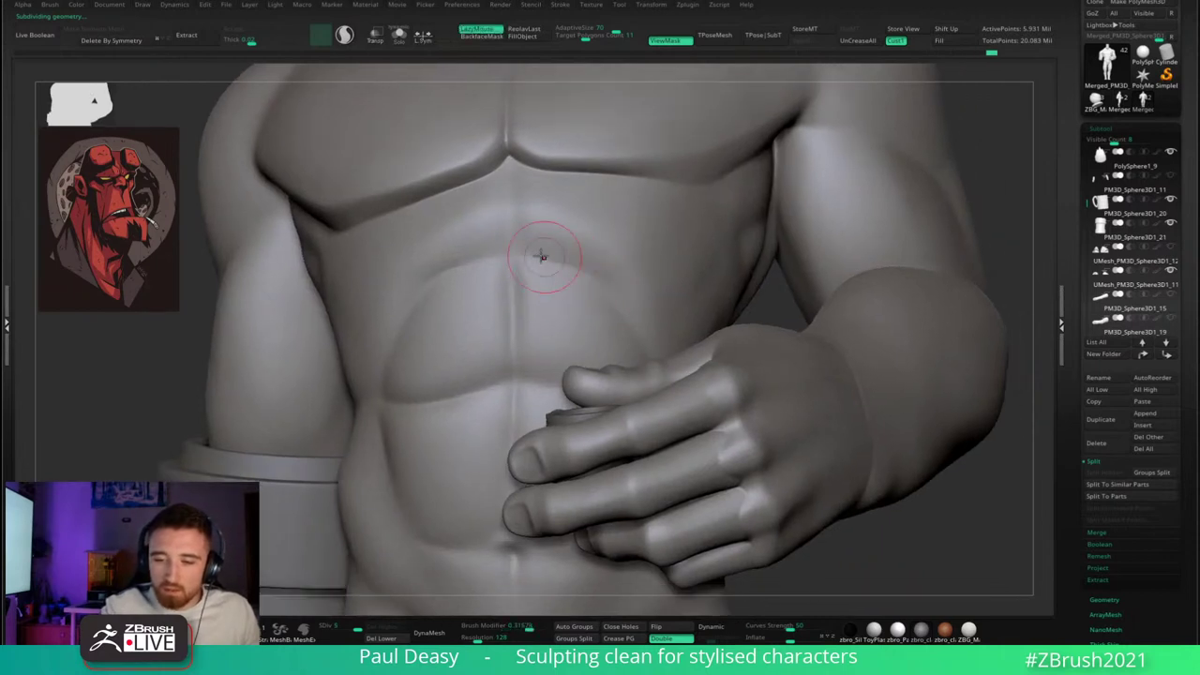
right_click_drag(647, 344, 571, 263)
left_click_drag(593, 280, 563, 270, "shift")
right_click_drag(536, 286, 557, 300)
mouse_move(481, 275)
right_mouse_down()
mouse_move(600, 284)
mouse_move(607, 272)
mouse_move(548, 277)
mouse_move(556, 287)
right_mouse_up()
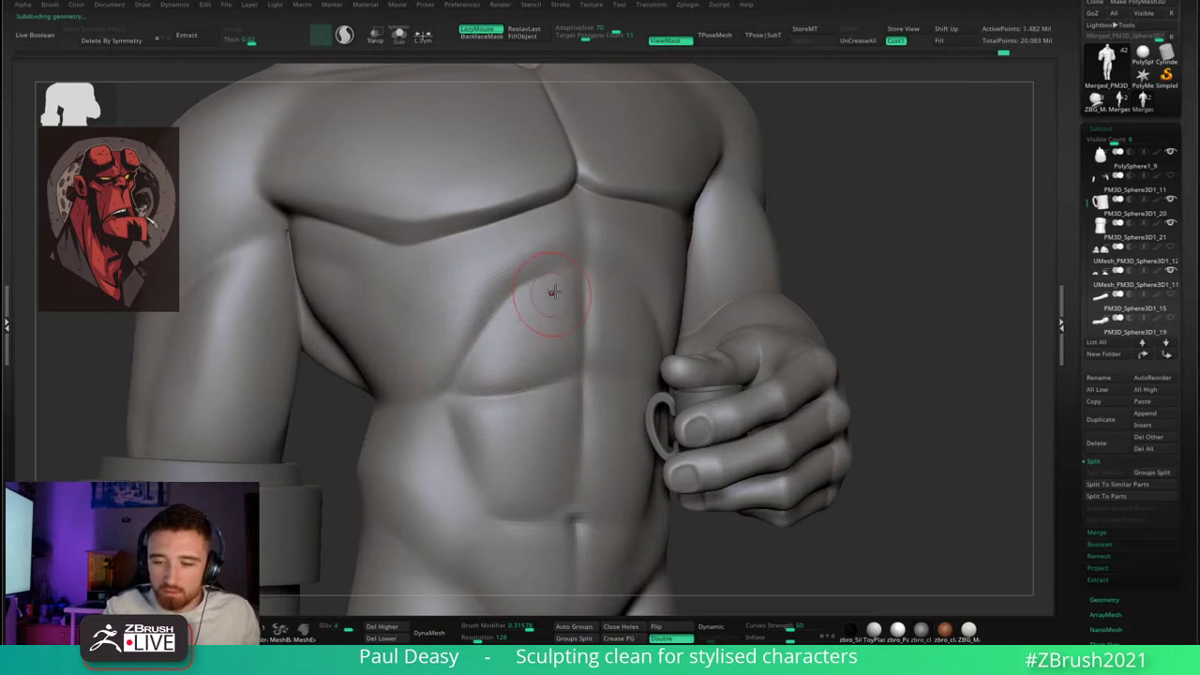
right_click_drag(553, 292, 567, 284)
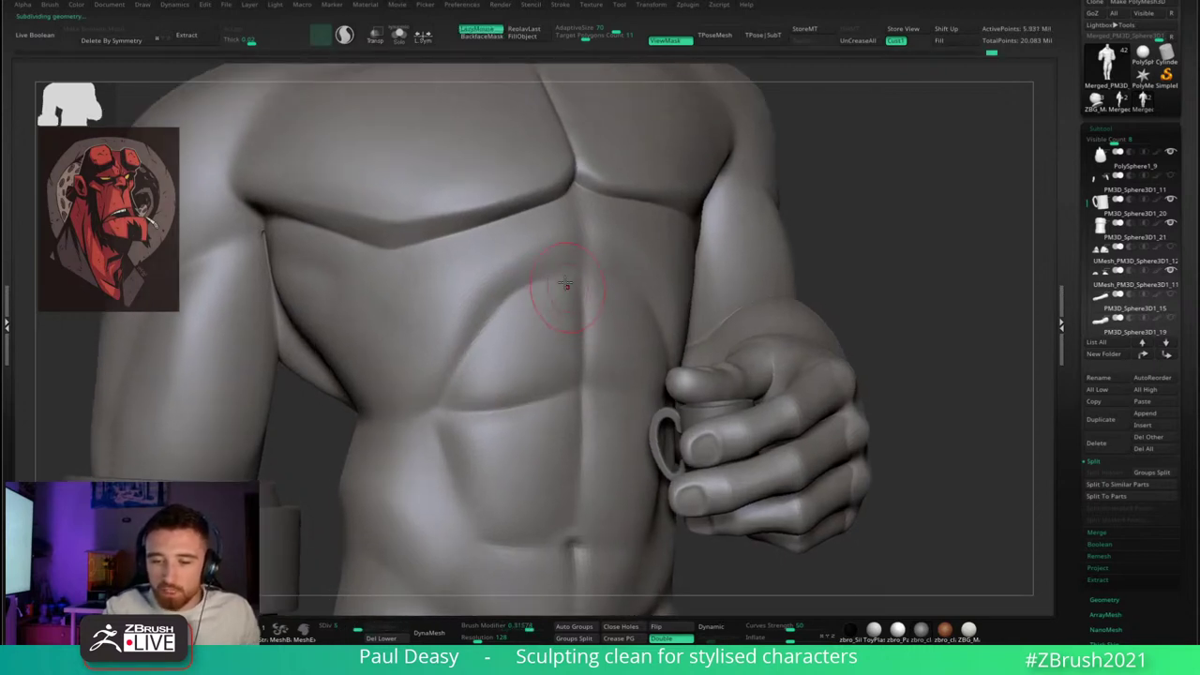
- Compare the body mesh's subdivision levels, going down to level 1 and back up to level 3 while examining the torso and mug arm
key("shift+d")
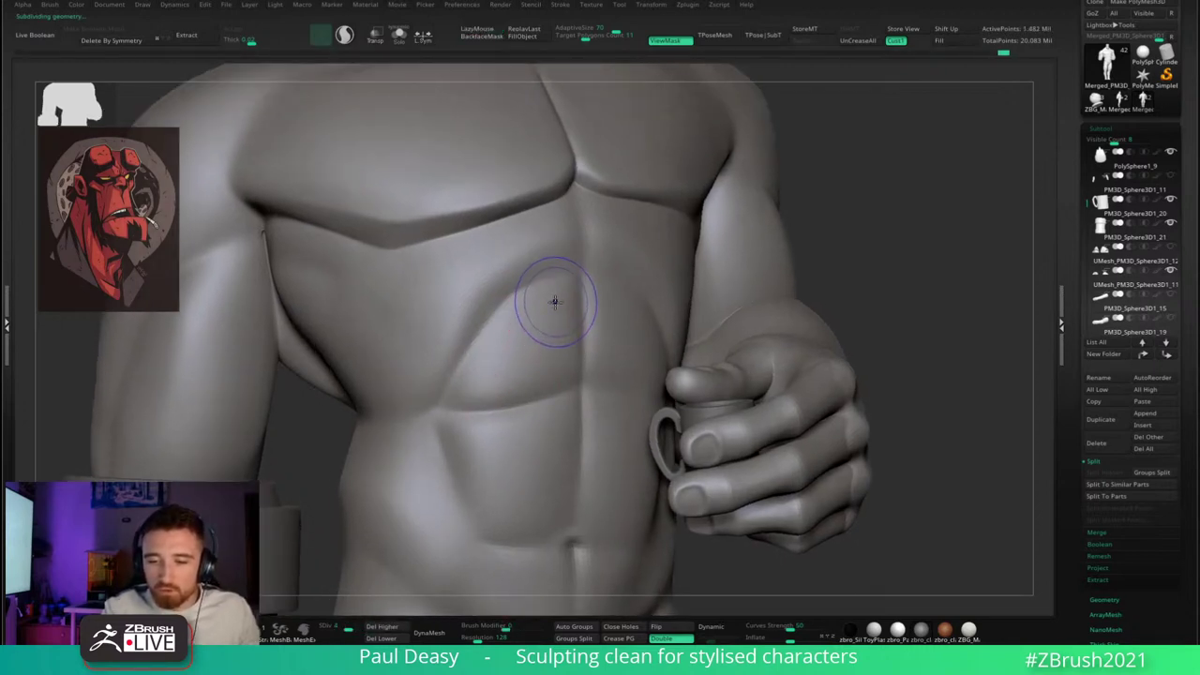
key("l")
key("d")
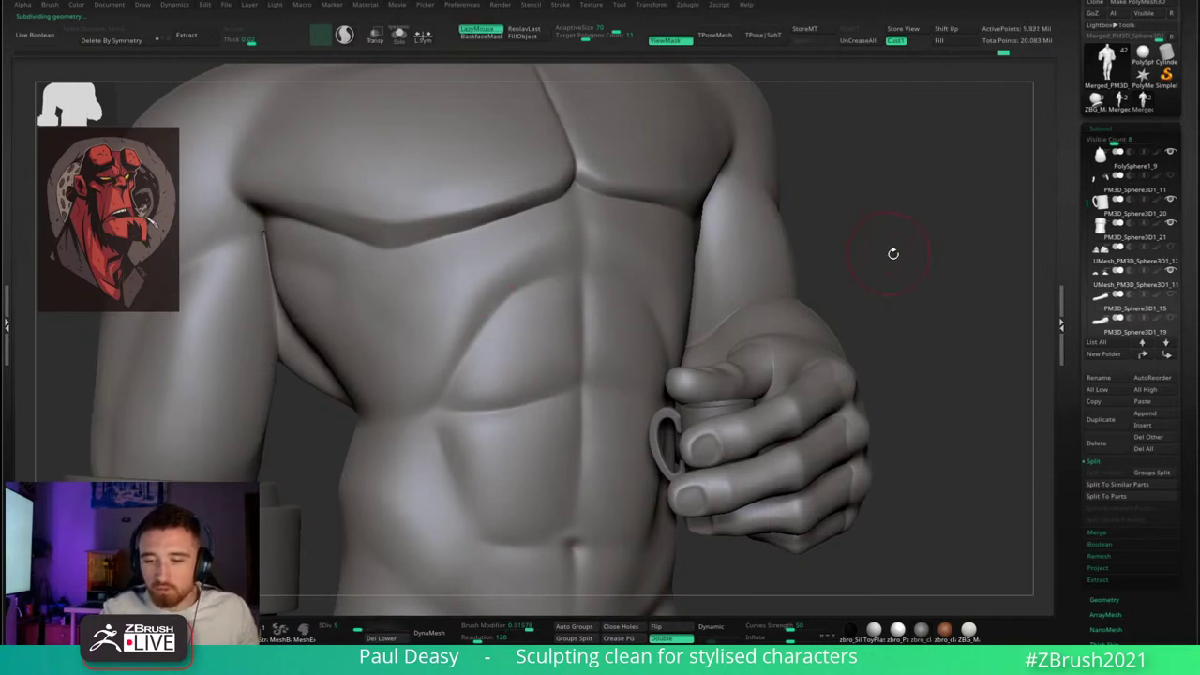
right_click_drag(889, 249, 718, 340)
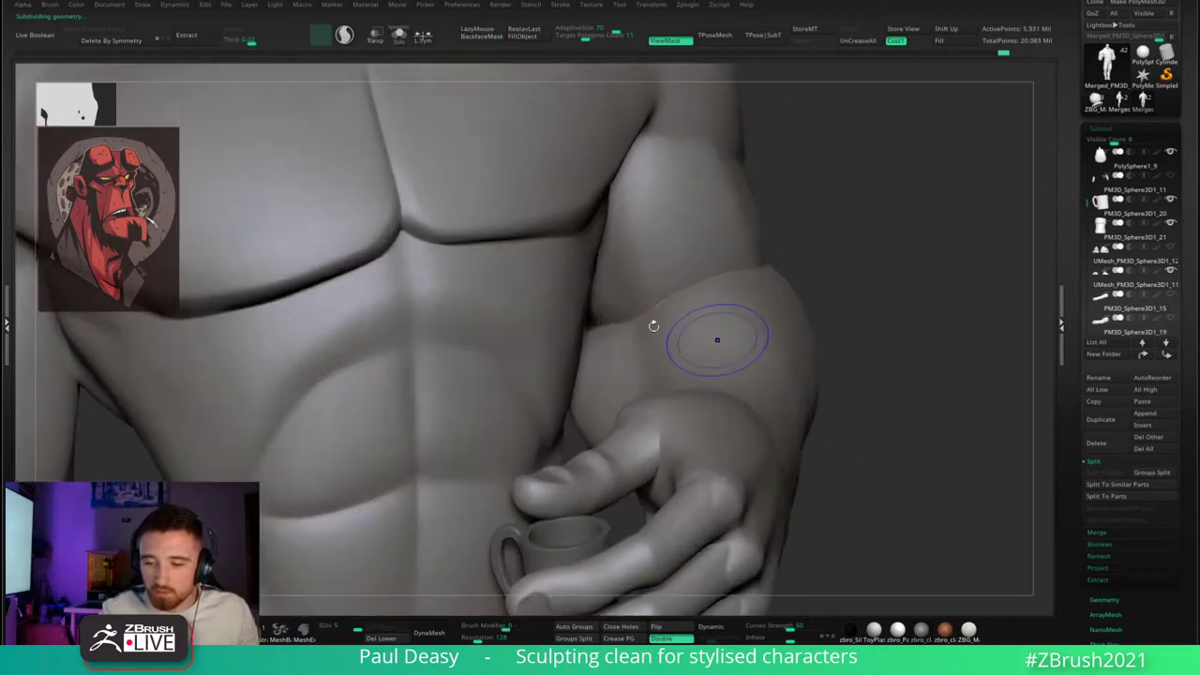
key("shift+d")
key("shift+d")
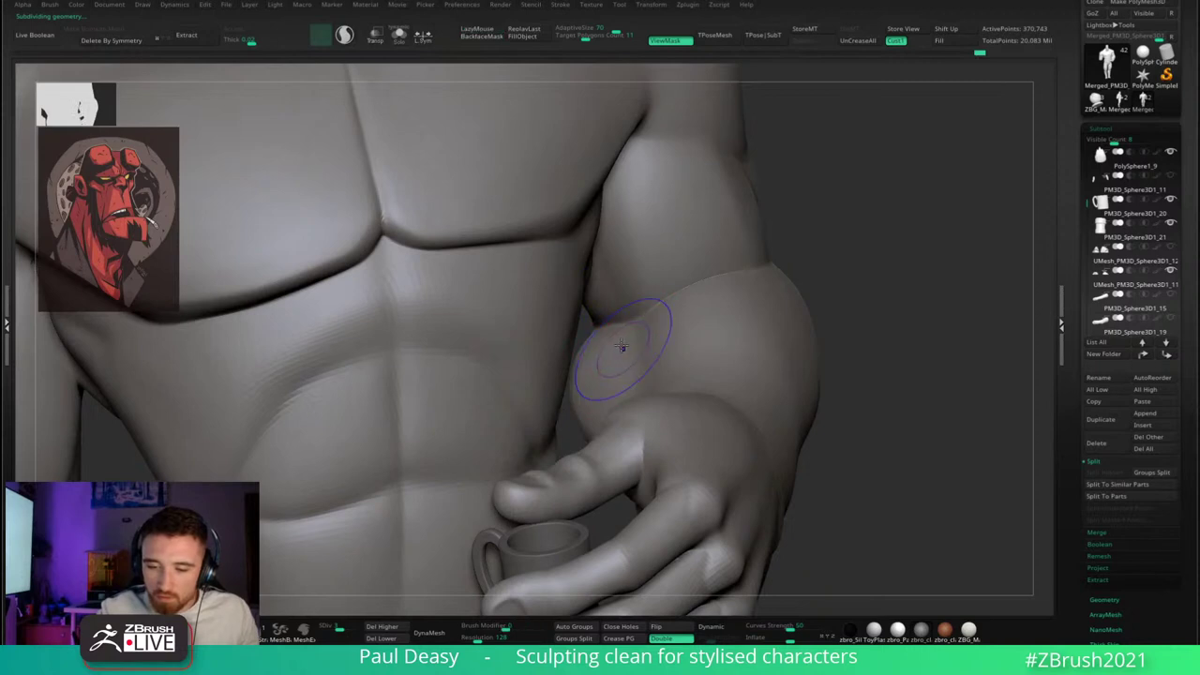
key("shift+d")
key("shift+d")
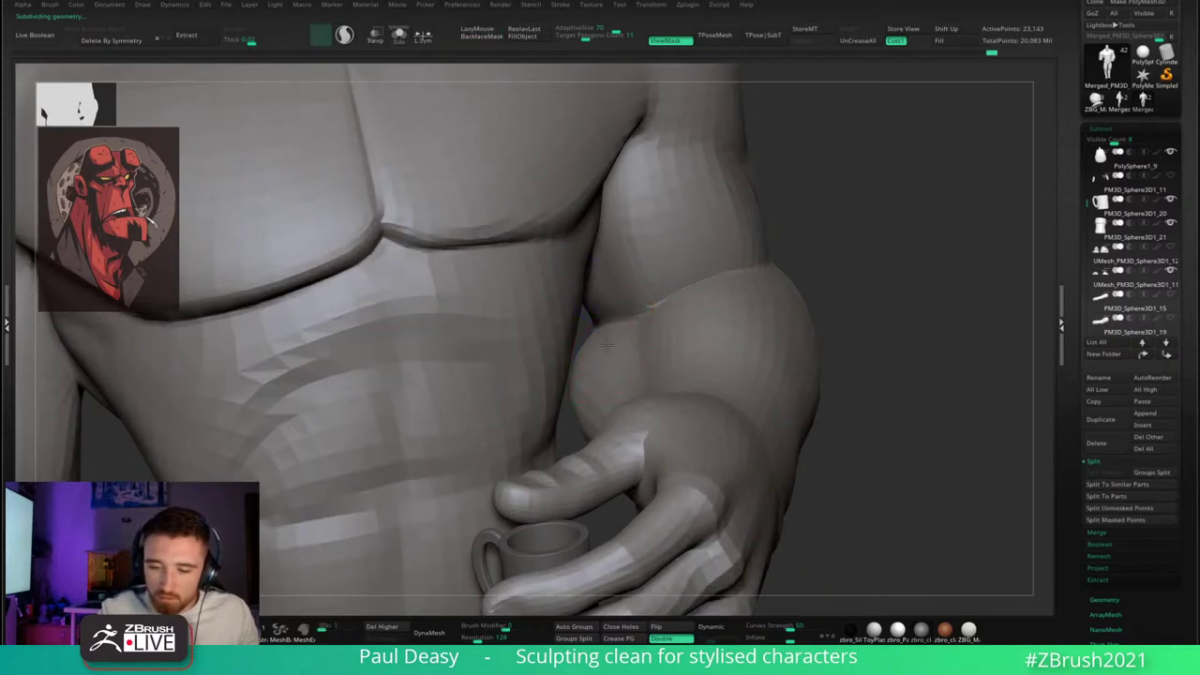
key("l")
key("d")
key("d")
key("d")
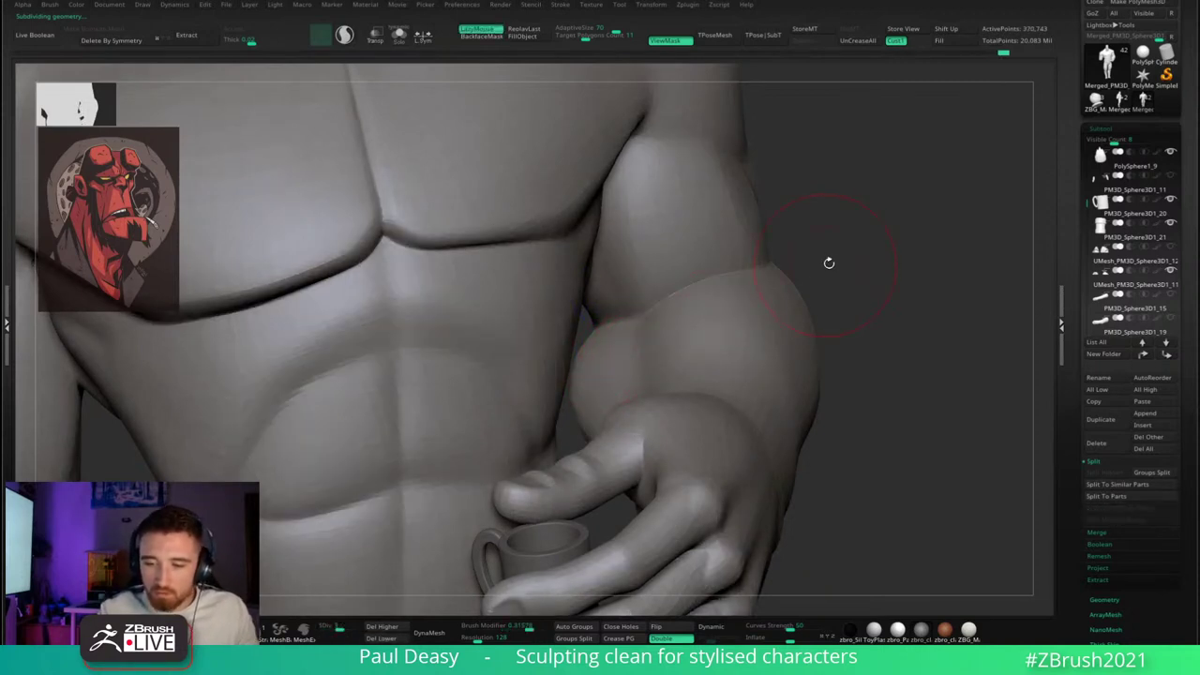
- Hide the hand holding the cup so that the torso is unobstructed for sculpting
right_click_drag(829, 262, 697, 249)
right_click_drag(582, 346, 595, 349, "alt")
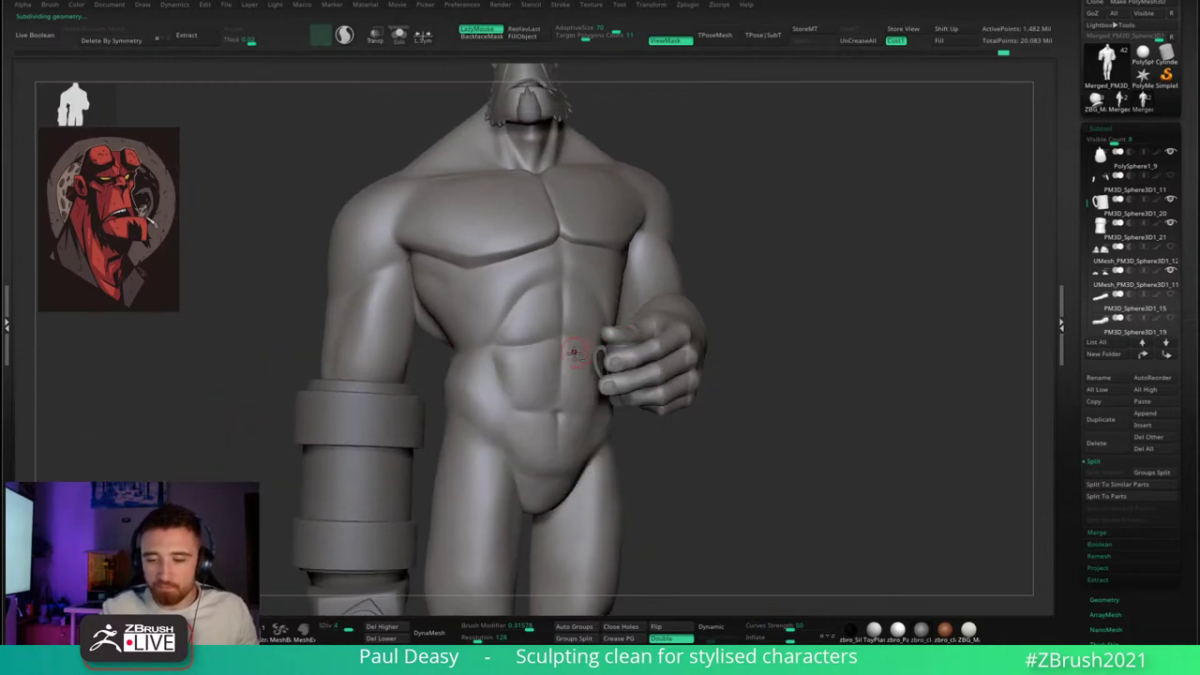
key("b")
key("d")
key("s")
key("b")
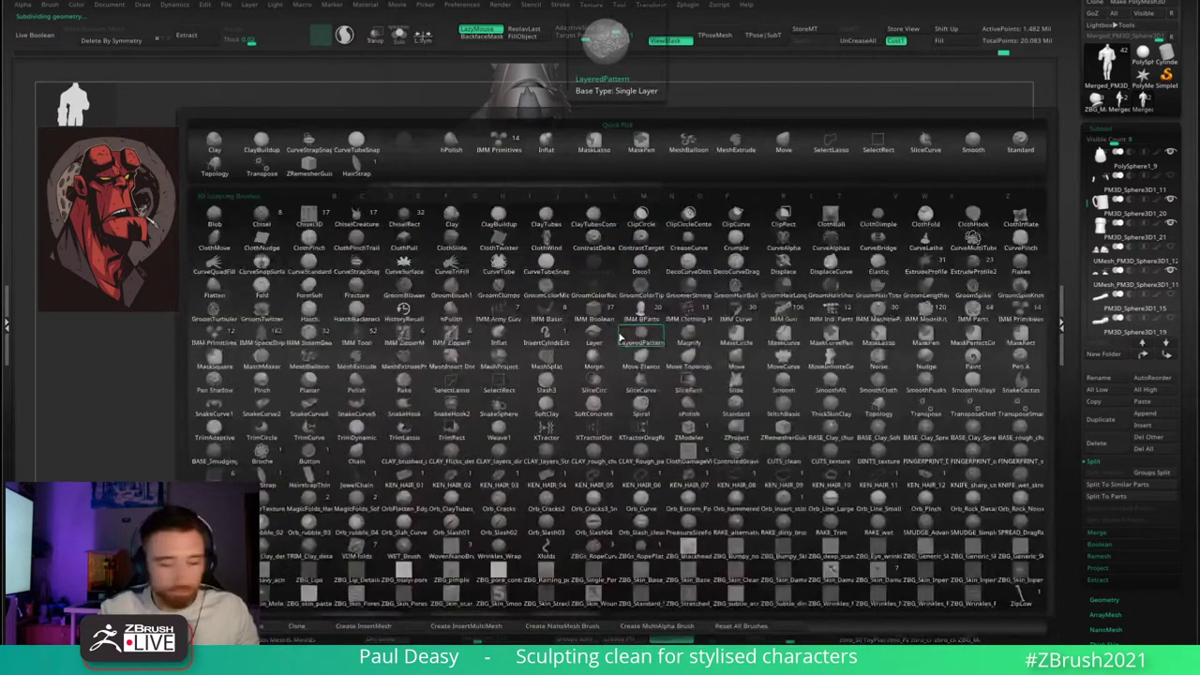
key("s")
key("t")
left_click_drag(779, 325, 779, 343)
left_click_drag(796, 477, 612, 172, "ctrl+alt+shift")
left_click_drag(750, 297, 710, 368)
key("alt+s")
key("space")
key("1")
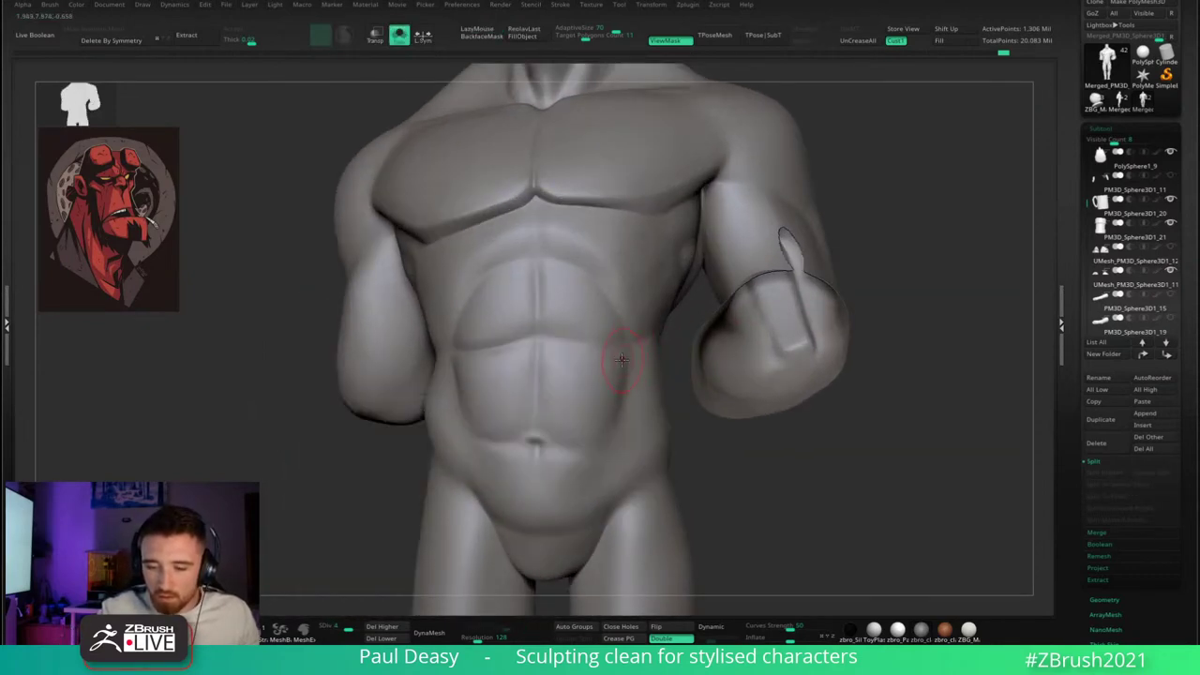
- Carve the horizontal crease below the upper abdominal muscles with a smaller DamStandard brush
right_click_drag(635, 355, 625, 360)
key("b")
key("d")
key("s")
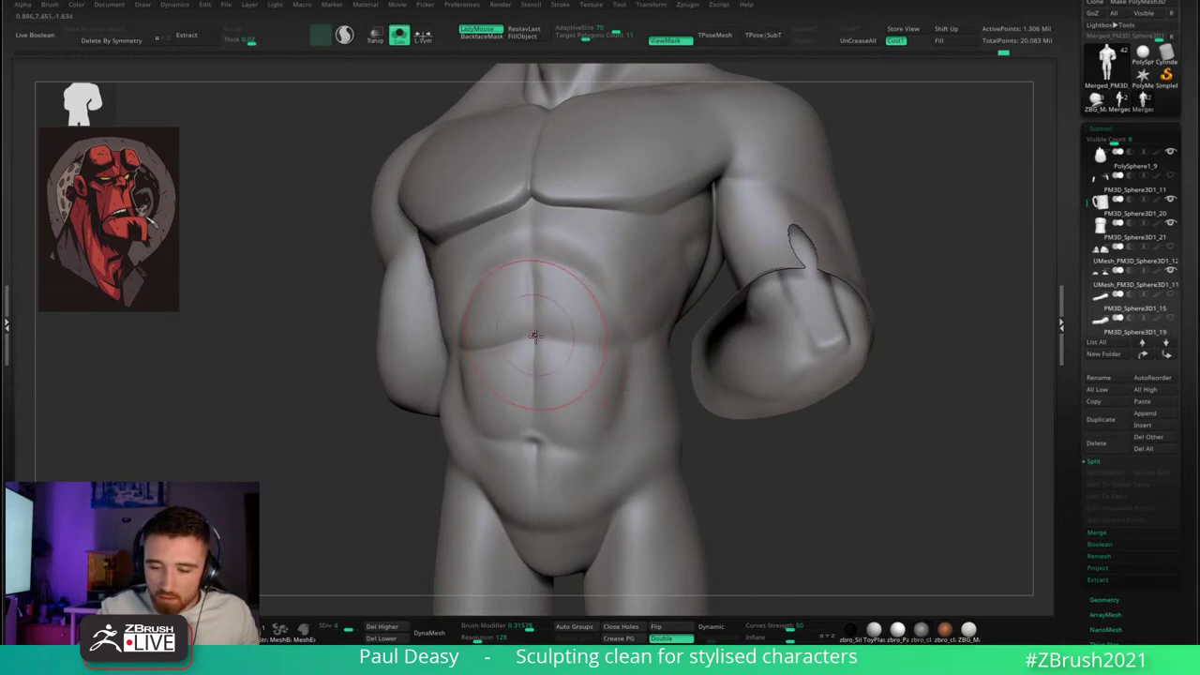
key("space")
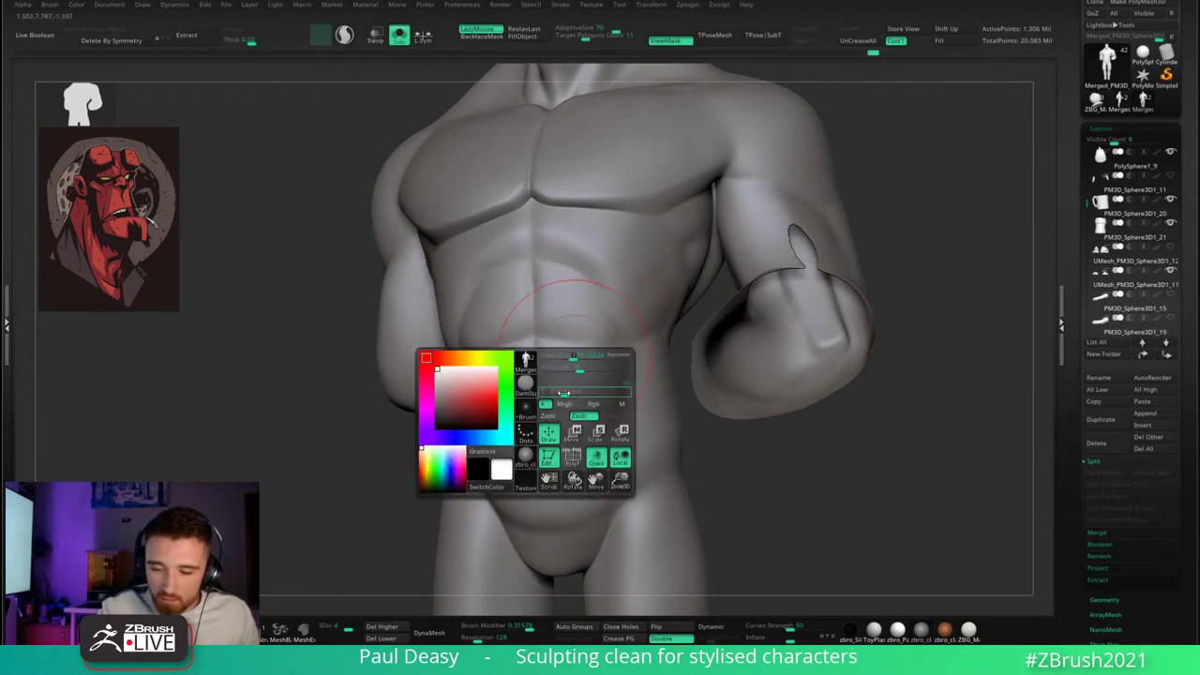
left_click_drag(572, 355, 564, 355)
right_click_drag(564, 350, 560, 343, "ctrl")
left_click_drag(536, 336, 634, 346)
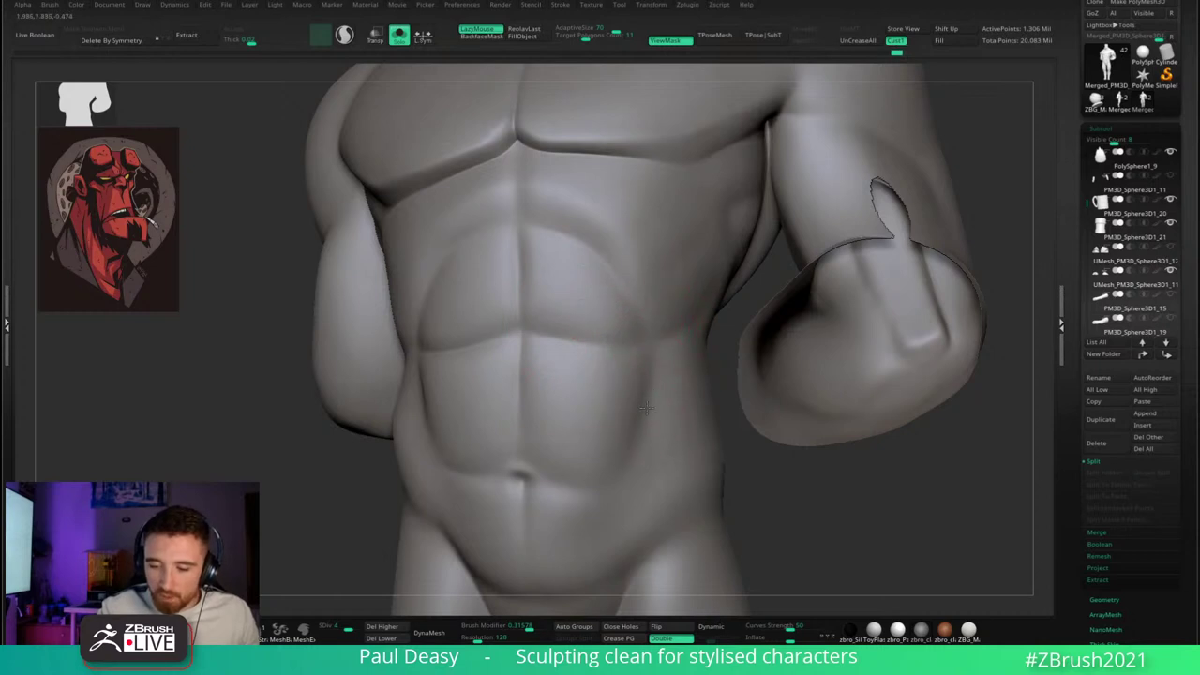
- Sharpen the navel and the crease that runs across the lower abs on both sides of it
mouse_move(640, 474)
right_mouse_down("alt")
mouse_move(653, 411)
mouse_move(679, 413)
right_mouse_up("alt")
mouse_move(575, 437)
left_mouse_down()
mouse_move(565, 419)
mouse_move(544, 421)
left_mouse_up()
key("space")
right_click_drag(539, 421, 551, 415)
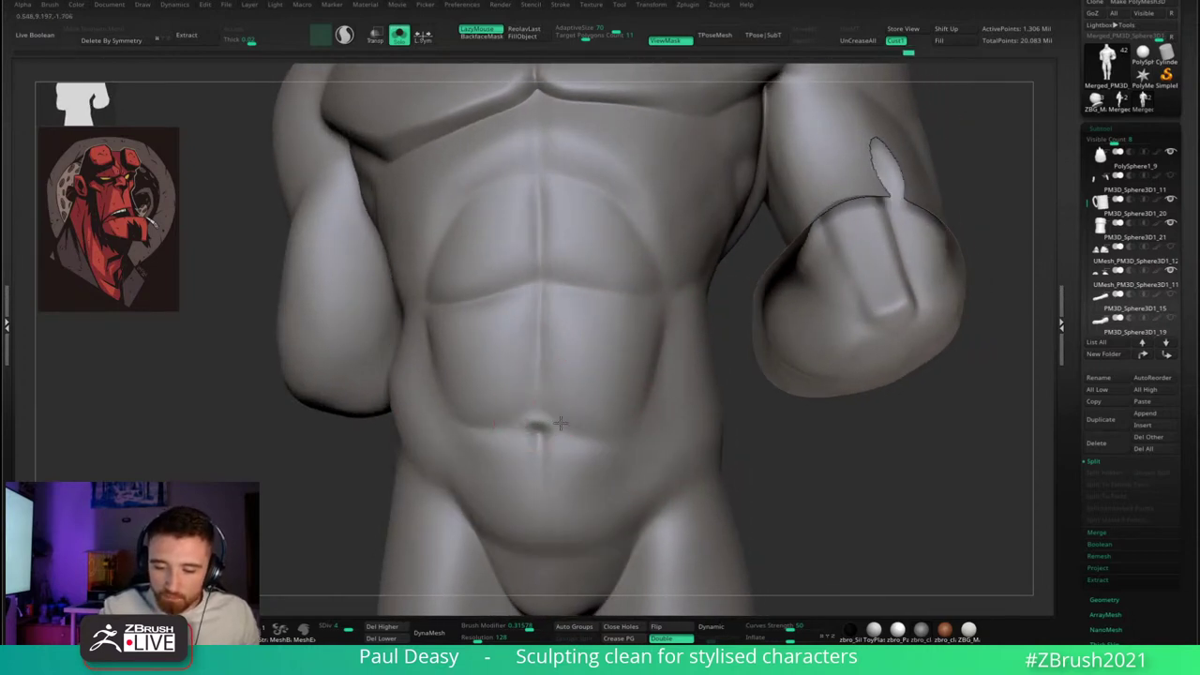
mouse_move(541, 413)
left_mouse_down()
mouse_move(556, 416)
mouse_move(517, 427)
left_mouse_up()
right_click_drag(526, 421, 551, 415)
left_click_drag(552, 414, 531, 422)
- Smooth the outer edge of the lower abs and shape the abdomen beneath the navel
right_click_drag(586, 460, 584, 426, "alt")
key("space")
left_click_drag(605, 423, 637, 422)
left_click_drag(805, 438, 872, 434)
mouse_move(634, 361)
left_mouse_down("shift")
mouse_move(627, 417)
mouse_move(641, 440)
left_mouse_up("shift")
left_click_drag(724, 454, 765, 456)
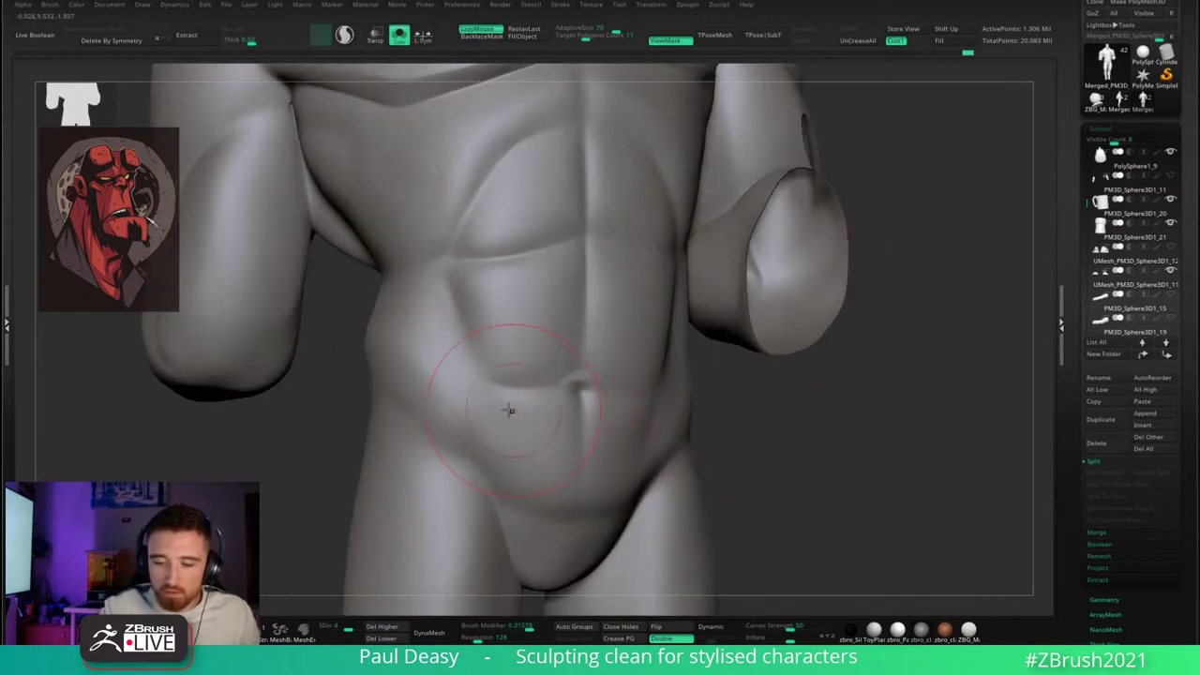
mouse_move(509, 410)
left_mouse_down()
mouse_move(484, 396)
mouse_move(515, 460)
left_mouse_up()
mouse_move(764, 444)
left_mouse_down()
mouse_move(817, 441)
mouse_move(790, 488)
left_mouse_up()
- Carve the first rib muscle creases below the pectoral near the armpit and smooth them with LazyMouse off
right_click_drag(408, 281, 455, 278)
right_click_drag(454, 279, 483, 289, "ctrl")
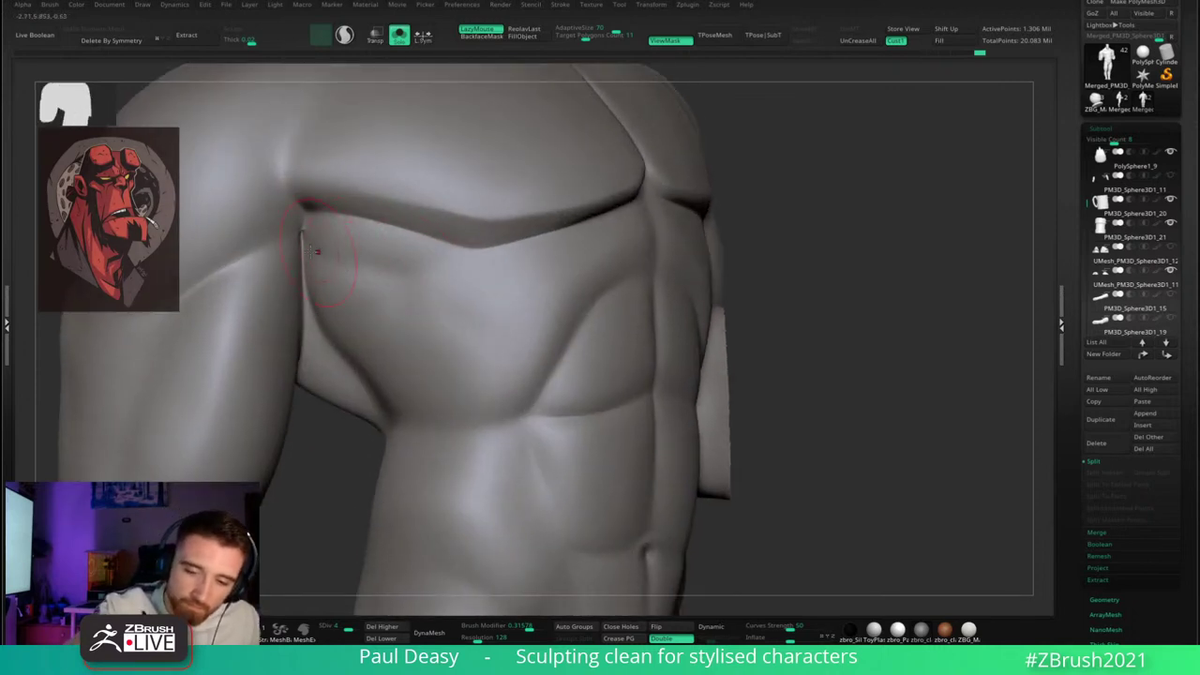
left_click_drag(407, 286, 392, 280)
right_click_drag(343, 275, 312, 311)
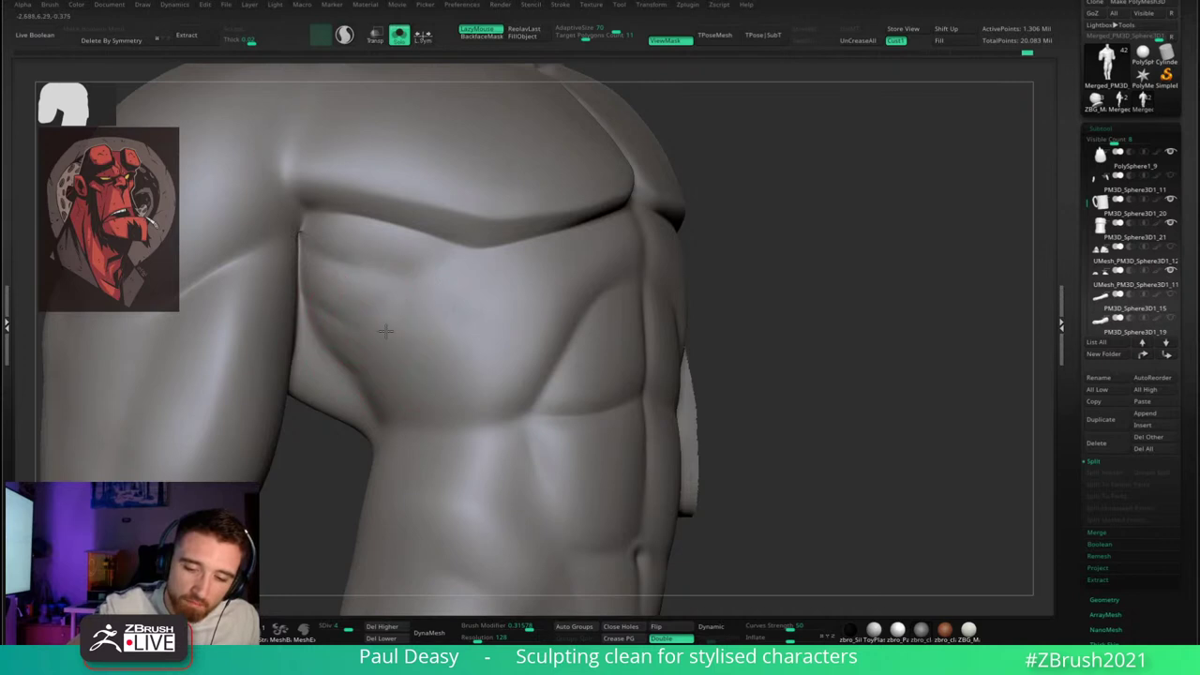
key("l")
left_click_drag(387, 385, 390, 375, "shift")
right_click_drag(402, 314, 352, 368)
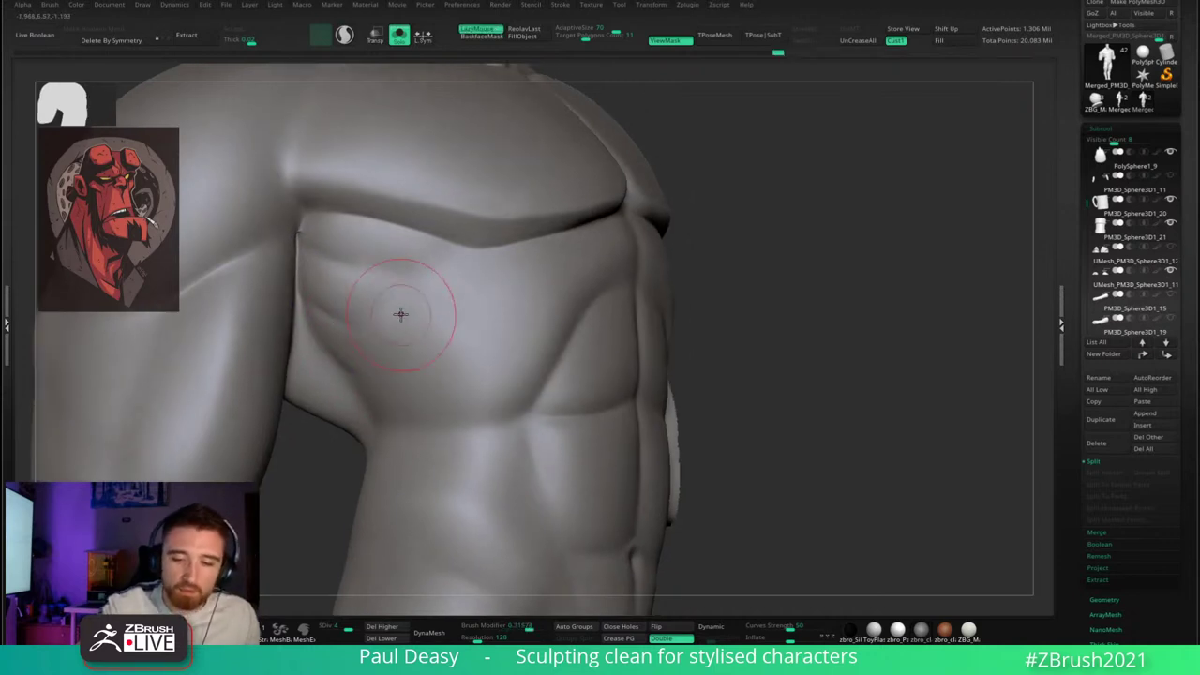
- Add more defined rib creases along the side of the chest, between the armpit and the upper abs
right_click_drag(405, 291, 387, 339)
left_click_drag(355, 264, 368, 255)
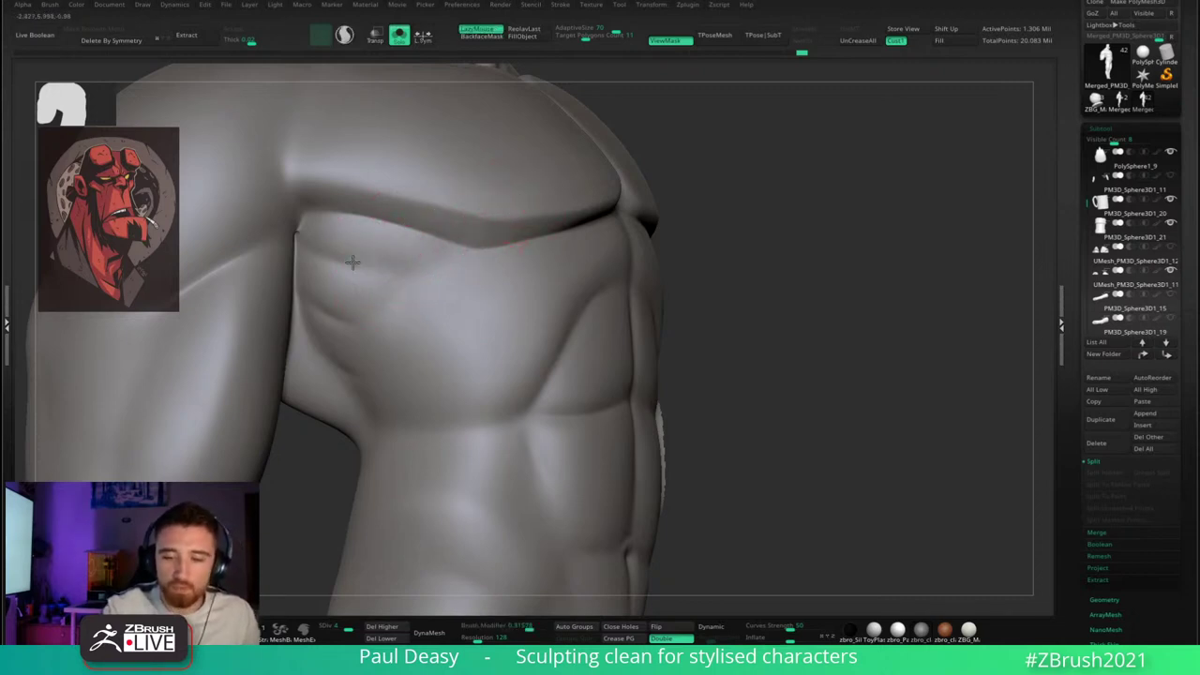
left_click_drag(355, 267, 447, 271)
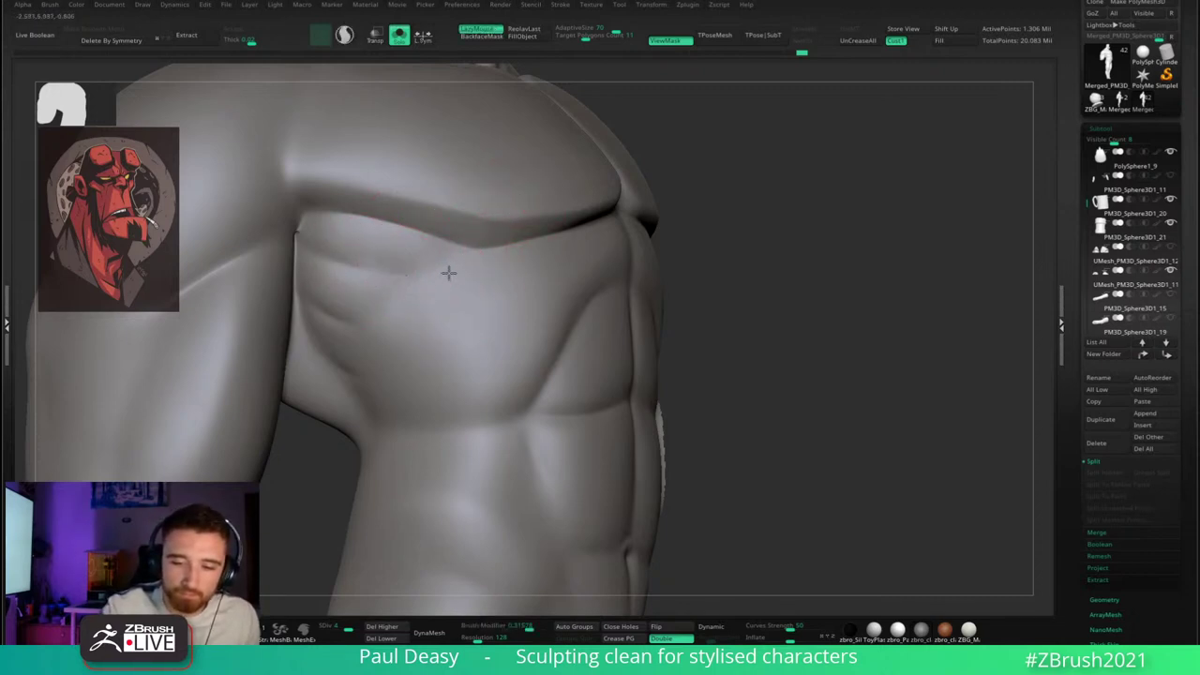
mouse_move(361, 322)
left_mouse_down()
mouse_move(409, 328)
mouse_move(391, 349)
mouse_move(378, 339)
left_mouse_up()
key("space")
key("space")
left_click_drag(386, 297, 448, 339)
left_click_drag(432, 245, 481, 296)
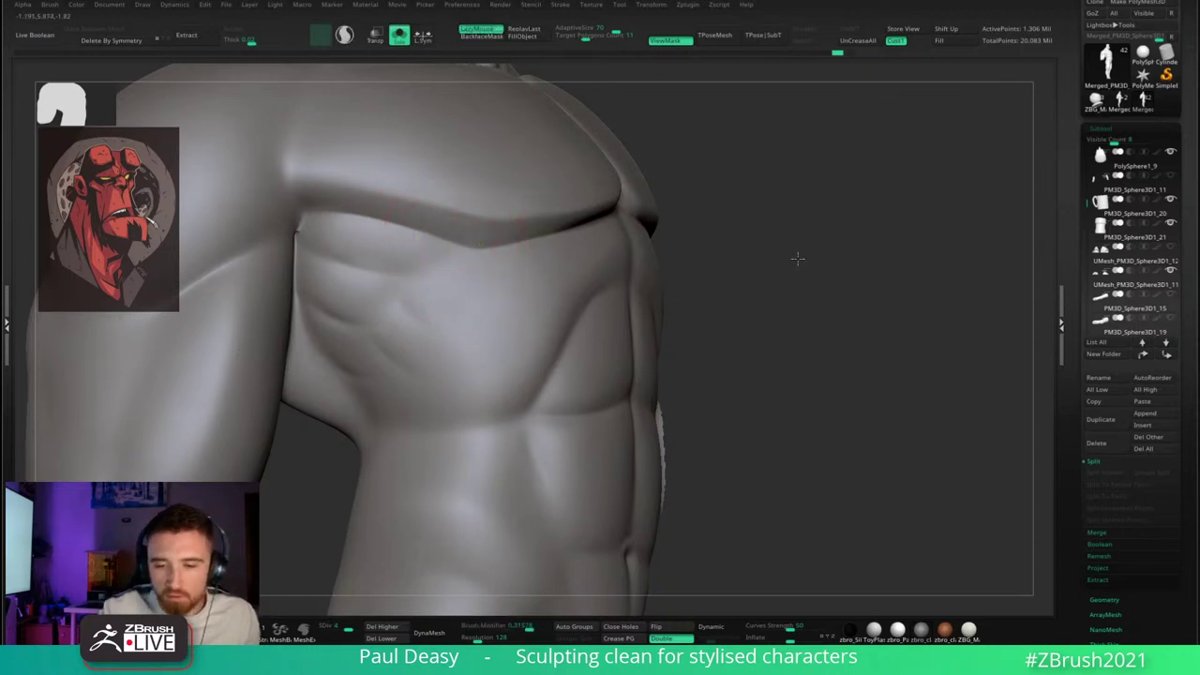
- Examine the side rib forms up close and on the full figure from several angles
left_click_drag(796, 257, 441, 266)
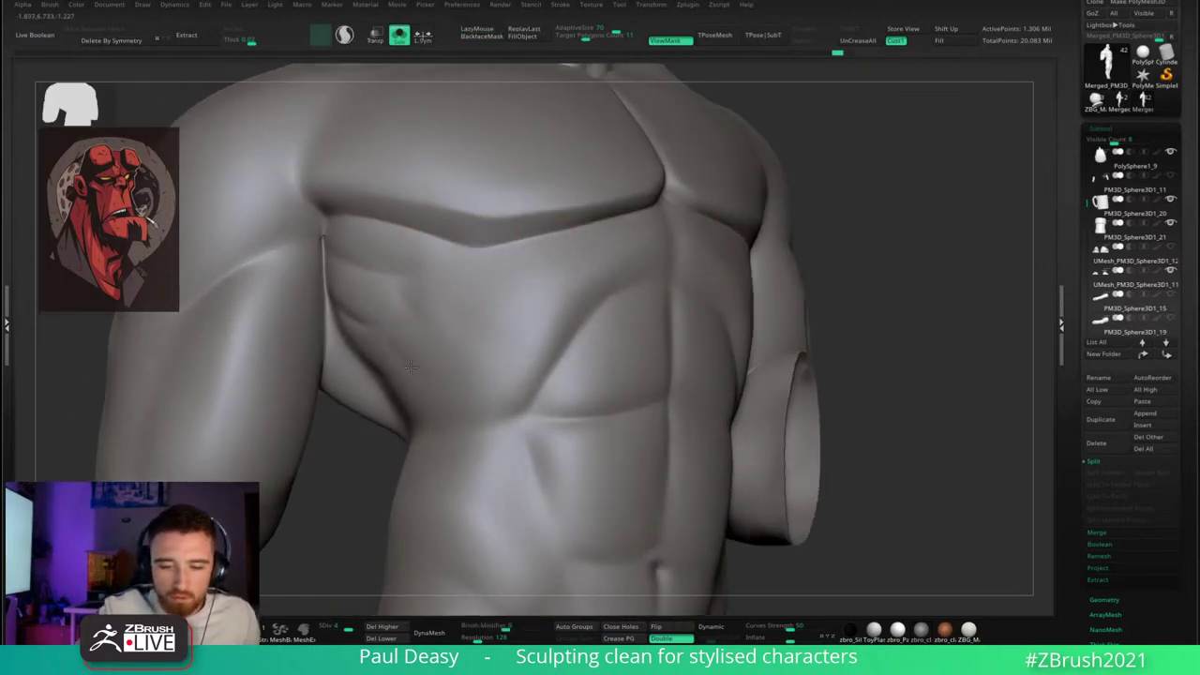
key("l")
right_click_drag(437, 327, 437, 300)
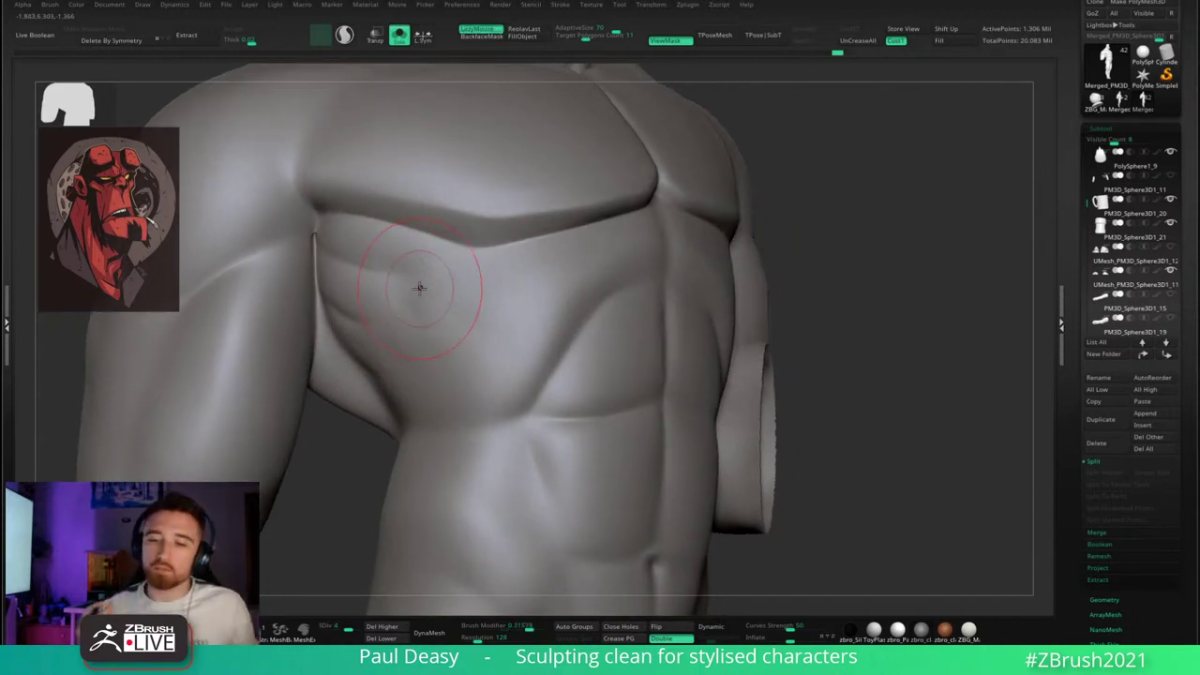
left_click_drag(884, 284, 909, 290)
key("l")
key("space")
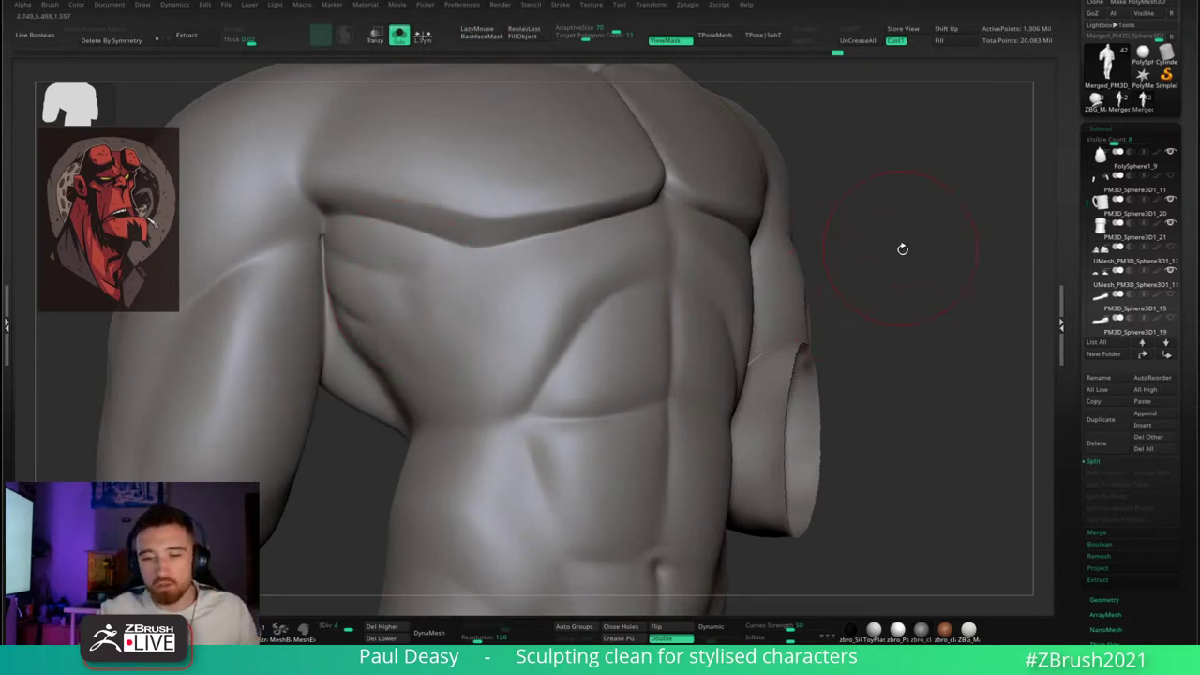
left_click_drag(900, 247, 853, 270)
right_click(854, 264)
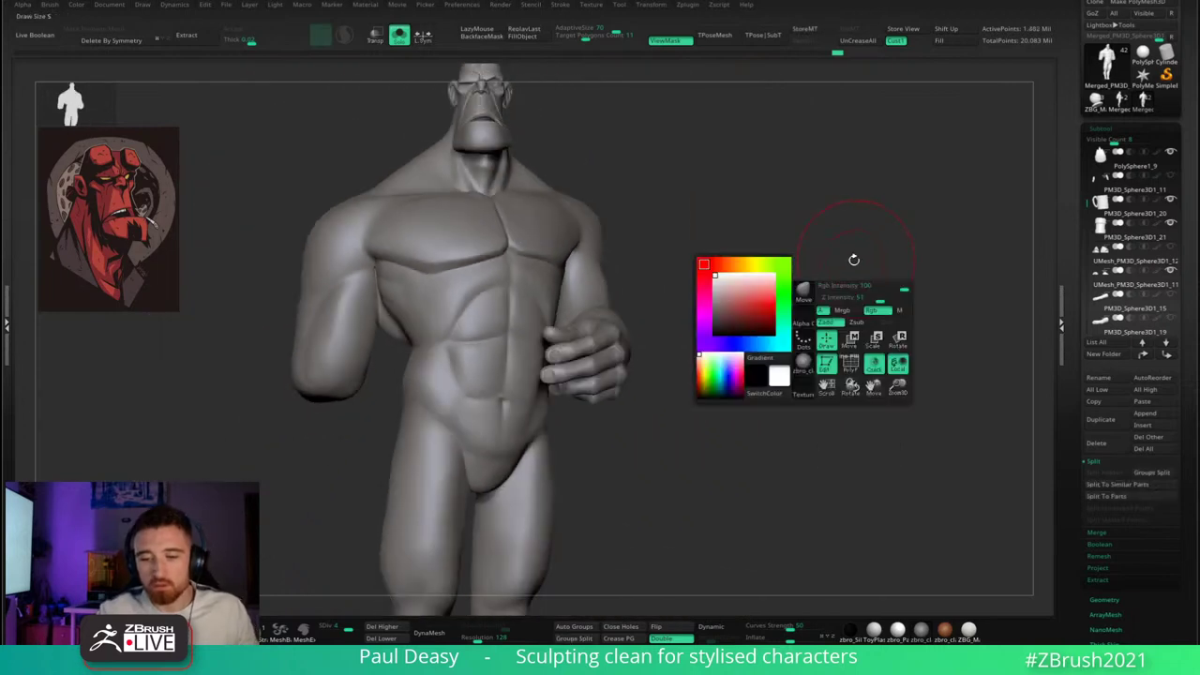
left_click(851, 264)
mouse_move(835, 276)
right_mouse_down()
mouse_move(837, 289)
mouse_move(763, 301)
right_mouse_up()
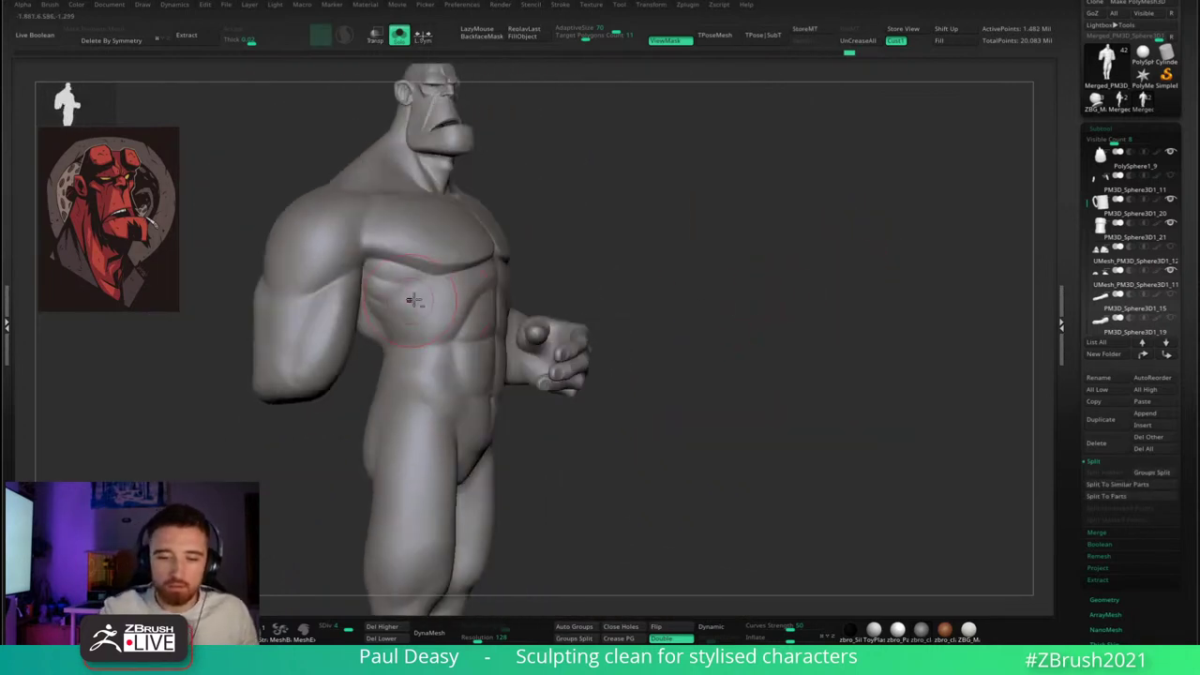
right_click_drag(412, 300, 461, 303, "ctrl")
right_click_drag(791, 231, 874, 202)
- Undo the latest changes and smooth the rib creases beside the armpit
key("ctrl+z")
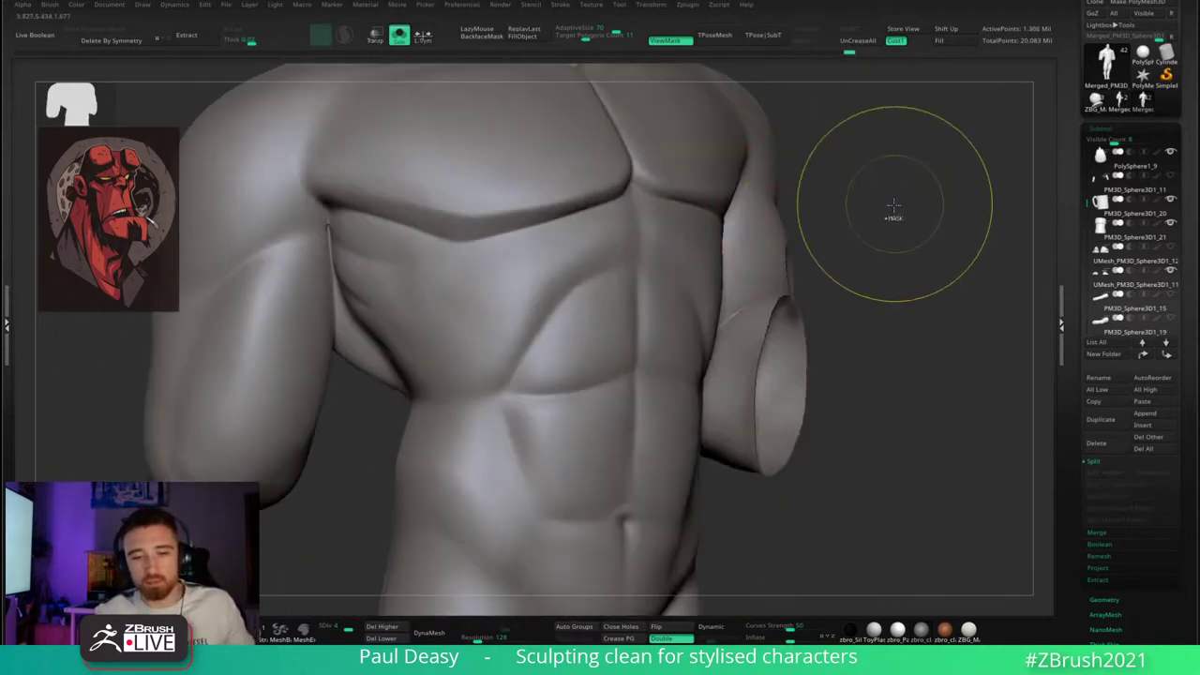
key("ctrl+z")
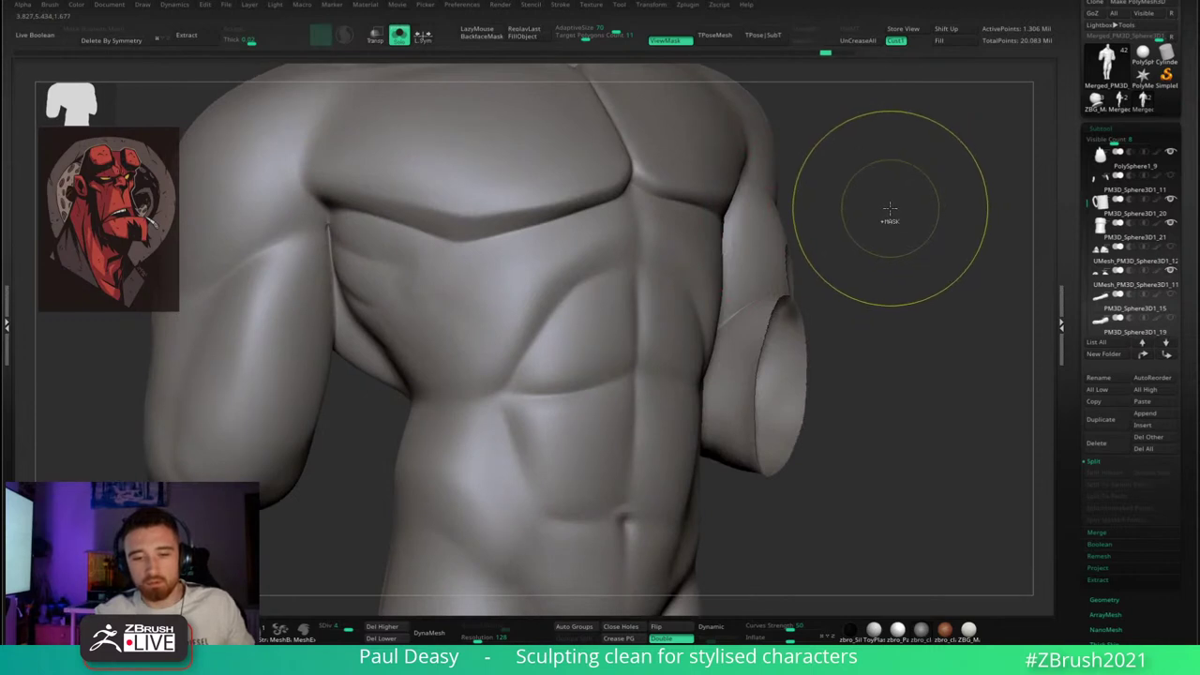
mouse_move(886, 203)
left_mouse_down()
mouse_move(409, 279)
mouse_move(359, 297)
mouse_move(398, 275)
left_mouse_up()
key("shift")
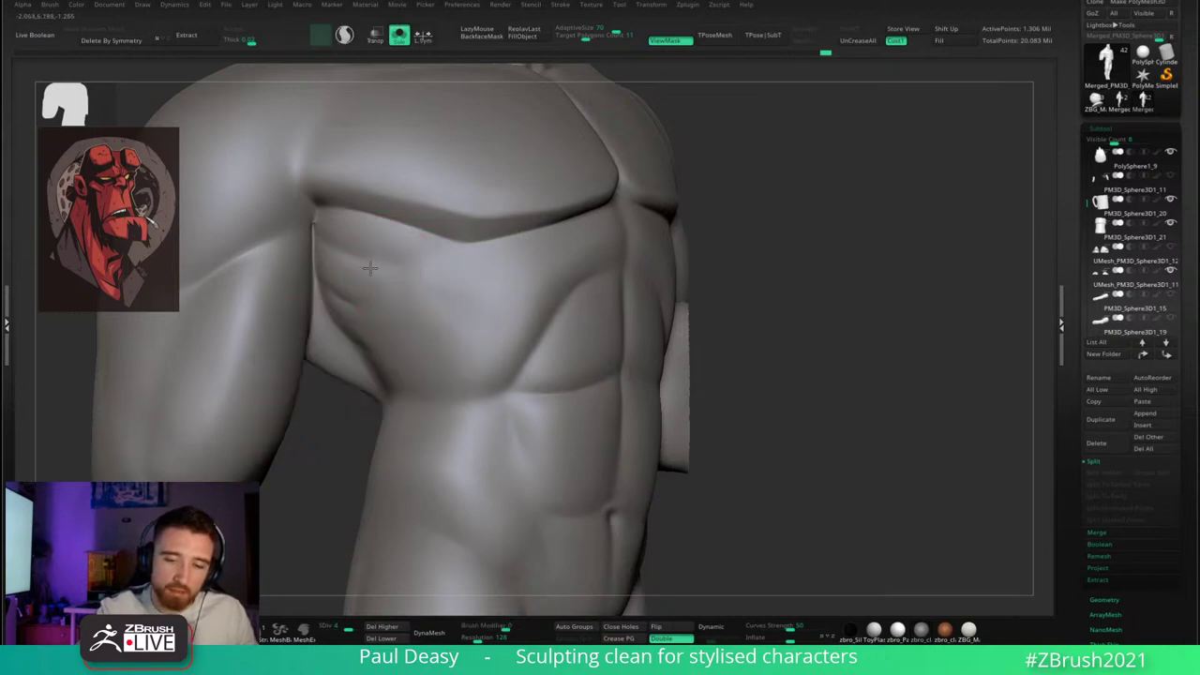
left_click_drag(325, 270, 337, 253, "shift")
right_click_drag(333, 270, 343, 263)
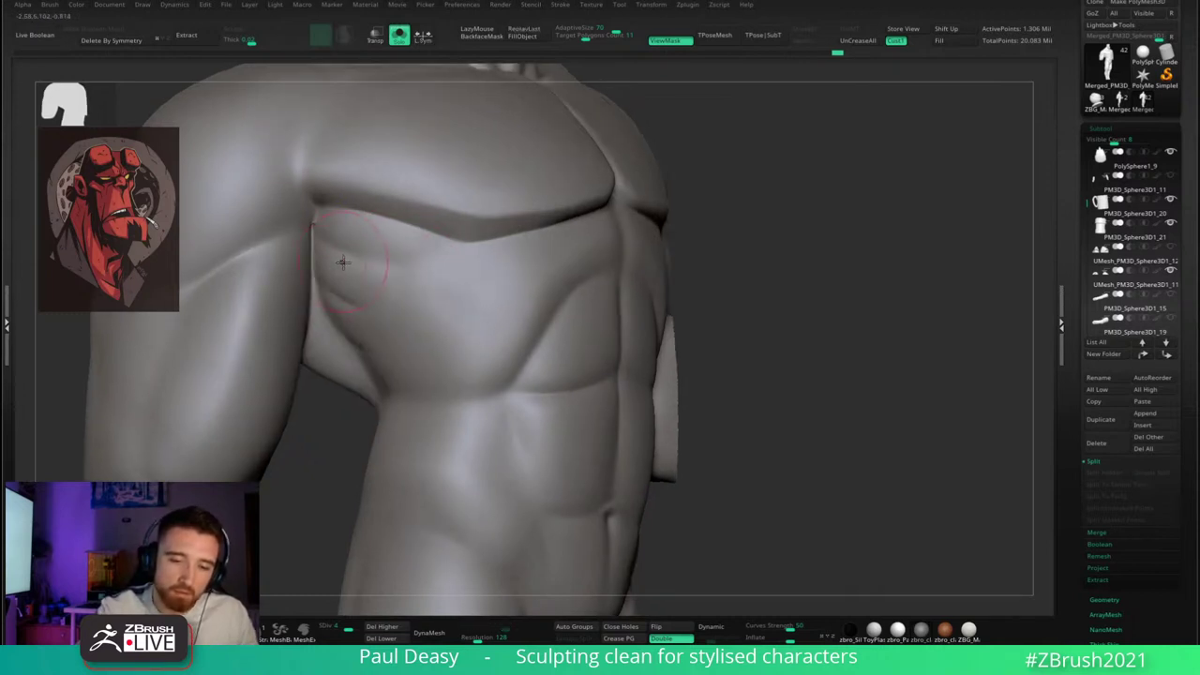
- Switch to the DamStandard brush and smooth the upper ribs directly beneath the pectoral
key("b")
key("d")
key("s")
key("space")
left_click_drag(792, 235, 614, 309, "alt")
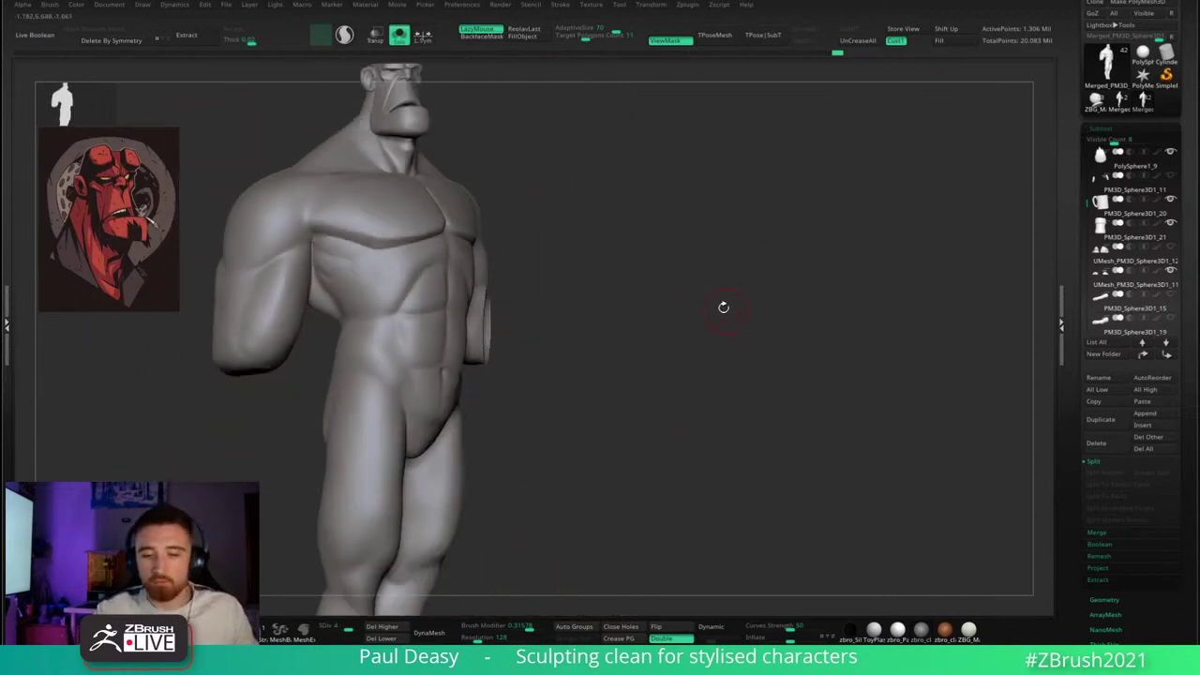
left_click_drag(723, 305, 791, 355, "alt")
key("space")
left_click_drag(765, 315, 809, 318)
key("space")
right_click_drag(809, 319, 804, 319)
key("space")
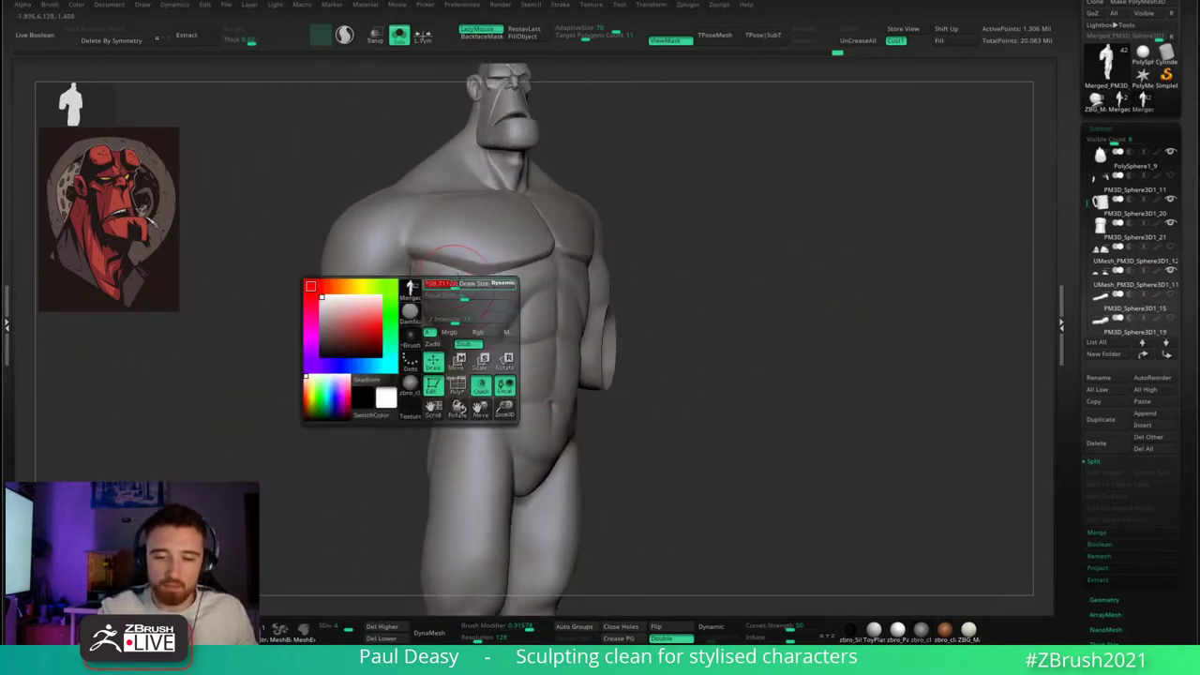
left_click_drag(629, 279, 641, 284, "alt")
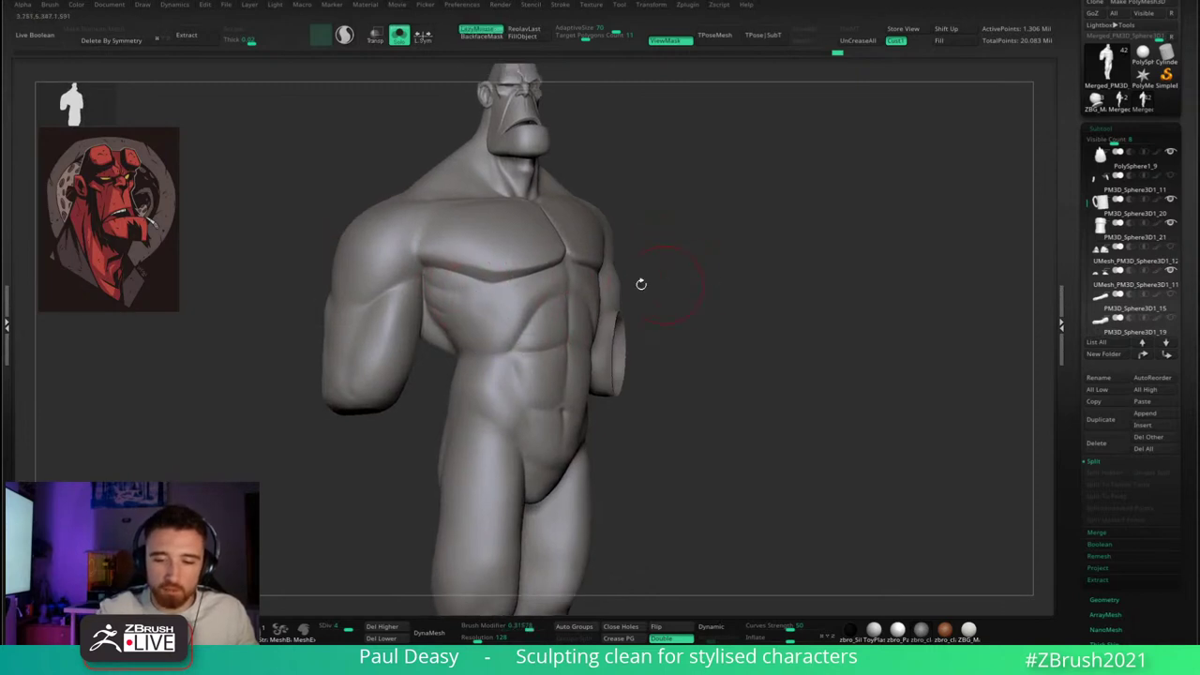
left_click_drag(468, 284, 511, 303, "shift")
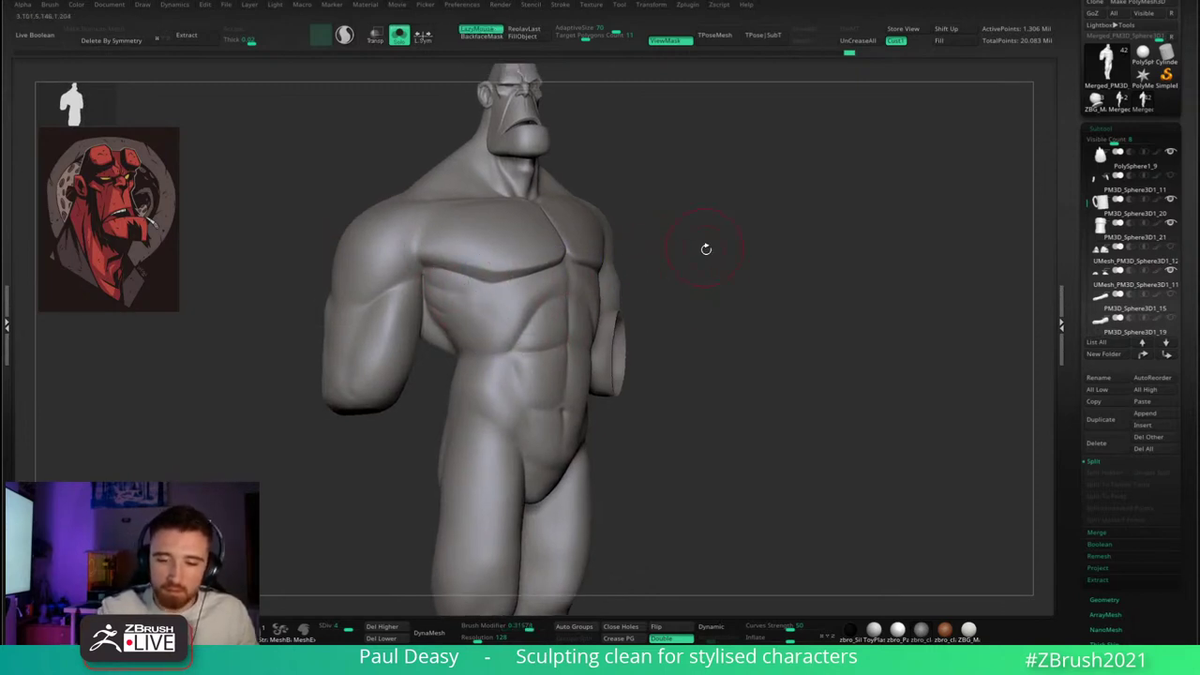
- Smooth the area under the chest, from the ribs across the sternum to the other side
right_click_drag(707, 247, 707, 281, "ctrl")
right_click_drag(707, 281, 759, 281)
mouse_move(520, 307)
left_mouse_down("shift")
mouse_move(557, 271)
mouse_move(601, 262)
left_mouse_up("shift")
right_click_drag(865, 258, 647, 258)
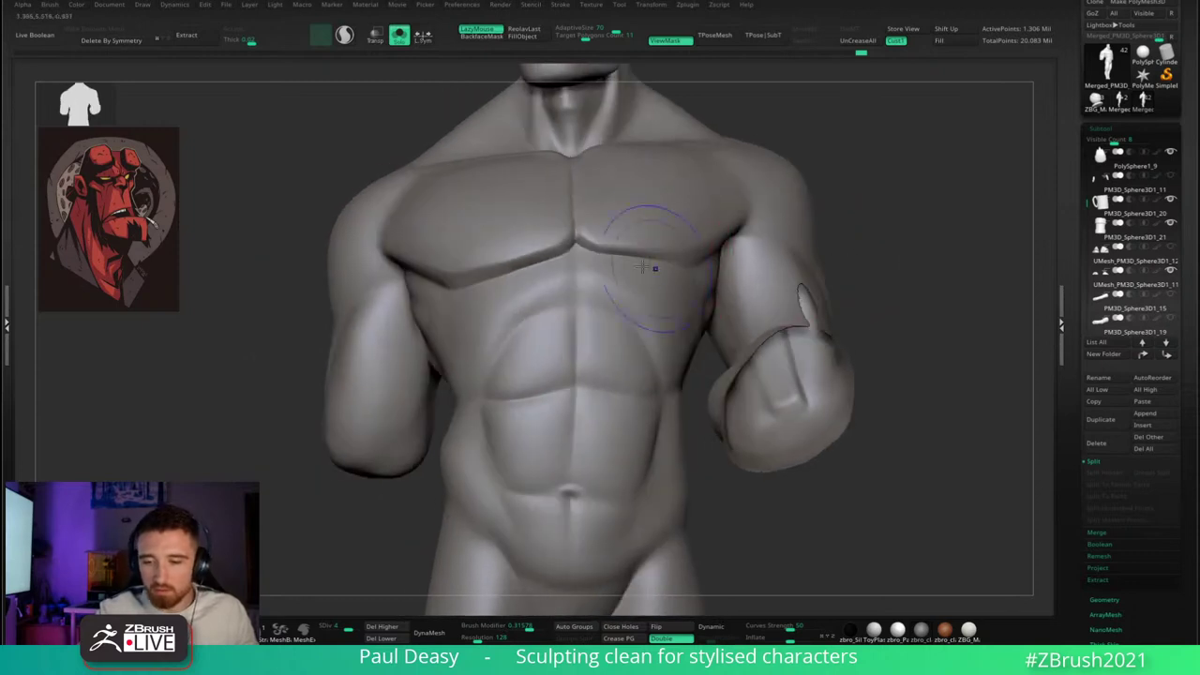
mouse_move(916, 246)
left_mouse_down()
mouse_move(797, 247)
mouse_move(900, 252)
left_mouse_up()
left_click_drag(807, 244, 932, 242)
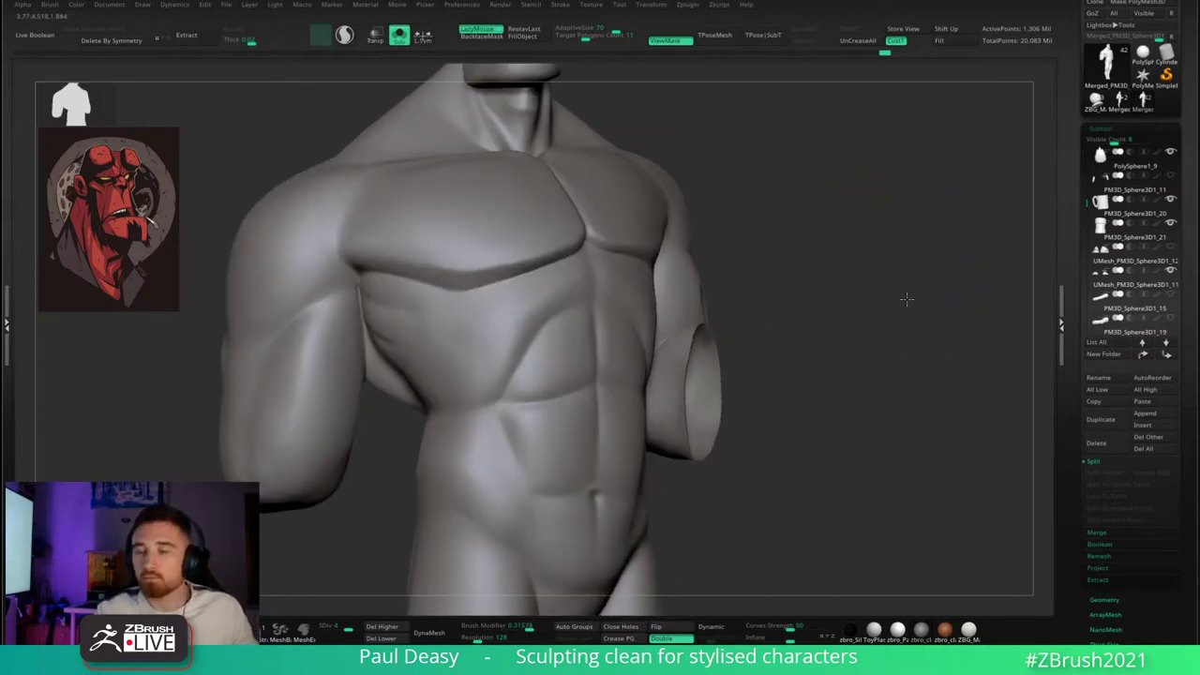
- Show the hidden hand again and inspect the torso on the full figure
right_click_drag(906, 297, 798, 283, "ctrl")
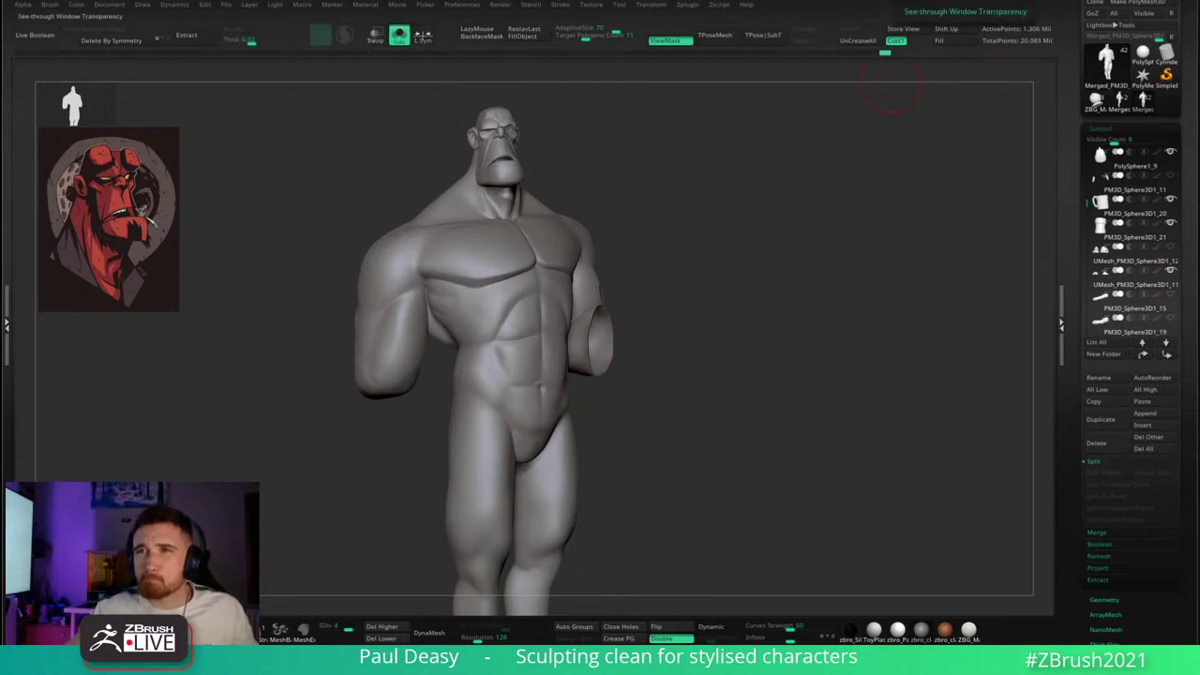
right_click_drag(748, 273, 753, 254)
key("space")
left_click_drag(753, 254, 769, 247)
key("space")
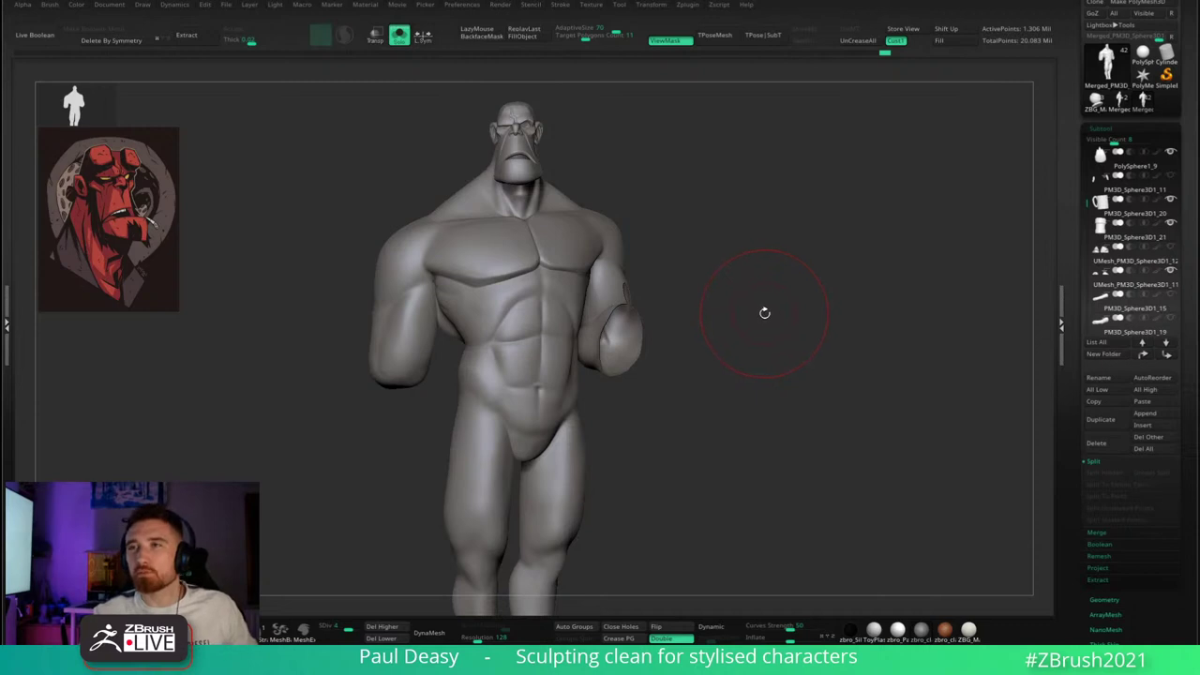
right_click_drag(765, 312, 721, 279)
key("space")
key("space")
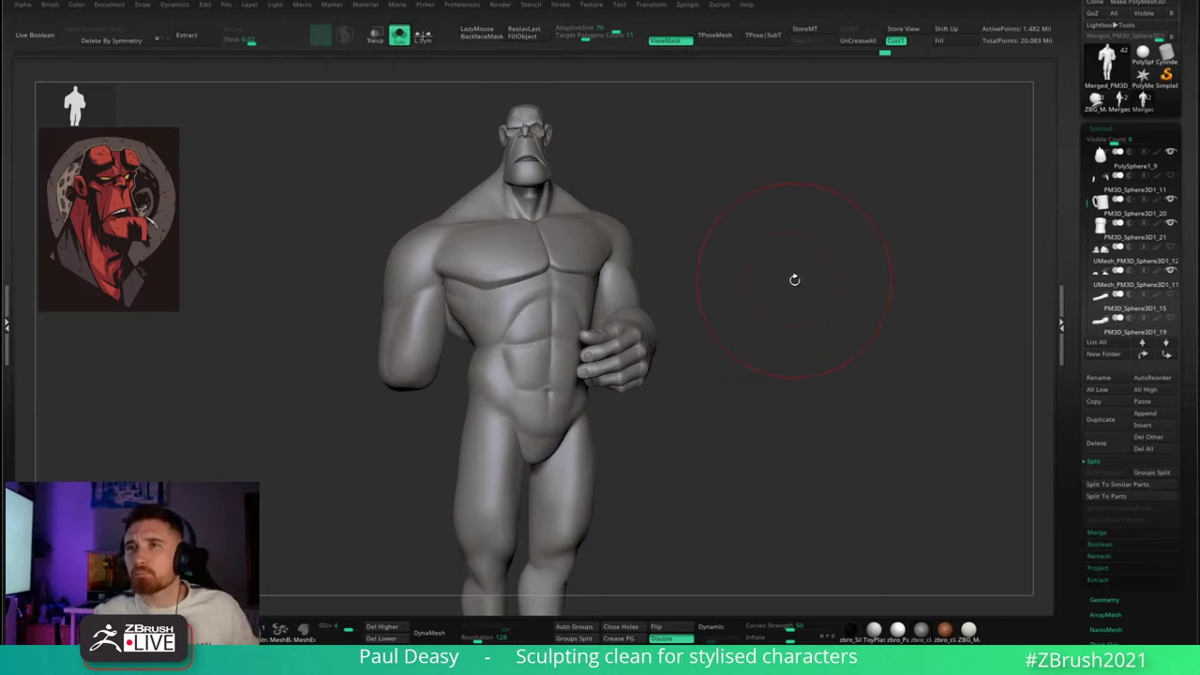
left_click_drag(794, 280, 793, 274)
key("space")
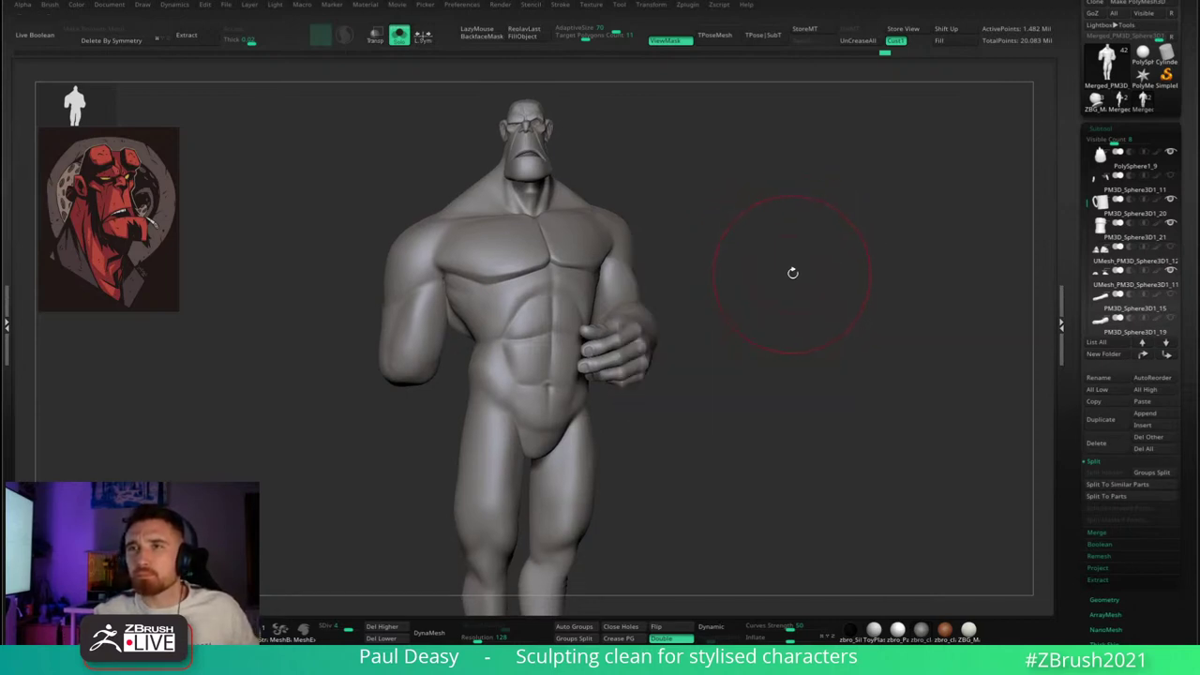
key("space")
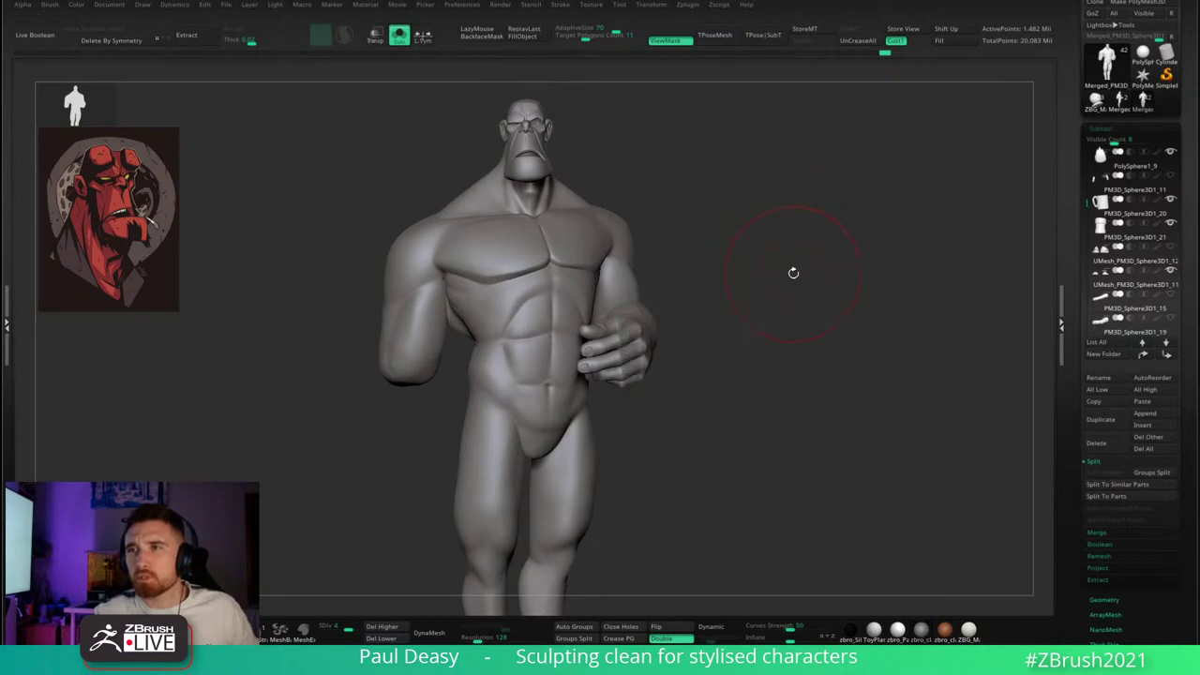
key("space")
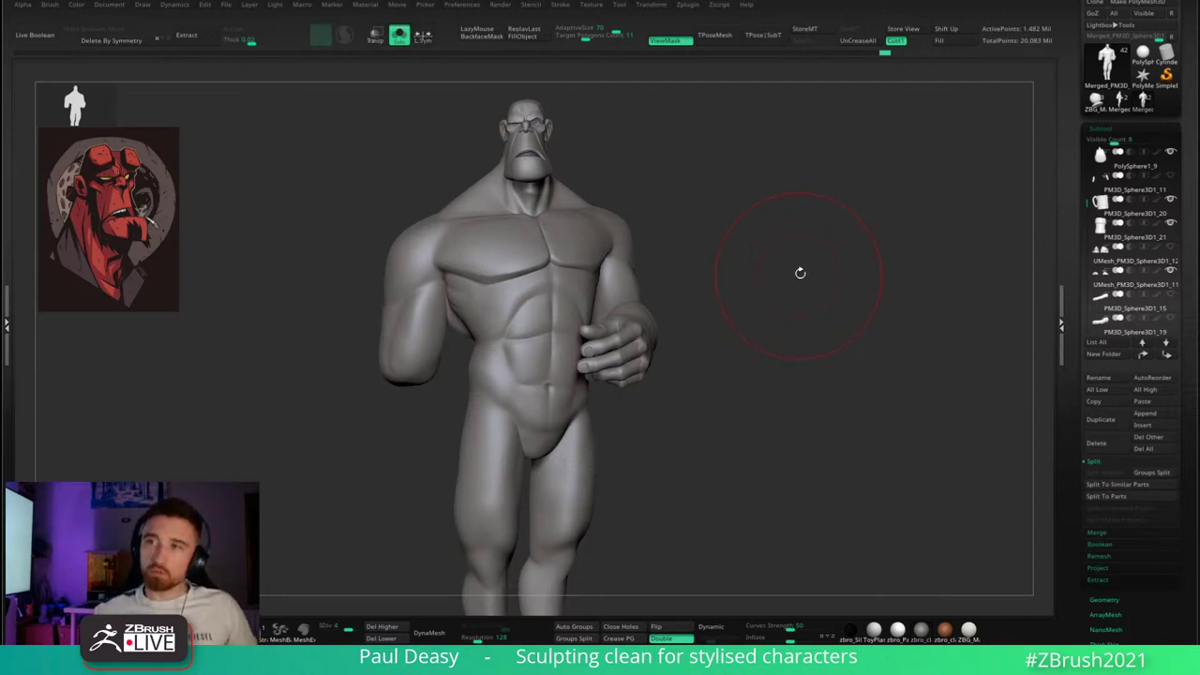
key("space")
key("space")
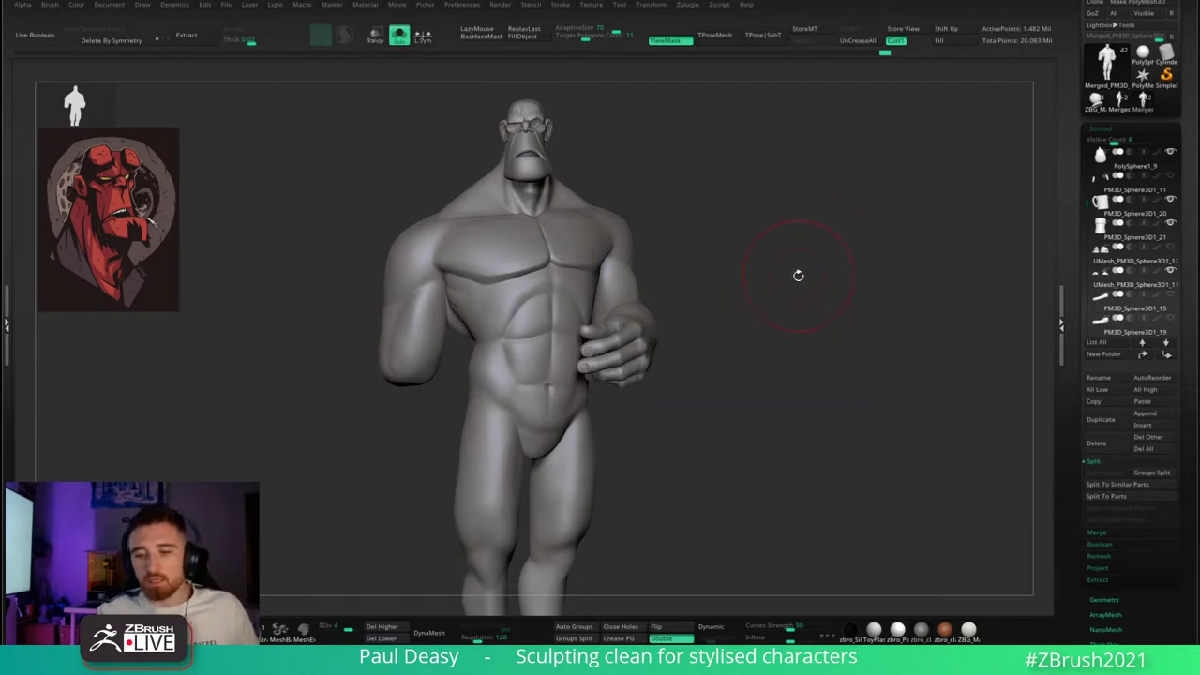
key("space")
key("space")
key("space")
left_click_drag(794, 275, 804, 283, "alt")
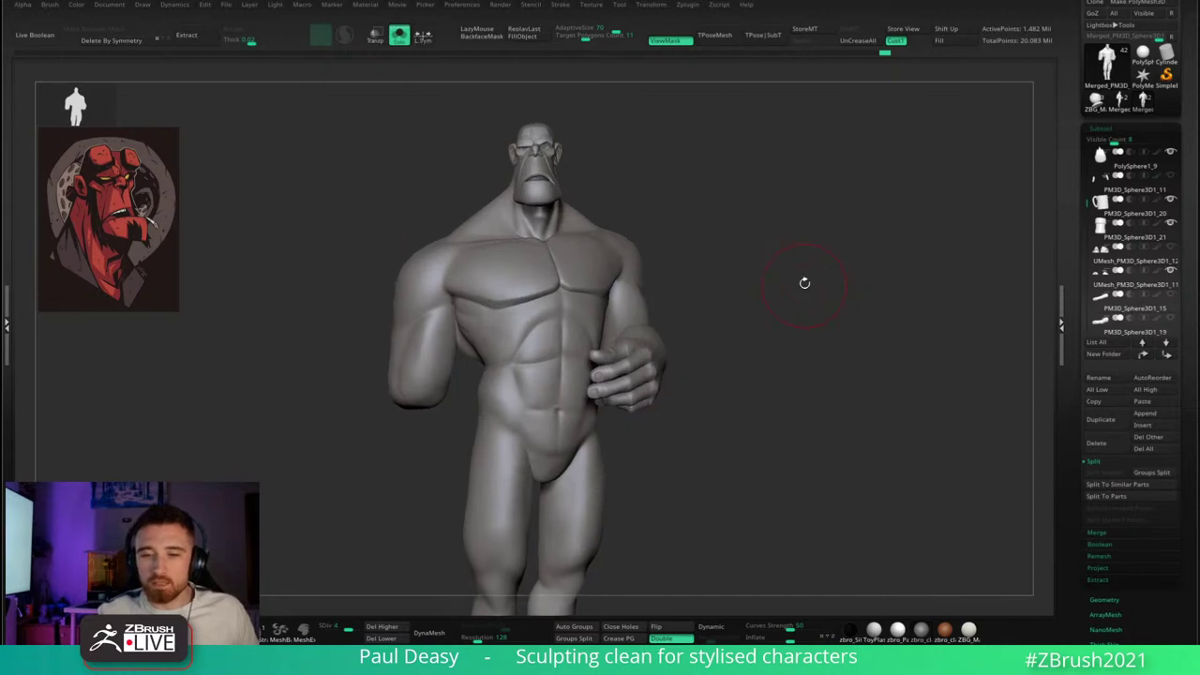
left_click_drag(737, 346, 697, 197)
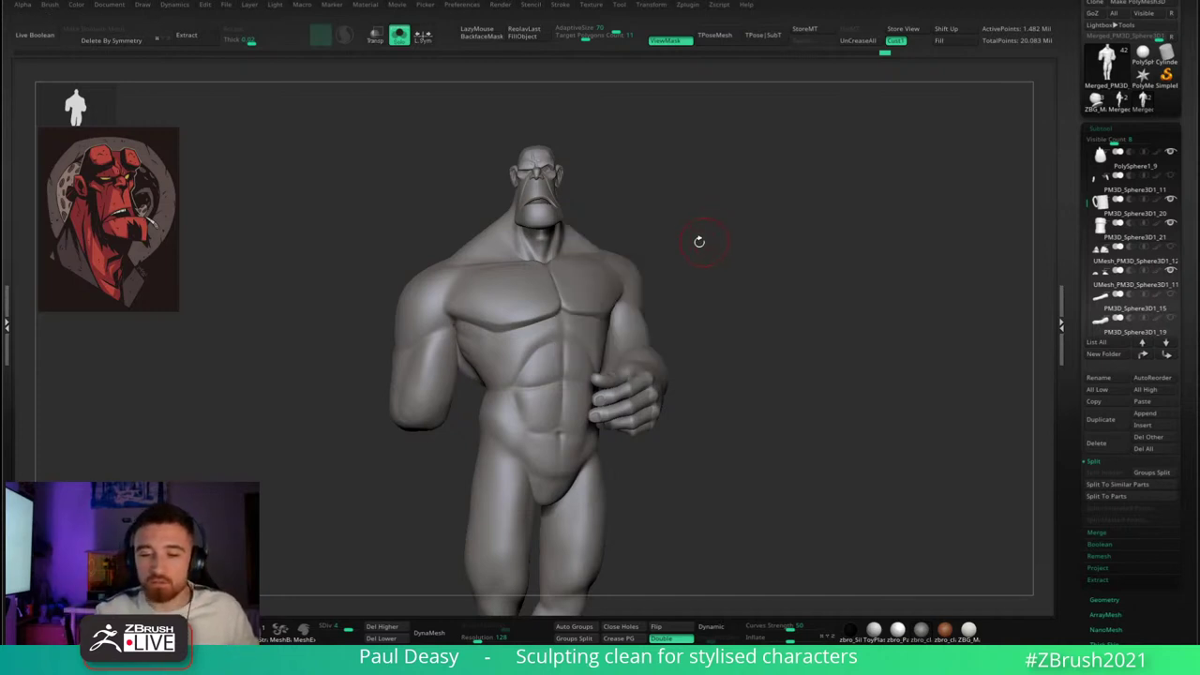
- Raise the body's subdivision level to 5 and examine the face up close
mouse_move(699, 242)
left_mouse_down()
mouse_move(620, 247)
mouse_move(965, 228)
mouse_move(533, 286)
mouse_move(545, 255)
mouse_move(578, 260)
left_mouse_up()
key("d")
key("d")
key("d")
key("space")
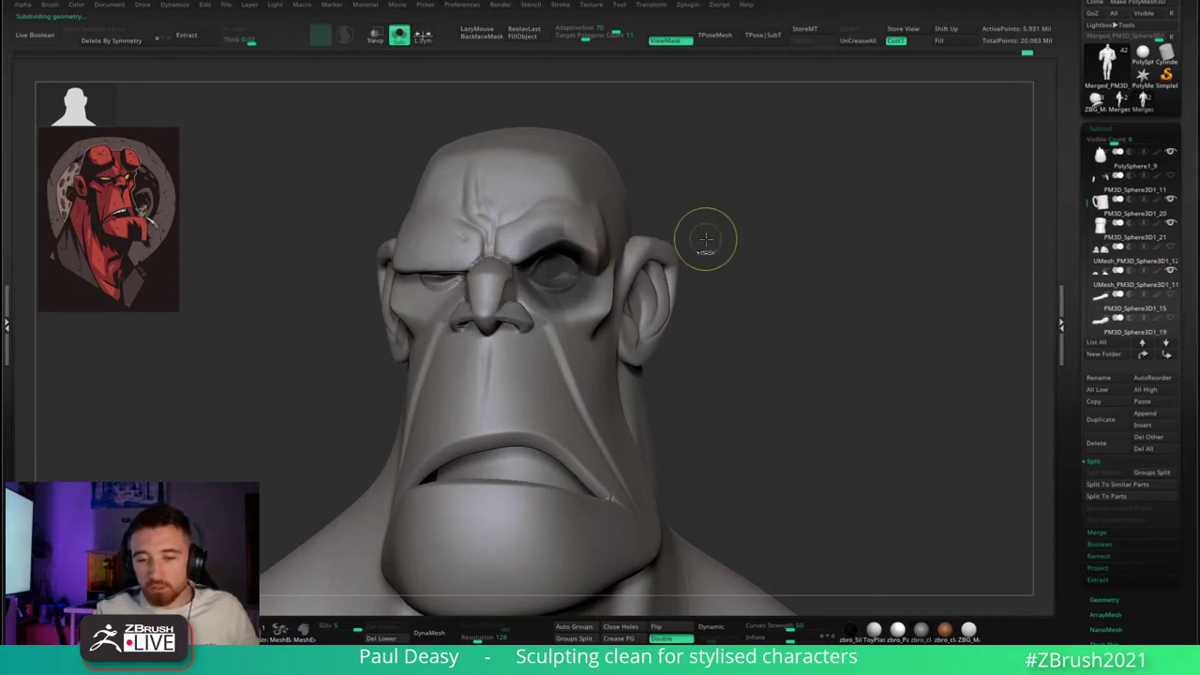
- Check the polygon wireframe on the head and hide it again
key("shift+f")
key("ctrl+z")
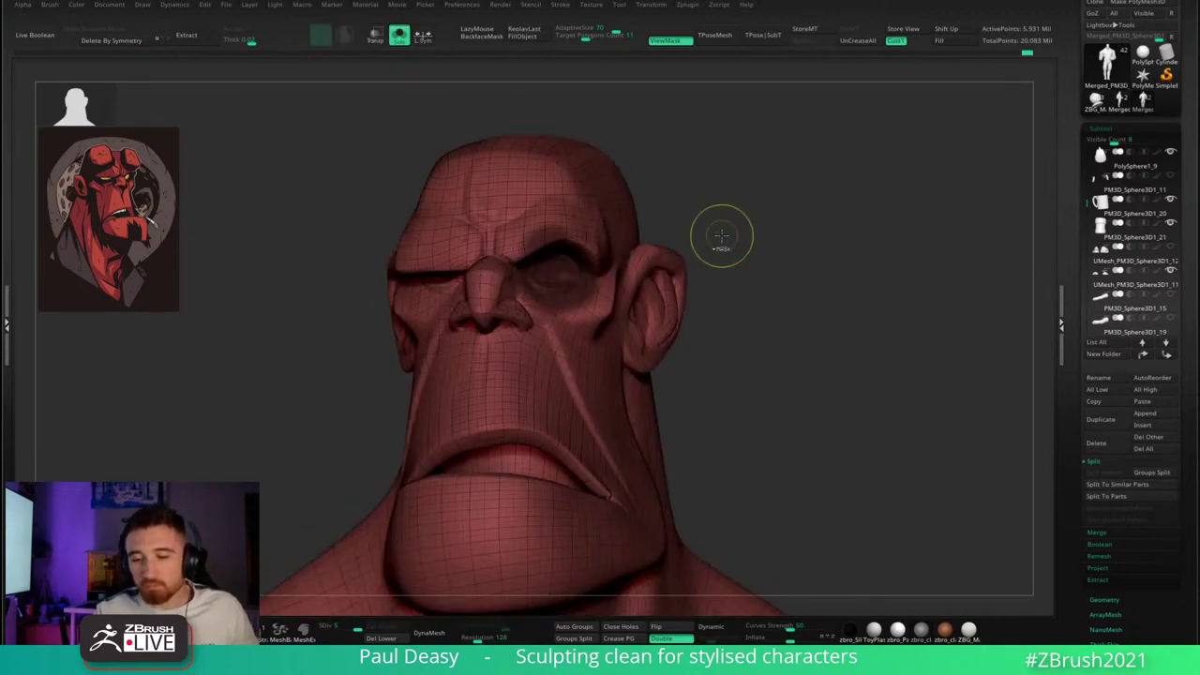
mouse_move(730, 246)
left_mouse_down("ctrl")
mouse_move(762, 233)
mouse_move(763, 249)
mouse_move(705, 227)
left_mouse_up("ctrl")
key("shift+f")
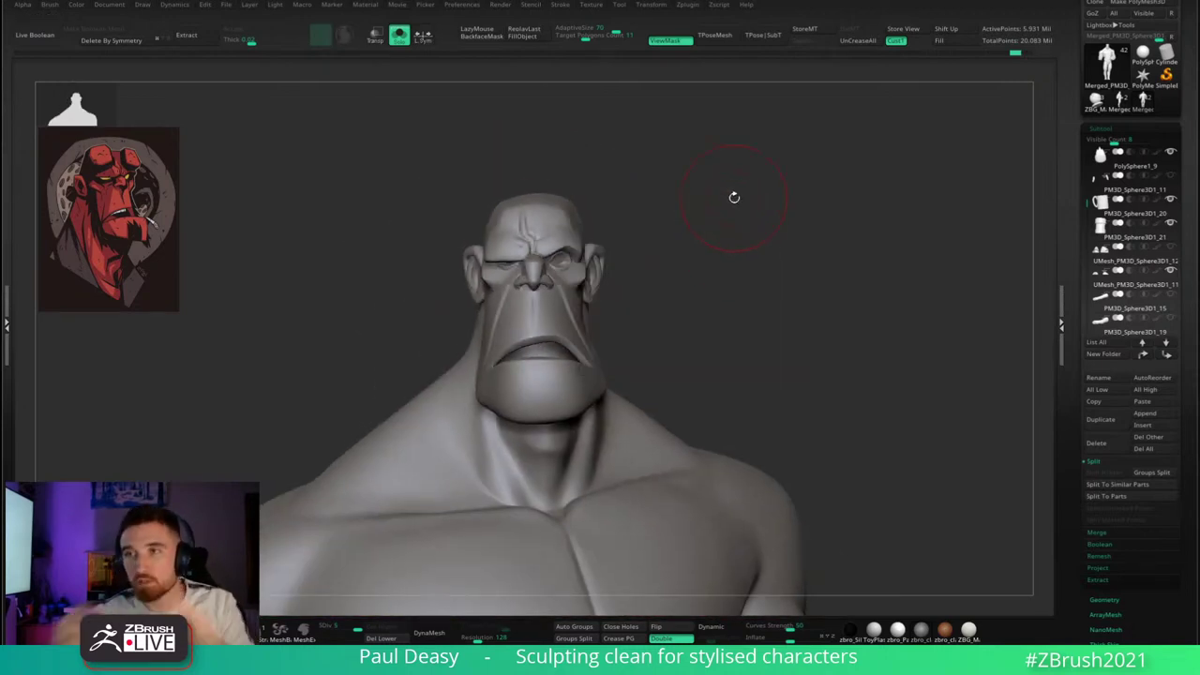
- Examine the head, shoulders and torso on the full figure from the front and the side
right_click(691, 246)
right_click(694, 245)
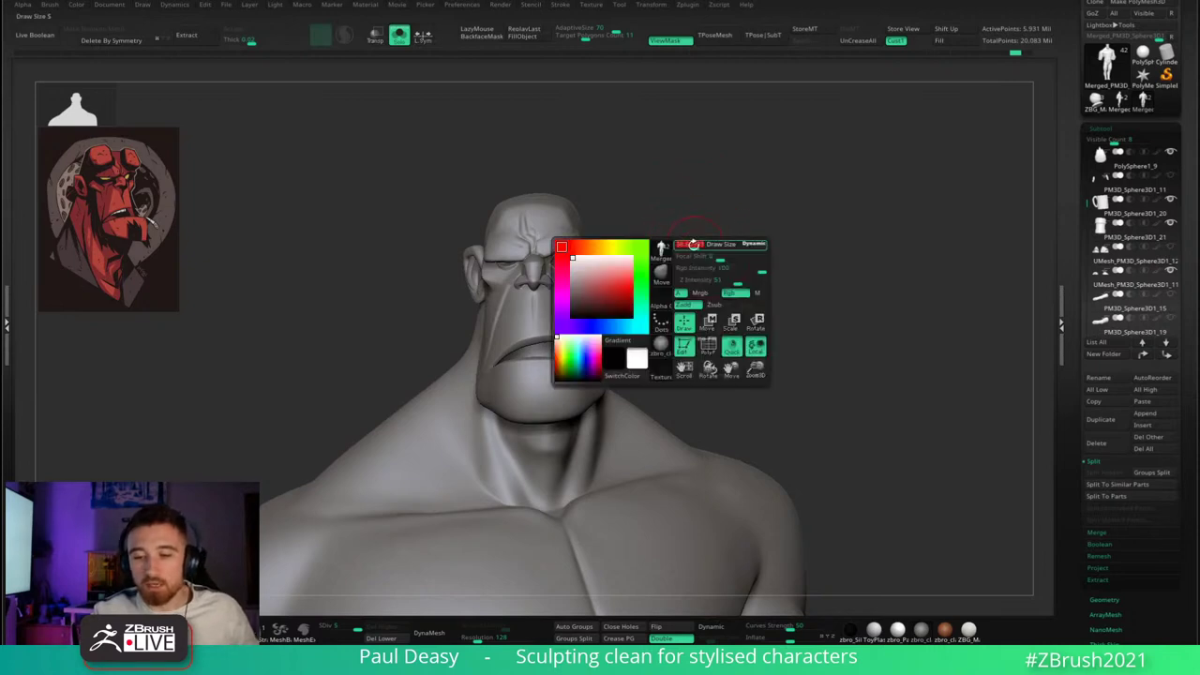
mouse_move(693, 245)
right_mouse_down("ctrl")
mouse_move(675, 247)
mouse_move(685, 249)
mouse_move(672, 265)
mouse_move(689, 251)
right_mouse_up("ctrl")
left_click_drag(703, 266, 707, 251)
key("space")
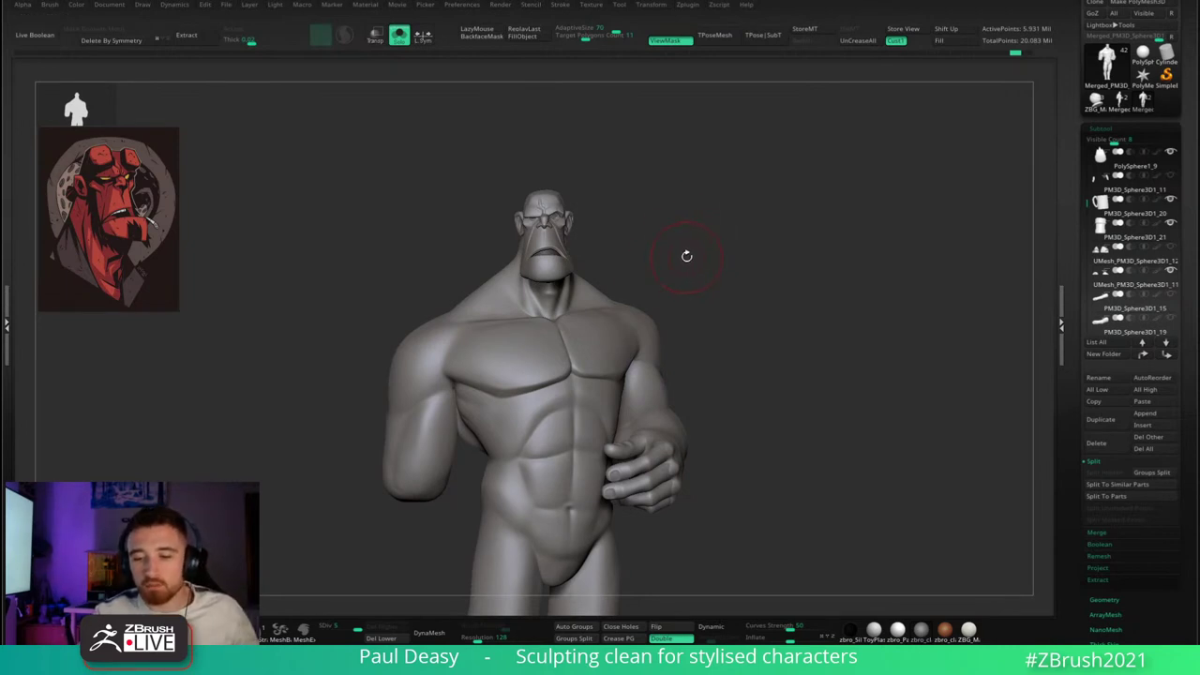
right_click(685, 263)
right_click(701, 278)
mouse_move(686, 343)
right_mouse_down("alt")
mouse_move(700, 281)
mouse_move(740, 256)
mouse_move(682, 307)
right_mouse_up("alt")
right_click(690, 334)
right_click(667, 362)
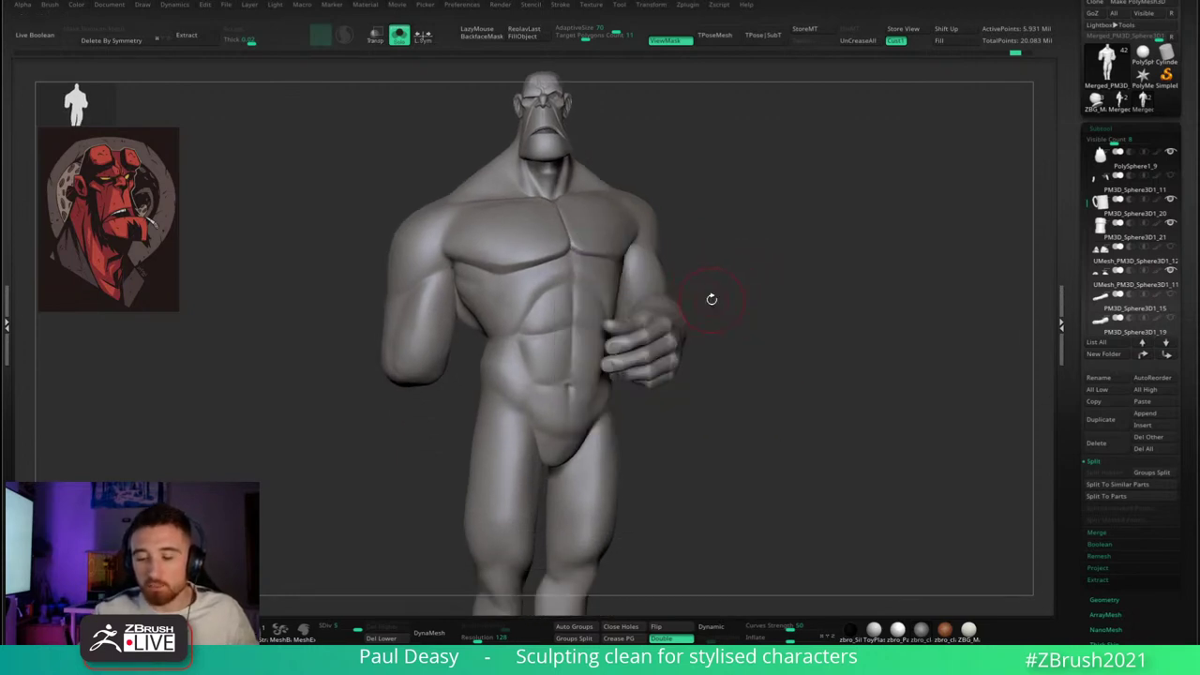
right_click_drag(750, 290, 769, 293)
right_click(763, 294)
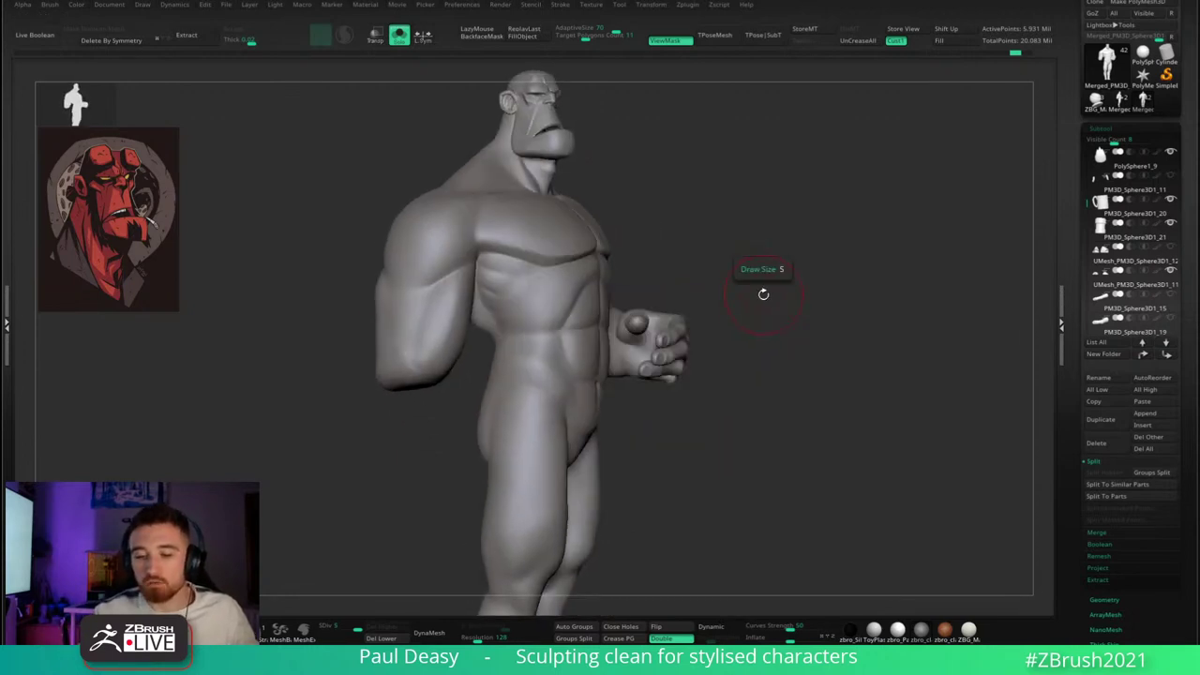
- Lower the body's subdivision level to 3 and adjust the palm of the curled hand with the Move brush
right_click_drag(634, 361, 697, 323, "ctrl")
key("space")
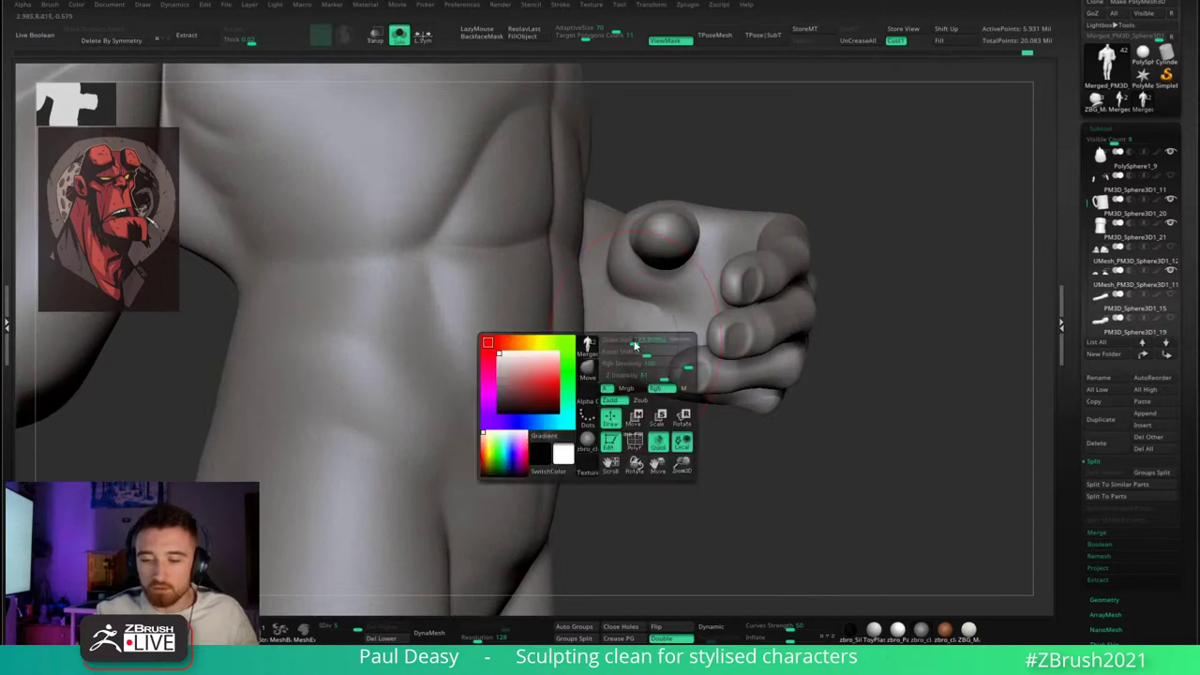
key("shift+d")
key("shift+d")
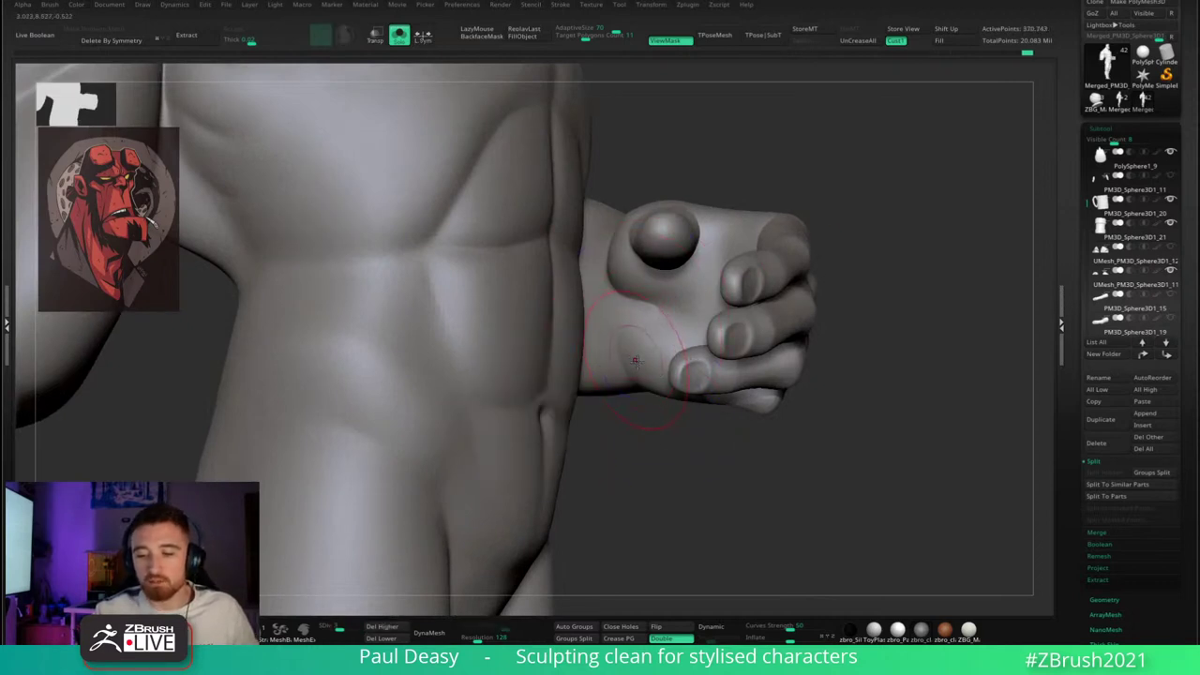
right_click_drag(647, 403, 632, 362)
right_click_drag(732, 394, 690, 364)
left_click_drag(691, 363, 635, 332)
- Sculpt and smooth the transition between the base of the thumb and the palm
key("b")
left_click(633, 330)
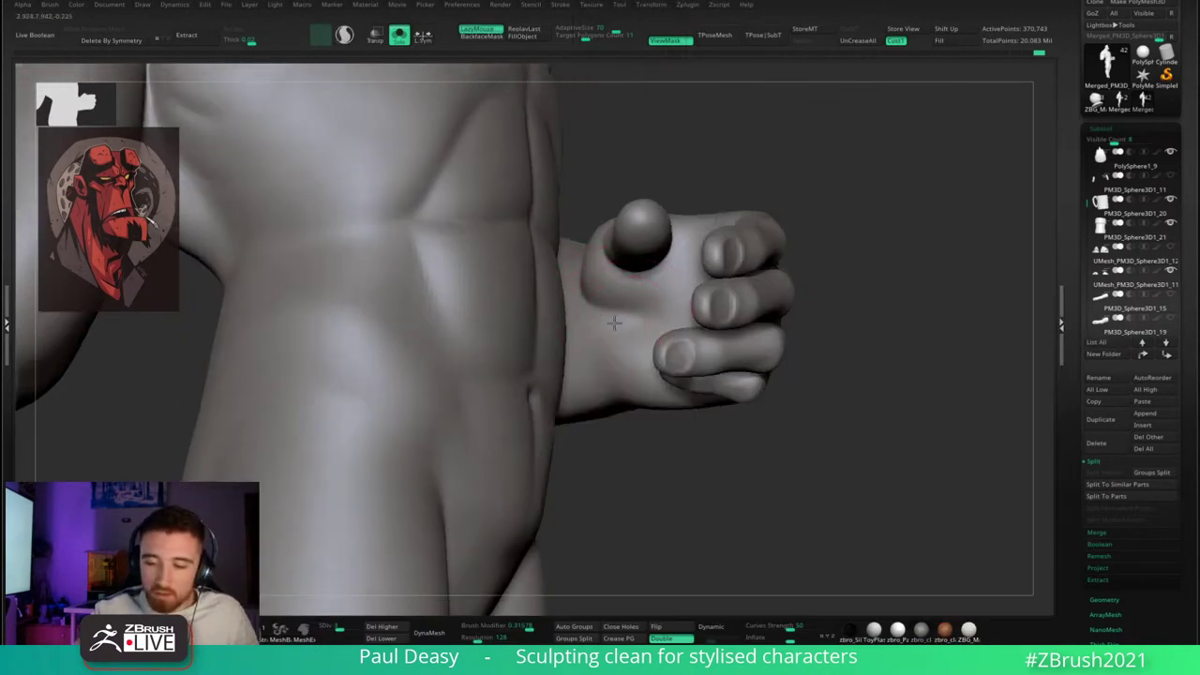
key("space")
right_click_drag(637, 354, 636, 347)
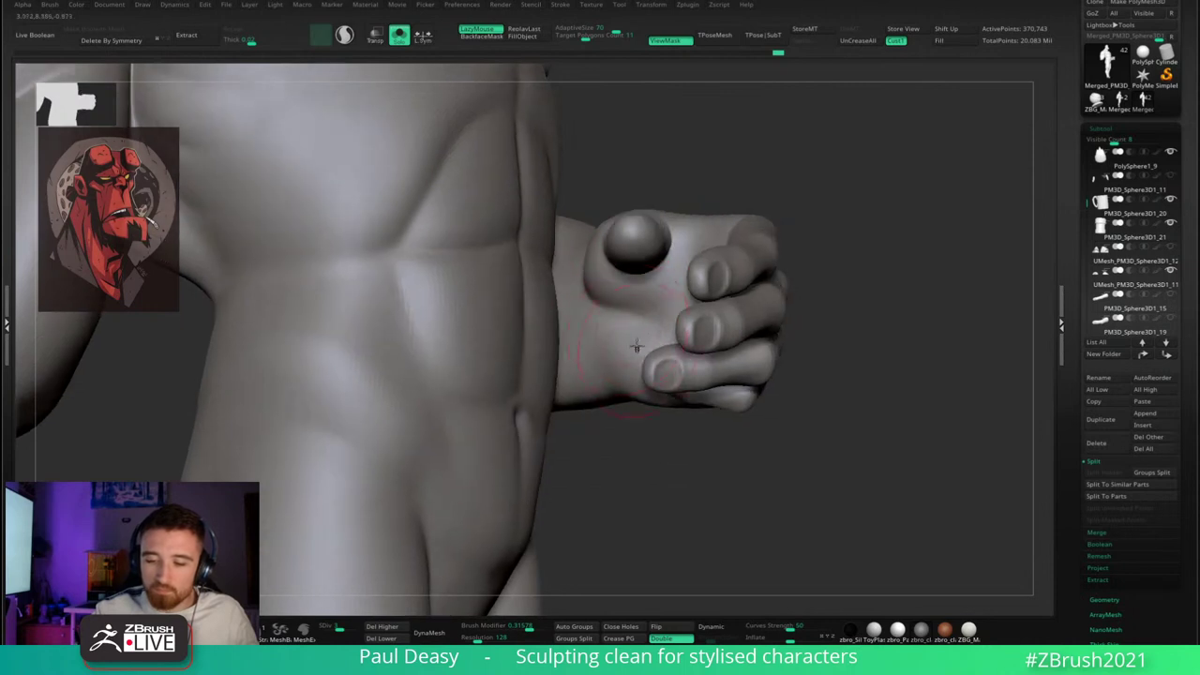
left_click_drag(636, 313, 644, 339, "shift")
key("space")
key("space")
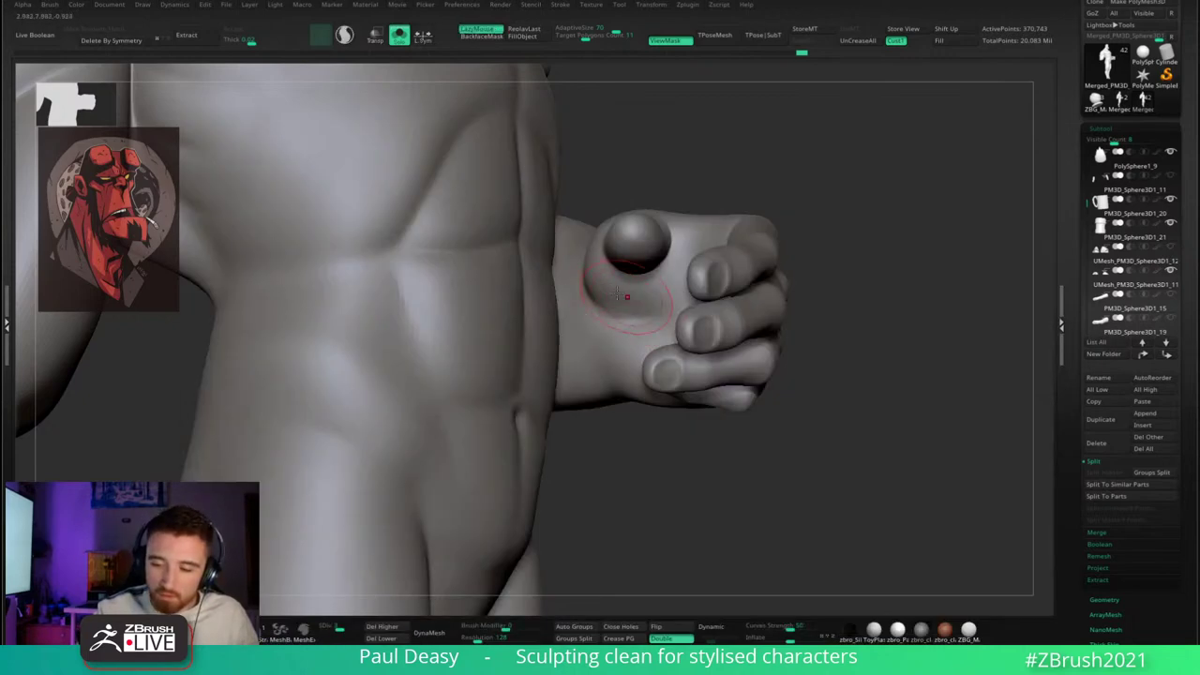
key("l")
left_click_drag(647, 324, 656, 319, "shift")
left_click_drag(835, 250, 881, 246)
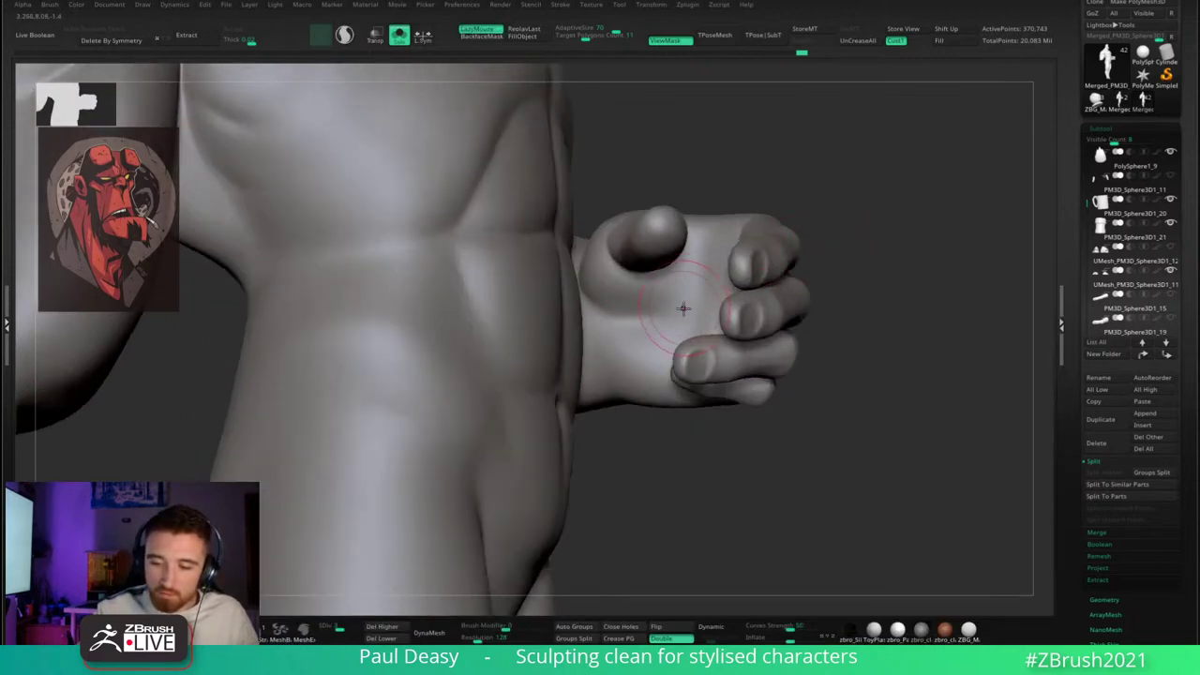
- Carve the crease across the palm beside the thumb with the DamStandard brush
key("b")
key("d")
key("s")
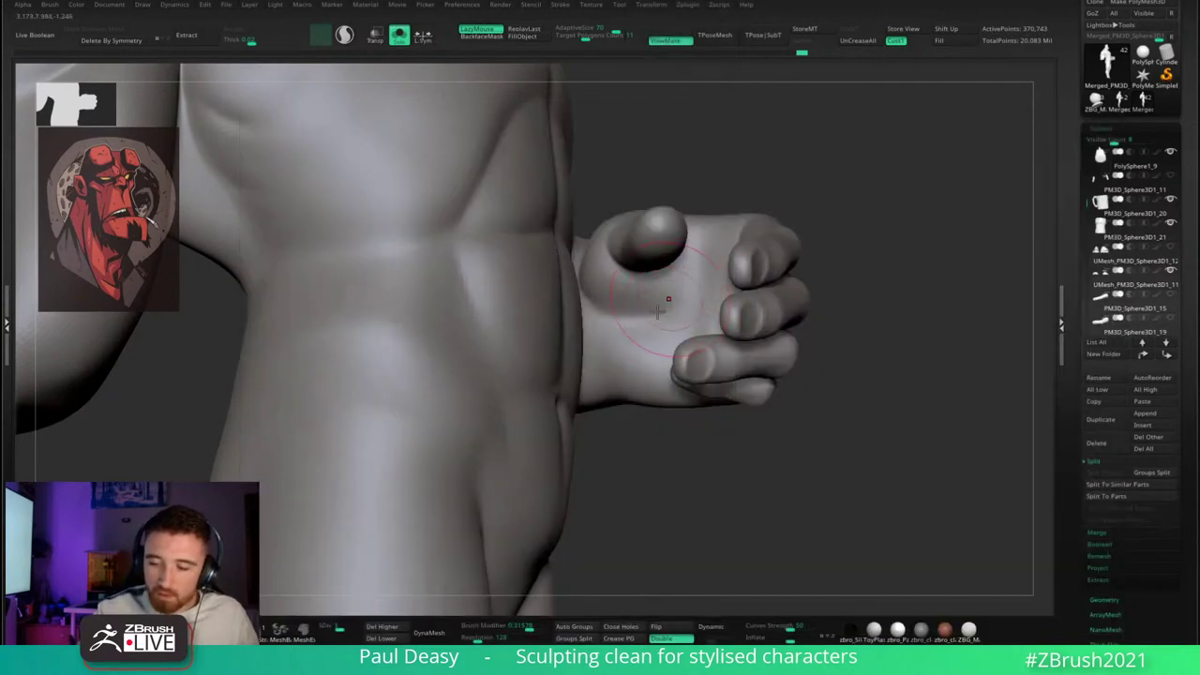
left_click_drag(657, 311, 691, 300)
right_click_drag(692, 300, 723, 259)
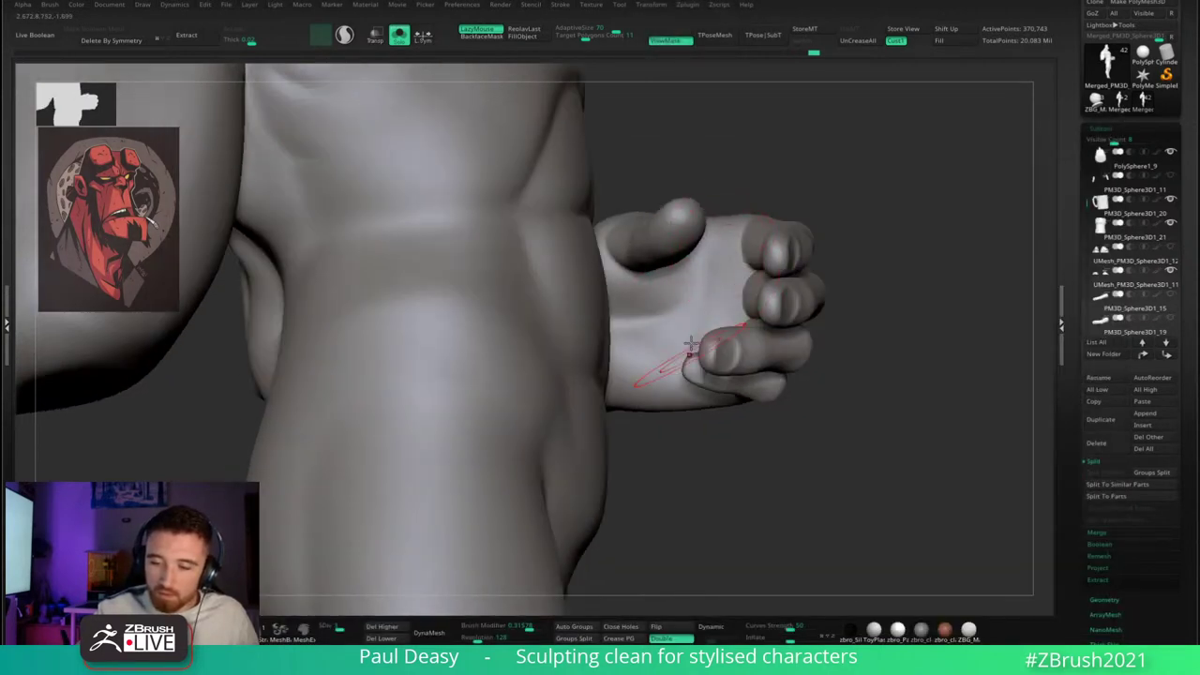
mouse_move(882, 263)
right_mouse_down()
mouse_move(871, 275)
mouse_move(881, 274)
mouse_move(885, 253)
mouse_move(782, 281)
mouse_move(793, 316)
mouse_move(770, 293)
mouse_move(916, 285)
right_mouse_up()
- Lower the subdivision level to 4 and smooth the middle finger's knuckle on the back of the hand
right_click(604, 378)
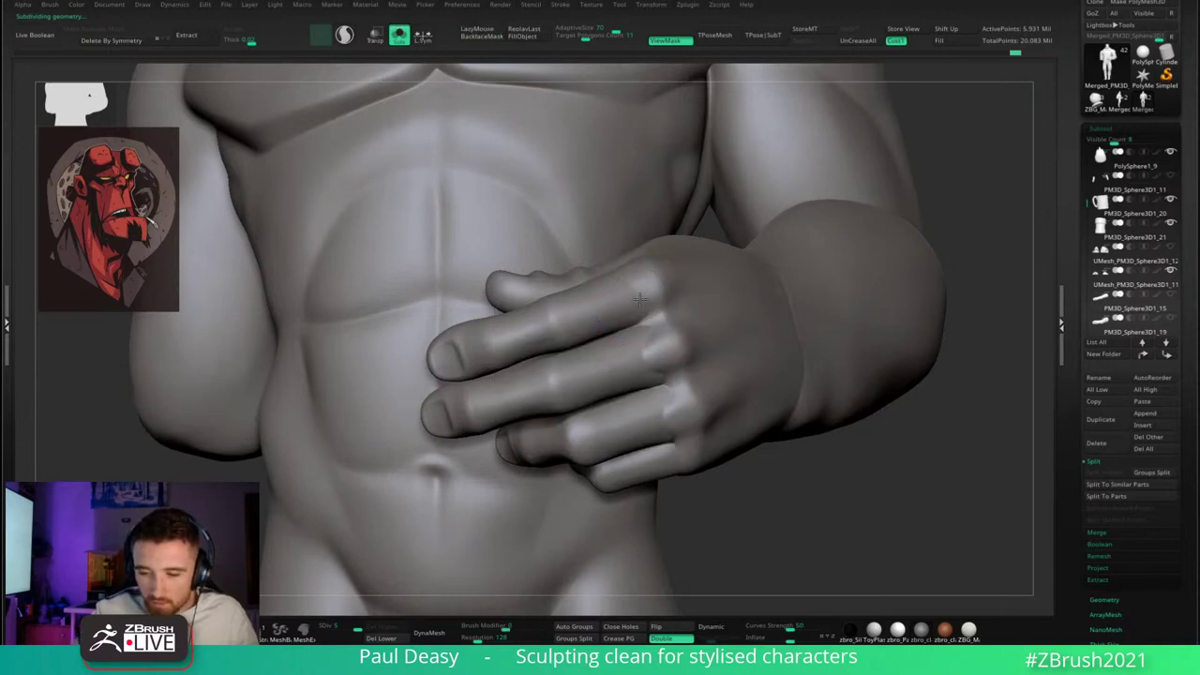
key("shift+d")
left_click_drag(651, 318, 630, 304, "shift")
right_click_drag(647, 327, 641, 307, "alt")
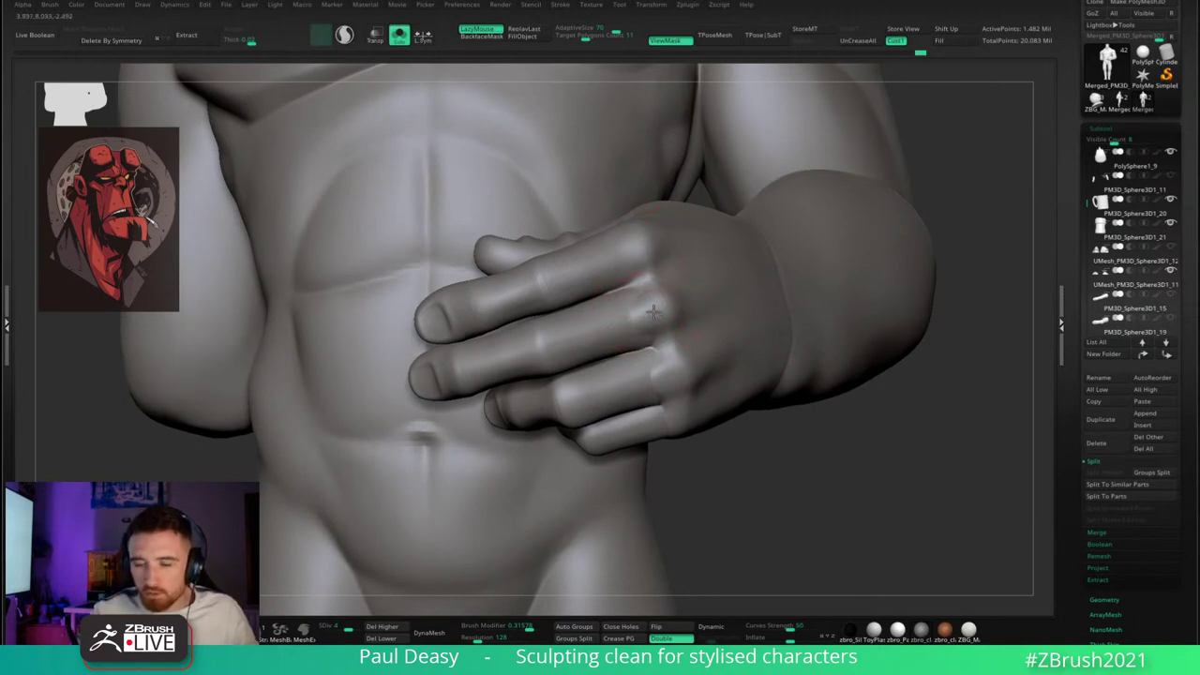
left_click_drag(638, 310, 640, 314, "shift")
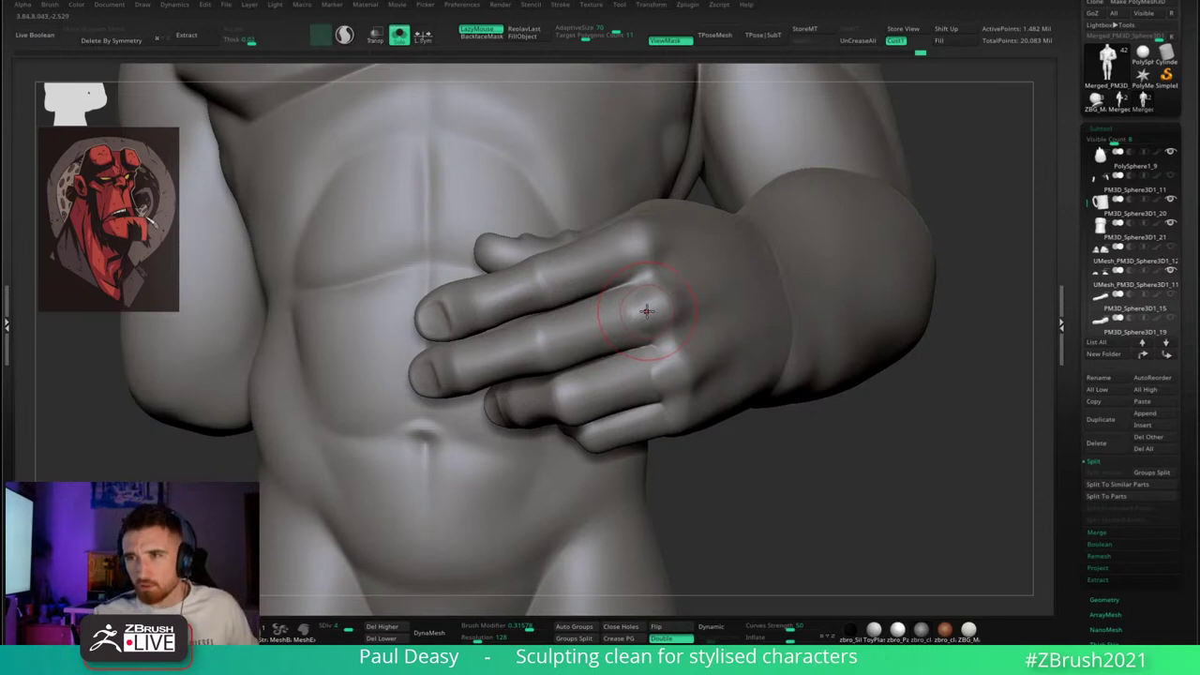
left_click_drag(647, 312, 645, 320, "shift")
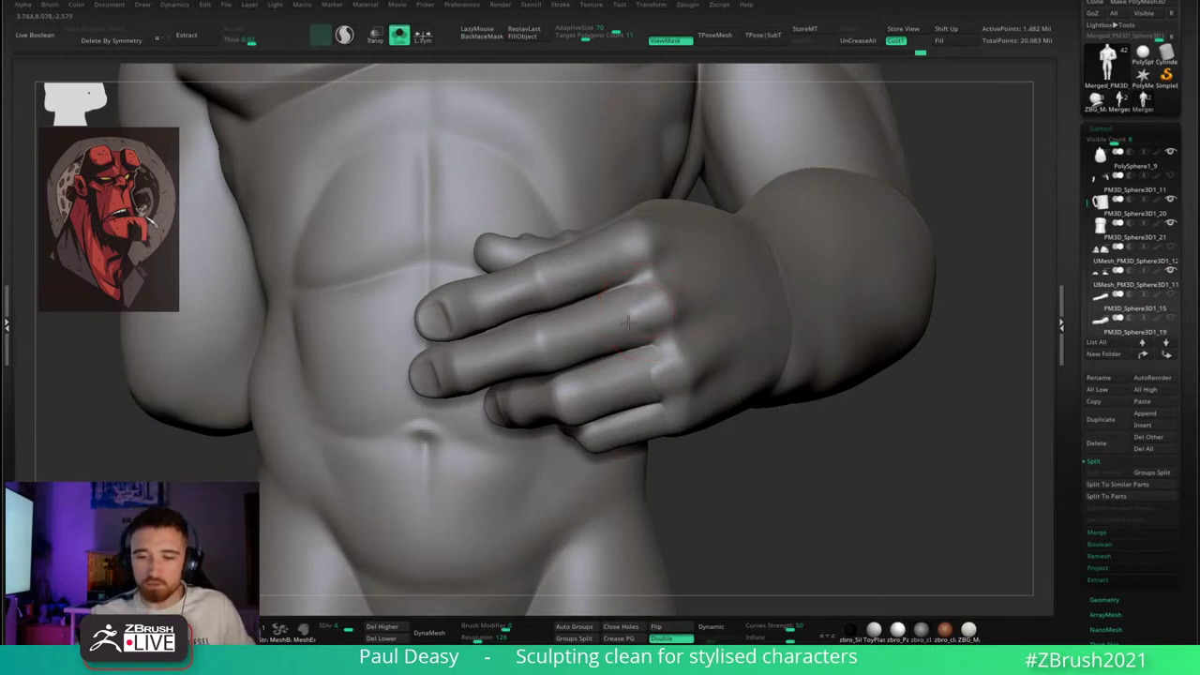
- Smooth the knuckles of the index, ring and little fingers
right_click_drag(645, 317, 641, 296)
left_click_drag(619, 241, 611, 235, "shift")
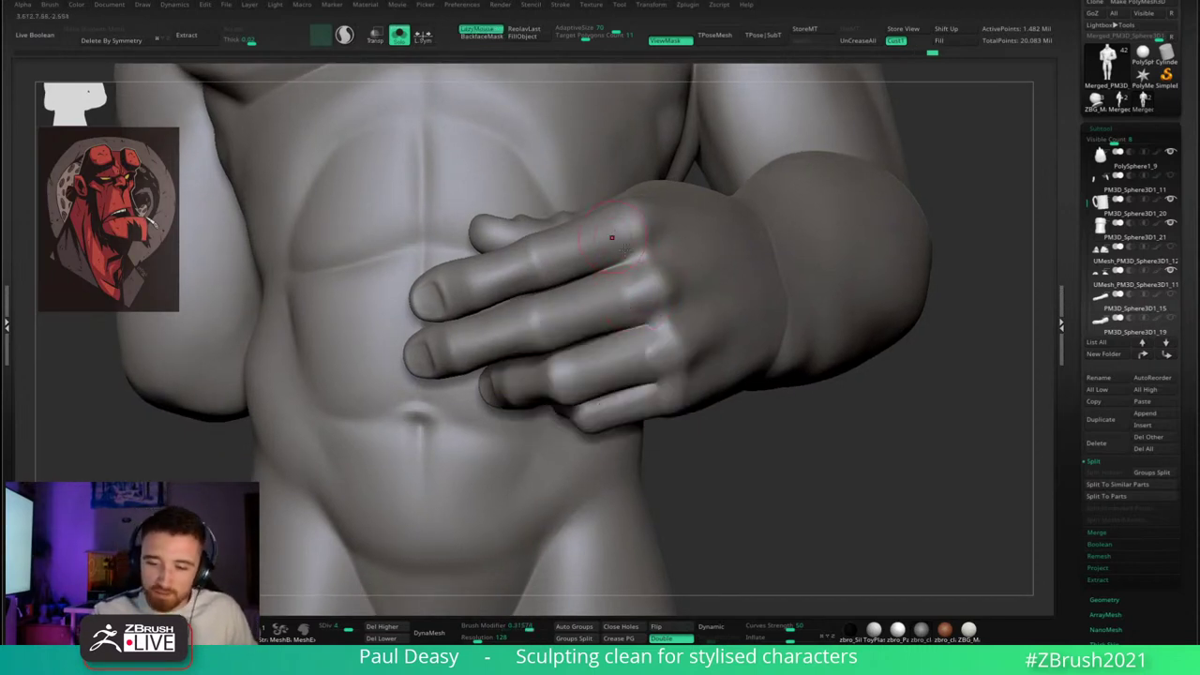
right_click_drag(657, 348, 647, 322)
left_click_drag(643, 320, 642, 331, "shift")
right_click_drag(641, 331, 634, 325)
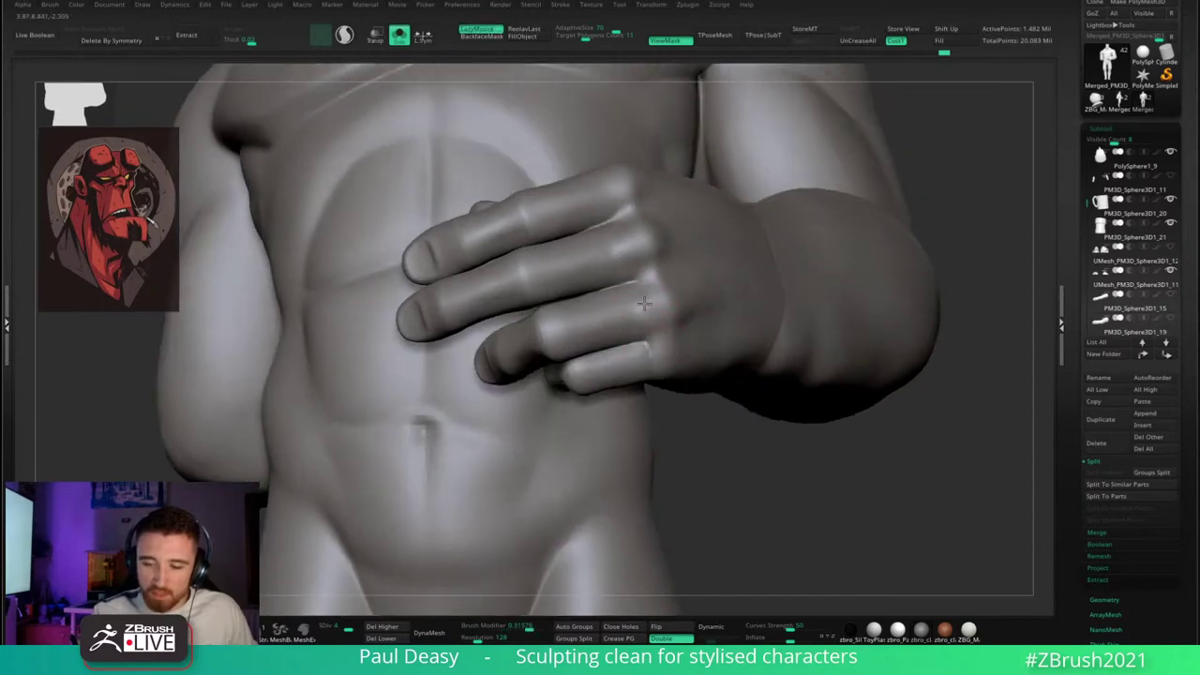
left_click_drag(651, 351, 653, 357, "shift")
right_click_drag(652, 356, 638, 319)
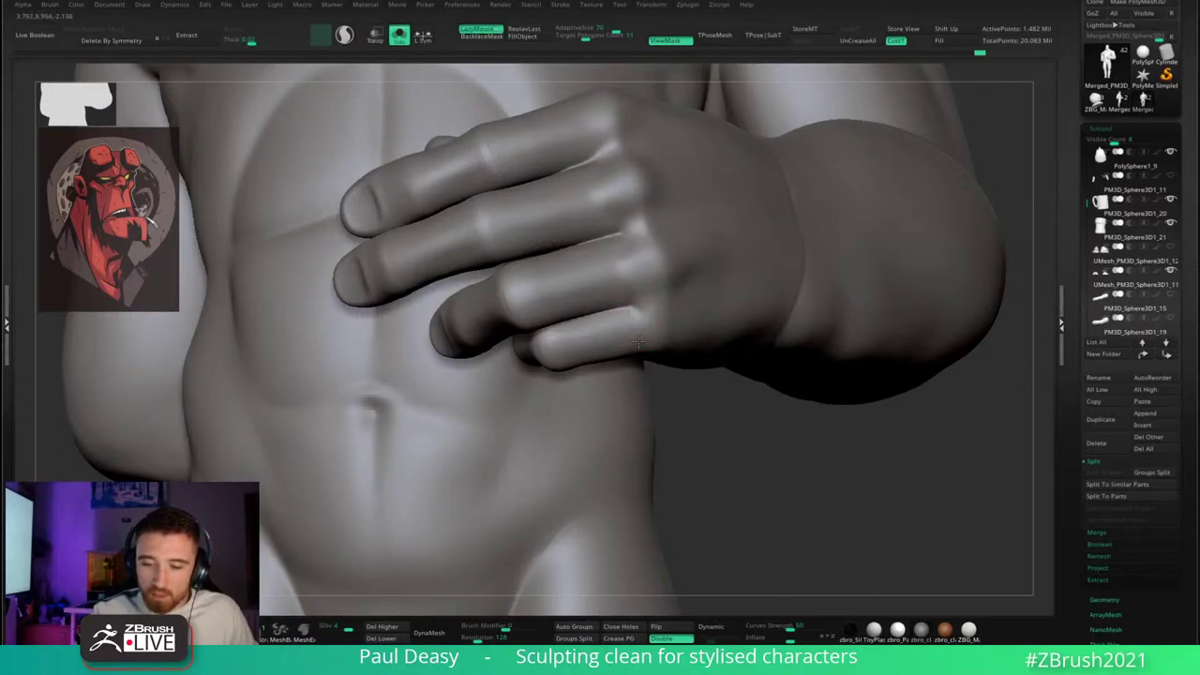
left_click_drag(638, 315, 642, 321, "shift")
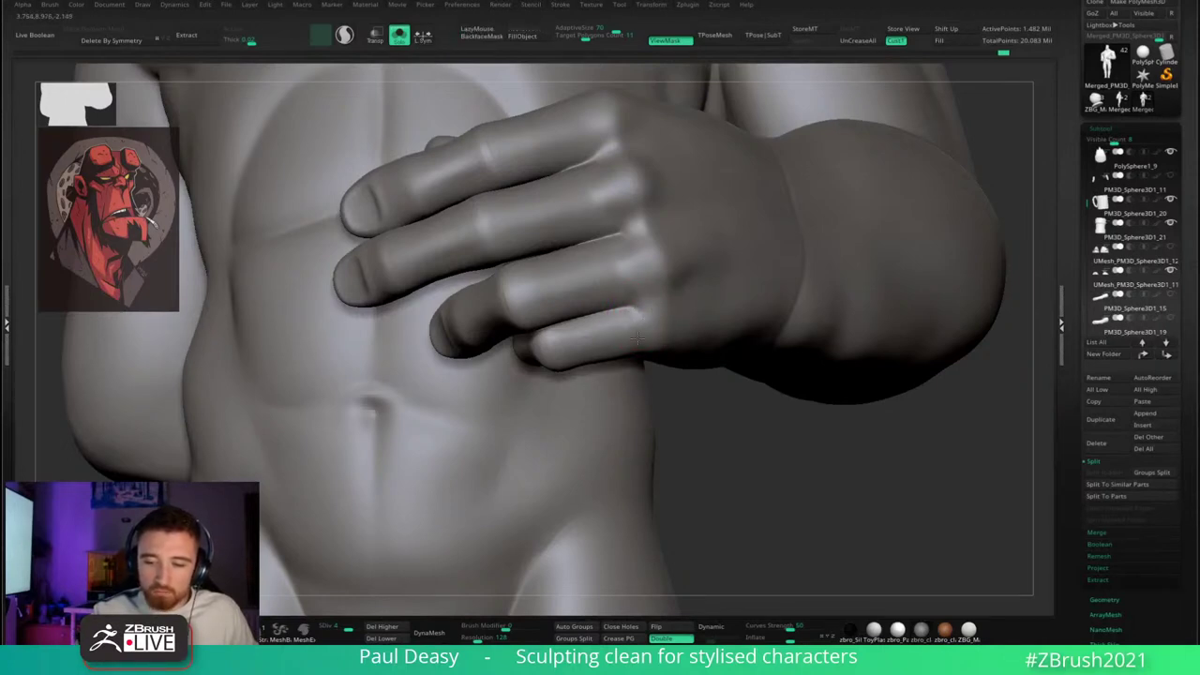
- Adjust the shape of the outer knuckles near the little finger with the Move brush
right_click_drag(645, 324, 662, 320)
key("b")
key("m")
key("v")
key("space")
left_click_drag(668, 317, 688, 316)
mouse_move(647, 291)
right_mouse_down()
mouse_move(637, 300)
mouse_move(632, 286)
right_mouse_up()
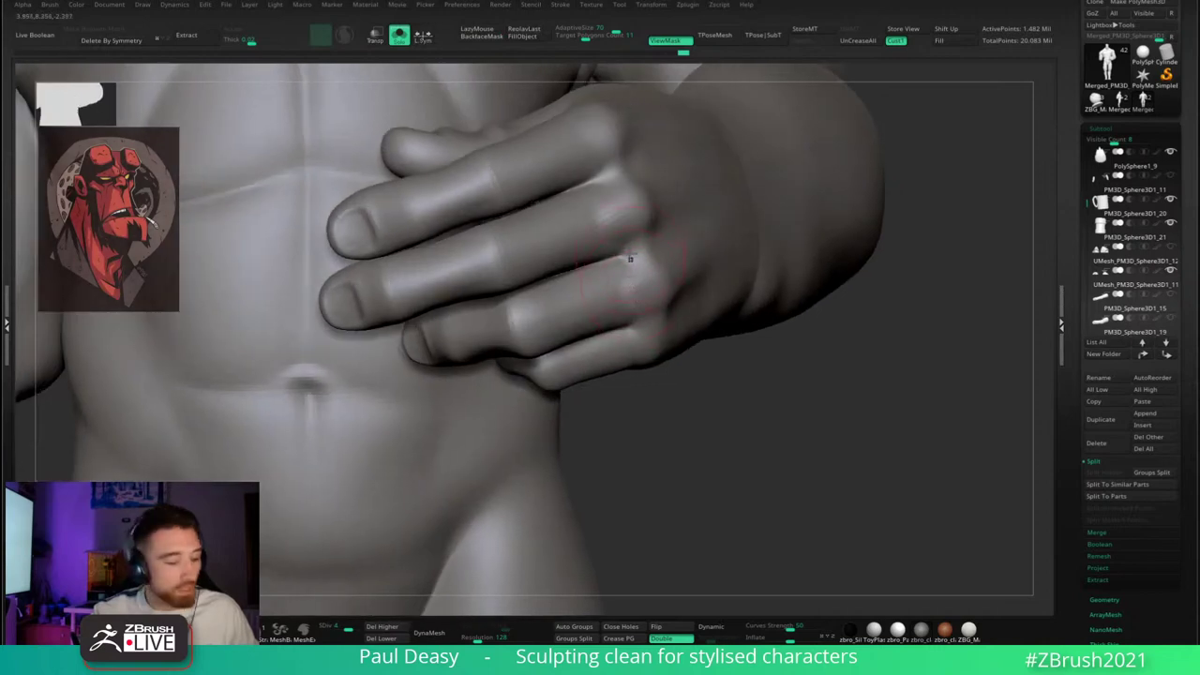
- Refine the ring finger's knuckle with the Standard brush
key("b")
key("s")
key("t")
key("space")
left_click_drag(643, 298, 649, 298)
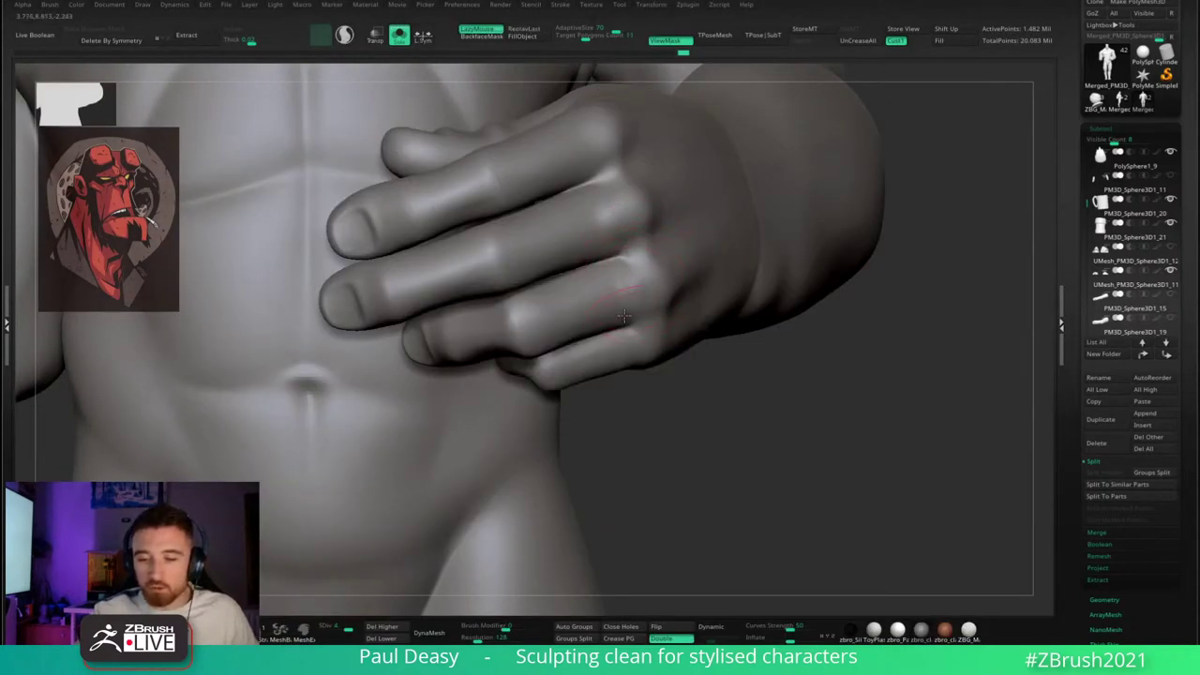
right_click_drag(624, 317, 606, 199)
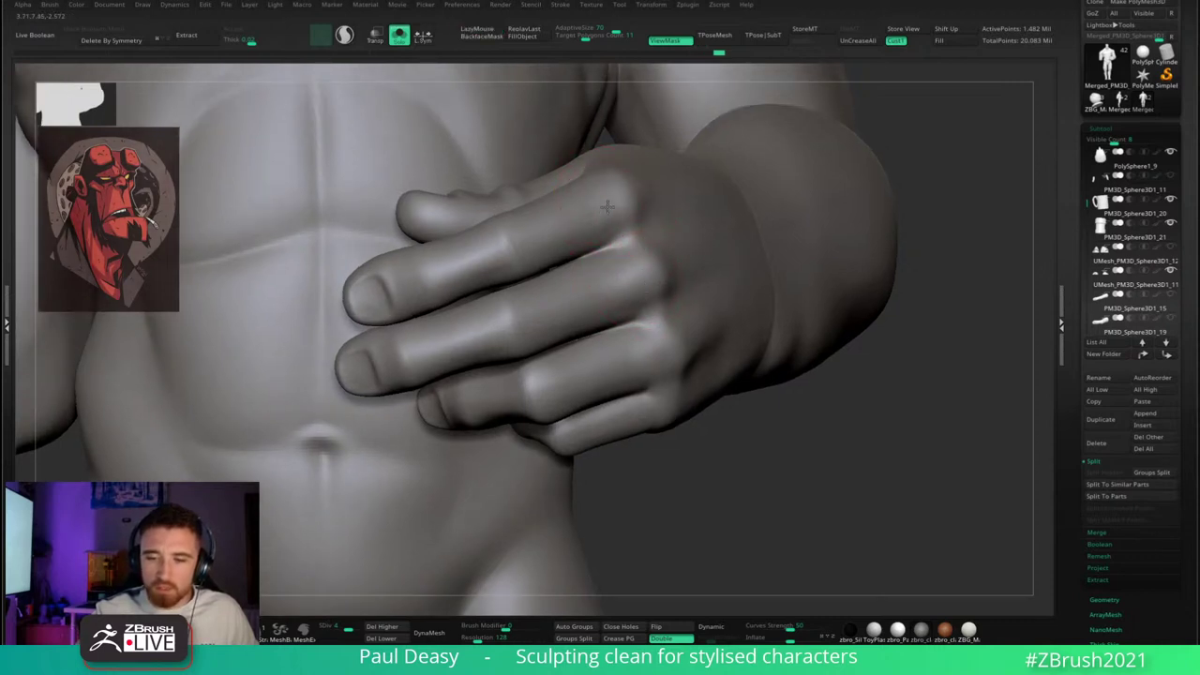
- Smooth the crease between the back of the hand and the forearm at subdivision level 2
right_click_drag(595, 214, 681, 237)
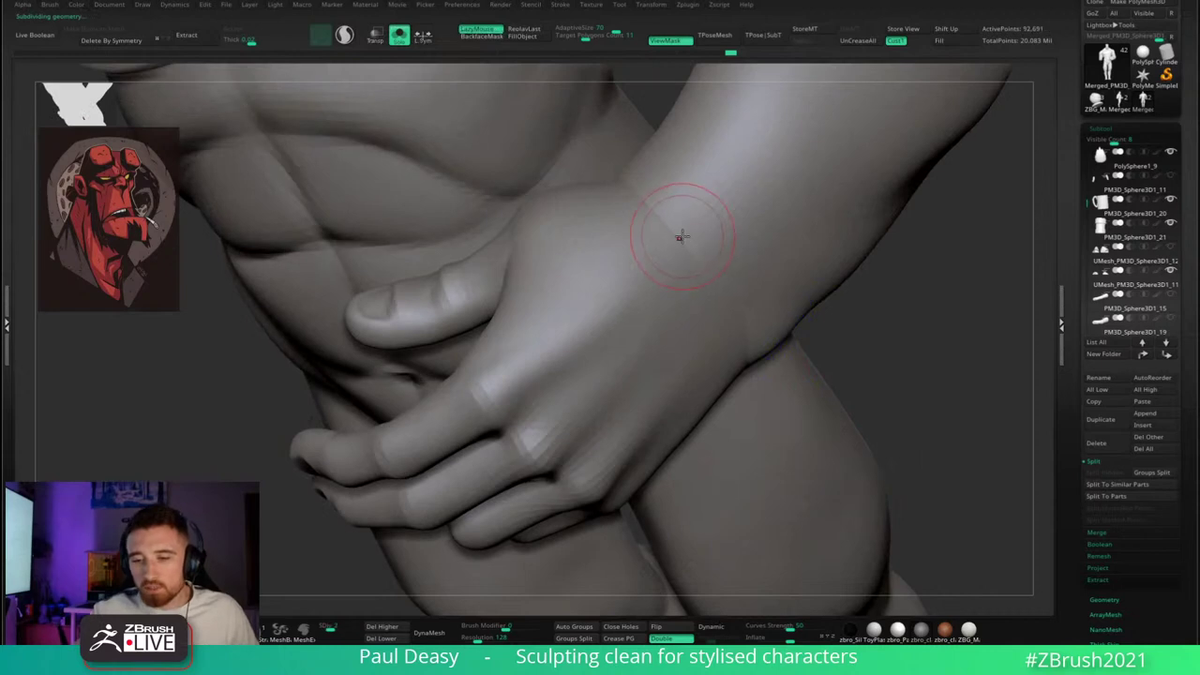
mouse_move(647, 300)
left_mouse_down("shift")
mouse_move(660, 222)
mouse_move(680, 257)
left_mouse_up("shift")
left_click_drag(898, 322, 924, 300)
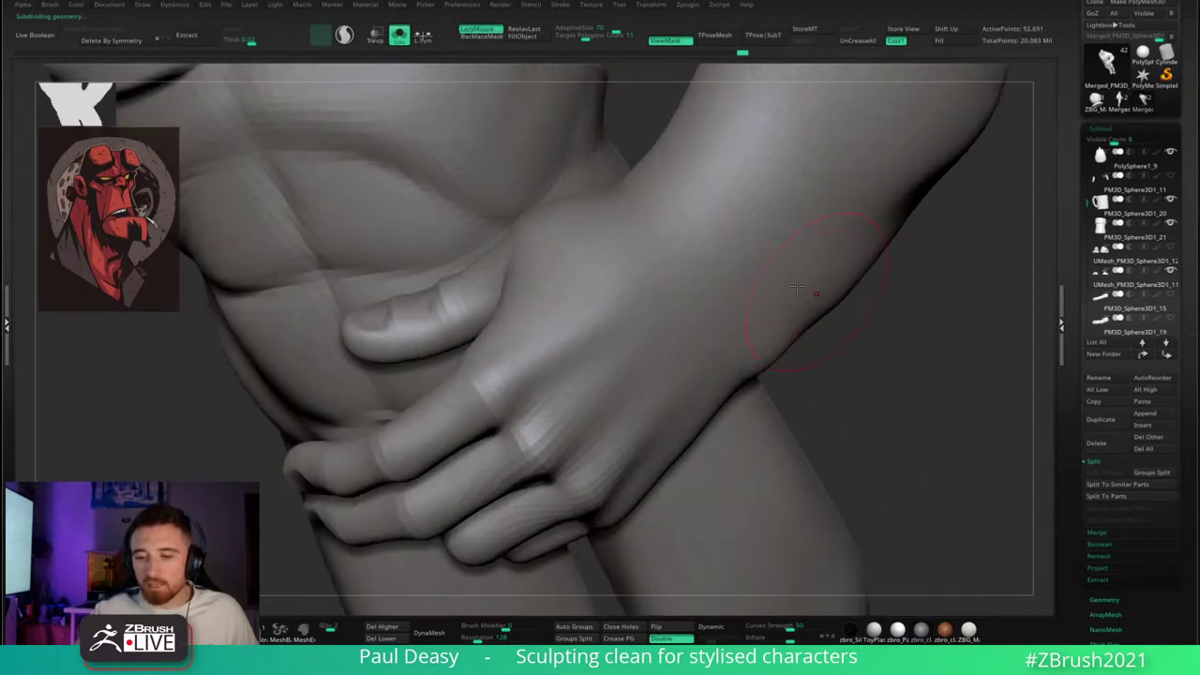
mouse_move(708, 201)
left_mouse_down("shift")
mouse_move(643, 203)
mouse_move(755, 147)
left_mouse_up("shift")
- Smooth the back and outer side of the wrist at a higher subdivision level, checking it from several angles
key("d")
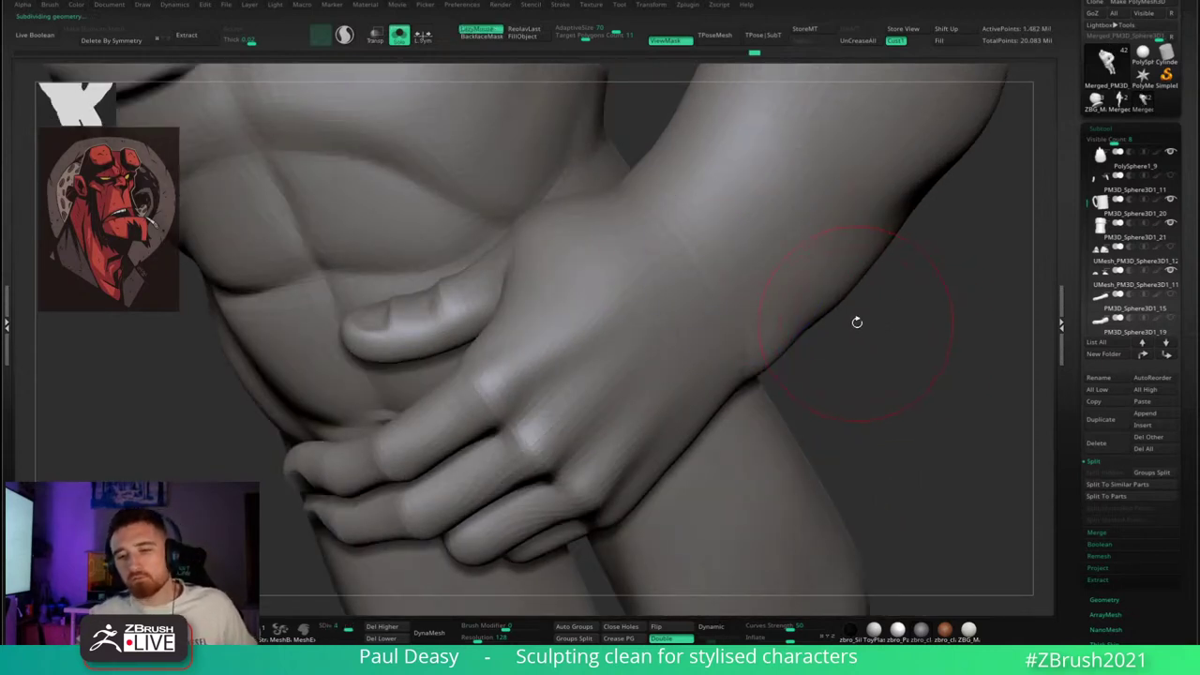
left_click_drag(722, 251, 671, 208, "shift")
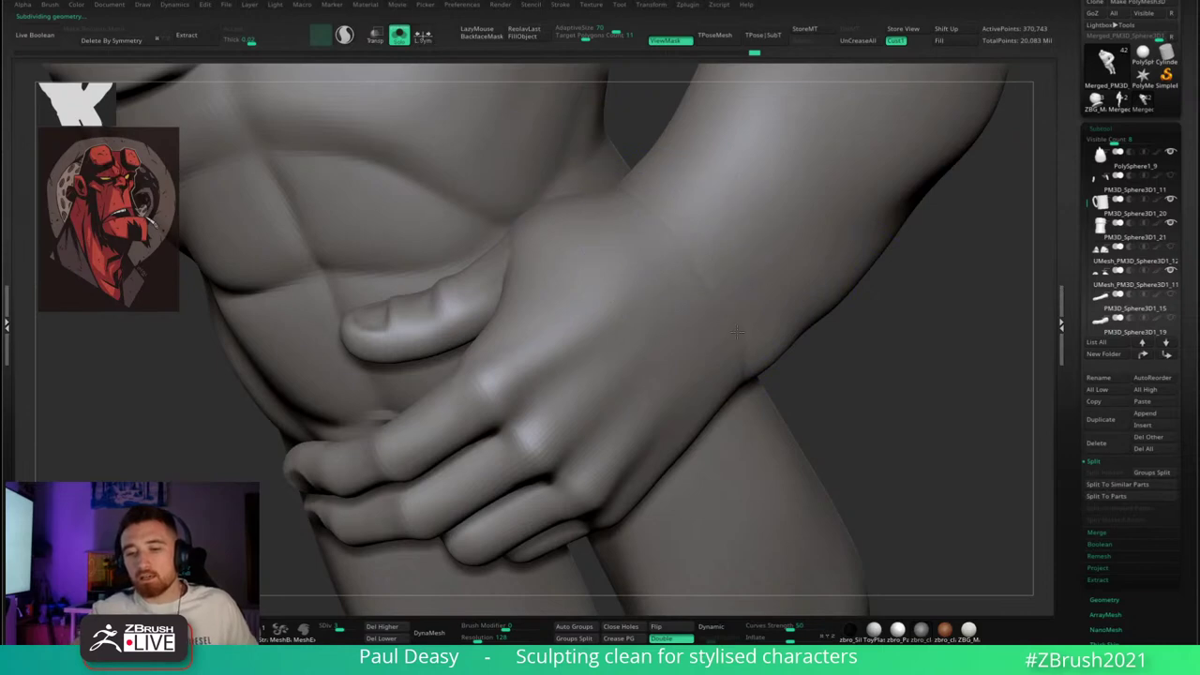
key("l")
right_click_drag(887, 340, 642, 293)
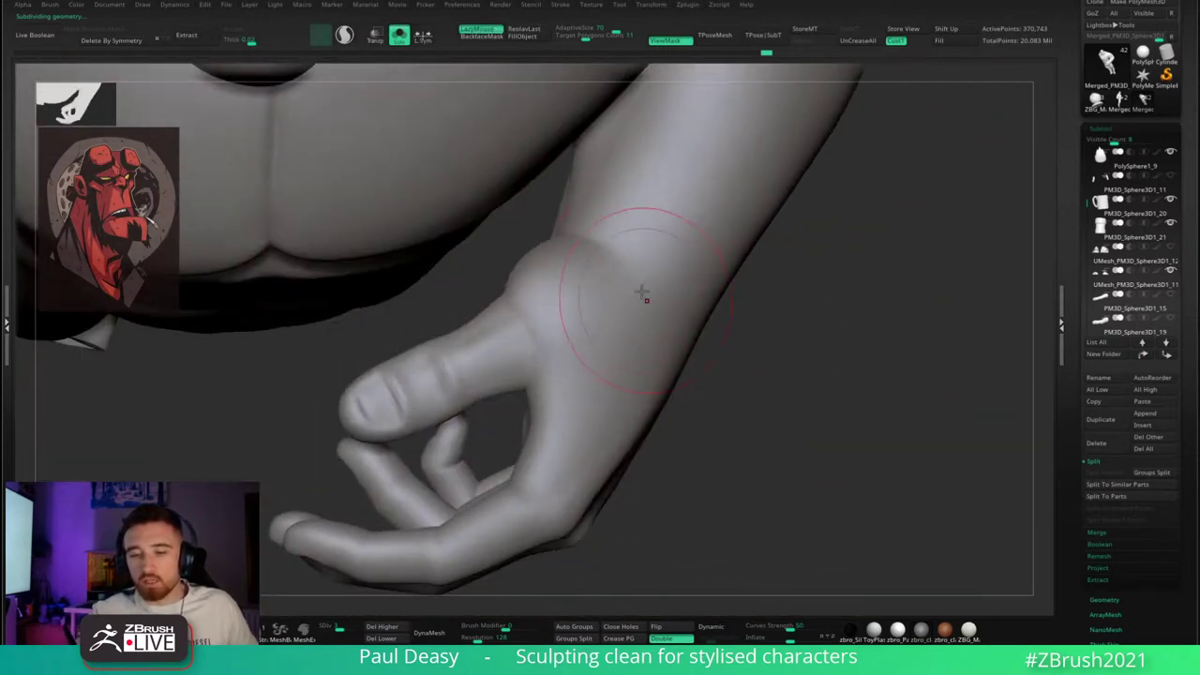
mouse_move(852, 326)
left_mouse_down()
mouse_move(764, 371)
mouse_move(727, 349)
left_mouse_up()
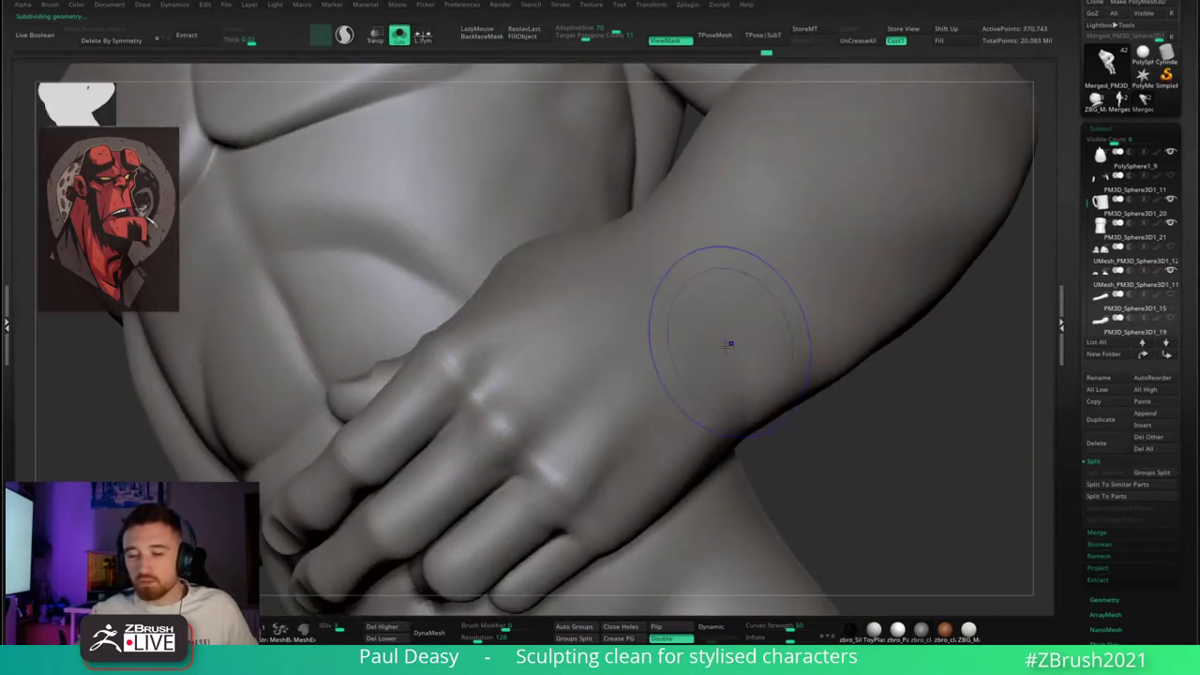
left_click_drag(870, 414, 835, 349)
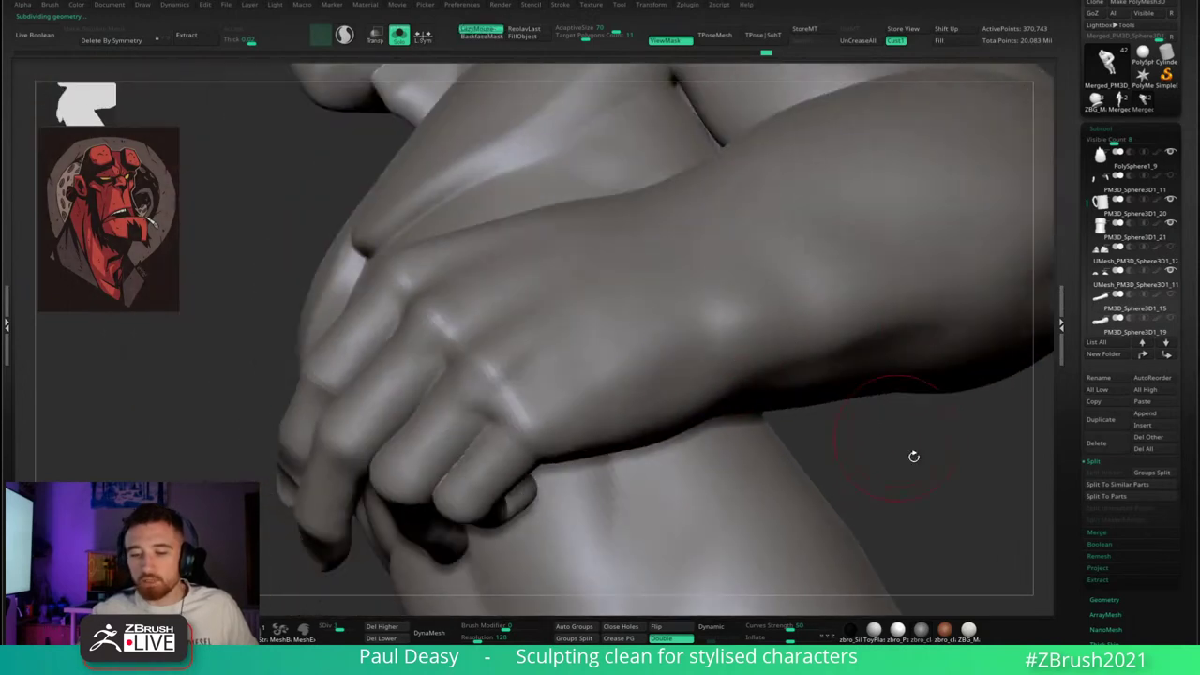
left_click_drag(914, 457, 764, 355)
right_click_drag(712, 332, 822, 341)
key("l")
- Adjust the forearm's shape just above the wrist with the Move brush
key("space")
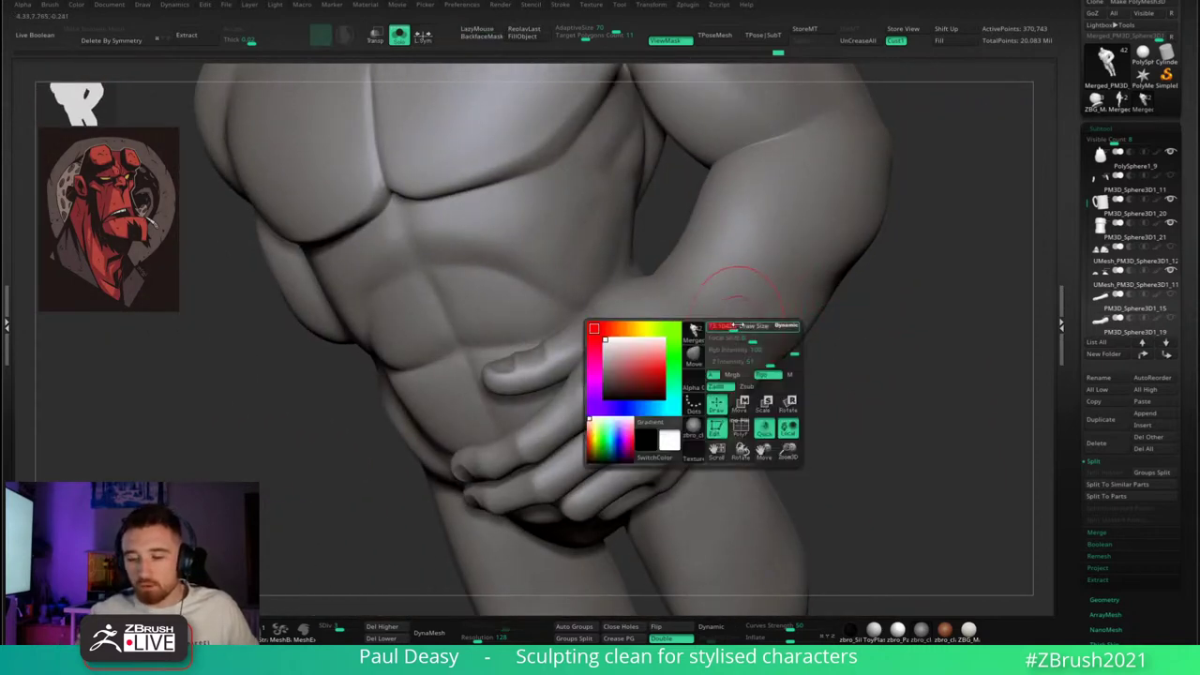
key("l")
key("space")
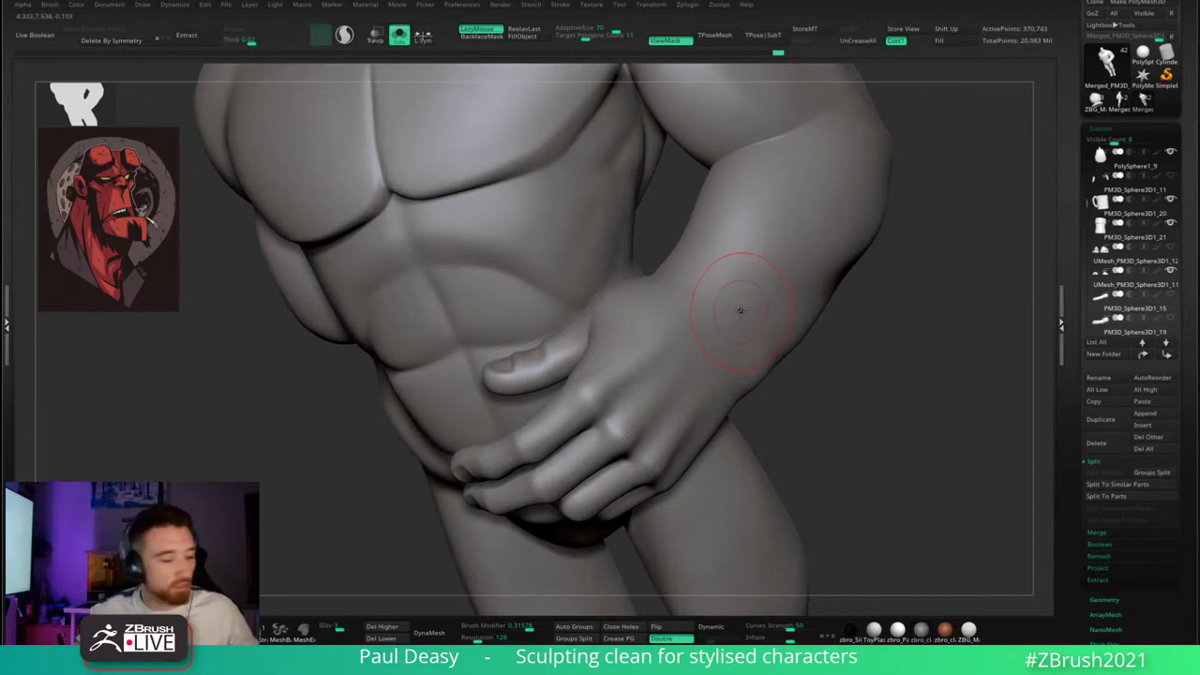
key("b")
key("m")
key("v")
key("space")
left_click_drag(745, 308, 763, 299)
- Reshape the forearm's outer contour with a large Move brush and return the mesh to a higher subdivision level
left_click_drag(810, 352, 857, 354)
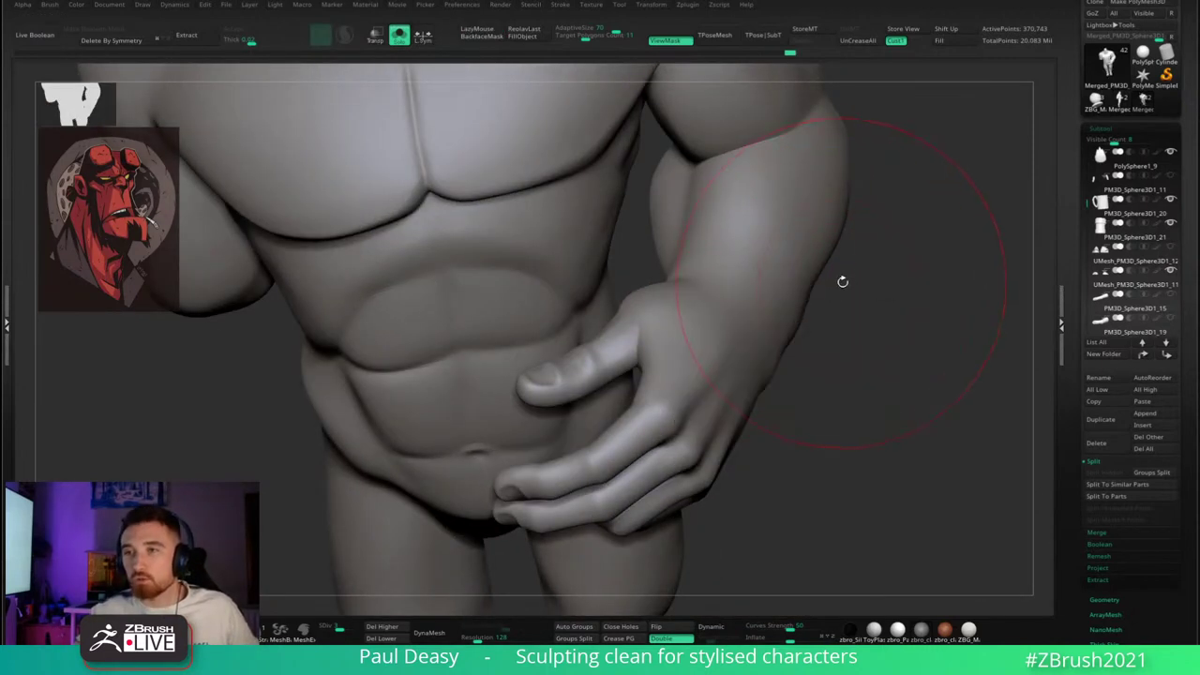
key("space")
right_click_drag(846, 271, 859, 278)
left_click_drag(859, 279, 866, 262)
key("space")
key("d")
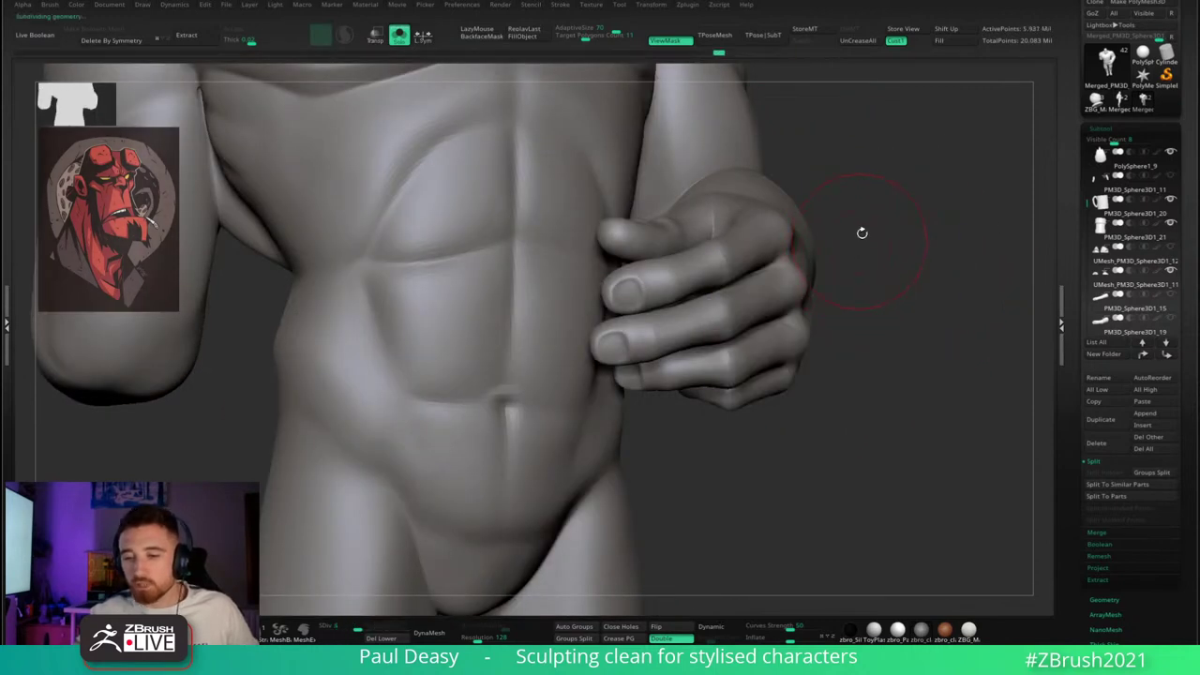
- Refine the base of the thumb and the adjoining palm with the Move brush at subdivision level 3
mouse_move(860, 233)
right_mouse_down()
mouse_move(816, 290)
mouse_move(694, 317)
mouse_move(694, 300)
mouse_move(683, 307)
right_mouse_up()
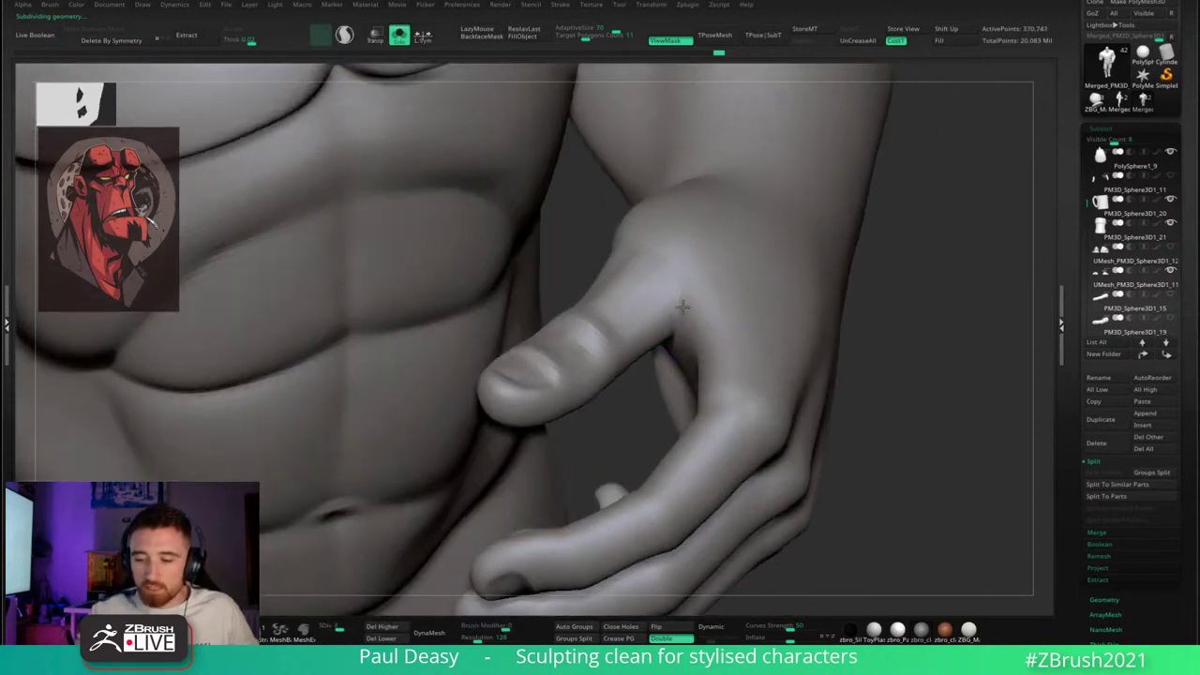
mouse_move(620, 233)
right_mouse_down()
mouse_move(638, 265)
mouse_move(634, 244)
right_mouse_up()
key("space")
left_click_drag(633, 245, 638, 245)
mouse_move(634, 249)
right_mouse_down()
mouse_move(615, 383)
mouse_move(572, 370)
right_mouse_up()
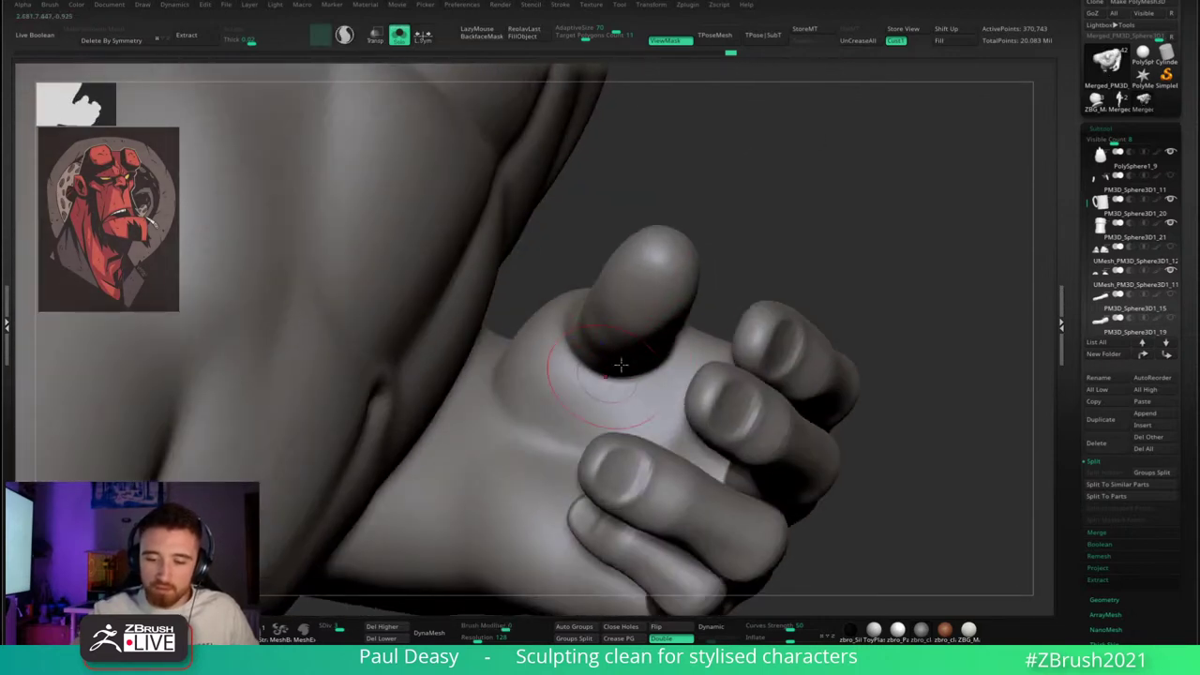
mouse_move(541, 436)
right_mouse_down()
mouse_move(863, 254)
mouse_move(771, 313)
right_mouse_up()
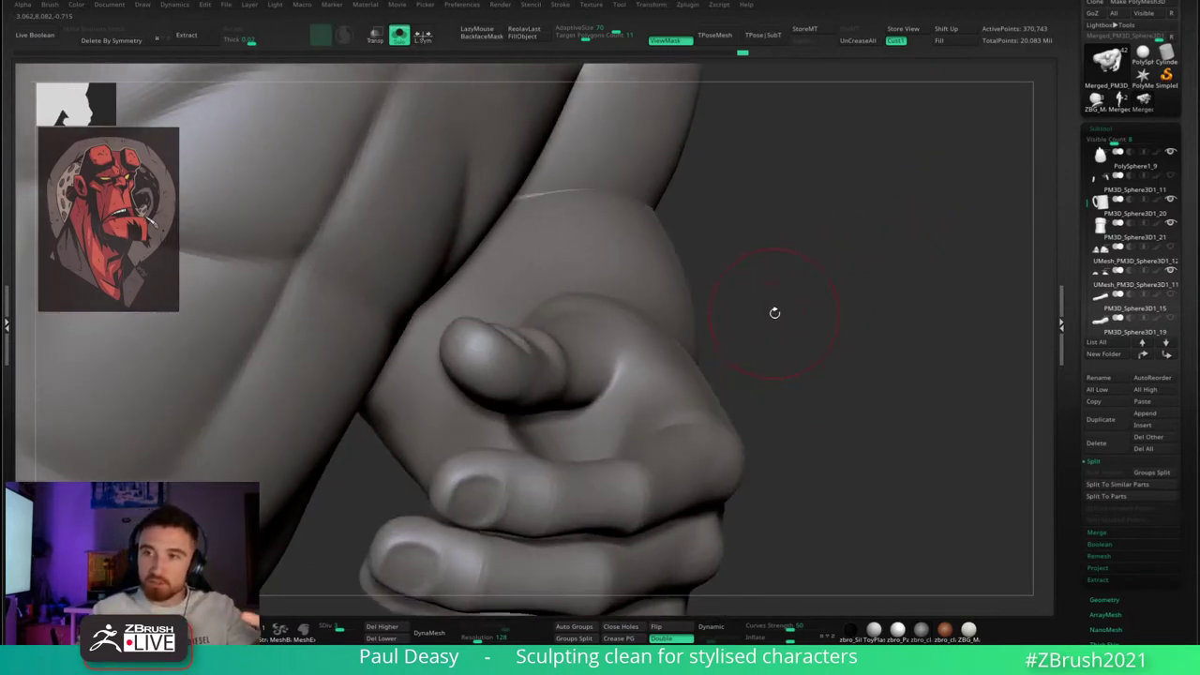
- Reshape the web between the thumb and index finger with the Move brush at subdivision level 1
mouse_move(771, 328)
right_mouse_down()
mouse_move(619, 357)
mouse_move(565, 343)
mouse_move(570, 292)
mouse_move(535, 300)
mouse_move(603, 251)
mouse_move(571, 332)
mouse_move(546, 316)
right_mouse_up()
key("space")
key("space")
key("space")
key("shift+d")
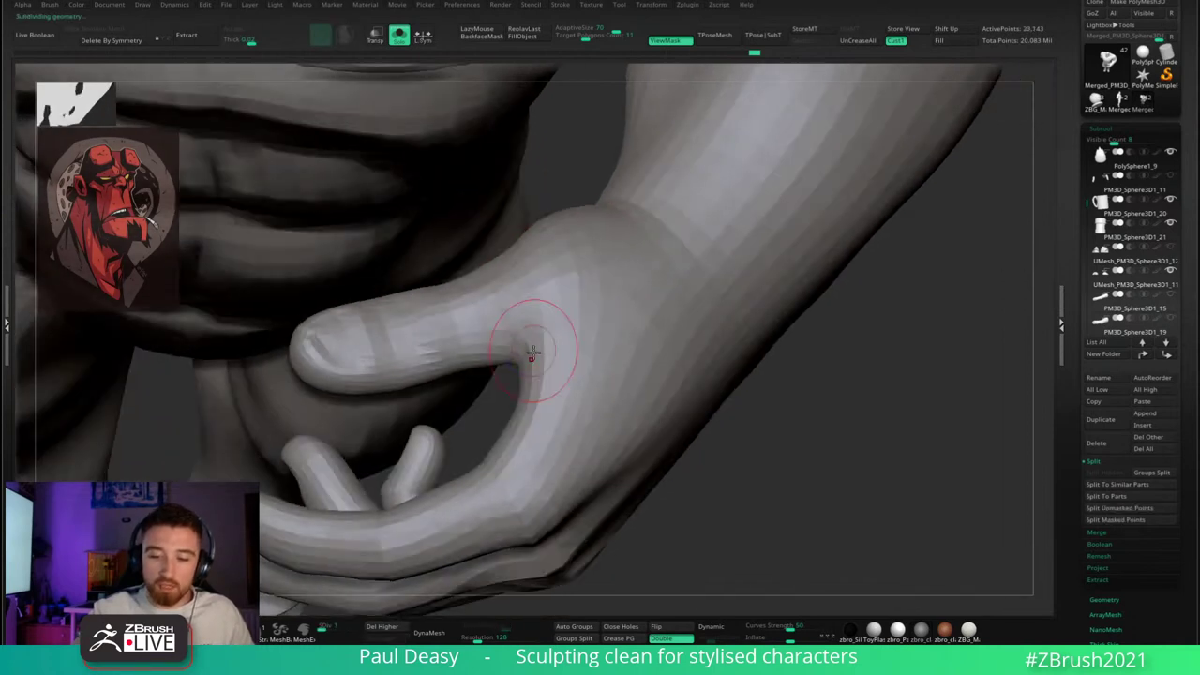
key("space")
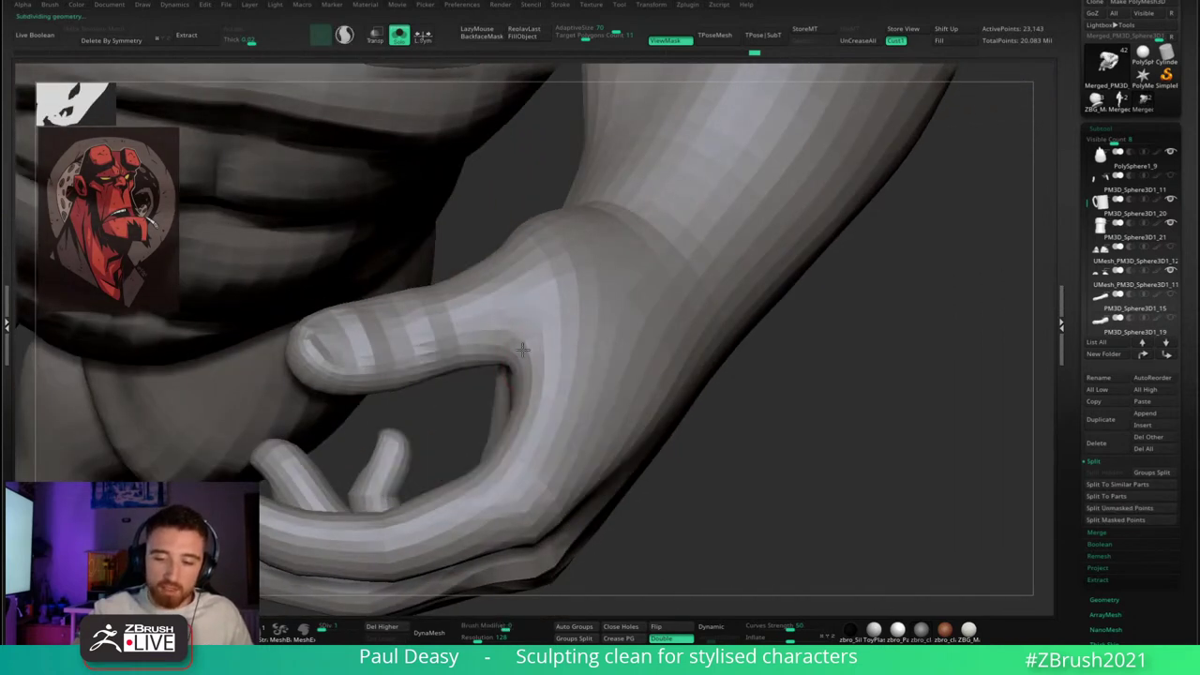
key("space")
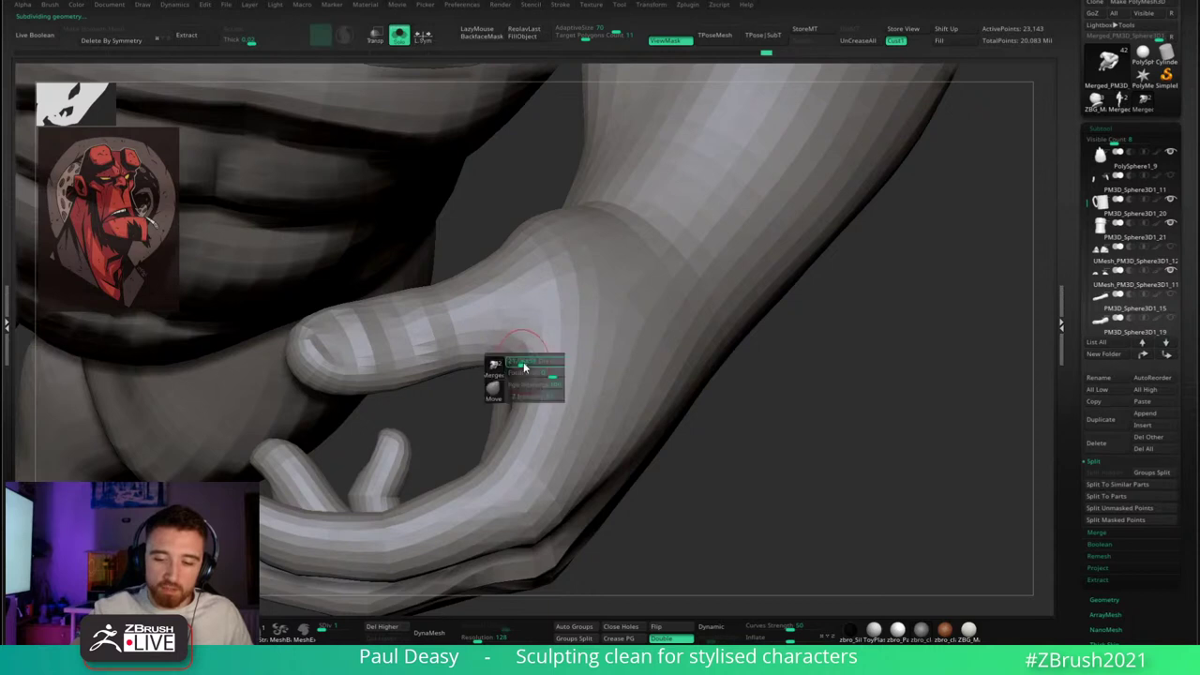
right_click_drag(519, 368, 756, 327)
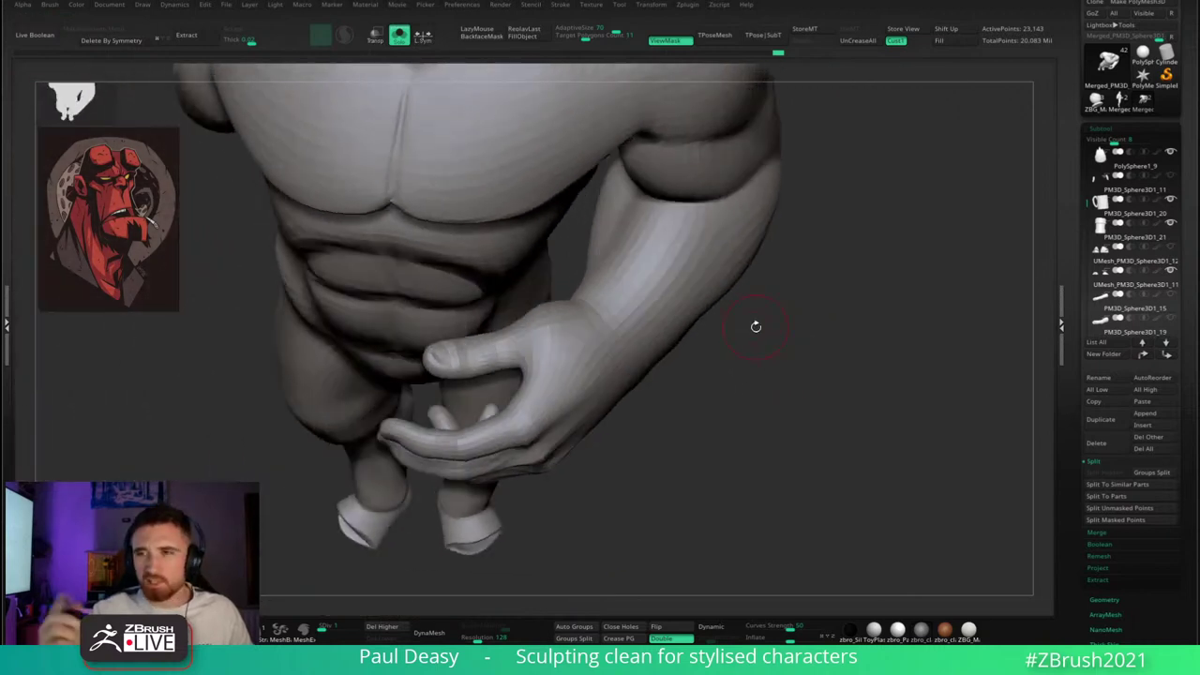
- Adjust the wrist beside the thumb's base with the Move brush and raise the mesh to subdivision level 4
key("space")
left_click_drag(591, 332, 606, 331)
right_click_drag(696, 387, 742, 359)
key("d")
key("d")
key("d")
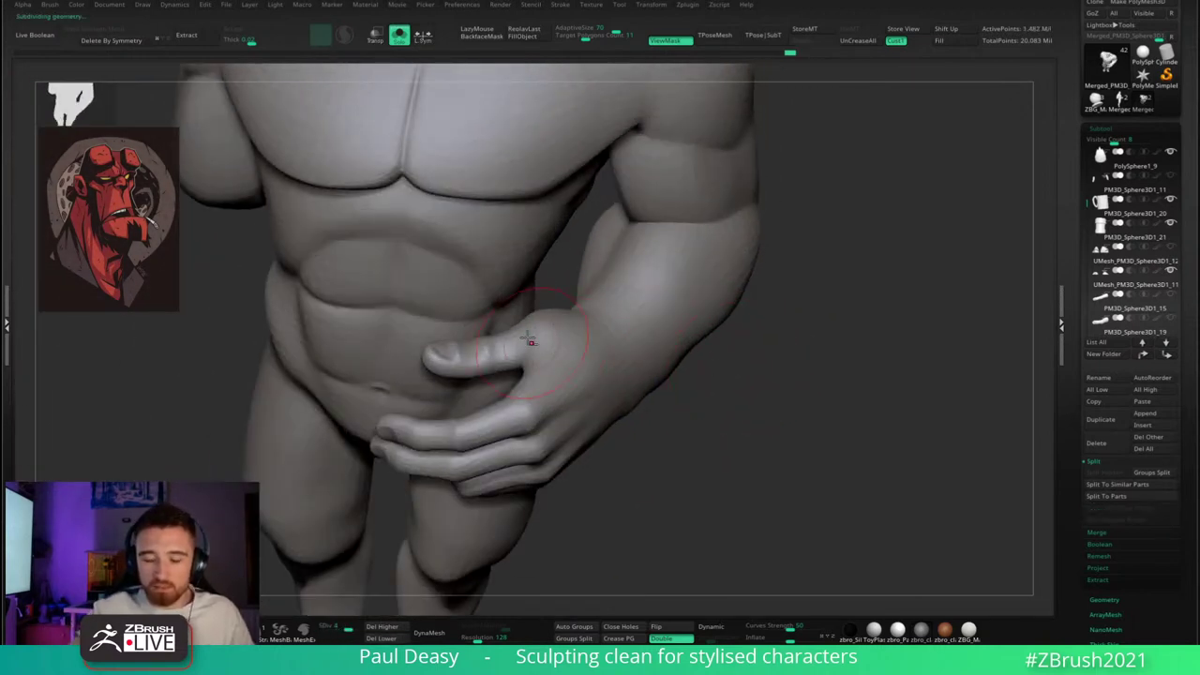
- Adjust and smooth the web between the thumb and index finger
right_click_drag(532, 341, 527, 410, "ctrl")
key("space")
left_click_drag(563, 343, 550, 343)
right_click_drag(535, 349, 552, 362)
left_click_drag(552, 362, 519, 361, "shift")
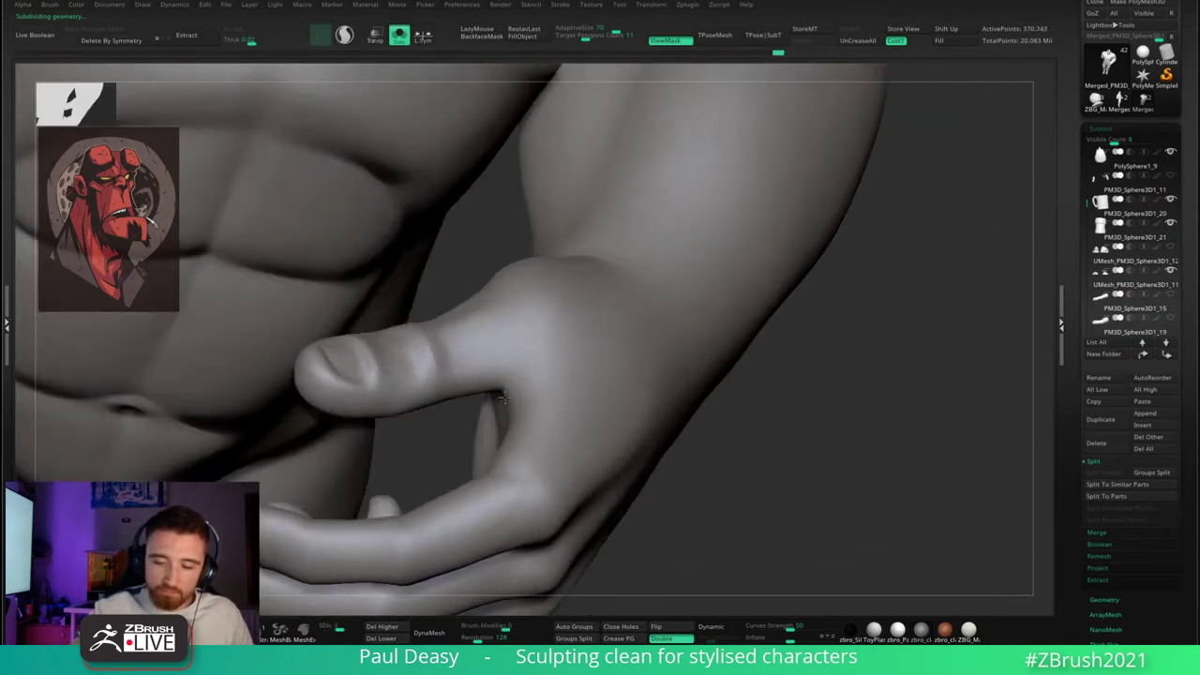
- Refine the contour of the thumb's base at subdivision level 3 and return the mesh to level 5
key("shift+d")
right_click_drag(507, 360, 530, 355)
right_click_drag(523, 262, 511, 265)
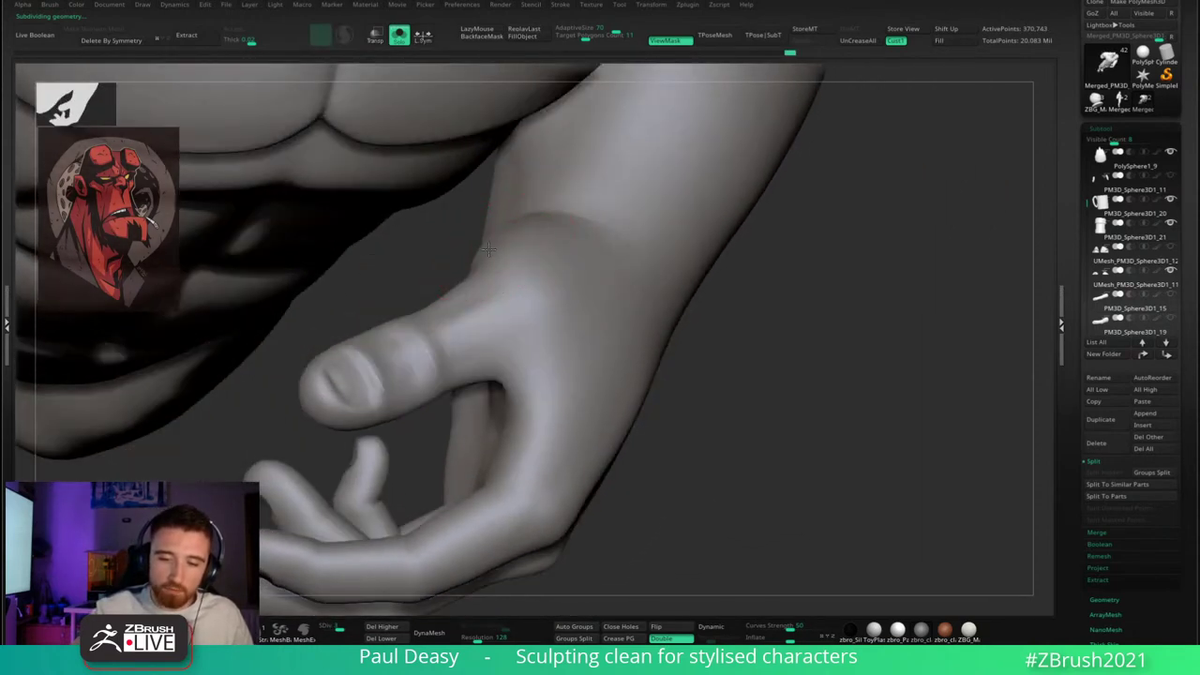
key("space")
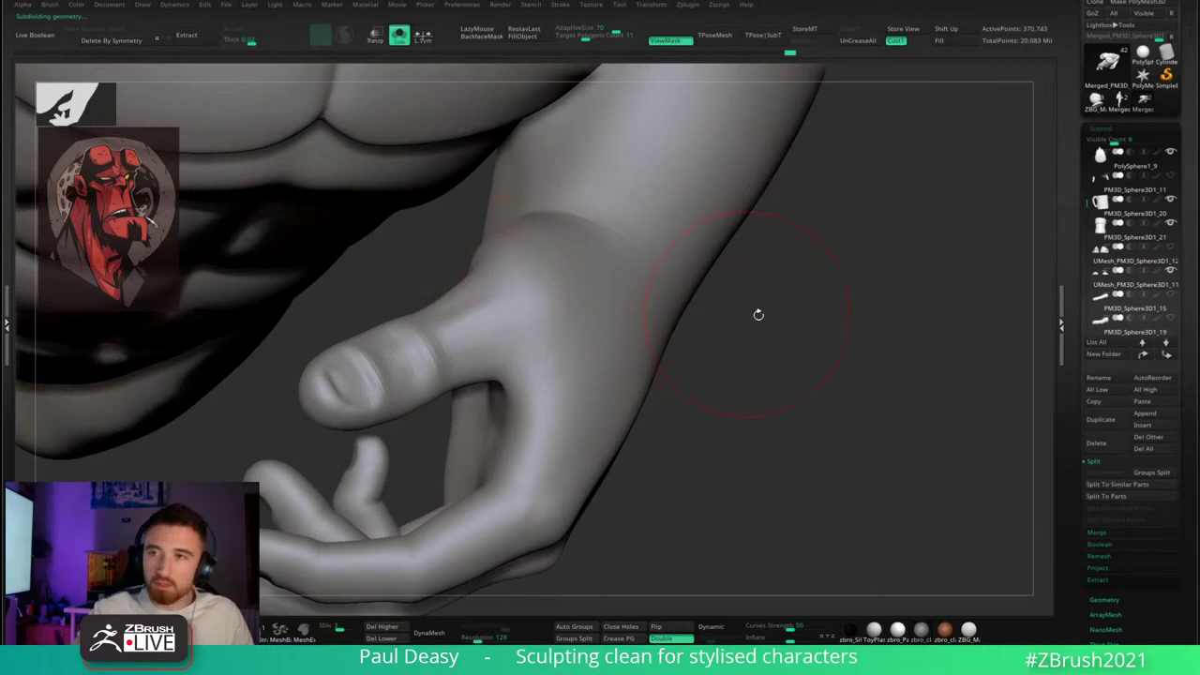
key("d")
key("d")
- Examine the whole figure's proportions and pose from the front
right_click_drag(760, 334, 772, 302)
key("space")
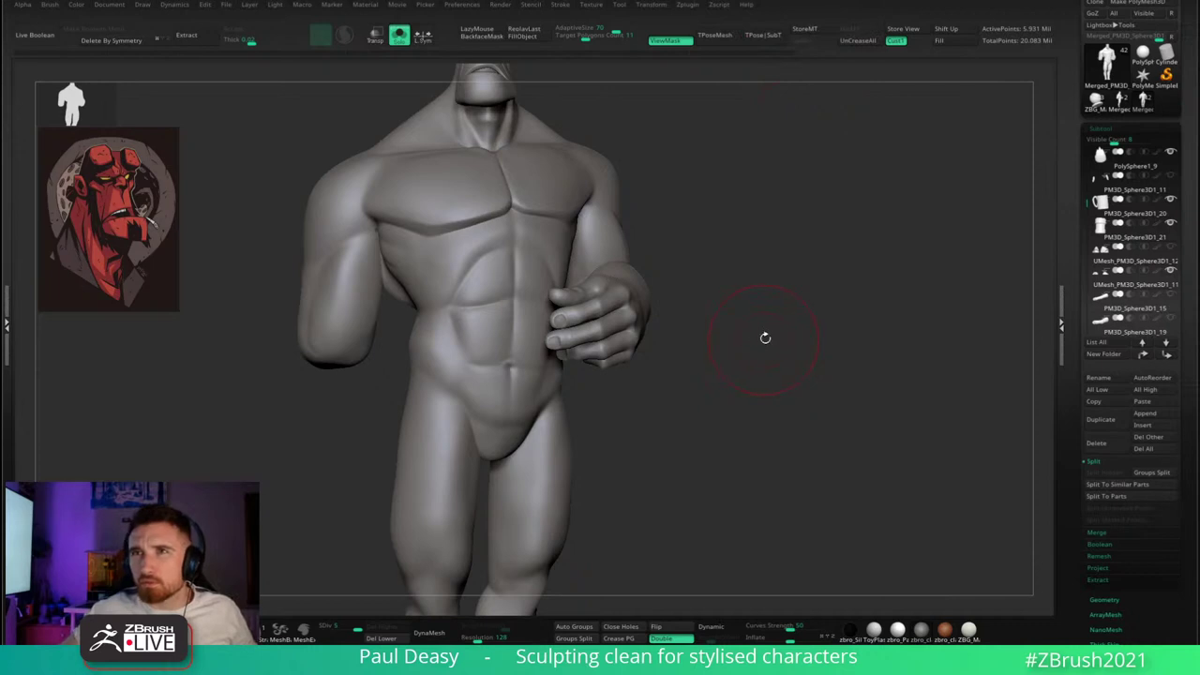
mouse_move(765, 338)
left_mouse_down()
mouse_move(763, 316)
mouse_move(762, 328)
left_mouse_up()
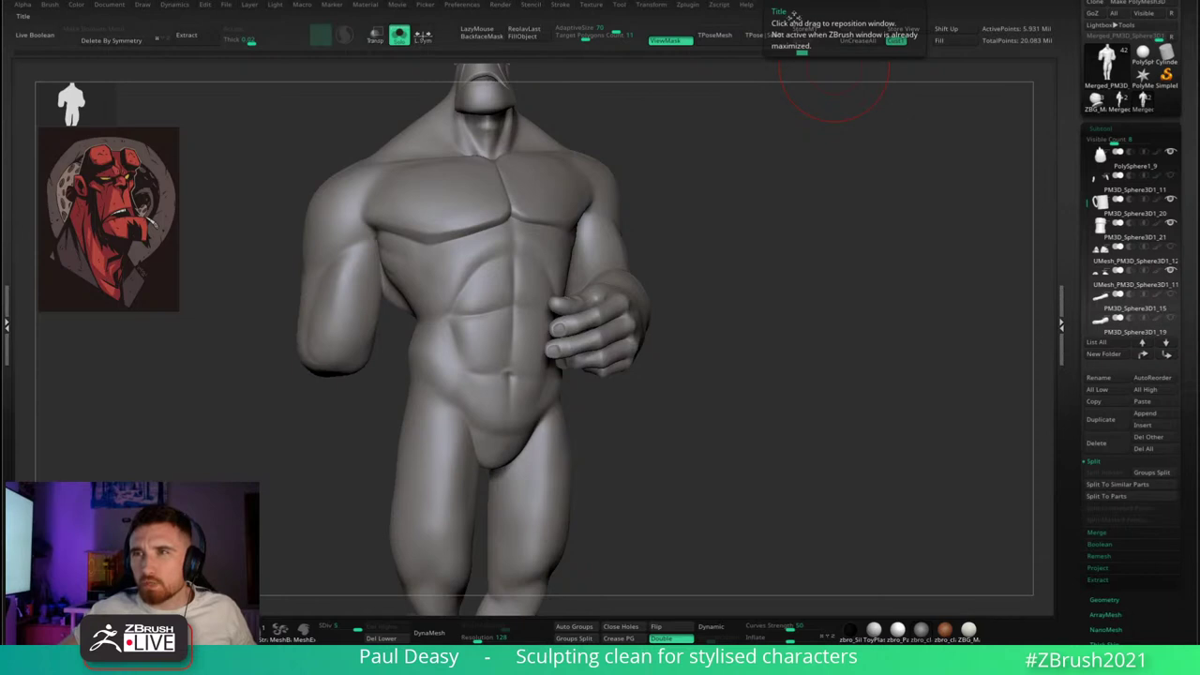
mouse_move(790, 260)
left_mouse_down()
mouse_move(796, 275)
mouse_move(758, 268)
left_mouse_up()
key("space")
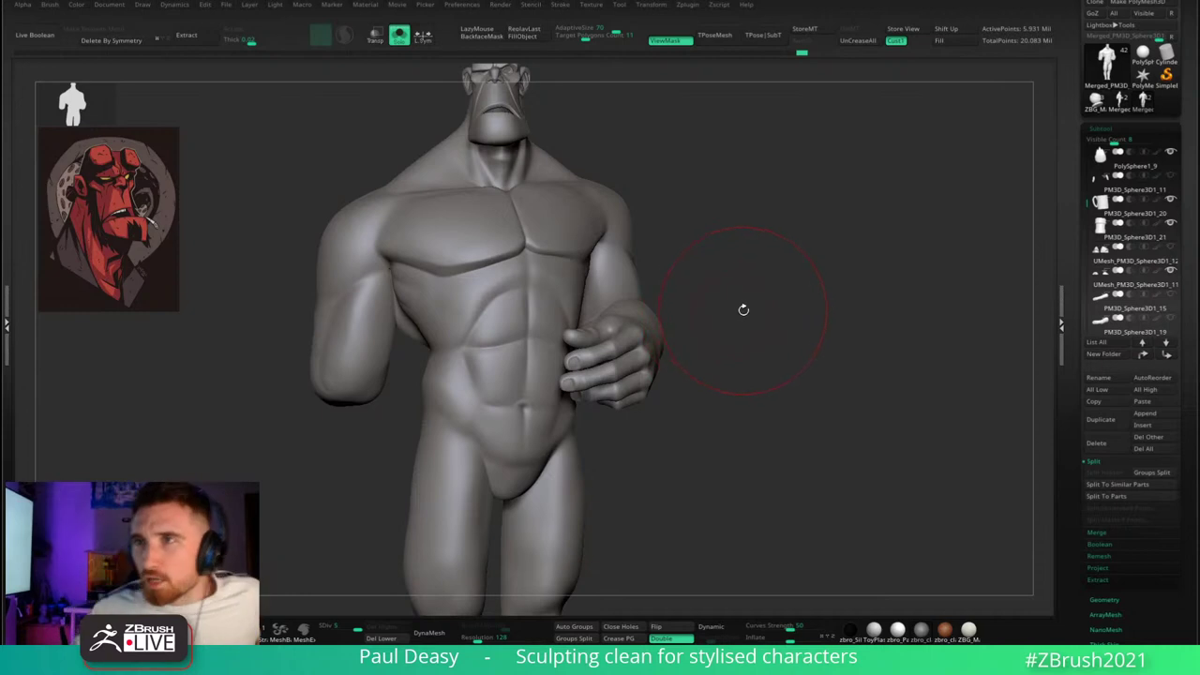
mouse_move(747, 300)
left_mouse_down()
mouse_move(775, 308)
mouse_move(787, 275)
left_mouse_up()
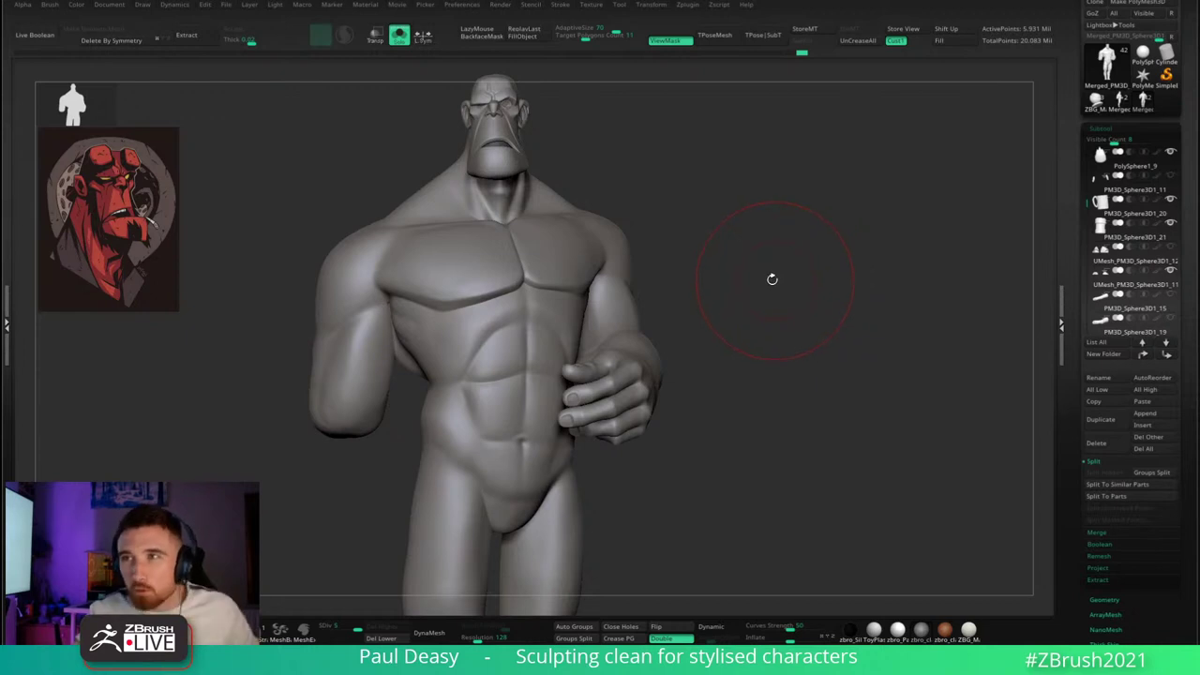
left_click_drag(770, 287, 774, 281)
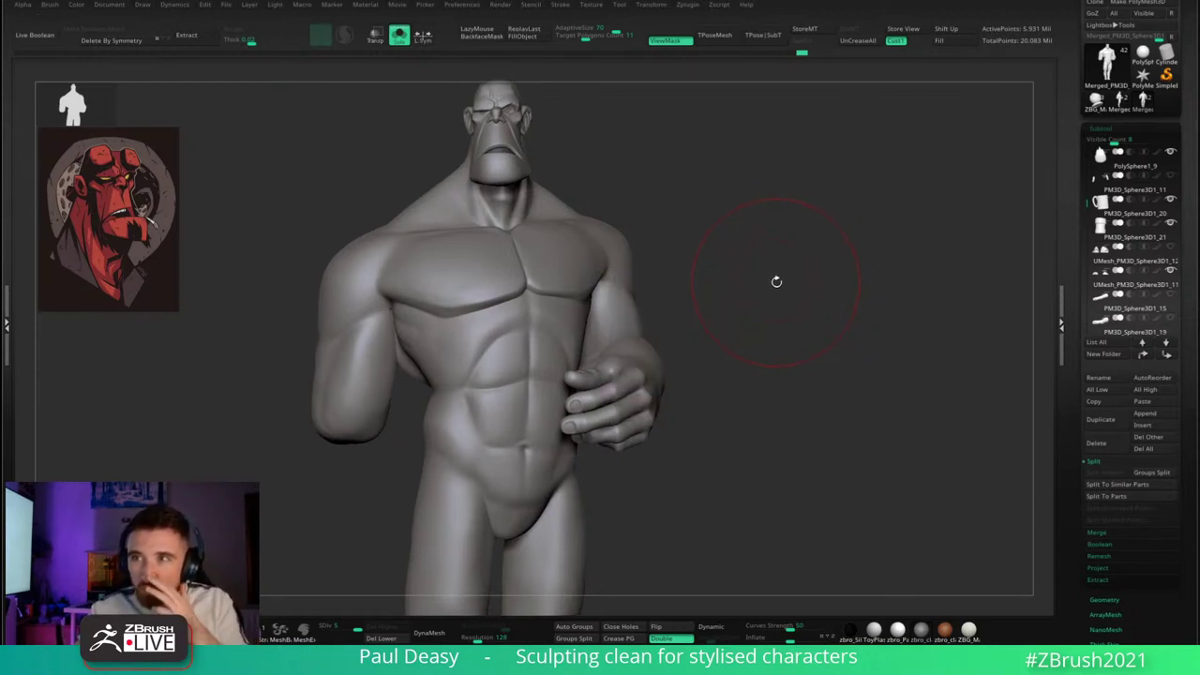
left_click_drag(770, 289, 431, 313)
- Adjust the armpit crease beside the chest on the handless arm's side with the Move brush
right_click_drag(433, 316, 399, 319, "ctrl")
key("space")
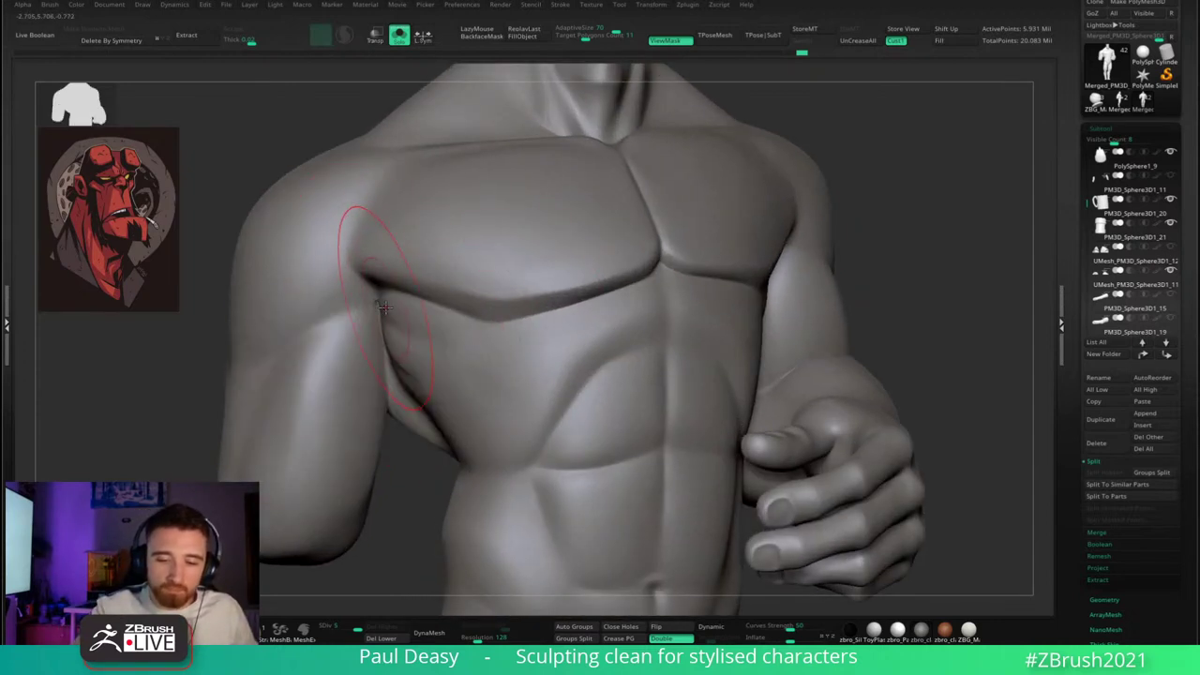
key("space")
left_click_drag(382, 308, 462, 331)
- Examine the torso, bent forearm and hand from the front and side
left_click_drag(867, 232, 787, 239)
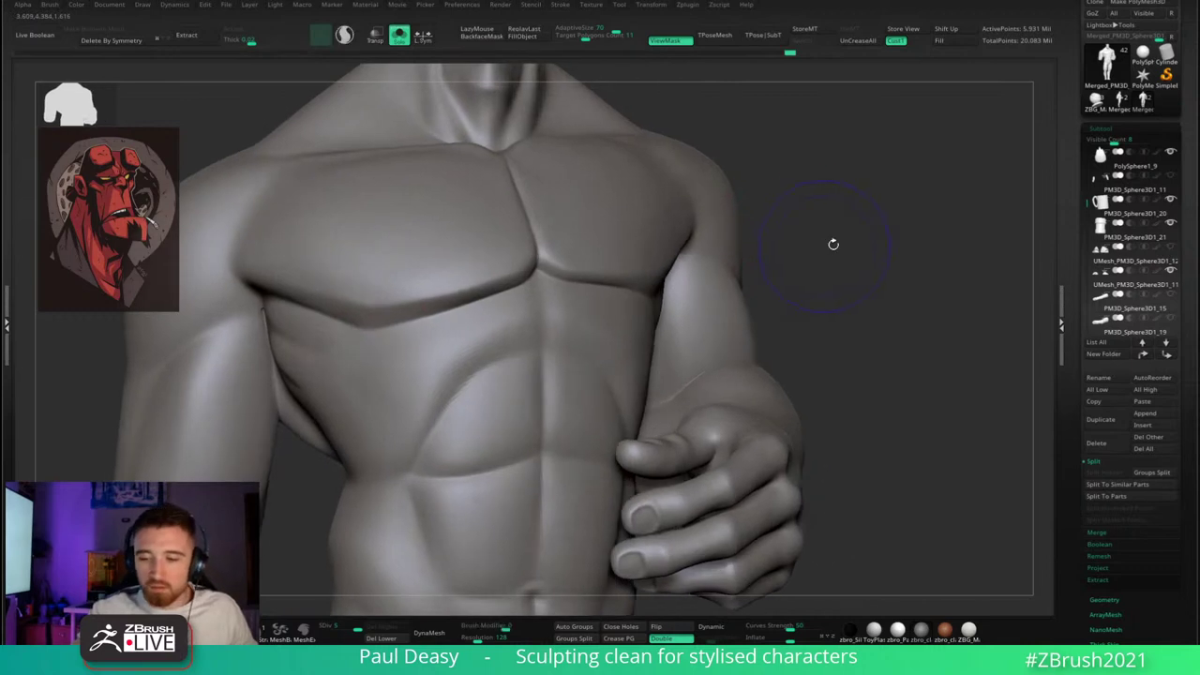
right_click_drag(833, 243, 780, 278, "ctrl")
left_click_drag(741, 317, 668, 338)
scroll(531, 453, "up", 5)
right_click(497, 436)
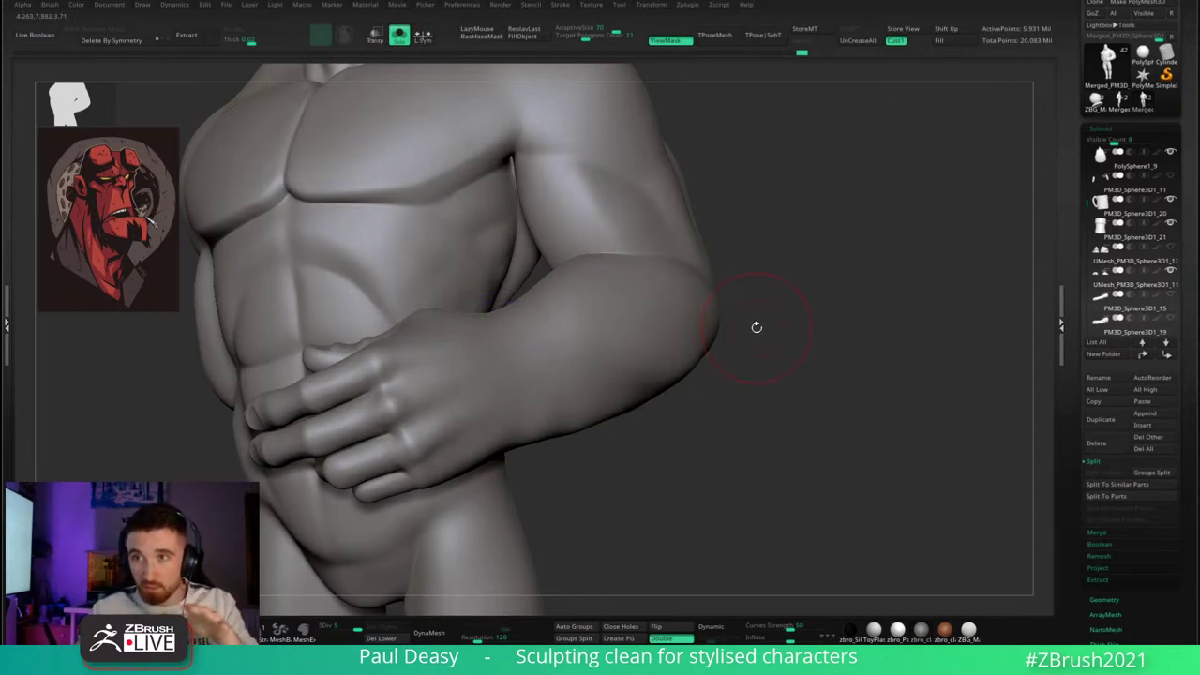
left_click_drag(779, 315, 790, 304)
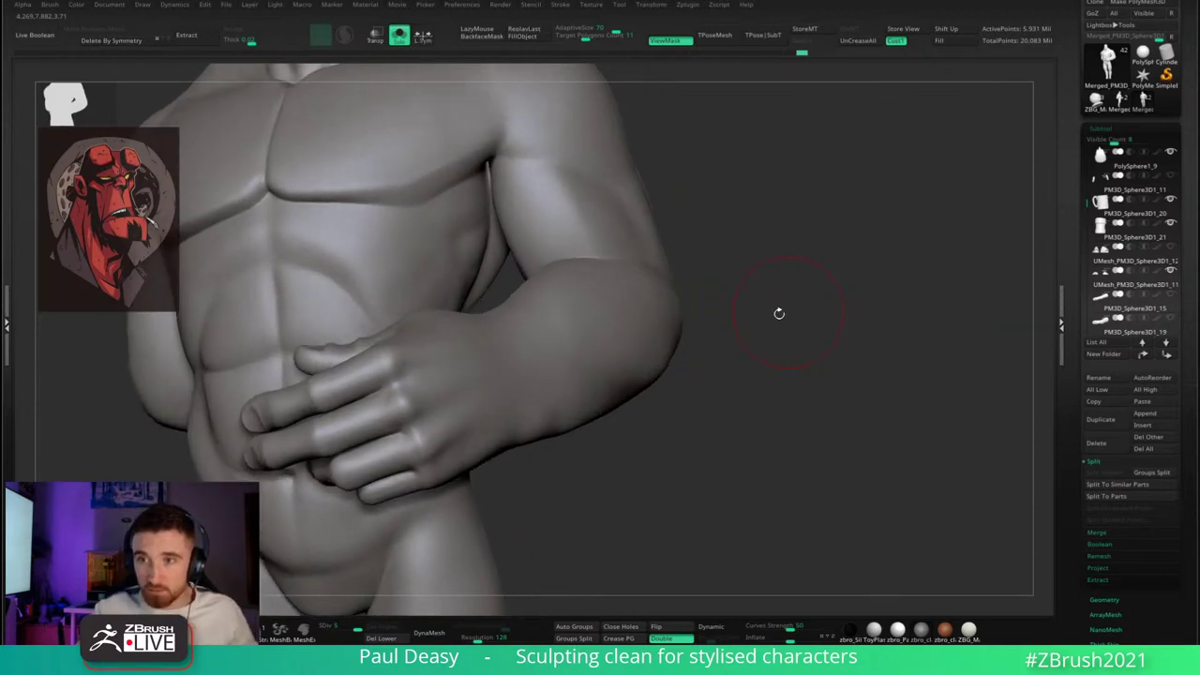
mouse_move(722, 356)
left_mouse_down("shift")
mouse_move(791, 309)
mouse_move(777, 348)
mouse_move(701, 307)
mouse_move(685, 358)
left_mouse_up("shift")
mouse_move(769, 282)
left_mouse_down()
mouse_move(810, 271)
mouse_move(781, 267)
left_mouse_up()
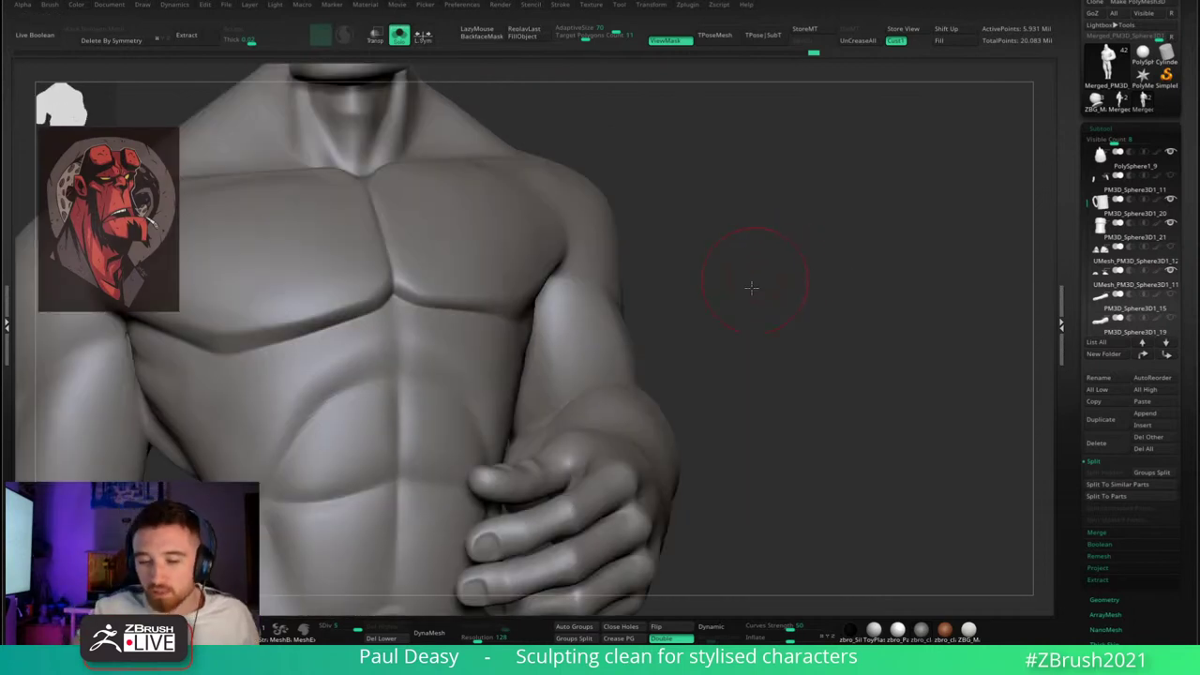
- Refine the outer upper arm below the deltoid on the bent arm with the Move brush
left_click_drag(752, 288, 687, 306)
key("space")
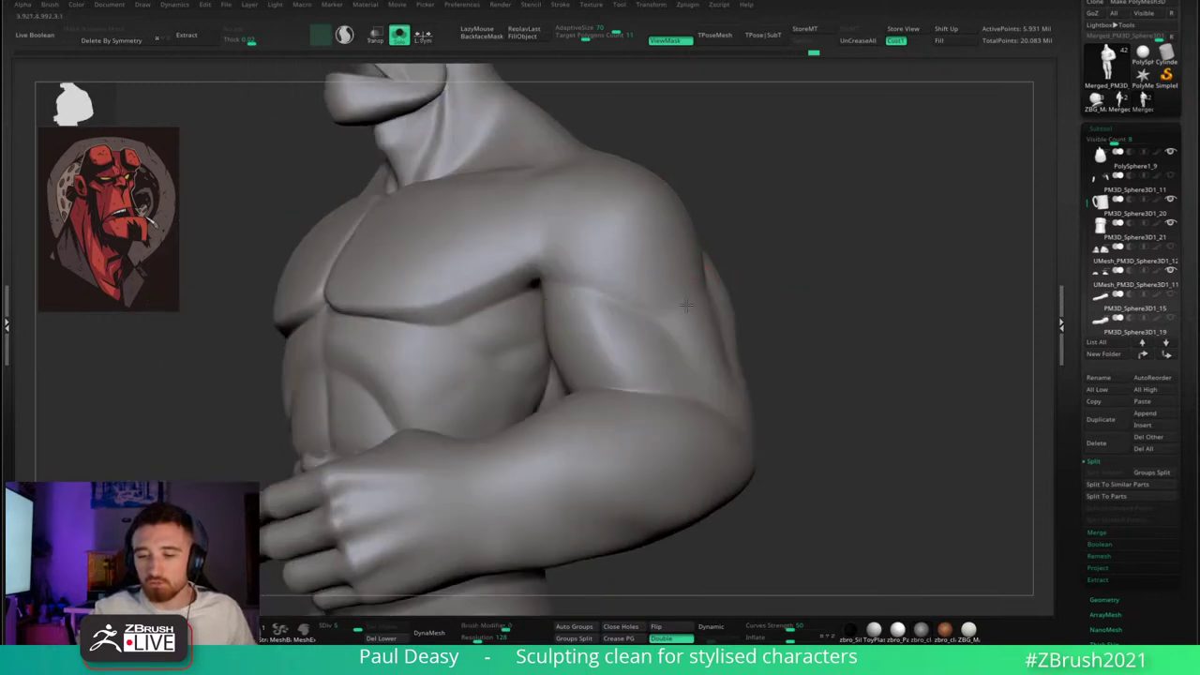
mouse_move(685, 306)
right_mouse_down()
mouse_move(790, 286)
mouse_move(632, 316)
right_mouse_up()
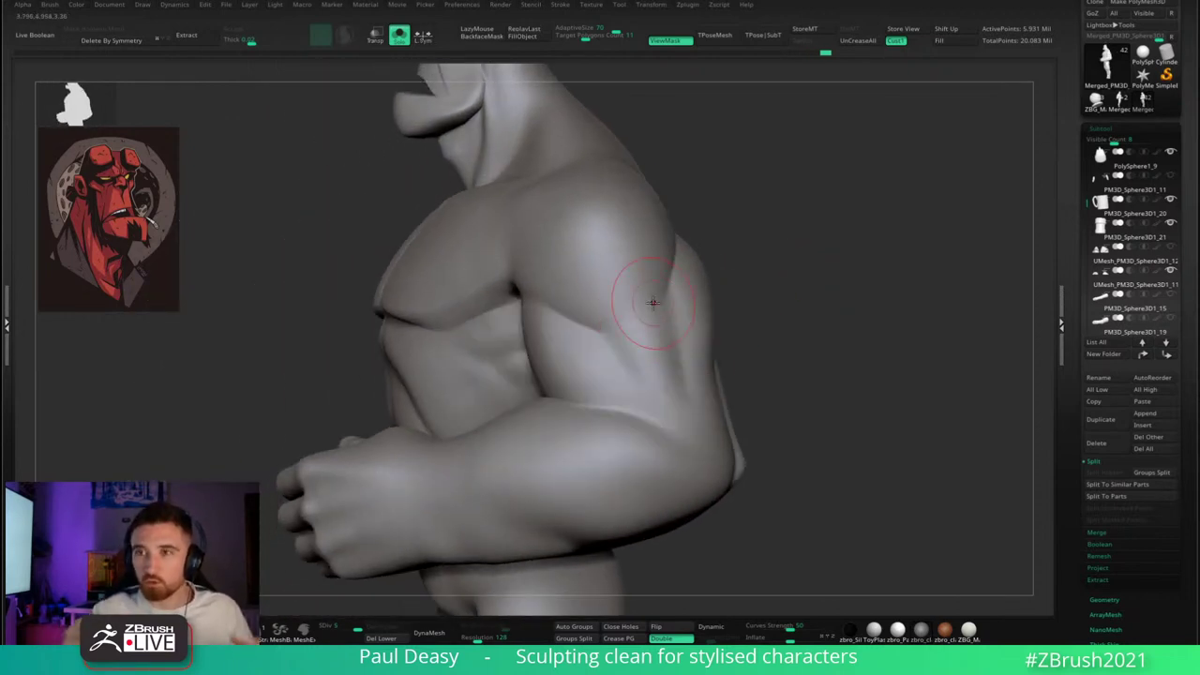
right_click_drag(771, 245, 644, 309)
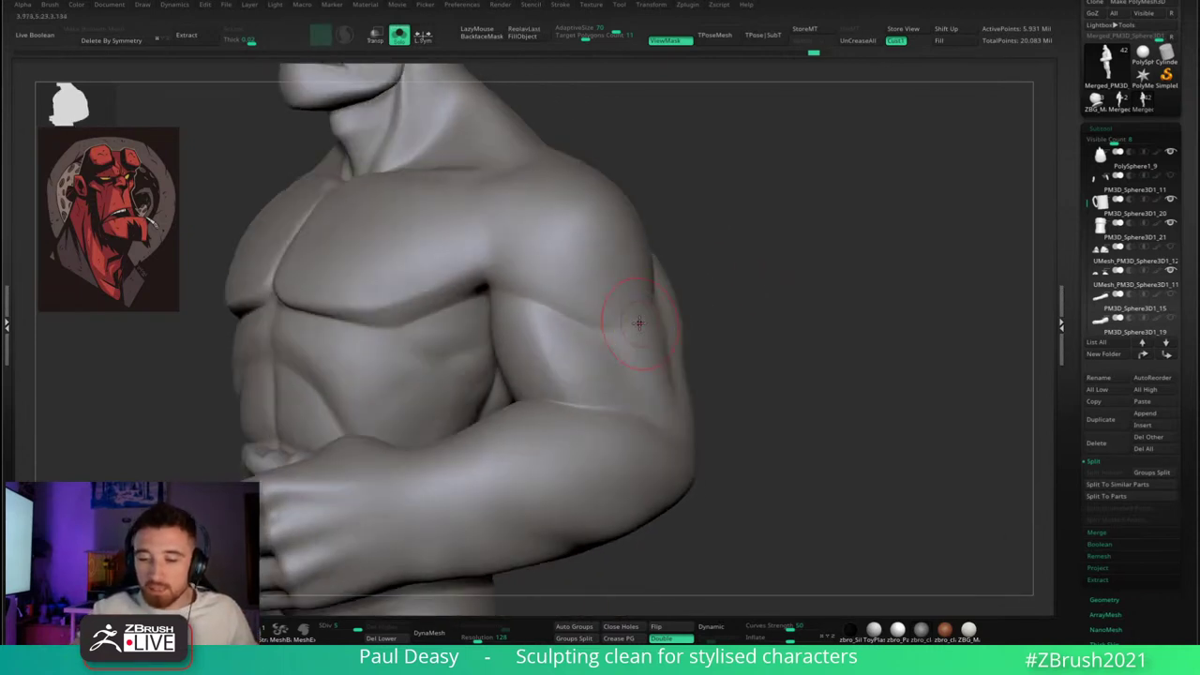
right_click_drag(726, 281, 723, 287)
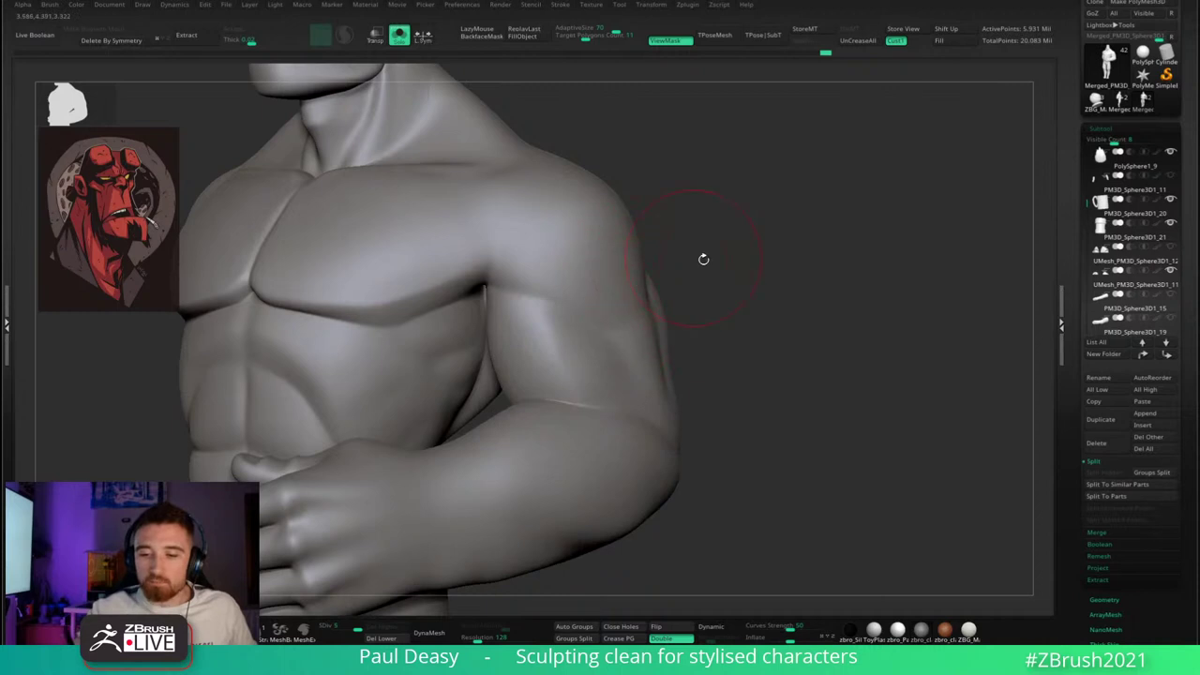
right_click_drag(703, 260, 698, 299)
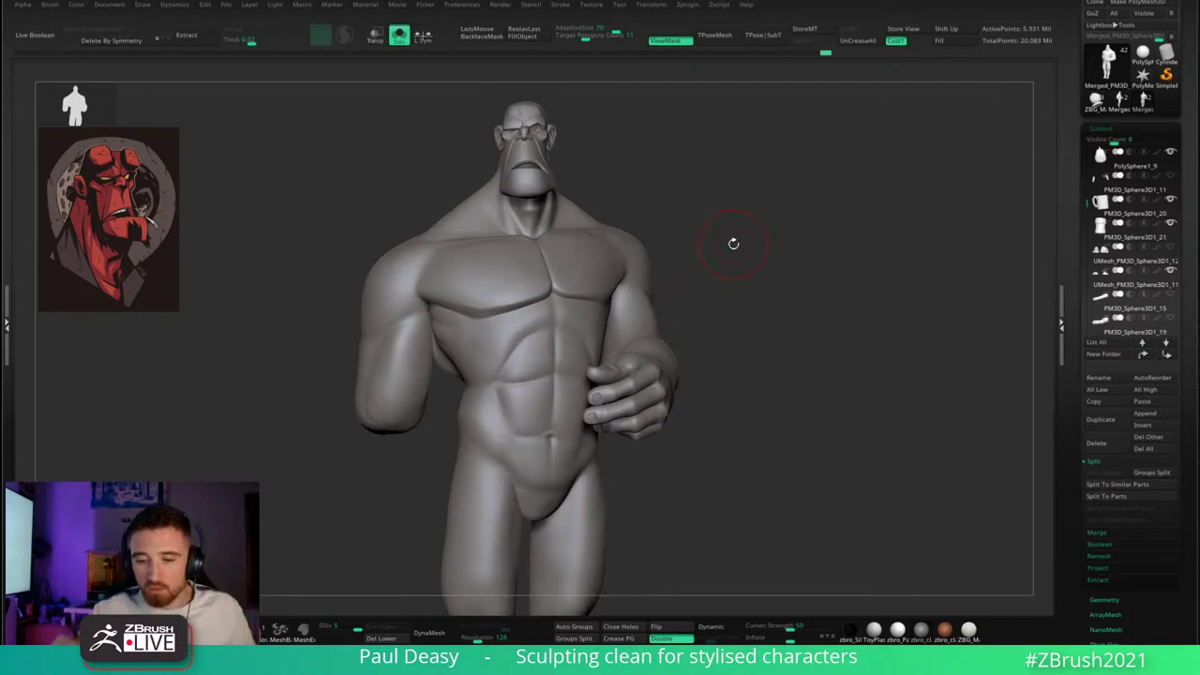
- Adjust the torso and arm forms at lower subdivision levels, checking the isolated body from several front angles
right_click_drag(733, 244, 738, 272)
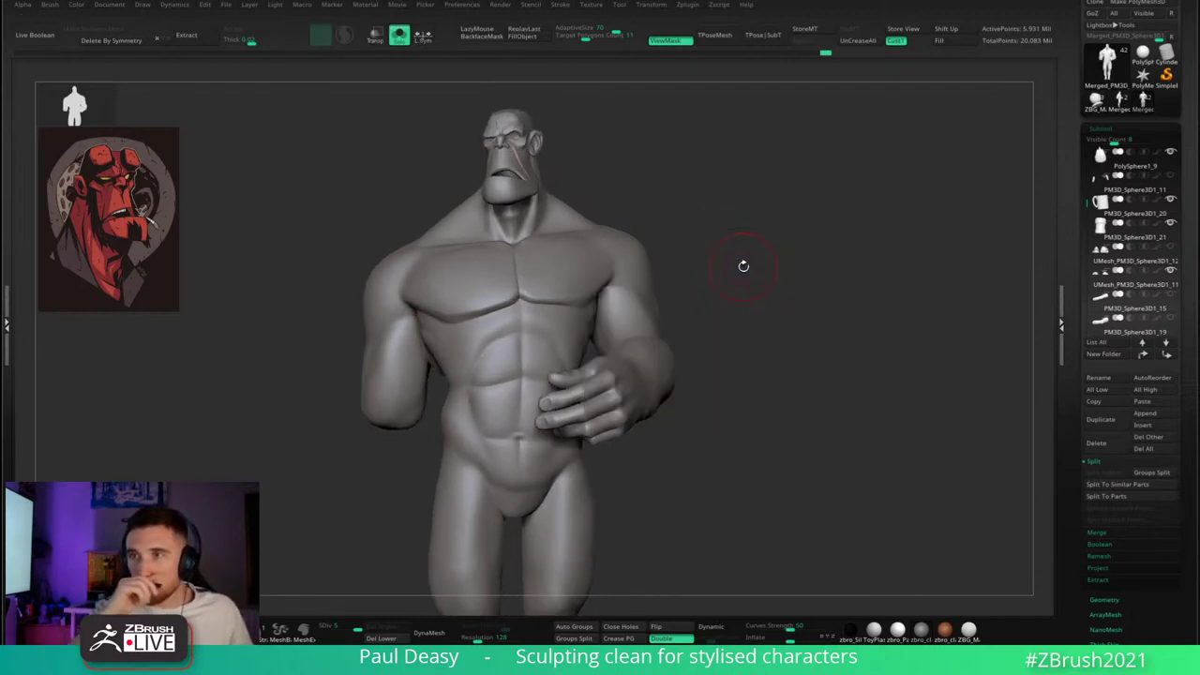
key("space")
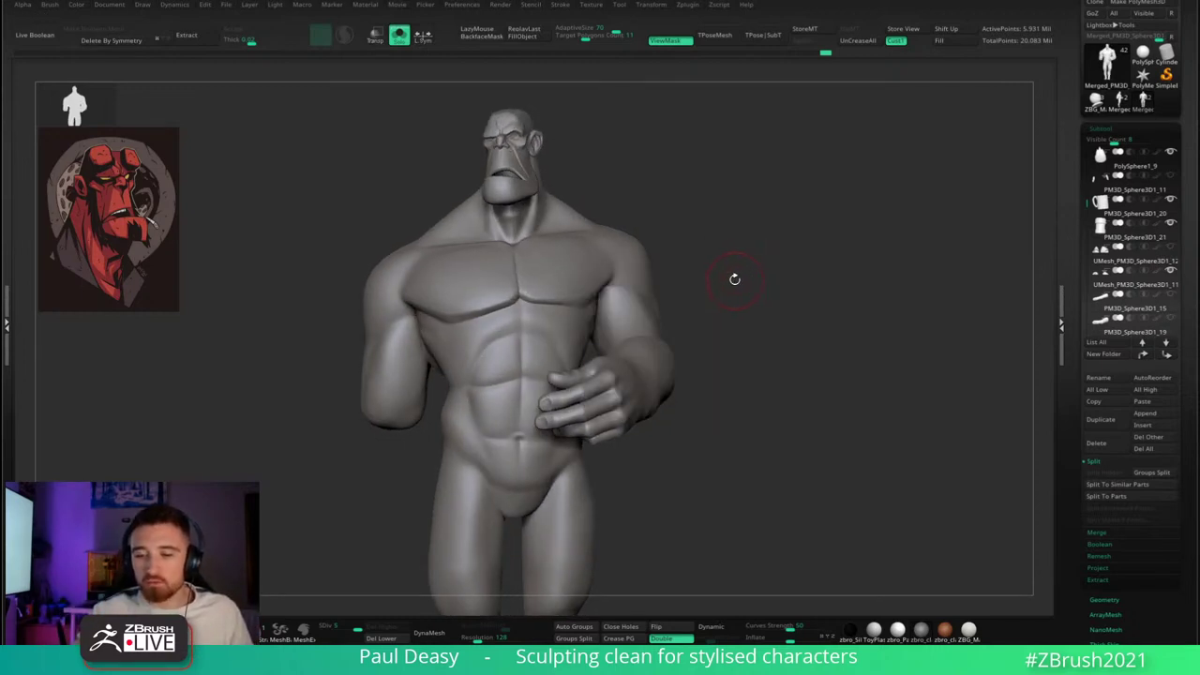
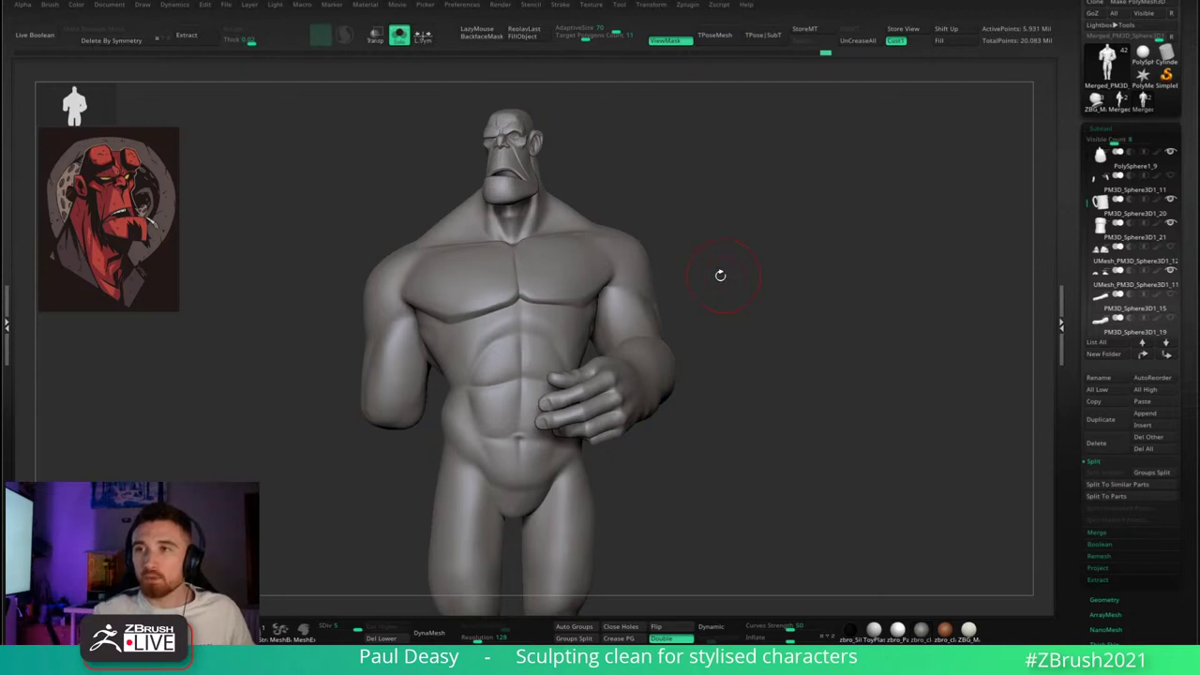
left_click_drag(720, 276, 669, 290)
key("space")
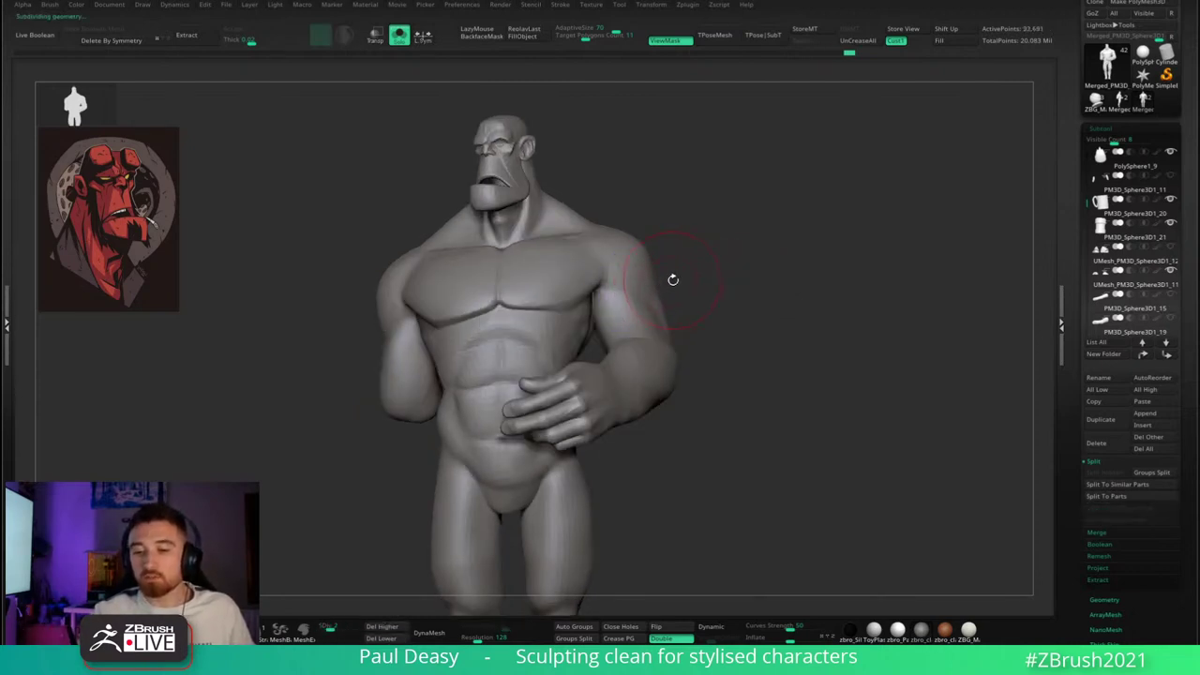
left_click_drag(675, 281, 702, 278)
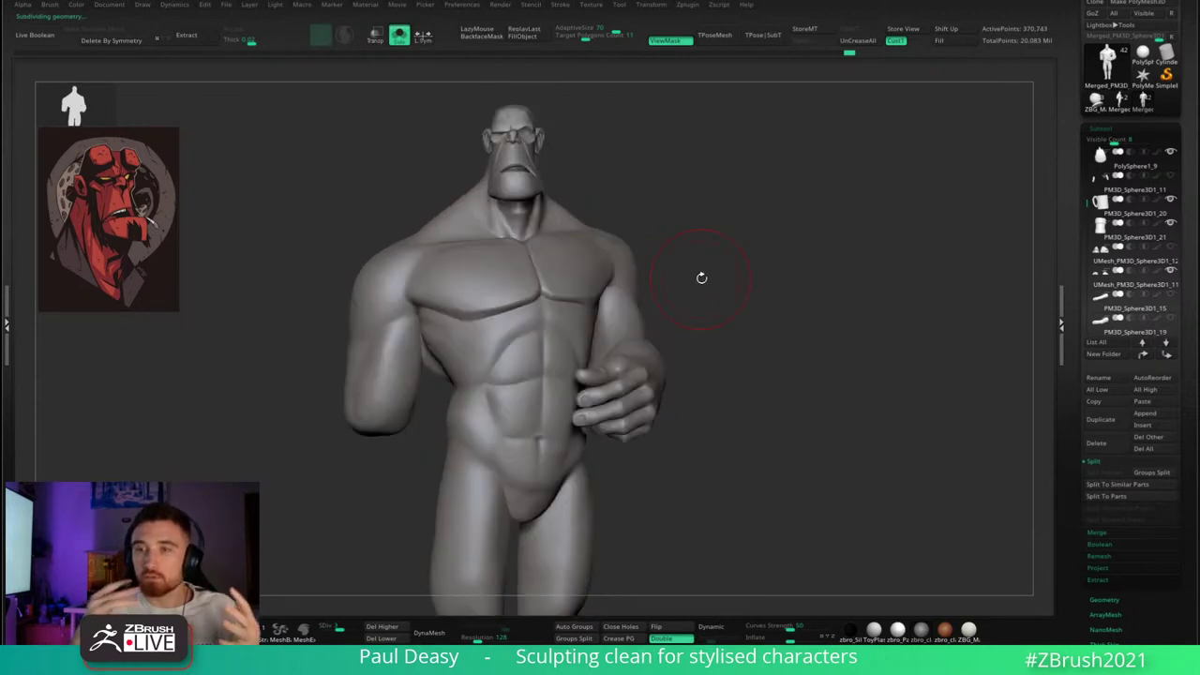
left_click_drag(700, 323, 568, 338)
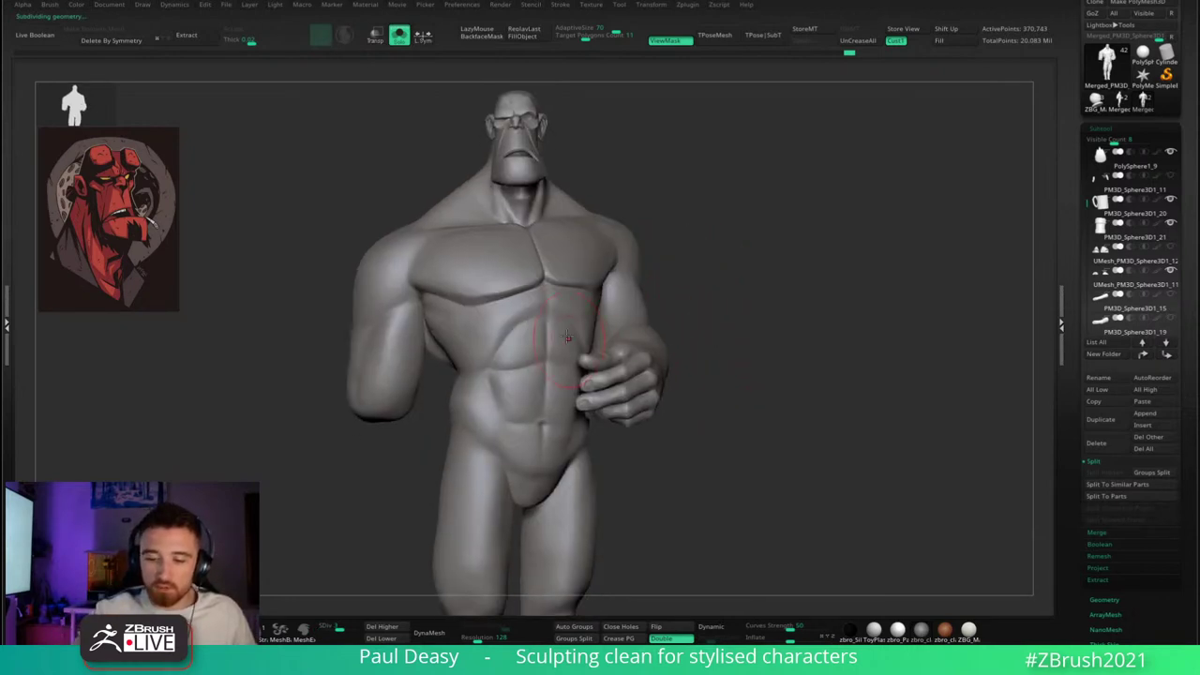
left_click_drag(699, 324, 741, 340, "alt")
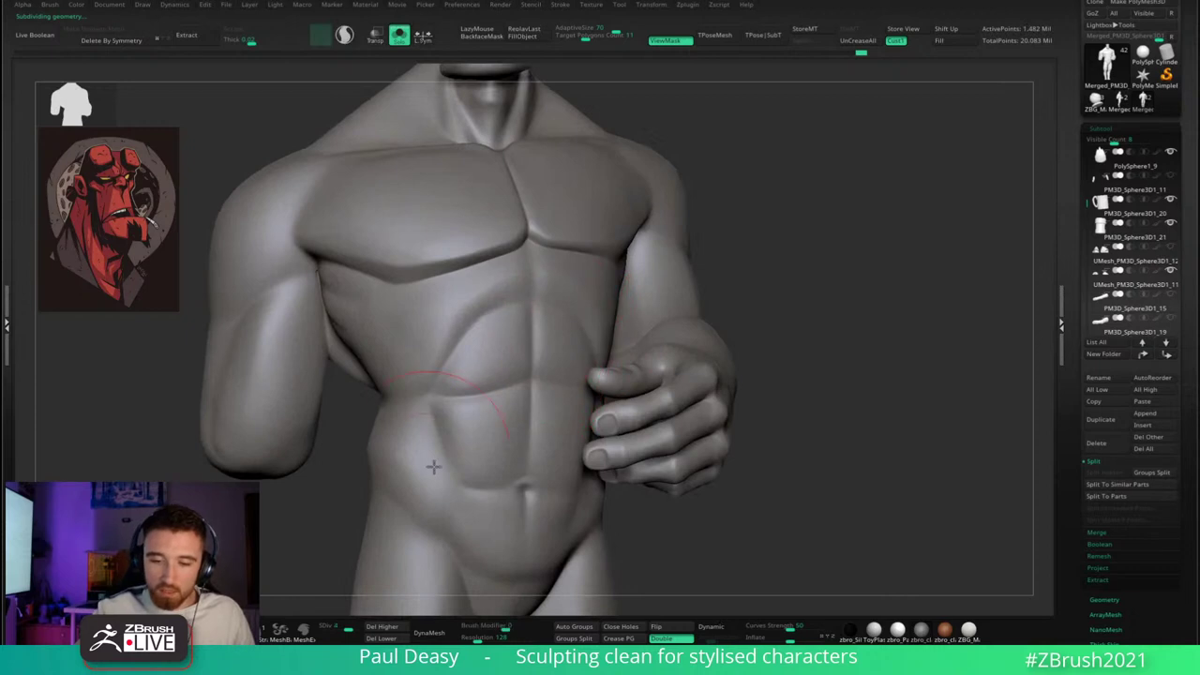
left_click_drag(806, 272, 830, 329)
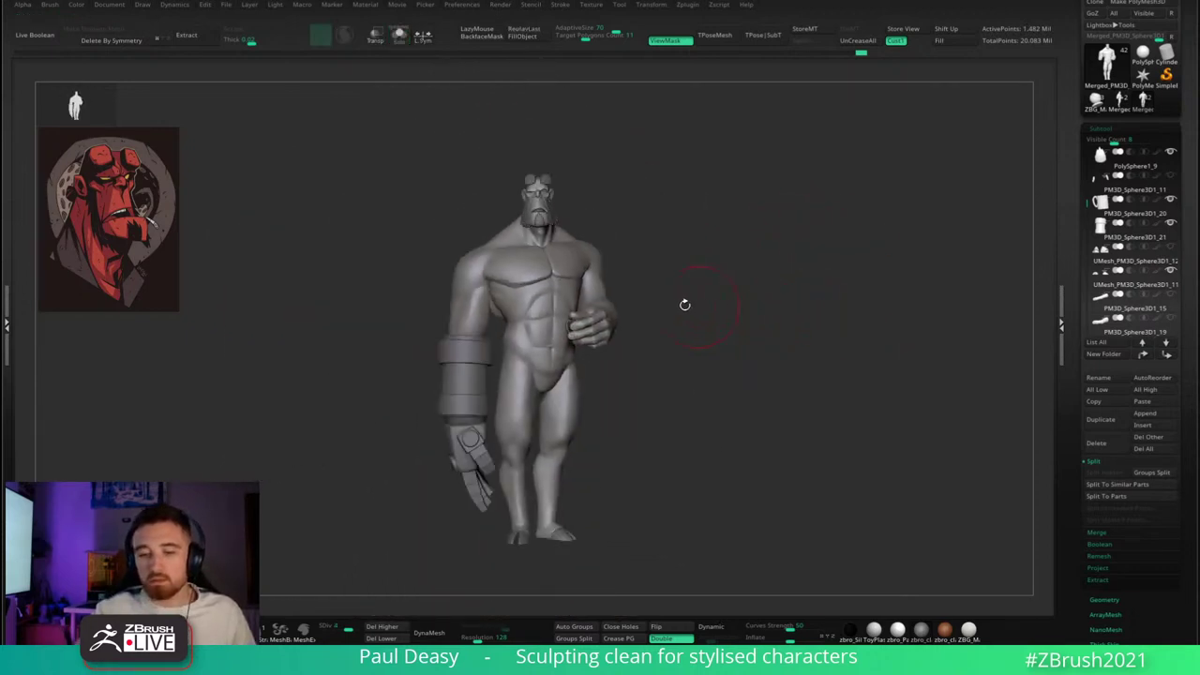
- Select the mug and examine how it sits in the bent arm's hand, up close and on the full figure
mouse_move(689, 296)
left_mouse_down("alt")
mouse_move(714, 323)
mouse_move(701, 298)
mouse_move(667, 309)
mouse_move(619, 303)
mouse_move(720, 299)
left_mouse_up("alt")
key("space")
key("space")
key("space")
left_click(563, 308, "alt")
key("space")
left_click_drag(720, 297, 710, 297)
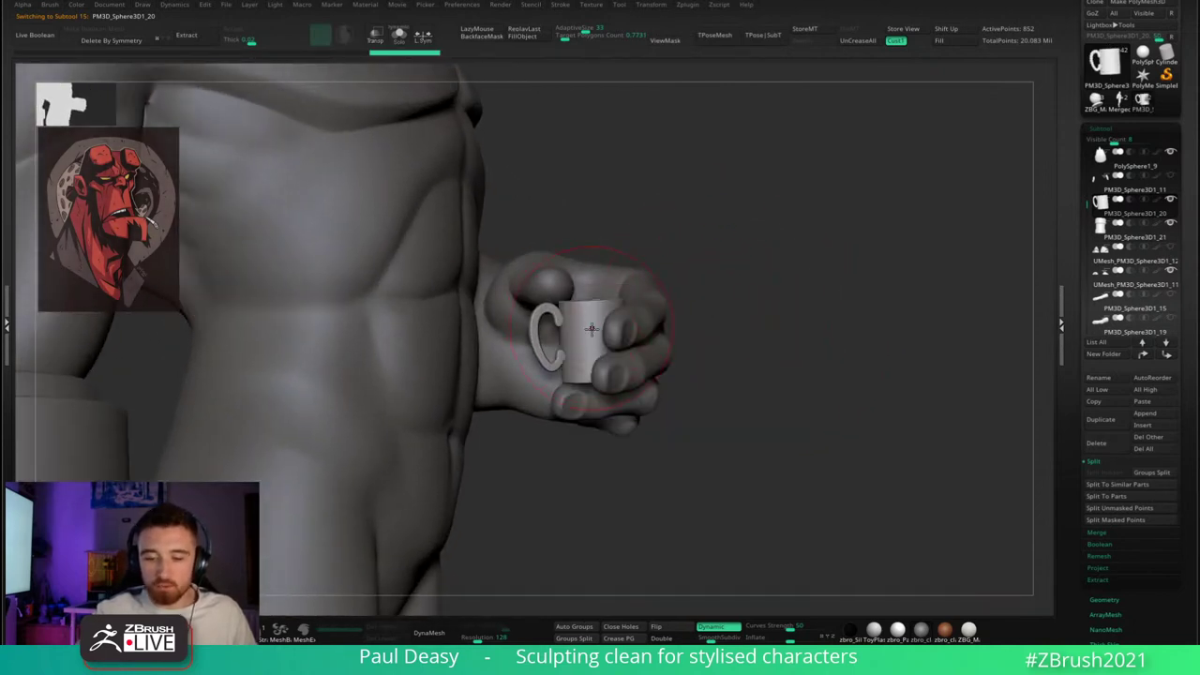
key("w")
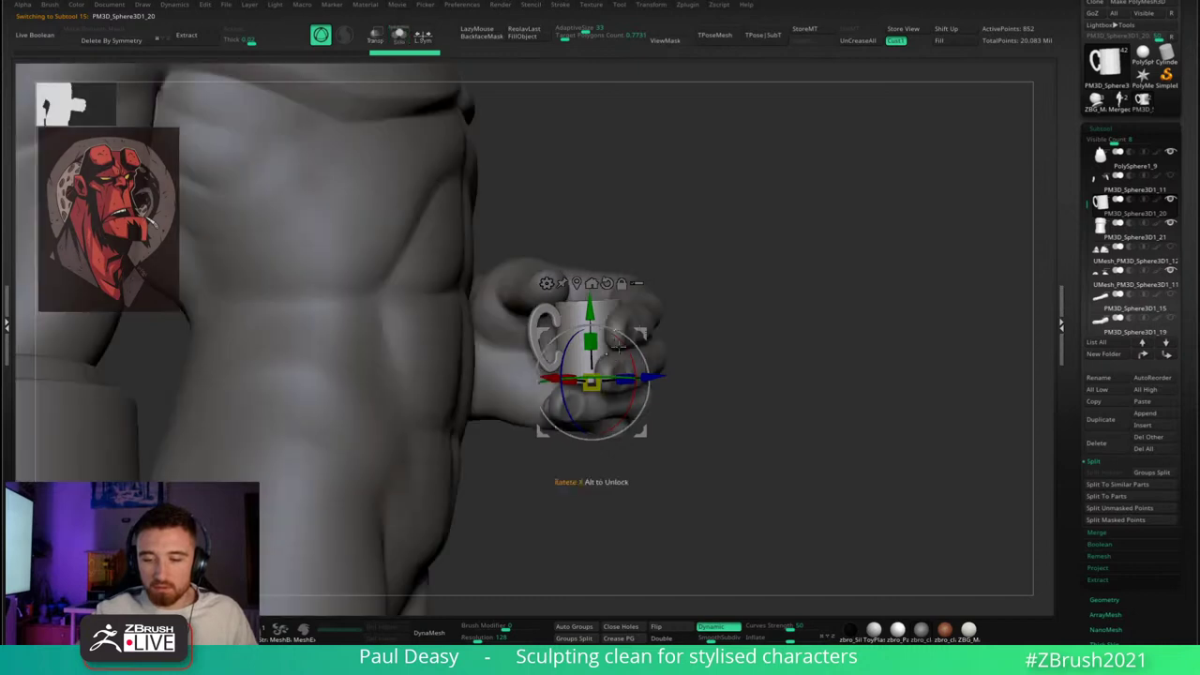
key("q")
key("space")
mouse_move(734, 286)
left_mouse_down()
mouse_move(720, 362)
mouse_move(744, 340)
mouse_move(750, 273)
mouse_move(740, 312)
mouse_move(715, 316)
mouse_move(769, 295)
mouse_move(740, 287)
mouse_move(759, 276)
mouse_move(747, 277)
left_mouse_up()
key("space")
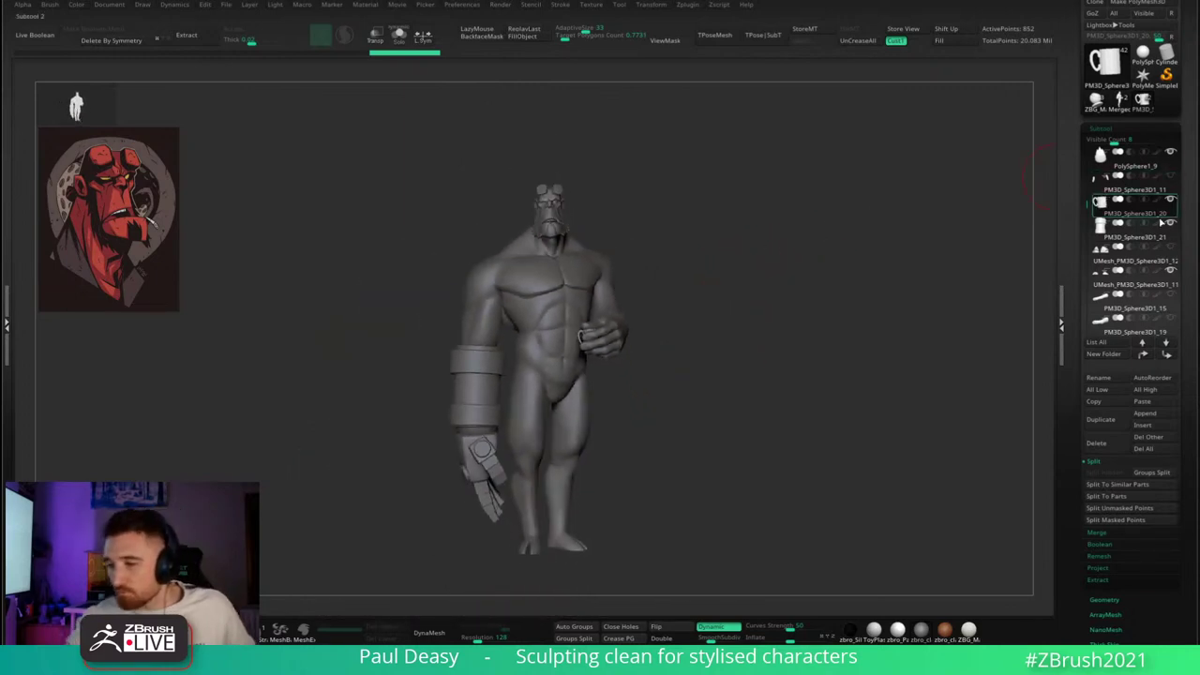
- Show the coat, the Extract3_3 and Extract3_2 pieces, and the shoulder cape subtool named 1
mouse_move(1173, 250)
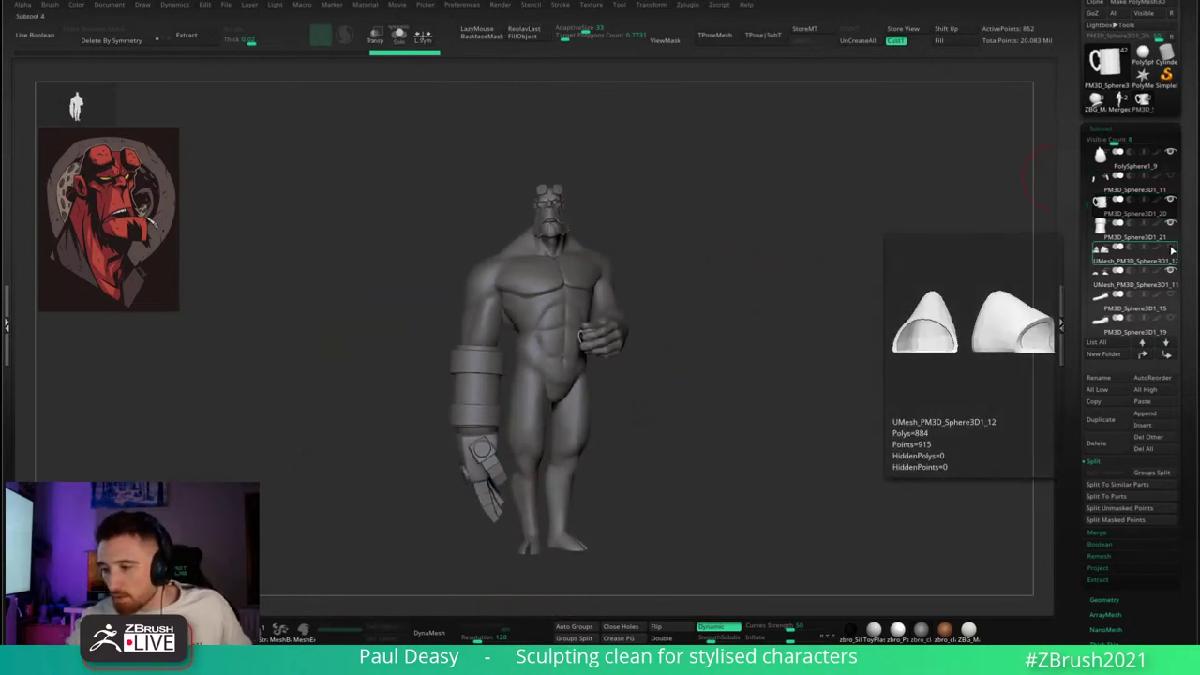
left_click_drag(1088, 200, 1088, 298)
left_click(1170, 246)
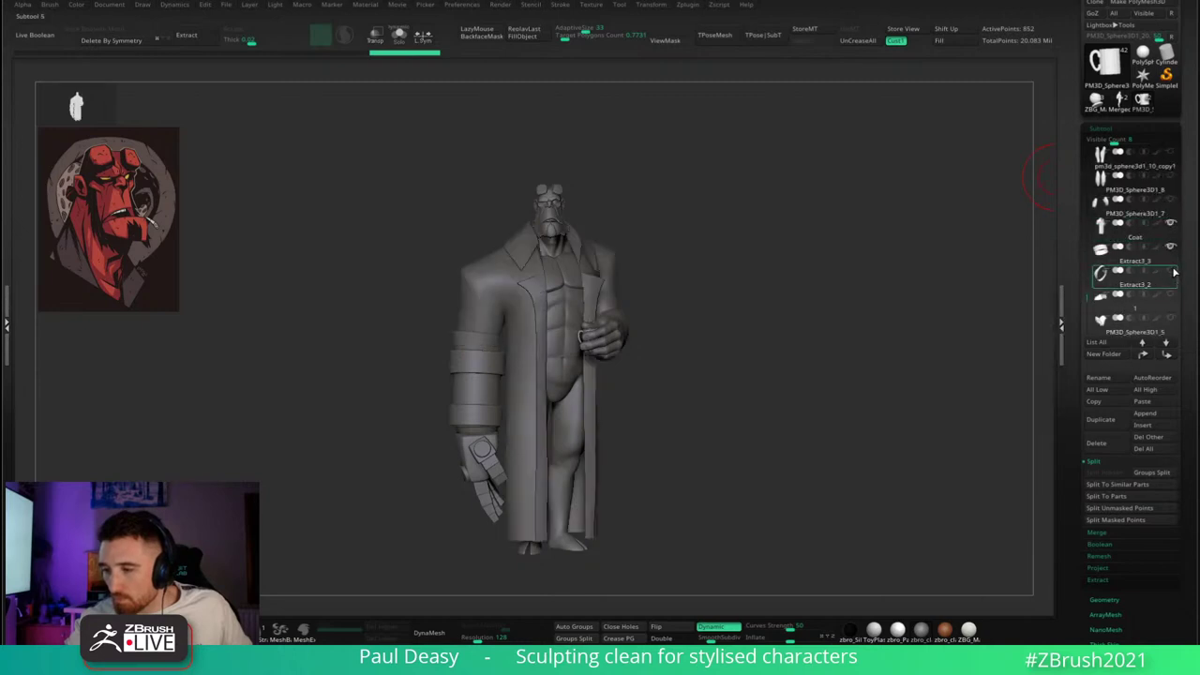
left_click(1170, 293)
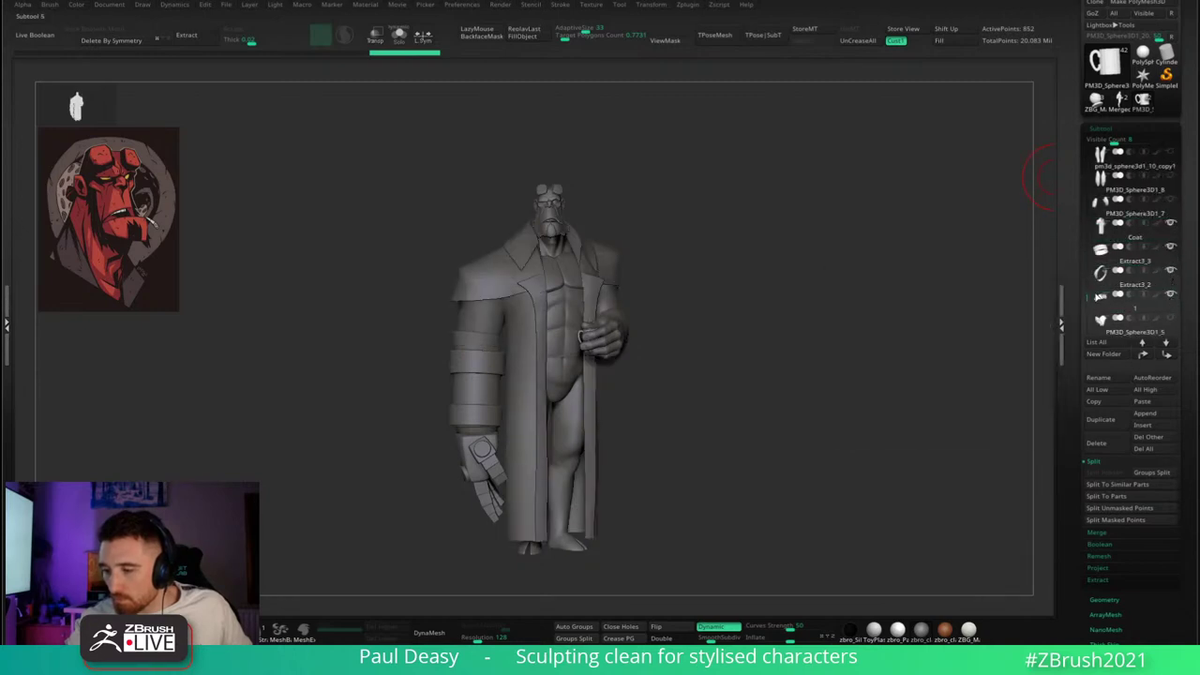
left_click_drag(1088, 300, 1087, 307)
mouse_move(1168, 278)
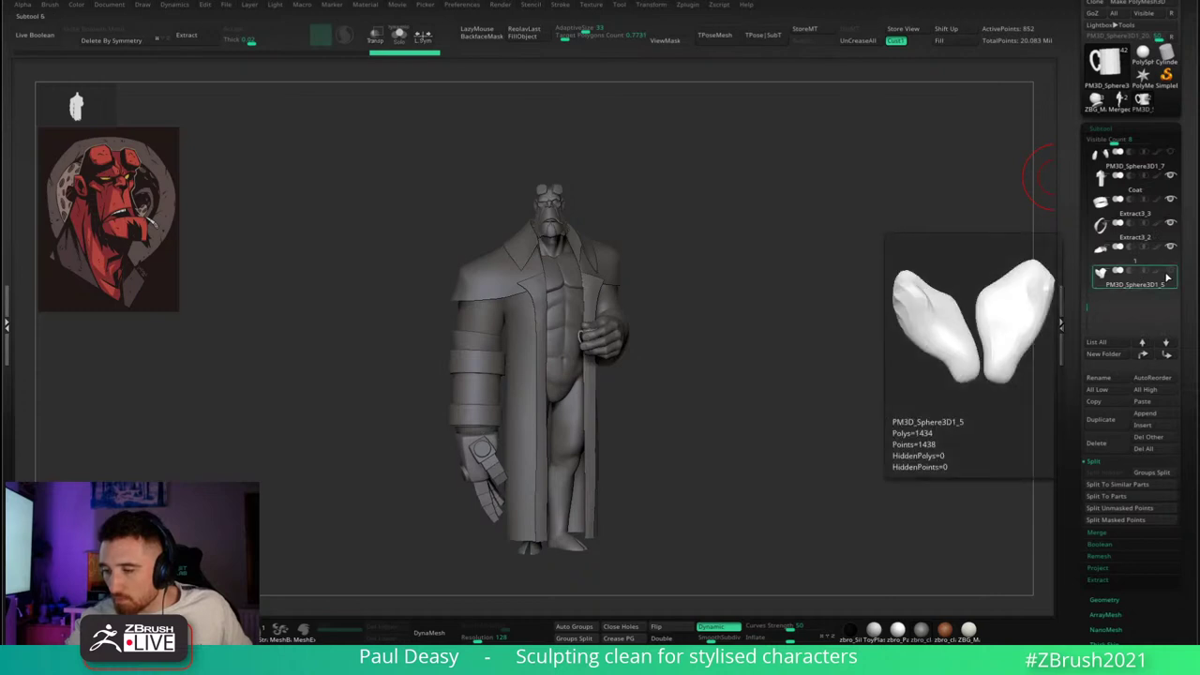
- Select the body and smooth the chest between the coat lapels at lower subdivision levels
left_click_drag(753, 421, 806, 516)
key("shift")
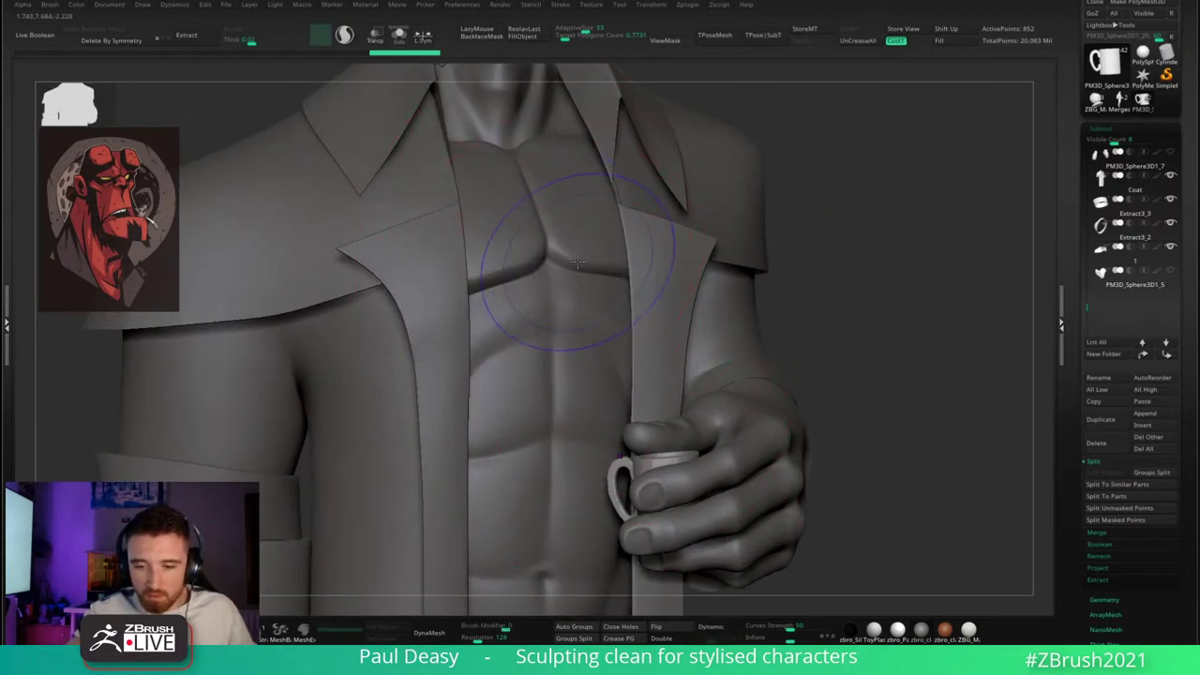
left_click(578, 264, "alt")
key("shift+d")
key("shift+d")
key("shift+d")
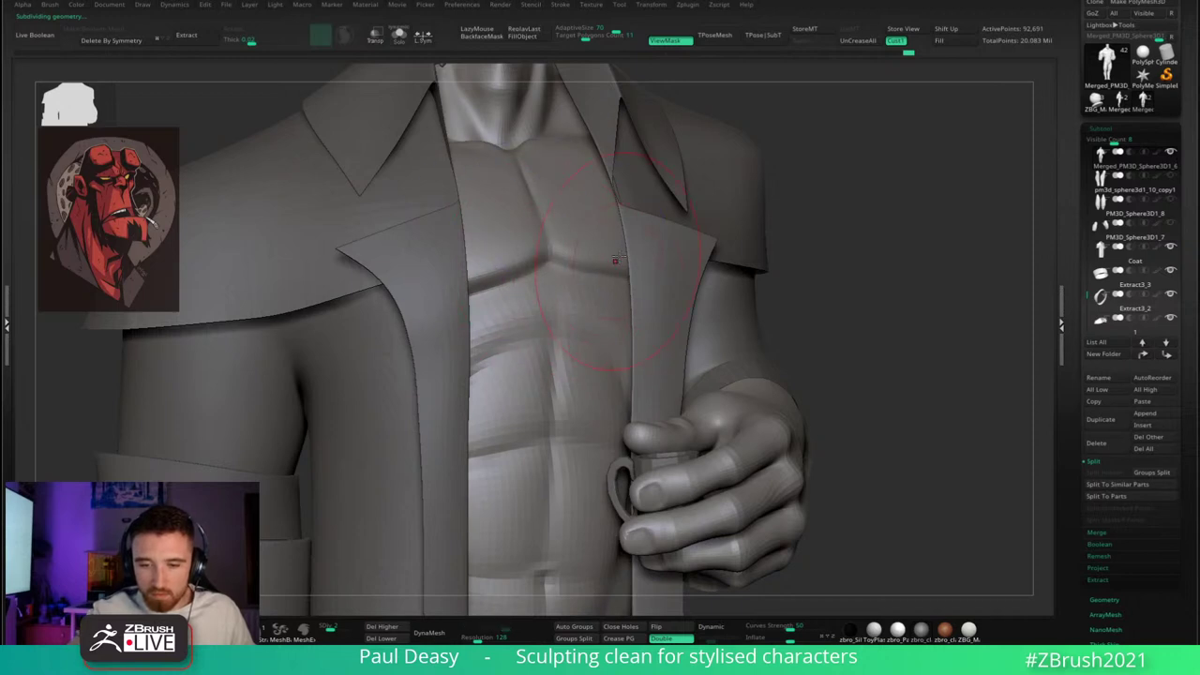
key("shift")
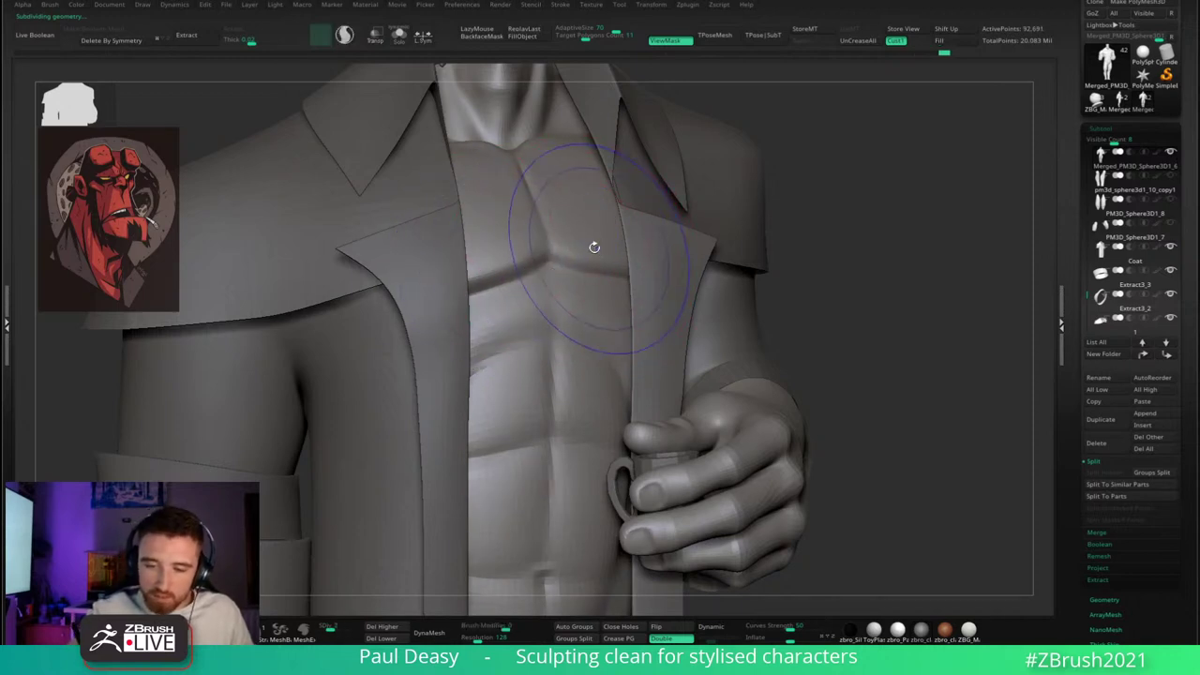
key("space")
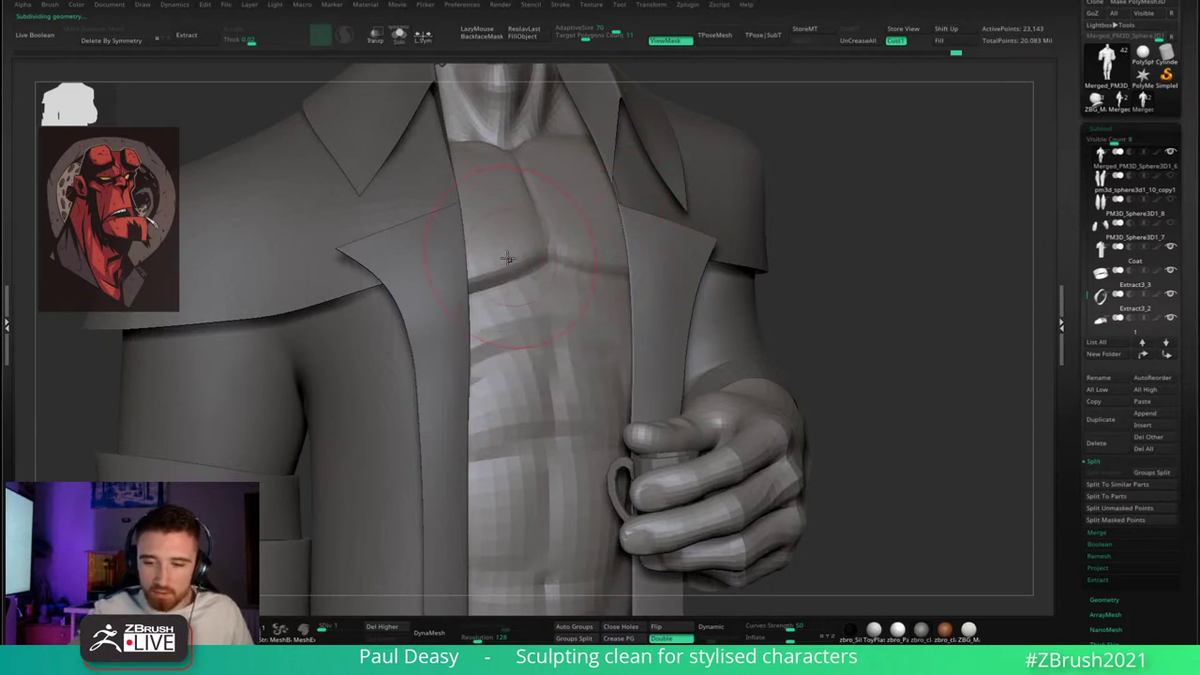
key("shift")
key("shift")
- Isolate the body and smooth the pectorals while stepping back up through the subdivision levels
key("alt+s")
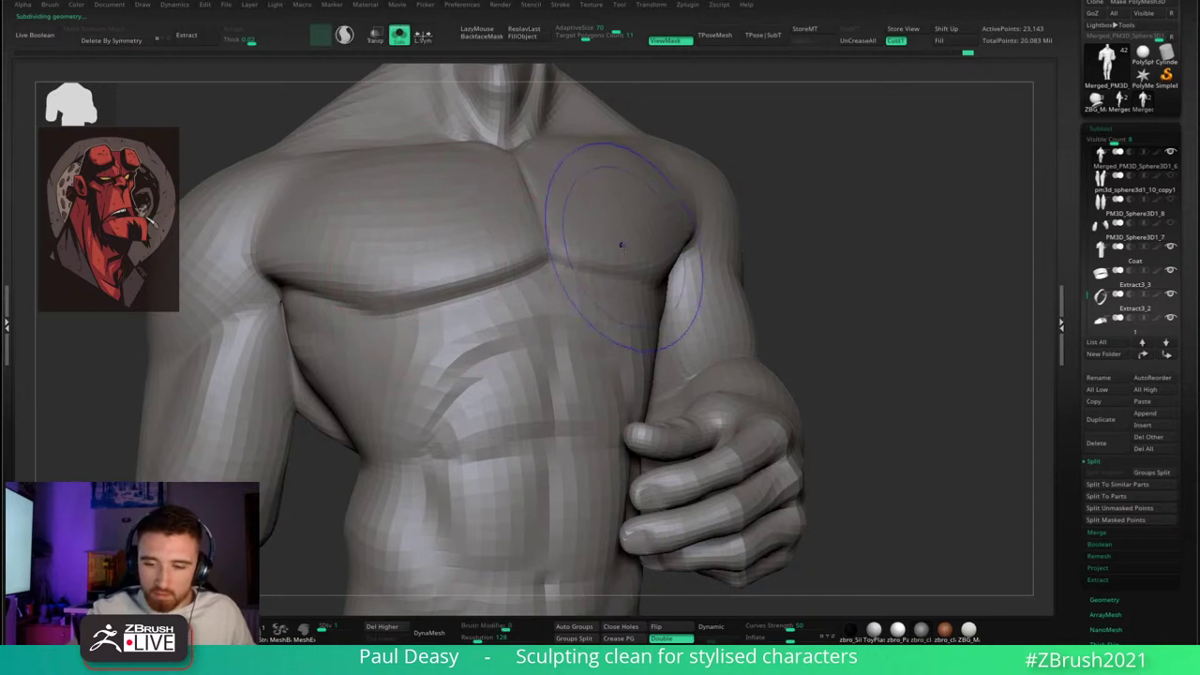
key("d")
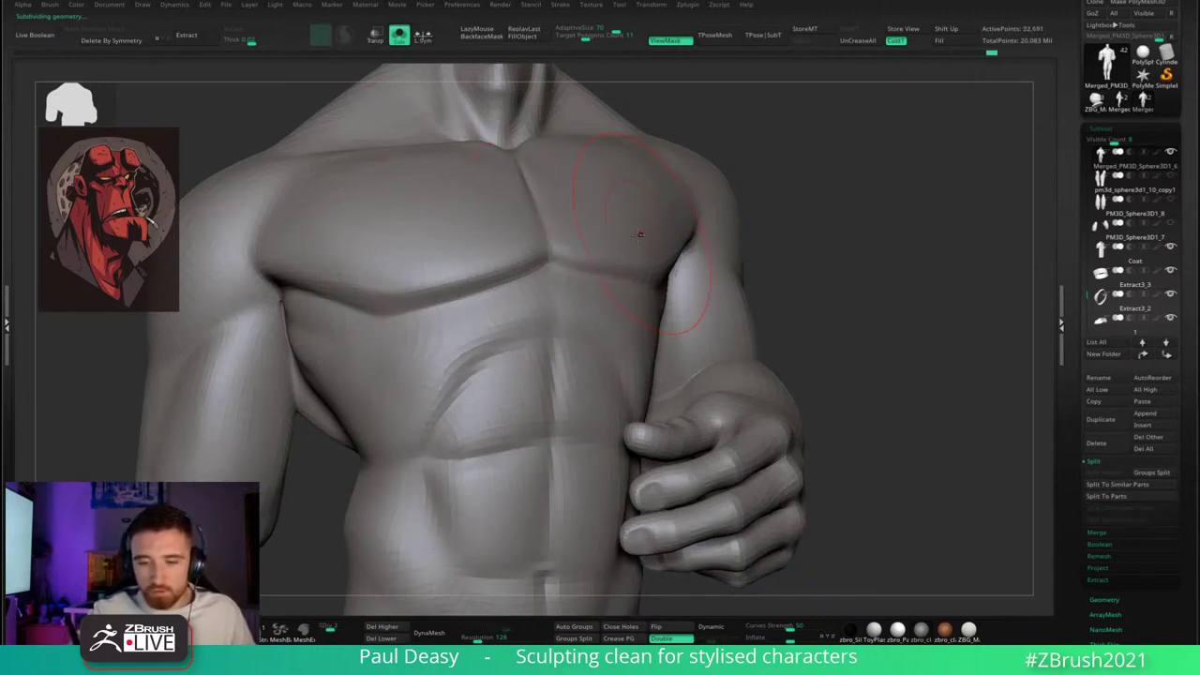
key("d")
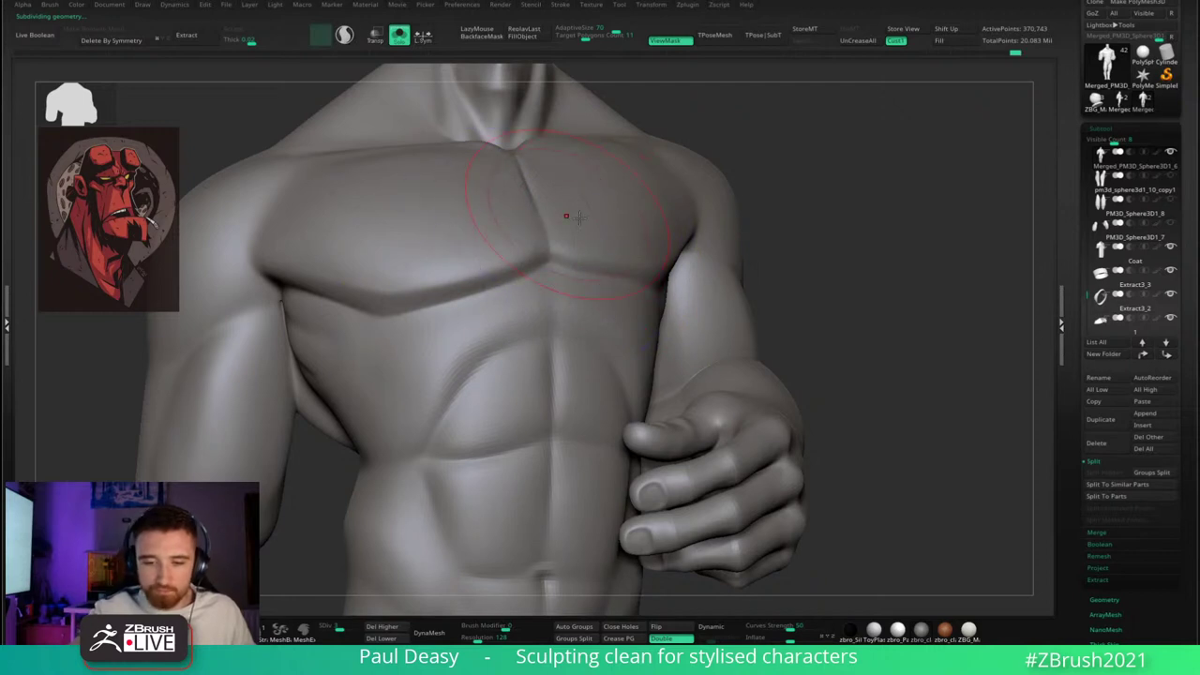
key("d")
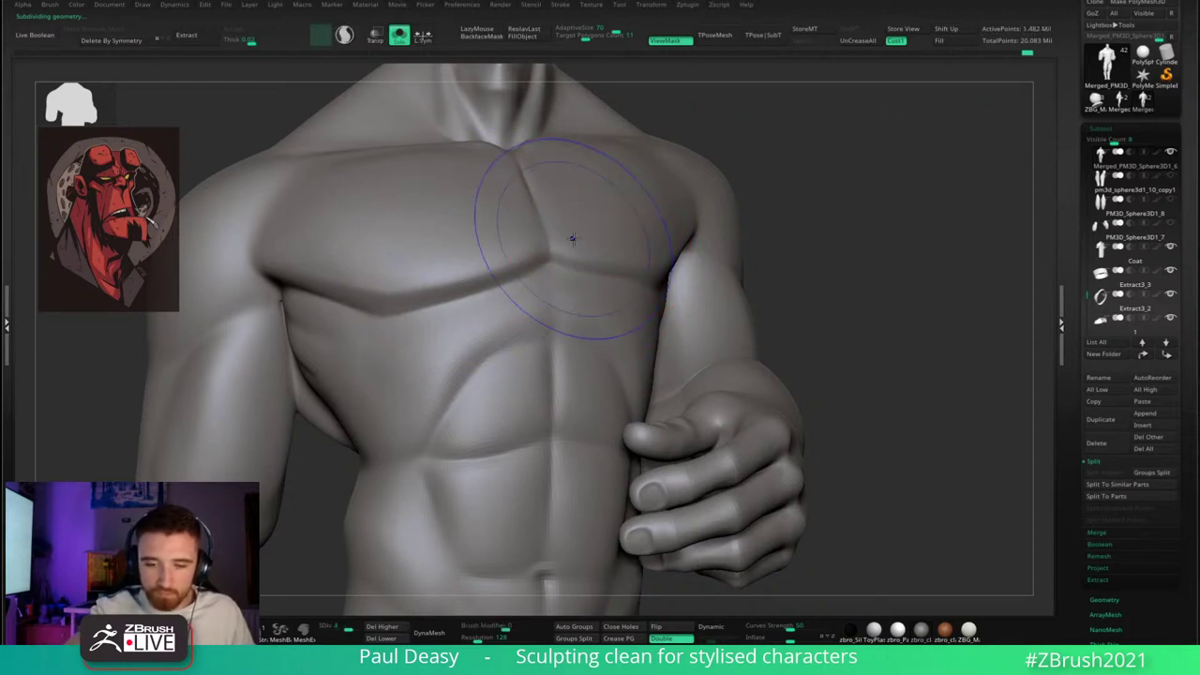
key("shift+d")
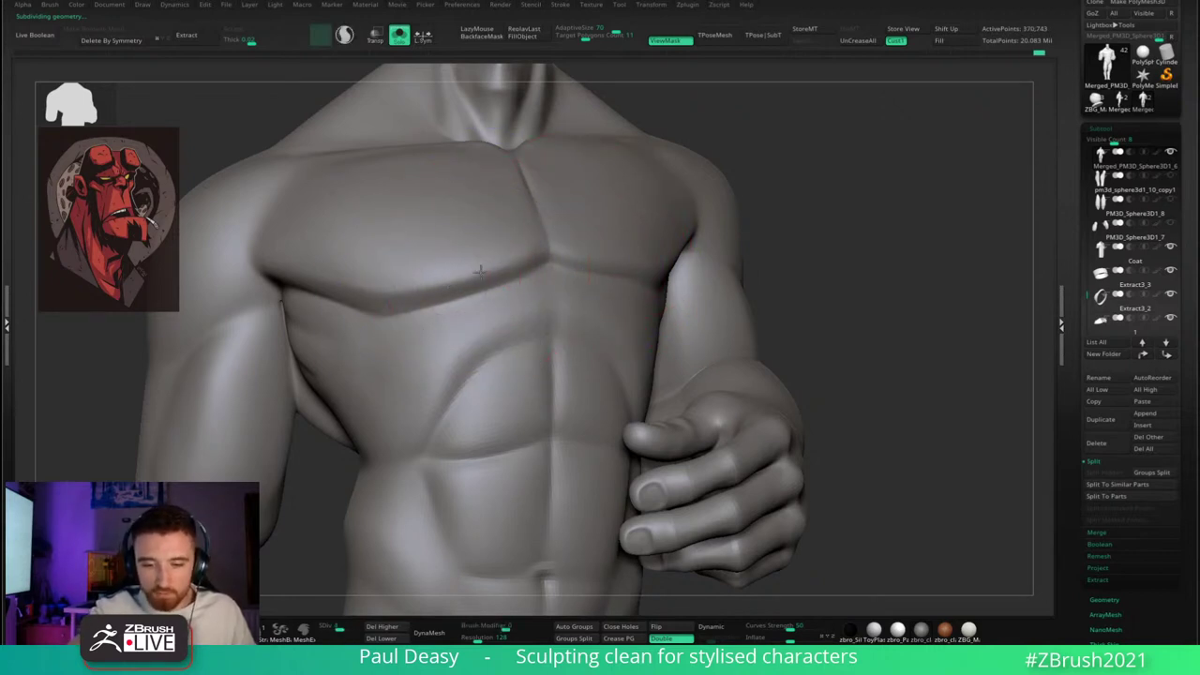
key("d")
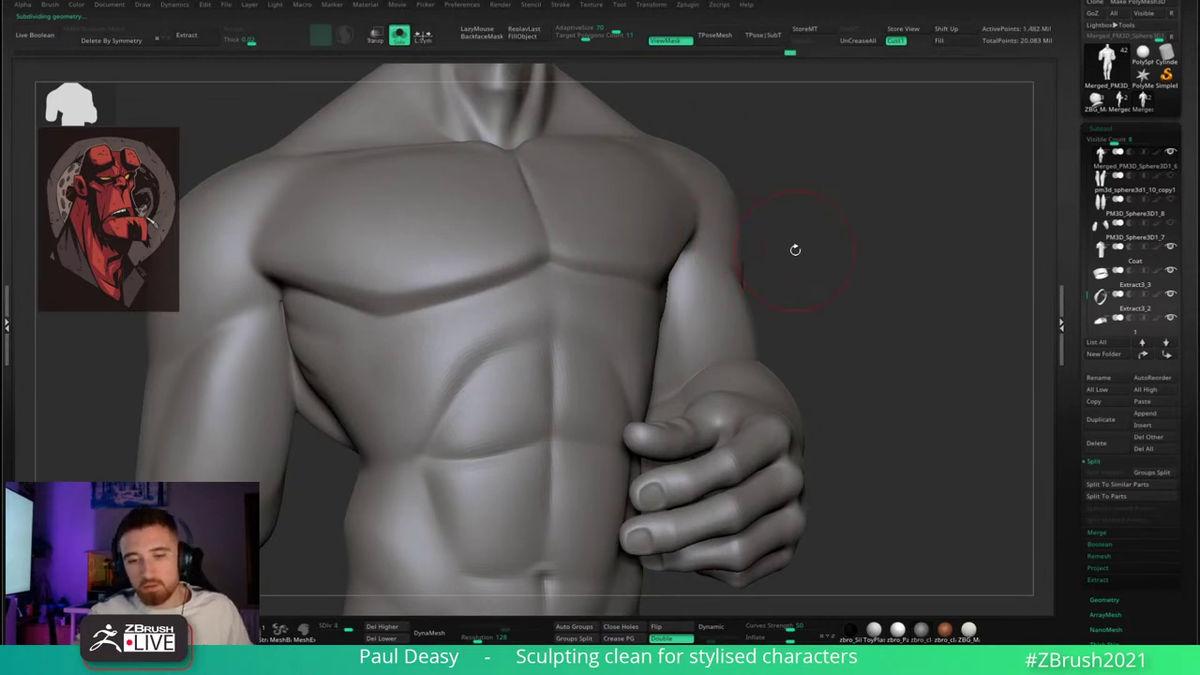
key("d")
- Refine the crease where the pectorals meet the sternum with the DamStandard brush, checking it with and without the coat
key("ctrl+s")
left_click_drag(822, 233, 684, 245)
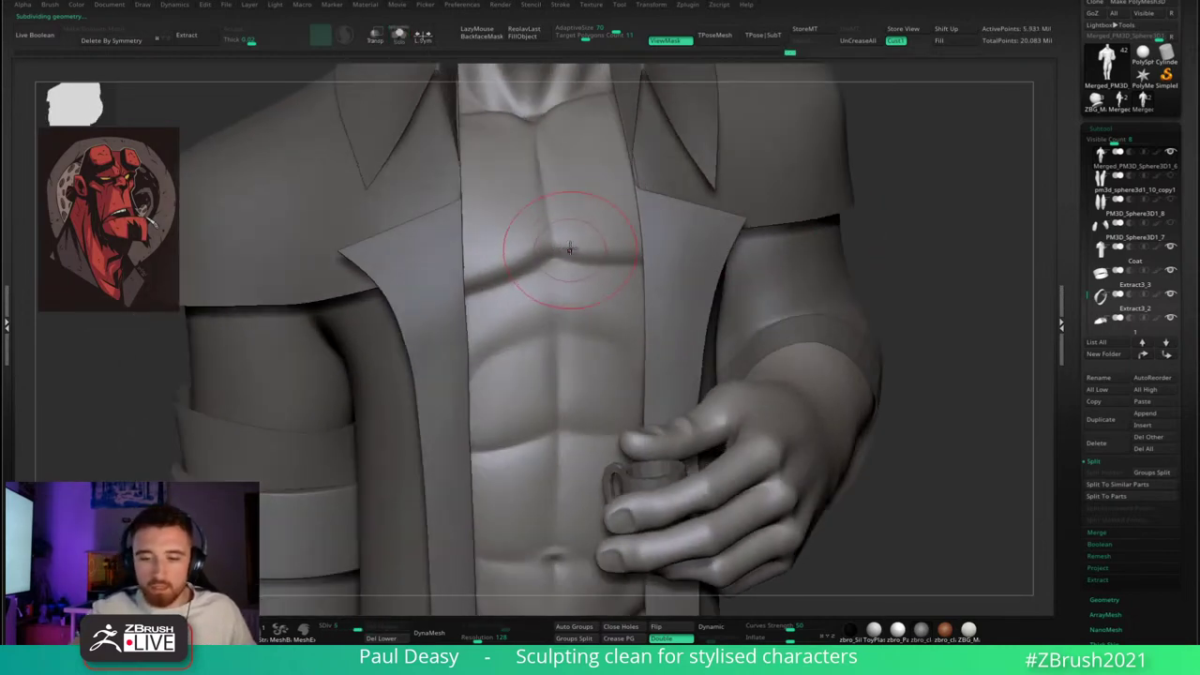
key("space")
left_click_drag(563, 249, 555, 255)
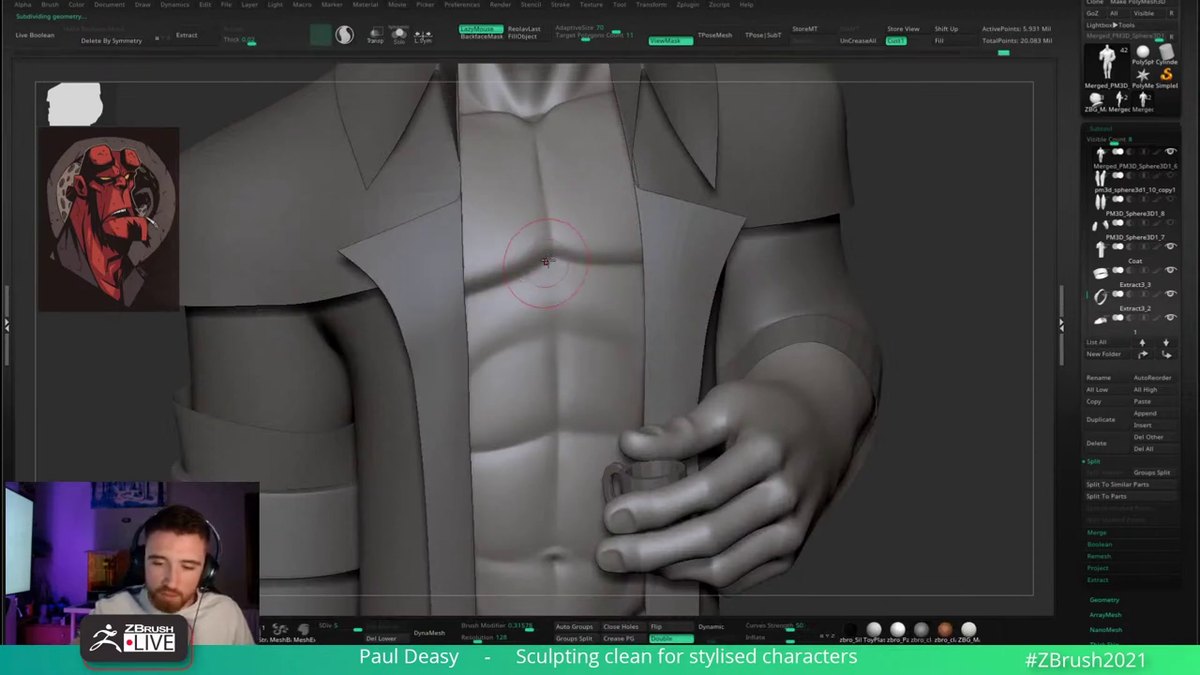
right_click_drag(589, 264, 592, 249)
key("ctrl+s")
key("space")
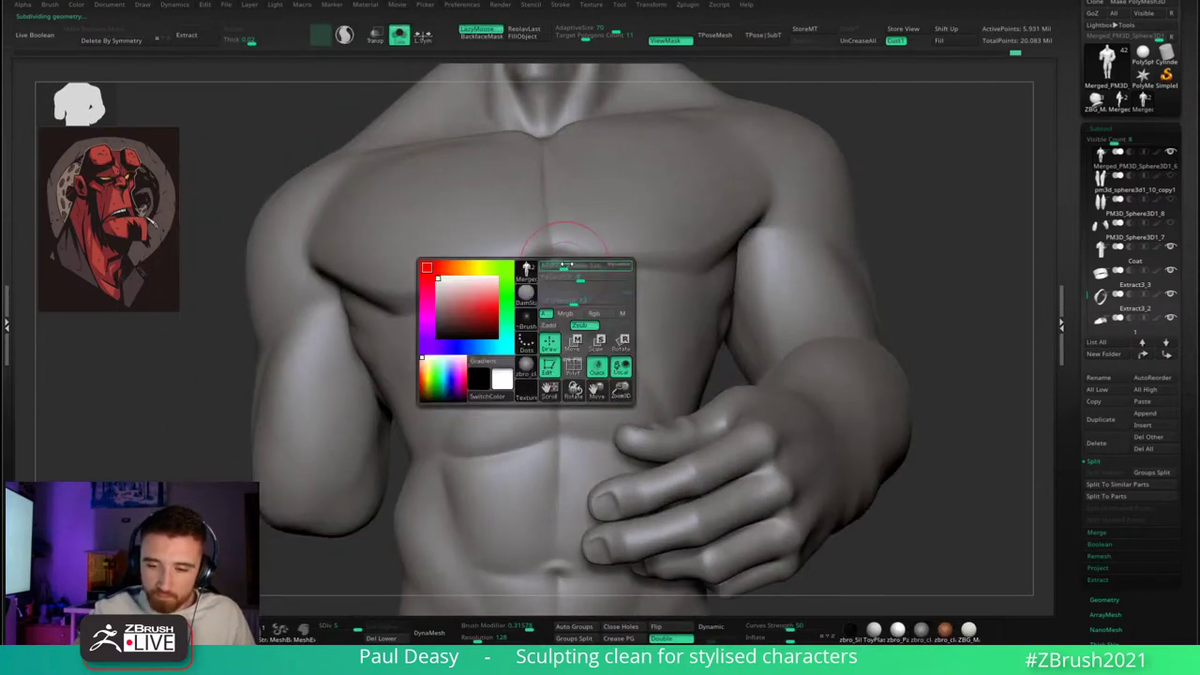
key("space")
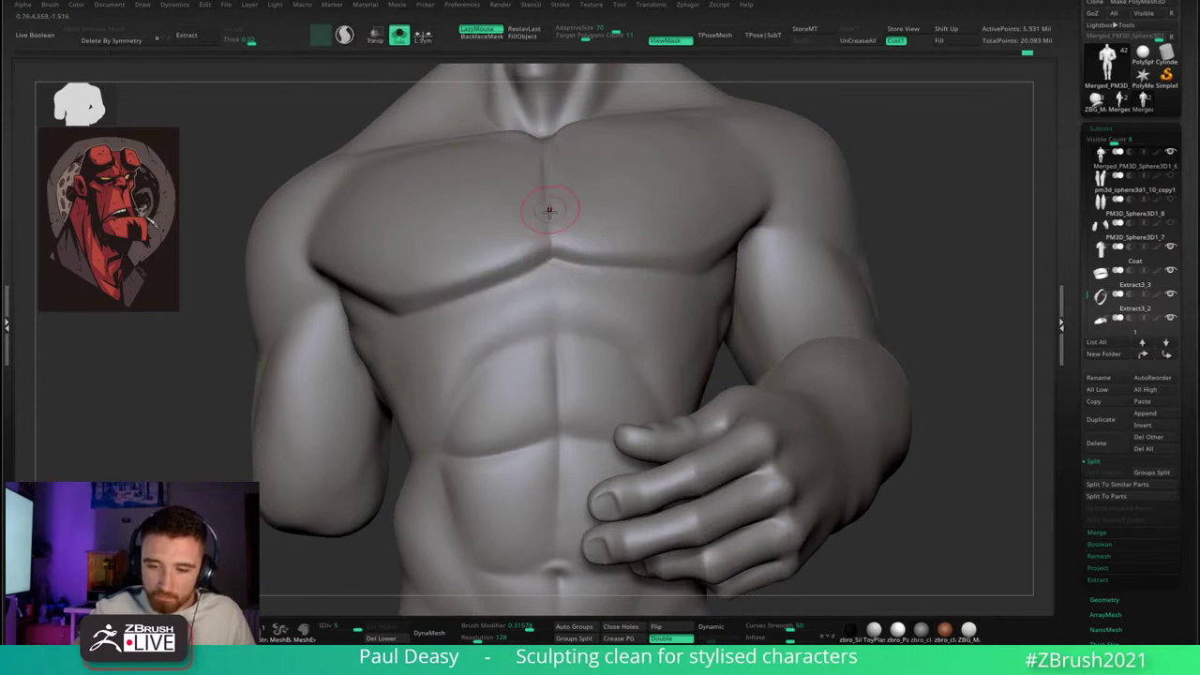
- Sharpen and clean up the crease along the lower edge of both pectorals, from the sternum towards the armpits
right_click_drag(589, 253, 572, 340, "ctrl")
key("space")
left_click(619, 275)
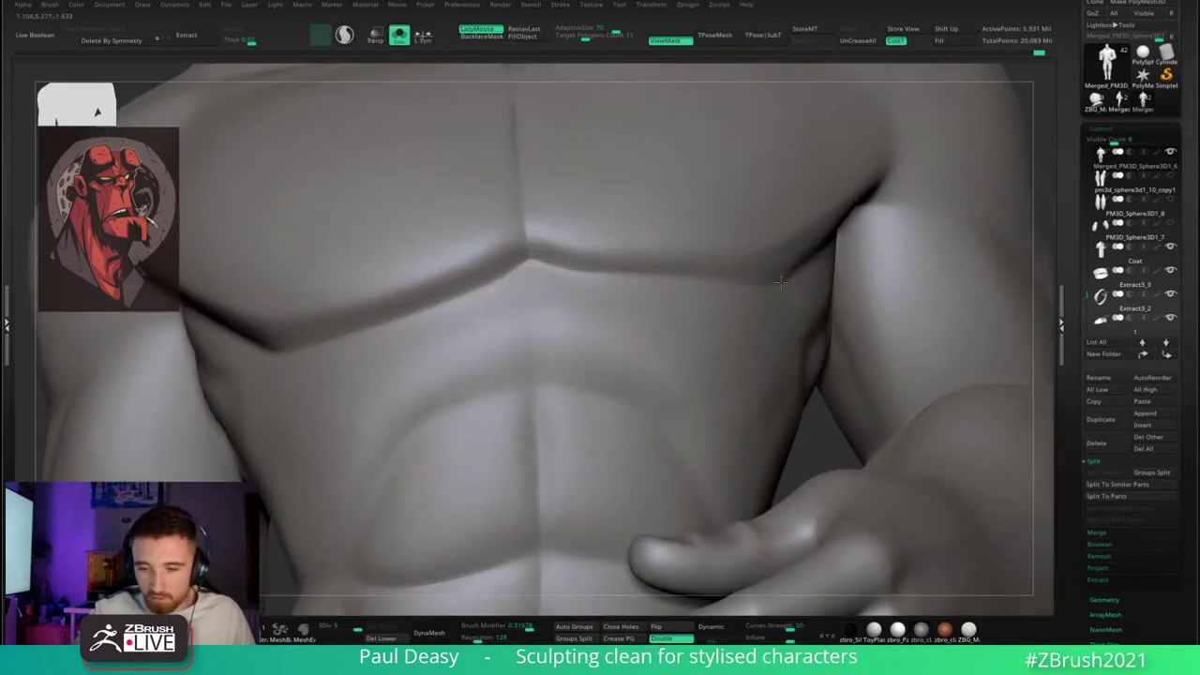
right_click_drag(509, 306, 573, 314)
key("l")
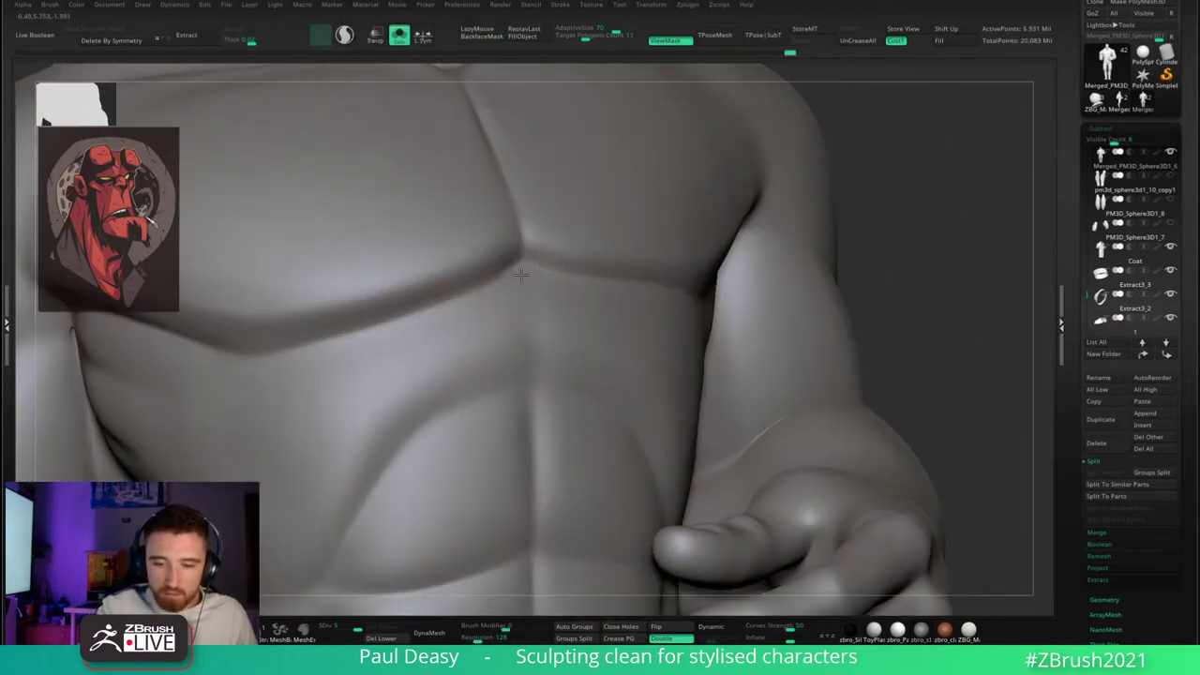
key("l")
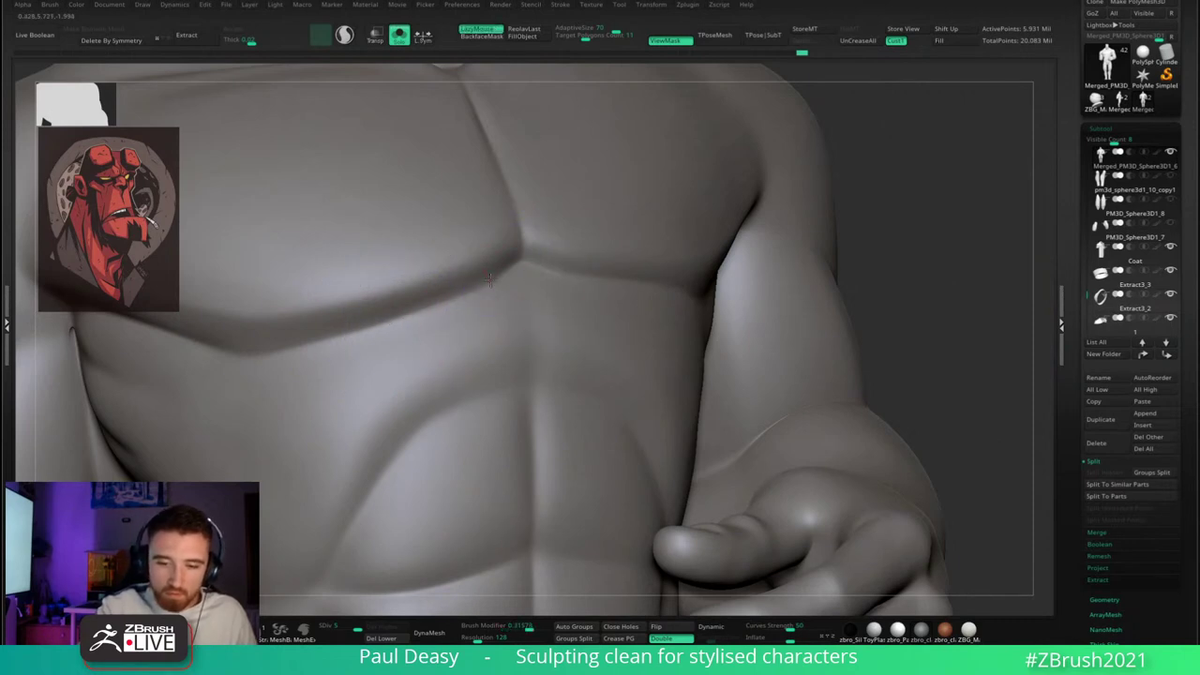
right_click_drag(491, 284, 562, 264)
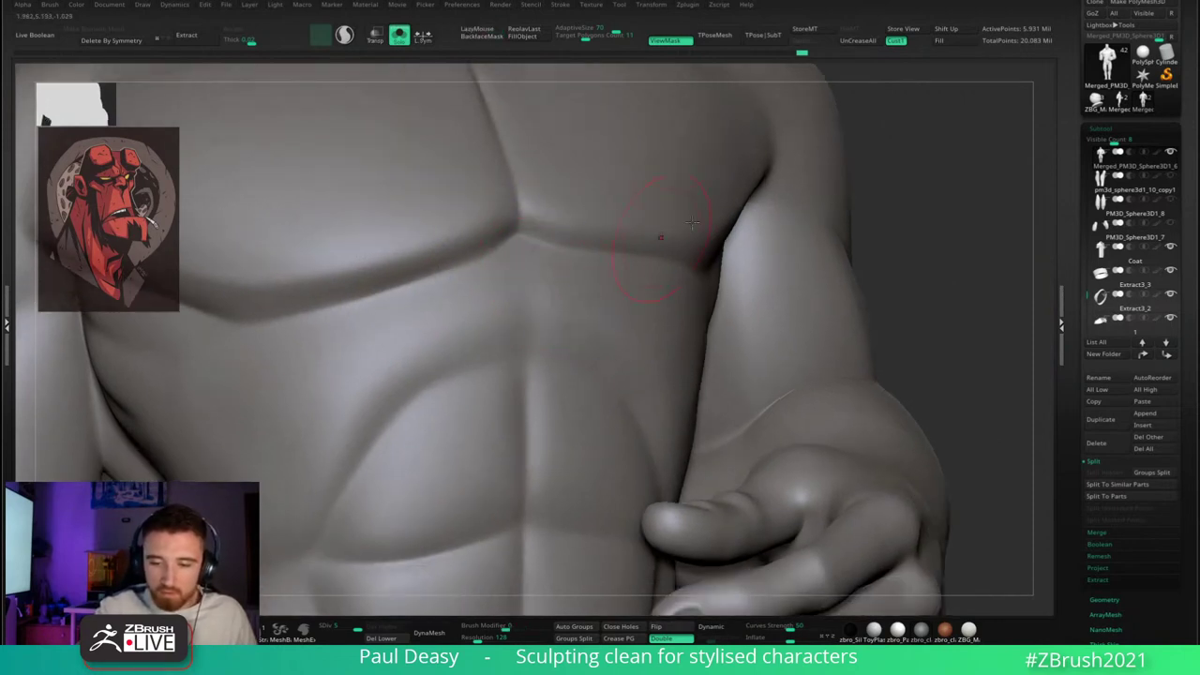
- Carve the arched rib-cage crease above the upper abs on both sides of the midline with the DamStandard brush
right_click_drag(867, 284, 792, 315)
left_click_drag(792, 315, 589, 267)
right_click_drag(590, 267, 562, 305, "ctrl")
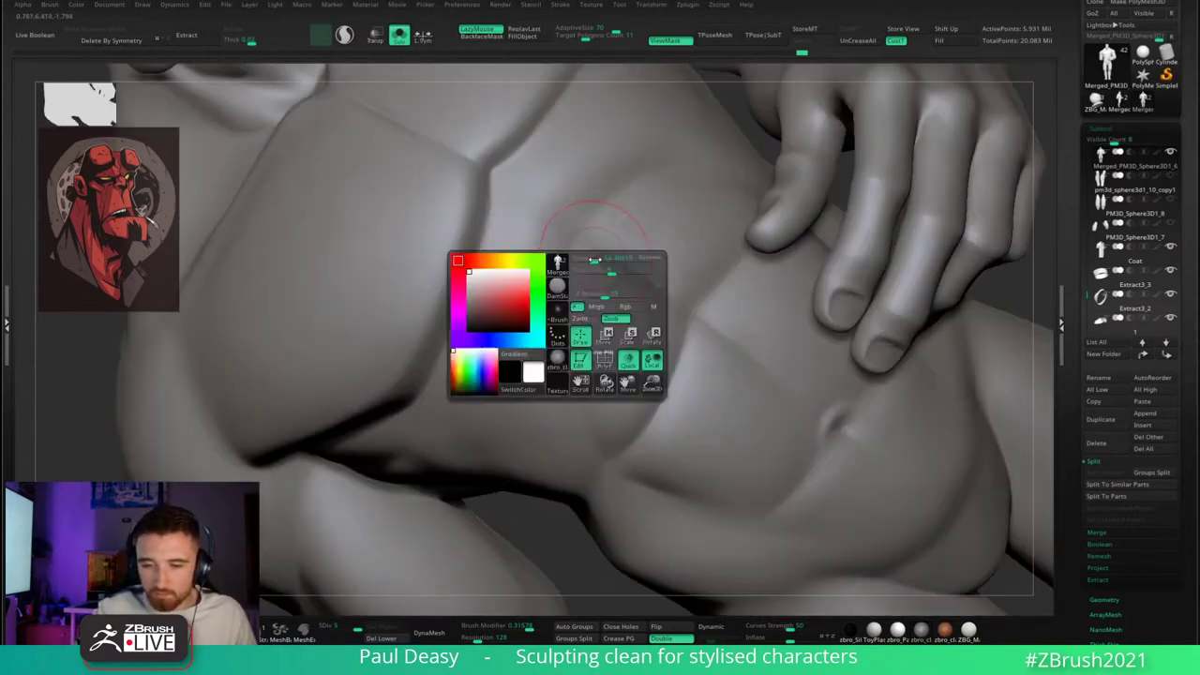
key("space")
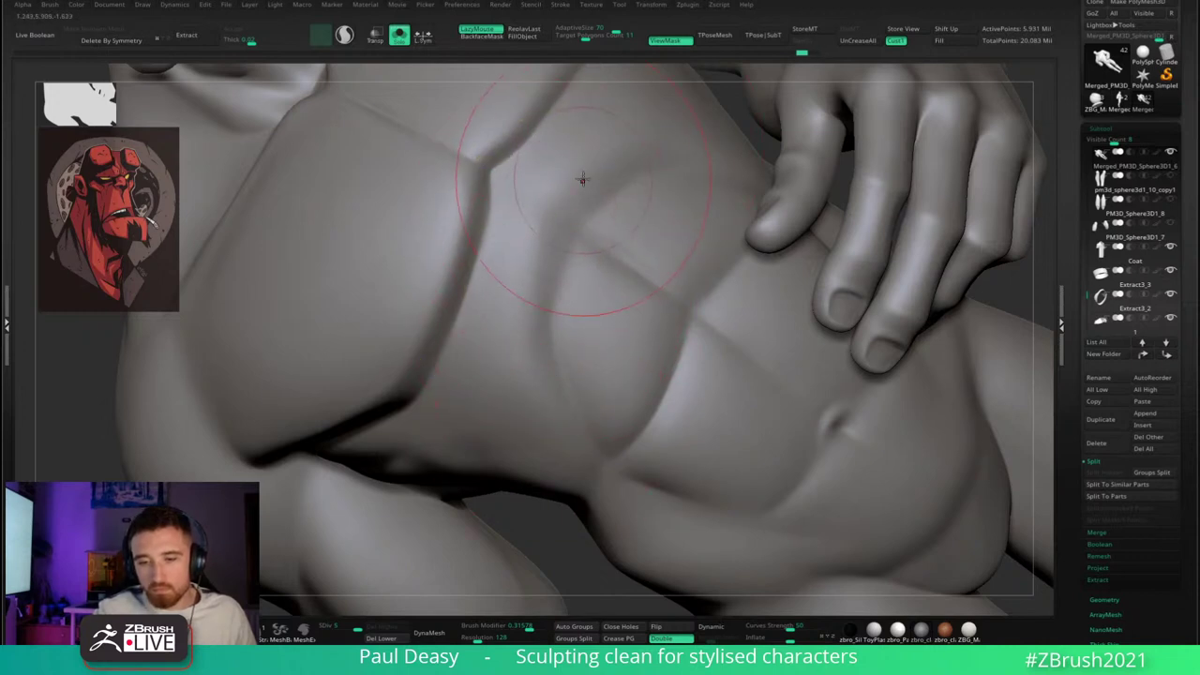
mouse_move(578, 189)
left_mouse_down()
mouse_move(535, 244)
mouse_move(546, 394)
left_mouse_up()
right_click_drag(567, 225, 560, 276, "alt")
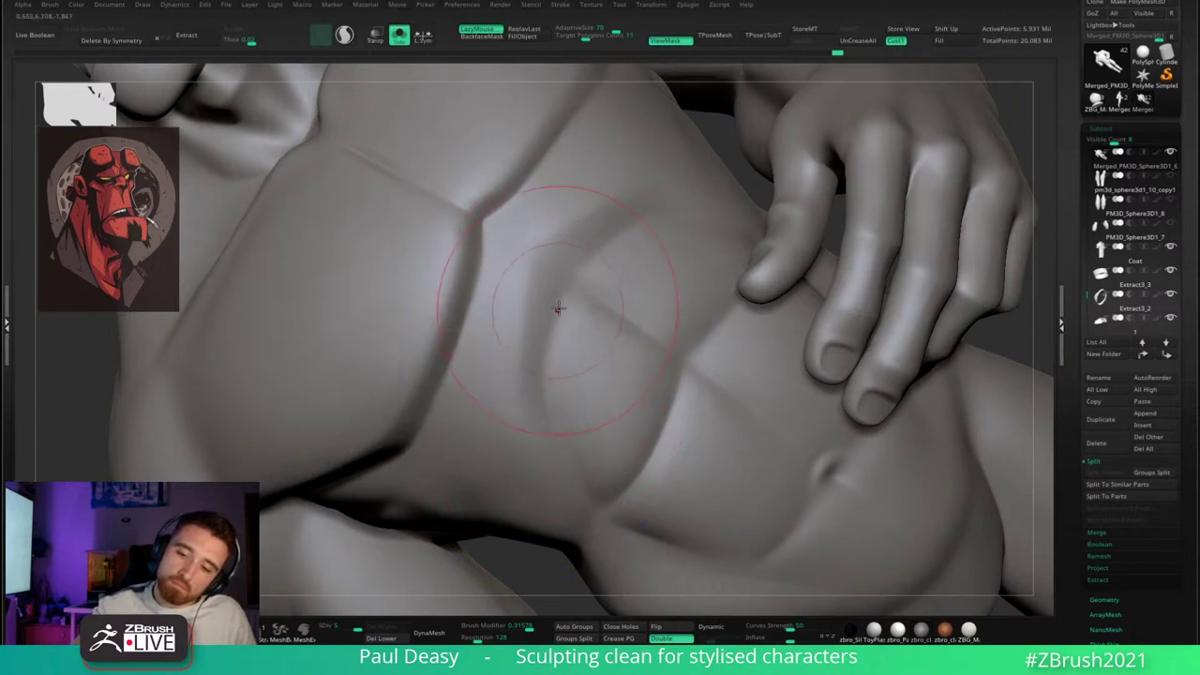
key("space")
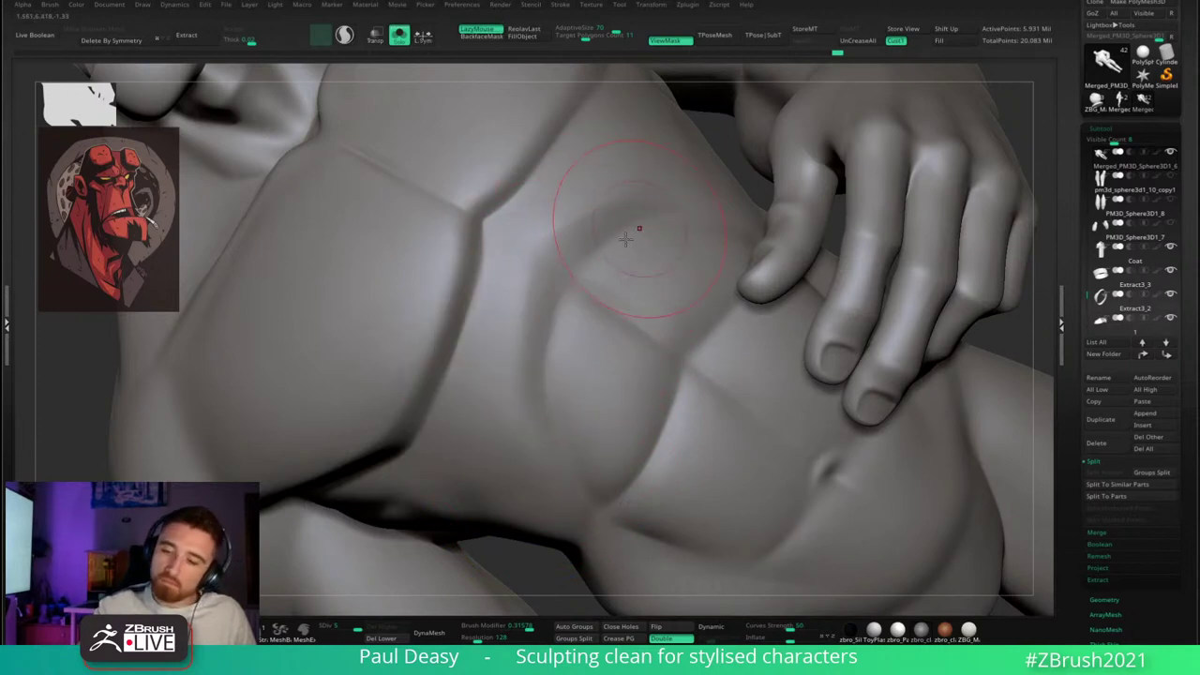
key("space")
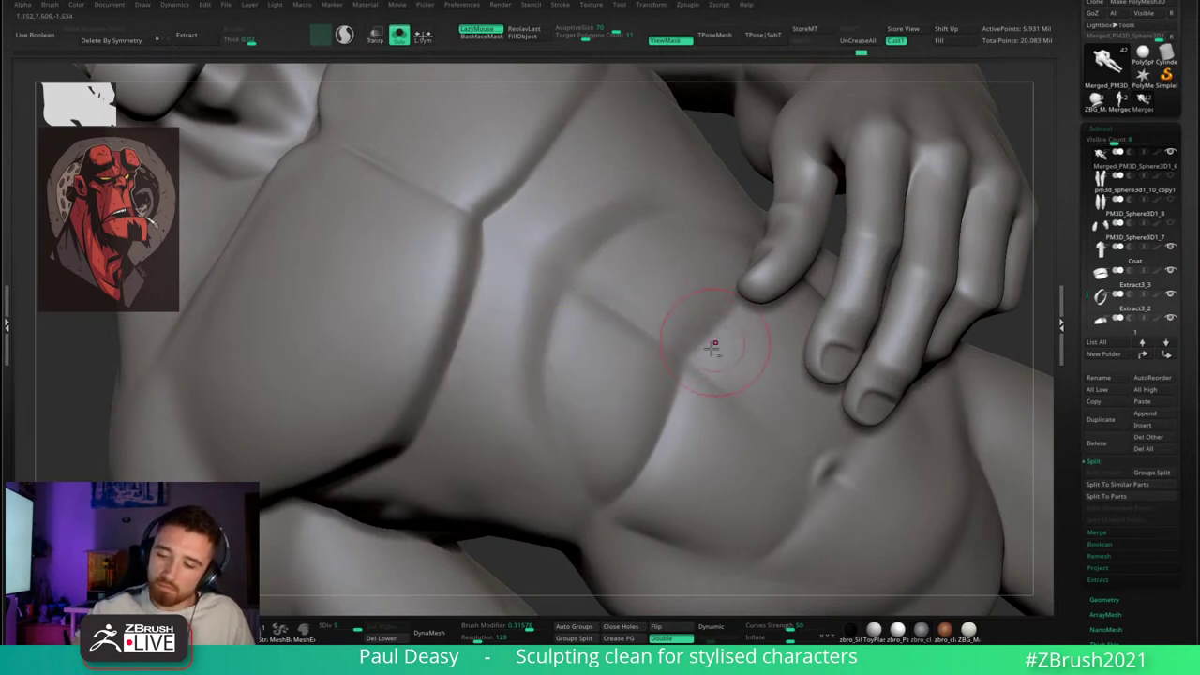
- Soften and clean up the flanks of the rib-cage arch where it runs down beside the upper abs
right_click_drag(712, 349, 703, 324, "alt")
right_click_drag(712, 364, 717, 272, "ctrl")
right_click_drag(844, 328, 792, 276)
mouse_move(588, 293)
right_mouse_down("ctrl")
mouse_move(619, 319)
mouse_move(590, 308)
mouse_move(550, 325)
mouse_move(546, 299)
right_mouse_up("ctrl")
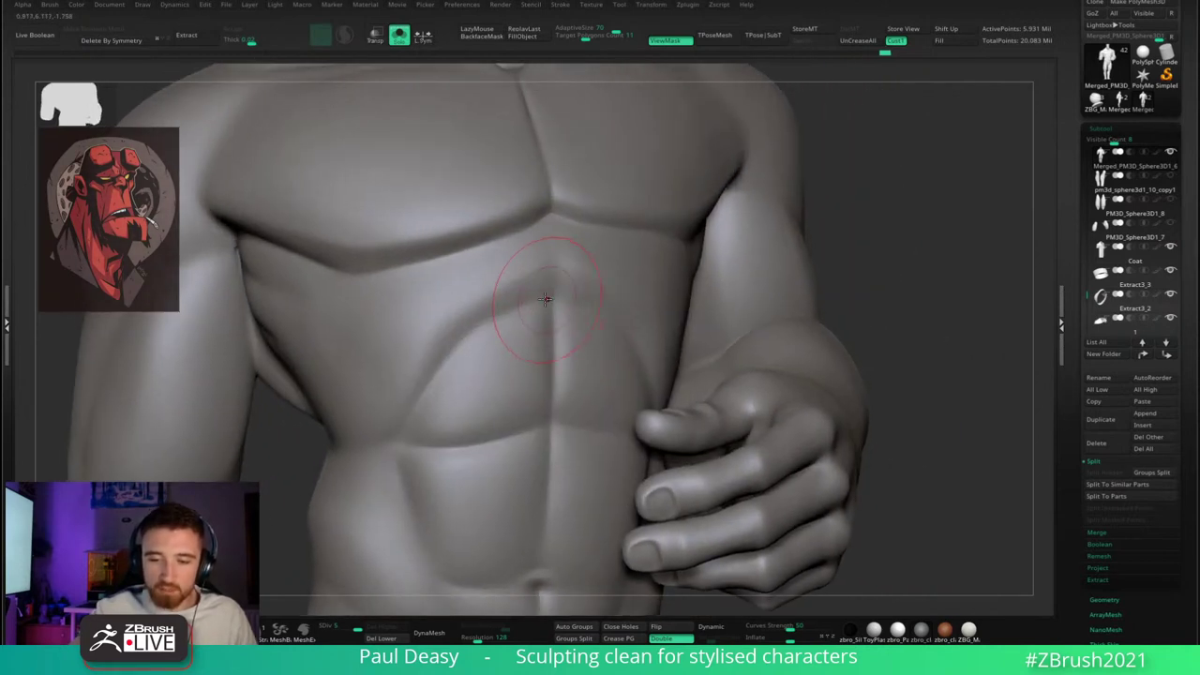
key("b")
key("d")
key("s")
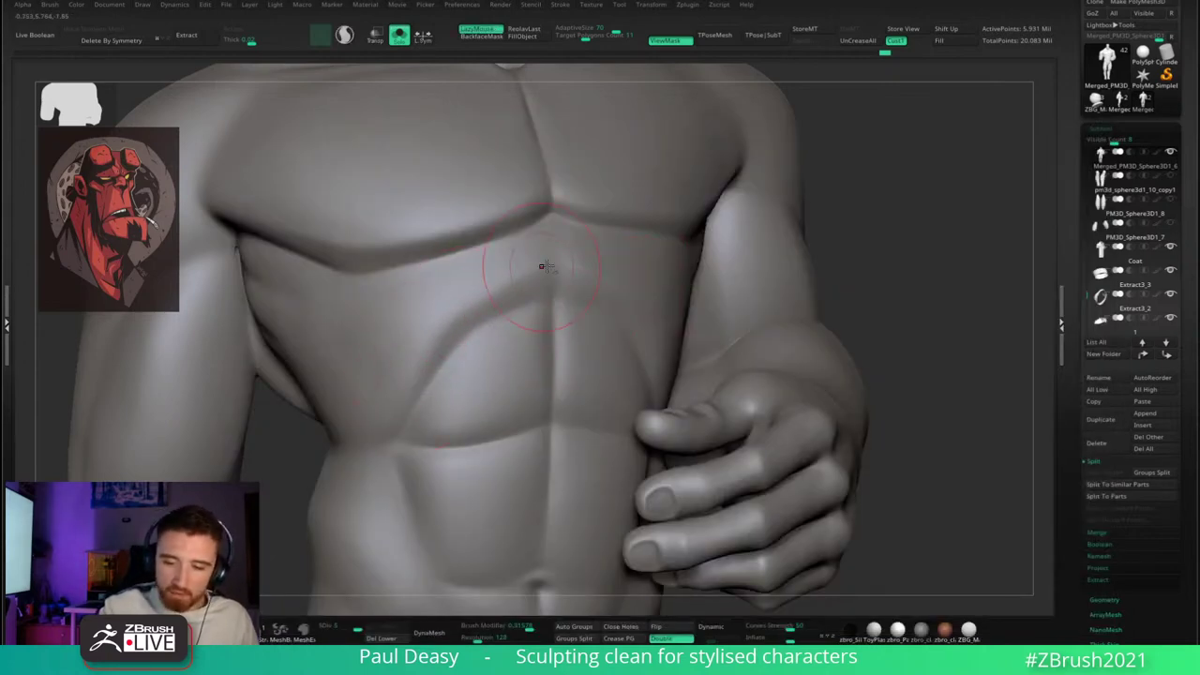
left_click_drag(447, 331, 417, 407, "shift")
right_click_drag(608, 312, 565, 309)
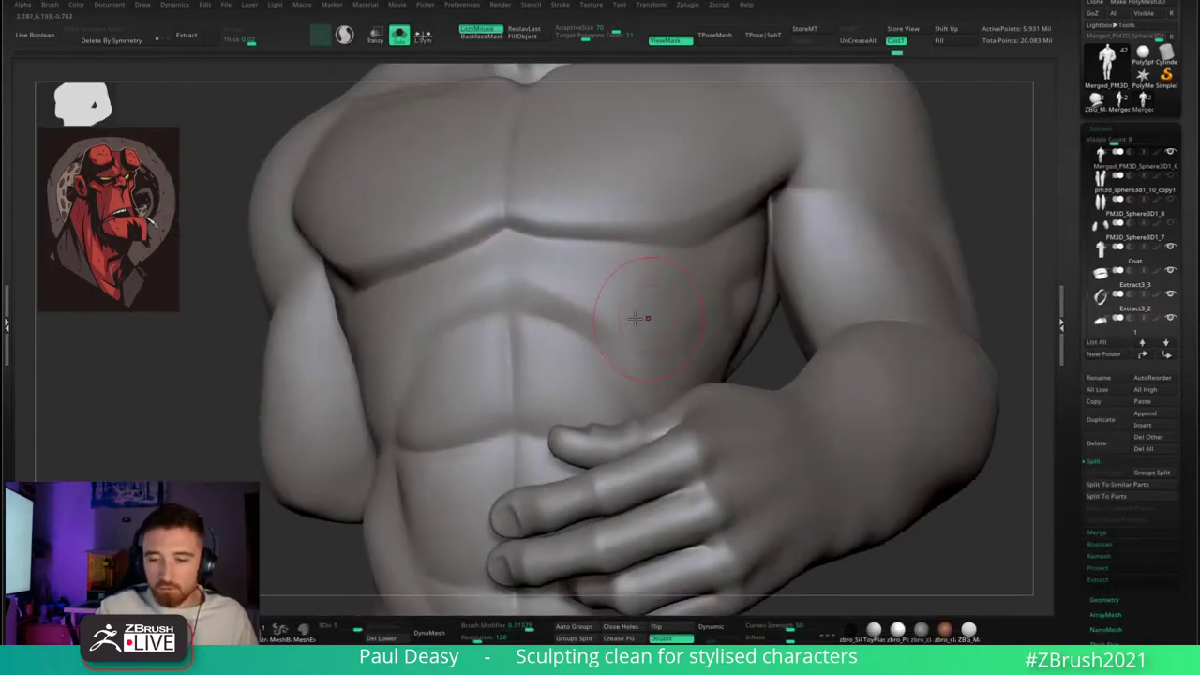
- Smooth the peak of the rib-cage arch and the abdominal midline just below the sternum
mouse_move(619, 335)
right_mouse_down()
mouse_move(638, 343)
mouse_move(528, 276)
right_mouse_up()
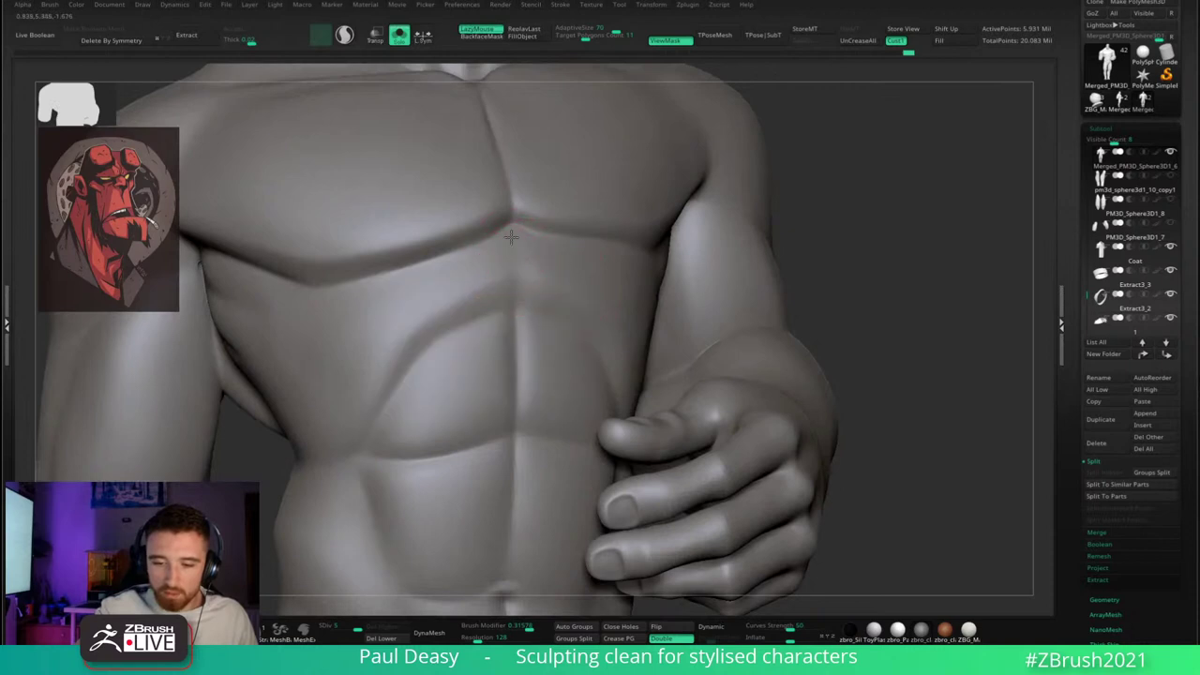
key("space")
left_click_drag(518, 295, 525, 308, "shift")
left_click_drag(517, 267, 521, 305, "shift")
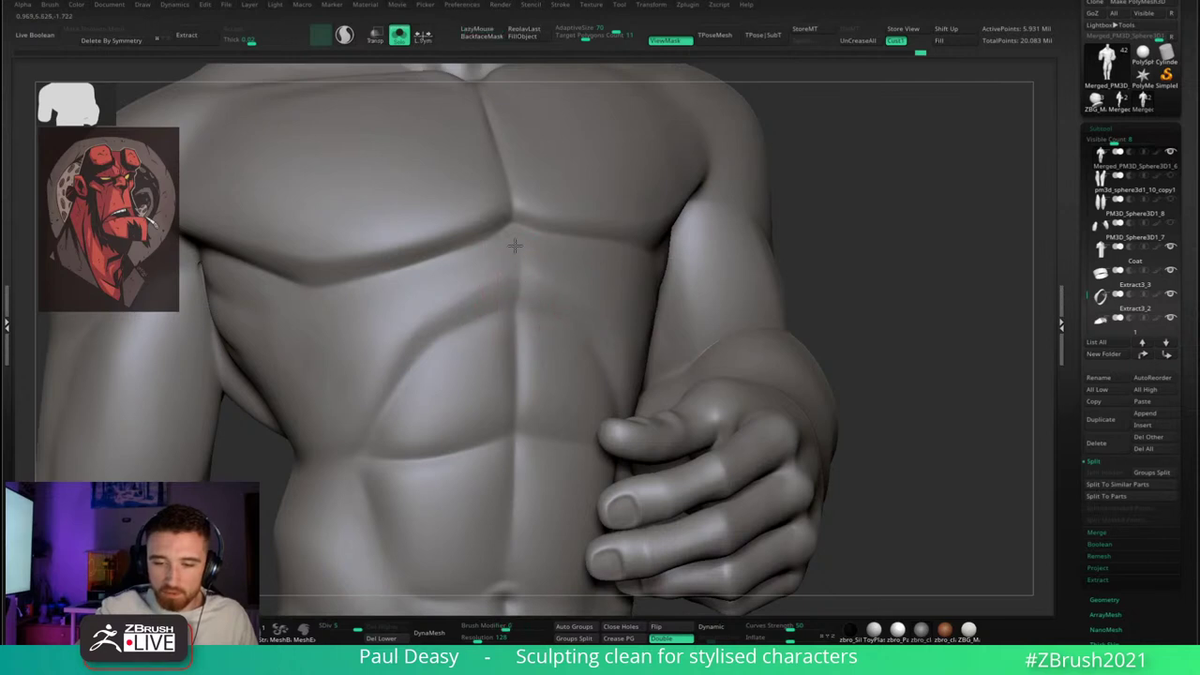
left_click_drag(514, 246, 522, 265, "shift")
- Inspect the isolated torso, then bring back the coat and examine how the chest and abdomen read beneath it
mouse_move(530, 284)
right_mouse_down()
mouse_move(565, 269)
mouse_move(594, 295)
right_mouse_up()
right_click_drag(662, 373, 660, 609, "alt")
right_click_drag(617, 539, 584, 348, "alt")
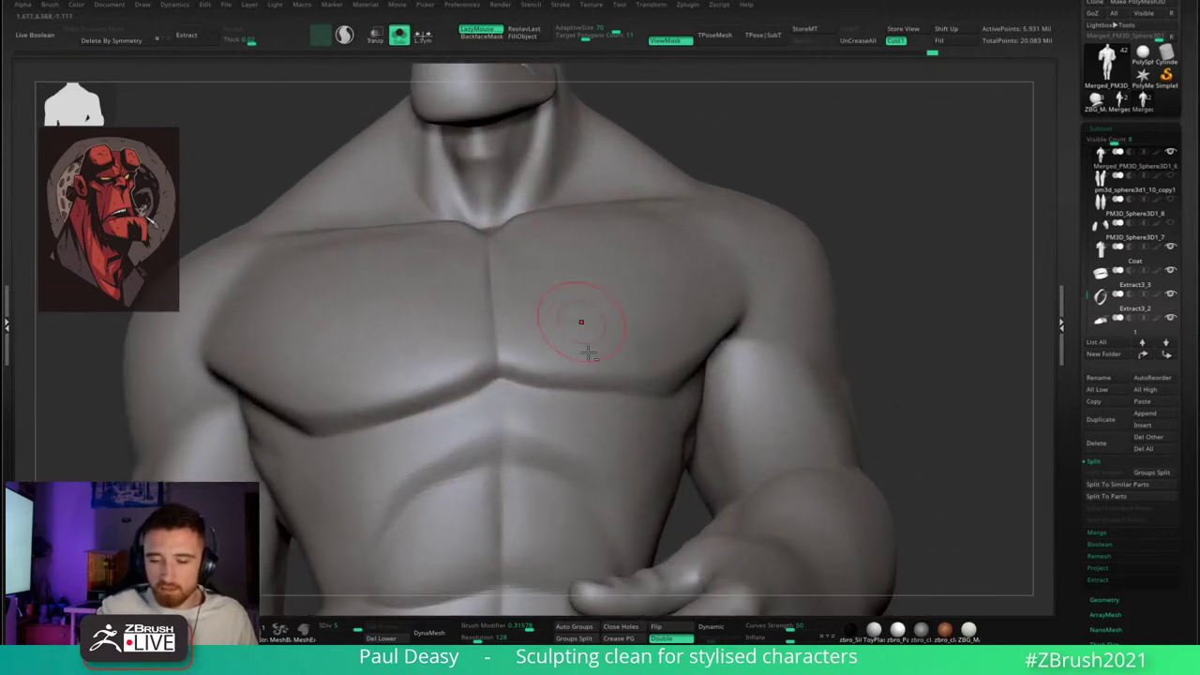
mouse_move(586, 442)
right_mouse_down("alt")
mouse_move(582, 396)
mouse_move(599, 442)
mouse_move(622, 386)
right_mouse_up("alt")
right_click_drag(780, 298, 844, 263, "ctrl")
key("ctrl+q")
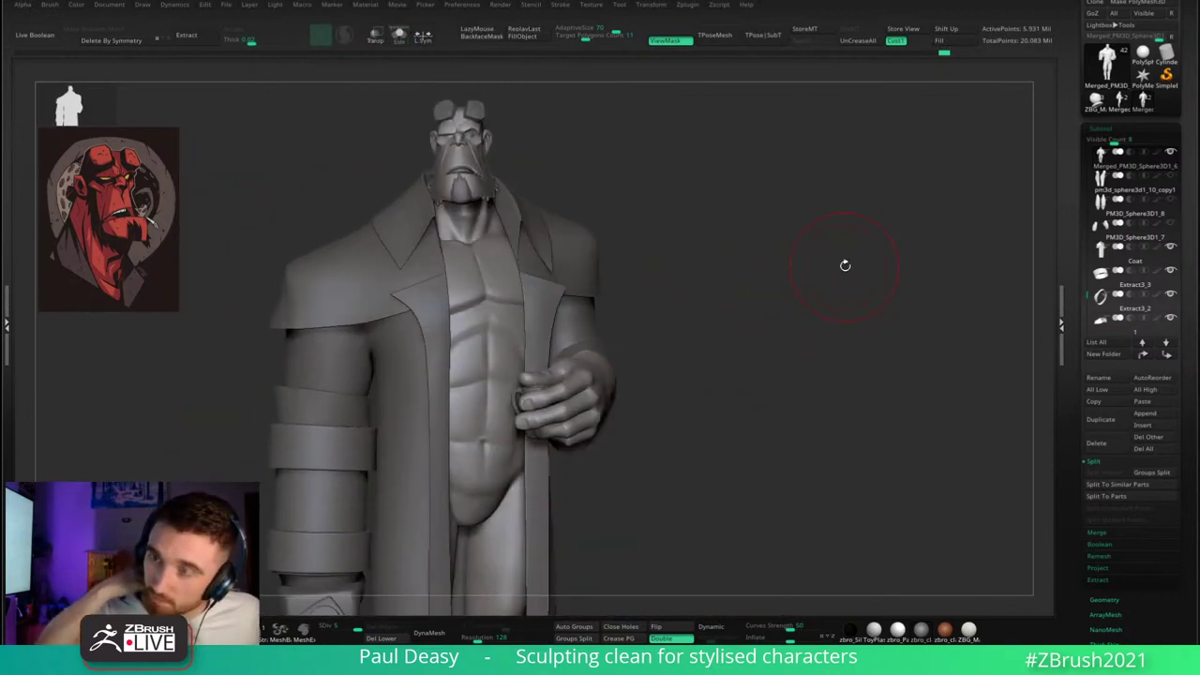
right_click_drag(845, 266, 762, 308)
right_click_drag(573, 300, 640, 305)
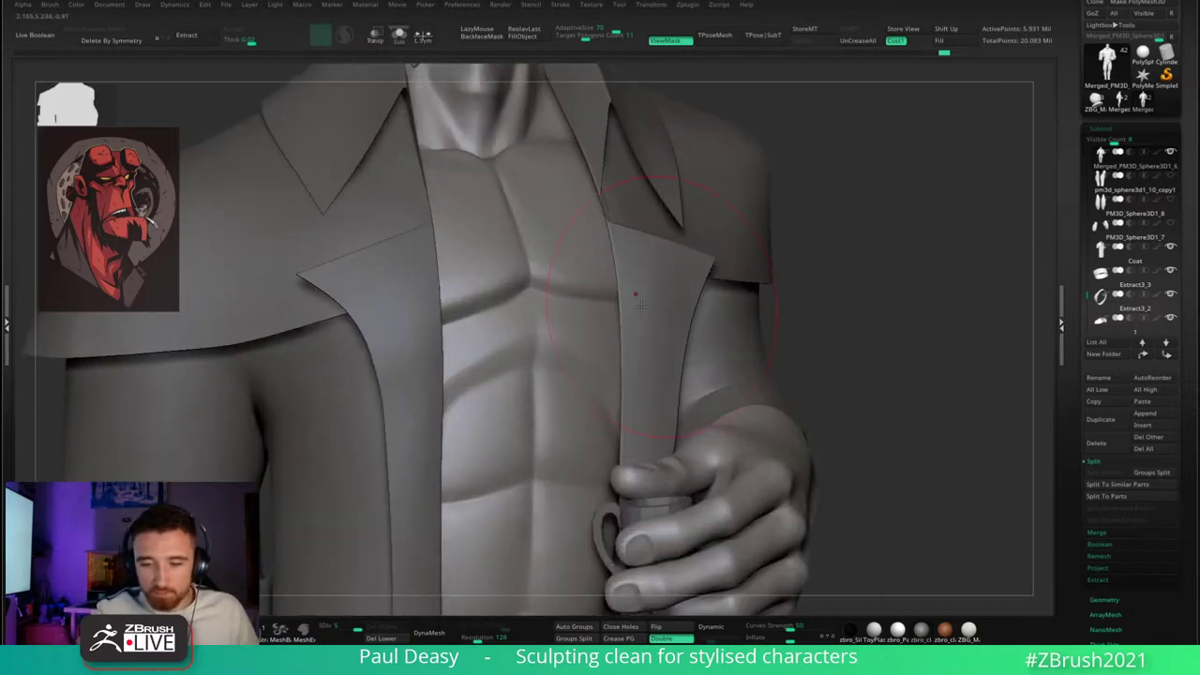
right_click_drag(865, 308, 825, 366)
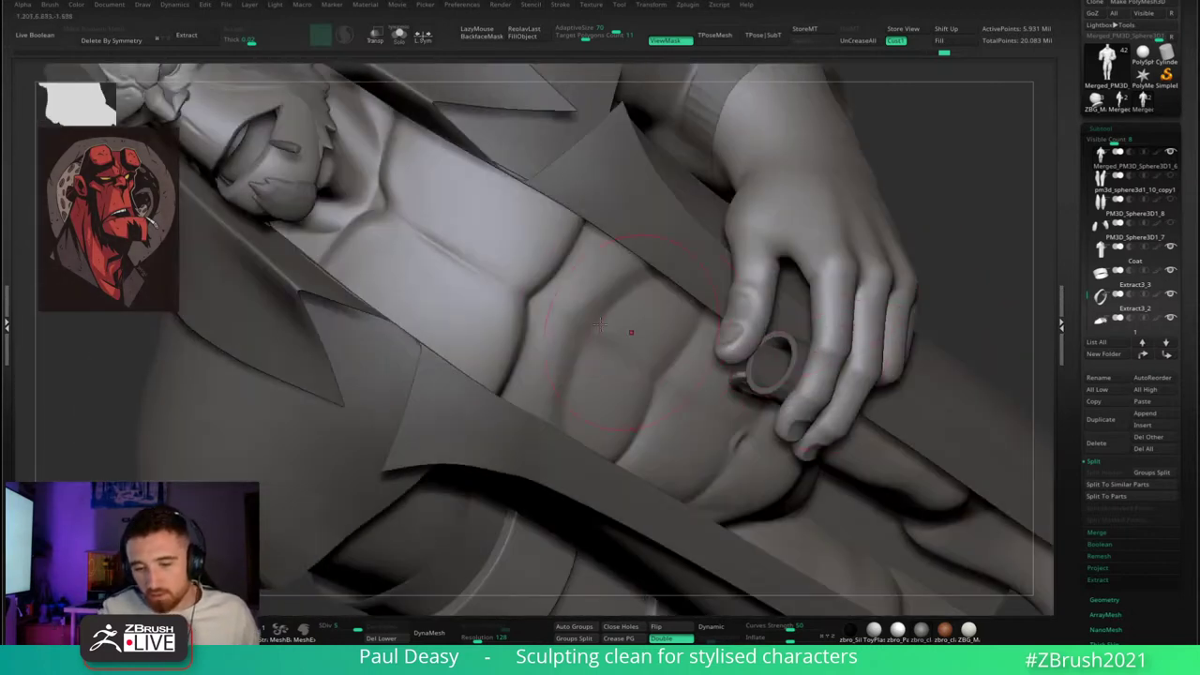
- Adjust the shape of the lower pectoral crease around the sternum with the Move brush
right_click_drag(635, 332, 536, 303)
right_click(526, 296)
right_click(528, 298)
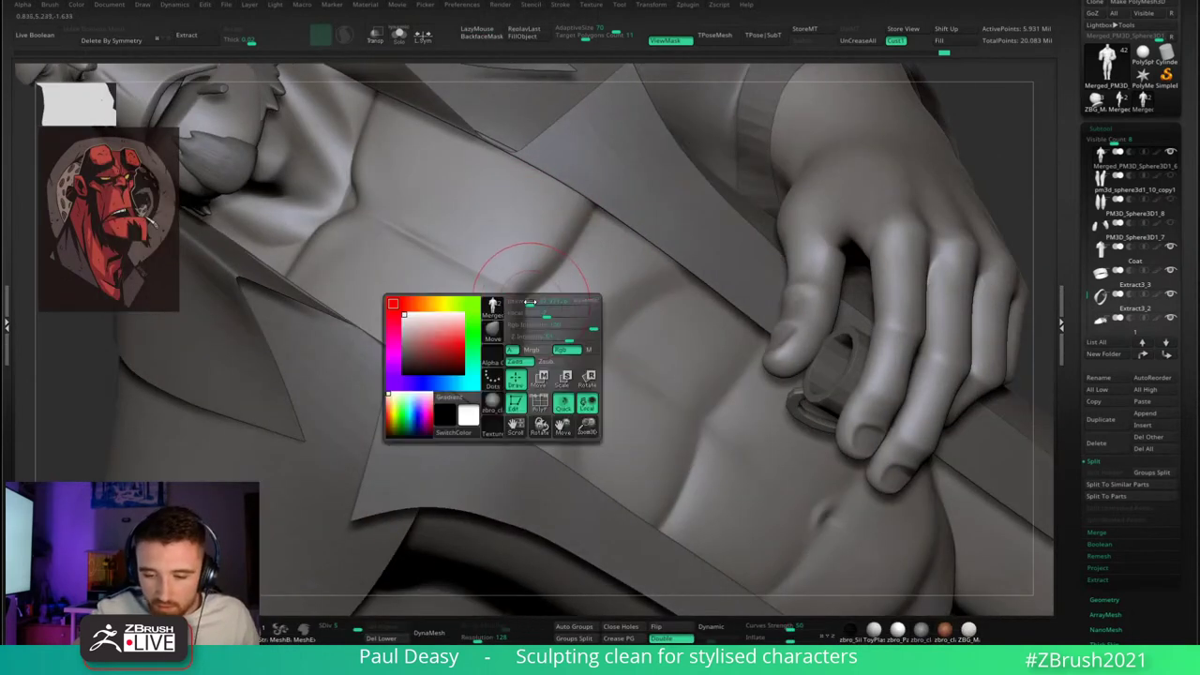
key("space")
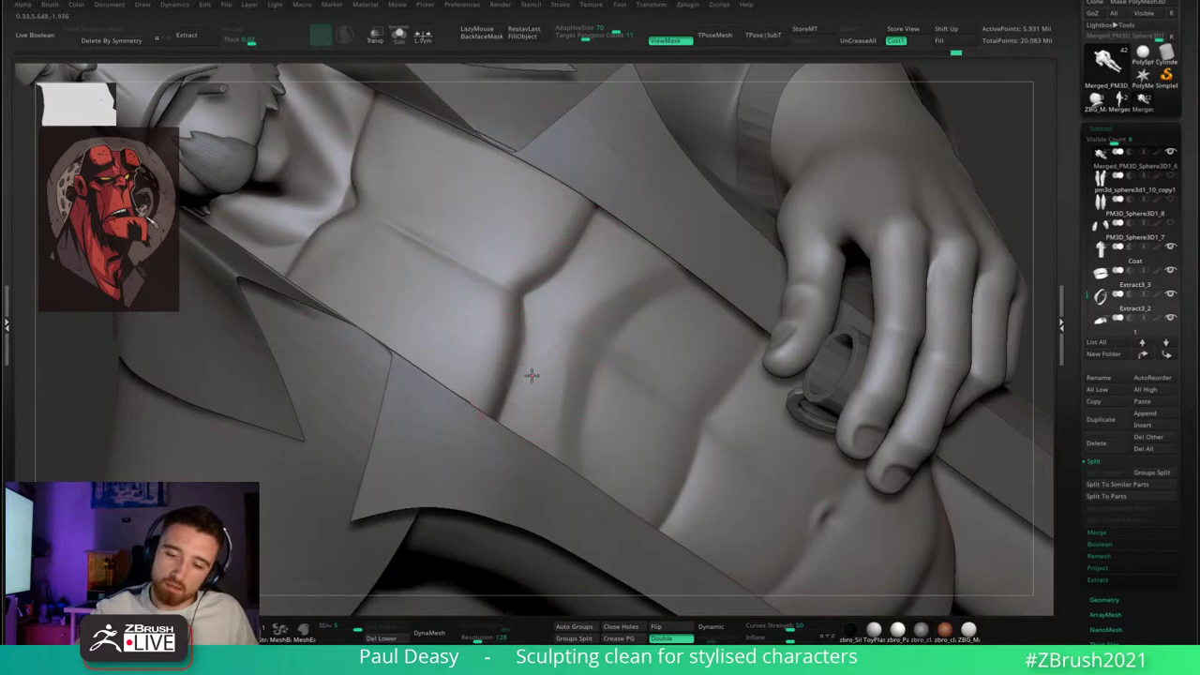
- Define the junction of the lower pectoral crease and sternum with the DamStandard brush and smooth its edges
key("b")
key("d")
key("s")
right_click_drag(525, 355, 487, 395)
left_click_drag(525, 329, 516, 386)
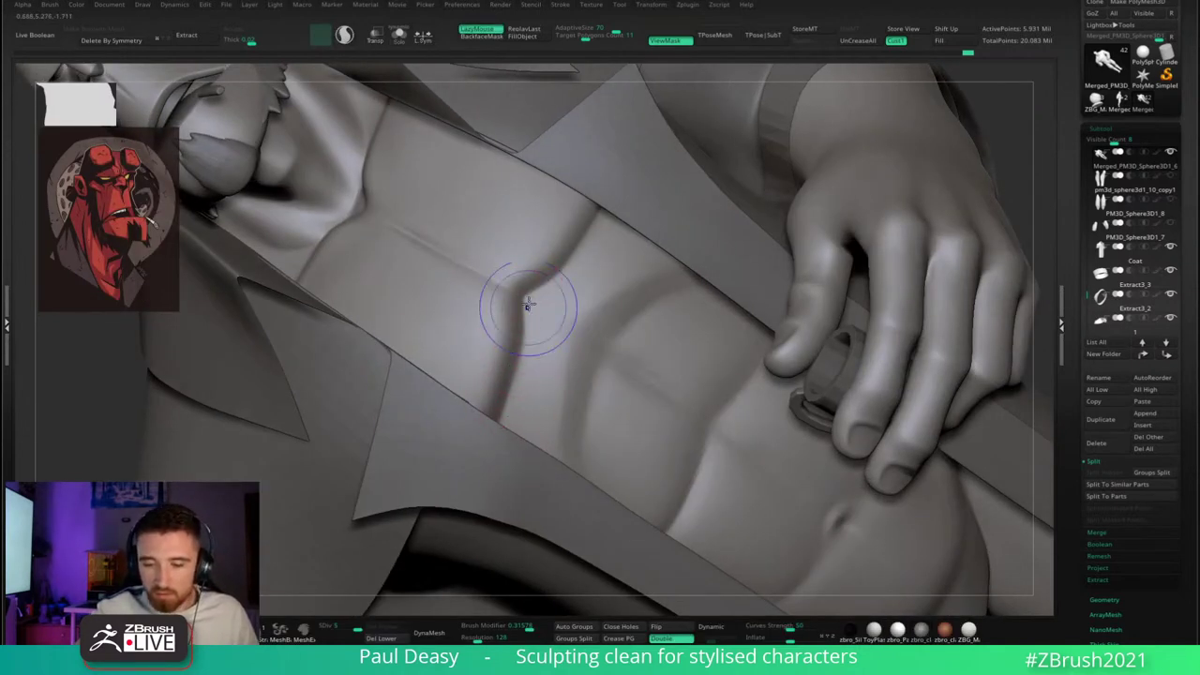
mouse_move(530, 299)
left_mouse_down("shift")
mouse_move(583, 253)
mouse_move(544, 291)
left_mouse_up("shift")
key("space")
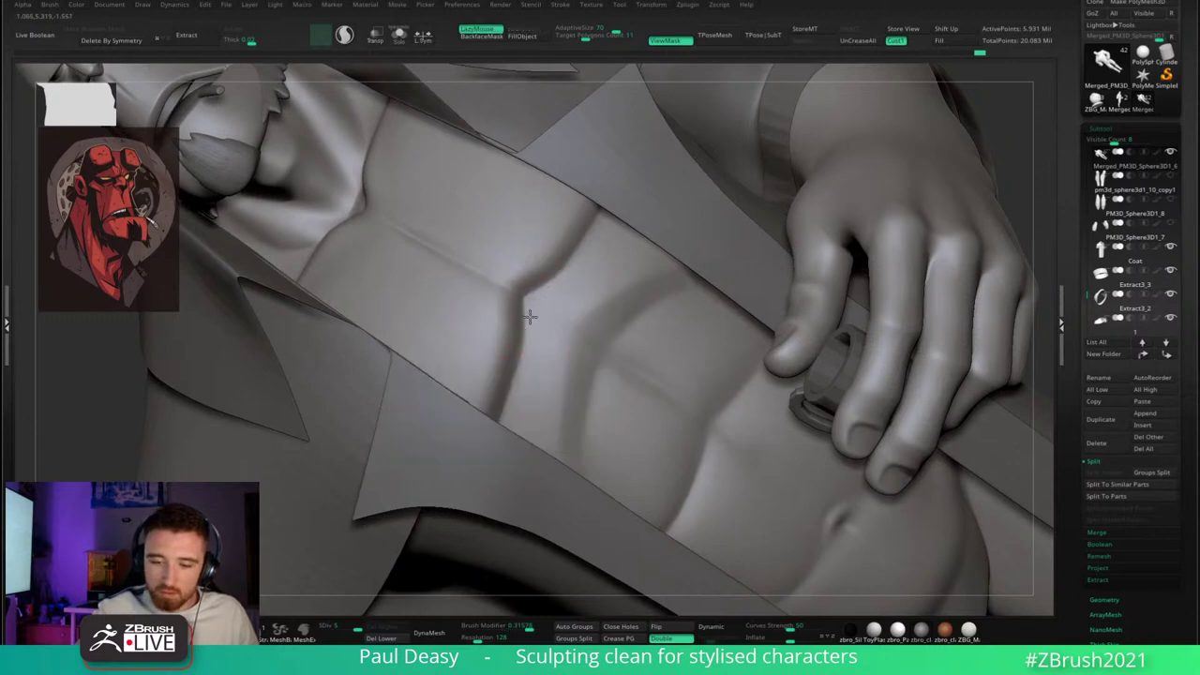
key("space")
mouse_move(544, 289)
left_mouse_down("shift")
mouse_move(531, 341)
mouse_move(522, 325)
left_mouse_up("shift")
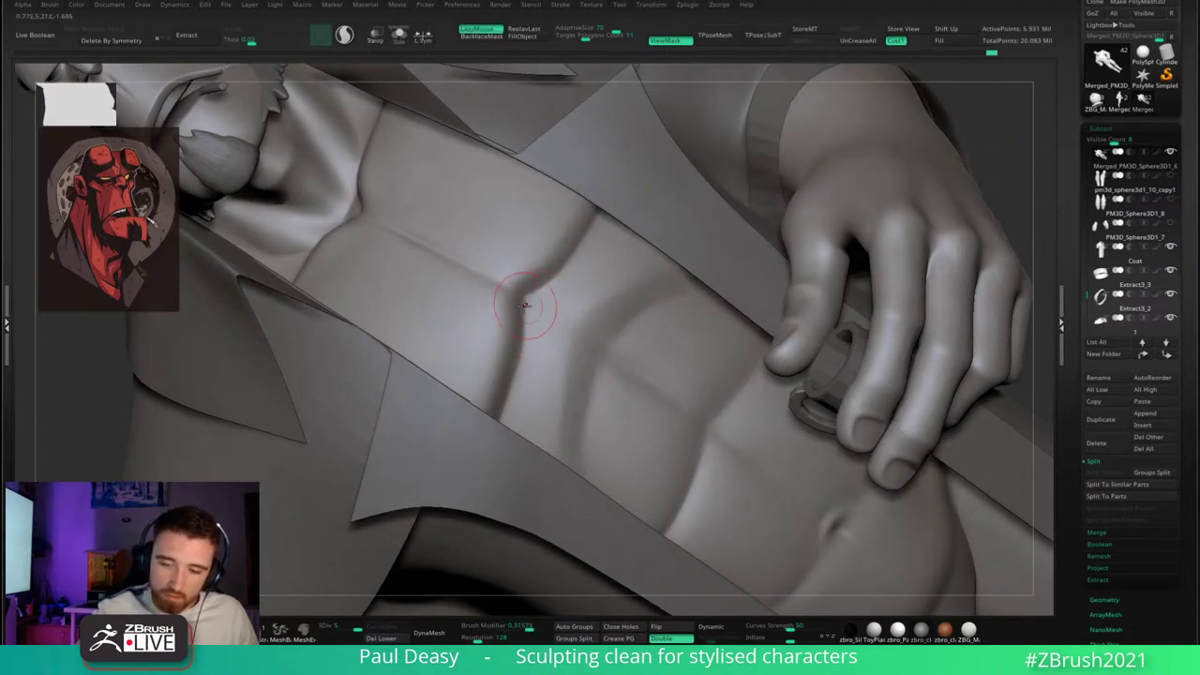
key("l")
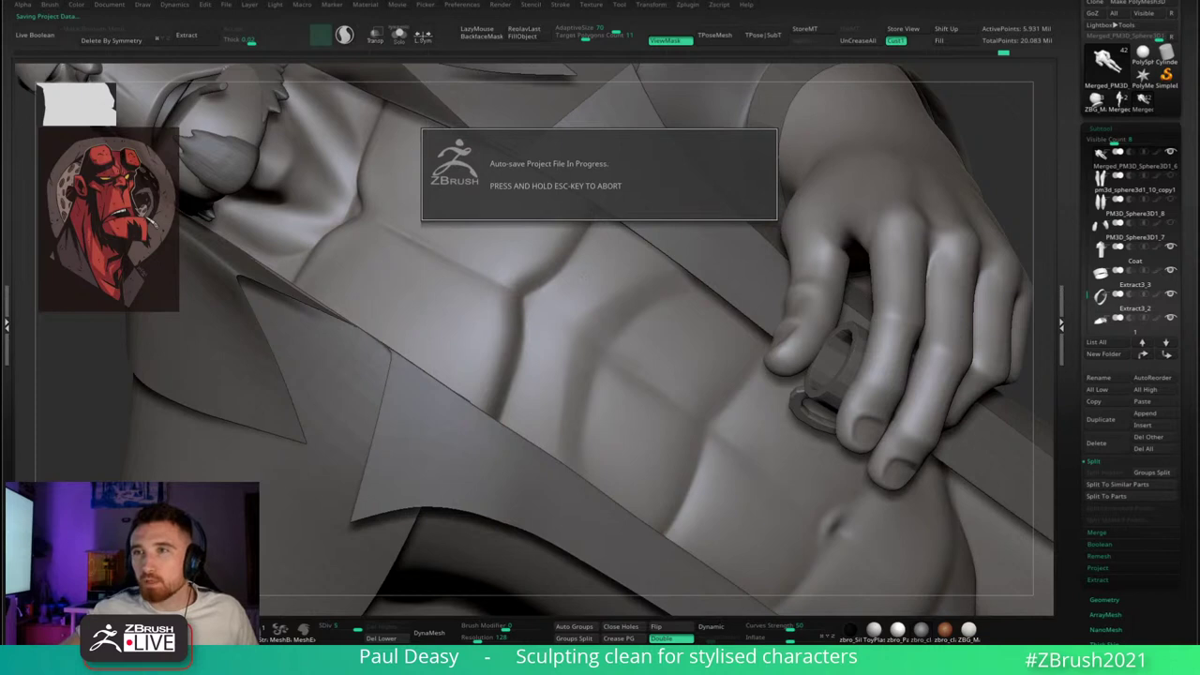
key("l")
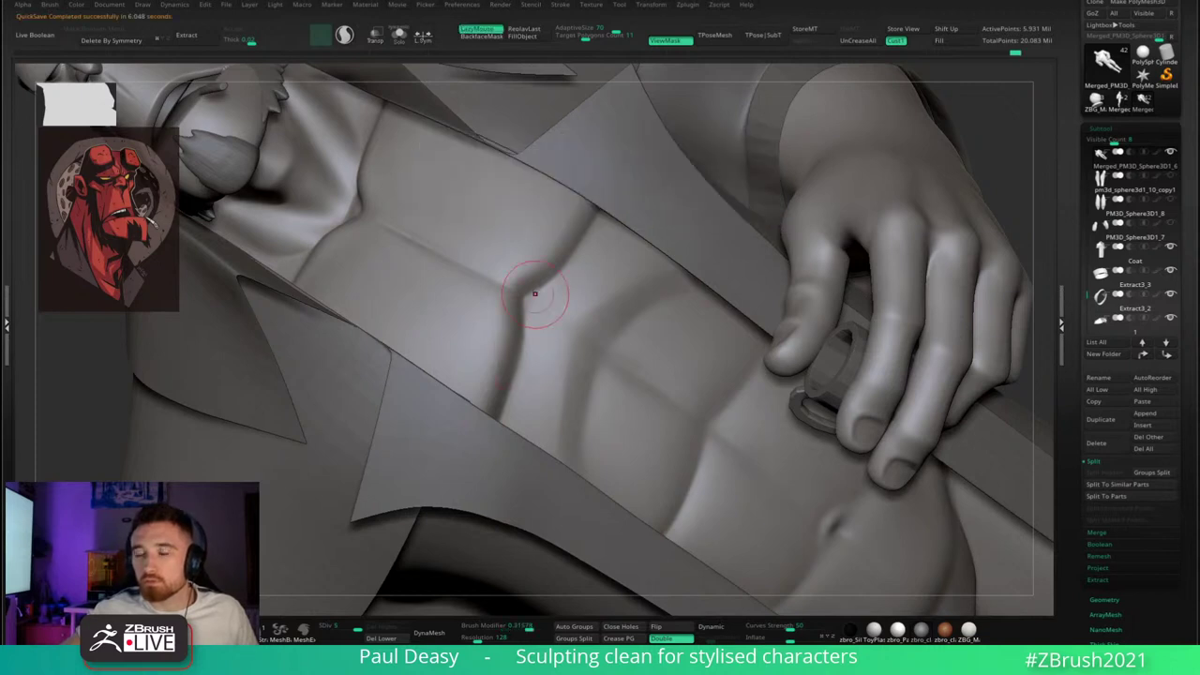
- Deepen the vertical sternum line between the two pectorals with the DamStandard brush
left_click_drag(982, 120, 763, 203)
key("l")
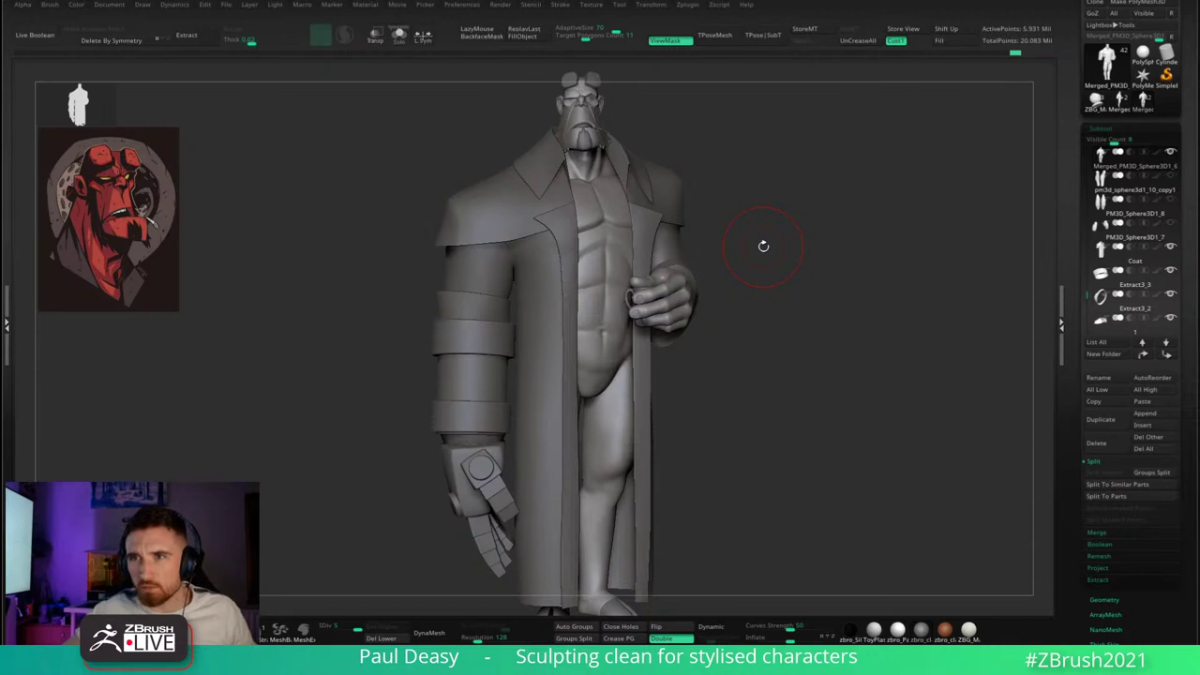
left_click_drag(793, 274, 778, 264, "alt")
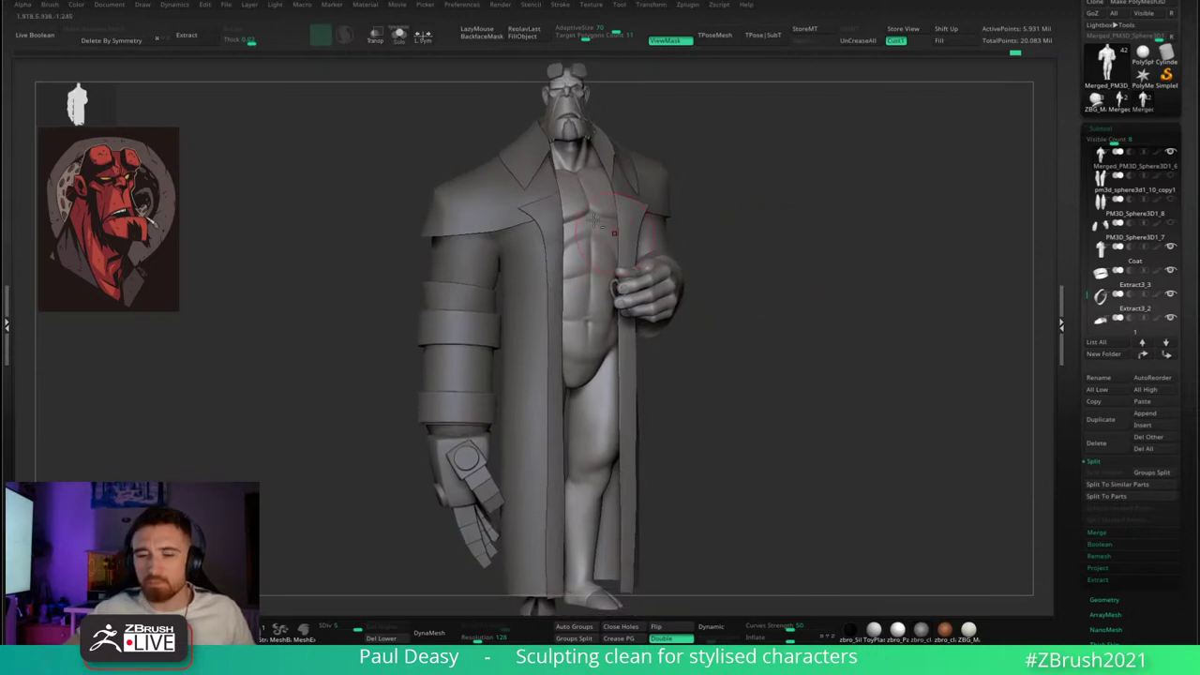
right_click_drag(624, 207, 682, 325, "ctrl")
mouse_move(633, 248)
right_mouse_down()
mouse_move(579, 257)
mouse_move(589, 248)
right_mouse_up()
key("b")
key("d")
key("s")
key("space")
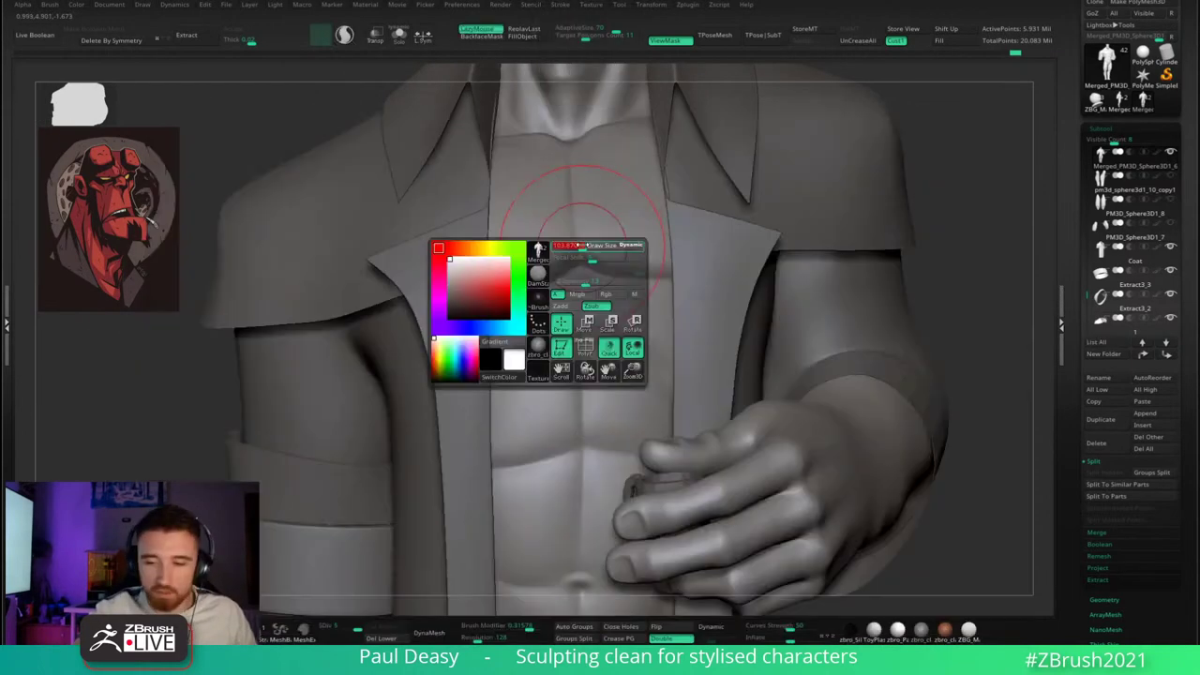
right_click_drag(571, 207, 580, 212)
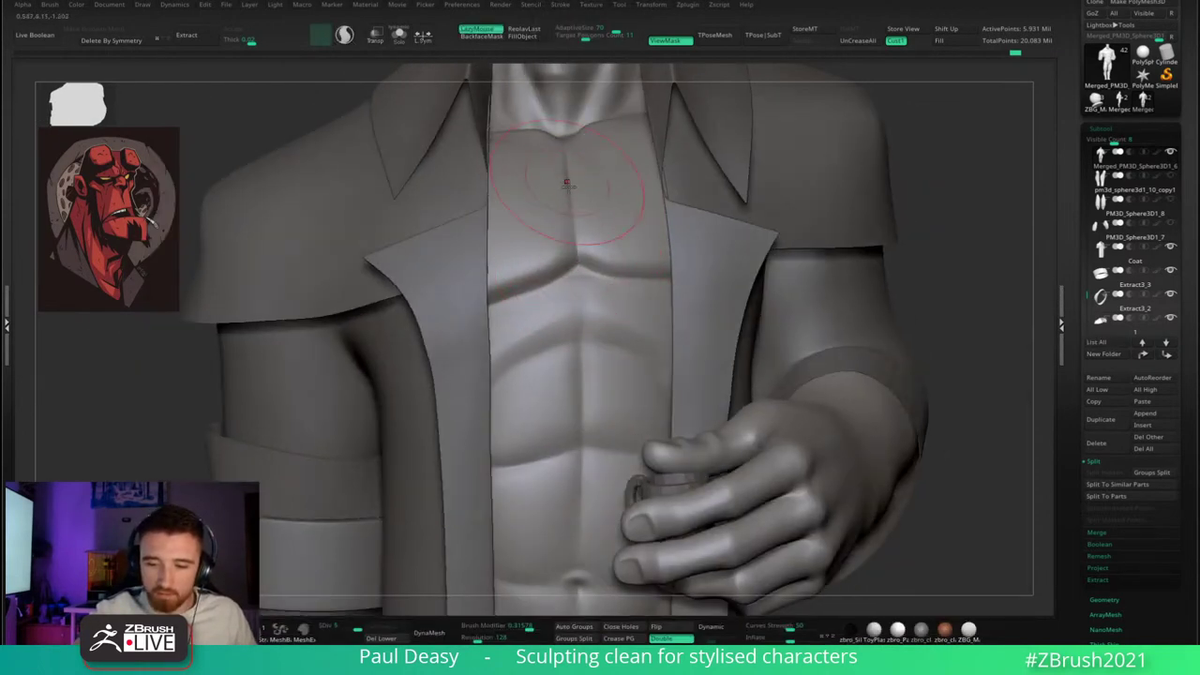
left_click_drag(568, 183, 572, 202)
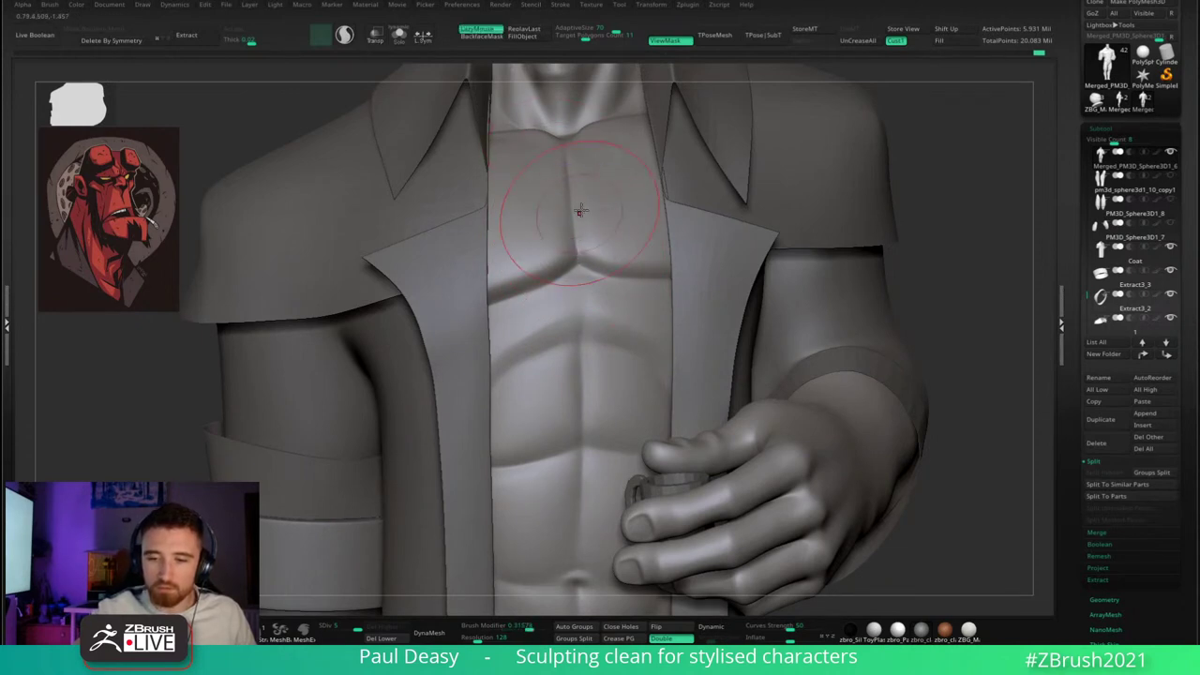
right_click_drag(580, 211, 582, 223)
left_click_drag(570, 200, 577, 243)
- Clean up the point where the vertical sternum line meets the lower edge of the pectorals
key("l")
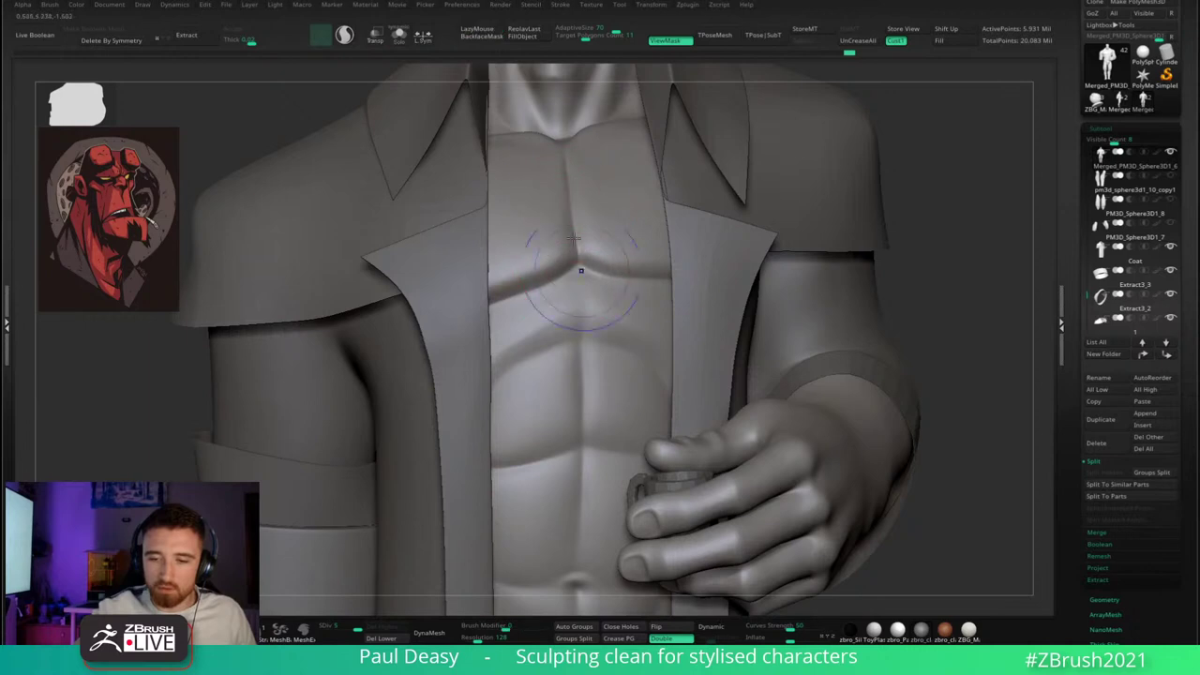
key("l")
key("space")
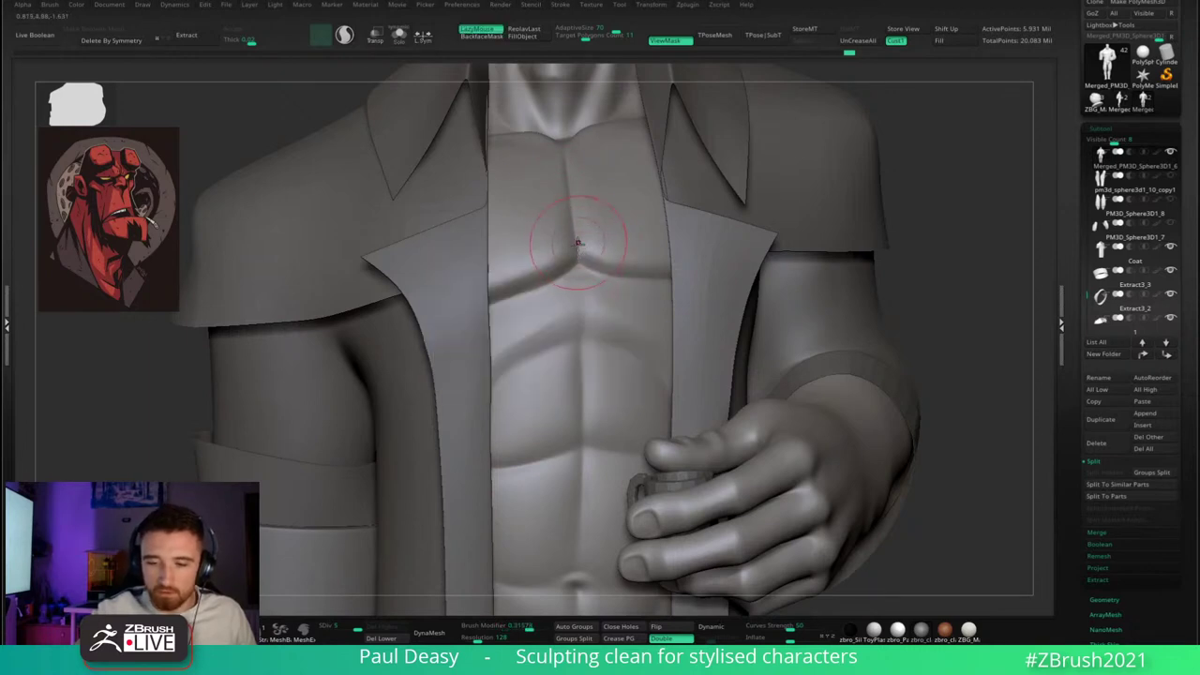
left_click_drag(578, 246, 577, 267, "shift")
left_click_drag(576, 263, 565, 279)
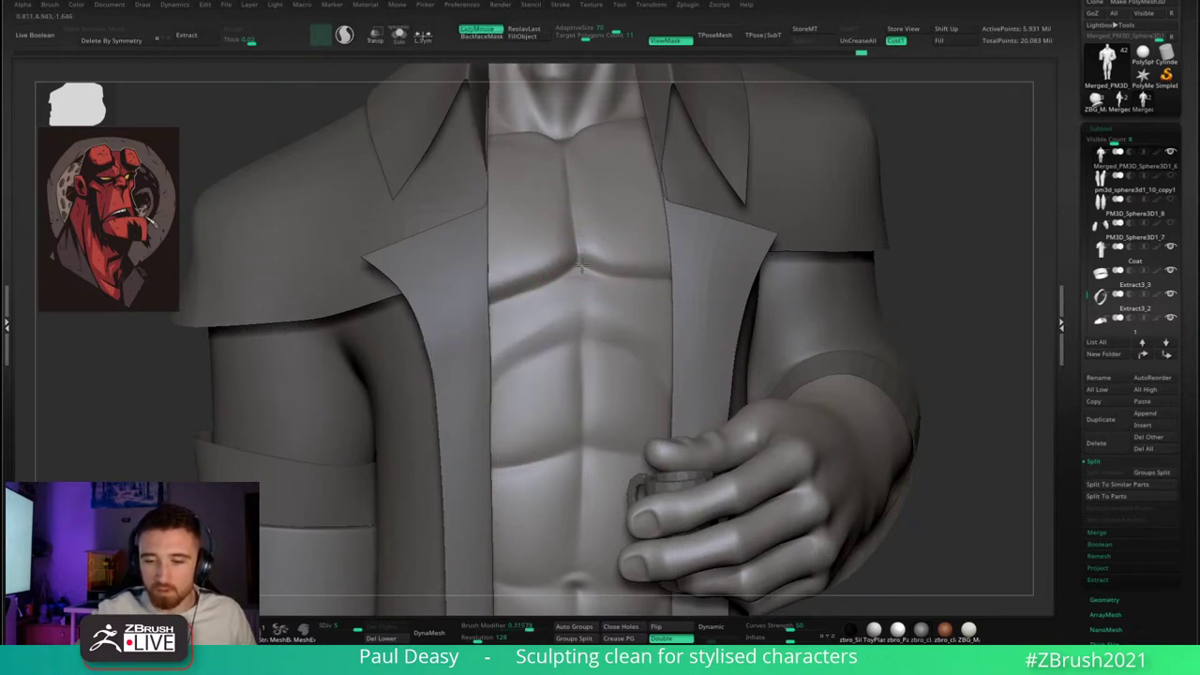
- Check the full figure from a distance with the body at subdivision level 1, then return it to level 5
right_click(593, 190)
right_click_drag(585, 185, 525, 201)
mouse_move(769, 223)
right_mouse_down("ctrl")
mouse_move(629, 252)
mouse_move(614, 237)
right_mouse_up("ctrl")
right_click(622, 236)
key("shift+d")
key("shift+d")
key("shift+d")
key("shift+d")
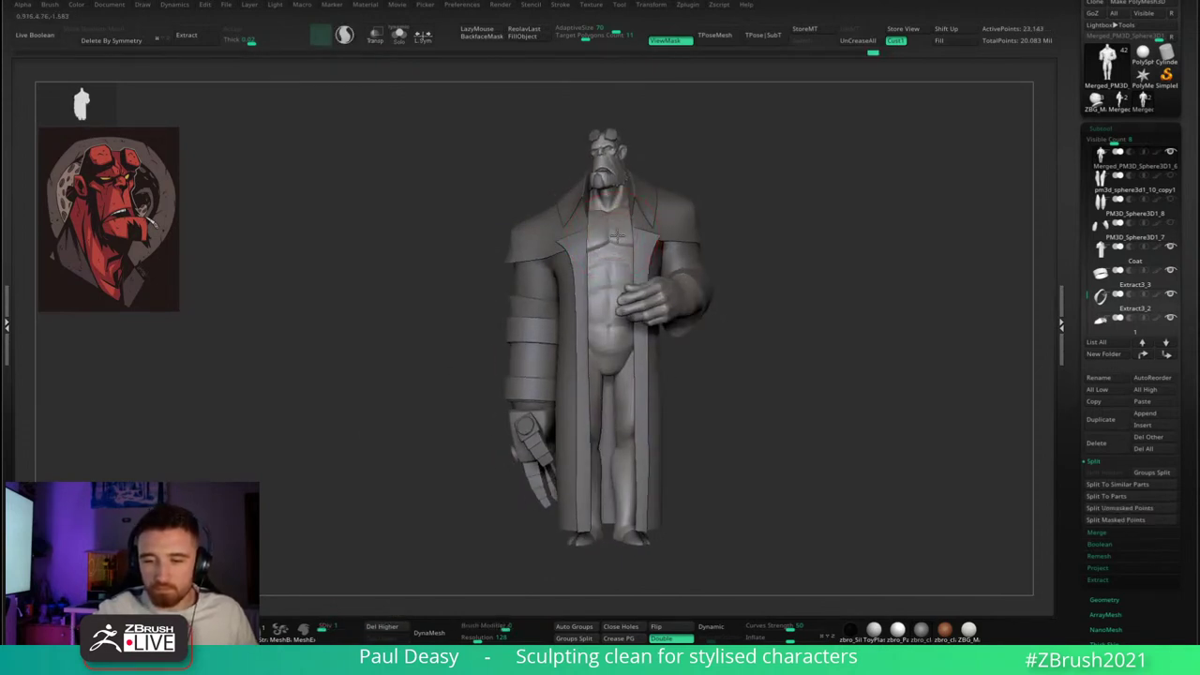
right_click_drag(721, 201, 755, 280)
key("d")
key("d")
key("d")
key("d")
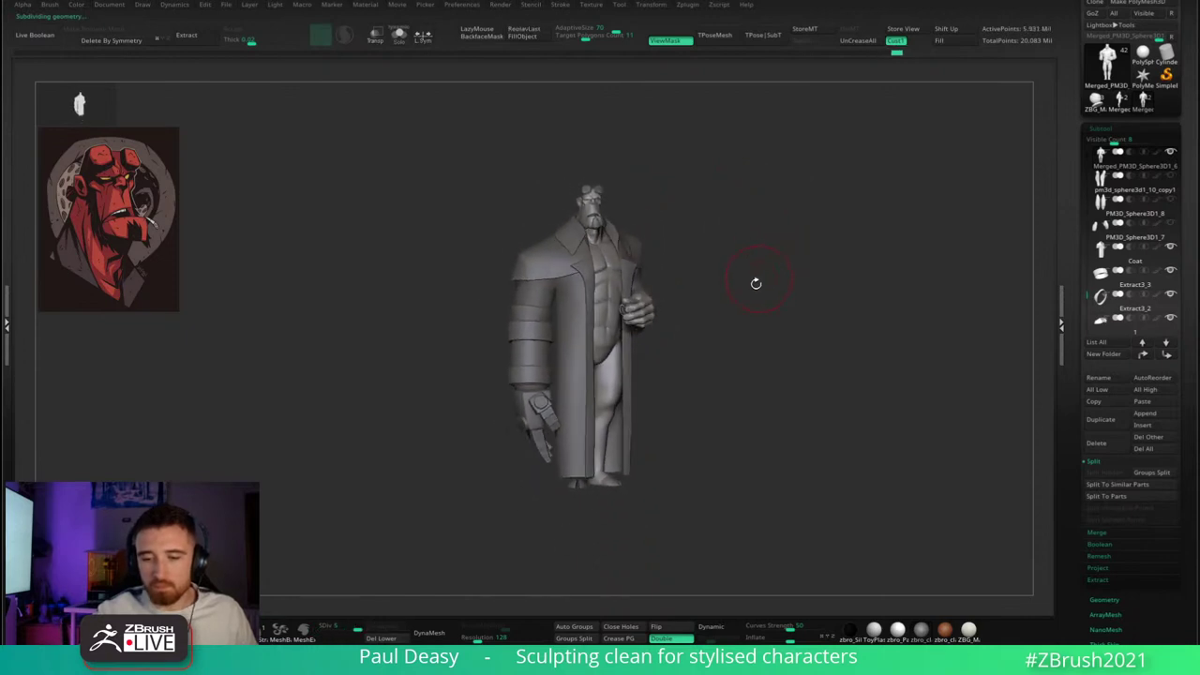
- Isolate the body at subdivision level 1 and turn off the mask display
right_click_drag(632, 348, 751, 312, "ctrl")
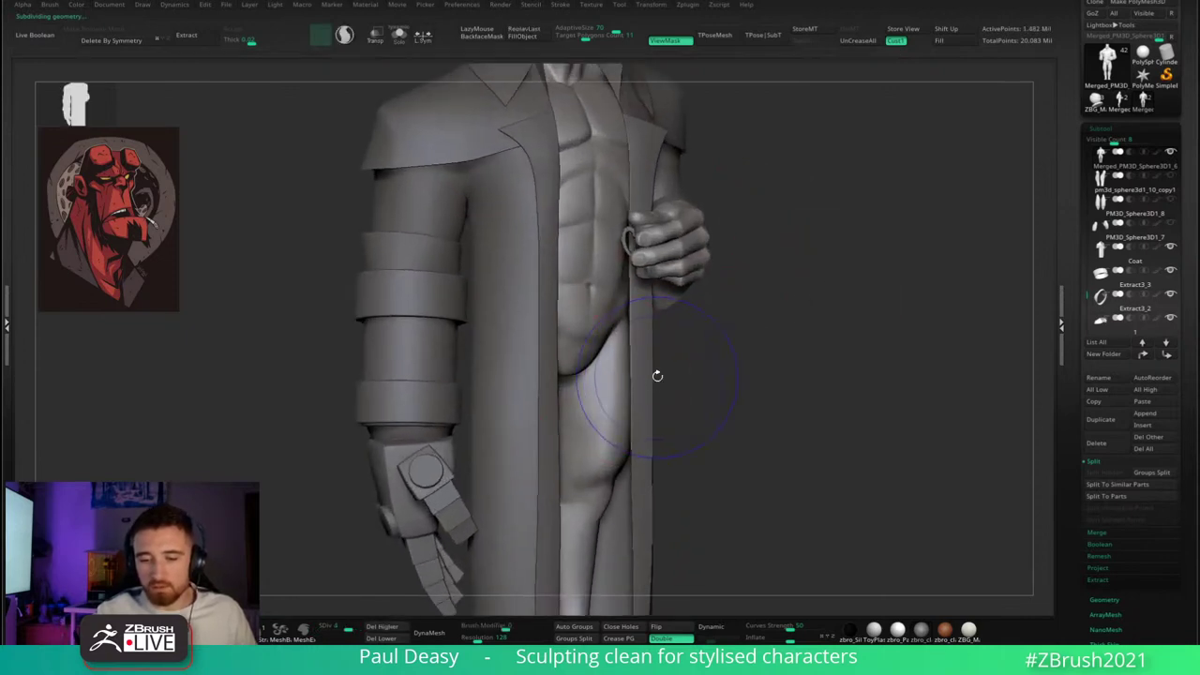
right_click_drag(719, 353, 705, 346)
key("alt+s")
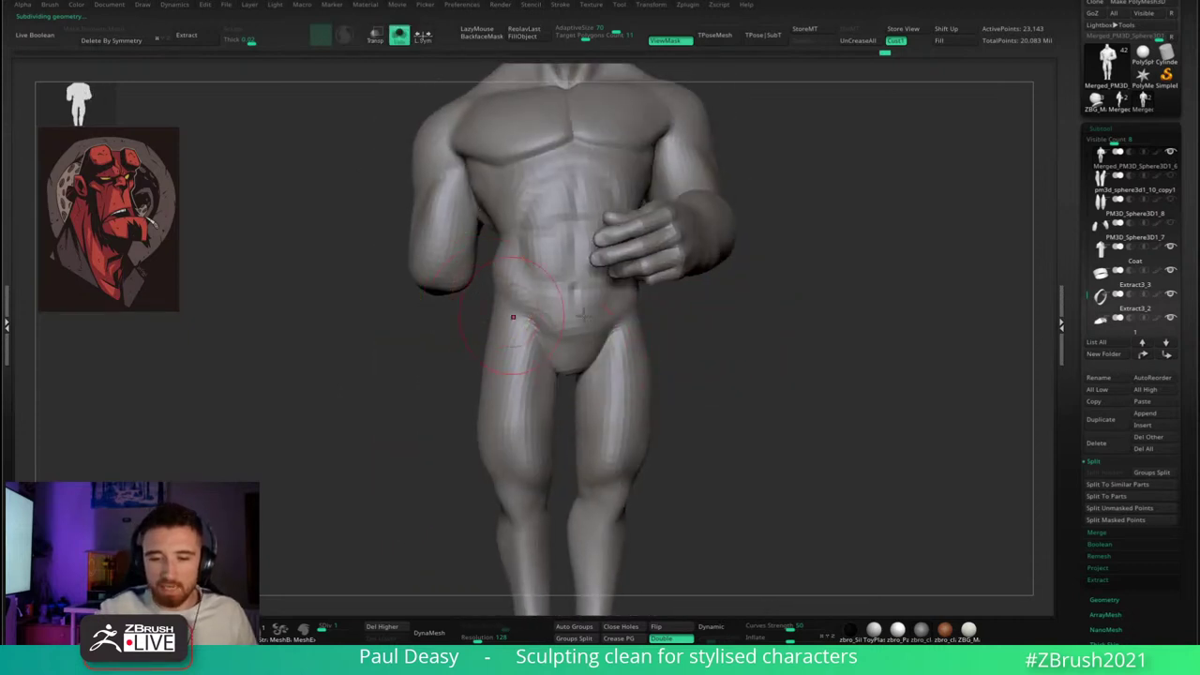
right_click_drag(770, 319, 627, 372, "alt")
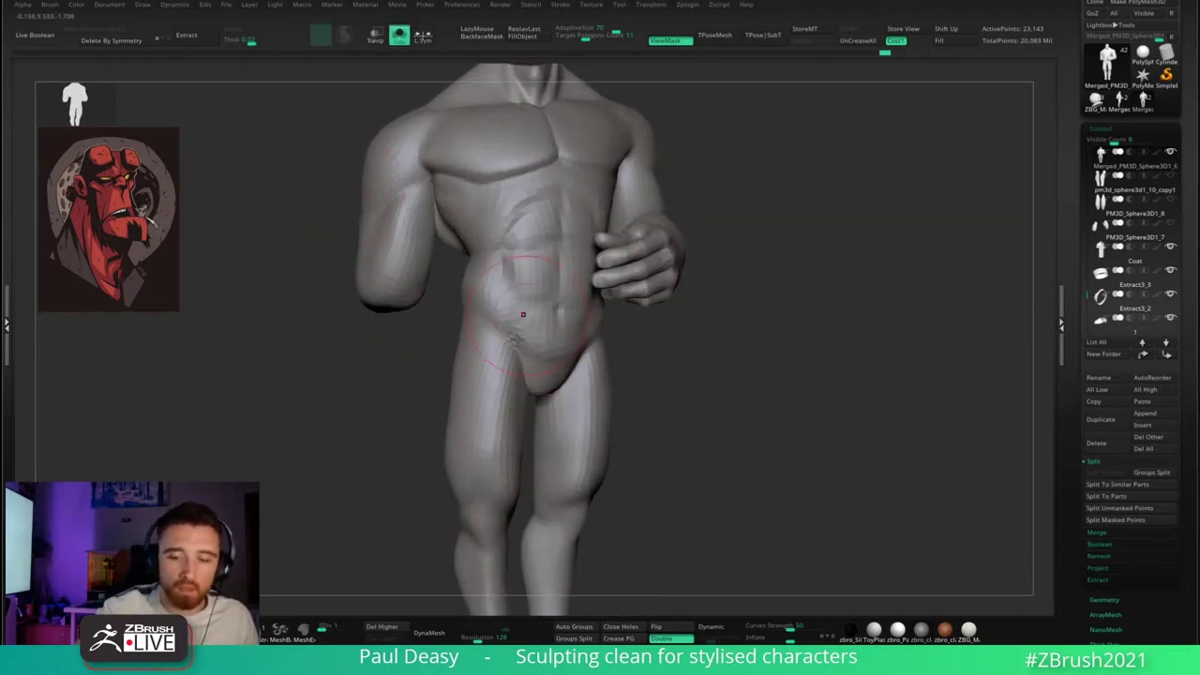
left_click(444, 324, "ctrl")
key("ctrl+h")
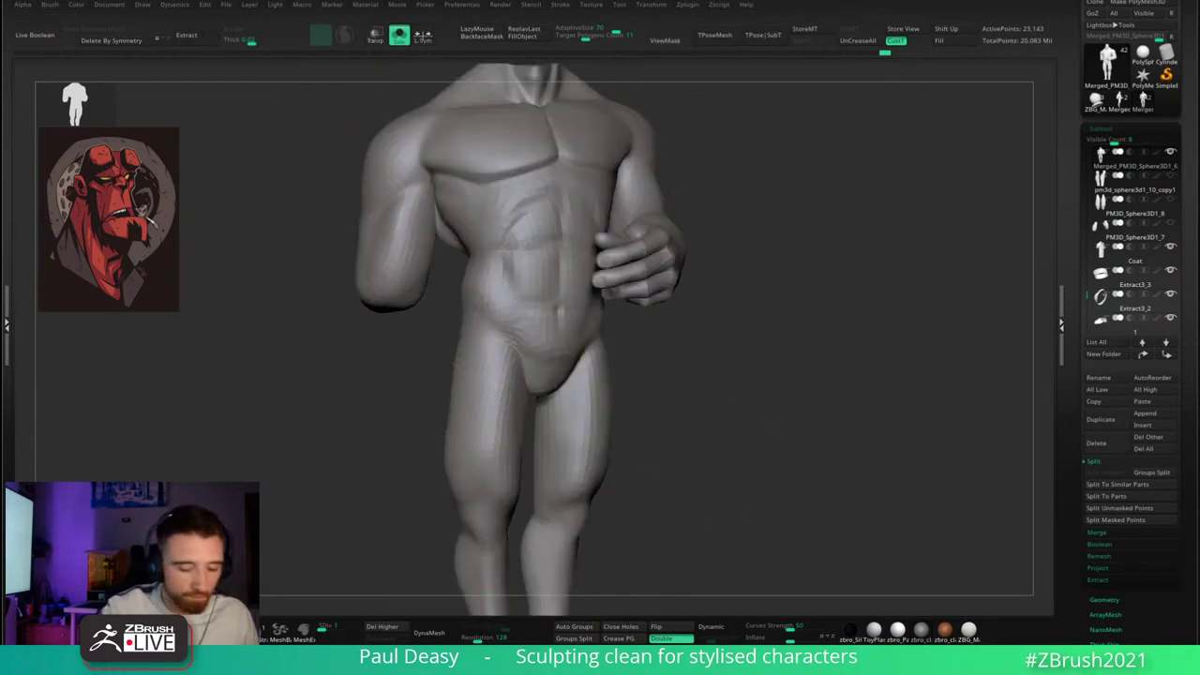
- Apply the zbro_Paint material to the isolated body and frame the head and torso
left_click(183, 630)
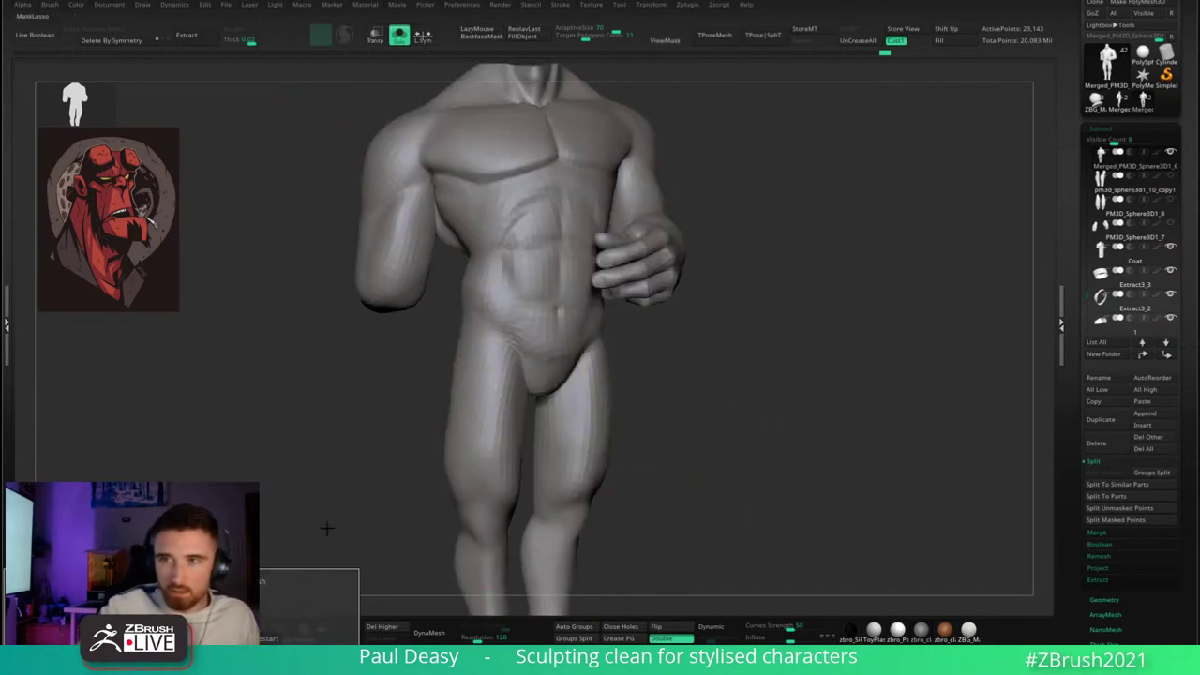
left_click_drag(773, 384, 769, 375)
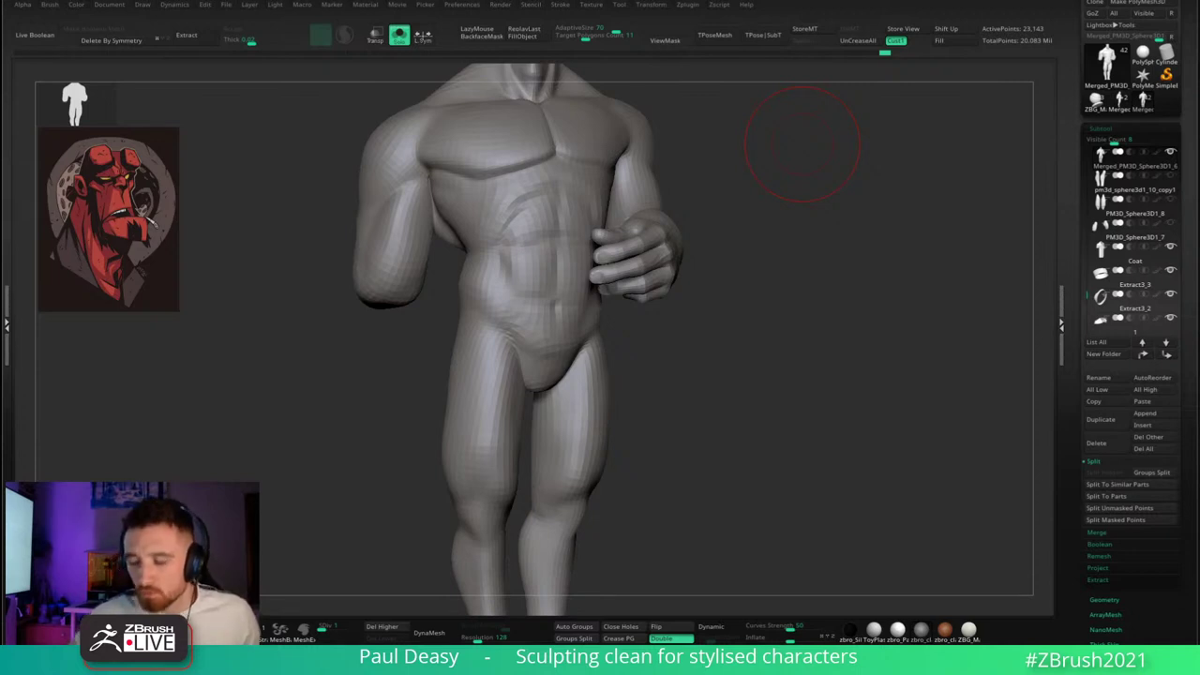
mouse_move(922, 638)
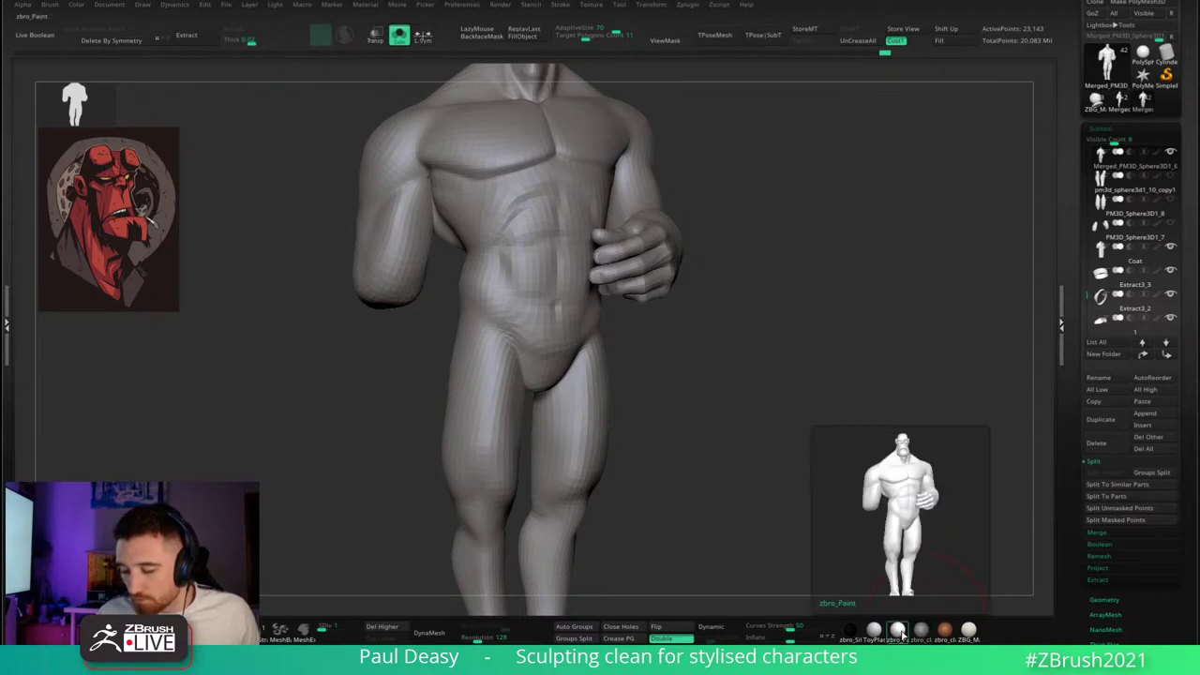
left_click(906, 636)
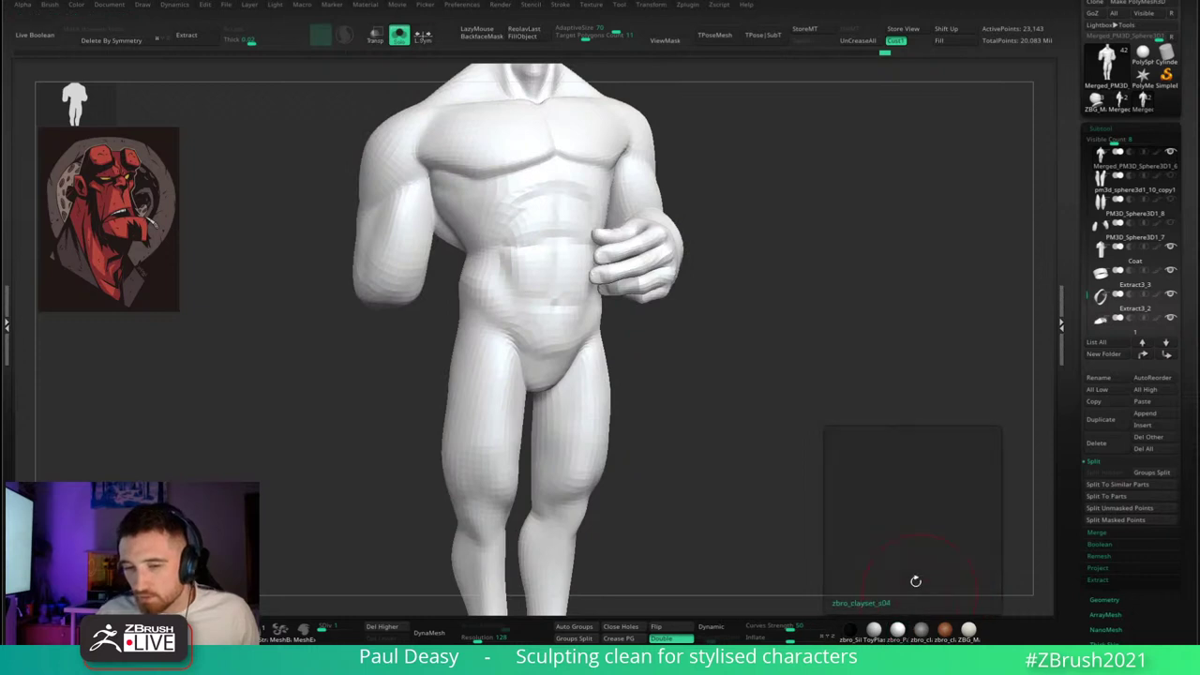
mouse_move(916, 578)
left_mouse_down()
mouse_move(791, 274)
mouse_move(616, 254)
left_mouse_up()
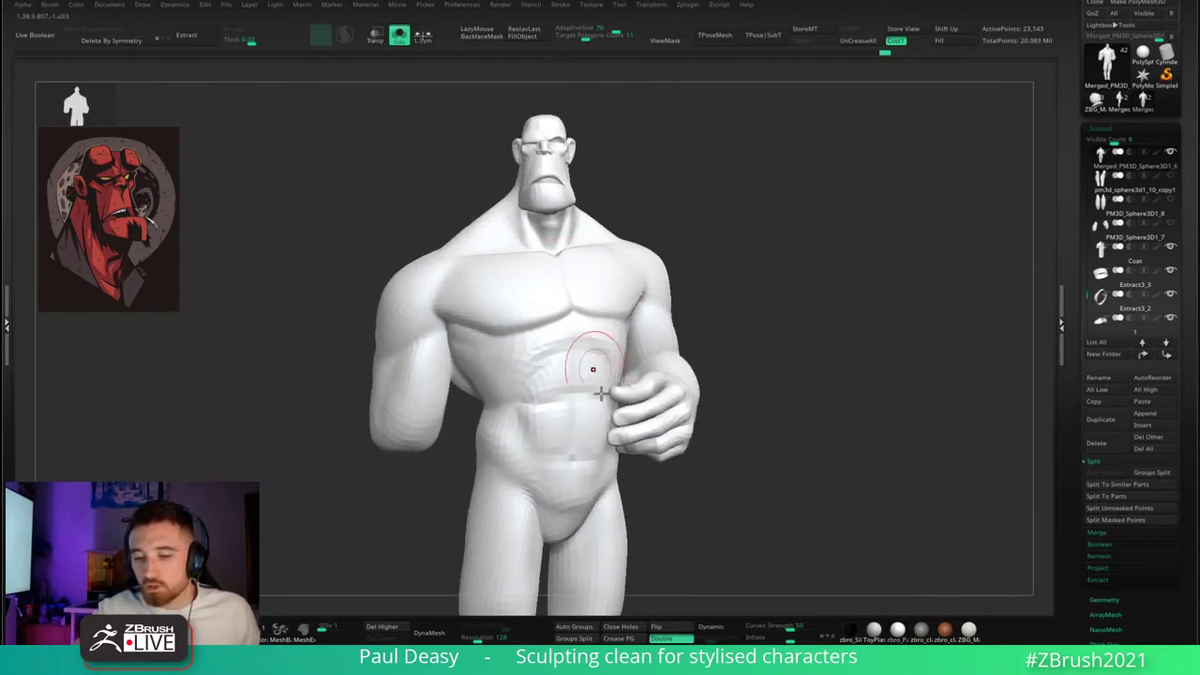
- Show the whole dressed character again and turn on the polypaint display for all subtools, including the body
left_click(1161, 158)
left_click(1159, 155, "shift")
key("ctrl+1")
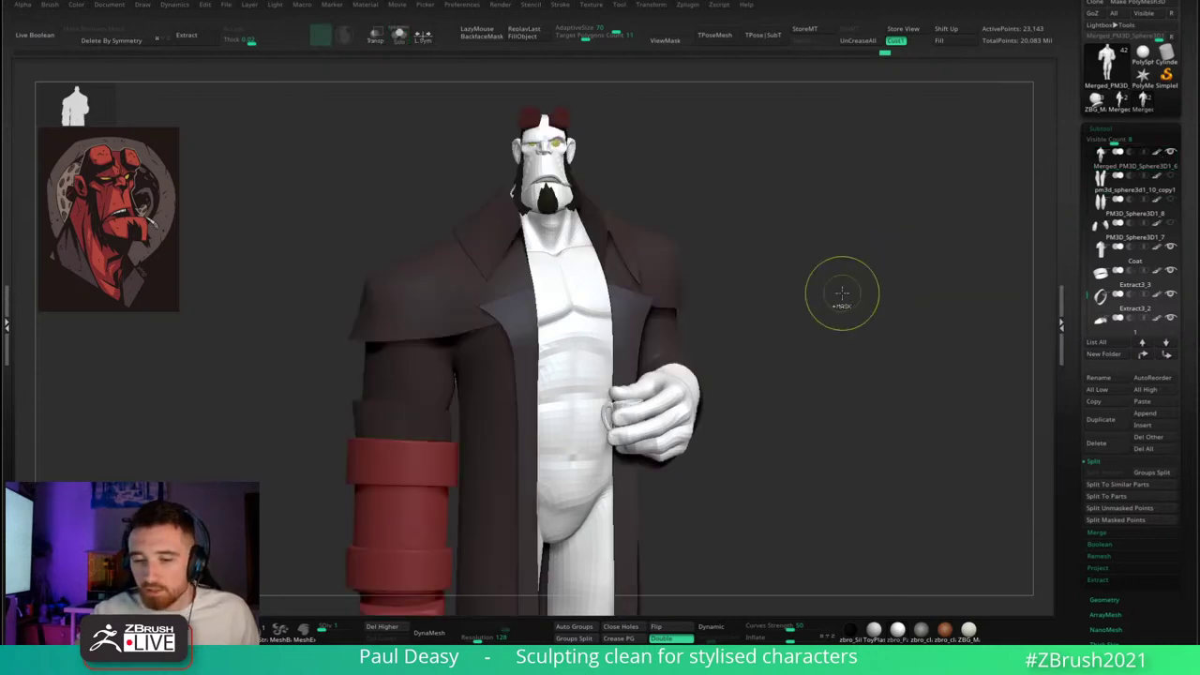
key("ctrl+1")
left_click(833, 300, "ctrl+shift")
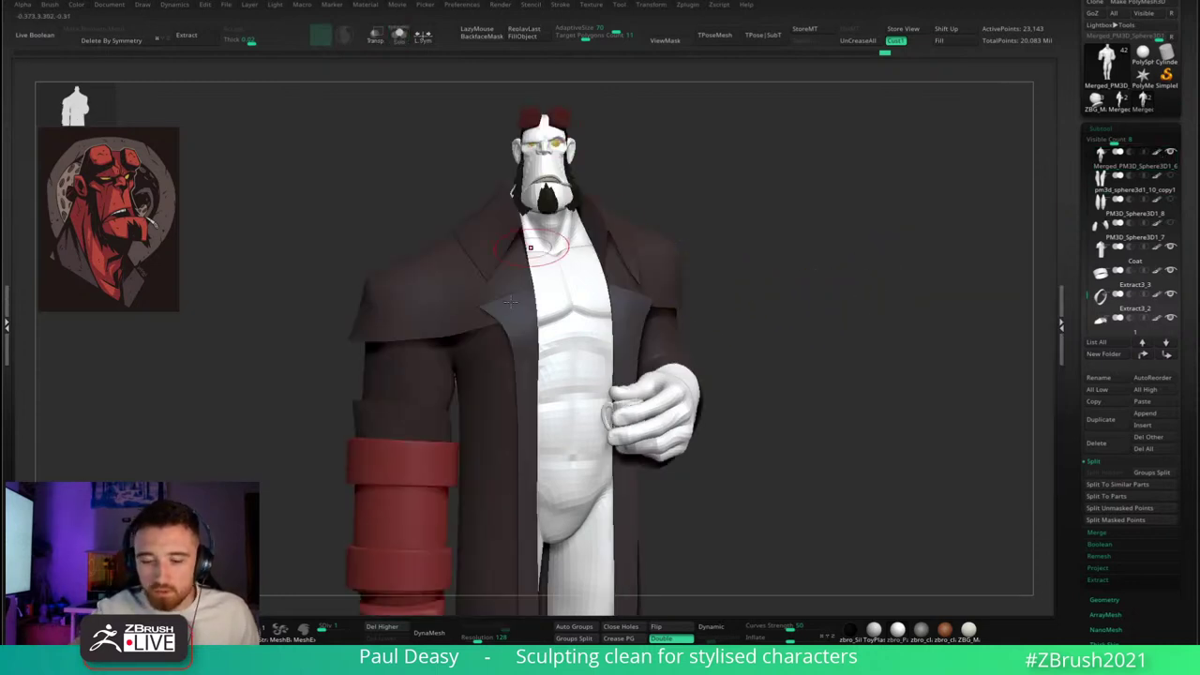
left_click(523, 36)
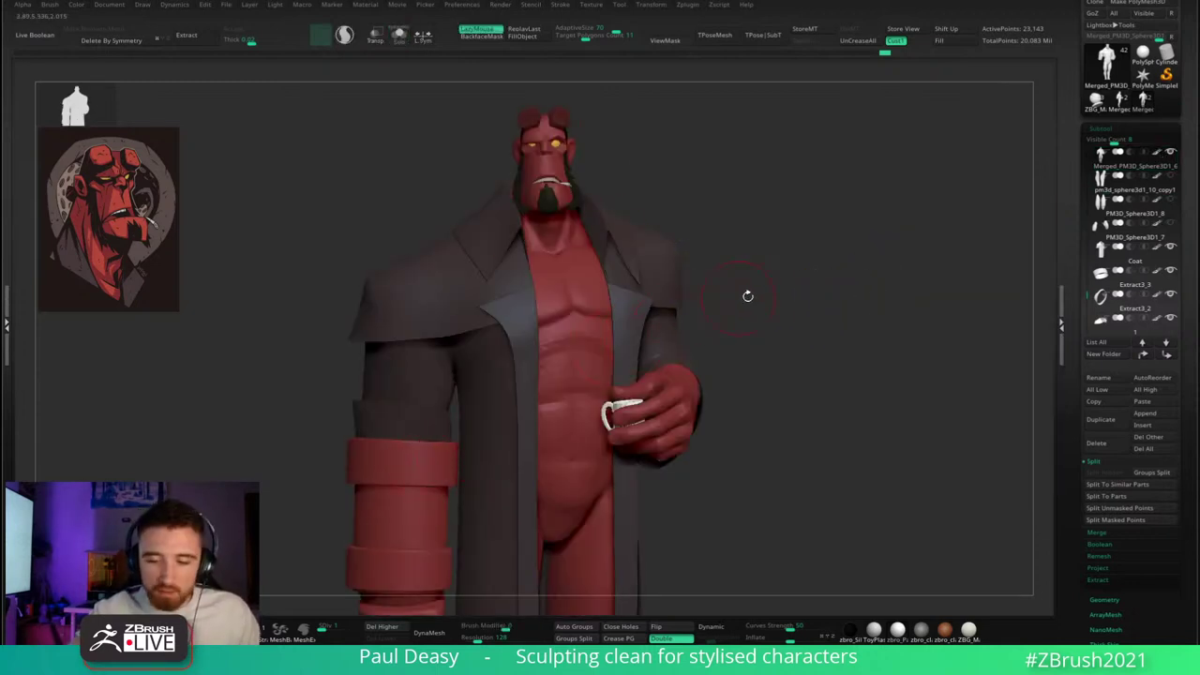
right_click(767, 272)
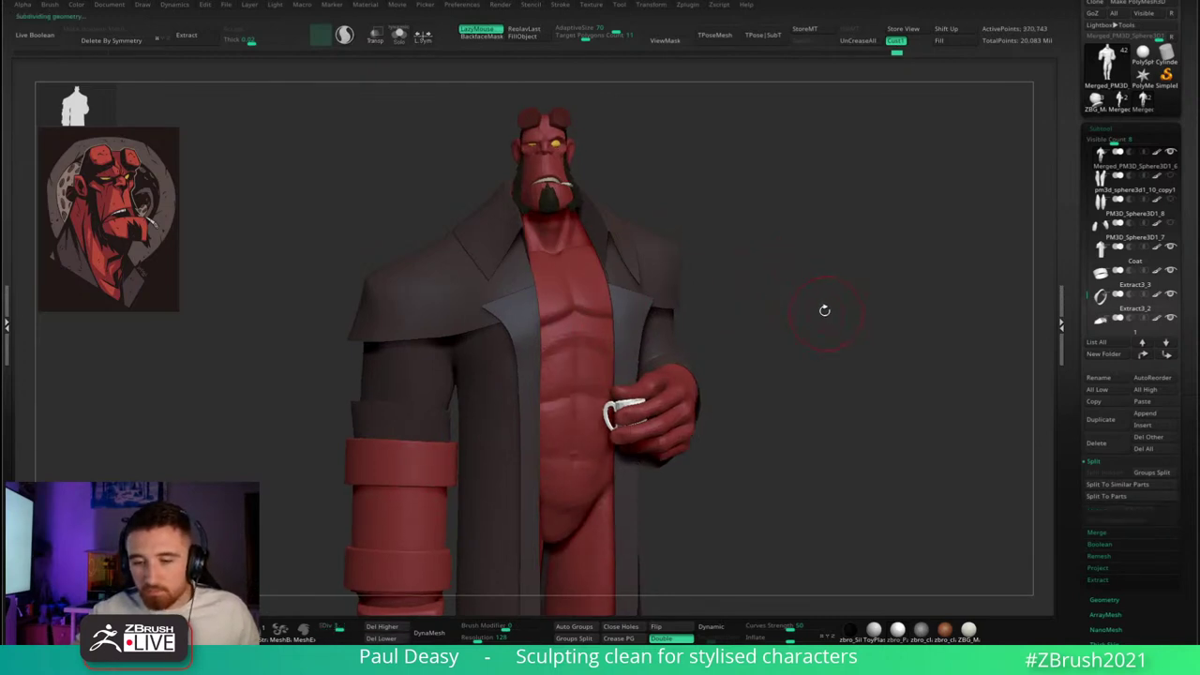
- Raise the body to subdivision level 5 and frame the coloured figure from a three-quarter angle
key("ctrl+d")
right_click_drag(840, 309, 729, 435, "ctrl")
right_click(814, 328)
right_click_drag(788, 371, 772, 332, "alt")
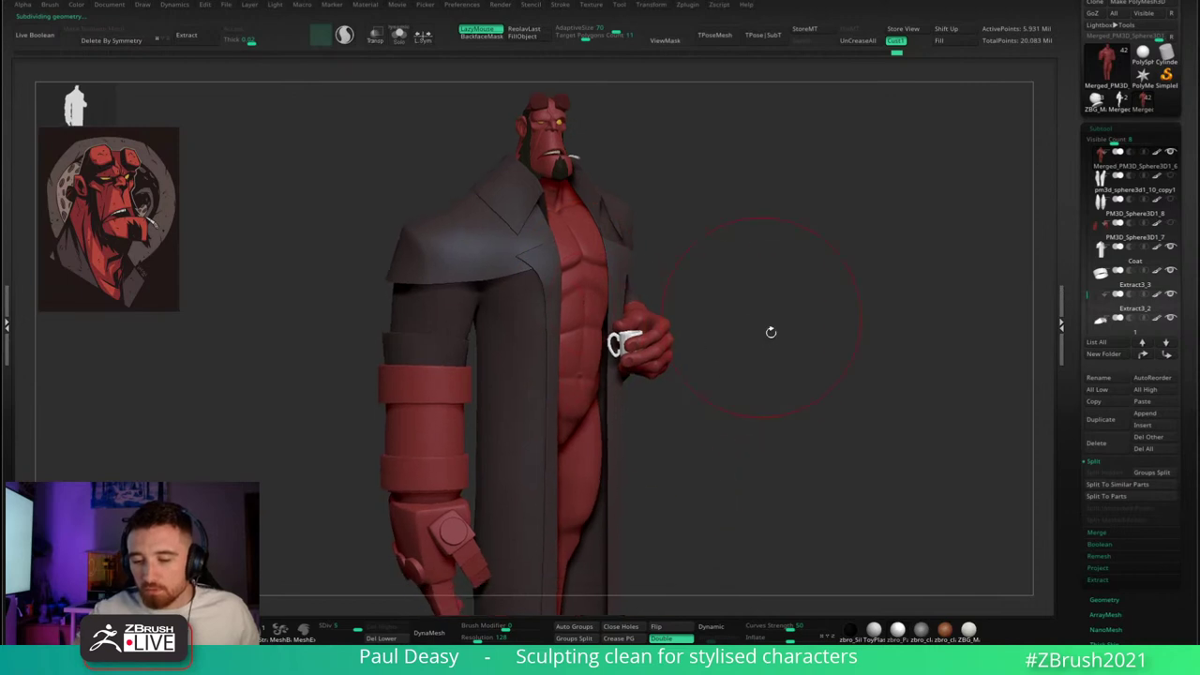
- Compare the painted figure in the zbro_clayset_s04 material with the zbro_Paint material
left_click(902, 627)
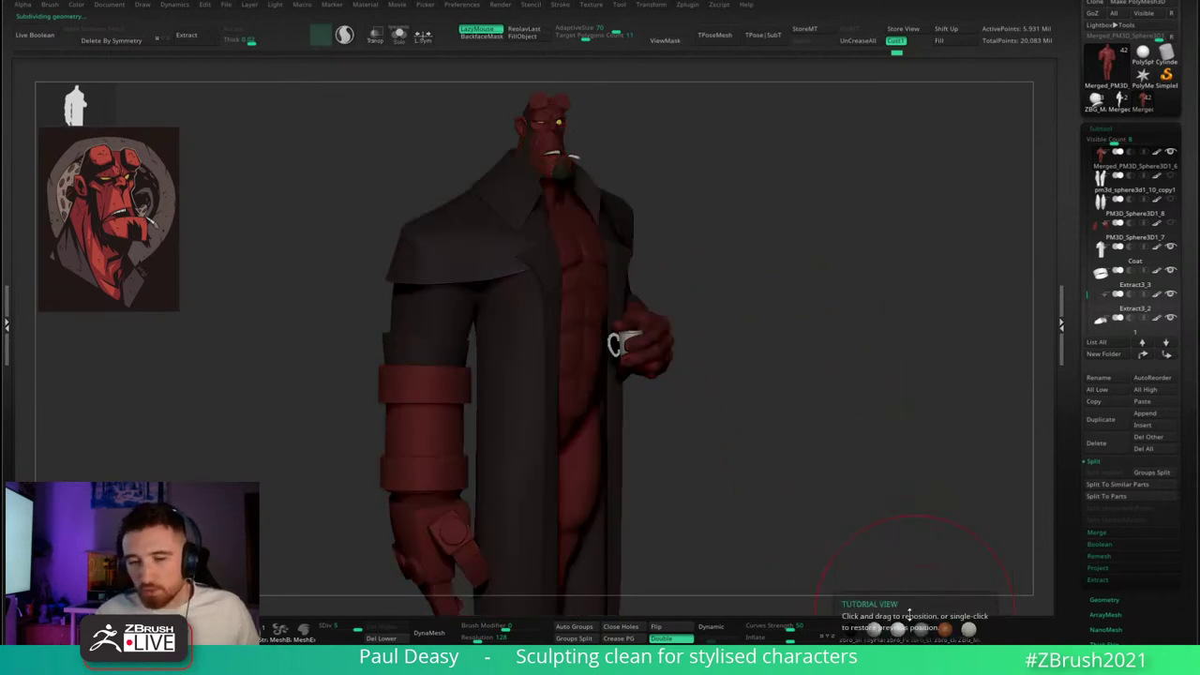
right_click_drag(931, 487, 902, 462)
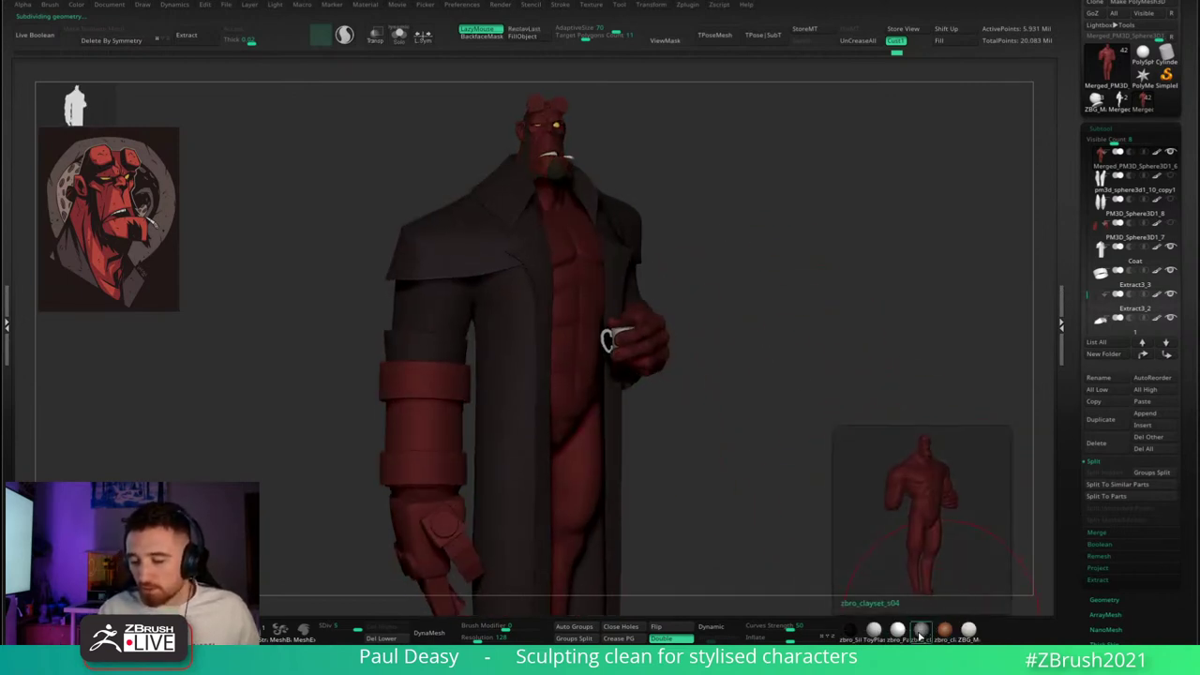
left_click(897, 633)
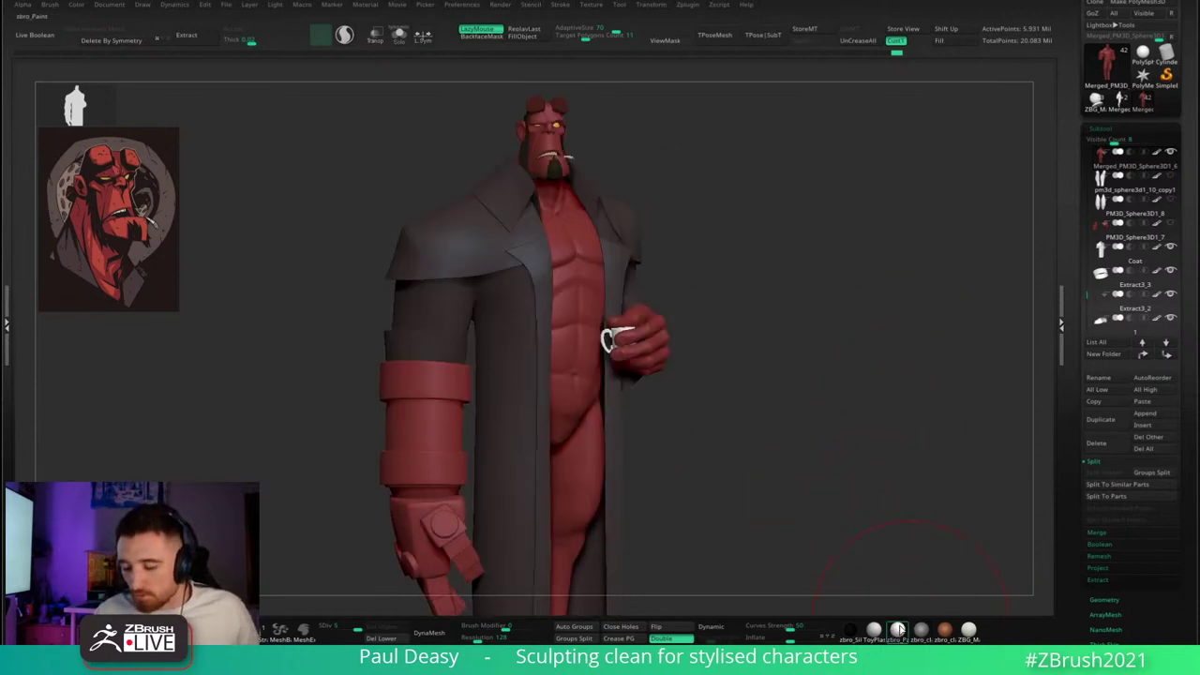
left_click_drag(887, 525, 900, 520)
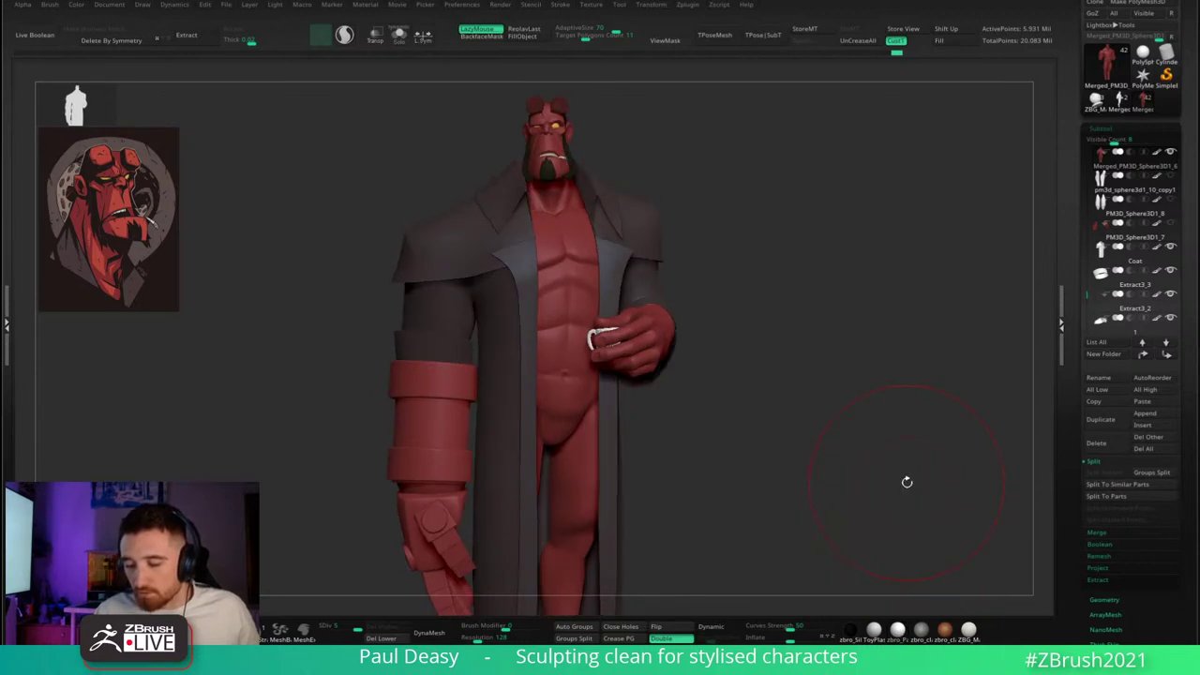
- Reduce the brush draw size to about 232 and examine the painted character from several front angles
key("space")
left_click_drag(905, 492, 899, 491)
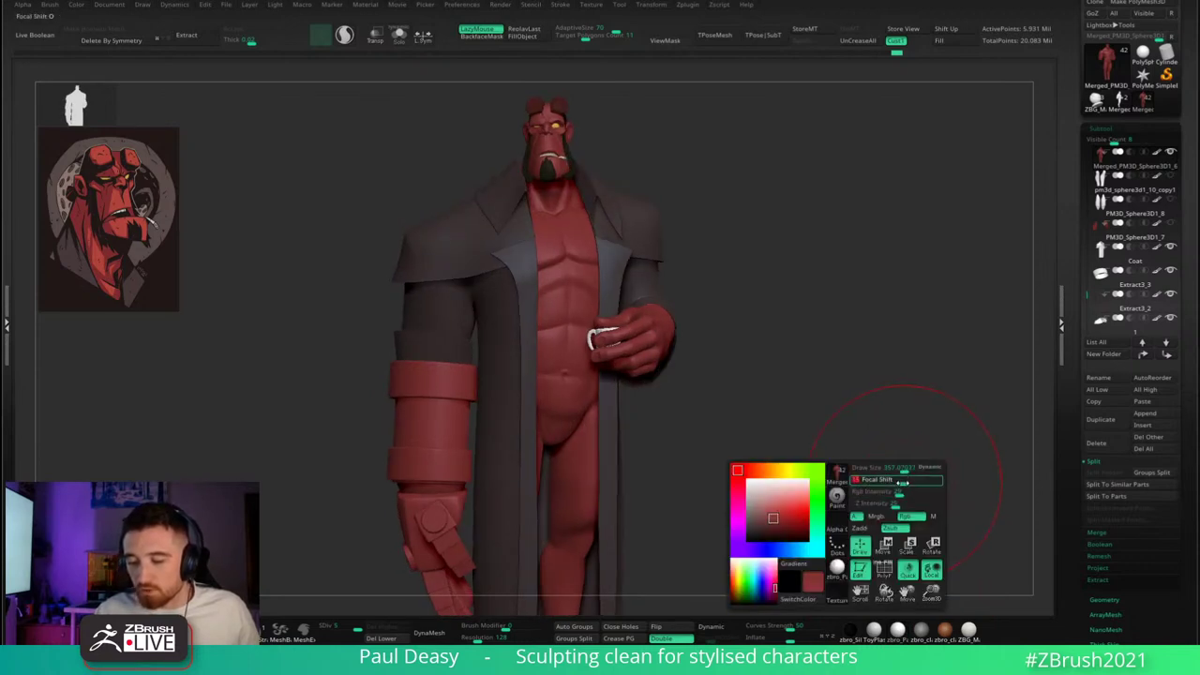
left_click(894, 472)
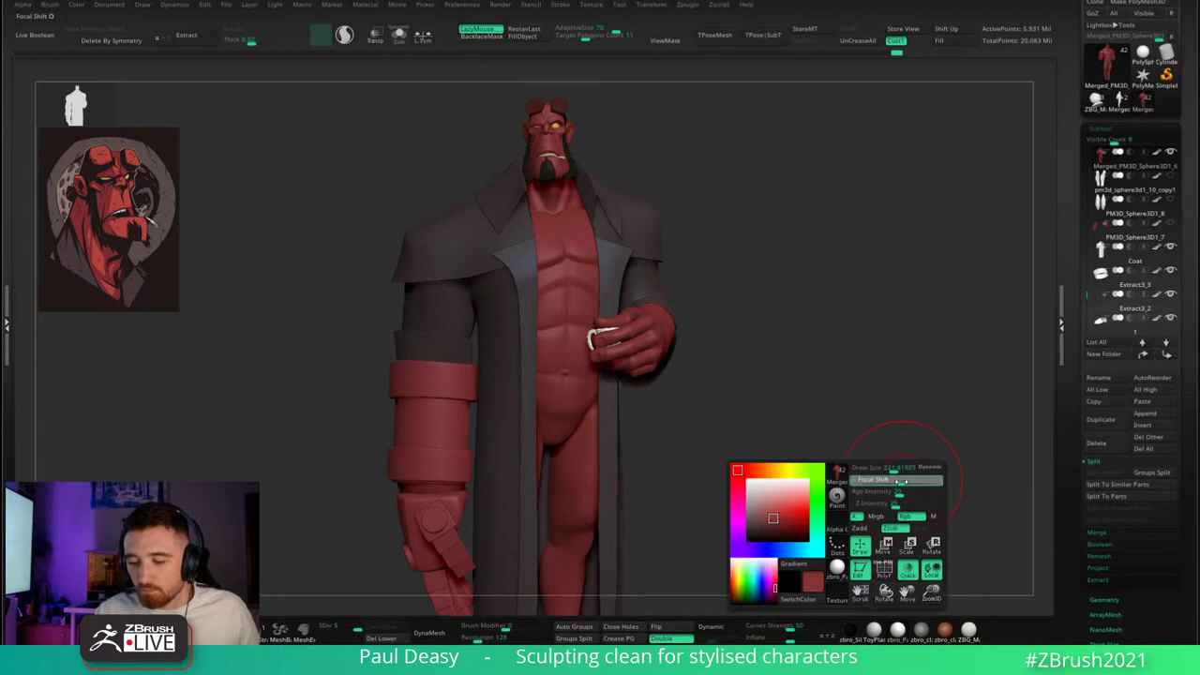
left_click_drag(889, 475, 886, 452, "alt")
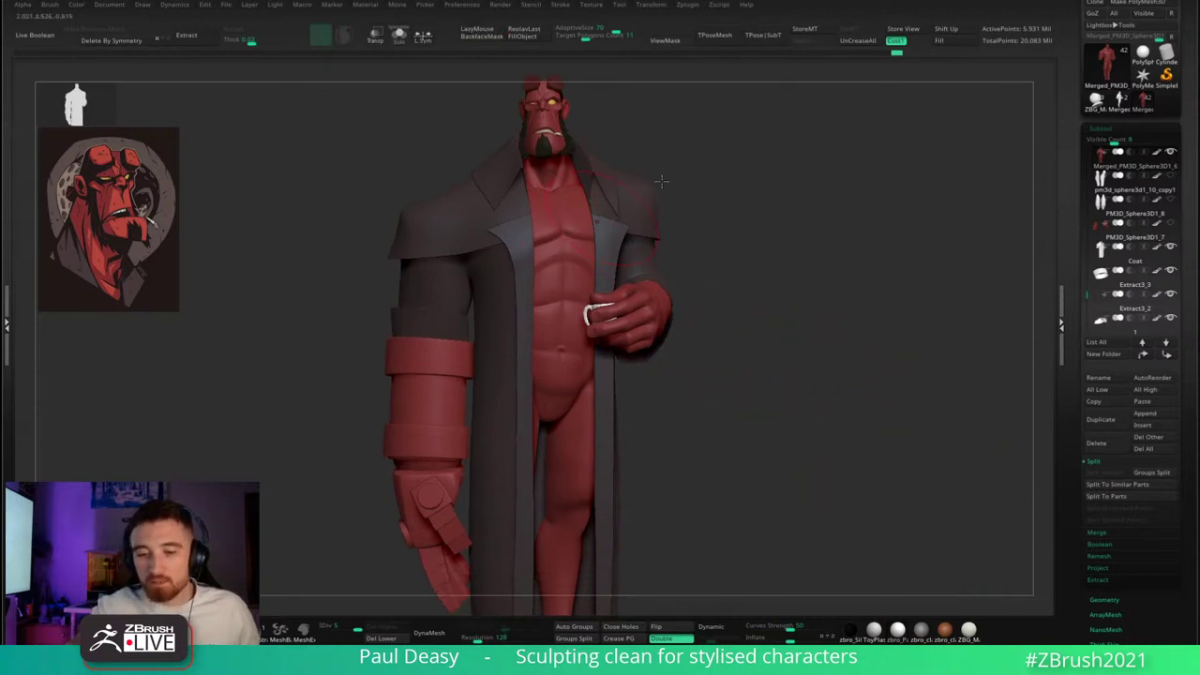
mouse_move(713, 197)
left_mouse_down()
mouse_move(740, 191)
mouse_move(681, 214)
left_mouse_up()
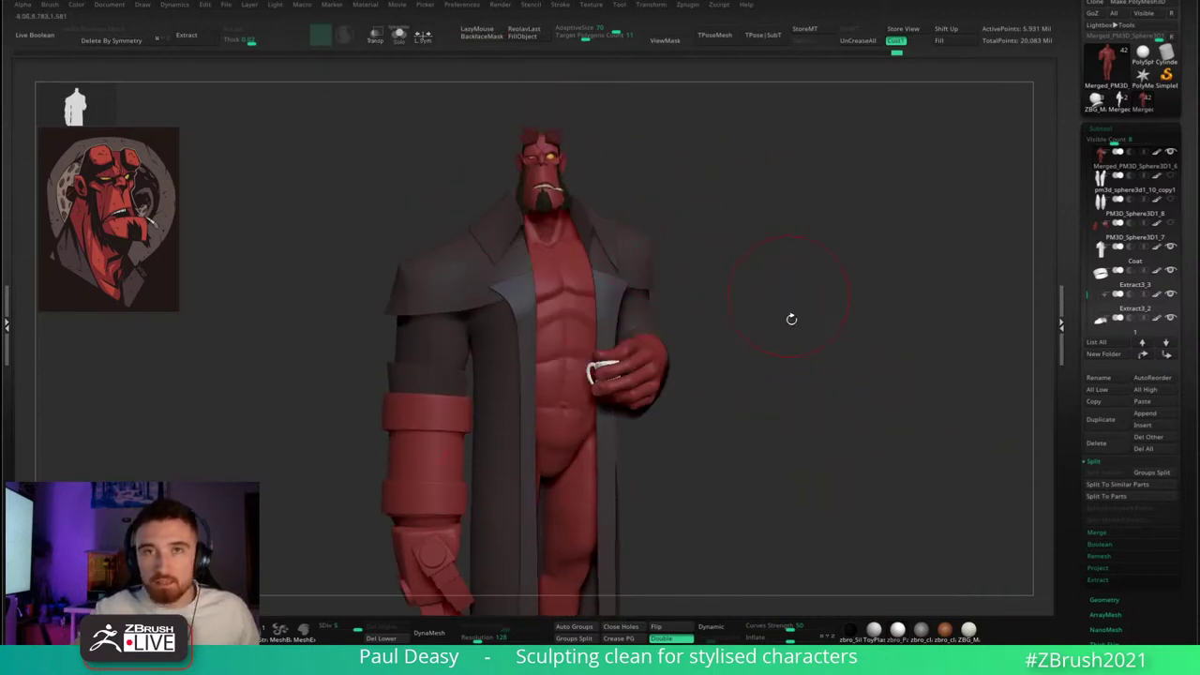
left_click_drag(791, 319, 800, 288)
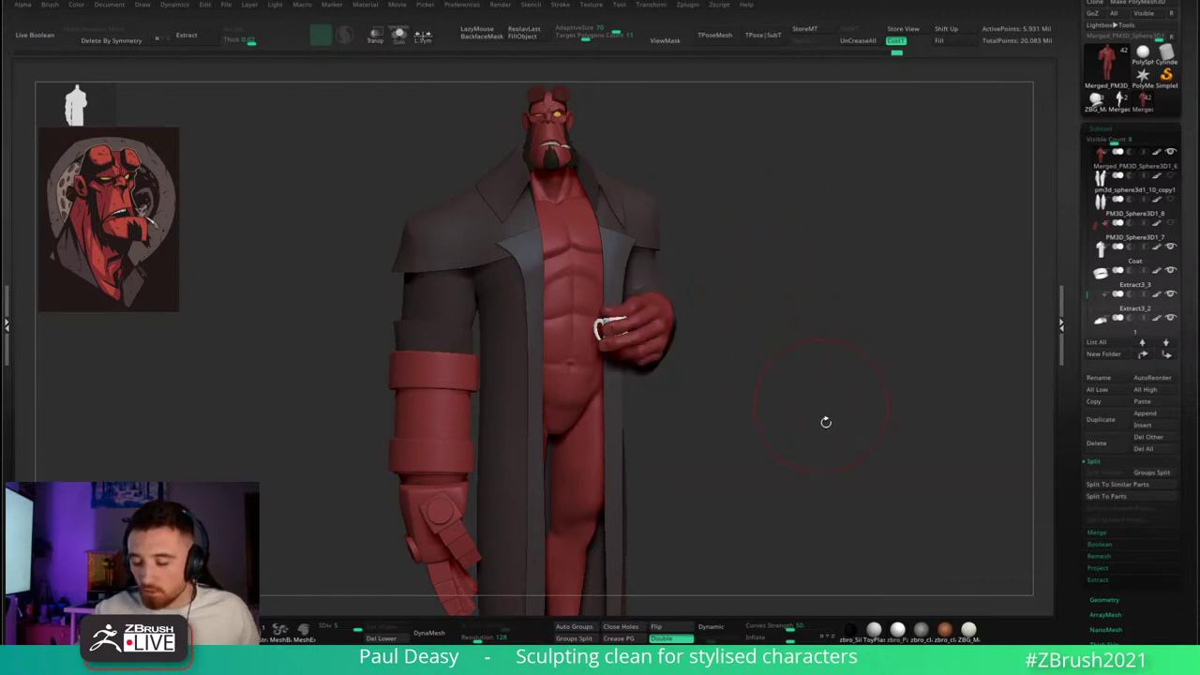
left_click_drag(826, 422, 862, 484)
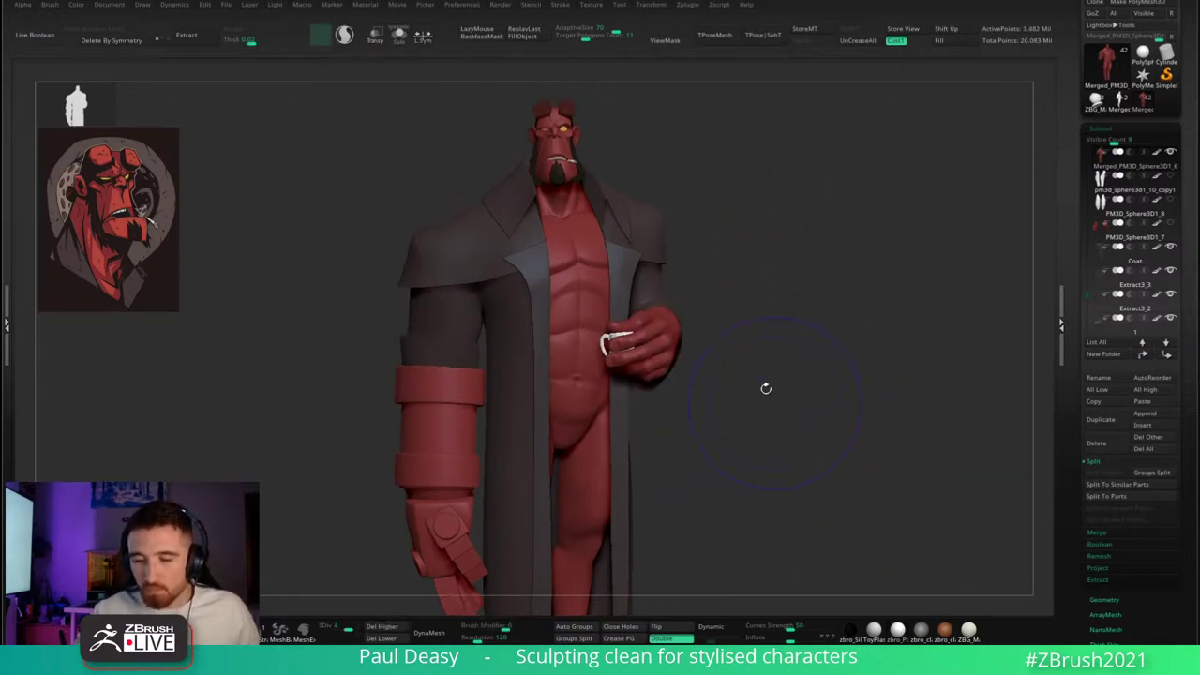
- Lower the body to subdivision level 2
key("shift+d")
key("shift+d")
key("shift+d")
key("d")
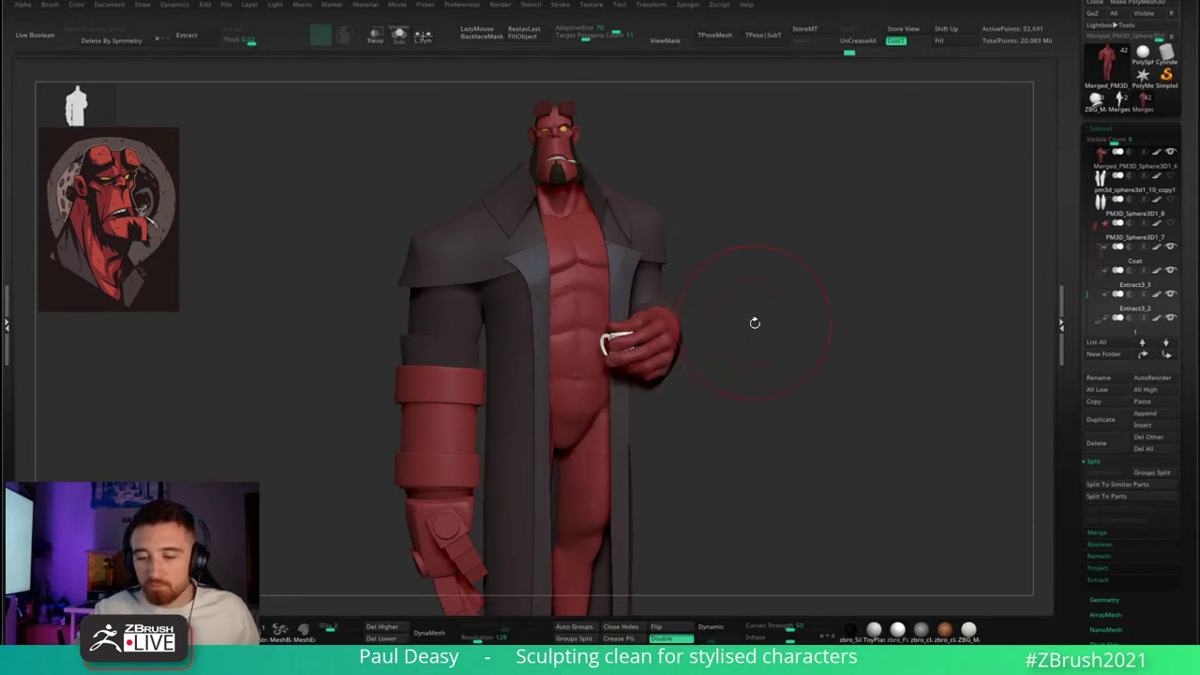
- Switch the character back to the zbro_clayset_s04 material and turn off the polypaint display on all subtools
left_click(919, 633)
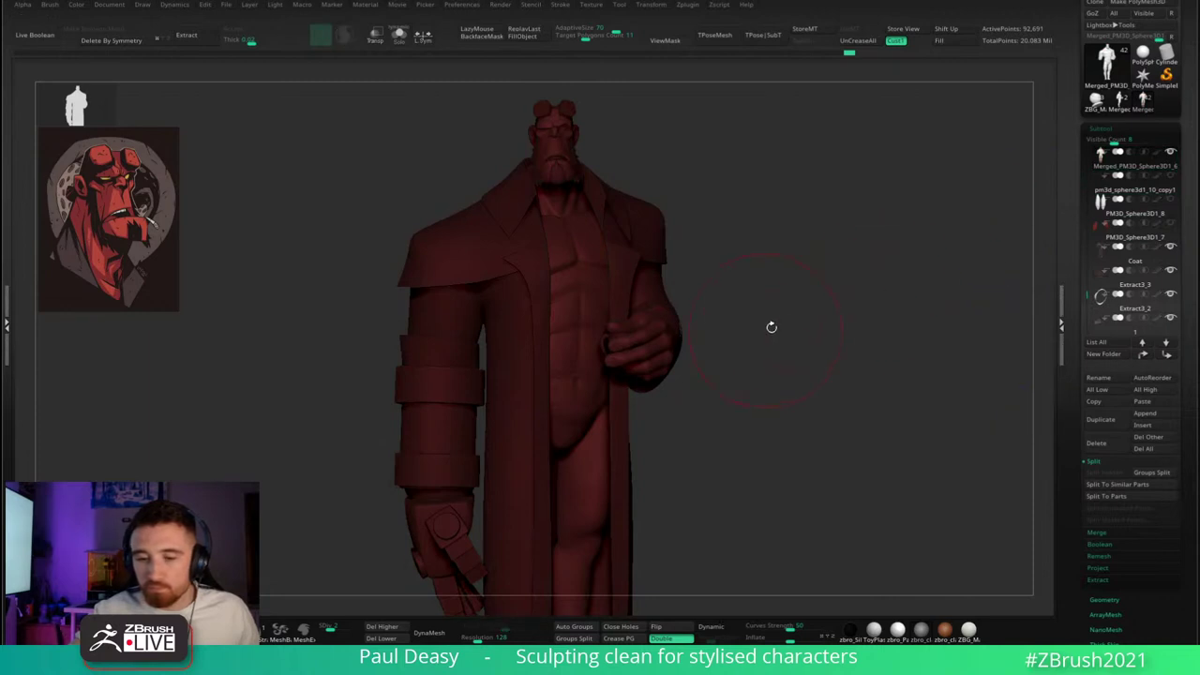
key("space")
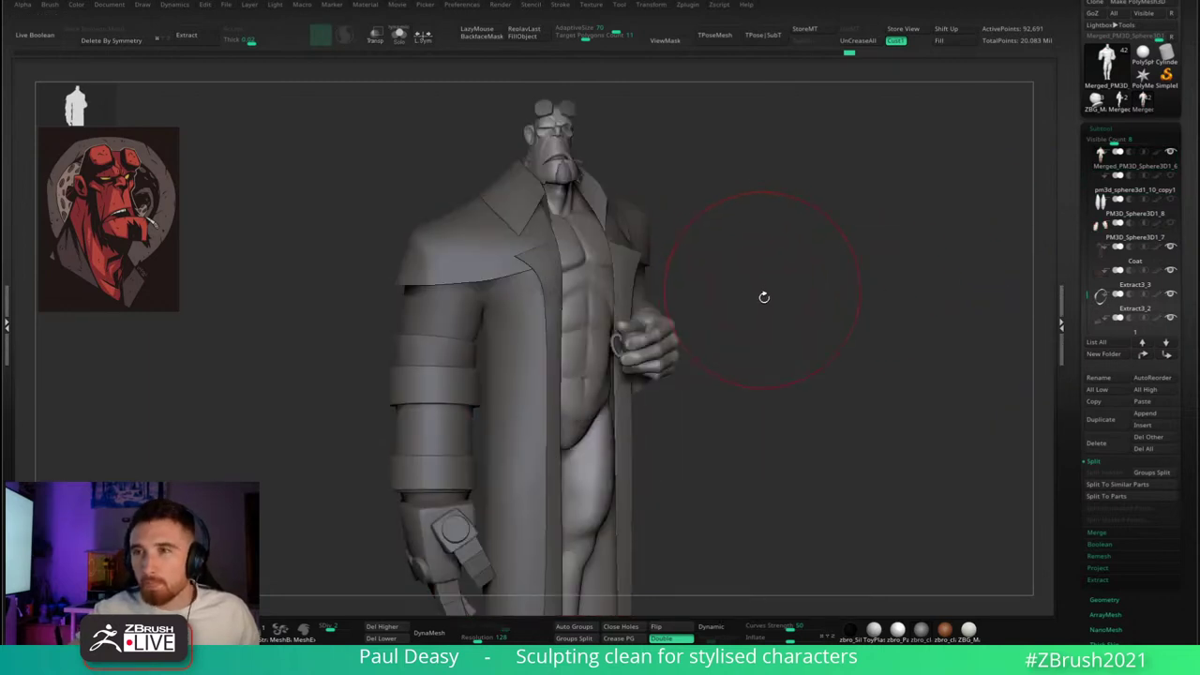
left_click_drag(763, 294, 793, 303)
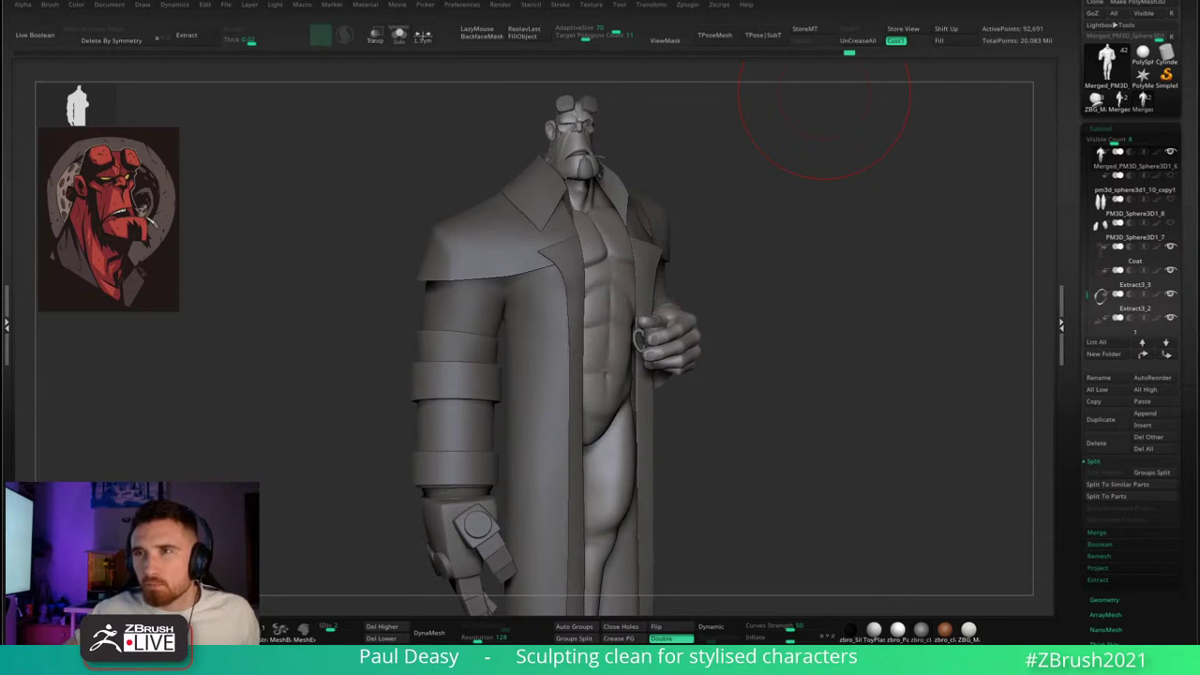
left_click_drag(806, 113, 756, 268)
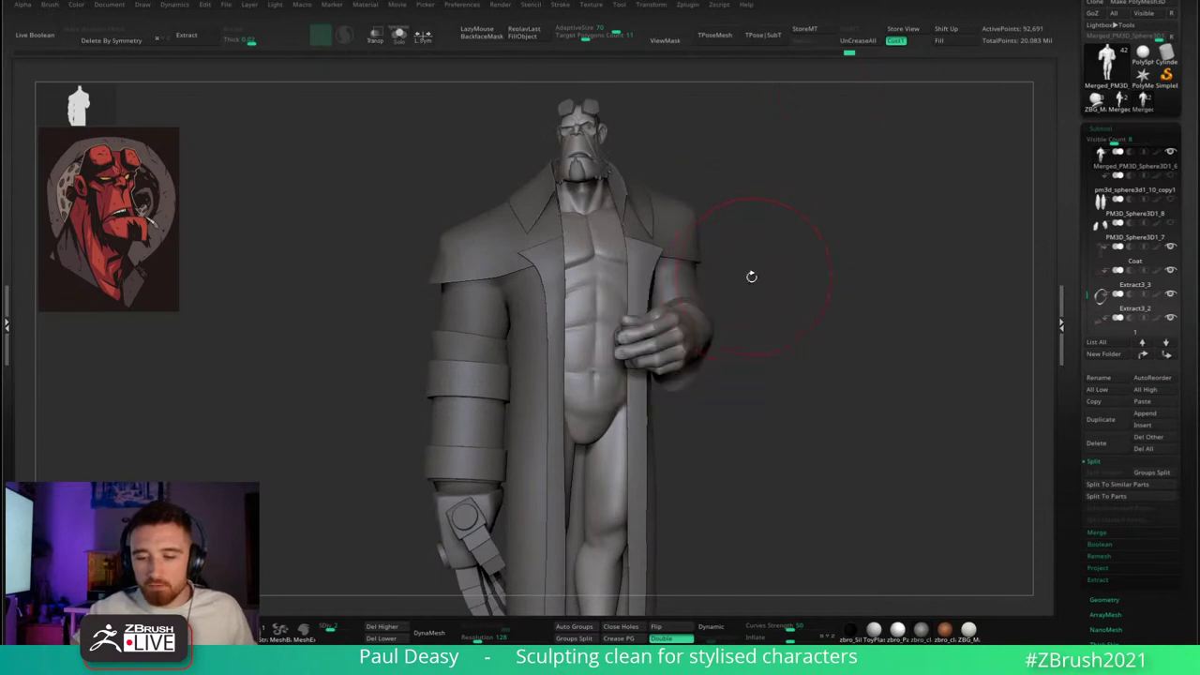
- Return the body to subdivision level 5 and readjust the Move brush's draw size
key("space")
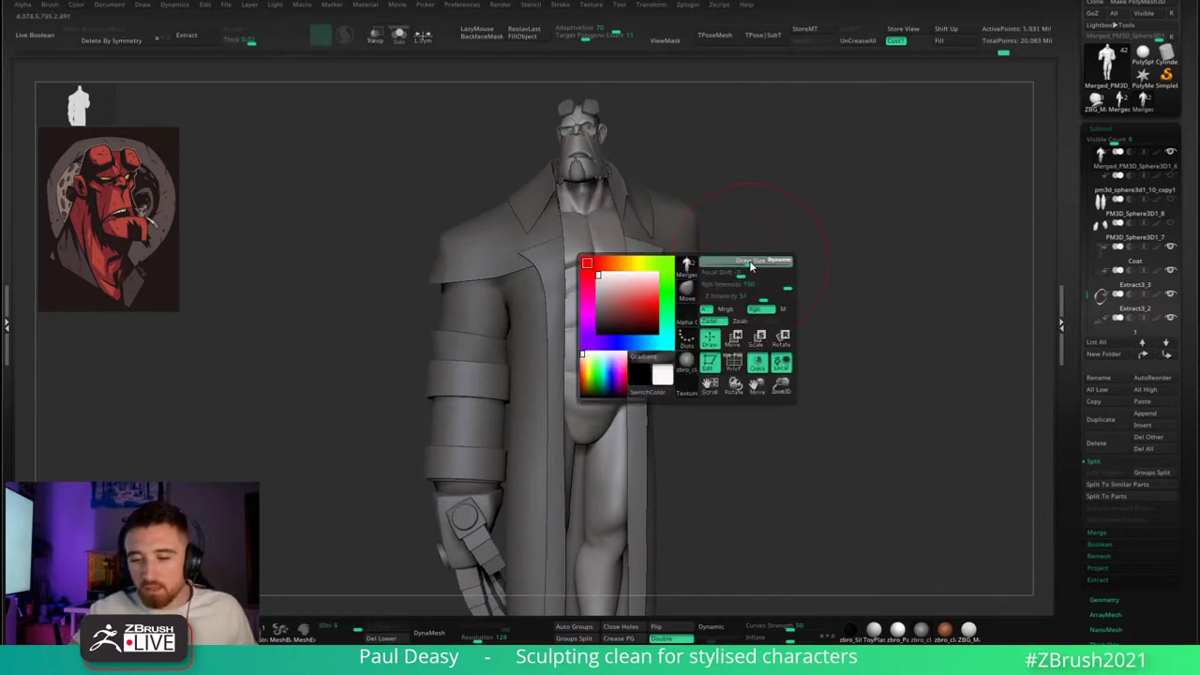
mouse_move(747, 264)
left_mouse_down()
mouse_move(767, 271)
mouse_move(754, 273)
left_mouse_up()
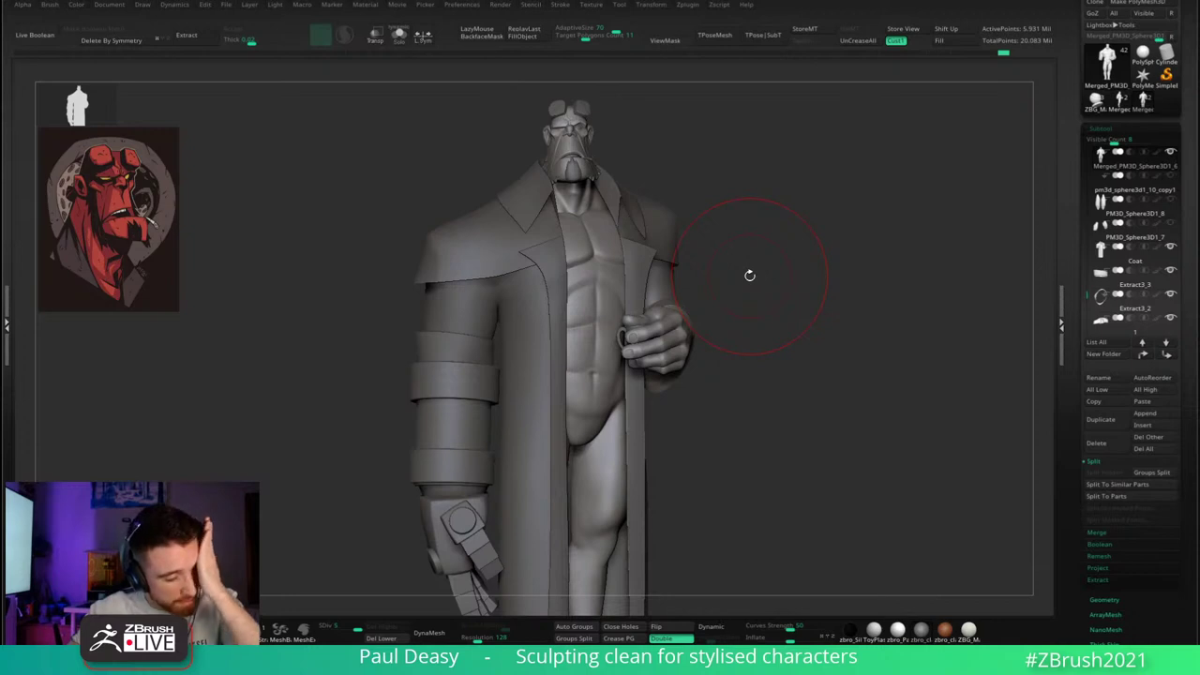
key("space")
left_click(753, 263)
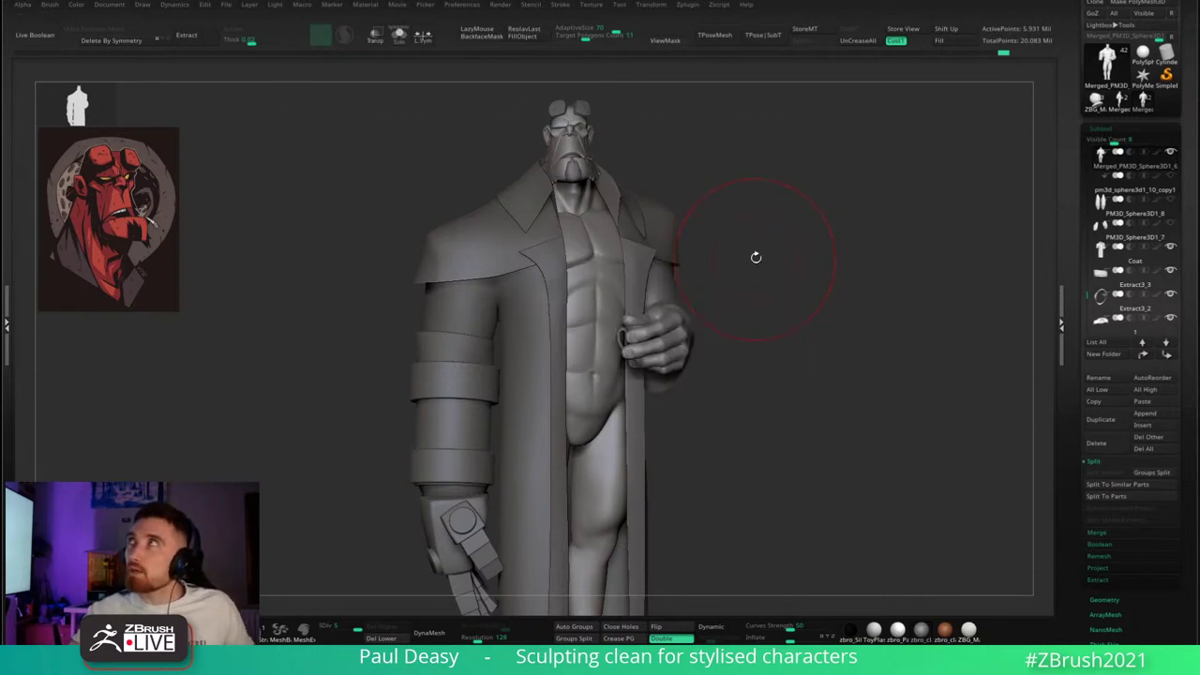
key("space")
left_click(756, 256)
left_click_drag(758, 254, 762, 255)
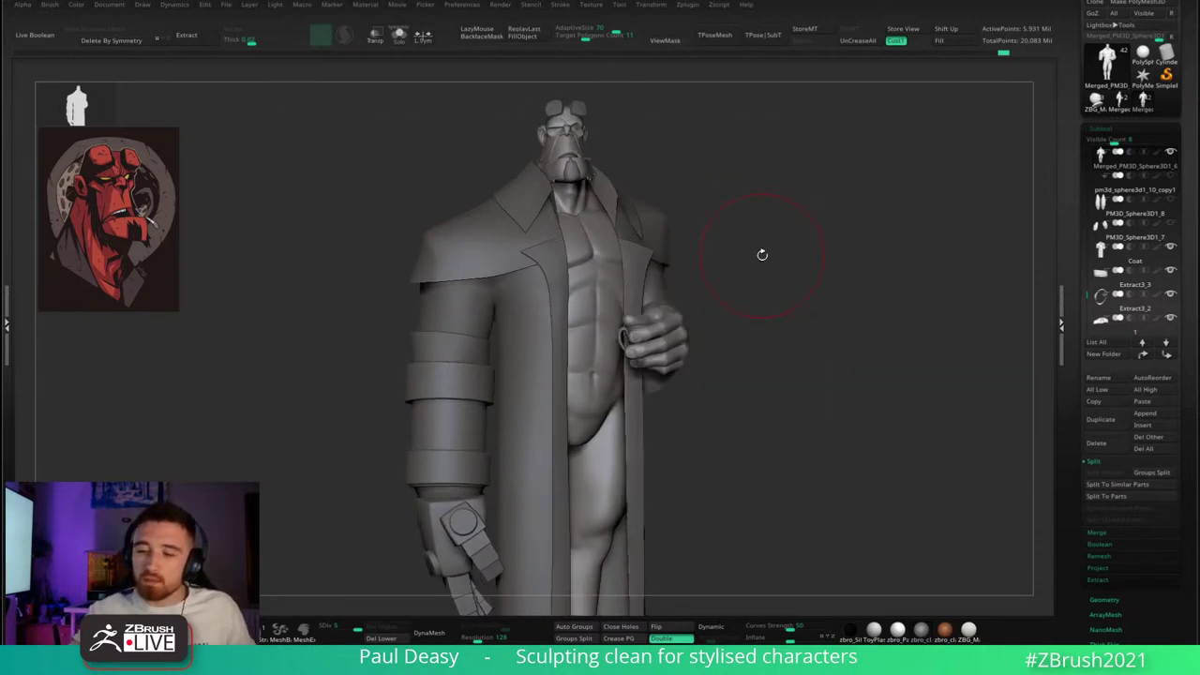
key("space")
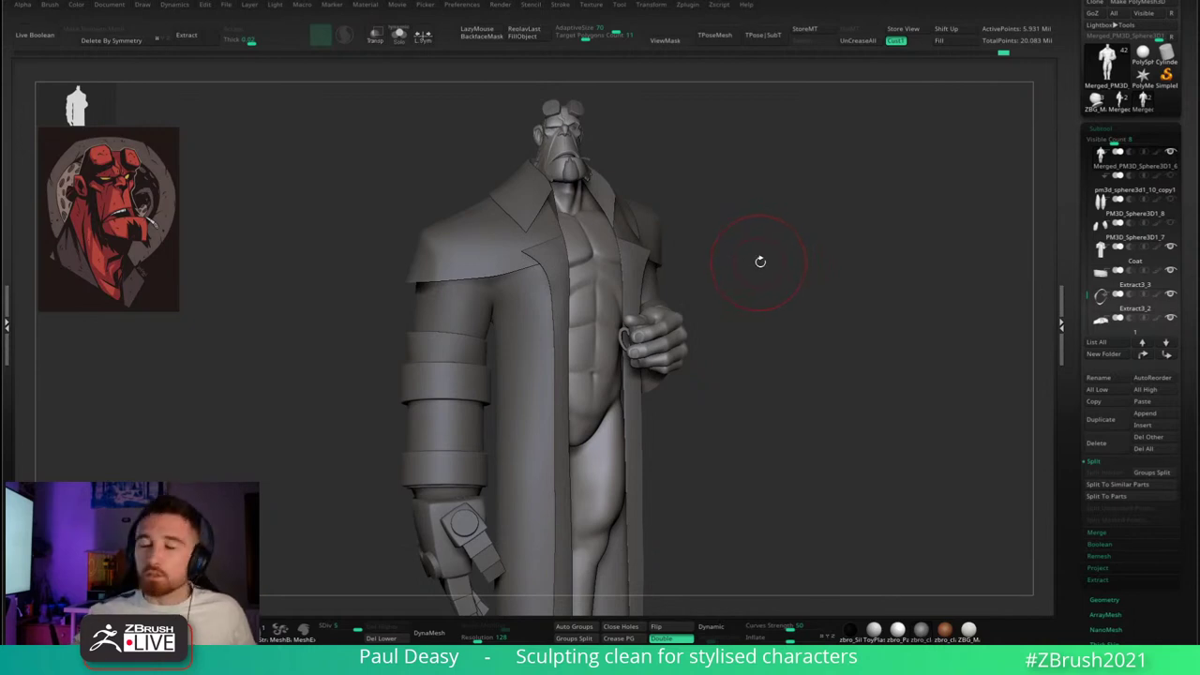
key("space")
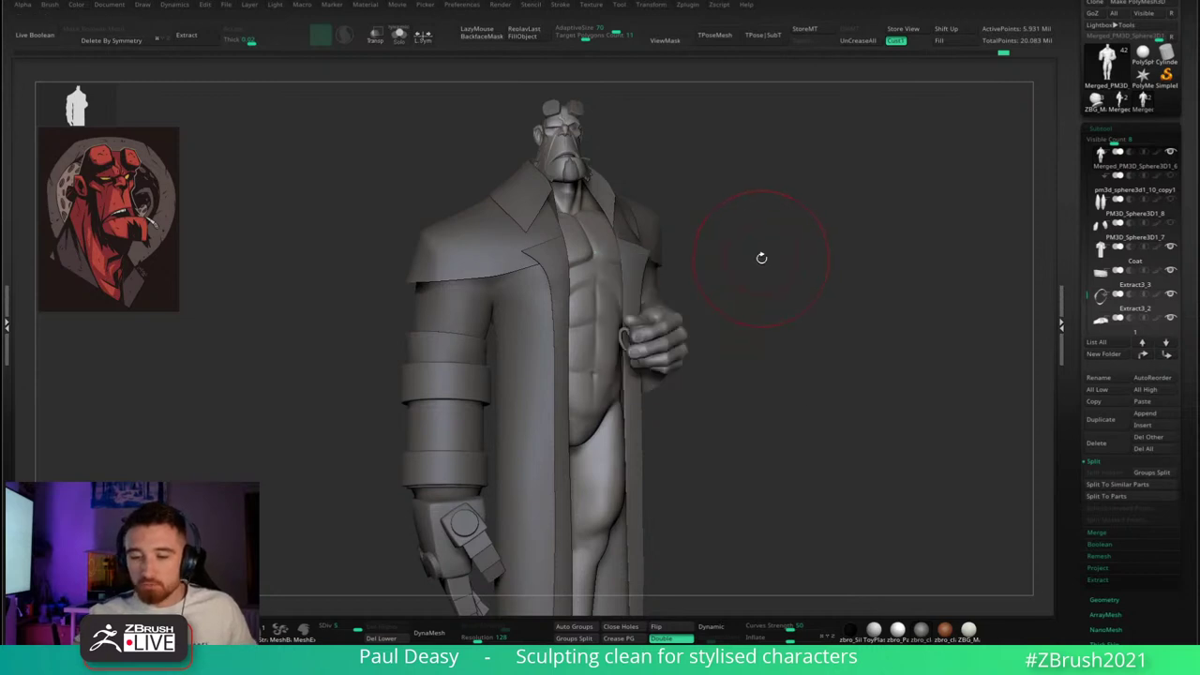
key("space")
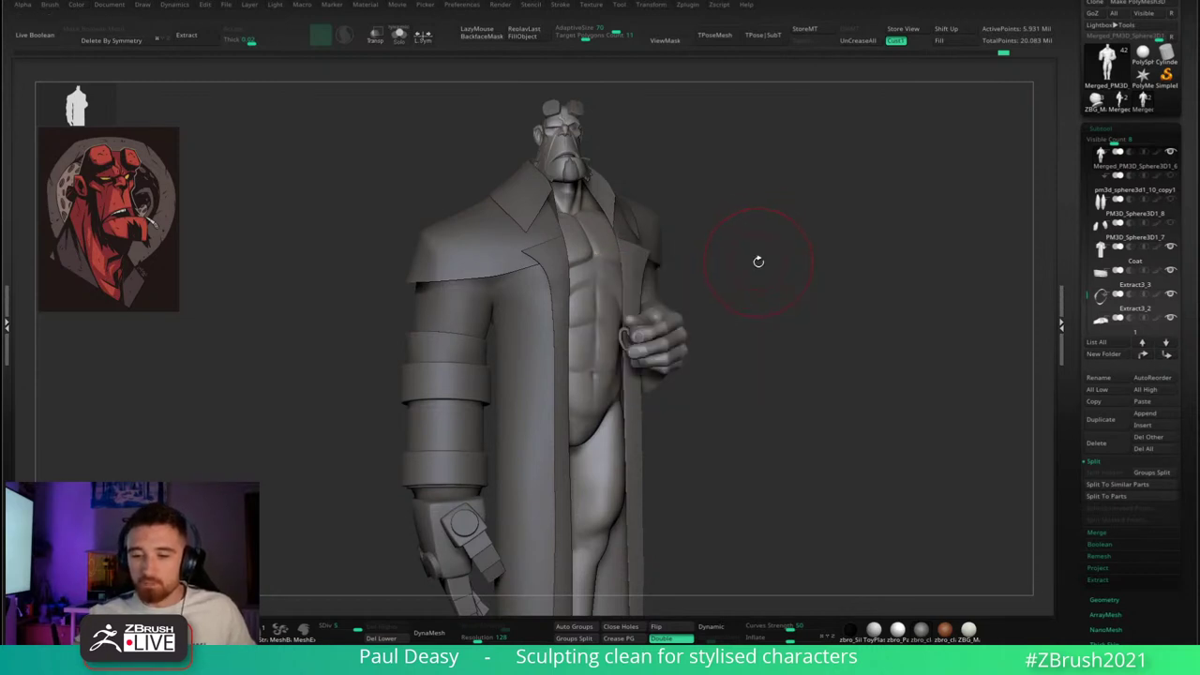
key("space")
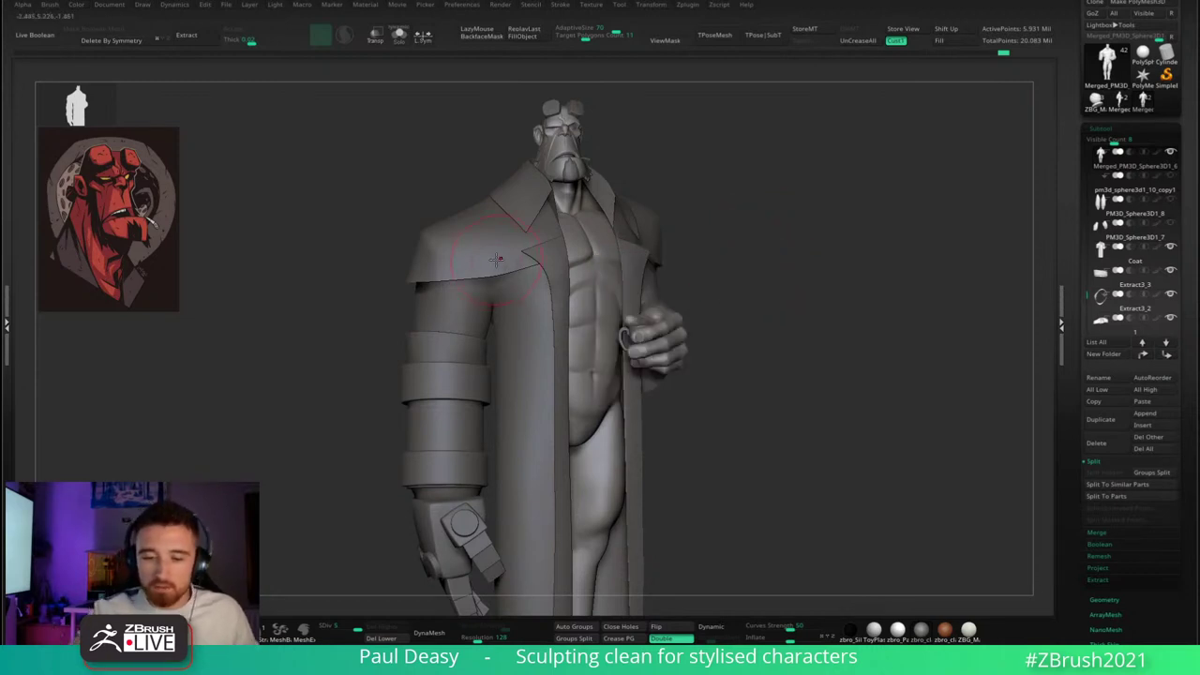
- Make the coat's shoulder cape the active subtool and frame the full figure with the Move brush resized
left_click(497, 262, "alt")
key("space")
key("space")
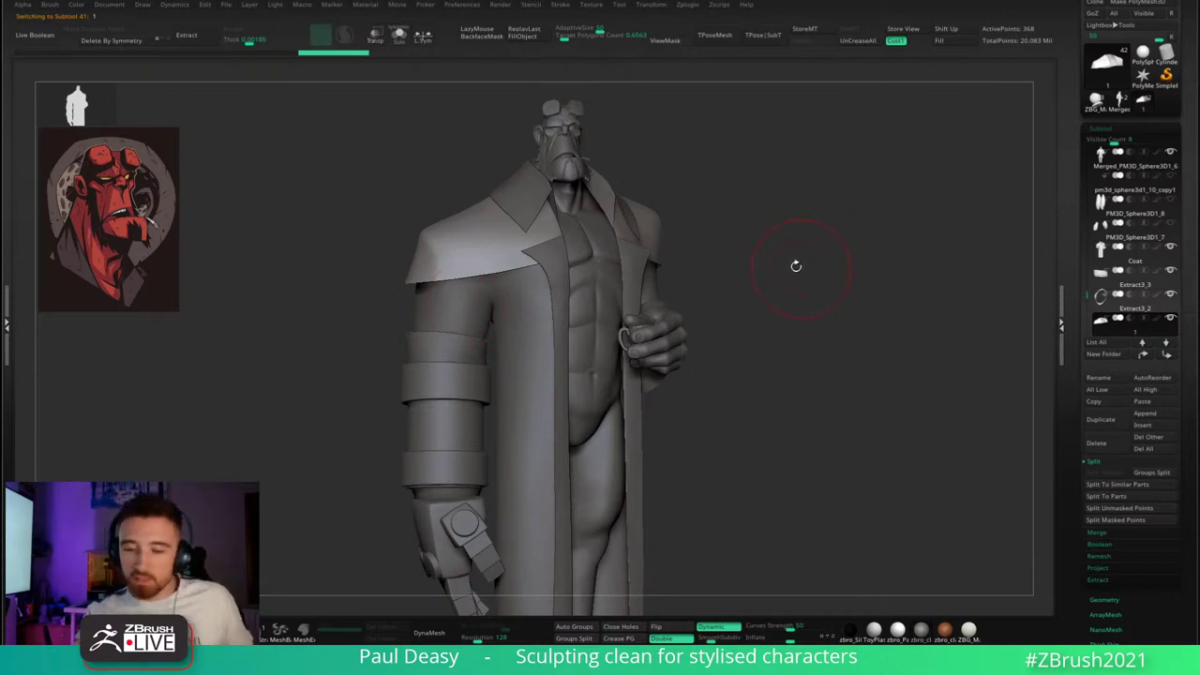
key("space")
mouse_move(774, 230)
left_mouse_down()
mouse_move(686, 269)
mouse_move(770, 248)
left_mouse_up()
key("space")
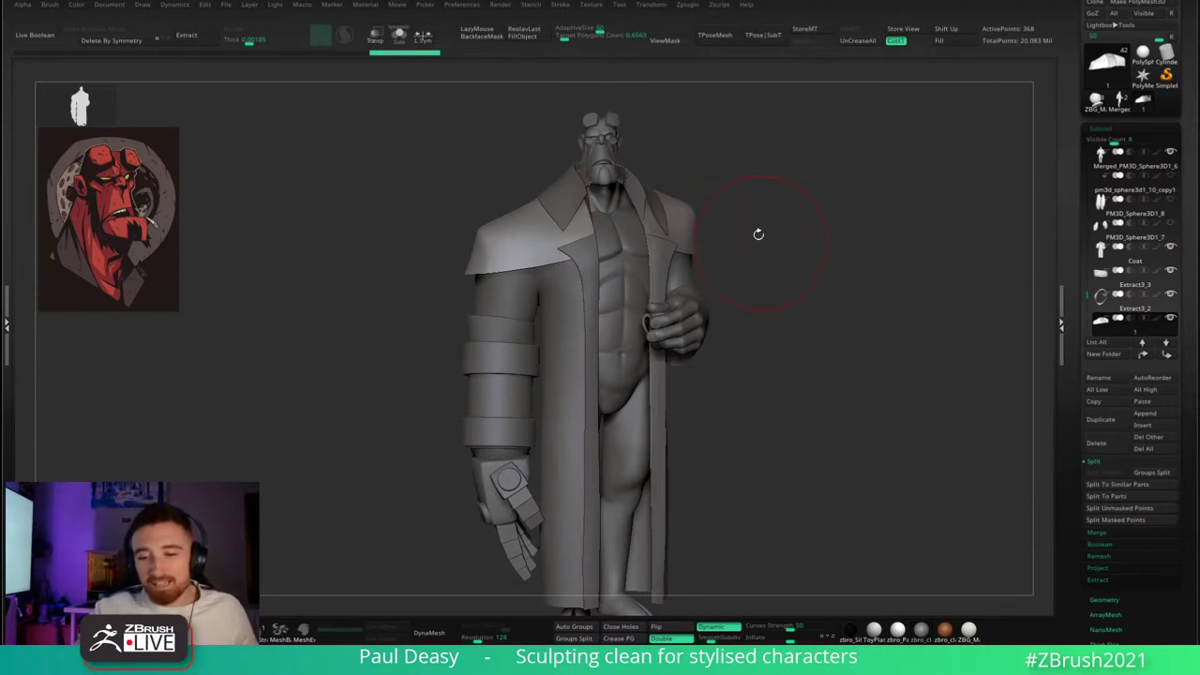
- Examine the shoulder cape's silhouette from the front and from both arm sides
left_click_drag(757, 241, 735, 265)
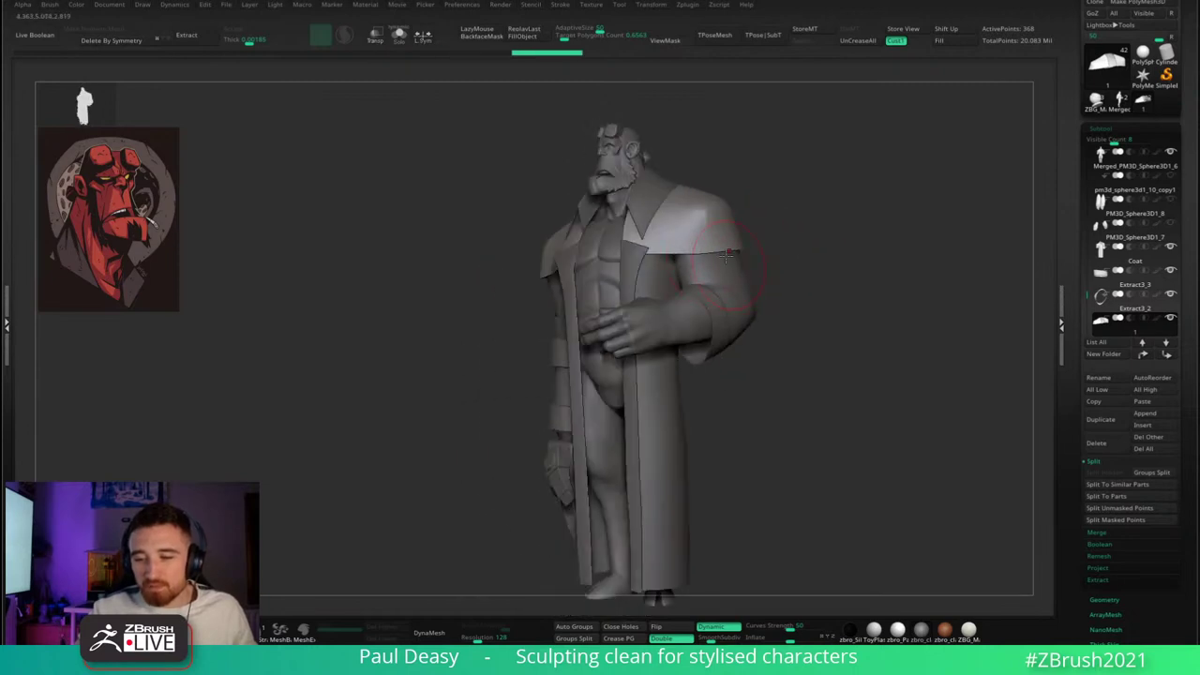
left_click_drag(705, 217, 758, 209)
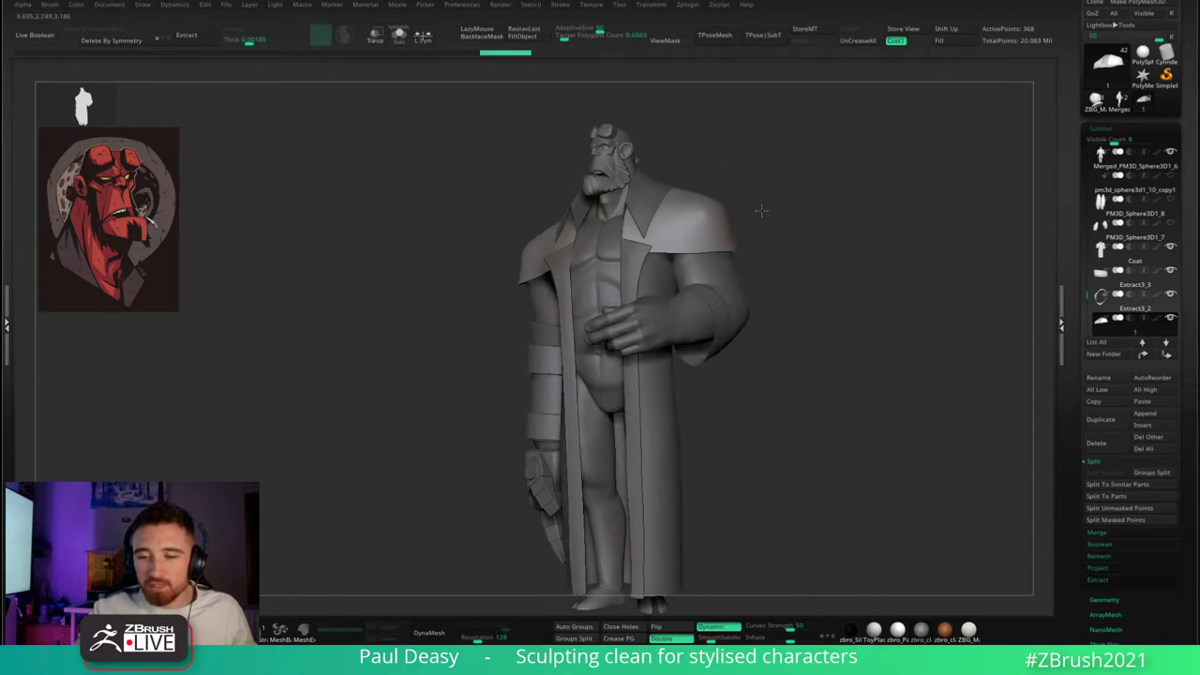
left_click_drag(760, 210, 764, 207)
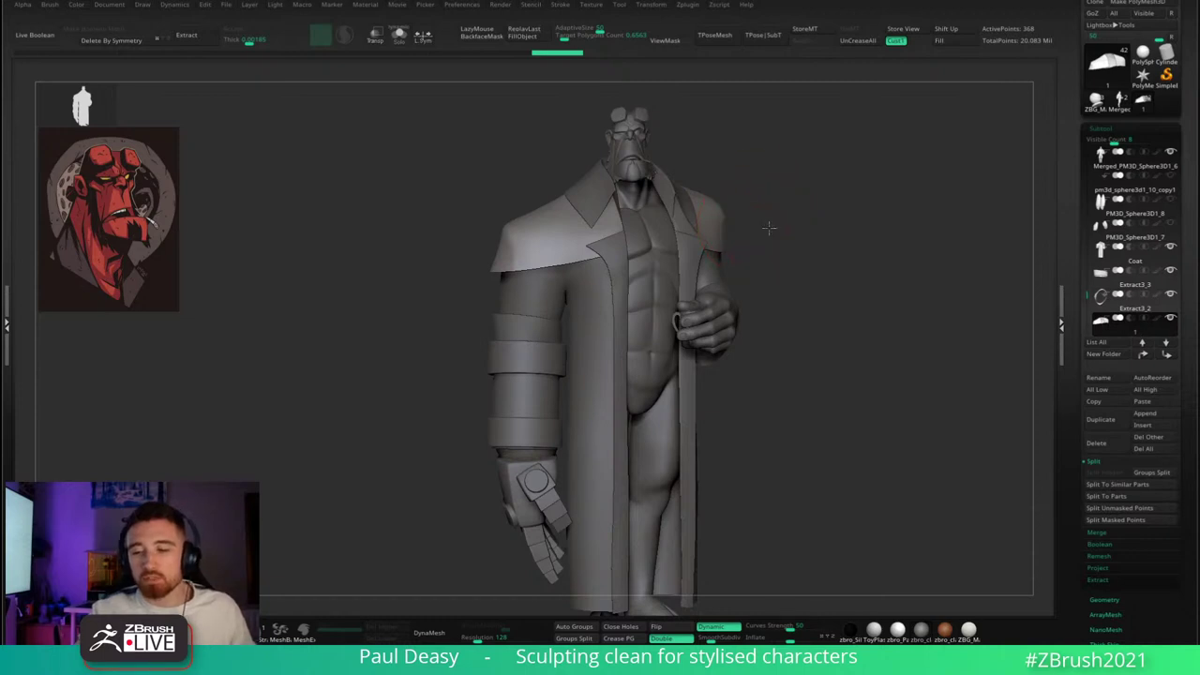
mouse_move(768, 227)
right_mouse_down("alt")
mouse_move(730, 239)
mouse_move(733, 256)
right_mouse_up("alt")
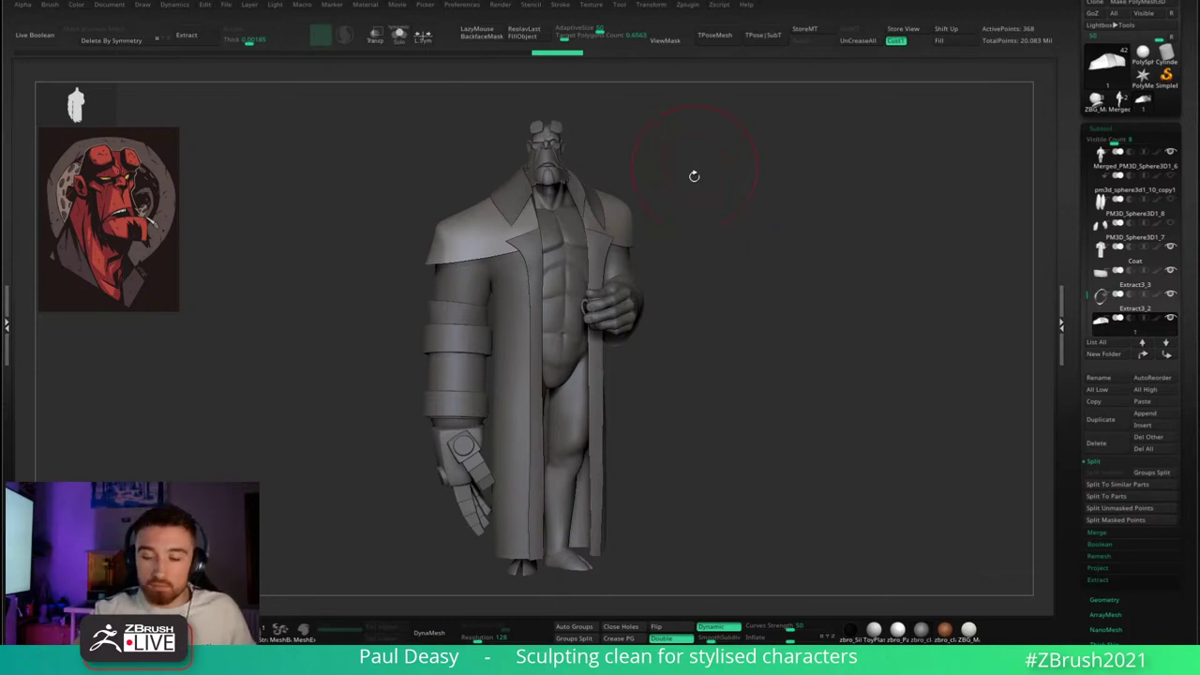
right_click(709, 225)
right_click(701, 225)
mouse_move(723, 238)
left_mouse_down()
mouse_move(702, 236)
mouse_move(707, 215)
left_mouse_up()
key("space")
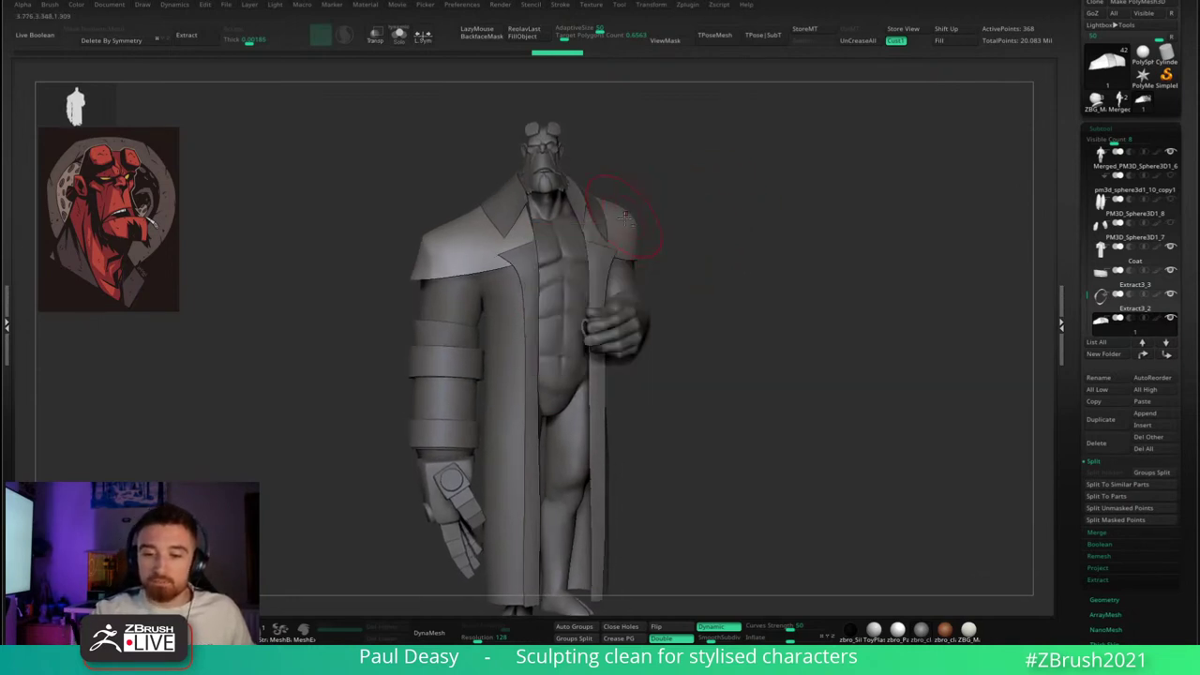
- Resize the Move brush and reshape the cape's shoulder over the bare arm
right_click(688, 215)
right_click_drag(687, 232, 718, 252, "ctrl")
right_click(738, 231)
right_click(722, 240)
right_click(714, 248)
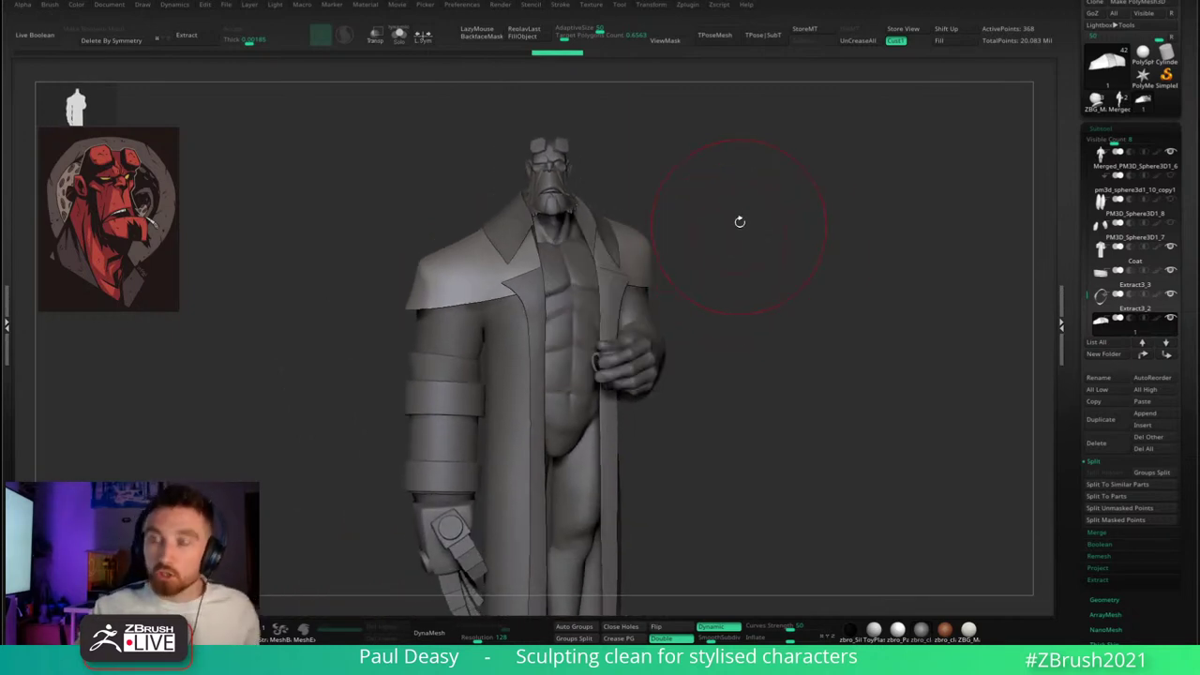
right_click(721, 235)
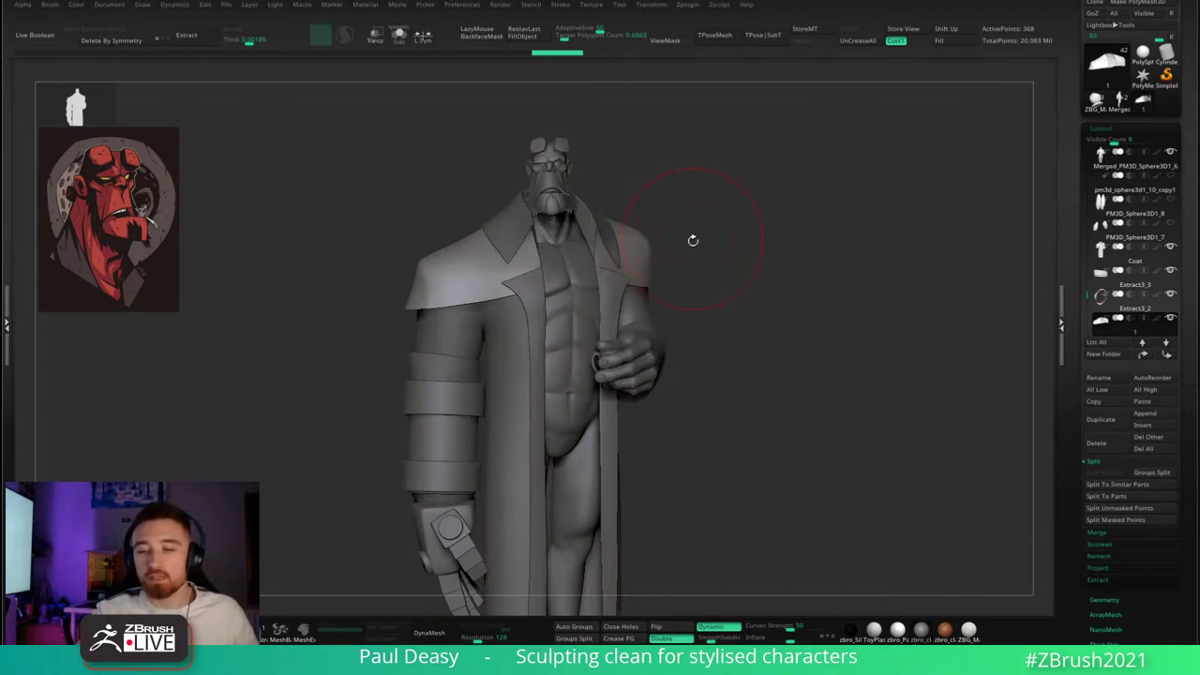
key("space")
key("space")
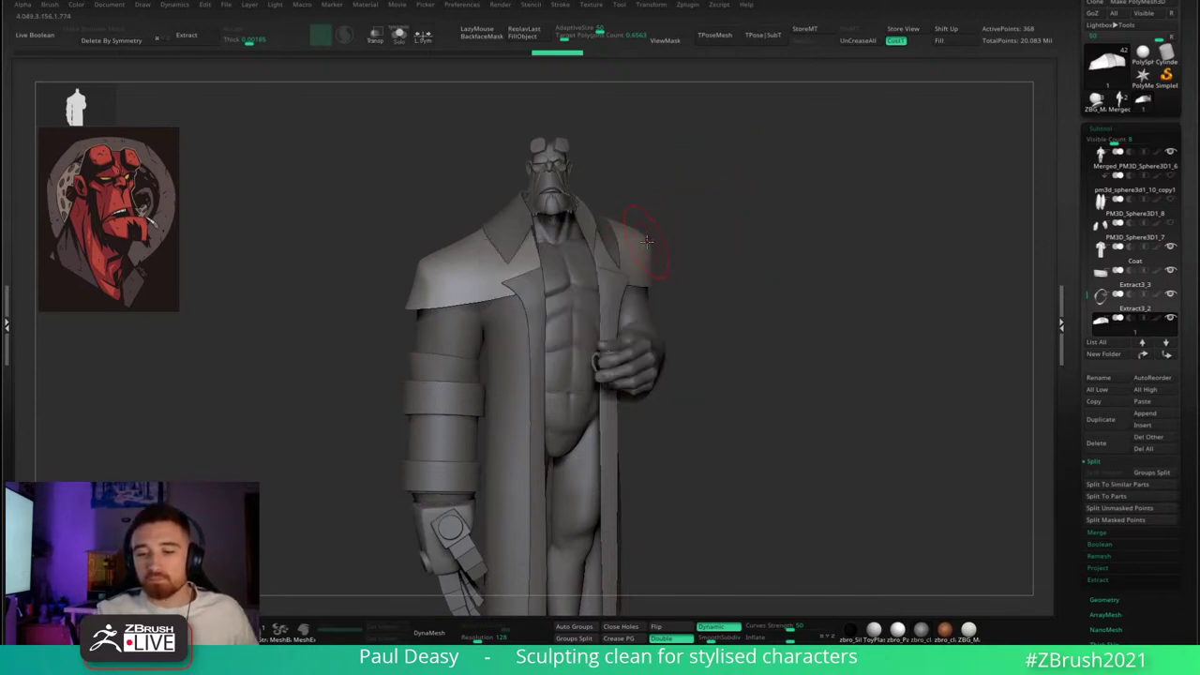
left_click_drag(644, 242, 590, 242)
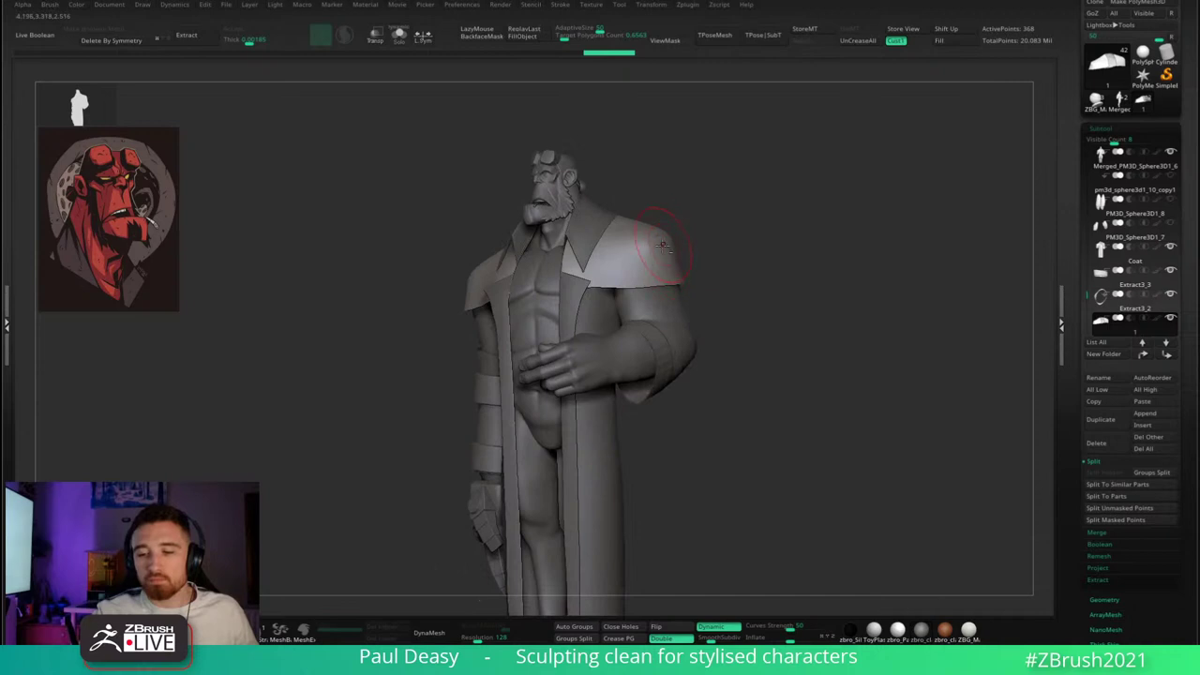
mouse_move(663, 246)
right_mouse_down("shift")
mouse_move(715, 235)
mouse_move(712, 247)
right_mouse_up("shift")
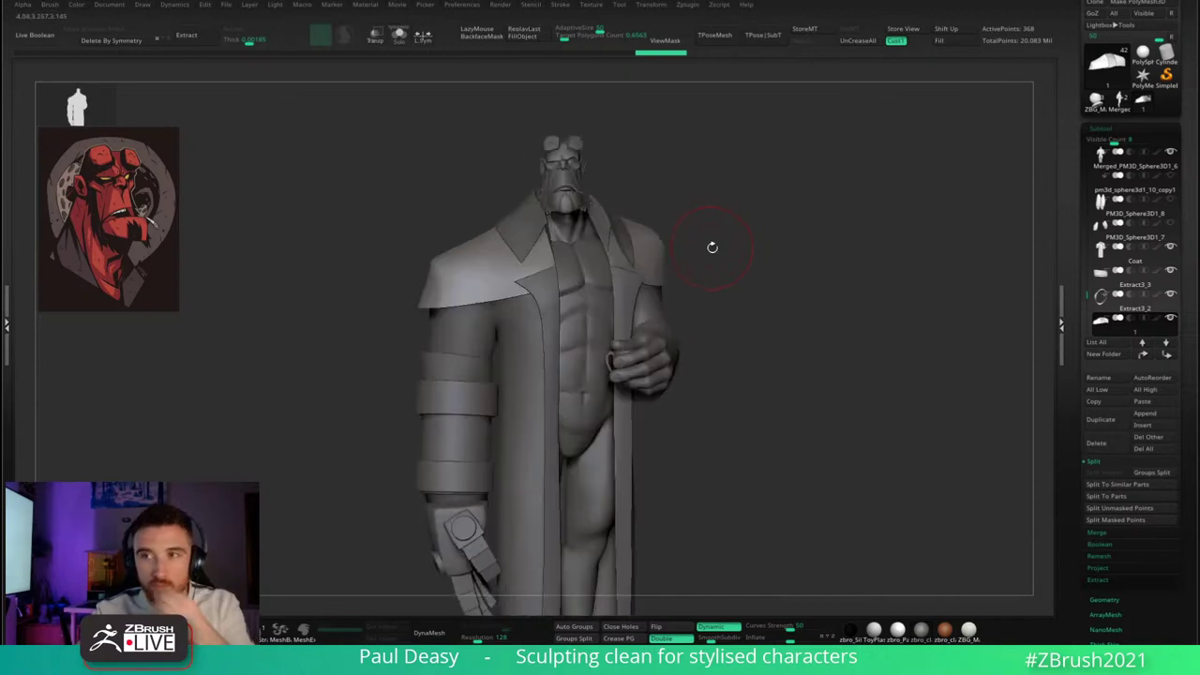
- Readjust the draw size and round out the cape's outer edge above the bare arm from front and side views
right_click(690, 283)
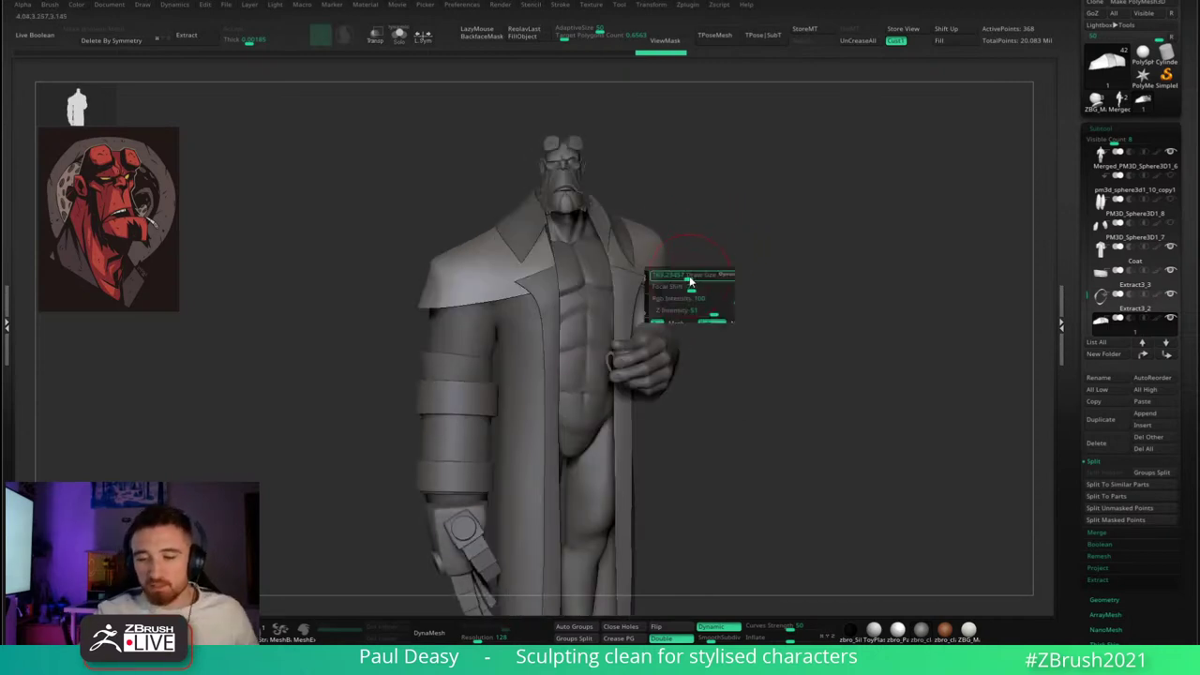
right_click_drag(738, 298, 702, 301)
right_click(663, 304)
left_click_drag(668, 308, 672, 297)
right_click_drag(671, 298, 736, 250)
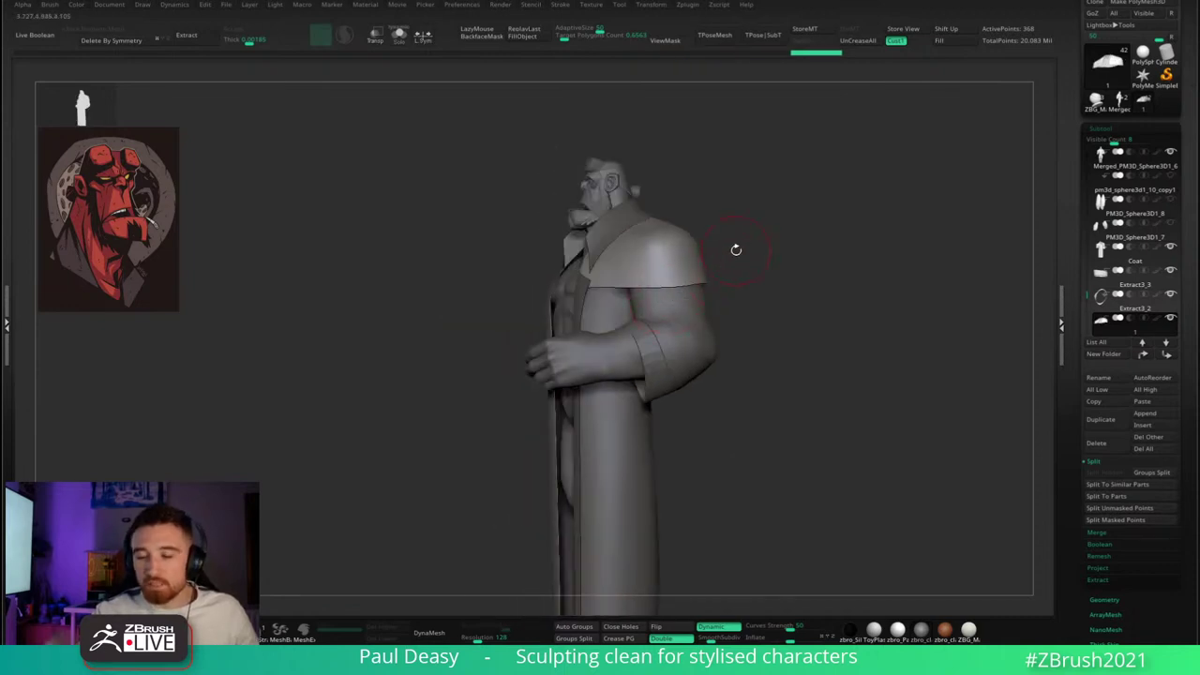
mouse_move(723, 287)
right_mouse_down()
mouse_move(710, 297)
mouse_move(787, 287)
mouse_move(706, 297)
mouse_move(768, 282)
right_mouse_up()
right_click(768, 282)
- Resize the Move brush and adjust the cape's lower hem above the armoured arm
right_click(462, 325)
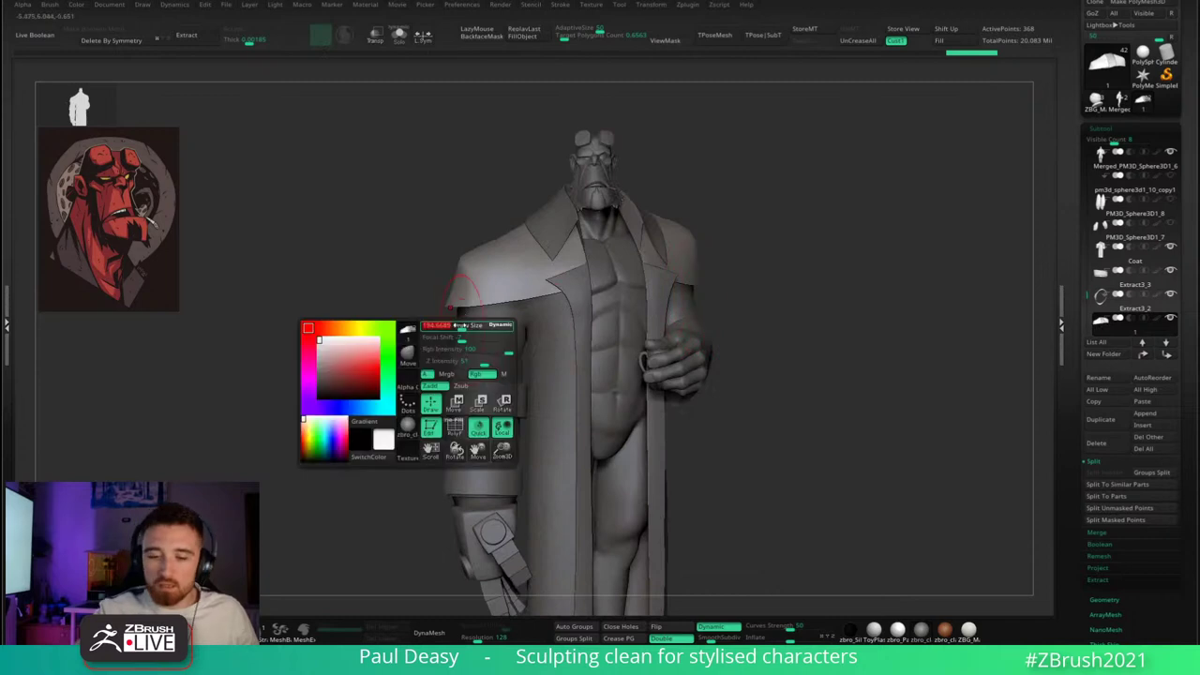
right_click_drag(471, 321, 506, 317)
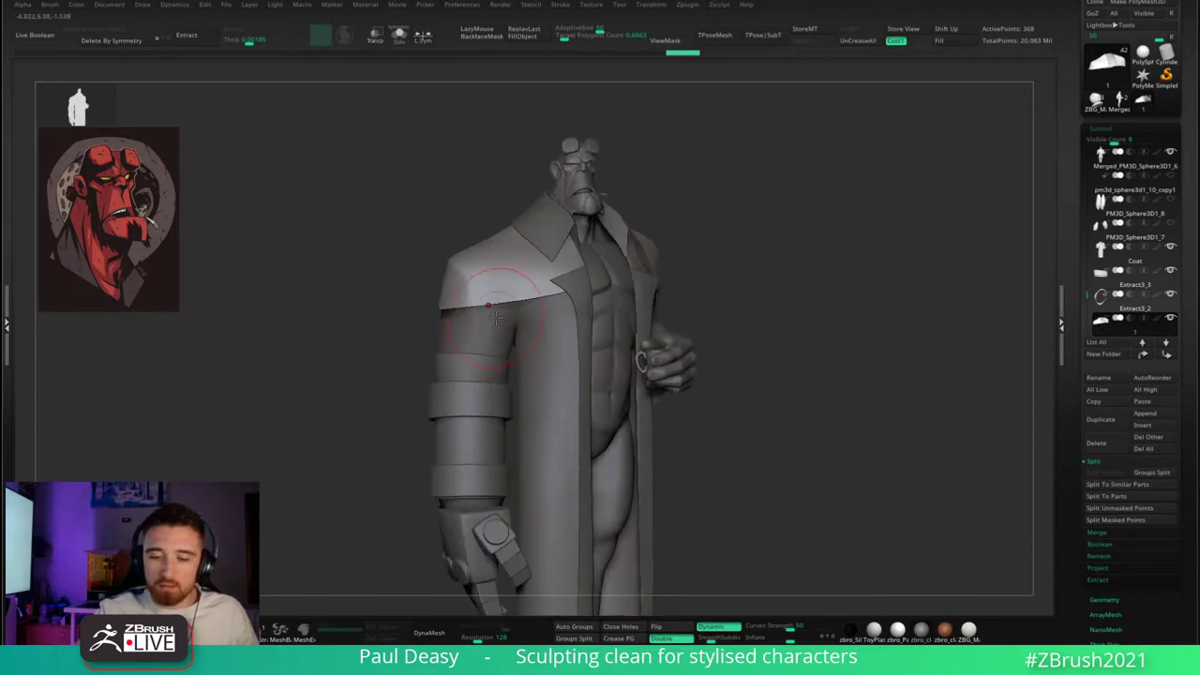
left_click_drag(515, 321, 509, 311)
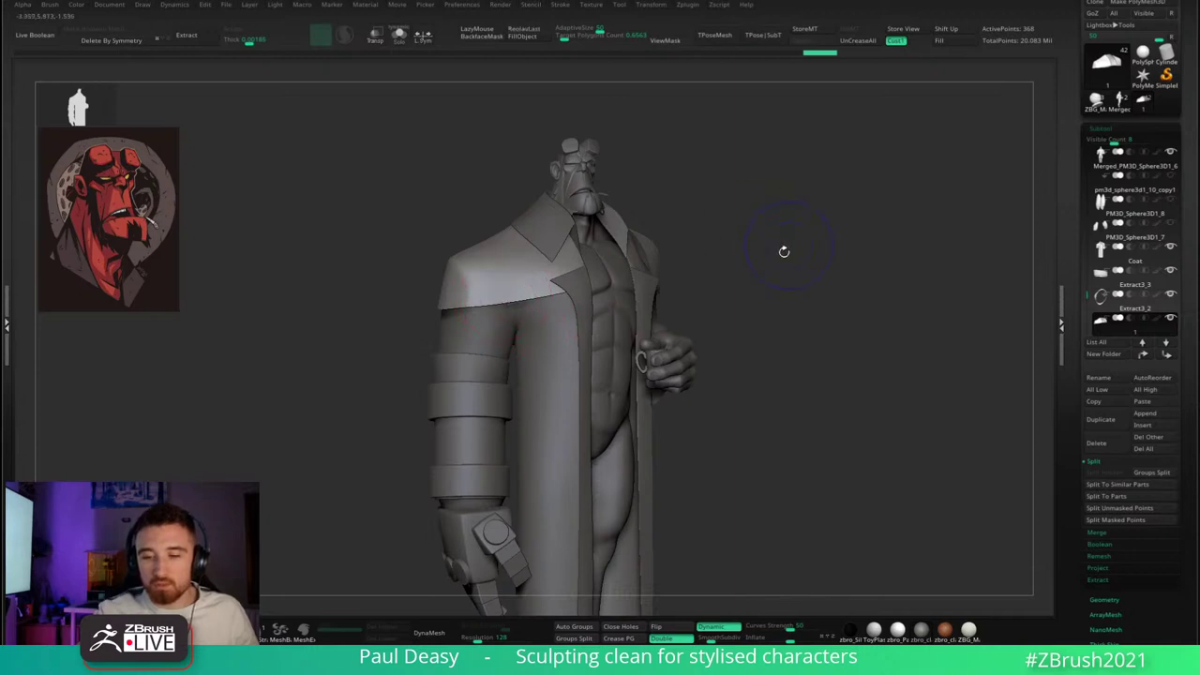
- Undo a stroke and adjust the cape's hem between the lapel and the bare arm with the Move brush
mouse_move(782, 249)
right_mouse_down()
mouse_move(763, 268)
mouse_move(689, 261)
right_mouse_up()
key("space")
key("ctrl+z")
left_click_drag(664, 279, 682, 264)
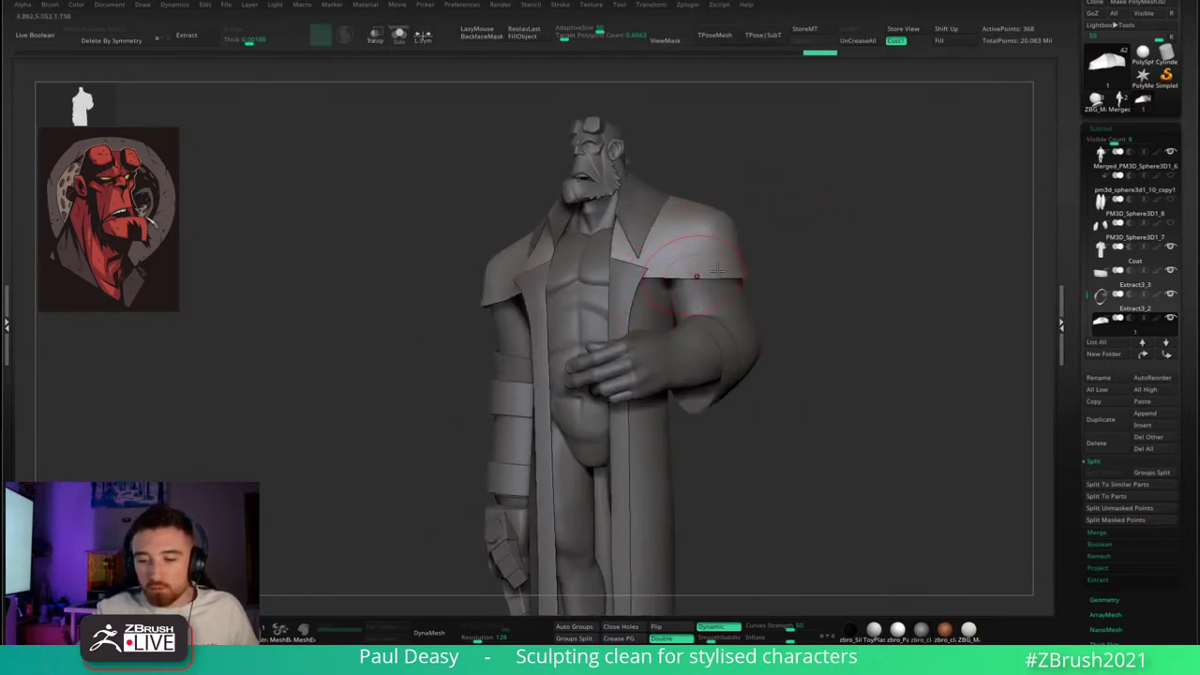
right_click_drag(689, 266, 788, 260)
right_click_drag(690, 283, 659, 279)
key("space")
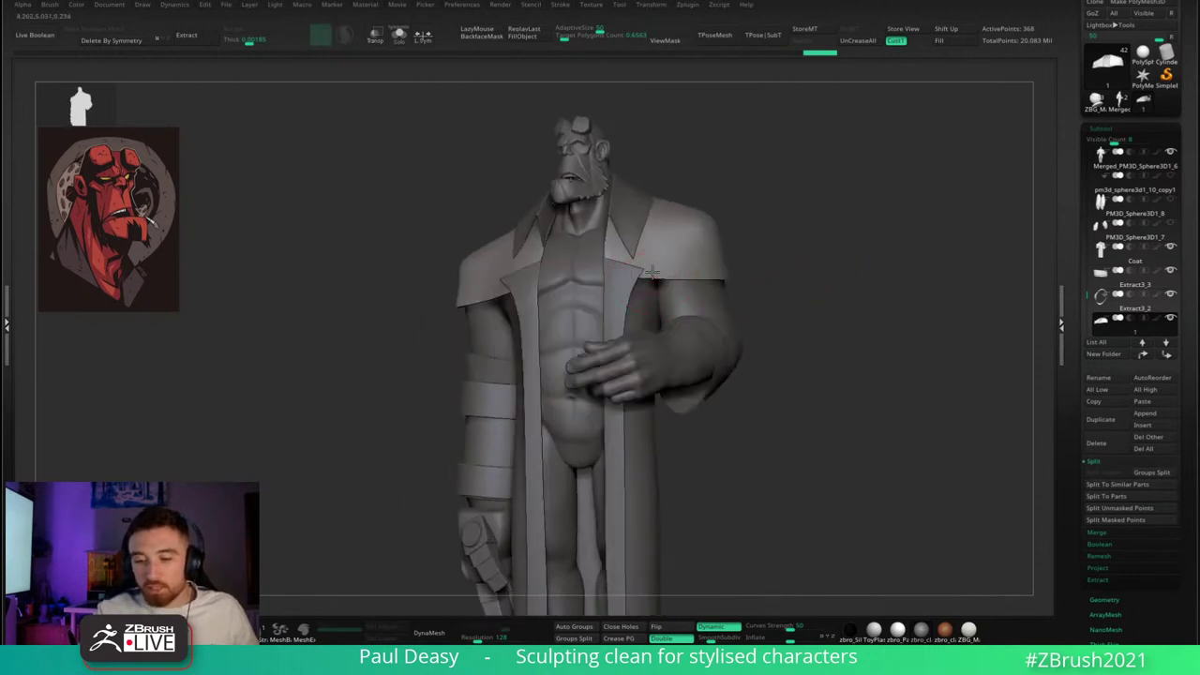
- Check the reshaped cape against the full figure from several angles, toggling Solo mode
right_click_drag(786, 253, 771, 250)
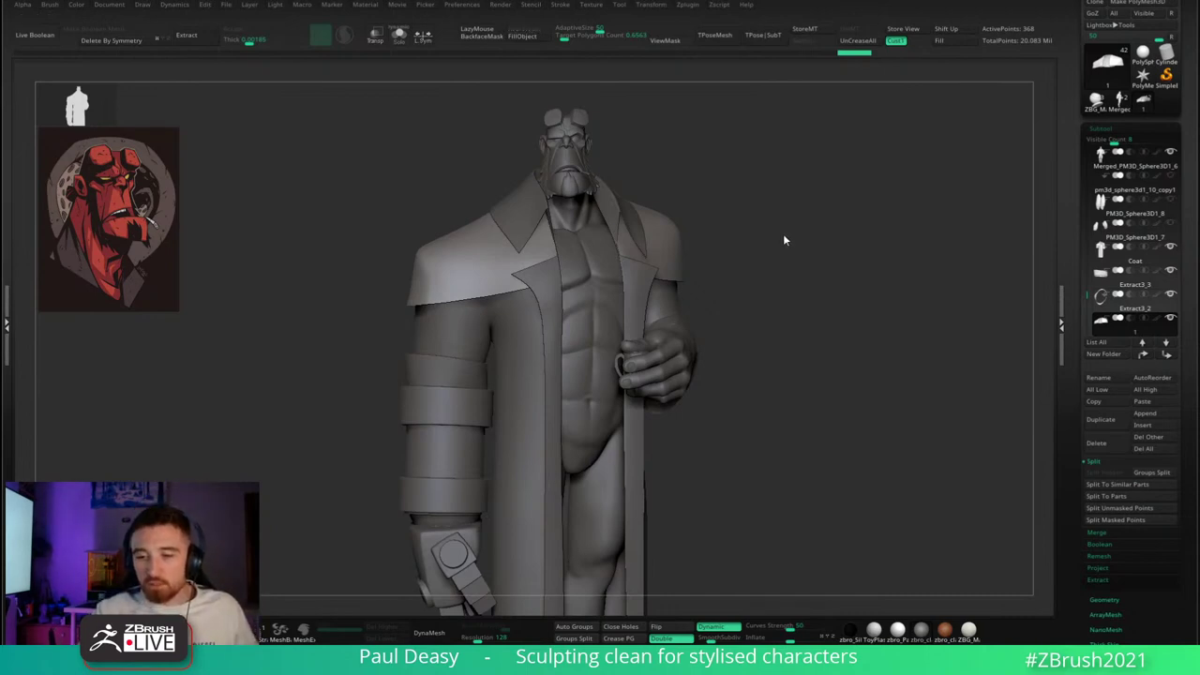
left_click(403, 37)
left_click(402, 38)
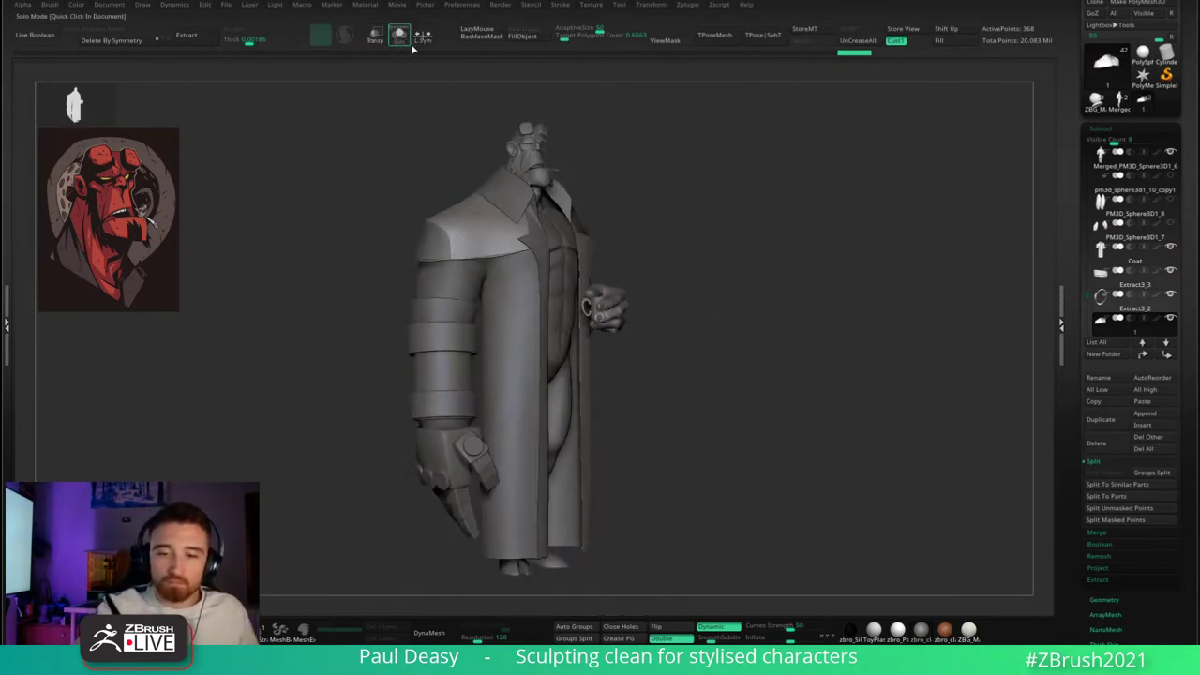
left_click_drag(741, 225, 764, 239)
right_click(761, 242)
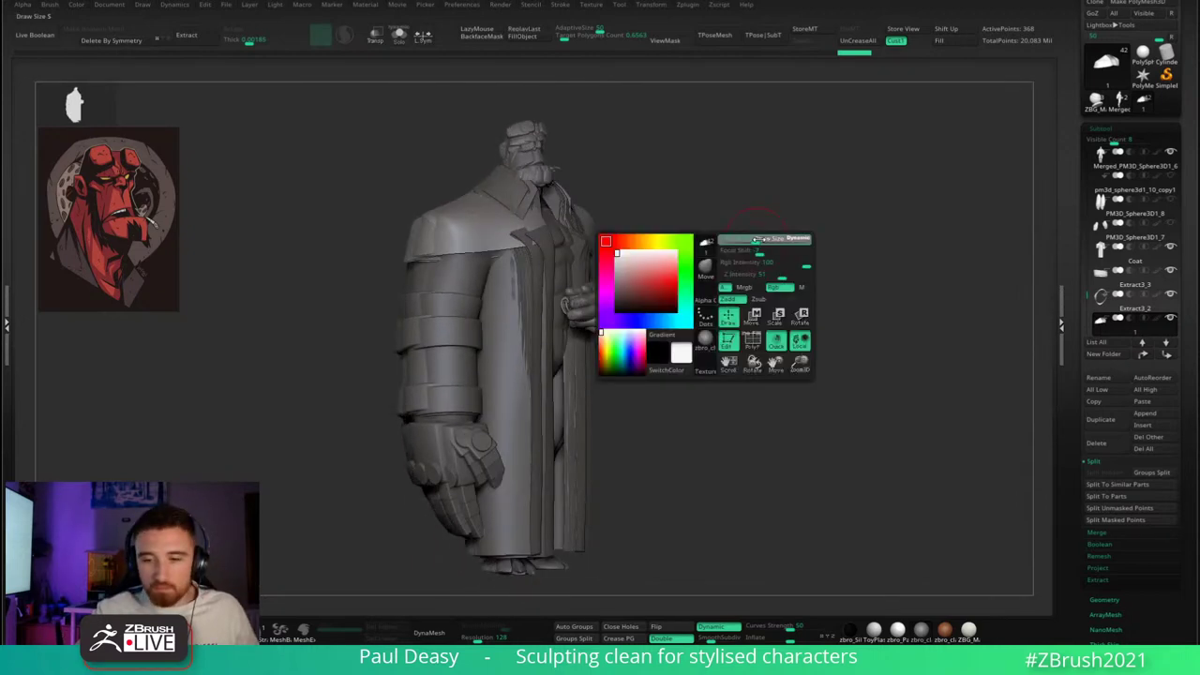
left_click_drag(786, 179, 710, 246)
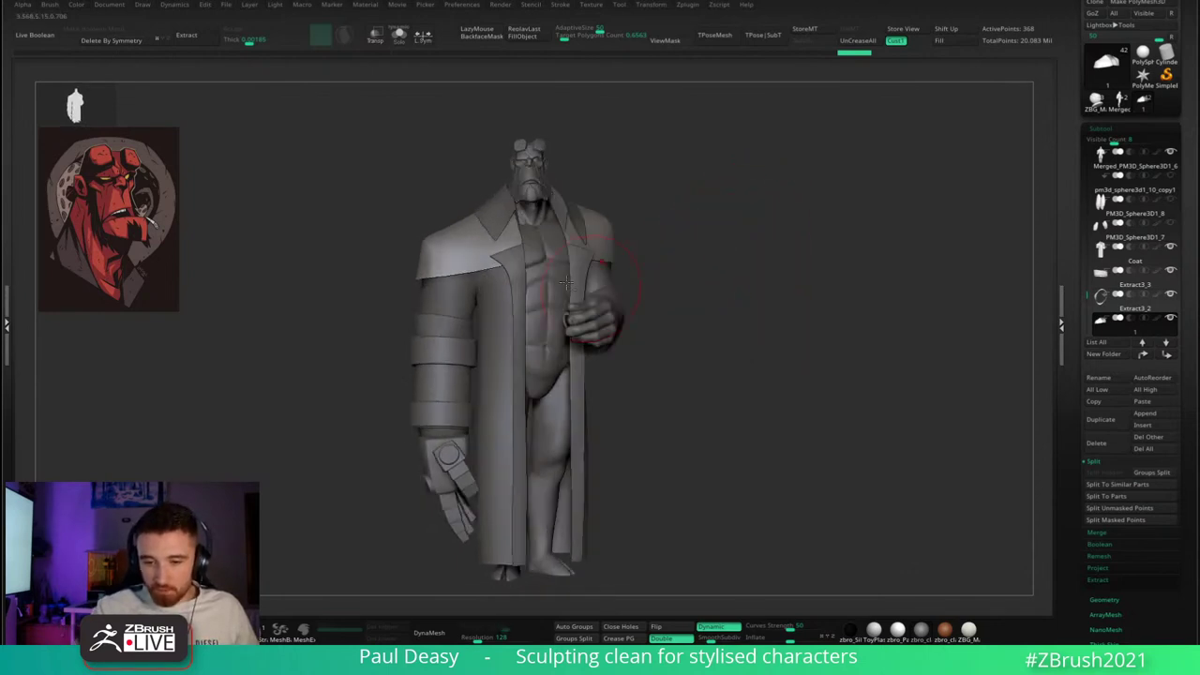
right_click_drag(710, 225, 812, 147, "ctrl")
right_click(762, 292)
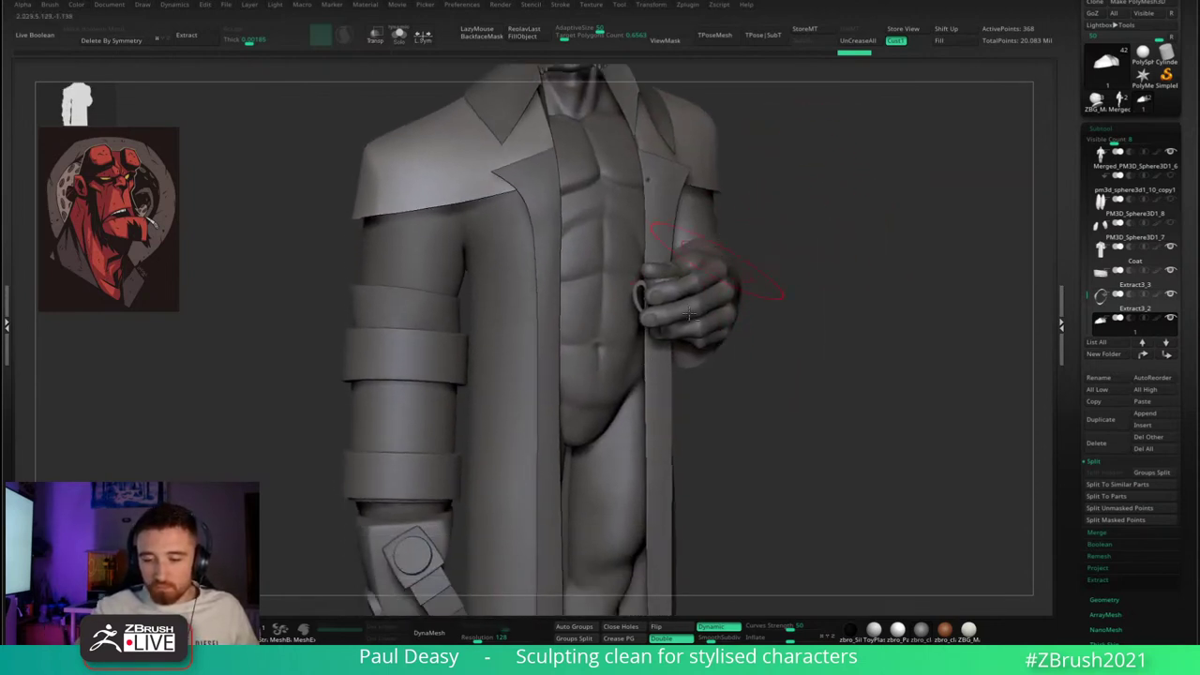
- Make the body the active subtool, isolate it and lower it to subdivision level 1
left_click(705, 272, "alt")
right_click_drag(705, 272, 699, 221, "alt")
key("shift+s")
right_click_drag(618, 355, 617, 359)
key("shift+d")
key("shift+d")
key("shift+d")
key("shift+d")
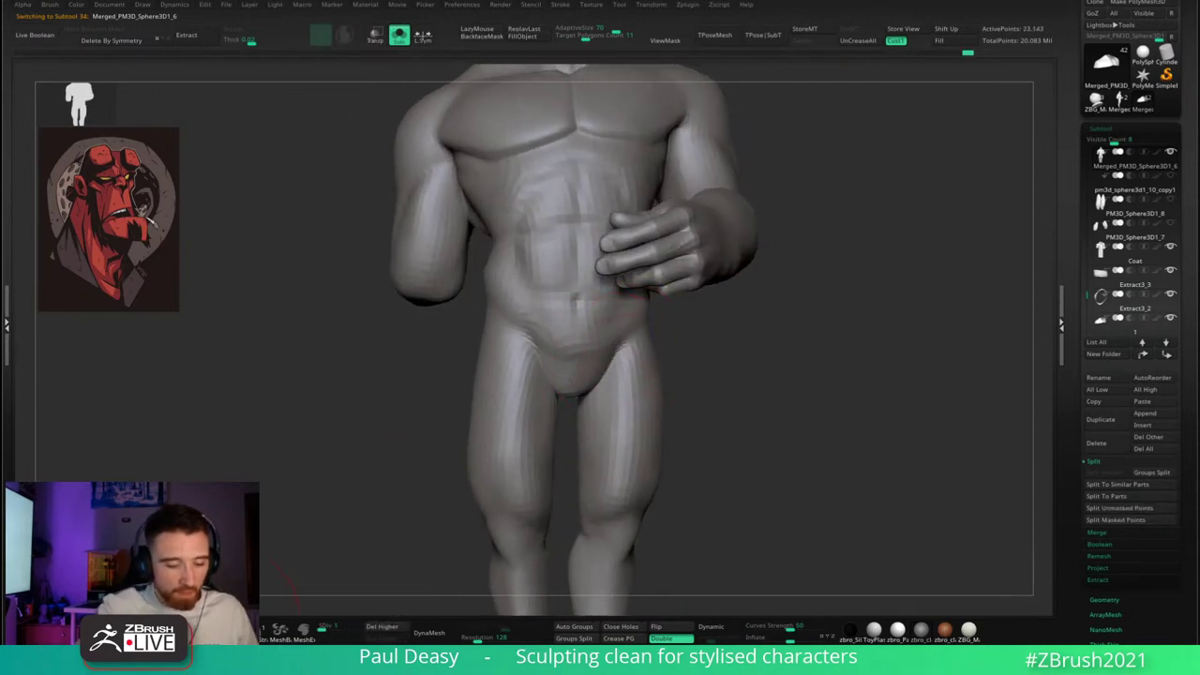
right_click_drag(356, 480, 348, 495, "alt")
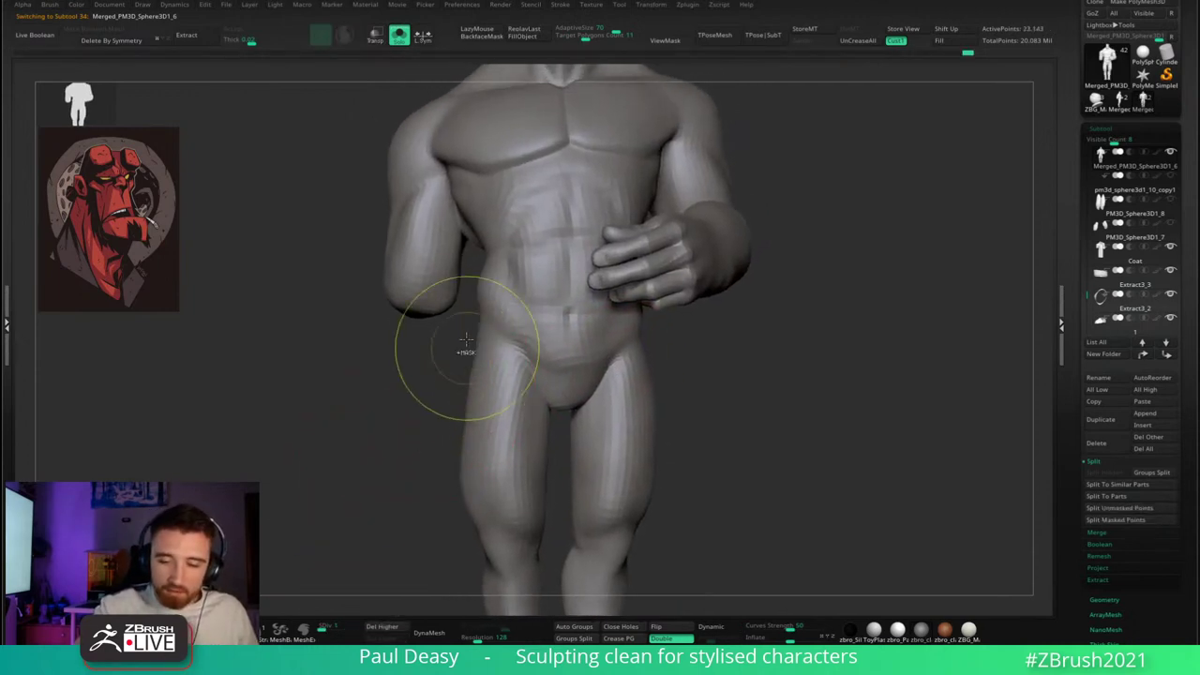
- Mask the hips and upper thighs on the low-resolution body and return it to subdivision level 5
mouse_move(469, 315)
left_mouse_down("ctrl")
mouse_move(445, 434)
mouse_move(668, 441)
mouse_move(691, 319)
mouse_move(668, 309)
left_mouse_up("ctrl")
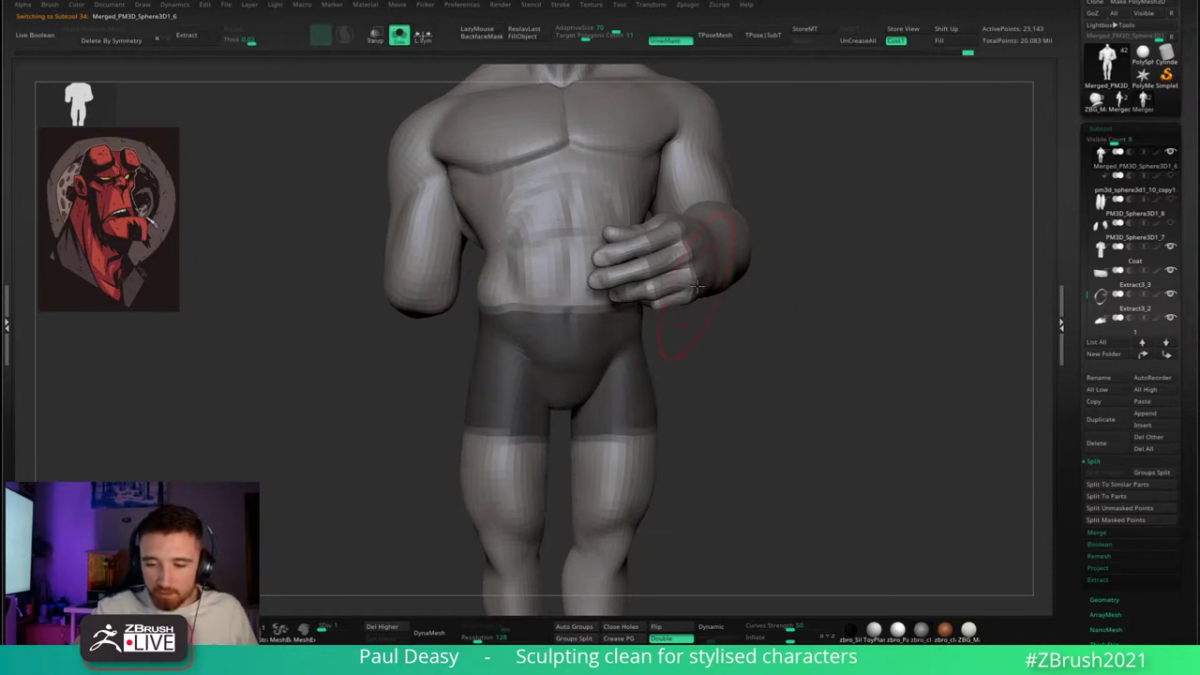
mouse_move(737, 336)
left_mouse_down()
mouse_move(750, 332)
mouse_move(689, 338)
mouse_move(691, 359)
mouse_move(656, 317)
mouse_move(672, 337)
left_mouse_up()
key("d")
key("d")
key("d")
key("d")
- Clear the mask and redraw it as a shorts shape from the waist to mid-thigh
left_click_drag(689, 358, 683, 335, "ctrl")
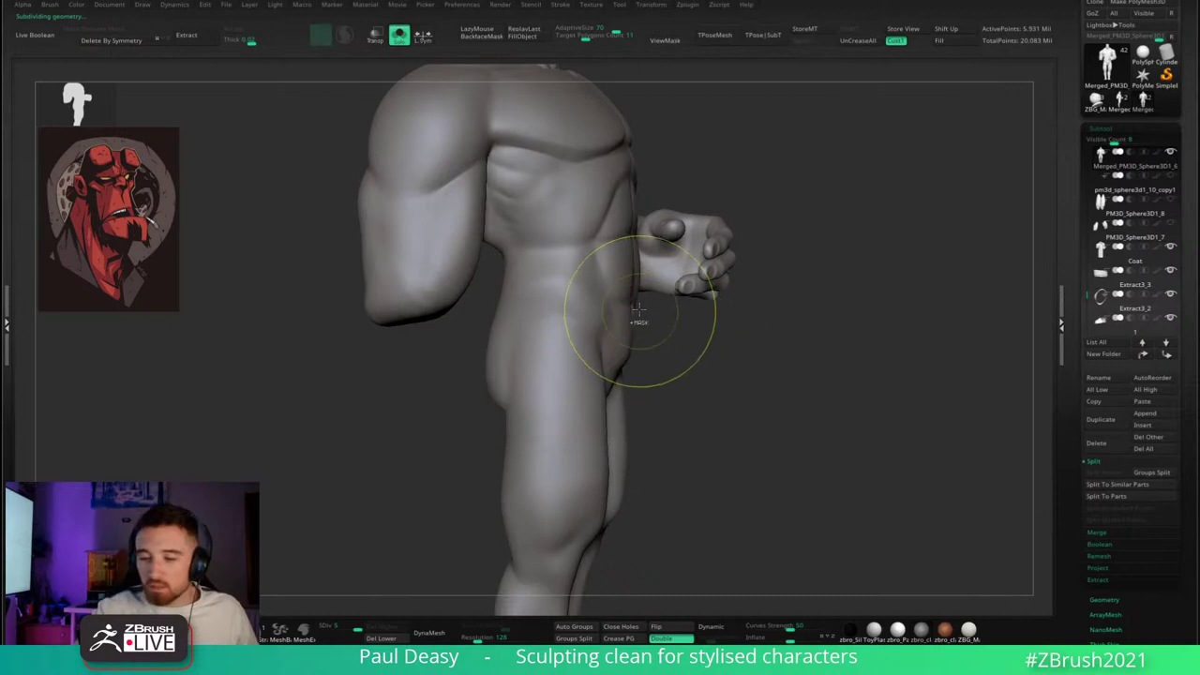
mouse_move(541, 298)
left_mouse_down("ctrl")
mouse_move(645, 317)
mouse_move(441, 427)
mouse_move(647, 441)
mouse_move(778, 396)
mouse_move(710, 380)
left_mouse_up("ctrl")
key("space")
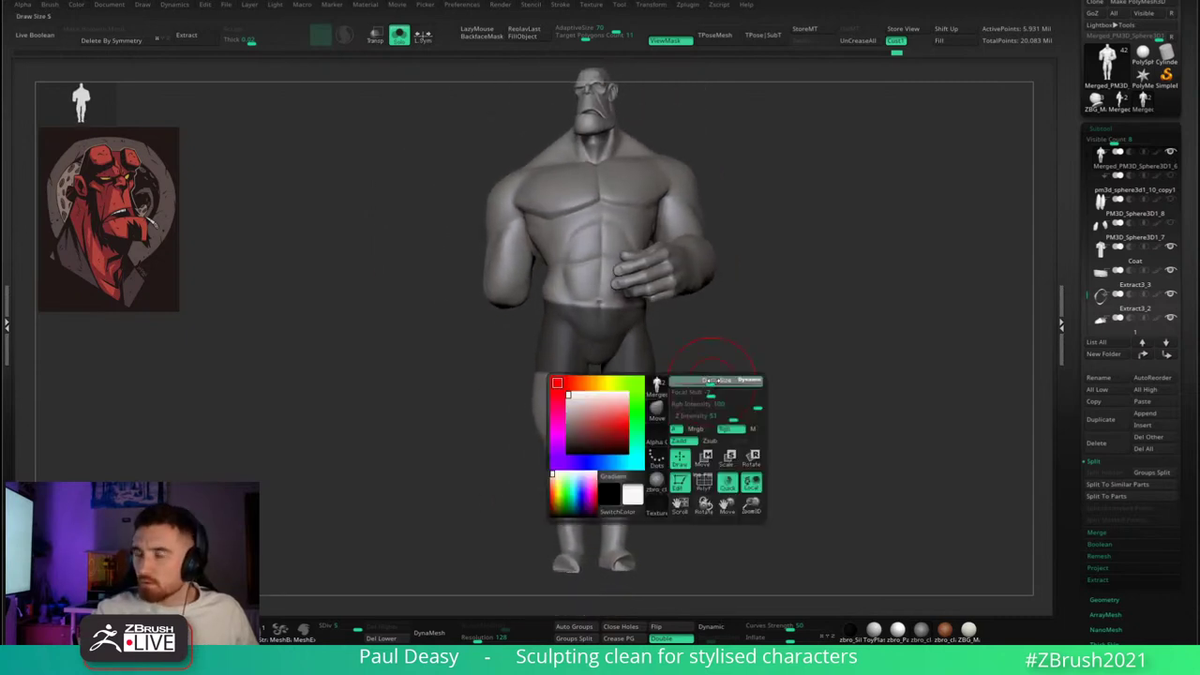
mouse_move(519, 362)
left_mouse_down("ctrl")
mouse_move(670, 398)
mouse_move(691, 351)
mouse_move(772, 366)
mouse_move(729, 372)
left_mouse_up("ctrl")
key("ctrl+h")
key("ctrl+z")
mouse_move(552, 380)
left_mouse_down("ctrl")
mouse_move(661, 380)
mouse_move(677, 392)
mouse_move(667, 386)
mouse_move(688, 362)
left_mouse_up("ctrl")
key("space")
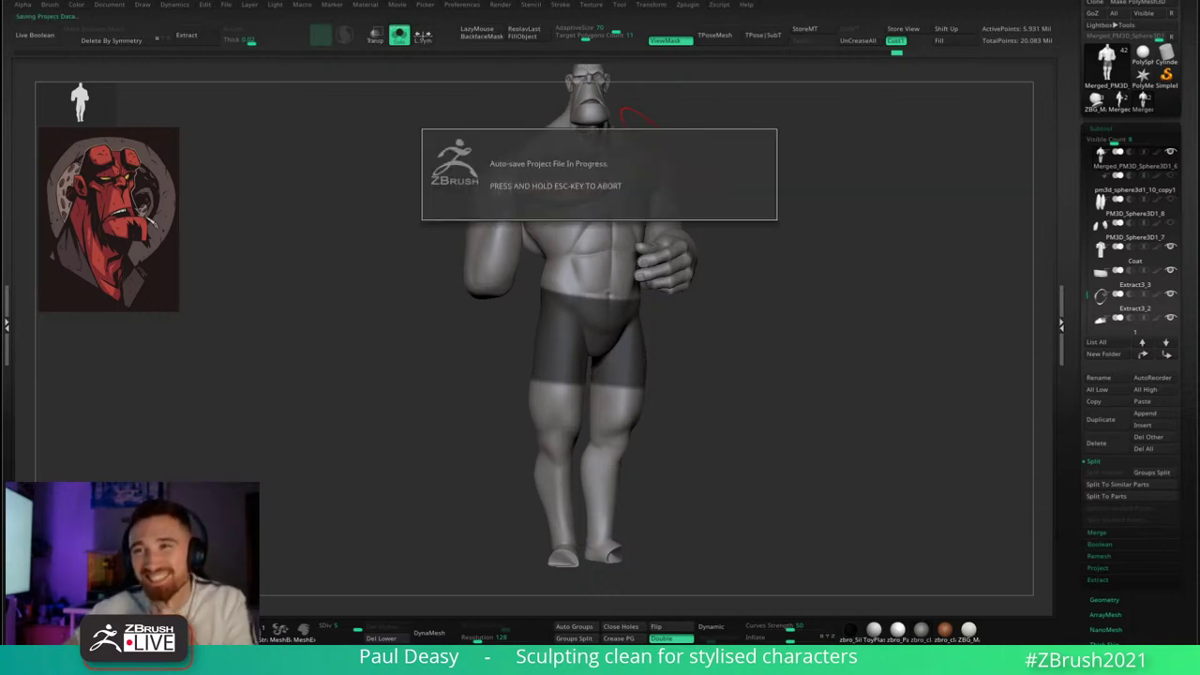
- Review the masked shorts area and its proportions on the isolated body
left_click_drag(778, 297, 779, 279)
right_click(780, 280)
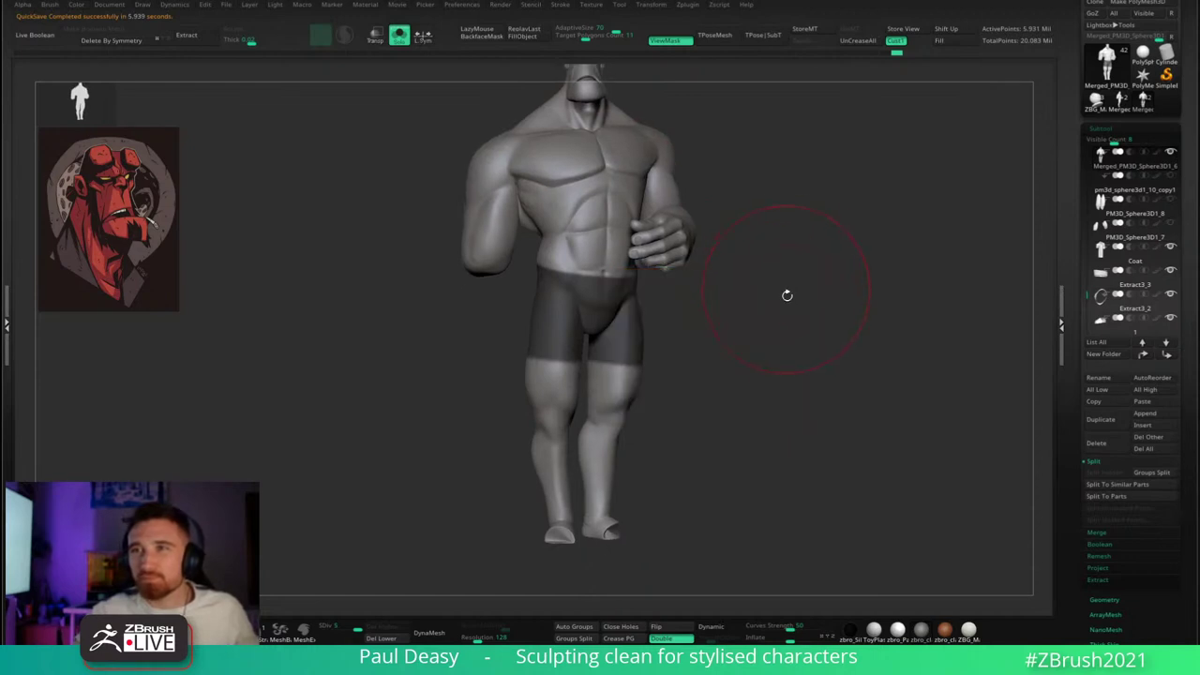
right_click(785, 280)
mouse_move(787, 295)
right_mouse_down()
mouse_move(785, 279)
mouse_move(787, 316)
right_mouse_up()
left_click_drag(791, 282, 782, 297)
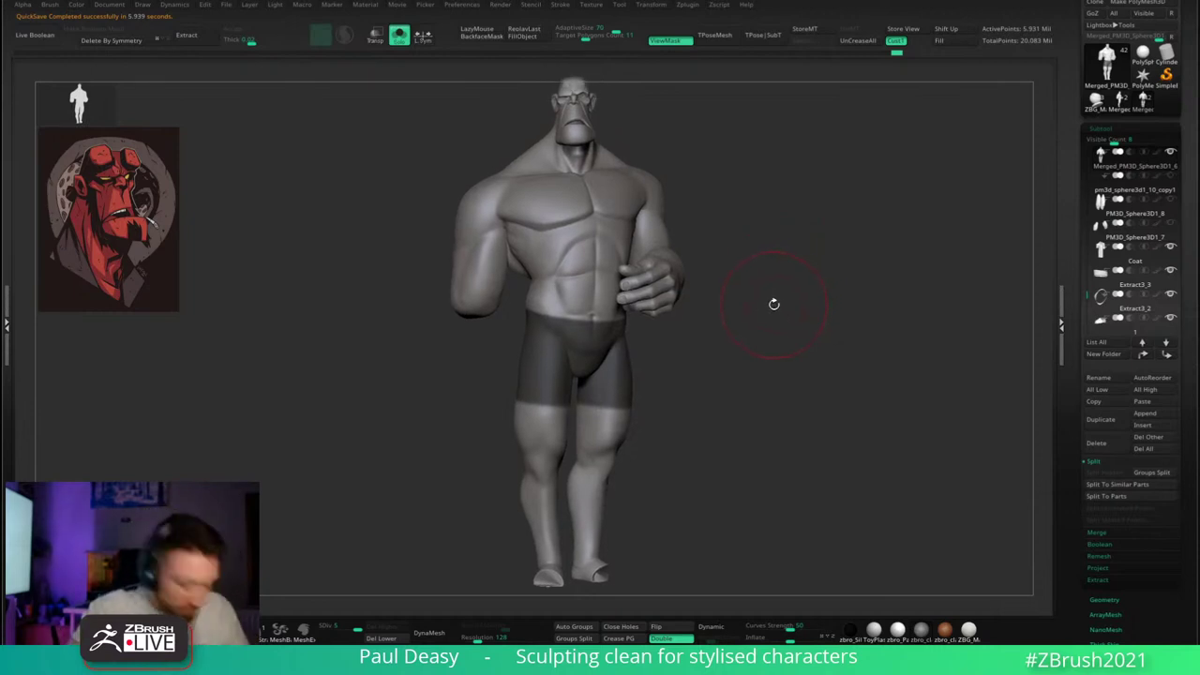
mouse_move(771, 283)
left_mouse_down()
mouse_move(763, 295)
mouse_move(790, 295)
mouse_move(769, 310)
mouse_move(777, 299)
mouse_move(855, 312)
mouse_move(809, 339)
mouse_move(697, 341)
mouse_move(549, 208)
mouse_move(474, 225)
mouse_move(459, 314)
left_mouse_up()
mouse_move(769, 360)
left_mouse_down()
mouse_move(840, 367)
mouse_move(802, 346)
mouse_move(838, 334)
mouse_move(960, 359)
mouse_move(821, 335)
left_mouse_up()
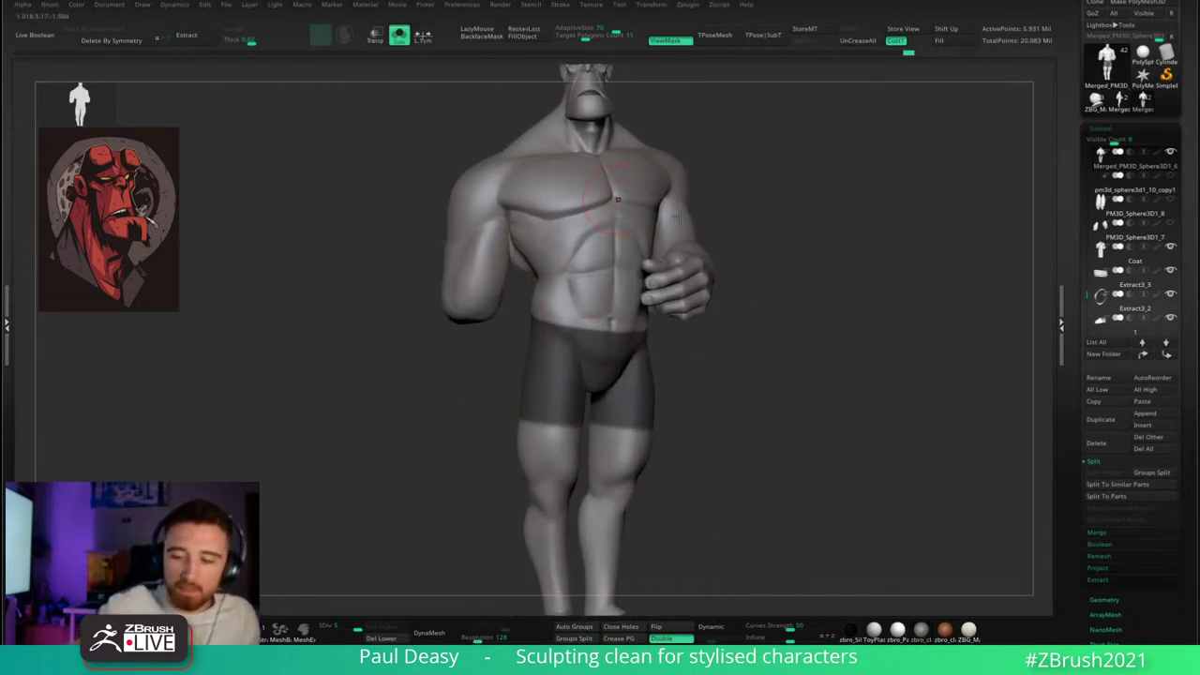
left_click_drag(802, 267, 807, 294, "alt")
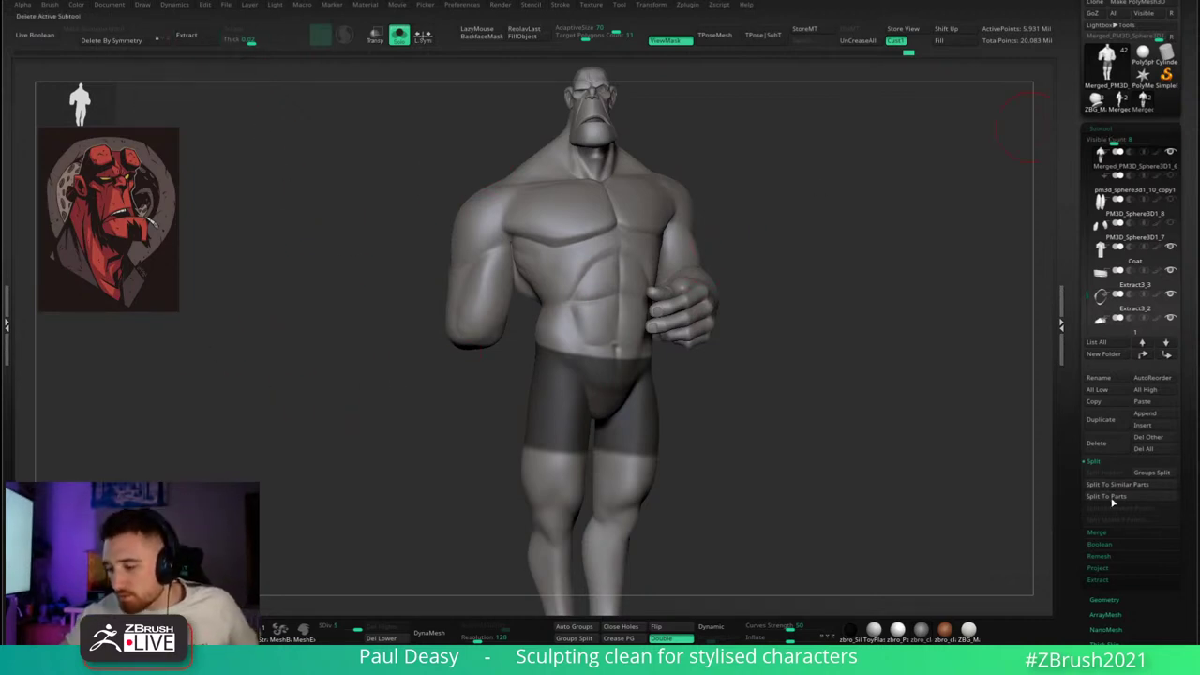
- Extract the masked hips and thighs as a shorts mesh and accept it as a new subtool
left_click(1098, 581)
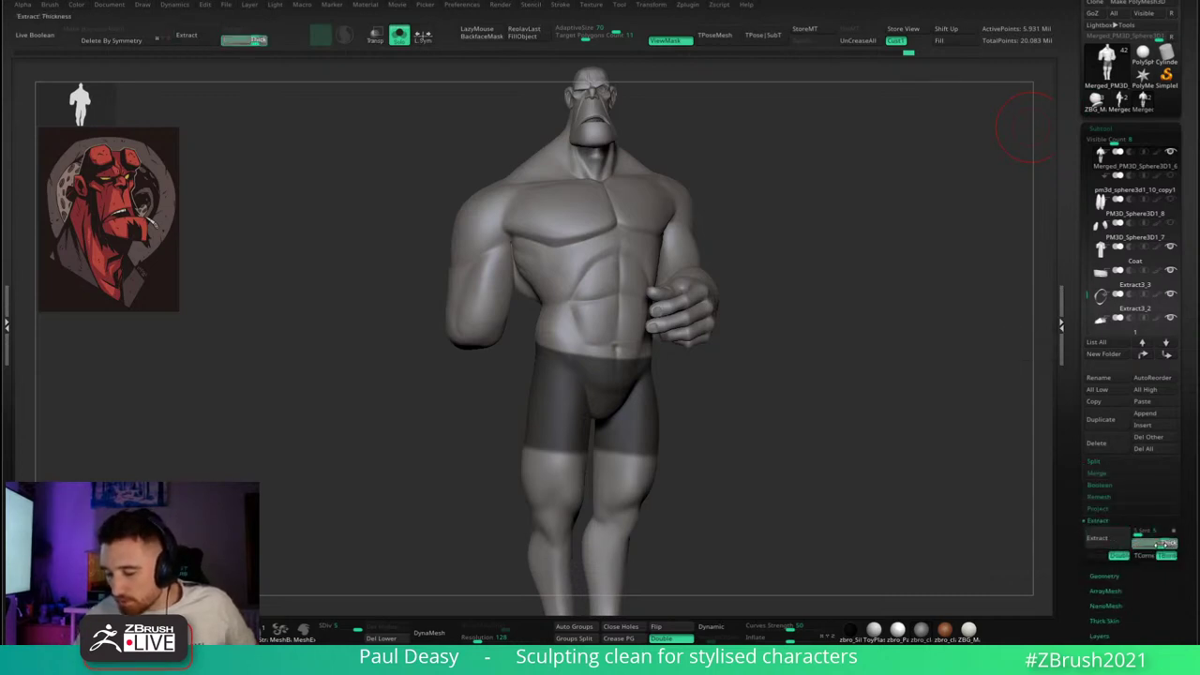
left_click(1108, 541)
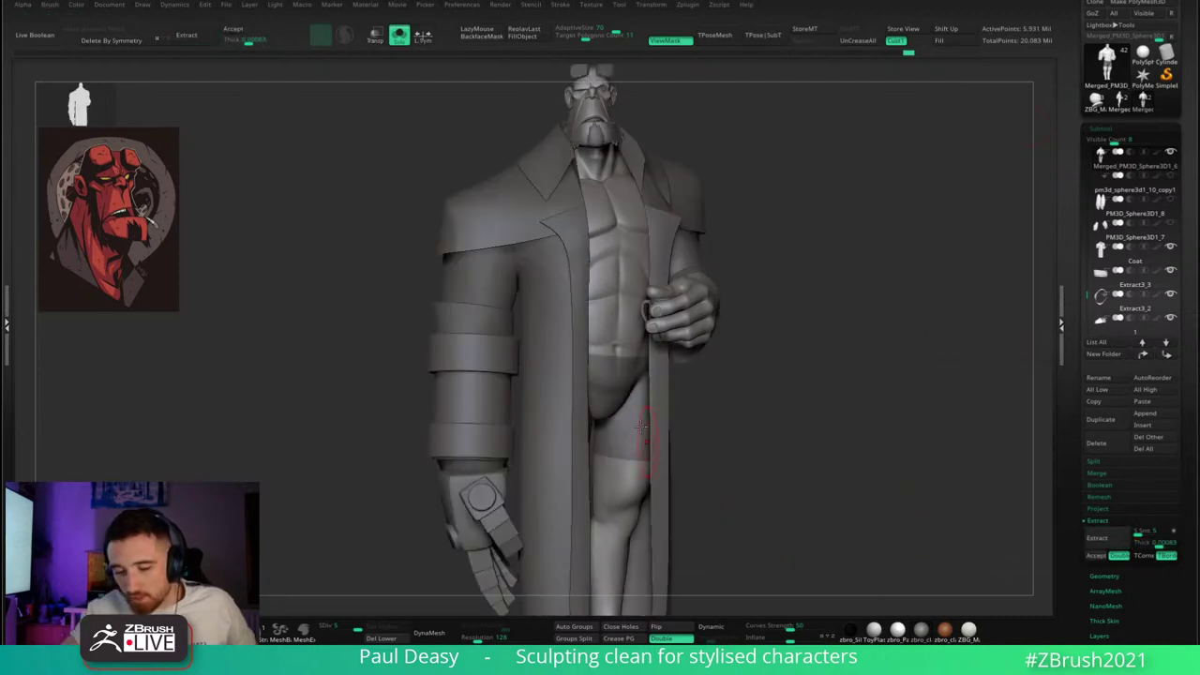
left_click(1096, 555)
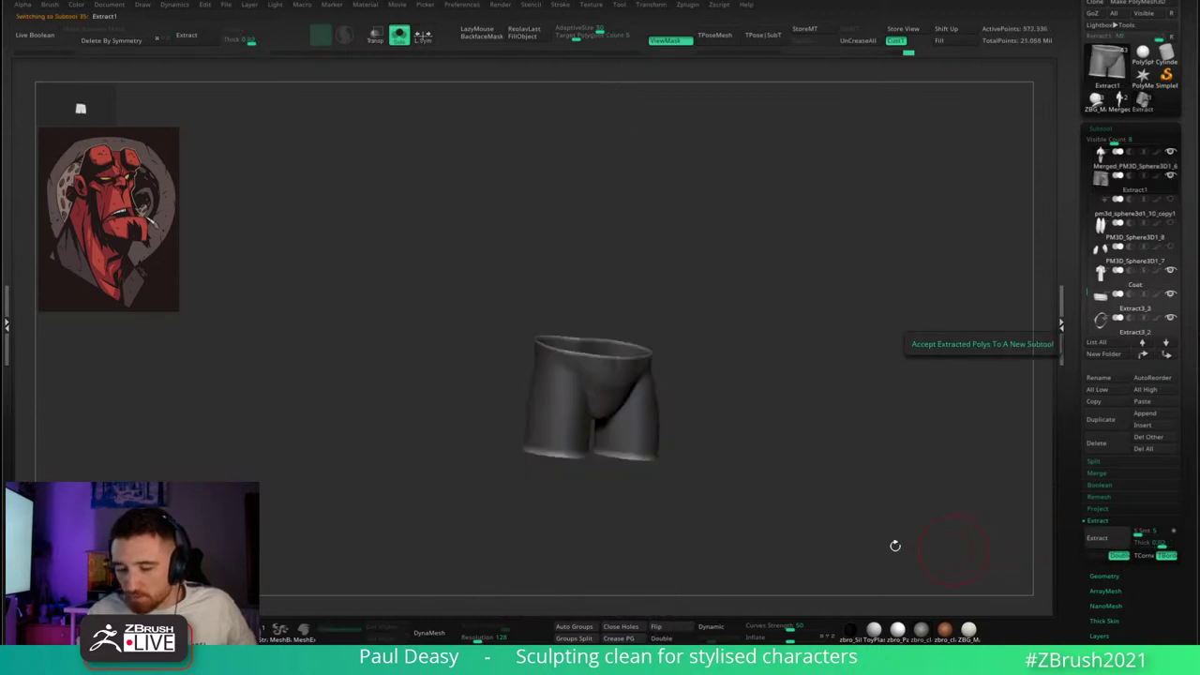
- Clear the extraction mask and delete the shorts' inner layer and rims, keeping only the single outer shell
left_click_drag(710, 406, 754, 439, "ctrl")
left_click(653, 407, "ctrl+shift")
left_click_drag(744, 395, 777, 459, "alt")
key("Delete")
key("Delete")
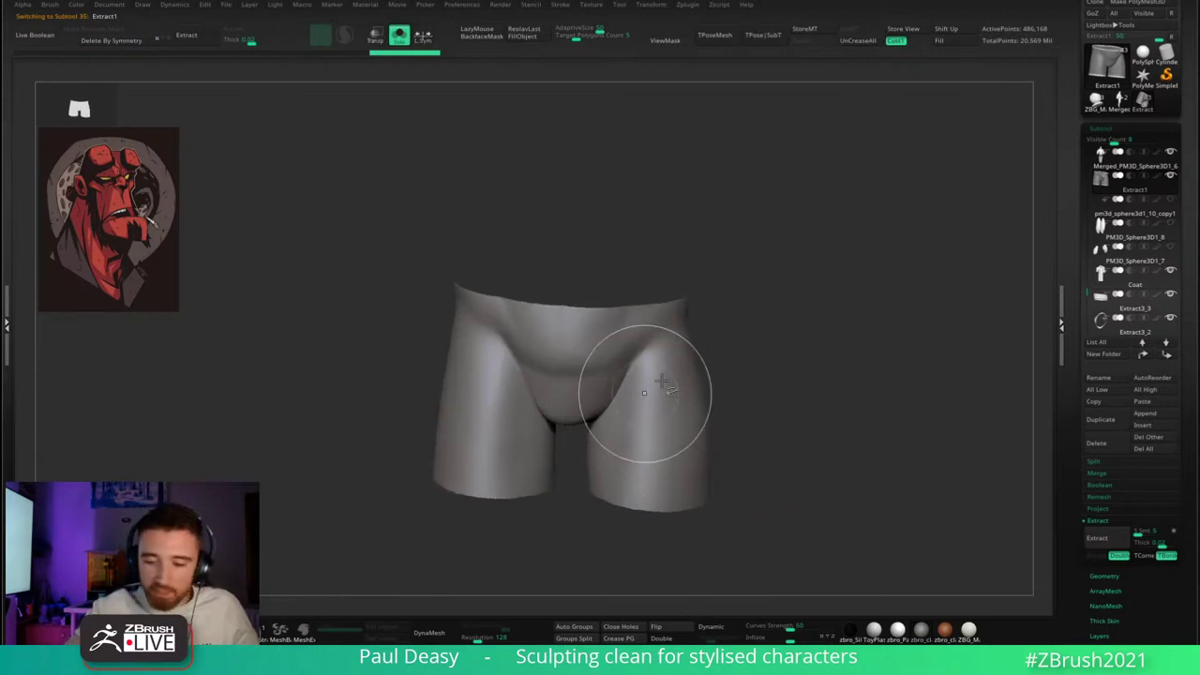
key("Delete")
key("Delete")
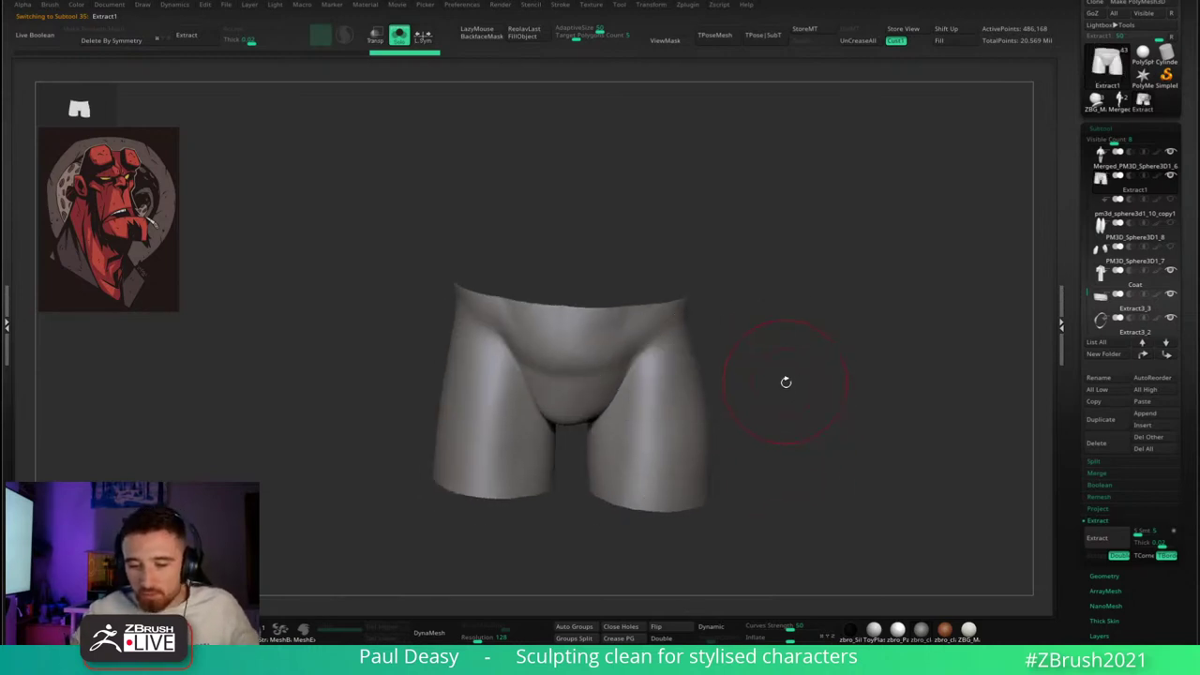
left_click_drag(786, 381, 796, 377)
key("Delete")
left_click_drag(816, 331, 796, 300)
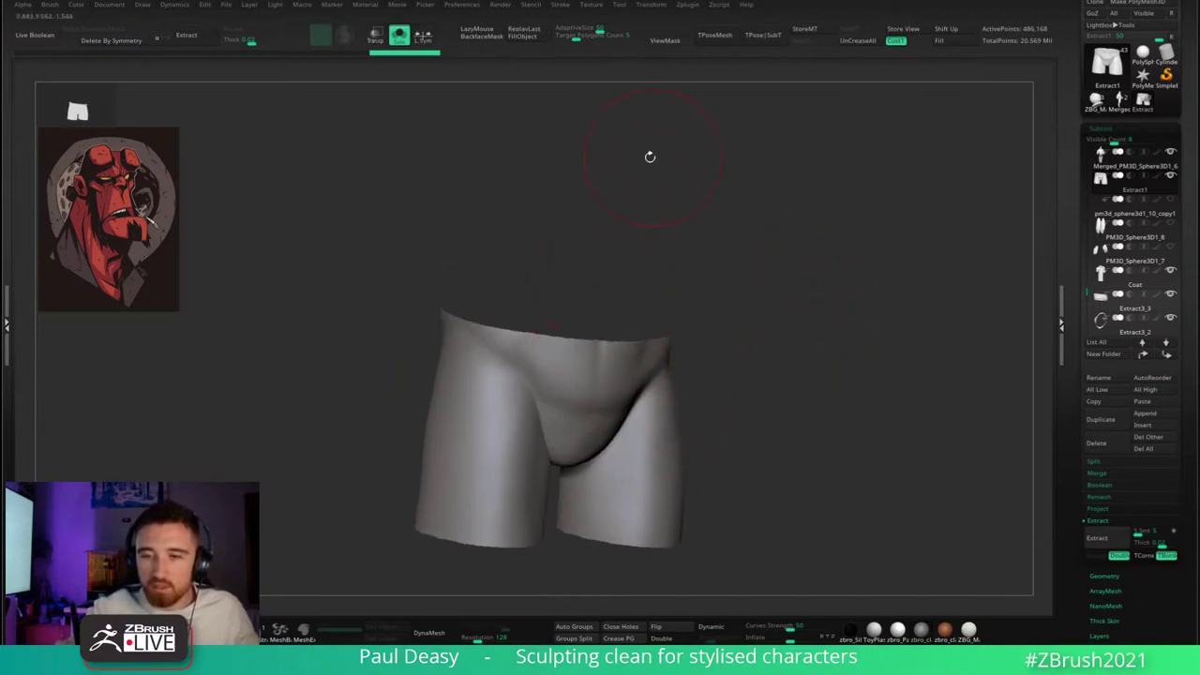
- ZRemesh the shorts shell into a clean low-polygon mesh with an adaptive size of 25
left_click(567, 28)
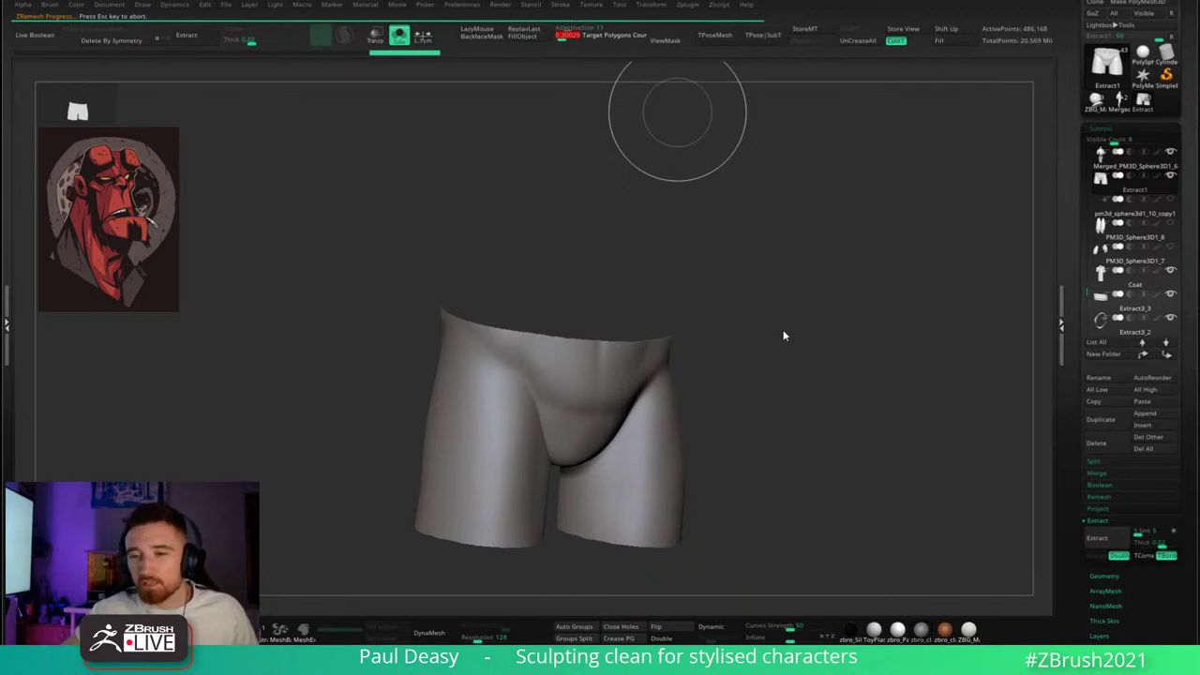
left_click_drag(766, 346, 737, 308)
key("d")
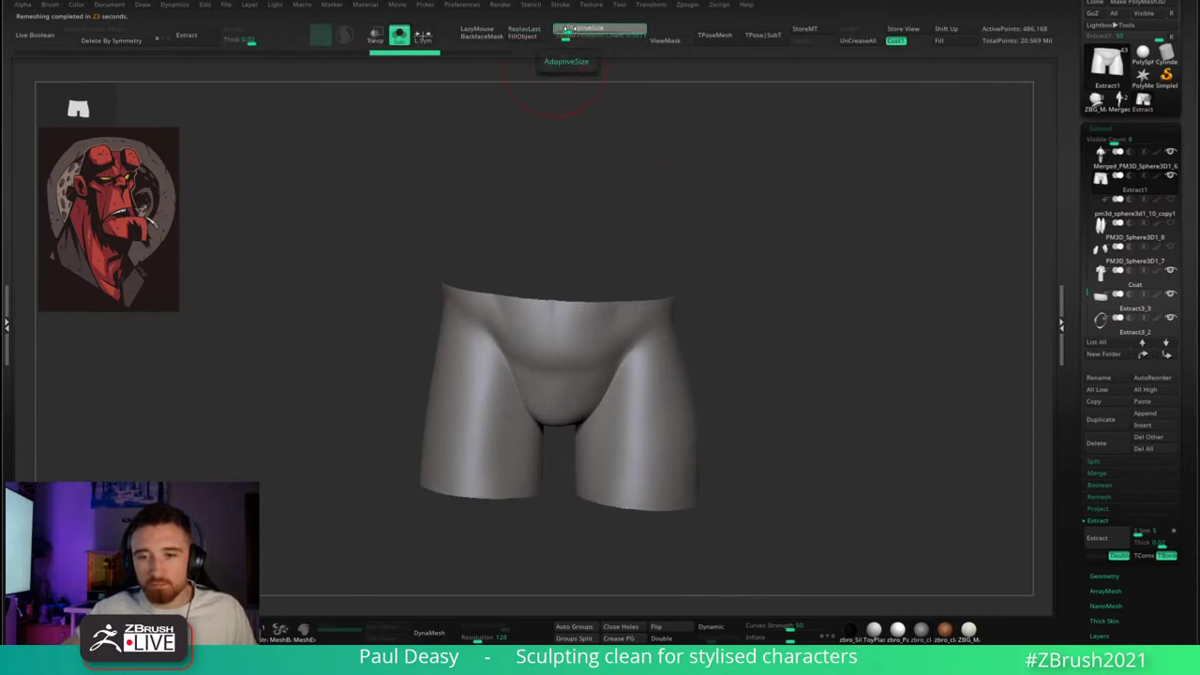
left_click_drag(567, 29, 579, 29)
key("ctrl+r")
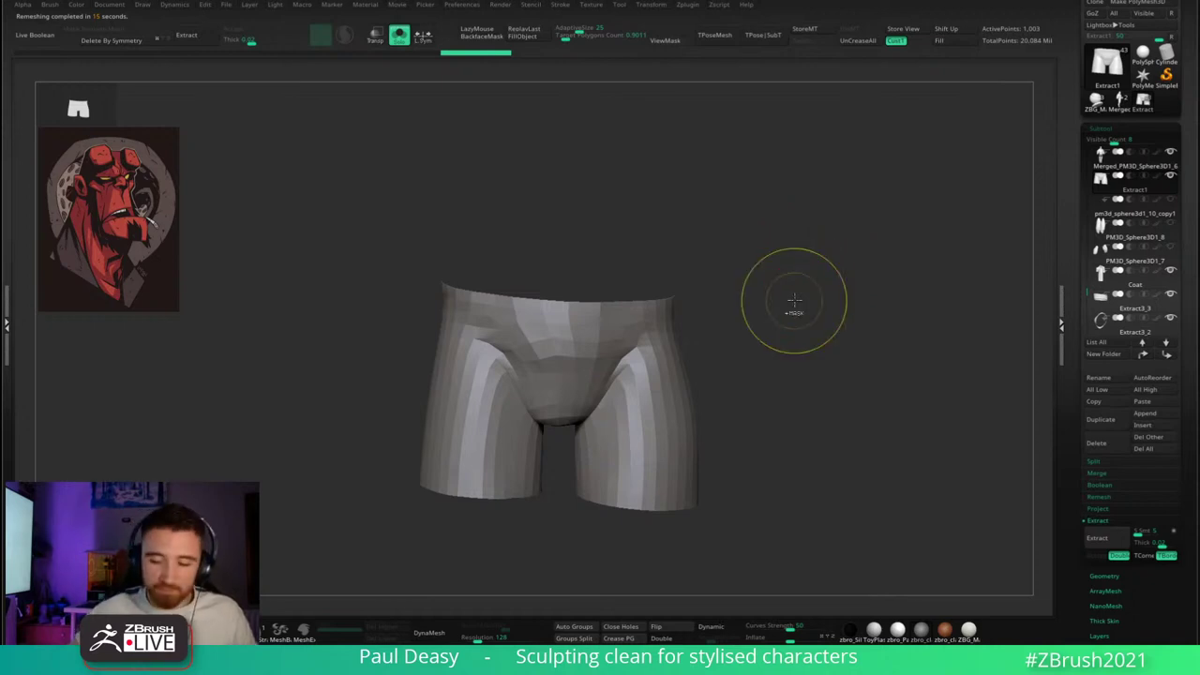
- Bring back the rest of the character and pull the front of the shorts out over the lower abdomen
key("ctrl+shift+s")
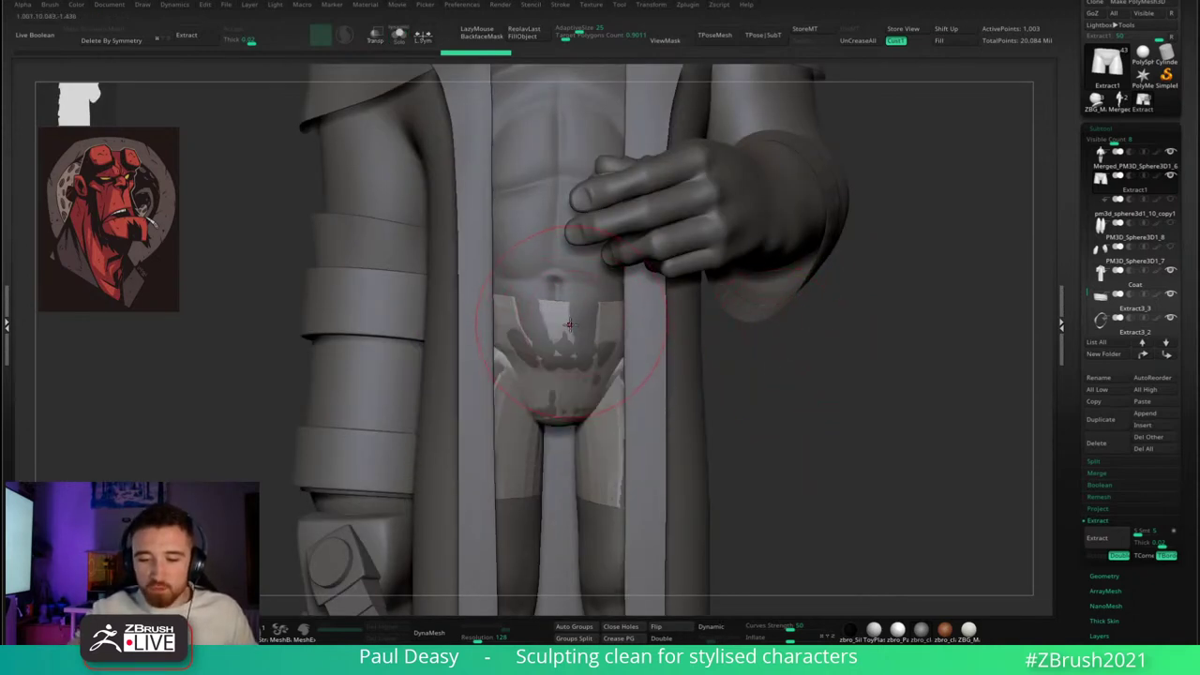
mouse_move(564, 321)
left_mouse_down()
mouse_move(596, 303)
mouse_move(544, 298)
mouse_move(576, 289)
left_mouse_up()
key("space")
left_click(579, 331)
key("space")
key("space")
key("space")
key("space")
key("space")
key("space")
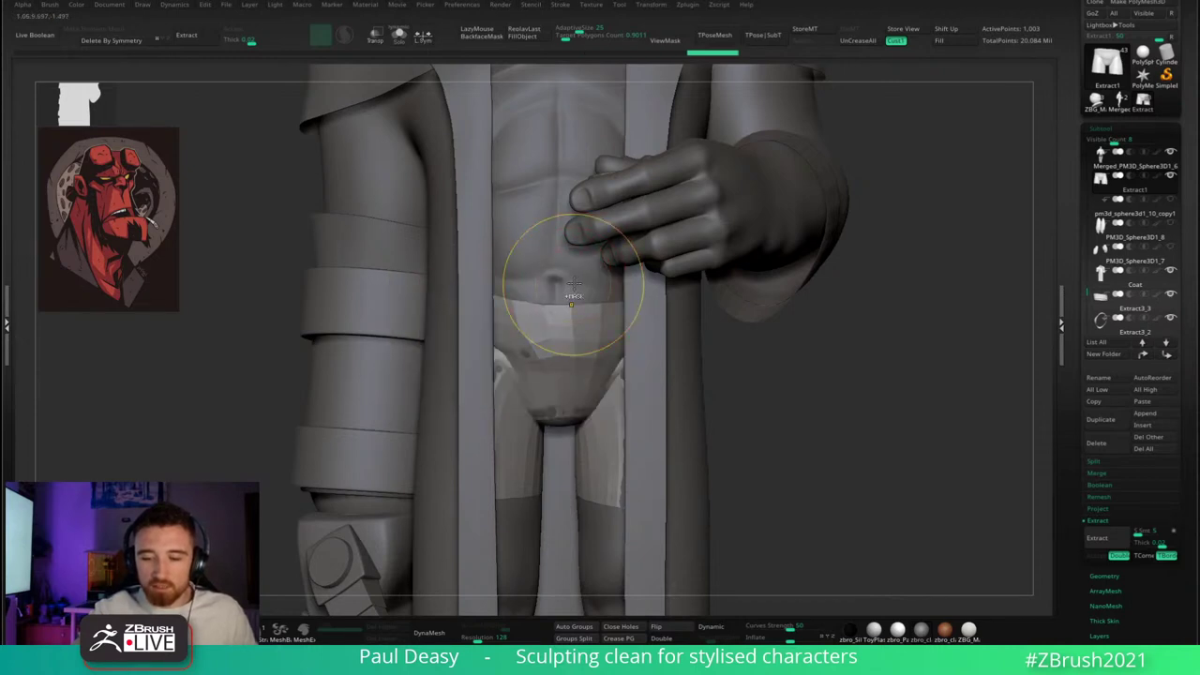
- Display the shorts' polygon wireframe and inflate the whole mesh slightly off the body
key("shift+f")
mouse_move(573, 288)
right_mouse_down("ctrl")
mouse_move(587, 308)
mouse_move(592, 290)
right_mouse_up("ctrl")
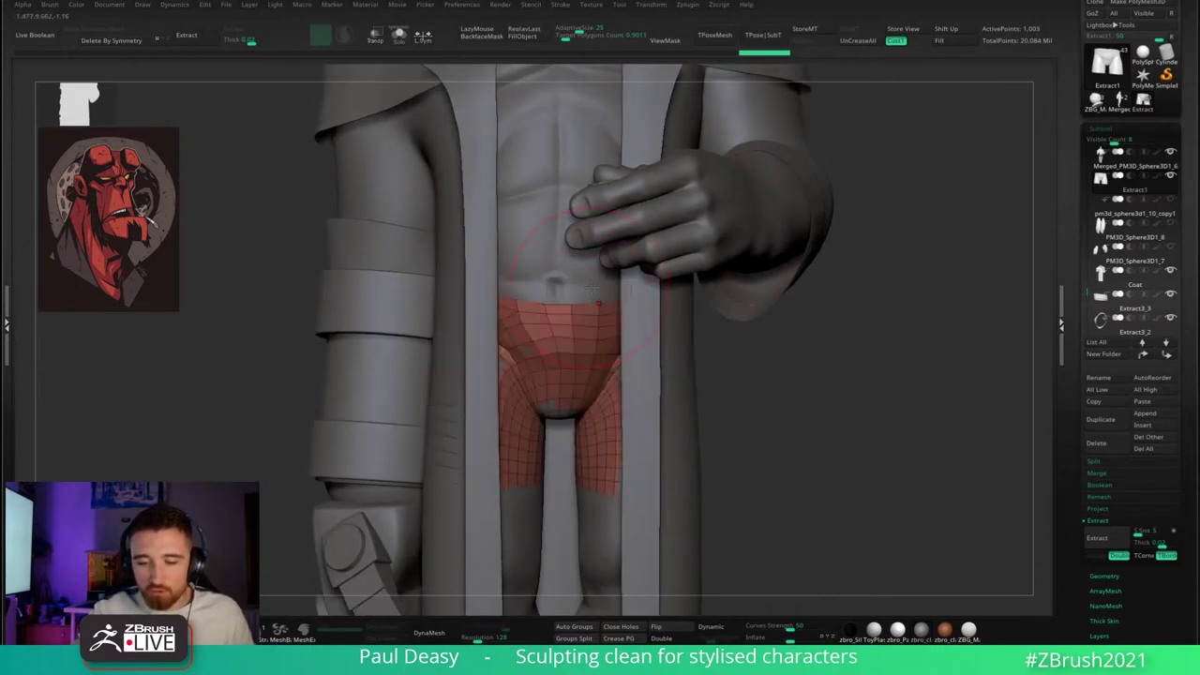
left_click_drag(557, 409, 561, 408)
right_click_drag(564, 409, 559, 367, "alt")
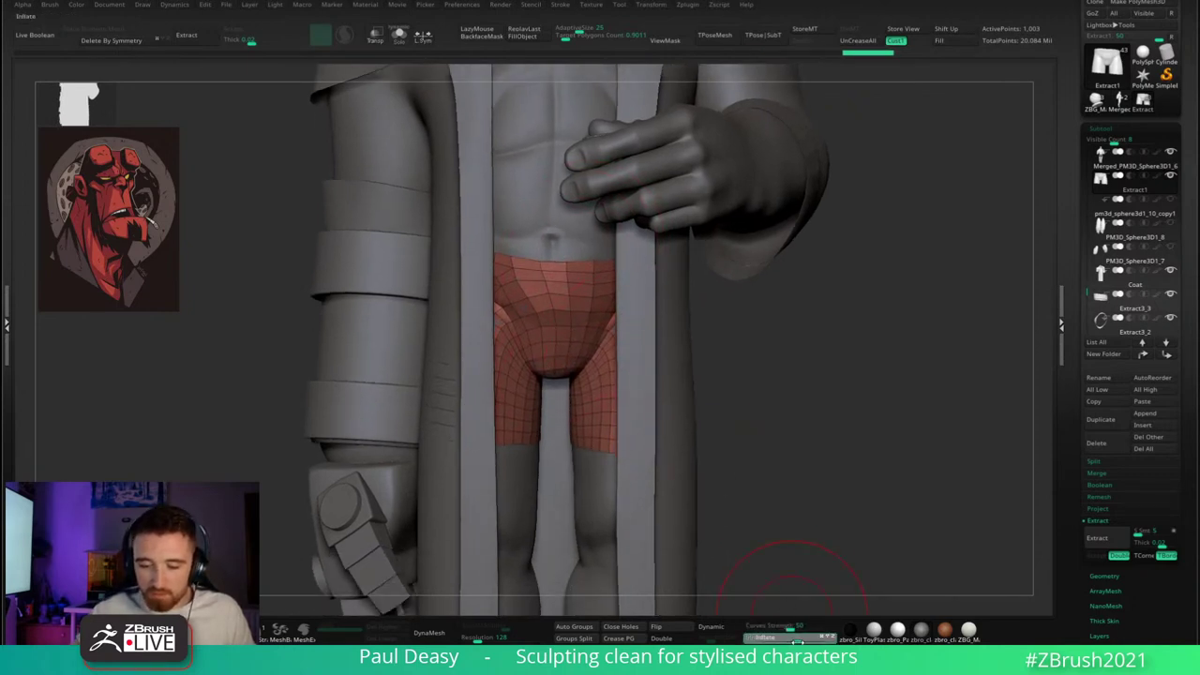
left_click(797, 639)
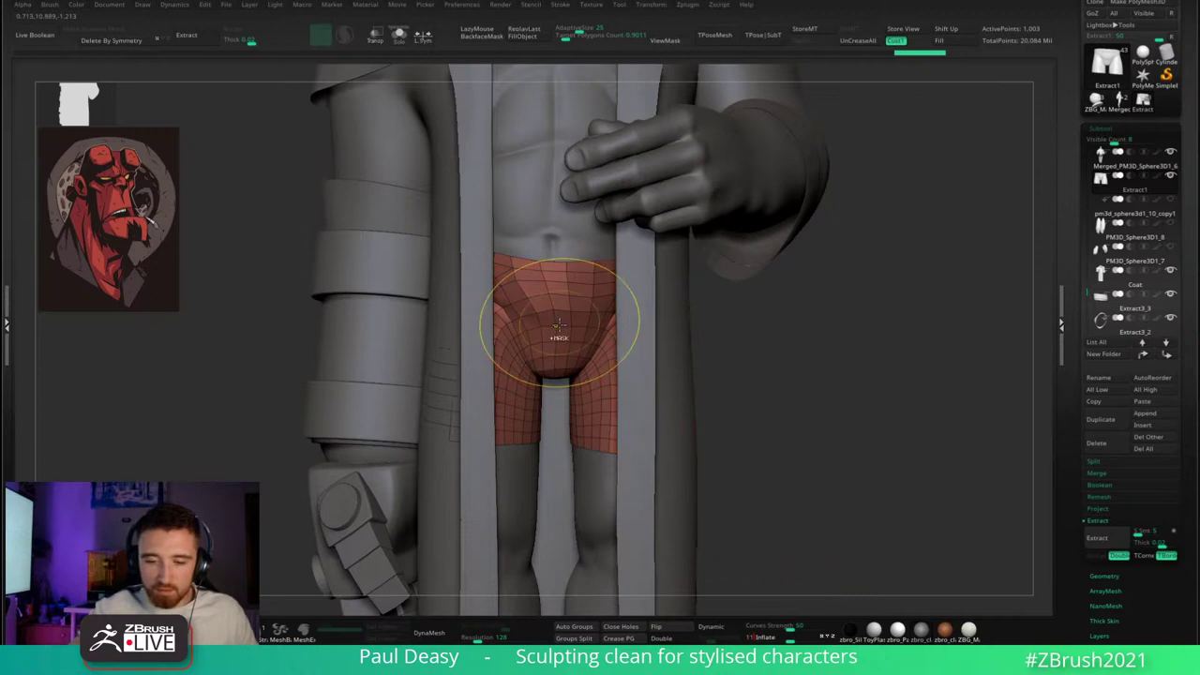
- Isolate the shorts and smooth the crotch and inner thighs into a softer arch
left_click_drag(827, 315, 790, 328)
key("alt+s")
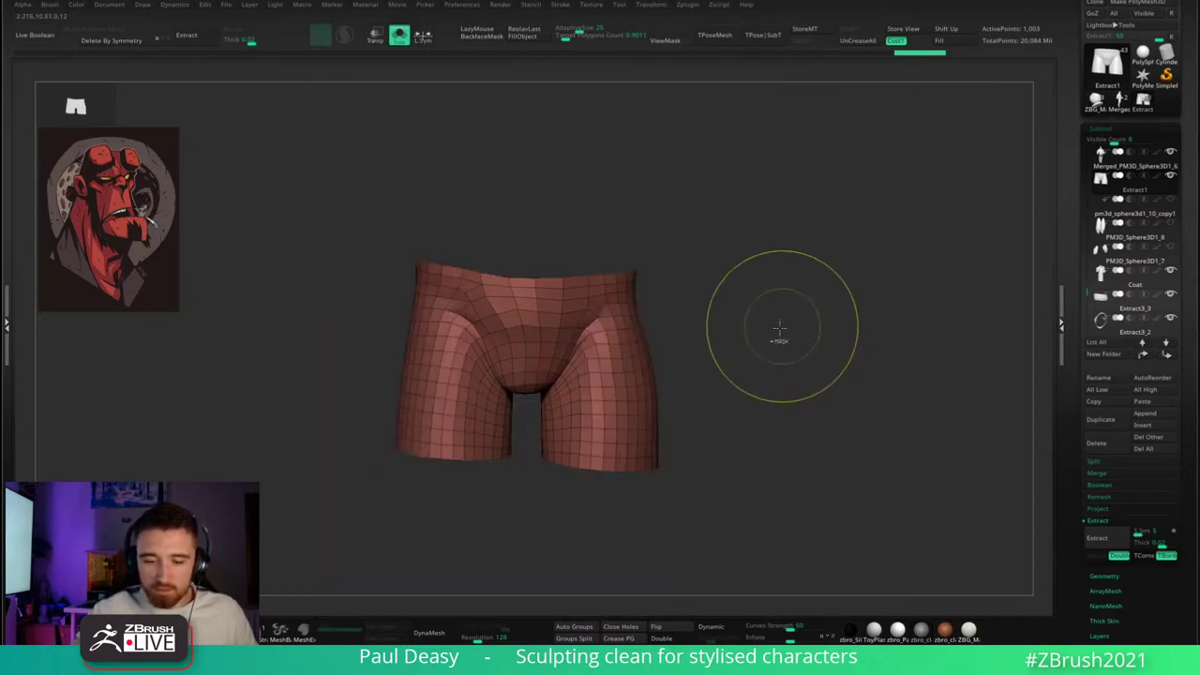
key("space")
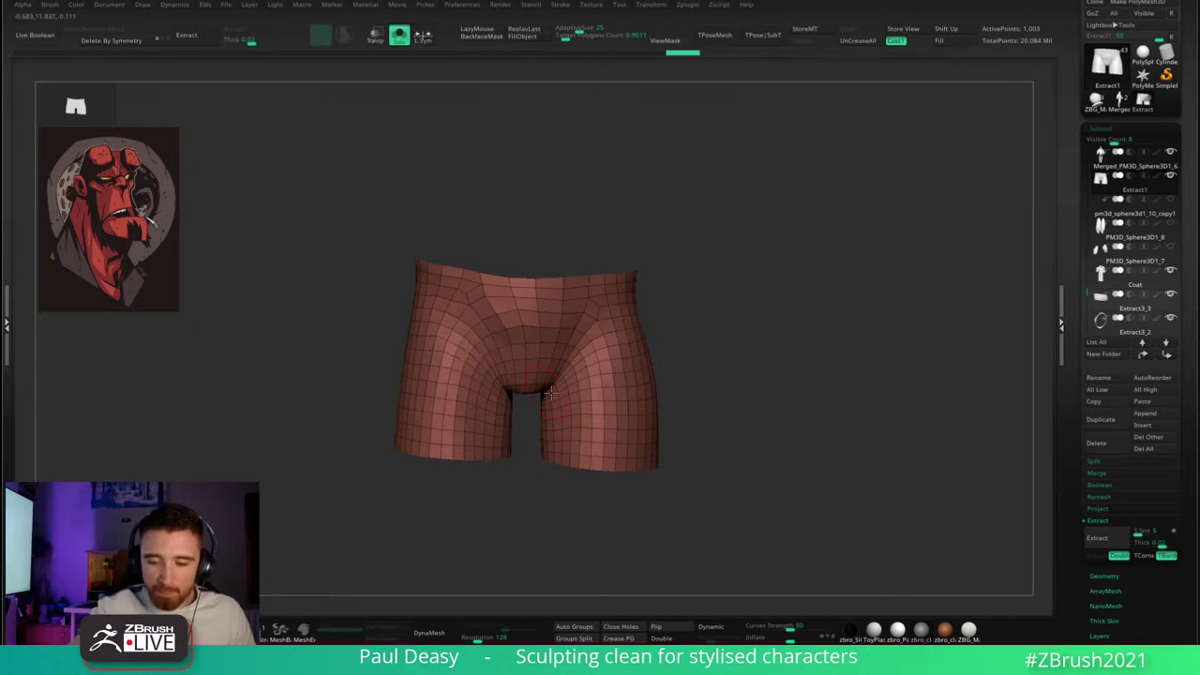
right_click_drag(553, 395, 554, 358, "alt")
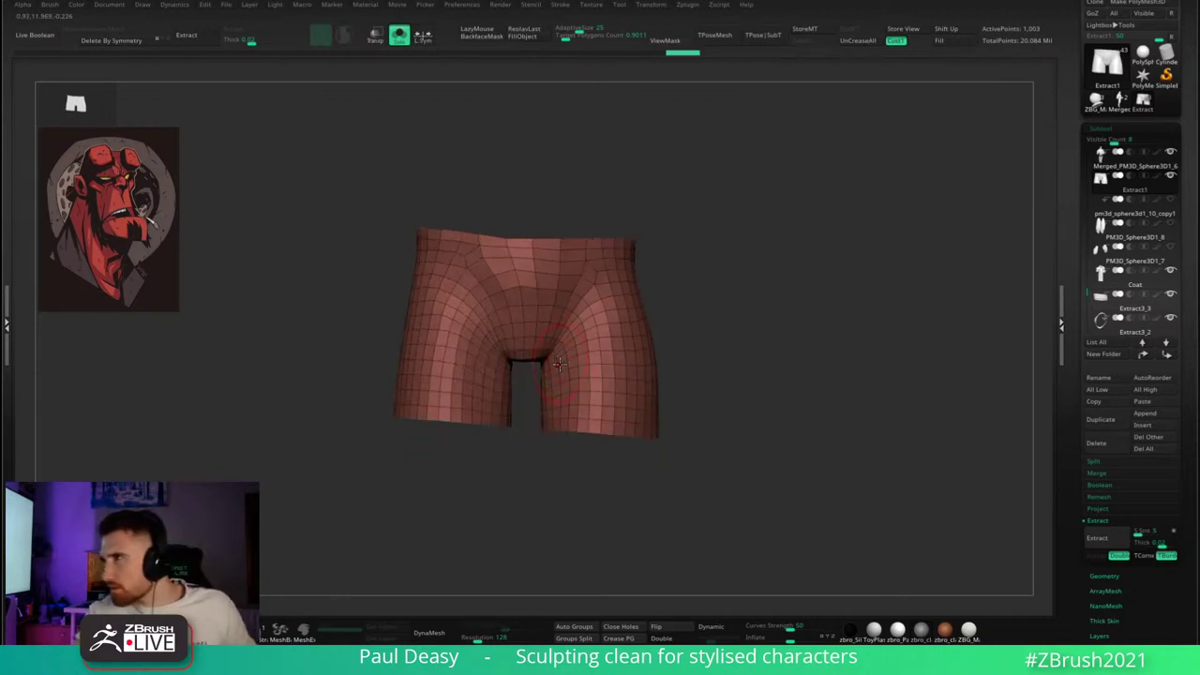
mouse_move(559, 365)
right_mouse_down()
mouse_move(554, 356)
mouse_move(600, 362)
mouse_move(544, 369)
mouse_move(540, 350)
right_mouse_up()
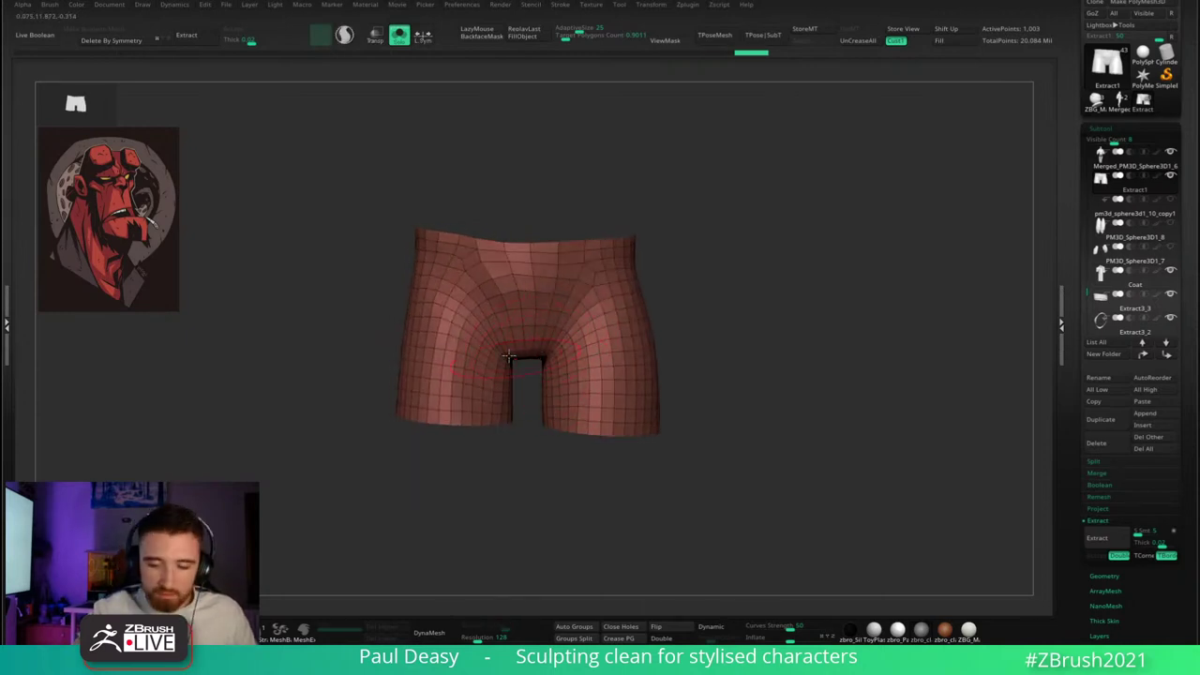
key("space")
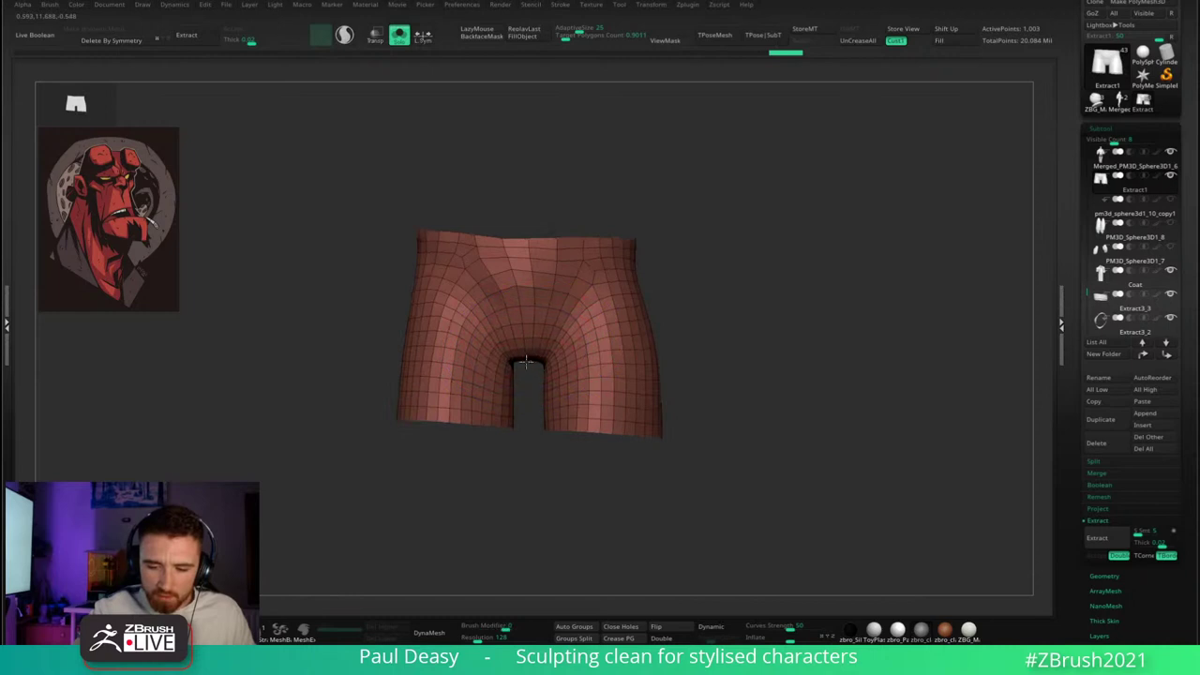
left_click_drag(526, 360, 536, 365, "shift")
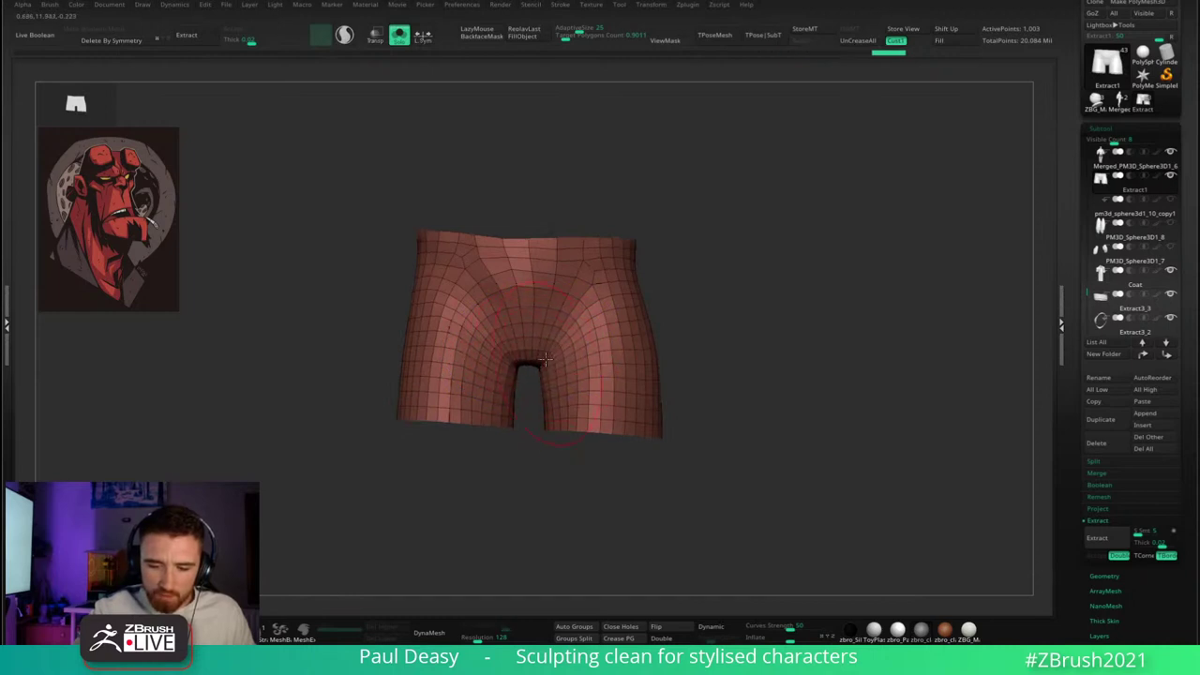
key("ctrl+z")
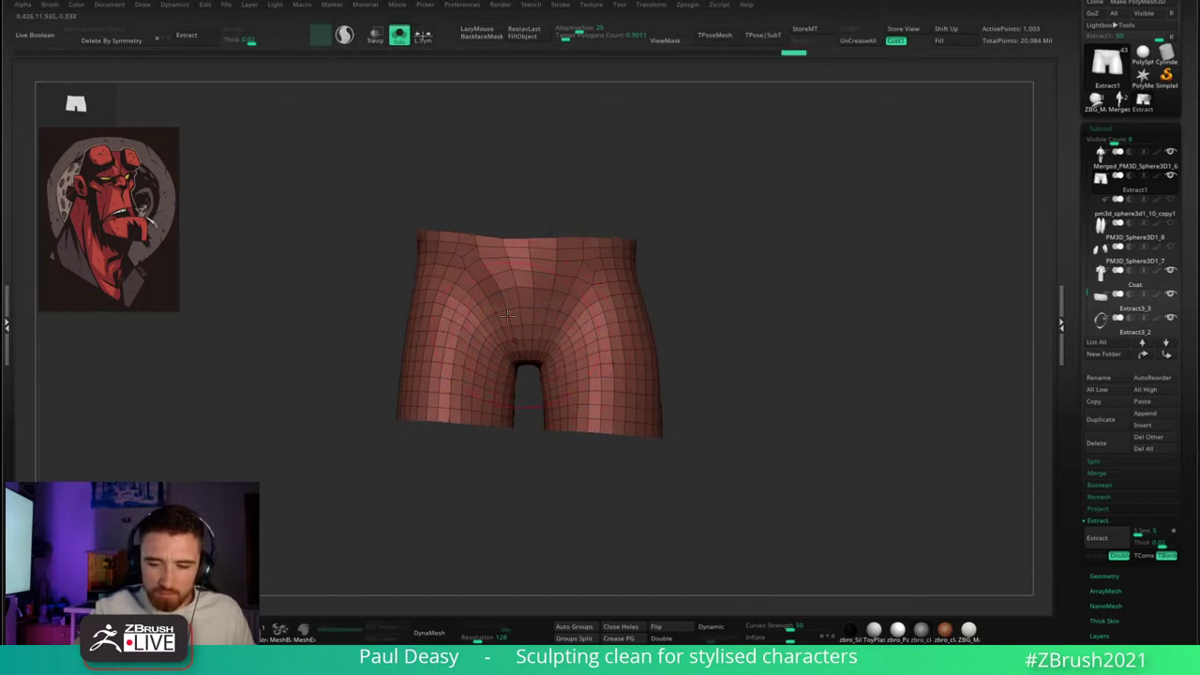
- Smooth the front and outer hips of the shorts on both sides
left_click_drag(744, 321, 769, 350, "alt")
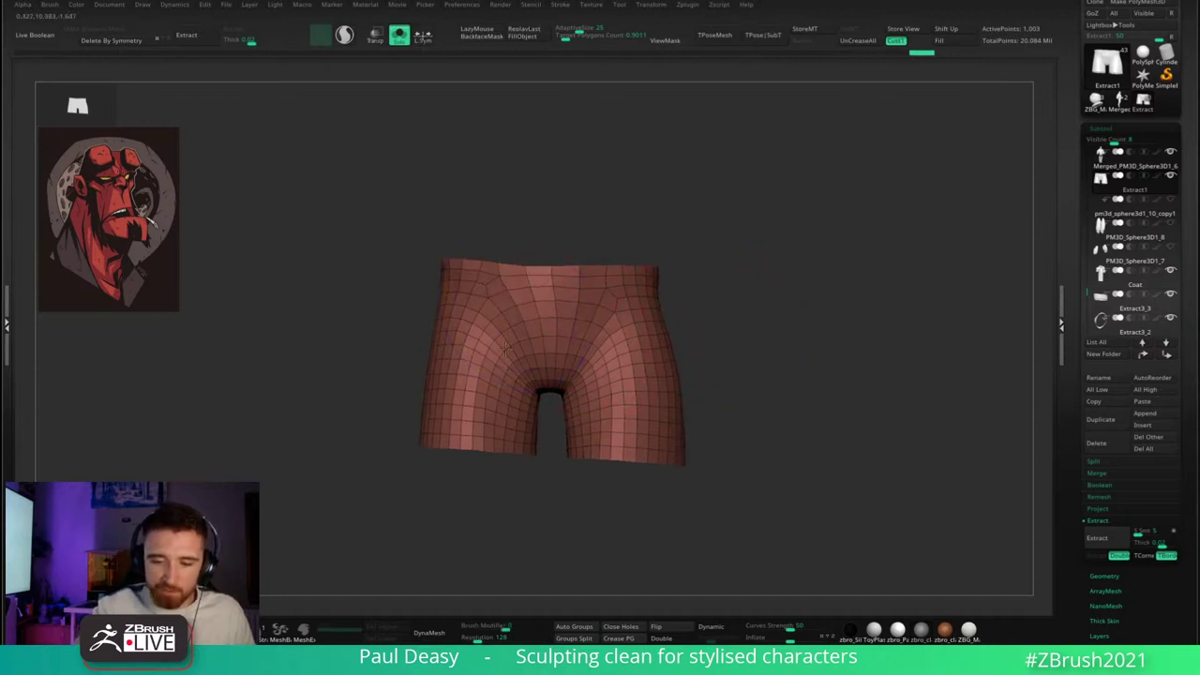
mouse_move(653, 306)
left_mouse_down("shift")
mouse_move(739, 285)
mouse_move(797, 289)
left_mouse_up("shift")
left_click_drag(441, 293, 406, 300, "shift")
left_click_drag(689, 294, 650, 328)
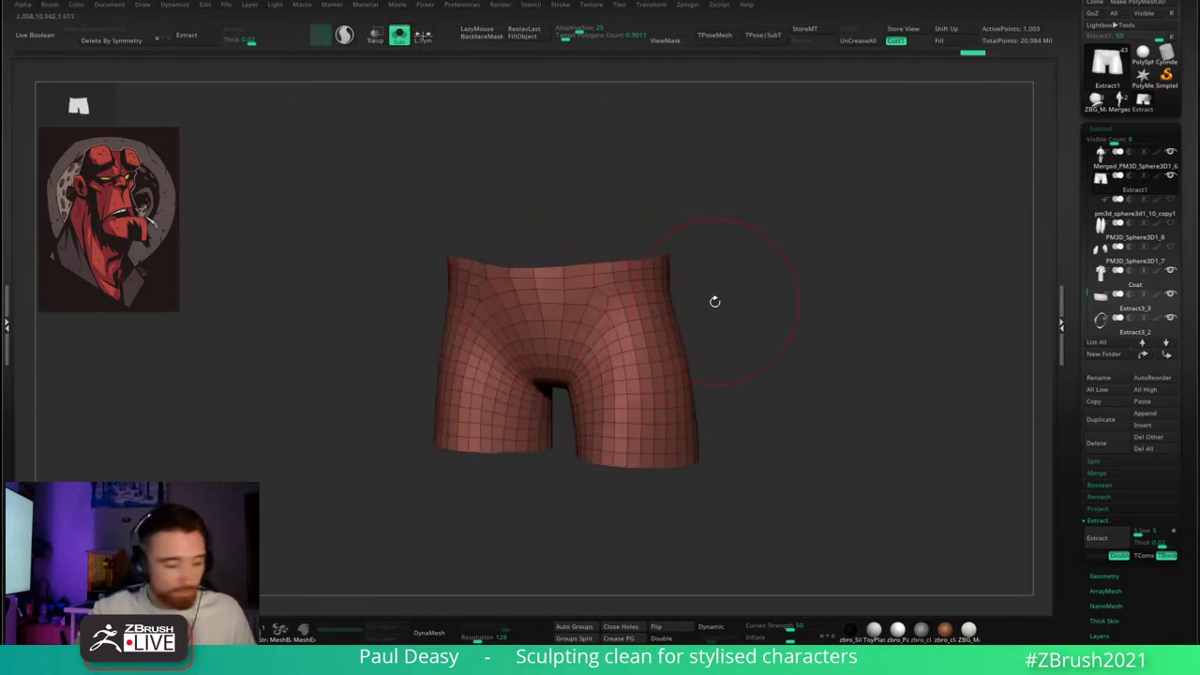
key("ctrl+shift+z")
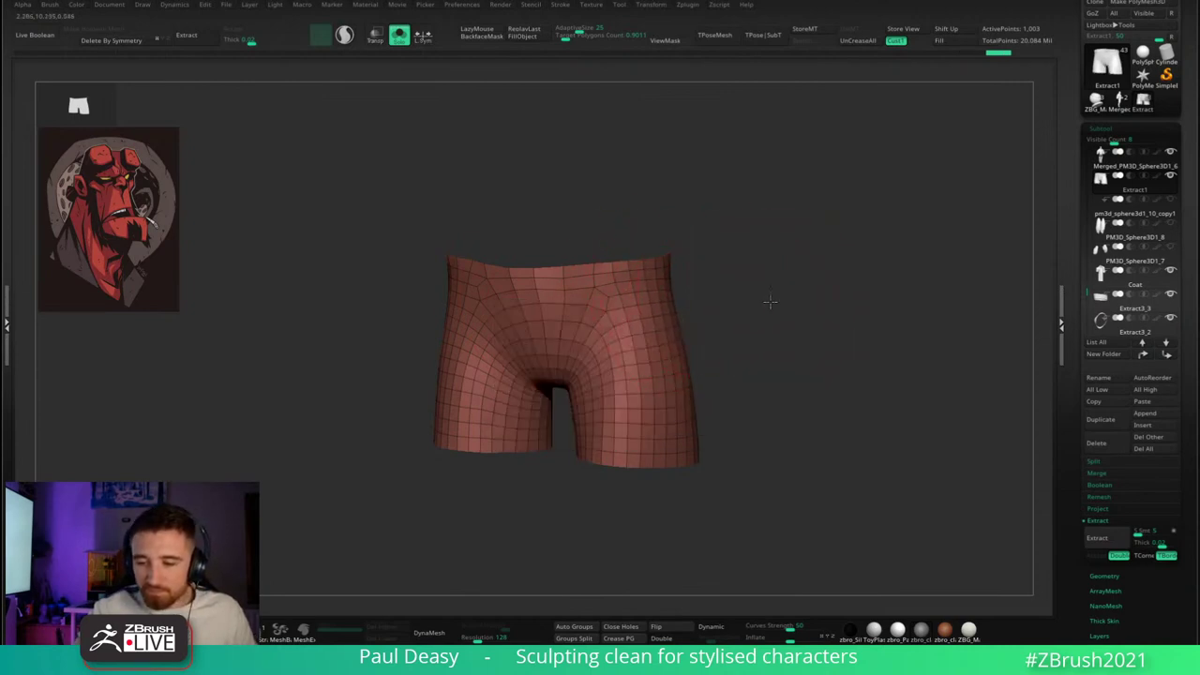
key("ctrl+z")
key("ctrl+z")
key("ctrl+z")
key("ctrl+z")
key("ctrl+z")
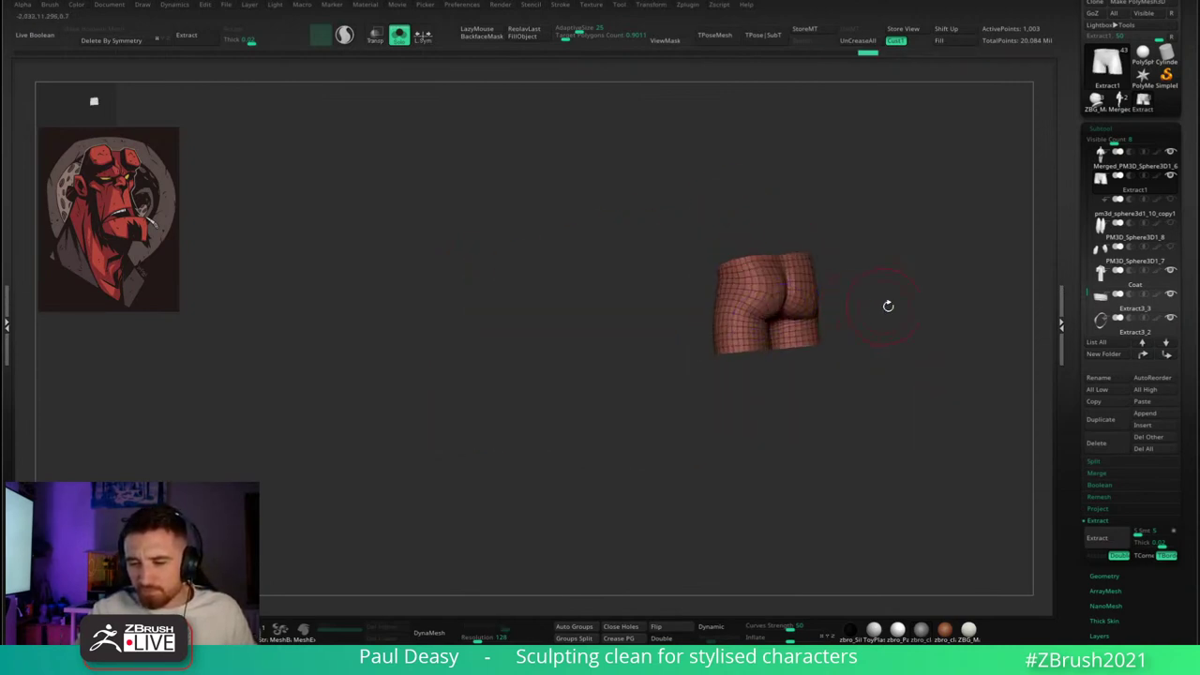
- Smooth the buttocks and rear centre crease of the shorts into a flatter cloth-like surface
mouse_move(888, 306)
left_mouse_down("alt")
mouse_move(771, 321)
mouse_move(844, 348)
mouse_move(847, 326)
mouse_move(795, 328)
left_mouse_up("alt")
key("shift+f")
key("shift+f")
key("space")
left_click_drag(686, 338, 701, 340)
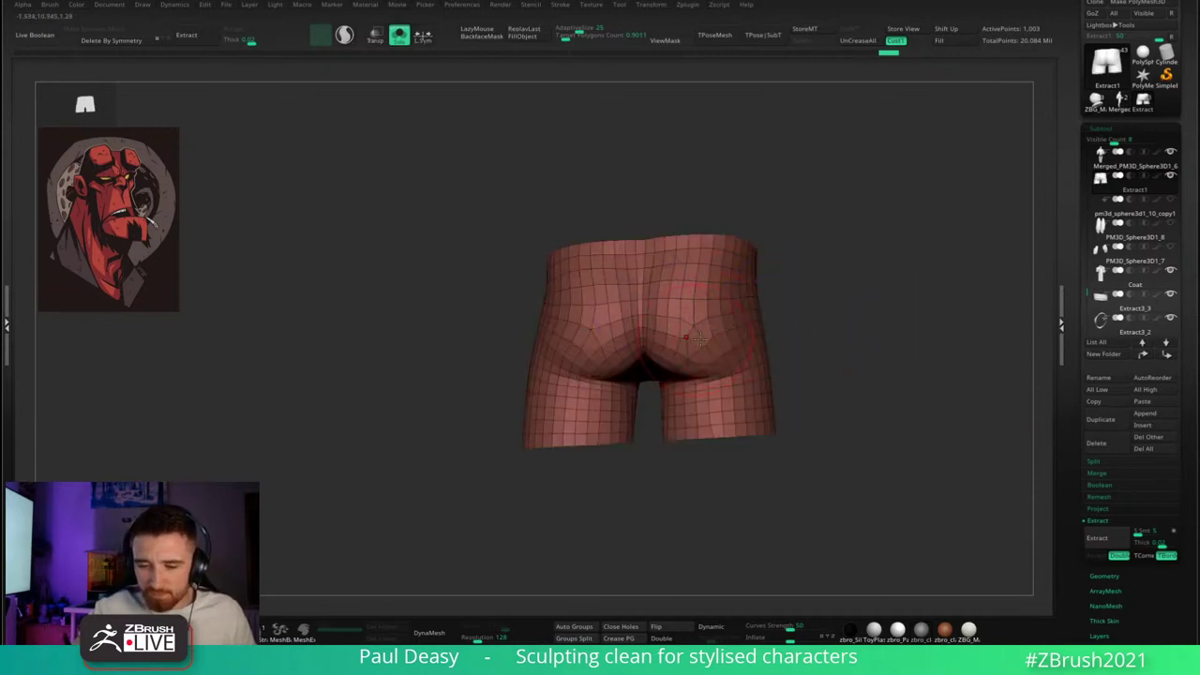
key("ctrl+shift+z")
key("ctrl+shift+z")
key("ctrl+shift+z")
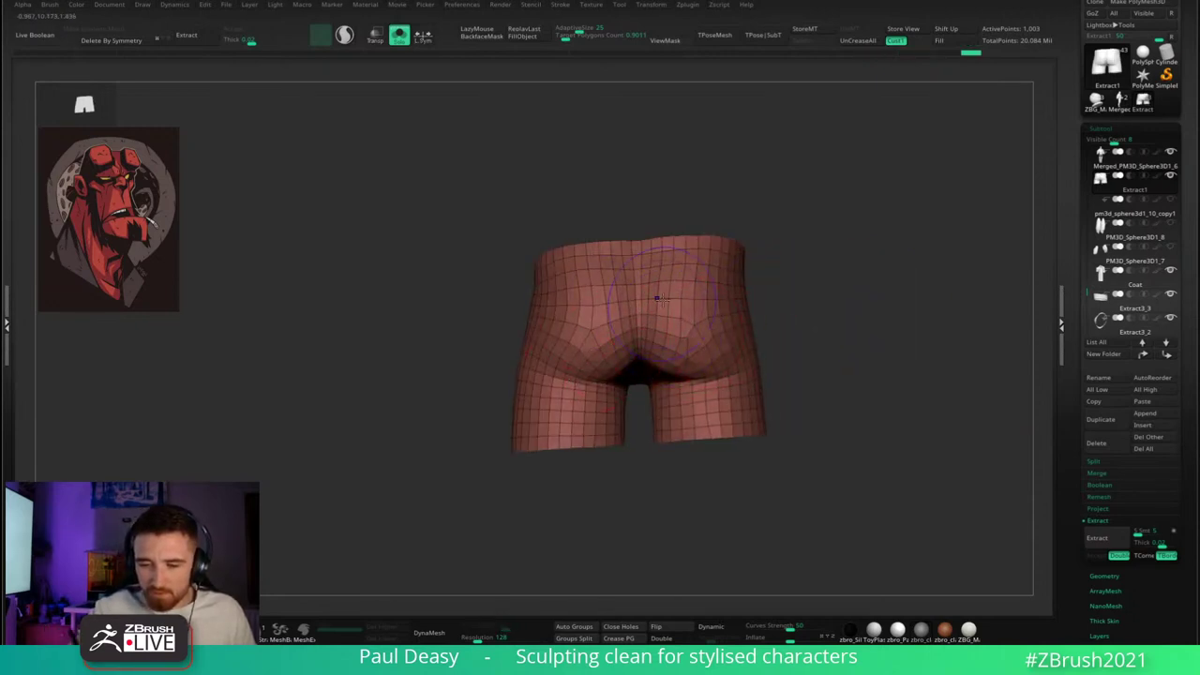
left_click_drag(656, 298, 671, 314, "shift")
- ZRemesh the smoothed shorts again to even out the polygon flow
left_click_drag(796, 356, 790, 329, "alt")
key("ctrl+z")
key("ctrl+z")
key("ctrl+z")
key("ctrl+z")
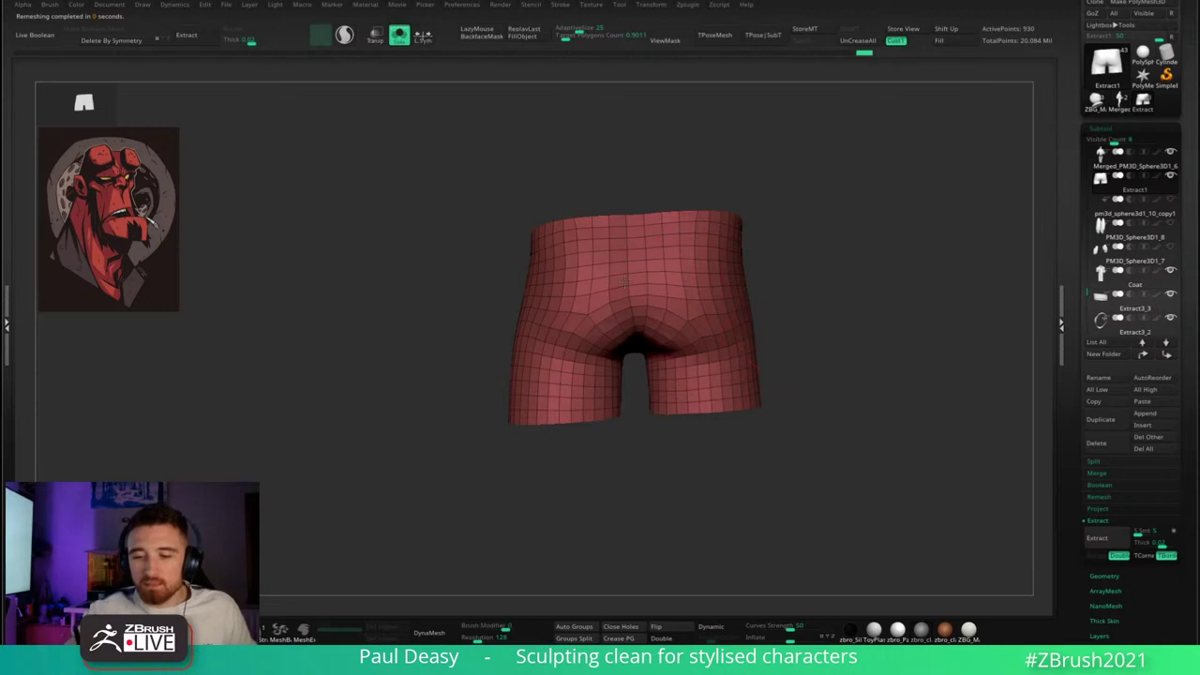
key("space")
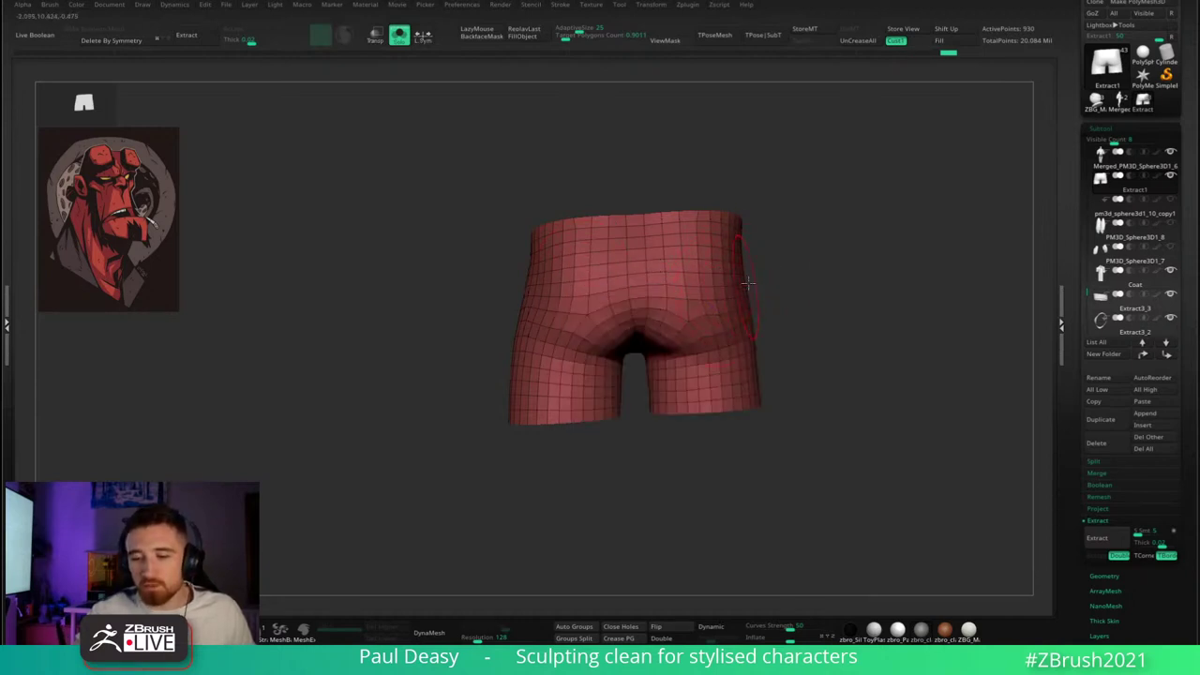
key("space")
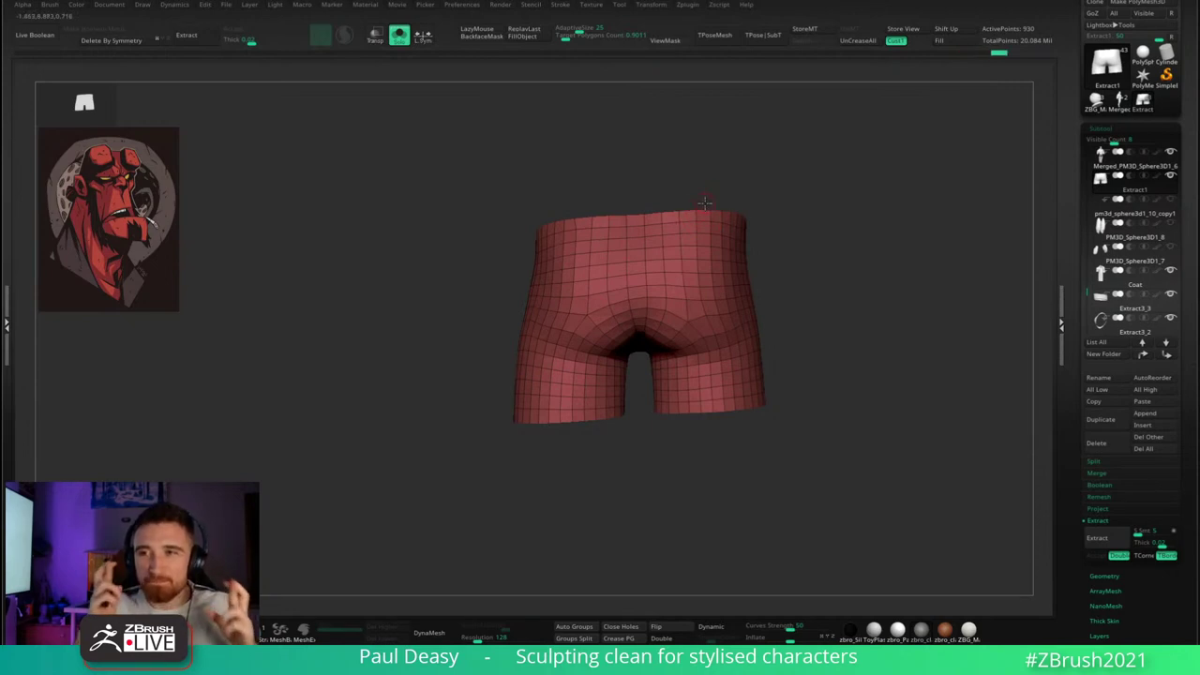
left_click_drag(605, 203, 595, 202)
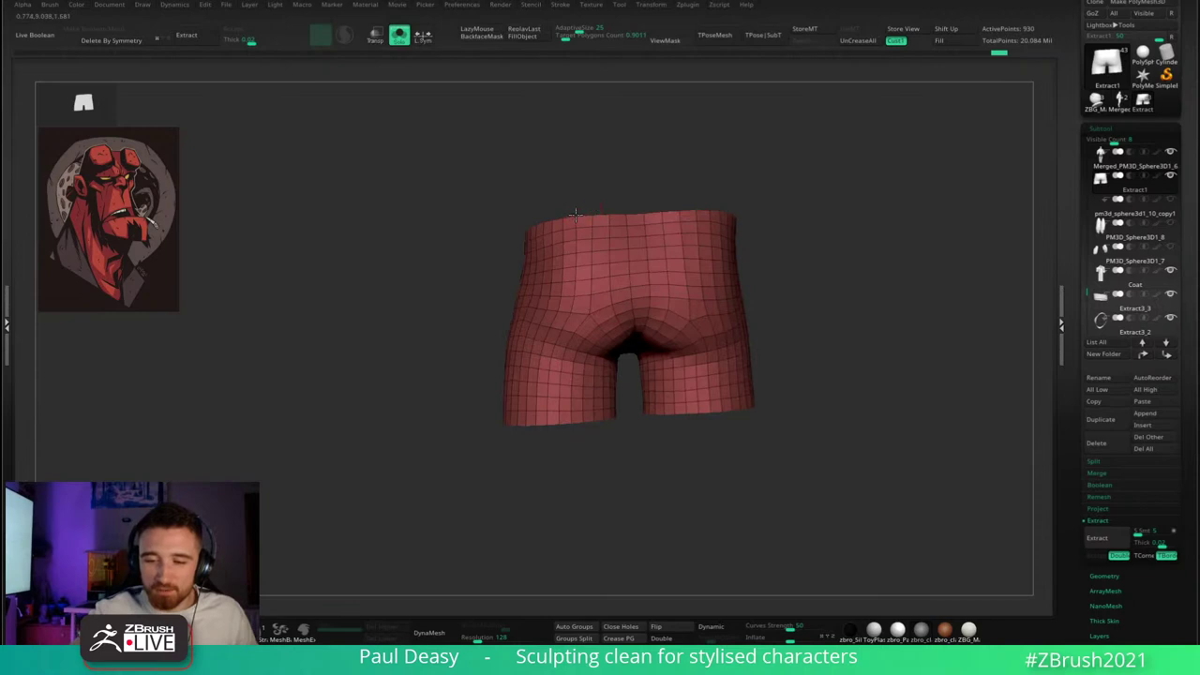
key("ctrl+z")
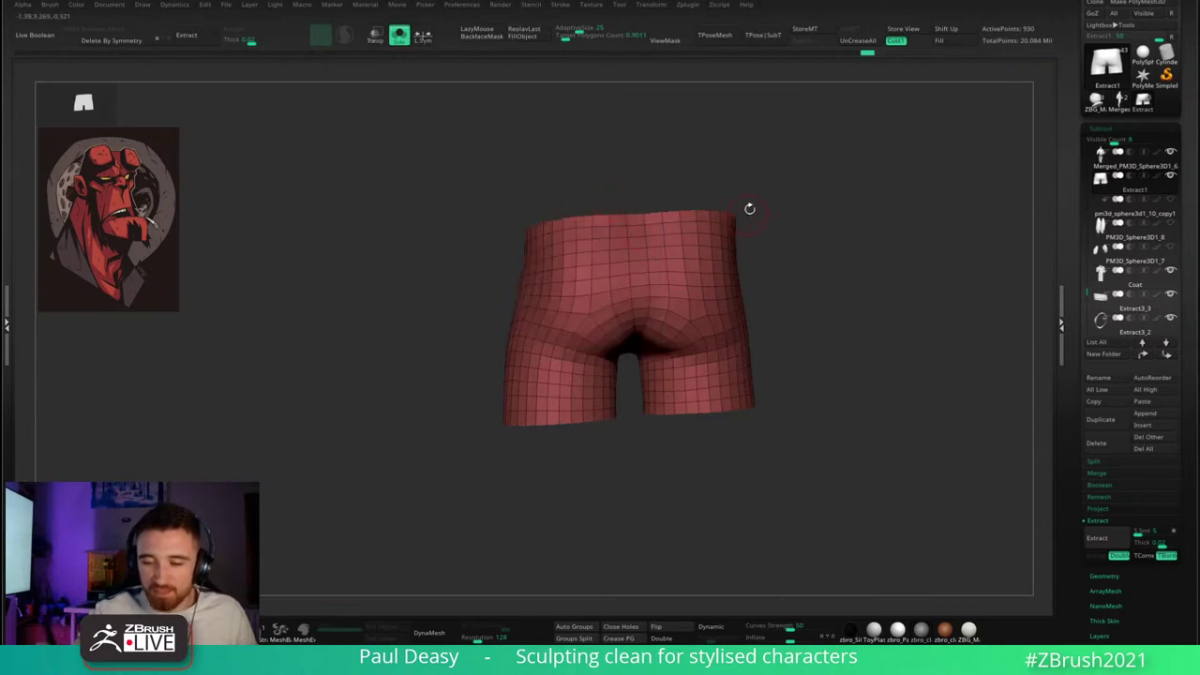
- Smooth the rear and outer sides of the remeshed shorts with a larger brush
mouse_move(785, 236)
left_mouse_down()
mouse_move(794, 255)
mouse_move(771, 261)
left_mouse_up()
key("space")
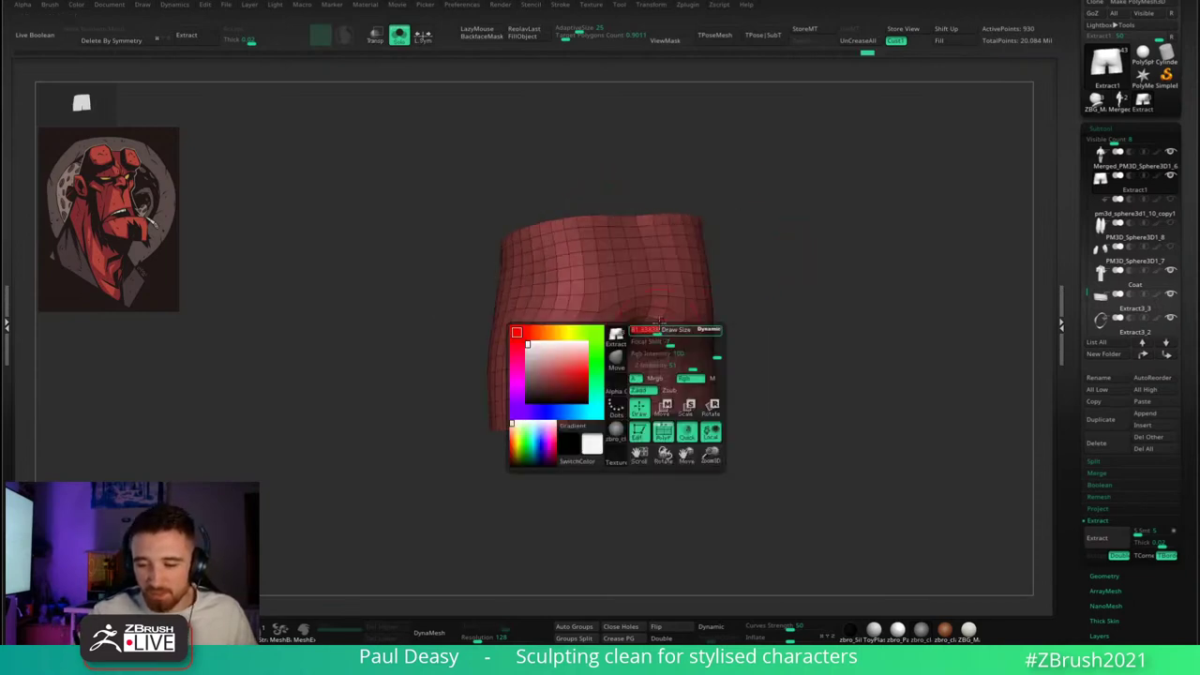
left_click_drag(774, 309, 680, 342)
left_click_drag(570, 369, 547, 327)
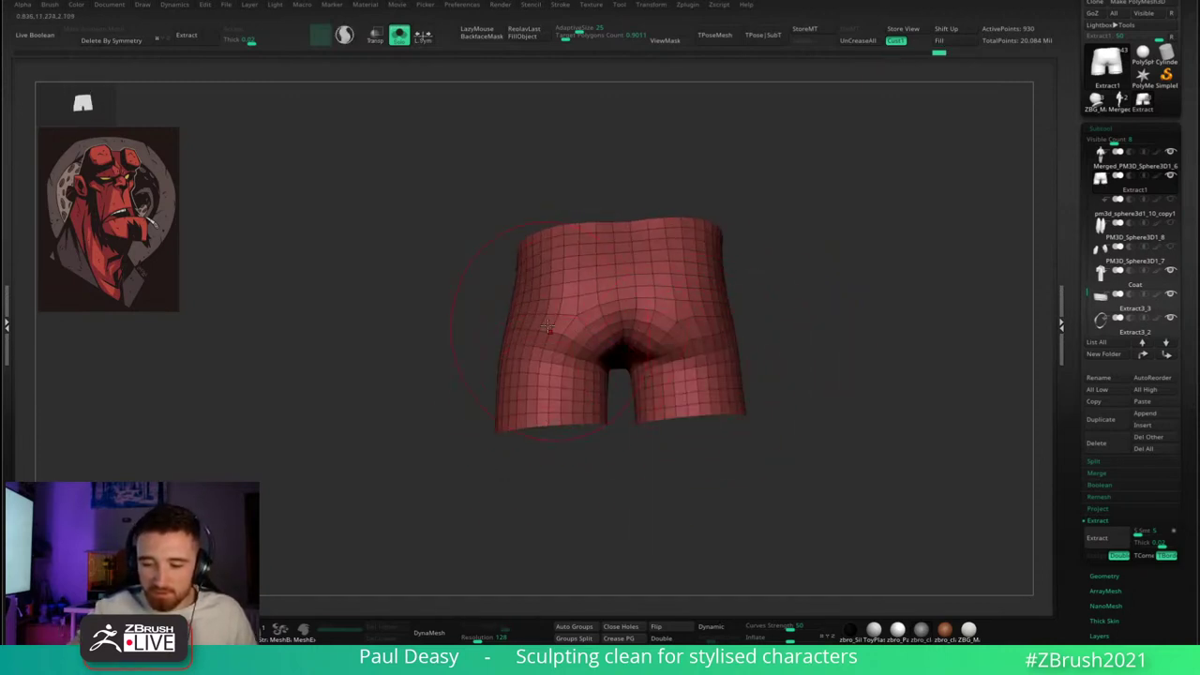
left_click_drag(520, 281, 522, 266)
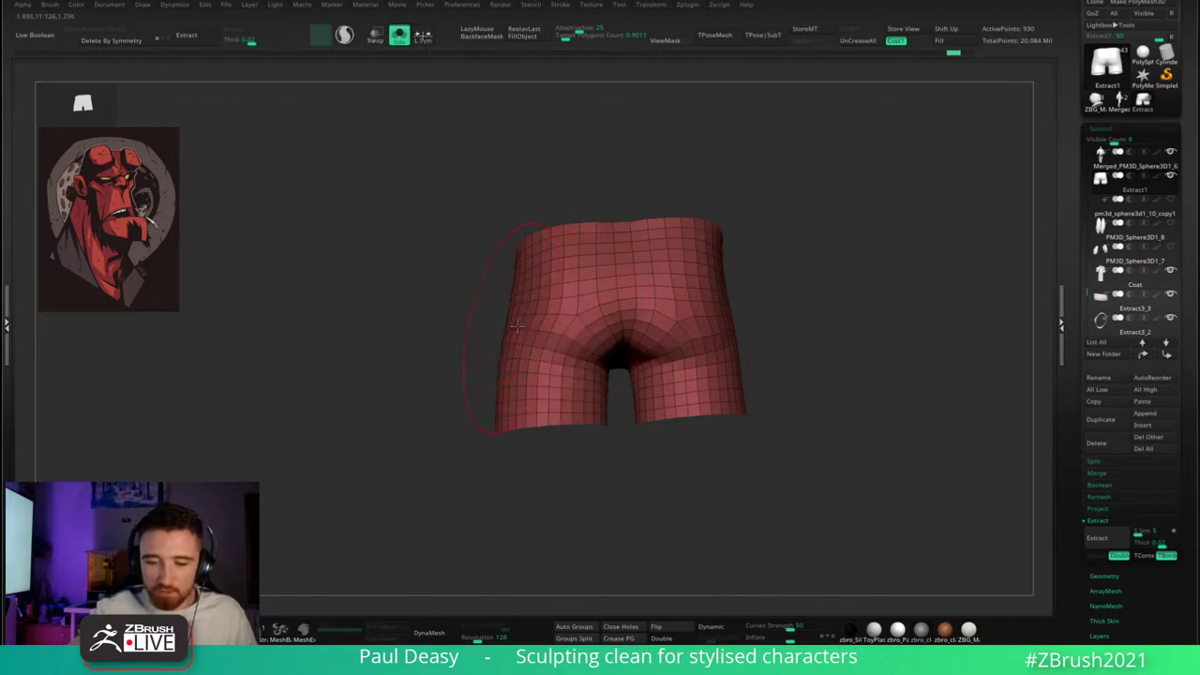
left_click_drag(518, 326, 513, 314)
mouse_move(450, 319)
left_mouse_down()
mouse_move(777, 300)
mouse_move(703, 289)
left_mouse_up()
left_click_drag(814, 317, 749, 315)
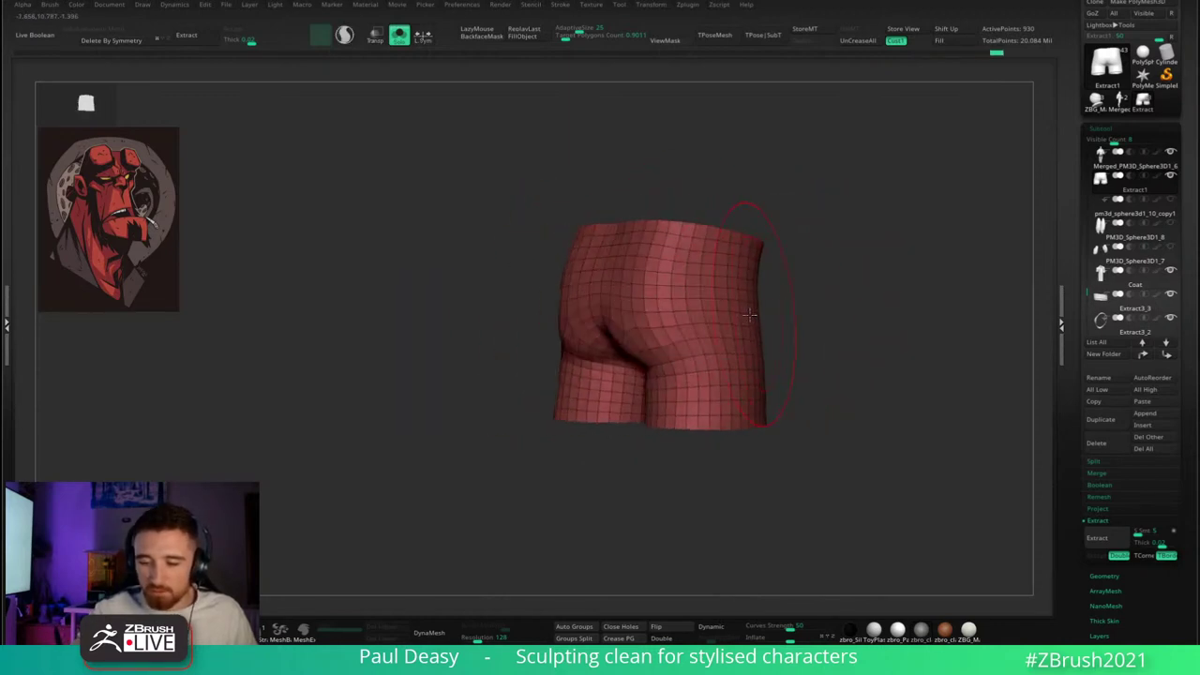
- Smooth the front waist edge of the shorts with a smaller brush so it runs evenly across both hips
mouse_move(821, 337)
left_mouse_down()
mouse_move(782, 322)
mouse_move(935, 290)
mouse_move(827, 300)
mouse_move(777, 323)
left_mouse_up()
key("space")
left_click_drag(843, 306, 785, 314, "alt")
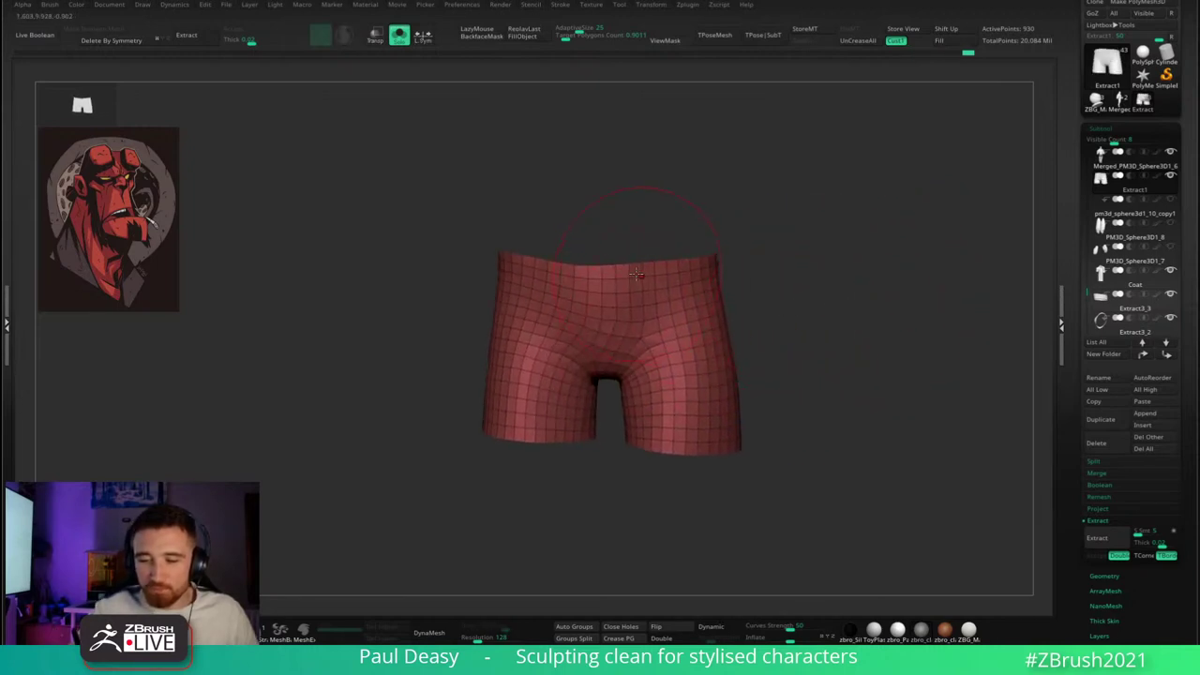
key("space")
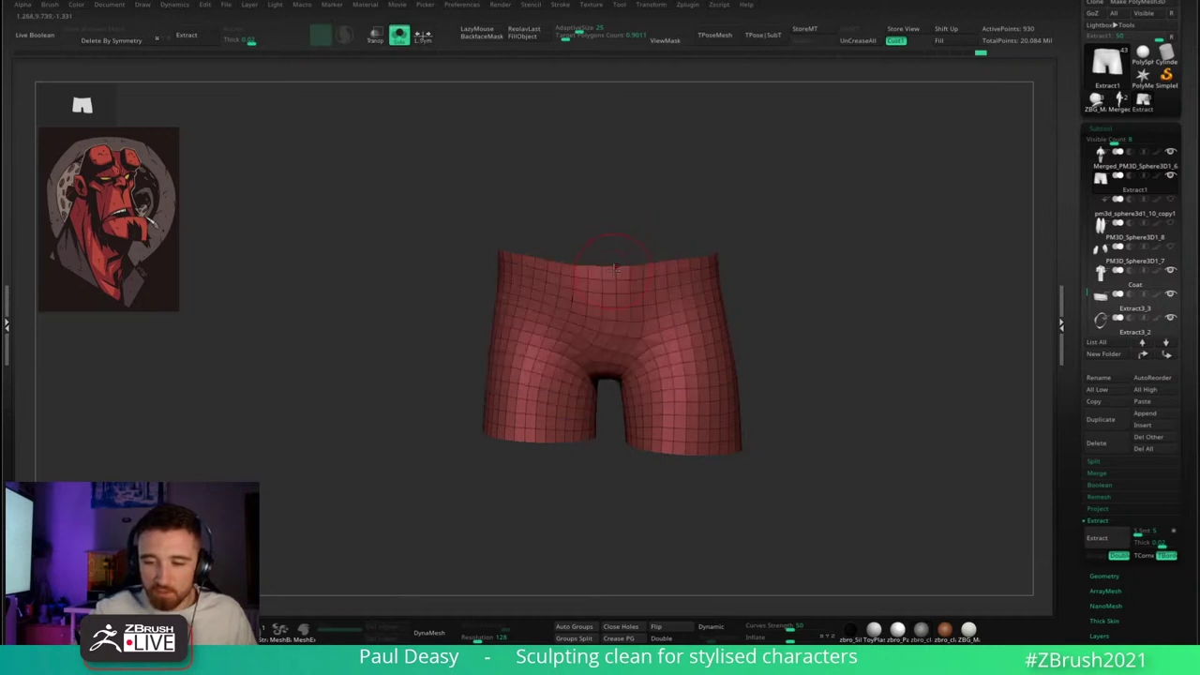
key("space")
left_click_drag(540, 263, 565, 268, "shift")
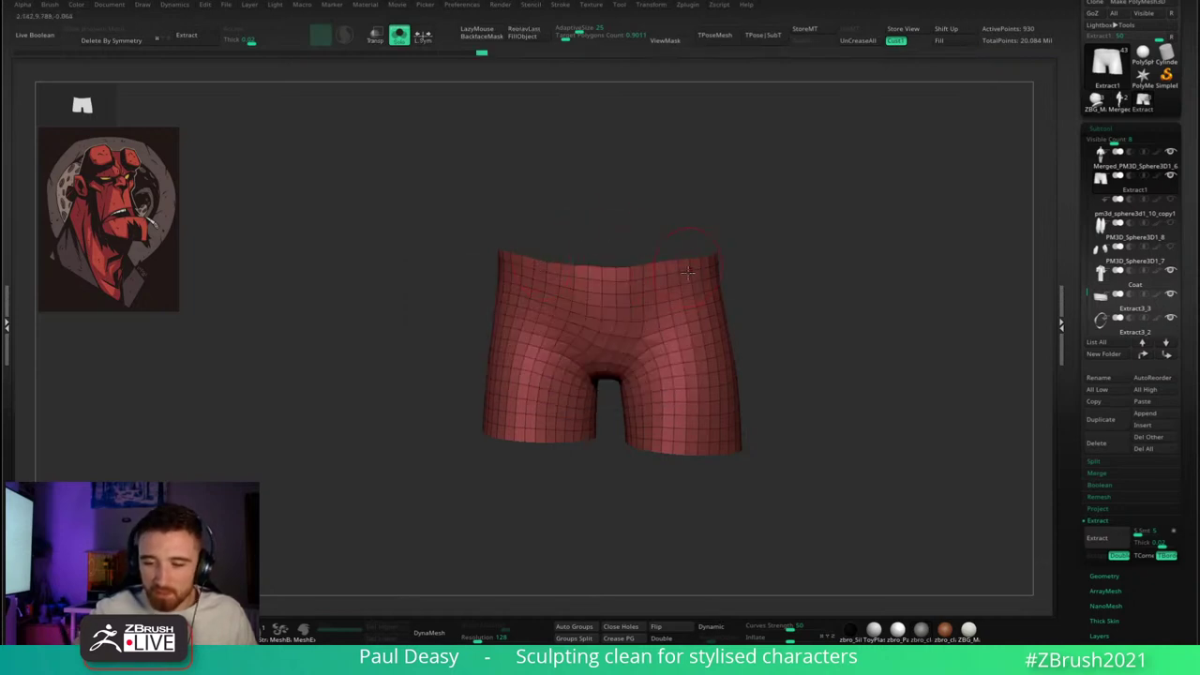
key("space")
- Pull the front of the shorts outward on the full character so the cloth covers the body poking through
key("alt+s")
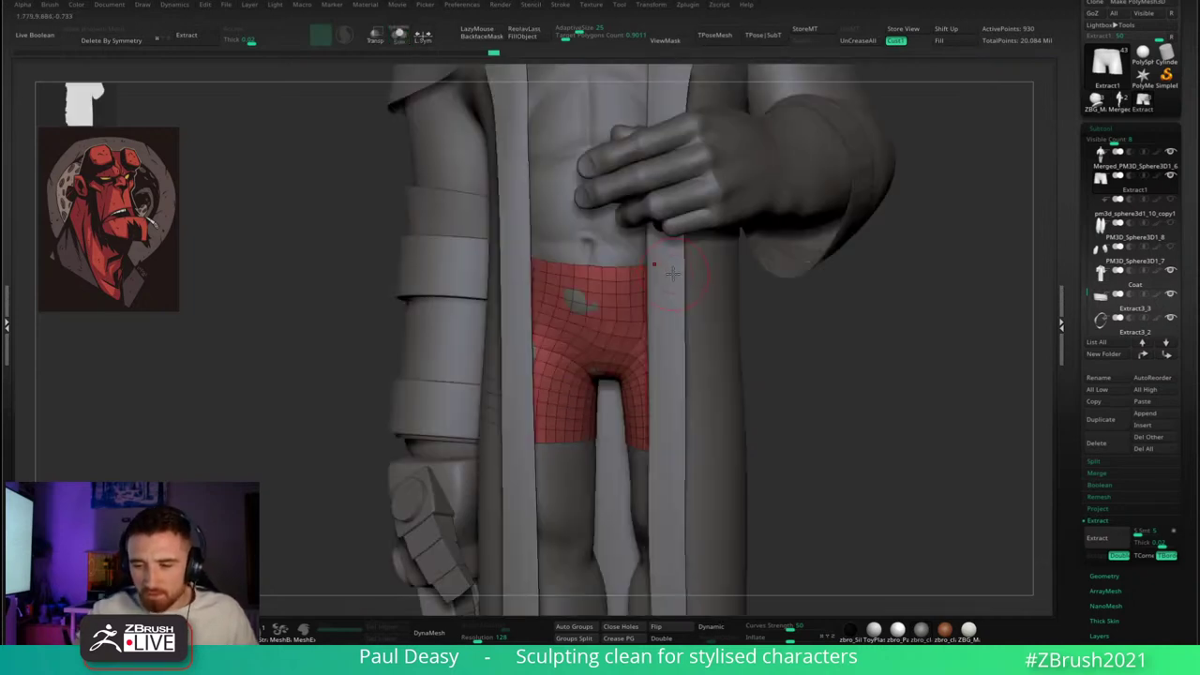
key("space")
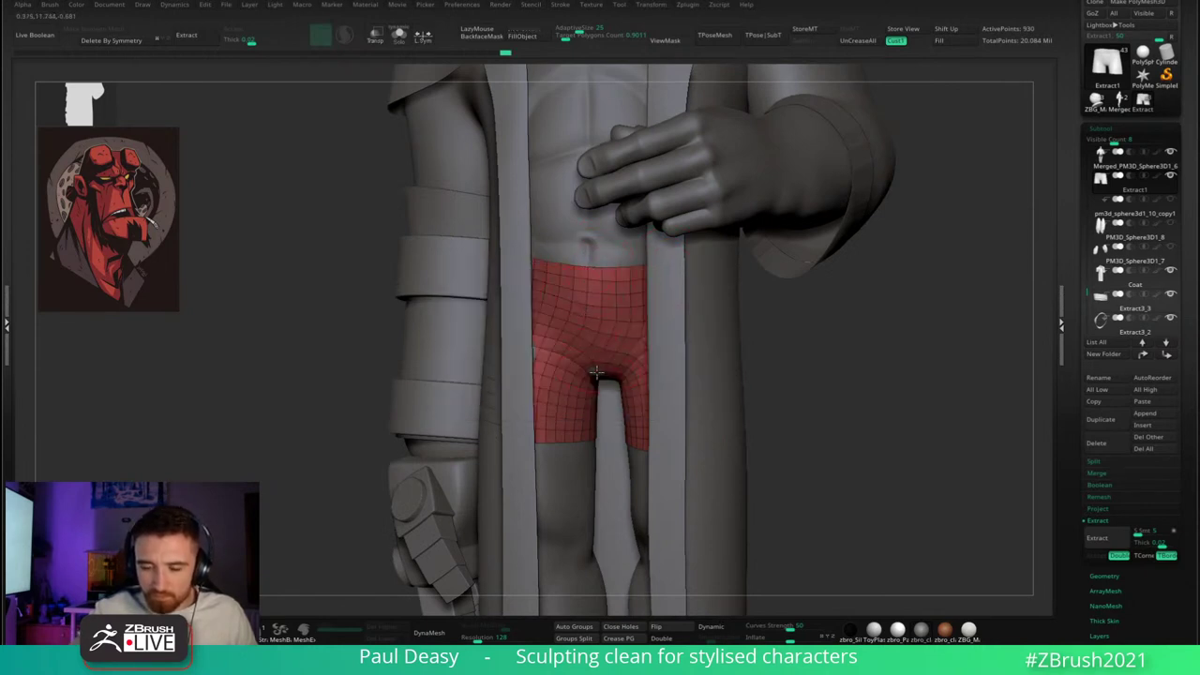
right_click_drag(575, 364, 538, 358)
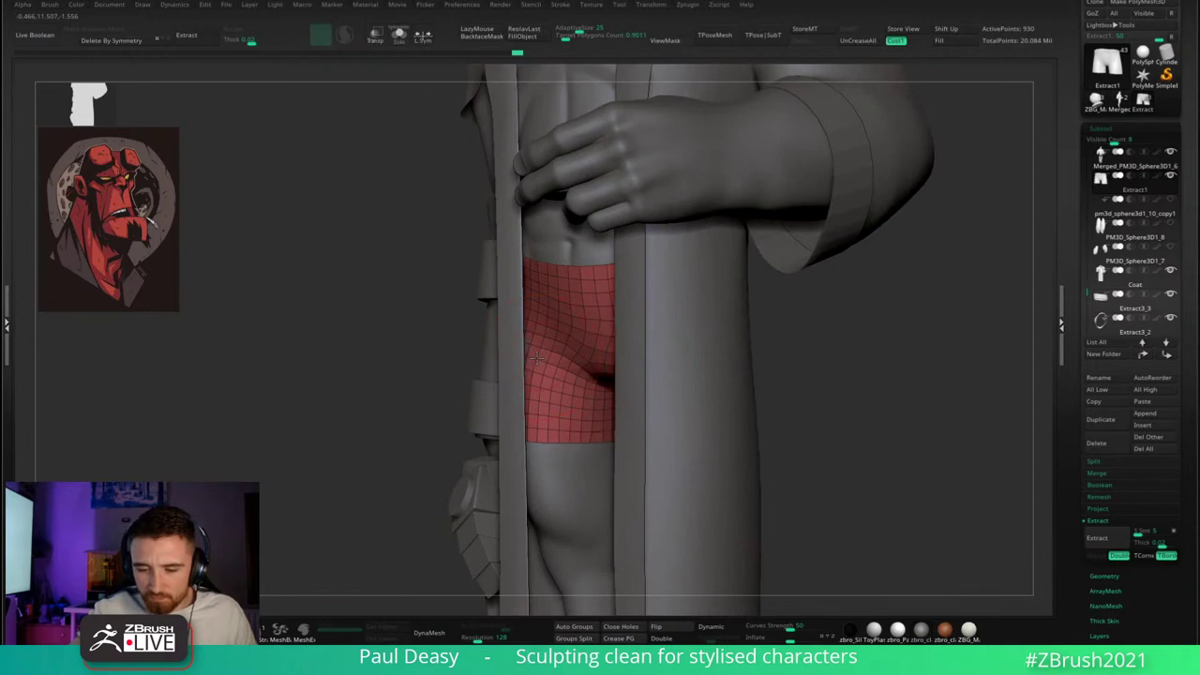
left_click_drag(847, 360, 870, 359)
key("alt+s")
- Adjust the outer thigh and hip of the shorts beneath the coat's front opening with the Move brush
right_click(616, 450)
key("alt+s")
right_click_drag(668, 344, 656, 366)
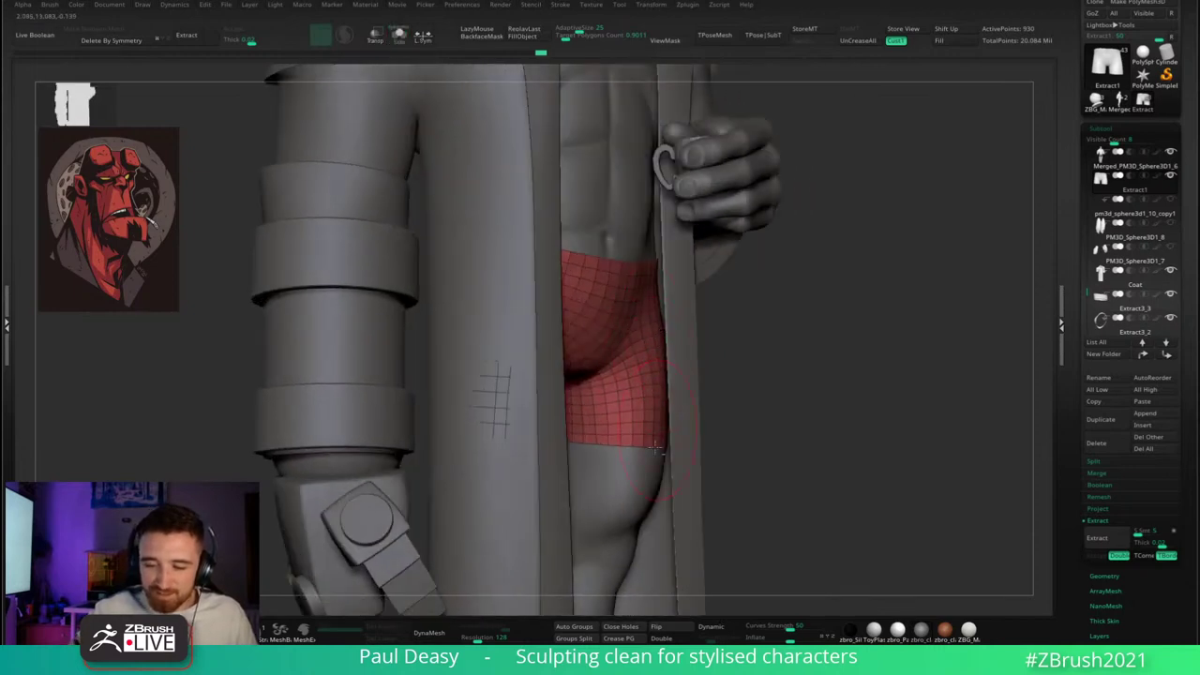
left_click_drag(656, 347, 661, 333)
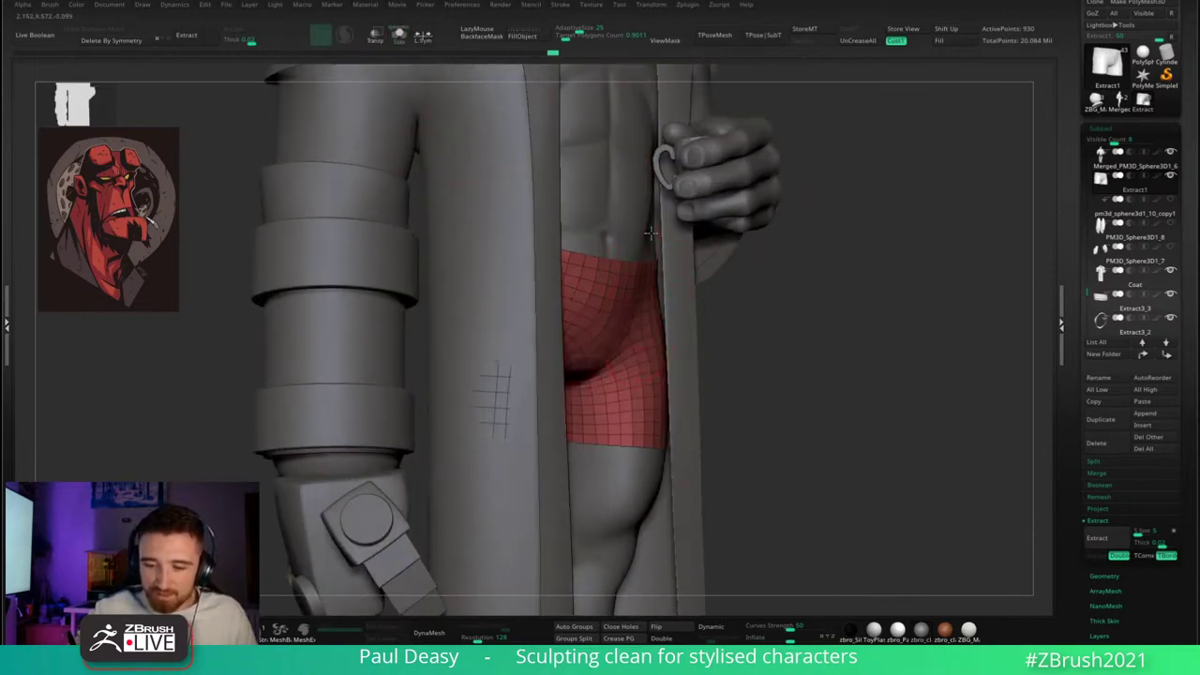
right_click_drag(798, 327, 769, 310)
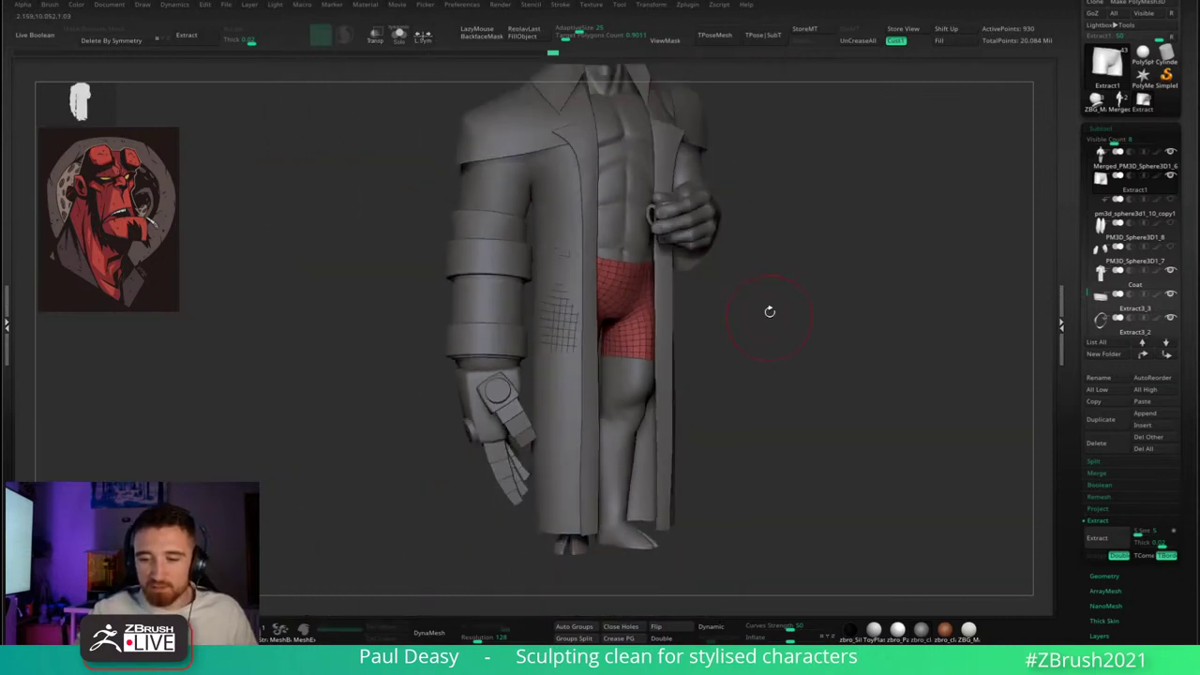
- Reshape the front waistline of the shorts against the abdomen with a resized Move brush
key("space")
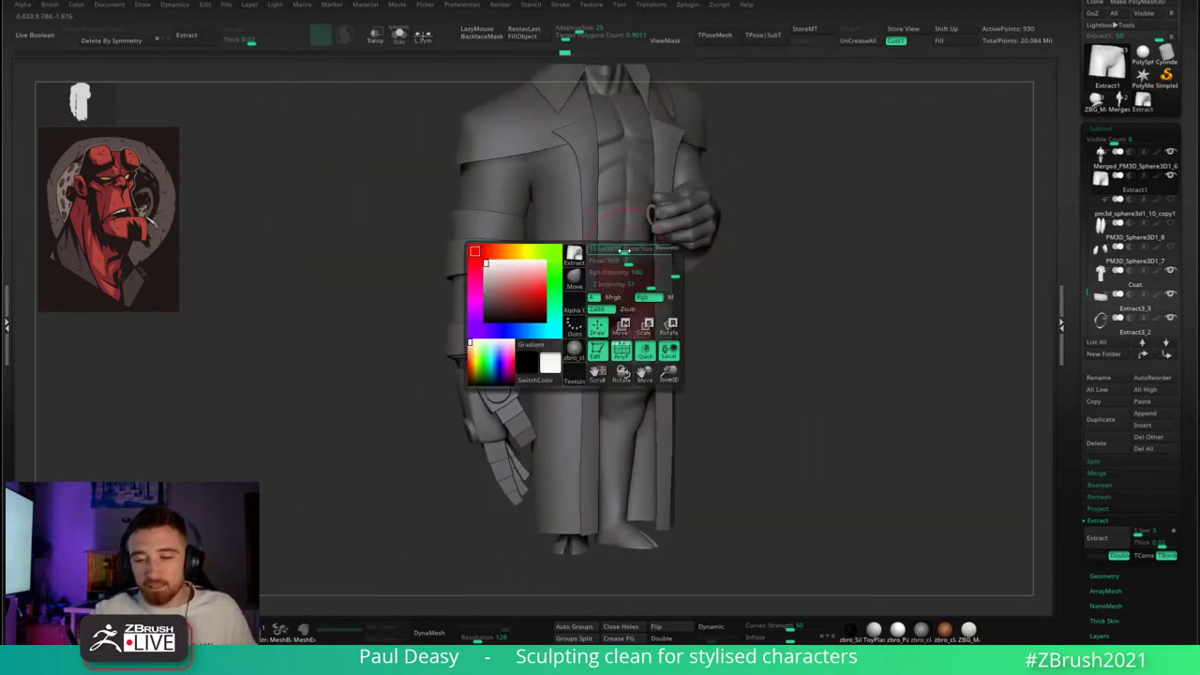
key("space")
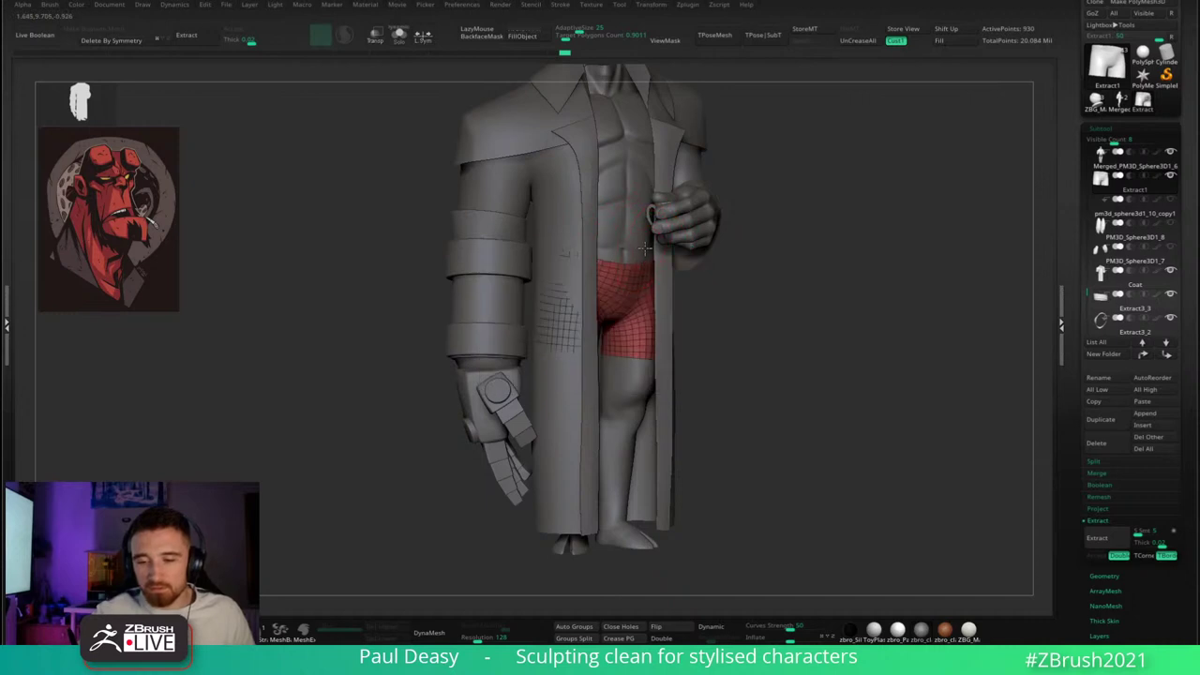
key("space")
right_click(619, 256)
right_click_drag(726, 266, 644, 245)
right_click(601, 245)
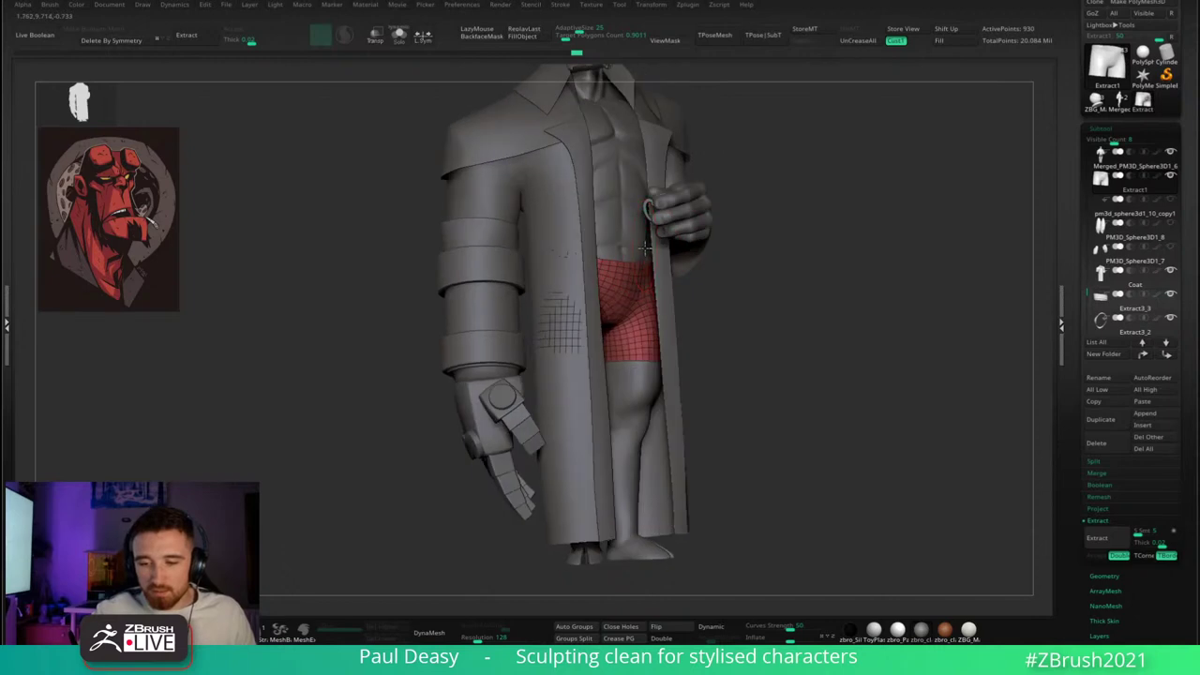
key("space")
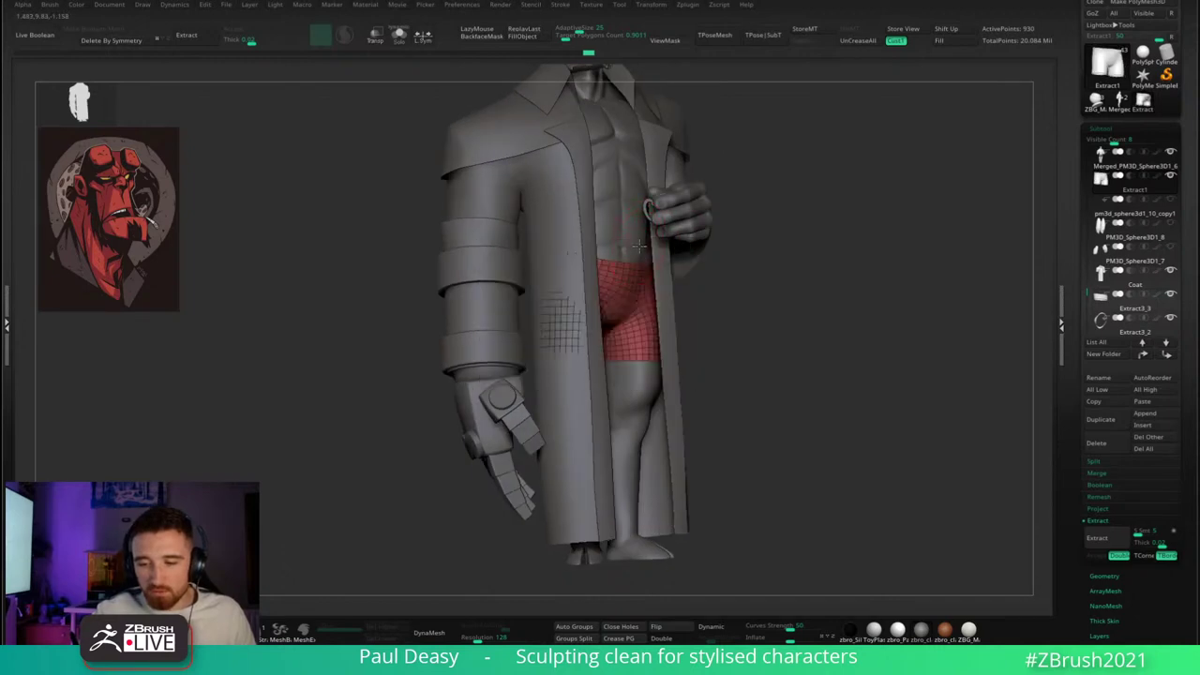
right_click_drag(639, 245, 812, 308)
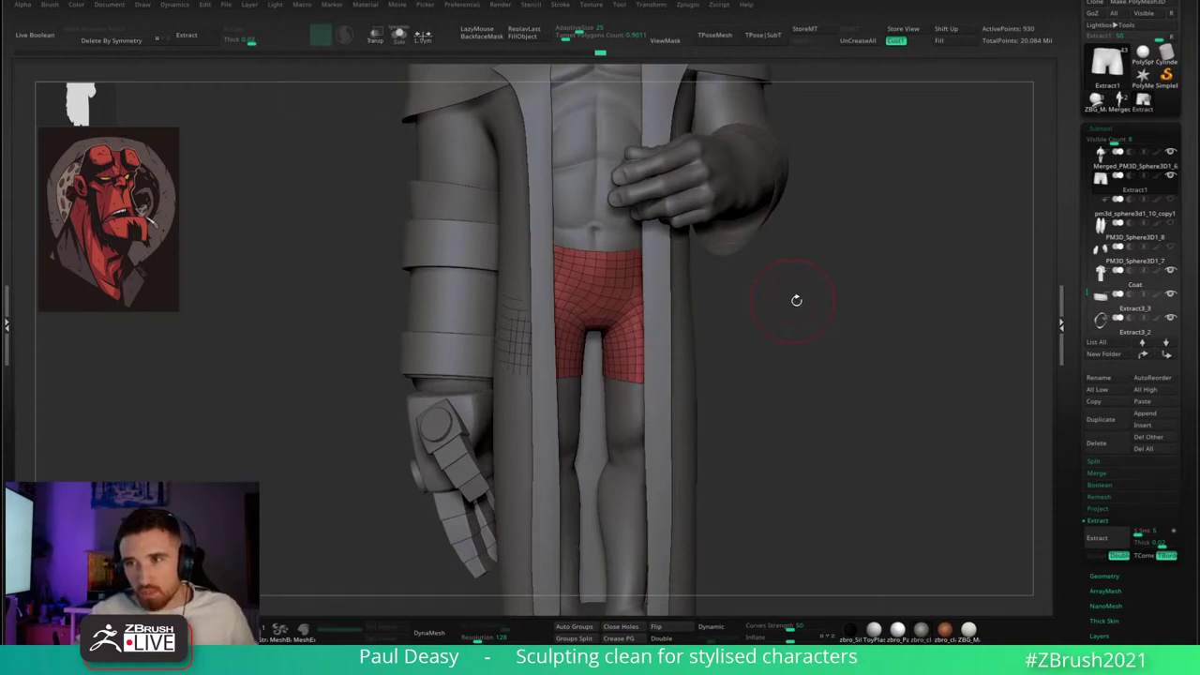
- Inspect the coat's polygon mesh in isolation, then make the shorts the active subtool again
right_click_drag(796, 300, 779, 275, "ctrl")
left_click(657, 382, "alt")
key("shift+f")
key("shift+f")
key("ctrl+shift+s")
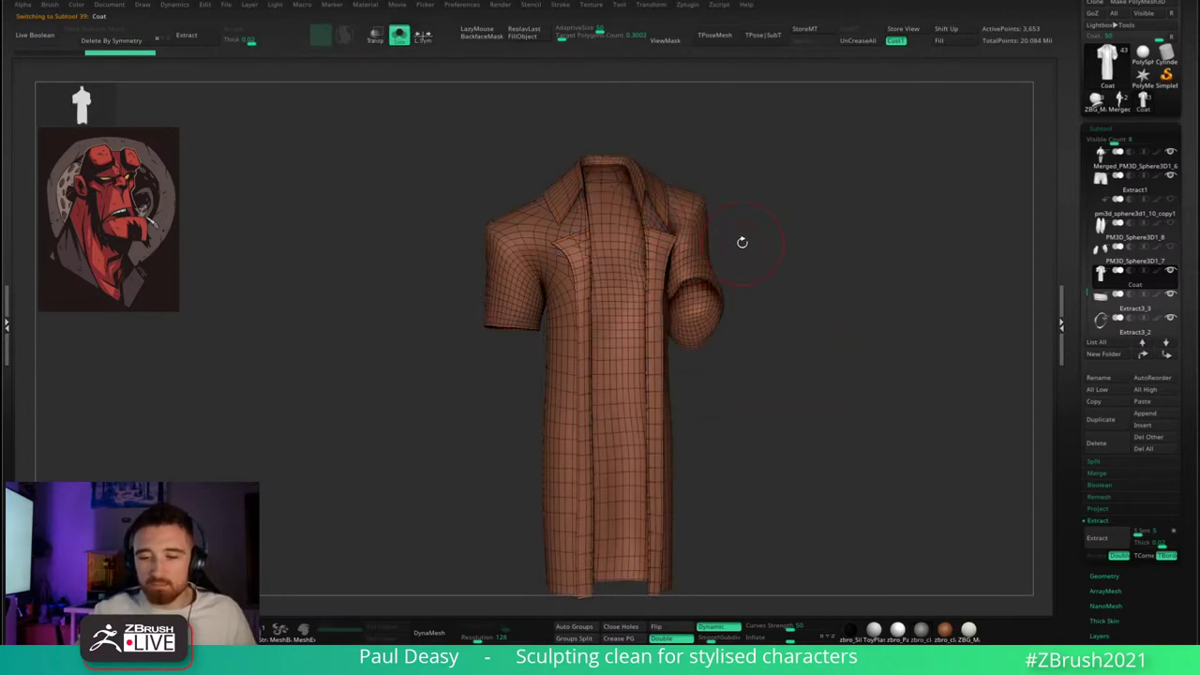
key("ctrl+shift+s")
left_click(623, 395, "alt")
right_click_drag(724, 375, 723, 351, "alt")
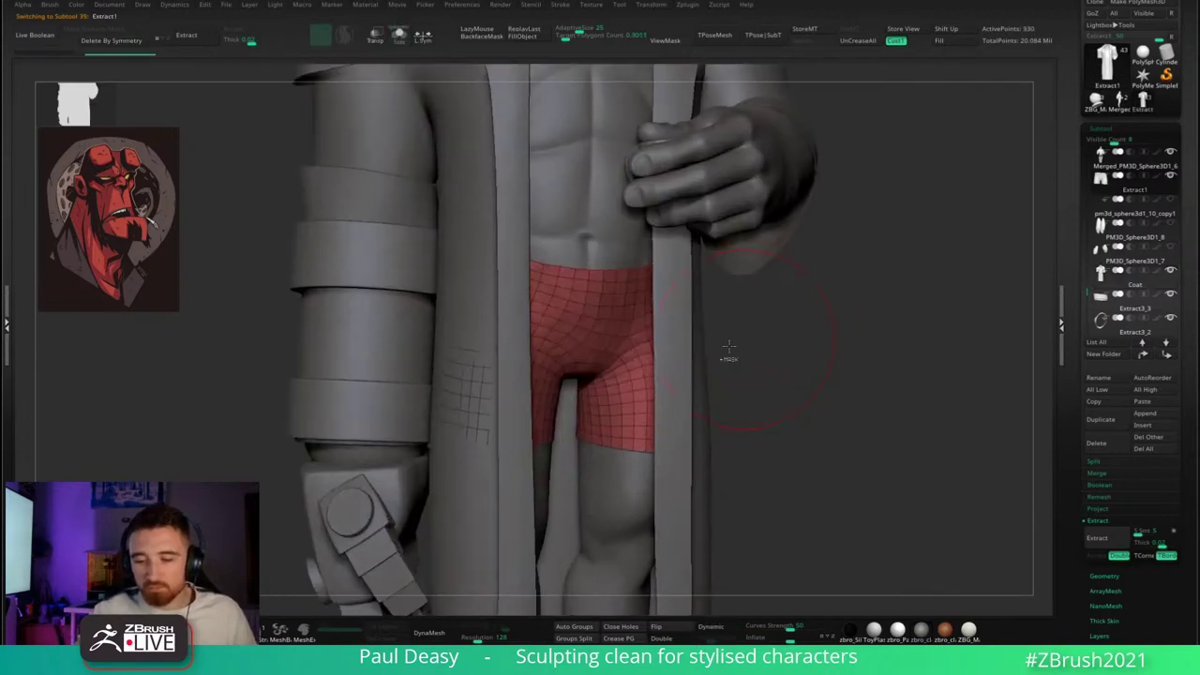
- Examine the shorts in isolation and against the full character to judge their fit and proportions
key("ctrl+shift+s")
right_click_drag(795, 324, 760, 294)
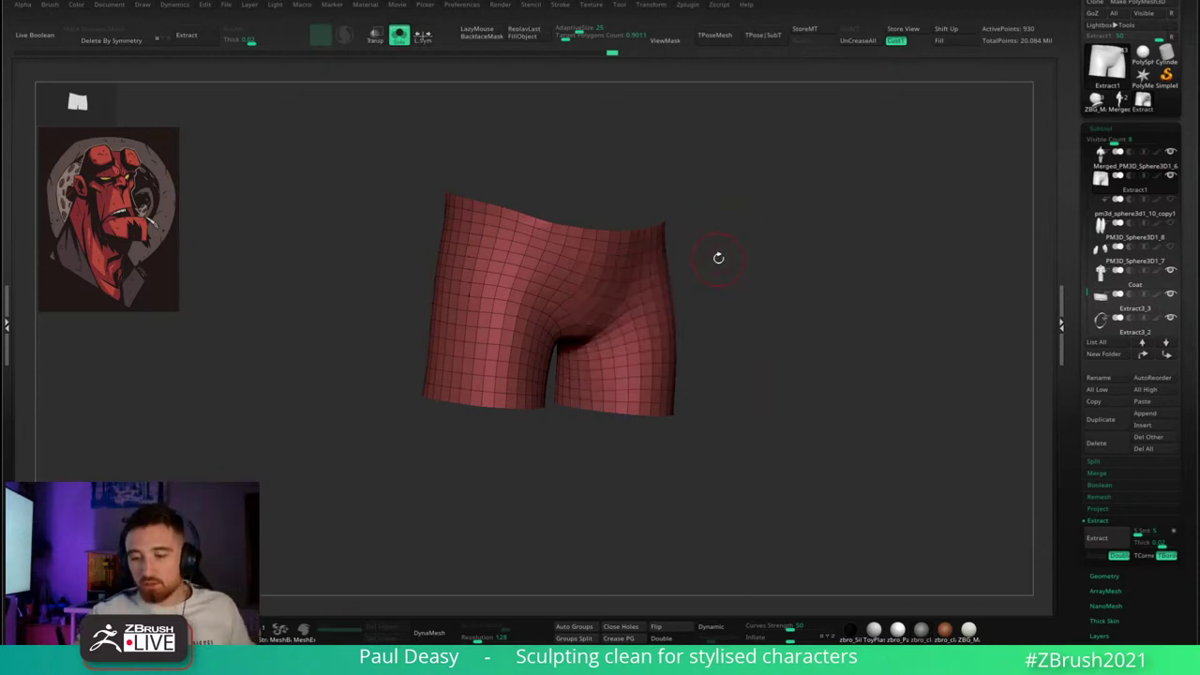
left_click_drag(718, 259, 718, 268)
key("alt+s")
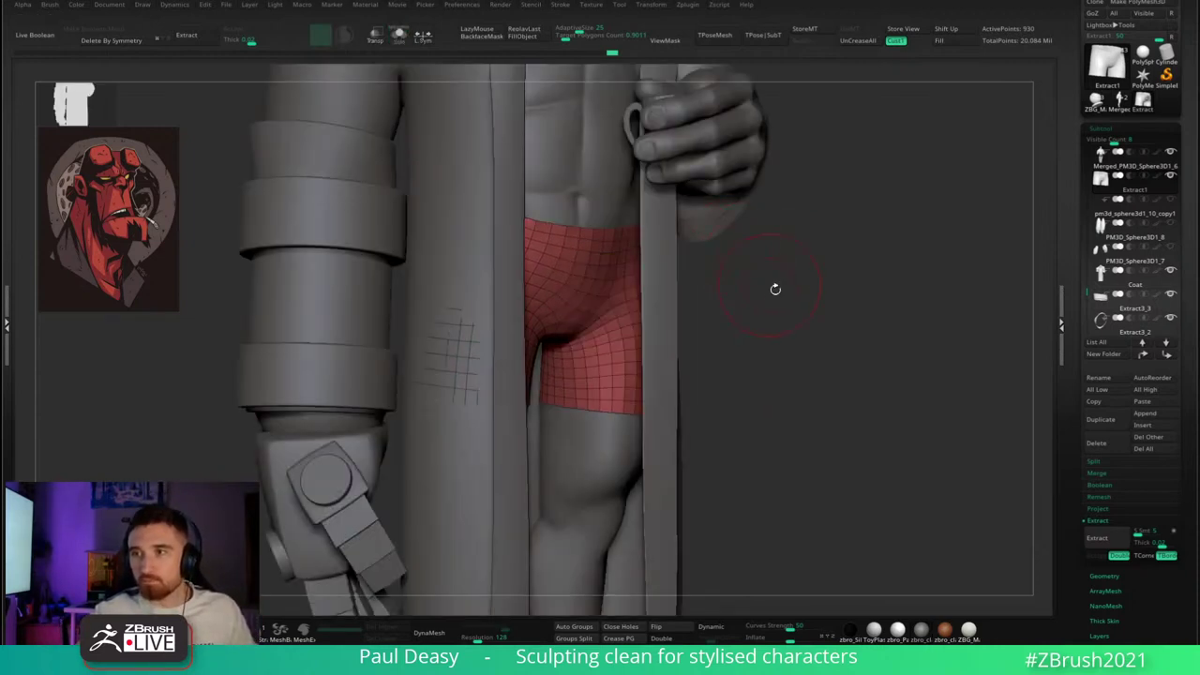
left_click_drag(789, 296, 696, 286, "alt")
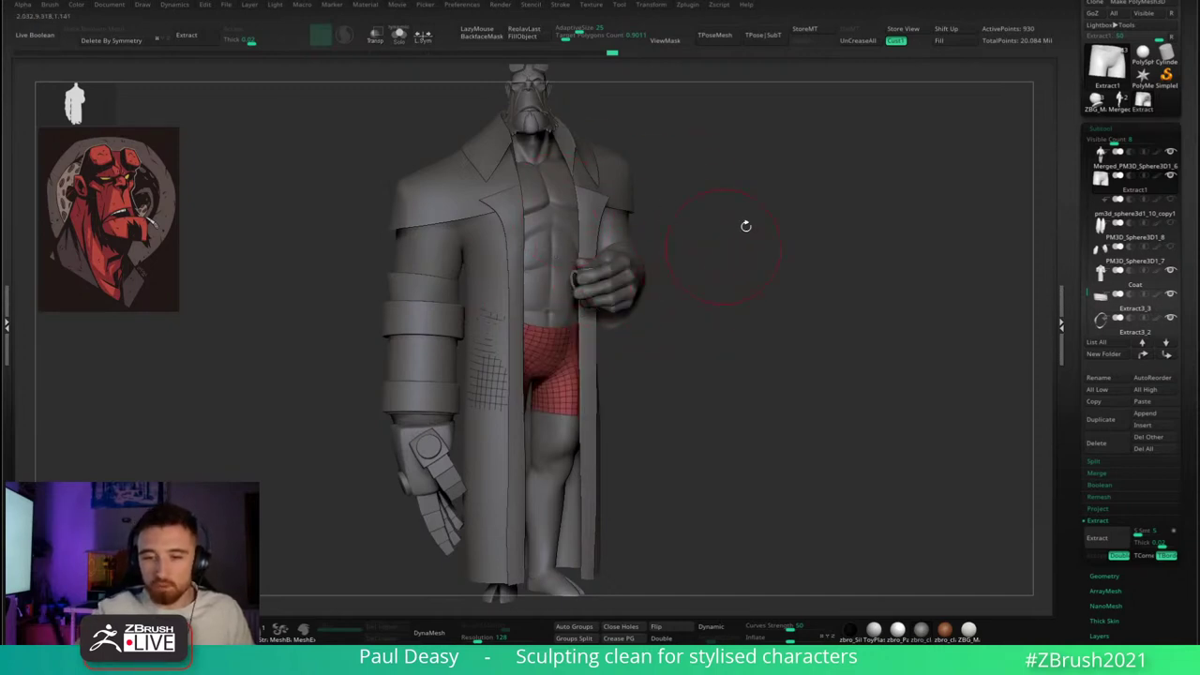
left_click_drag(746, 226, 690, 268)
key("space")
key("space")
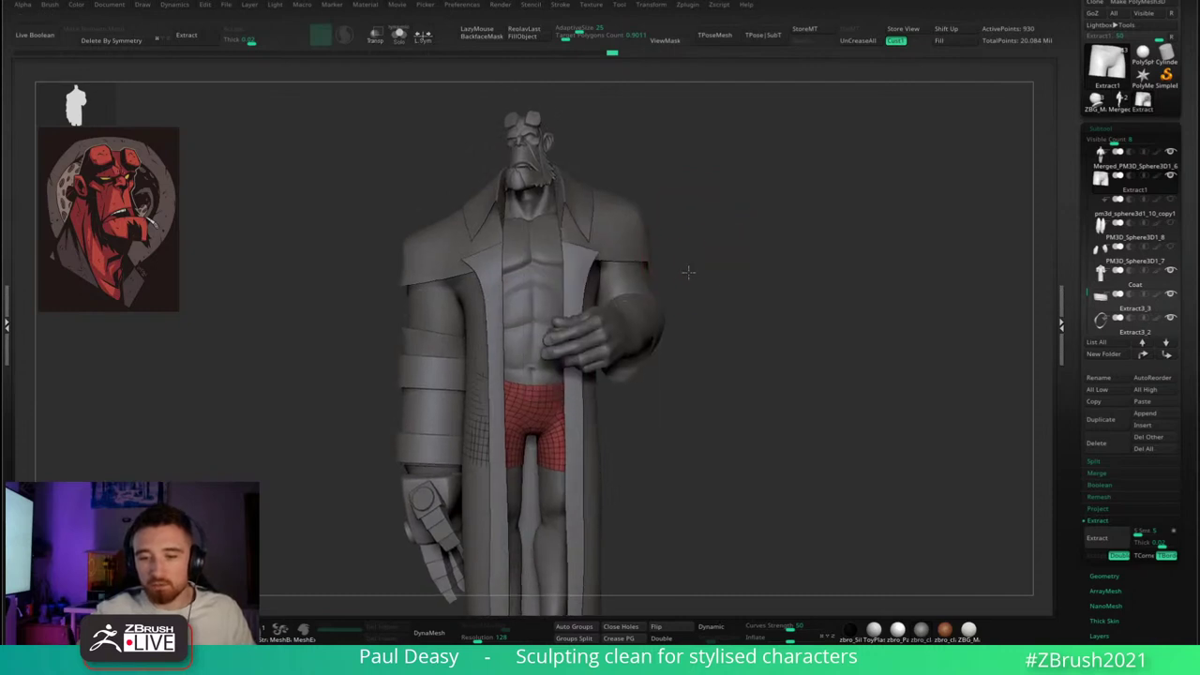
key("space")
left_click_drag(675, 358, 694, 322, "alt")
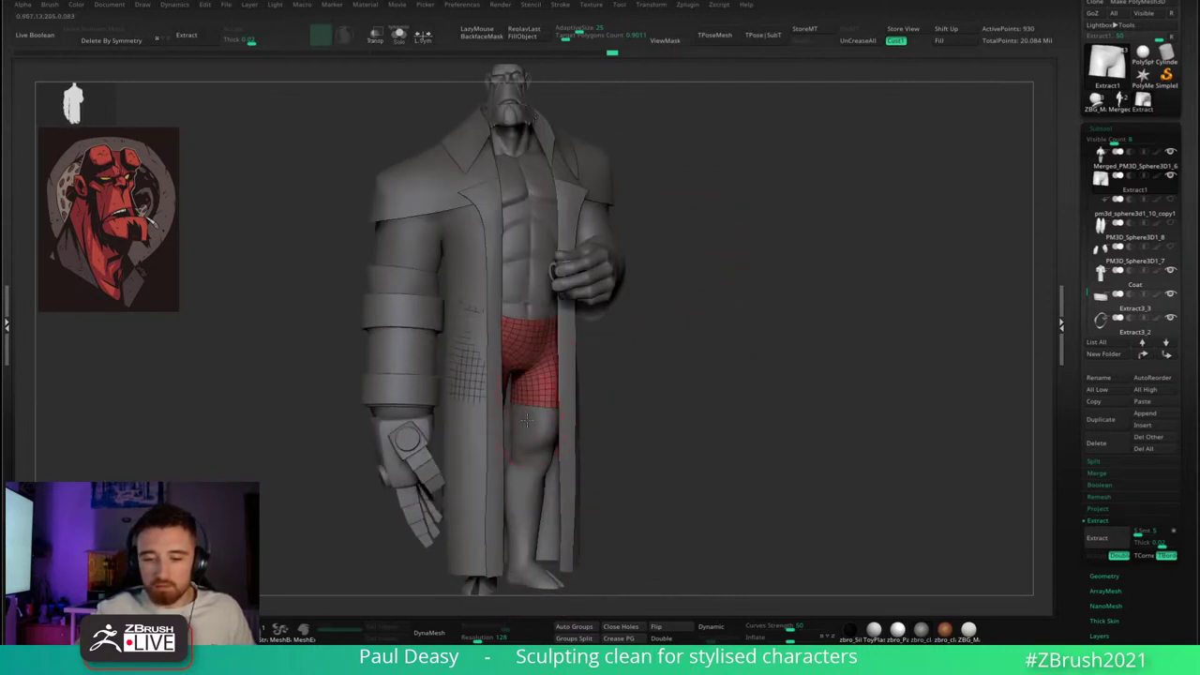
- Adjust the crotch and front thighs of the shorts on the full figure with the Move brush
right_click_drag(527, 420, 504, 420)
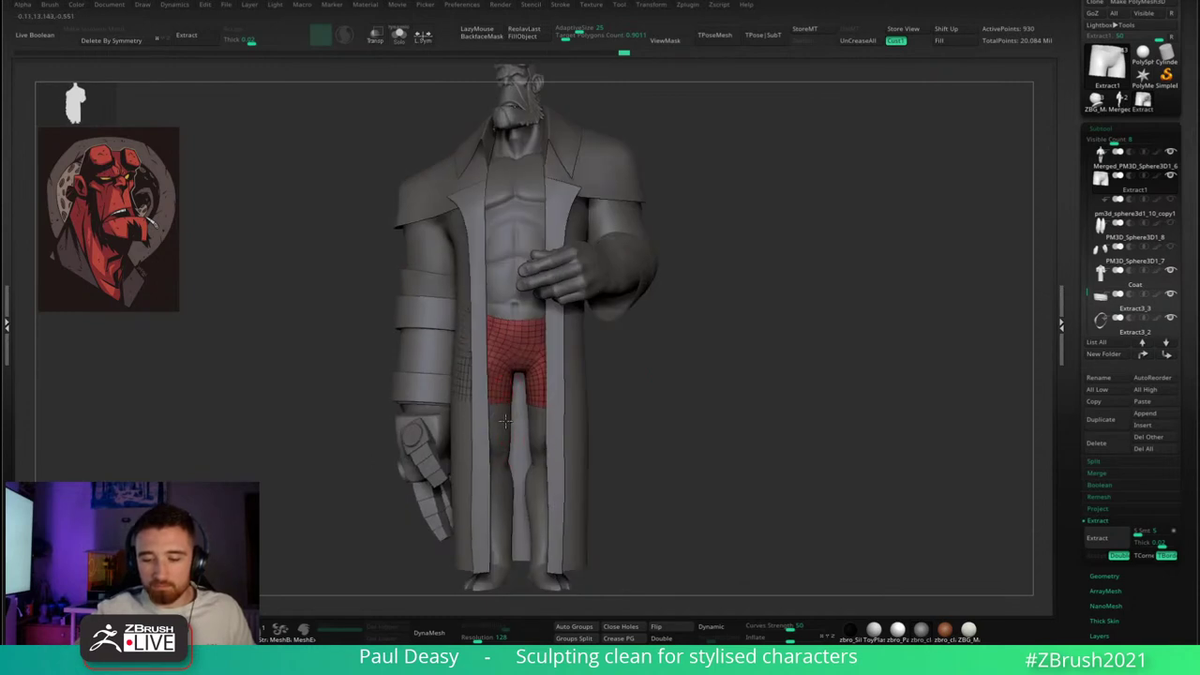
left_click_drag(636, 339, 548, 375)
key("space")
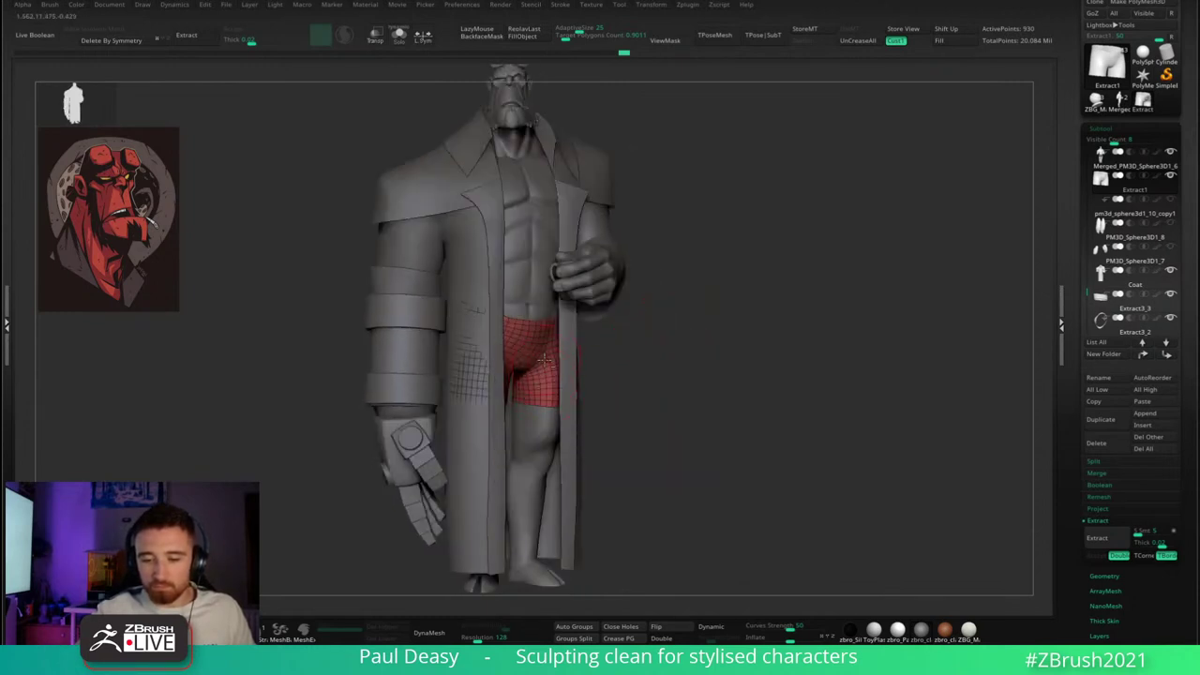
key("ctrl+shift")
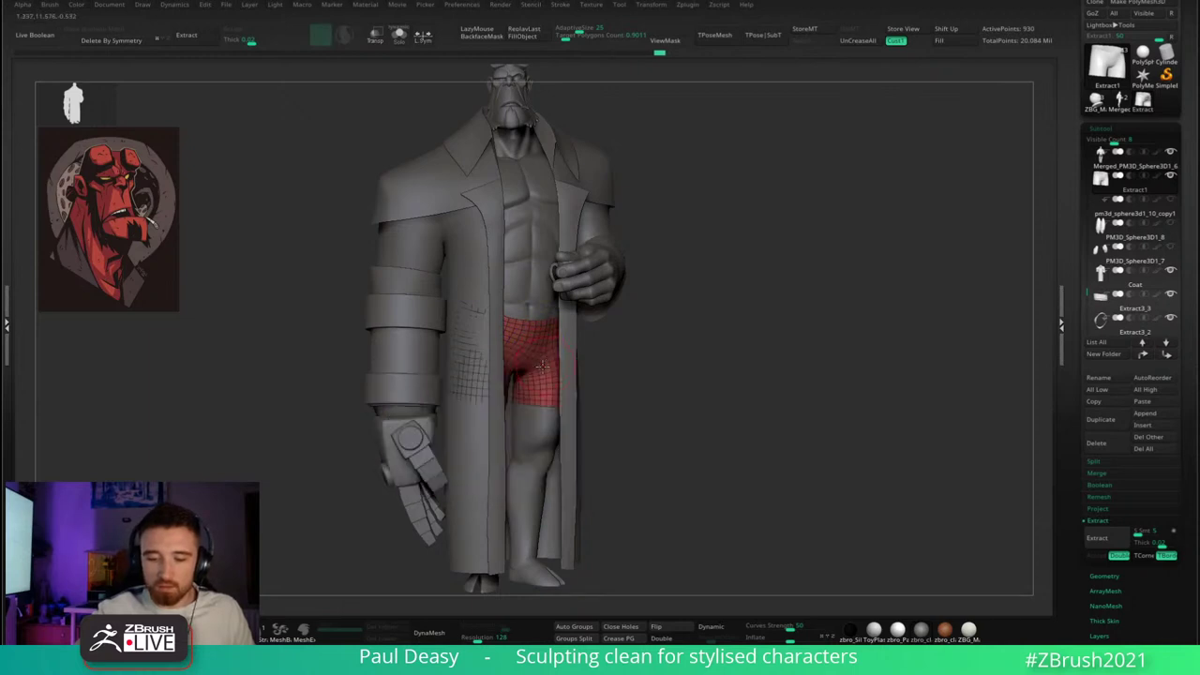
right_click_drag(545, 364, 505, 362)
mouse_move(660, 354)
right_mouse_down("alt")
mouse_move(661, 340)
mouse_move(662, 376)
right_mouse_up("alt")
- Isolate the shorts and refine the overall shape of their front and sides
key("alt+s")
right_click_drag(662, 376, 689, 335)
key("space")
left_click_drag(690, 334, 701, 338)
right_click_drag(701, 338, 654, 348)
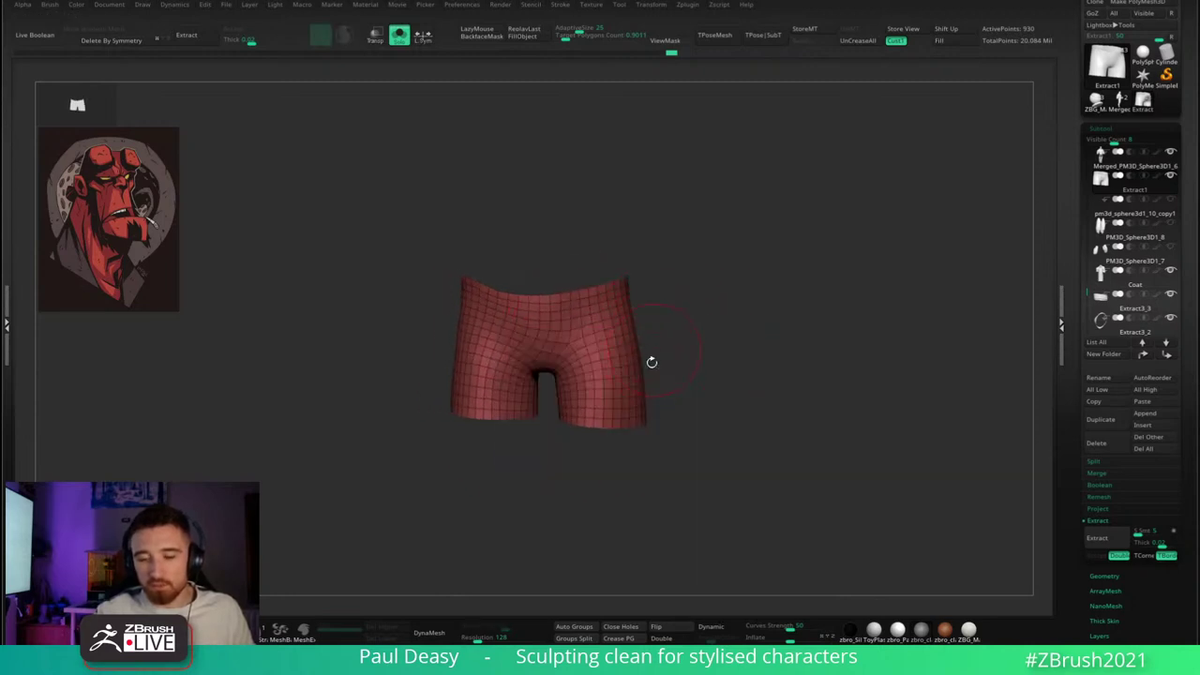
right_click_drag(673, 347, 732, 337)
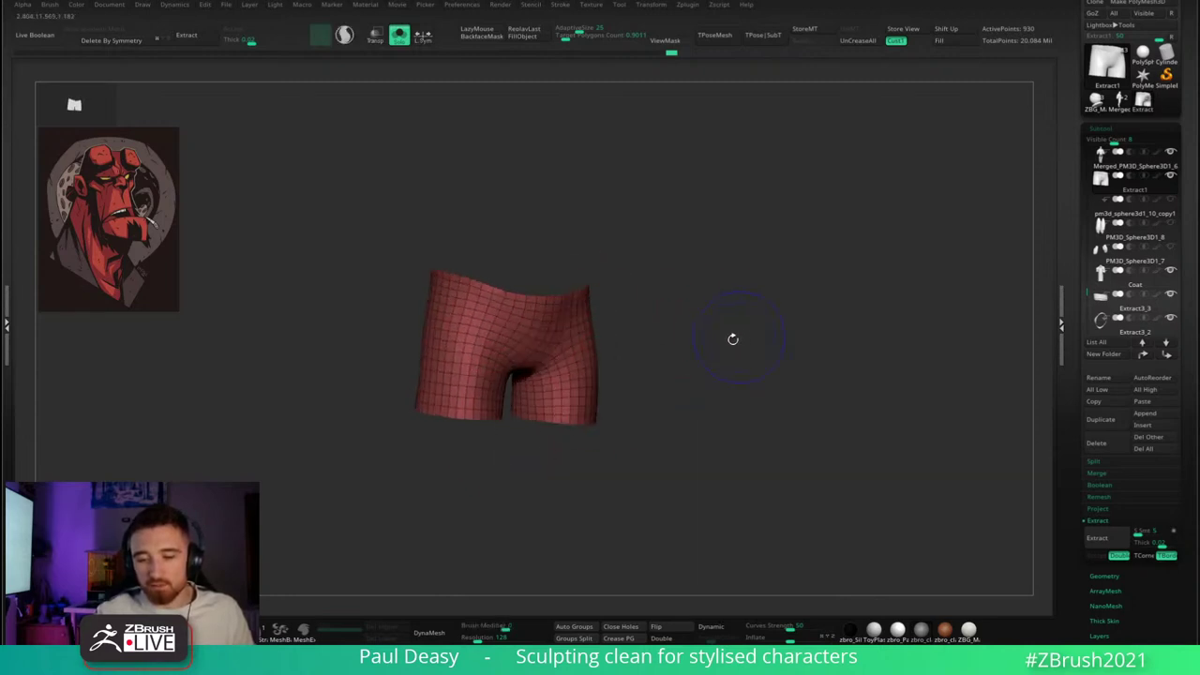
key("space")
left_click_drag(663, 390, 673, 392)
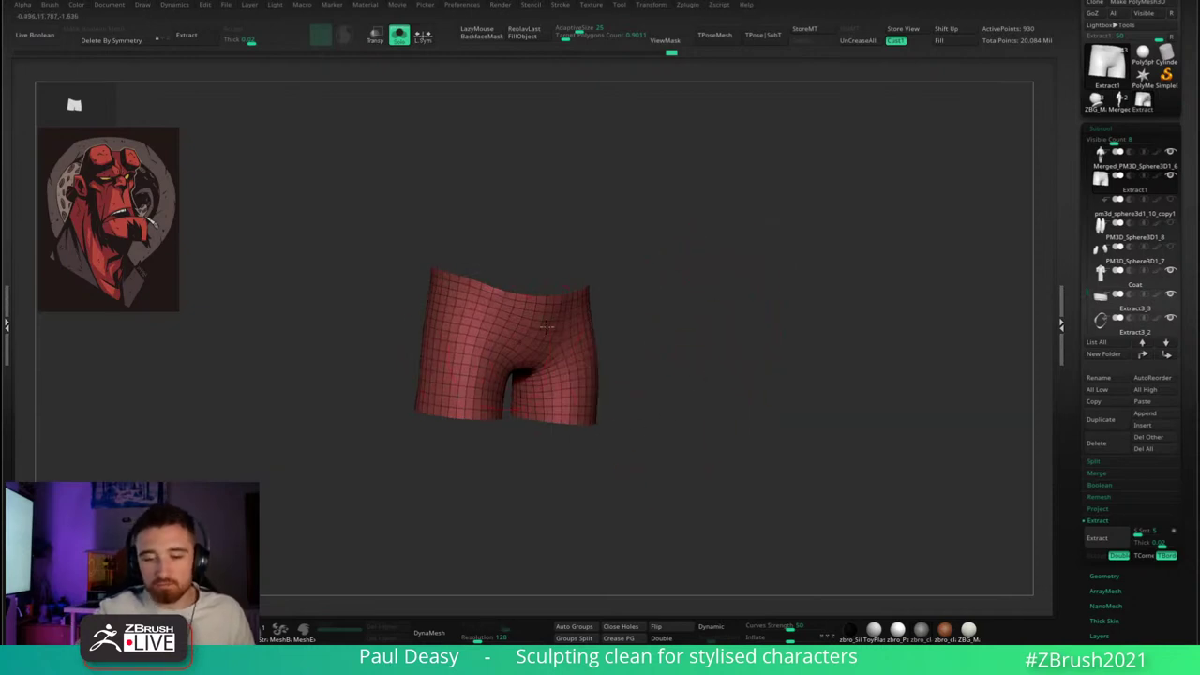
- Fine-tune the front of the shorts against the visible body, resizing the Move brush to suit
key("shift+s")
right_click_drag(675, 252, 590, 307)
right_click(594, 361)
right_click(557, 338)
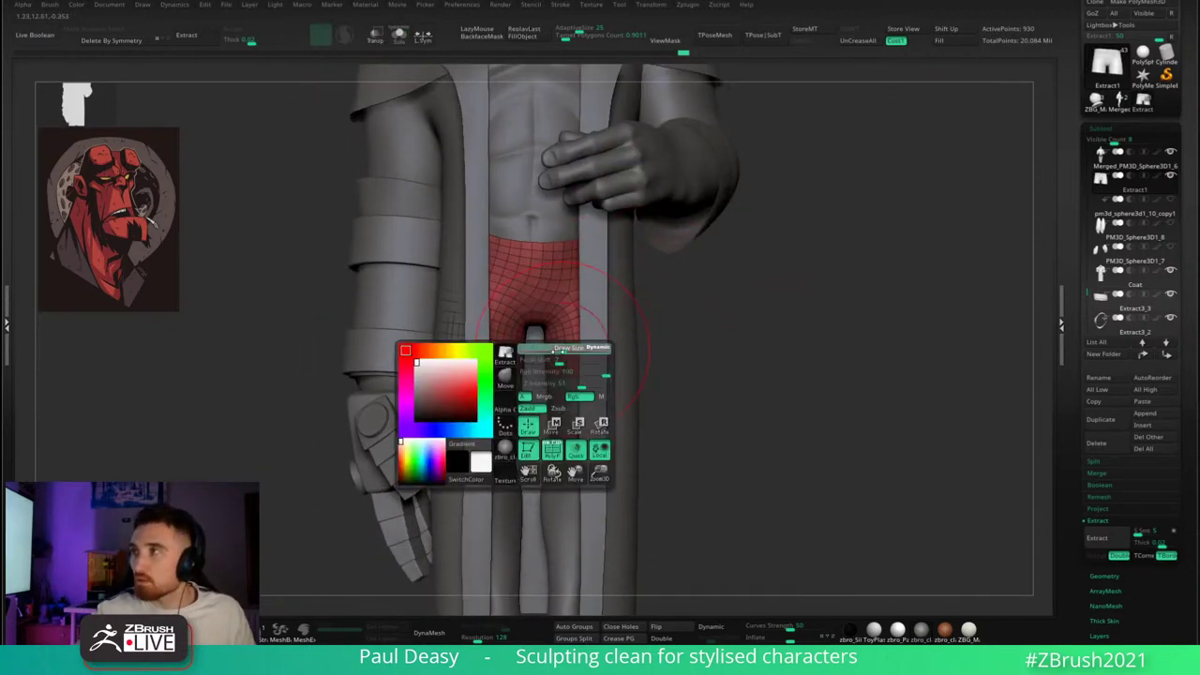
right_click_drag(559, 357, 574, 394, "ctrl")
right_click(577, 375)
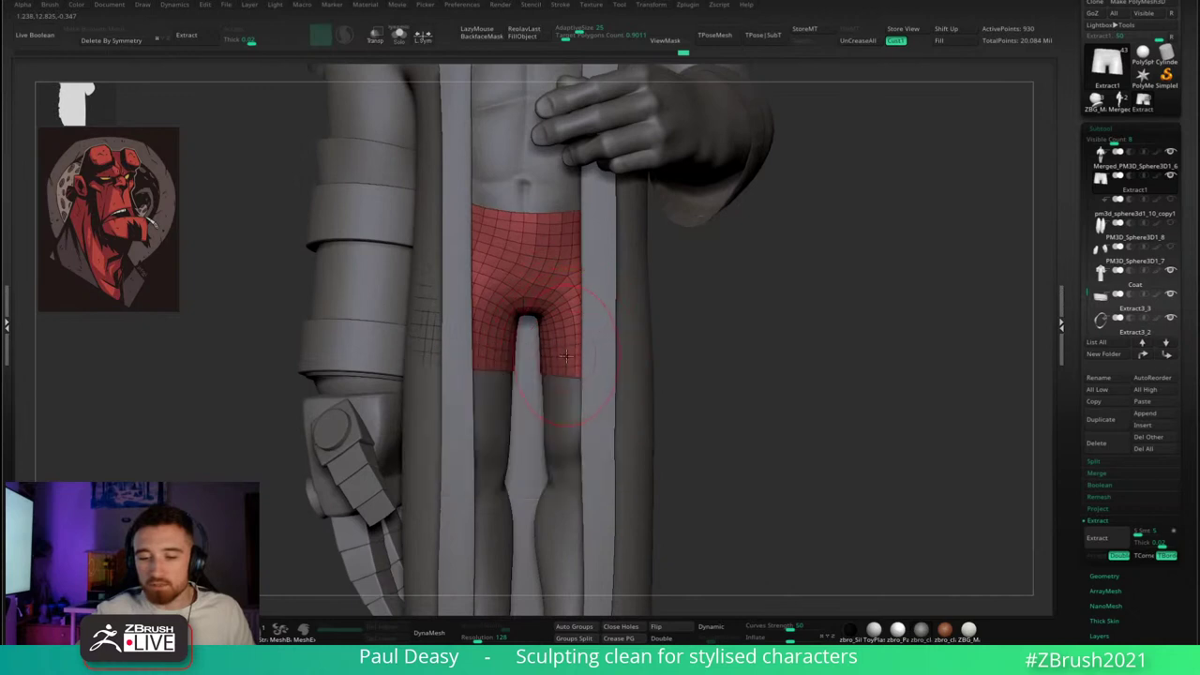
right_click_drag(584, 351, 621, 332)
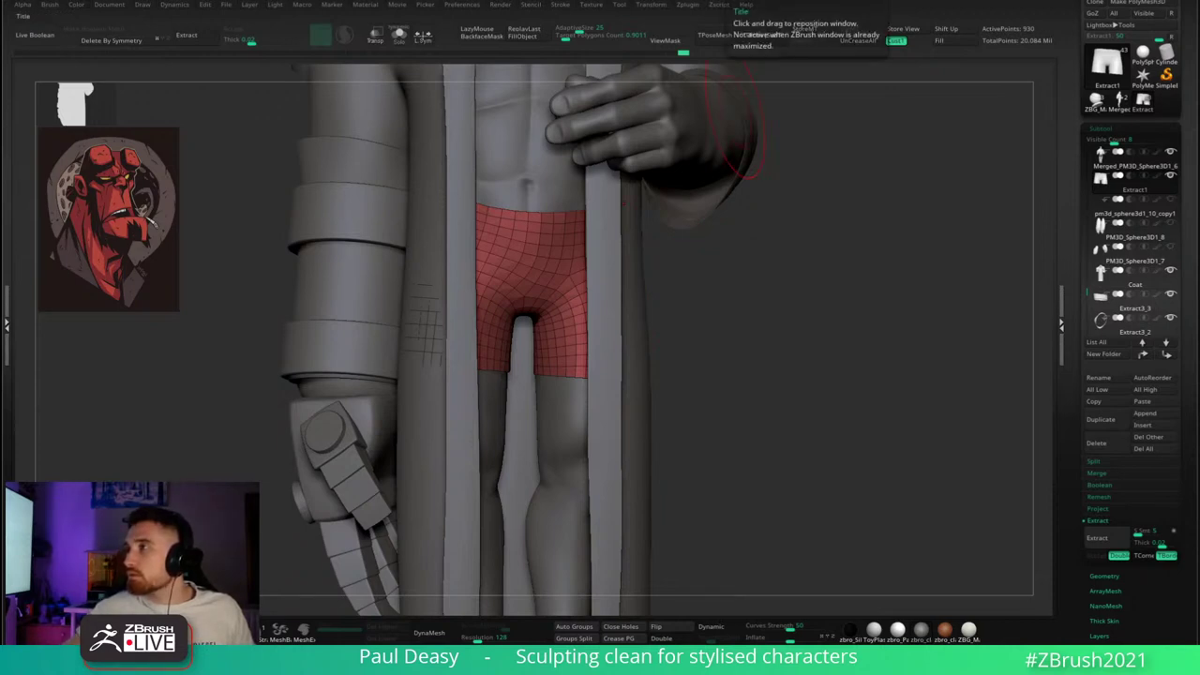
- Switch to the ZModeler brush for polygon editing on the shorts
mouse_move(570, 292)
right_mouse_down()
mouse_move(584, 270)
mouse_move(570, 311)
mouse_move(598, 324)
mouse_move(588, 346)
right_mouse_up()
key("b")
key("z")
key("m")
left_click(594, 362)
- Try to thicken the shorts with ZModeler's Extrude action targeting All Polygons
key("space")
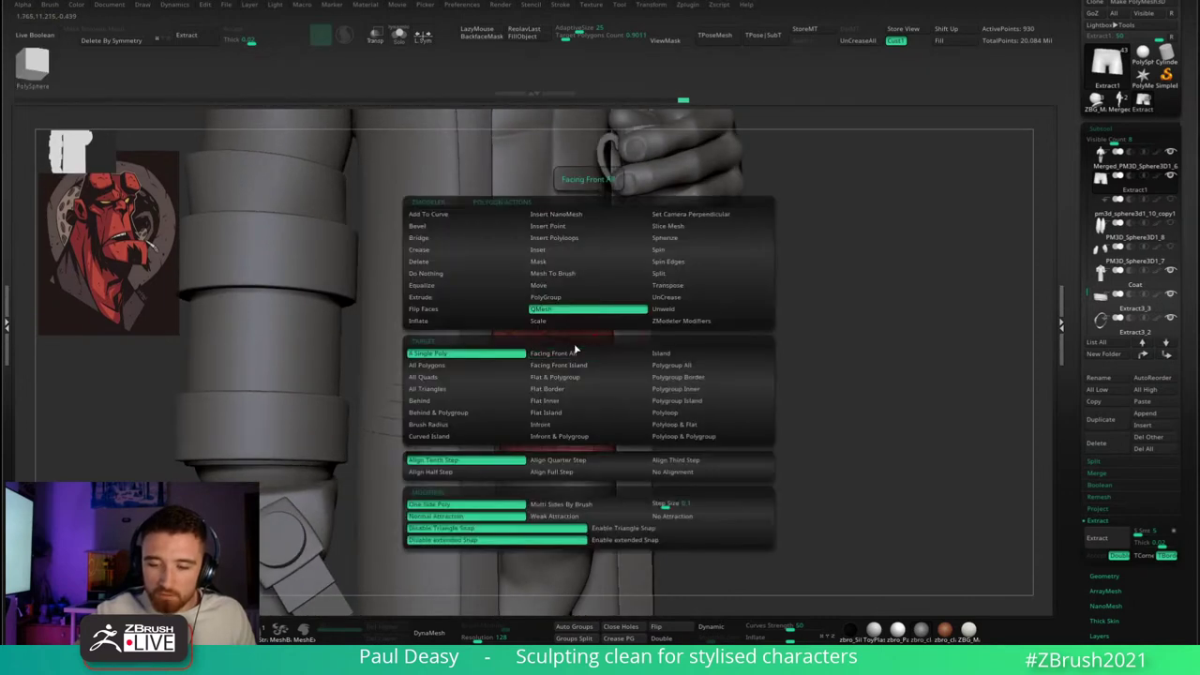
left_click(456, 298)
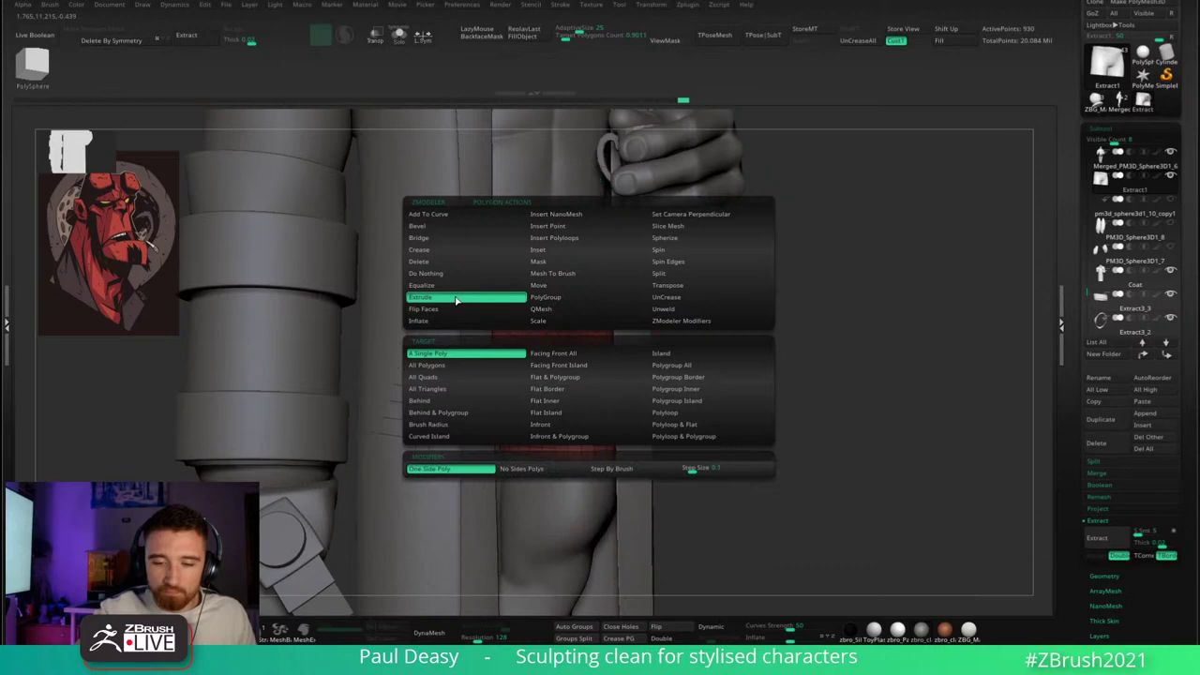
left_click(451, 367)
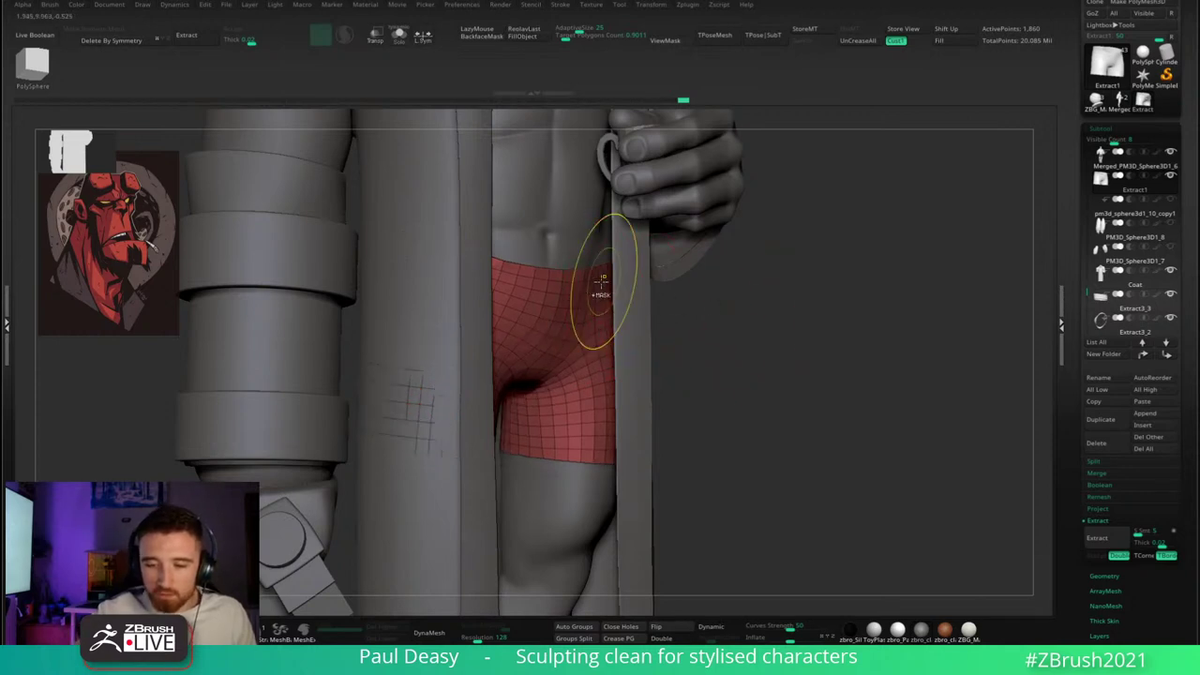
- Isolate the shorts and insert supporting edge loops close to the leg openings and waist with ZModeler
key("s")
right_click_drag(566, 458, 583, 440, "ctrl")
left_click(582, 439)
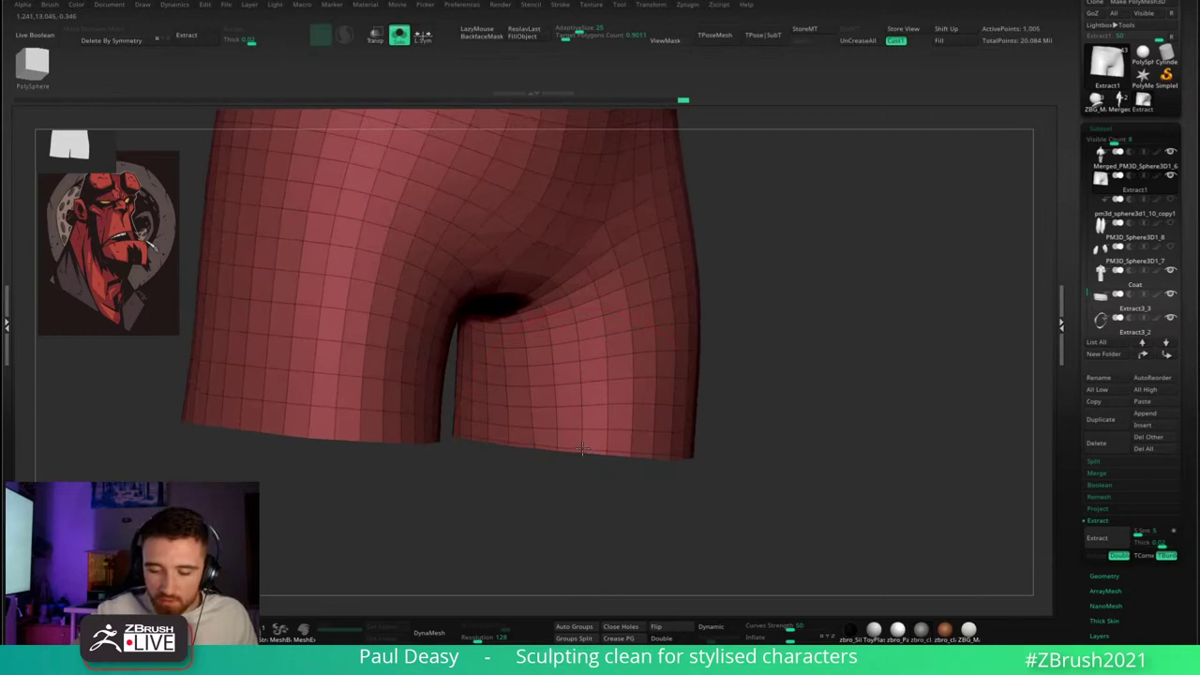
left_click(611, 286)
left_click_drag(611, 286, 620, 292)
mouse_move(630, 290)
right_mouse_down("ctrl")
mouse_move(647, 270)
mouse_move(698, 320)
mouse_move(631, 283)
right_mouse_up("ctrl")
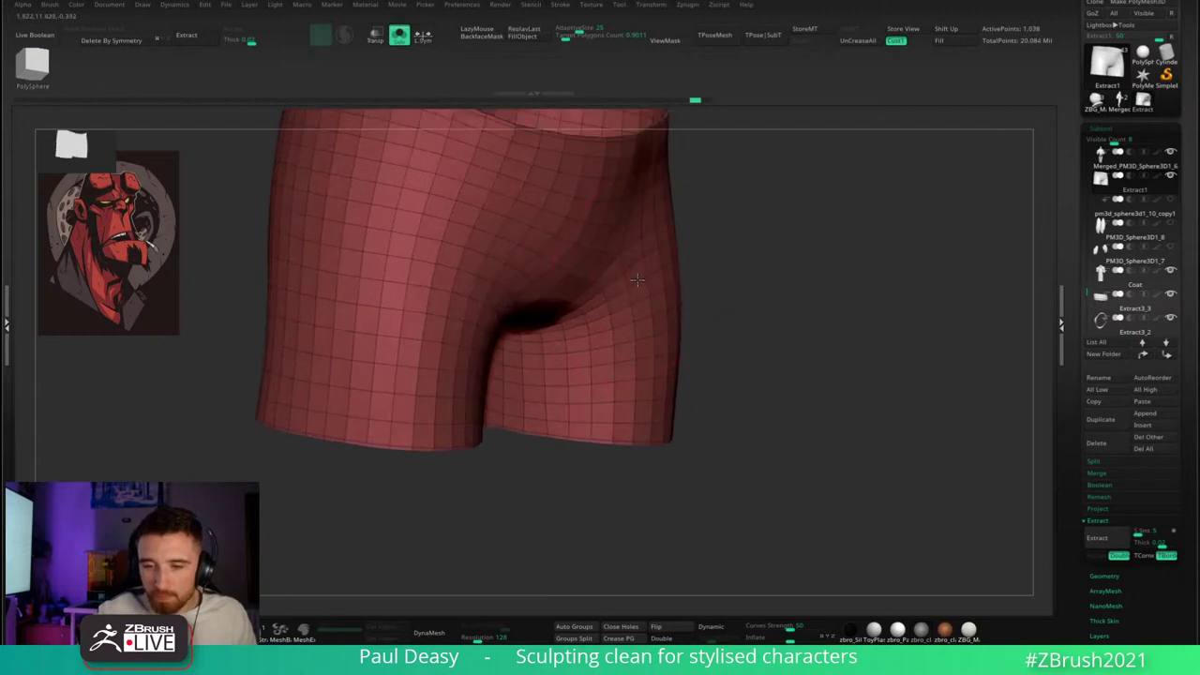
- Bring the rest of the character back into view around the shorts and switch to the Move brush
mouse_move(823, 278)
right_mouse_down("ctrl")
mouse_move(776, 269)
mouse_move(743, 307)
right_mouse_up("ctrl")
key("alt+s")
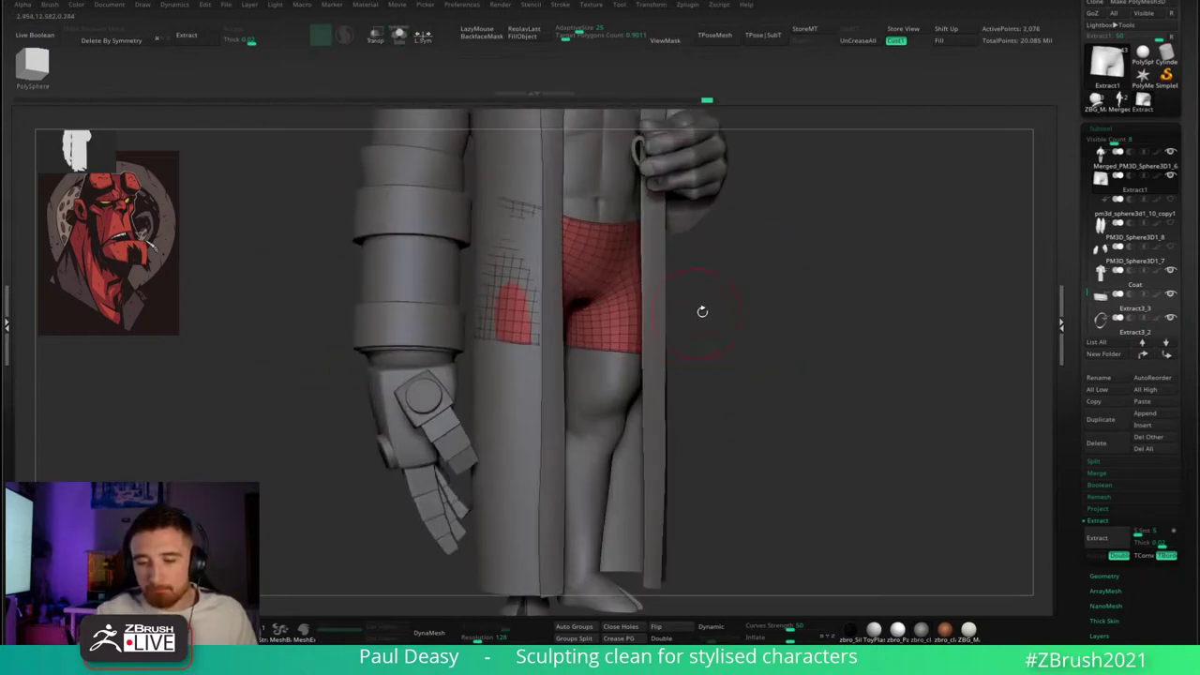
key("b")
key("m")
key("v")
- Frame the view on the coat, turn off the polygon wireframe display, and make the shorts the active subtool again
left_click(513, 298, "alt")
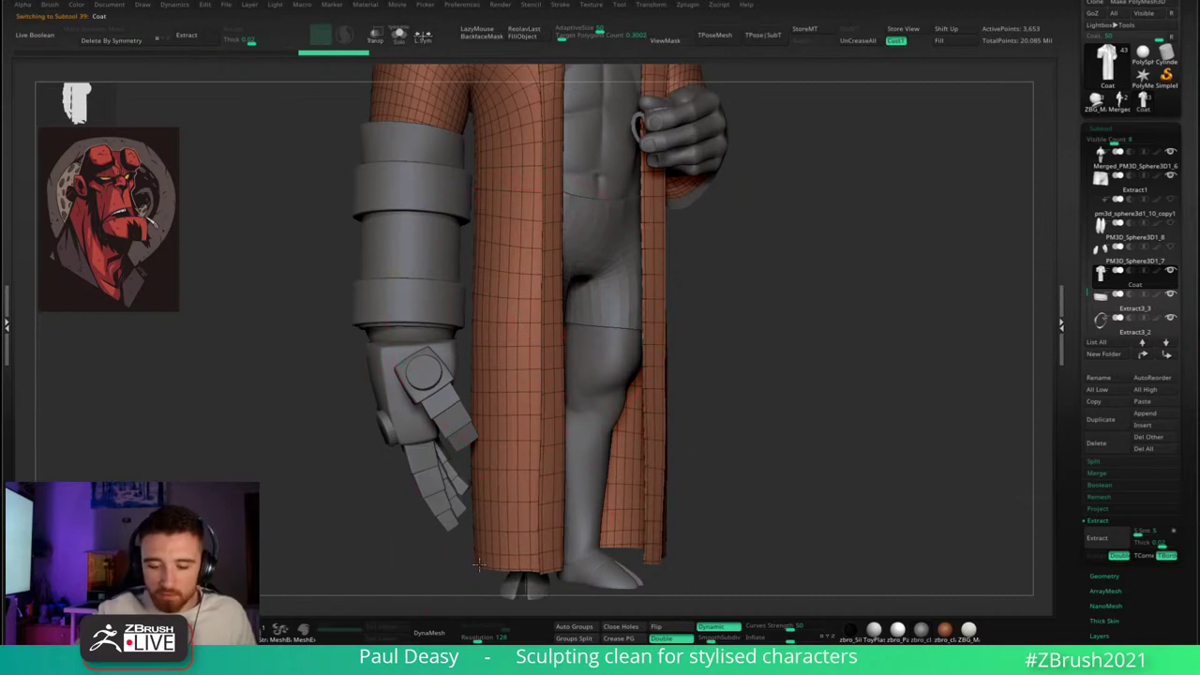
key("f")
left_click_drag(620, 390, 672, 402, "alt")
key("shift+f")
left_click(527, 335, "alt")
key("space")
mouse_move(527, 335)
right_mouse_down("alt")
mouse_move(543, 352)
mouse_move(550, 331)
mouse_move(563, 361)
right_mouse_up("alt")
key("space")
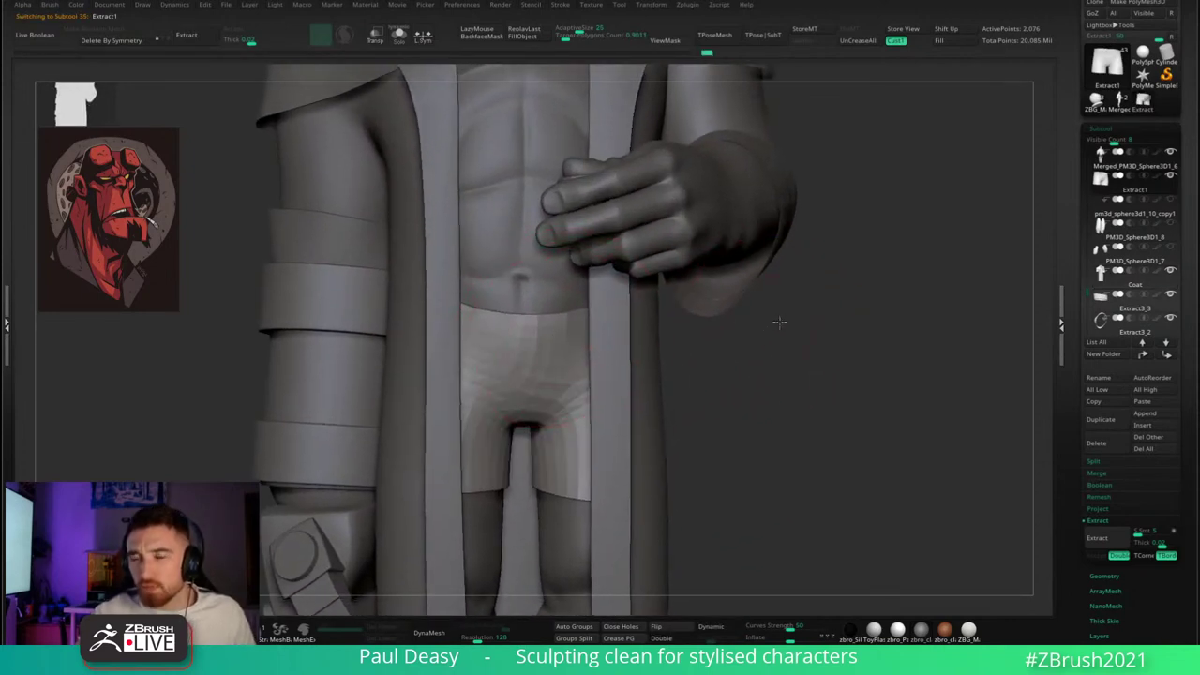
- Examine how the shorts sit on the body inside the open coat, adjusting the brush size
left_click_drag(779, 327, 775, 326)
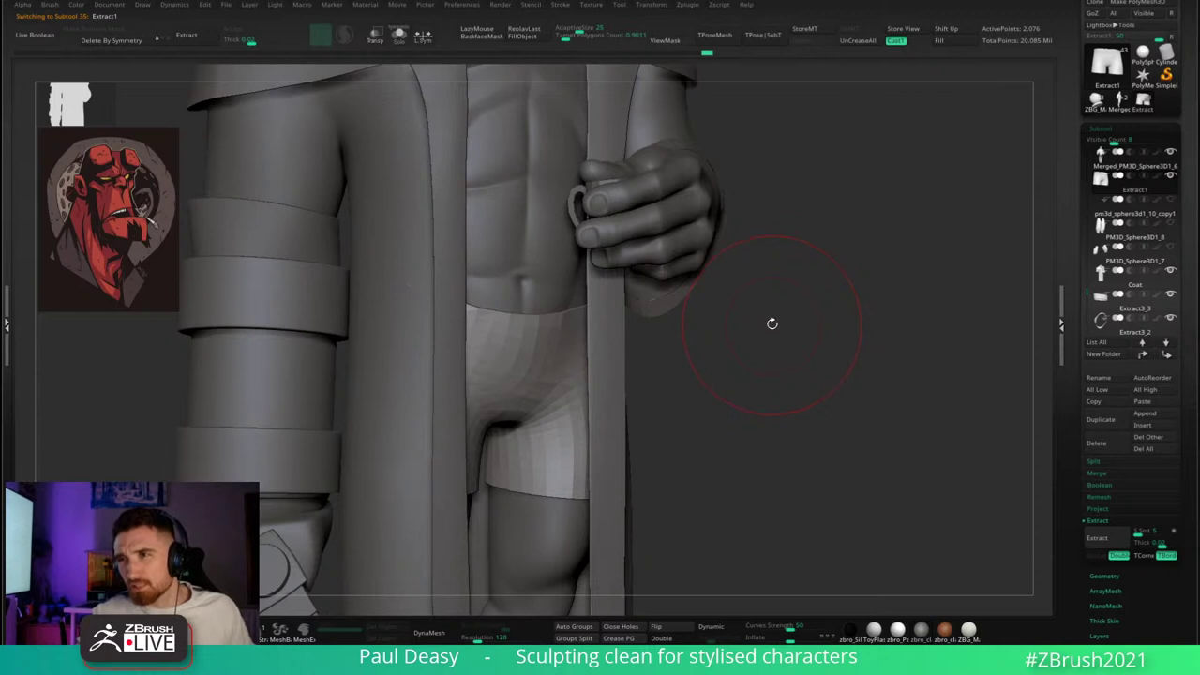
left_click_drag(772, 324, 784, 302)
key("space")
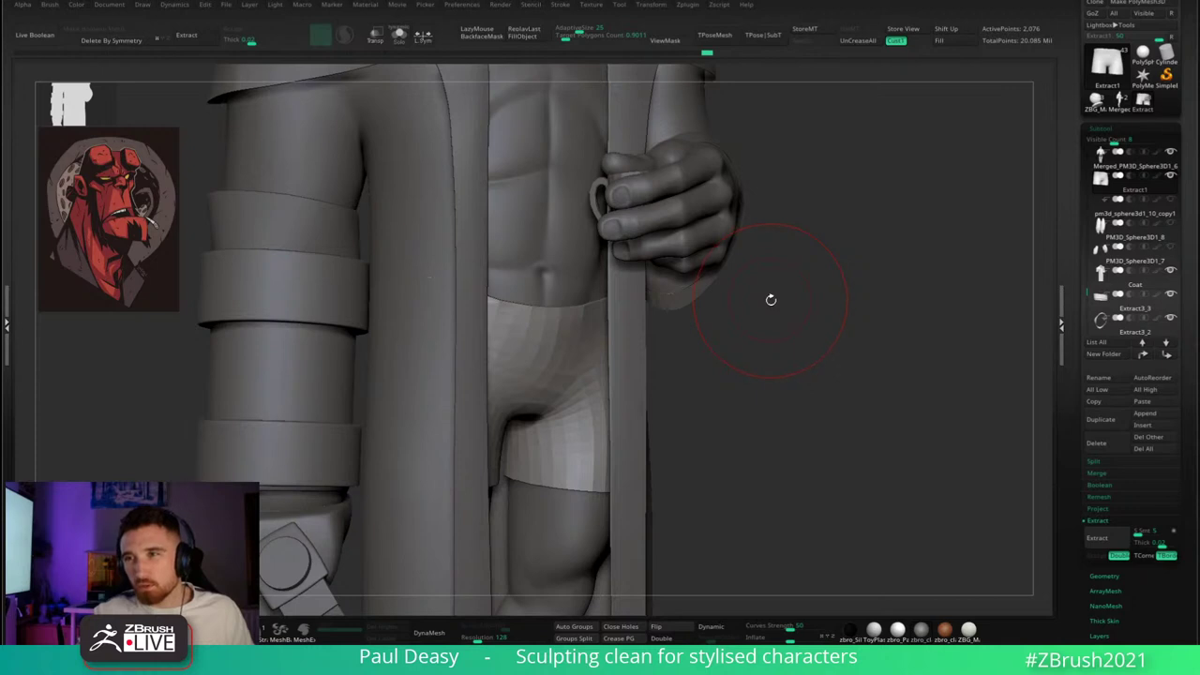
key("s")
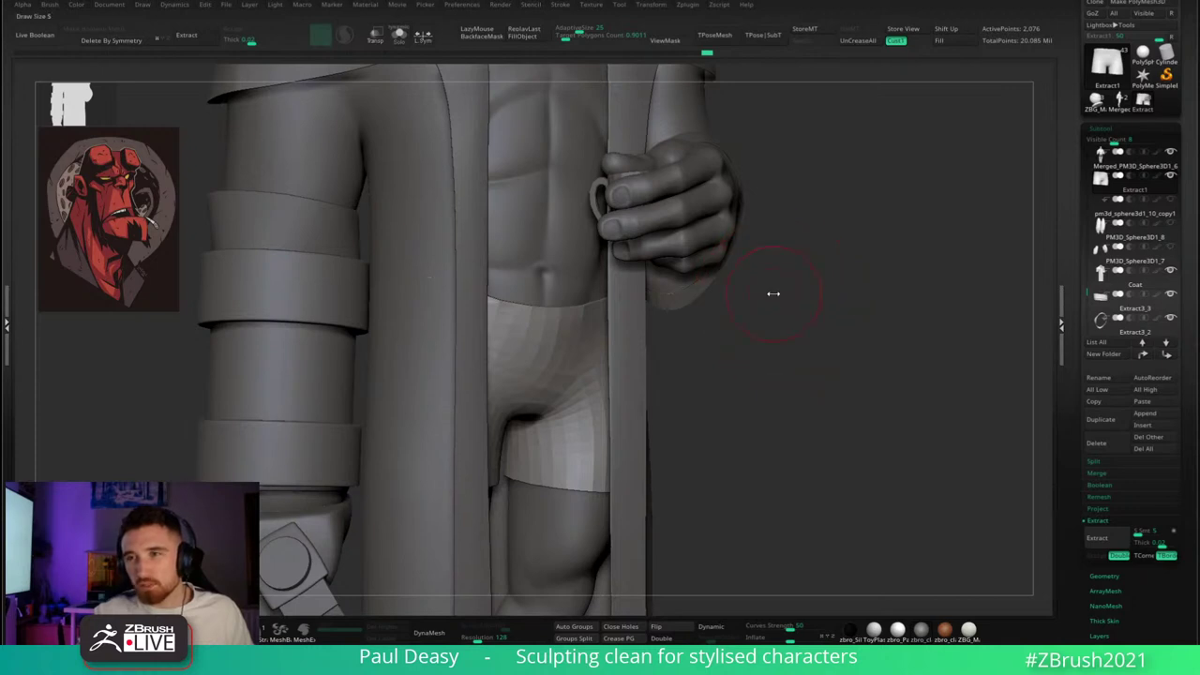
right_click_drag(774, 286, 779, 300, "alt")
right_click(776, 298)
key("space")
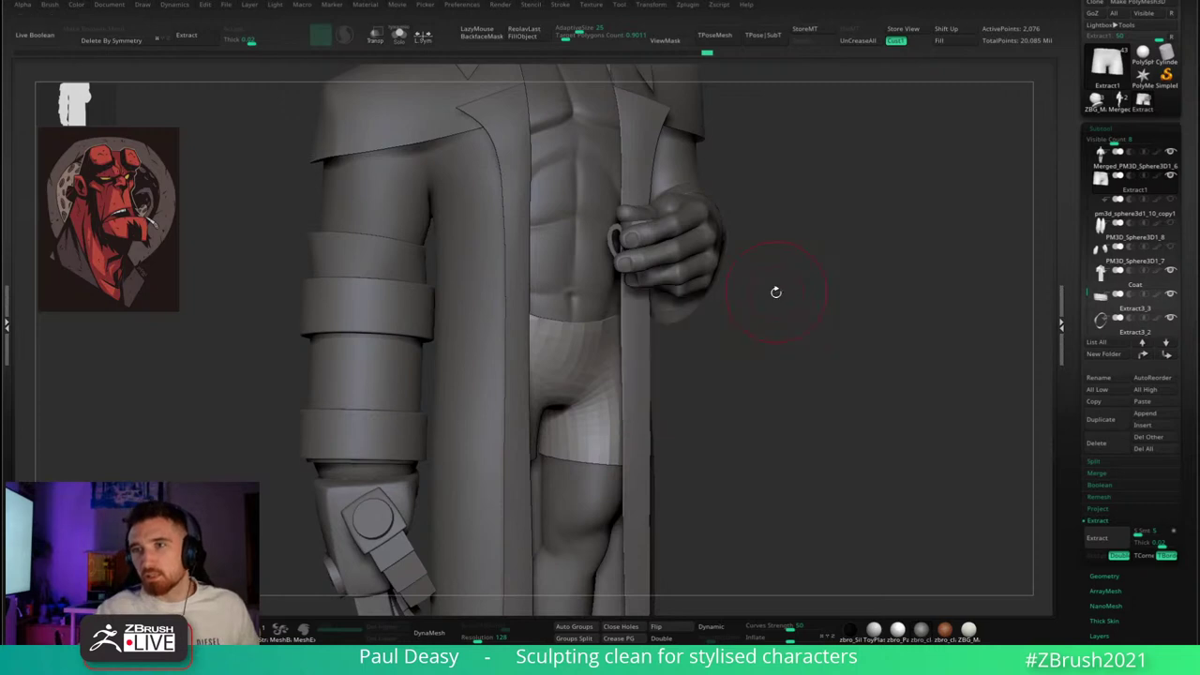
left_click_drag(769, 289, 713, 316, "alt")
key("space")
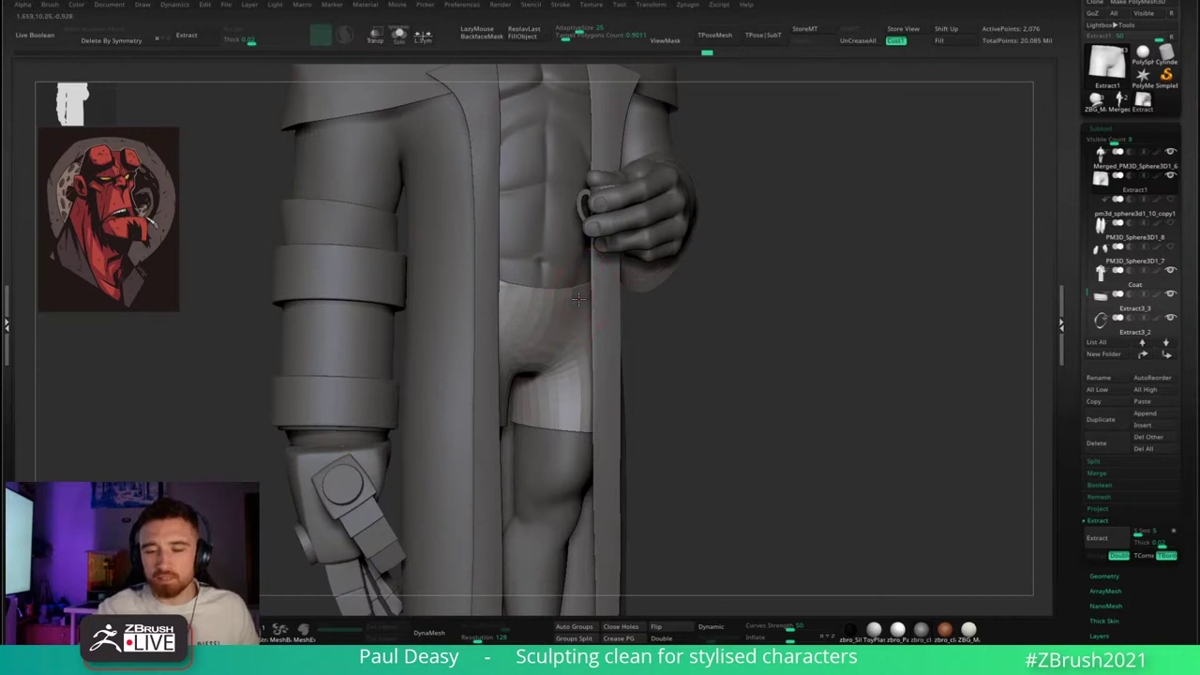
- Reshape the front waistline of the shorts against the abdomen with the Move brush, resizing the brush as needed
mouse_move(705, 300)
left_mouse_down()
mouse_move(673, 301)
mouse_move(711, 296)
left_mouse_up()
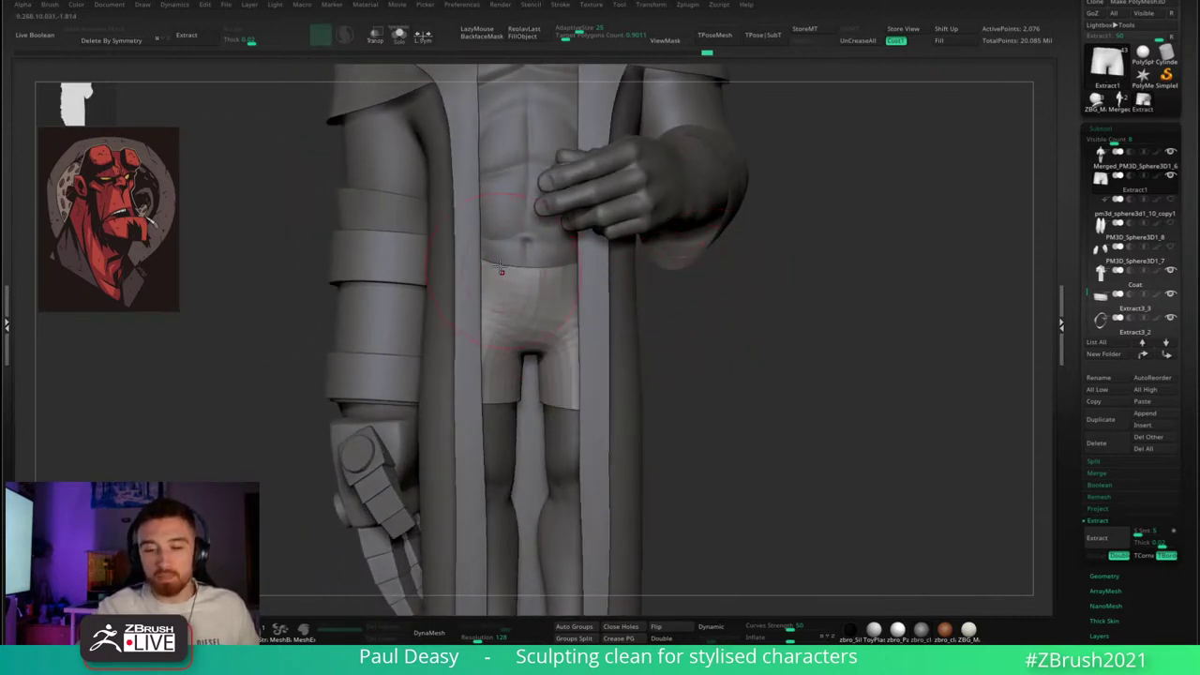
right_click_drag(501, 268, 443, 274)
right_click_drag(552, 261, 547, 304)
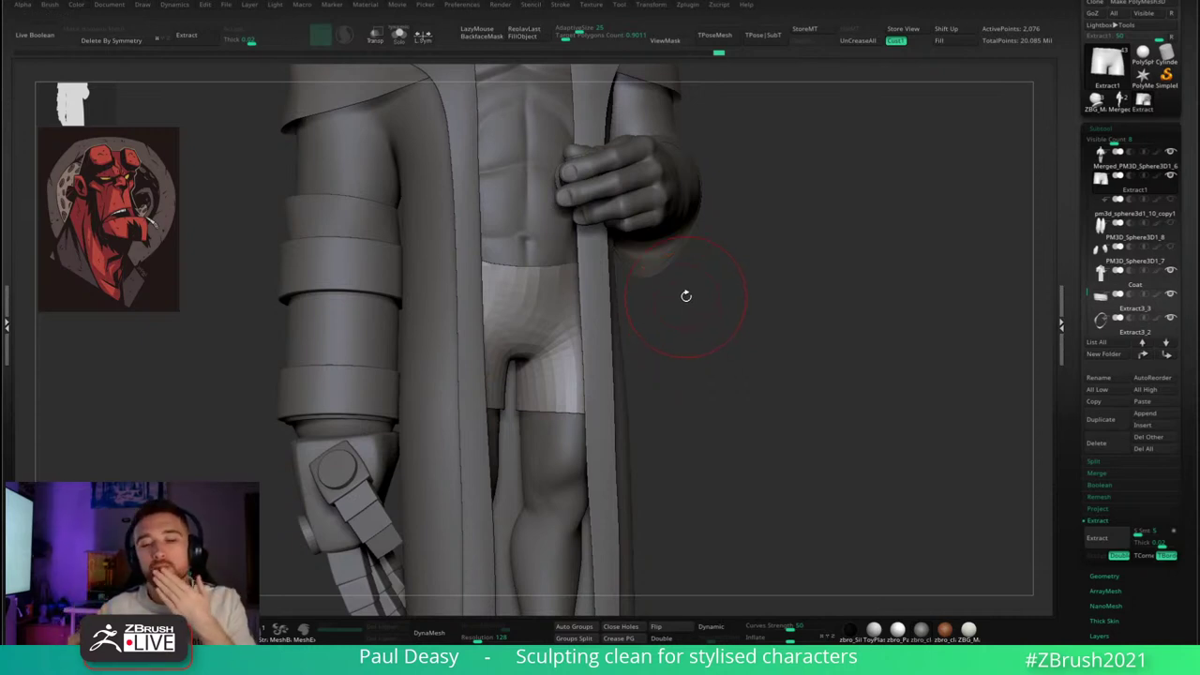
key("space")
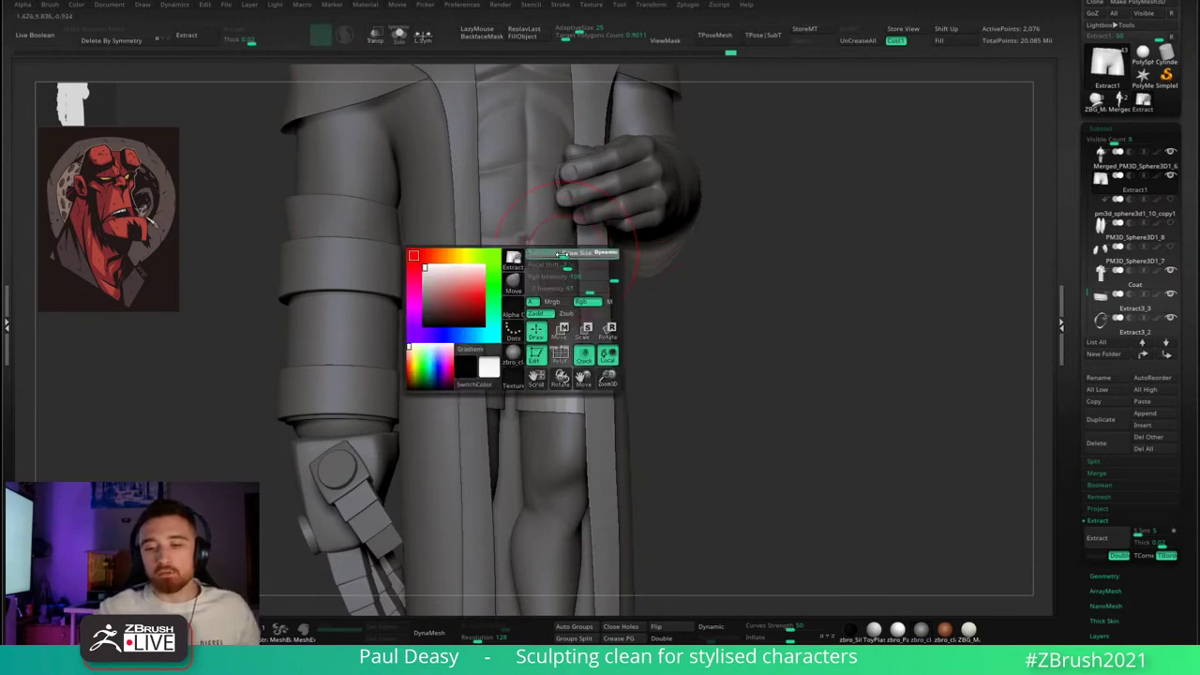
right_click_drag(528, 262, 483, 245)
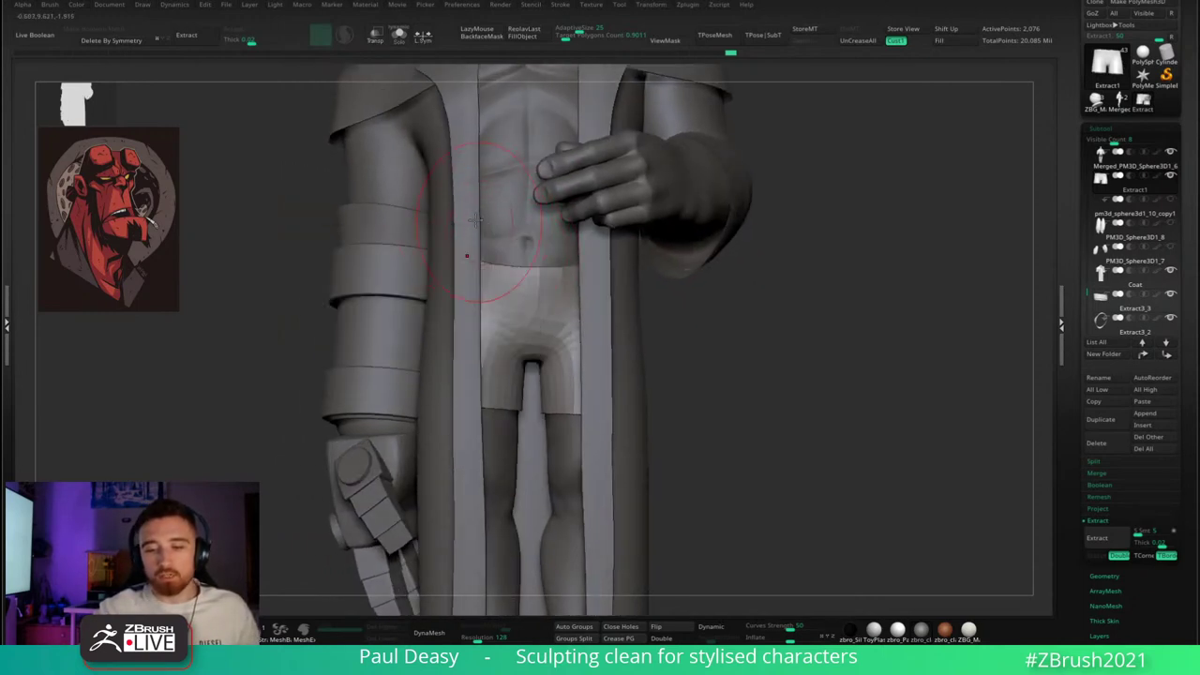
key("space")
left_click_drag(531, 249, 532, 265)
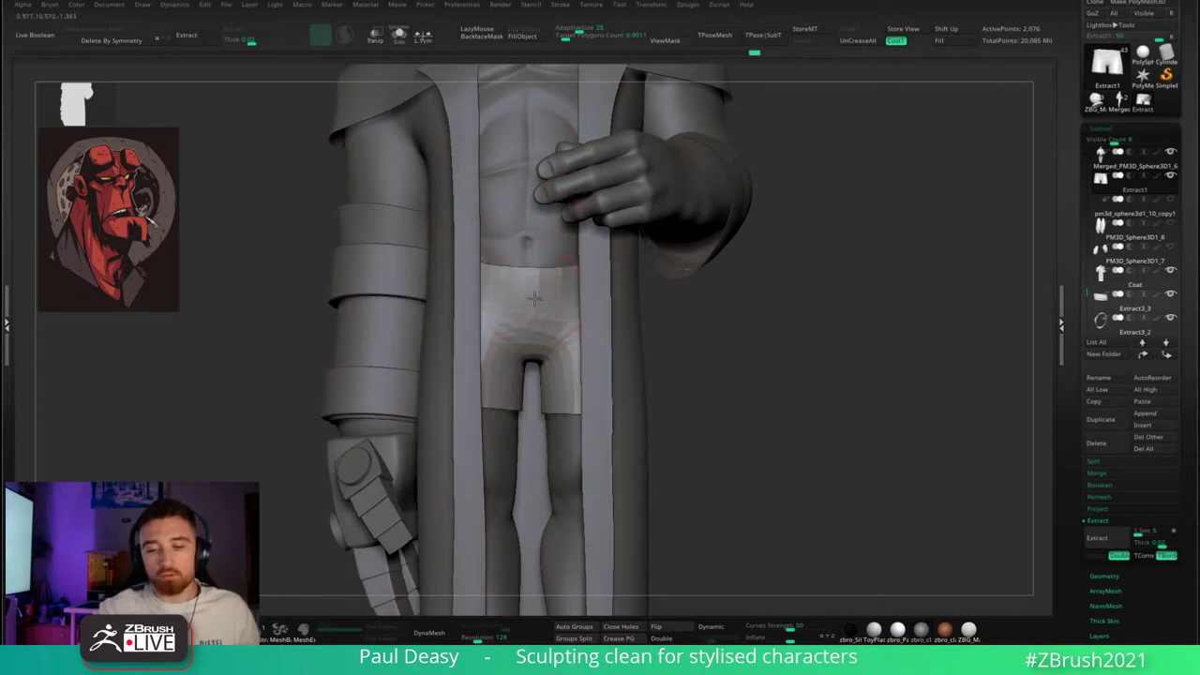
key("d")
right_click_drag(491, 314, 532, 302)
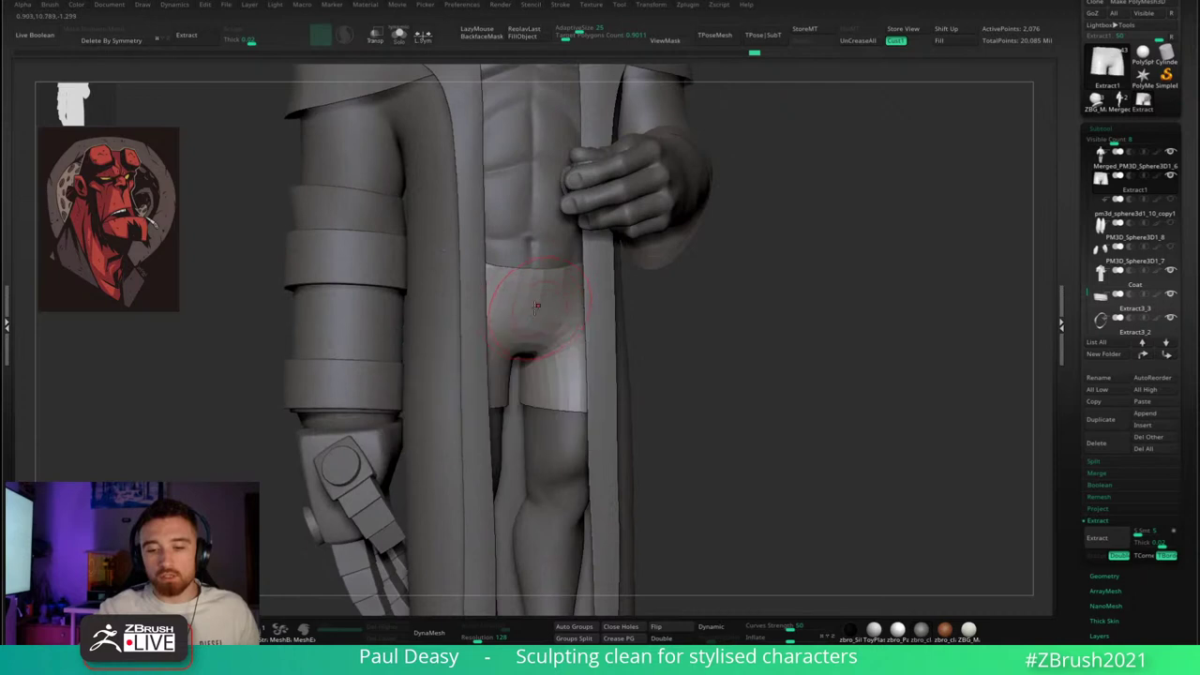
- Compare the coat with the shorts, then reselect the shorts and pull the middle of their waistline slightly down with the Move brush
left_click(445, 250, "alt")
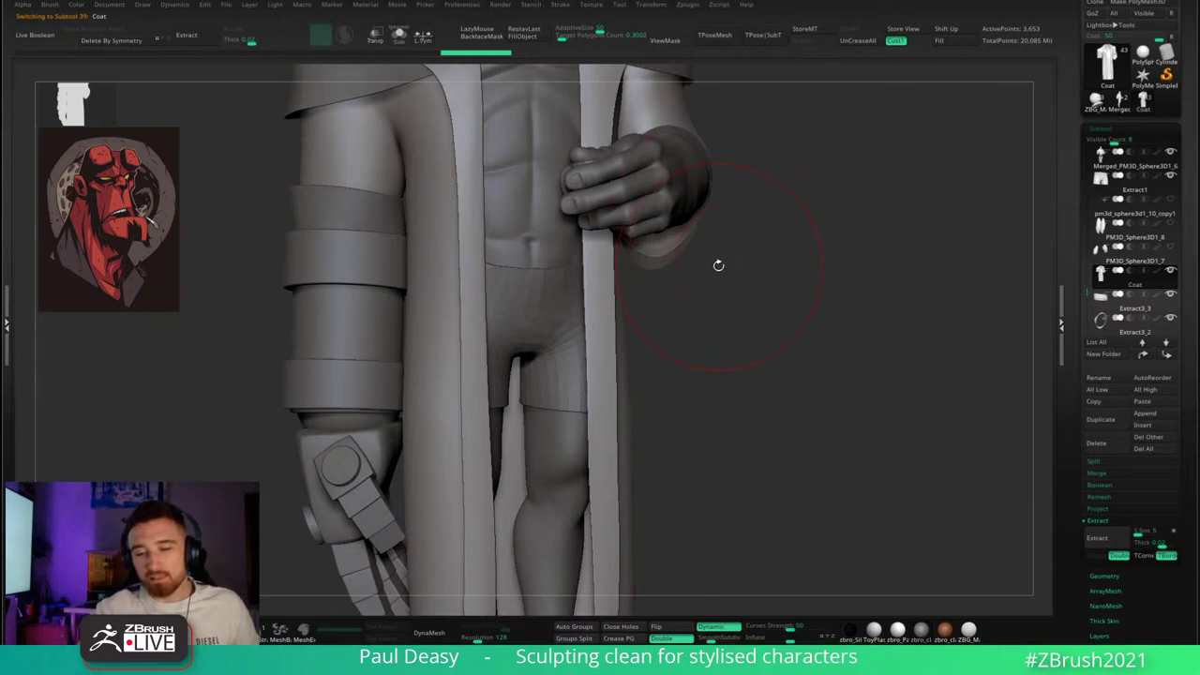
left_click_drag(718, 265, 692, 267)
key("space")
left_click(560, 293, "alt")
key("space")
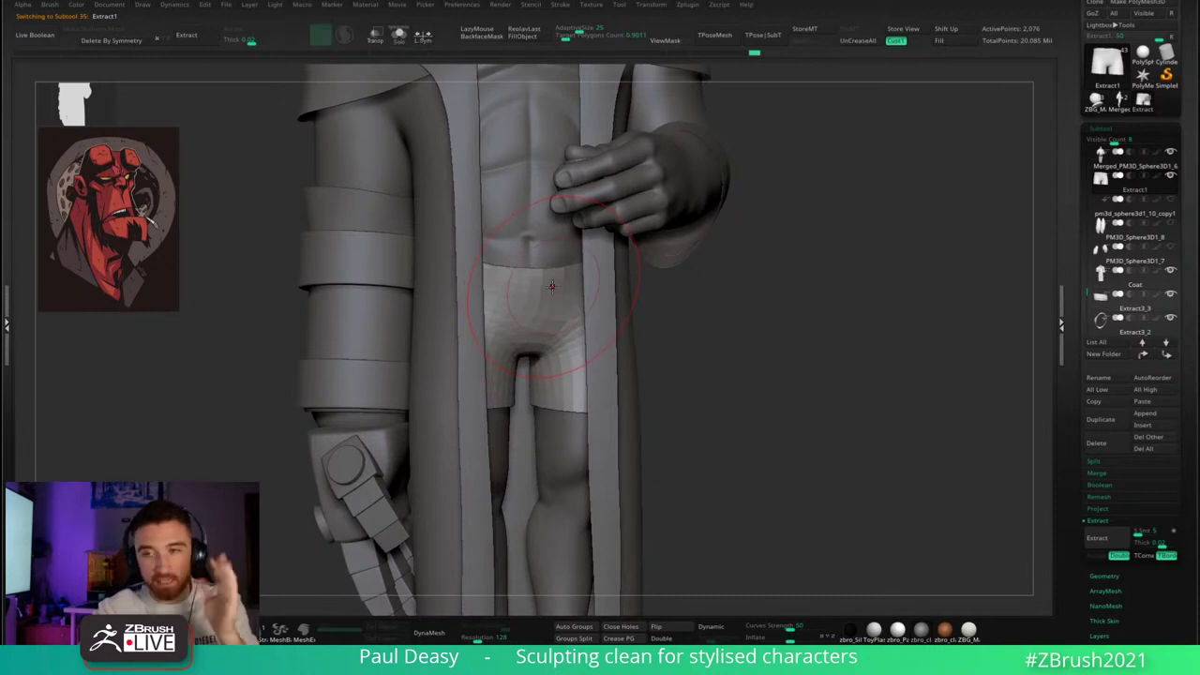
right_click_drag(549, 286, 544, 265)
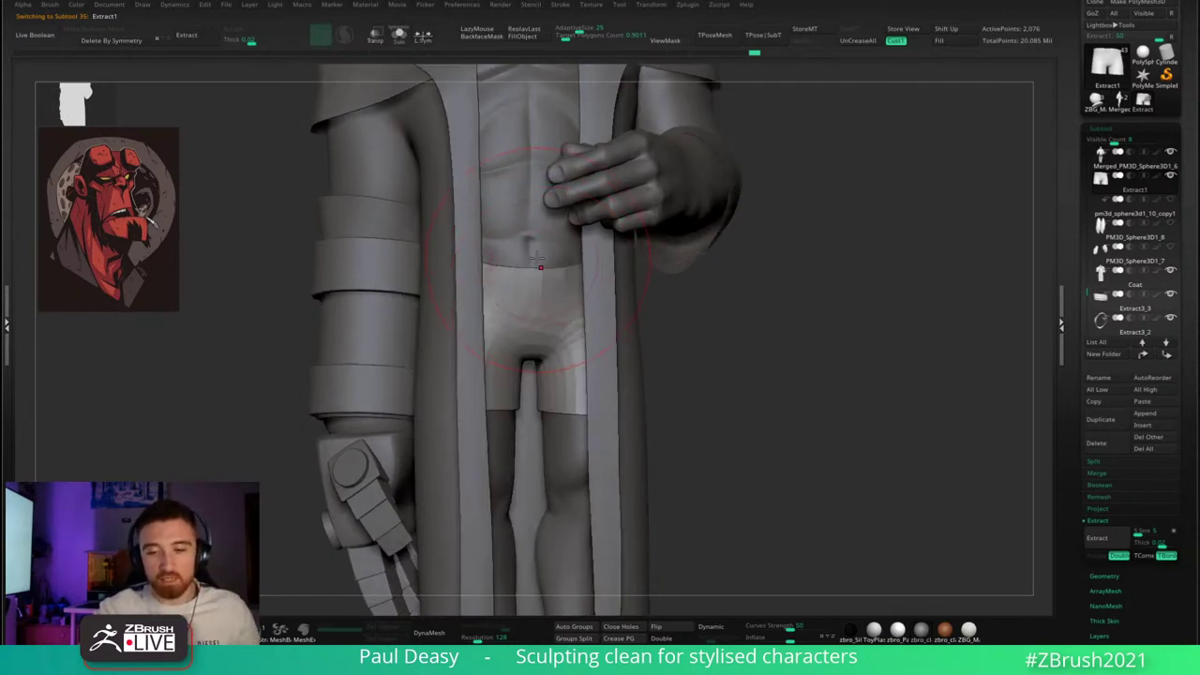
left_click_drag(543, 265, 538, 259)
right_click(538, 258)
right_click_drag(538, 255, 548, 310)
left_click_drag(542, 293, 542, 295)
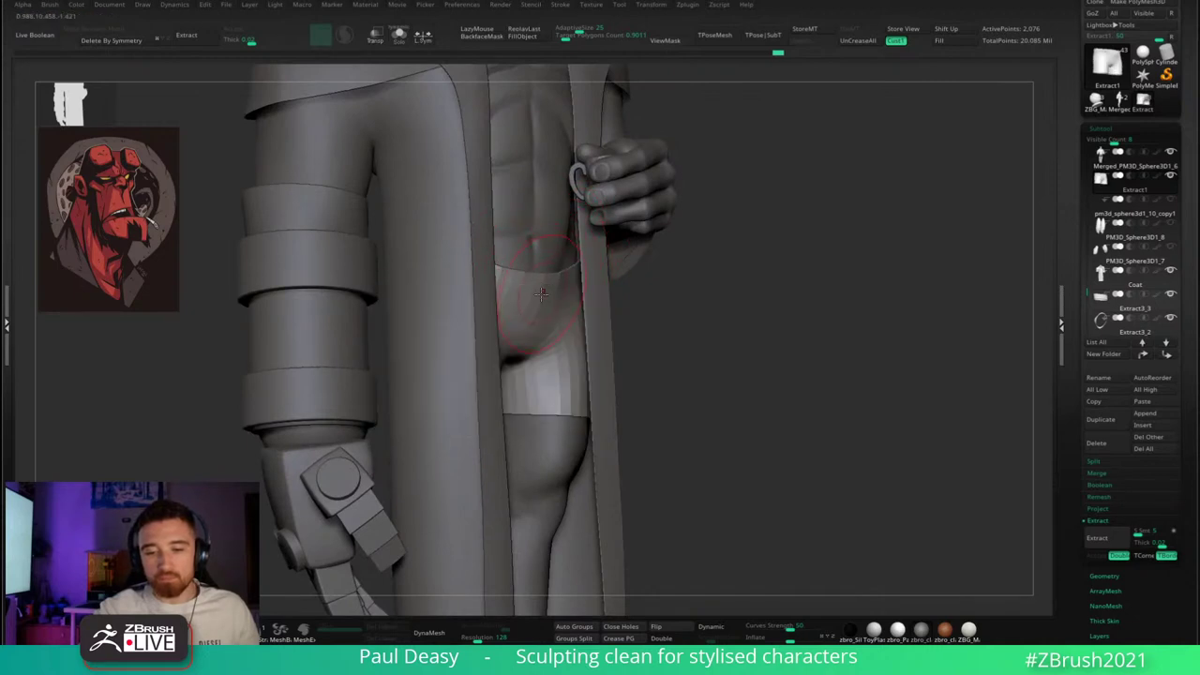
- Resize the Move brush and even out the lowered waistline across the front of the shorts
left_click_drag(659, 281, 511, 351)
key("space")
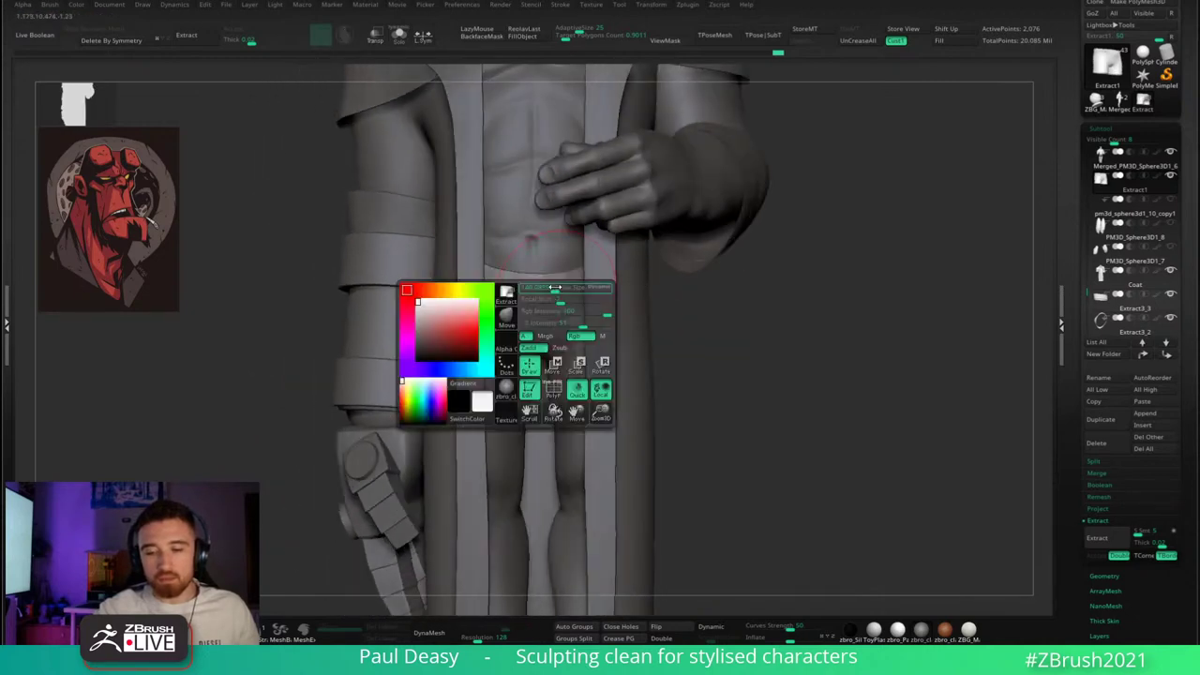
left_click_drag(531, 290, 502, 285)
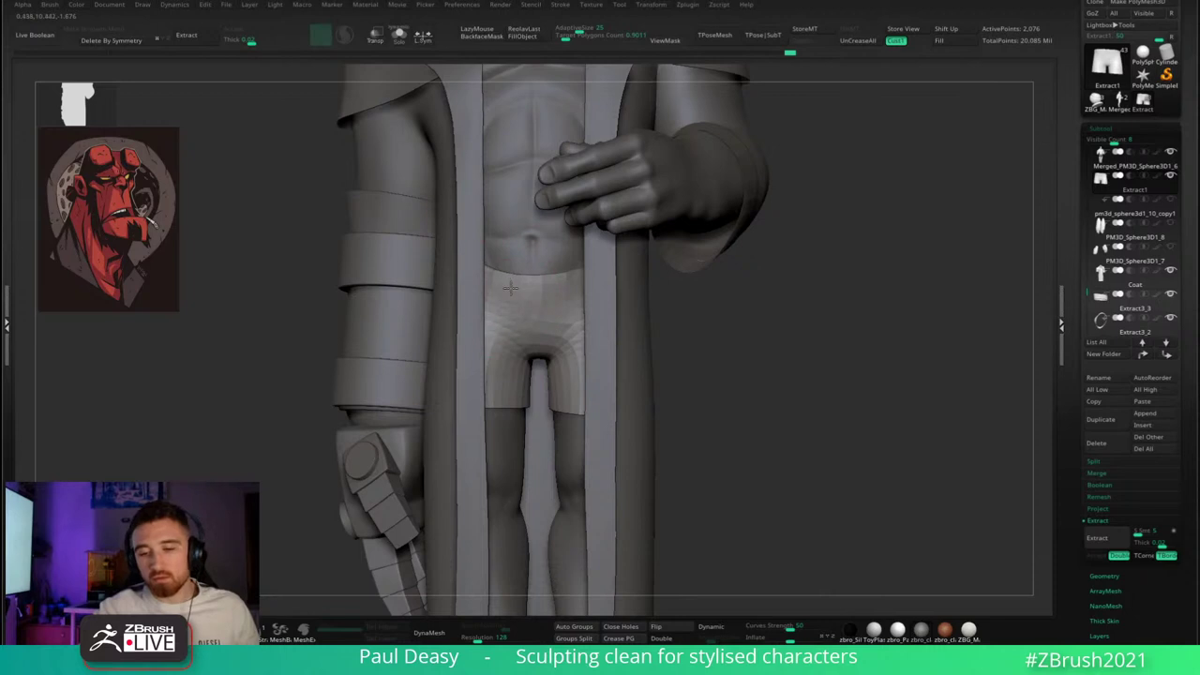
right_click_drag(540, 294, 553, 284)
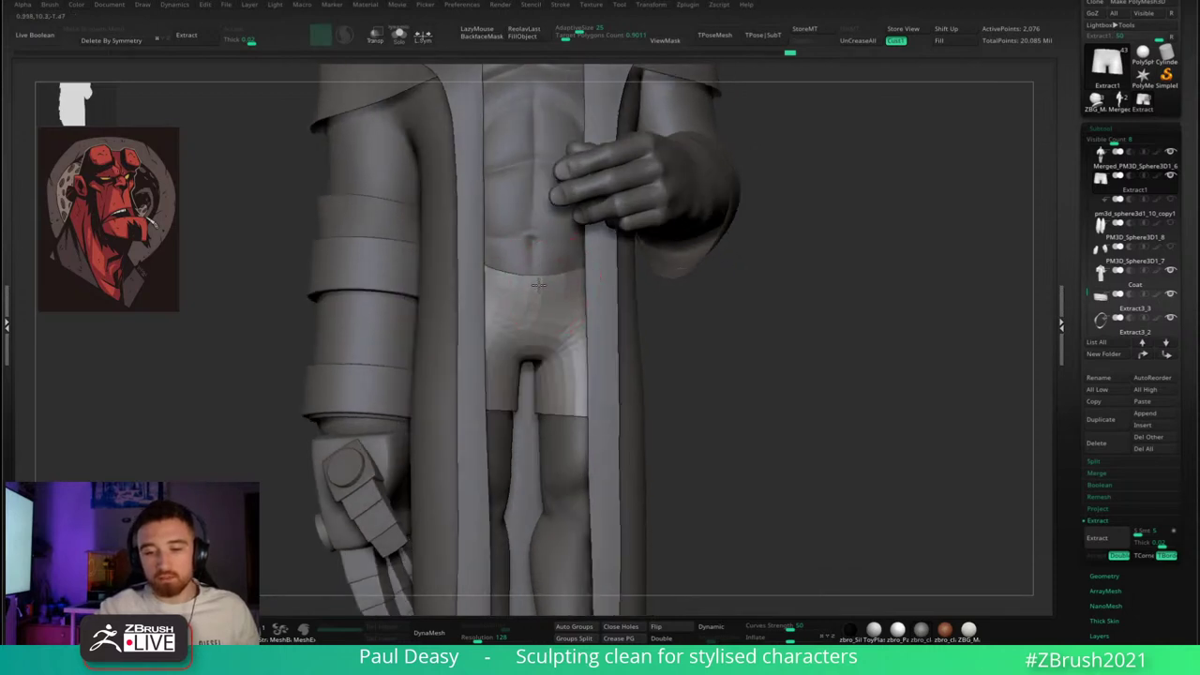
left_click_drag(538, 285, 556, 287)
mouse_move(692, 305)
left_mouse_down()
mouse_move(739, 311)
mouse_move(714, 295)
left_mouse_up()
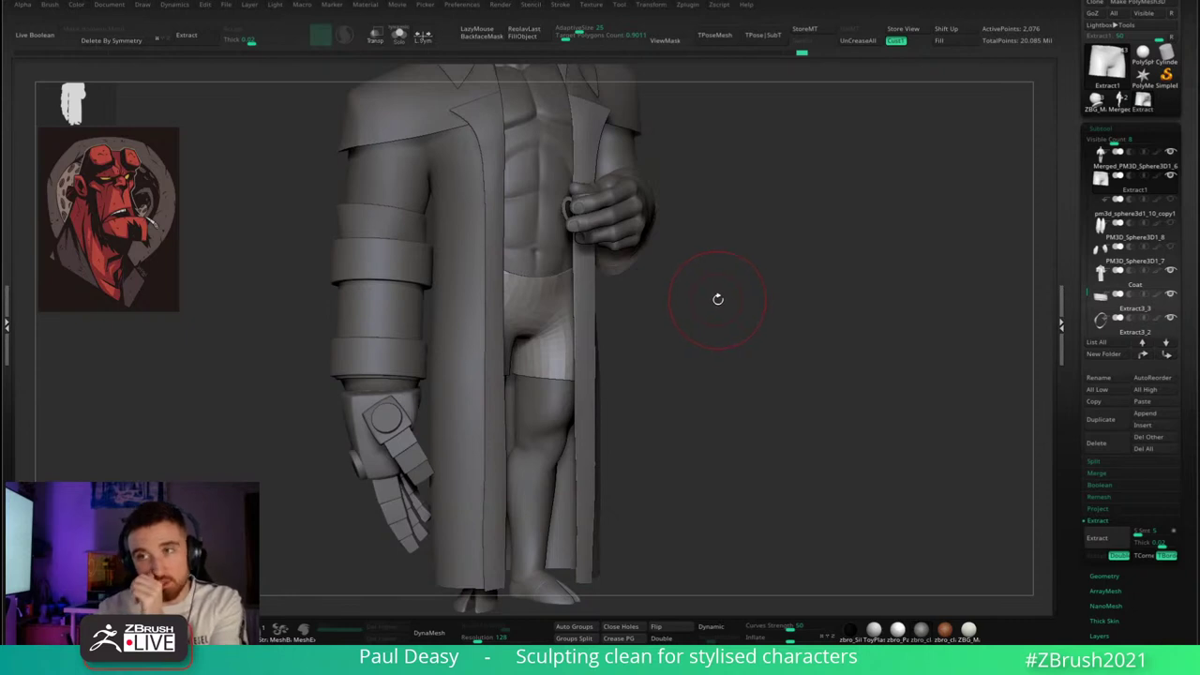
key("space")
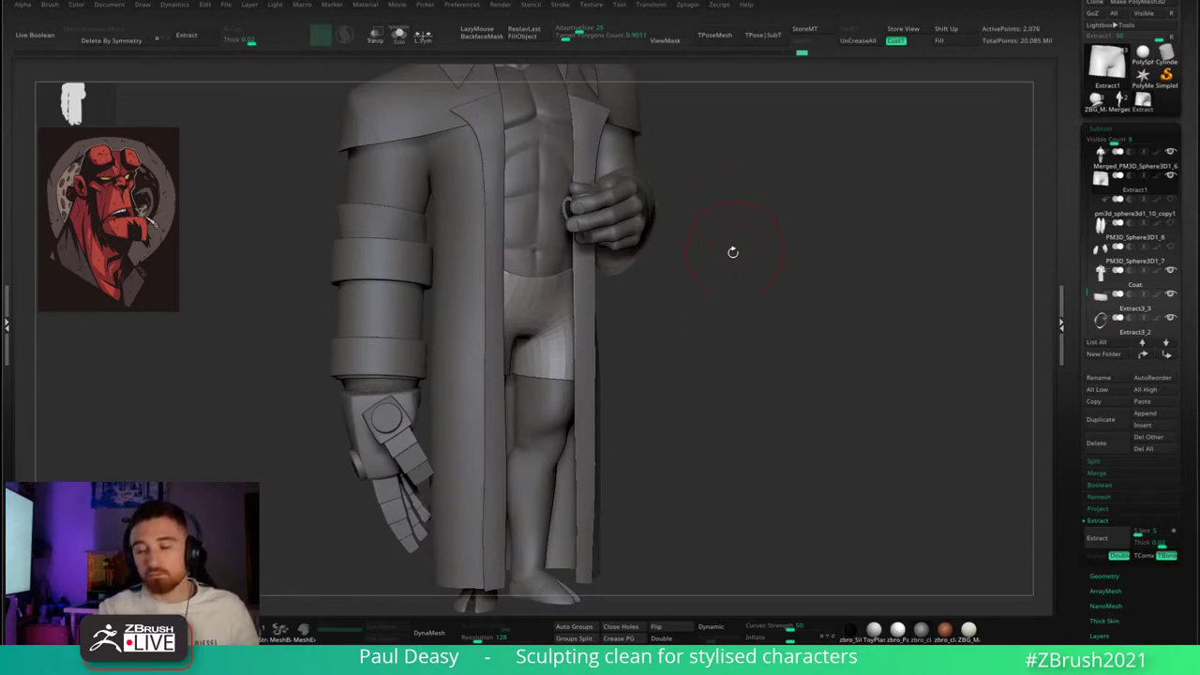
key("space")
key("space")
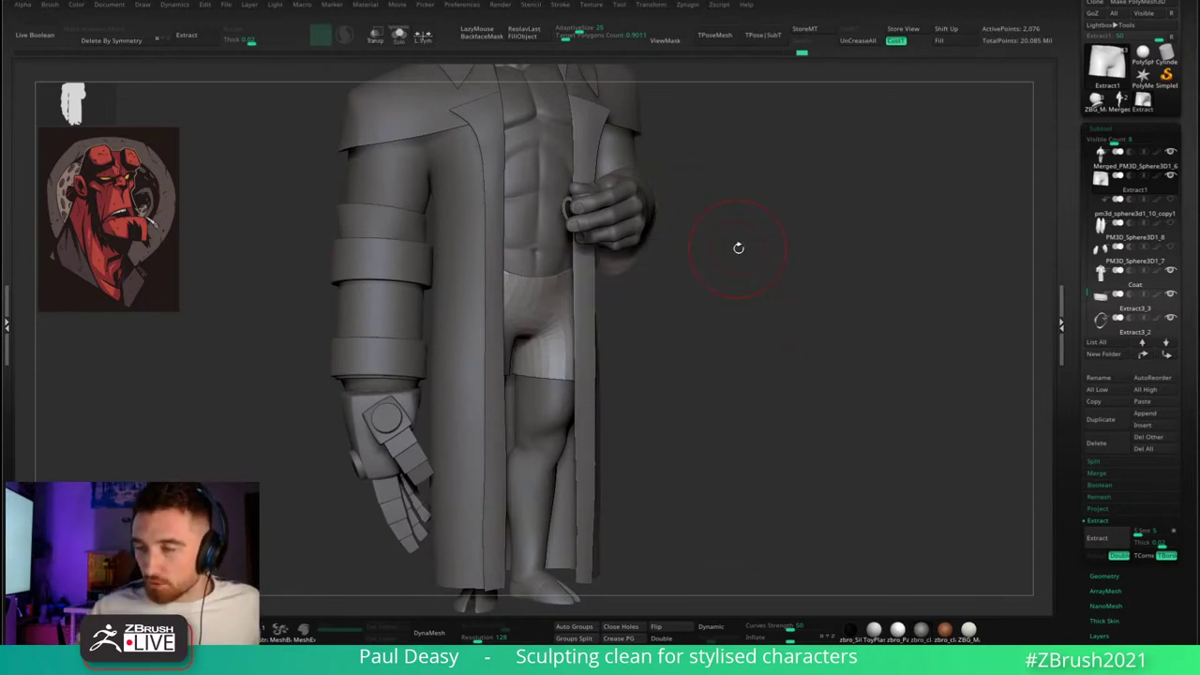
- Select the coat and examine its side and upper back, including where it meets the shoulder cape
left_click_drag(739, 260, 703, 275)
mouse_move(634, 272)
right_mouse_down()
mouse_move(525, 272)
mouse_move(539, 251)
mouse_move(670, 290)
mouse_move(669, 257)
mouse_move(691, 378)
right_mouse_up()
left_click(618, 413, "alt")
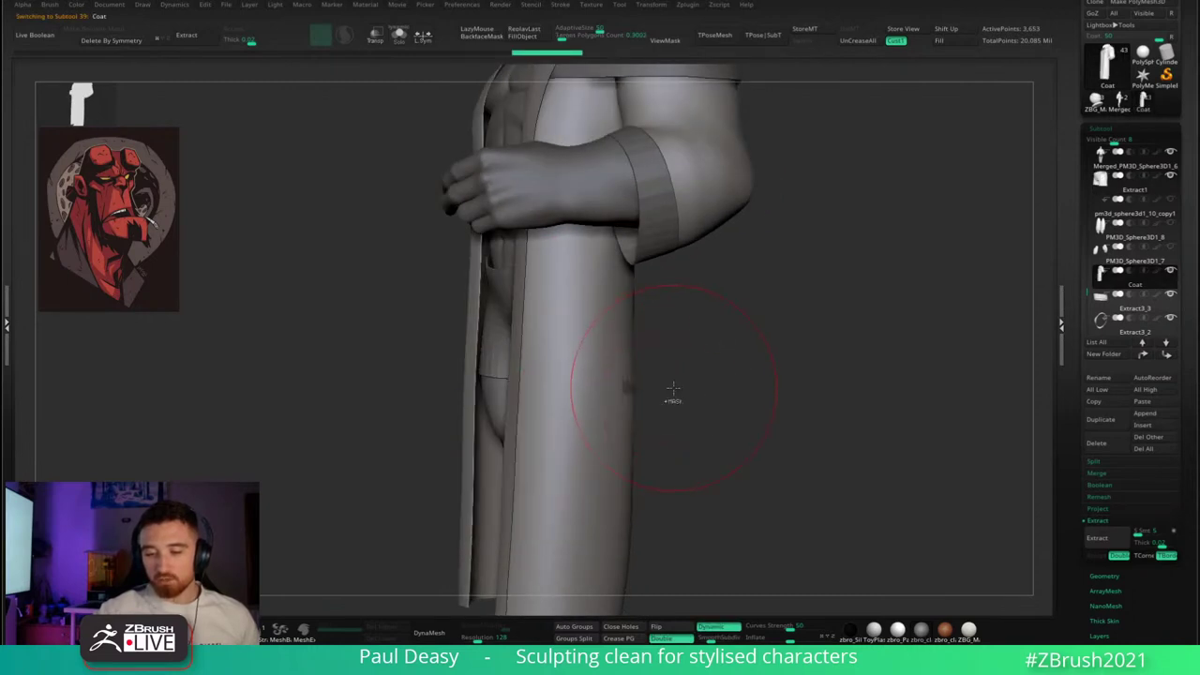
key("f")
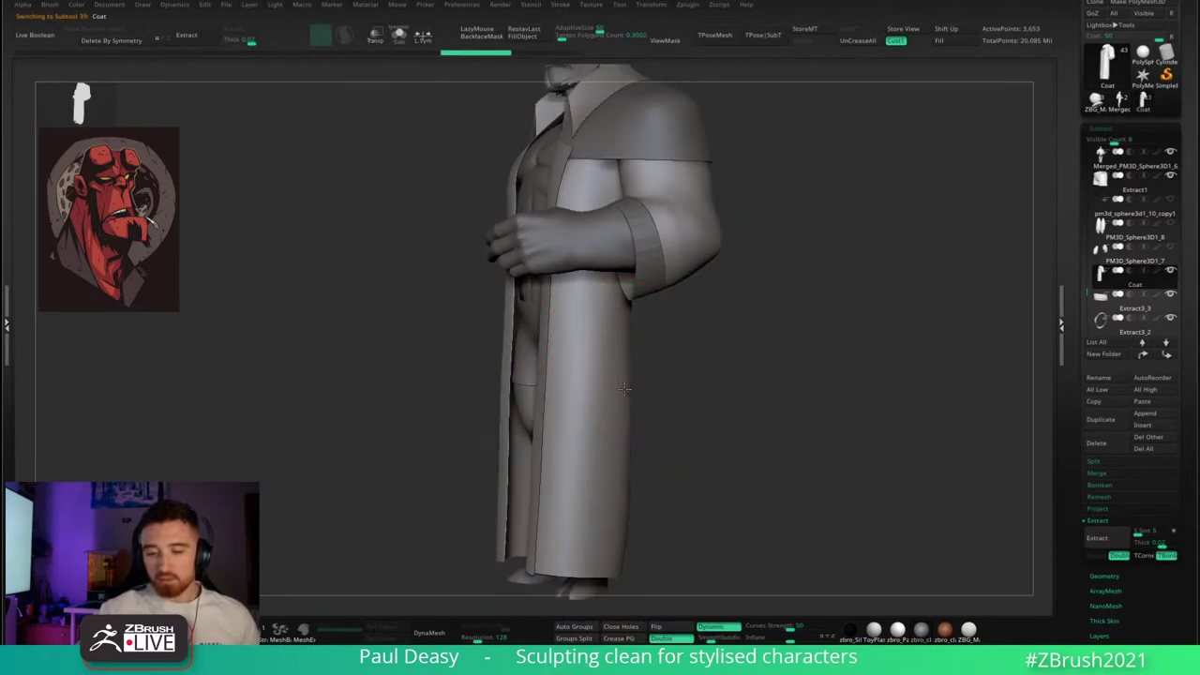
mouse_move(624, 388)
left_mouse_down()
mouse_move(665, 422)
mouse_move(637, 343)
mouse_move(684, 308)
mouse_move(661, 269)
left_mouse_up()
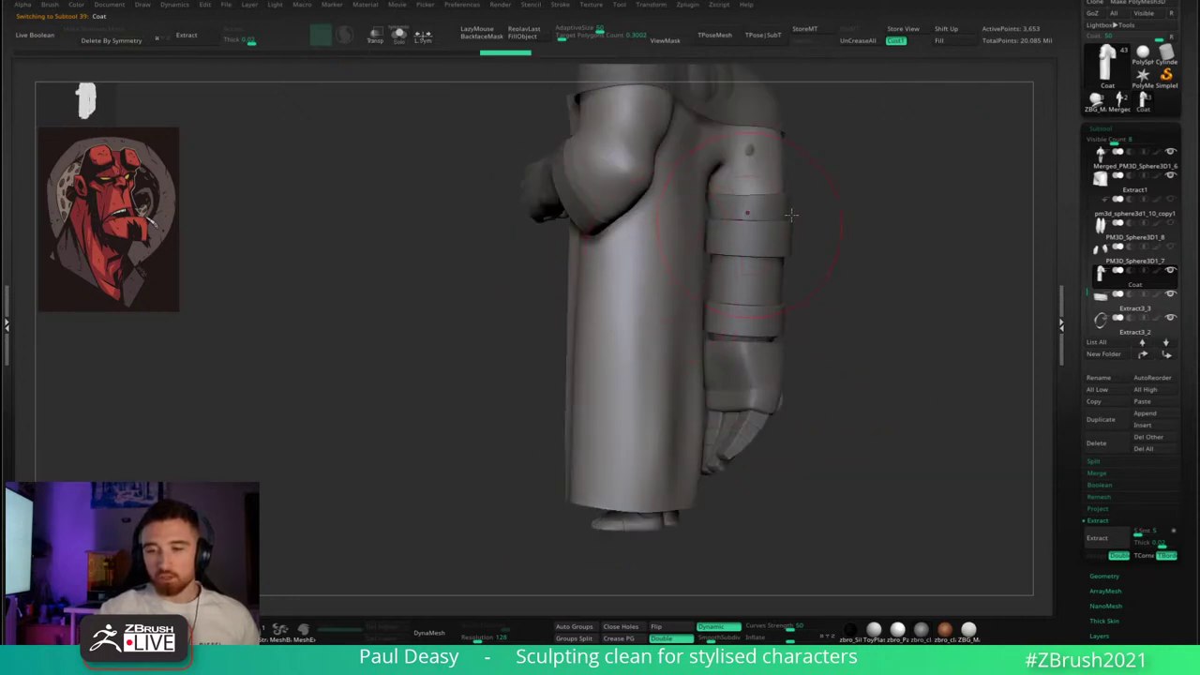
right_click_drag(790, 215, 829, 234)
right_click(762, 279)
key("space")
mouse_move(729, 195)
left_mouse_down()
mouse_move(710, 199)
mouse_move(782, 254)
mouse_move(796, 236)
mouse_move(767, 261)
left_mouse_up()
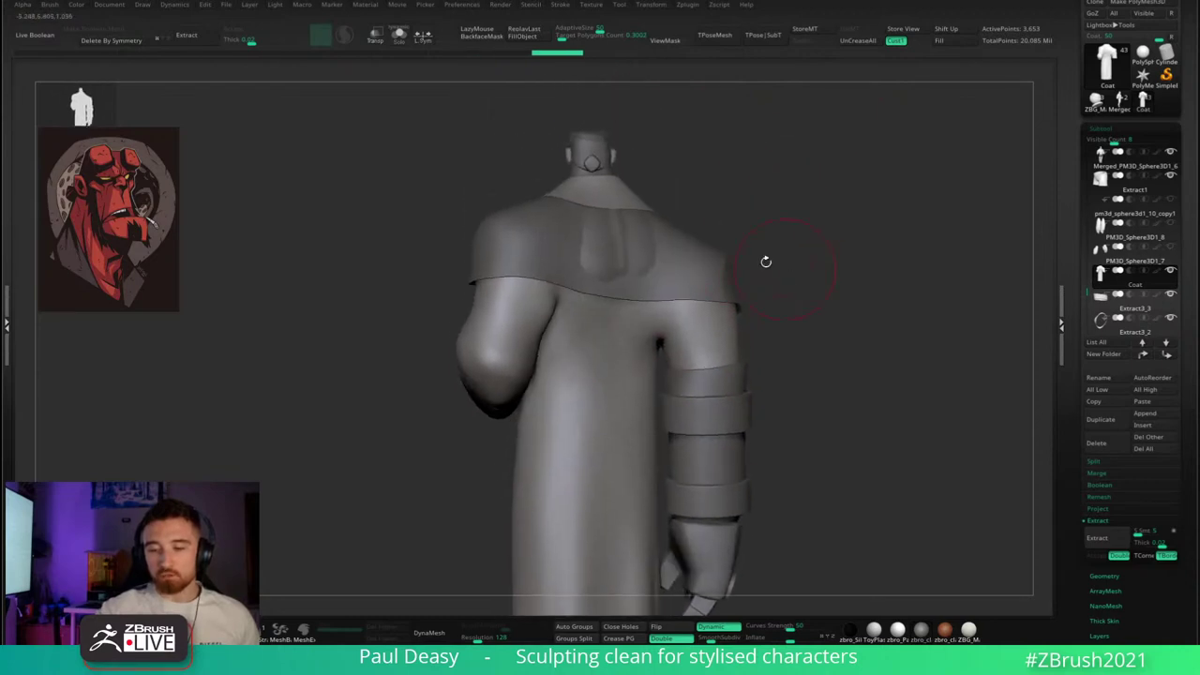
- Select the shoulder cape and move its upper back outward to cover the coat poking through
left_click(666, 262, "alt")
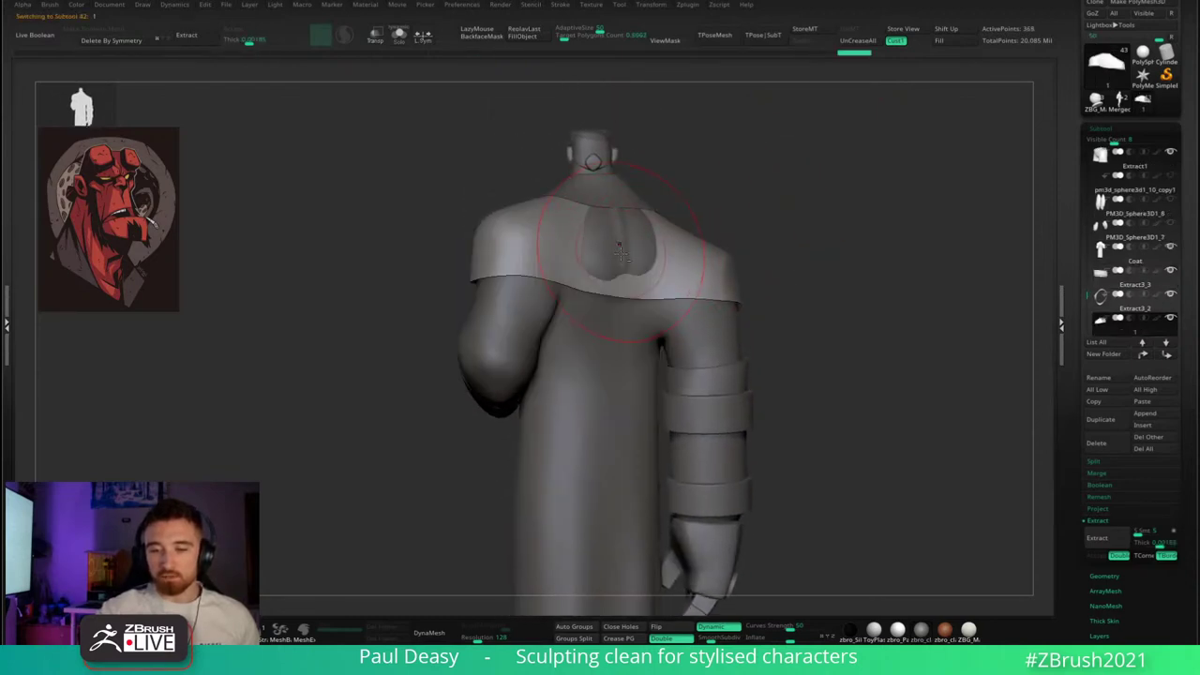
key("space")
left_click_drag(626, 252, 618, 254)
left_click_drag(614, 251, 626, 246)
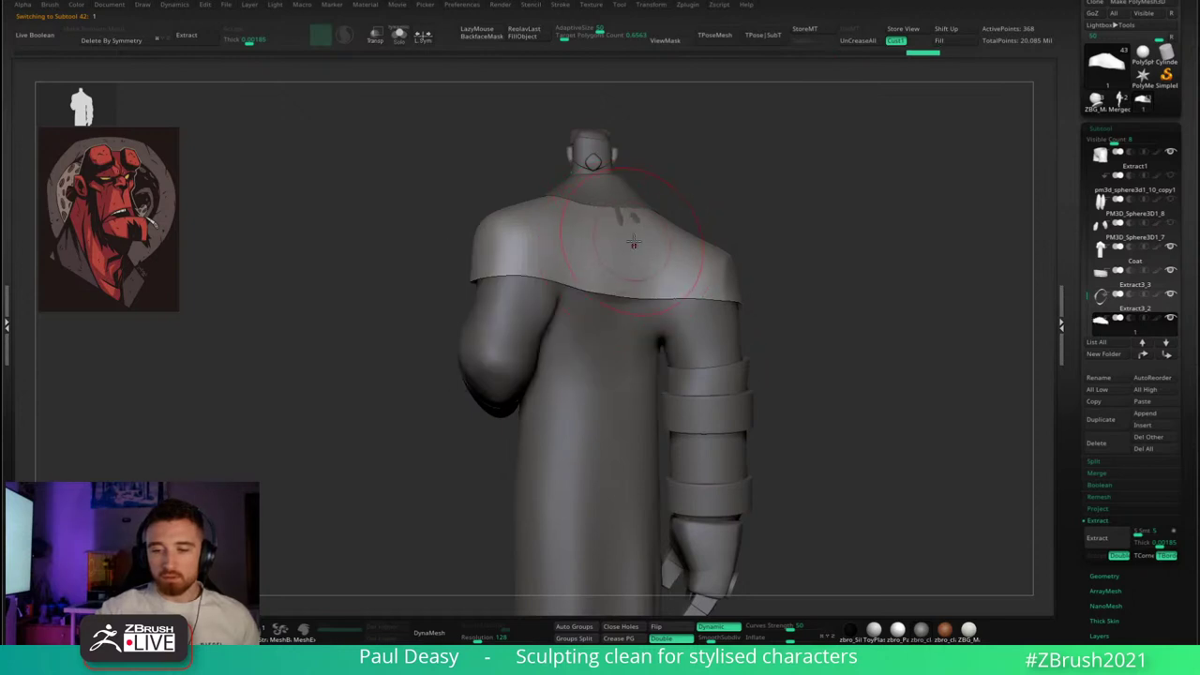
- Select the coat, mask its body while leaving the collar free, and fit the collar's back edge over the cape
left_click(624, 223, "alt")
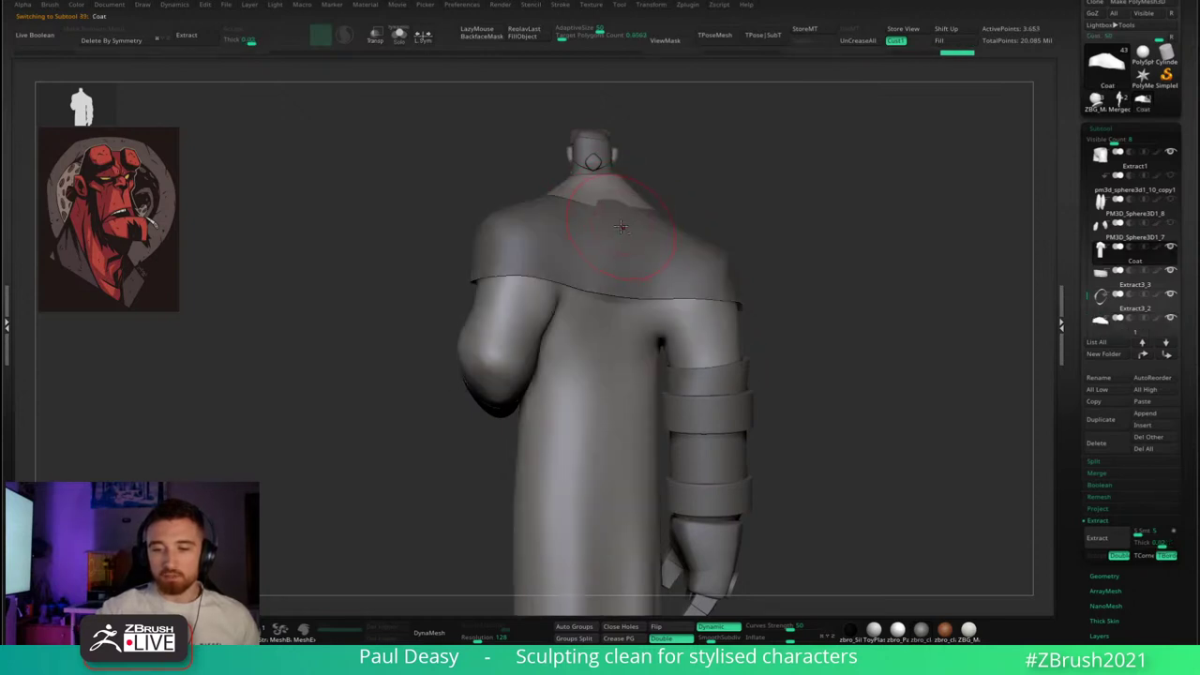
key("w")
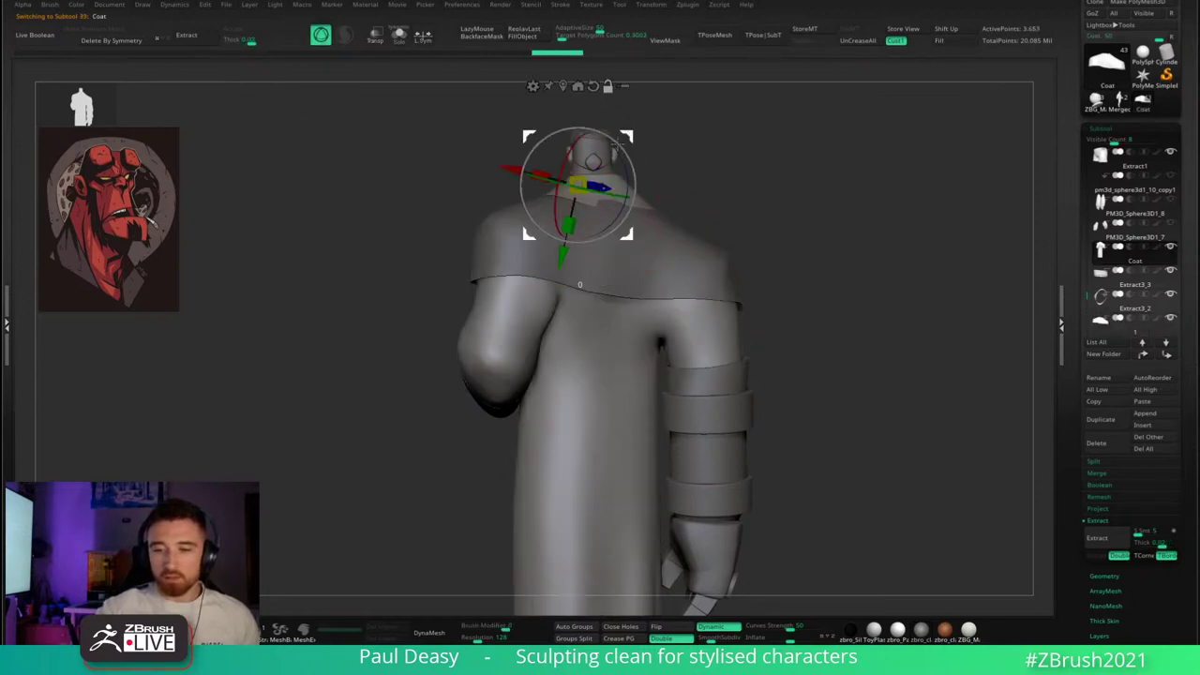
left_click_drag(630, 234, 492, 396, "alt")
right_click_drag(598, 195, 605, 274, "alt")
left_click_drag(585, 226, 590, 217, "ctrl")
key("q")
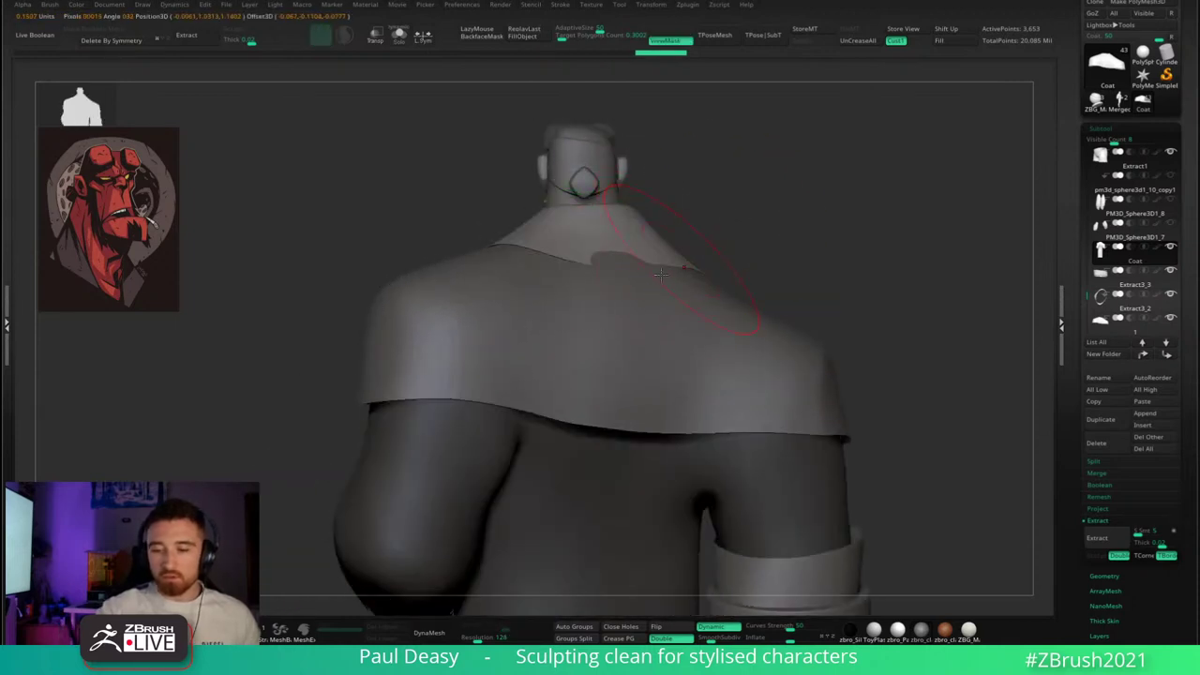
right_click_drag(661, 279, 722, 300)
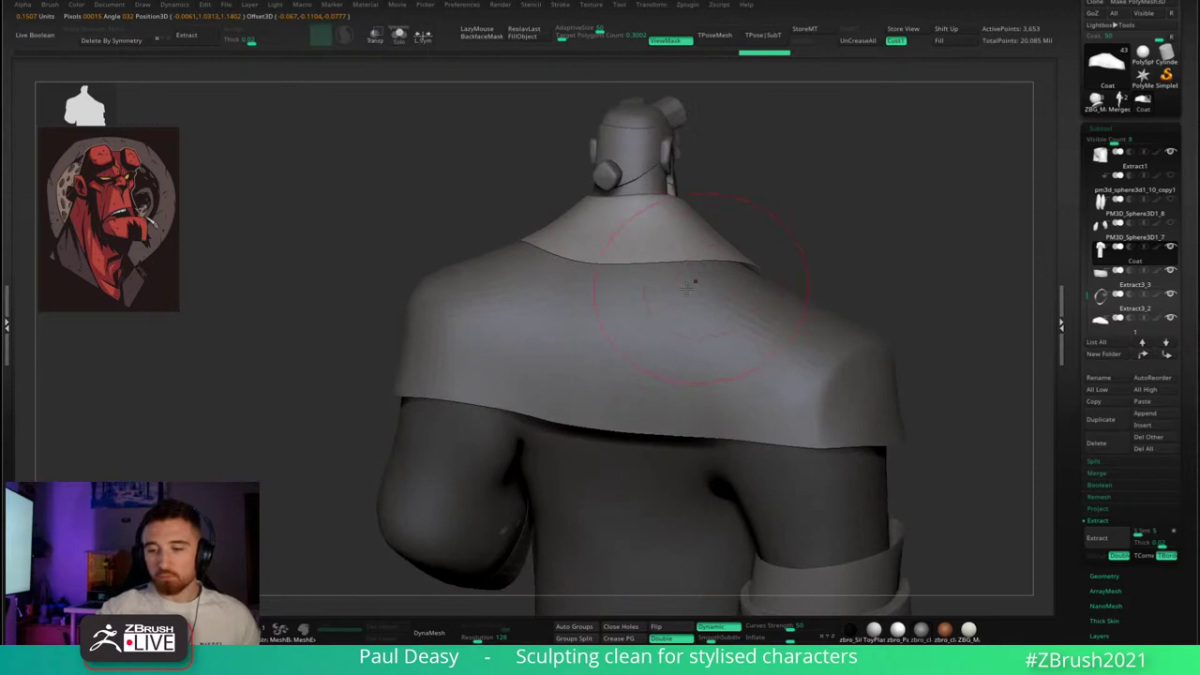
right_click_drag(623, 292, 598, 298)
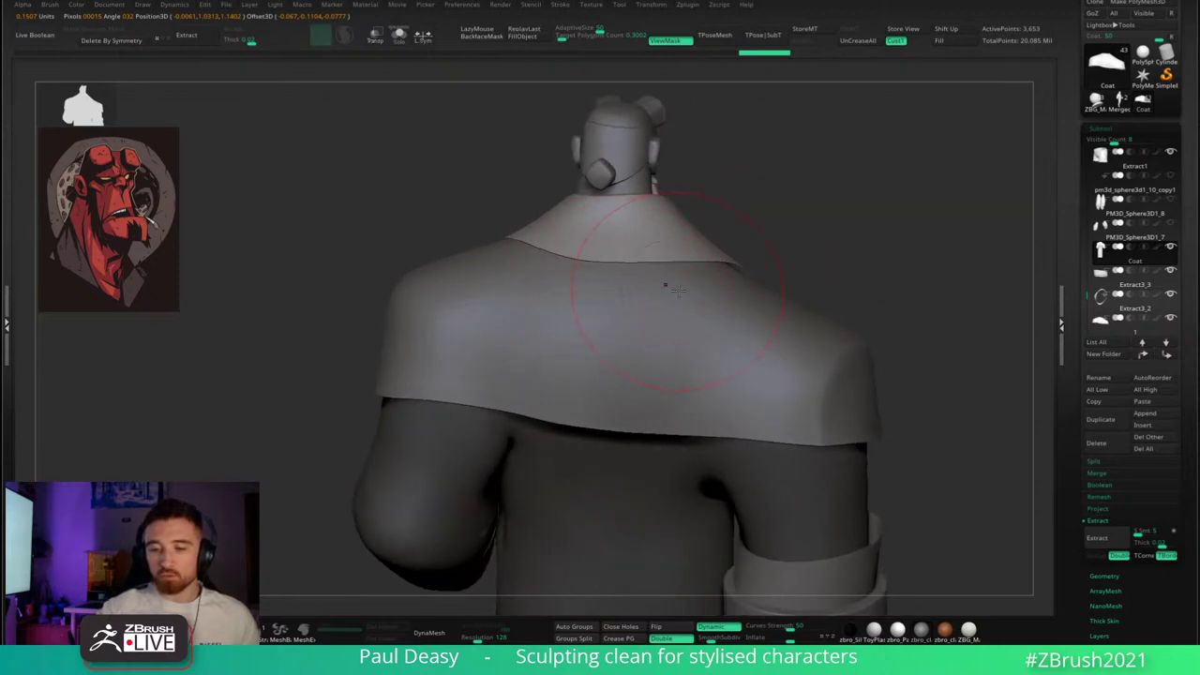
- Clear the mask from the coat
right_click_drag(678, 291, 691, 287)
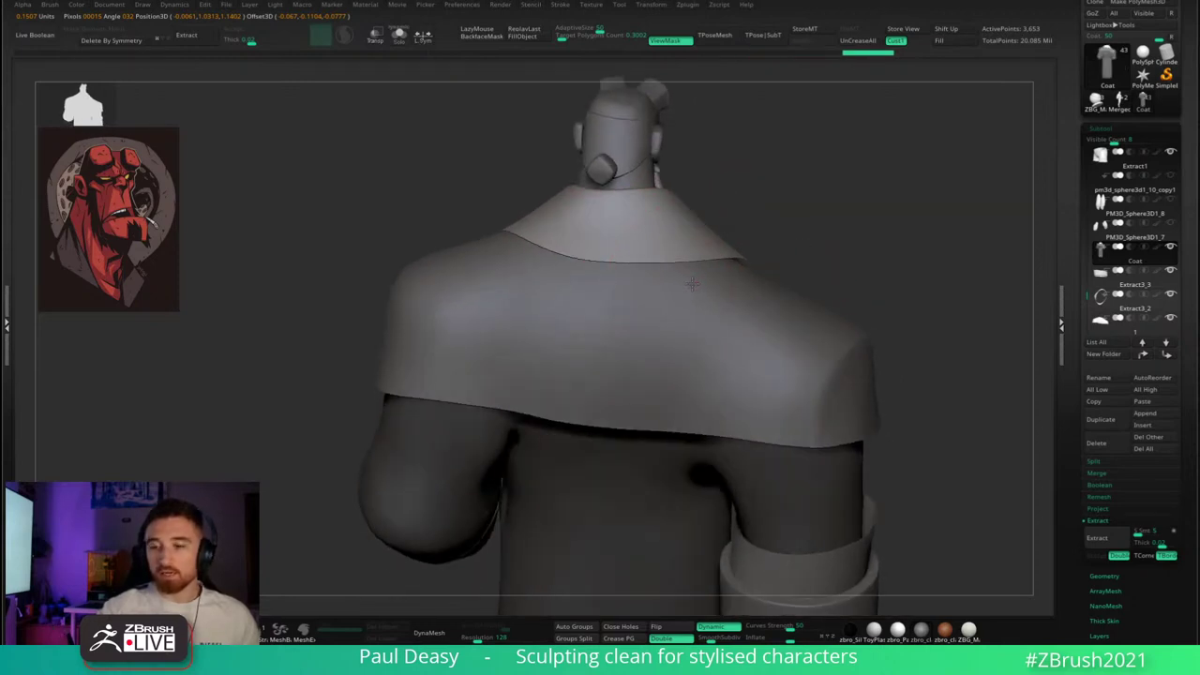
right_click_drag(794, 245, 726, 247)
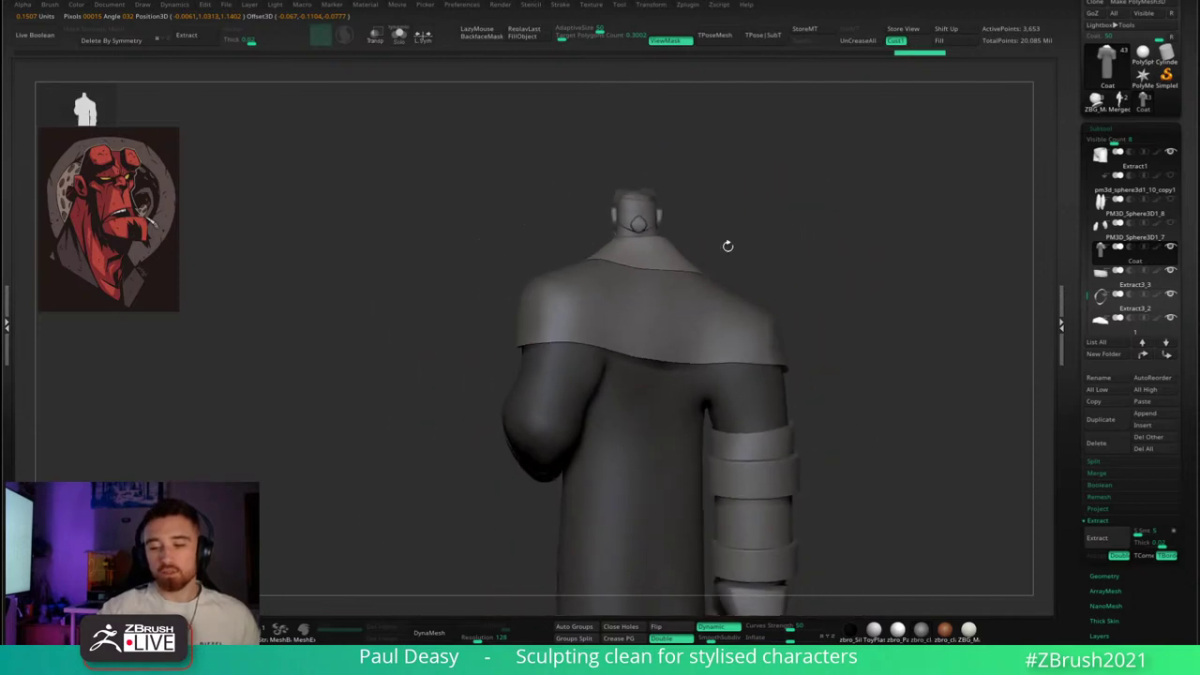
left_click_drag(726, 246, 772, 243, "ctrl")
right_click_drag(770, 242, 785, 249)
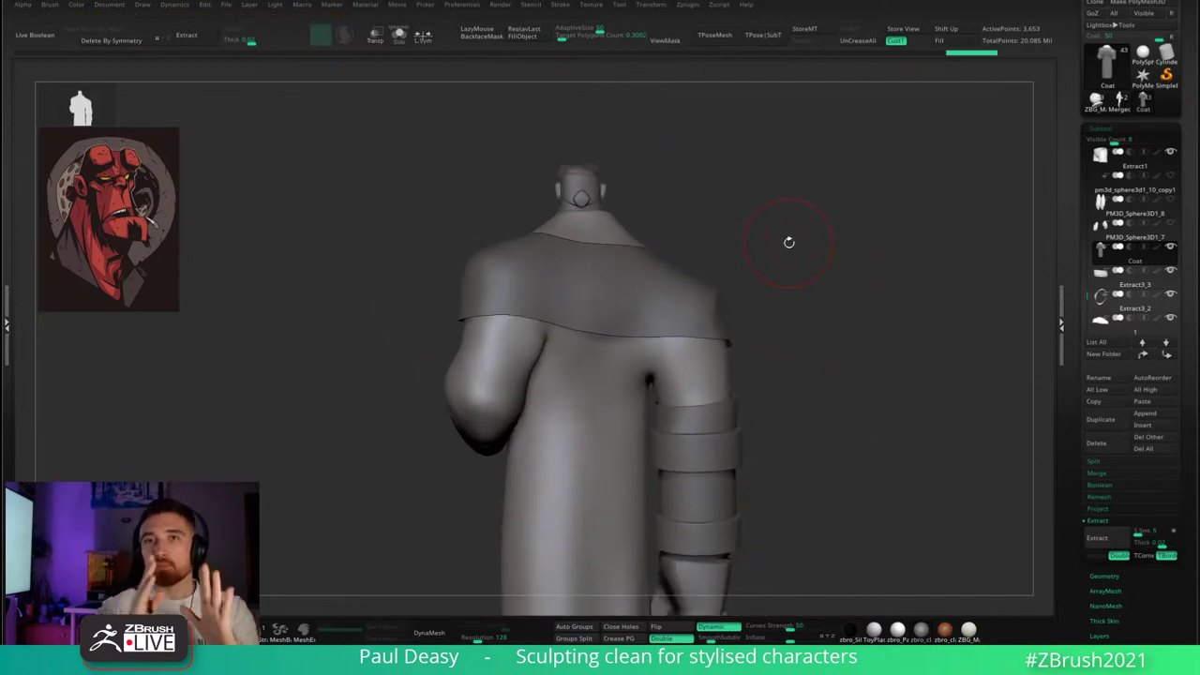
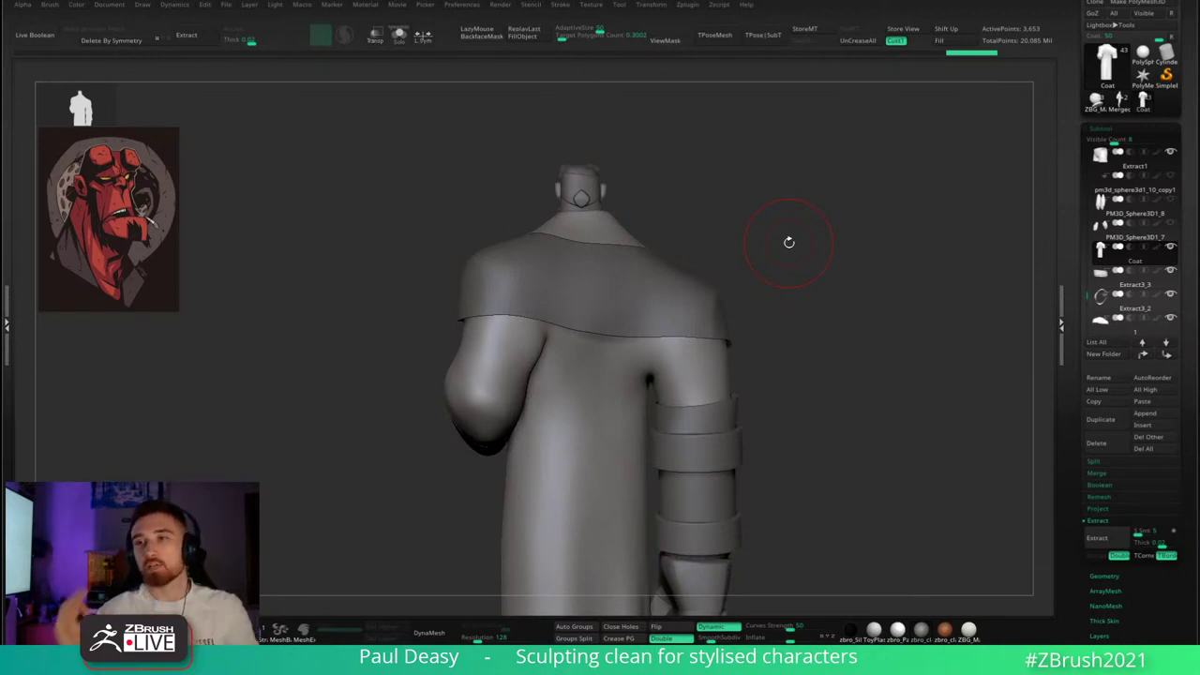
right_click_drag(789, 242, 774, 262)
- Select the shoulder cape and refine the curve of its lower back edge with a resized brush
left_click(606, 311, "alt")
key("space")
key("space")
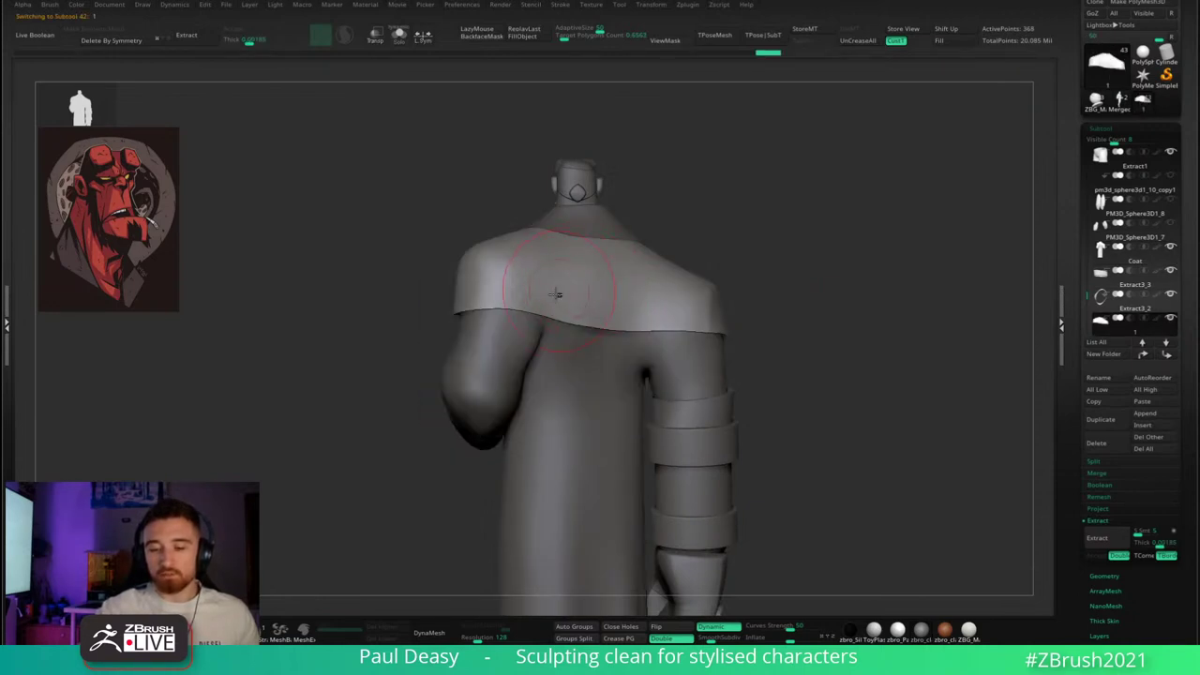
right_click_drag(547, 308, 557, 292)
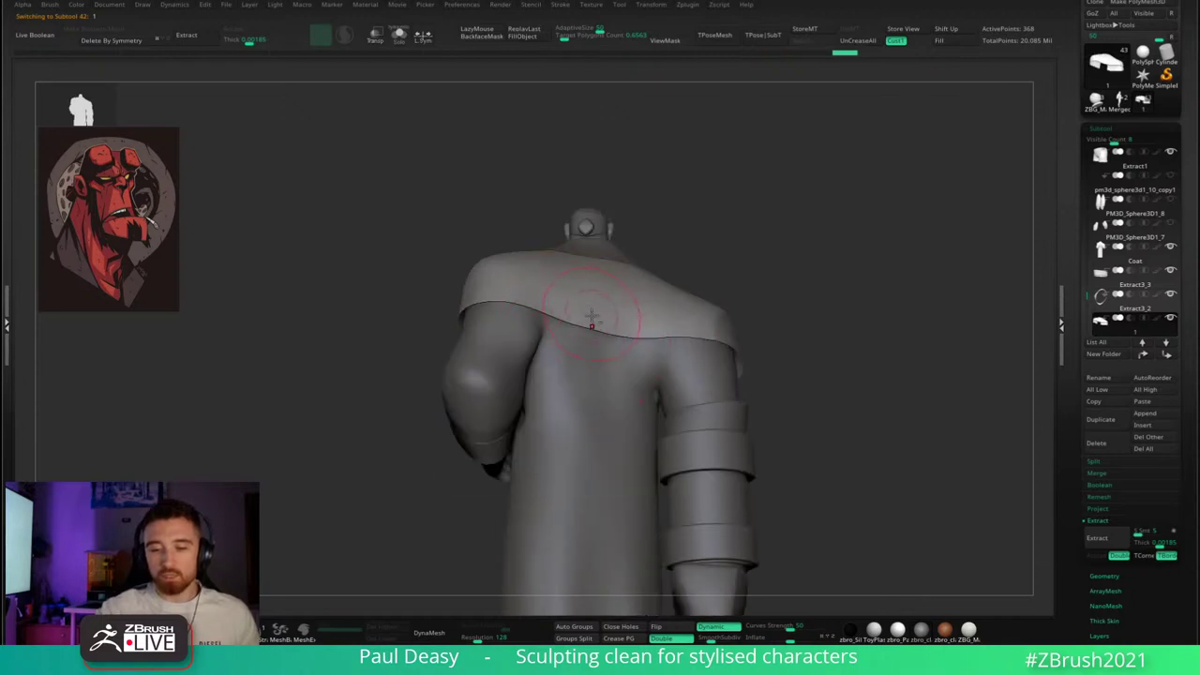
right_click(589, 321)
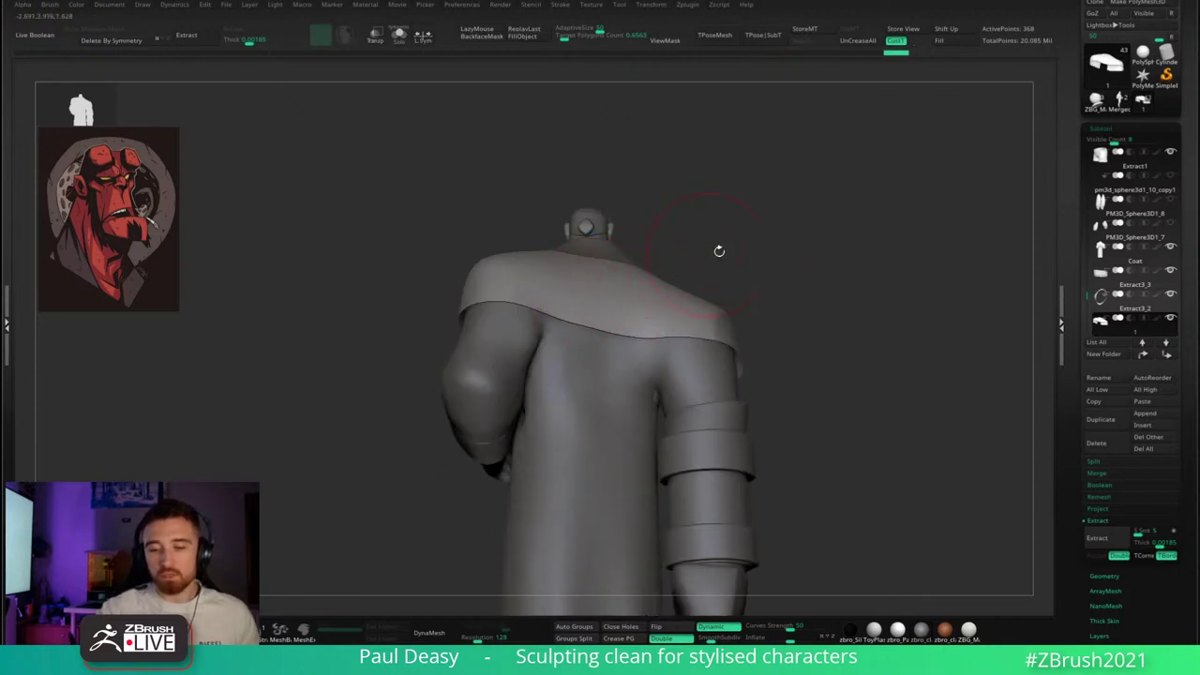
right_click_drag(627, 318, 619, 334)
right_click(619, 335)
right_click(600, 317)
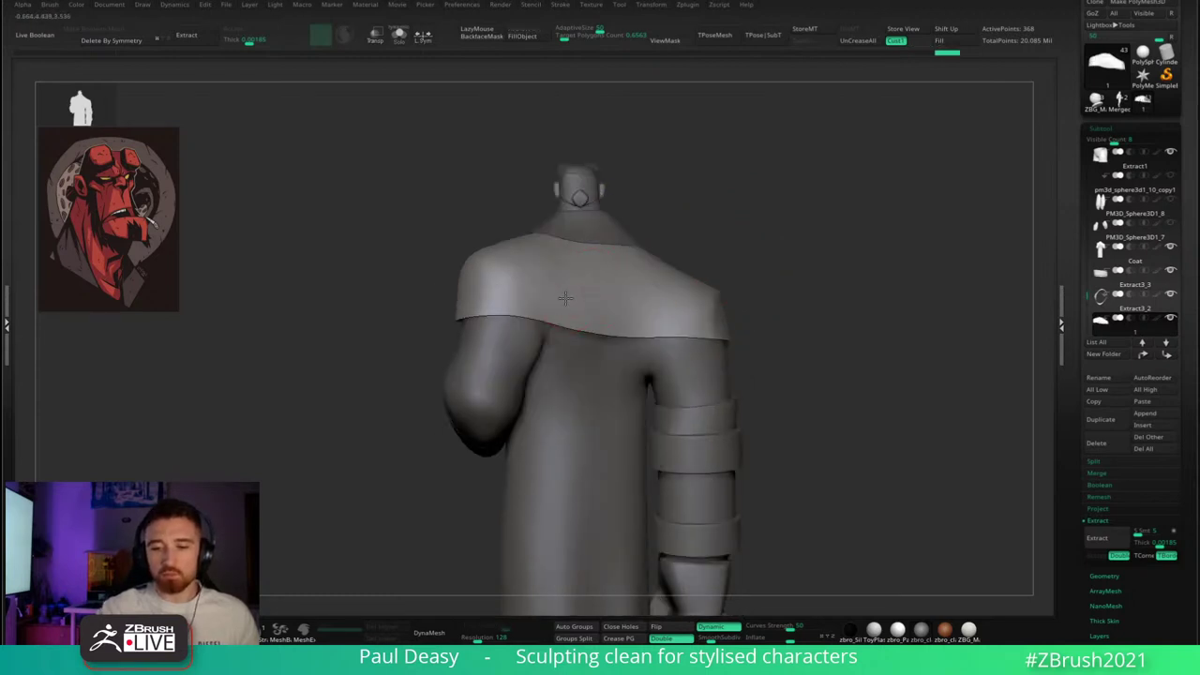
right_click(617, 278)
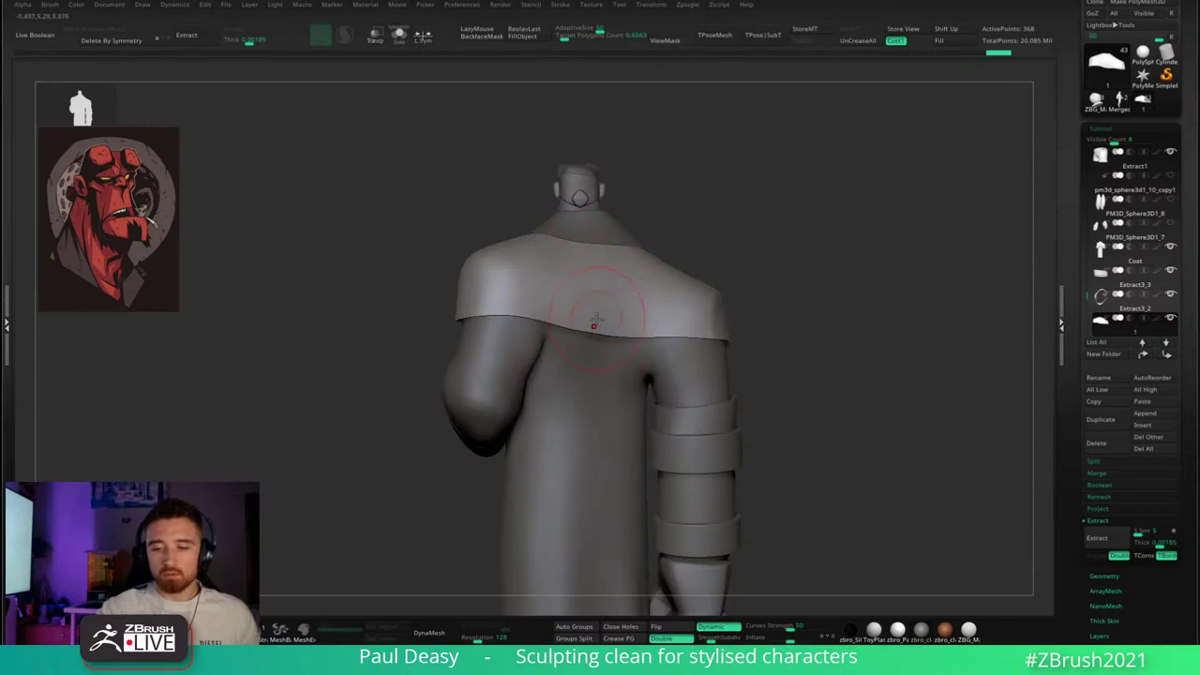
right_click(596, 324)
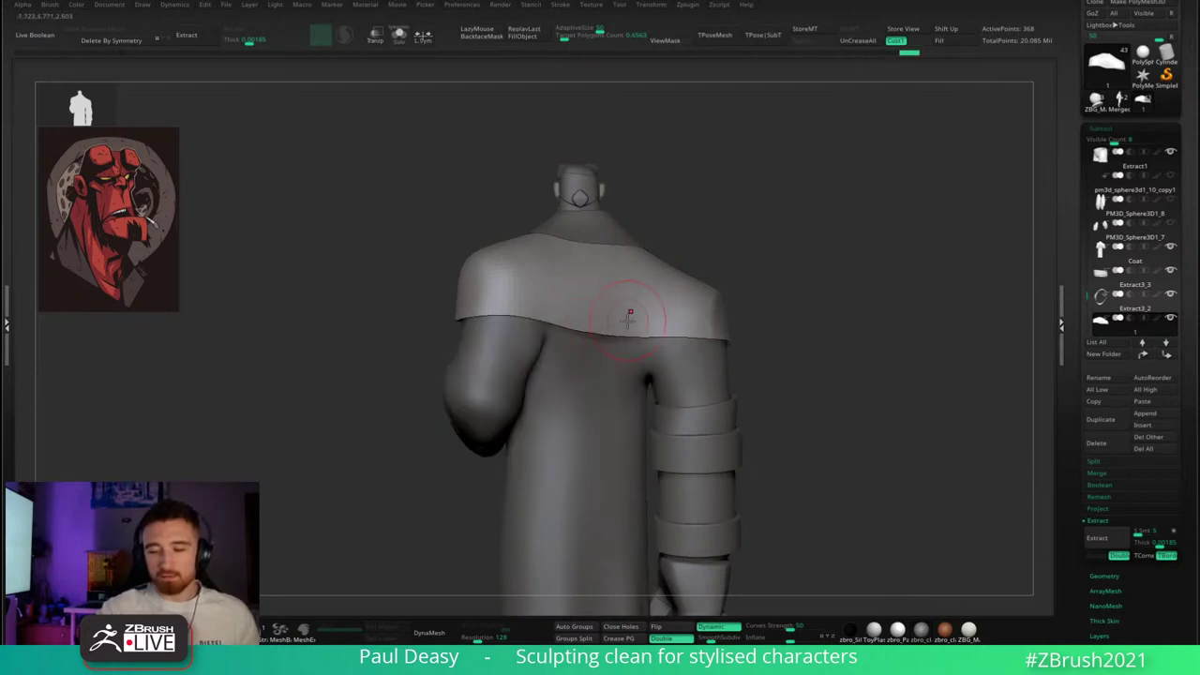
right_click(691, 322)
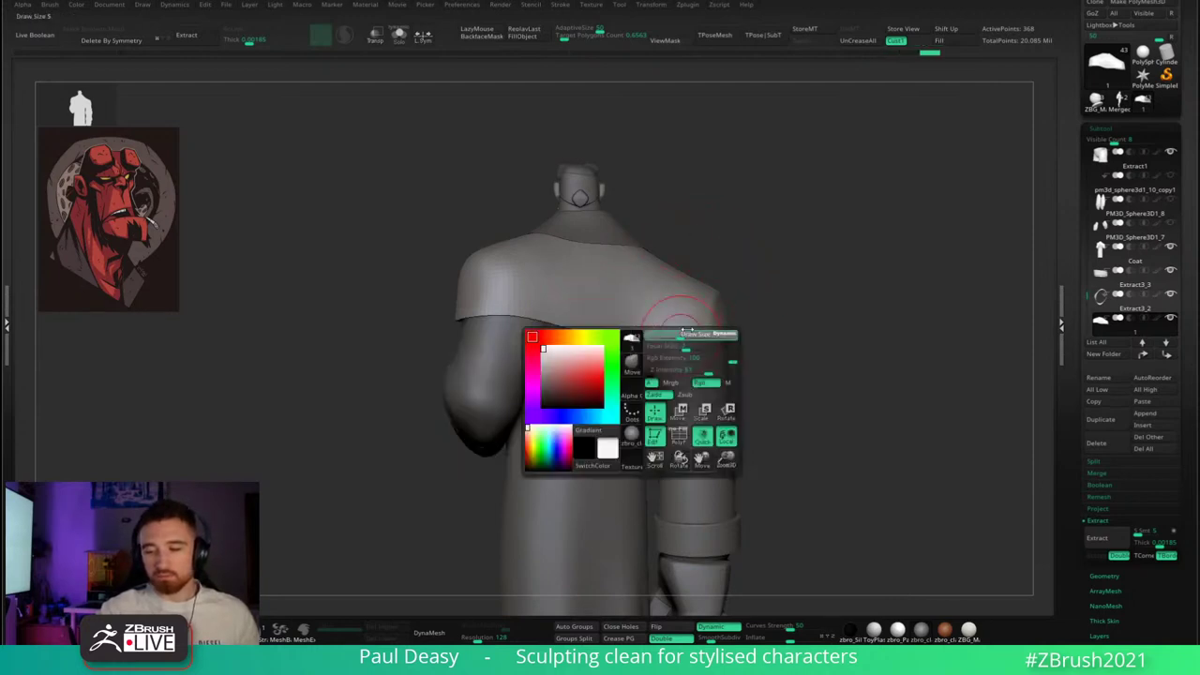
- Isolate the coat and reshape the back of the short sleeve's armpit where it meets the torso
mouse_move(774, 310)
right_mouse_down("ctrl")
mouse_move(661, 338)
mouse_move(666, 322)
mouse_move(643, 356)
mouse_move(639, 337)
right_mouse_up("ctrl")
left_click(661, 337, "alt")
key("alt+s")
left_click_drag(638, 345, 632, 300)
right_click_drag(632, 300, 636, 350)
left_click_drag(637, 352, 656, 324)
mouse_move(656, 325)
right_mouse_down()
mouse_move(654, 270)
mouse_move(633, 281)
mouse_move(653, 306)
right_mouse_up()
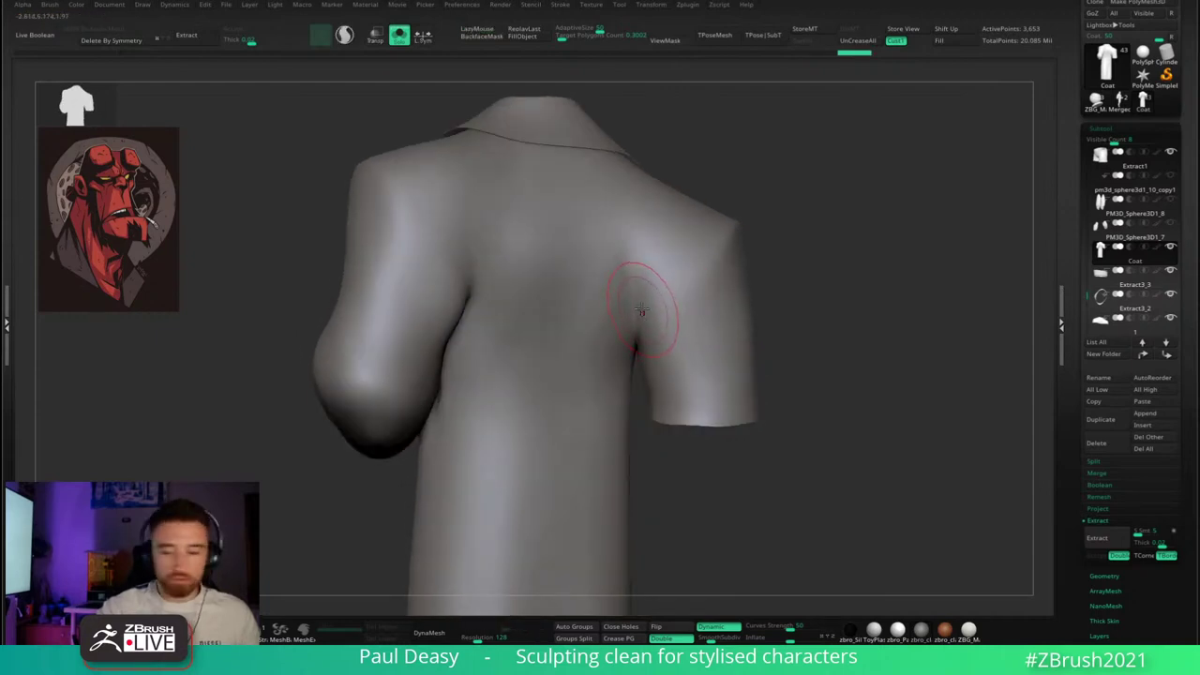
mouse_move(641, 310)
left_mouse_down()
mouse_move(642, 342)
mouse_move(639, 327)
left_mouse_up()
right_click_drag(639, 325, 637, 328)
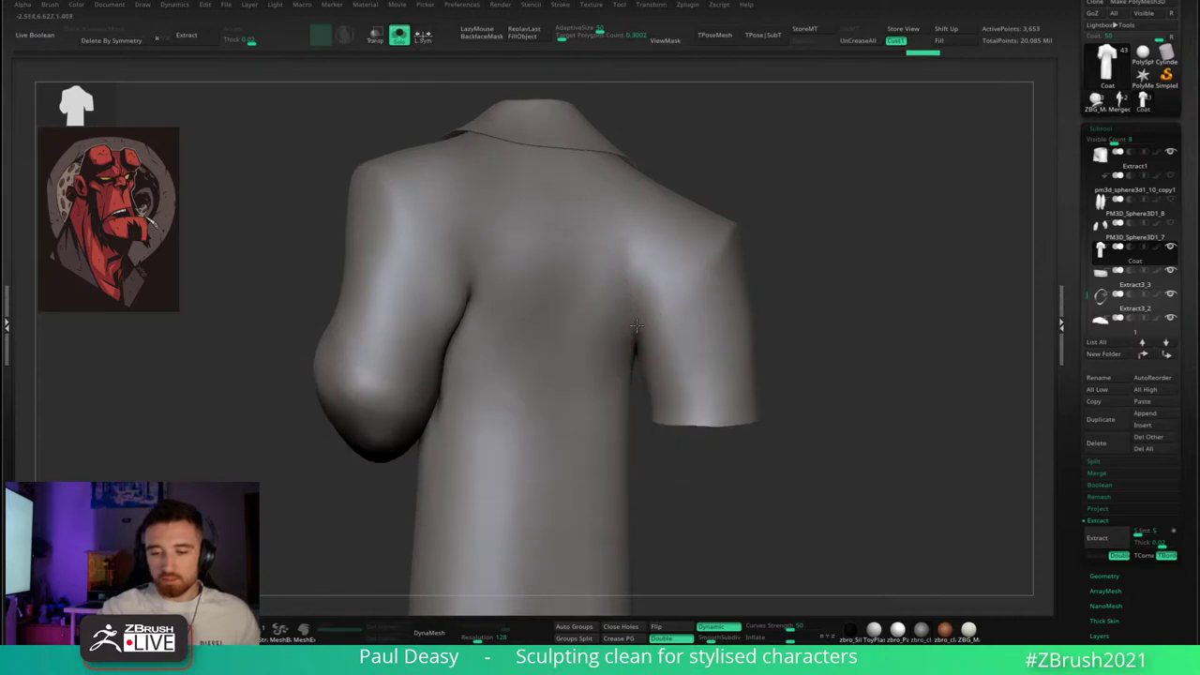
key("space")
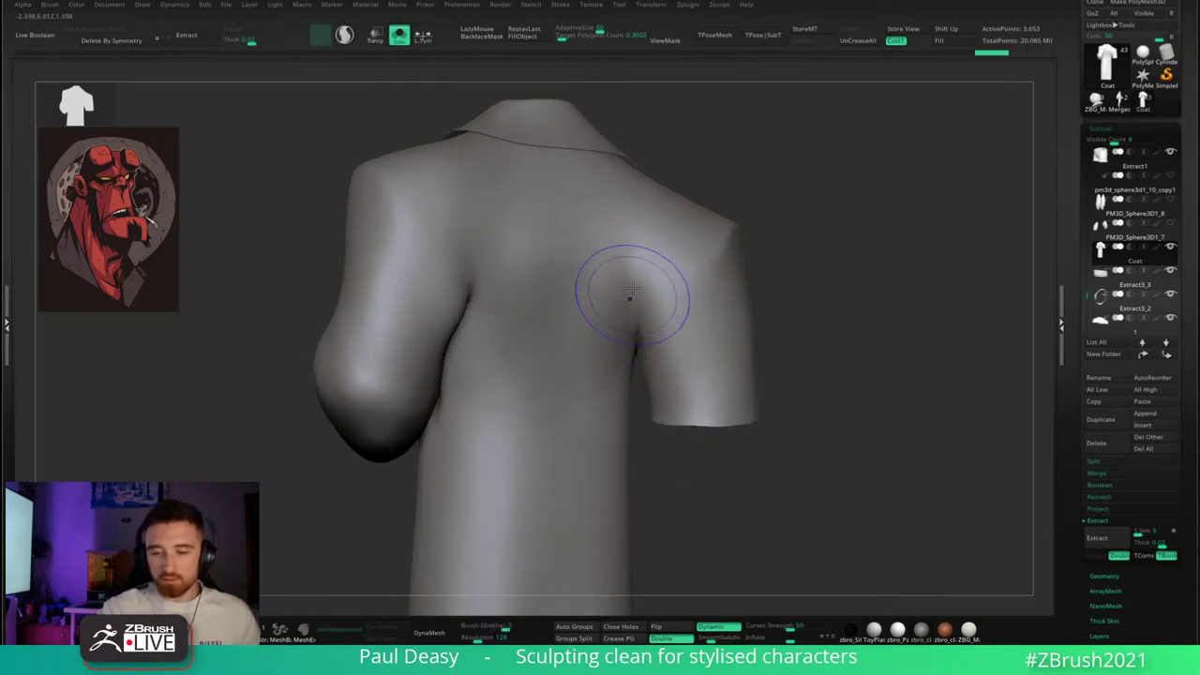
left_click_drag(647, 321, 649, 318)
- Carve a crease with the Dam Standard brush along the back armpit seam of the coat's short sleeve
key("b")
key("d")
key("s")
right_click_drag(646, 323, 634, 271)
key("space")
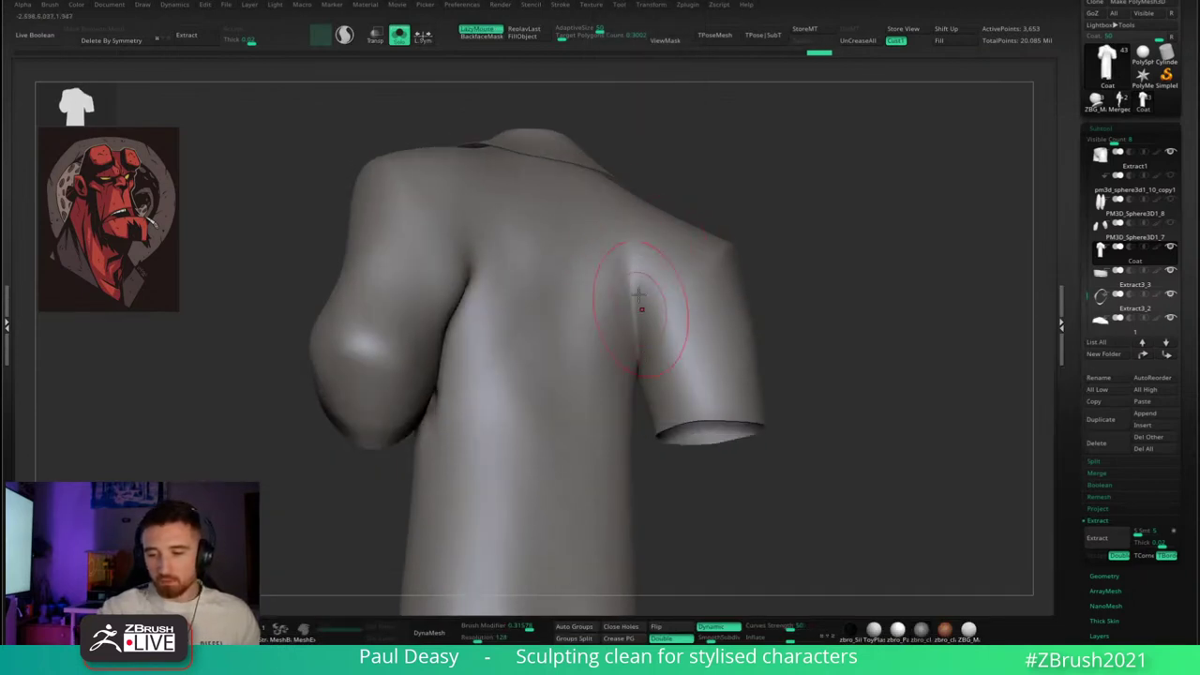
left_click_drag(642, 387, 639, 324)
right_click_drag(639, 323, 642, 278)
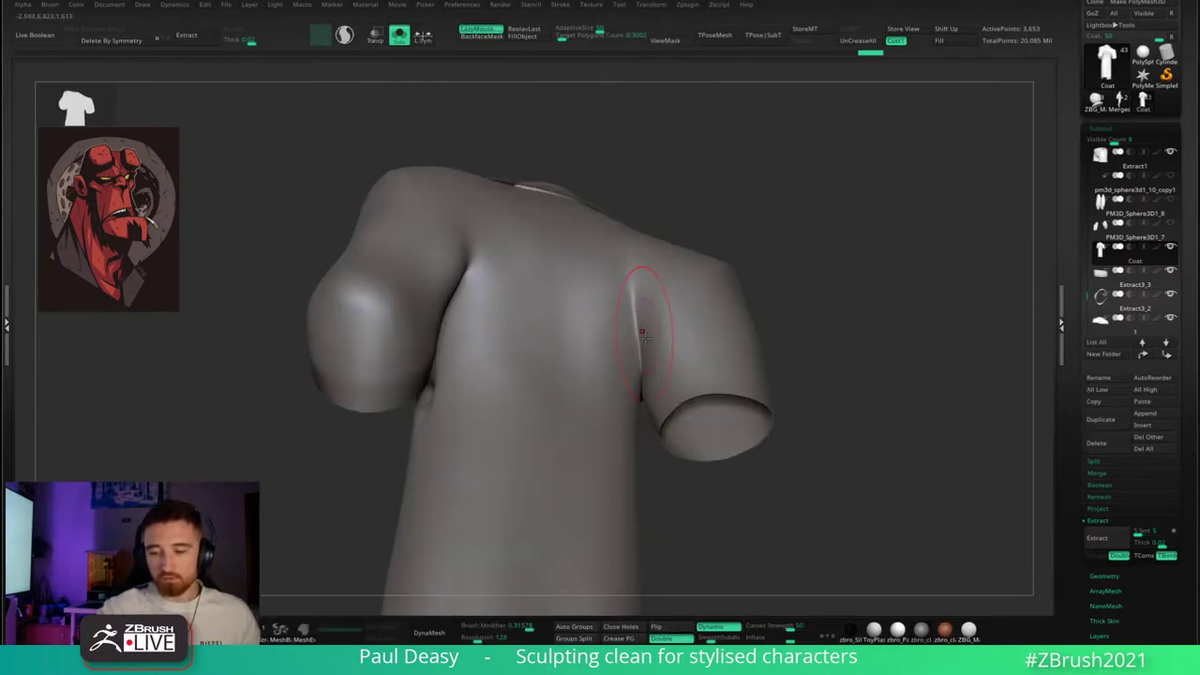
mouse_move(643, 403)
right_mouse_down()
mouse_move(643, 362)
mouse_move(645, 403)
right_mouse_up()
- Smooth the carved armpit crease and the surrounding back surface of the coat
left_click_drag(651, 316, 629, 268, "shift")
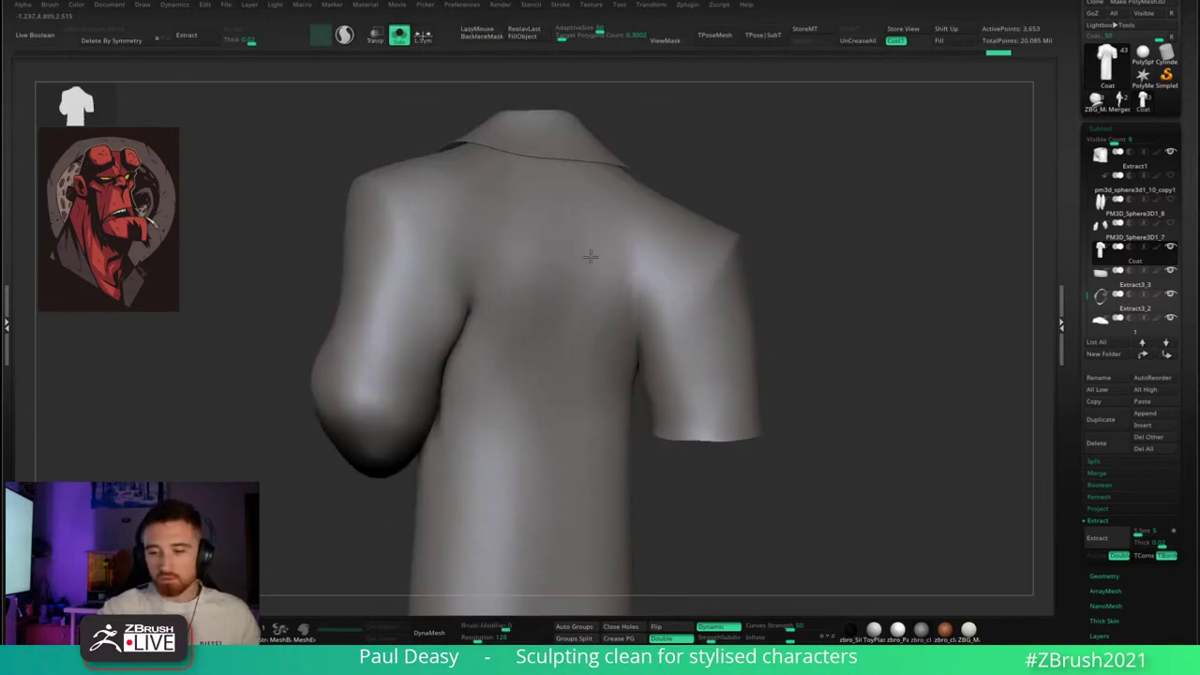
mouse_move(547, 423)
right_mouse_down()
mouse_move(831, 297)
mouse_move(798, 300)
mouse_move(798, 271)
mouse_move(550, 402)
mouse_move(740, 329)
mouse_move(553, 424)
right_mouse_up()
right_click(553, 424)
left_click_drag(581, 343, 595, 419, "shift")
mouse_move(595, 419)
right_mouse_down()
mouse_move(741, 303)
mouse_move(872, 297)
mouse_move(916, 271)
mouse_move(703, 273)
right_mouse_up()
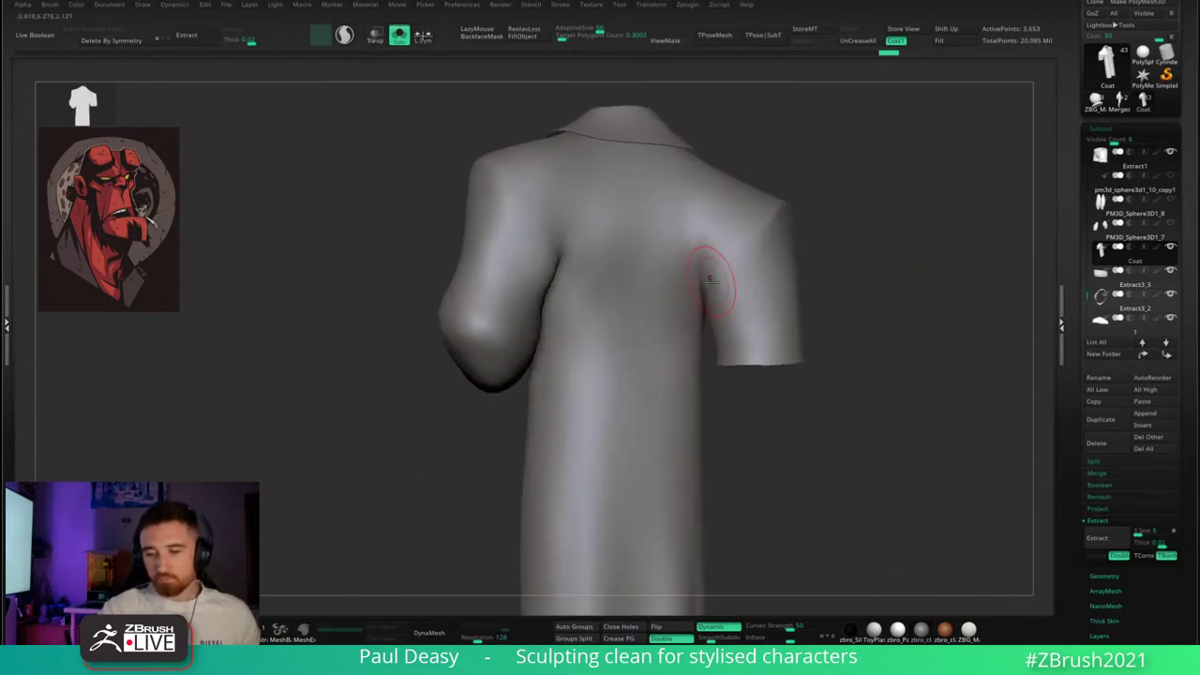
right_click(710, 299)
- Switch to the Move brush and enlarge it for broad adjustments to the coat
right_click_drag(854, 270, 812, 291, "alt")
key("b")
key("m")
key("v")
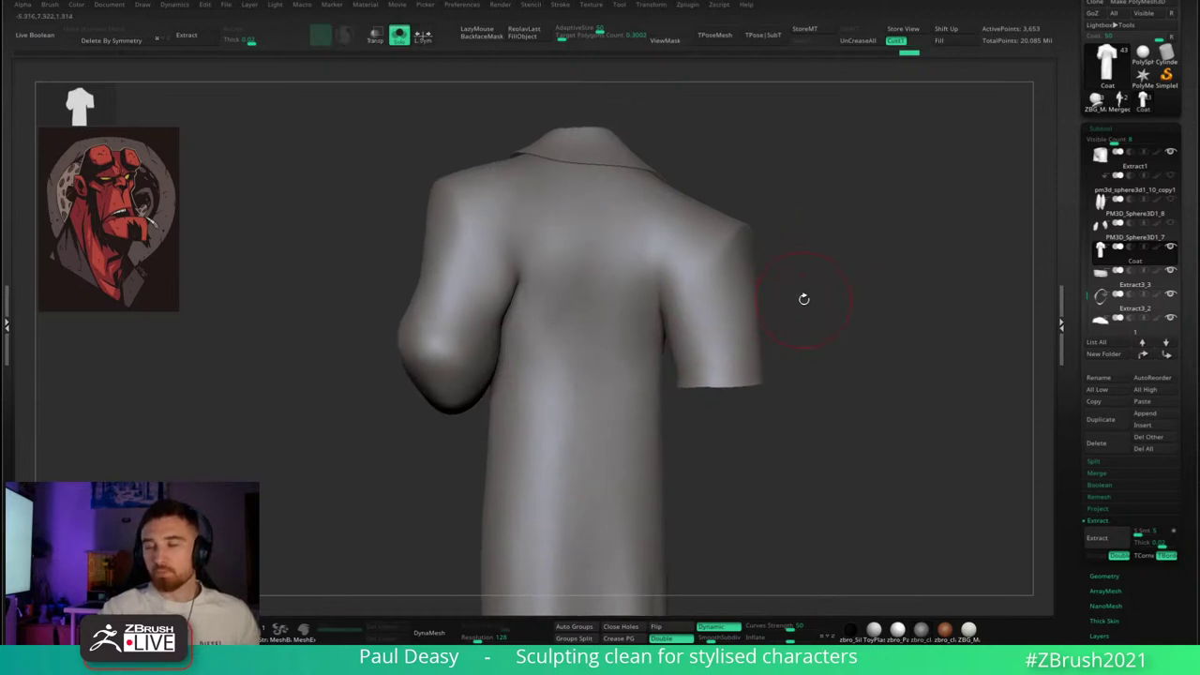
key("space")
left_click_drag(802, 301, 816, 298)
key("space")
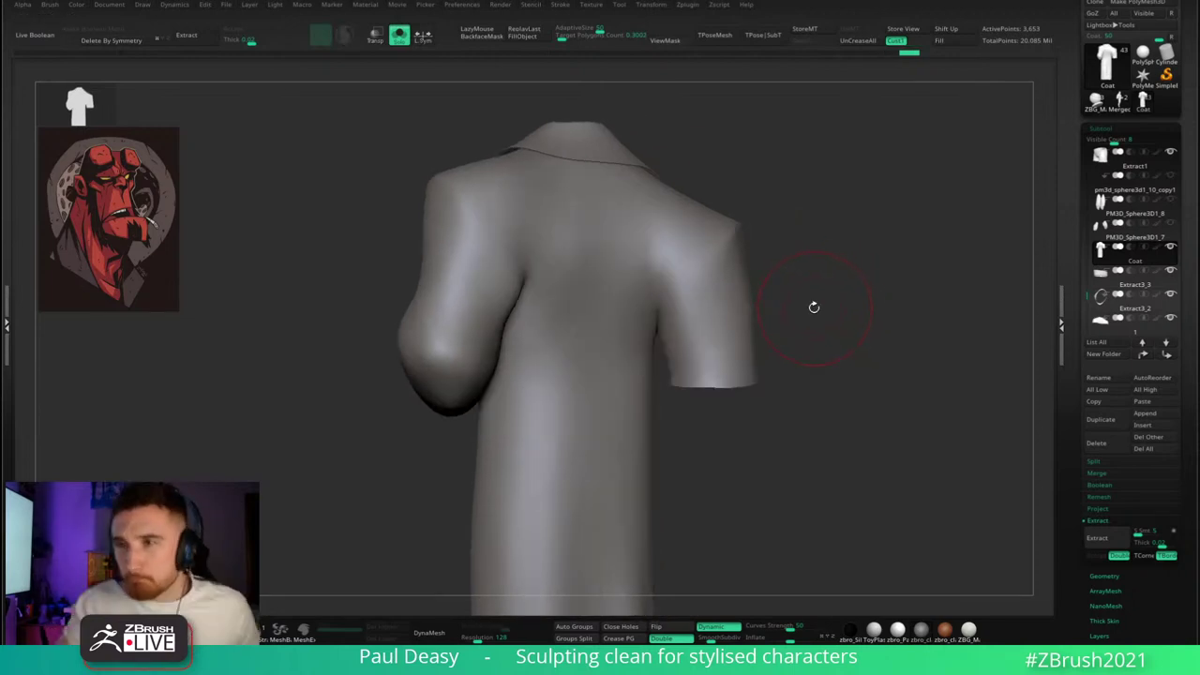
right_click(814, 309)
right_click(810, 293)
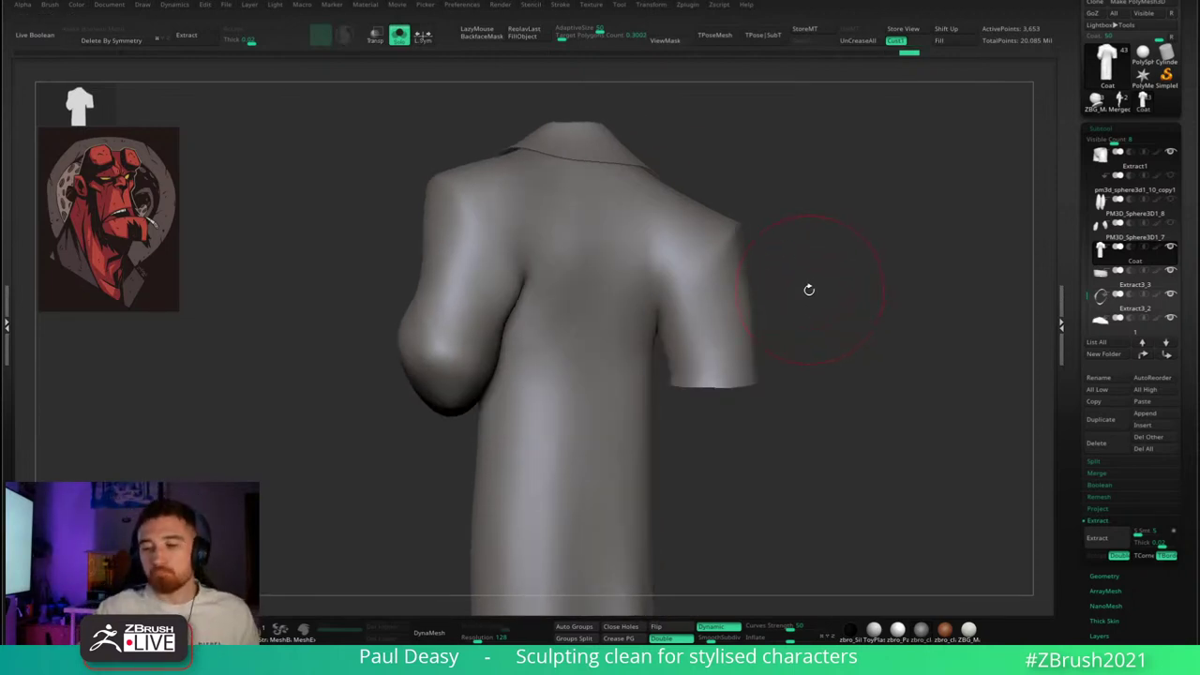
- Show the other character parts again and adjust the back of the coat's short sleeve below the shoulder cape
right_click(738, 286)
mouse_move(828, 298)
right_mouse_down()
mouse_move(790, 297)
mouse_move(803, 300)
right_mouse_up()
right_click(680, 323)
key("s")
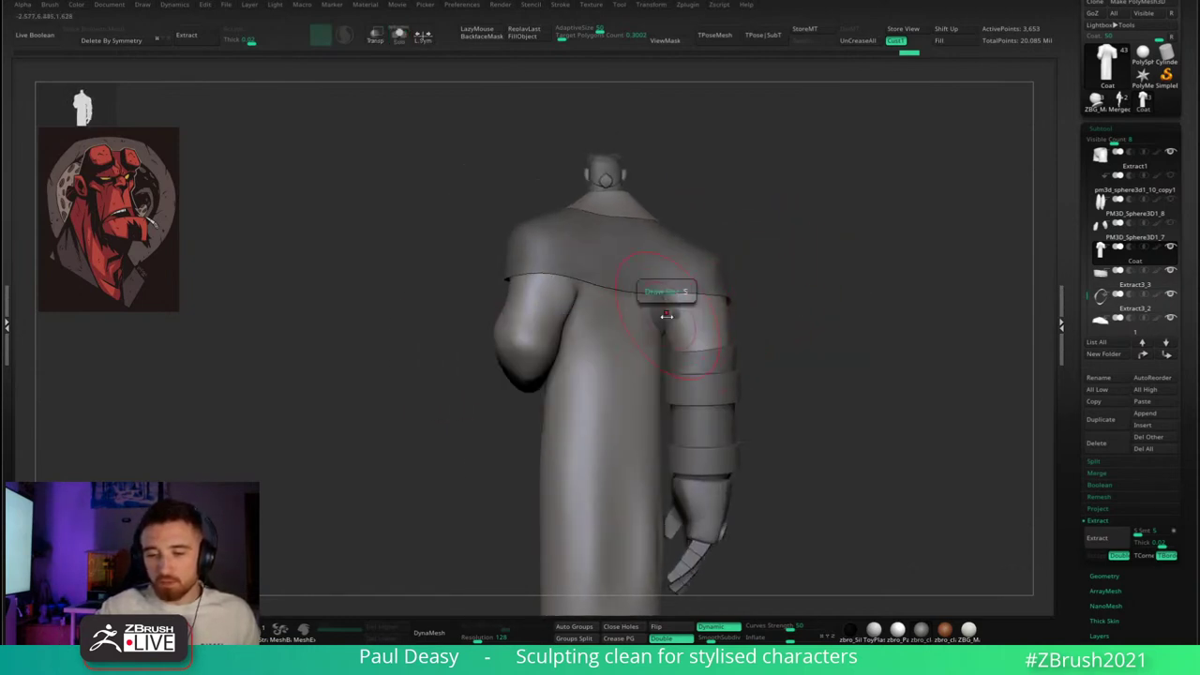
right_click(672, 319)
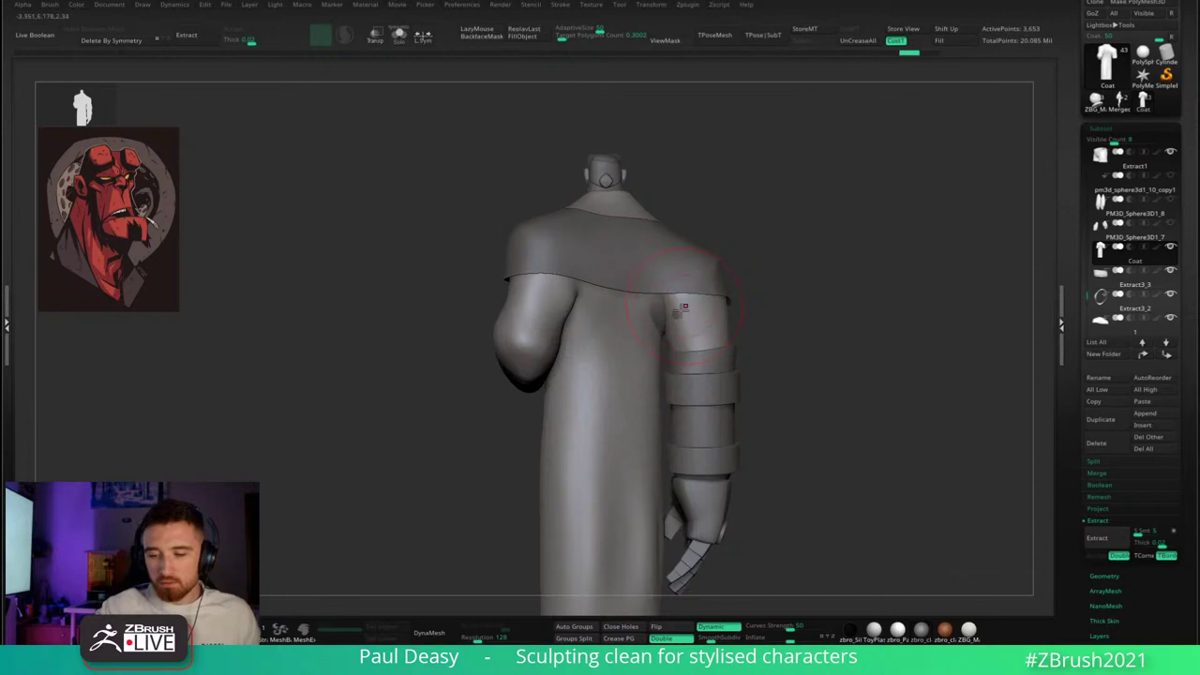
right_click(666, 317)
mouse_move(666, 317)
right_mouse_down()
mouse_move(673, 333)
mouse_move(663, 308)
right_mouse_up()
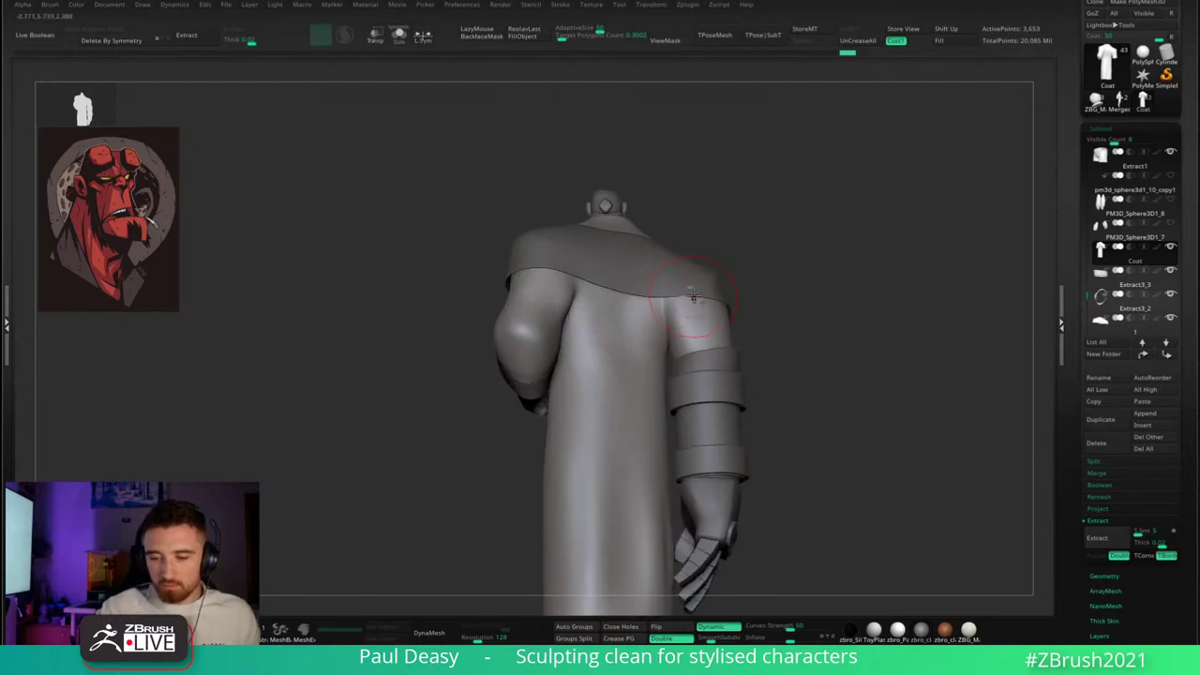
right_click(692, 296)
right_click_drag(692, 297, 823, 334)
right_click(823, 285)
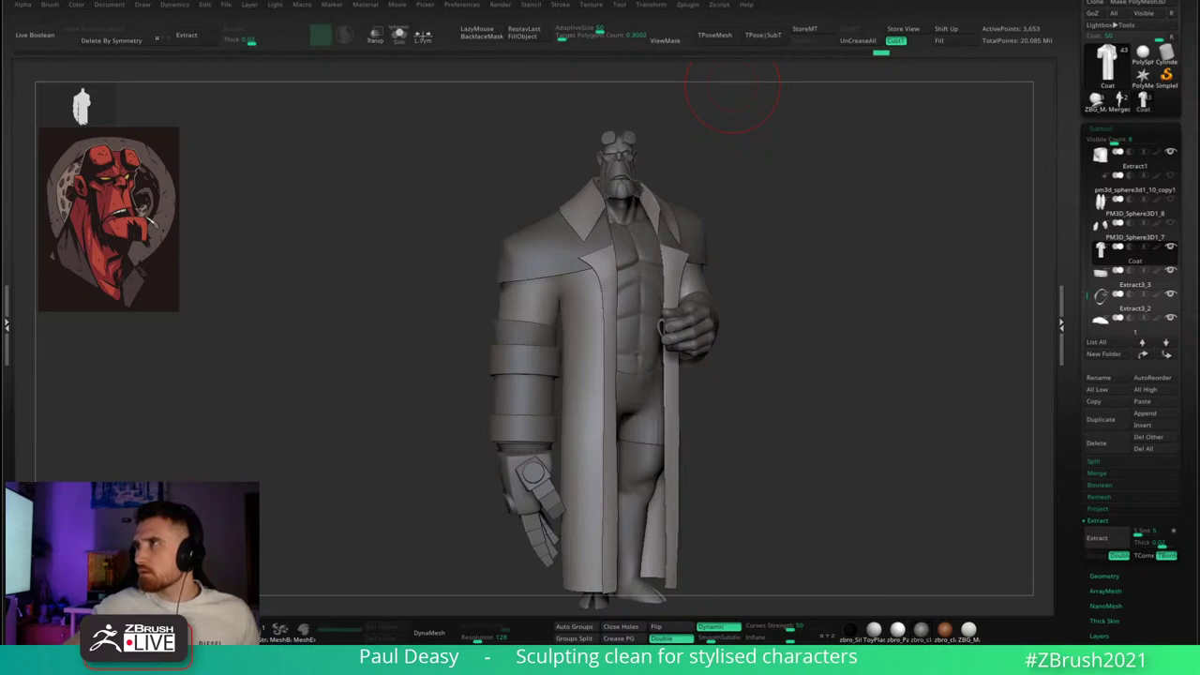
- Duplicate the Coat subtool and show the duplicate's polygroup wireframe alongside the full character
right_click_drag(719, 182, 779, 275)
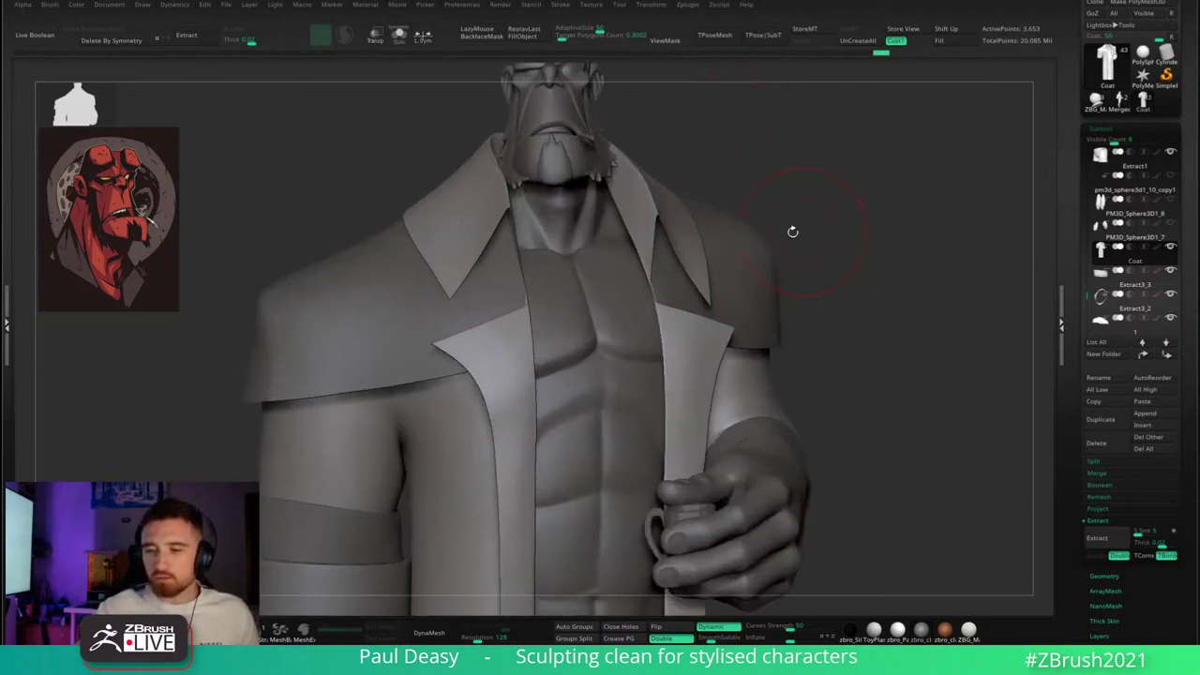
right_click_drag(793, 231, 793, 276, "alt")
key("ctrl+shift+s")
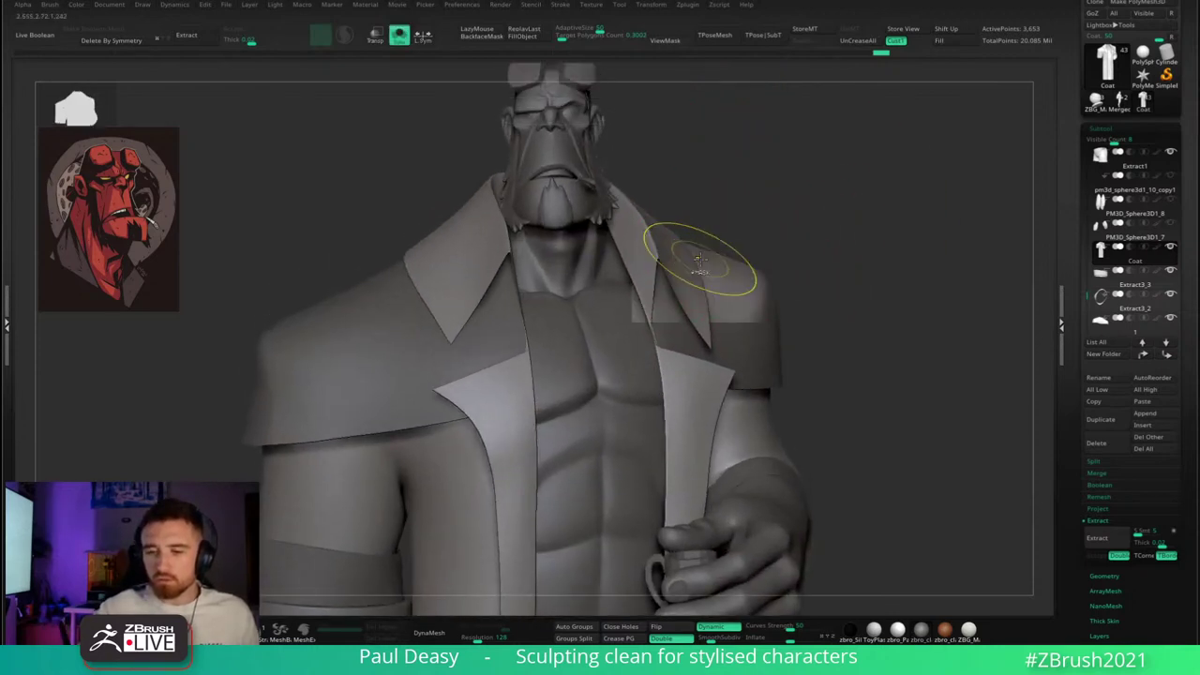
key("ctrl+shift+d")
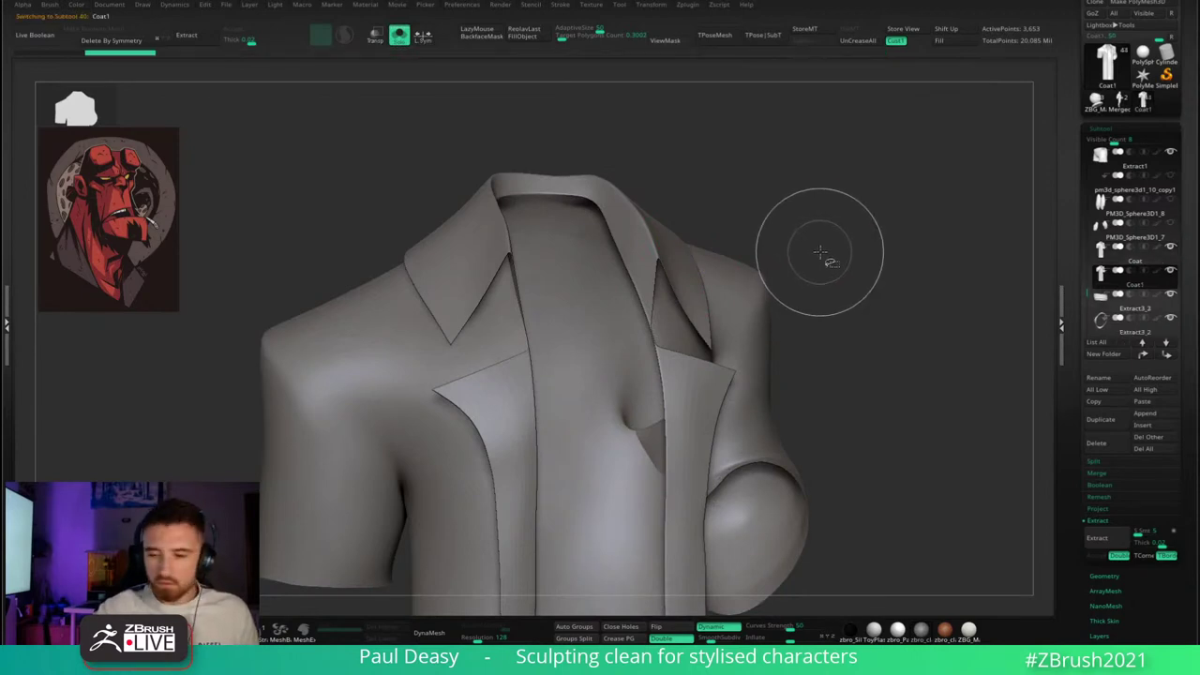
key("ctrl+shift+f")
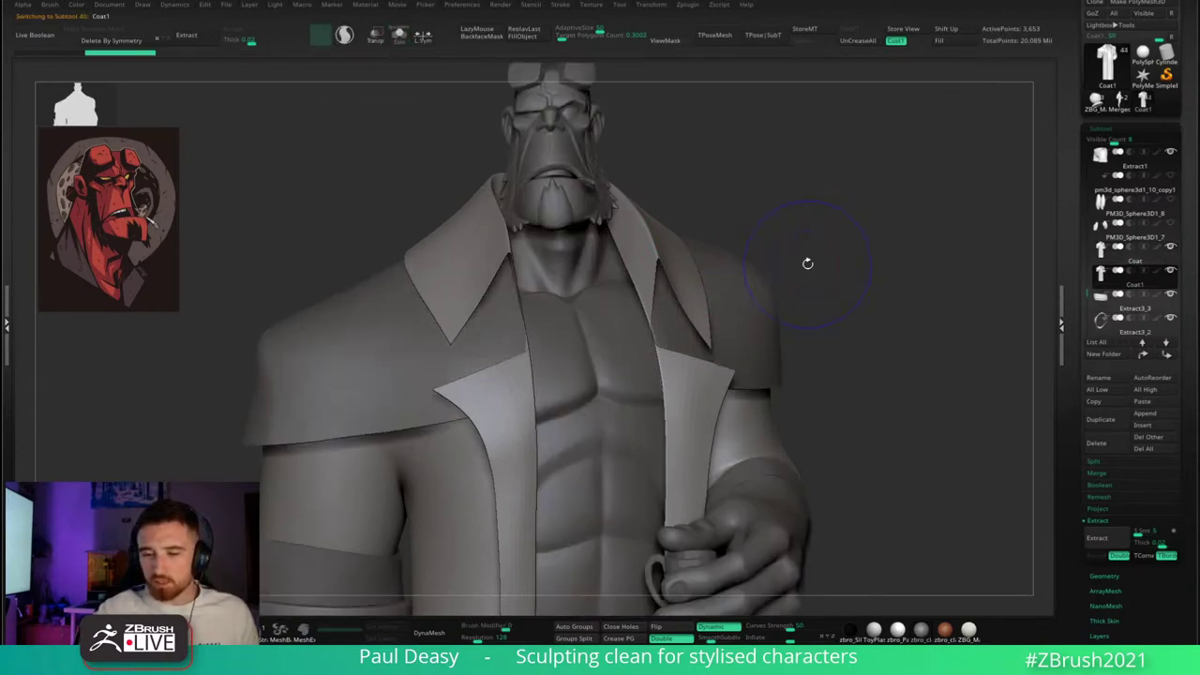
key("shift+f")
- Isolate the duplicated coat and turn off its dynamic subdivision preview to expose the base mesh around the collar
mouse_move(818, 262)
left_mouse_down()
mouse_move(810, 260)
mouse_move(832, 259)
left_mouse_up()
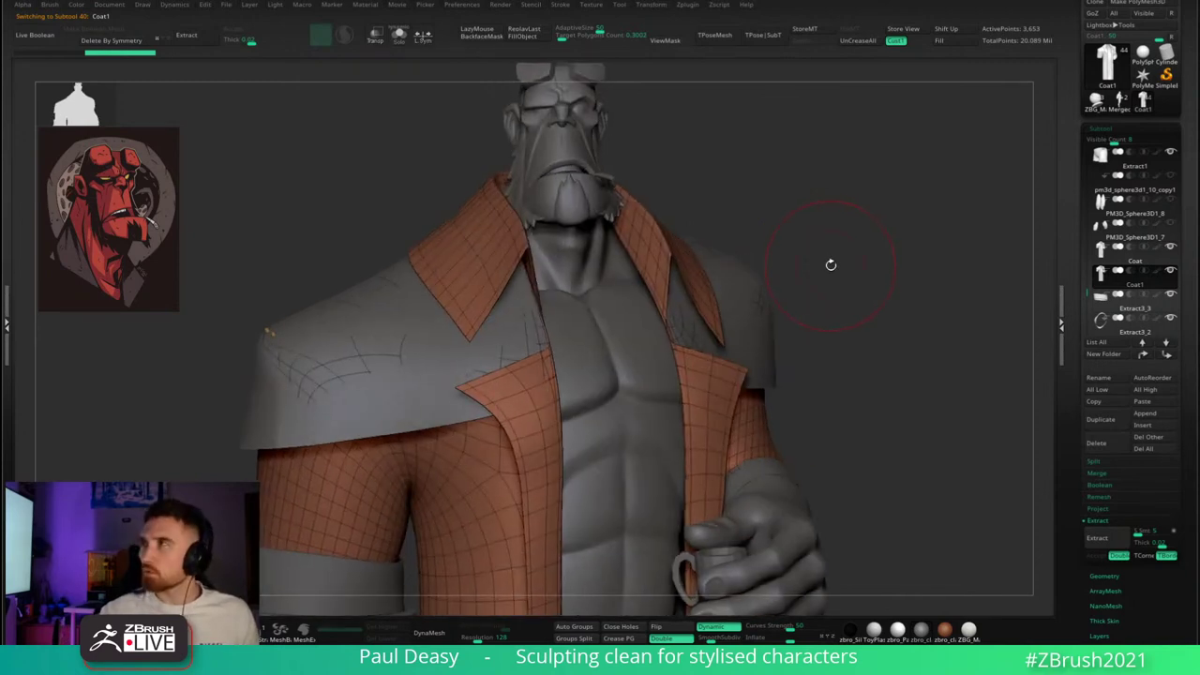
left_click_drag(831, 265, 841, 264)
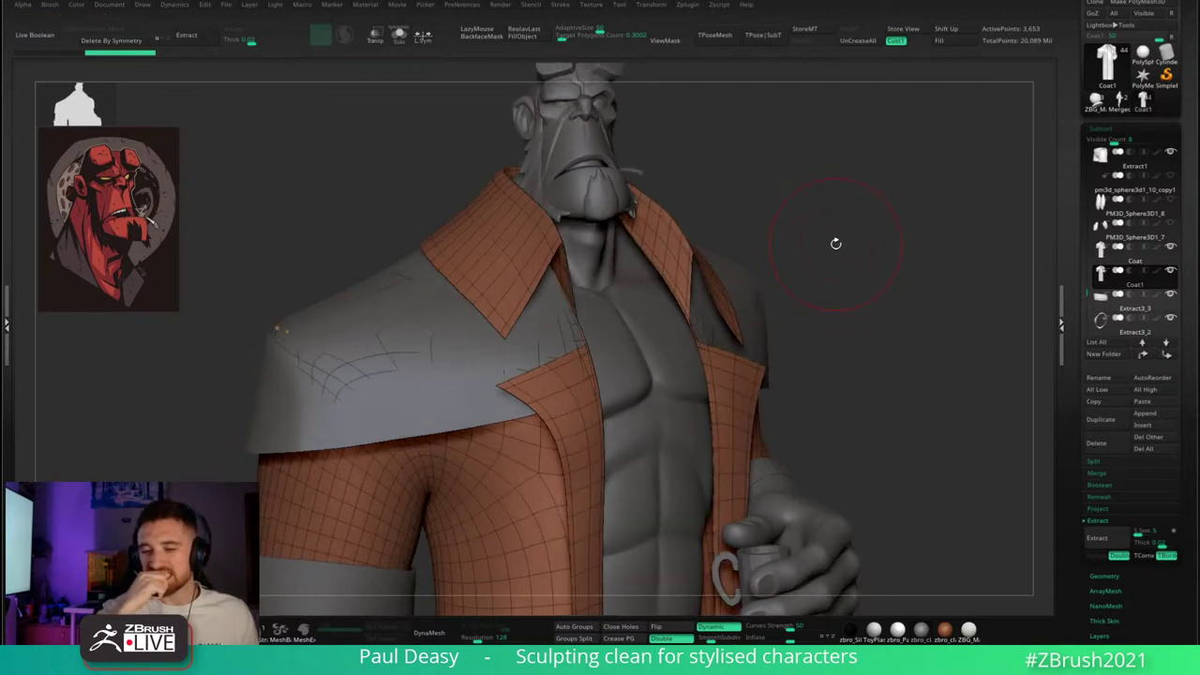
key("space")
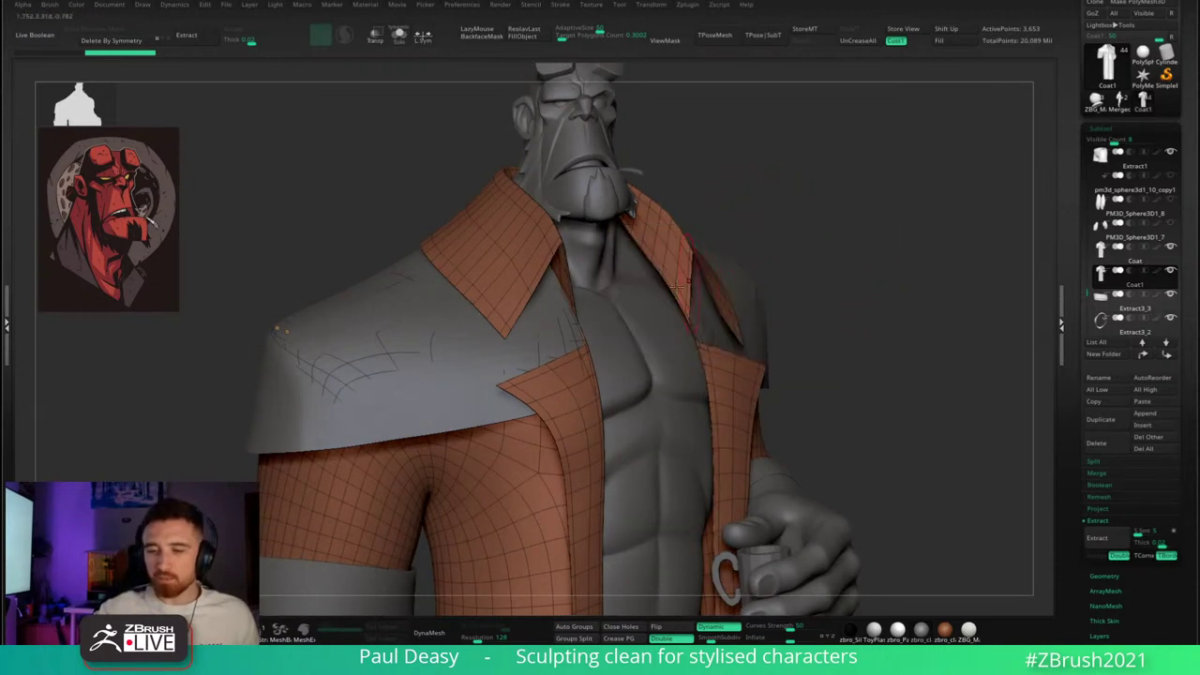
left_click_drag(831, 235, 776, 225)
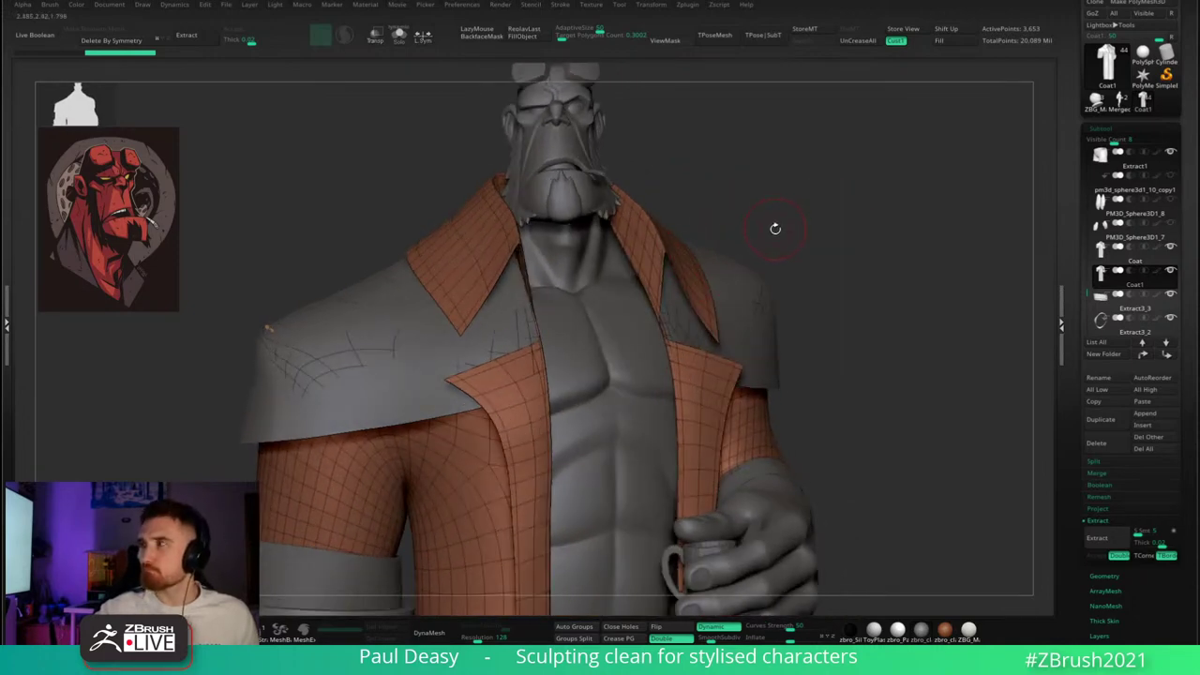
key("ctrl+s")
mouse_move(772, 231)
left_mouse_down("alt")
mouse_move(753, 233)
mouse_move(775, 226)
left_mouse_up("alt")
right_click(771, 217)
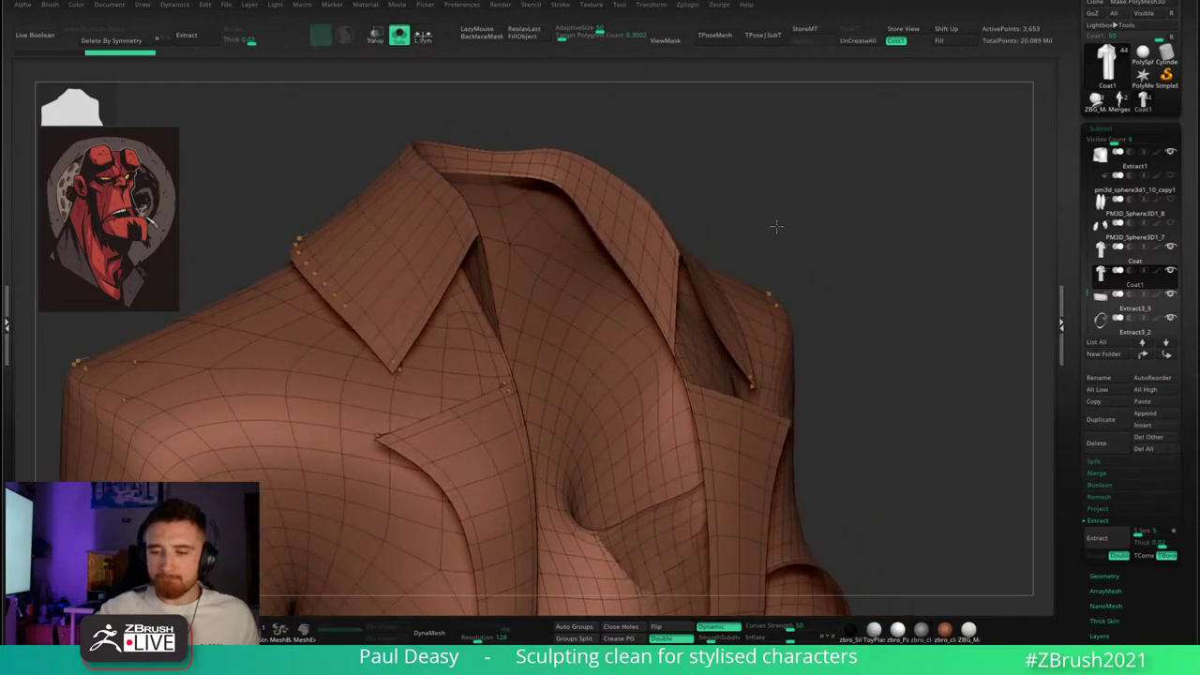
left_click_drag(776, 226, 704, 246)
right_click_drag(704, 247, 676, 316, "ctrl")
key("shift+d")
right_click_drag(608, 344, 615, 262)
left_click_drag(613, 261, 630, 310)
- Delete the thin border loop along the coat's open edge using the ZModeler polygon action Delete with the Polyloop target
key("space")
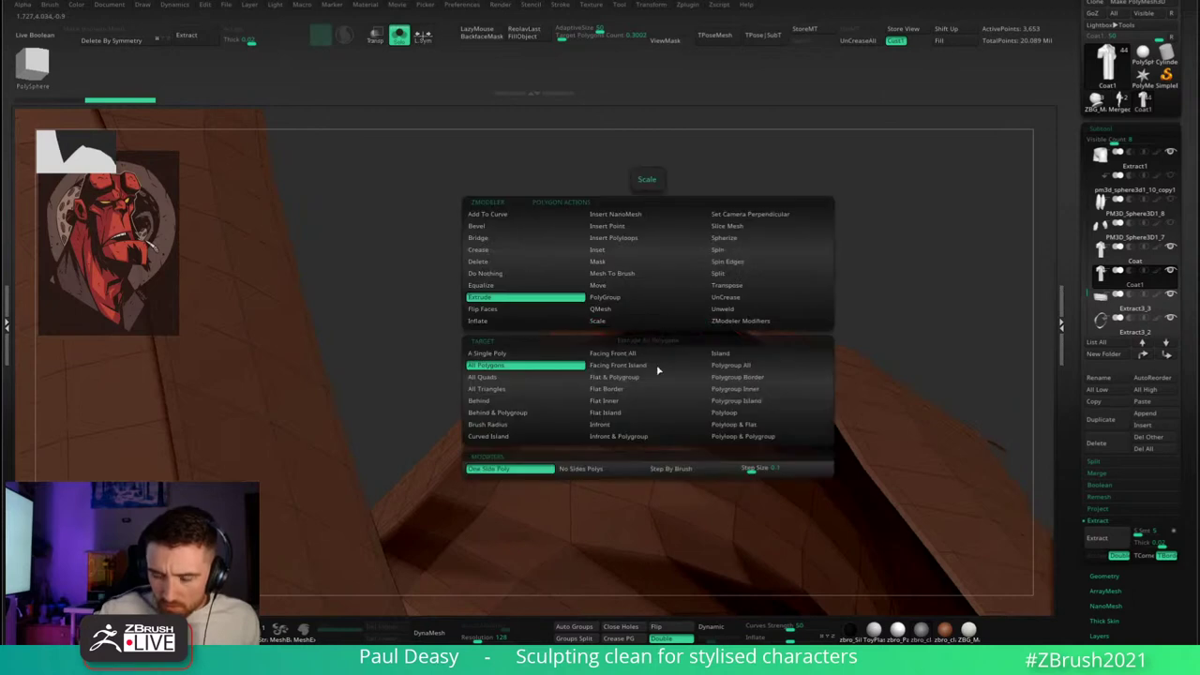
left_click(512, 263)
right_click_drag(662, 324, 646, 319)
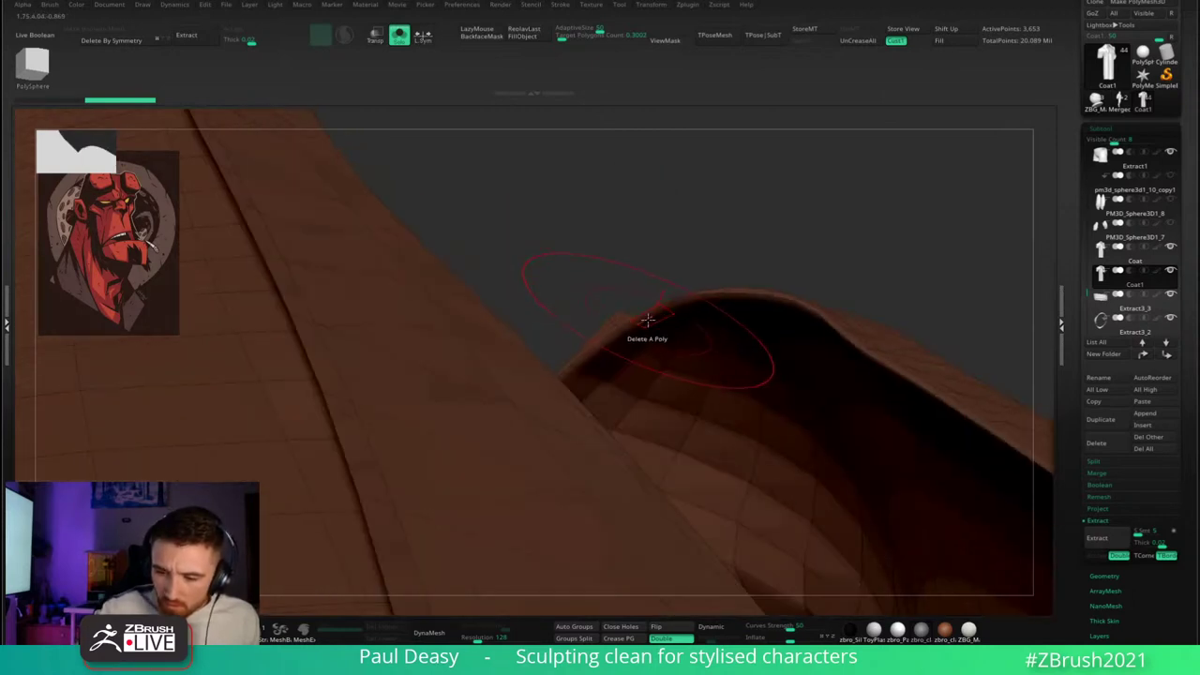
left_click(647, 319)
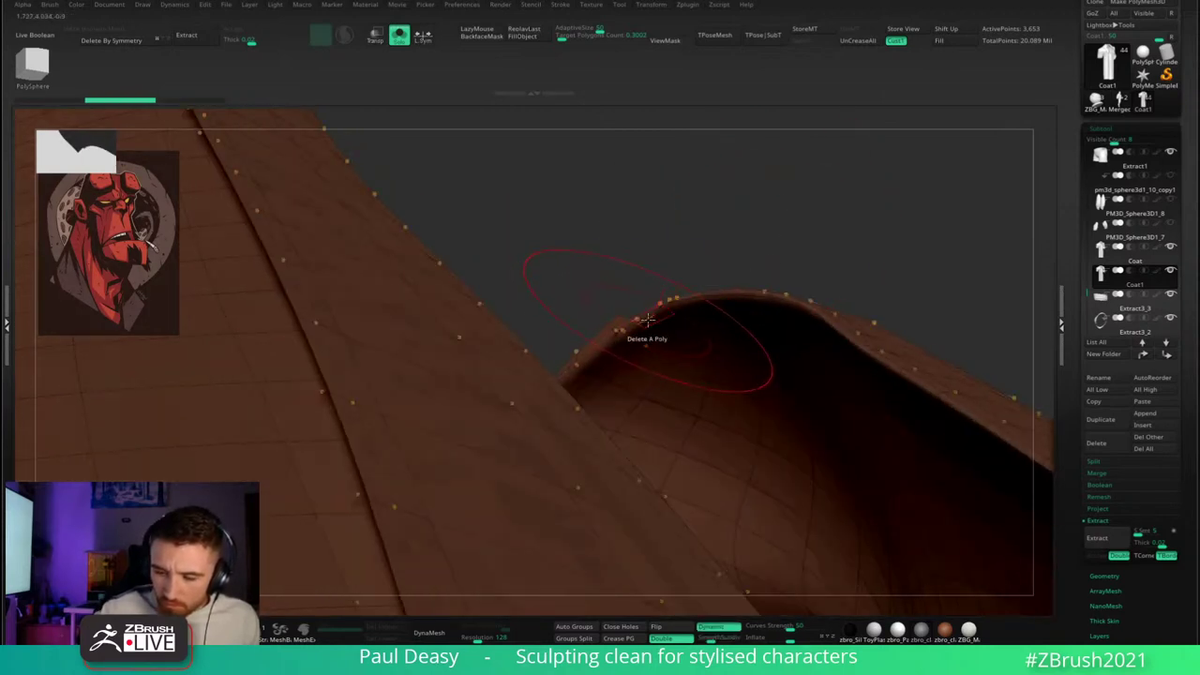
right_click_drag(650, 324, 643, 320)
key("space")
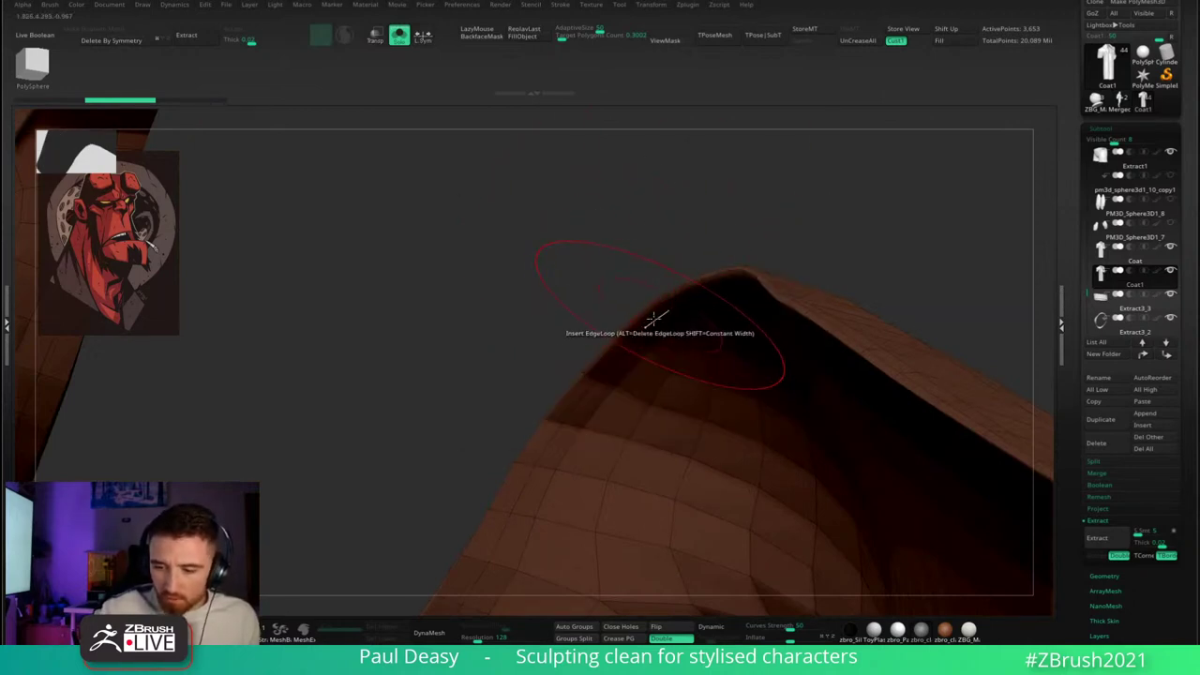
key("space")
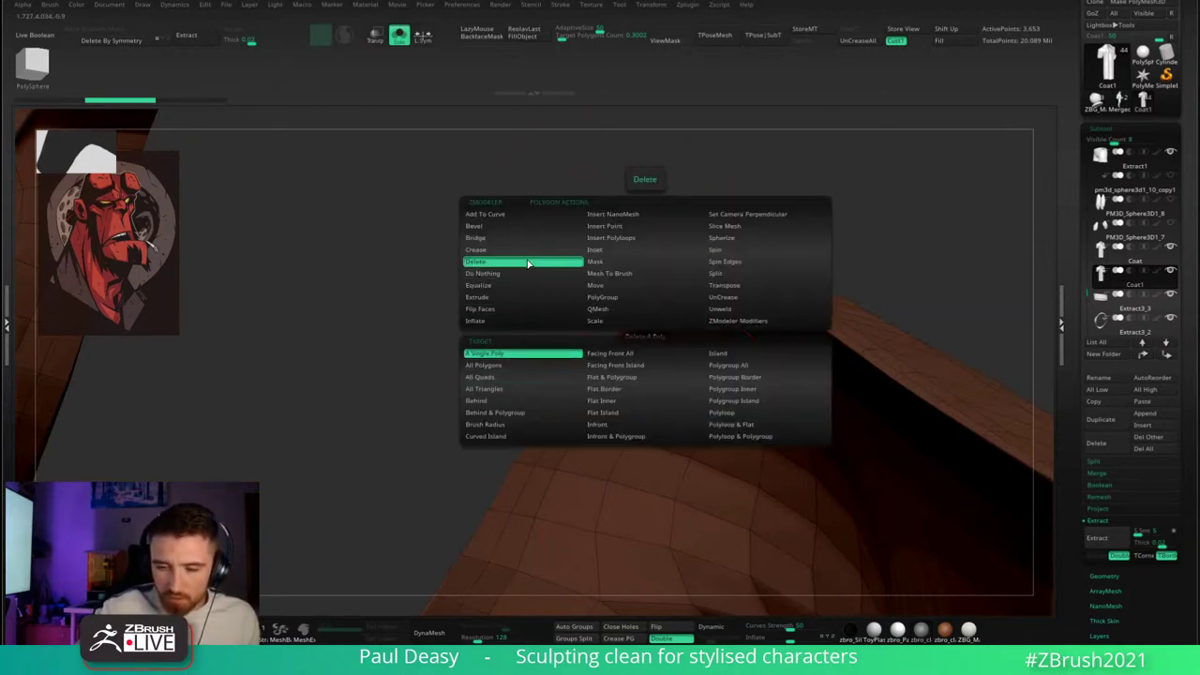
left_click(721, 413)
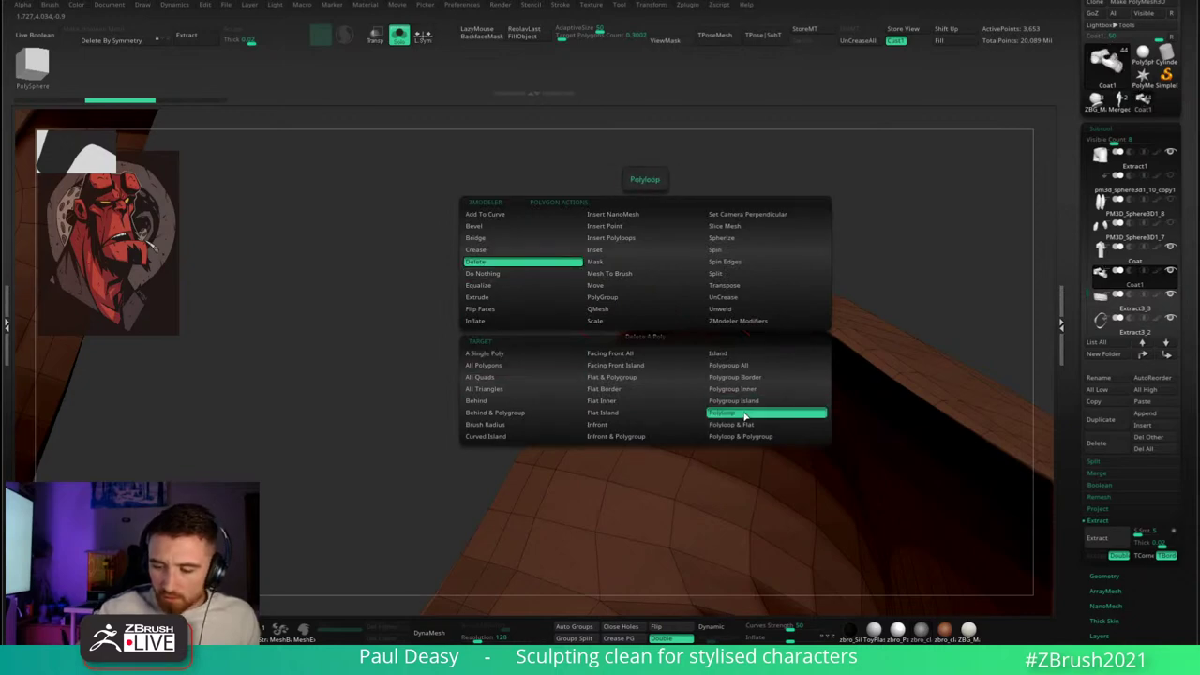
left_click(651, 314)
left_click(648, 314)
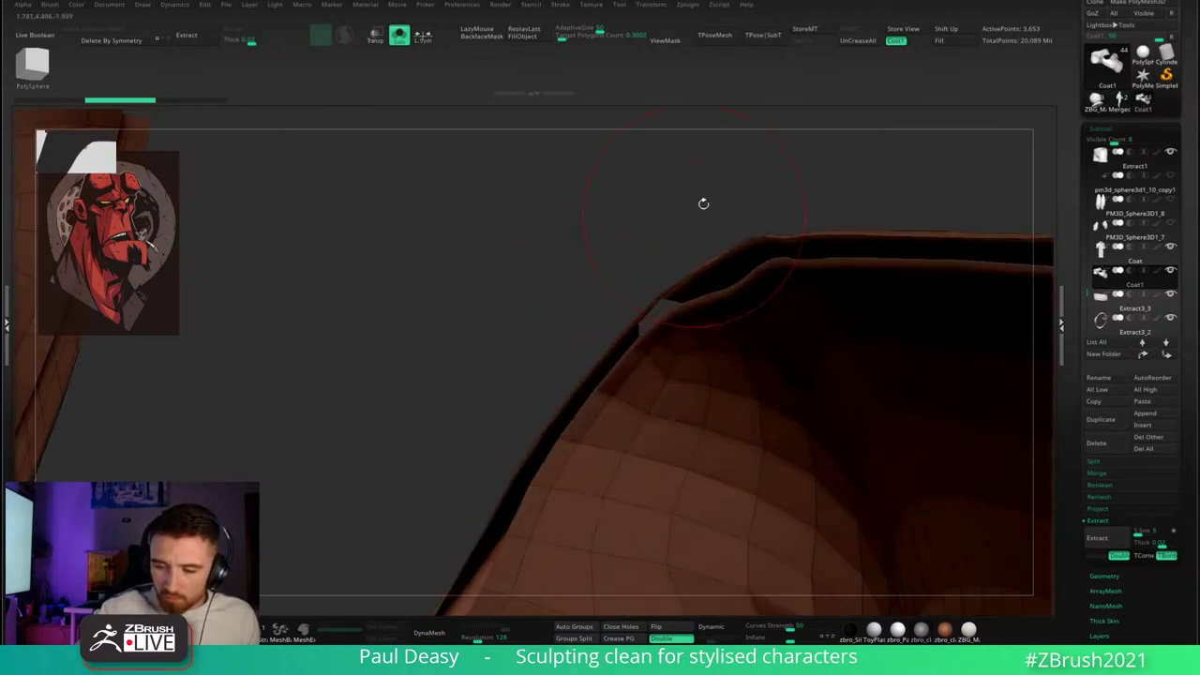
- Delete the remaining narrow strip connecting the collar to the lapel on one side of the neckline
left_click_drag(703, 203, 739, 250)
right_click_drag(738, 250, 739, 279)
right_click_drag(732, 266, 708, 296)
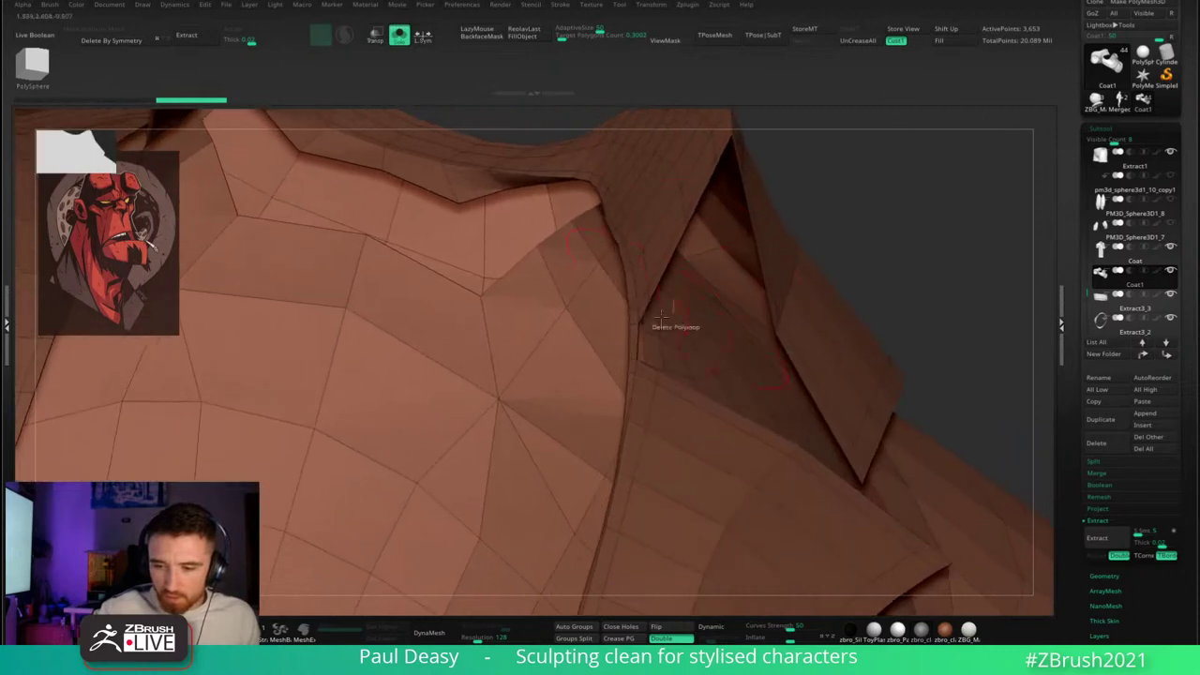
right_click_drag(630, 336, 675, 405, "ctrl")
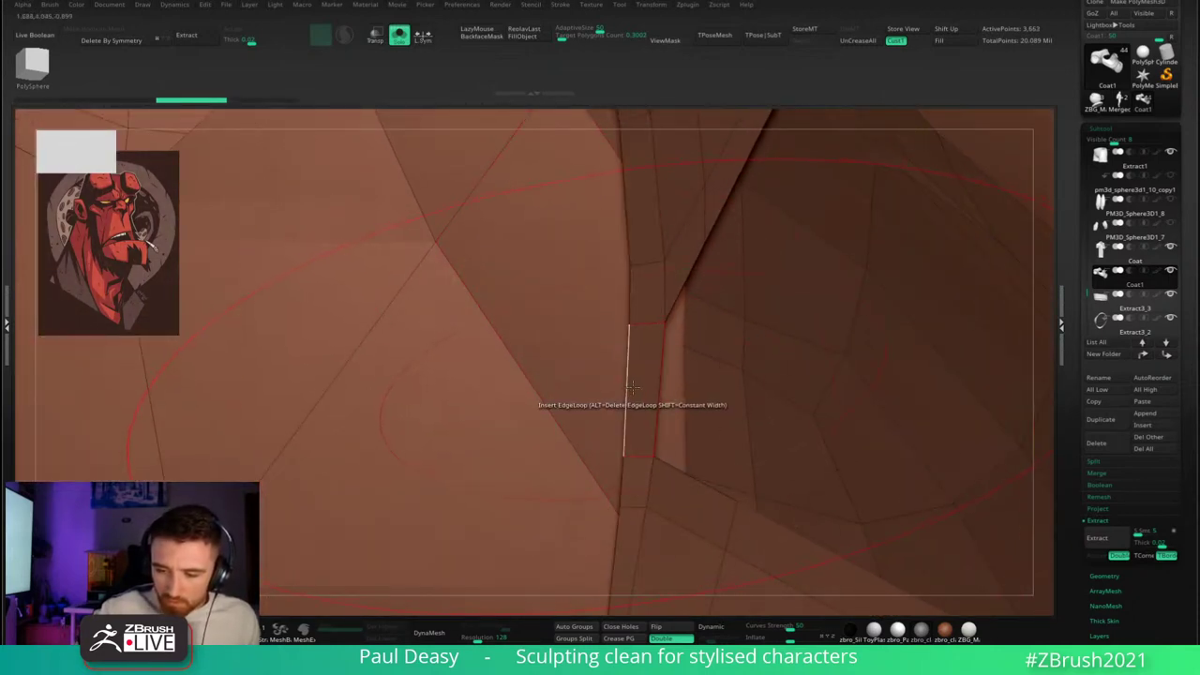
key("alt")
left_click(635, 387, "alt")
right_click_drag(635, 387, 525, 235, "ctrl")
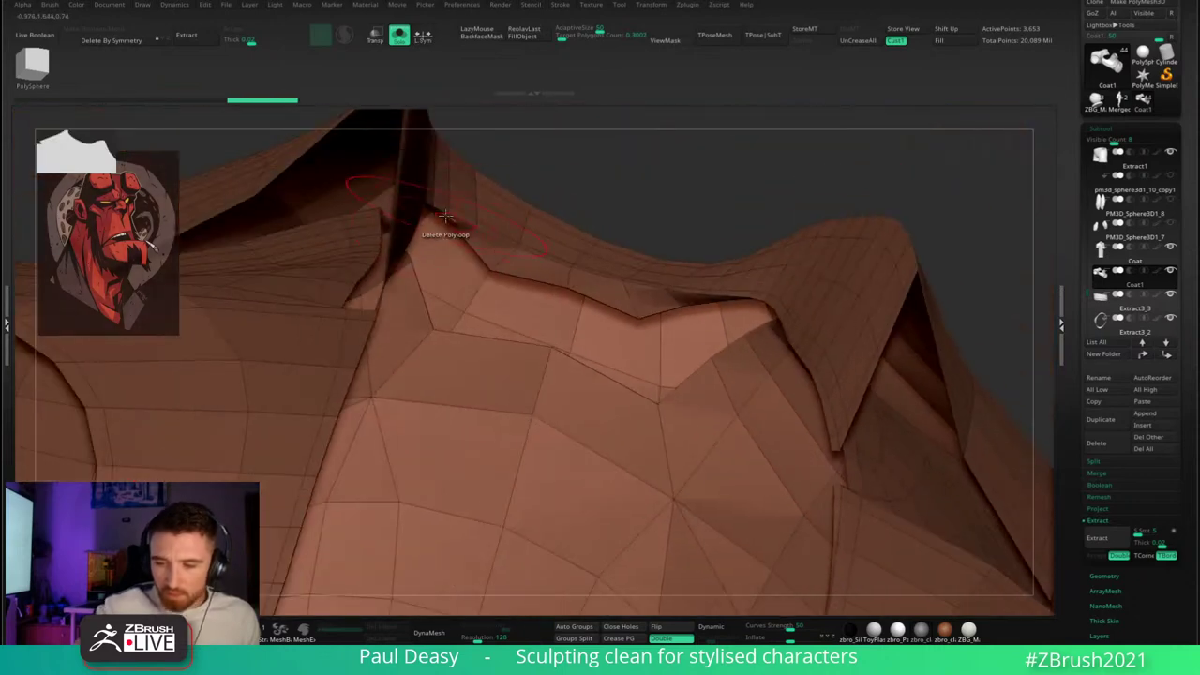
- Set the ZModeler Delete target to A Single Poly and remove the leftover connecting polygon at the opposite collar edge
right_click_drag(446, 217, 506, 282)
right_click_drag(516, 323, 563, 323)
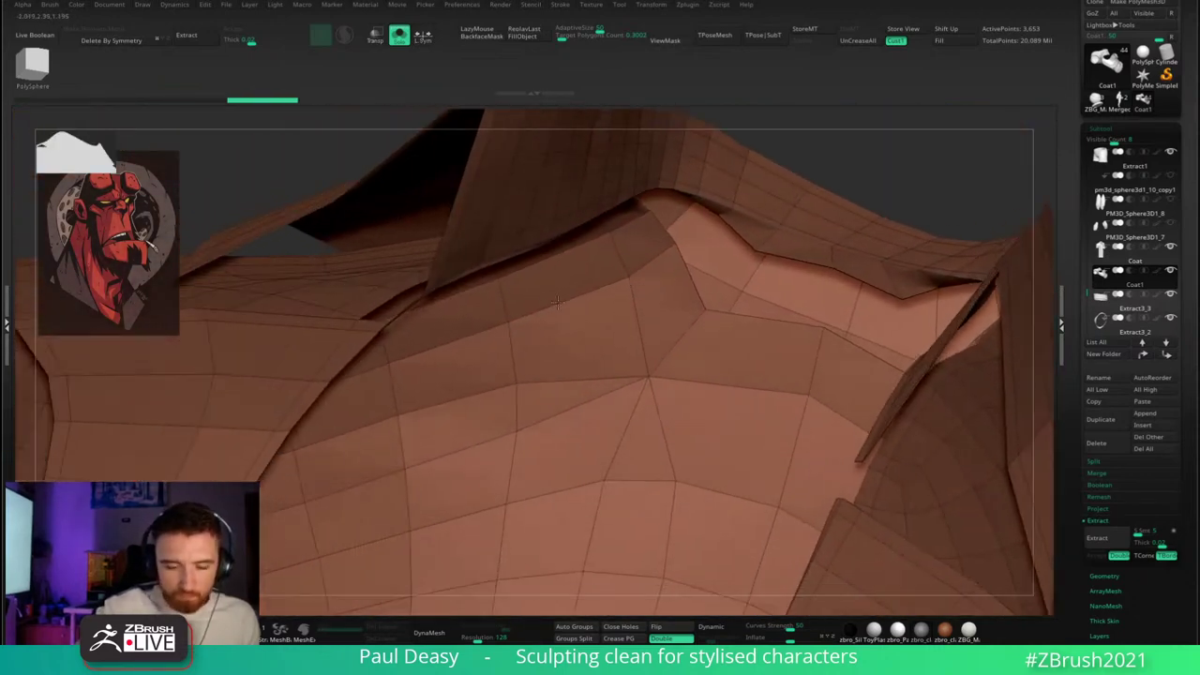
right_click_drag(441, 291, 450, 347, "ctrl")
left_click(282, 365, "alt")
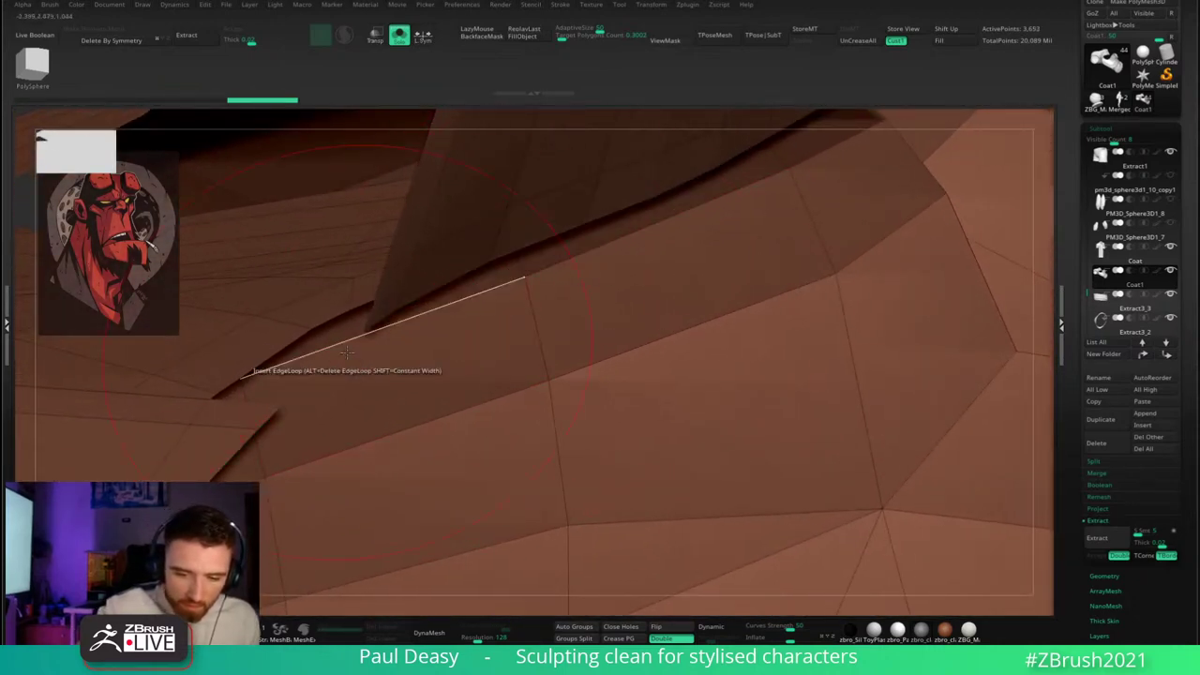
key("ctrl+z")
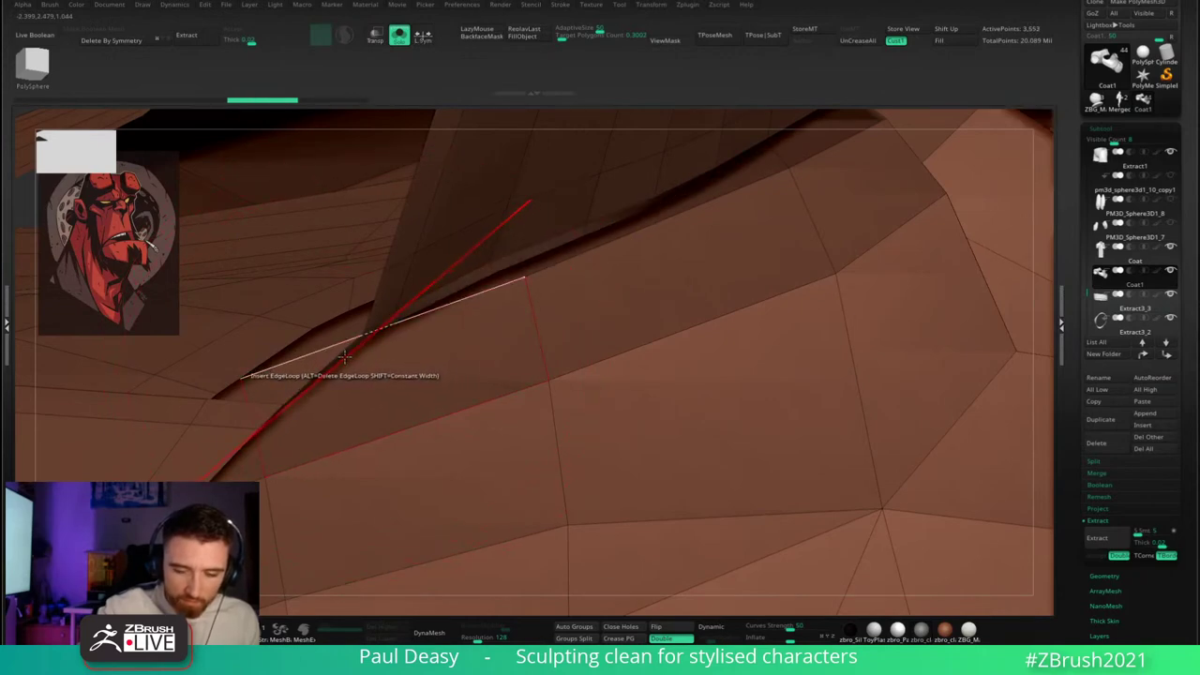
right_click_drag(345, 357, 349, 335)
key("space")
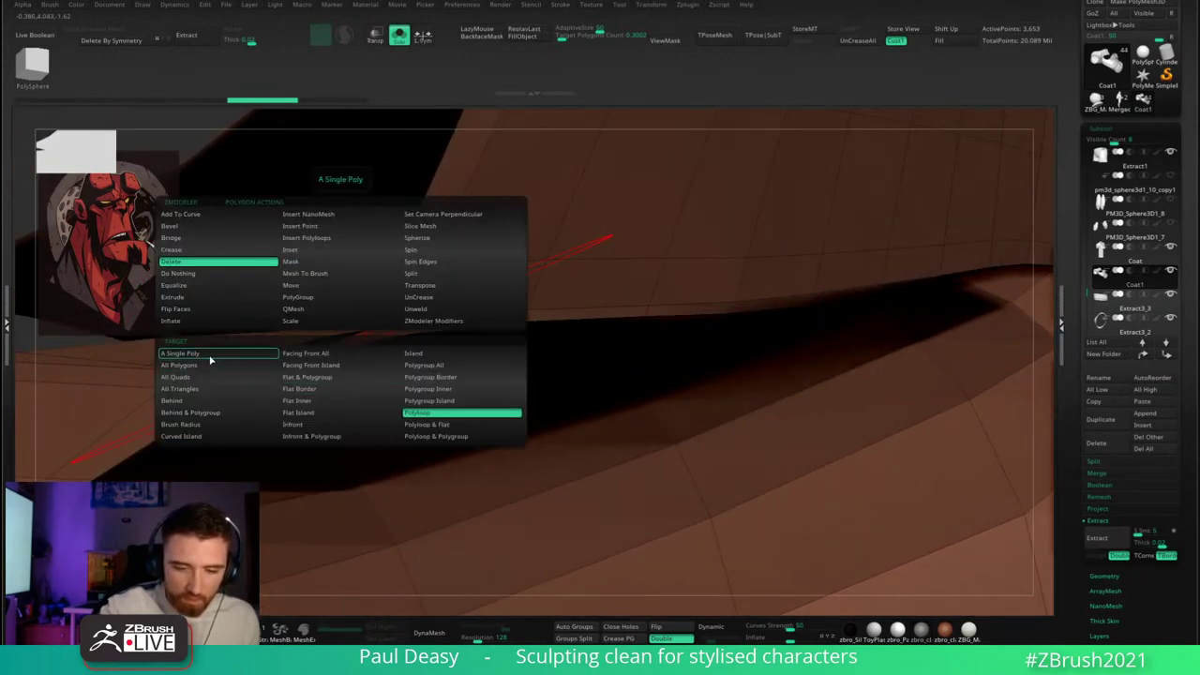
left_click(201, 356)
right_click_drag(362, 350, 778, 290)
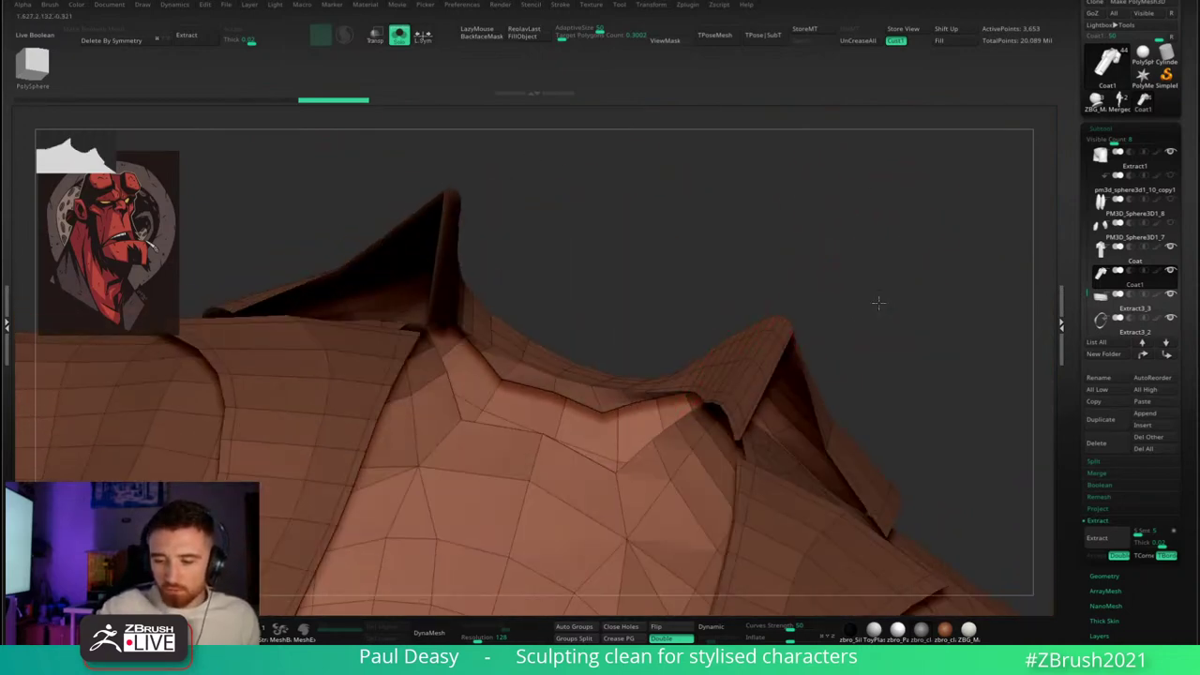
- Auto-group the coat's disconnected pieces into polygroups and delete all geometry except the collar
right_click_drag(876, 303, 553, 614)
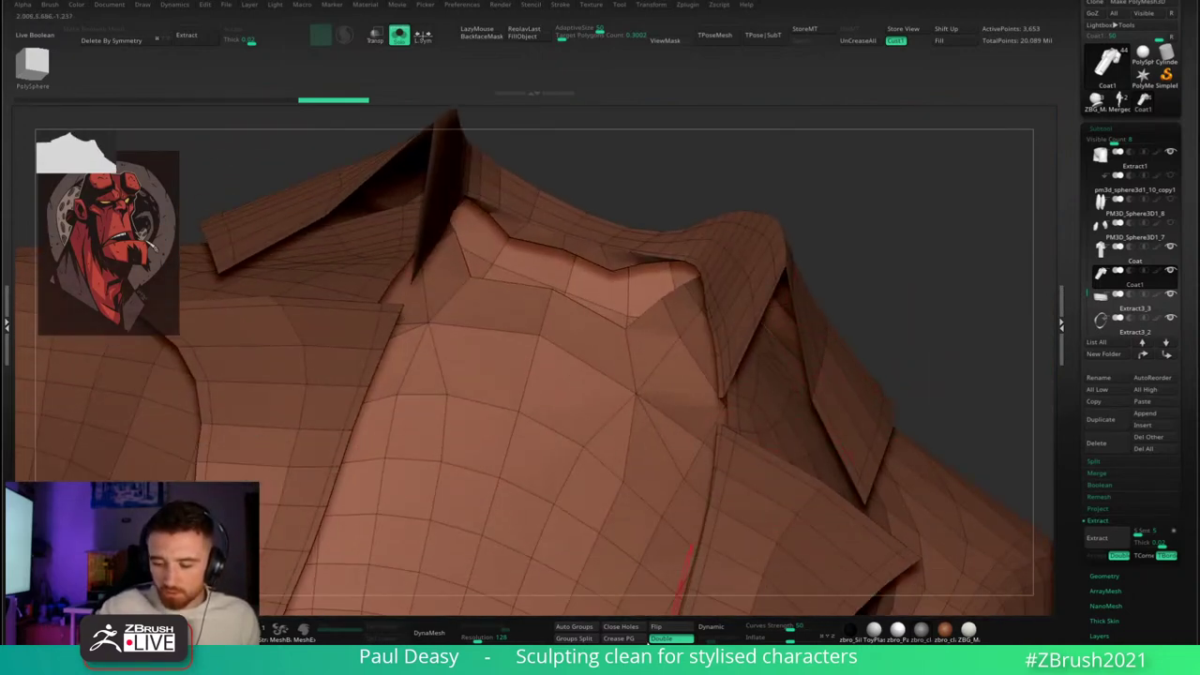
left_click(591, 625)
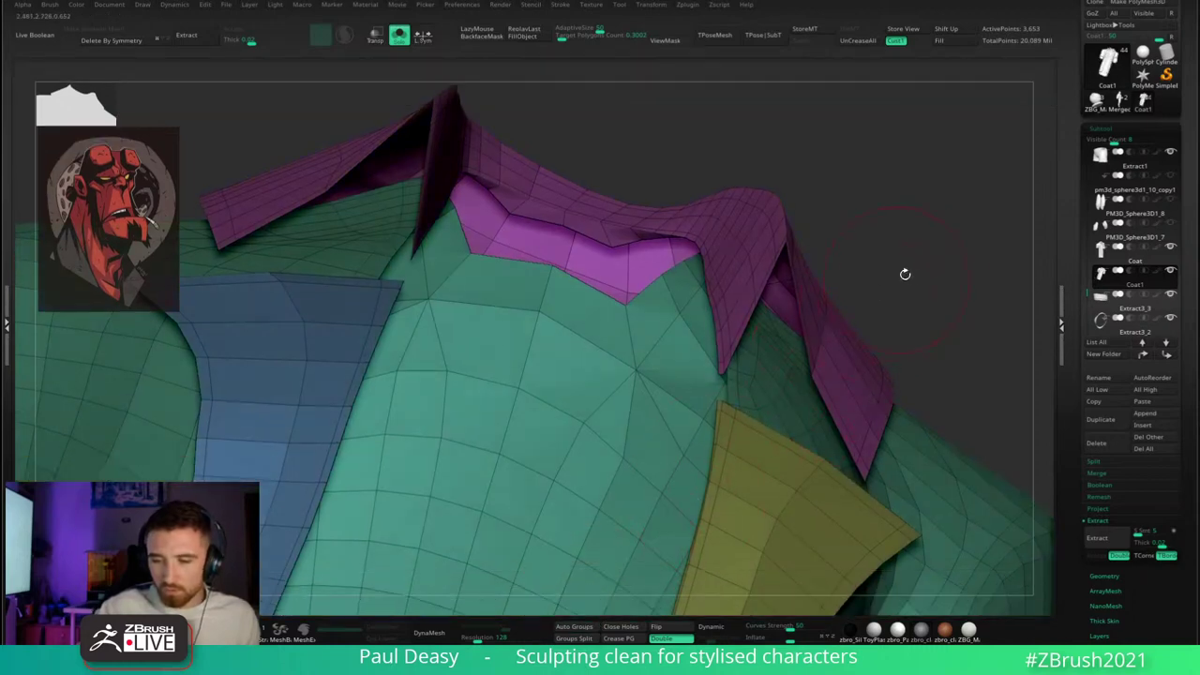
right_click_drag(905, 273, 877, 215, "ctrl")
left_click(799, 284, "ctrl+shift")
key("Delete")
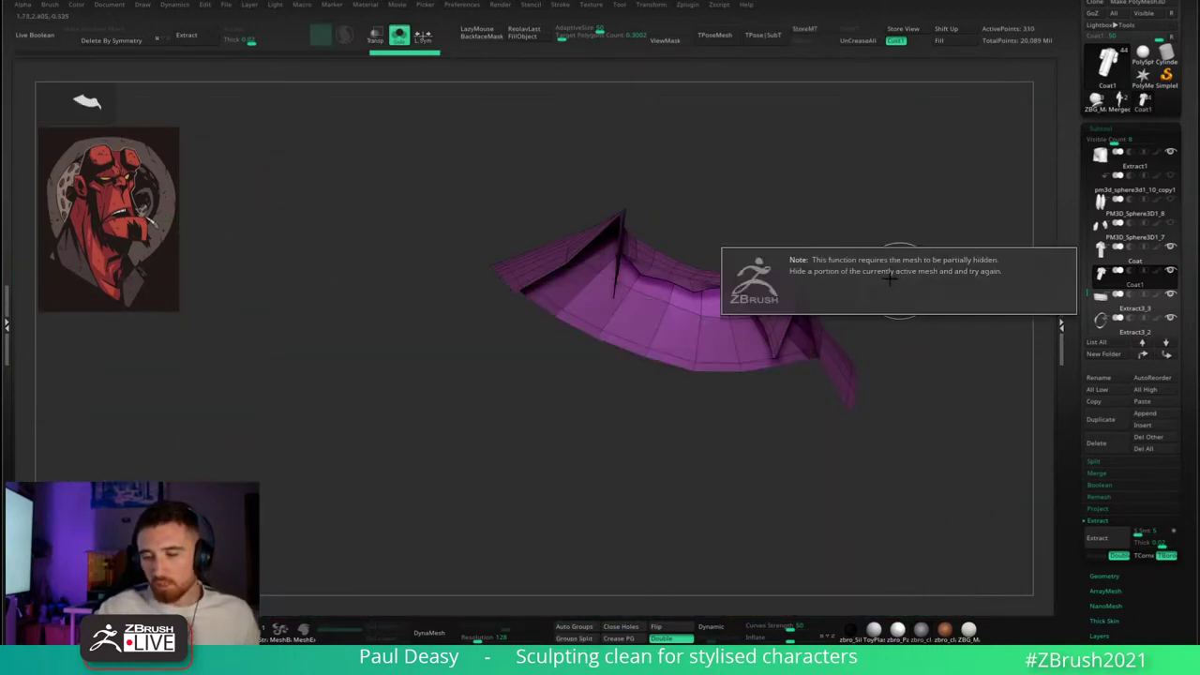
- Reduce the Move brush's draw size and try a first adjustment at the back of the collar's inner neckline
right_click_drag(900, 282, 797, 178)
right_click_drag(797, 178, 783, 271, "ctrl")
right_click_drag(637, 235, 638, 251, "alt")
right_click(596, 308)
right_click(595, 297)
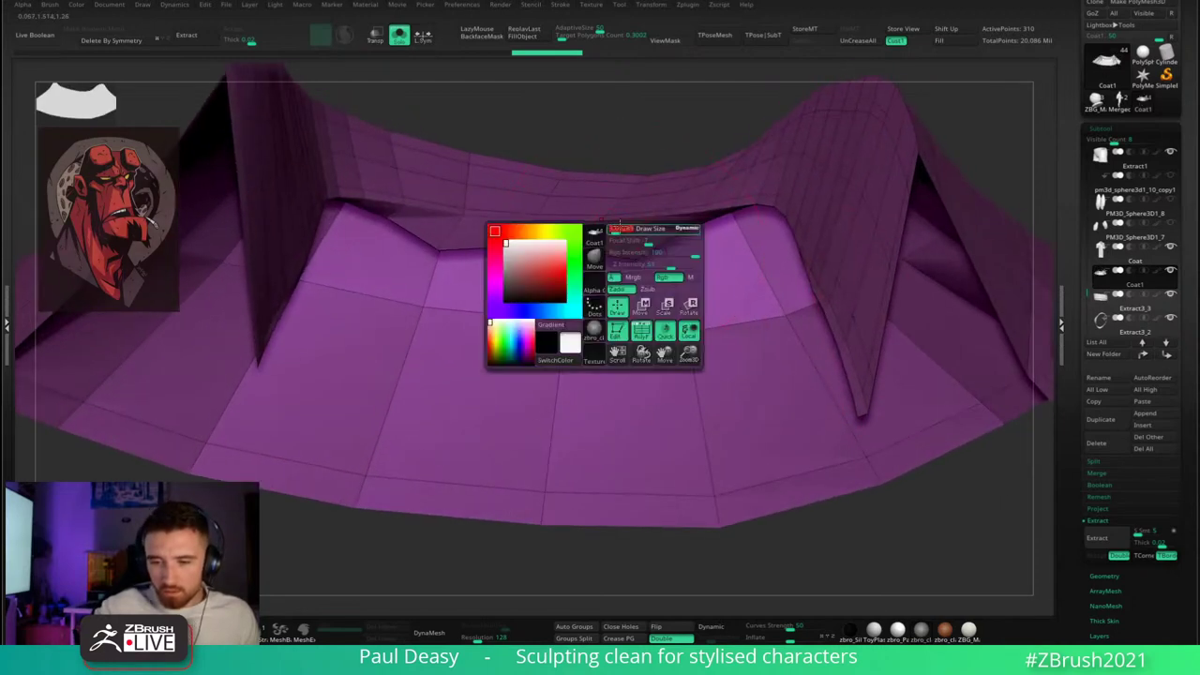
right_click_drag(595, 296, 633, 258)
mouse_move(601, 209)
right_mouse_down()
mouse_move(609, 171)
mouse_move(625, 237)
right_mouse_up()
right_click(605, 300)
left_click_drag(643, 252, 585, 190)
key("ctrl+z")
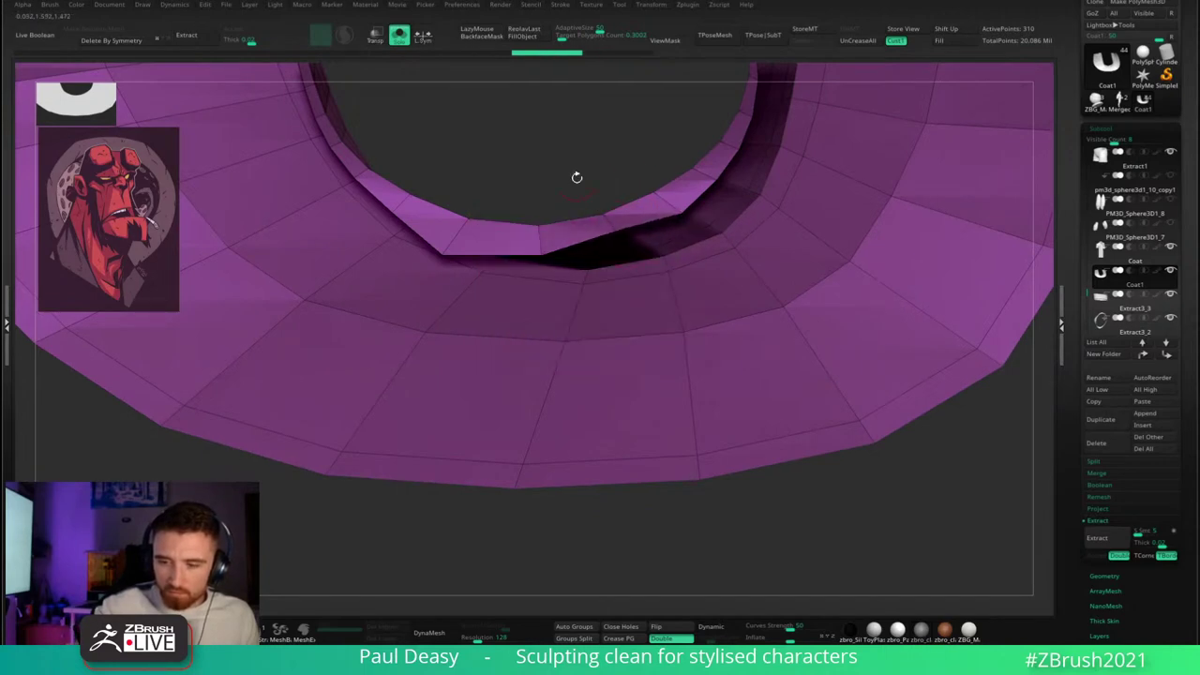
- Pull the uneven inner neckline vertices up toward the collar fold with the Move brush to even out the edge
mouse_move(576, 177)
right_mouse_down()
mouse_move(613, 225)
mouse_move(600, 217)
right_mouse_up()
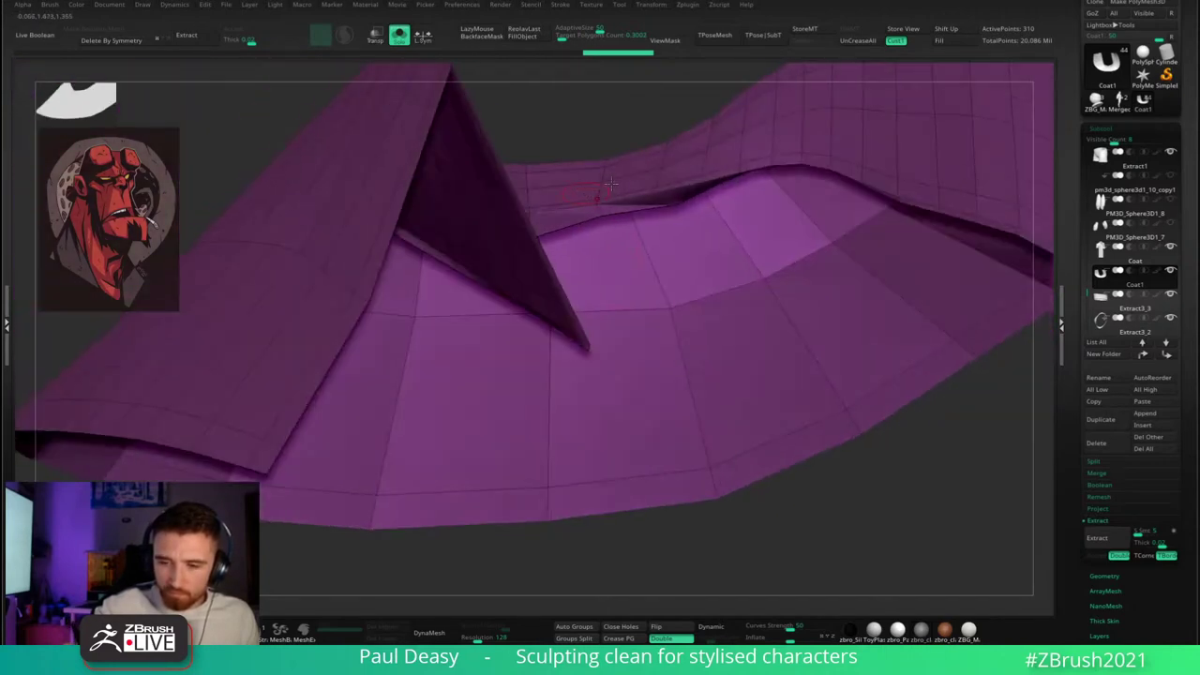
right_click_drag(675, 202, 675, 197)
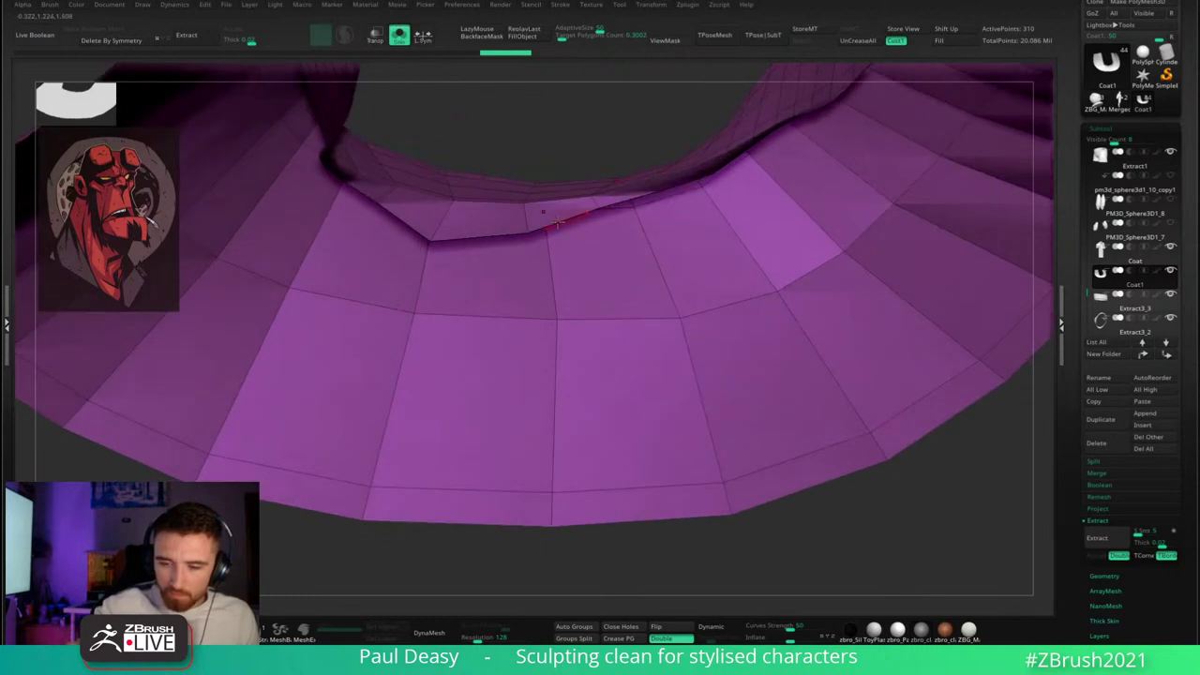
left_click_drag(530, 233, 527, 215)
left_click_drag(432, 240, 445, 216)
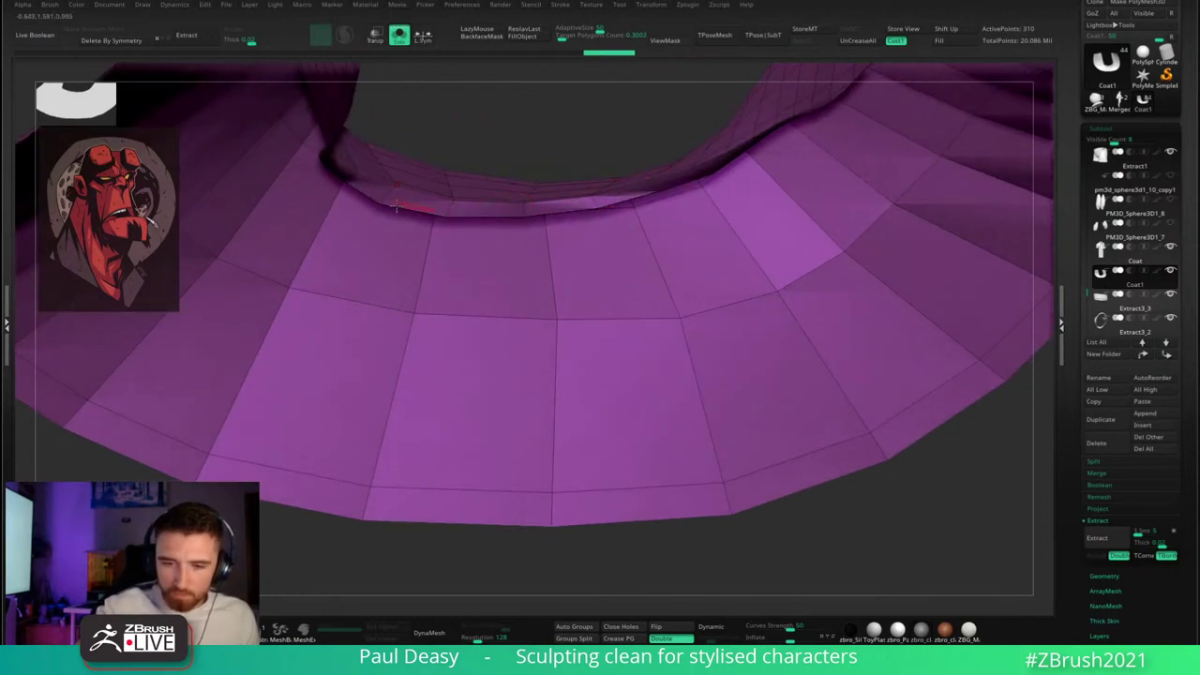
right_click_drag(396, 206, 581, 287)
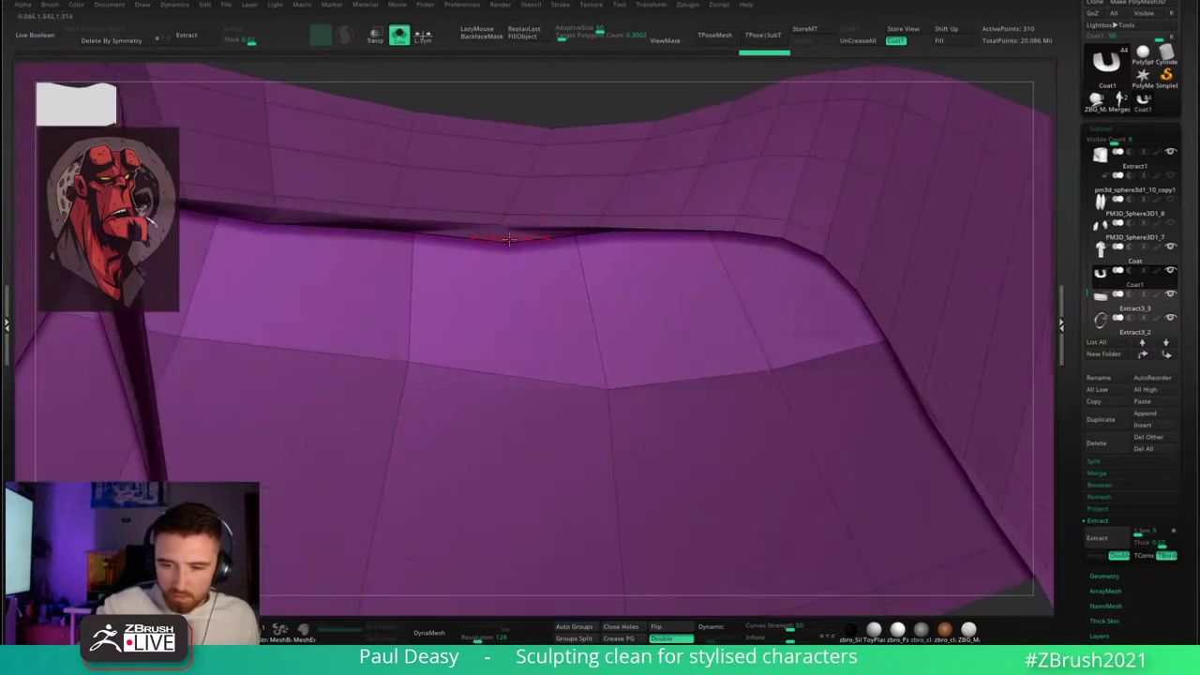
left_click_drag(507, 240, 507, 221)
- Switch to ZModeler, set its polygon action to Extrude, and extrude the whole collar outward to give it thickness
mouse_move(509, 215)
right_mouse_down("ctrl")
mouse_move(346, 219)
mouse_move(348, 182)
mouse_move(327, 170)
right_mouse_up("ctrl")
mouse_move(700, 174)
right_mouse_down()
mouse_move(761, 247)
mouse_move(791, 234)
mouse_move(765, 249)
right_mouse_up()
key("space")
right_click_drag(691, 273, 699, 260, "ctrl")
key("b")
key("z")
key("m")
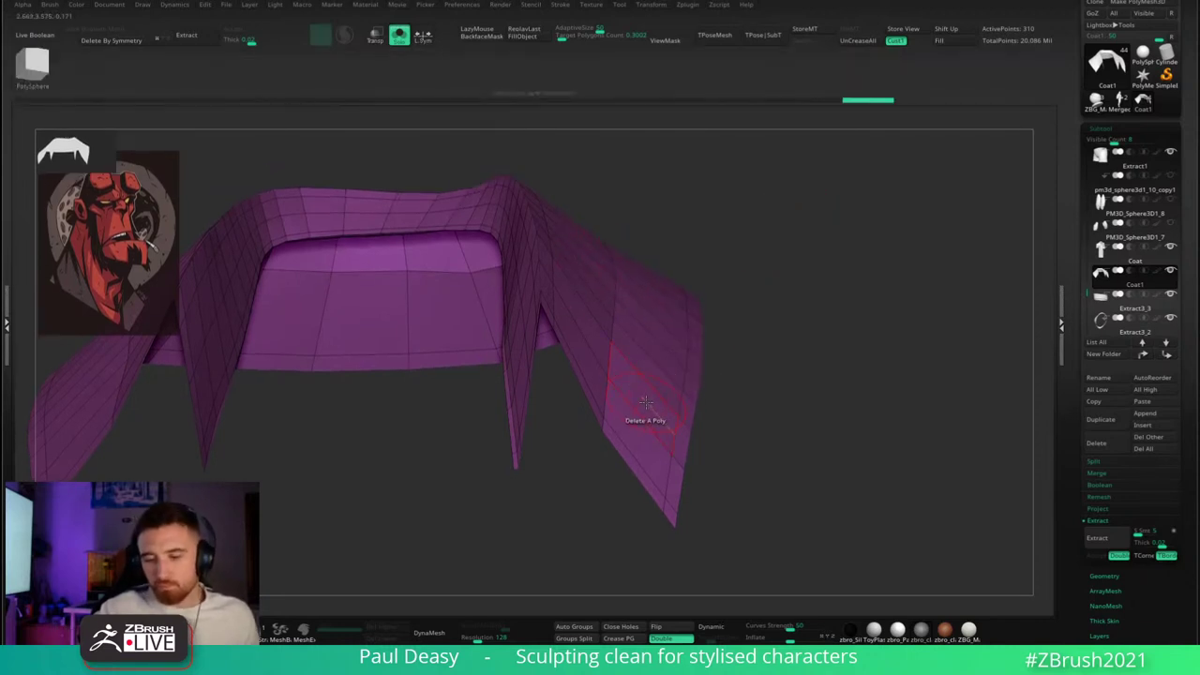
left_click(649, 400)
key("space")
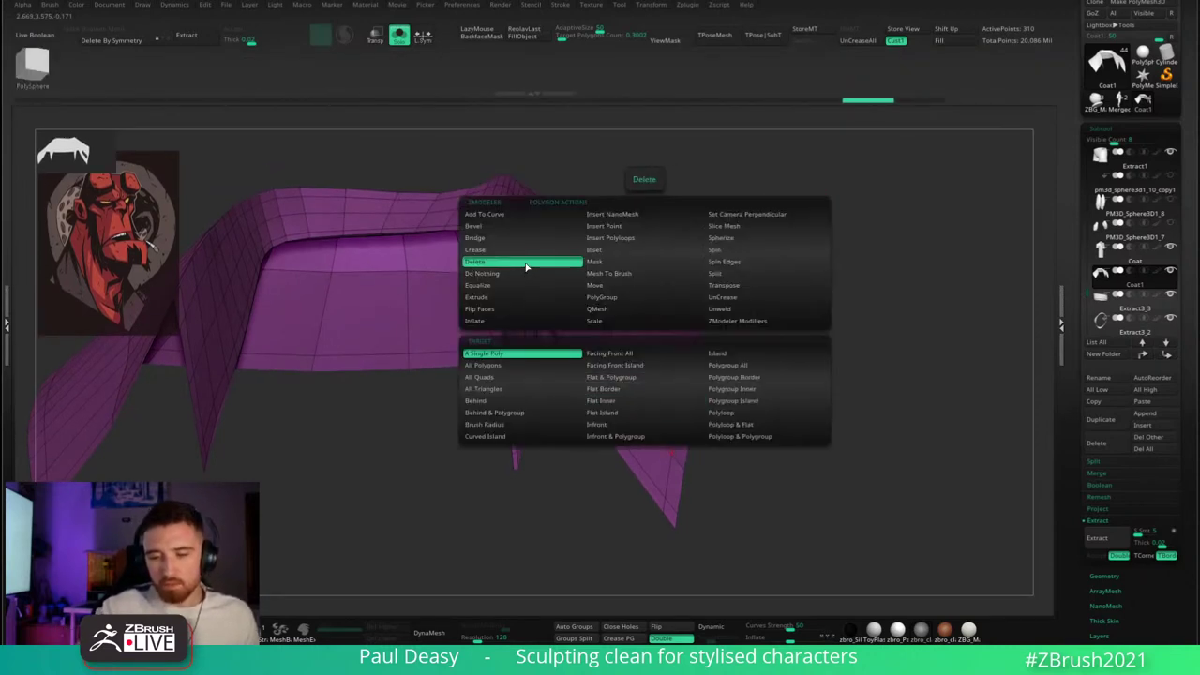
left_click(525, 298)
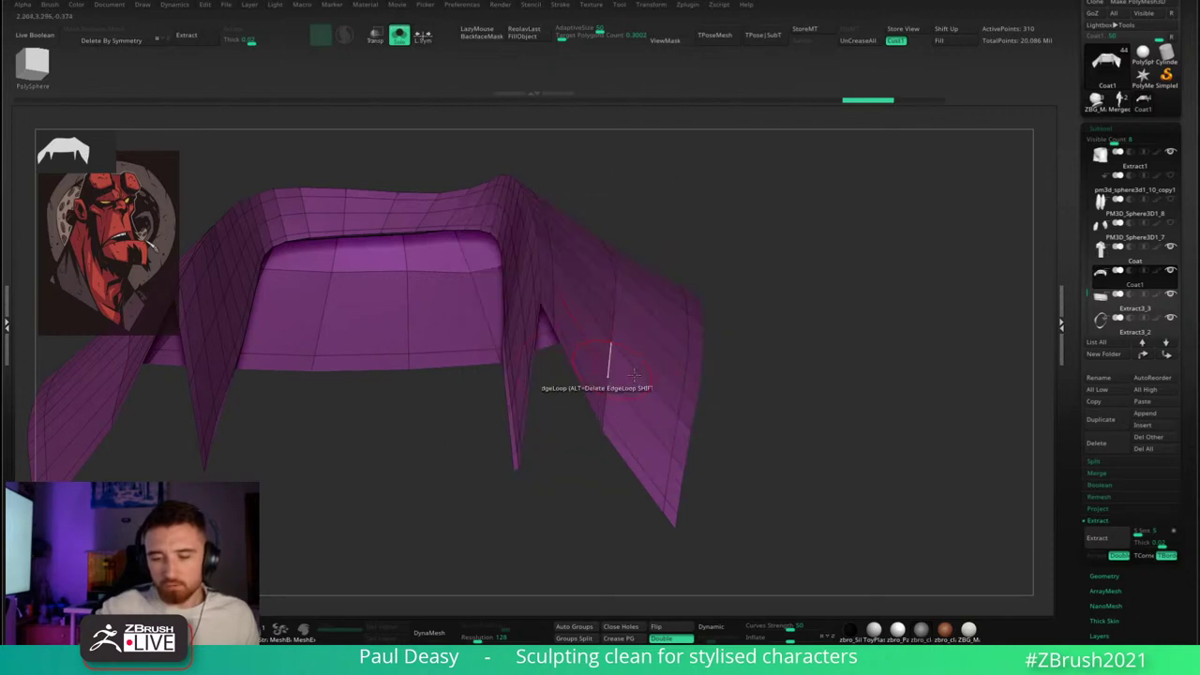
left_click(661, 415)
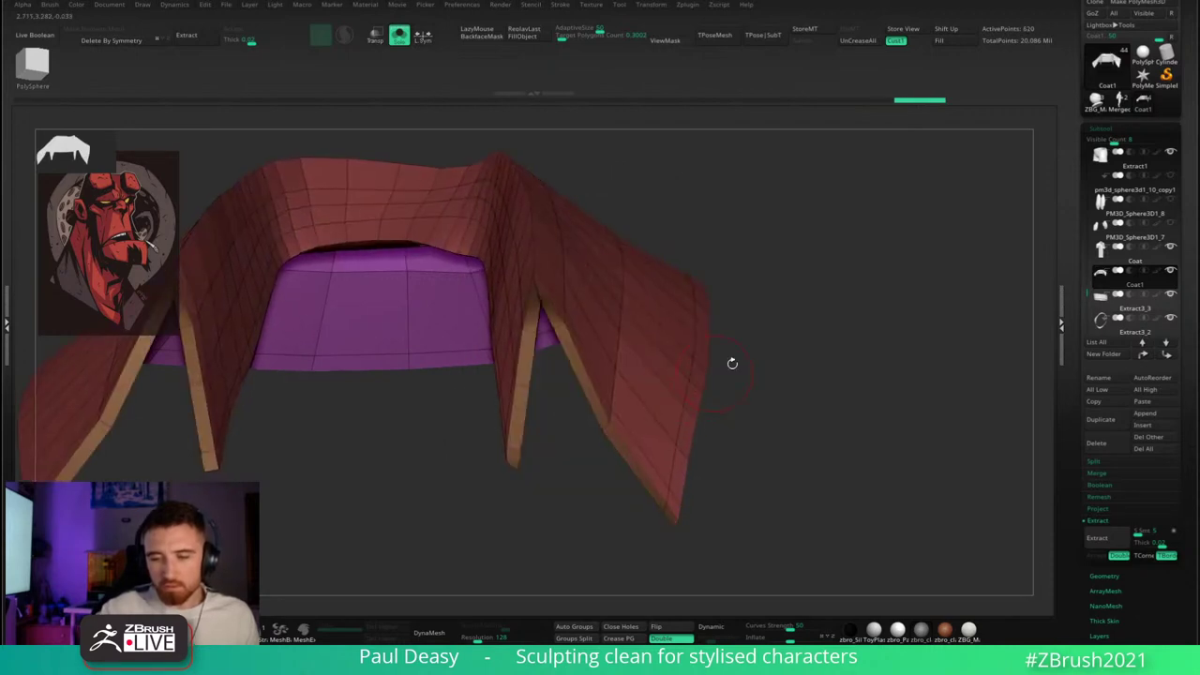
- Bring the rest of the character back into view, with the collar dynamically subdivided and its polygon frame hidden
left_click_drag(844, 323, 591, 454)
key("alt+s")
key("space")
key("1")
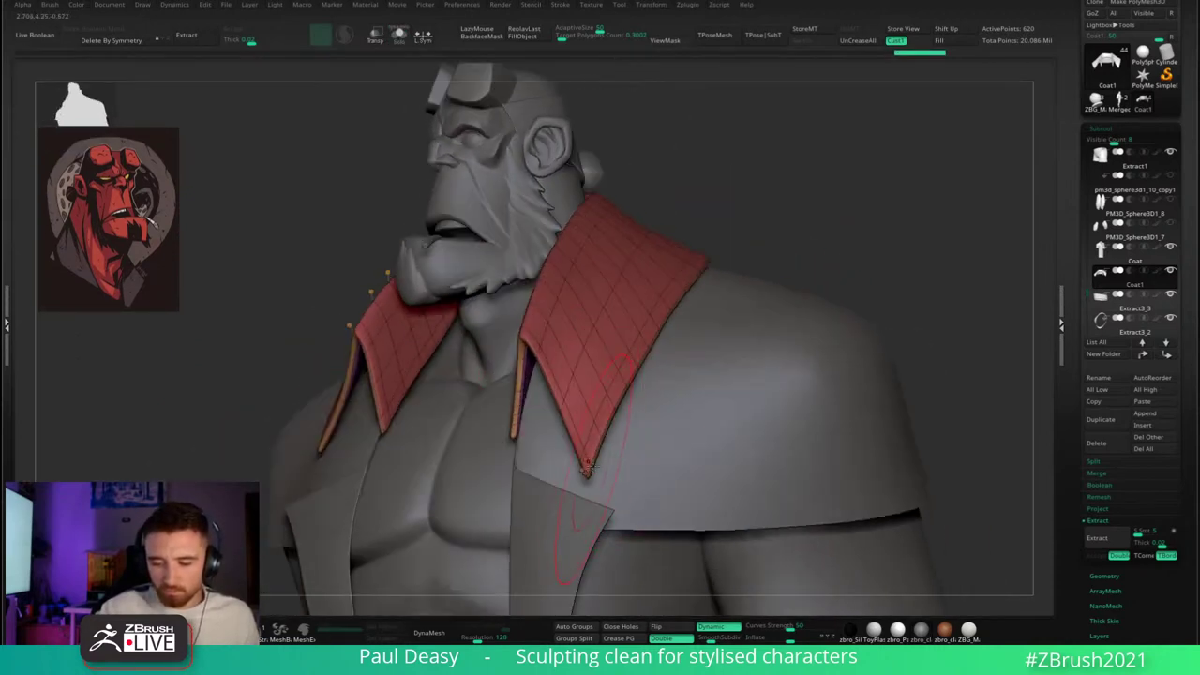
key("shift+f")
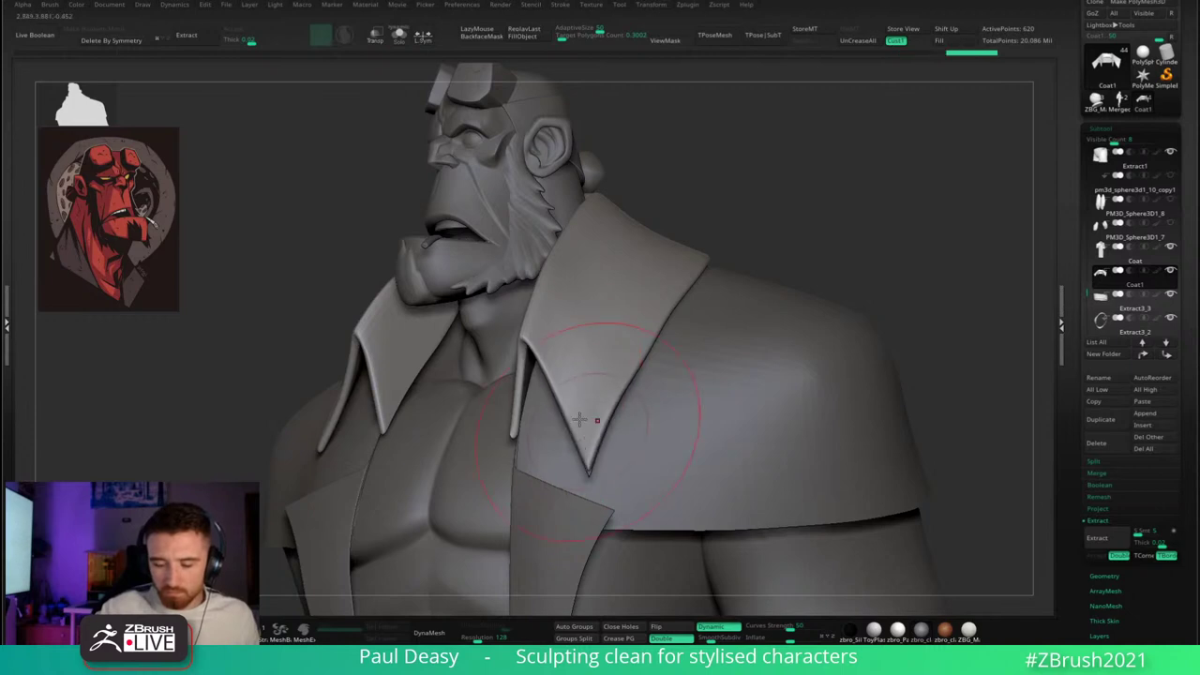
- Adjust the front fold and inner edge of the thickened collar with the Move brush
left_click_drag(533, 328, 541, 319)
mouse_move(541, 318)
right_mouse_down()
mouse_move(560, 328)
mouse_move(526, 368)
mouse_move(514, 361)
mouse_move(521, 343)
mouse_move(527, 362)
right_mouse_up()
left_click_drag(525, 367, 536, 360)
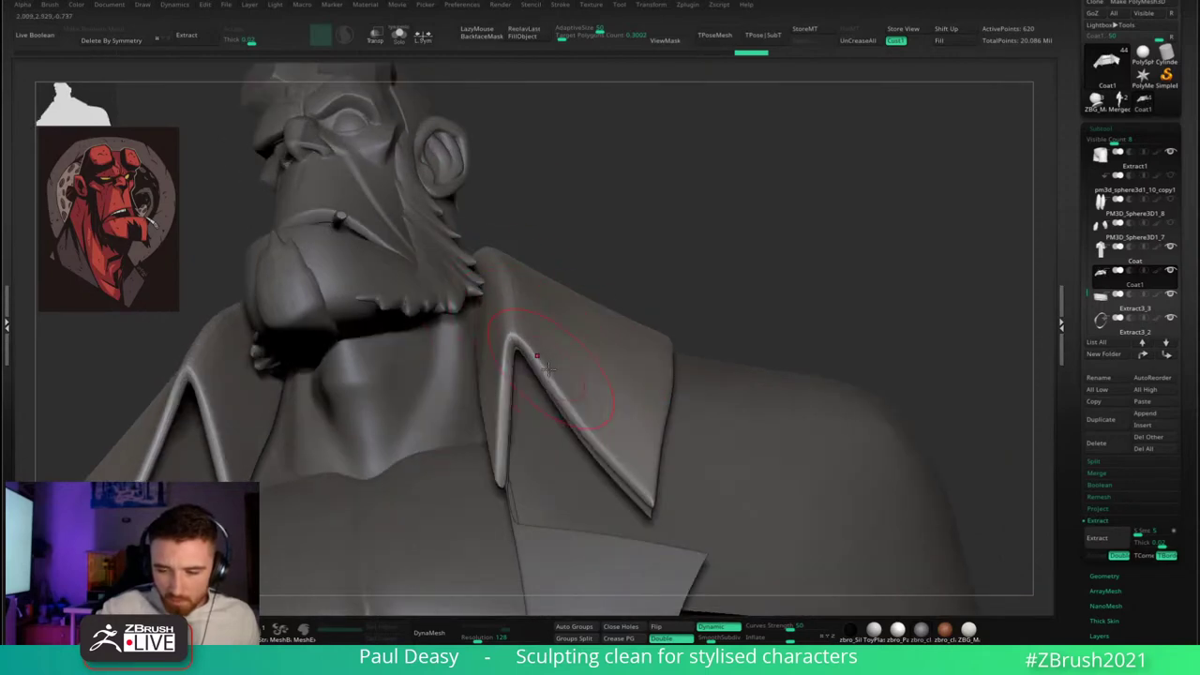
key("space")
mouse_move(549, 369)
right_mouse_down()
mouse_move(546, 354)
mouse_move(536, 456)
mouse_move(495, 467)
mouse_move(497, 456)
right_mouse_up()
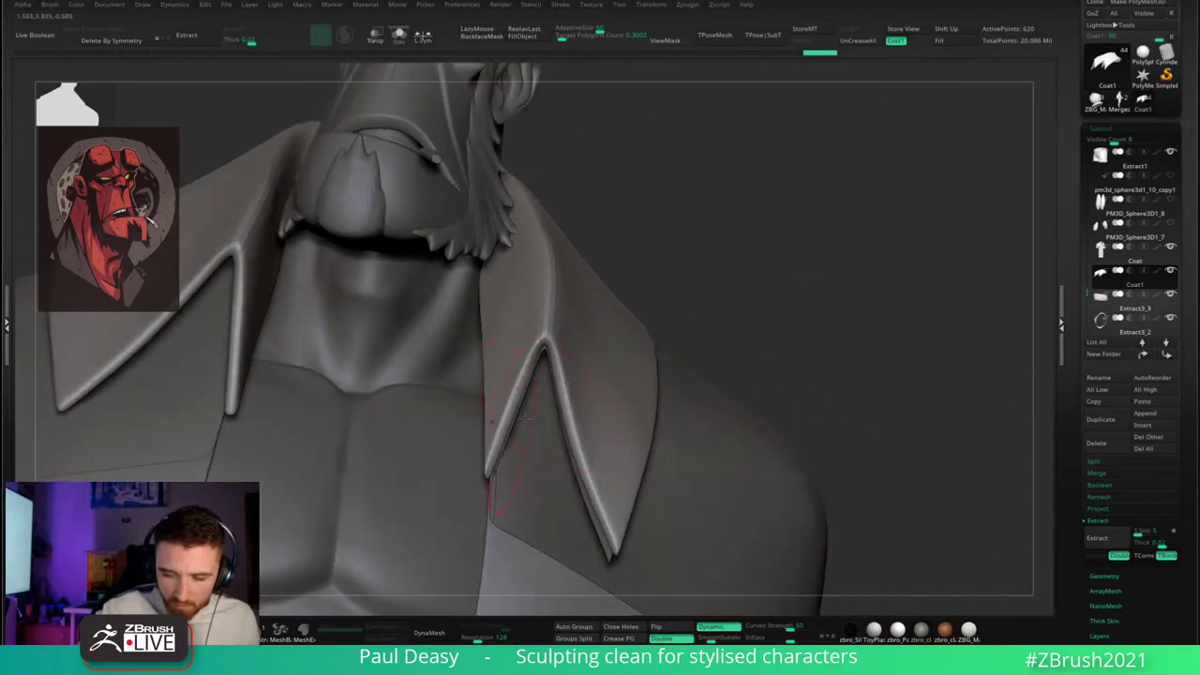
- Nudge the collar's front point and outer edge with the Move brush so they sit against the coat
right_click_drag(755, 280, 705, 328)
right_click(744, 284)
right_click_drag(611, 401, 605, 338)
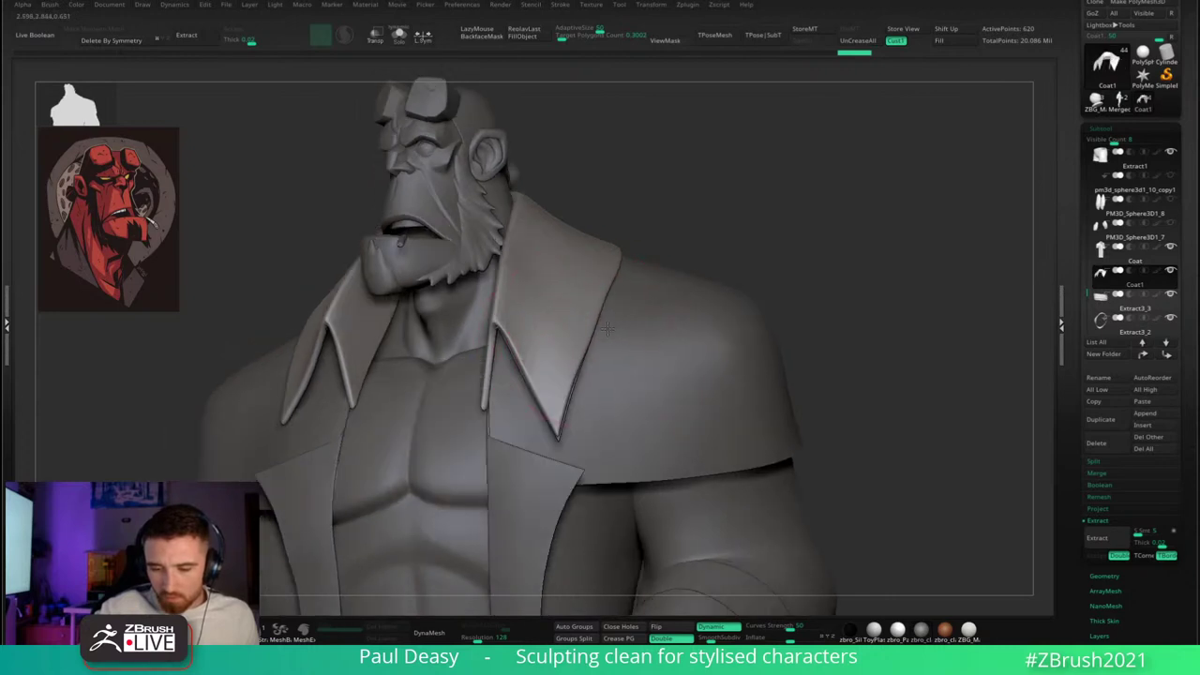
key("space")
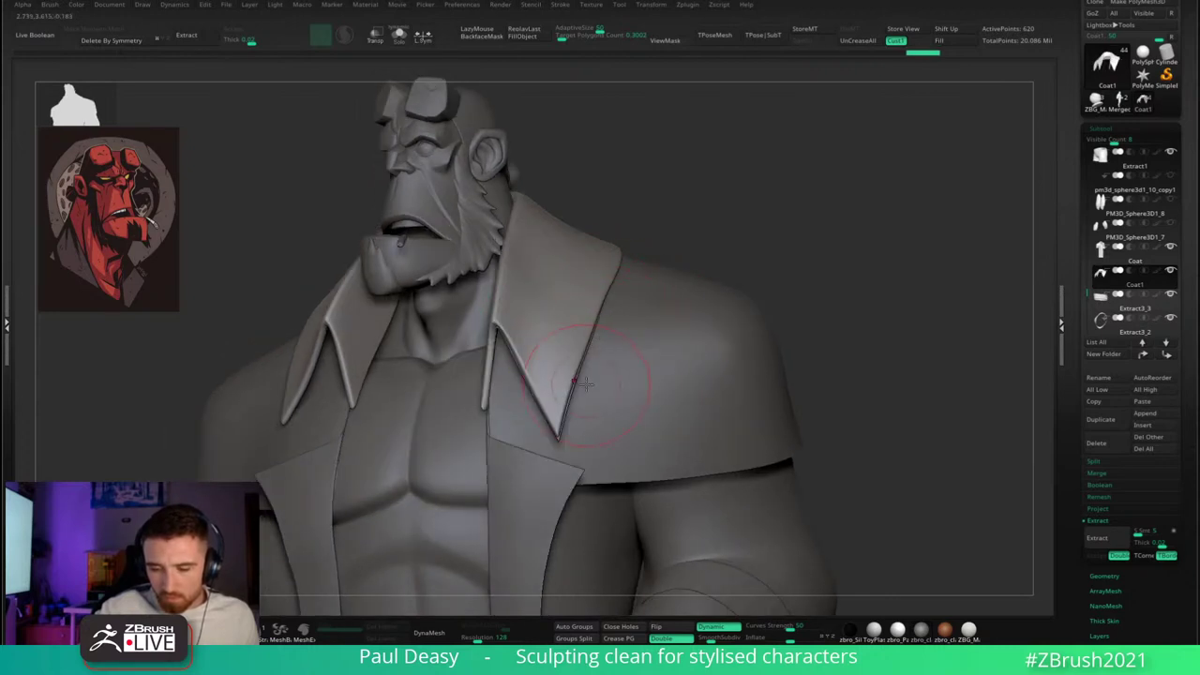
right_click_drag(626, 325, 616, 350)
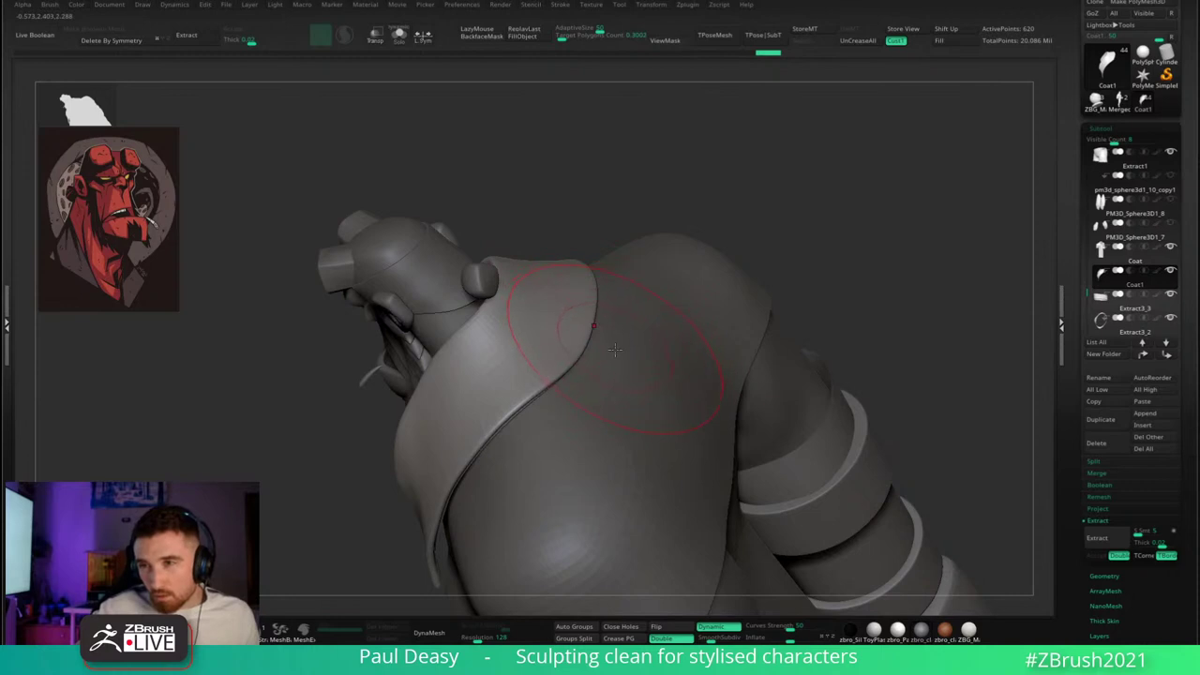
- Reselect the collar subtool and adjust its outer edge where it curves over the upper back
right_click_drag(612, 359, 609, 358)
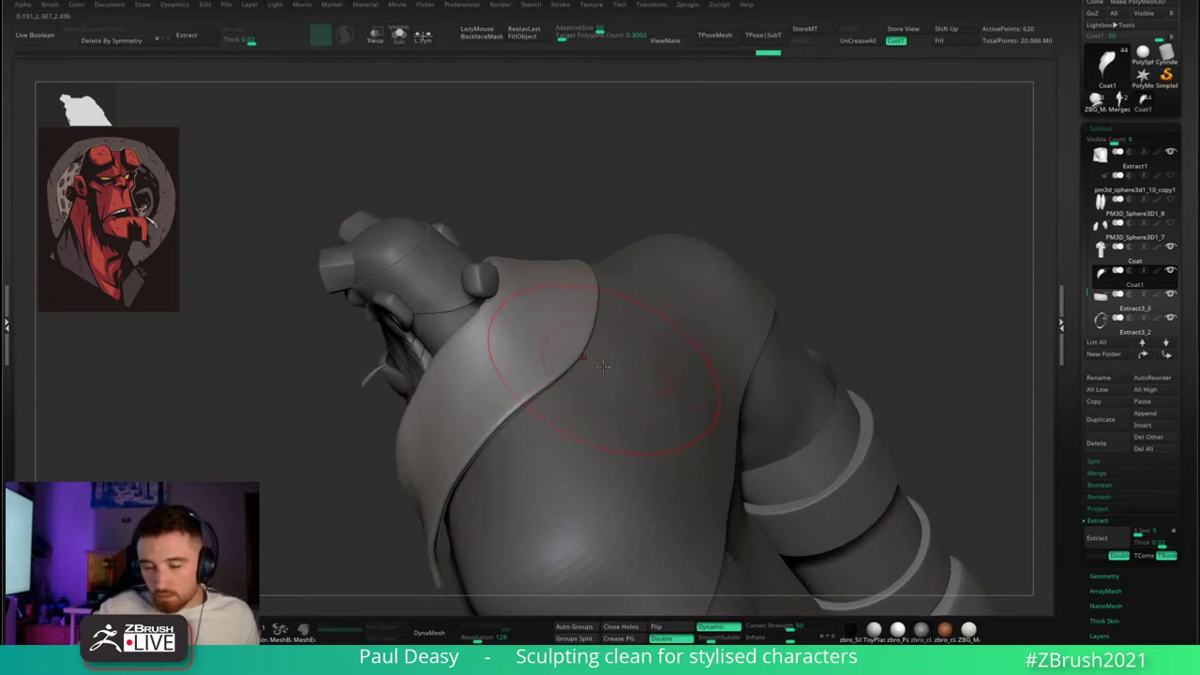
left_click(602, 366, "alt")
left_click(596, 335, "alt")
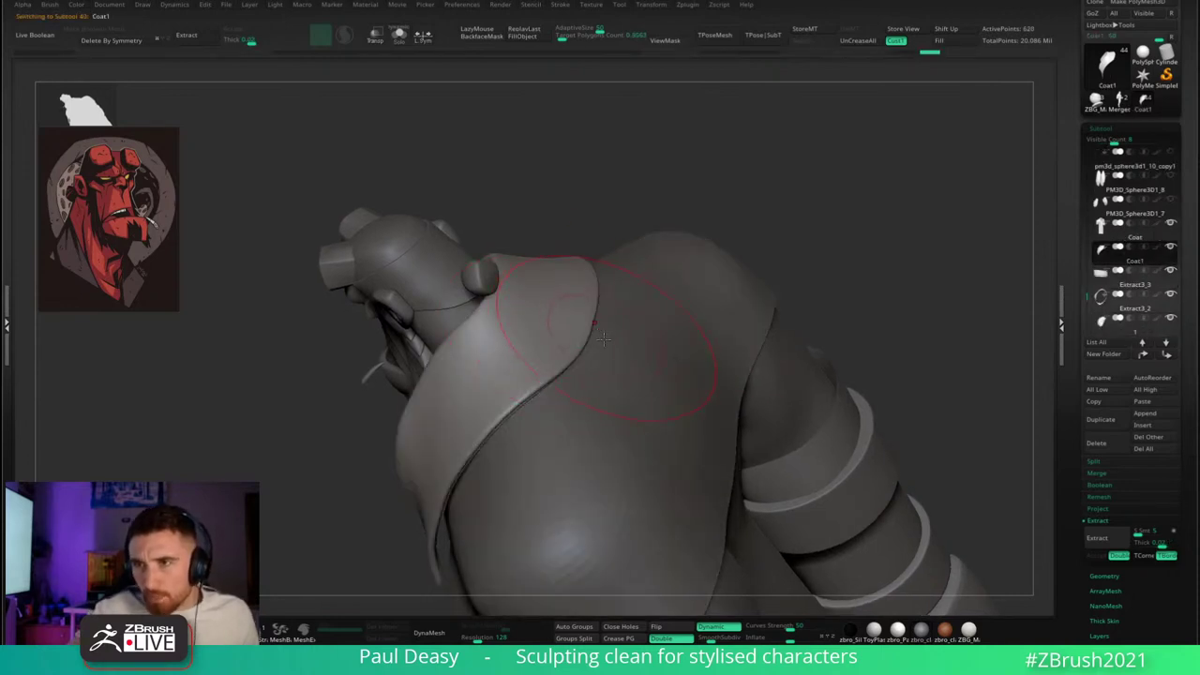
mouse_move(603, 358)
right_mouse_down()
mouse_move(625, 320)
mouse_move(619, 353)
mouse_move(647, 286)
right_mouse_up()
right_click(619, 353)
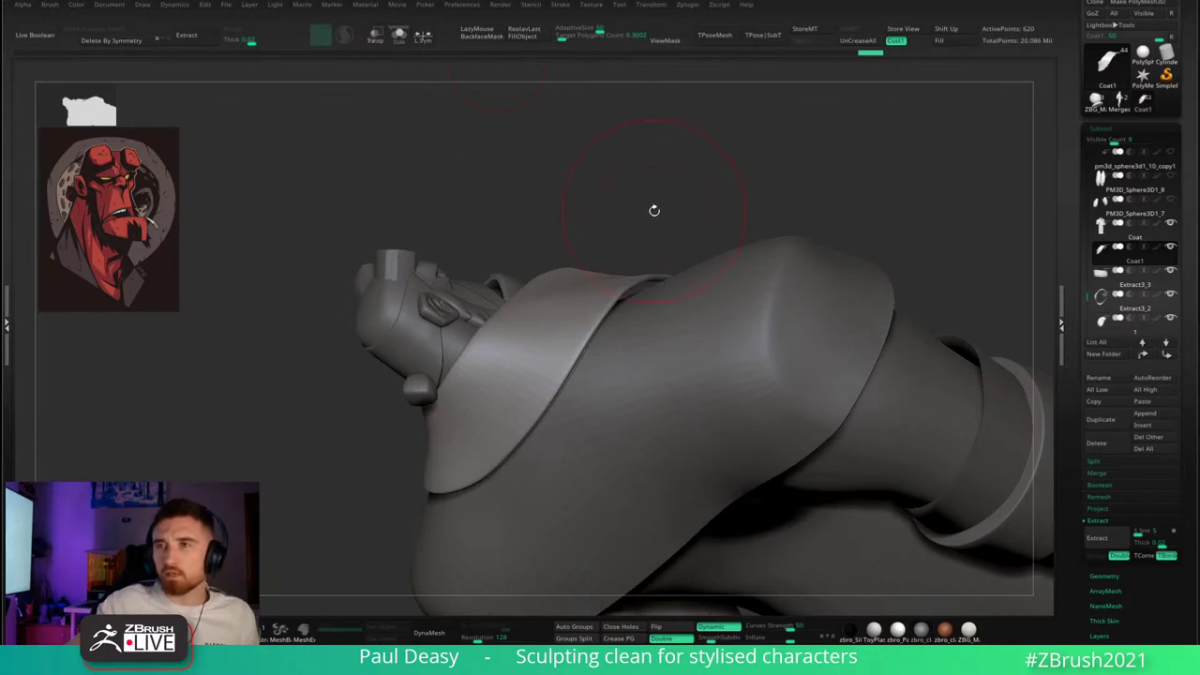
- Shape the collar's outer edge across the shoulder and upper back with a large Move brush to follow the coat surface
left_click_drag(655, 210, 677, 292)
key("space")
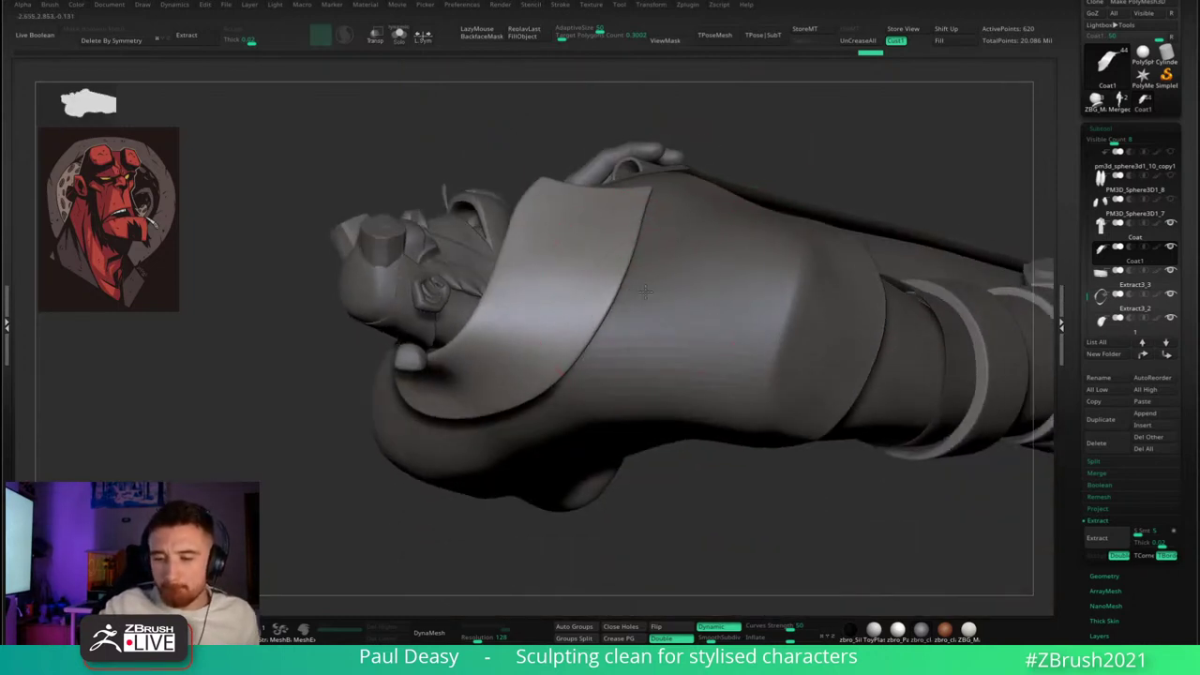
right_click_drag(645, 292, 664, 295)
left_click_drag(619, 298, 607, 304)
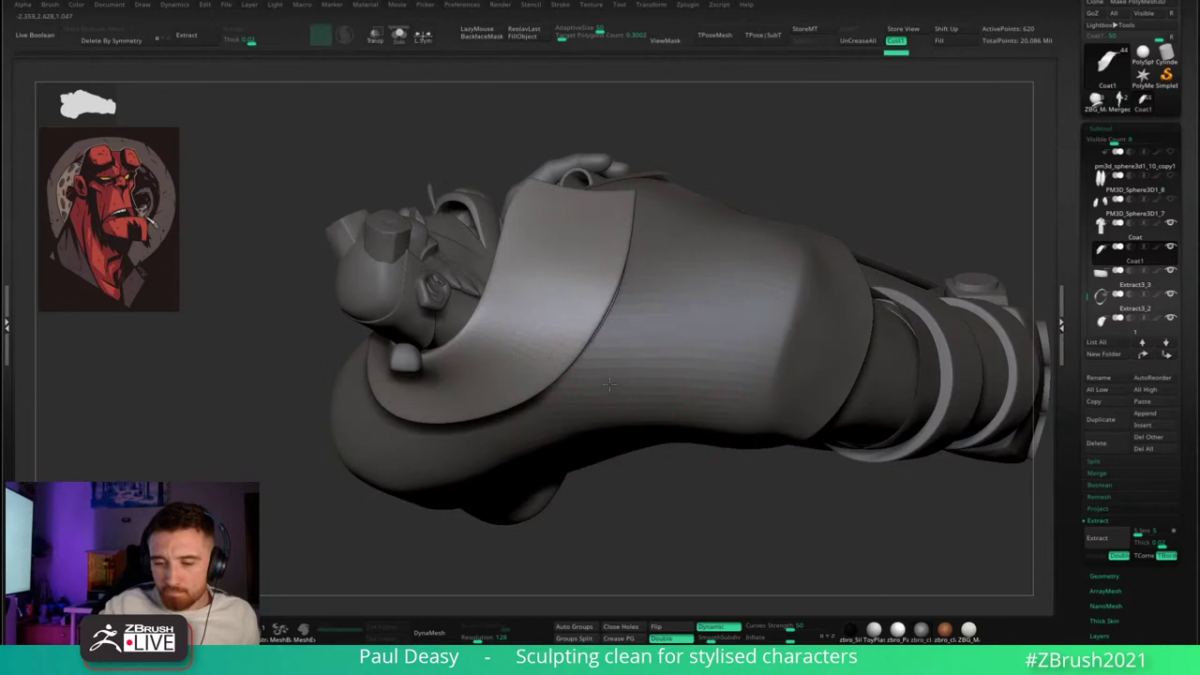
left_click_drag(609, 384, 593, 407)
right_click_drag(593, 407, 582, 398)
left_click_drag(583, 397, 568, 450)
right_click_drag(568, 450, 524, 457)
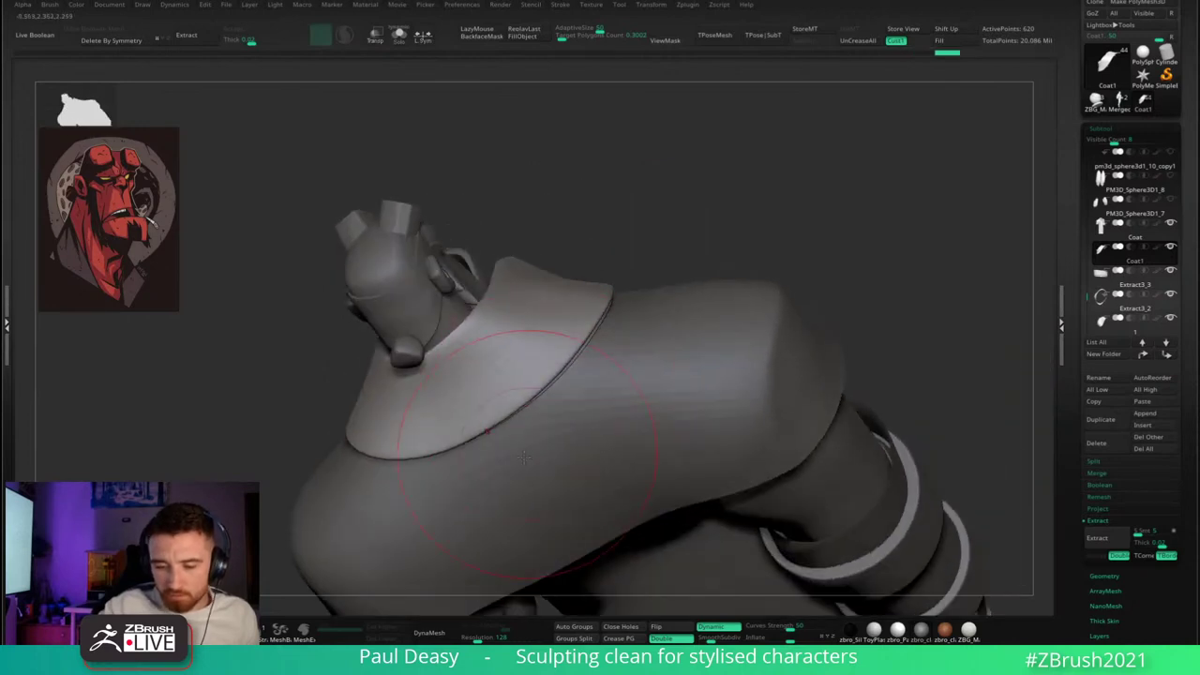
mouse_move(523, 457)
left_mouse_down()
mouse_move(604, 413)
mouse_move(628, 310)
left_mouse_up()
- Undo the last collar adjustment and reshape the outer edge between the shoulder and the front point with a resized Move brush
key("space")
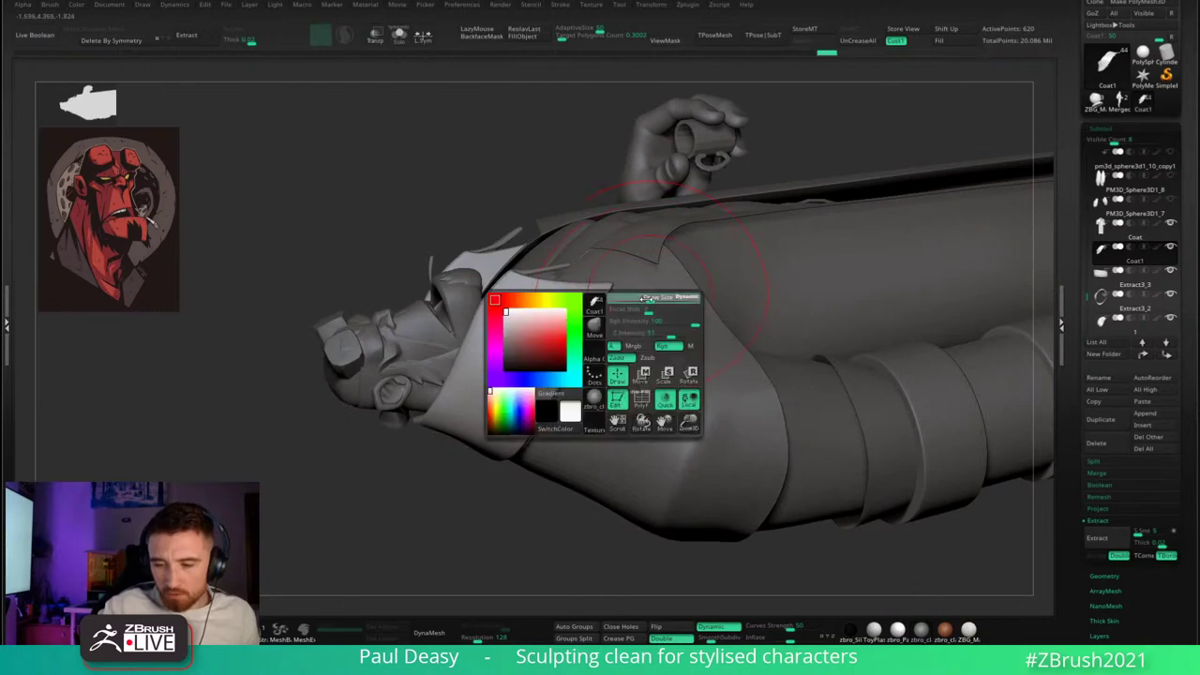
right_click_drag(647, 298, 644, 298)
right_click(642, 302)
key("ctrl+z")
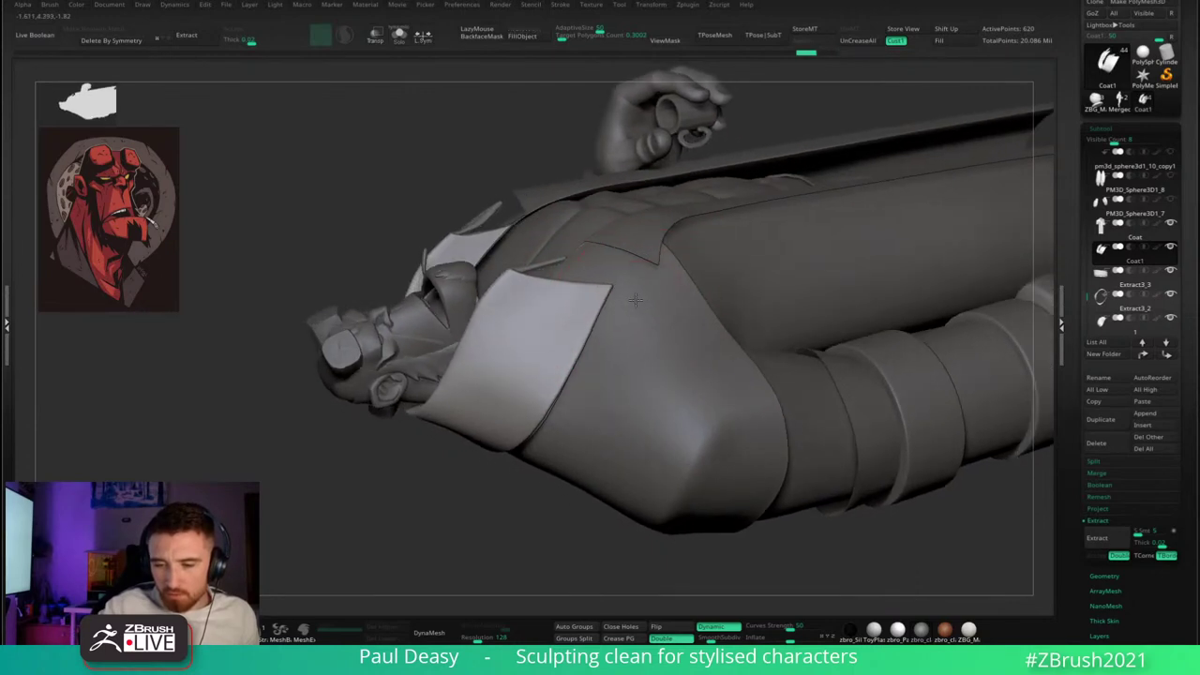
left_click_drag(634, 301, 623, 336)
right_click_drag(623, 336, 604, 351)
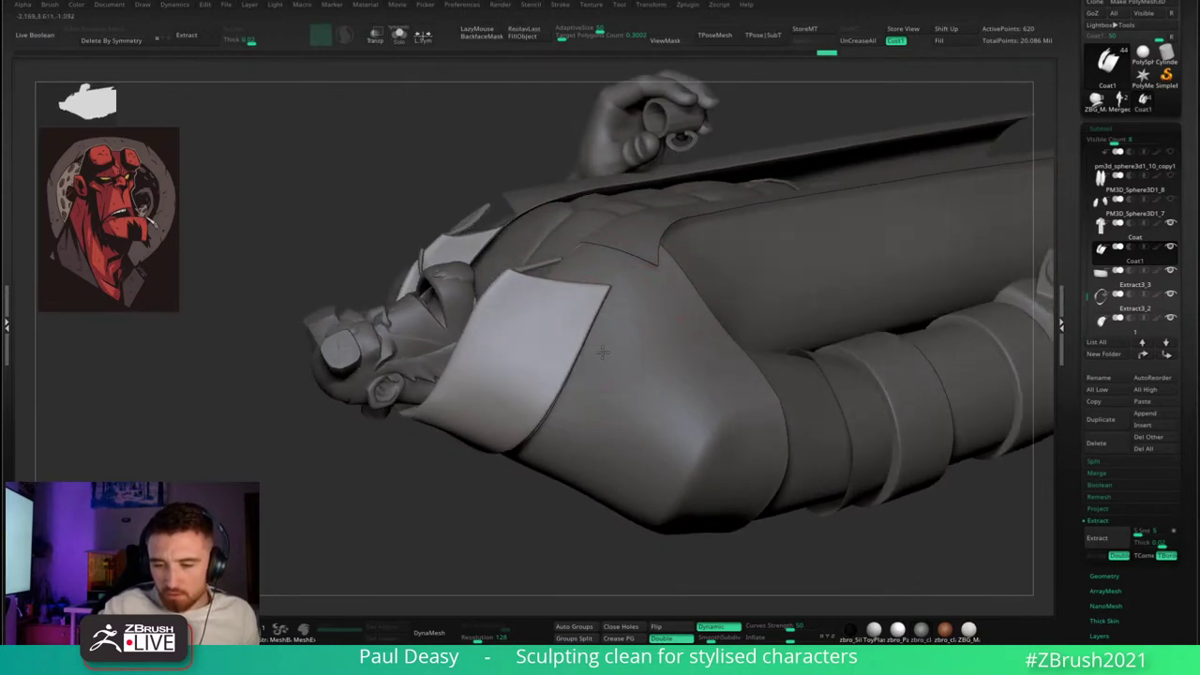
left_click_drag(602, 349, 633, 319)
right_click_drag(634, 319, 619, 283)
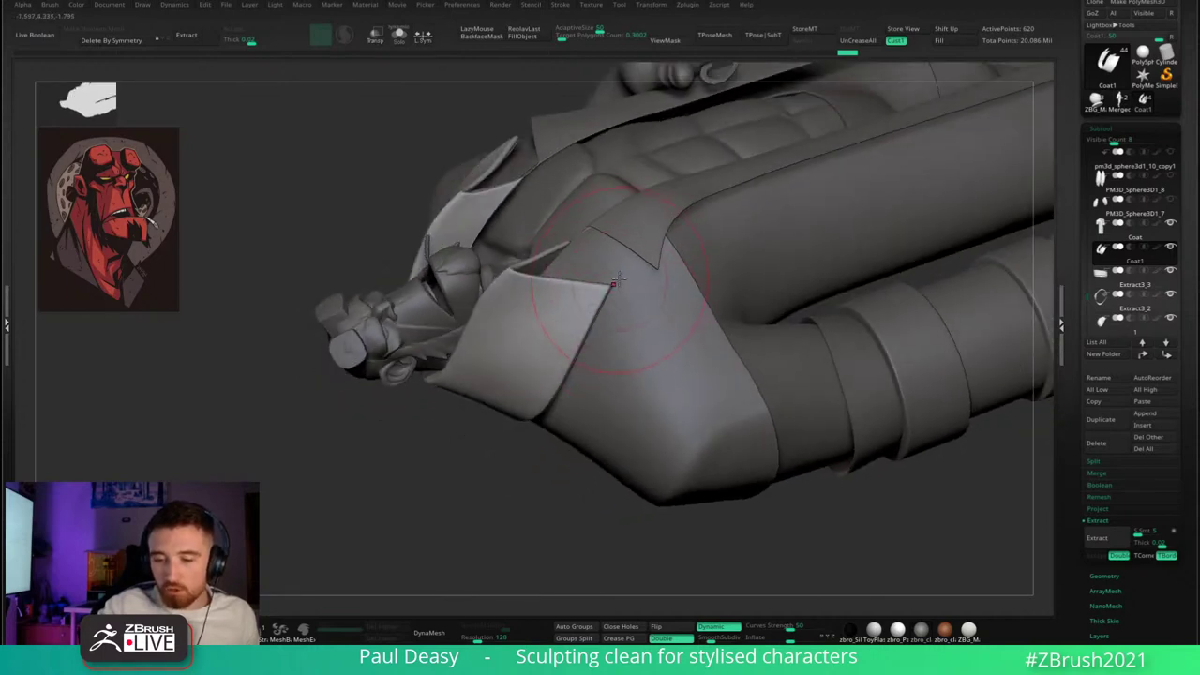
- Reduce the Move brush's draw size and refine the corner of the collar's front point
key("space")
left_click_drag(613, 283, 610, 285)
right_click_drag(610, 286, 585, 287)
key("space")
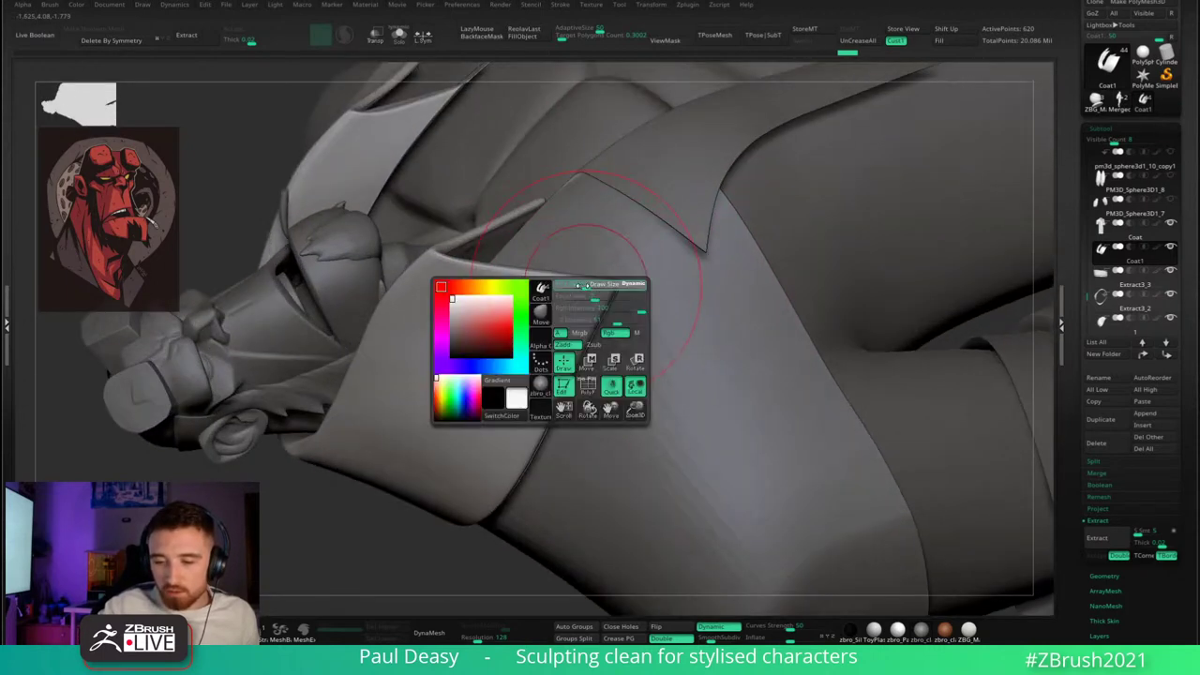
left_click_drag(584, 287, 574, 287)
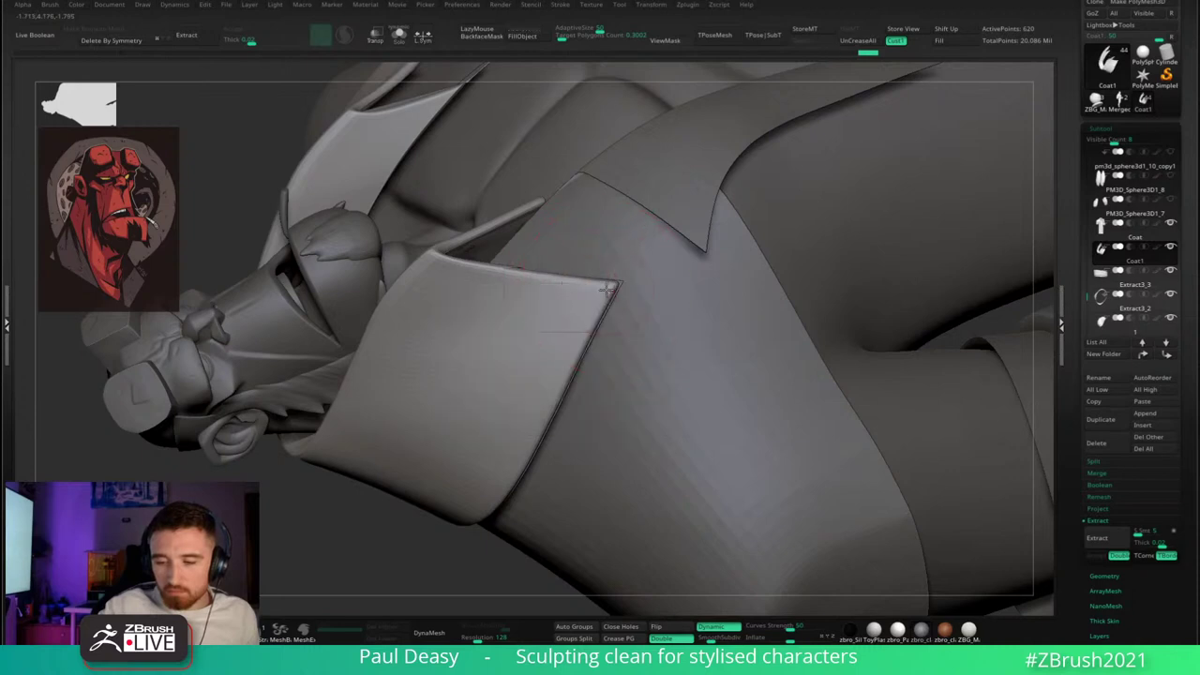
key("space")
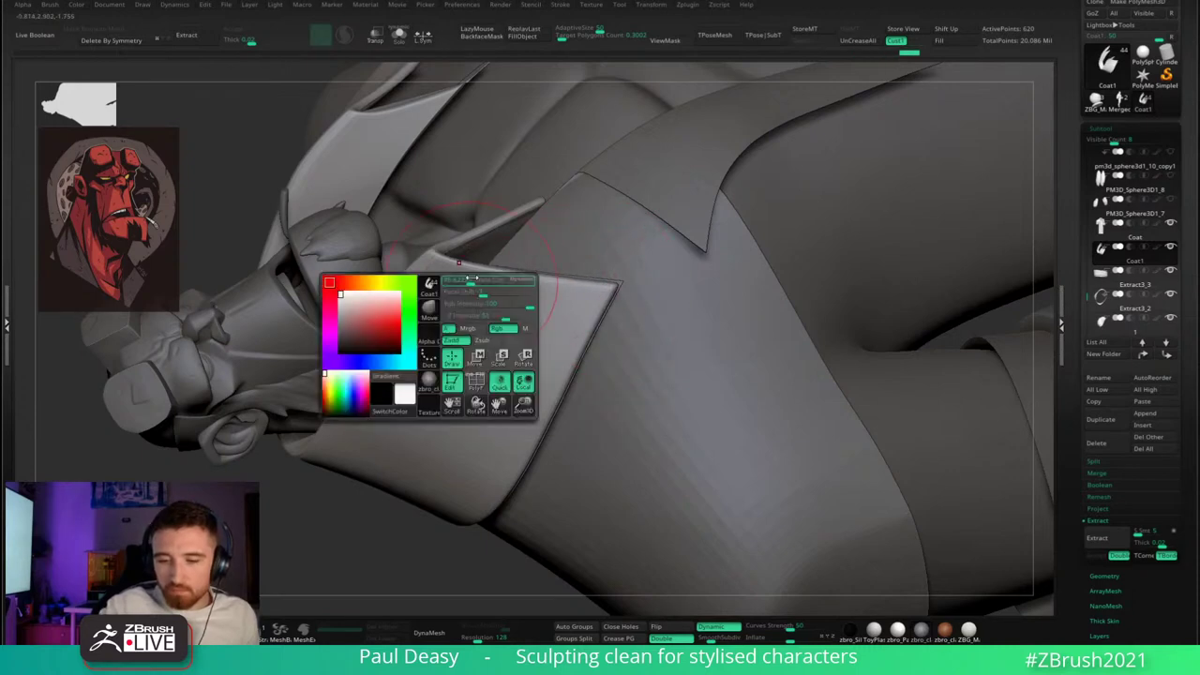
- Refine the front edge and fold corner on the opposite side of the collar with the Move brush
mouse_move(464, 242)
right_mouse_down()
mouse_move(467, 301)
mouse_move(507, 136)
mouse_move(41, 55)
right_mouse_up()
mouse_move(1000, 95)
right_mouse_down()
mouse_move(519, 266)
mouse_move(503, 235)
mouse_move(489, 281)
right_mouse_up()
right_click(501, 261)
right_click(497, 274)
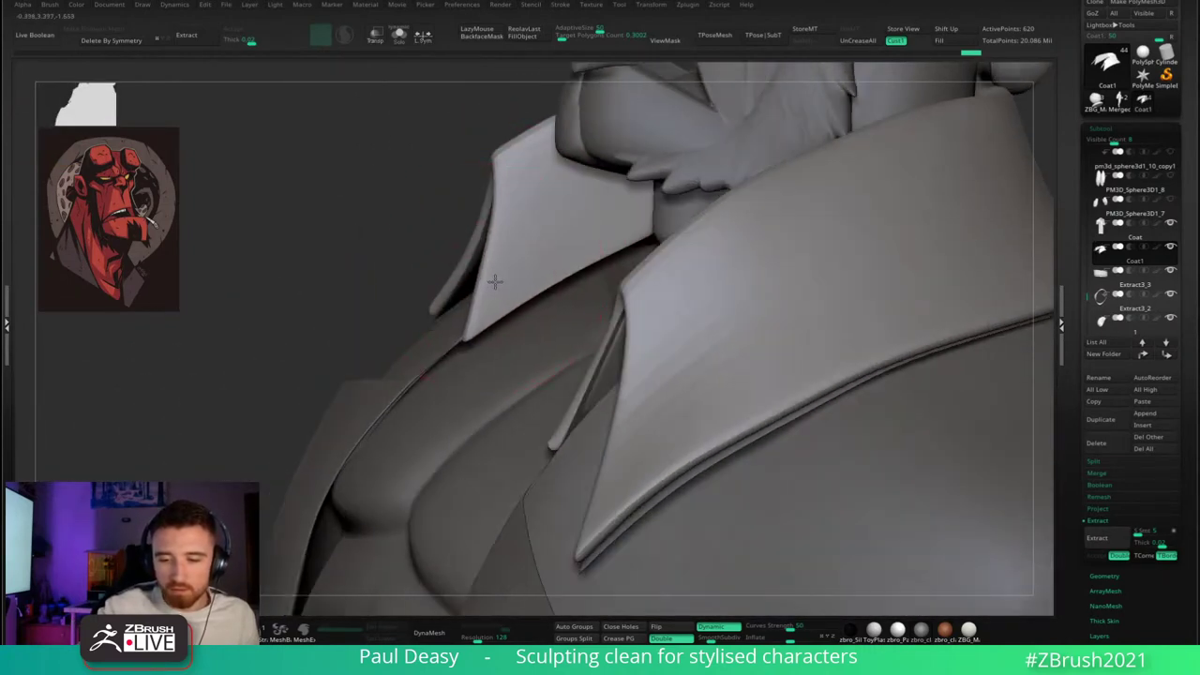
key("space")
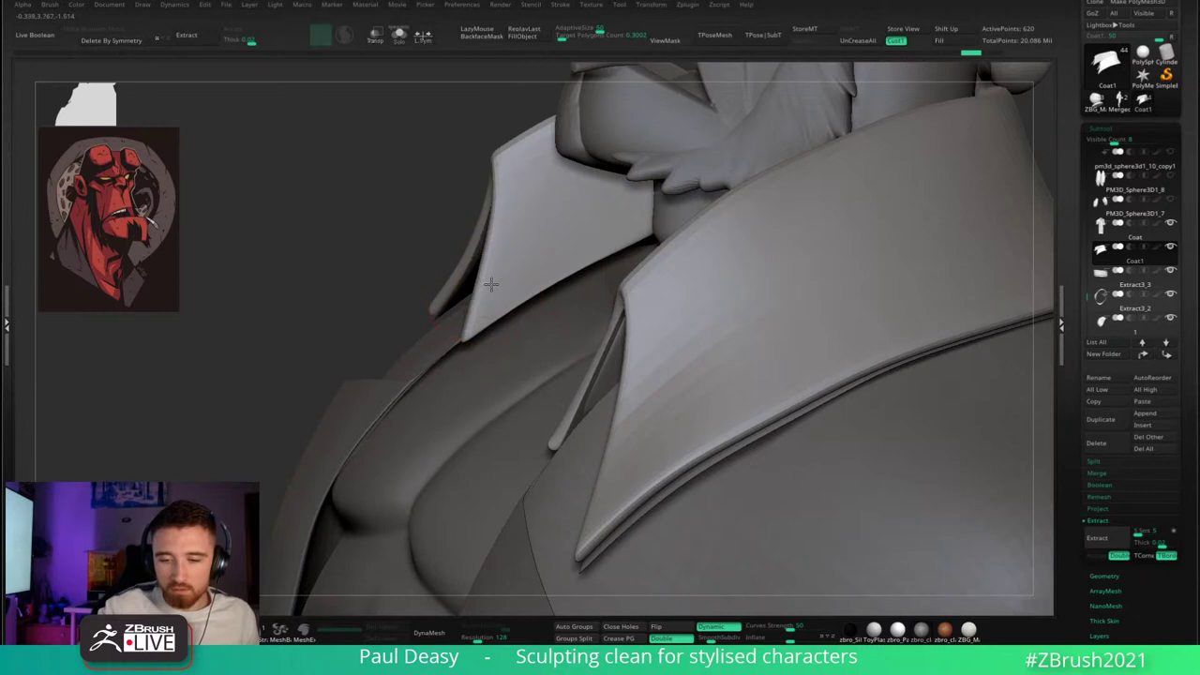
left_click_drag(487, 282, 492, 283)
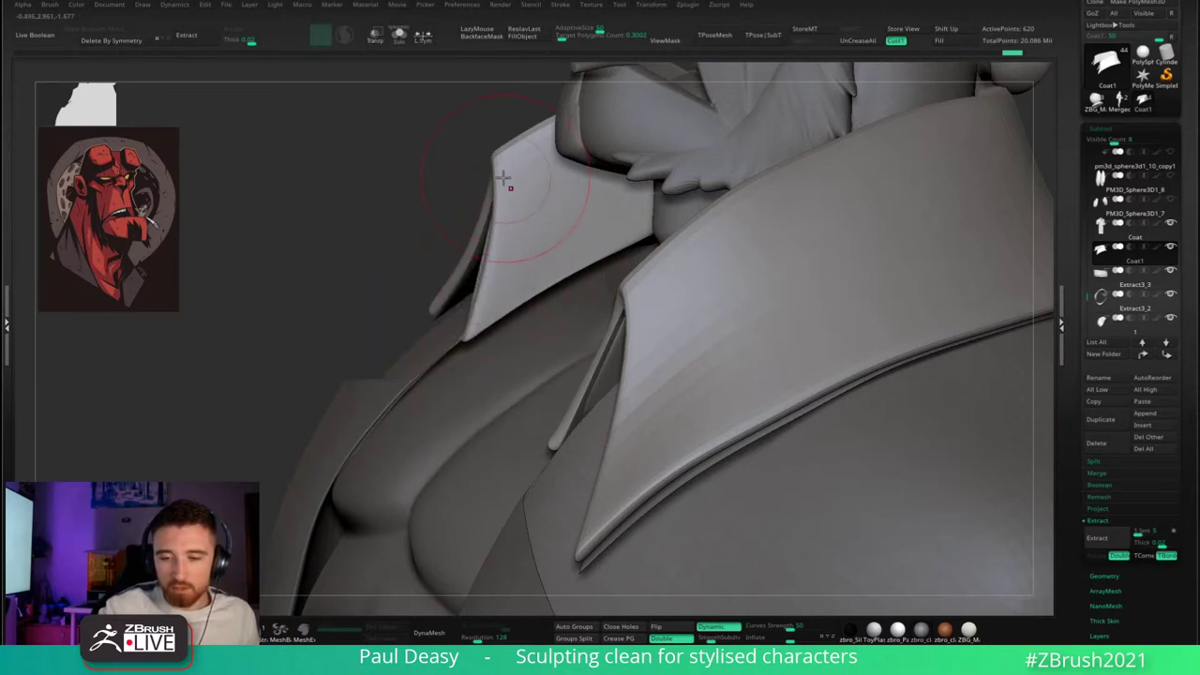
left_click_drag(505, 181, 512, 173)
right_click_drag(514, 173, 591, 161)
left_click_drag(504, 169, 509, 163)
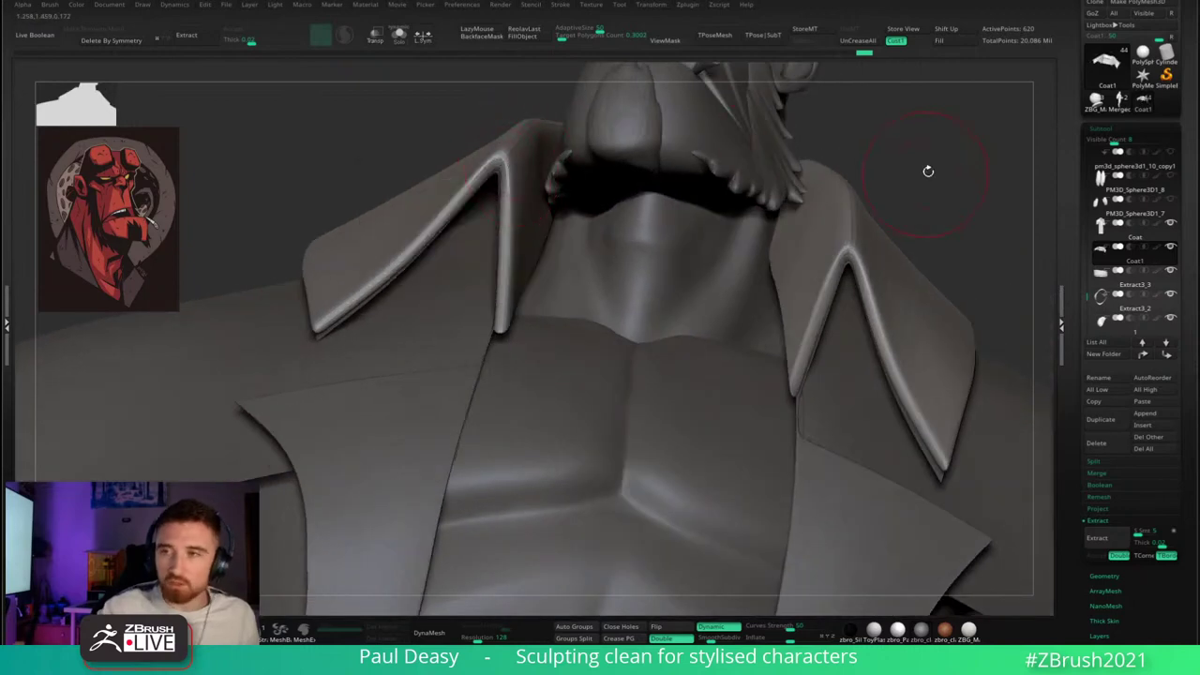
- Check the collar against the full figure and adjust its front flap with a resized Move brush
mouse_move(929, 172)
right_mouse_down("ctrl")
mouse_move(817, 185)
mouse_move(836, 231)
right_mouse_up("ctrl")
left_click_drag(785, 221, 783, 275)
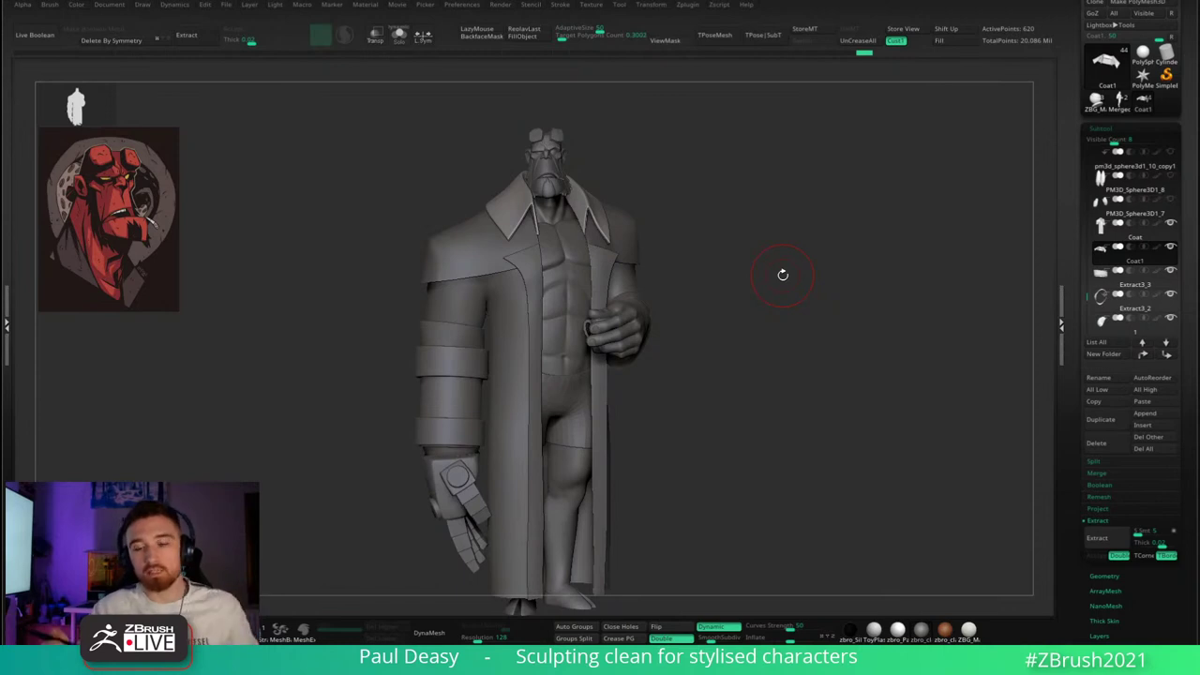
right_click_drag(706, 214, 627, 274)
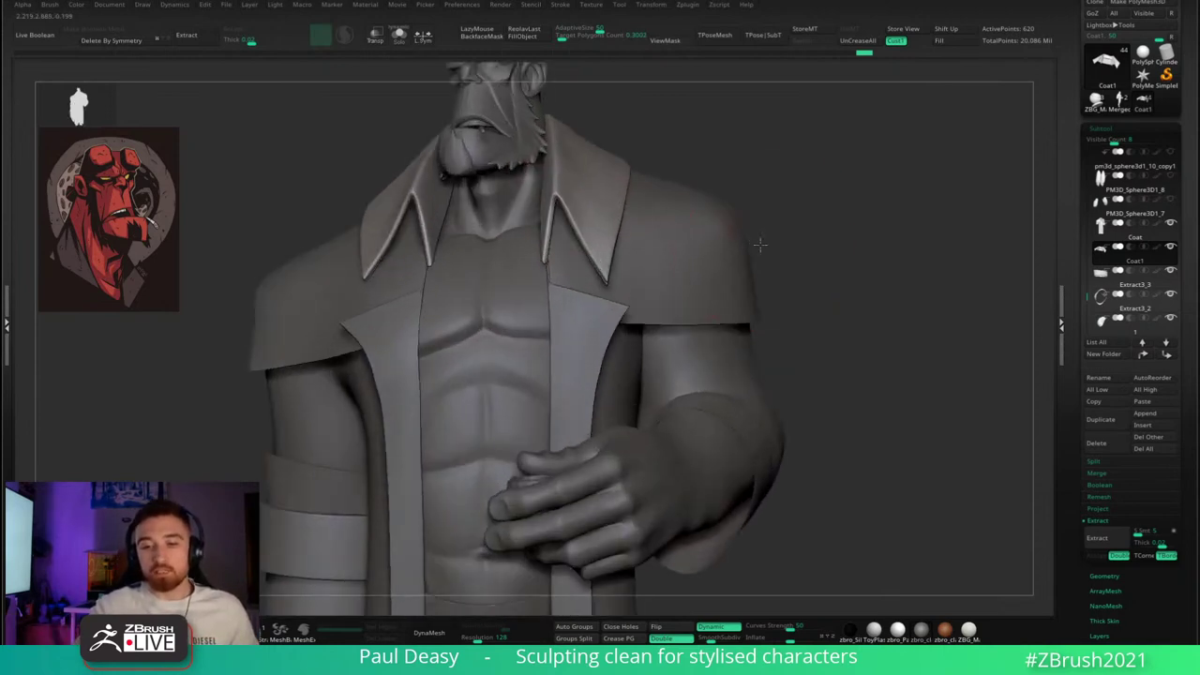
mouse_move(605, 221)
right_mouse_down()
mouse_move(584, 231)
mouse_move(587, 222)
right_mouse_up()
key("space")
left_click_drag(587, 224, 575, 228)
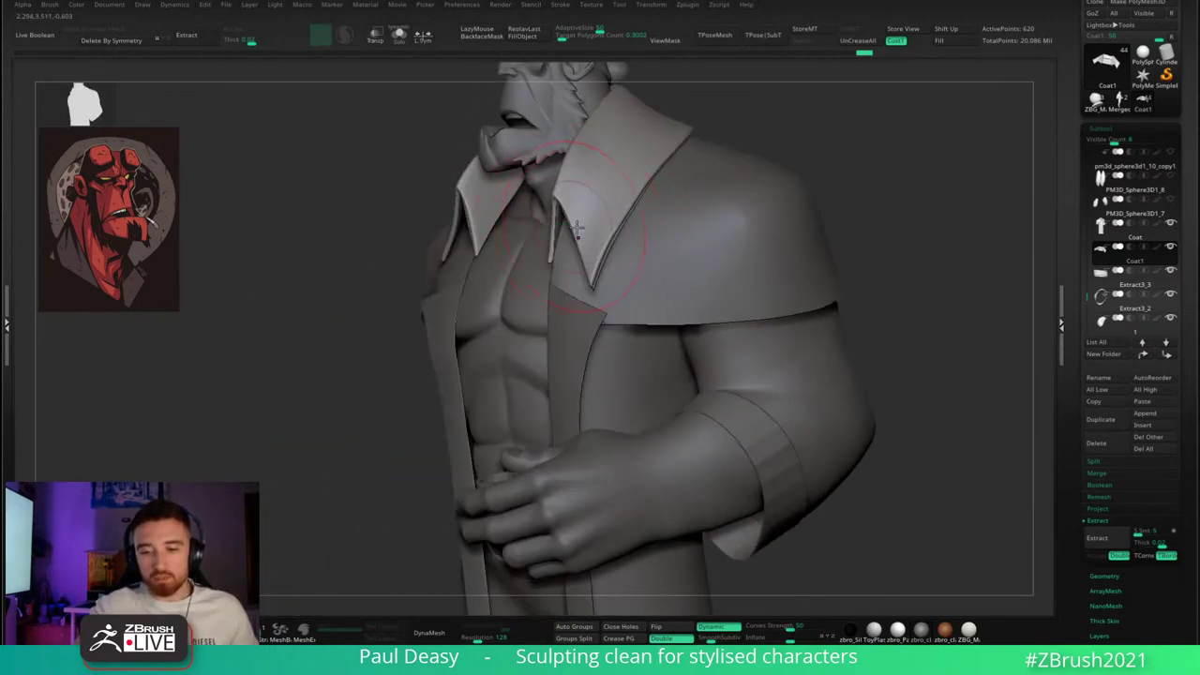
- Refine the pointed tip of the collar's front flap in close-up, resizing the Move brush as needed
right_click_drag(575, 228, 587, 246, "ctrl")
key("space")
left_click_drag(587, 246, 614, 266)
key("space")
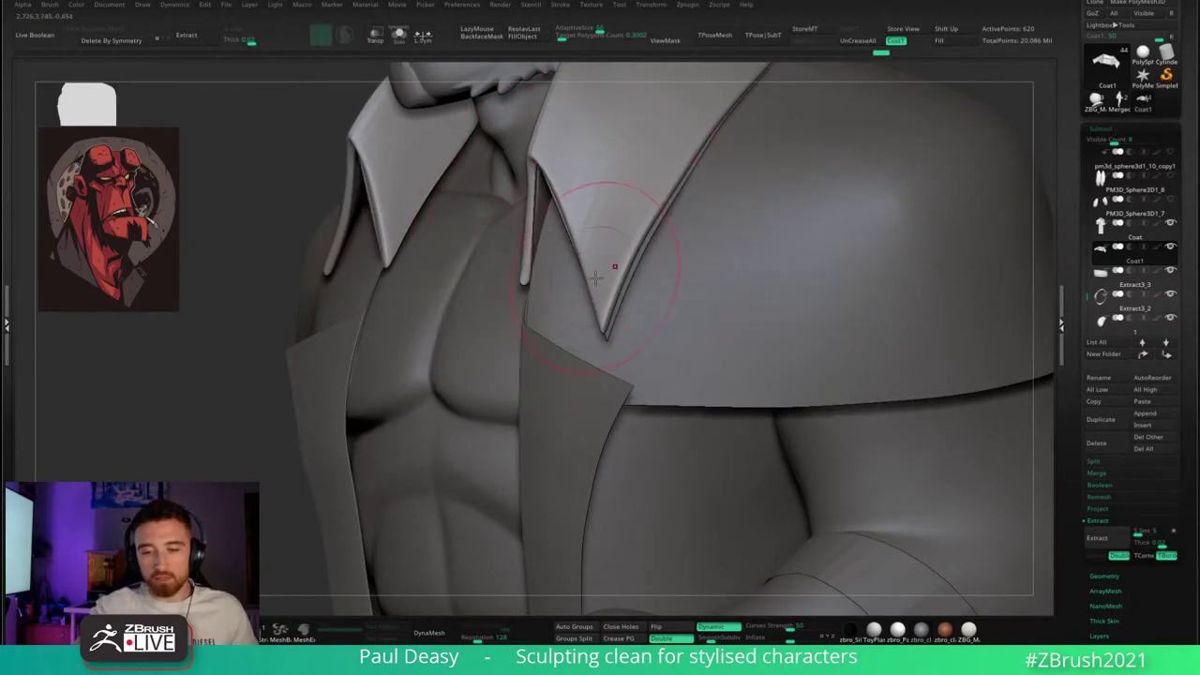
right_click_drag(613, 266, 600, 287)
key("space")
left_click_drag(601, 291, 601, 300)
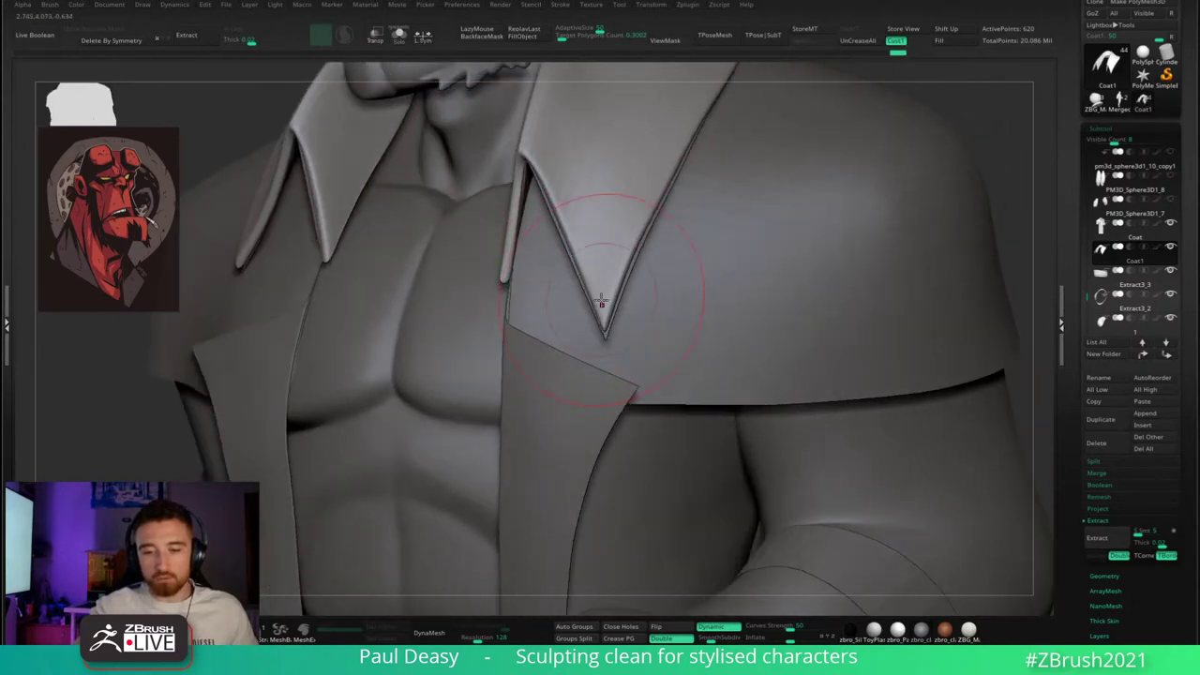
- Adjust the edge of the collar's front flap with a resized Move brush, checking it against the full figure
mouse_move(597, 224)
right_mouse_down()
mouse_move(553, 185)
mouse_move(757, 156)
mouse_move(744, 194)
mouse_move(763, 212)
right_mouse_up()
key("space")
left_click_drag(763, 212, 777, 213)
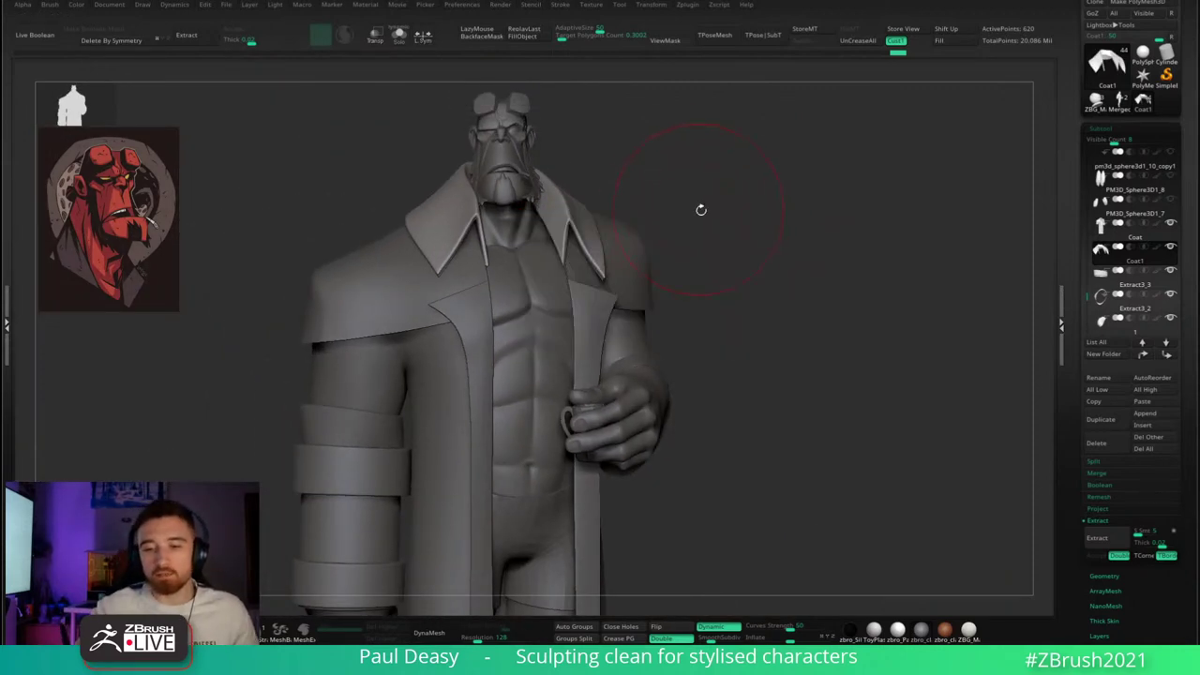
mouse_move(702, 211)
right_mouse_down()
mouse_move(619, 141)
mouse_move(591, 249)
right_mouse_up()
key("space")
left_click_drag(585, 255, 598, 256)
right_click_drag(600, 255, 593, 242)
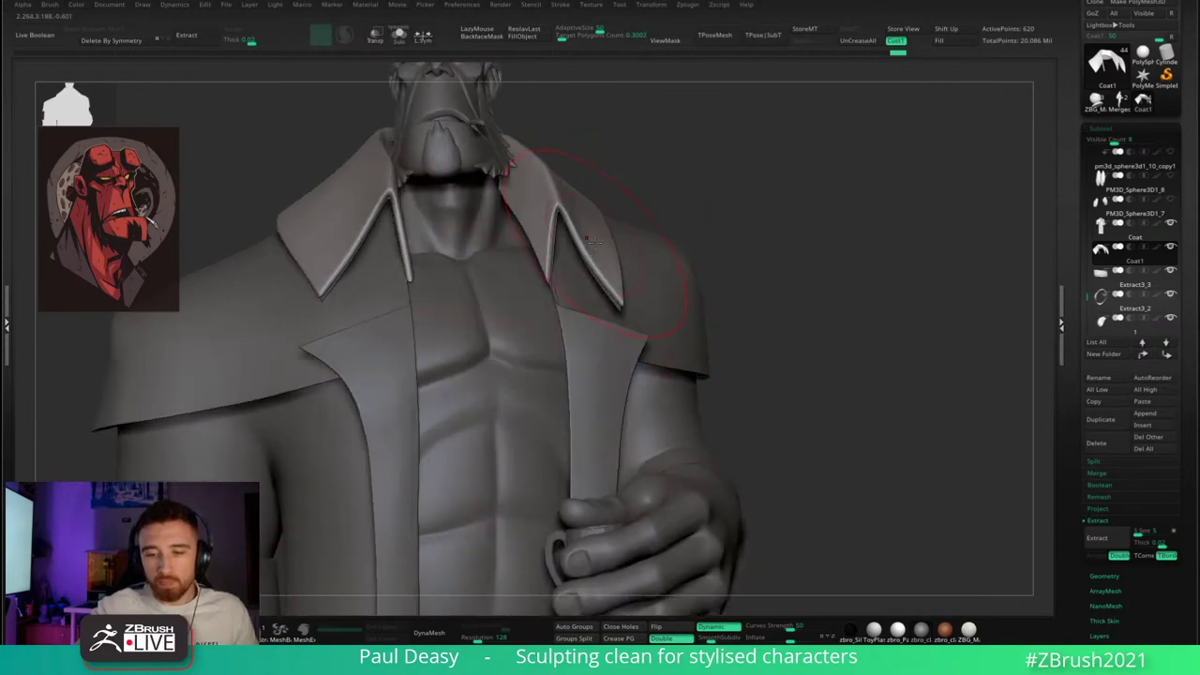
key("space")
left_click_drag(589, 243, 596, 244)
right_click_drag(595, 241, 598, 254, "ctrl")
left_click_drag(585, 243, 591, 238)
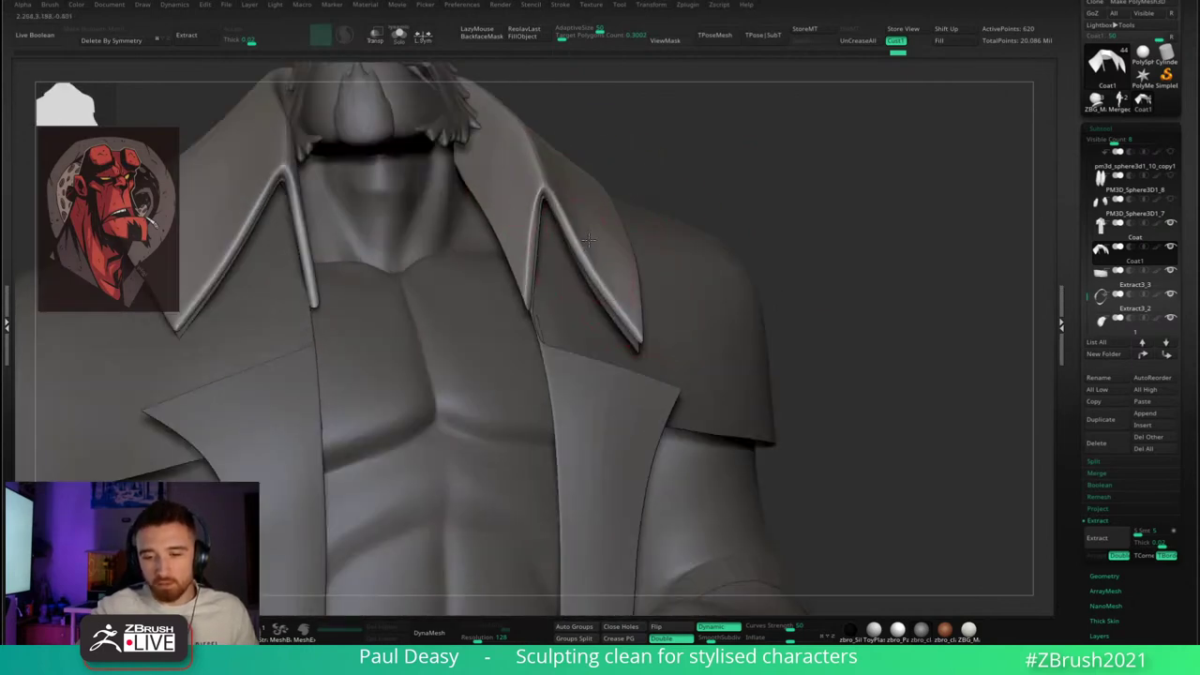
- Refine the fold corner at the front of the collar with the Move brush
mouse_move(591, 238)
right_mouse_down()
mouse_move(569, 243)
mouse_move(557, 230)
mouse_move(563, 204)
right_mouse_up()
mouse_move(553, 201)
left_mouse_down()
mouse_move(564, 207)
mouse_move(547, 236)
left_mouse_up()
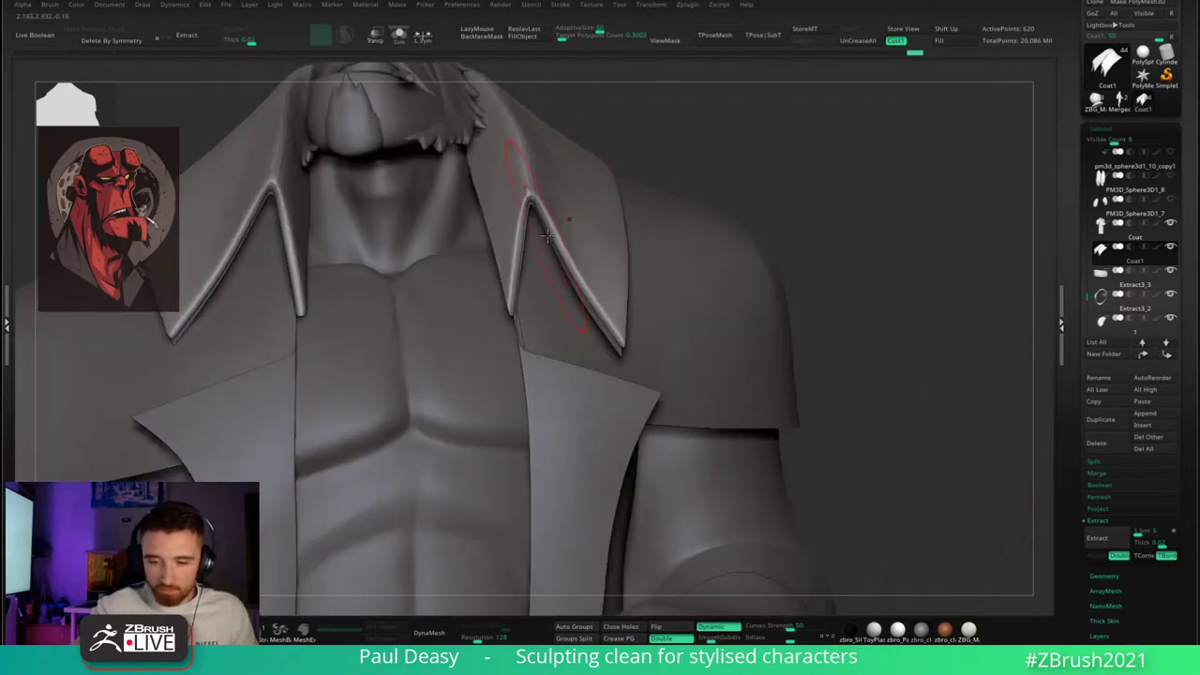
right_click_drag(544, 257, 564, 237)
- Isolate the collar with its dynamic subdivision preview off and its polygroup wireframe shown
right_click_drag(501, 289, 471, 239)
key("alt+s")
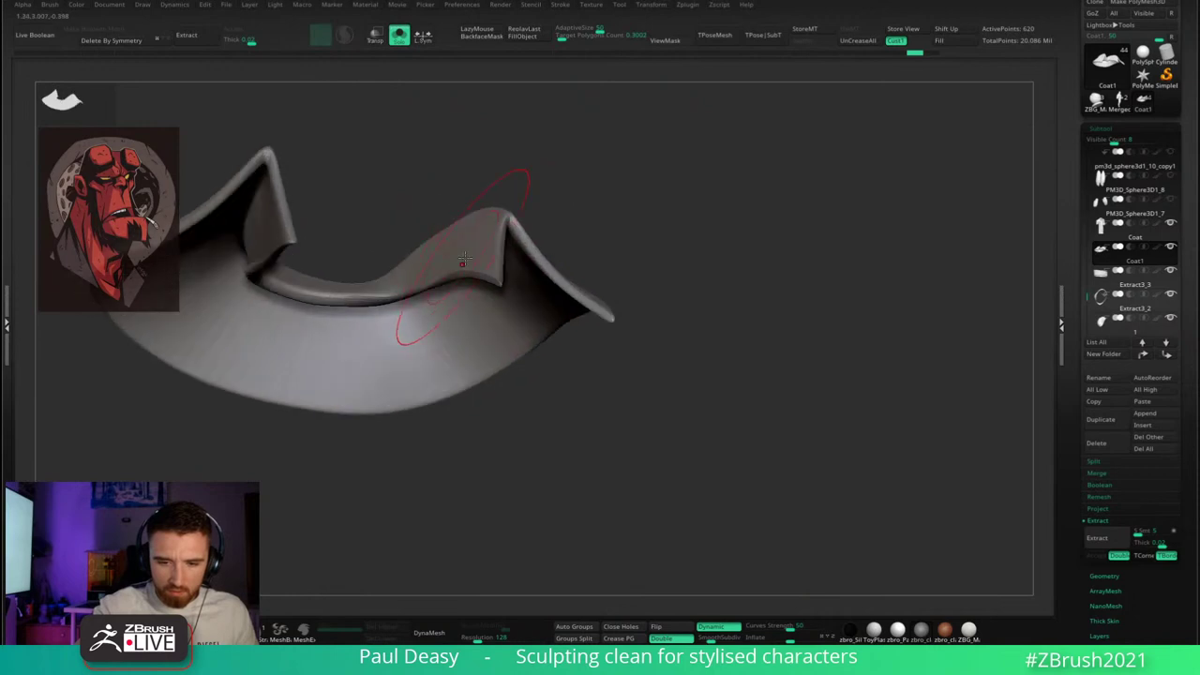
key("shift+d")
right_click_drag(570, 351, 546, 319)
key("shift+f")
mouse_move(492, 246)
right_mouse_down("ctrl")
mouse_move(525, 313)
mouse_move(458, 315)
mouse_move(452, 268)
right_mouse_up("ctrl")
- Insert an edge loop along the middle of the collar's thickness rim with the ZModeler brush
key("b")
key("z")
key("m")
left_click(459, 324, "alt")
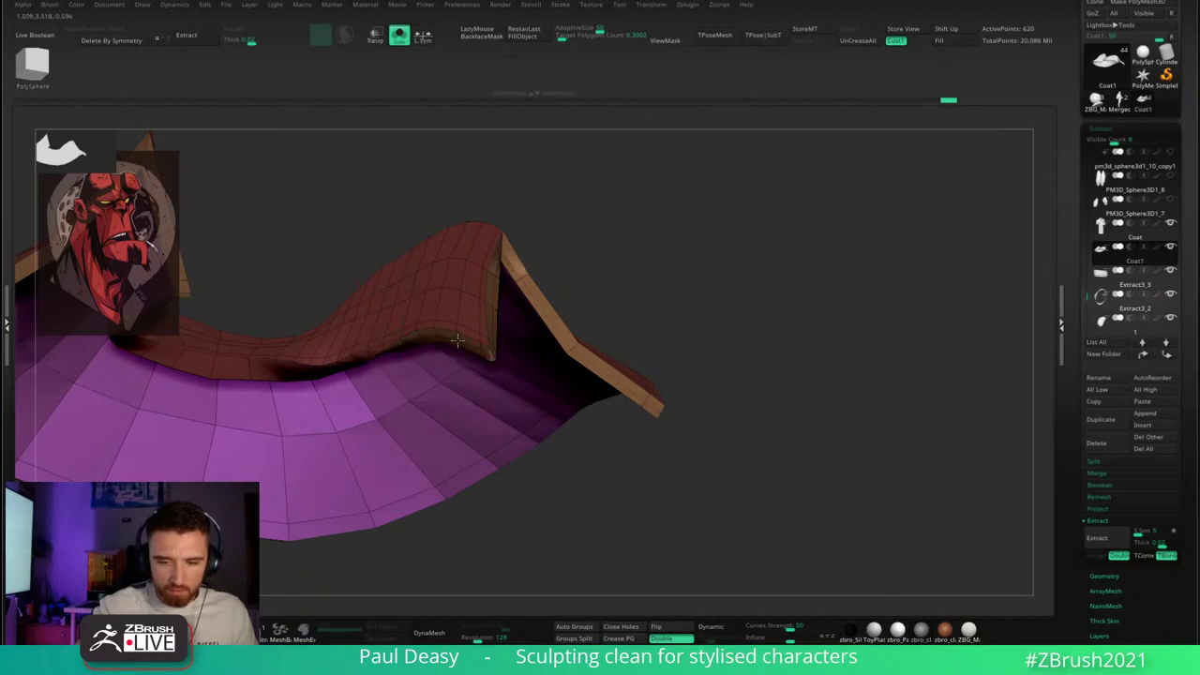
right_click_drag(592, 277, 634, 227)
left_click(569, 323)
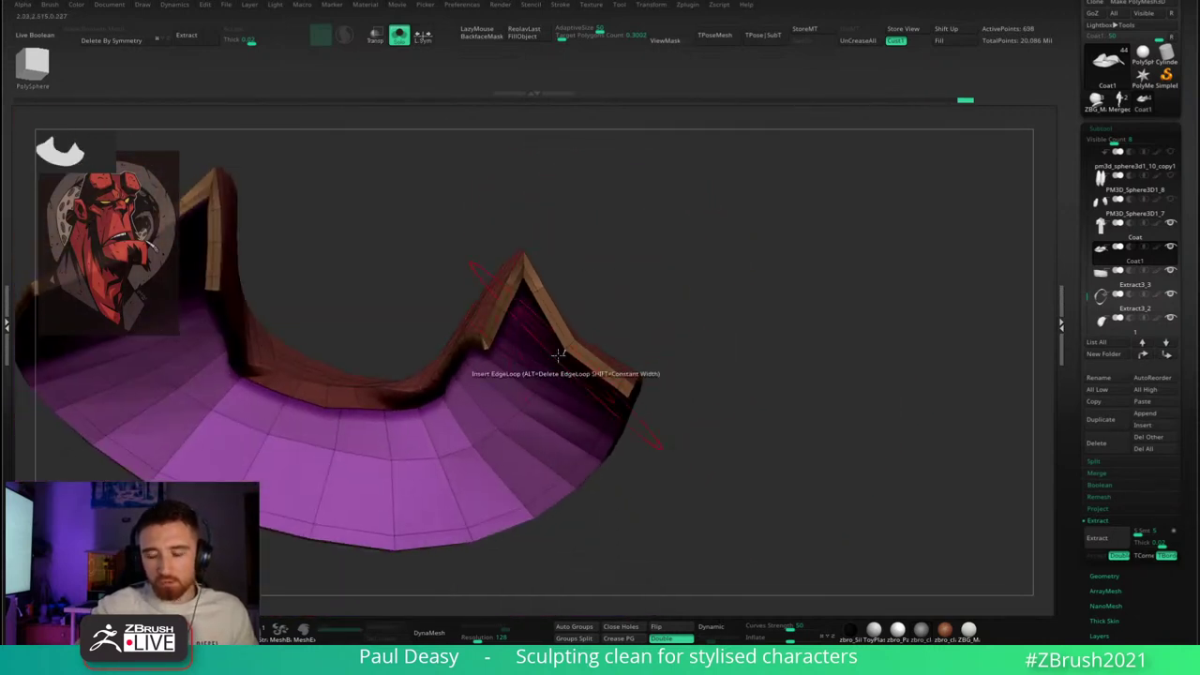
- Mask the rim's centre edge loop using the ZModeler edge action Mask with EdgeLoop Complete, and invert the mask
scroll(554, 312, "up", 3)
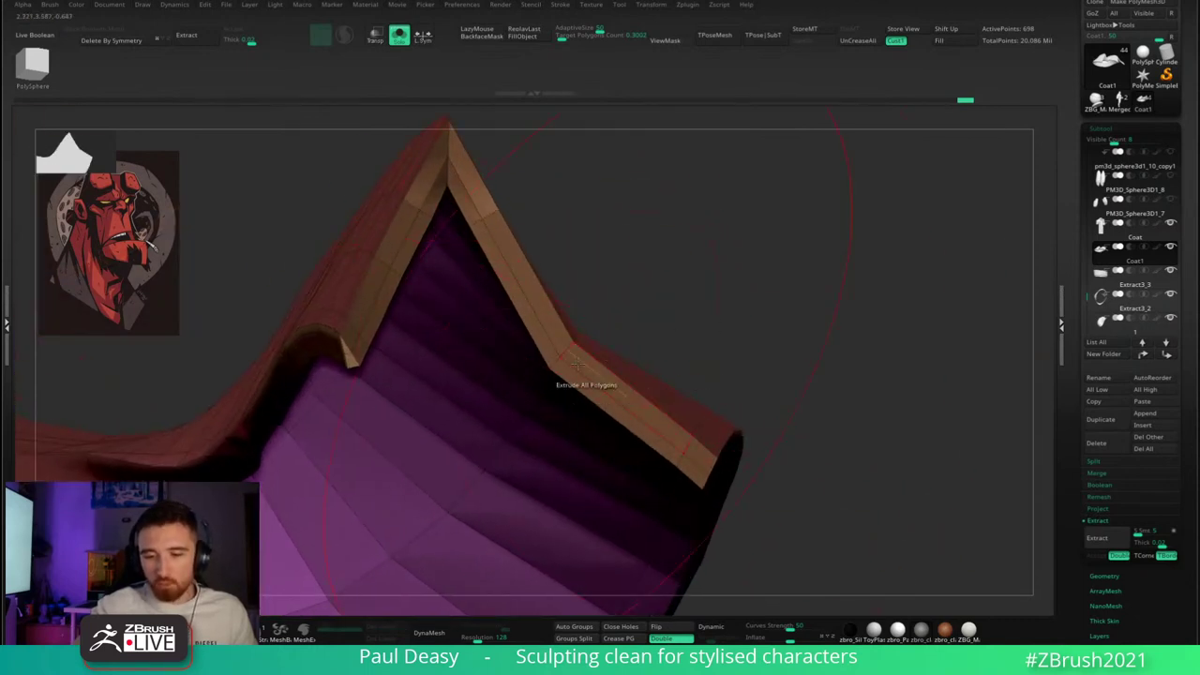
key("space")
left_click(503, 328)
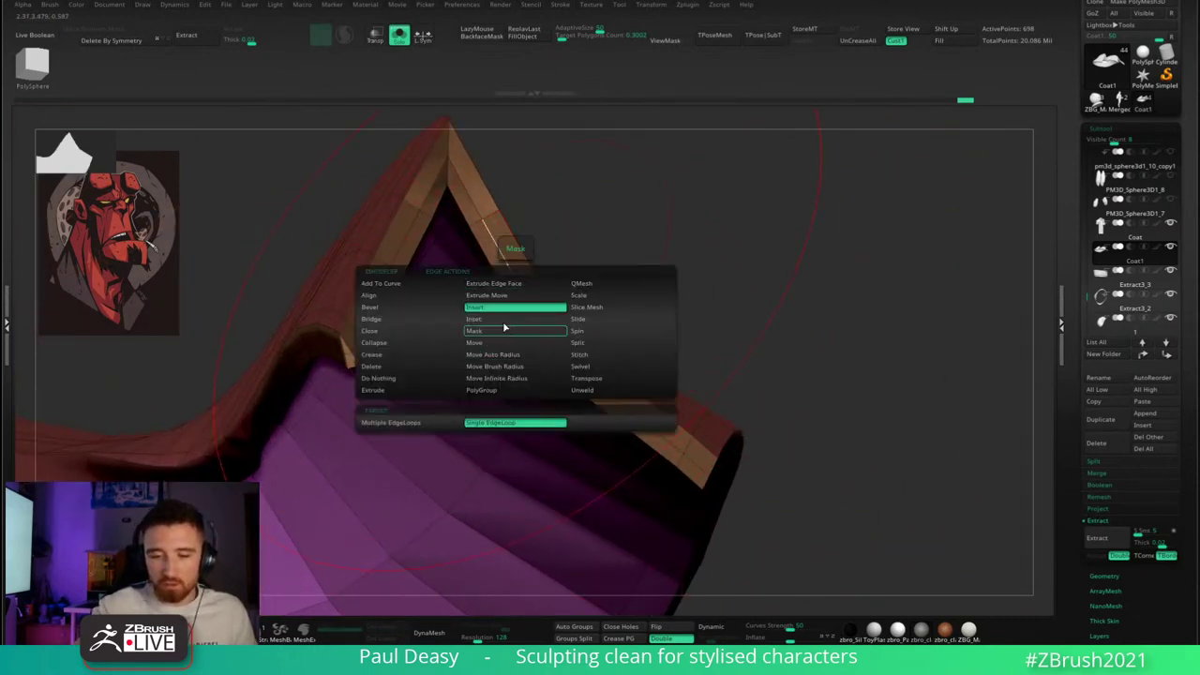
left_click(412, 434)
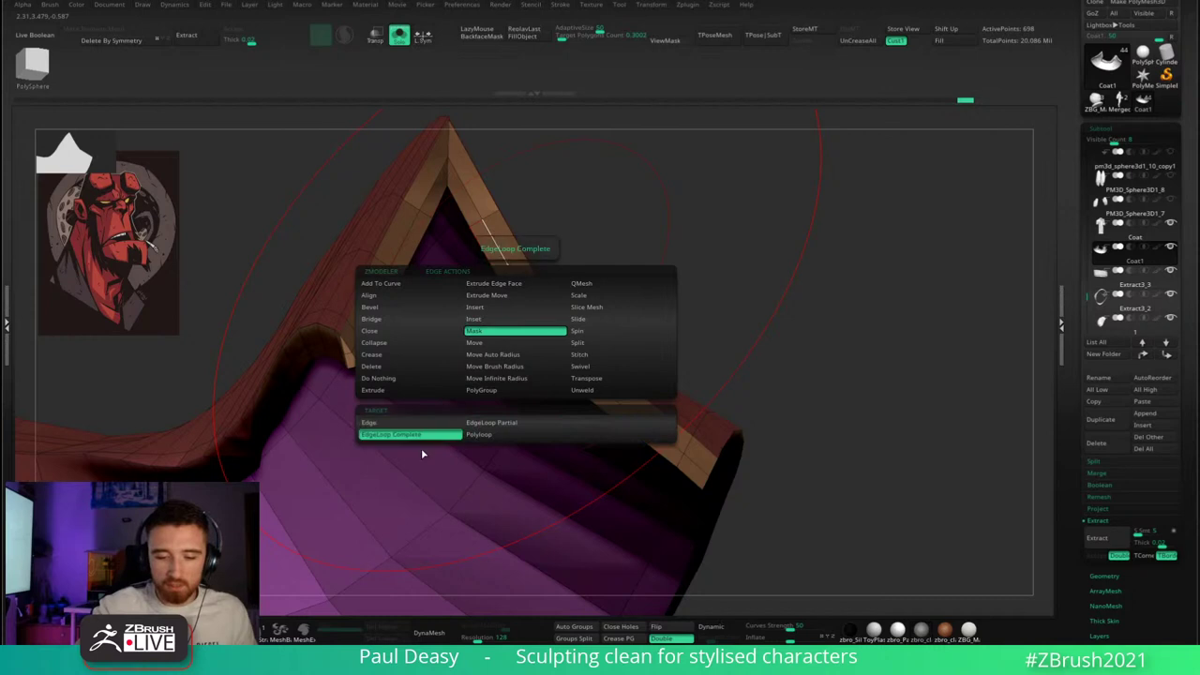
left_click(507, 258)
left_click_drag(634, 261, 659, 243, "alt")
left_click(713, 242, "ctrl")
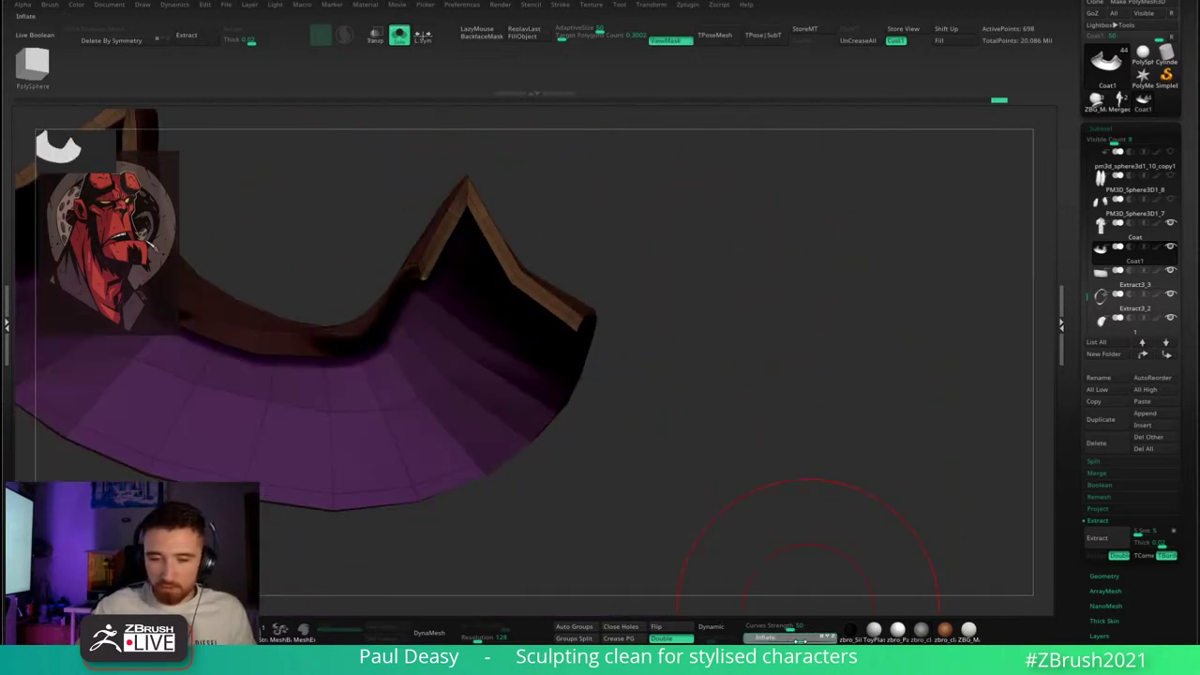
- Inflate the unmasked centre loop of the collar's rim slightly and turn off double-sided display
left_click_drag(802, 640, 790, 640)
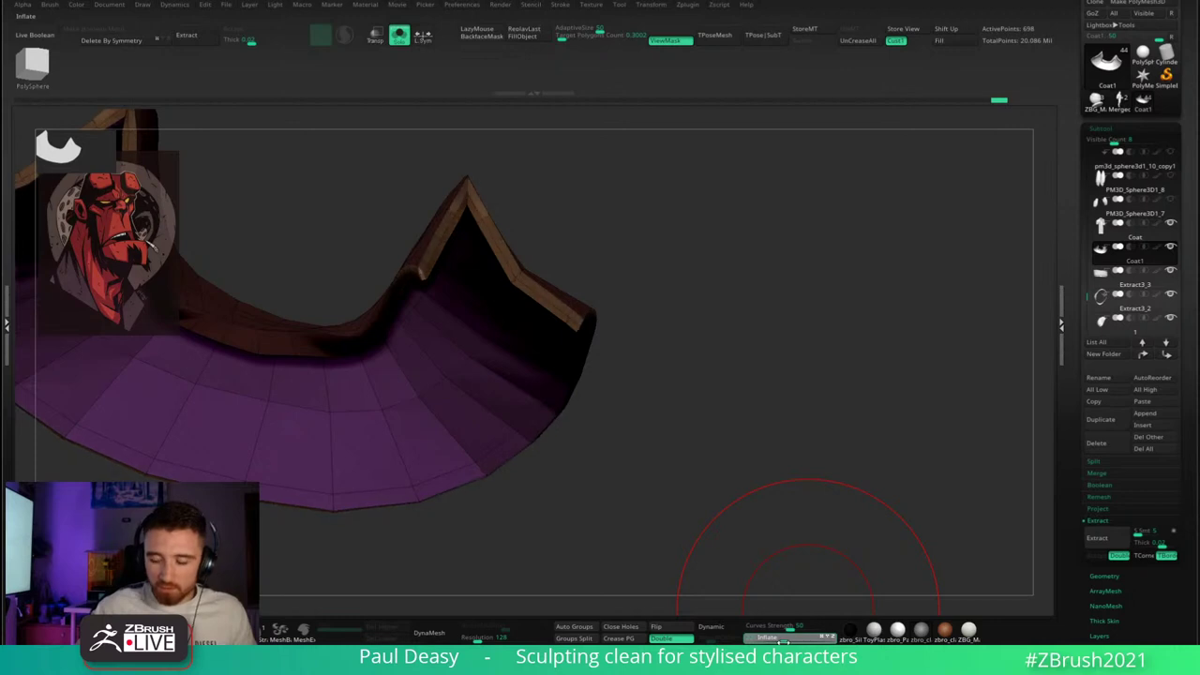
left_click(664, 638)
left_click(672, 627)
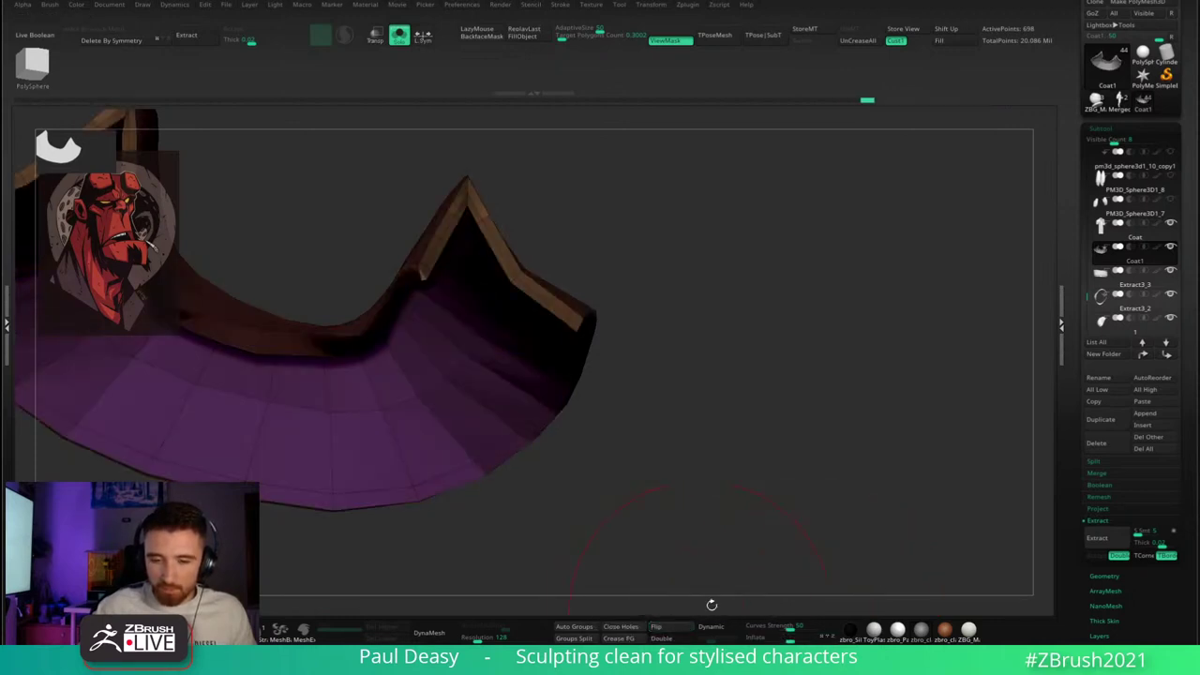
left_click(790, 641)
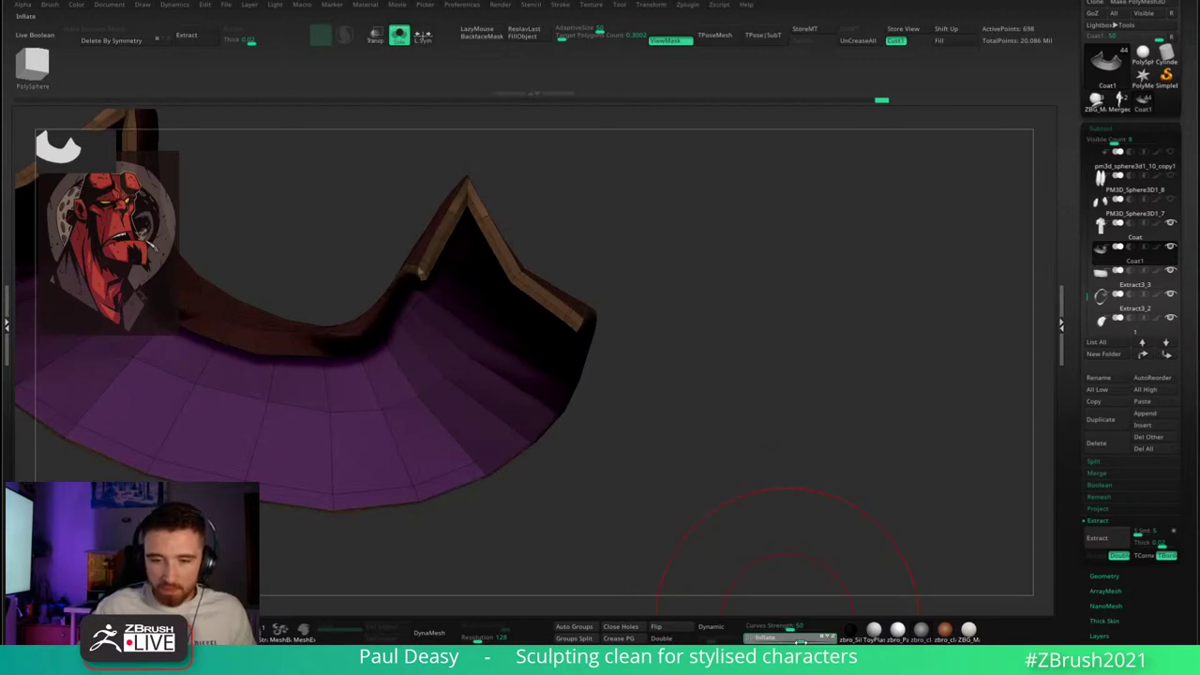
- Turn on the collar's dynamic subdivision preview, clear the mask and inflate the whole collar slightly with the wireframe hidden
key("d")
left_click_drag(738, 367, 761, 562)
key("shift+f")
key("shift+f")
key("shift+f")
mouse_move(798, 640)
left_mouse_down()
mouse_move(786, 642)
mouse_move(797, 642)
left_mouse_up()
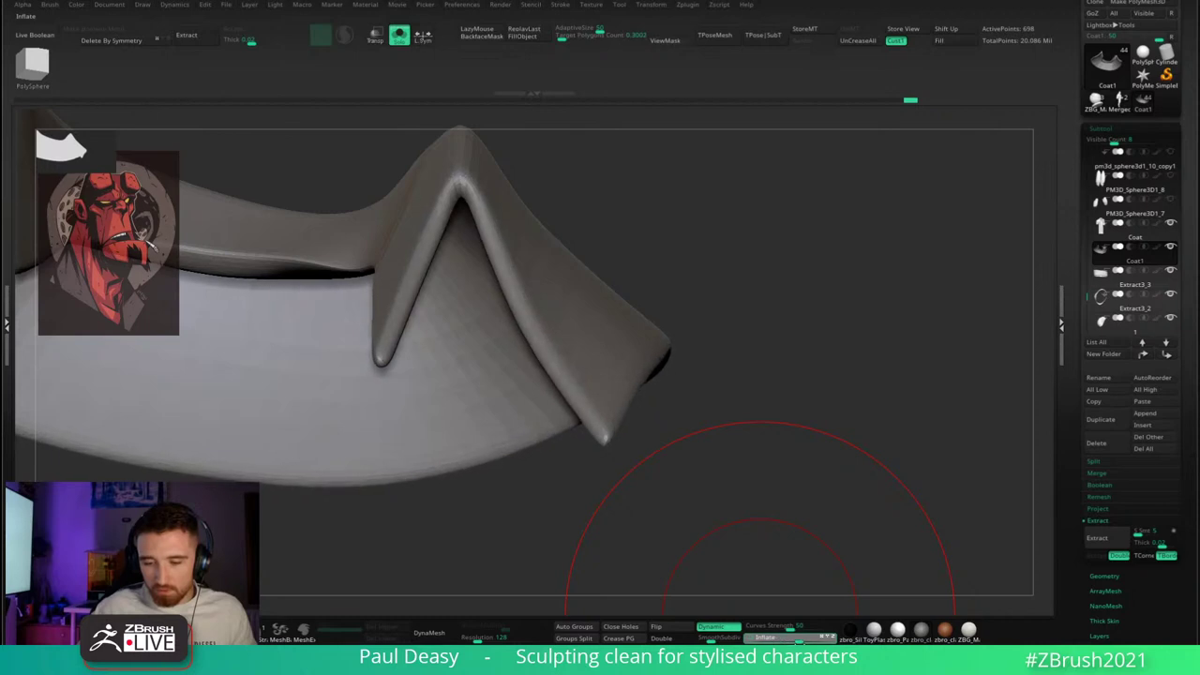
- Bring the rest of the character back into view around the collar and inspect its front points
left_click_drag(850, 456, 801, 420, "alt")
mouse_move(797, 373)
left_mouse_down()
mouse_move(798, 362)
mouse_move(794, 377)
left_mouse_up()
key("shift+f")
key("alt+s")
key("shift+f")
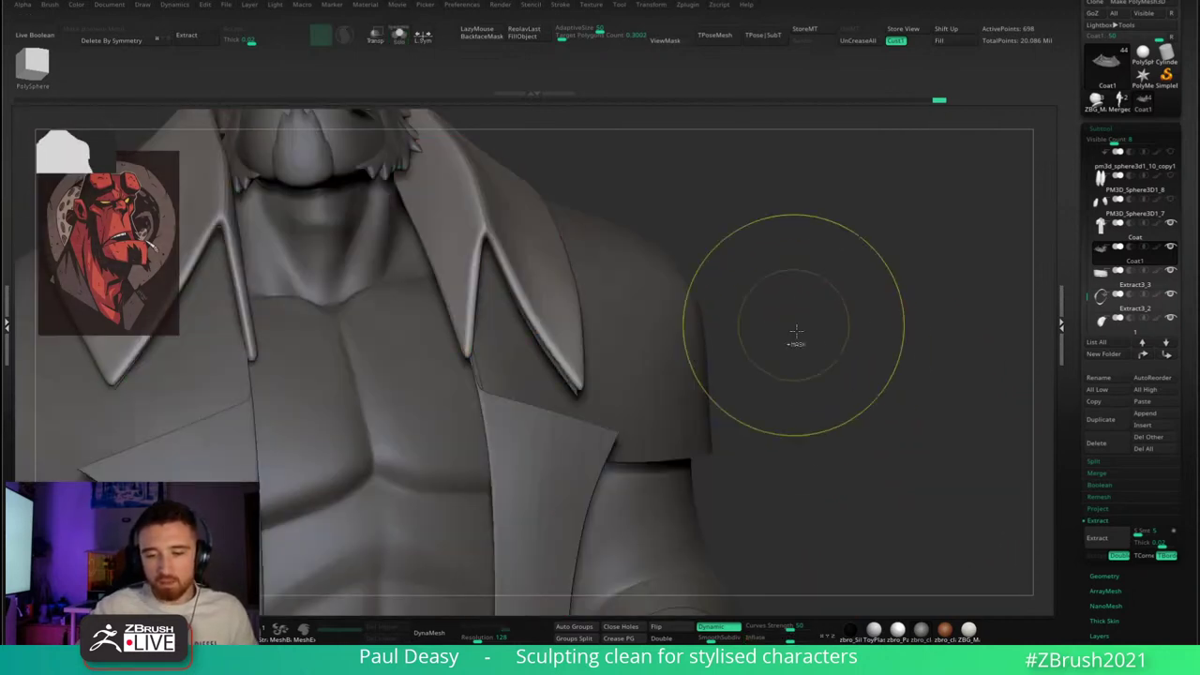
left_click_drag(806, 317, 450, 352)
mouse_move(526, 345)
right_mouse_down()
mouse_move(459, 345)
mouse_move(525, 339)
right_mouse_up()
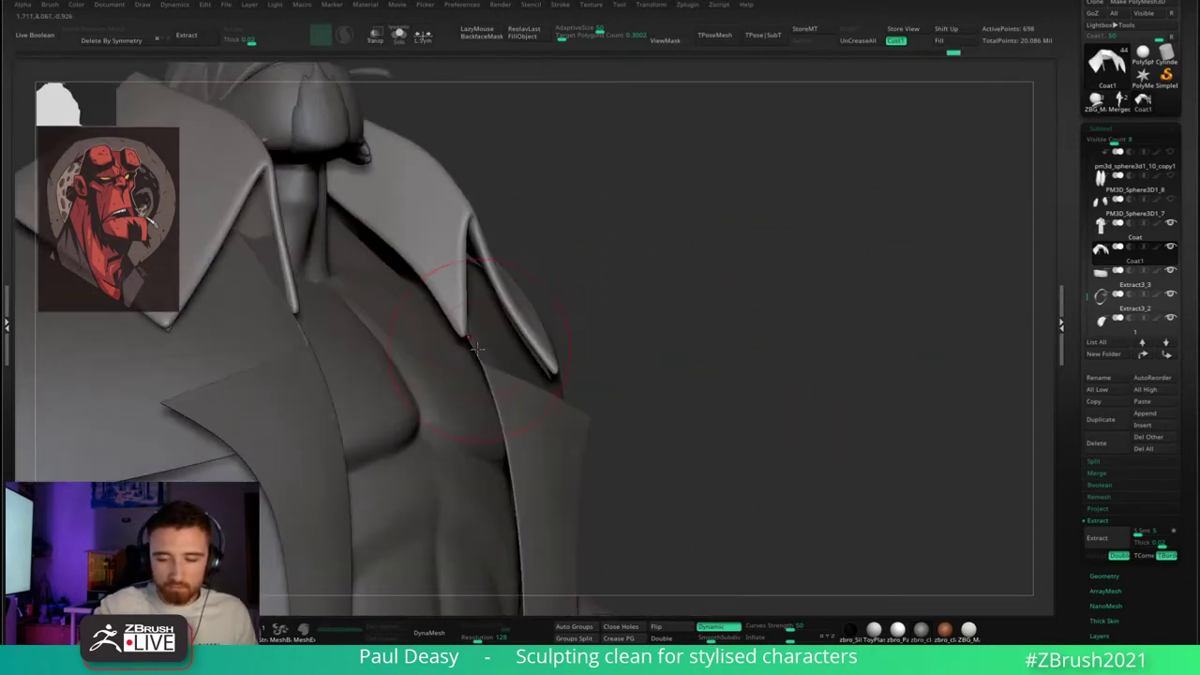
- Reposition the inner tip of the collar's front fold over the coat edge with a resized Move brush, working from several angles
key("space")
mouse_move(436, 281)
right_mouse_down()
mouse_move(415, 271)
mouse_move(412, 342)
right_mouse_up()
left_click_drag(561, 178, 567, 165)
right_click_drag(469, 329, 404, 356)
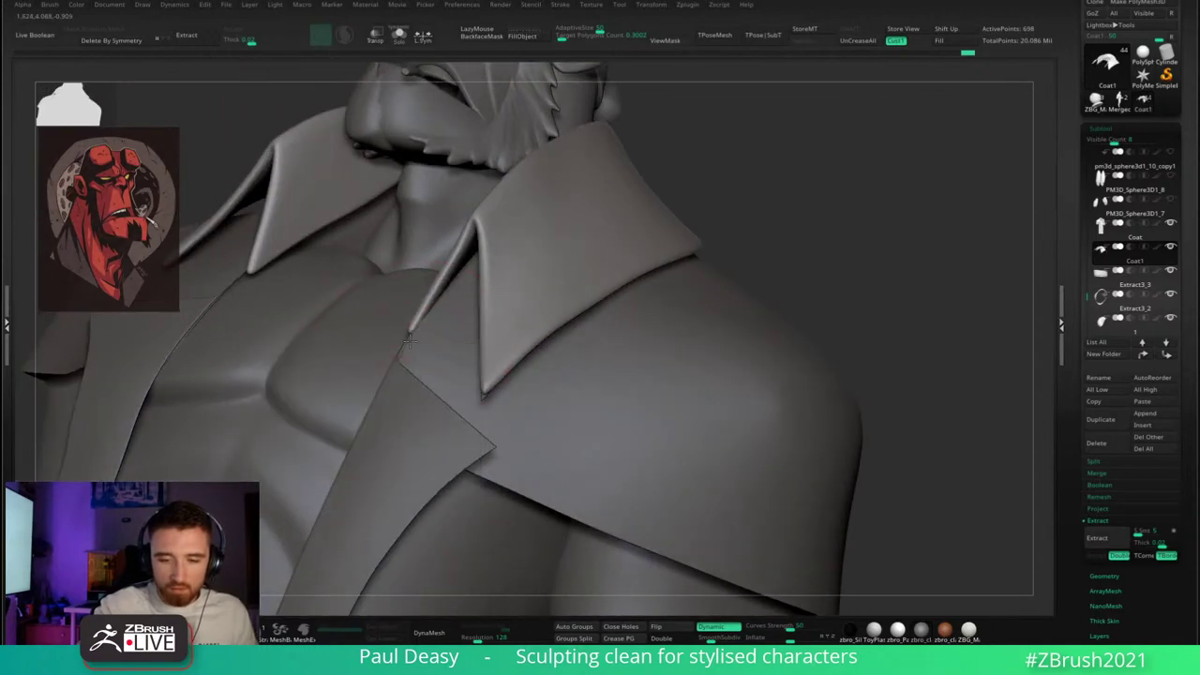
left_click_drag(410, 341, 412, 335)
right_click(390, 392)
mouse_move(421, 347)
right_mouse_down()
mouse_move(501, 254)
mouse_move(546, 276)
right_mouse_up()
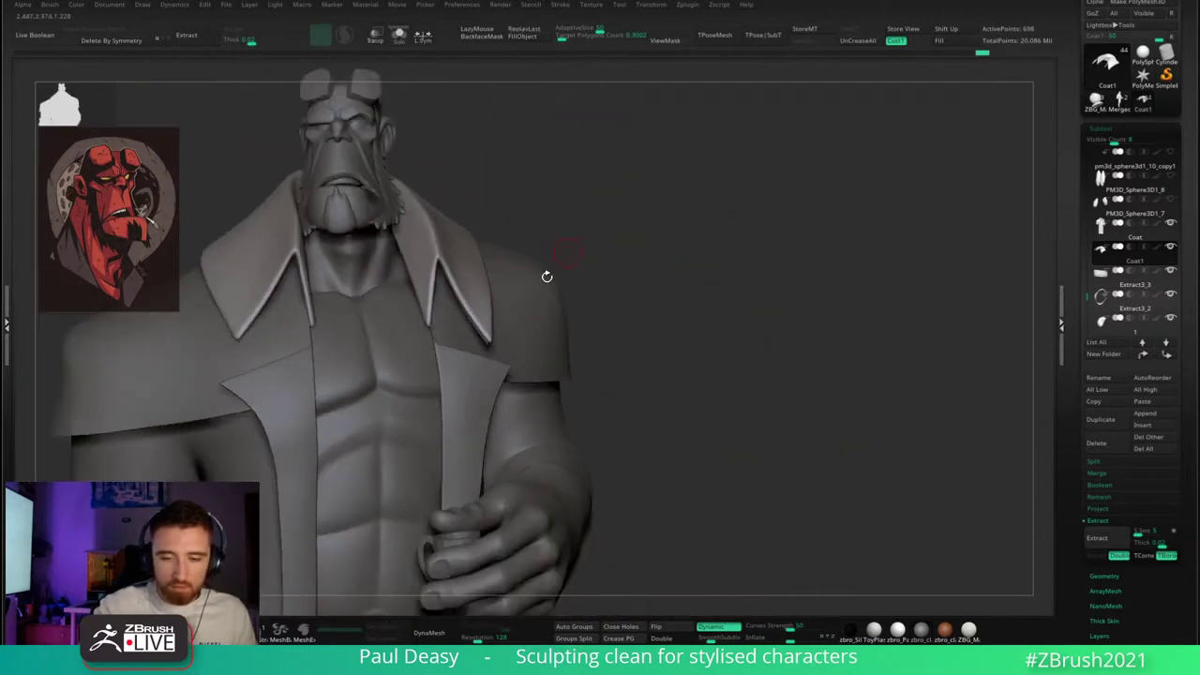
right_click_drag(431, 330, 436, 422, "ctrl")
left_click_drag(429, 332, 427, 326)
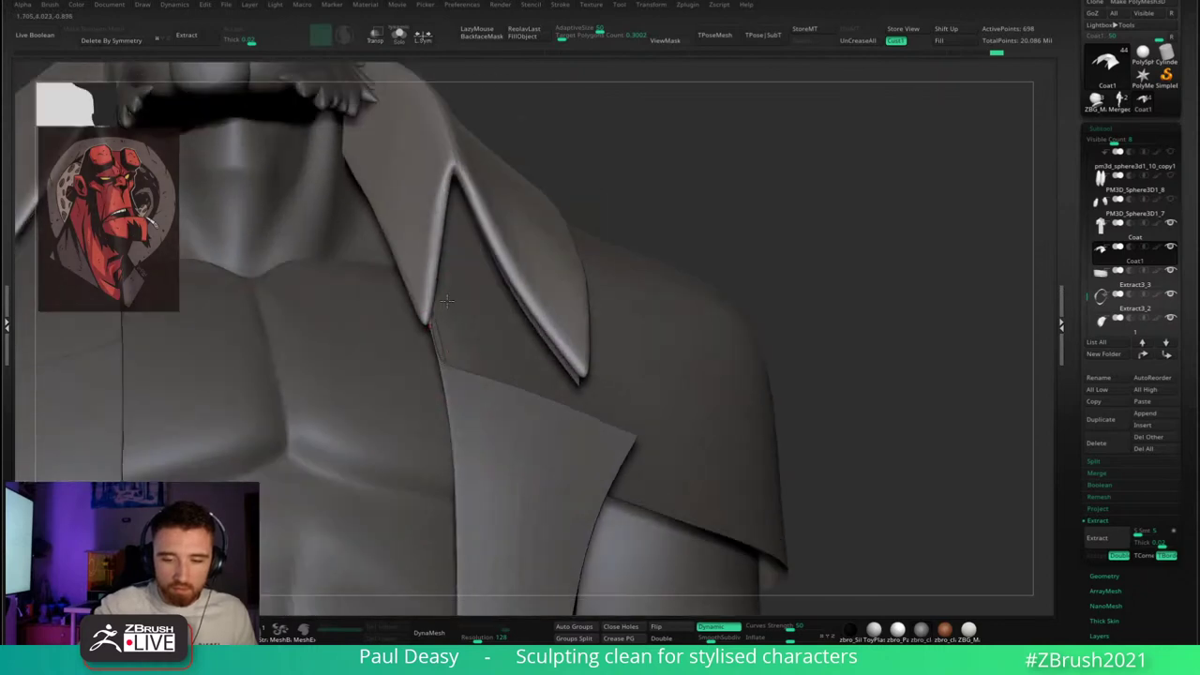
right_click_drag(428, 365, 424, 328)
right_click(424, 328)
left_click_drag(427, 332, 428, 329)
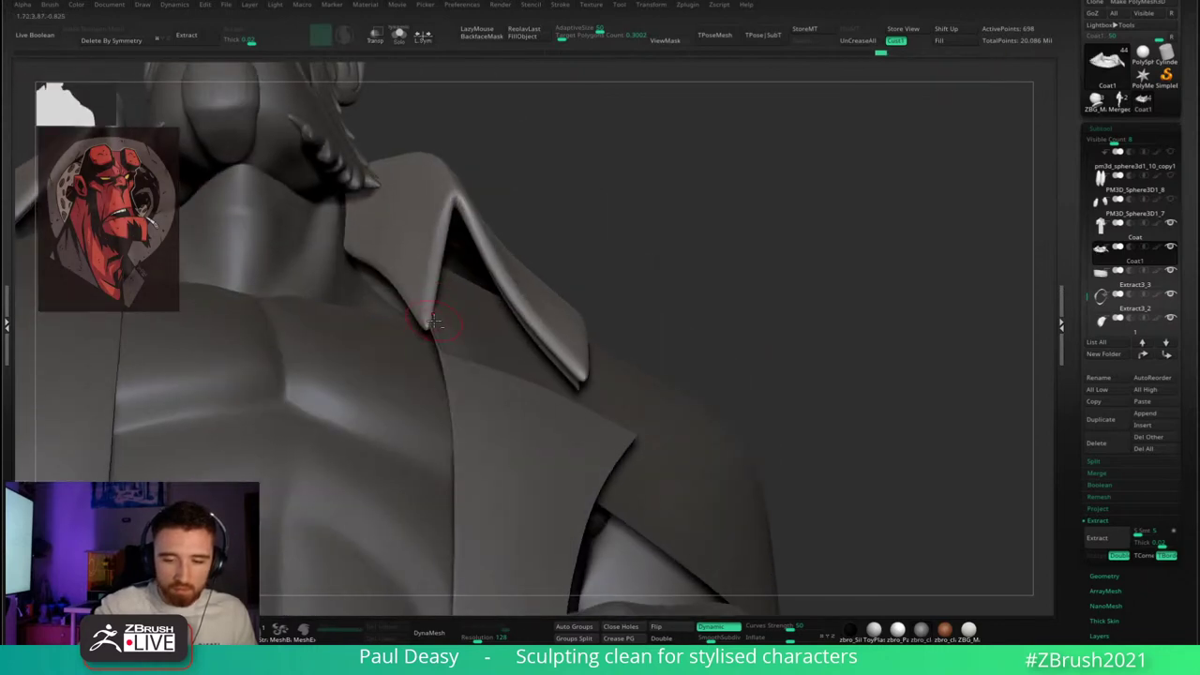
- Refine the inner tip and fold corner on the collar's opposite side with the Move brush, and inflate the collar slightly
right_click_drag(441, 329, 562, 281)
left_click_drag(455, 232, 453, 241)
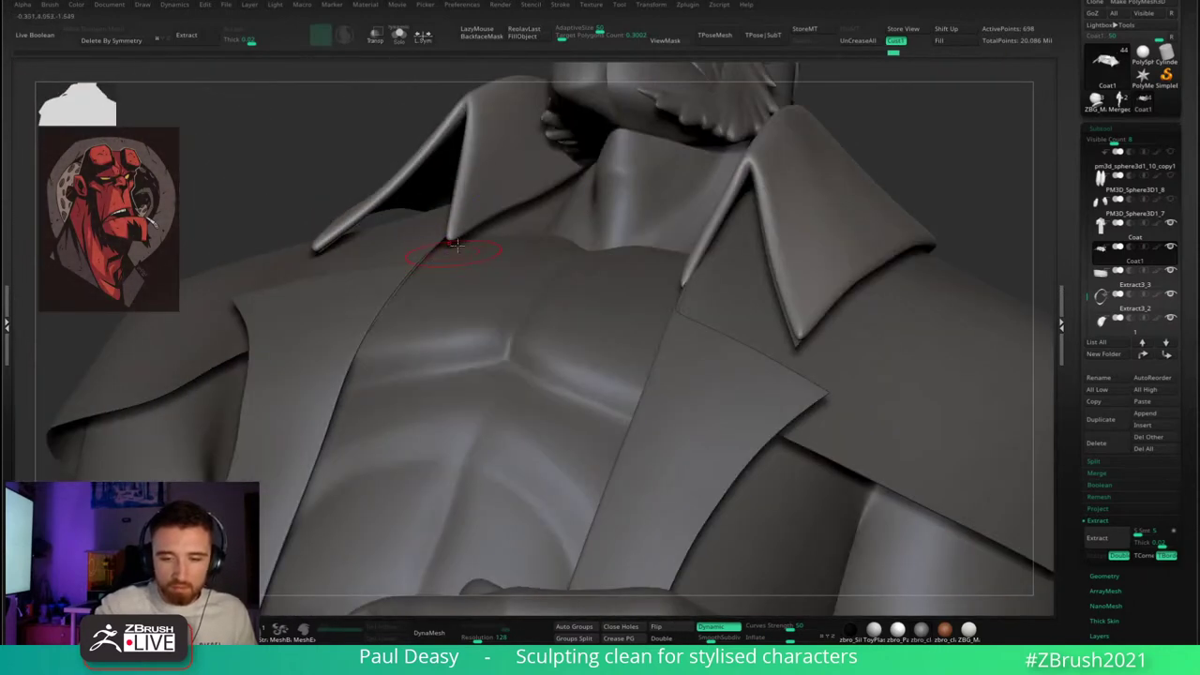
right_click_drag(451, 251, 420, 323)
right_click(420, 325)
left_click_drag(454, 262, 466, 256)
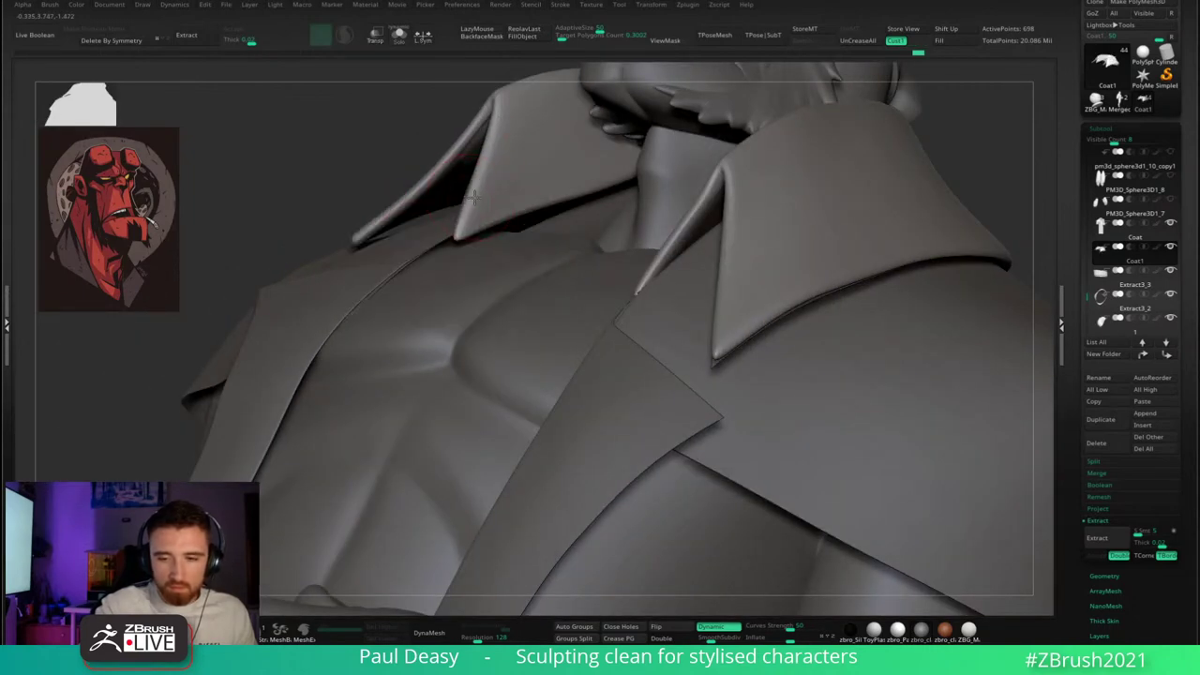
right_click_drag(474, 198, 627, 270)
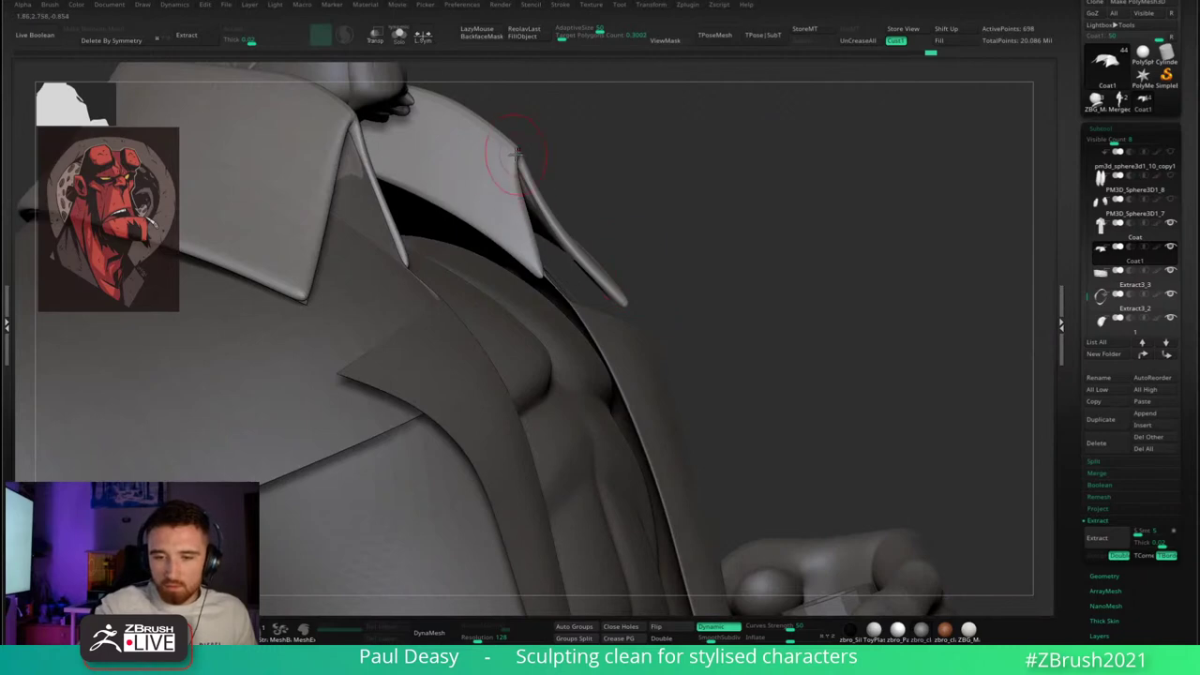
left_click_drag(509, 144, 793, 238)
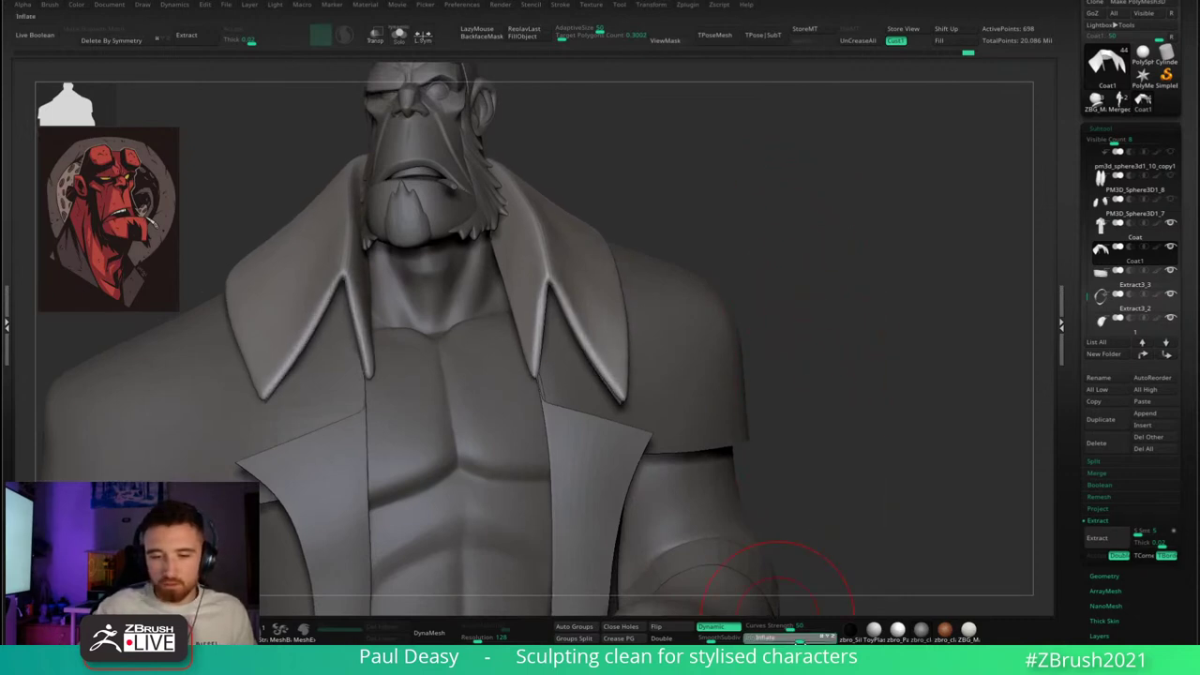
left_click_drag(799, 642, 799, 643)
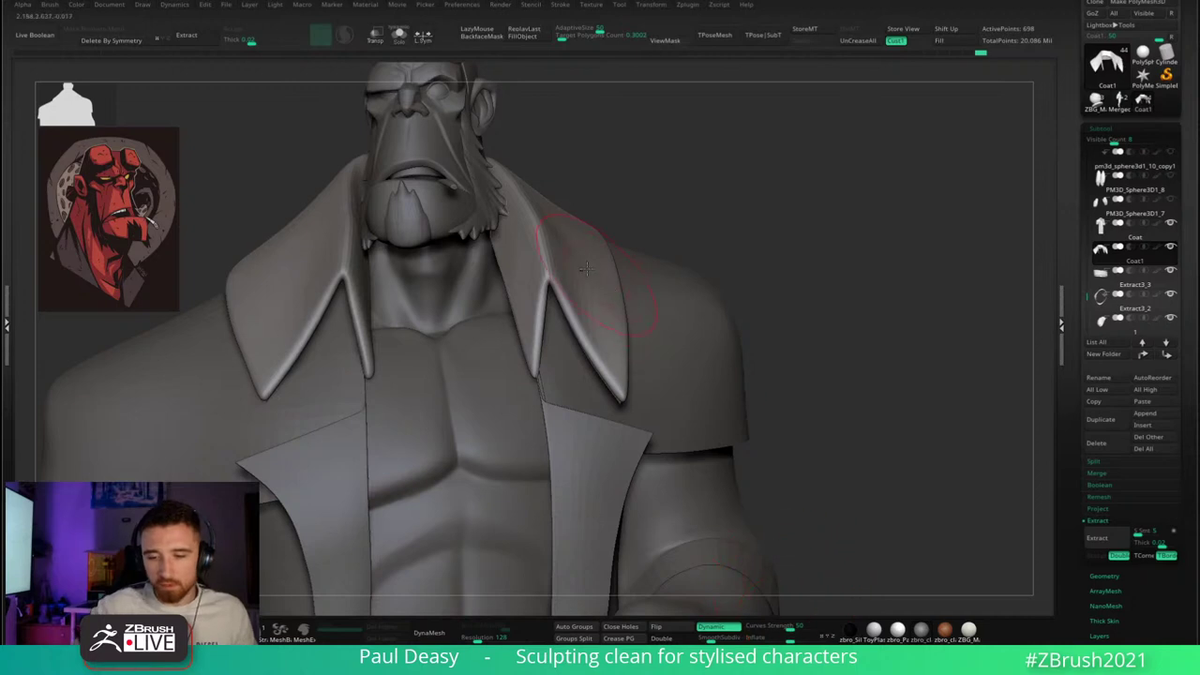
- Adjust the collar's fold corner and upper front edge from above and in profile with the Move brush
right_click_drag(589, 245, 567, 311)
key("space")
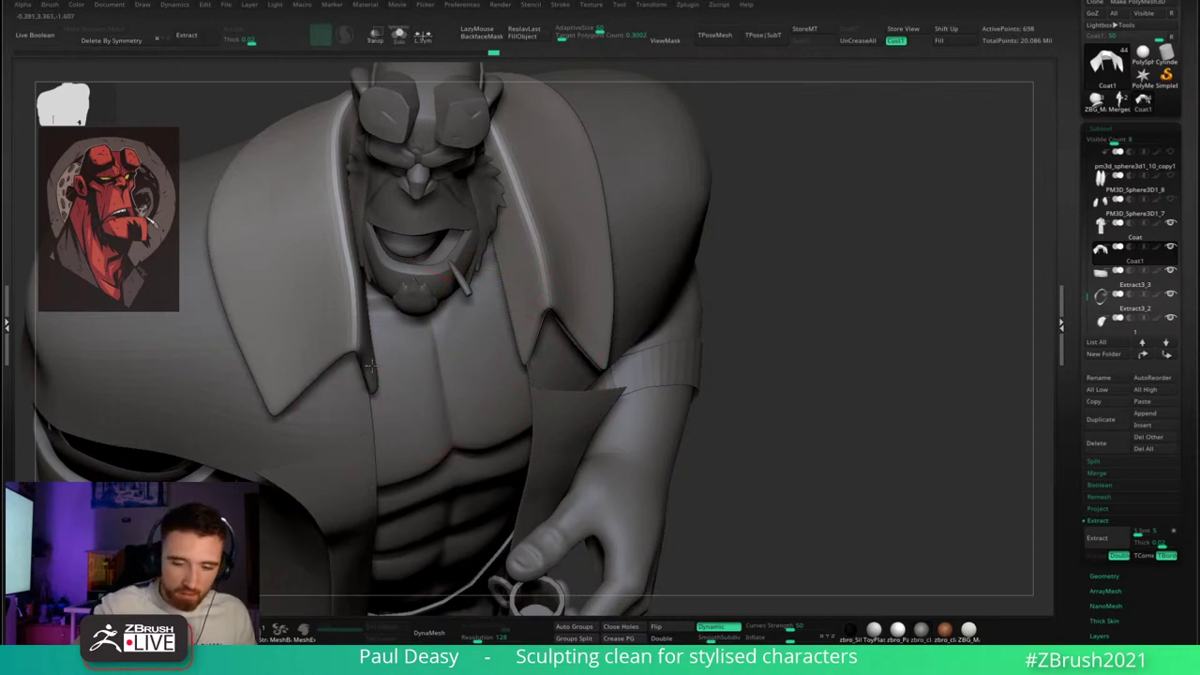
left_click_drag(360, 343, 362, 339)
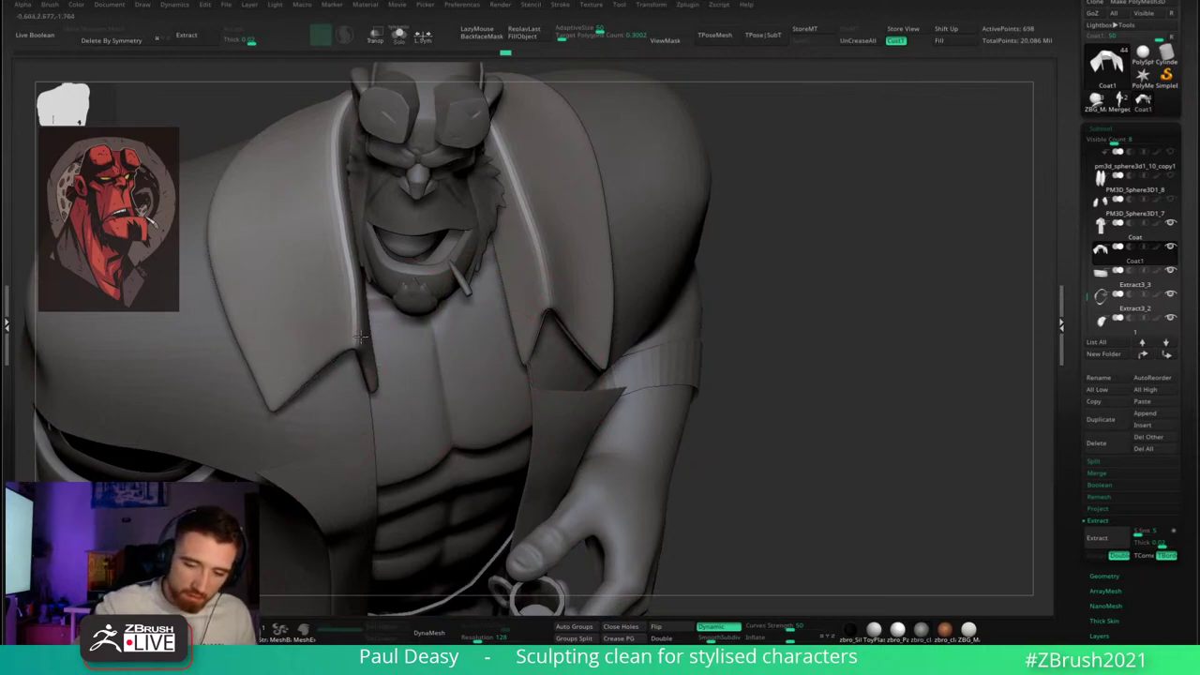
mouse_move(363, 341)
right_mouse_down()
mouse_move(348, 319)
mouse_move(354, 349)
mouse_move(339, 298)
right_mouse_up()
right_click(355, 341)
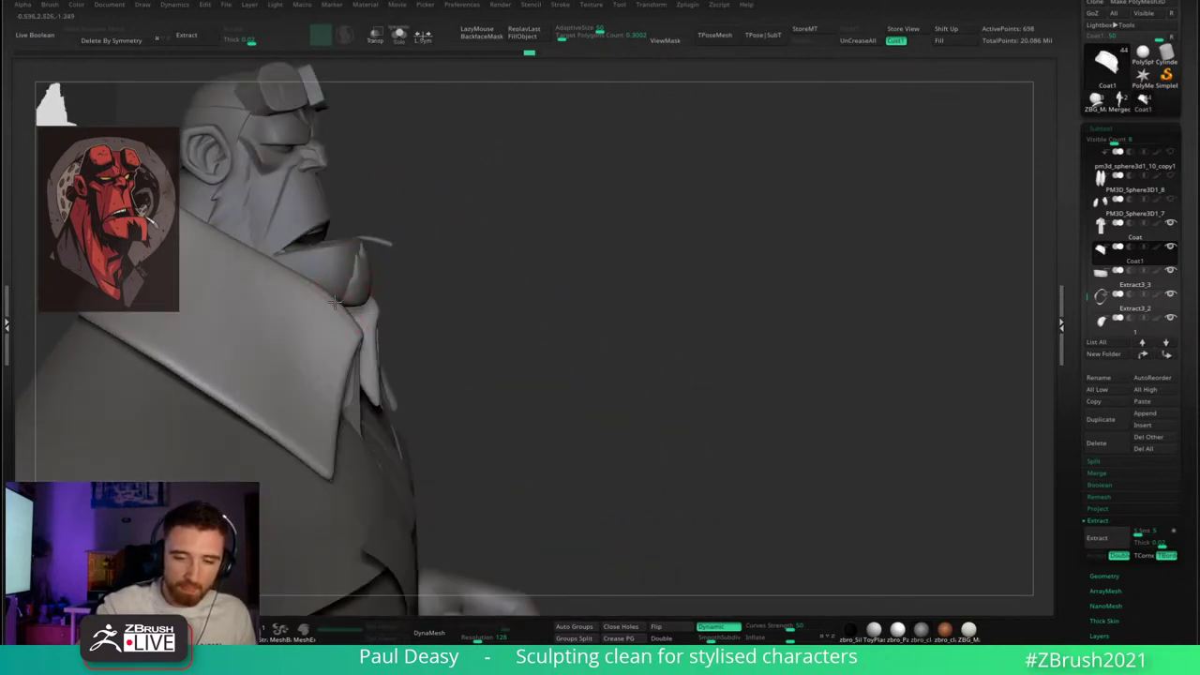
left_click_drag(353, 324, 347, 321)
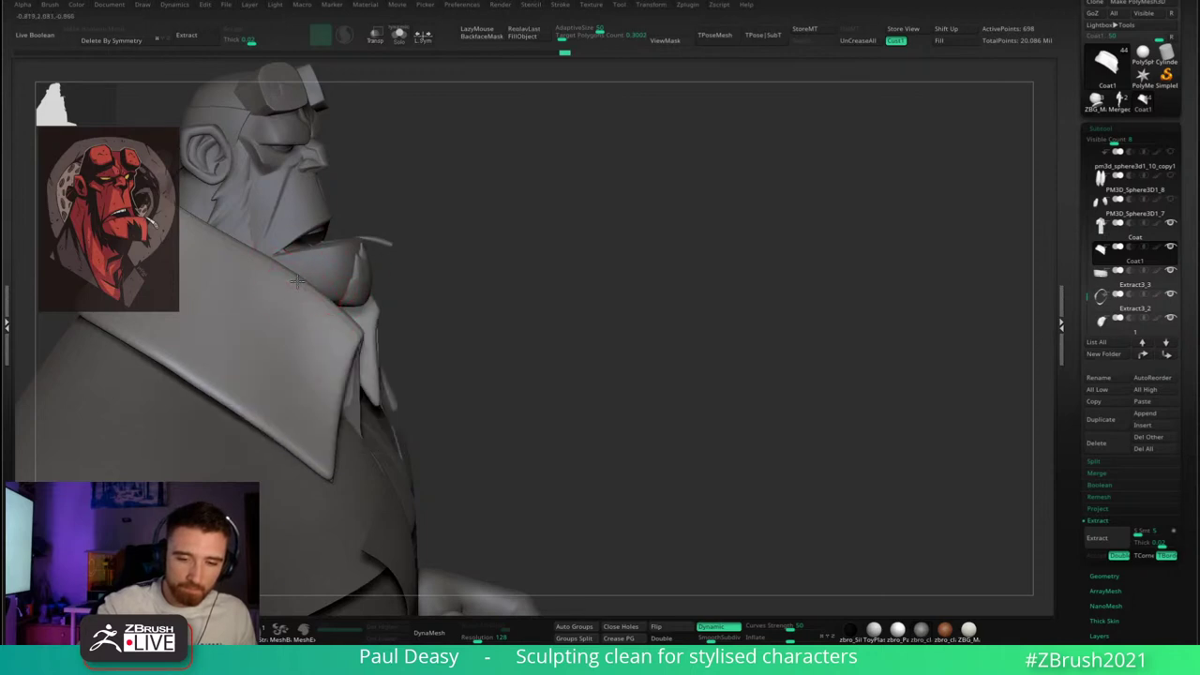
right_click_drag(480, 271, 695, 301)
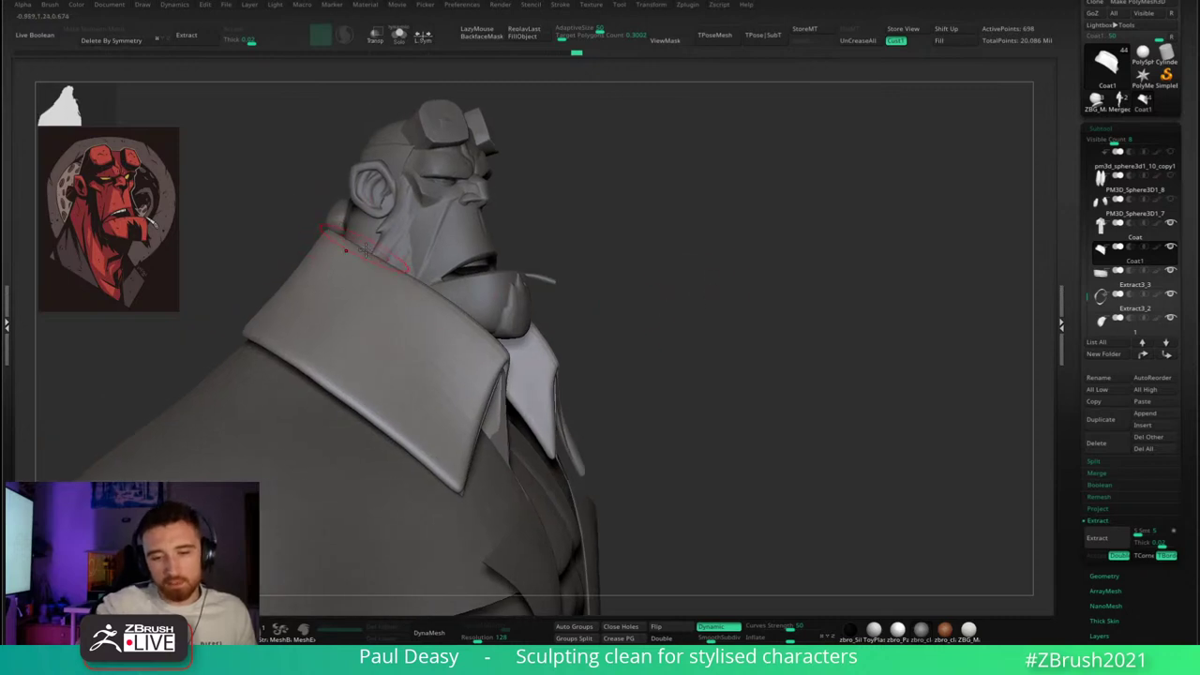
right_click_drag(707, 232, 729, 247)
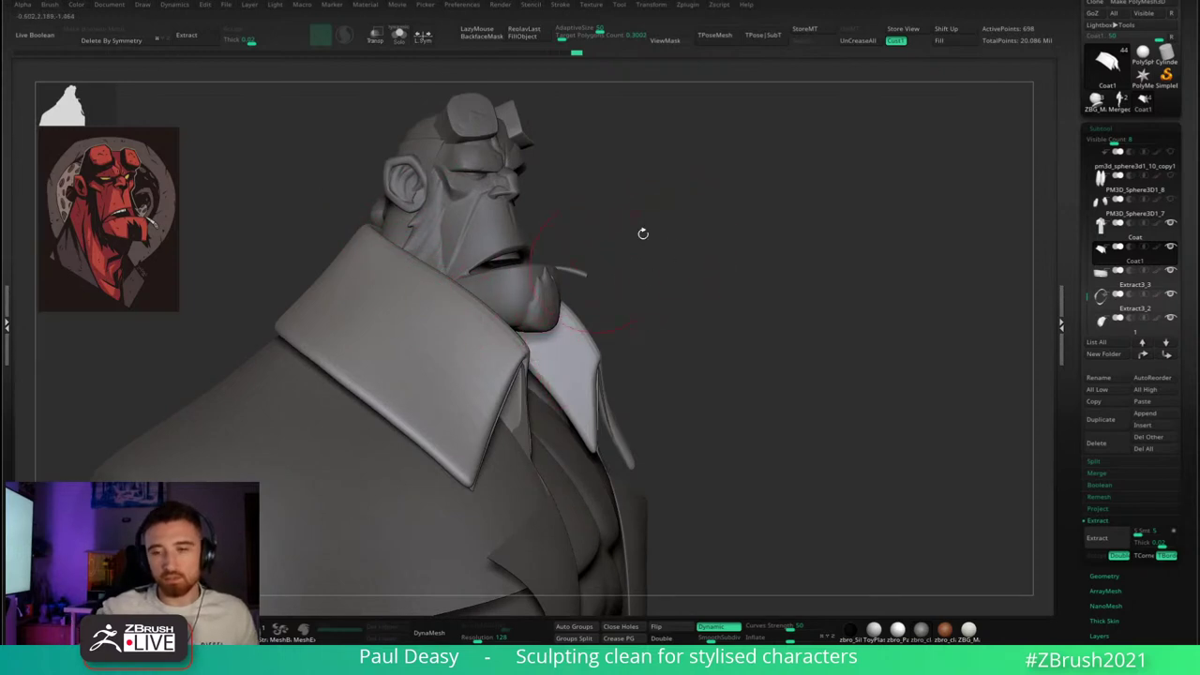
- Combine the character's visible subtools into one TPoseMesh and isolate the collar's polygroup
left_click(718, 37)
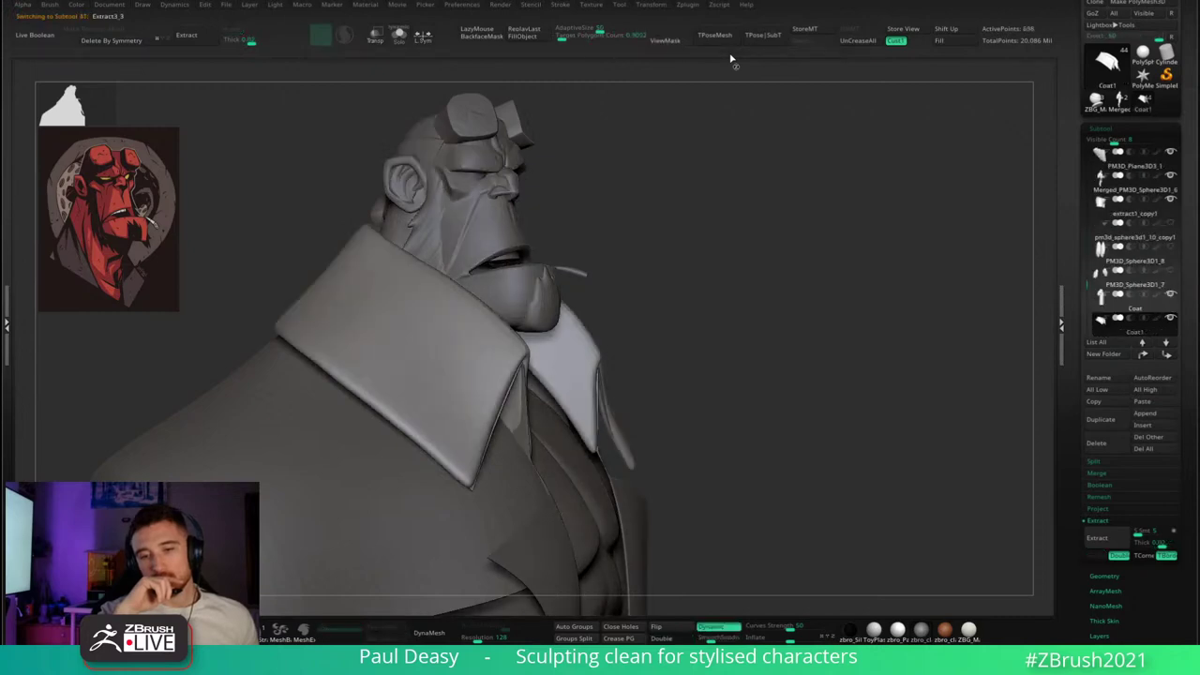
left_click_drag(676, 254, 700, 260)
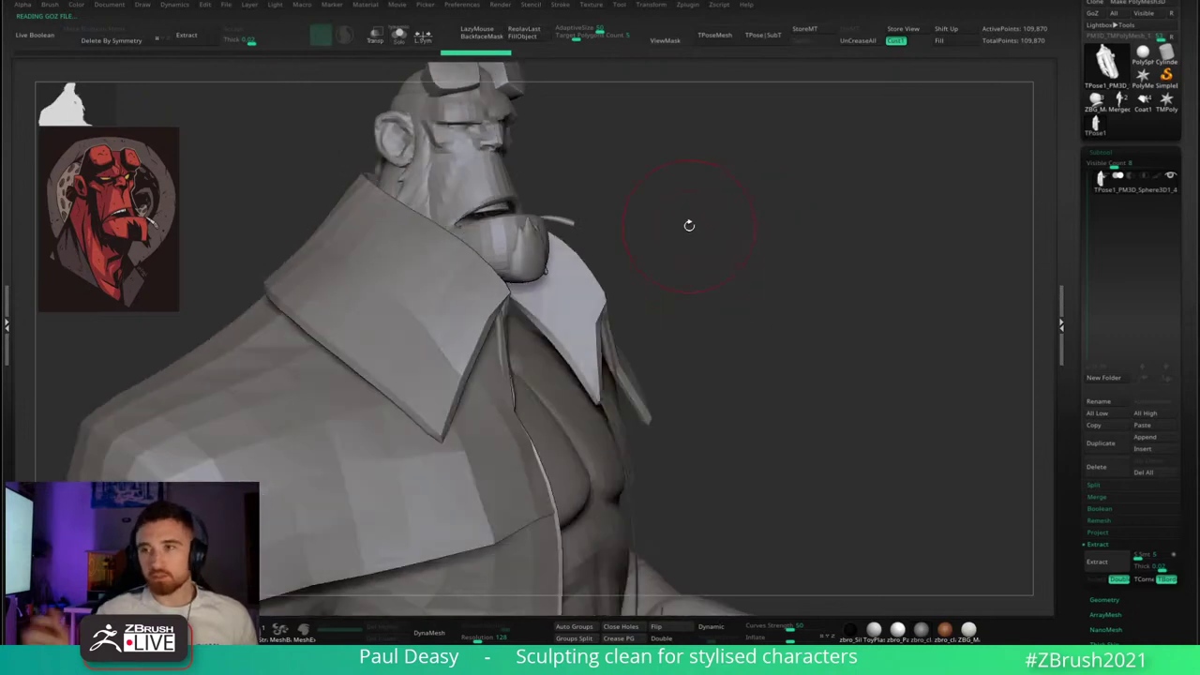
left_click(455, 316, "ctrl+shift")
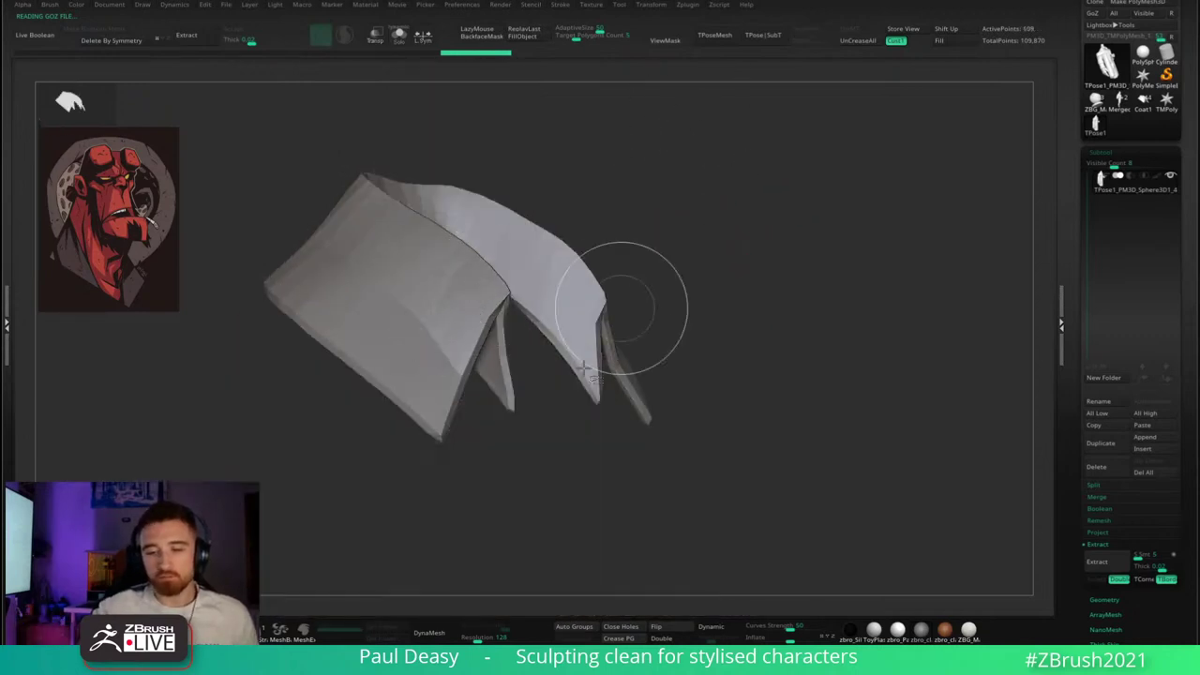
- Mask everything except the collar and bring the whole character back into view
left_click(707, 246, "ctrl+shift")
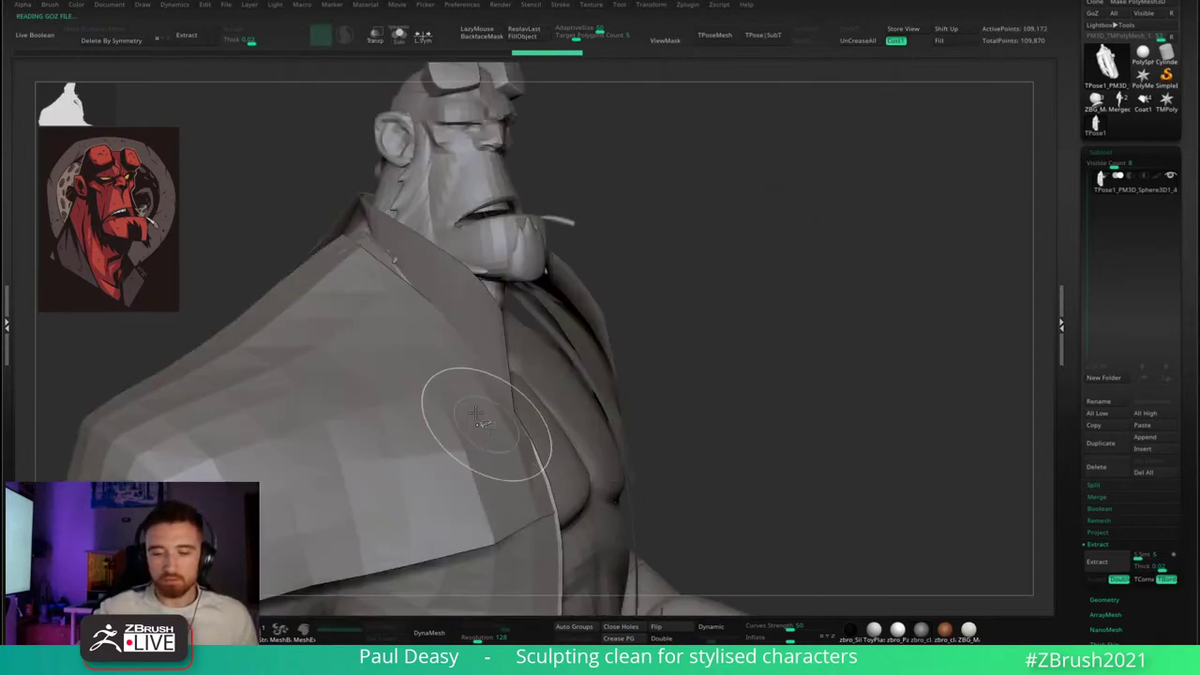
left_click(777, 248, "ctrl+shift")
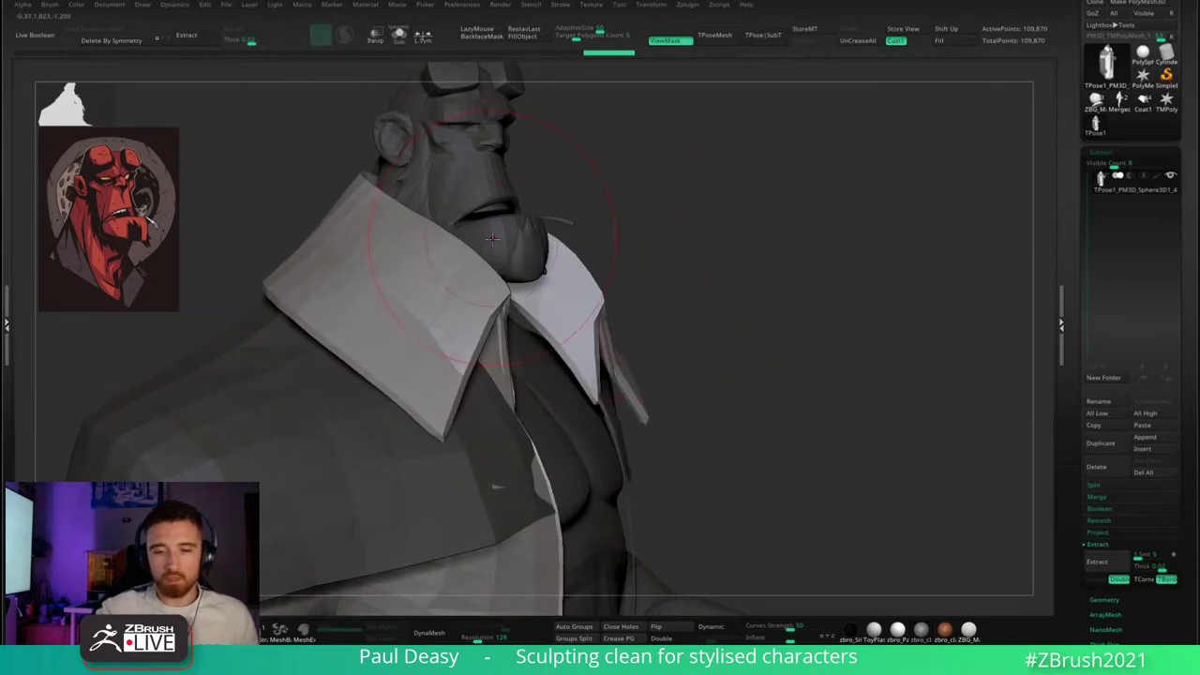
- Straighten the collar's upper edge beside the jaw with a resized Move brush in three-quarter view
key("space")
right_click_drag(461, 244, 473, 244)
key("space")
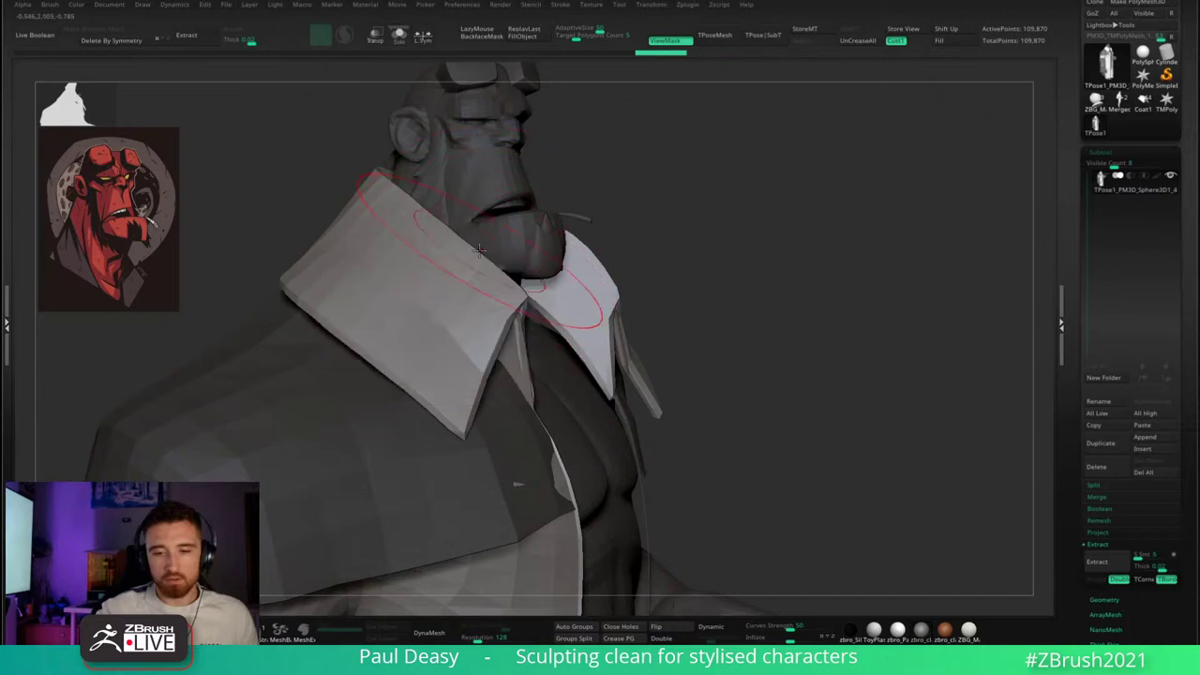
key("space")
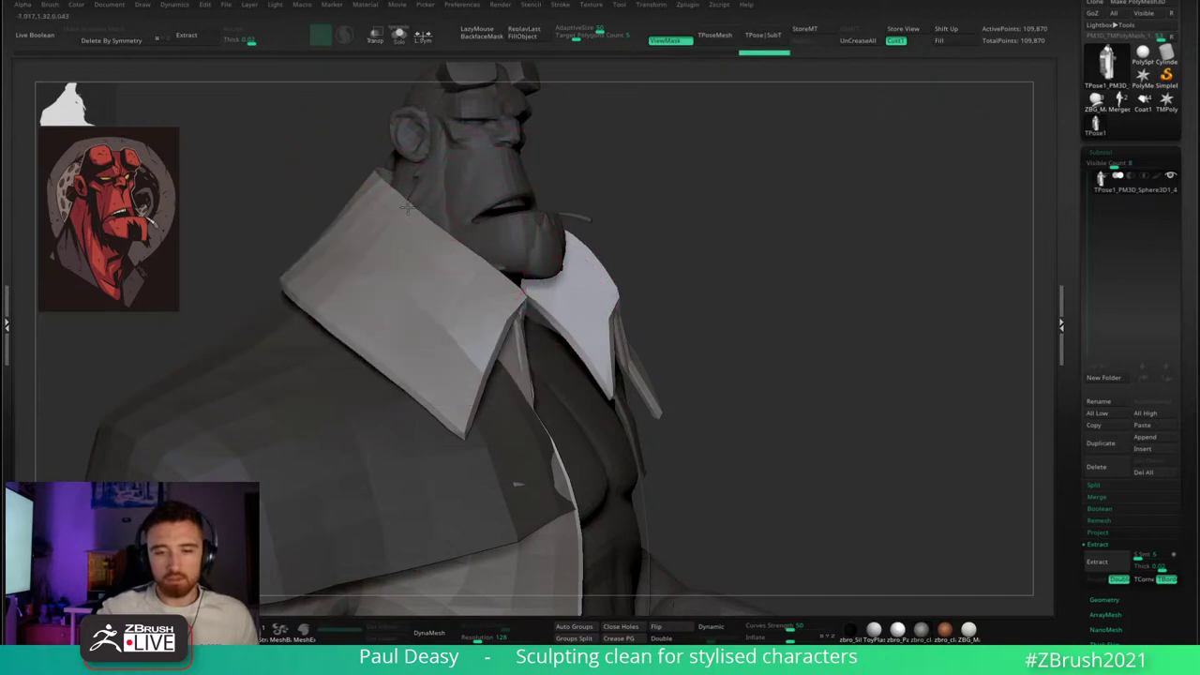
left_click_drag(512, 293, 501, 283)
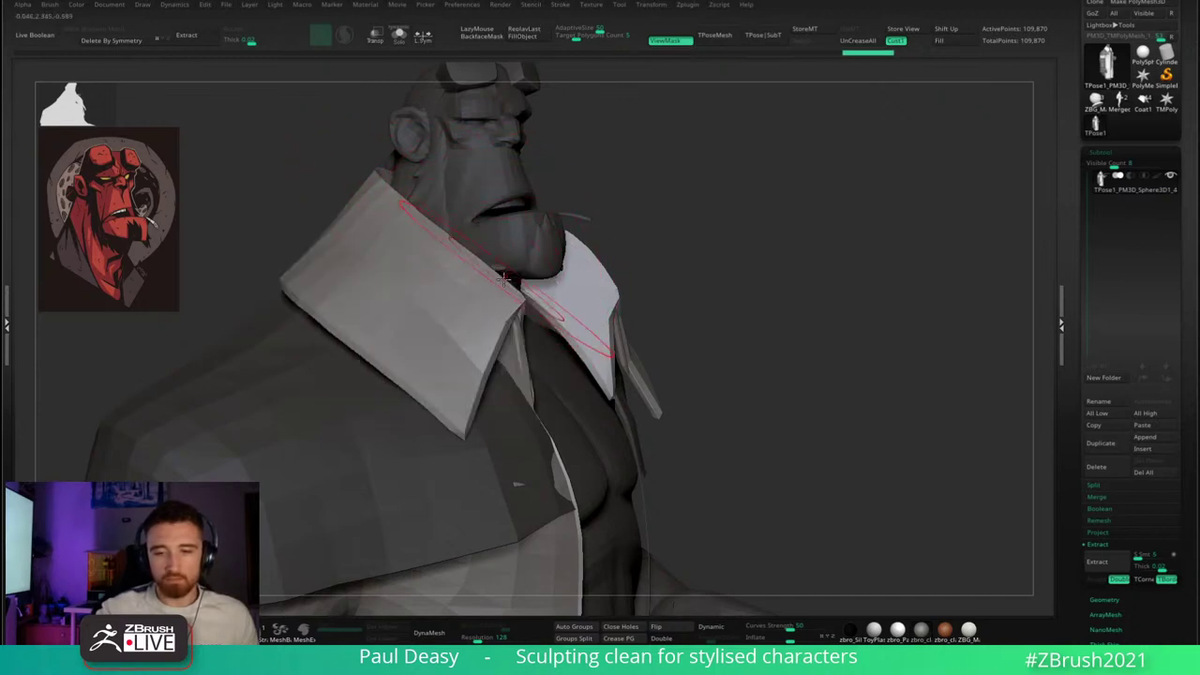
key("space")
key("space")
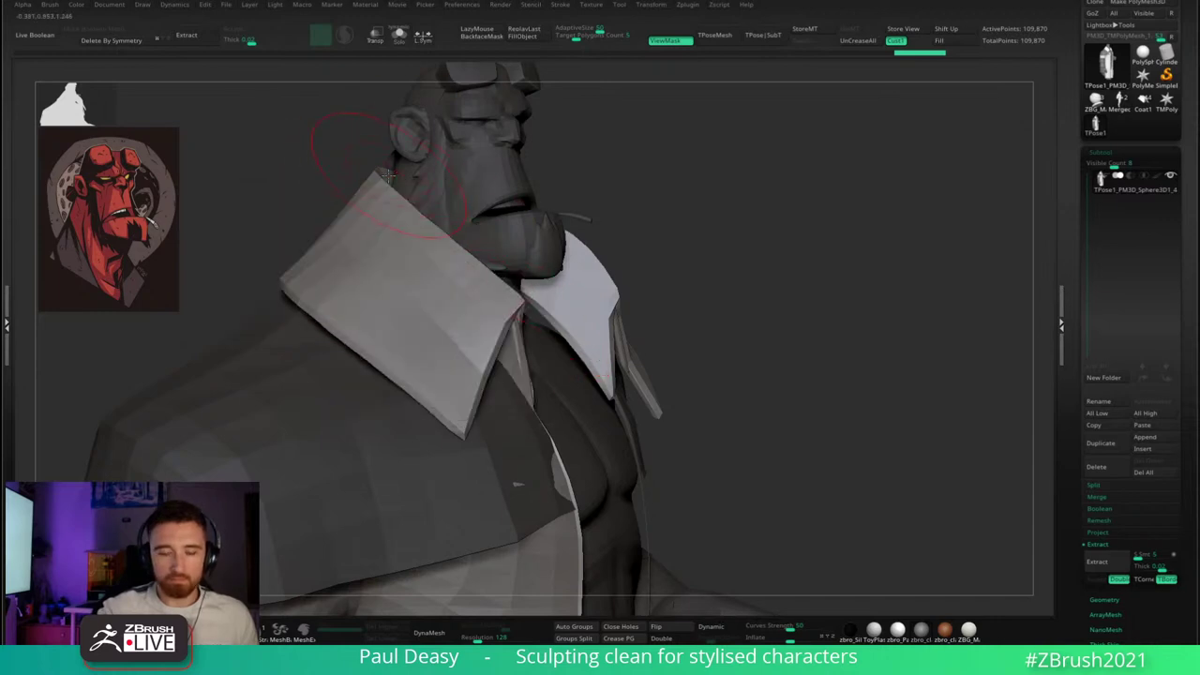
- Adjust the collar's high point behind the ear and its upper edge towards the front fold with the Move brush, from above and the side
key("space")
left_click_drag(334, 120, 396, 300)
key("space")
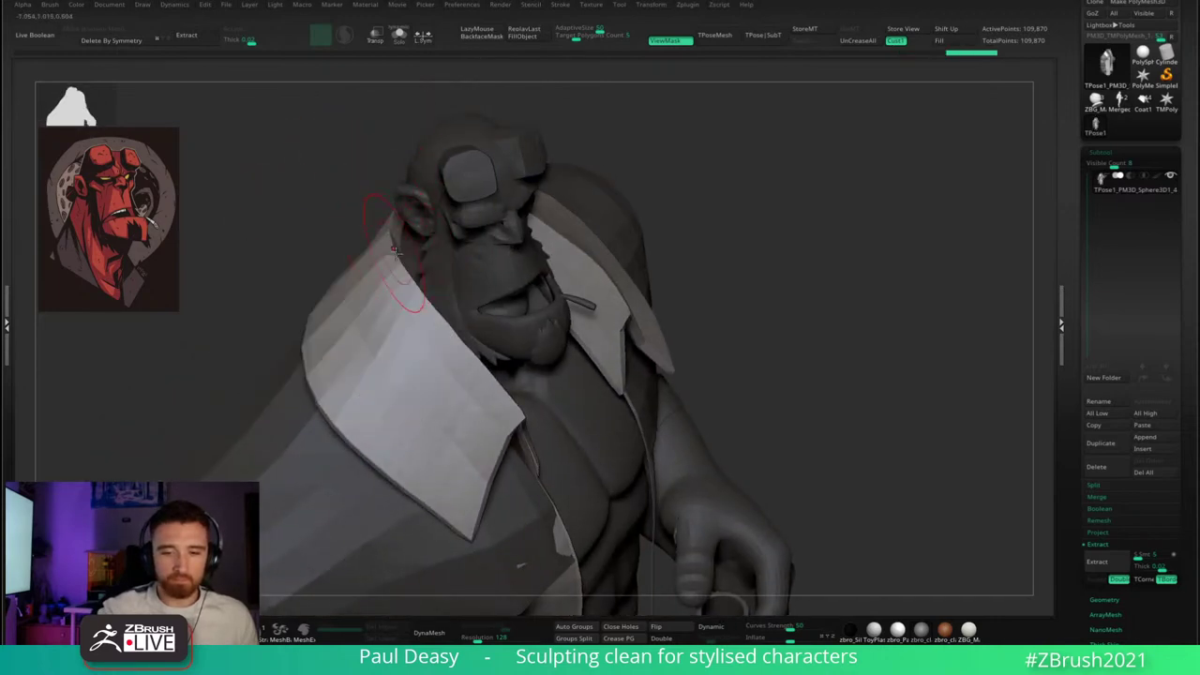
mouse_move(403, 272)
right_mouse_down()
mouse_move(428, 237)
mouse_move(418, 257)
mouse_move(346, 277)
mouse_move(421, 272)
right_mouse_up()
key("space")
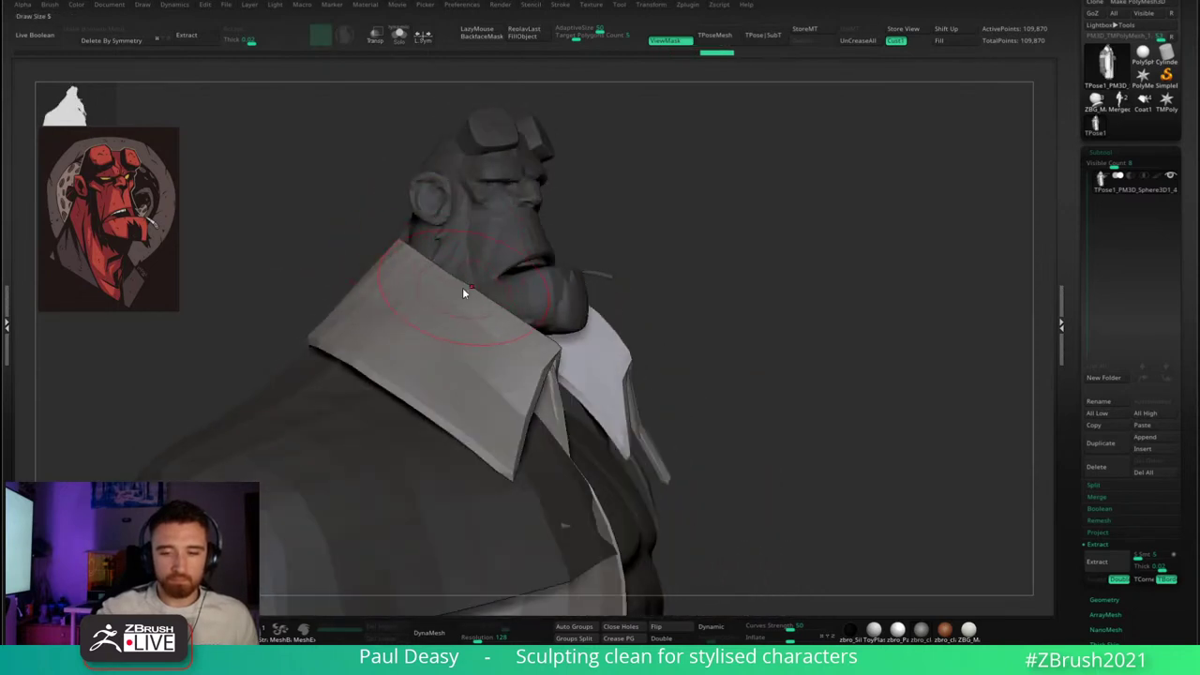
key("space")
key("space")
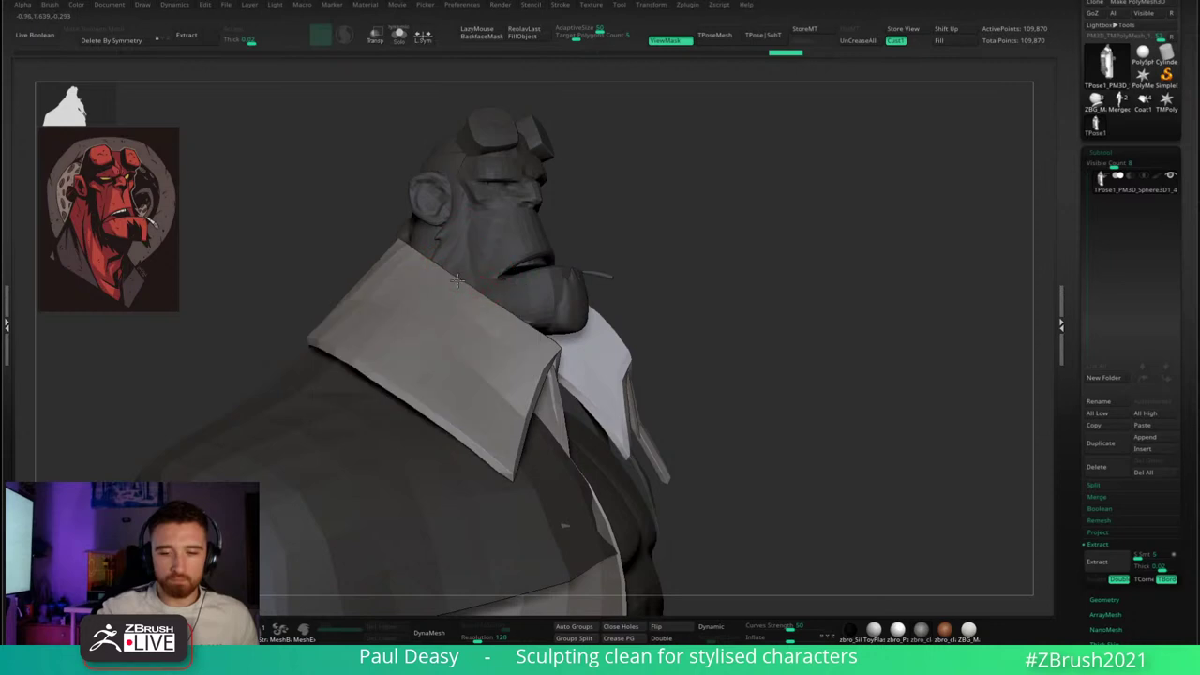
key("space")
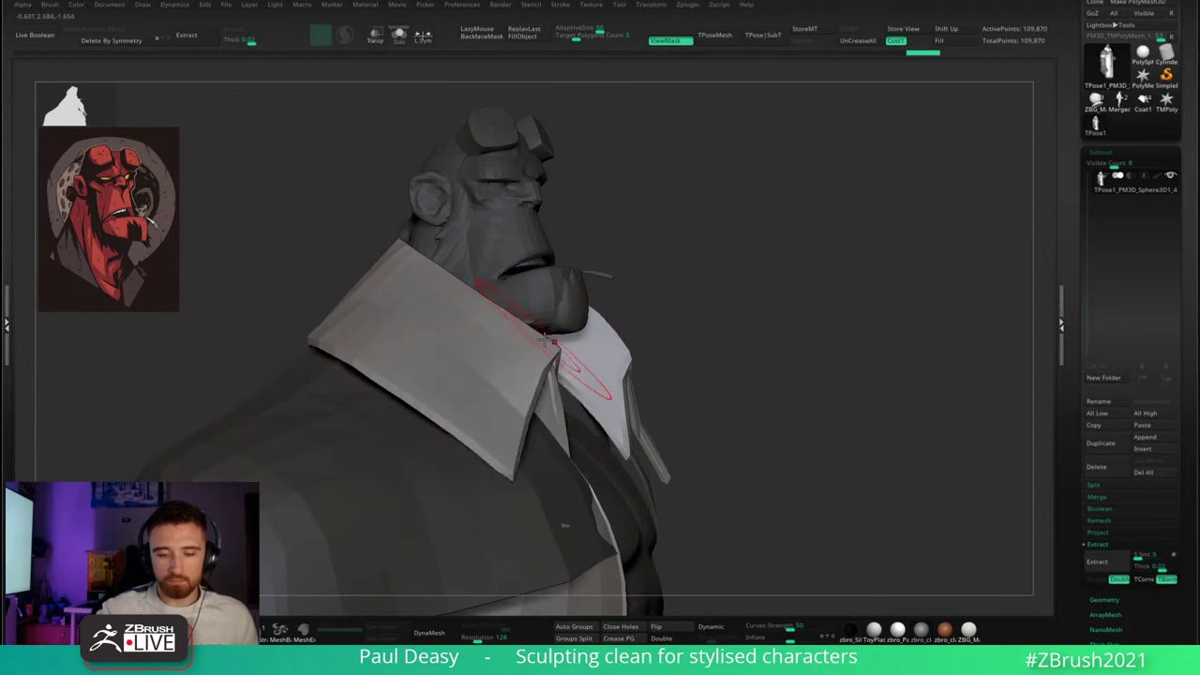
- Turn on the polyframe display and frame the collar's inner edge beside the beard from the front
left_click_drag(753, 251, 630, 259)
left_click_drag(803, 230, 718, 259)
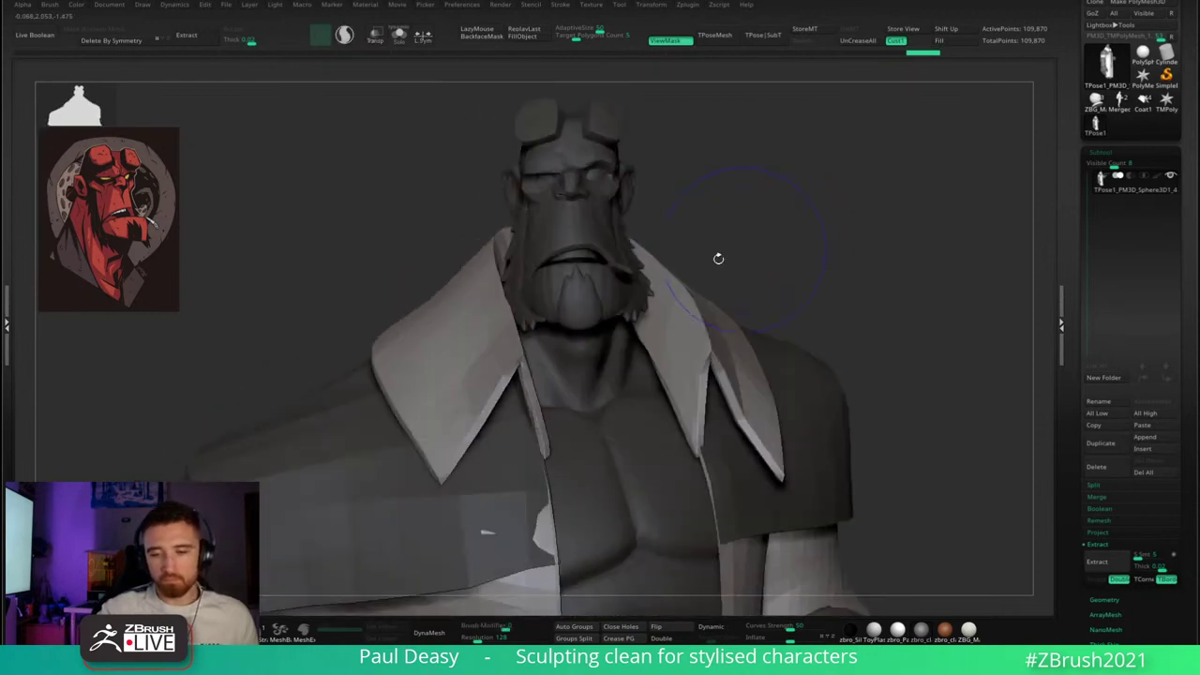
key("space")
key("space")
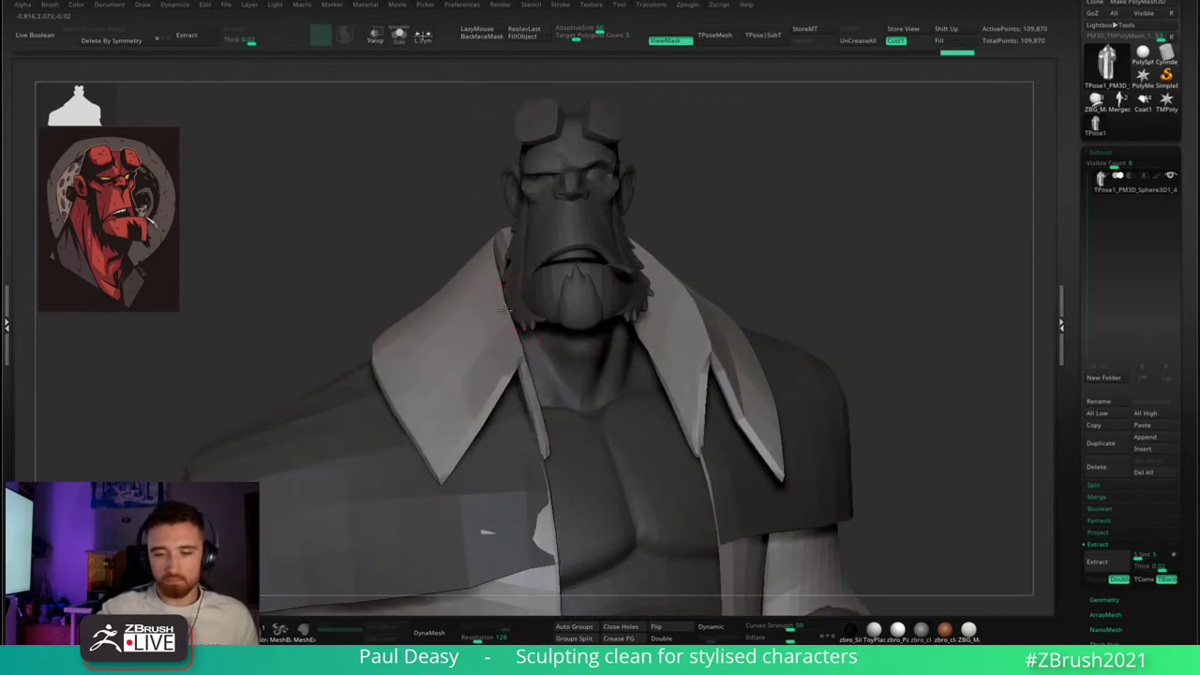
right_click(480, 373)
mouse_move(538, 304)
right_mouse_down()
mouse_move(480, 373)
mouse_move(522, 288)
mouse_move(512, 298)
right_mouse_up()
right_click(478, 366)
key("shift+f")
key("space")
key("space")
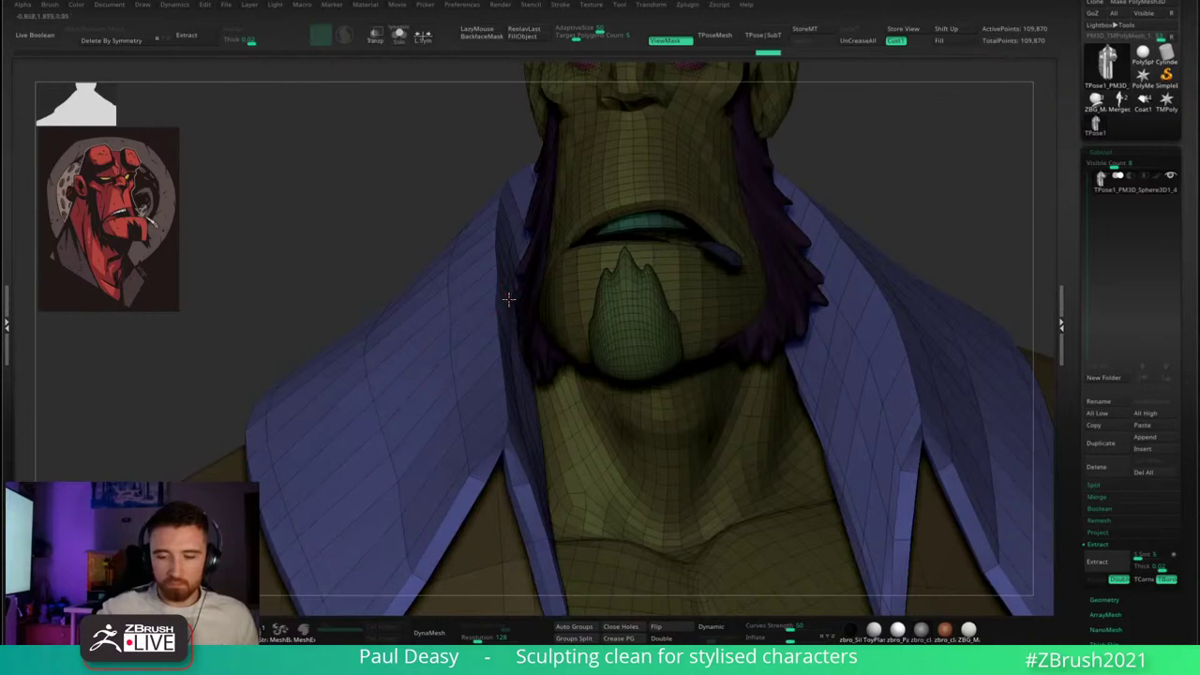
- Even out the collar's fold line beside the beard down to the front notch with a resized Move brush
left_click_drag(495, 313, 491, 278)
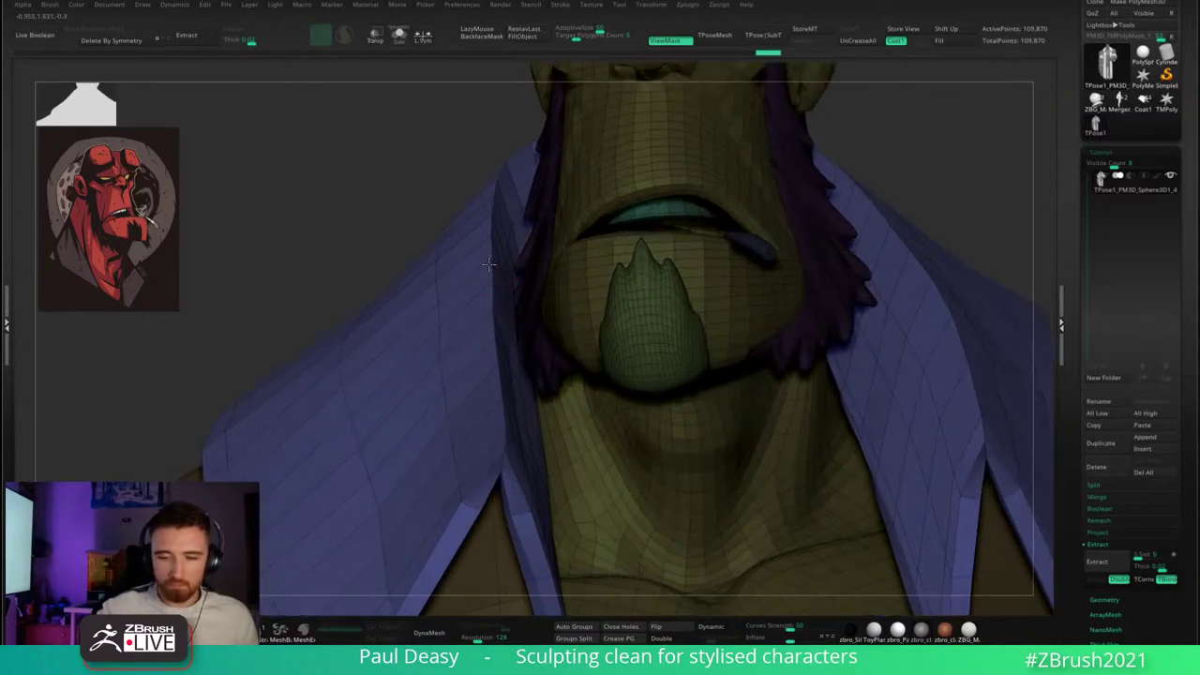
key("space")
right_click_drag(494, 268, 500, 326, "ctrl")
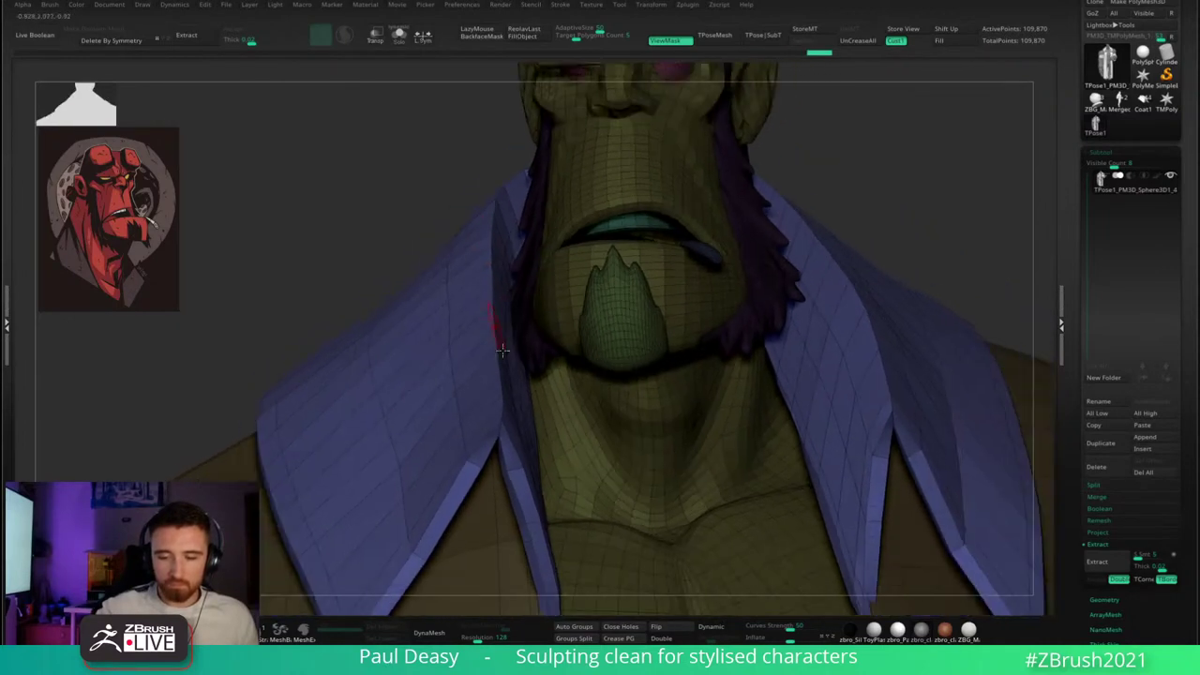
key("space")
left_click_drag(503, 403, 490, 369)
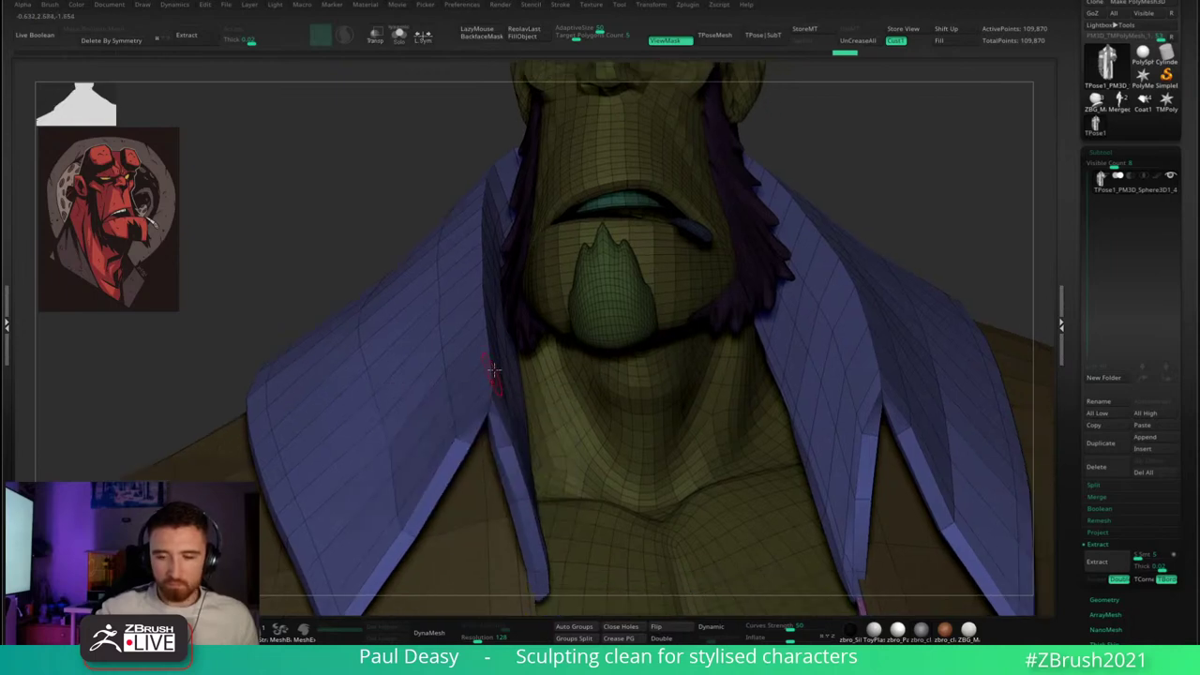
key("space")
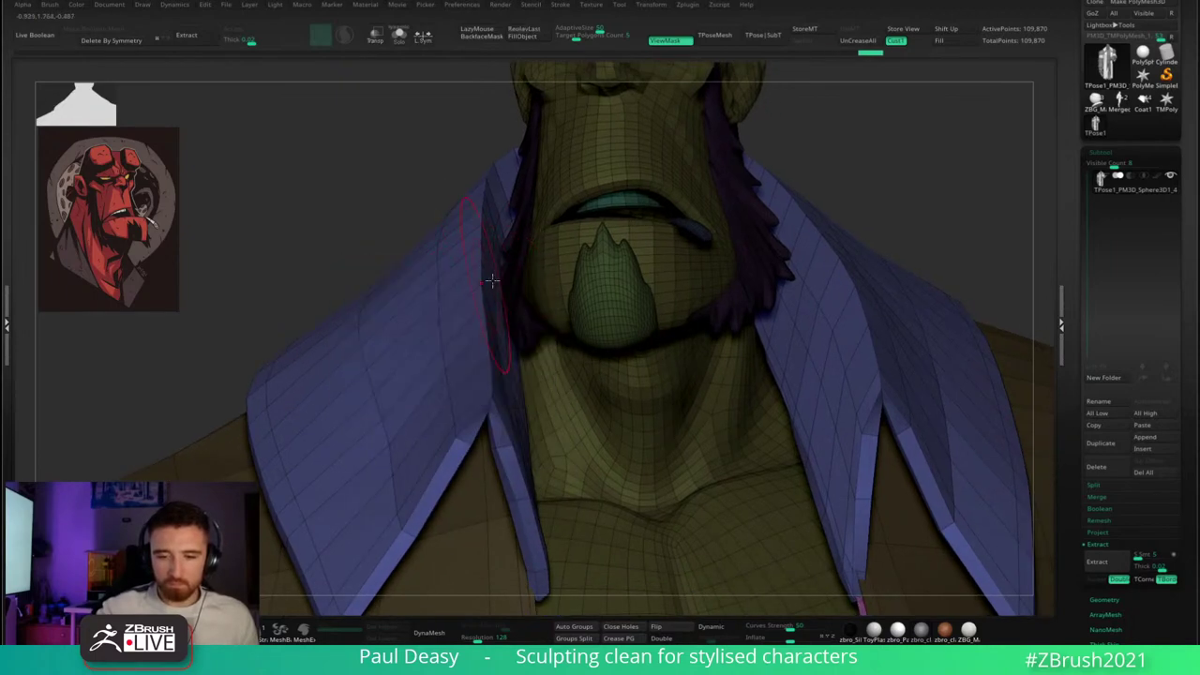
- Straighten the collar's upper edge on the opposite side, from the front fold corner towards the ear, with a resized Move brush
mouse_move(483, 269)
left_mouse_down()
mouse_move(613, 227)
mouse_move(778, 205)
left_mouse_up()
mouse_move(777, 205)
right_mouse_down()
mouse_move(713, 215)
mouse_move(586, 270)
mouse_move(495, 369)
right_mouse_up()
key("space")
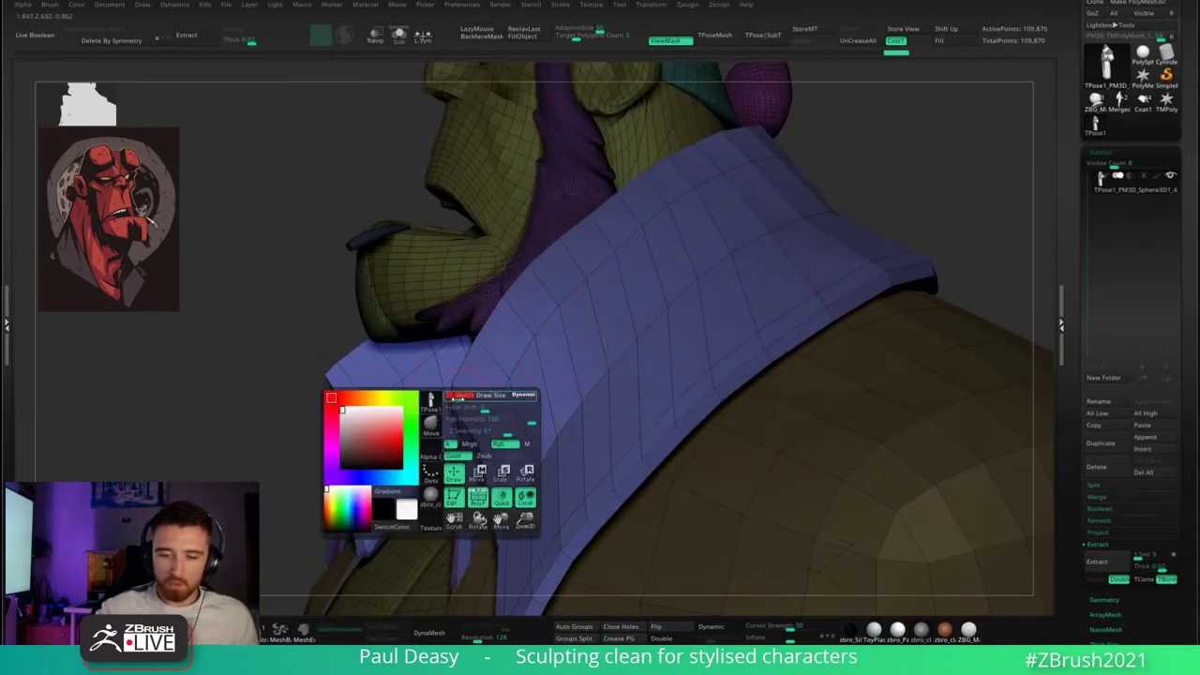
left_click(450, 403)
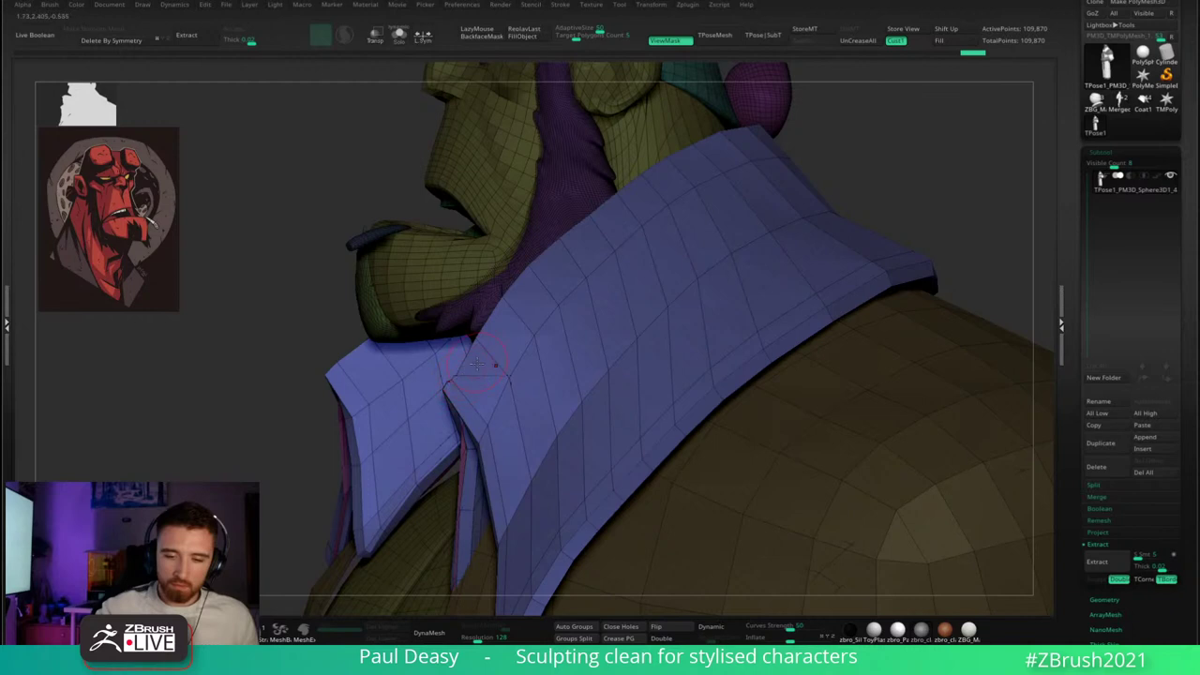
right_click_drag(476, 366, 479, 348)
left_click_drag(511, 303, 522, 310)
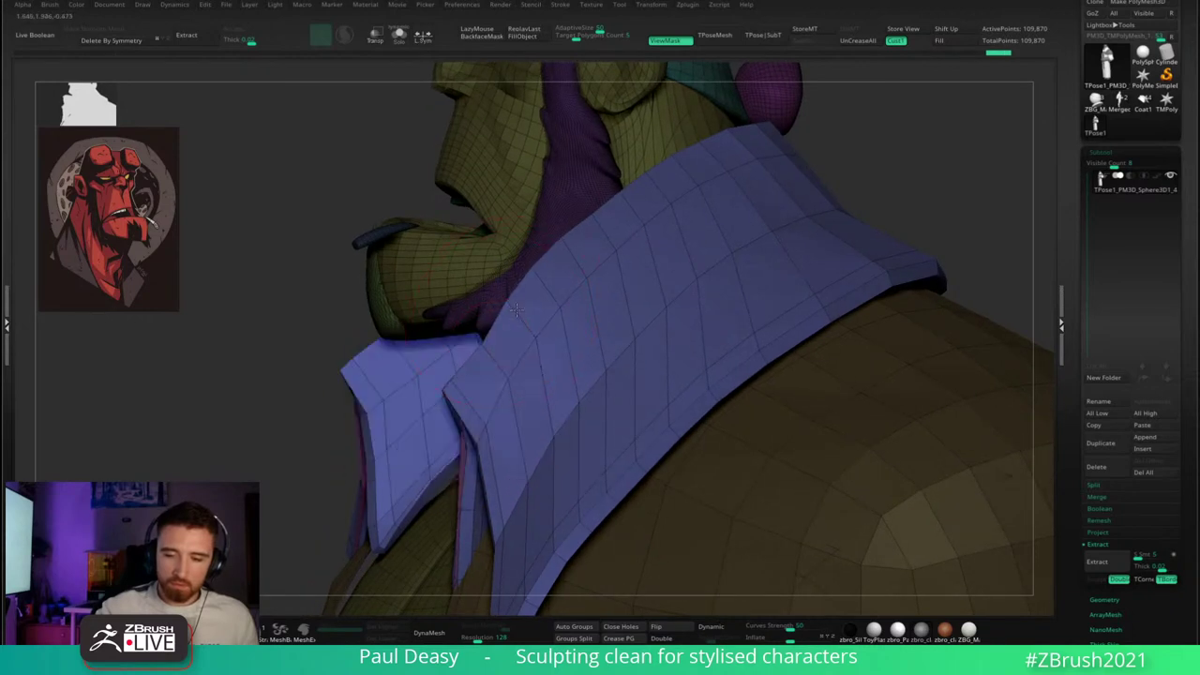
mouse_move(537, 257)
left_mouse_down()
mouse_move(552, 268)
mouse_move(611, 218)
left_mouse_up()
key("space")
mouse_move(555, 312)
left_mouse_down()
mouse_move(526, 306)
mouse_move(505, 337)
left_mouse_up()
key("space")
key("space")
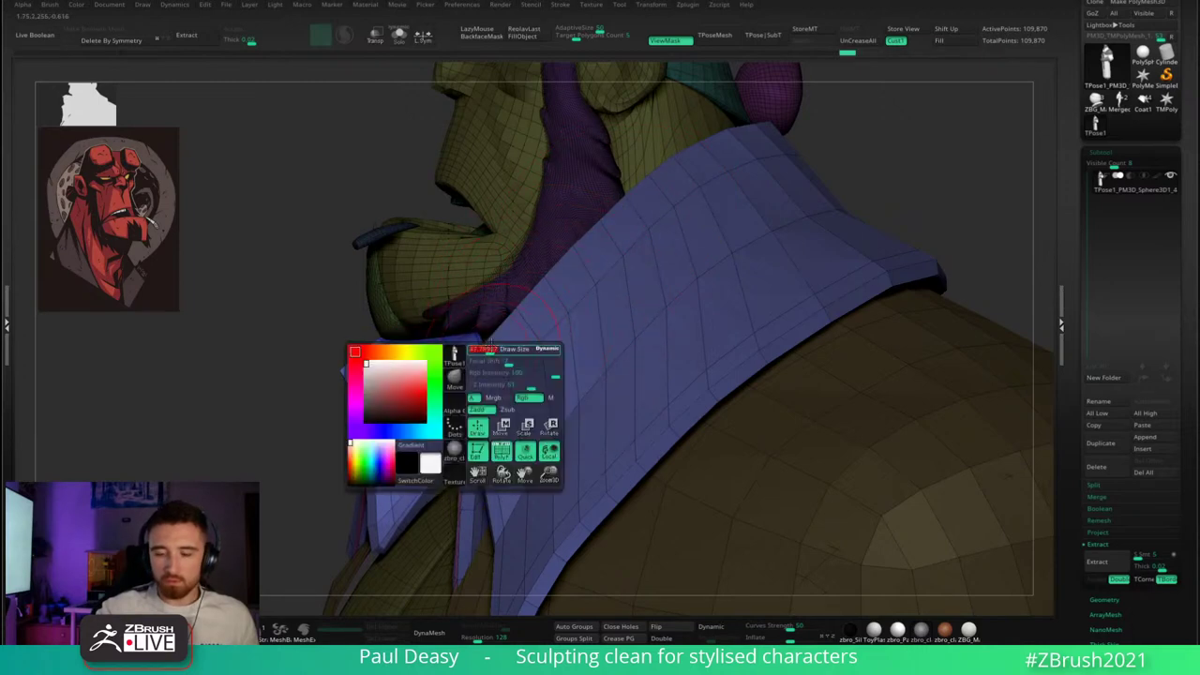
key("space")
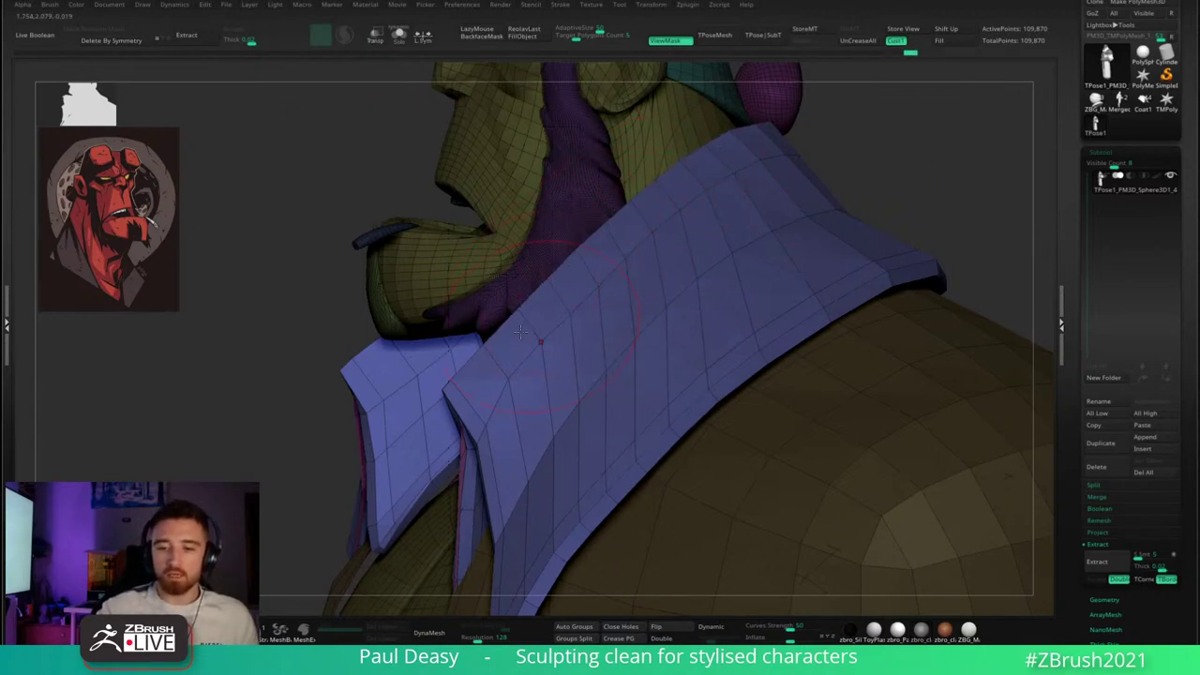
- Refine the collar's upper edge below the ear and jaw in three-quarter view with the Move brush
left_click_drag(825, 164, 762, 236)
key("space")
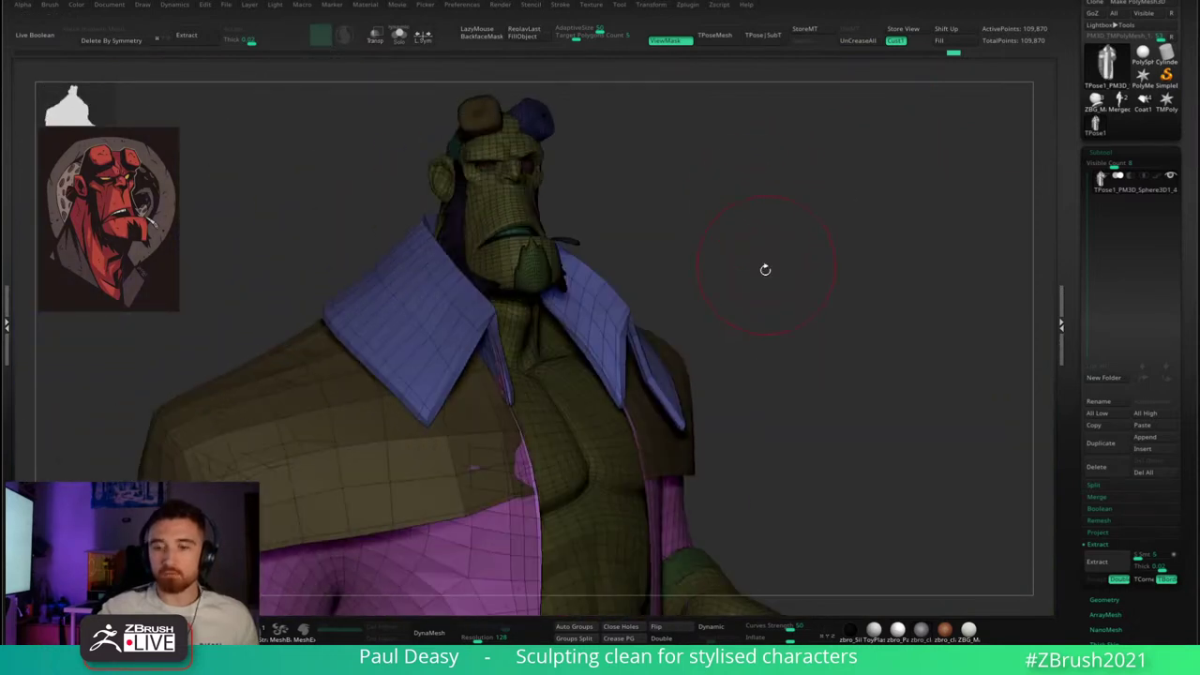
right_click_drag(765, 269, 639, 274)
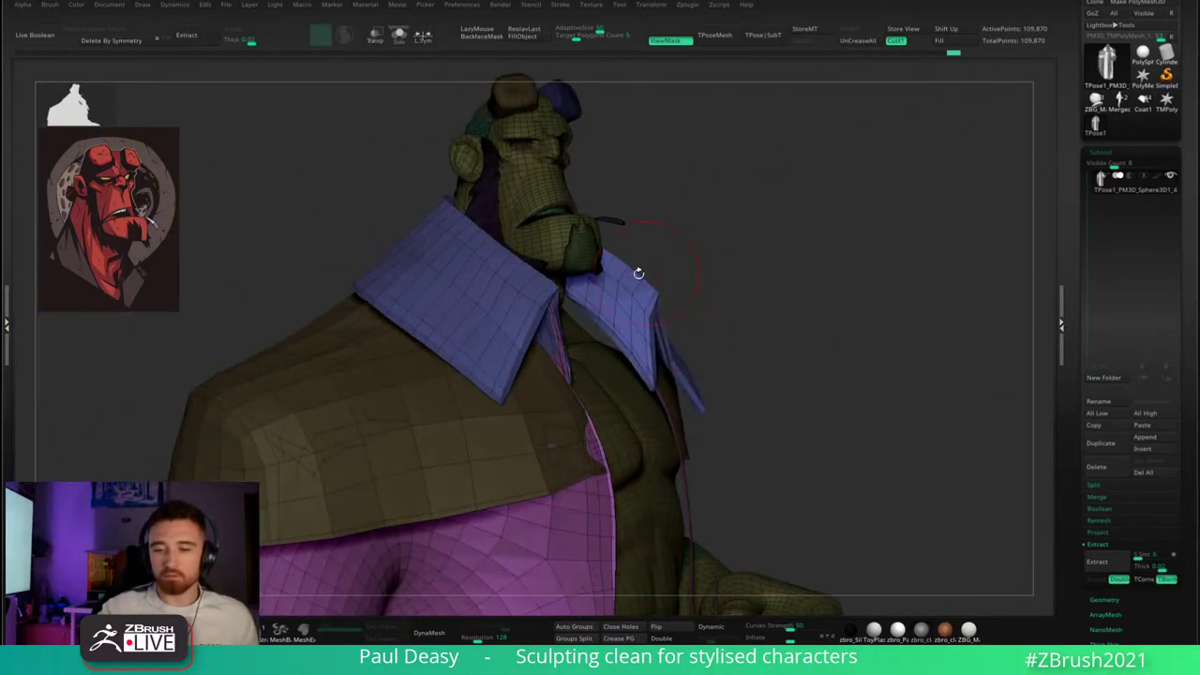
key("space")
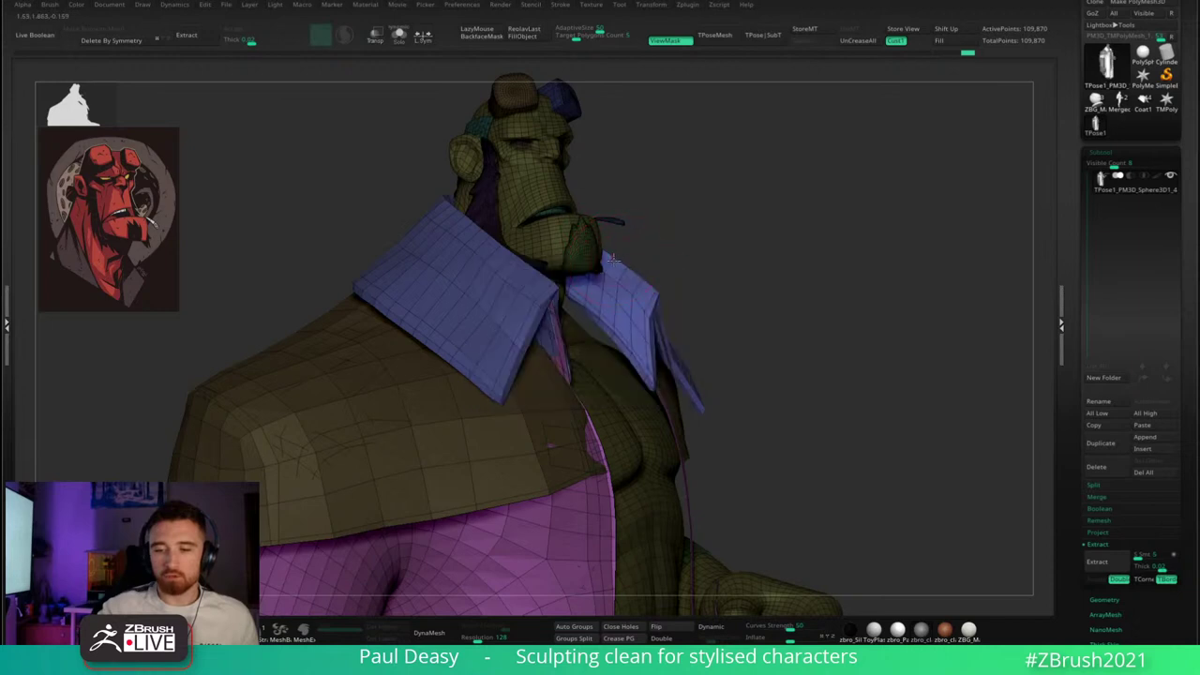
left_click_drag(677, 285, 734, 266, "alt")
right_click(667, 276)
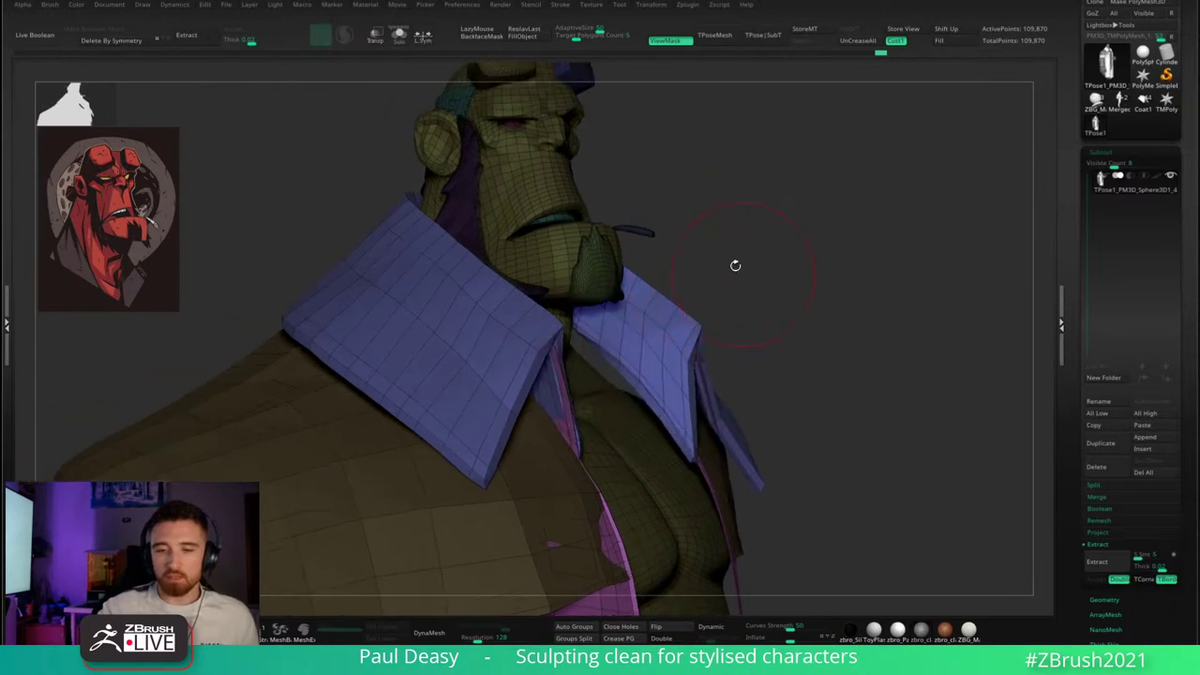
right_click(434, 228)
right_click(450, 241)
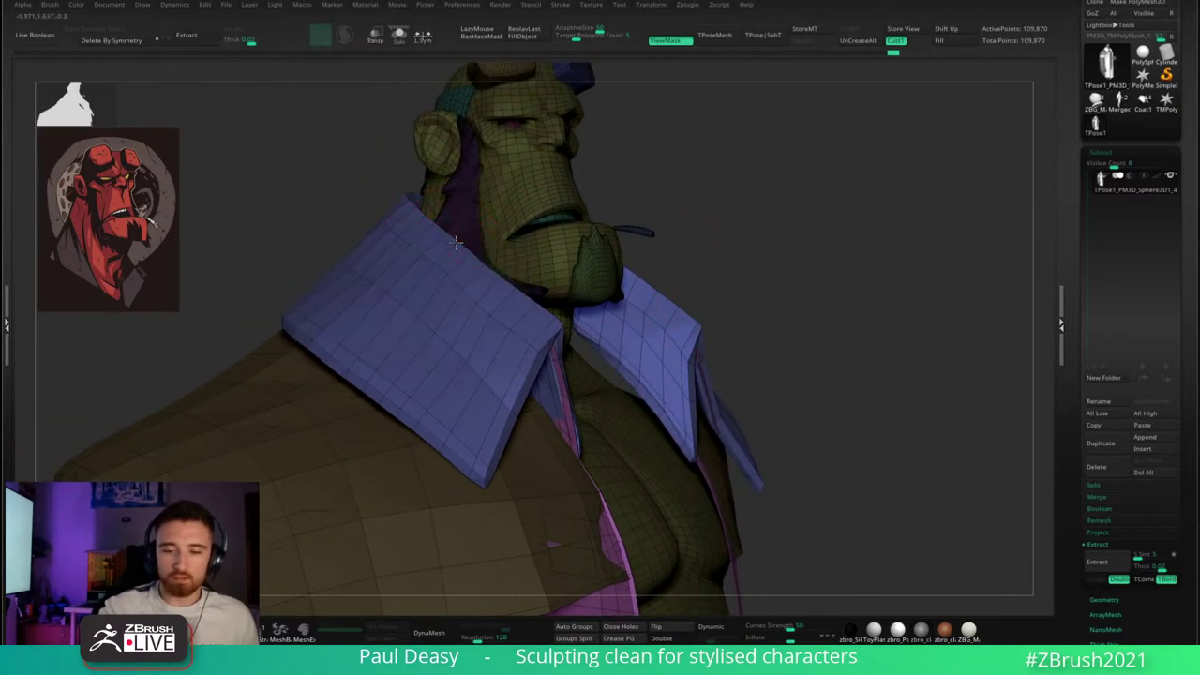
left_click_drag(465, 250, 471, 252)
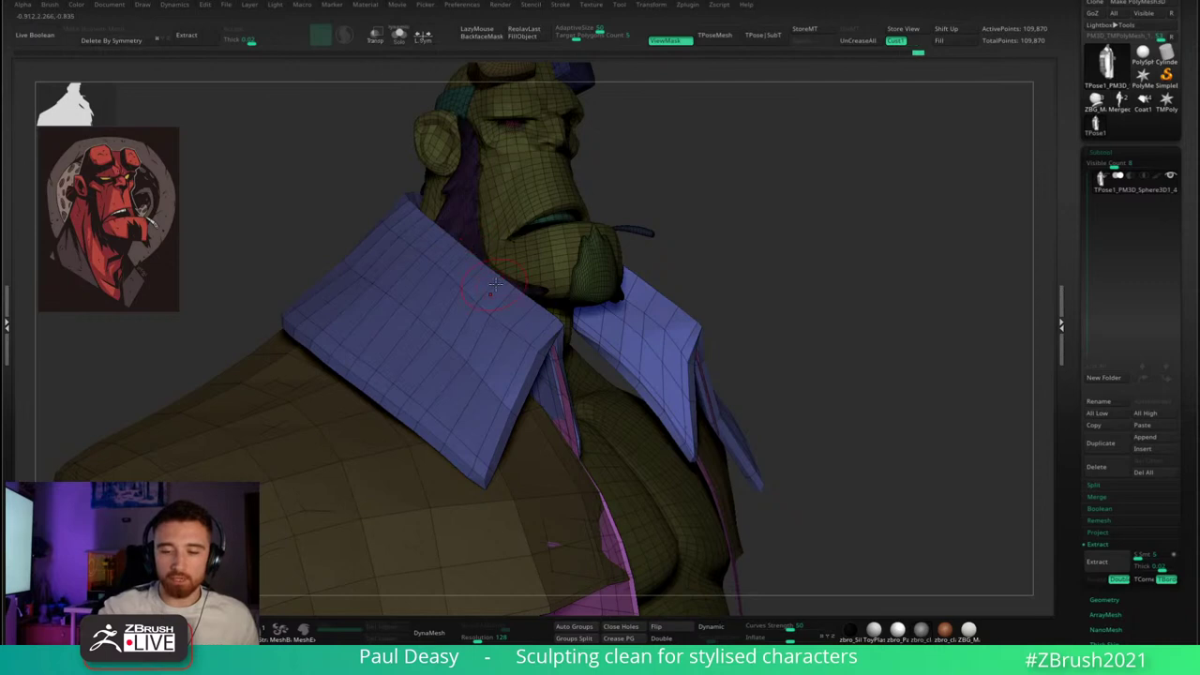
- Smooth the collar's broad outer face and nudge its edge loops into place with a resized Move brush
right_click(437, 269)
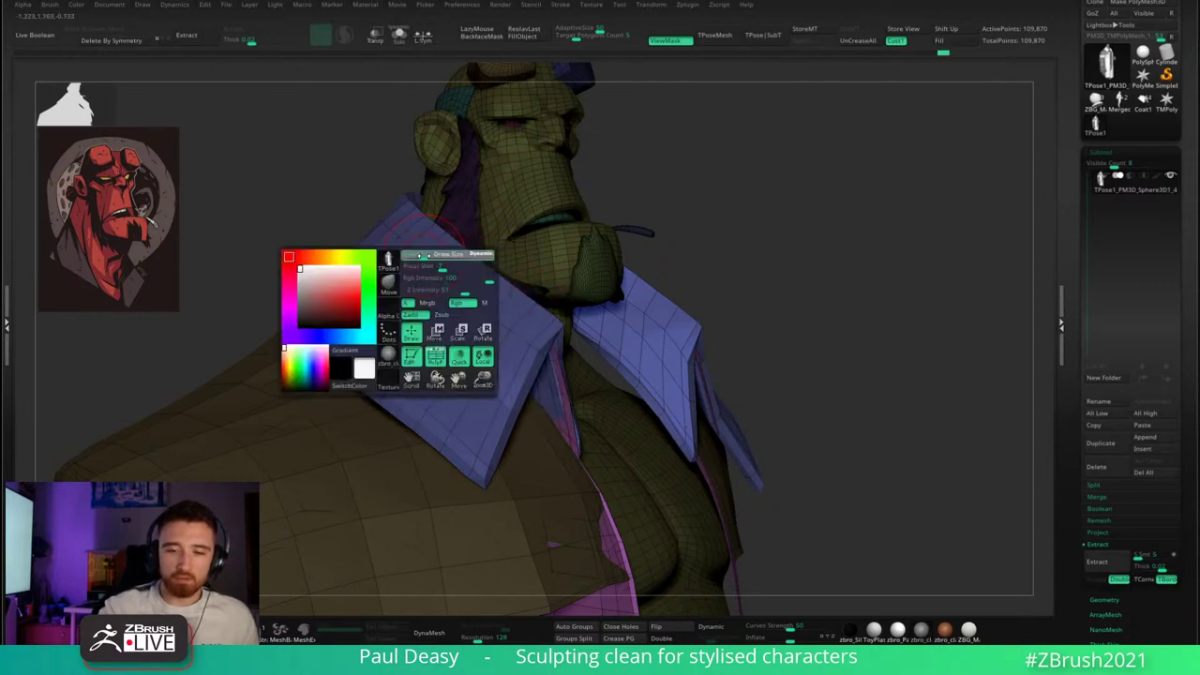
right_click(428, 253)
right_click(416, 253)
right_click_drag(619, 225, 748, 274, "ctrl")
key("shift")
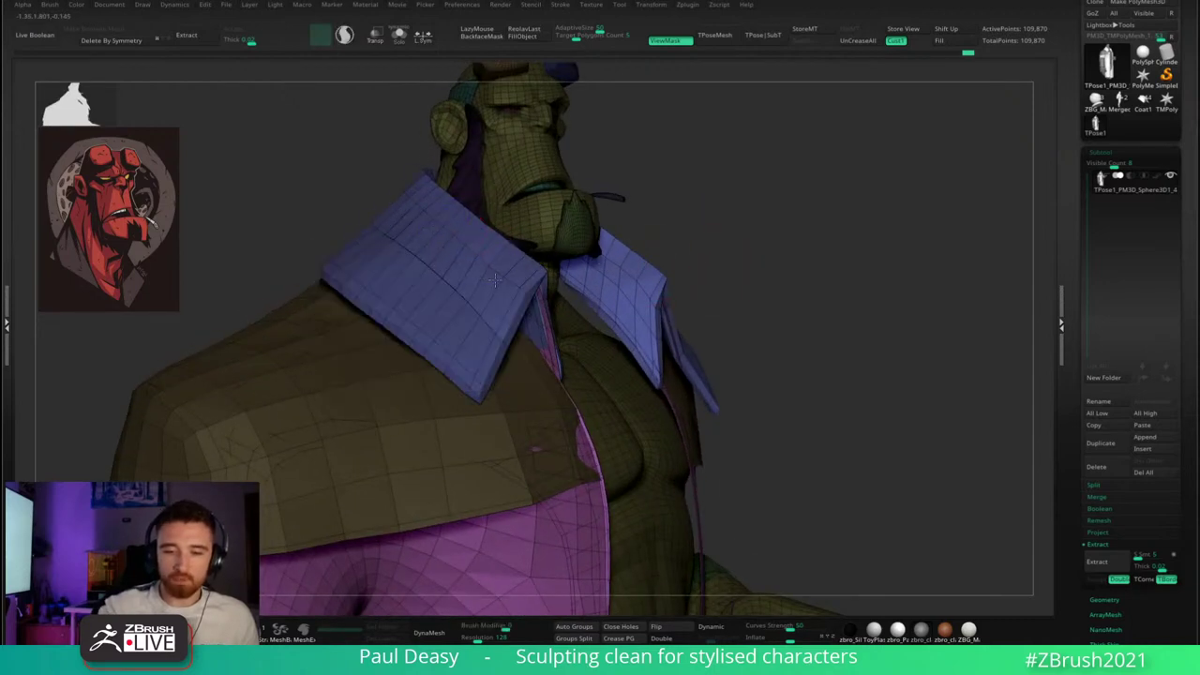
mouse_move(384, 234)
left_mouse_down("shift")
mouse_move(440, 281)
mouse_move(466, 282)
mouse_move(451, 241)
left_mouse_up("shift")
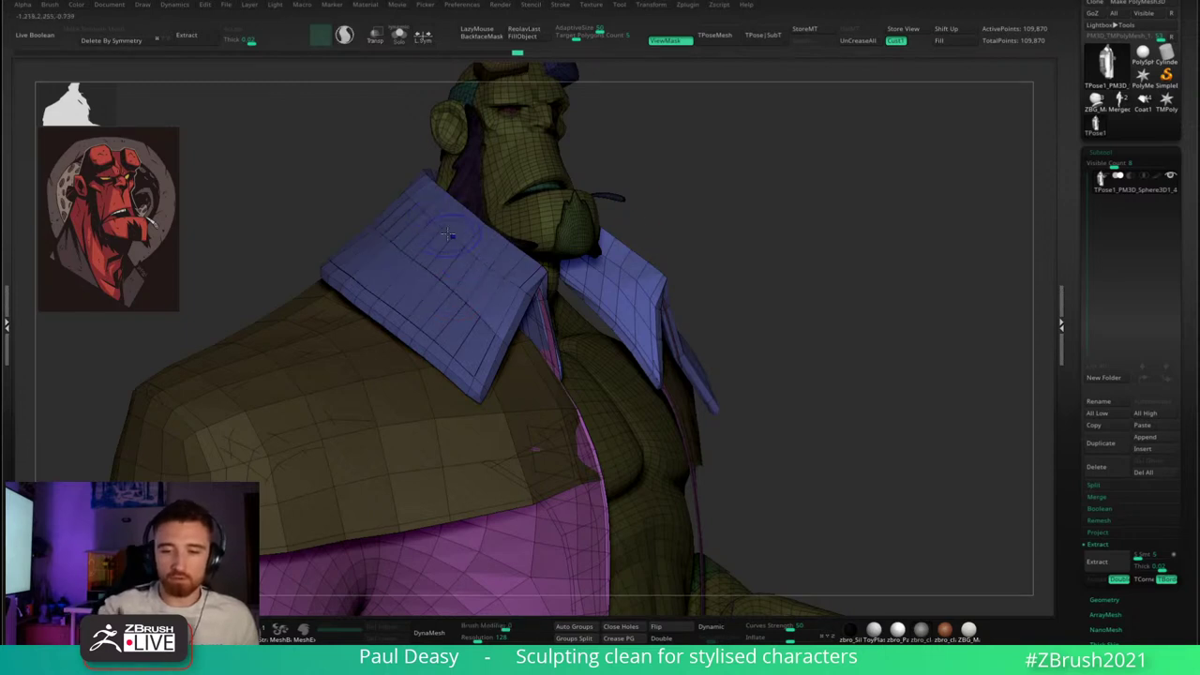
key("space")
key("space")
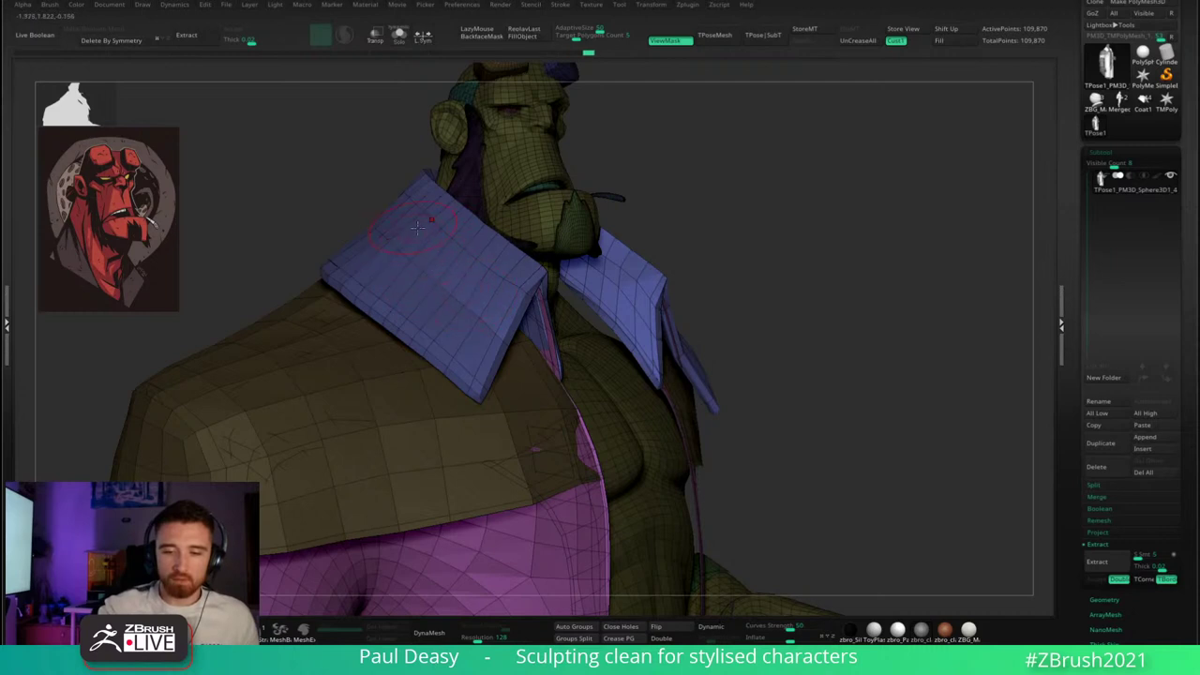
left_click_drag(417, 228, 413, 245)
- Turn off the polyframe display and check the collar's silhouette against the full figure
mouse_move(691, 172)
left_mouse_down("alt")
mouse_move(744, 200)
mouse_move(785, 265)
left_mouse_up("alt")
key("shift+f")
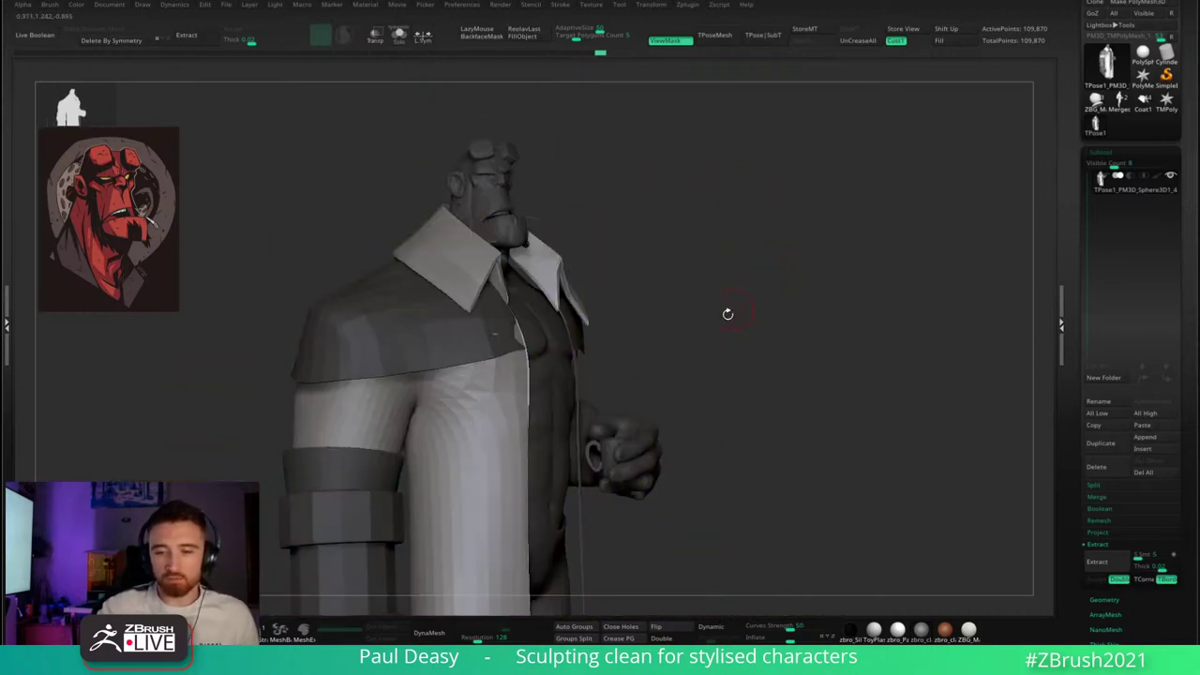
left_click_drag(727, 314, 760, 278)
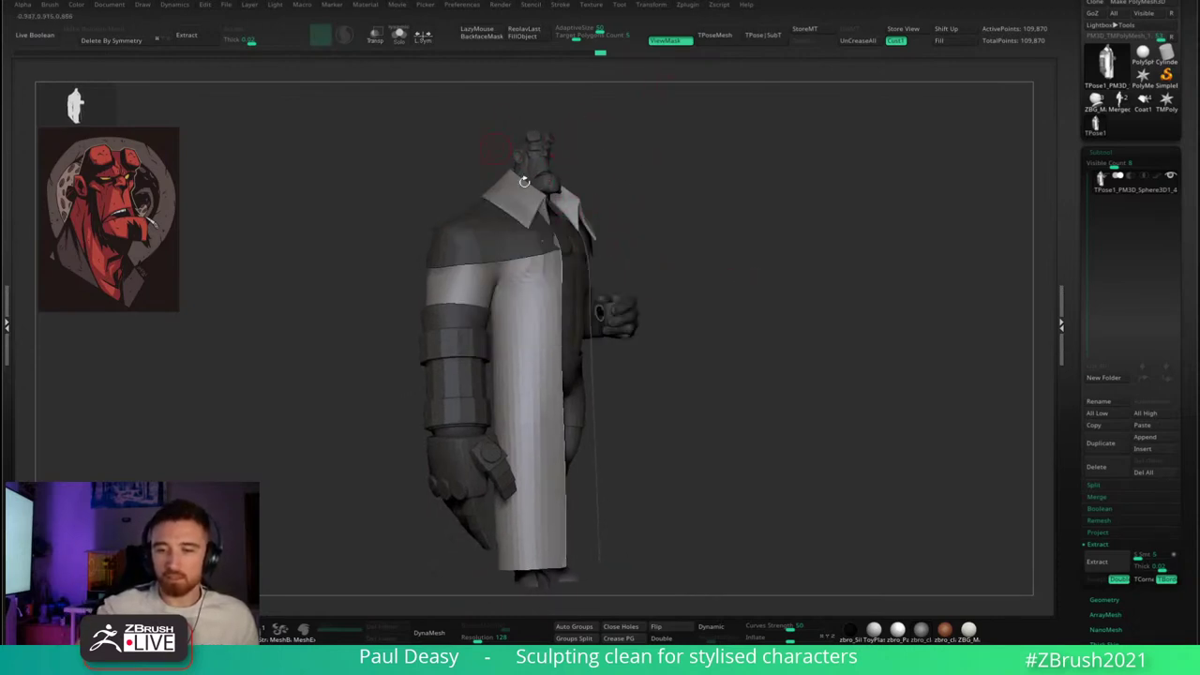
left_click_drag(619, 195, 726, 274, "alt")
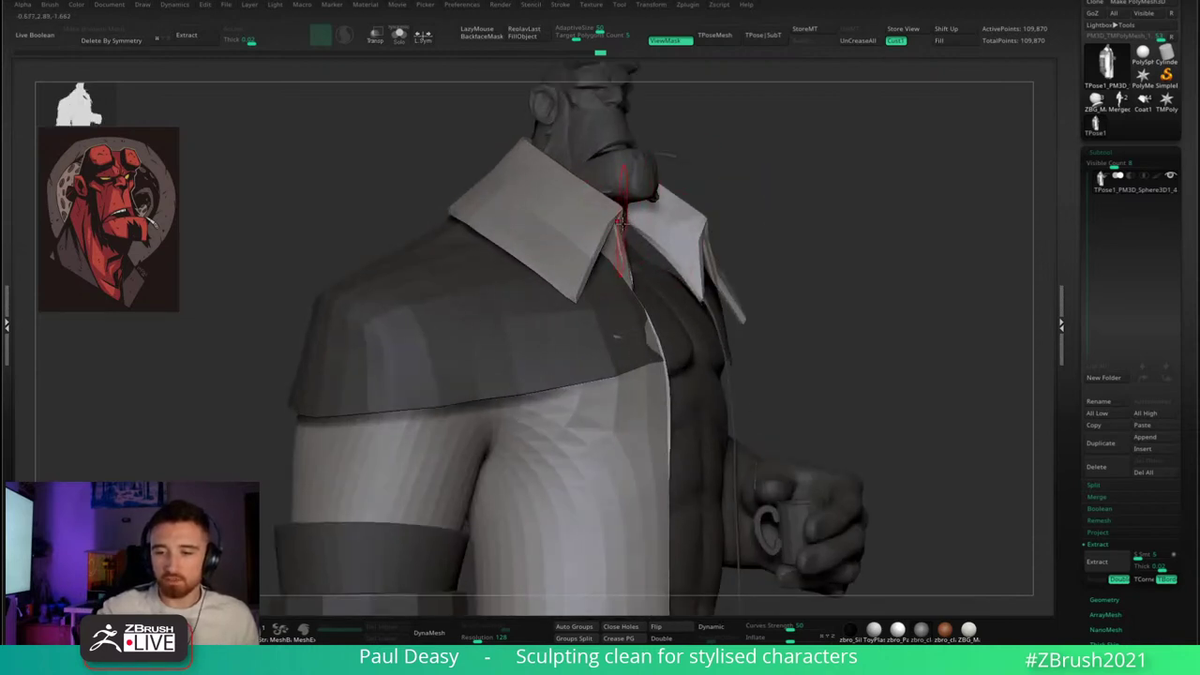
- Straighten the collar's upper edge from the front fold corner towards the ear, varying the Move brush's size between adjustments
key("space")
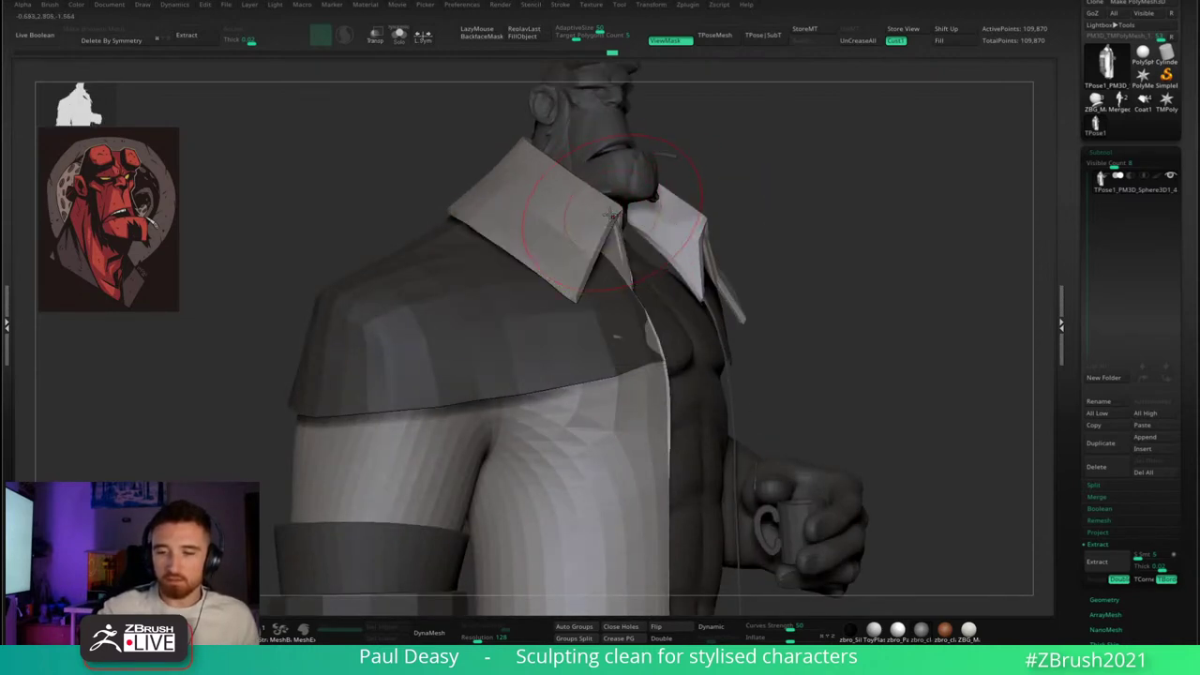
key("space")
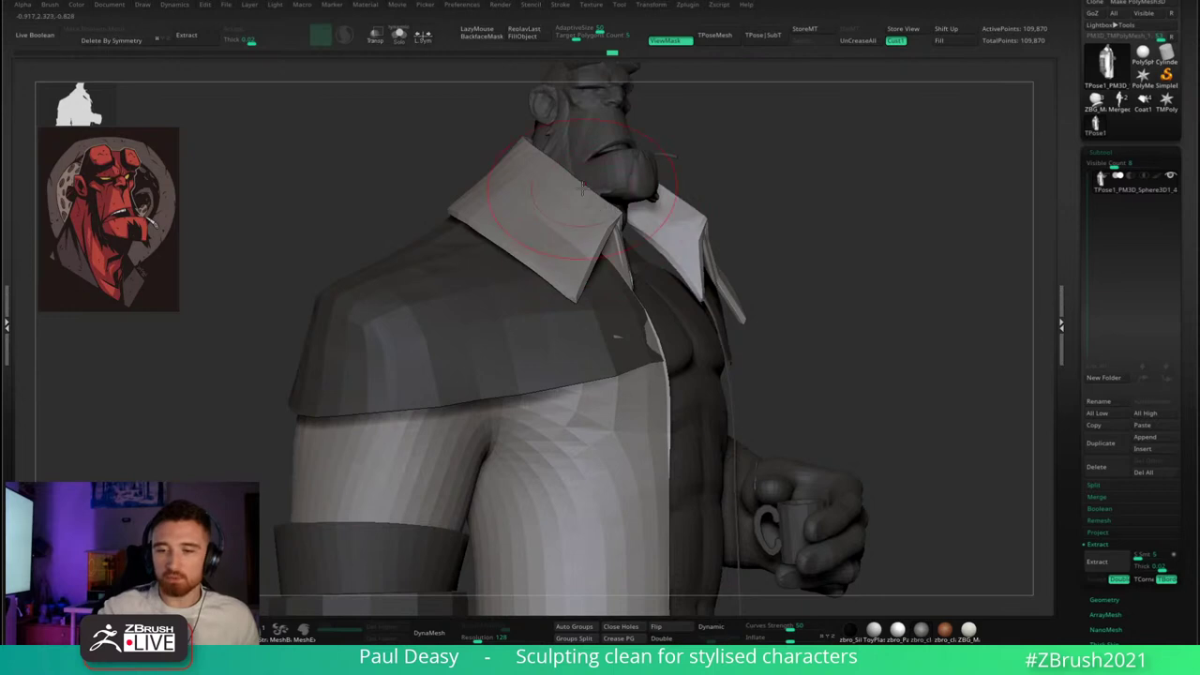
key("space")
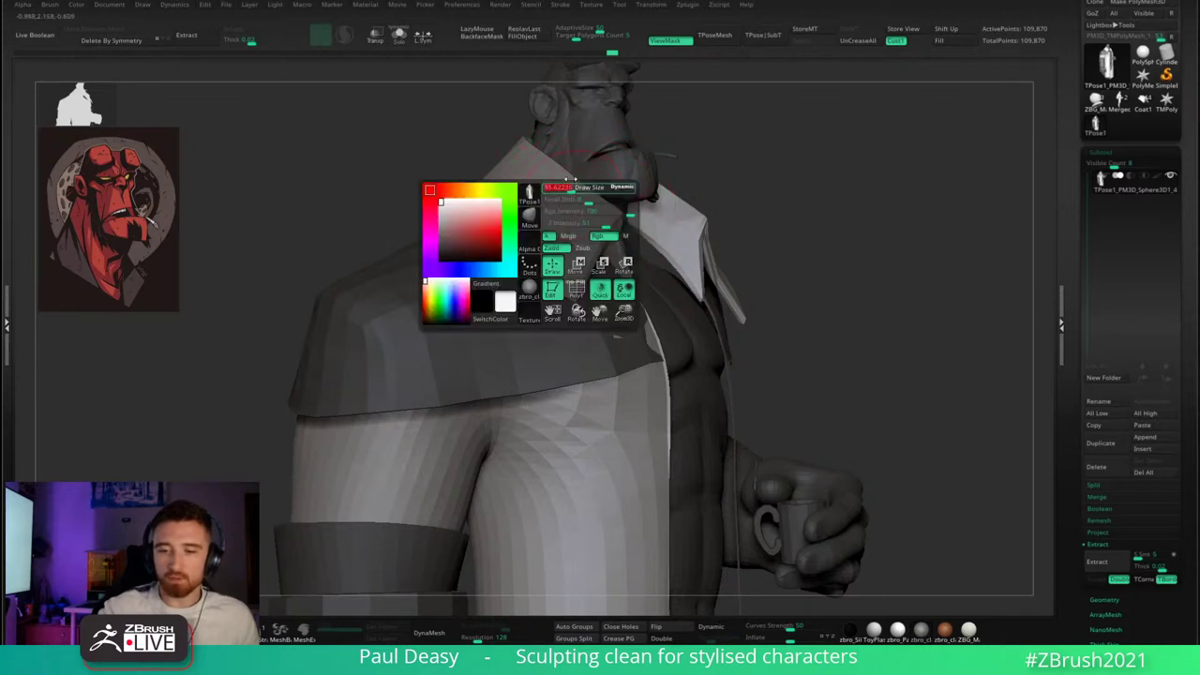
key("space")
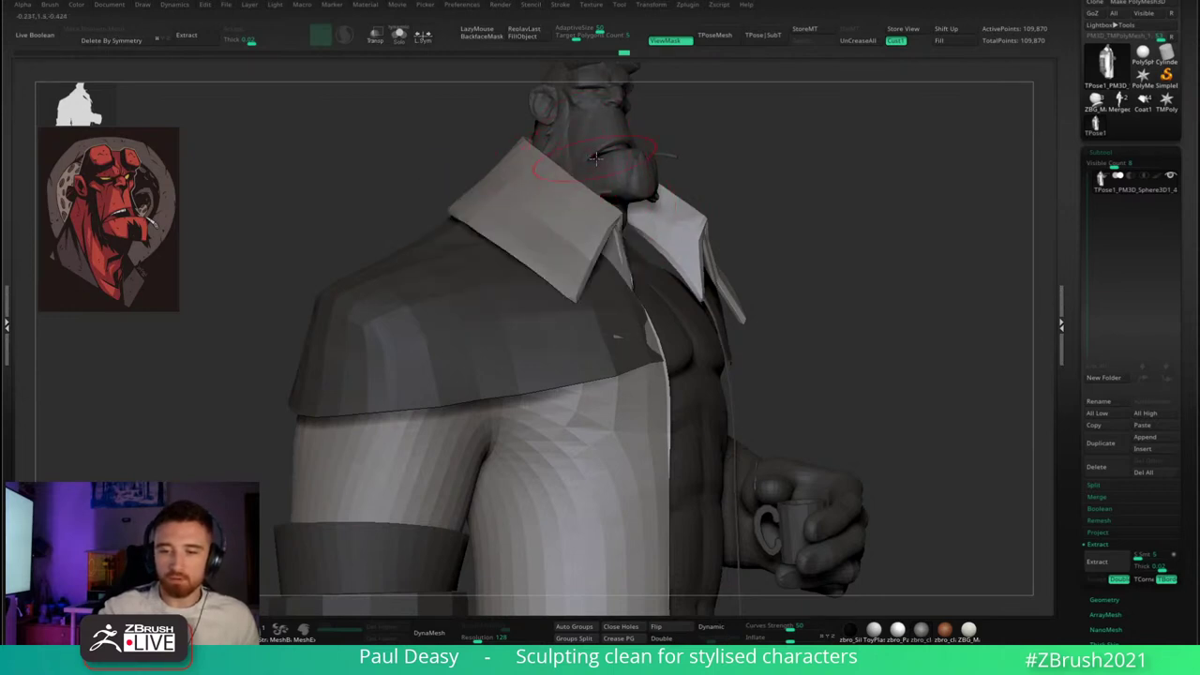
key("space")
key("space")
key("space")
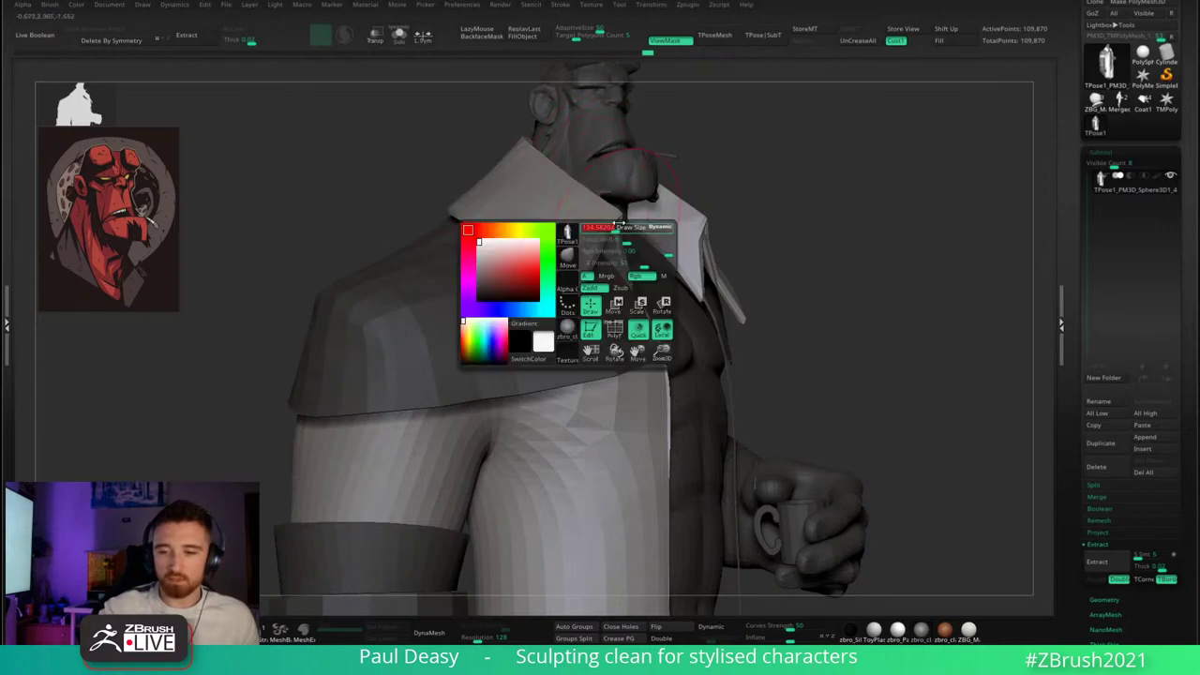
key("space")
key("space")
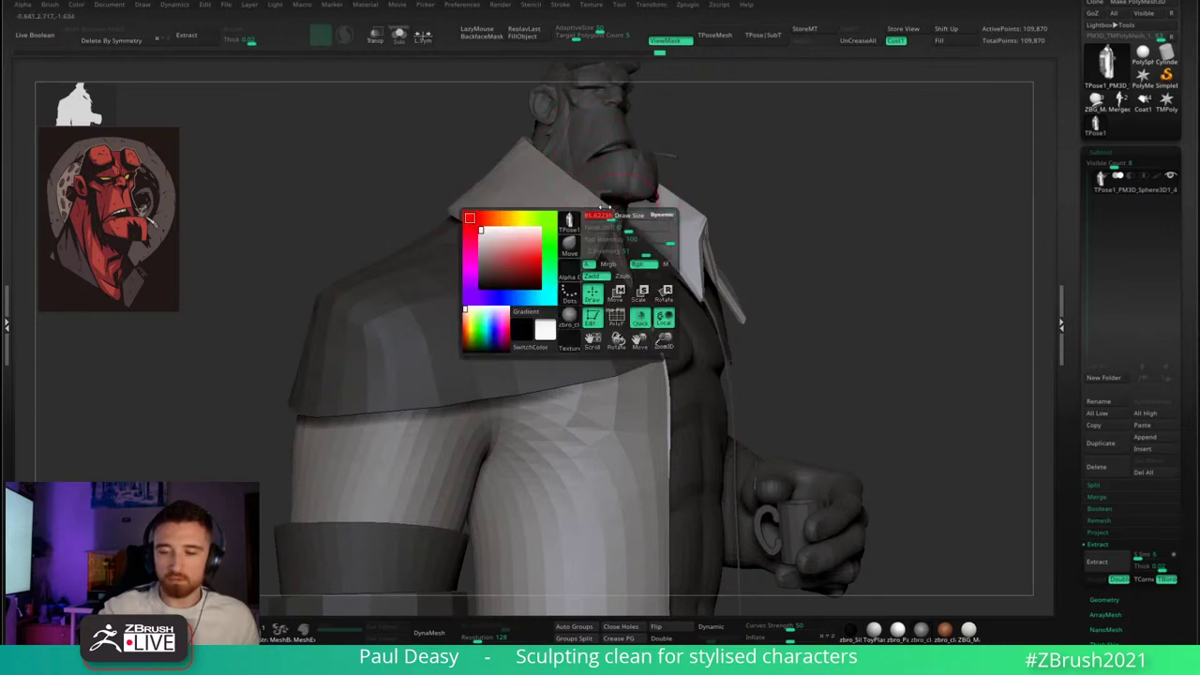
key("space")
key("space")
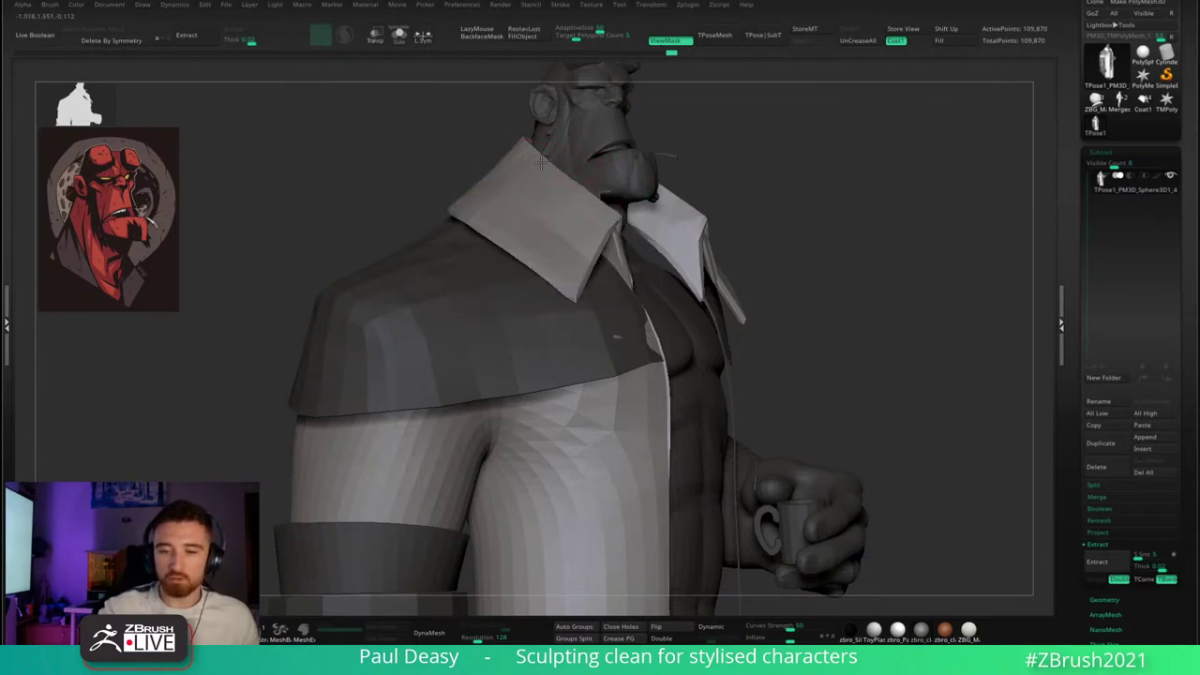
key("space")
left_click_drag(601, 219, 613, 217)
- Nudge the collar's front fold corner and upper edge with the Move brush in the opposite side view
mouse_move(762, 166)
left_mouse_down("alt")
mouse_move(690, 164)
mouse_move(682, 201)
left_mouse_up("alt")
left_click_drag(797, 169, 722, 193)
key("space")
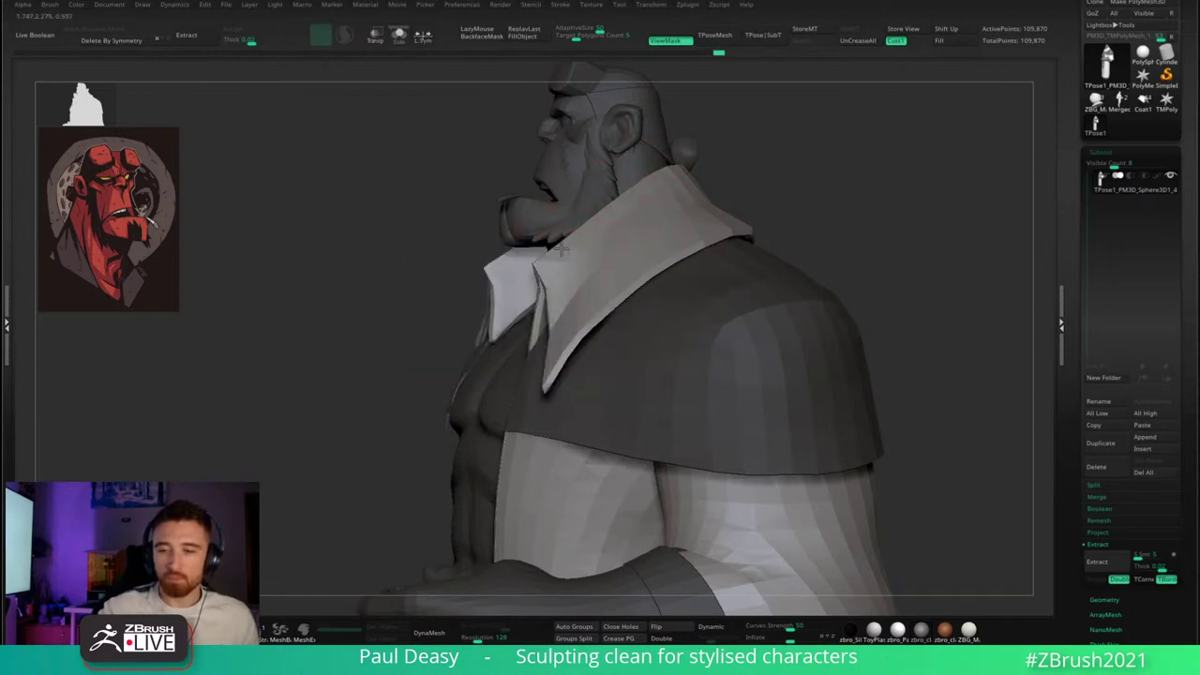
- Even out the collar's upper edge and slope behind the neck with the Move brush in back view
right_click_drag(671, 169, 659, 228)
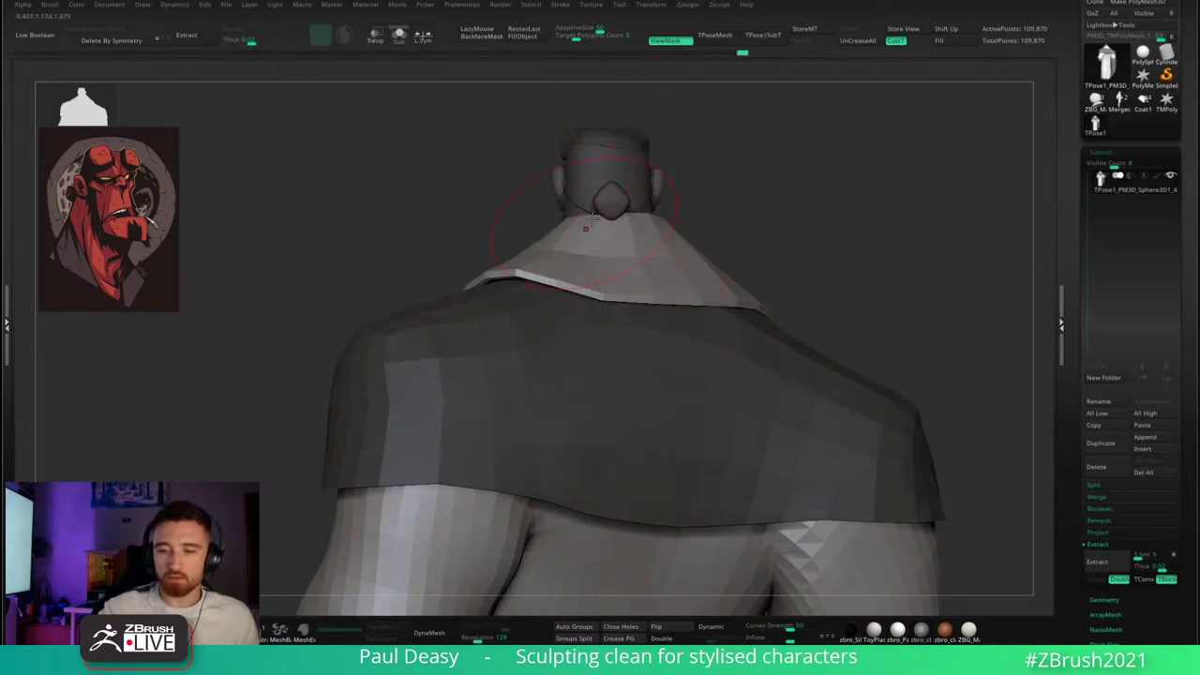
mouse_move(657, 220)
right_mouse_down()
mouse_move(713, 223)
mouse_move(712, 192)
right_mouse_up()
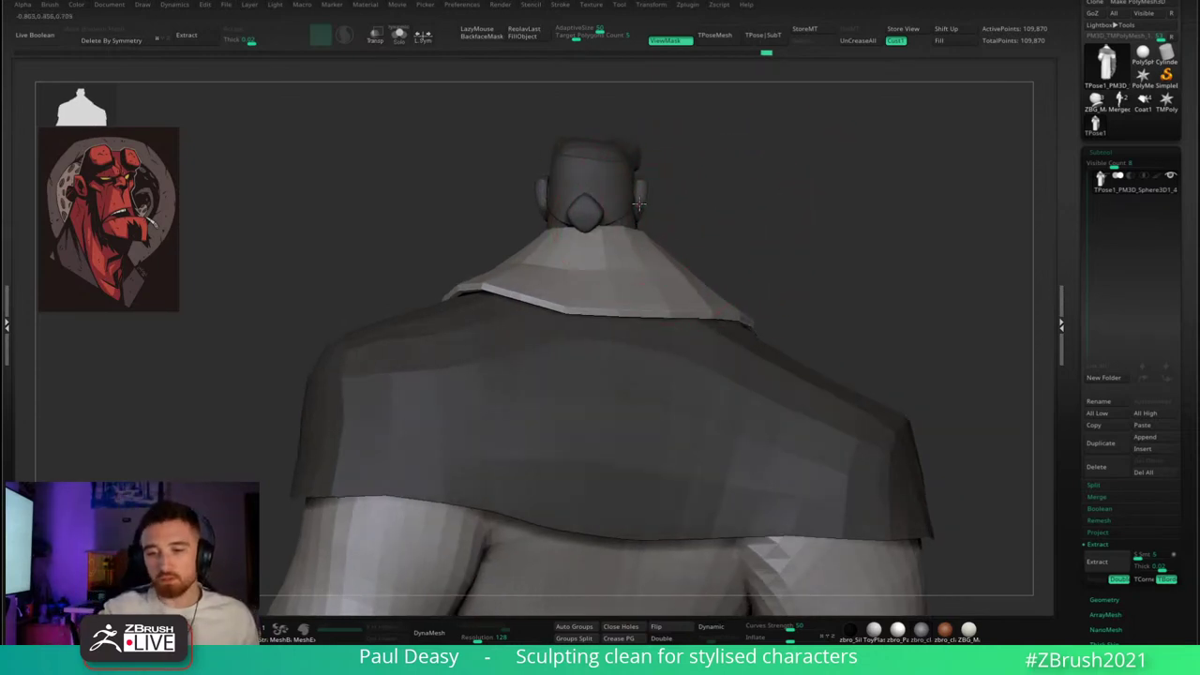
right_click_drag(676, 202, 639, 217)
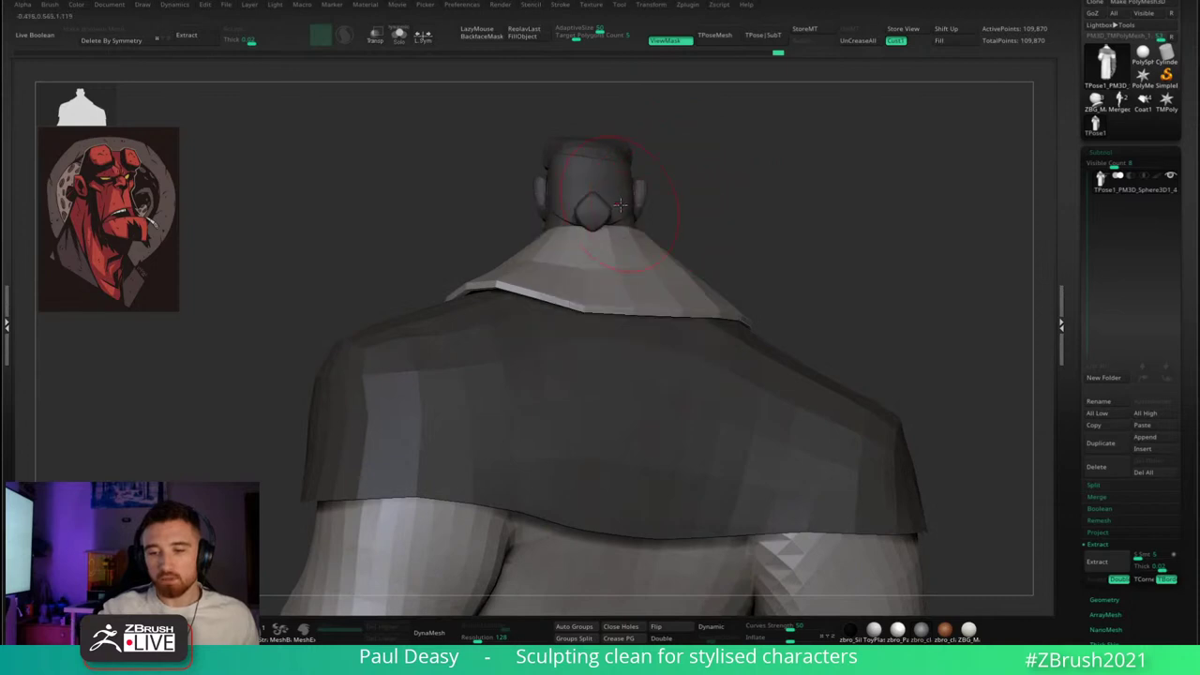
mouse_move(687, 206)
left_mouse_down()
mouse_move(785, 206)
mouse_move(675, 226)
left_mouse_up()
- Refine the collar's outer slope beside the neck on both sides with a resized Move brush in front and three-quarter views
key("space")
key("space")
left_click(504, 256)
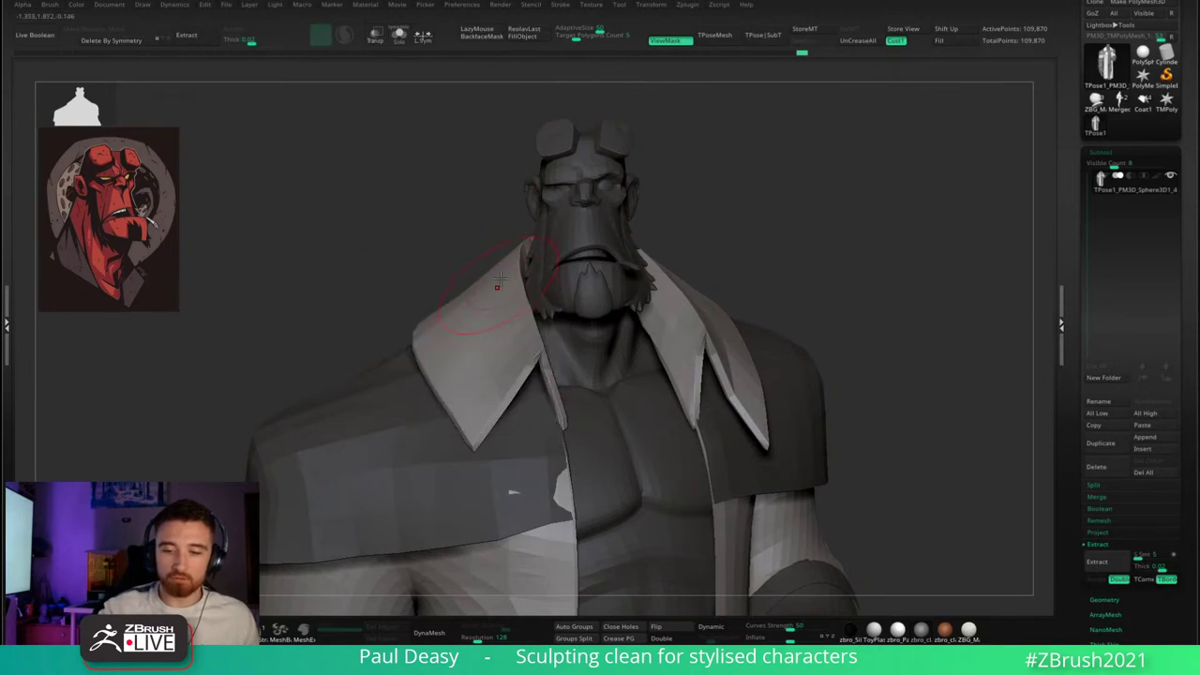
right_click_drag(499, 280, 478, 272)
key("space")
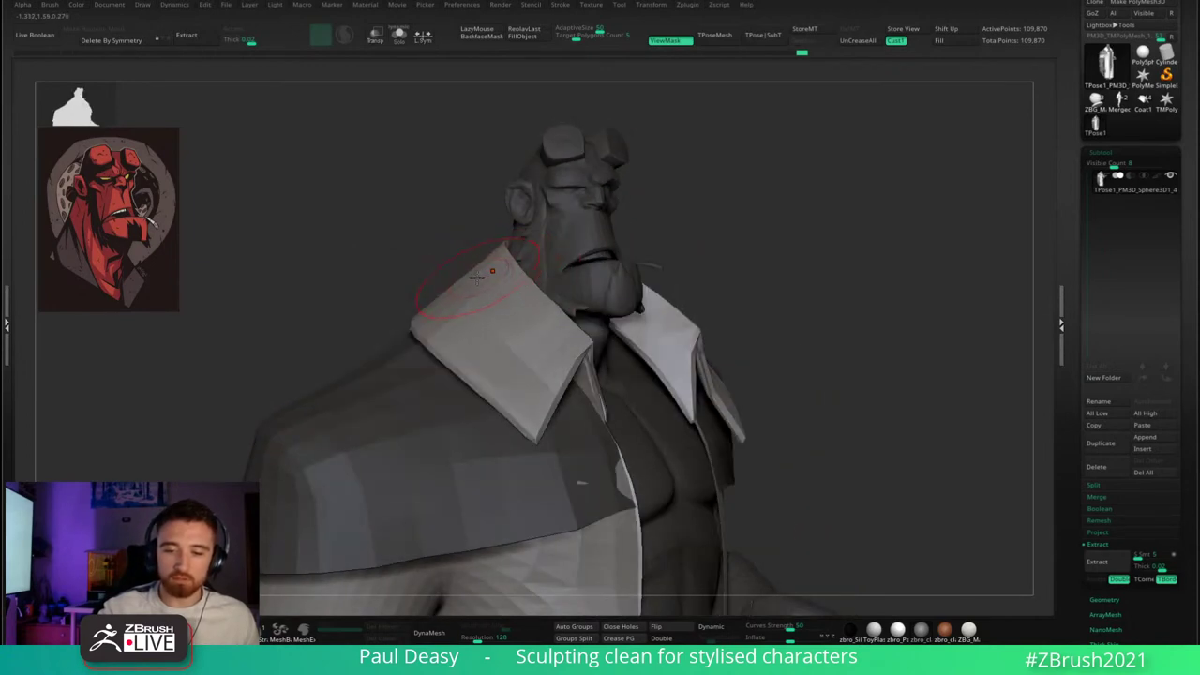
mouse_move(495, 294)
right_mouse_down()
mouse_move(475, 299)
mouse_move(482, 269)
mouse_move(481, 302)
mouse_move(466, 297)
mouse_move(703, 263)
mouse_move(583, 252)
mouse_move(622, 254)
mouse_move(586, 279)
mouse_move(591, 243)
mouse_move(567, 288)
mouse_move(600, 300)
right_mouse_up()
key("space")
right_click(591, 246)
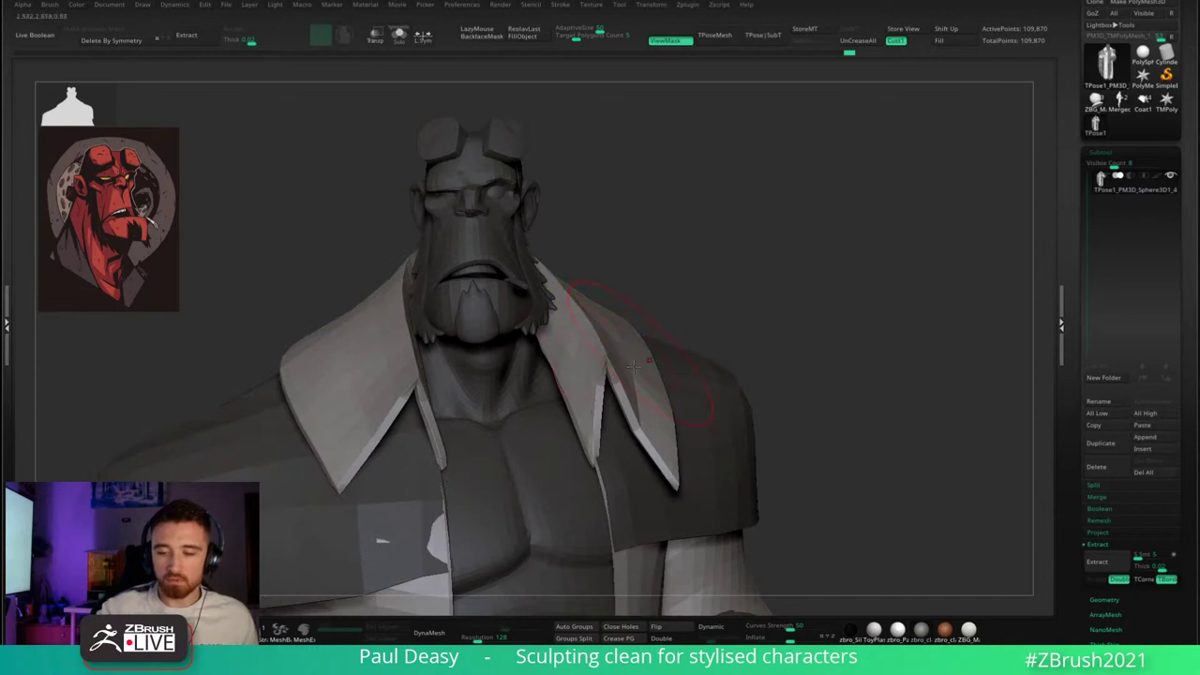
- Turn off the mask display, check the full figure, and transfer the TPoseMesh changes back to the original subtools
right_click_drag(728, 314, 650, 295, "ctrl")
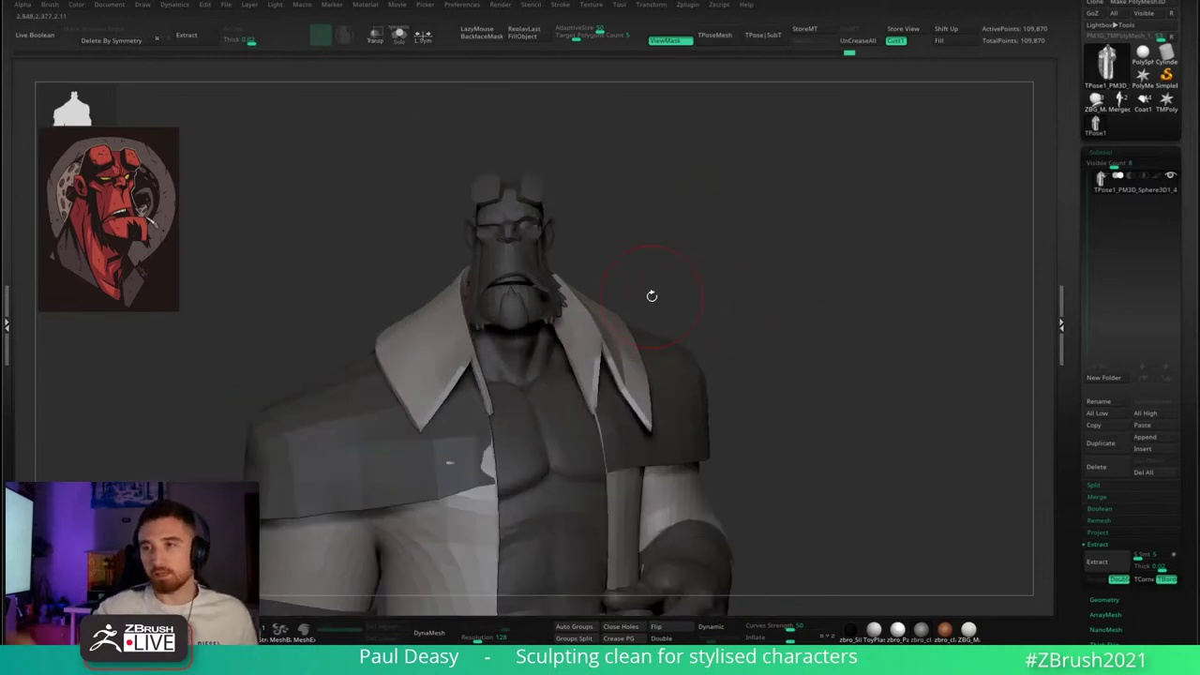
mouse_move(731, 268)
right_mouse_down()
mouse_move(735, 287)
mouse_move(752, 263)
right_mouse_up()
key("ctrl+h")
right_click(737, 276)
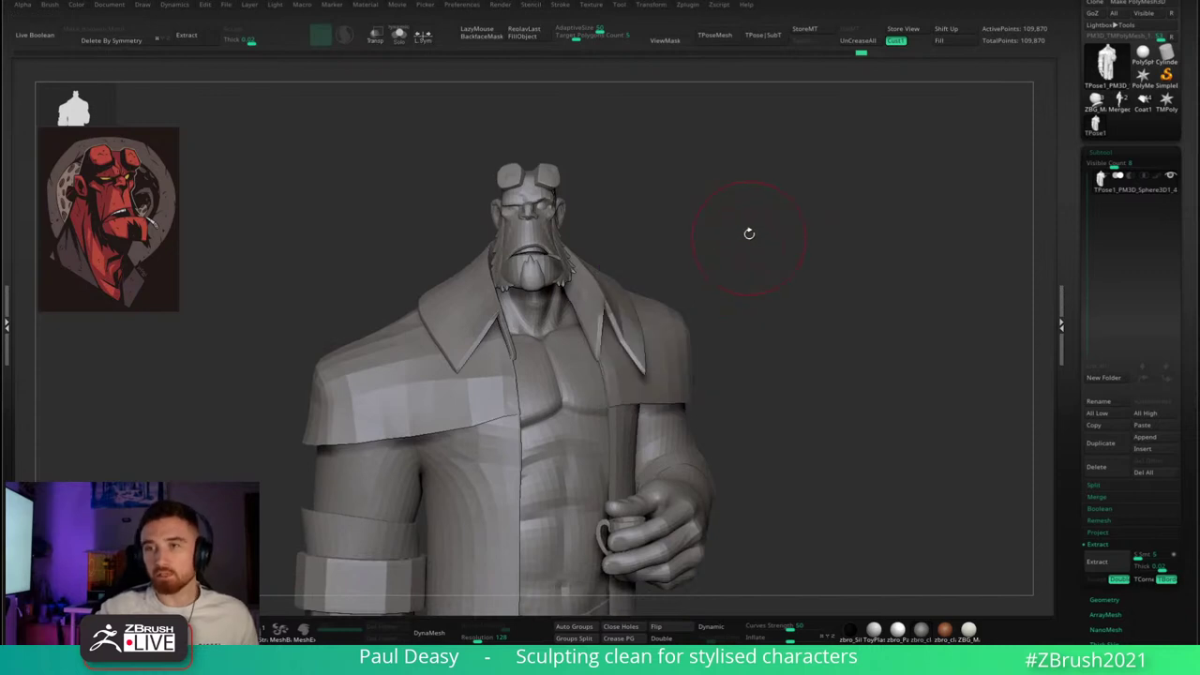
key("space")
left_click_drag(755, 228, 739, 231)
right_click_drag(740, 229, 763, 236)
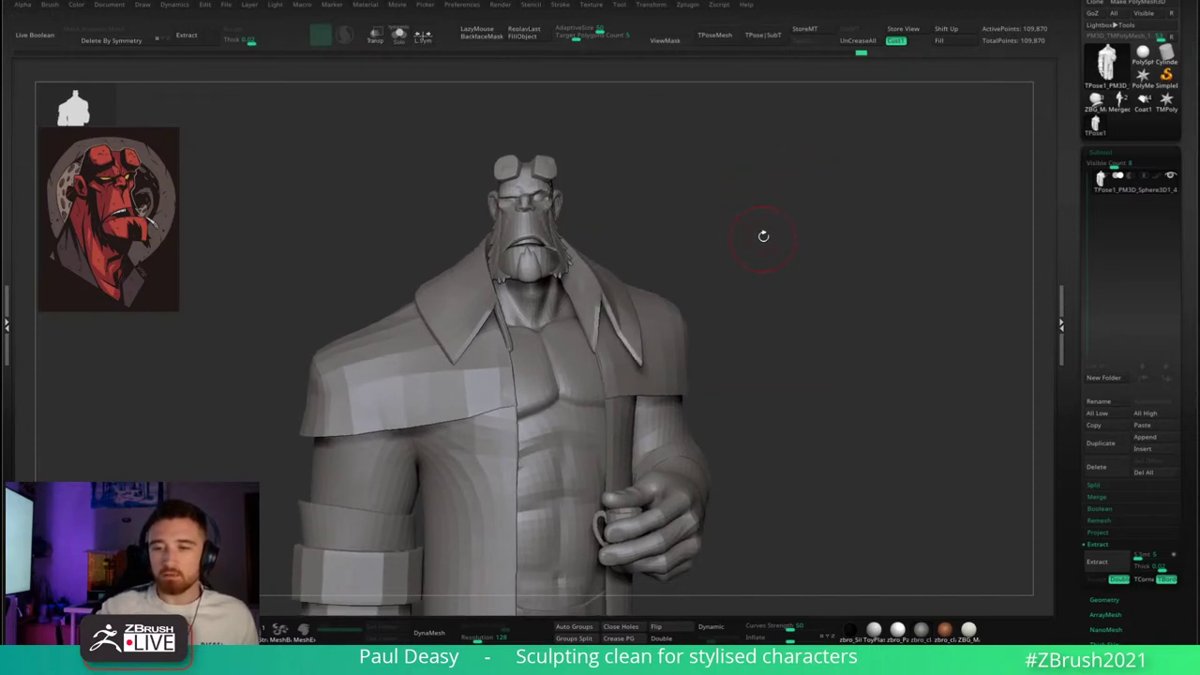
left_click(763, 34)
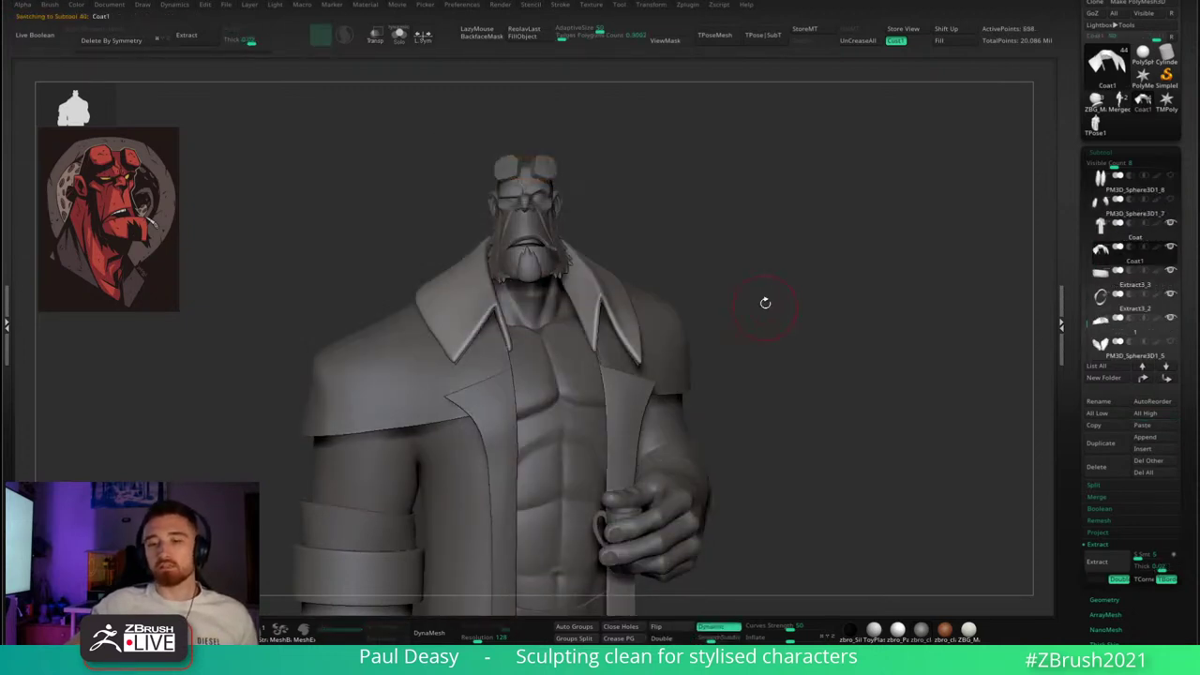
- Adjust the front of the collar on the Coat1 subtool with a resized Move brush and check its shape in front view
key("space")
key("space")
left_click_drag(749, 290, 774, 272, "alt")
left_click_drag(620, 331, 587, 318)
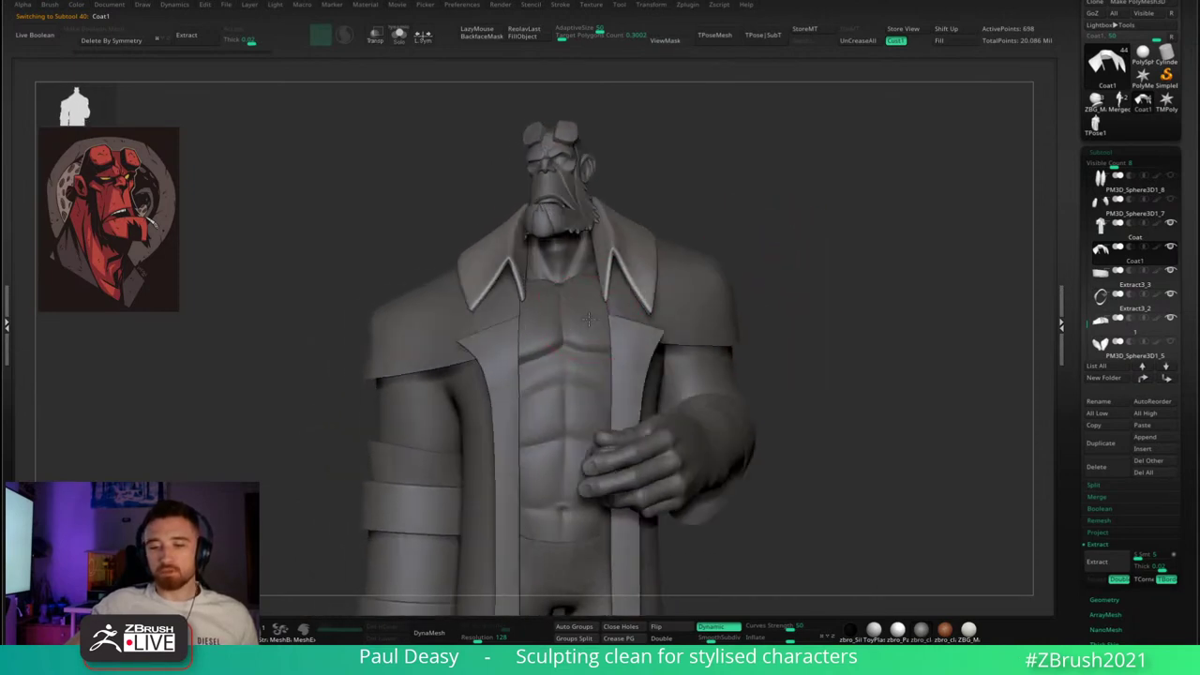
left_click(531, 302)
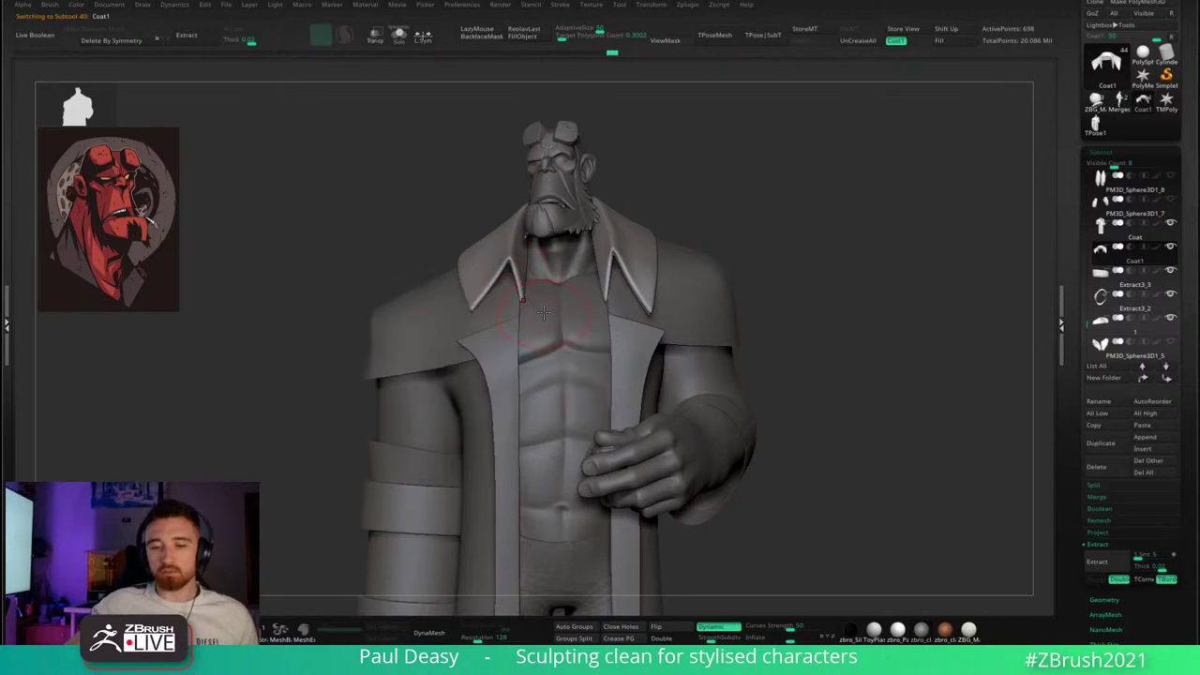
mouse_move(544, 312)
right_mouse_down()
mouse_move(590, 307)
mouse_move(541, 295)
mouse_move(701, 272)
mouse_move(760, 290)
mouse_move(778, 282)
mouse_move(710, 268)
mouse_move(706, 282)
mouse_move(765, 355)
mouse_move(632, 304)
right_mouse_up()
right_click(540, 294)
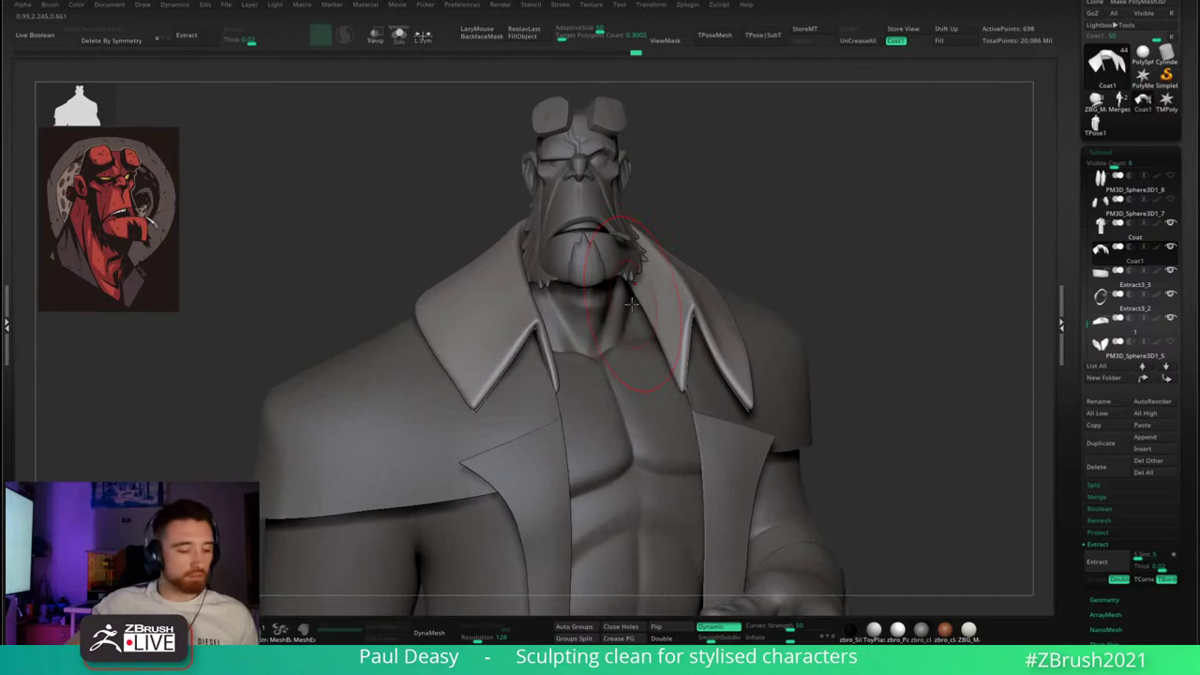
right_click(468, 366)
right_click_drag(501, 303, 514, 322, "alt")
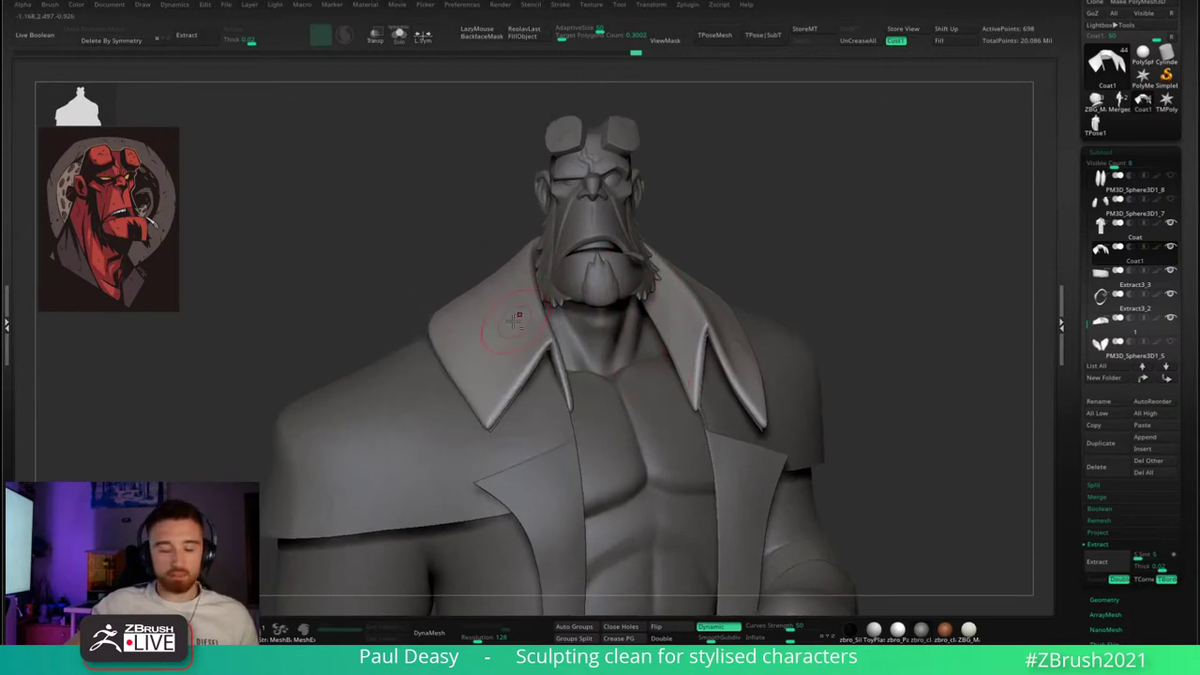
- Select the DamStandard brush and resize it over the collar
key("b")
key("d")
key("s")
key("space")
left_click_drag(509, 319, 520, 319)
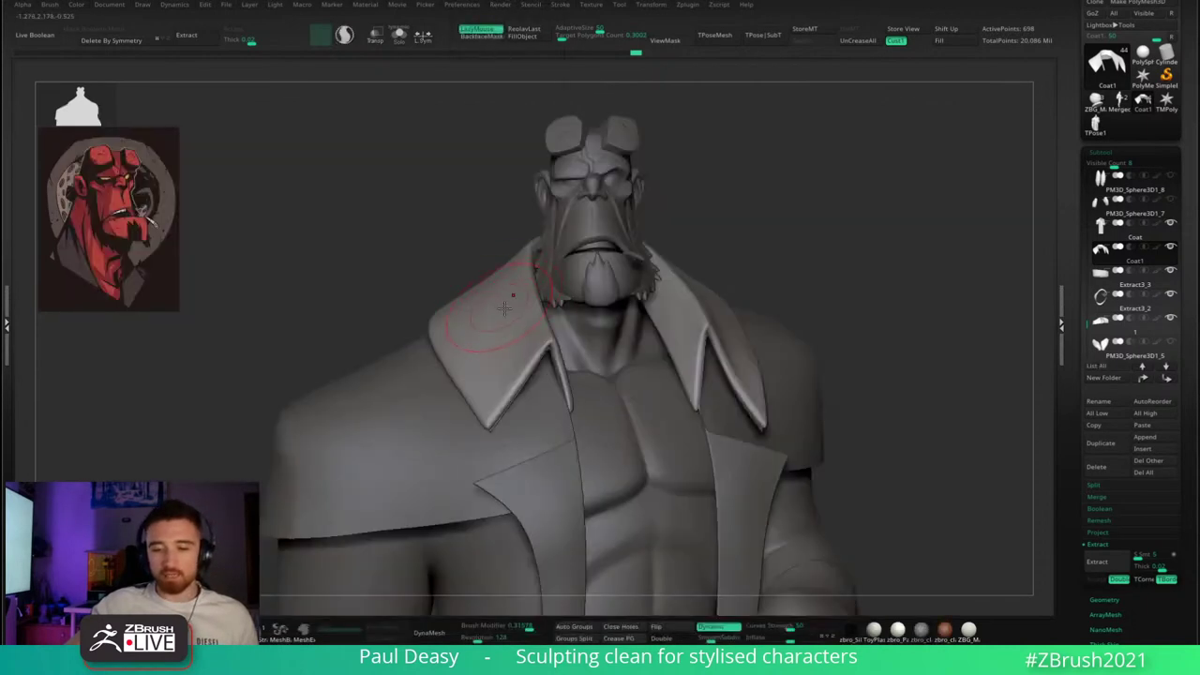
right_click_drag(510, 304, 563, 292)
right_click_drag(574, 335, 507, 223, "alt")
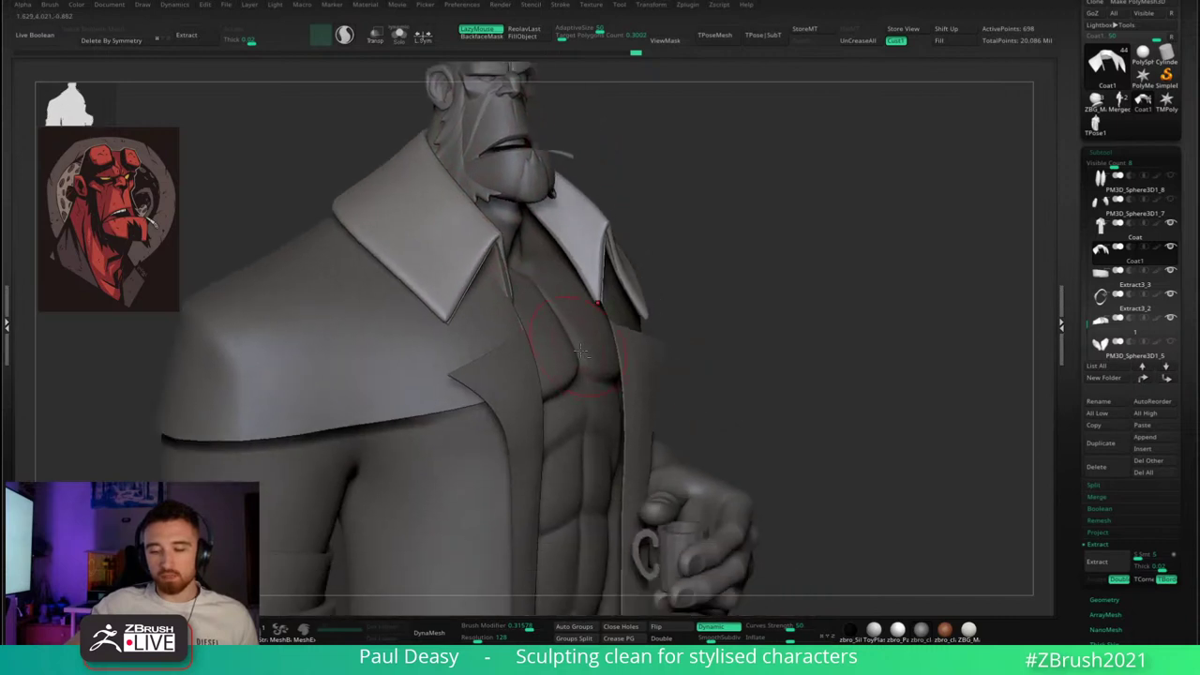
- Select the body subtool, isolate it with Solo, and try a DamStandard crease diagonally across the pectoral
left_click(574, 317, "alt")
mouse_move(630, 324)
right_mouse_down()
mouse_move(518, 345)
mouse_move(534, 330)
right_mouse_up()
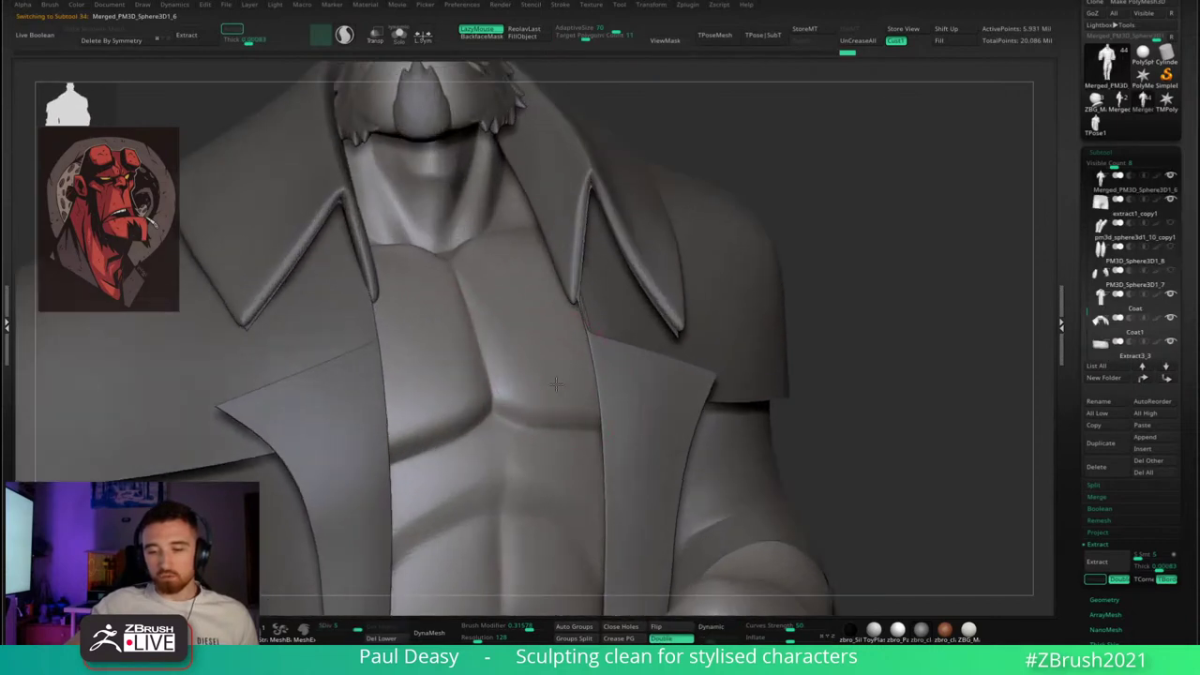
key("alt+s")
key("space")
left_click_drag(535, 322, 520, 322)
left_click_drag(496, 278, 690, 407)
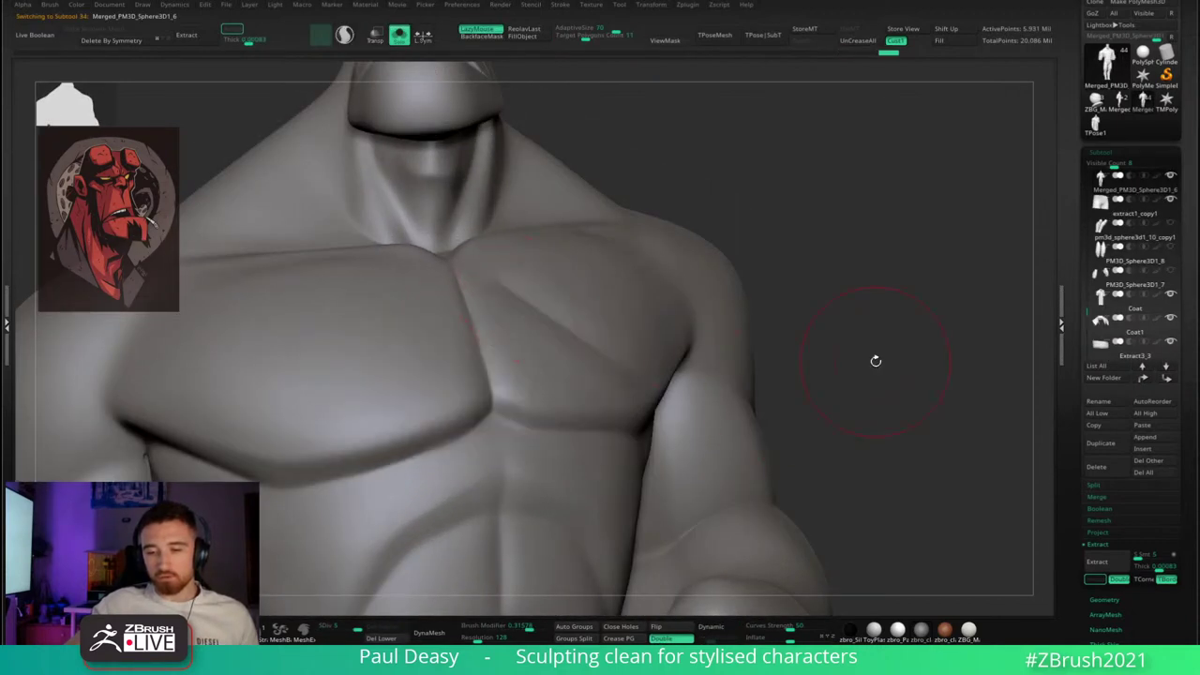
left_click(874, 362, "ctrl")
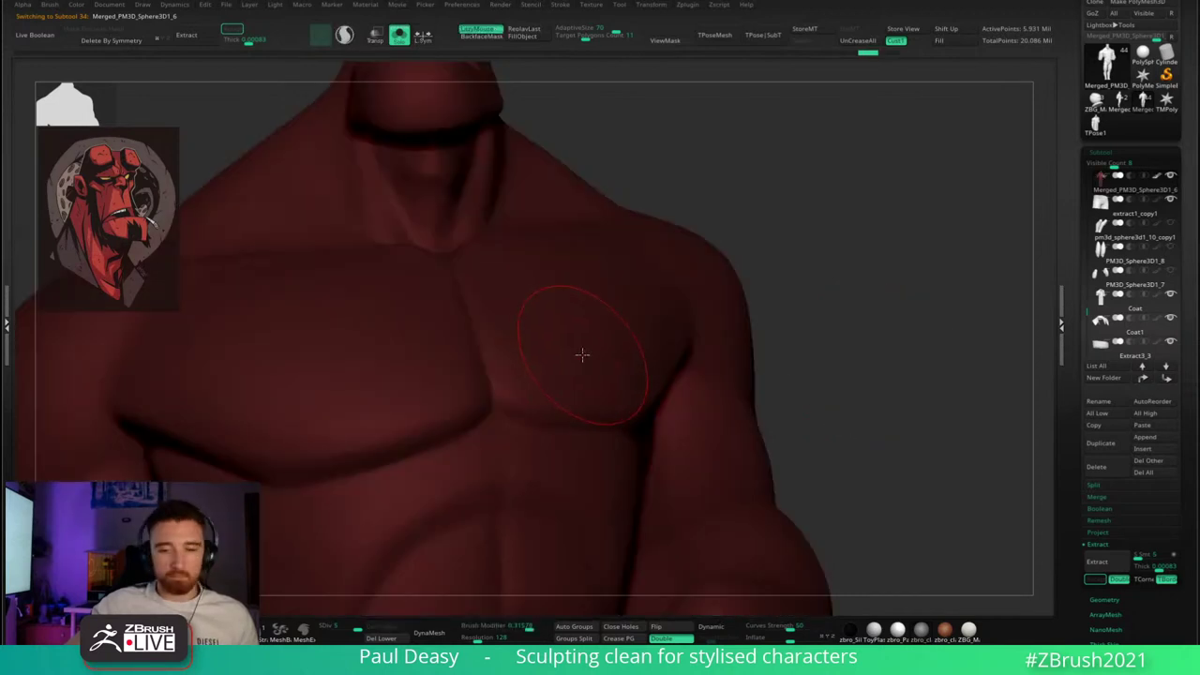
right_click_drag(844, 349, 866, 364, "ctrl")
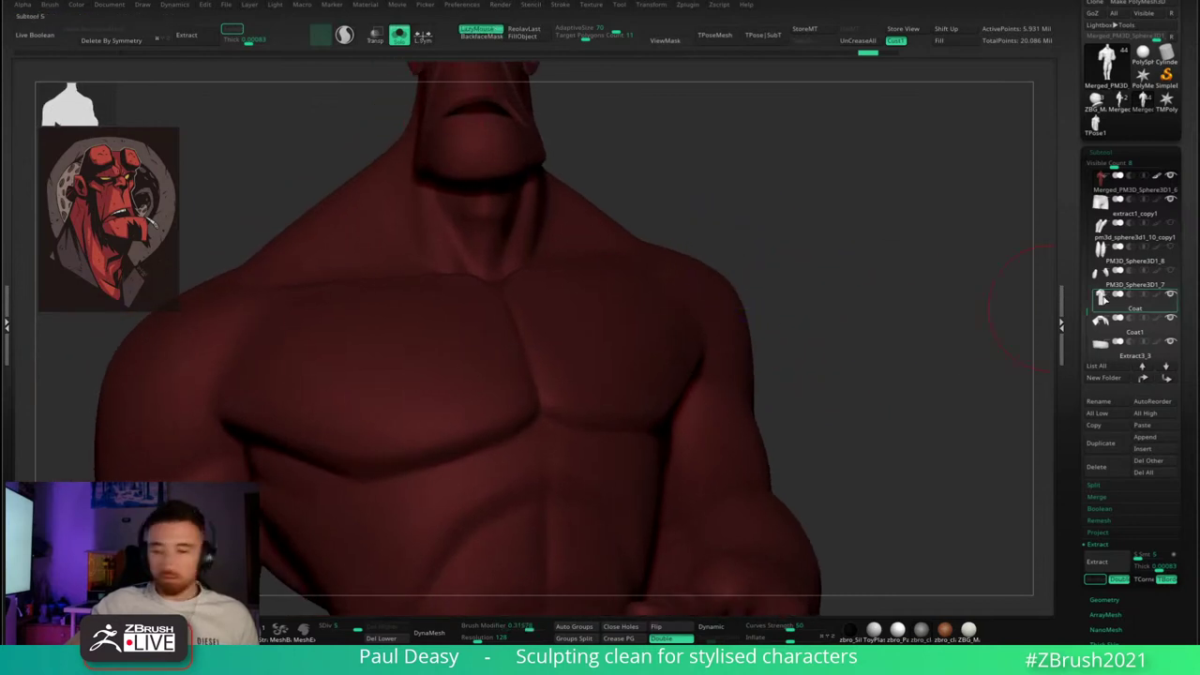
left_click(938, 349, "ctrl")
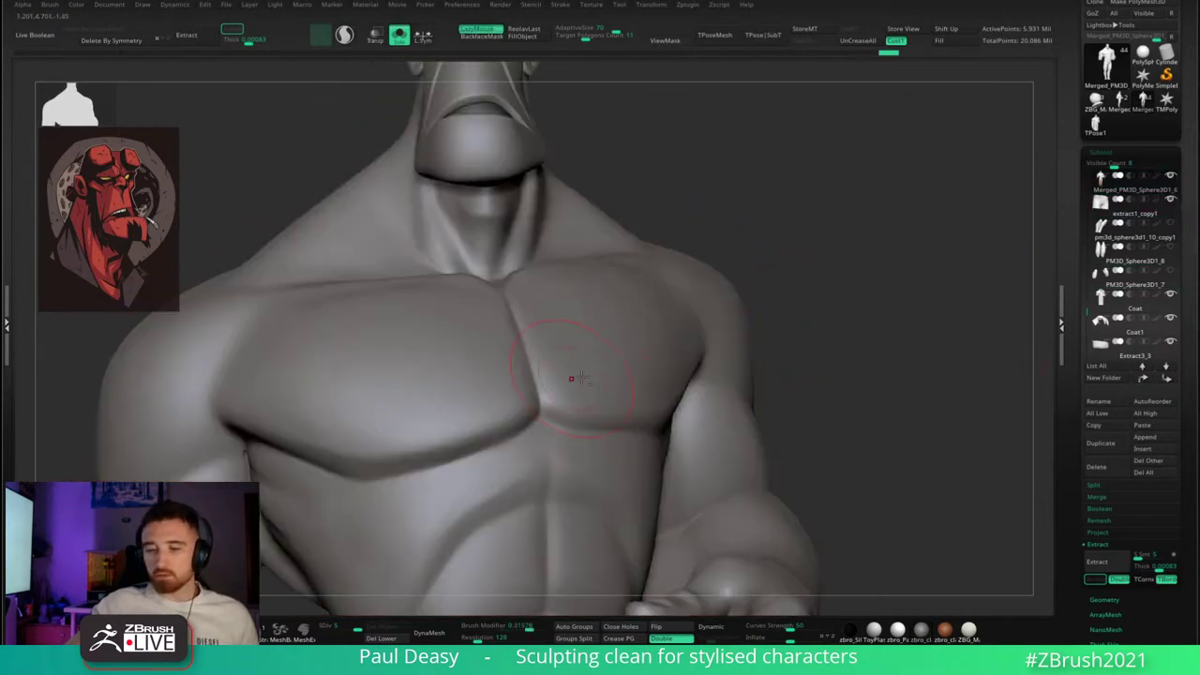
- Select the ClayBuildup brush and resize it for strokes on the chest
key("b")
key("Escape")
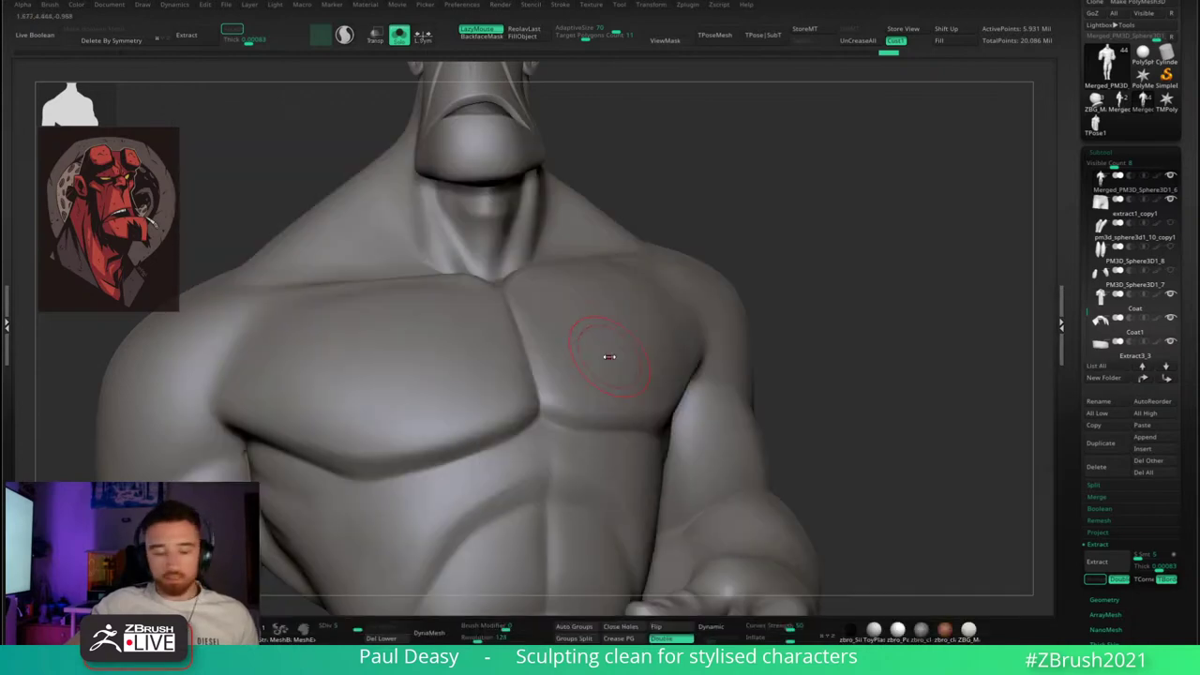
key("b")
key("b")
key("c")
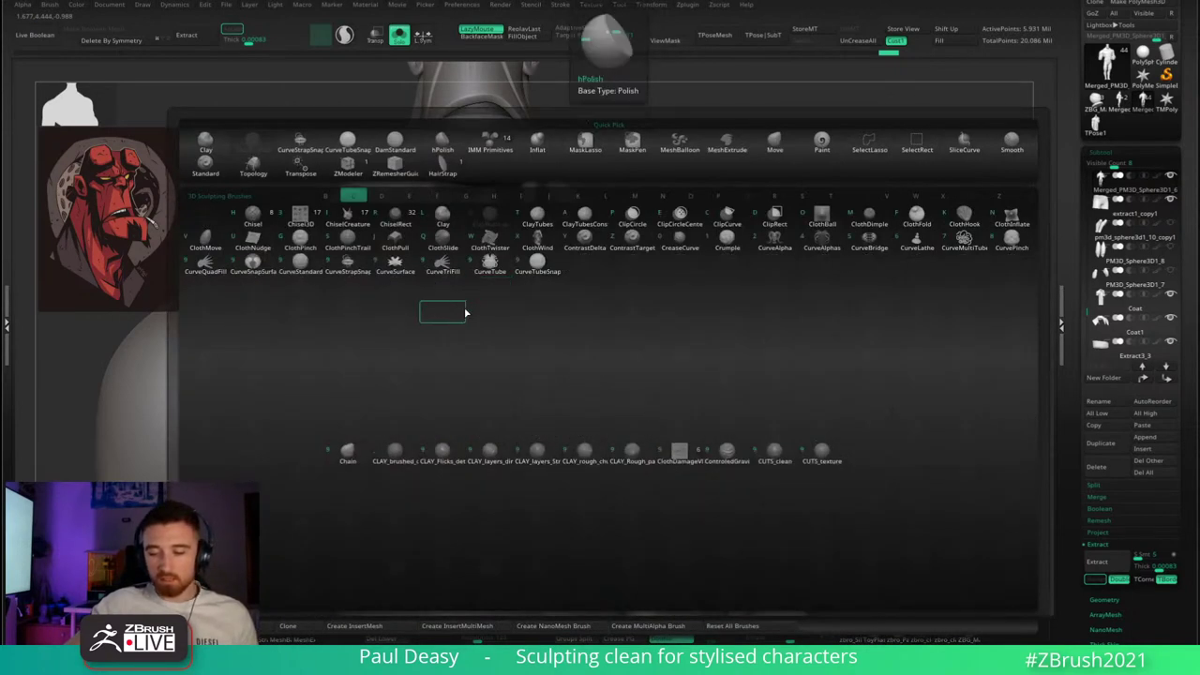
key("b")
key("space")
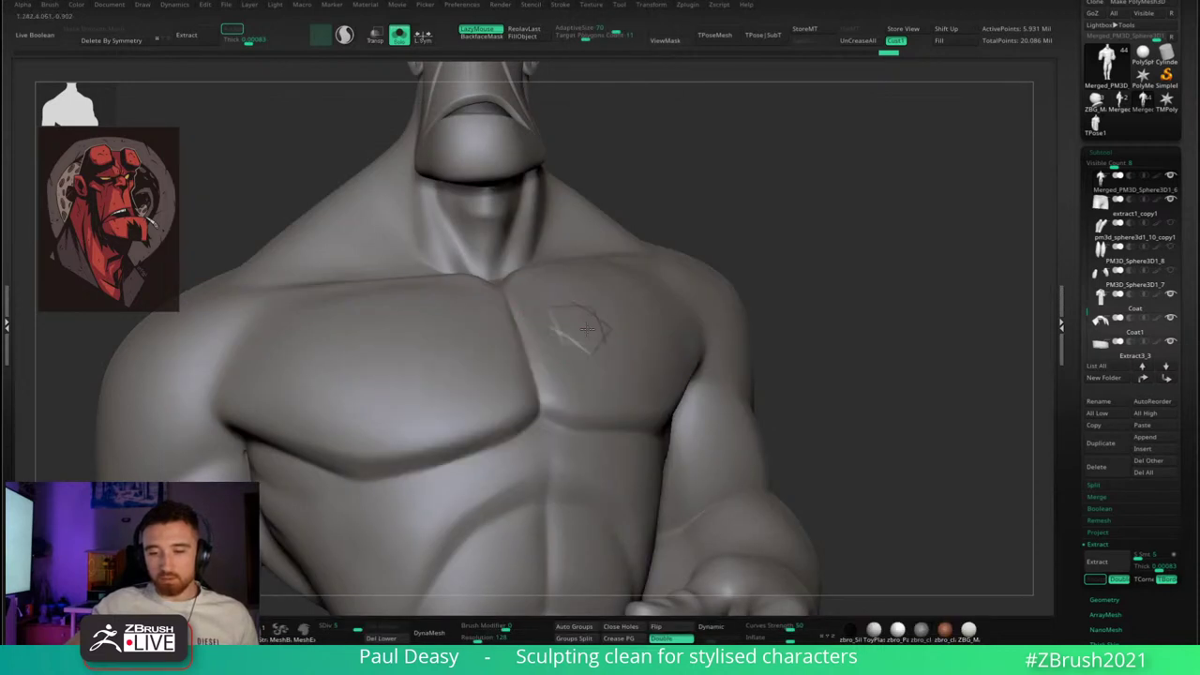
- Undo two trial ClayBuildup strokes on the chest and lay a diagonal one from the inner pectoral up to the shoulder
left_click_drag(587, 329, 645, 354)
key("ctrl+z")
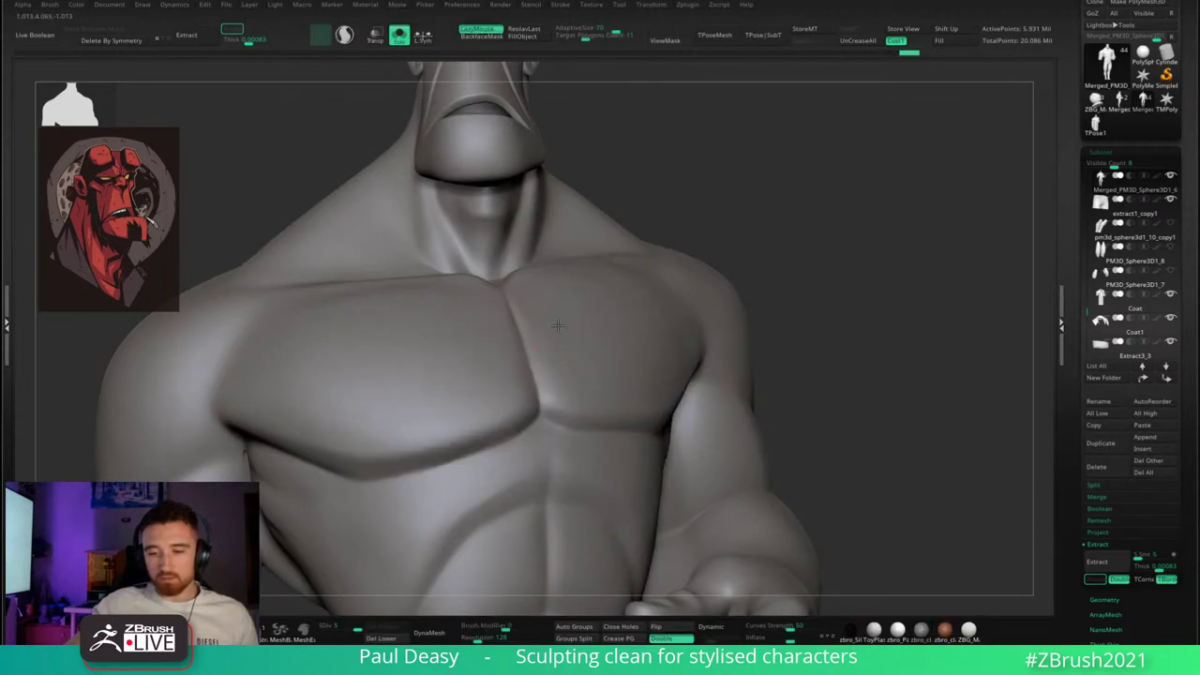
left_click_drag(556, 326, 683, 332)
key("ctrl+z")
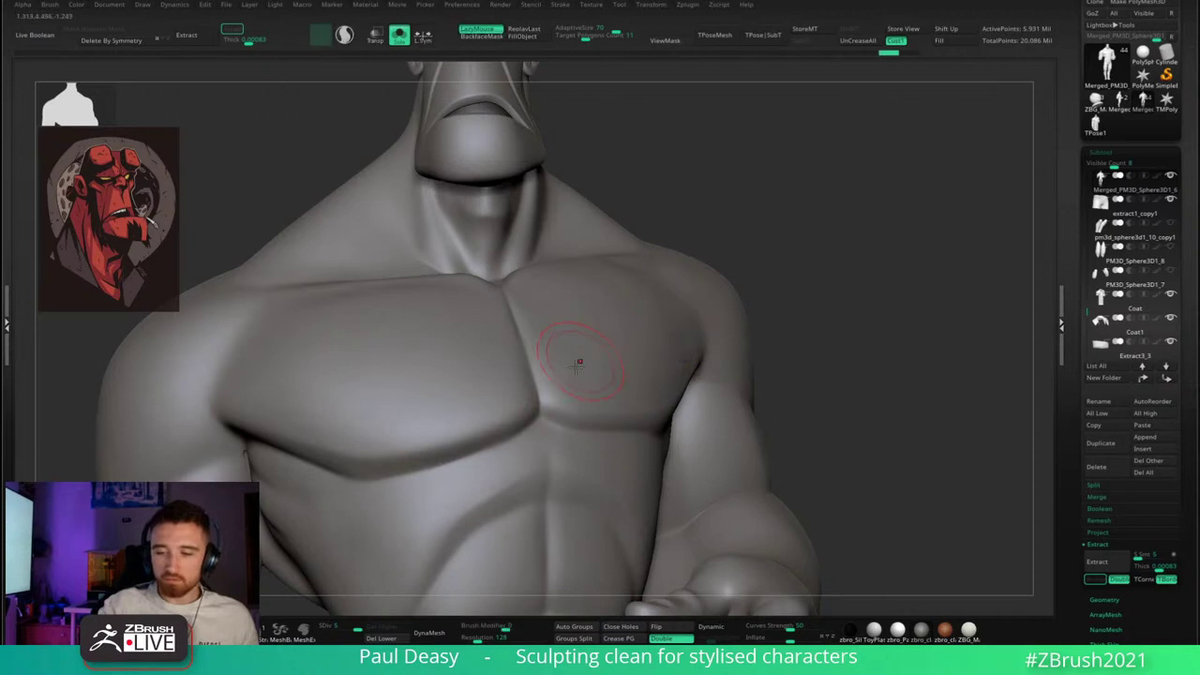
left_click_drag(583, 369, 707, 270)
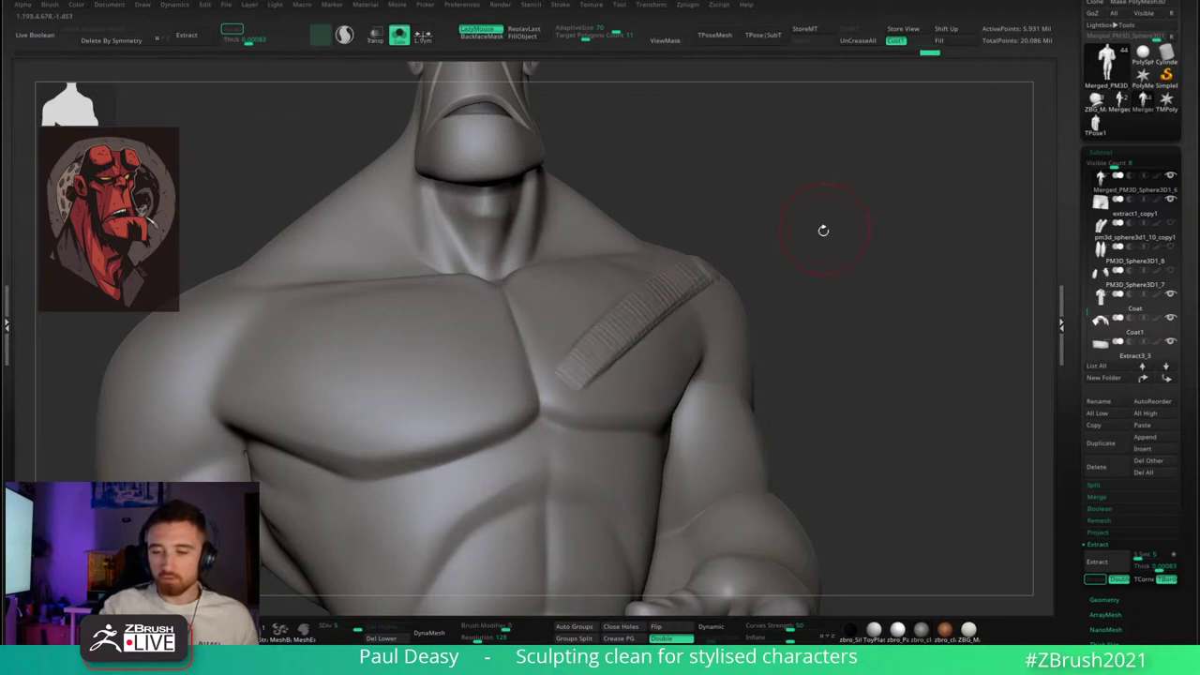
- Undo the remaining ClayBuildup and trial strokes on the chest
key("ctrl+z")
key("ctrl+z")
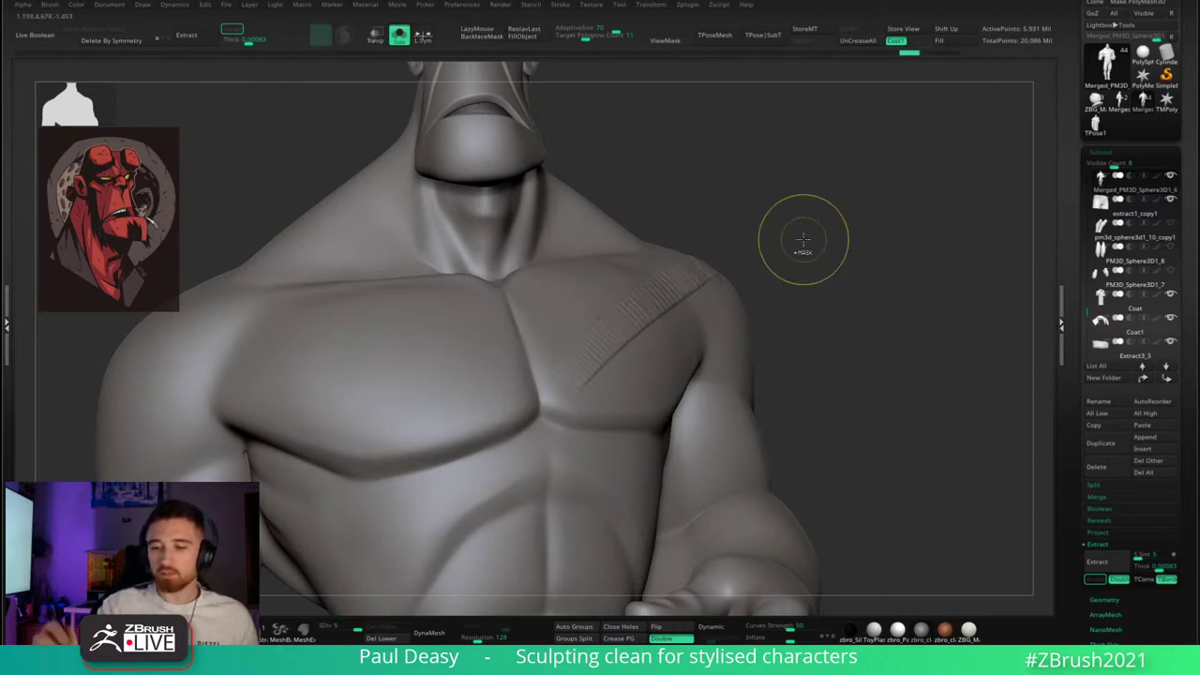
key("ctrl+z")
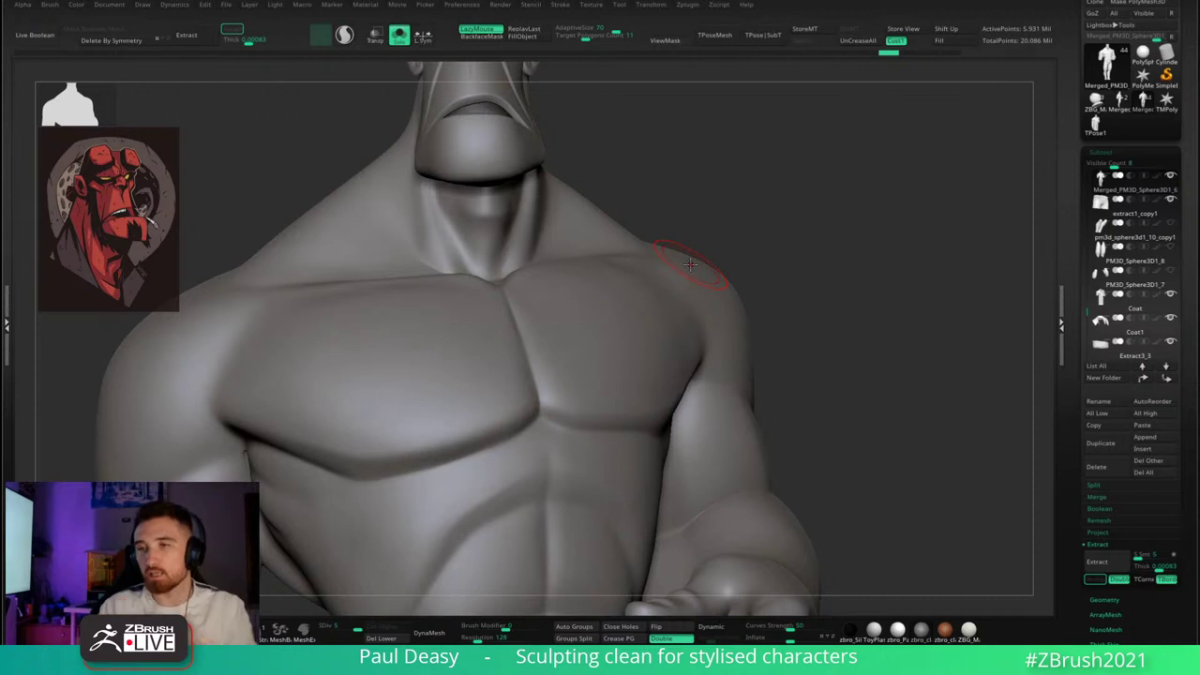
- Exit Solo to show the full character and select the shorts subtool
right_click_drag(816, 275, 753, 280, "ctrl")
key("alt+s")
right_click(782, 270)
right_click(777, 308)
right_click(794, 302)
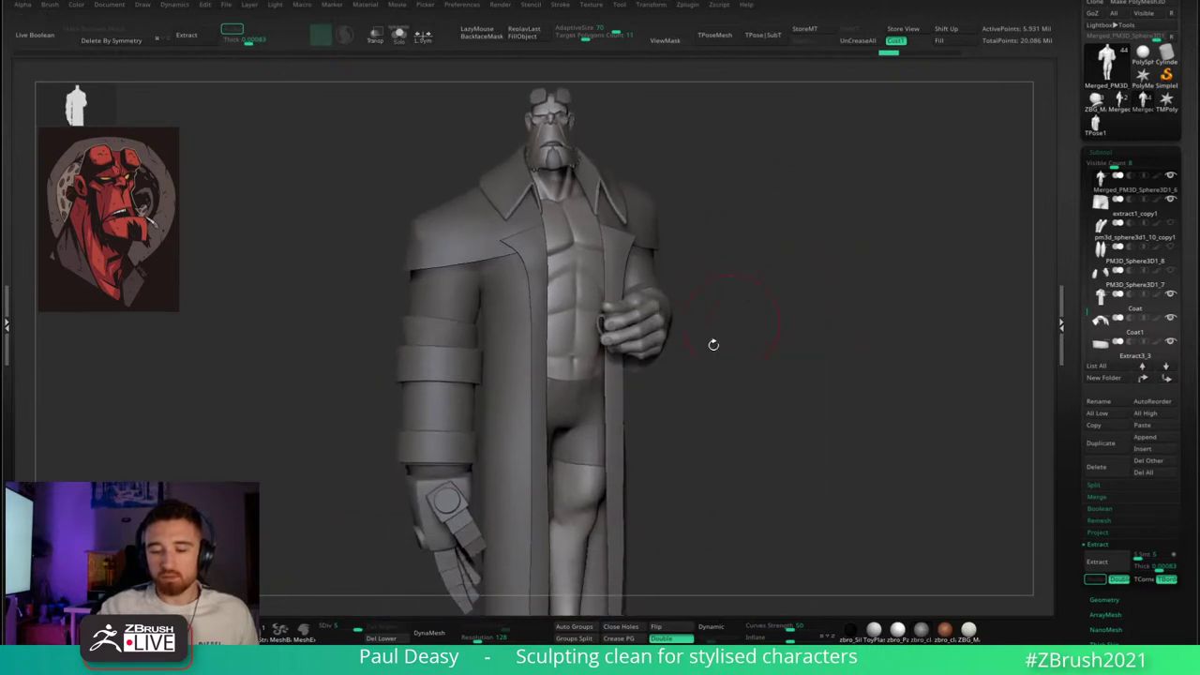
key("space")
left_click(569, 473, "alt")
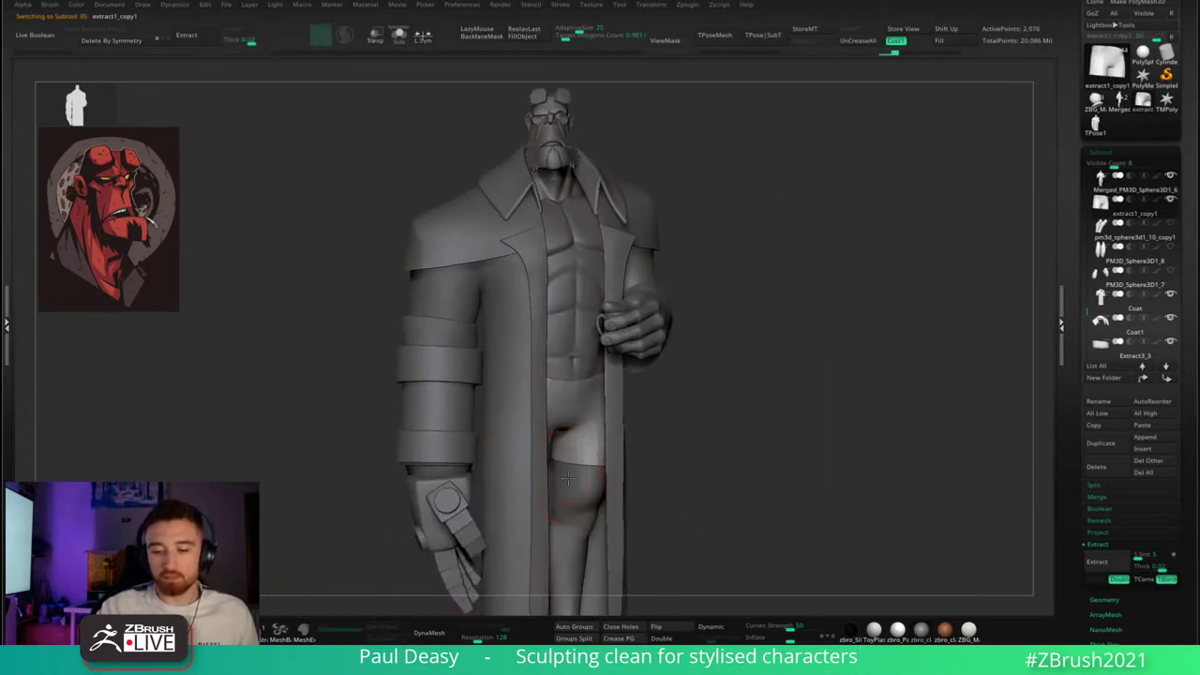
- Hide the Coat subtool so the hips are exposed, and make the shorts the active subtool again
left_click_drag(723, 395, 590, 363)
key("f")
key("alt+s")
key("shift+s")
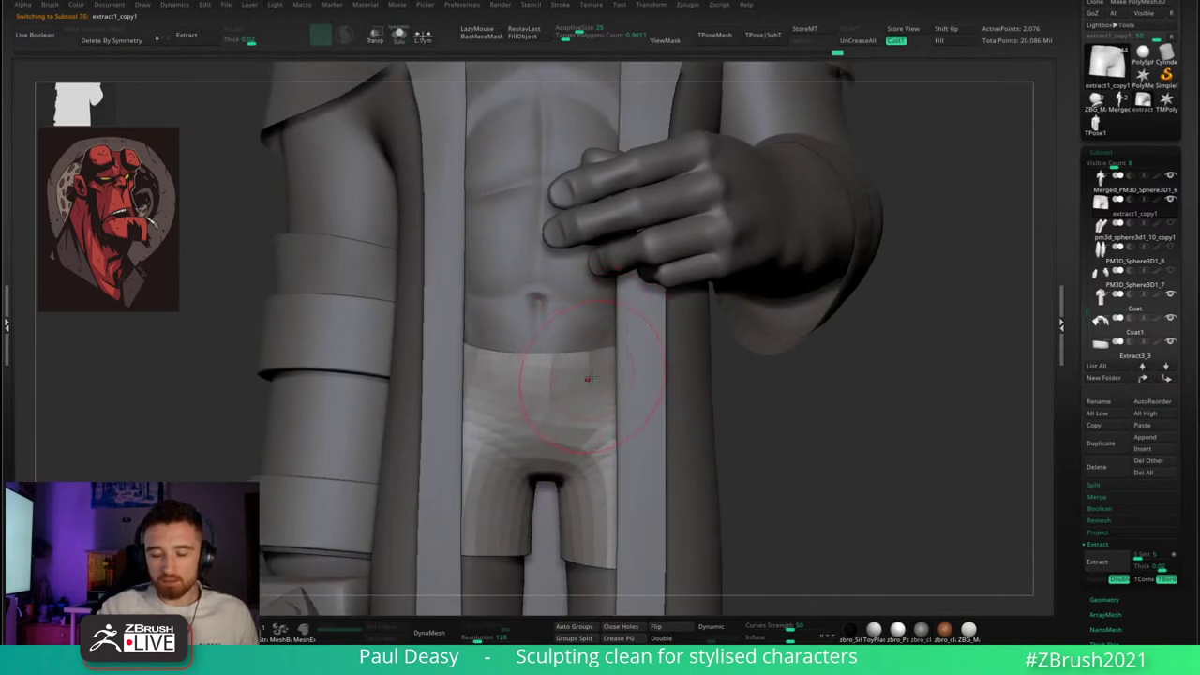
right_click_drag(590, 379, 593, 369)
left_click(652, 364, "alt")
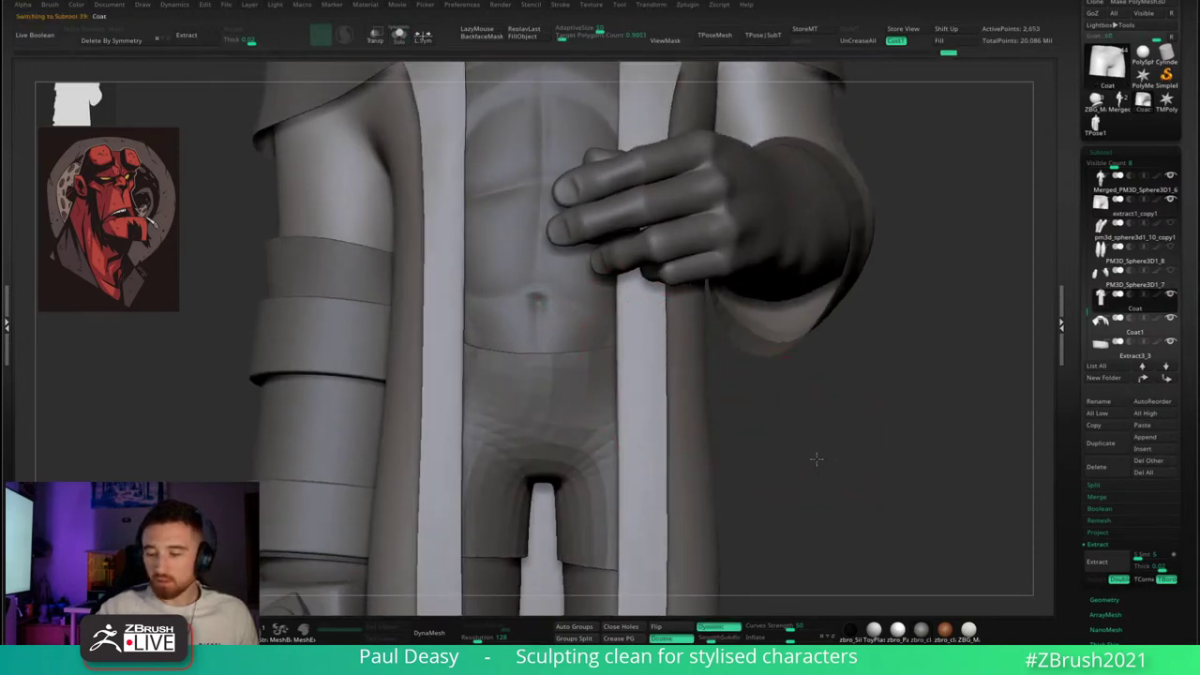
left_click(582, 394, "alt")
right_click_drag(603, 394, 668, 391)
right_click(599, 449)
right_click(366, 416)
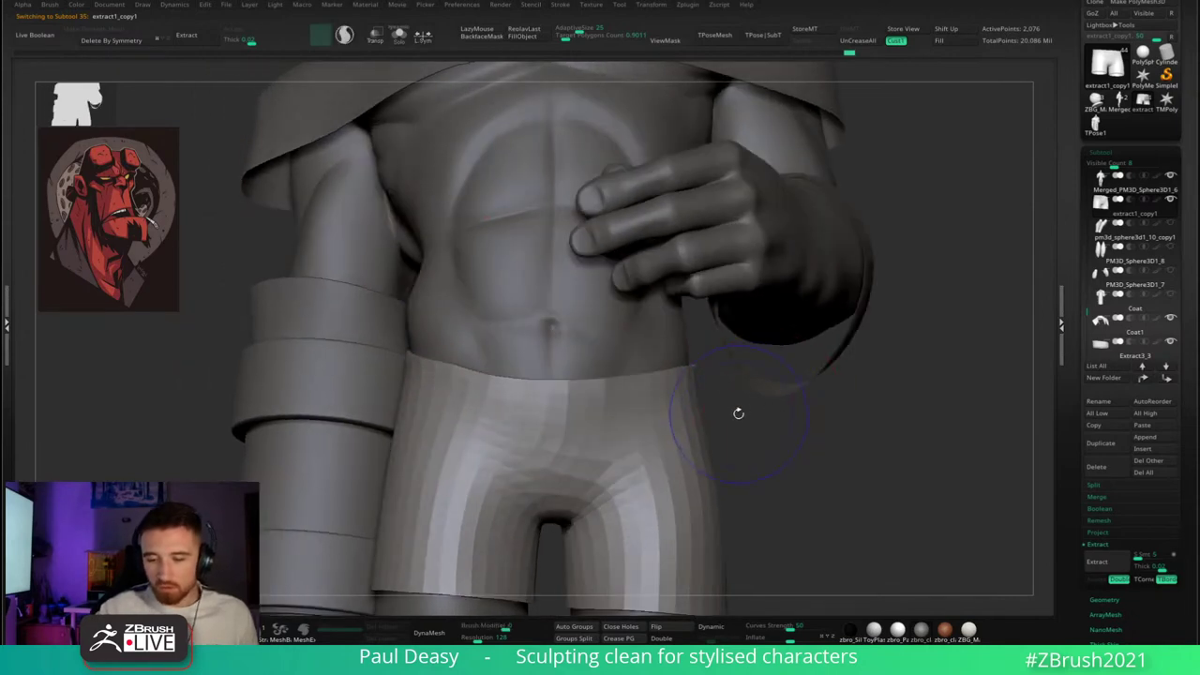
- Display the polyframe wireframe on the shorts around the waist
key("shift+f")
right_click_drag(726, 429, 641, 446)
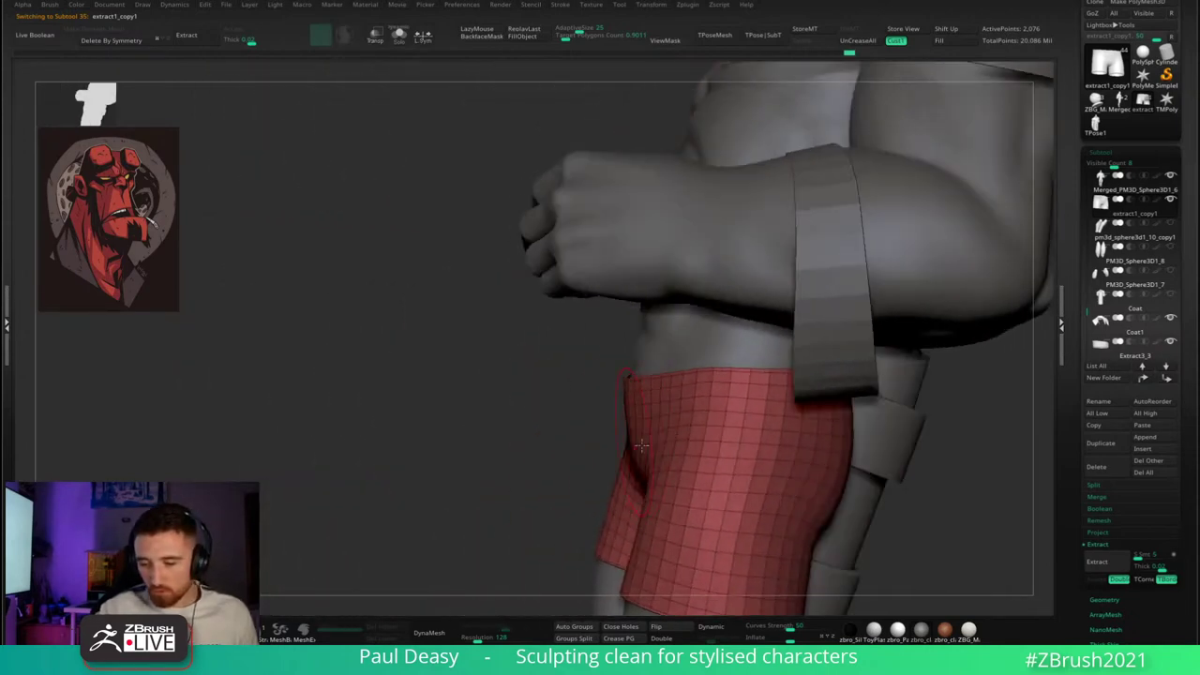
key("alt+shift+s")
right_click_drag(780, 467, 833, 450)
key("ctrl+shift+f")
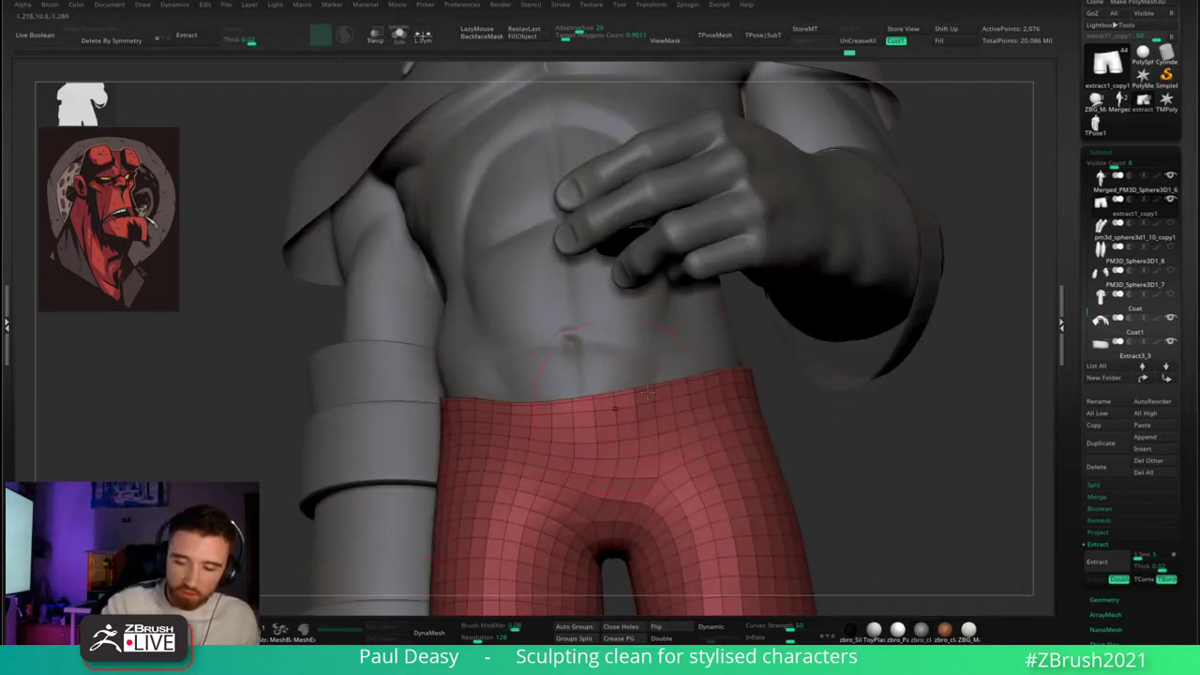
- Try extruding a wide, flared band from the shorts' top edge, and undo it
left_click_drag(779, 344, 782, 343, "ctrl+shift")
right_click_drag(825, 422, 852, 429)
key("space")
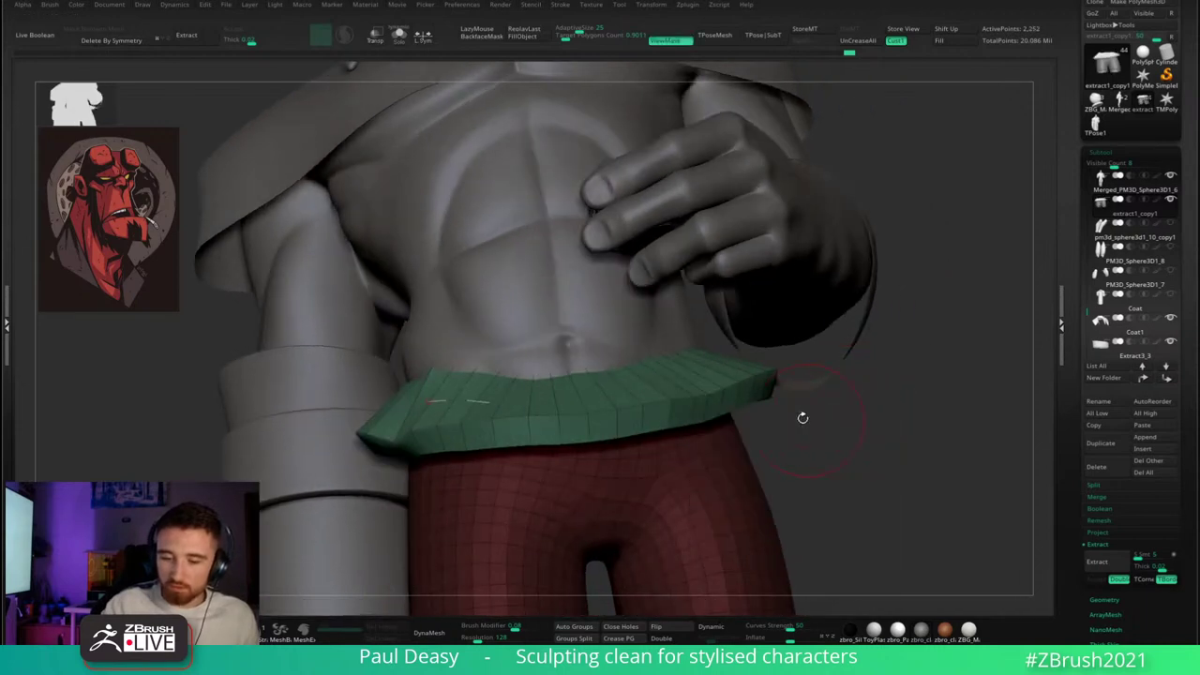
key("ctrl+z")
- Try a narrower band extruded upward from the shorts' waist edge, and undo it
key("space")
left_click_drag(657, 368, 650, 368)
right_click_drag(649, 368, 611, 374)
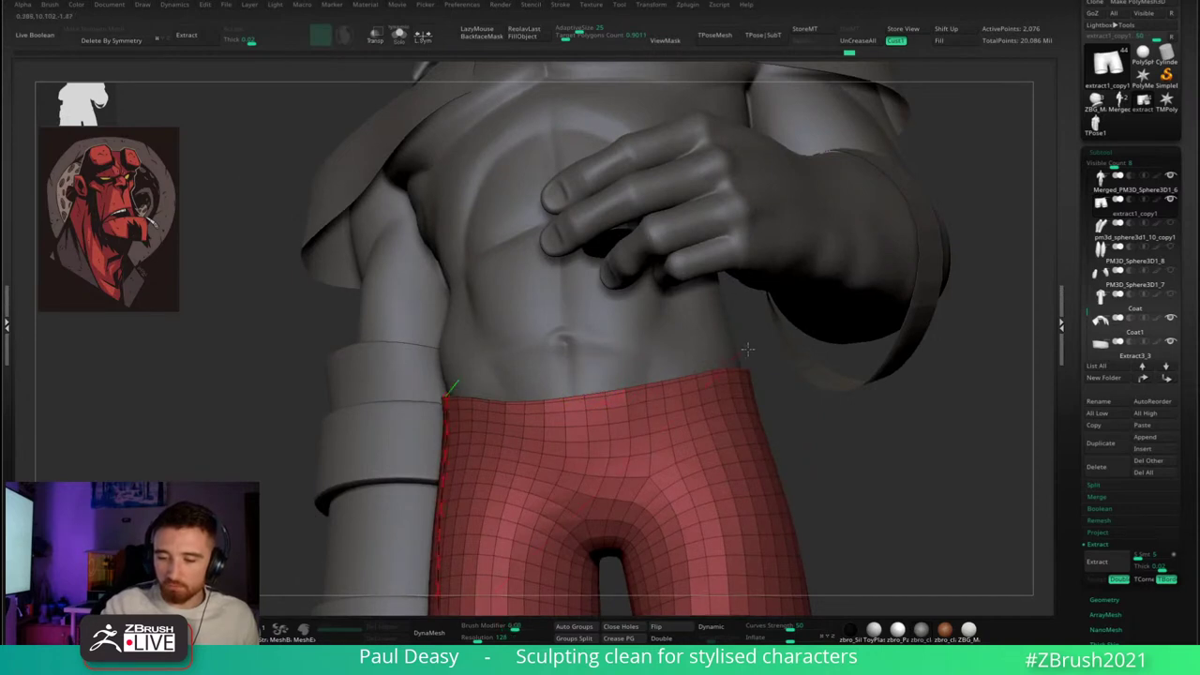
left_click(631, 379)
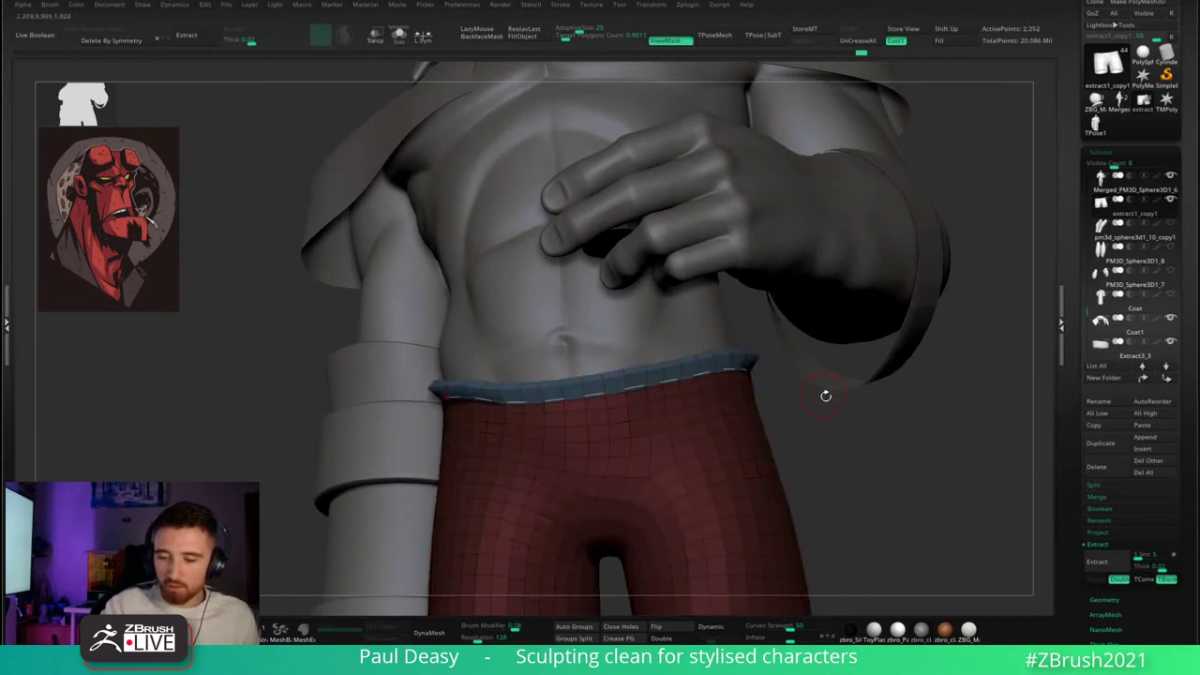
right_click_drag(848, 425, 689, 387)
key("ctrl+z")
- Duplicate the shorts subtool and isolate the copy with Solo around its waist
left_click(743, 409, "alt")
key("alt+s")
right_click_drag(689, 386, 683, 397, "ctrl")
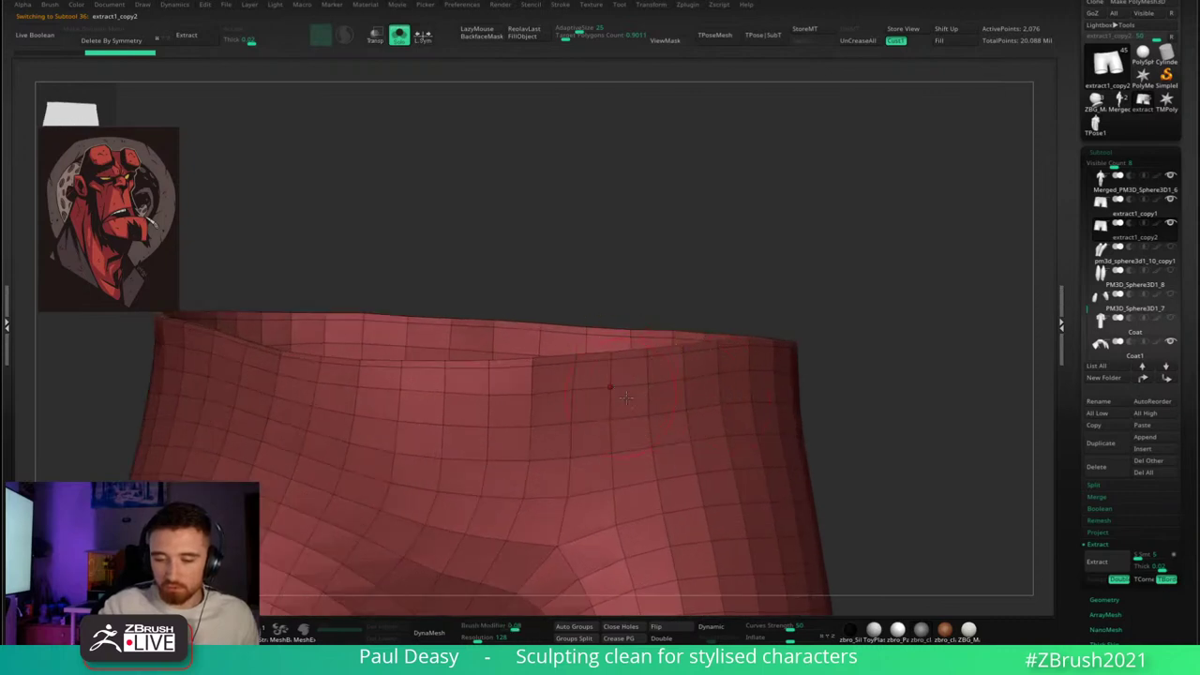
- Use ZModeler's PolyGroup polygon action with the Polyloop target to give the copy's top waist loop its own polygroup
key("b")
key("z")
key("m")
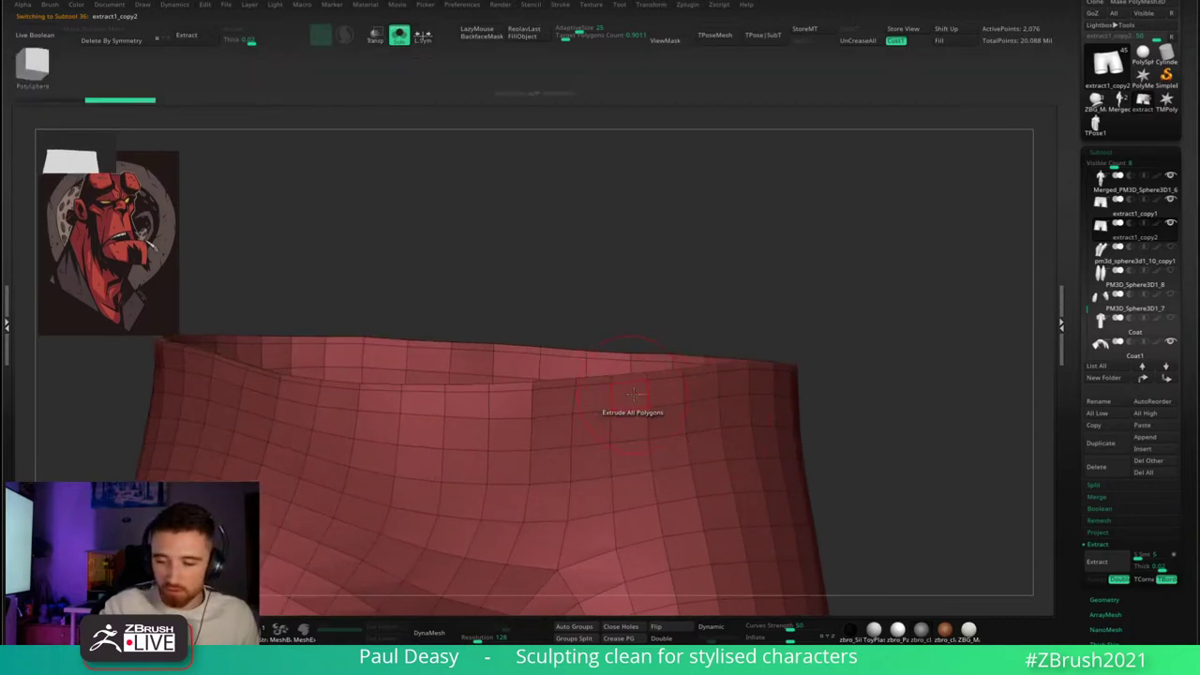
key("space")
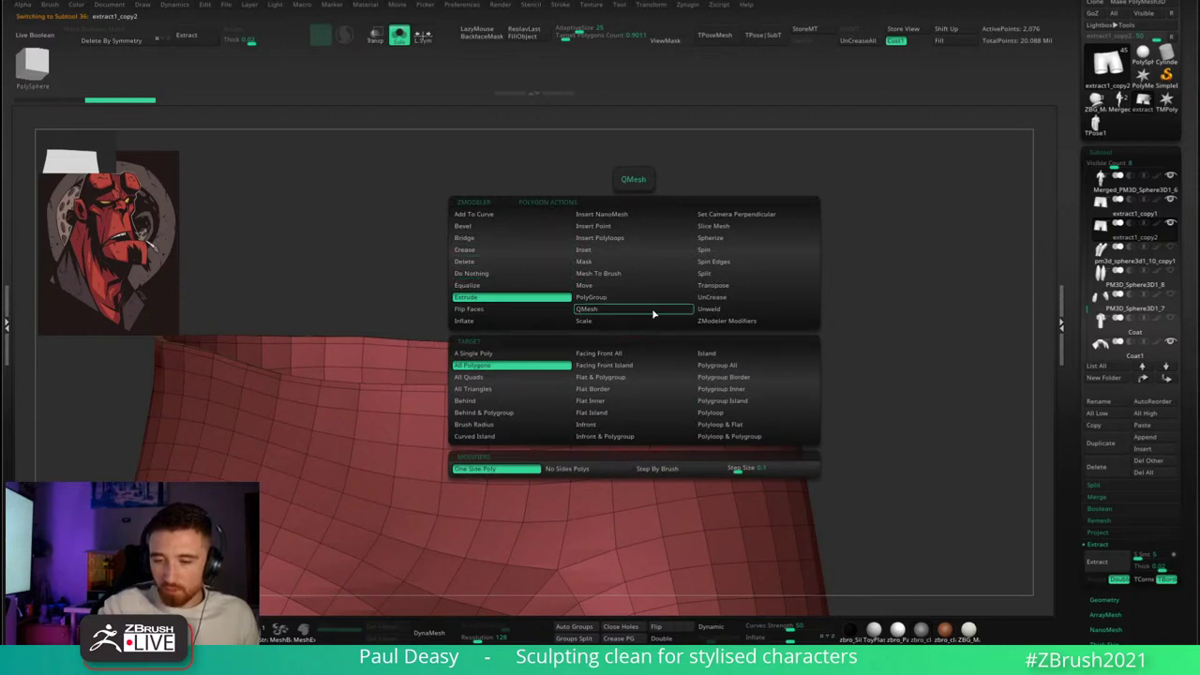
left_click(595, 296)
left_click(730, 401)
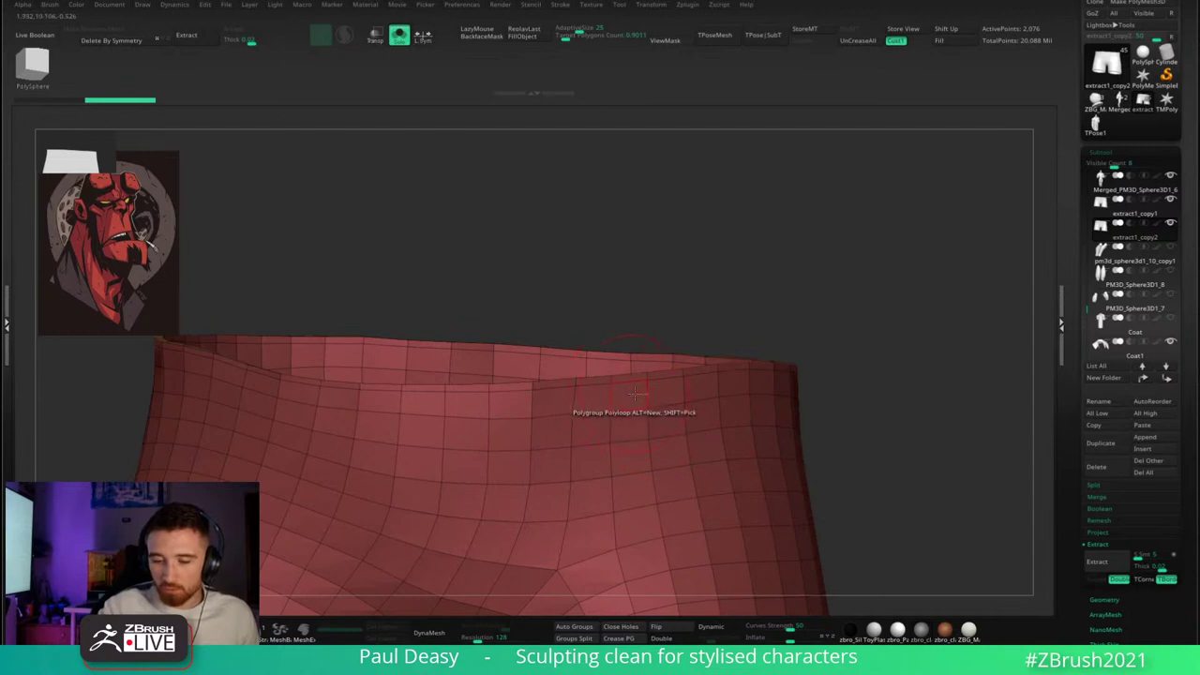
left_click(637, 405)
- Hide the rest of the duplicated shorts so that only the new waist-loop polygroup is visible
left_click_drag(869, 420, 841, 410)
right_click(851, 392, "ctrl")
right_click_drag(854, 392, 831, 361, "ctrl")
left_click(802, 369, "ctrl+shift")
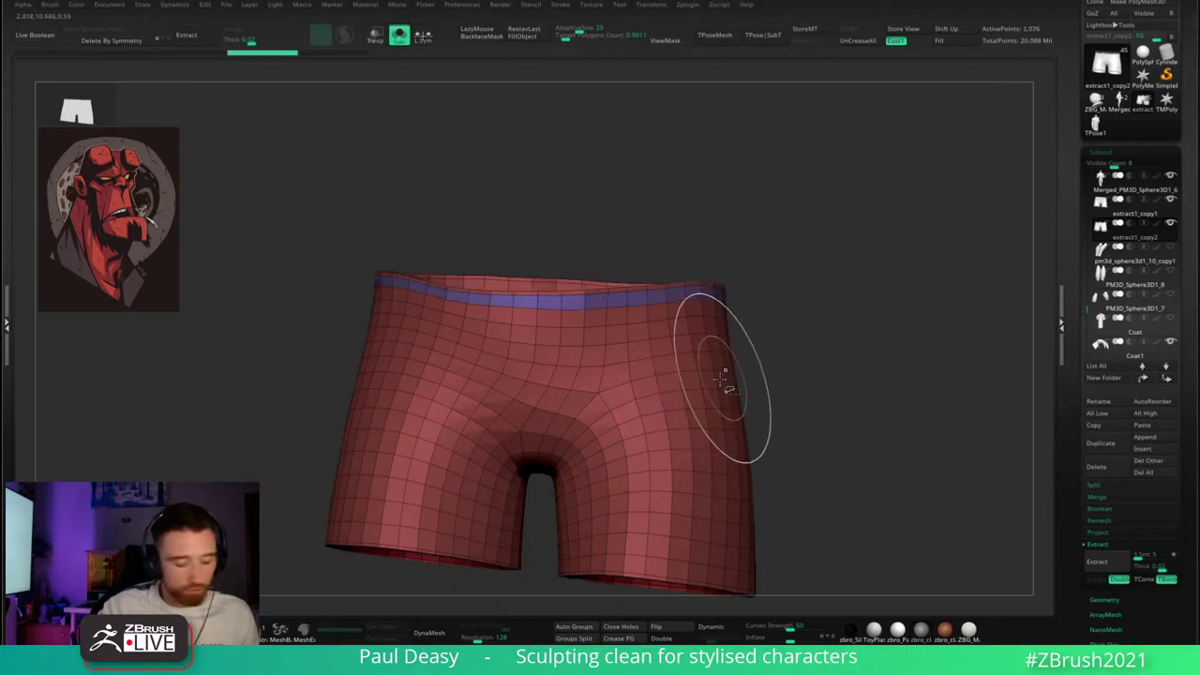
left_click(721, 355, "ctrl+shift")
mouse_move(835, 394)
left_mouse_down()
mouse_move(835, 428)
mouse_move(844, 383)
mouse_move(829, 375)
left_mouse_up()
key("ctrl+shift+z")
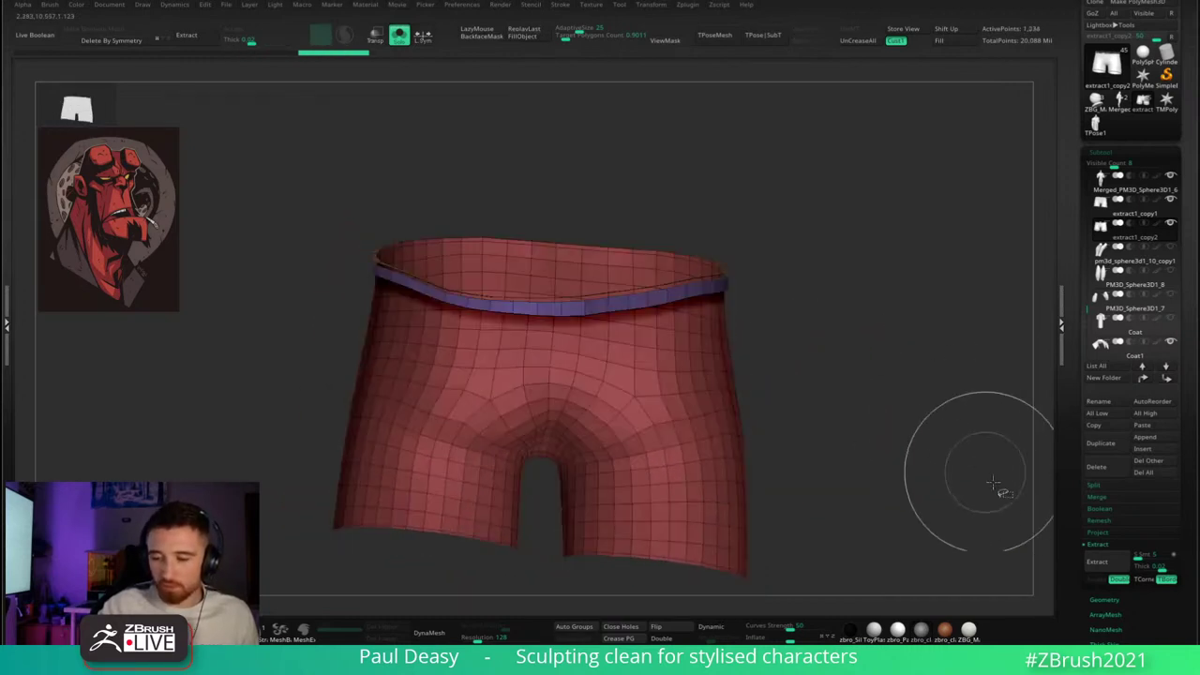
left_click(720, 393, "ctrl+alt+shift")
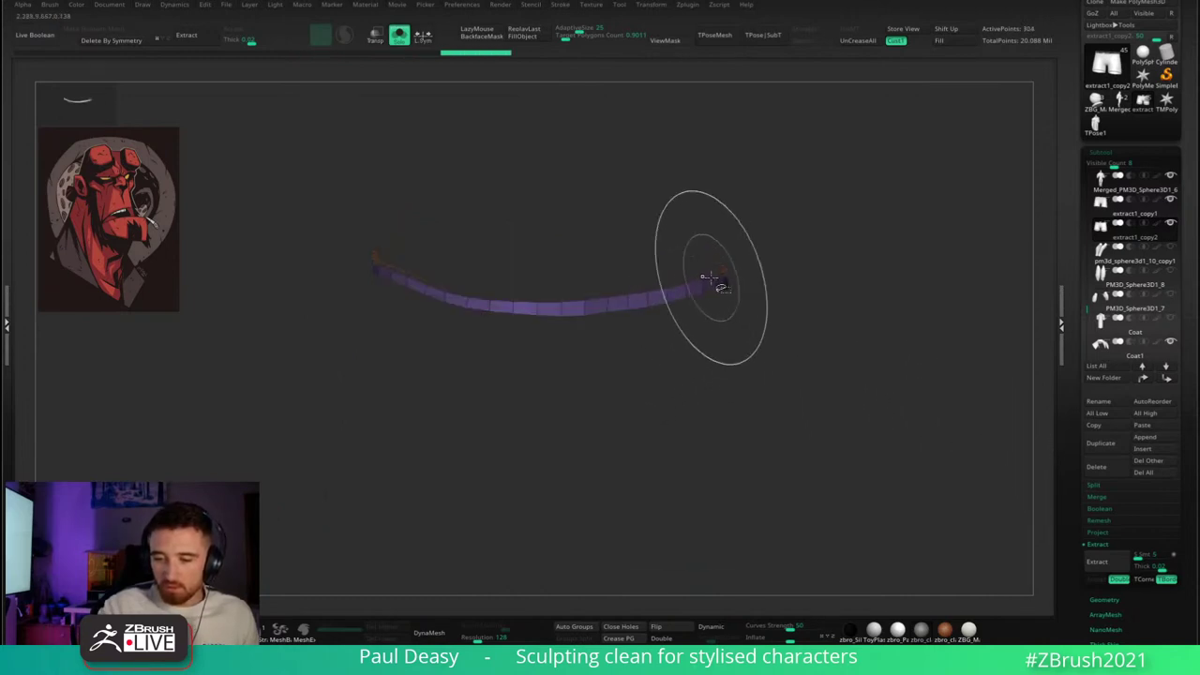
mouse_move(697, 304)
left_mouse_down()
mouse_move(681, 200)
mouse_move(711, 287)
left_mouse_up()
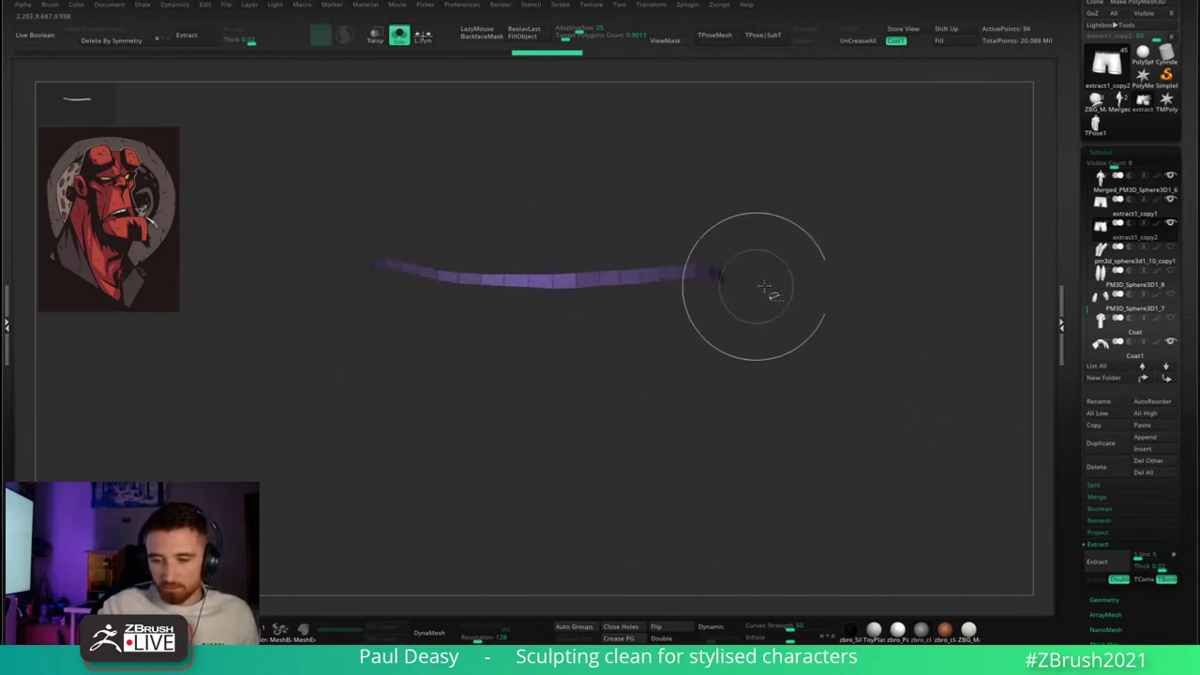
- Delete the hidden geometry from the duplicate and exit Solo to see the waistband on the body
key("ctrl+shift+d")
left_click_drag(852, 308, 767, 326)
key("shift+alt+s")
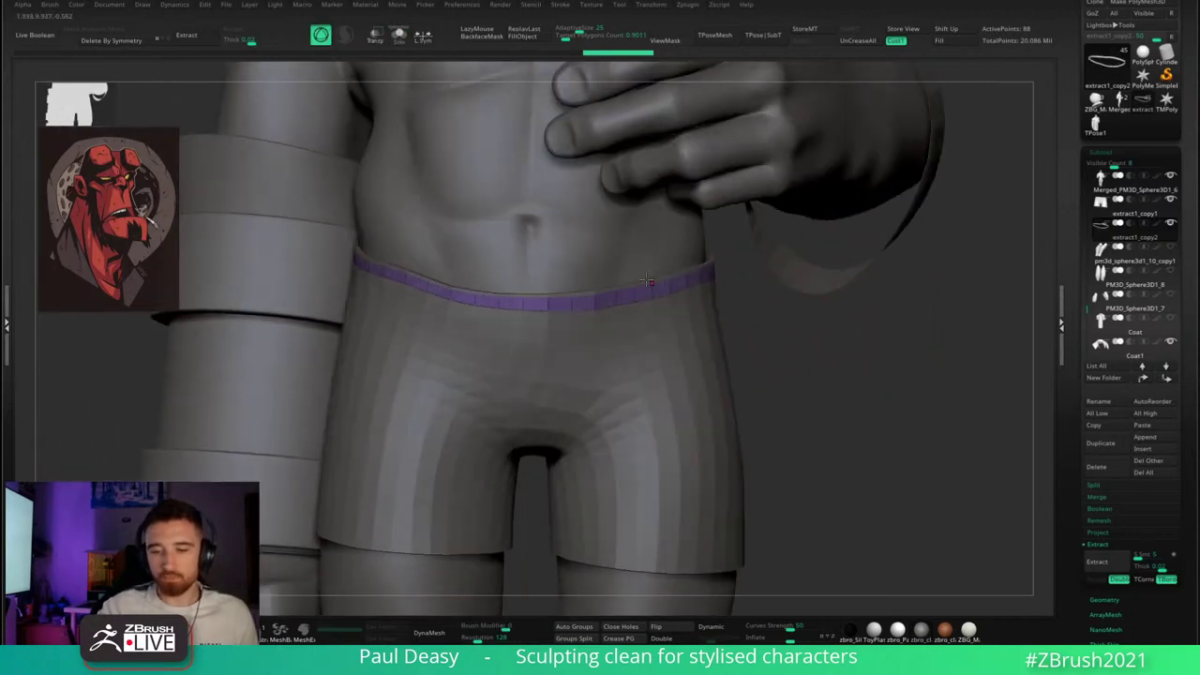
- Select the shorts and try pulling their front waist edge down near the hip with the Move brush
left_click(645, 291, "alt")
right_click_drag(645, 291, 661, 289)
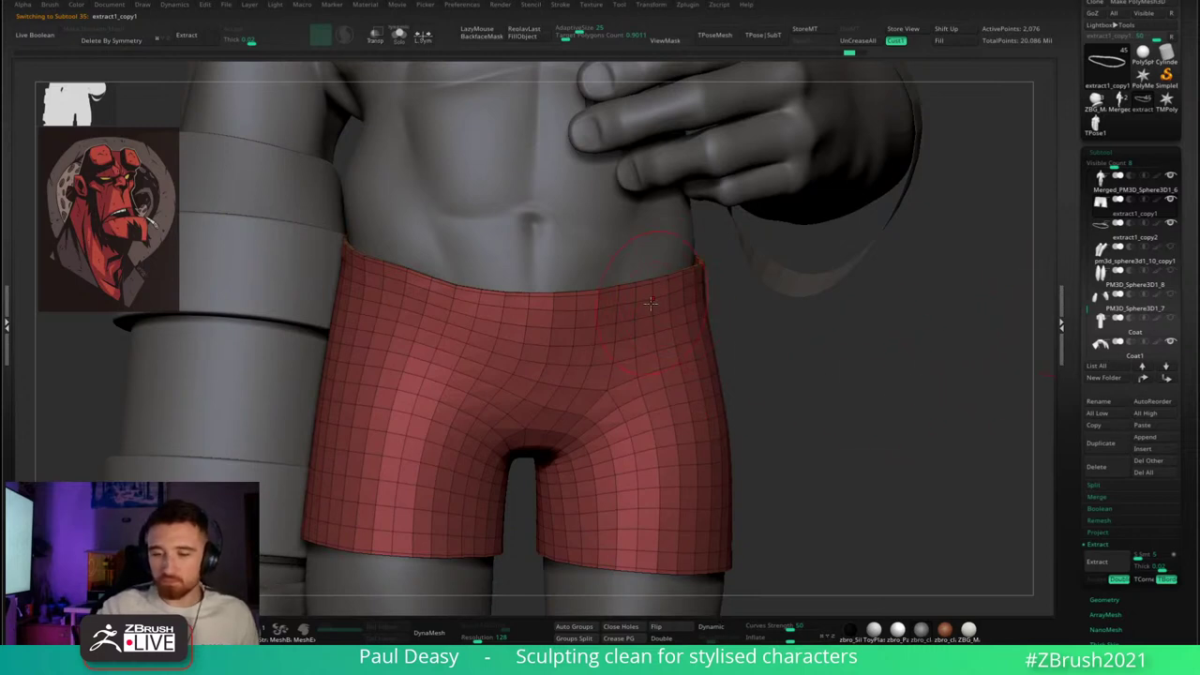
key("space")
left_click_drag(653, 310, 655, 345)
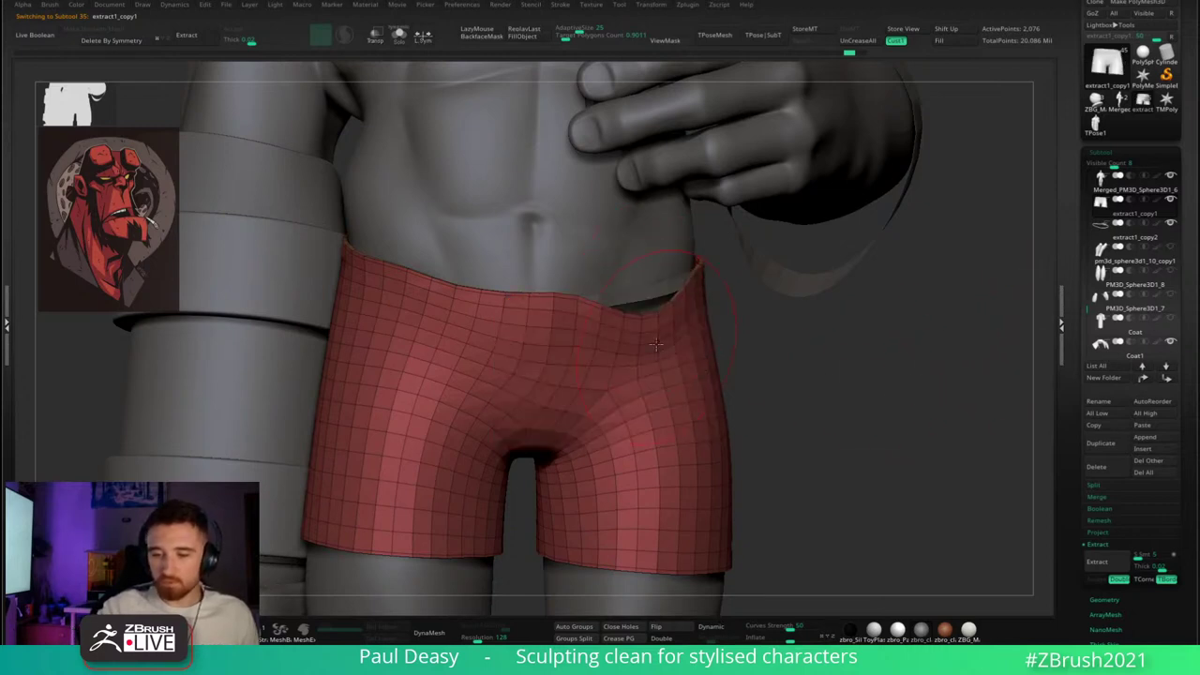
- Select the waistband subtool and move it up above the shorts' top edge
left_click(647, 295, "alt")
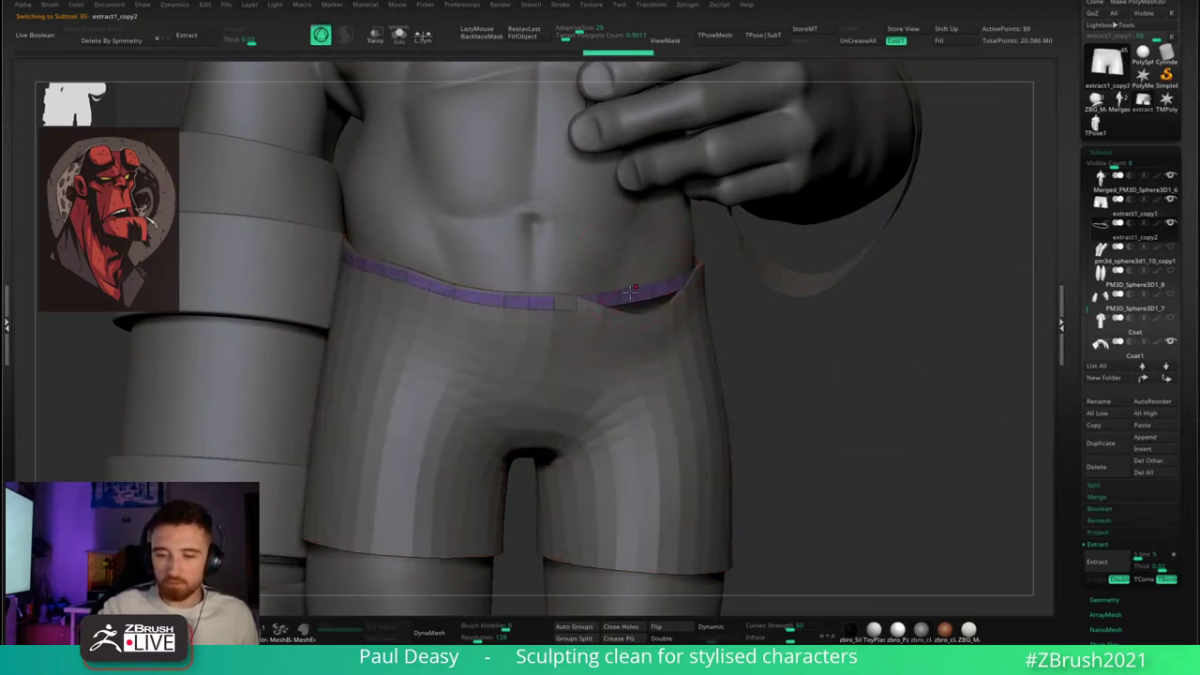
key("w")
right_click_drag(708, 198, 705, 180)
left_click_drag(686, 234, 682, 200)
key("q")
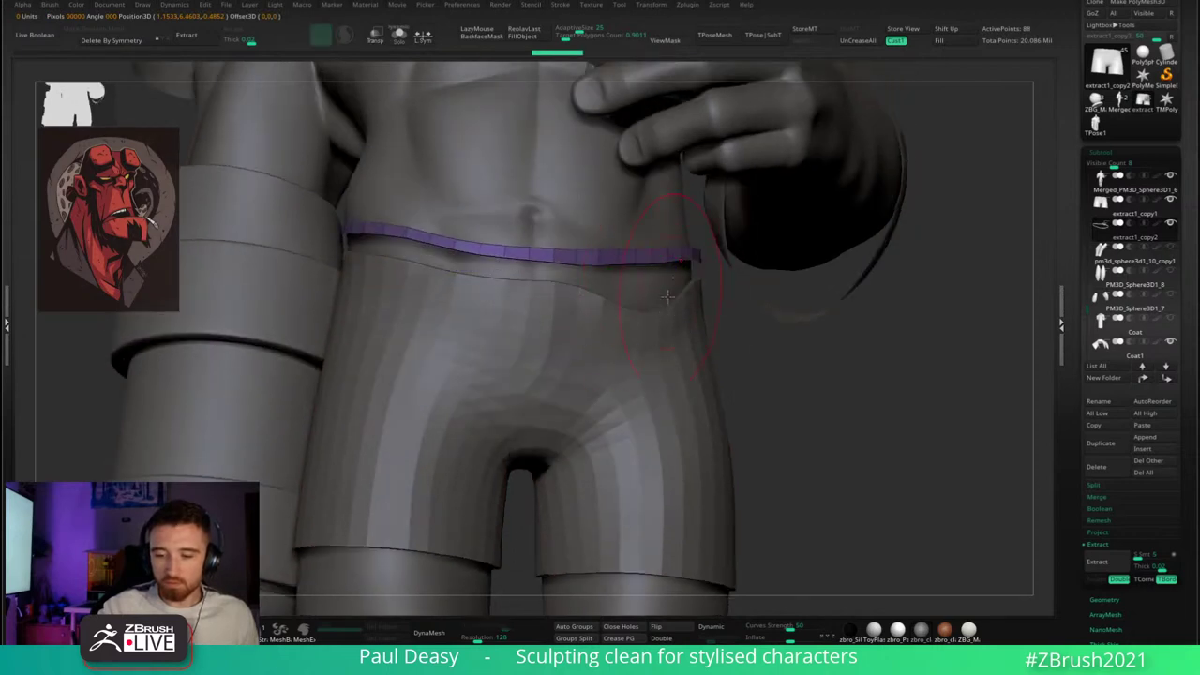
- Align the gizmo with the waistband's tilt and scale the band taller
left_click(667, 298, "alt")
left_click(647, 255, "alt")
right_click_drag(647, 255, 606, 286)
key("w")
left_click(559, 271)
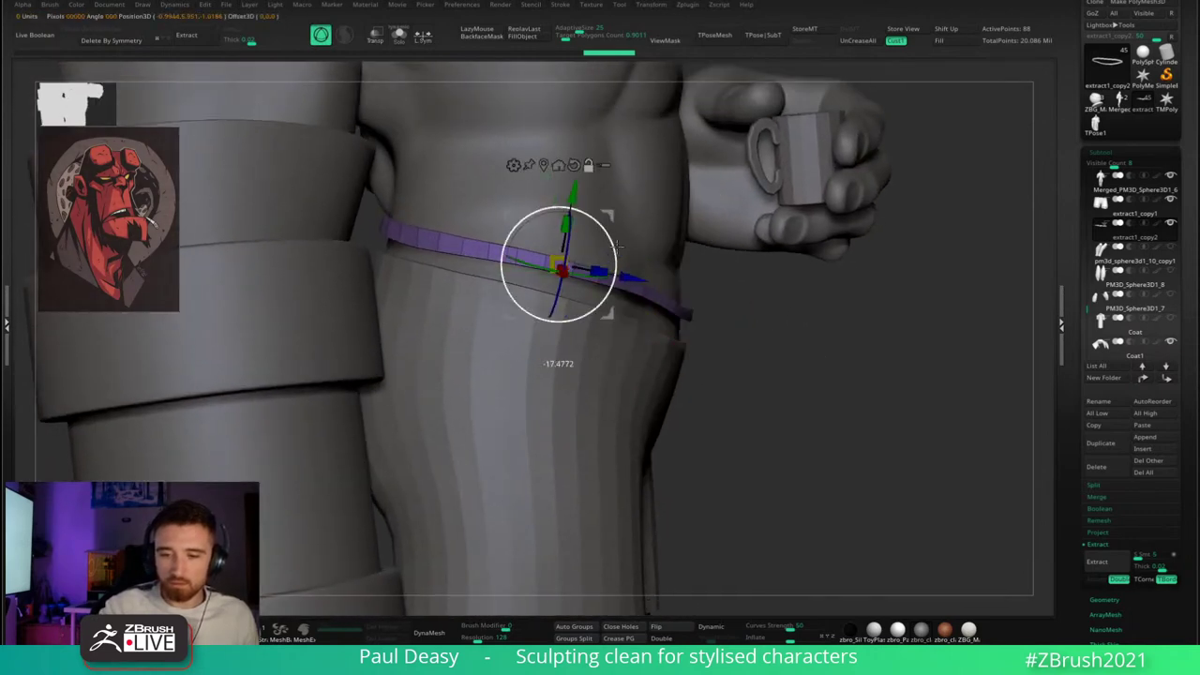
right_click_drag(590, 166, 646, 171)
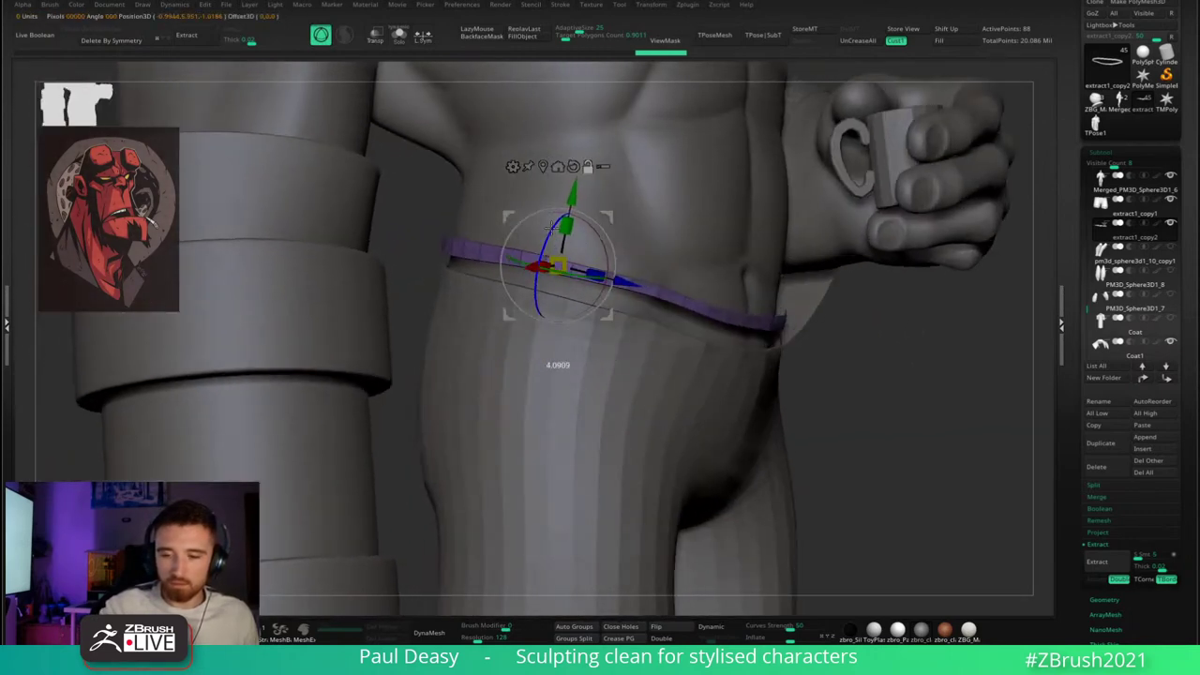
left_click_drag(567, 223, 708, 176)
- Reshape the waistband at the hip and raise its front edge using a large Move brush
key("q")
key("space")
left_click_drag(583, 279, 574, 252)
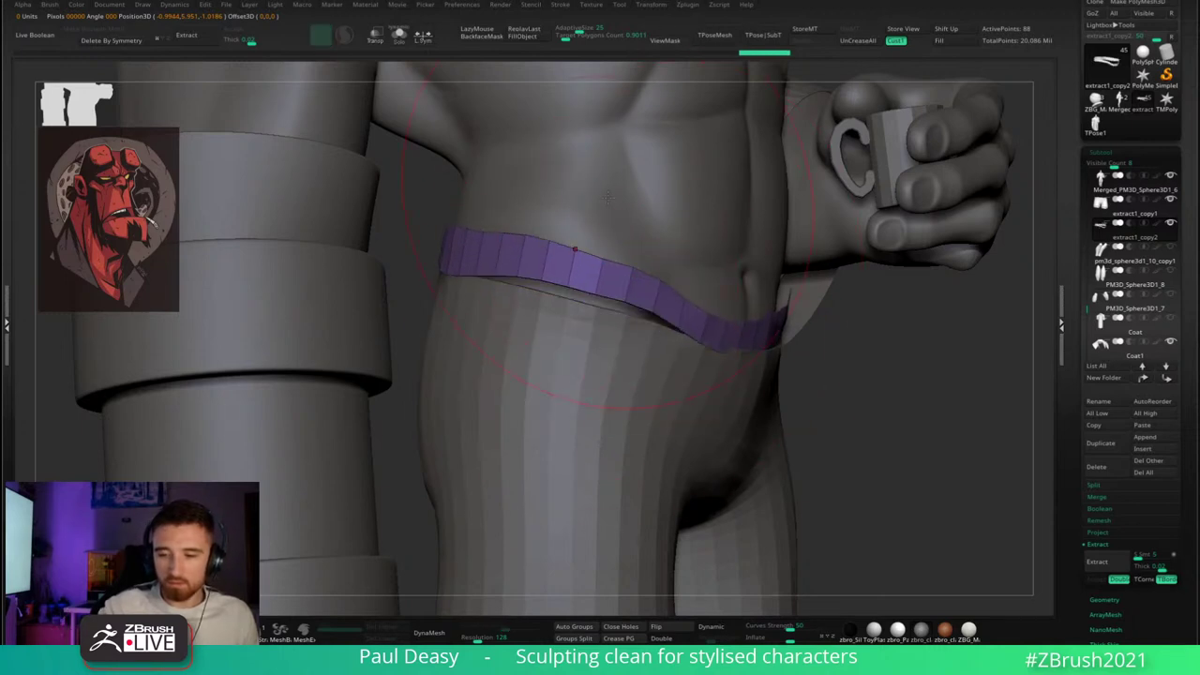
left_click_drag(703, 309, 700, 289)
key("space")
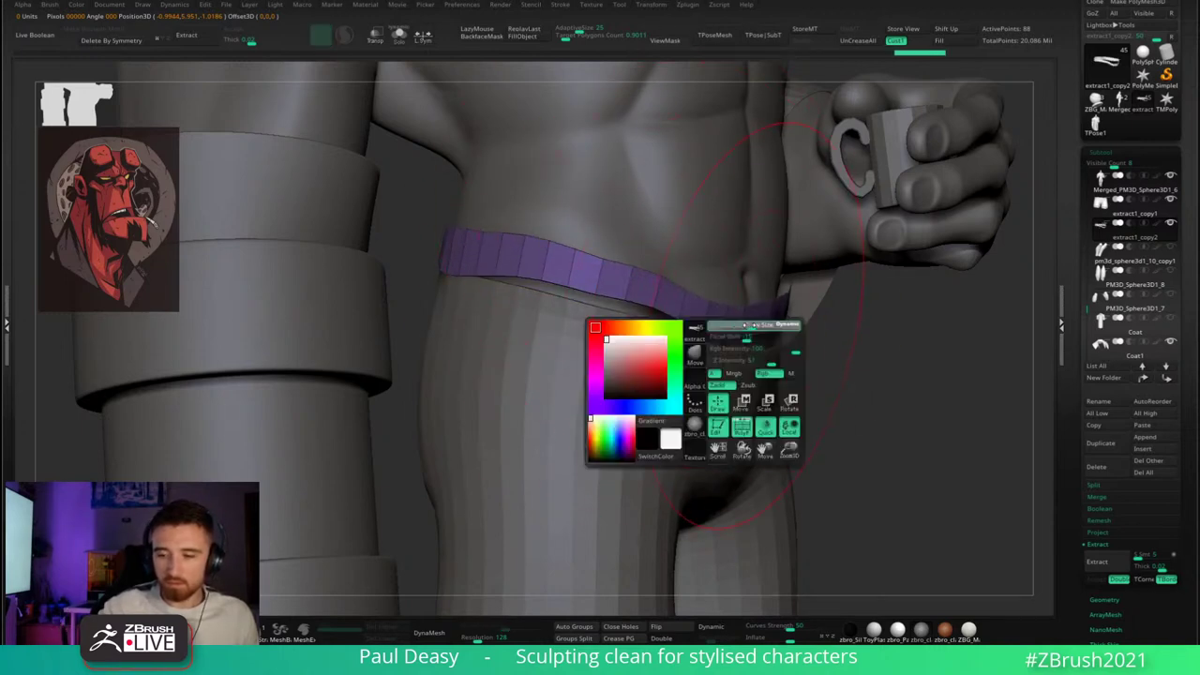
left_click_drag(776, 336, 778, 322)
- Resize the Move brush and nudge the front of the waistband into line with the shorts' top edge
right_click_drag(862, 354, 750, 311)
key("space")
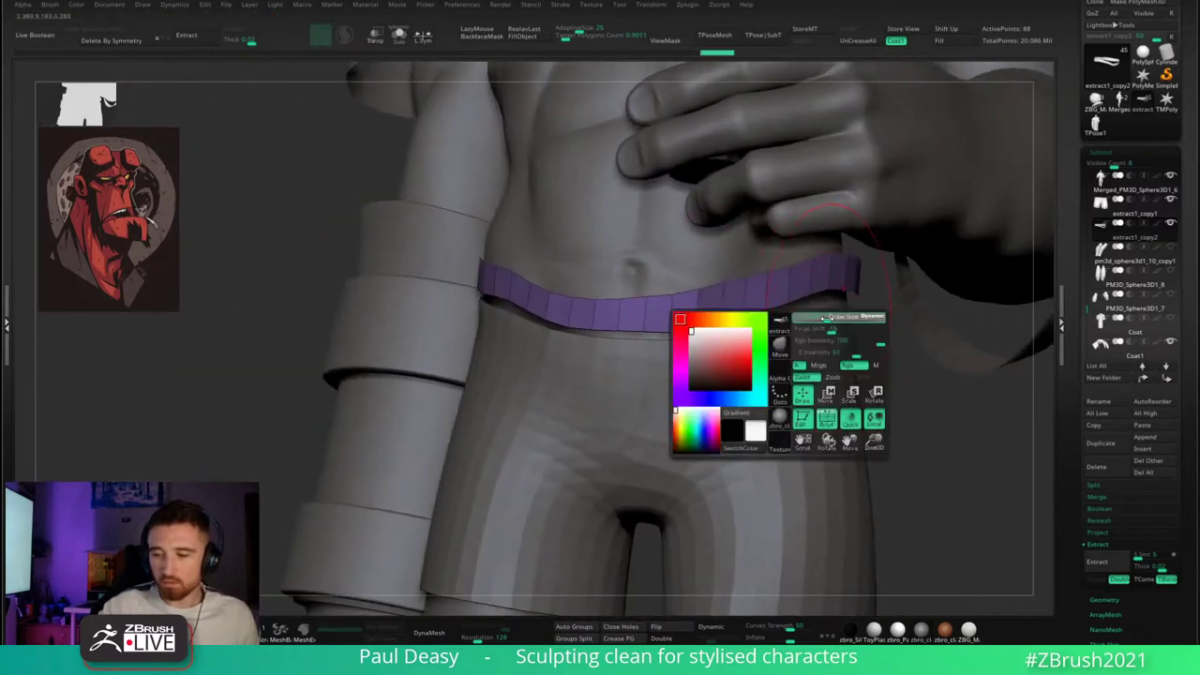
key("space")
left_click_drag(749, 310, 737, 321)
right_click_drag(741, 347, 816, 352)
- Try to ZRemesh the waistband with adaptive size 0 and a target polygon count of 0.1, and undo it
left_click_drag(588, 25, 544, 26)
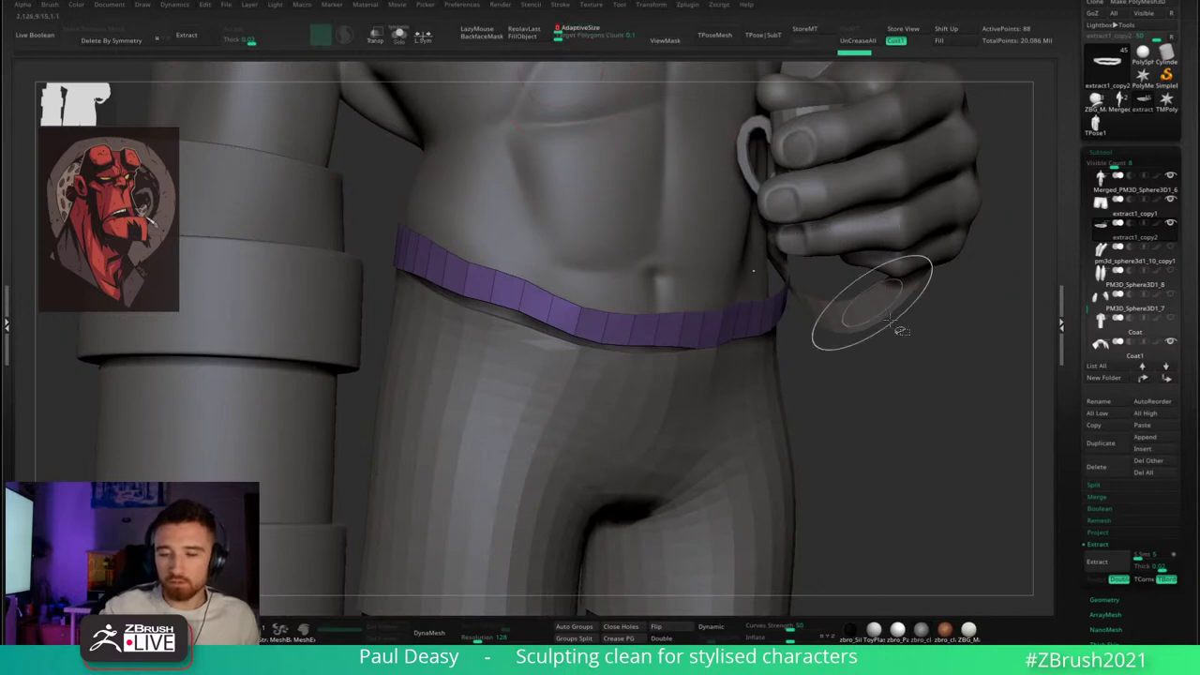
key("ctrl+r")
key("ctrl+z")
right_click_drag(834, 300, 659, 323)
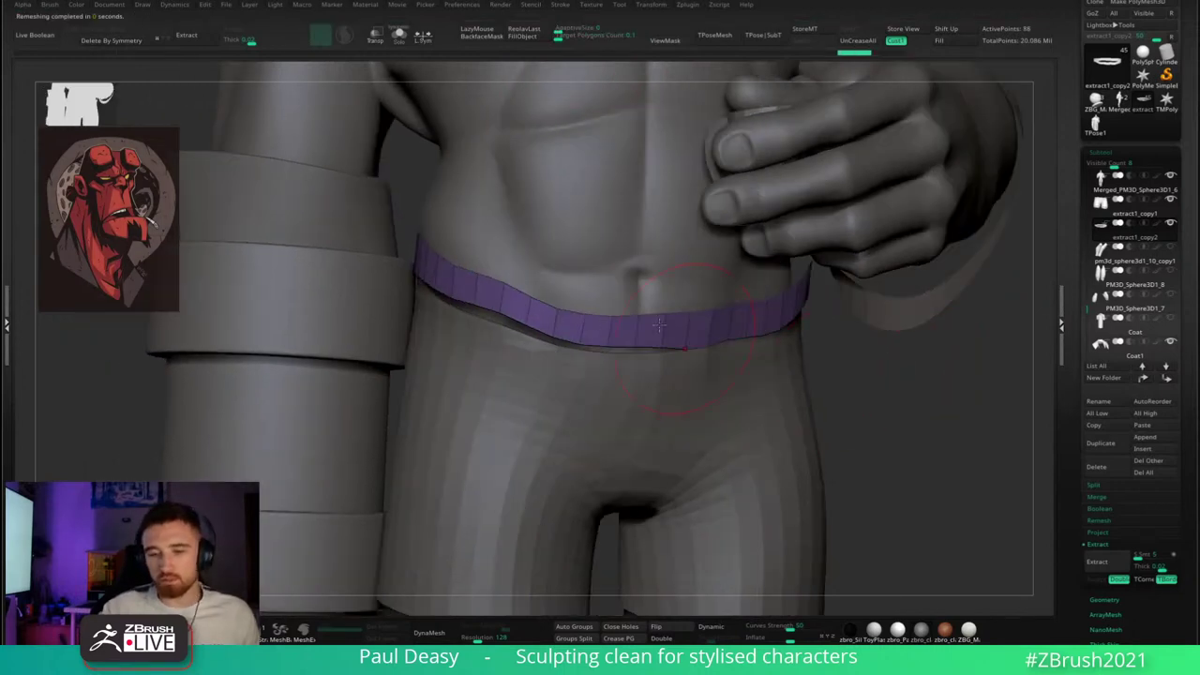
- Reduce the Move brush size and fit the waistband's lower edge to the shorts around the hip on the large-arm side
mouse_move(525, 297)
right_mouse_down()
mouse_move(504, 298)
mouse_move(541, 303)
right_mouse_up()
right_click(544, 304)
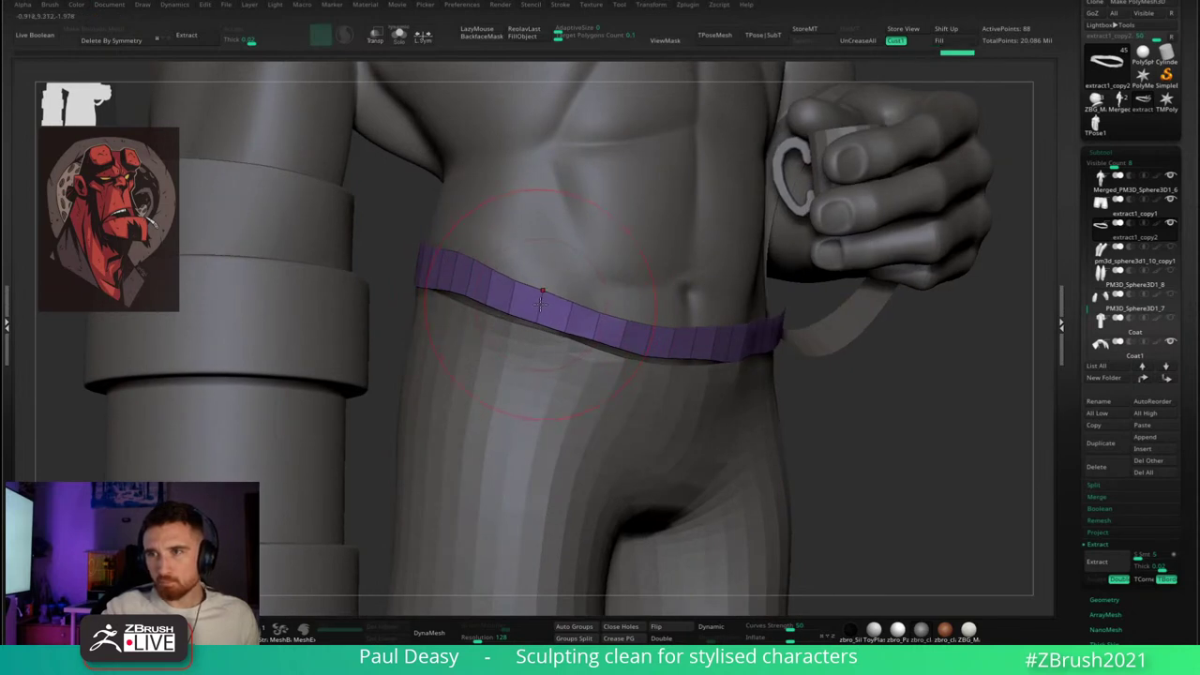
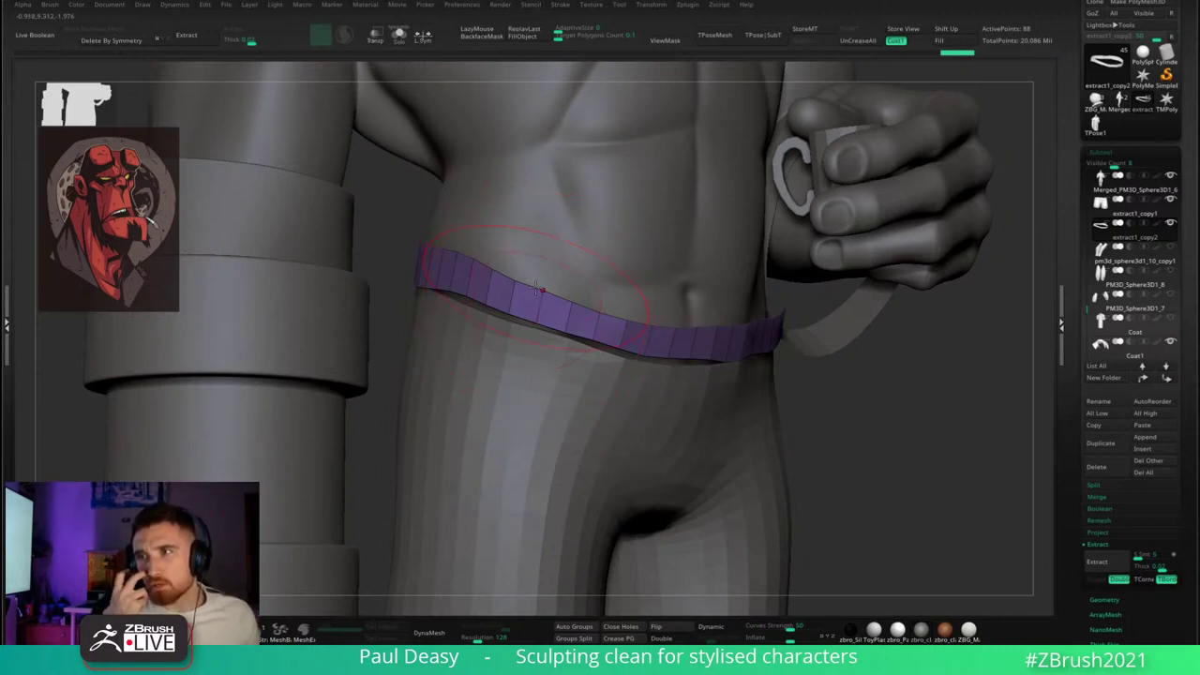
right_click(518, 278)
right_click_drag(567, 279, 526, 274)
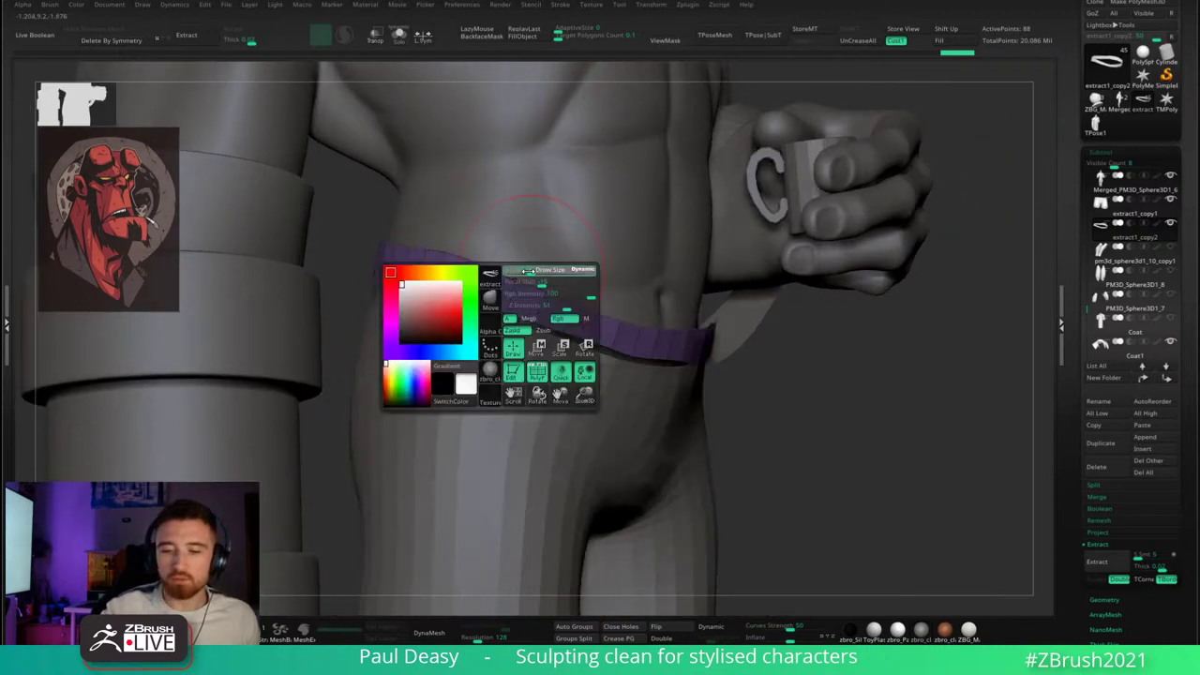
left_click_drag(526, 272, 526, 259)
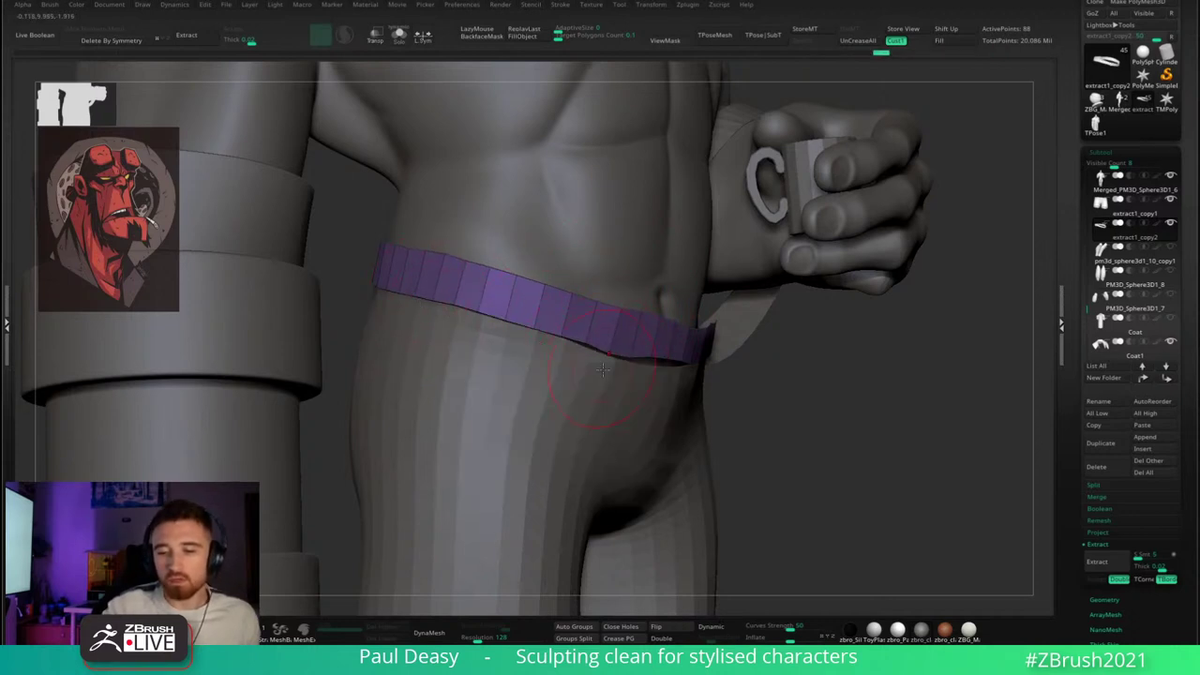
key("space")
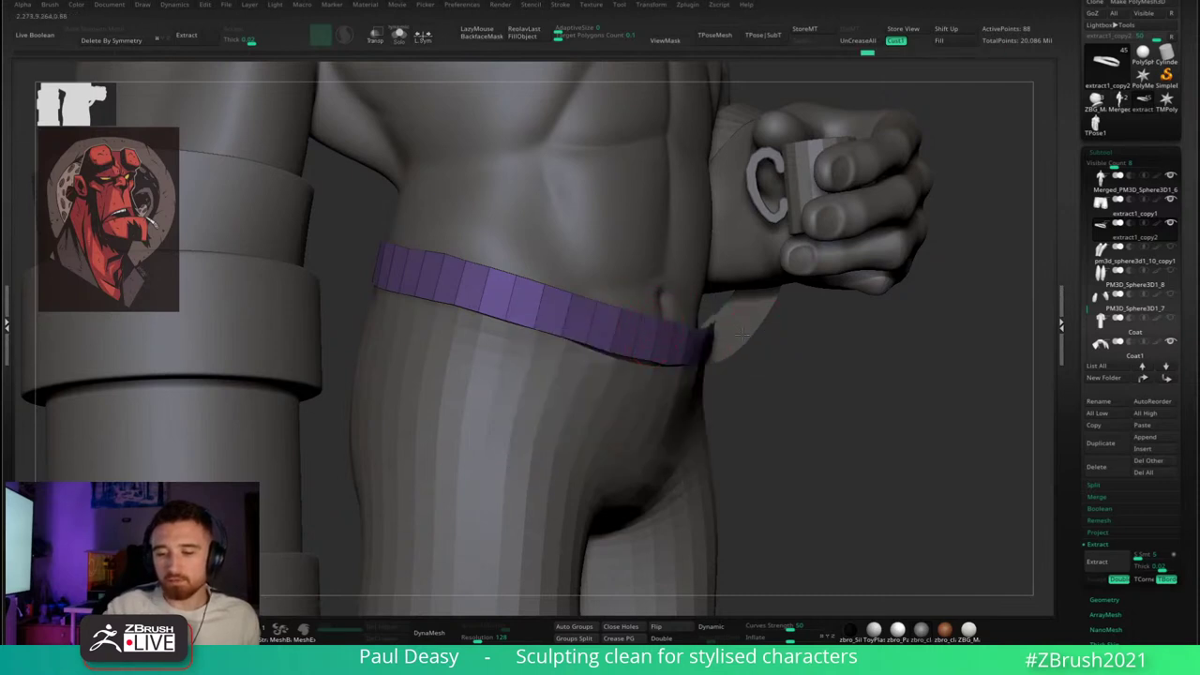
left_click_drag(741, 334, 518, 298)
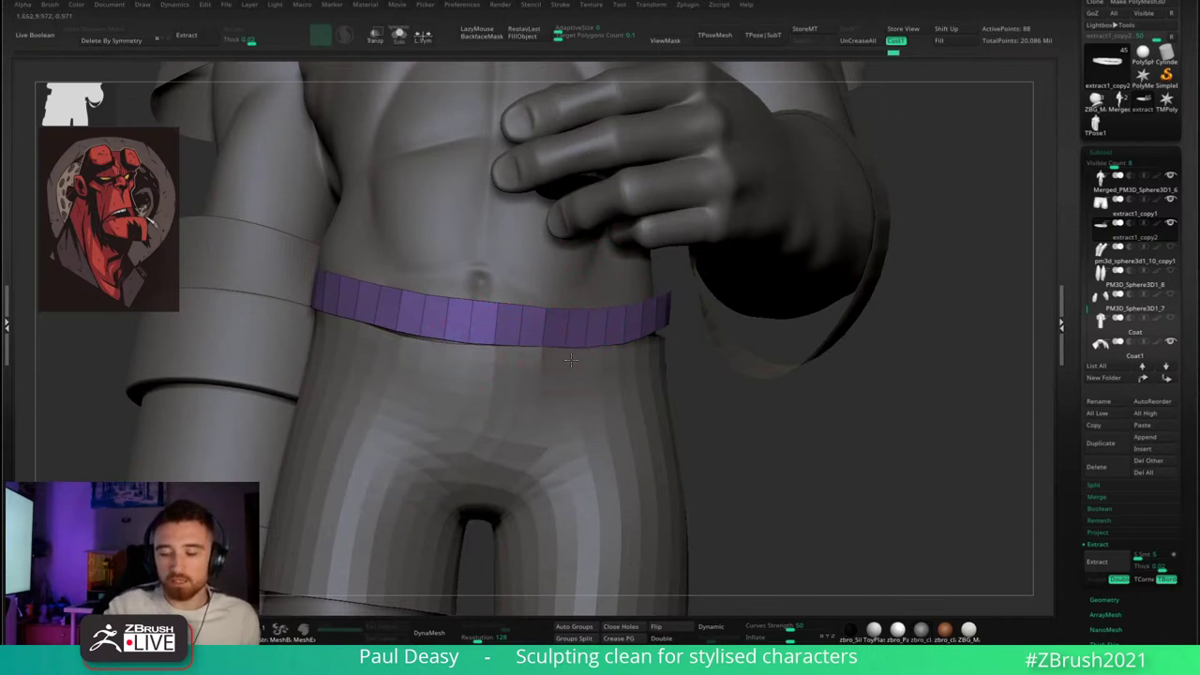
- Even out the waistband's edges across the front and around the hip on the mug-holding side
mouse_move(583, 352)
right_mouse_down()
mouse_move(683, 343)
mouse_move(597, 336)
mouse_move(593, 351)
right_mouse_up()
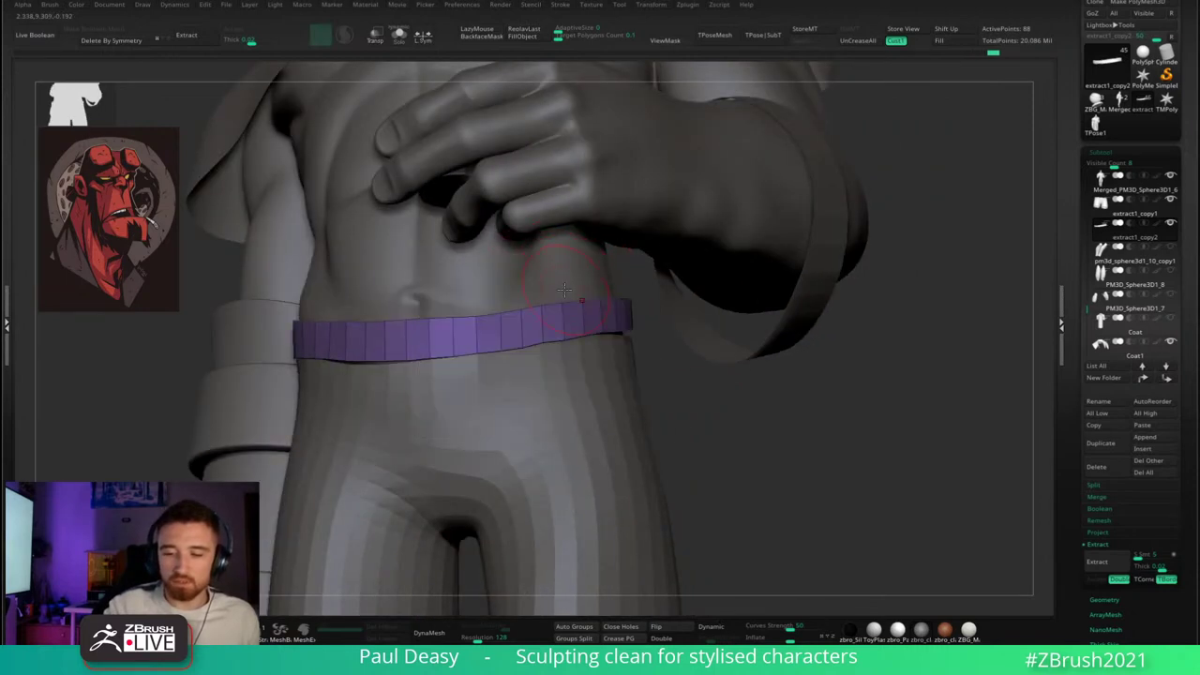
right_click(498, 306)
right_click_drag(497, 306, 477, 306)
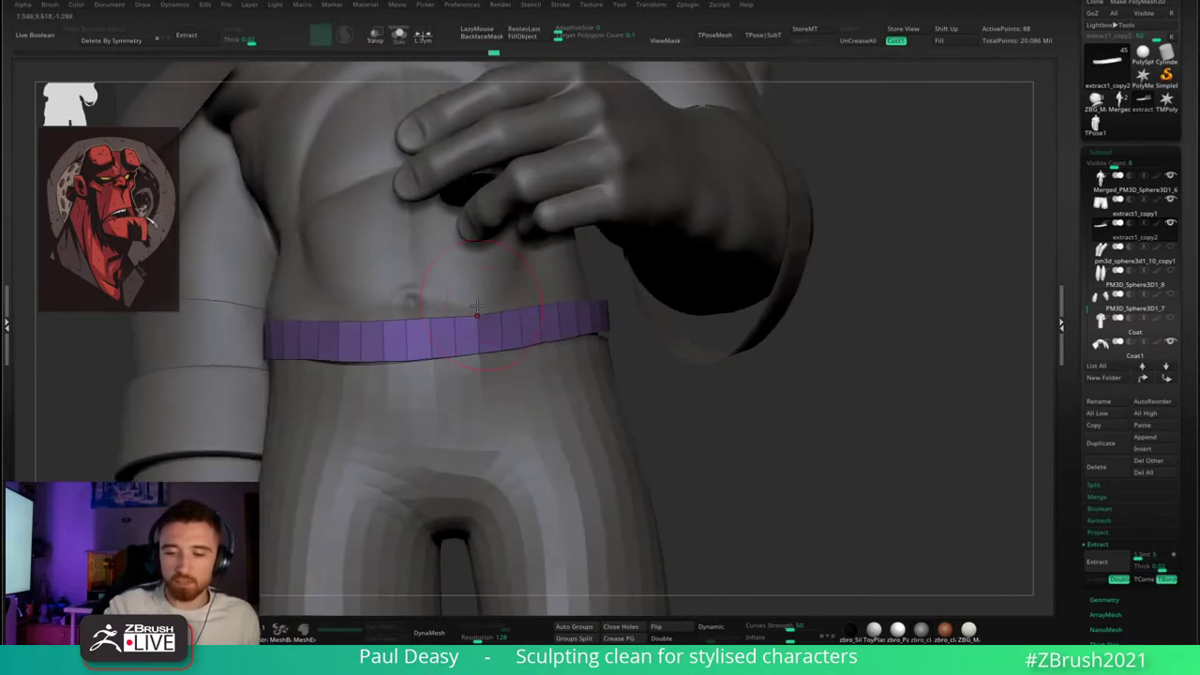
right_click(532, 373)
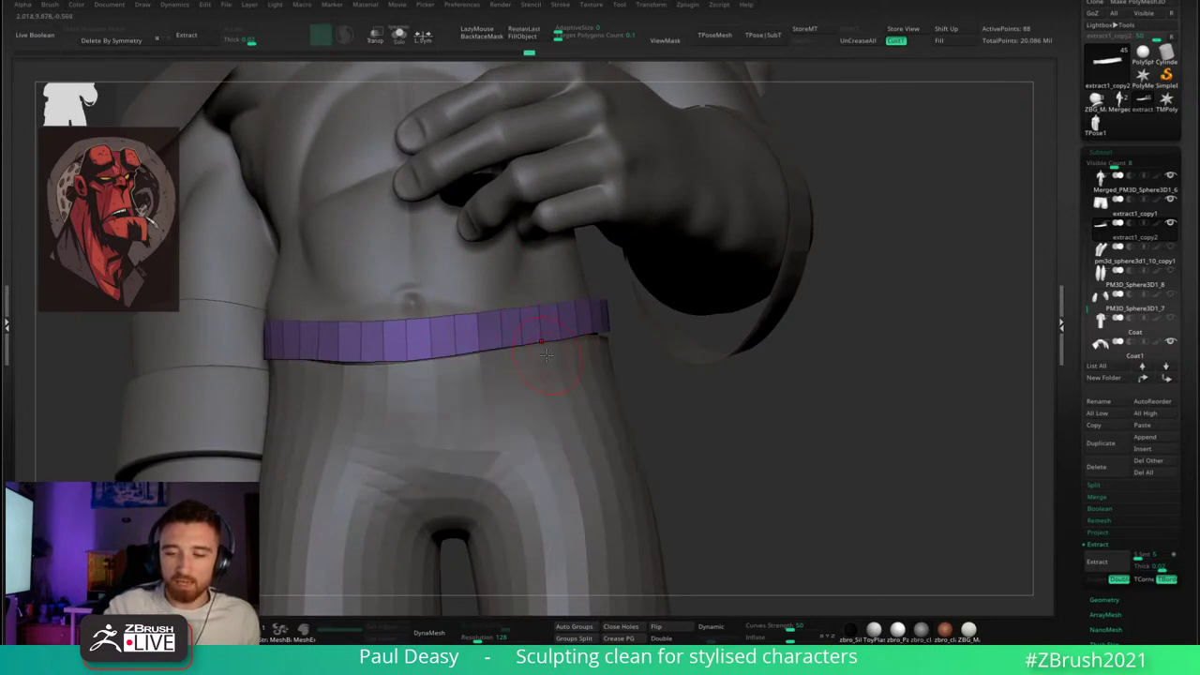
right_click_drag(507, 366, 489, 373)
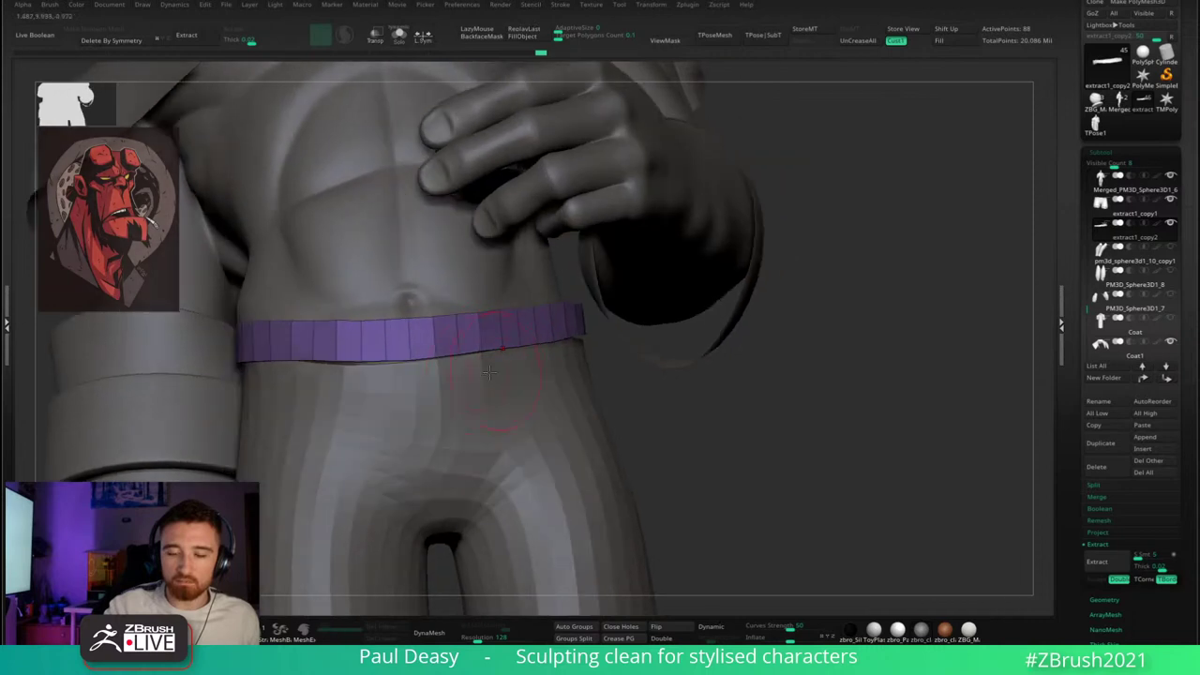
right_click(350, 385)
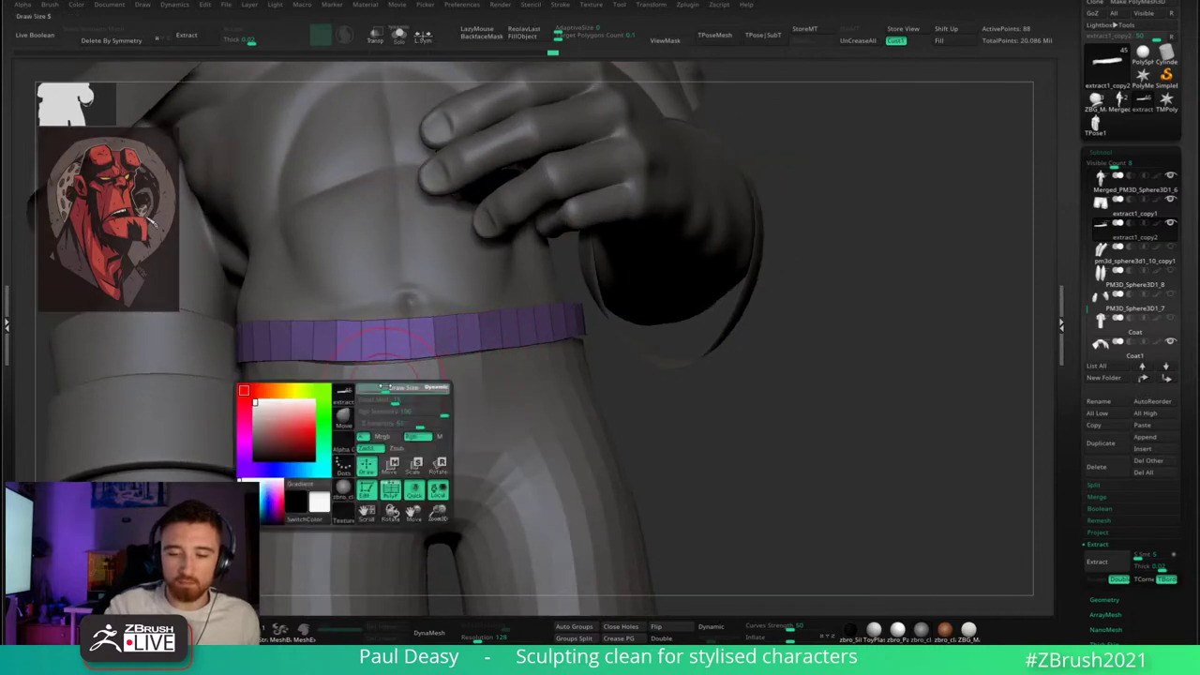
right_click_drag(720, 390, 646, 376)
right_click(501, 410)
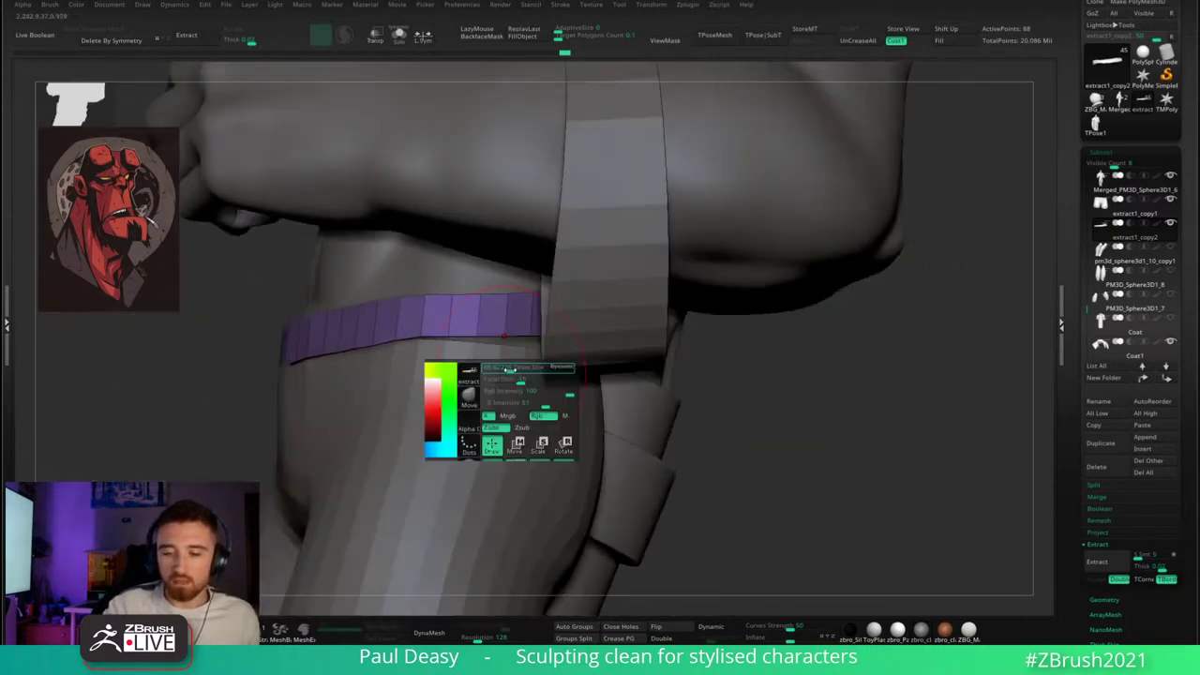
- Smooth the dip in the back of the waistband and pull the band down to meet the shorts' top edge
mouse_move(720, 298)
right_mouse_down()
mouse_move(641, 337)
mouse_move(600, 380)
mouse_move(665, 280)
mouse_move(685, 298)
right_mouse_up()
right_click(596, 403)
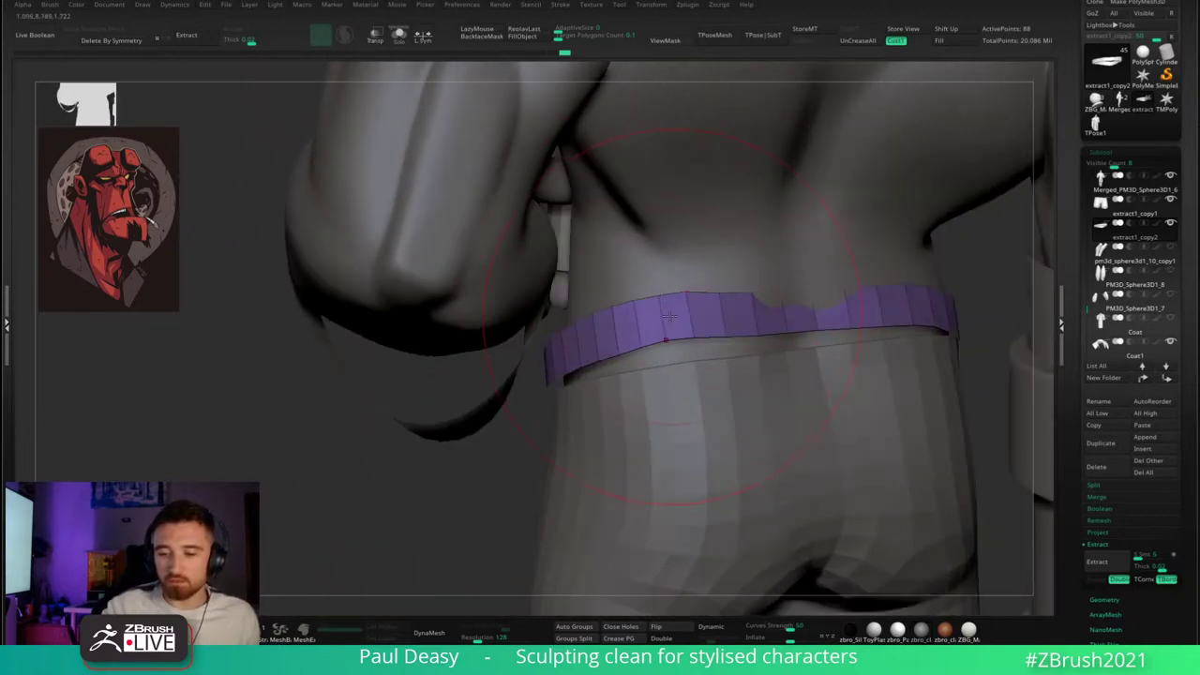
left_click_drag(666, 338, 670, 362)
right_click(701, 394)
left_click_drag(807, 307, 827, 273, "shift")
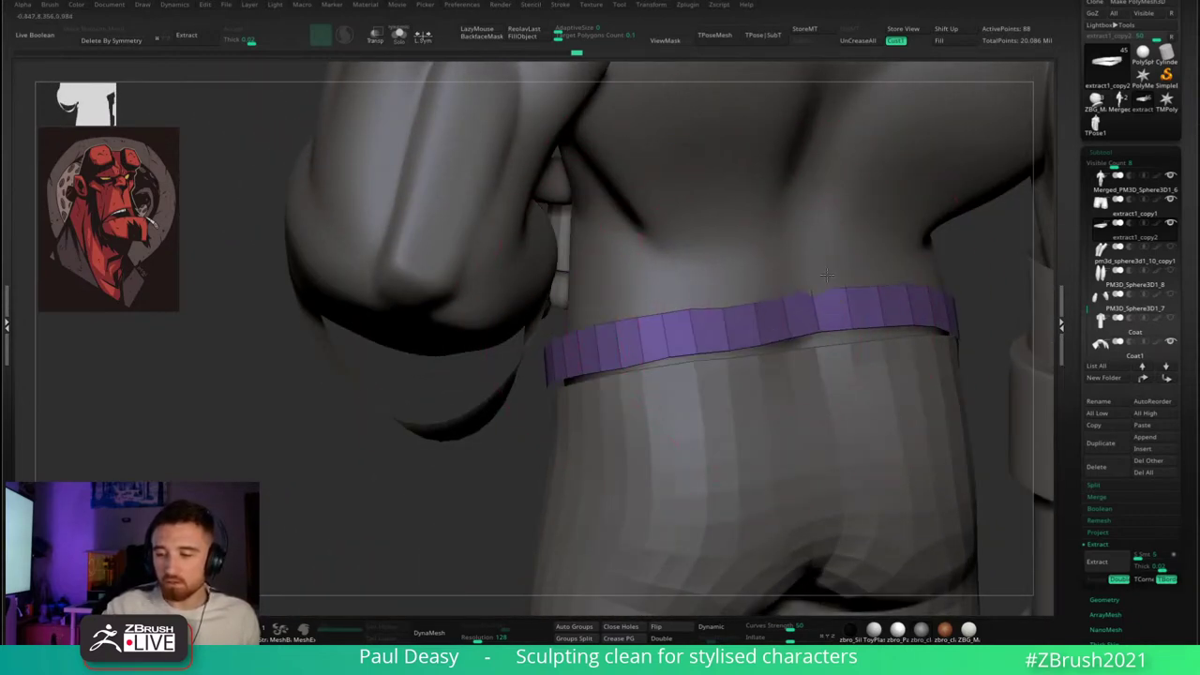
right_click(785, 389)
left_click_drag(838, 315, 840, 336)
left_click_drag(667, 339, 669, 349)
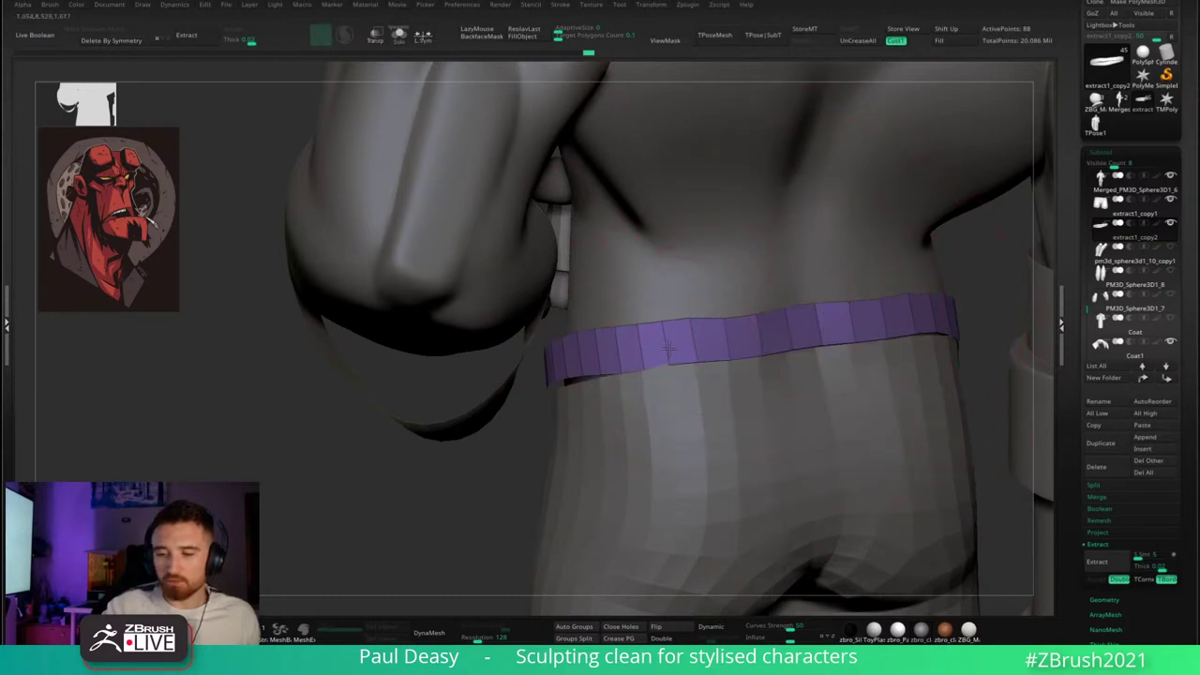
- Refine the waistband's rear contour over the spine and towards the large-arm hip with the Move brush
right_click_drag(791, 306, 785, 307)
right_click(747, 376)
mouse_move(792, 322)
left_mouse_down()
mouse_move(766, 337)
mouse_move(731, 322)
left_mouse_up()
right_click(723, 391)
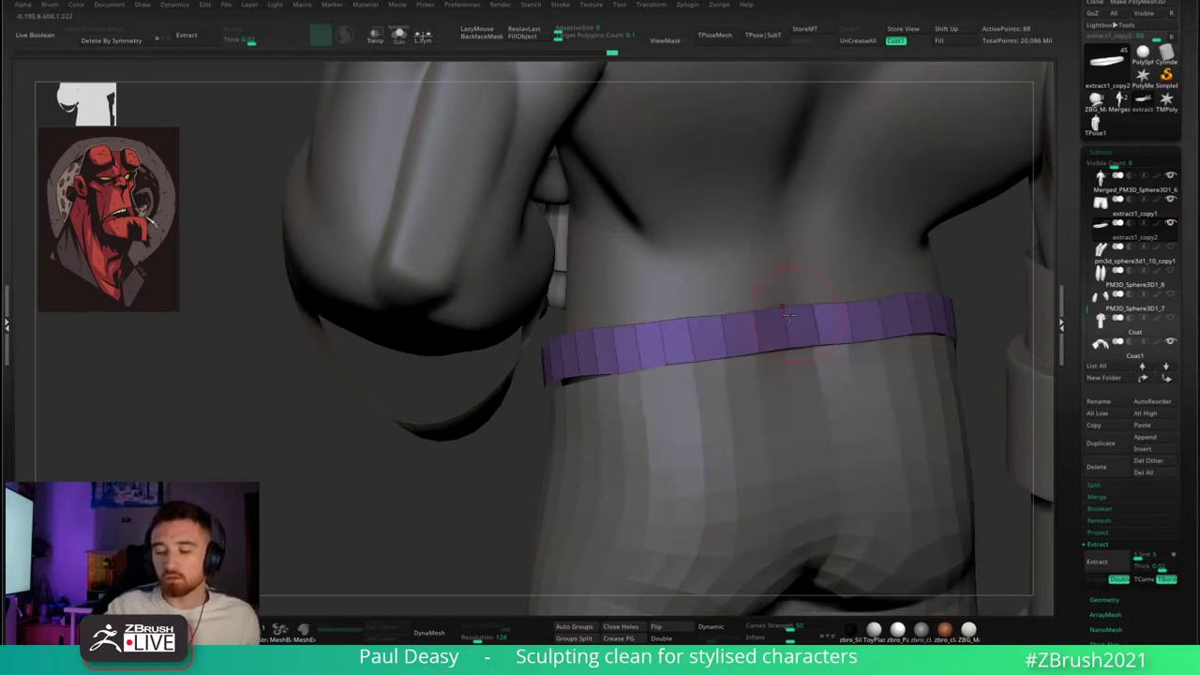
right_click_drag(797, 315, 702, 331, "alt")
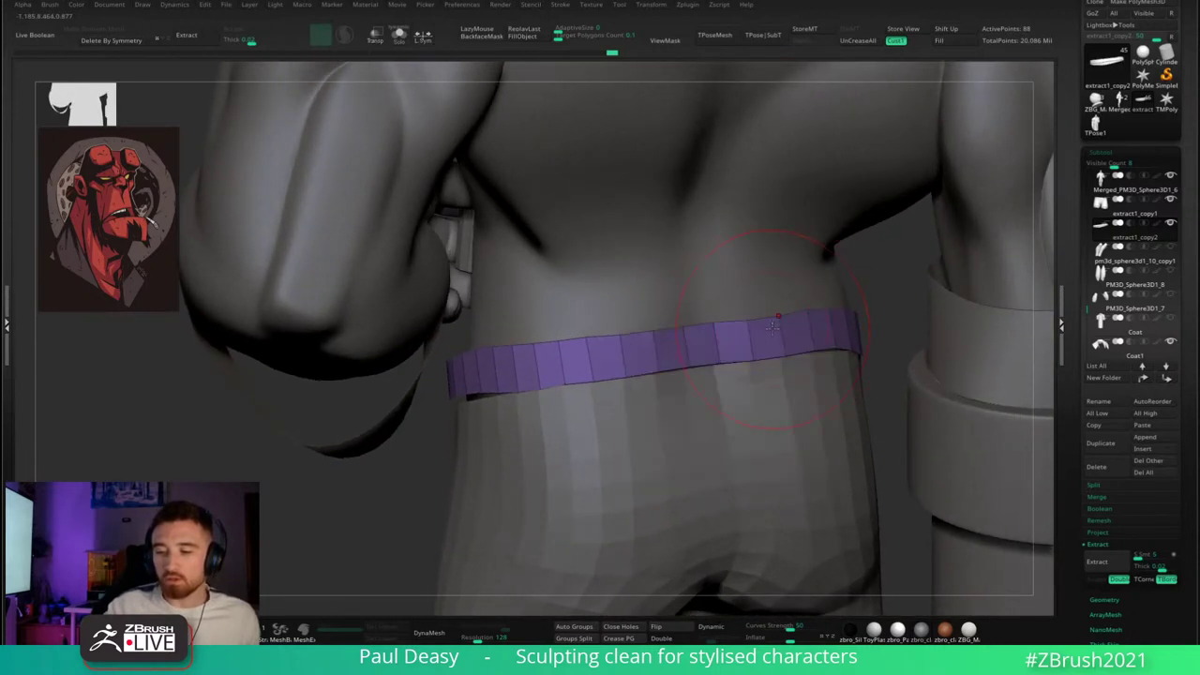
left_click_drag(772, 326, 765, 351)
right_click(730, 404)
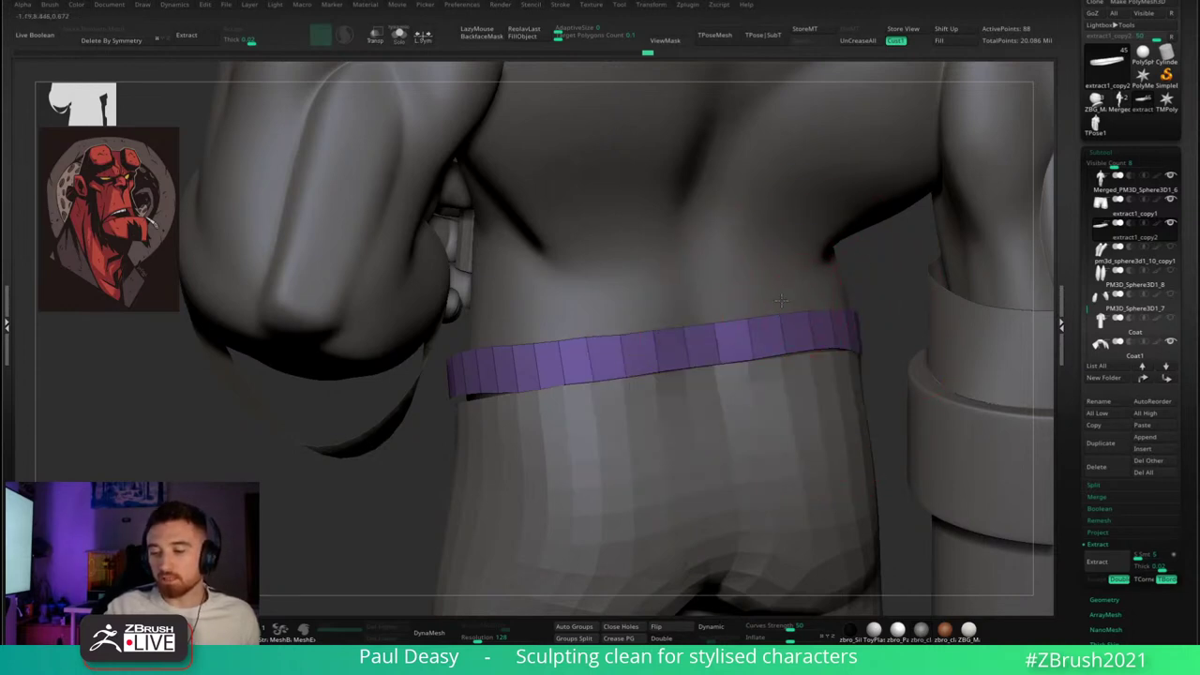
key("space")
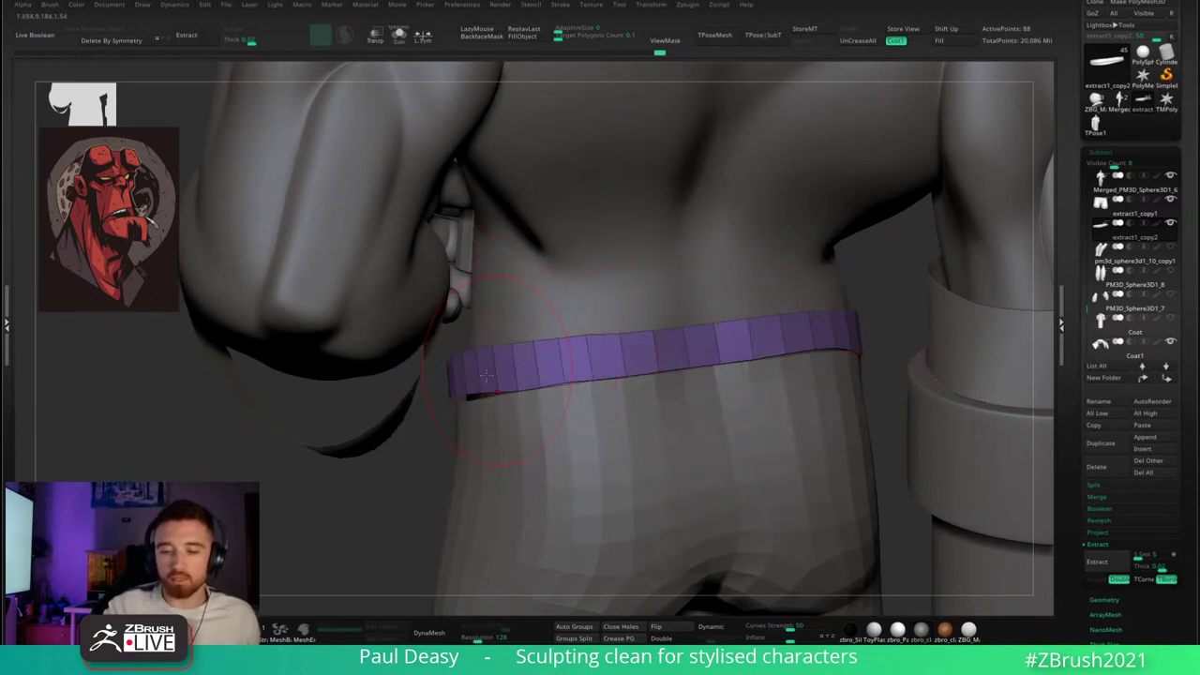
- Adjust the waistband's lower edge around the rear hip, following the shorts with resized Move brush strokes
mouse_move(485, 375)
right_mouse_down()
mouse_move(446, 389)
mouse_move(471, 398)
mouse_move(417, 420)
mouse_move(423, 405)
mouse_move(393, 403)
mouse_move(422, 319)
mouse_move(367, 398)
right_mouse_up()
mouse_move(350, 453)
right_mouse_down()
mouse_move(345, 461)
mouse_move(361, 385)
mouse_move(321, 463)
mouse_move(288, 446)
mouse_move(345, 445)
right_mouse_up()
key("space")
key("space")
right_click(275, 446)
right_click(302, 451)
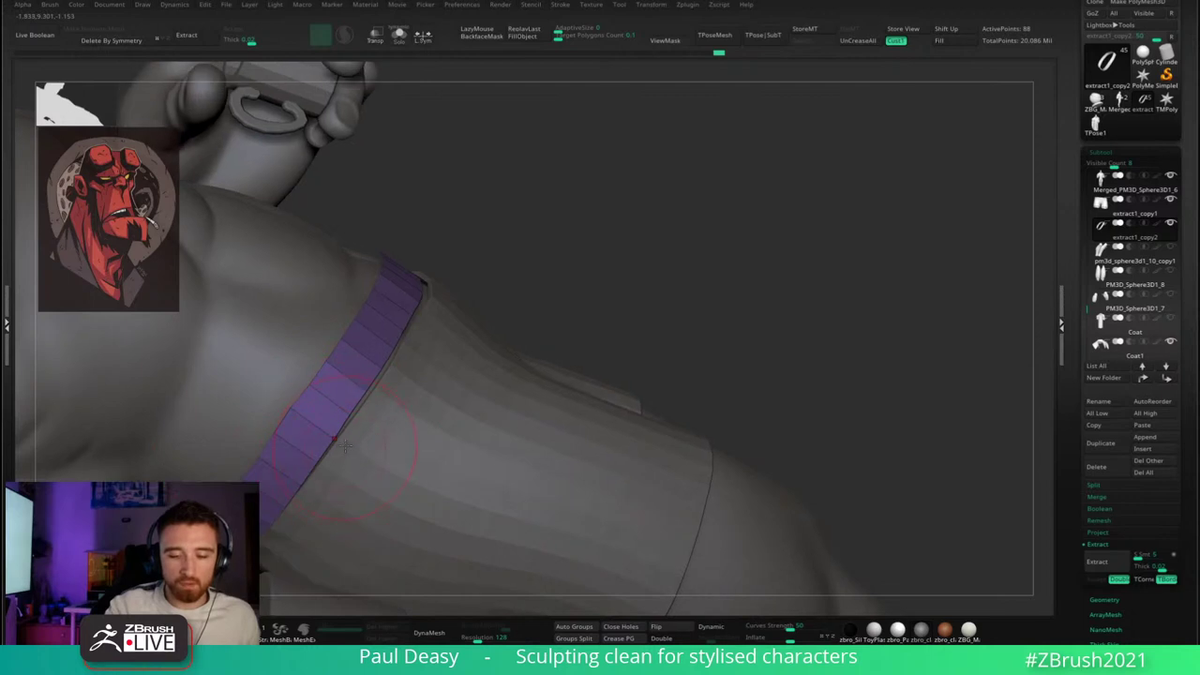
mouse_move(284, 410)
right_mouse_down()
mouse_move(343, 333)
mouse_move(375, 439)
mouse_move(394, 440)
mouse_move(330, 466)
mouse_move(370, 436)
mouse_move(309, 412)
right_mouse_up()
right_click(344, 496)
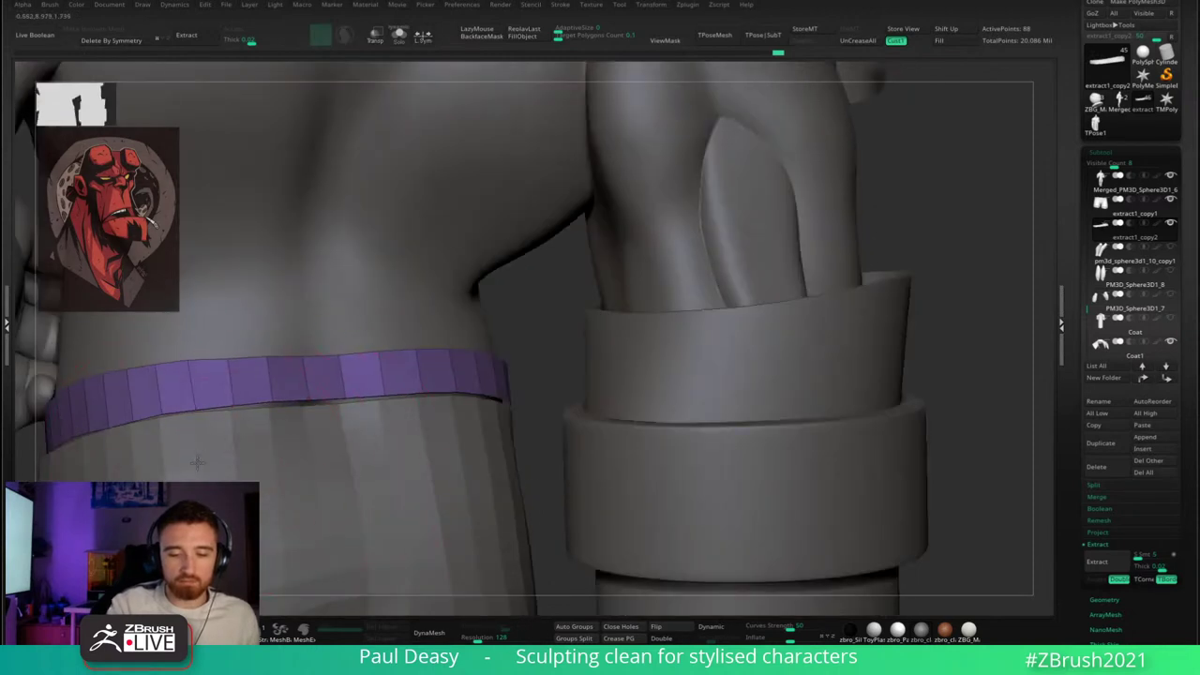
key("space")
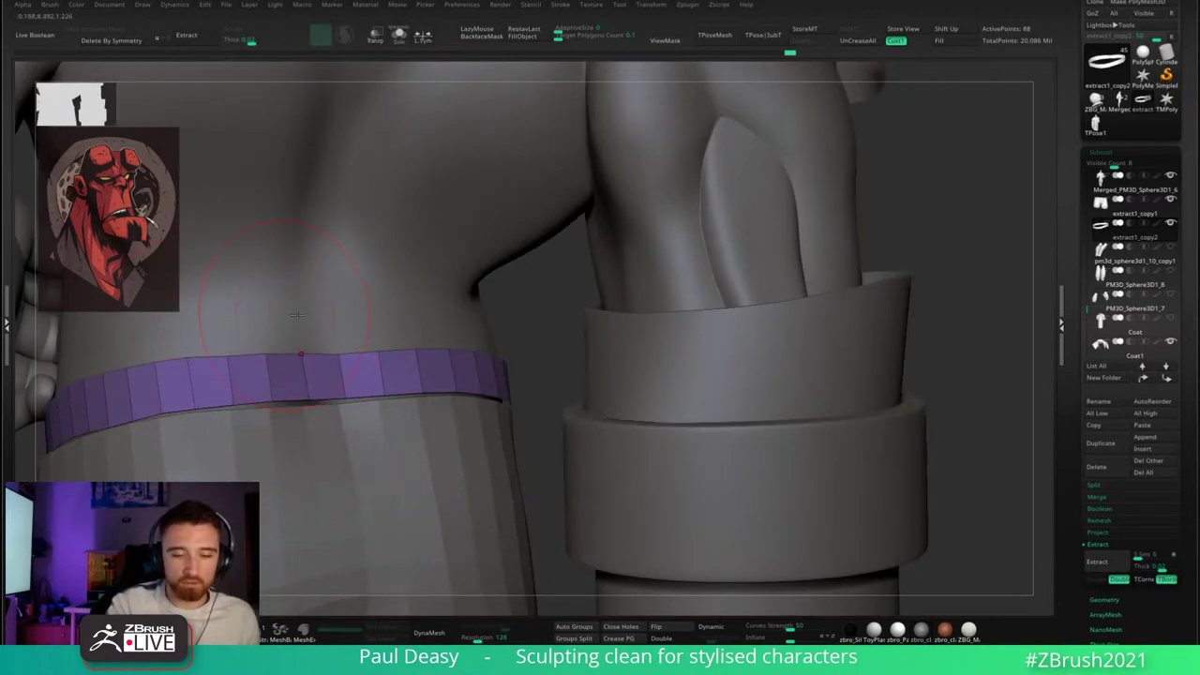
- Make the body the active subtool, hide the polyframe, and soften the muscle crease on the lower back
right_click_drag(383, 317, 398, 331, "alt")
left_click(401, 263, "alt")
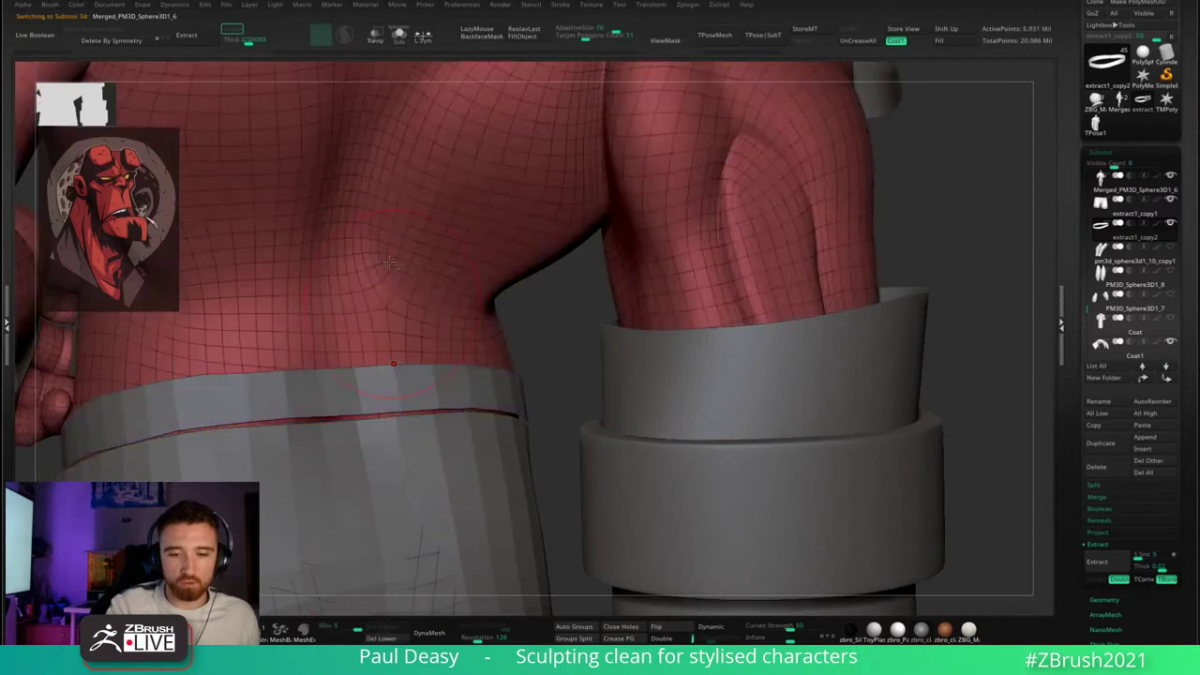
right_click_drag(401, 248, 422, 311, "alt")
key("shift+f")
right_click_drag(364, 339, 360, 309)
left_click_drag(360, 309, 351, 278)
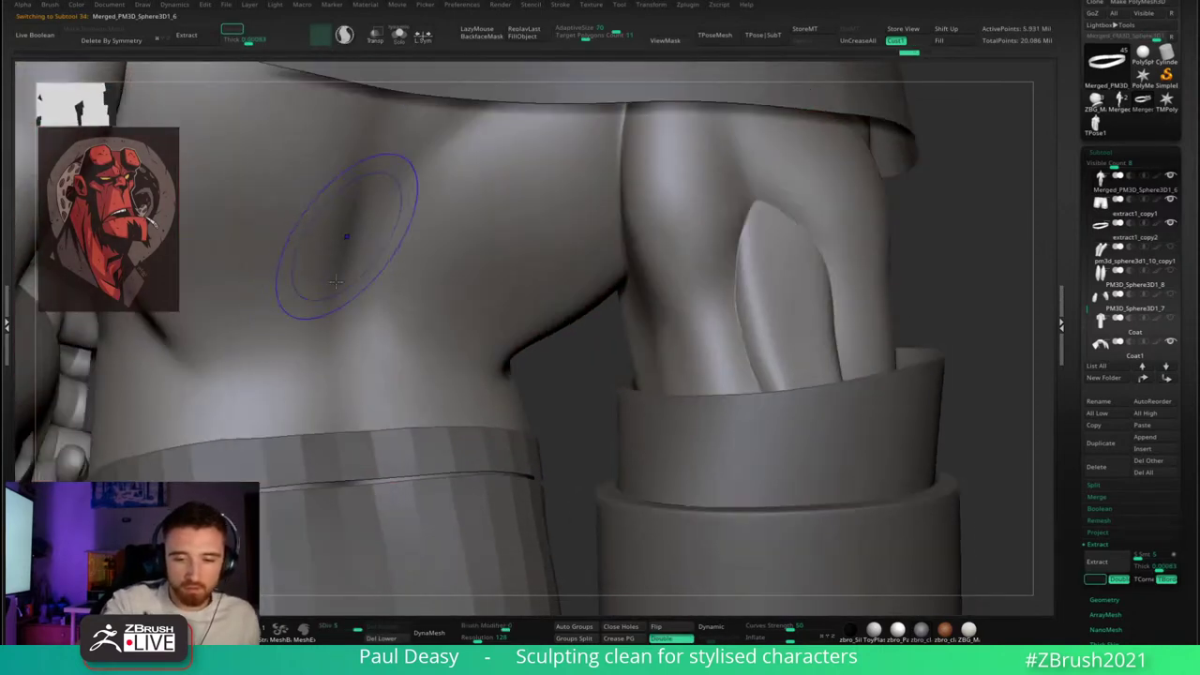
right_click_drag(343, 263, 359, 225)
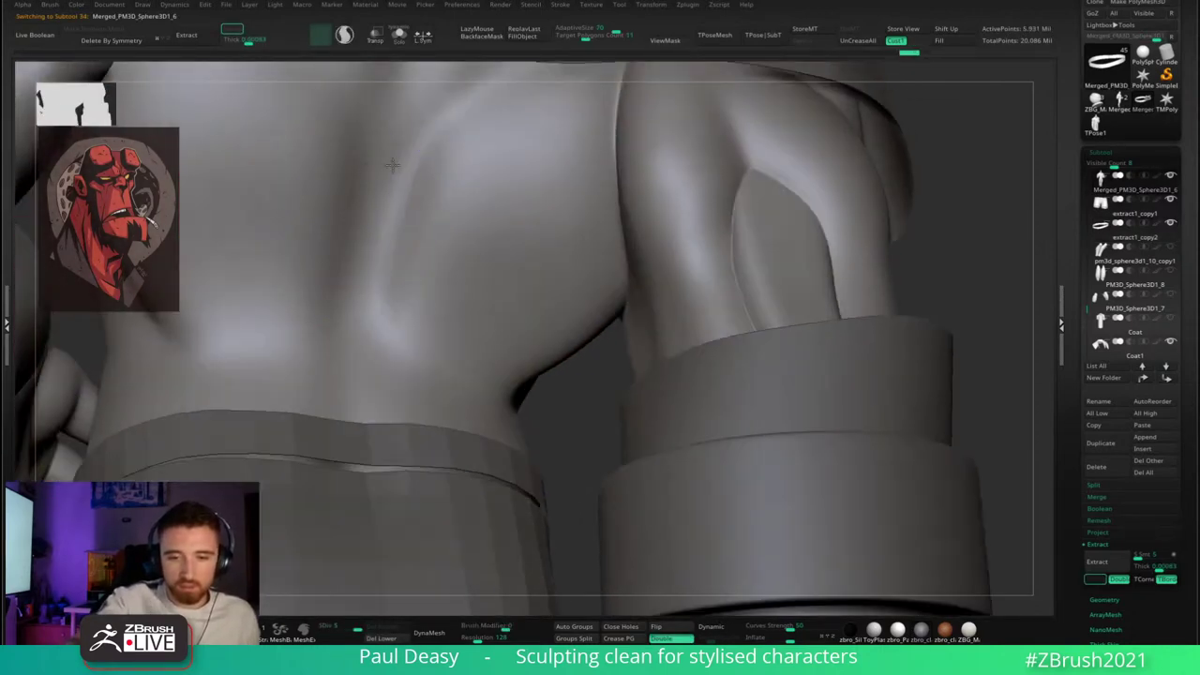
key("space")
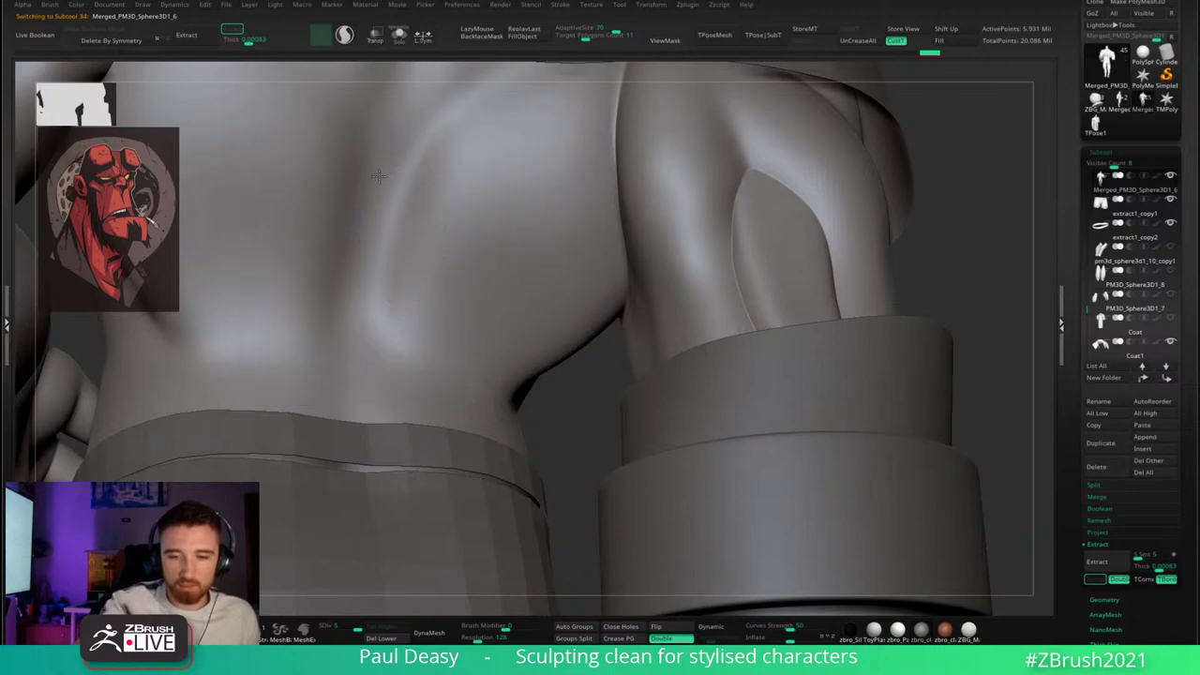
mouse_move(197, 364)
right_mouse_down()
mouse_move(439, 335)
mouse_move(402, 295)
right_mouse_up()
right_click_drag(582, 272, 522, 328)
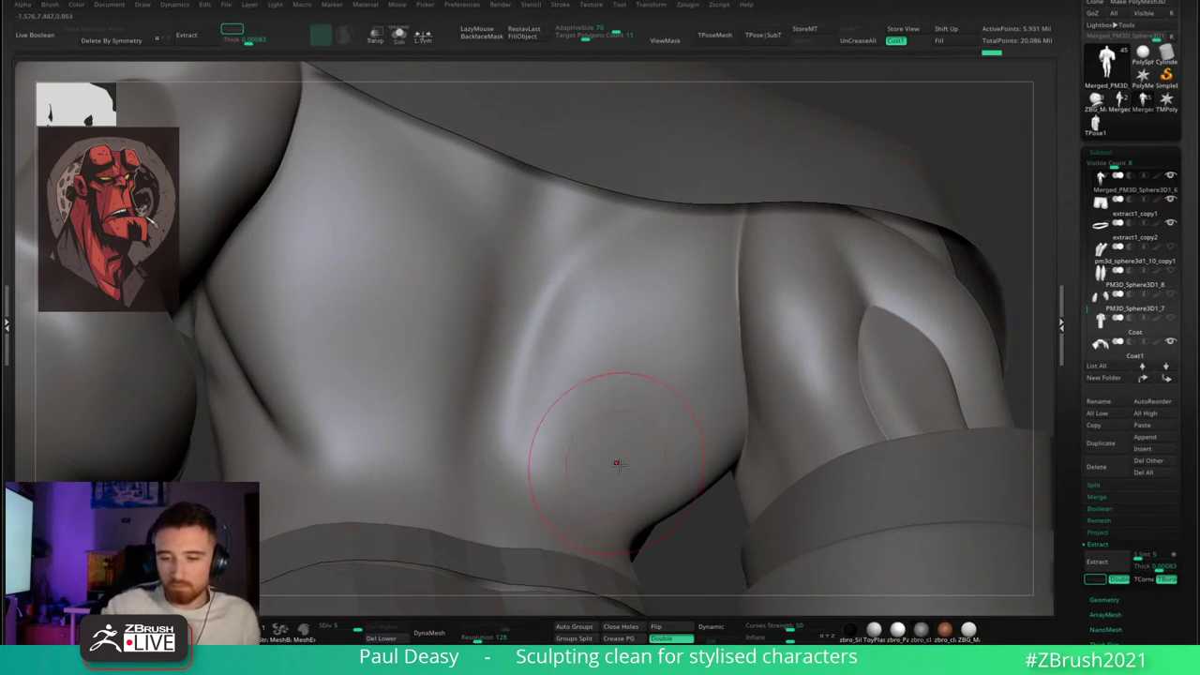
right_click_drag(622, 463, 537, 442)
- Examine where the waistband, body and shorts meet at the back, activating each subtool and ending on the waistband
left_click(553, 437, "alt")
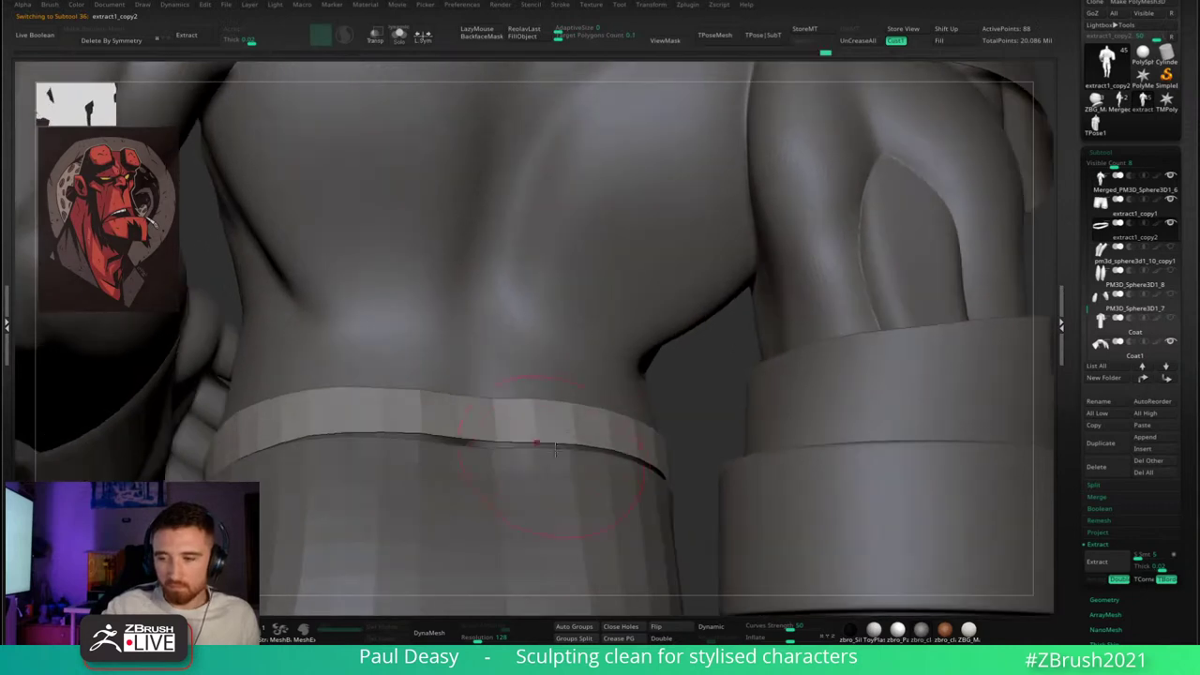
left_click(865, 230, "alt")
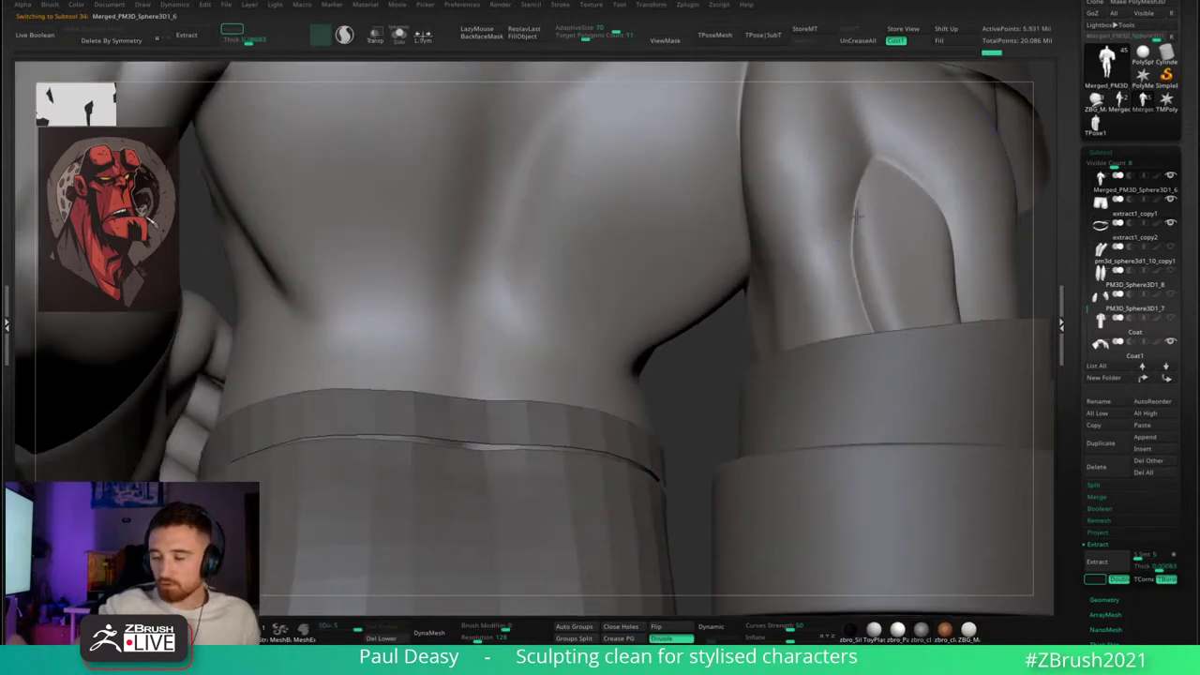
right_click_drag(880, 300, 873, 272)
left_click(557, 389, "alt")
right_click_drag(539, 506, 486, 409)
left_click(487, 403, "alt")
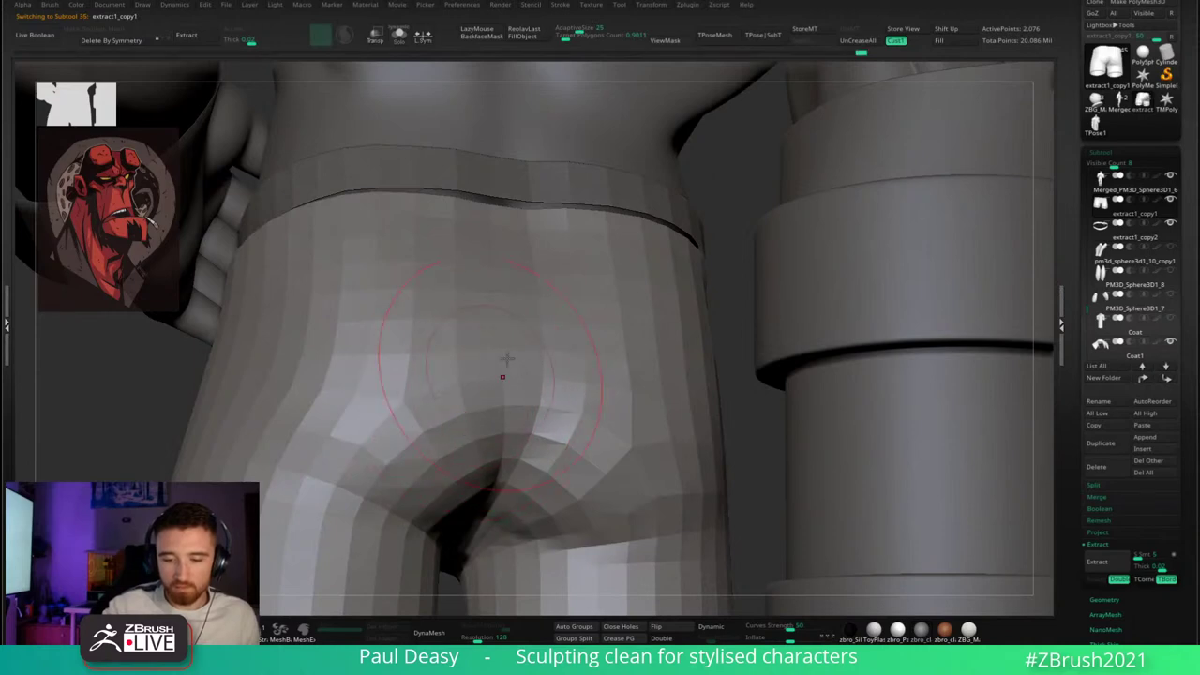
right_click_drag(564, 265, 565, 239)
left_click(561, 176, "alt")
right_click_drag(561, 179, 562, 244)
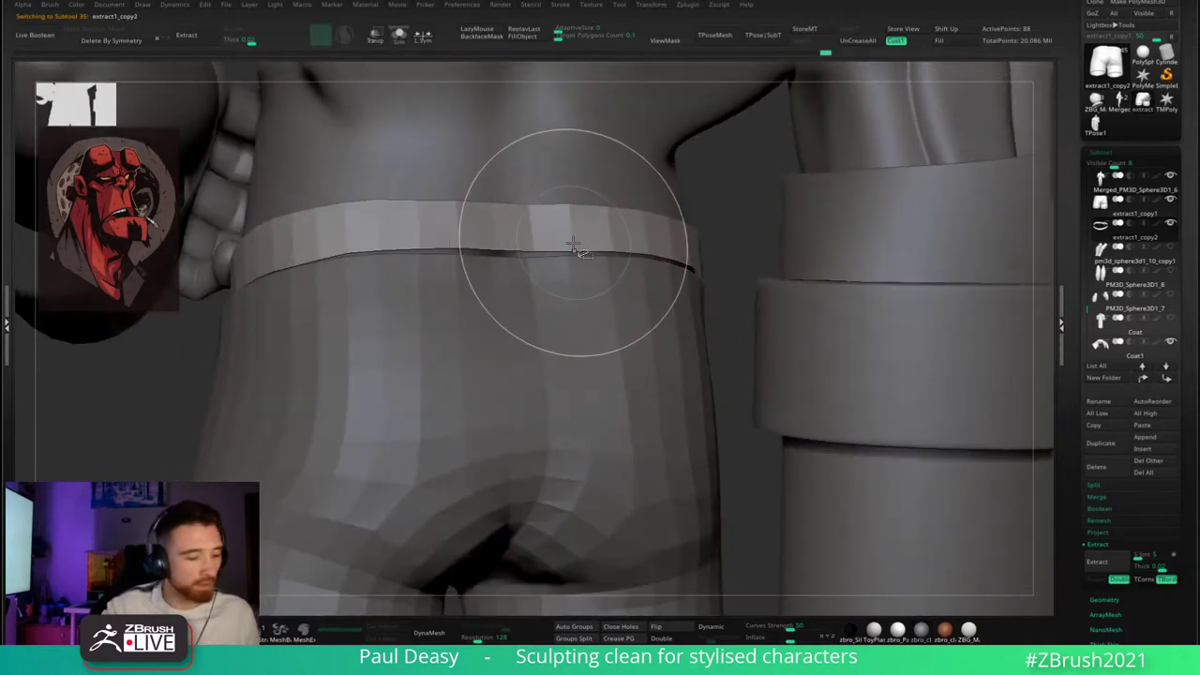
- Toggle the waistband's dynamic subdivision preview and pull its side inward at the mug-arm hip with the Move brush
key("shift+d")
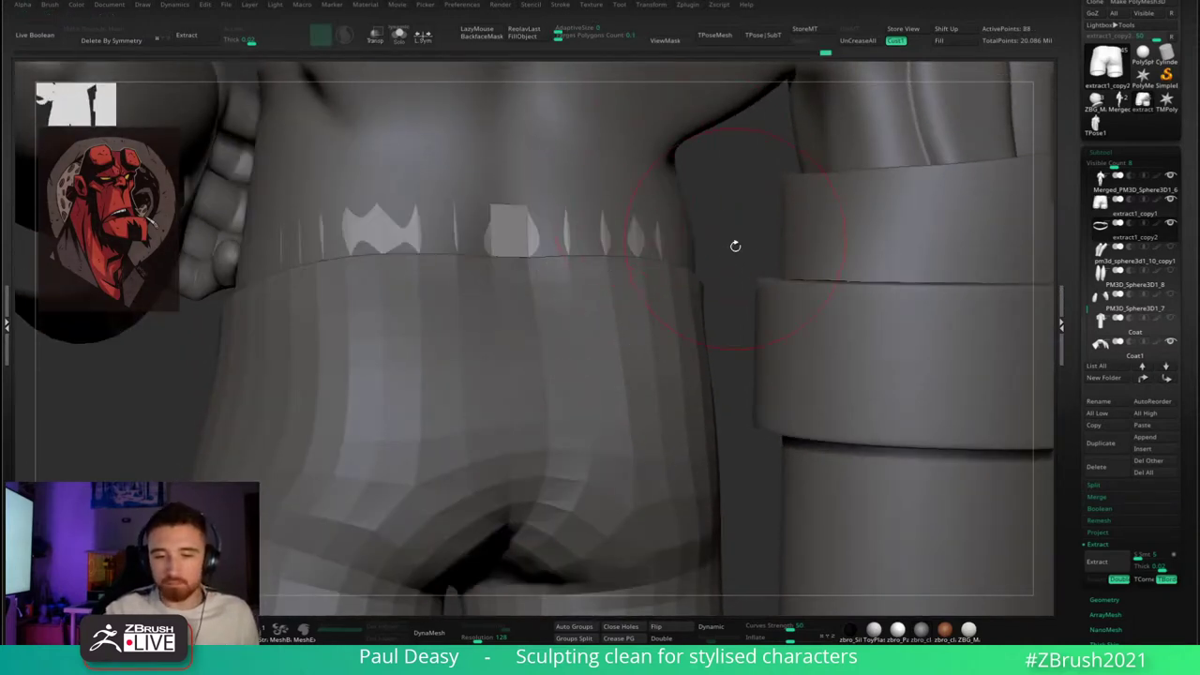
right_click_drag(729, 229, 632, 286)
key("d")
right_click(628, 279)
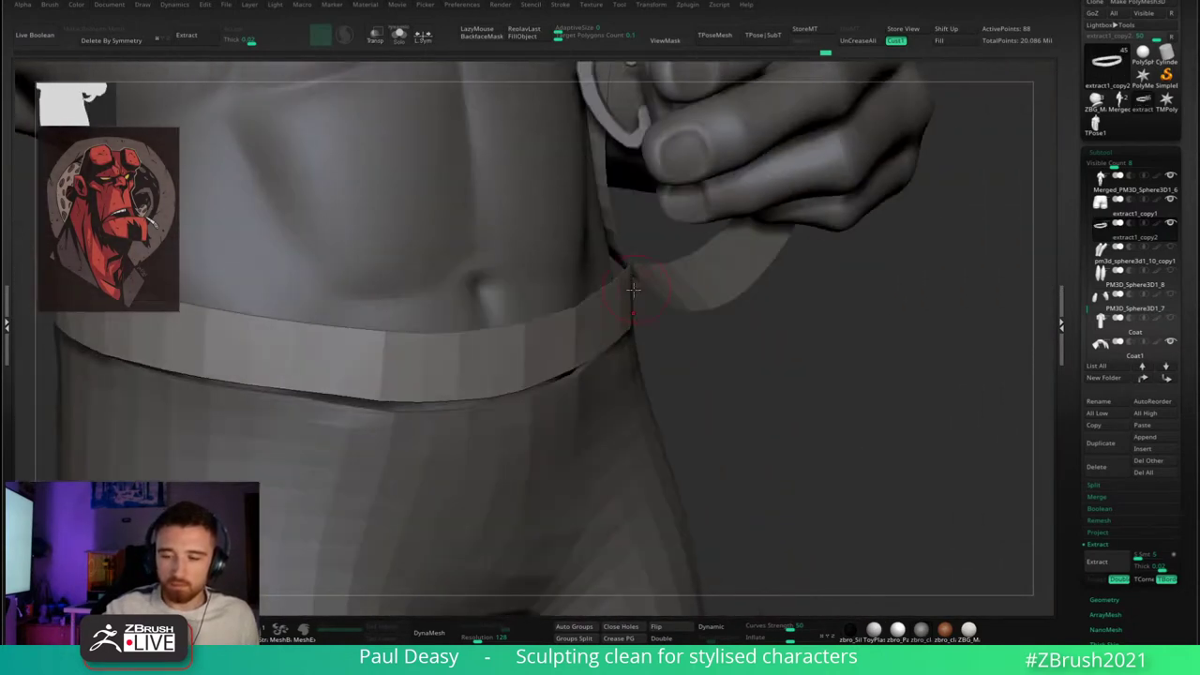
right_click(630, 287)
left_click_drag(629, 285, 606, 287)
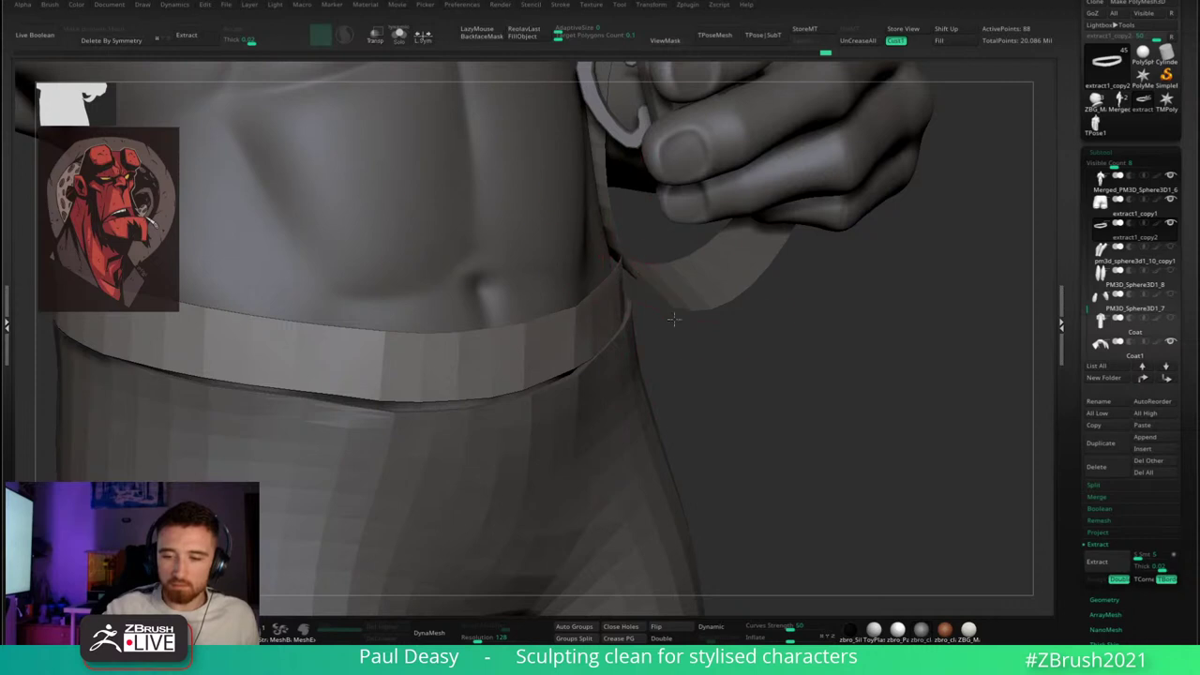
mouse_move(681, 321)
right_mouse_down()
mouse_move(723, 509)
mouse_move(715, 416)
right_mouse_up()
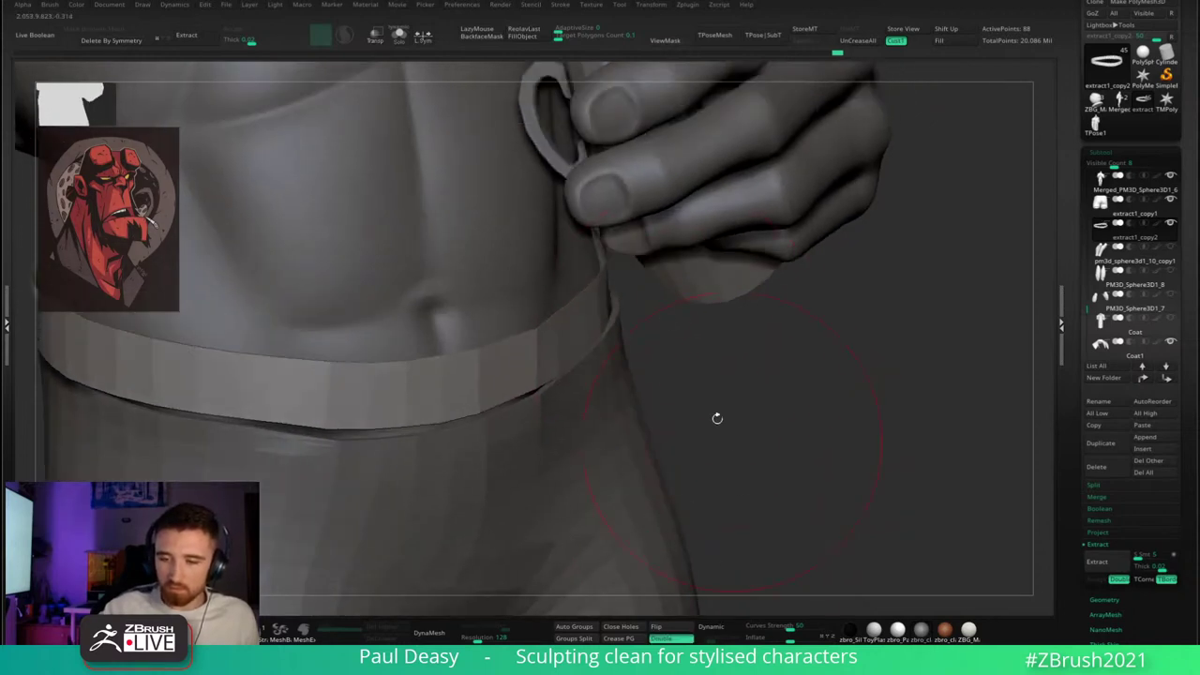
- Reduce the Move brush size and nudge the front of the waistband beside the mug-arm hip
right_click(597, 256)
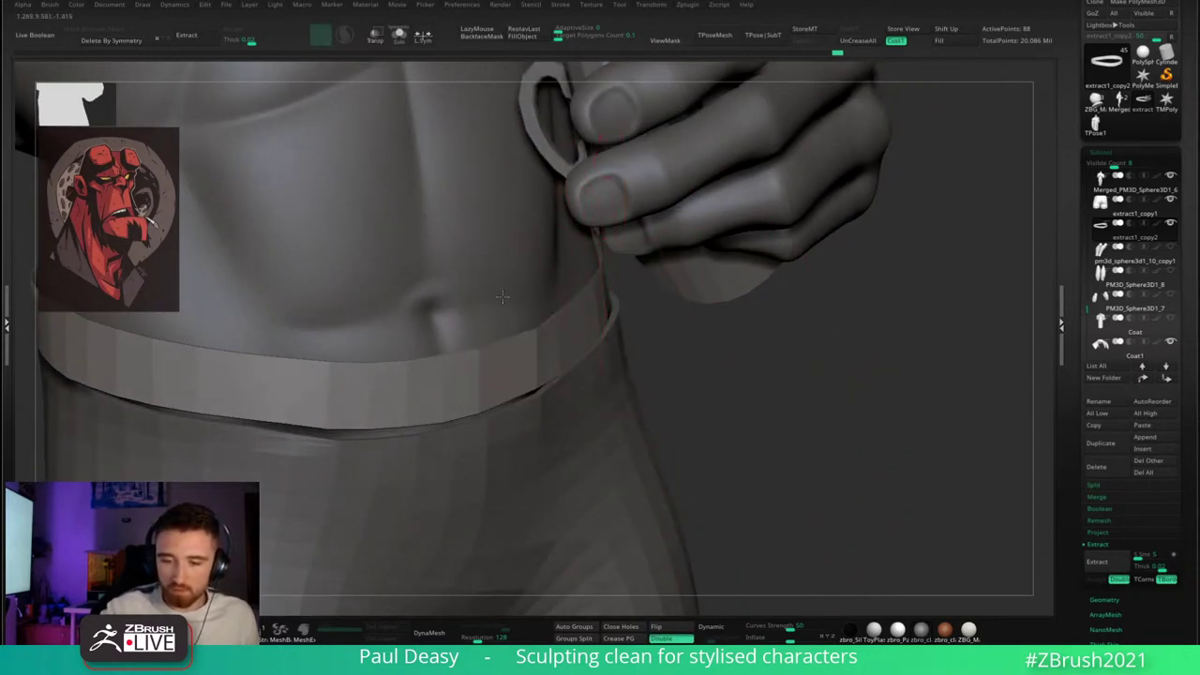
key("super")
key("super")
mouse_move(600, 328)
right_mouse_down()
mouse_move(817, 371)
mouse_move(605, 305)
right_mouse_up()
right_click(604, 303)
key("bracketleft")
key("bracketleft")
key("bracketleft")
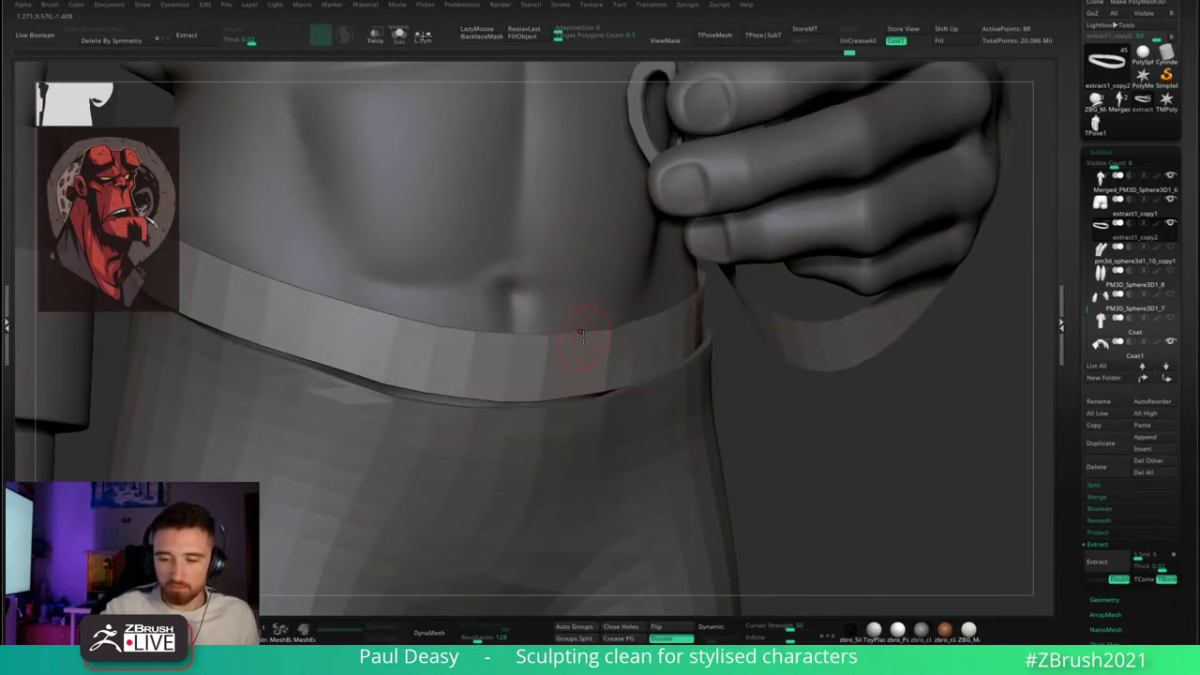
left_click(585, 338)
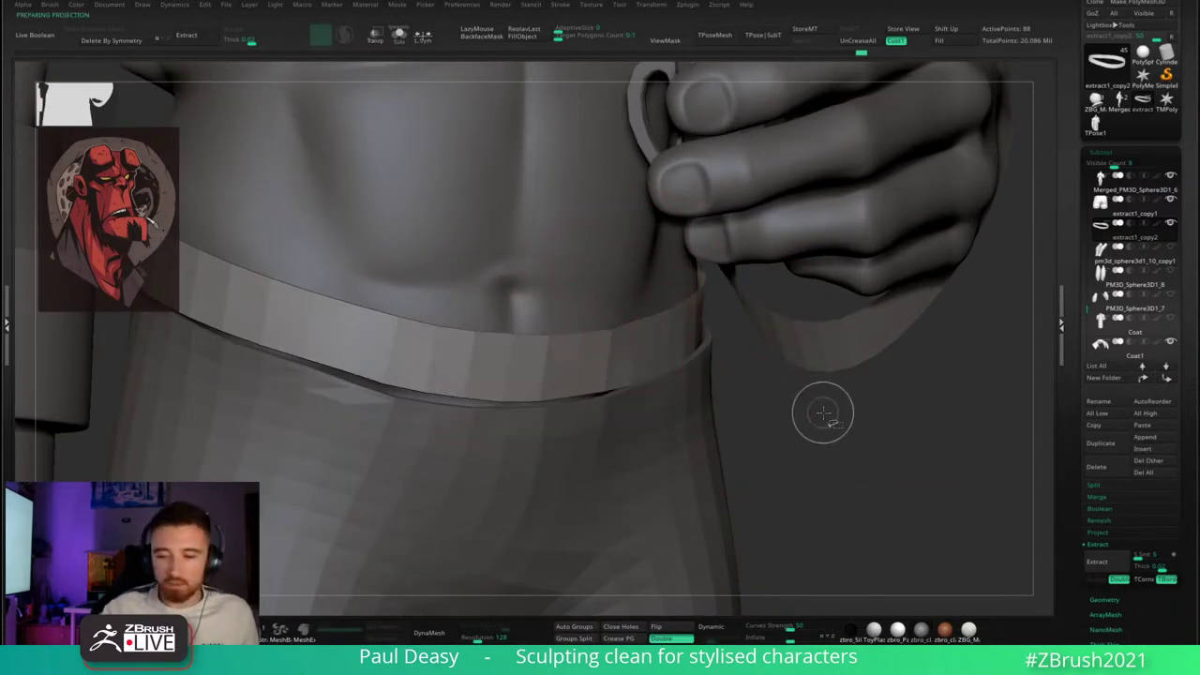
- Check the waistband's fit on the body with its dynamic subdivision preview and solo view toggled, and expand the projection settings
key("d")
left_click_drag(847, 446, 817, 413, "alt")
key("shift+d")
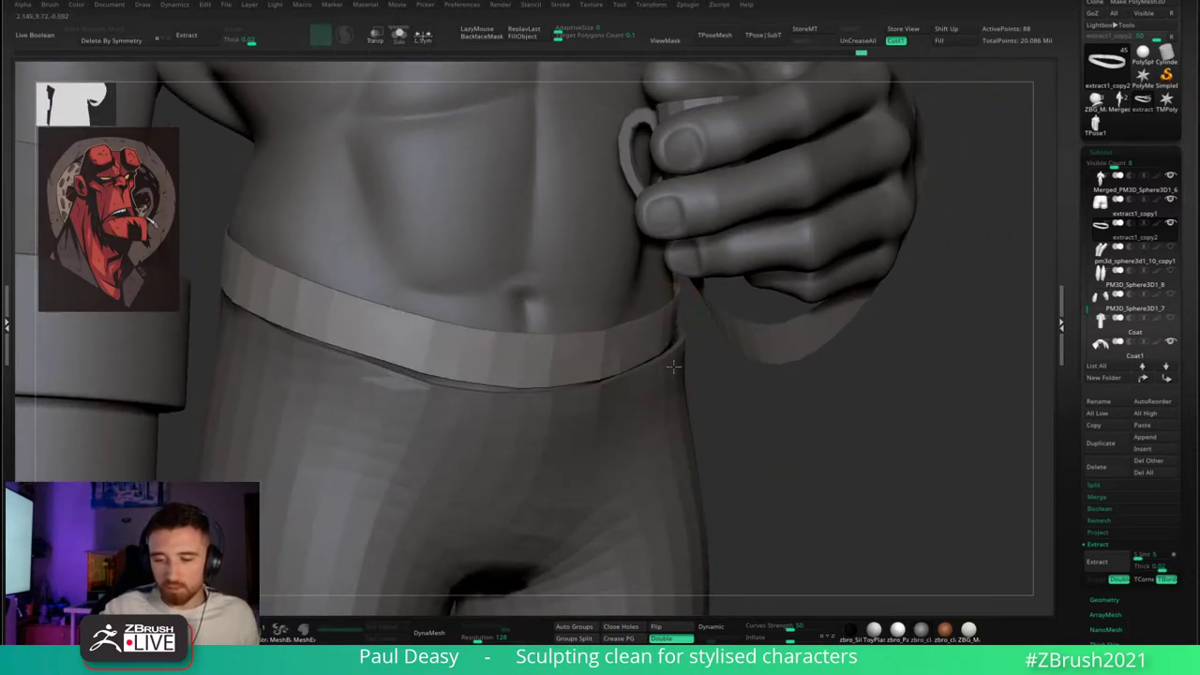
left_click(439, 386)
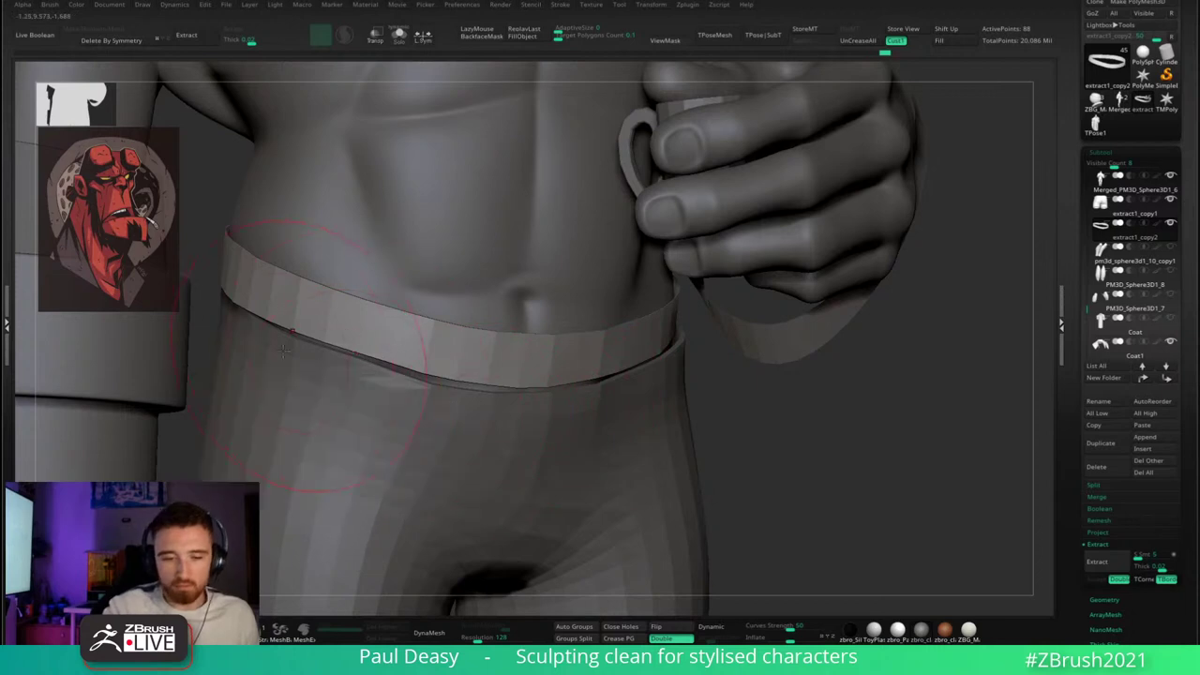
key("d")
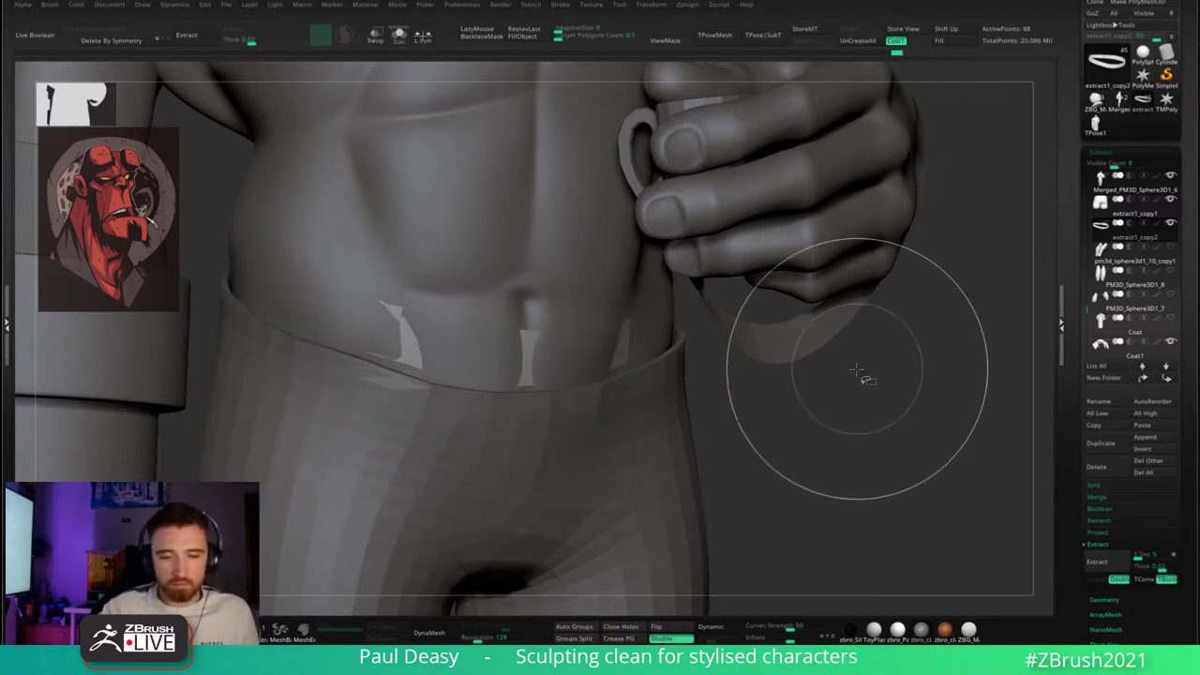
left_click_drag(864, 378, 834, 415)
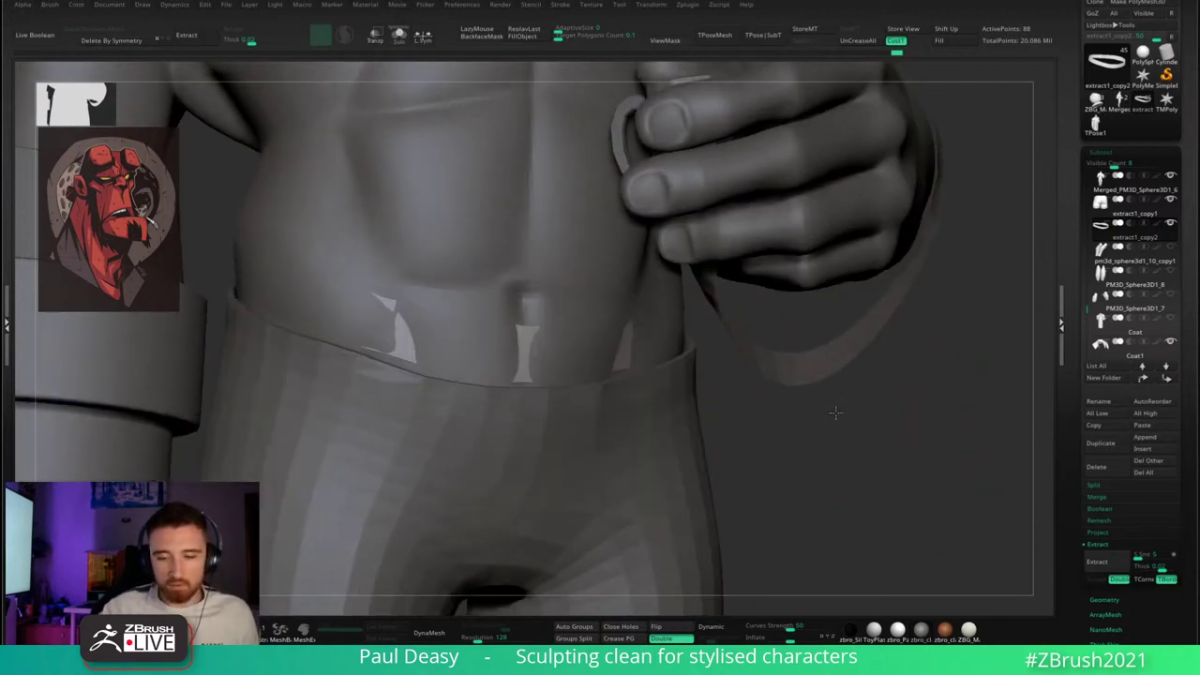
left_click(1116, 543)
left_click(1101, 532)
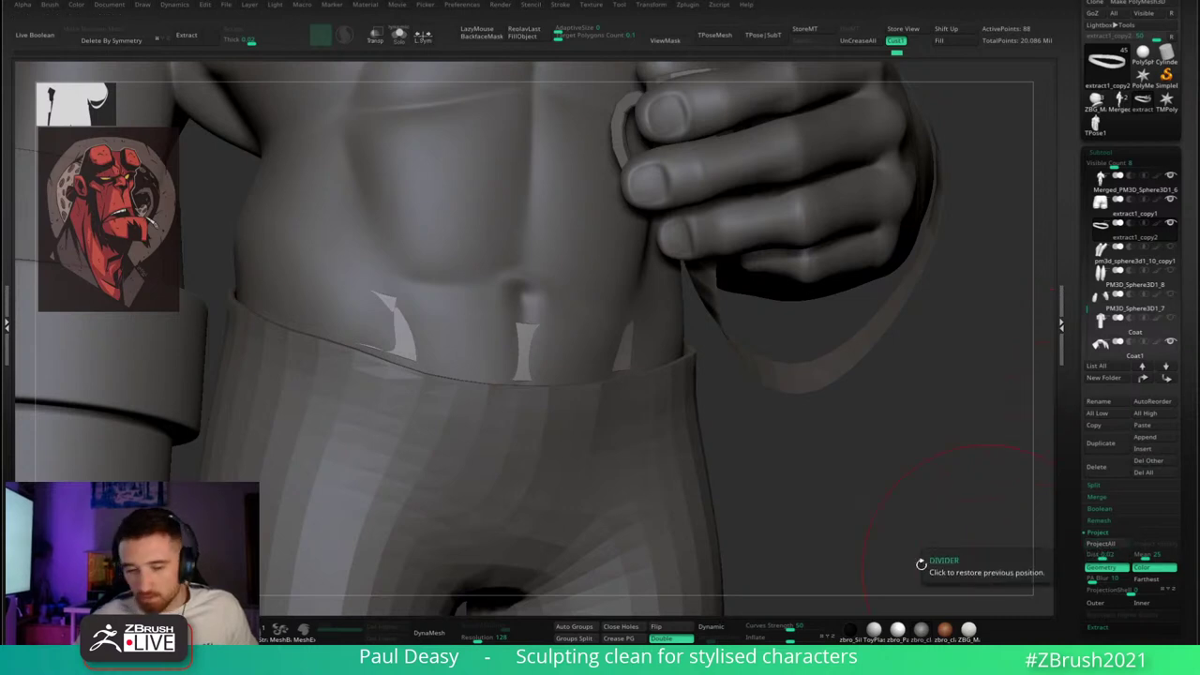
key("alt+s")
key("alt+s")
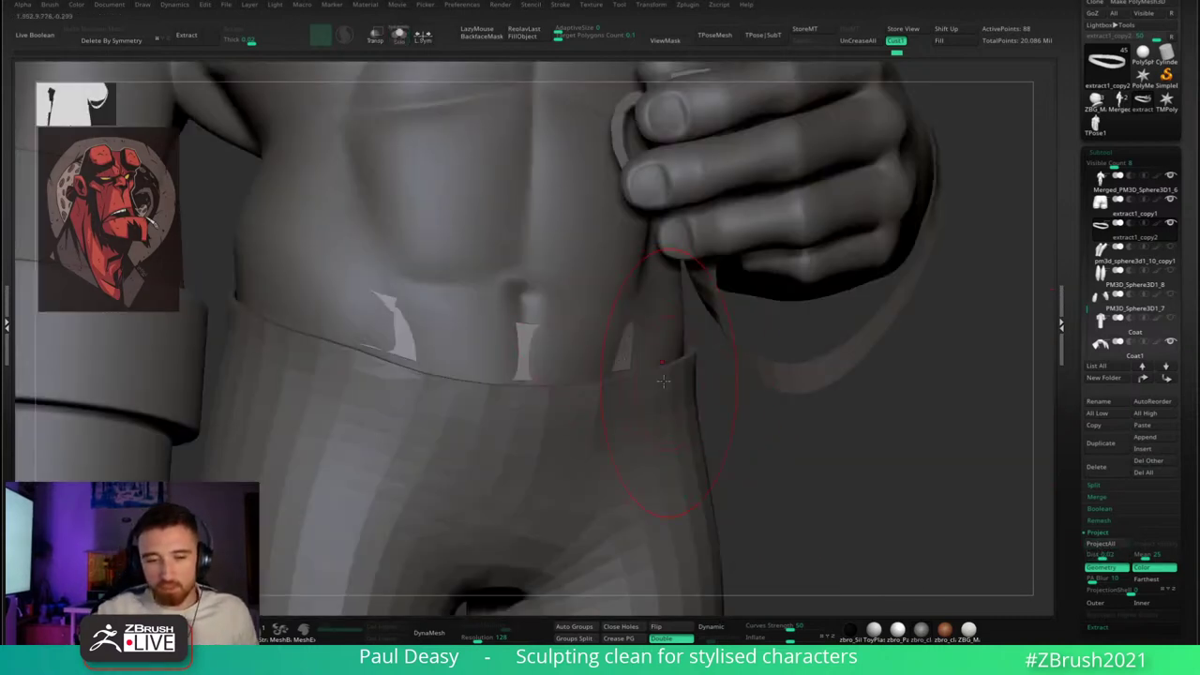
- Try to reshape the waistband's side beside the stone arm and undo the stroke
right_click_drag(530, 356, 498, 366, "ctrl")
left_click_drag(498, 366, 493, 369, "alt")
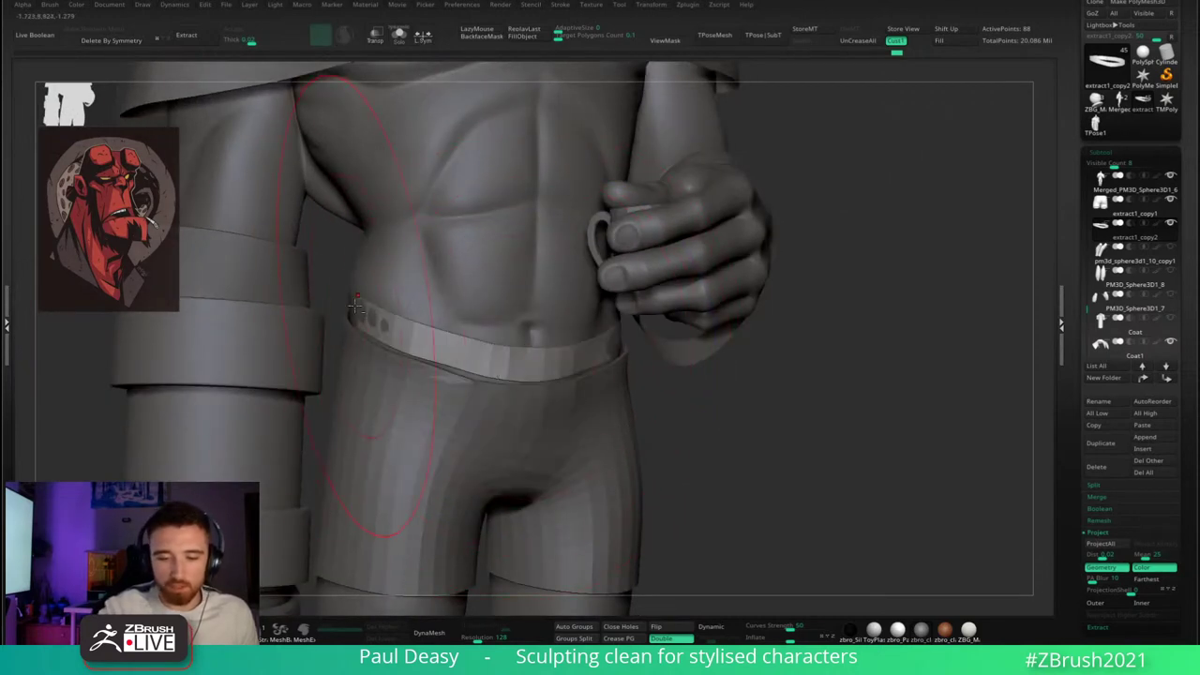
left_click_drag(356, 306, 350, 303, "alt")
key("ctrl+z")
left_click_drag(791, 639, 803, 643)
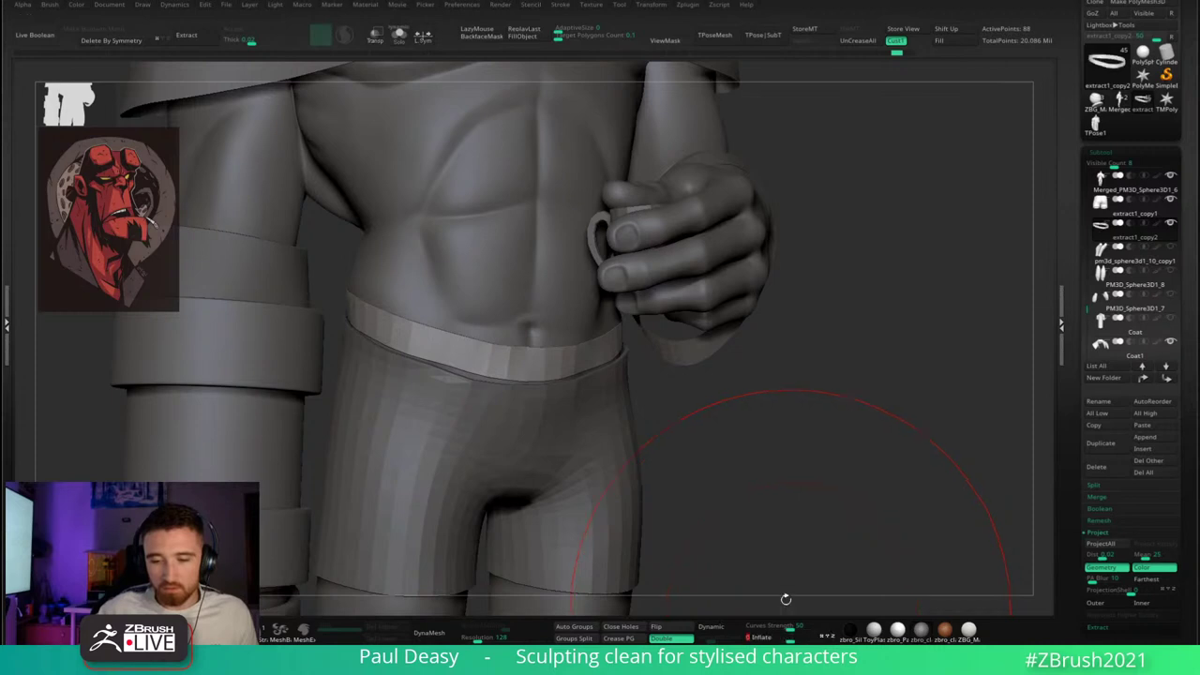
- Shape the waistband's lower edge across the front to meet the shorts, using resized Move brush strokes
right_click_drag(691, 424, 664, 448)
key("space")
key("space")
mouse_move(597, 378)
left_mouse_down()
mouse_move(577, 377)
mouse_move(587, 365)
left_mouse_up()
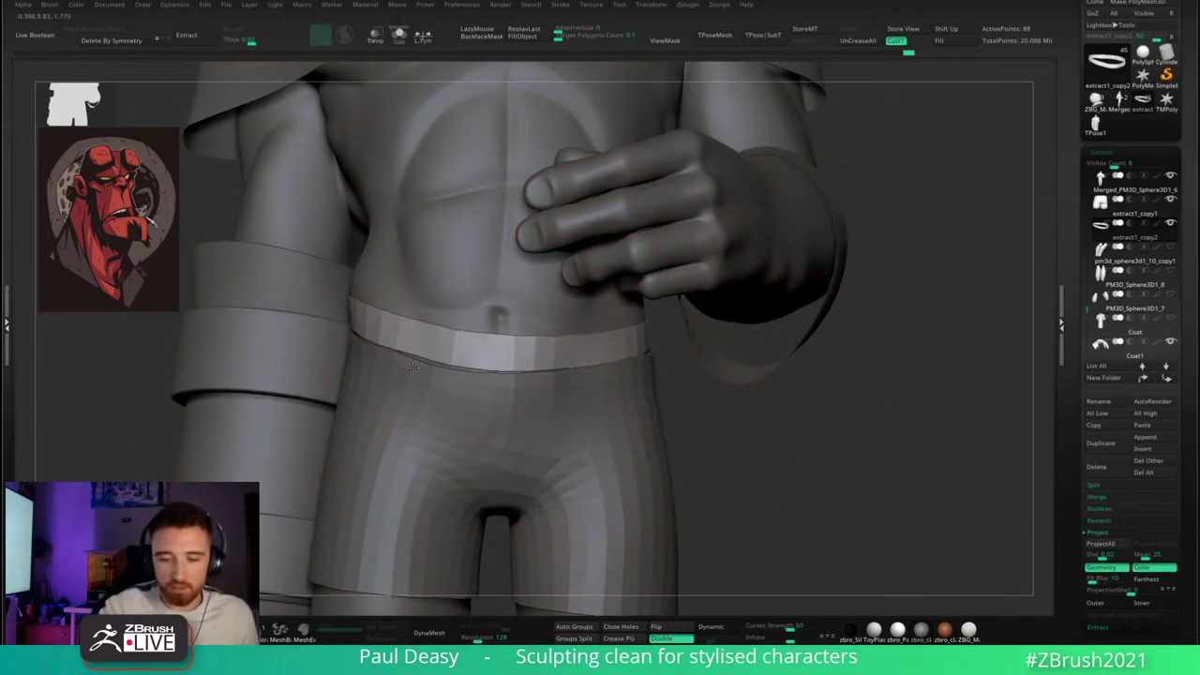
key("space")
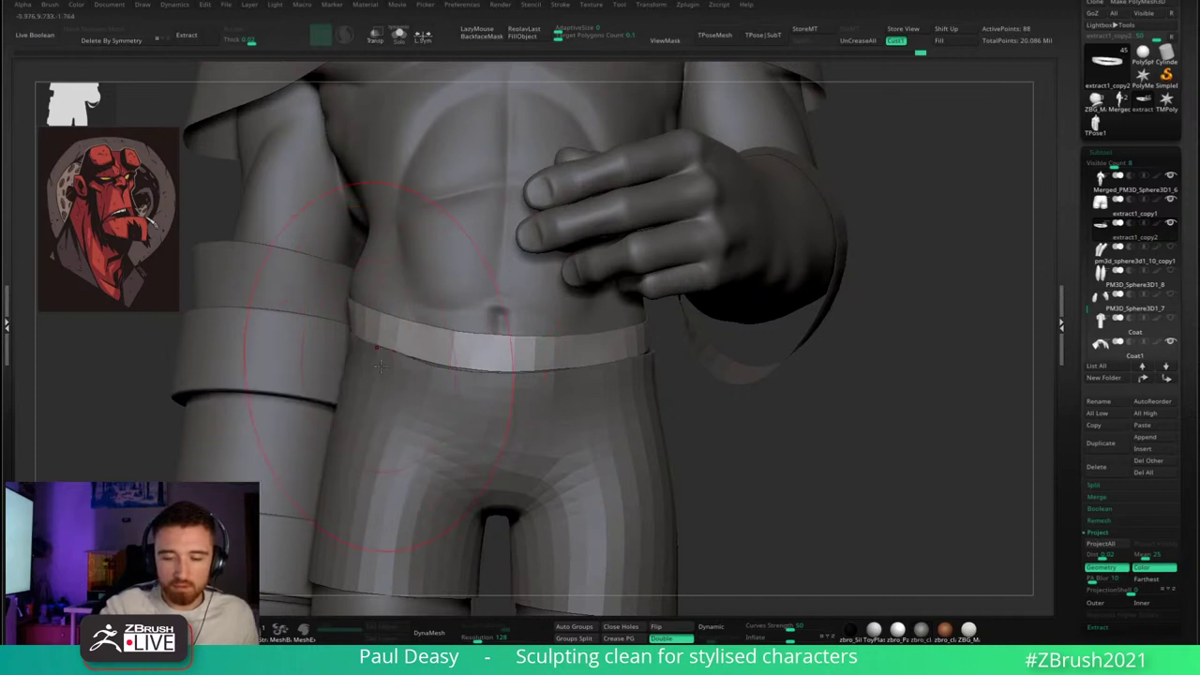
left_click_drag(383, 379, 459, 394)
key("ctrl+z")
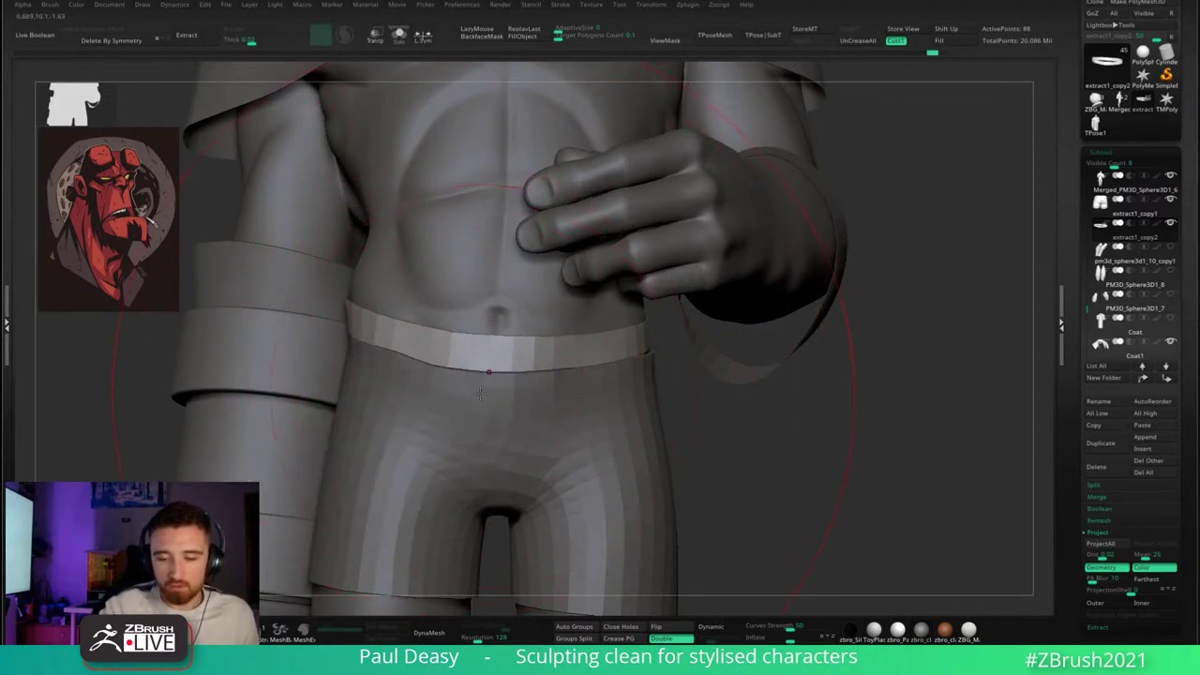
left_click_drag(523, 397, 525, 402)
- Examine the seam between waistband and shorts around the mug-arm side, activating the shorts and returning to the waistband
left_click_drag(740, 405, 590, 392)
left_click(628, 373, "alt")
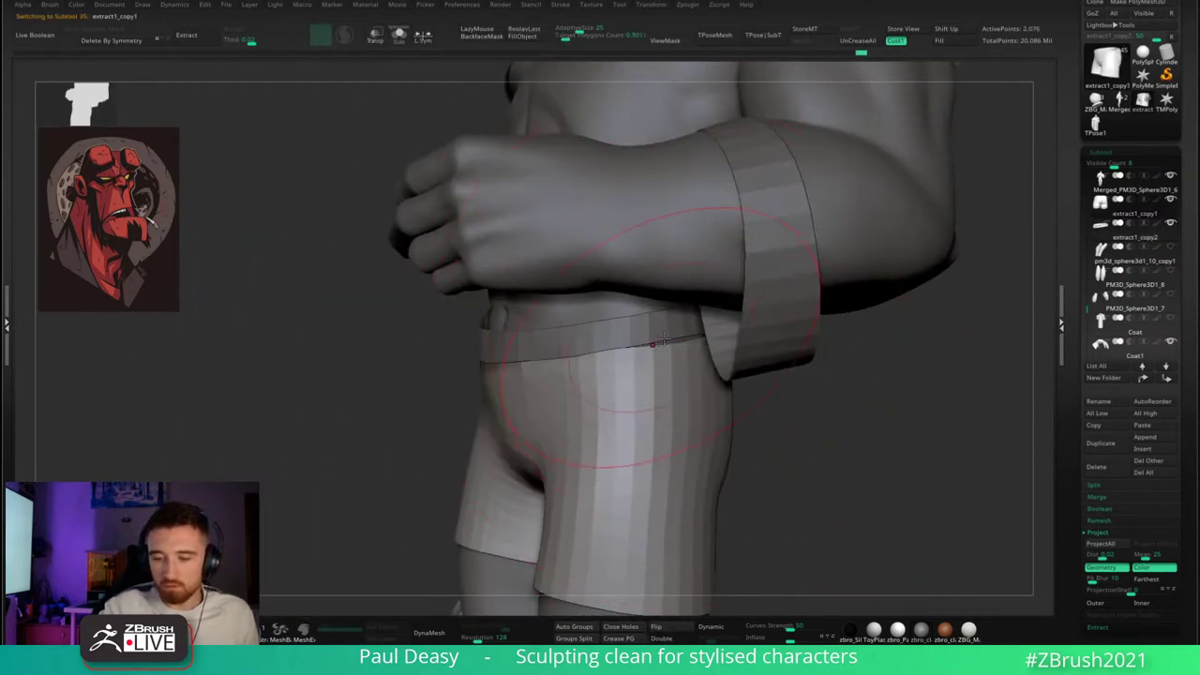
right_click_drag(618, 361, 680, 329)
left_click(675, 328, "alt")
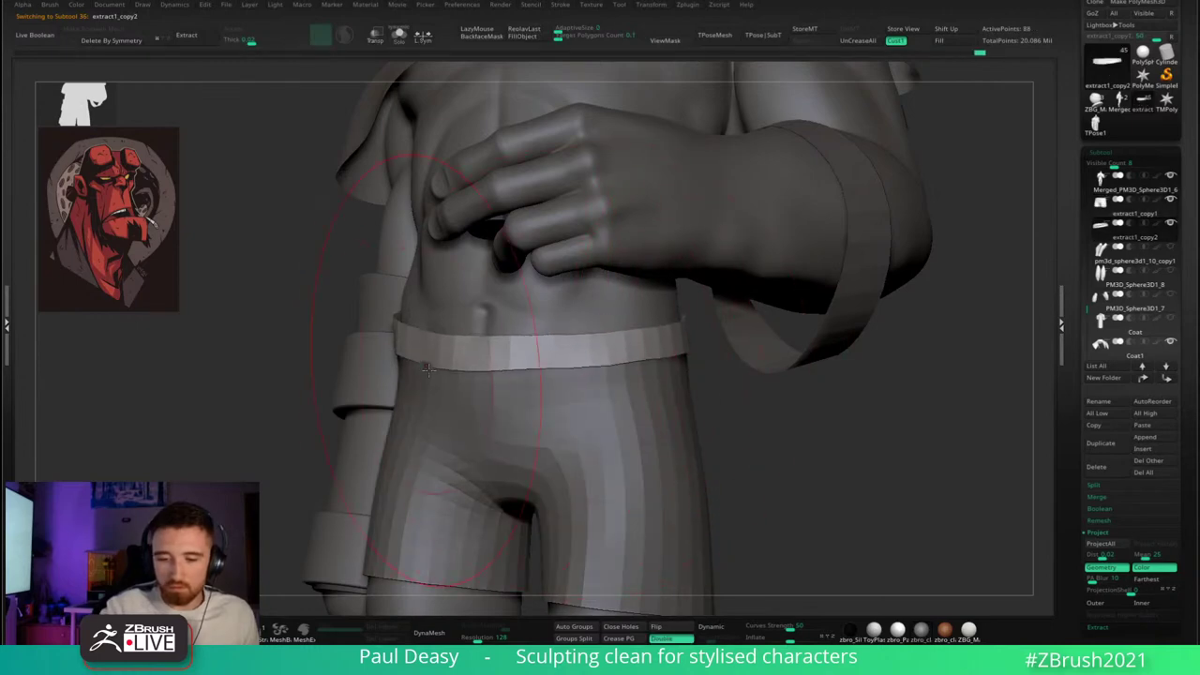
right_click_drag(448, 389, 544, 380)
- Move the waistband's lower and upper edges across the back so the band follows the top of the shorts evenly
right_click_drag(400, 373, 347, 336)
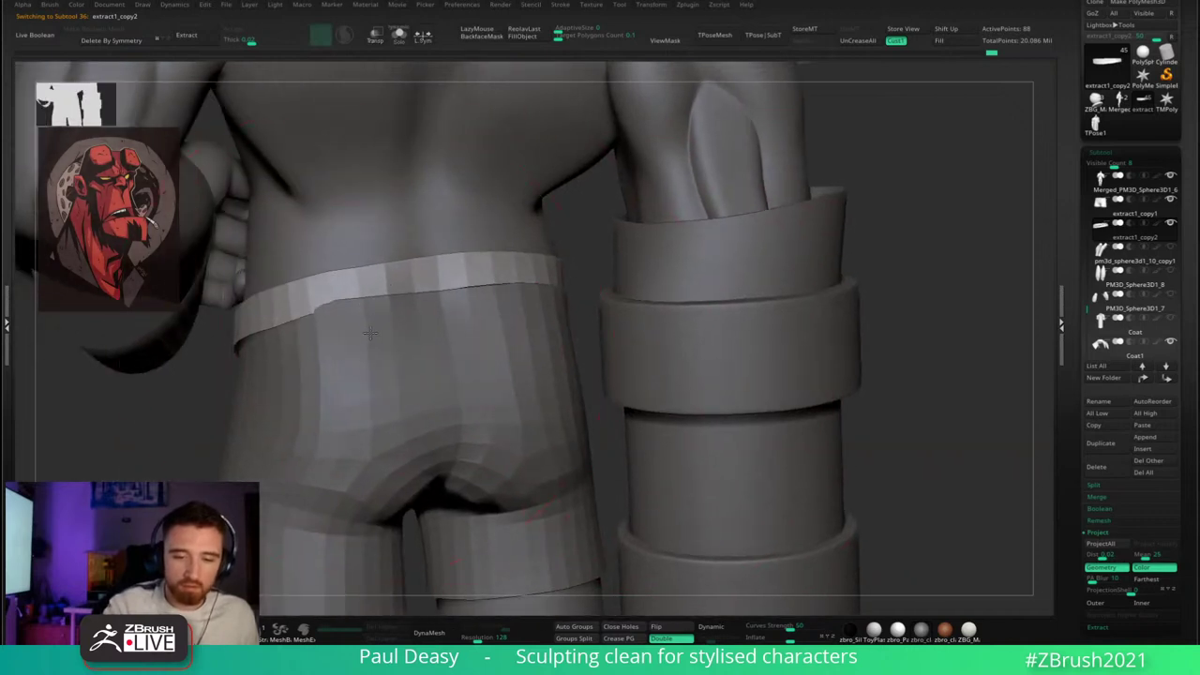
key("space")
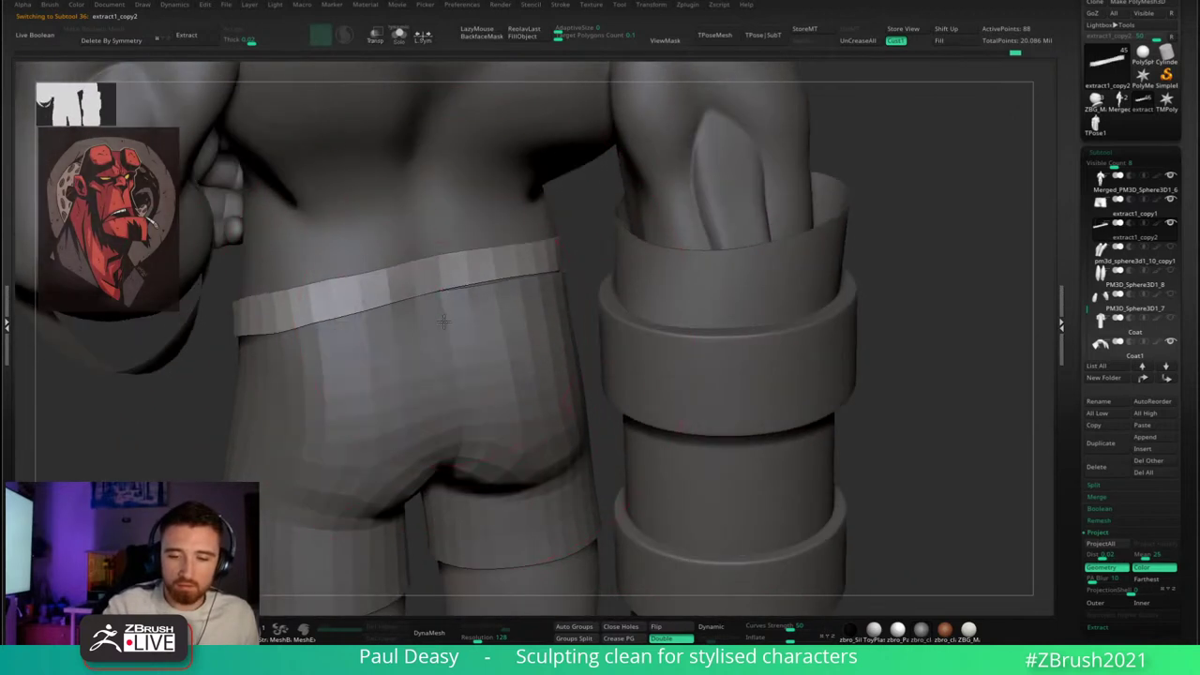
left_click_drag(446, 307, 459, 322)
key("space")
left_click_drag(555, 299, 565, 303)
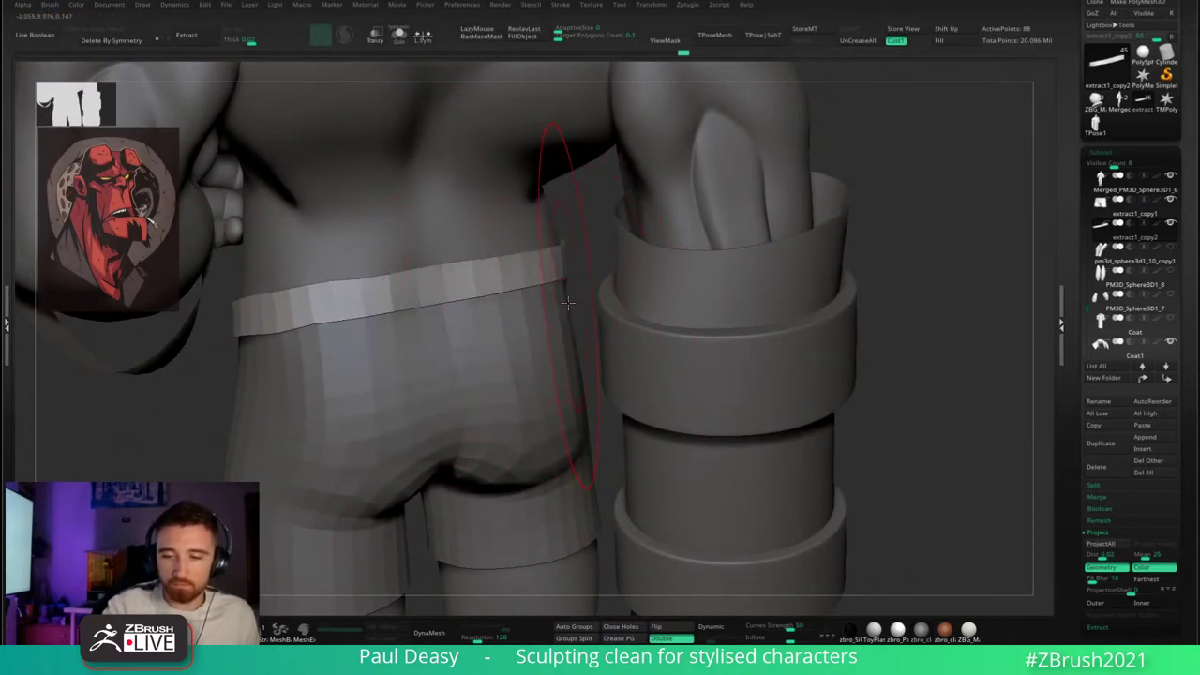
left_click_drag(450, 310, 452, 319)
left_click_drag(337, 327, 336, 334)
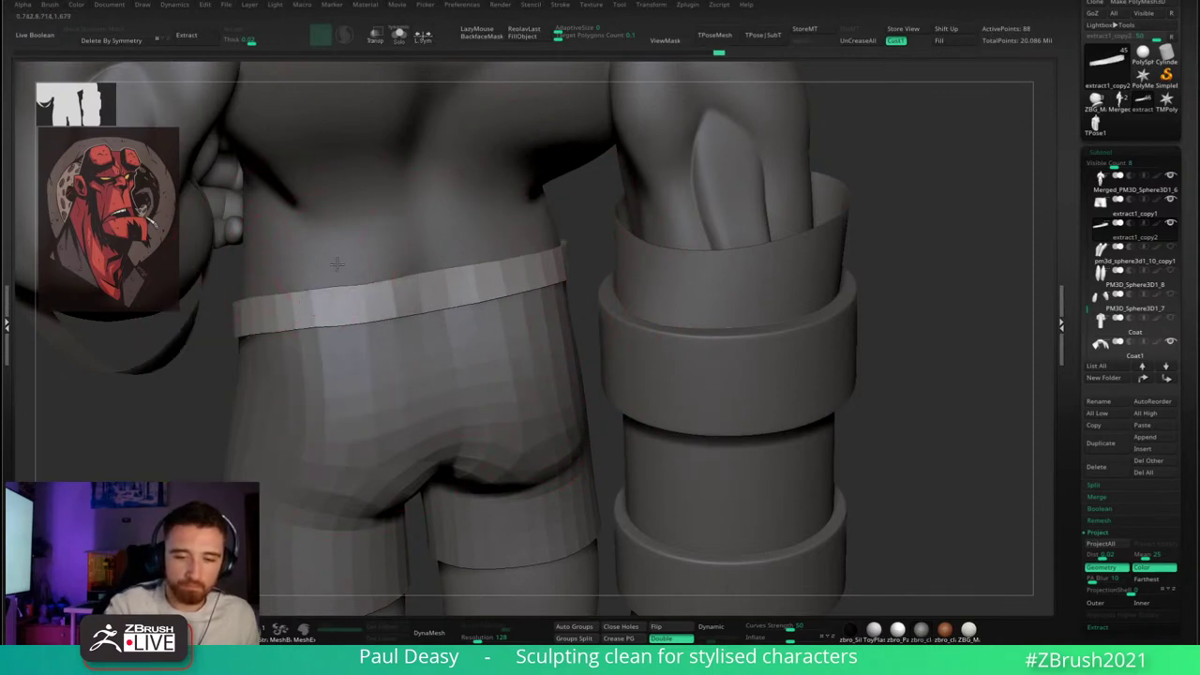
mouse_move(345, 352)
left_mouse_down()
mouse_move(354, 342)
mouse_move(324, 341)
left_mouse_up()
right_click(324, 341)
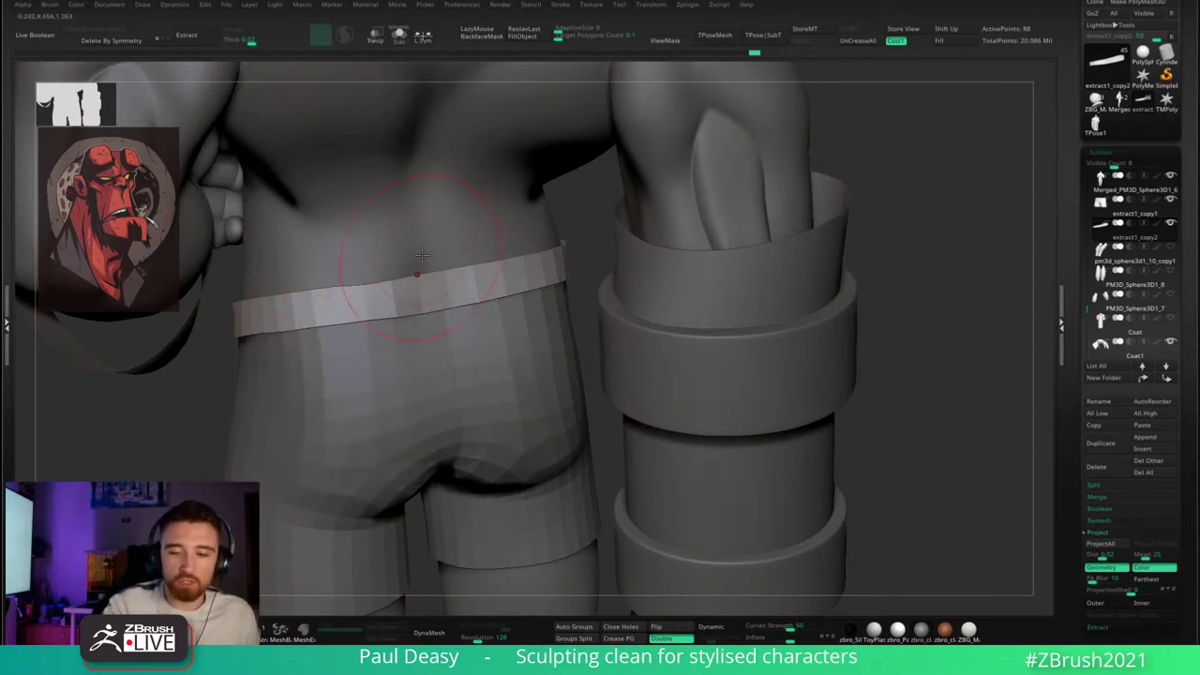
left_click_drag(489, 238, 493, 246)
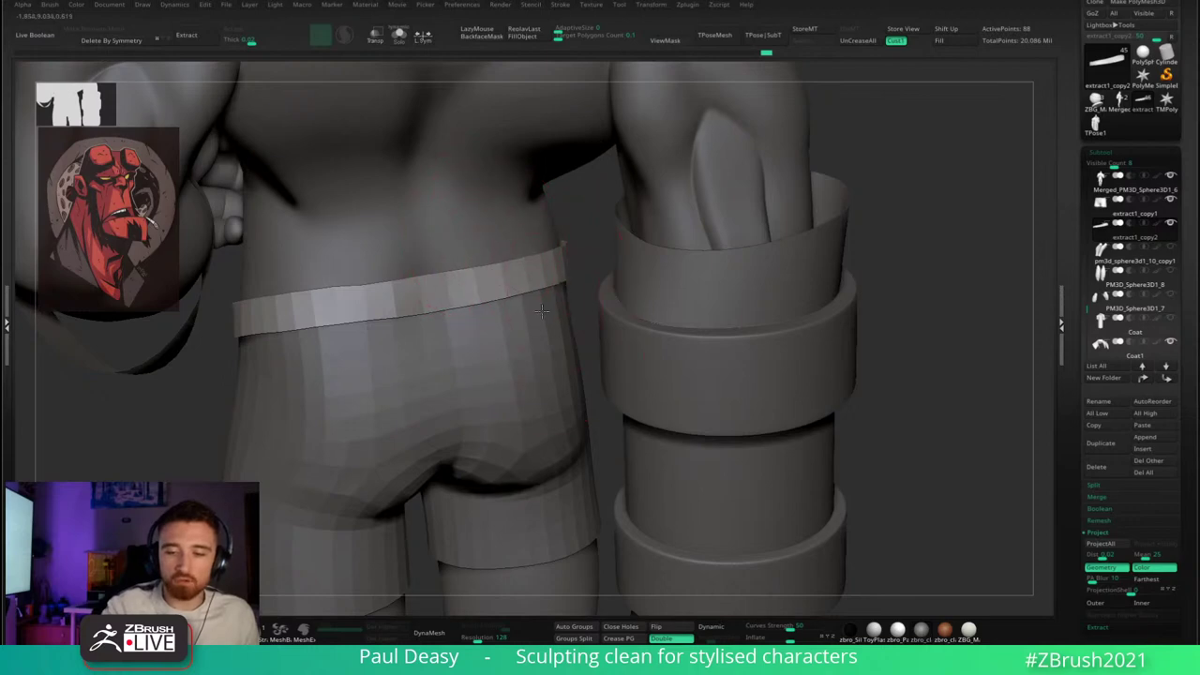
- Duplicate the body subtool and isolate the copy in a front view of the torso and hips
left_click_drag(906, 285, 393, 361)
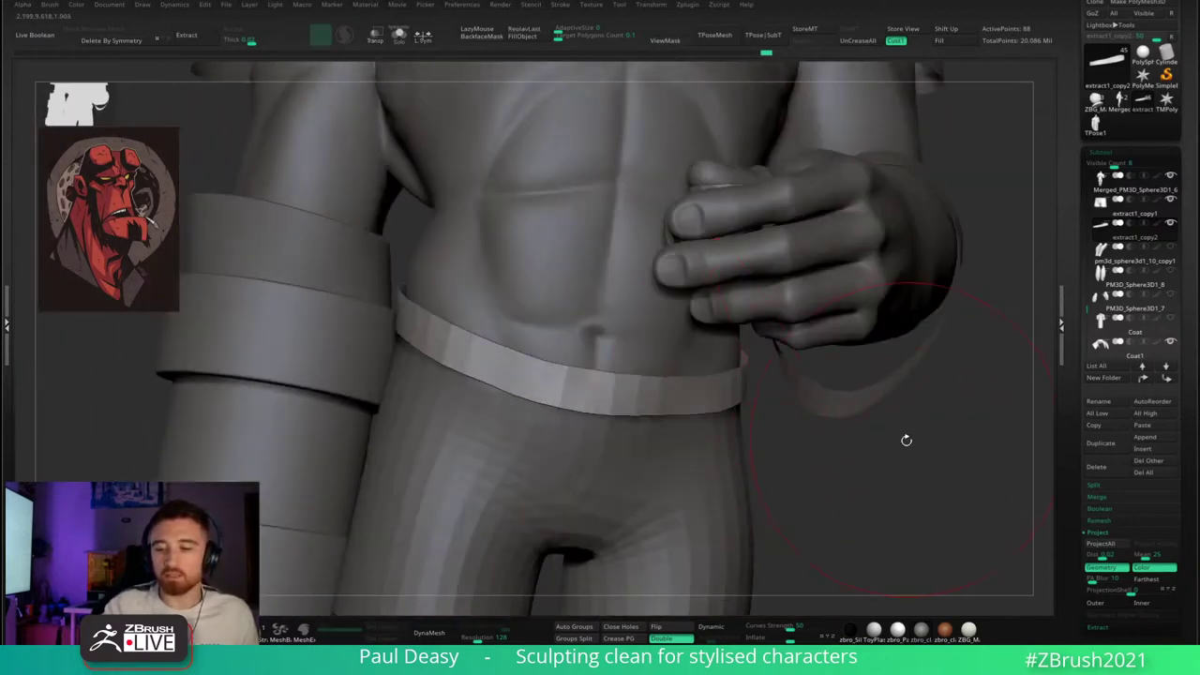
left_click_drag(905, 439, 847, 400, "alt")
mouse_move(839, 411)
right_mouse_down()
mouse_move(787, 400)
mouse_move(809, 407)
right_mouse_up()
key("ctrl+shift+d")
key("alt+s")
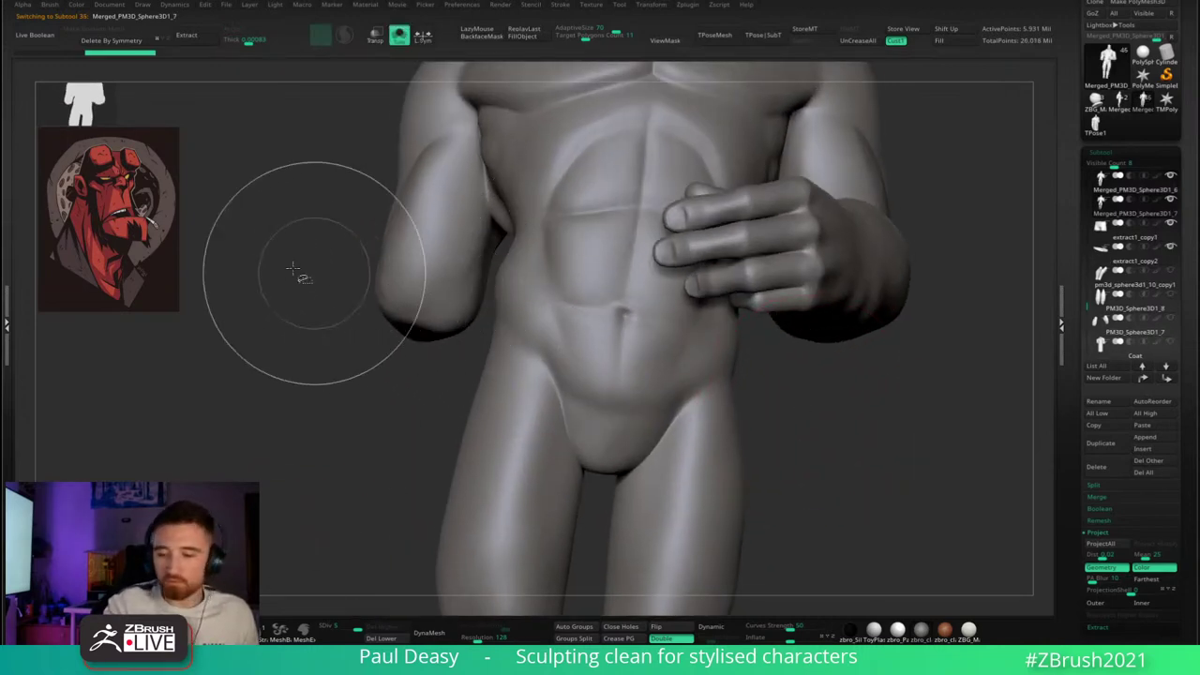
- Try to slice the body copy across the waist and display its polyframe
left_click_drag(273, 265, 924, 356, "ctrl+shift")
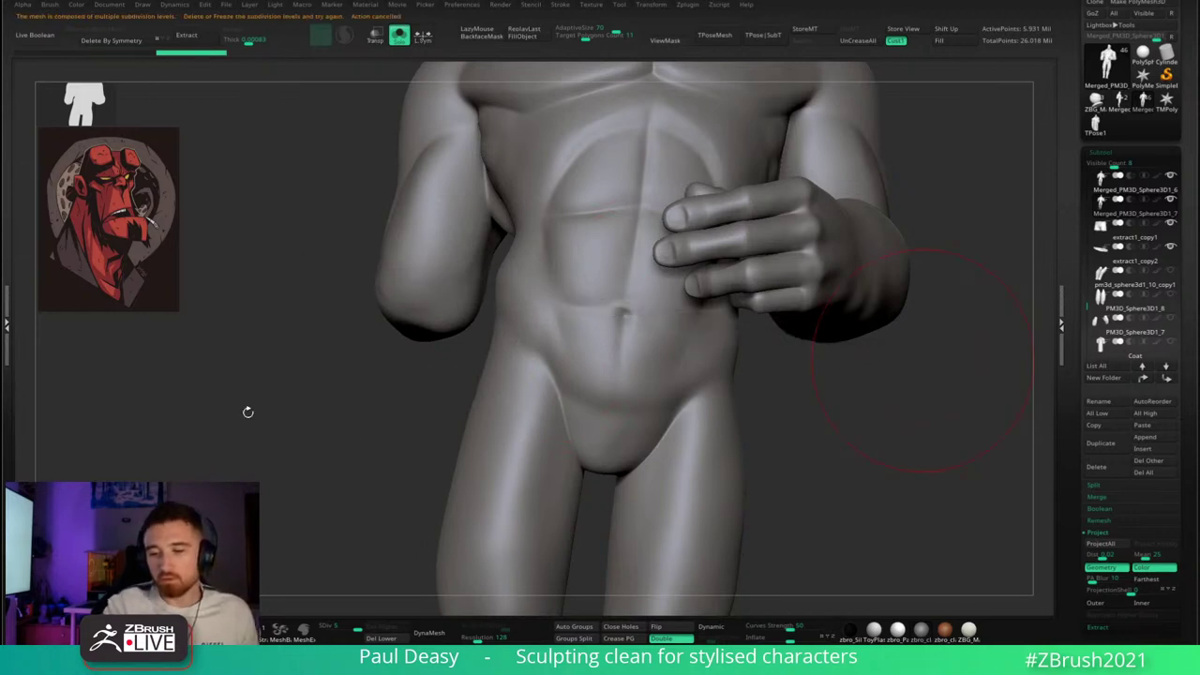
mouse_move(281, 300)
left_mouse_down("ctrl+shift")
mouse_move(755, 375)
mouse_move(831, 384)
mouse_move(887, 372)
left_mouse_up("ctrl+shift")
key("shift+f")
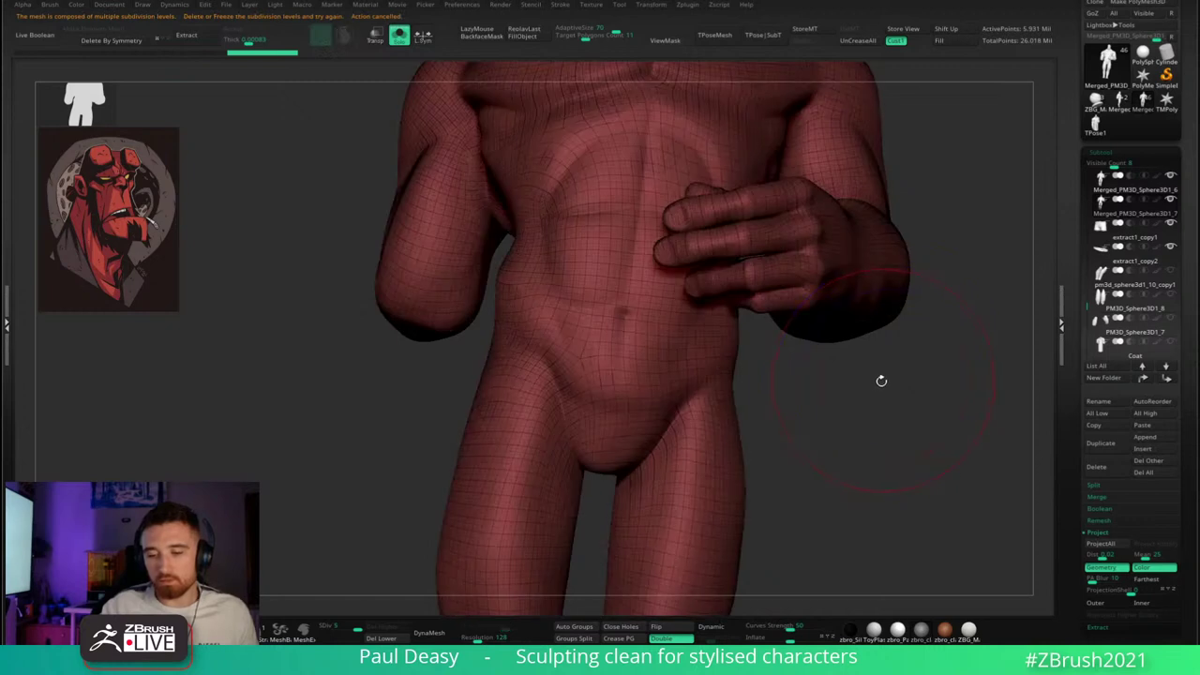
- Remove the body copy's subdivision levels and slice it across the waist at navel height
left_click(341, 627)
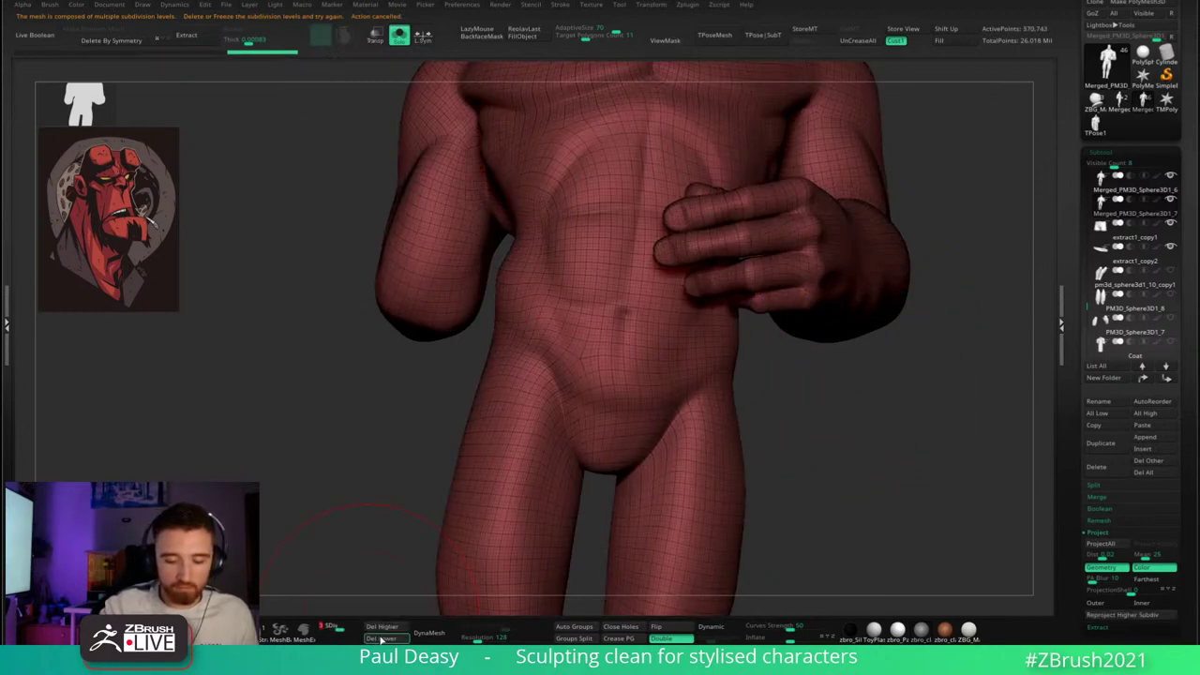
mouse_move(324, 295)
left_mouse_down("ctrl+shift")
mouse_move(933, 365)
mouse_move(930, 357)
left_mouse_up("ctrl+shift")
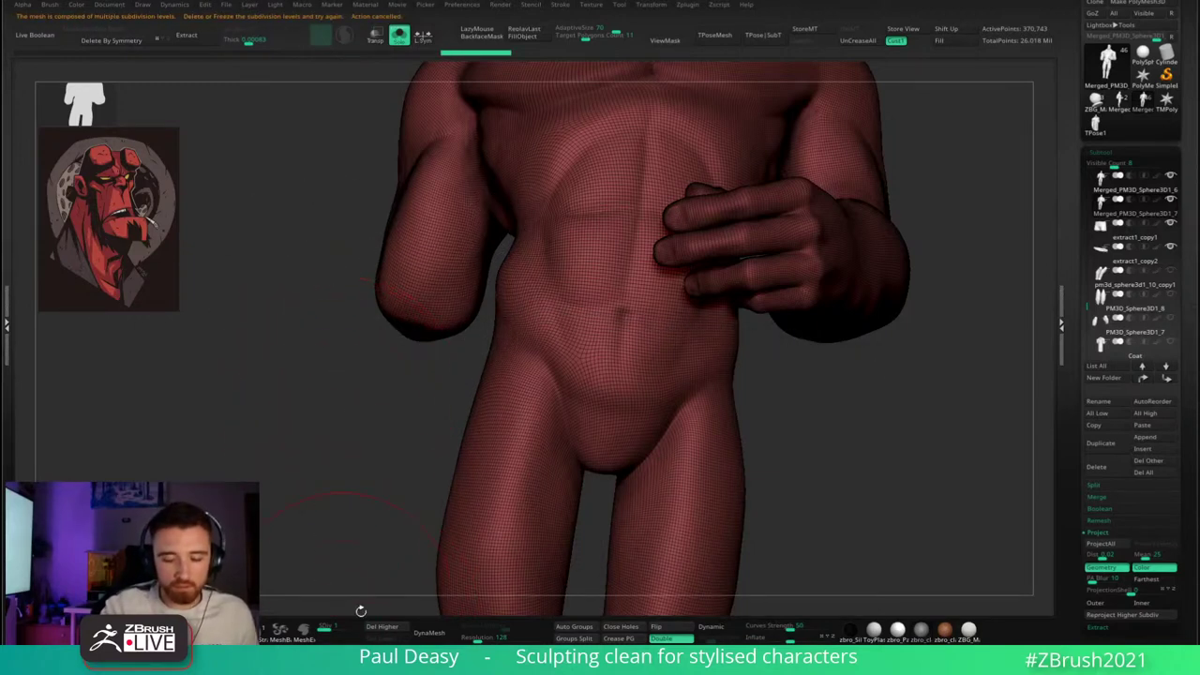
left_click_drag(309, 302, 932, 356, "ctrl+shift")
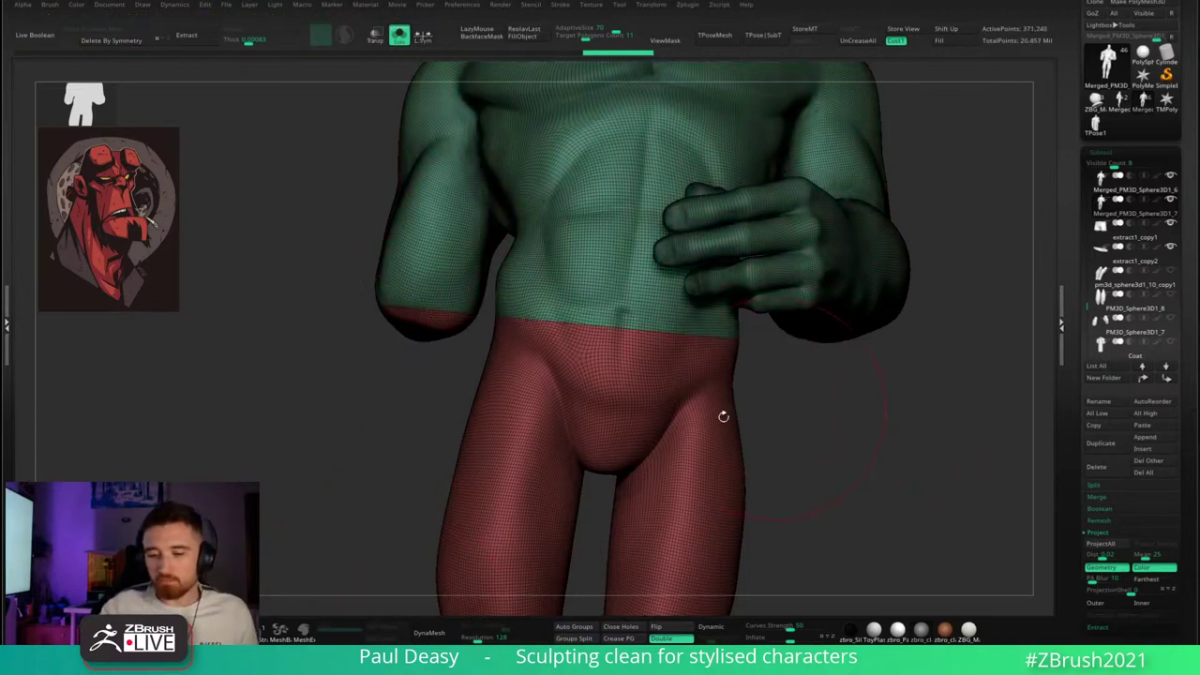
- Slice the body copy again below the navel and keep only the waist strip, deleting the other geometry and the elbow piece
left_click_drag(291, 328, 904, 381, "ctrl+shift")
left_click(705, 348, "ctrl+shift")
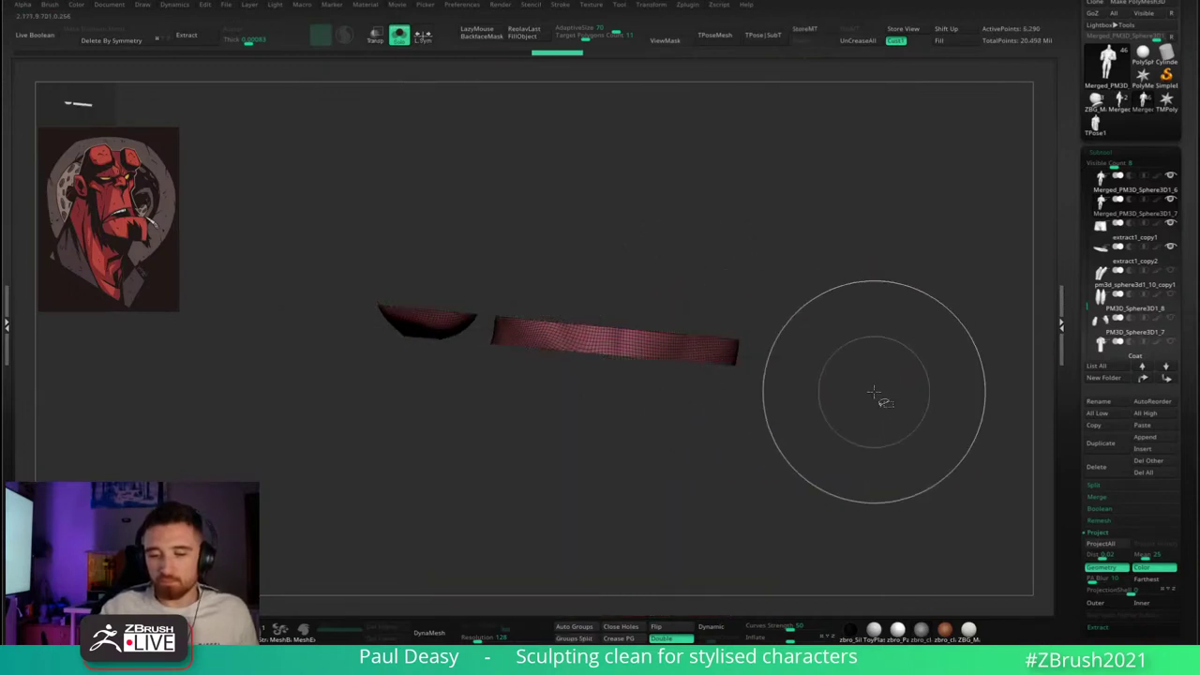
left_click_drag(281, 522, 464, 225, "ctrl+shift")
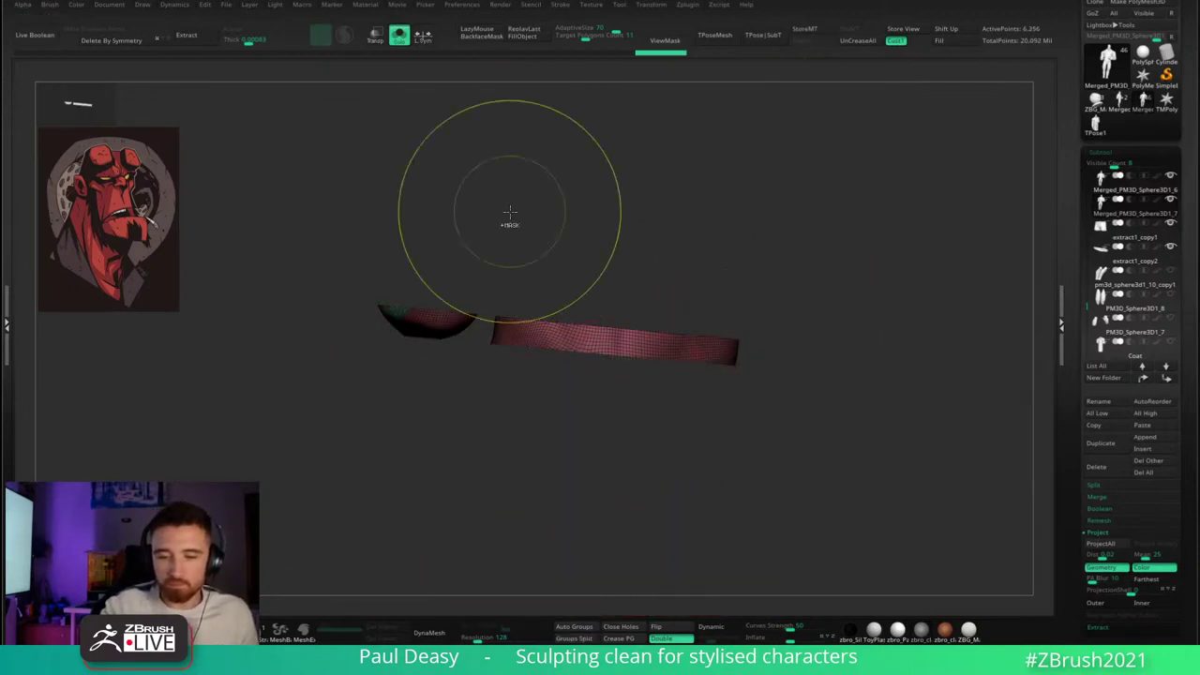
mouse_move(206, 529)
left_mouse_down("ctrl+alt+shift")
mouse_move(459, 203)
mouse_move(489, 181)
left_mouse_up("ctrl+alt+shift")
key("Delete")
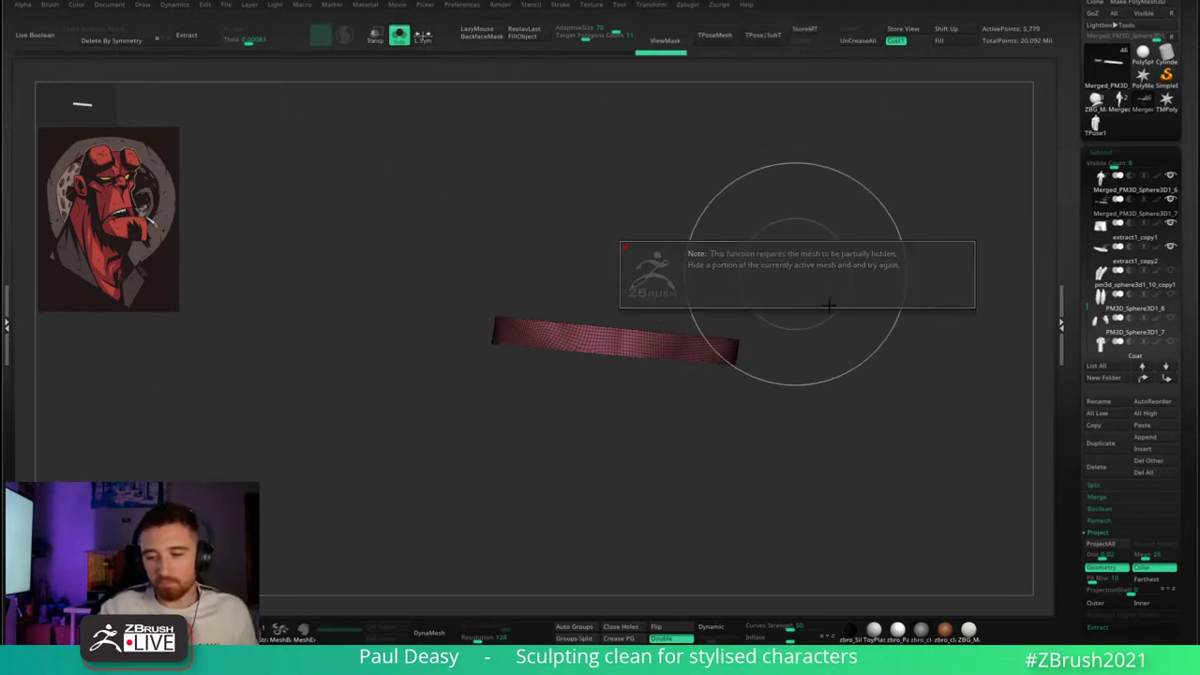
- Remesh the waist strip into a low-poly band with target polygon count 0.1 and adaptive size 29
left_click_drag(829, 306, 822, 322, "alt")
left_click_drag(589, 37, 564, 27)
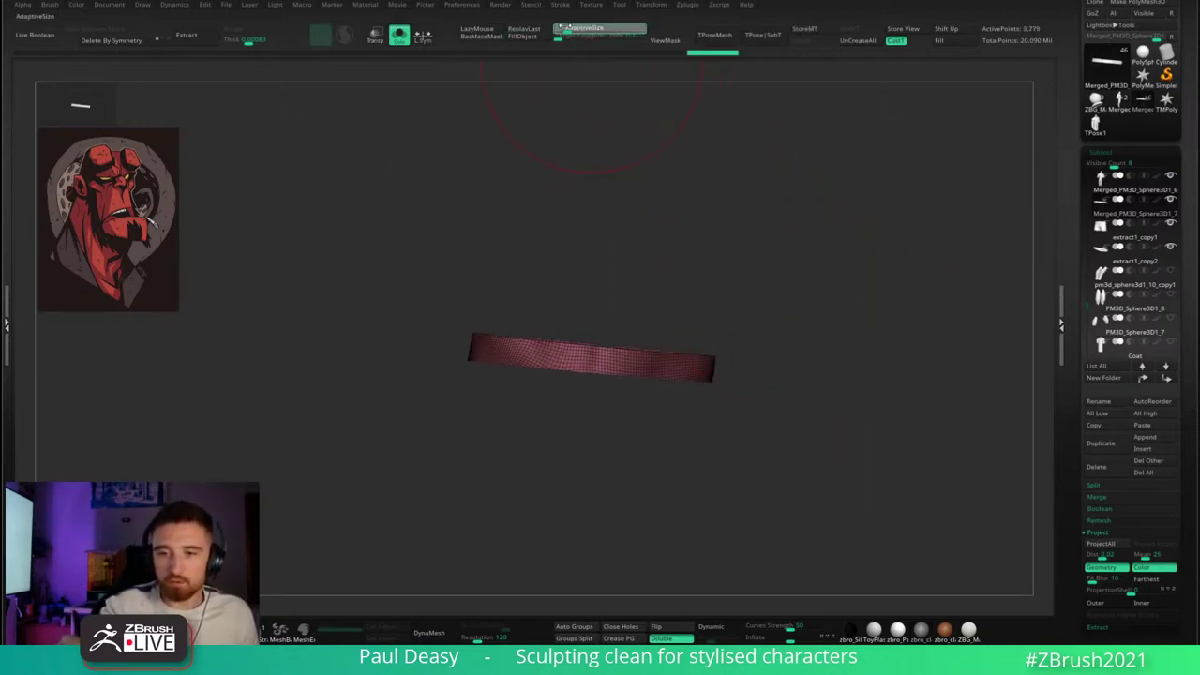
left_click(572, 28)
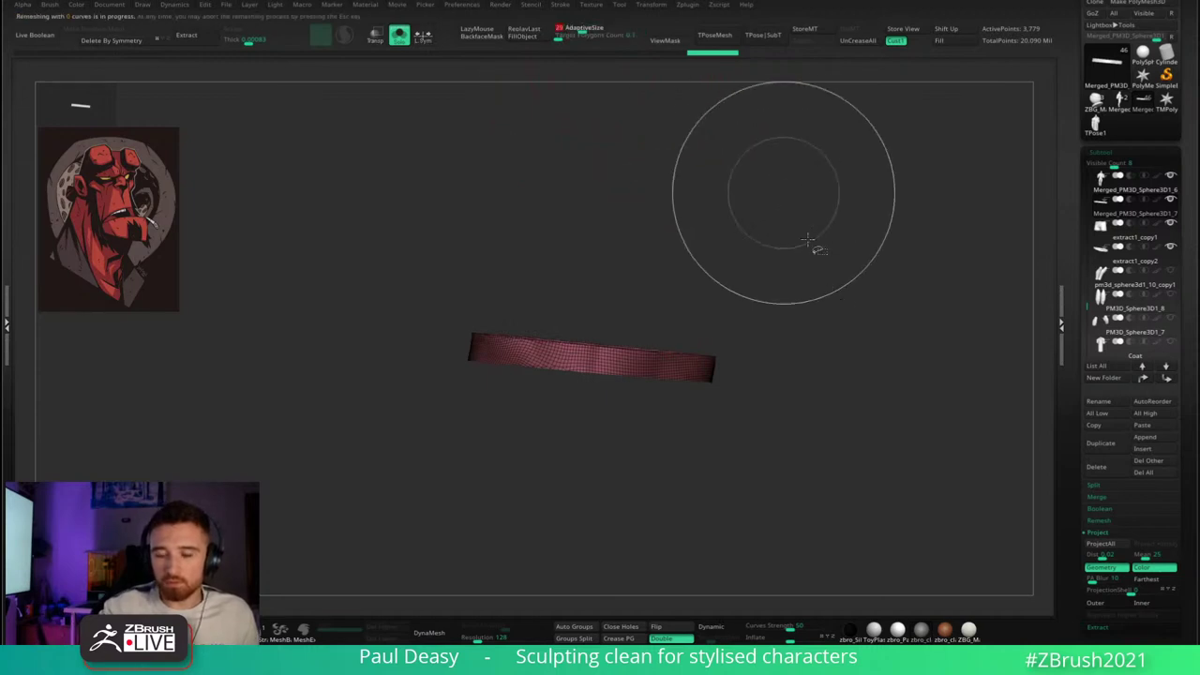
right_click(841, 343)
right_click_drag(841, 334, 841, 348)
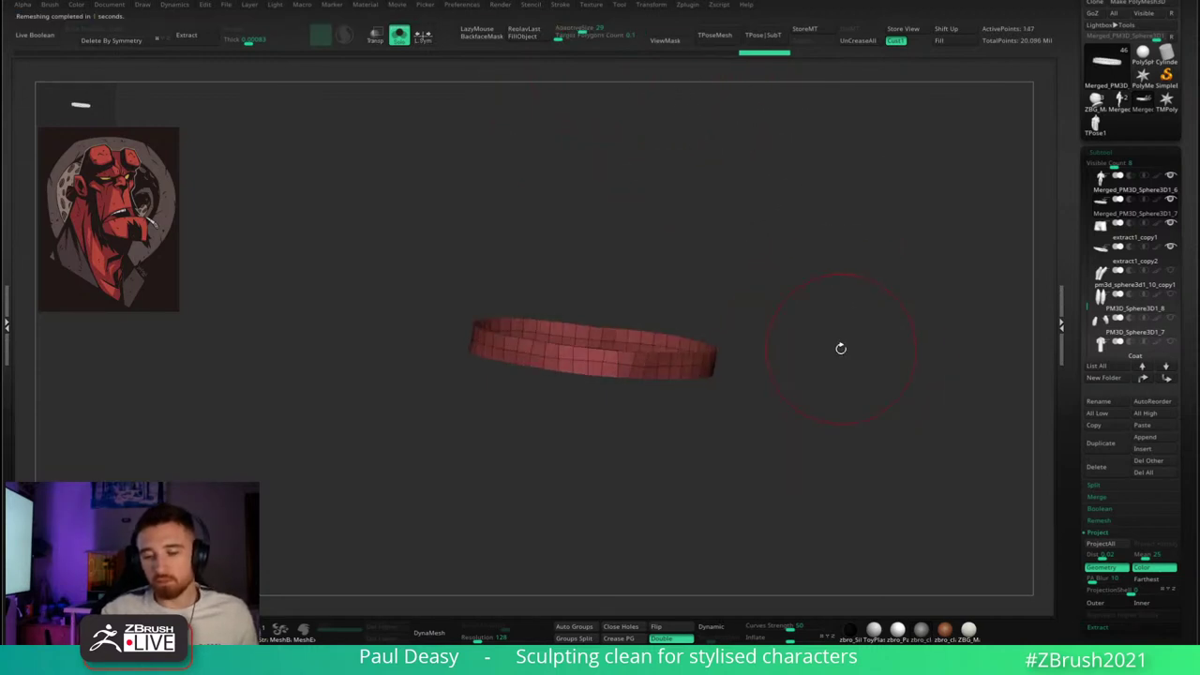
- Delete the horizontal middle edge loop of the low-poly waist band with ZModeler's Delete action targeting EdgeLoop Complete
key("b")
key("z")
key("m")
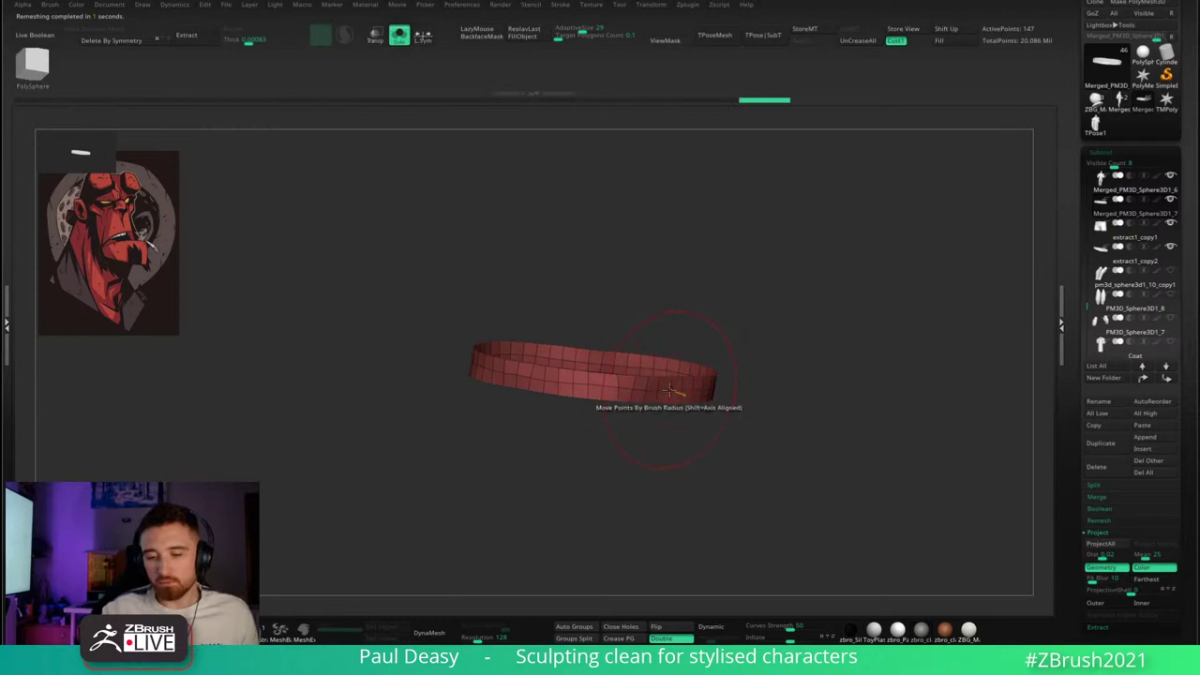
key("space")
right_click_drag(739, 401, 742, 448, "ctrl")
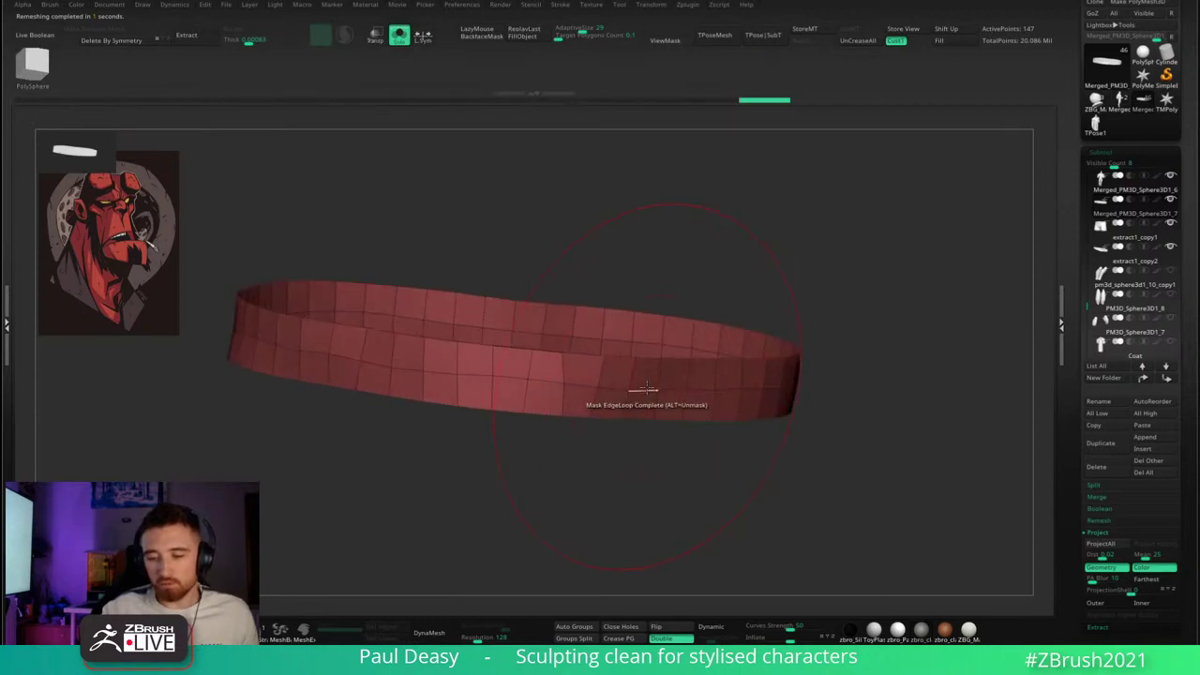
key("space")
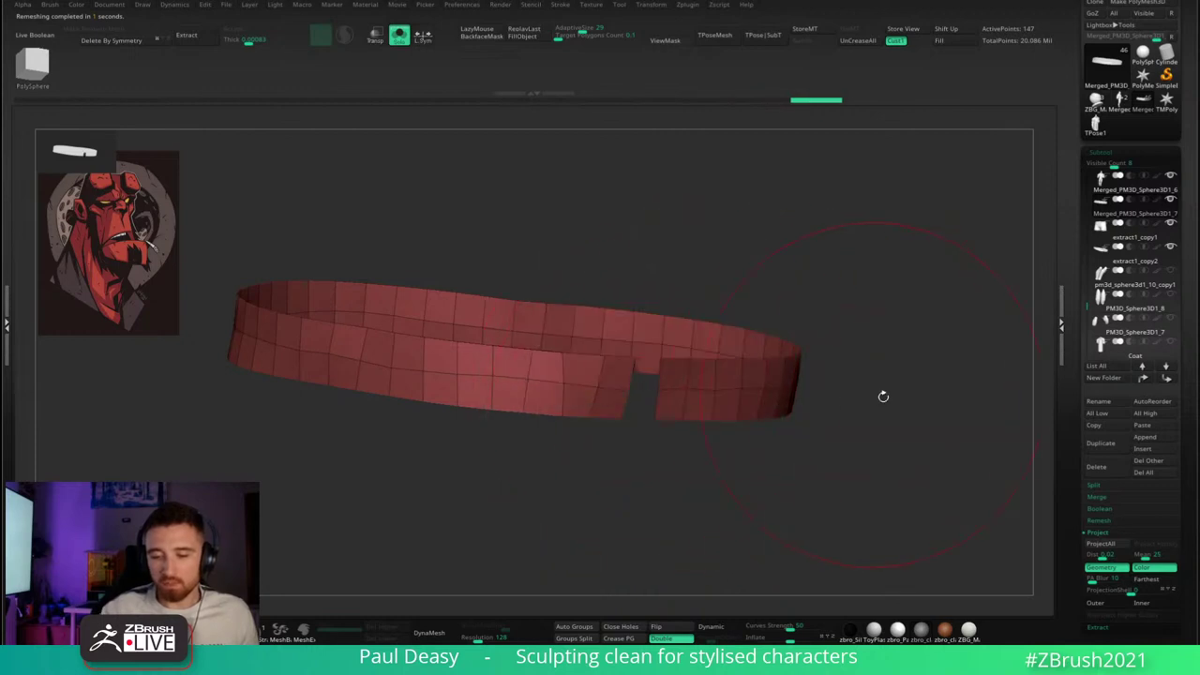
key("space")
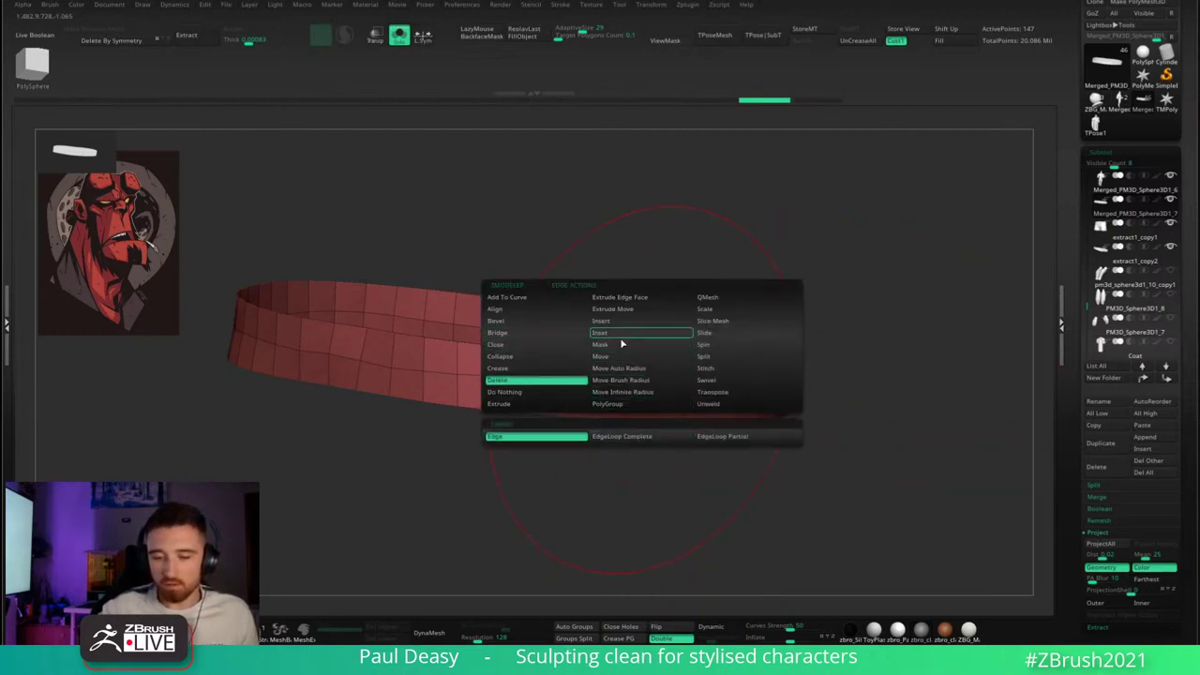
left_click(645, 436)
left_click(688, 389, "alt")
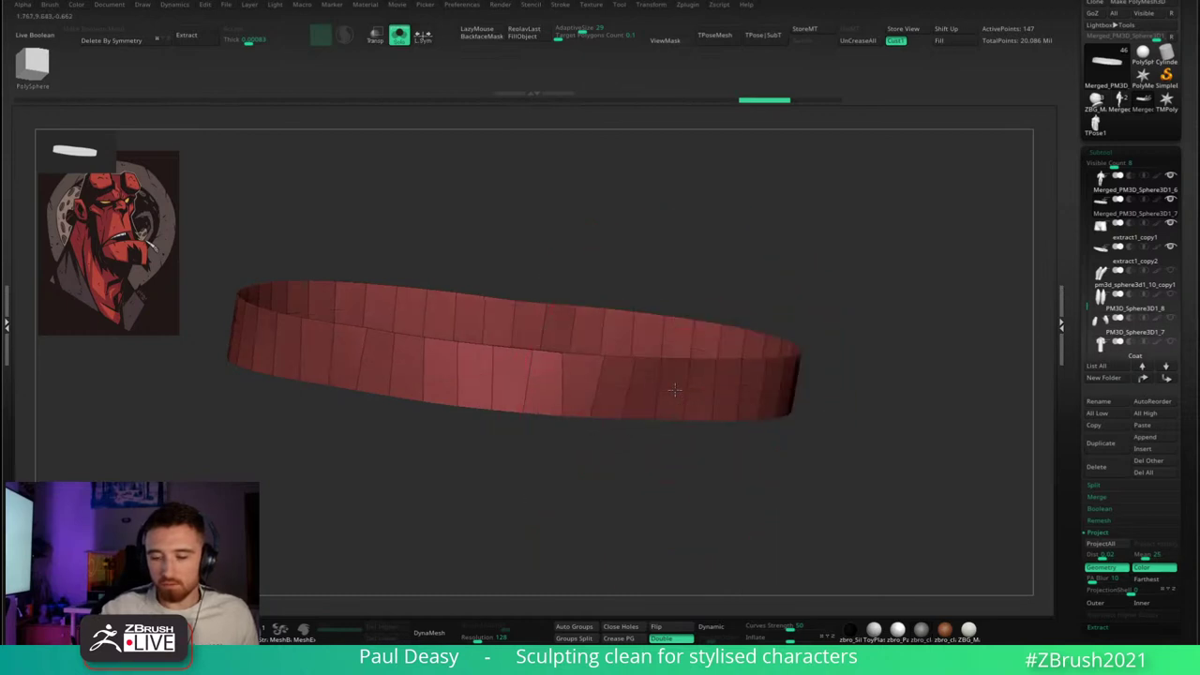
right_click_drag(872, 381, 813, 373, "ctrl")
key("alt+s")
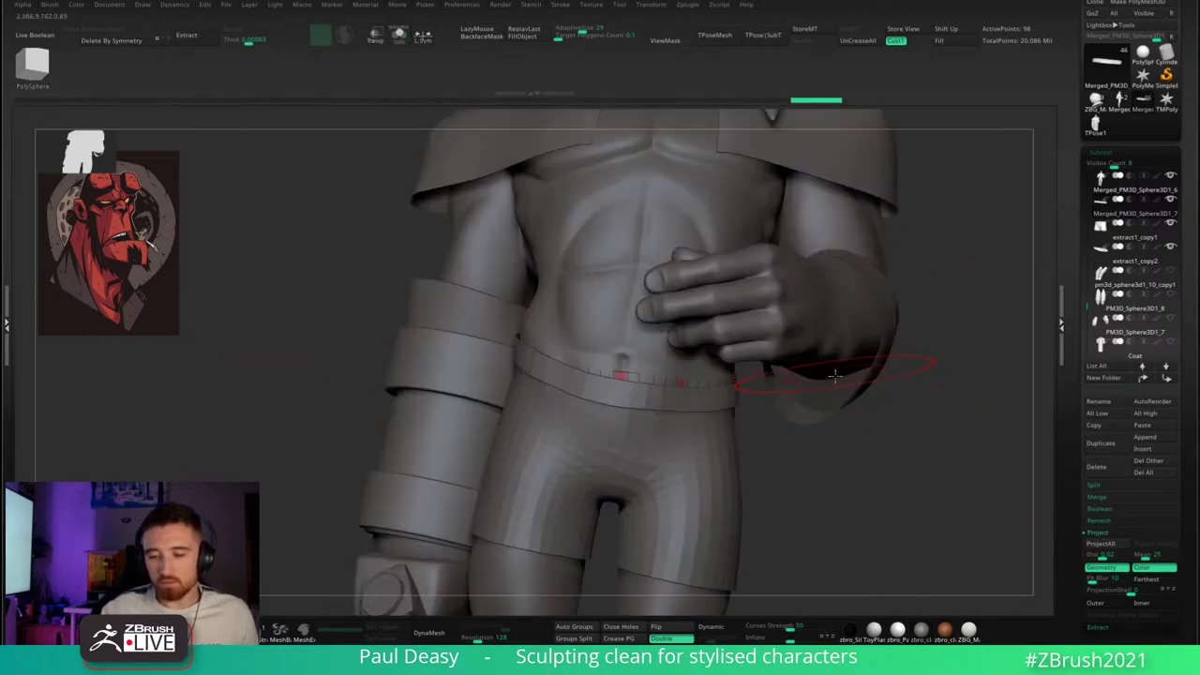
- Try to fit the low-poly waist band over the top of the shorts with the Move brush
key("b")
key("m")
key("v")
left_click_drag(793, 640, 830, 639)
key("ctrl+z")
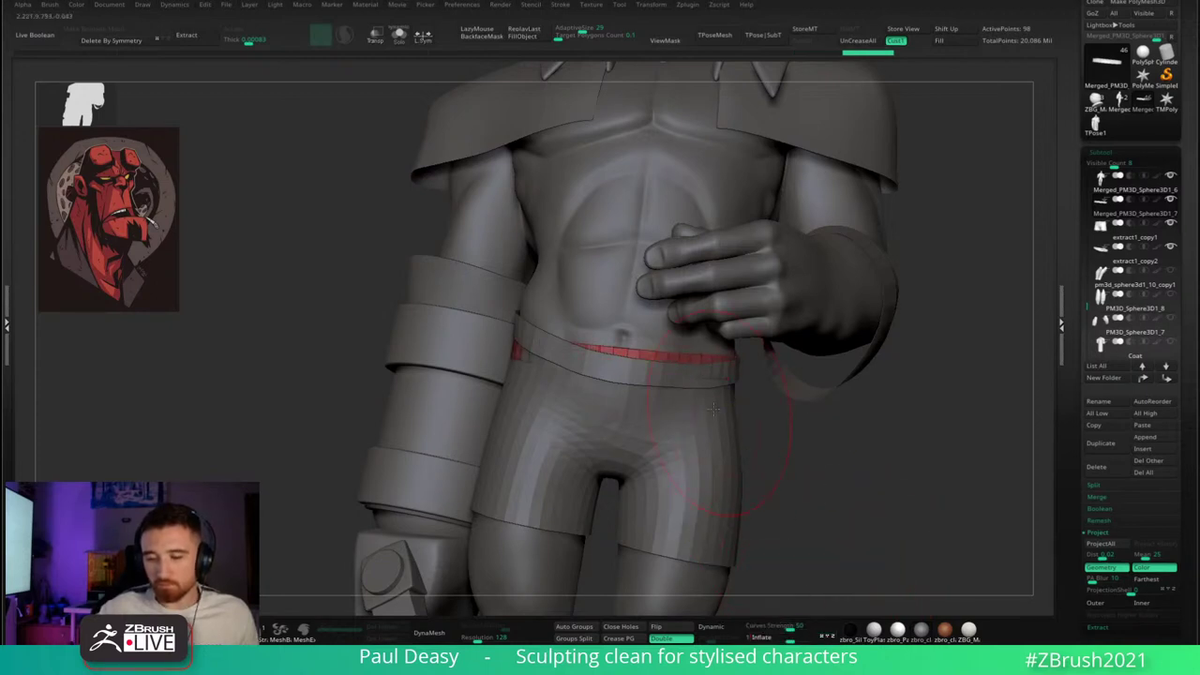
key("space")
left_click_drag(642, 383, 641, 371)
key("space")
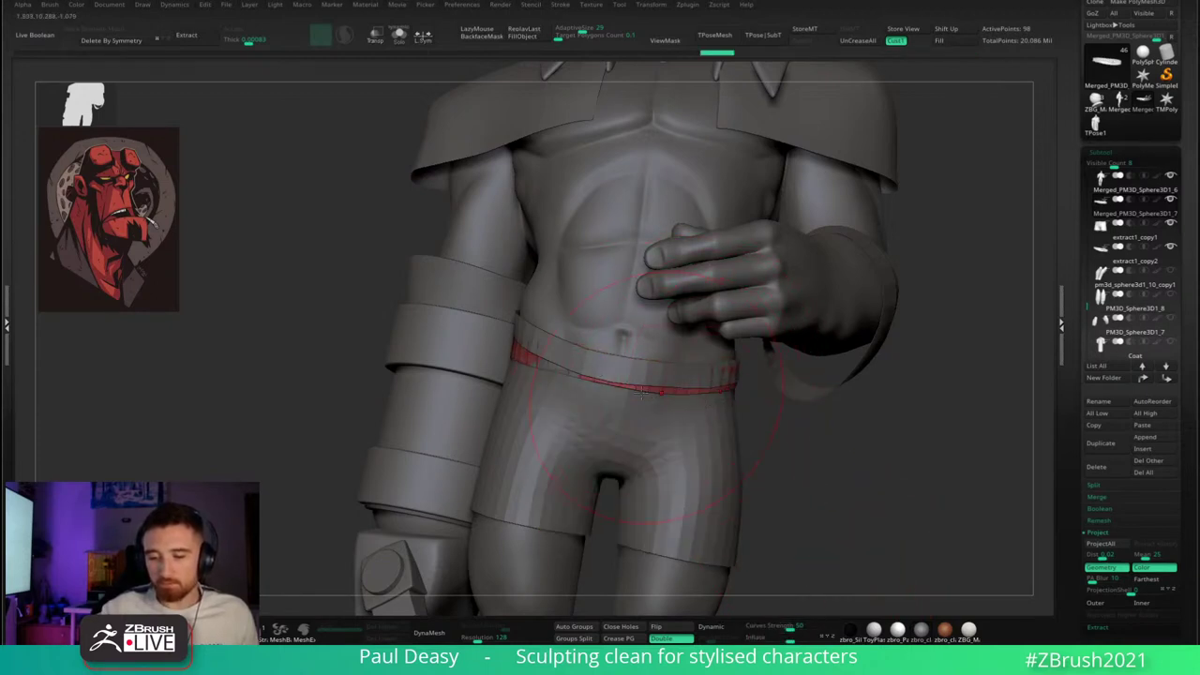
left_click_drag(566, 375, 566, 362)
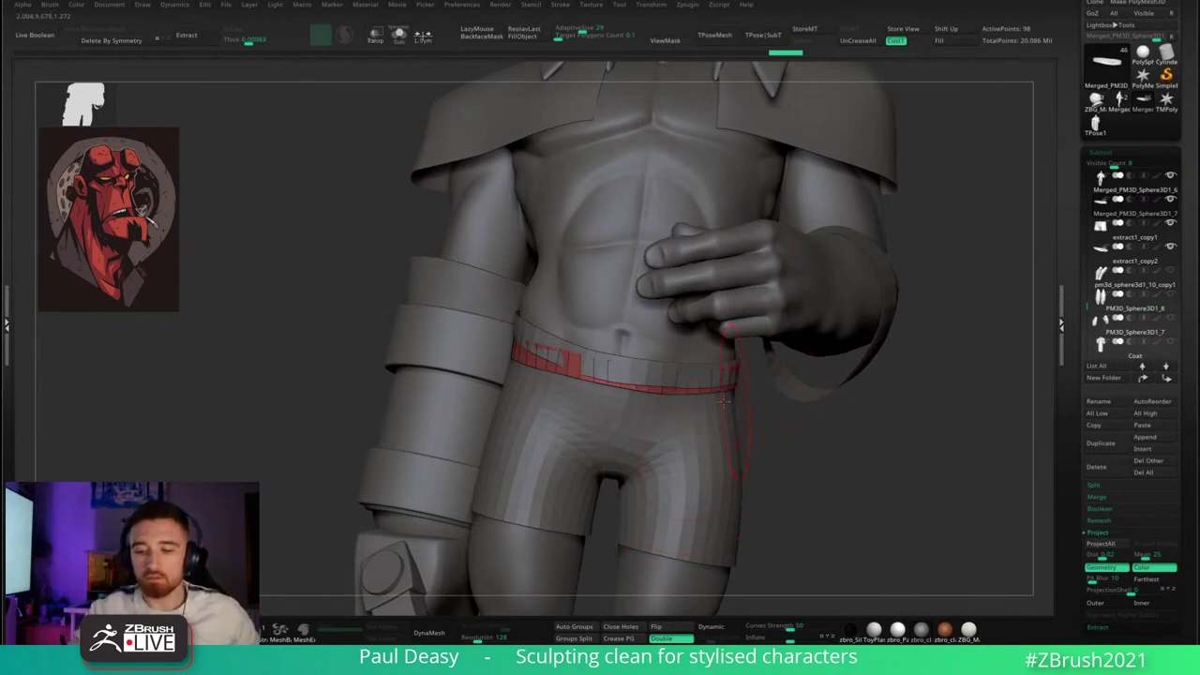
right_click_drag(687, 364, 654, 395)
left_click_drag(743, 421, 753, 422)
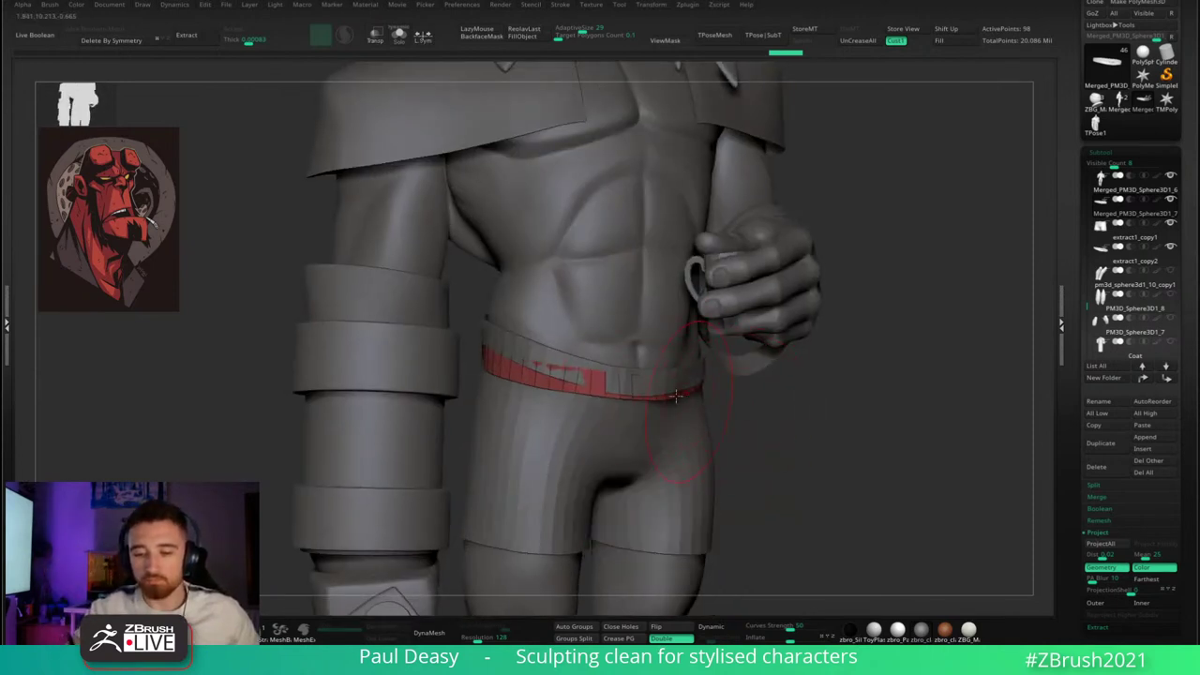
- Delete the new low-poly band and adjust the original waistband, extract1_copy2, with the Move brush
left_click(1096, 466)
left_click(990, 494)
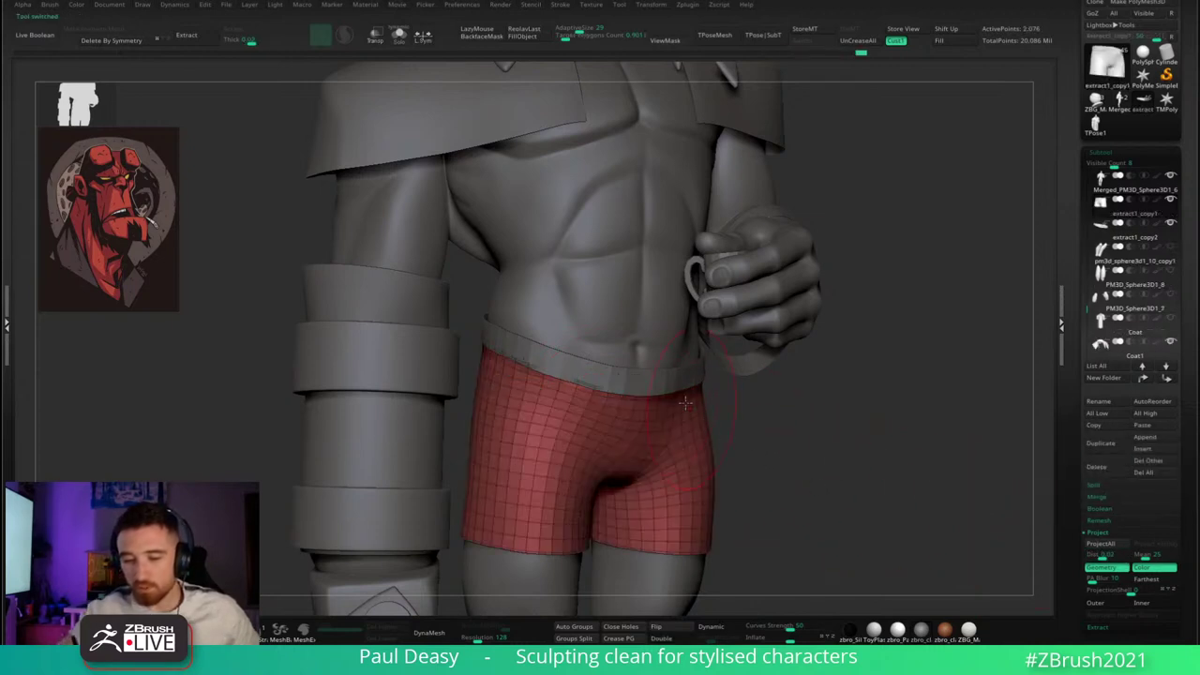
left_click(526, 369, "alt")
left_click_drag(520, 389, 508, 442)
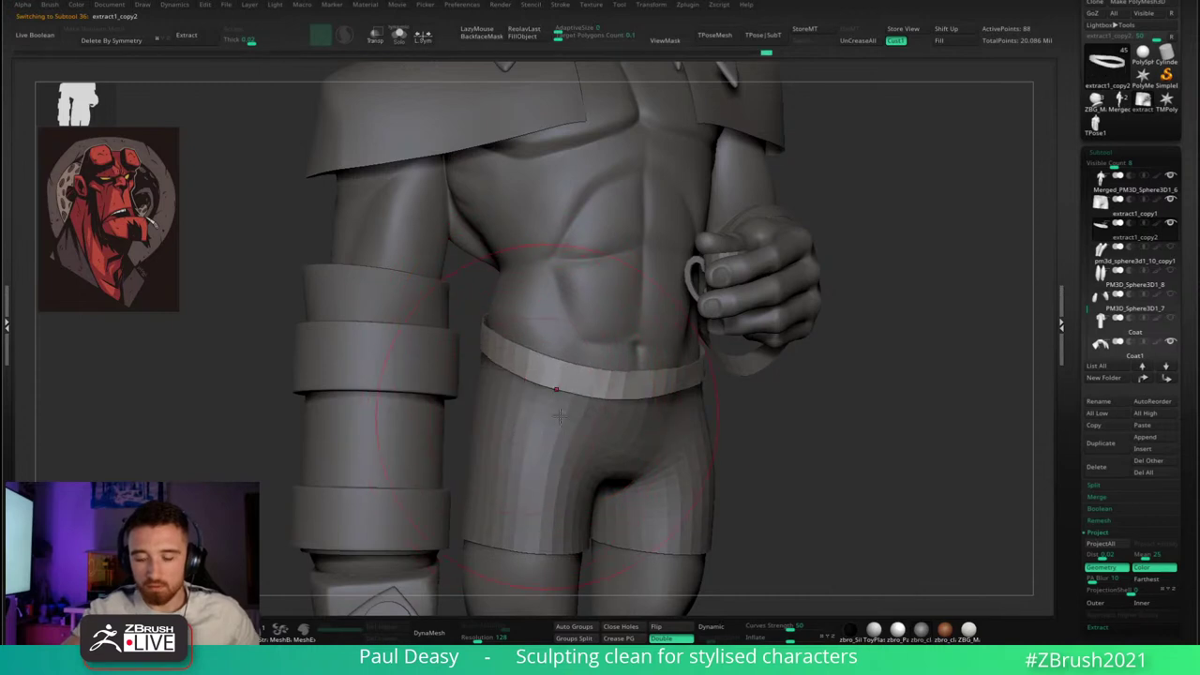
right_click_drag(560, 417, 488, 402)
mouse_move(660, 380)
left_mouse_down()
mouse_move(659, 396)
mouse_move(599, 343)
left_mouse_up()
right_click(615, 444)
right_click_drag(605, 361, 638, 399, "ctrl")
- Show the waistband's polyframe, mask its lower edge loop with ZModeler's Mask EdgeLoop Complete, and invert the mask
key("shift+f")
key("b")
key("z")
key("m")
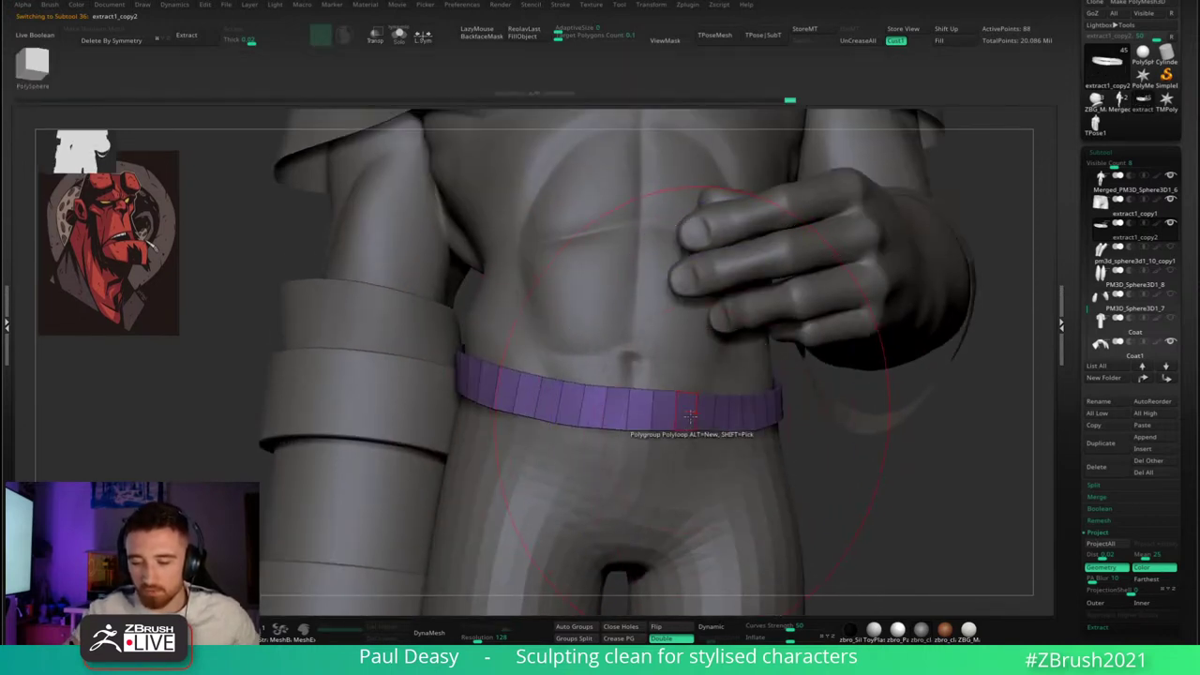
key("space")
left_click(670, 346)
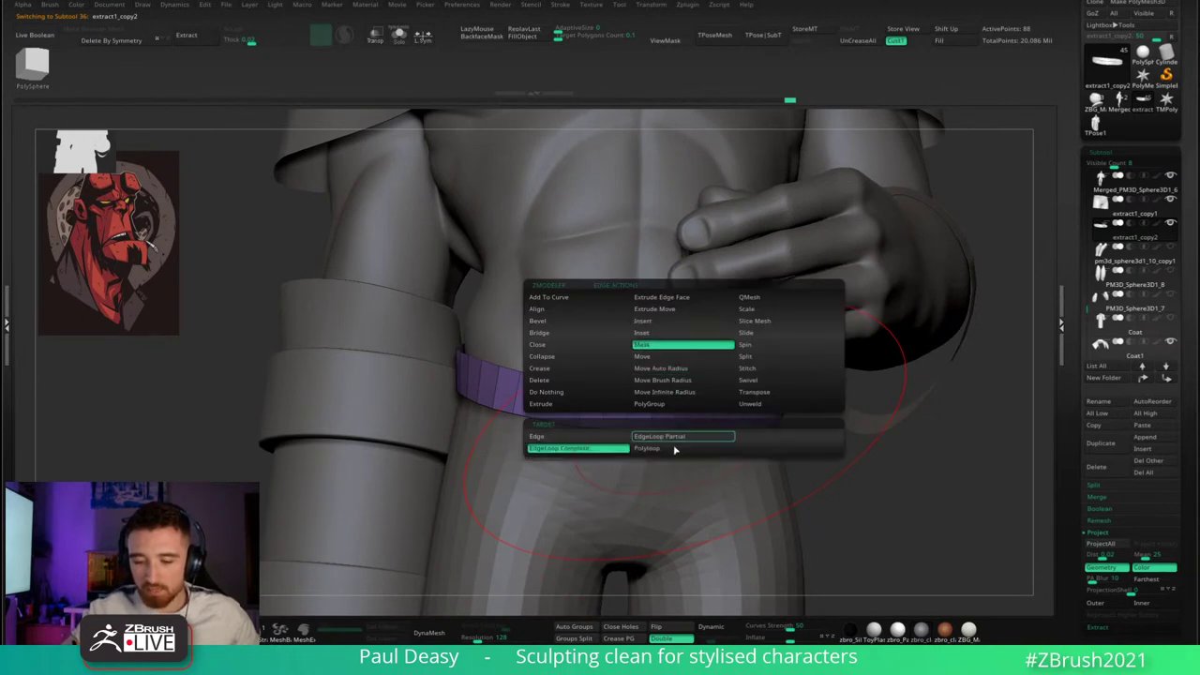
left_click(687, 430)
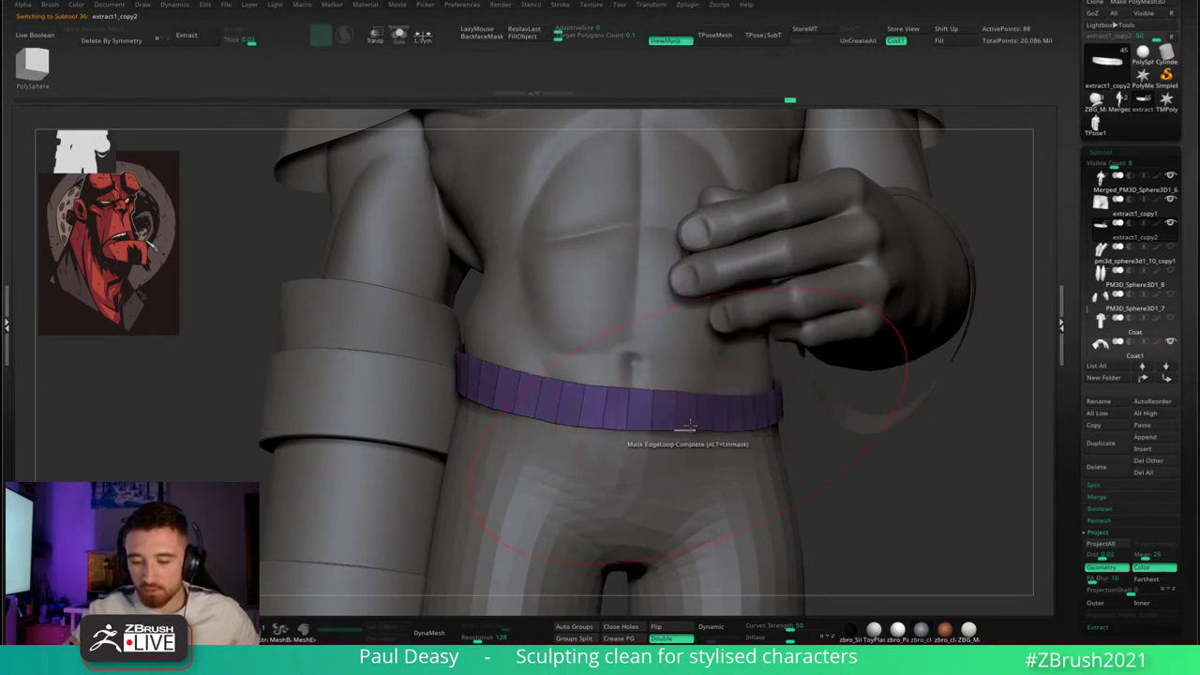
left_click(929, 451, "ctrl")
right_click_drag(930, 451, 847, 429, "ctrl")
key("space")
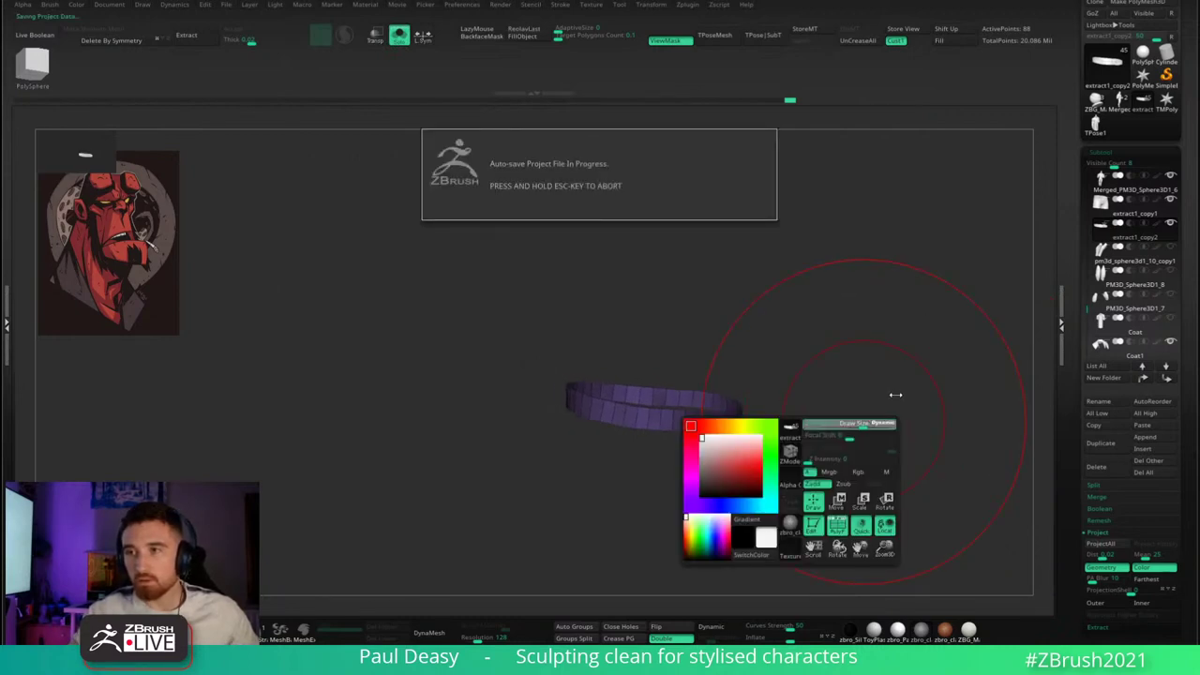
left_click(859, 362)
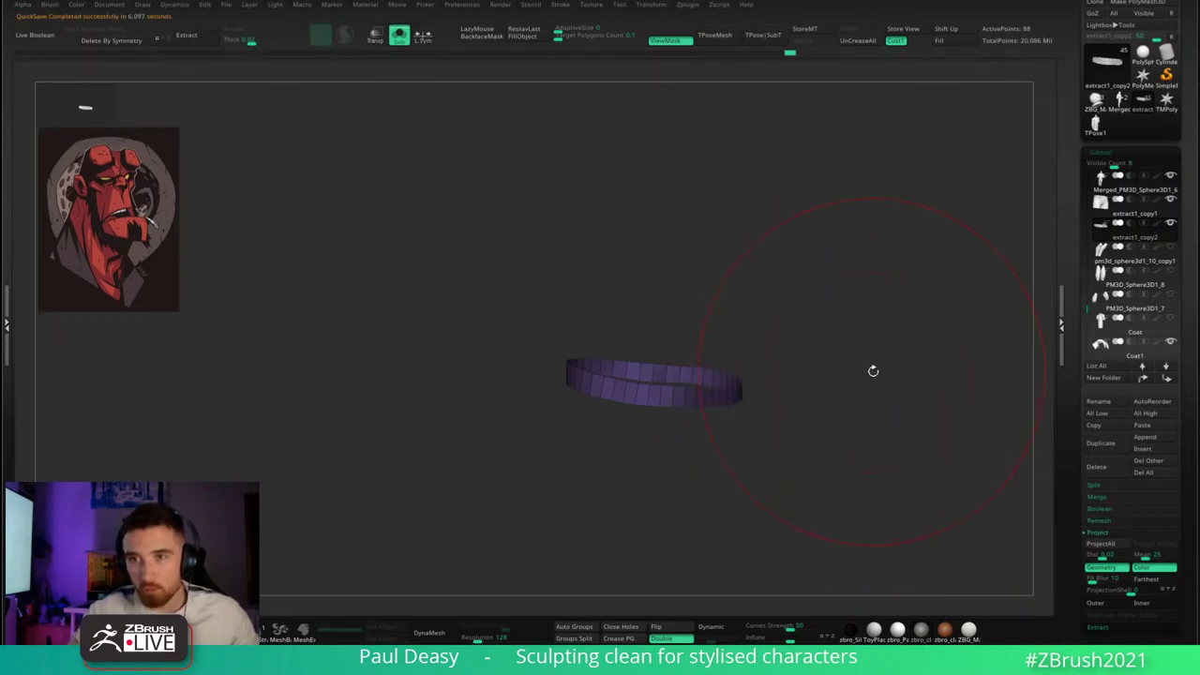
left_click_drag(873, 372, 868, 364)
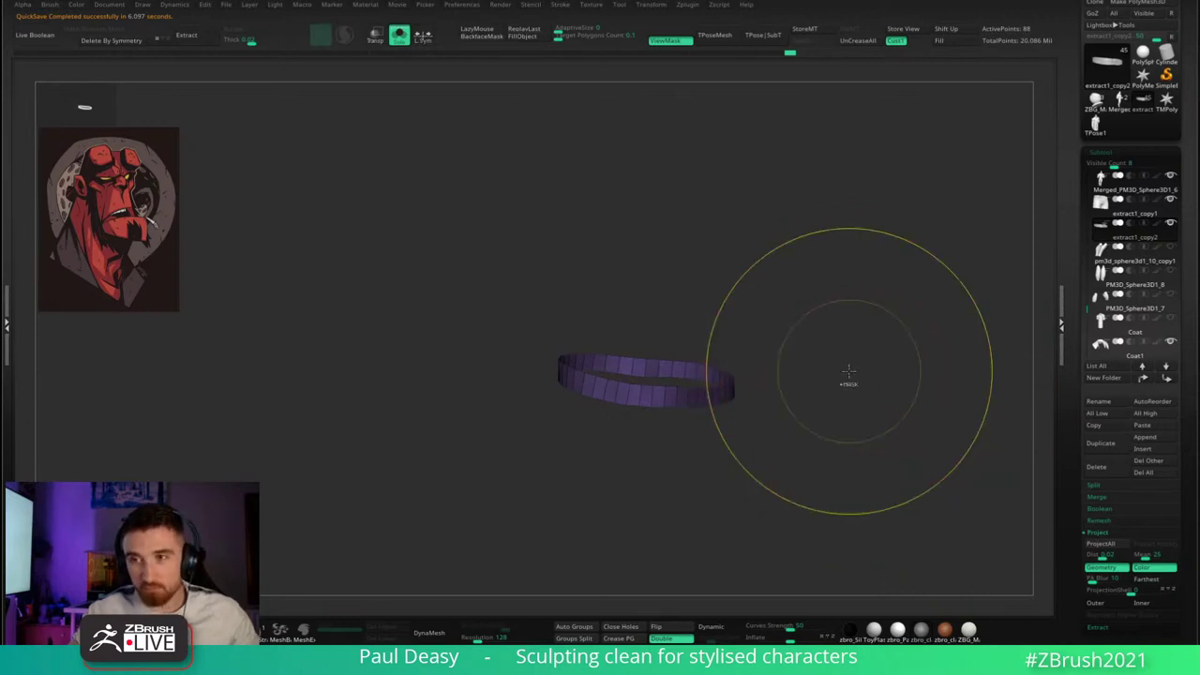
key("ctrl+space")
- Adjust the waistband's lower edge across the front of the shorts with the Move brush, resizing the brush as needed
key("space")
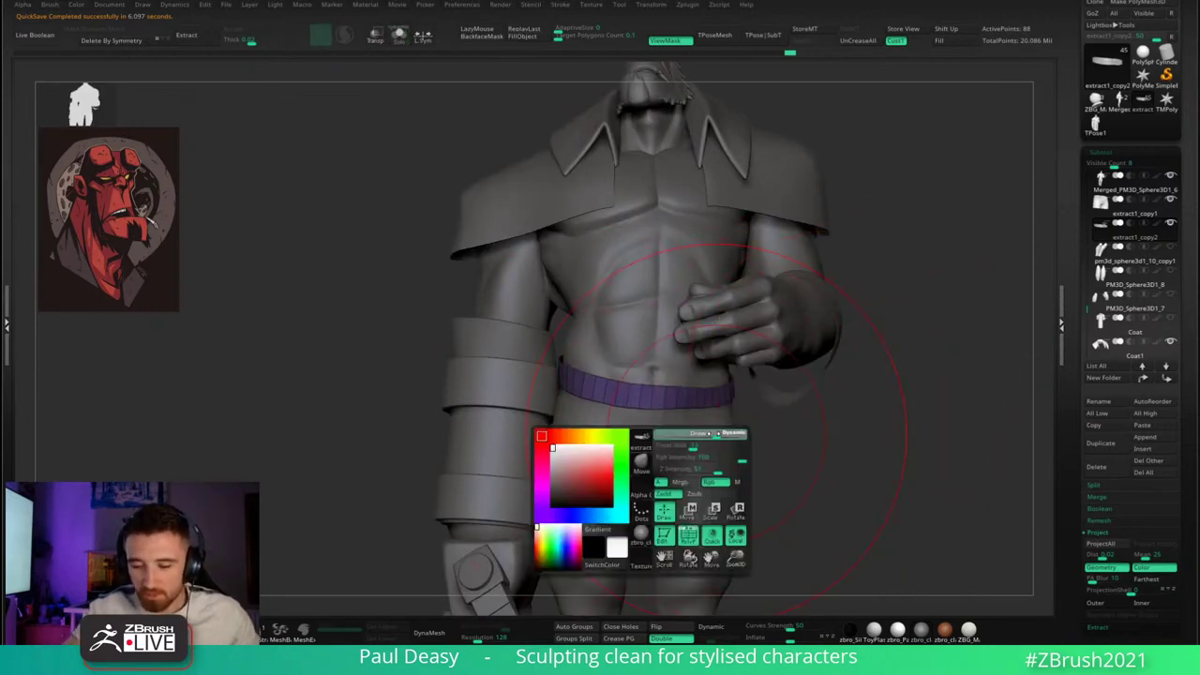
key("space")
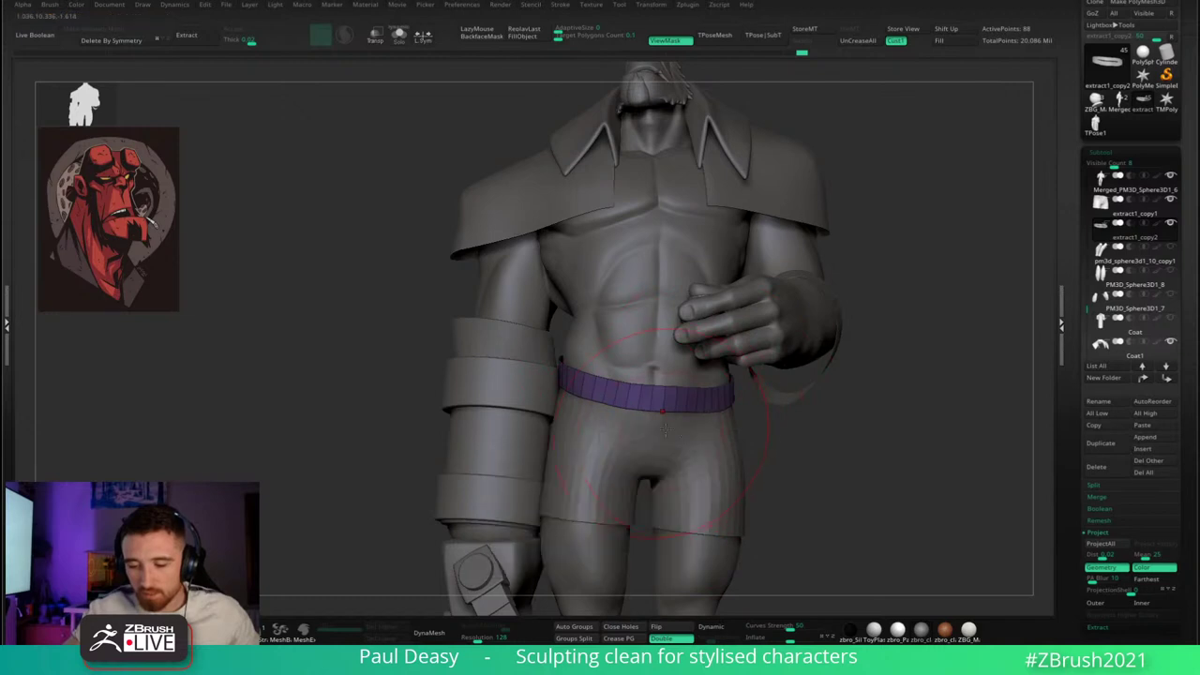
key("space")
key("space")
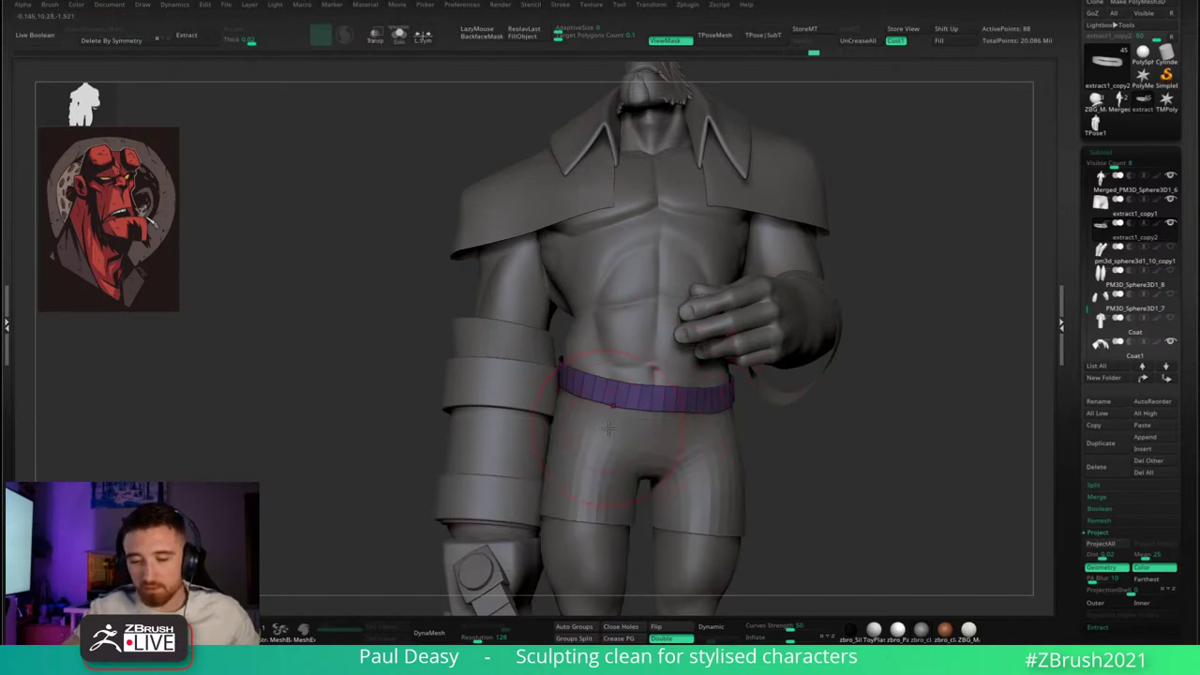
key("space")
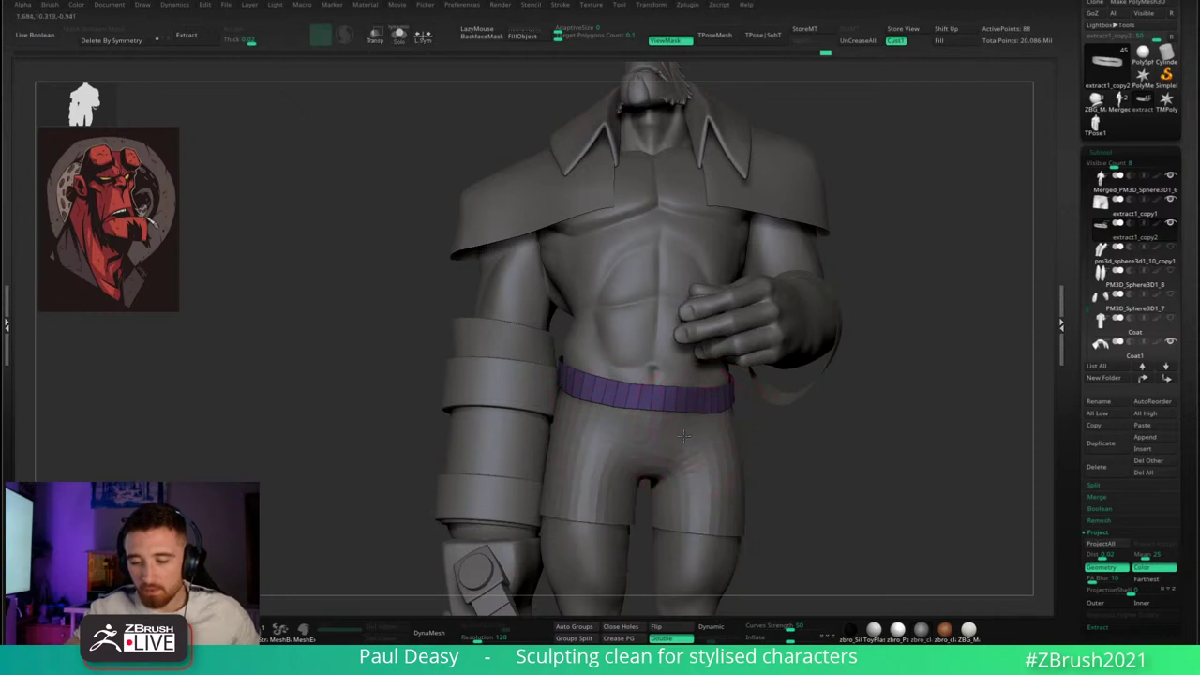
key("space")
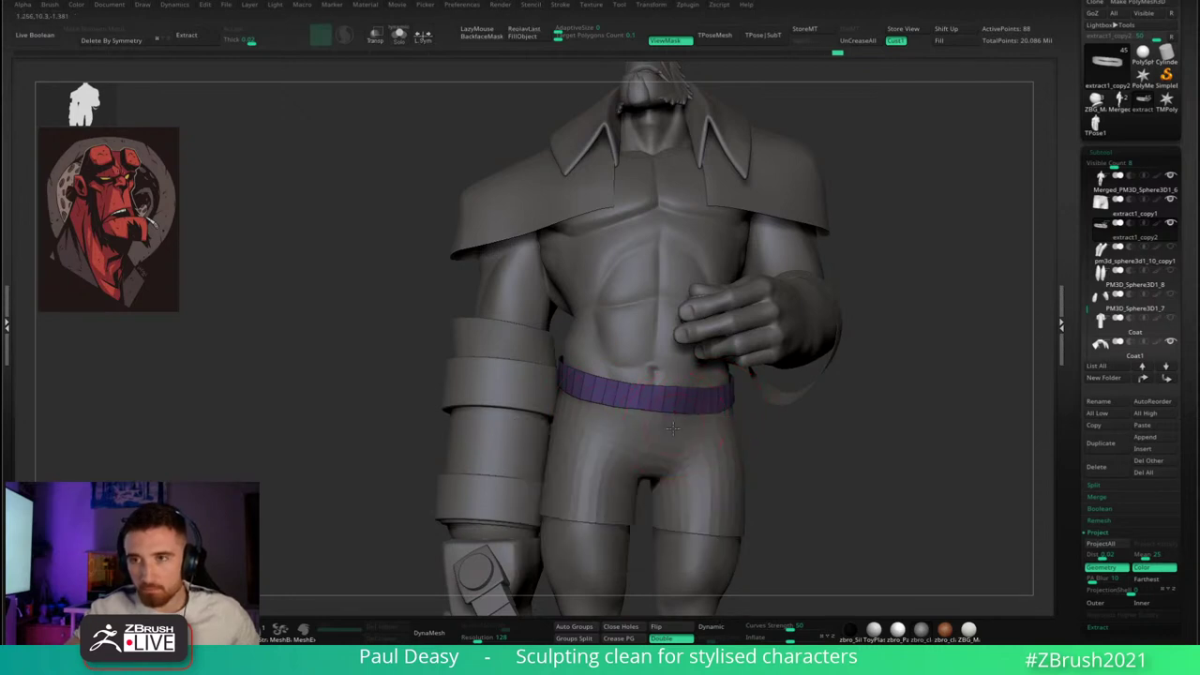
key("space")
key("space")
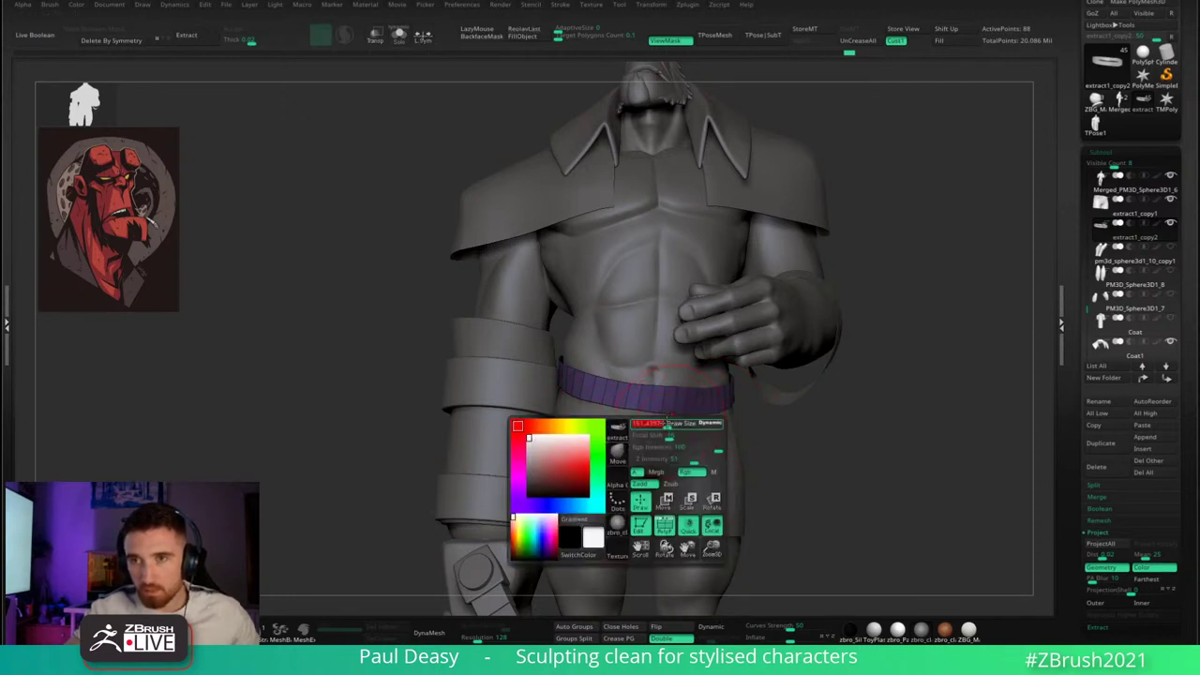
mouse_move(797, 417)
left_mouse_down()
mouse_move(817, 421)
mouse_move(817, 407)
left_mouse_up()
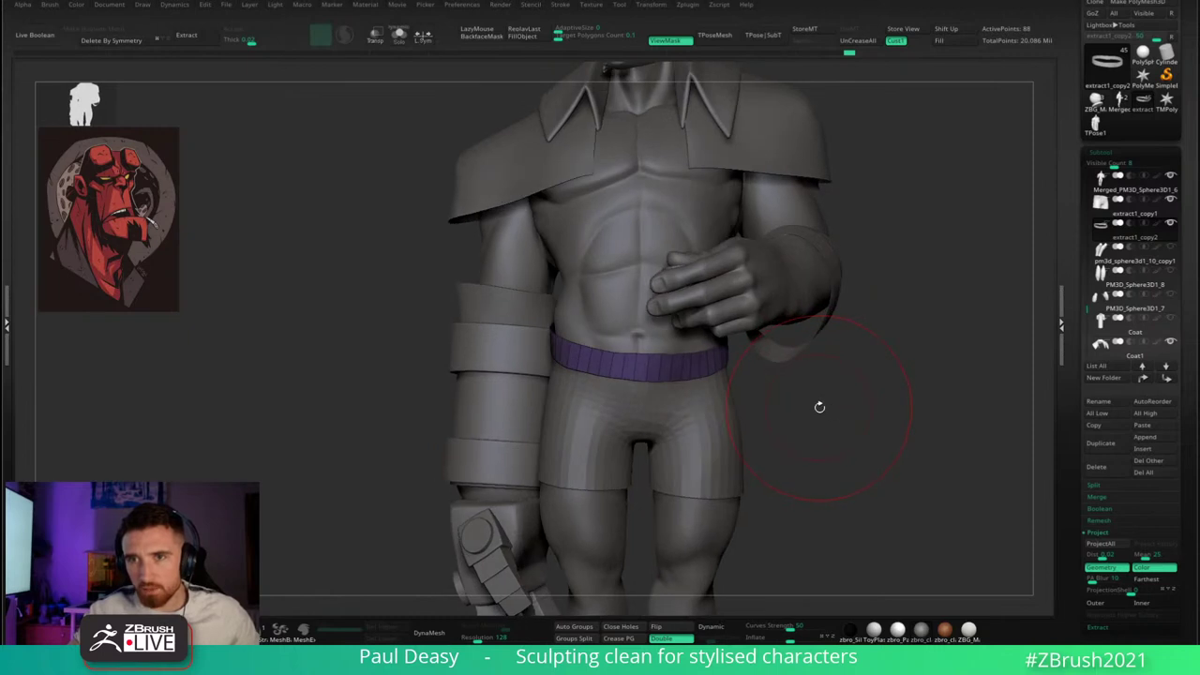
key("space")
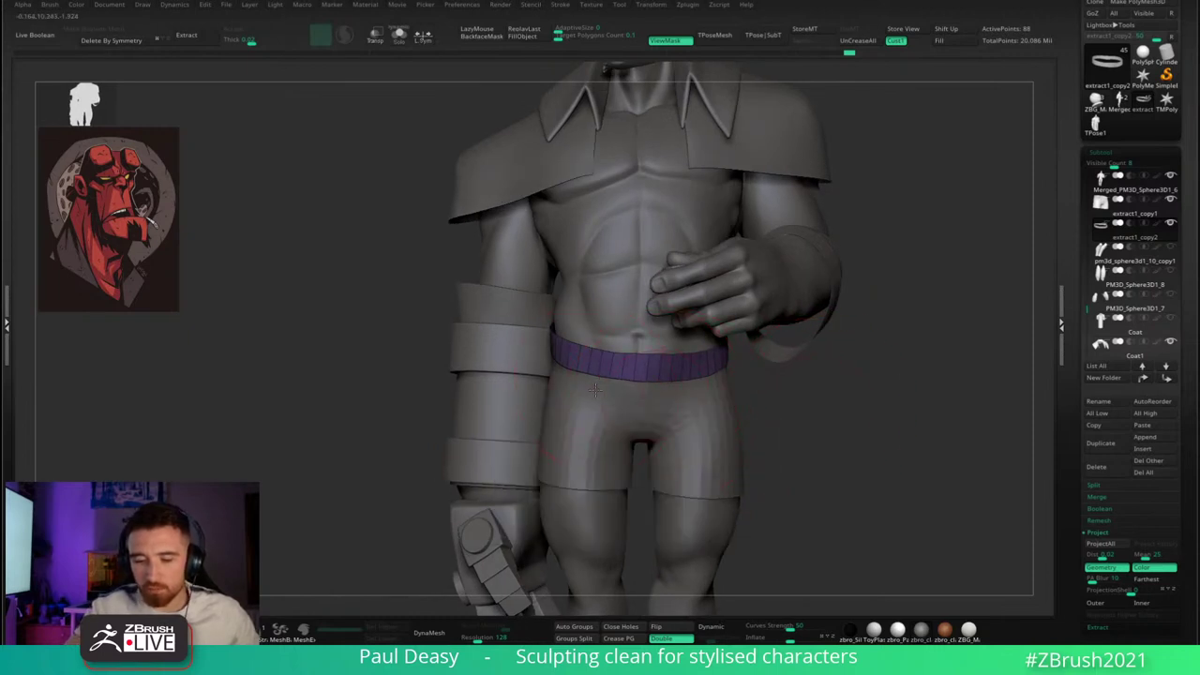
- Refine the waistband's fit around the hip and across the lower back with the Move brush
left_click_drag(804, 420, 747, 430)
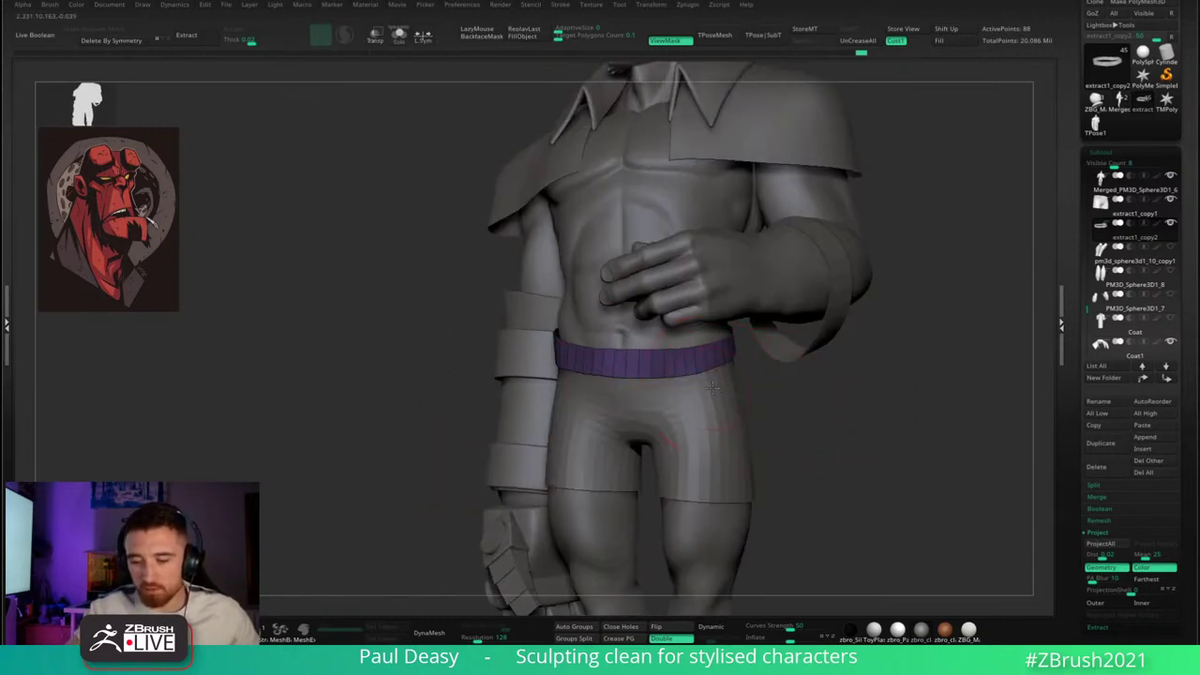
left_click(679, 445, "alt")
key("space")
left_click(724, 368, "alt")
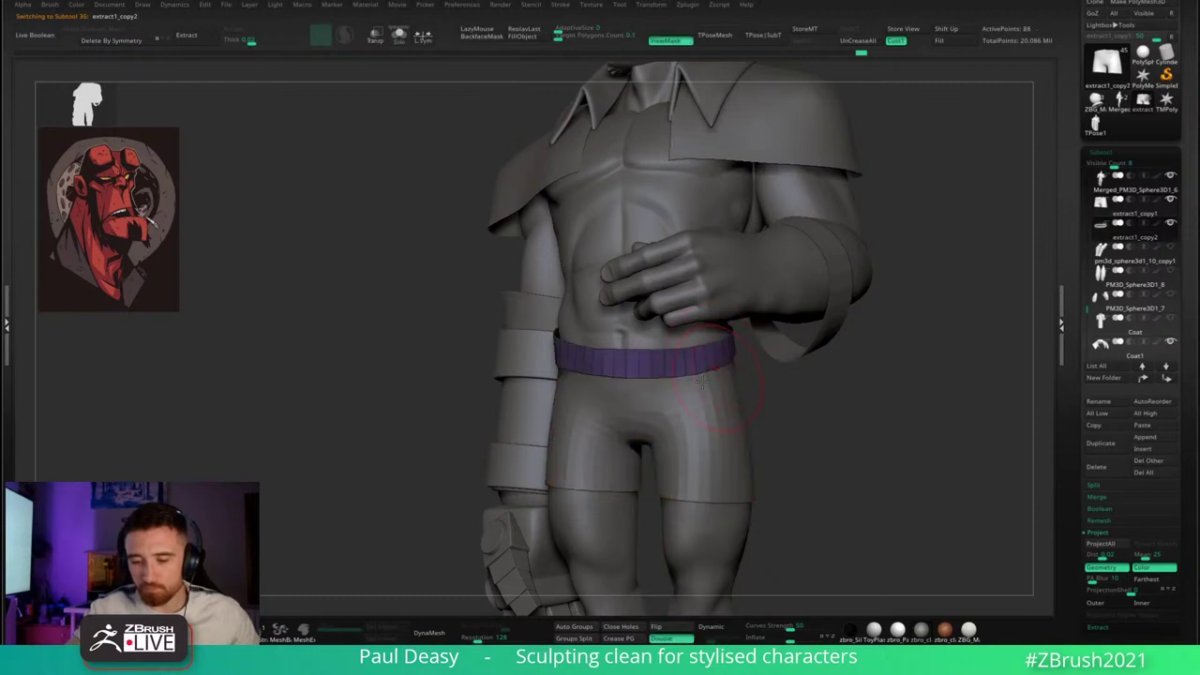
left_click_drag(834, 399, 694, 451)
key("space")
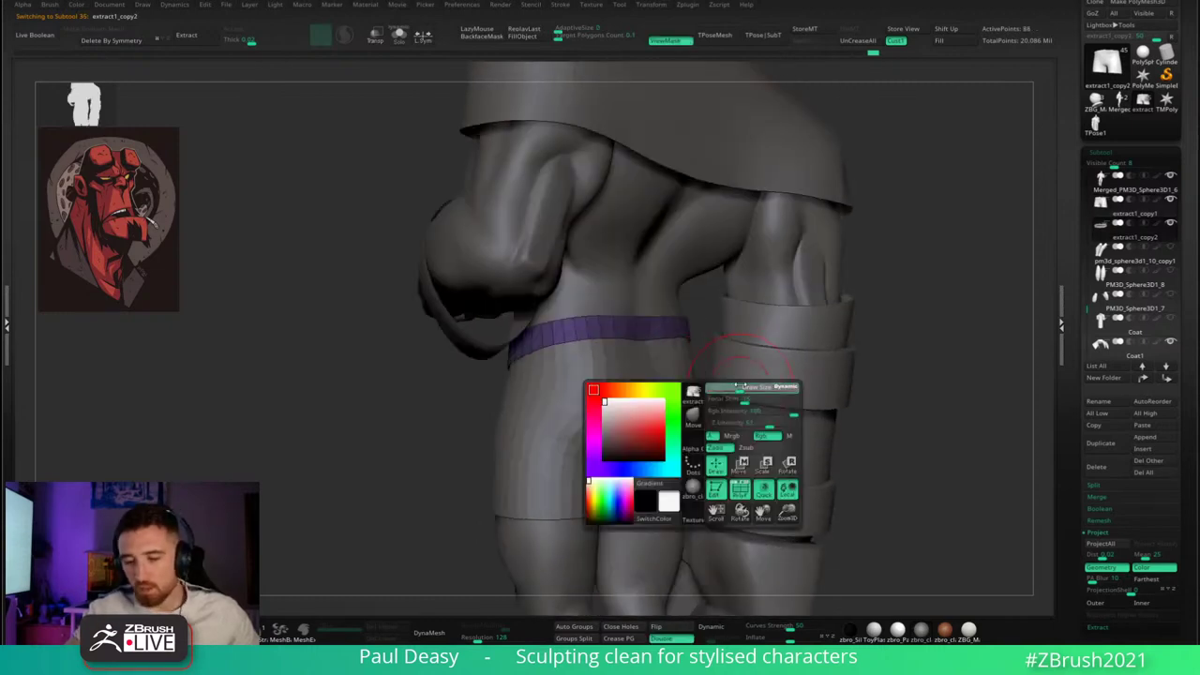
left_click_drag(479, 441, 448, 444)
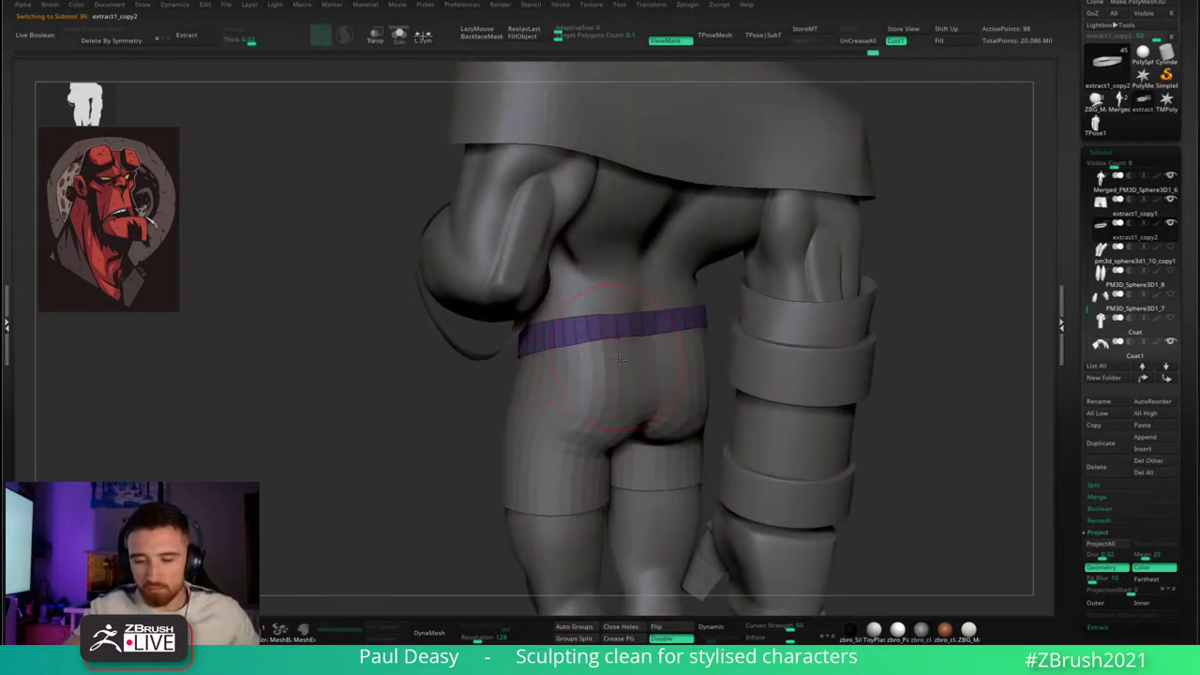
left_click_drag(618, 359, 621, 352)
mouse_move(623, 358)
right_mouse_down()
mouse_move(626, 342)
mouse_move(659, 370)
mouse_move(705, 358)
right_mouse_up()
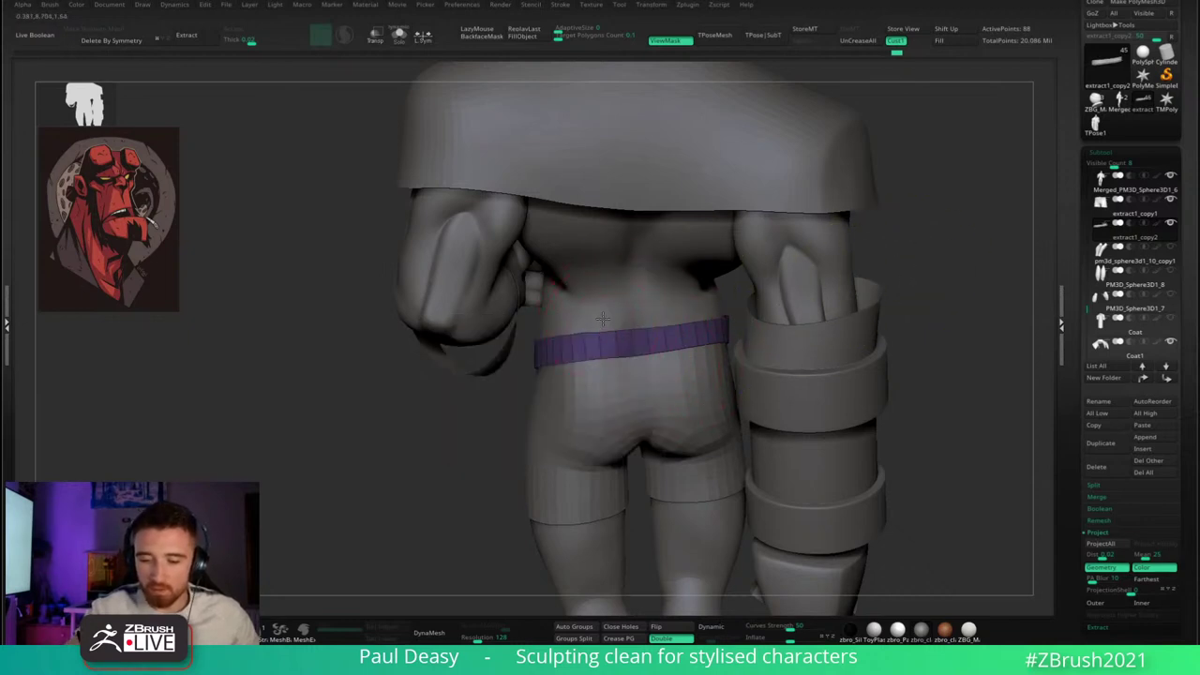
key("space")
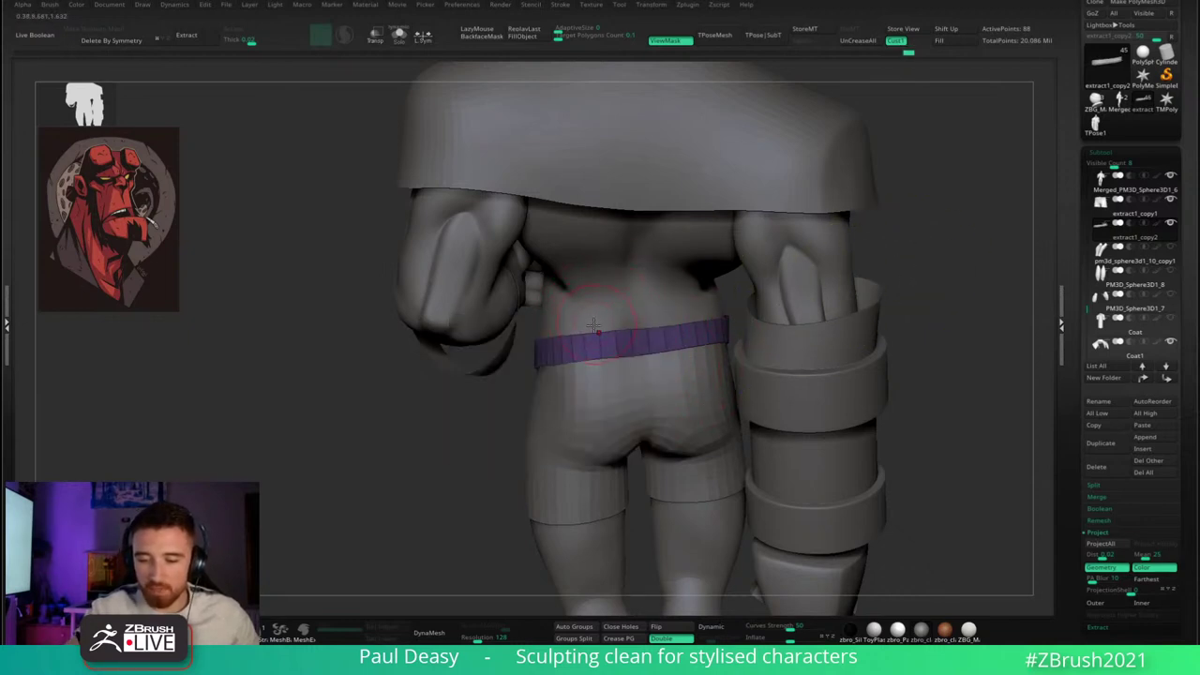
key("space")
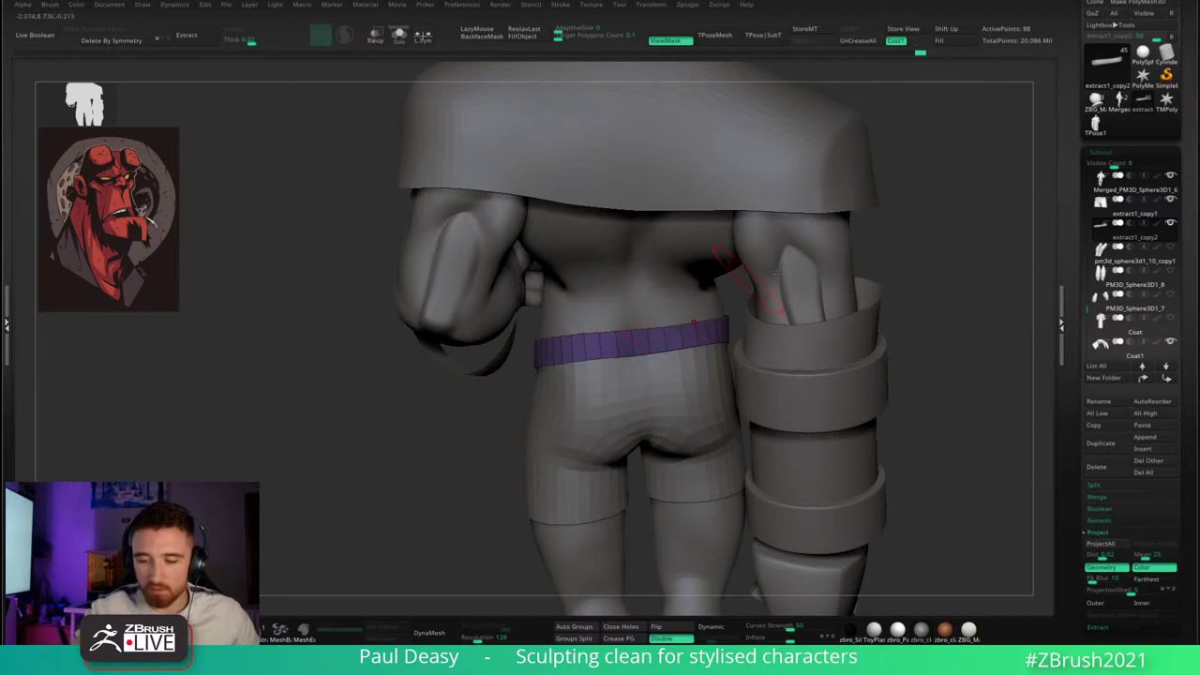
- Refine the waistband's fit across the front and around the hip with the Move brush, then clear the mask
right_click_drag(525, 321, 708, 348)
right_click(709, 350)
mouse_move(792, 363)
right_mouse_down()
mouse_move(814, 364)
mouse_move(795, 335)
right_mouse_up()
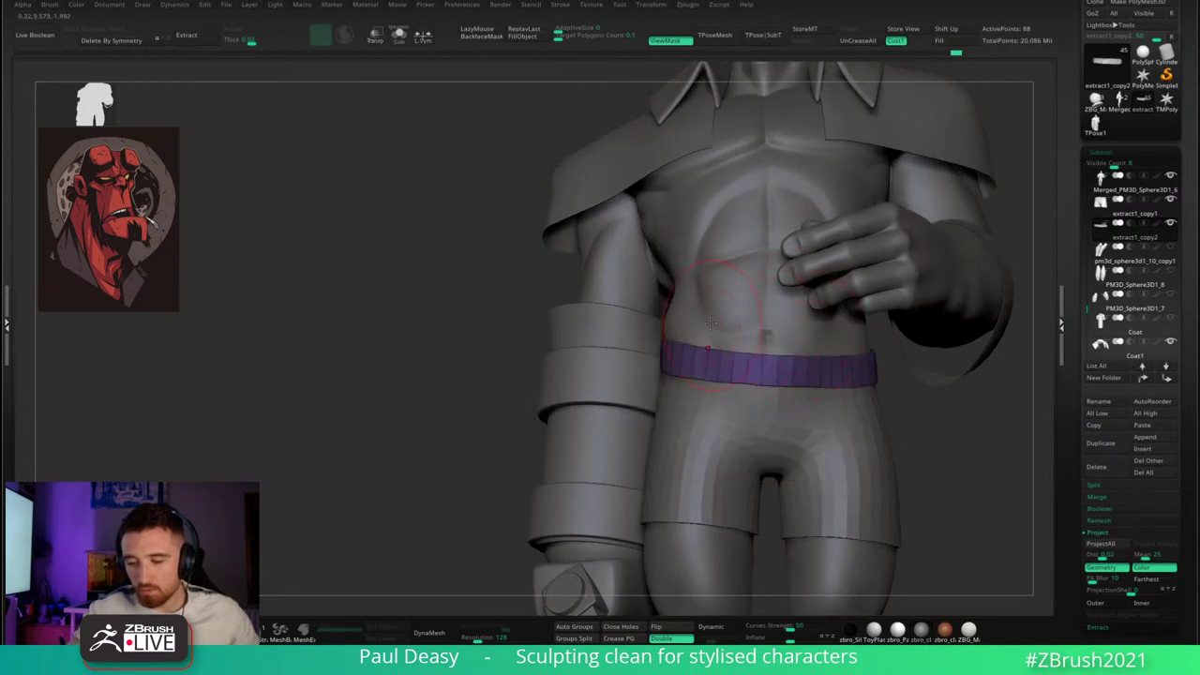
left_click_drag(777, 312, 797, 319)
key("space")
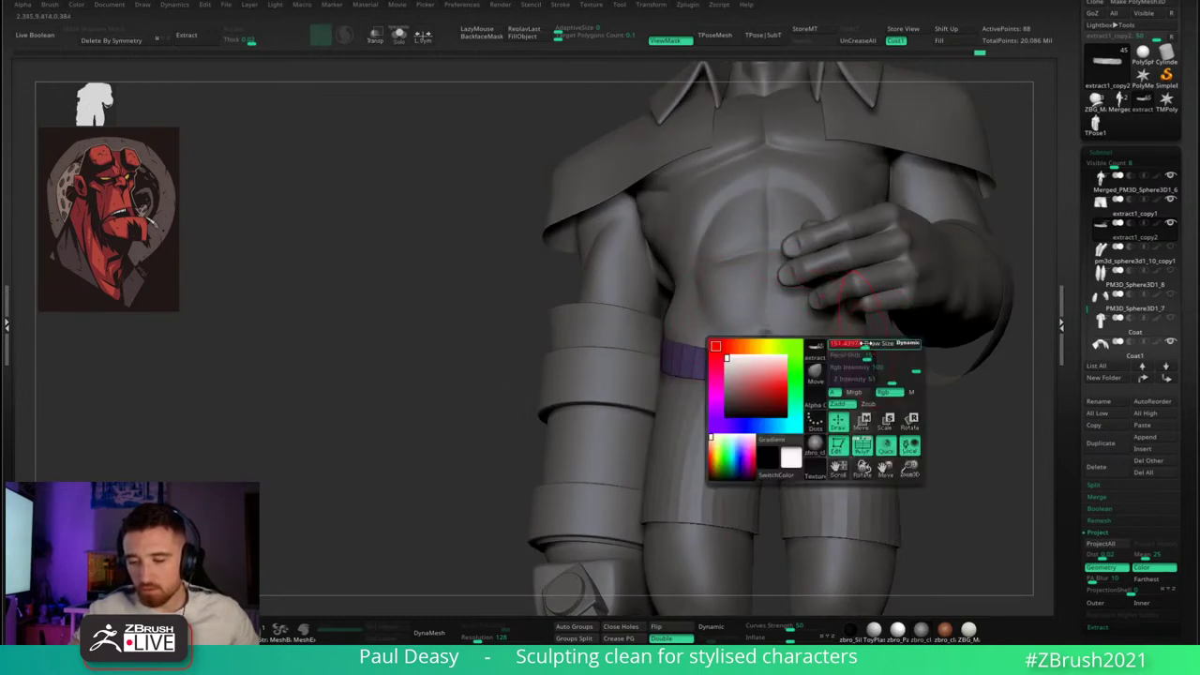
key("space")
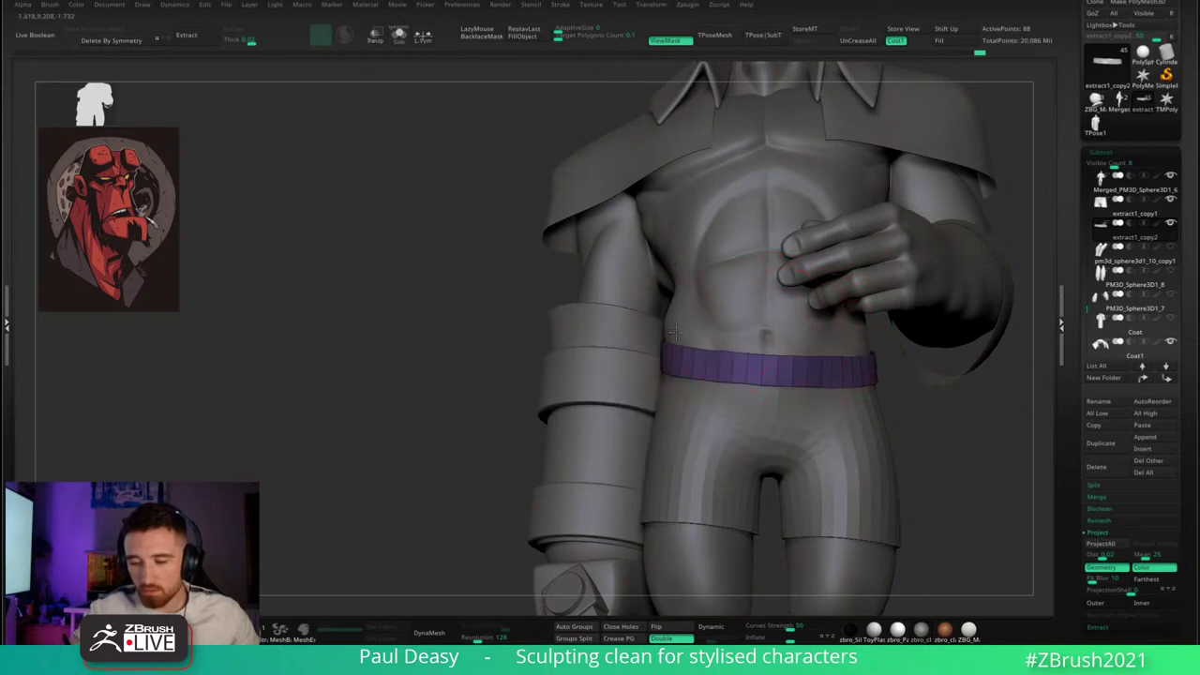
right_click_drag(692, 329, 629, 336)
right_click(624, 326)
right_click(629, 336)
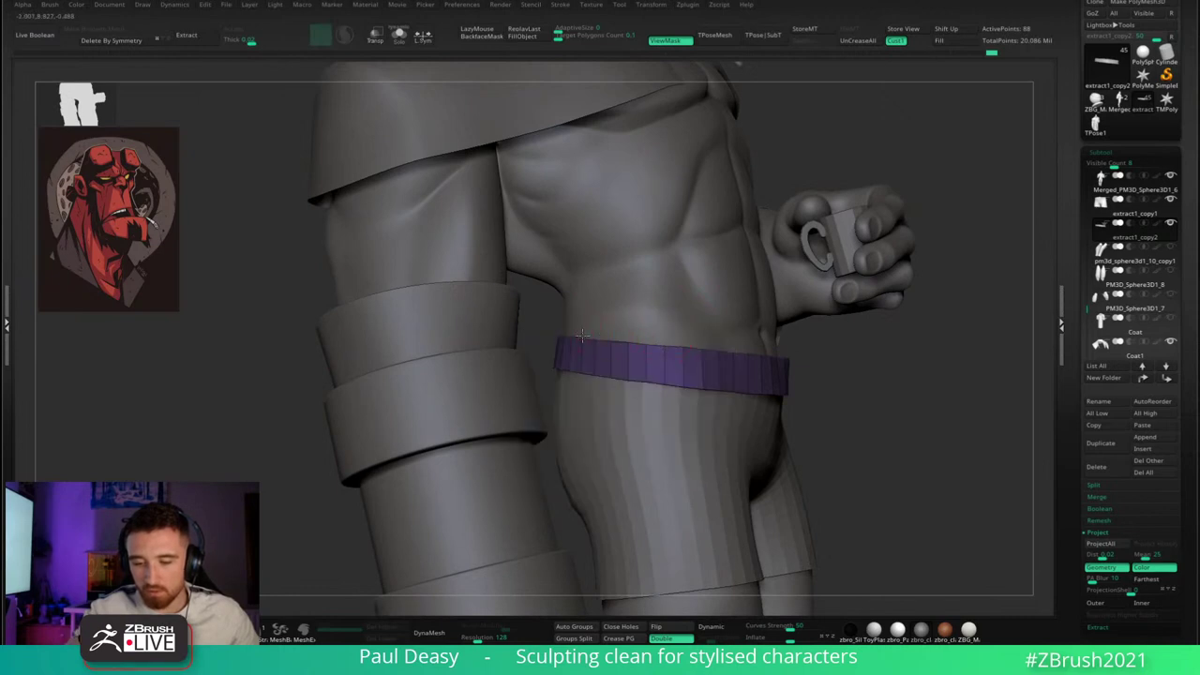
right_click_drag(857, 373, 847, 403)
- Set the ZModeler polygon action to Extrude with the All Polygons target for the waistband
key("b")
key("z")
key("m")
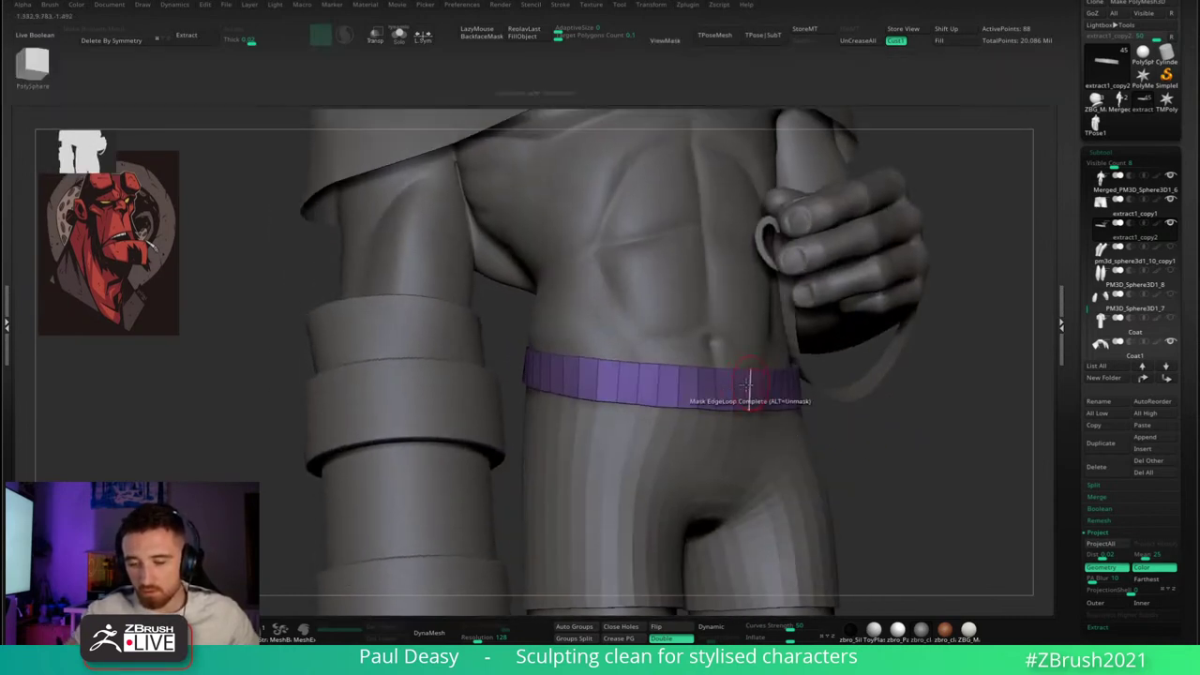
right_click_drag(749, 385, 761, 391, "ctrl")
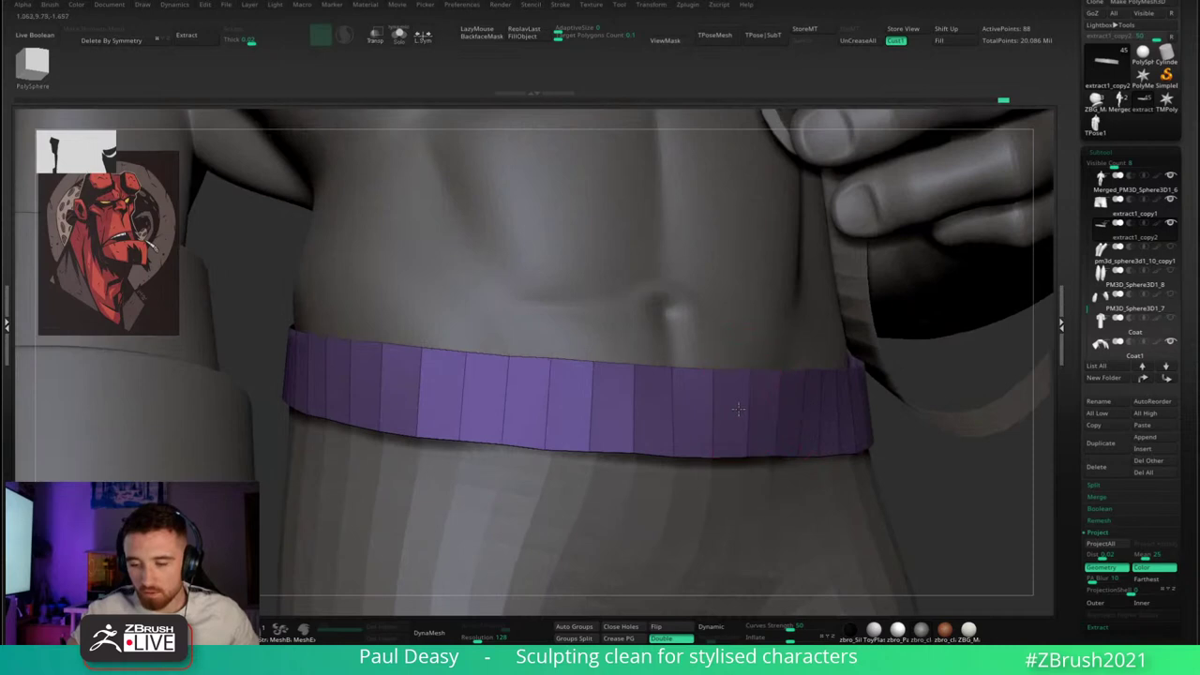
key("space")
left_click(589, 296)
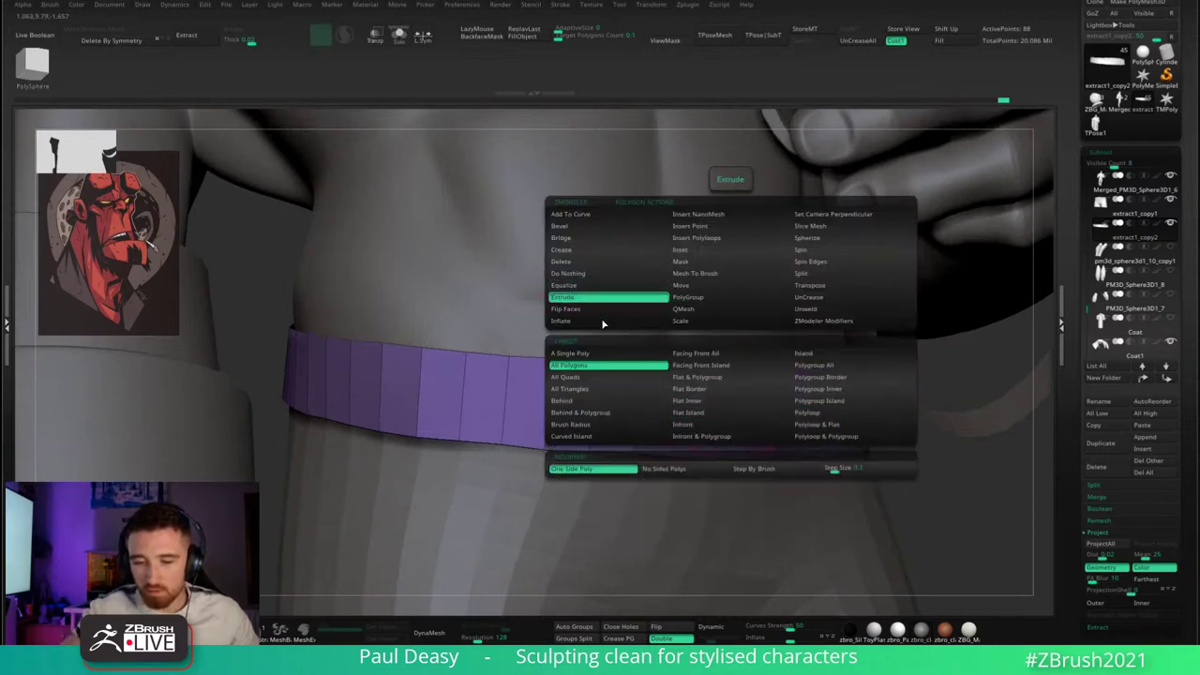
left_click(616, 372)
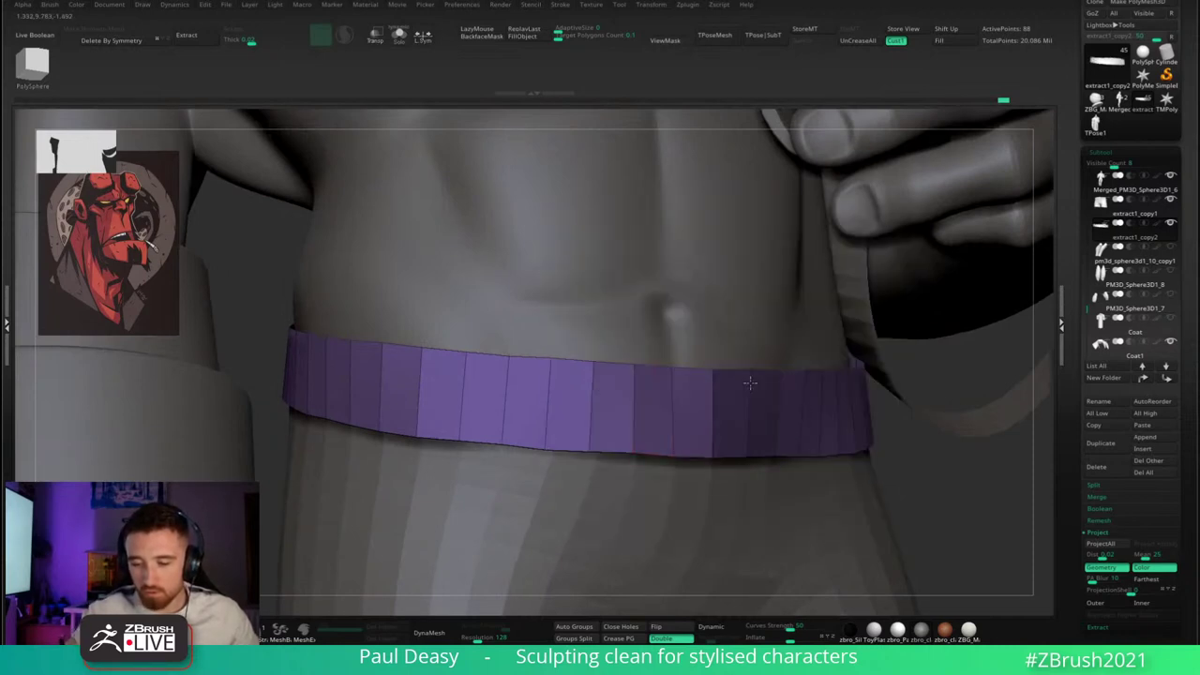
- Set the ZModeler edge action to Insert and add edge loops along the waistband's middle and near both borders
key("space")
left_click(748, 336)
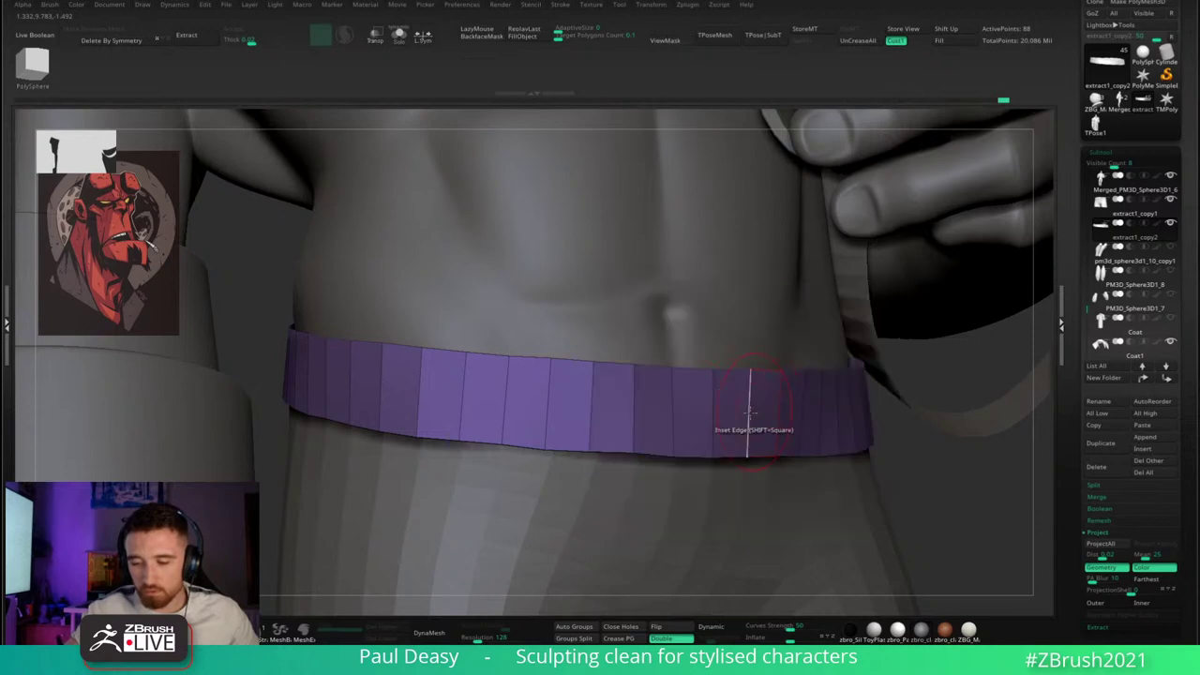
key("space")
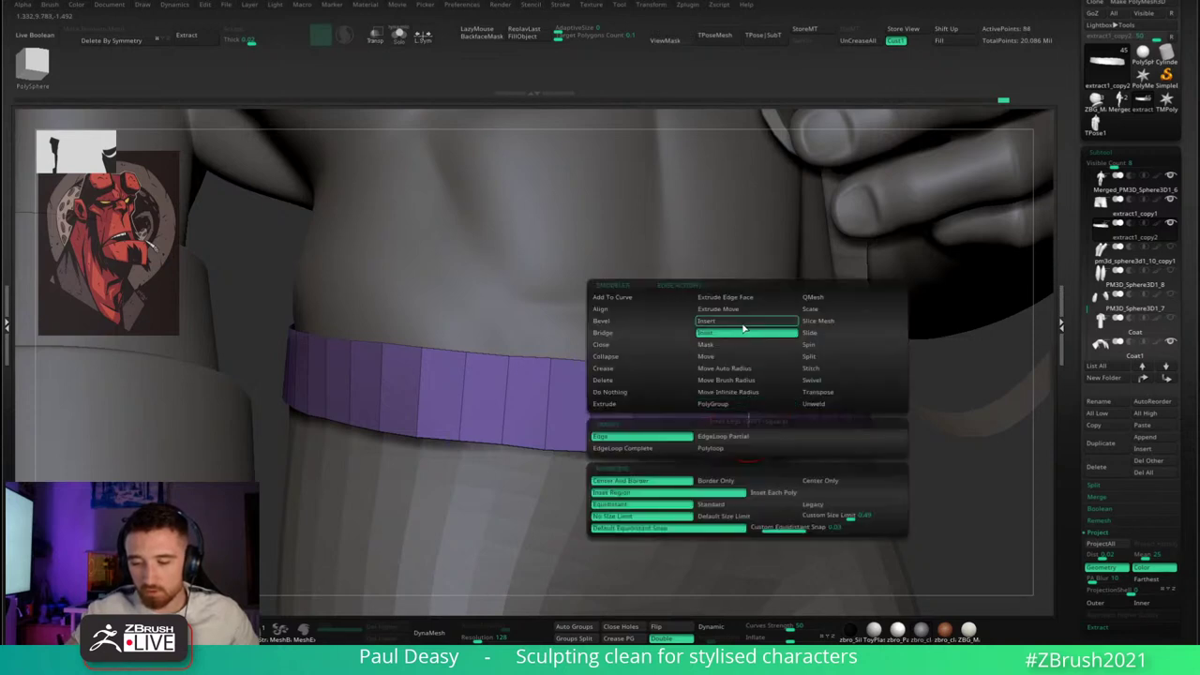
left_click(751, 384)
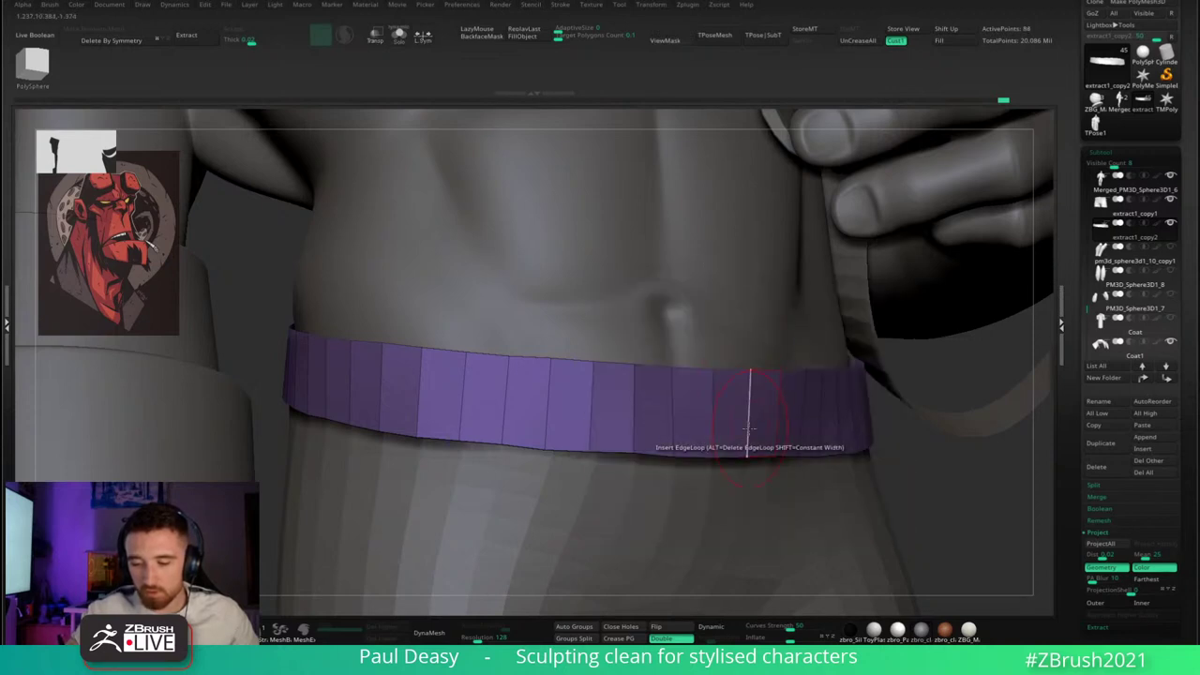
left_click(752, 378)
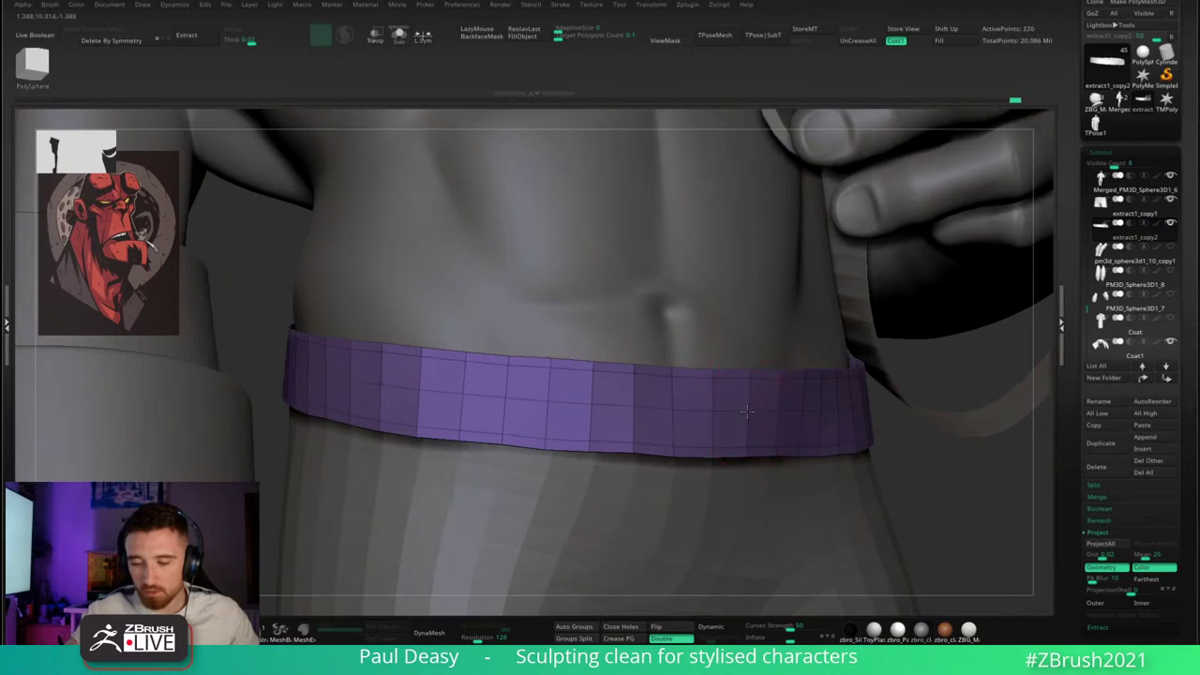
- Try extruding all the waistband's polygons to give it thickness, and preview it with Dynamic Subdivision and no polyframe
left_click_drag(764, 401, 777, 400)
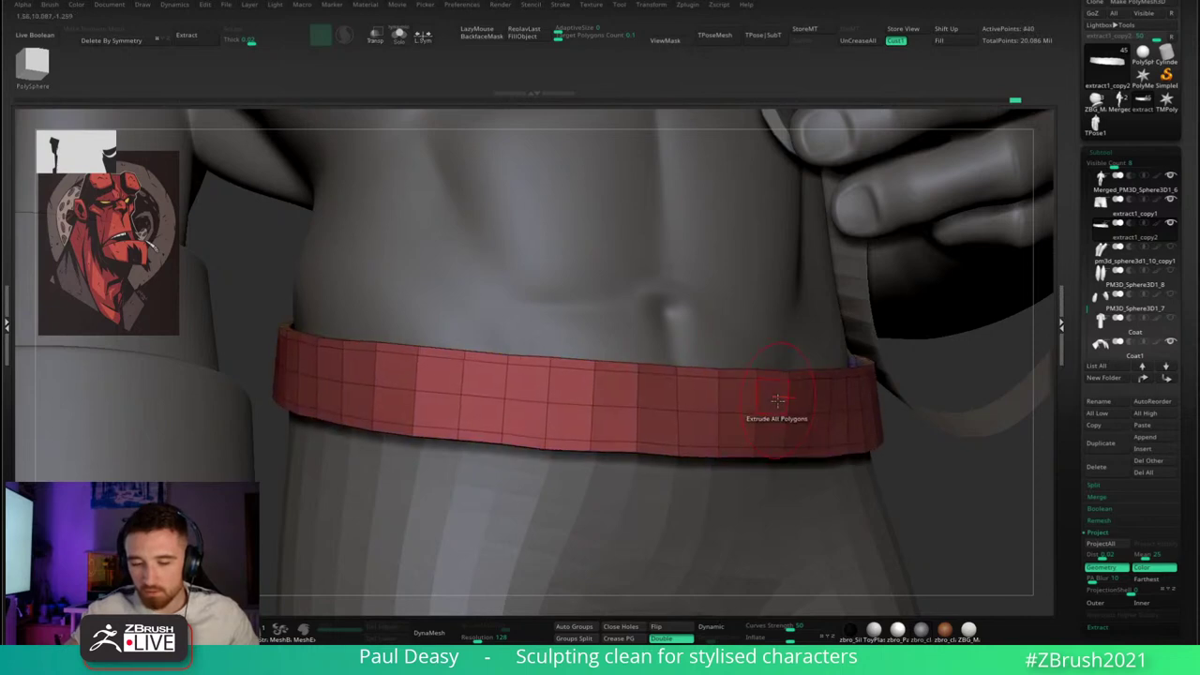
key("shift+f")
key("d")
right_click_drag(778, 400, 728, 289, "ctrl")
right_click_drag(895, 457, 829, 432, "alt")
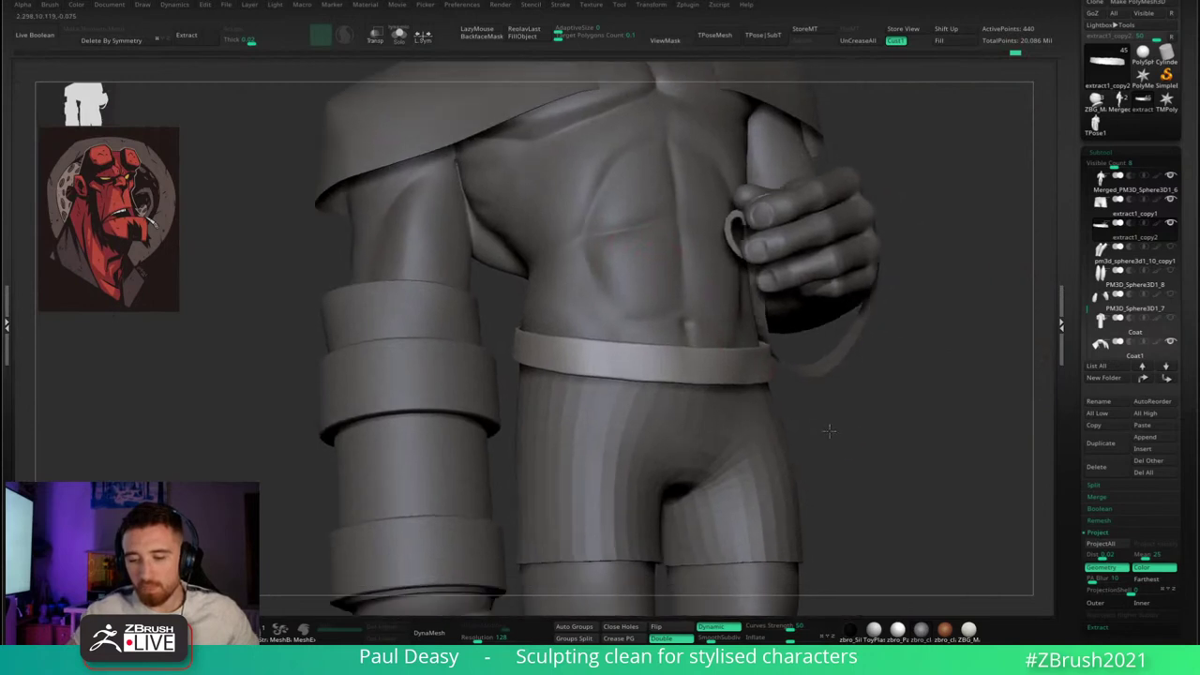
- Try adjusting the thickened waistband at the hip and across the front with a resized Move brush
mouse_move(829, 431)
left_mouse_down()
mouse_move(798, 409)
mouse_move(616, 372)
left_mouse_up()
key("space")
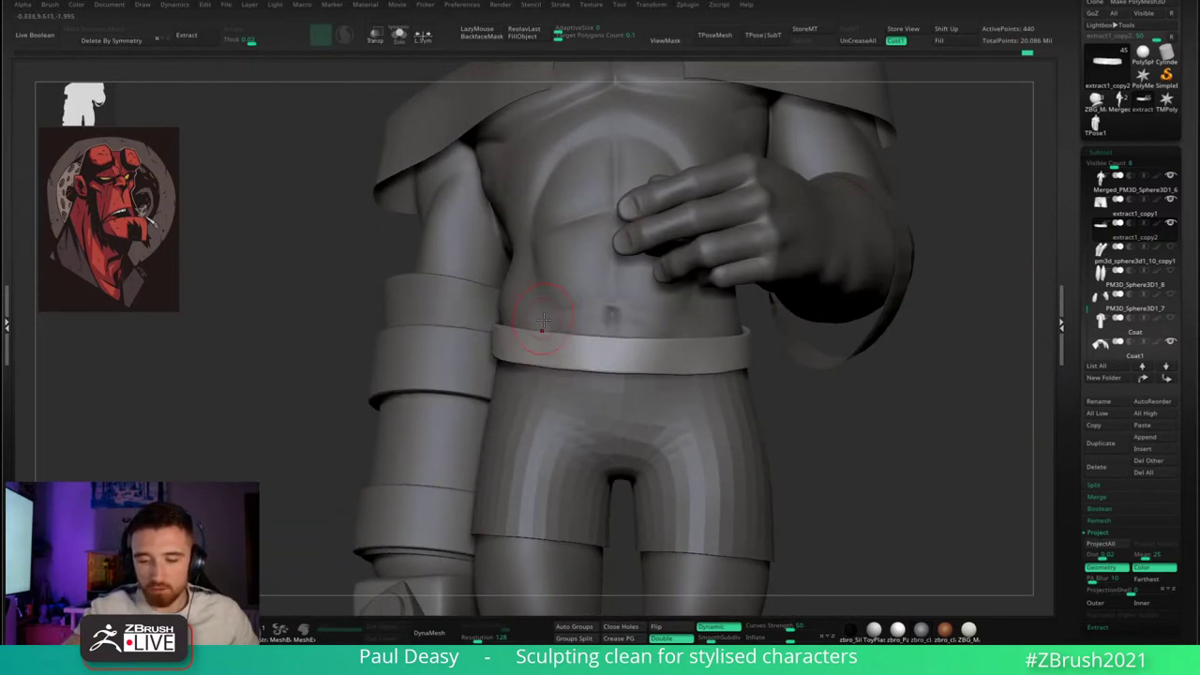
key("space")
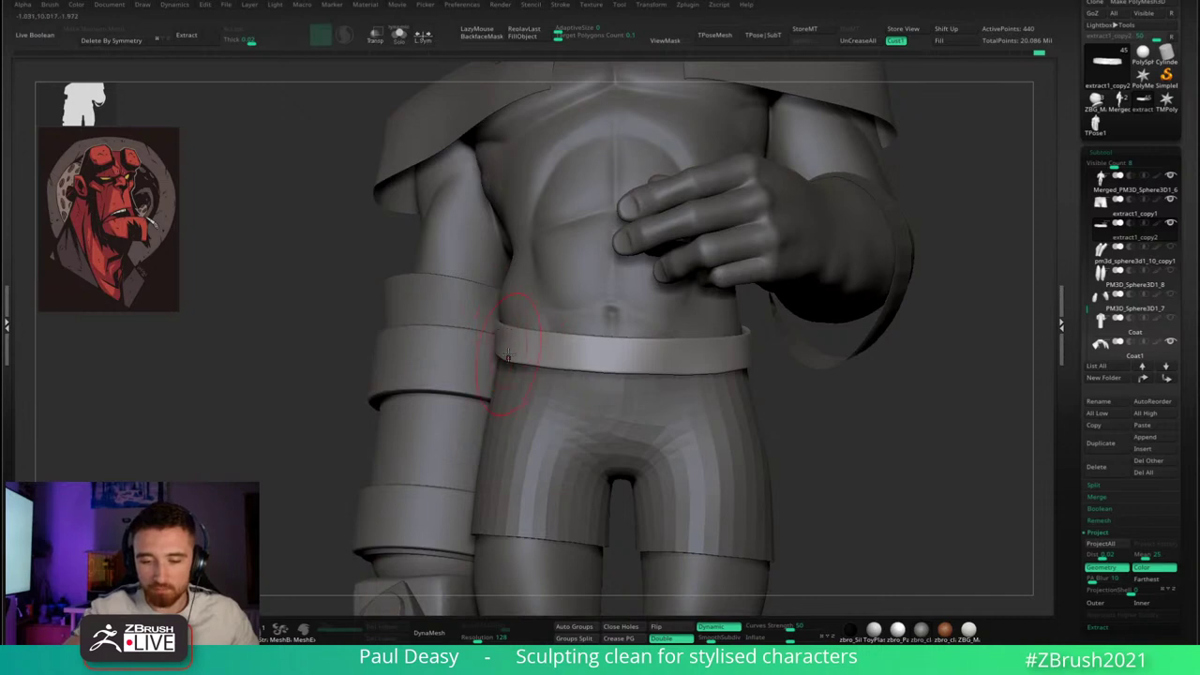
right_click_drag(695, 352, 723, 343, "alt")
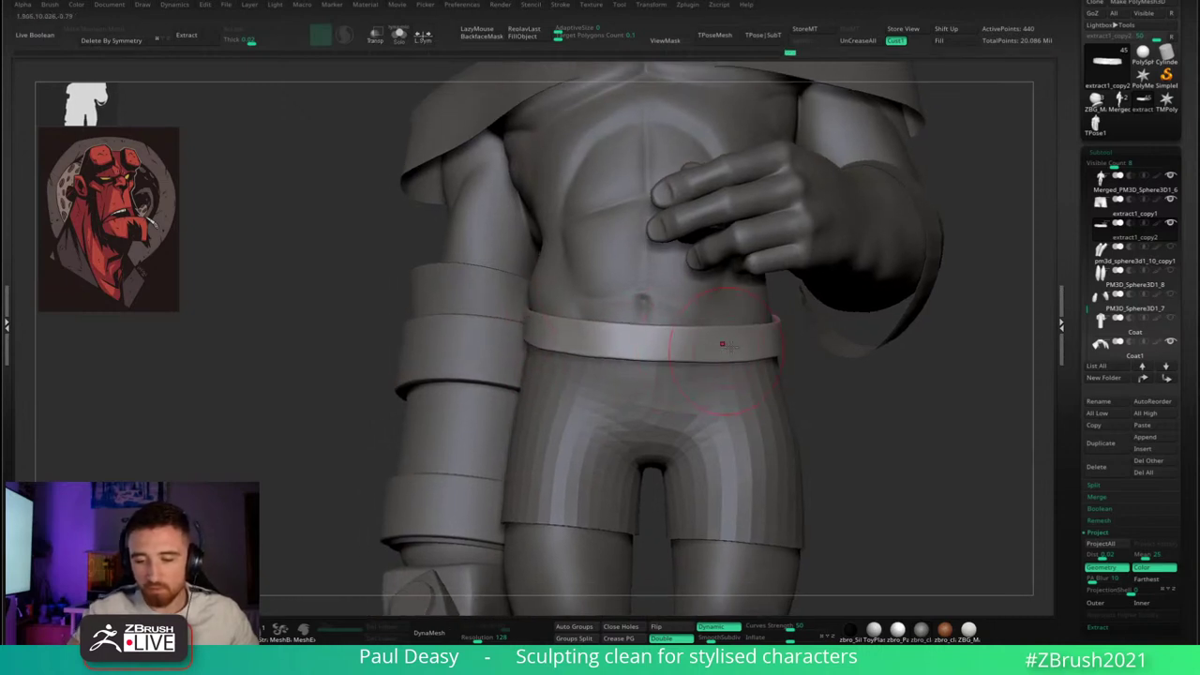
- Show the polyframe and undo the waistband's thickness and inserted edge loops, back to the single-row strip
key("shift+f")
right_click_drag(785, 416, 772, 378, "ctrl")
left_click_drag(771, 378, 816, 380)
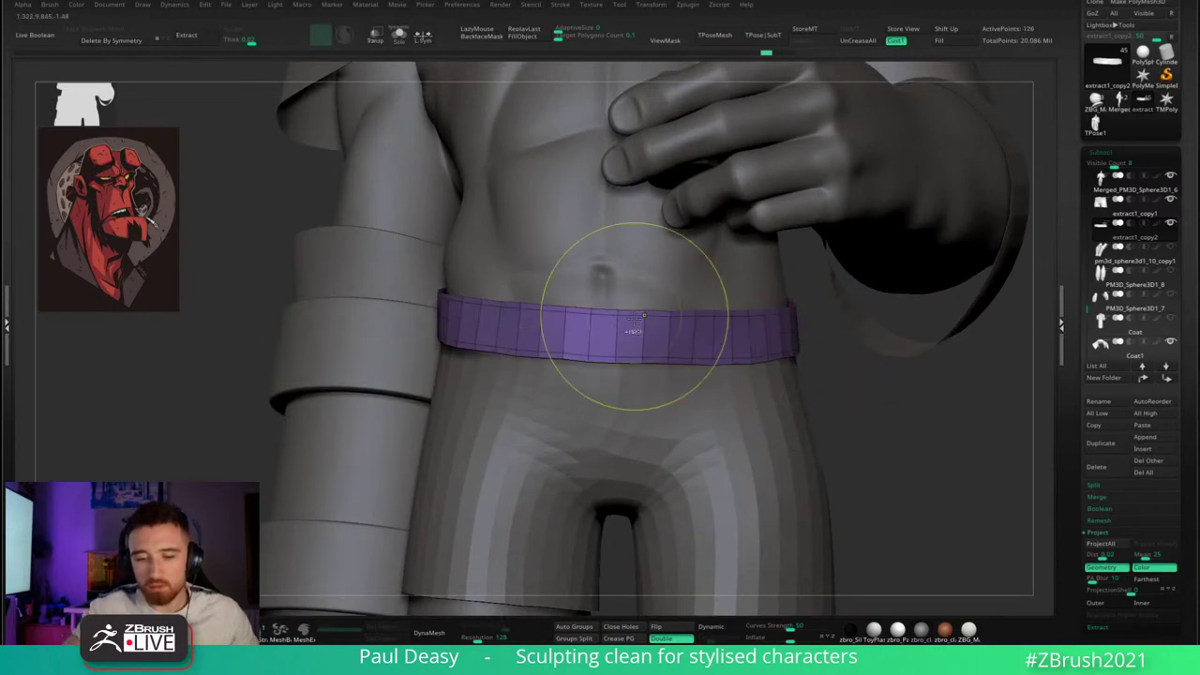
key("space")
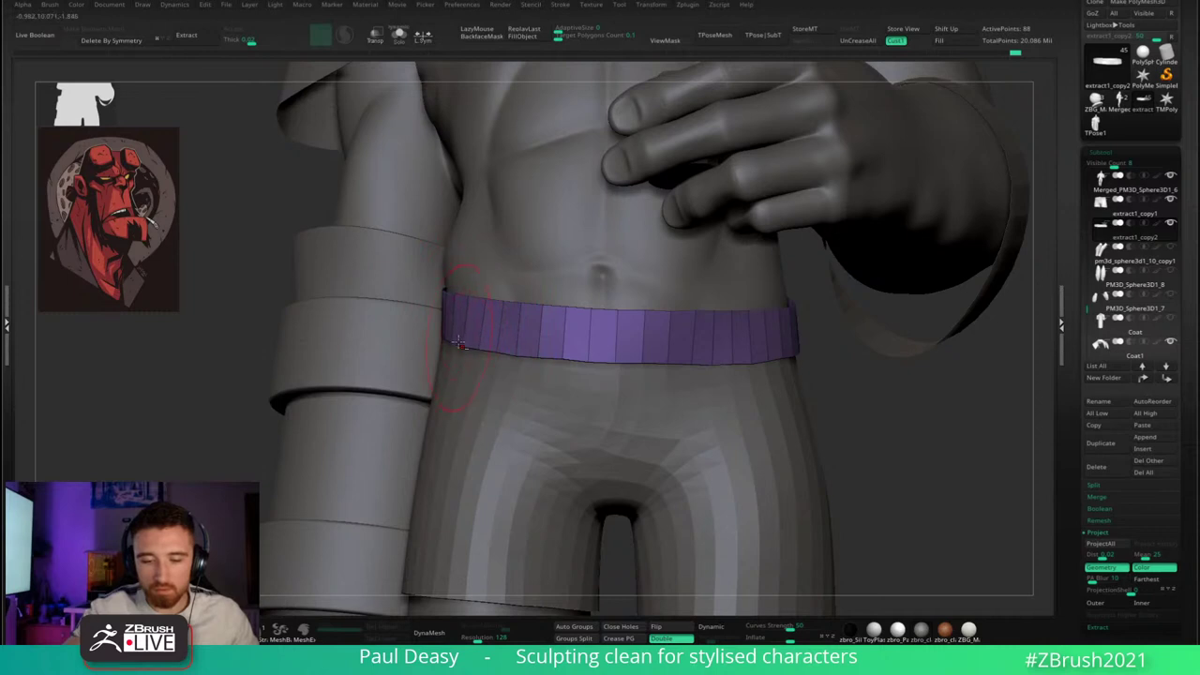
- Isolate the waistband in Solo mode and frame it closely with its polyframe shown
key("alt+s")
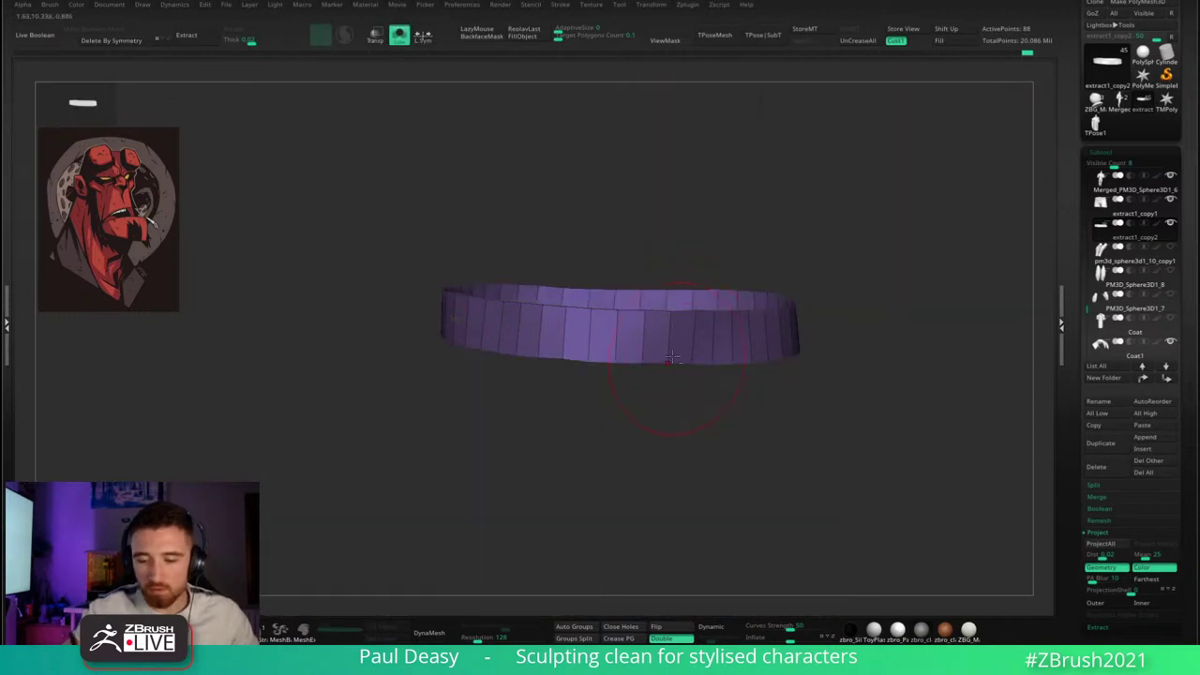
right_click_drag(694, 350, 705, 360, "ctrl")
key("shift+f")
right_click_drag(673, 315, 686, 344)
key("shift+f")
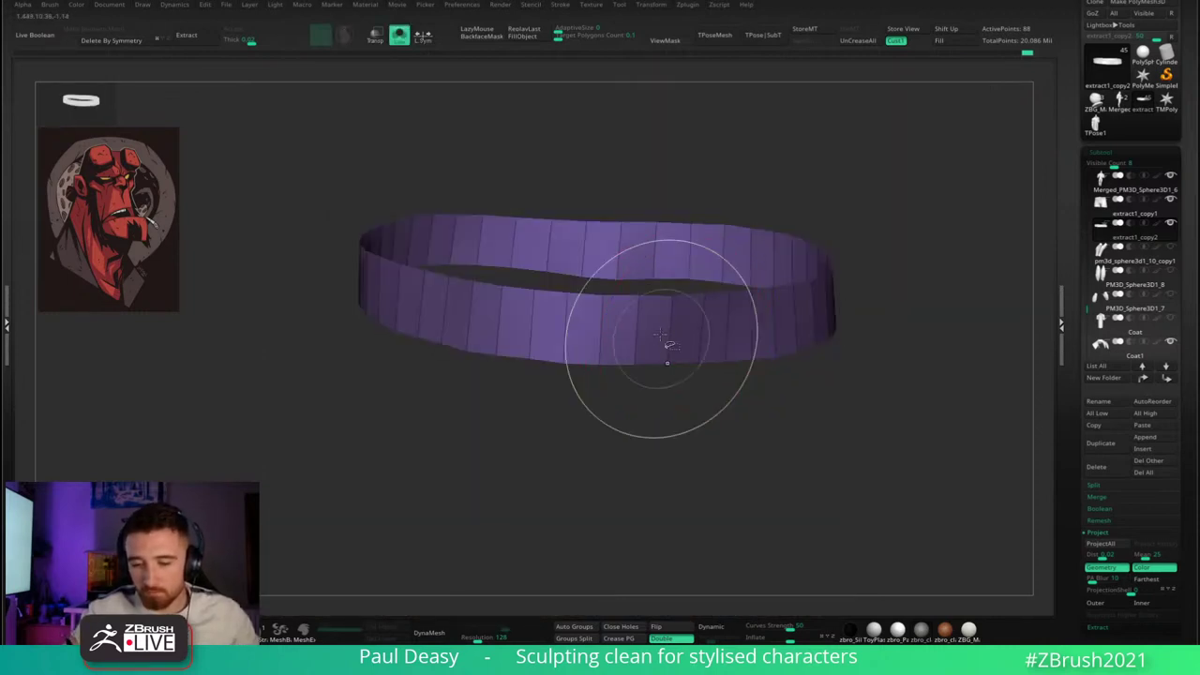
- Delete alternate vertical edge loops across the waistband's front with ZModeler to simplify its topology
key("b")
key("z")
key("m")
key("space")
left_click(622, 324)
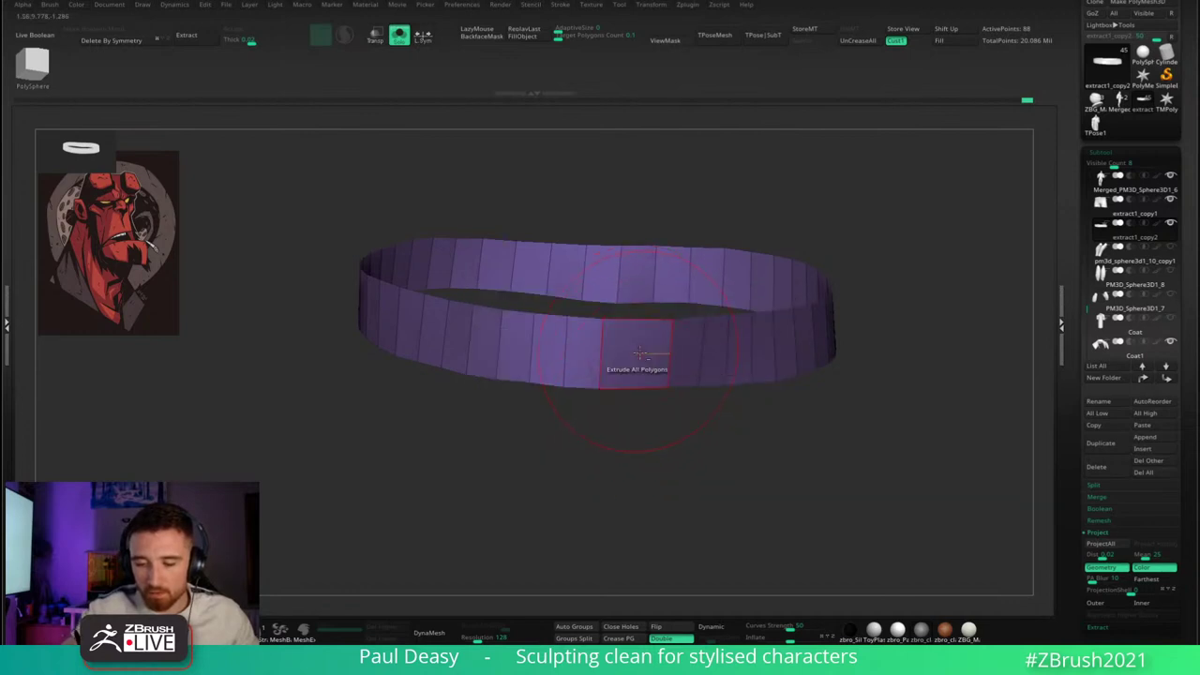
left_click_drag(628, 352, 693, 368)
right_click_drag(762, 377, 736, 384)
left_click(730, 376, "alt")
left_click(752, 376, "alt")
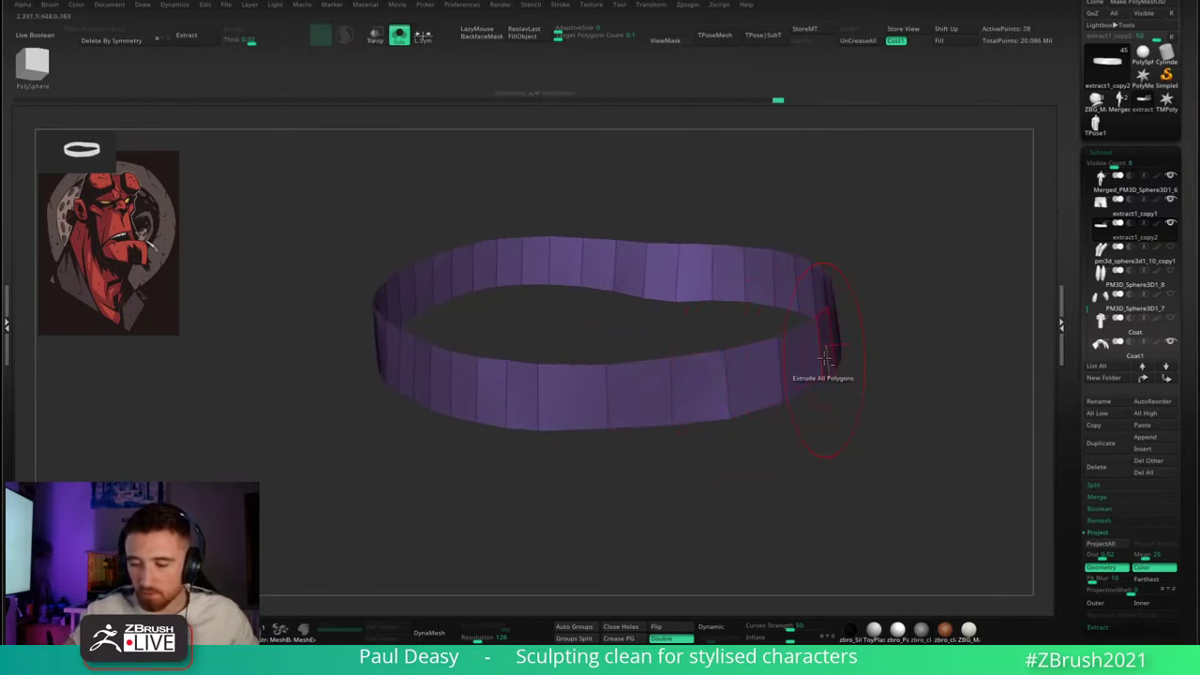
- Continue deleting alternate vertical edge loops around the waistband's side with ZModeler
mouse_move(825, 361)
left_mouse_down()
mouse_move(778, 450)
mouse_move(817, 348)
mouse_move(769, 405)
left_mouse_up()
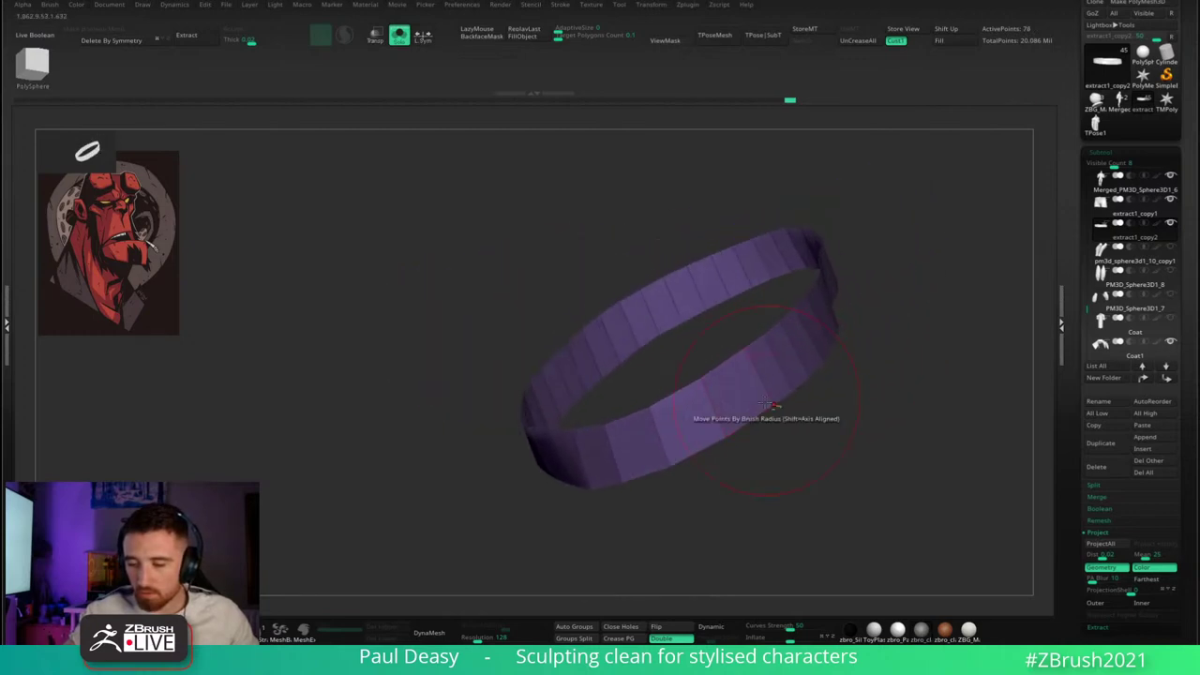
right_click_drag(769, 405, 772, 405)
left_click_drag(763, 384, 782, 376)
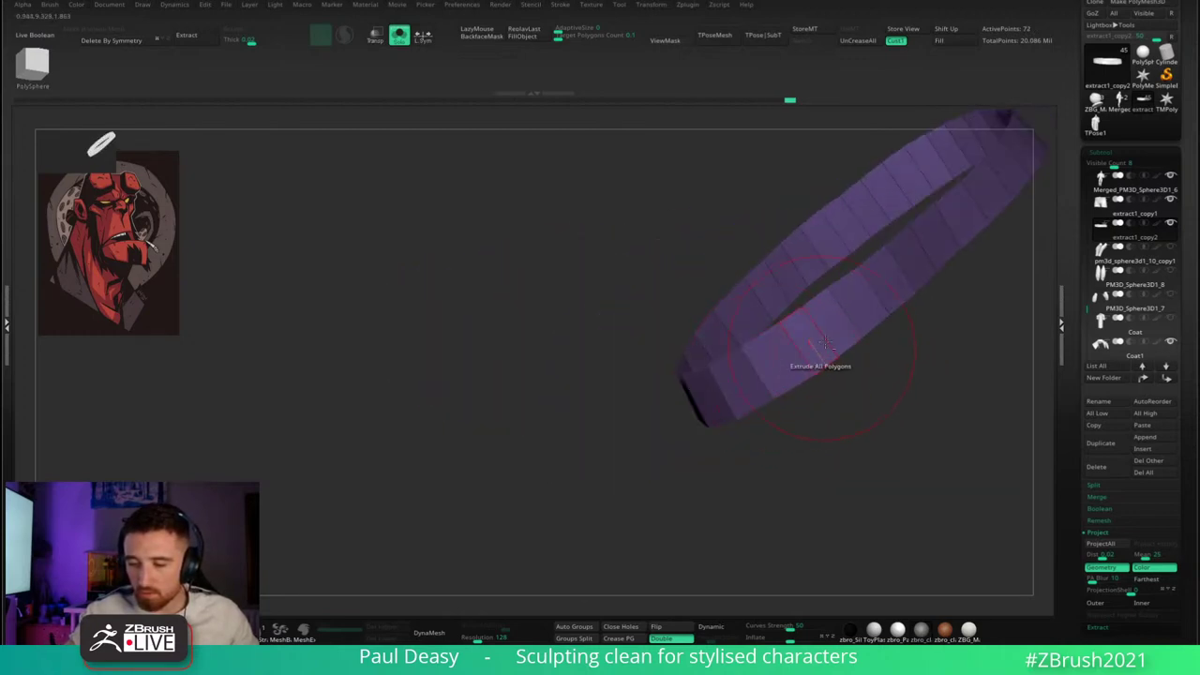
left_click_drag(872, 306, 780, 367)
right_click_drag(829, 332, 788, 360)
left_click(844, 305, "alt")
left_click_drag(788, 359, 775, 384)
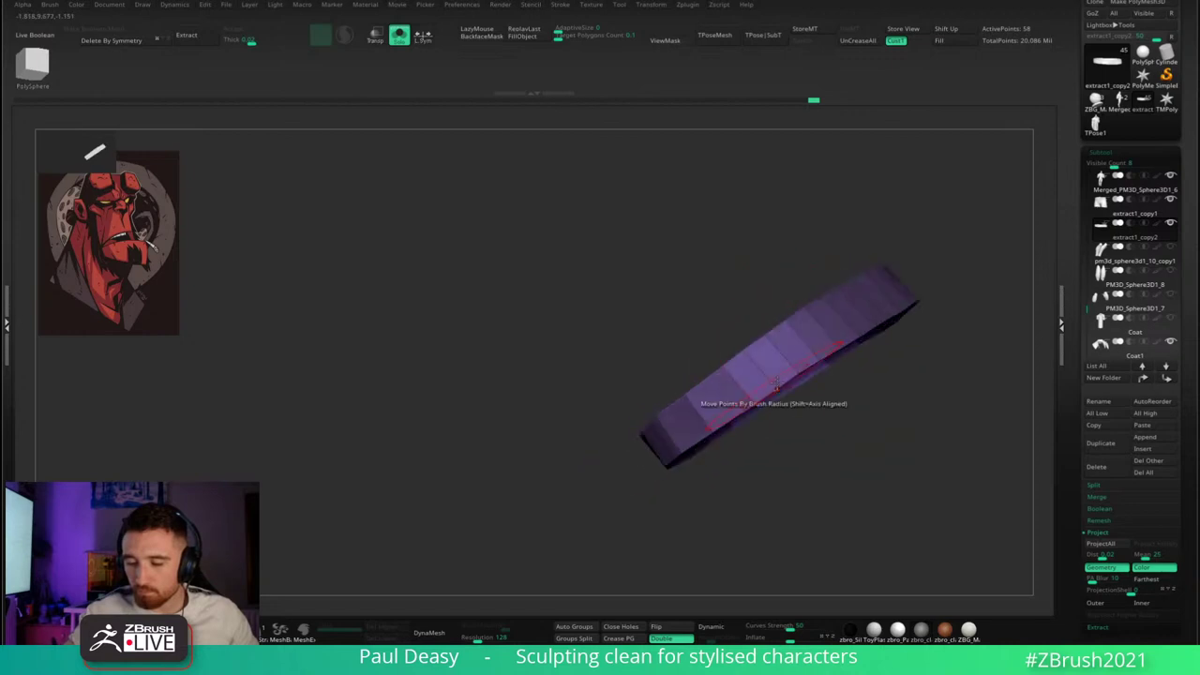
- Remove the remaining surplus vertical edge loops around the rest of the waistband, undoing misplaced deletions
left_click(812, 344, "alt")
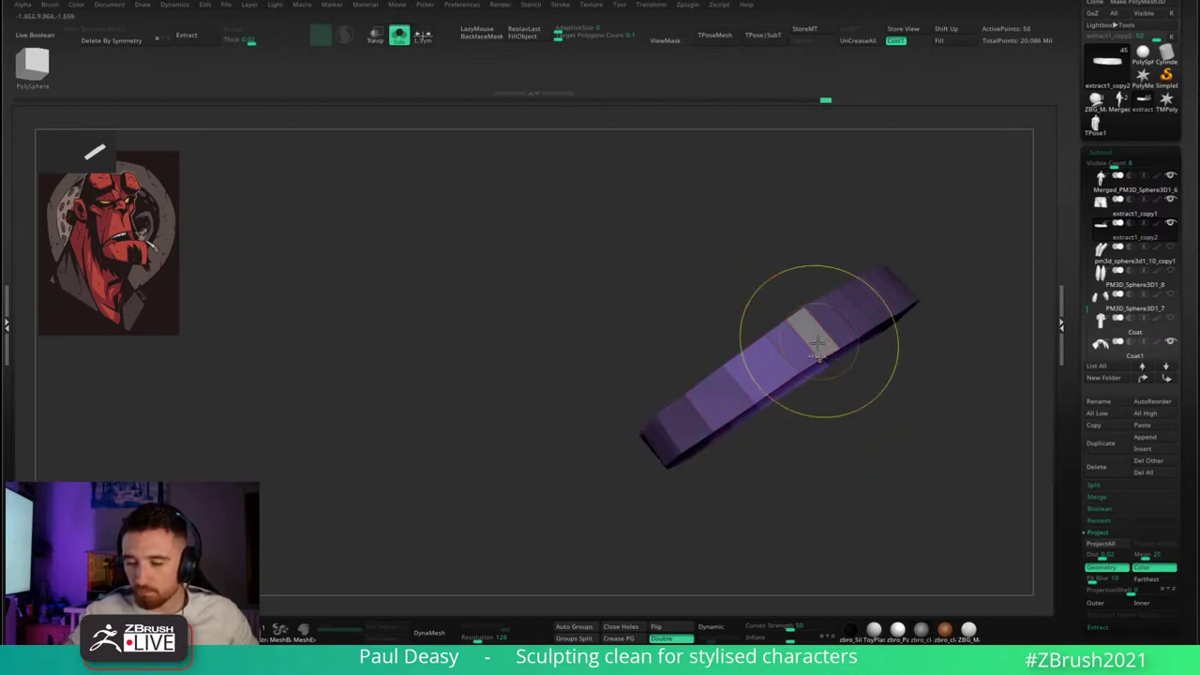
key("ctrl+z")
mouse_move(868, 325)
right_mouse_down()
mouse_move(876, 317)
mouse_move(835, 334)
right_mouse_up()
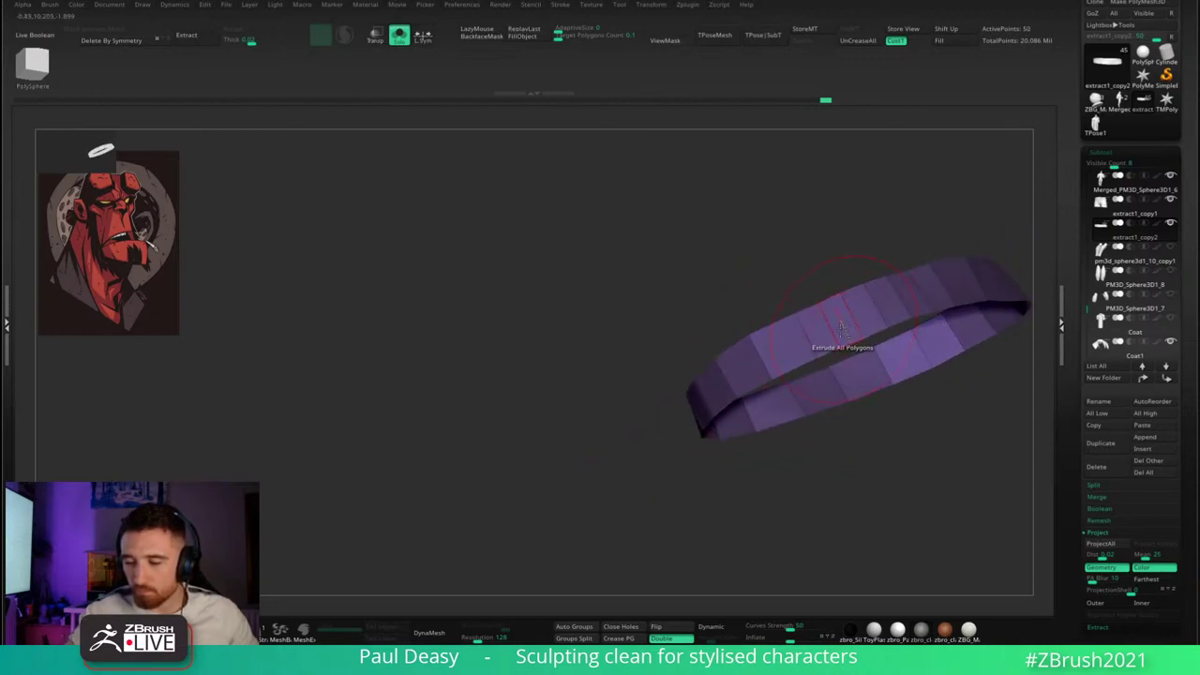
left_click(865, 319, "alt")
mouse_move(913, 323)
right_mouse_down("alt")
mouse_move(818, 368)
mouse_move(828, 360)
mouse_move(793, 363)
right_mouse_up("alt")
key("ctrl+z")
left_click(868, 348, "alt")
- Leave Solo mode and check the simplified waistband against the shorts, keeping extract1_copy2 as the active subtool
right_click_drag(848, 474, 771, 457)
key("alt+s")
key("1")
mouse_move(772, 298)
right_mouse_down()
mouse_move(735, 291)
mouse_move(669, 379)
right_mouse_up()
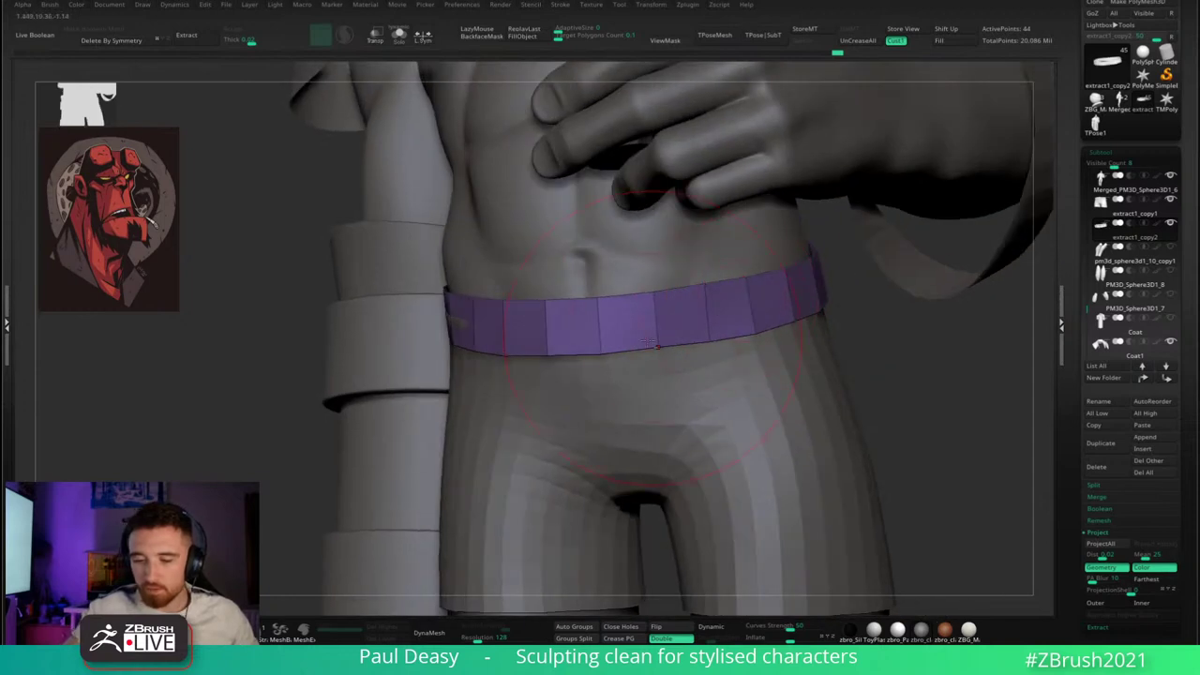
right_click_drag(513, 429, 609, 416, "alt")
left_click_drag(654, 339, 662, 368)
left_click(661, 366, "alt")
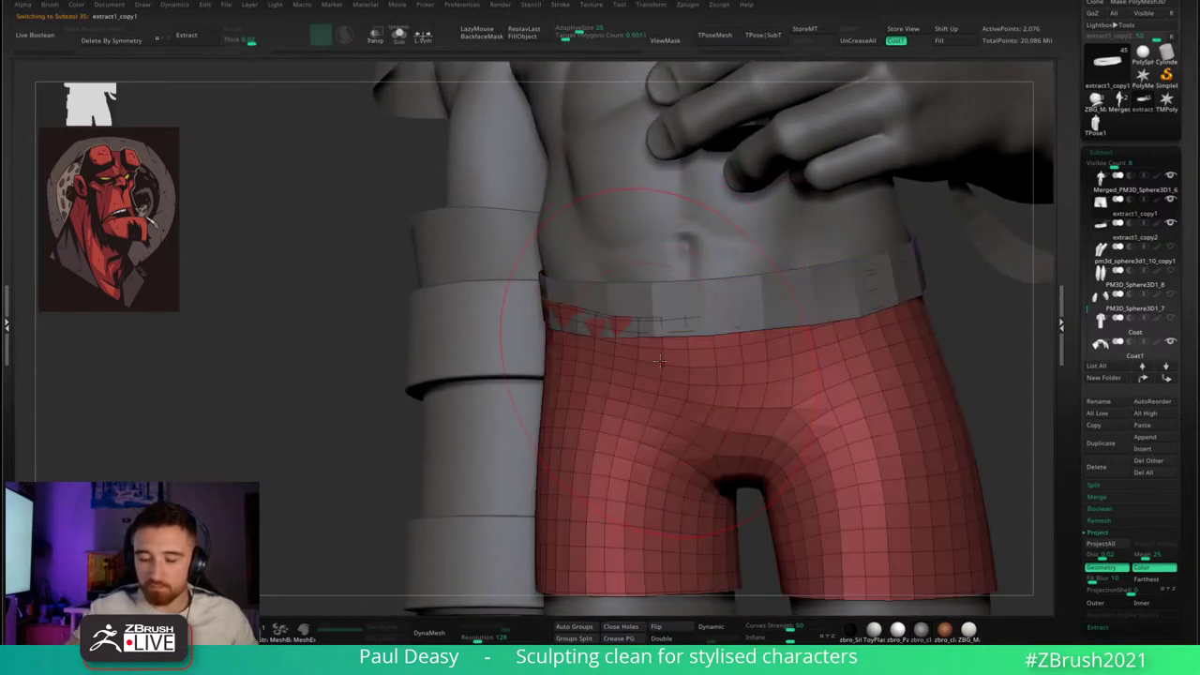
right_click_drag(657, 366, 699, 361)
left_click(692, 317, "alt")
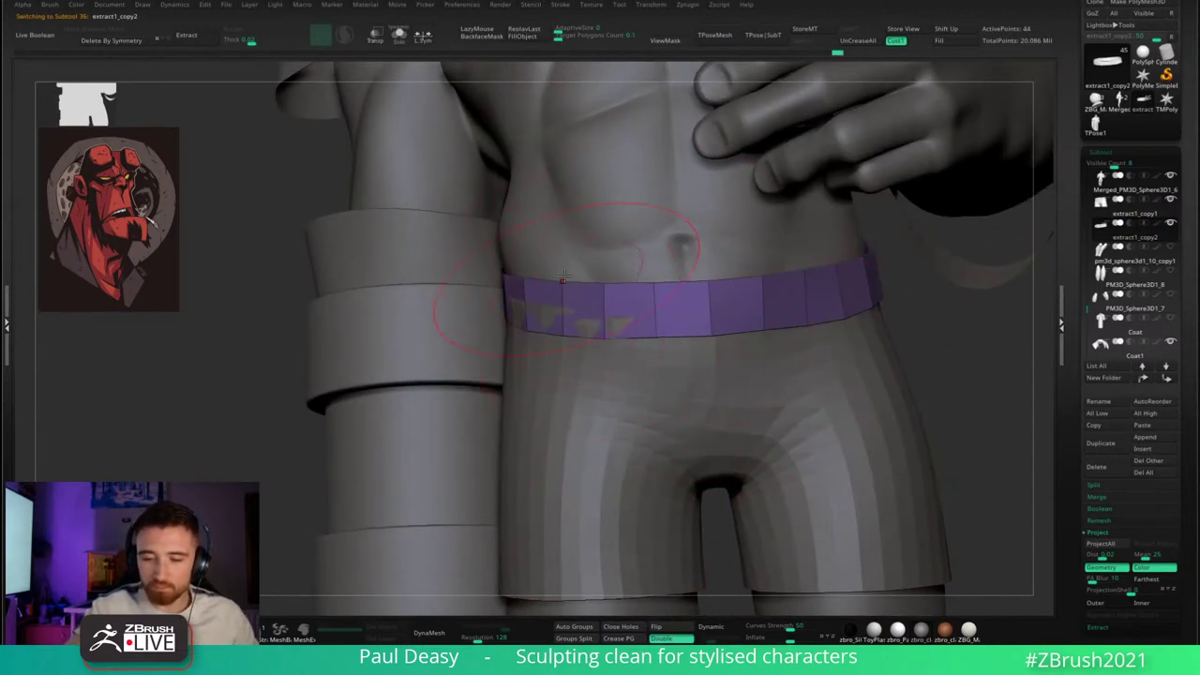
- Pull the waistband's back edge over the shorts with the Move brush where they poke through
right_click_drag(517, 302, 424, 311)
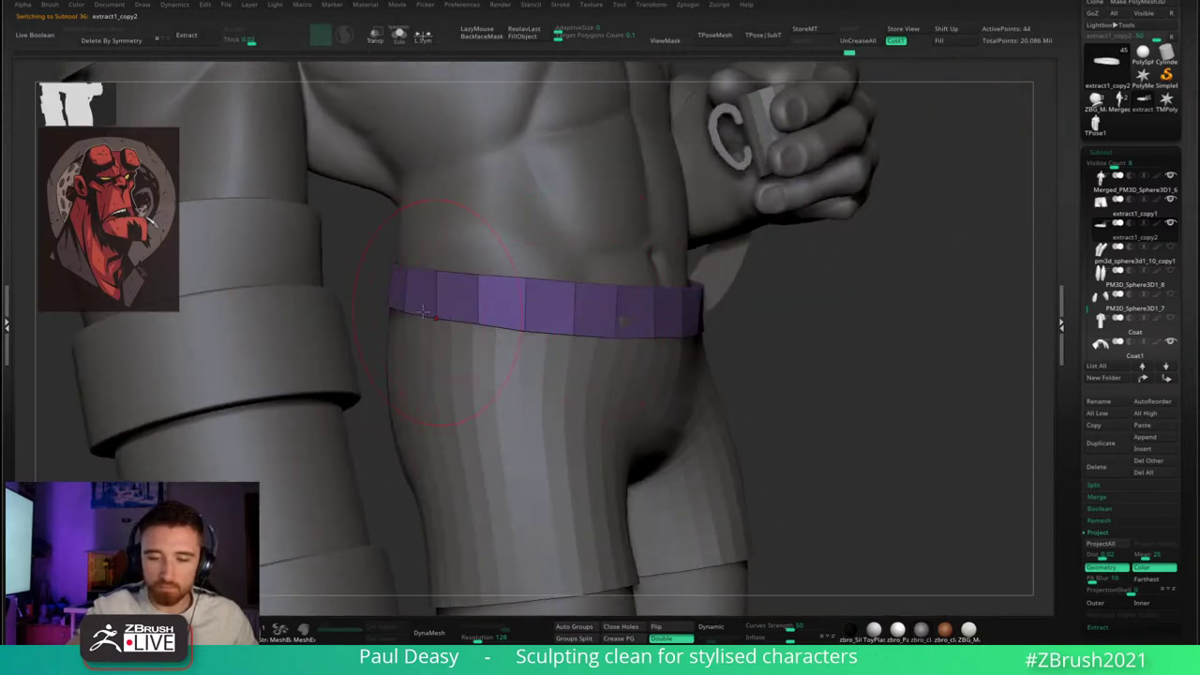
right_click_drag(523, 324, 626, 353)
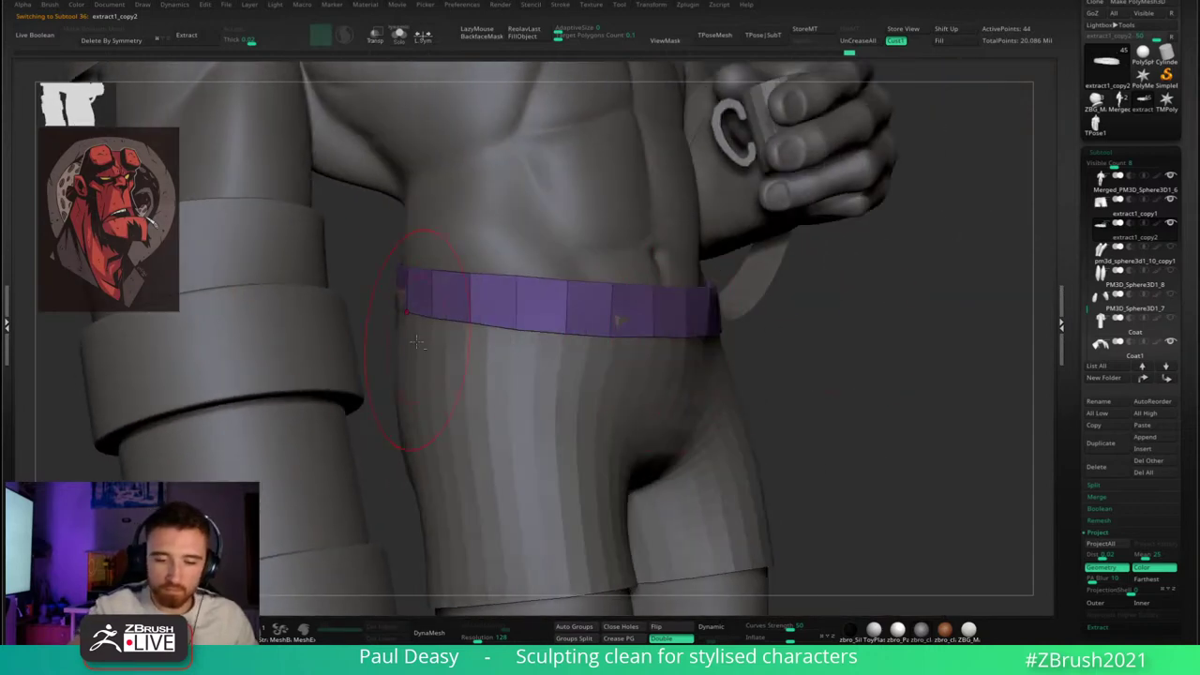
mouse_move(405, 289)
right_mouse_down()
mouse_move(854, 350)
mouse_move(446, 346)
right_mouse_up()
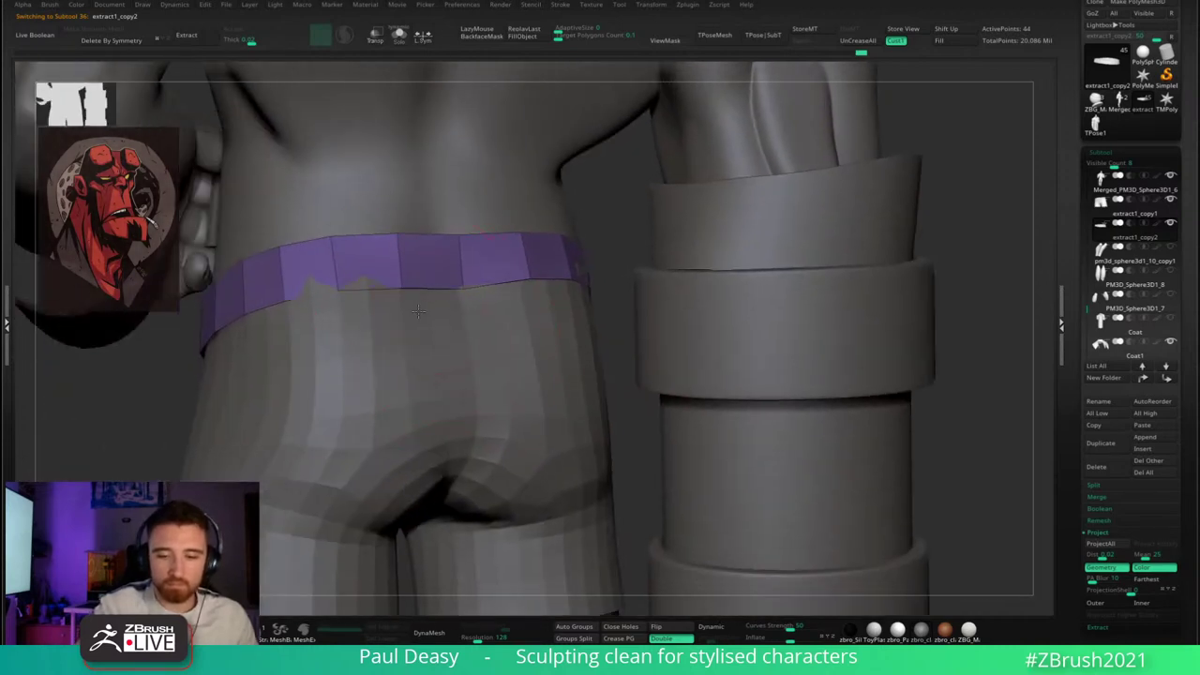
key("b")
key("m")
key("v")
key("space")
left_click_drag(411, 313, 418, 314)
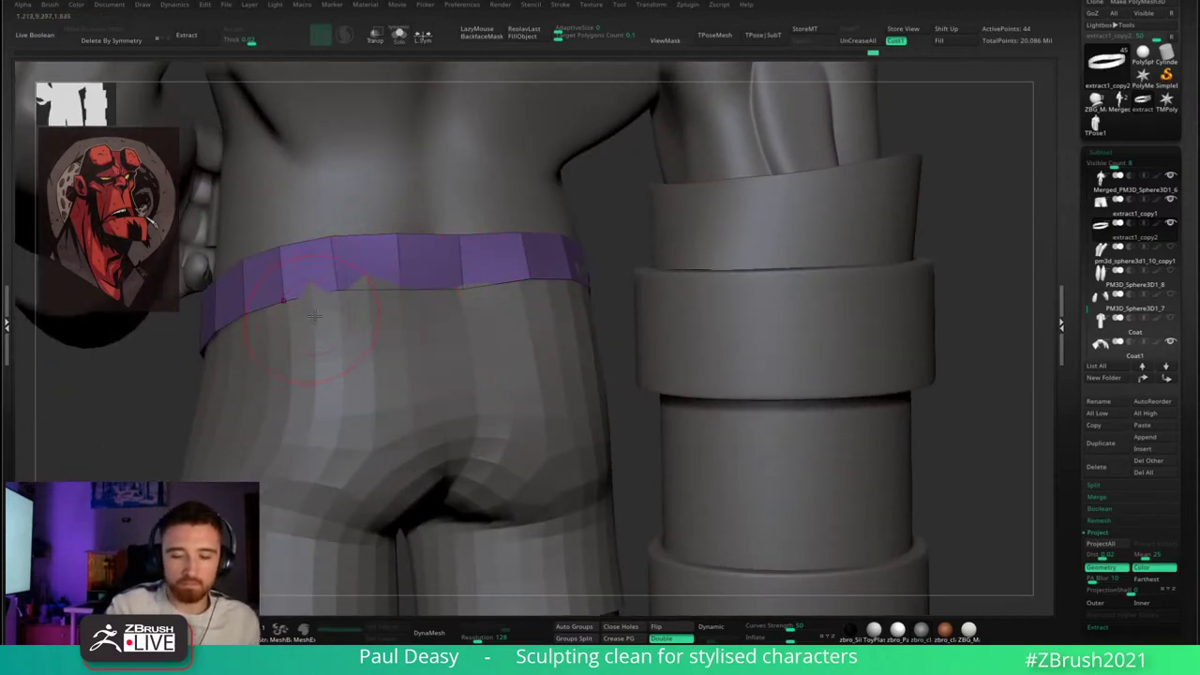
- Continue fitting the waistband around the hips with the Move brush, adjusting the draw size
right_click_drag(314, 317, 285, 322)
right_click(178, 413)
right_click_drag(183, 369, 184, 403)
right_click(192, 385)
right_click(155, 444)
right_click(185, 404)
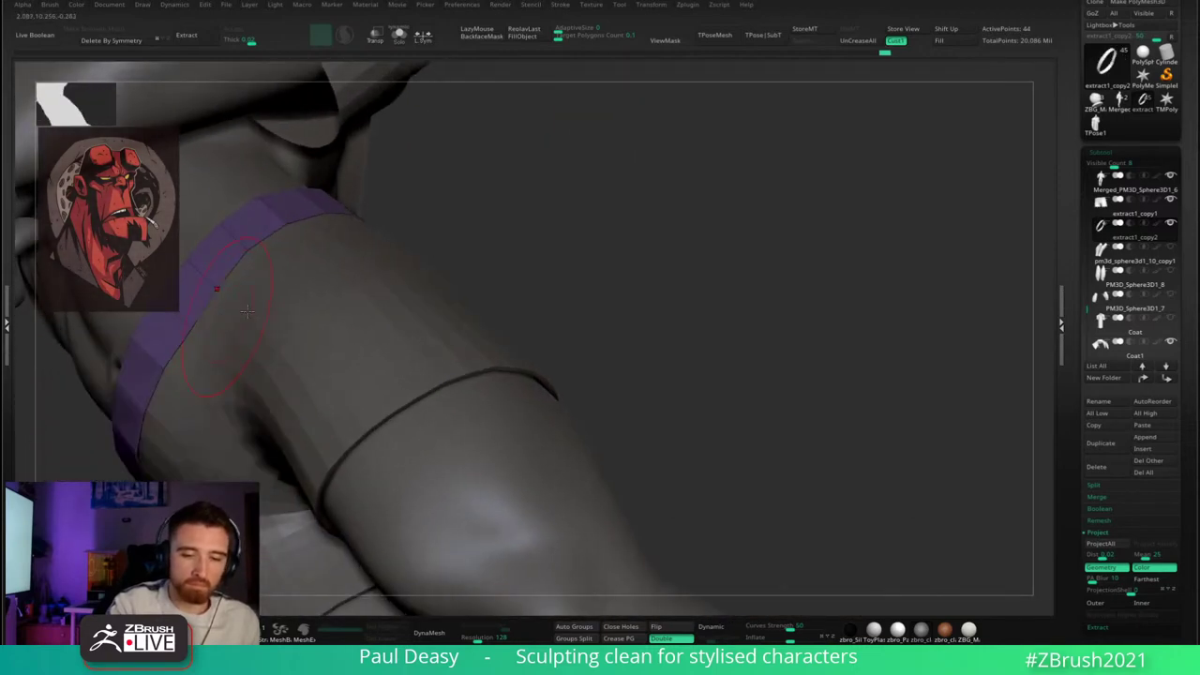
right_click_drag(550, 245, 620, 332)
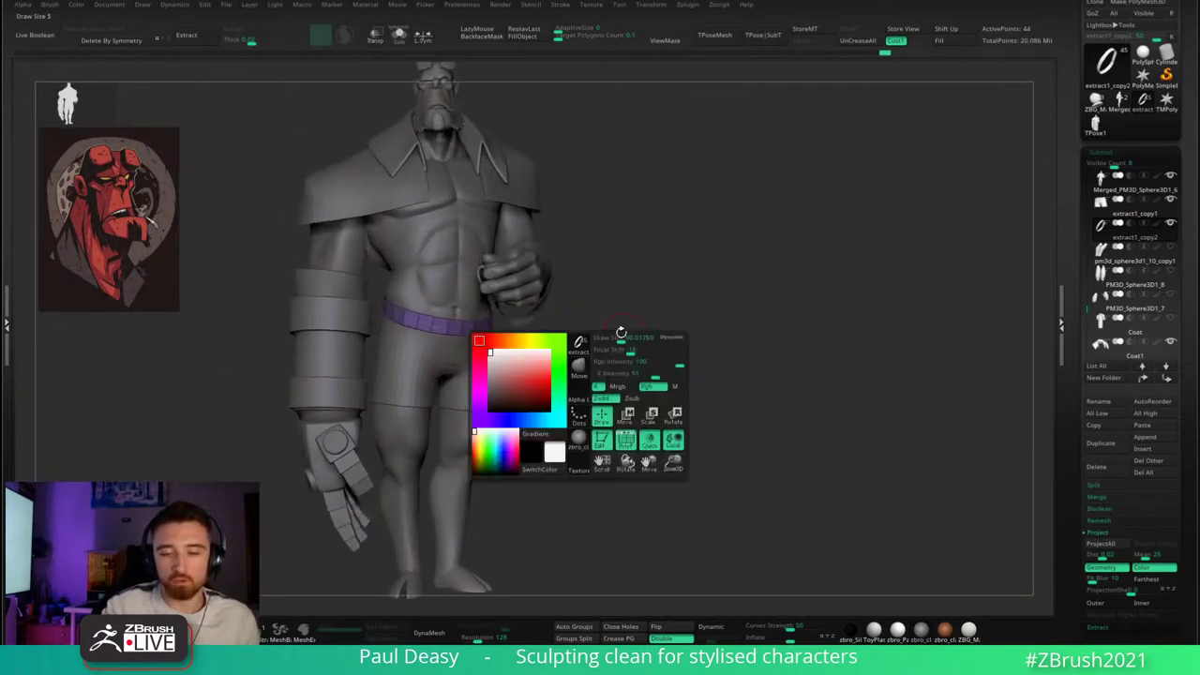
right_click_drag(540, 366, 592, 322, "alt")
right_click(603, 314)
right_click(483, 300)
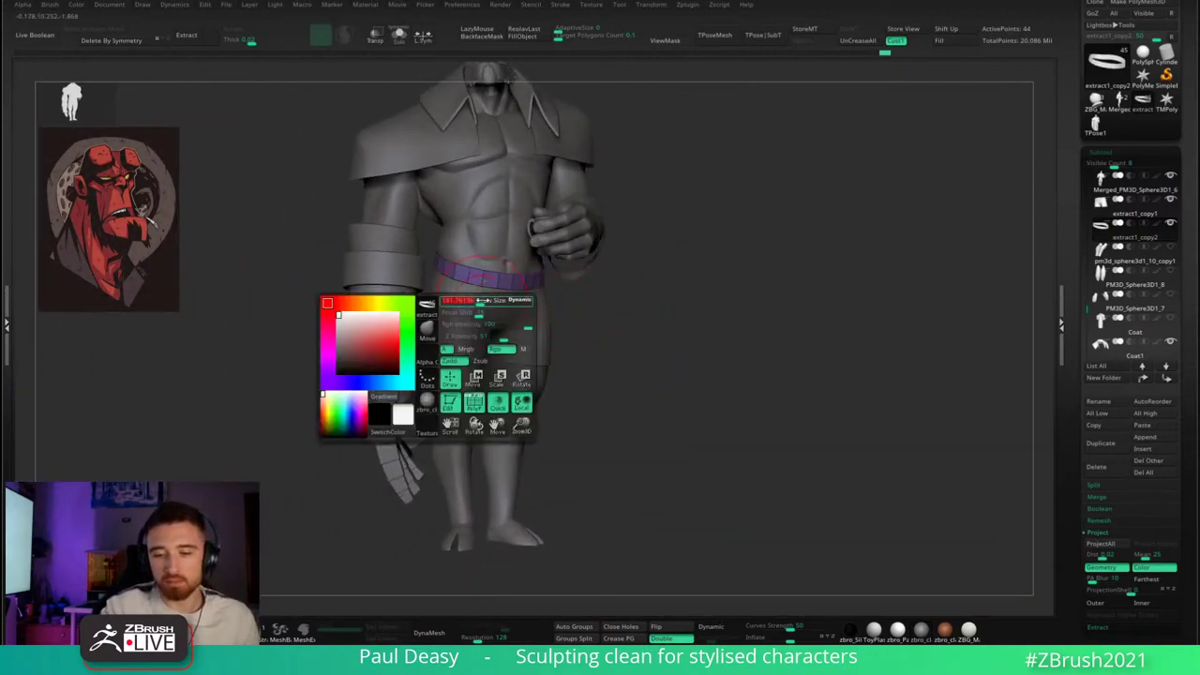
key("space")
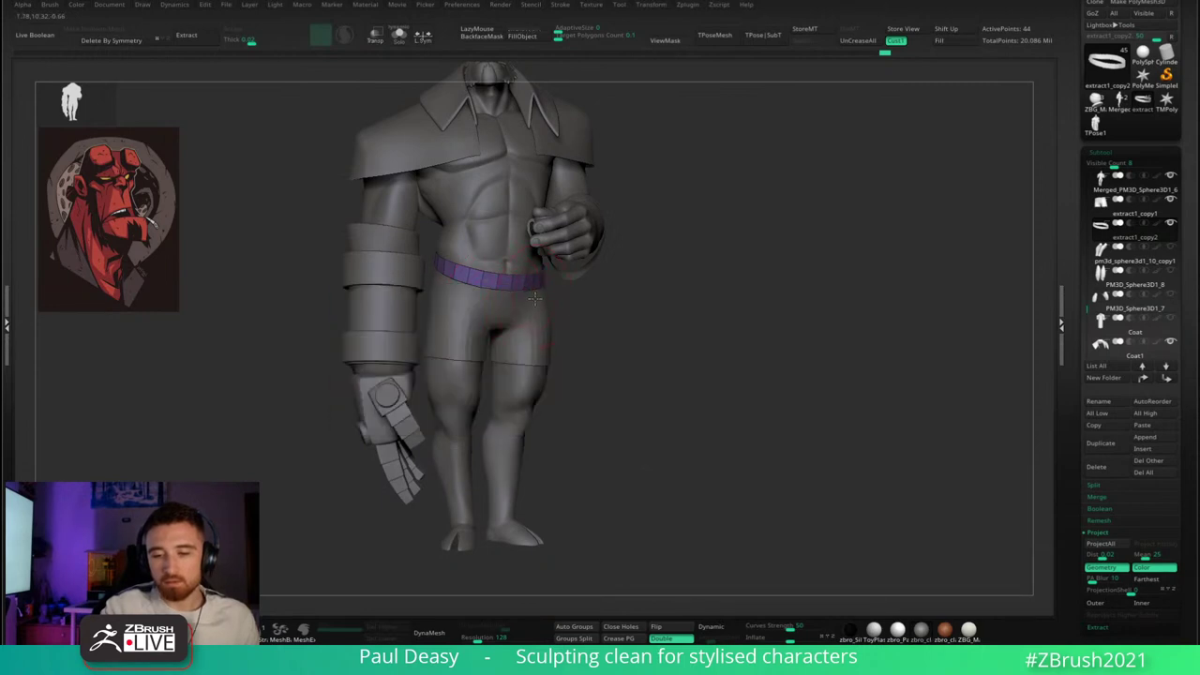
- Check the waistband's fit across the front of the shorts and turn off the PolyFrame display
right_click_drag(574, 293, 634, 329, "alt")
right_click(629, 312)
right_click(635, 332)
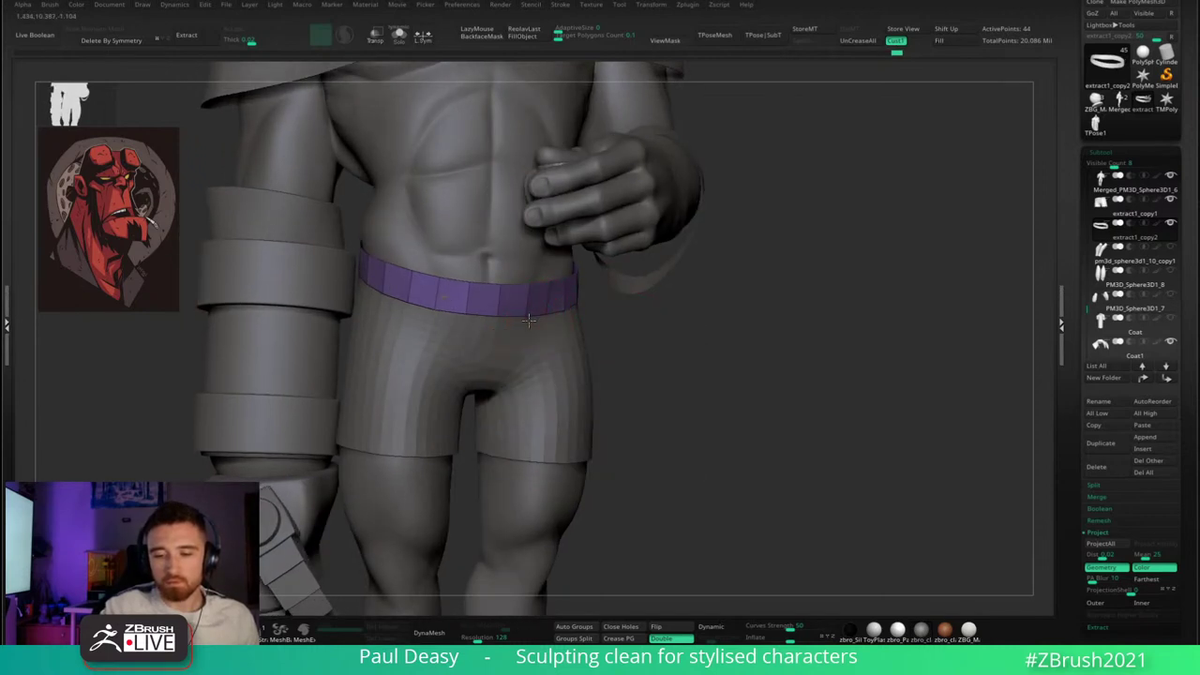
right_click_drag(532, 321, 496, 330)
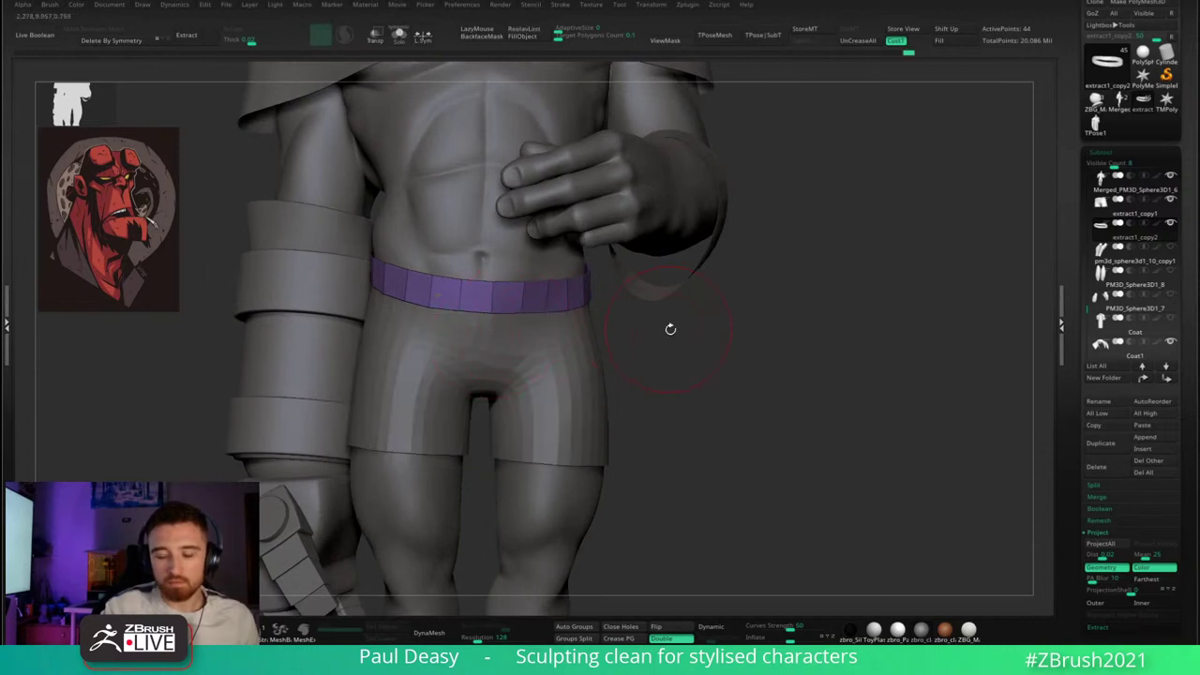
left_click_drag(670, 329, 731, 322)
key("shift+f")
key("shift+f")
key("shift+f")
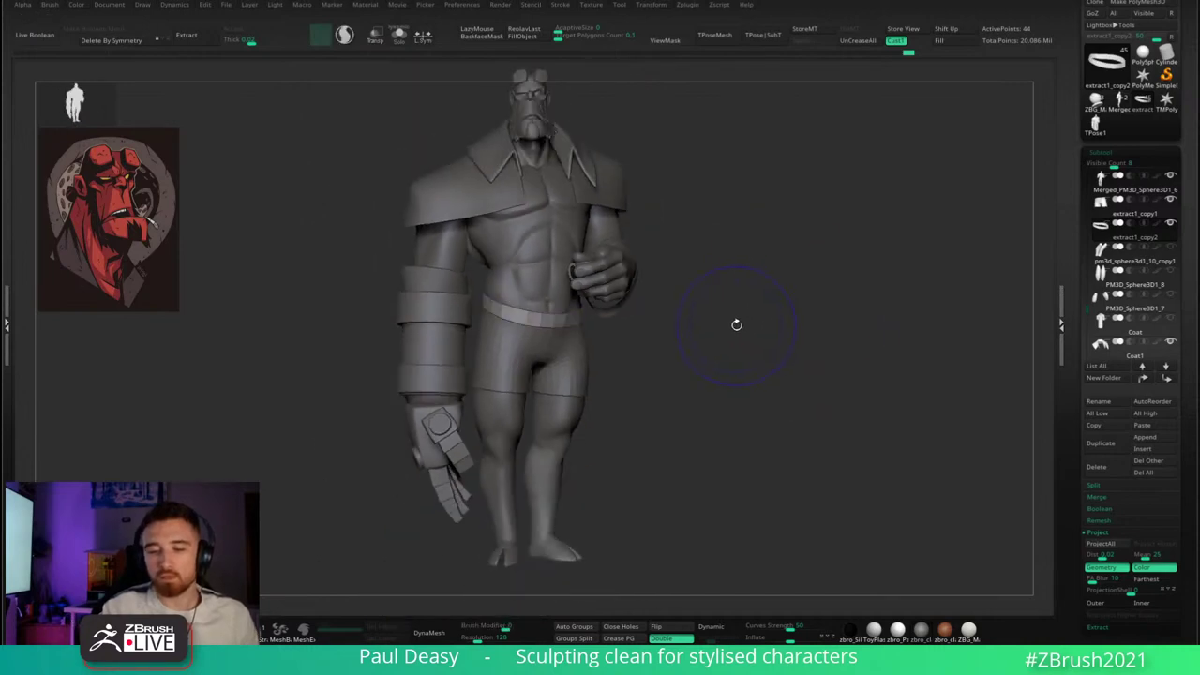
- Show the Coat subtool over the character and make it the active subtool
left_click(1171, 318)
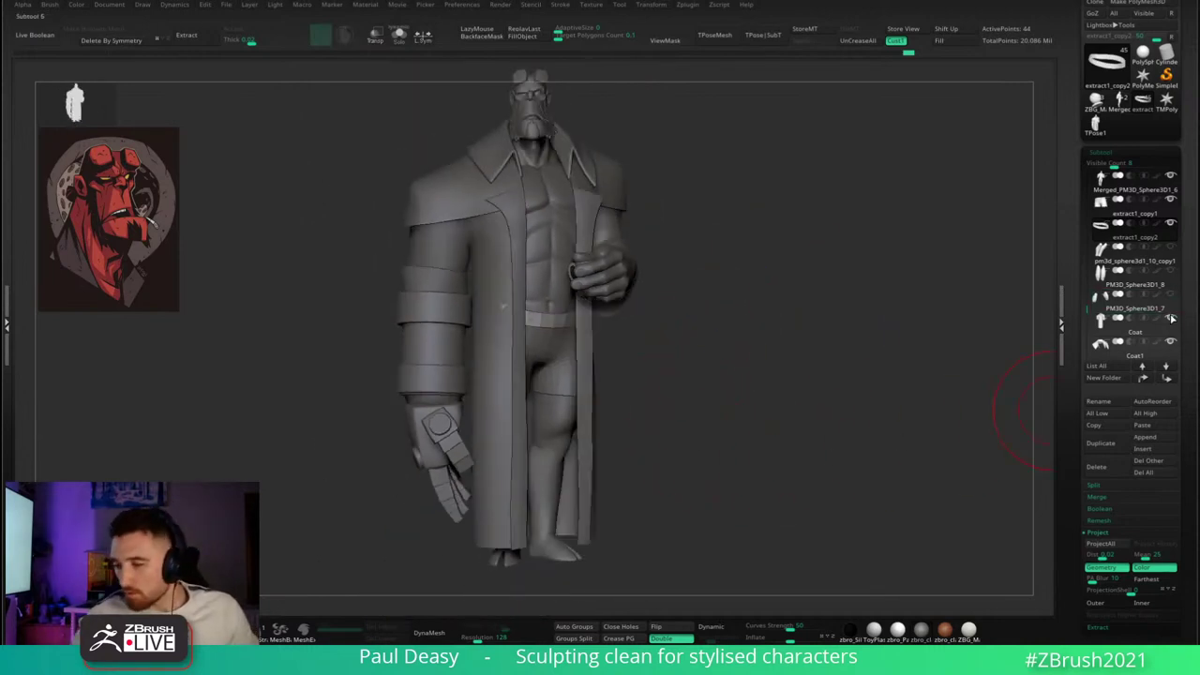
key("f")
key("space")
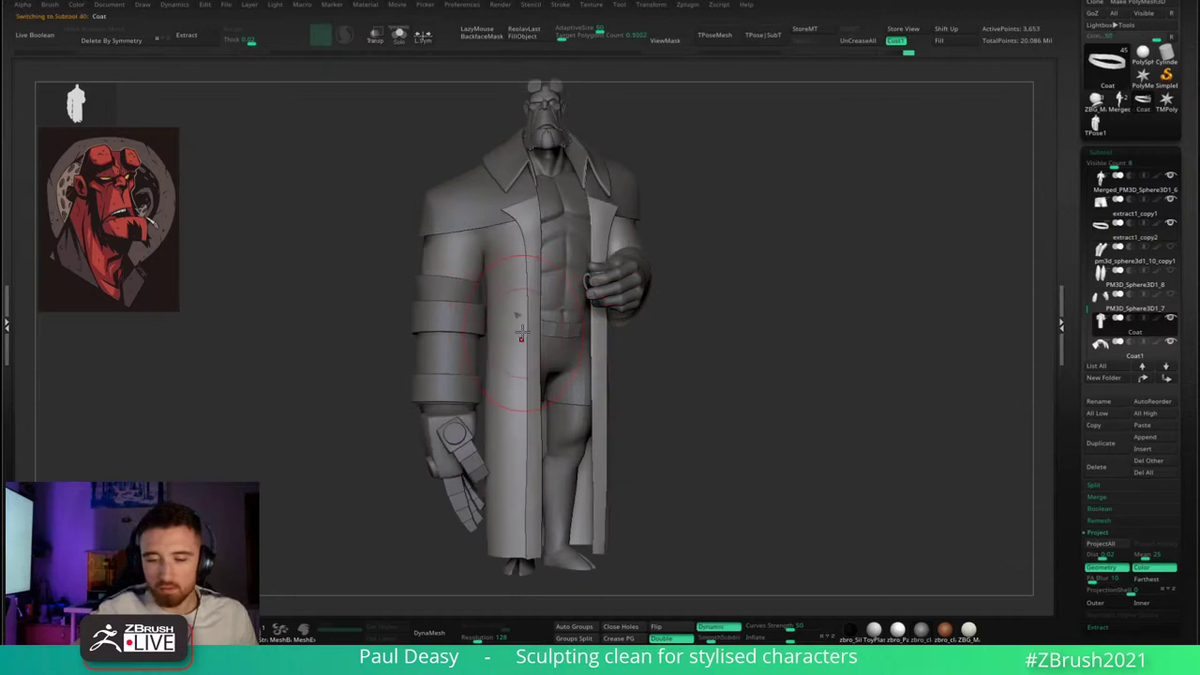
left_click(526, 326, "alt")
left_click_drag(777, 351, 746, 348, "alt")
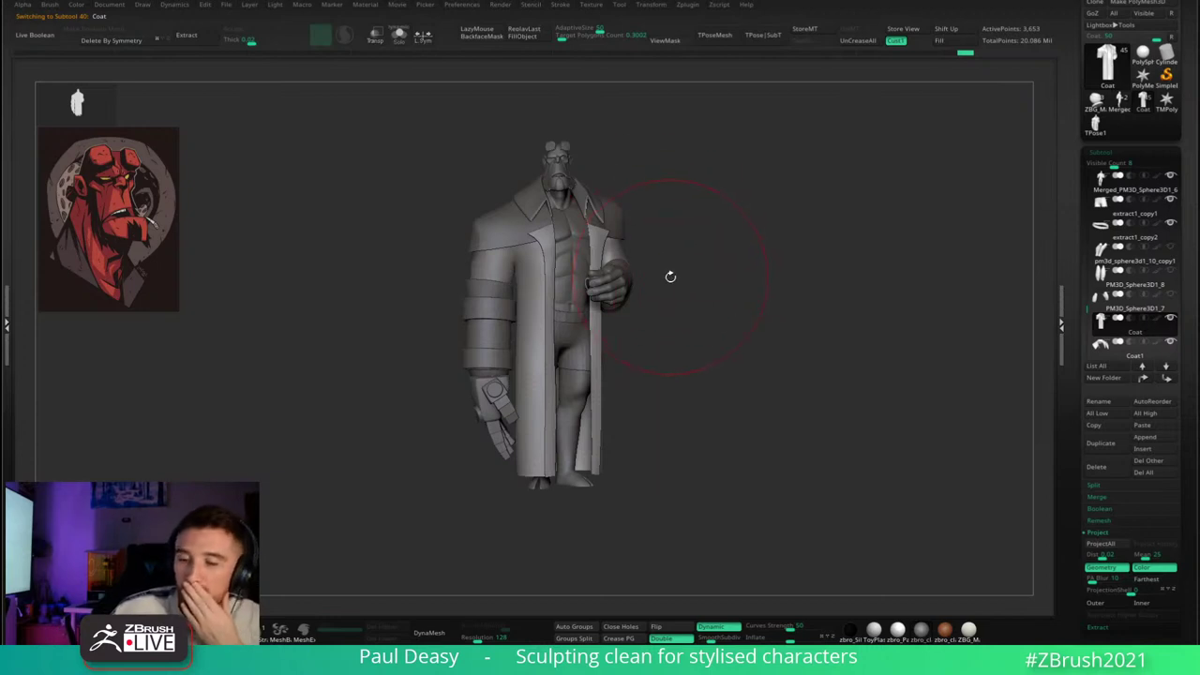
- Examine how the coat, shorts and waistband work together, both close up and on the full figure
key("space")
left_click(682, 310)
key("space")
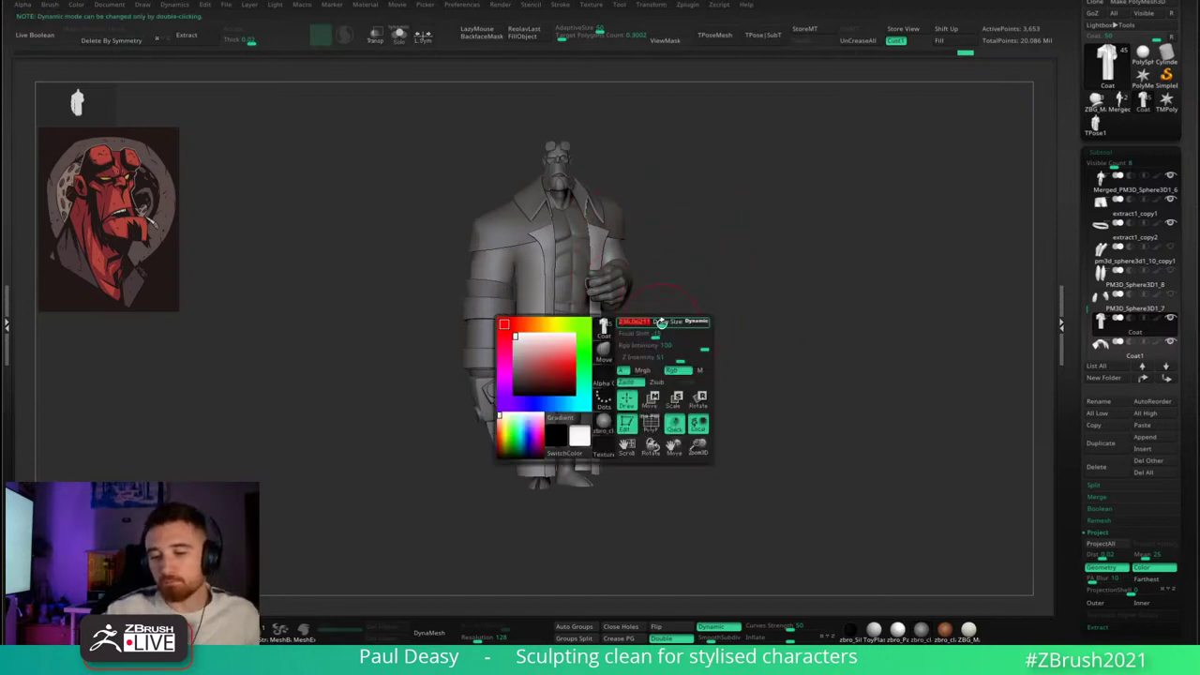
mouse_move(677, 326)
left_mouse_down("alt")
mouse_move(782, 380)
mouse_move(741, 328)
left_mouse_up("alt")
key("space")
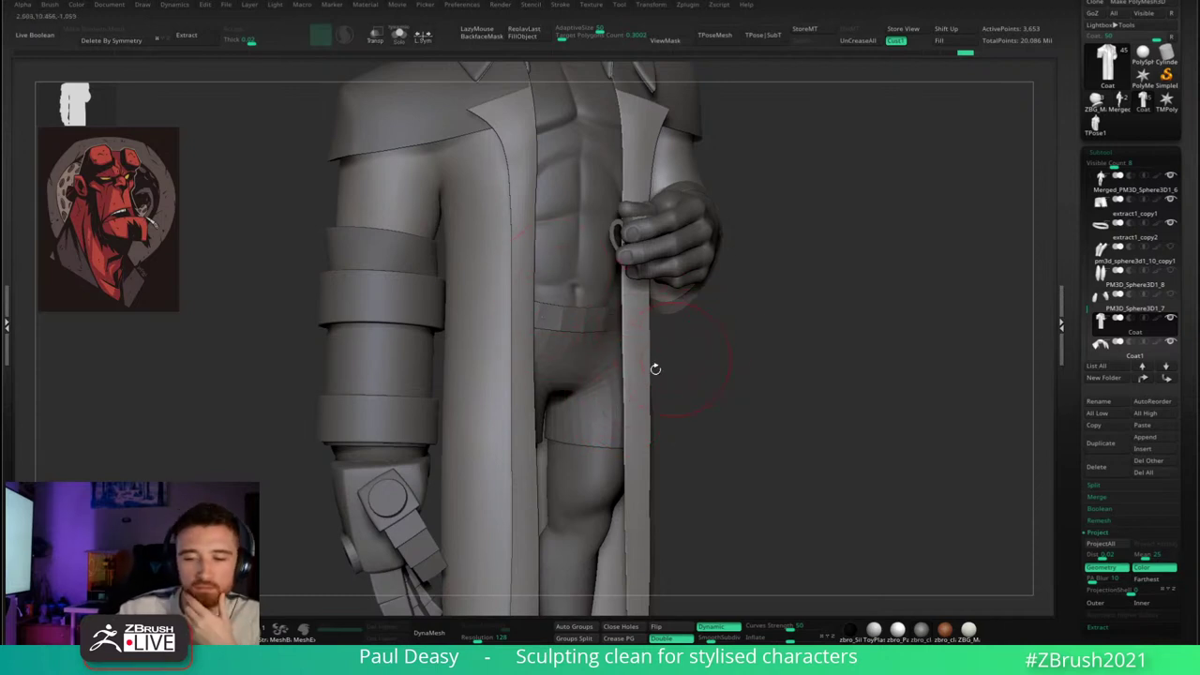
key("space")
left_click_drag(769, 287, 763, 289)
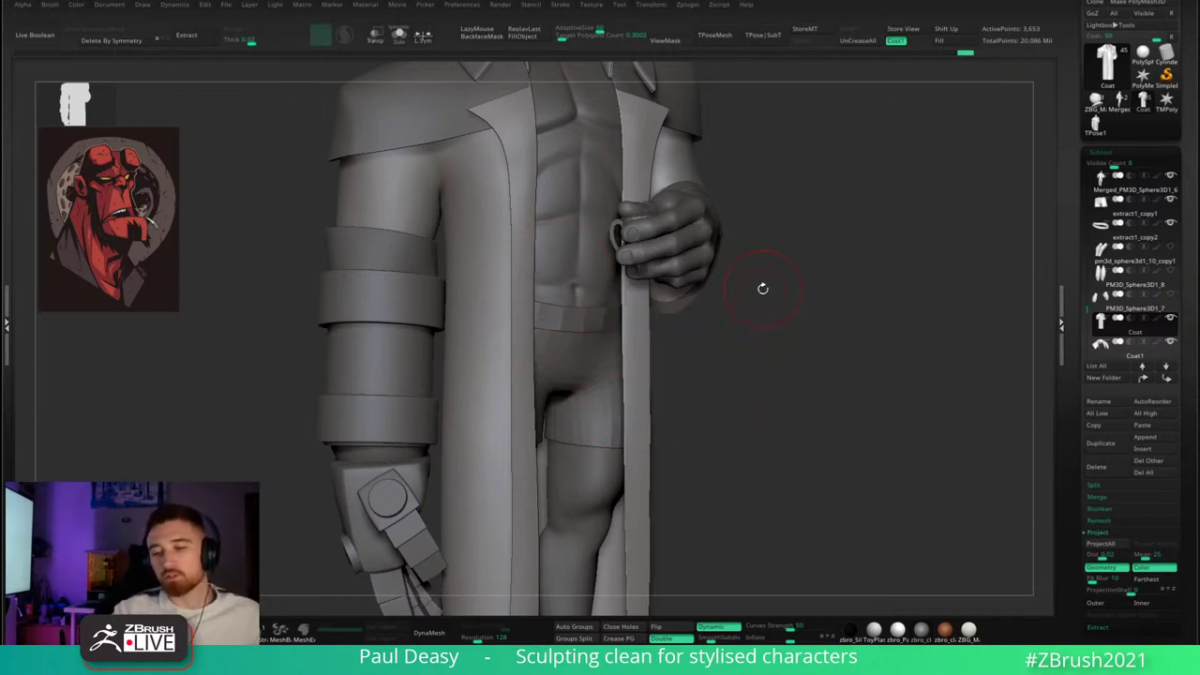
key("f")
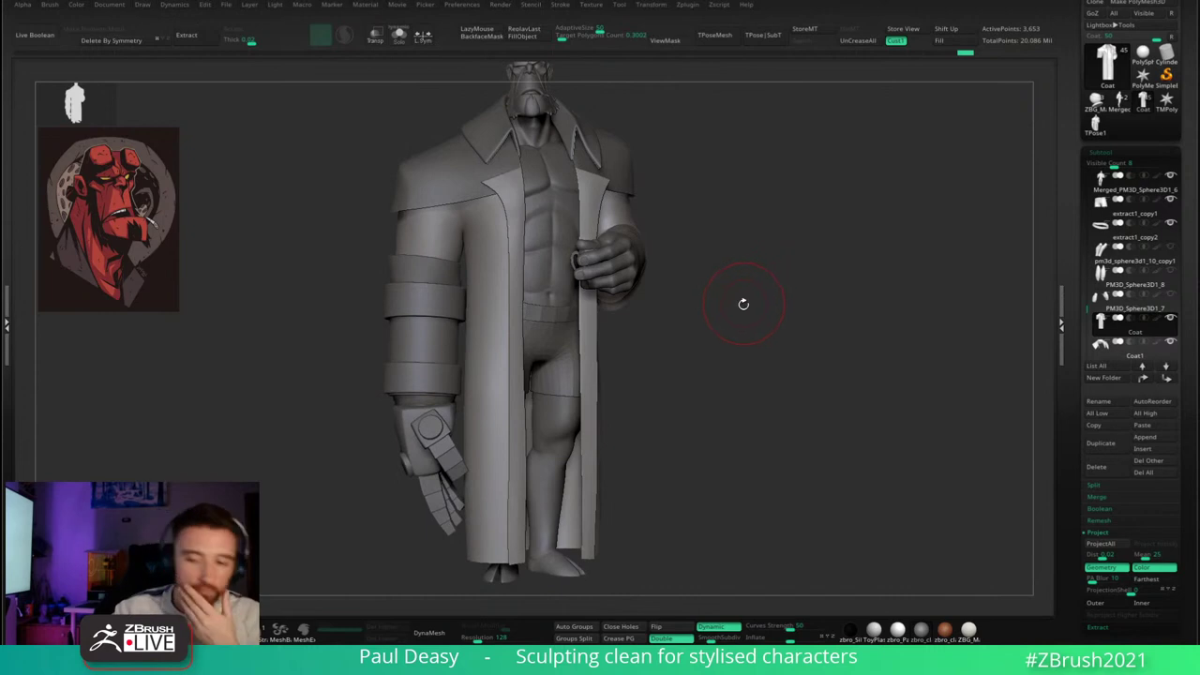
left_click_drag(754, 219, 766, 258, "alt")
key("[")
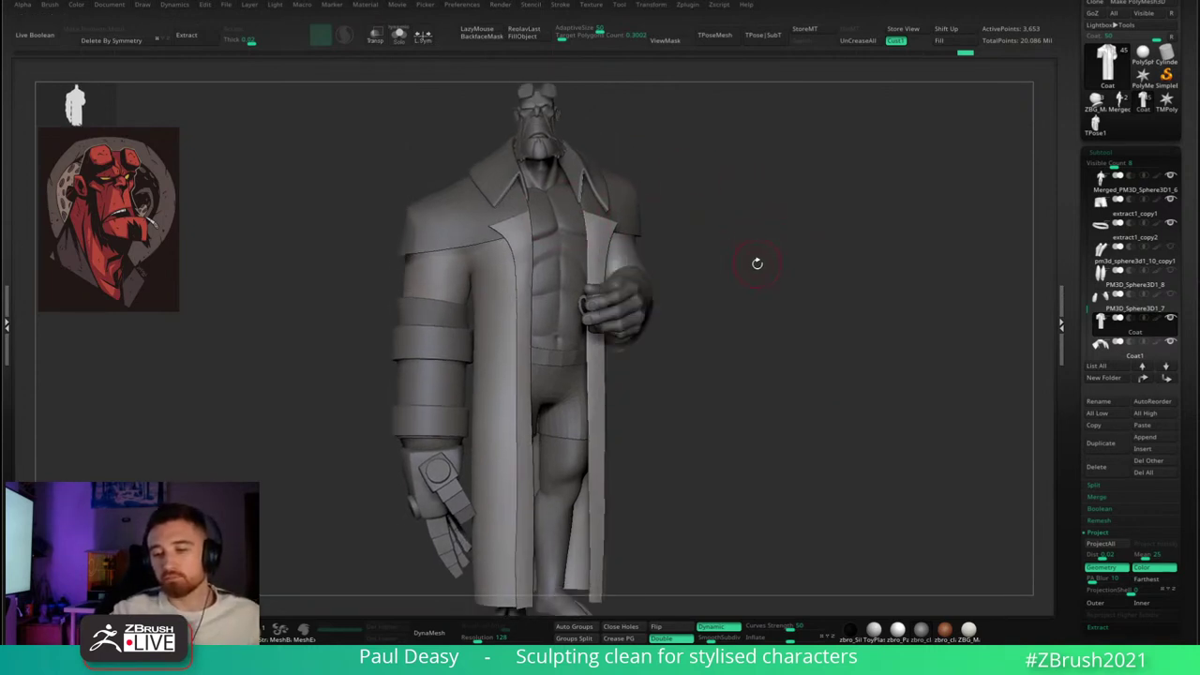
right_click_drag(760, 261, 744, 292, "alt")
left_click_drag(743, 300, 720, 324)
left_click_drag(694, 366, 713, 335)
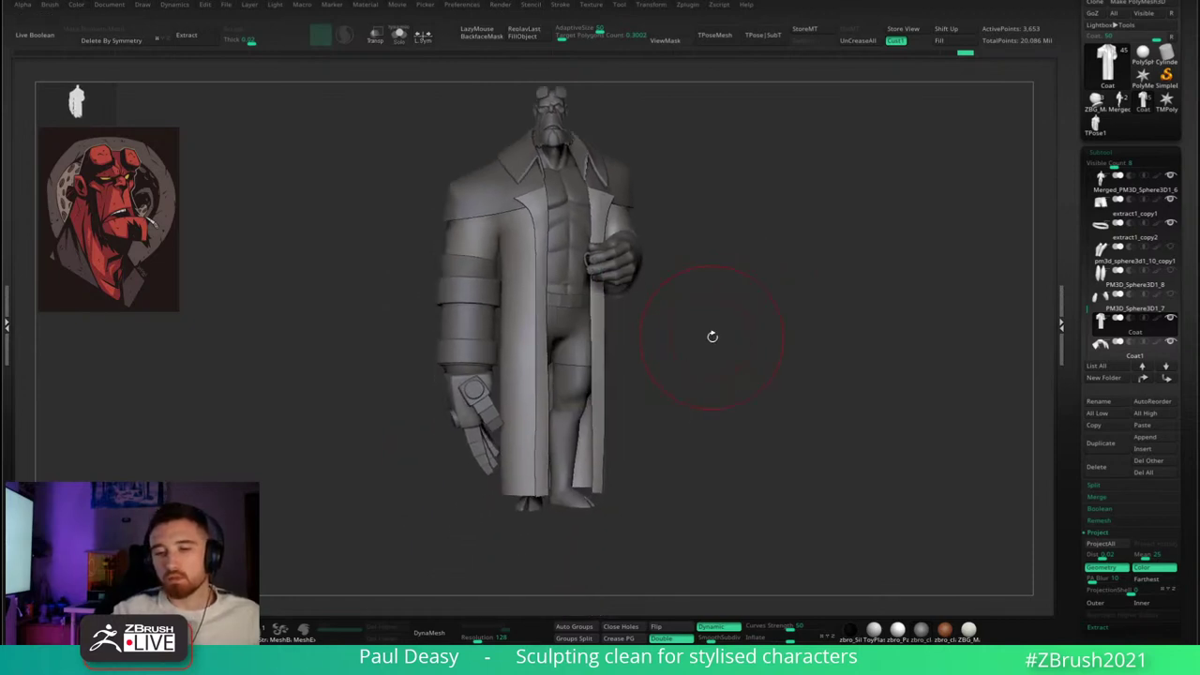
right_click_drag(717, 298, 721, 336, "alt")
- Make the body the active subtool, change the viewport material and turn on the polypaint display for all subtools
left_click(619, 227, "alt")
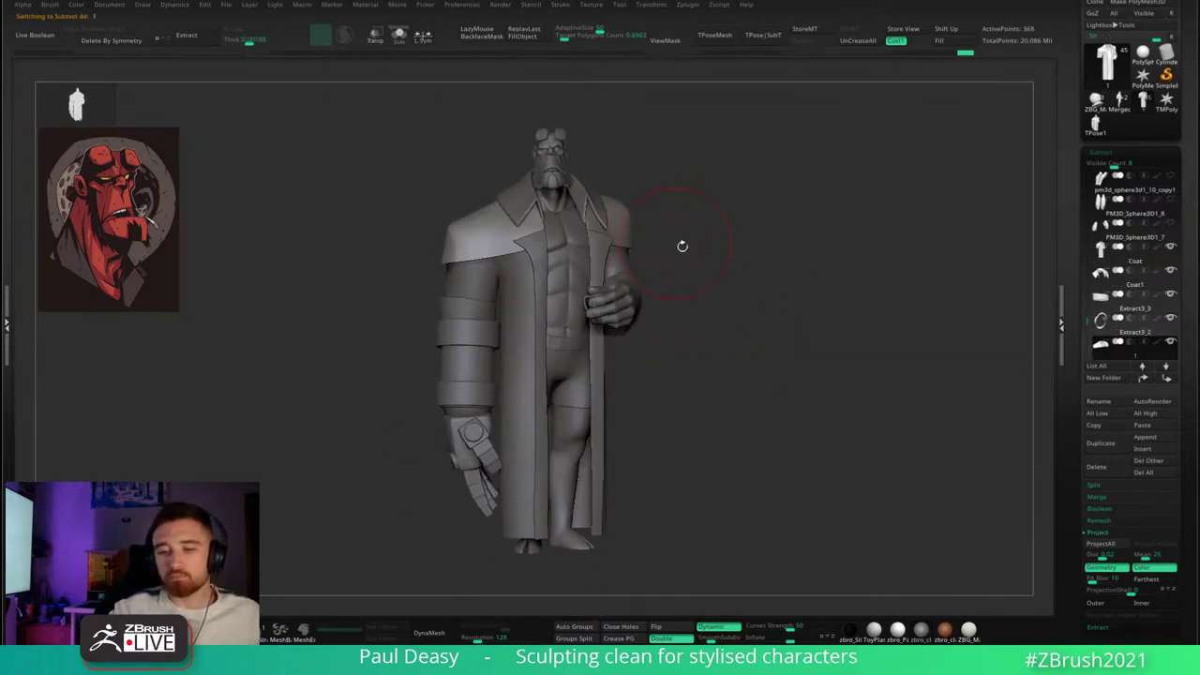
left_click(553, 160, "alt")
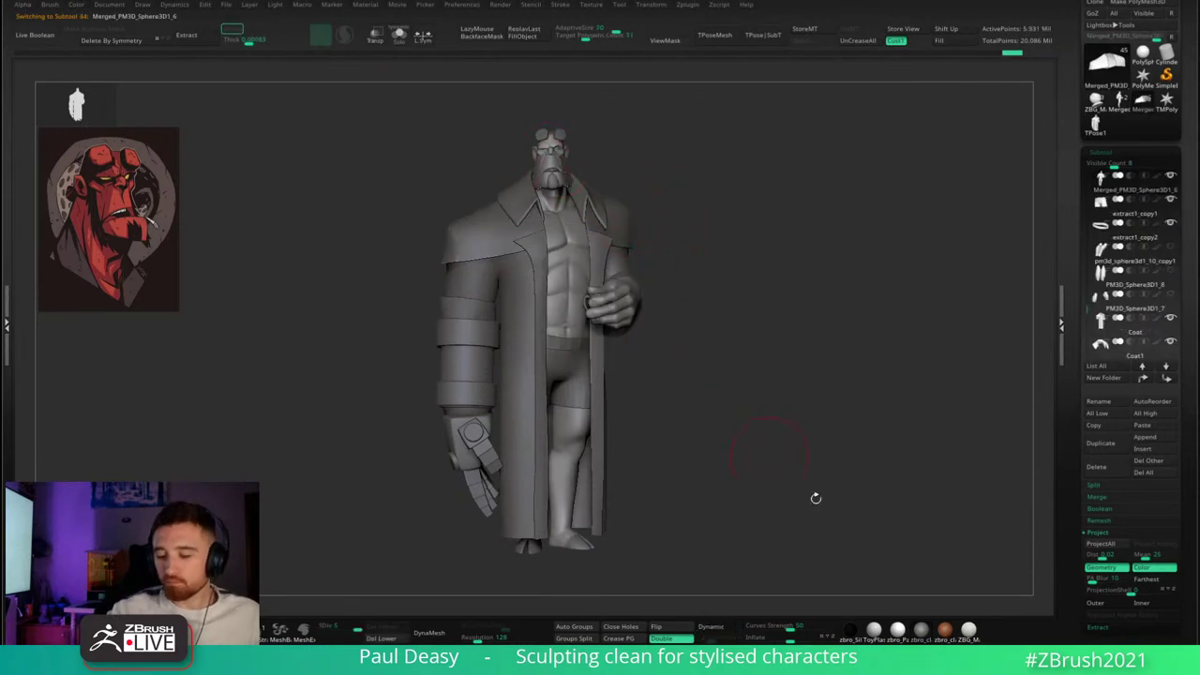
left_click(901, 630)
left_click(1158, 224, "shift")
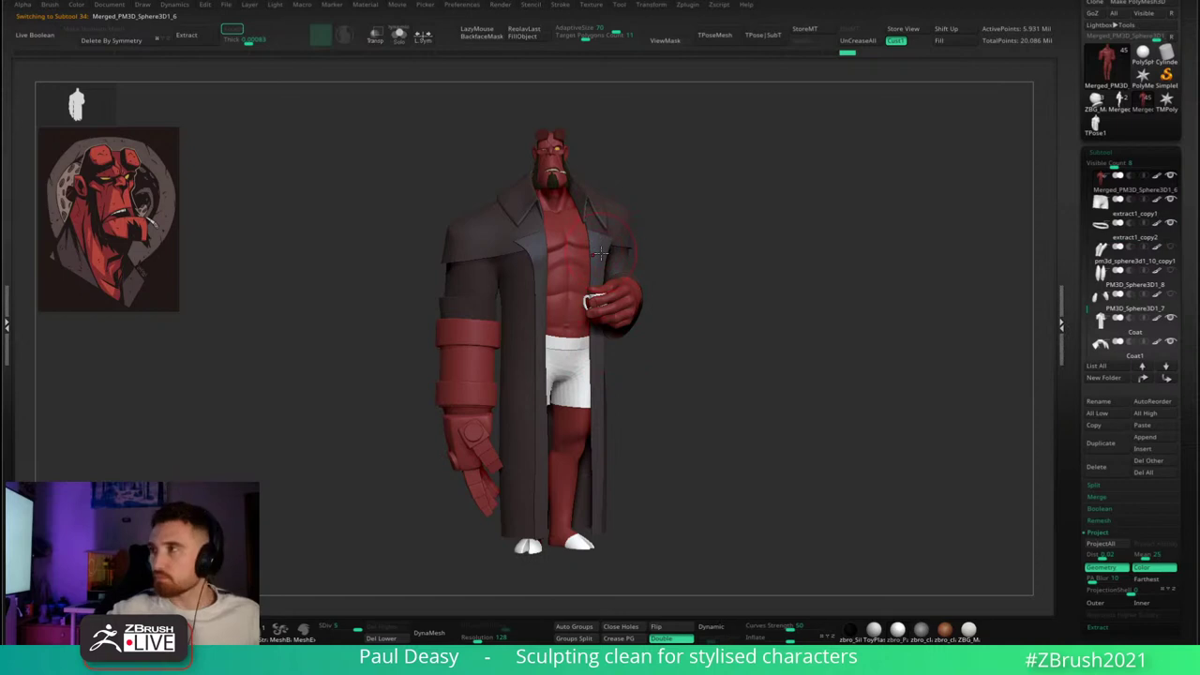
- Sample the coat's dark colour (red 39, green 31, blue 31) and fill the shorts with a dark tone
key("space")
left_click(463, 317)
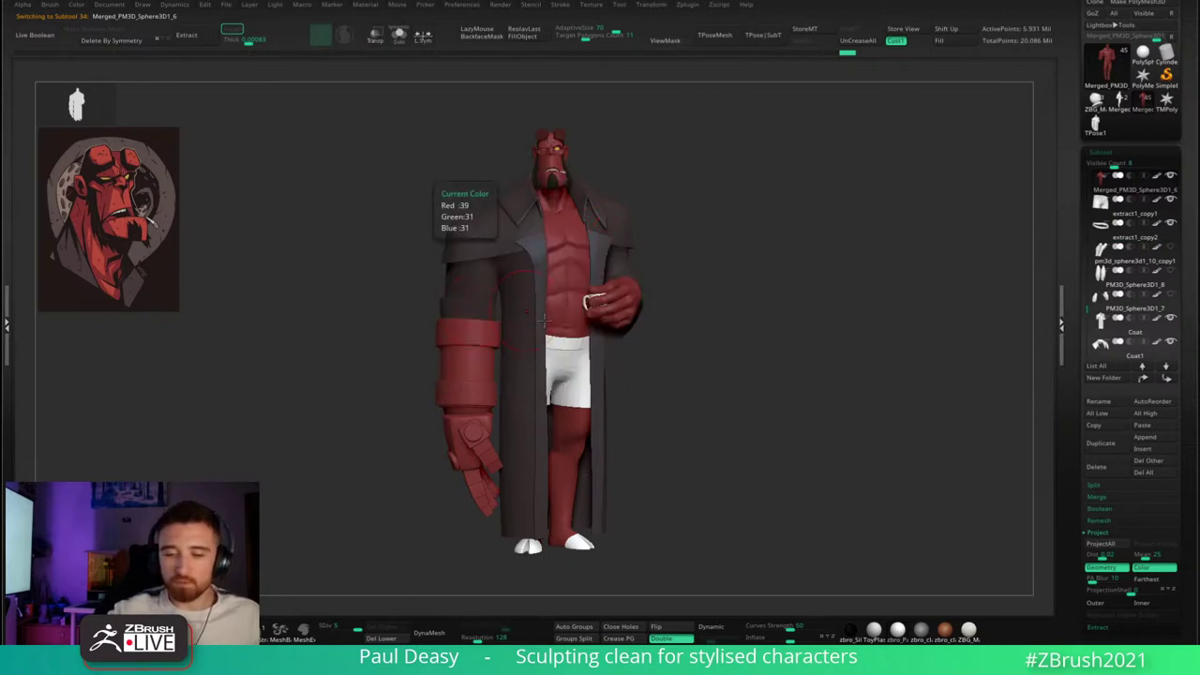
left_click(574, 355, "alt")
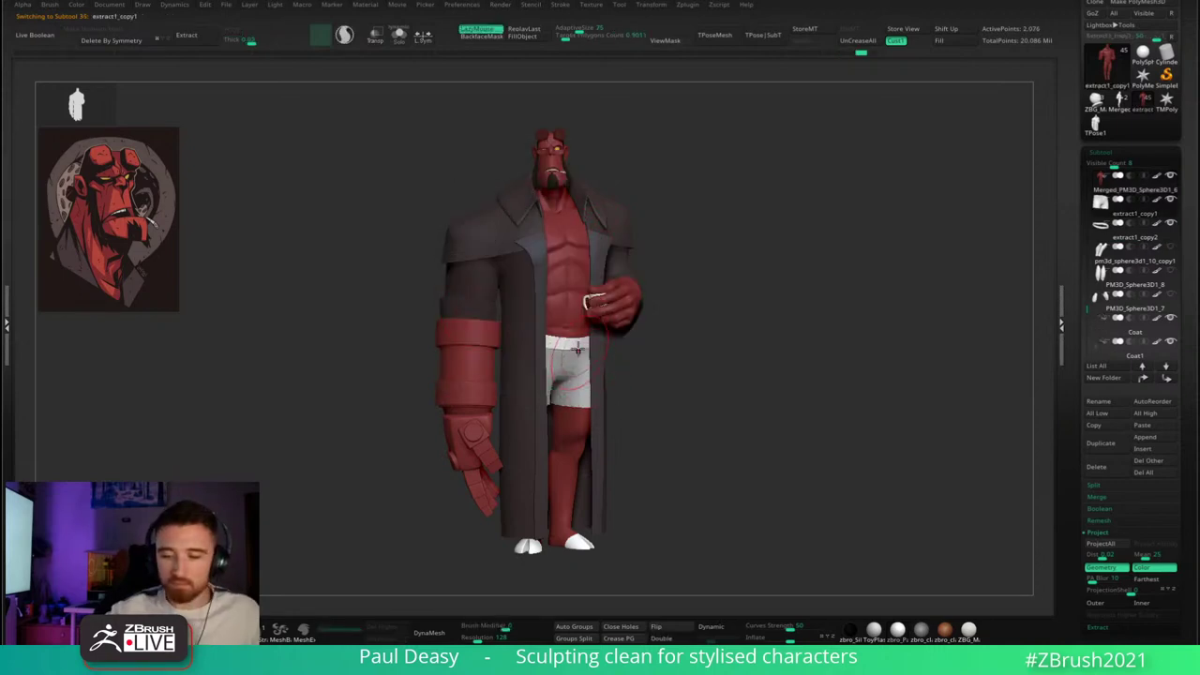
key("space")
left_click_drag(585, 376, 642, 373)
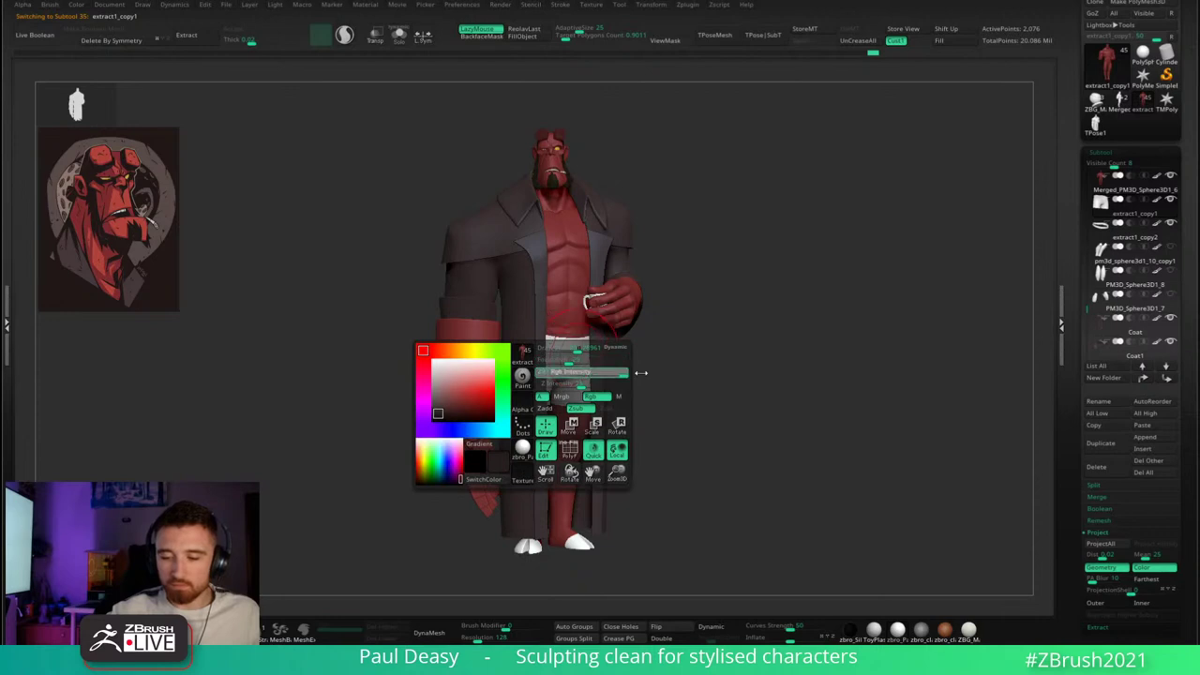
- Fill the waistband with dark grey, then select the hooves and fill them with dark grey too
left_click(579, 350, "alt")
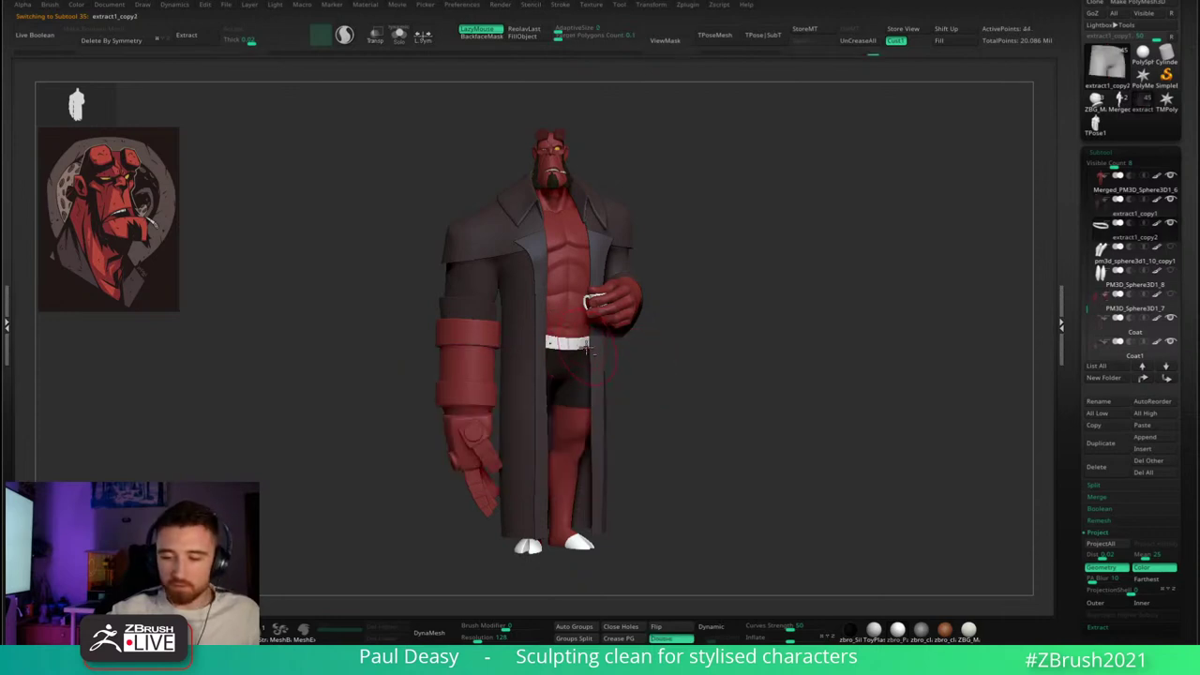
key("space")
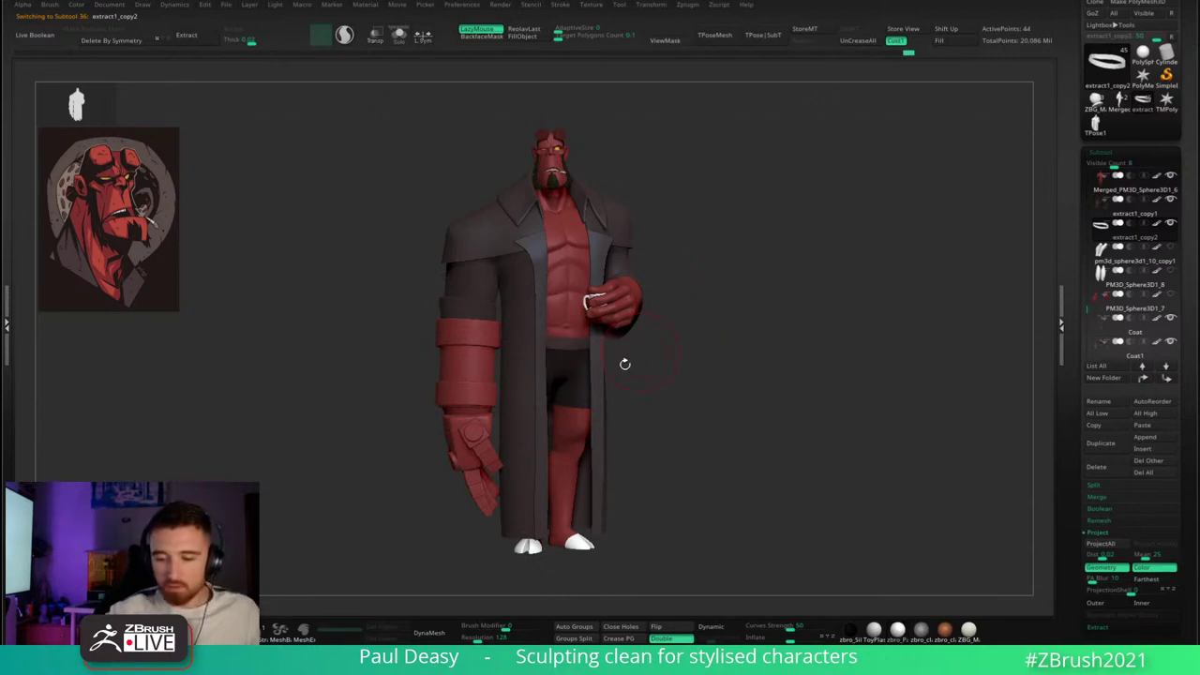
left_click(580, 543, "alt")
key("space")
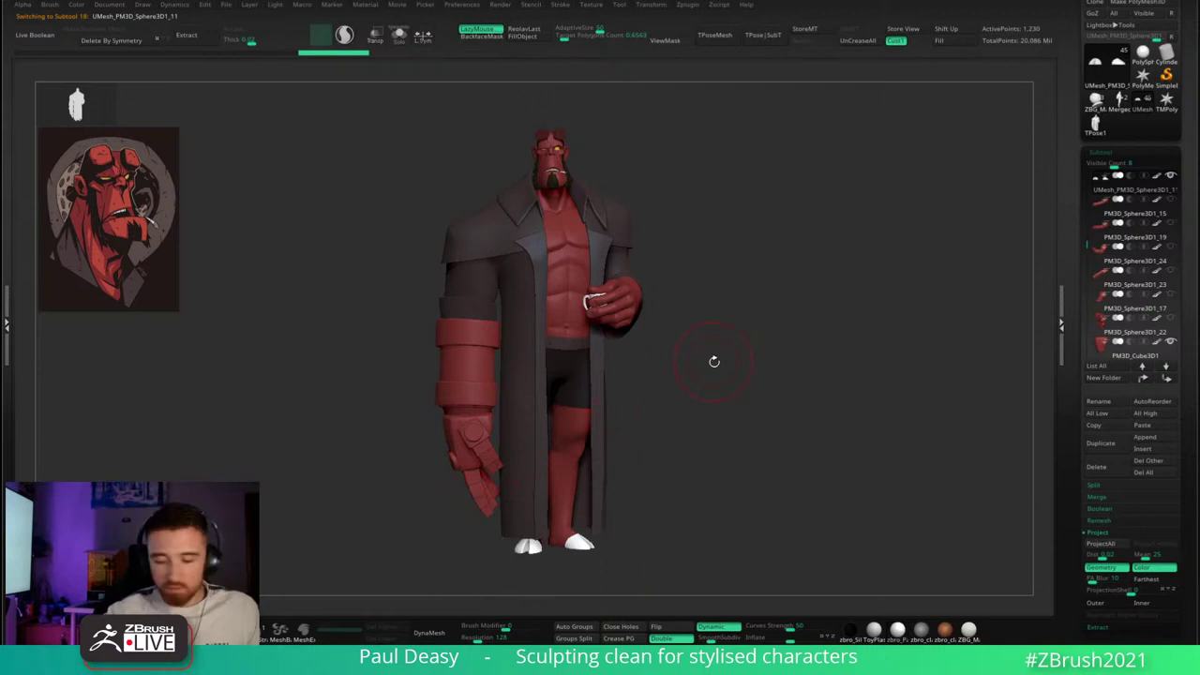
key("space")
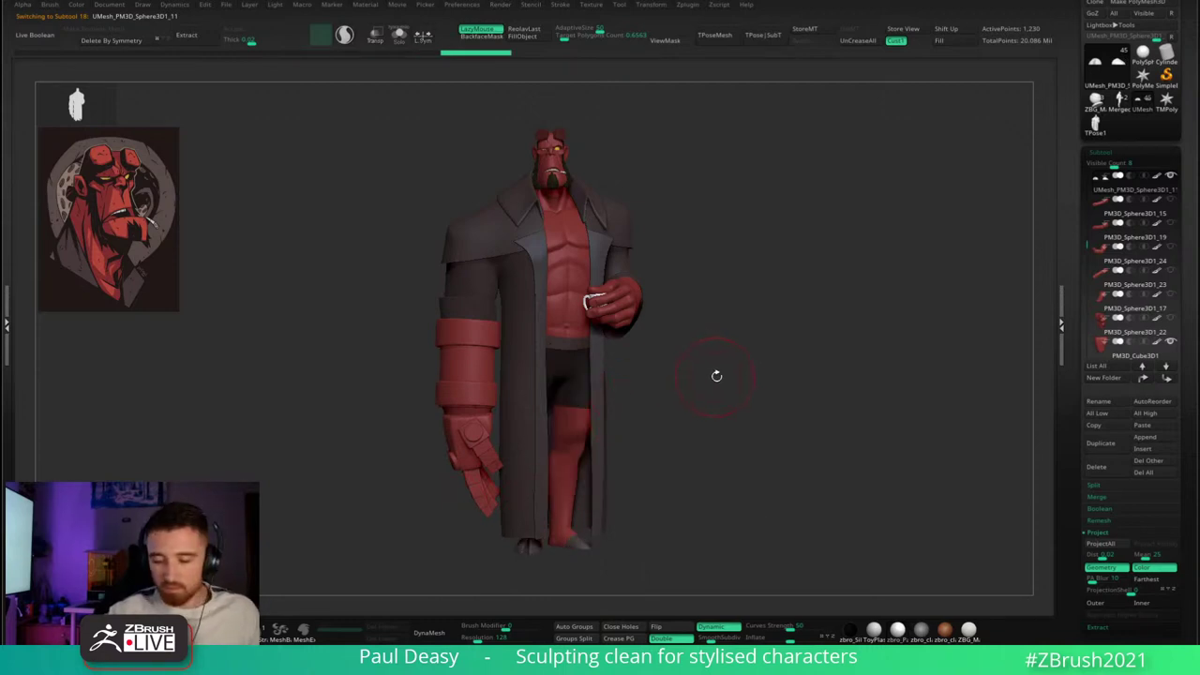
- Turn the full character to a three-quarter view and start a BPR render
mouse_move(718, 371)
left_mouse_down()
mouse_move(735, 375)
mouse_move(746, 361)
mouse_move(778, 439)
left_mouse_up()
key("shift+r")
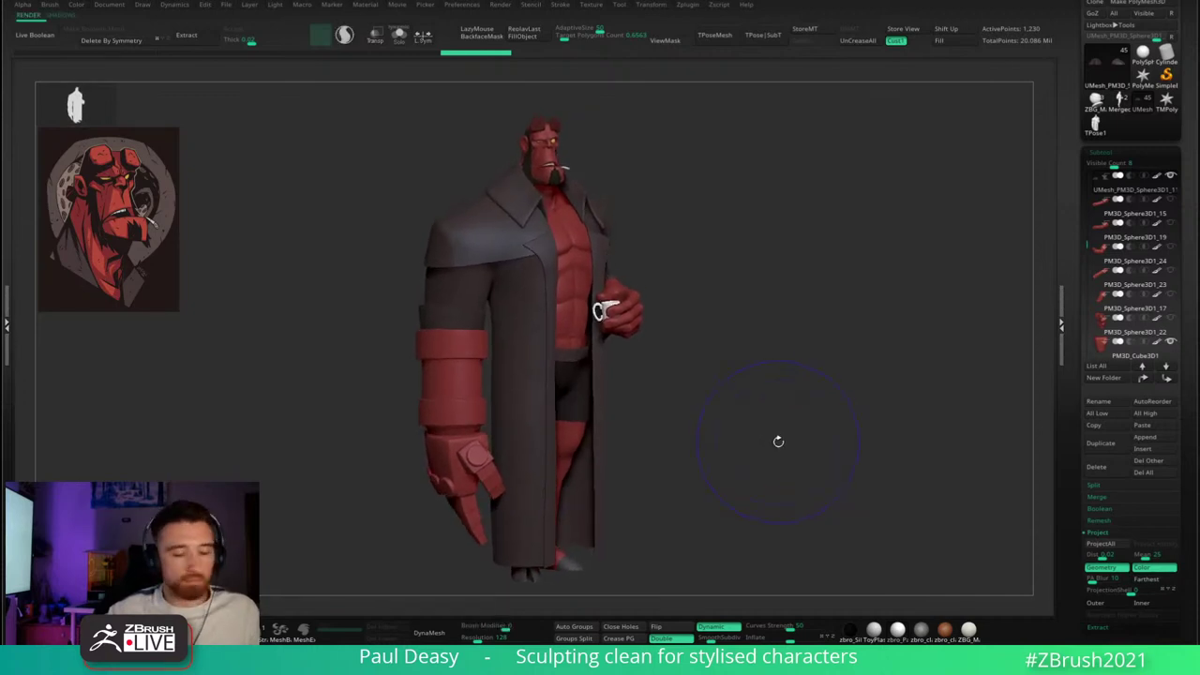